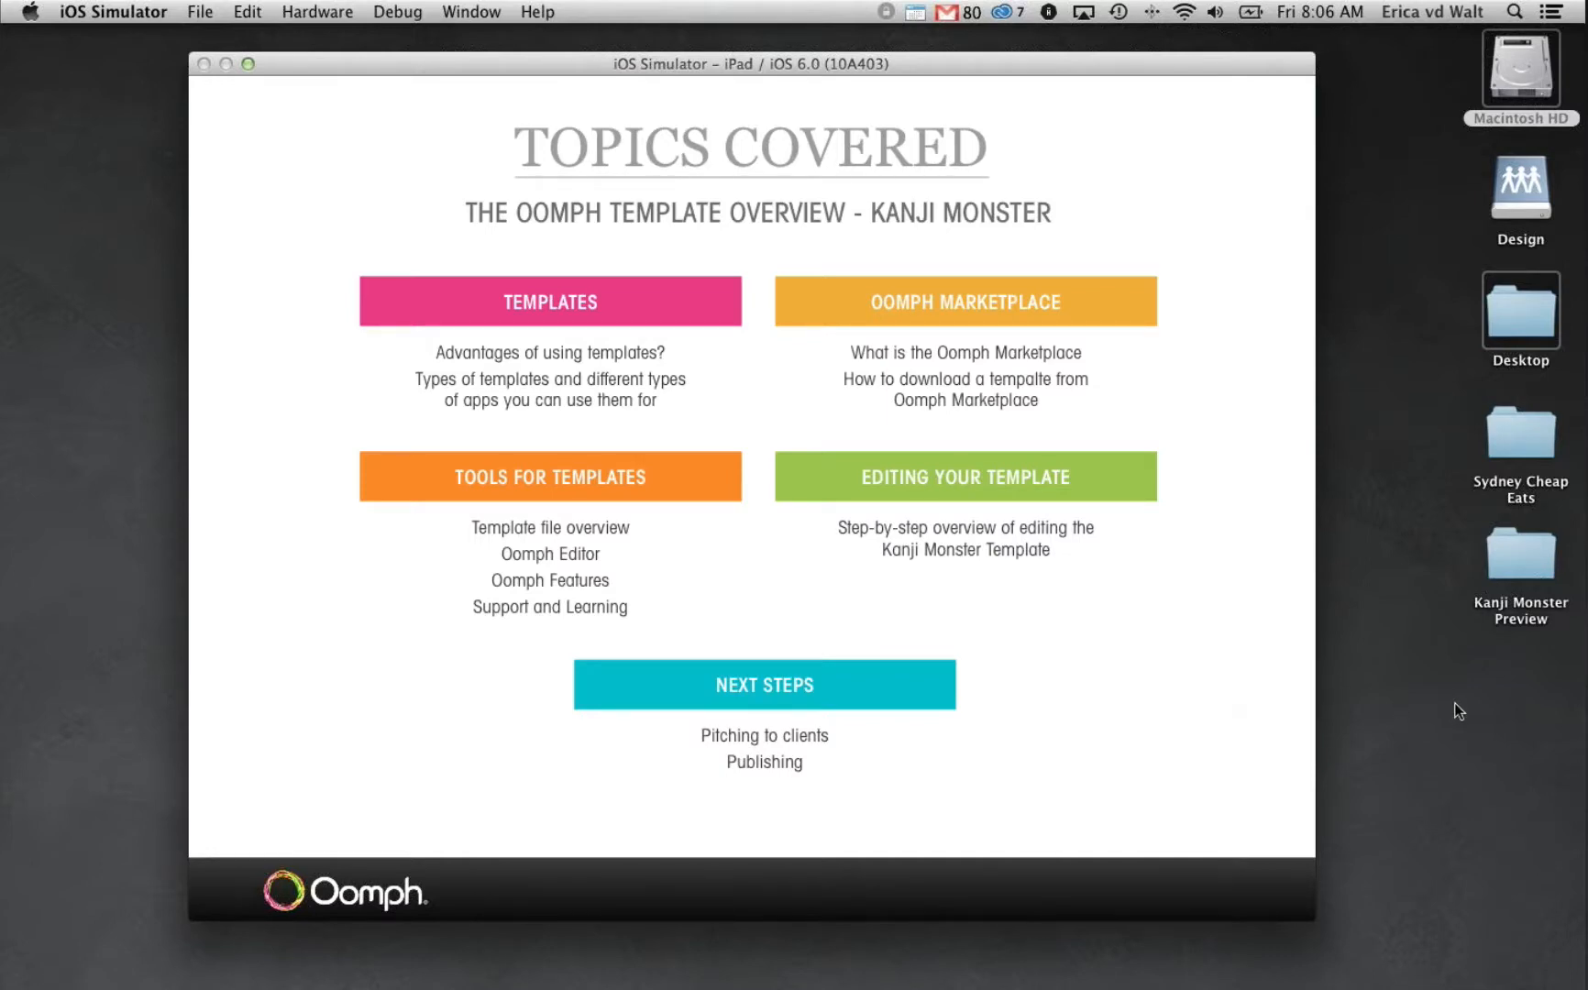
Open the Kanji Monster Preview desktop folder in Oomph Editor and preview it in the simulator
click(1523, 573)
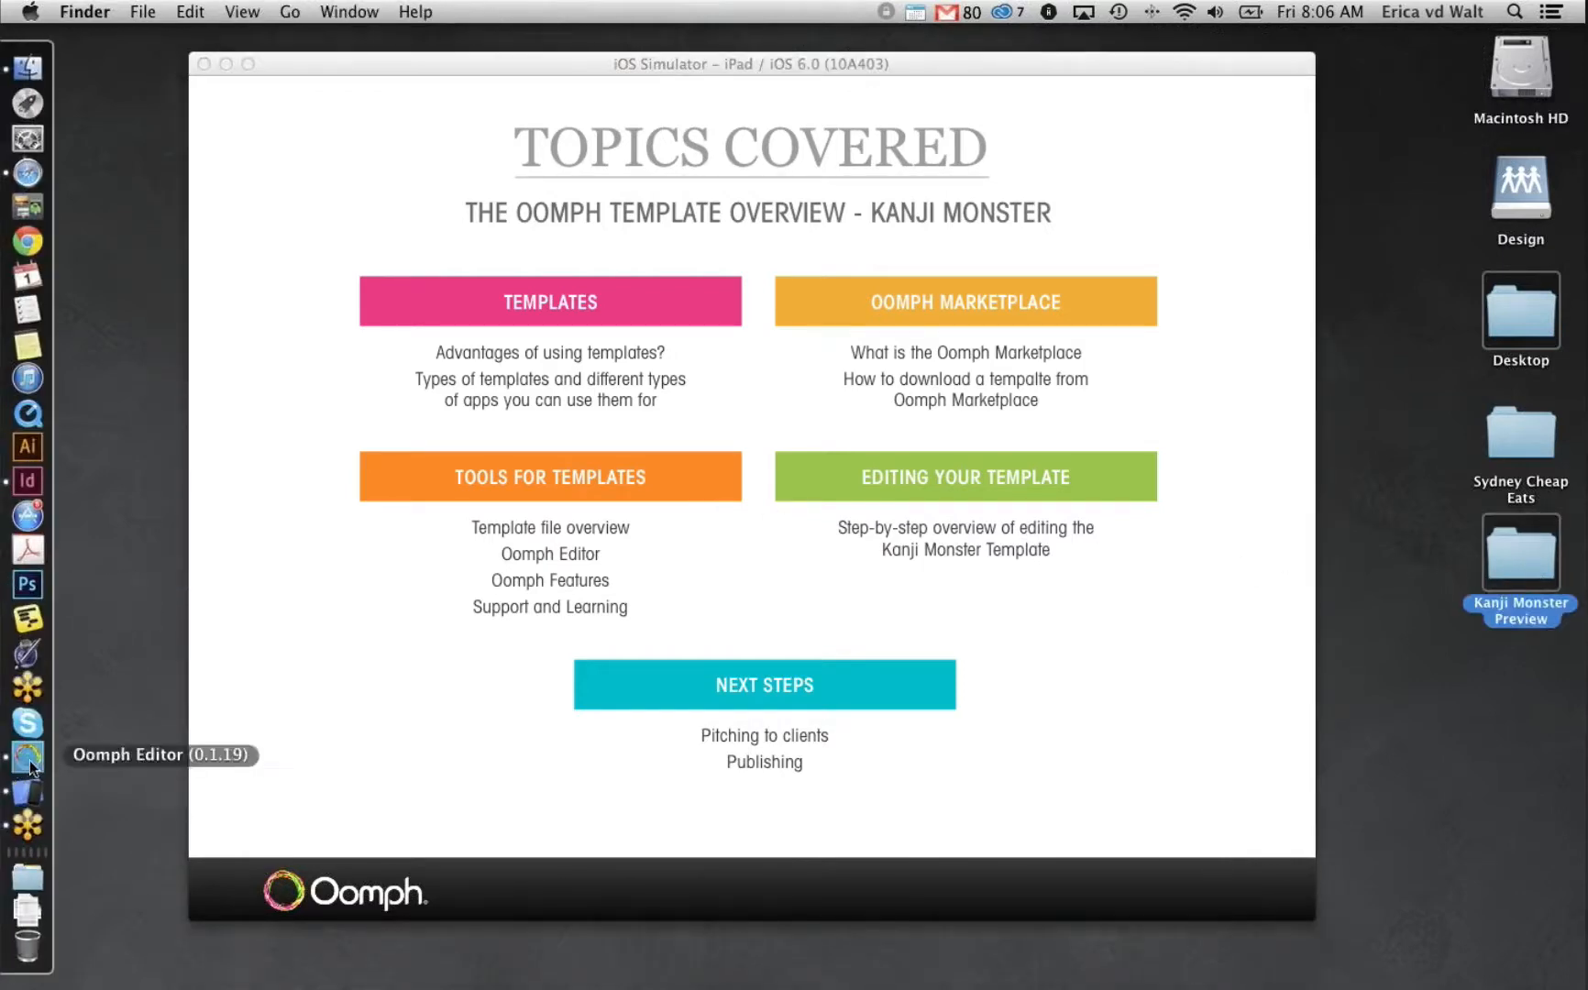
drag(1451, 570, 8, 760)
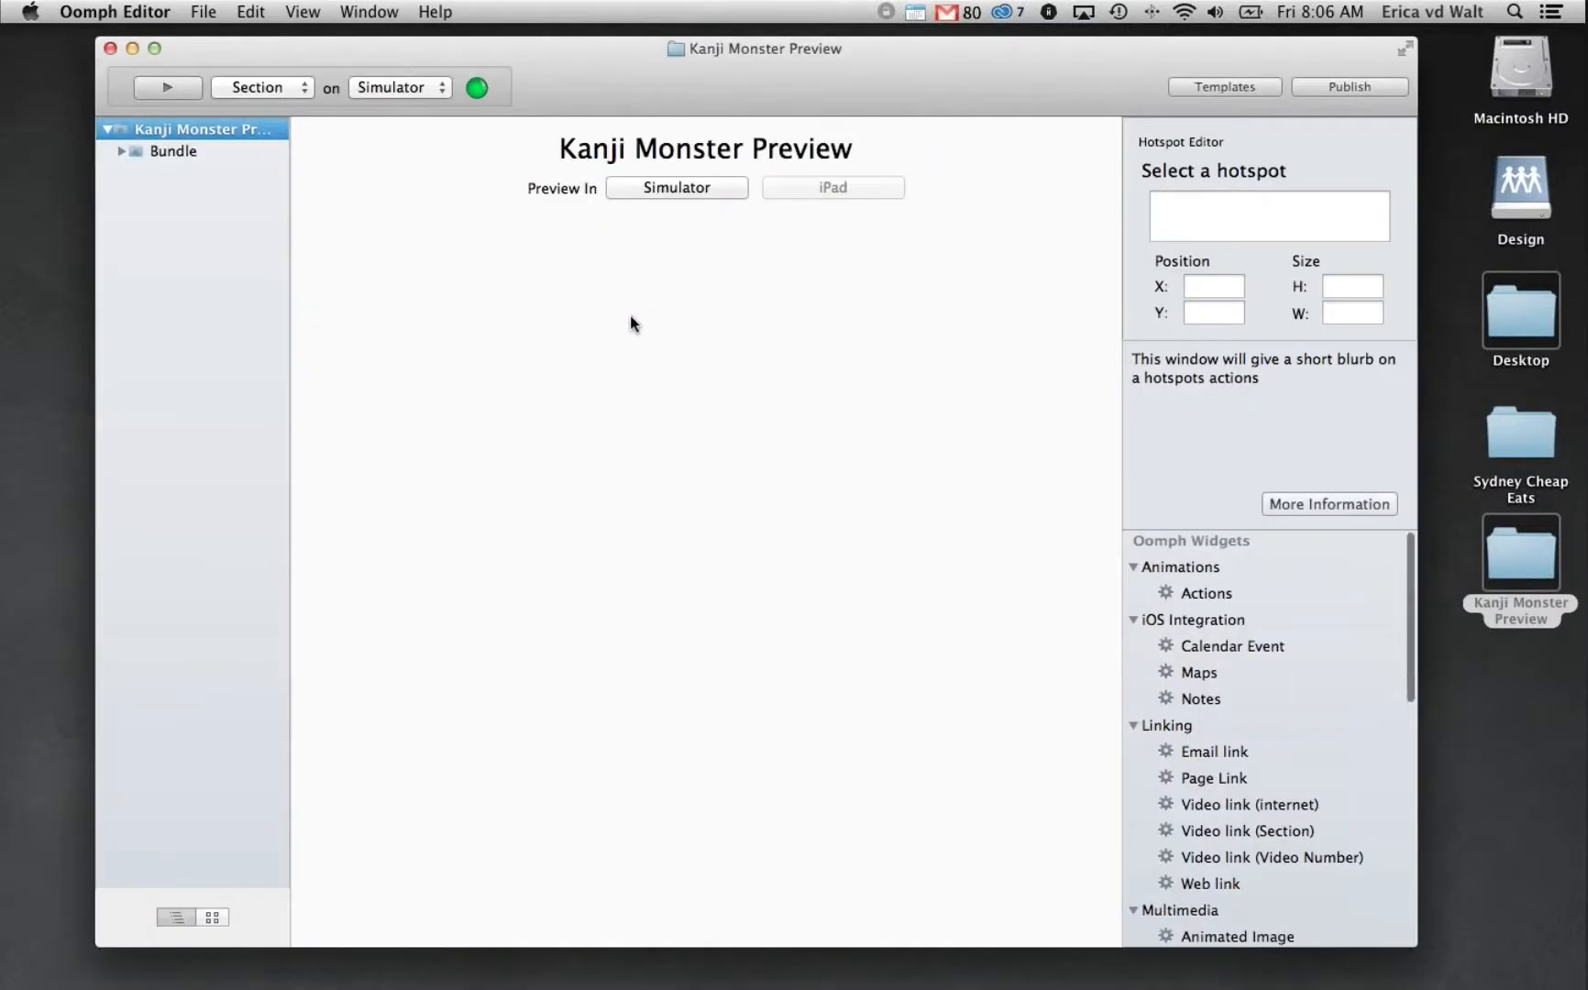
click(706, 189)
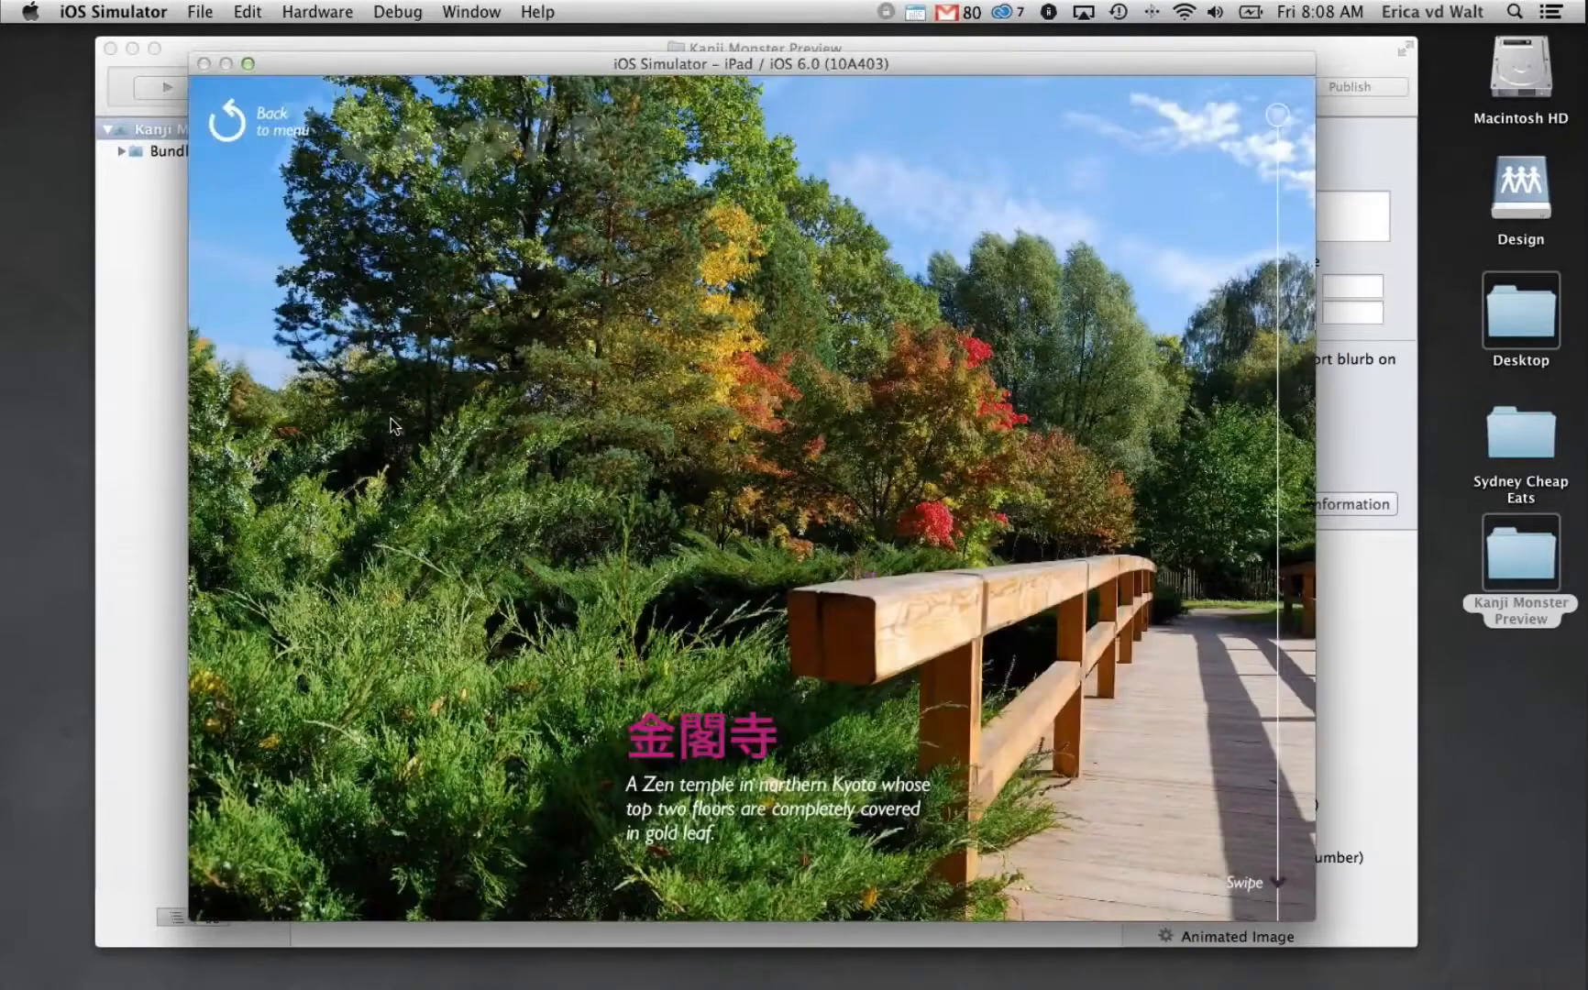
Browse the previewed app from the Kyoto destinations page to the Kinkaku-ji Temple article and read through its text
drag(559, 409, 833, 419)
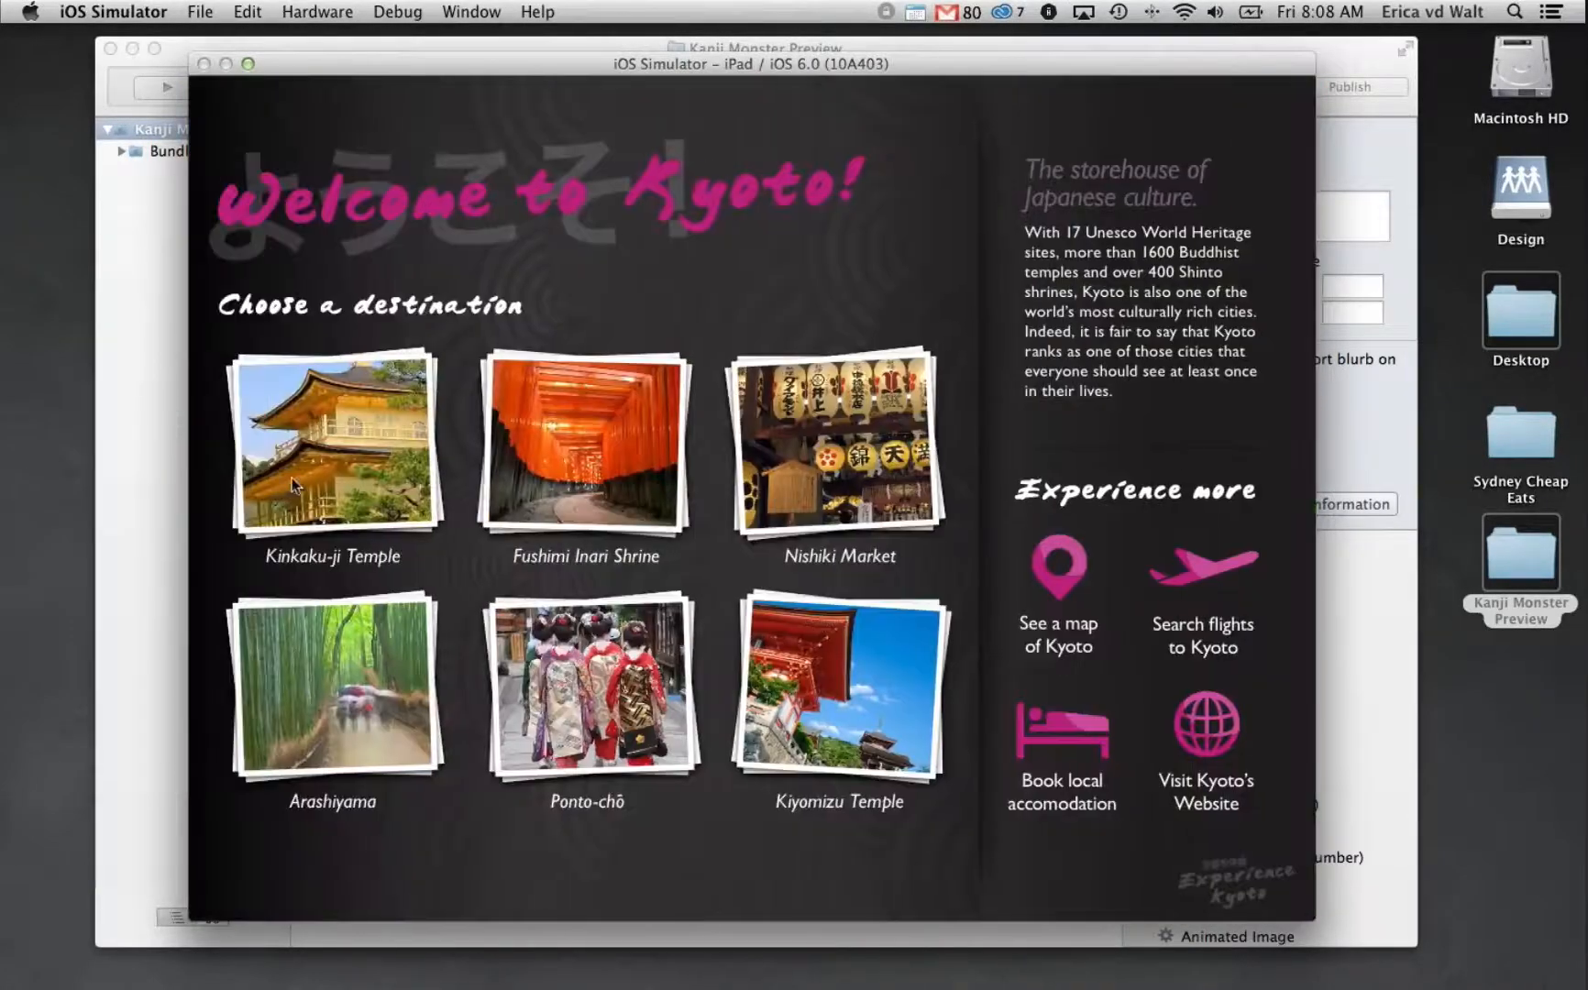
drag(741, 483, 511, 496)
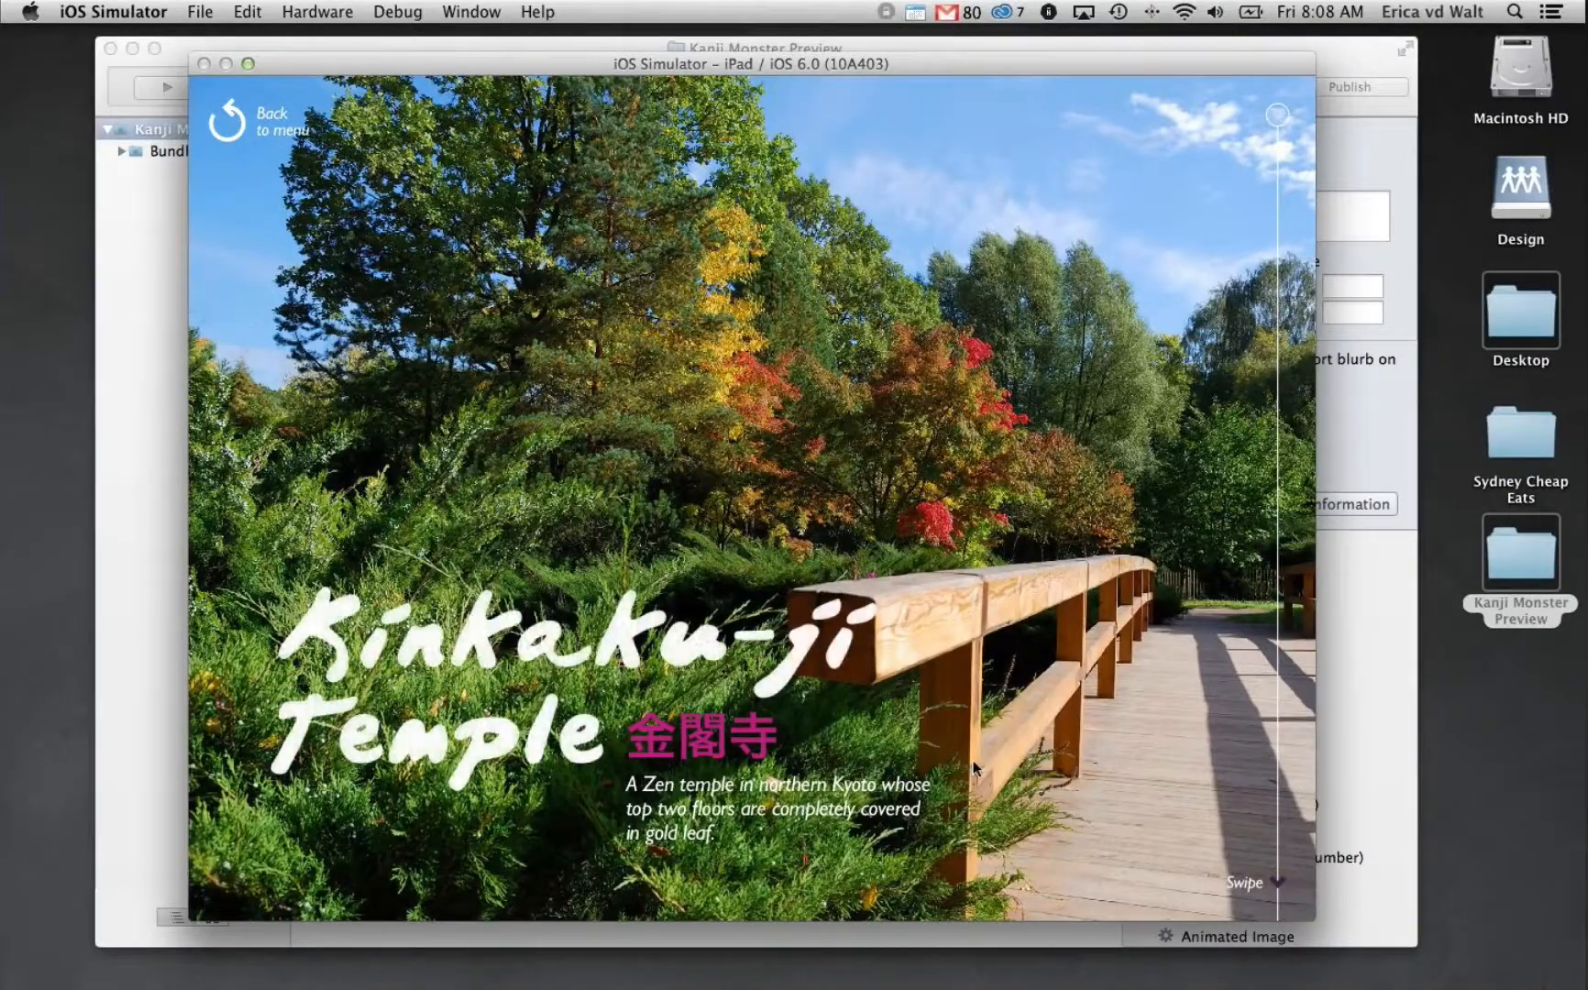
drag(998, 839, 1013, 545)
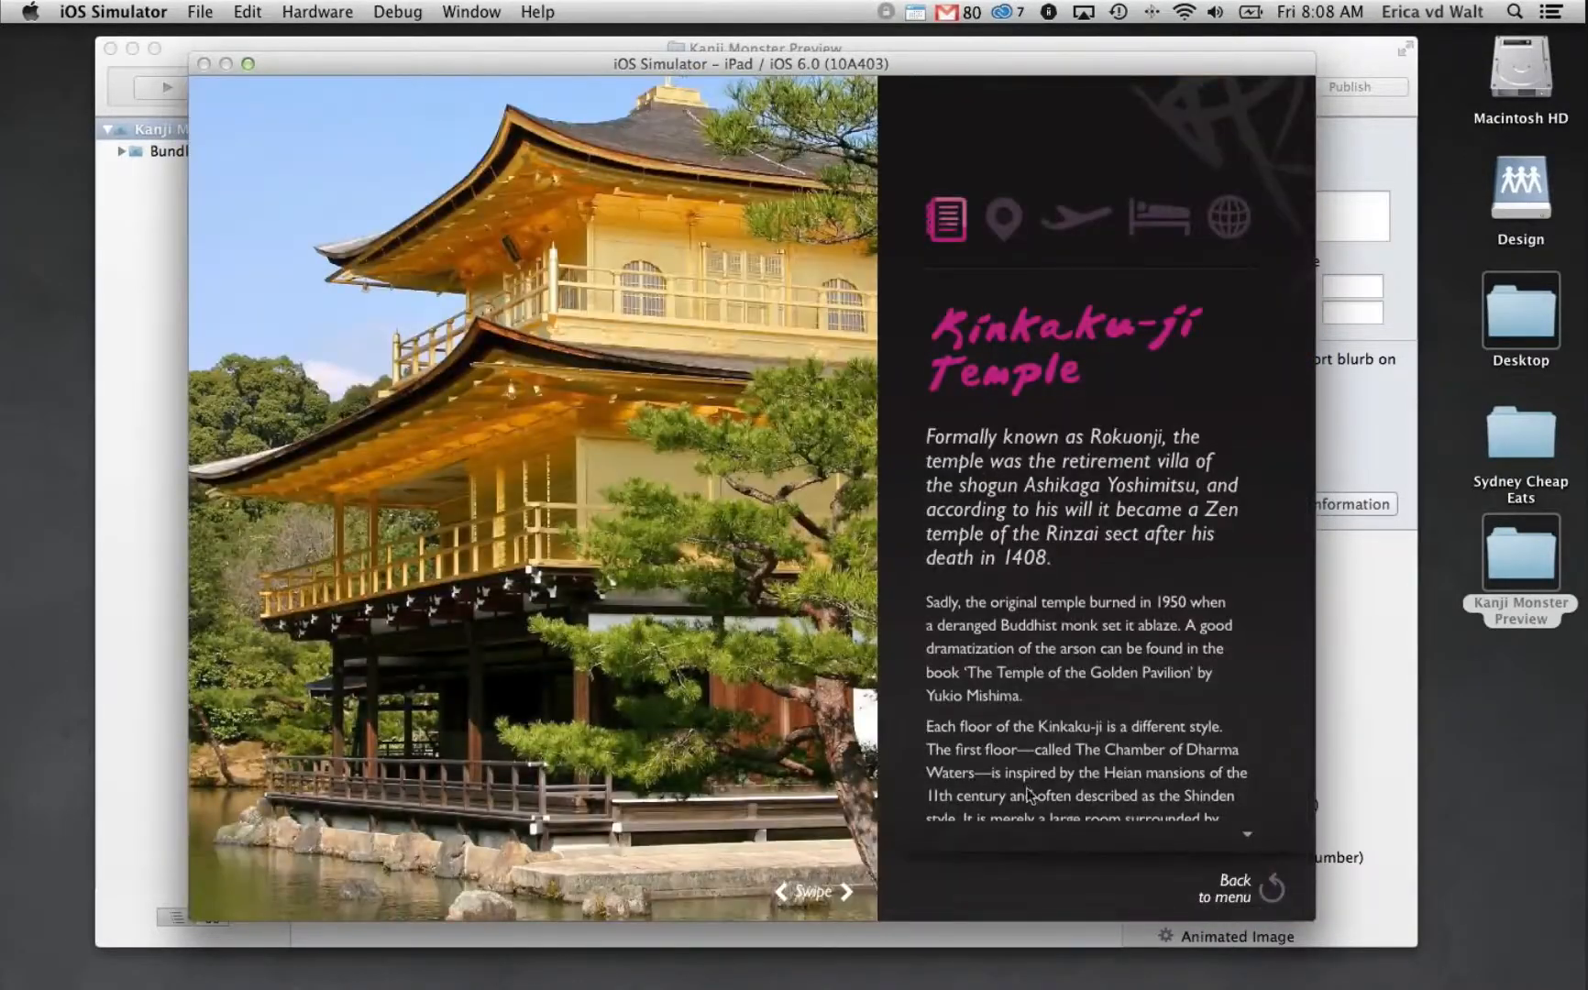
drag(1032, 796, 1033, 531)
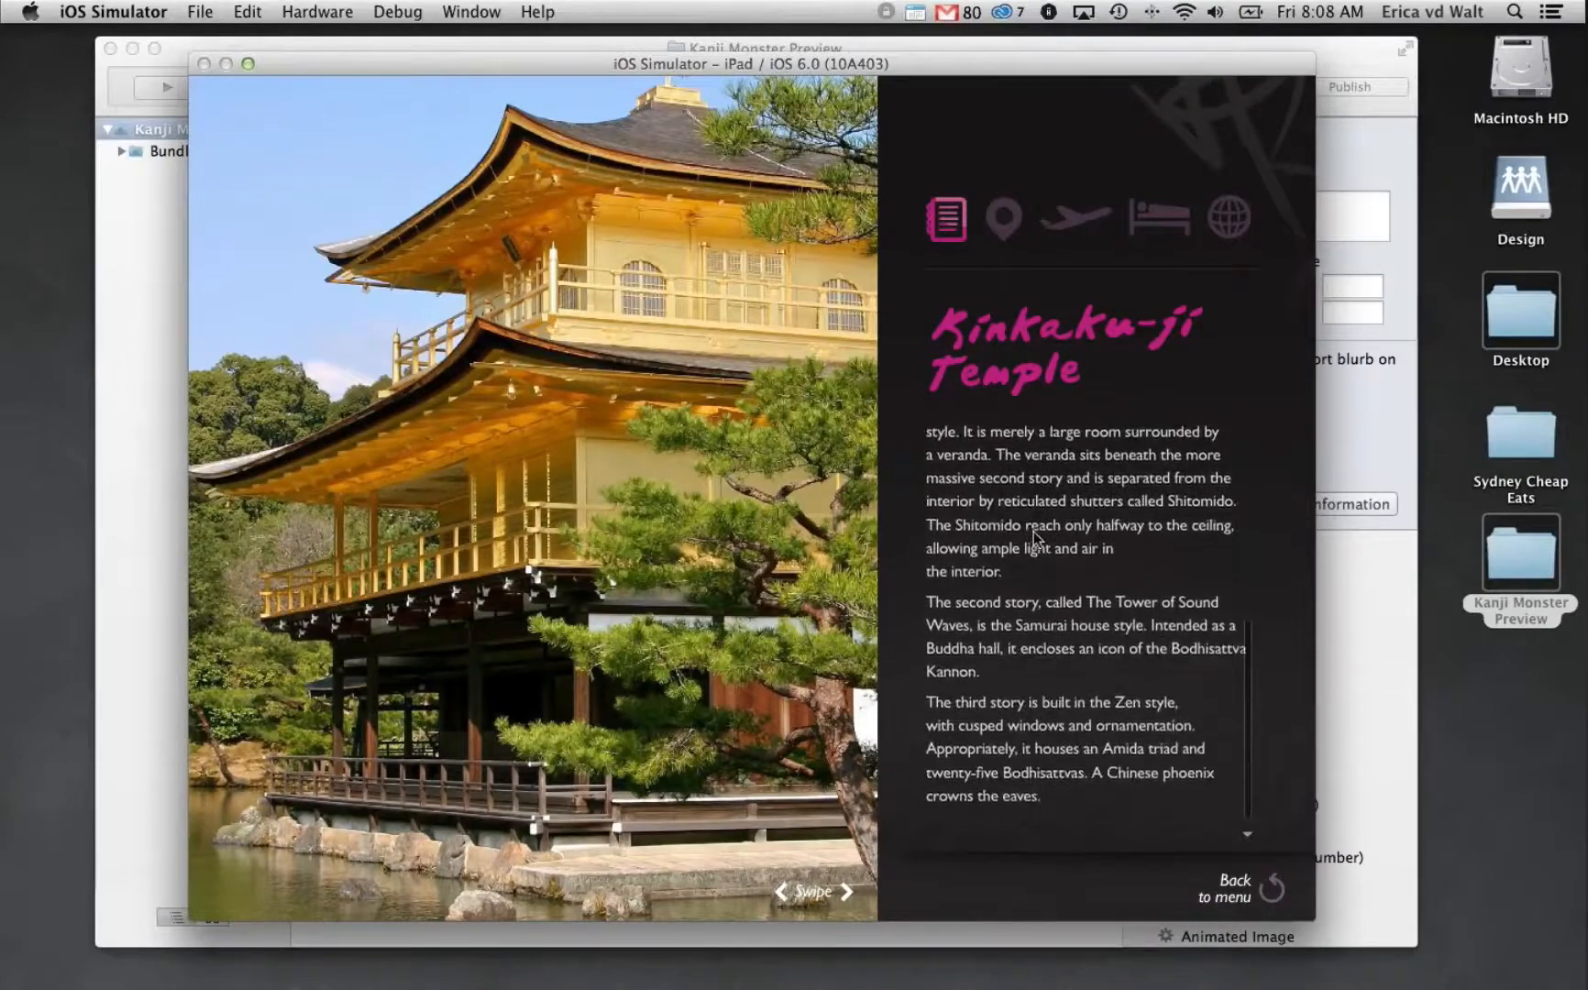
View the map, flights, accommodation and website sections of the Kinkaku-ji Temple page
click(1009, 226)
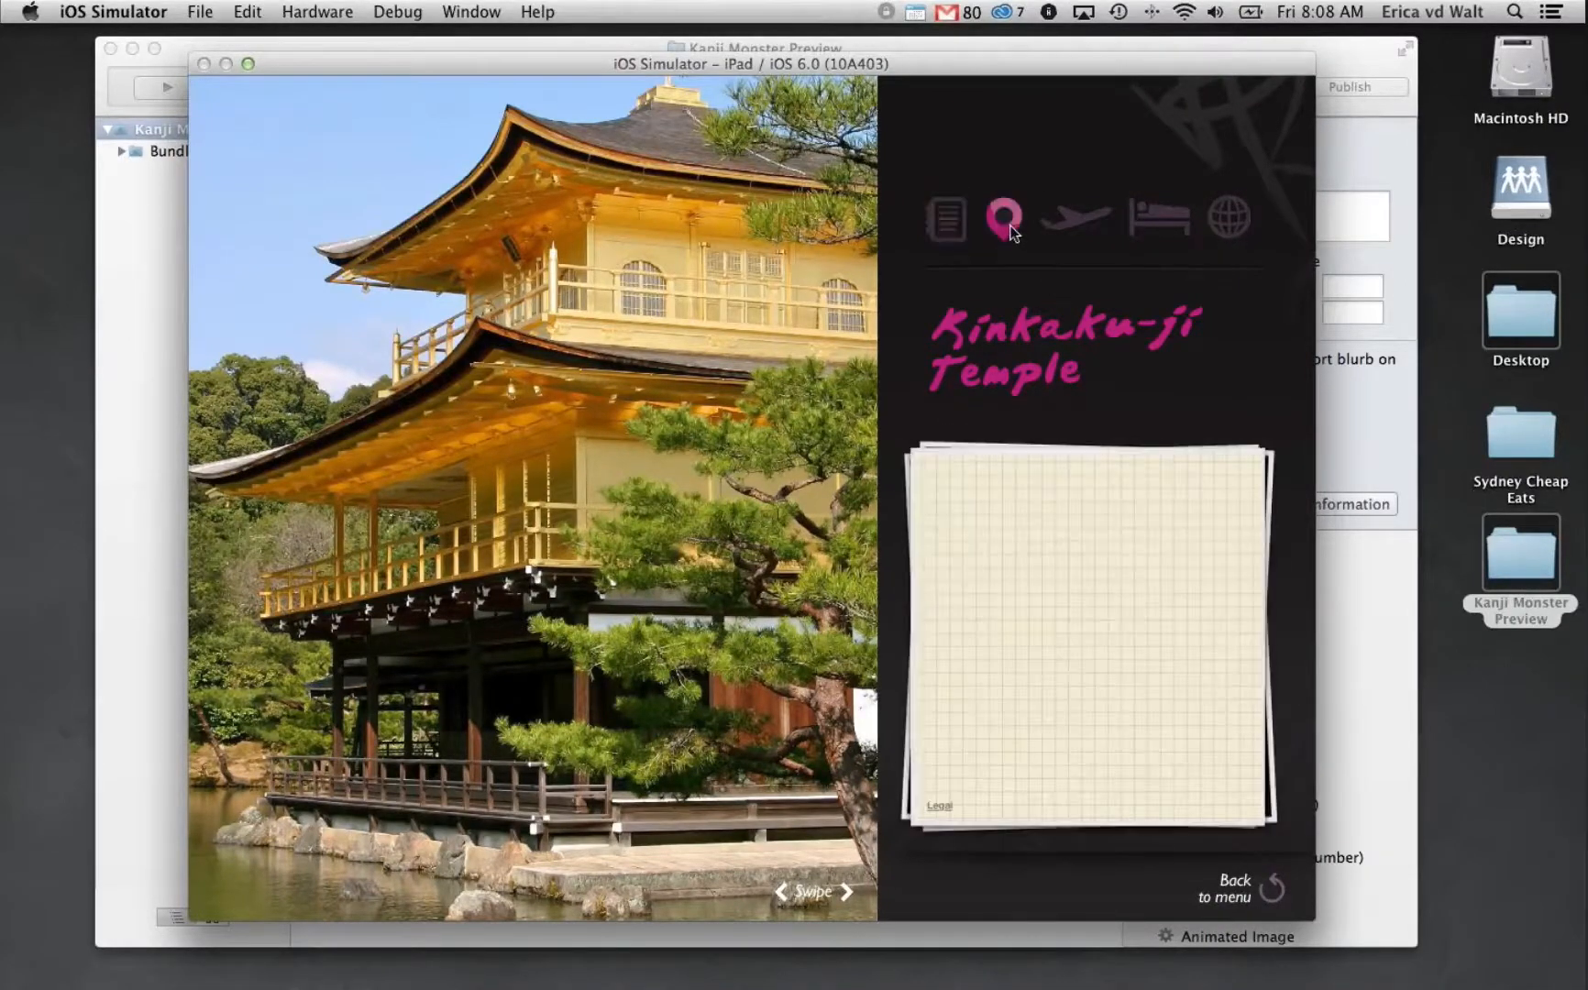
click(1079, 223)
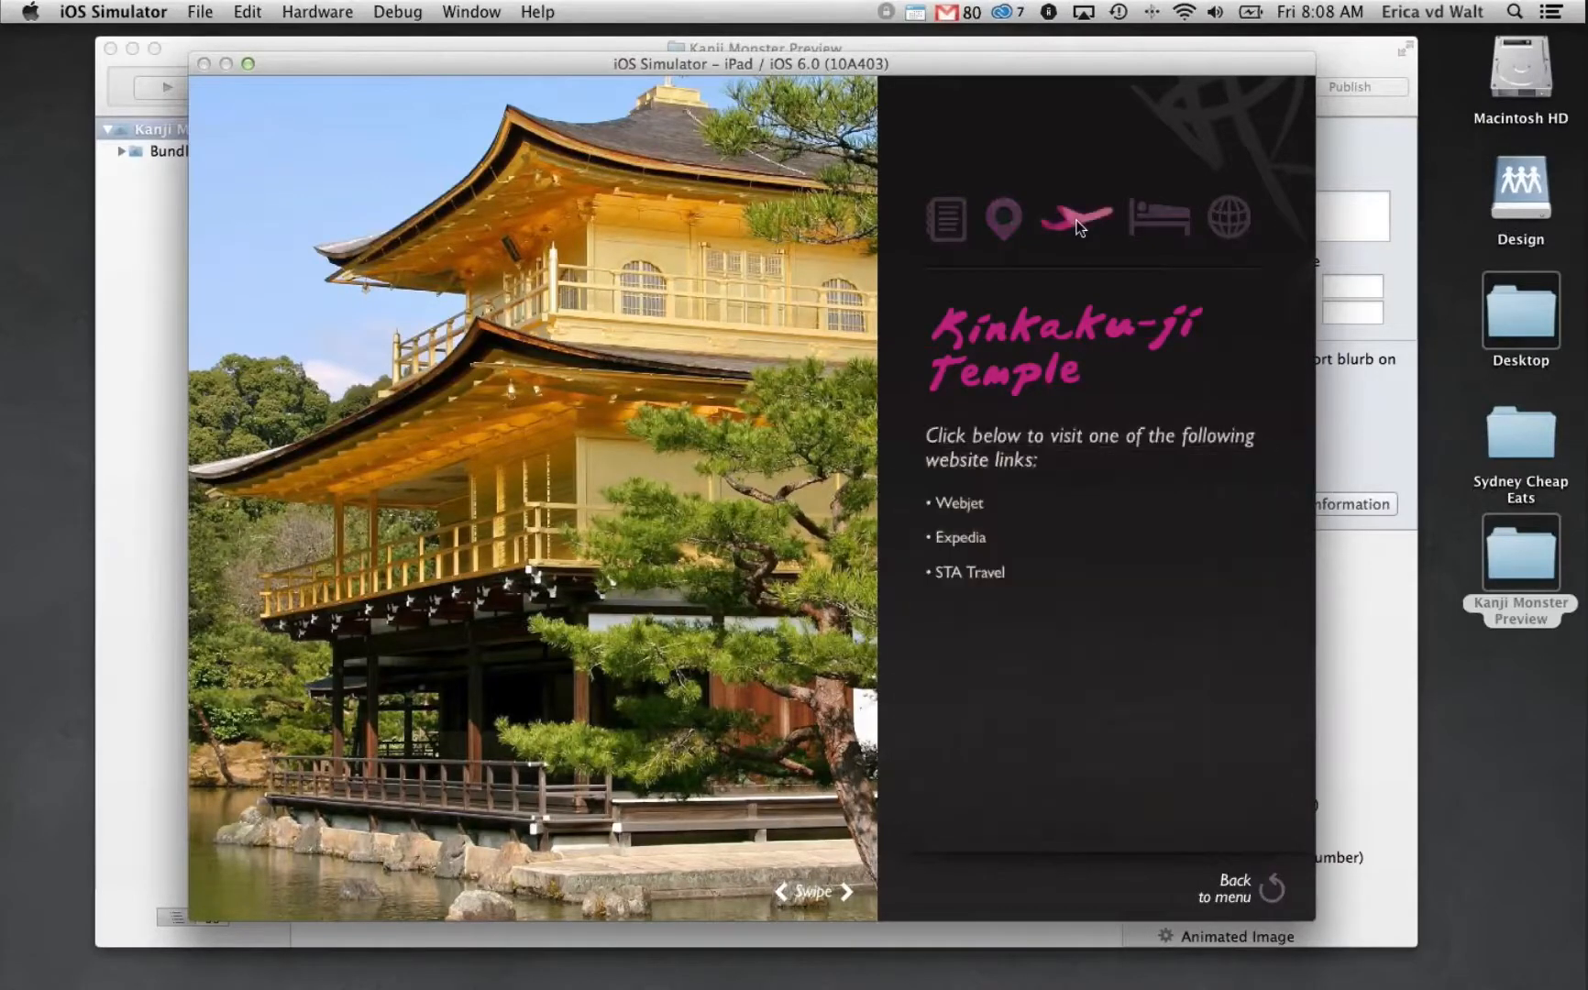
click(1178, 220)
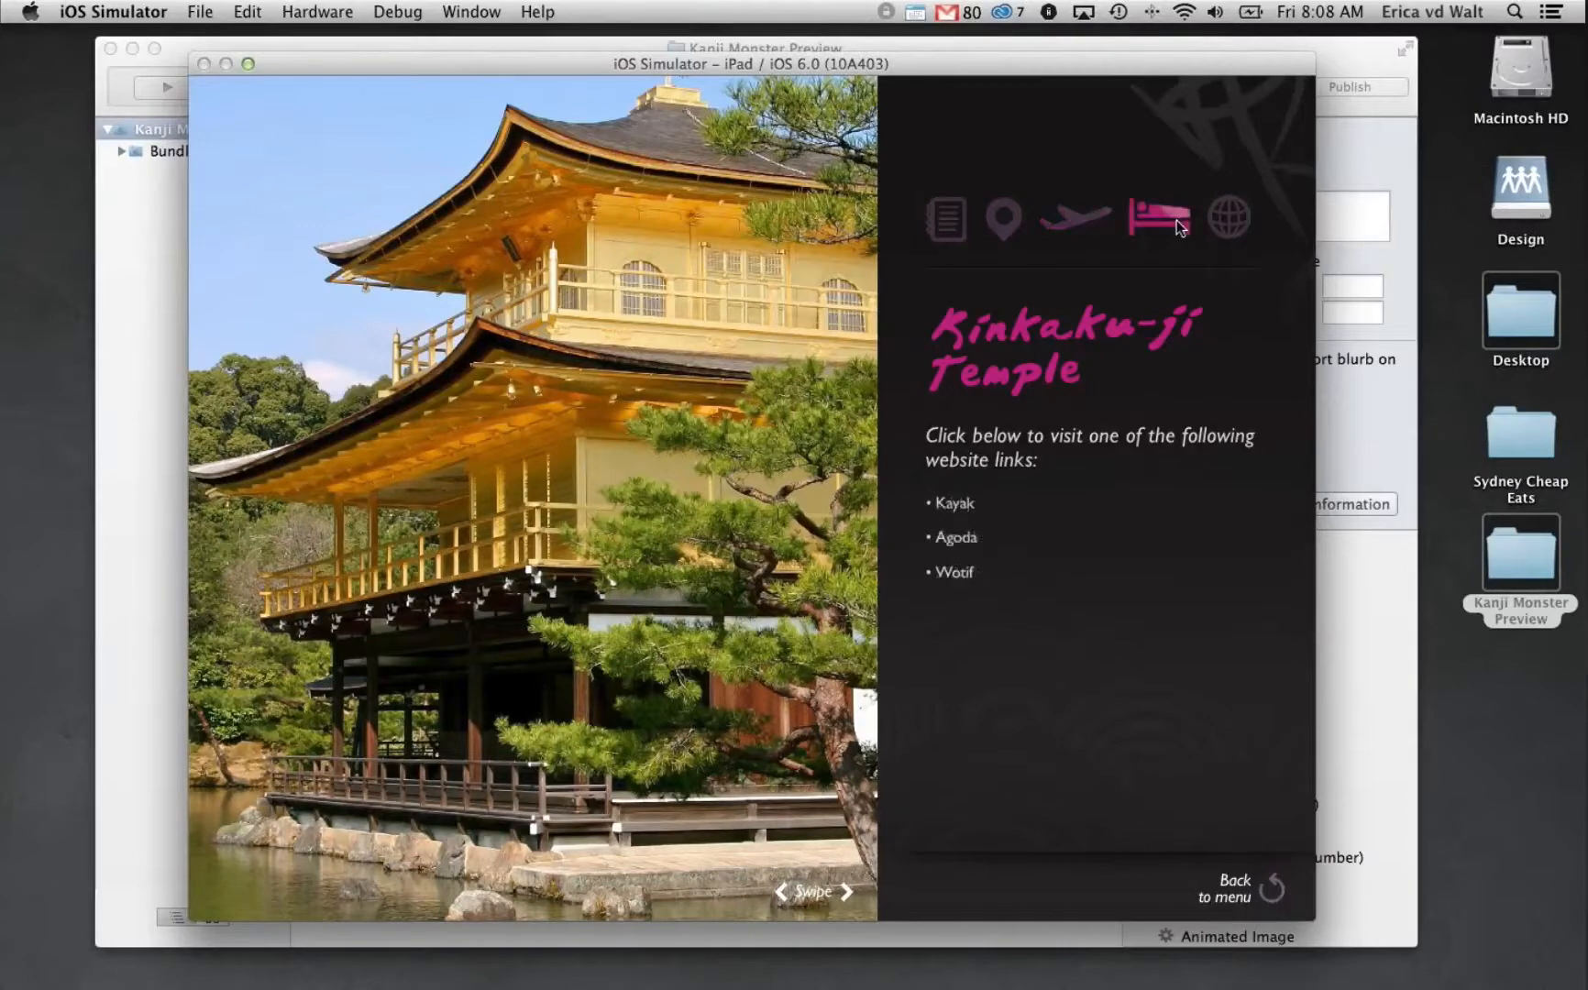
click(1237, 221)
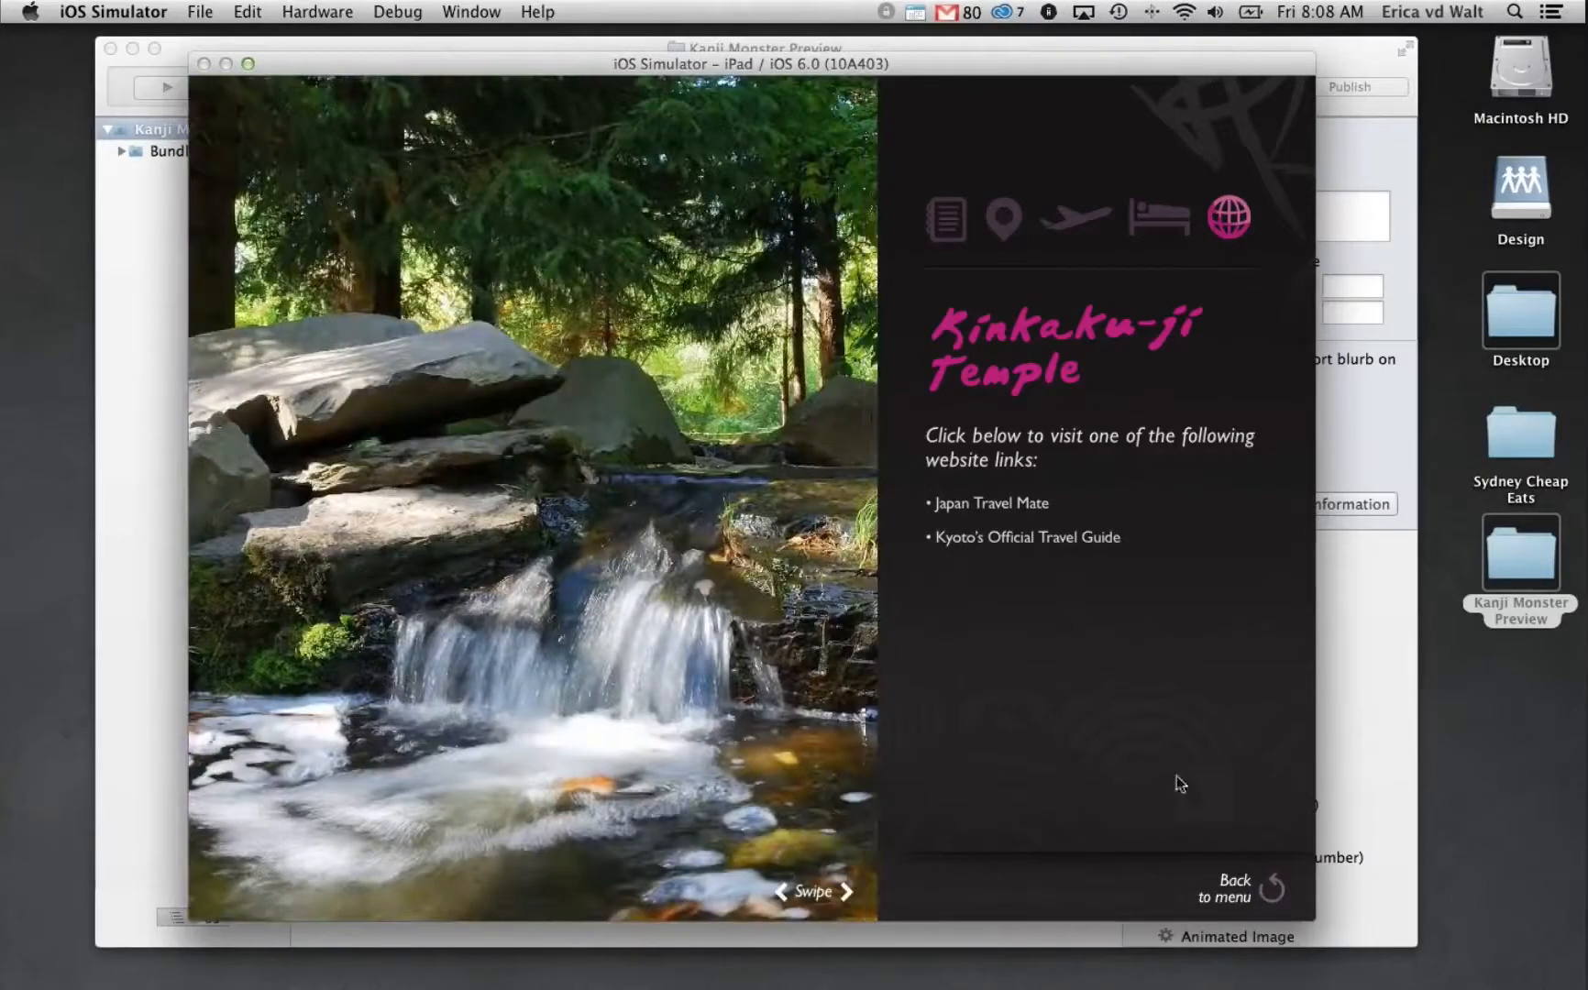
Move on to the Fushimi Inari Shrine section and look through the photos on its article page
drag(1178, 780, 785, 779)
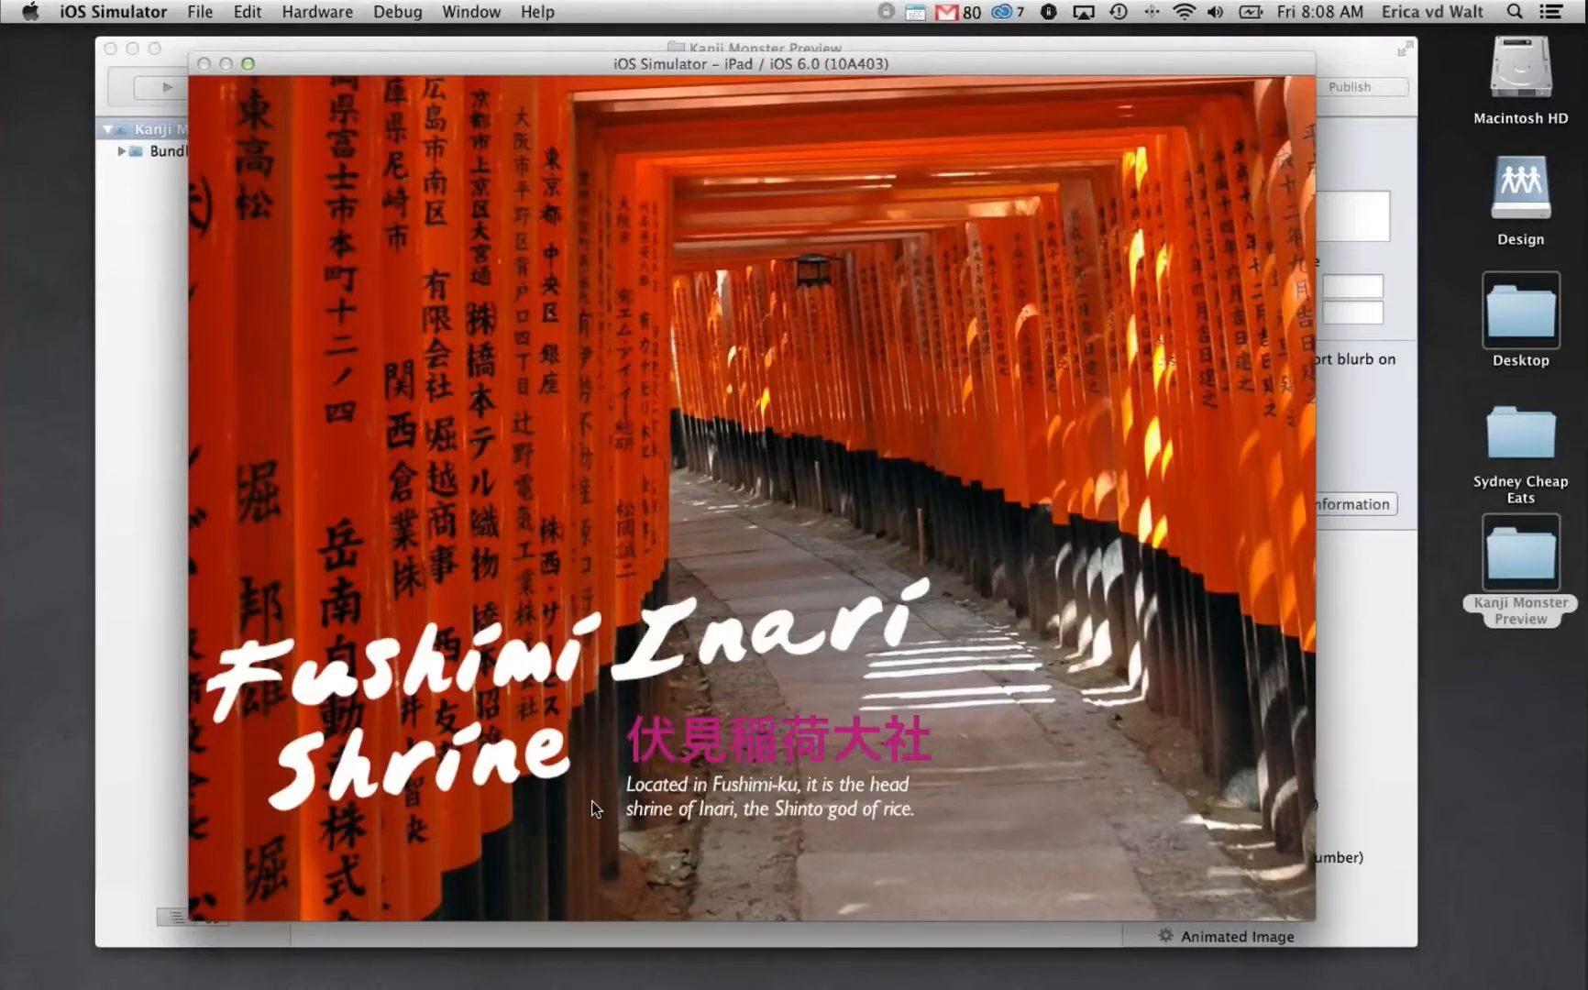
drag(1001, 869, 1012, 663)
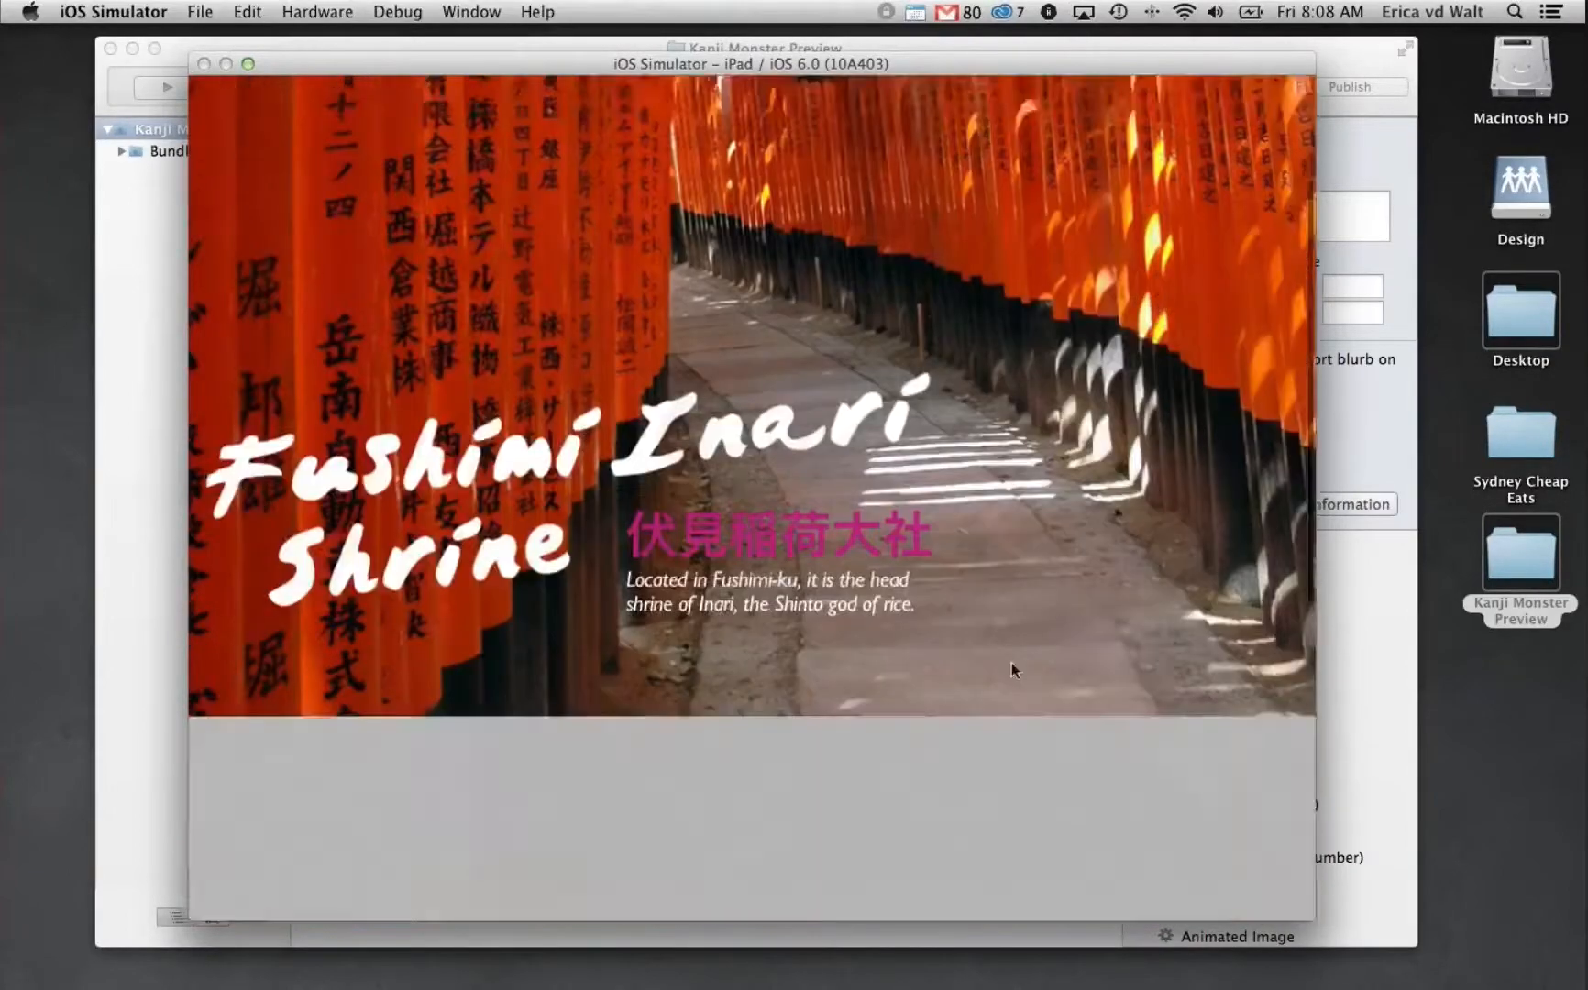
drag(706, 647, 567, 642)
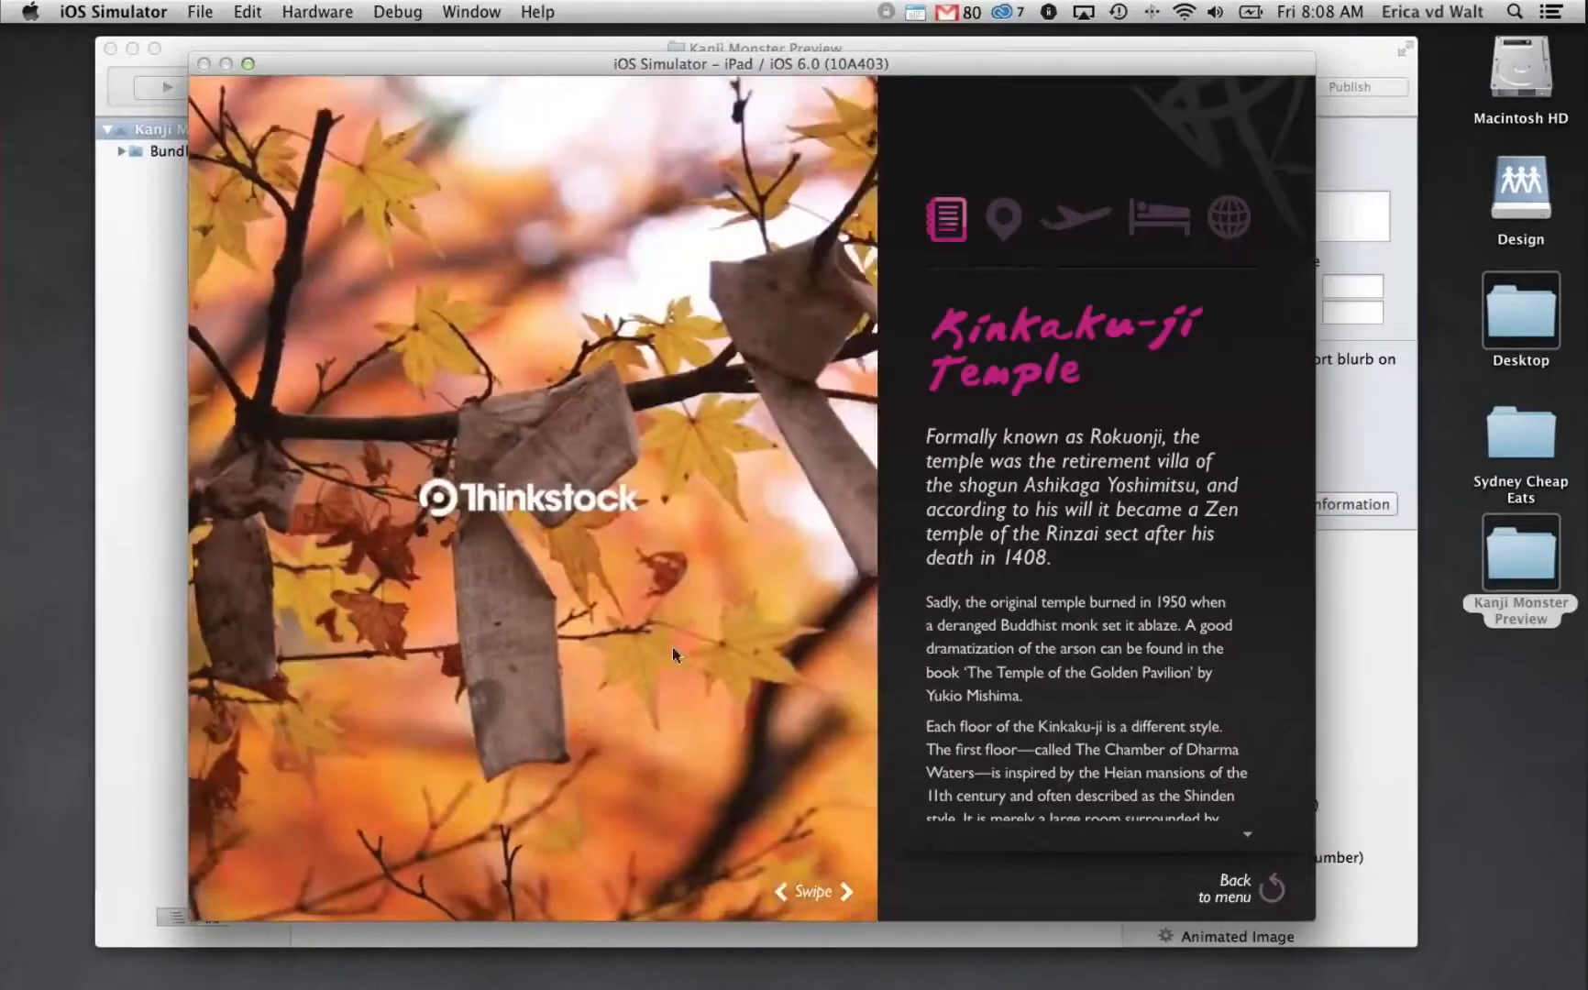
drag(672, 647, 563, 648)
Check the map, flights, accommodation and website sections on the Fushimi Inari page, then return to its article text
click(1016, 223)
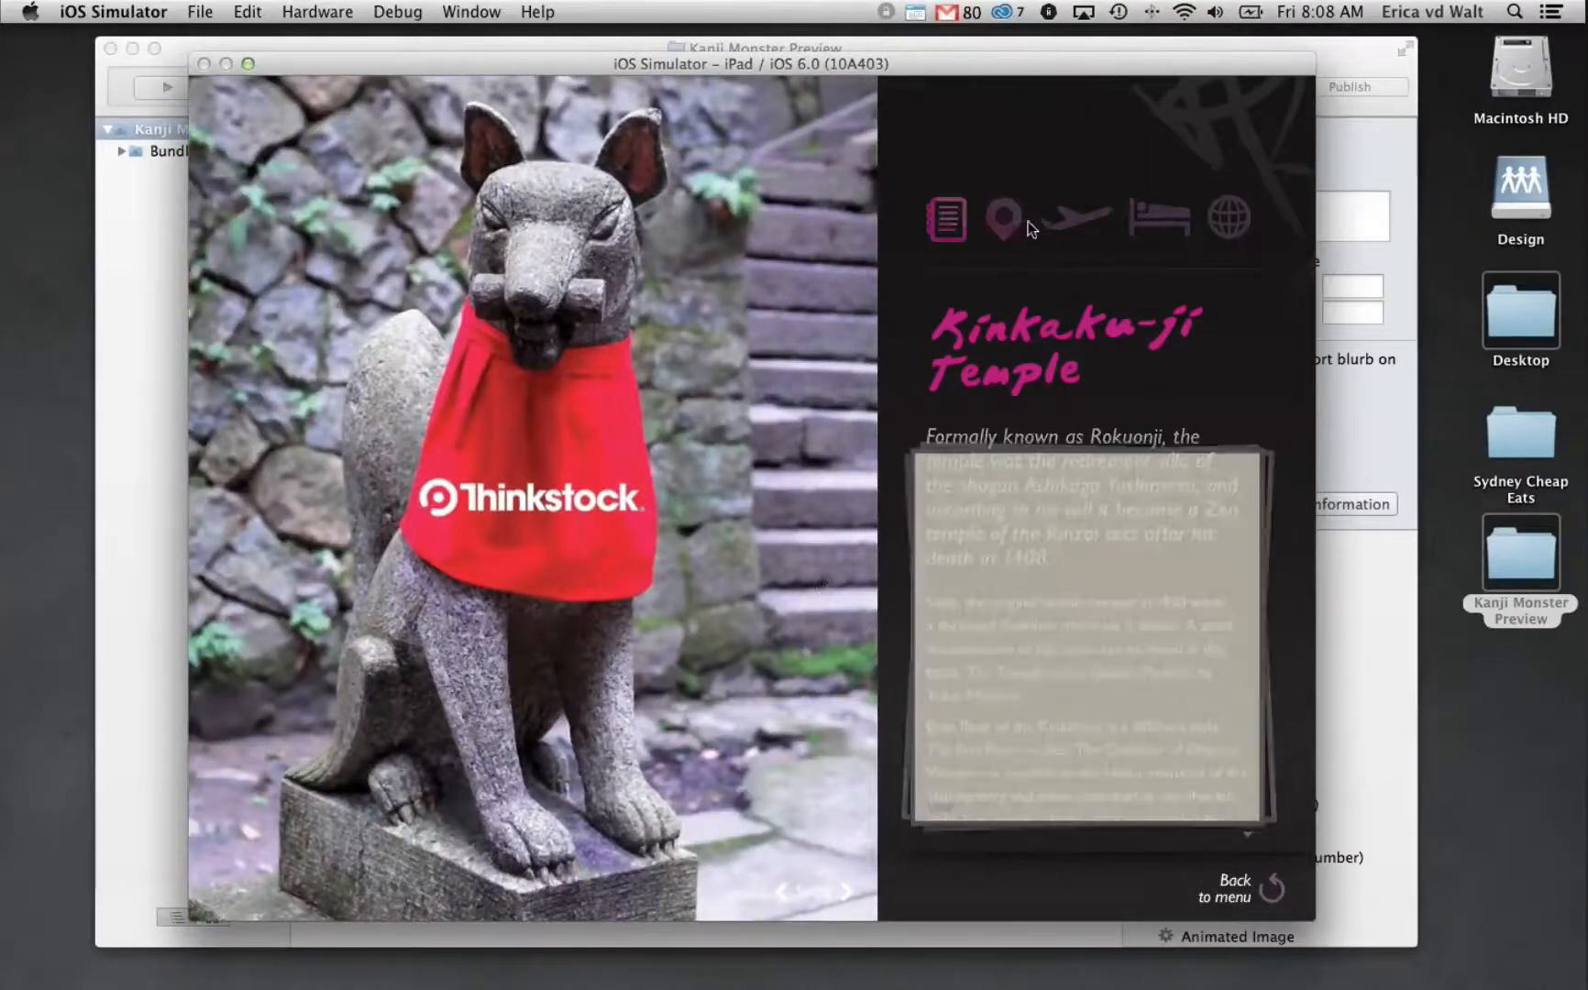
click(1075, 221)
click(1155, 217)
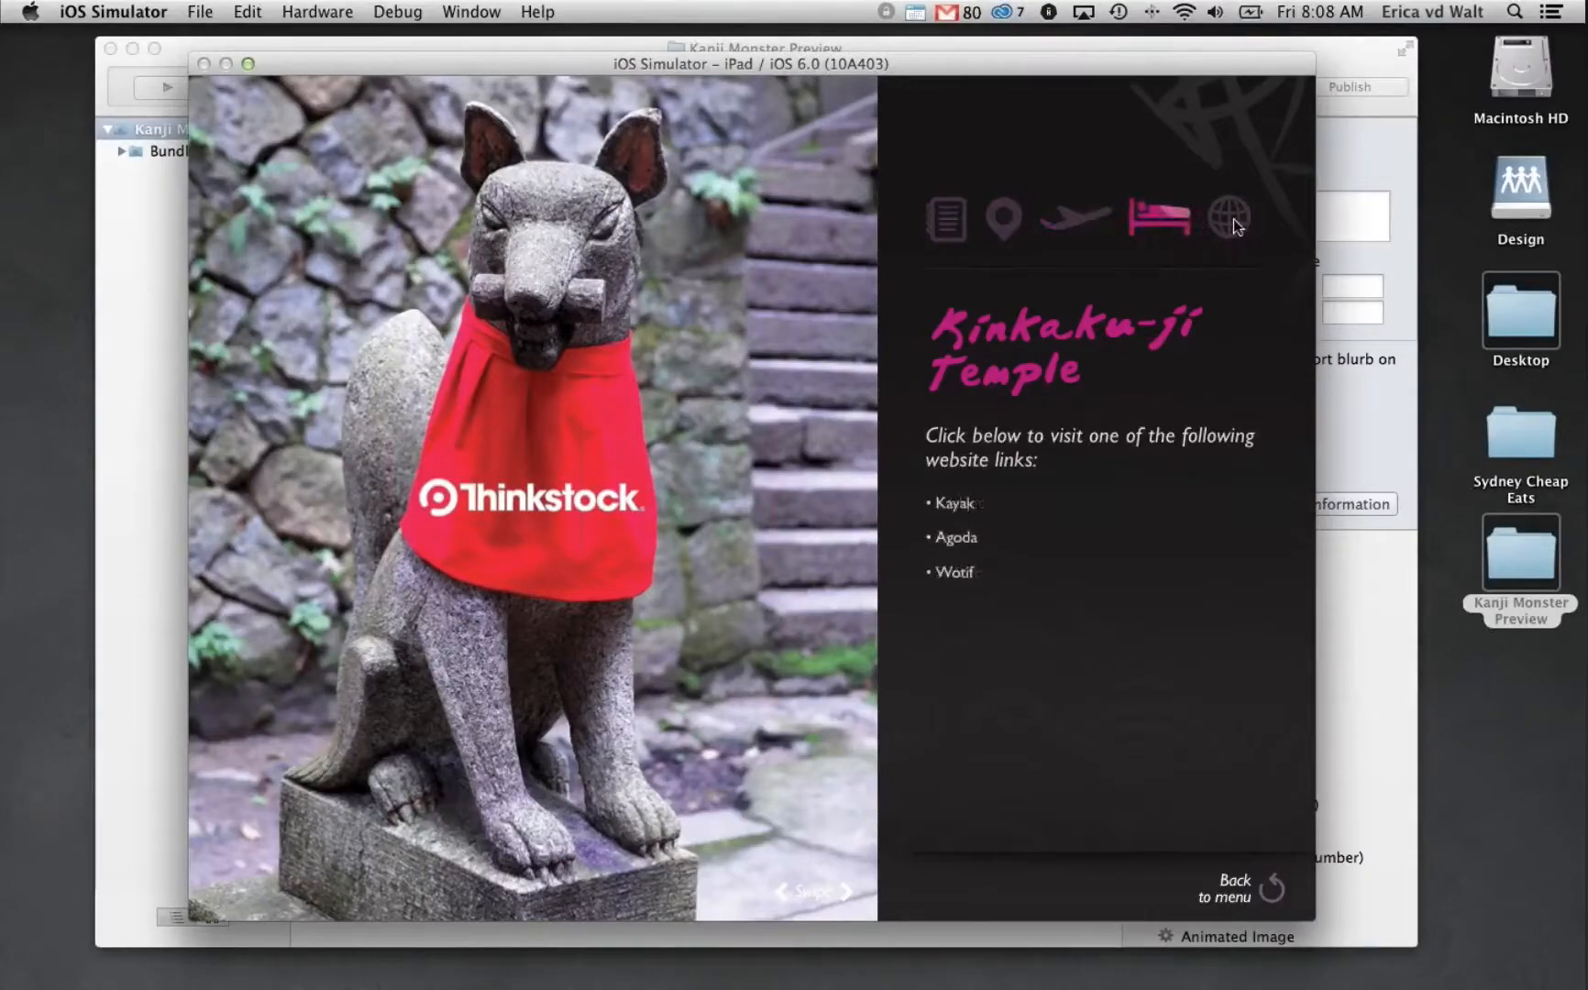
click(1234, 219)
click(950, 220)
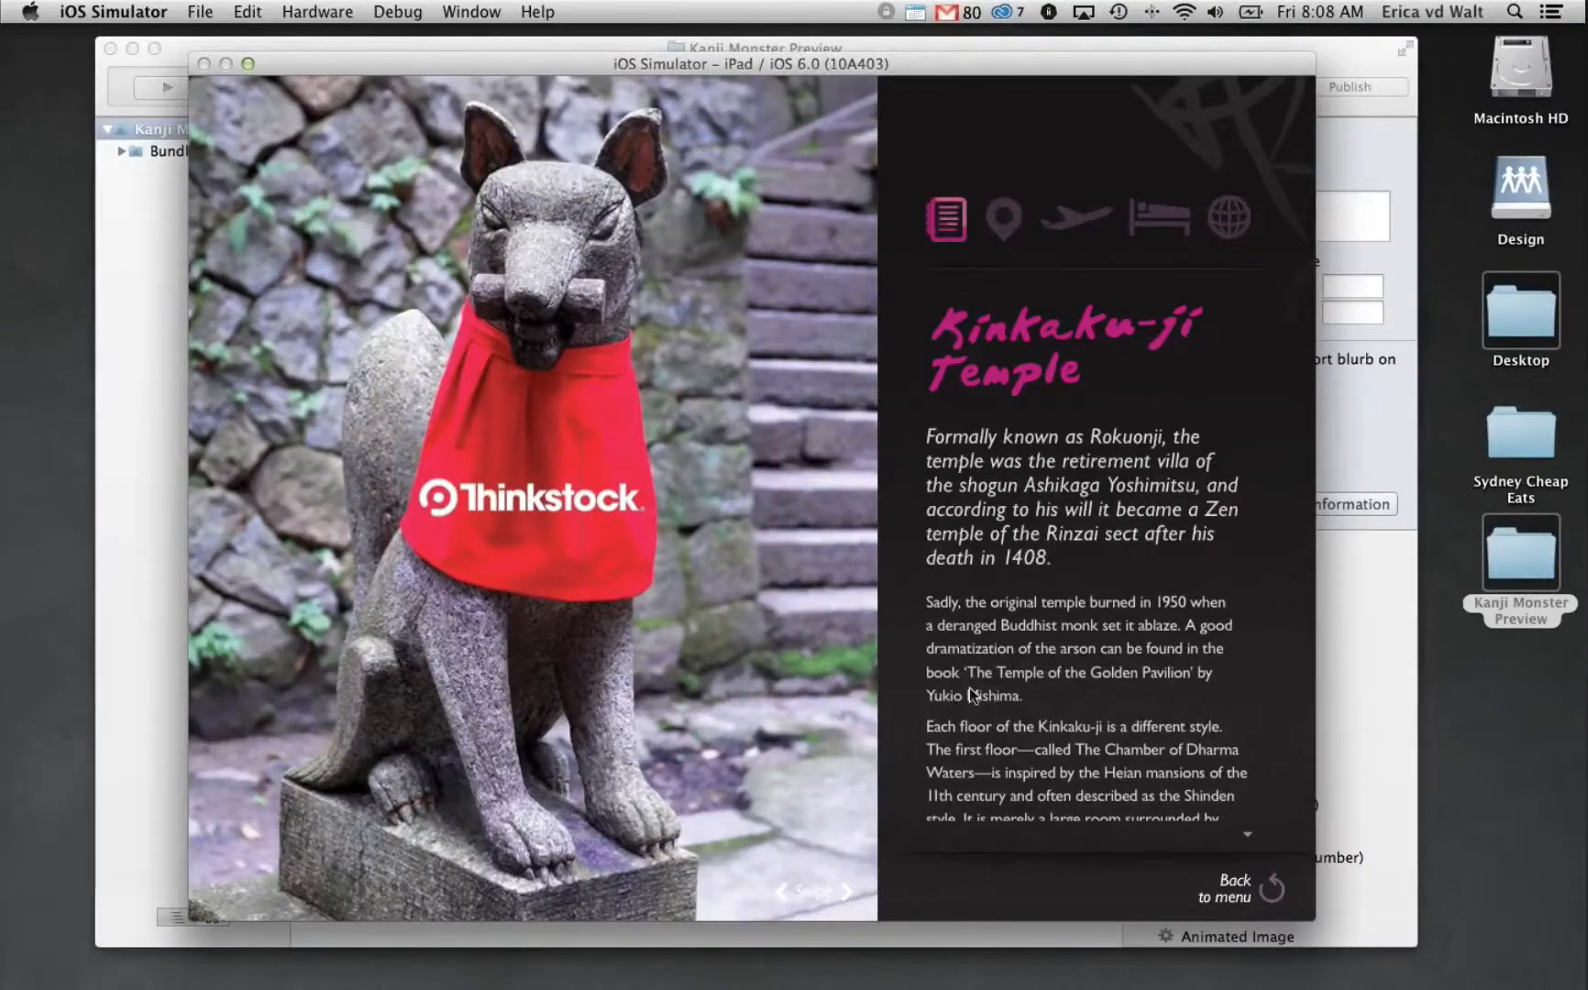
mouse_move(999, 737)
mouse_down()
mouse_move(1018, 493)
mouse_move(1023, 754)
mouse_up()
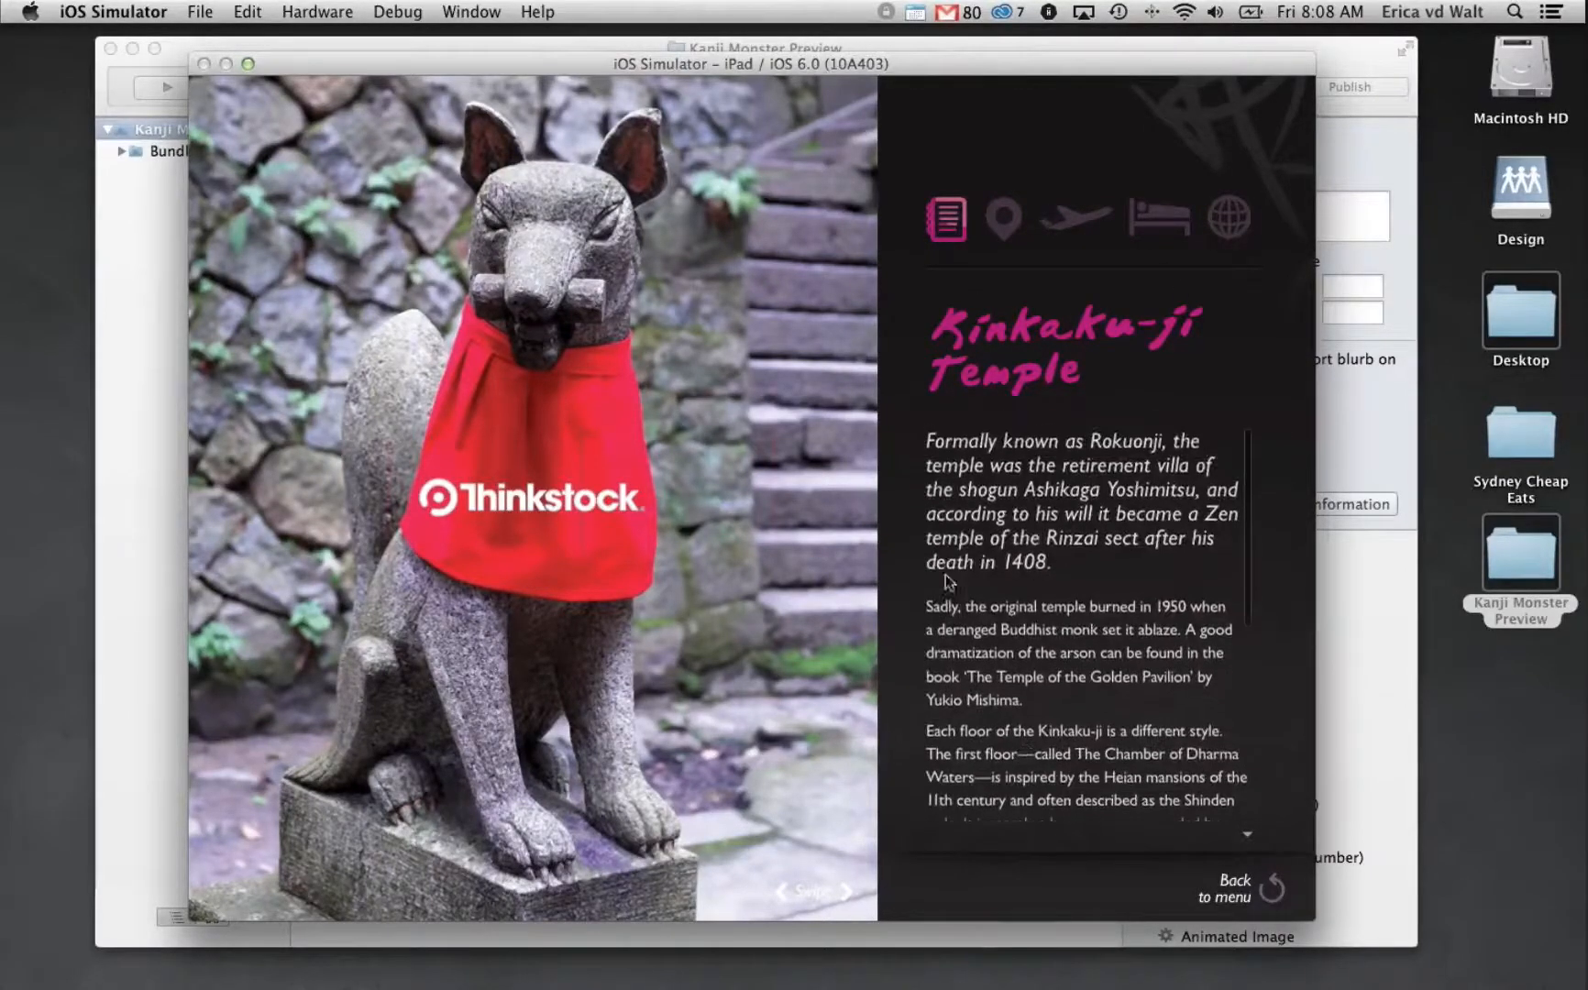
Close the Kanji Monster Preview project window in Oomph Editor and open a new tab in Safari
click(228, 42)
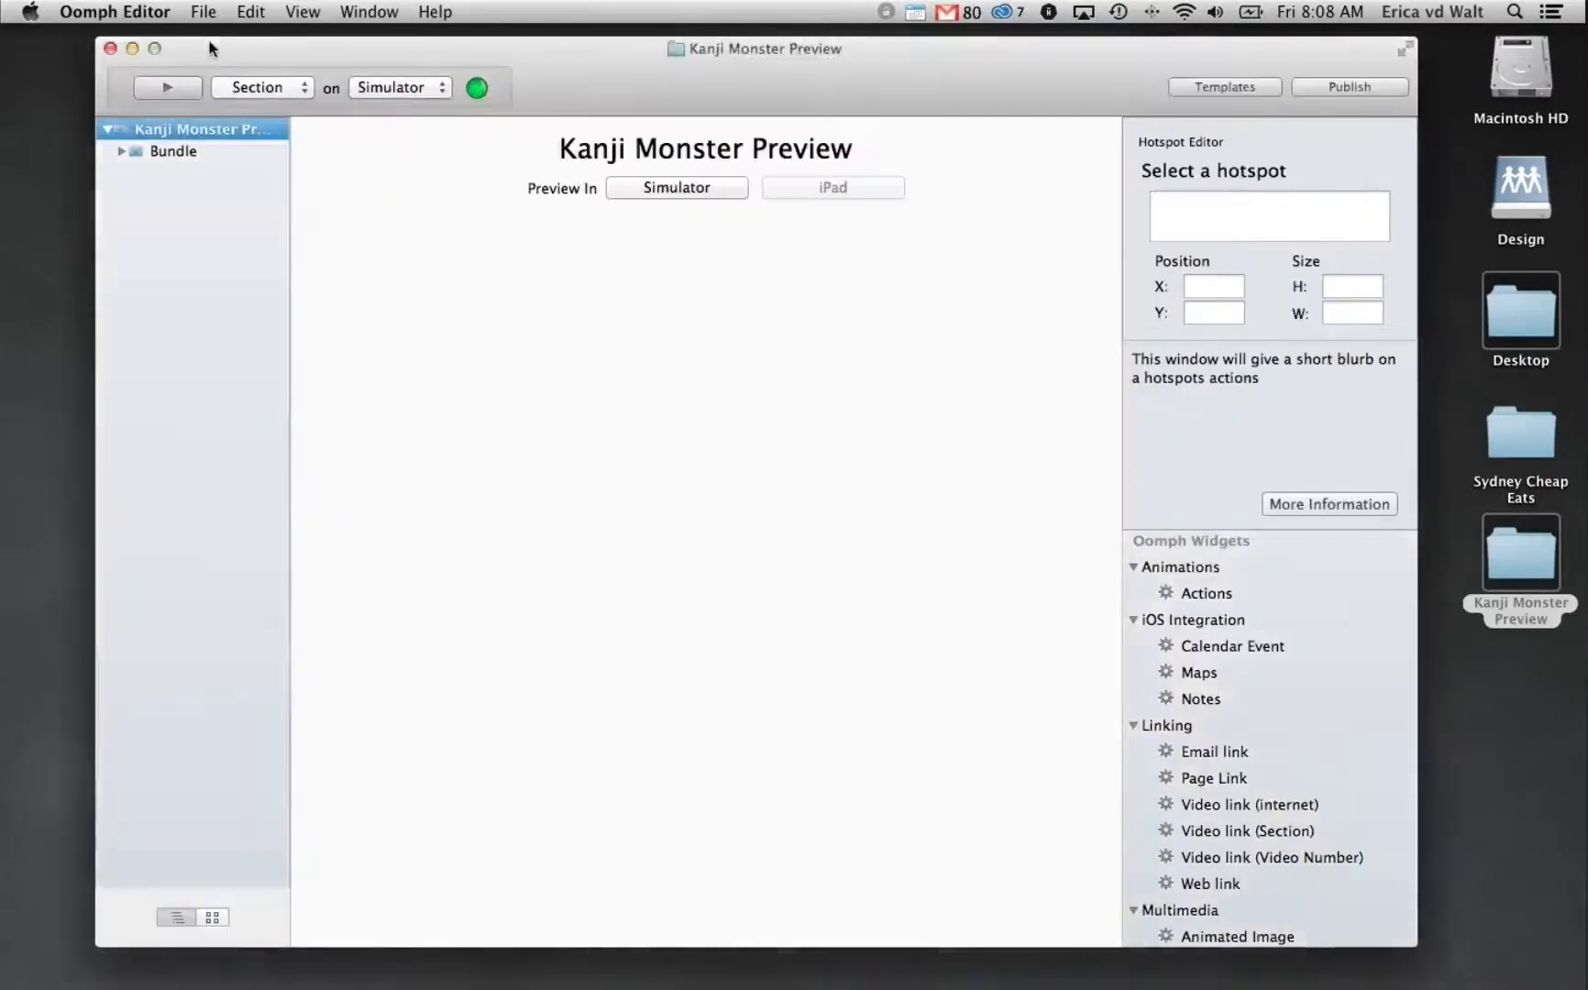
click(110, 48)
mouse_move(4, 114)
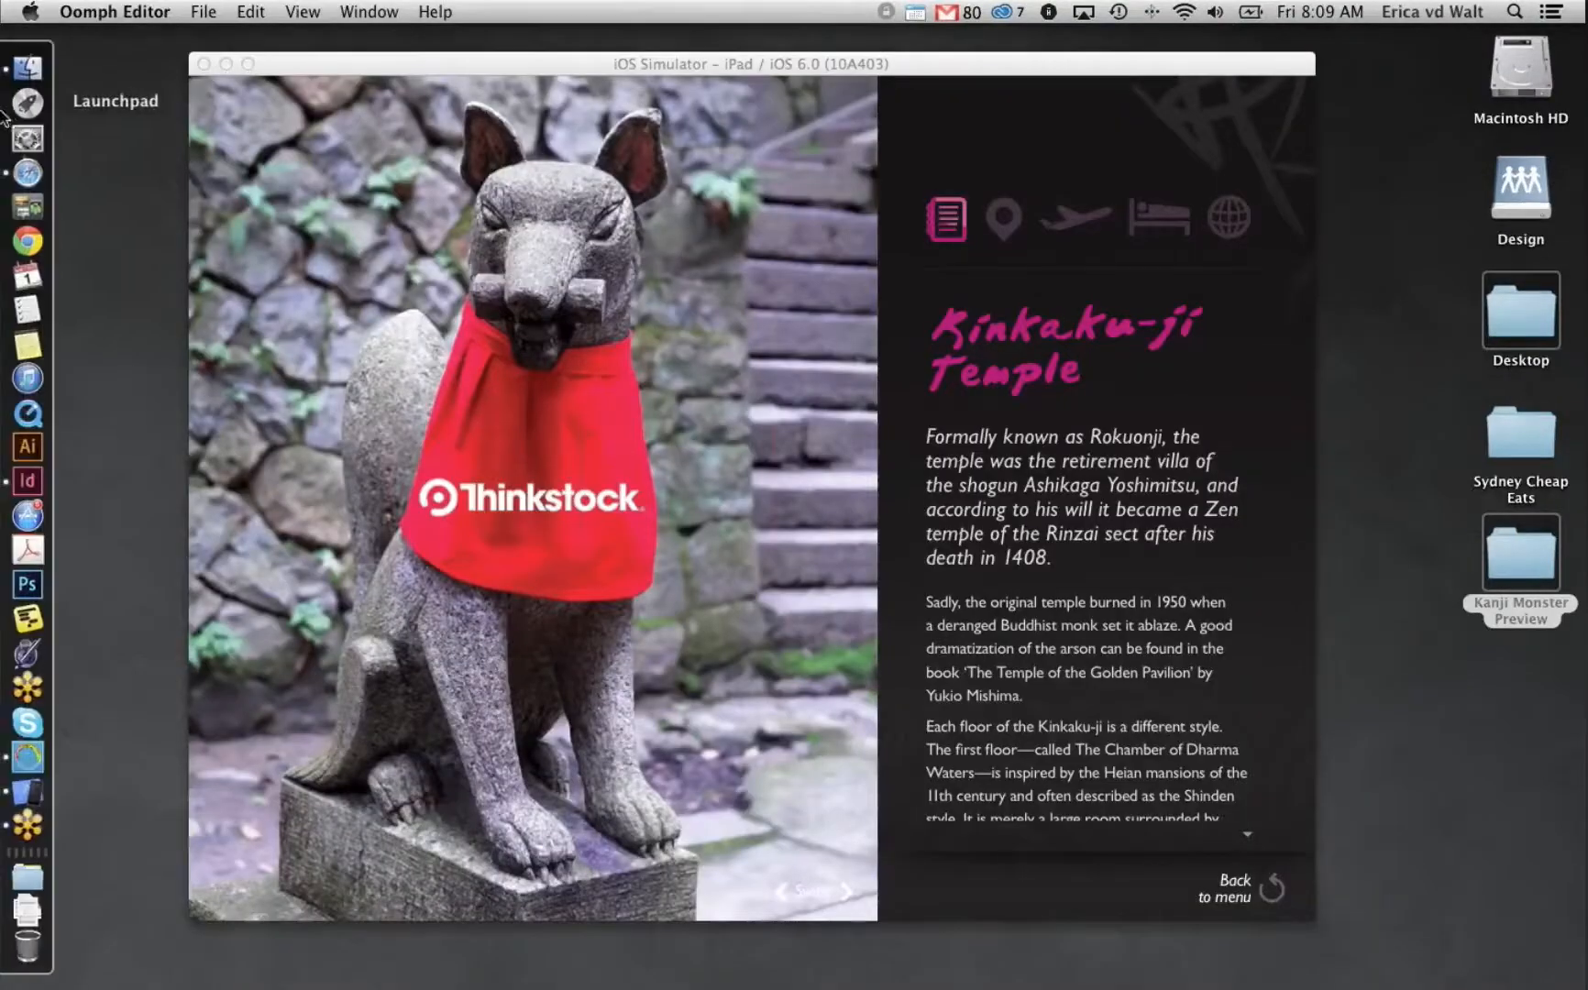
click(27, 173)
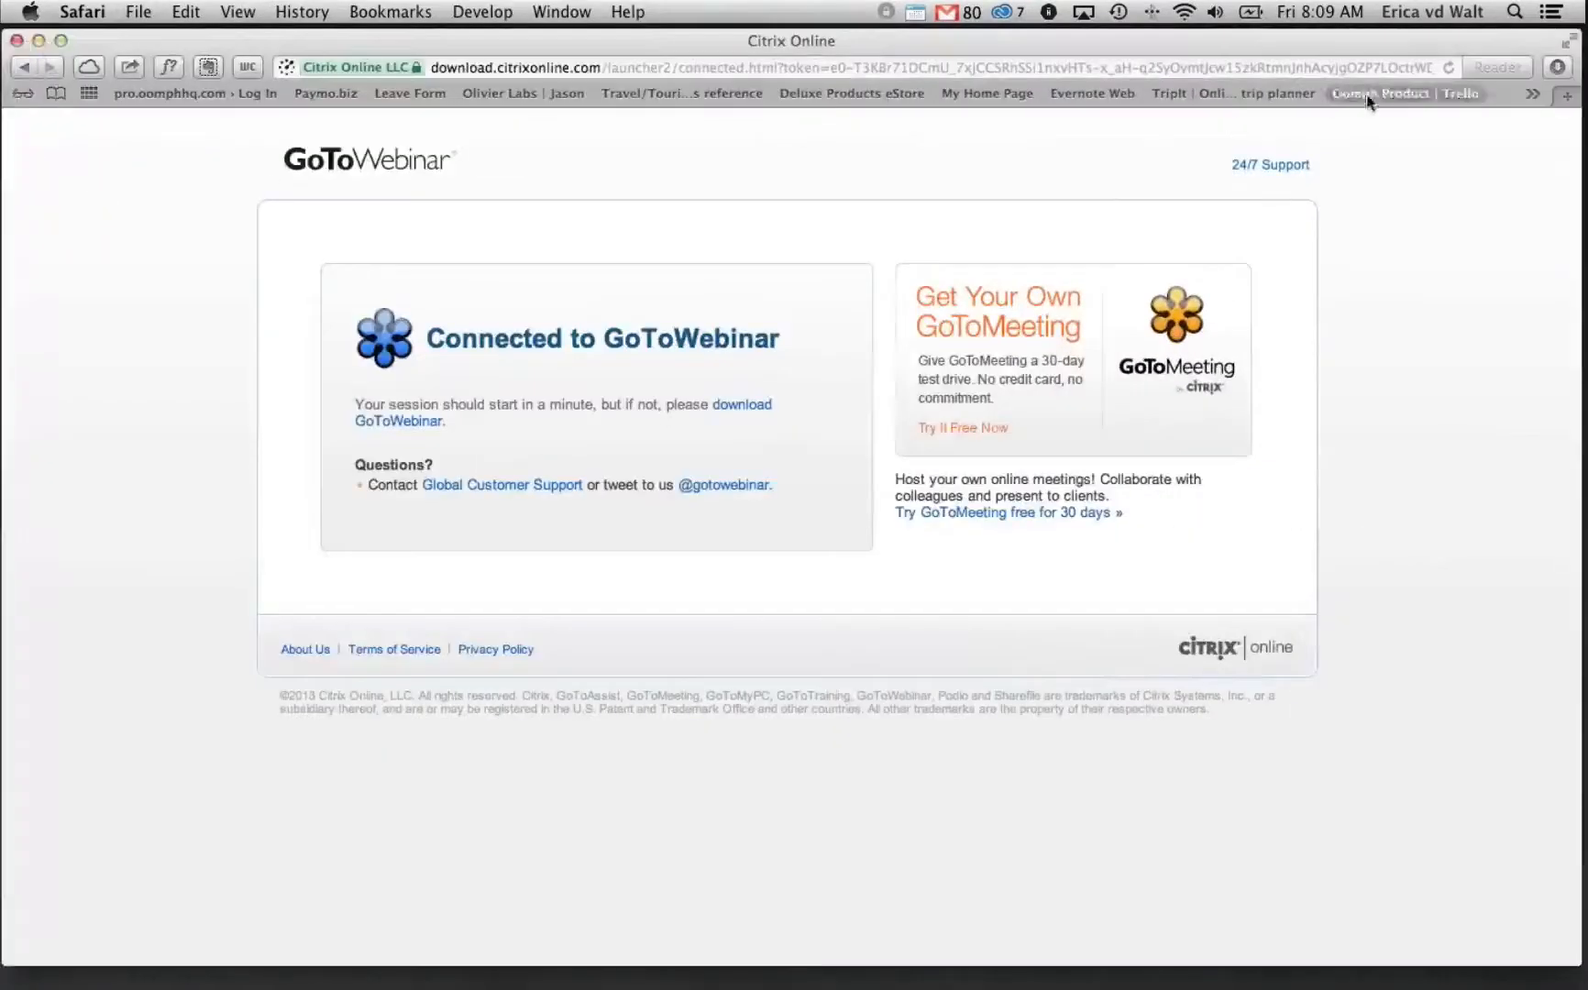
click(1562, 97)
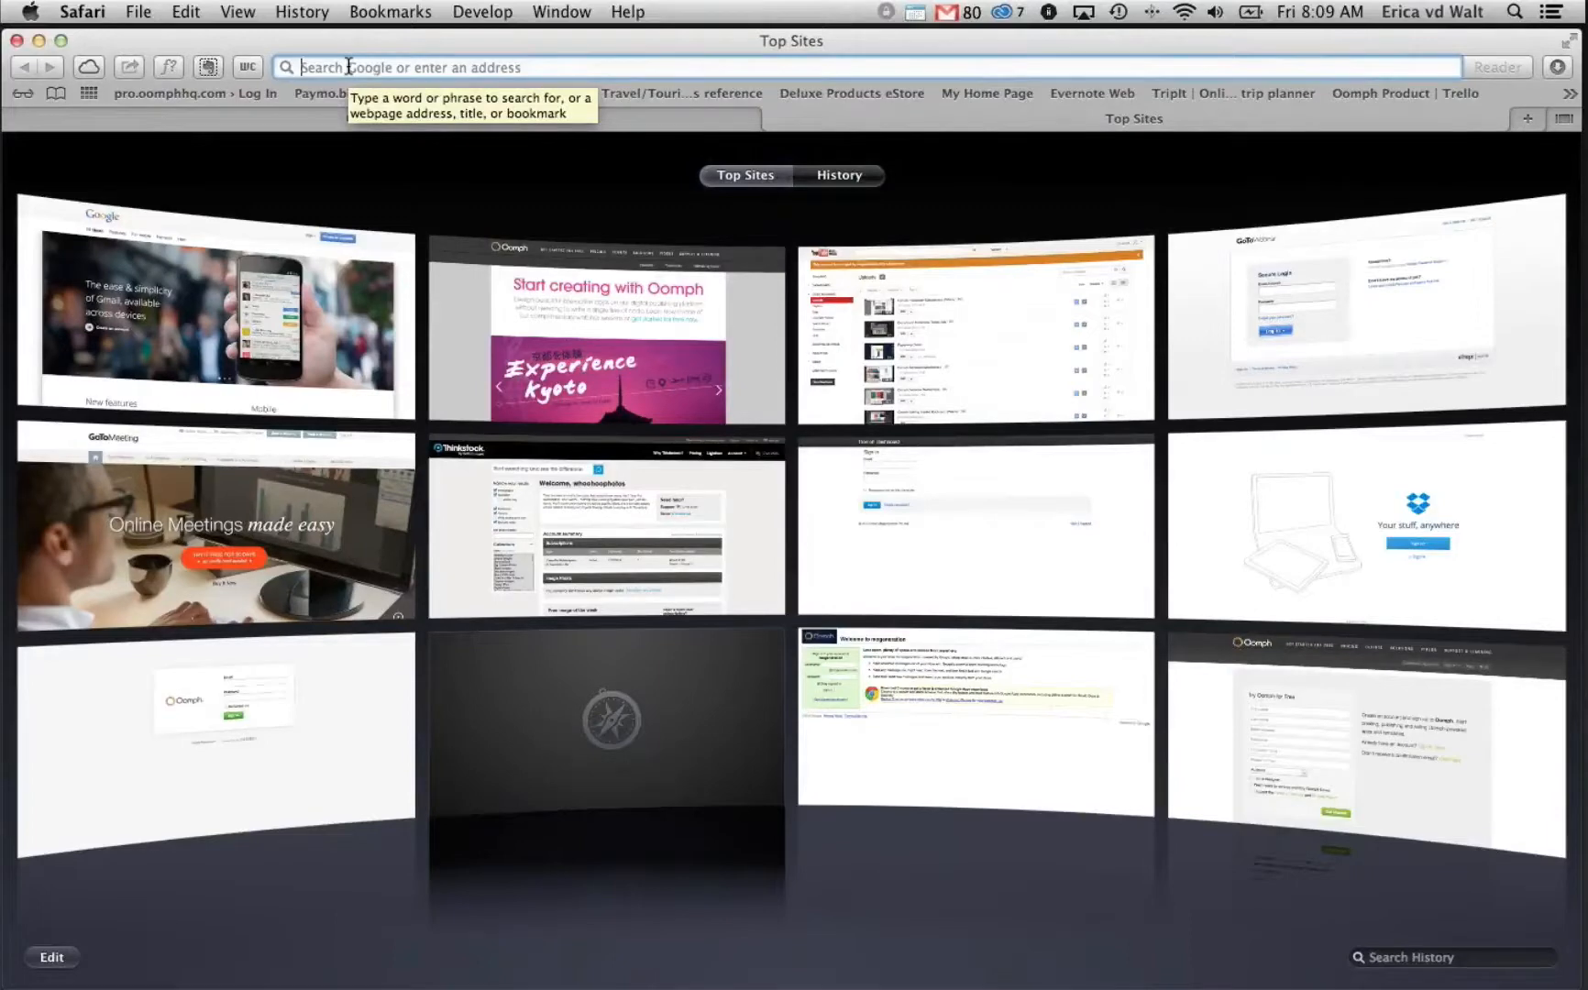
text(oomph)
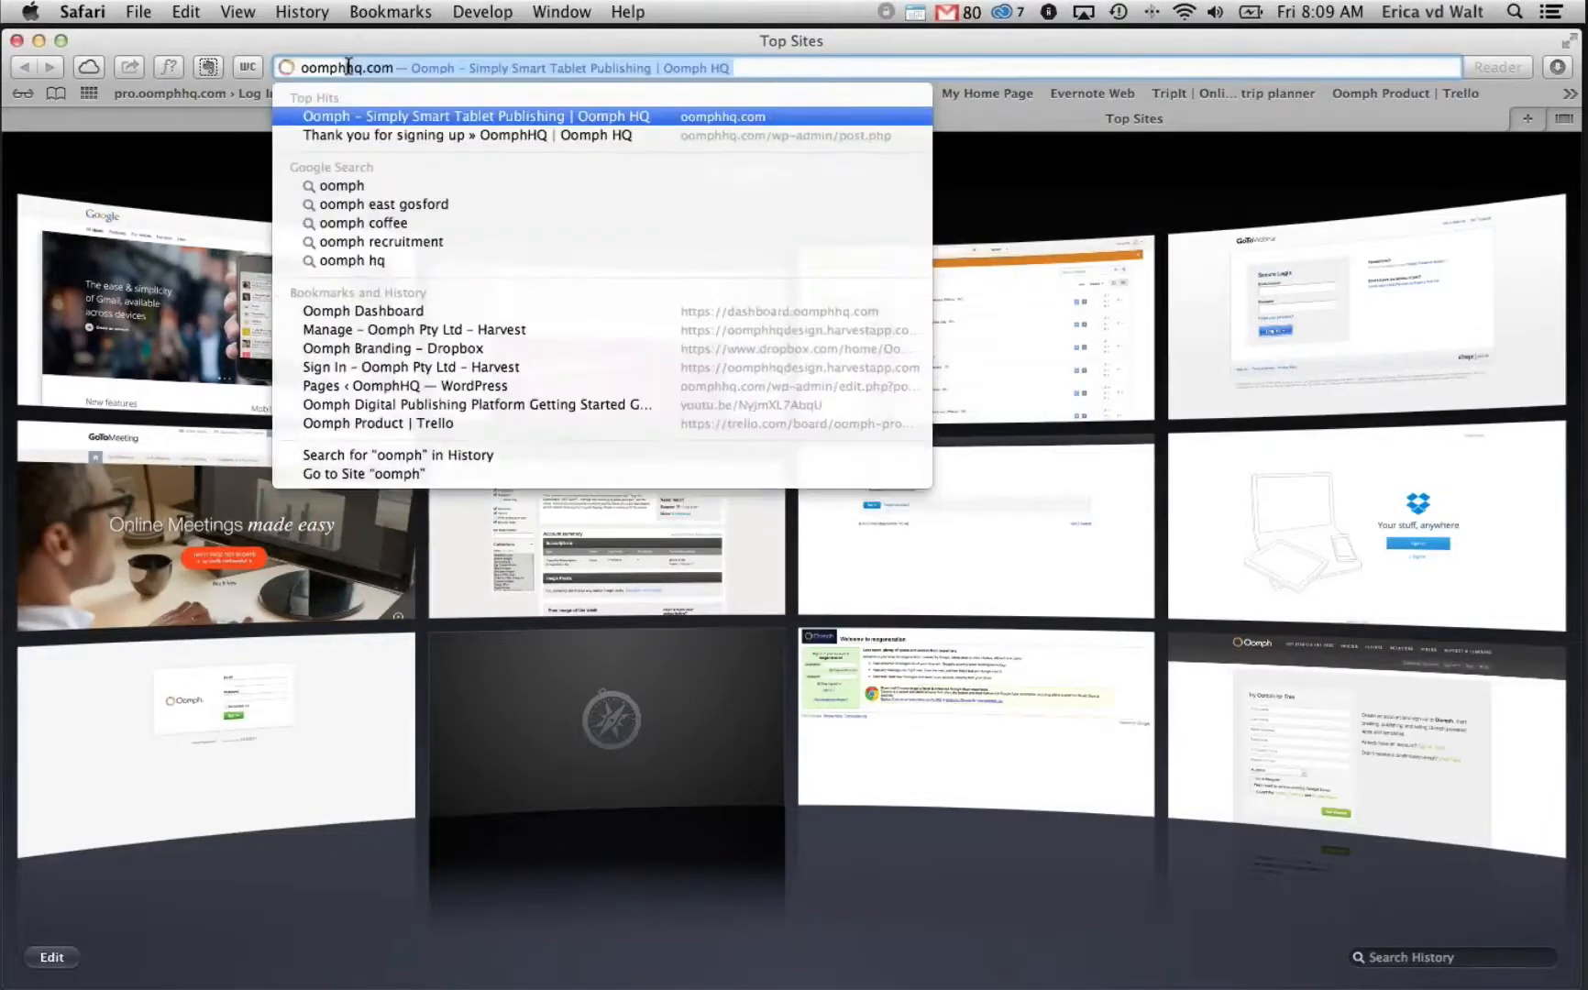
key(BackSpace)
key(BackSpace)
key(BackSpace)
key(BackSpace)
key(BackSpace)
key(BackSpace)
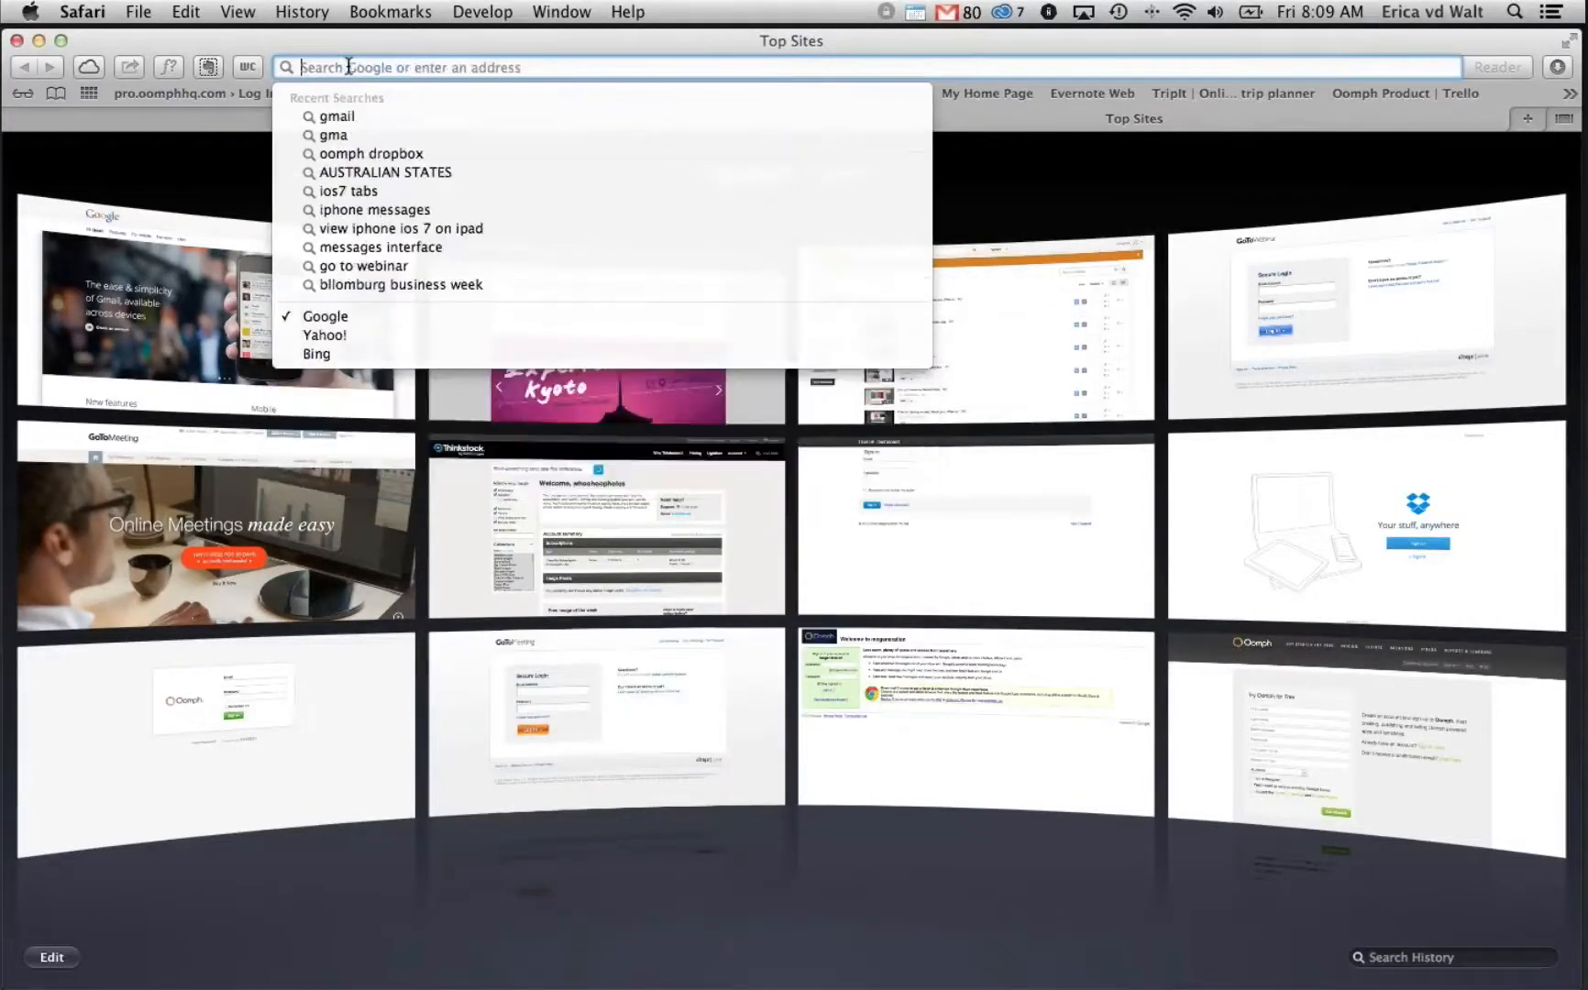
Go to the template marketplace at publish.oomphhq.com/marketplace
text(publishe)
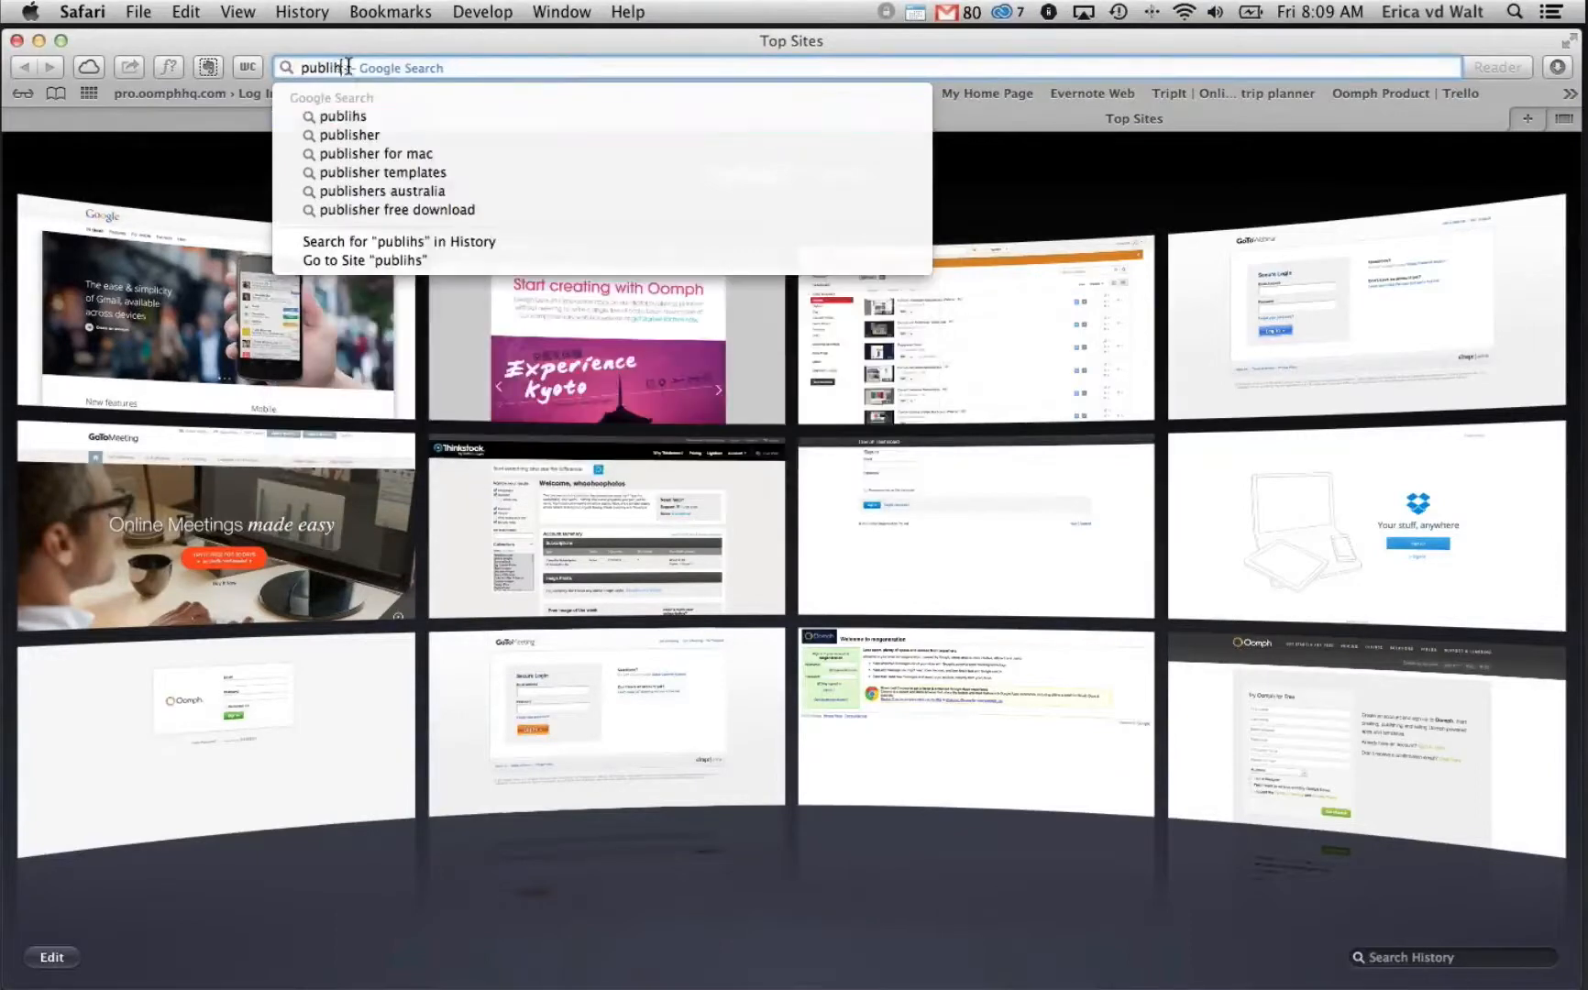
key(BackSpace)
key(BackSpace)
key(BackSpace)
text(sh.oomphhq.com)
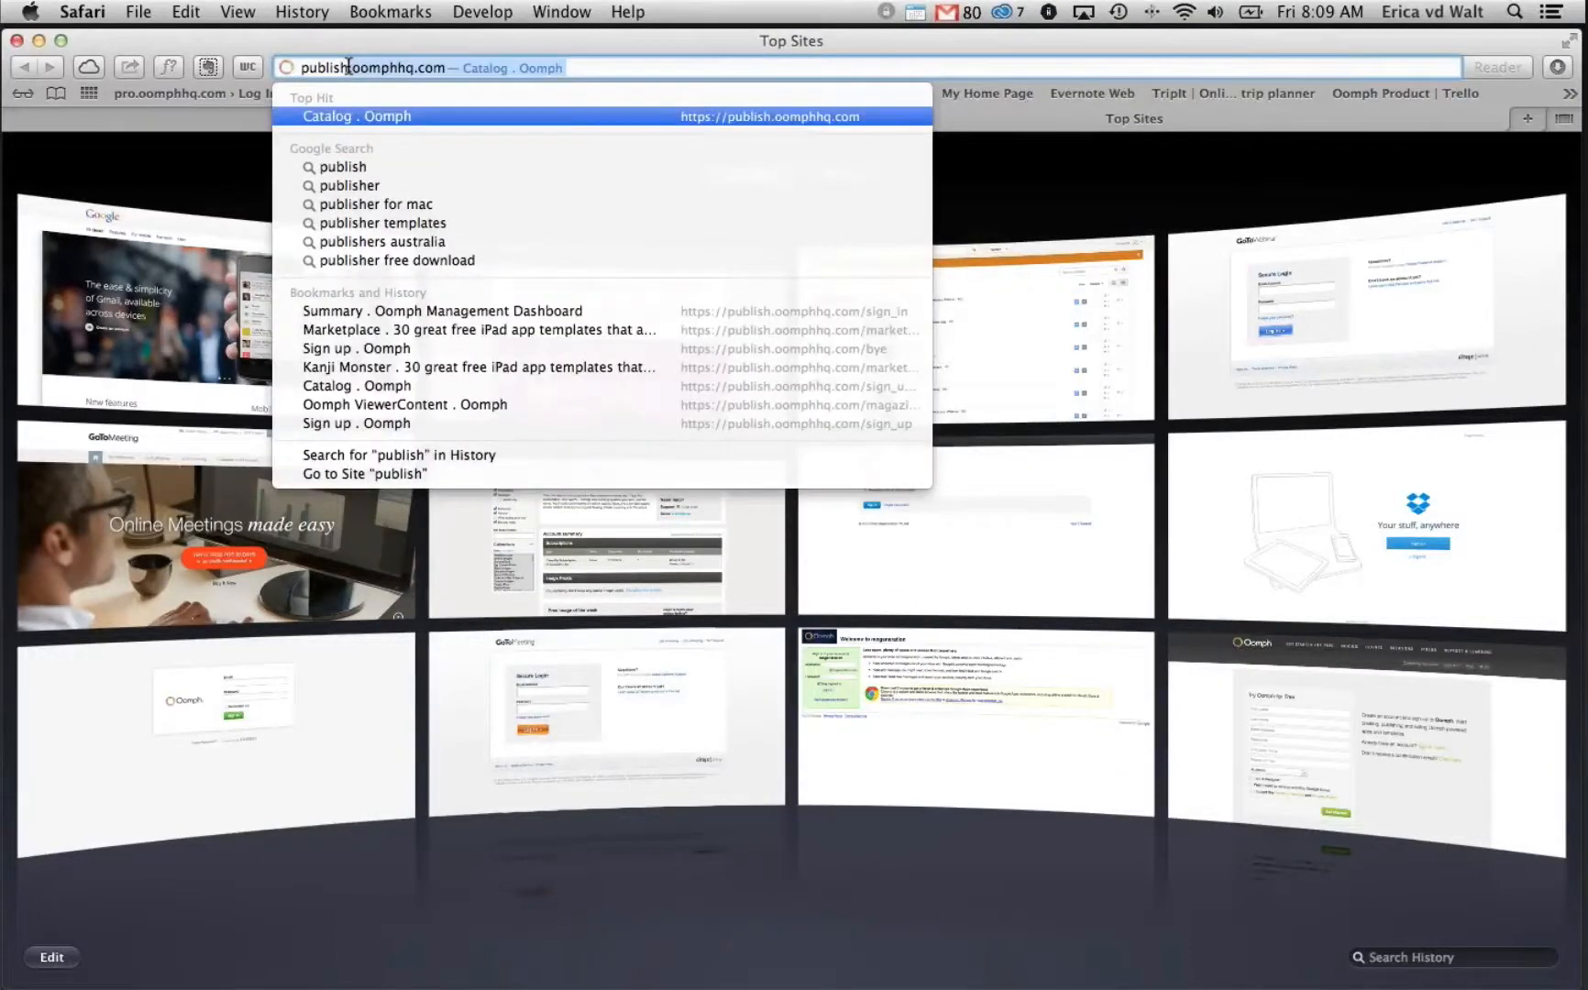
click(445, 67)
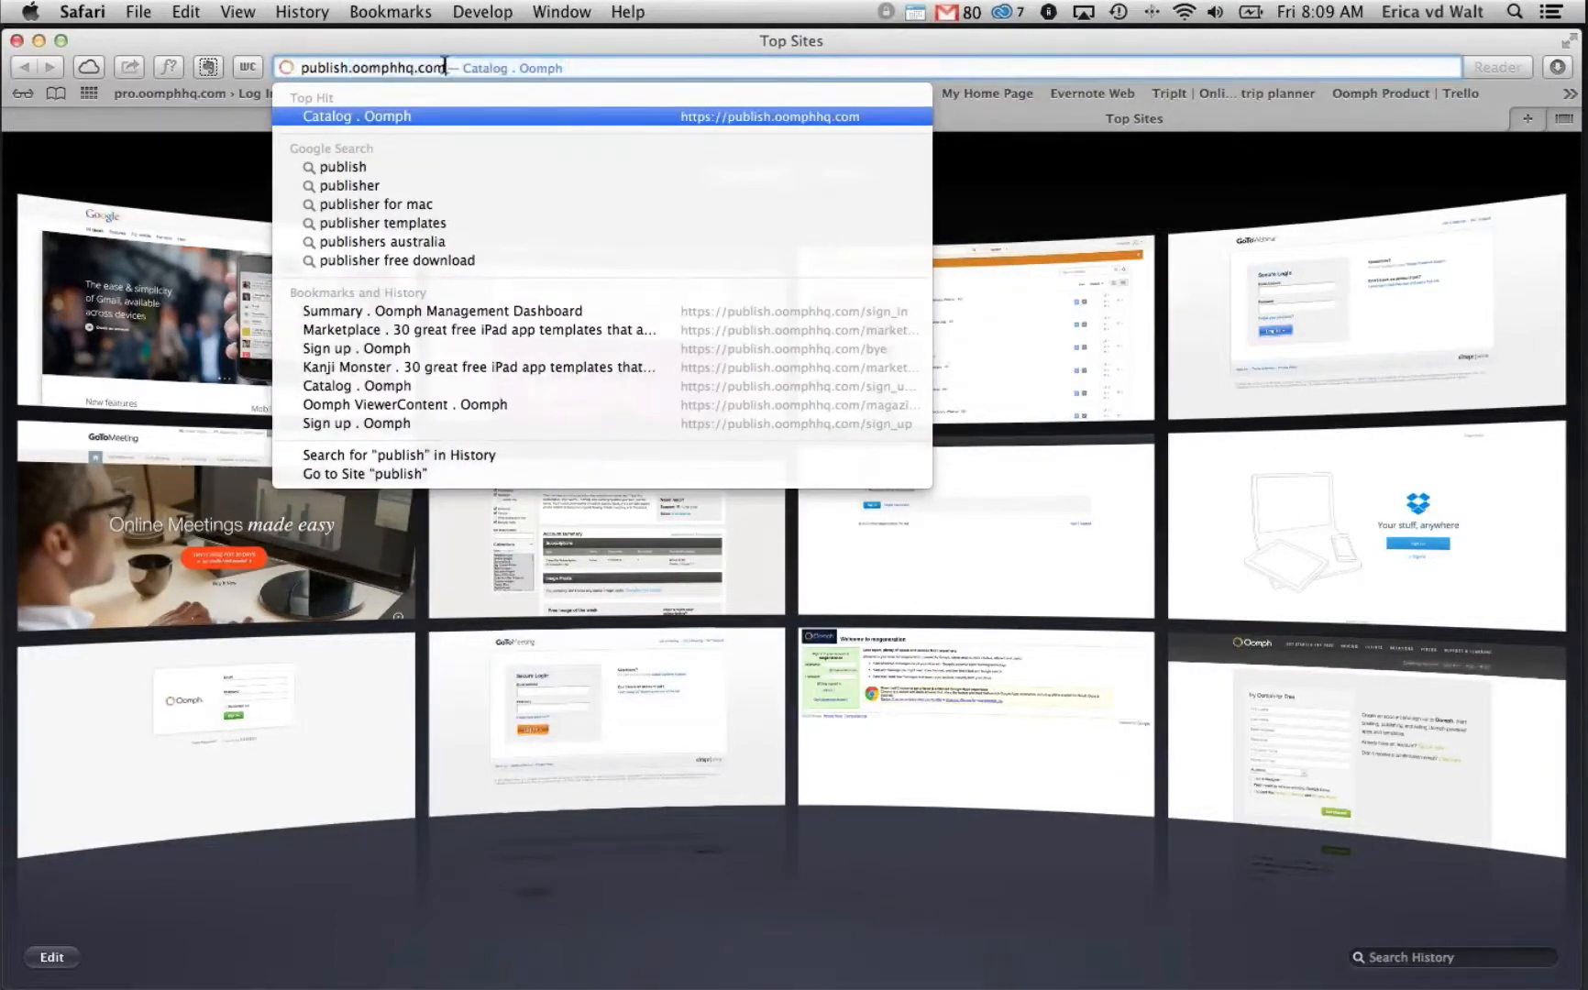
text(/ma)
key(Escape)
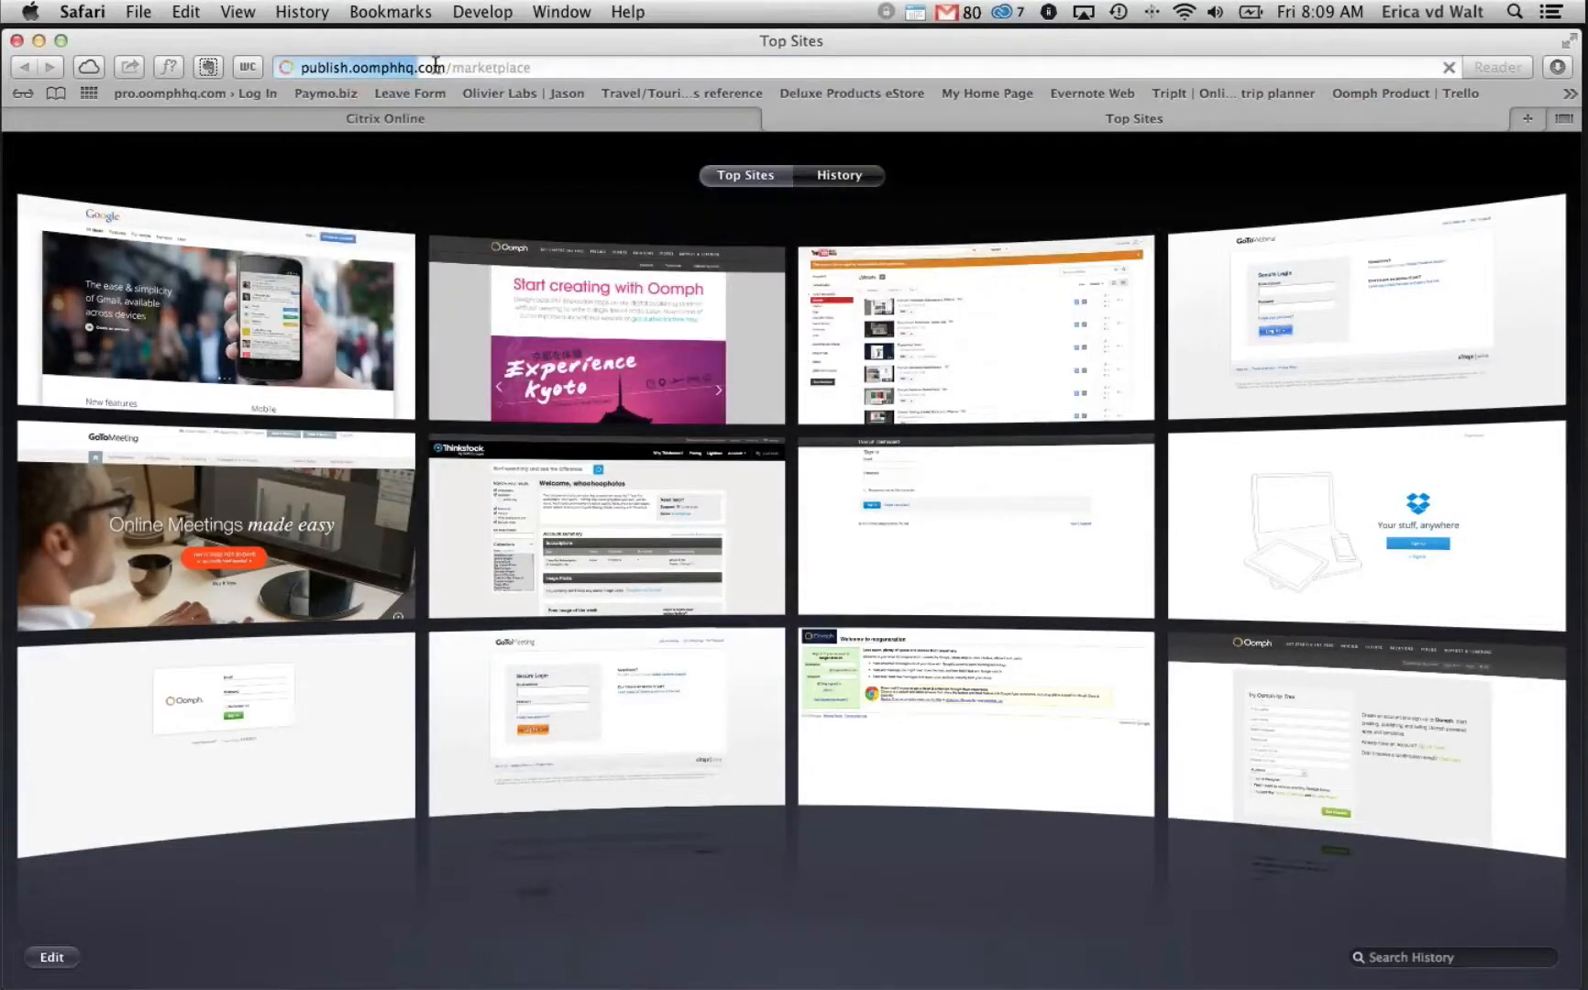
key(Return)
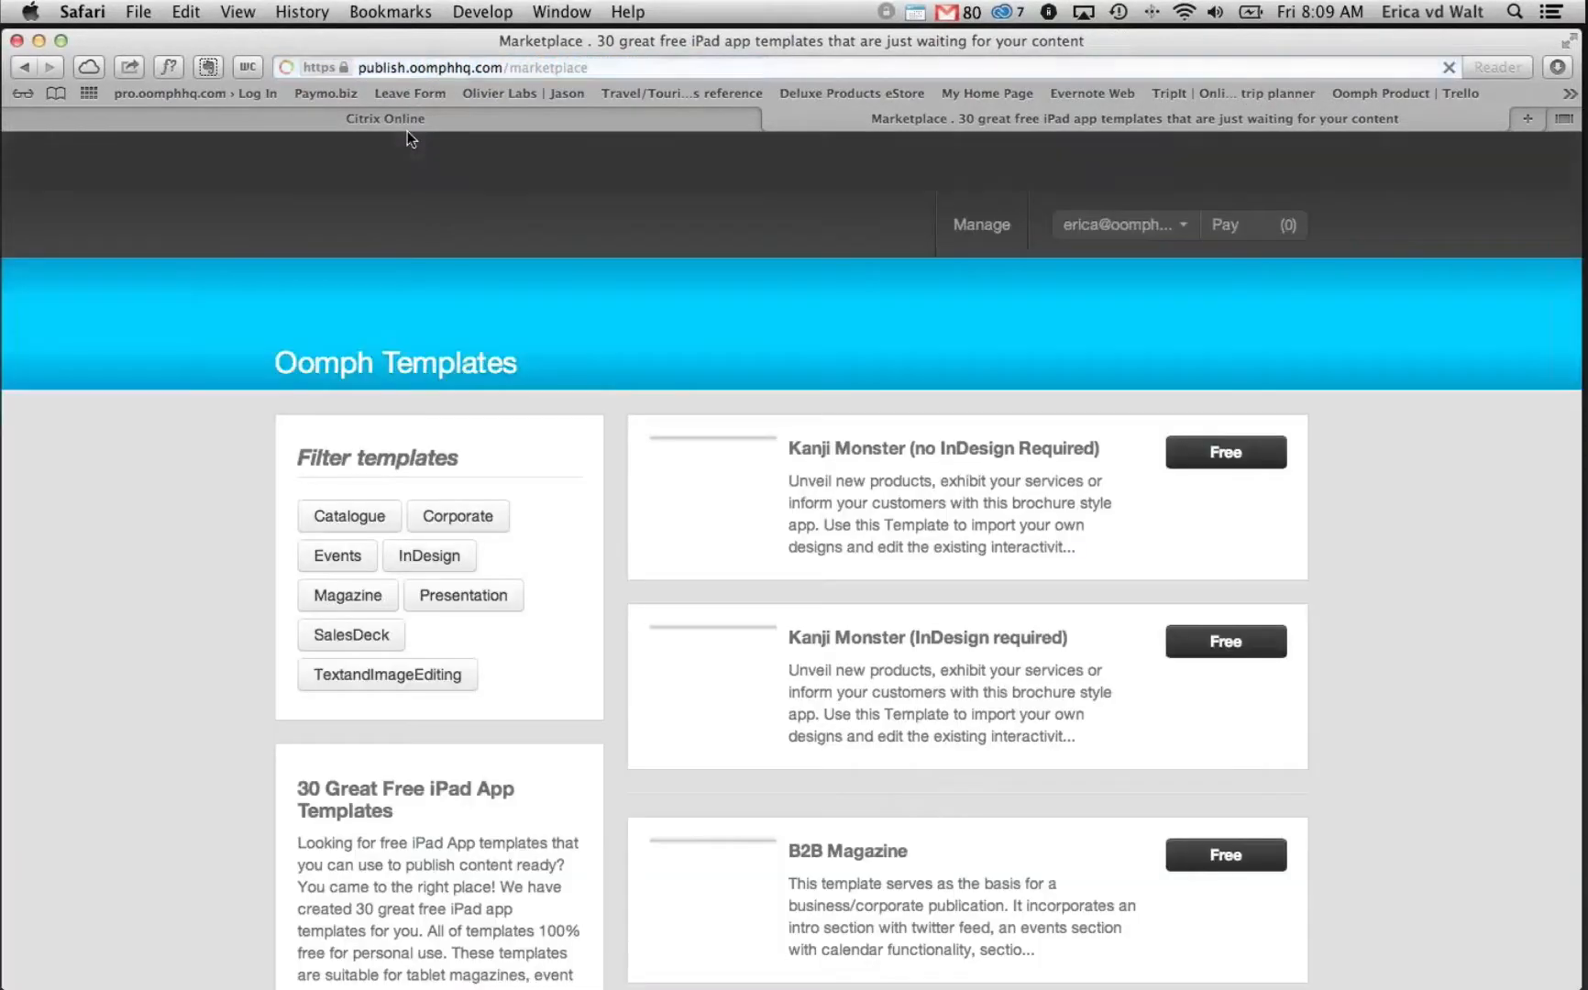
Sign out of the current Oomph marketplace account
click(1119, 224)
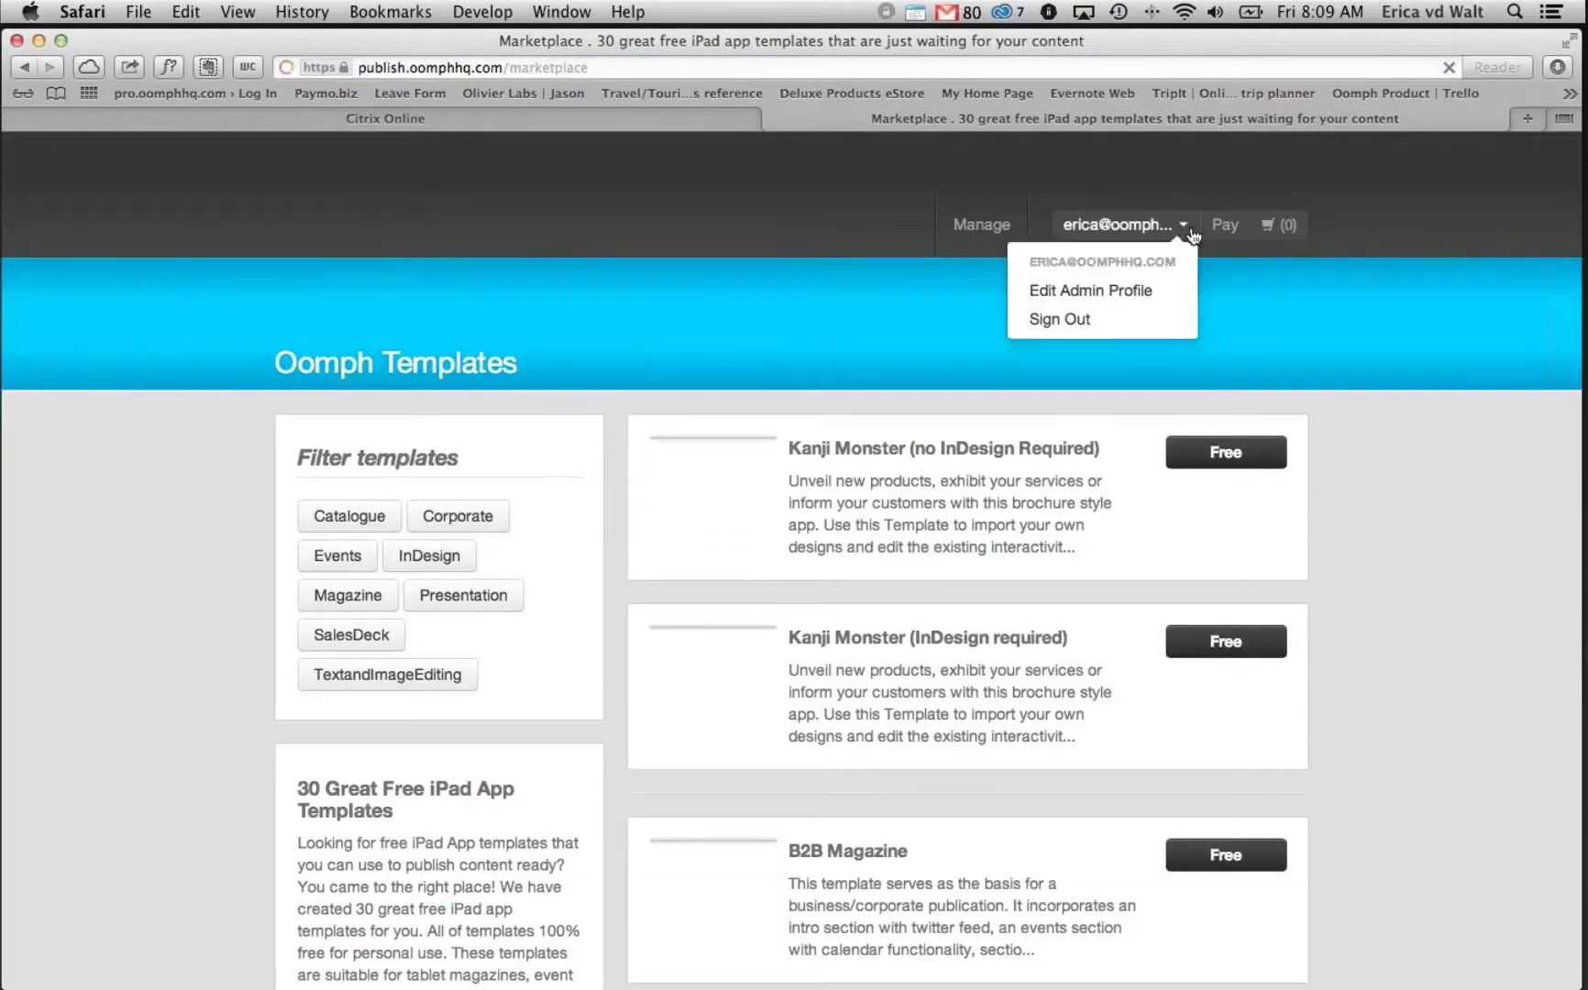
click(1102, 376)
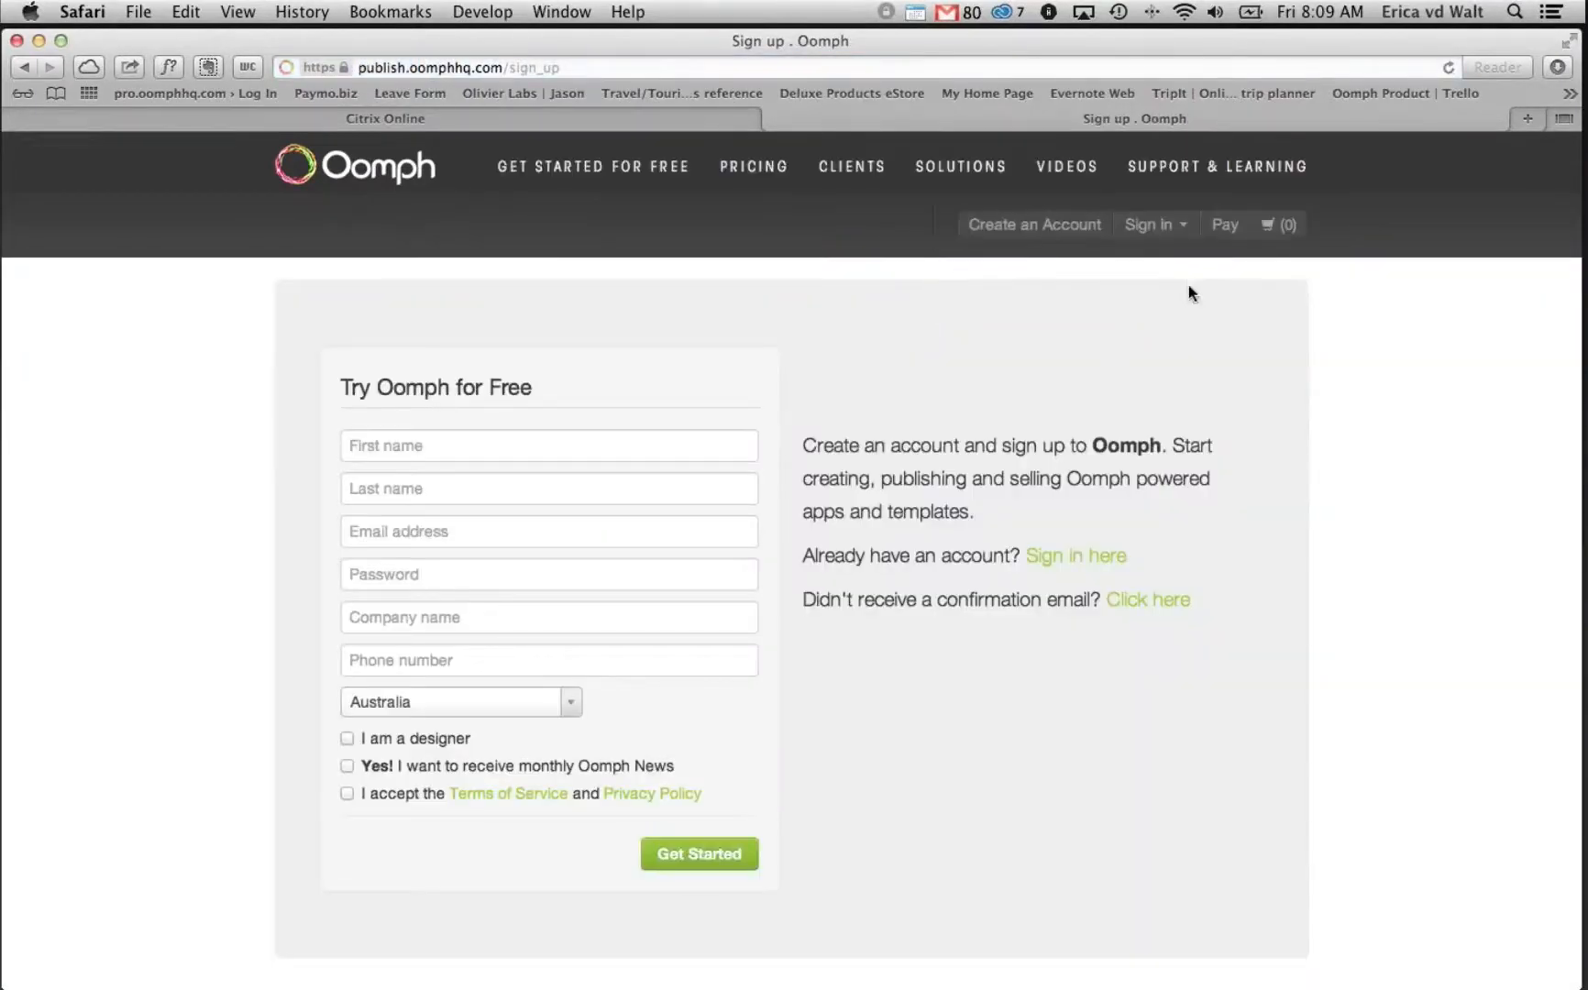
Sign in to the marketplace, replacing the prefilled e-mail with the suggested Gmail address and using the saved password
click(1180, 240)
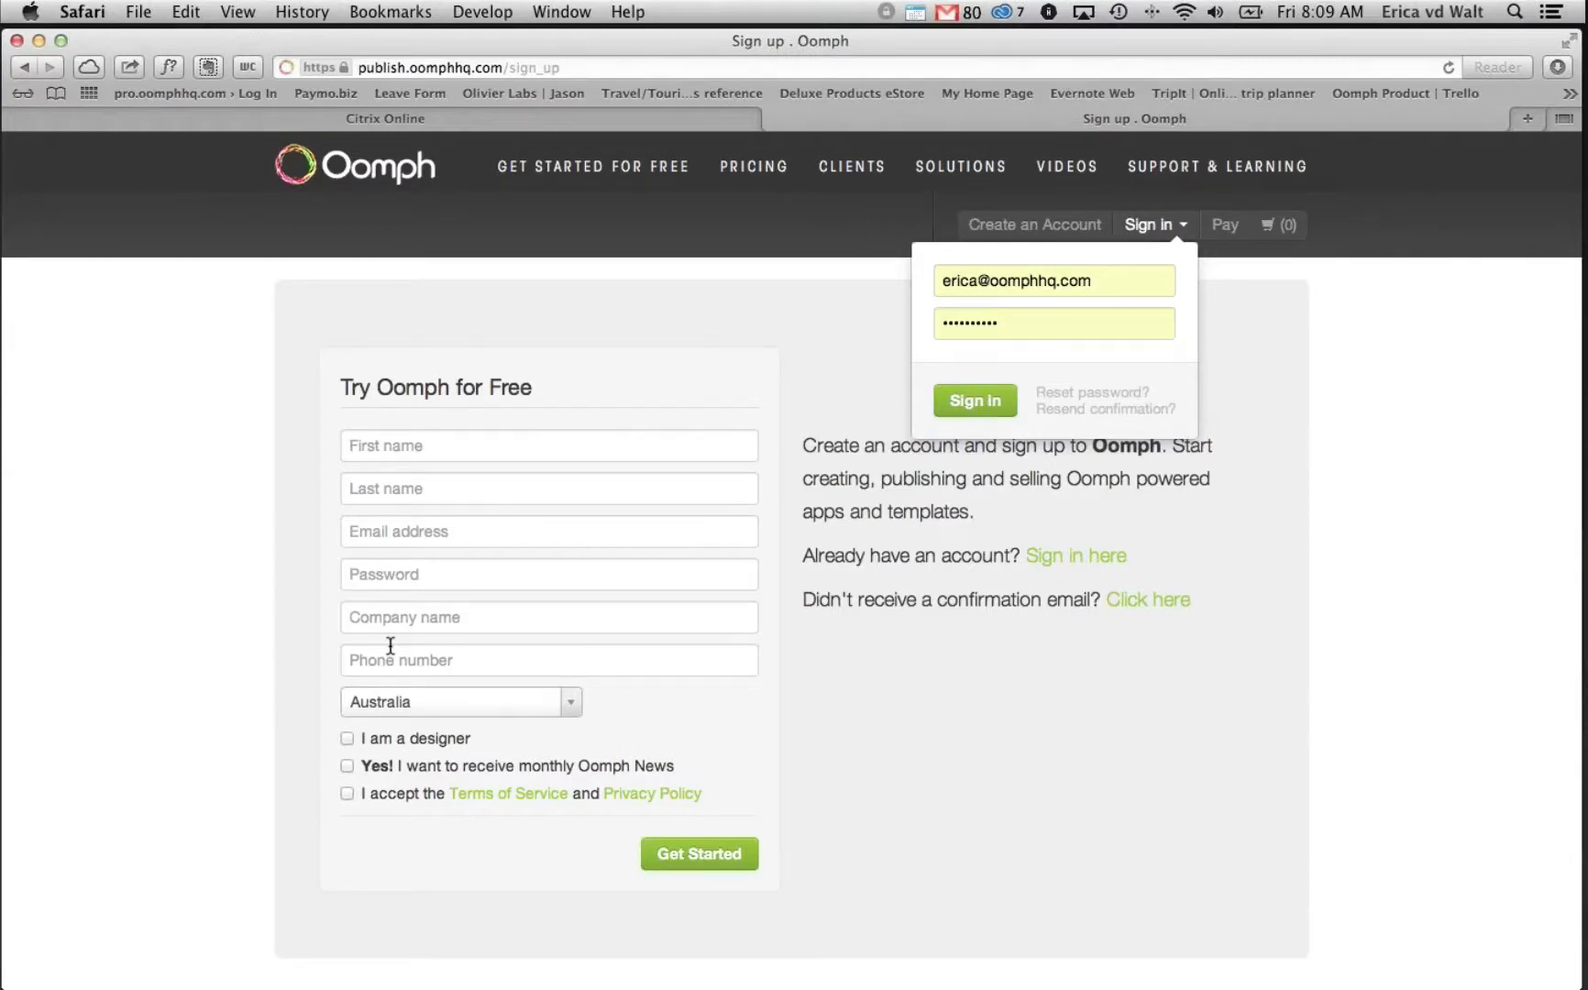
triple_click(1096, 280)
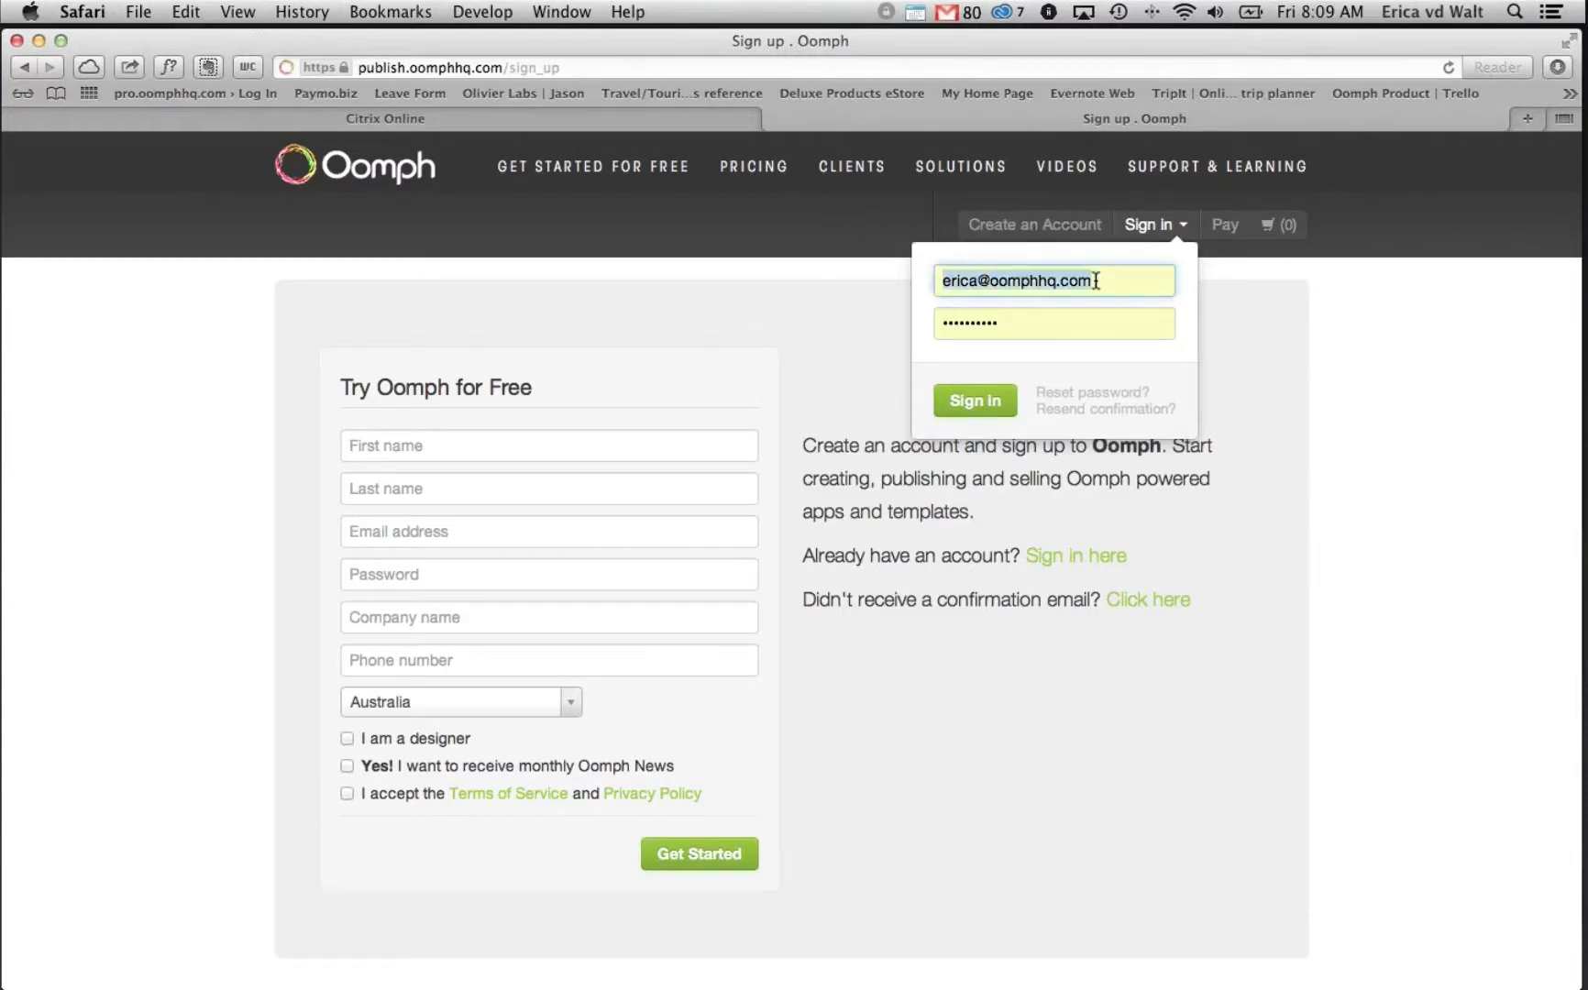
text(erica)
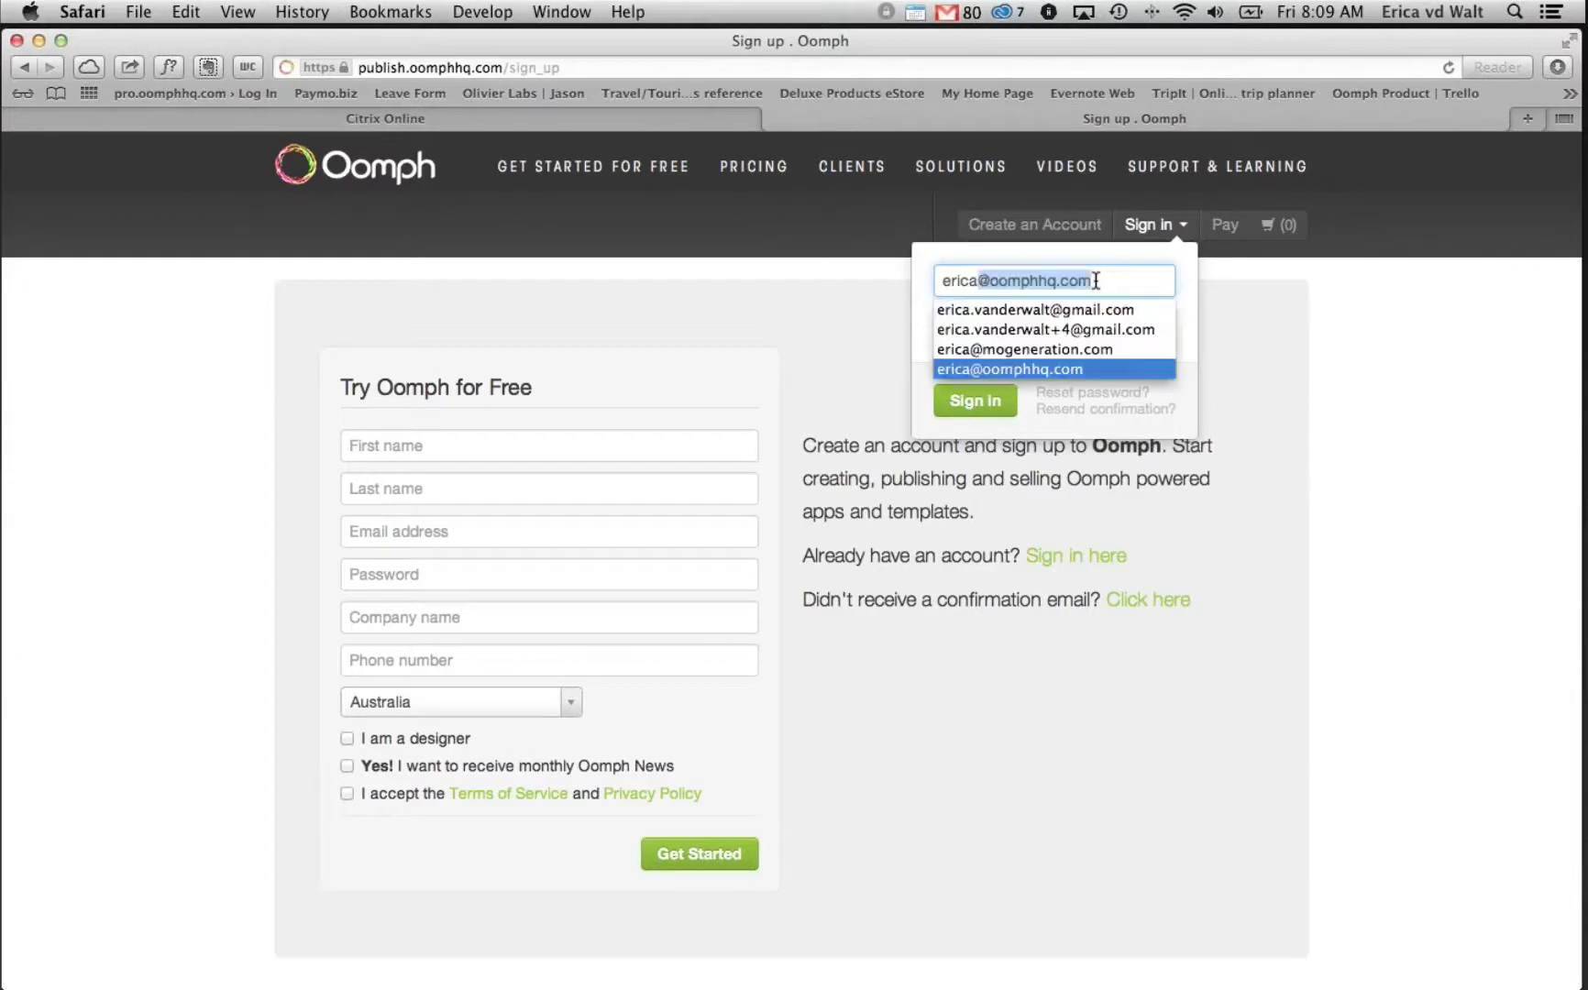
click(1085, 312)
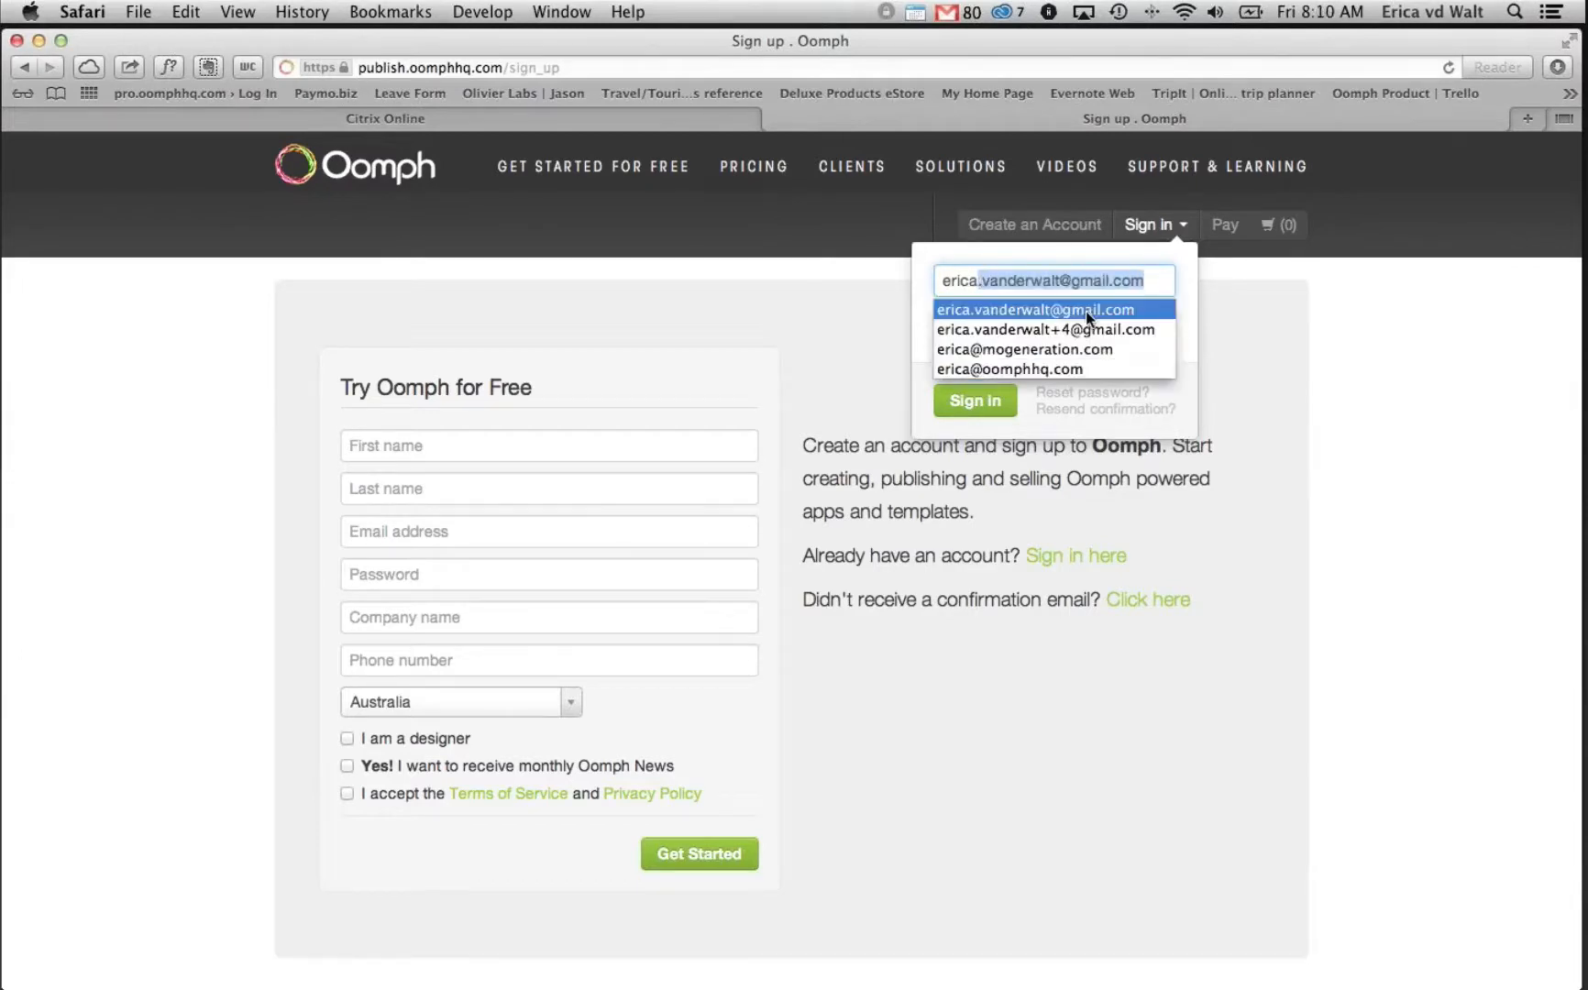
key(Return)
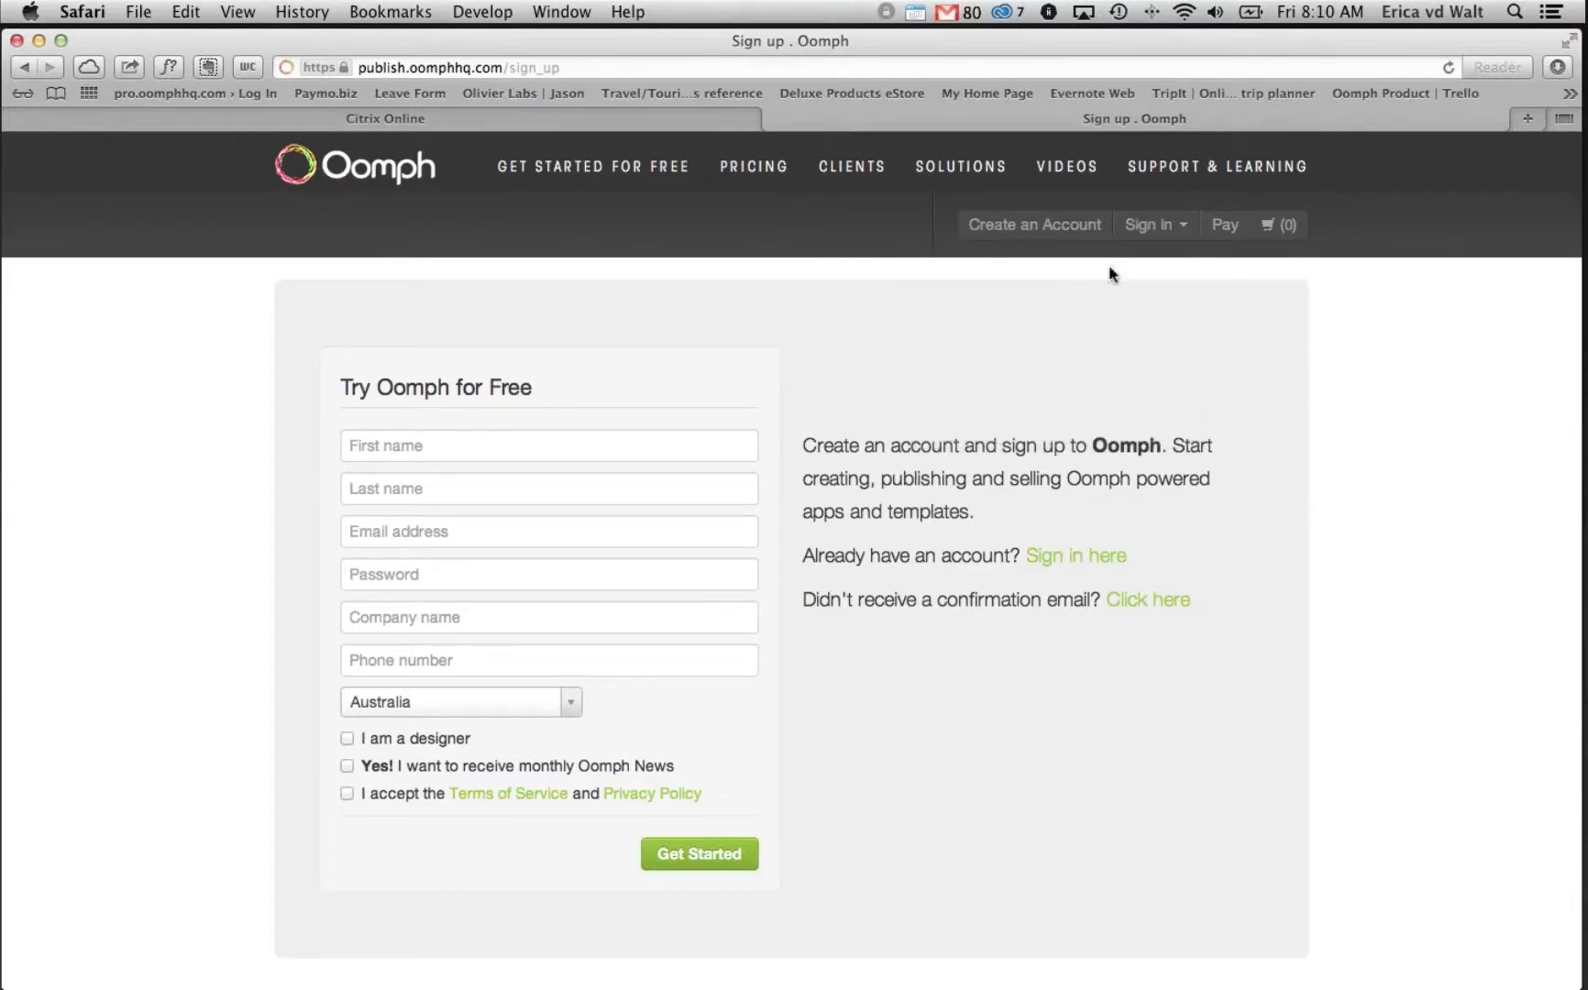
click(1158, 226)
click(985, 405)
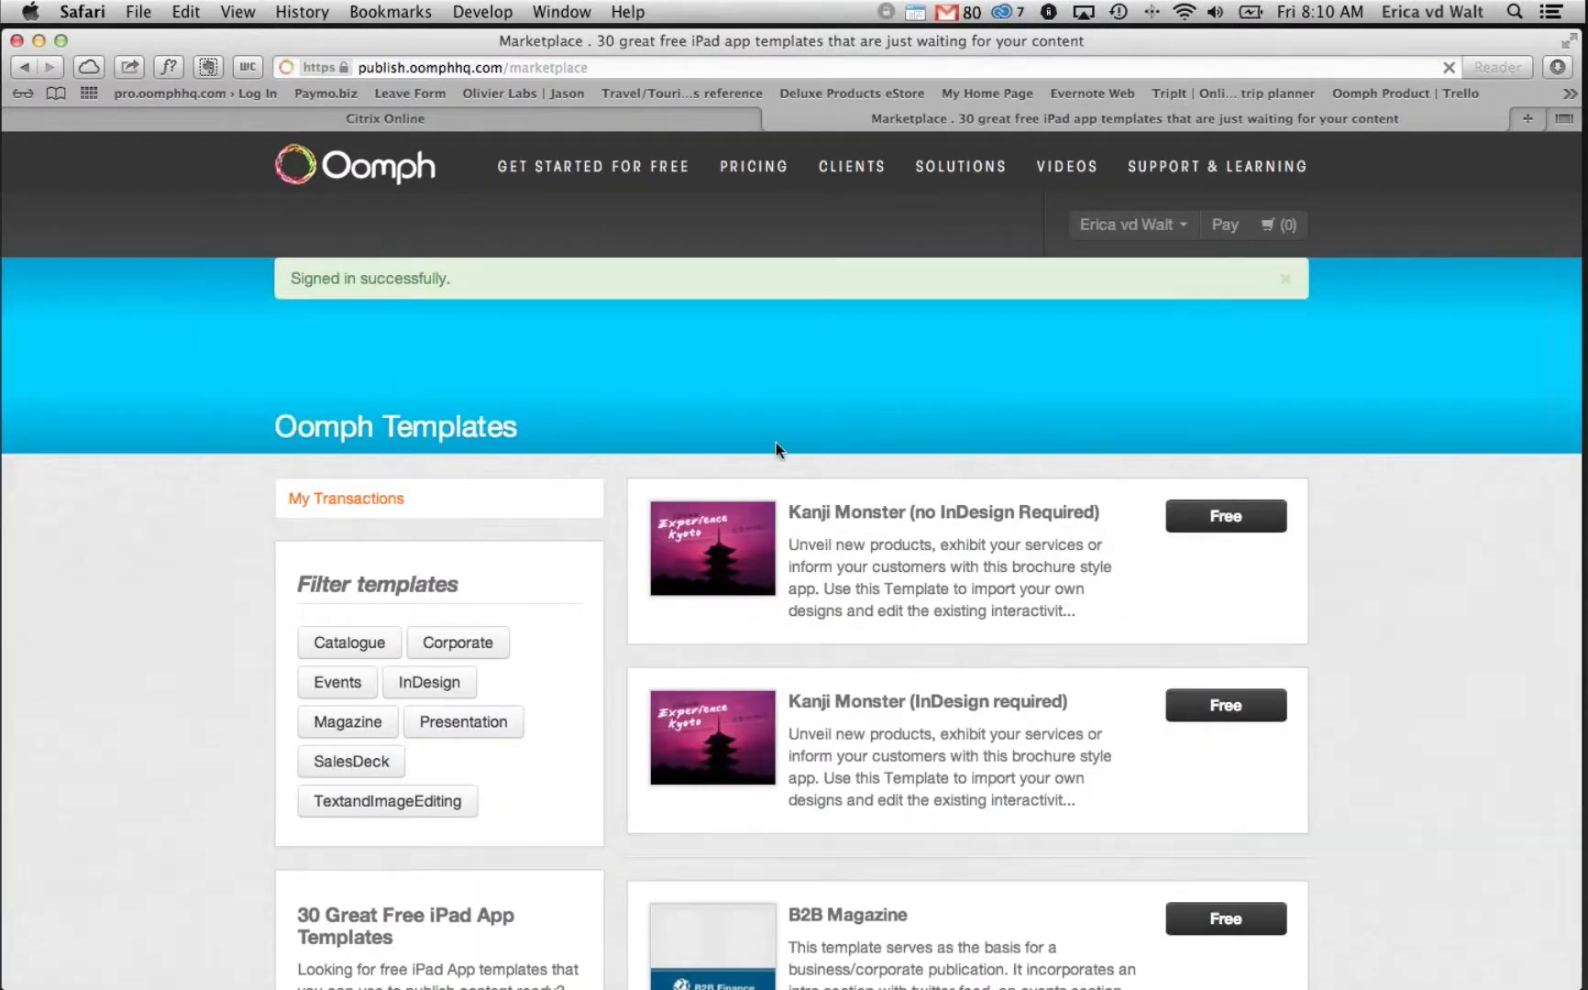
Browse the marketplace's template list, from the magazine and event templates through the form and video ads, and return to the Kanji Monster entries
scroll(850, 442, down, 5)
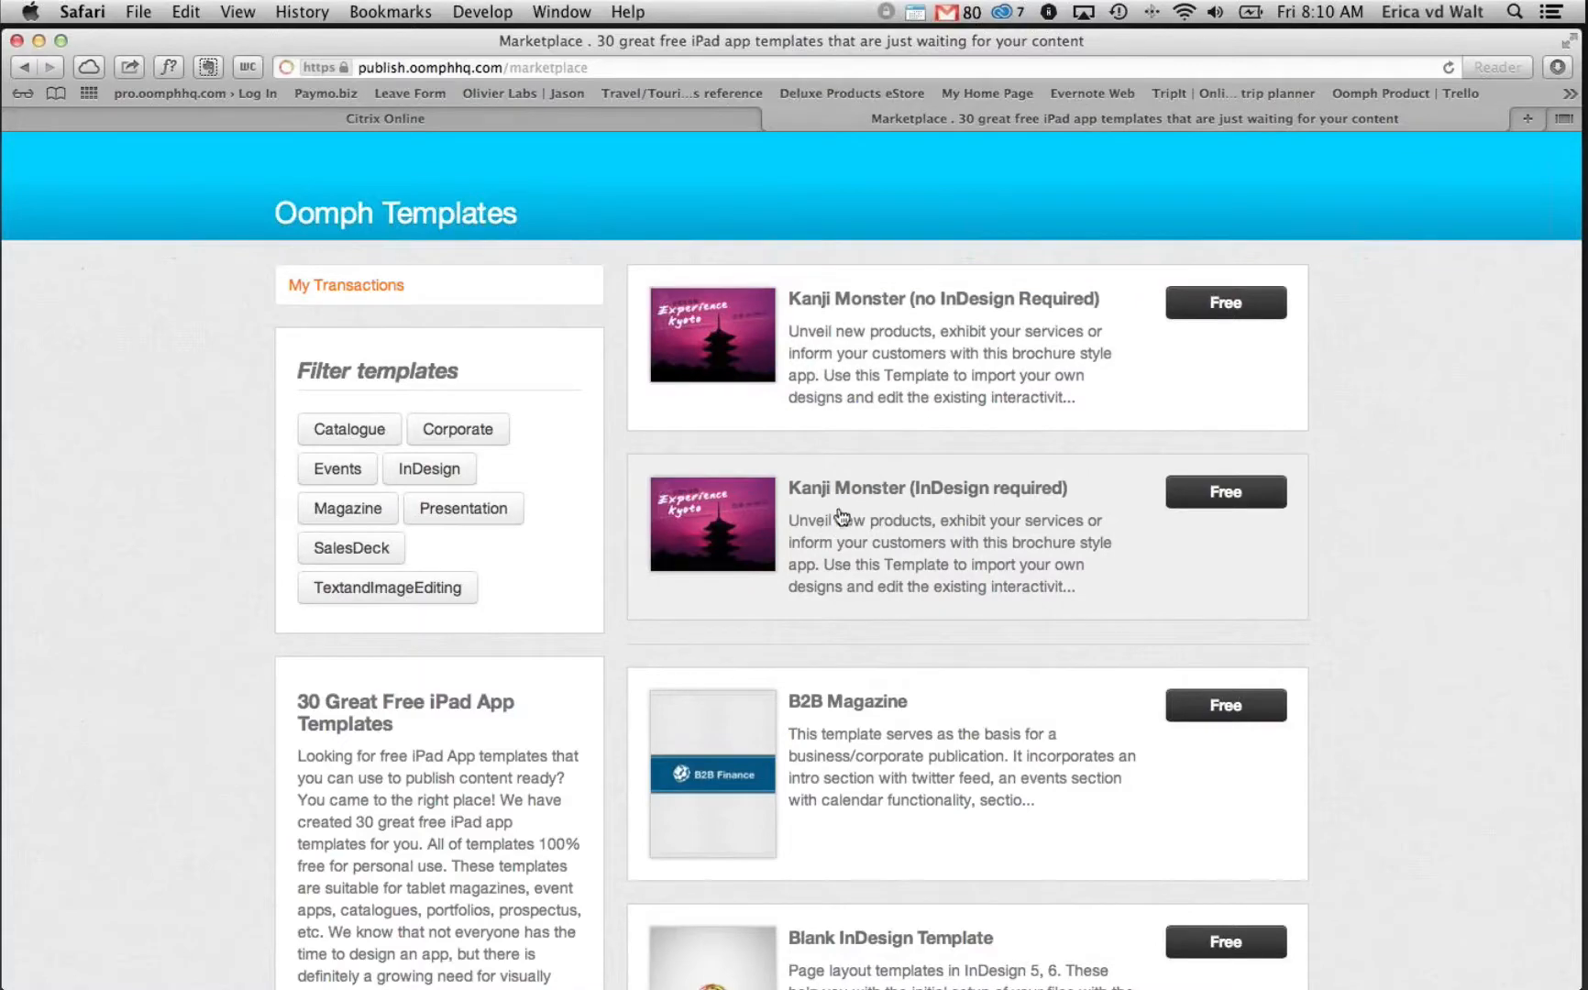
scroll(995, 546, down, 15)
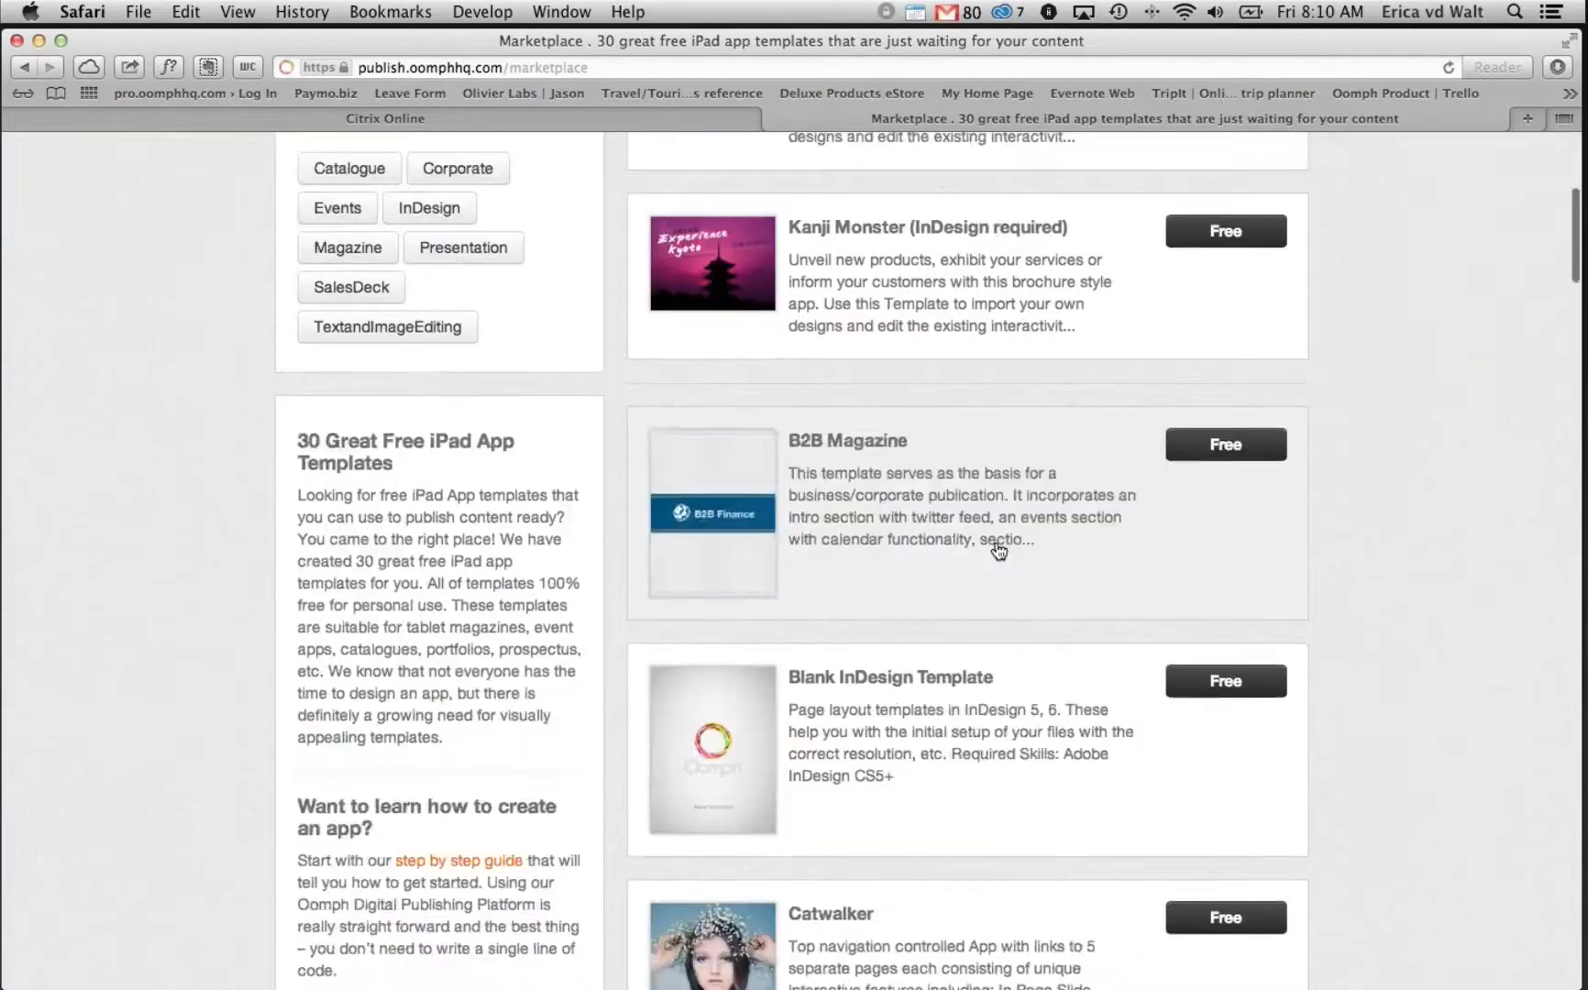
scroll(998, 550, down, 6)
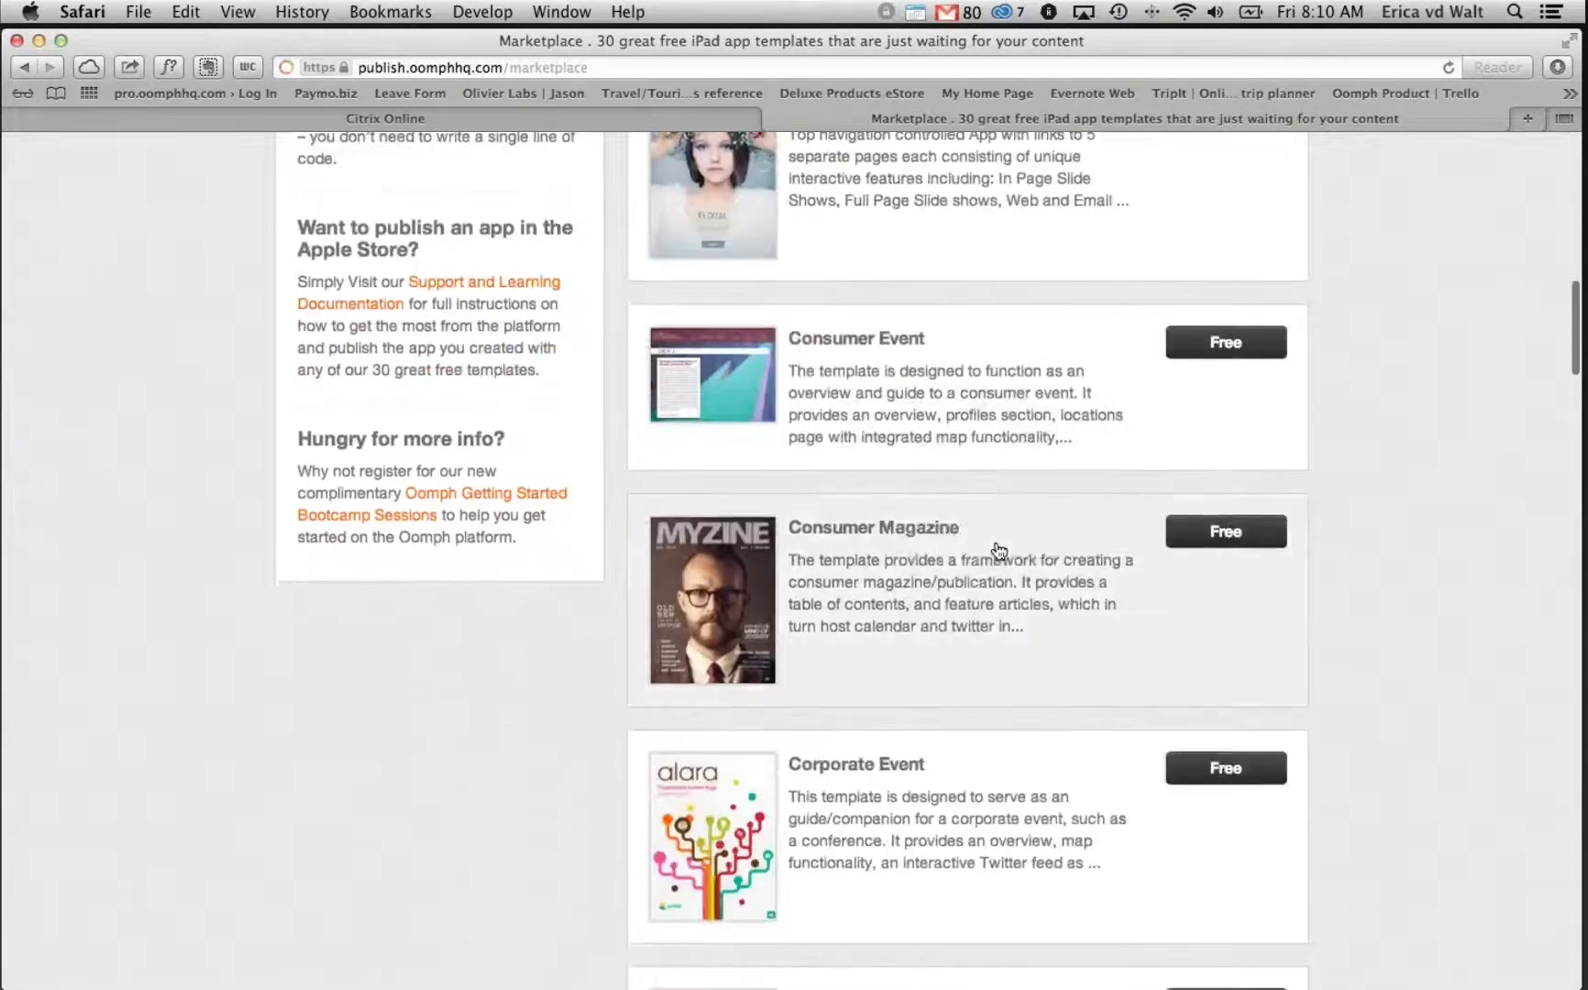
scroll(999, 550, up, 9)
scroll(999, 550, down, 3)
scroll(998, 551, up, 5)
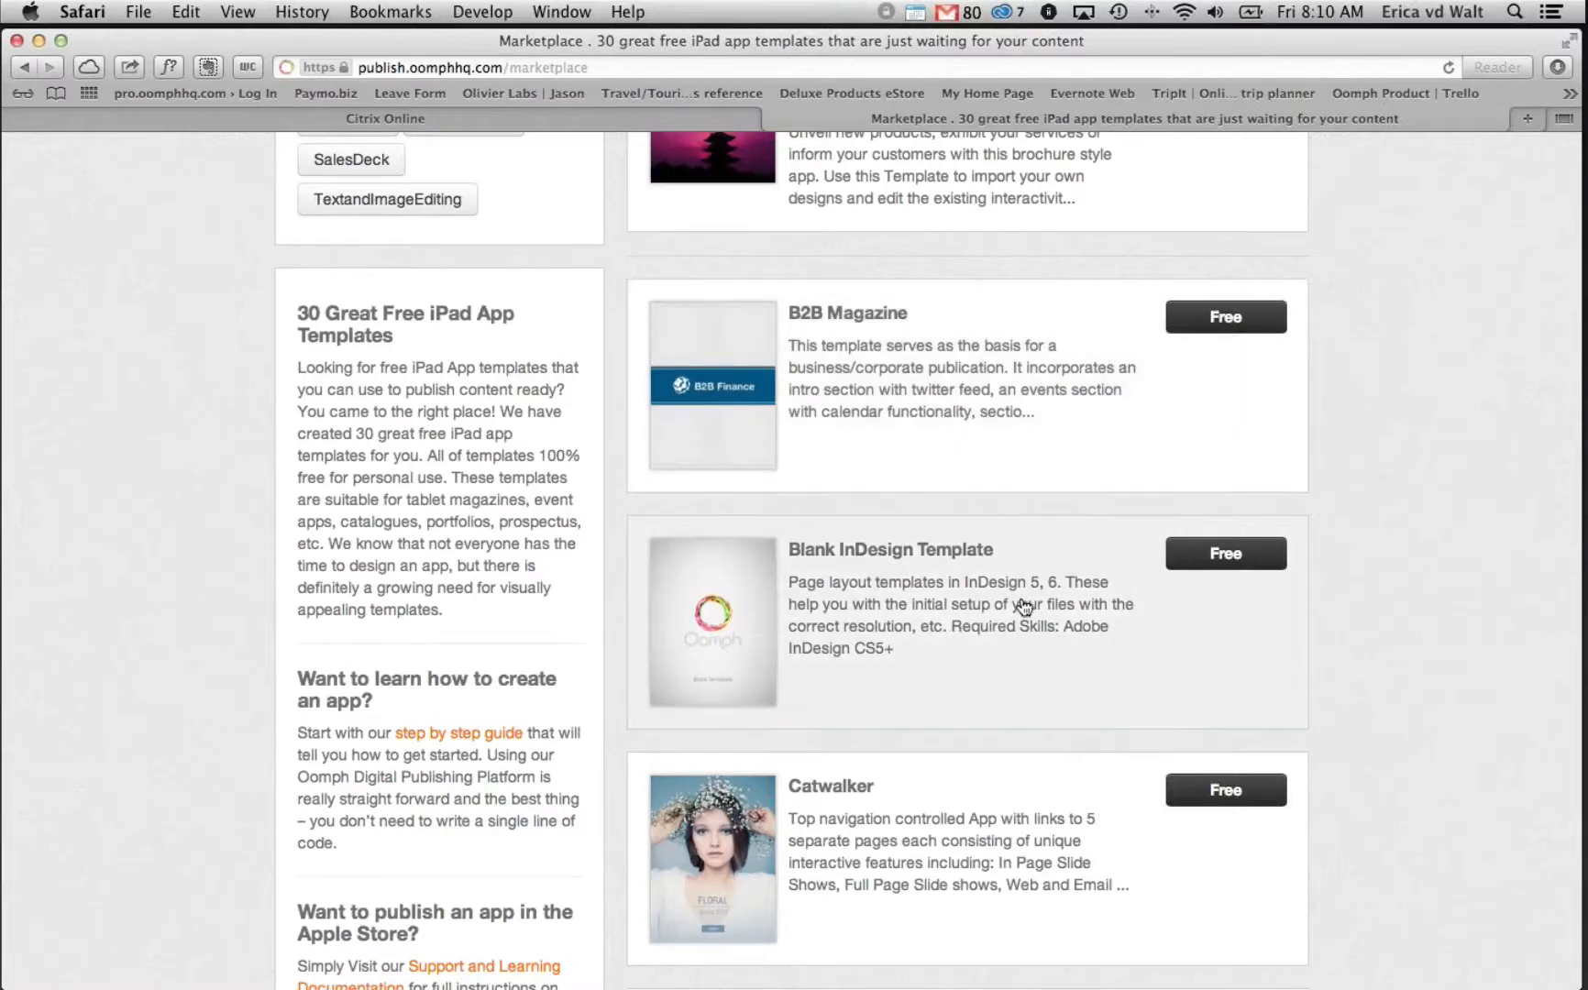
scroll(1025, 610, down, 5)
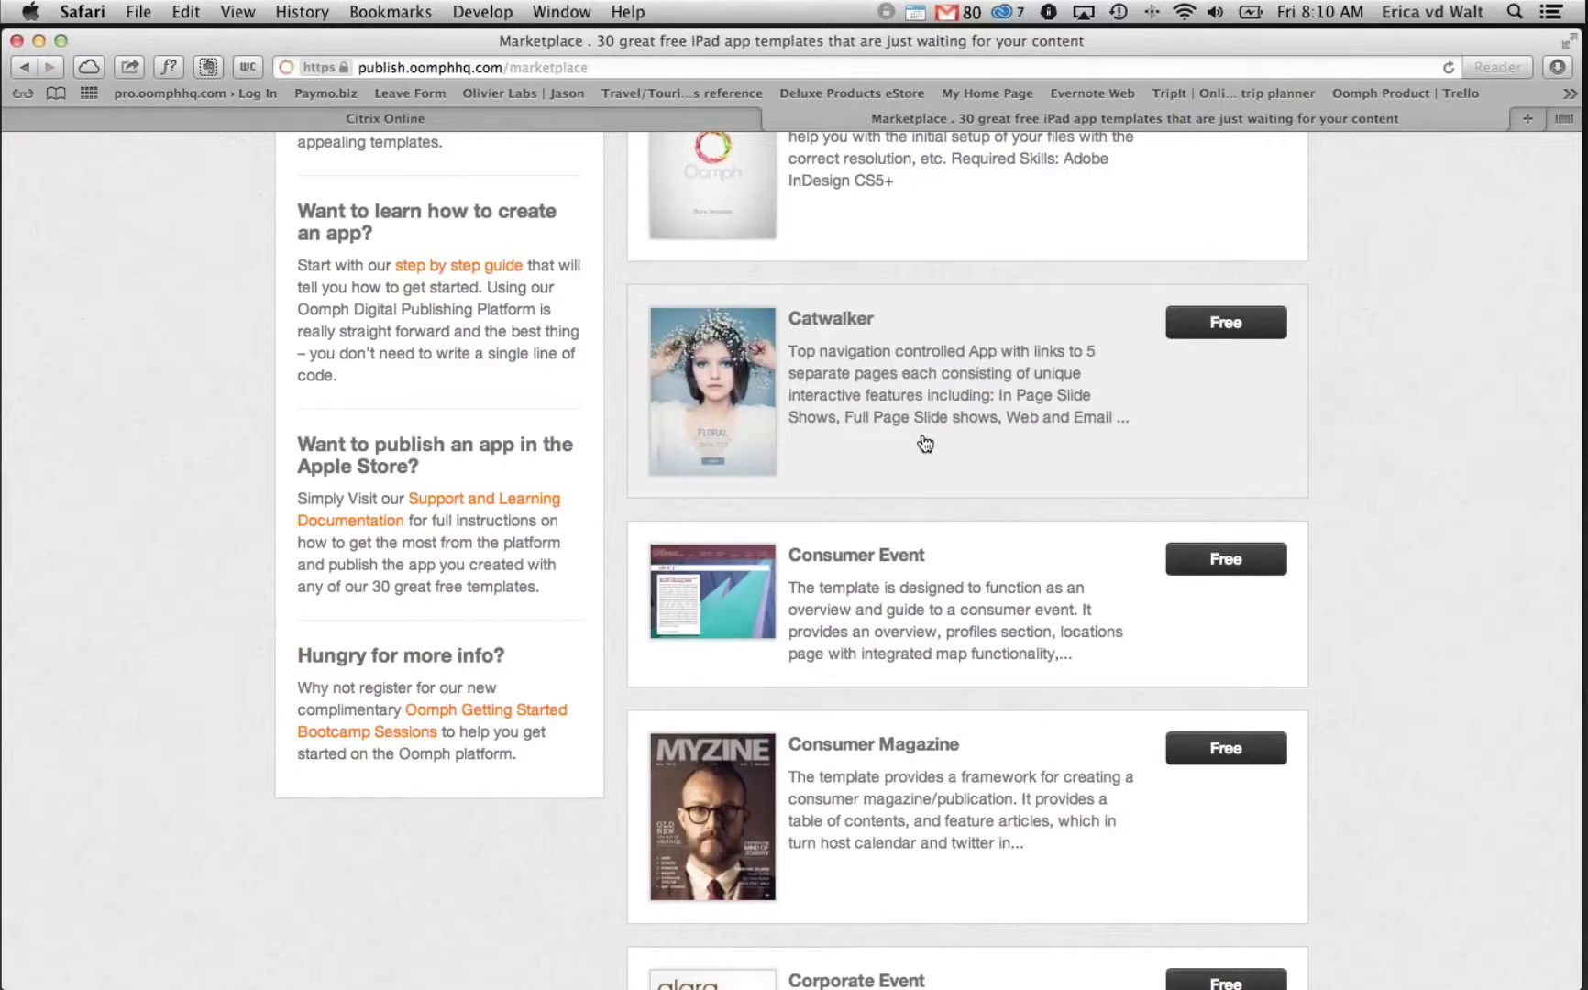
scroll(969, 425, down, 1)
scroll(970, 425, down, 5)
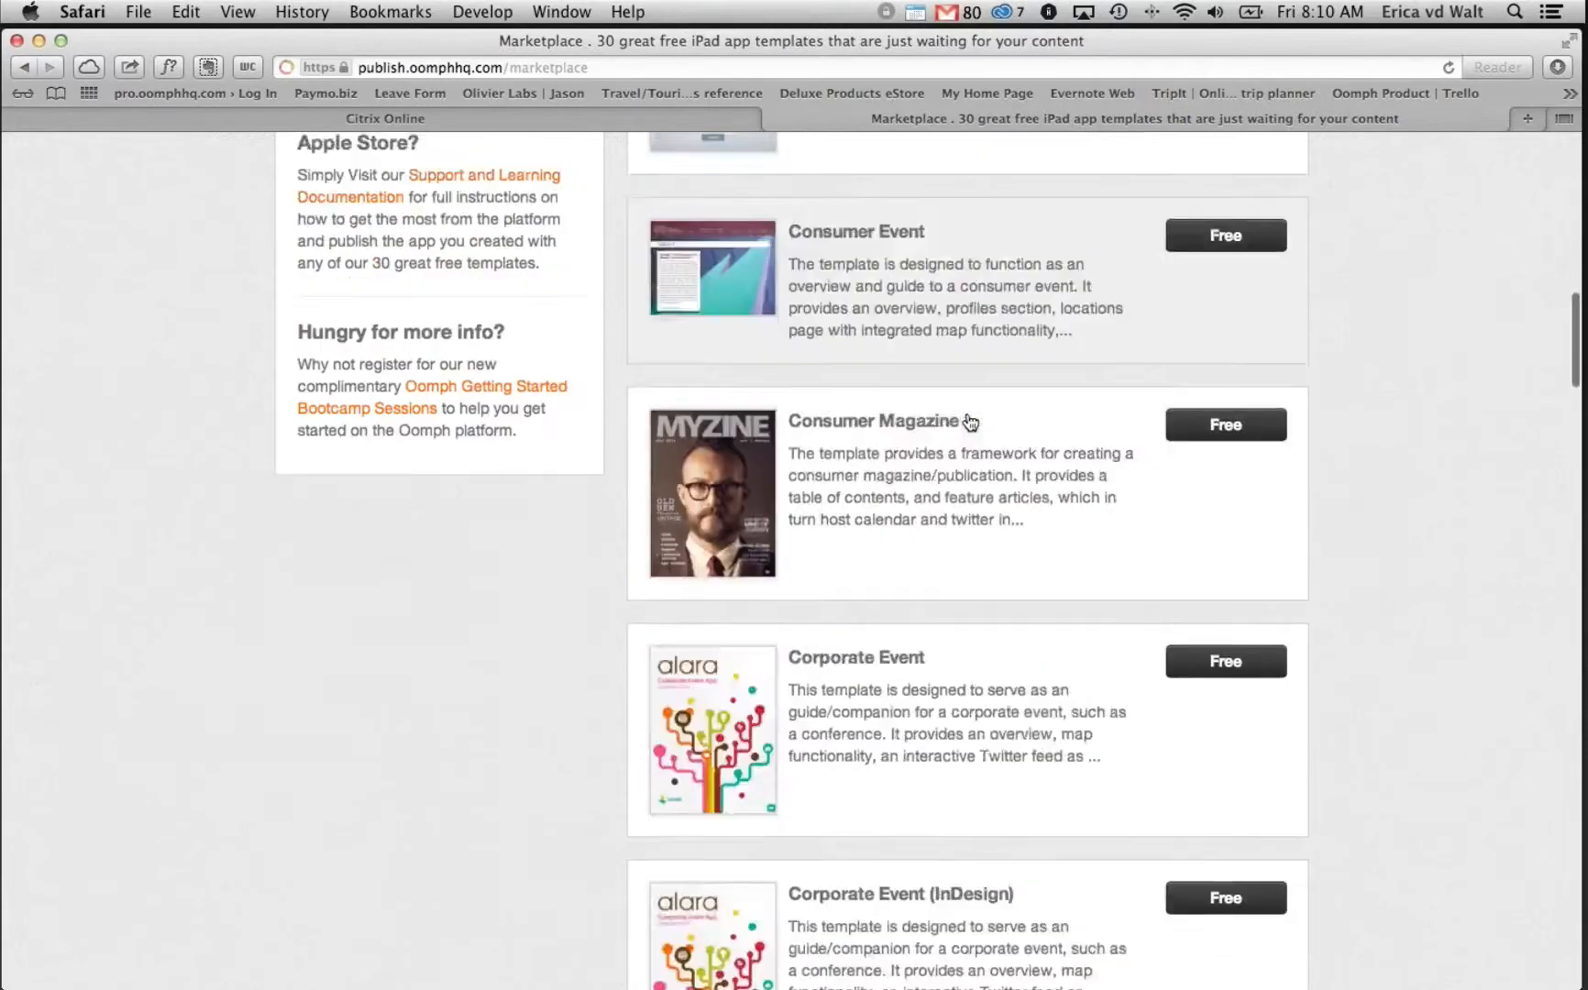
scroll(901, 262, up, 2)
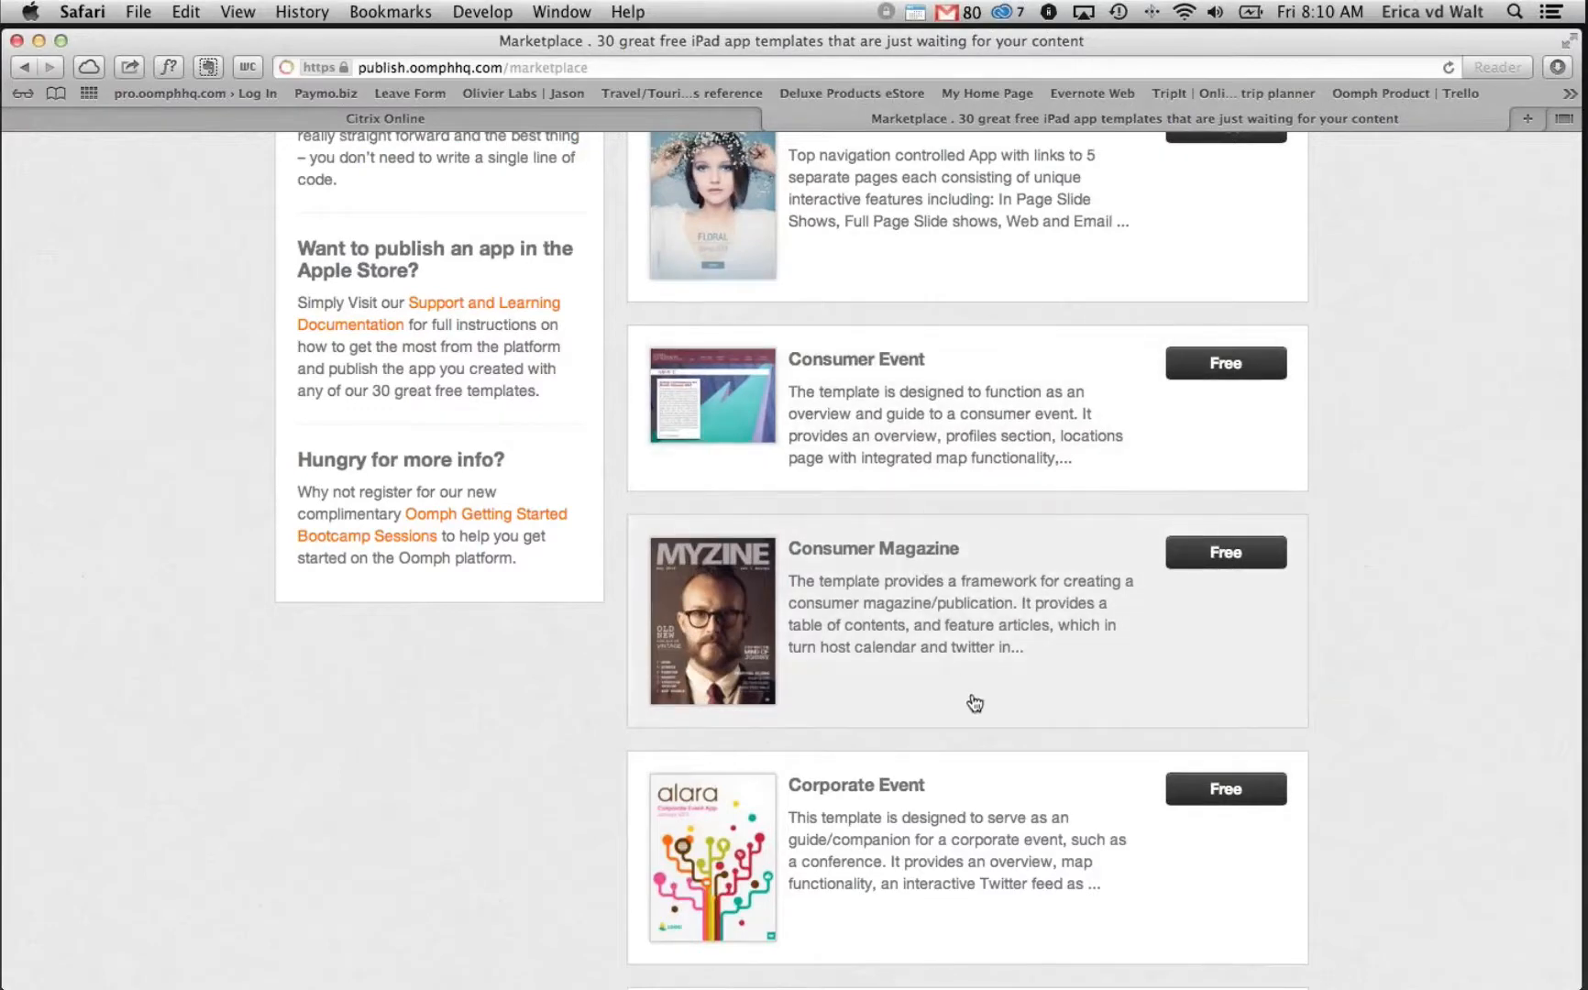
scroll(968, 720, down, 10)
scroll(967, 720, down, 2)
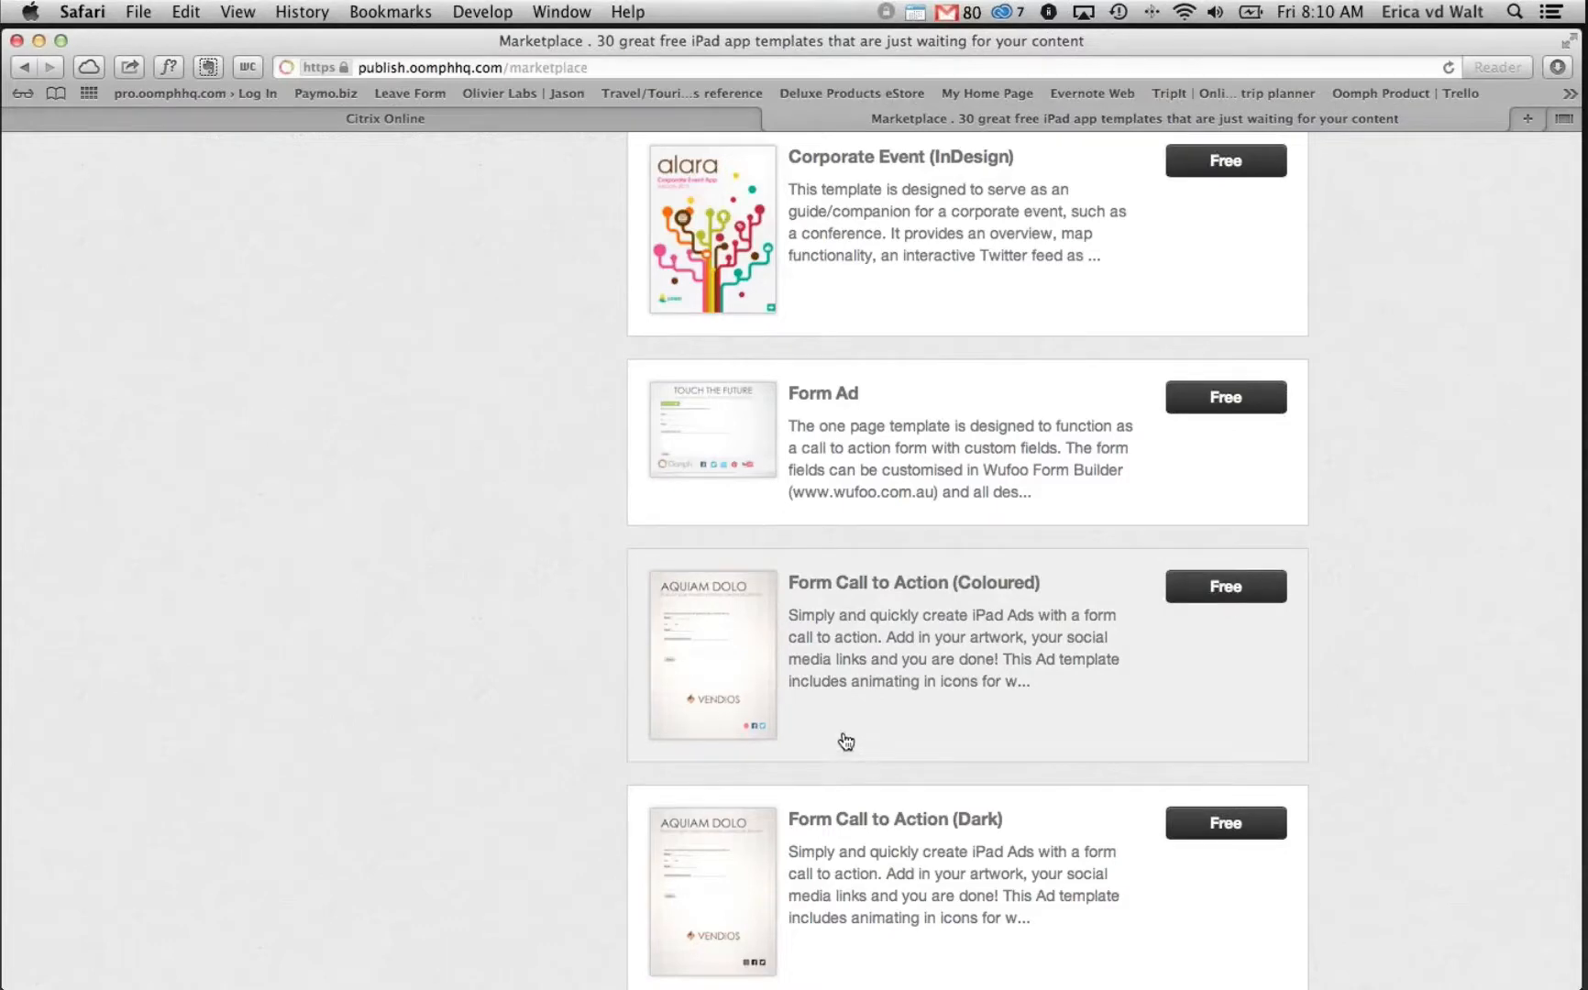
scroll(1018, 283, up, 3)
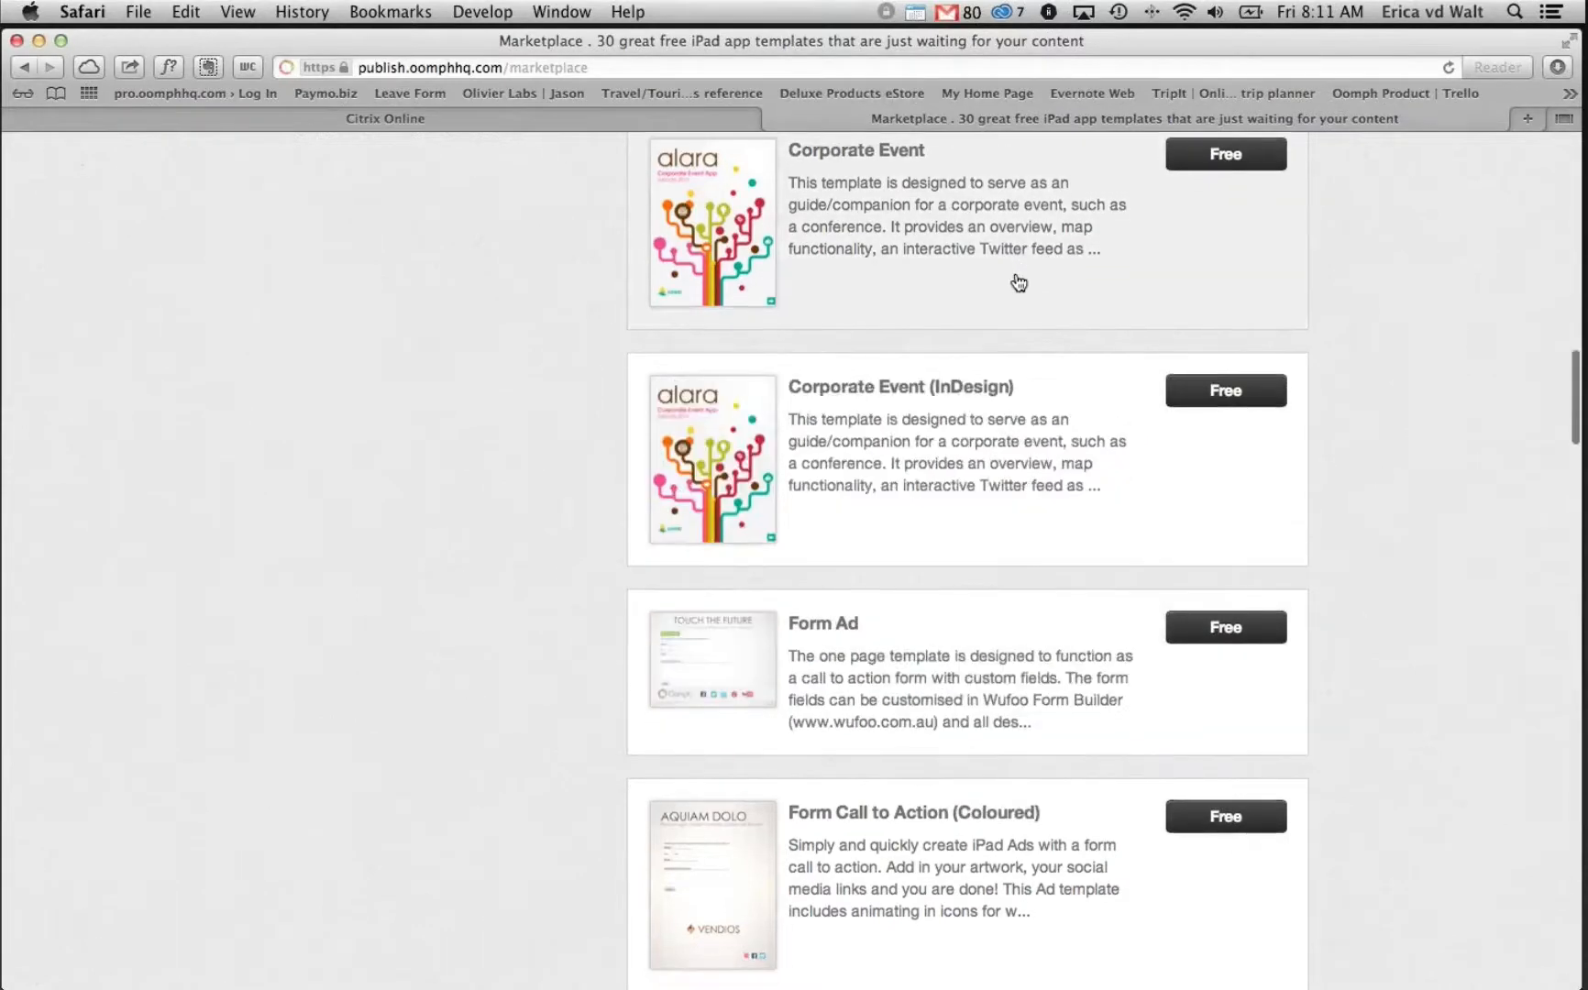
scroll(1016, 507, down, 4)
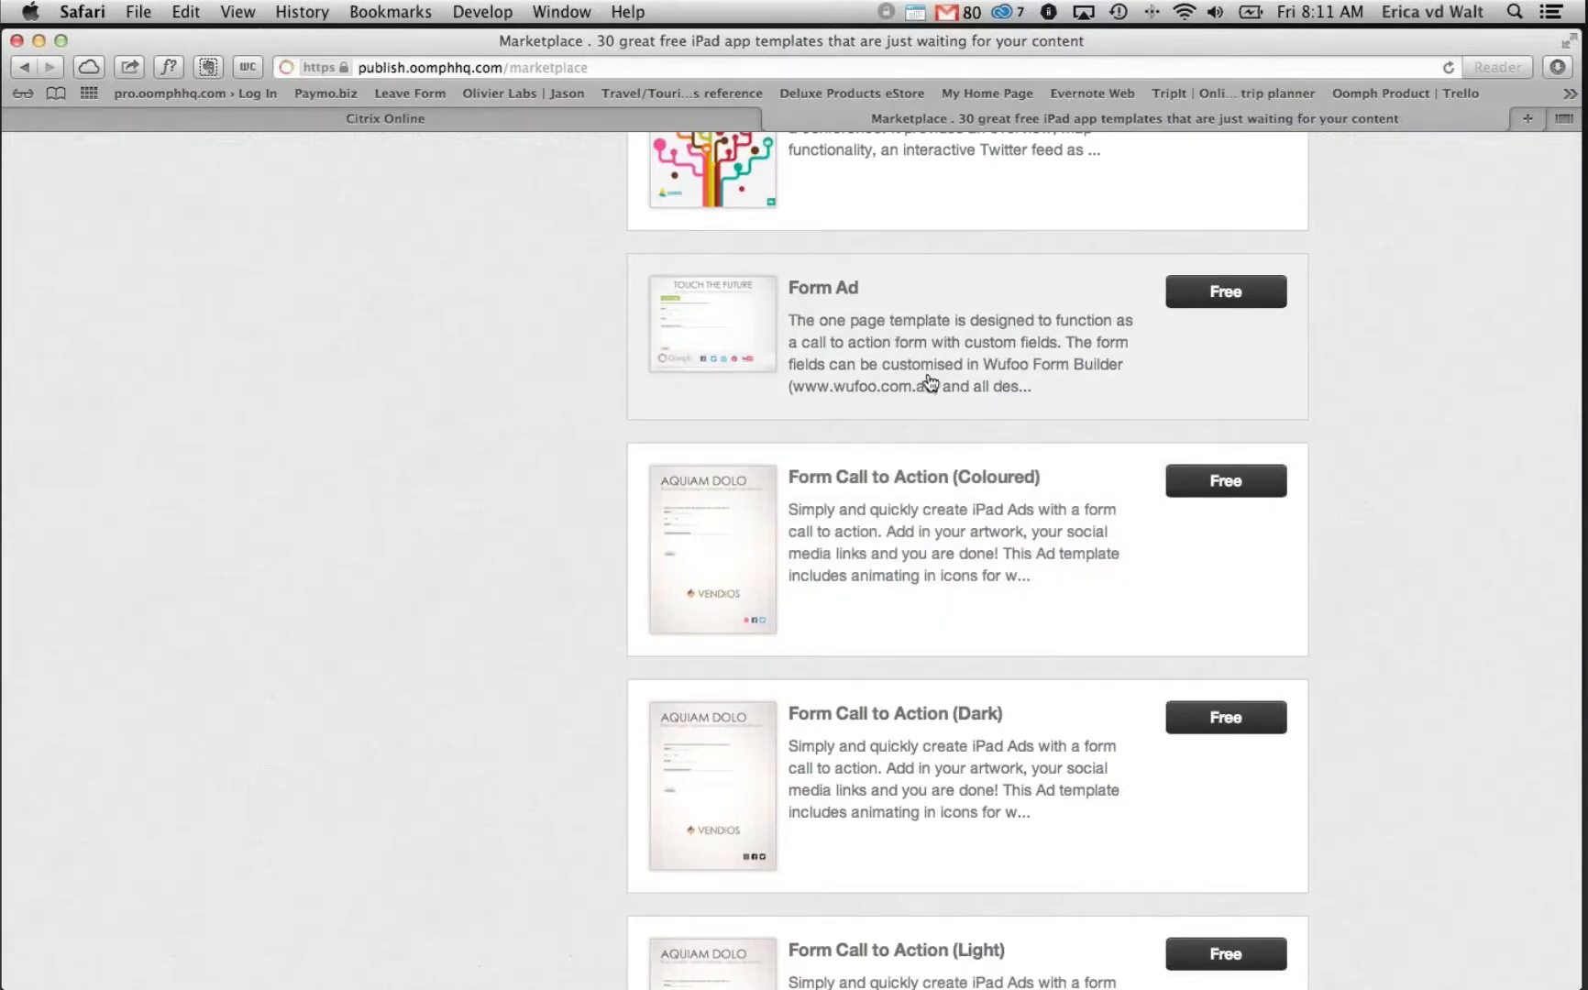
scroll(930, 382, up, 2)
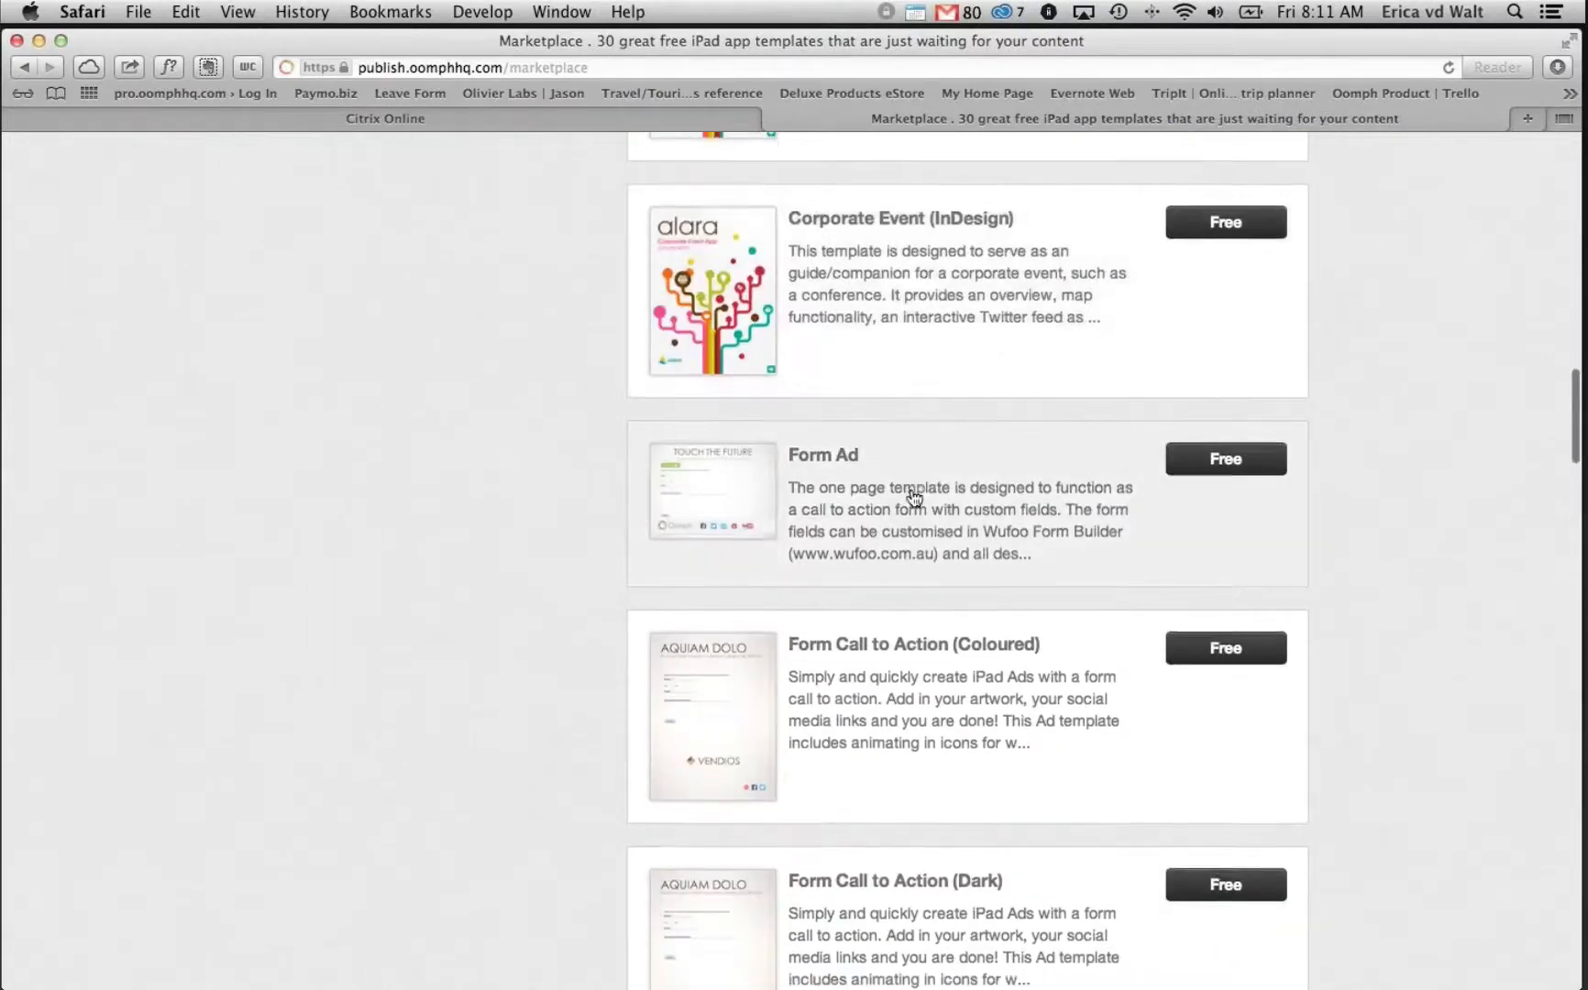
scroll(914, 498, down, 15)
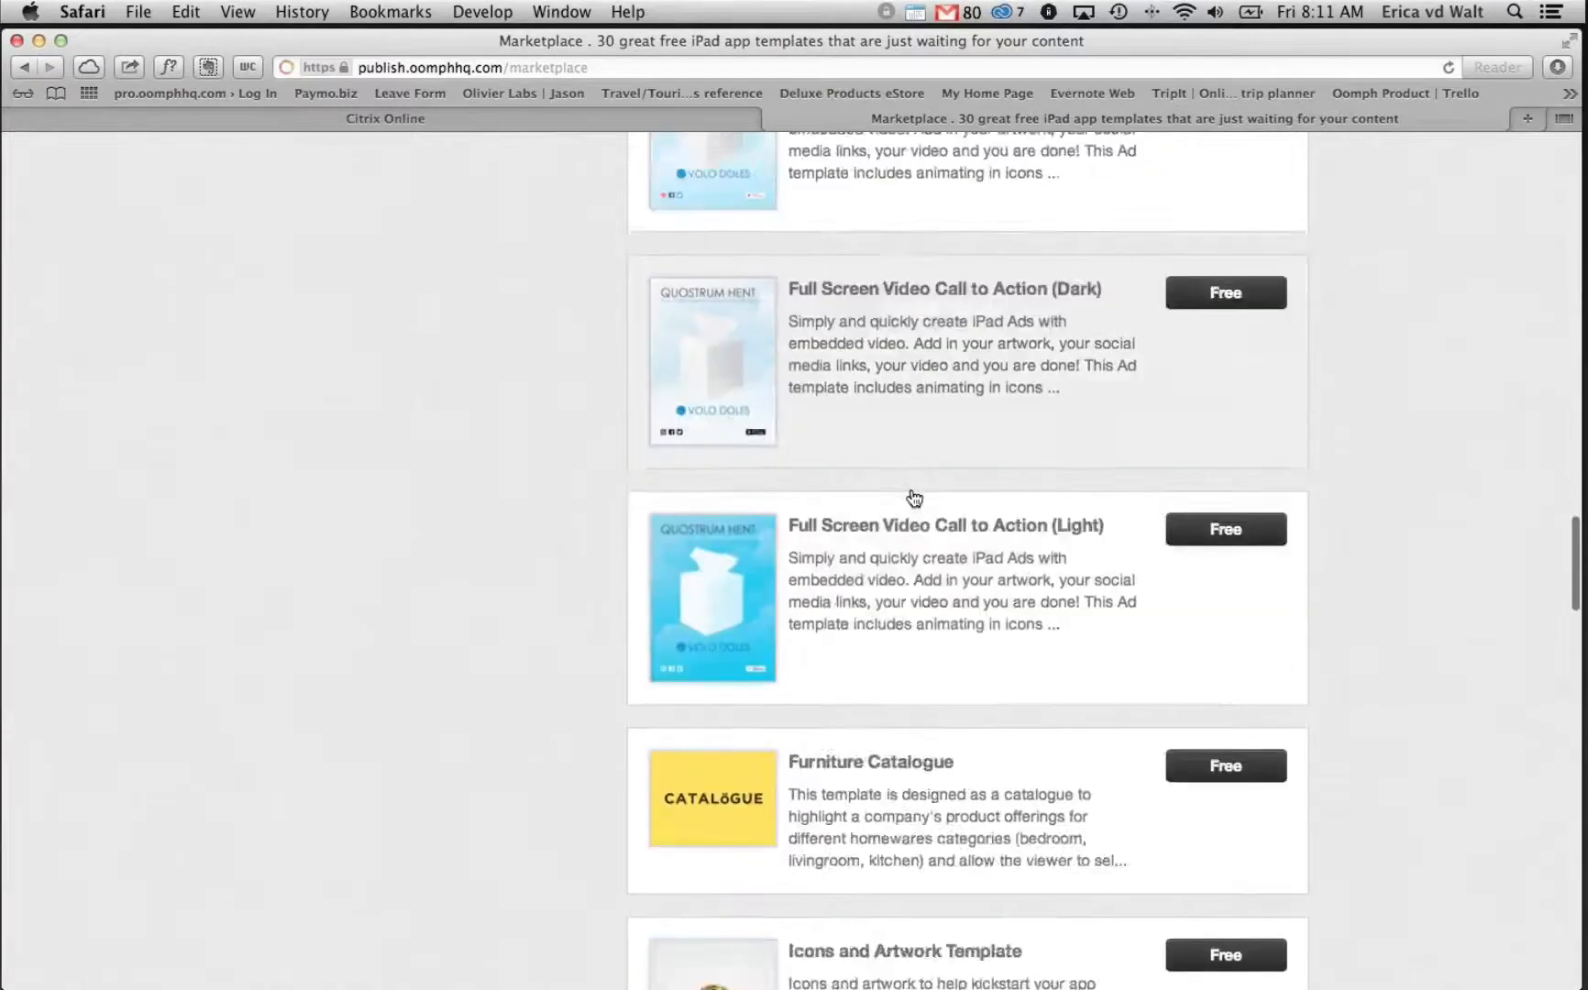
scroll(914, 498, down, 4)
scroll(914, 498, up, 18)
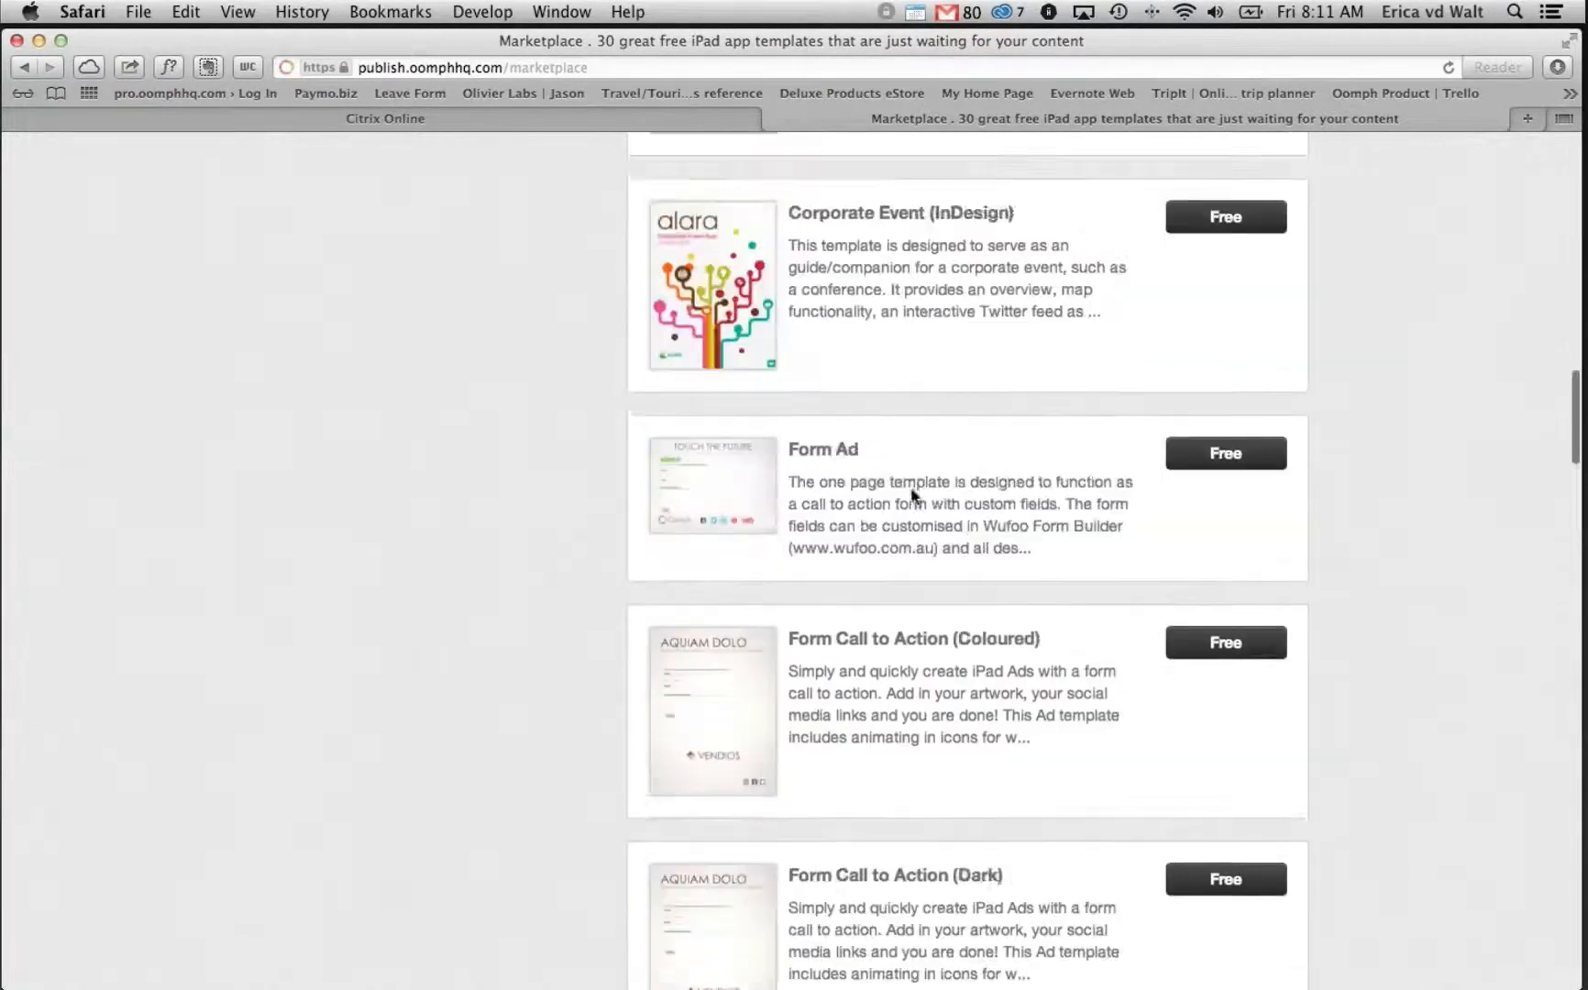
scroll(914, 496, up, 18)
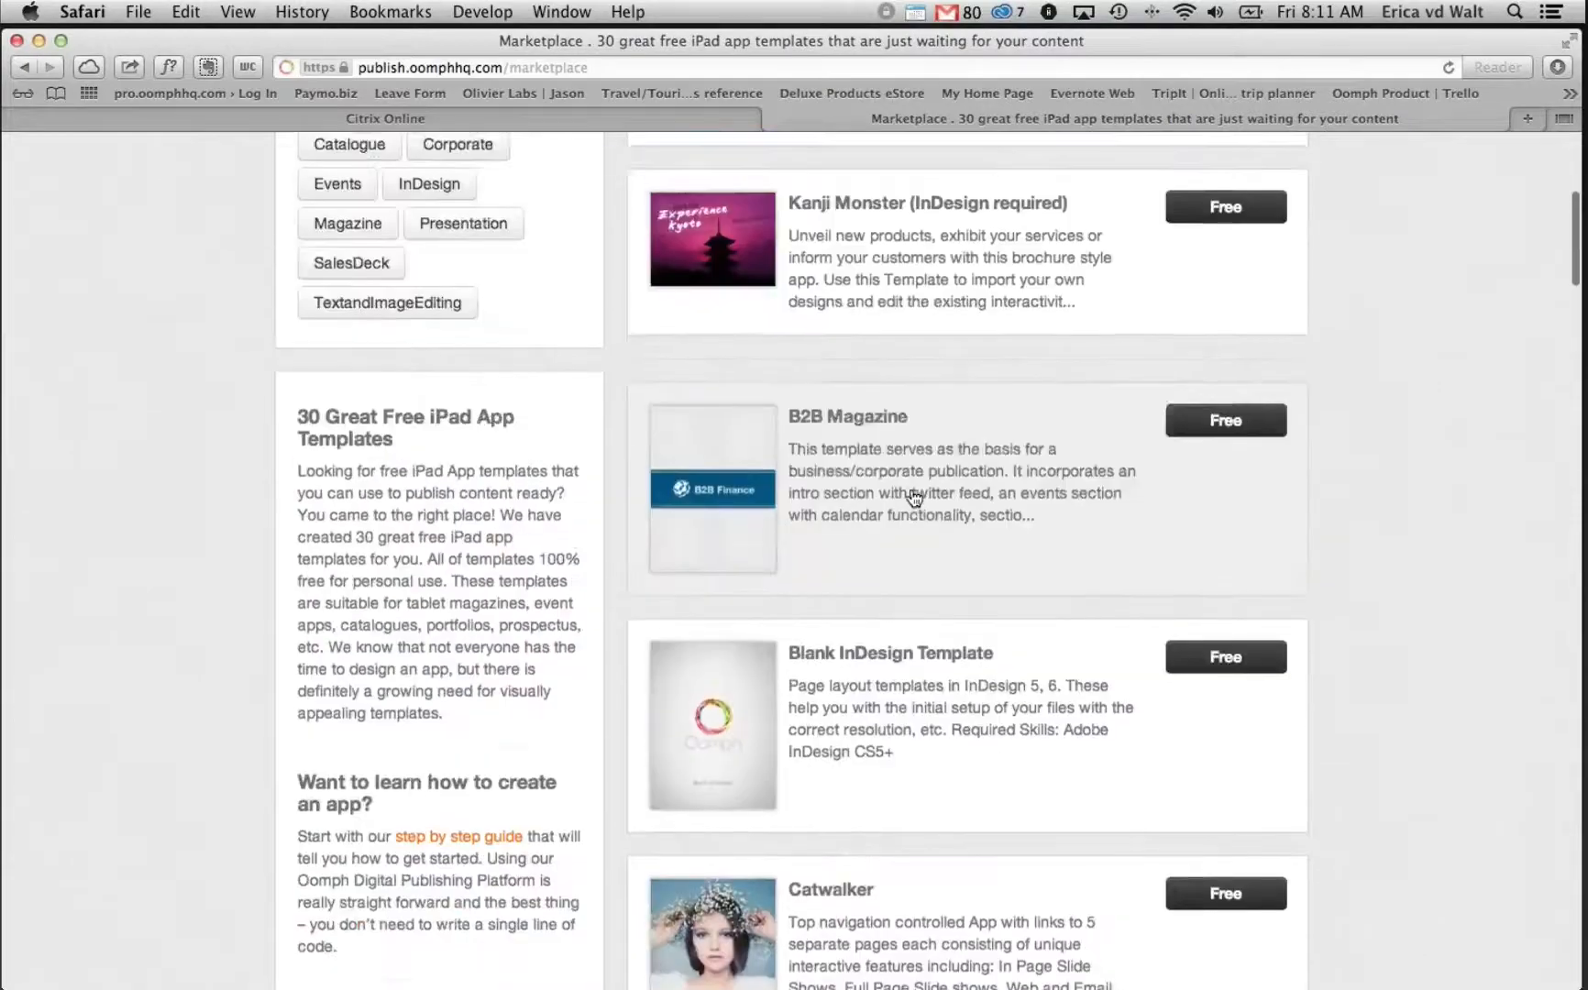
scroll(915, 498, up, 5)
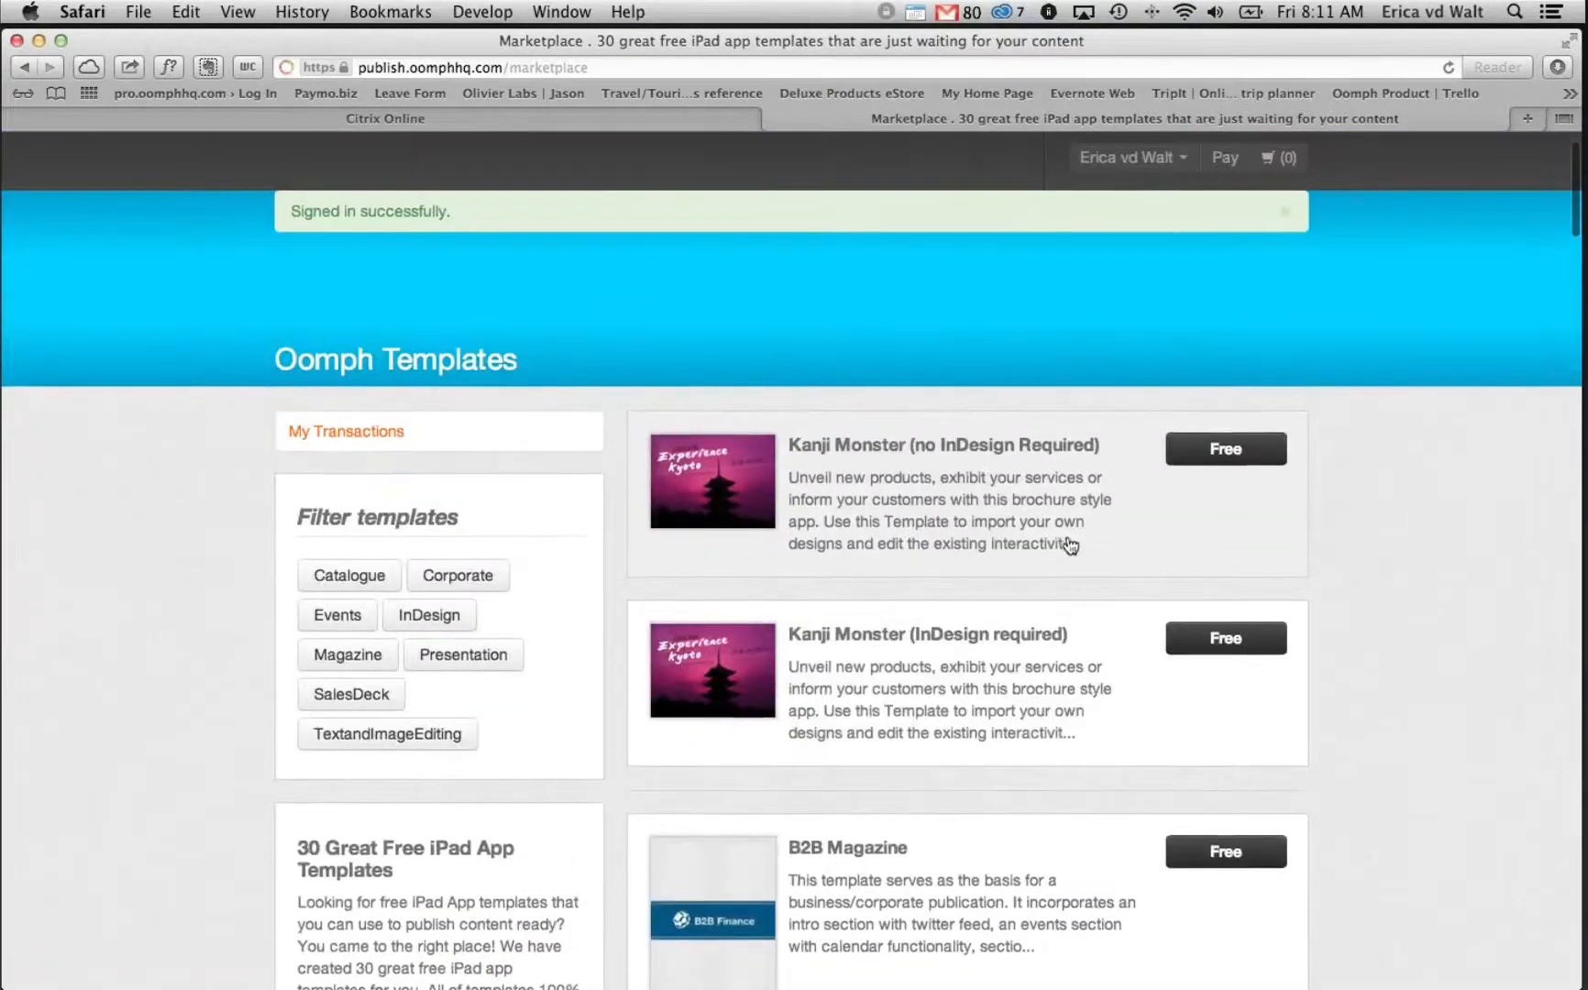
Open the details page of the Kanji Monster (InDesign required) template
click(1227, 648)
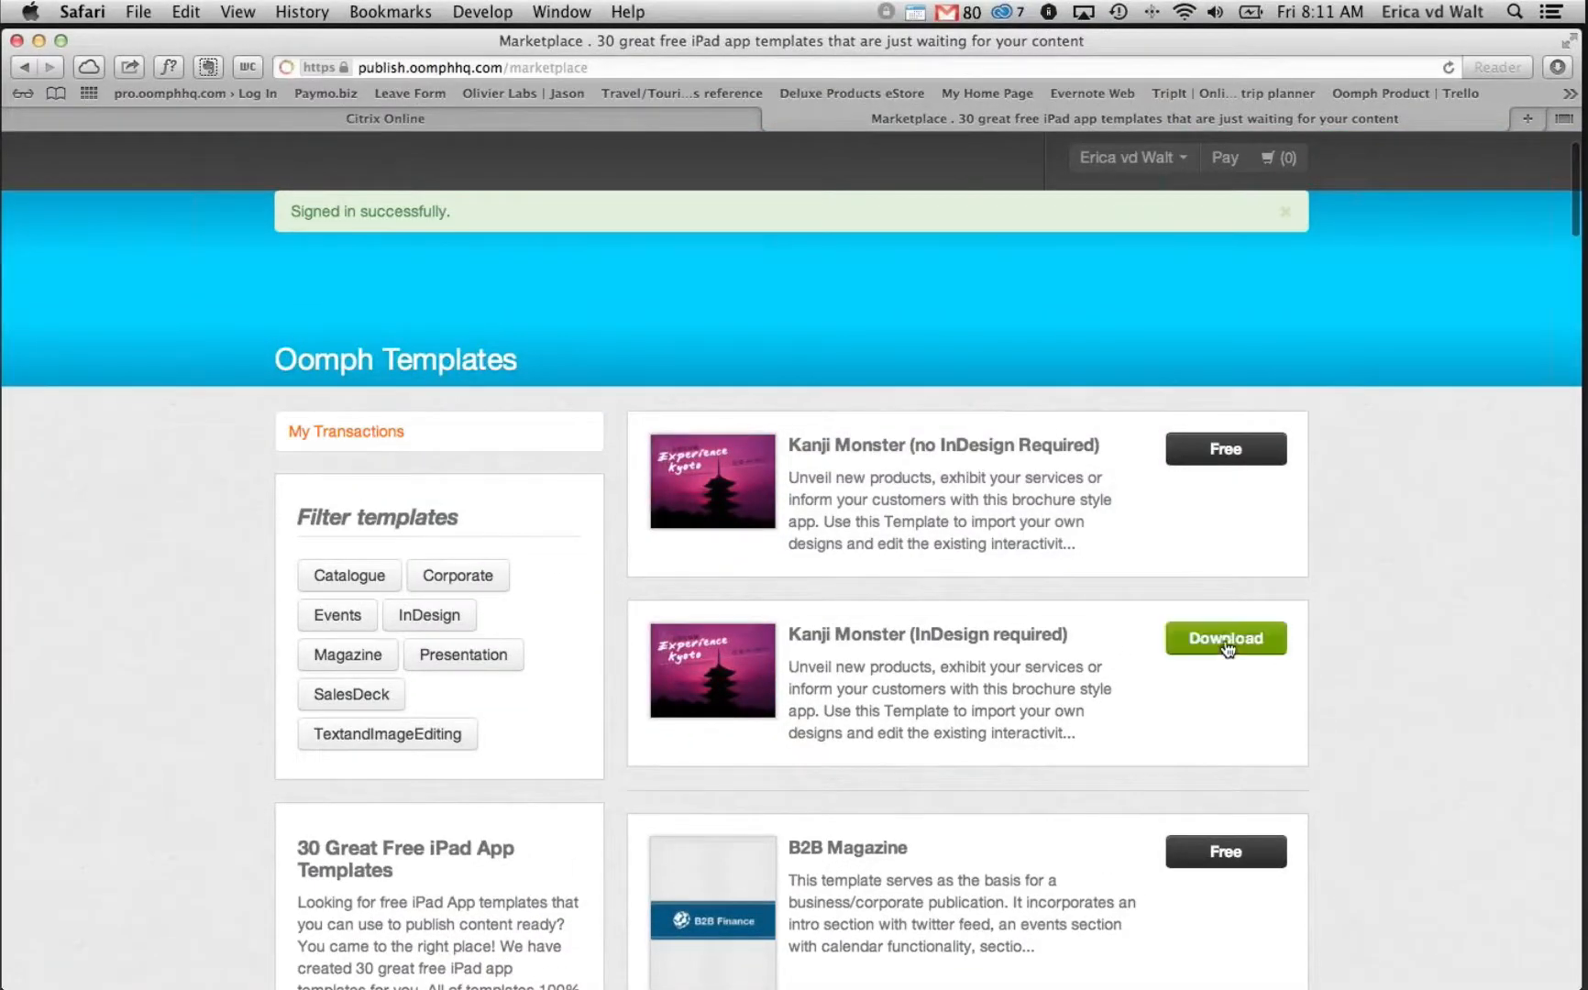
click(1227, 648)
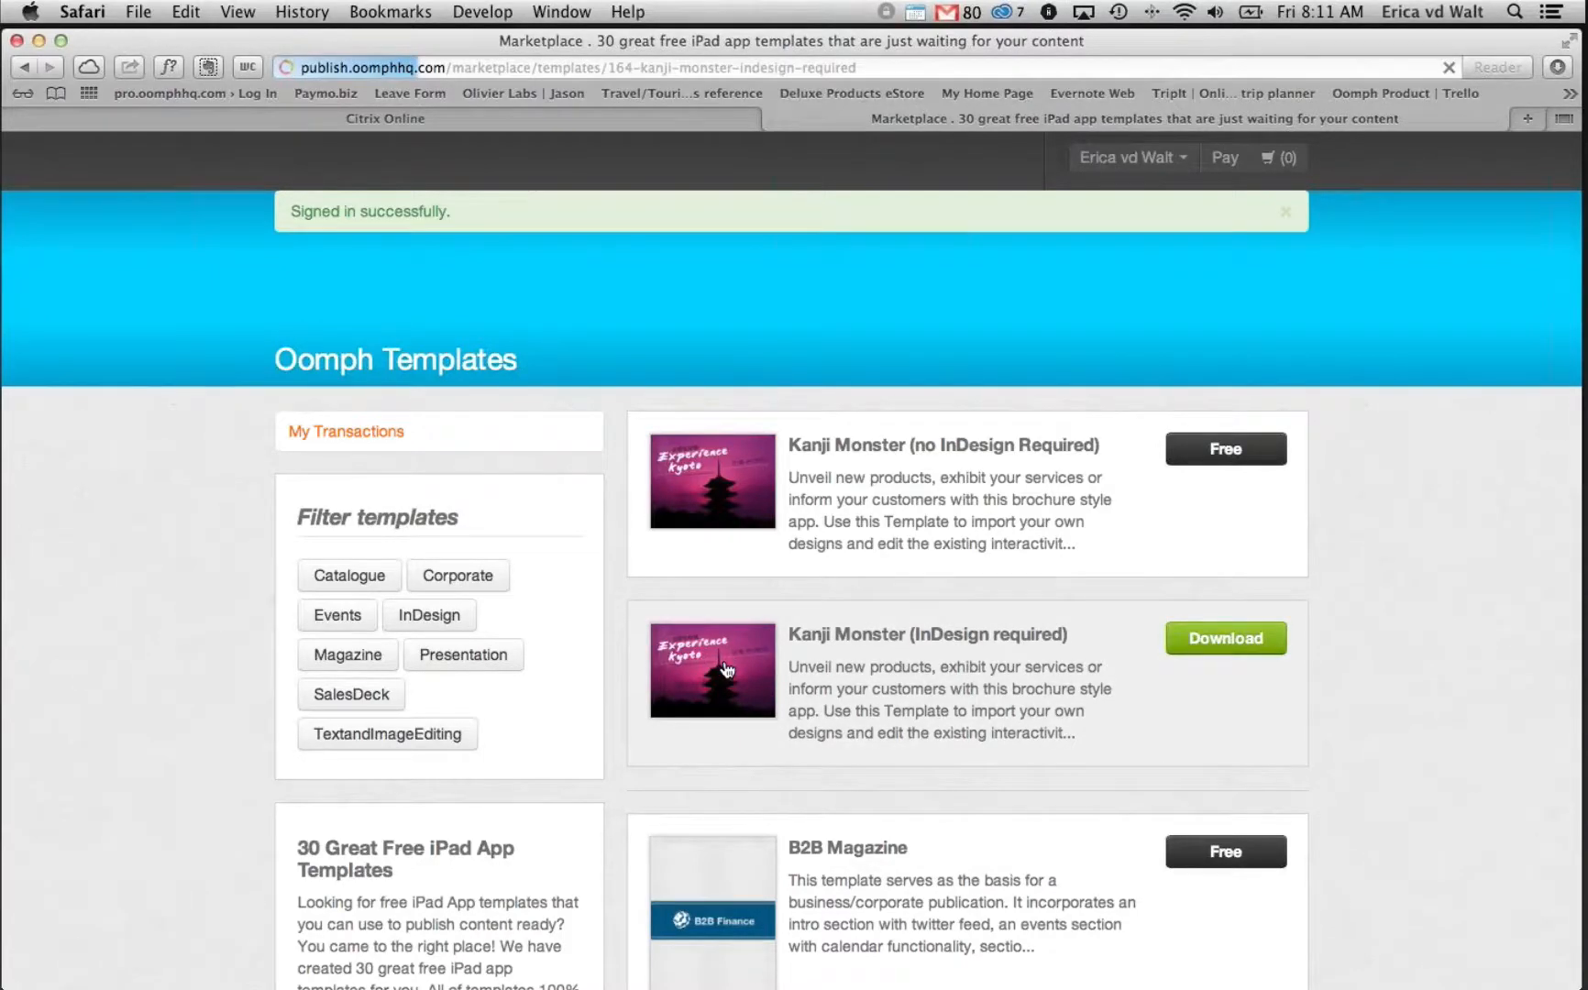
scroll(879, 568, down, 4)
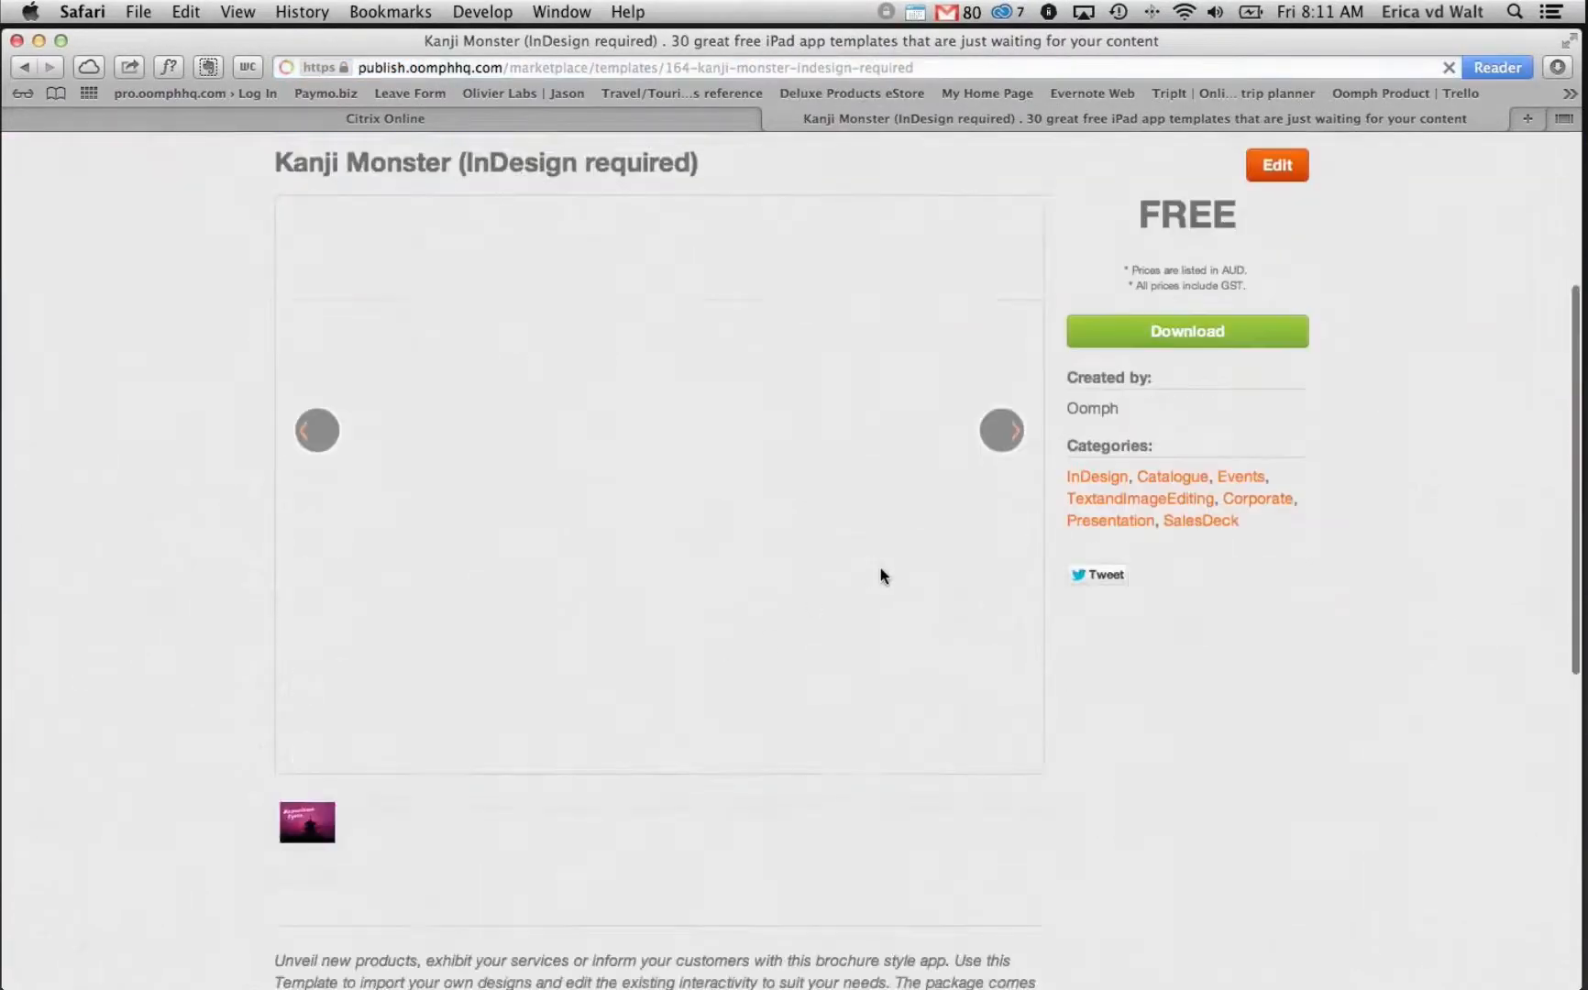
scroll(880, 575, down, 1)
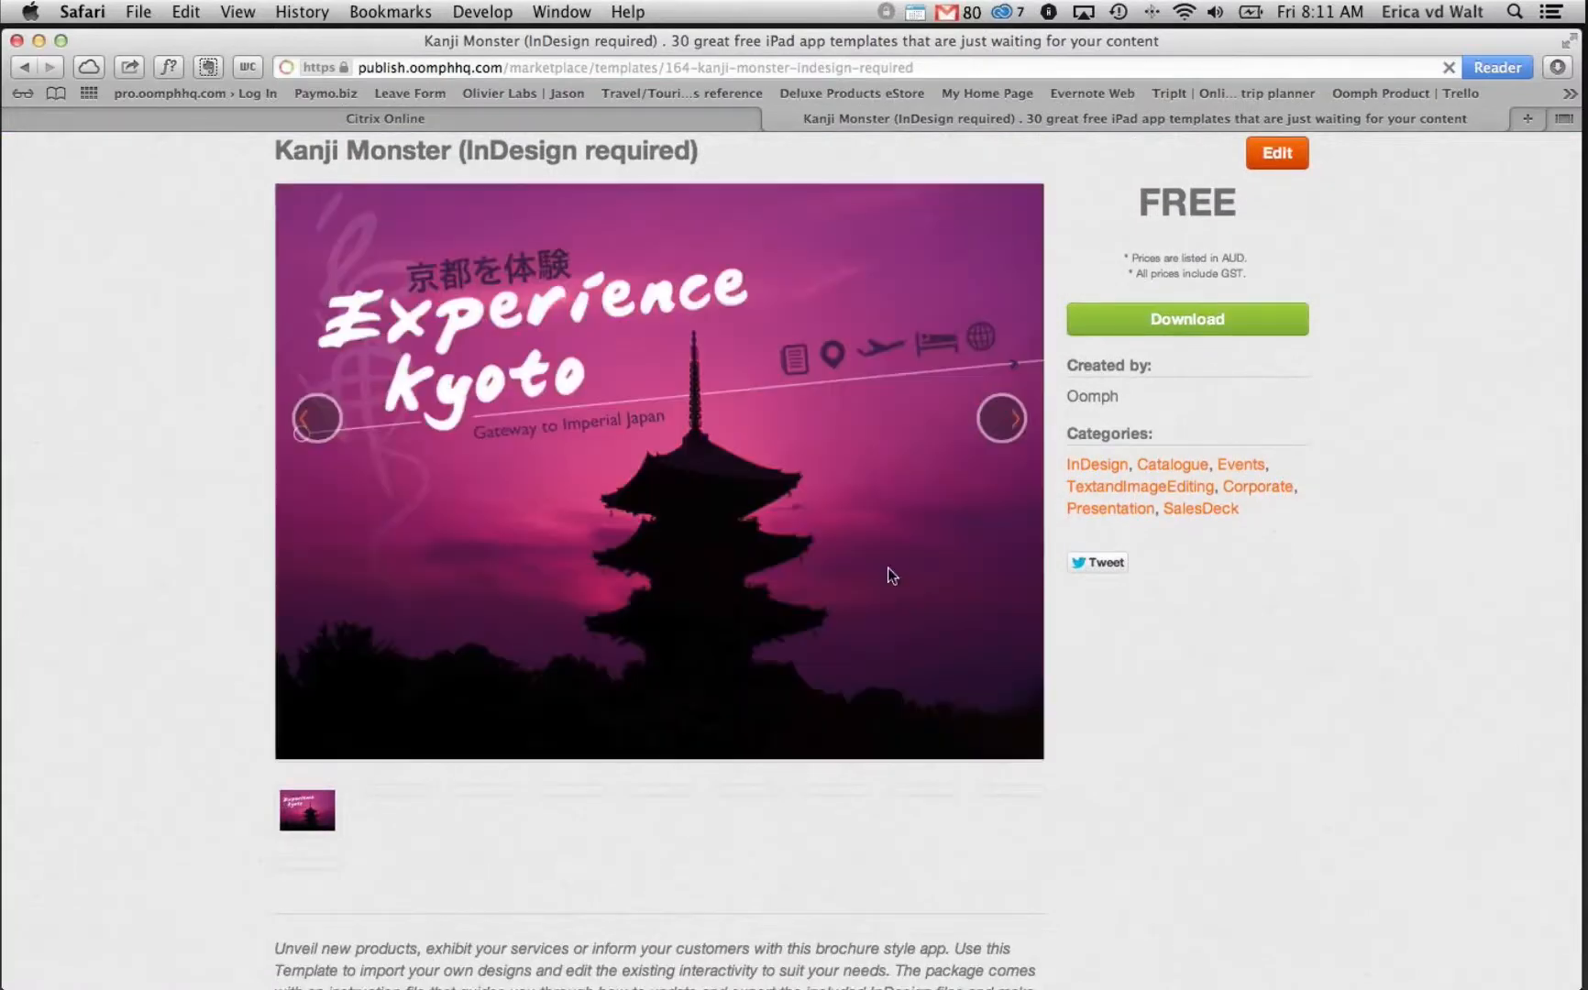
Look through the template's preview images up to the Contact Us page, and read its description, page layouts and required skills
click(1001, 420)
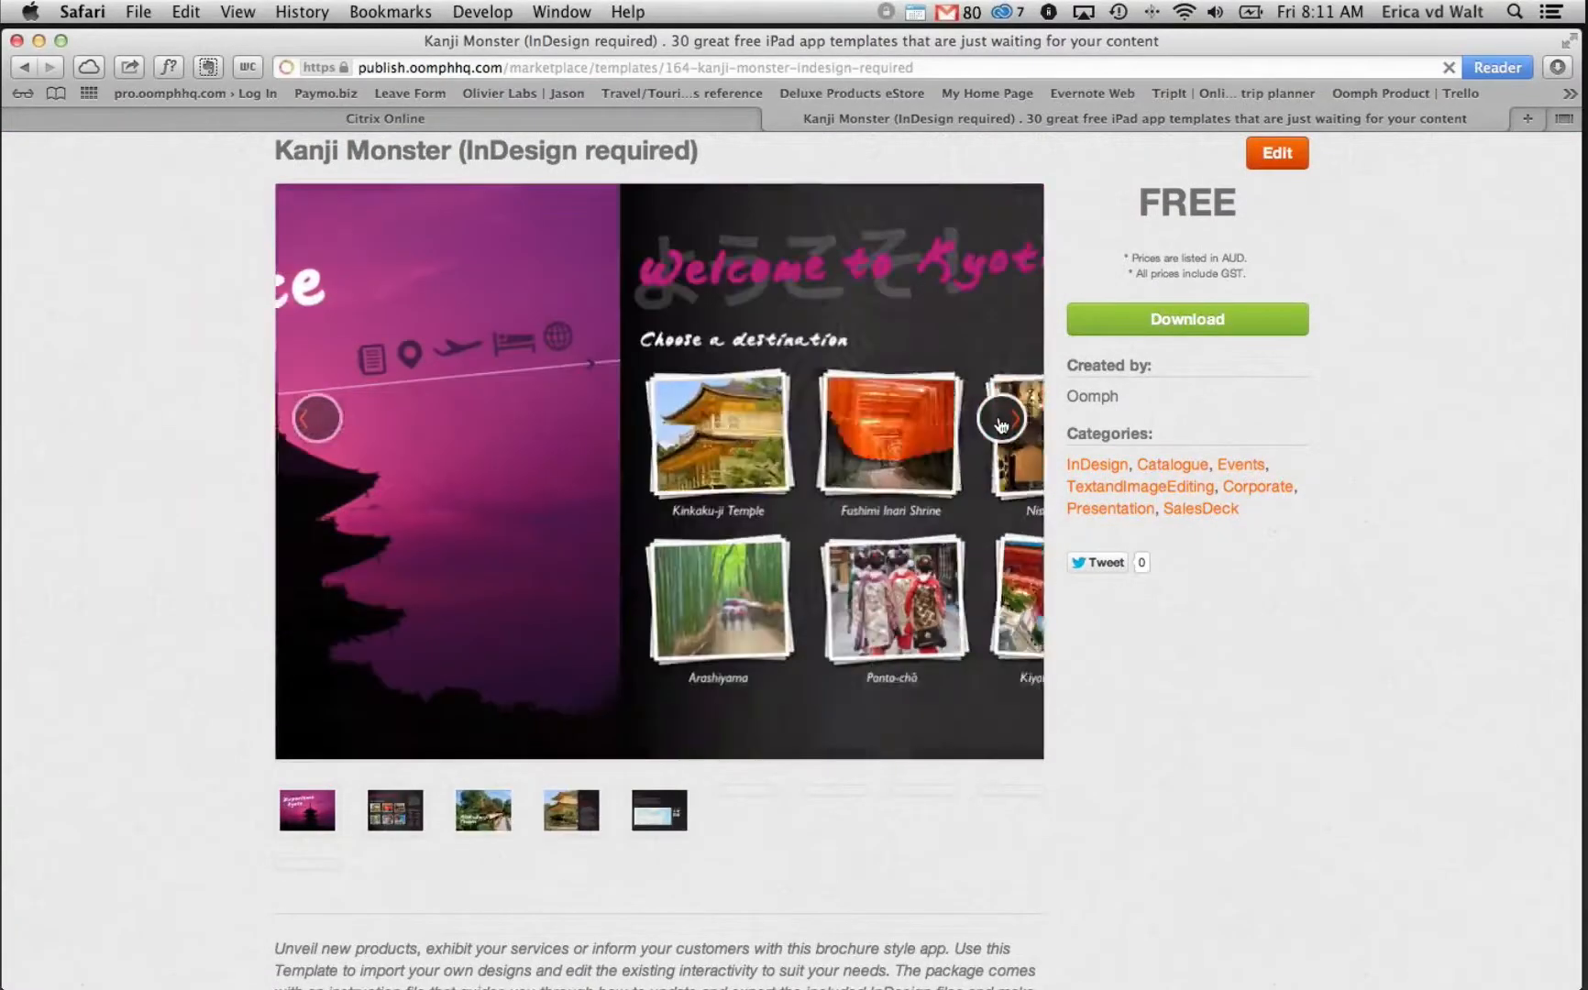
click(1001, 422)
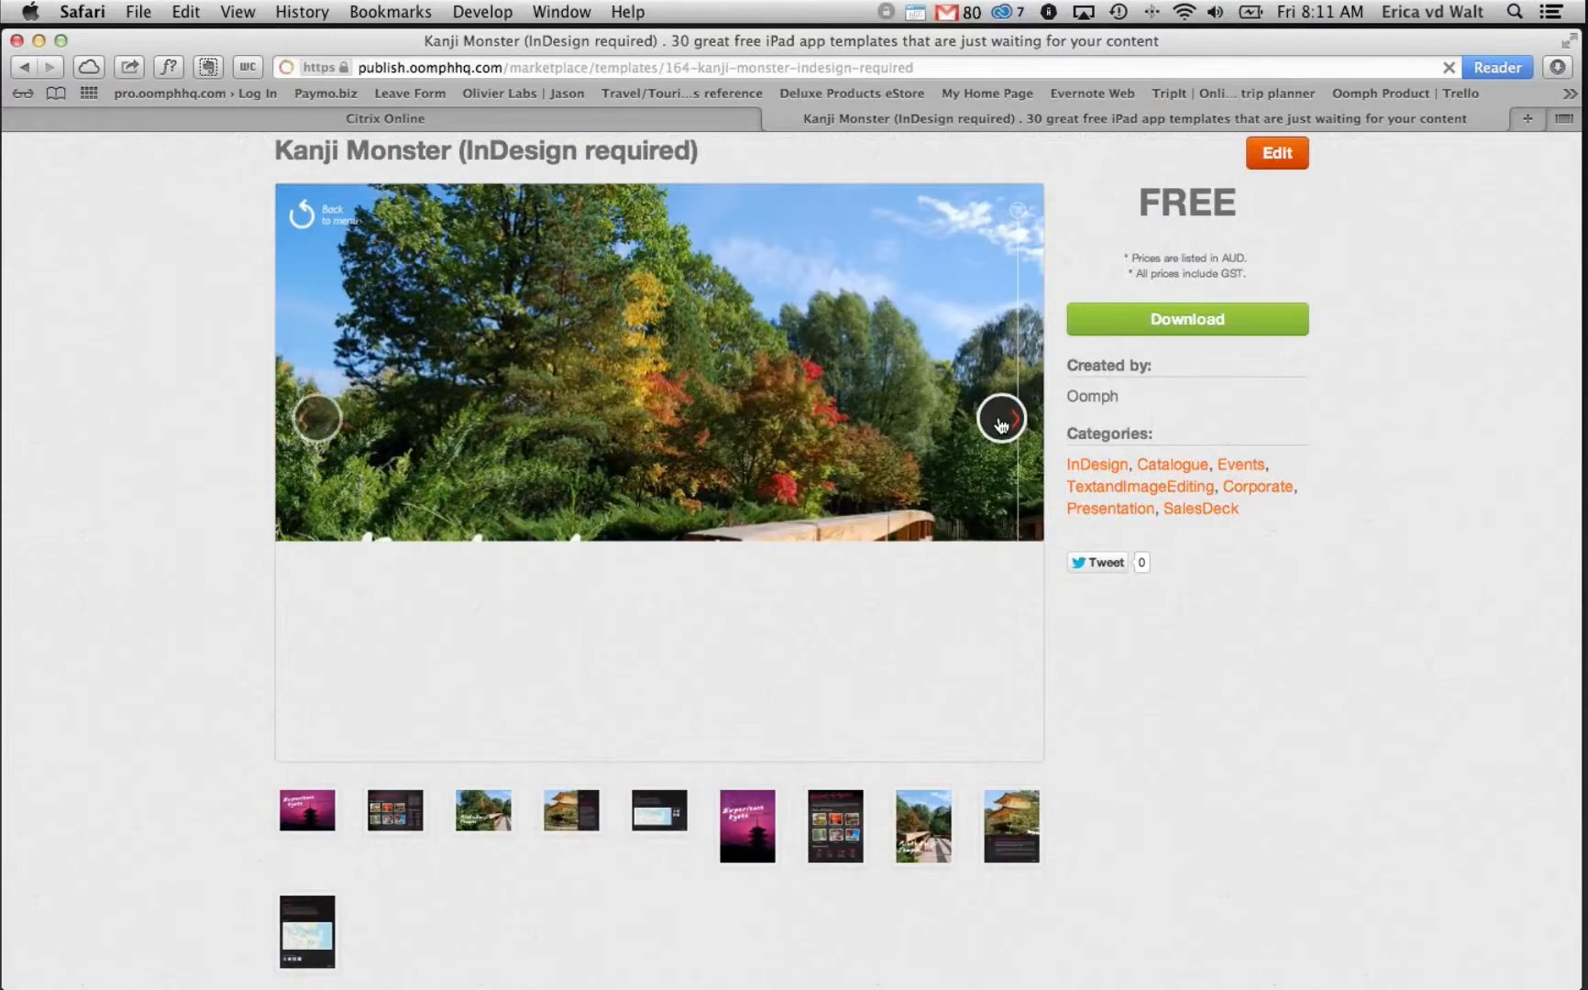
click(1002, 422)
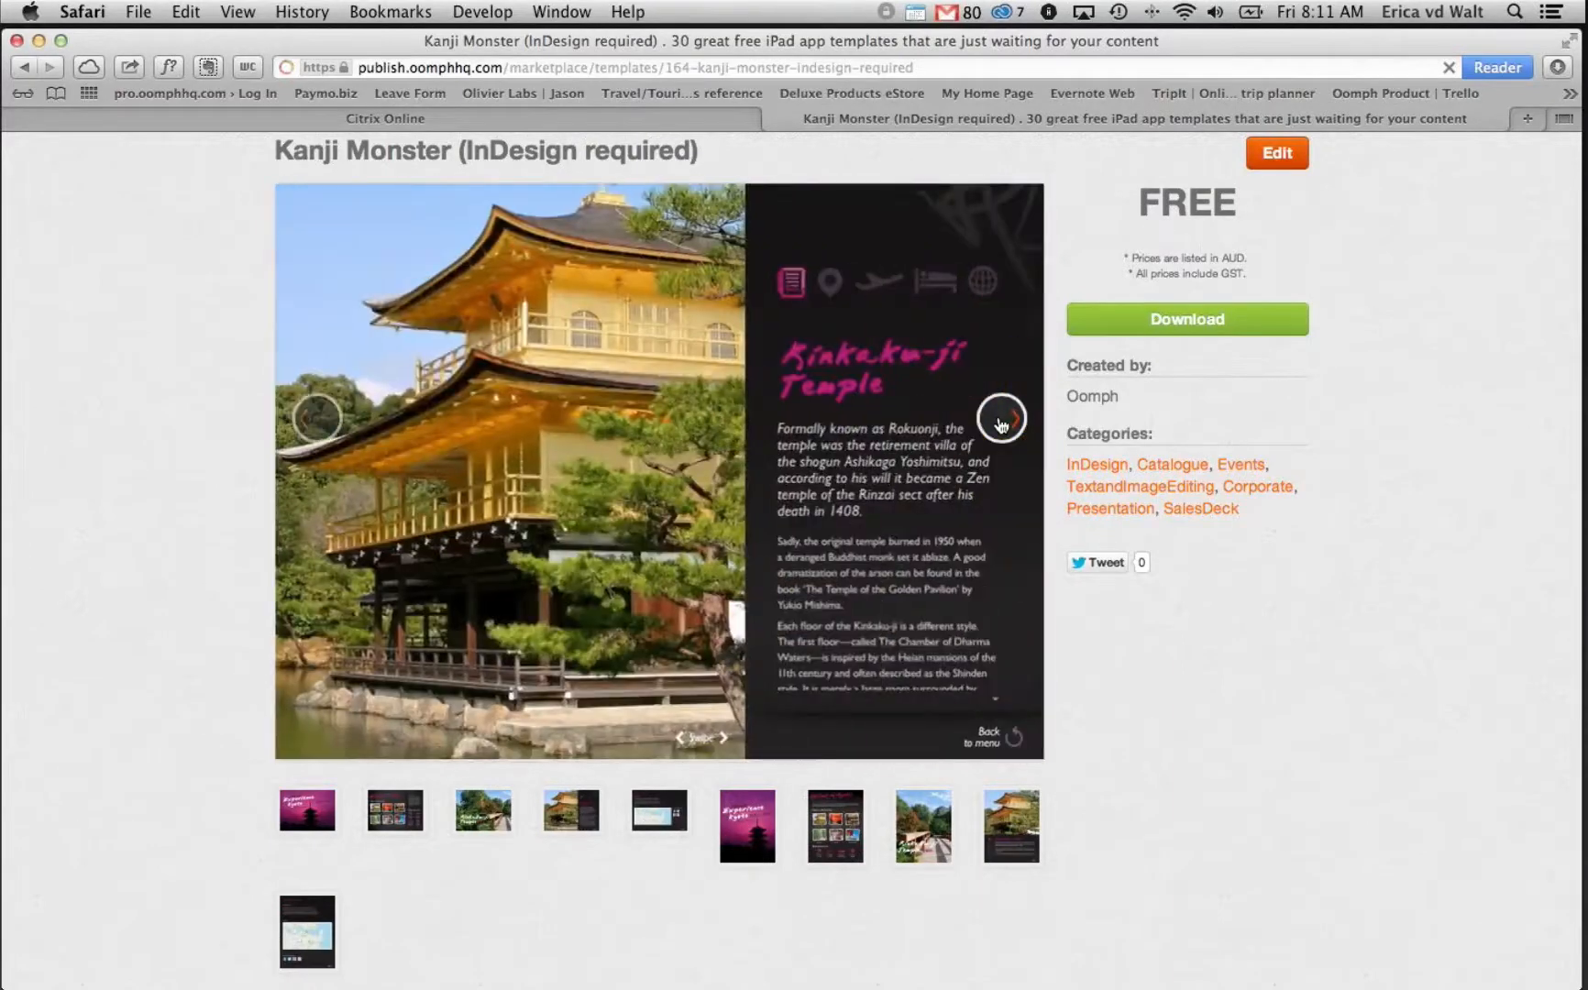
click(1001, 422)
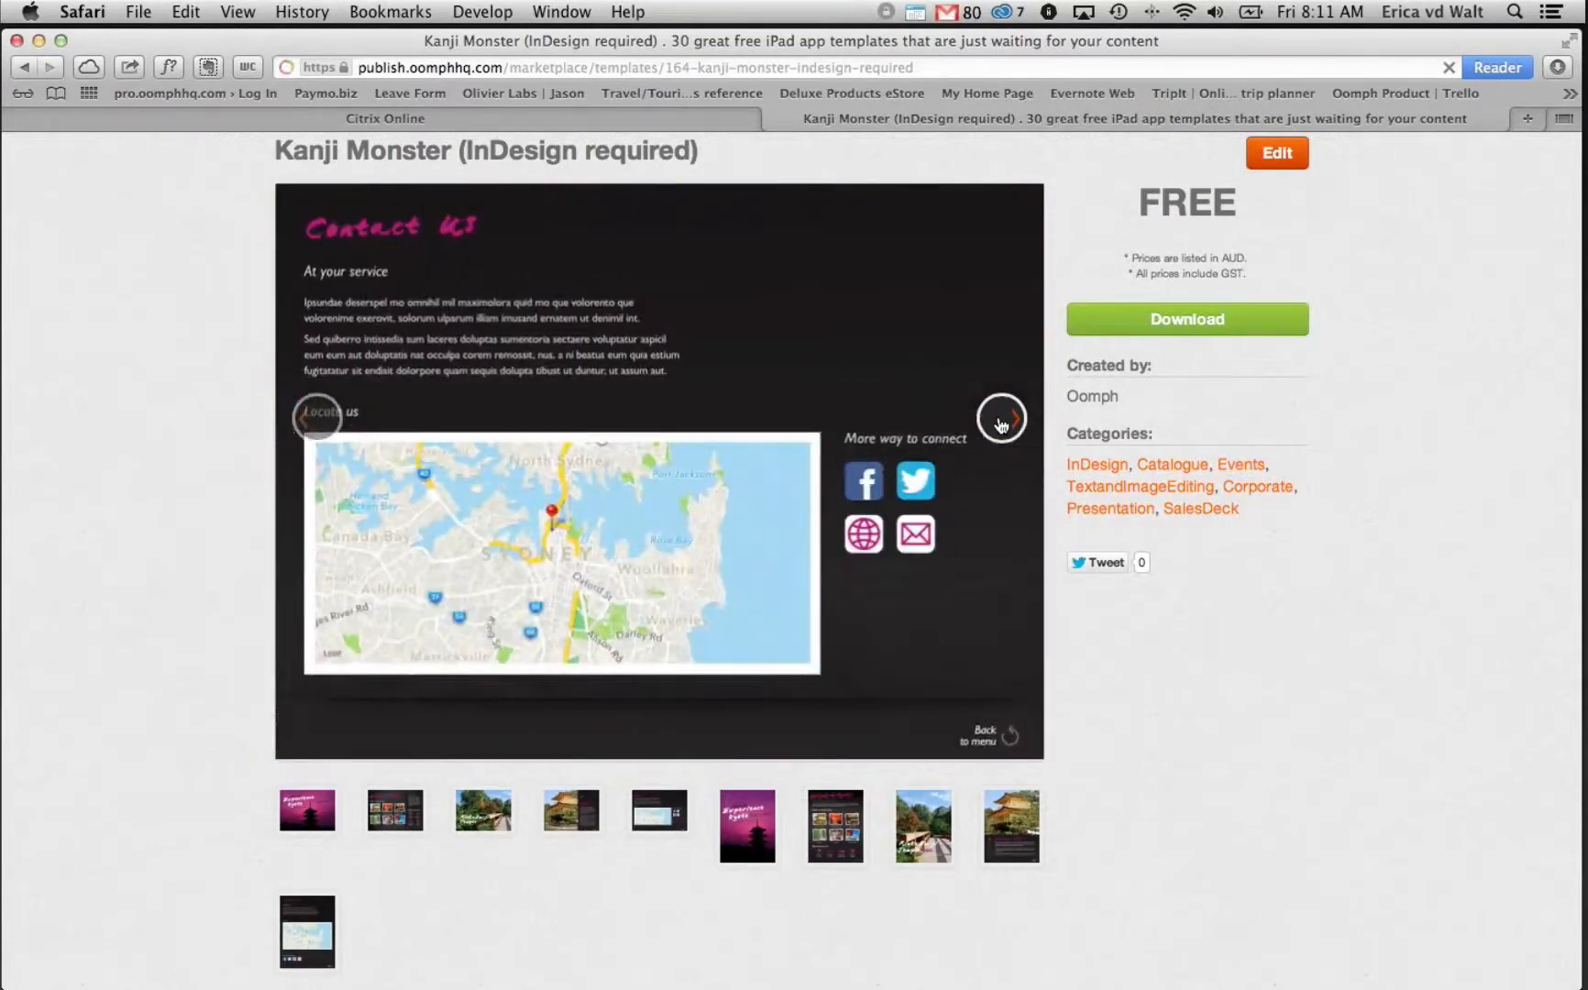
scroll(1180, 794, down, 5)
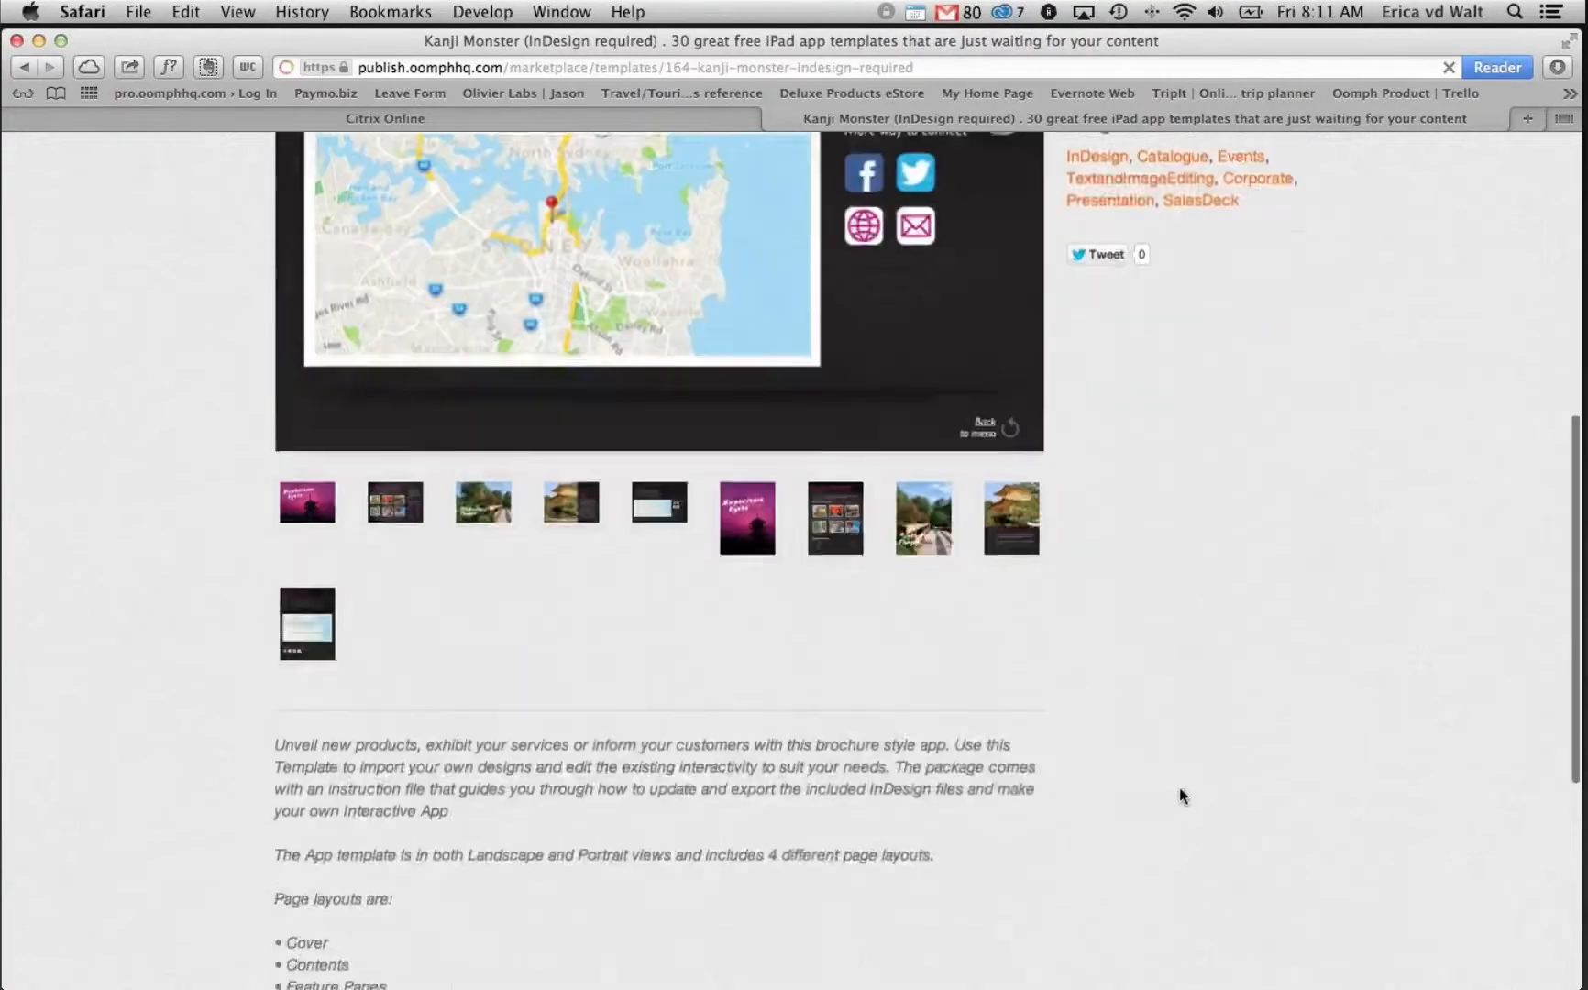
scroll(1180, 794, down, 3)
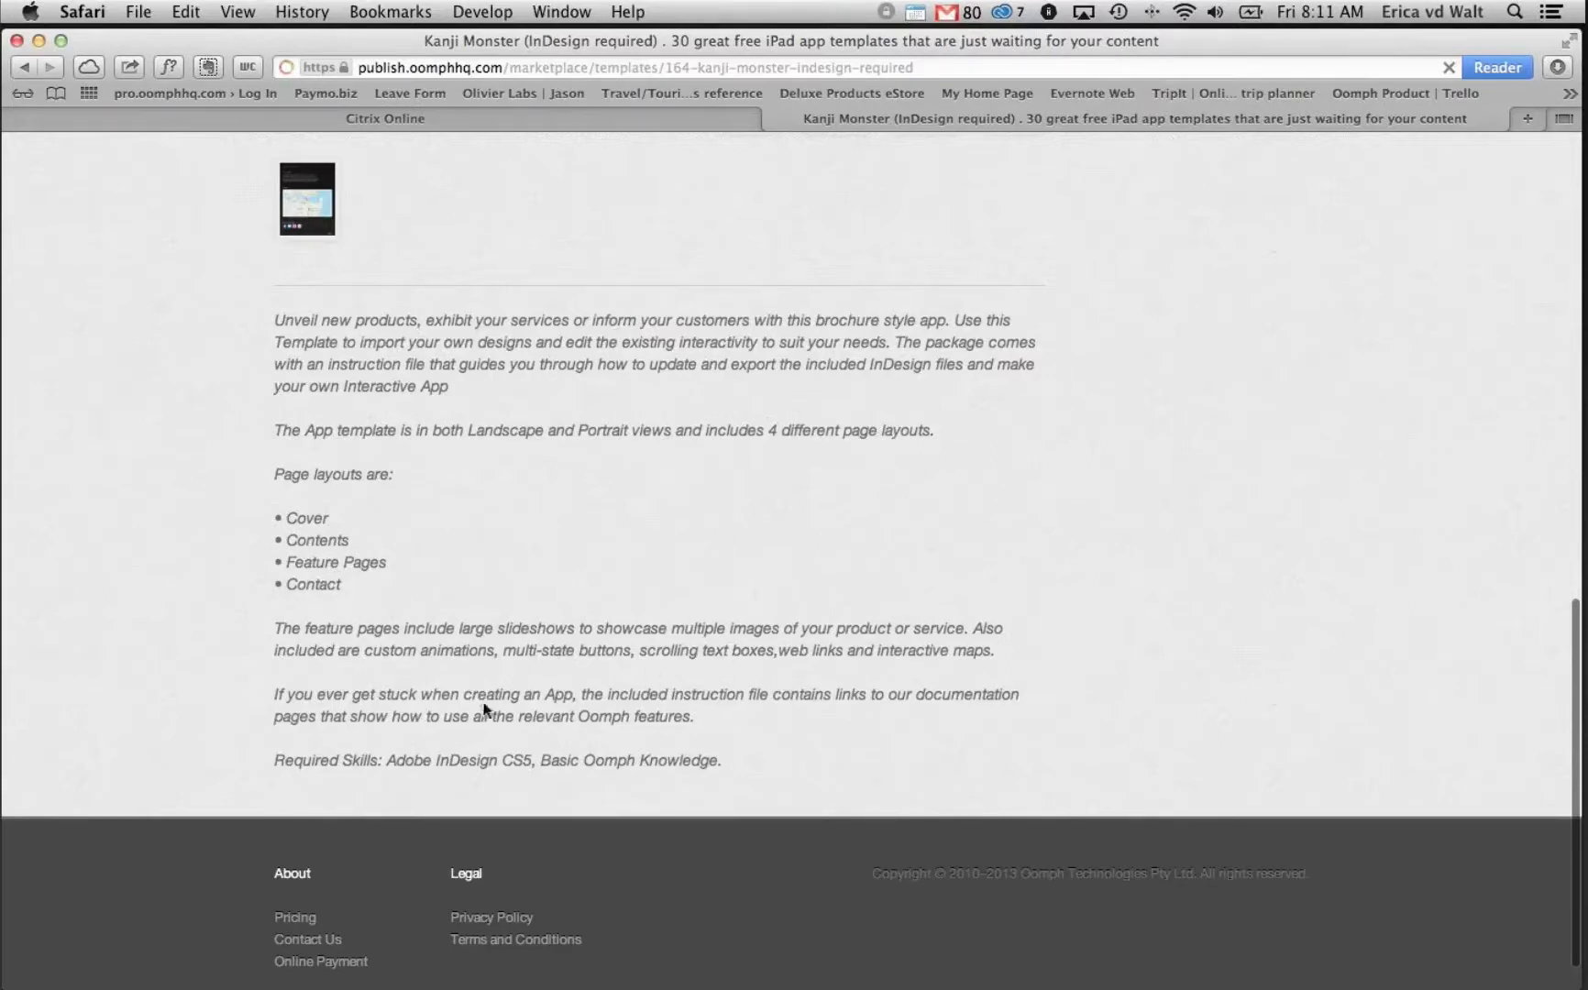
drag(386, 757, 721, 758)
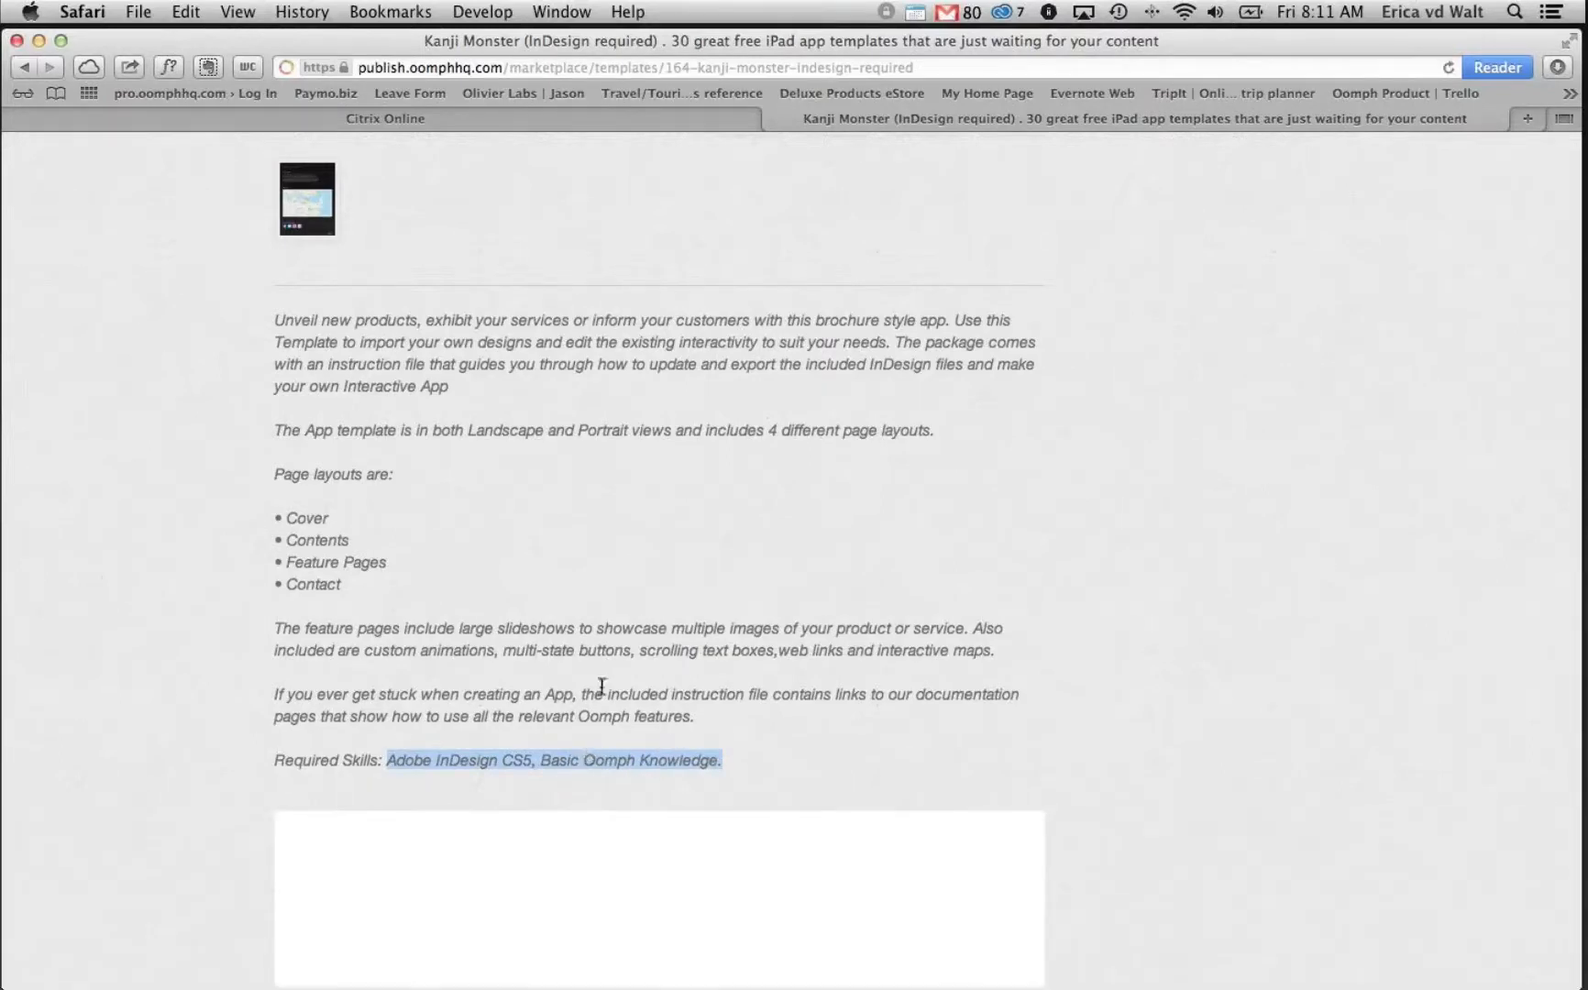
Download the Kanji Monster (InDesign required) template from its details page
scroll(613, 595, up, 5)
scroll(612, 594, up, 8)
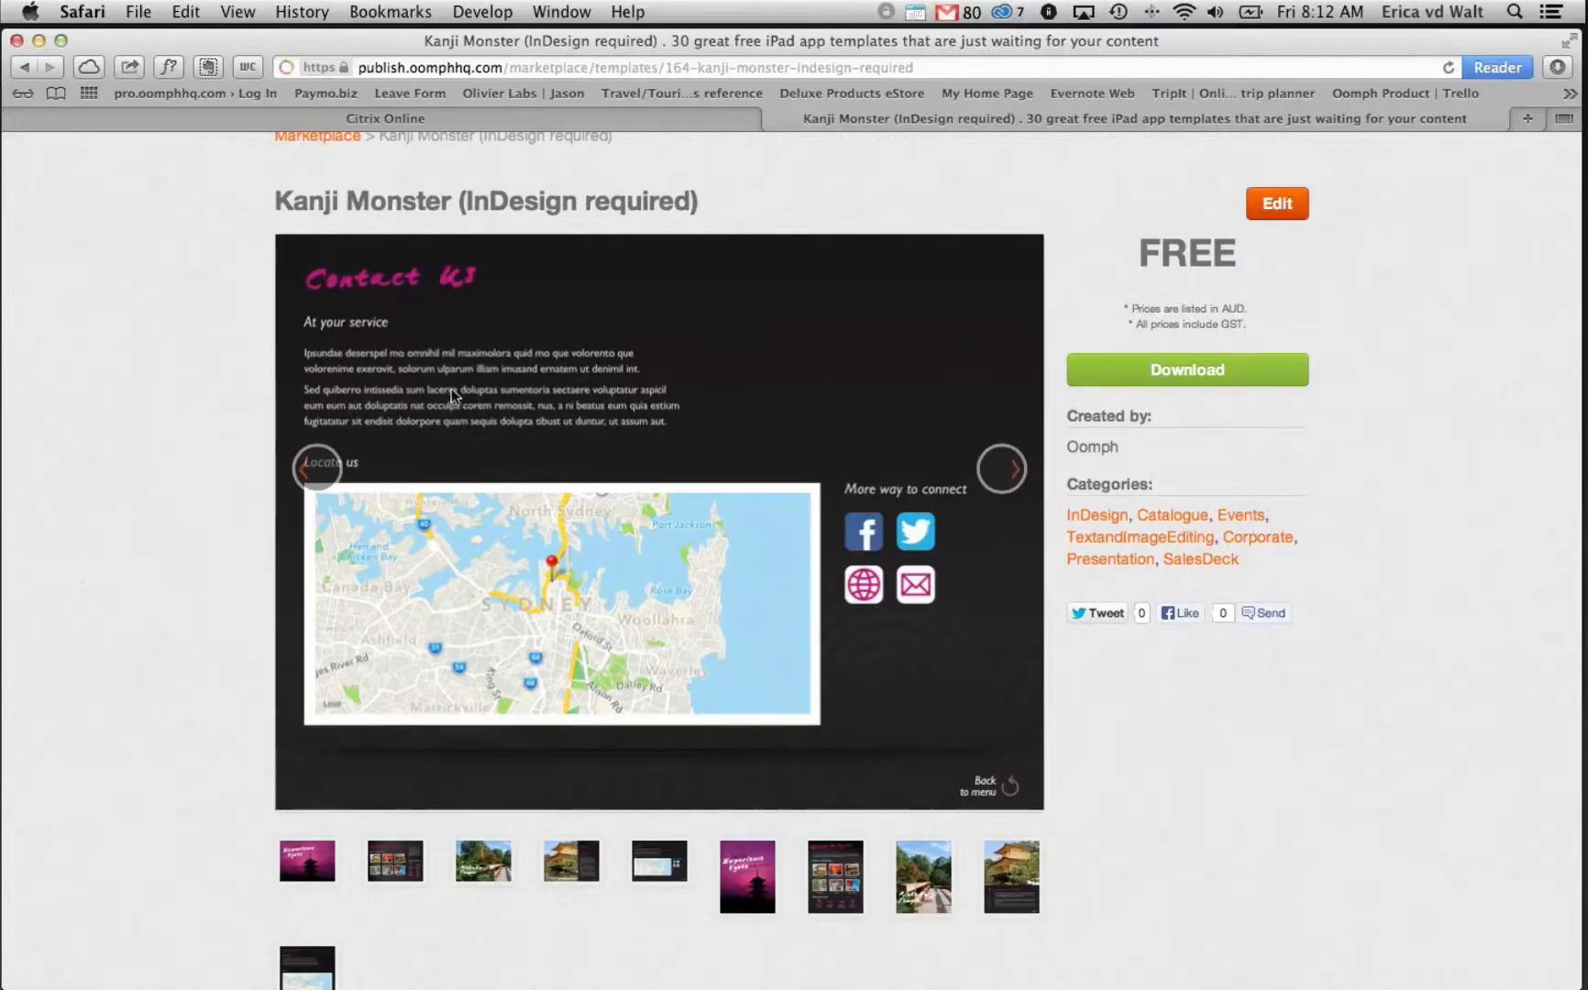
scroll(448, 387, up, 5)
scroll(448, 387, down, 3)
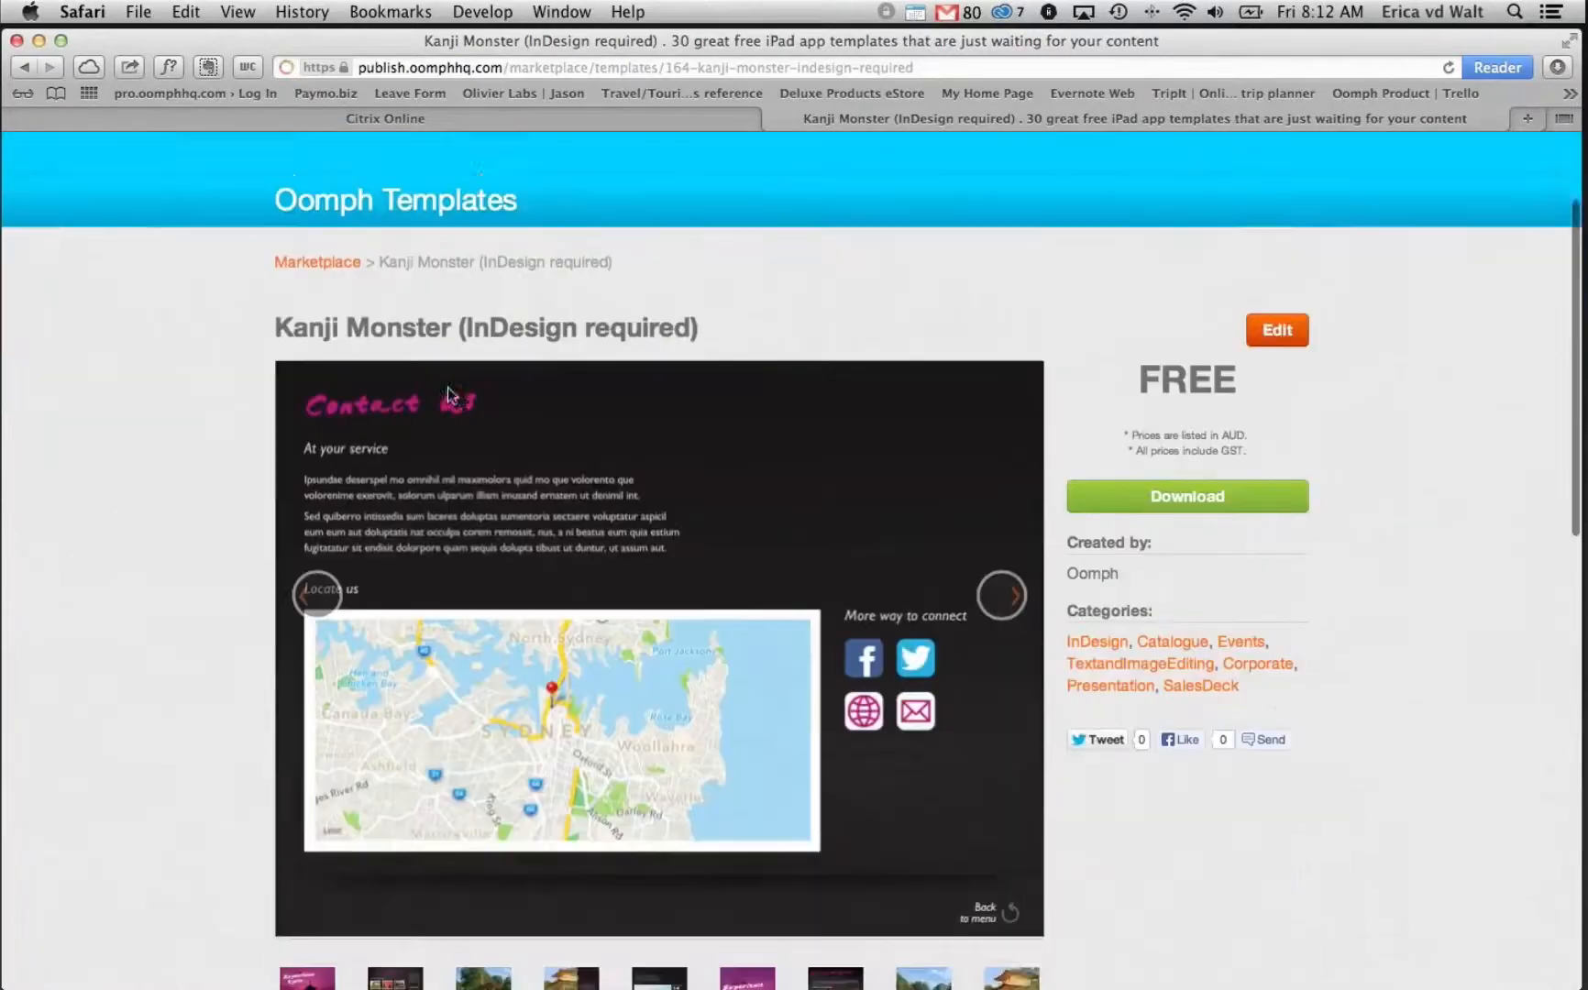
click(1193, 489)
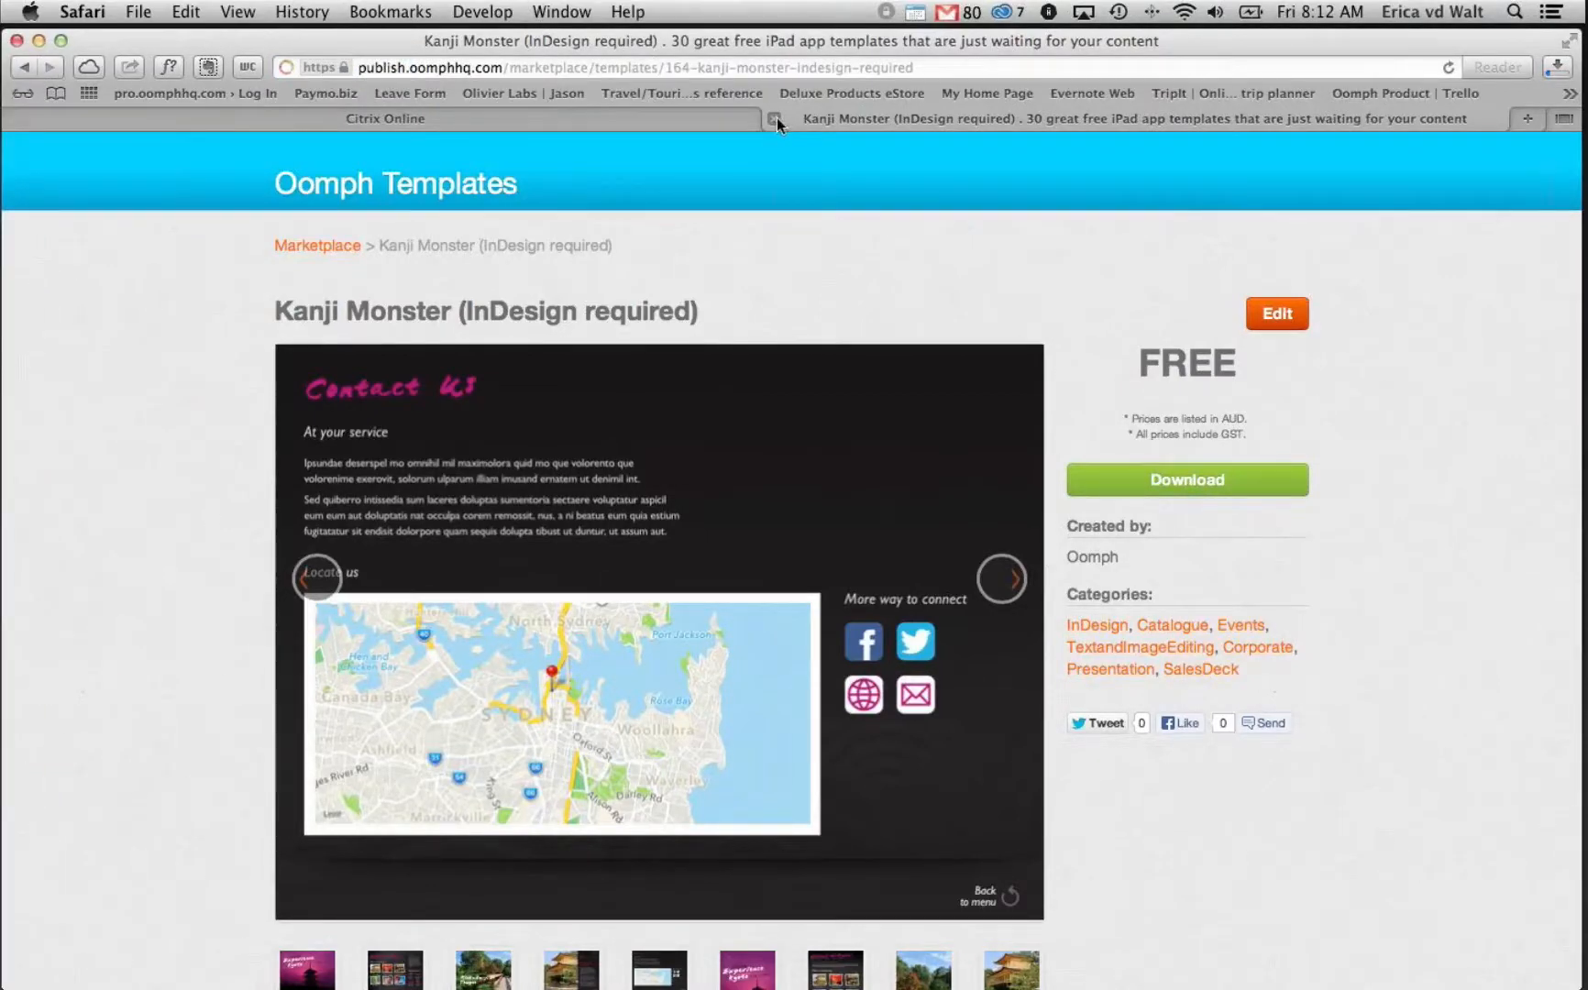
Put the browser window away and switch to Oomph Editor with its open Bundle project
click(38, 40)
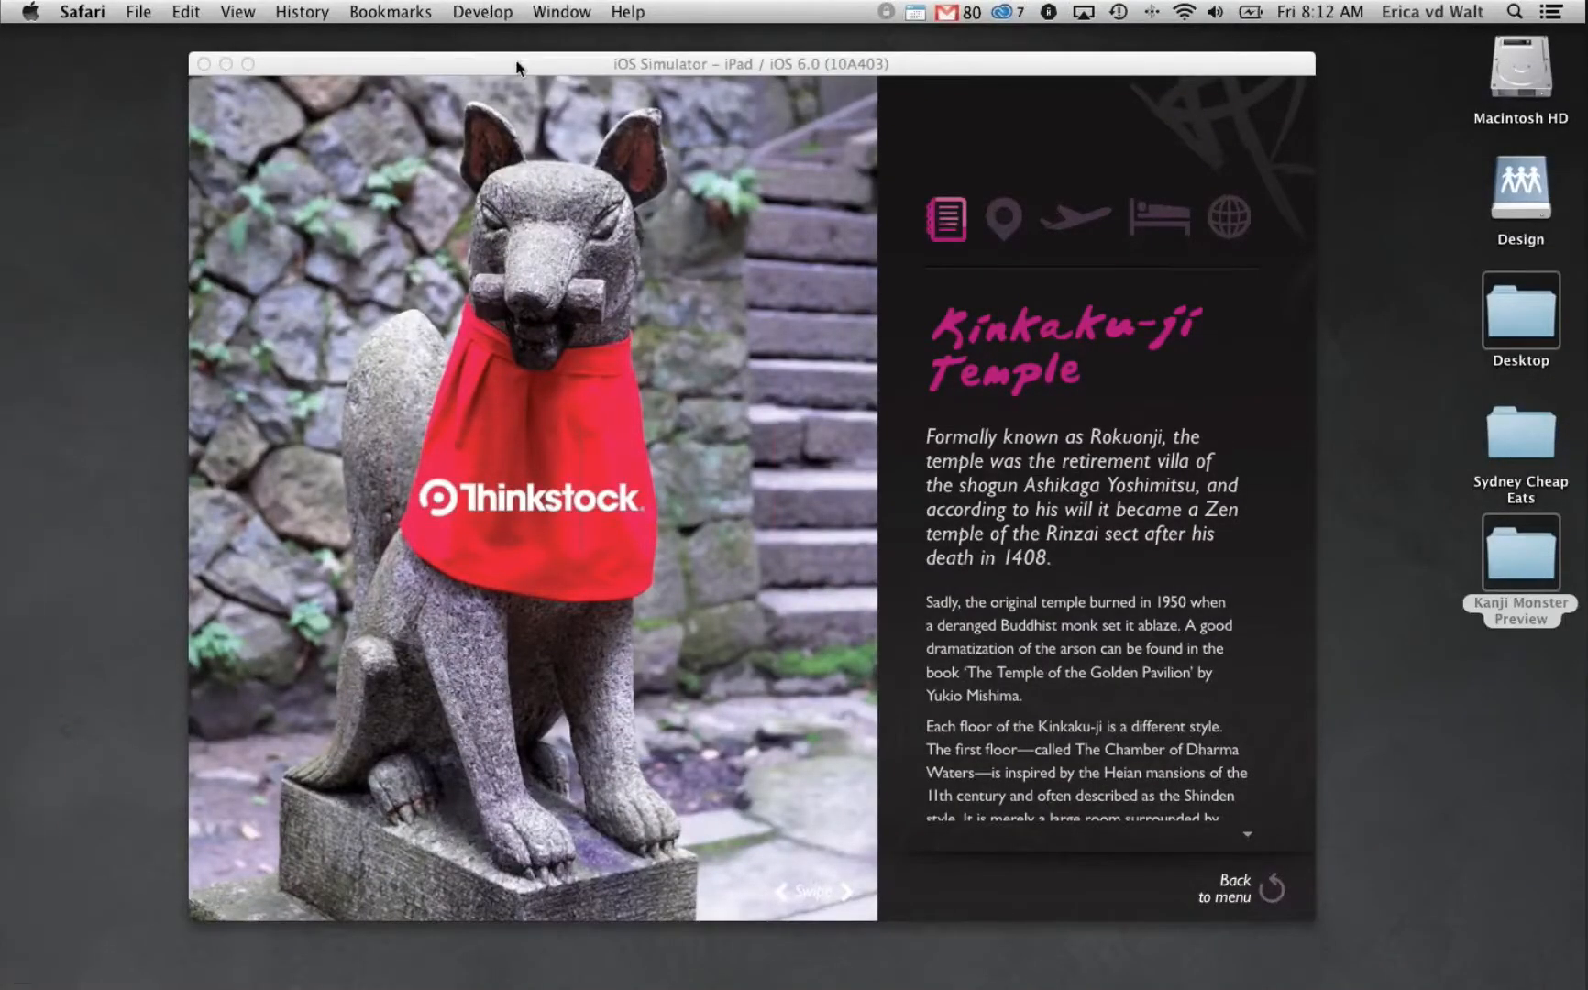
mouse_move(3, 302)
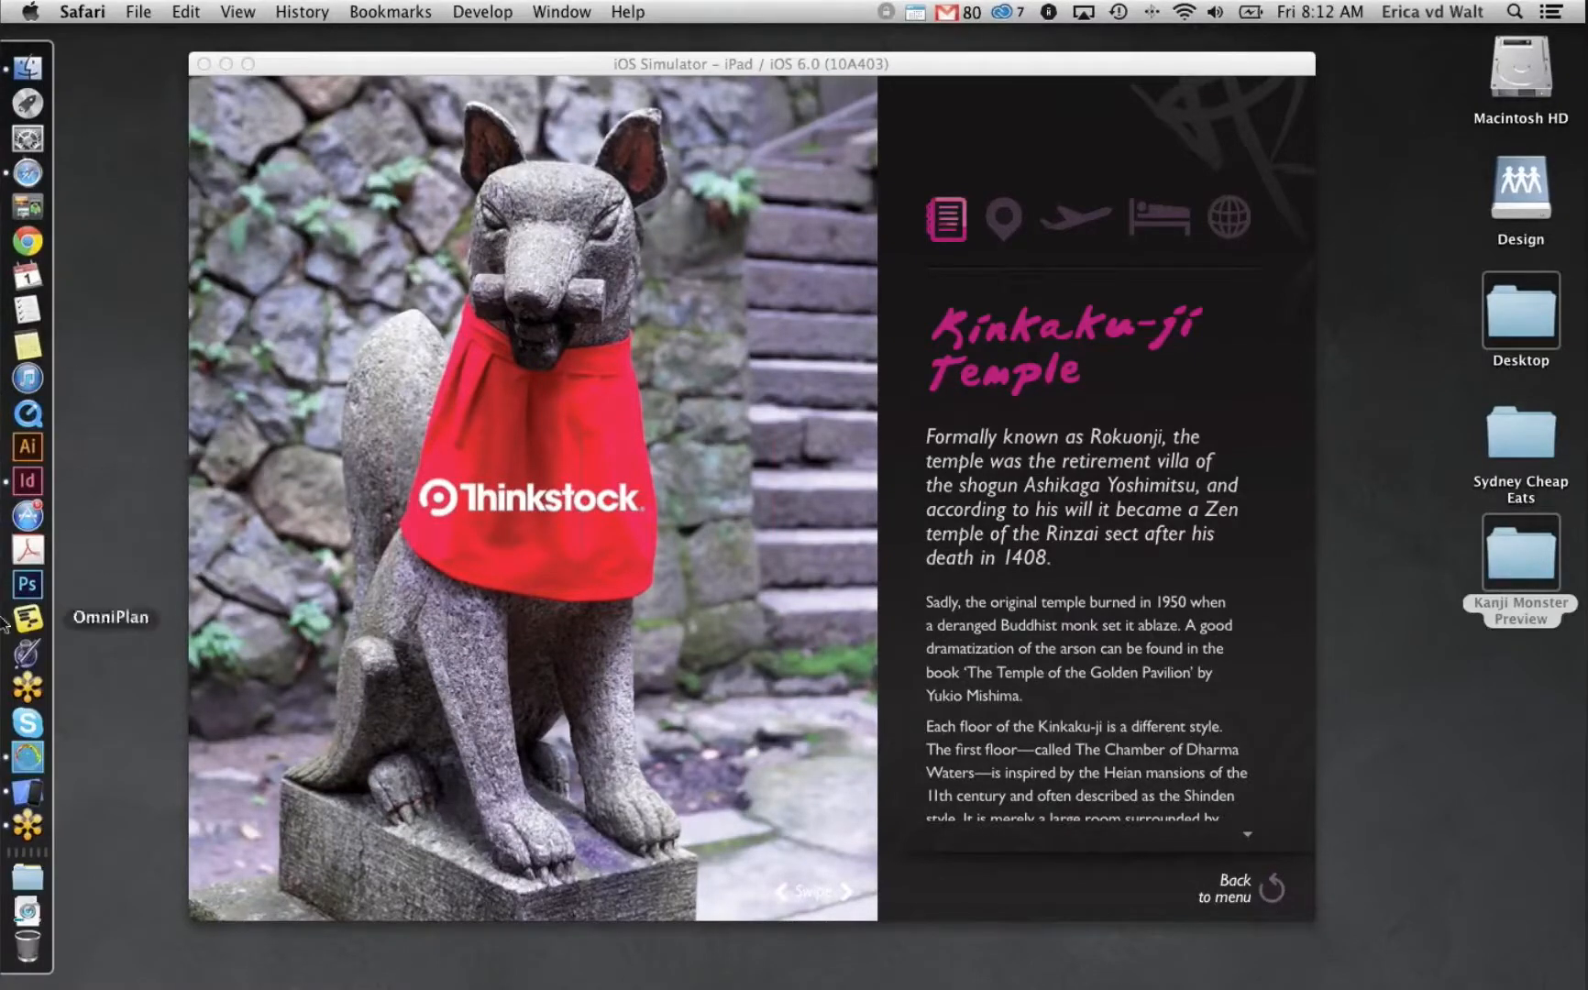
click(28, 757)
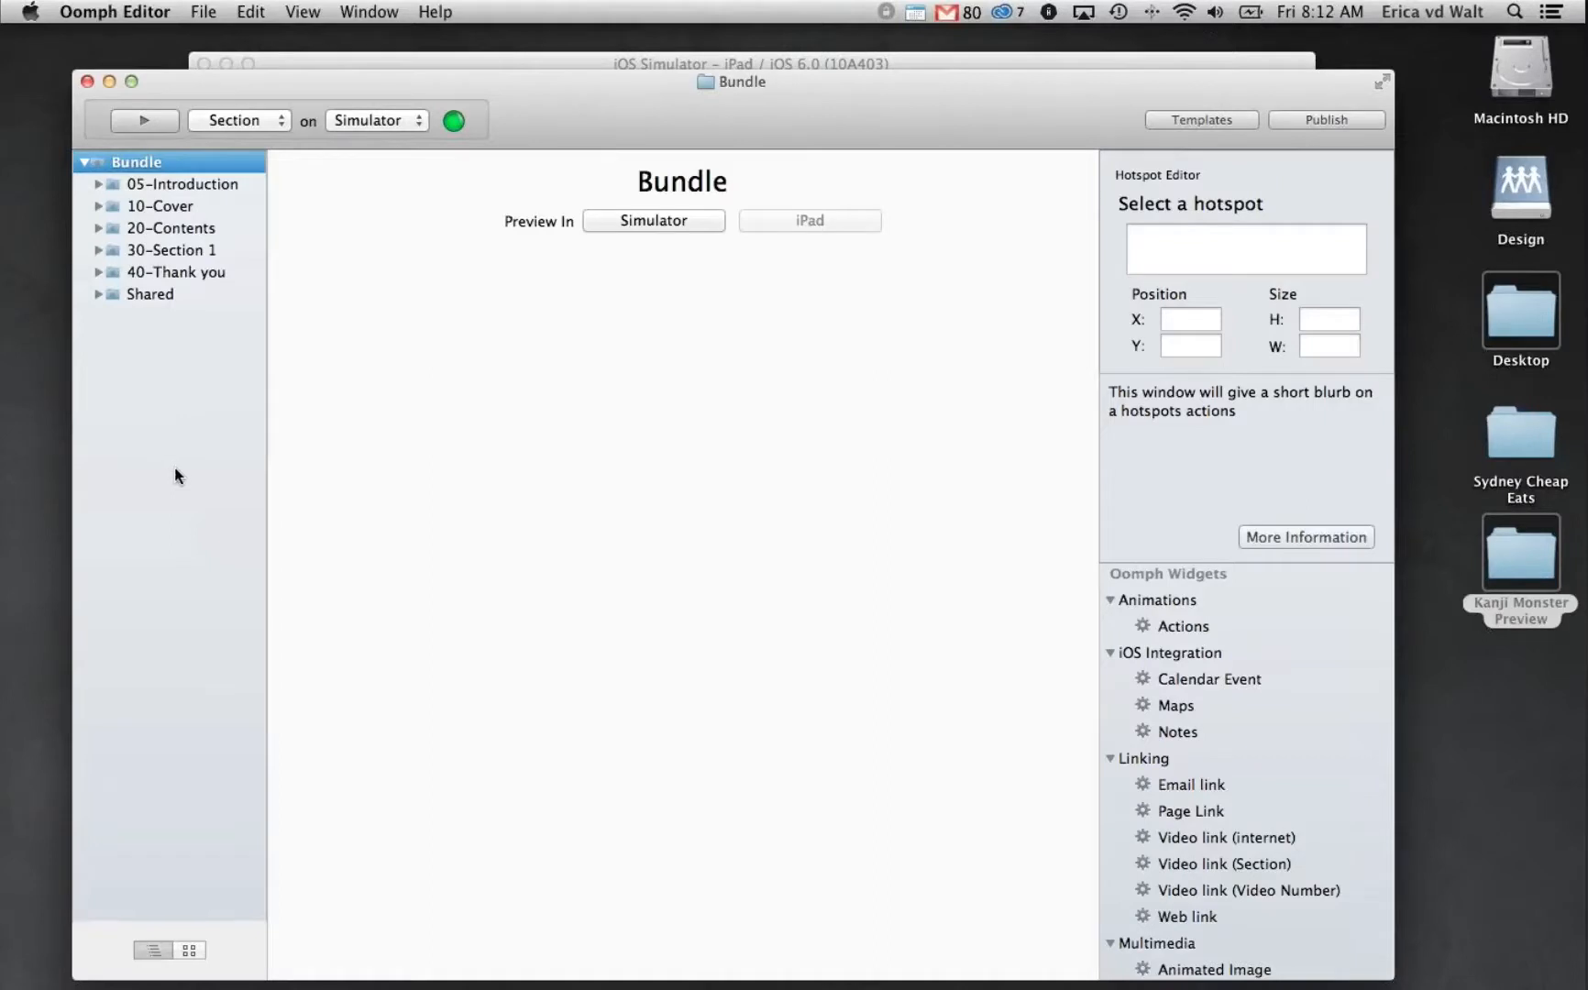
mouse_move(18, 723)
Look through the open Bundle's section folders, from 05-Introduction through 40-Thank you to Shared
click(178, 180)
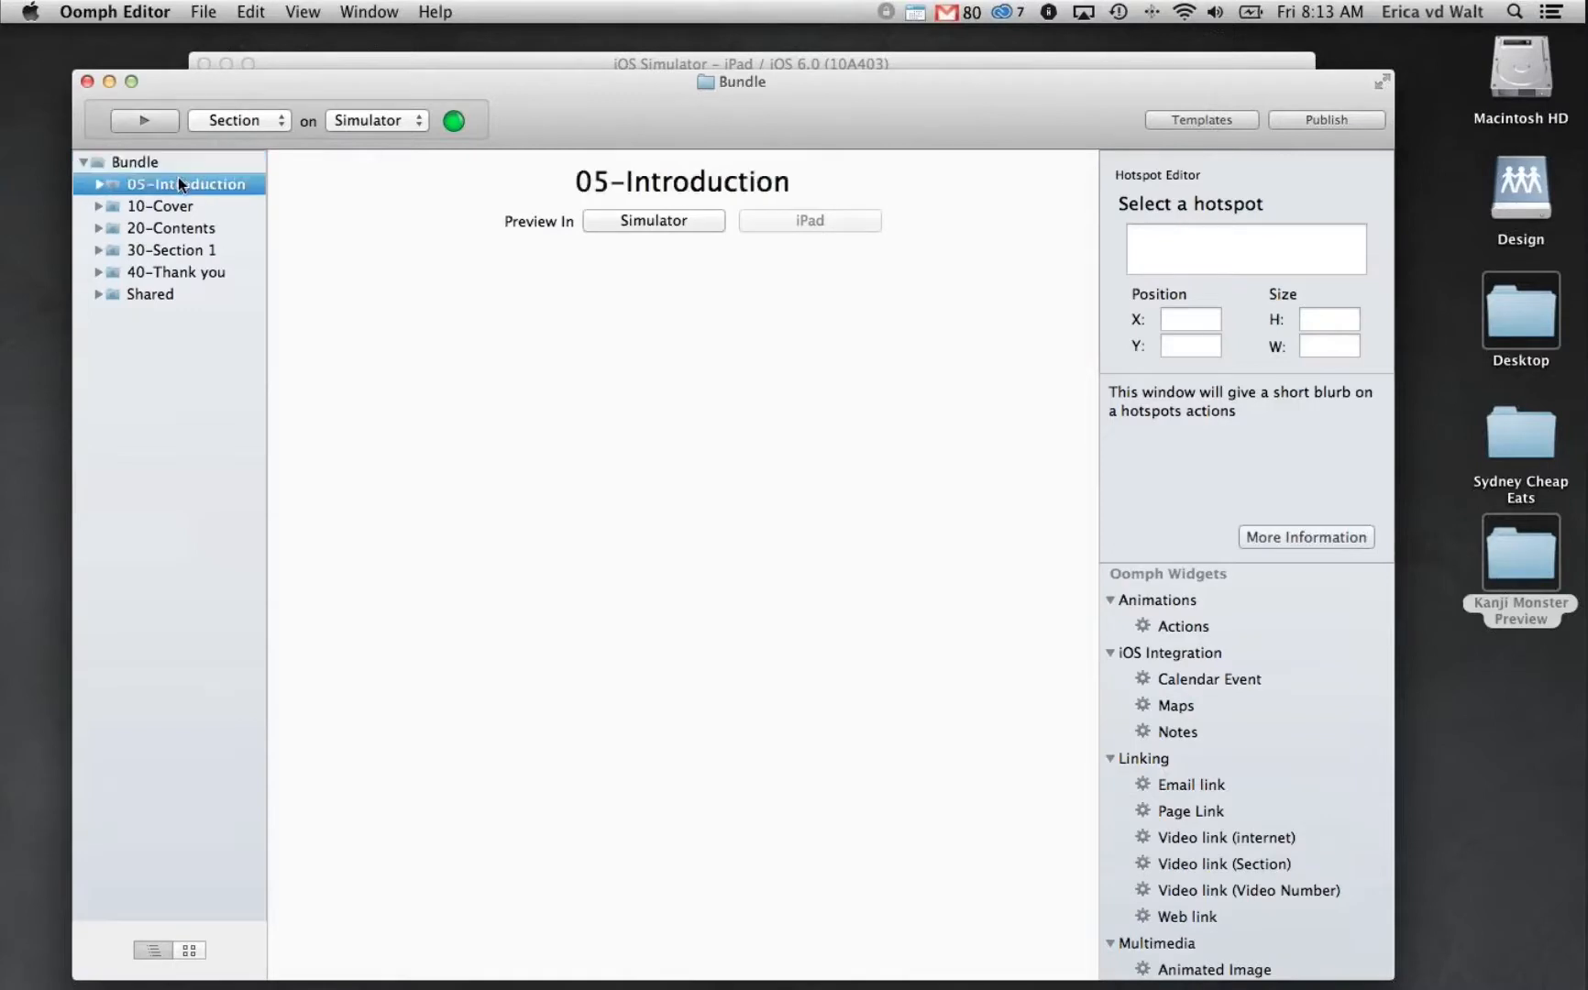
click(177, 161)
click(173, 183)
click(151, 162)
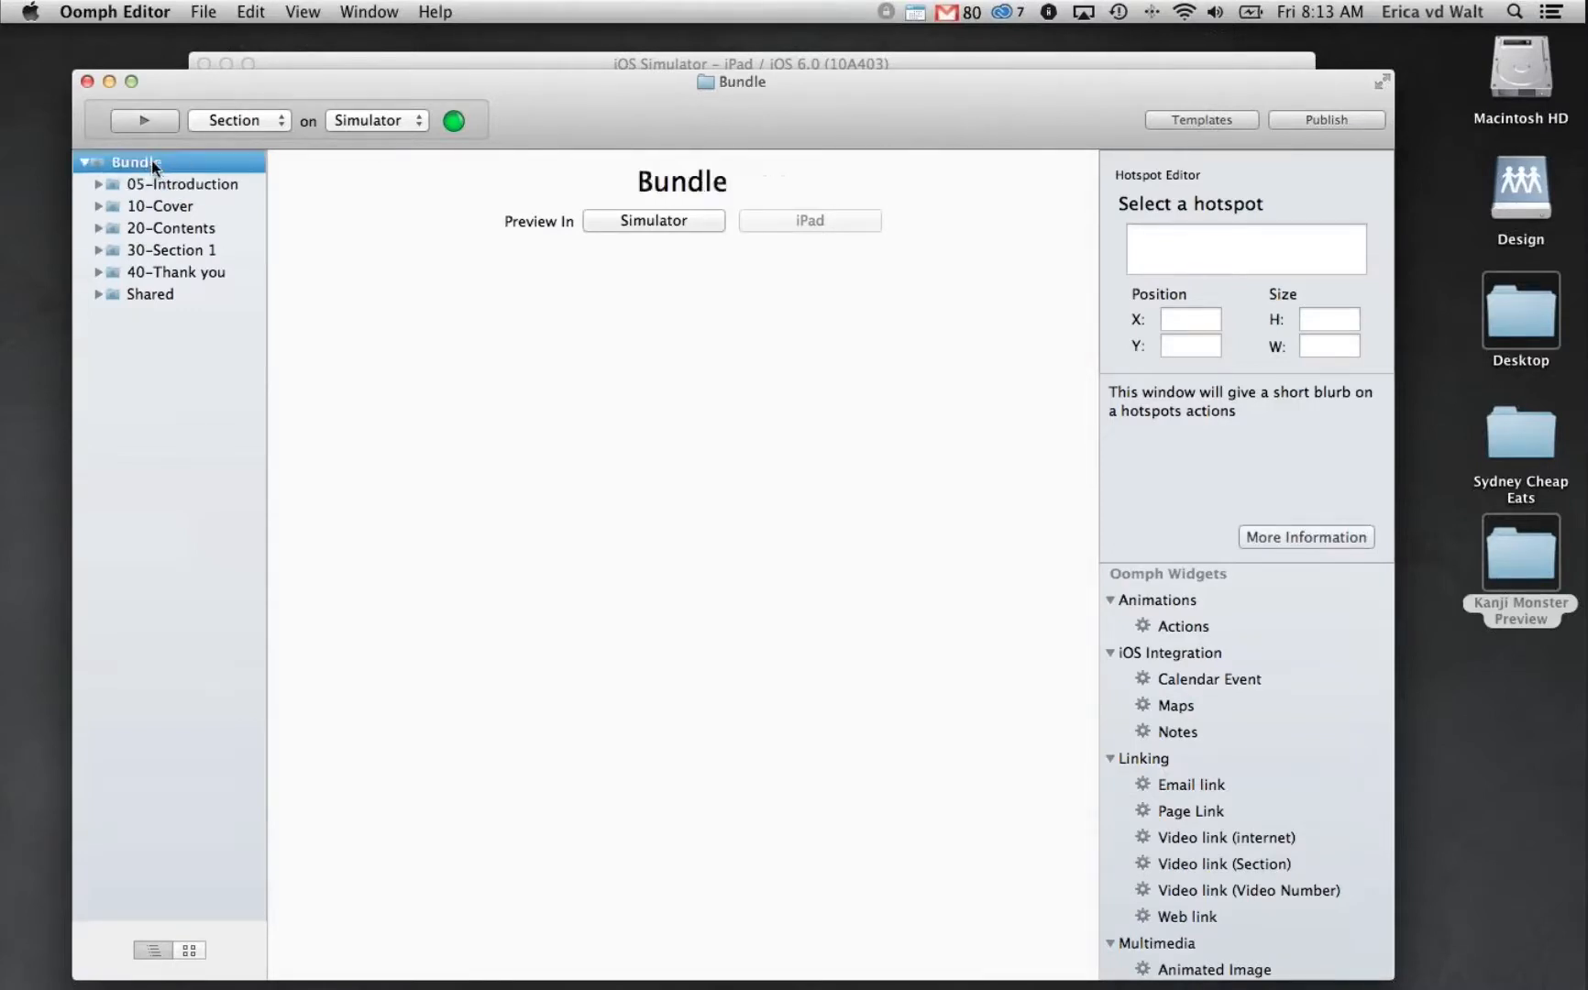
click(128, 184)
click(133, 206)
click(139, 229)
click(142, 249)
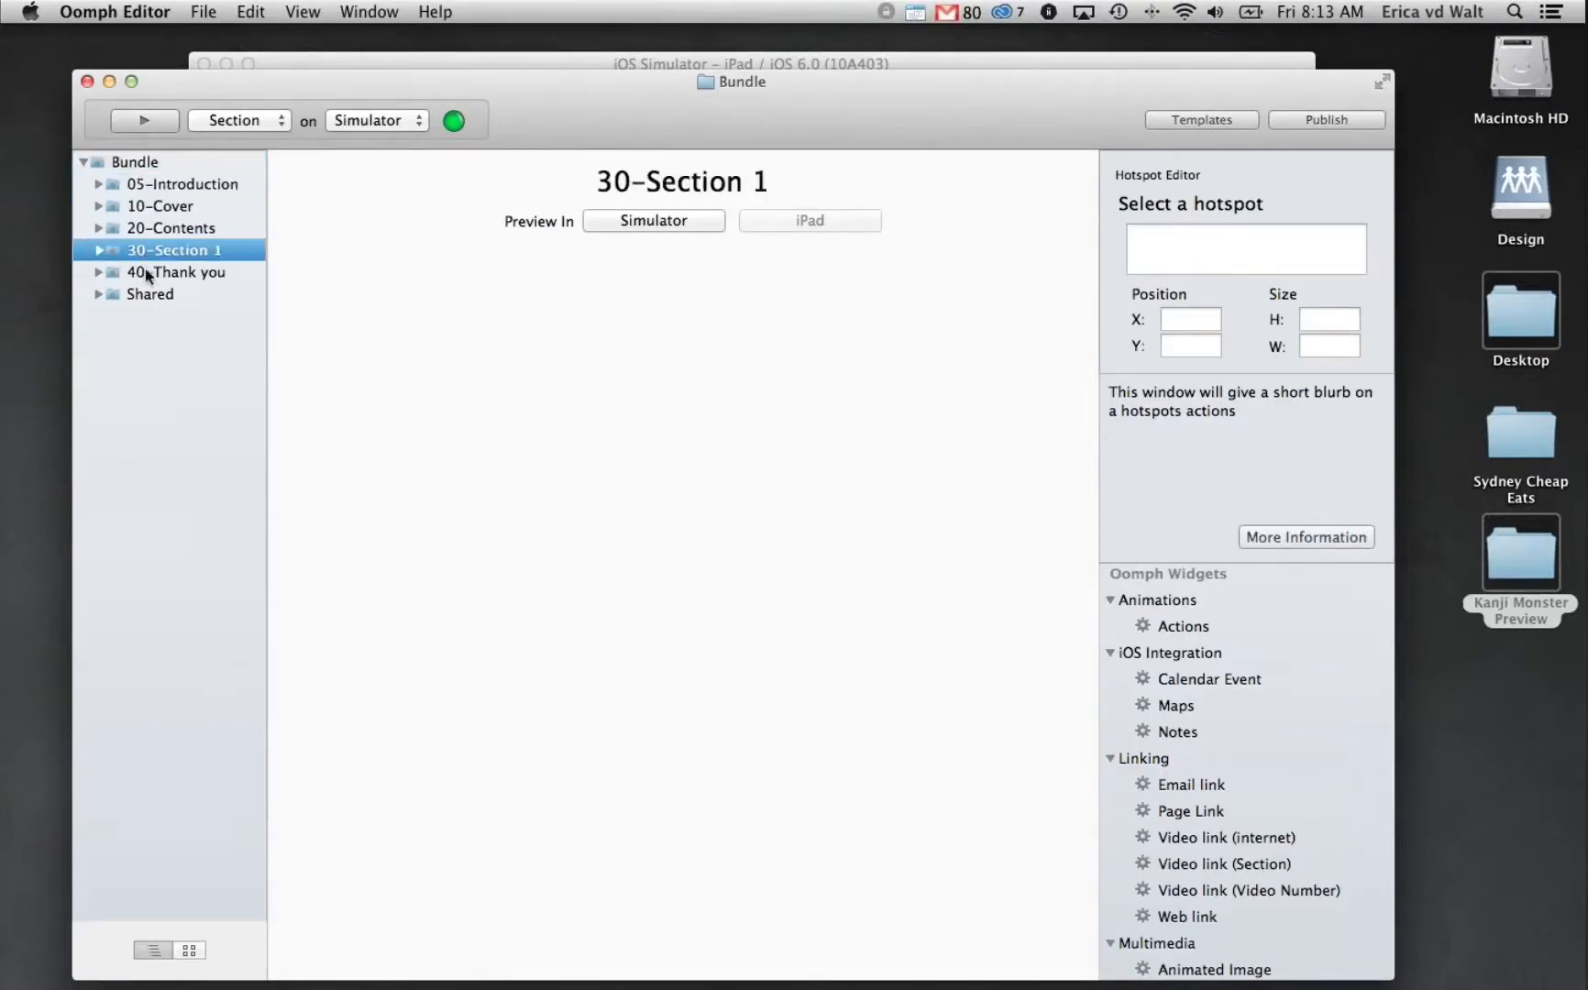
click(144, 271)
click(147, 293)
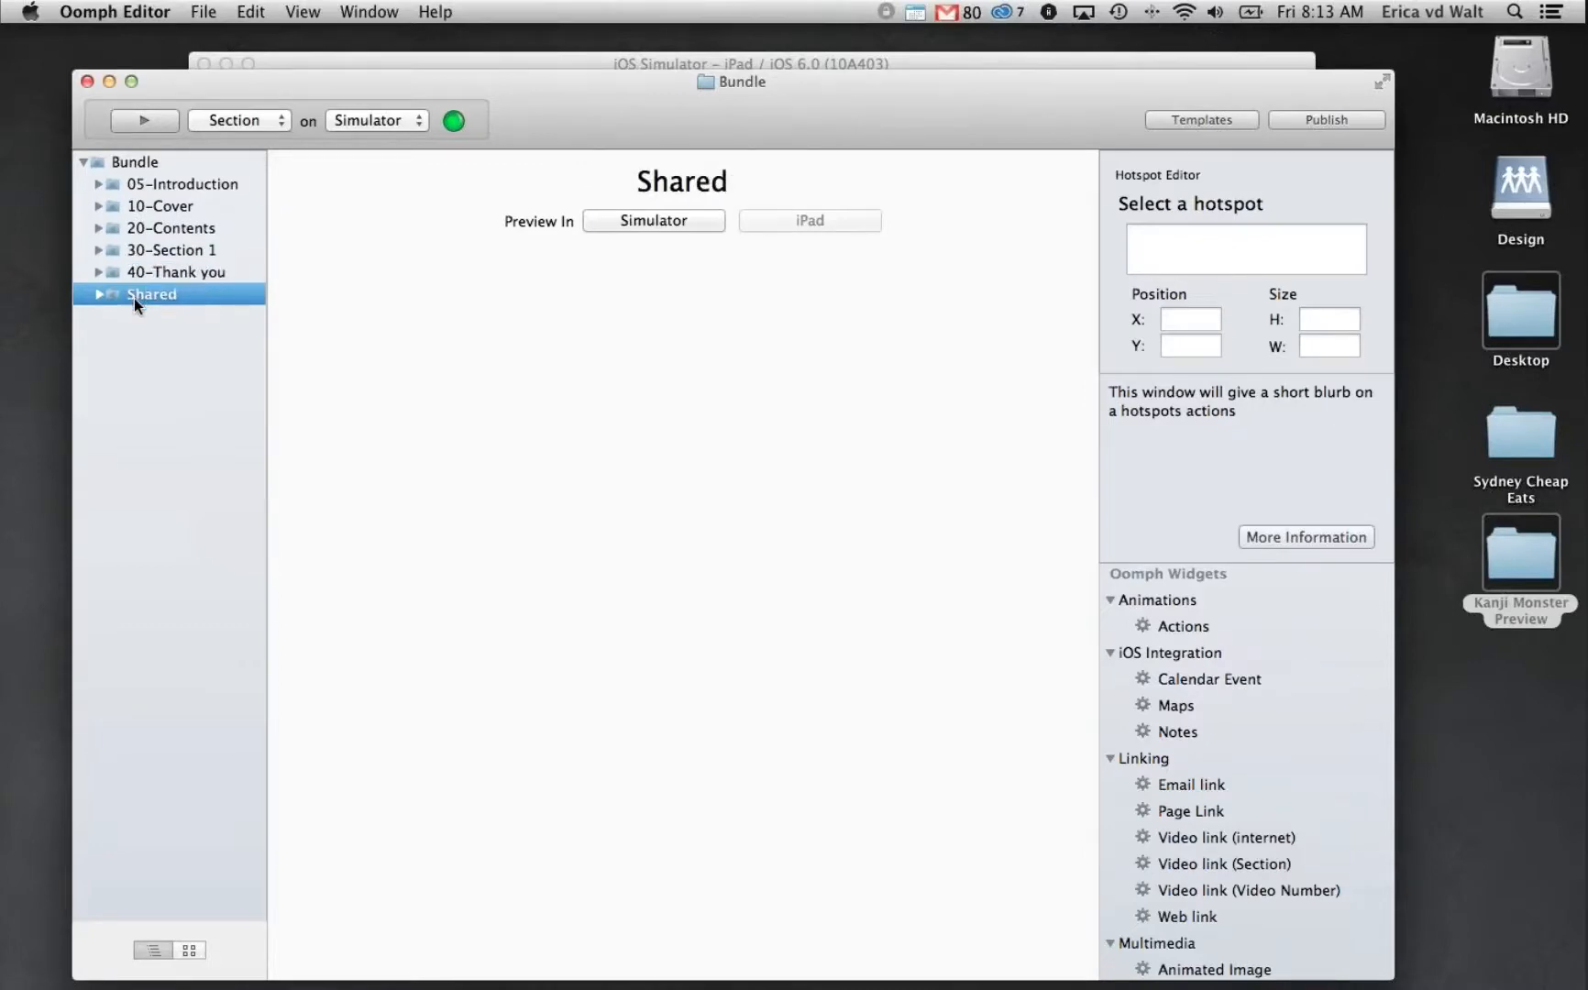
Move the downloaded kanji-monster.oproject file to the desktop and close the old Bundle project window
mouse_move(5, 371)
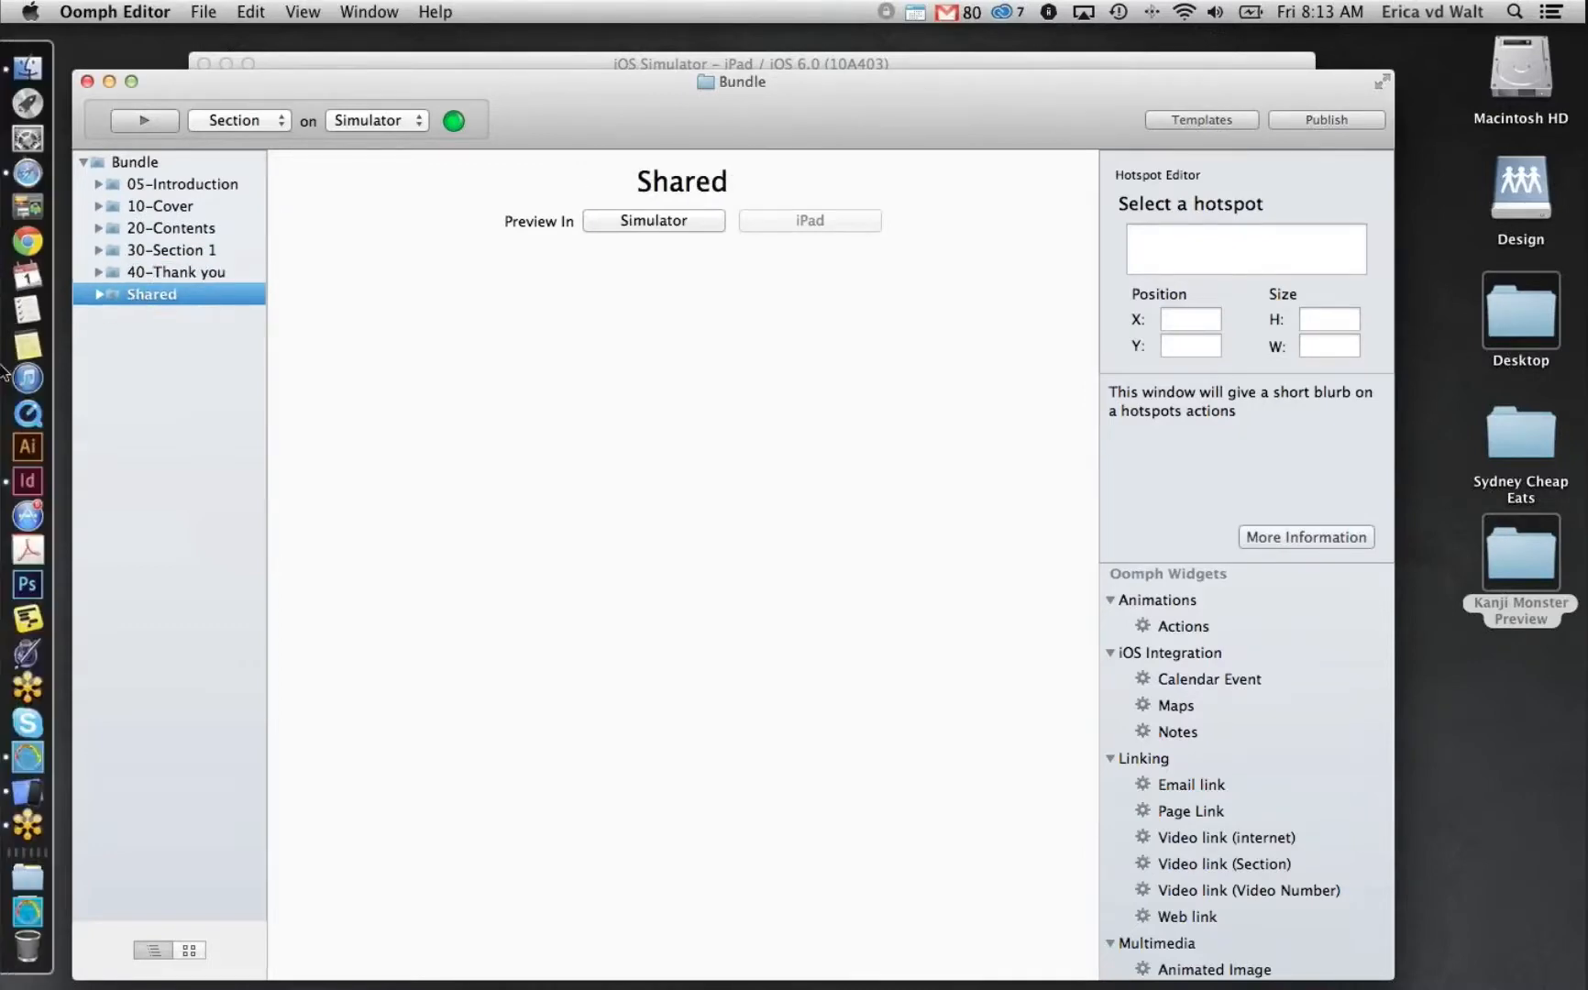
click(17, 904)
drag(164, 293, 1491, 624)
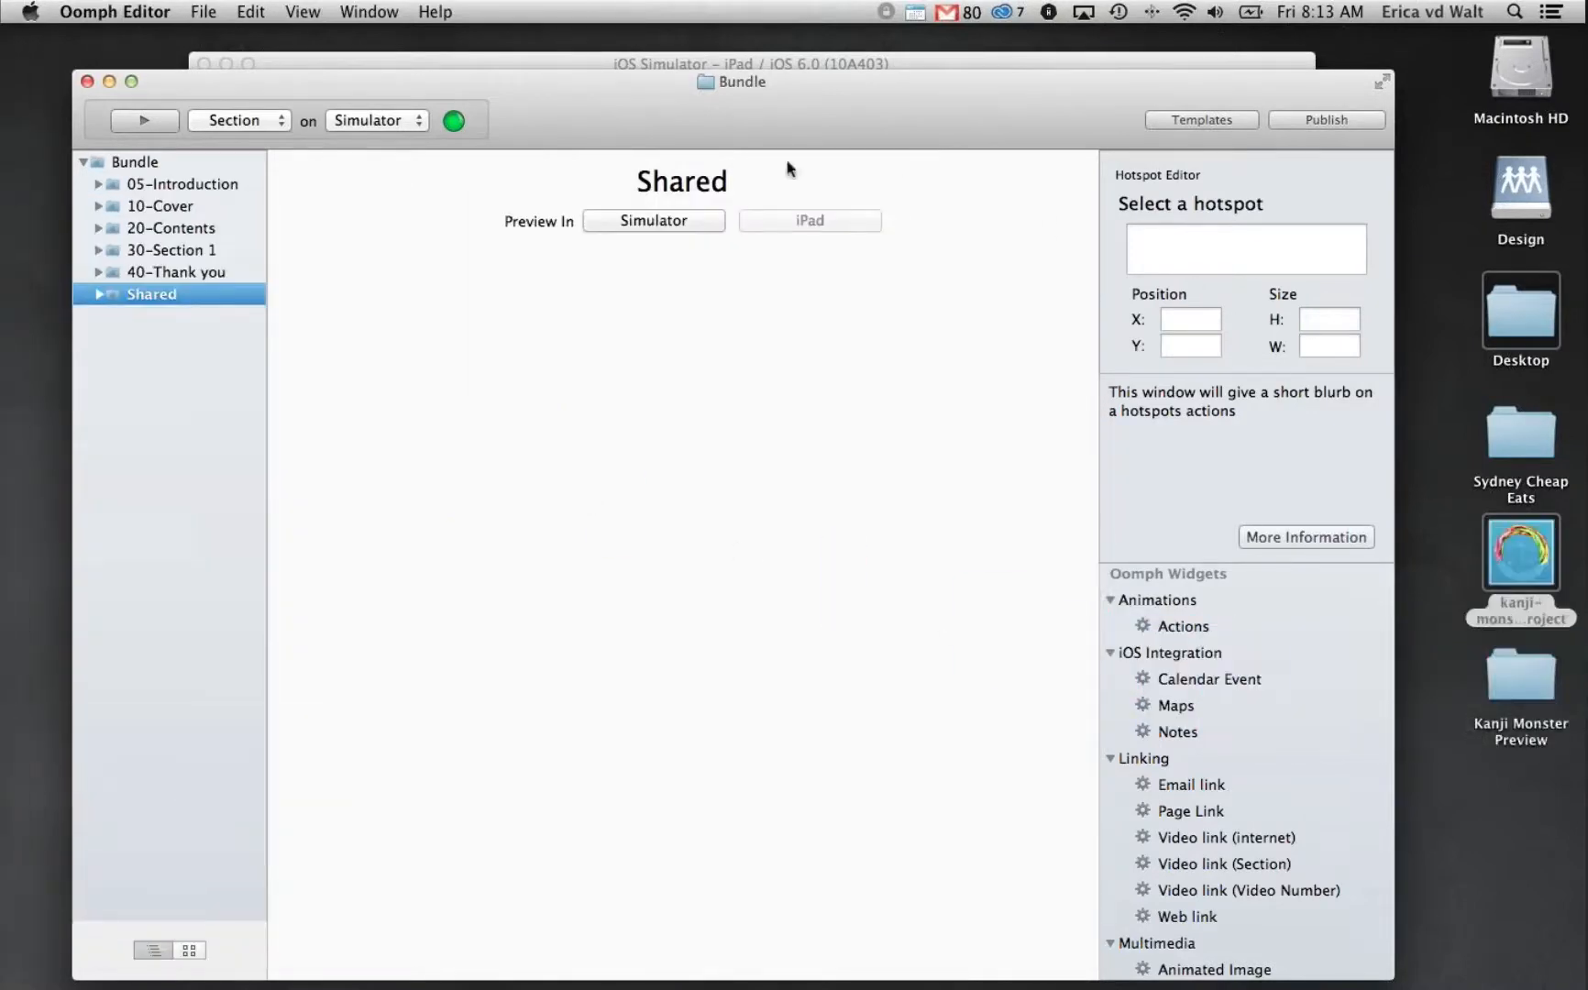
click(87, 81)
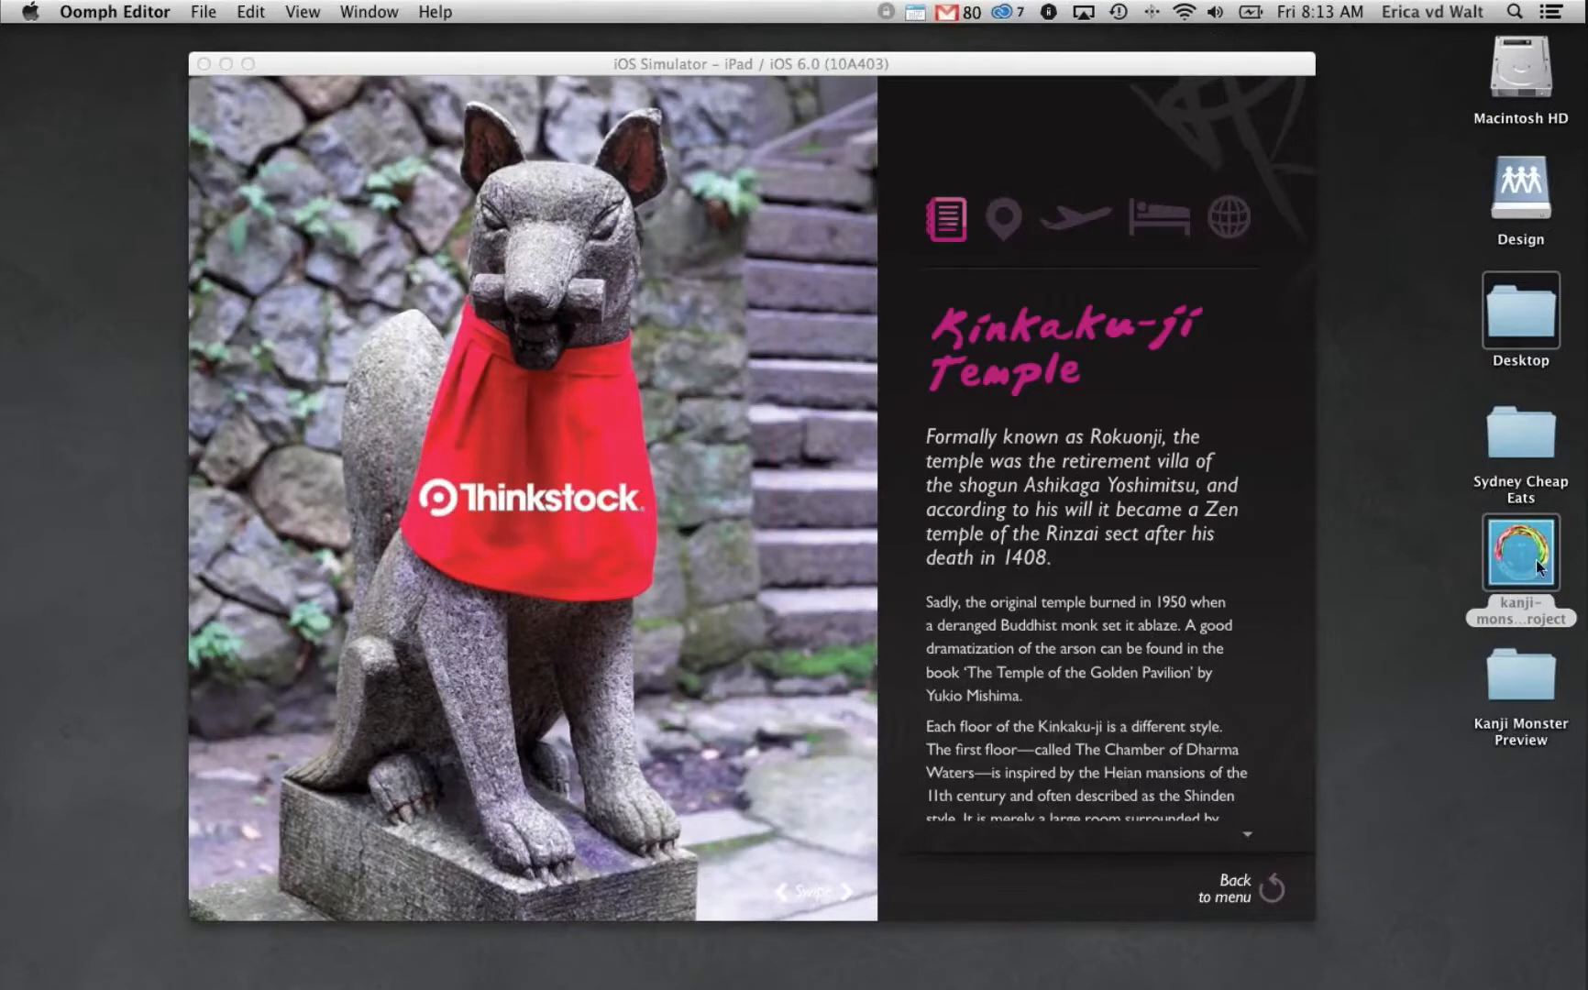
click(1539, 621)
click(1530, 621)
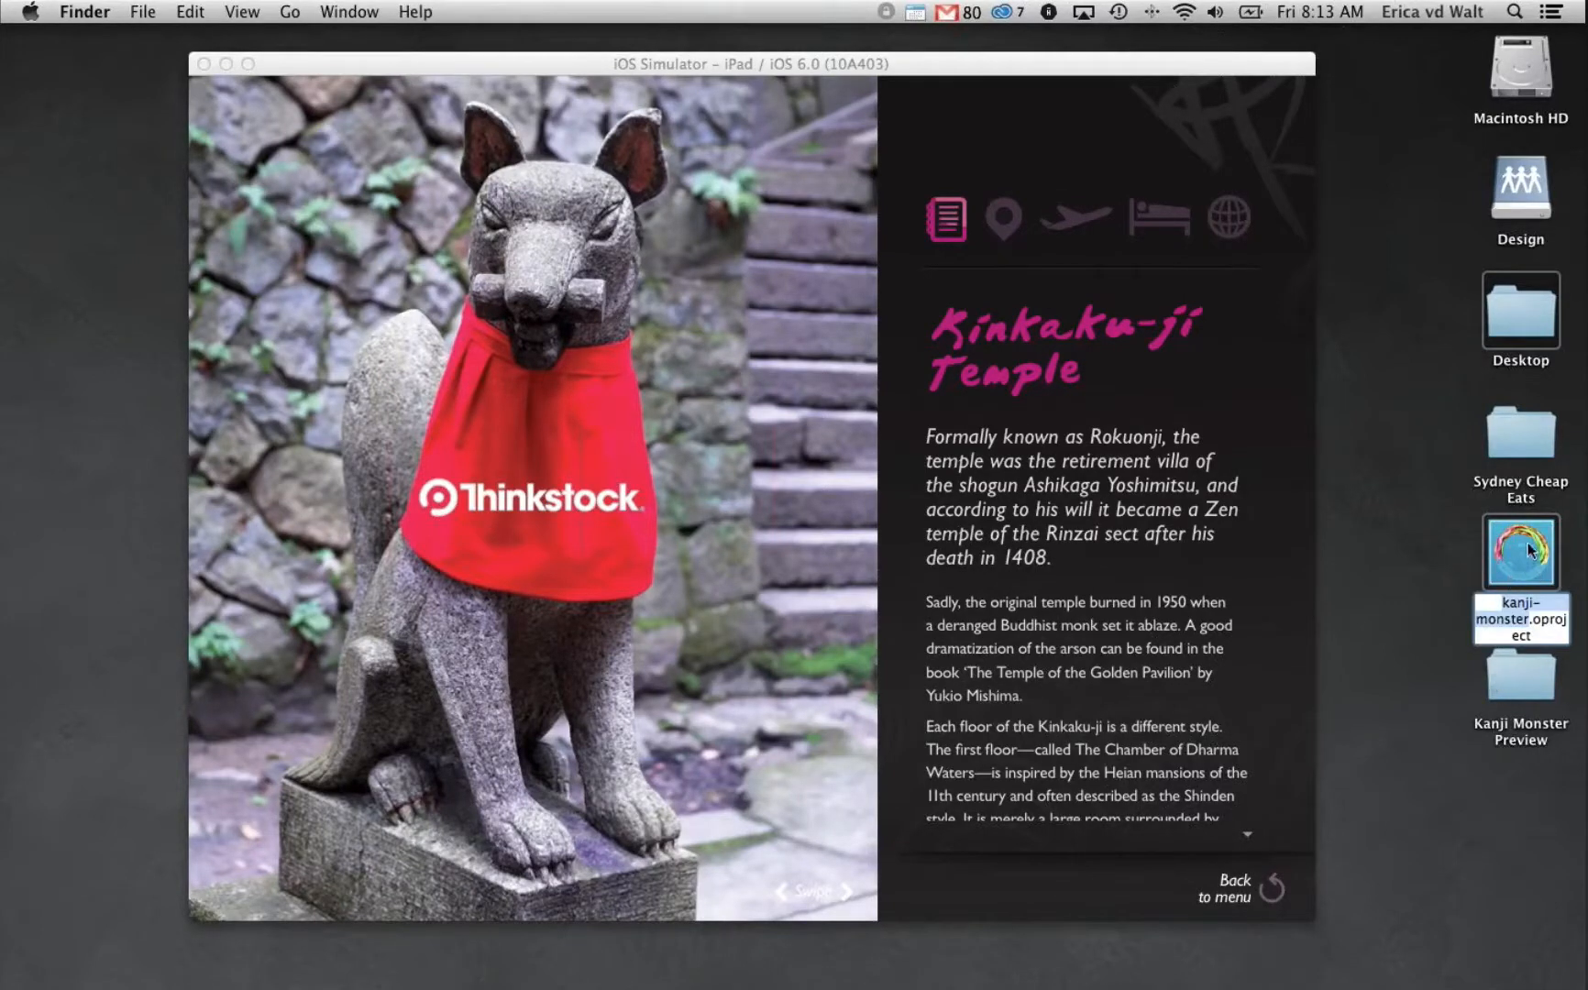
click(1447, 530)
Open the kanji-monster.oproject file in Oomph Editor, with the Desktop as the project location
click(1528, 565)
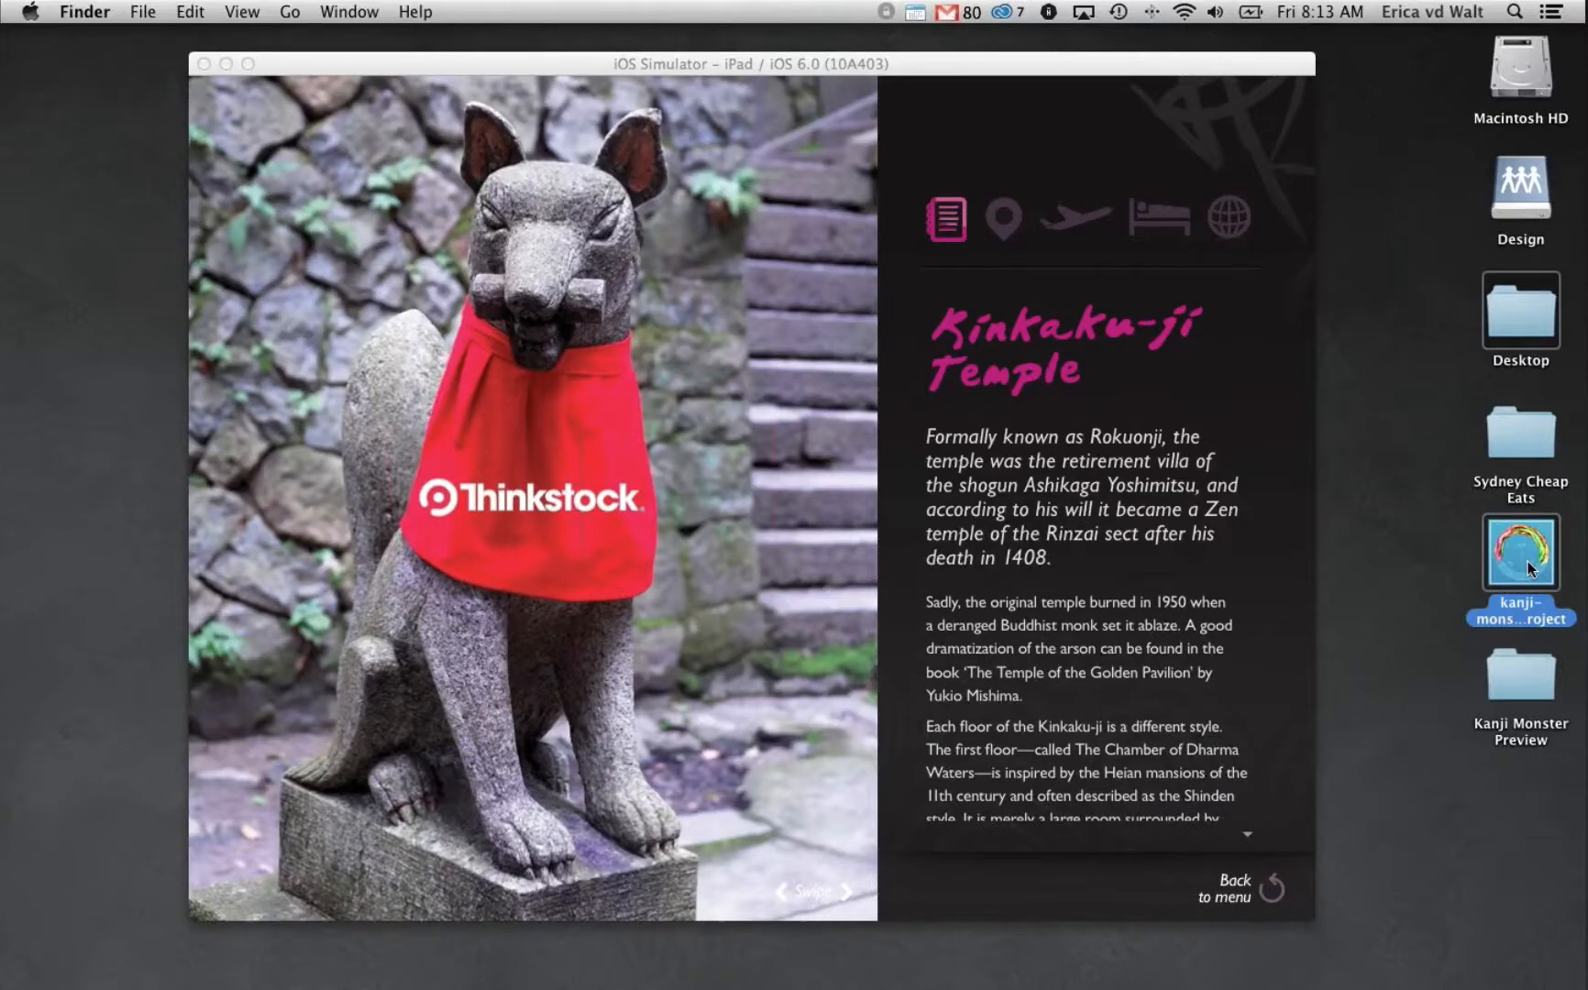
double_click(1528, 559)
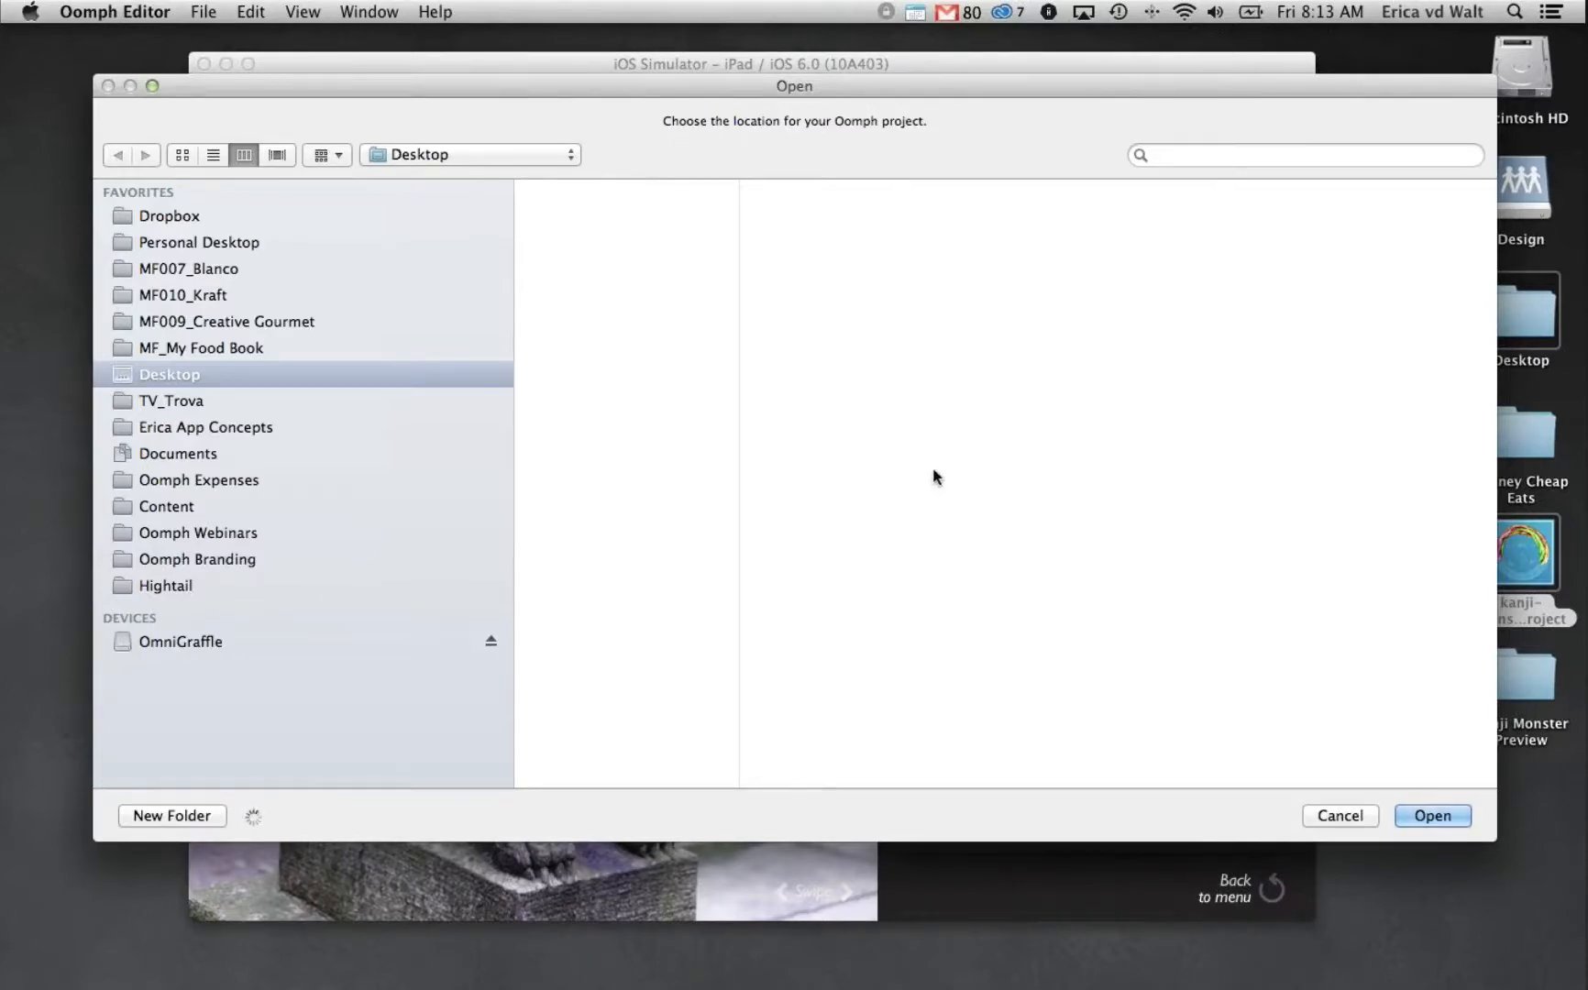
click(1428, 814)
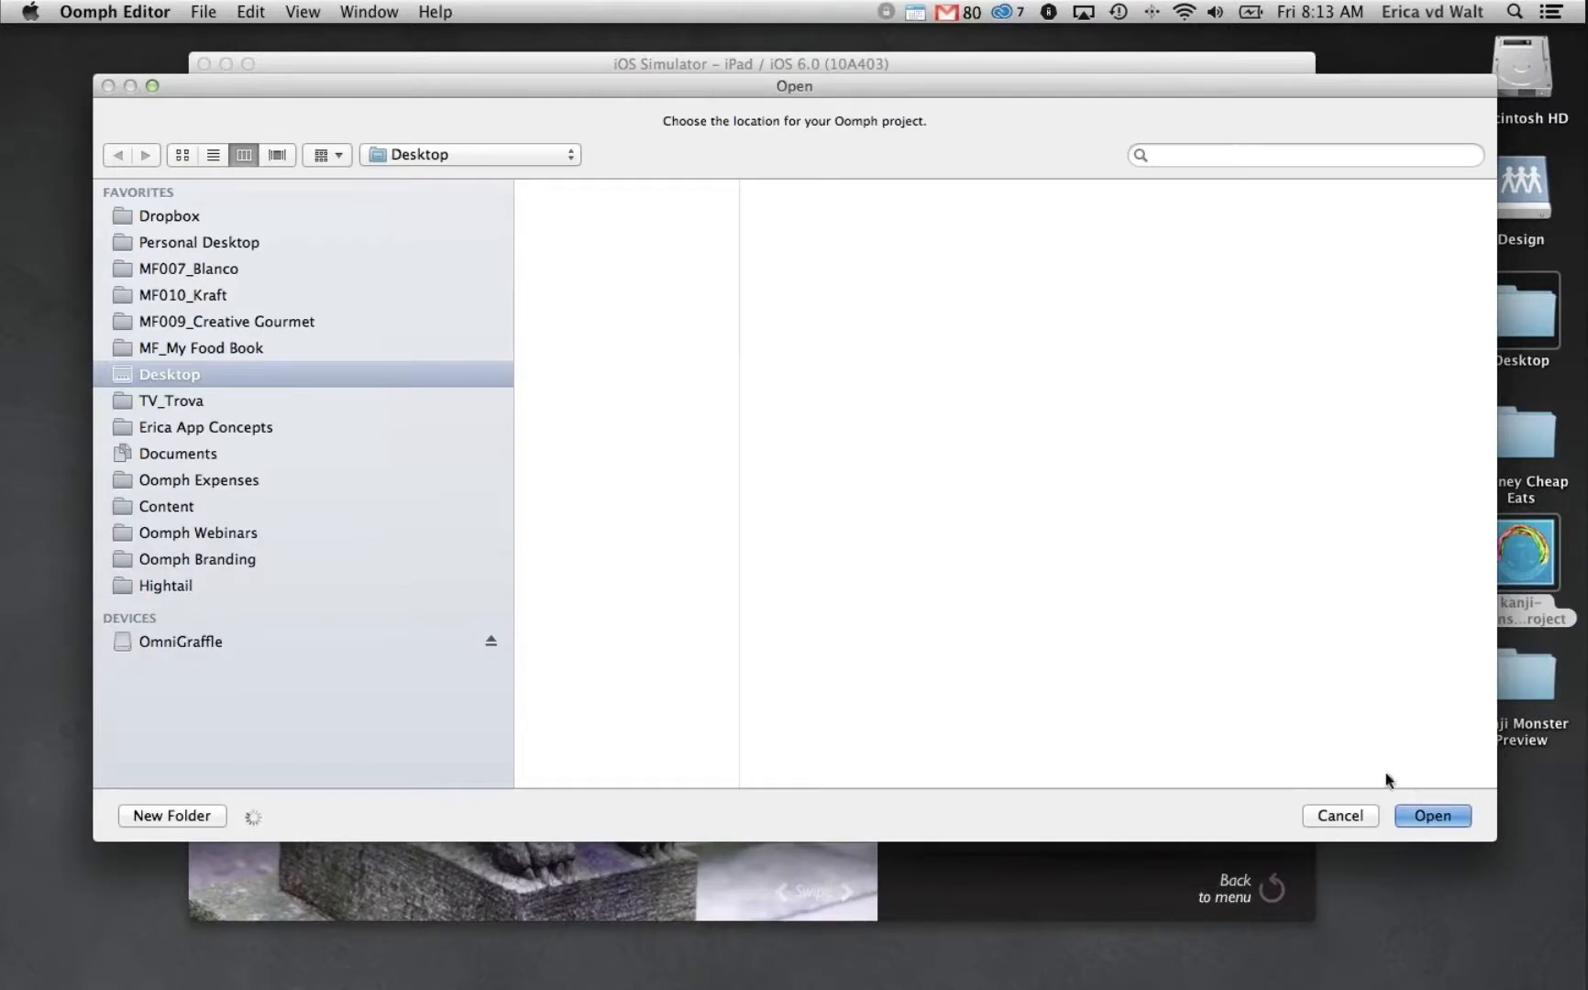
click(1082, 443)
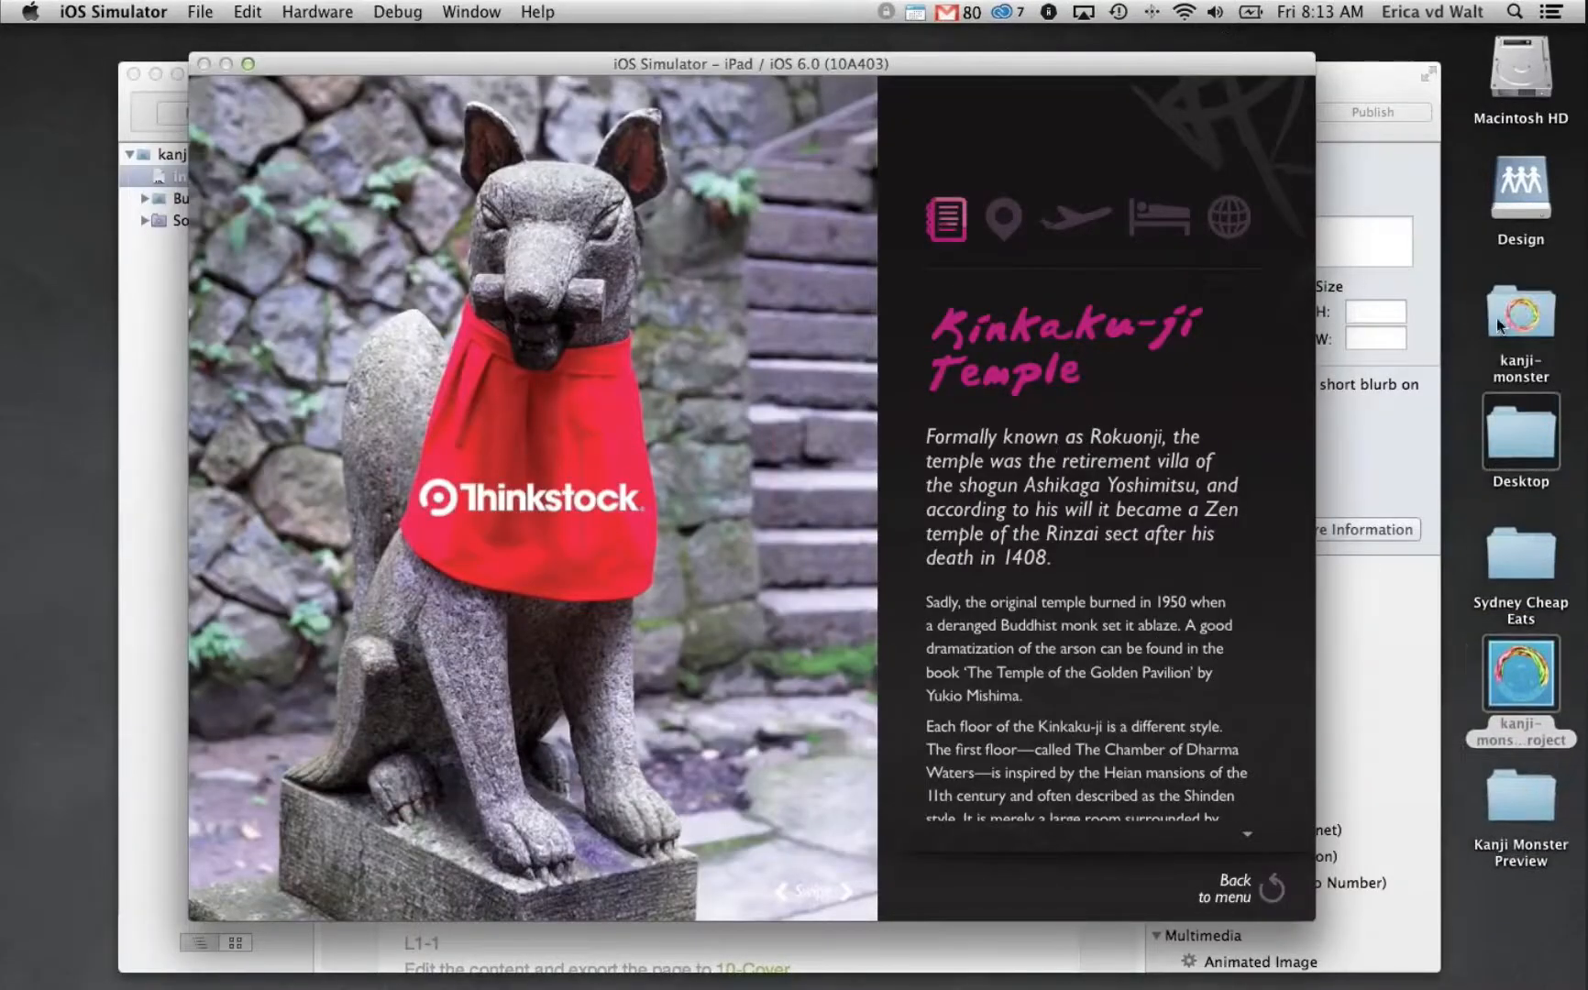
Examine the kanji-monster desktop folder's Bundle and its Source files for InDesign CS5/5.5, and close the folder window
click(1525, 321)
double_click(1525, 321)
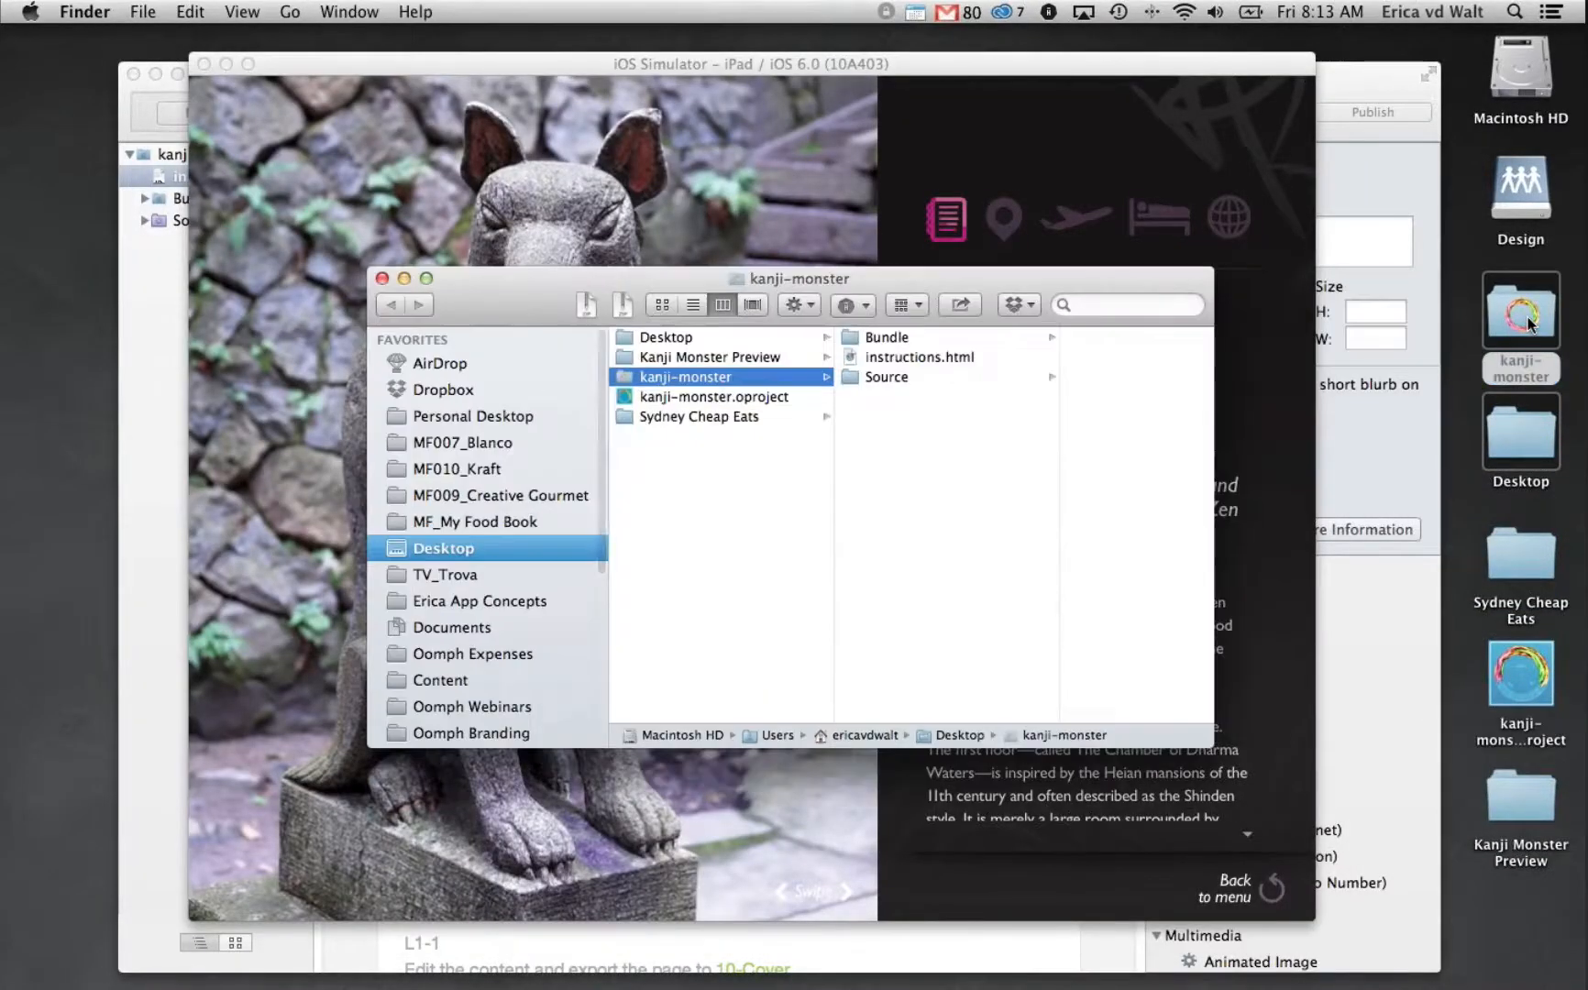
click(917, 337)
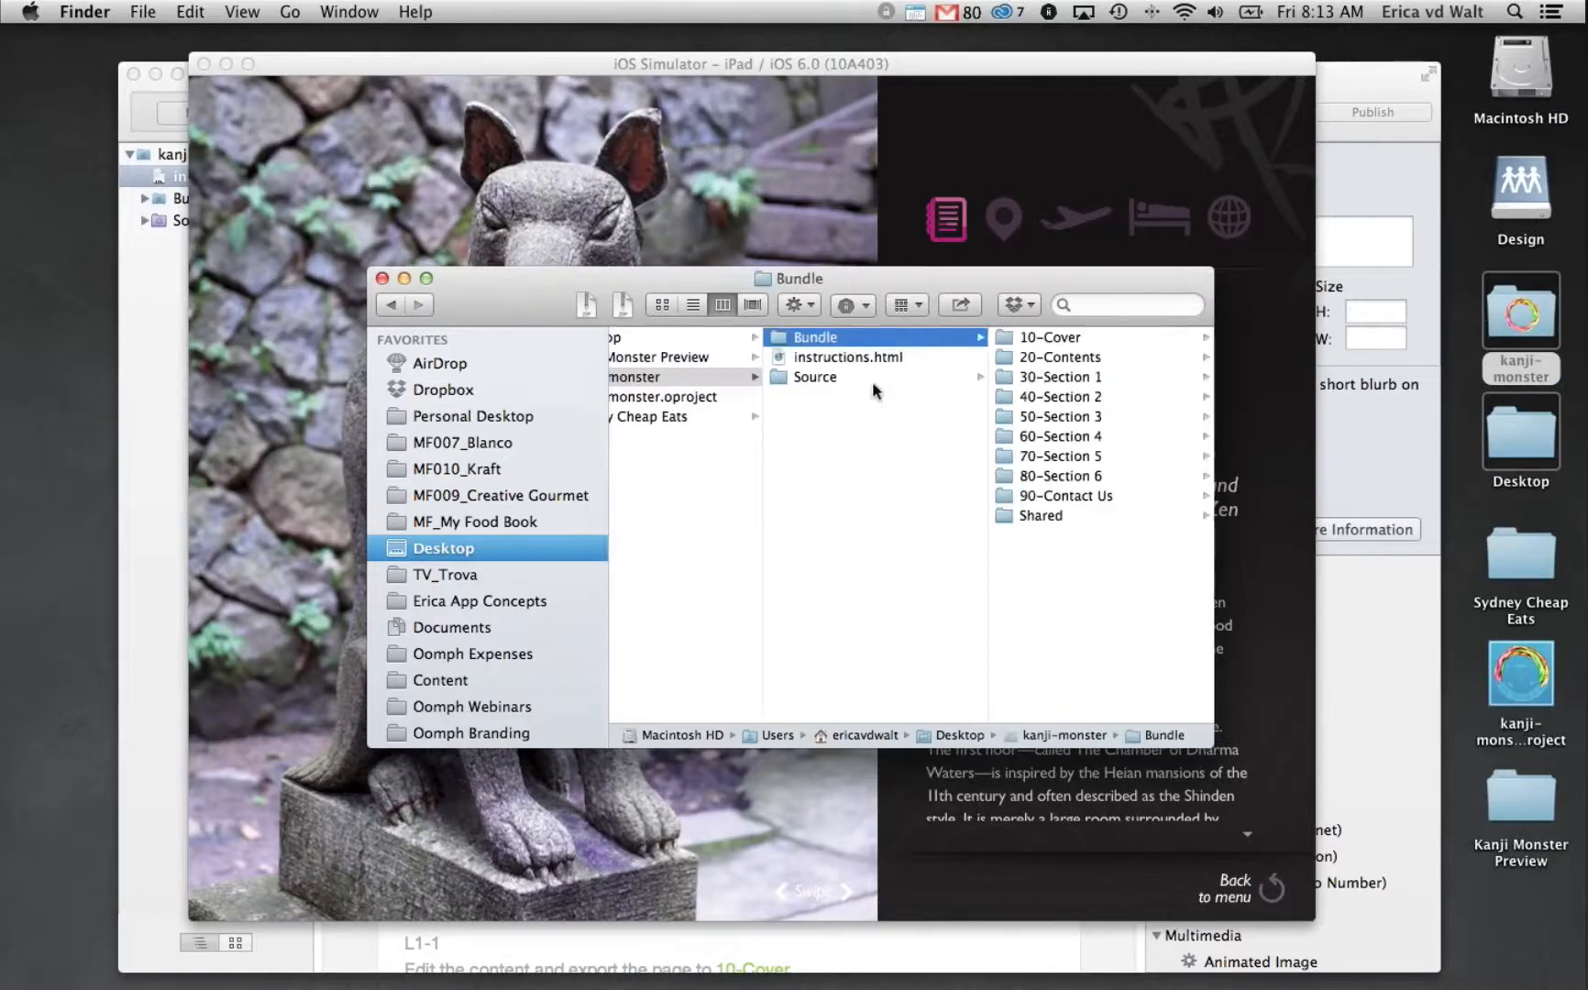
click(872, 377)
click(1051, 339)
click(1123, 357)
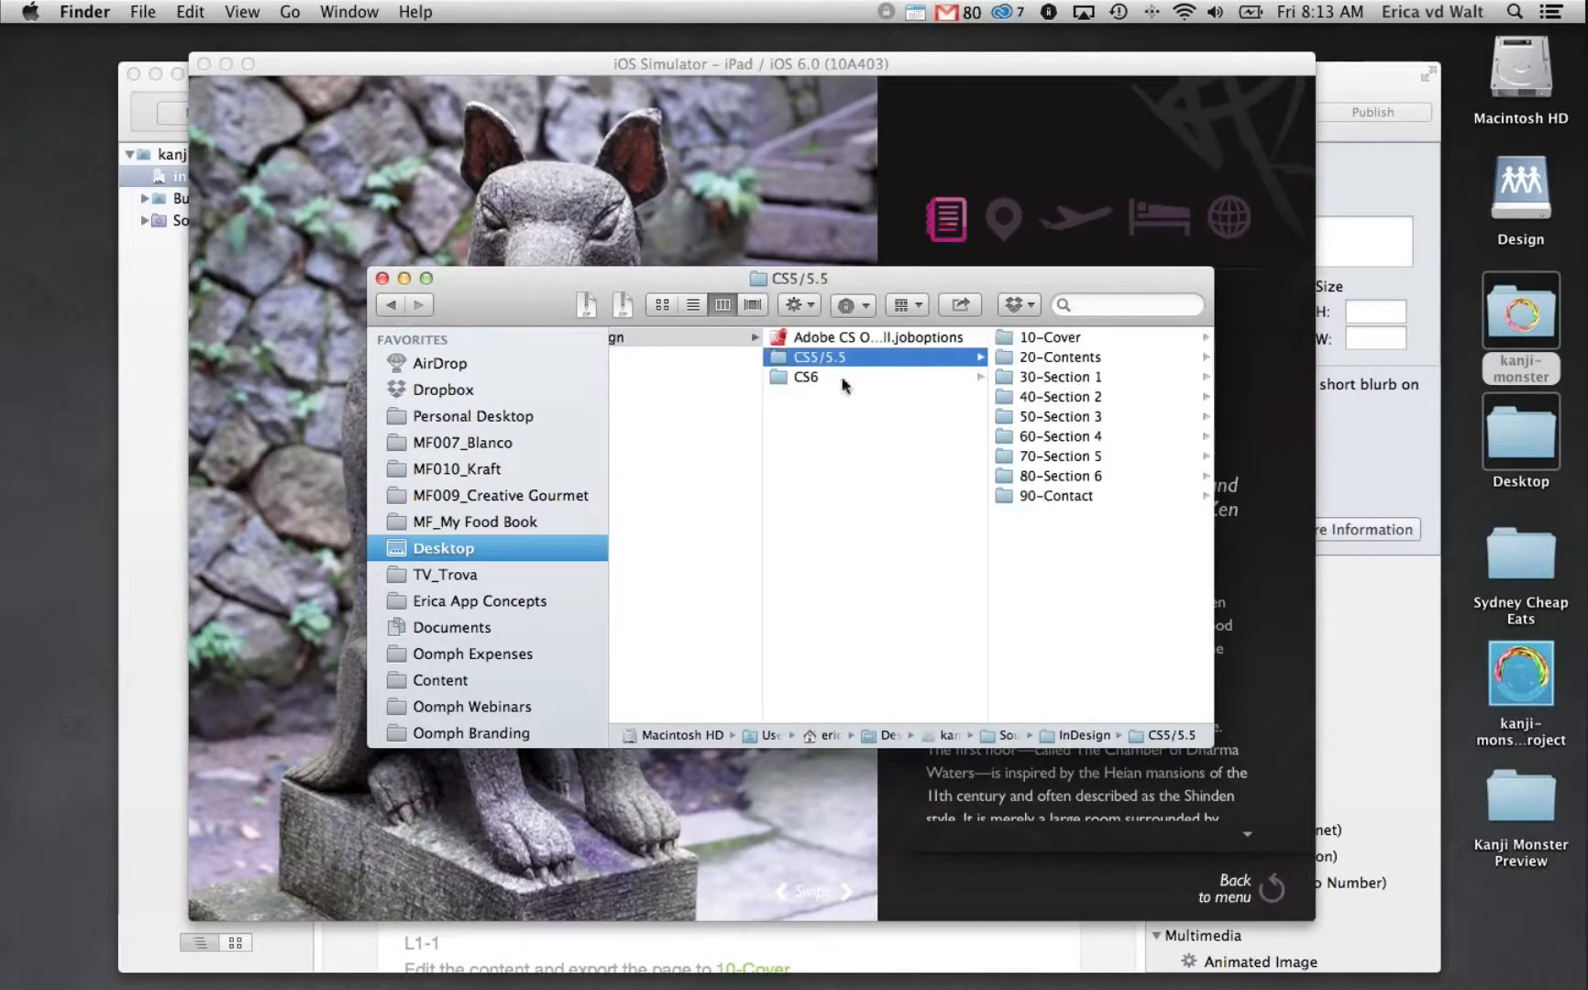
scroll(744, 355, left, 3)
click(382, 278)
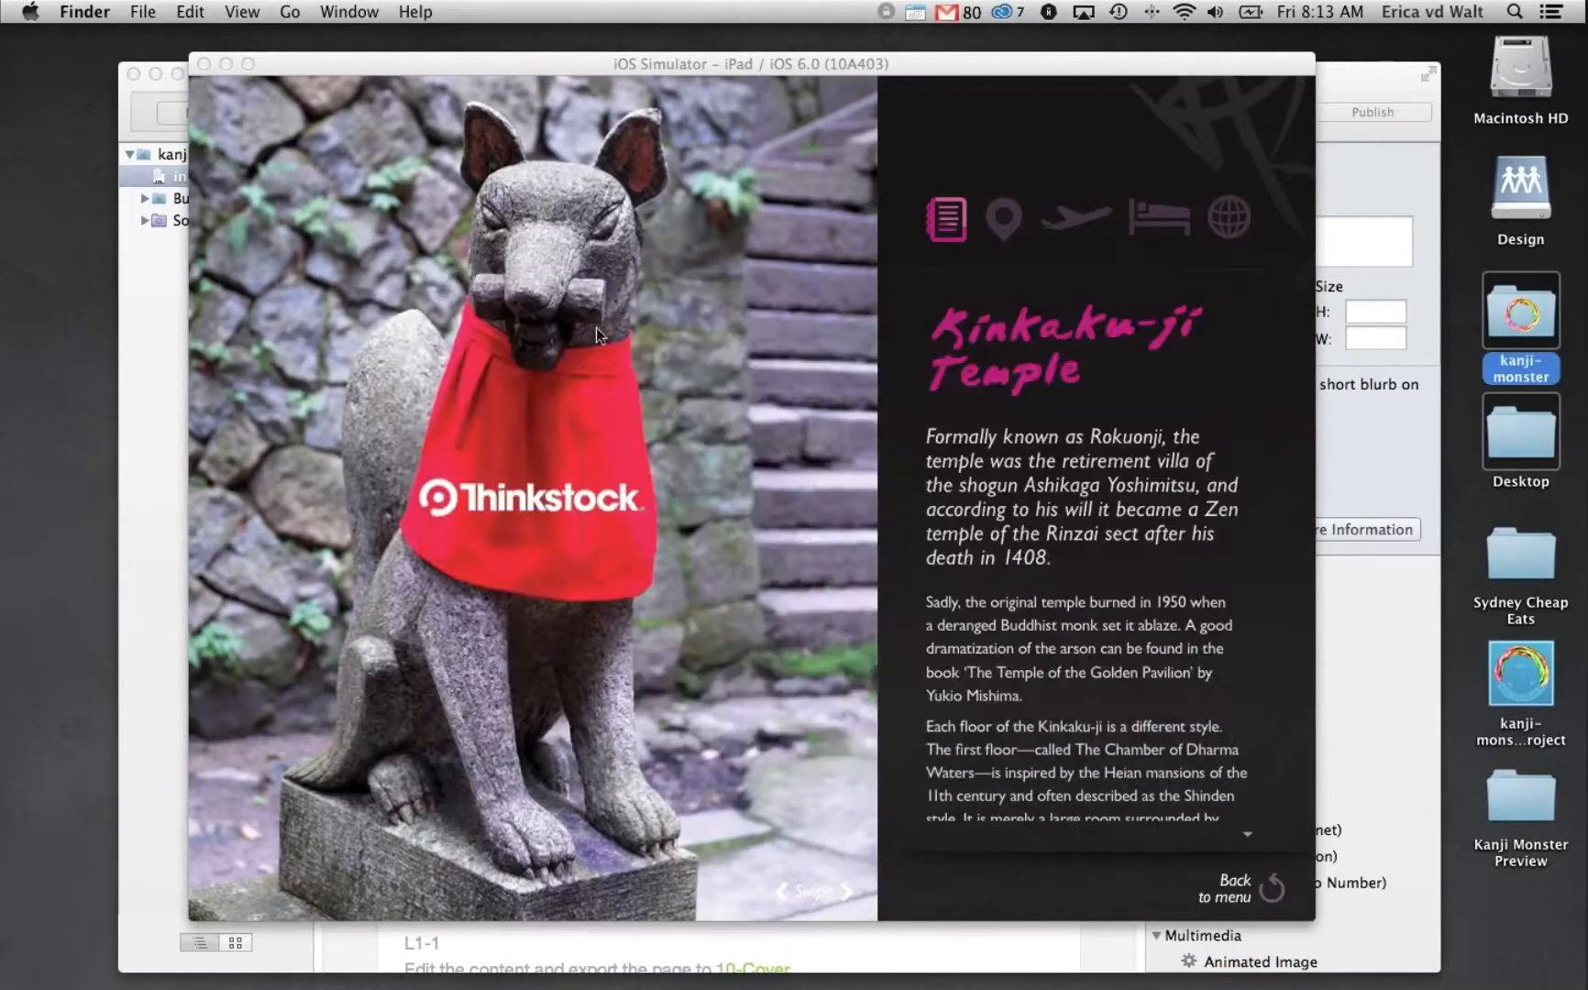
Bring the kanji-monster project window to the front, move it up and enlarge it
drag(1363, 93, 1355, 80)
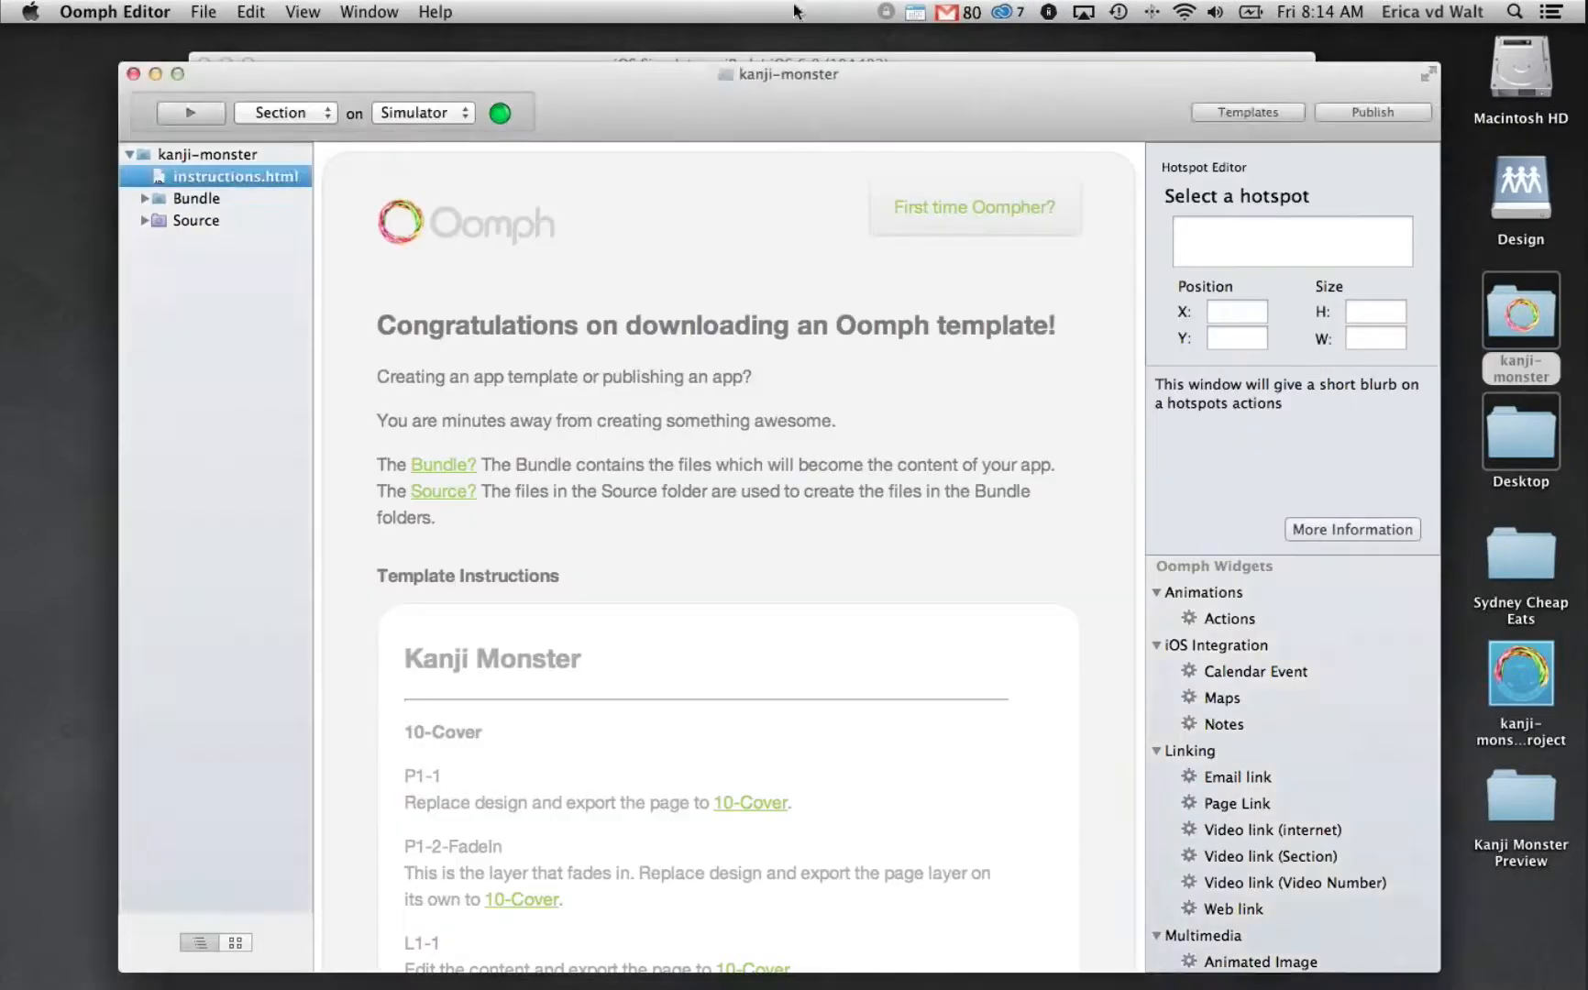
drag(617, 101, 570, 77)
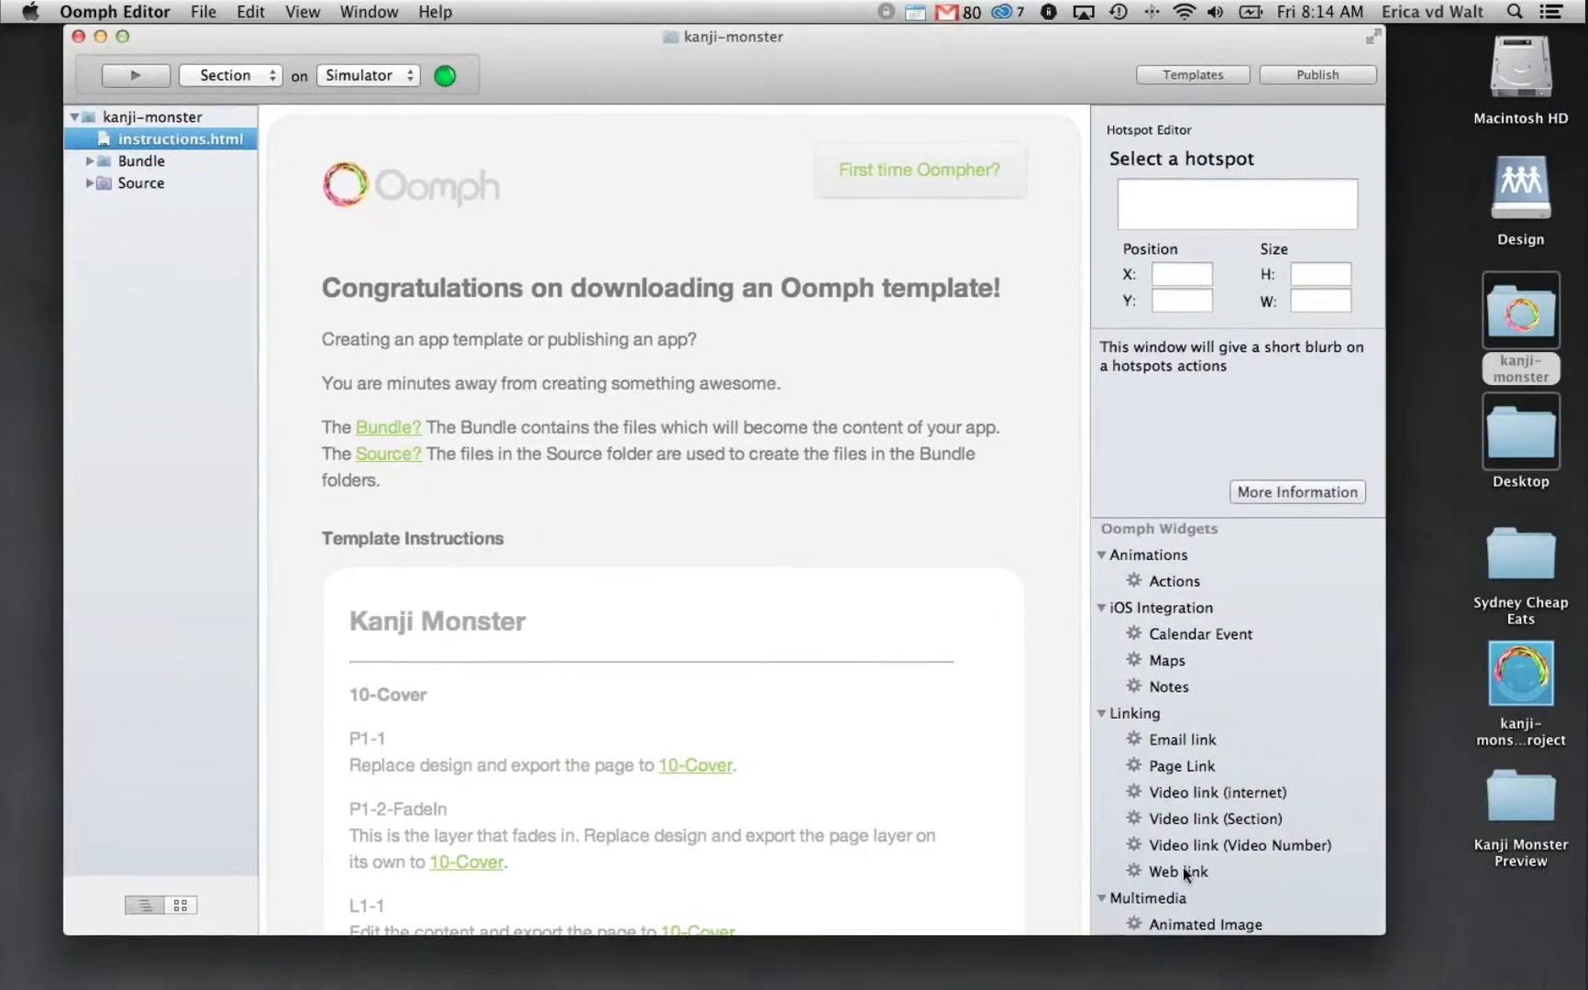
drag(1381, 930, 1477, 988)
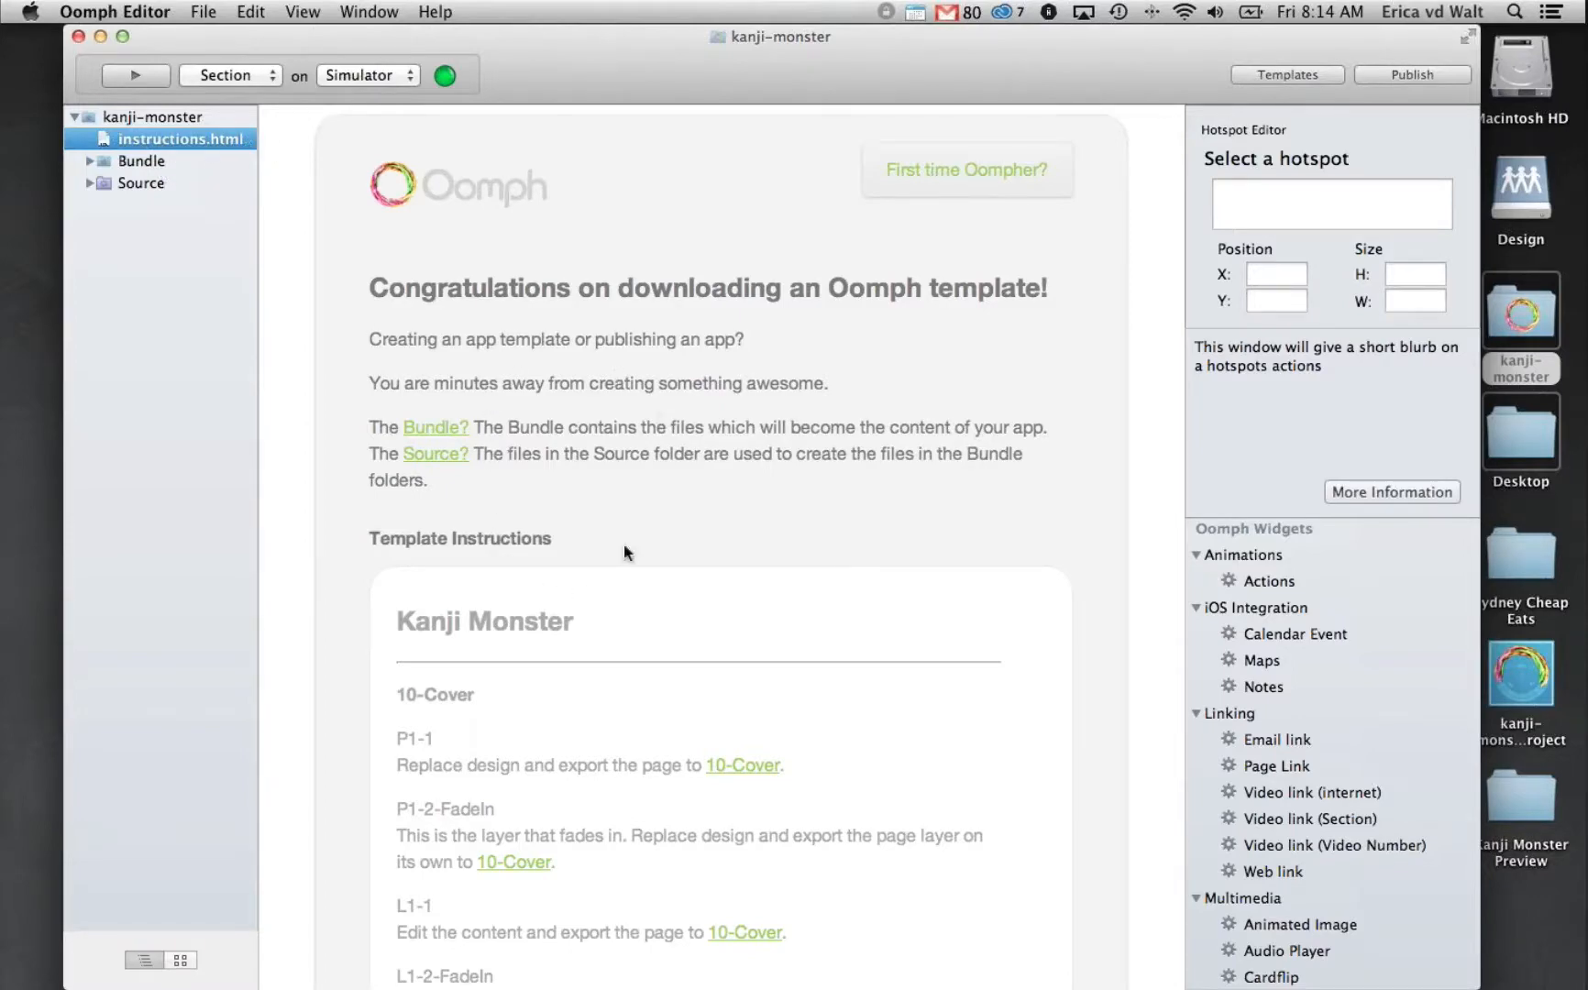
Read the Kanji Monster template instructions from 10-Cover to 90-Contact Us and return to the beginning
scroll(626, 729, down, 5)
scroll(625, 730, down, 8)
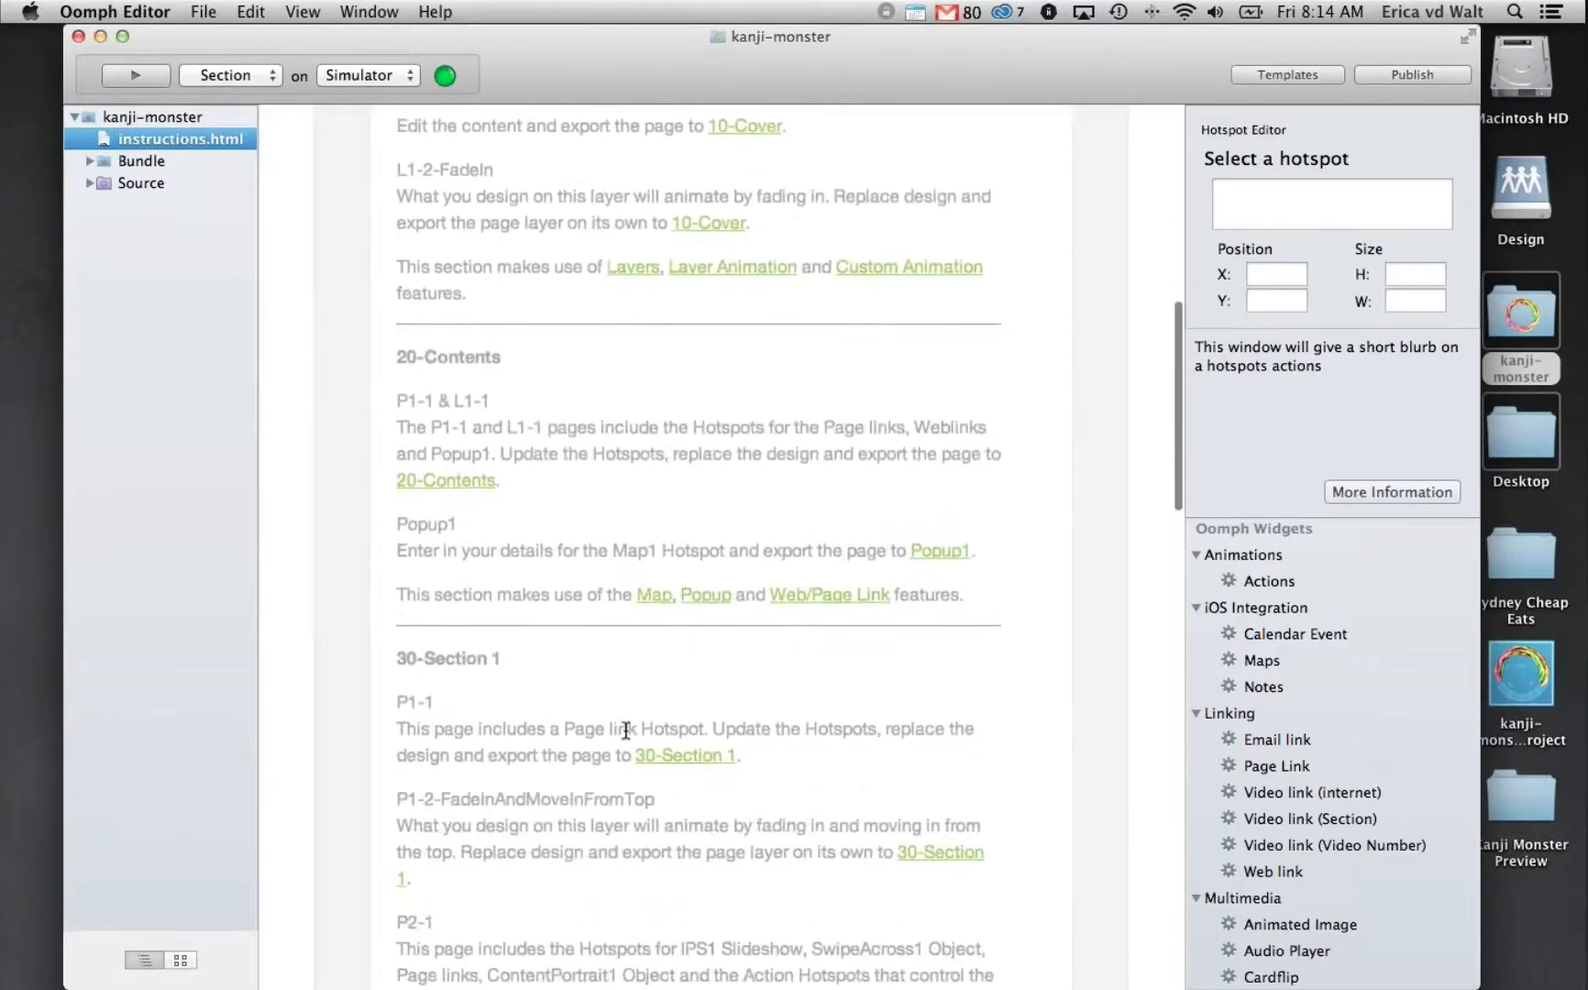
scroll(625, 730, down, 5)
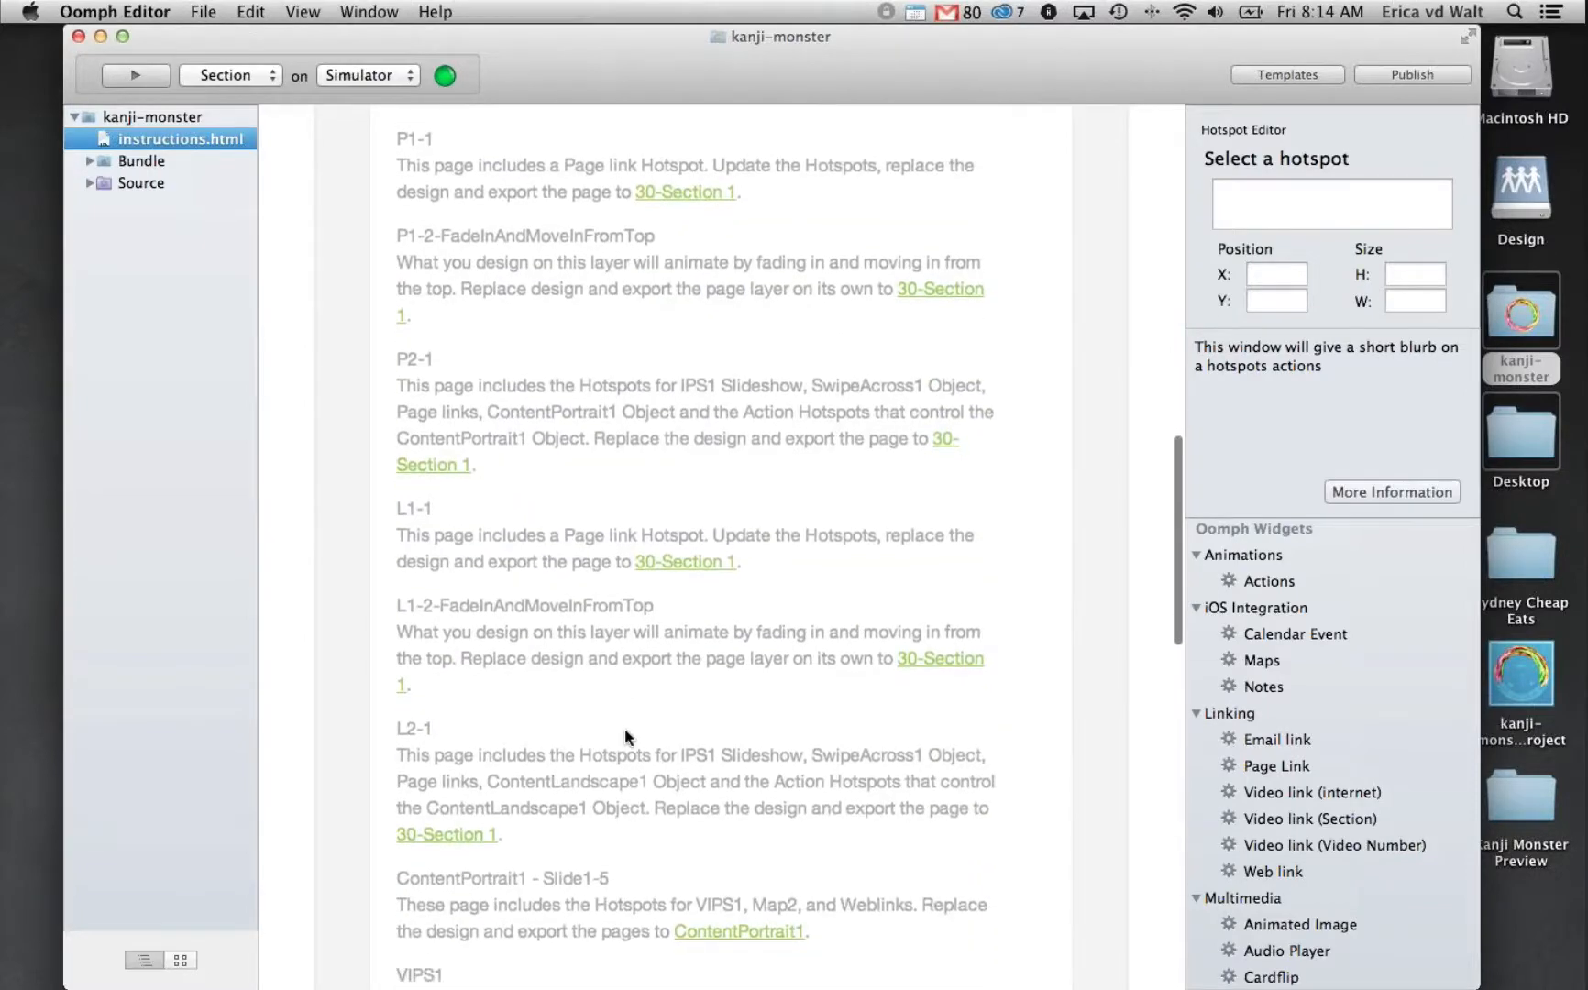
scroll(625, 730, down, 3)
scroll(626, 735, down, 7)
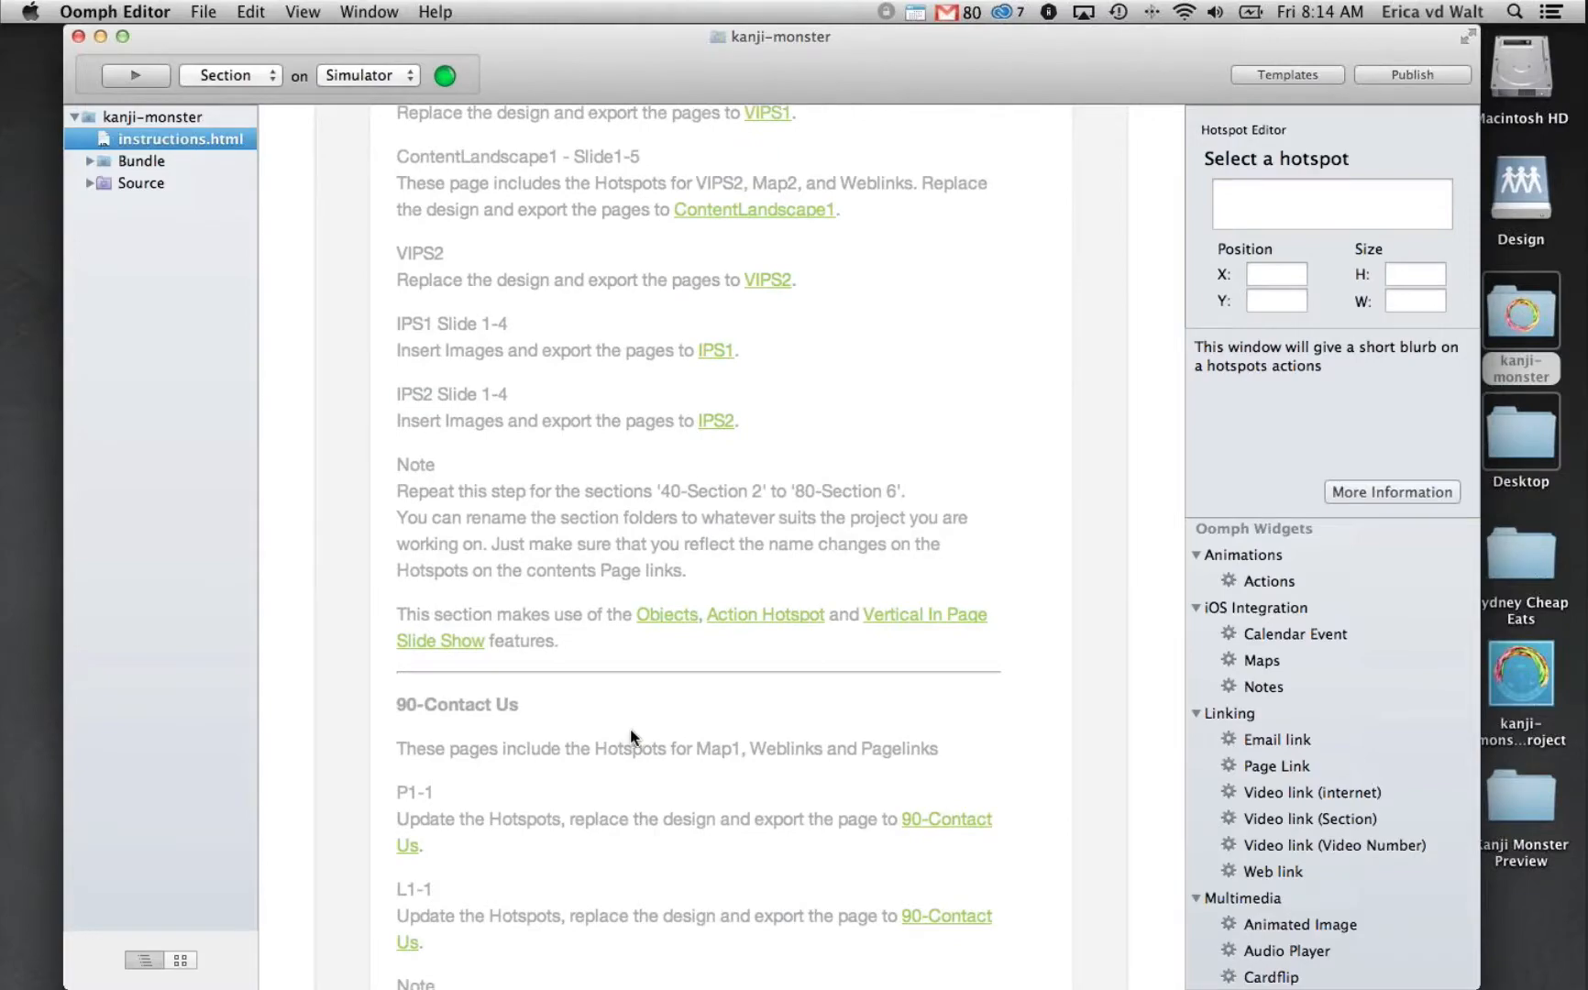
scroll(633, 731, up, 15)
scroll(634, 731, up, 15)
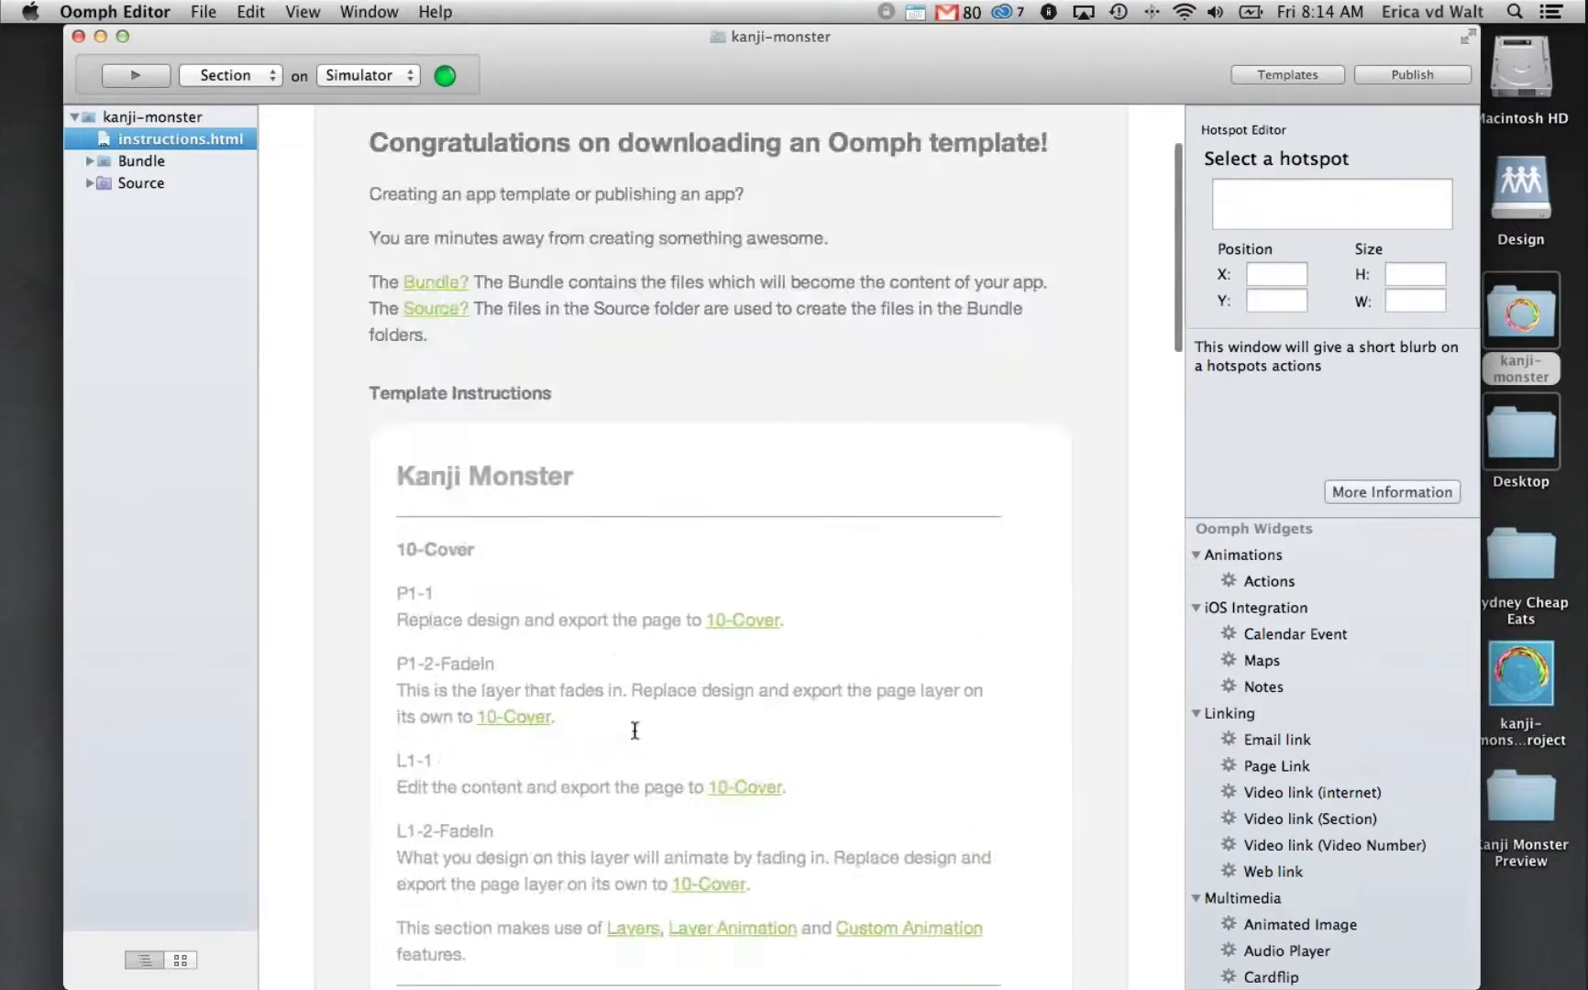
Follow the Bundle link in the template instructions, skim the Welcome to Oomph Editor window and close it
click(448, 431)
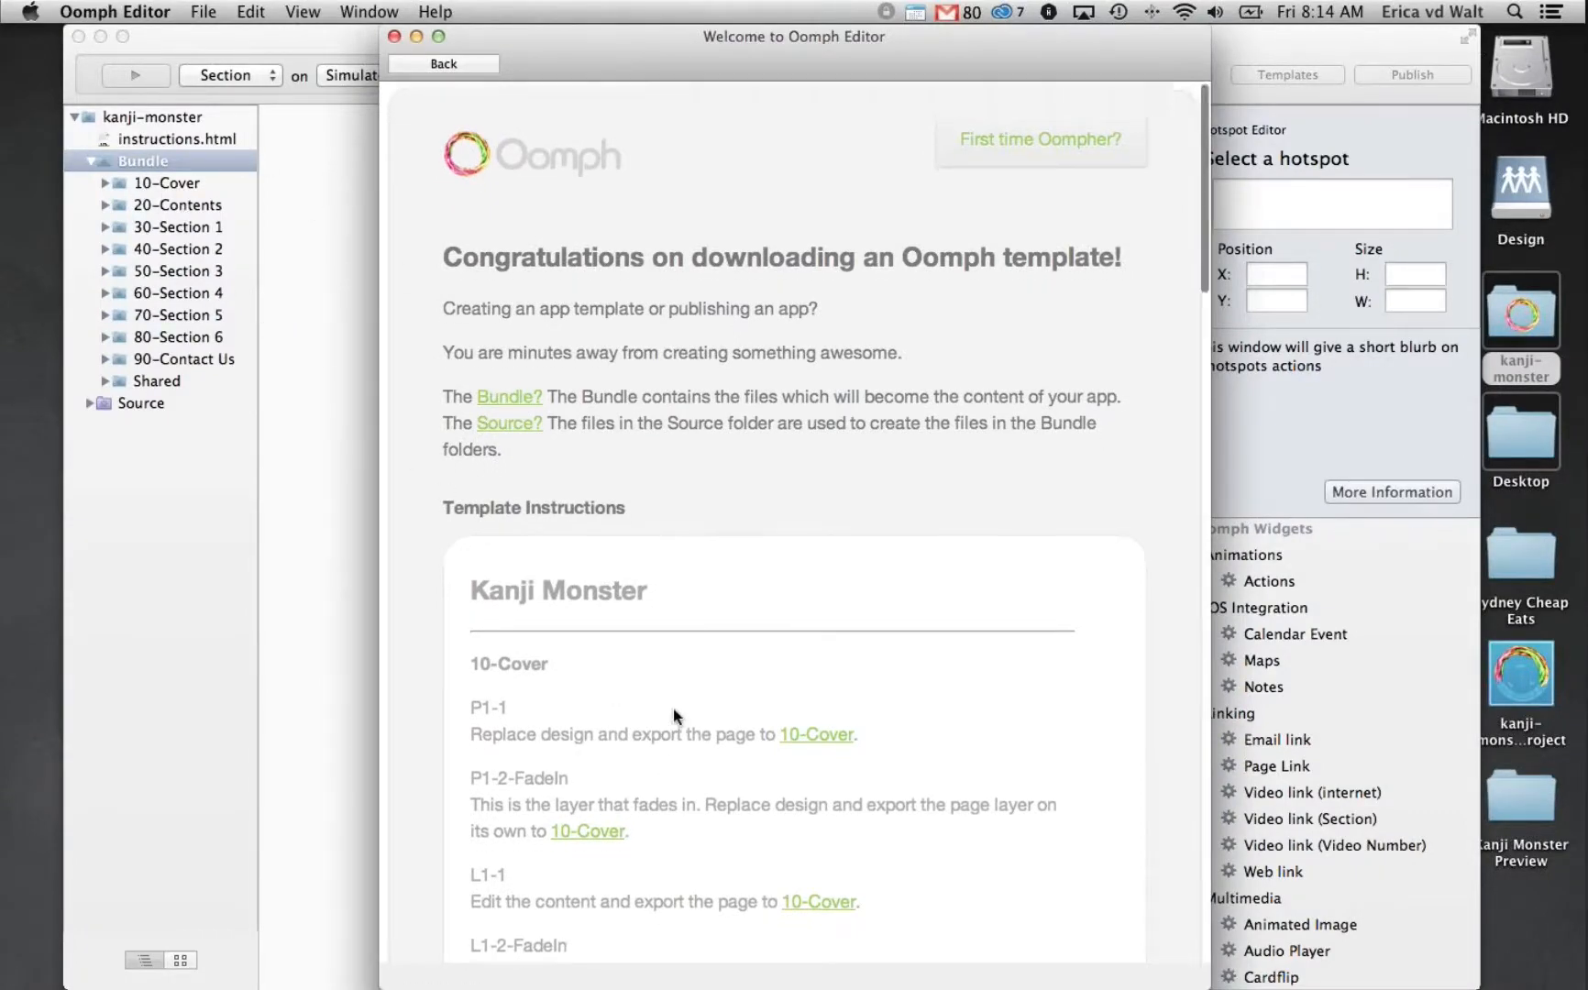
scroll(674, 715, down, 10)
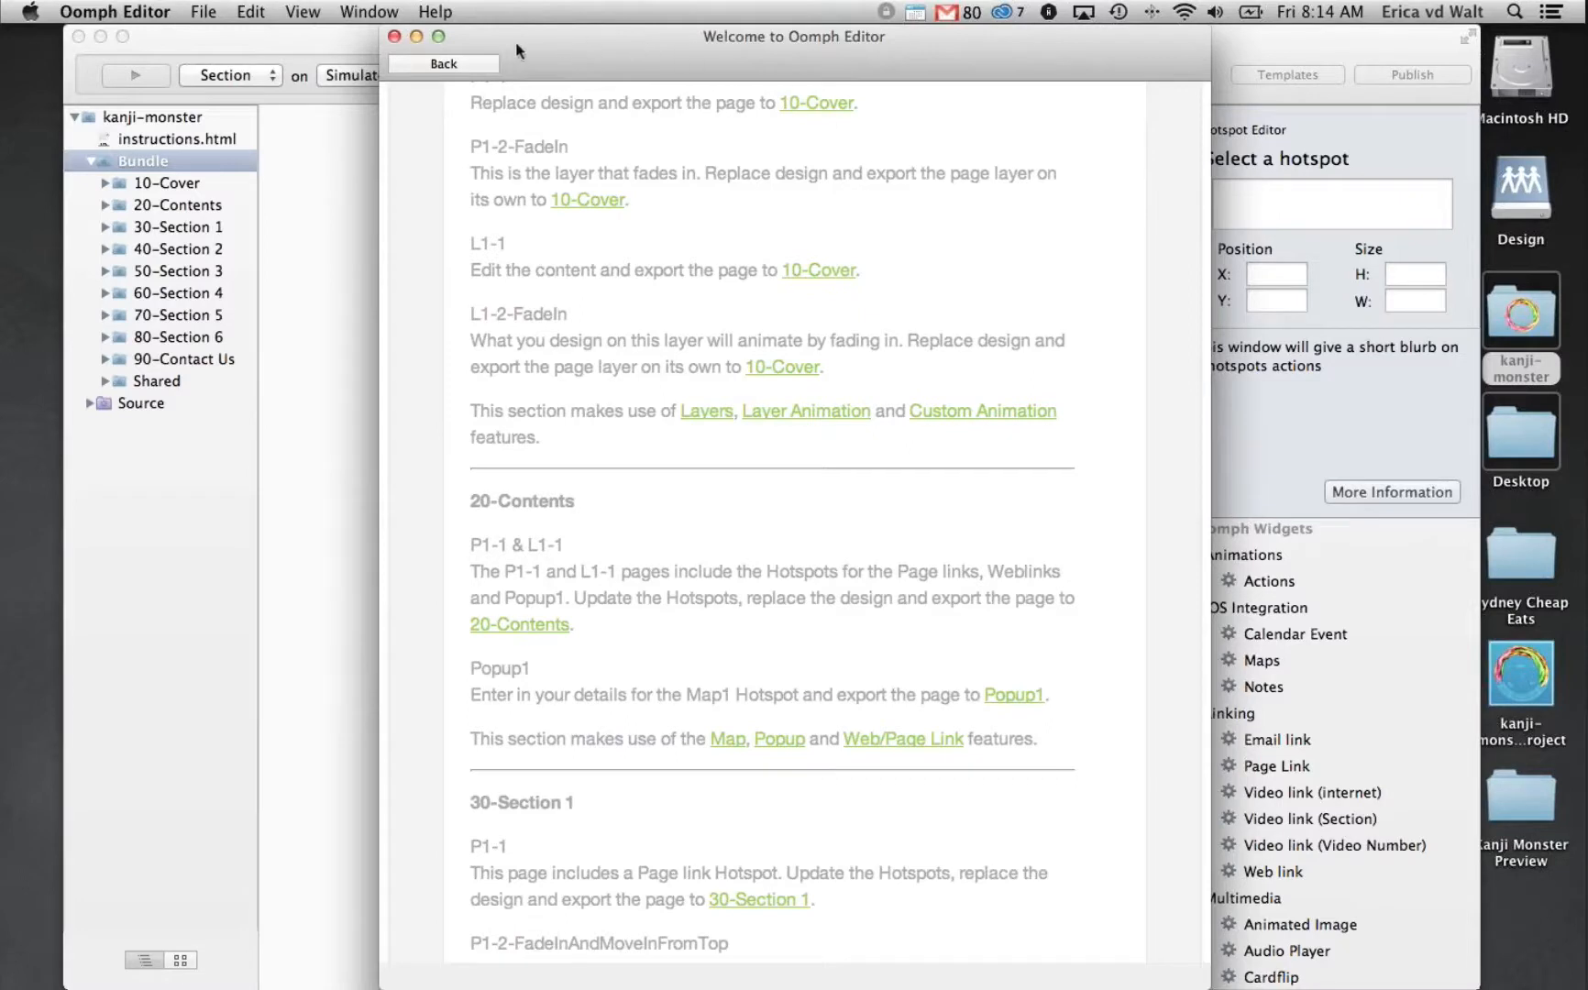
click(395, 37)
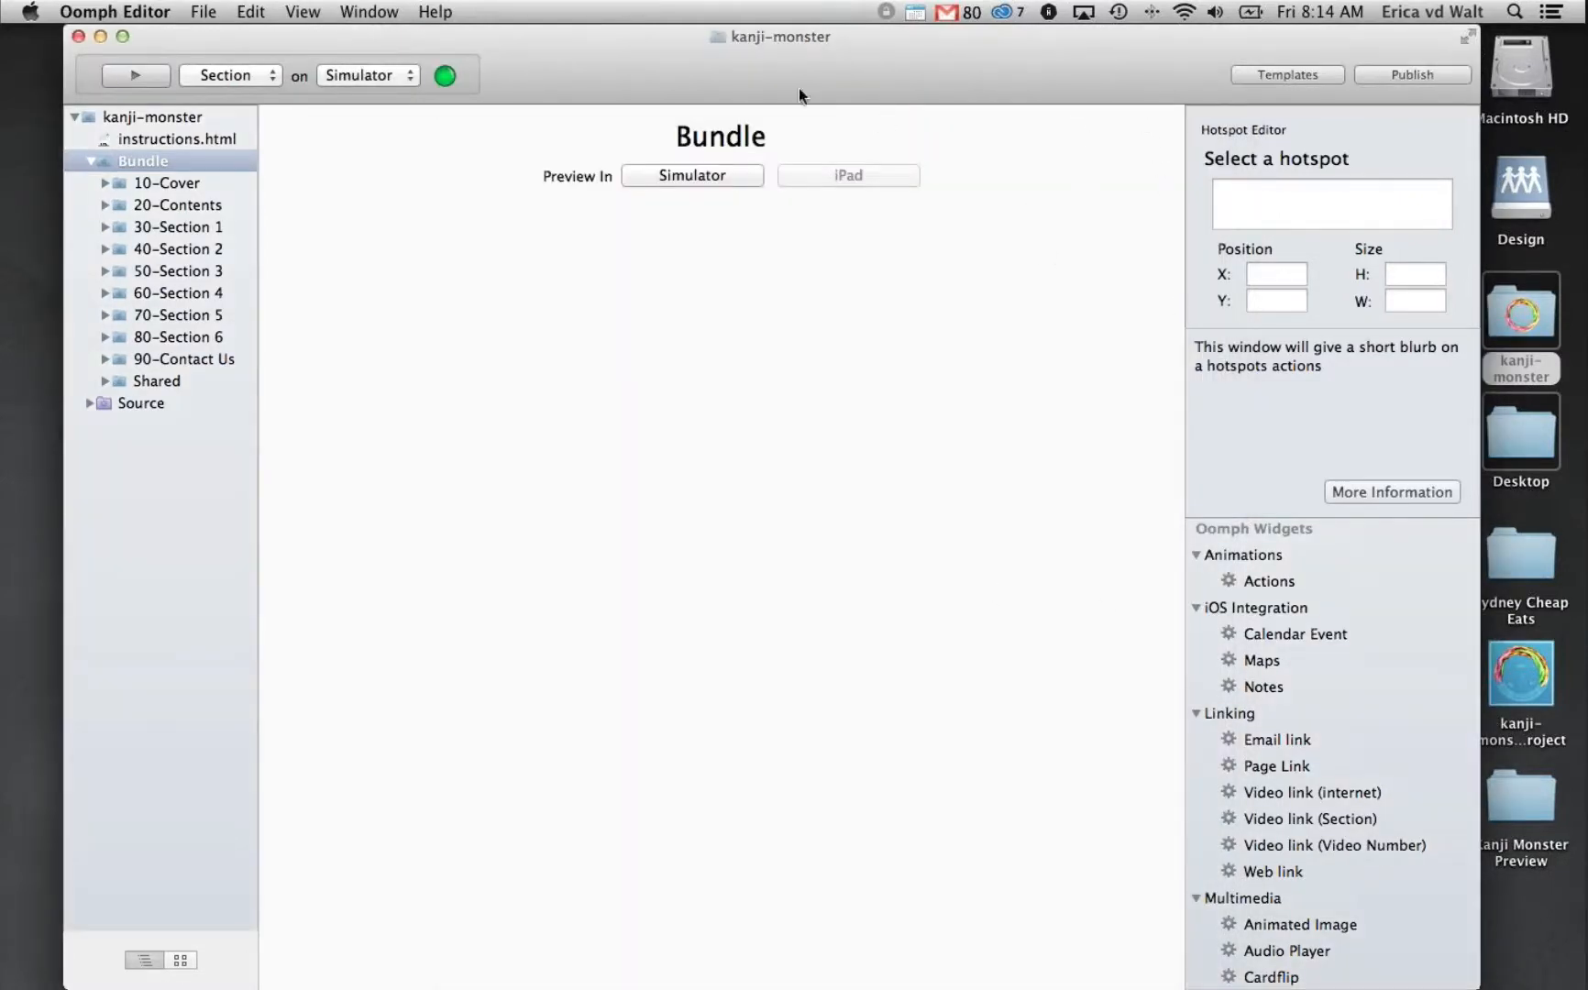
Expand the Bundle's 10-Cover section and view its landscape and portrait pages together with their FadeIn layers
drag(751, 75, 768, 72)
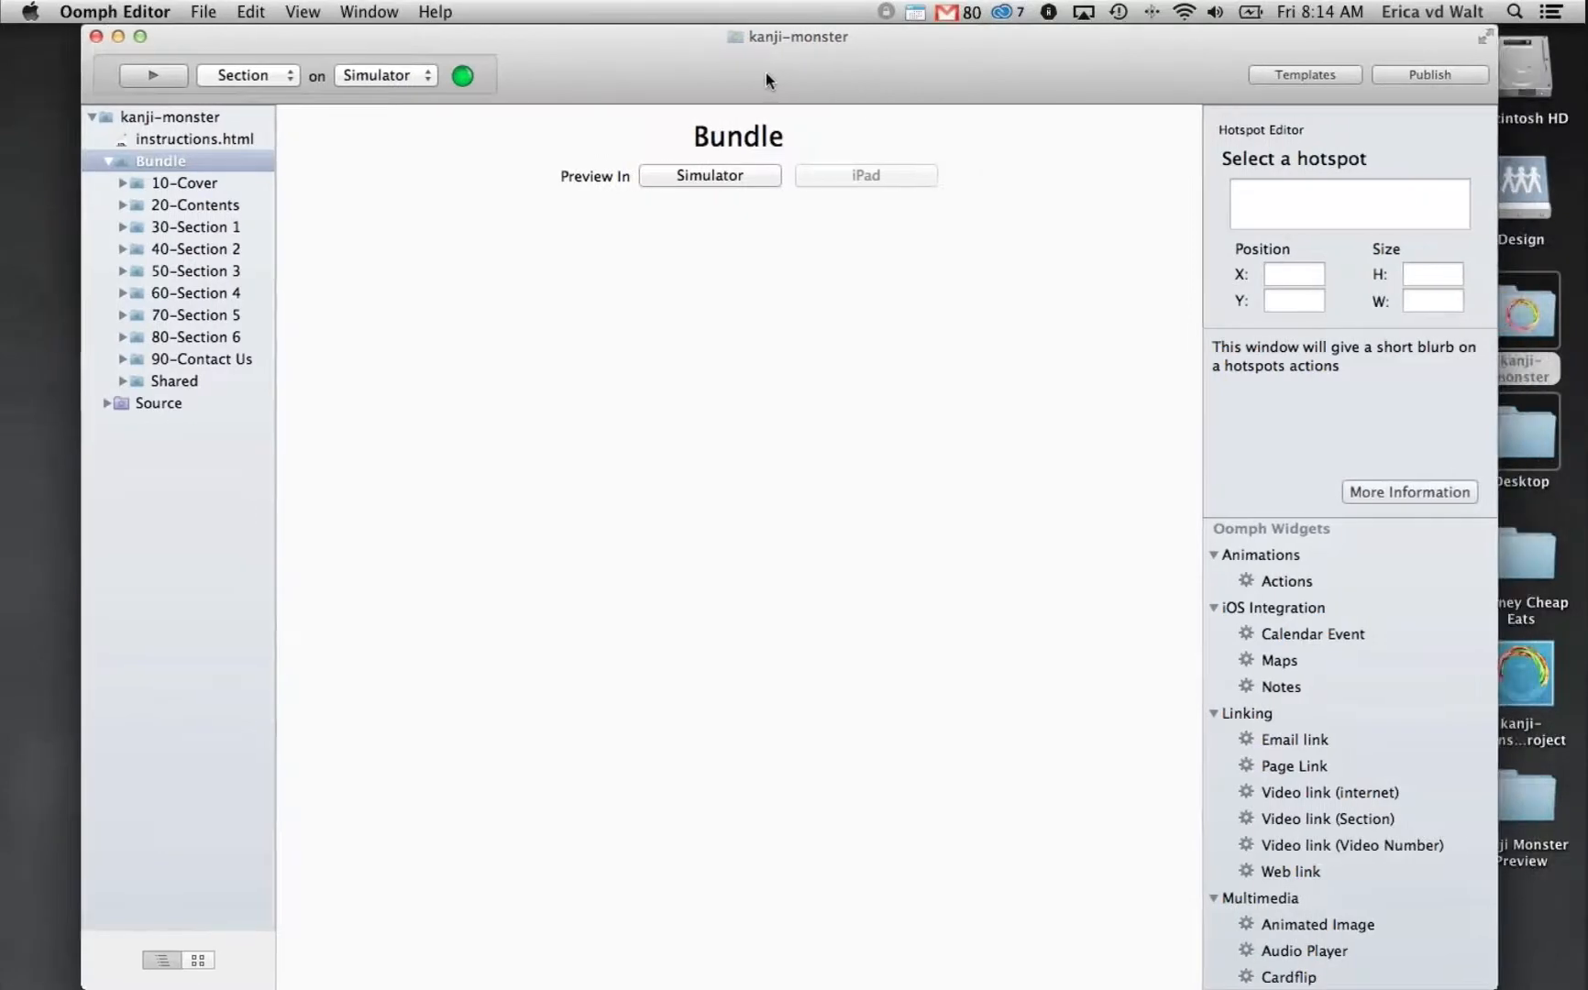
click(219, 179)
click(215, 204)
click(195, 161)
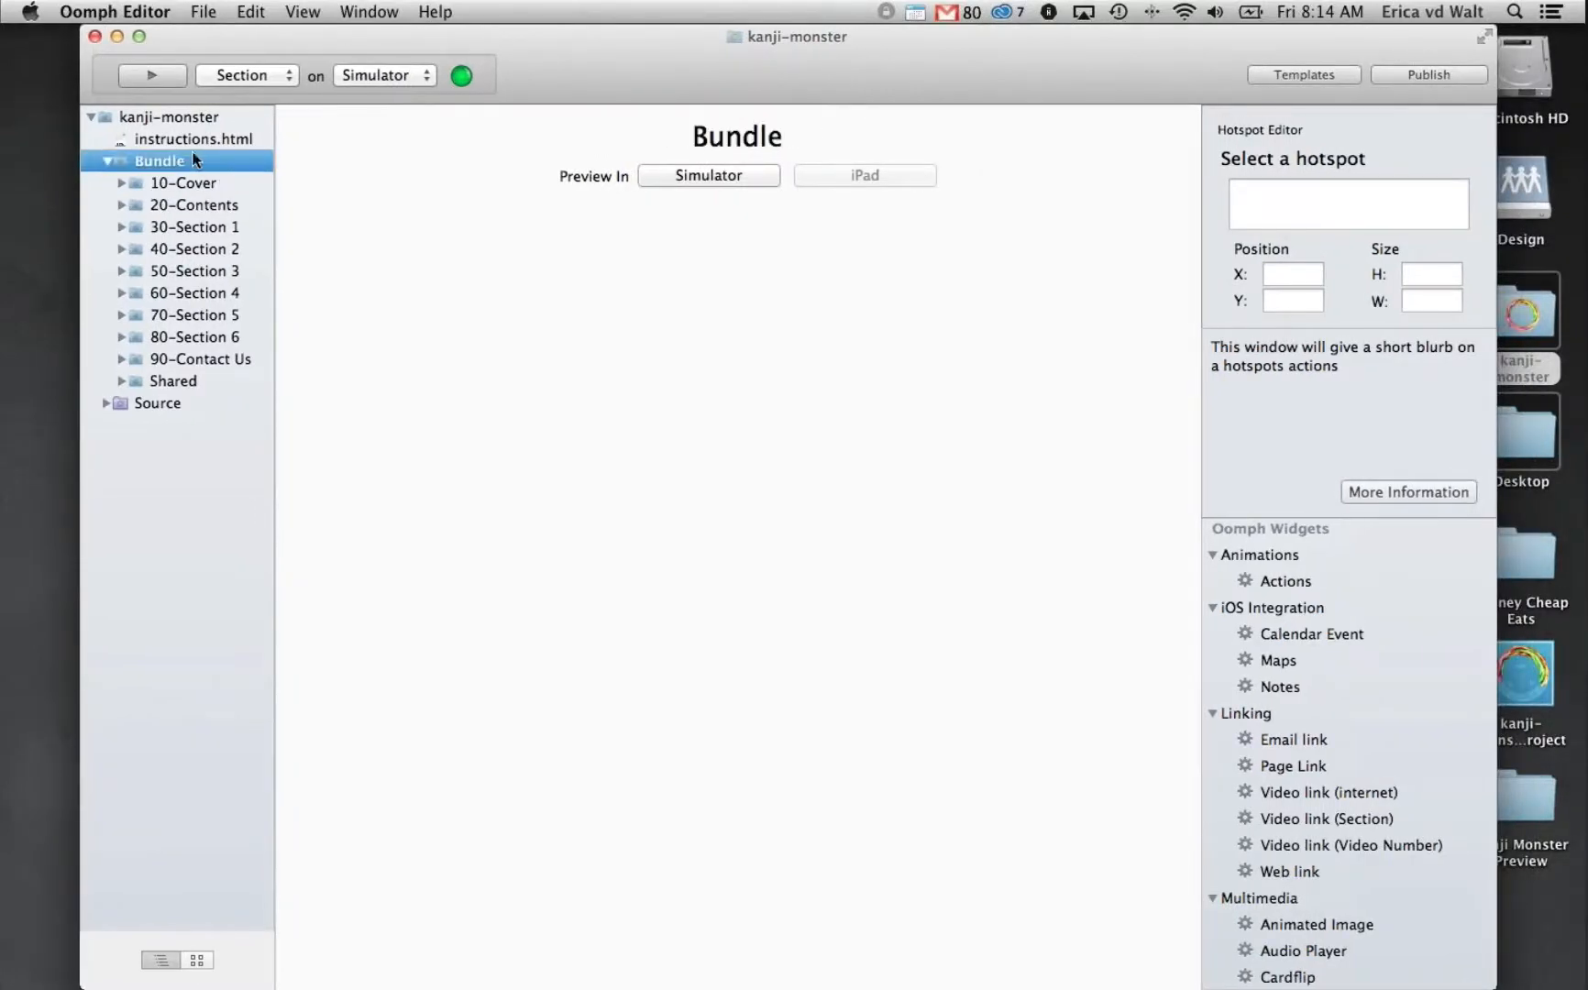
click(123, 184)
click(195, 226)
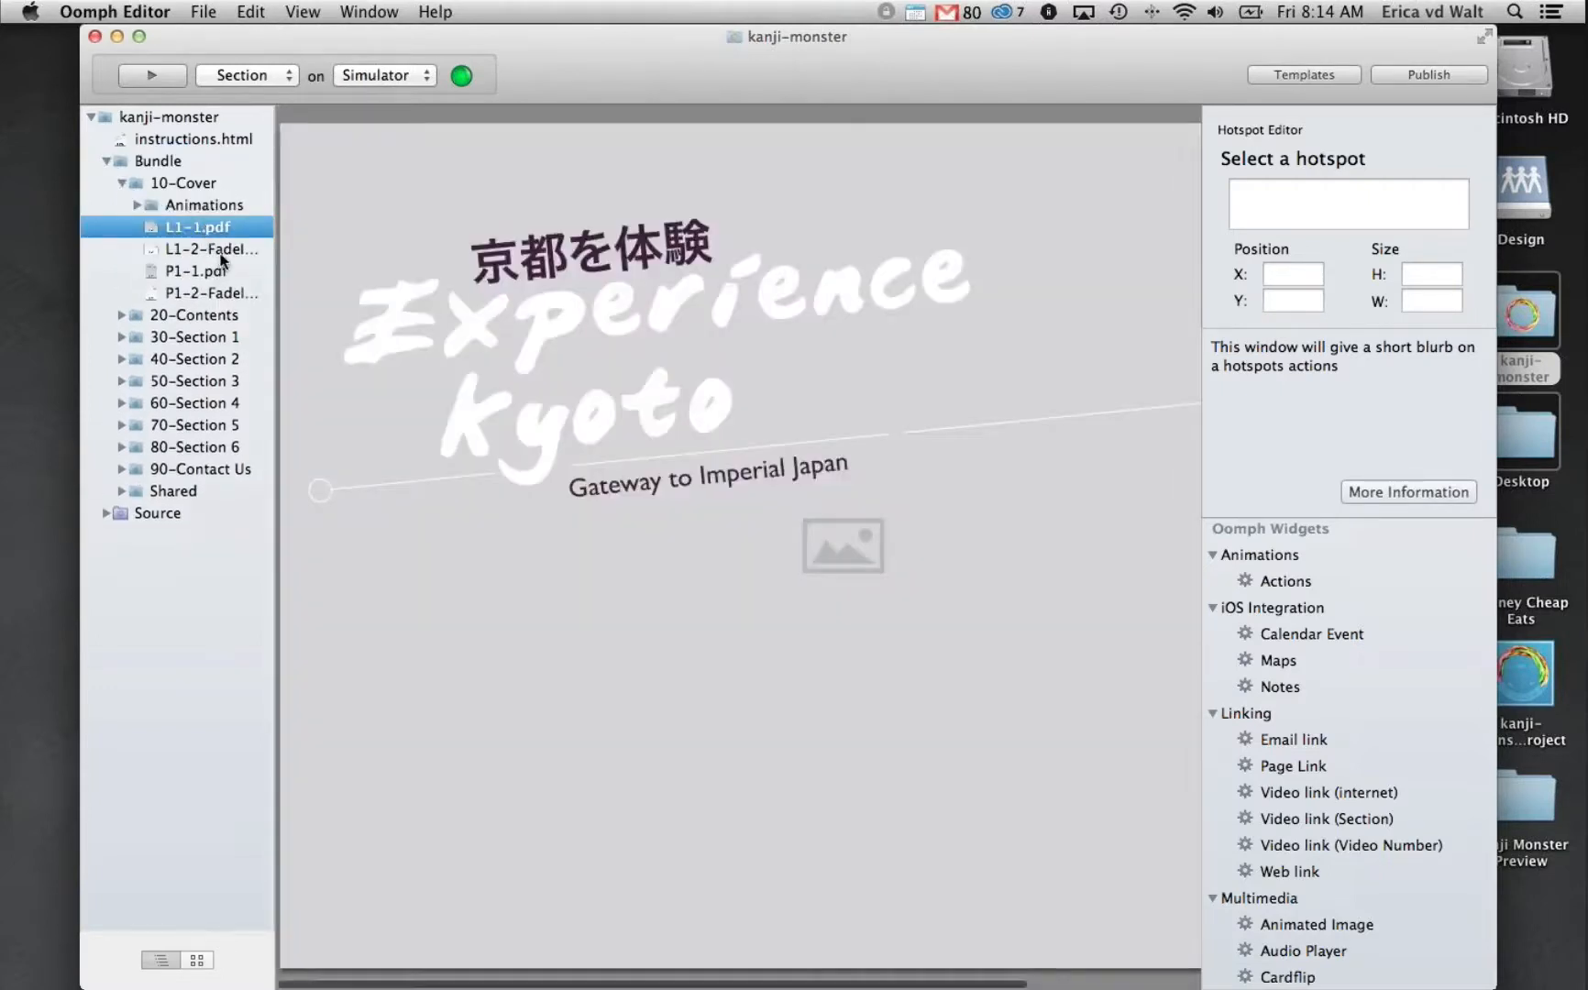
click(221, 253)
click(220, 272)
click(220, 294)
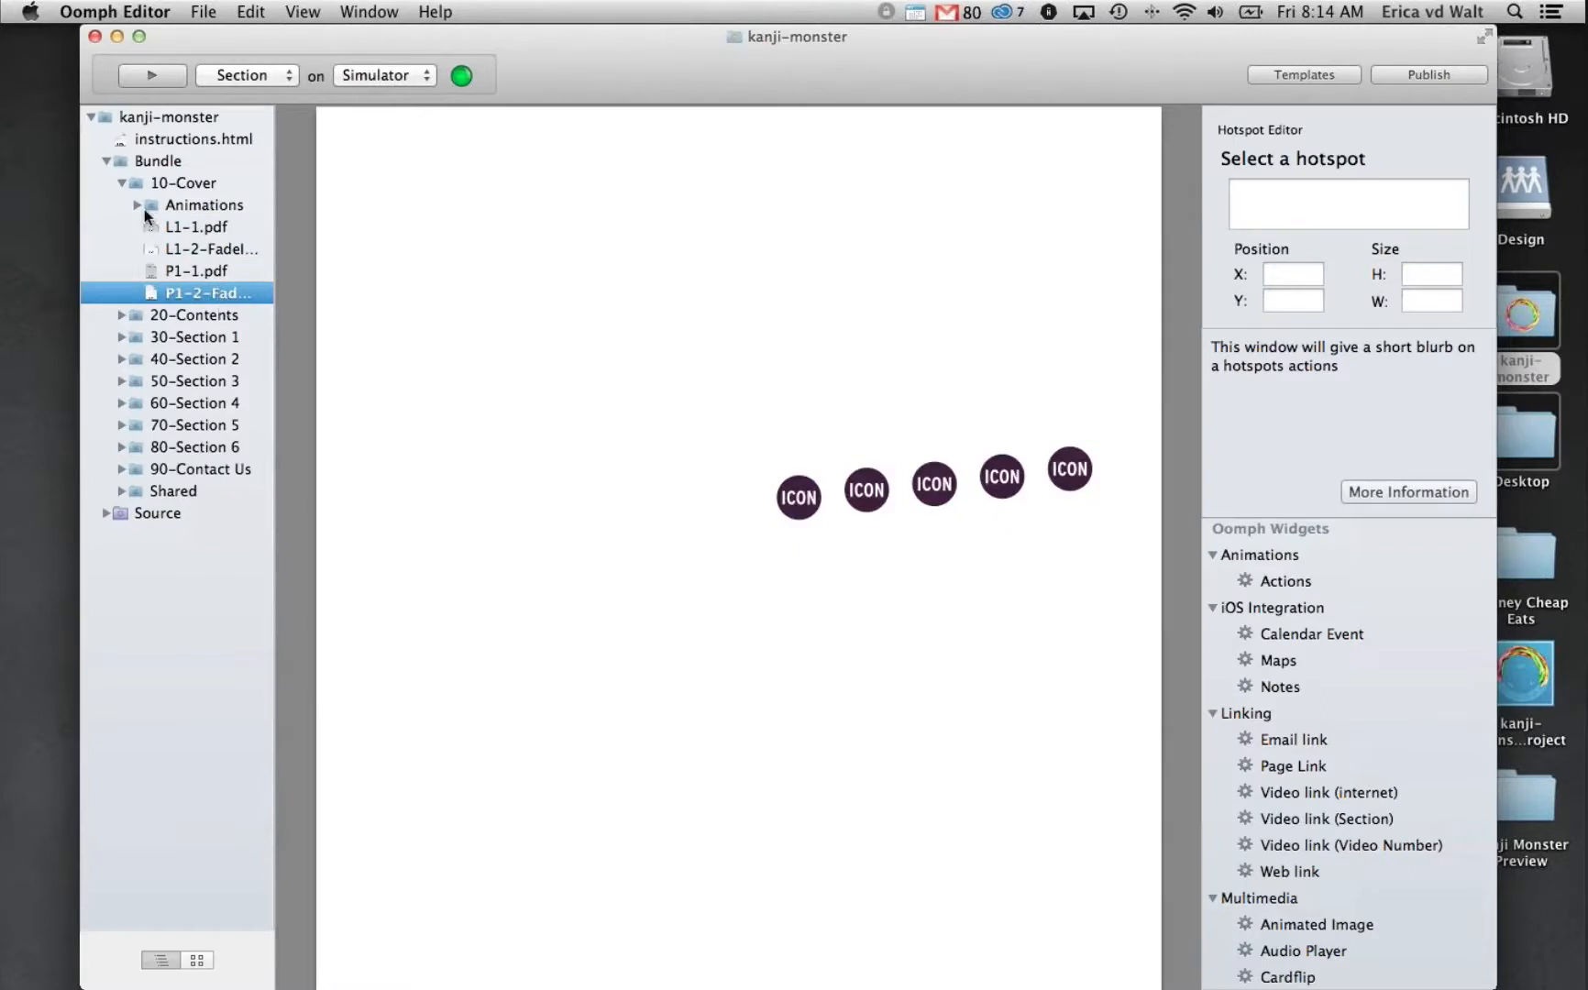
Expand the 20-Contents section and its Popup1 folder, and select the popup page S1-1.pdf
click(122, 314)
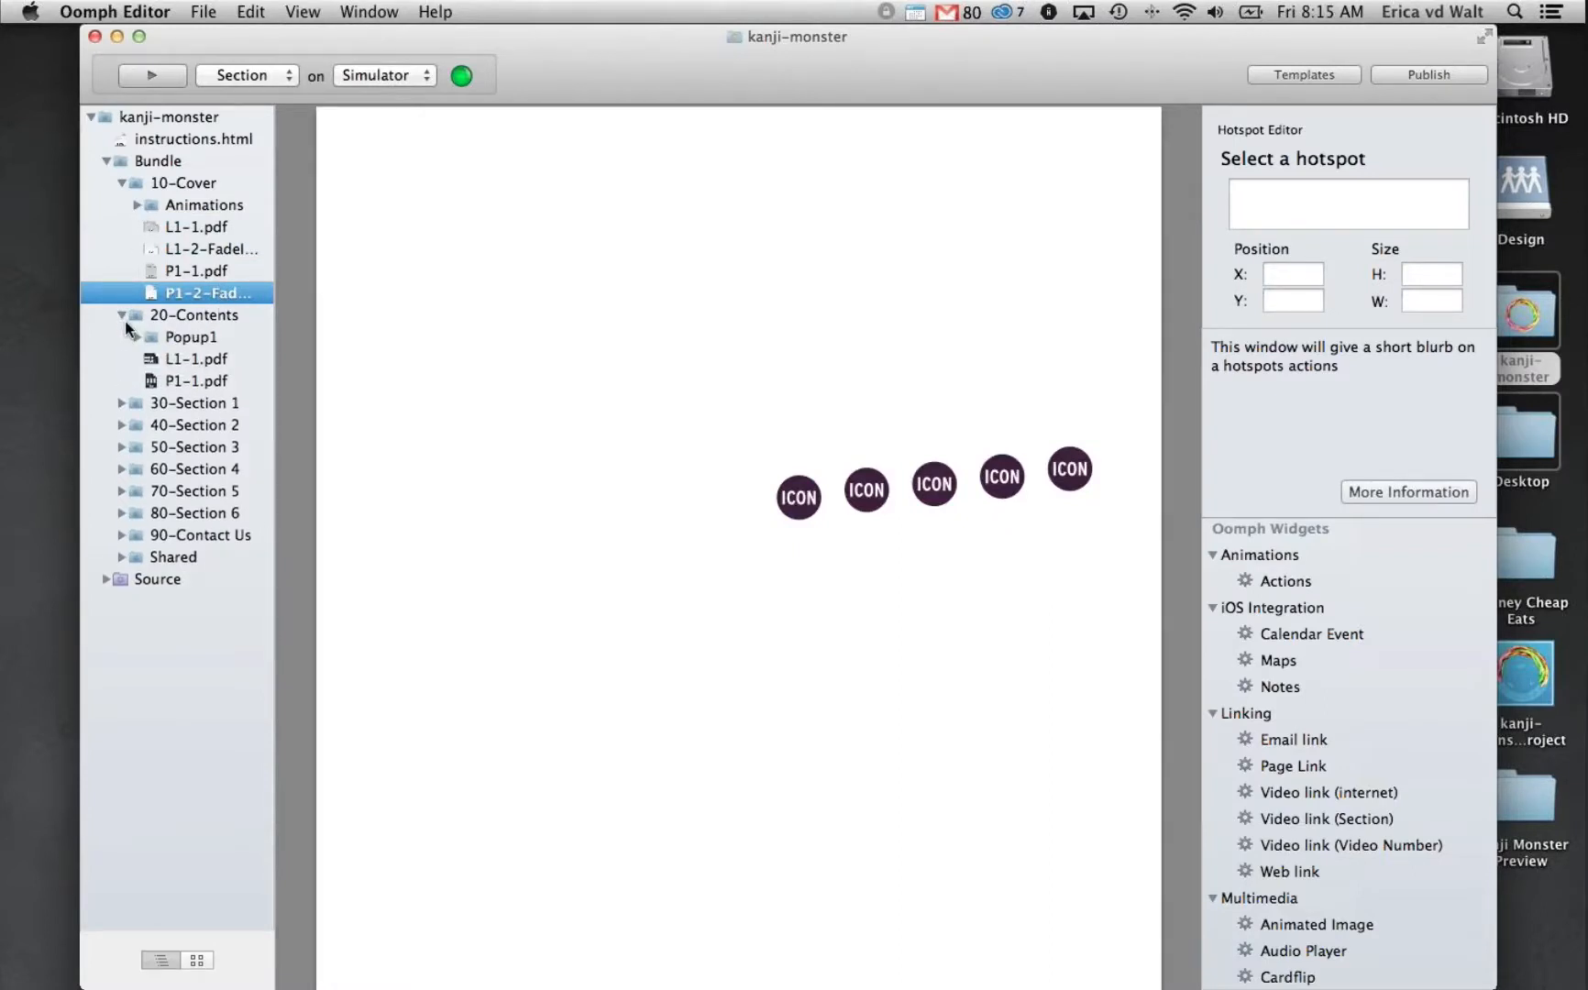
click(137, 336)
click(197, 362)
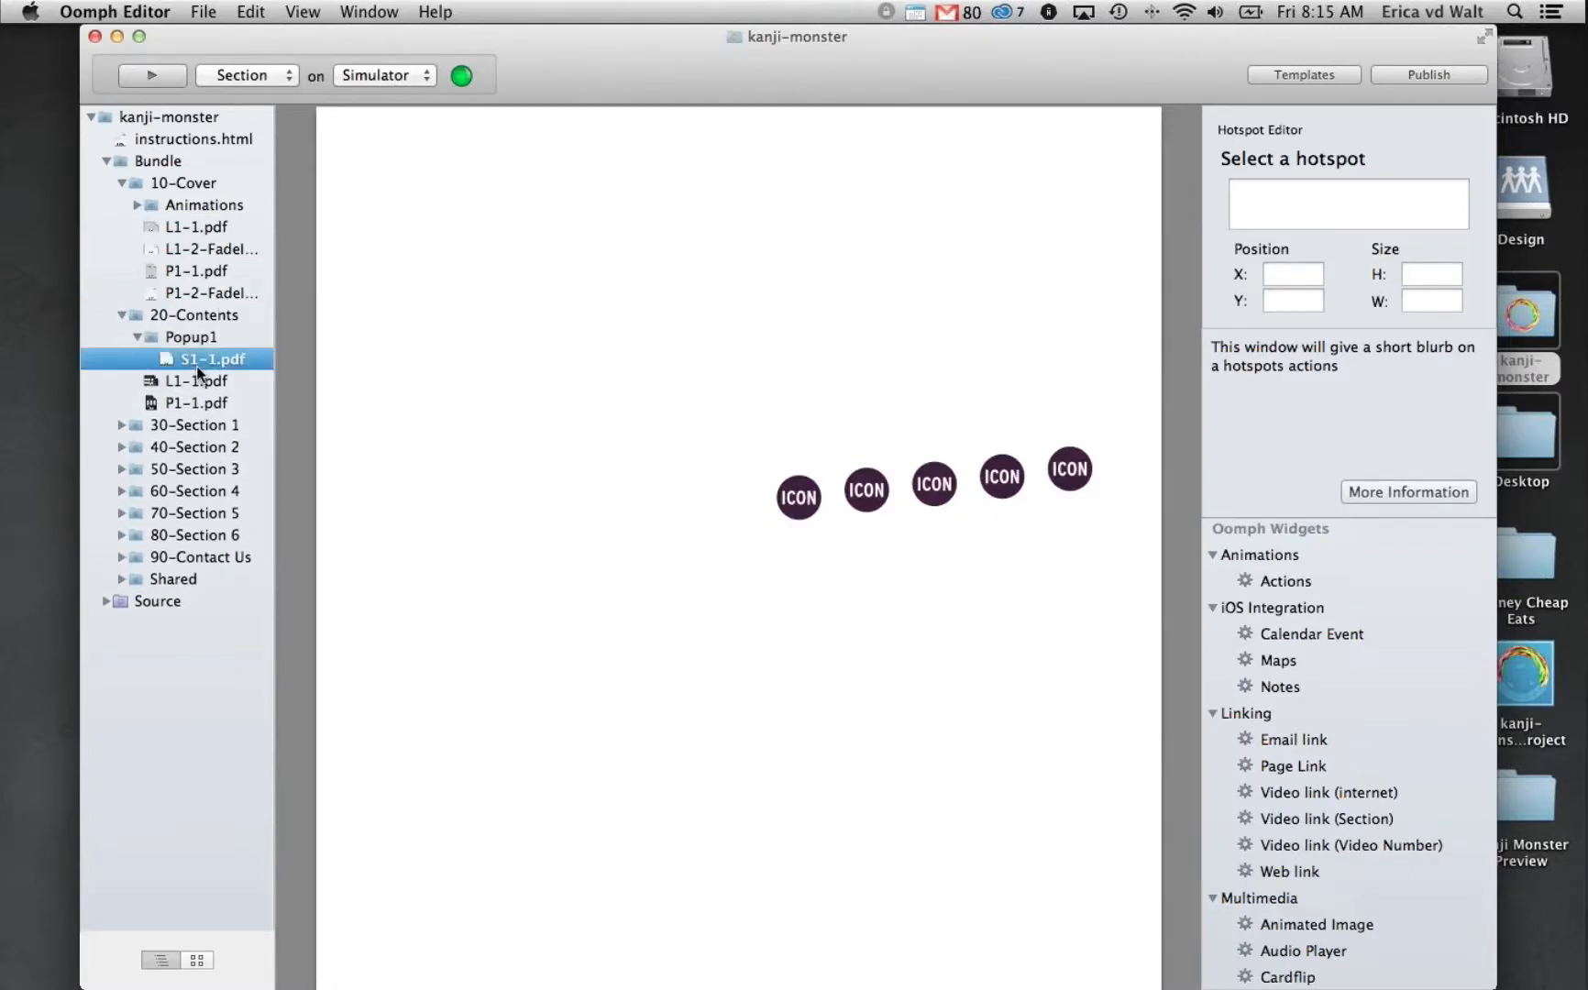
View the 20-Contents pages L1-1.pdf and P1-1.pdf in the Bundle, and collapse the section
click(195, 380)
click(194, 403)
click(122, 424)
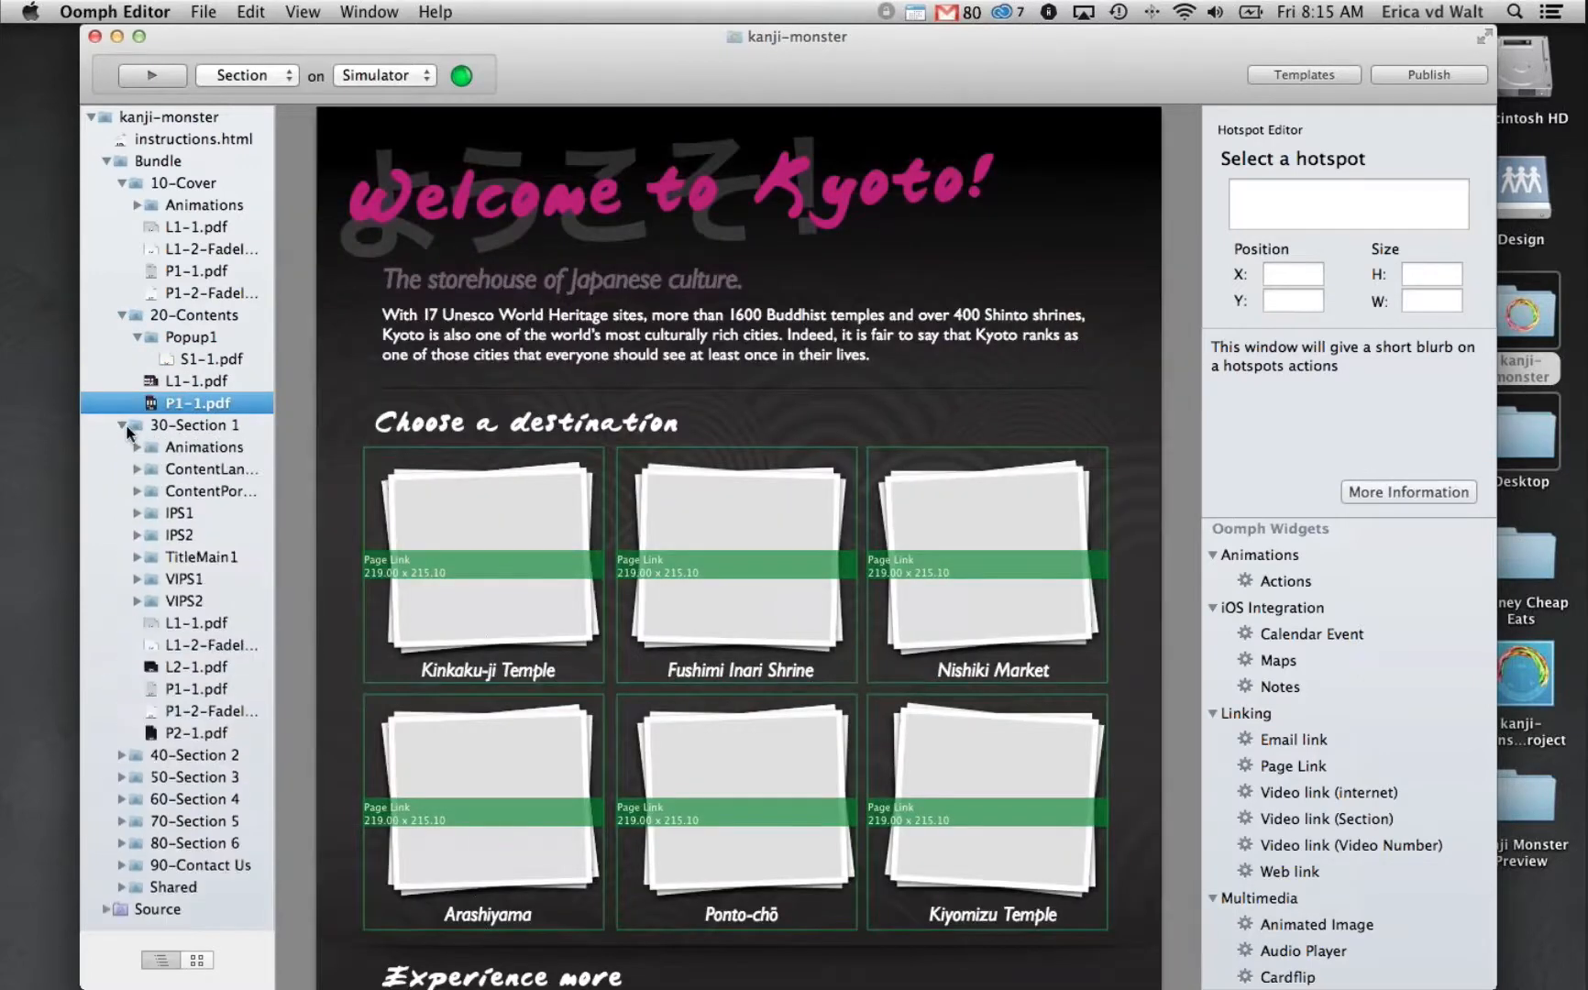
click(122, 425)
click(147, 338)
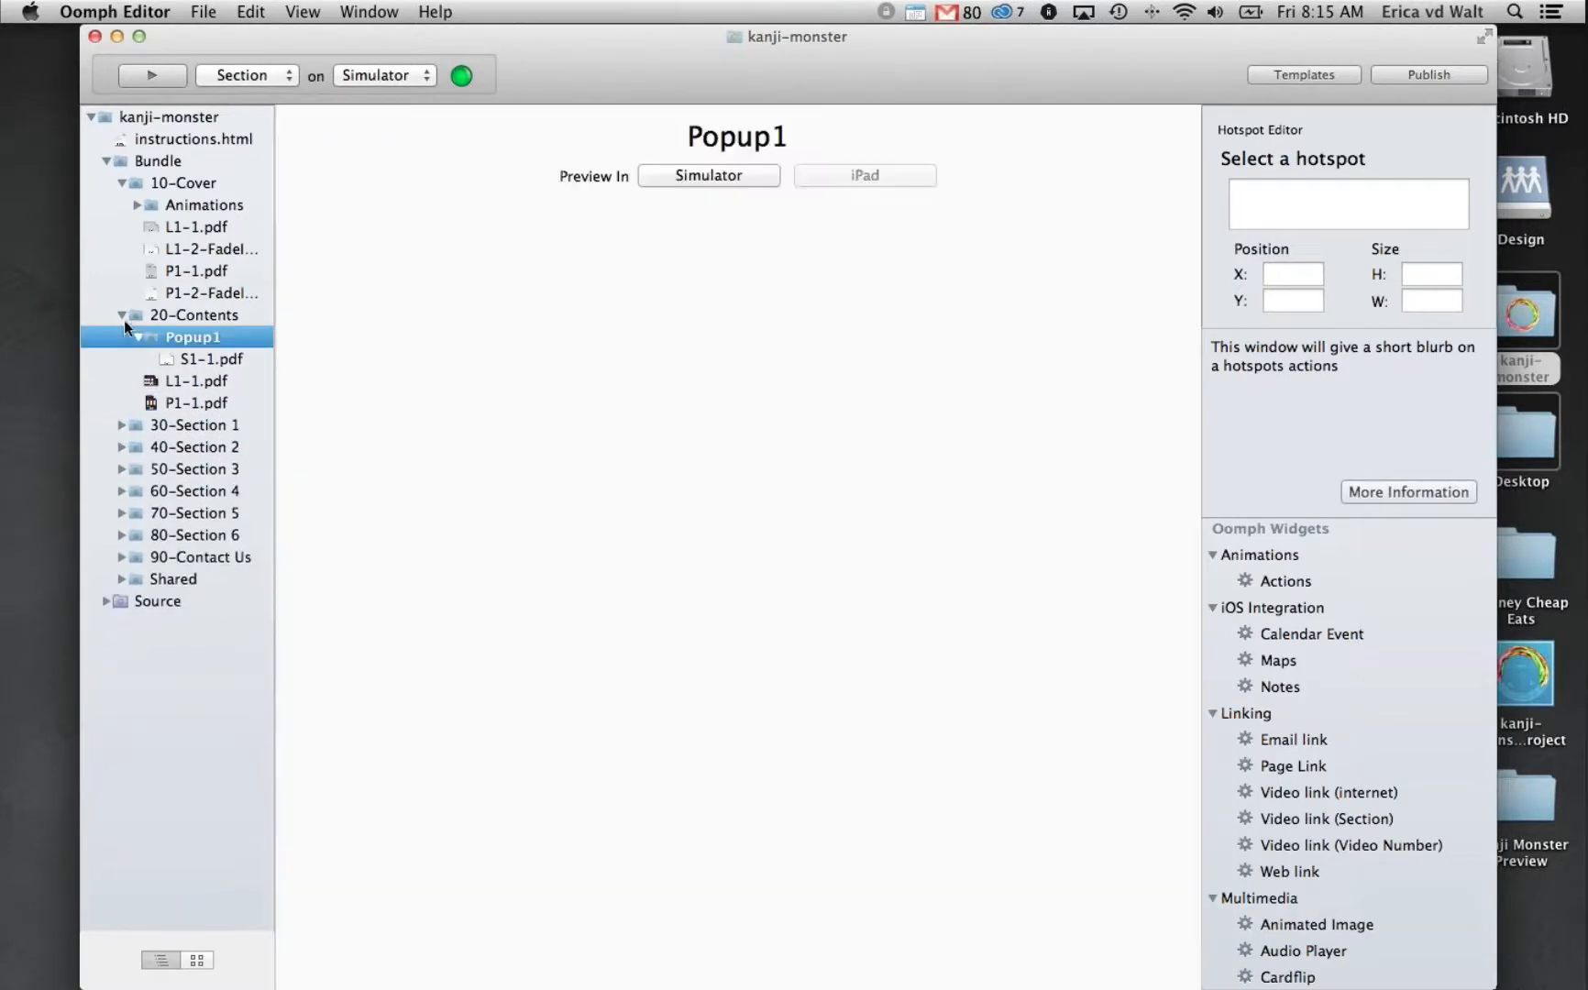
click(122, 316)
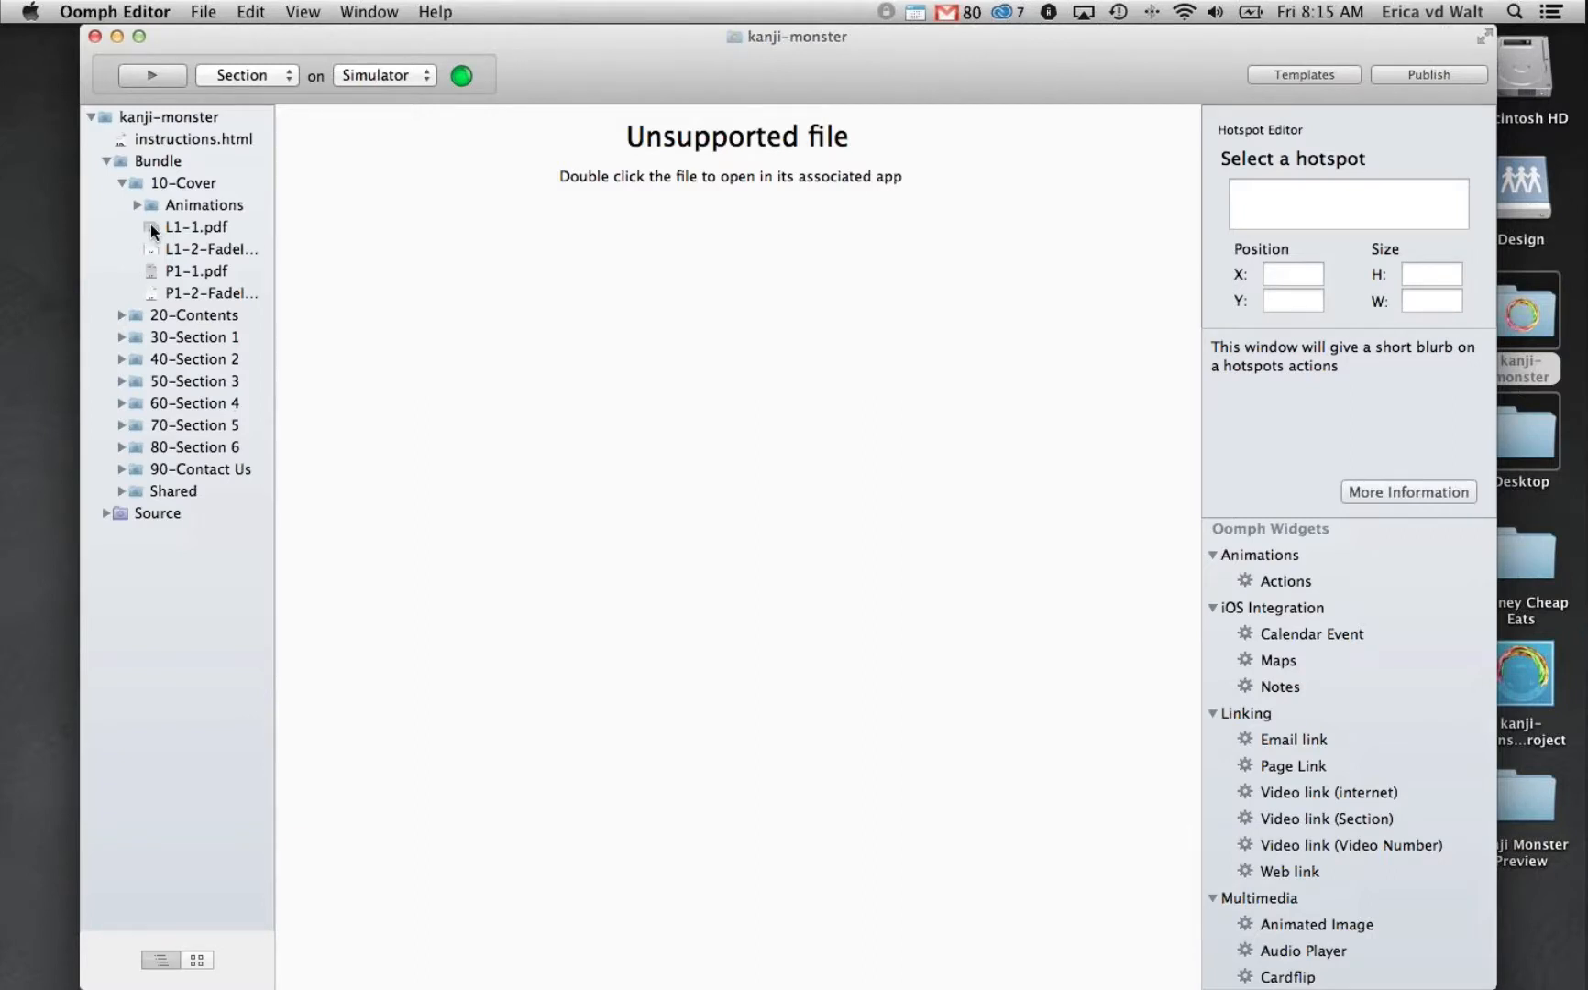
Collapse the Bundle and expand the Source files down to the InDesign CS6 folder
click(108, 161)
click(168, 189)
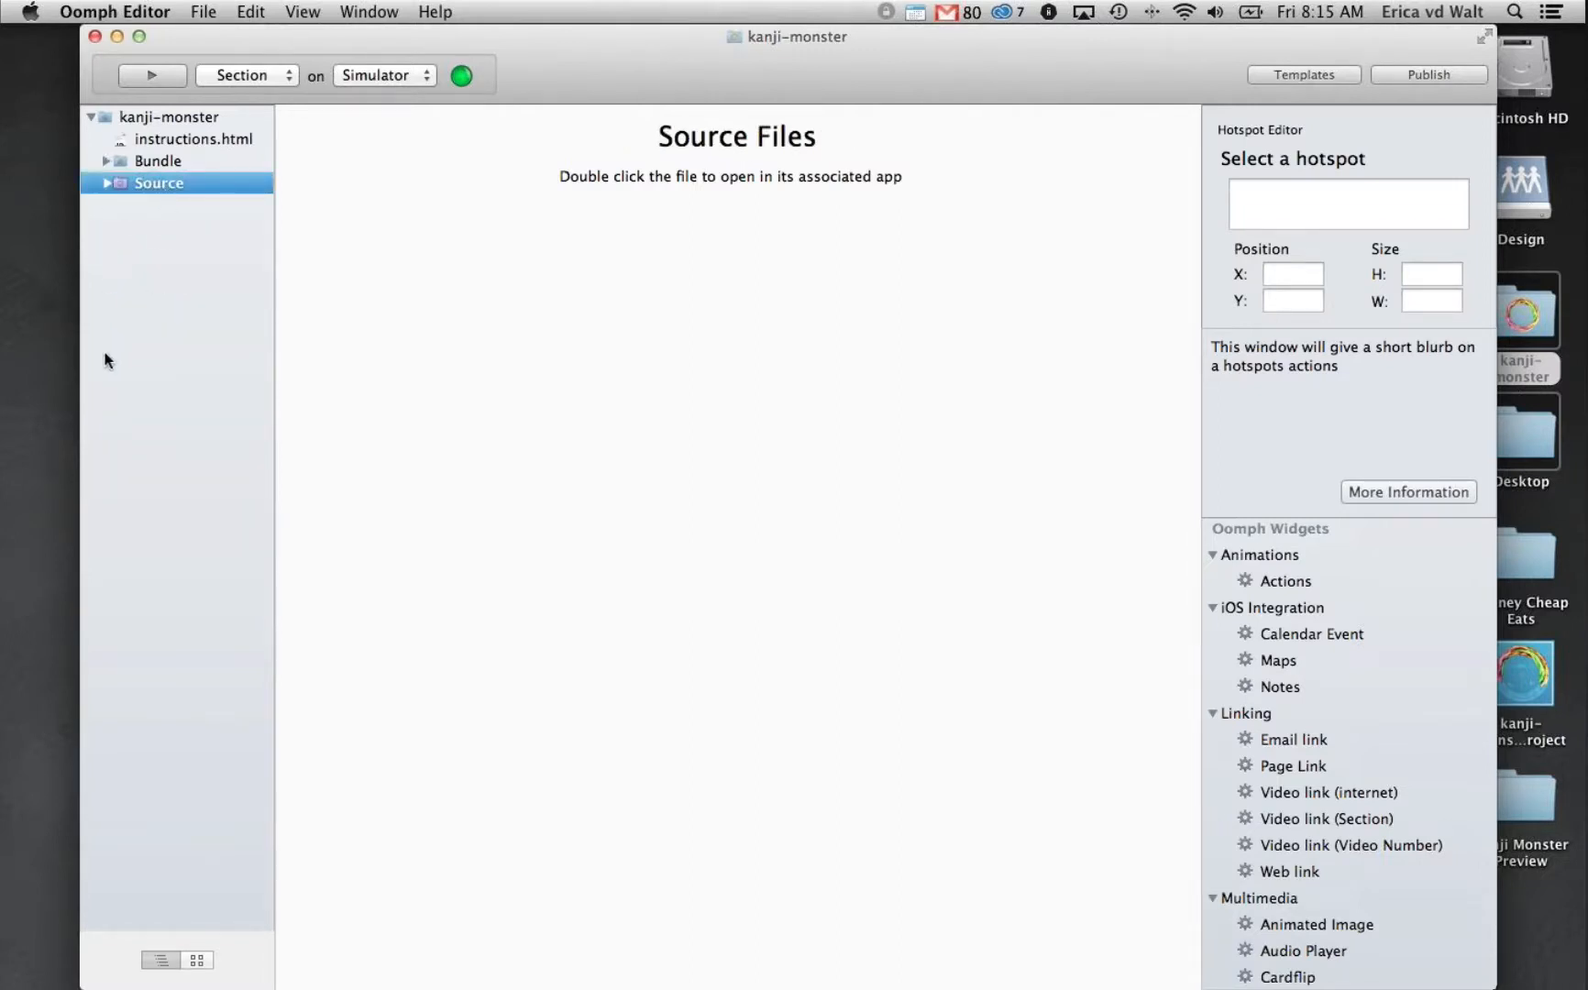
click(105, 185)
click(122, 206)
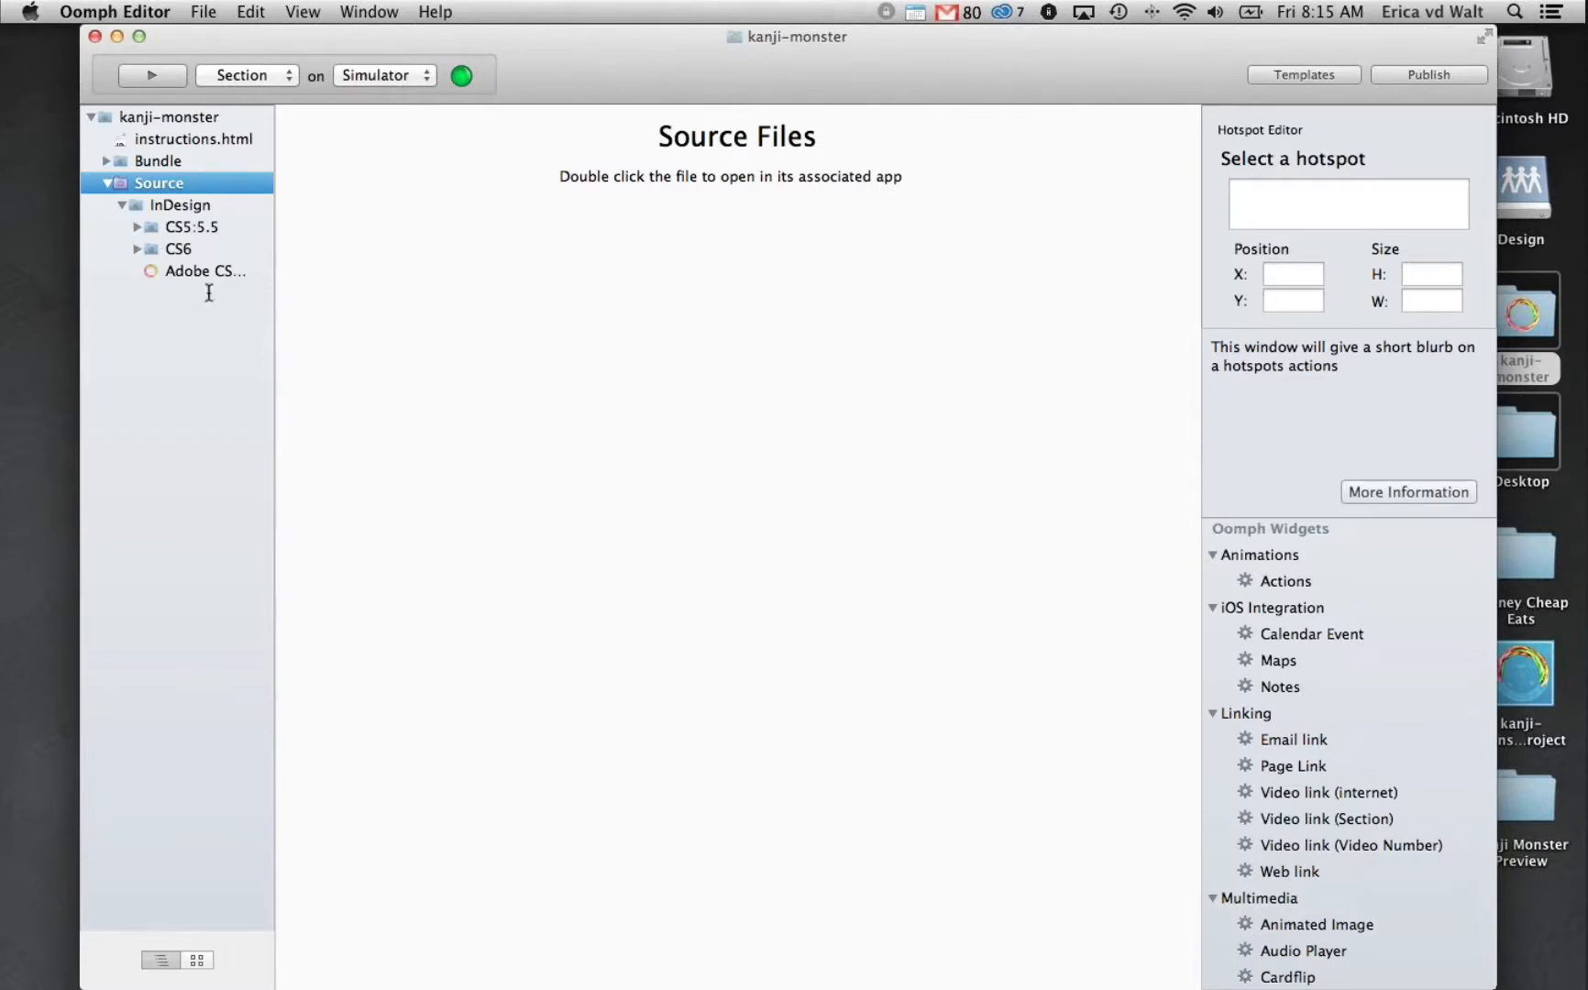
click(137, 248)
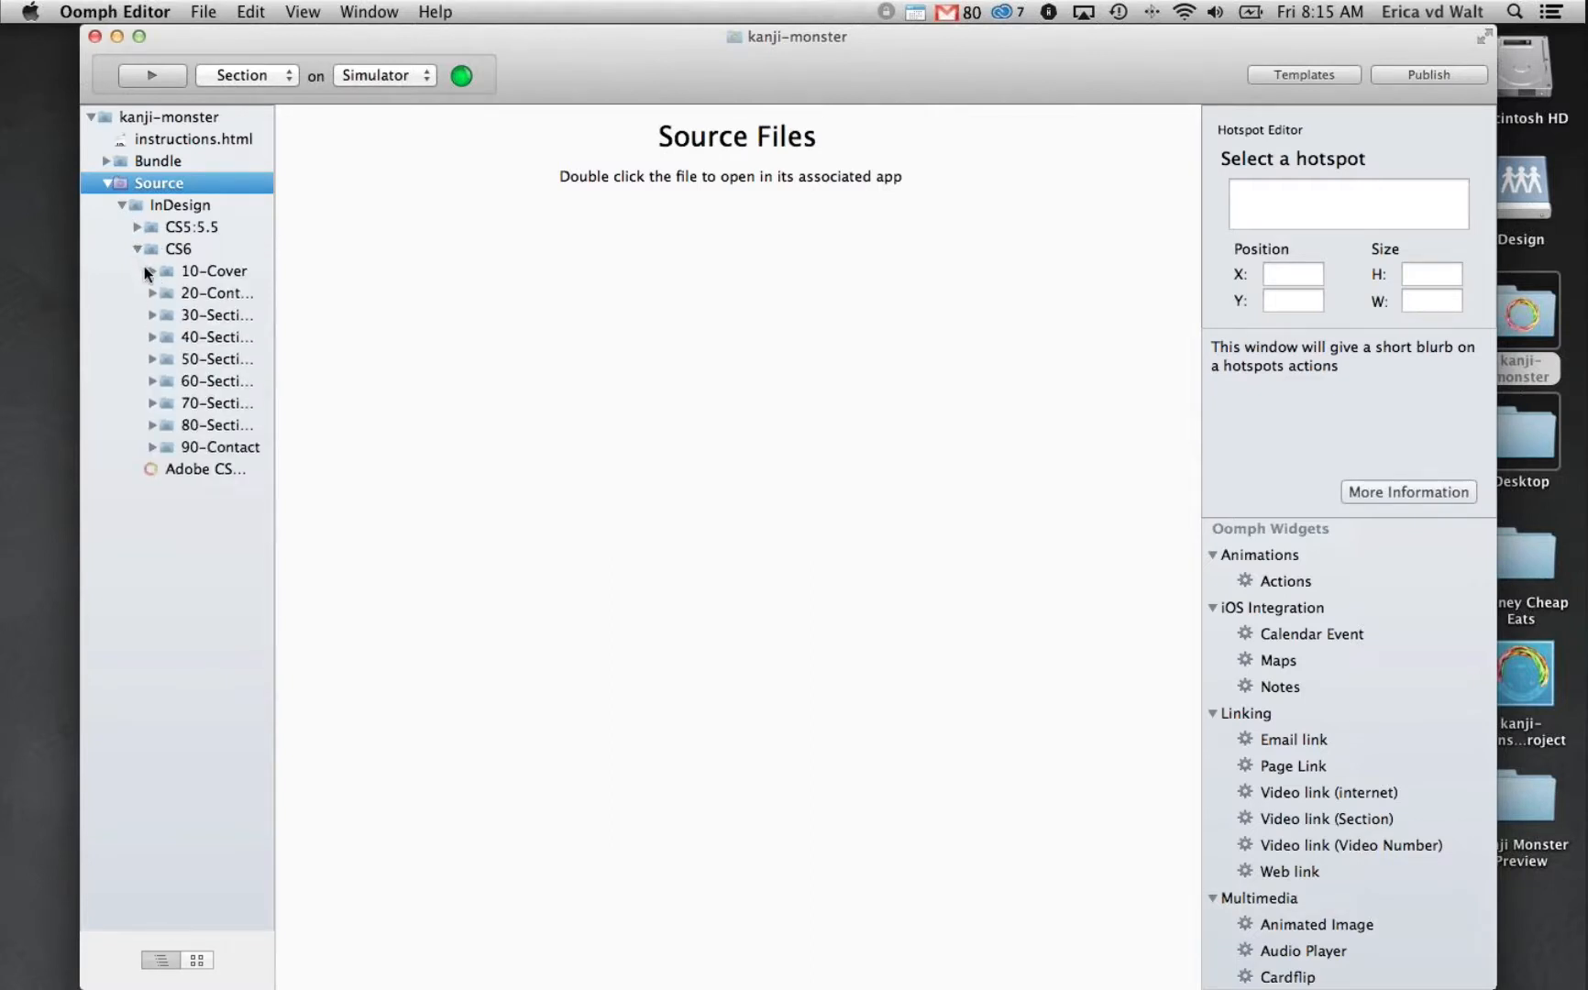
Expand the 10-Cover and 20-Contents folders under CS6 and open the 10-Cover source document in InDesign
click(152, 271)
click(153, 292)
click(152, 315)
click(191, 336)
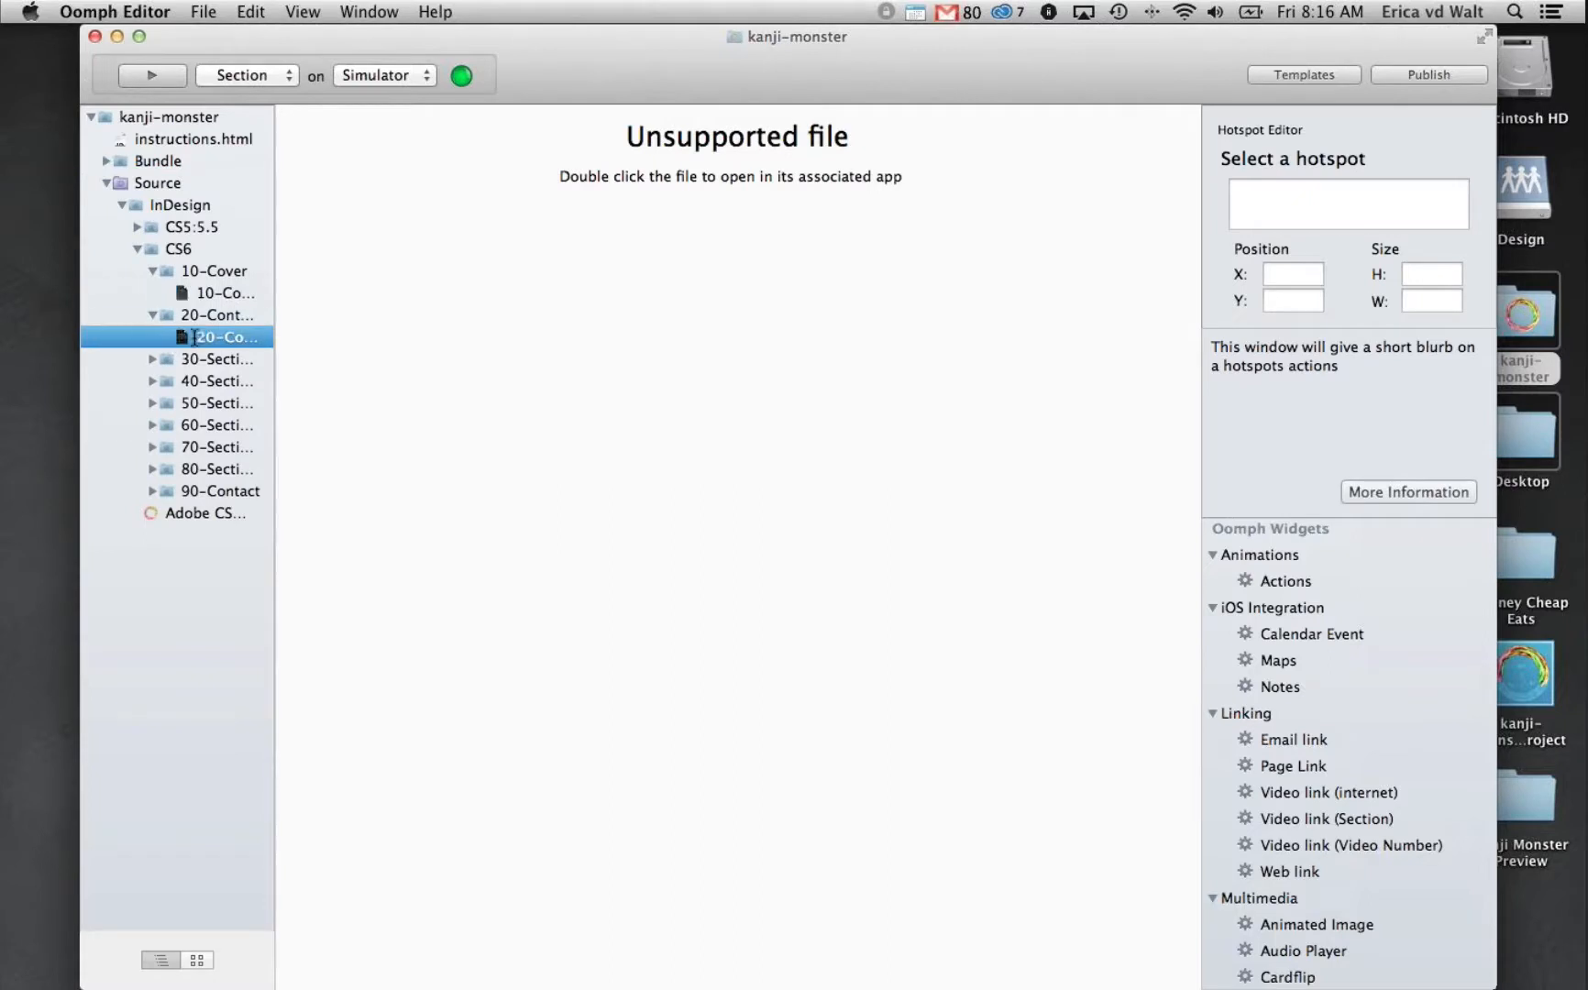
click(107, 161)
click(107, 161)
click(221, 291)
click(217, 340)
double_click(210, 293)
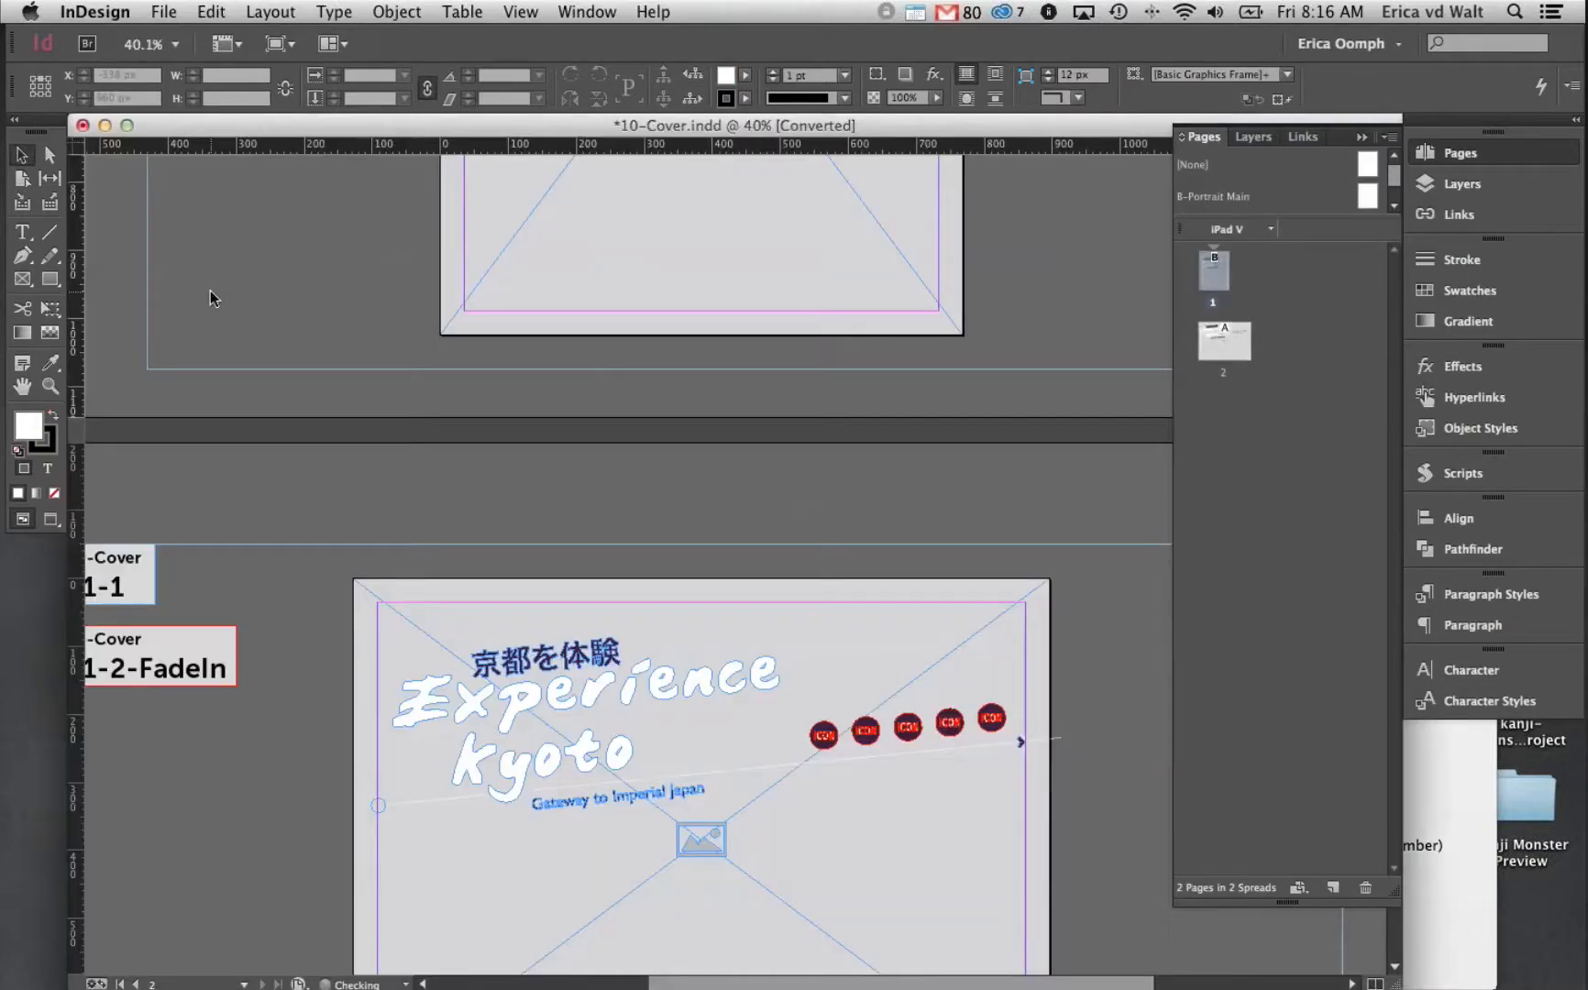
Examine the portrait and landscape cover pages in the 10-Cover document, and close it
scroll(659, 330, up, 3)
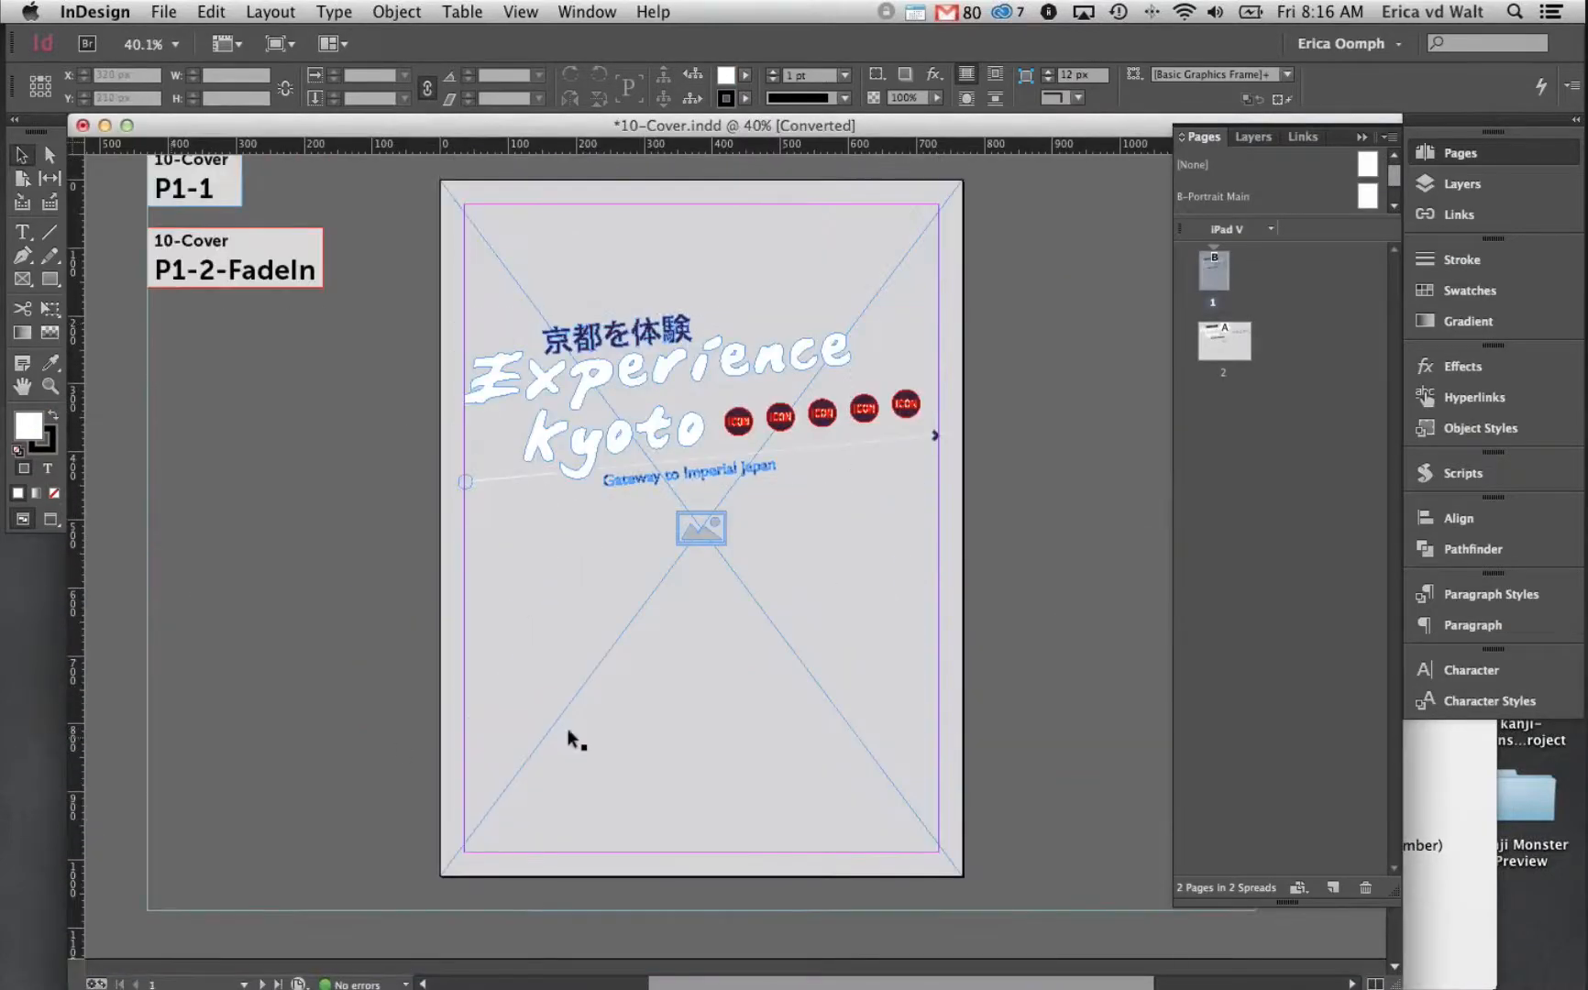
scroll(573, 725, down, 2)
scroll(567, 720, down, 4)
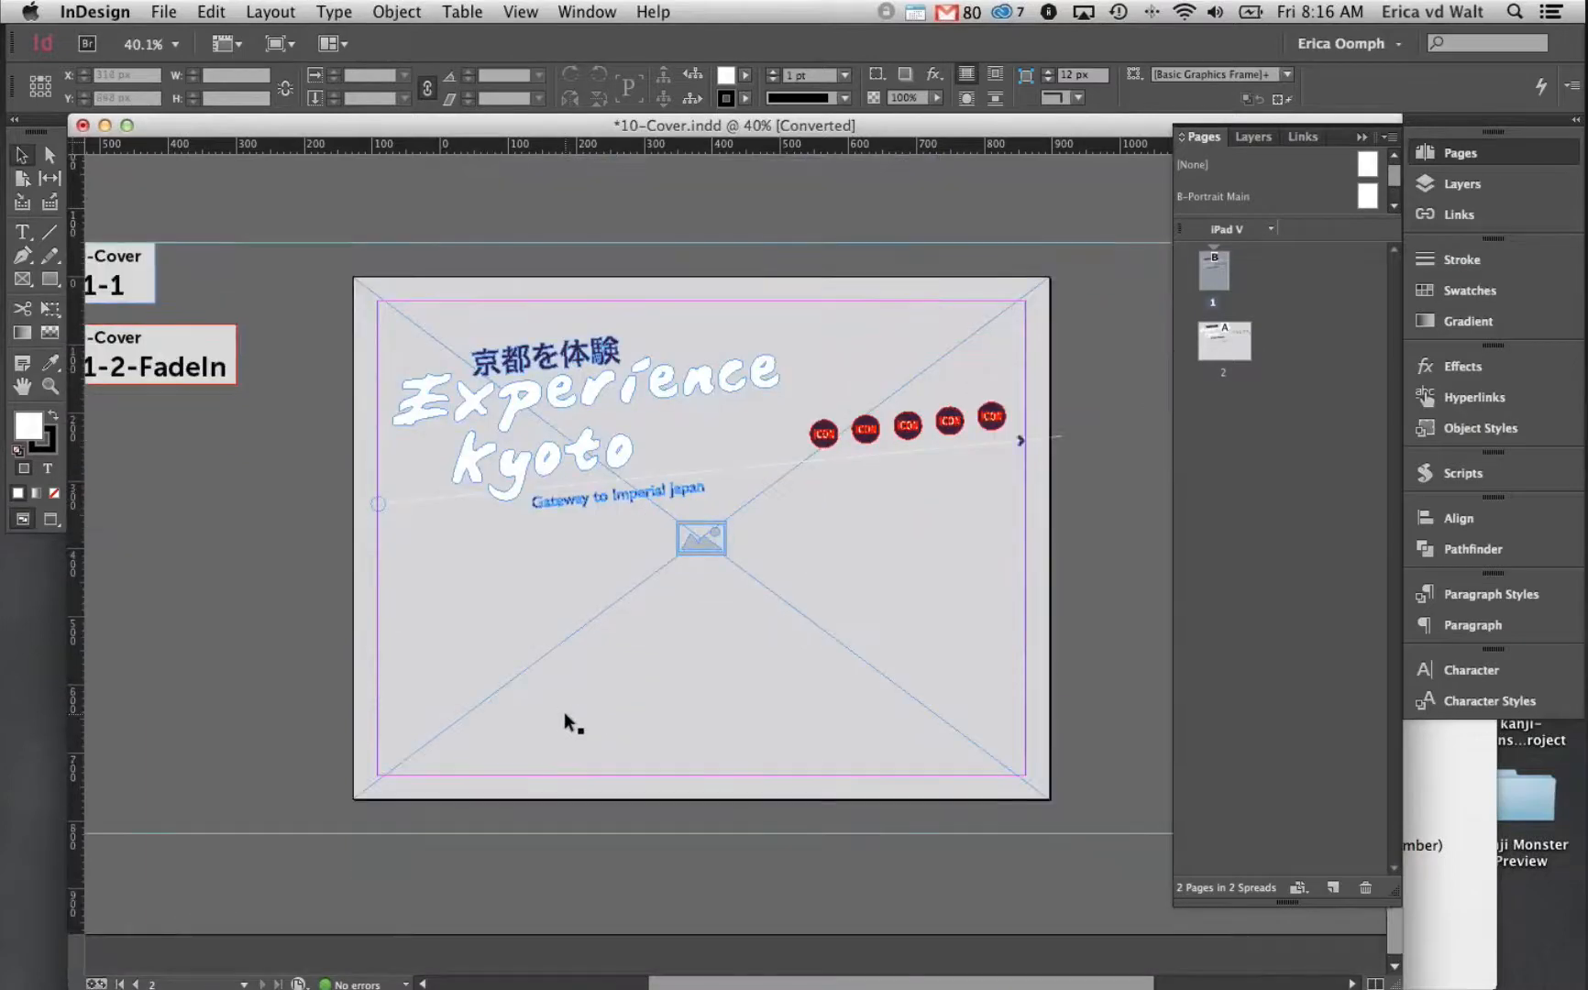
click(83, 124)
click(802, 534)
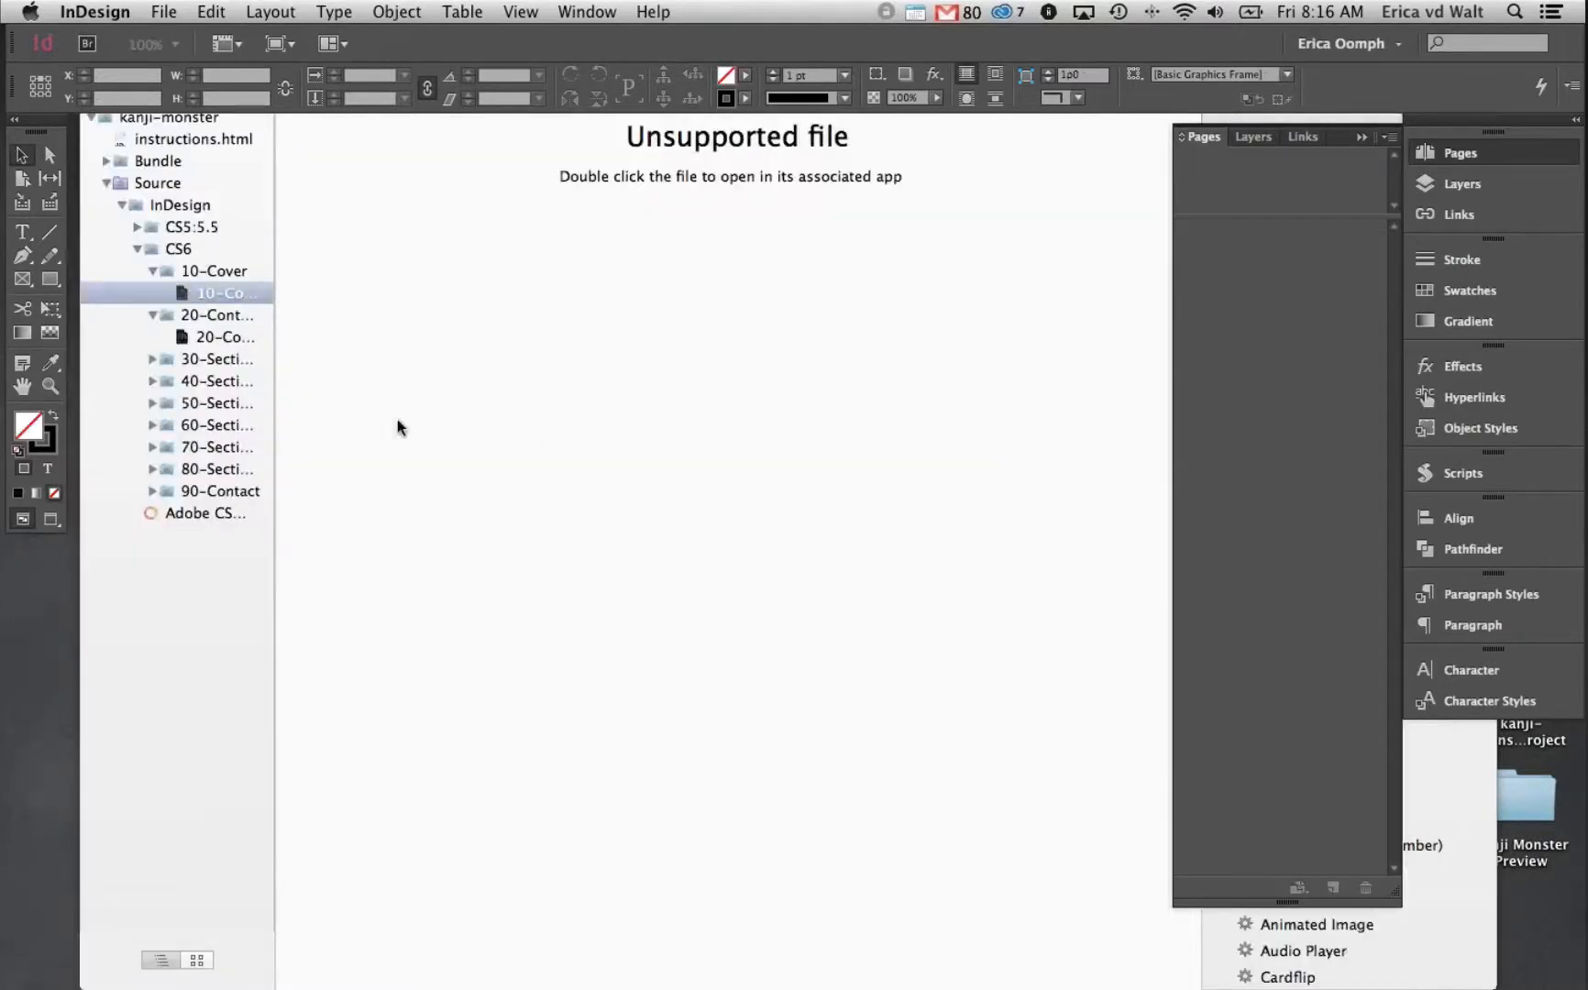
Return to Oomph Editor, select the Bundle and collapse the CS6 source folder with its subfolders
click(507, 379)
click(218, 183)
click(203, 161)
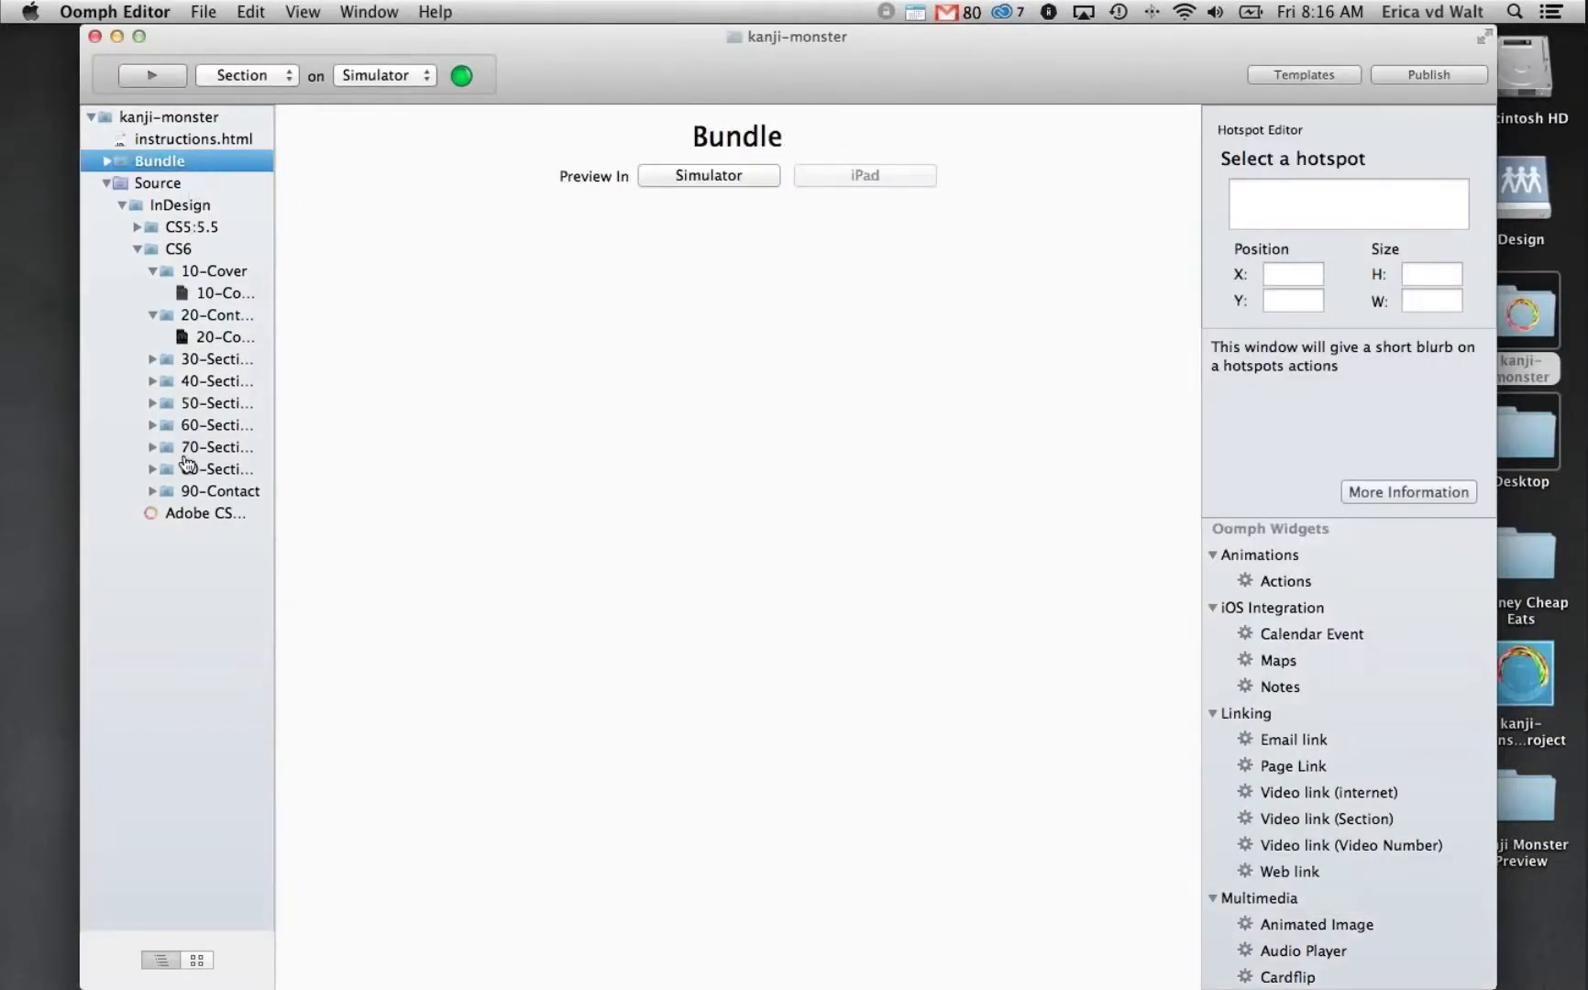
click(152, 316)
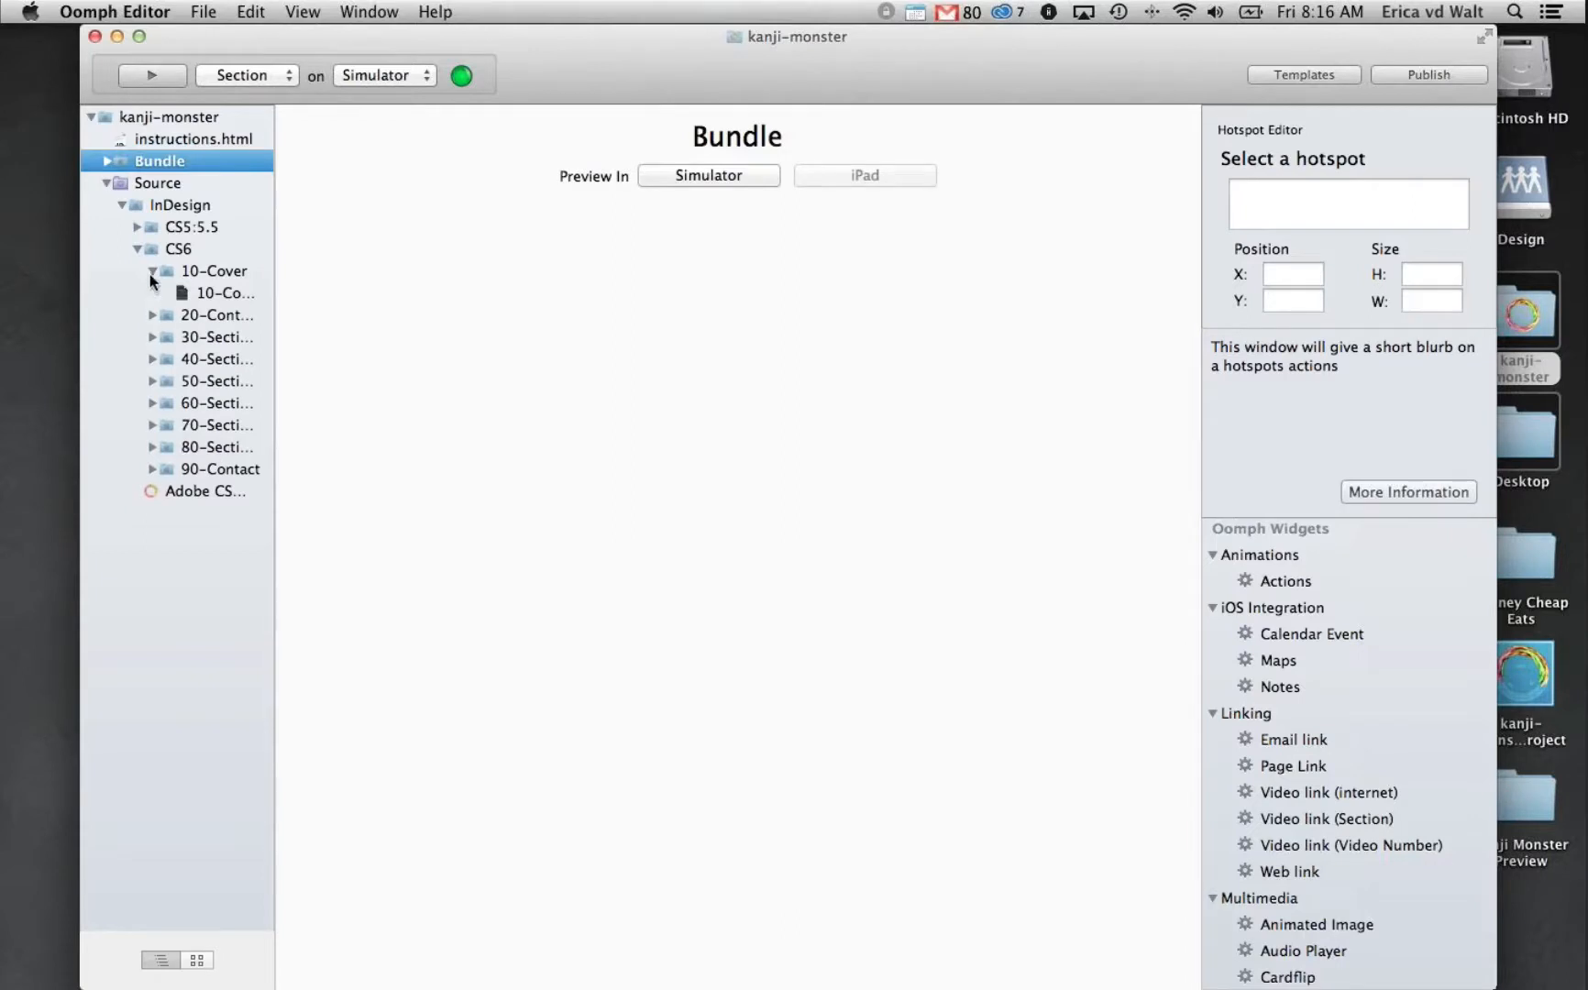
click(152, 271)
click(137, 249)
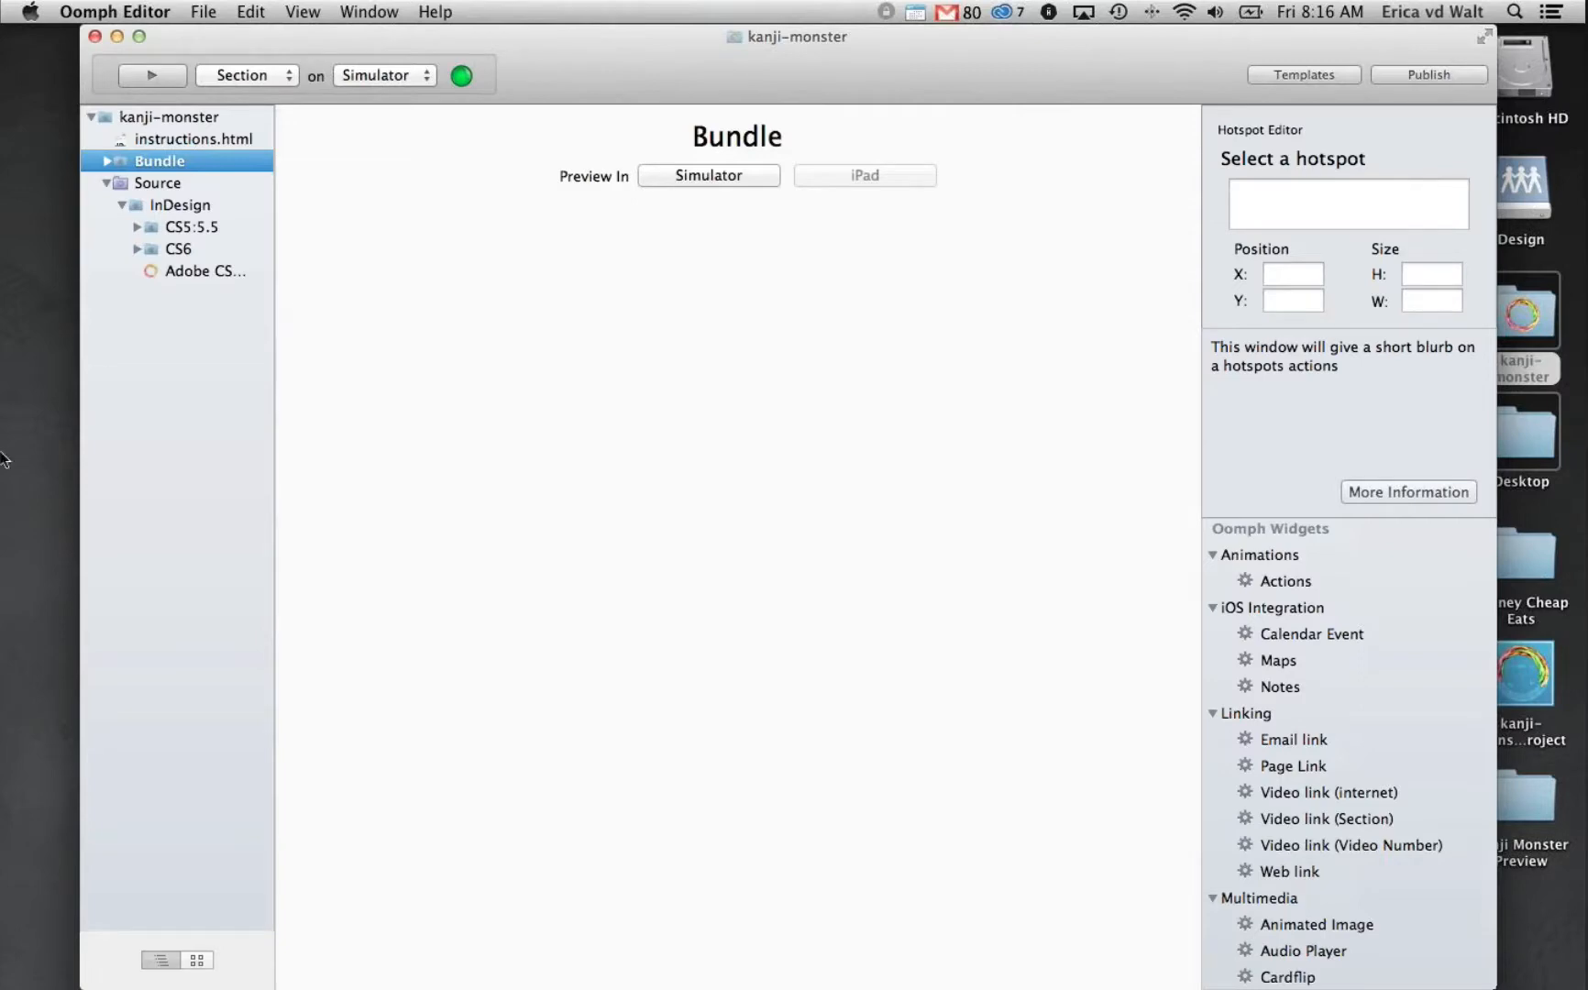
Switch to iOS Simulator to show the Kinkaku-ji Temple sample page, and return to Oomph Editor
click(9, 789)
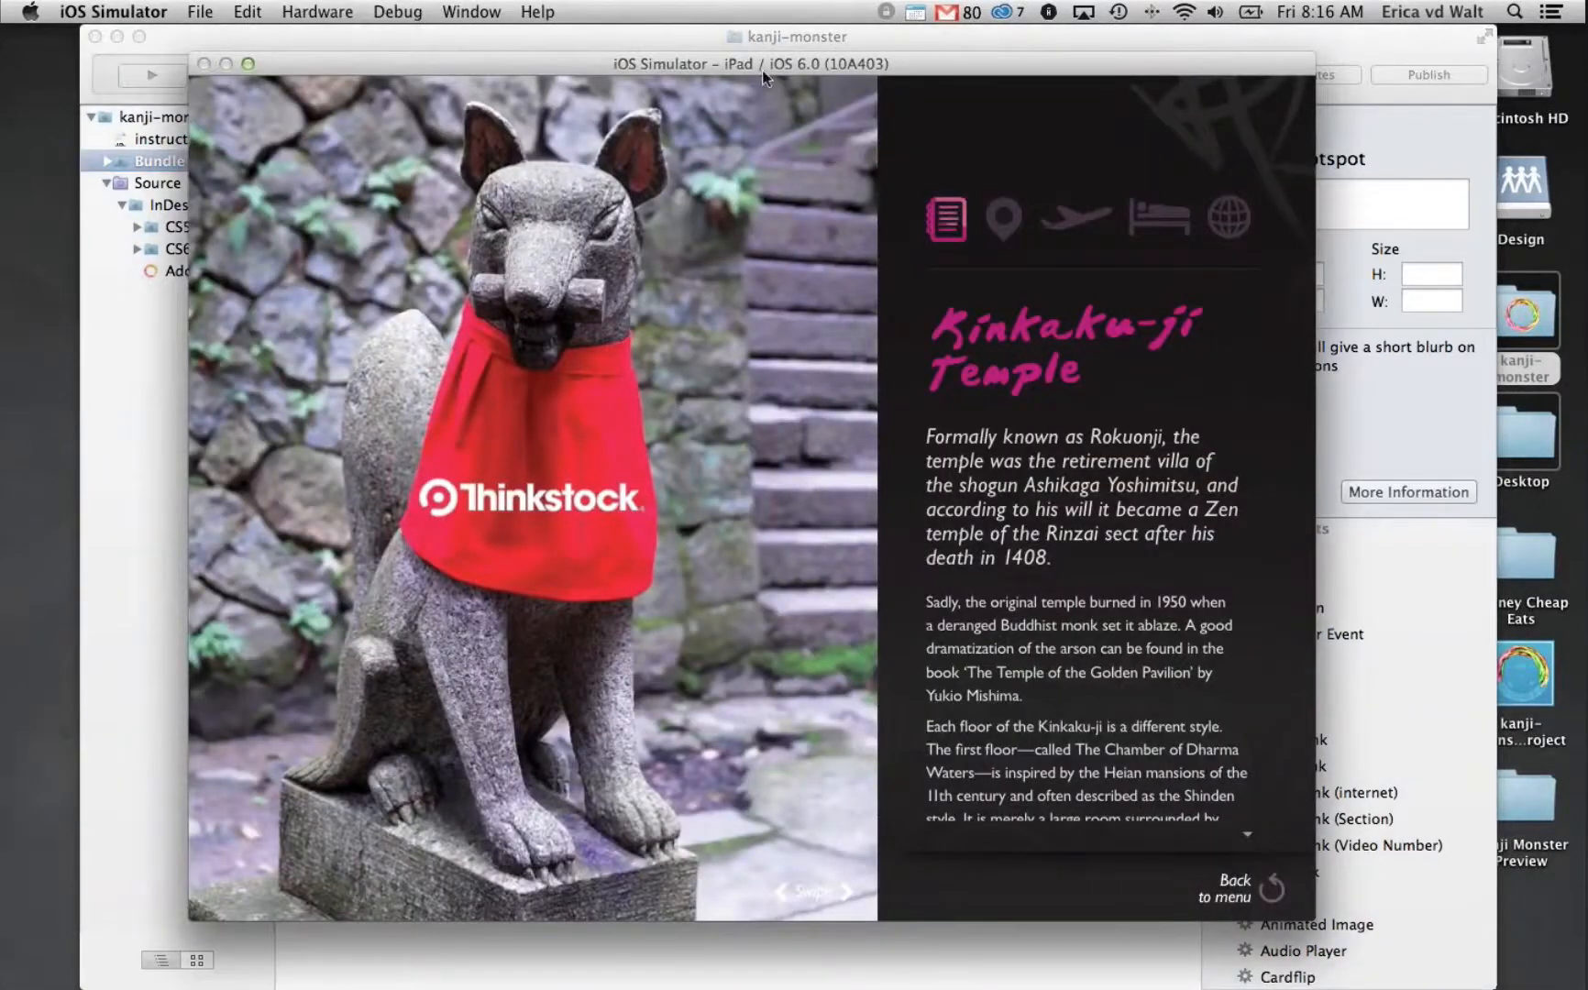
drag(762, 69, 828, 53)
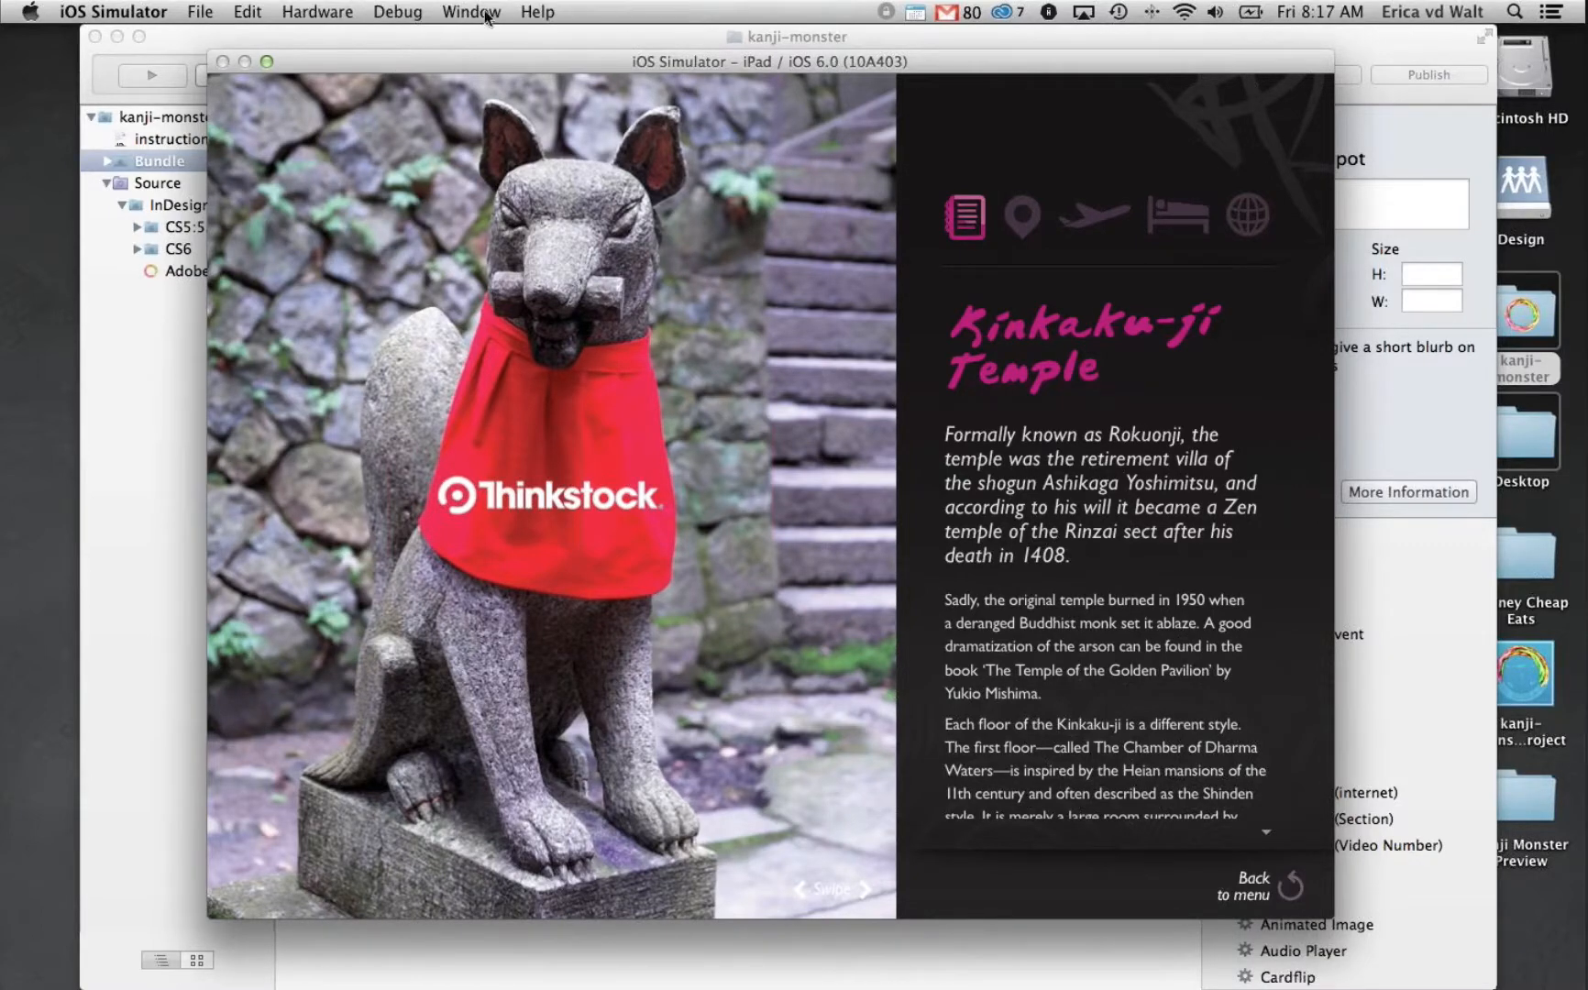
click(276, 35)
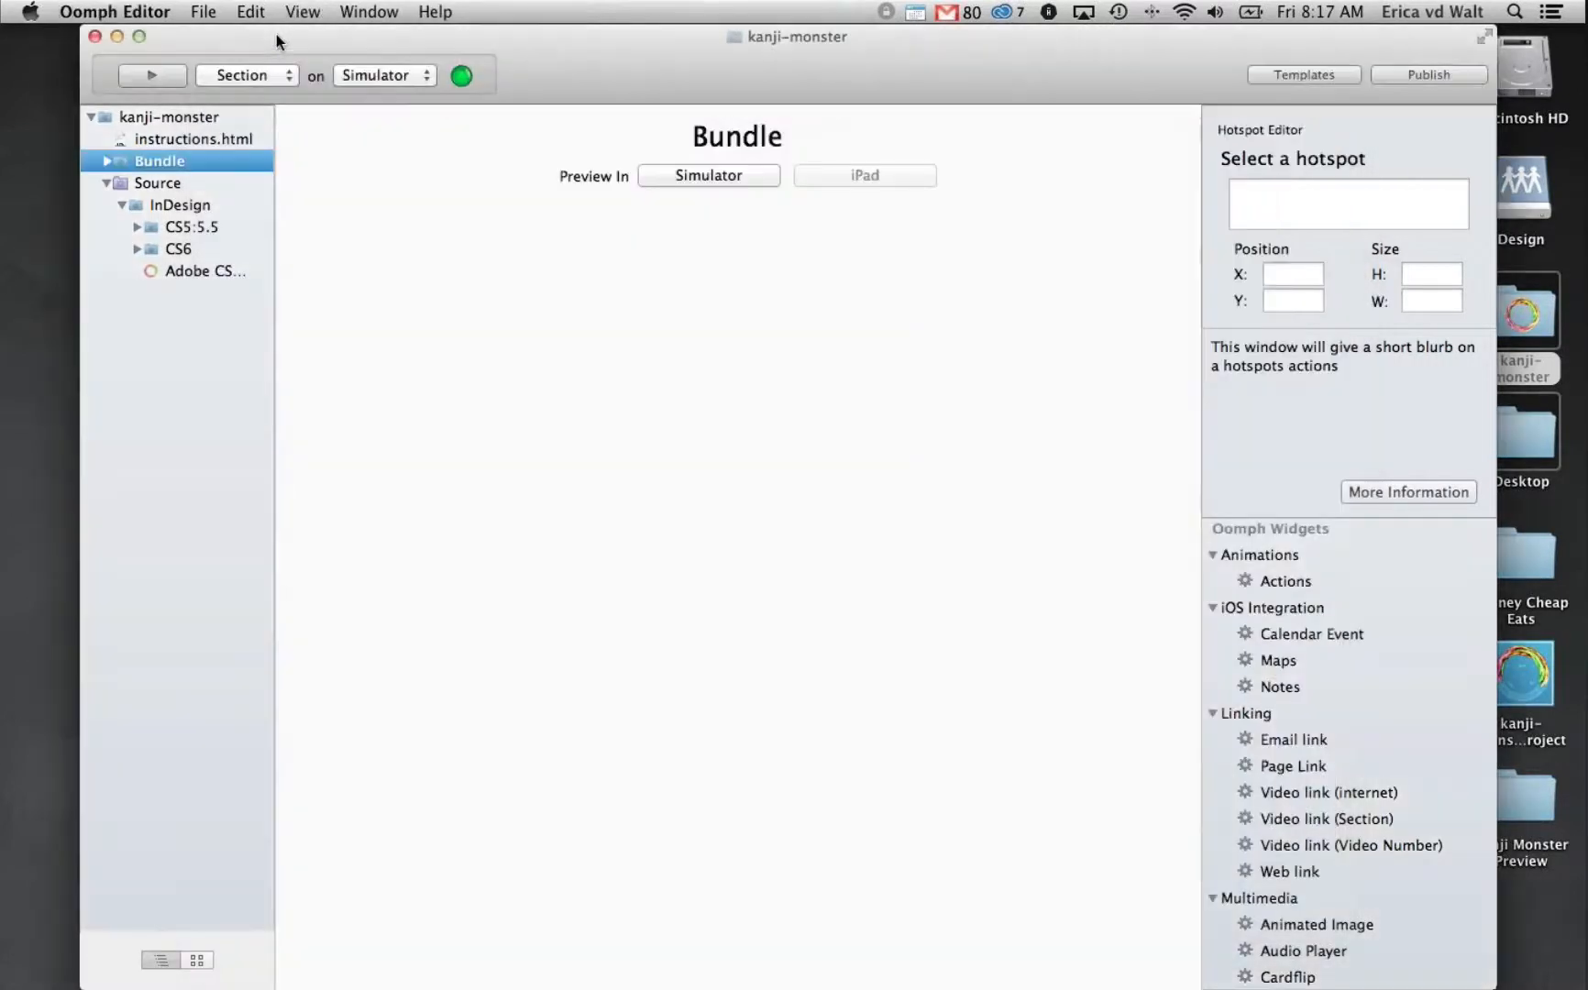
Expand the Bundle, look at the preview options of individual sections, and select the whole Bundle
click(188, 183)
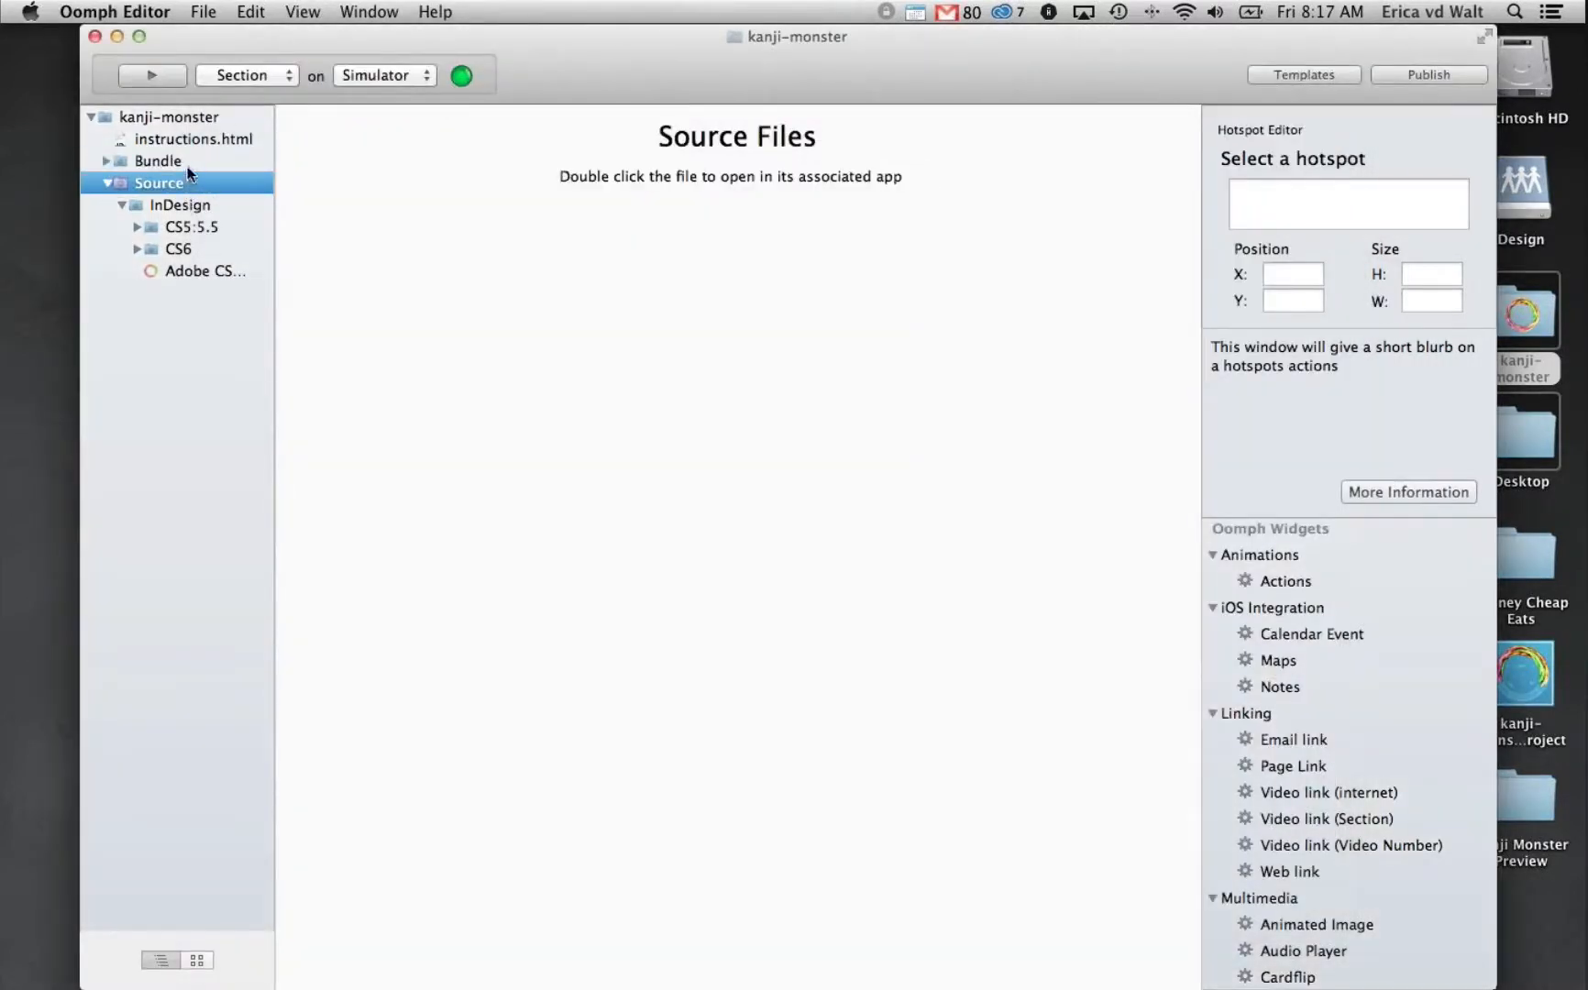
click(189, 163)
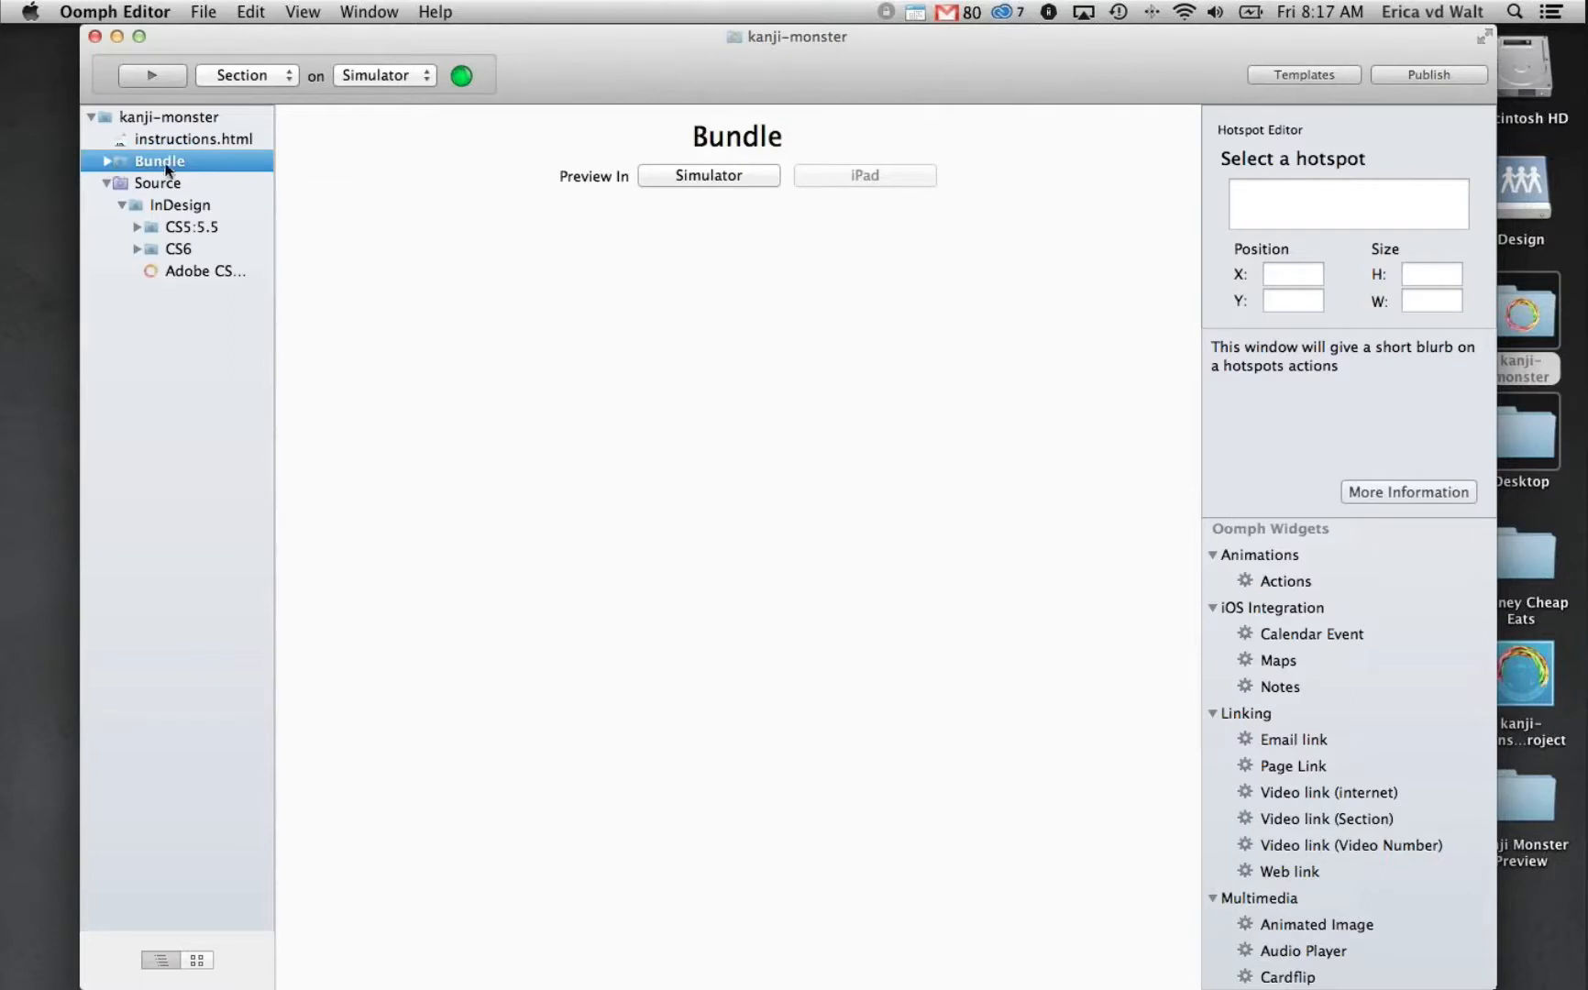
click(106, 161)
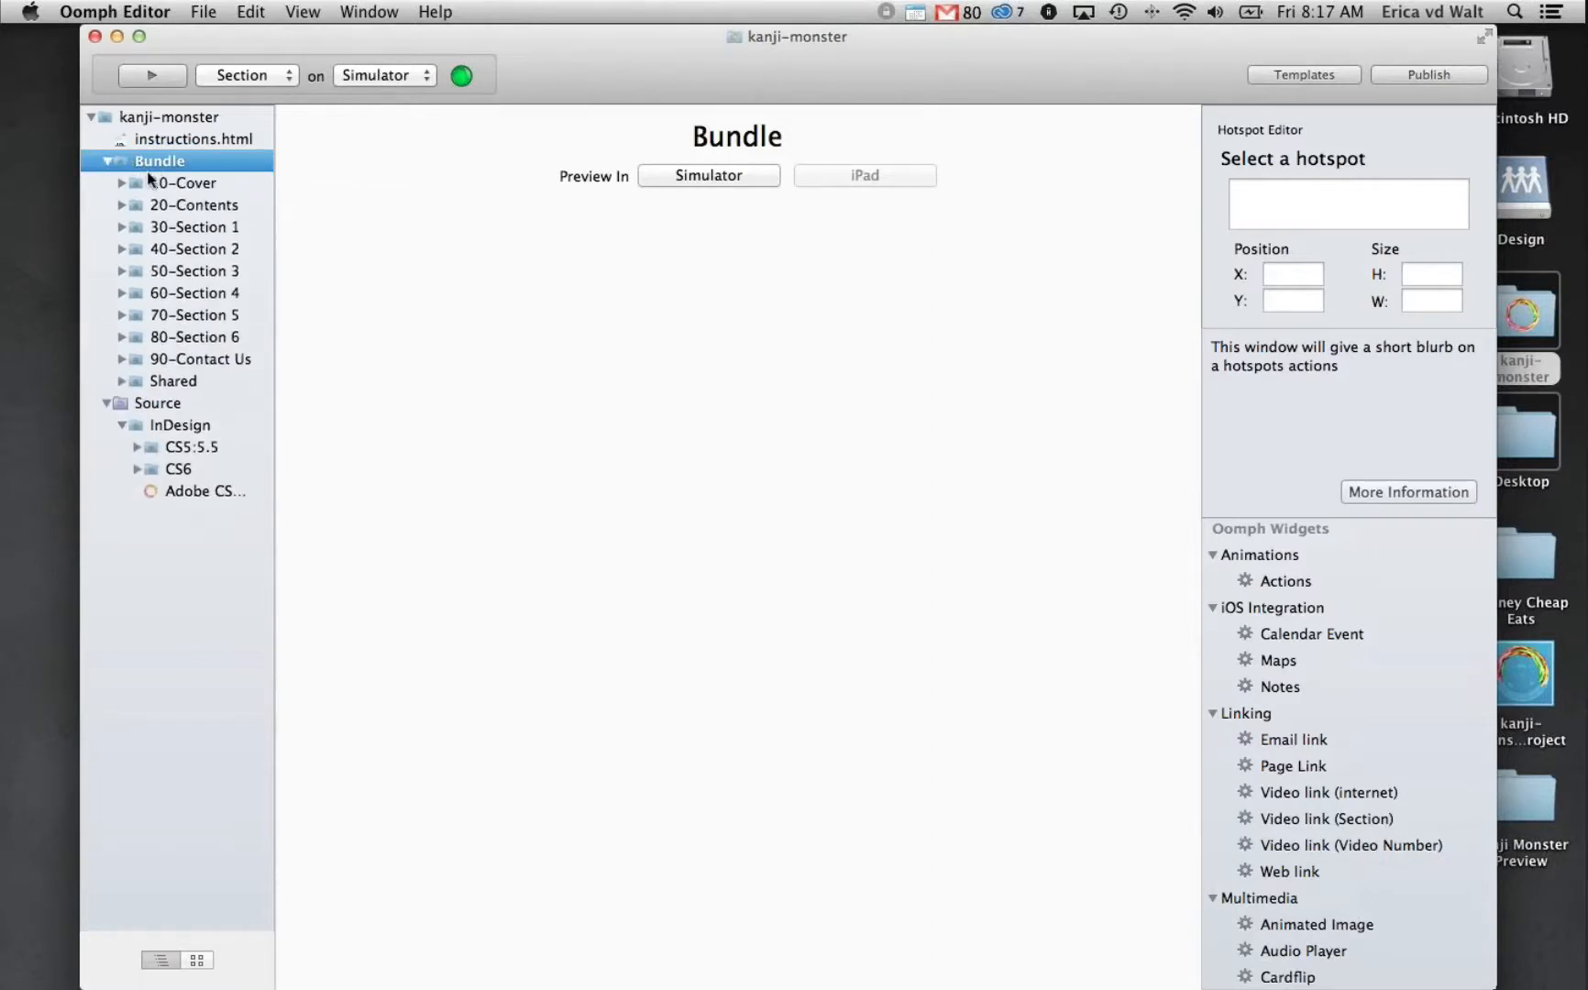
click(167, 184)
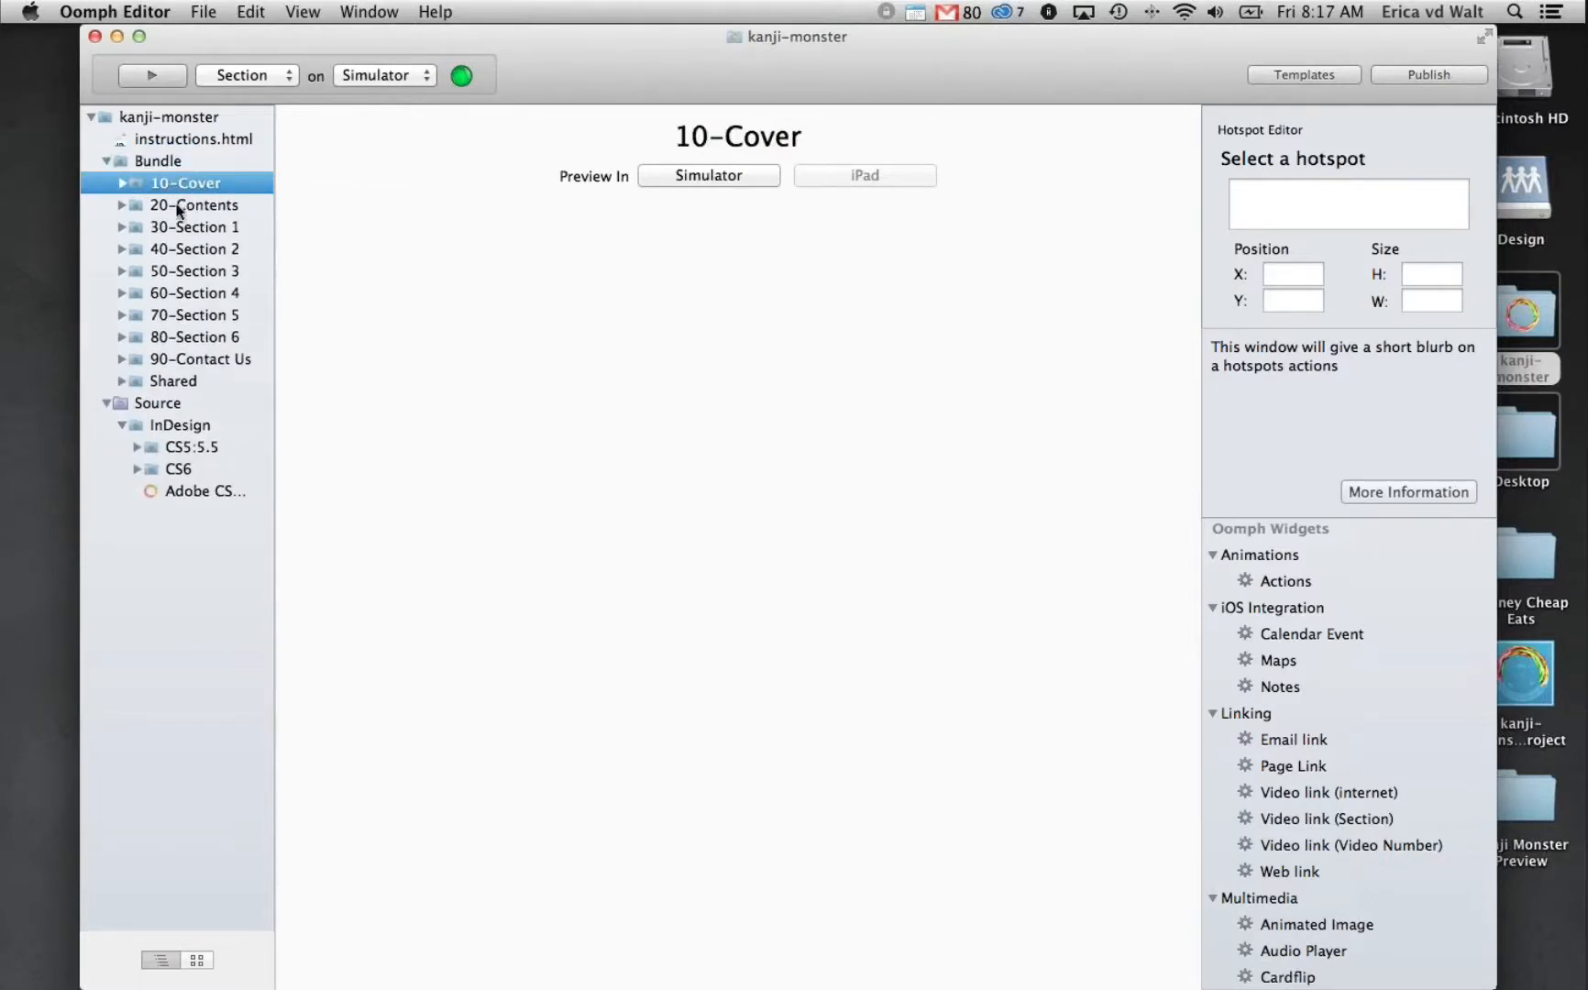
click(184, 205)
click(188, 248)
click(178, 184)
click(150, 165)
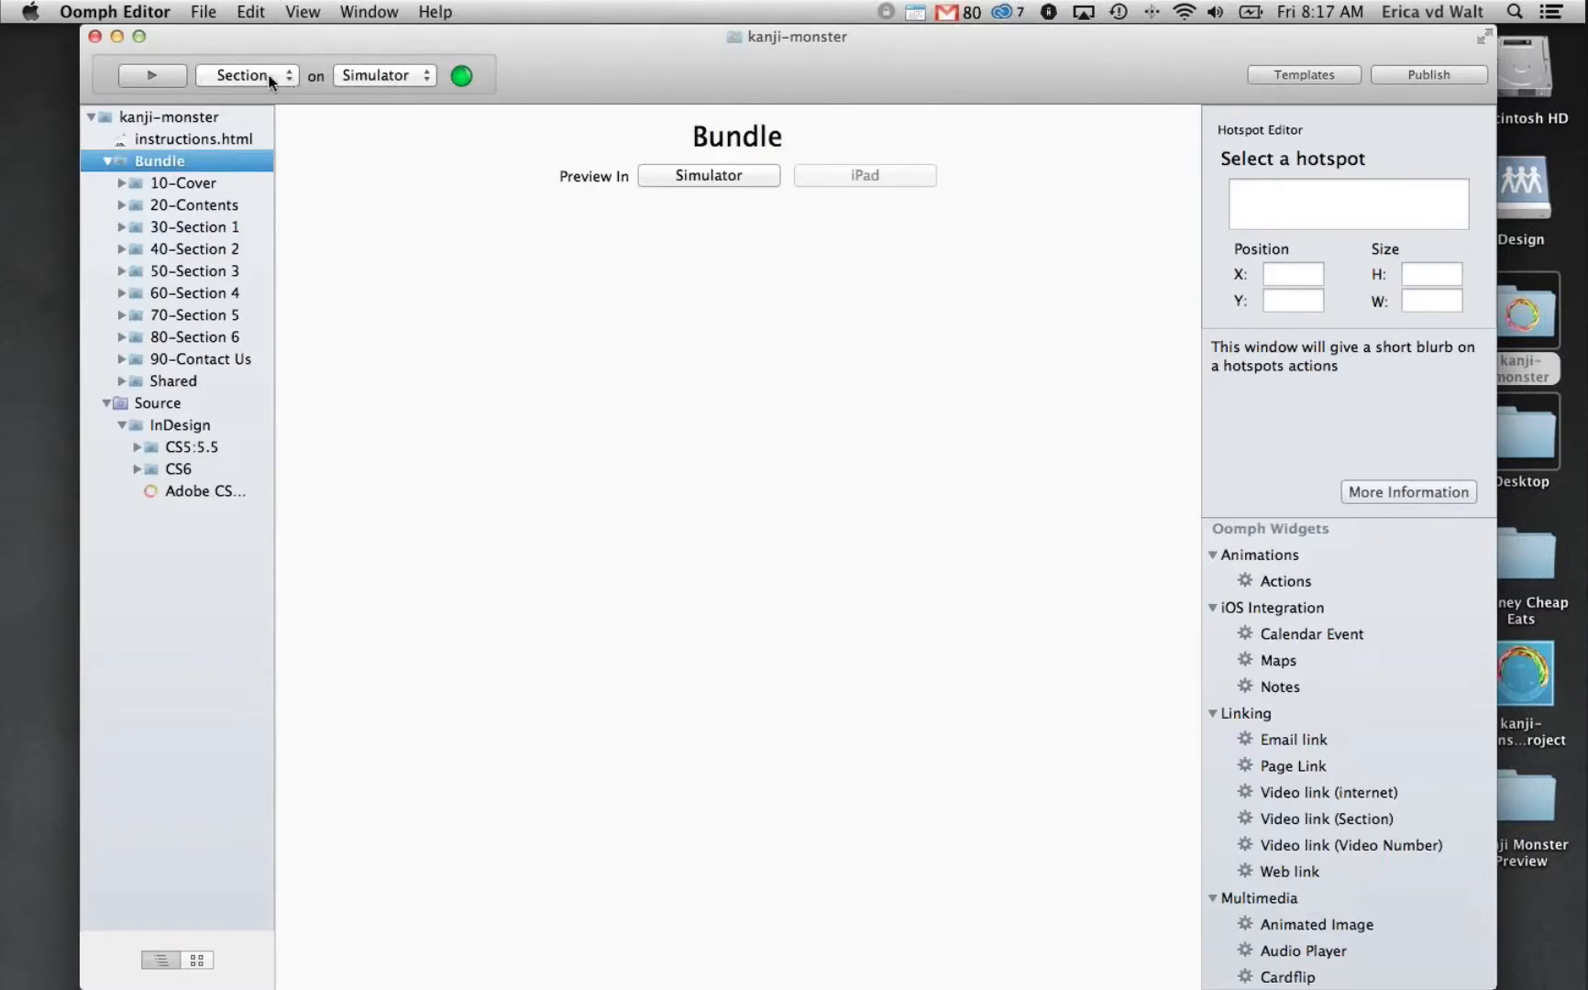
Keep Simulator as the preview target and run the preview of the Bundle
click(382, 70)
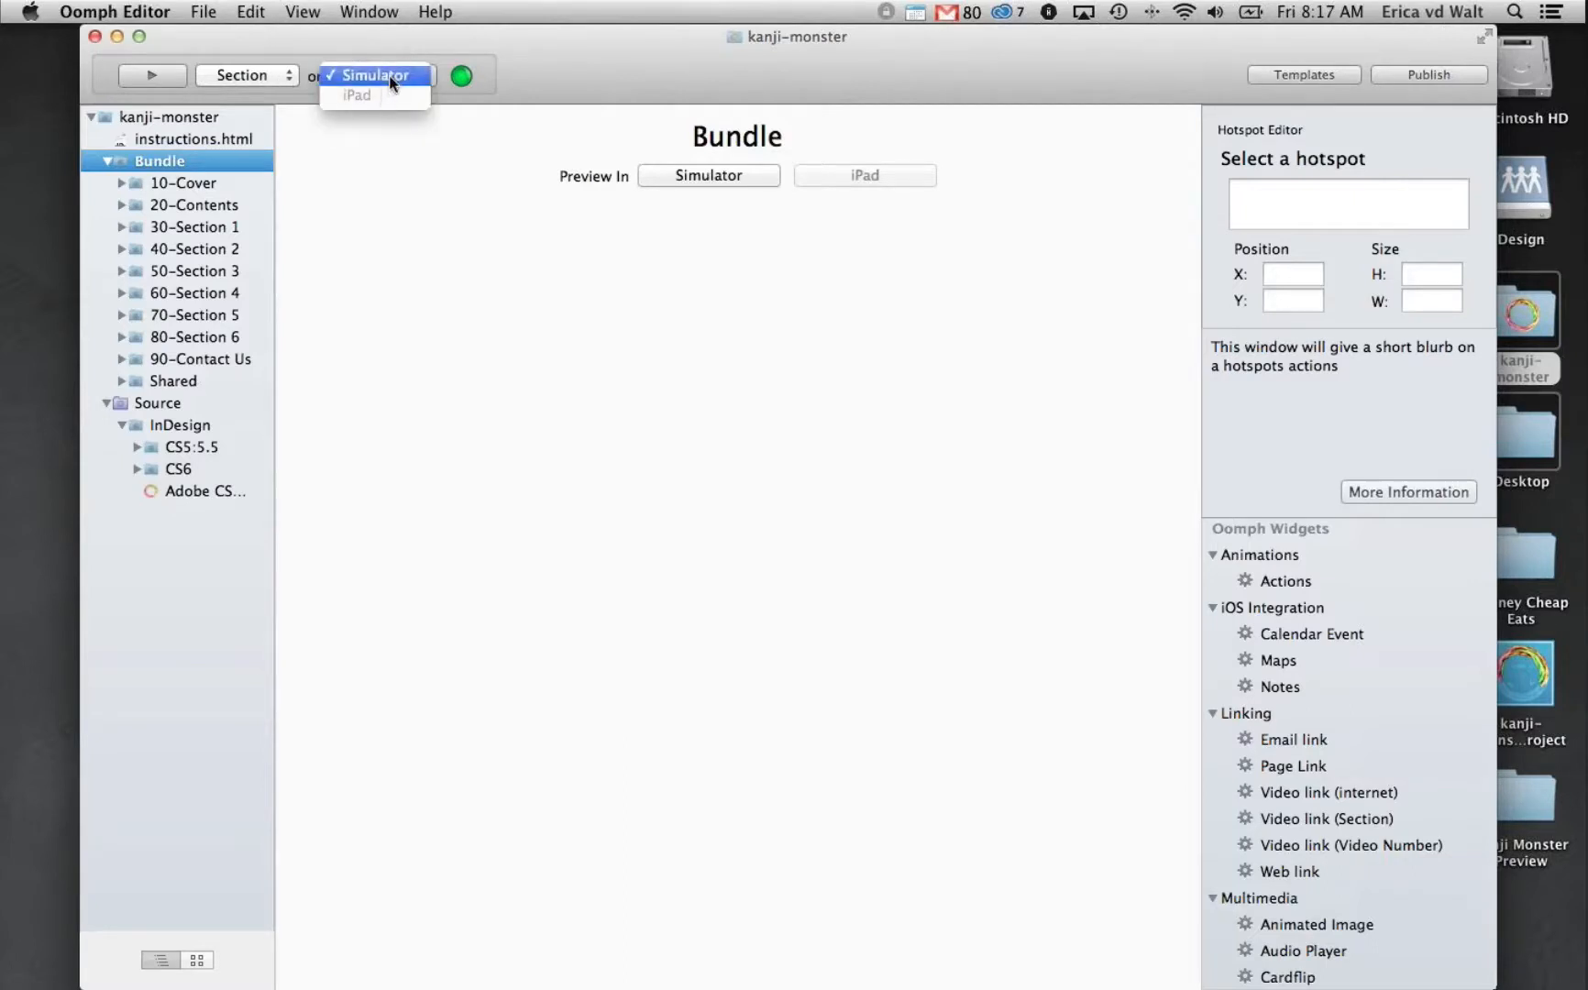
click(389, 74)
click(377, 71)
click(377, 76)
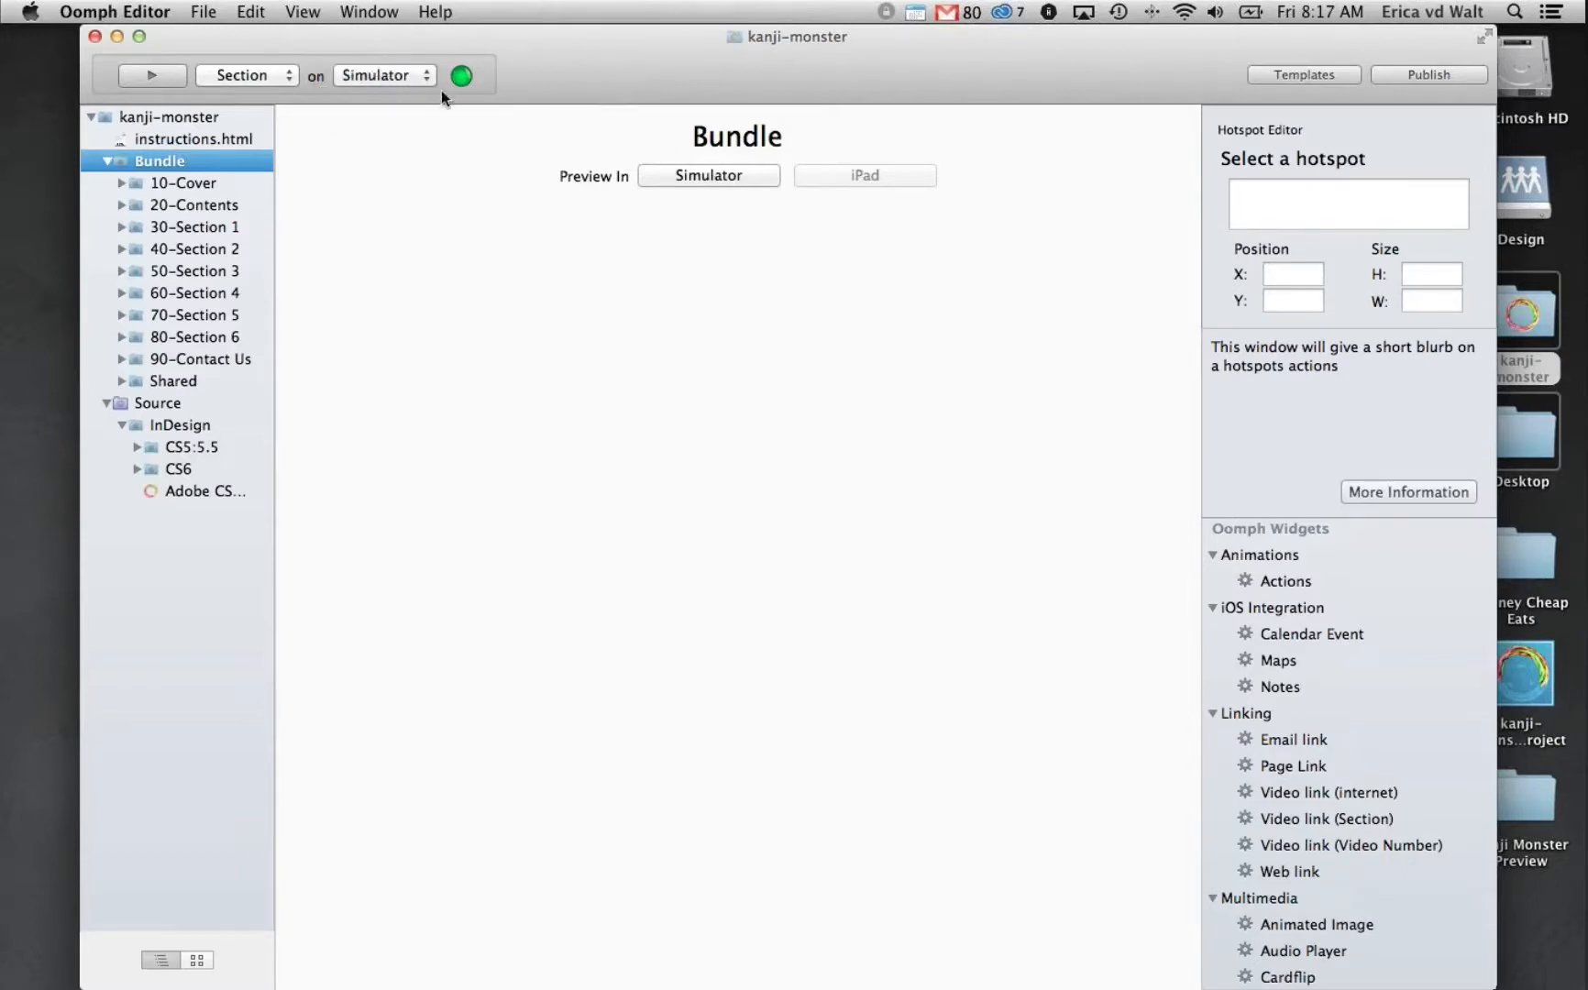
click(152, 75)
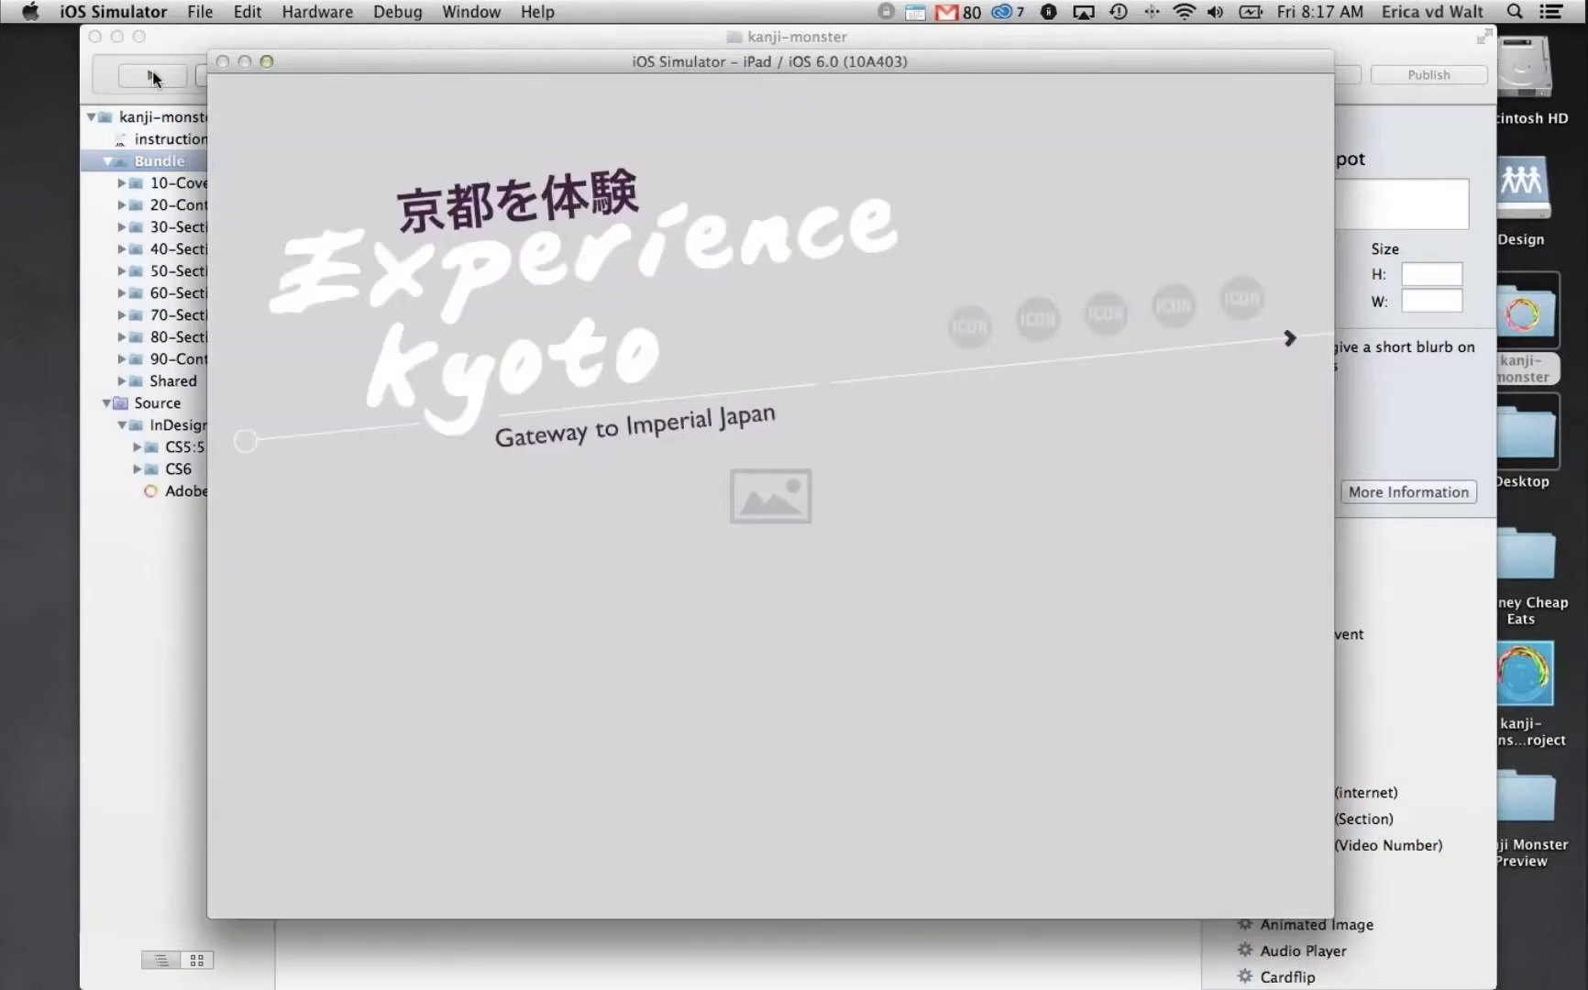
Swipe from the cover through the contents page to Kinkaku-ji Temple and scroll its article in the preview
drag(1209, 434, 1057, 440)
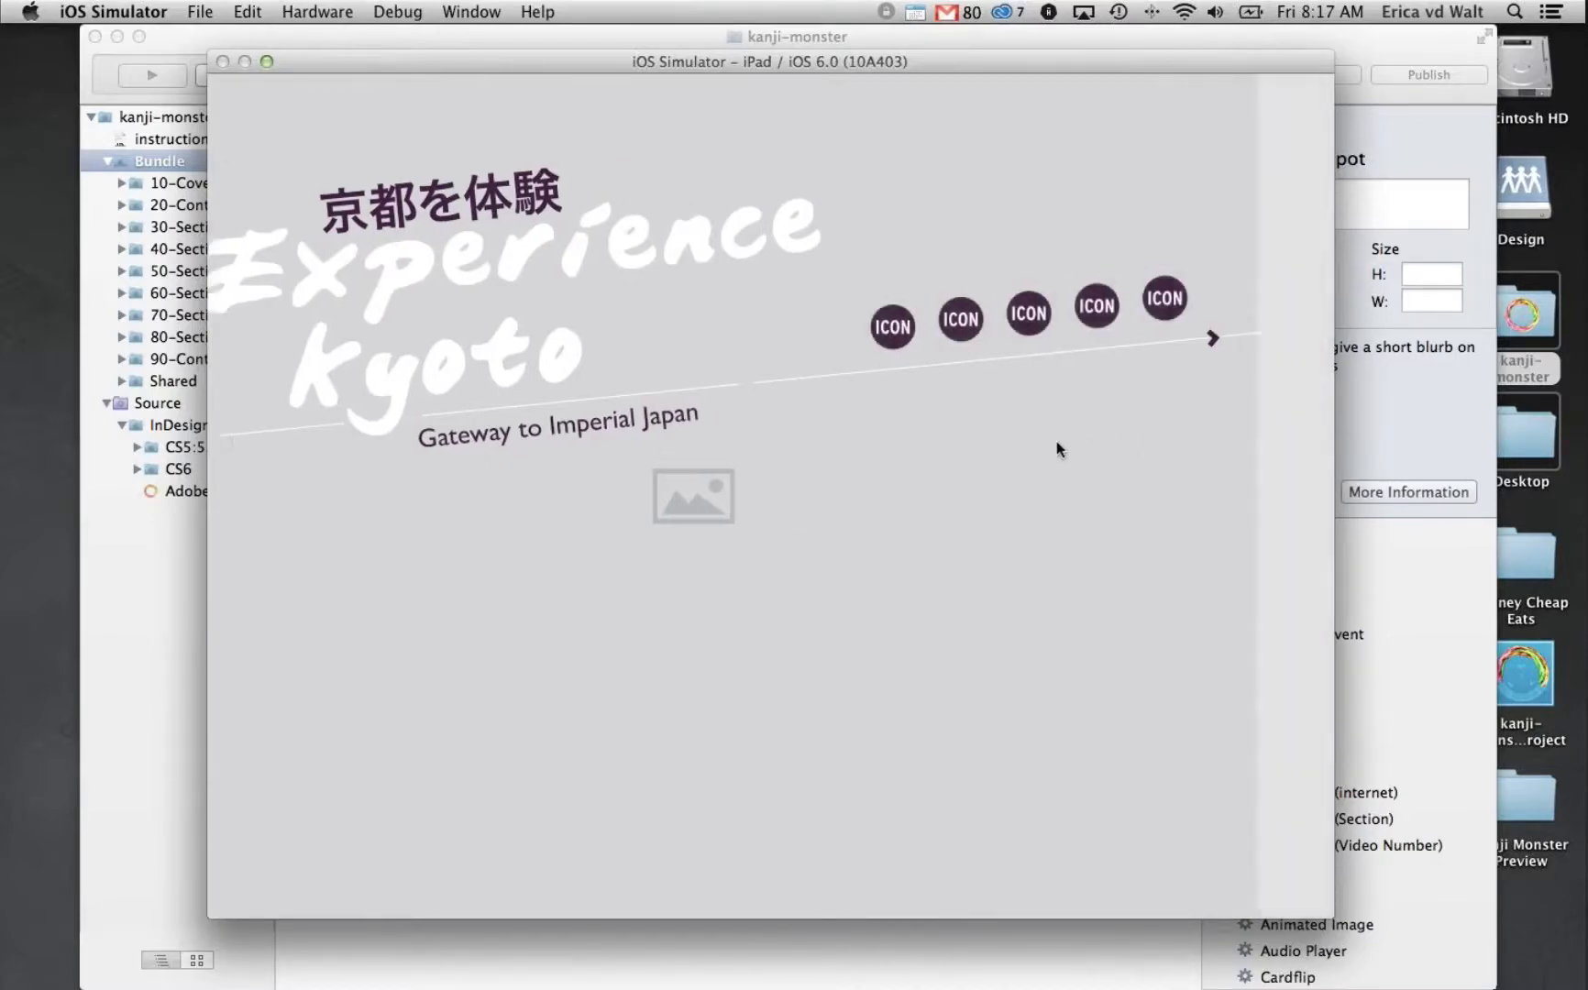
drag(1069, 565, 672, 553)
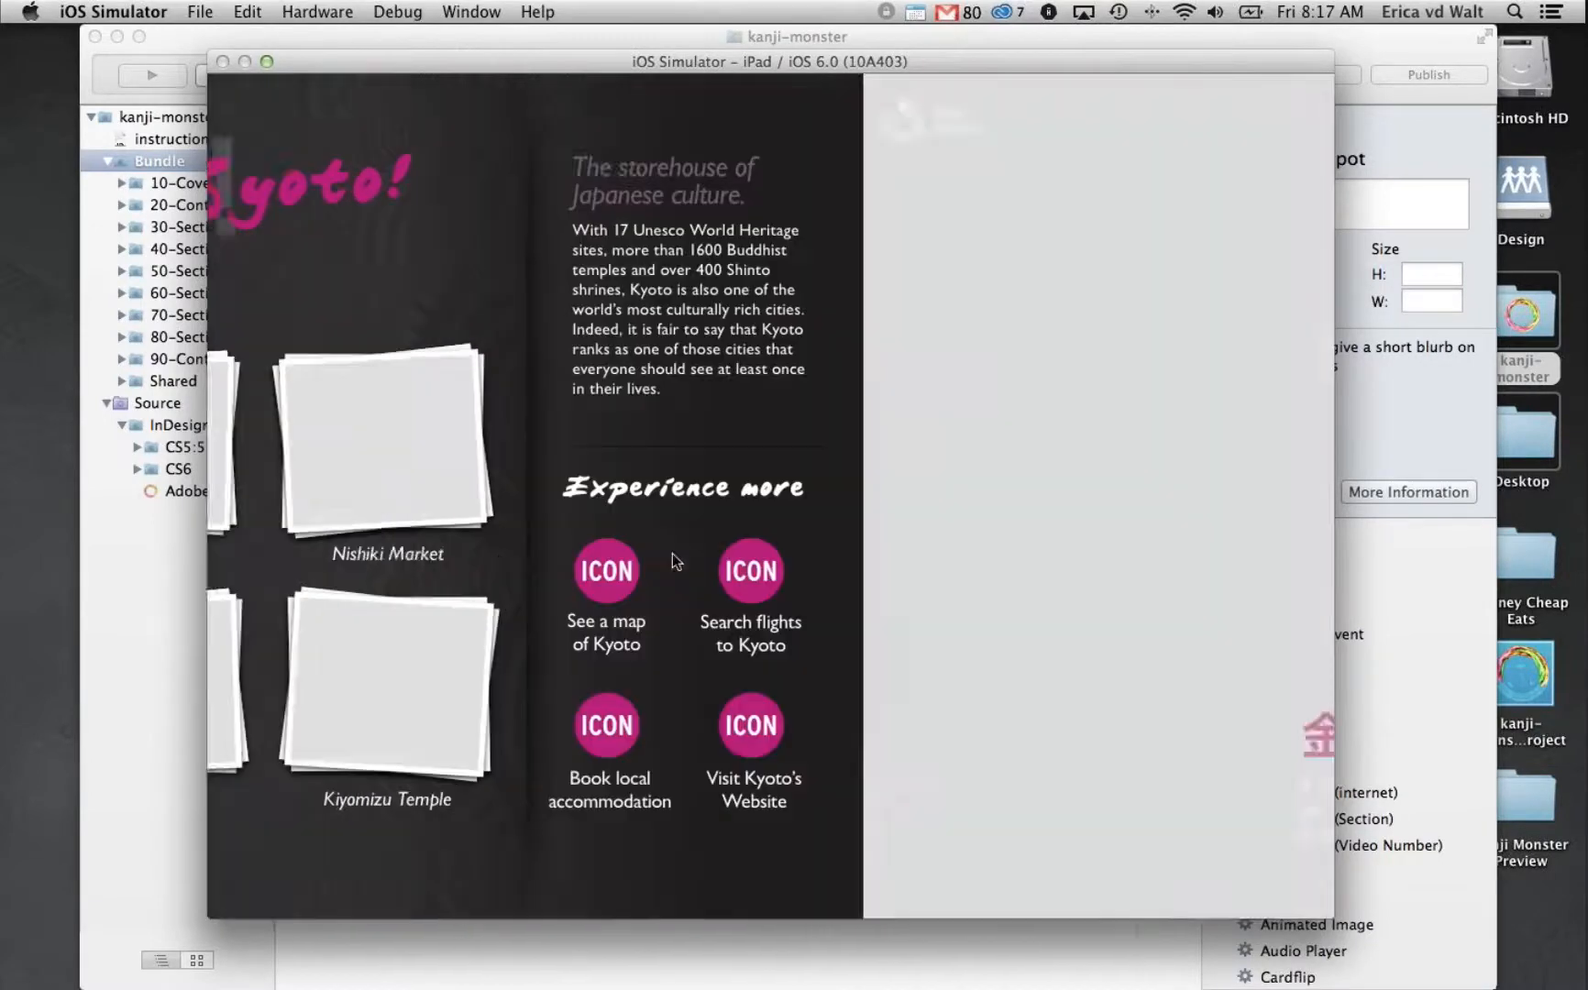
click(1085, 722)
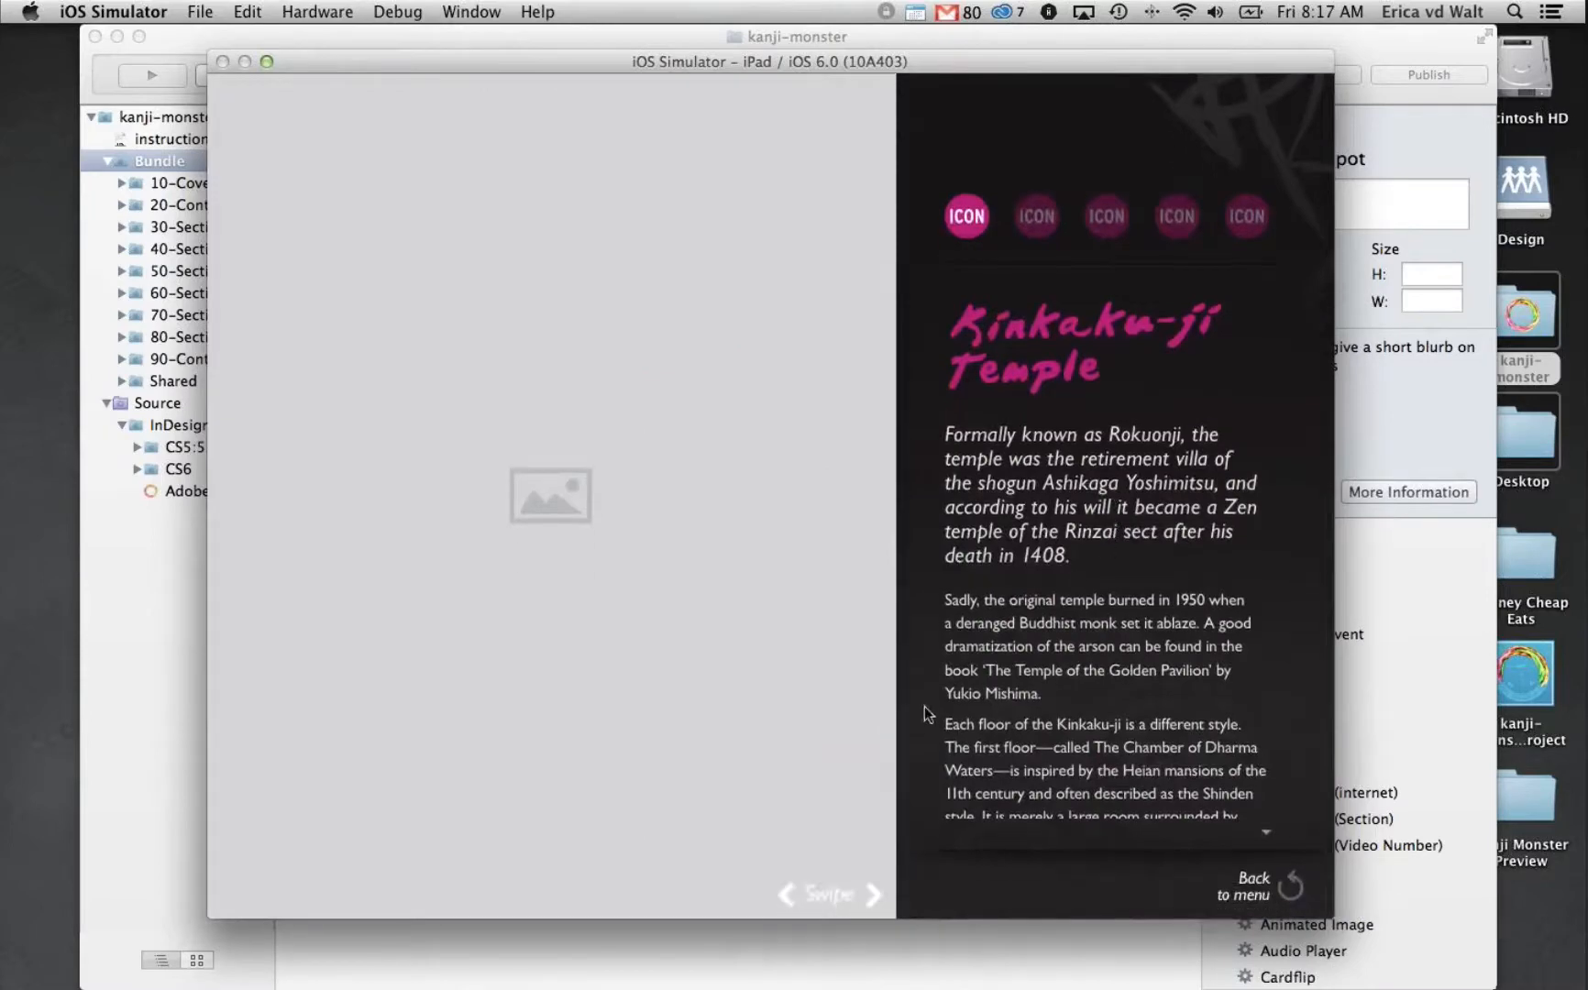
drag(1071, 690, 1079, 498)
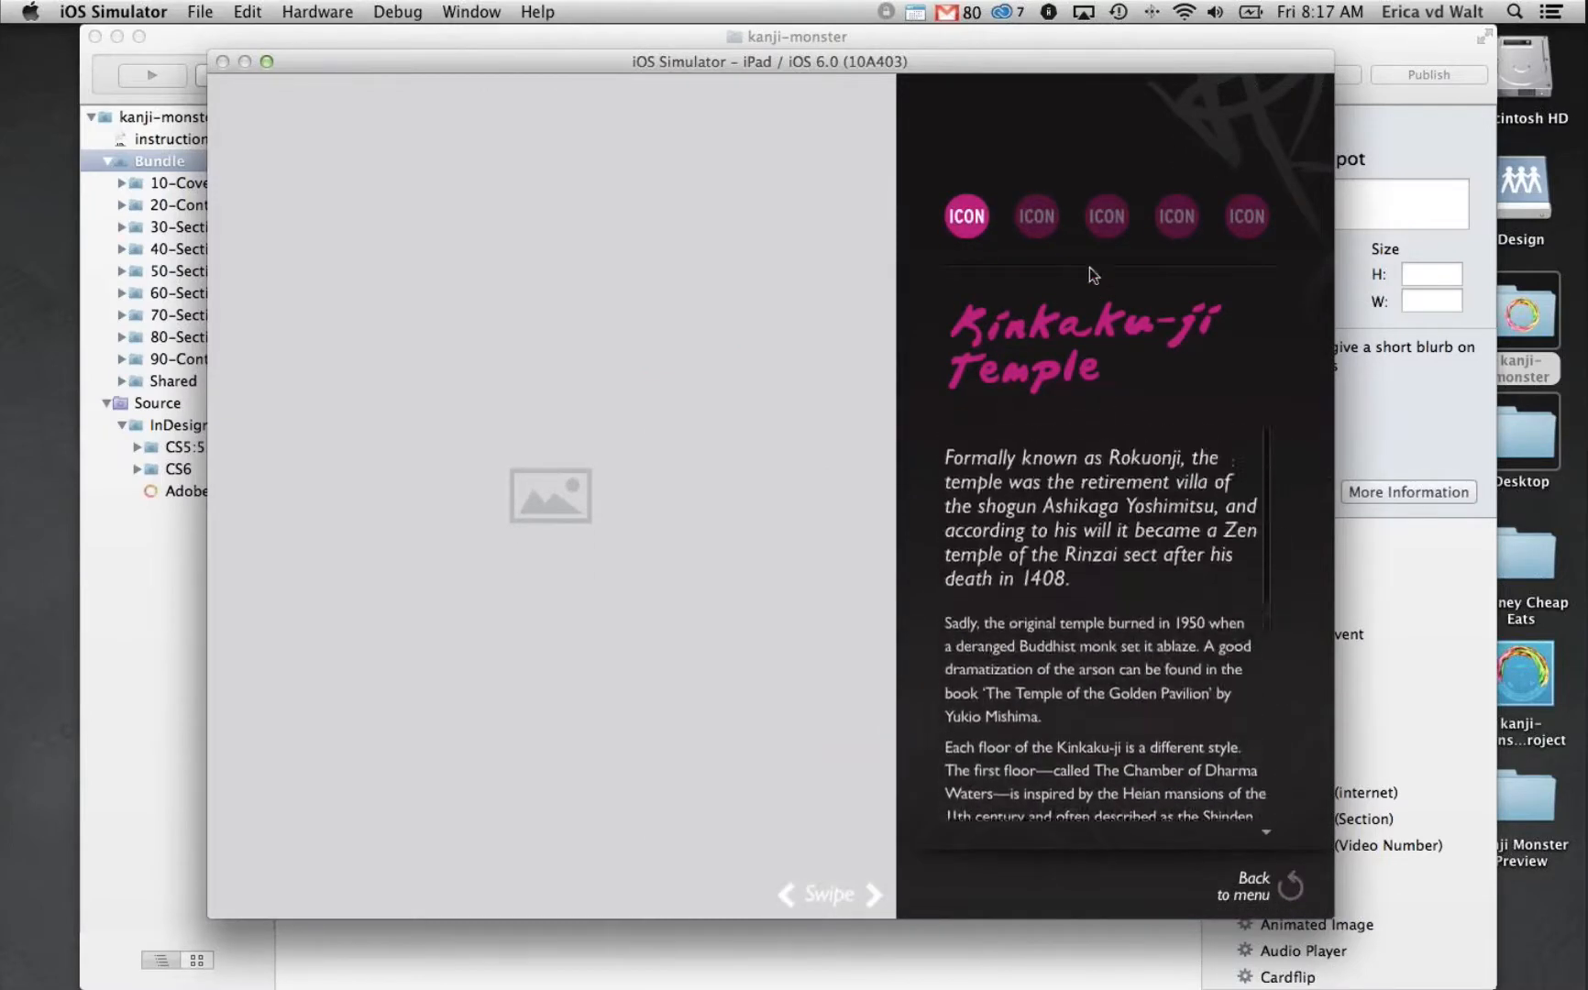
Go through the Kinkaku-ji Temple page's icon tabs in the preview and return to the first one
click(1042, 222)
click(1126, 222)
click(1178, 222)
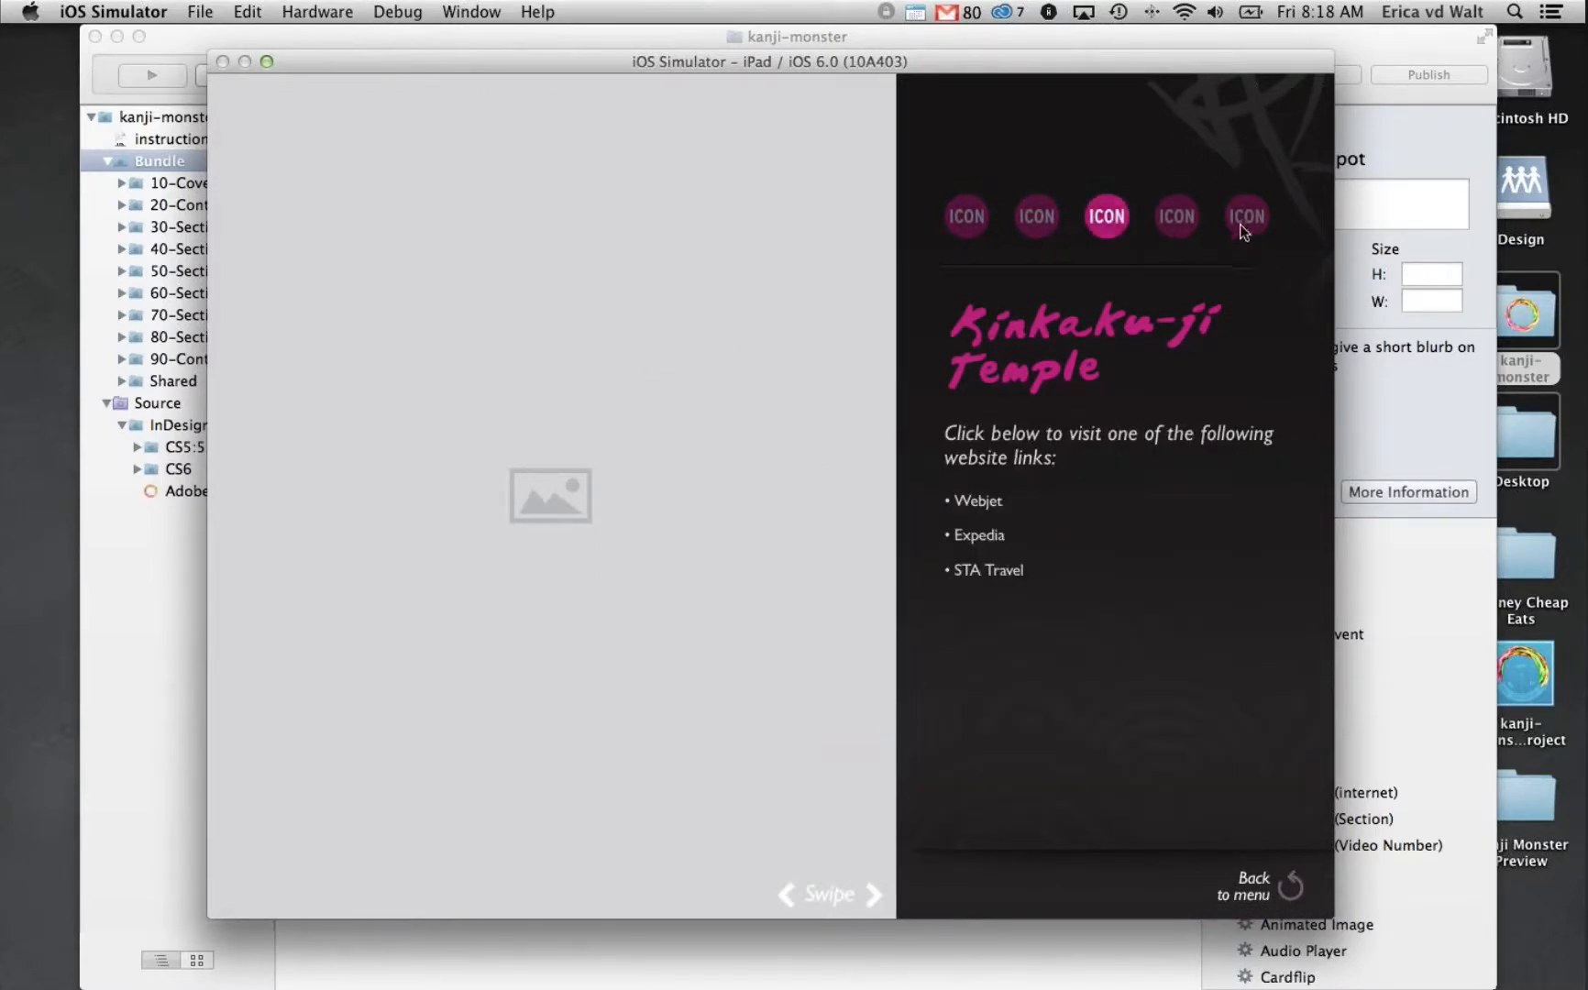
click(1260, 222)
click(973, 215)
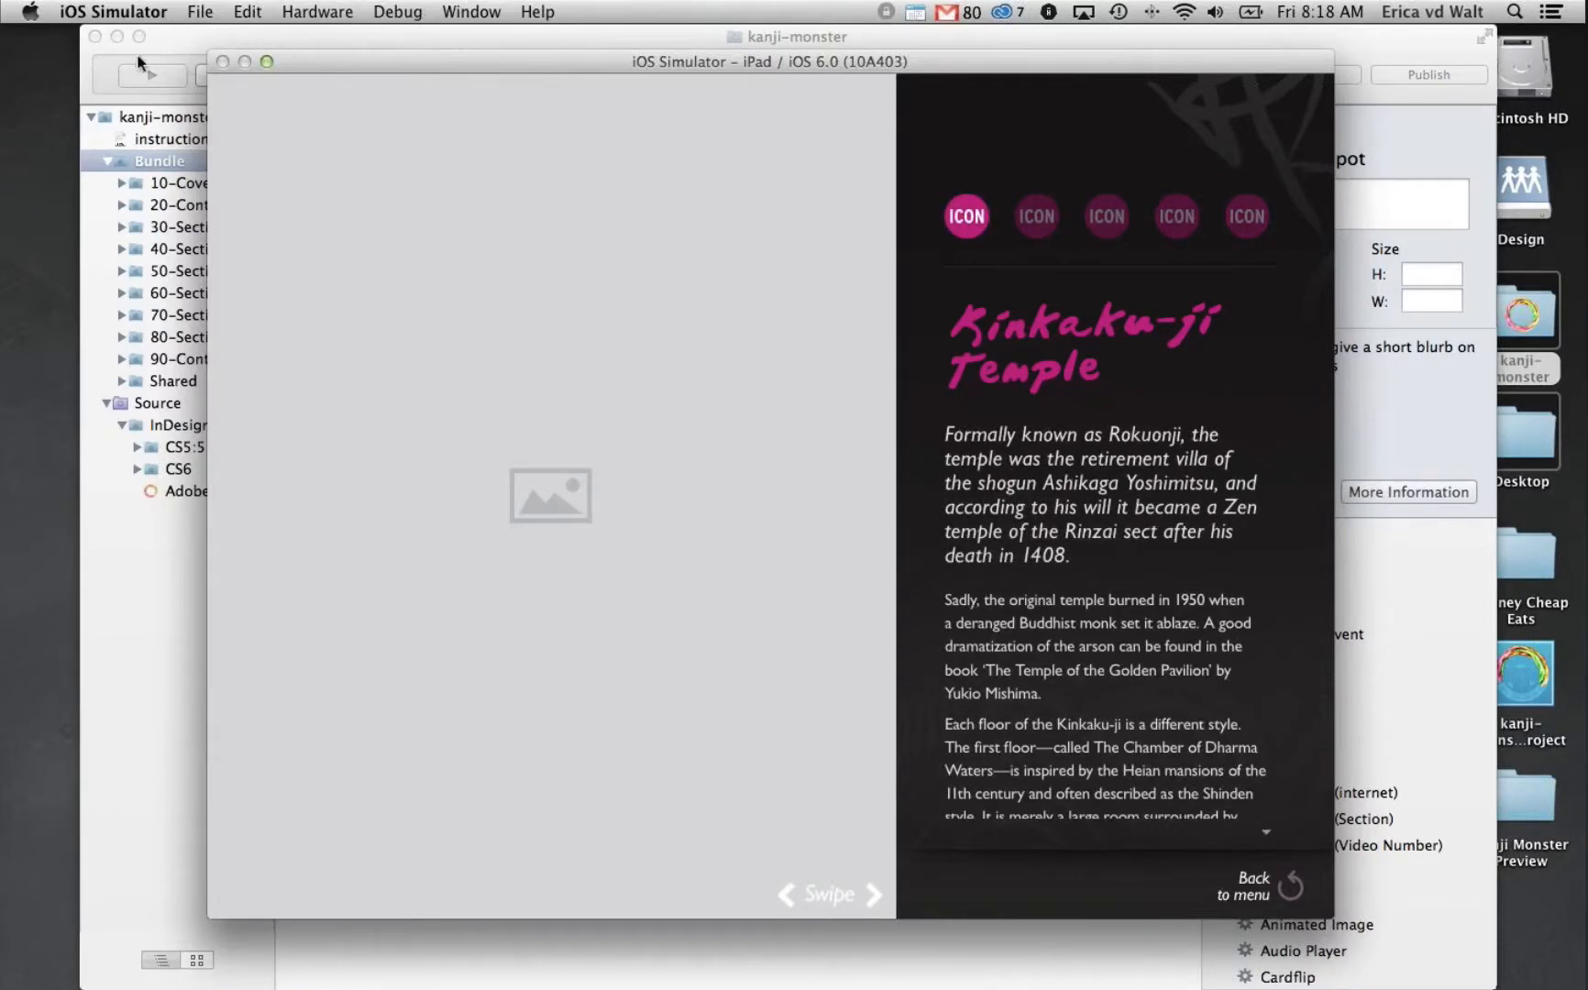
Switch to Safari, open support.oomphhq.com and search its documentation for "Oomph editor"
mouse_move(4, 93)
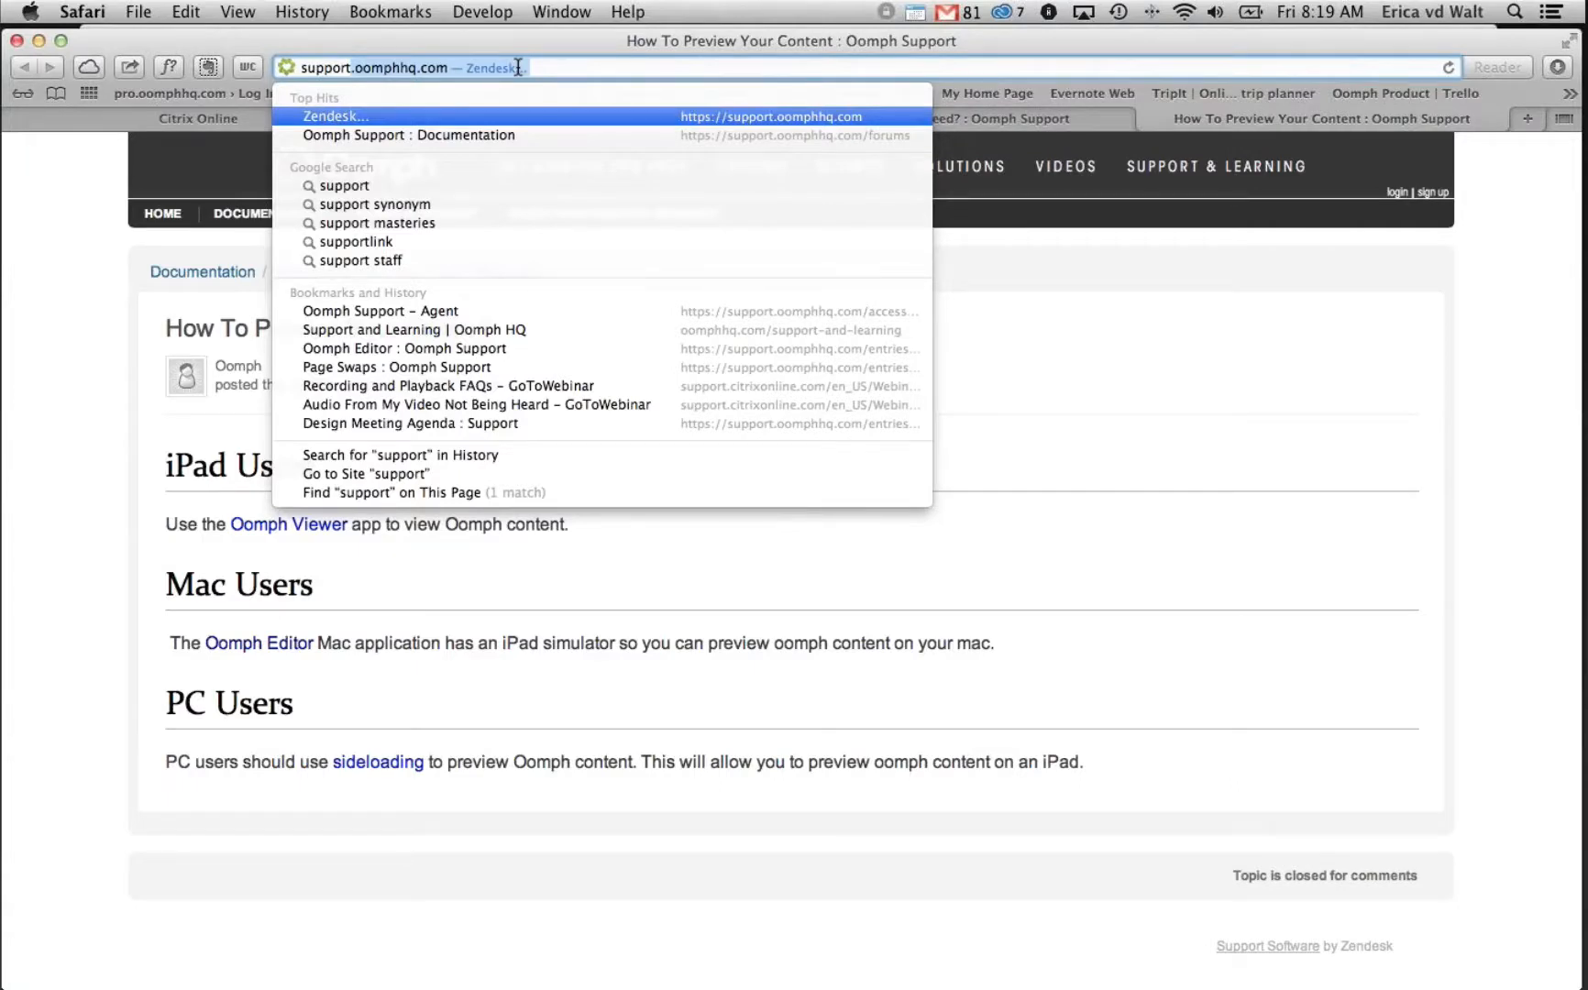
key(Return)
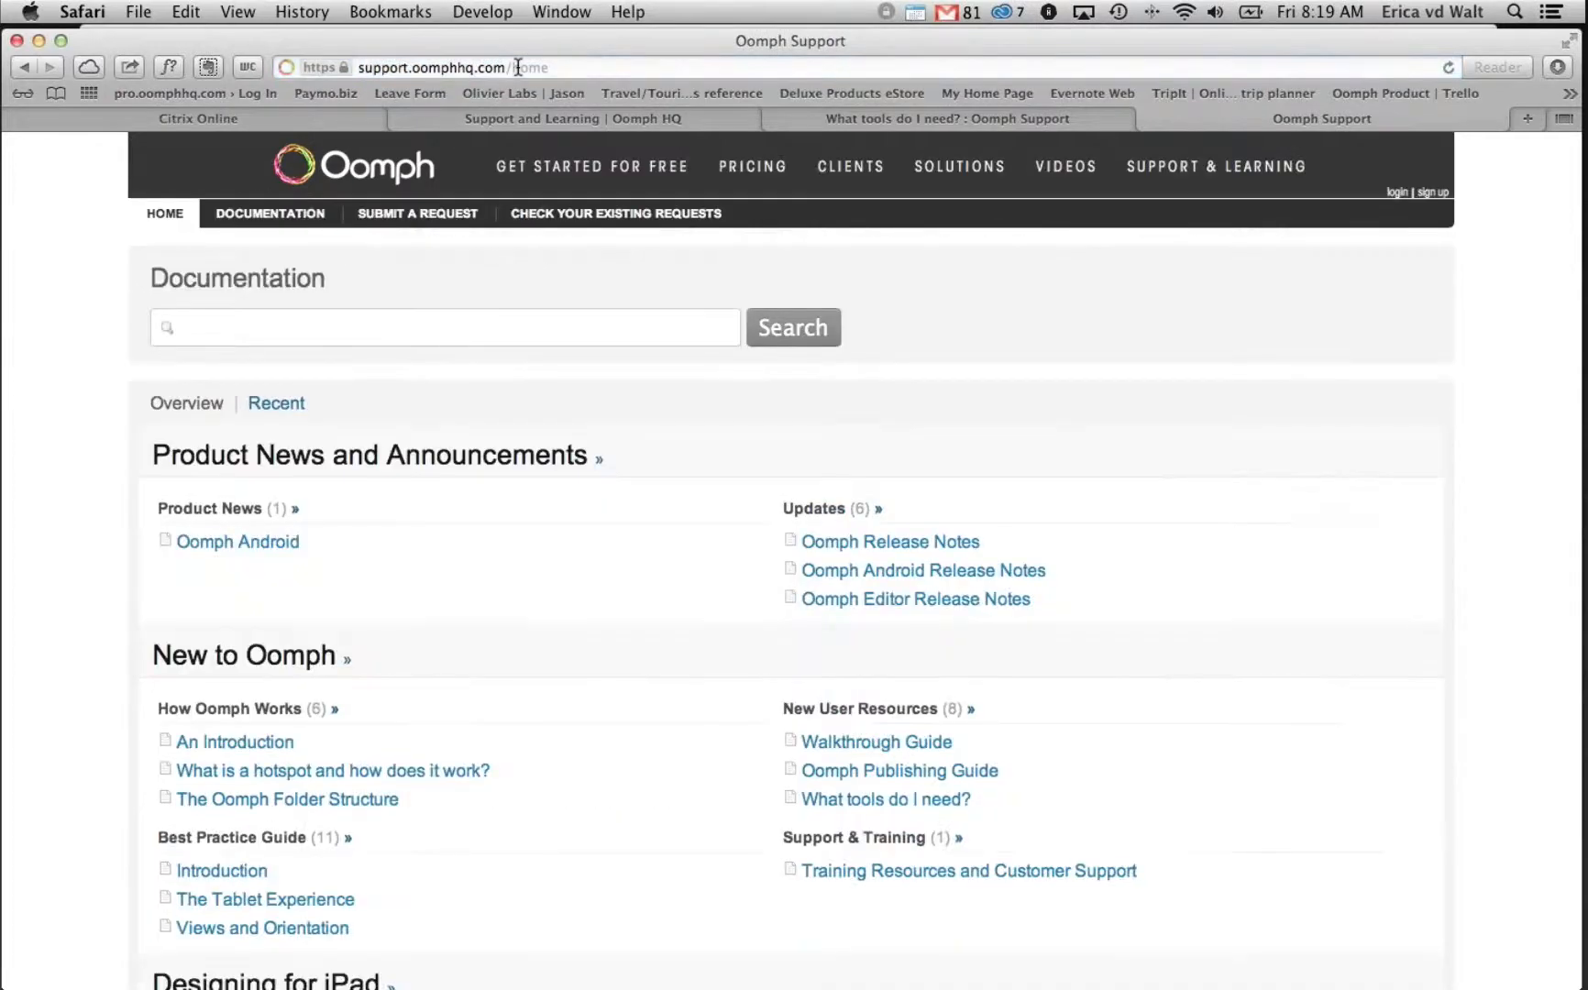
click(286, 332)
text(Oomph e)
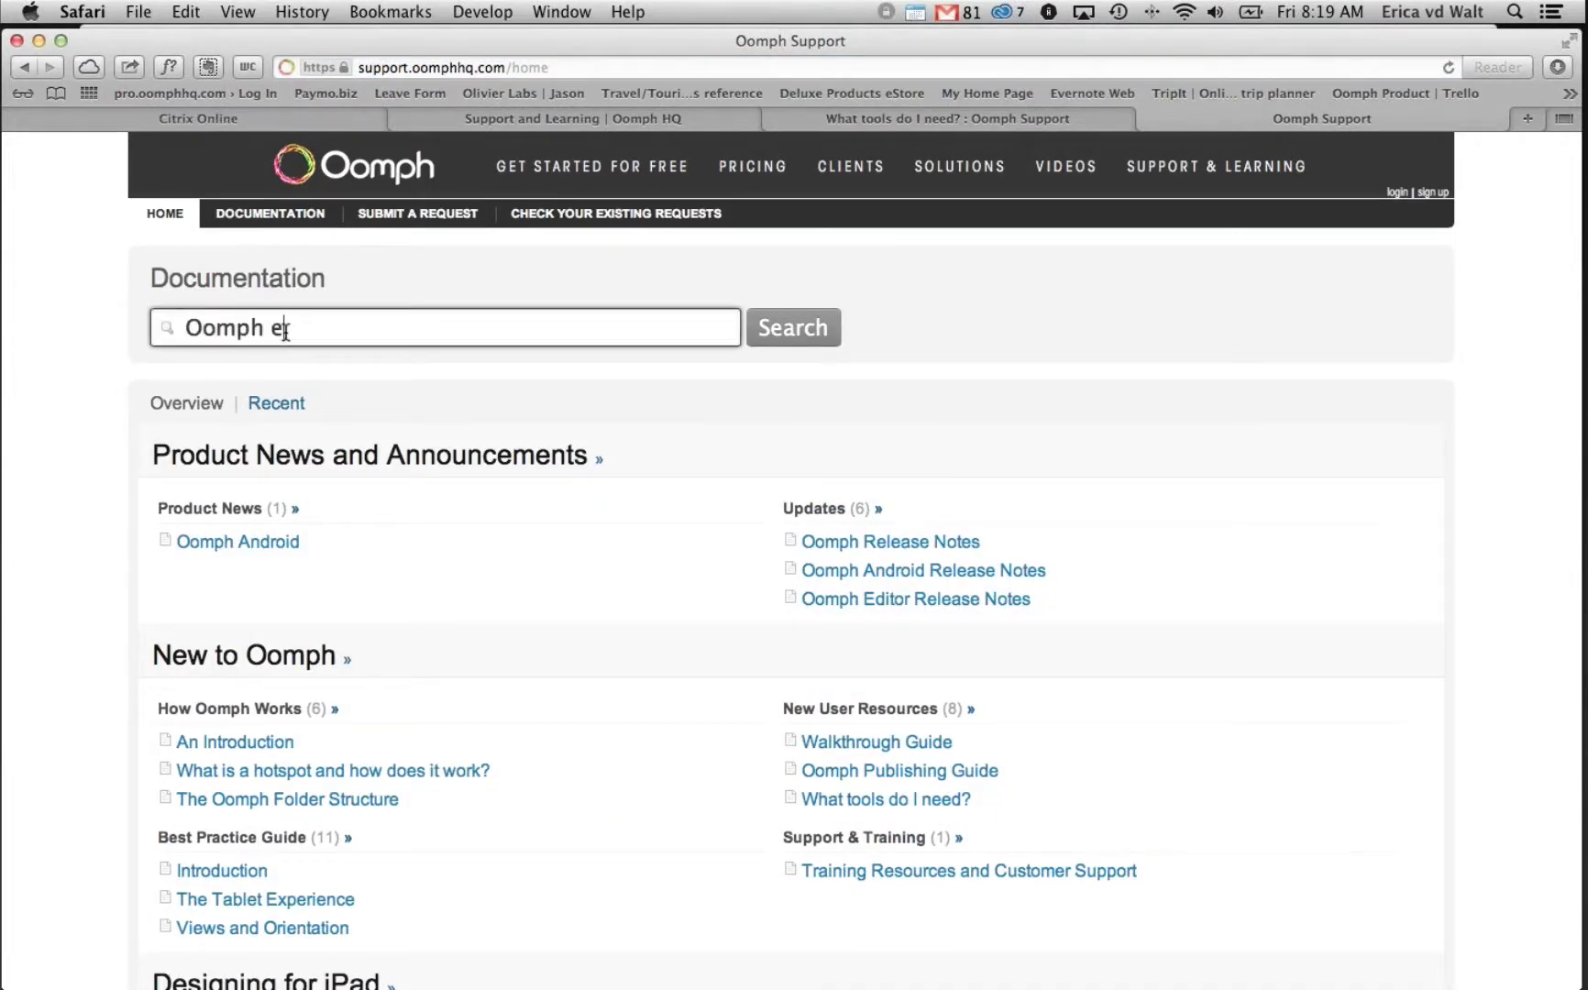
text(ditor)
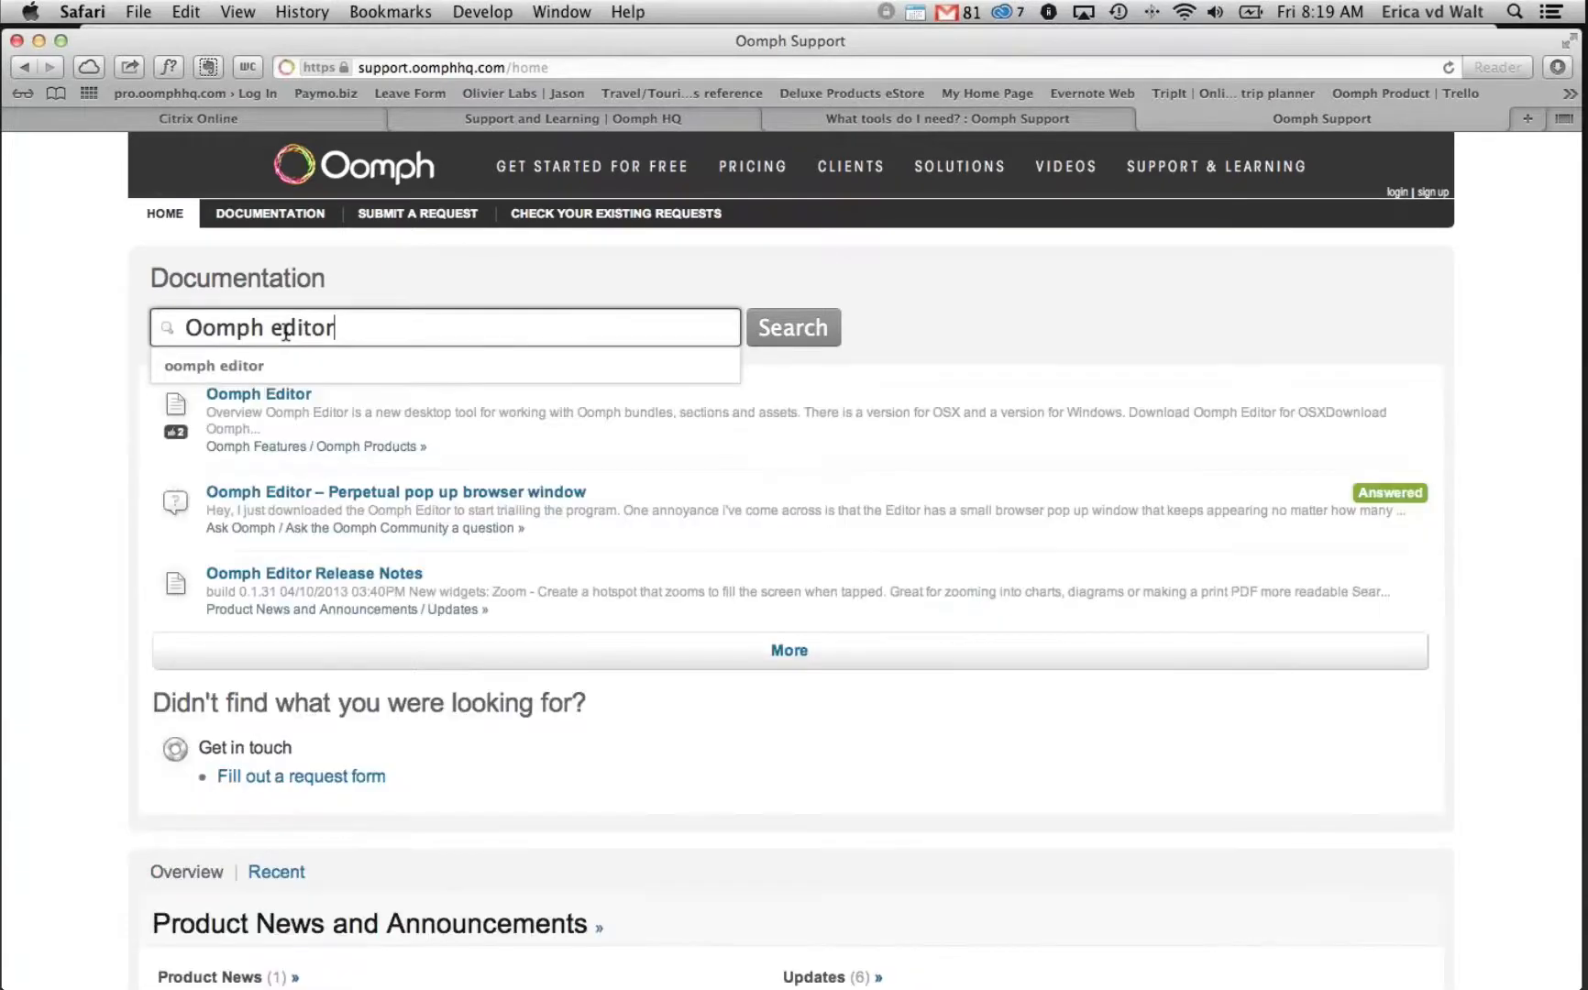
Open the Oomph Editor support article, start the OSX version's download, and return to the article
click(265, 396)
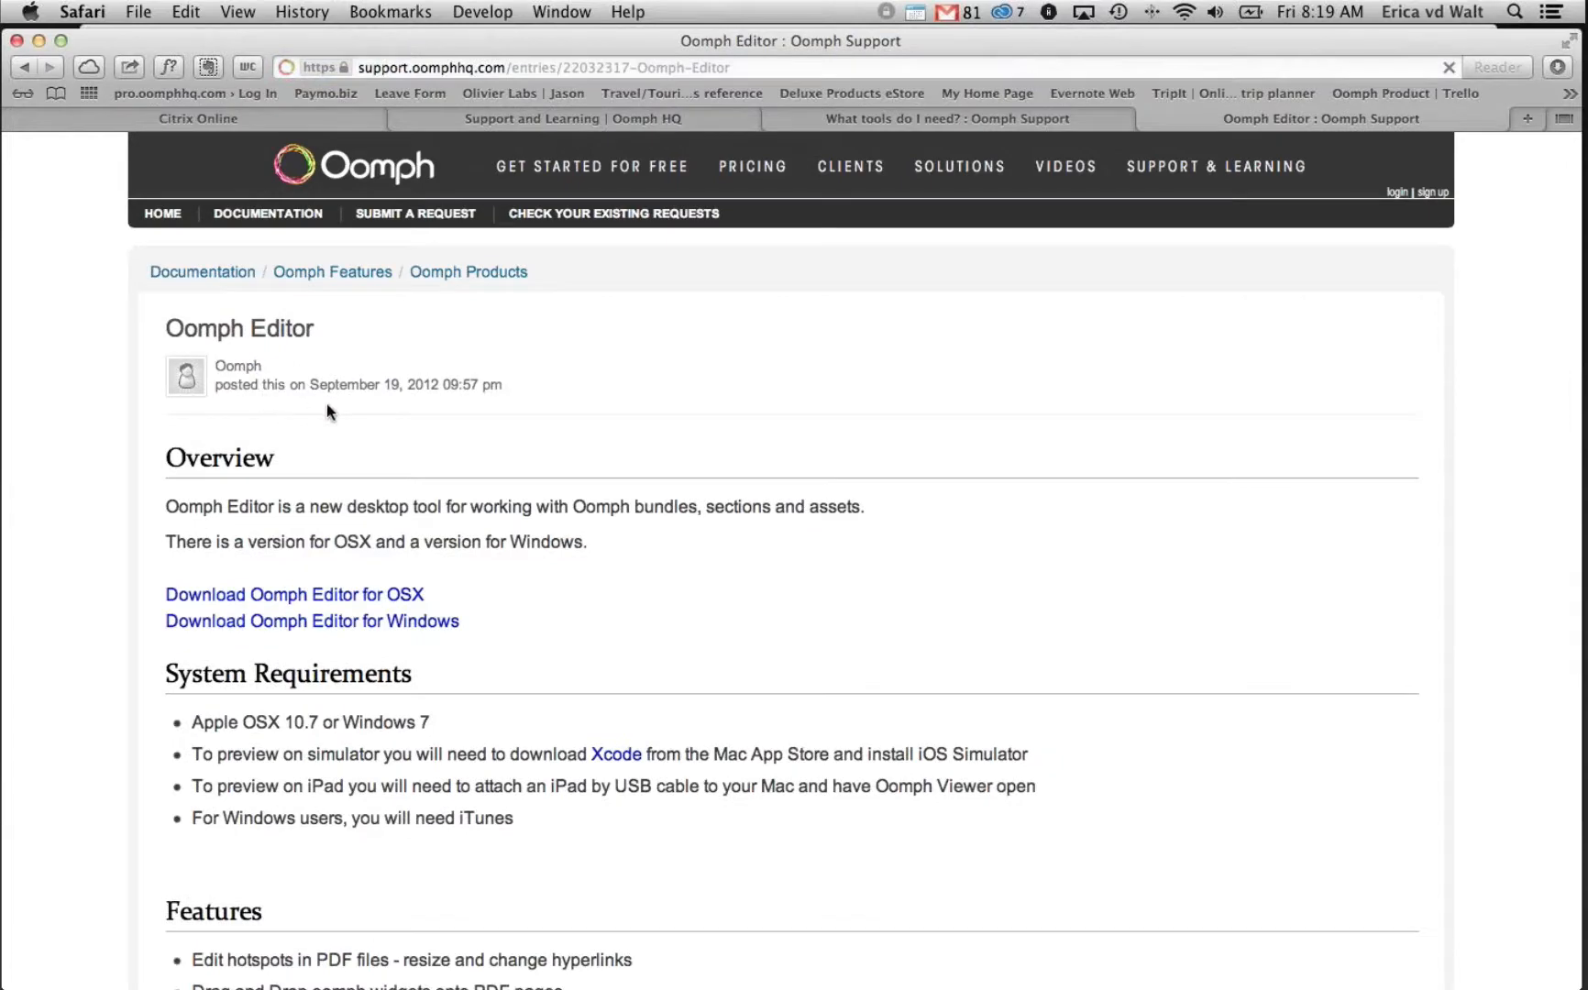
scroll(328, 405, down, 3)
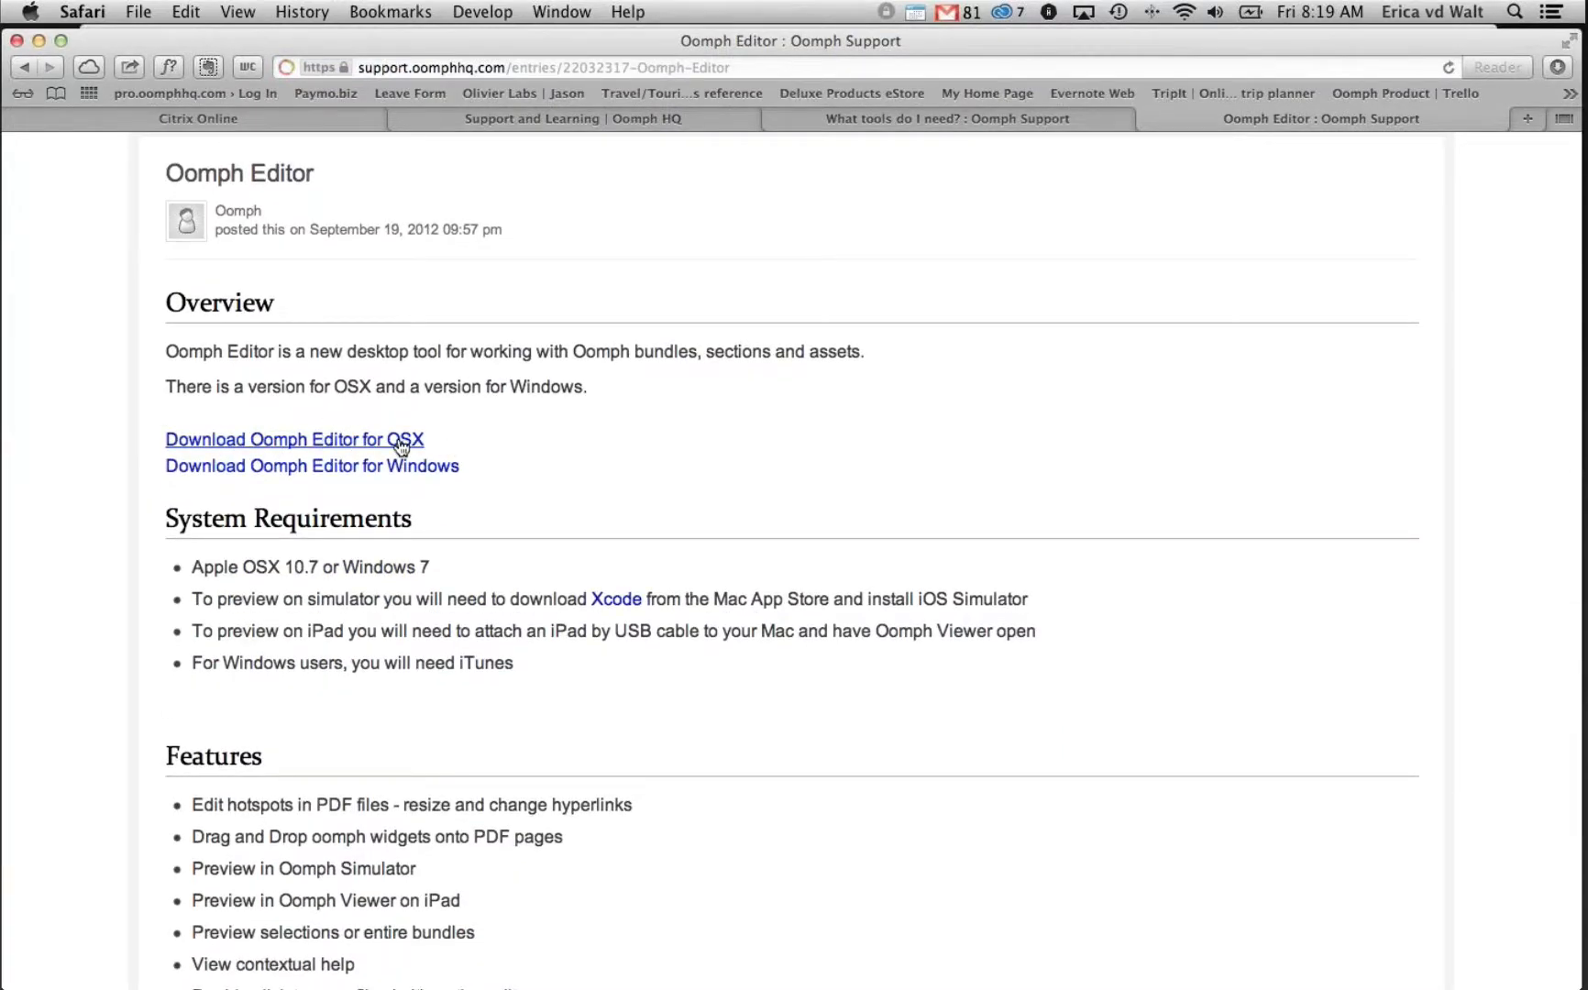
scroll(401, 447, down, 1)
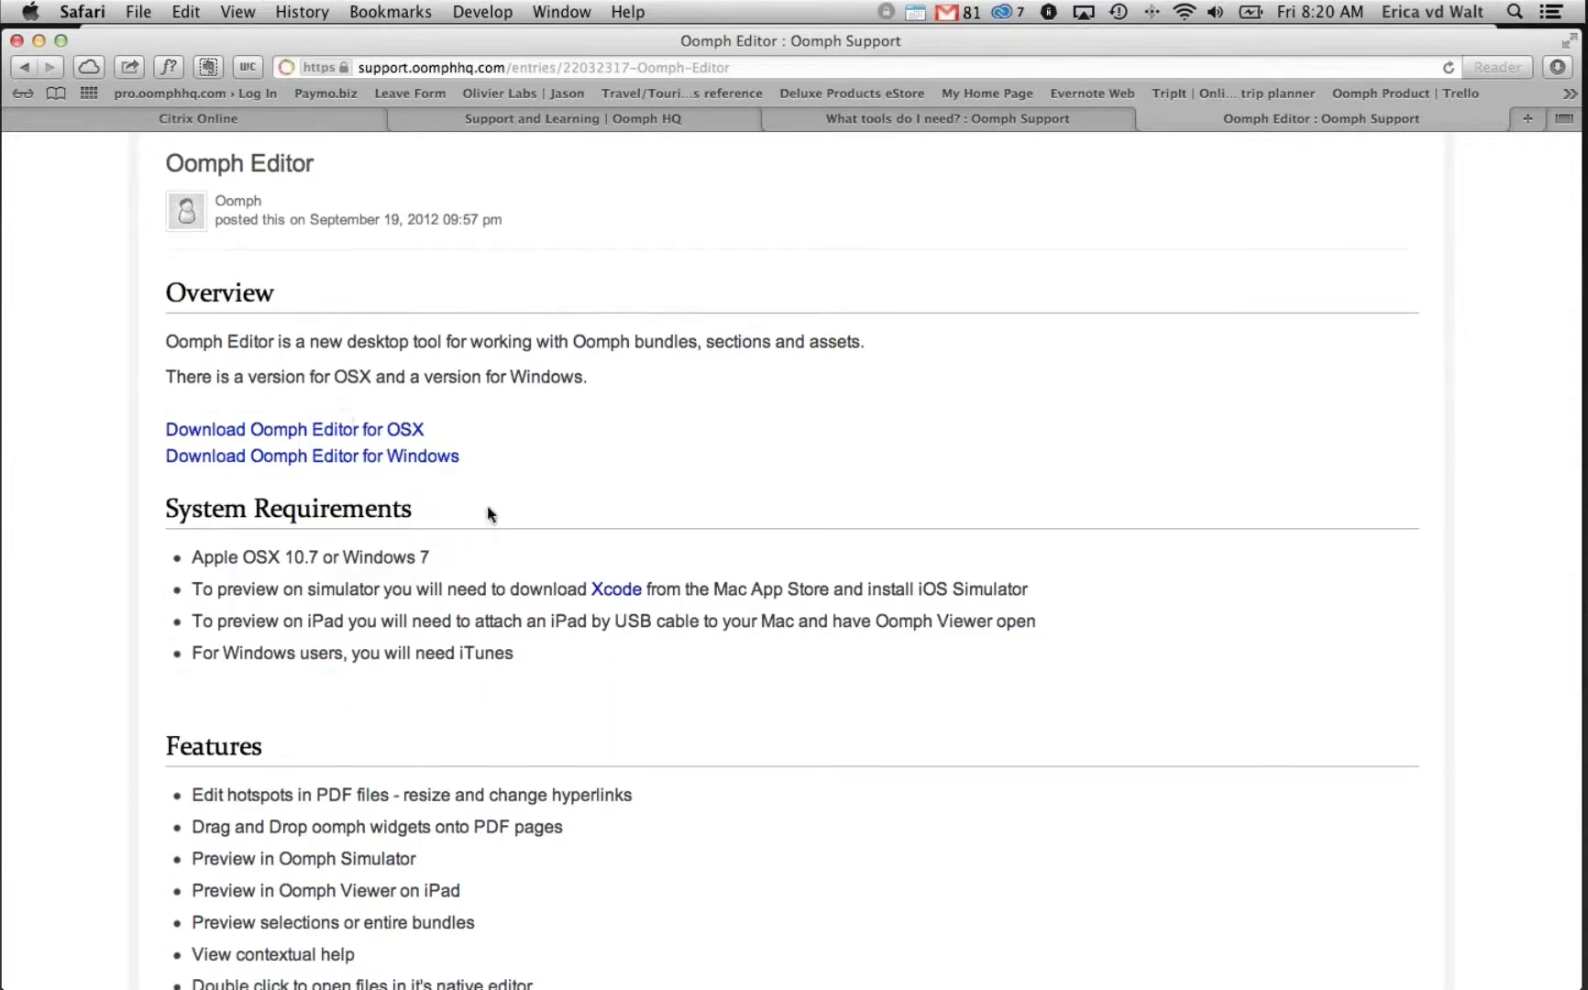
click(331, 436)
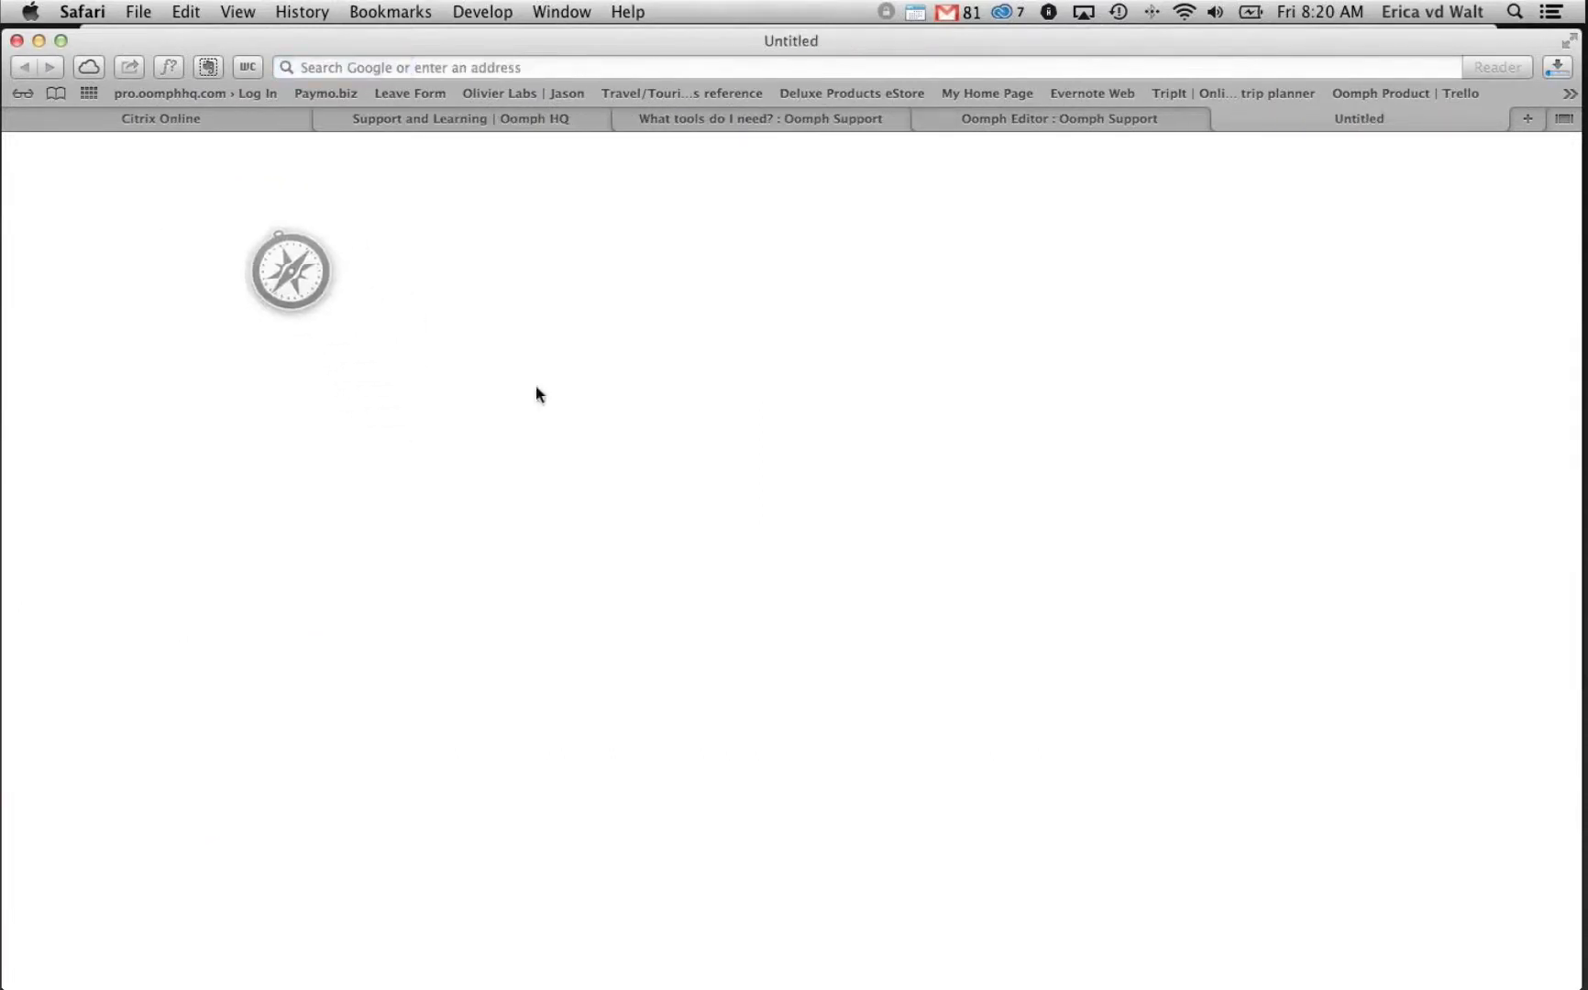
click(1118, 119)
Switch to the App Store and search for "xcode"
mouse_move(3, 880)
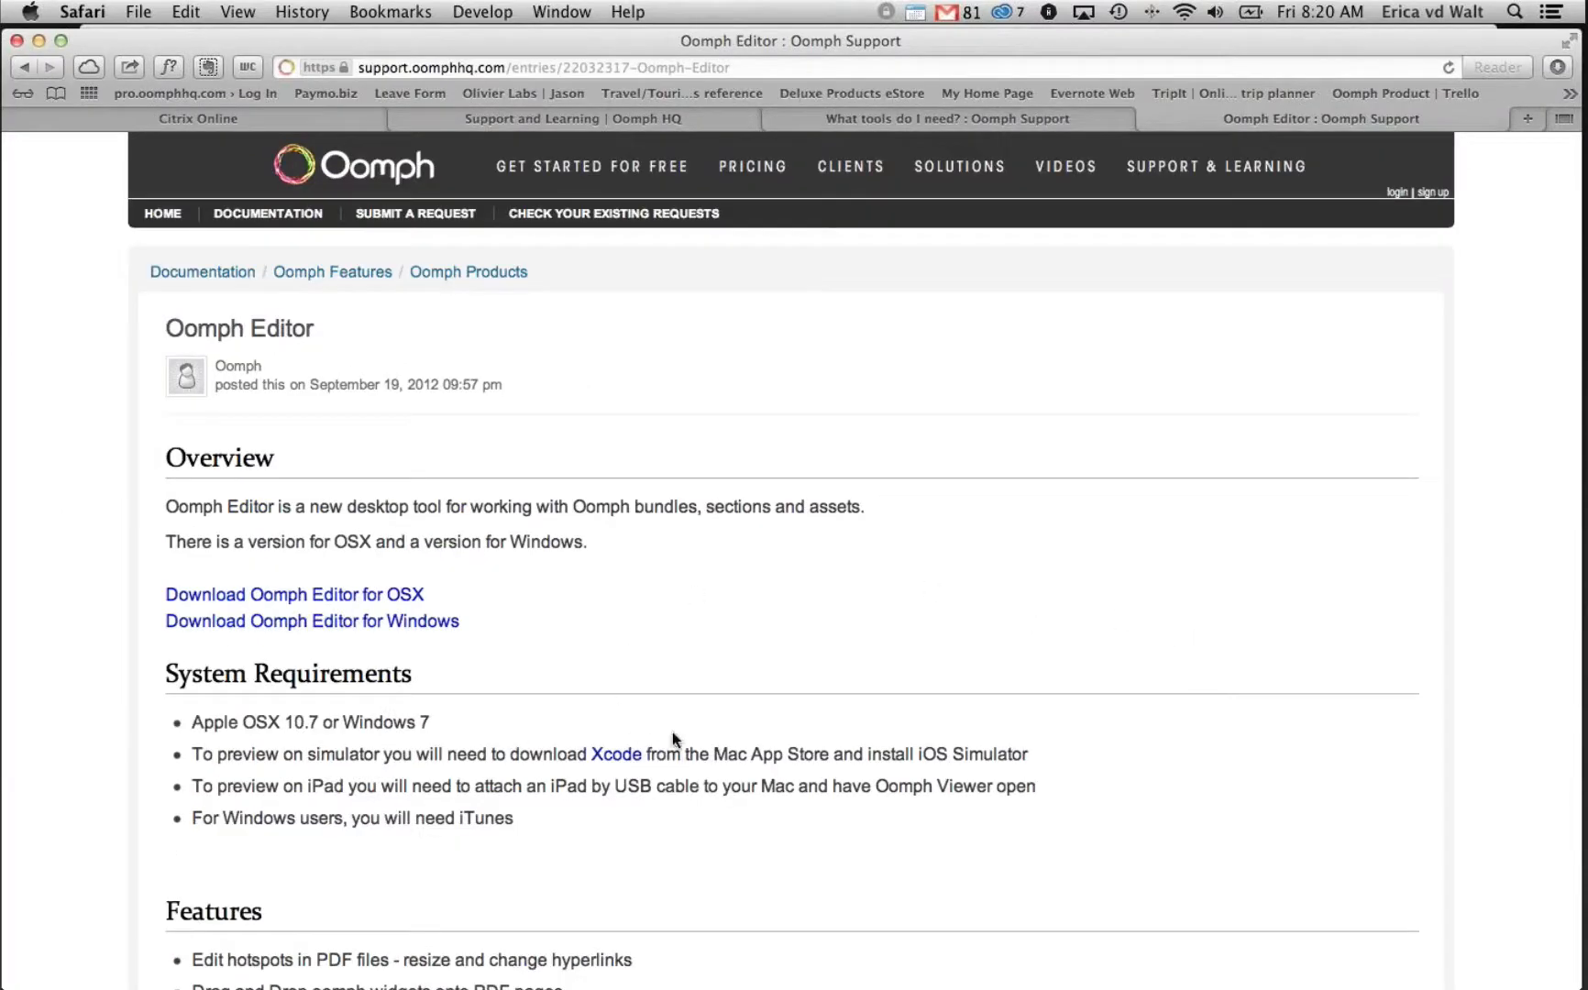
click(1526, 118)
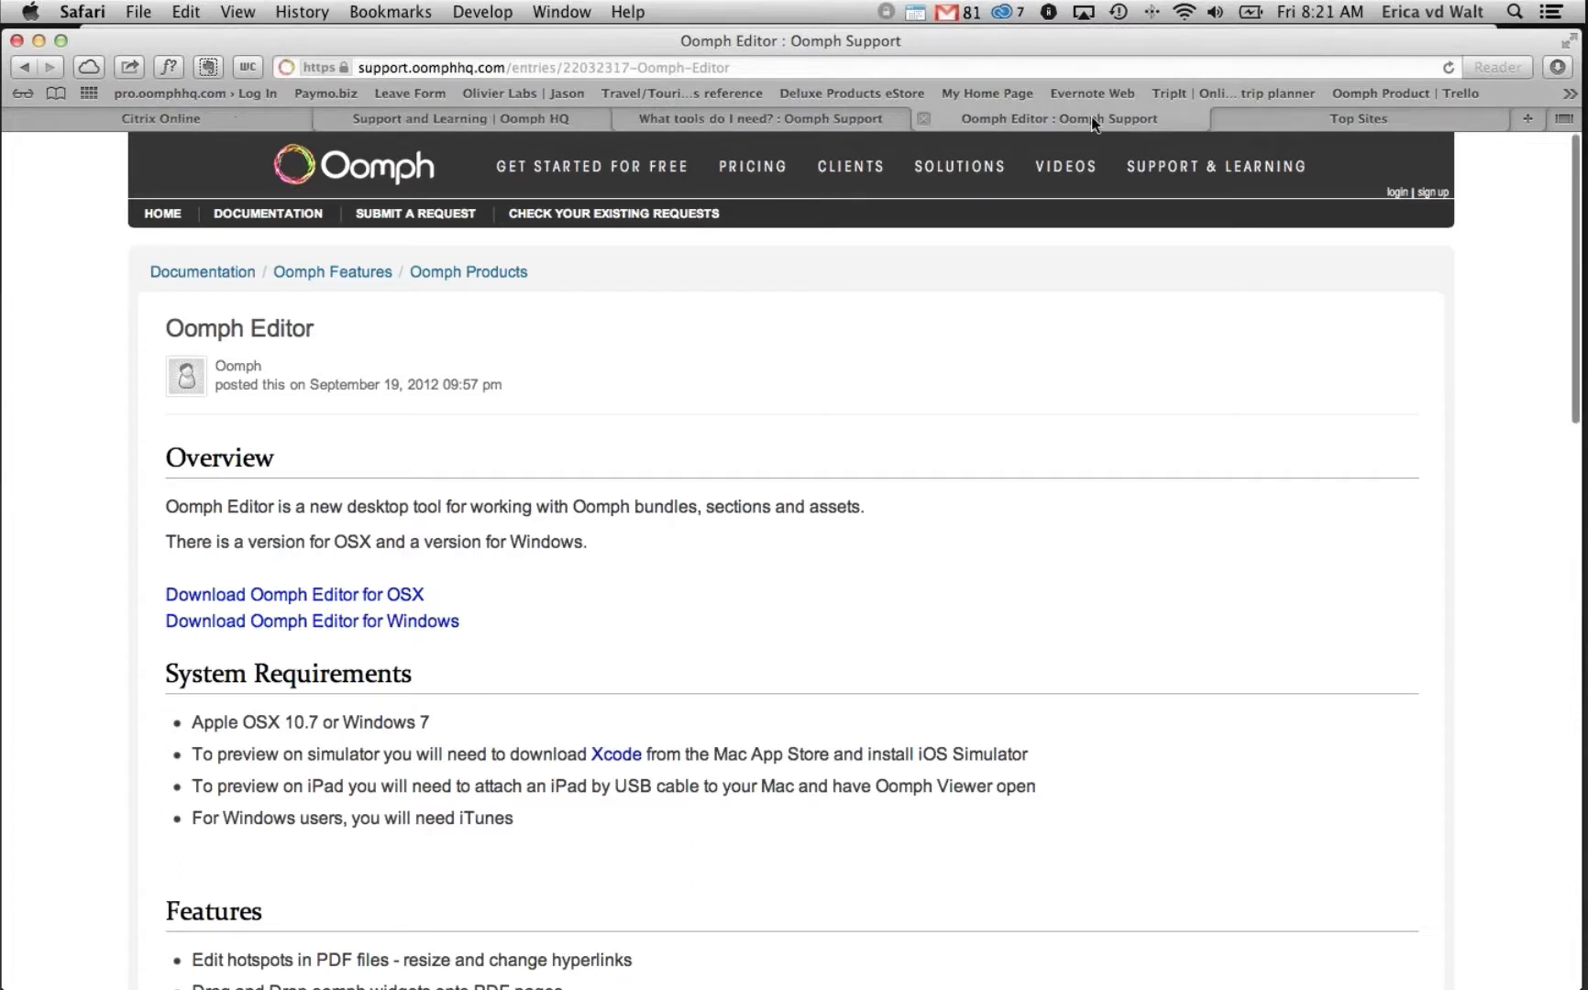
mouse_move(2, 258)
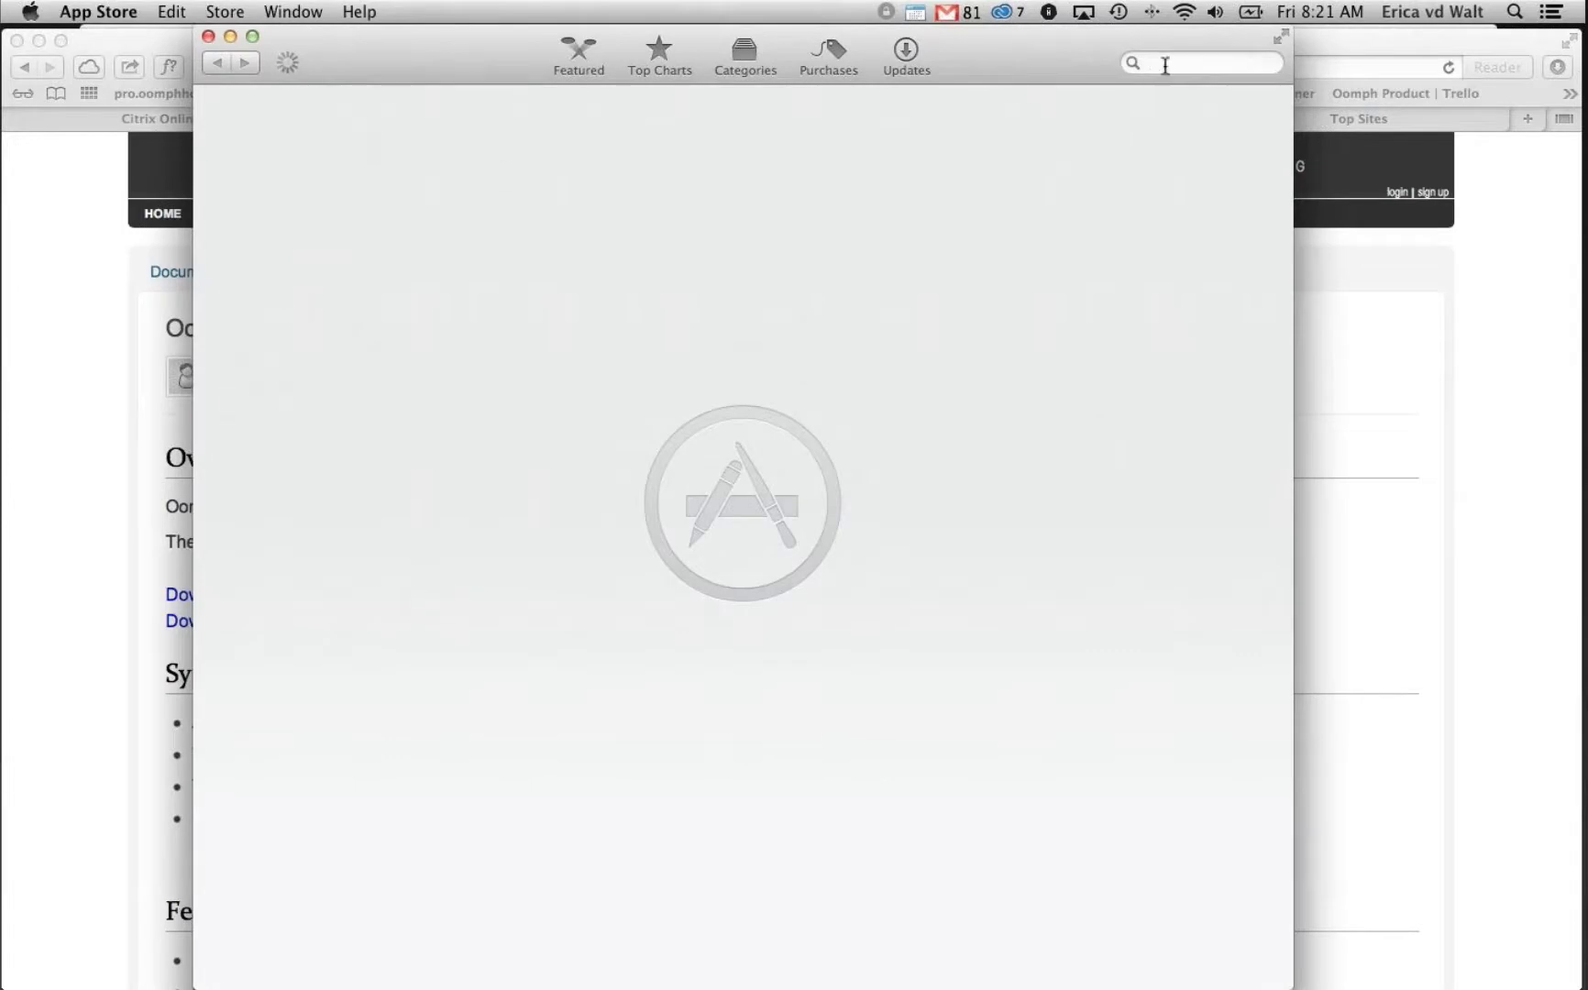
click(1164, 64)
text(xoc)
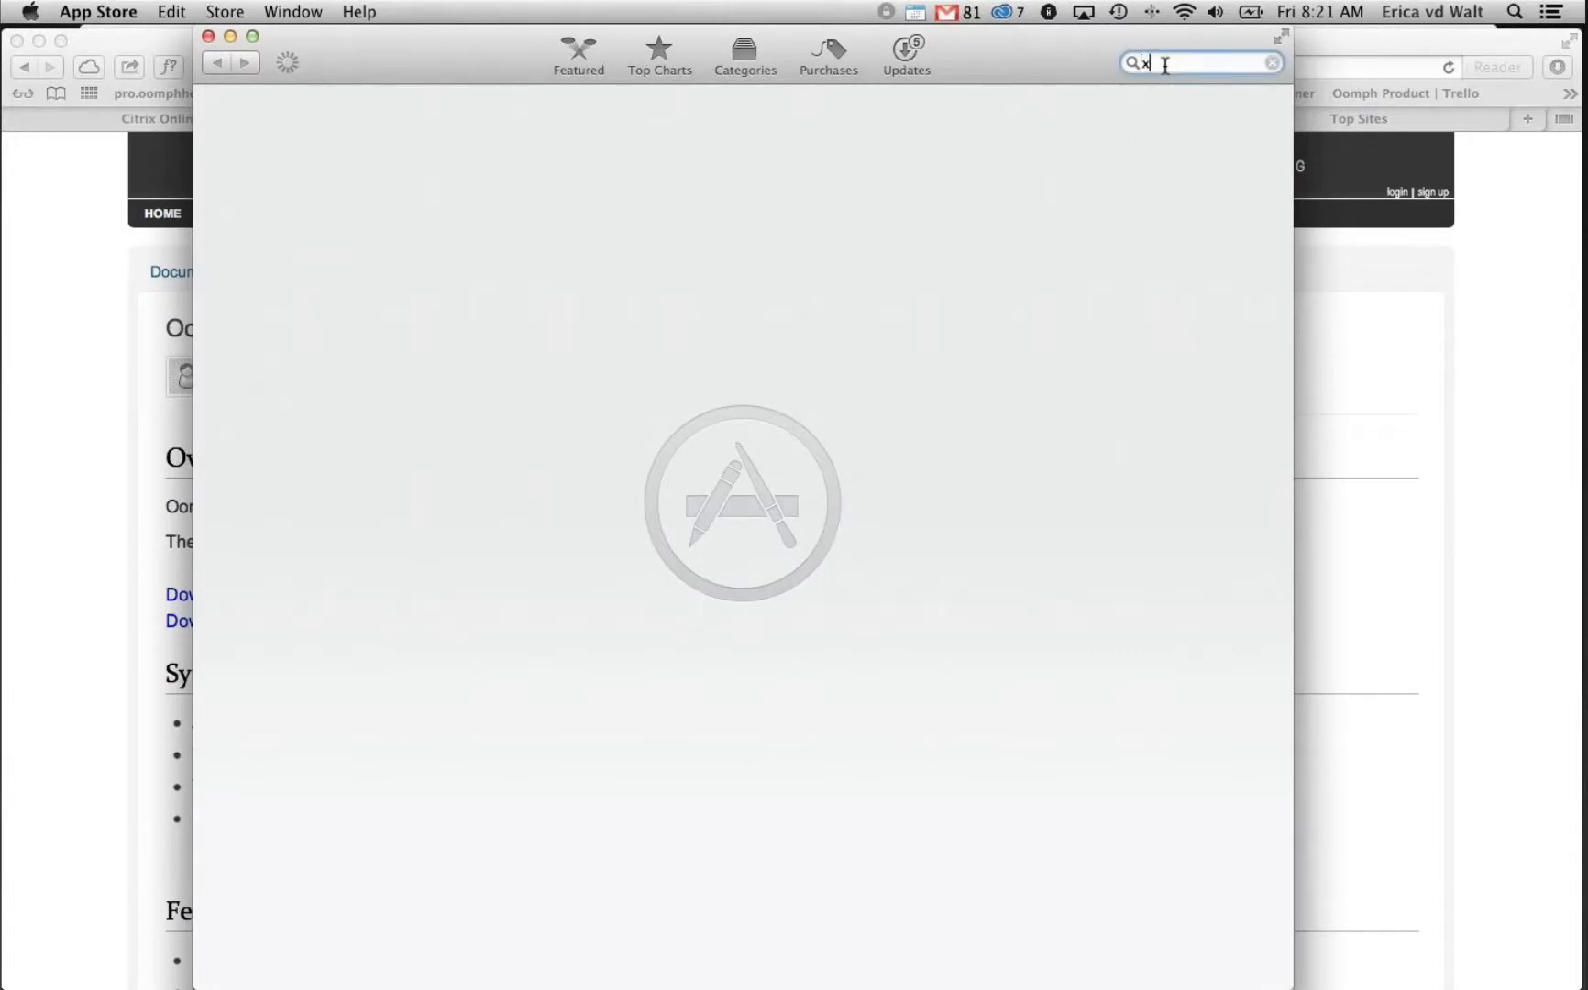
key(BackSpace)
key(BackSpace)
text(code)
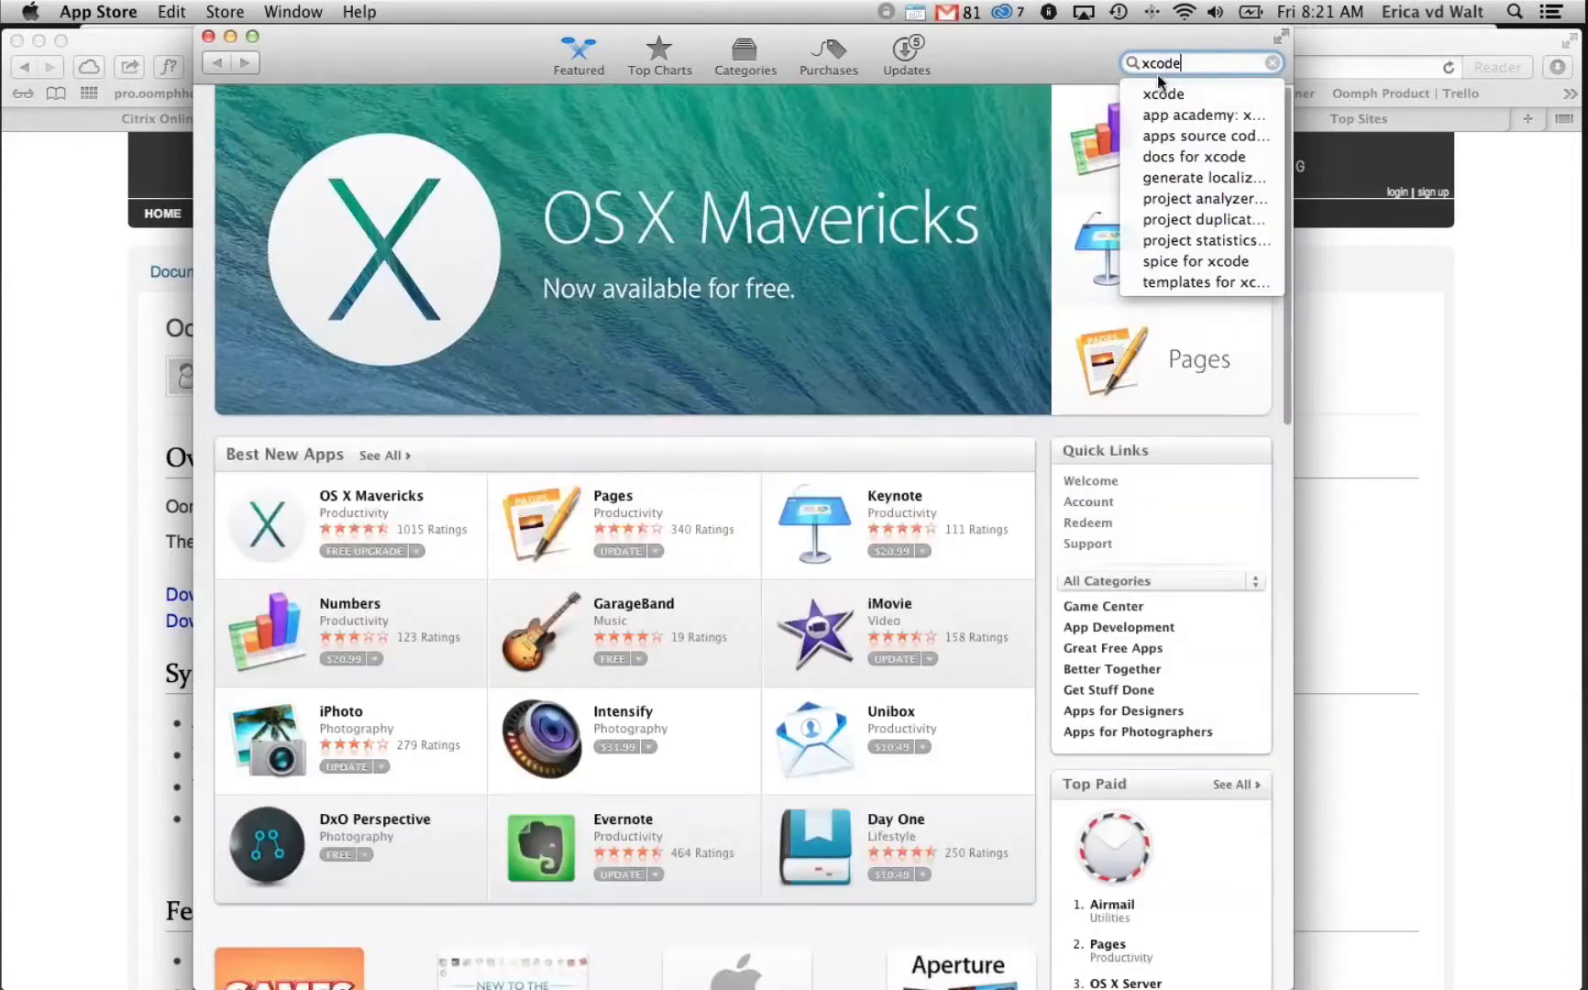
click(1148, 93)
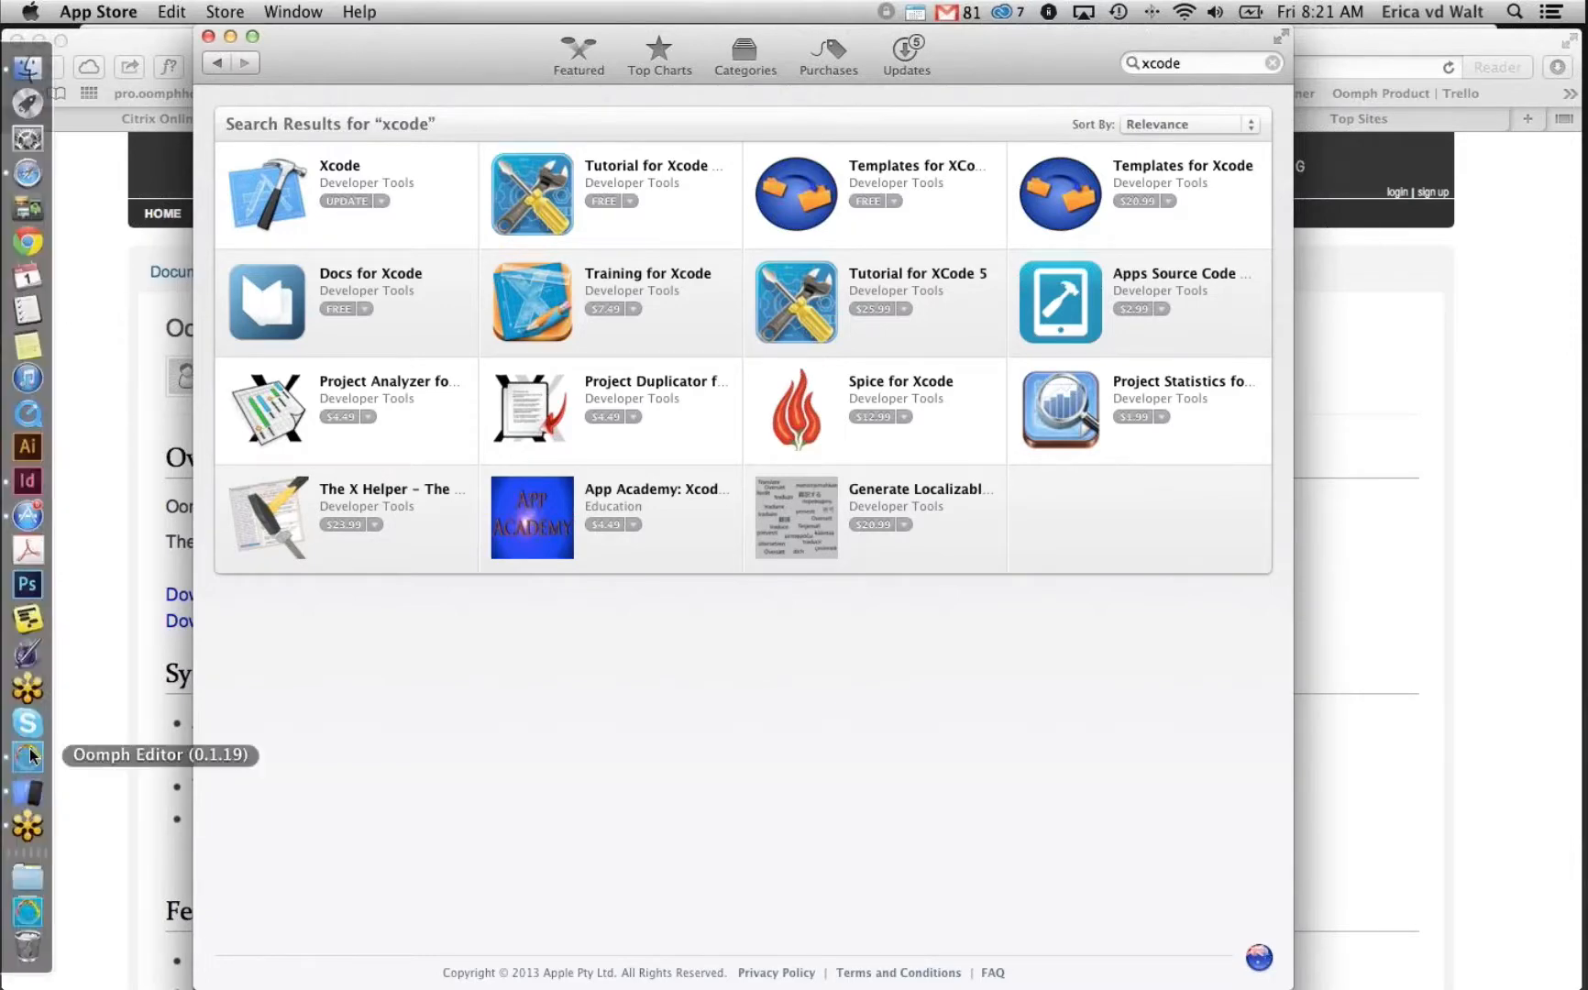
Close the App Store and minimise the Safari and kanji-monster windows to reveal the desktop
click(209, 37)
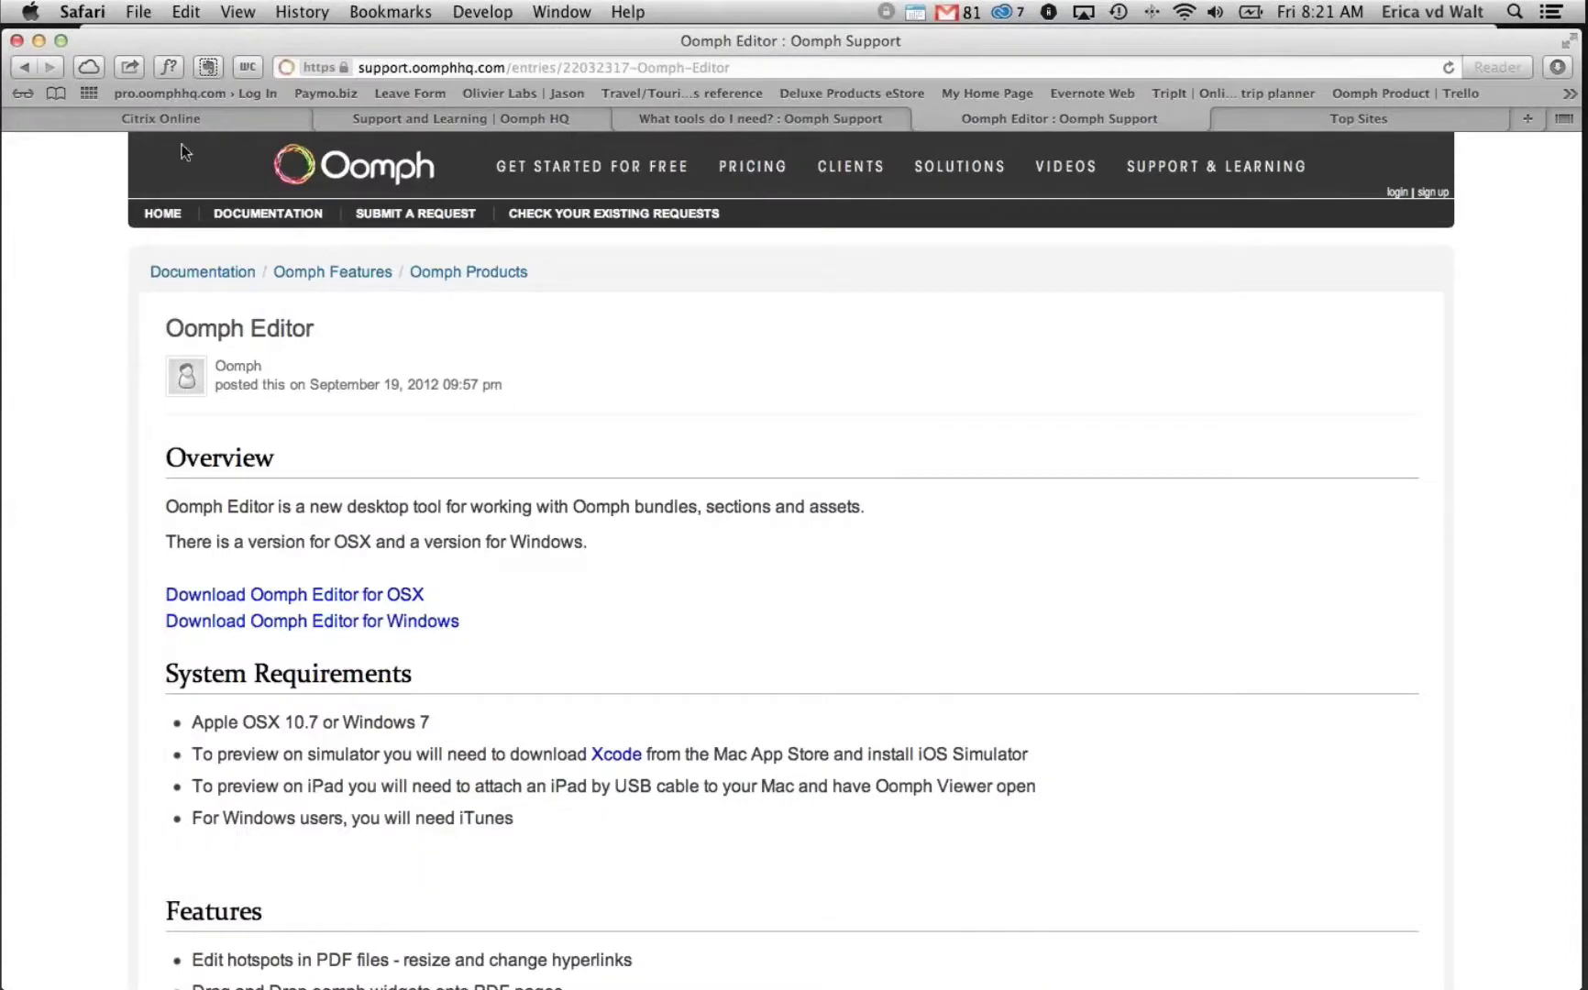
click(38, 41)
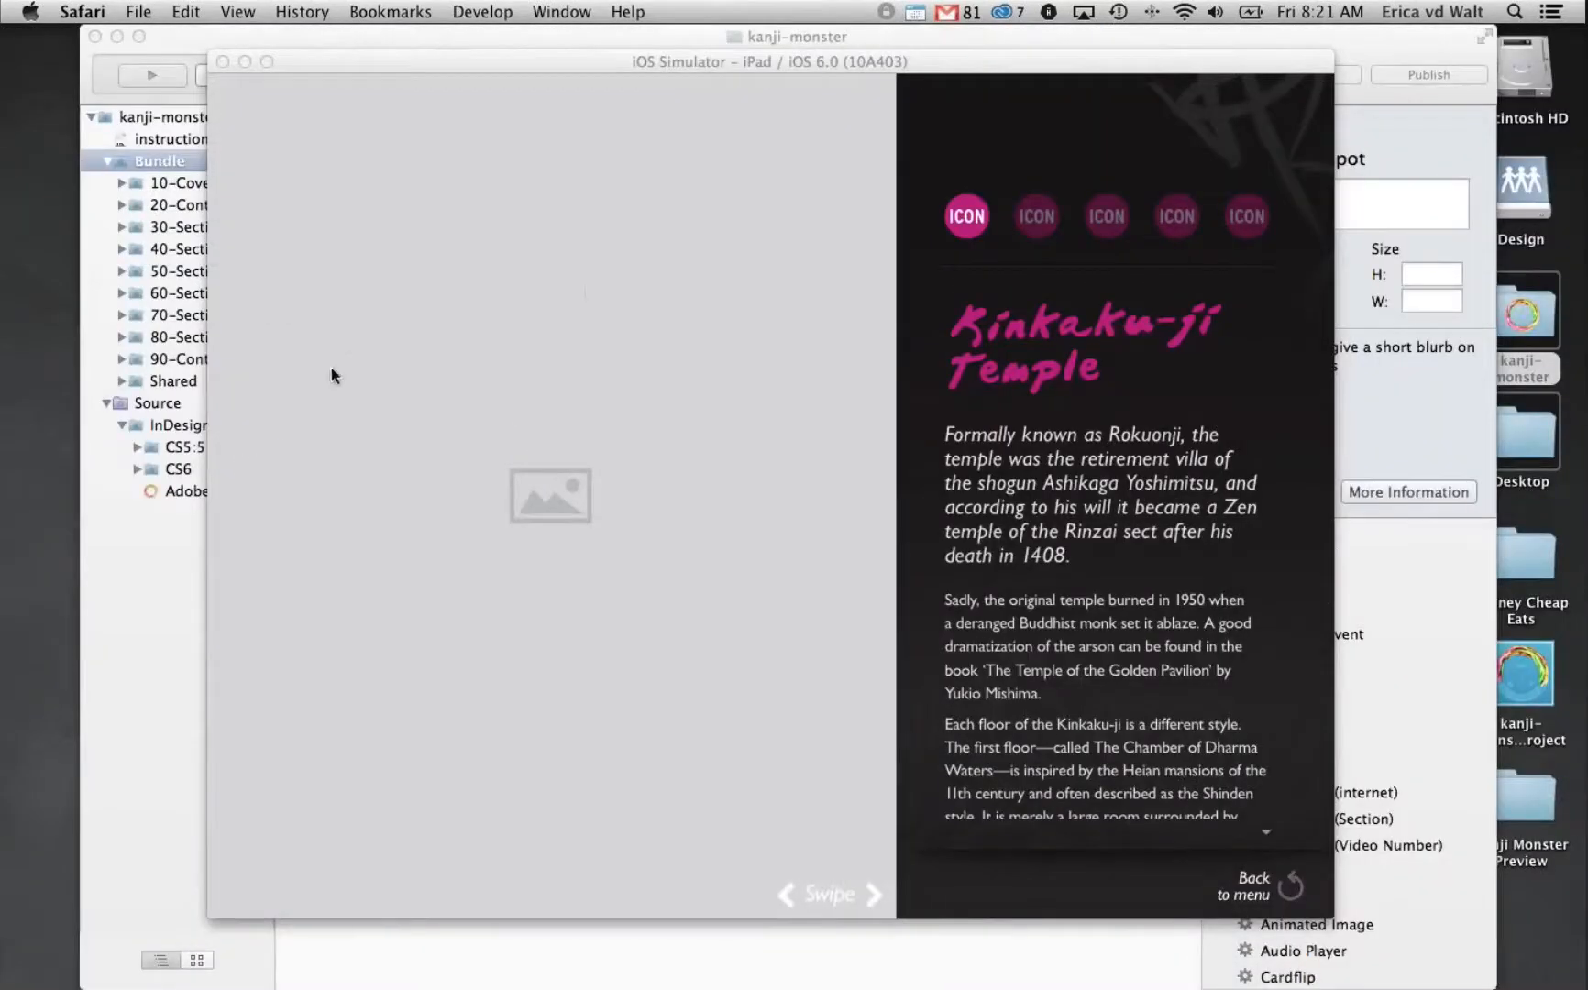
click(190, 36)
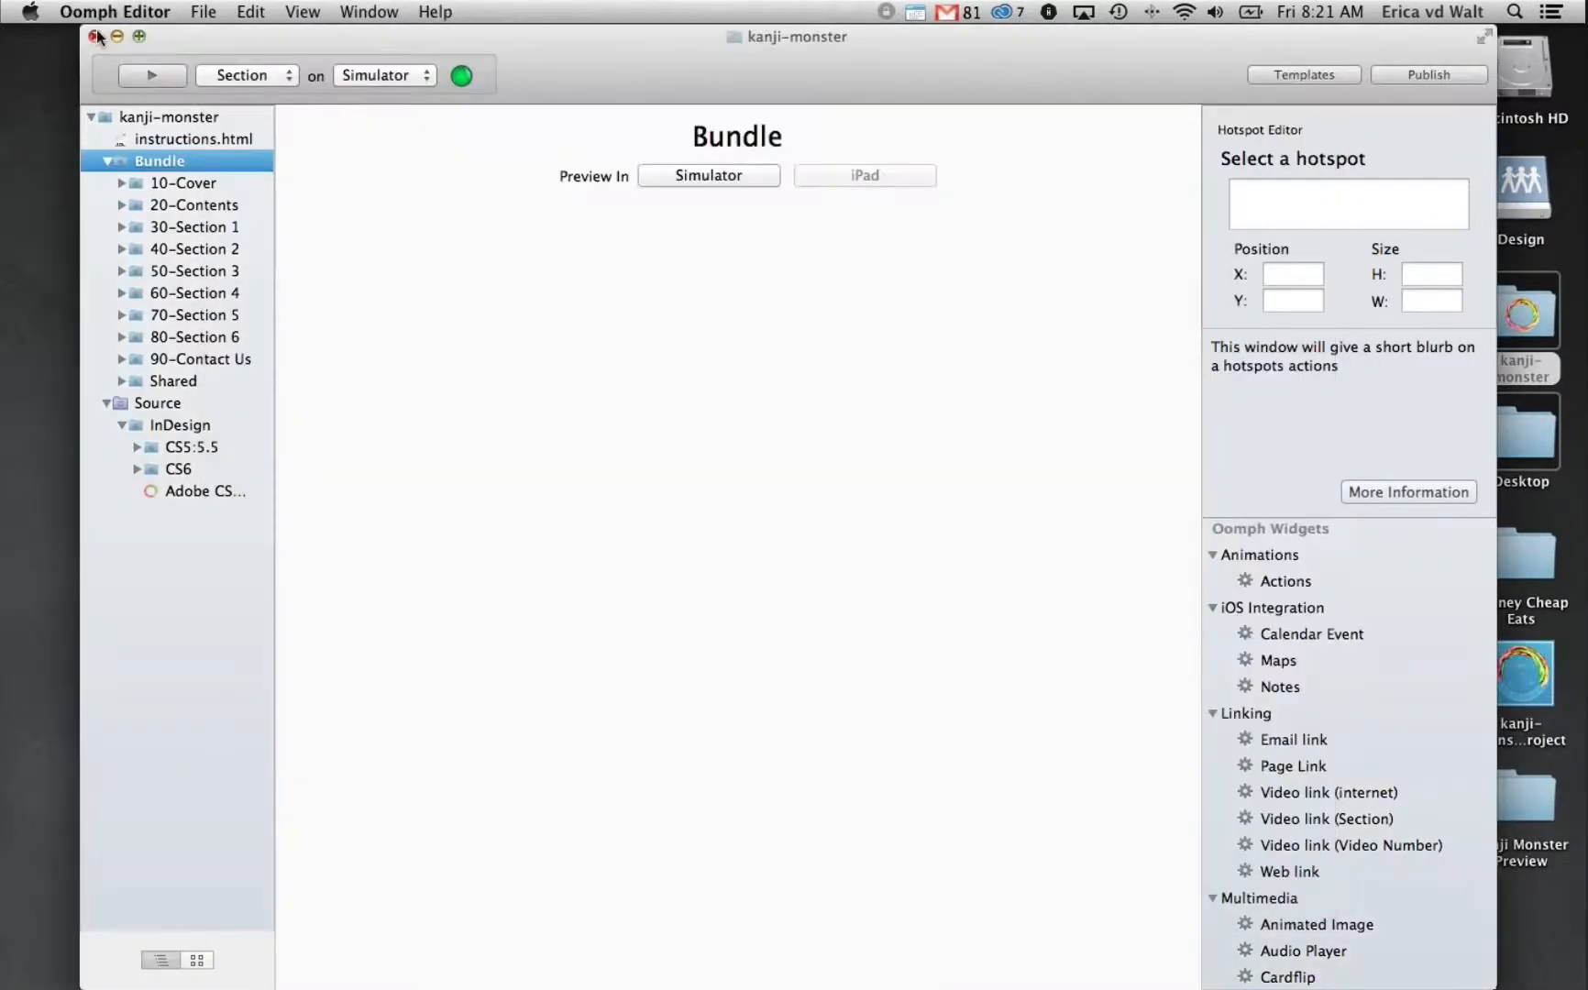
click(117, 37)
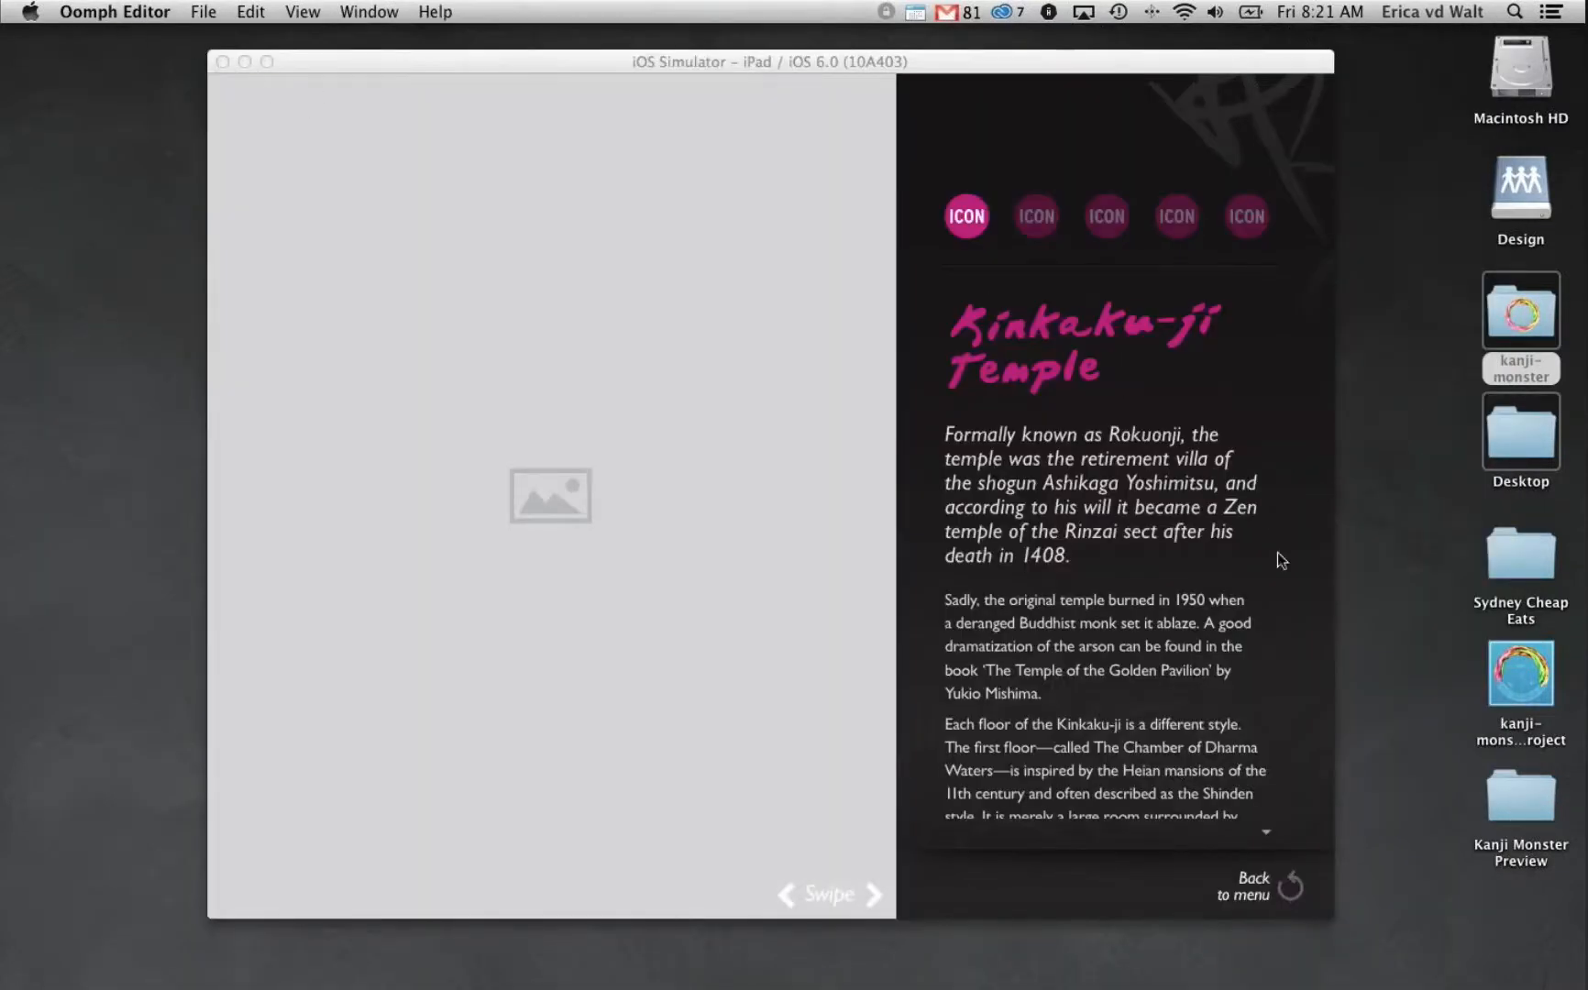
Look inside the Sydney Cheap Eats desktop folder in Finder, then load that folder as a project in Oomph Editor
click(1519, 561)
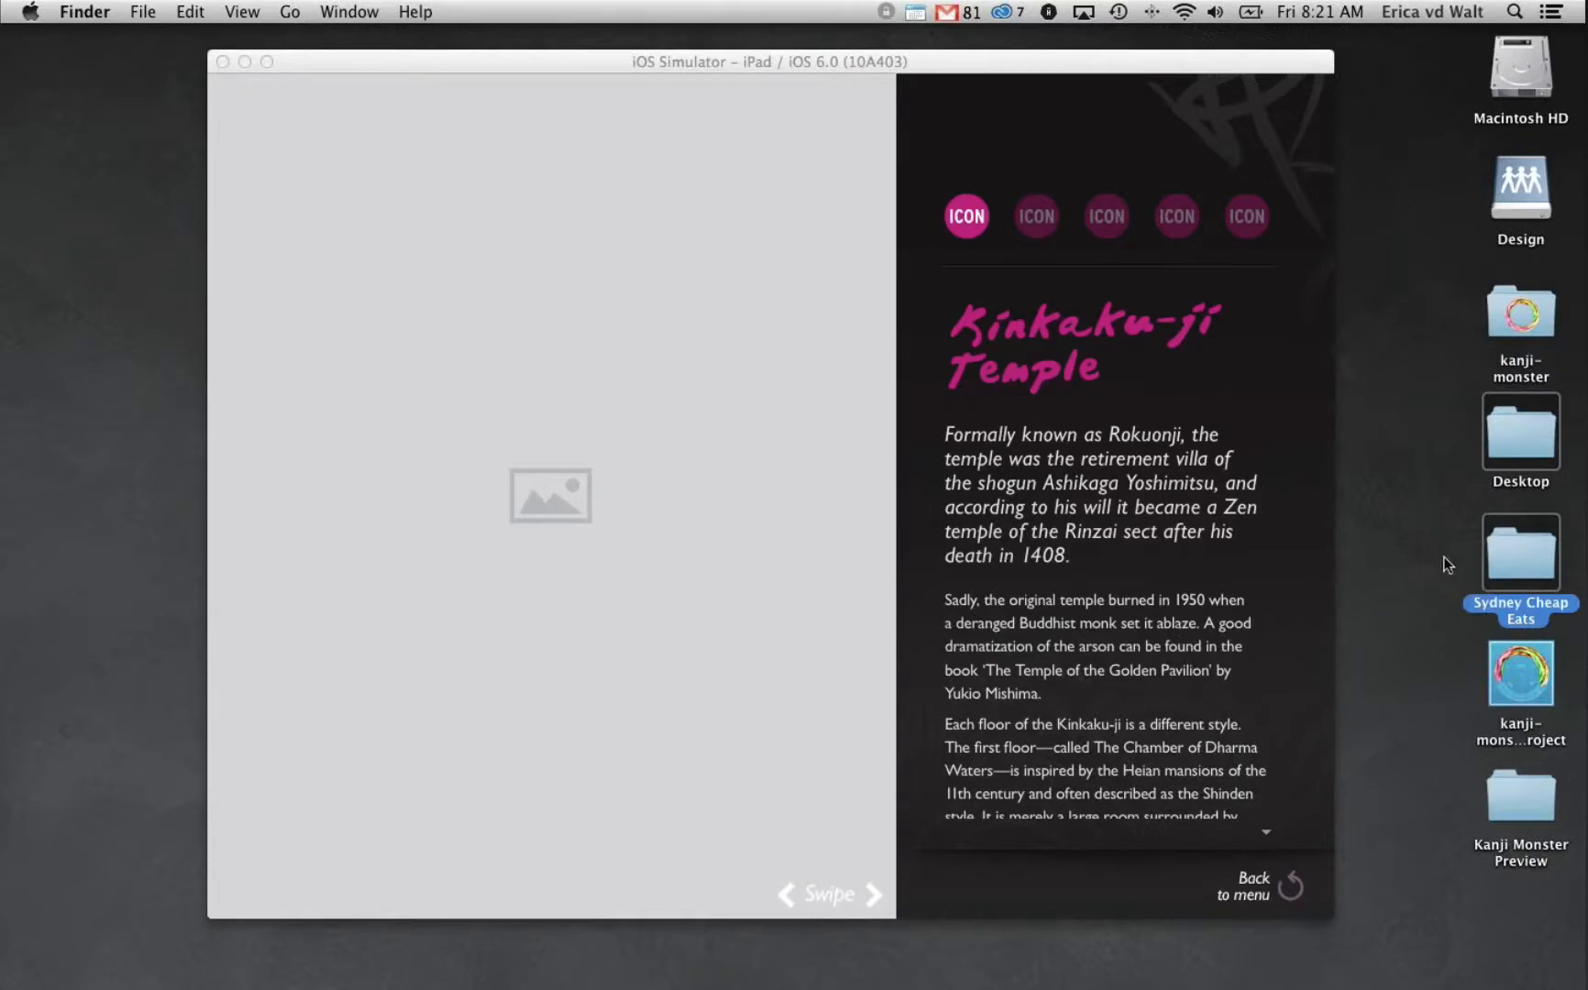
double_click(1508, 549)
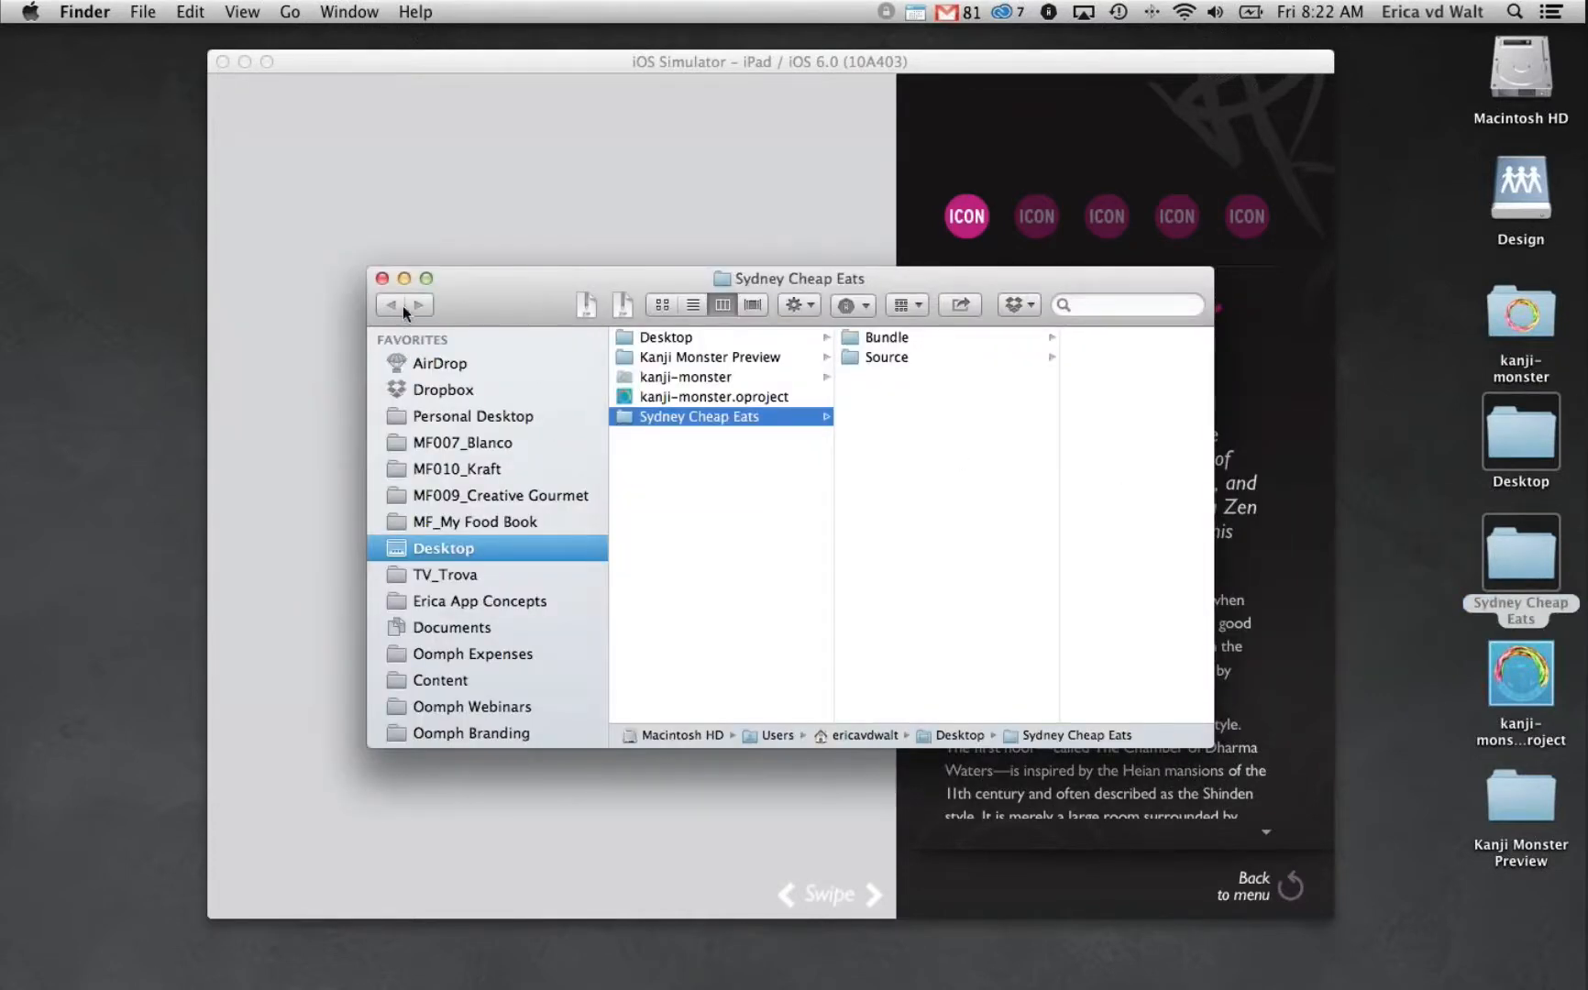
click(382, 278)
drag(1504, 553, 10, 759)
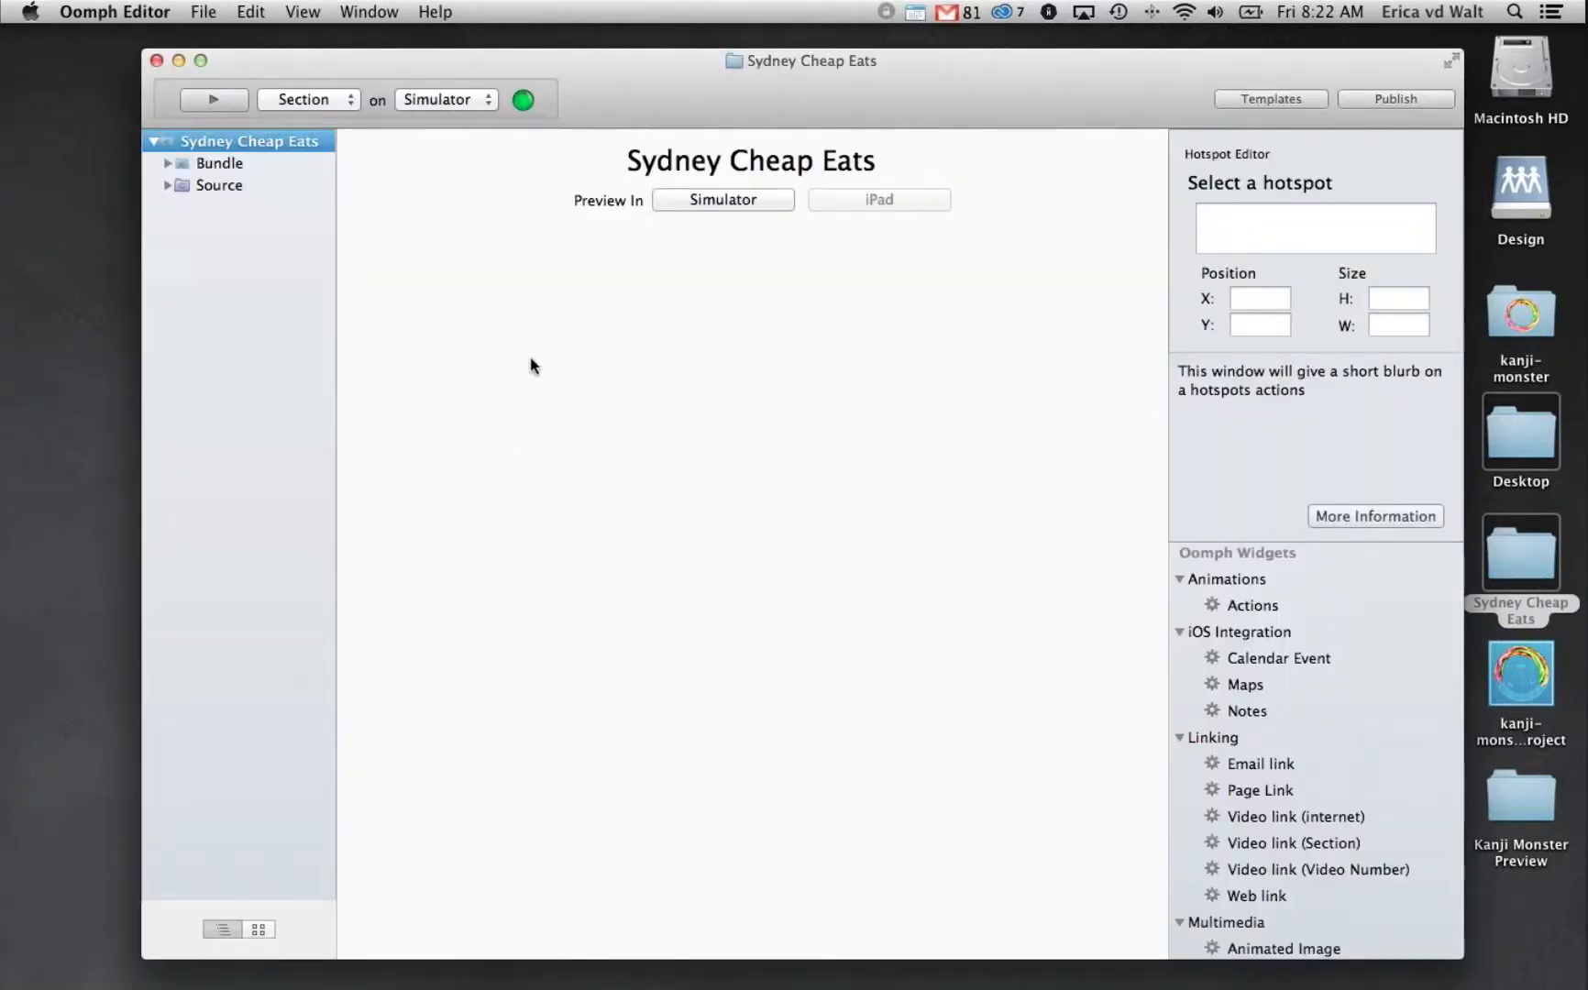
Preview the Sydney Cheap Eats Bundle in Simulator and swipe through the topics, cover and contents pages to Hinky Dinks
click(279, 165)
click(740, 198)
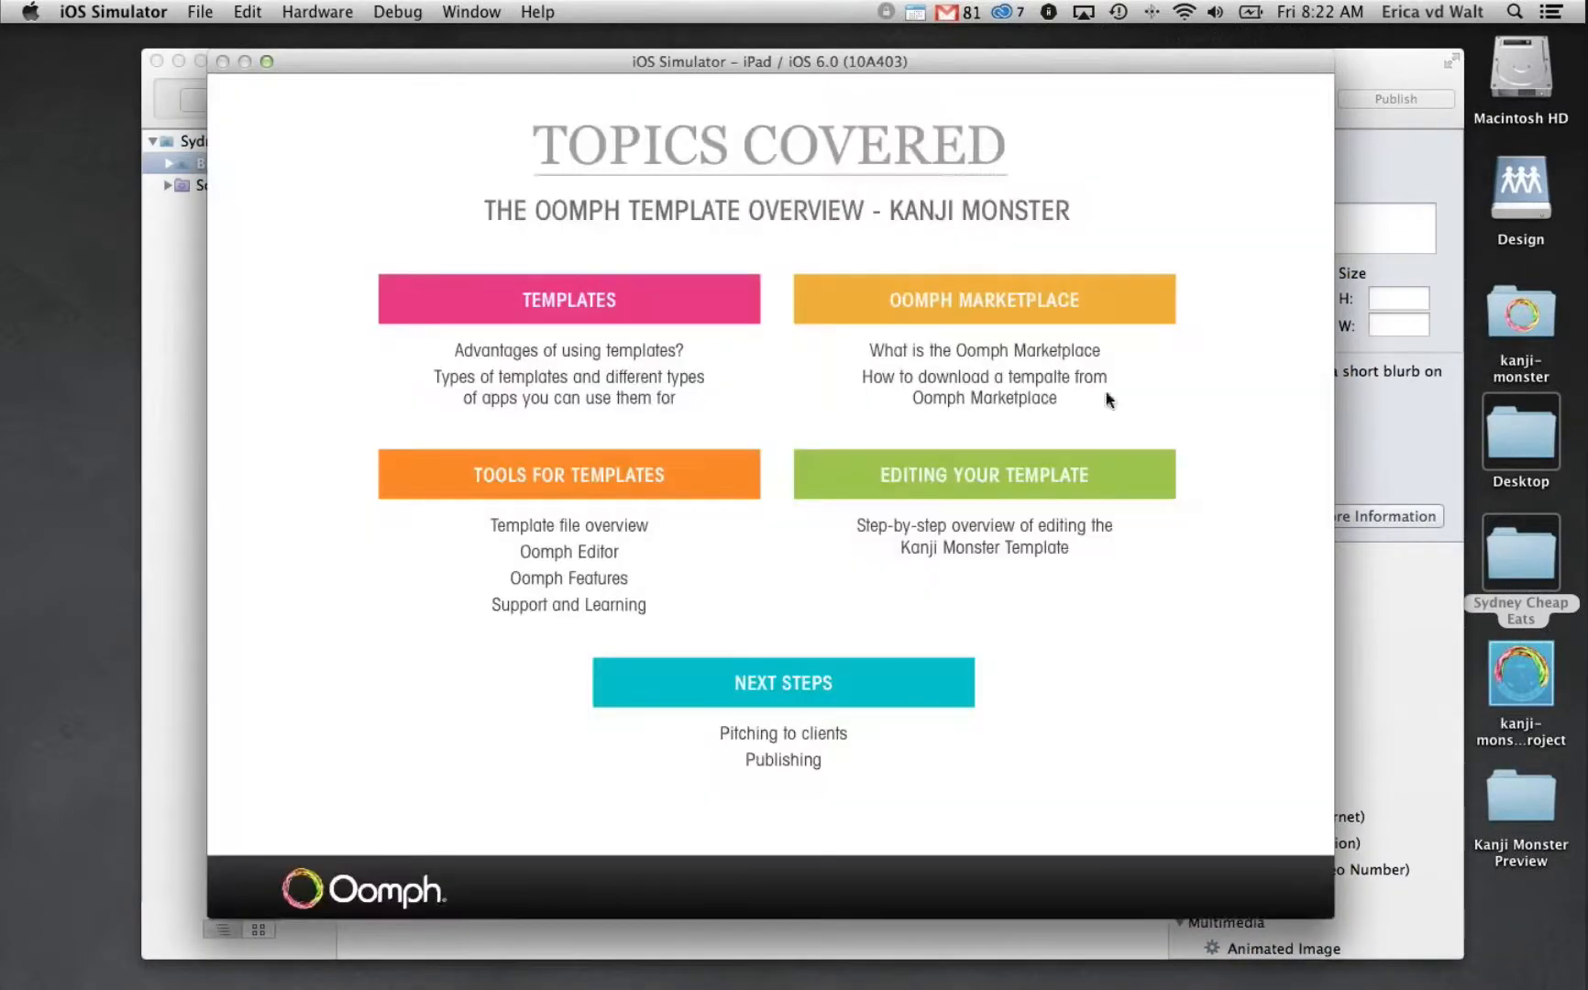
drag(1248, 365, 1046, 369)
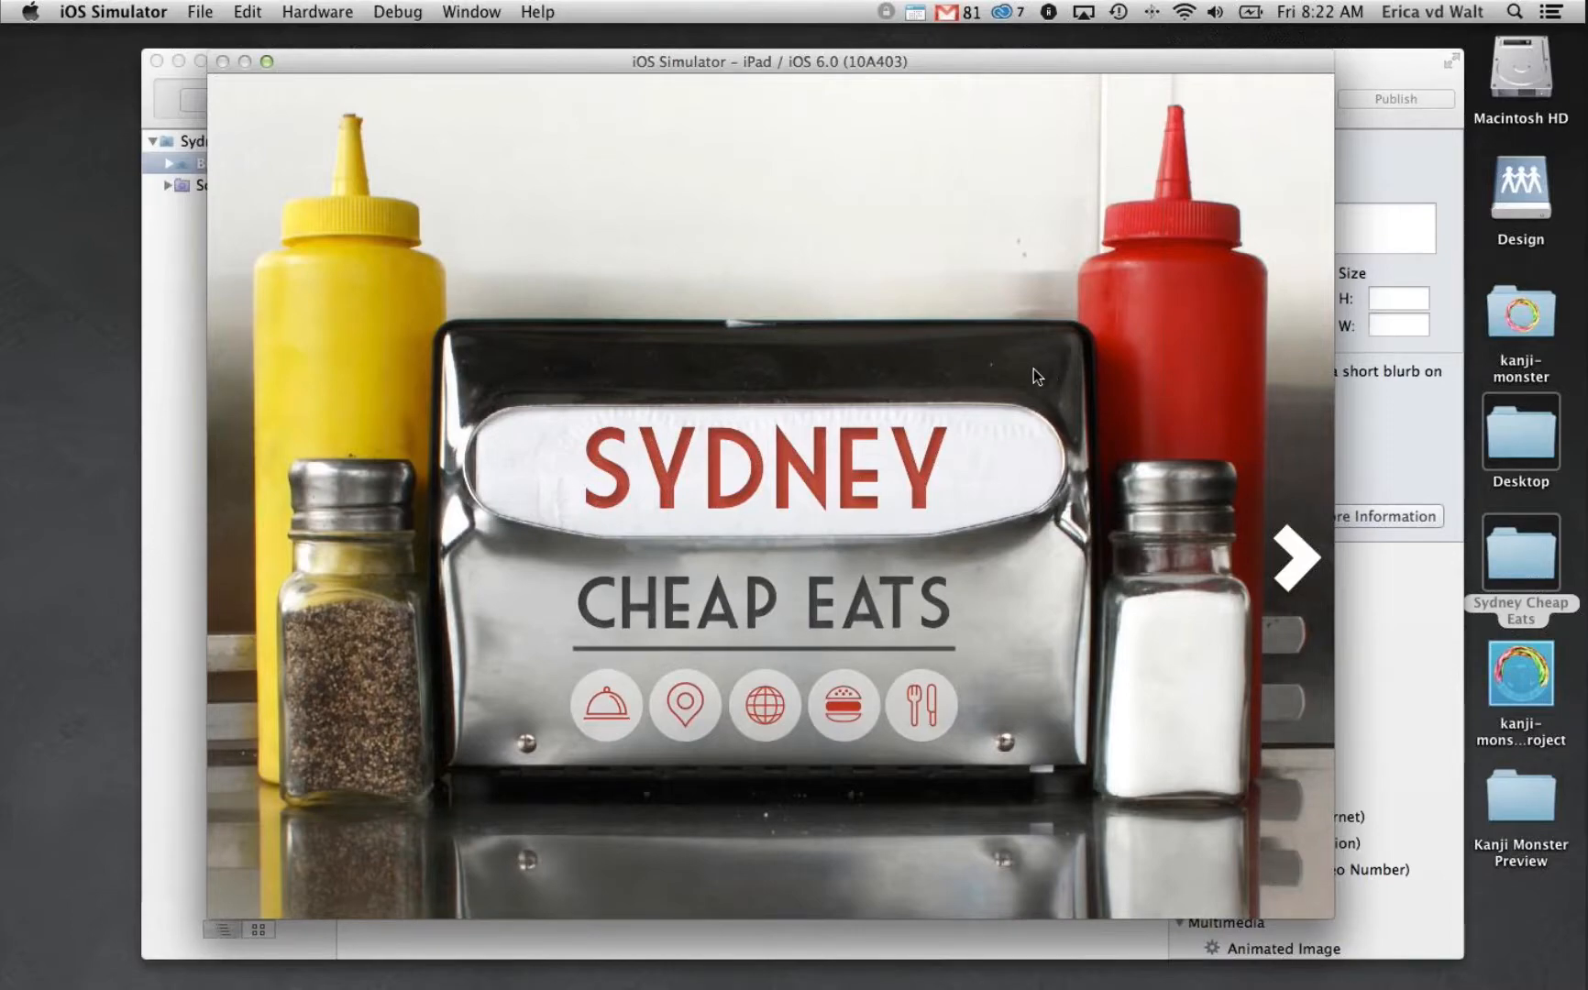
drag(1034, 368, 913, 359)
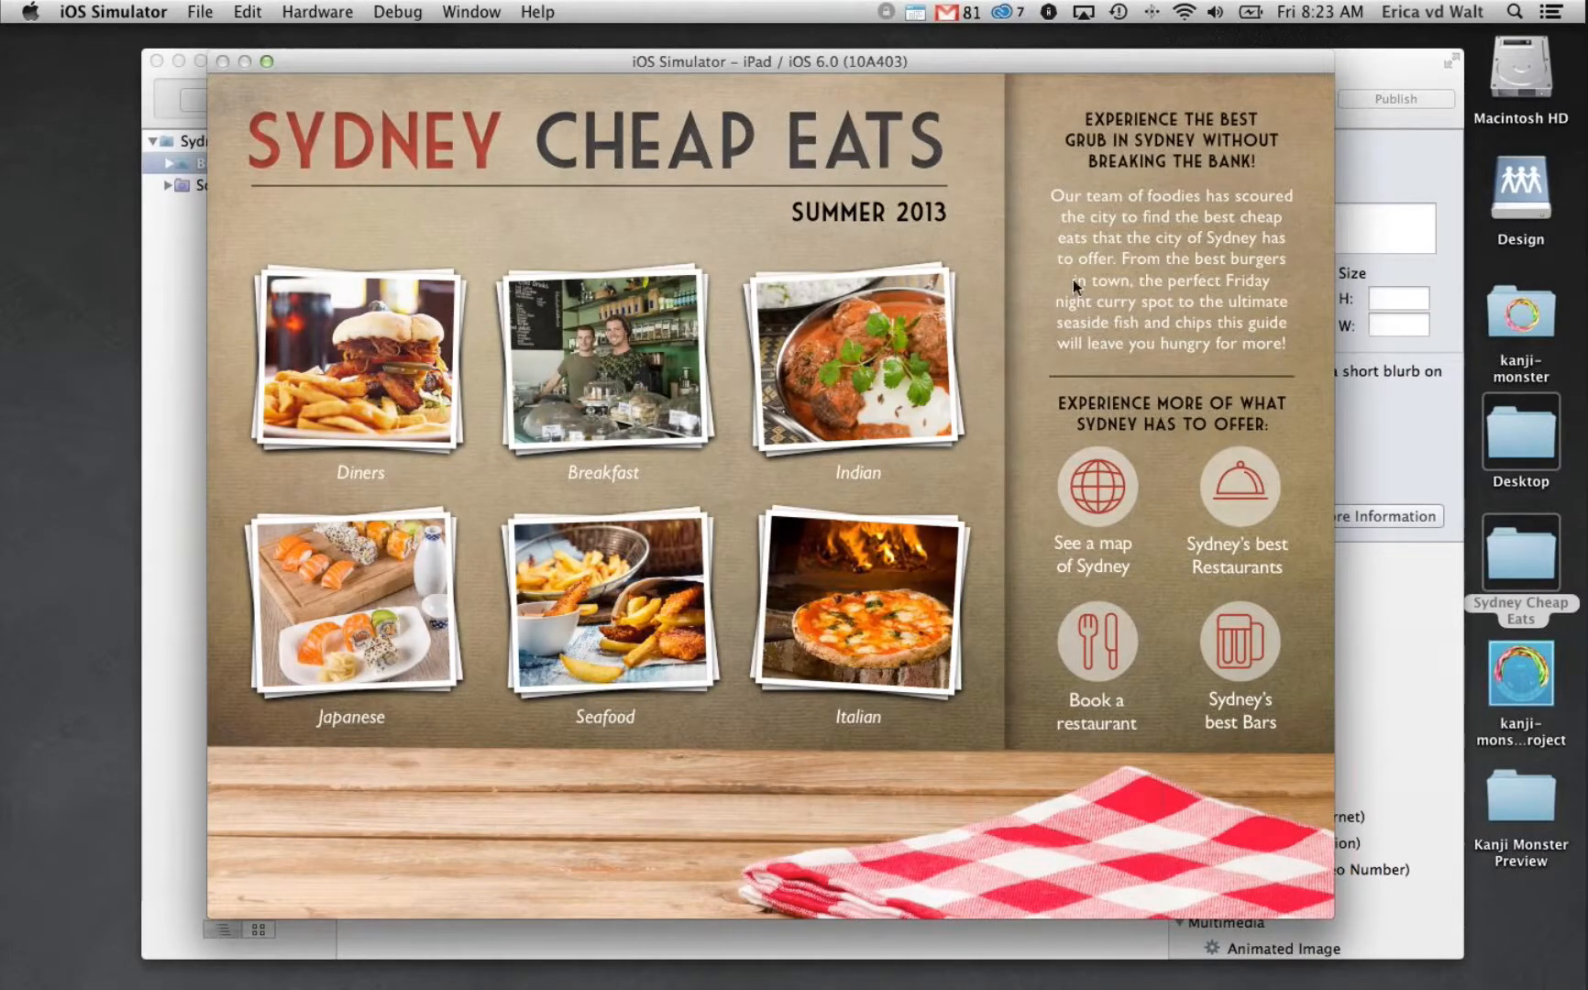
drag(1057, 351, 669, 356)
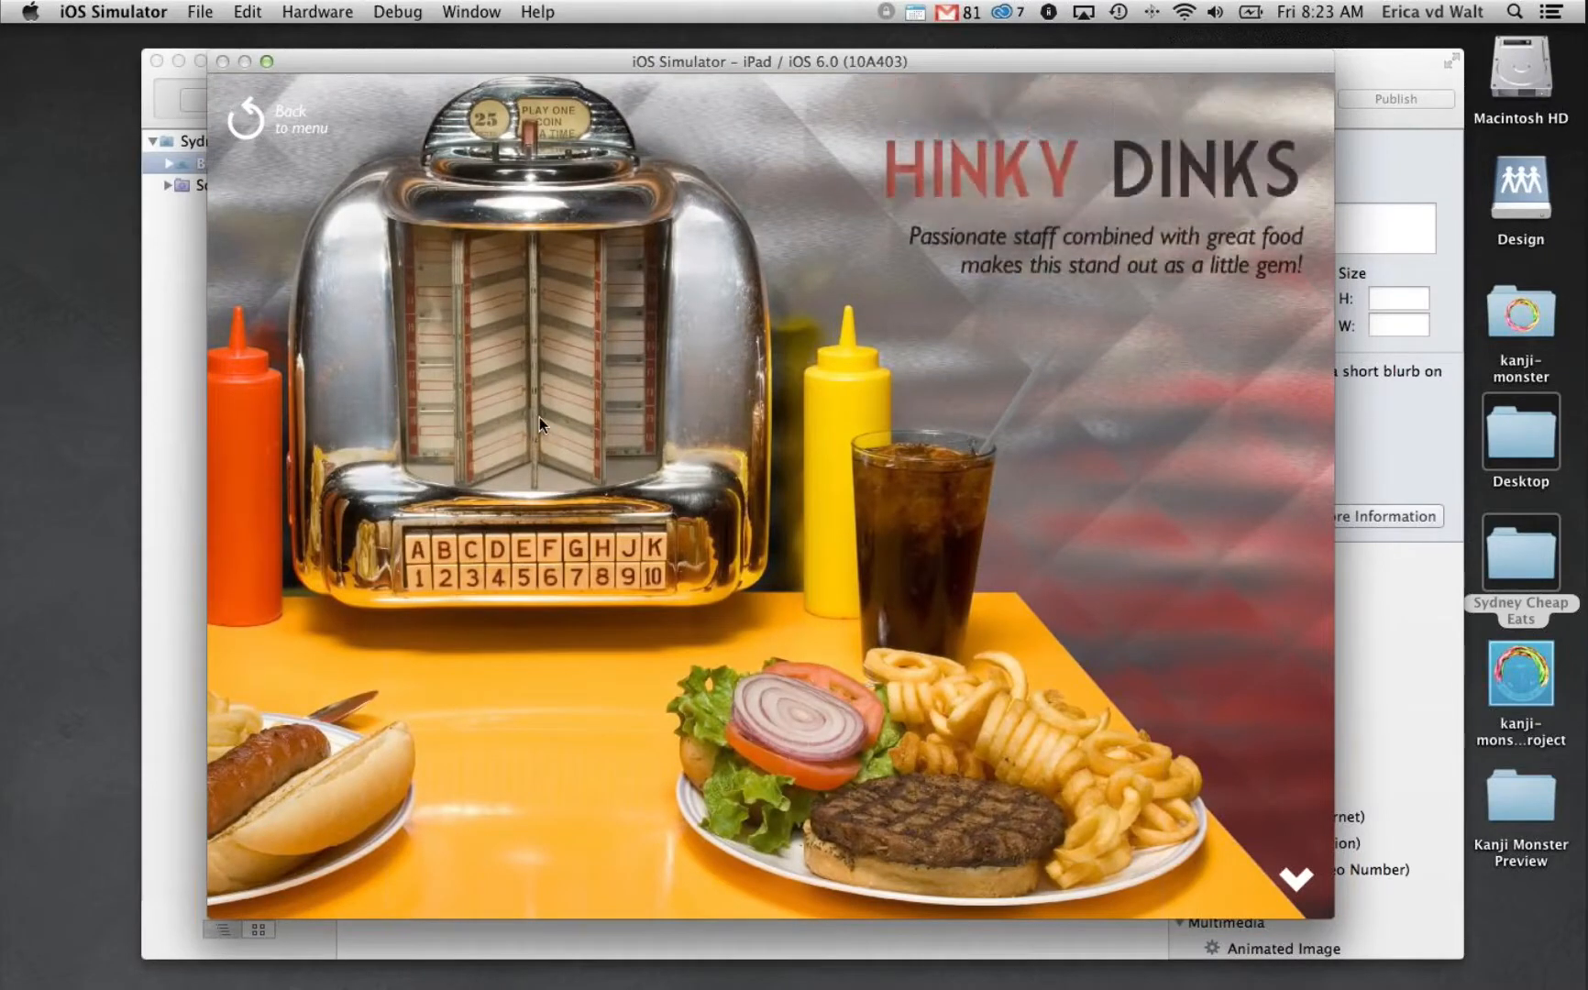
click(802, 672)
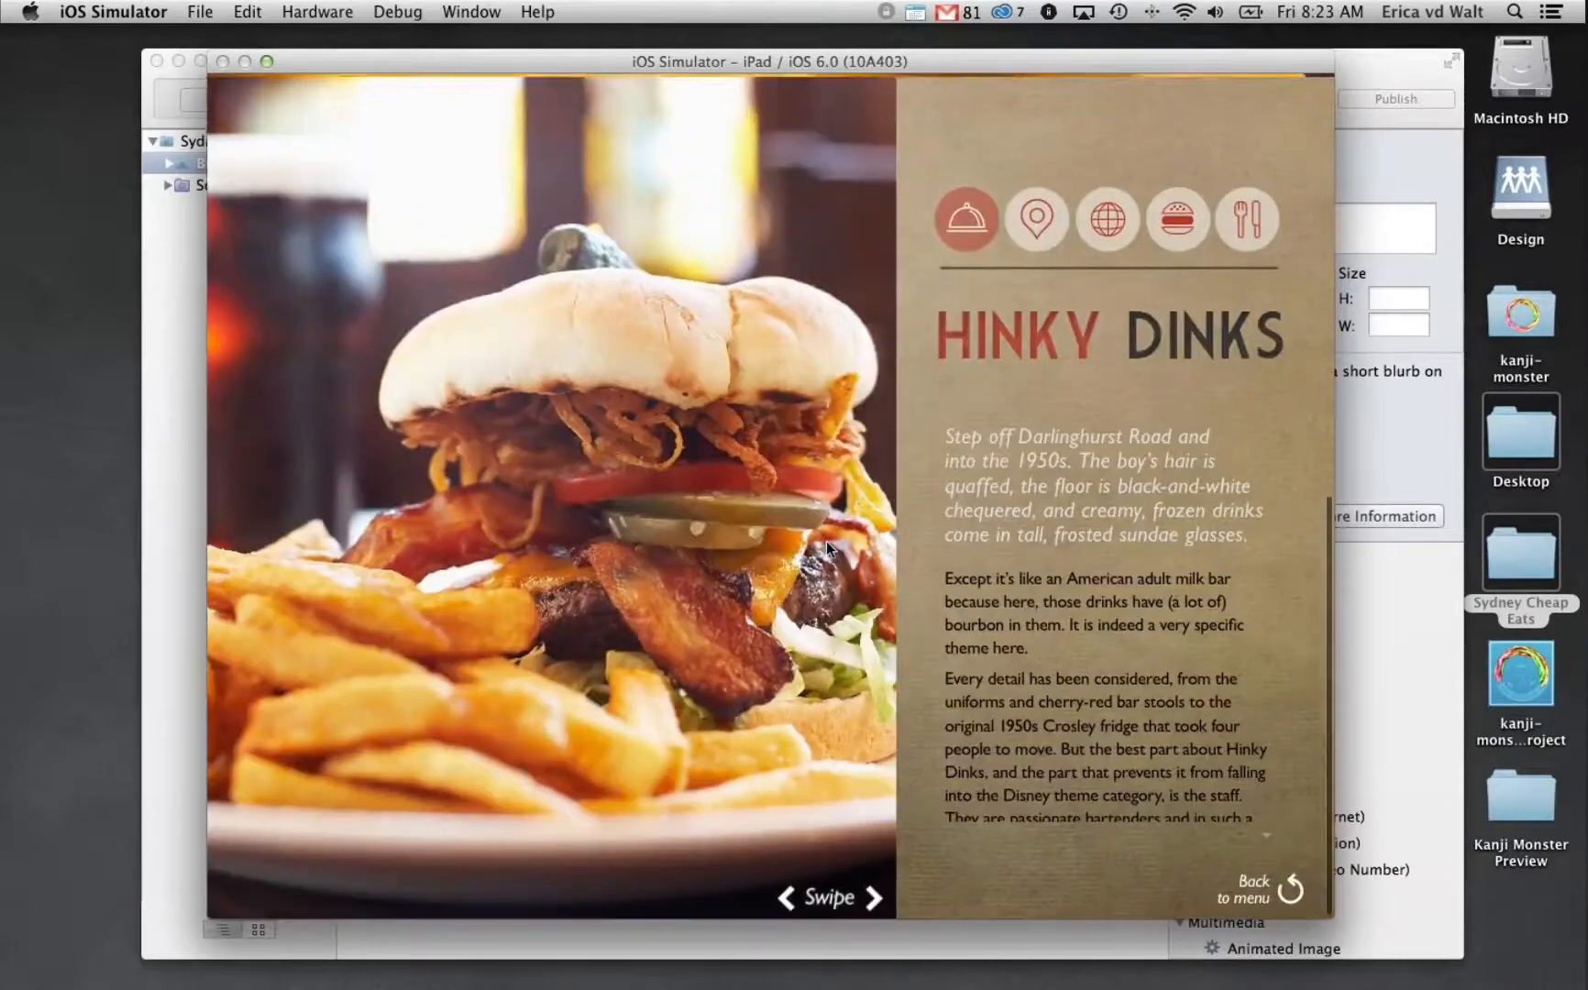
click(1050, 215)
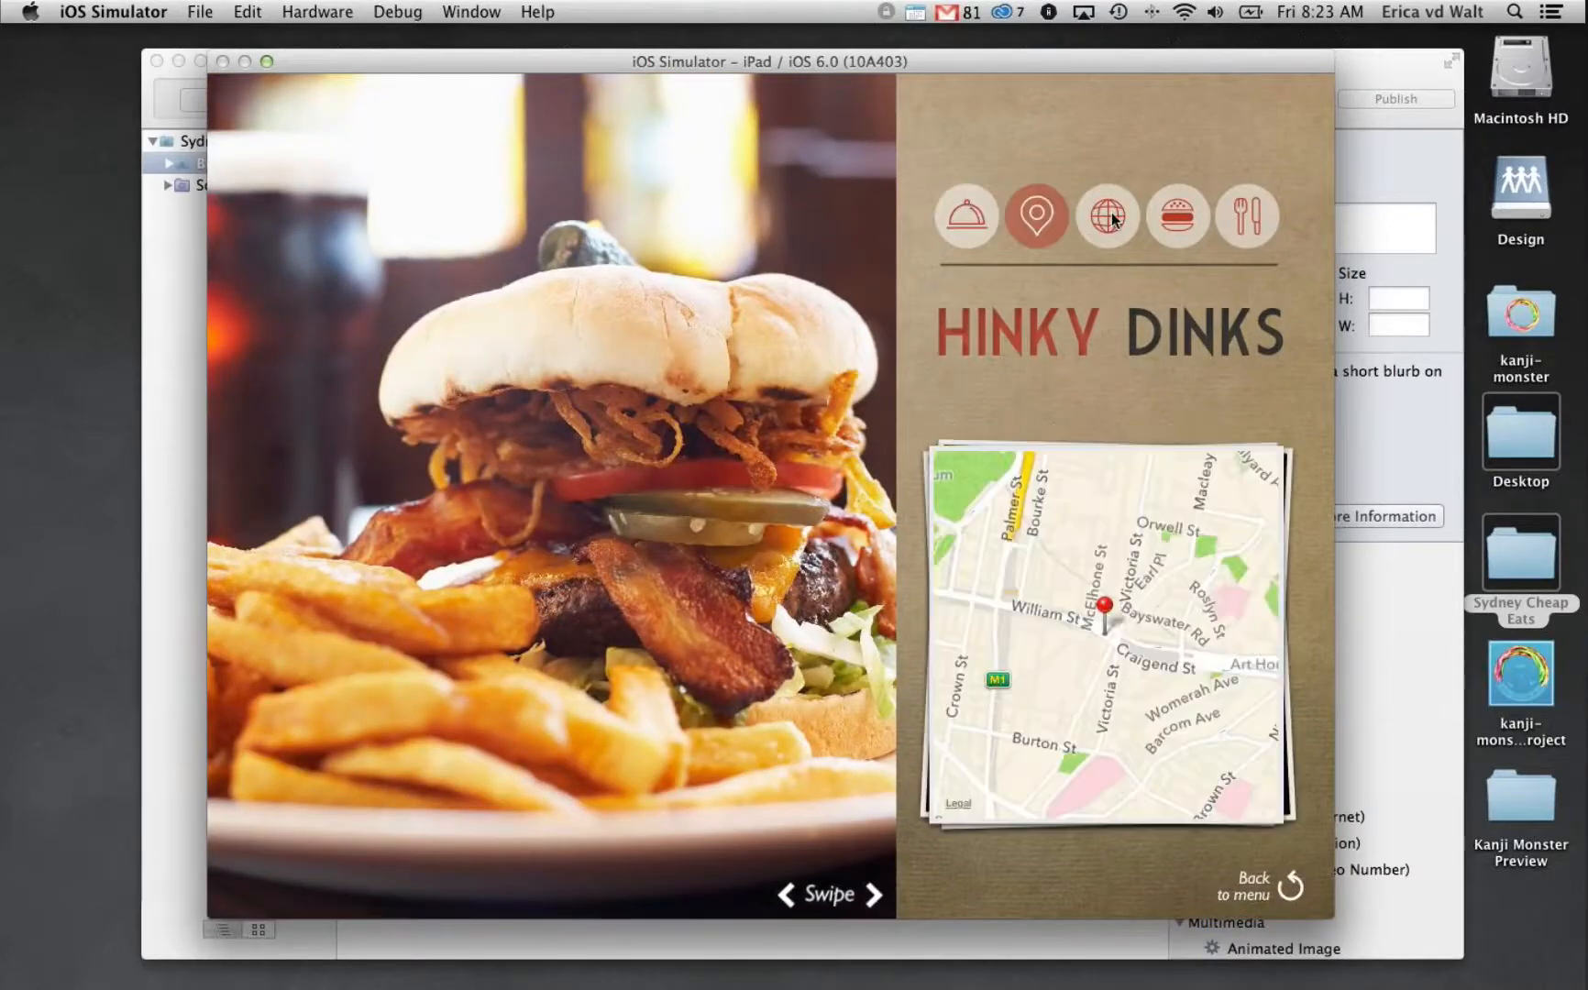
click(1111, 211)
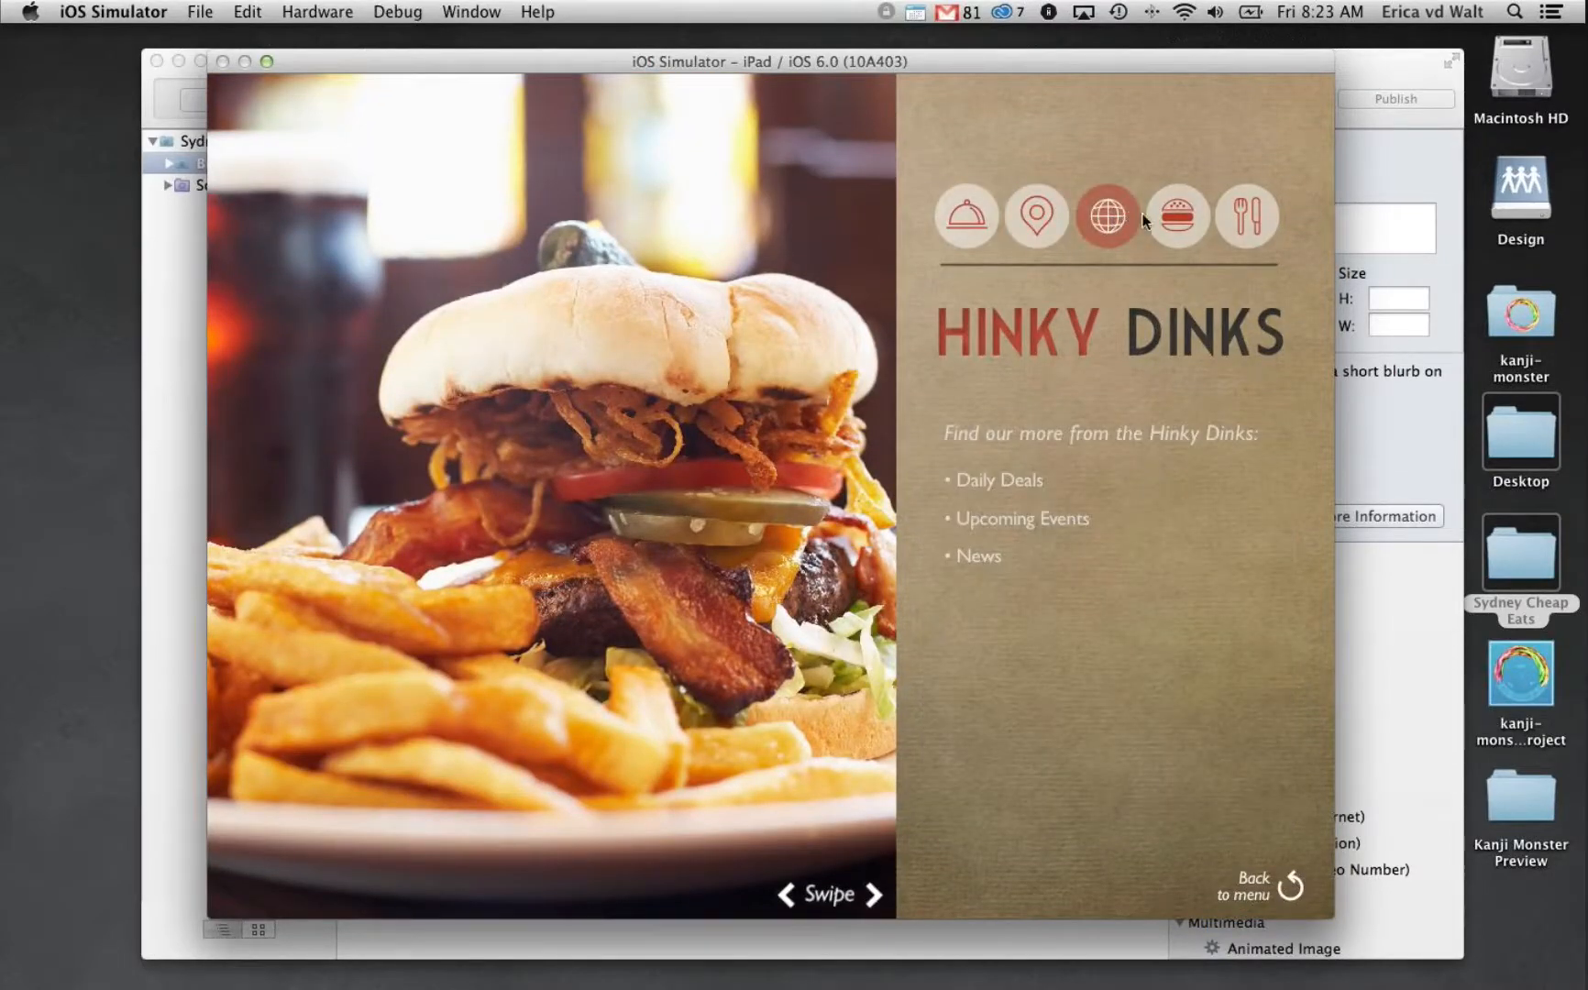
click(1178, 215)
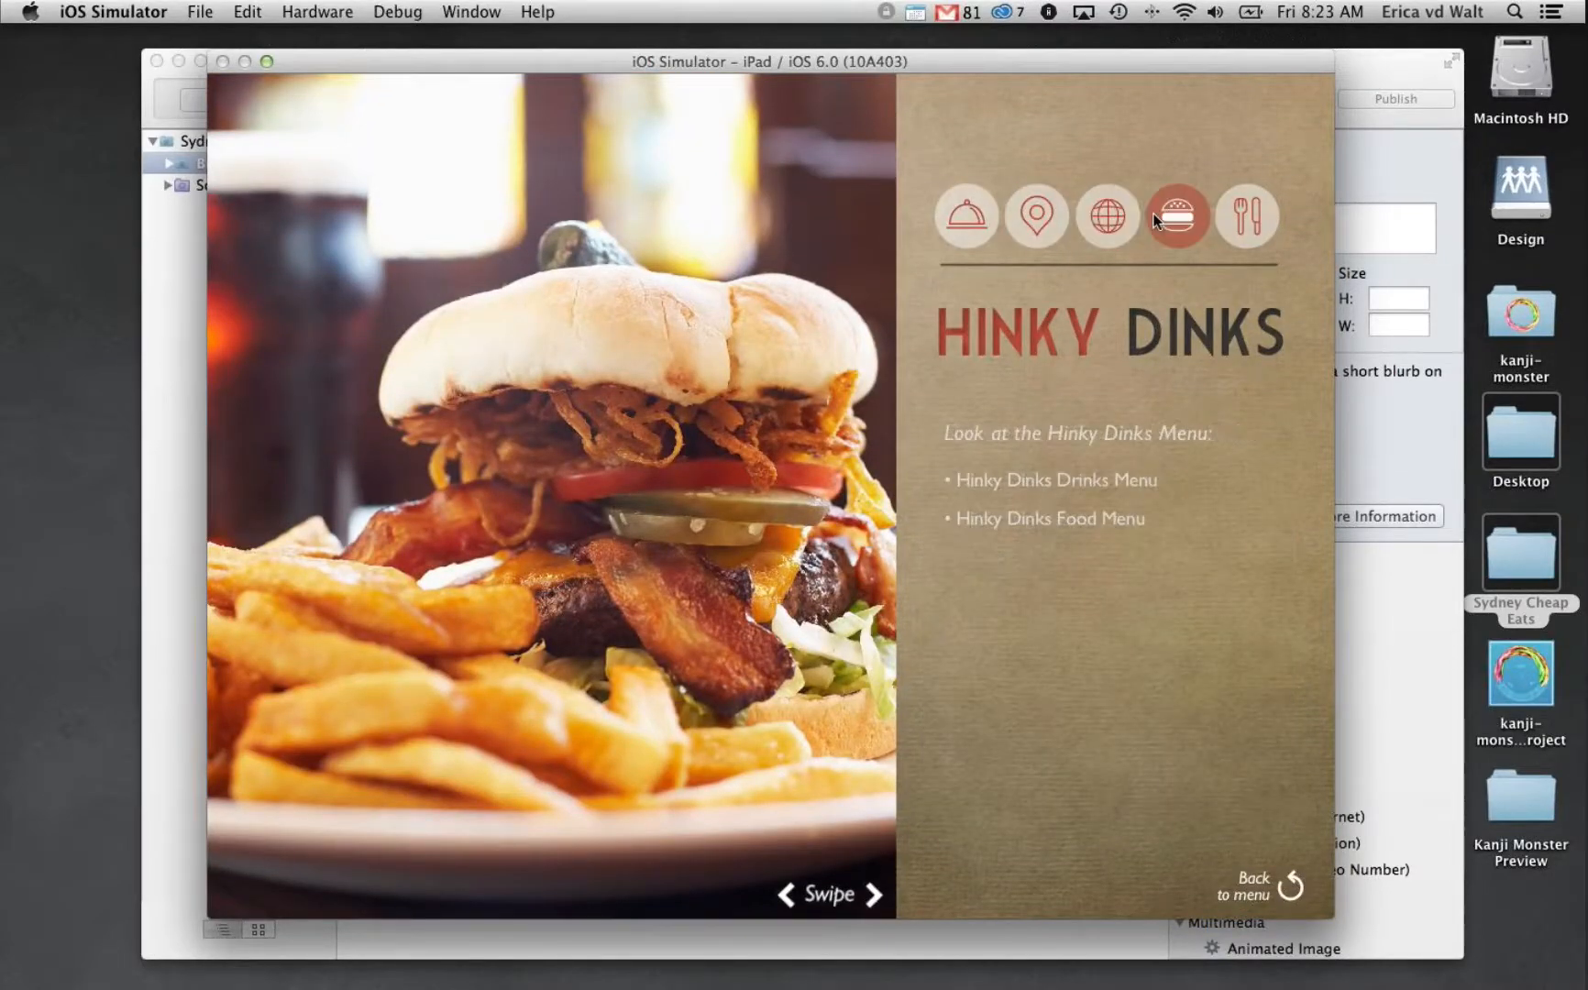
click(1115, 520)
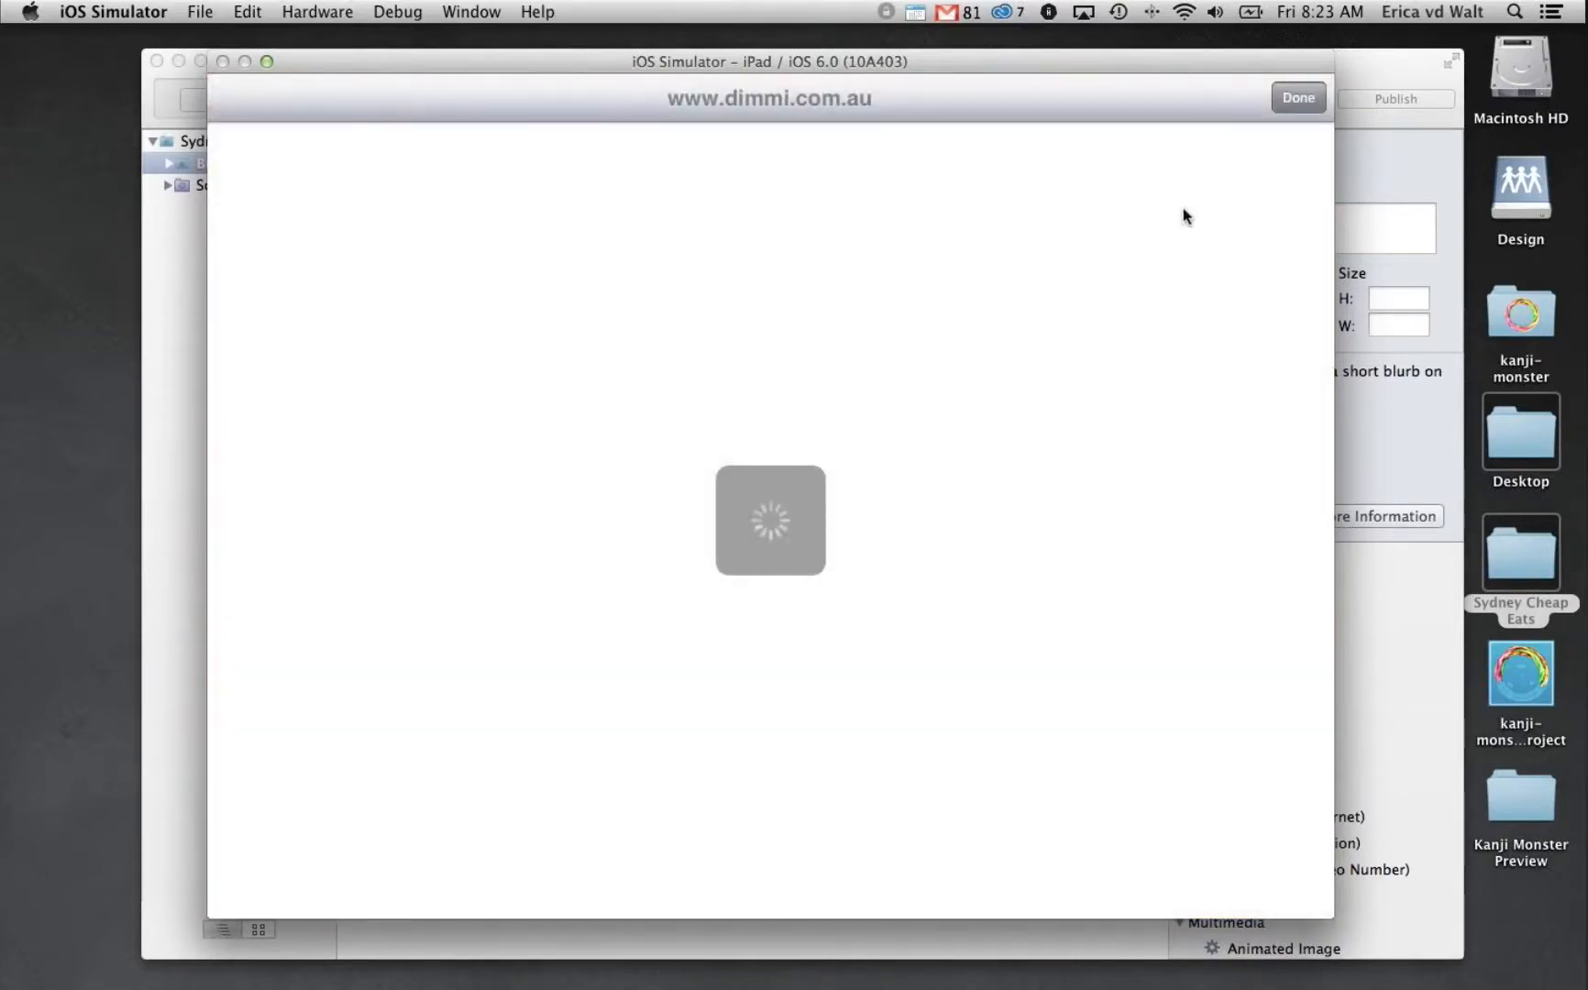
click(1298, 99)
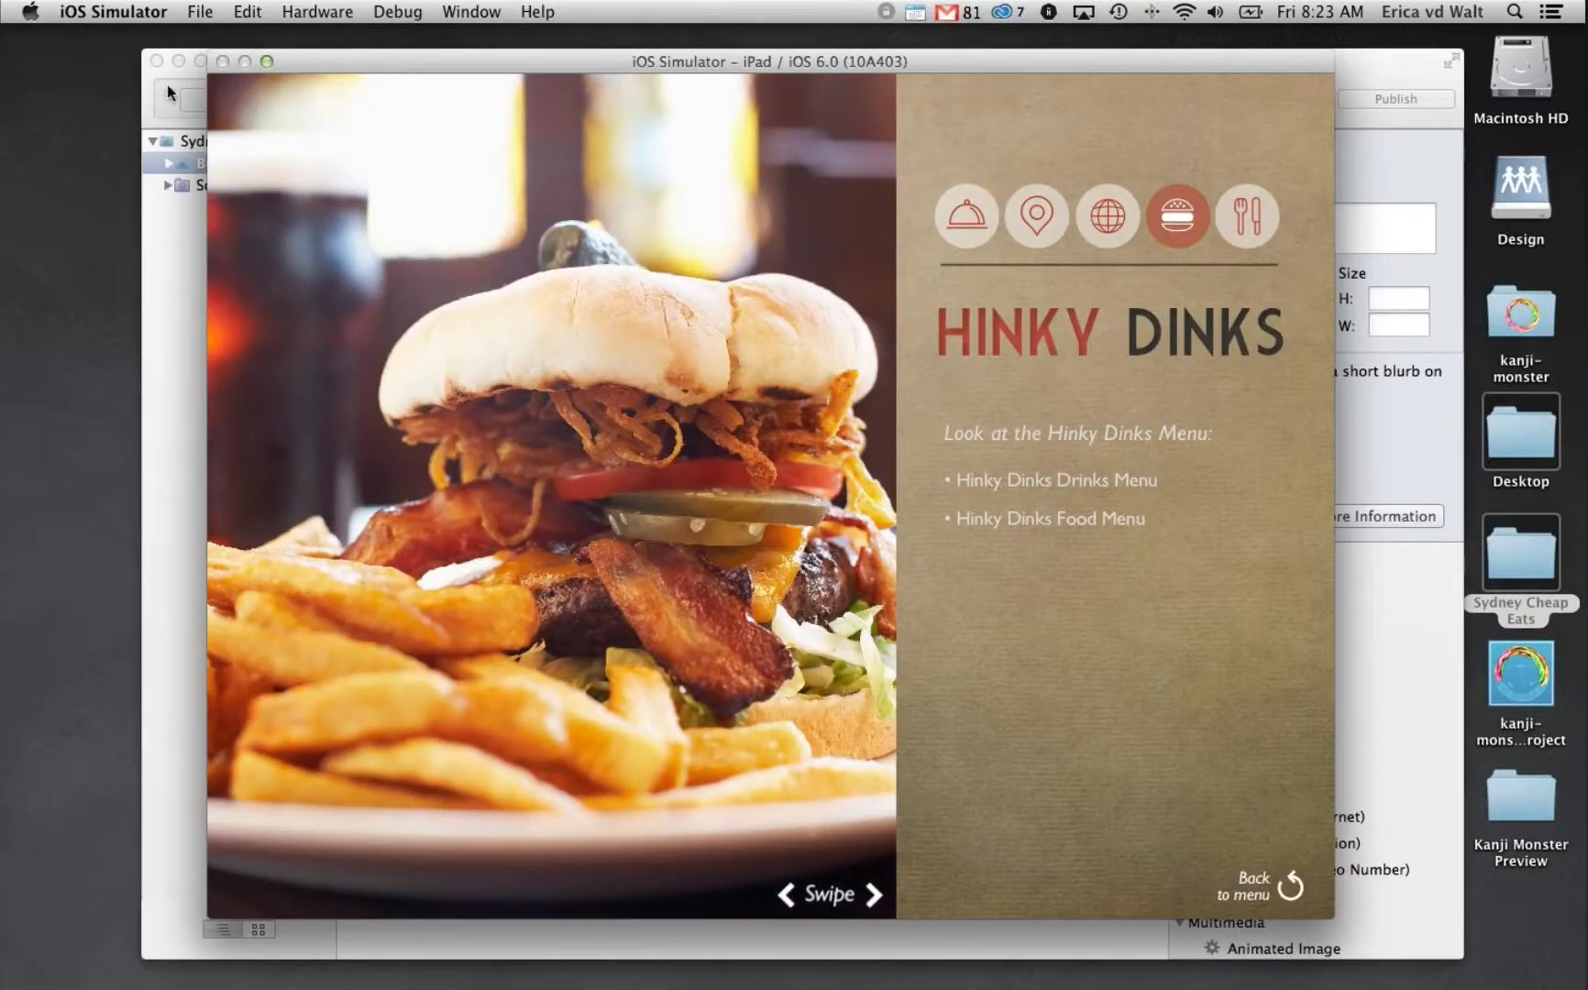
Return to Oomph Editor and open the 10-Cover InDesign file from the Source folder, dismissing the missing-link warning
click(143, 84)
click(241, 186)
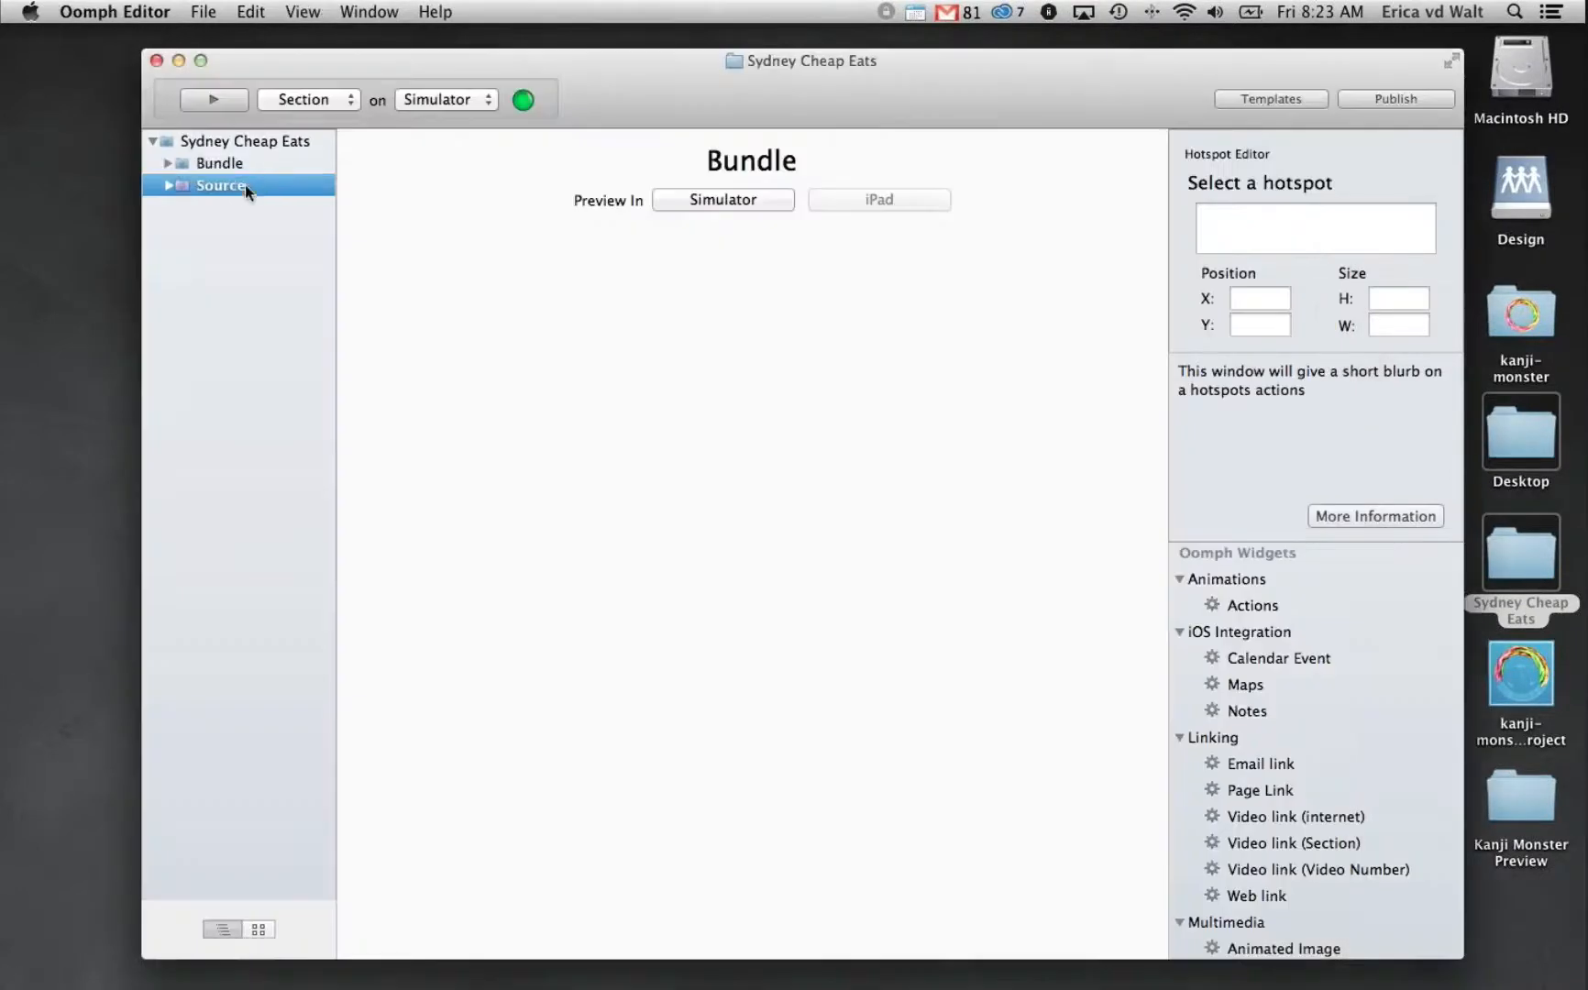
click(169, 186)
click(190, 234)
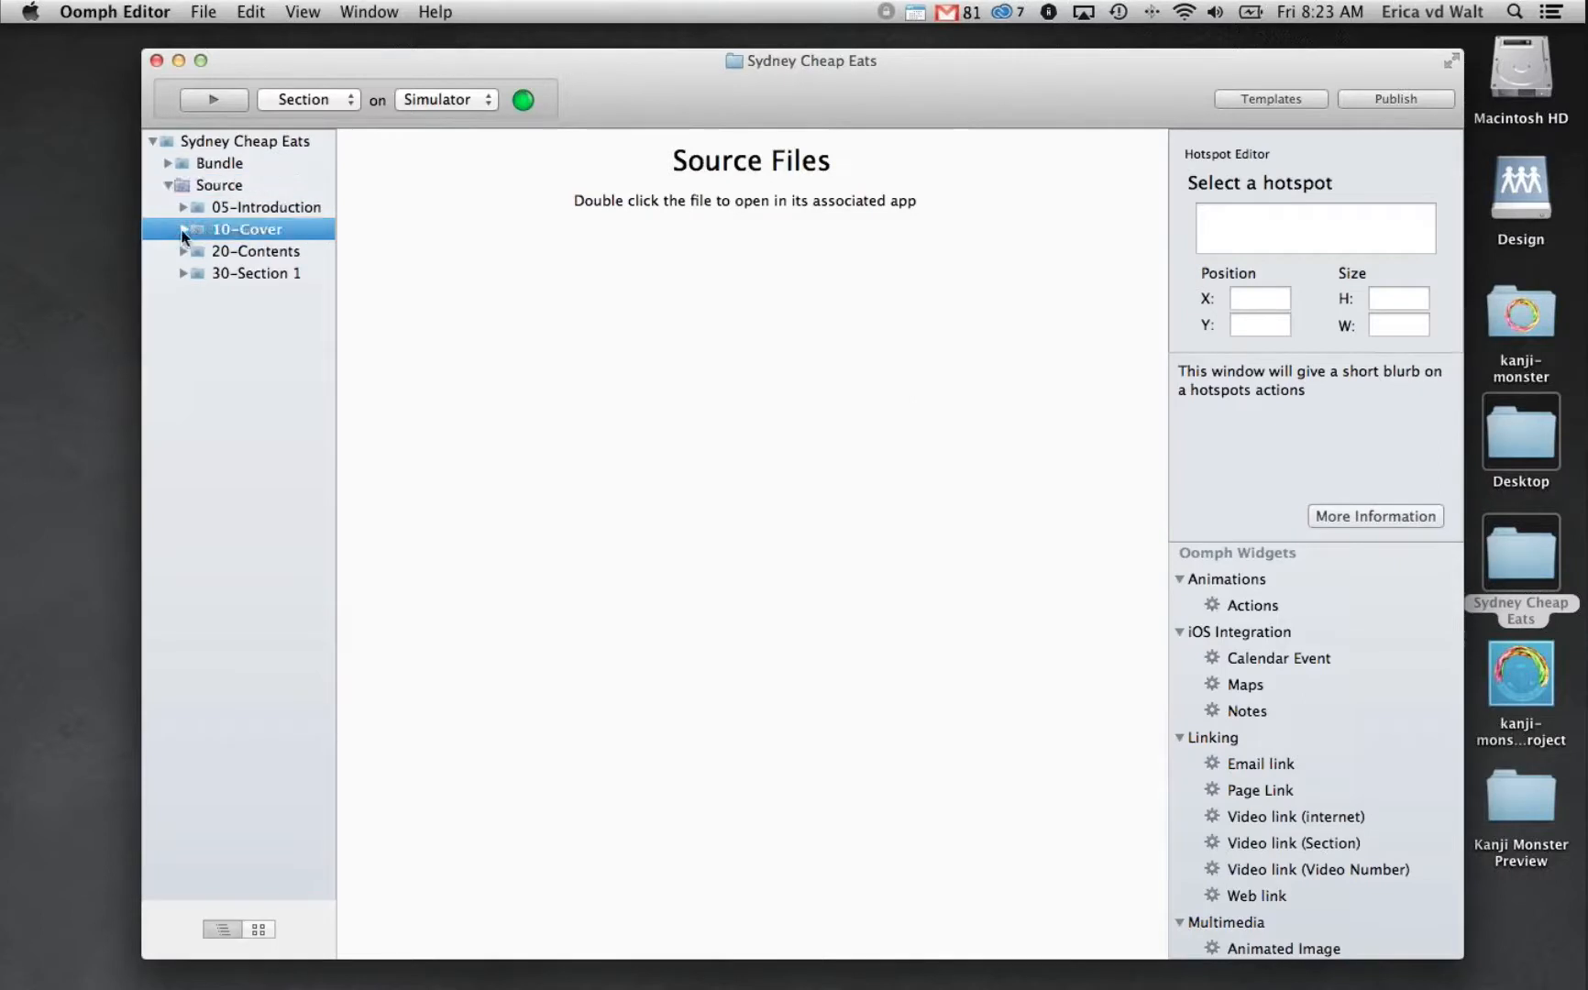
click(186, 231)
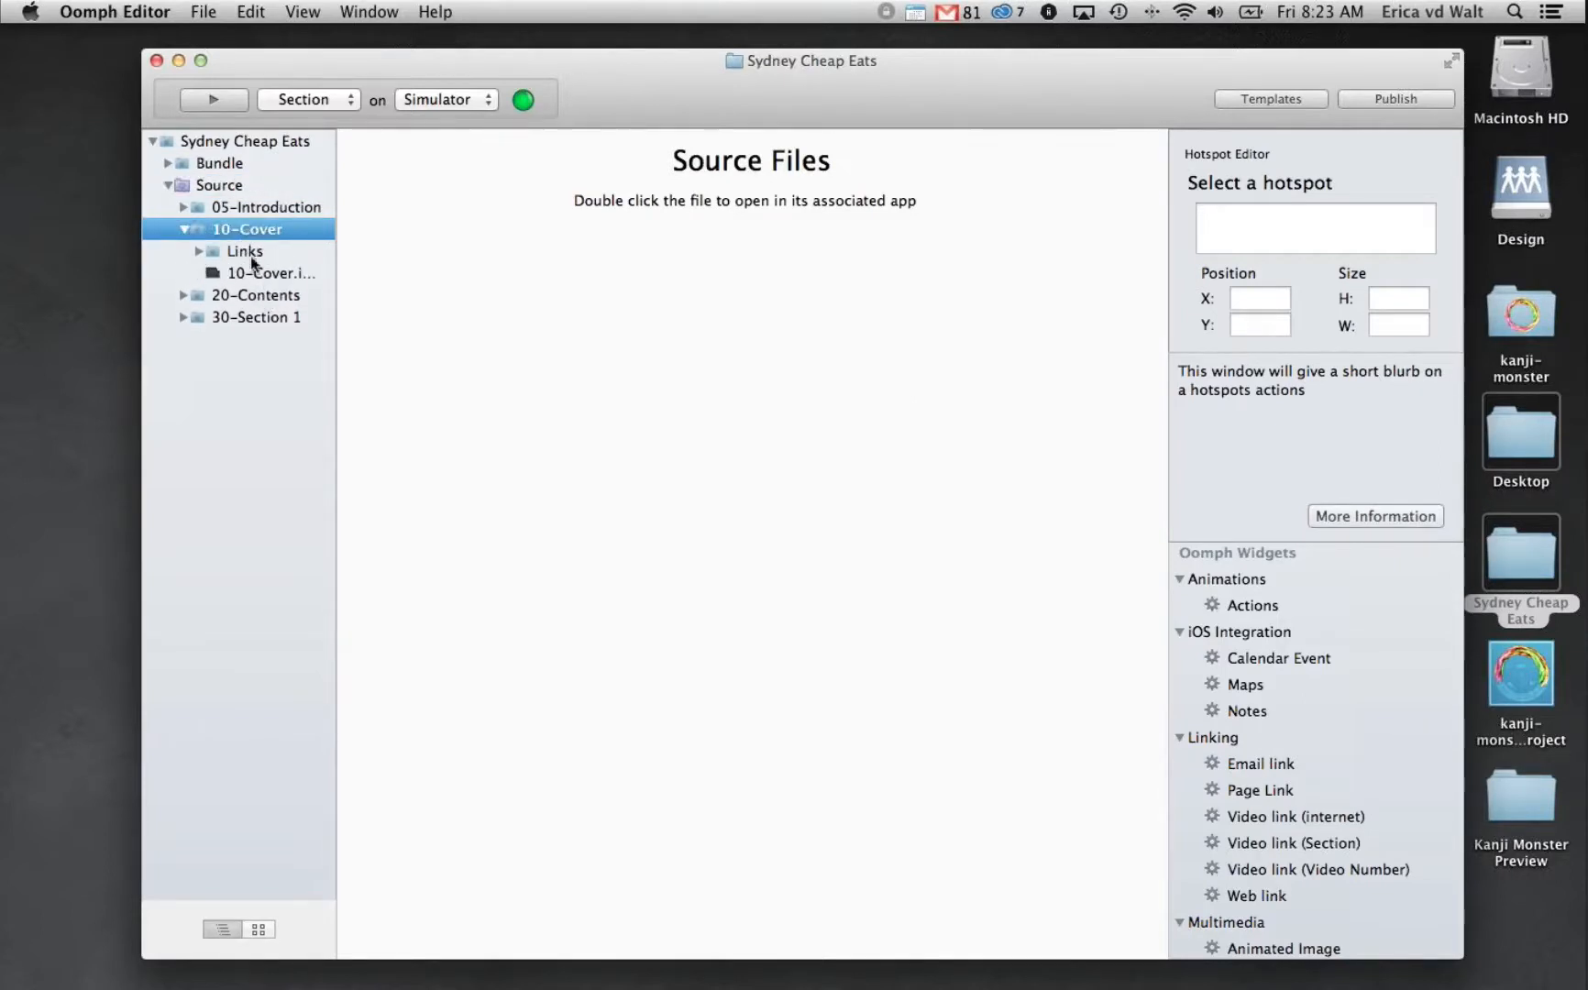
click(259, 274)
double_click(277, 275)
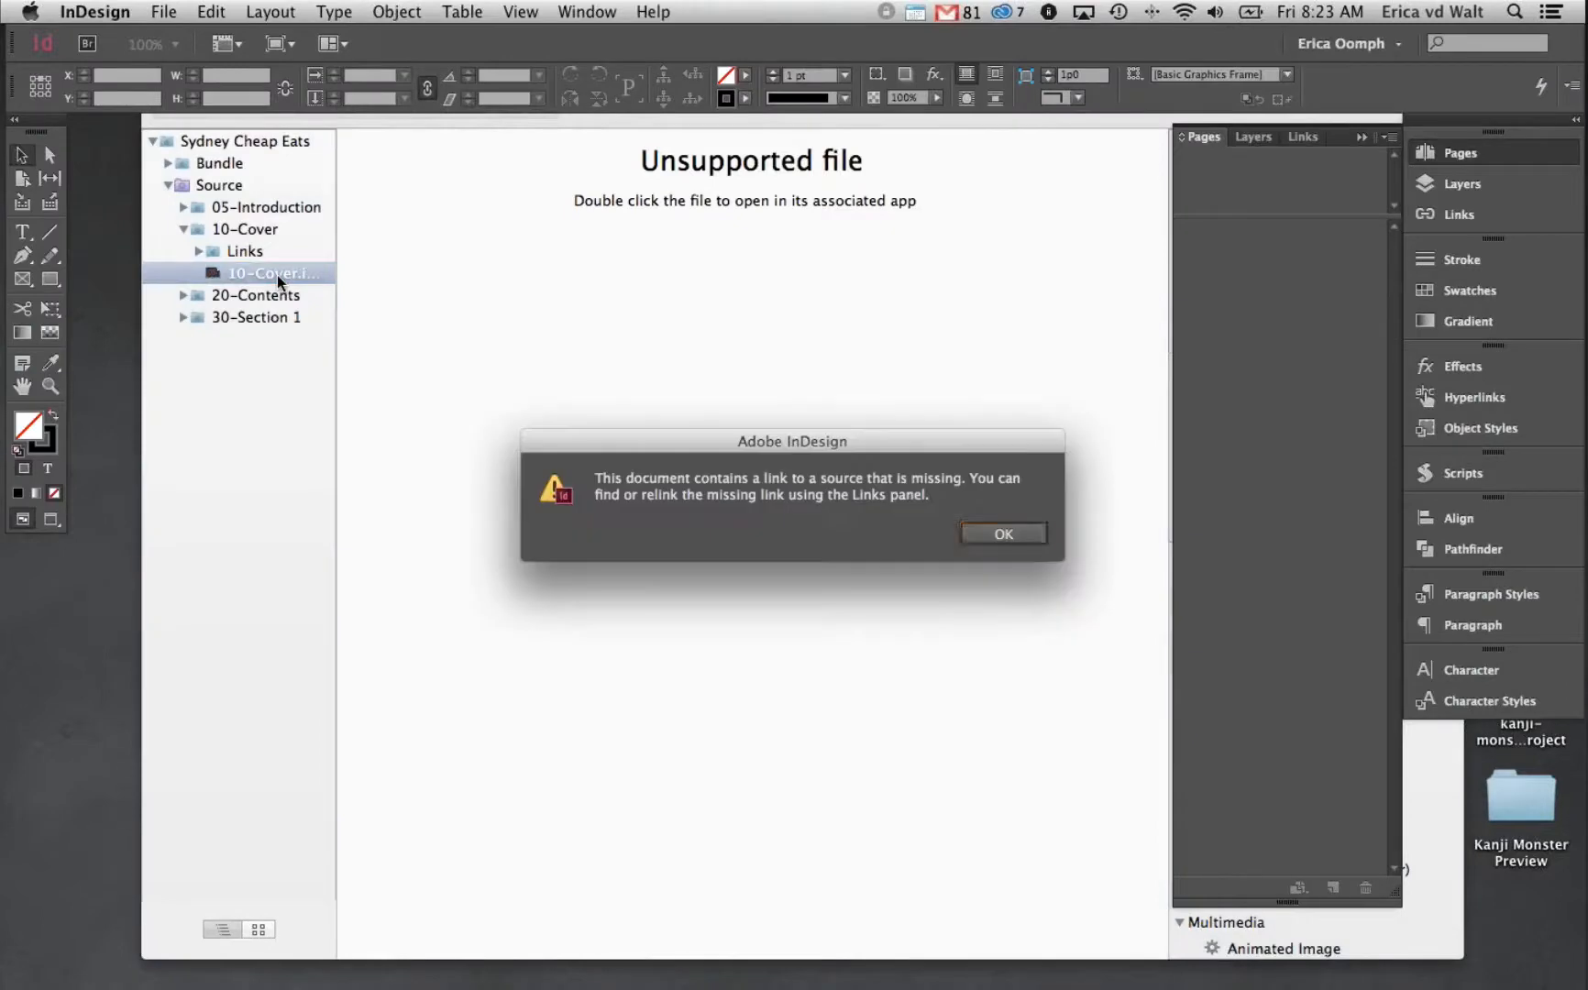
click(1003, 533)
Bring page 1 of 10-Cover.indd, the original Kyoto cover, into view and select its full-page grey background frame
scroll(1006, 514, up, 10)
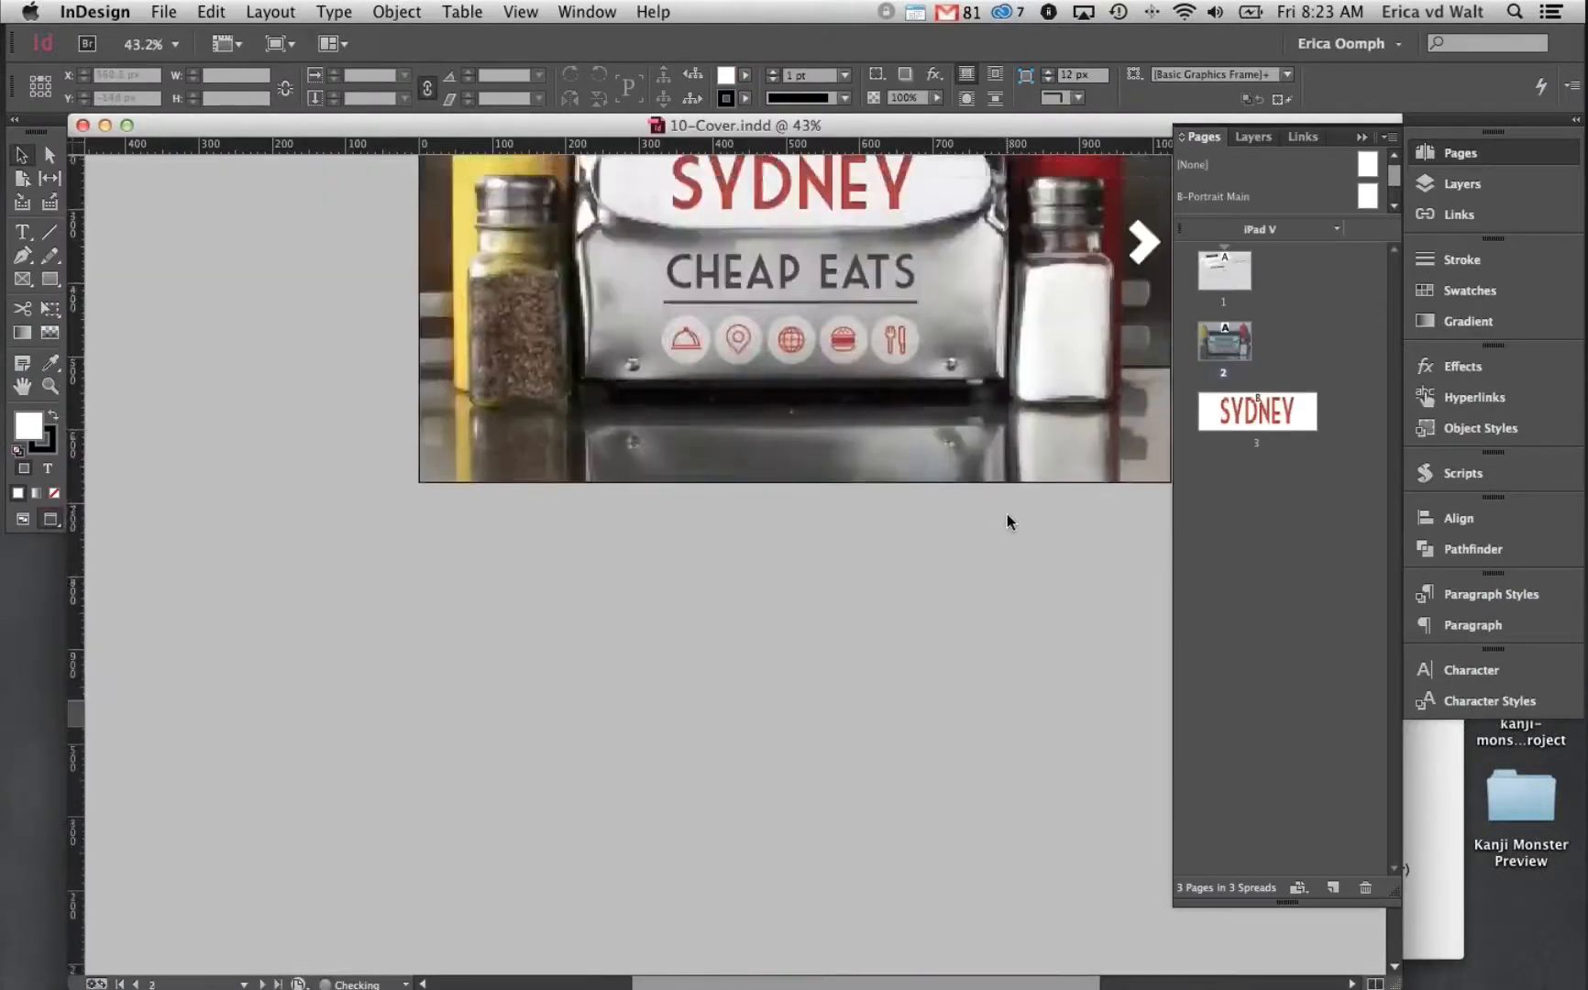
scroll(1006, 521, up, 5)
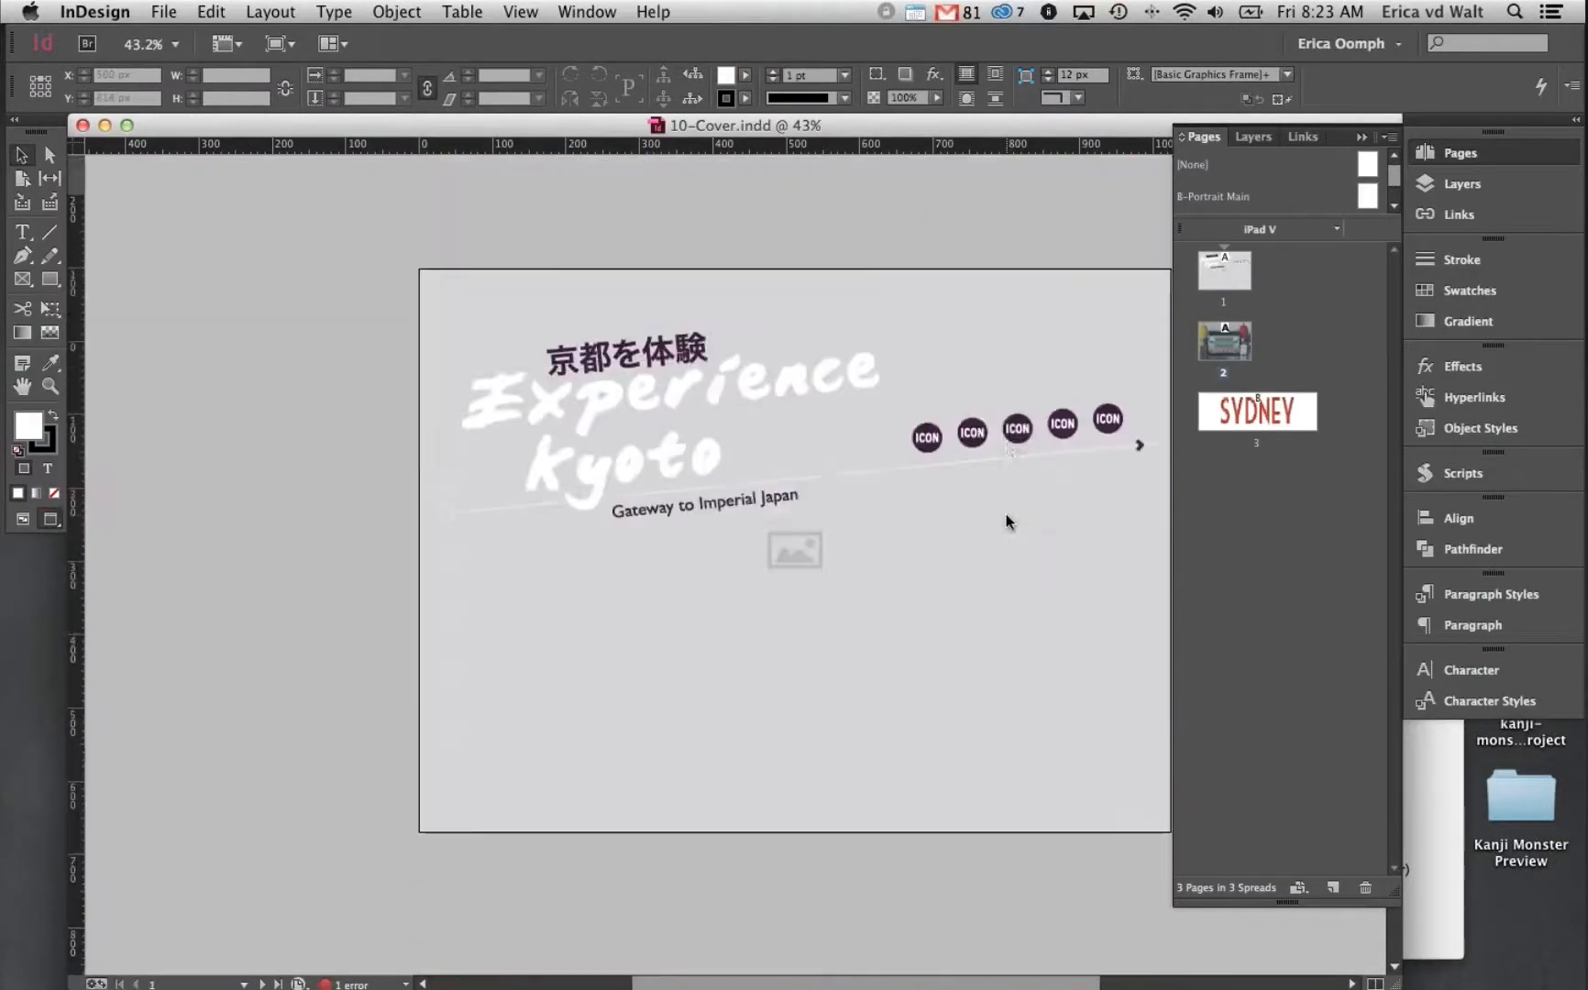
drag(1006, 521, 904, 525)
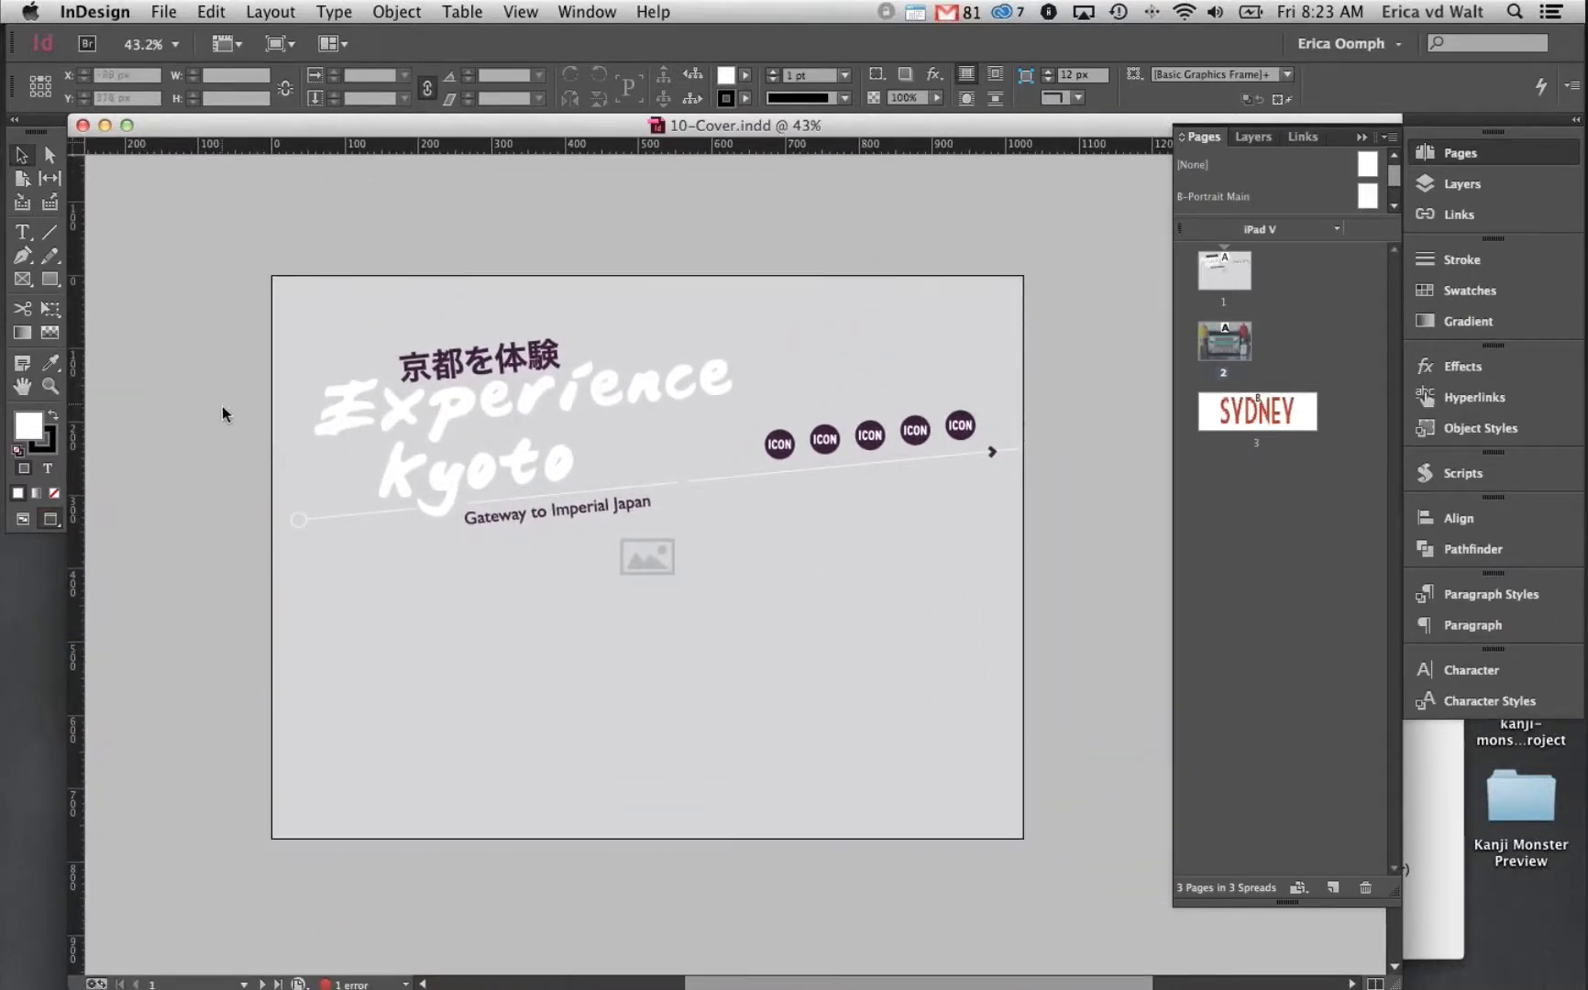
click(556, 568)
drag(983, 595, 1031, 574)
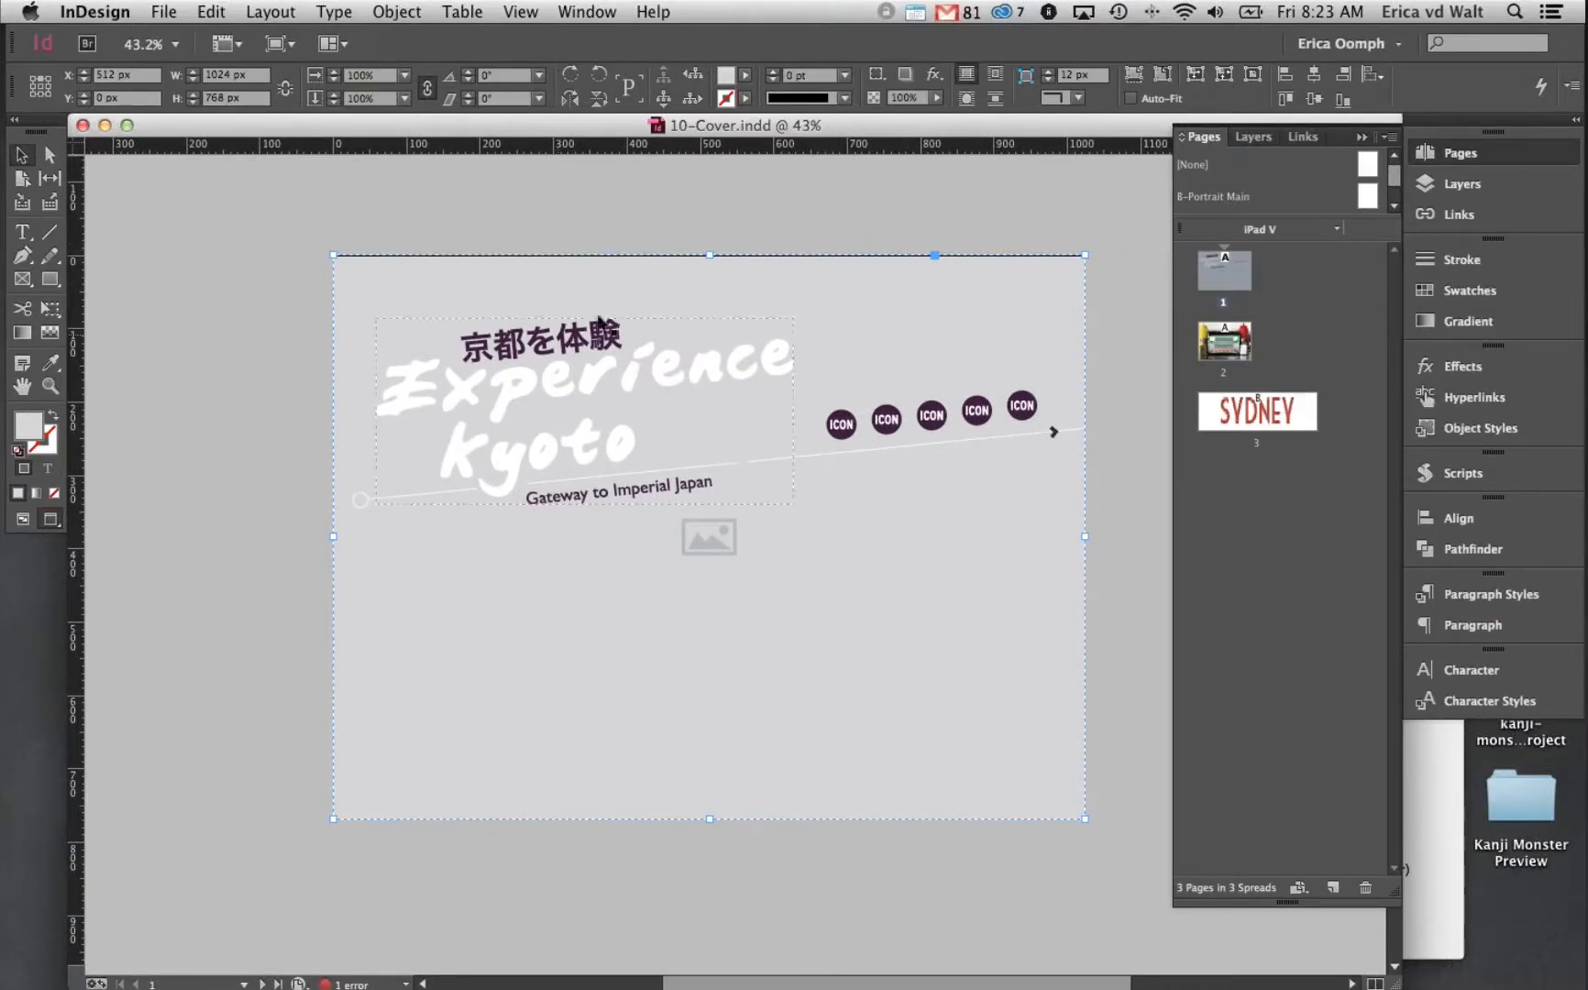
Deselect page 1's grey background, bring page 2, the Sydney Cheap Eats cover, into view and select its background photo frame
drag(763, 361, 815, 265)
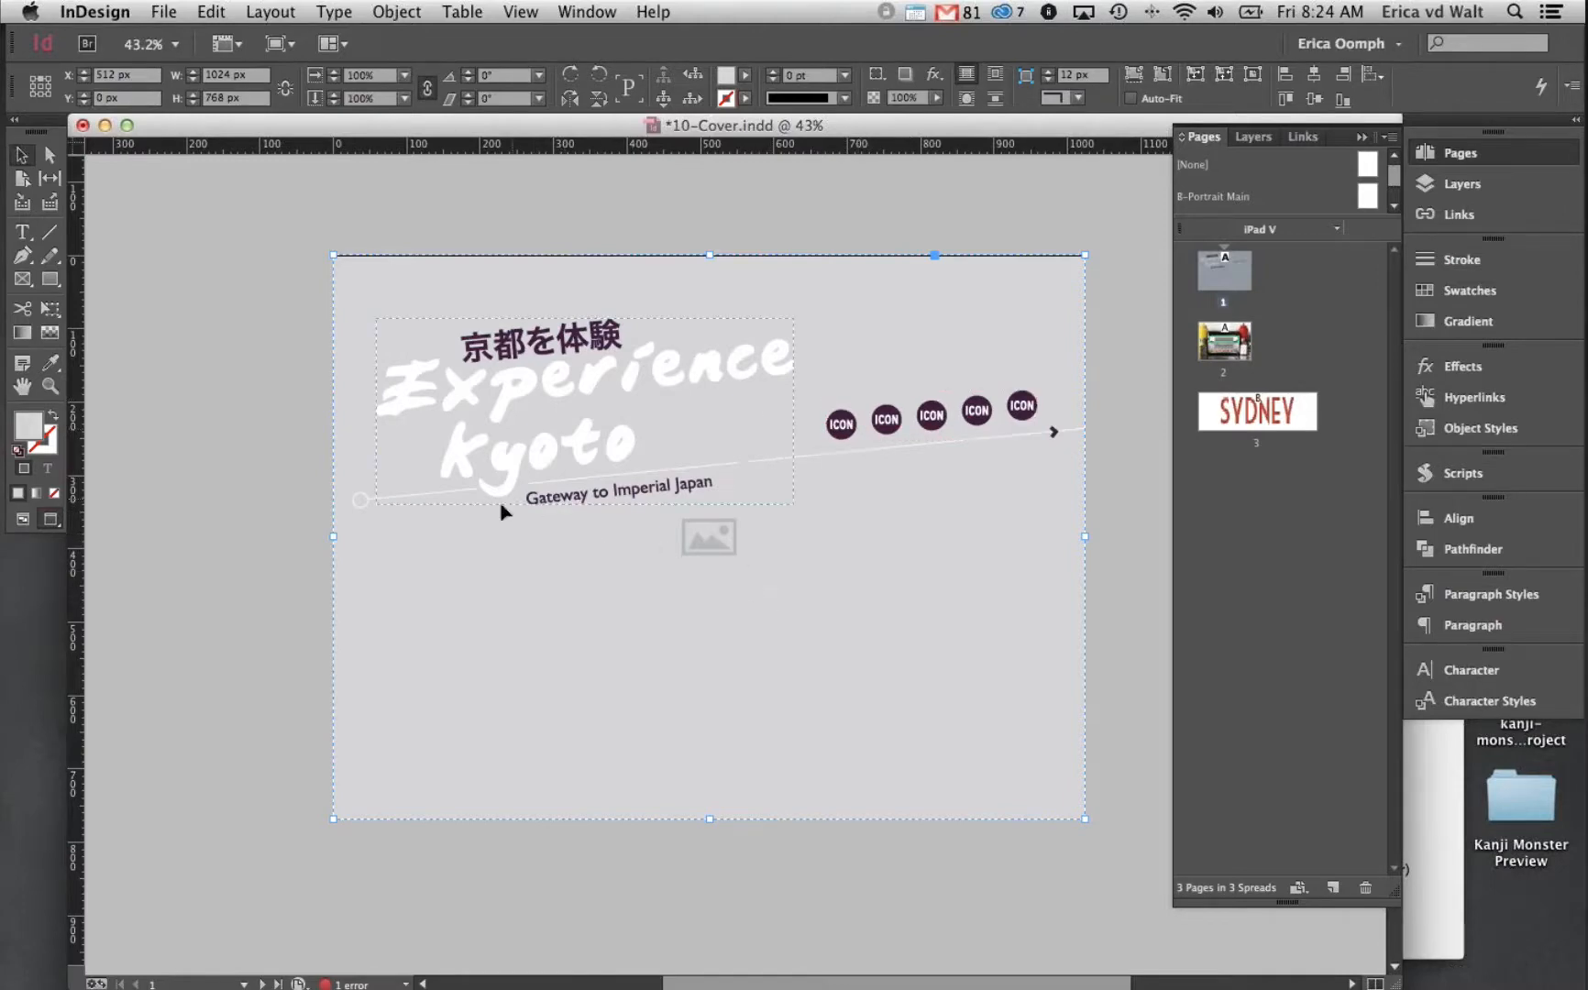
click(246, 372)
scroll(264, 440, down, 5)
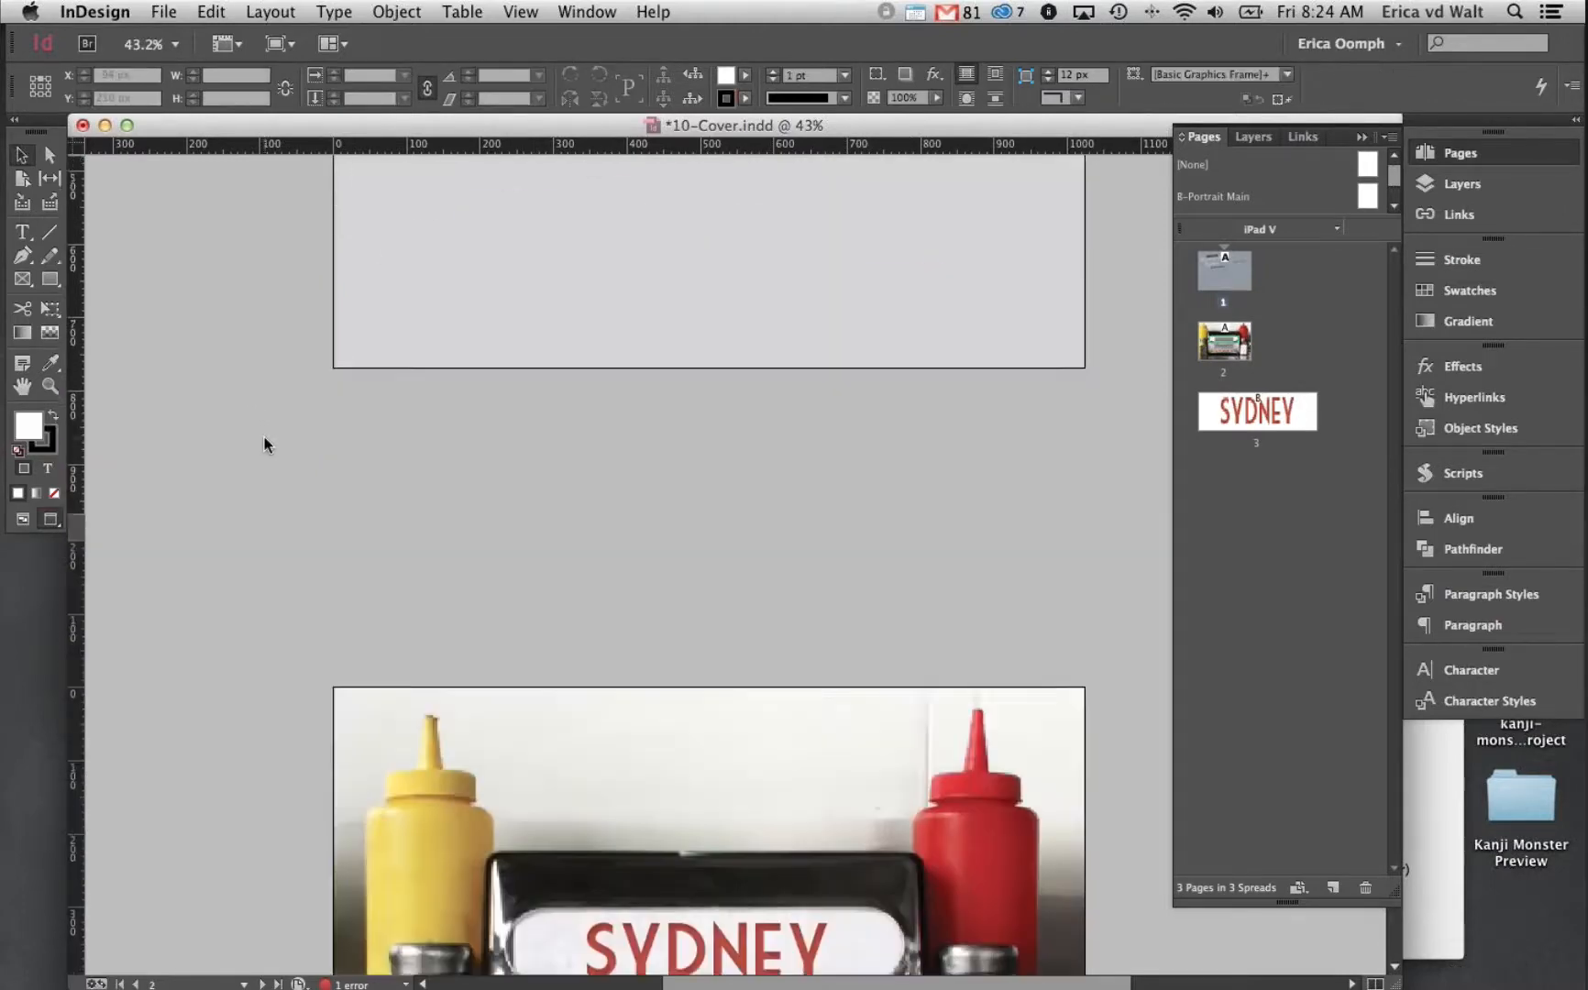
scroll(264, 445, down, 5)
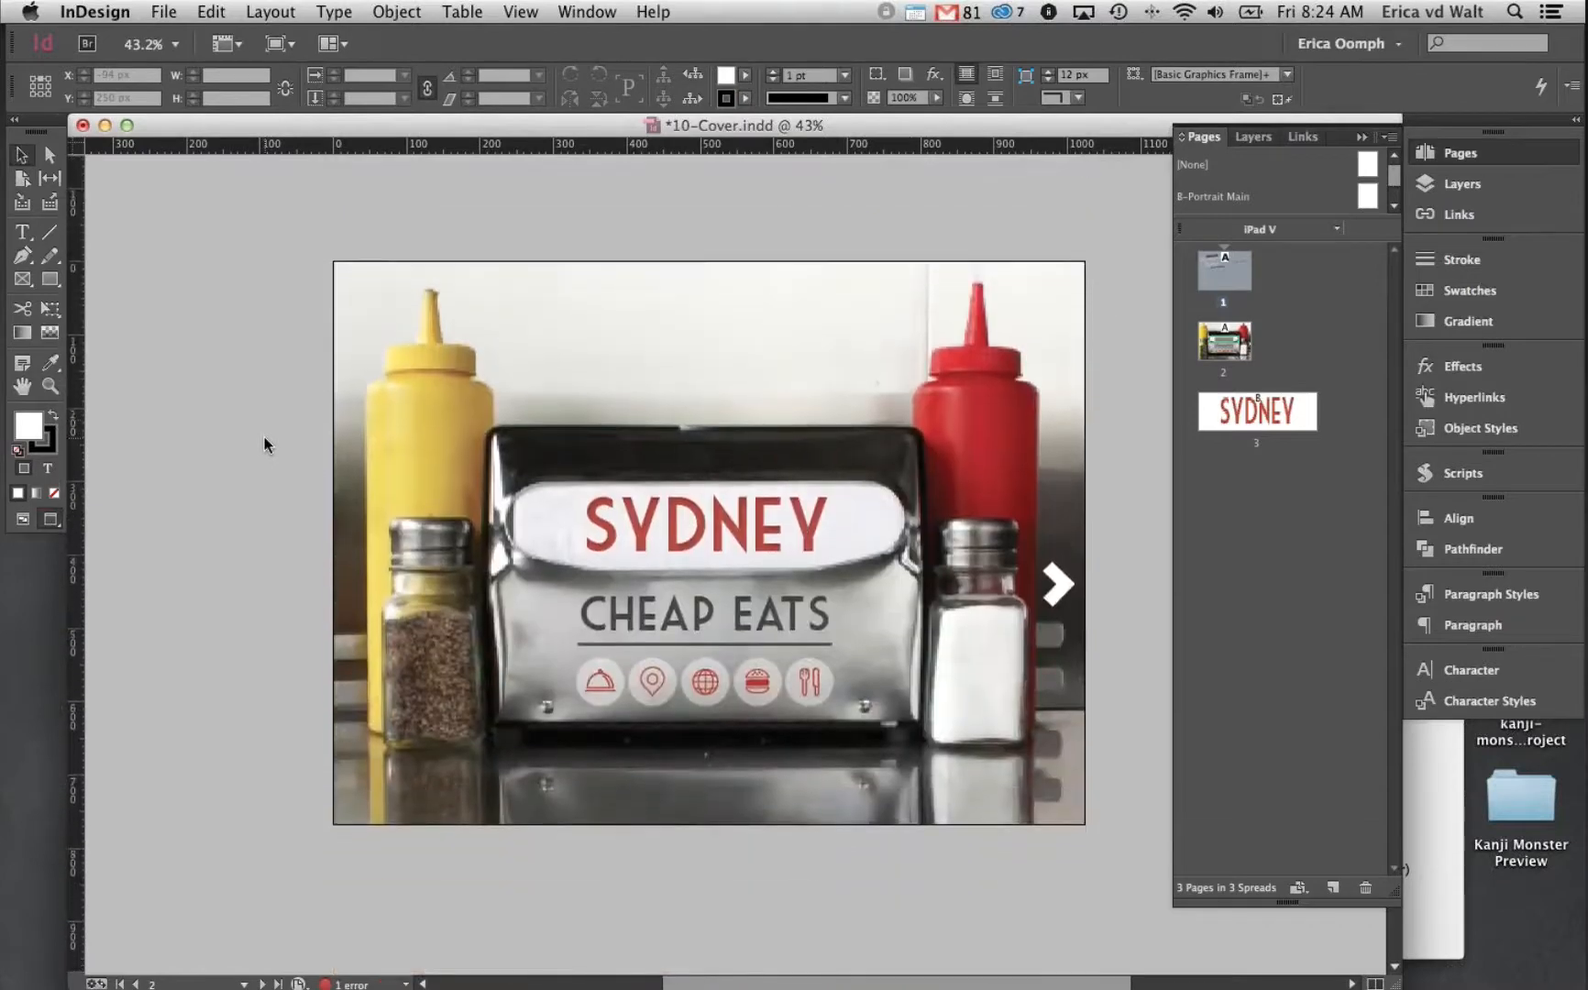
click(724, 314)
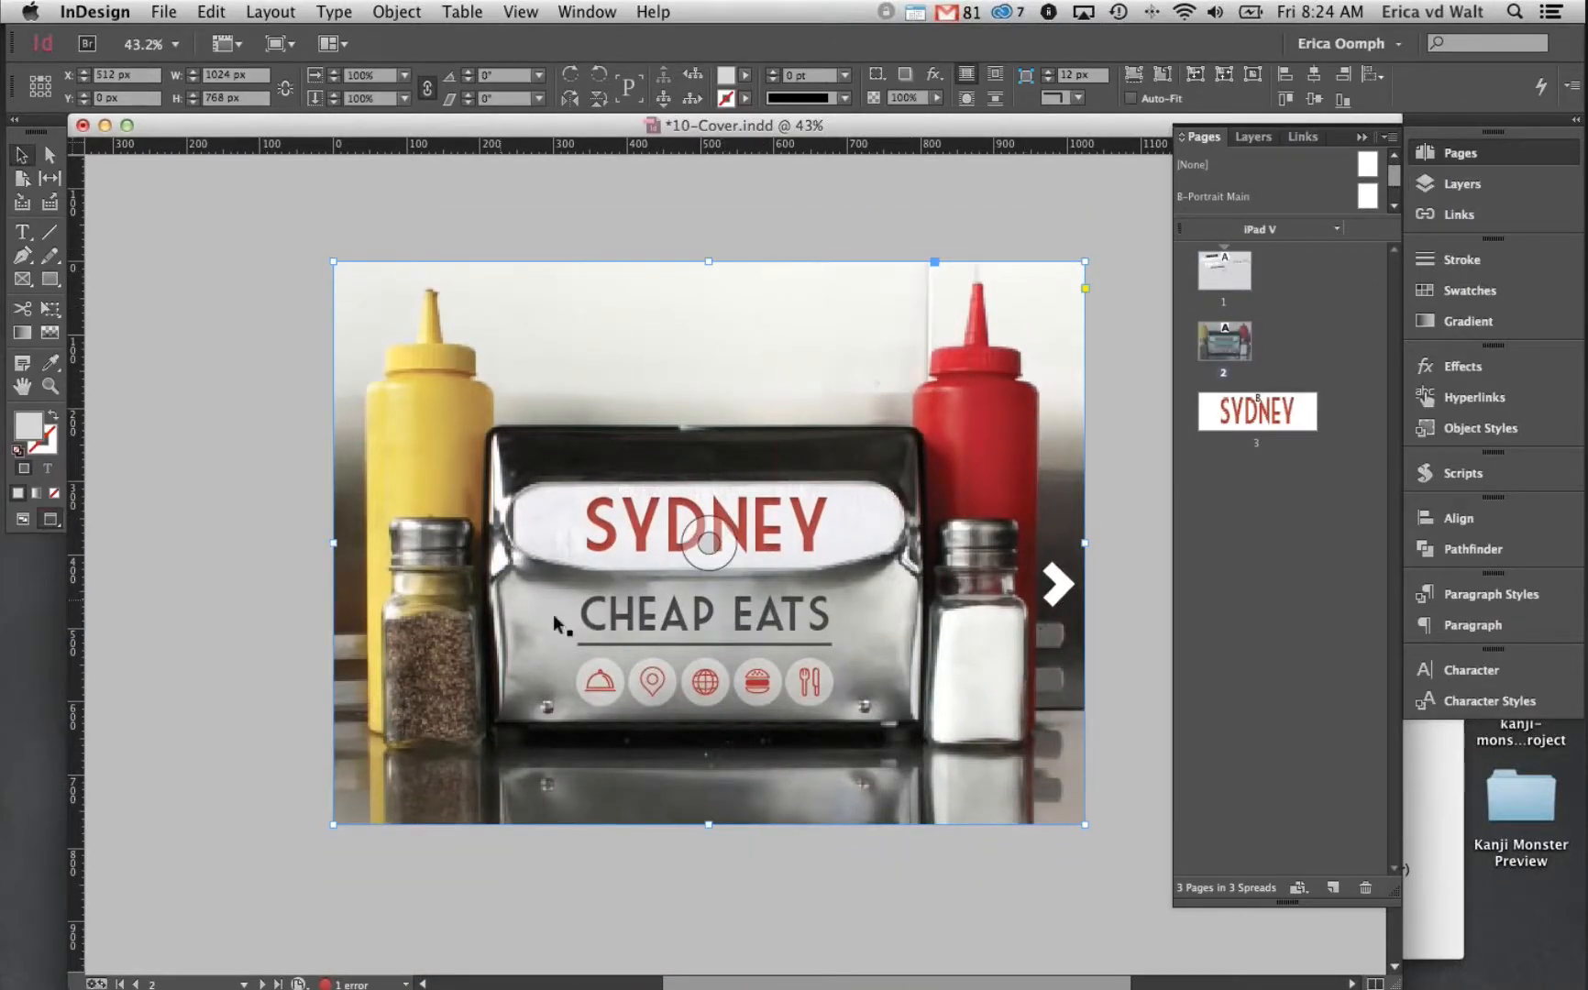
Select the SYDNEY title frame, the CHEAP EATS text and the icon group on page 2 to examine how the cover is built
click(743, 548)
click(739, 619)
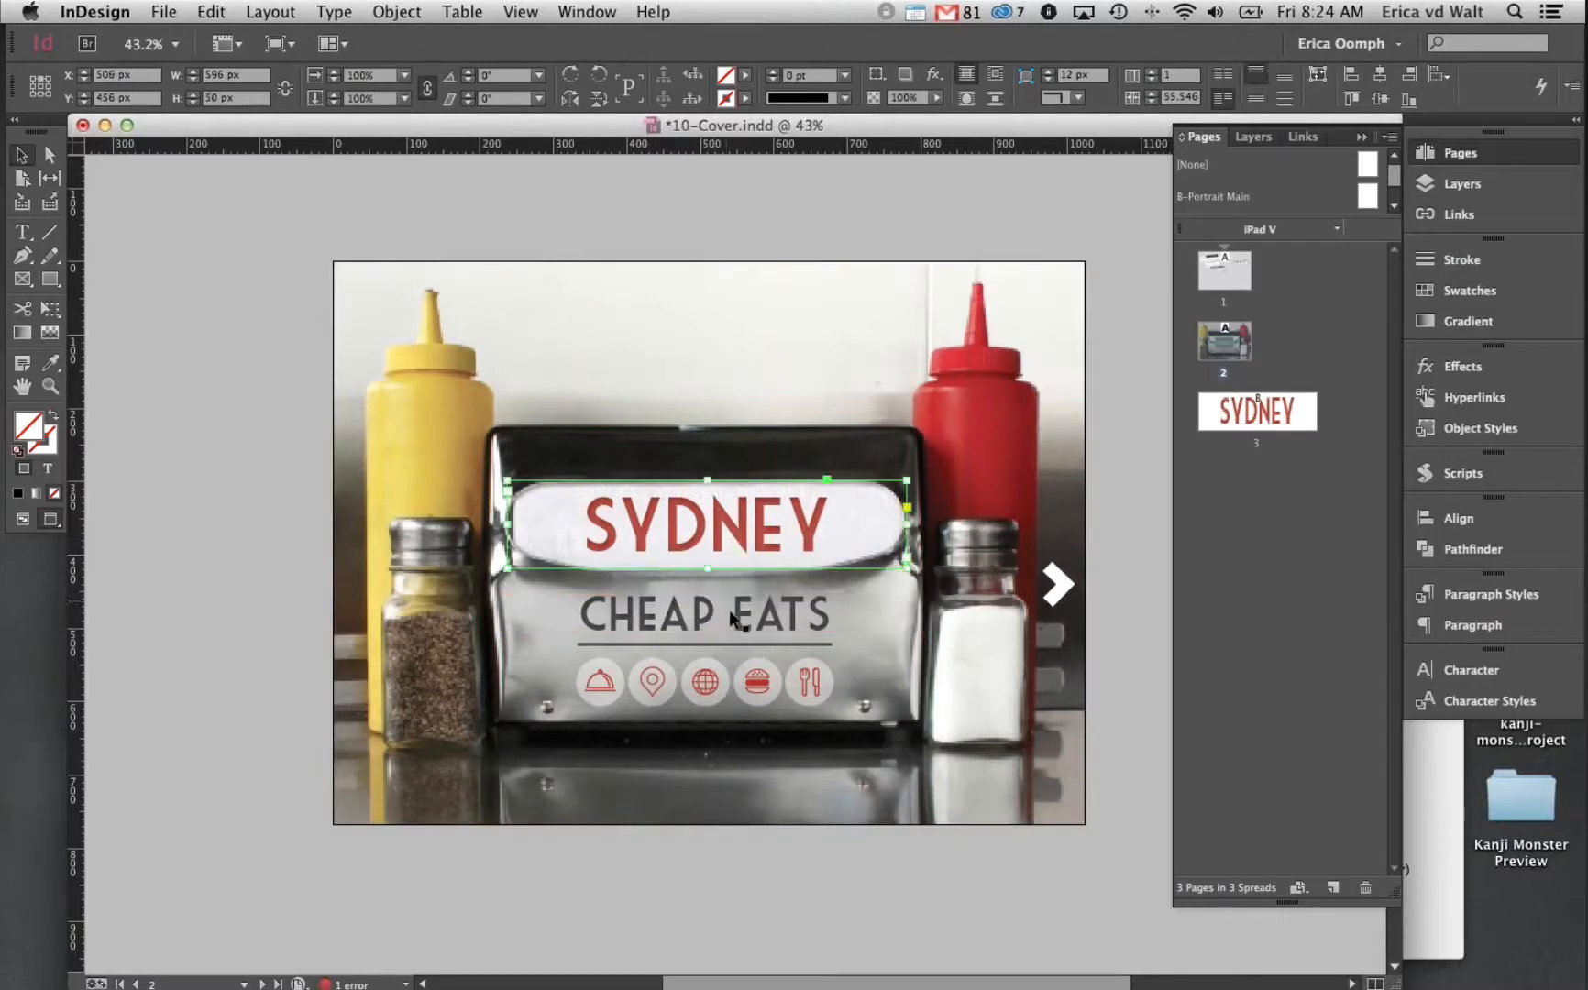
click(731, 674)
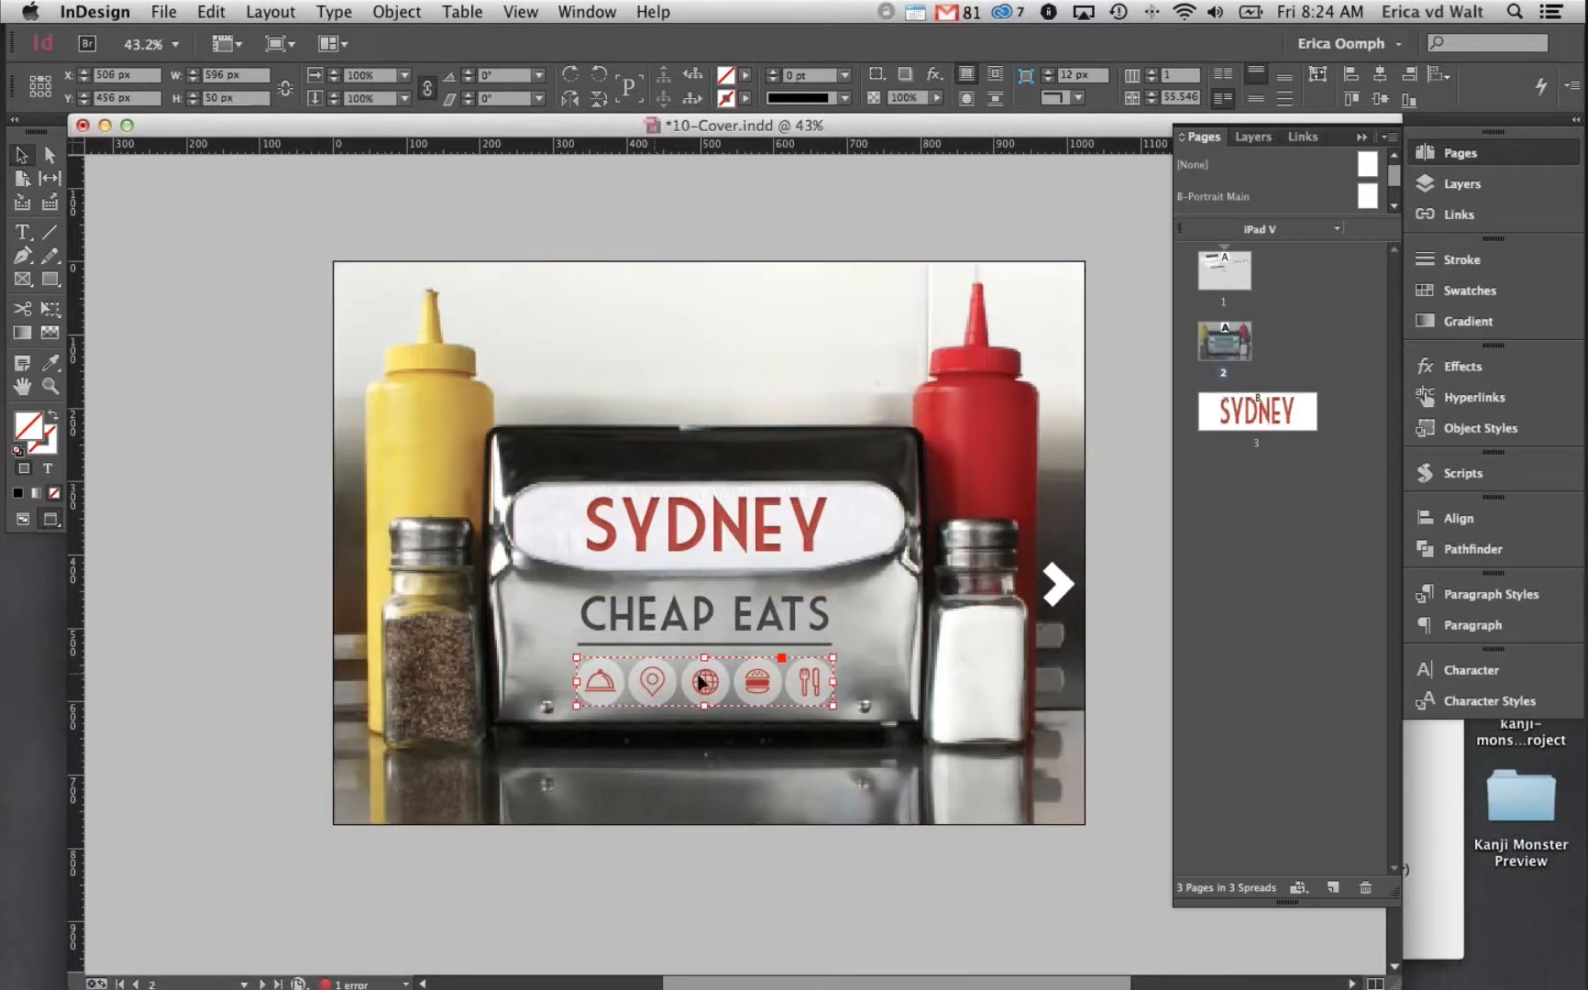
shift+click(760, 637)
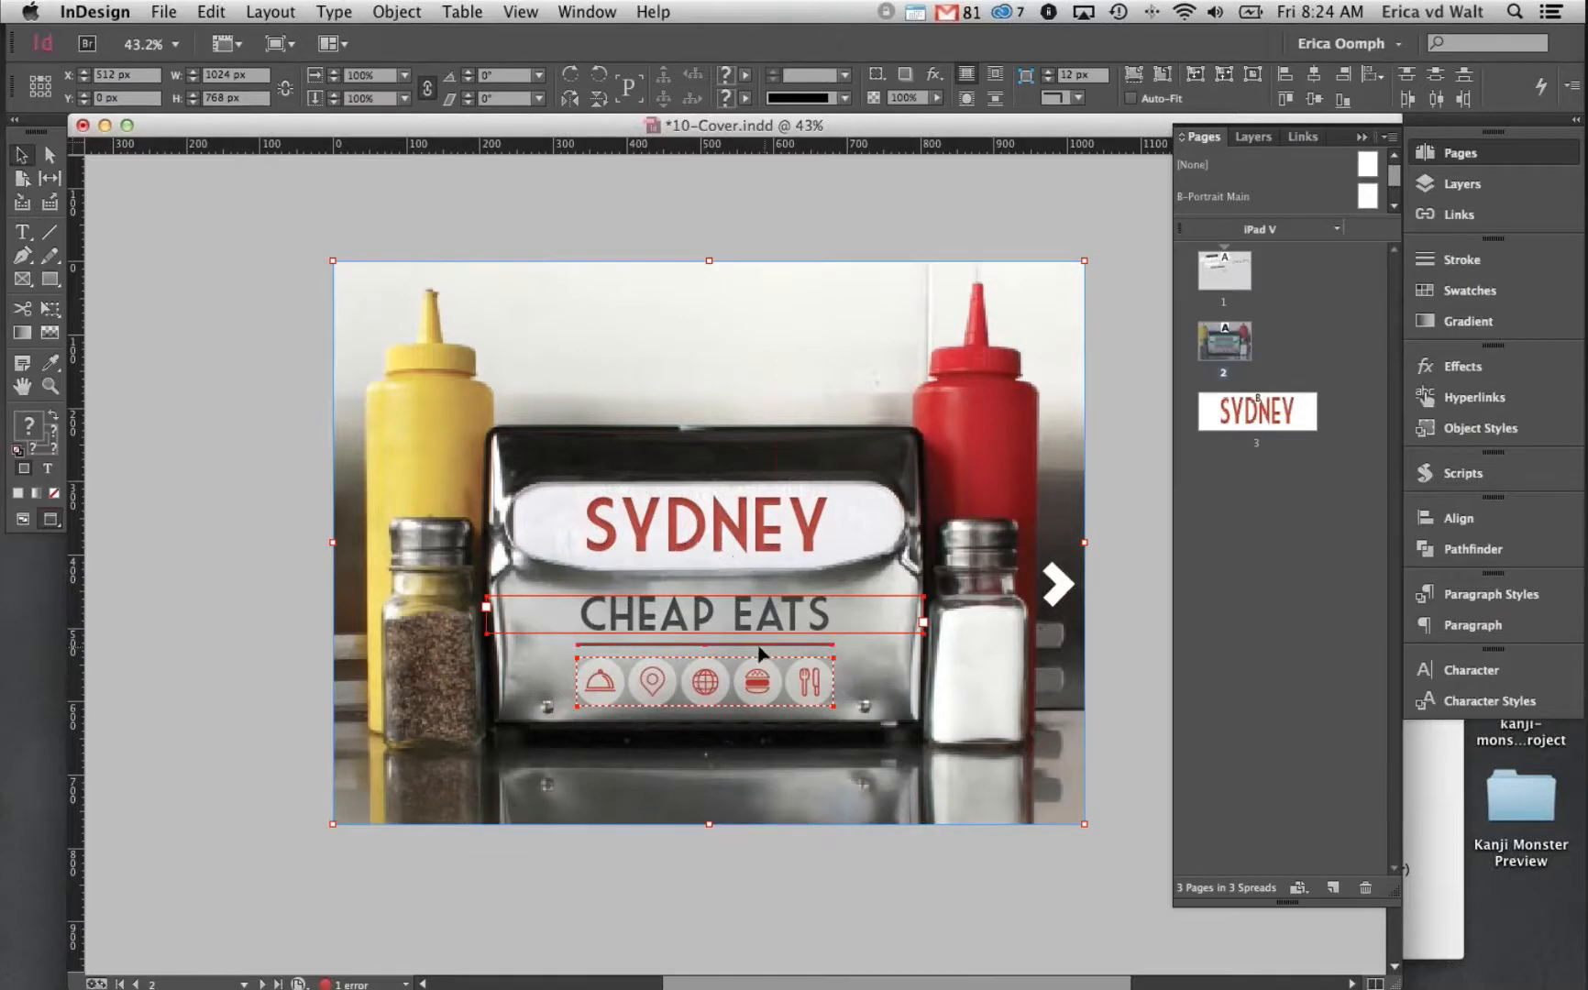
click(181, 544)
Show the document's layers and select the SYDNEY title frame to see which layer holds it
click(1467, 185)
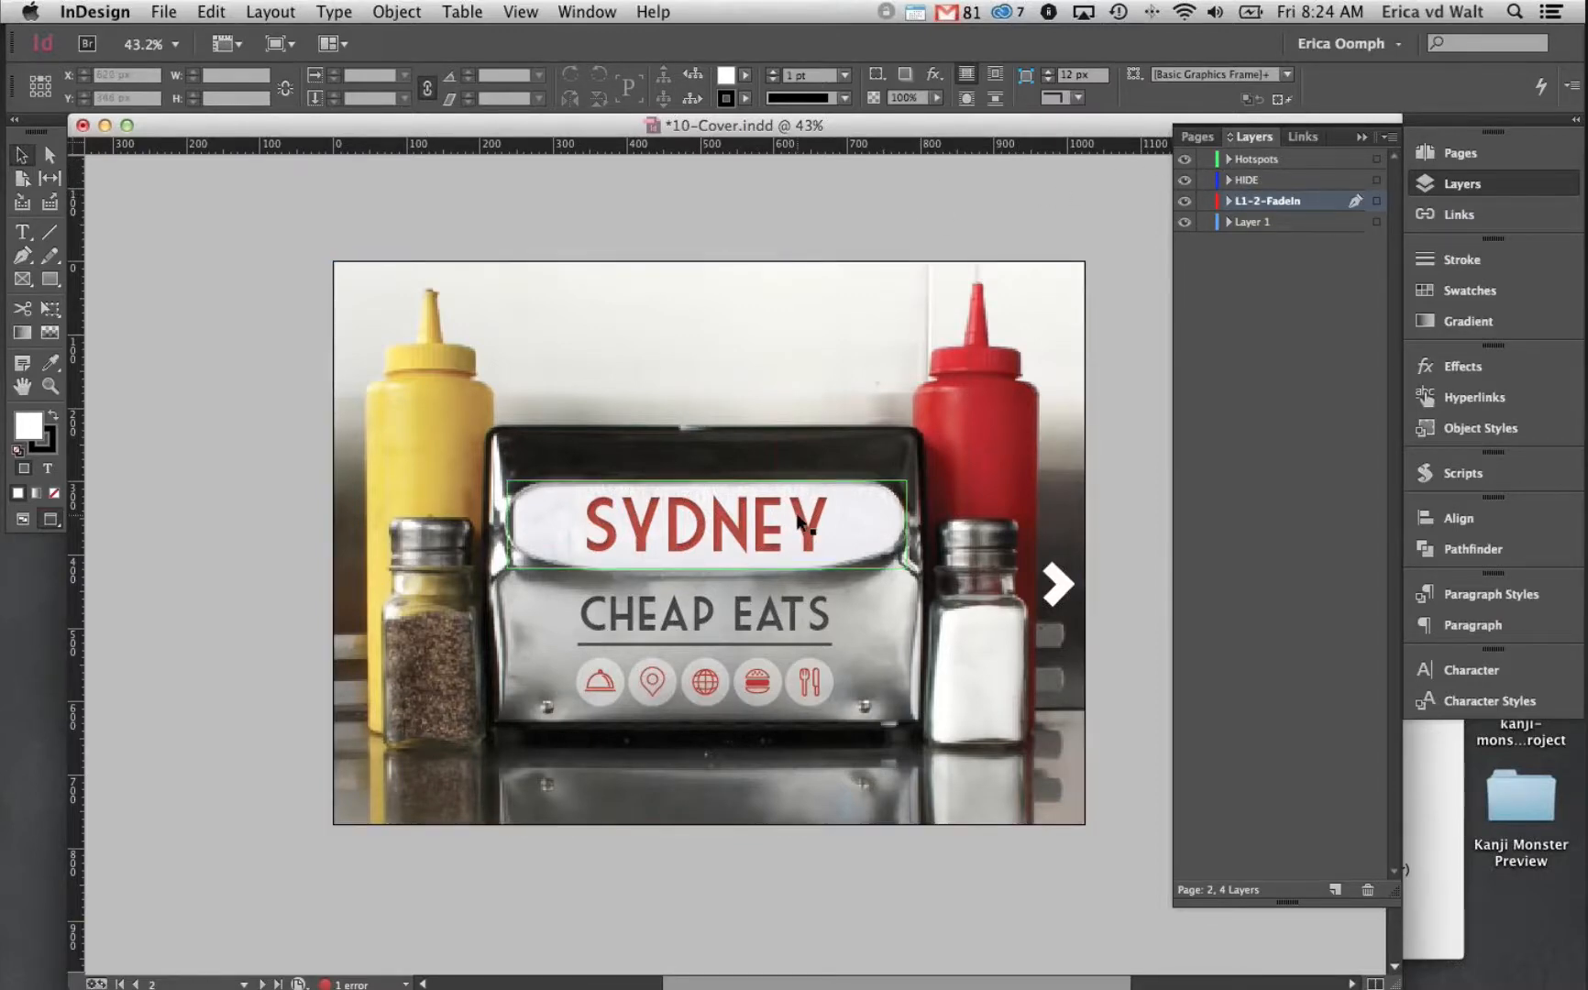
click(801, 523)
click(800, 523)
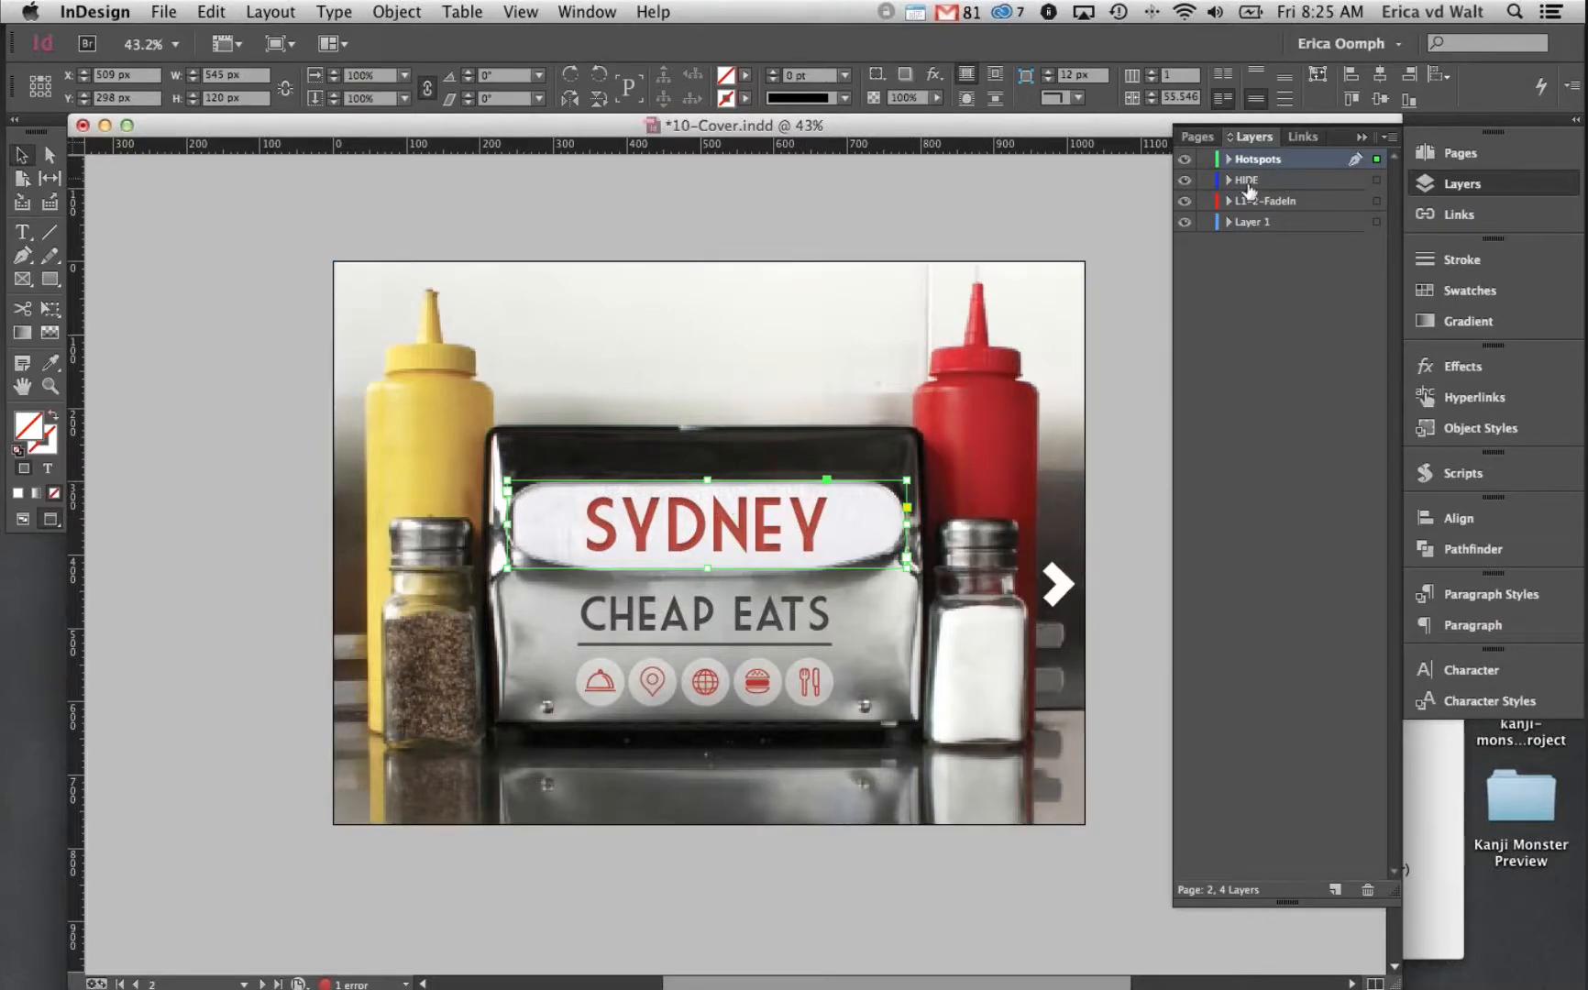
Hide and show the HIDE layer repeatedly to examine what it contains, leaving it shown and deselecting the title frame
click(1261, 179)
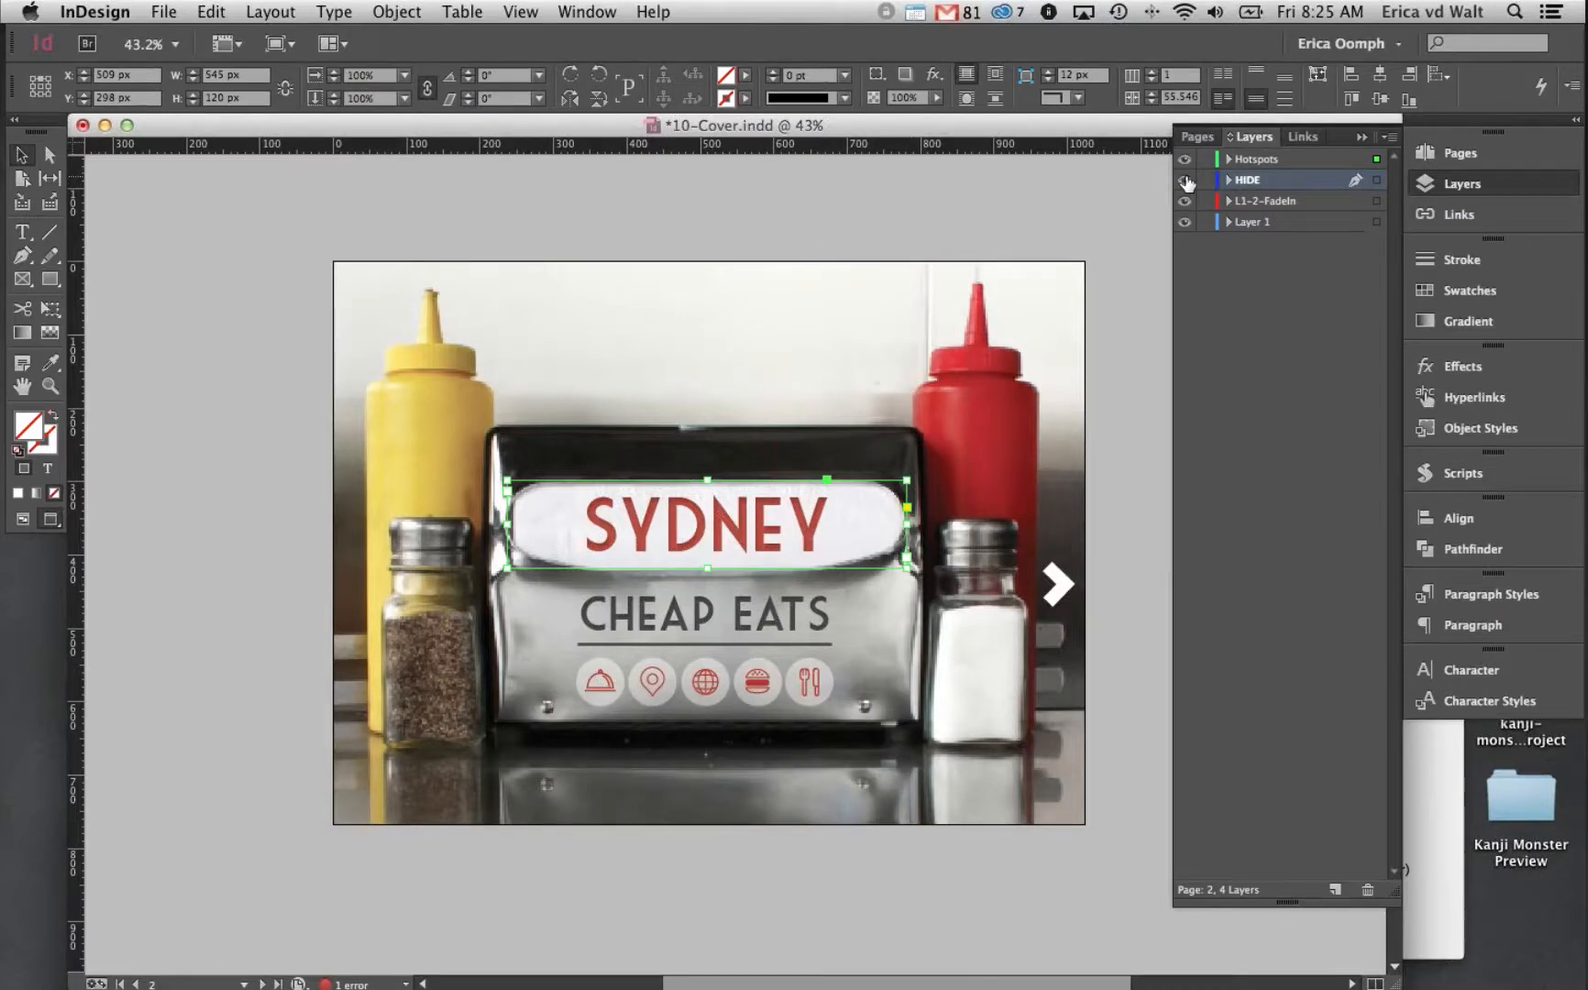
click(1186, 181)
click(1186, 181)
click(1186, 181)
click(1185, 180)
click(1185, 180)
click(1184, 180)
click(1185, 180)
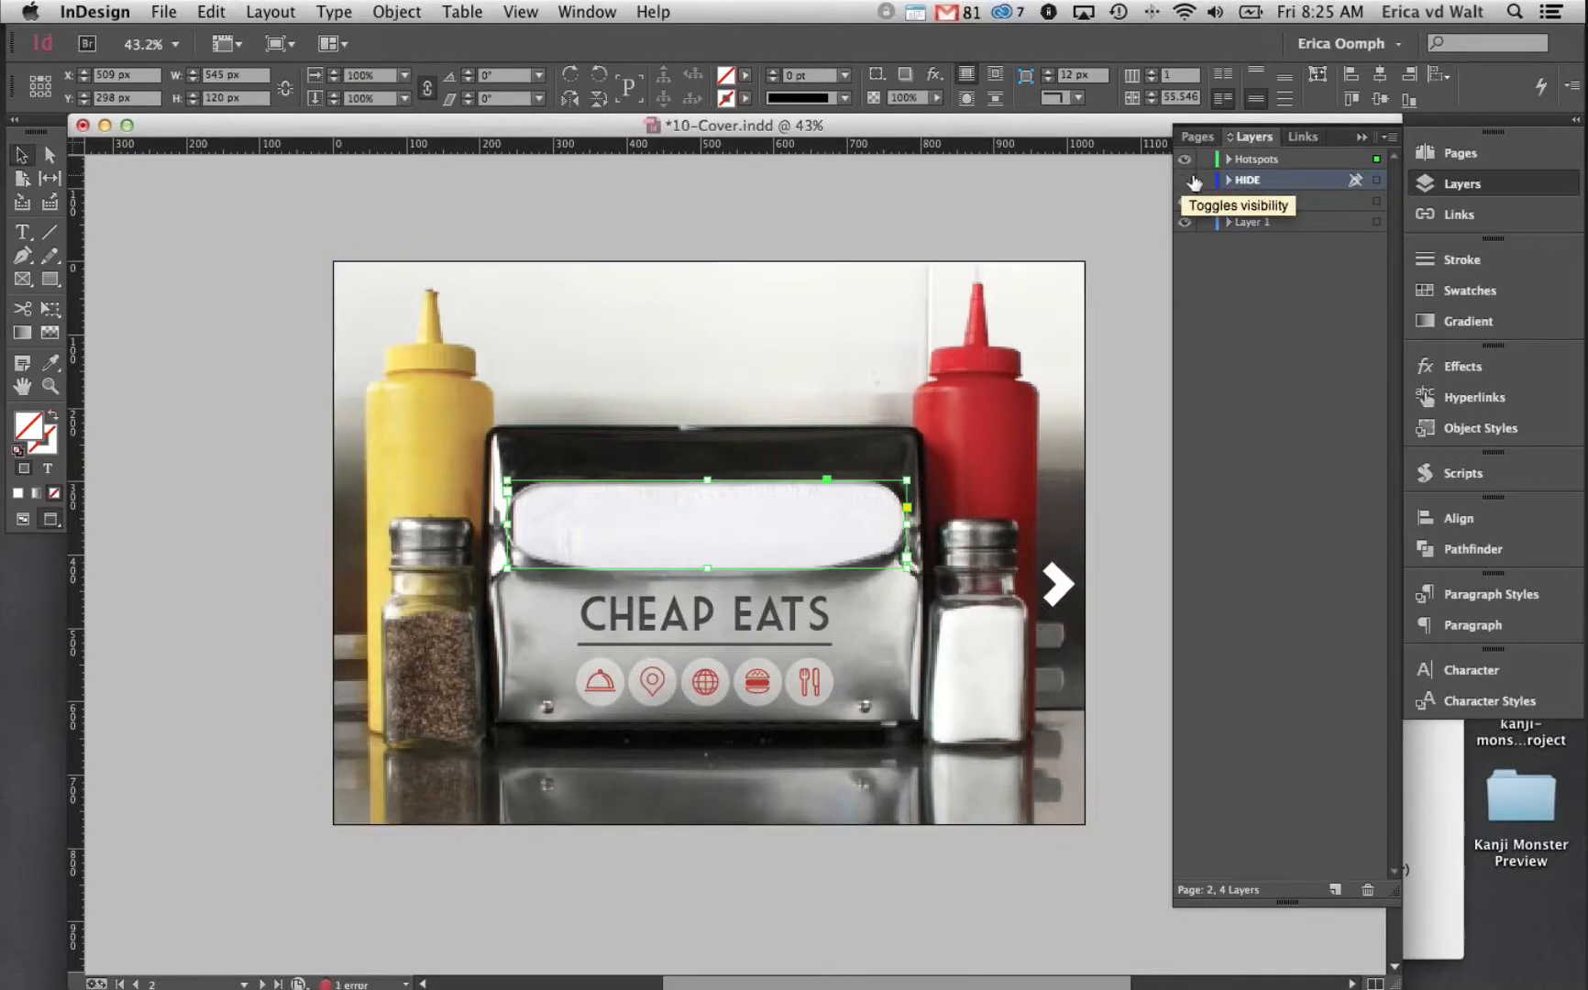
click(1185, 180)
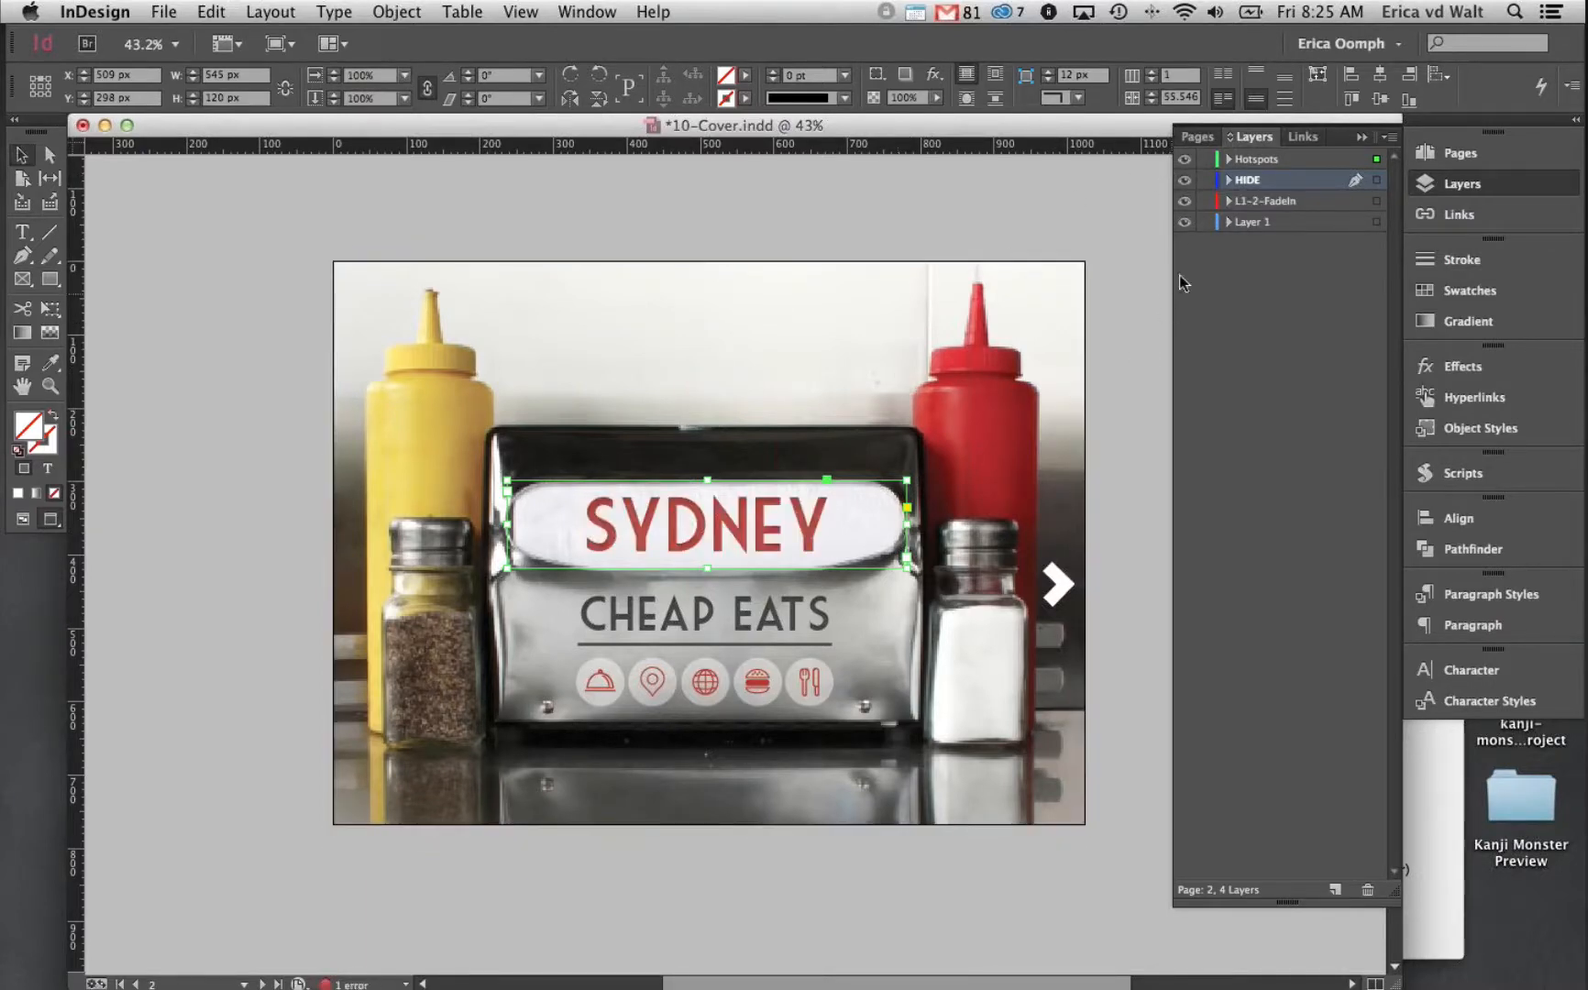
click(1158, 354)
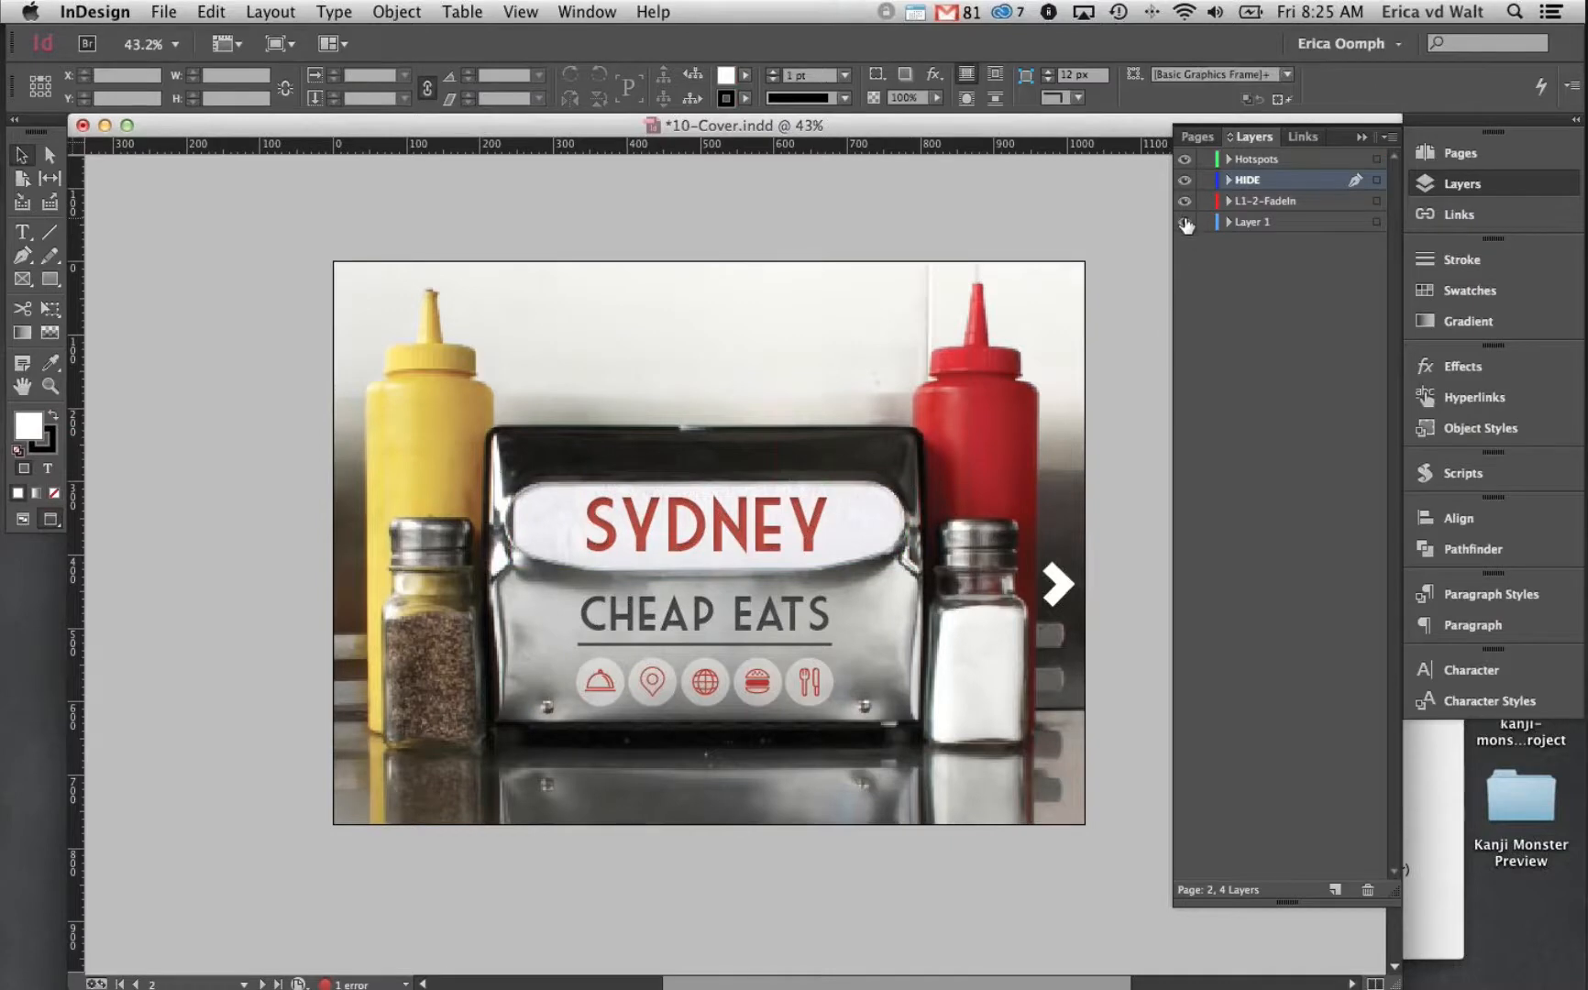
Hide and show Layer 1 to examine its content, and select the cover's background photo frame
click(1185, 222)
click(1185, 222)
click(1036, 310)
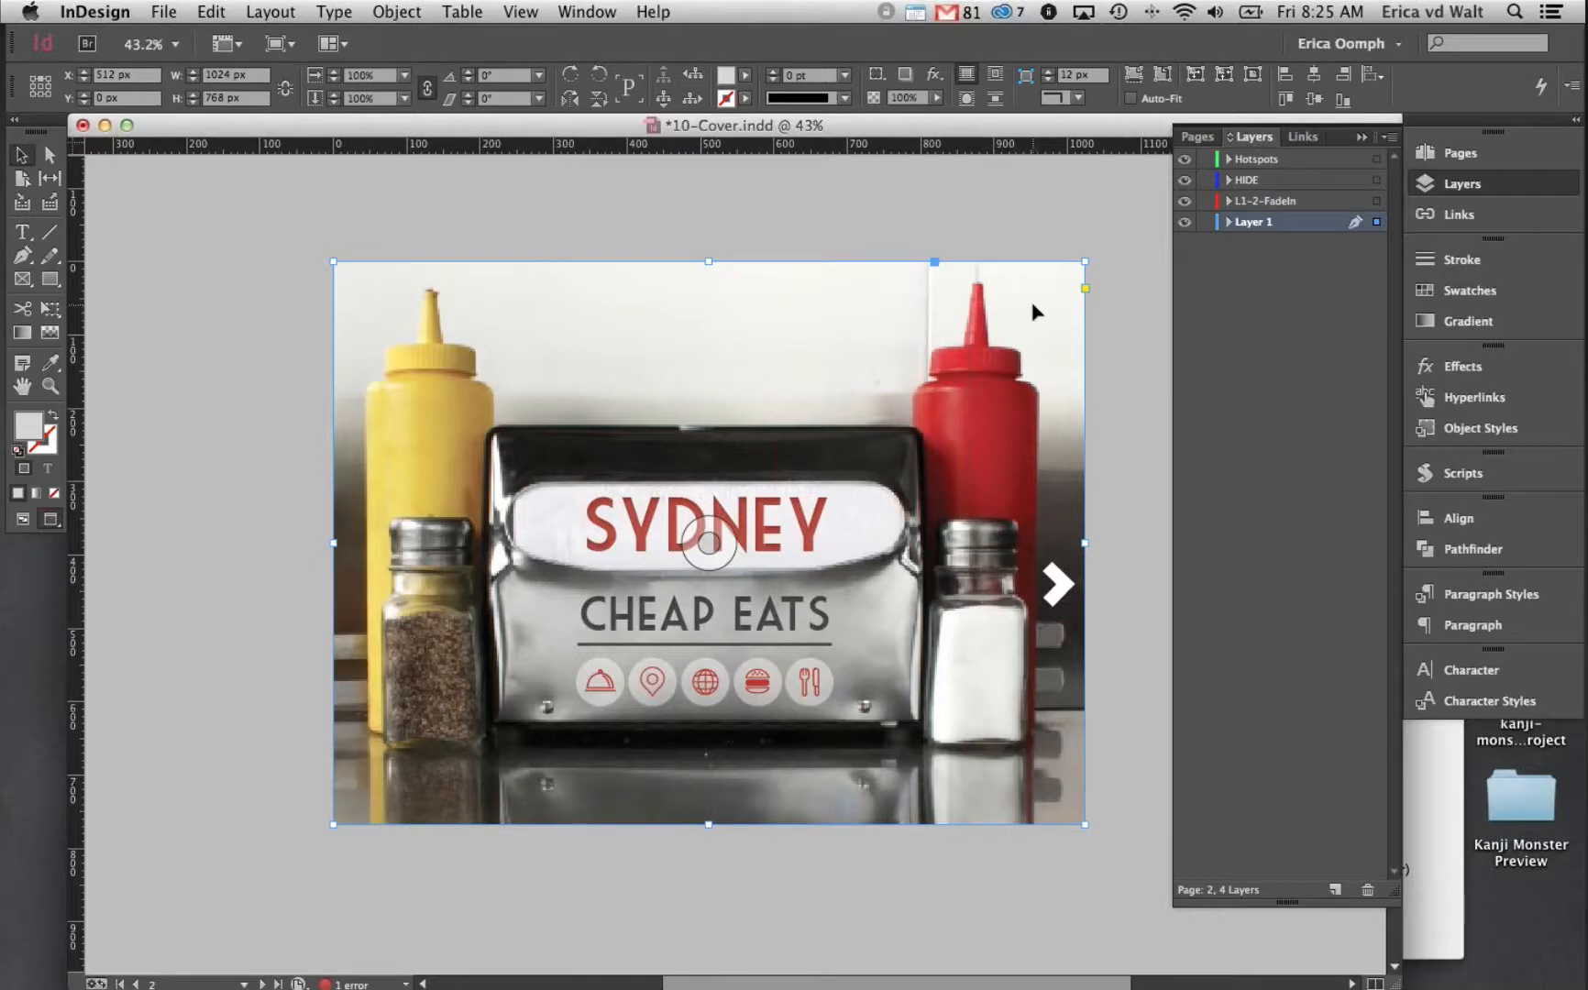
Toggle the L1-2-FadeIn and HIDE layers to compare the cover's states, leaving both shown and deselecting the background frame
click(1186, 201)
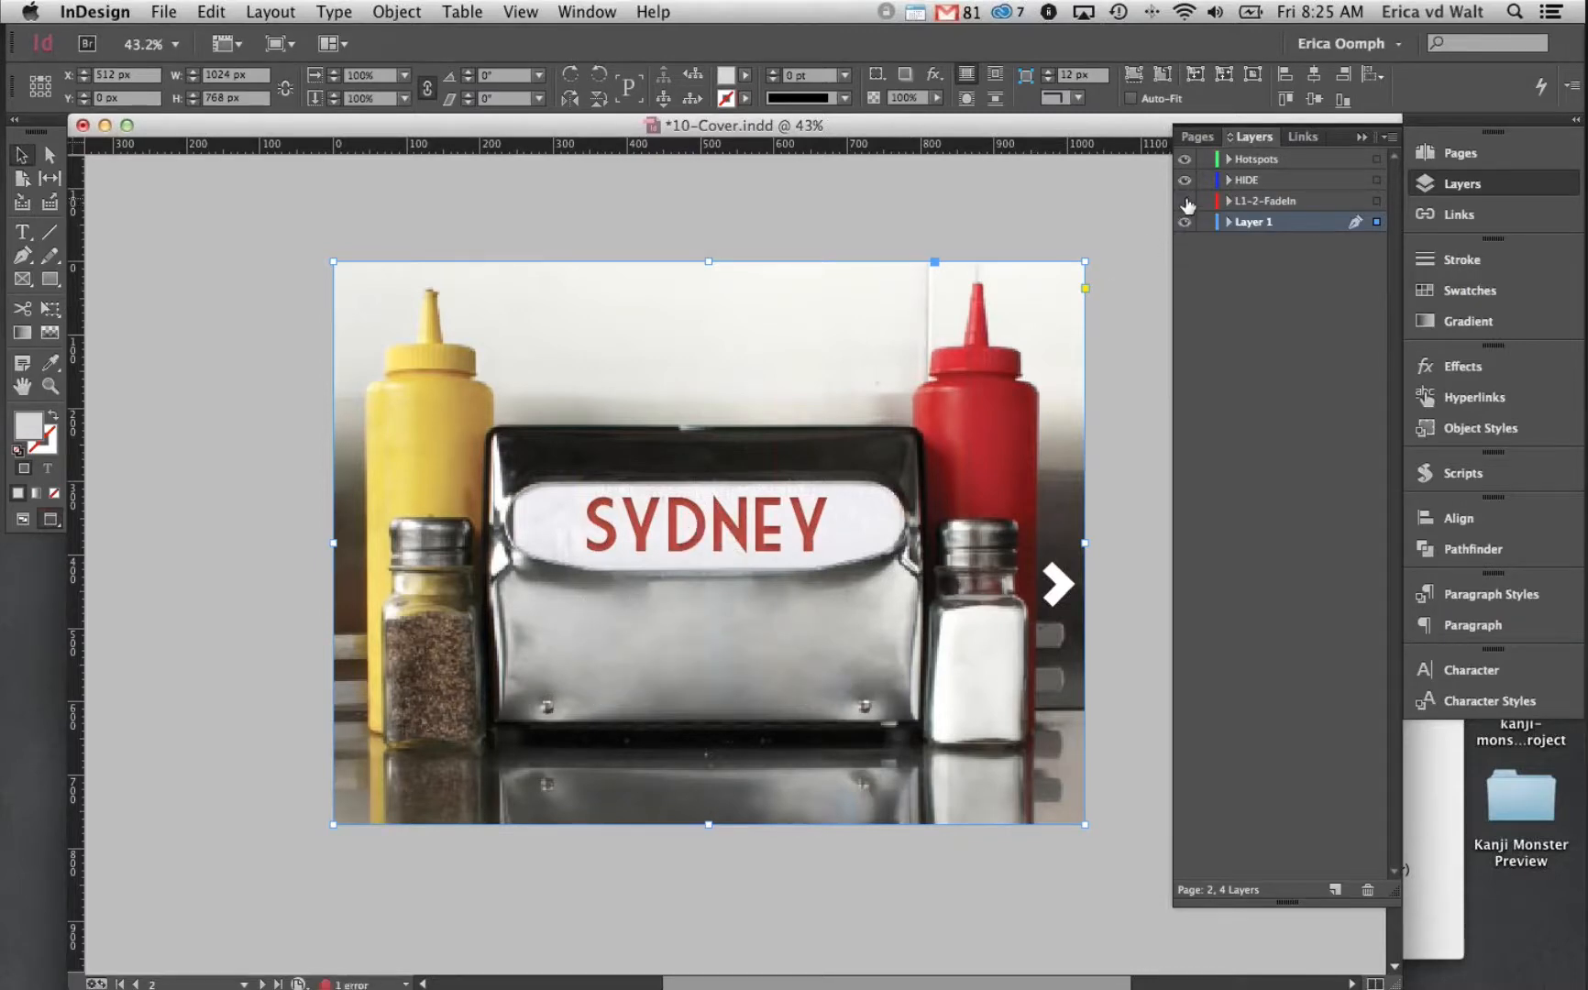
click(1186, 202)
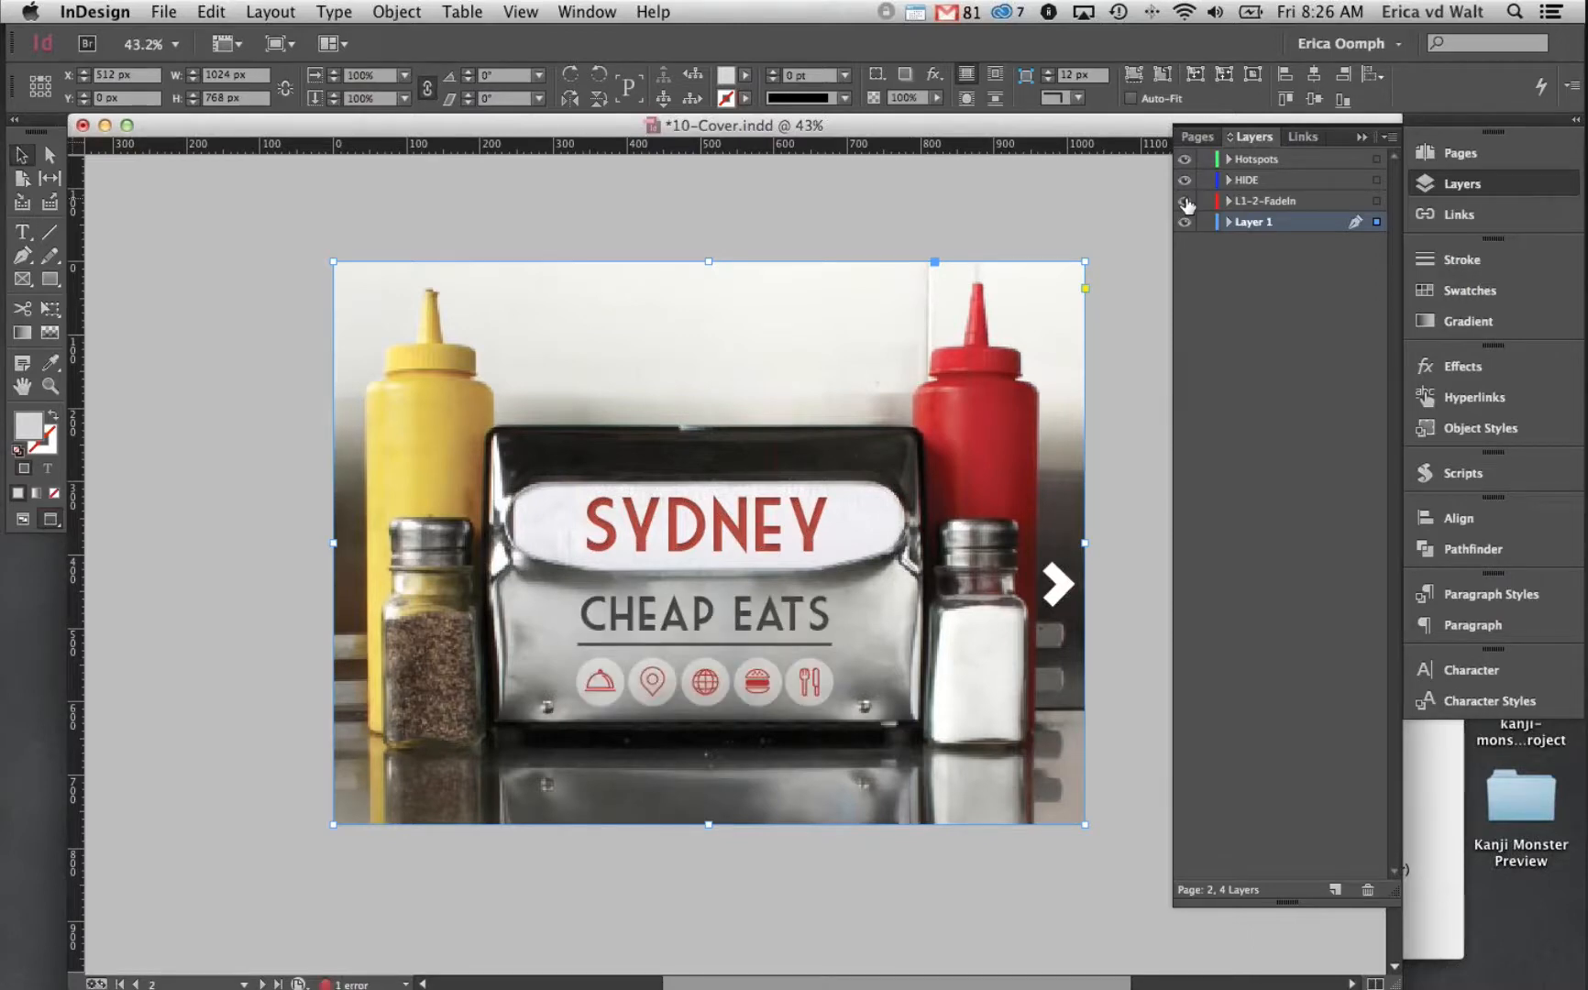
click(1186, 201)
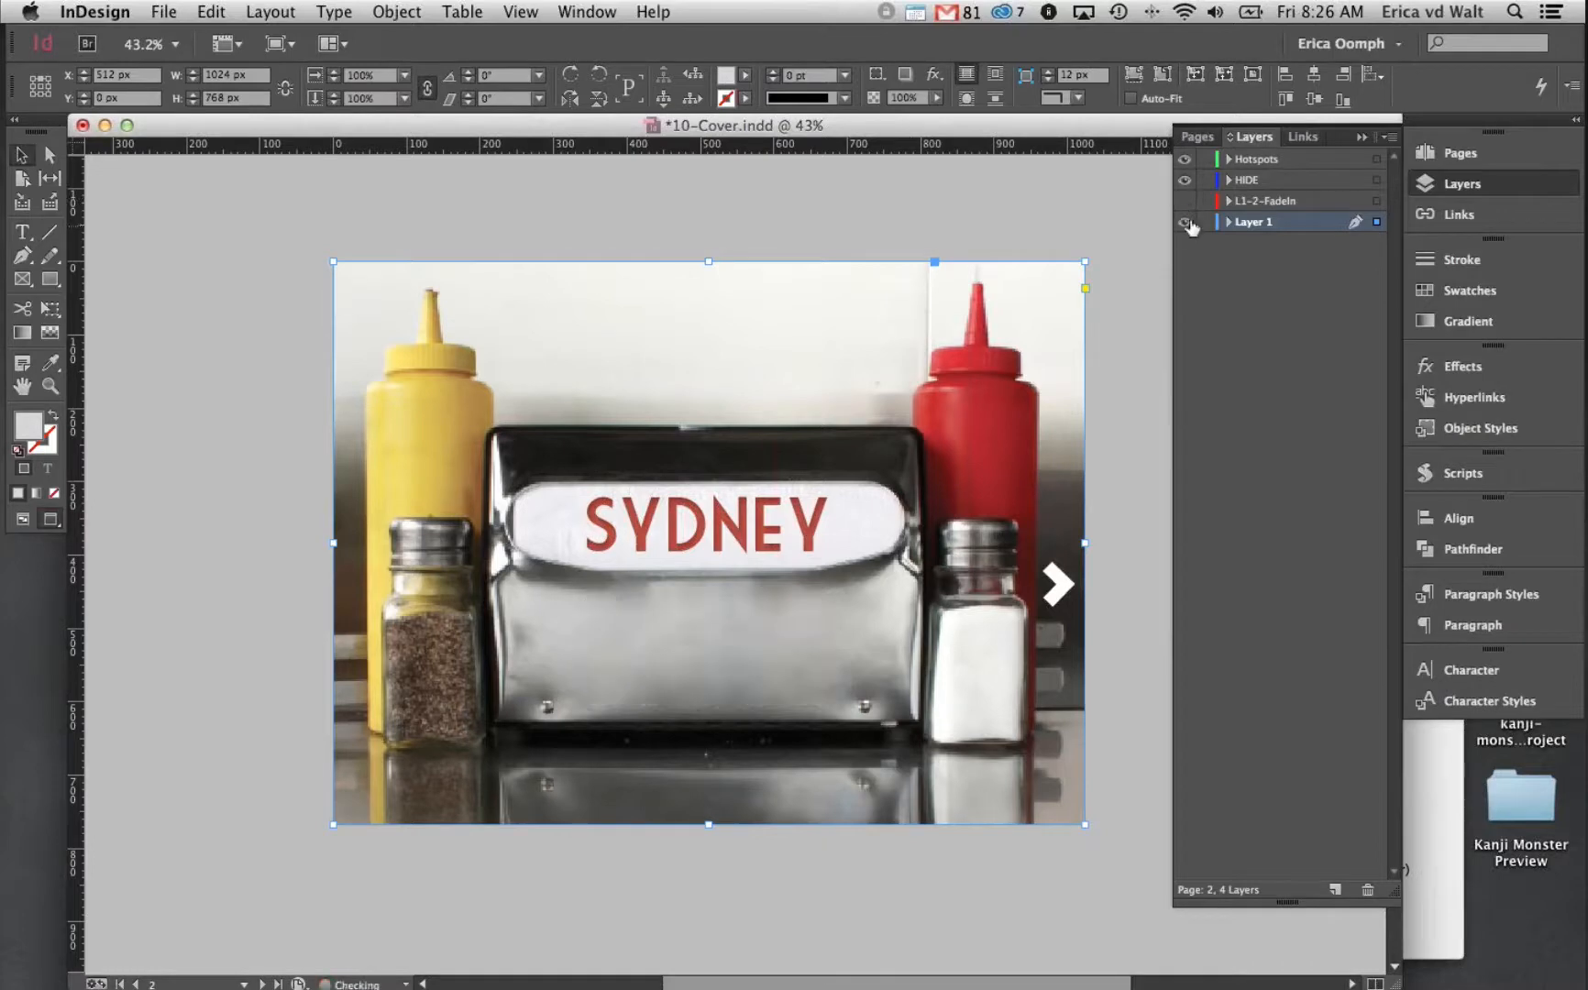
click(1188, 203)
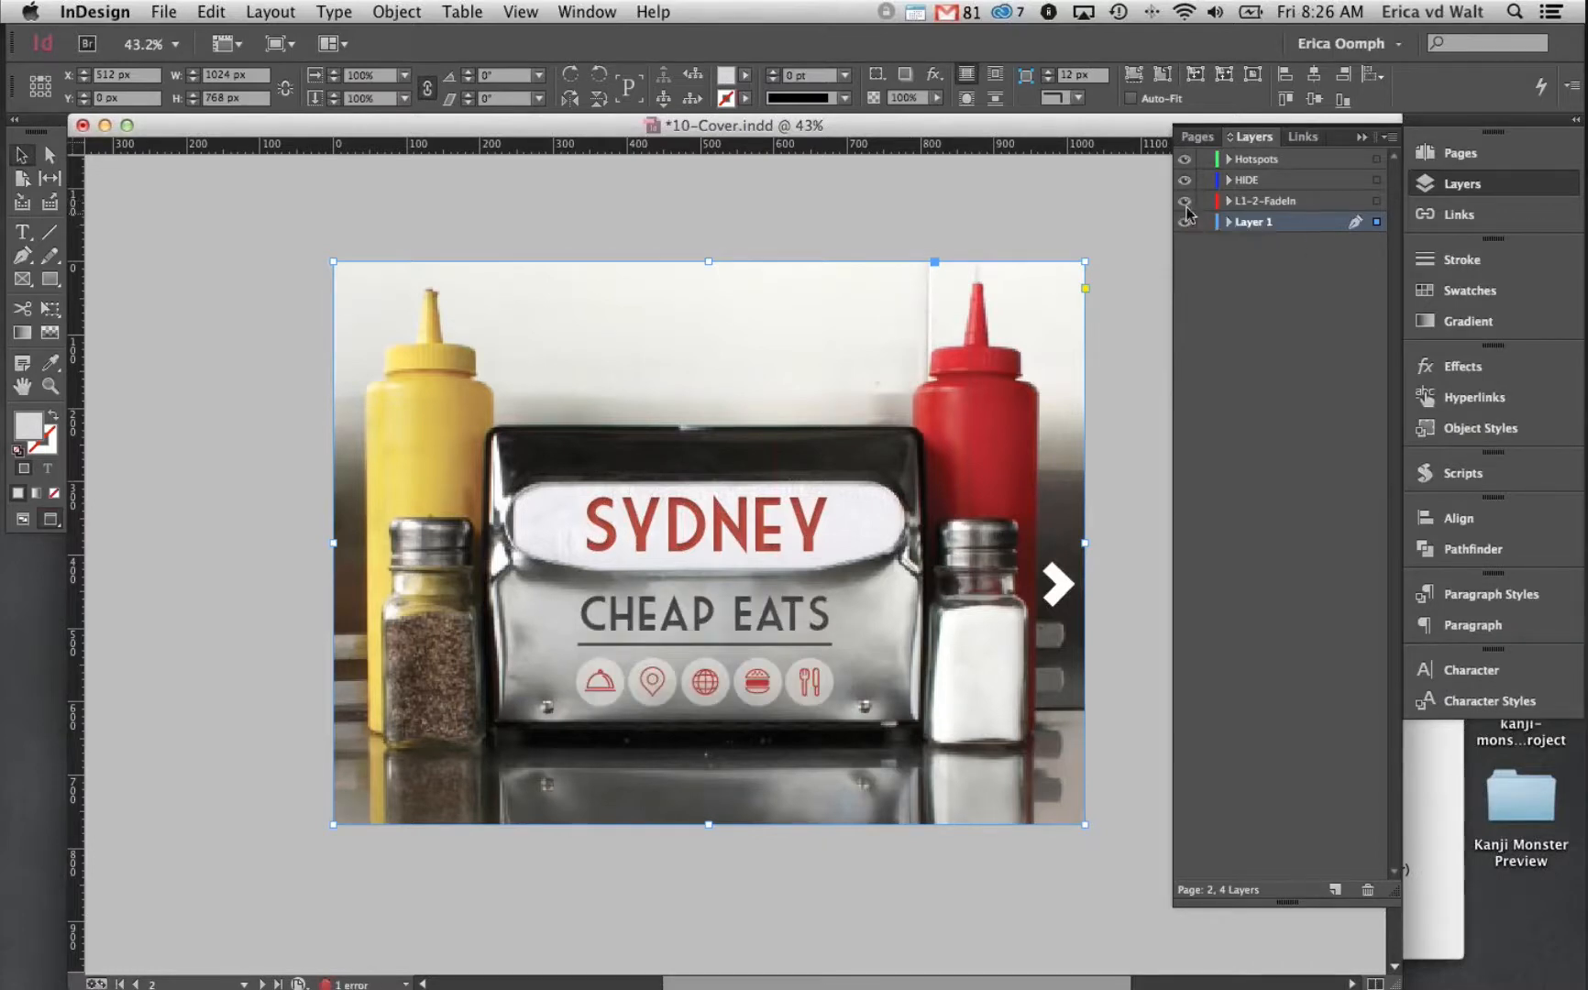
click(1187, 201)
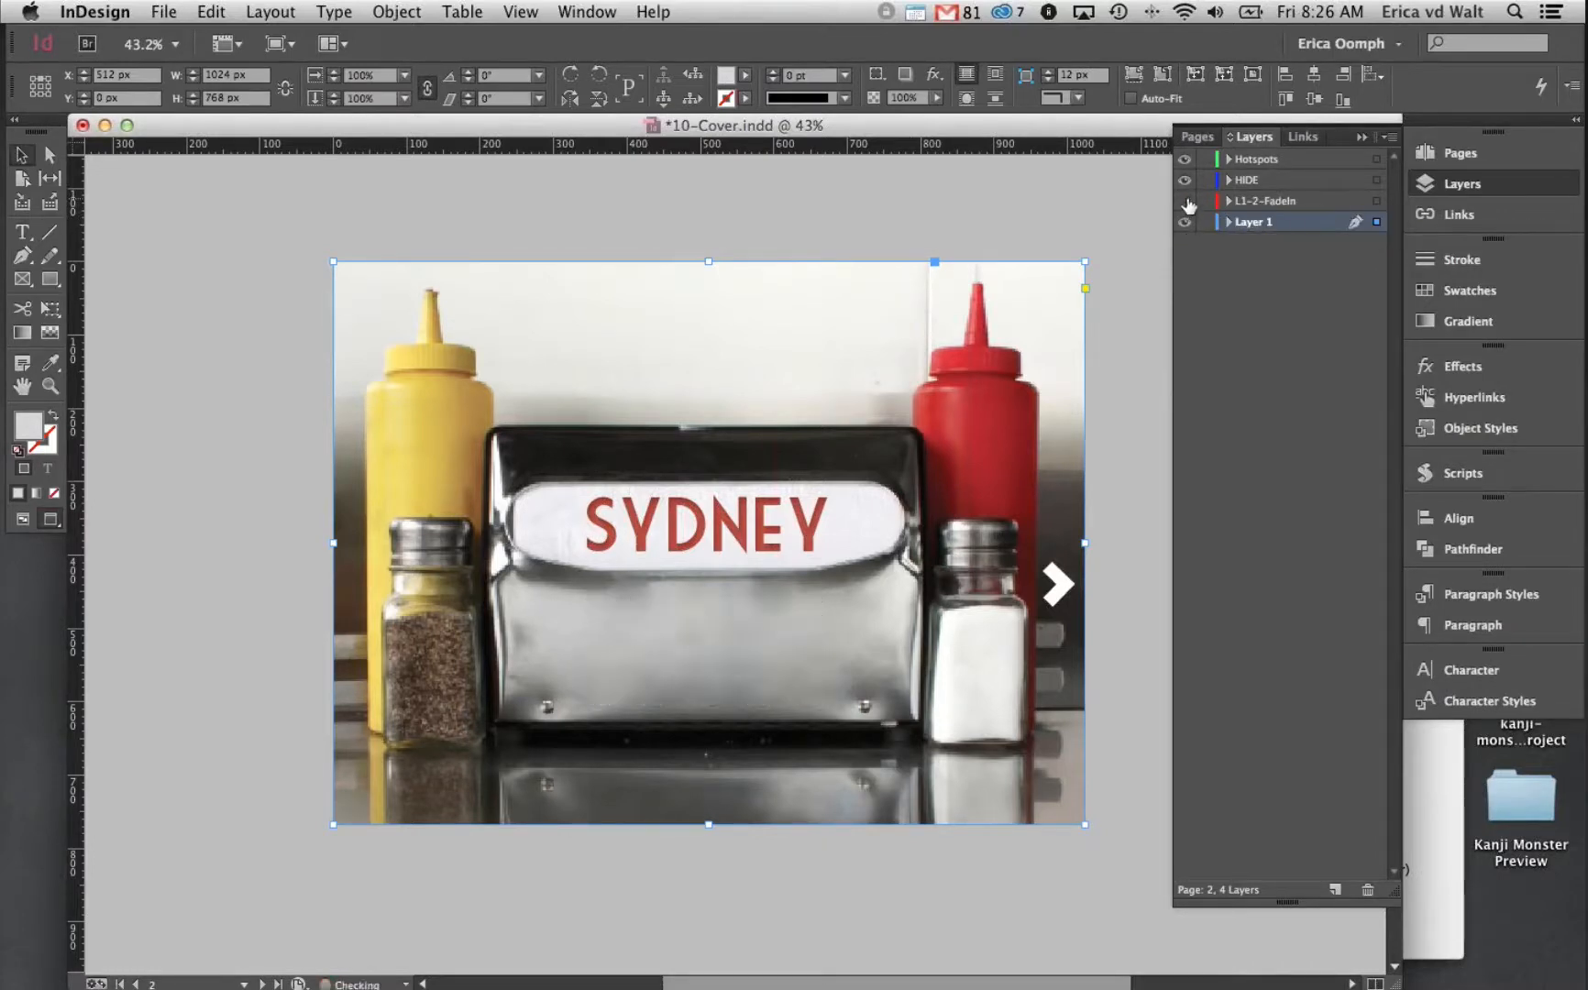
click(1192, 178)
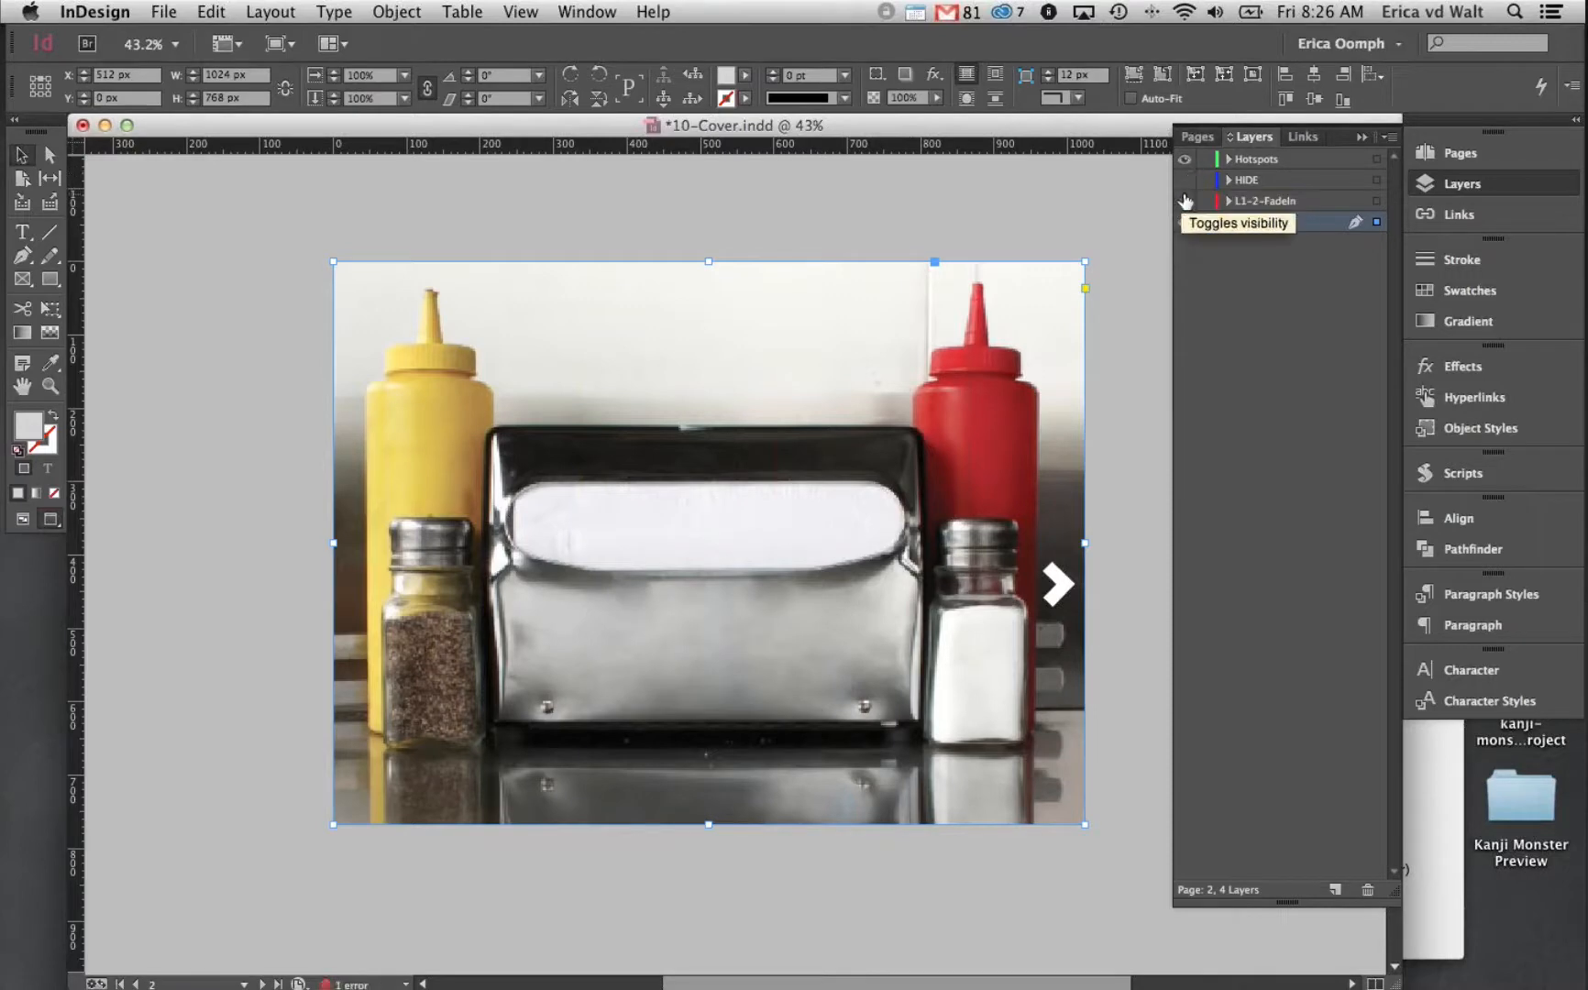
click(1186, 181)
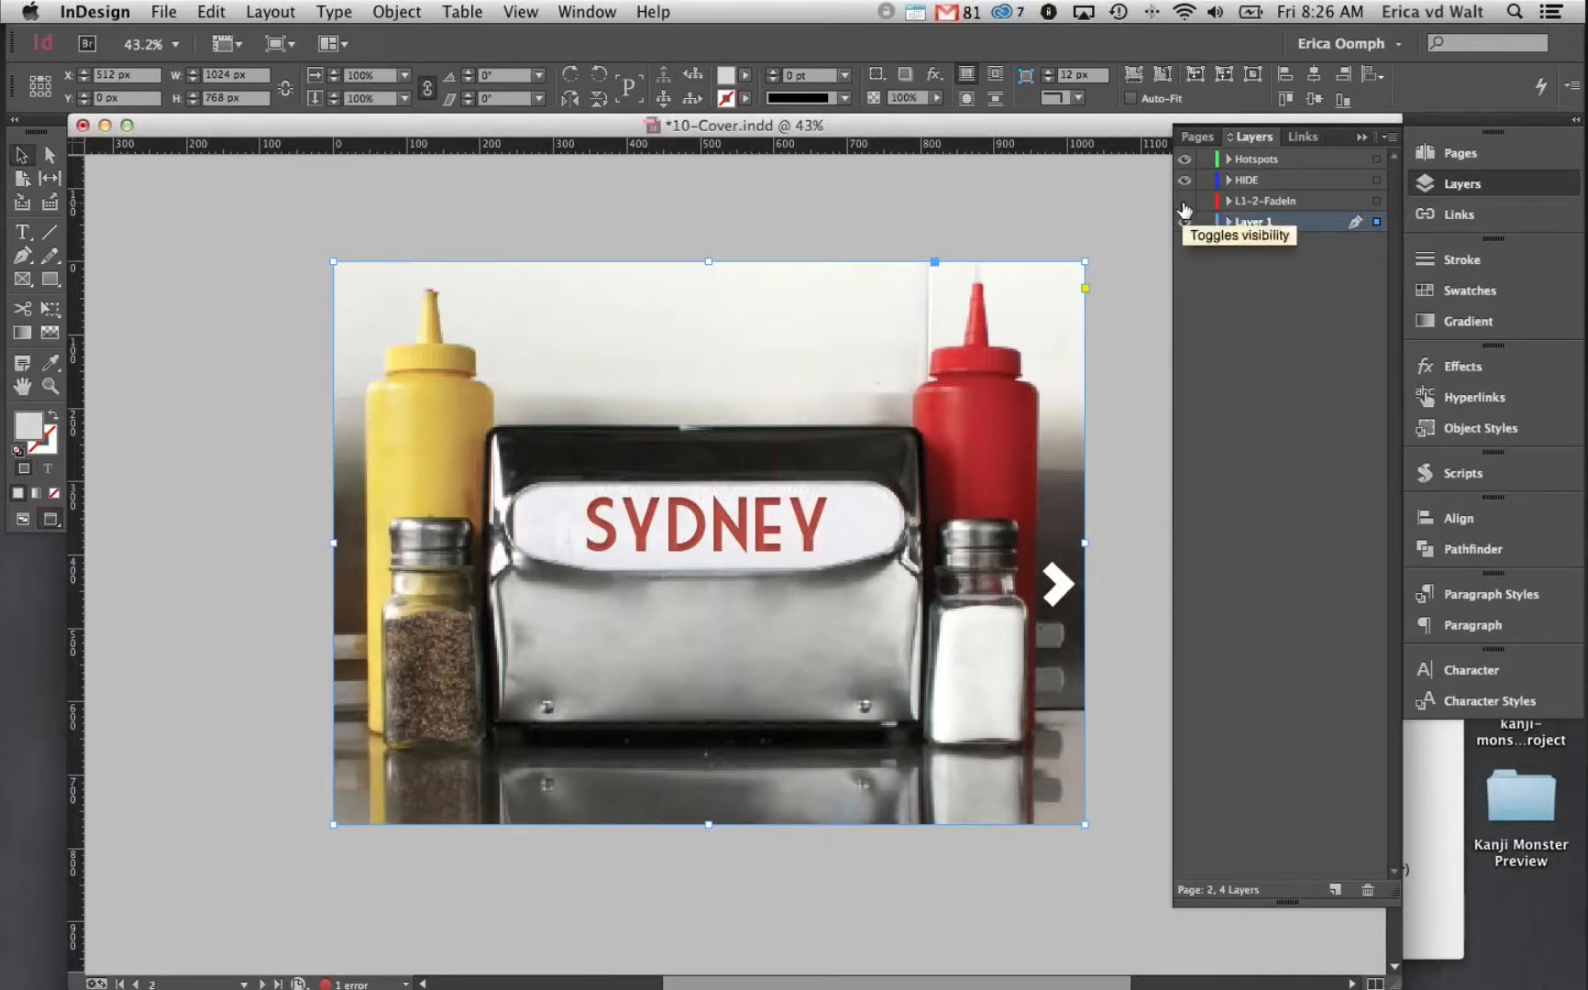
click(1186, 201)
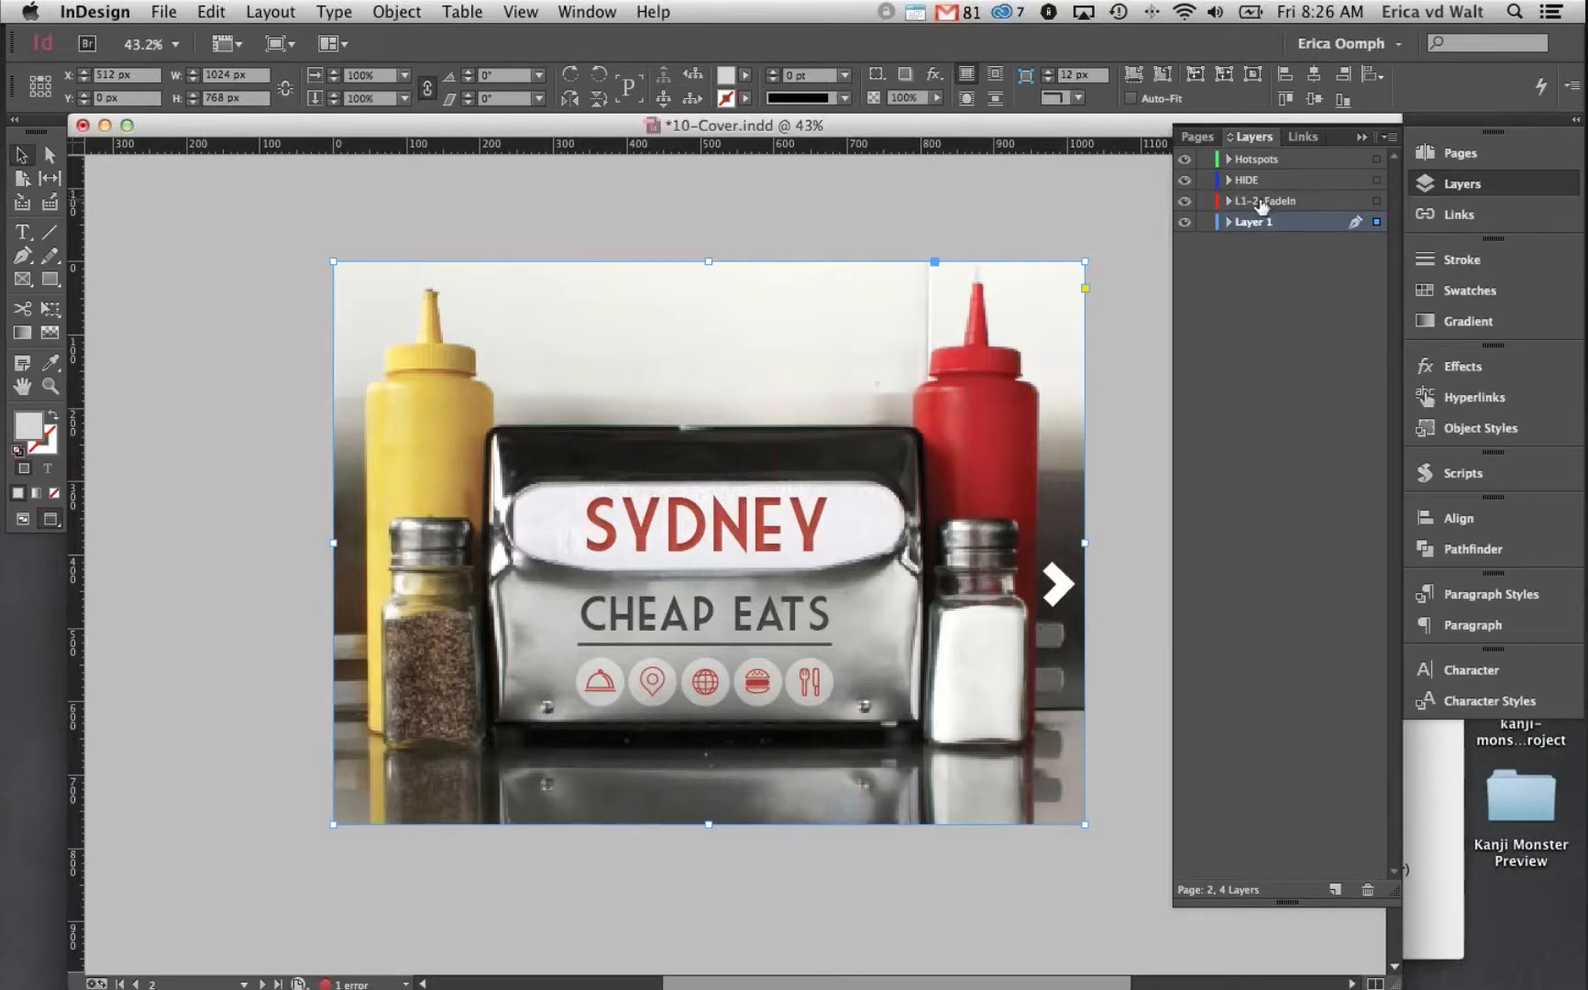
click(344, 223)
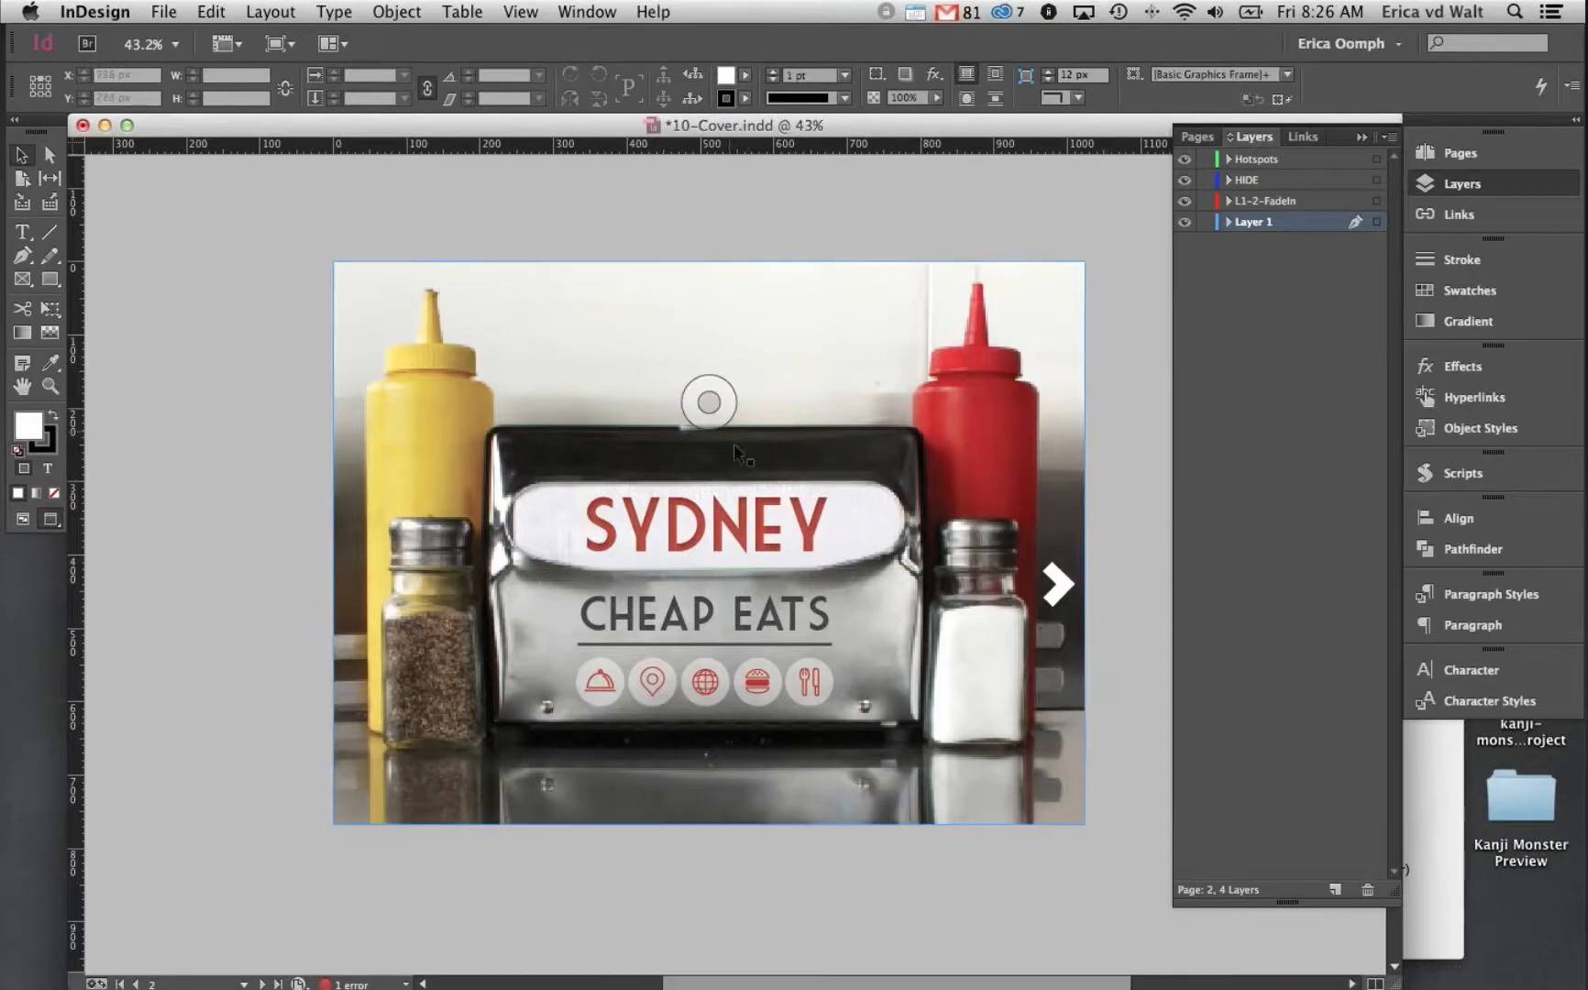
Create a layer named "New Hotspots" above the Hotspots layer
drag(747, 445, 745, 408)
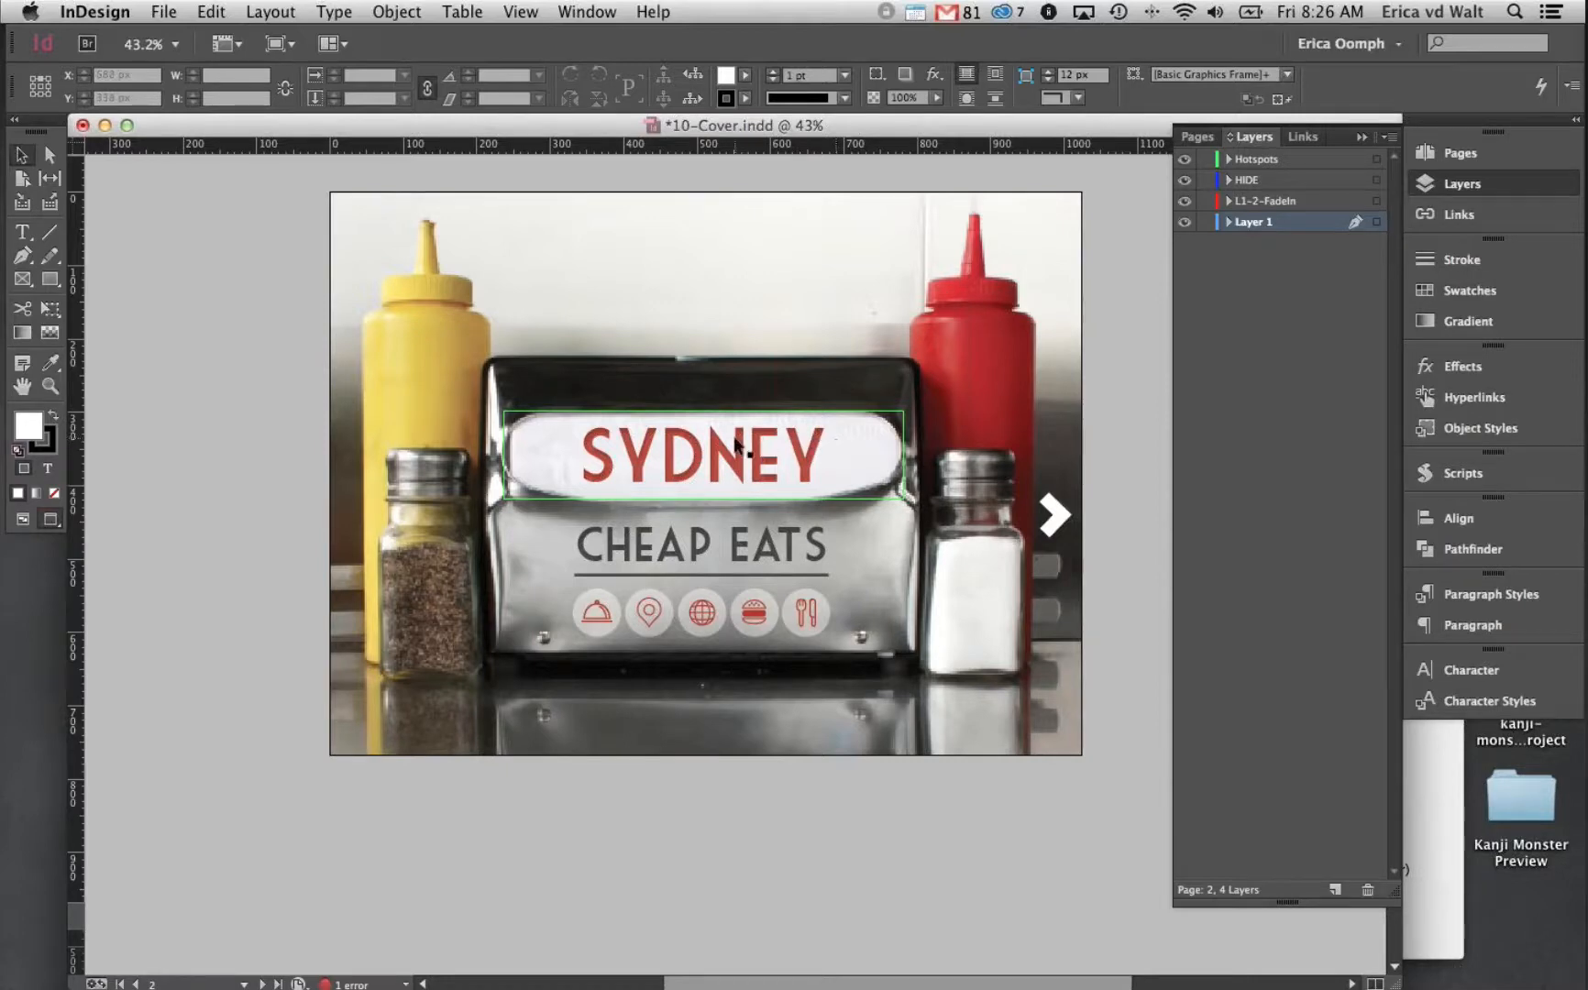
click(853, 454)
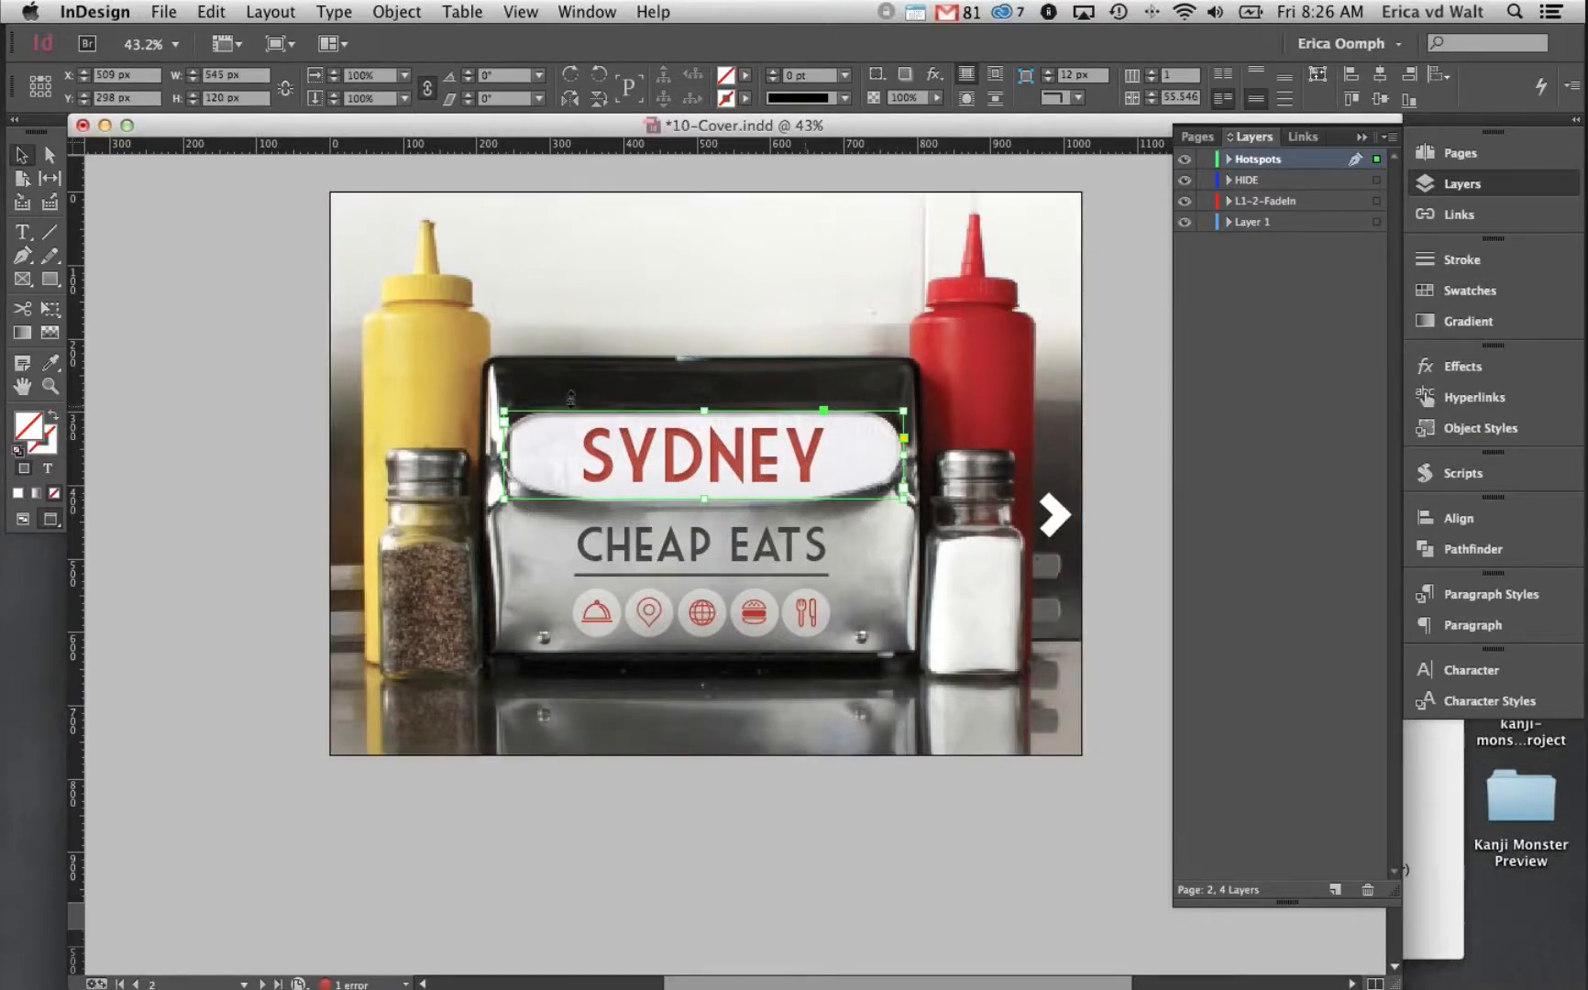
key(m)
click(1335, 890)
double_click(1256, 160)
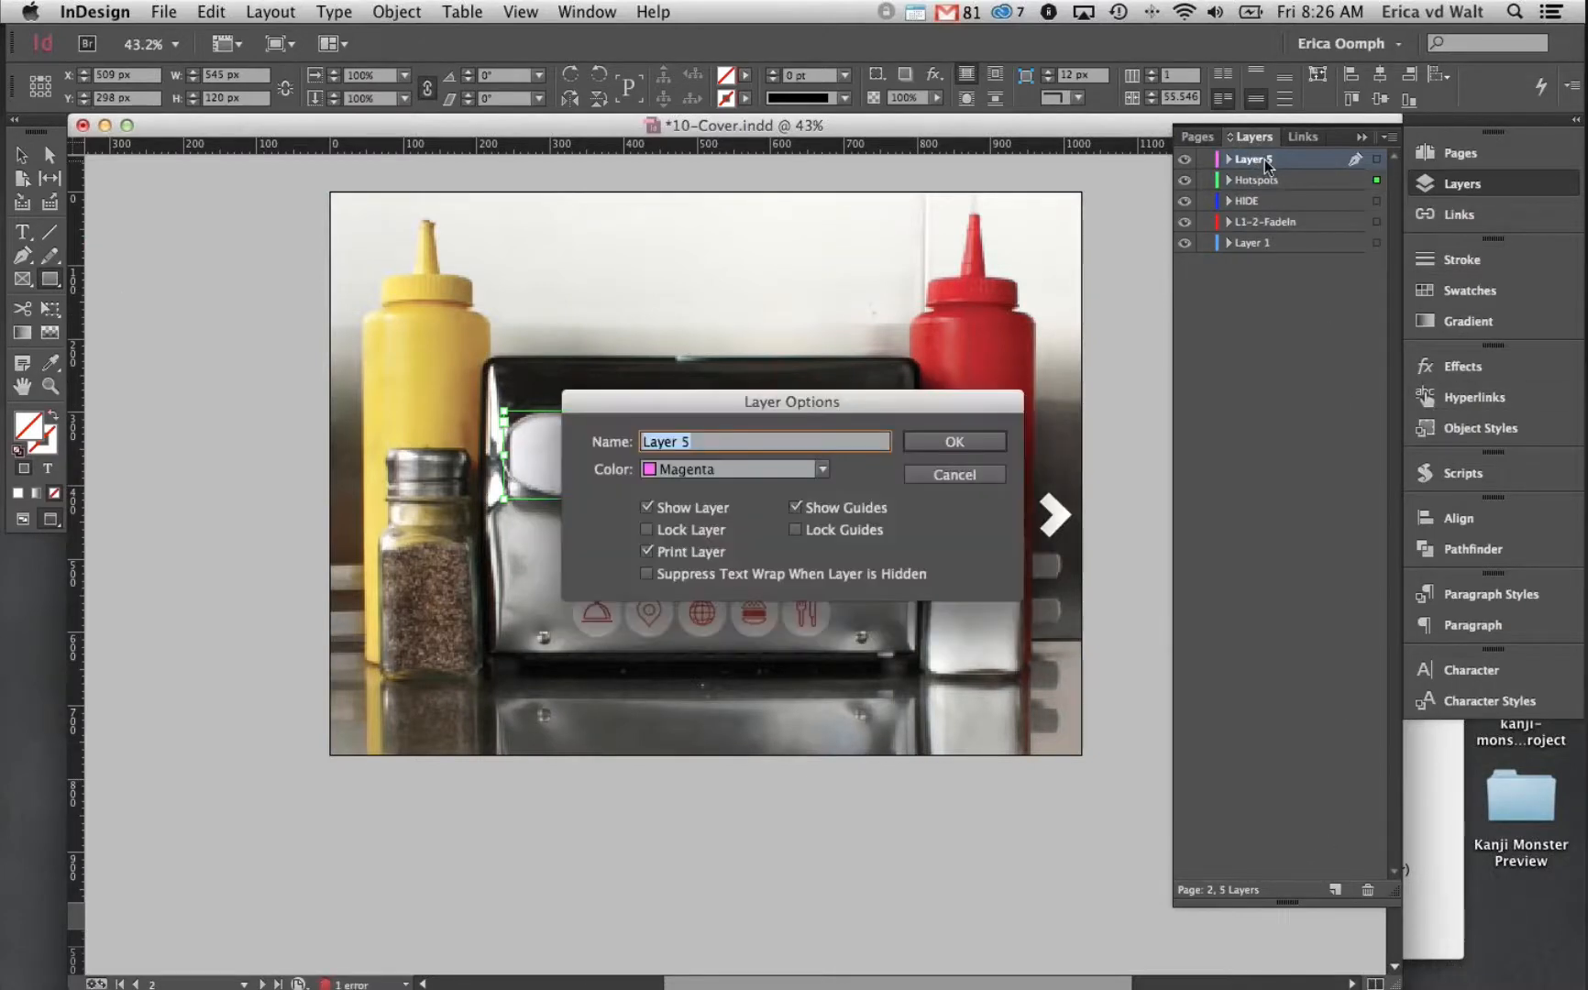
text(Ho)
text(New Hots)
key(Return)
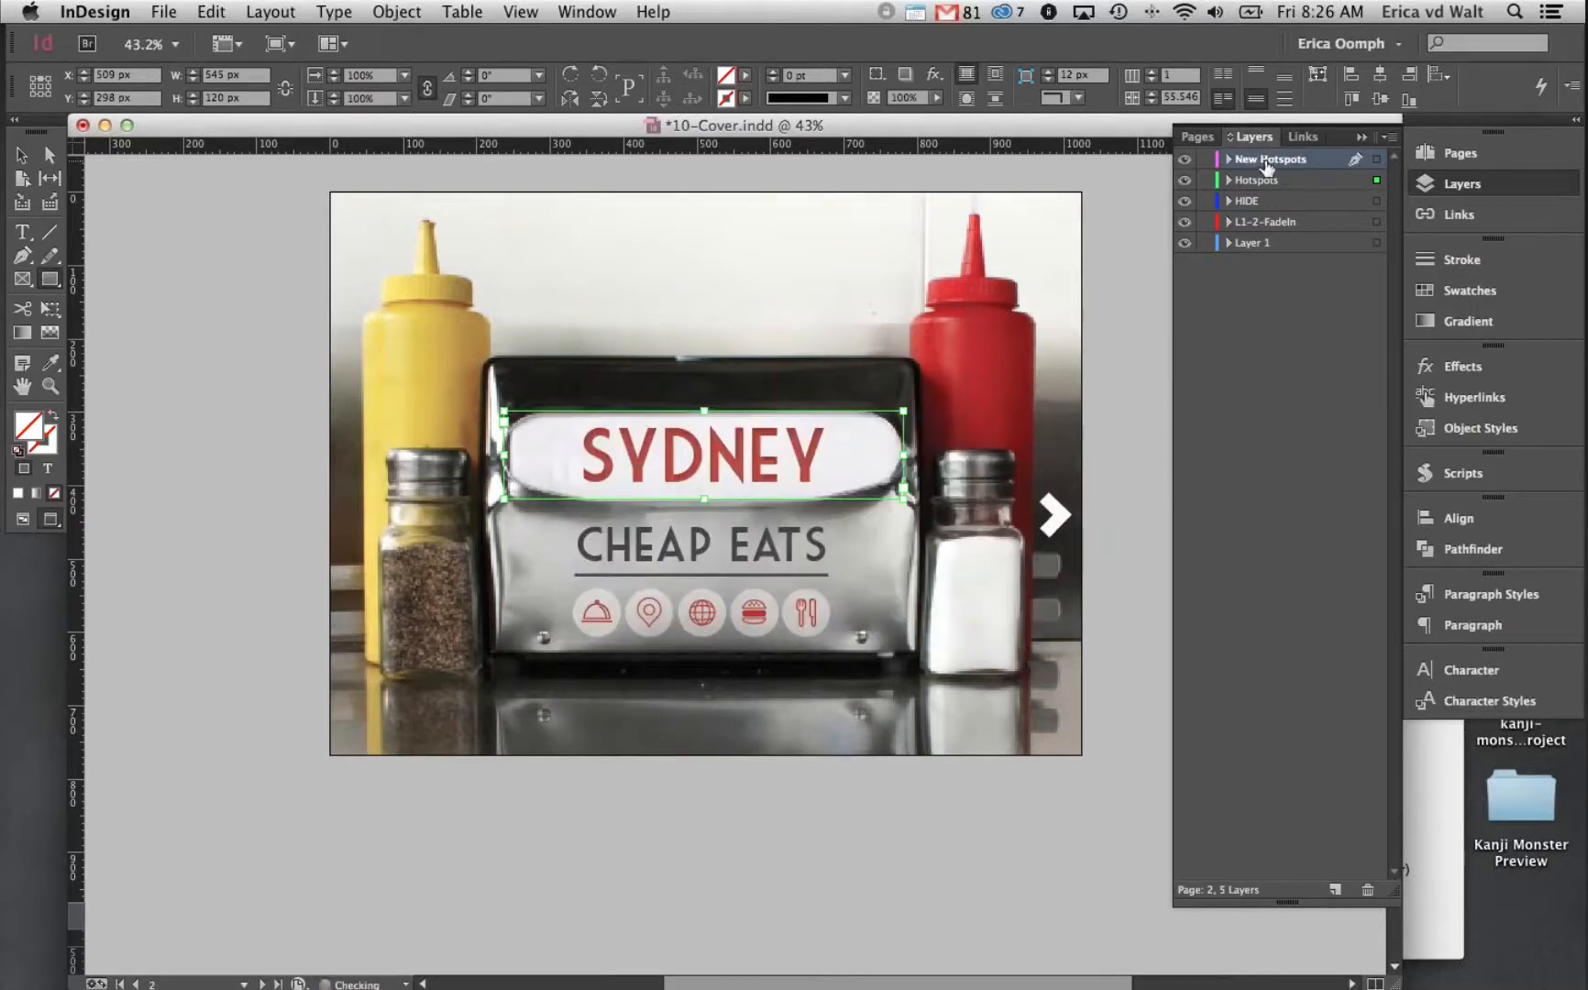
Move the hotspot frame over the SYDNEY title from the Hotspots layer to the New Hotspots layer
click(21, 154)
click(111, 248)
click(716, 482)
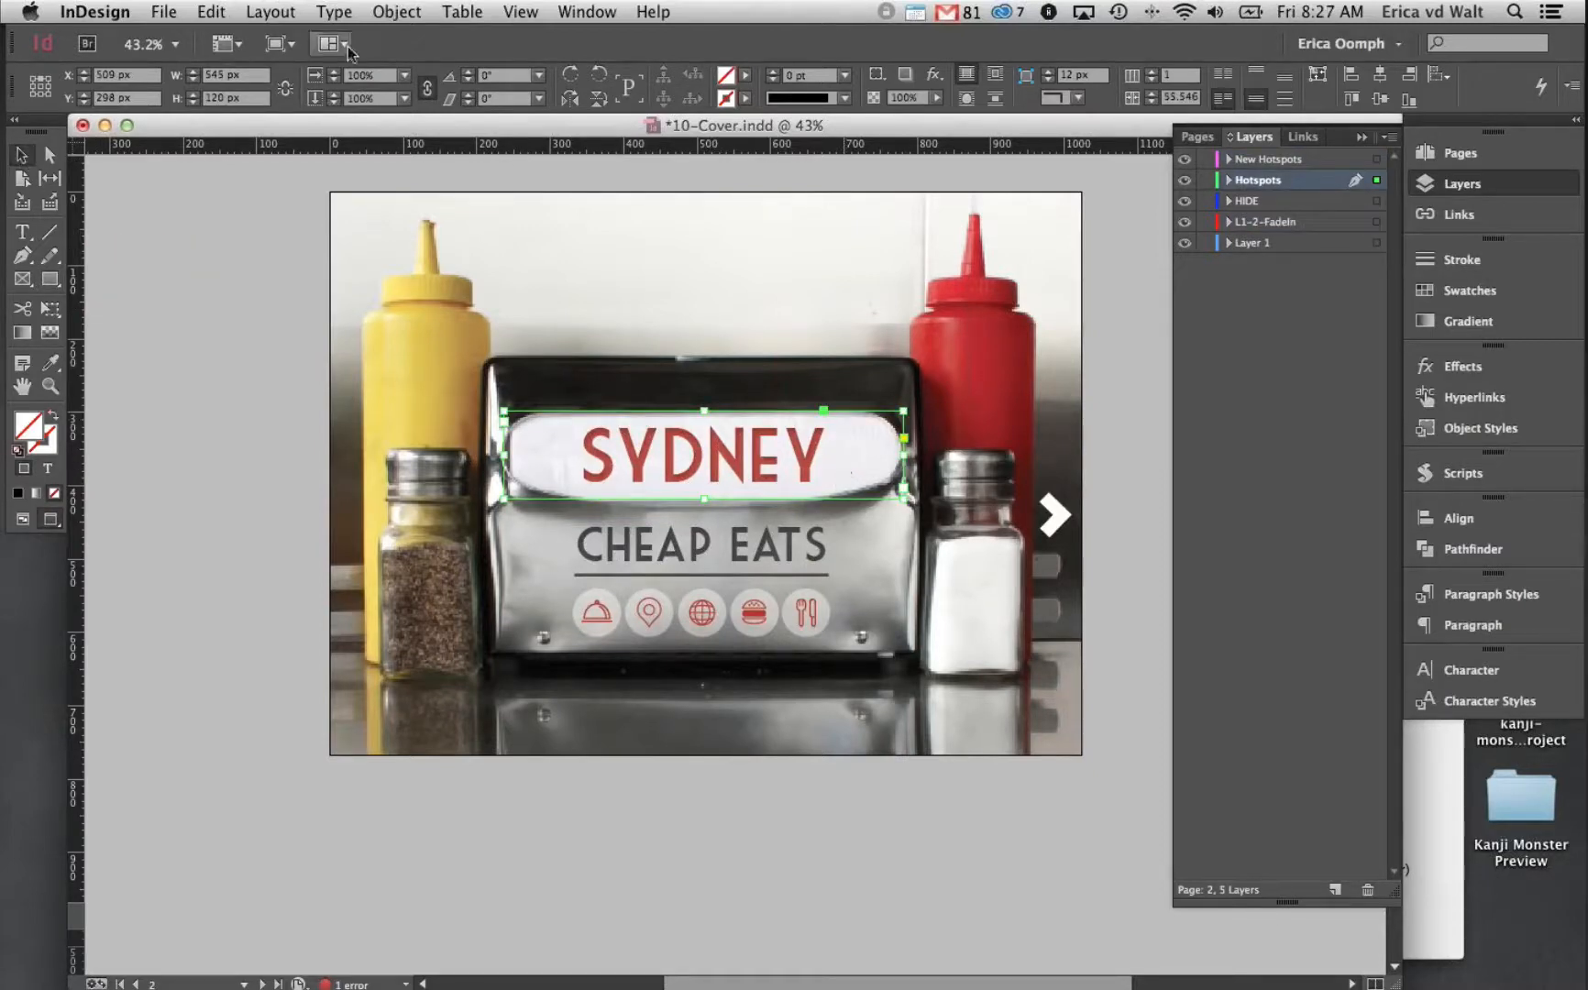
click(211, 11)
click(303, 201)
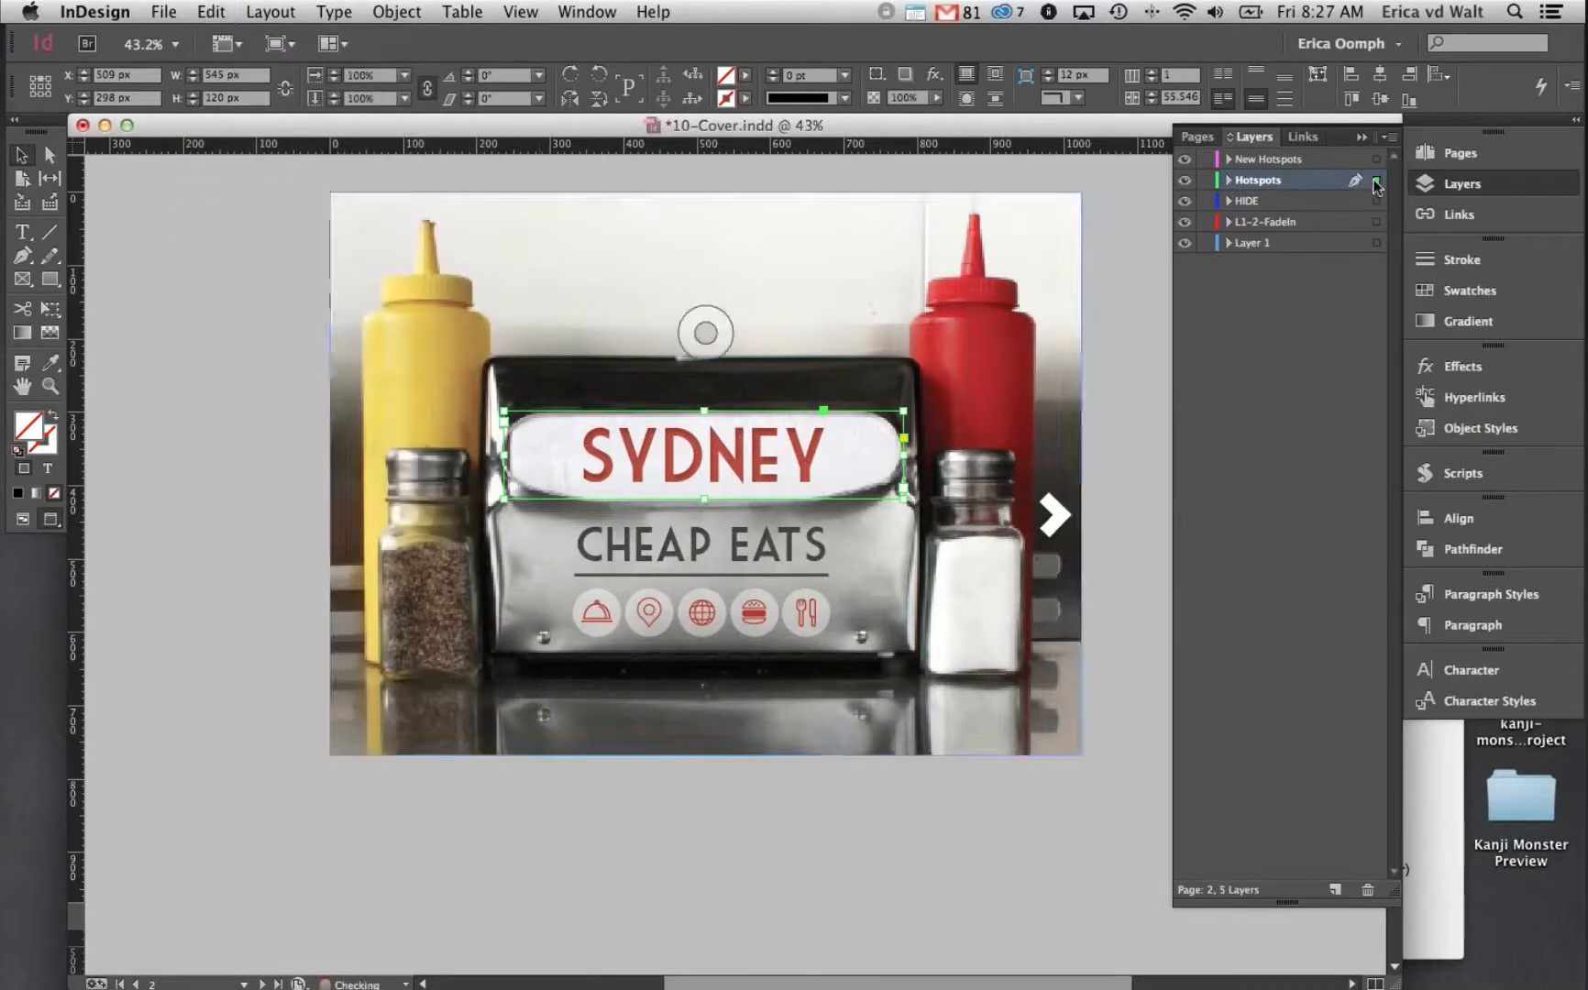
drag(1377, 179, 1376, 159)
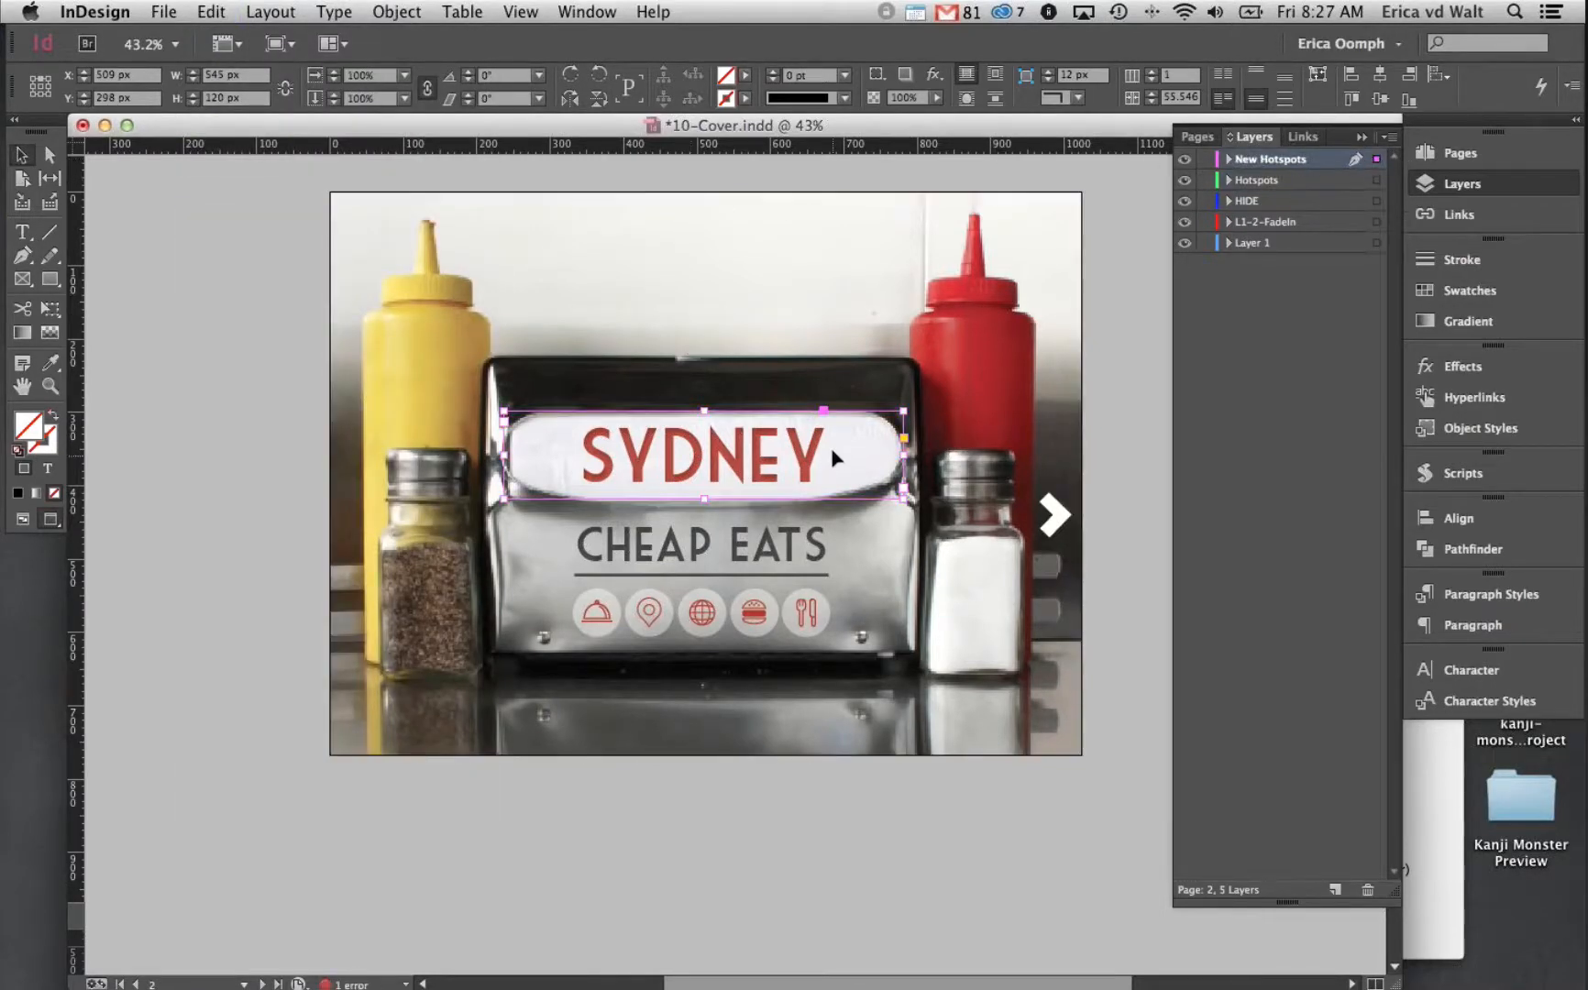
Delete the existing hyperlink, Hyperlink 14, from the SYDNEY title hotspot frame
click(1524, 398)
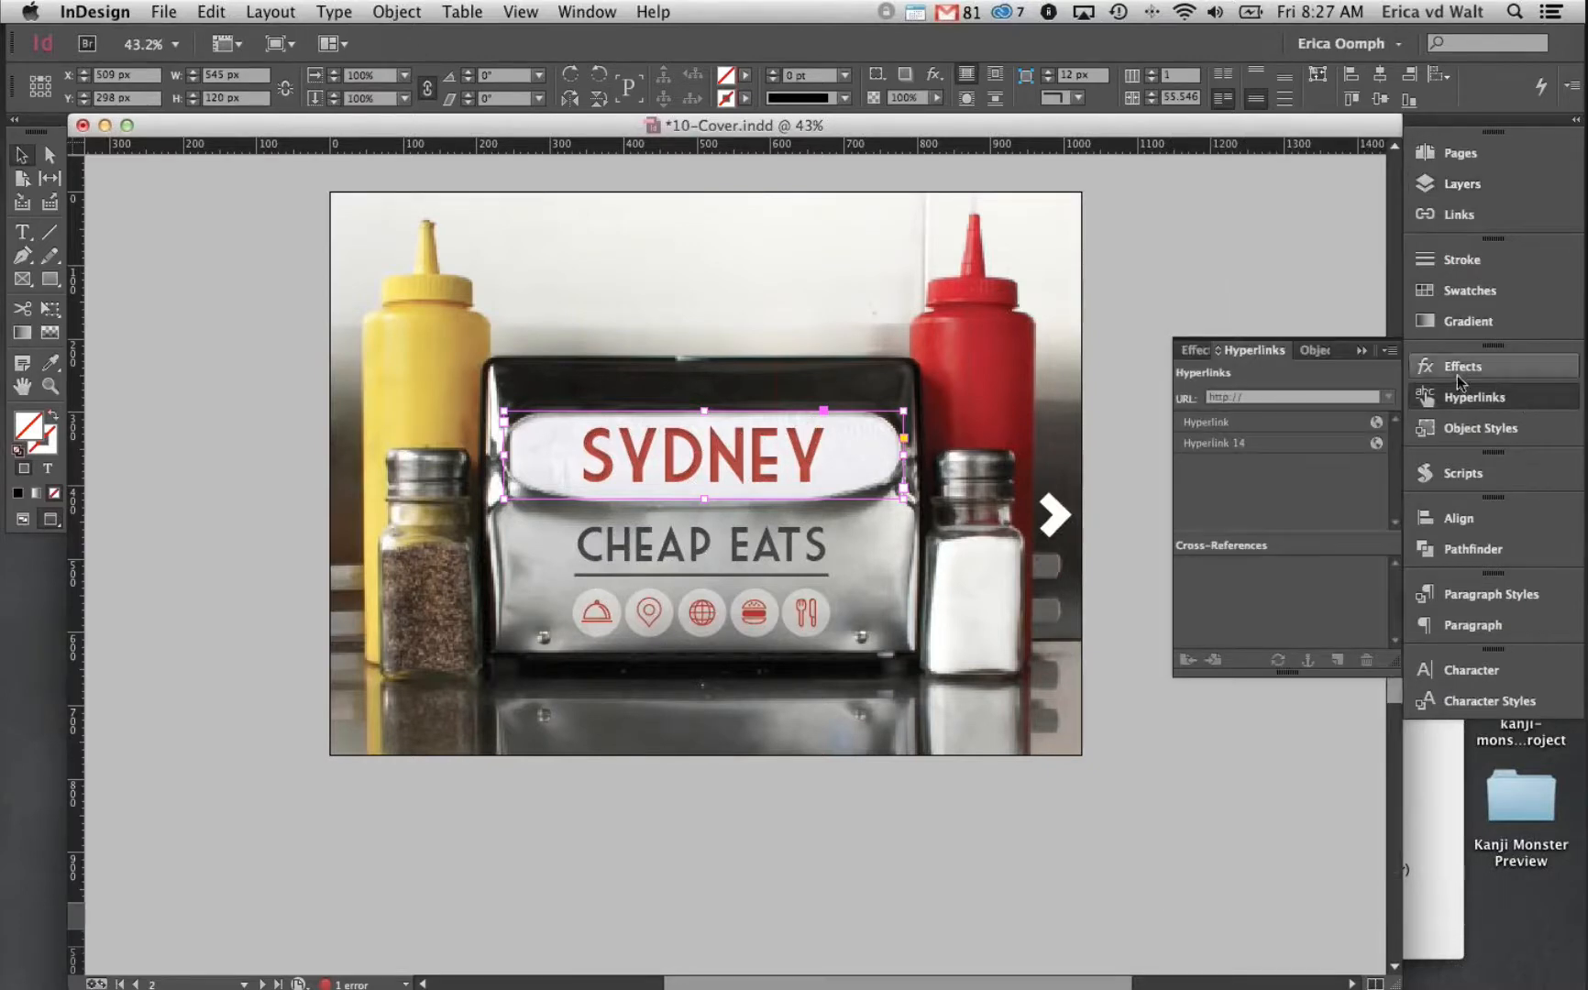
click(1390, 351)
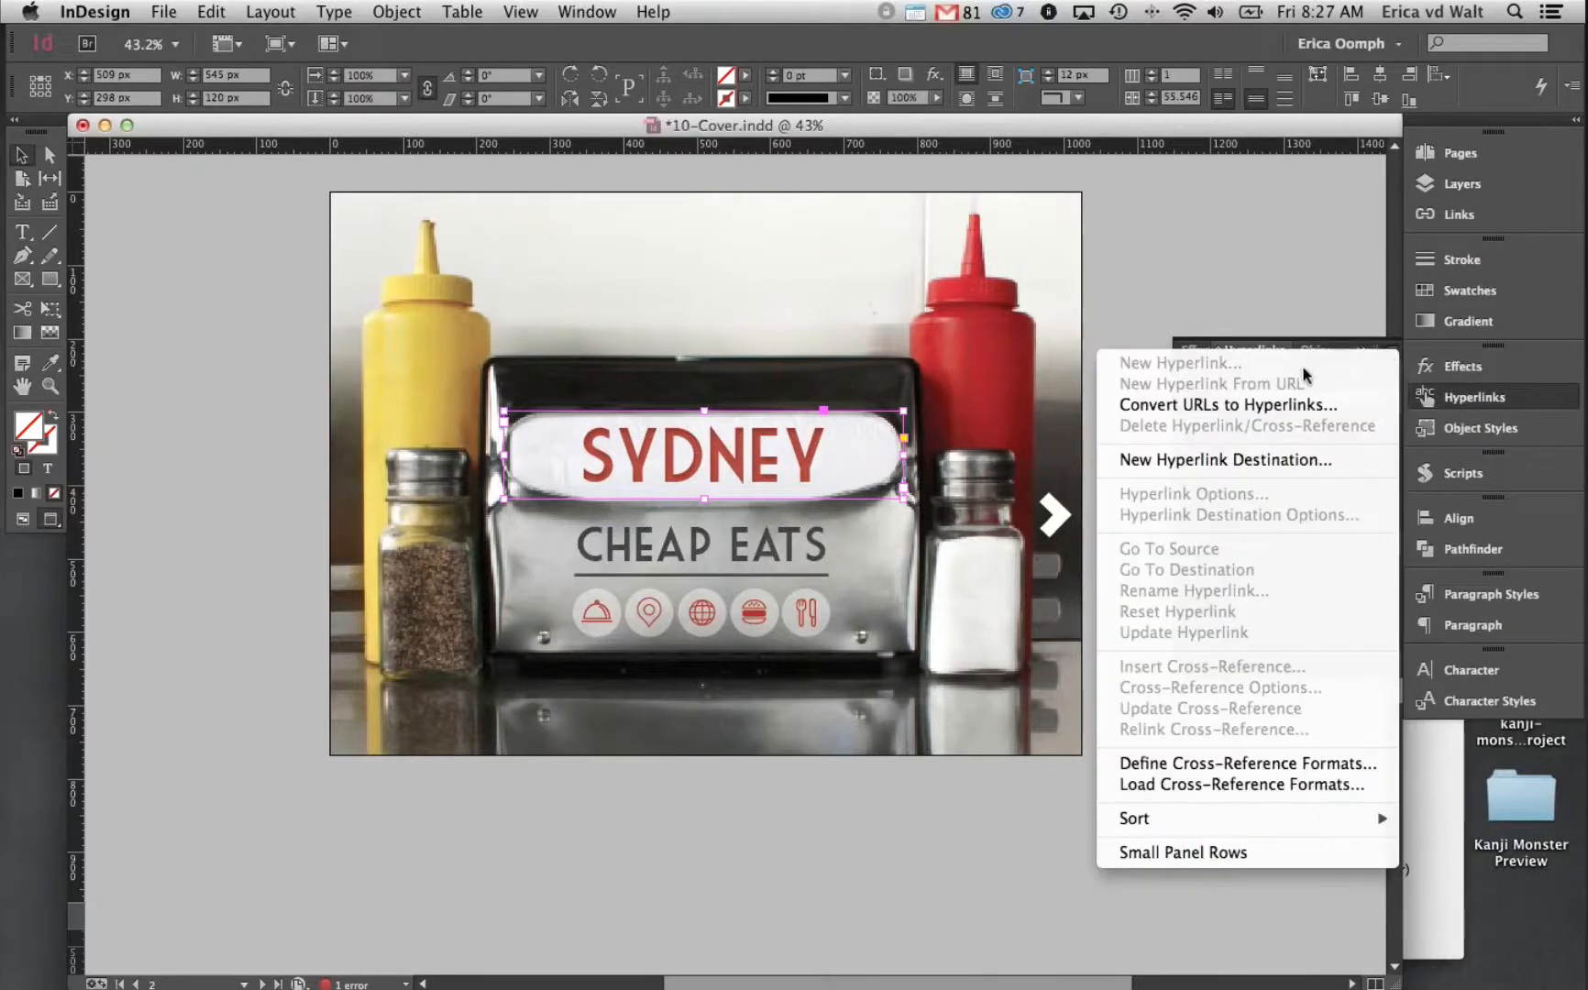
click(1053, 326)
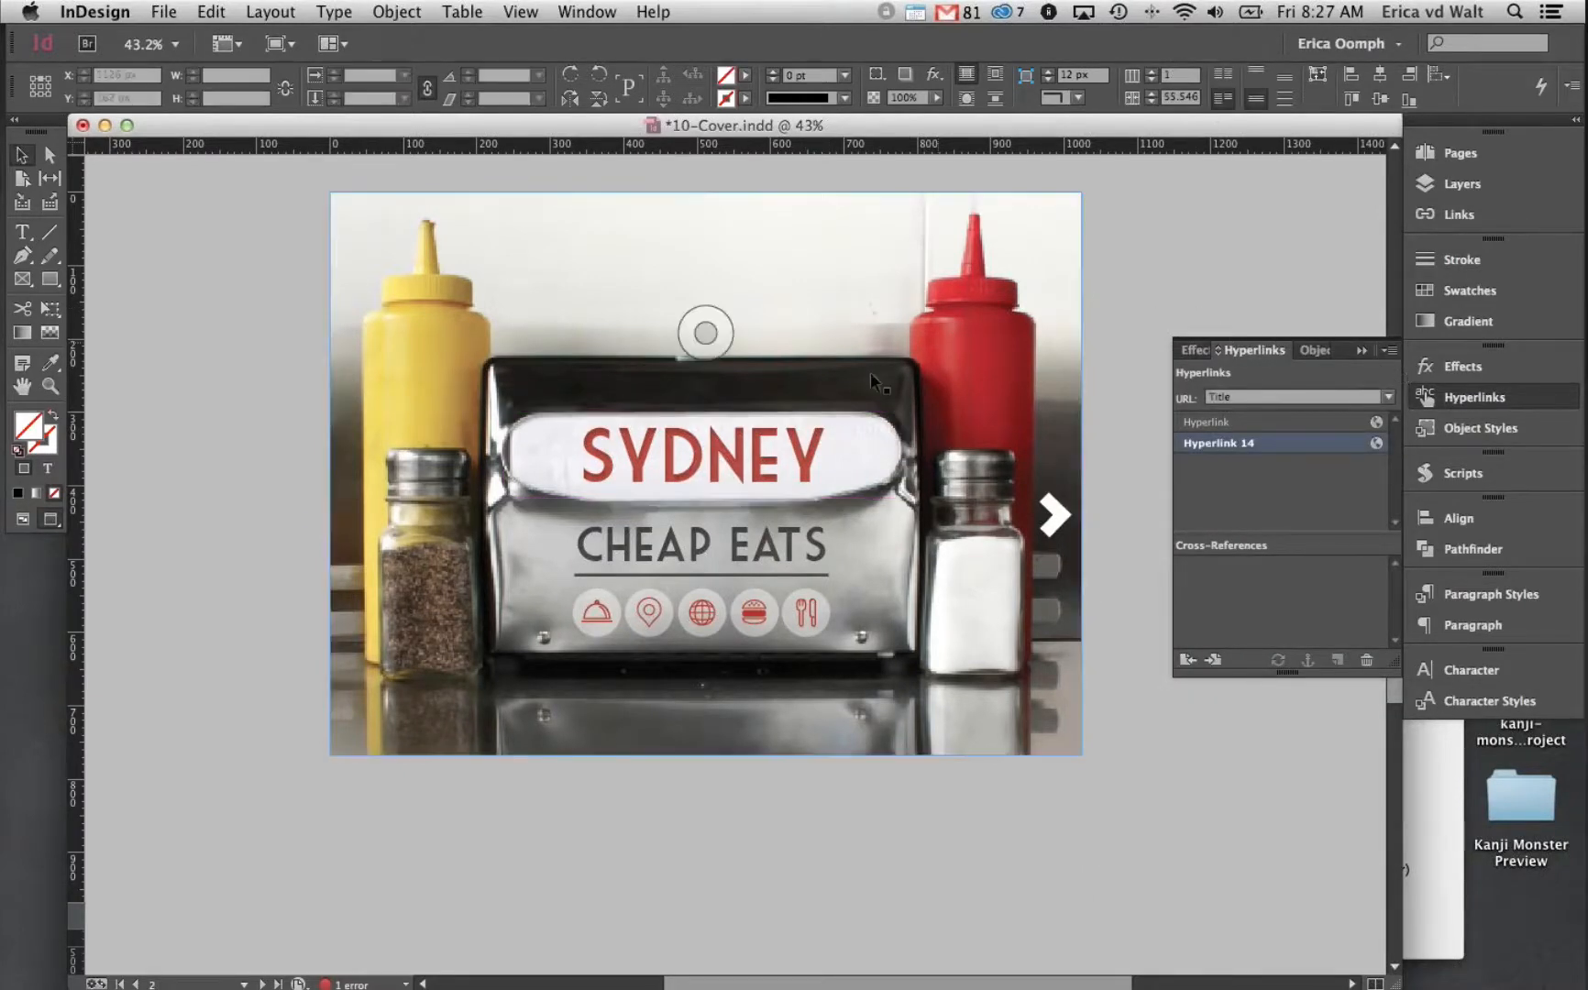
click(1366, 660)
click(987, 529)
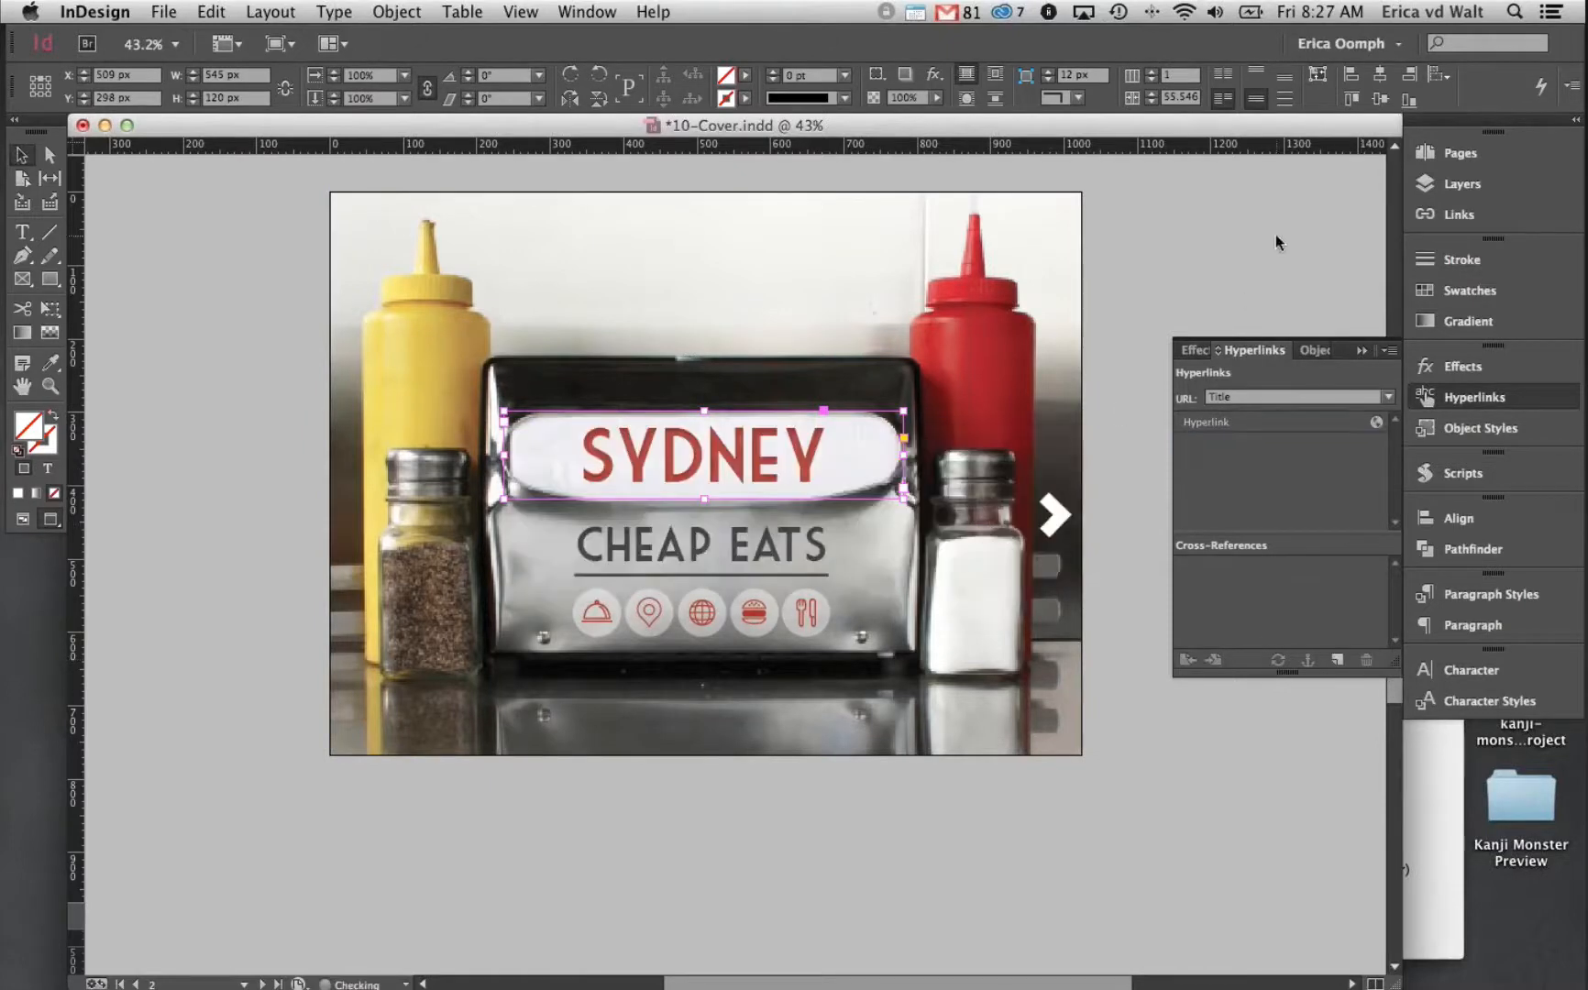
Add a URL hyperlink with destination "Title" to the SYDNEY hotspot frame, with the shared destination option off, and deselect the frame
click(1391, 350)
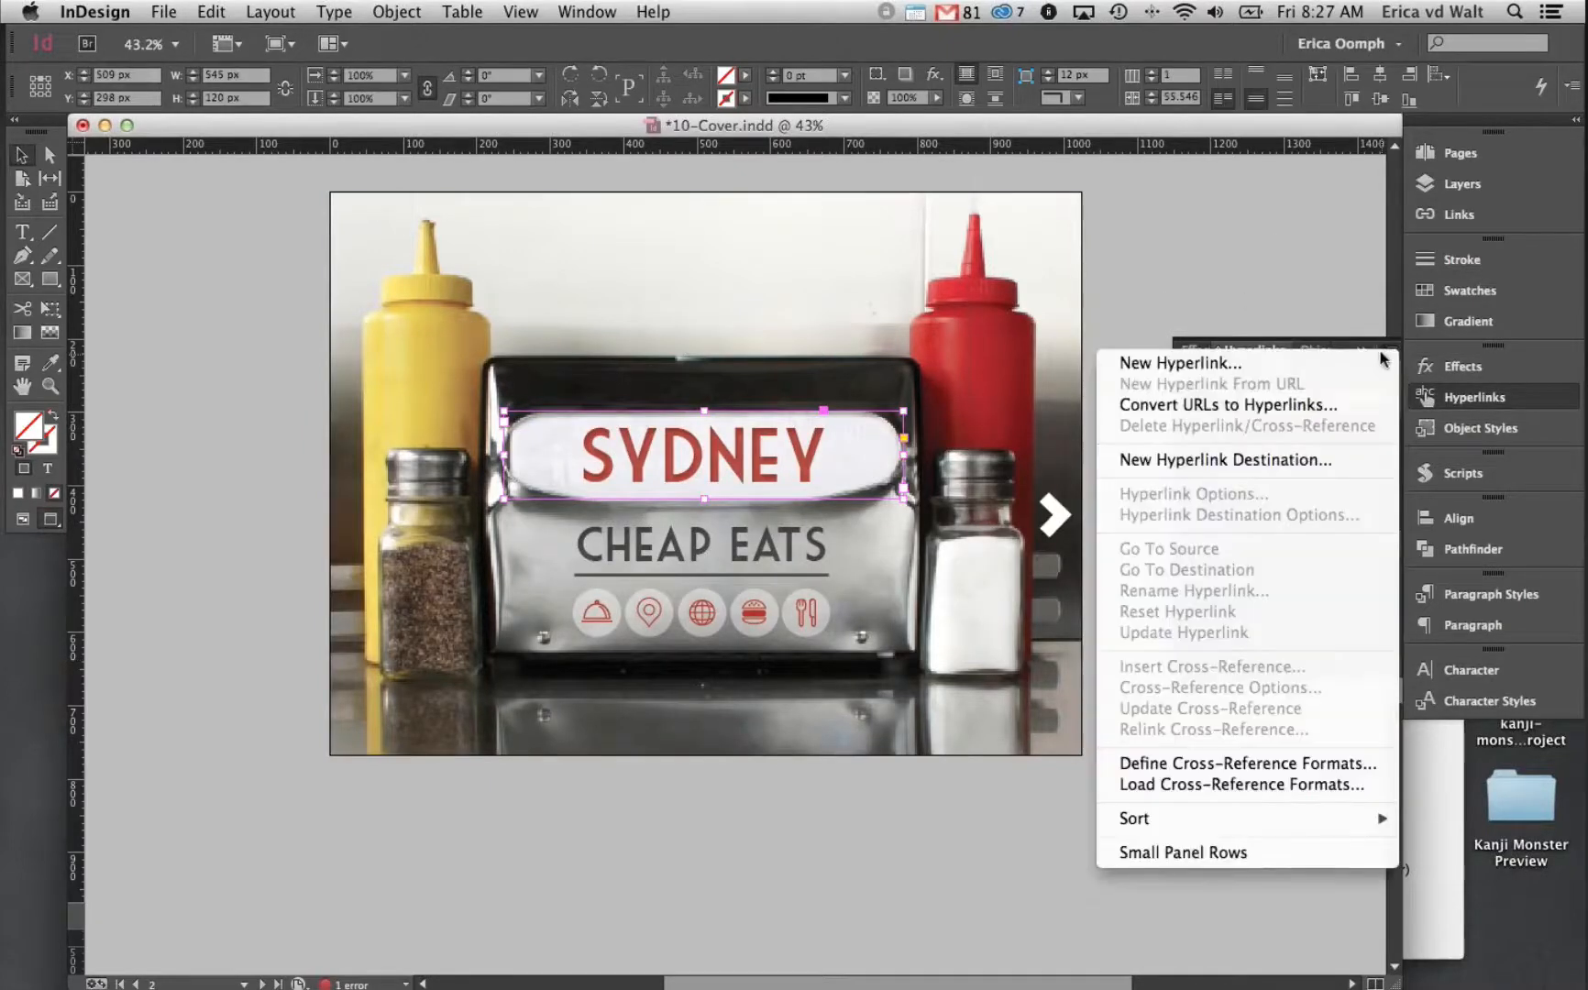
click(1310, 358)
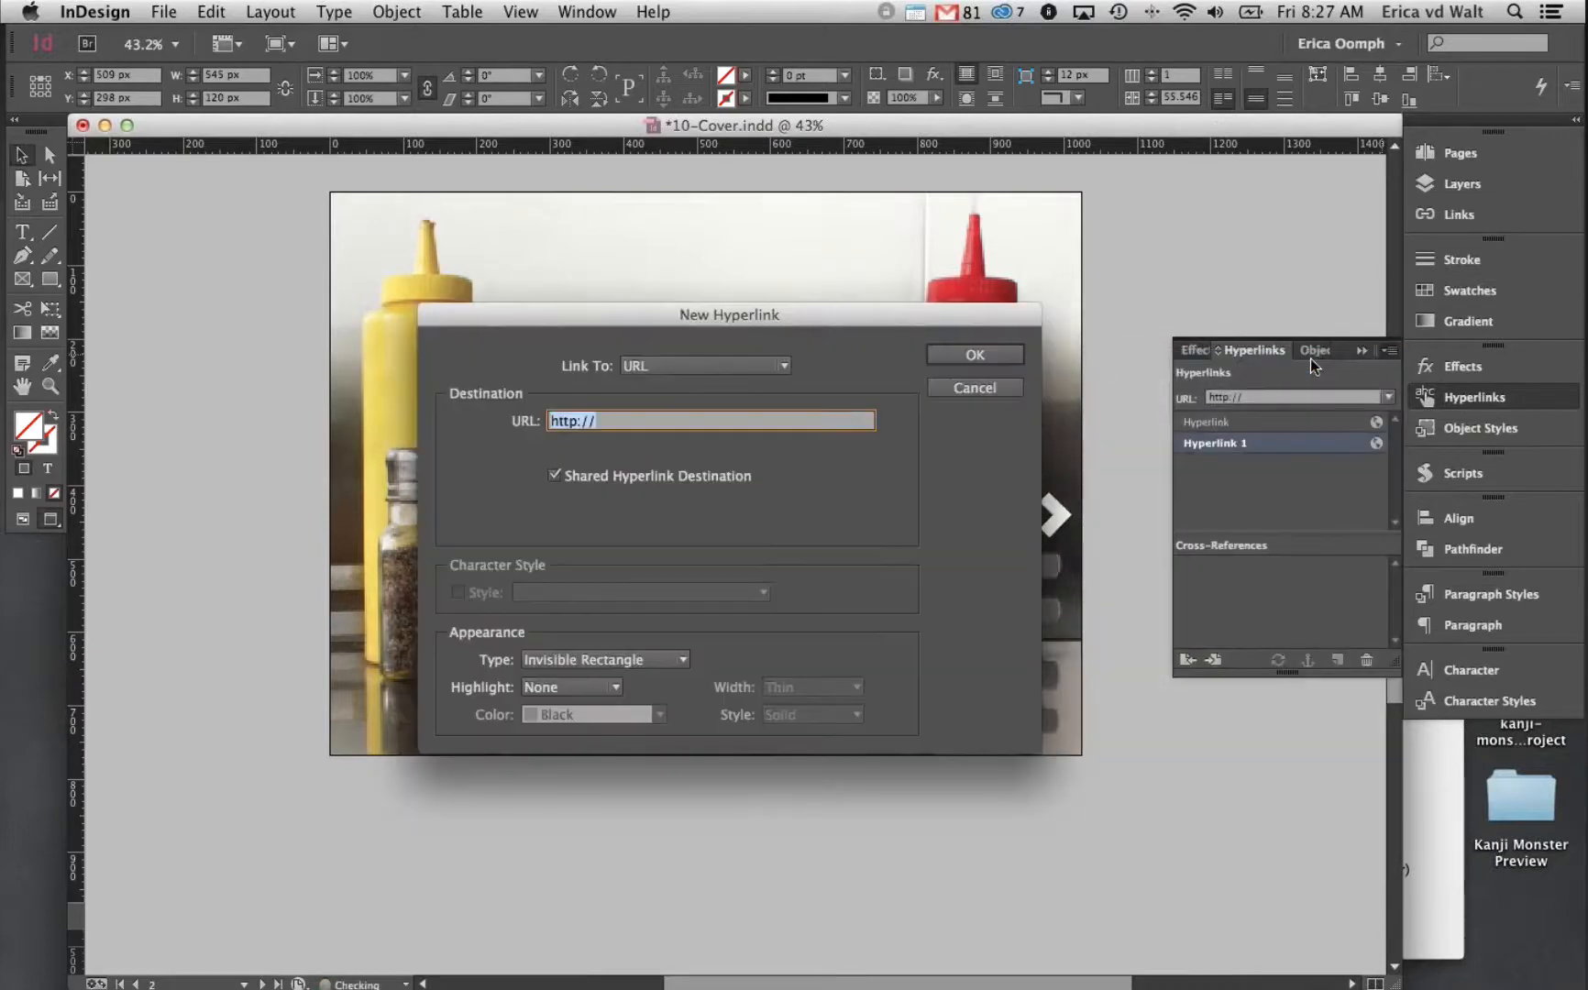
text(Title)
click(554, 476)
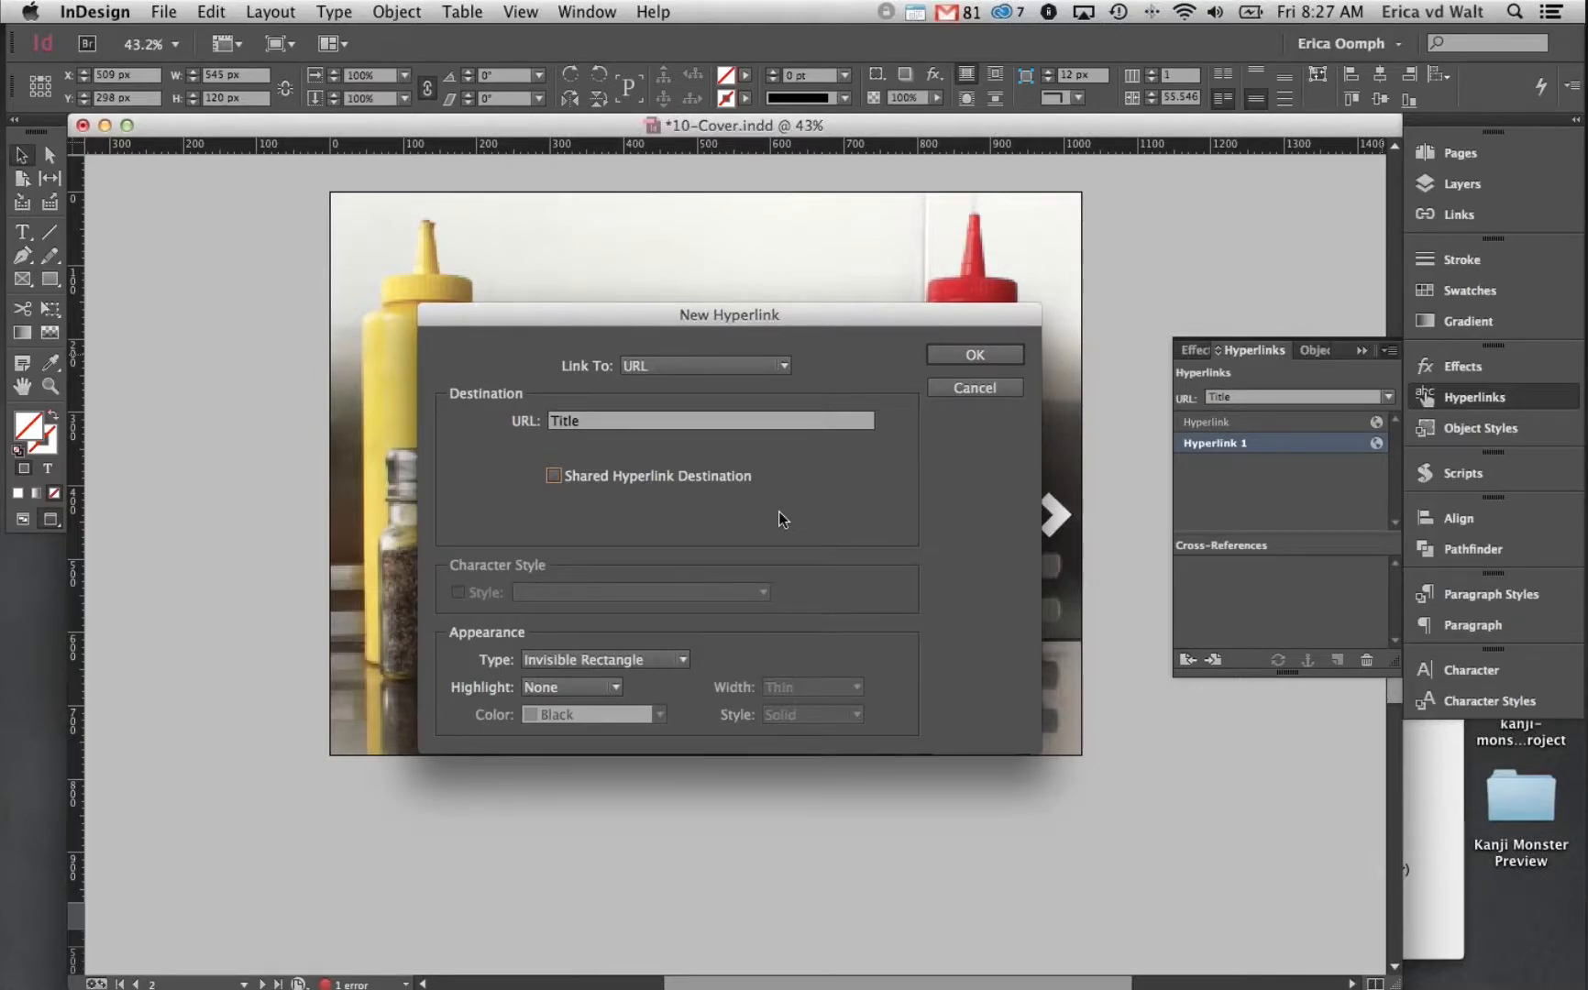
click(989, 354)
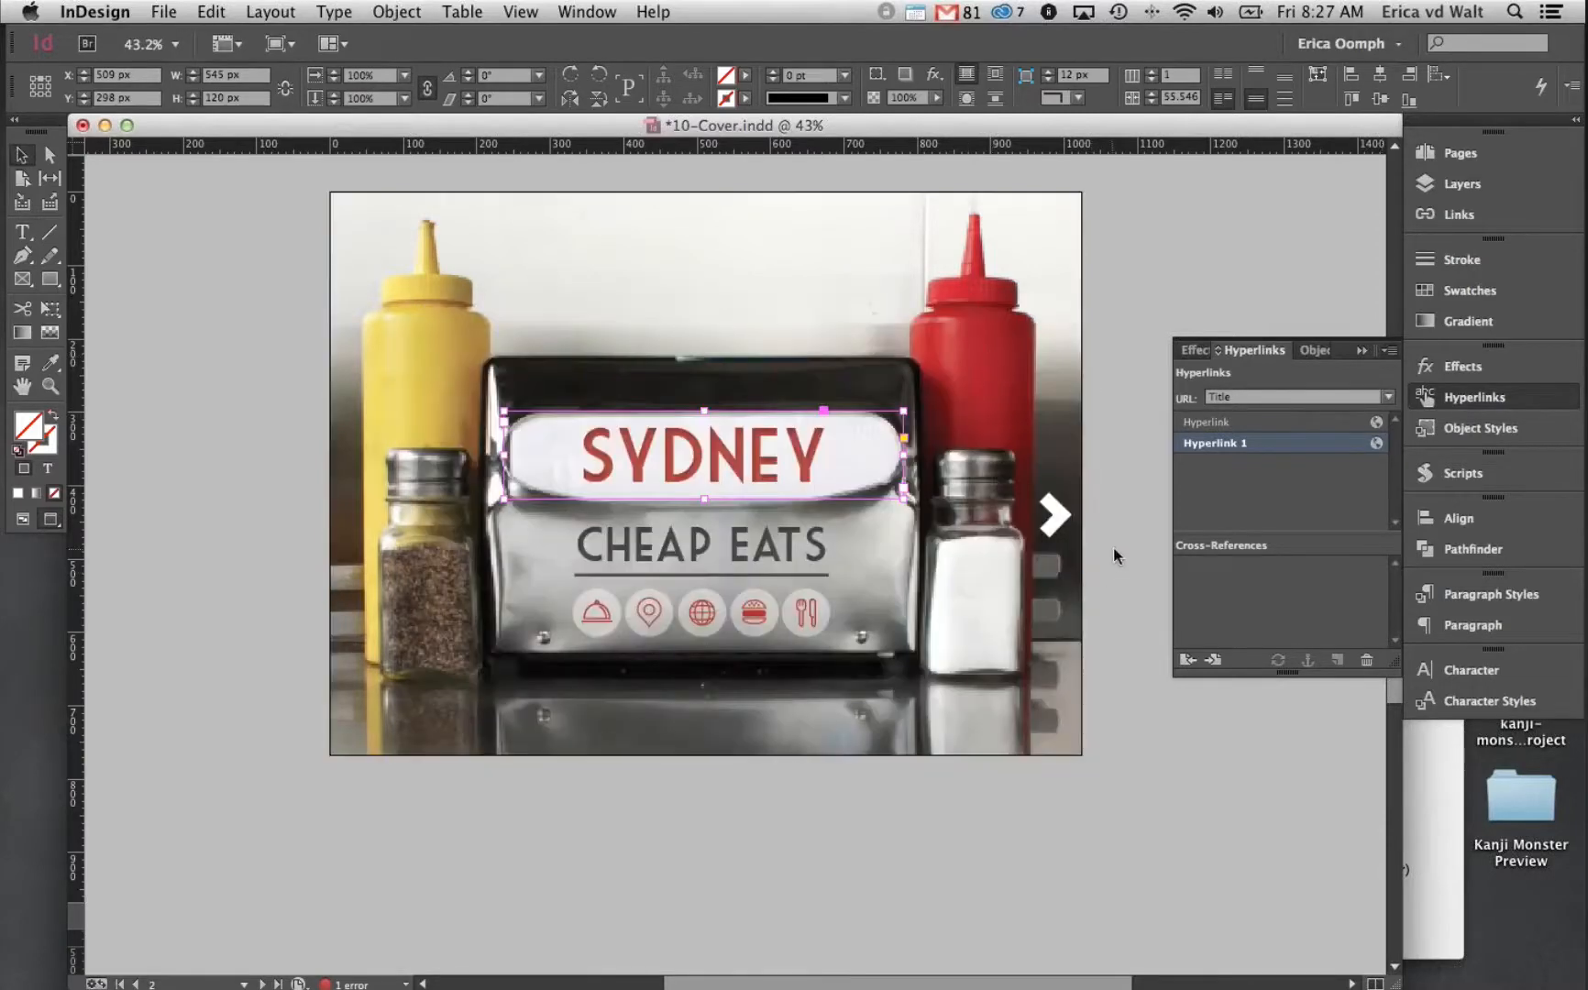
click(1113, 548)
click(773, 449)
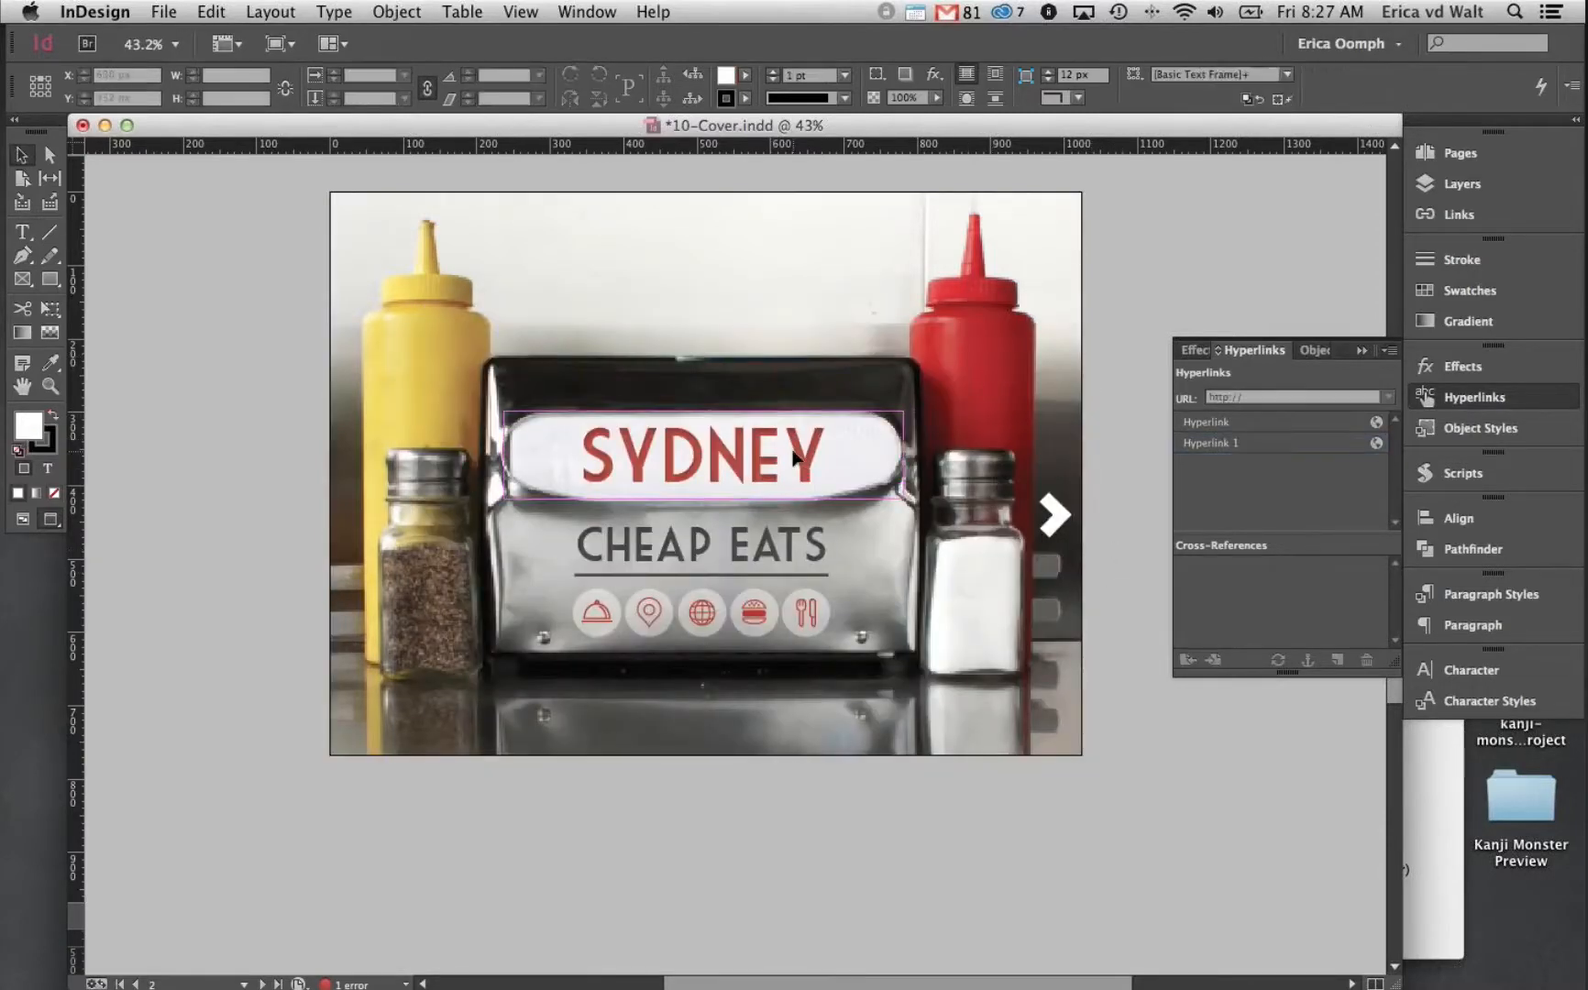
click(1113, 474)
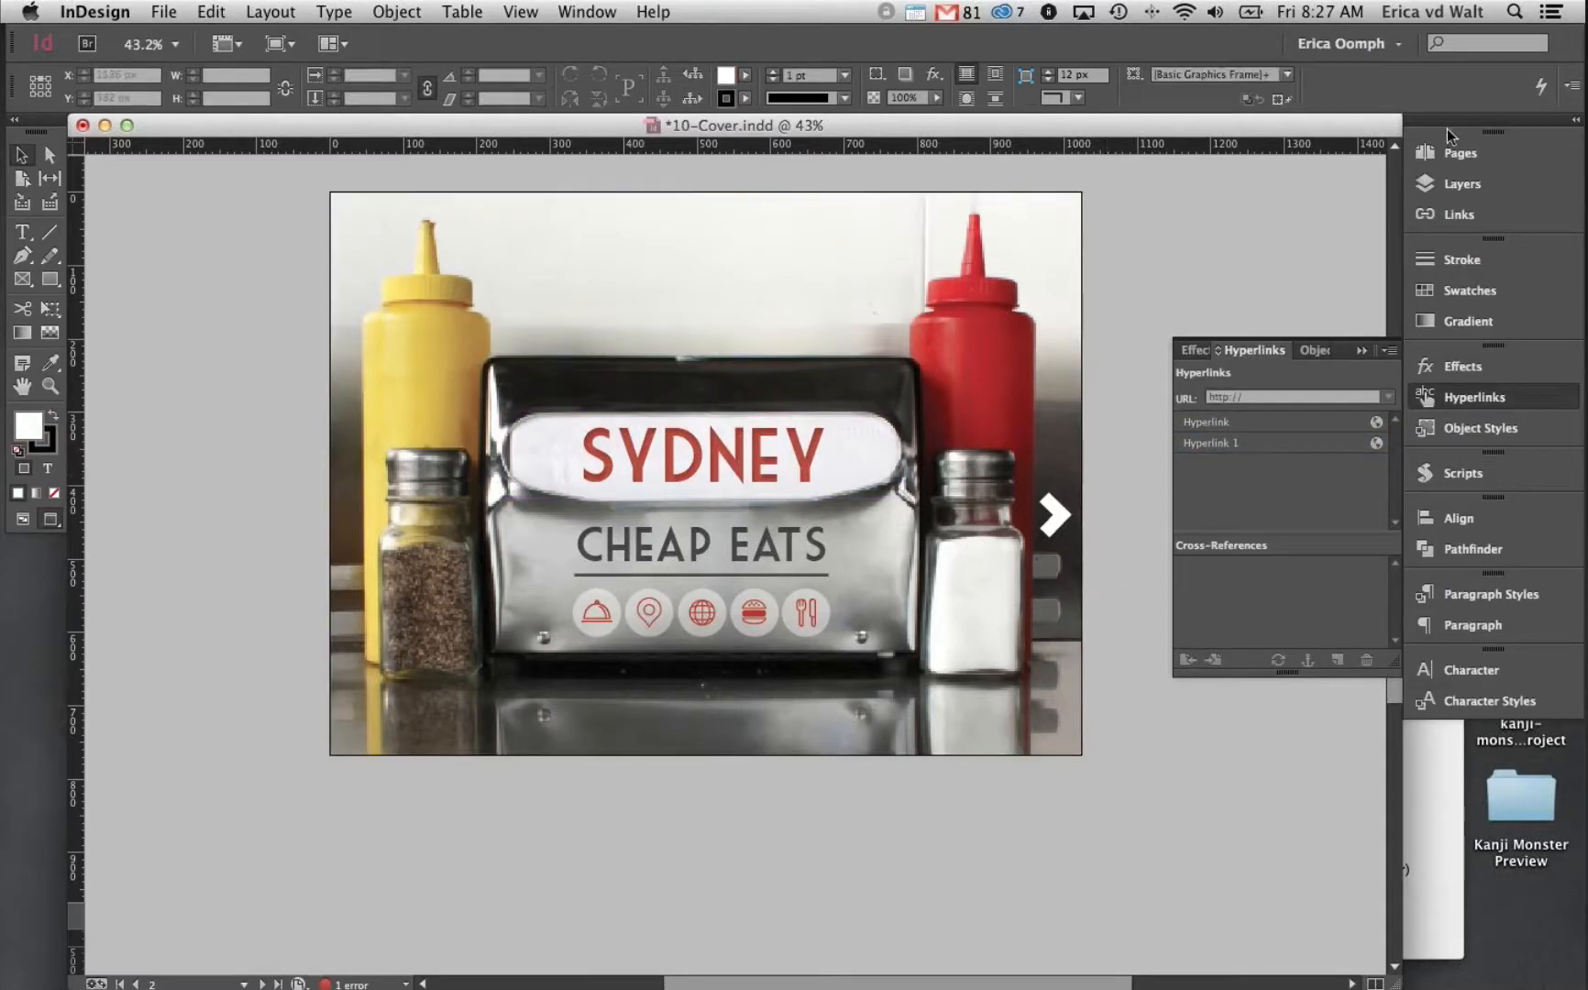
Check which layers hold the CHEAP EATS heading with its icons and the hotspot frame over SYDNEY
click(1460, 183)
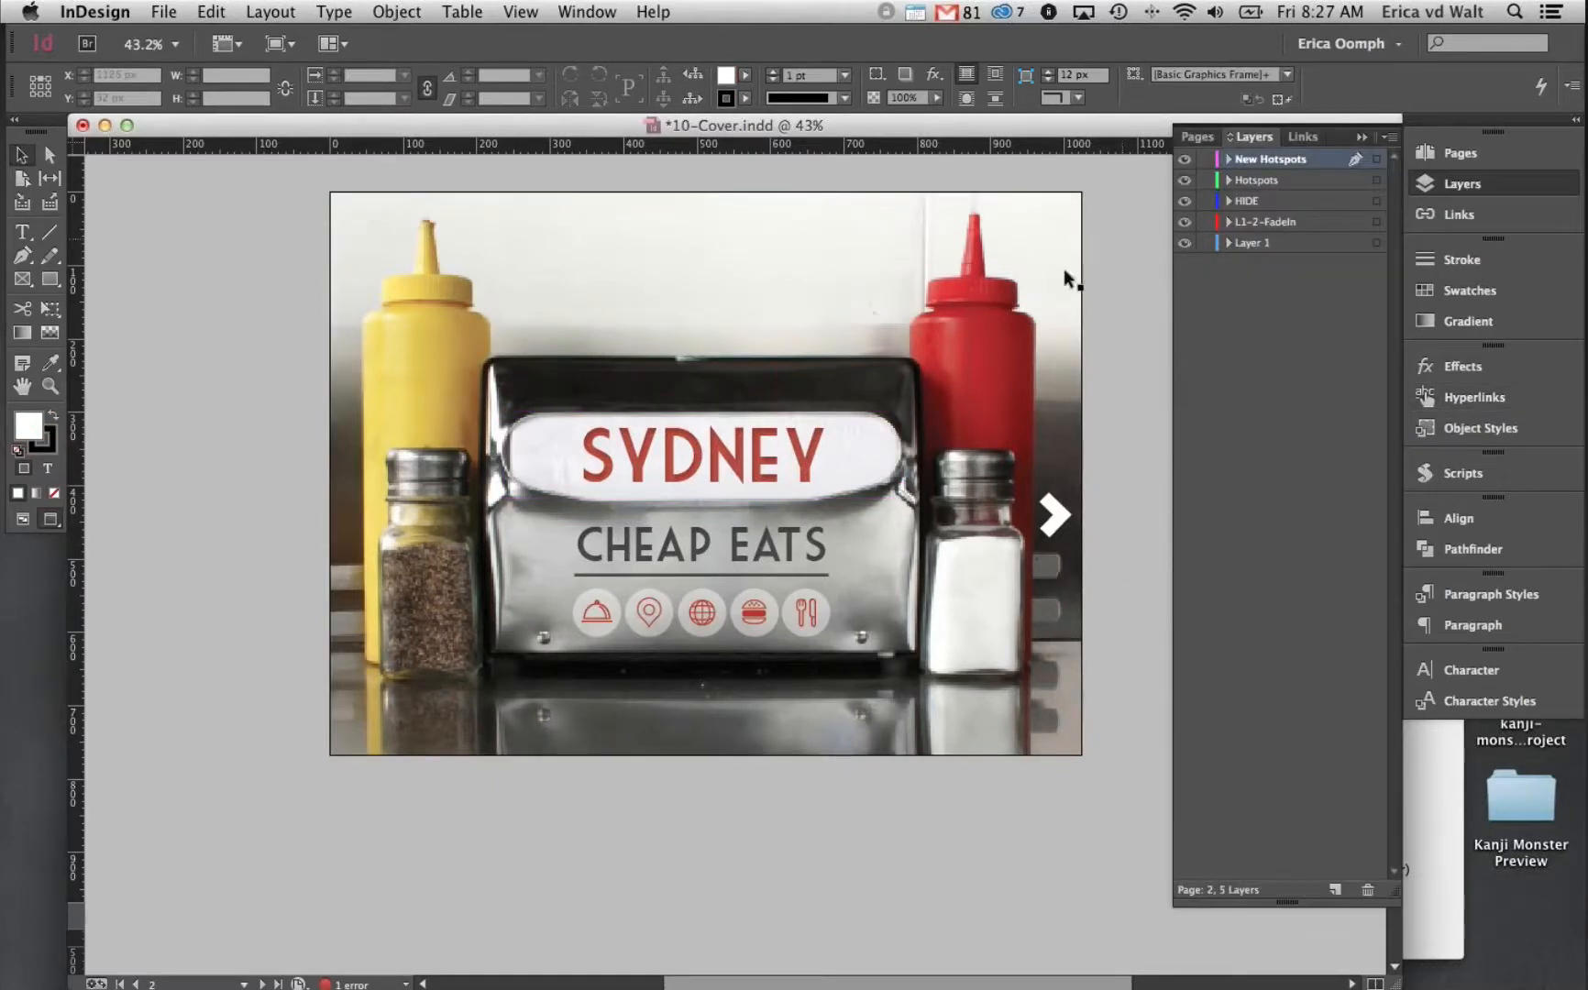
click(744, 570)
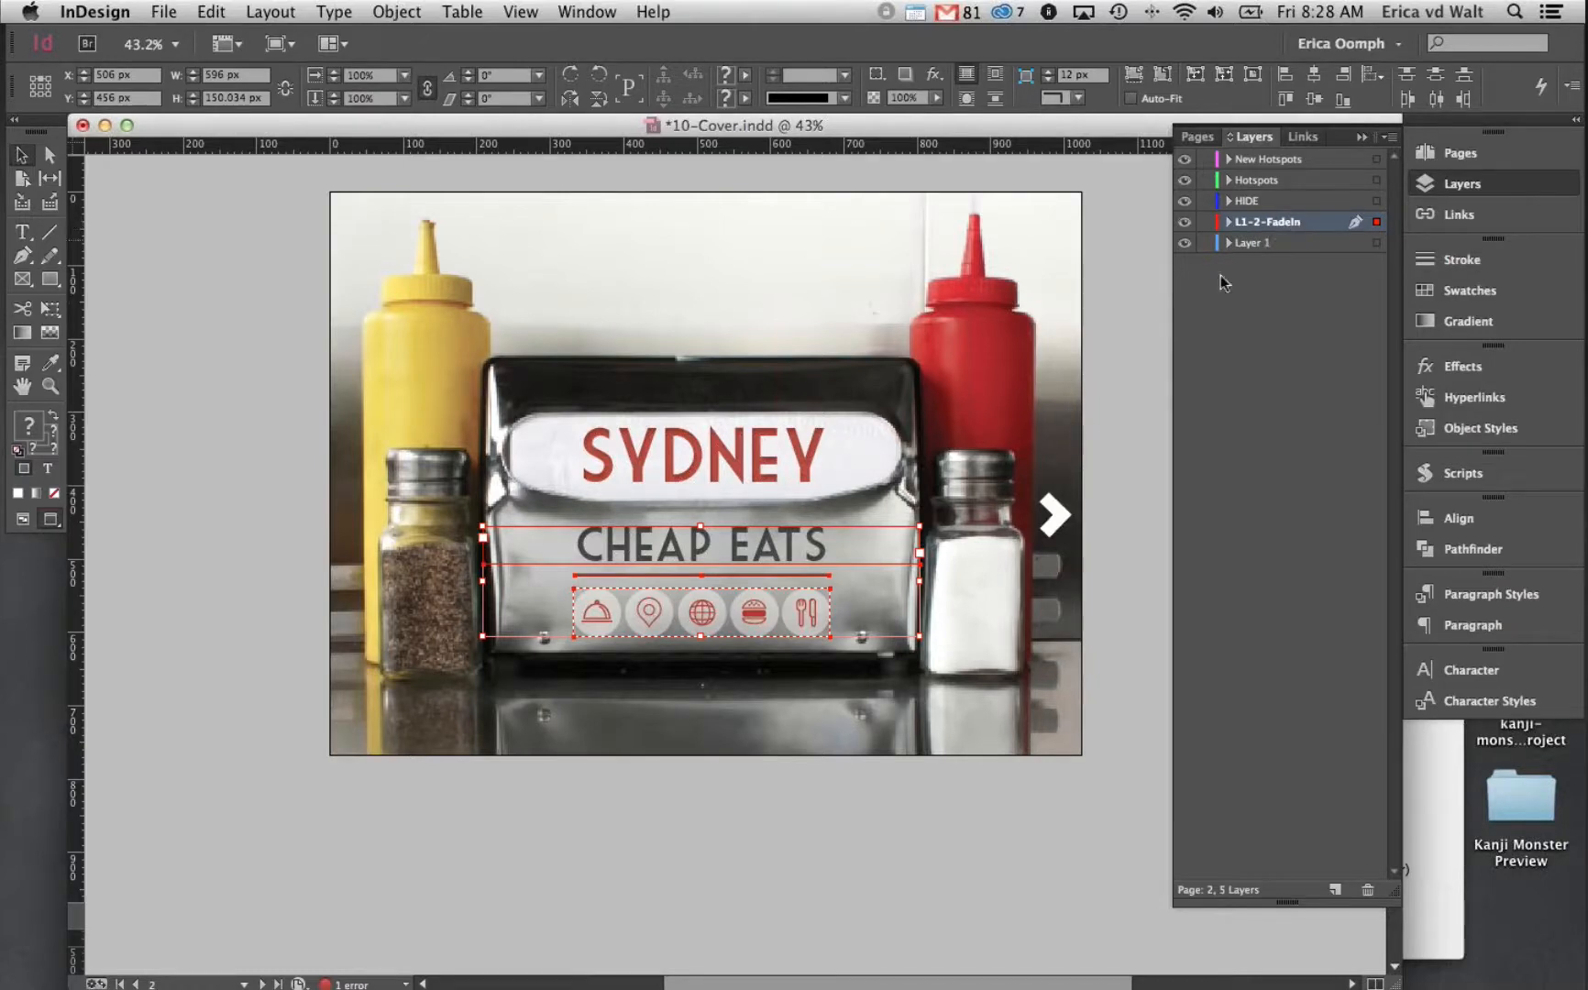
click(1102, 590)
scroll(772, 561, down, 5)
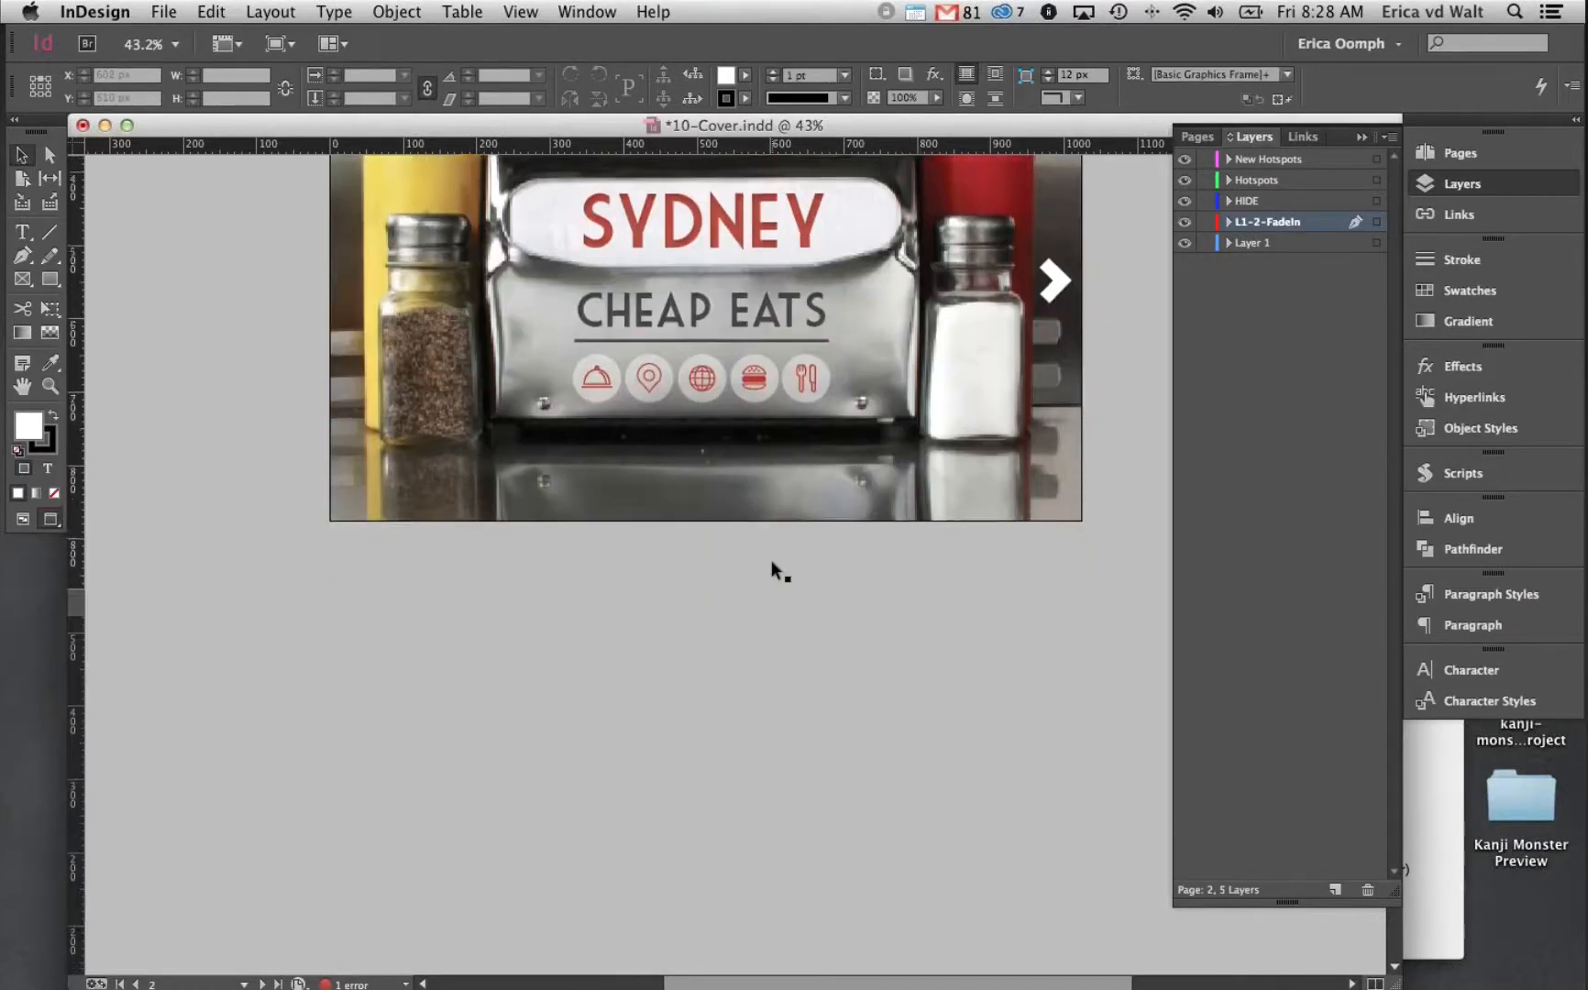
scroll(773, 561, up, 5)
click(787, 463)
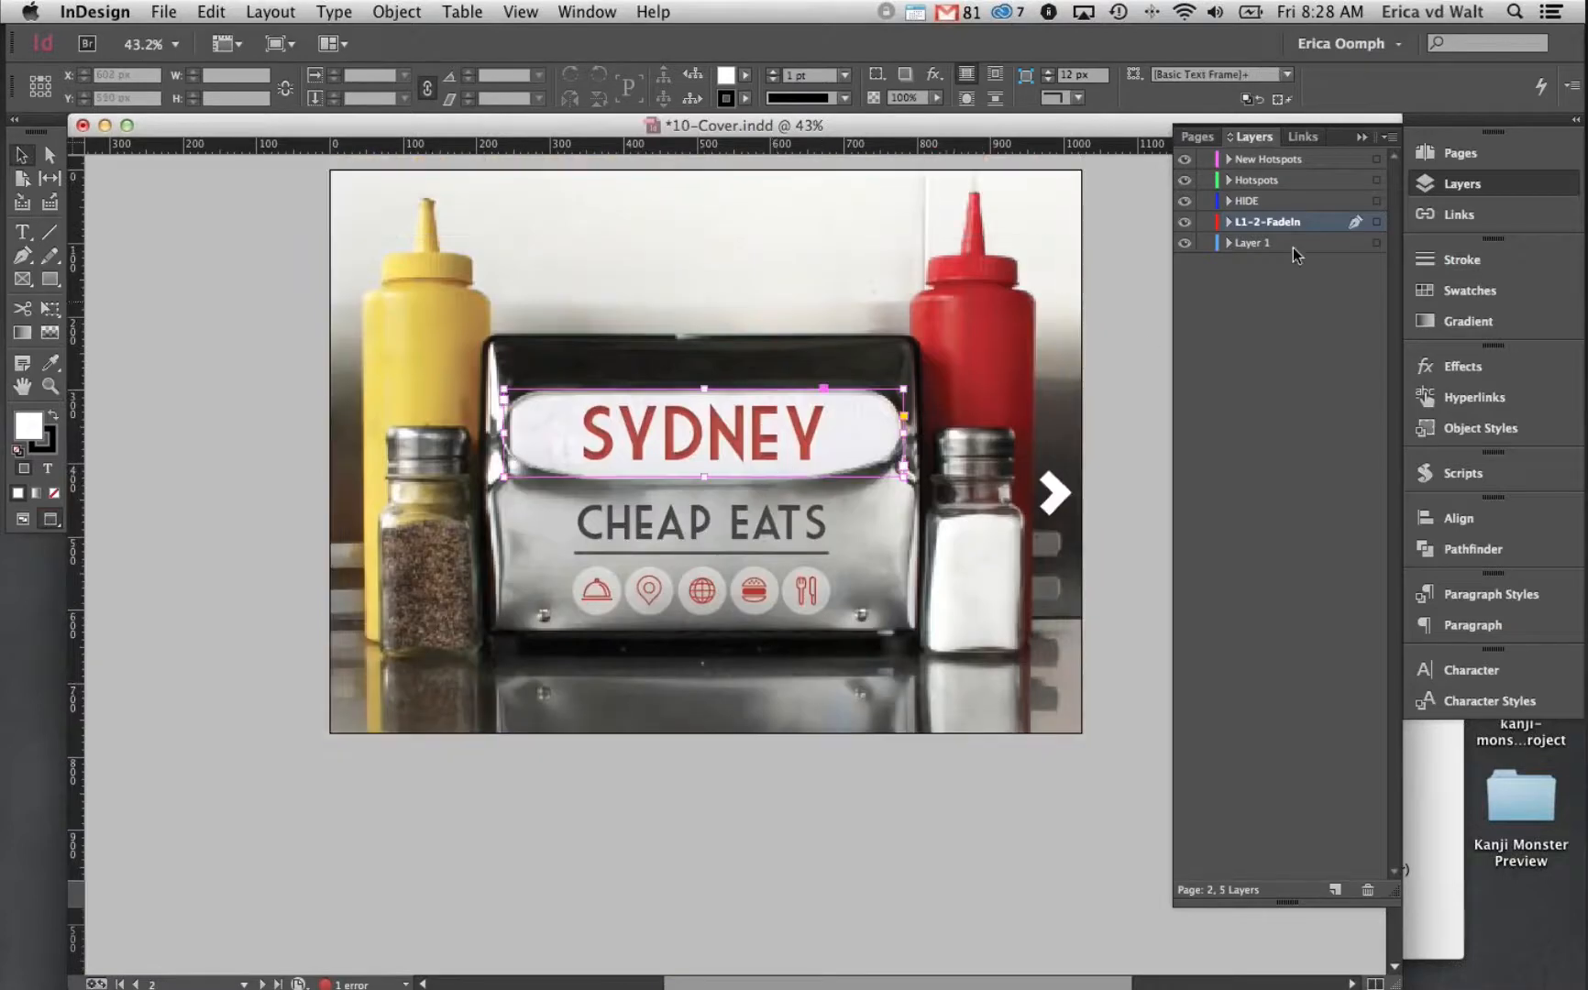
Toggle the HIDE layer off and on to check the SYDNEY title on the cover and on page 3
click(1185, 201)
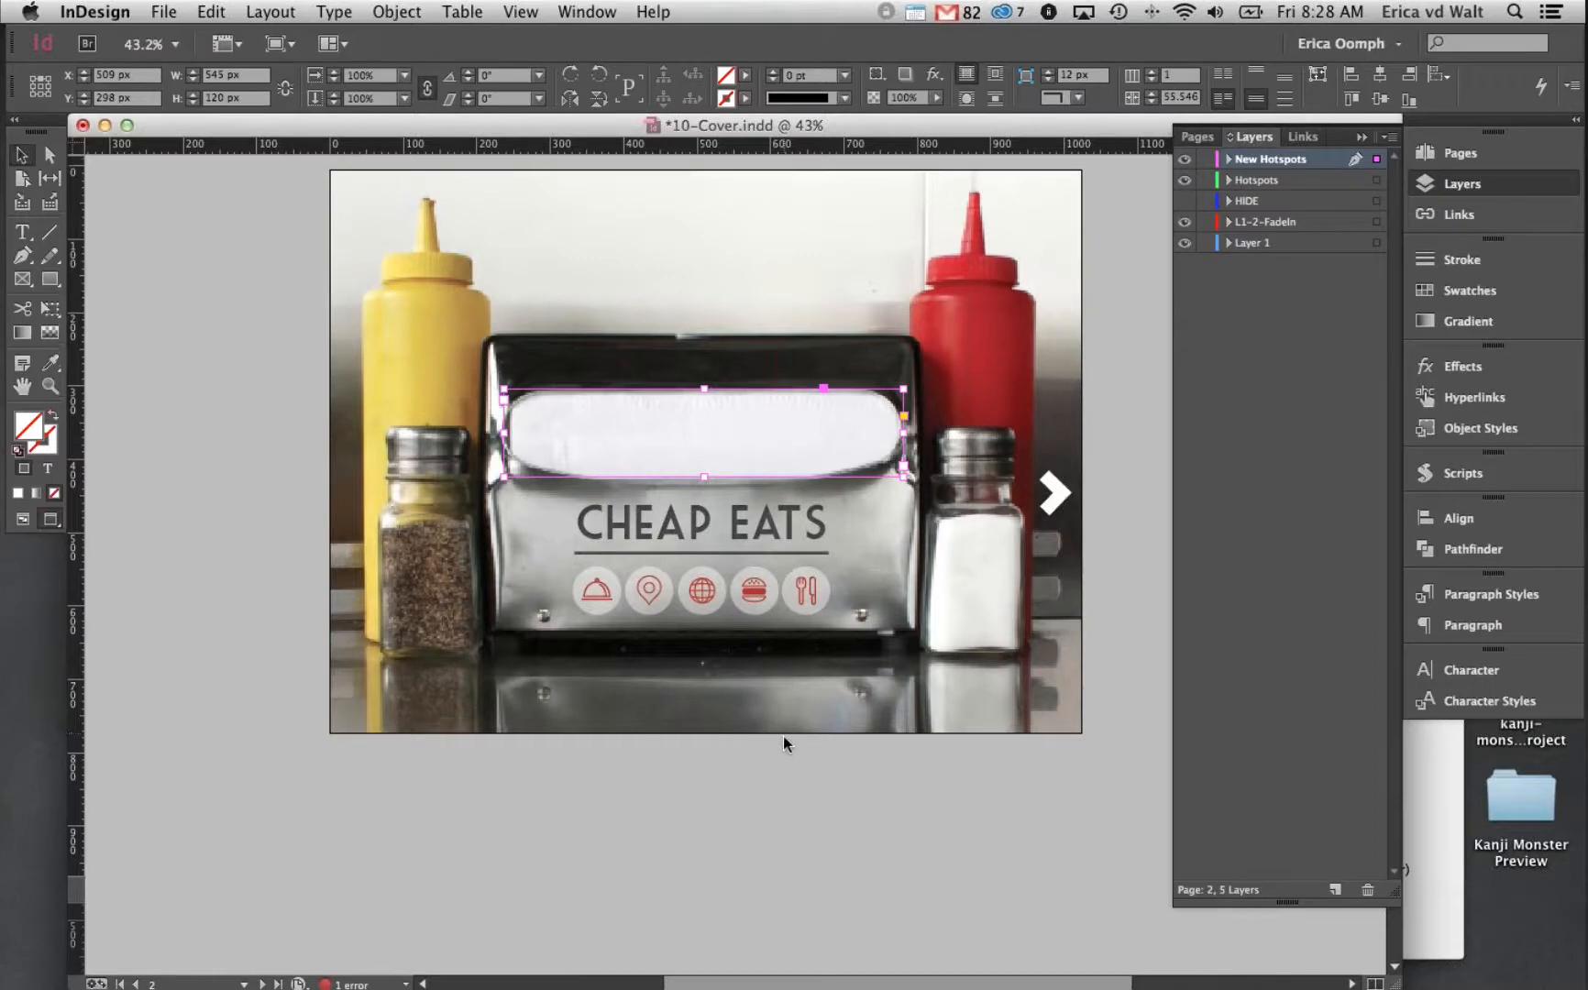
scroll(783, 735, down, 5)
scroll(783, 743, down, 2)
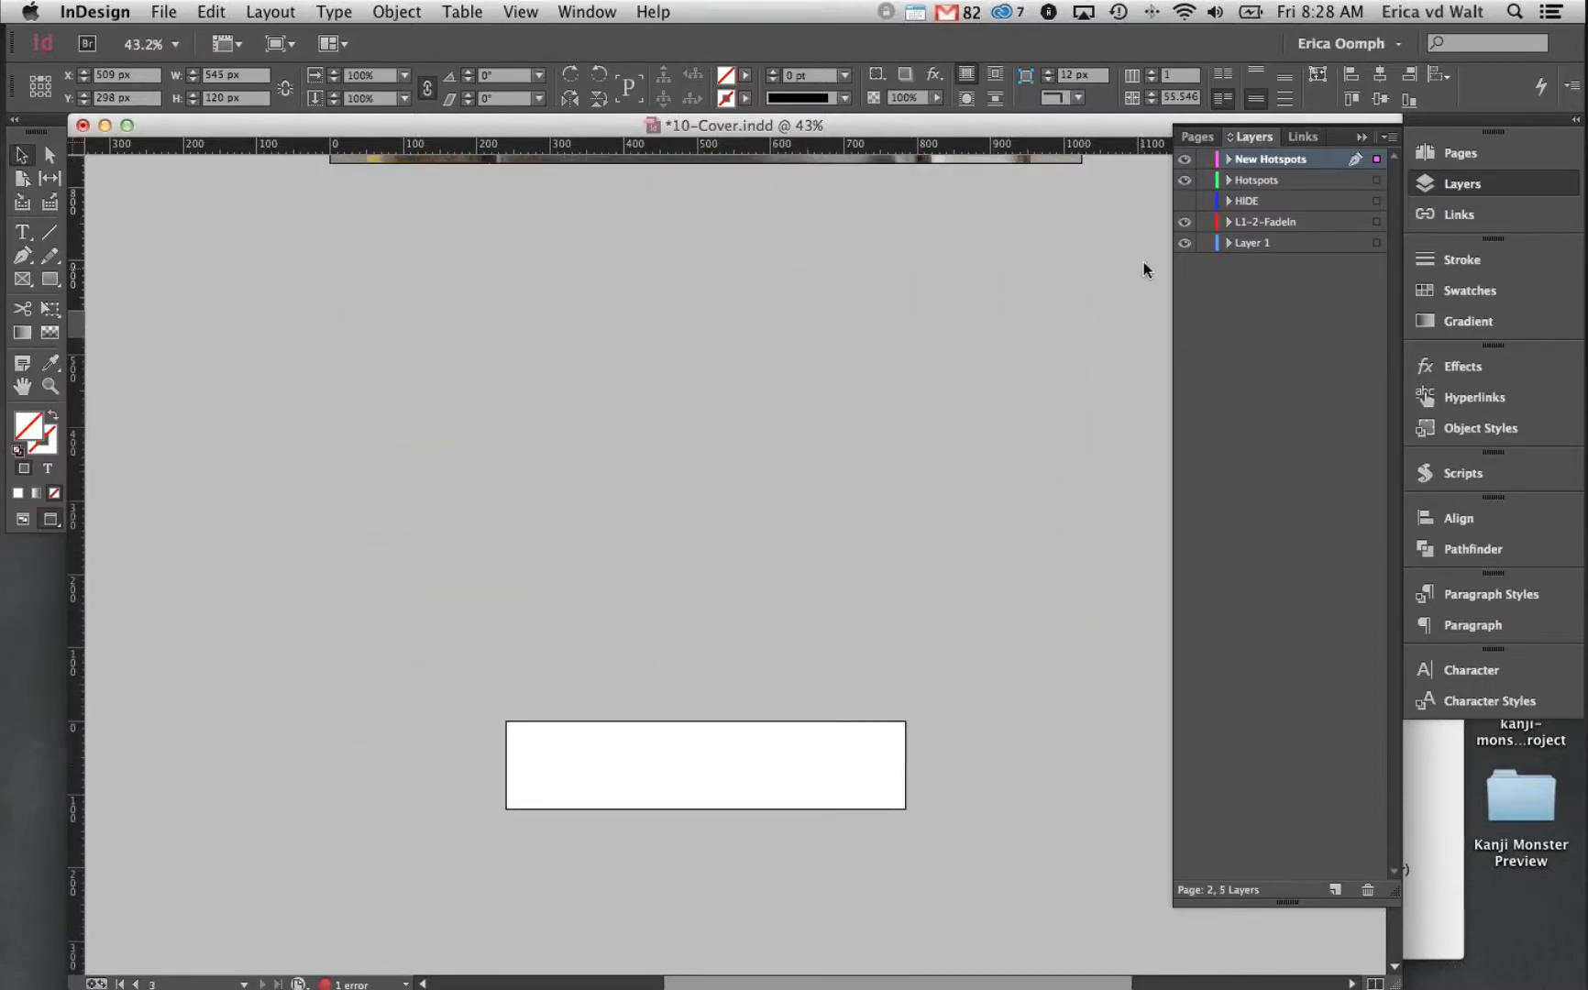
click(1185, 201)
click(881, 530)
scroll(833, 536, down, 1)
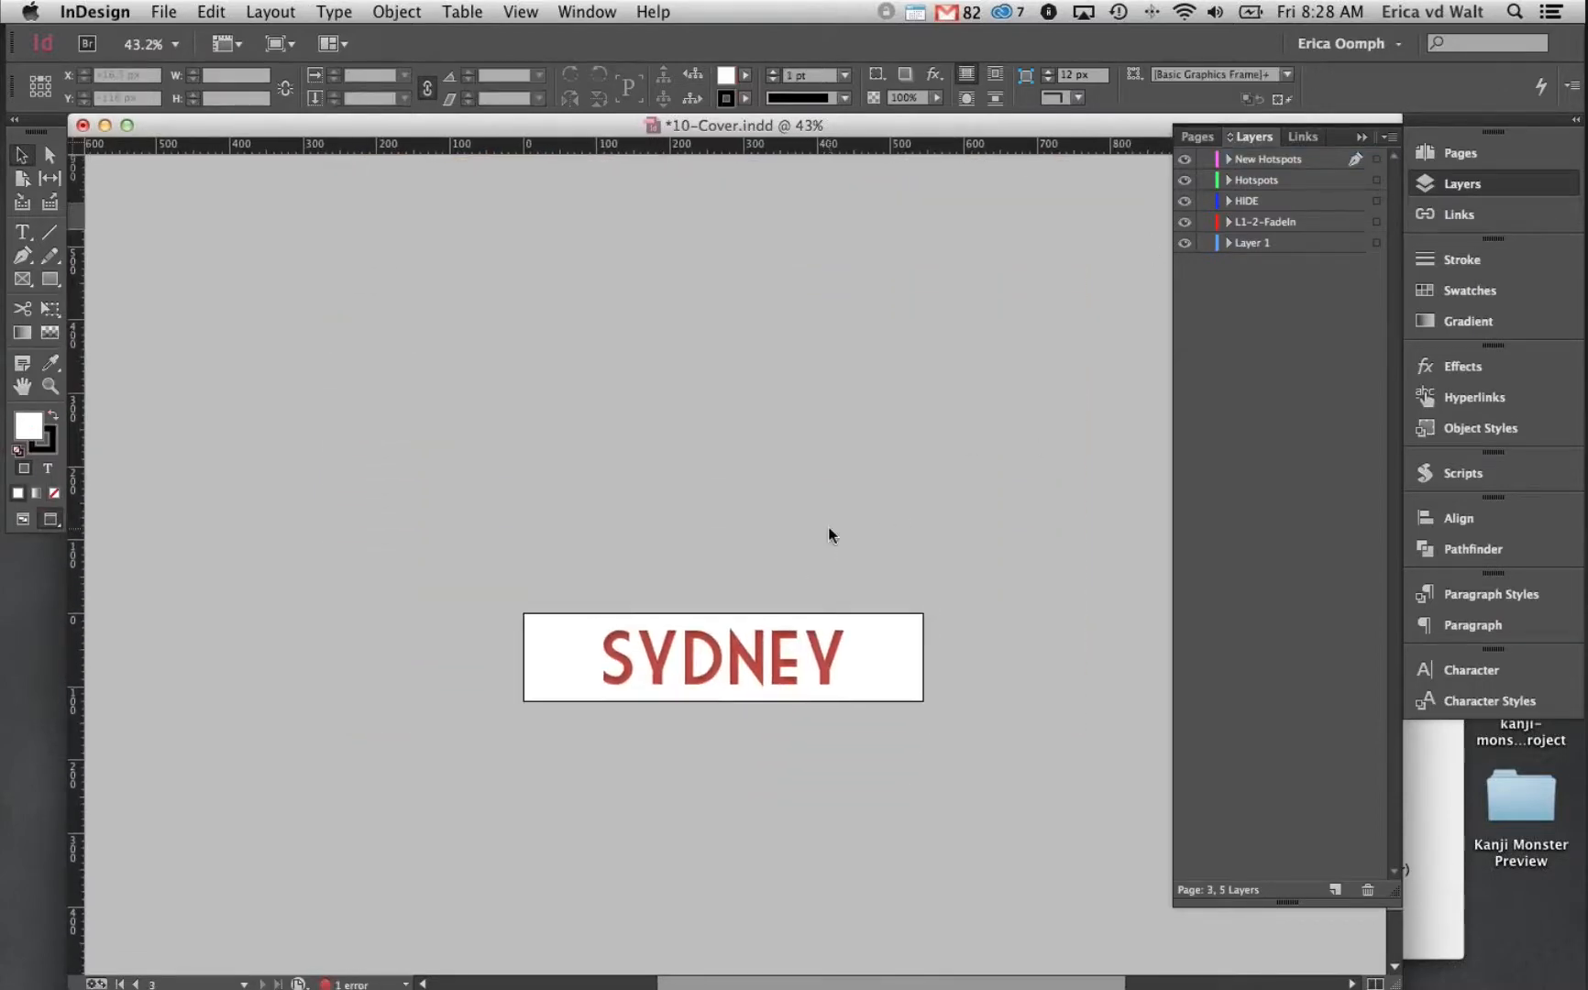
Compare the size of the cover's SYDNEY hotspot frame with that of the title frame on page 3
scroll(833, 535, up, 6)
click(823, 341)
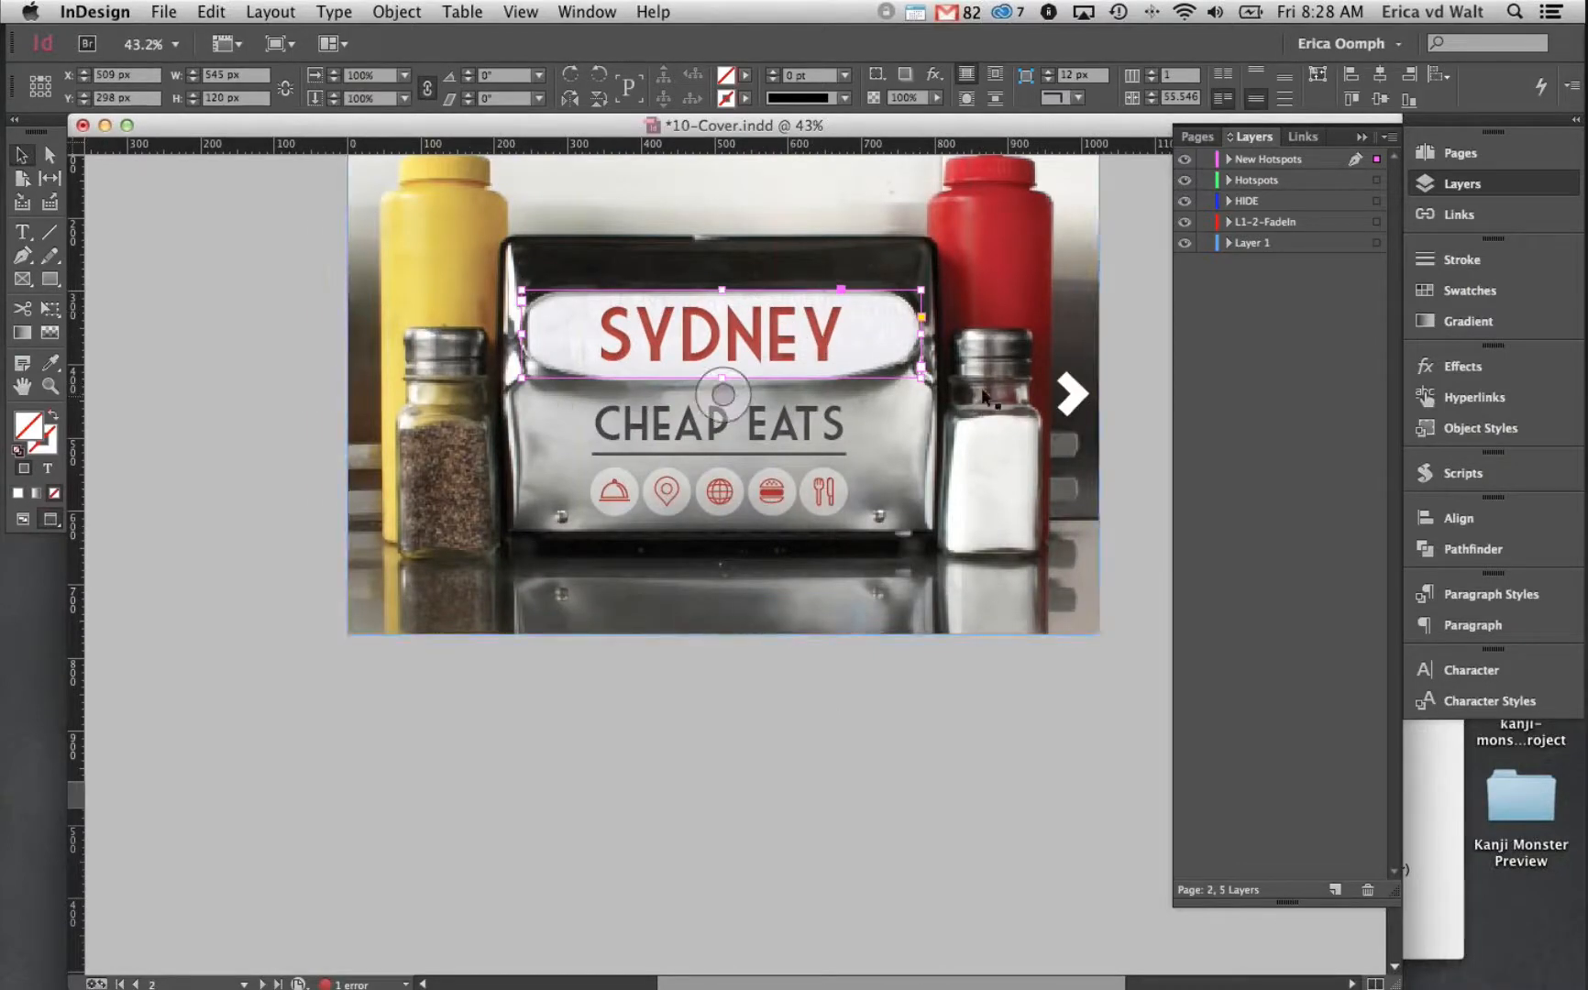
scroll(844, 724, down, 6)
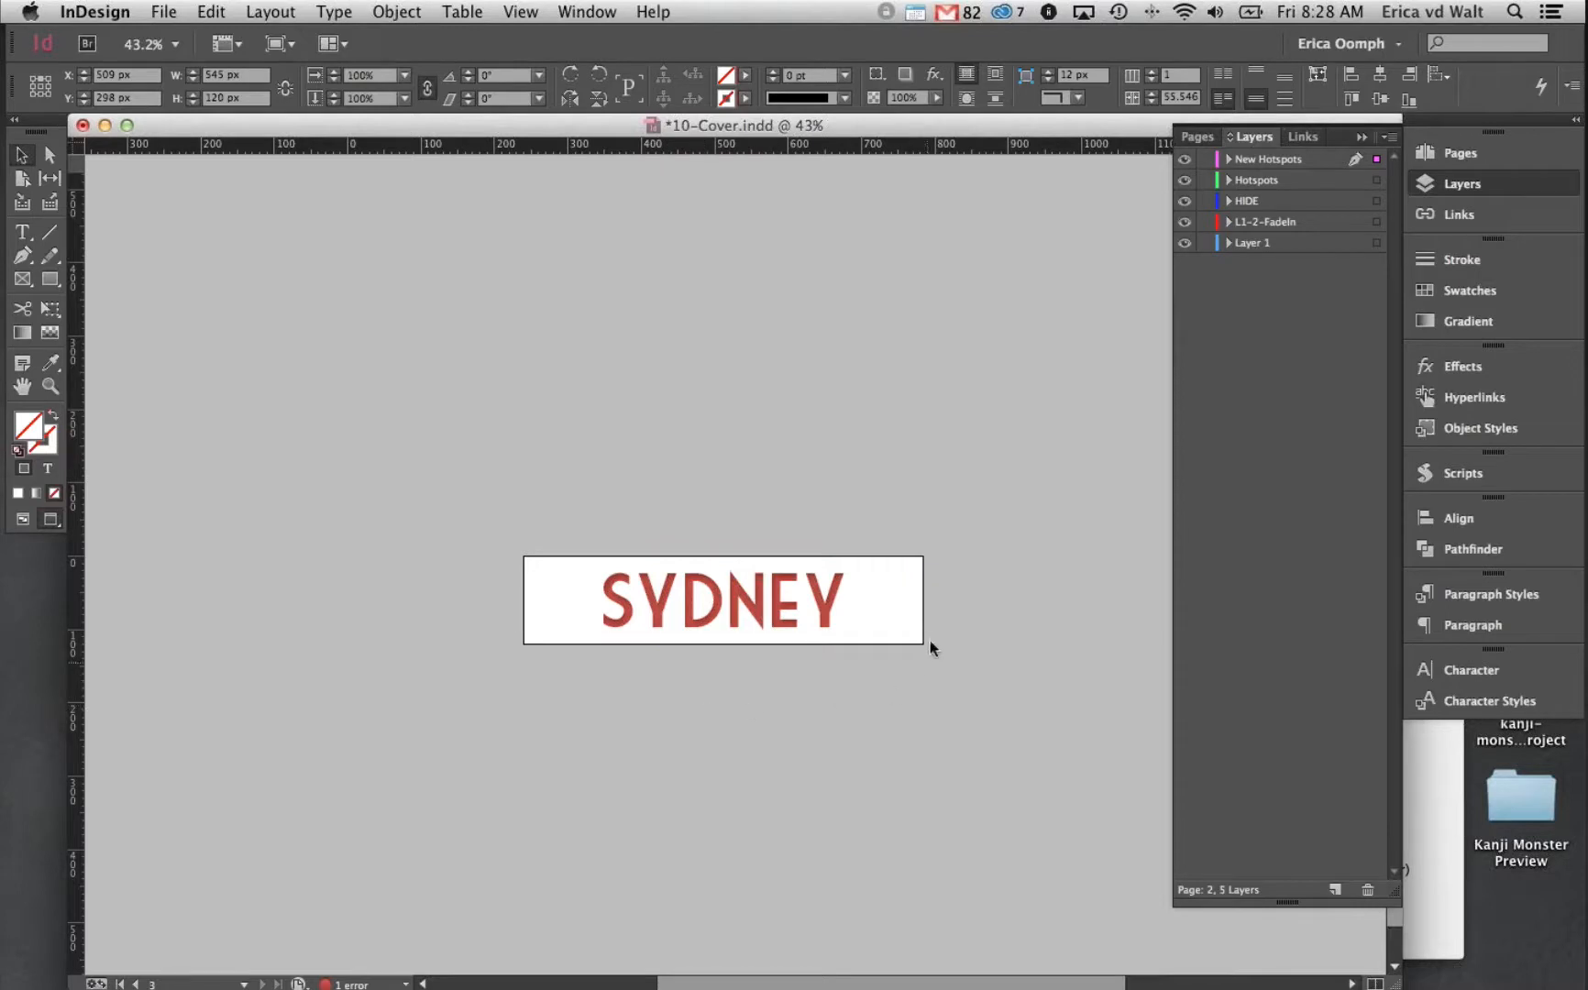
click(794, 623)
scroll(807, 624, down, 2)
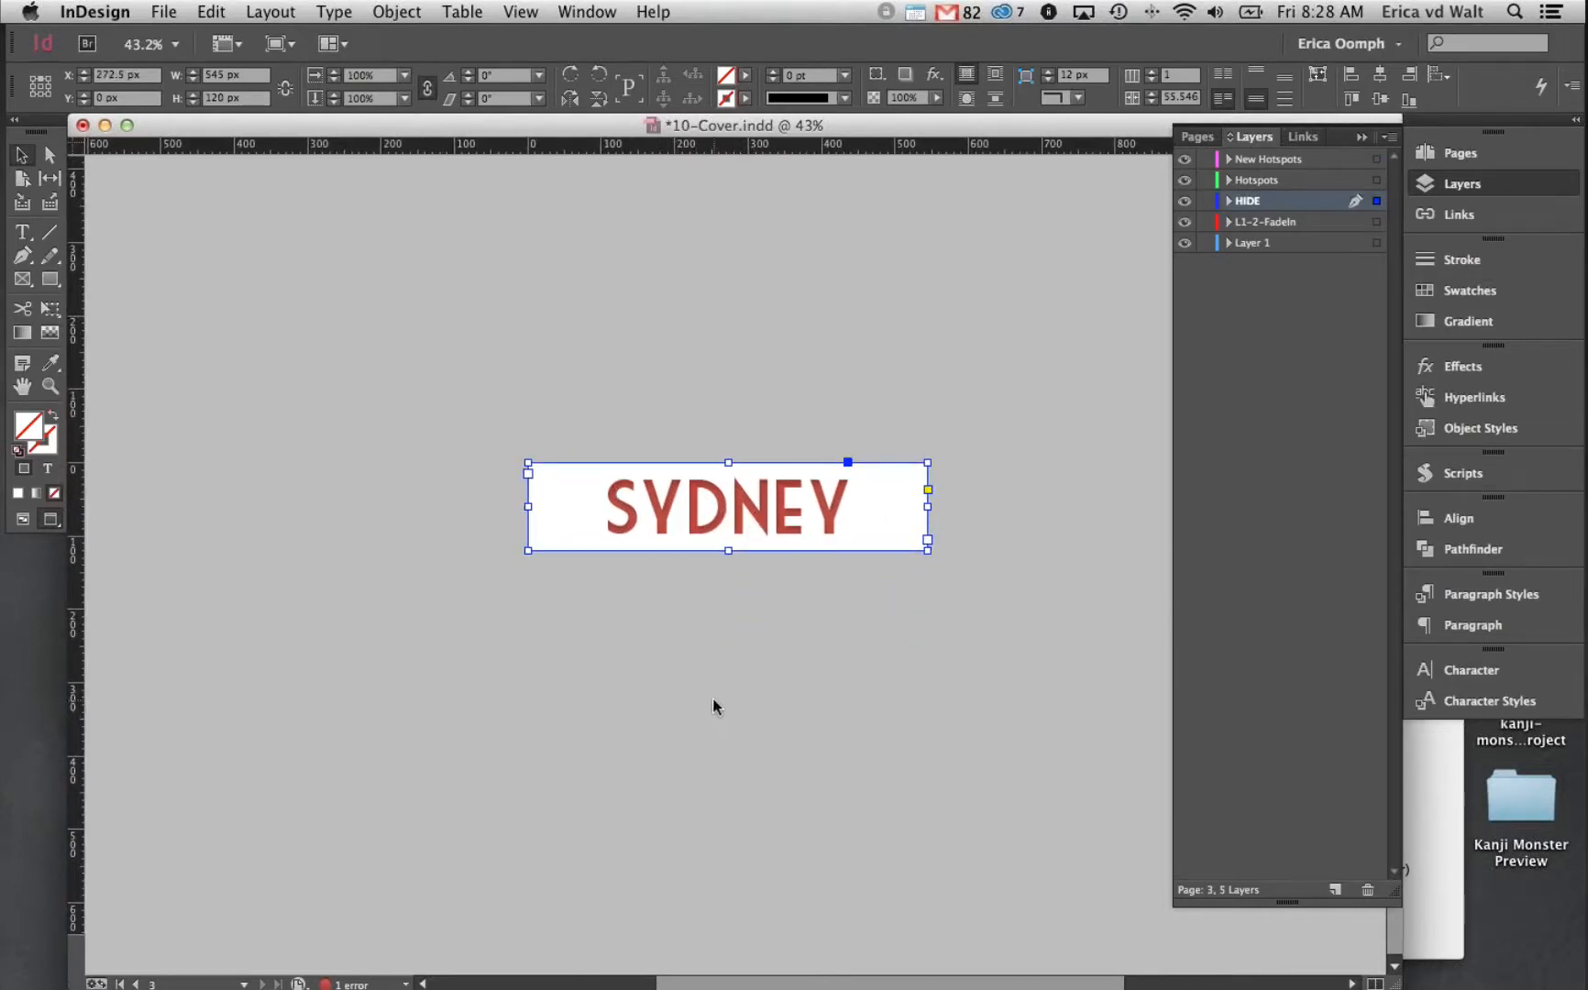
Hide the HIDE, New Hotspots and L1-2-FadeIn layers so the cover shows only its background artwork
scroll(712, 698, up, 10)
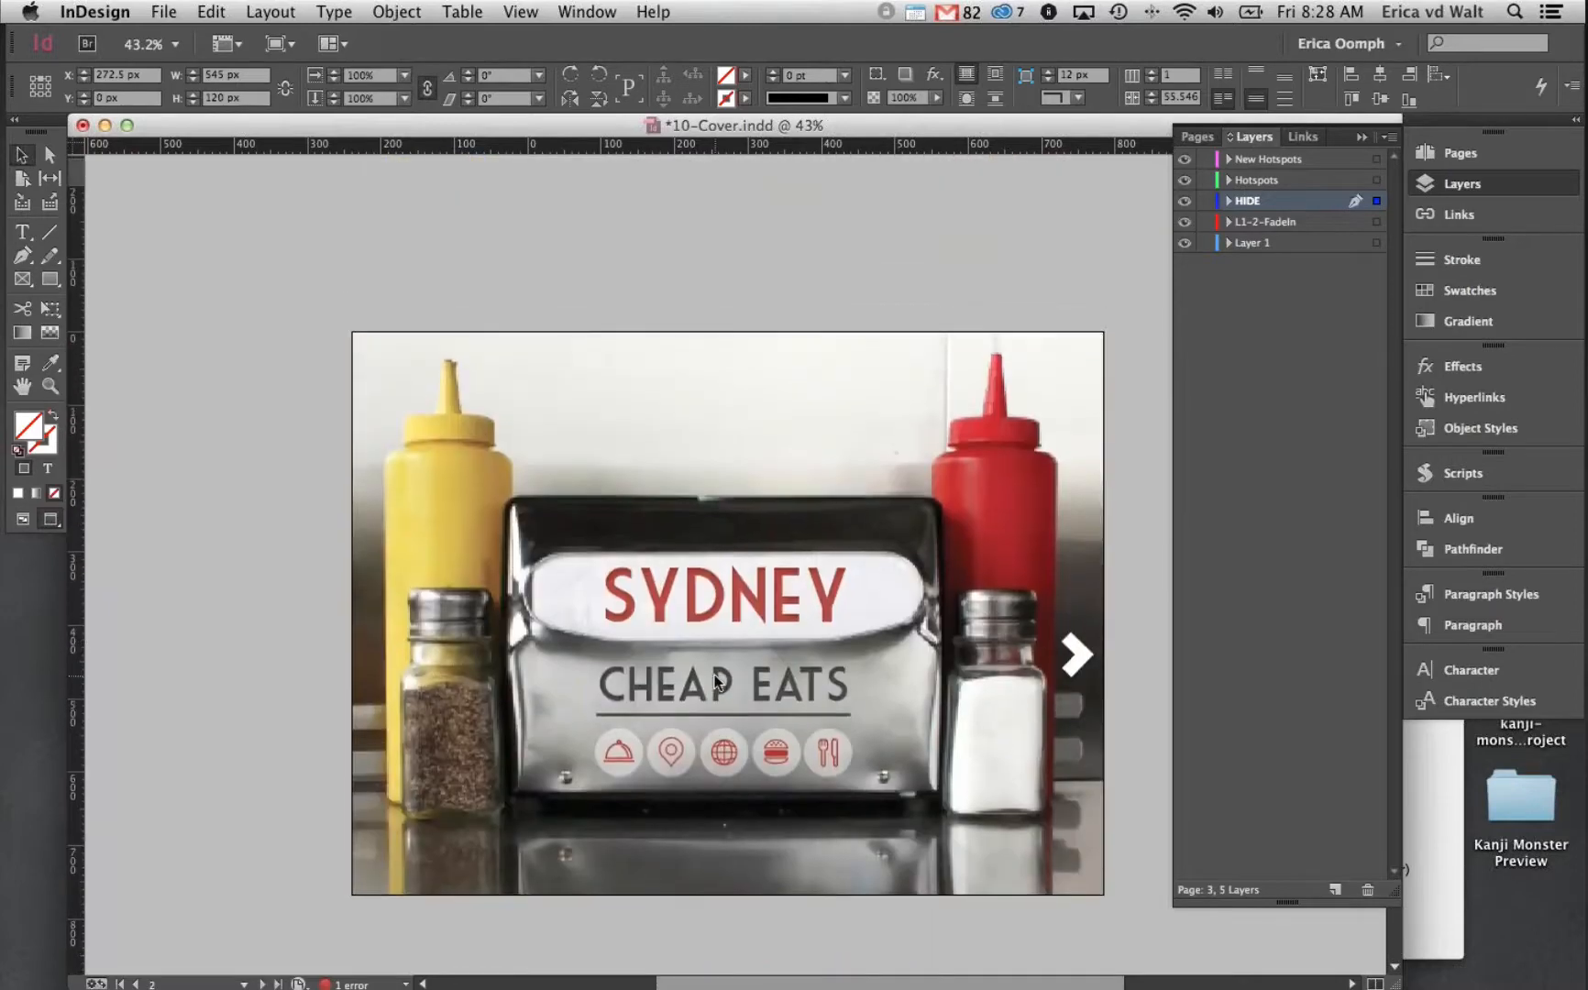
scroll(716, 681, down, 1)
click(1184, 201)
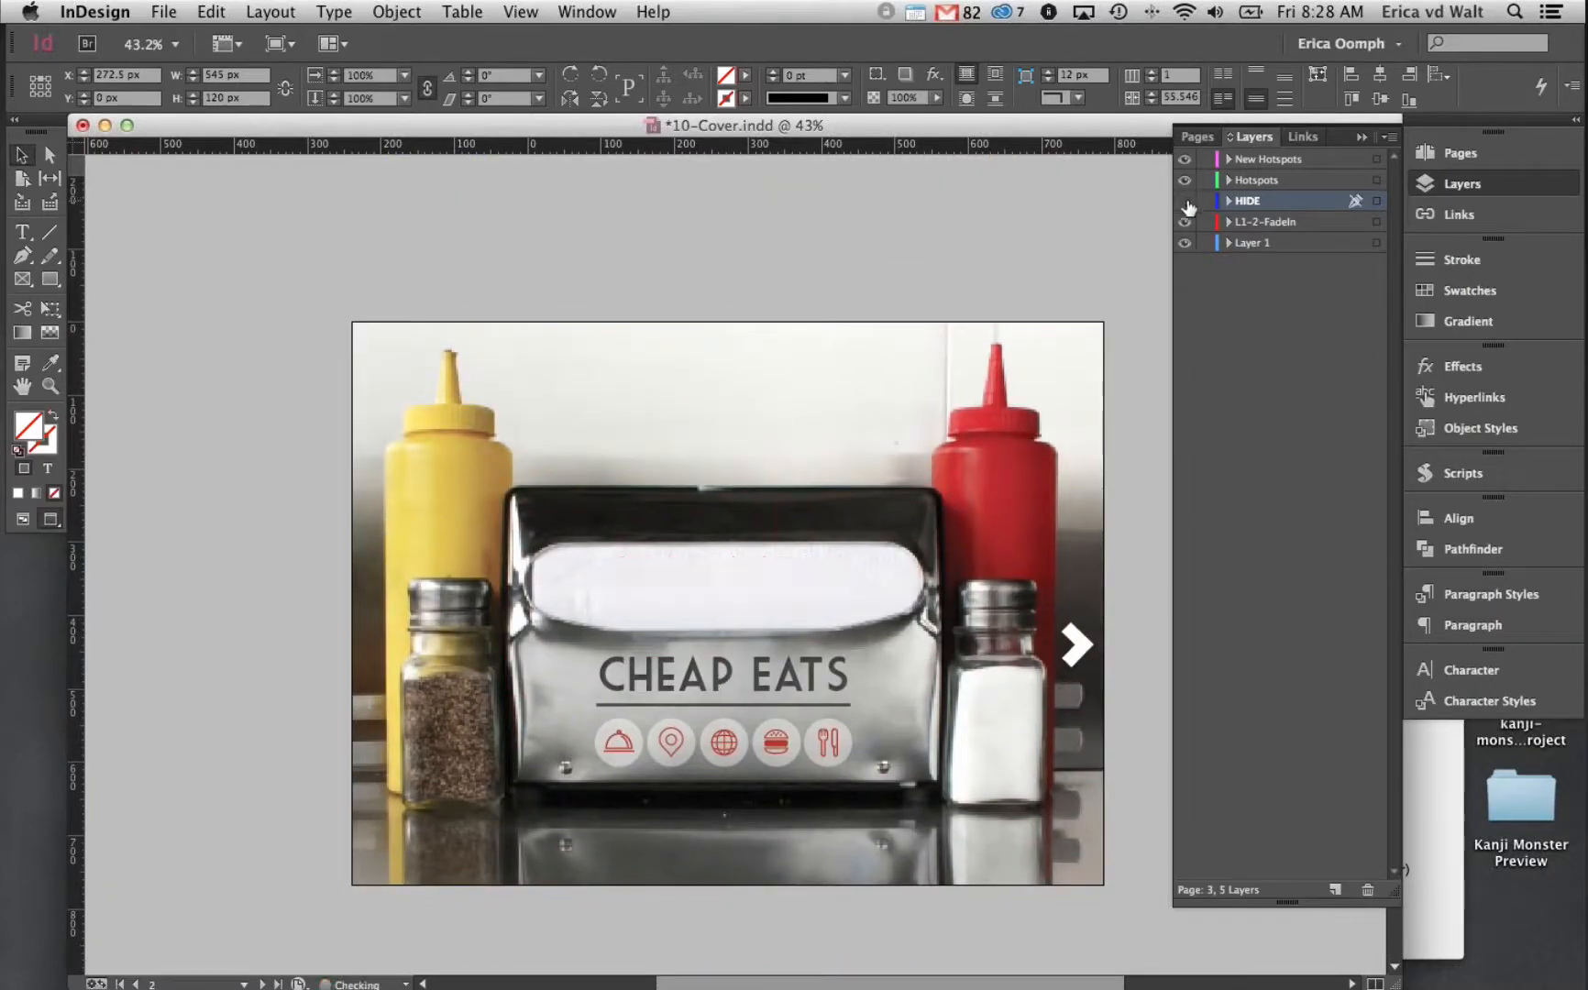
click(1288, 160)
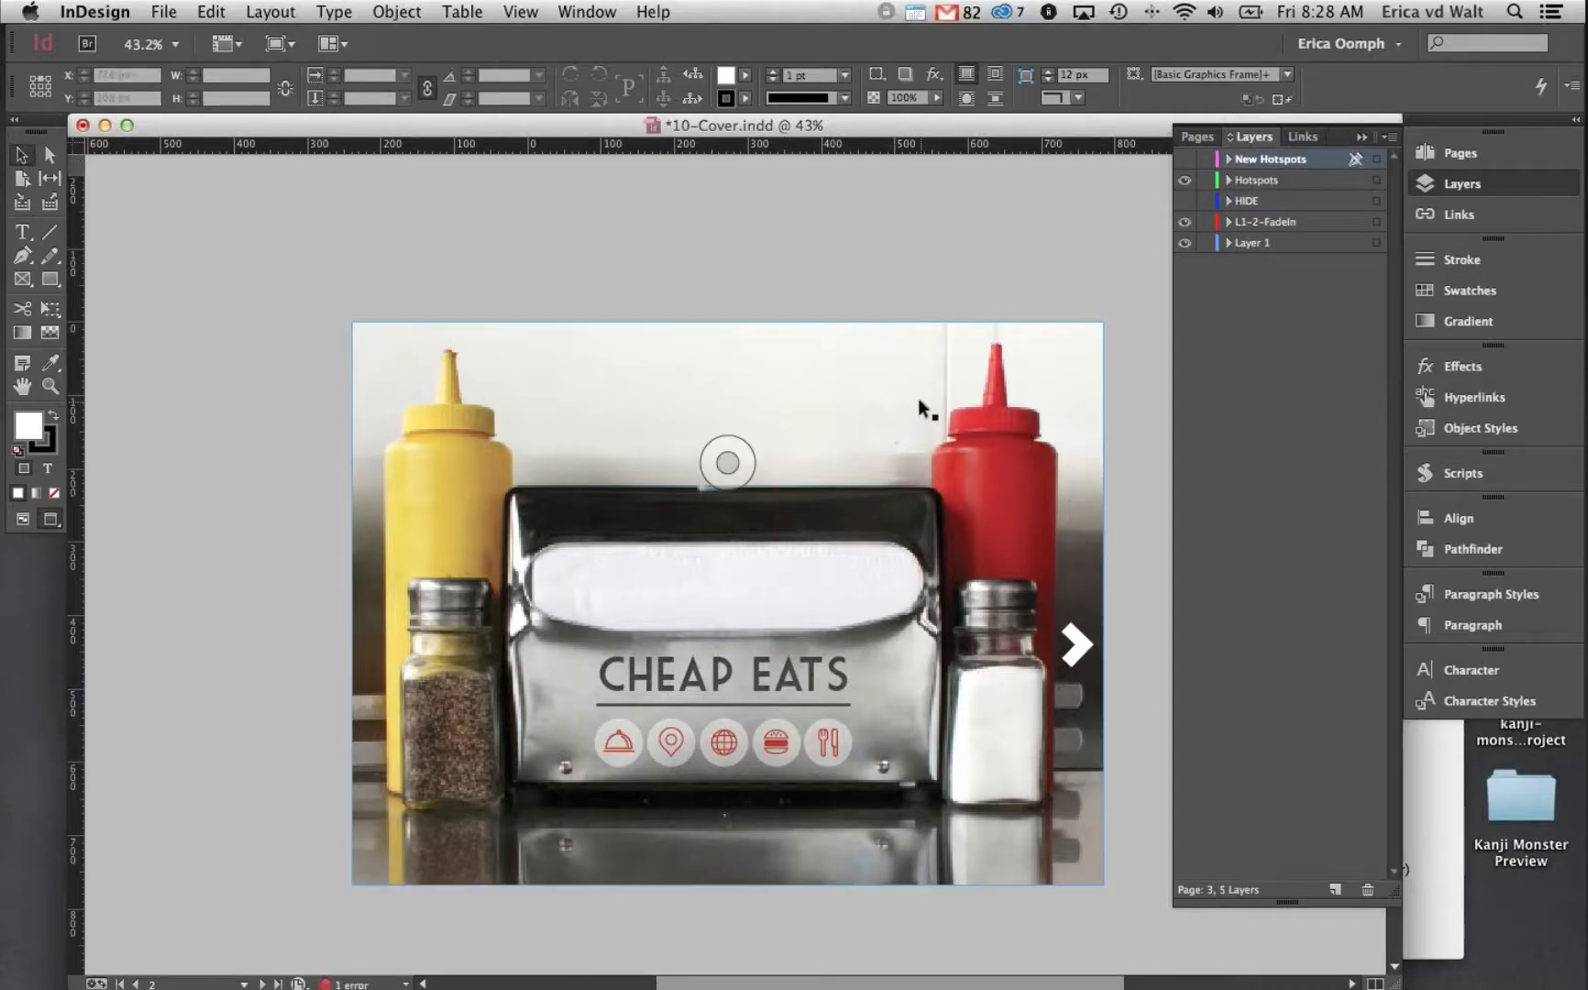
scroll(1003, 401, down, 5)
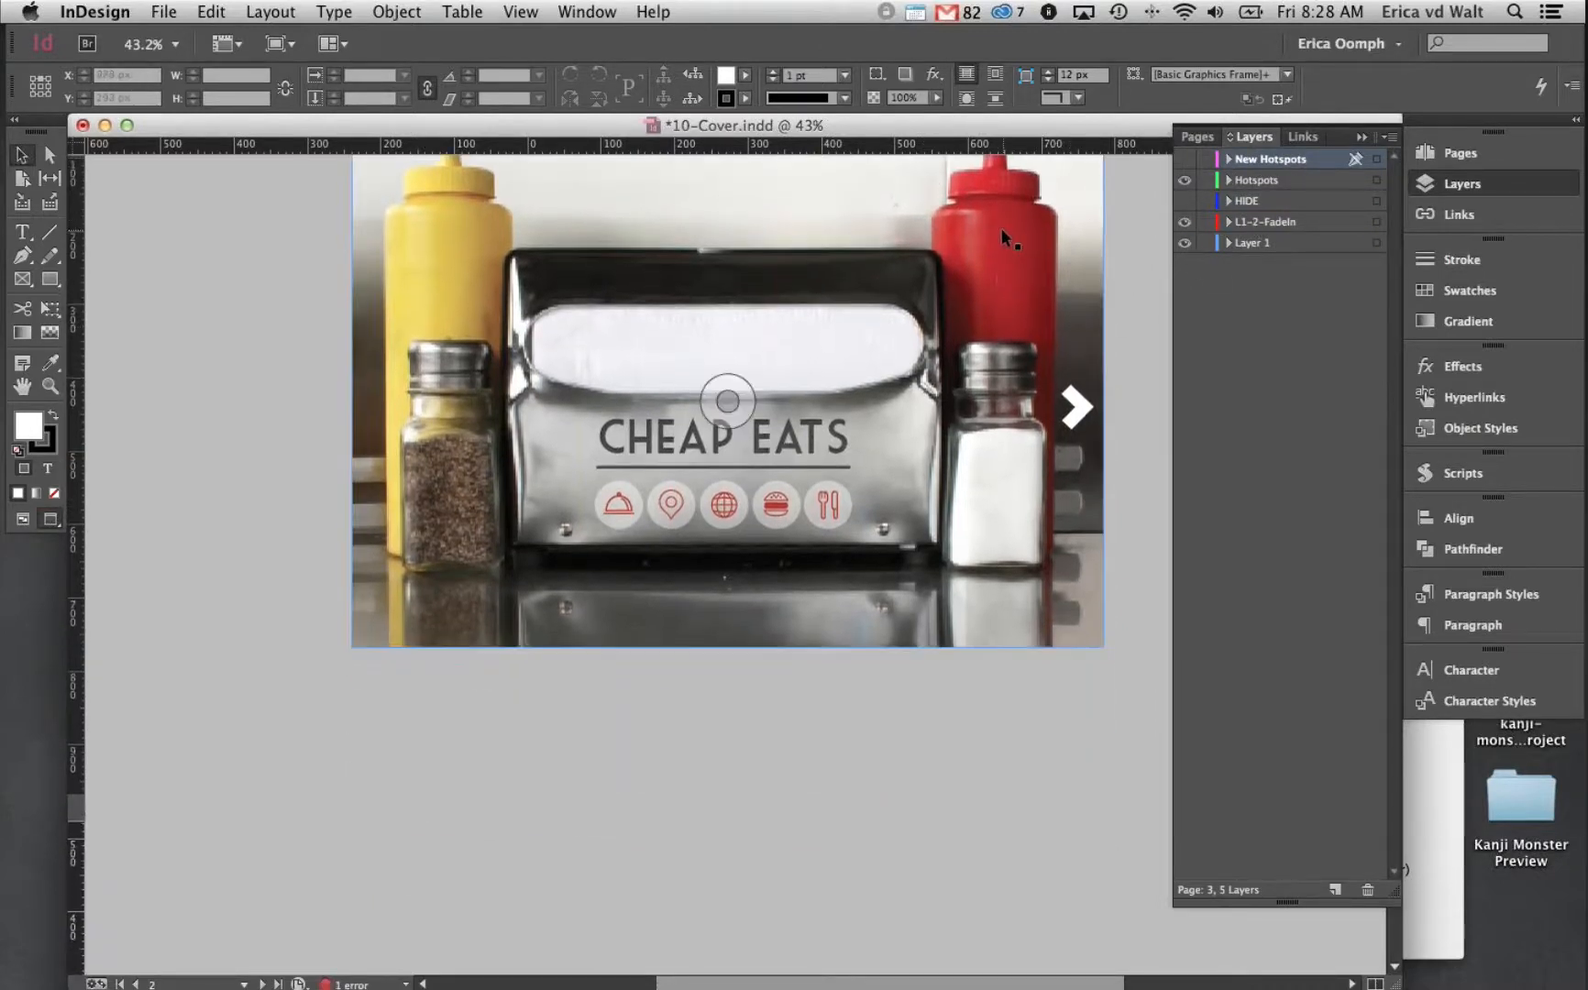
scroll(1002, 231, up, 3)
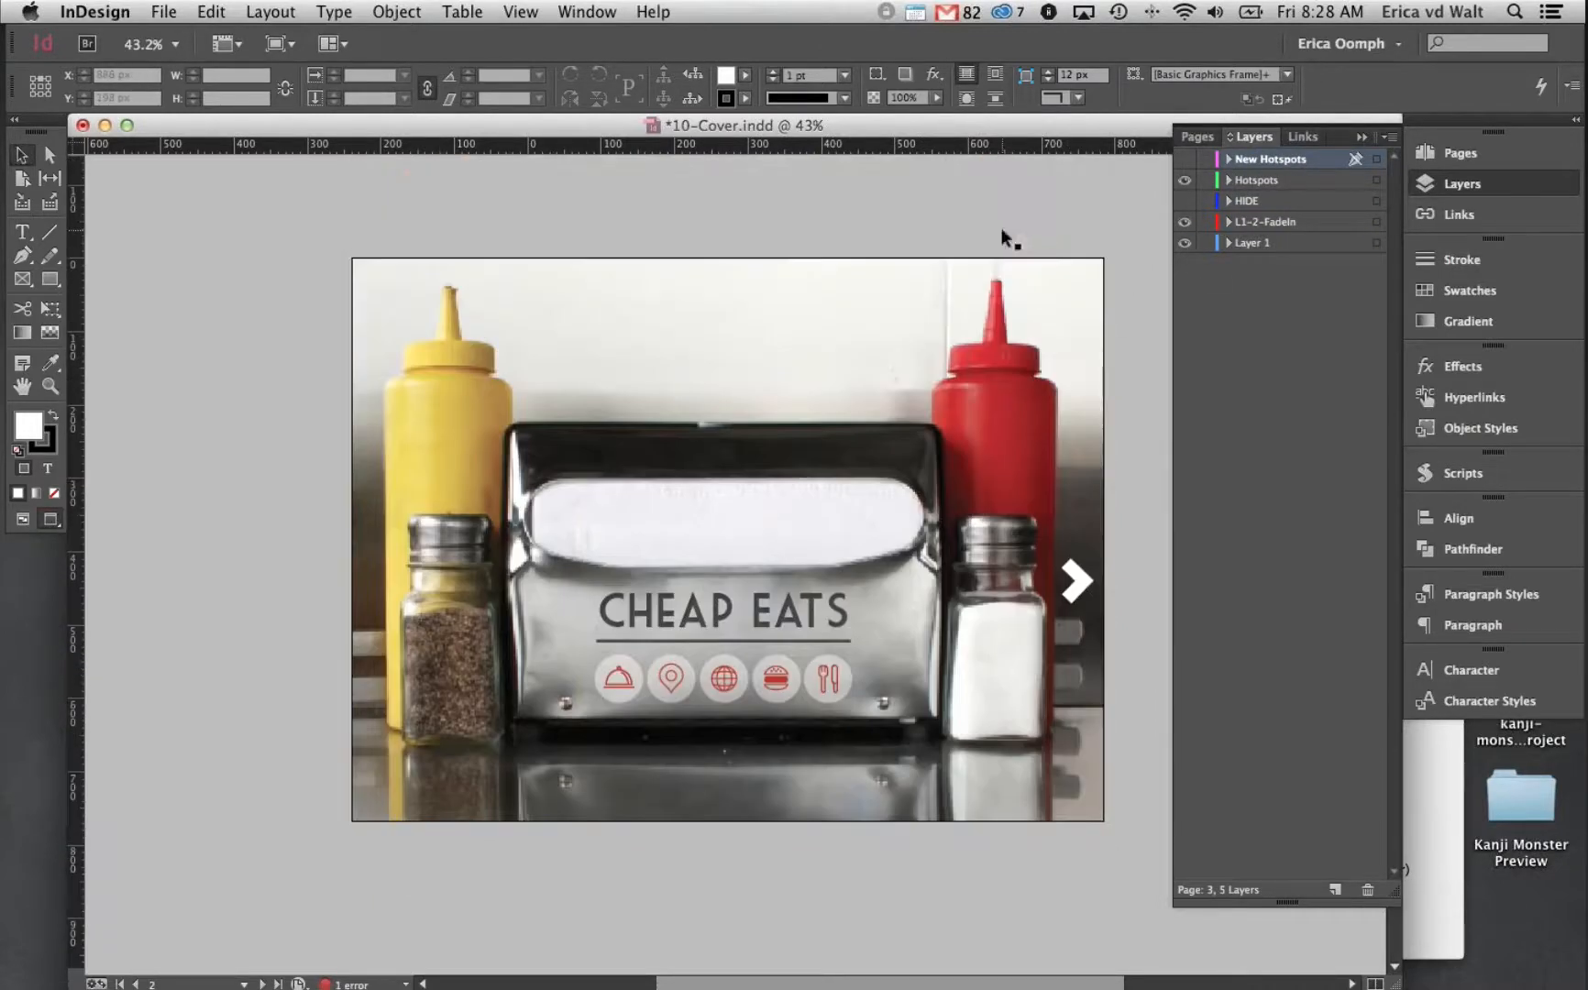
click(1187, 223)
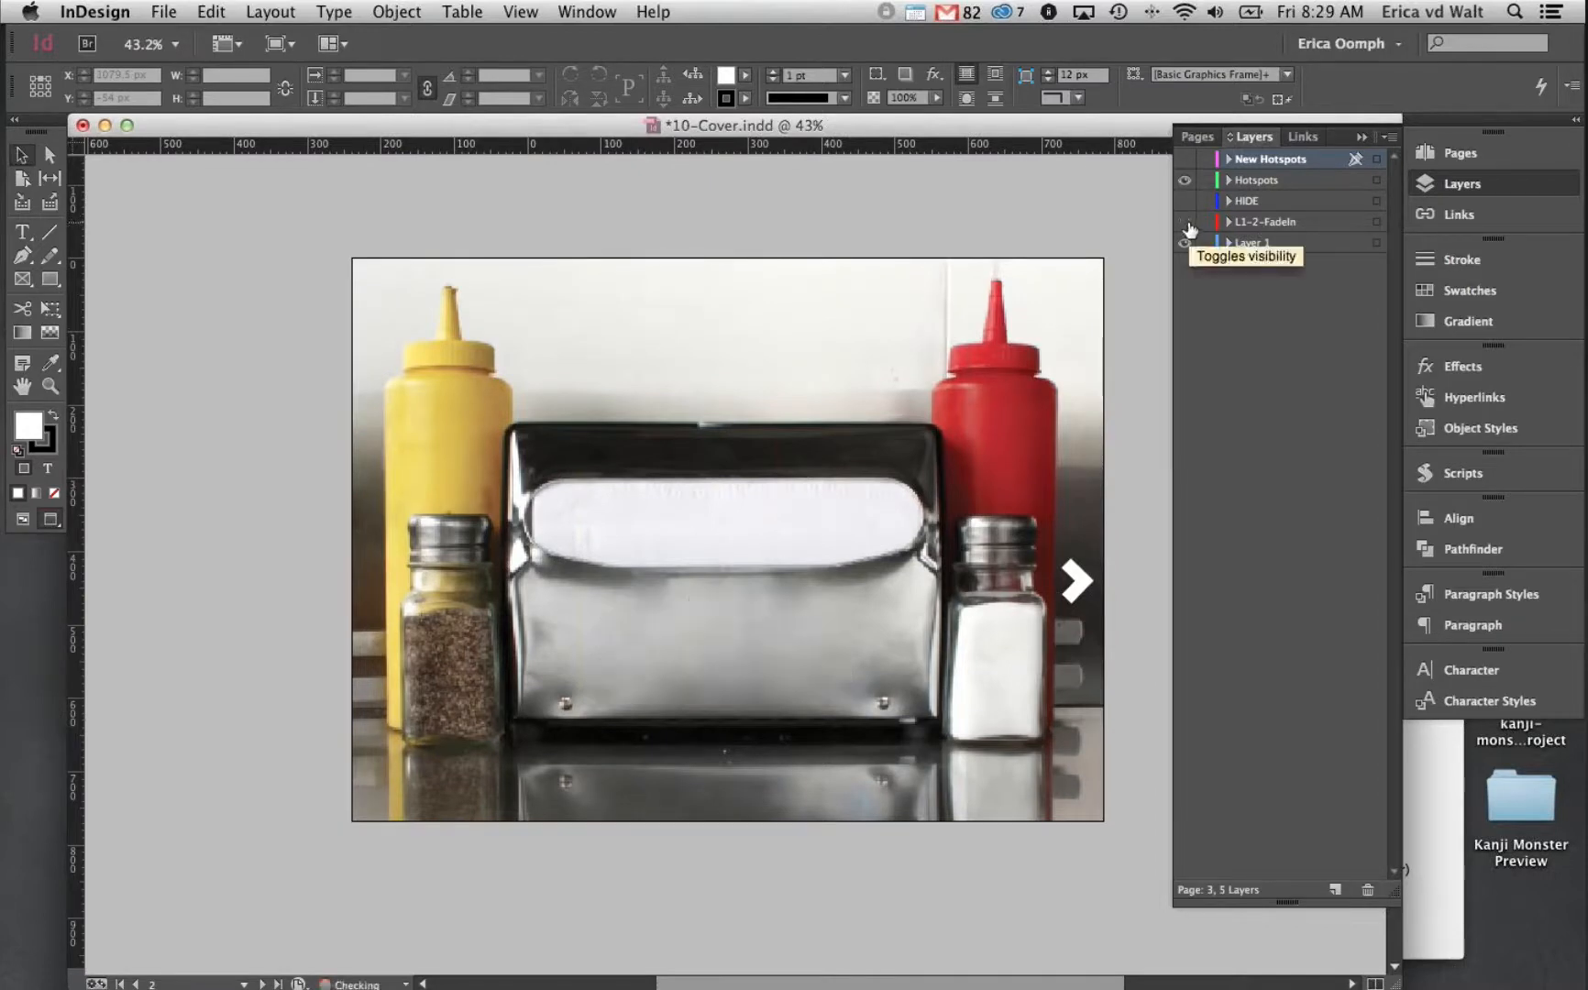
drag(910, 213, 780, 188)
Start a PDF export with the Oomph preset and create a Desktop folder named "Sydney Cheap Eats Working" for it
click(161, 9)
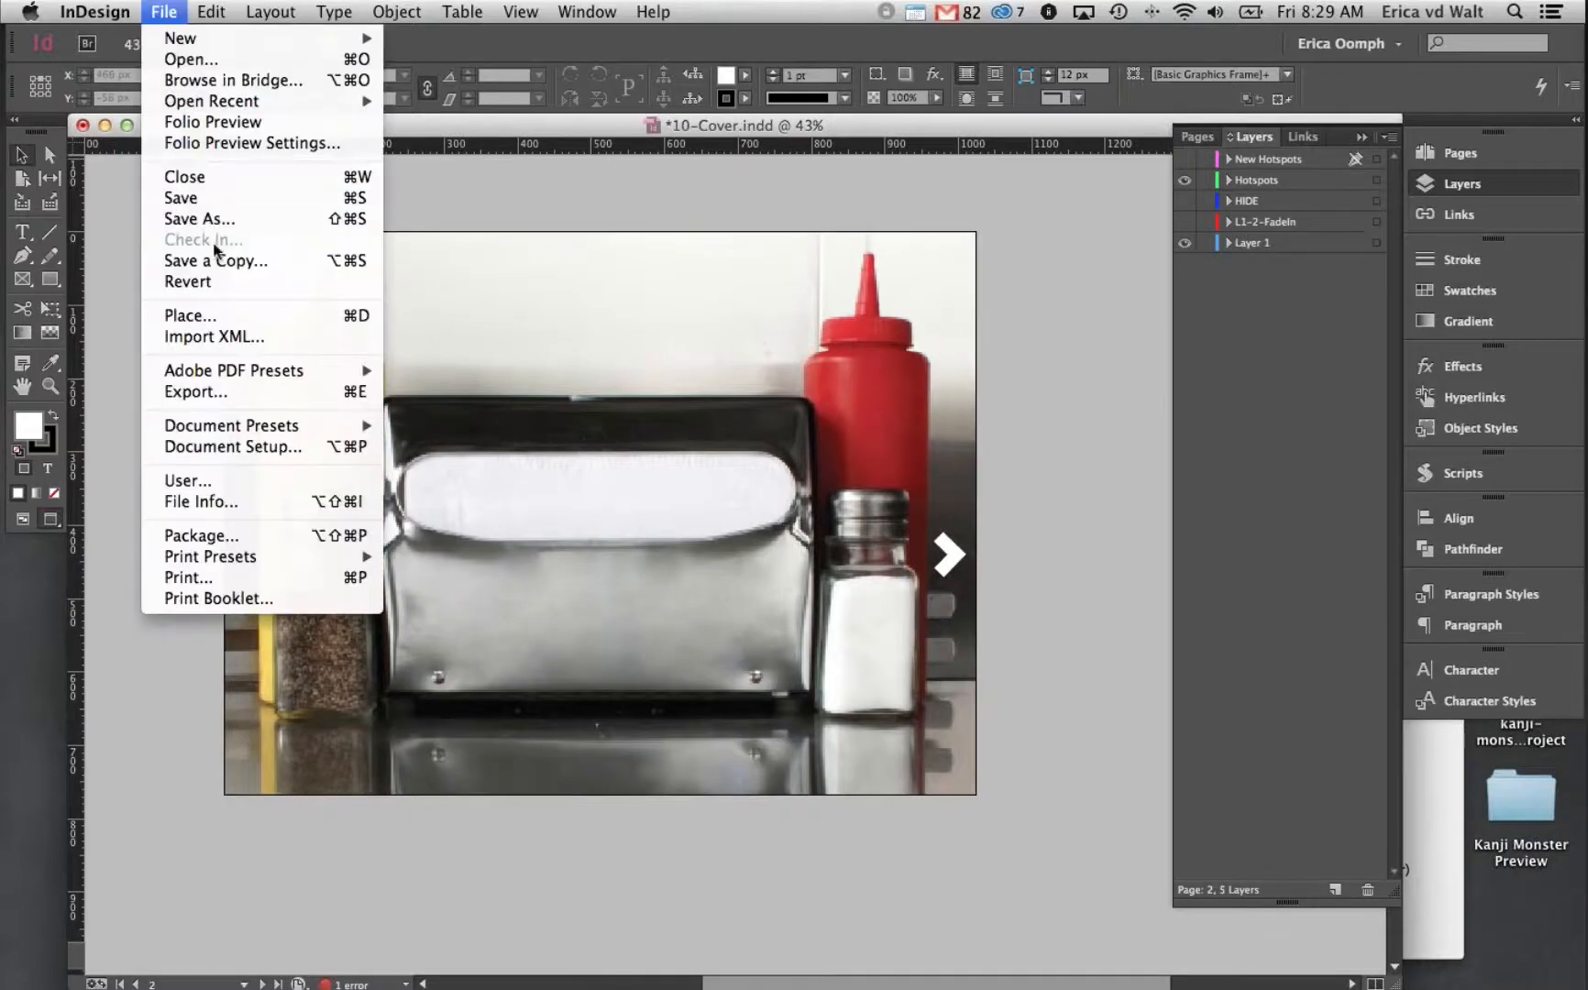
mouse_move(279, 376)
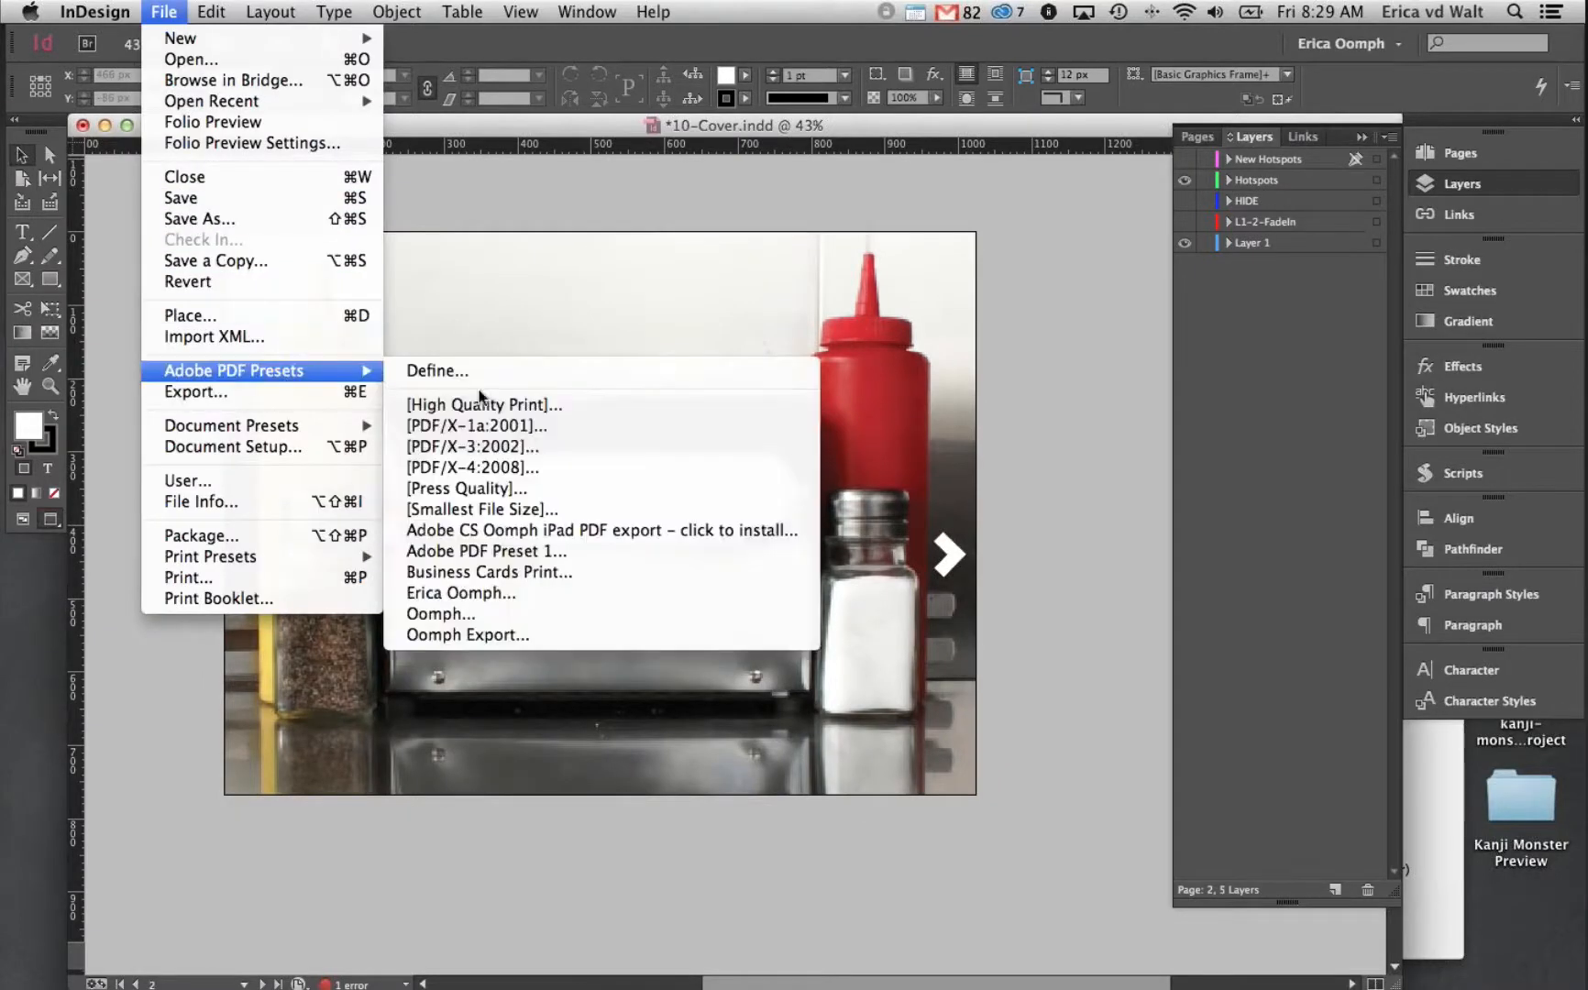
click(530, 614)
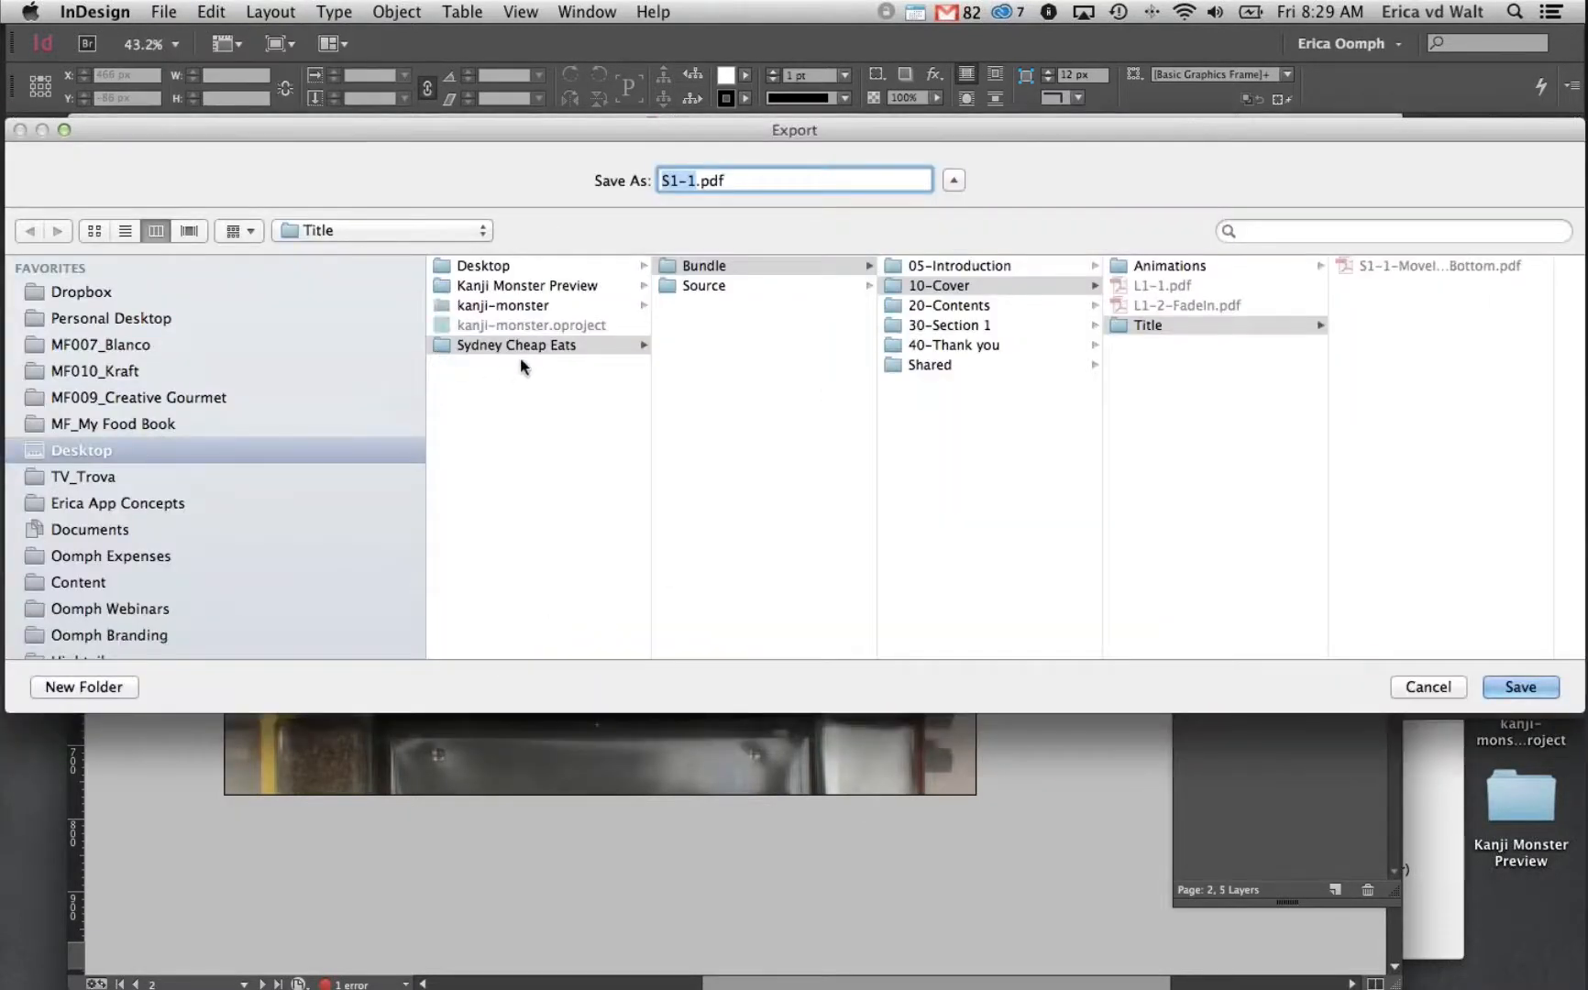
click(357, 462)
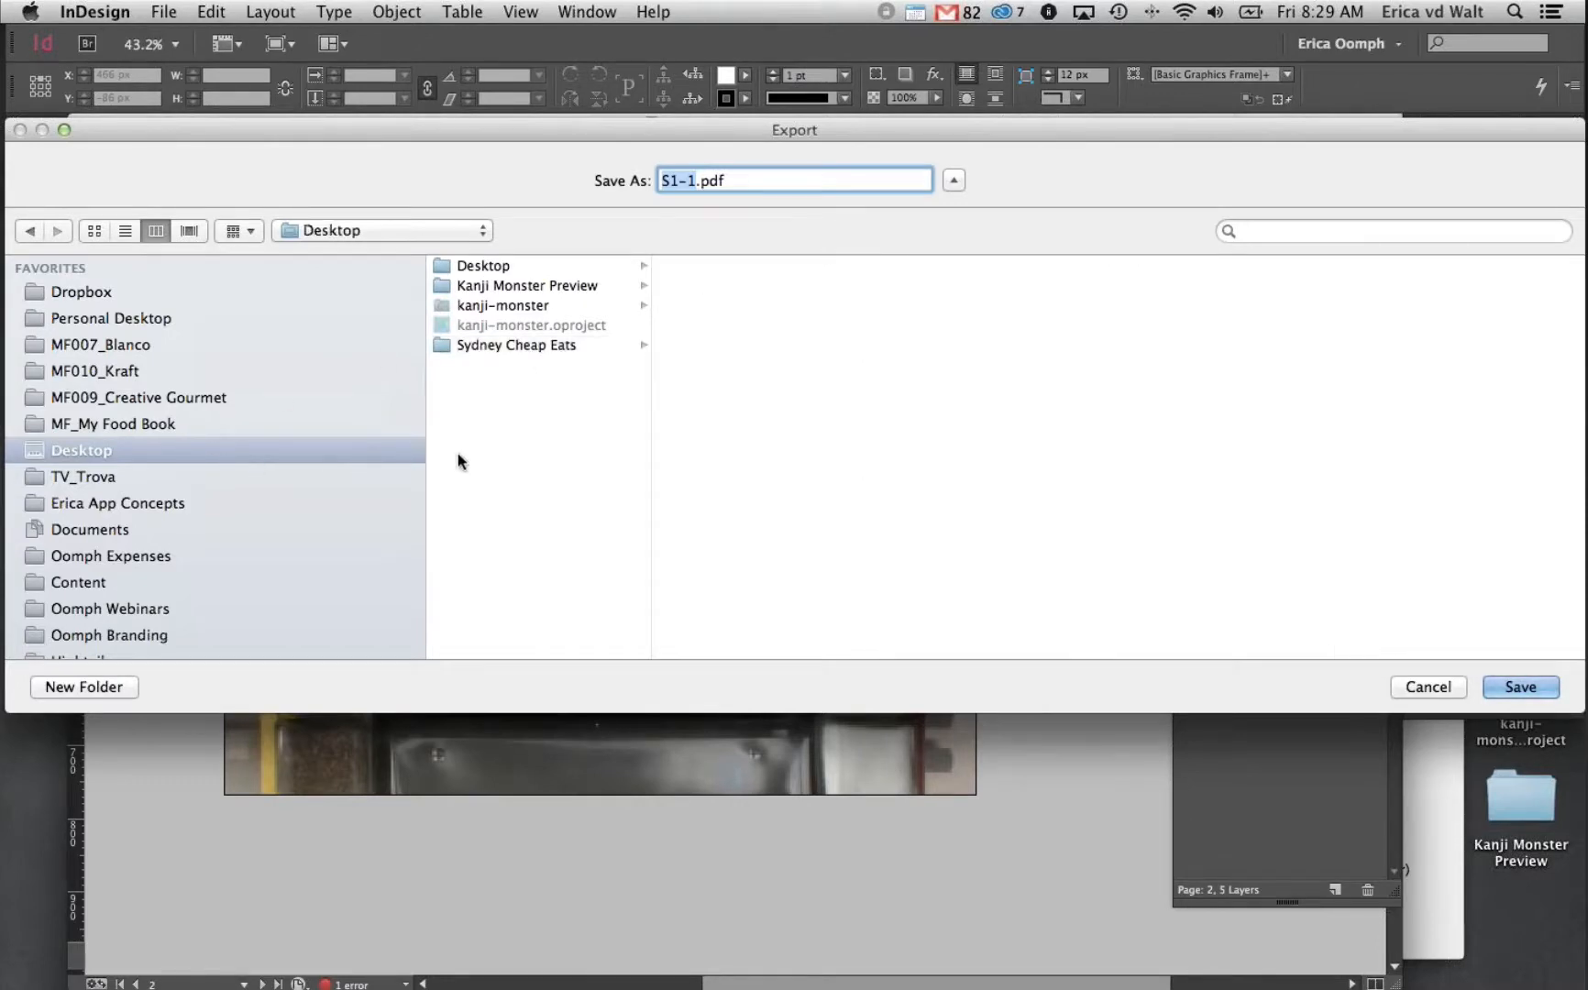
key(super+shift+n)
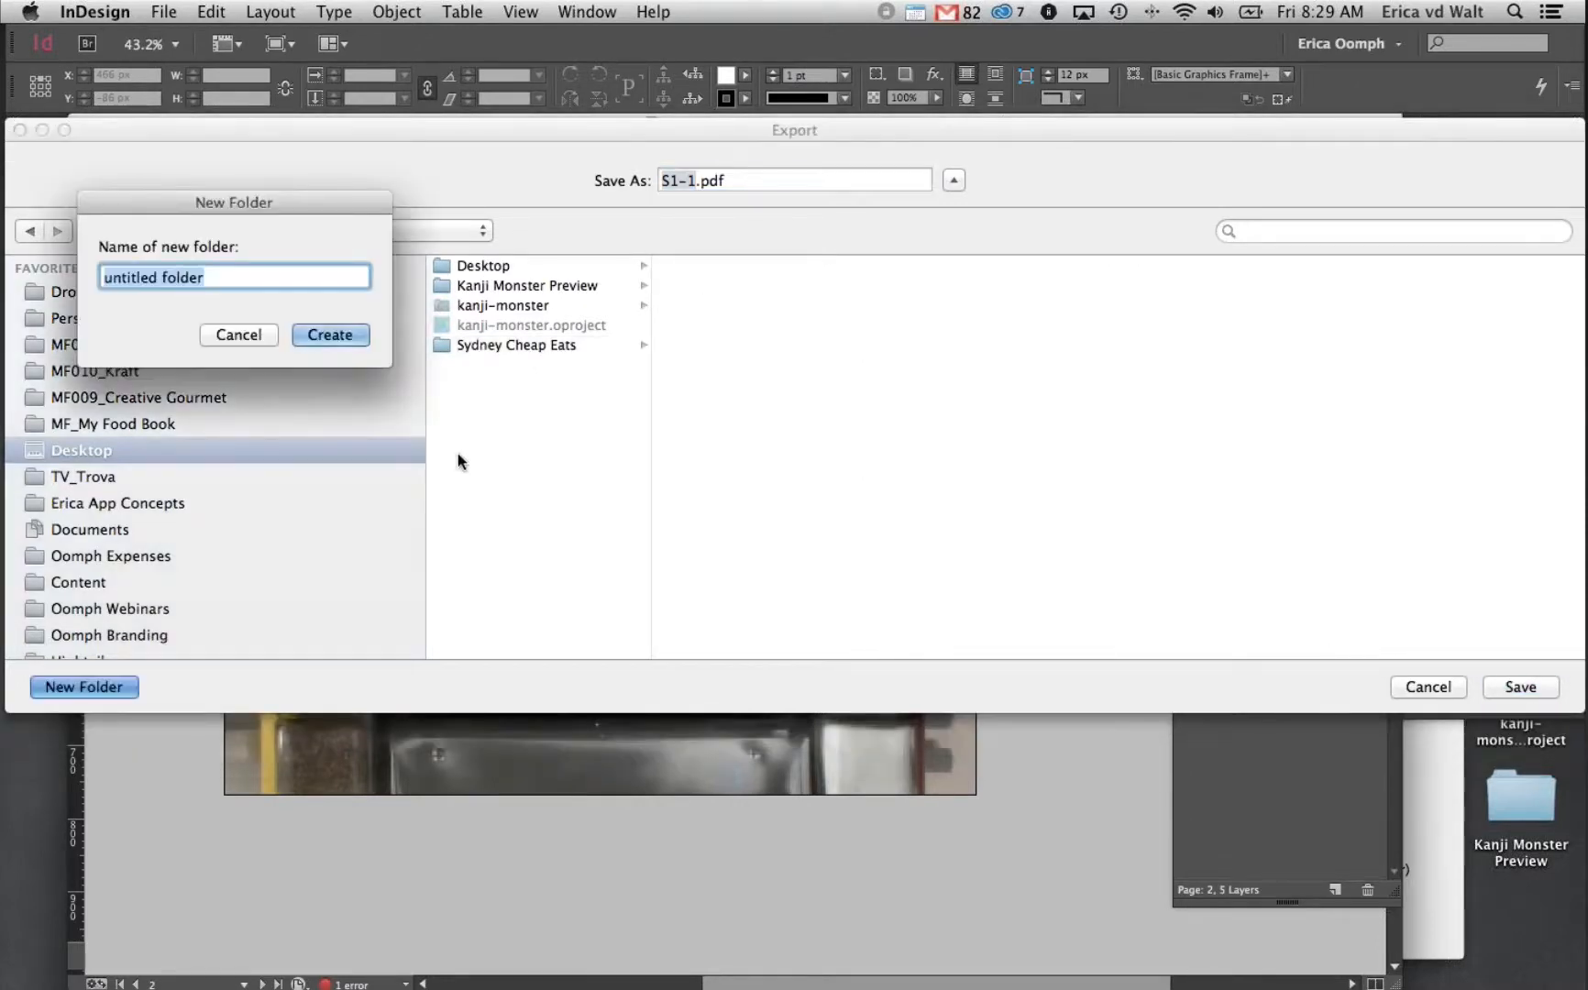
text(Sydney Chepa)
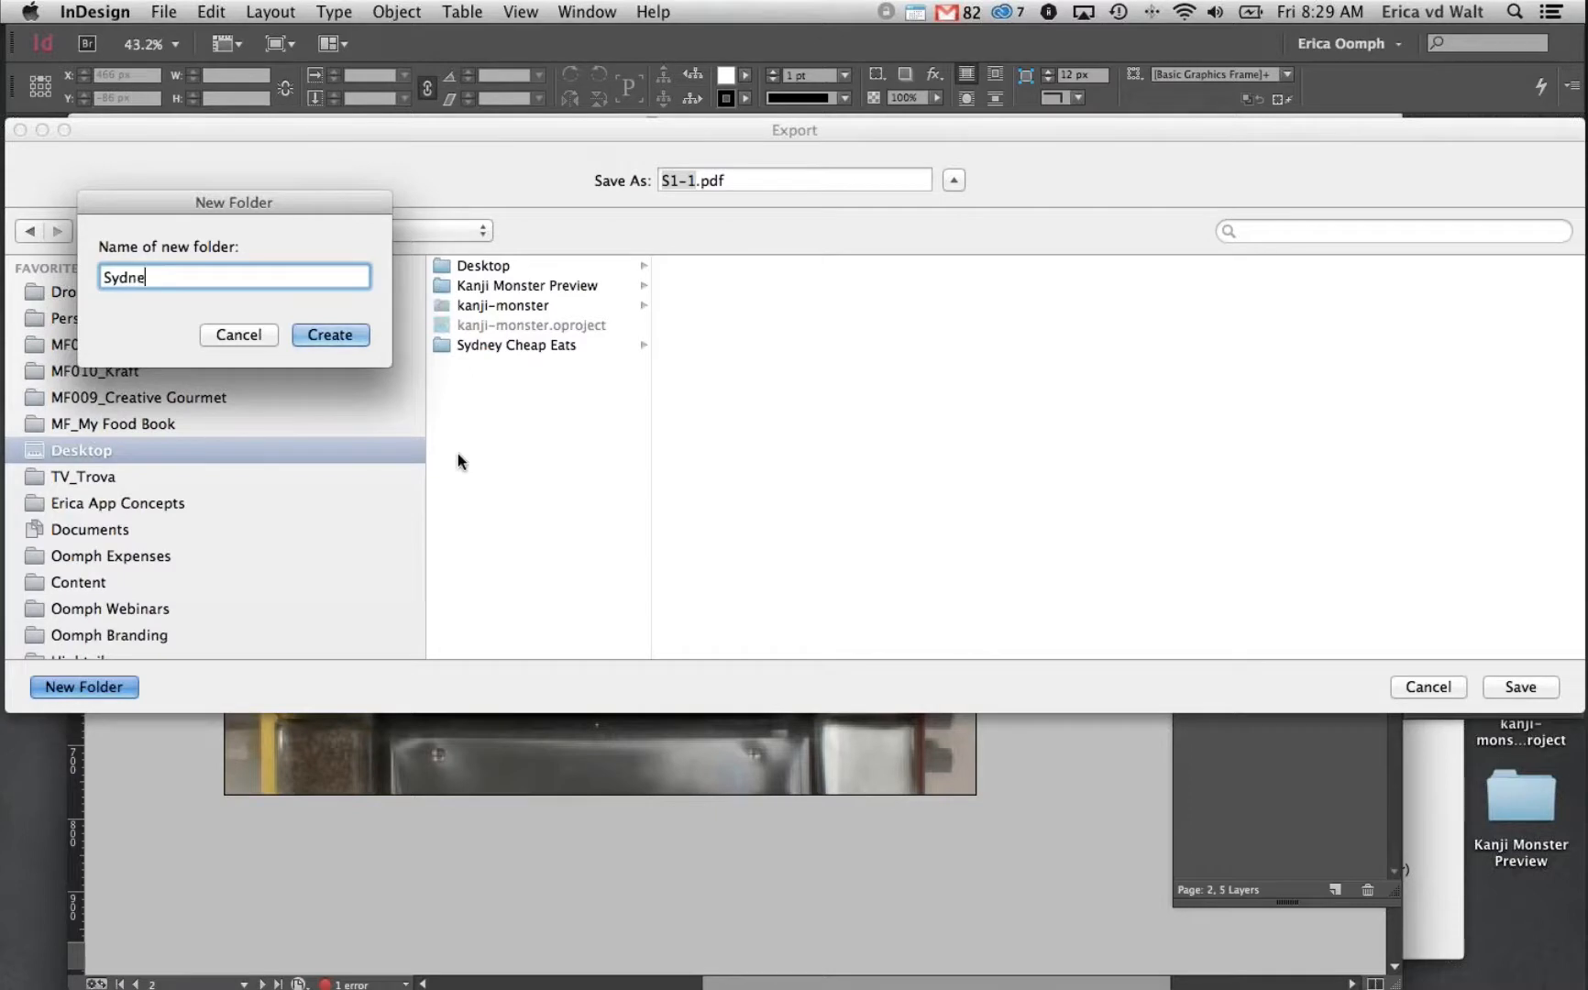
key(BackSpace)
key(BackSpace)
text(ap Eats Working)
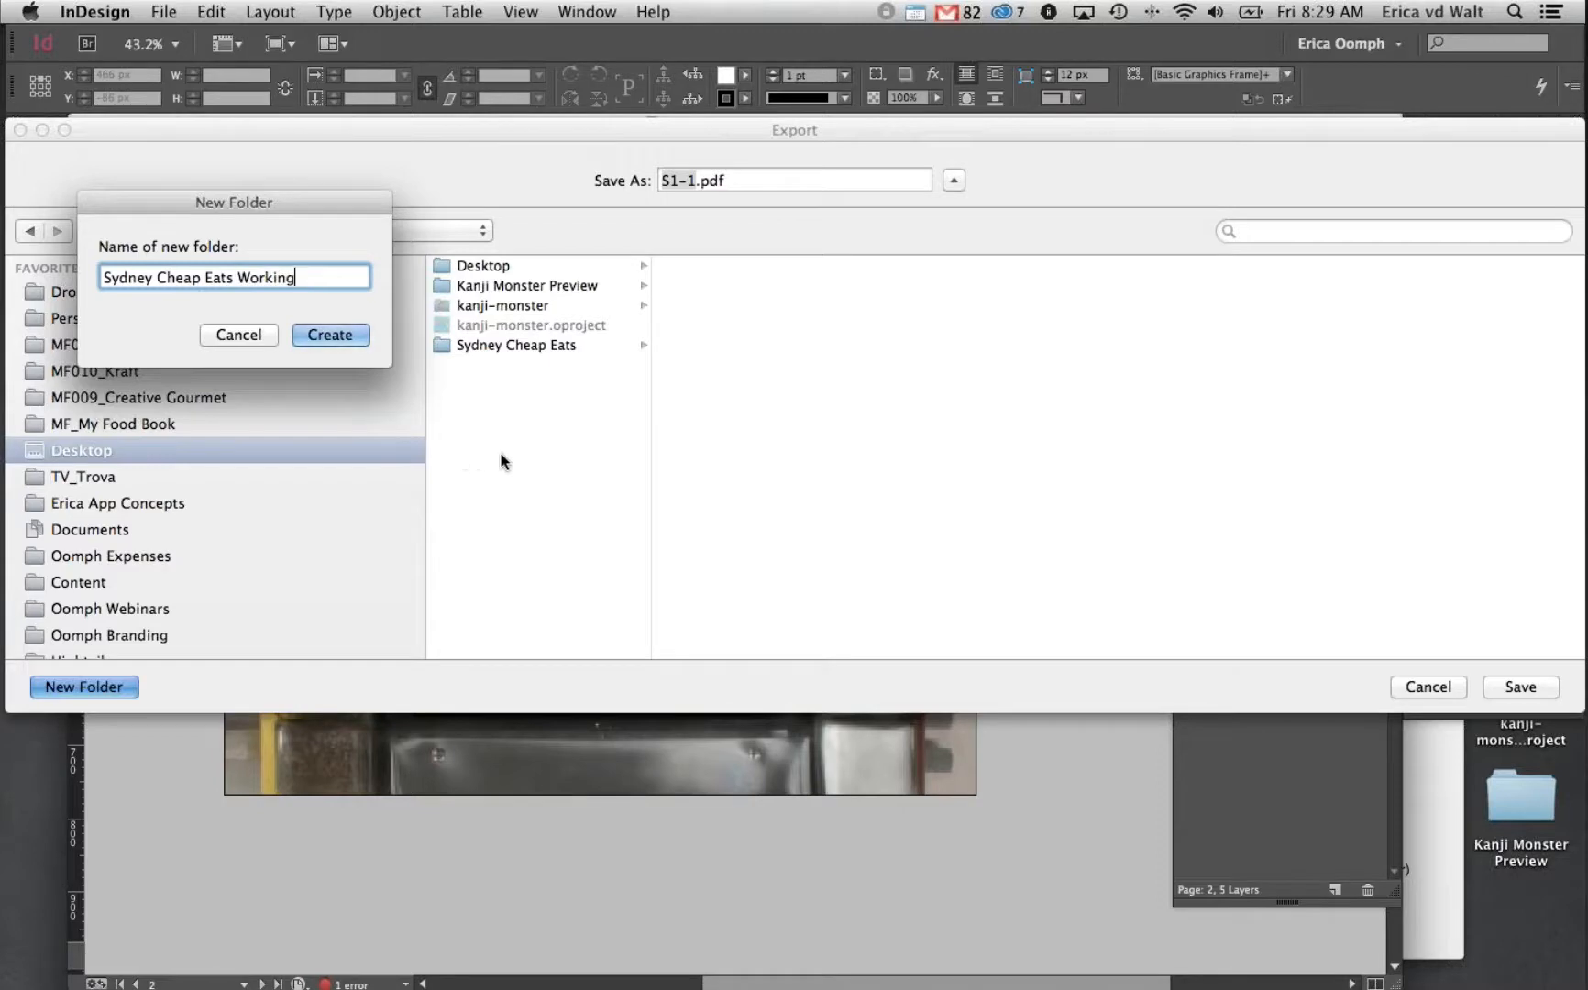
click(330, 337)
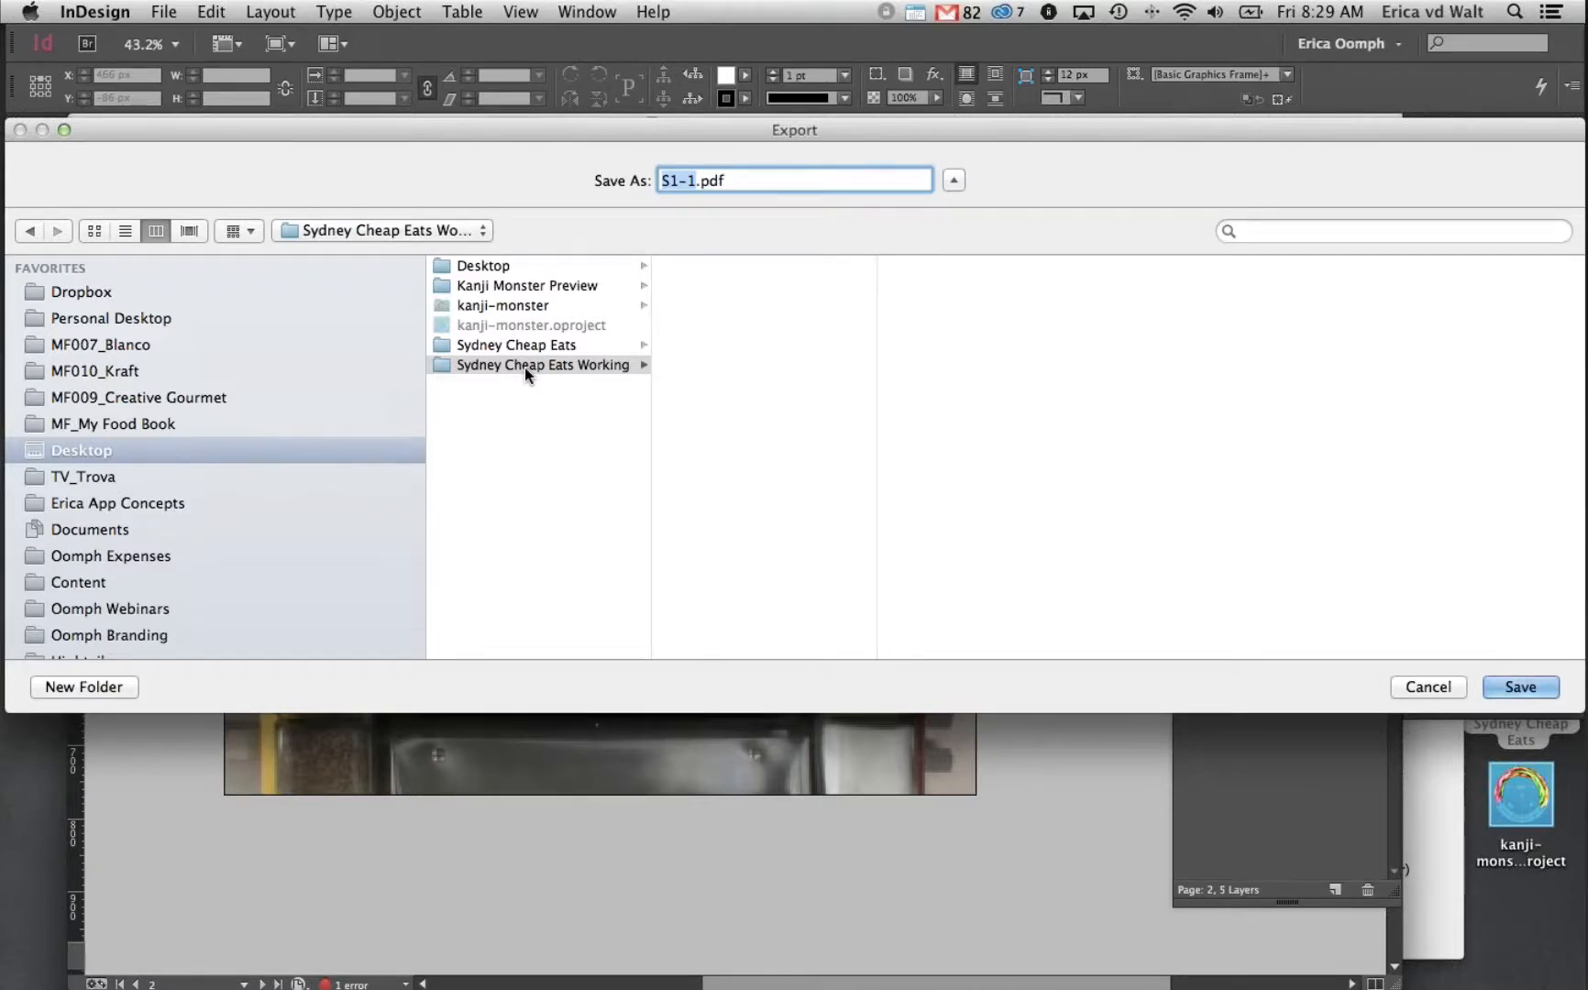
Create a subfolder named "10-Cover" inside the Sydney Cheap Eats Working folder
click(128, 686)
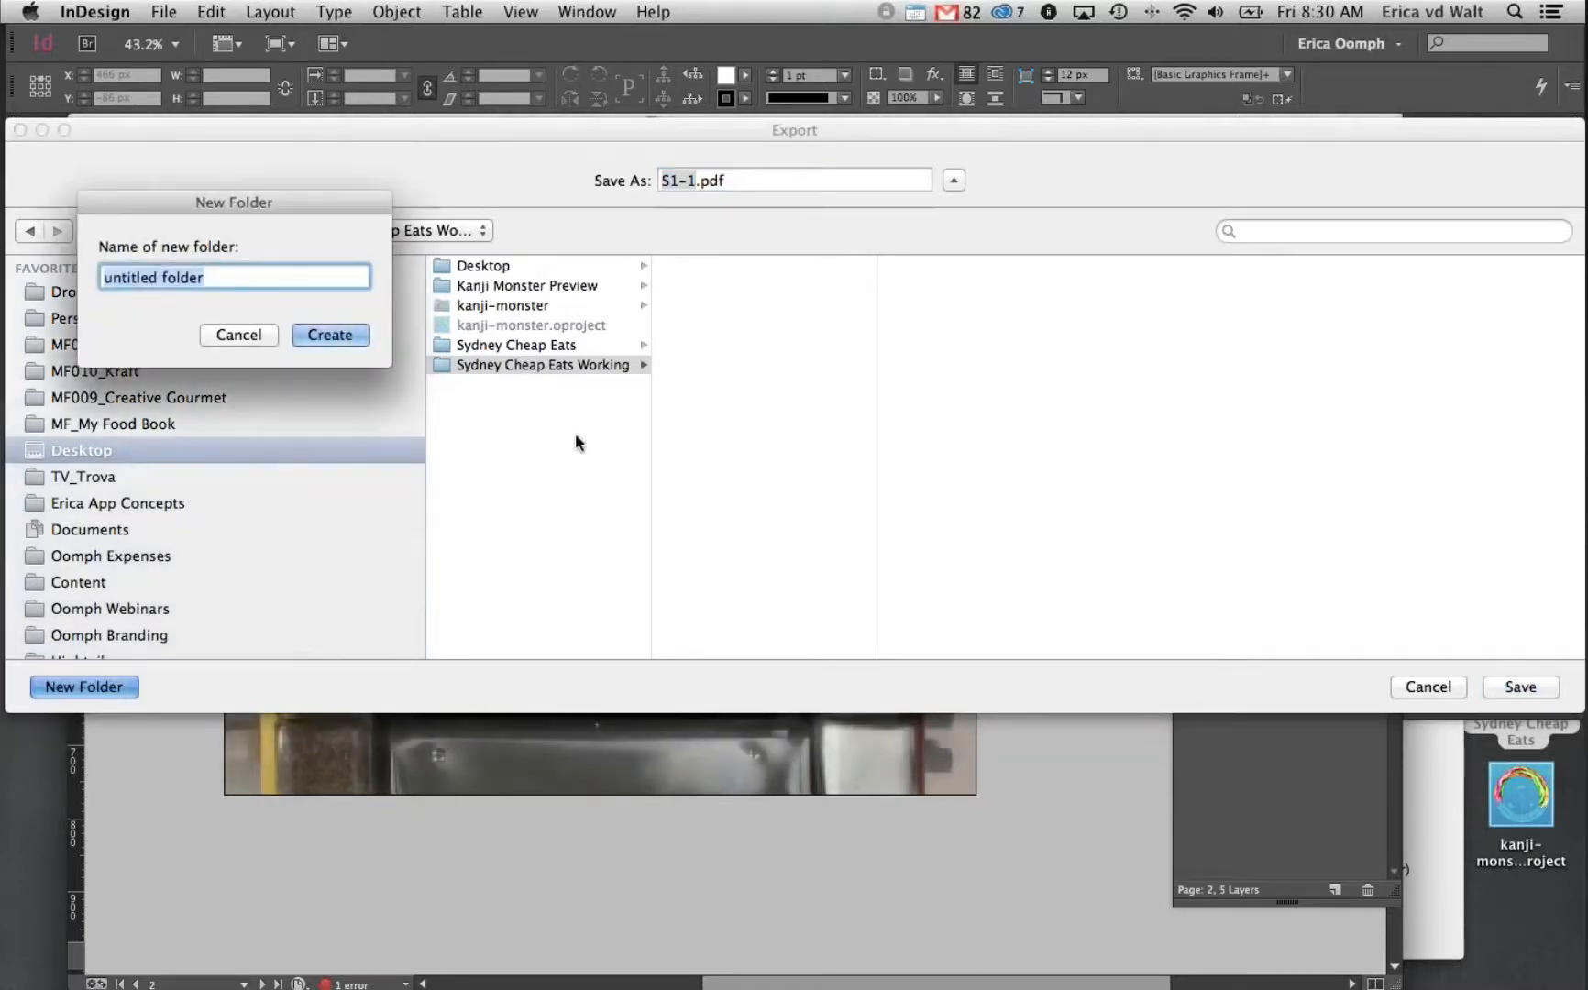
text(10)
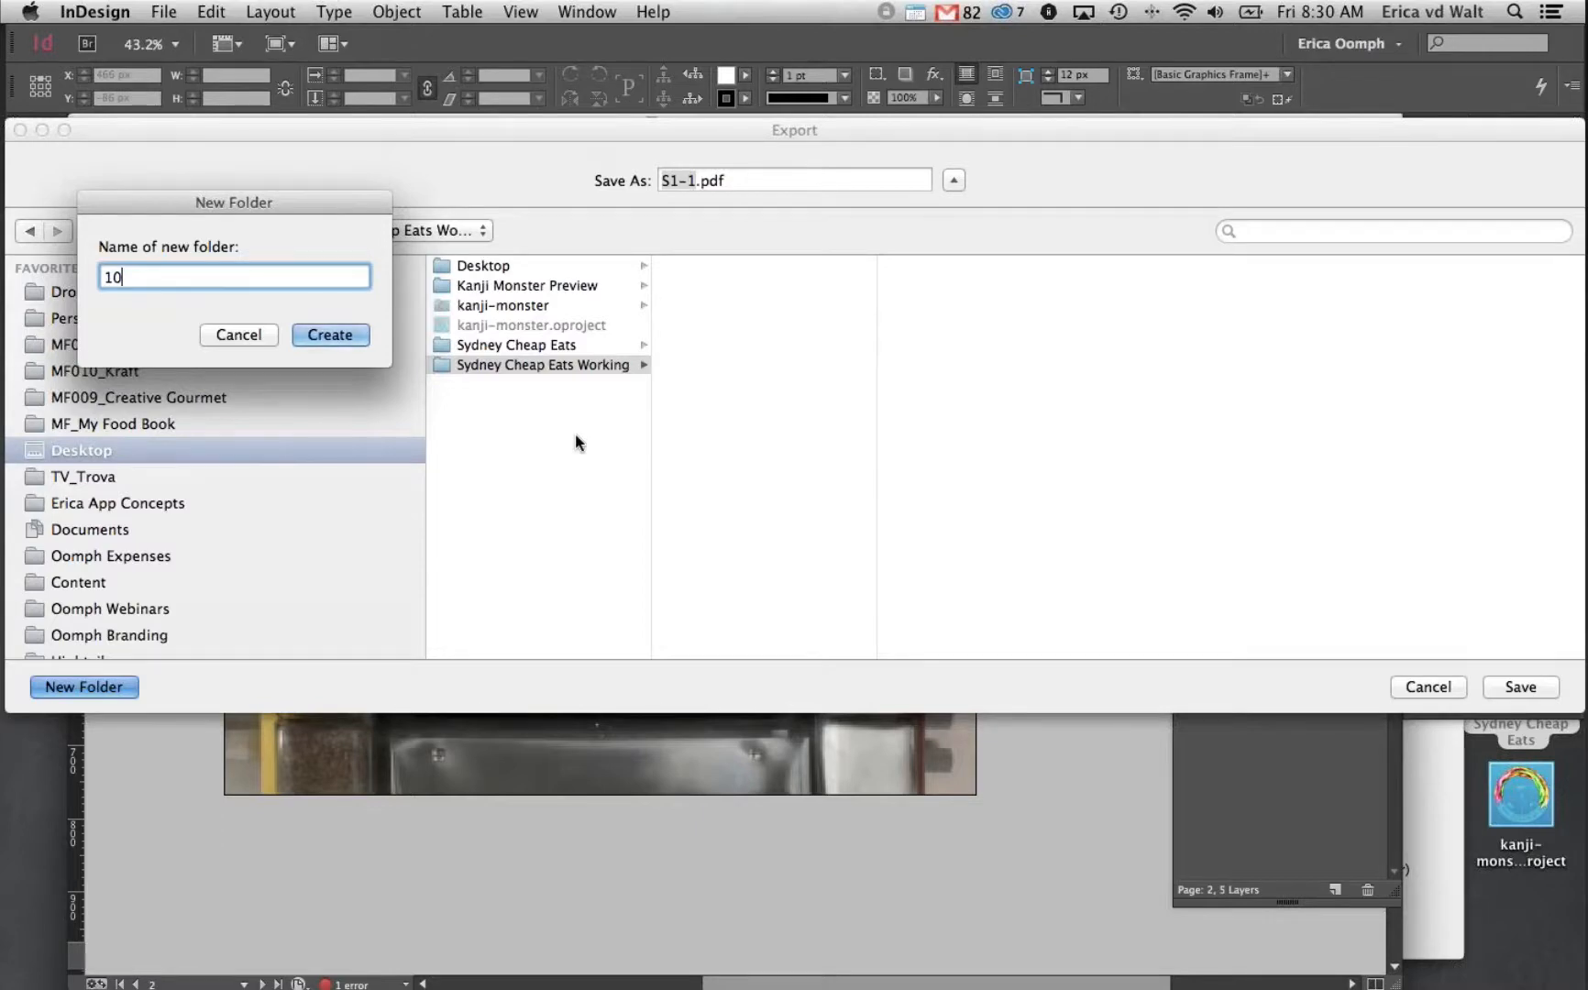
text(-Cover)
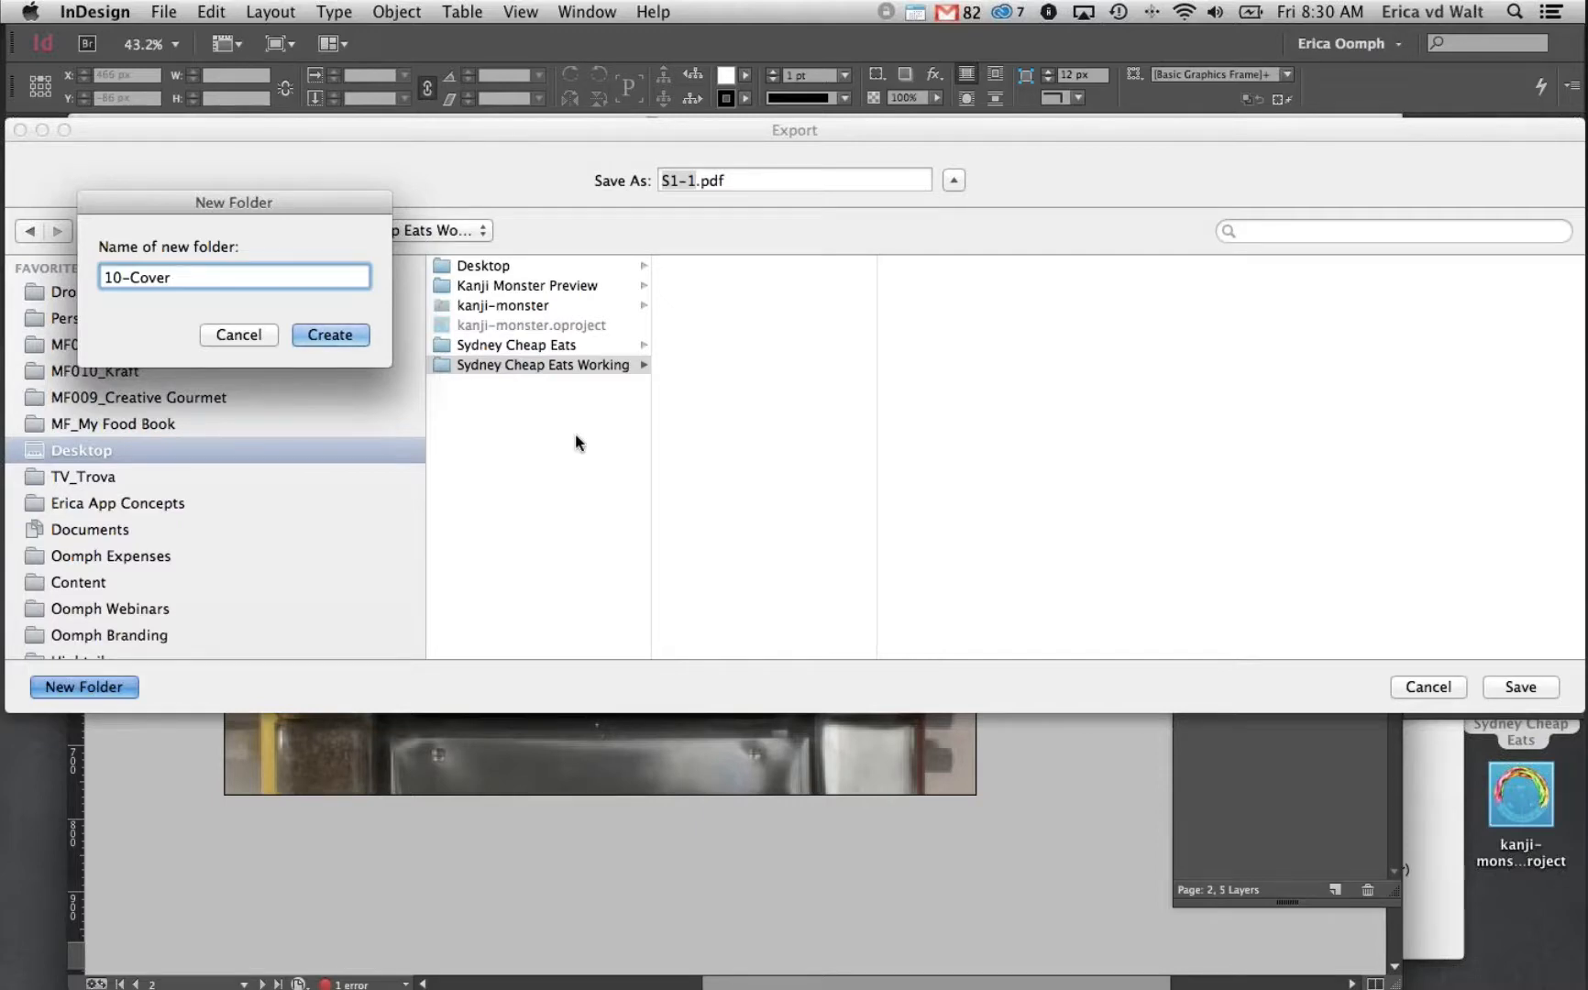
click(335, 335)
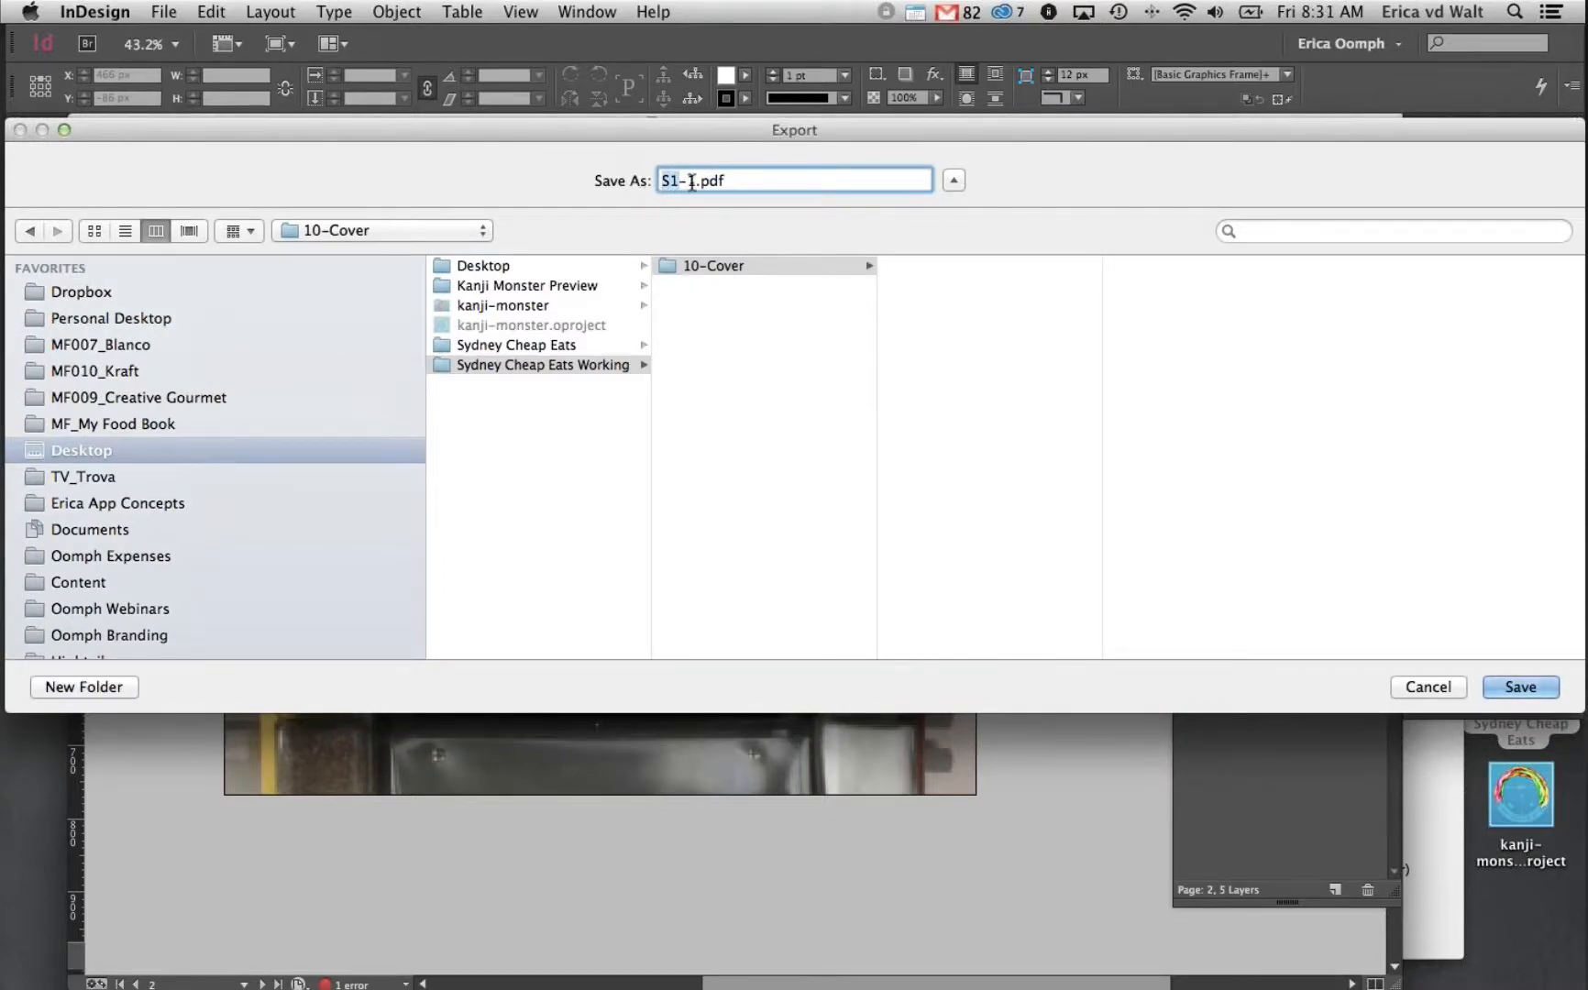
Name the exported PDF L1-1.pdf, save it to the 10-Cover folder and continue to the PDF export options
text(L-1)
text(1)
click(693, 176)
click(1536, 686)
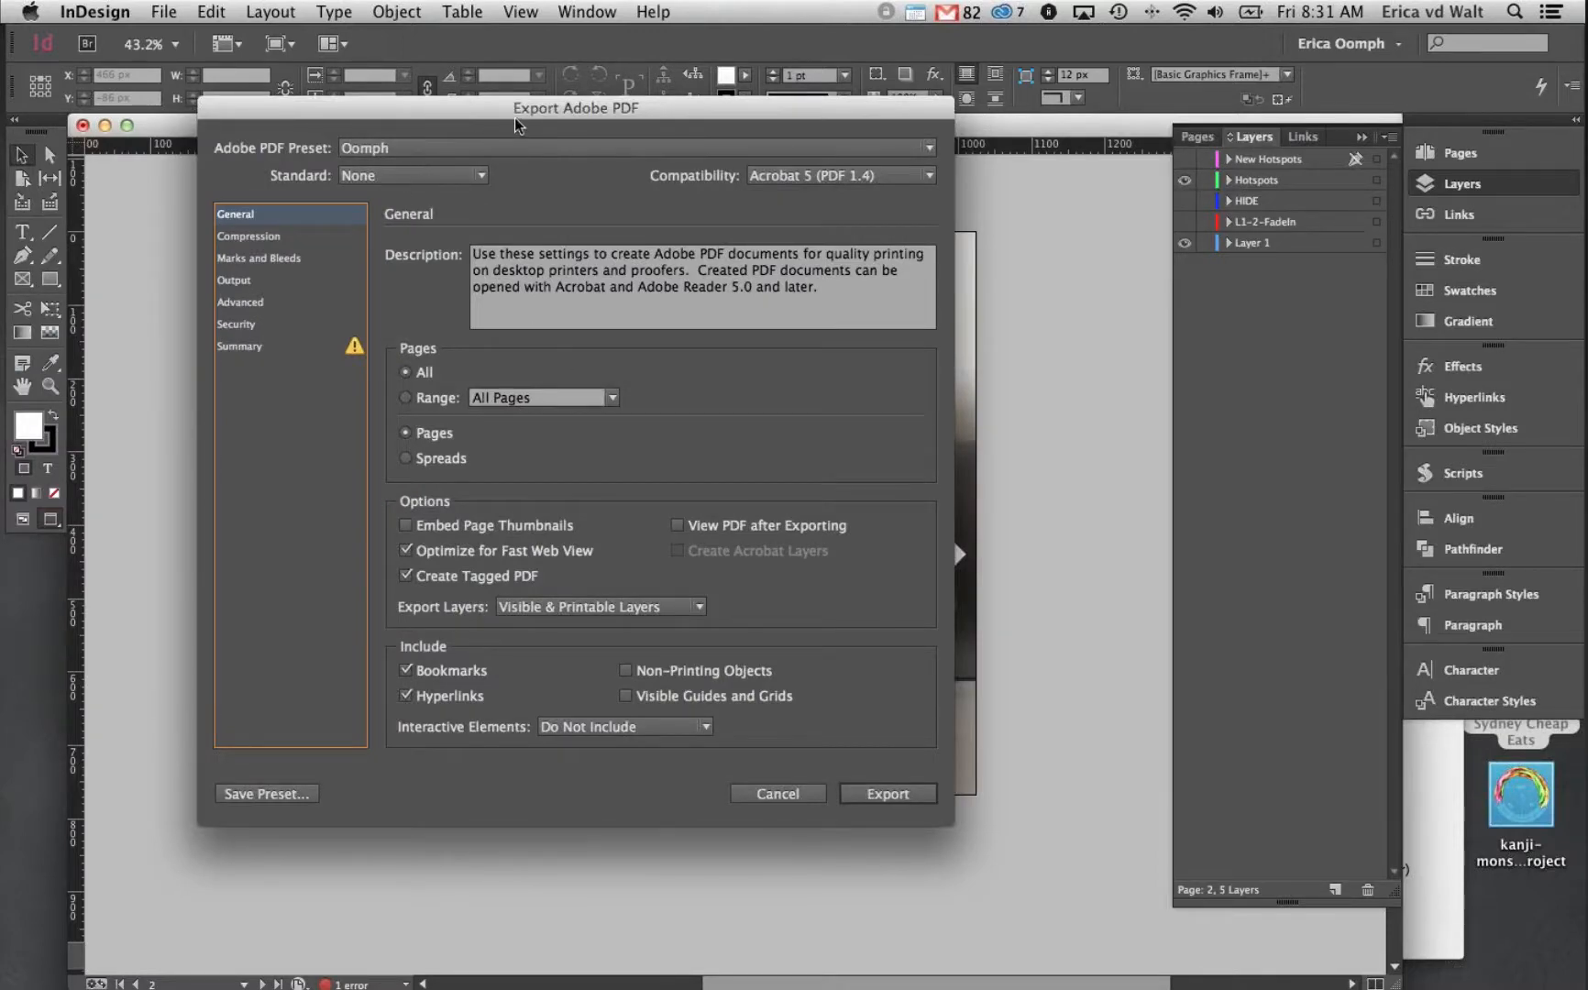
Examine the Oomph preset's compression resolutions, marks and bleeds, and output color destination in the PDF export settings
drag(519, 113, 561, 91)
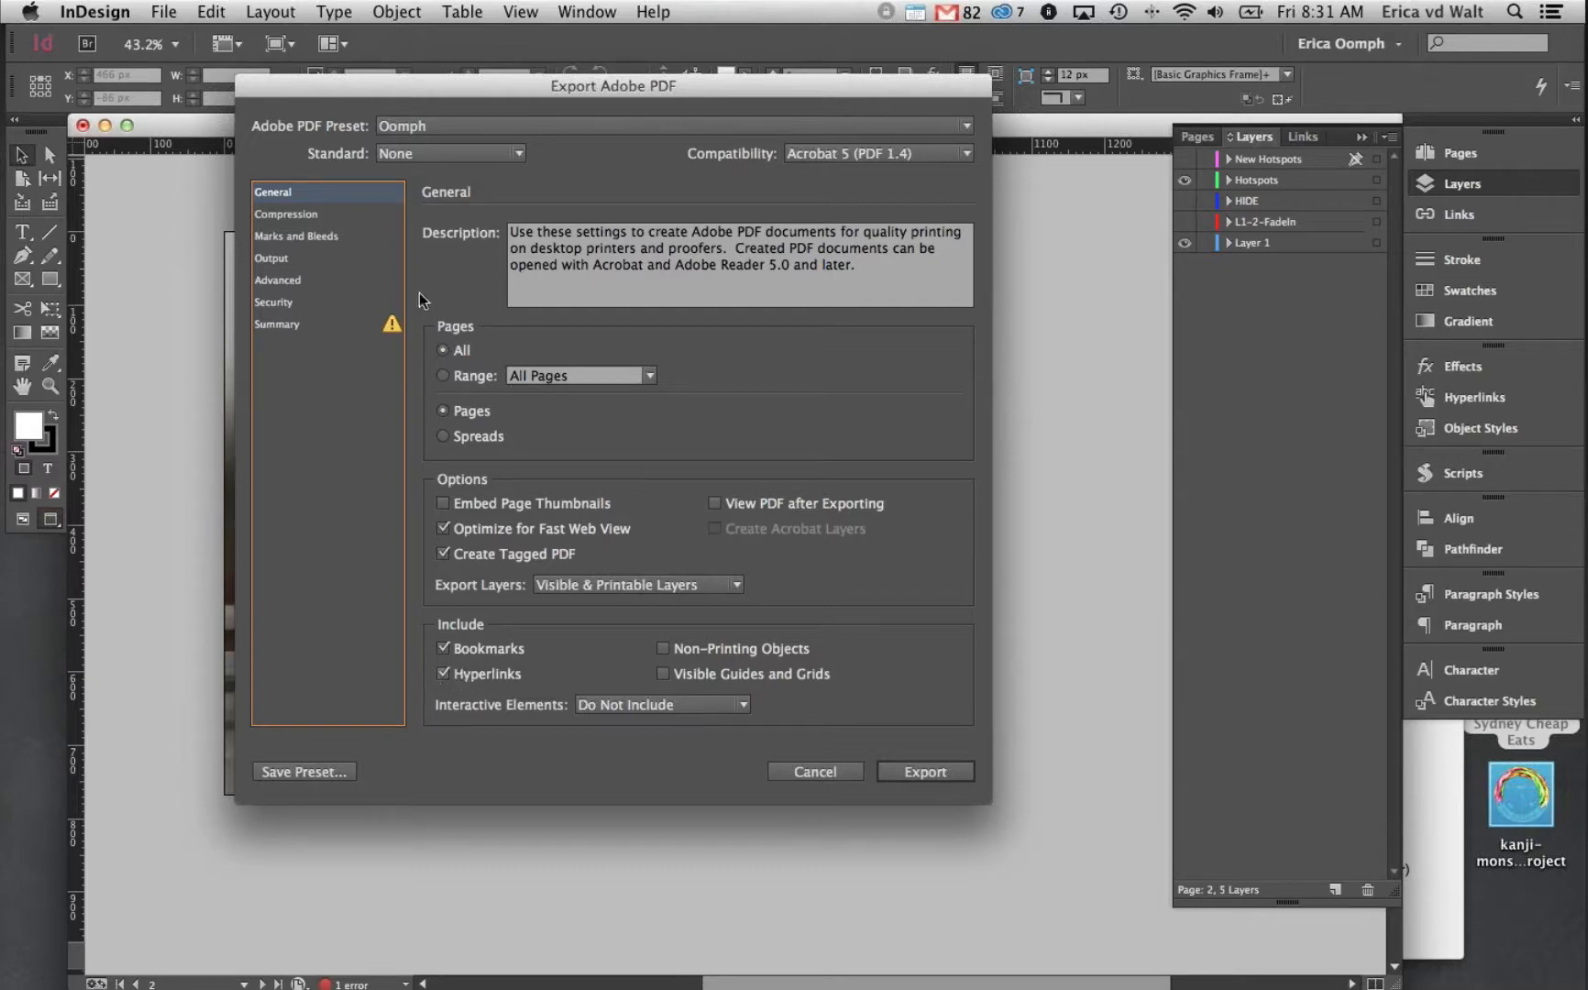
click(347, 216)
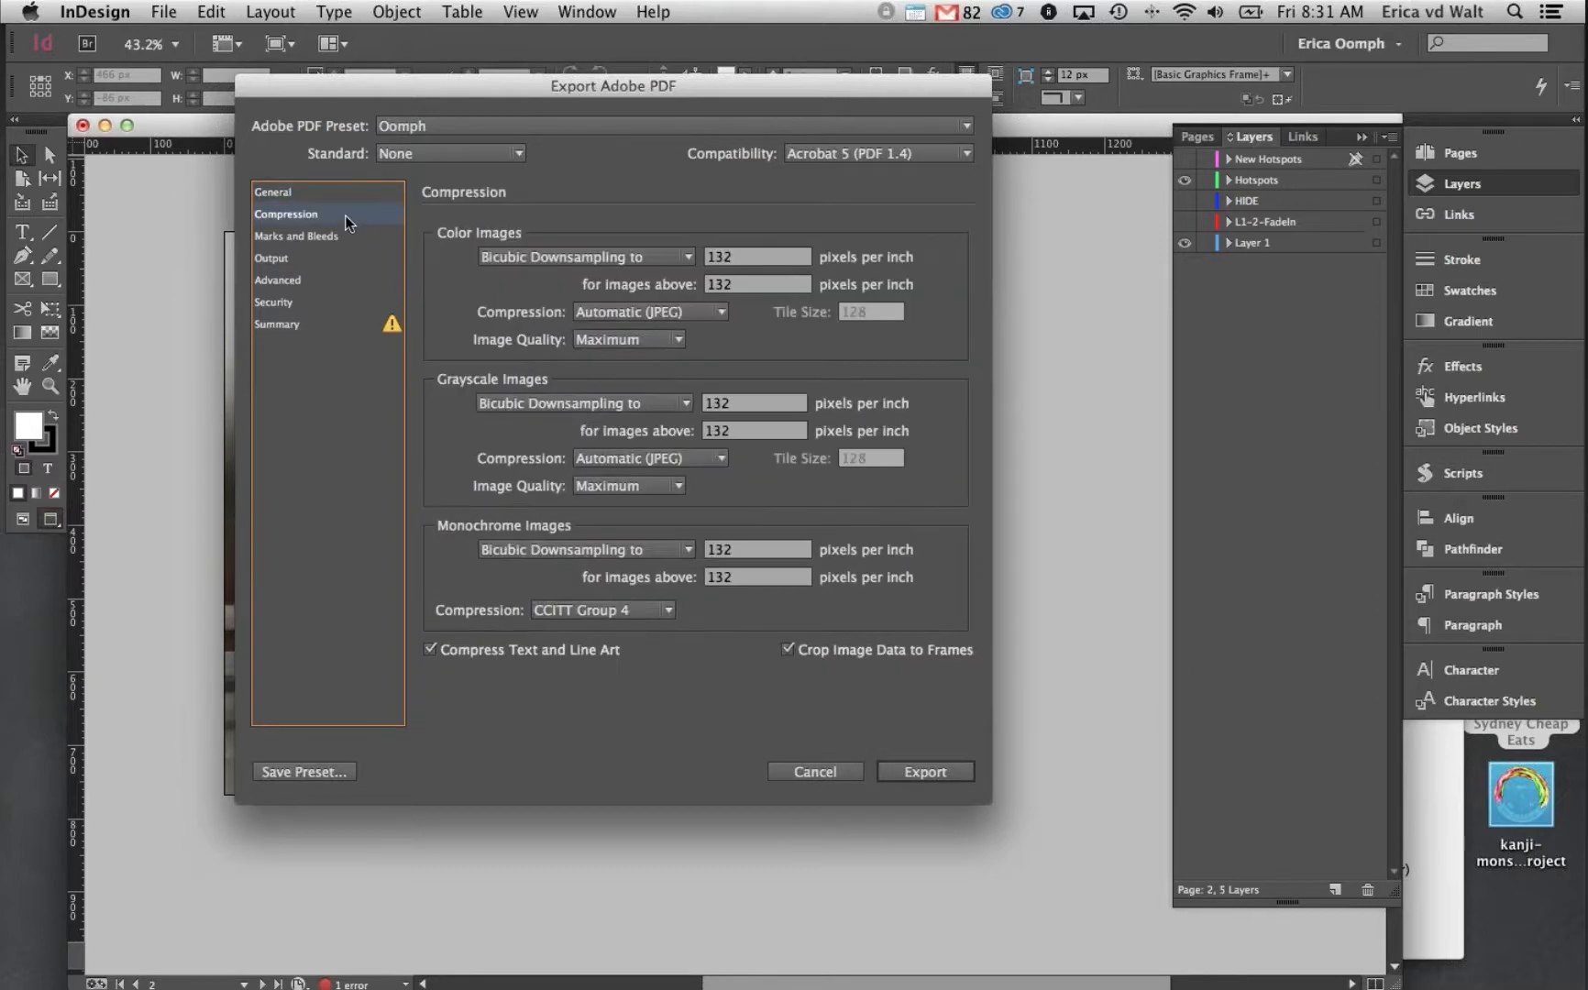
double_click(761, 260)
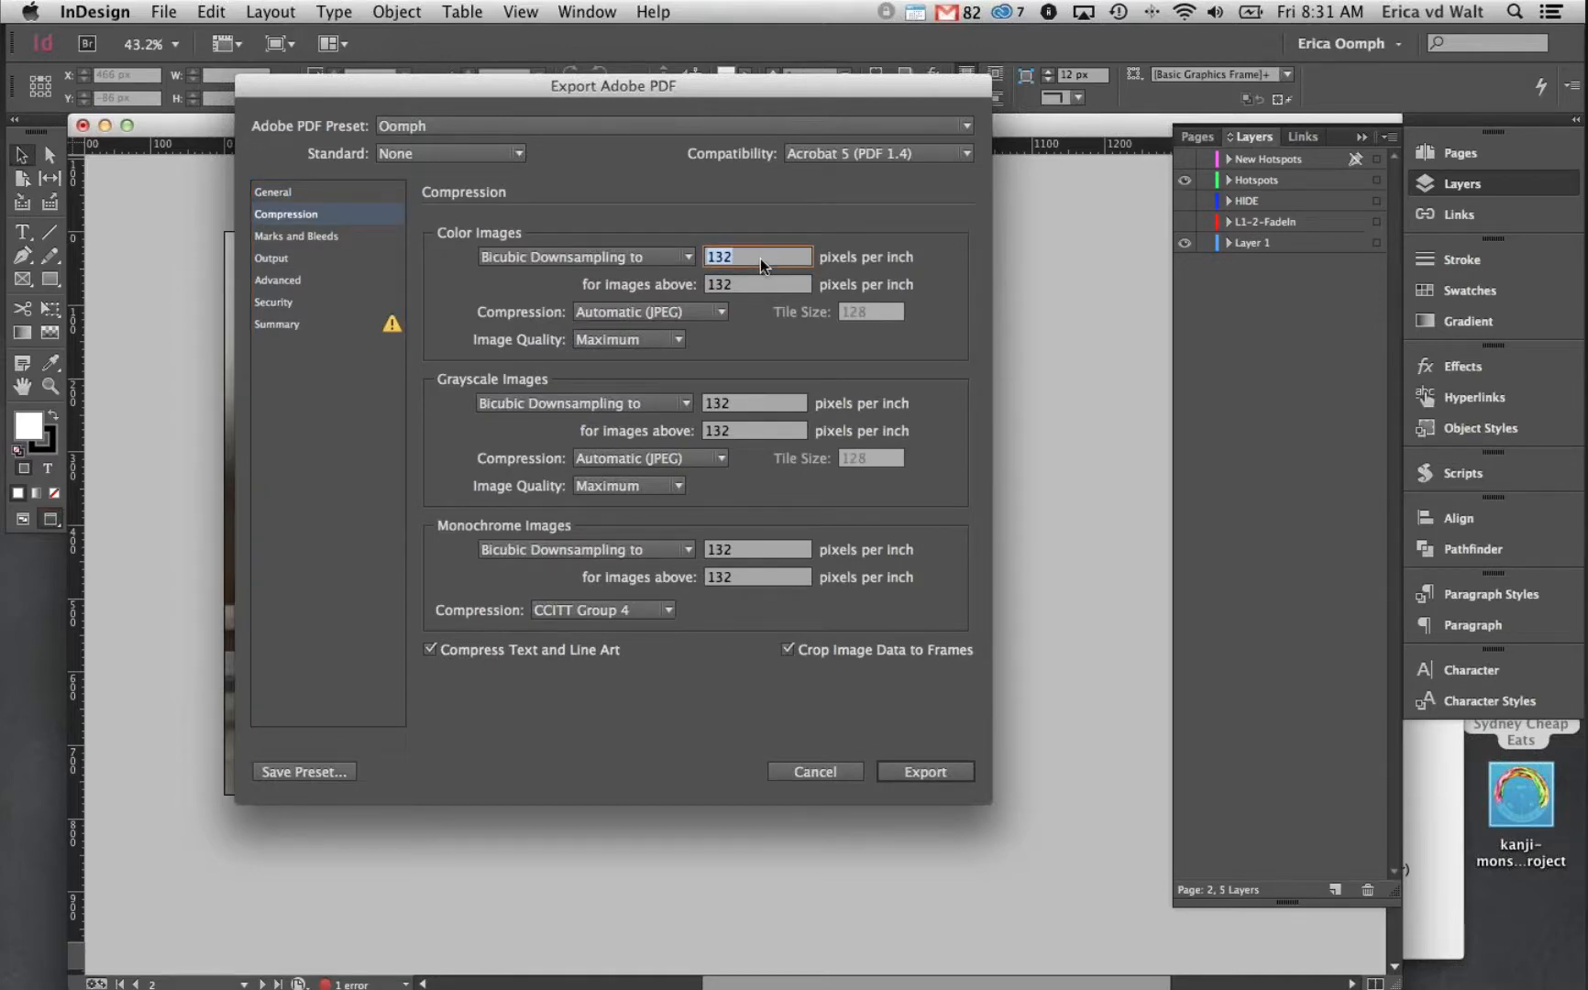
click(725, 404)
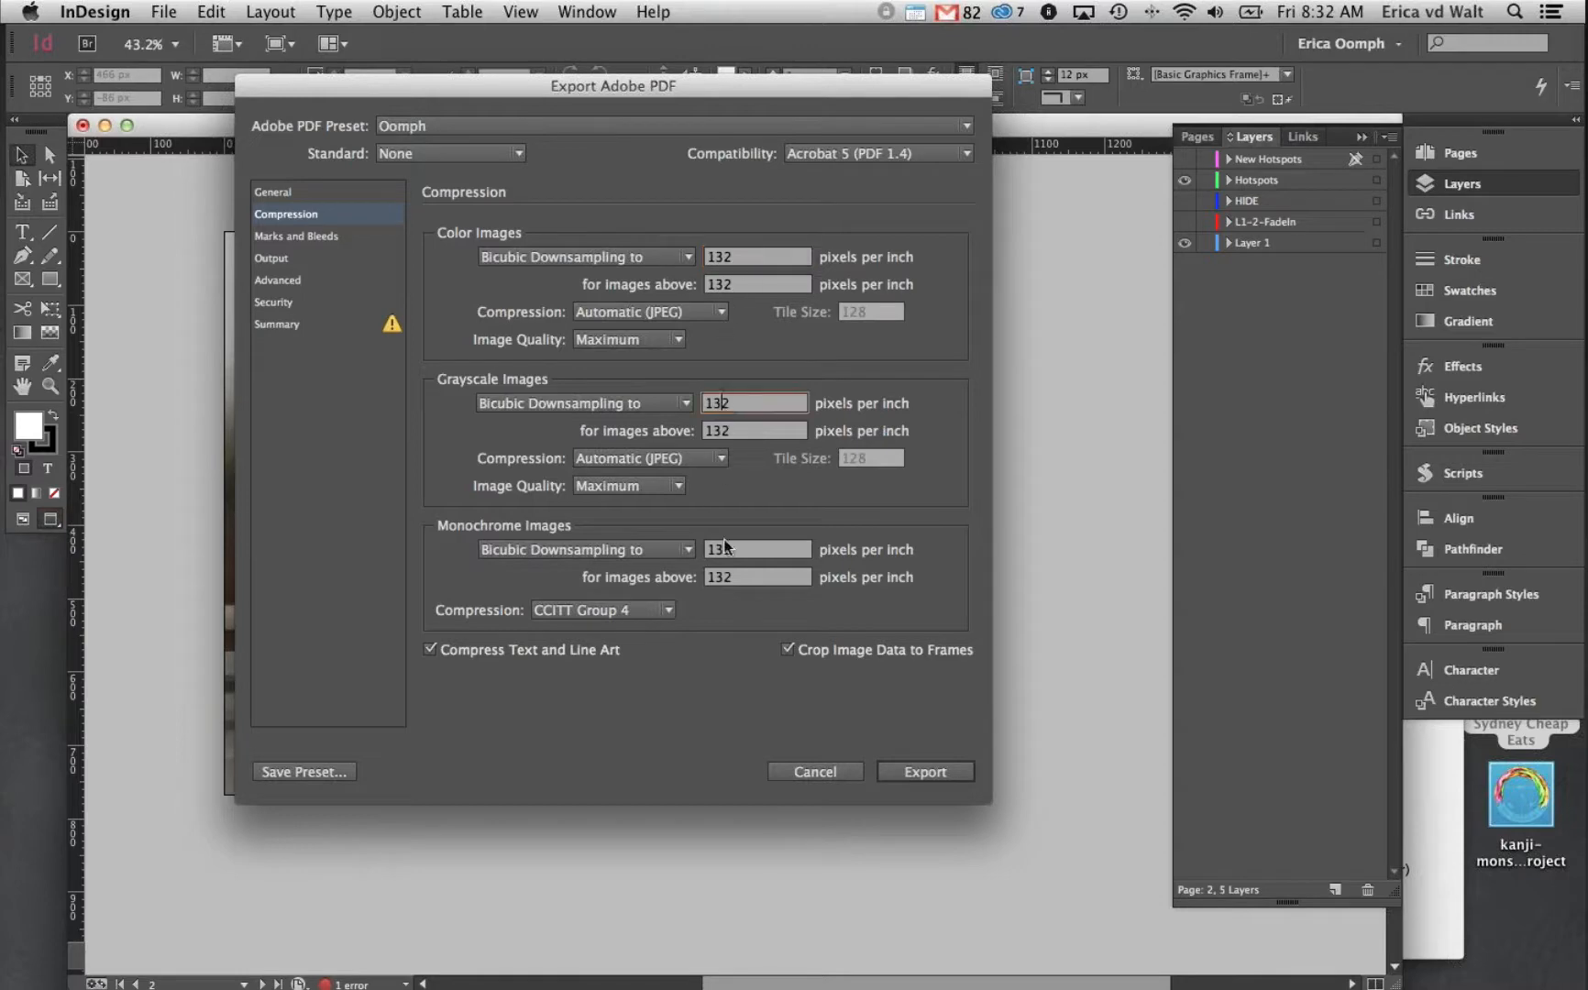
click(731, 548)
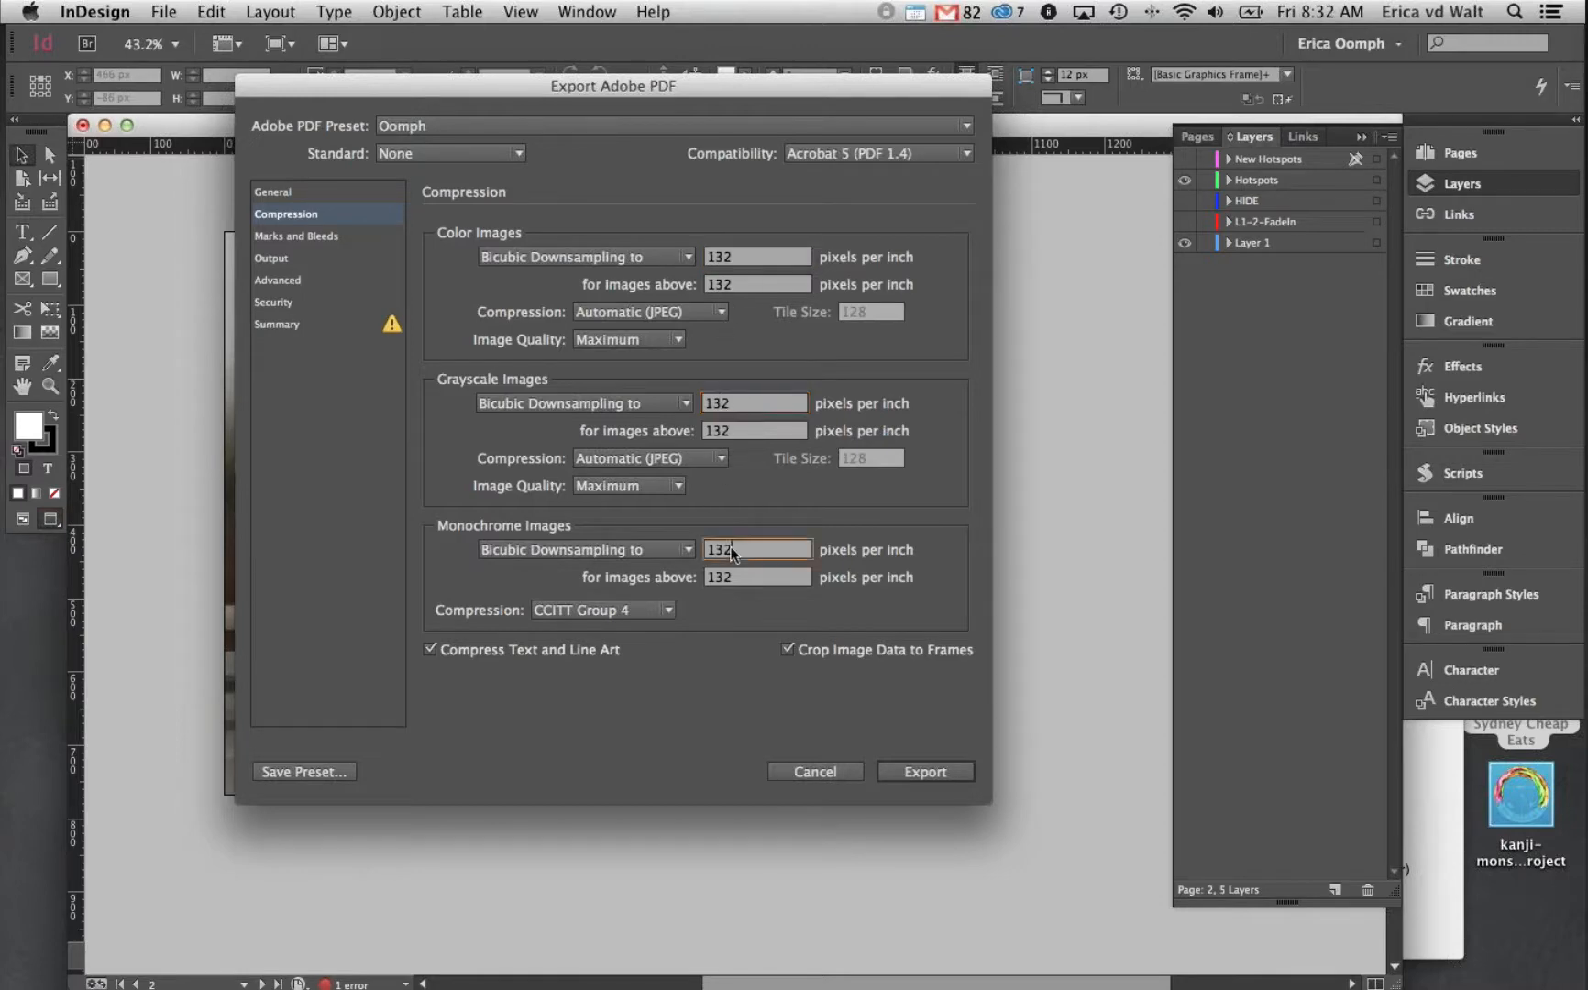
click(296, 236)
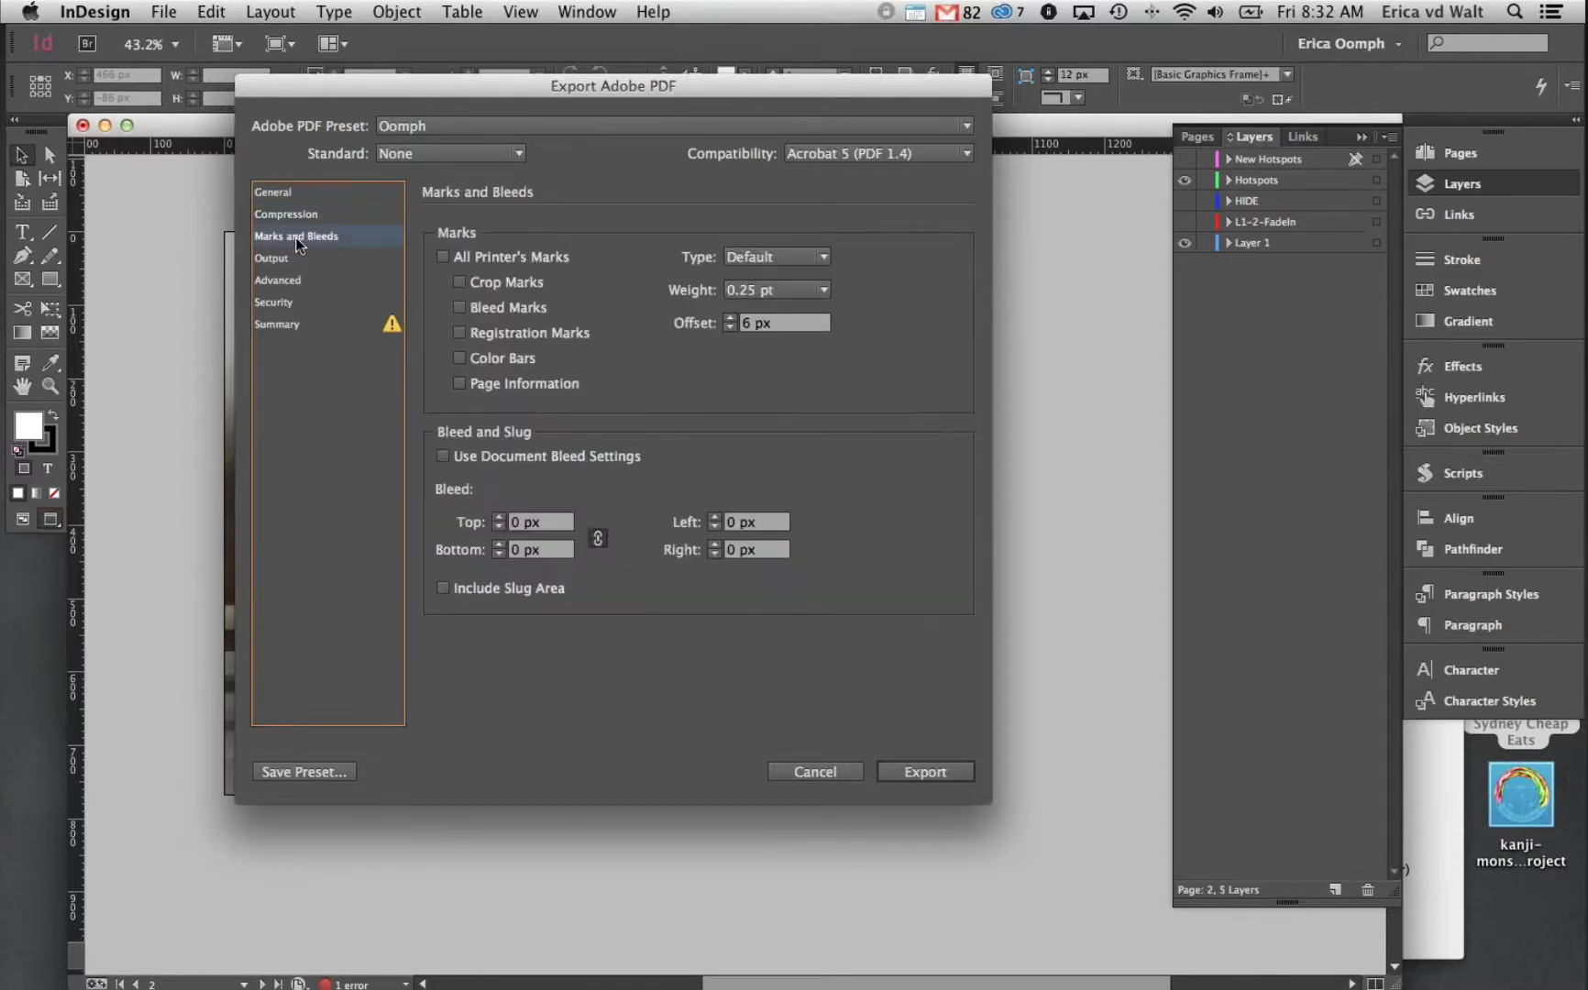
click(289, 260)
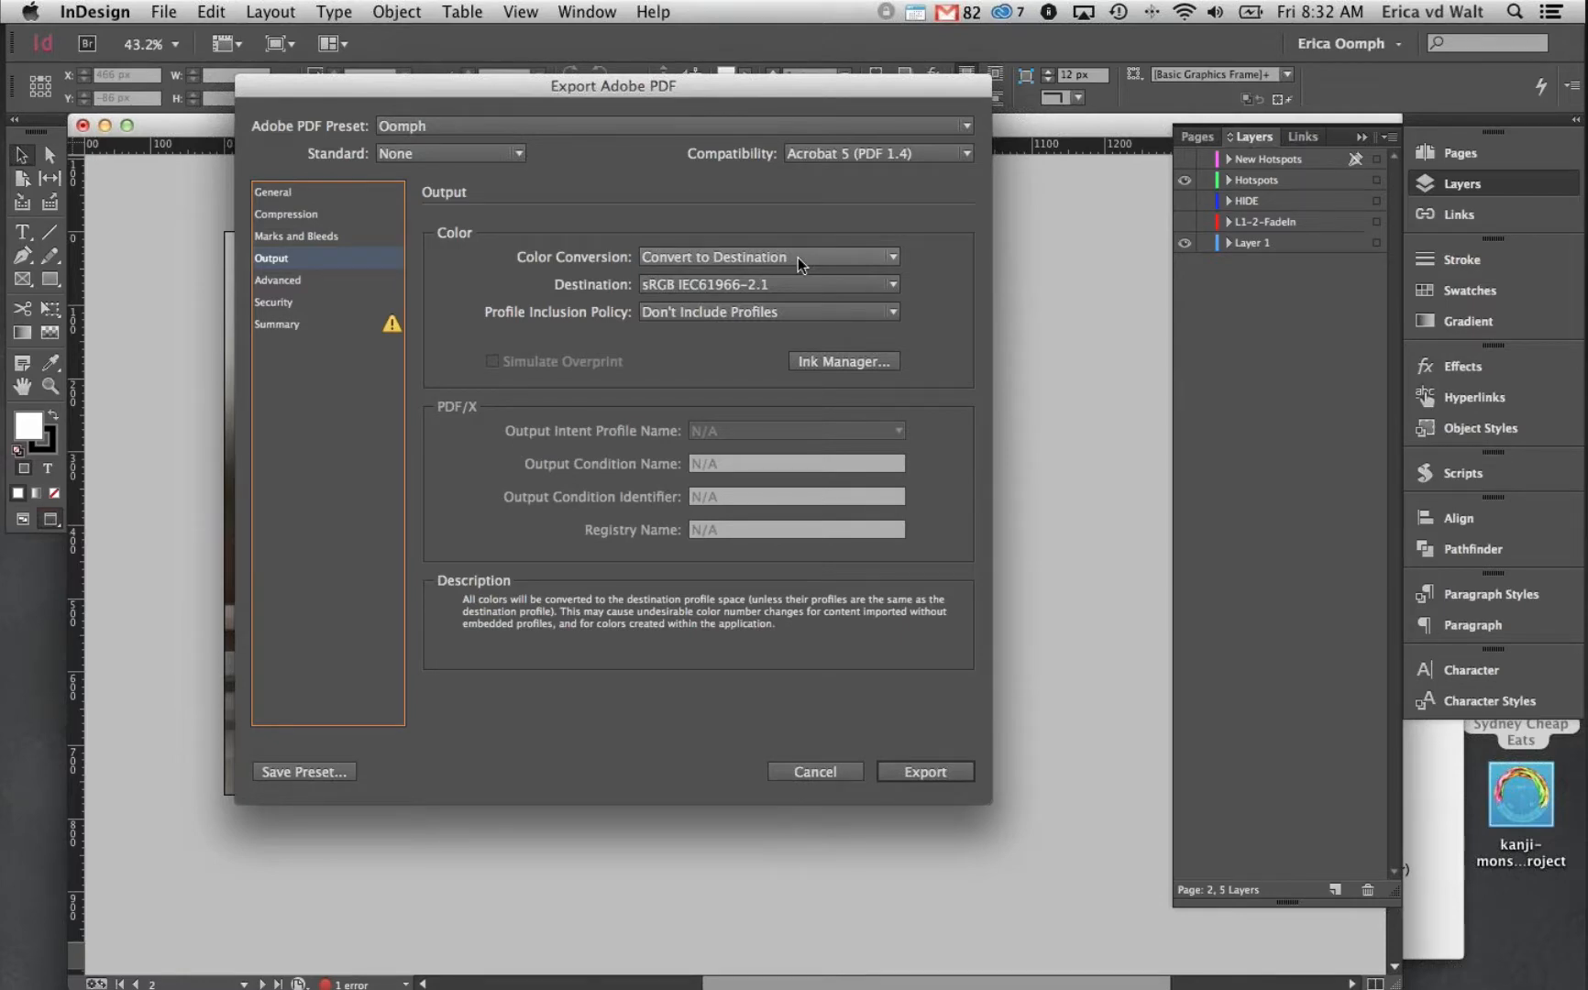
click(789, 278)
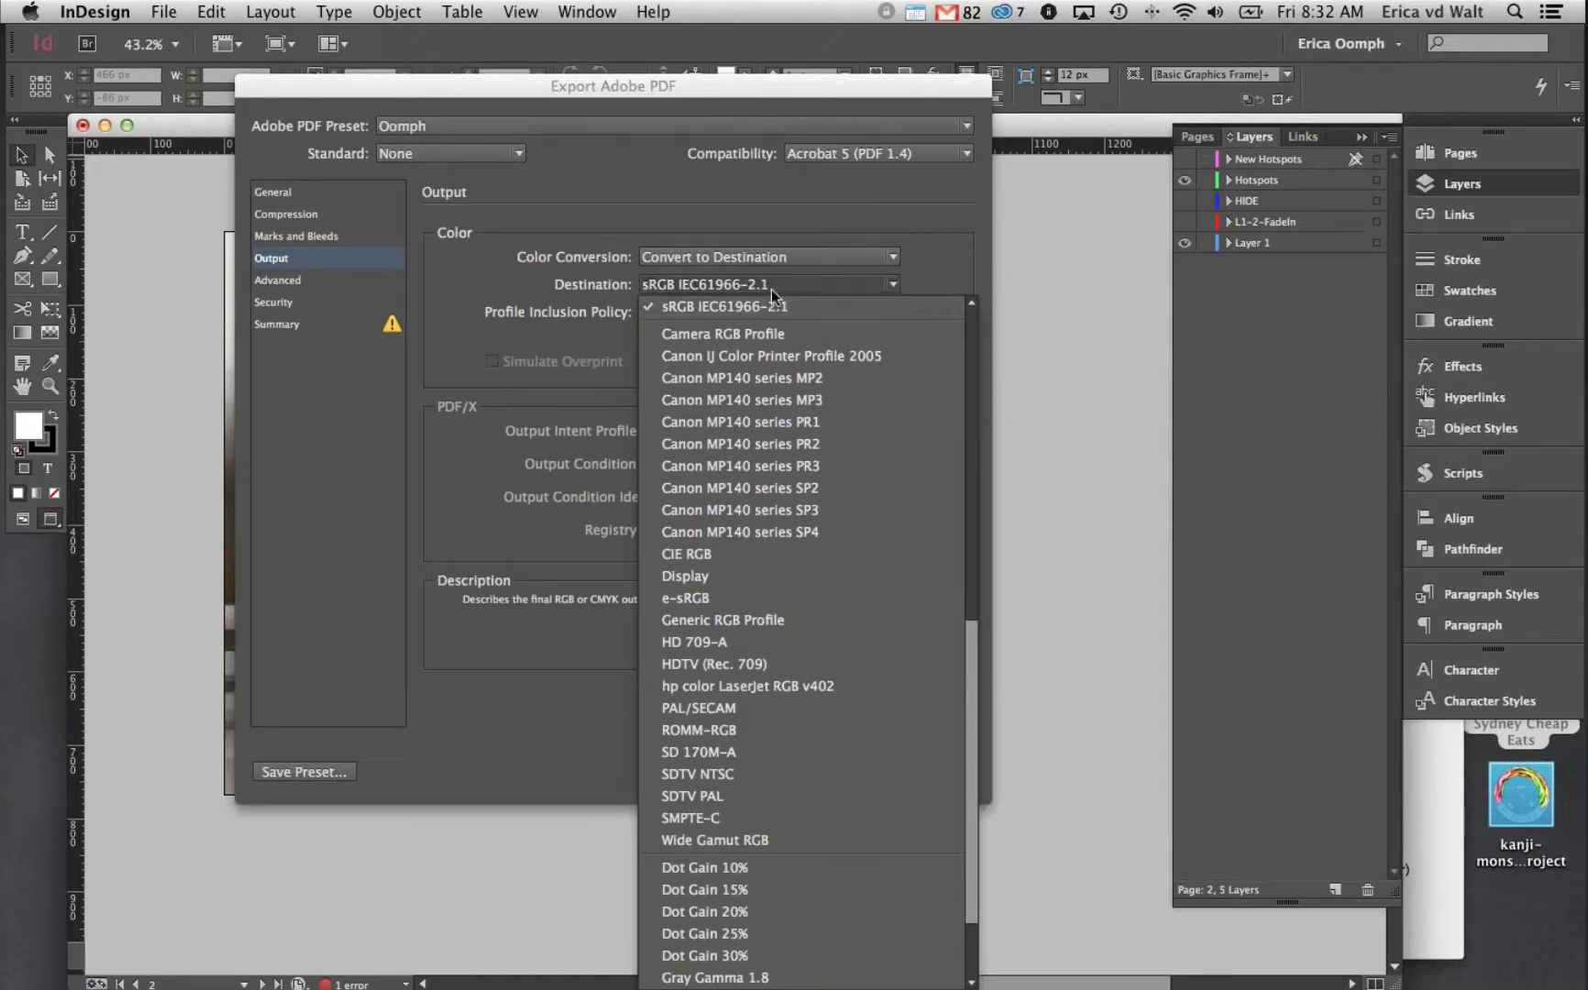
click(911, 280)
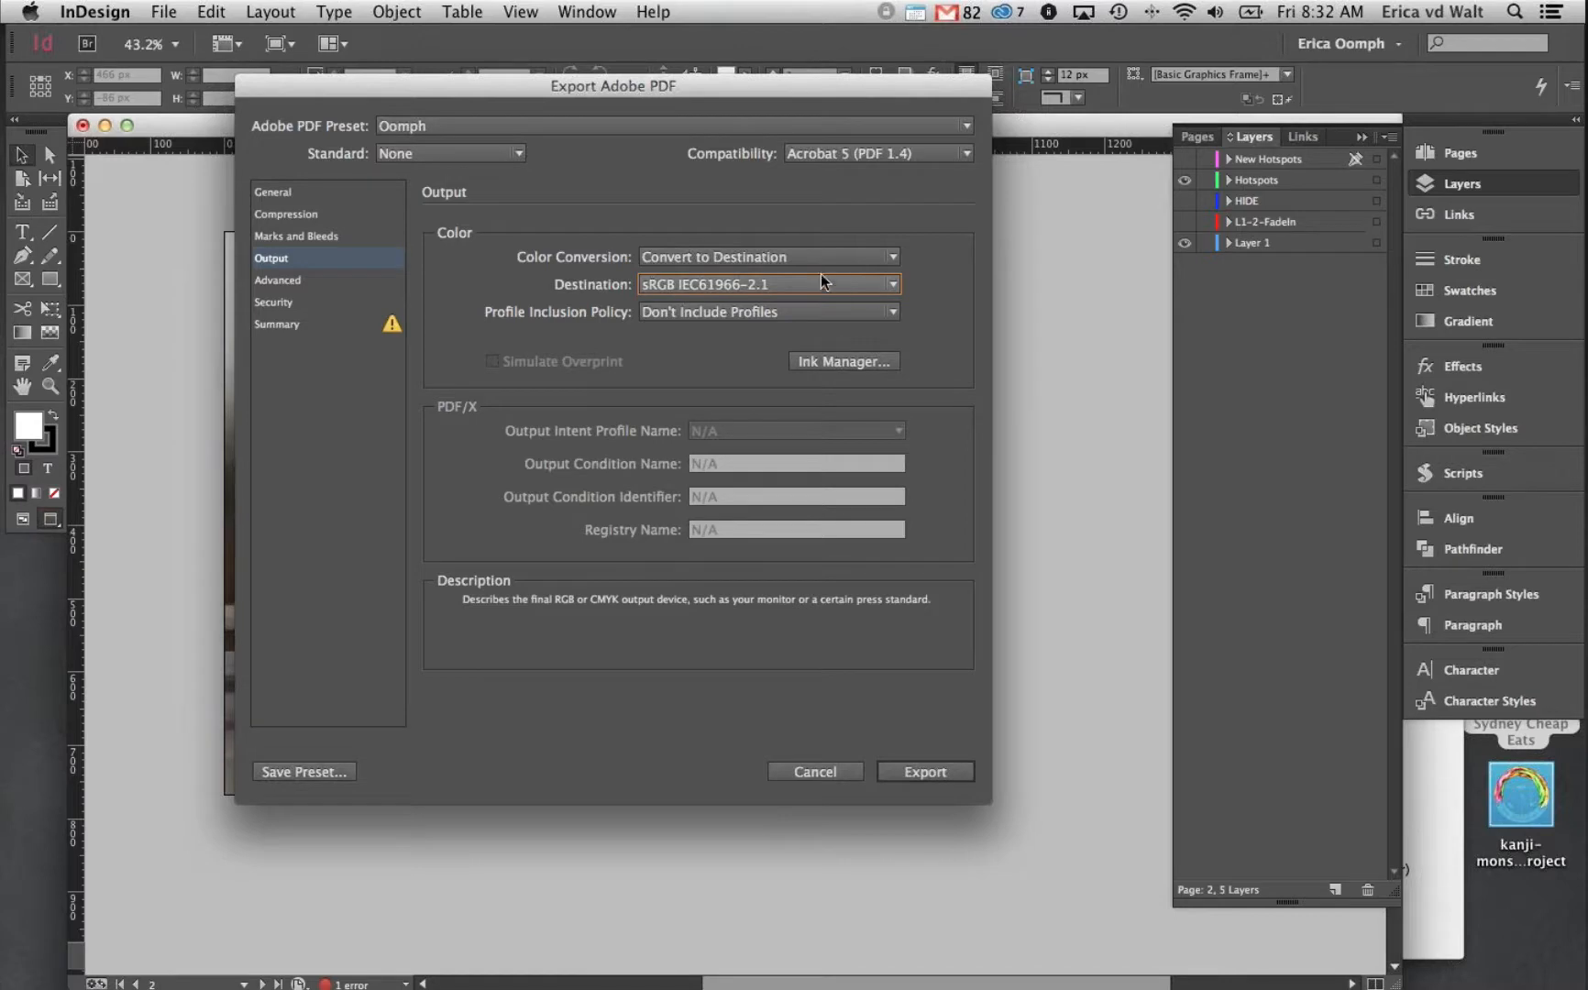
click(348, 194)
key(Down)
key(Down)
key(Down)
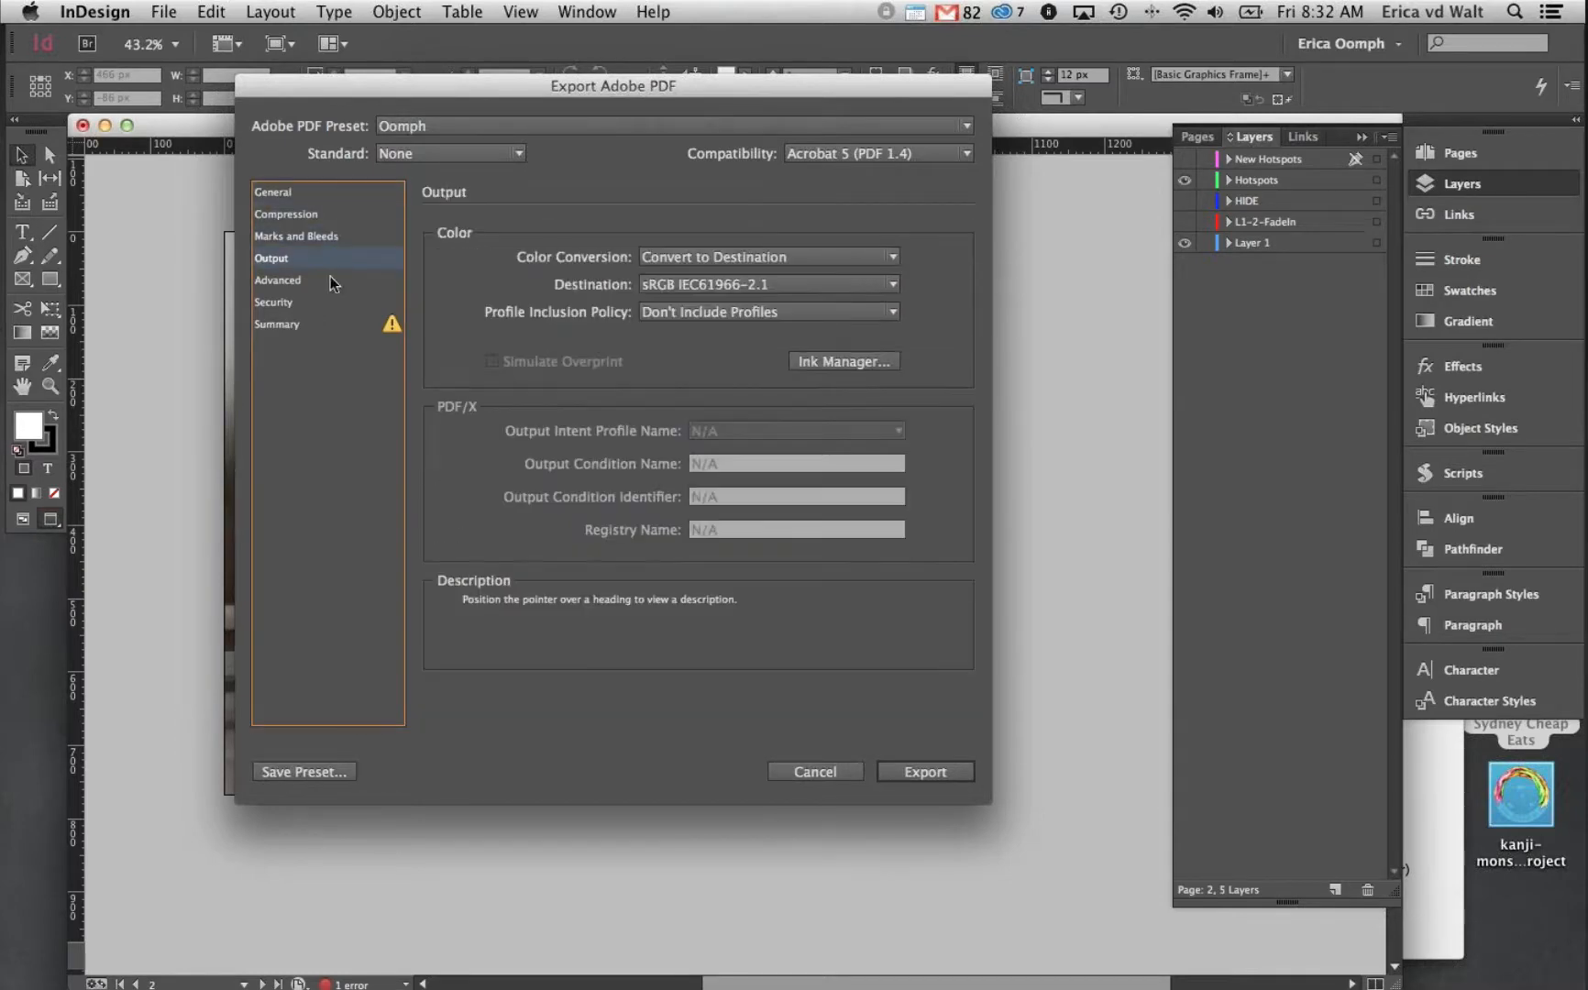
Export L1-1.pdf with all pages, continuing despite the missing or modified links
click(924, 771)
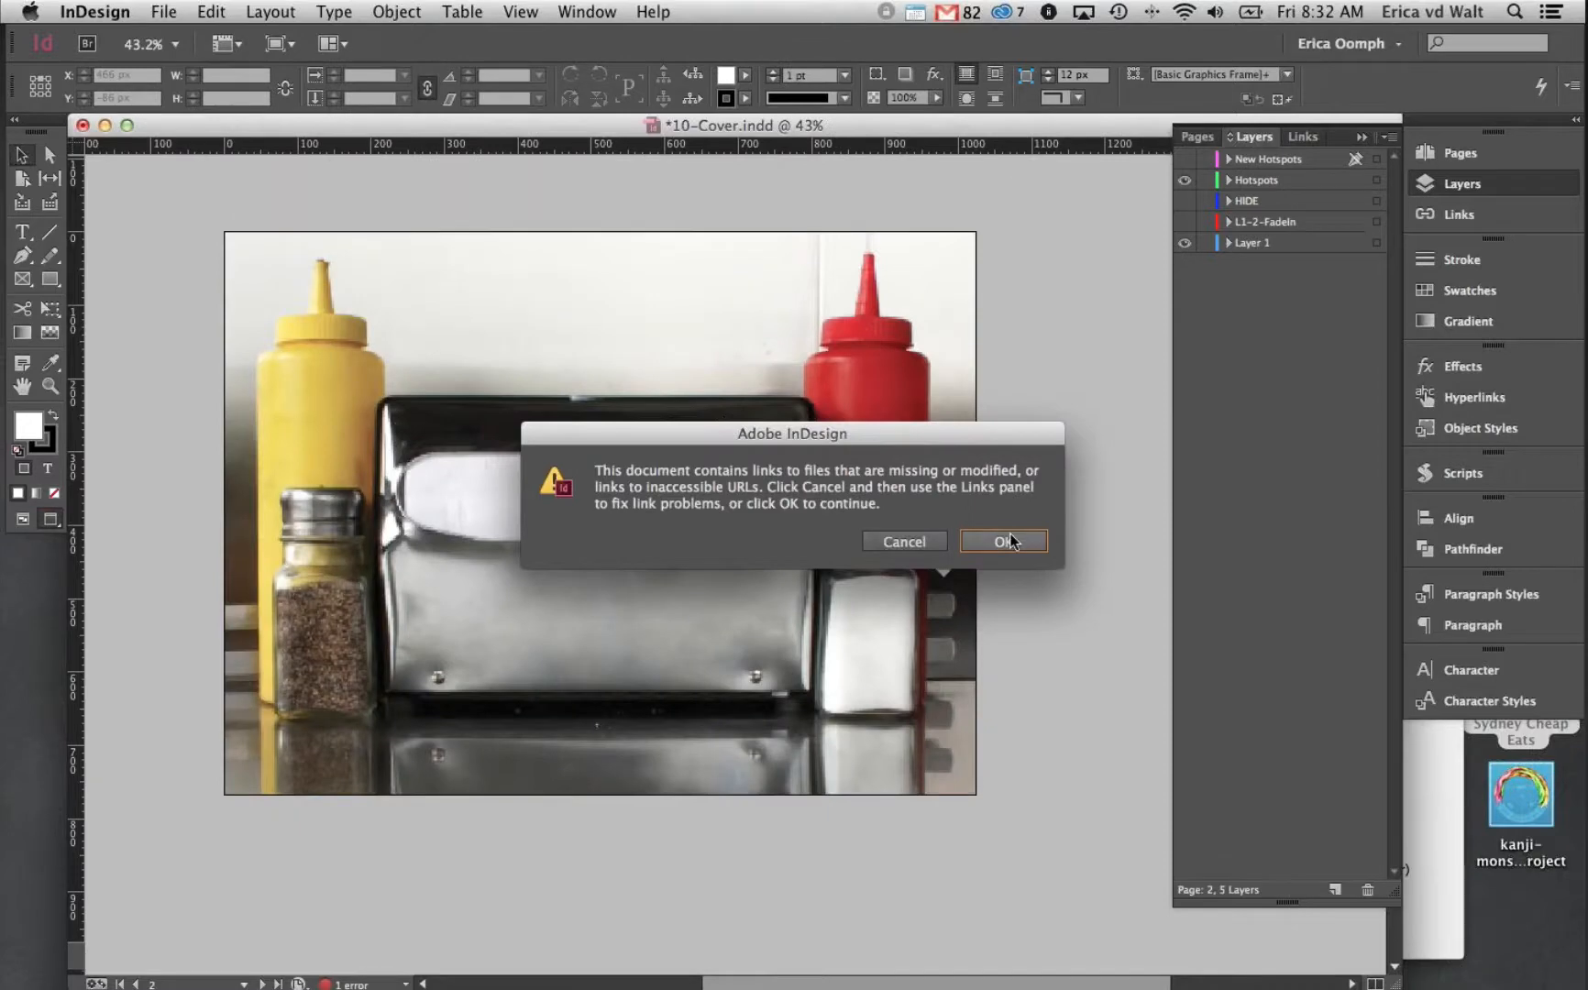
click(1006, 541)
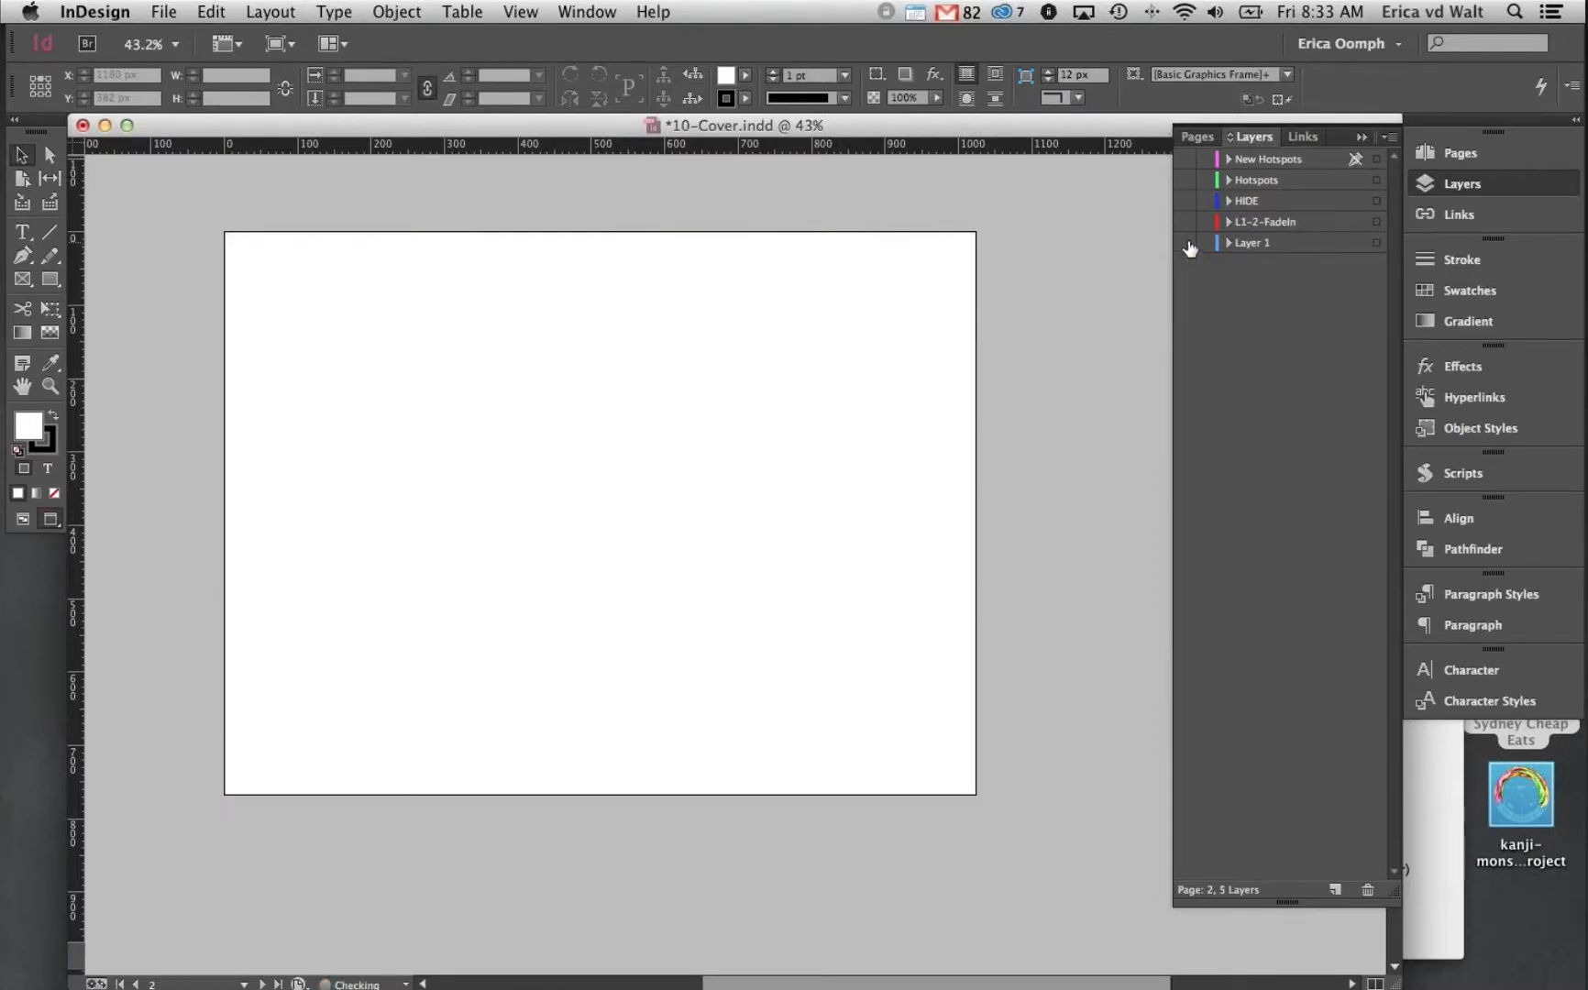
Leave only the L1-2-FadeIn layer visible and start a PDF export with the Oomph preset
click(1185, 243)
click(1186, 222)
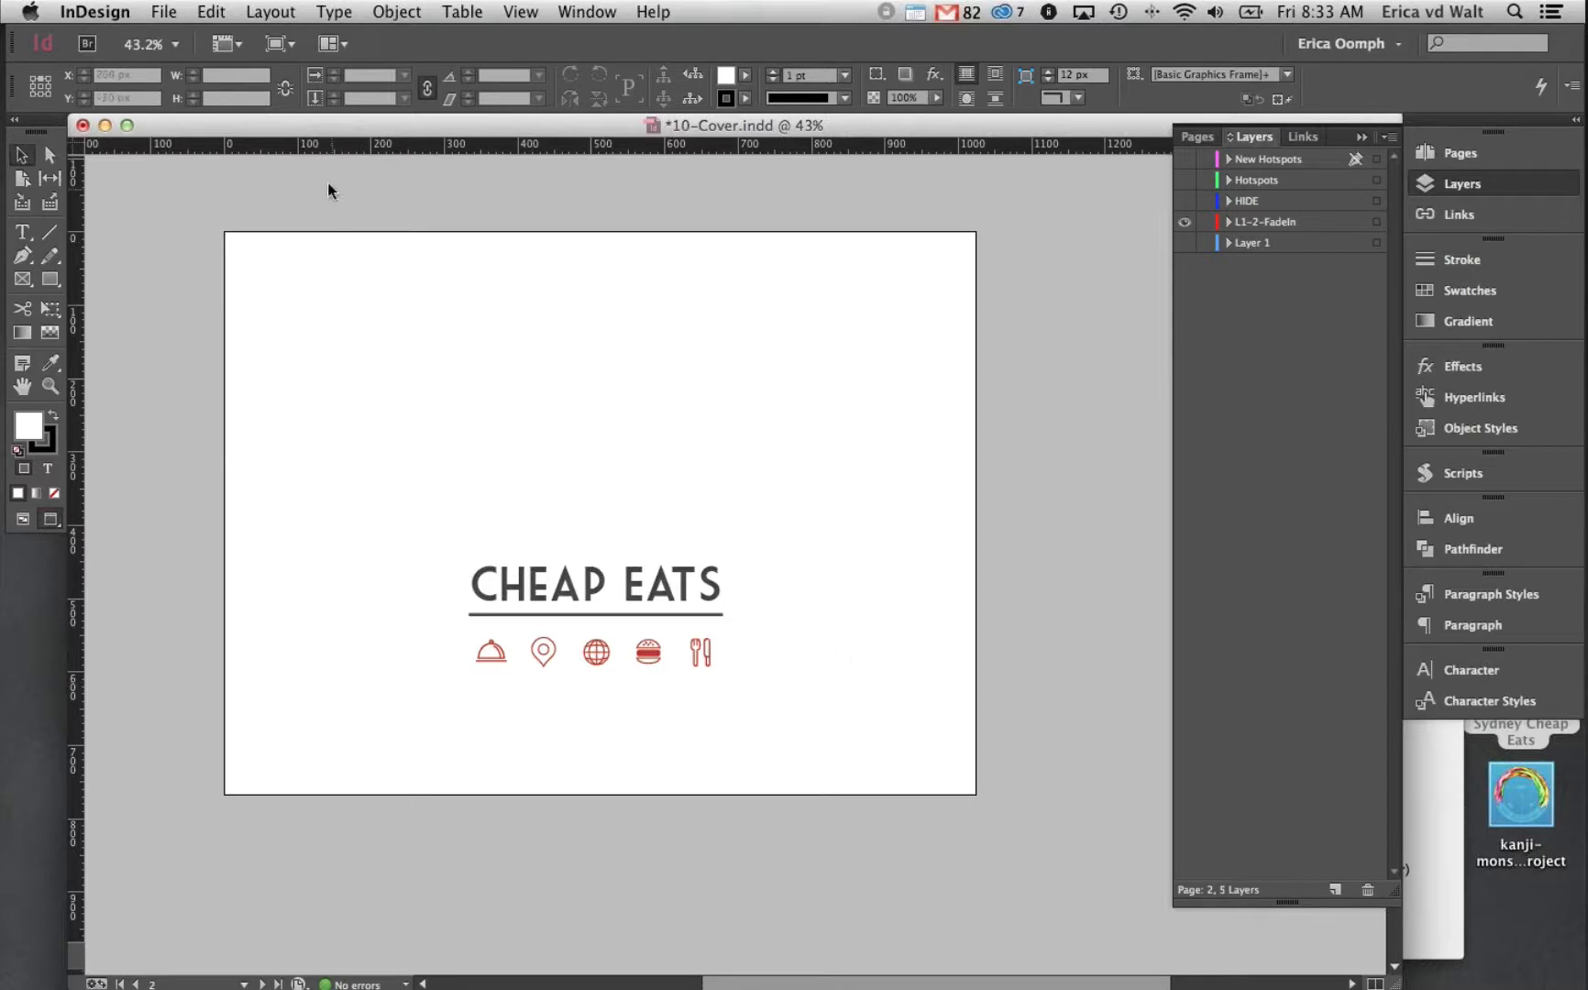
click(161, 11)
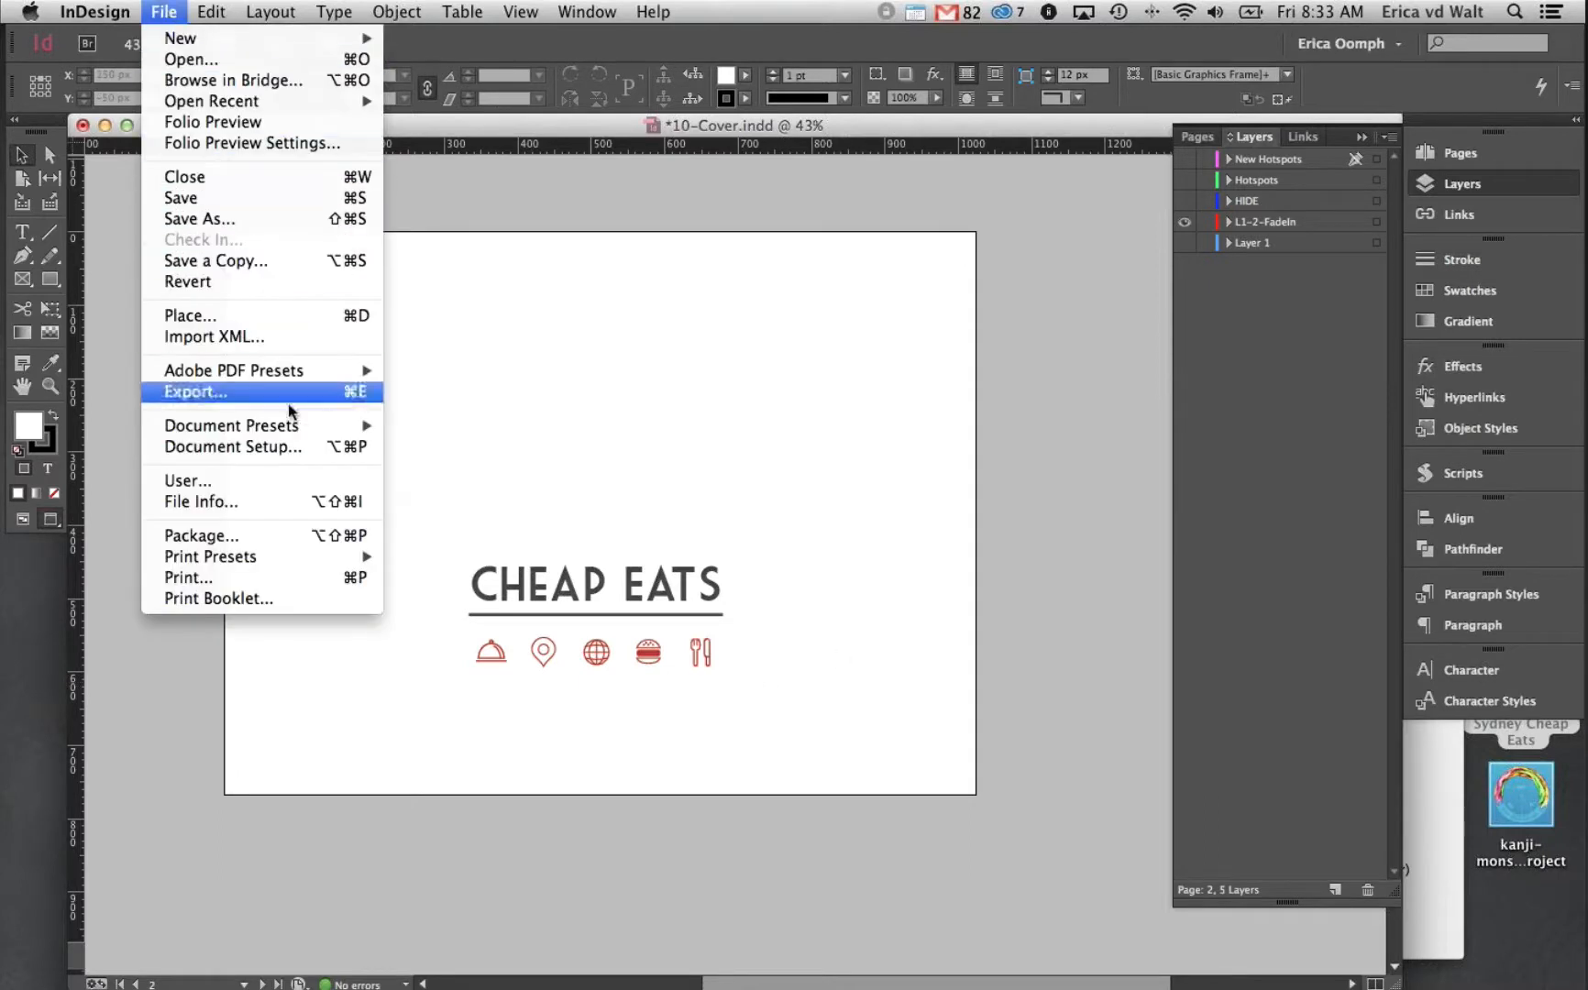
mouse_move(358, 425)
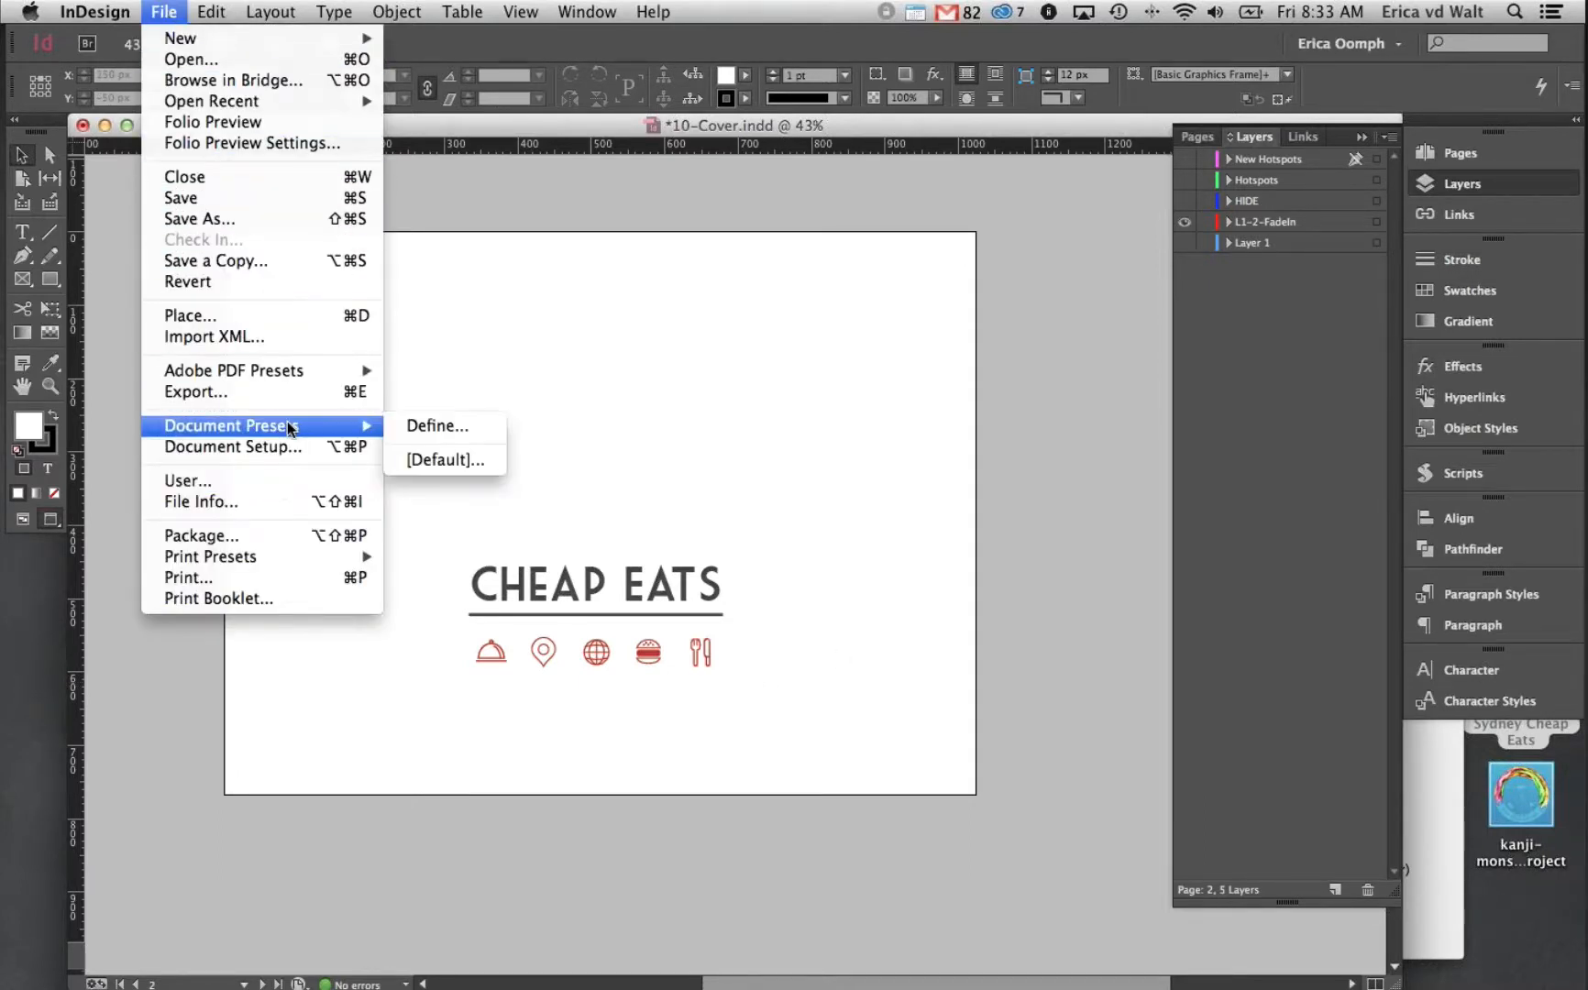
mouse_move(302, 376)
click(504, 605)
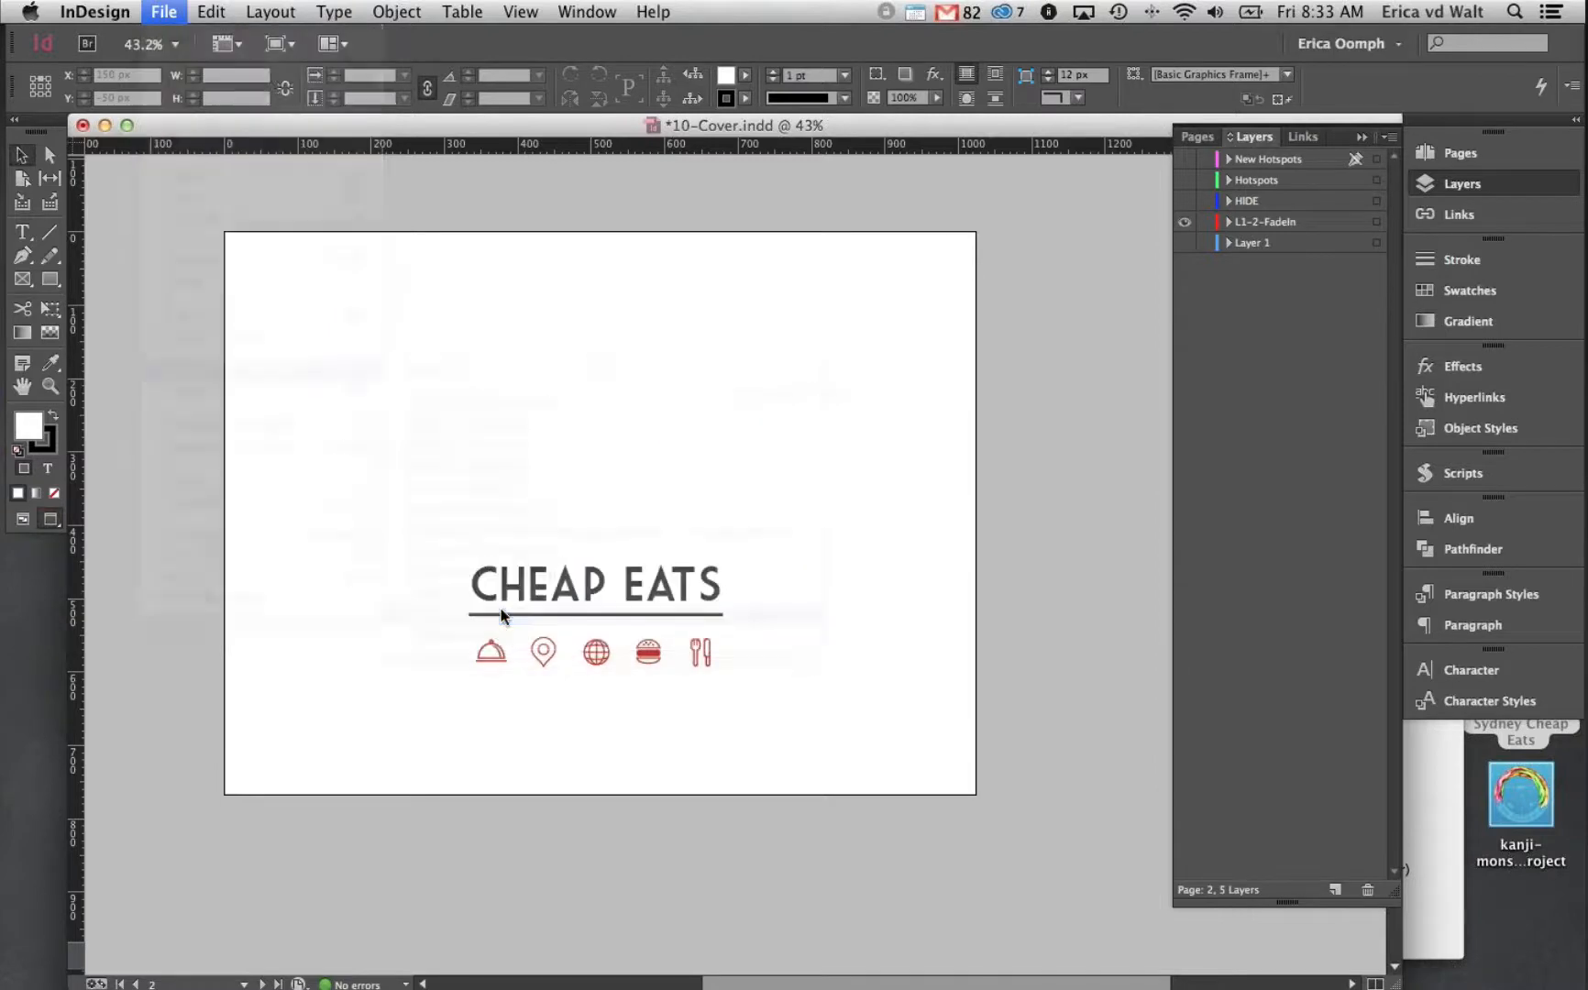
Name the PDF L1-2-FadeIn.pdf and save it to the 10-Cover folder, continuing to the PDF export options
click(692, 180)
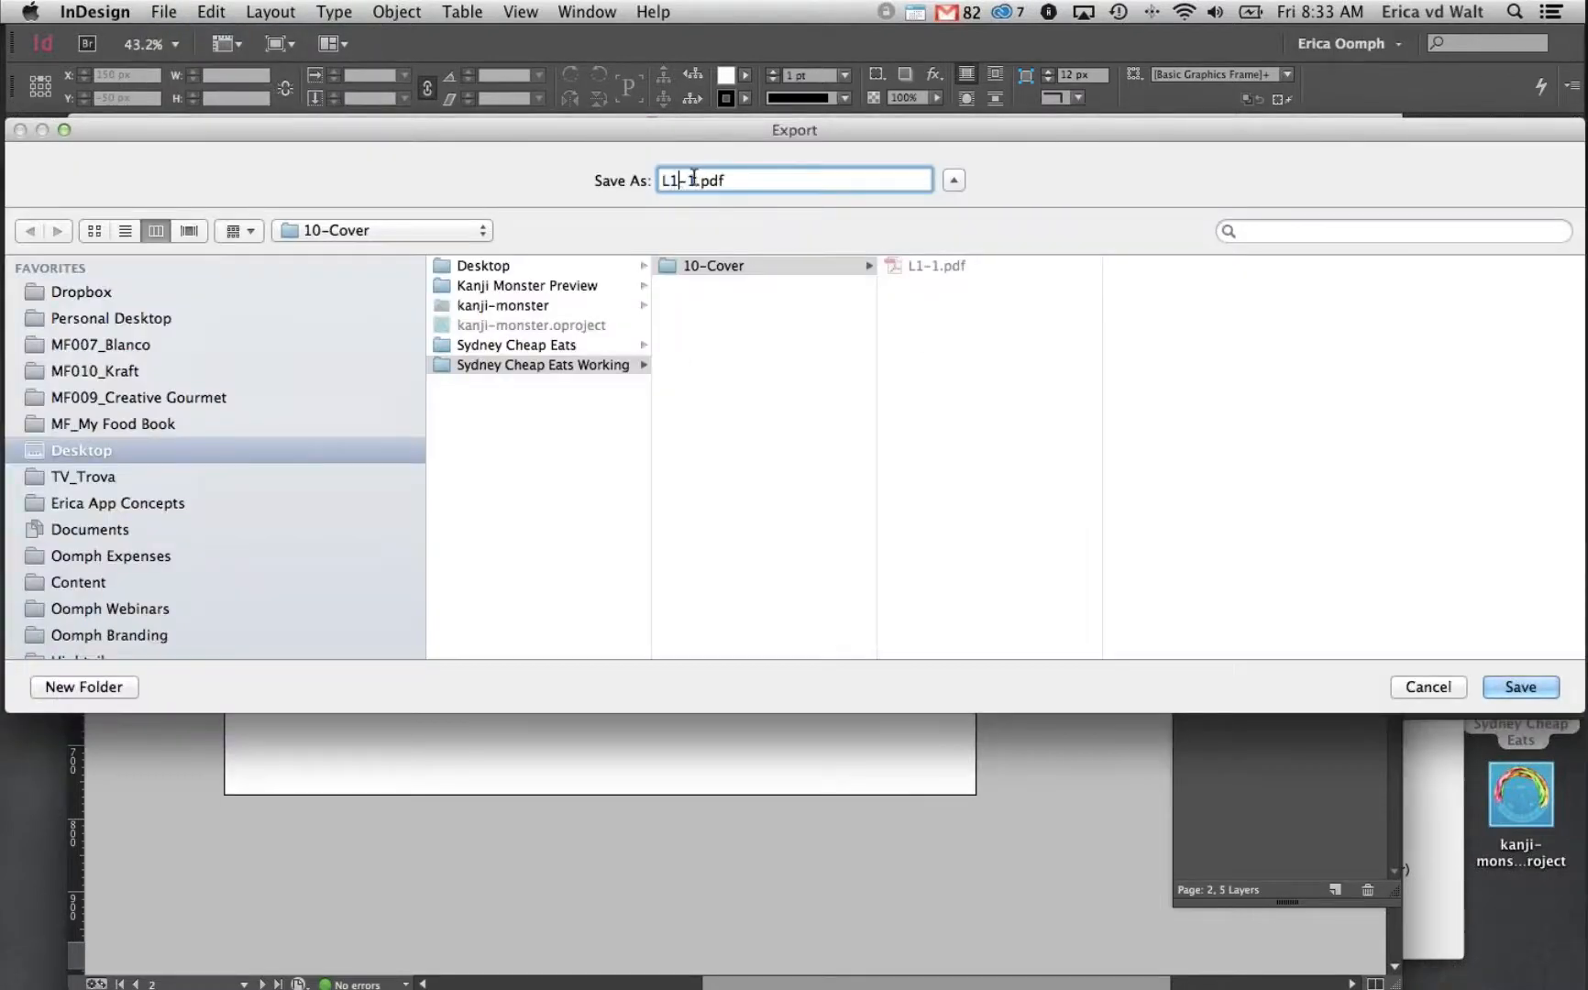
key(BackSpace)
text(2)
text(a)
text(Fa)
text(de)
text(In)
click(1541, 691)
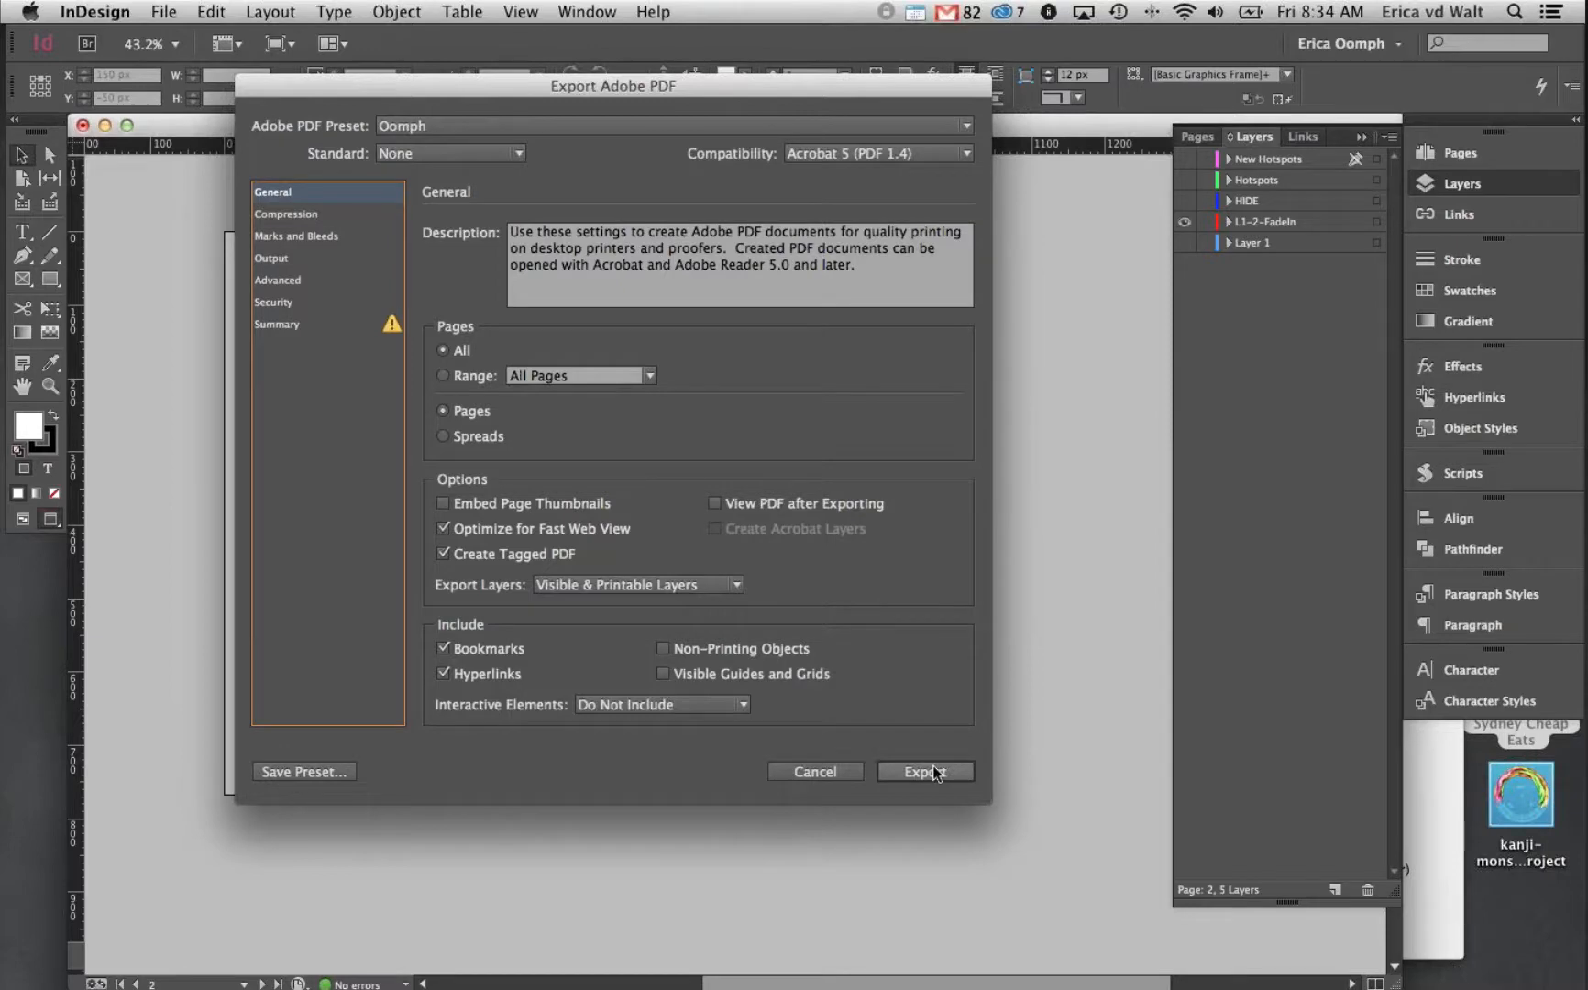
Limit the export range to page 1 and export the fade-in layer's PDF
click(486, 376)
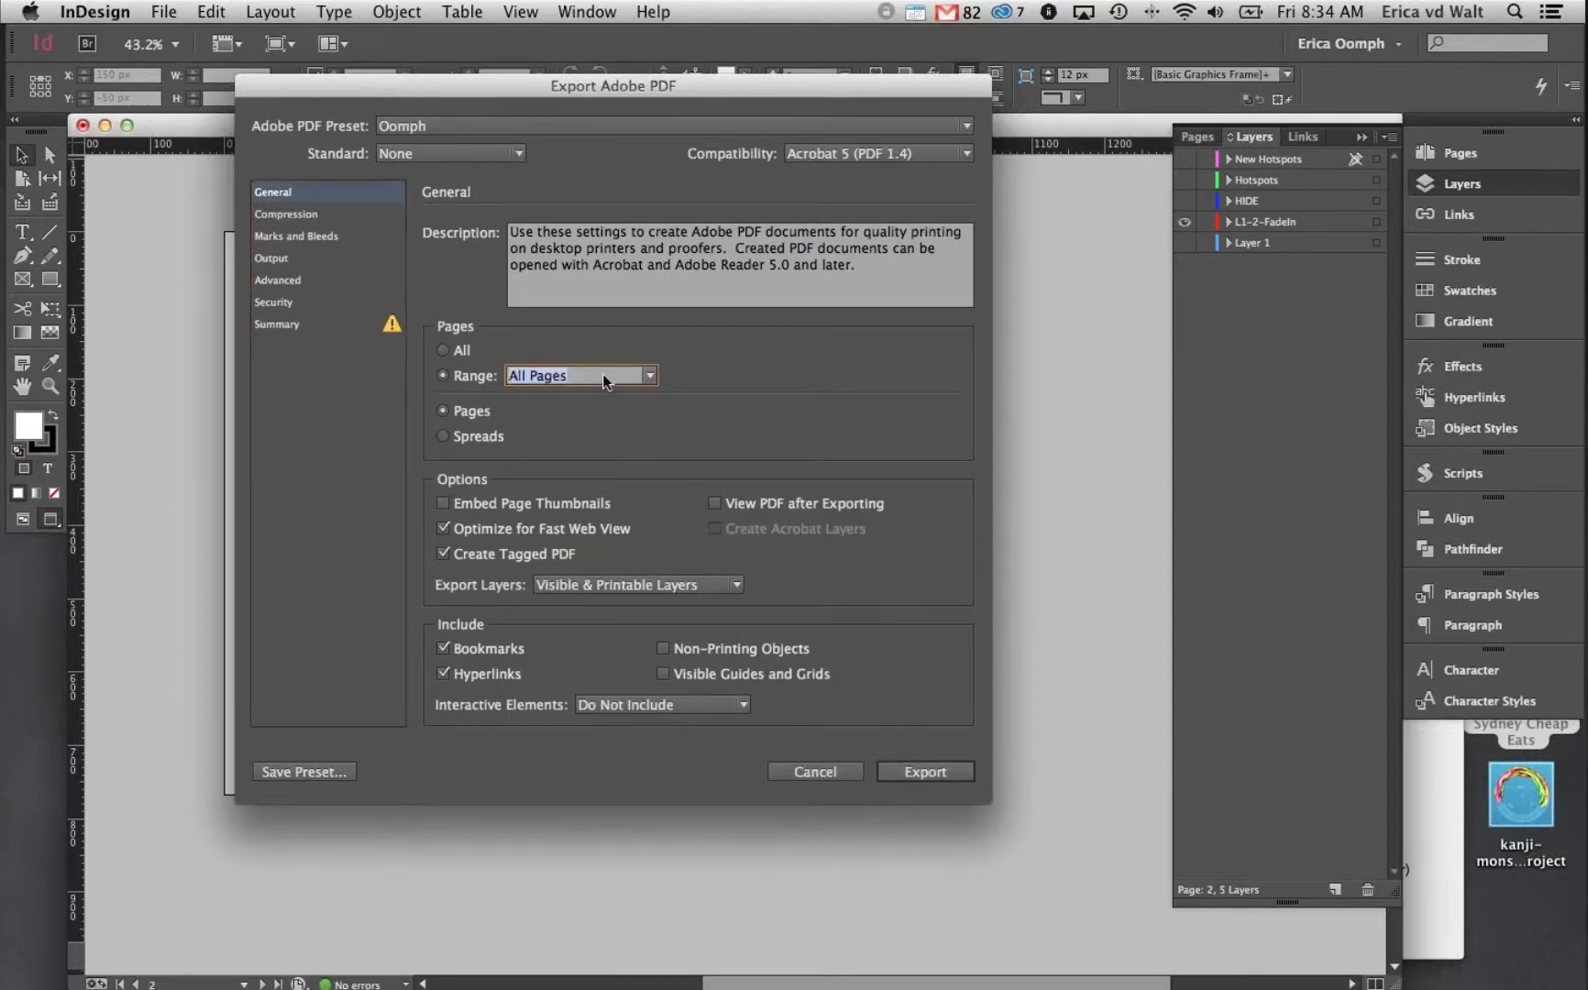
text(2)
click(925, 771)
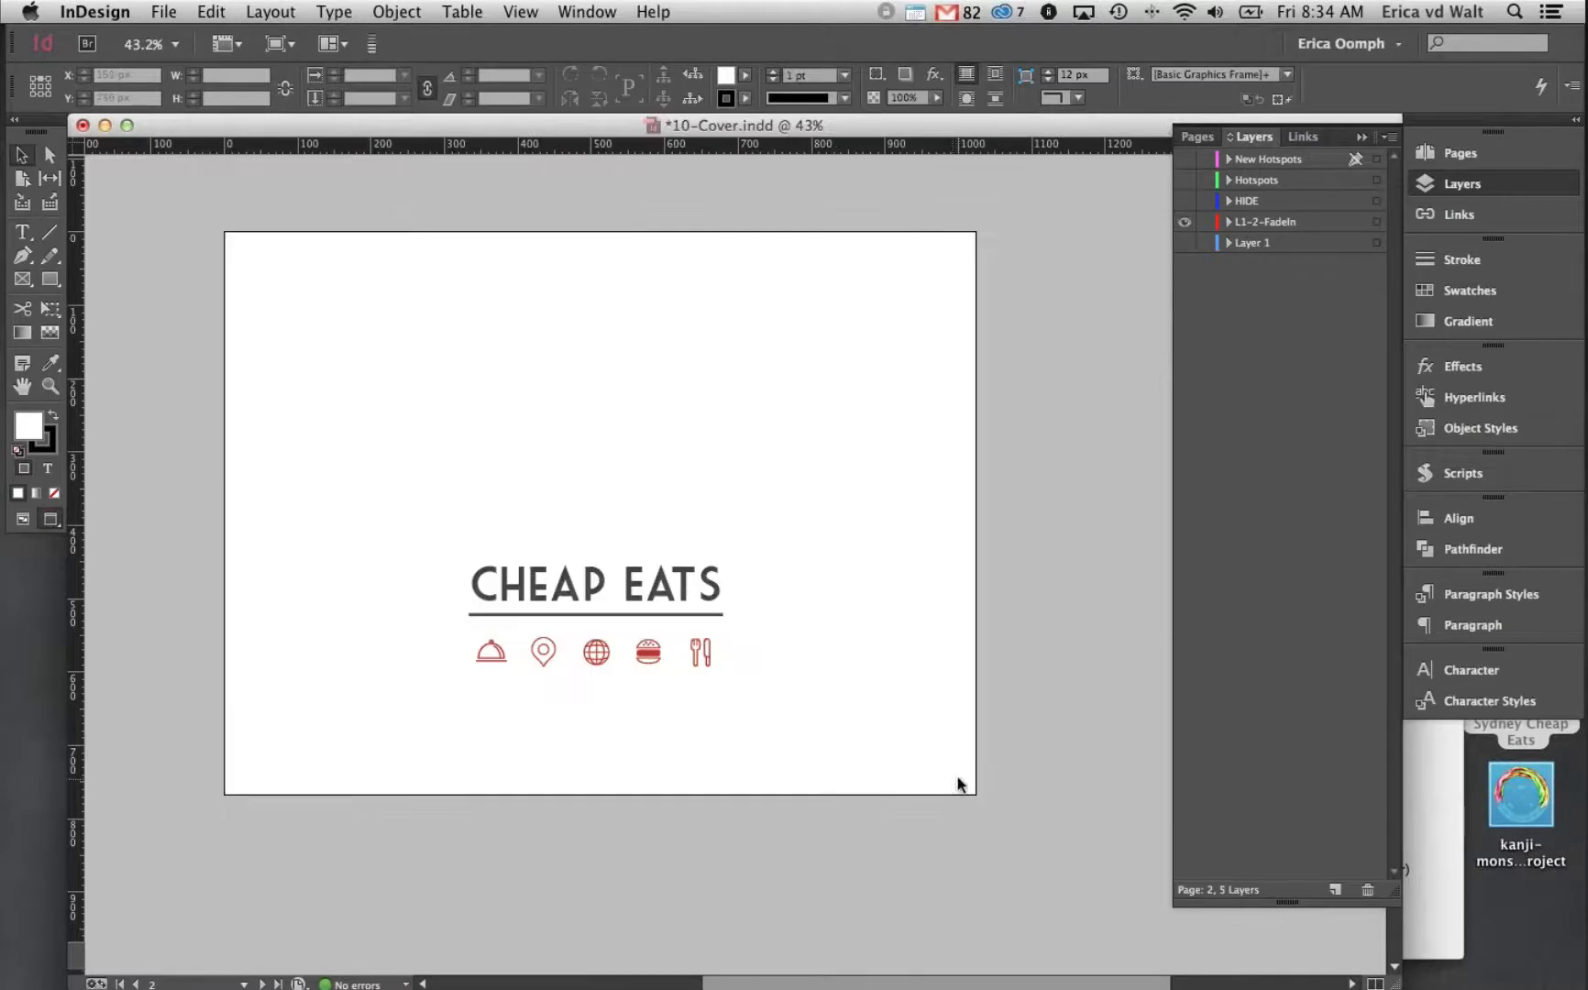
Leave only Layer 1 visible and start a PDF export of the background artwork with the Oomph preset
click(1184, 221)
click(1185, 242)
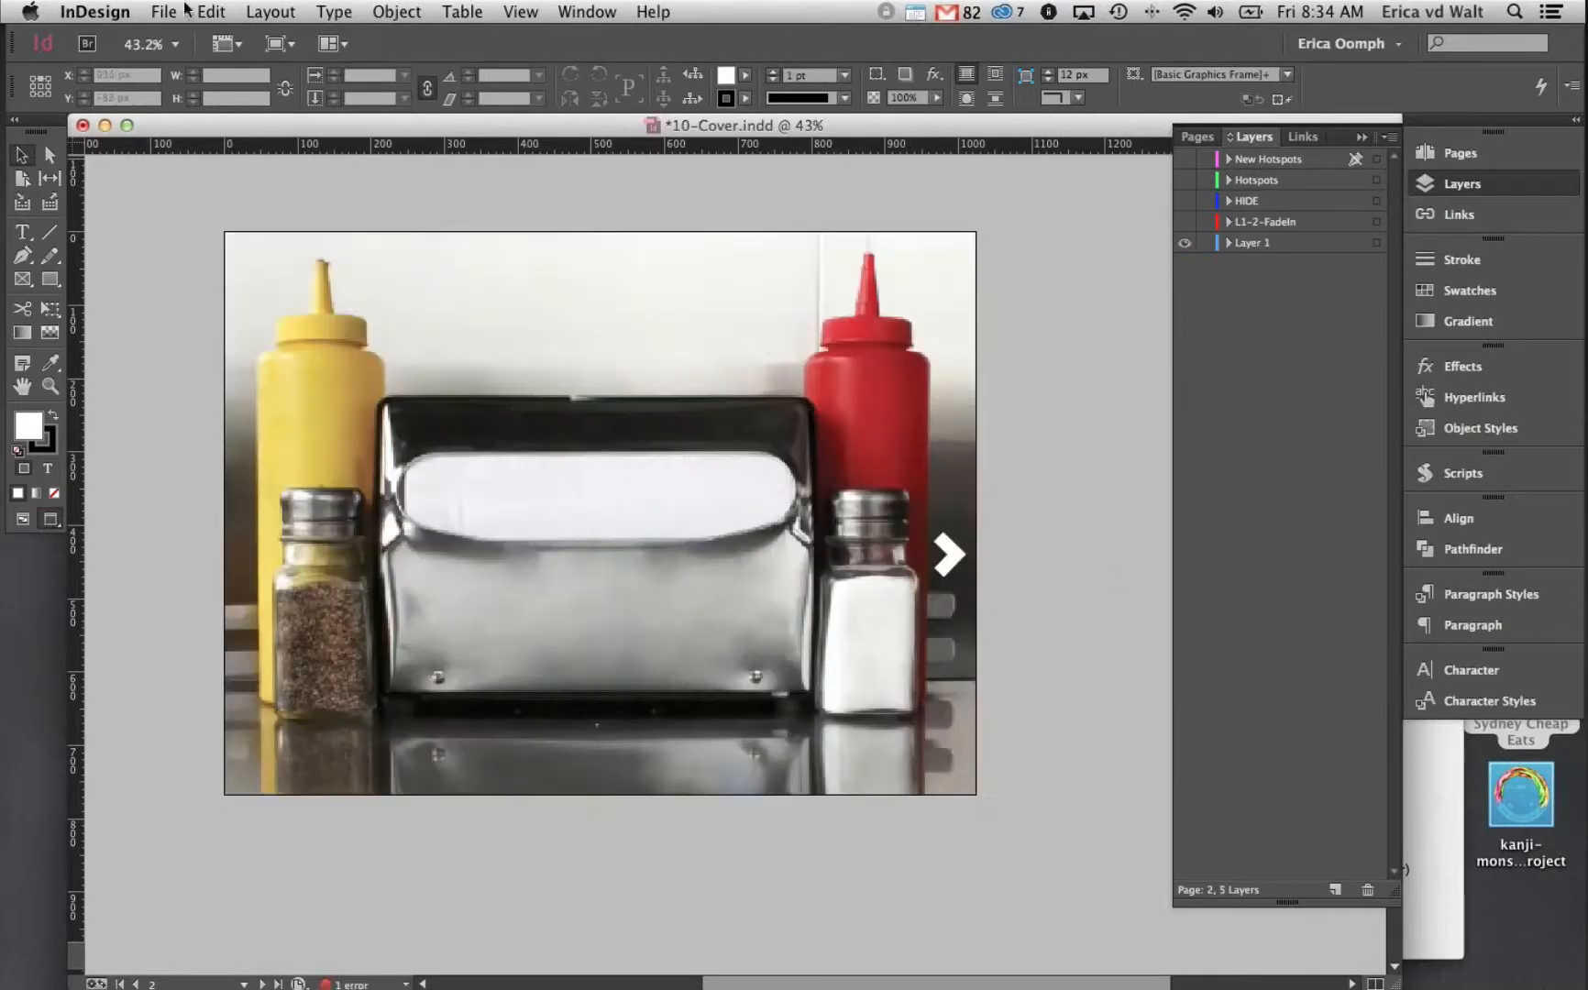
click(174, 11)
mouse_move(297, 376)
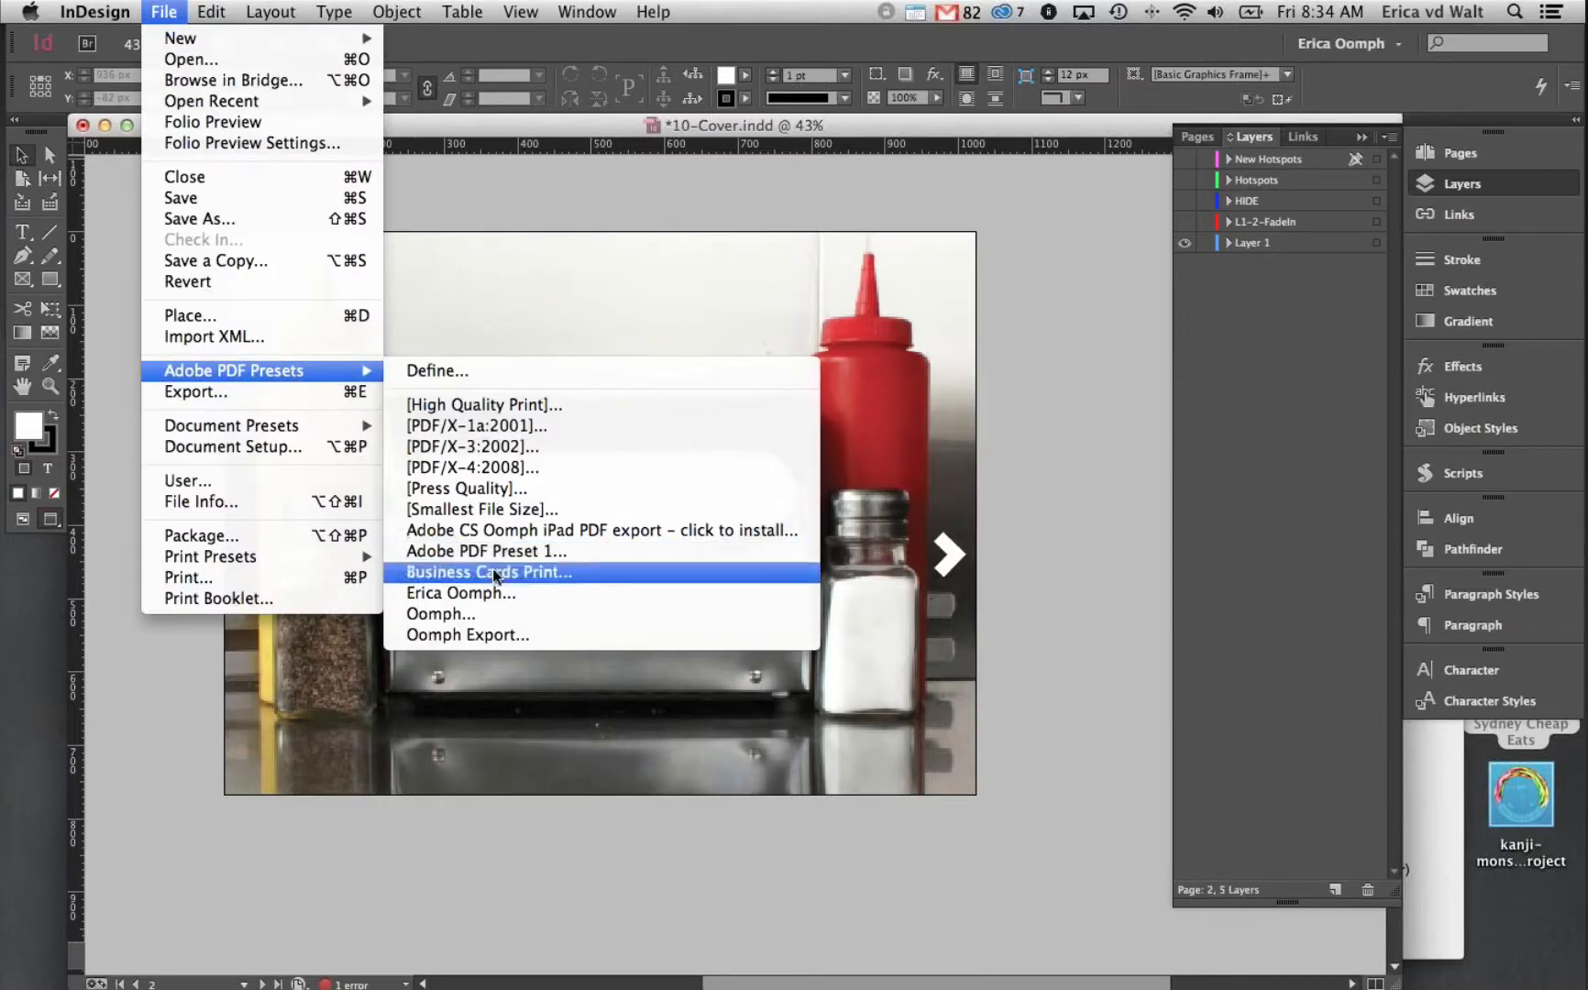
click(502, 614)
Replace the existing L1-1.pdf in the 10-Cover folder with a new export using page range 1
click(934, 268)
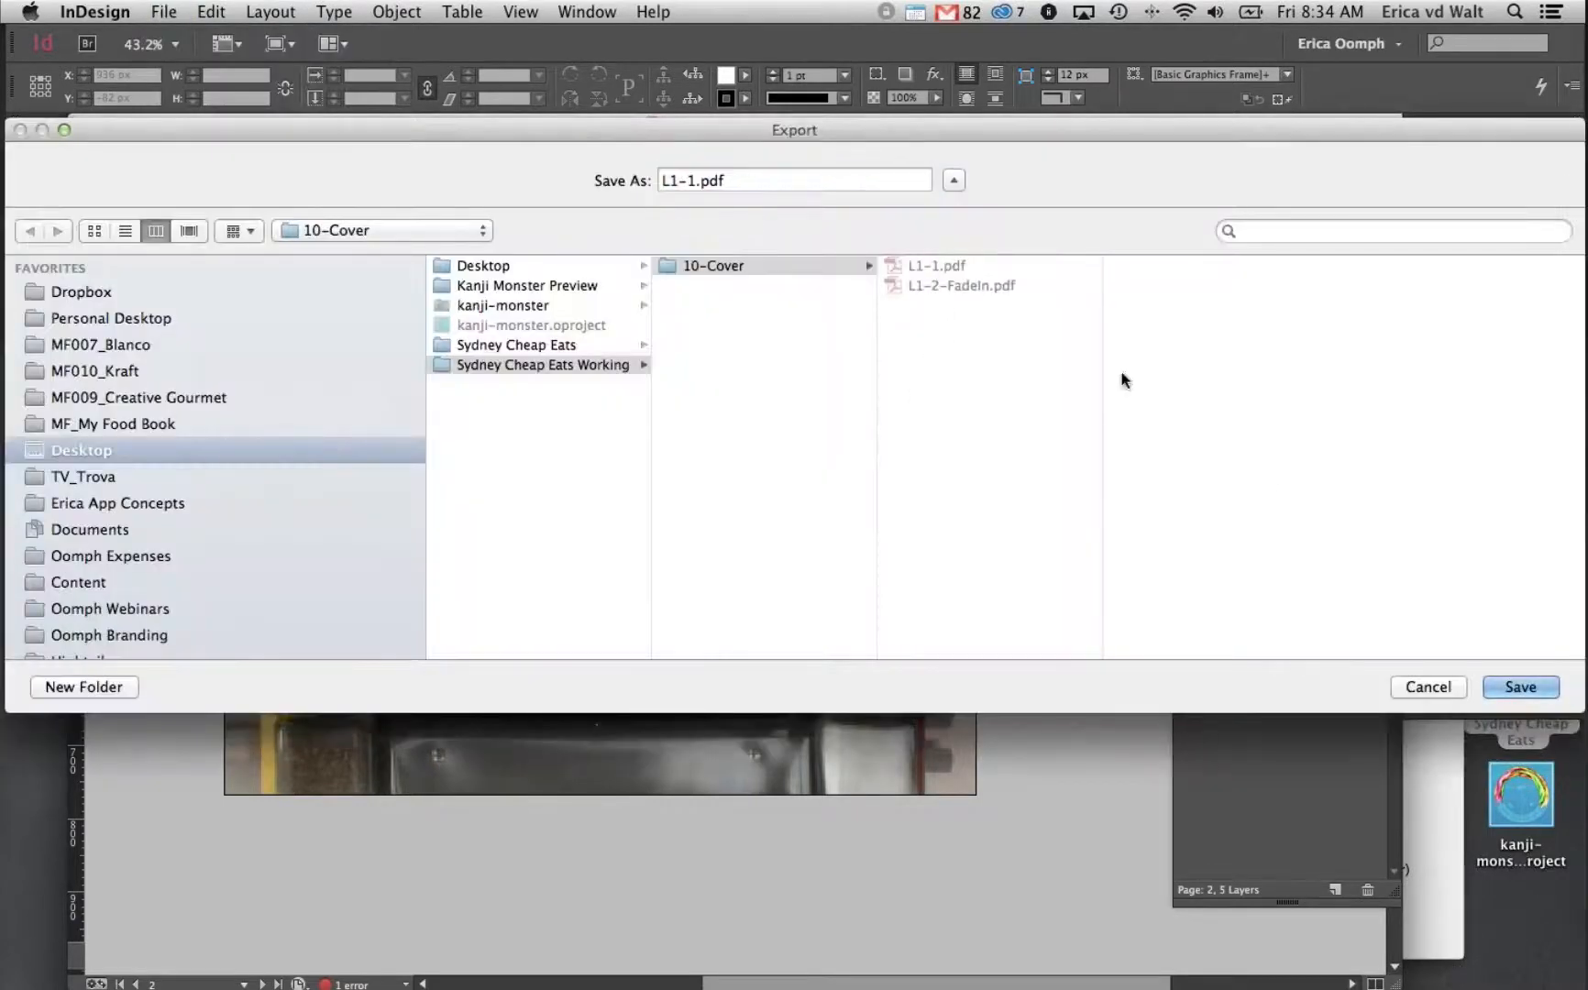
click(1526, 688)
click(995, 273)
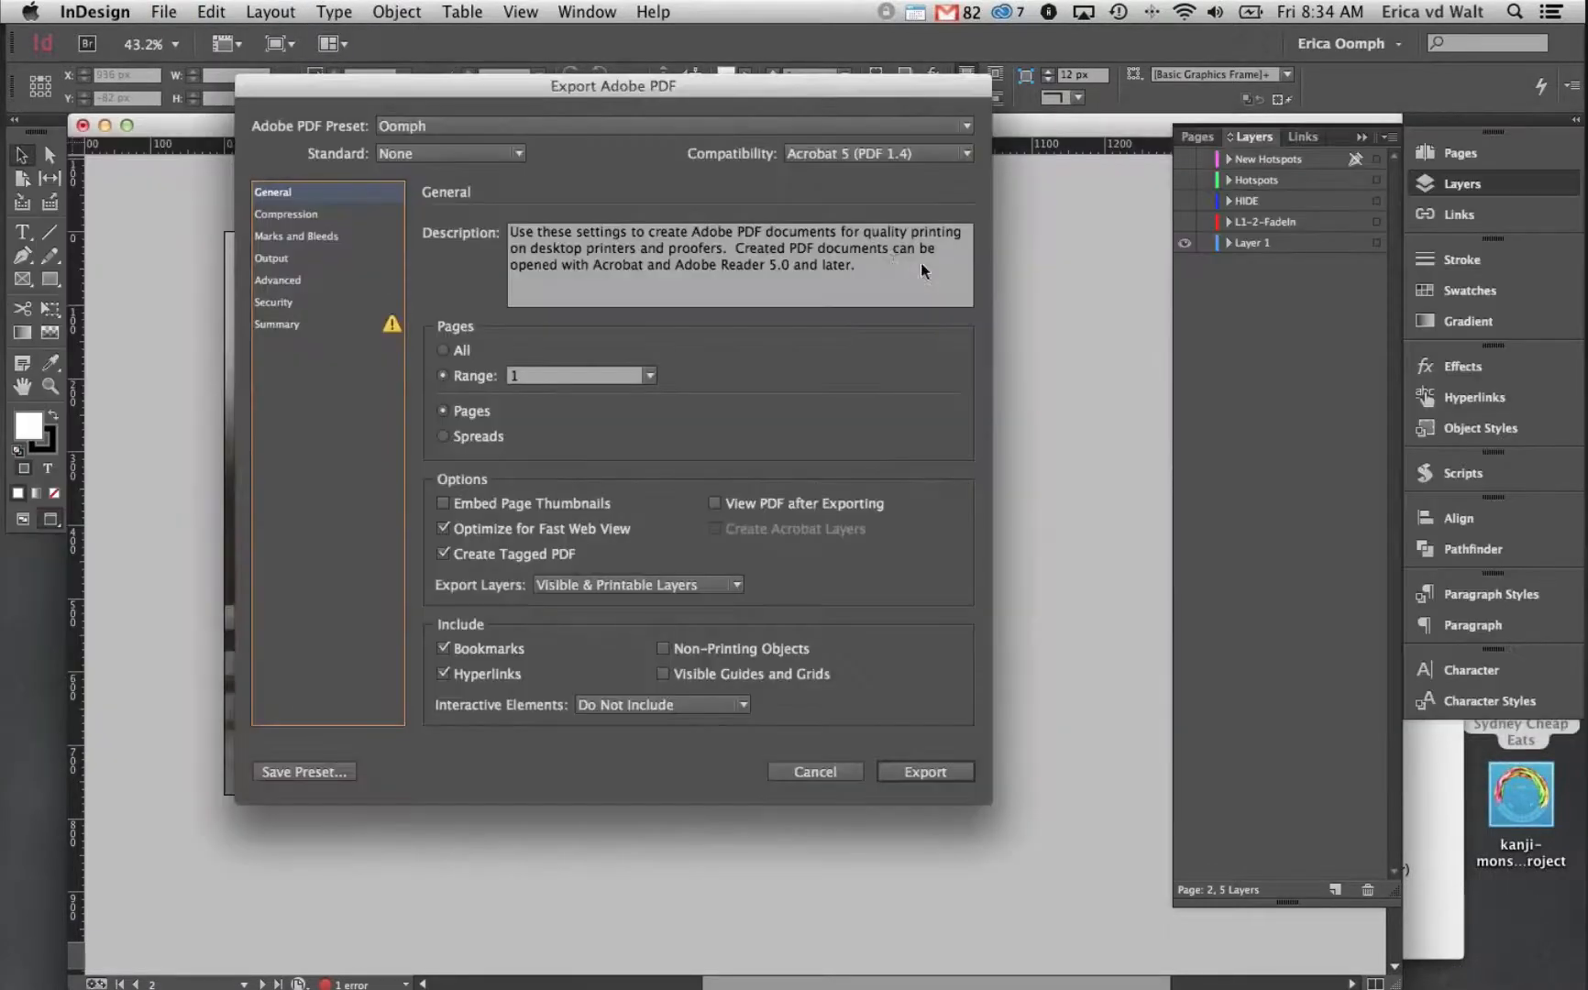
click(953, 770)
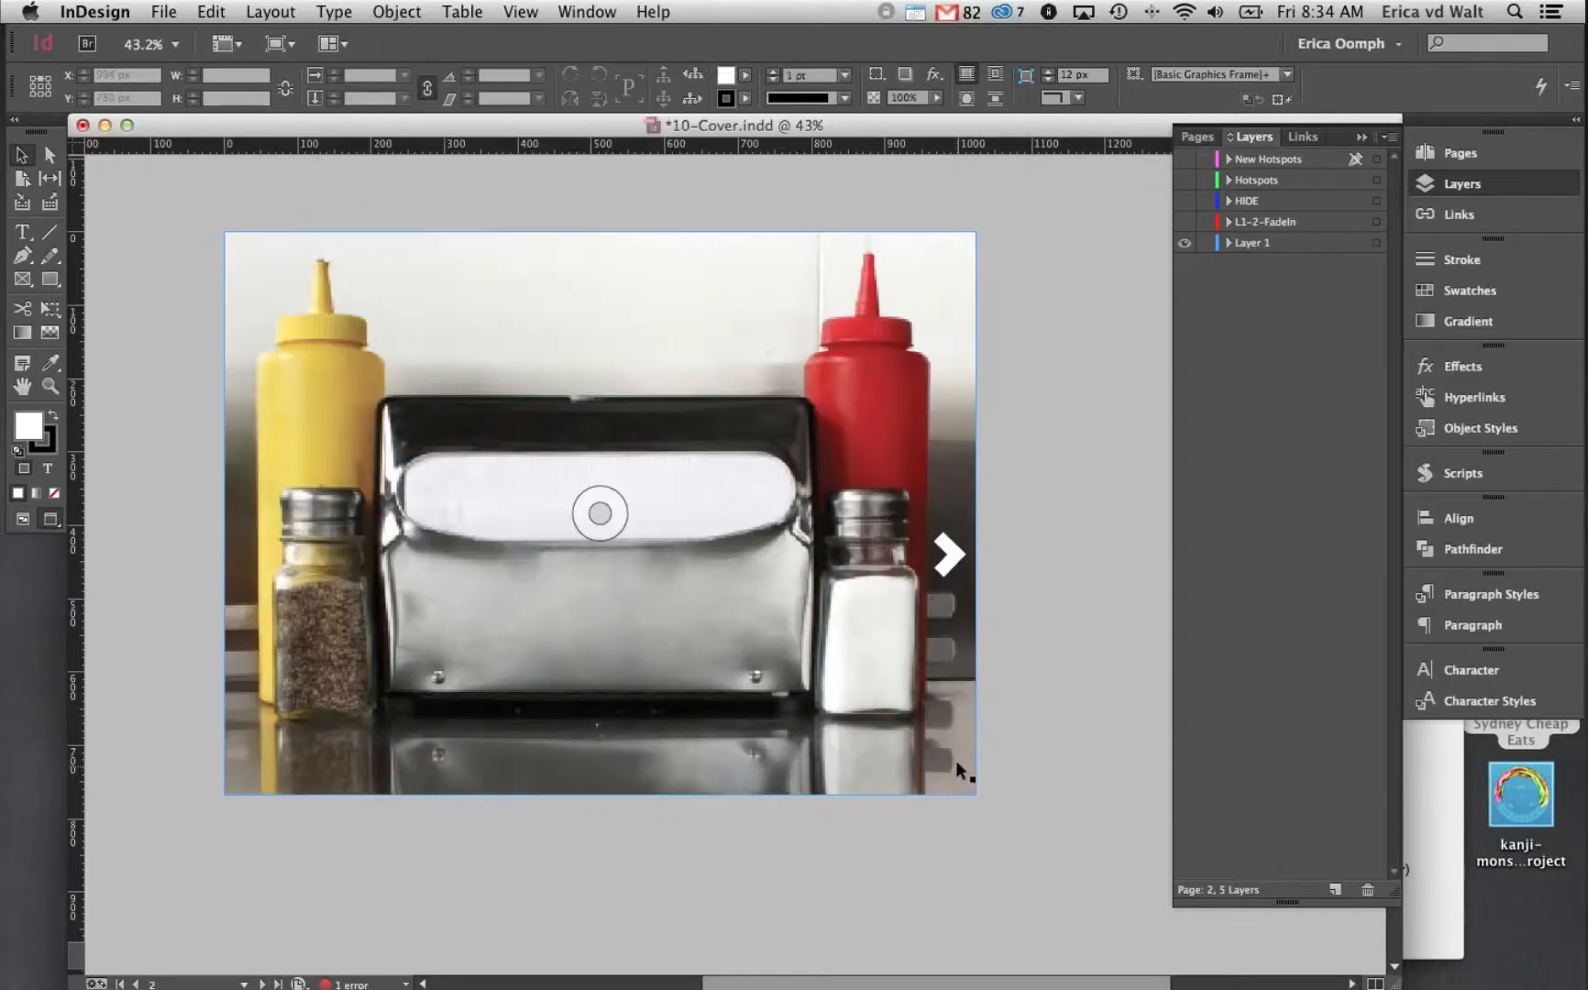
Show the L1-2-FadeIn, HIDE, Hotspots and New Hotspots layers again so the full cover is displayed
click(1185, 222)
click(1193, 203)
click(1186, 179)
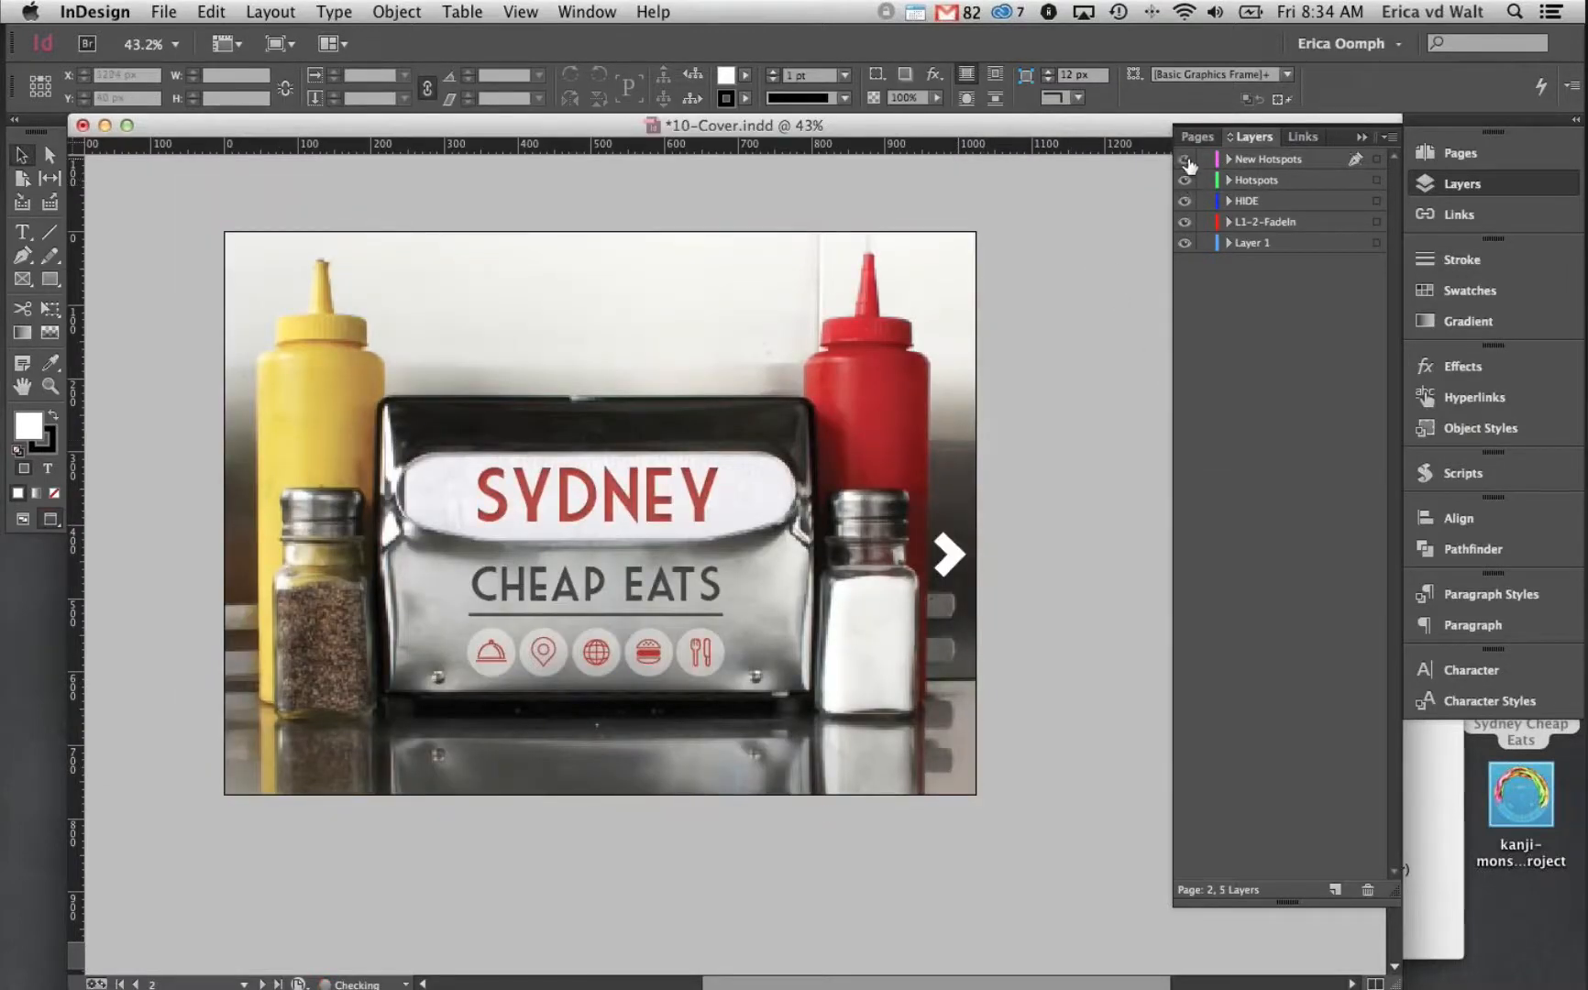
click(1187, 160)
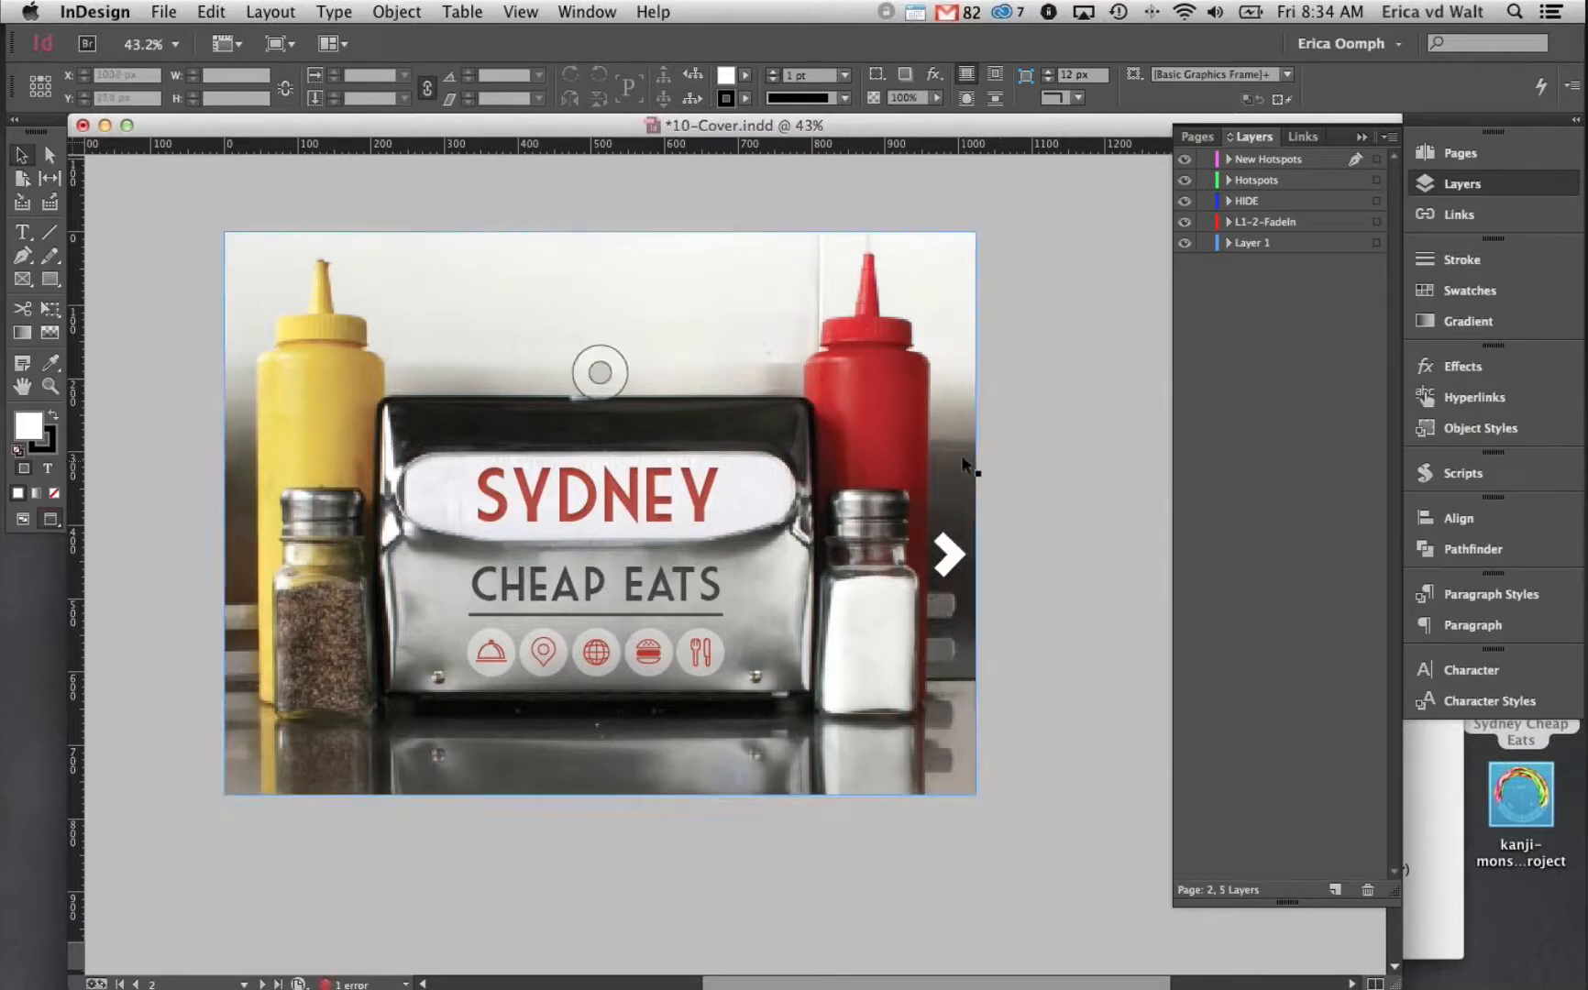
Go to the separate page holding the SYDNEY title and start a PDF export with the Oomph preset
click(633, 509)
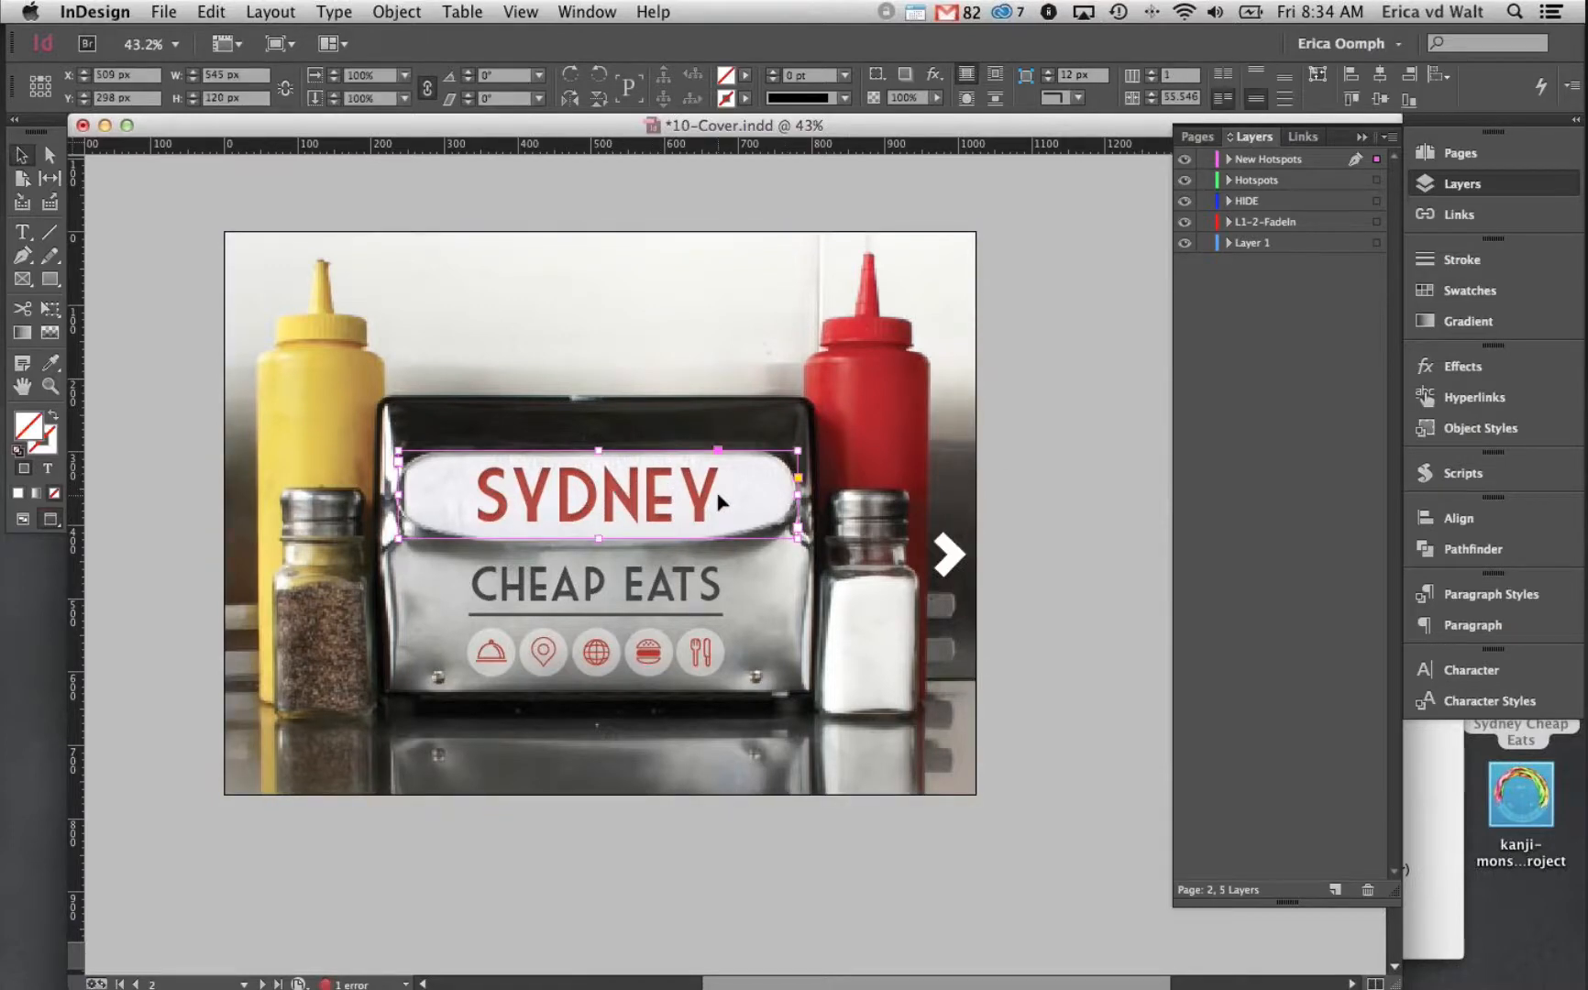
scroll(733, 500, down, 2)
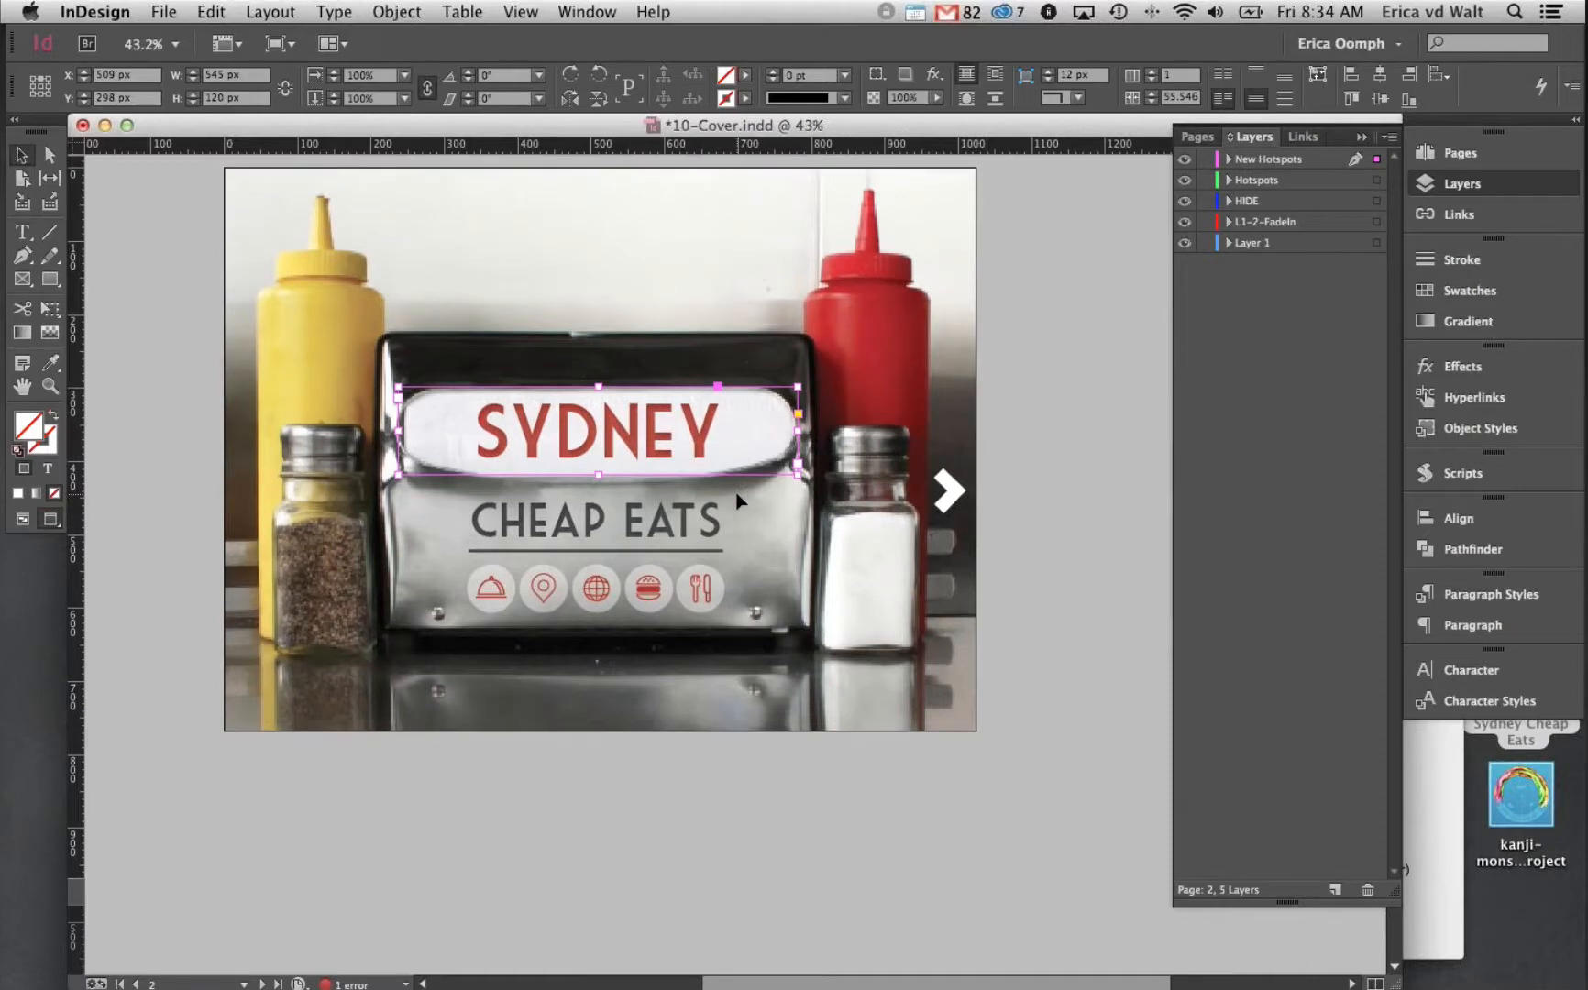
scroll(735, 495, down, 10)
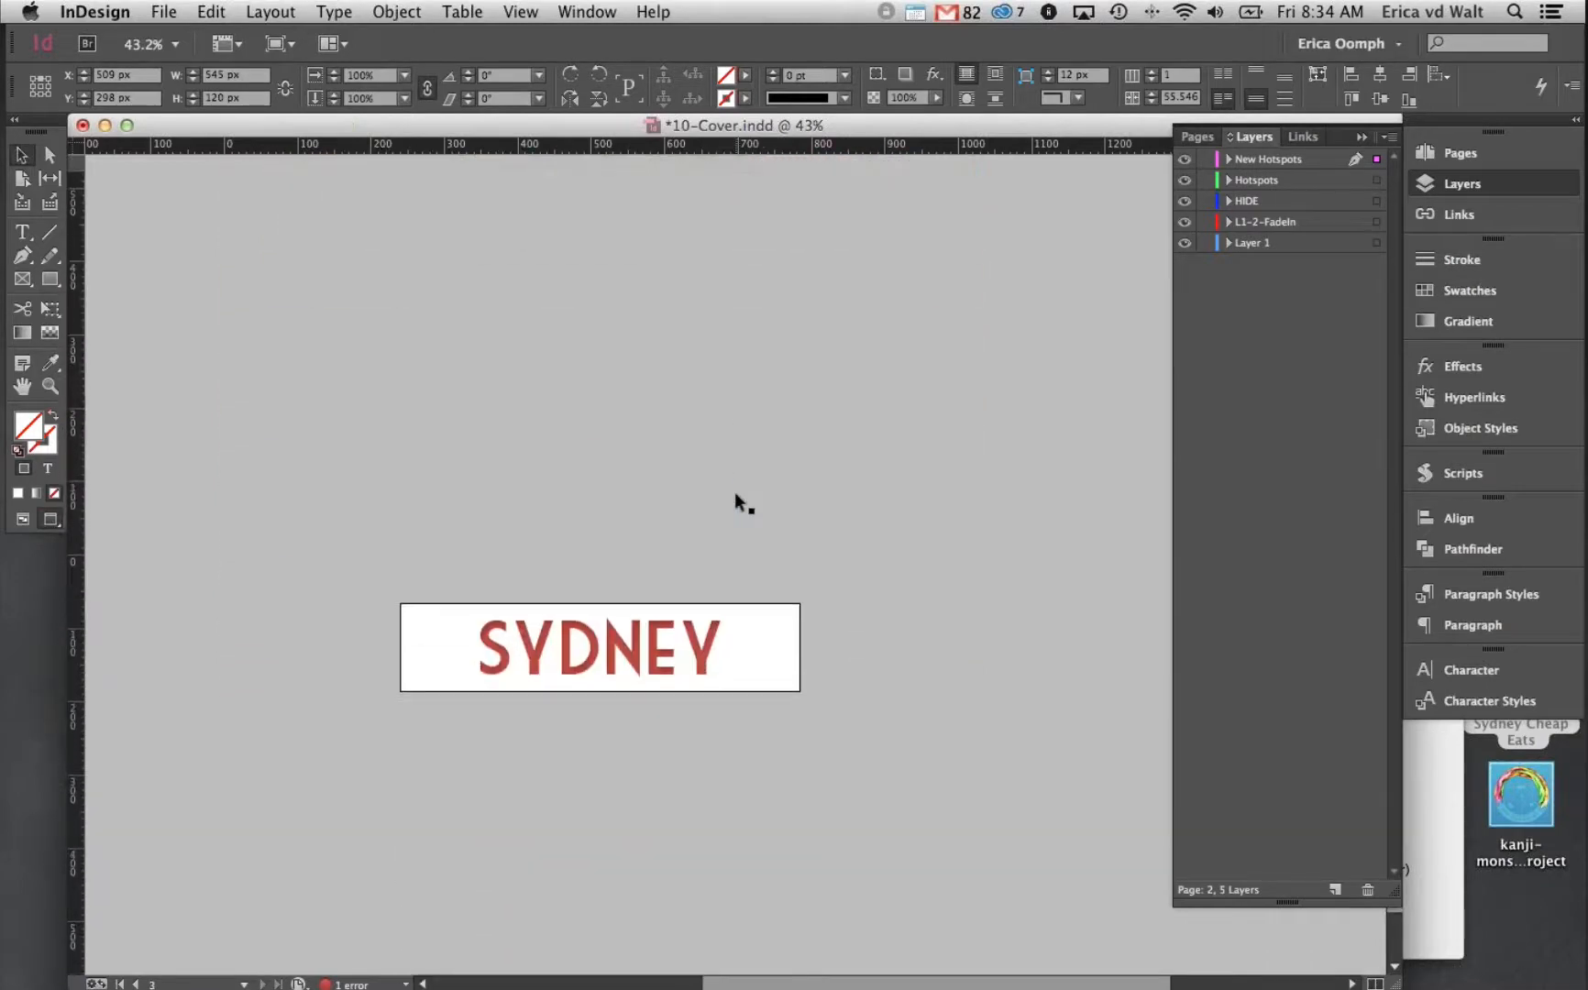
click(165, 12)
mouse_move(319, 367)
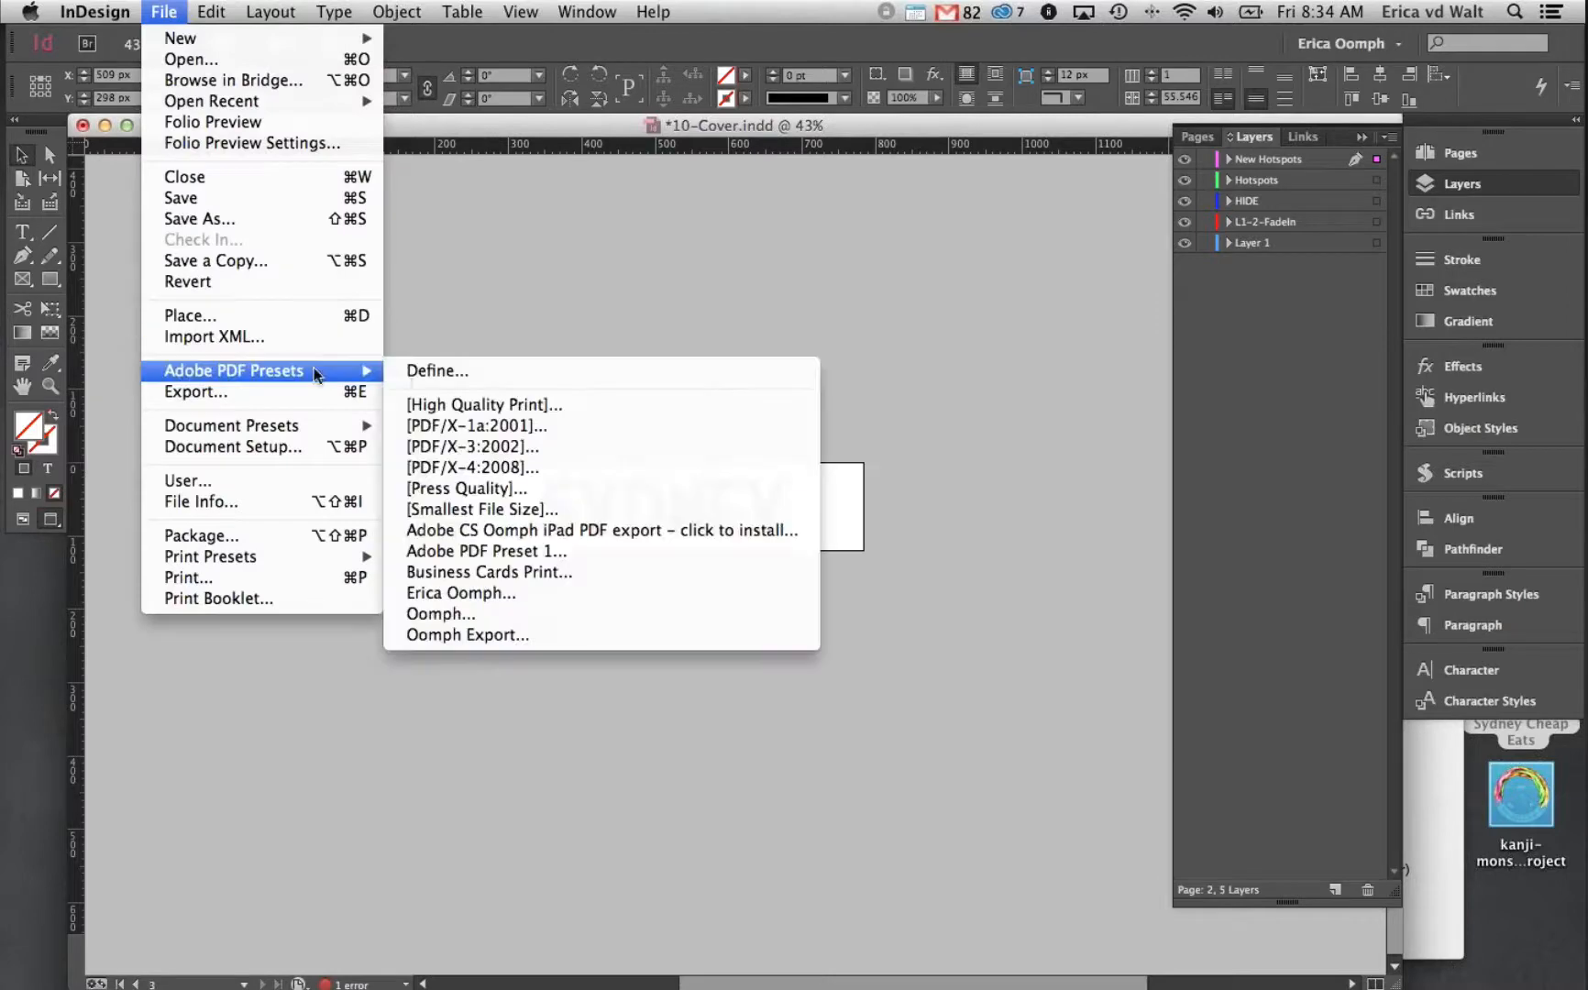
click(551, 613)
Create a subfolder named "Title" inside the 10-Cover folder for the title export
click(733, 265)
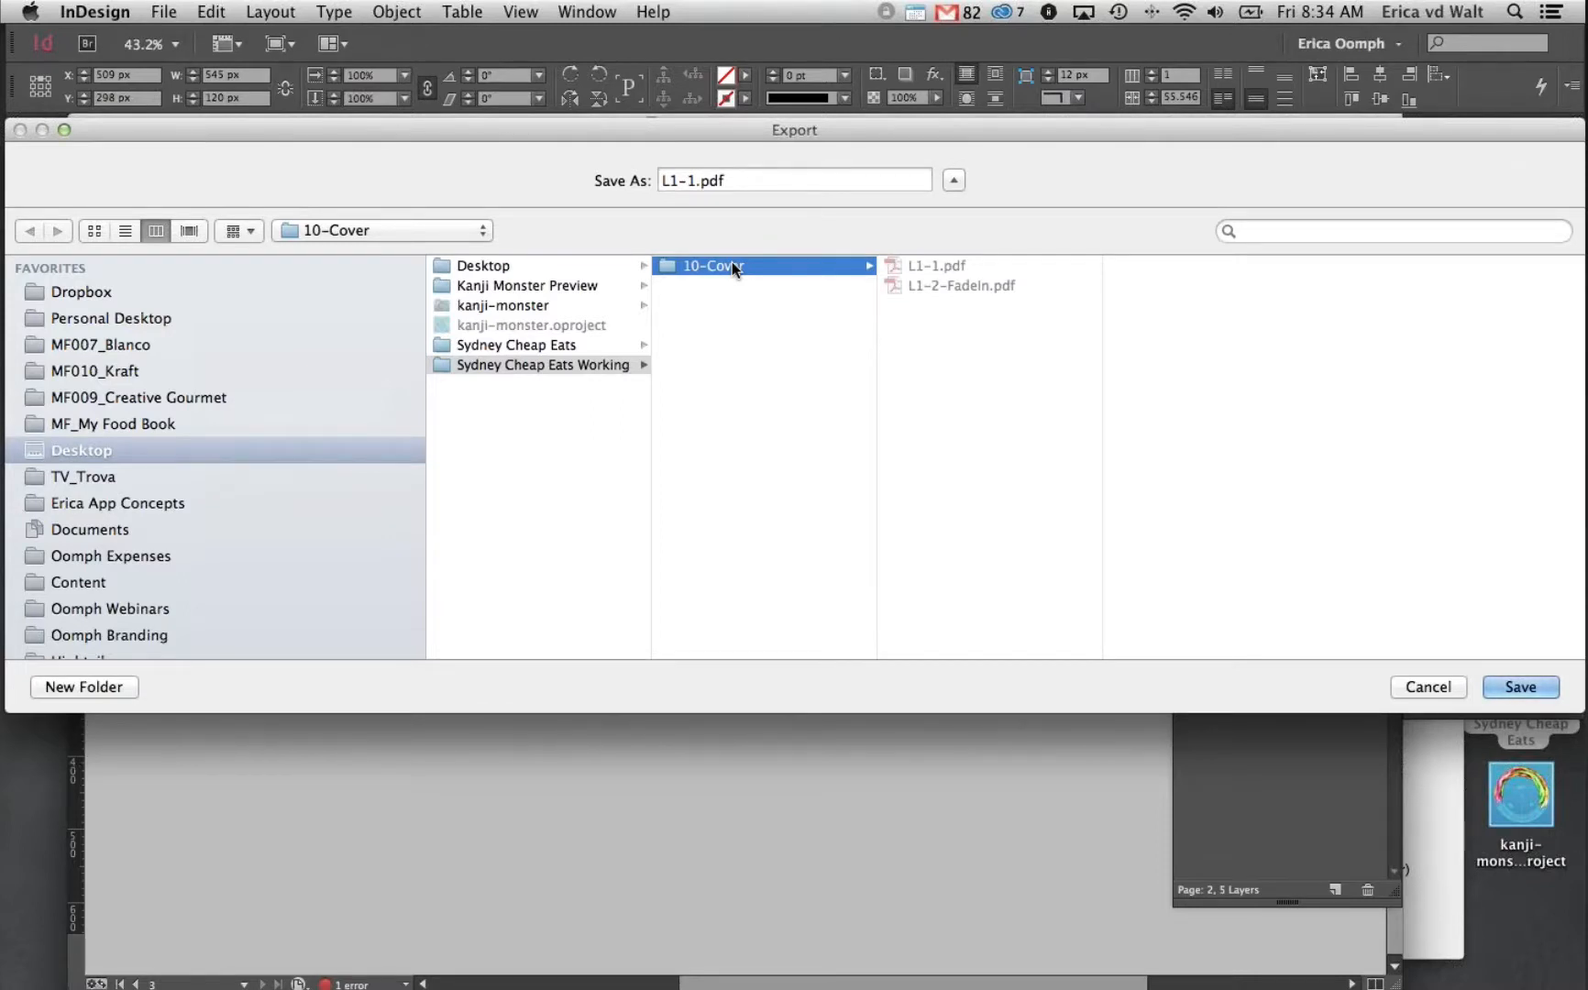
click(99, 687)
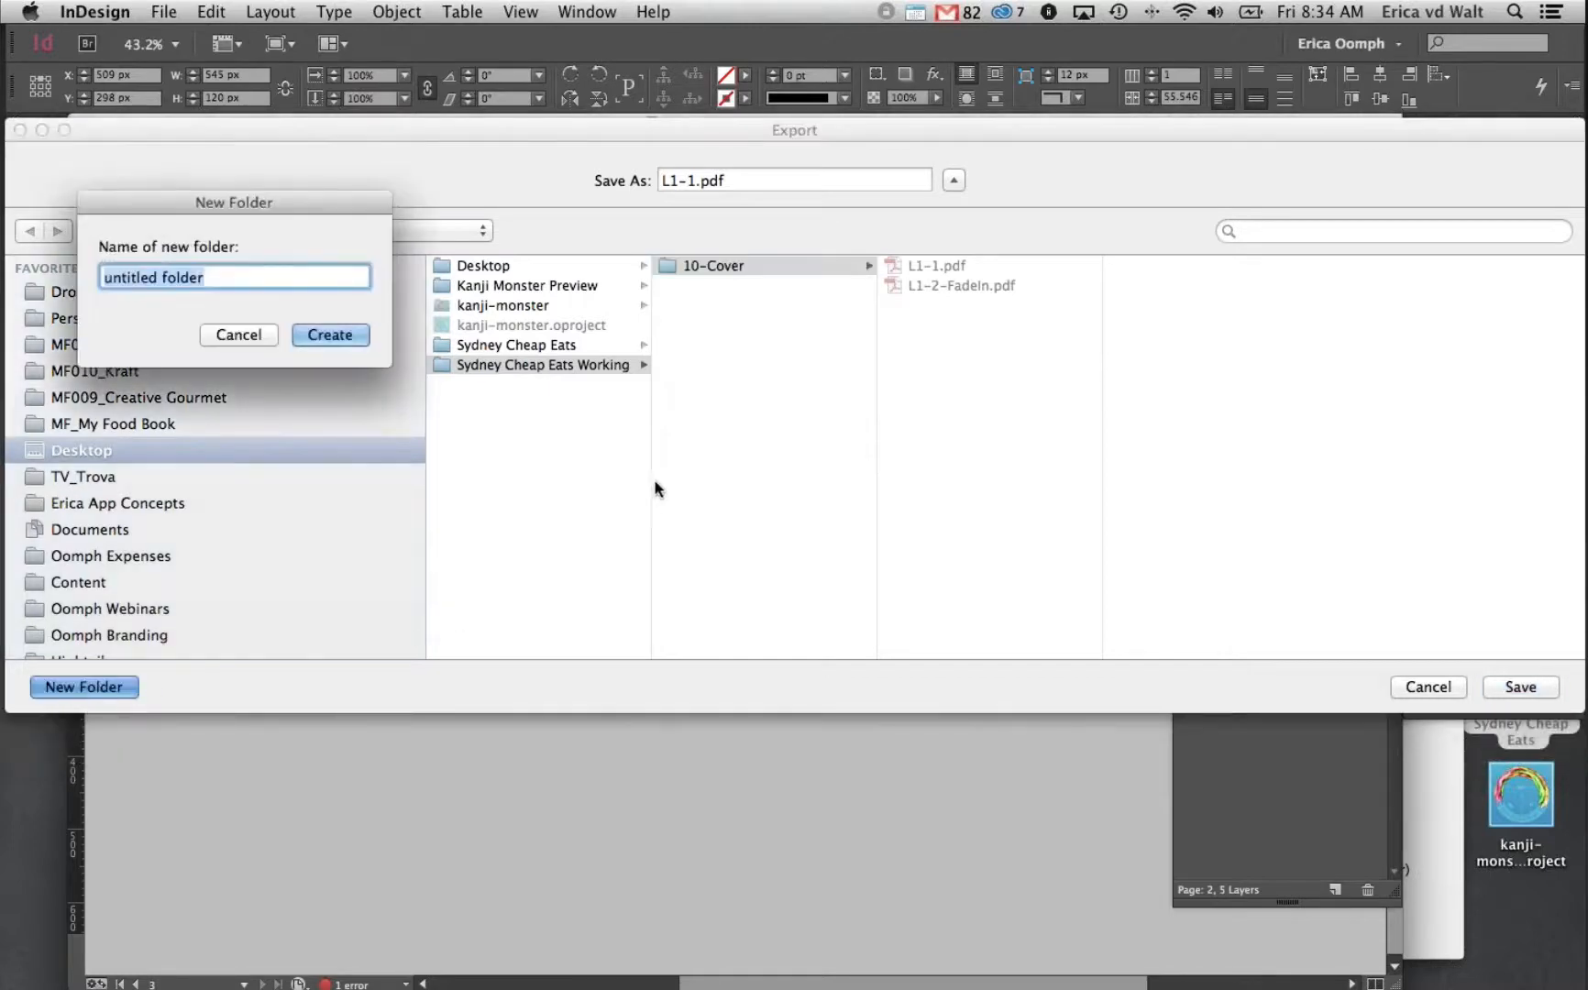
text(Title)
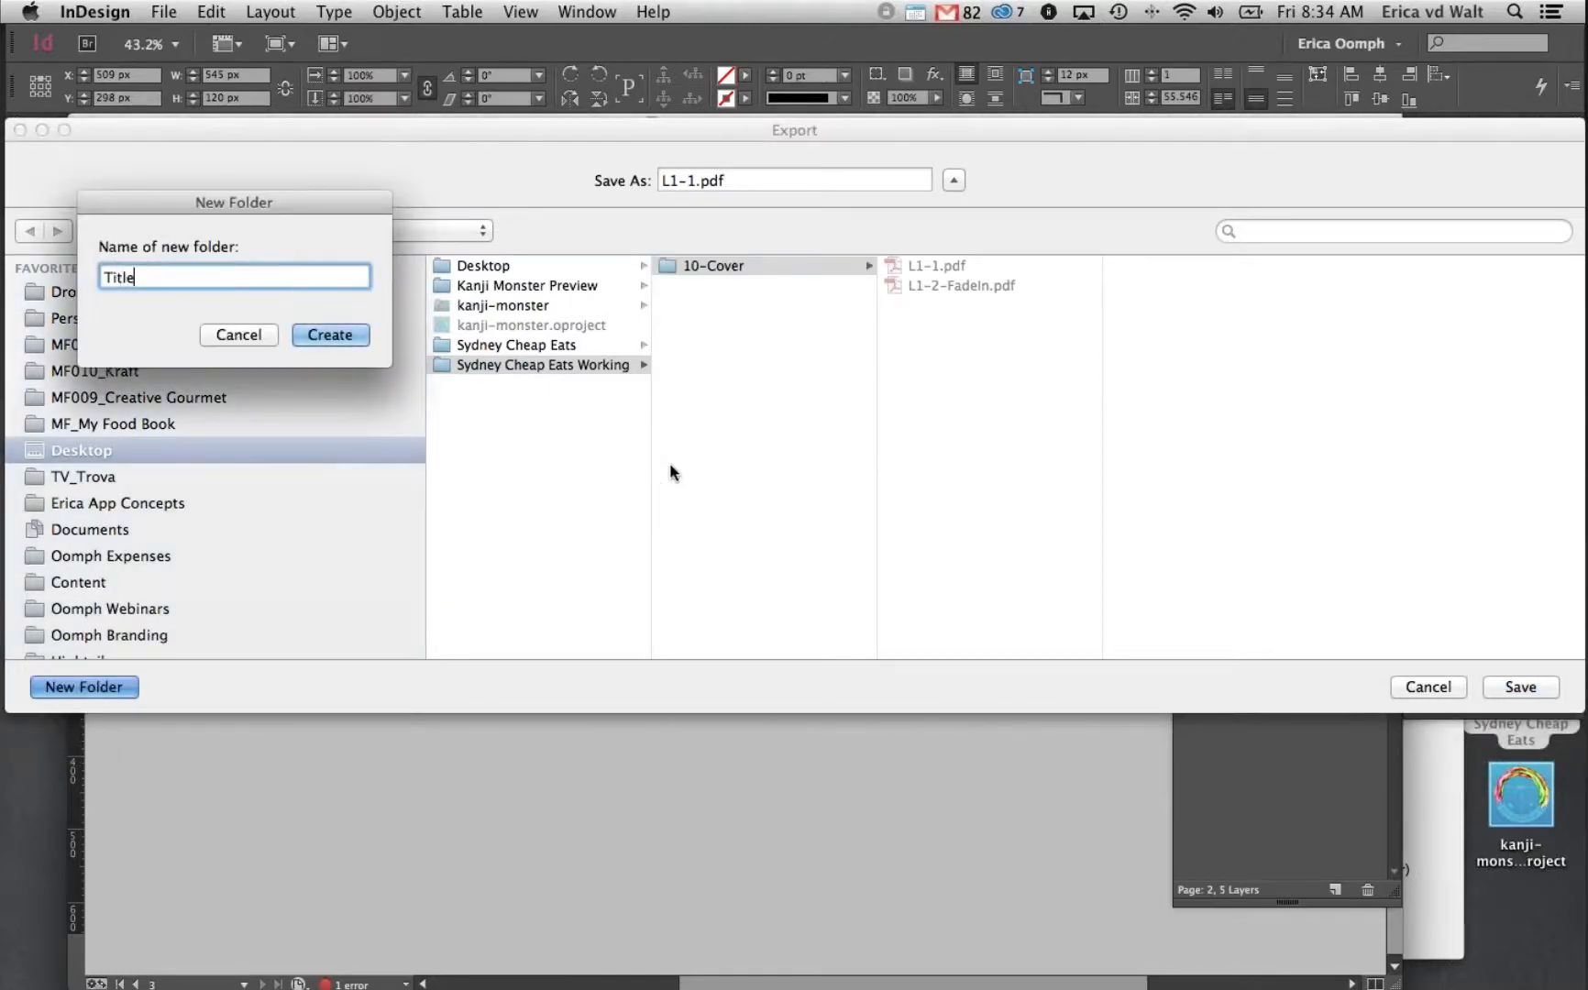
key(Return)
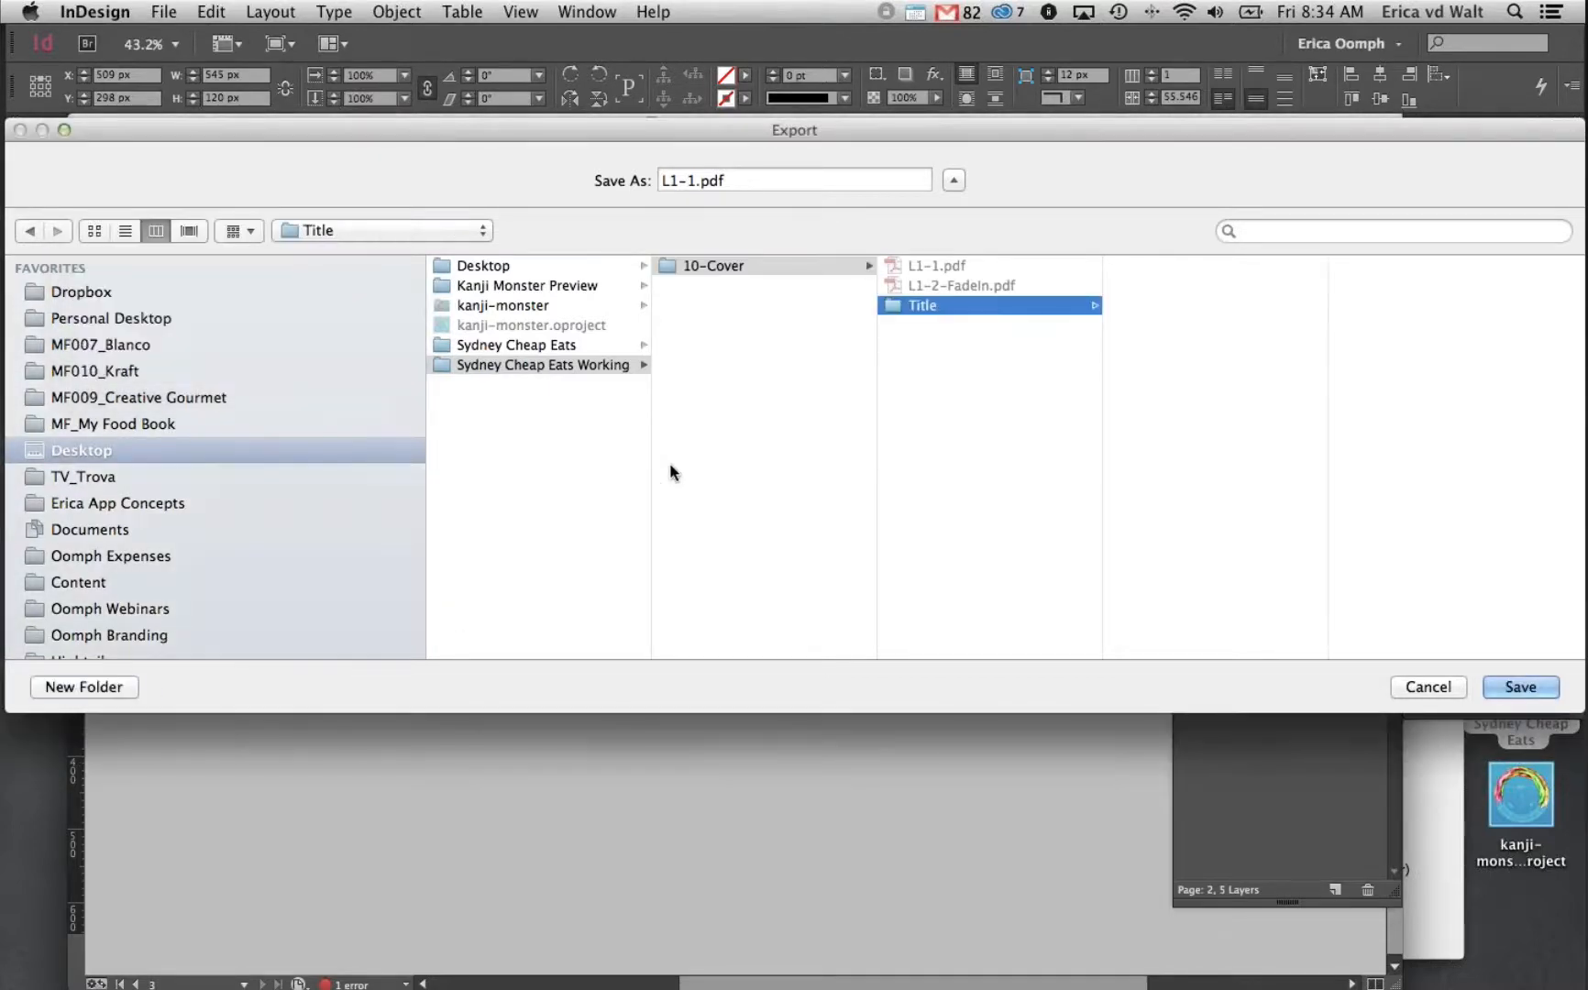
Export the SYDNEY title page as S1-1.pdf into the Title folder, continuing despite the missing or modified links
click(659, 179)
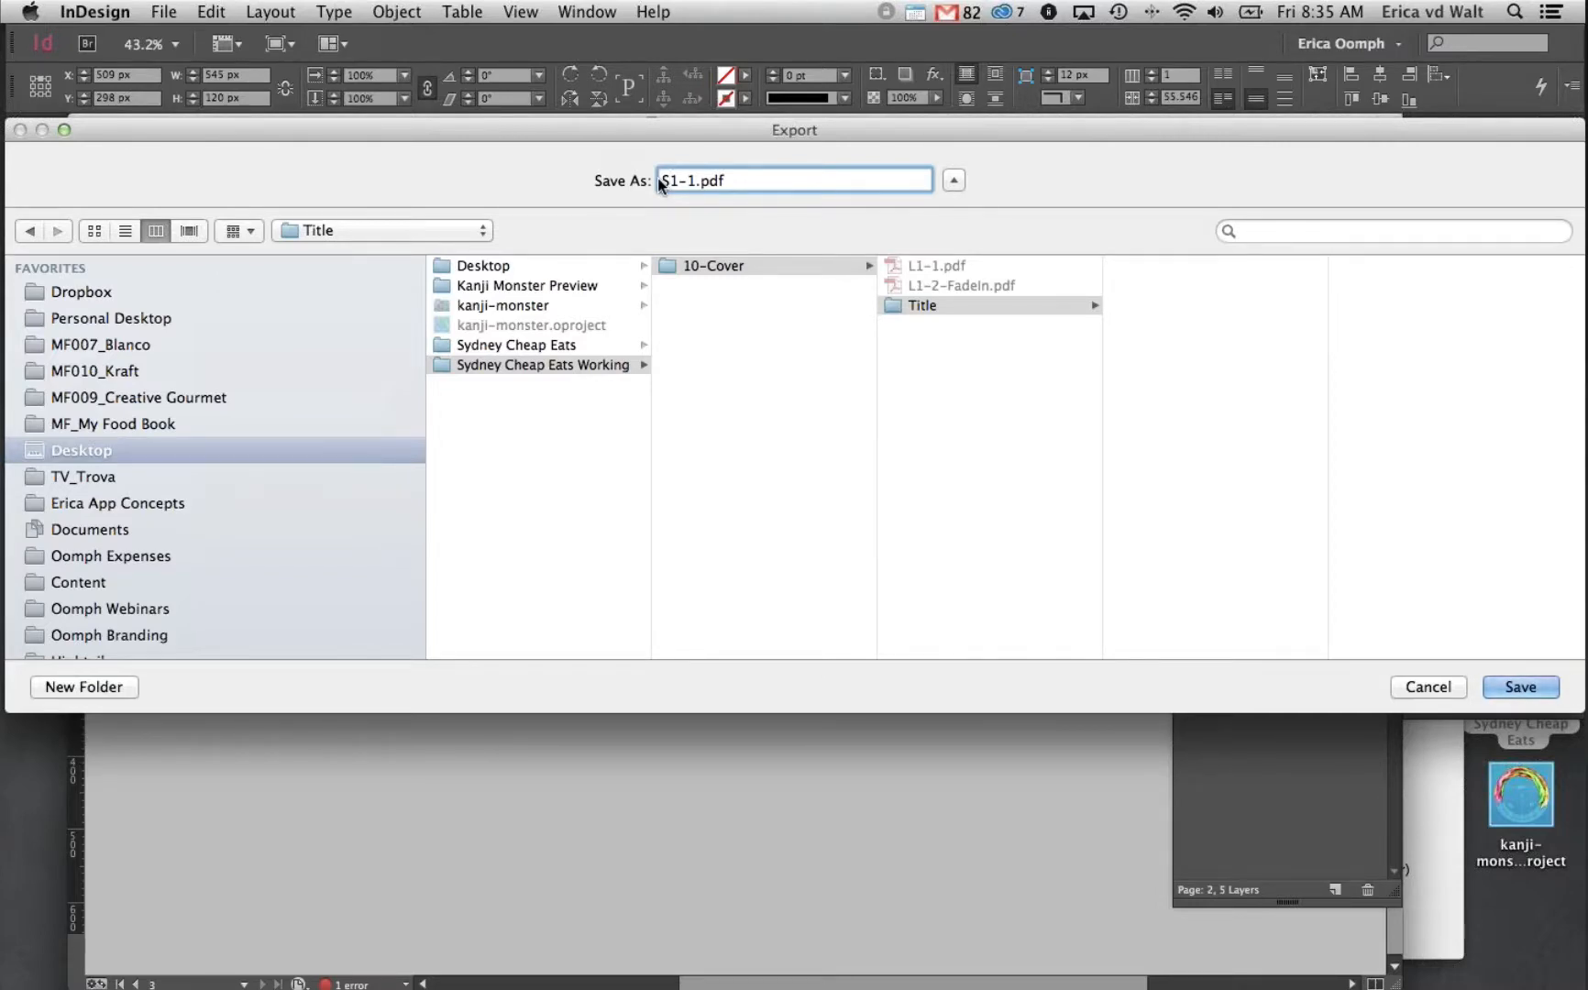
click(1524, 687)
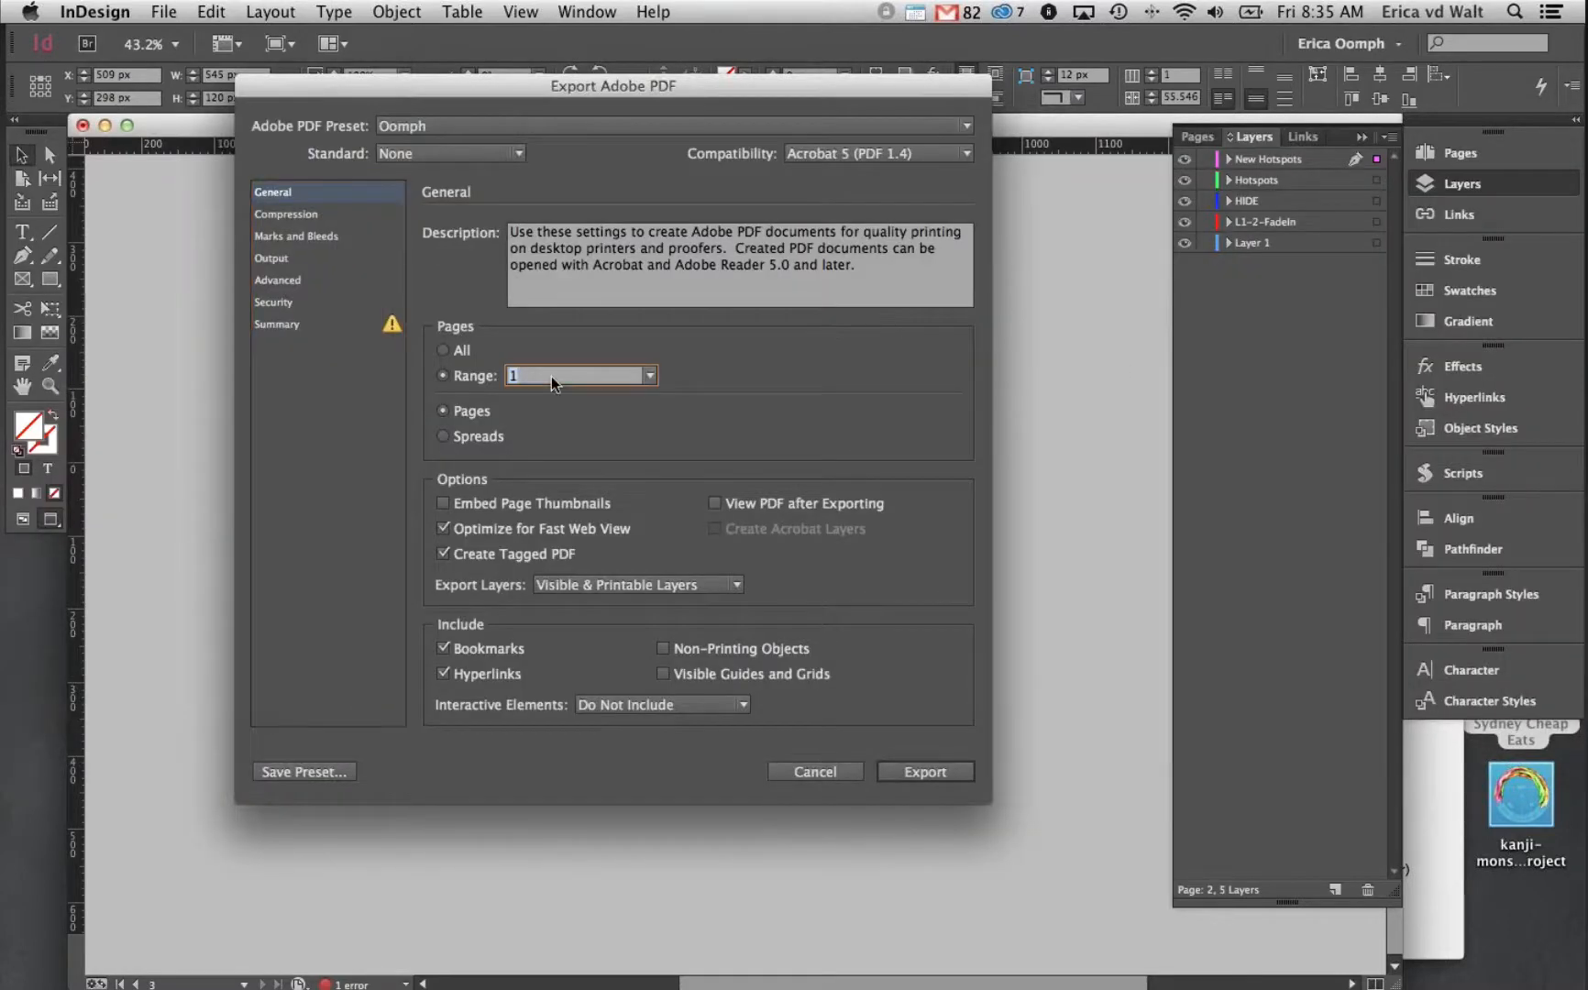
click(924, 772)
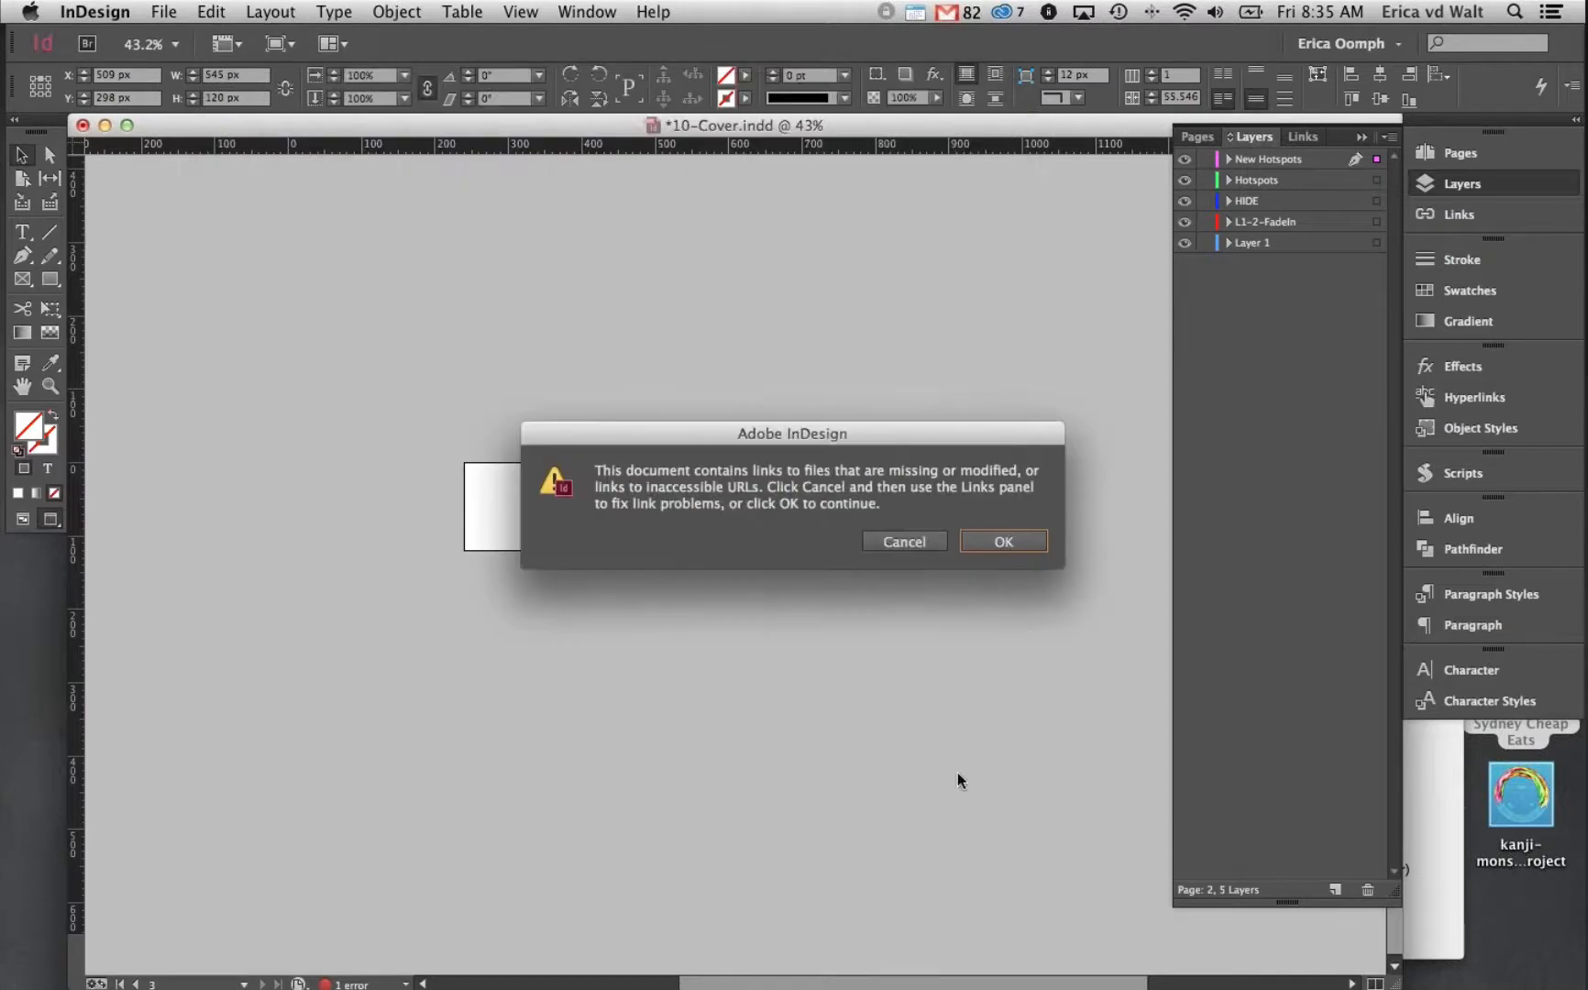
key(Return)
Switch to Finder and preview L1-1.pdf, L1-2-FadeIn.pdf and Title/S1-1.pdf in the 10-Cover folder of Sydney Cheap Eats Working
mouse_move(4, 275)
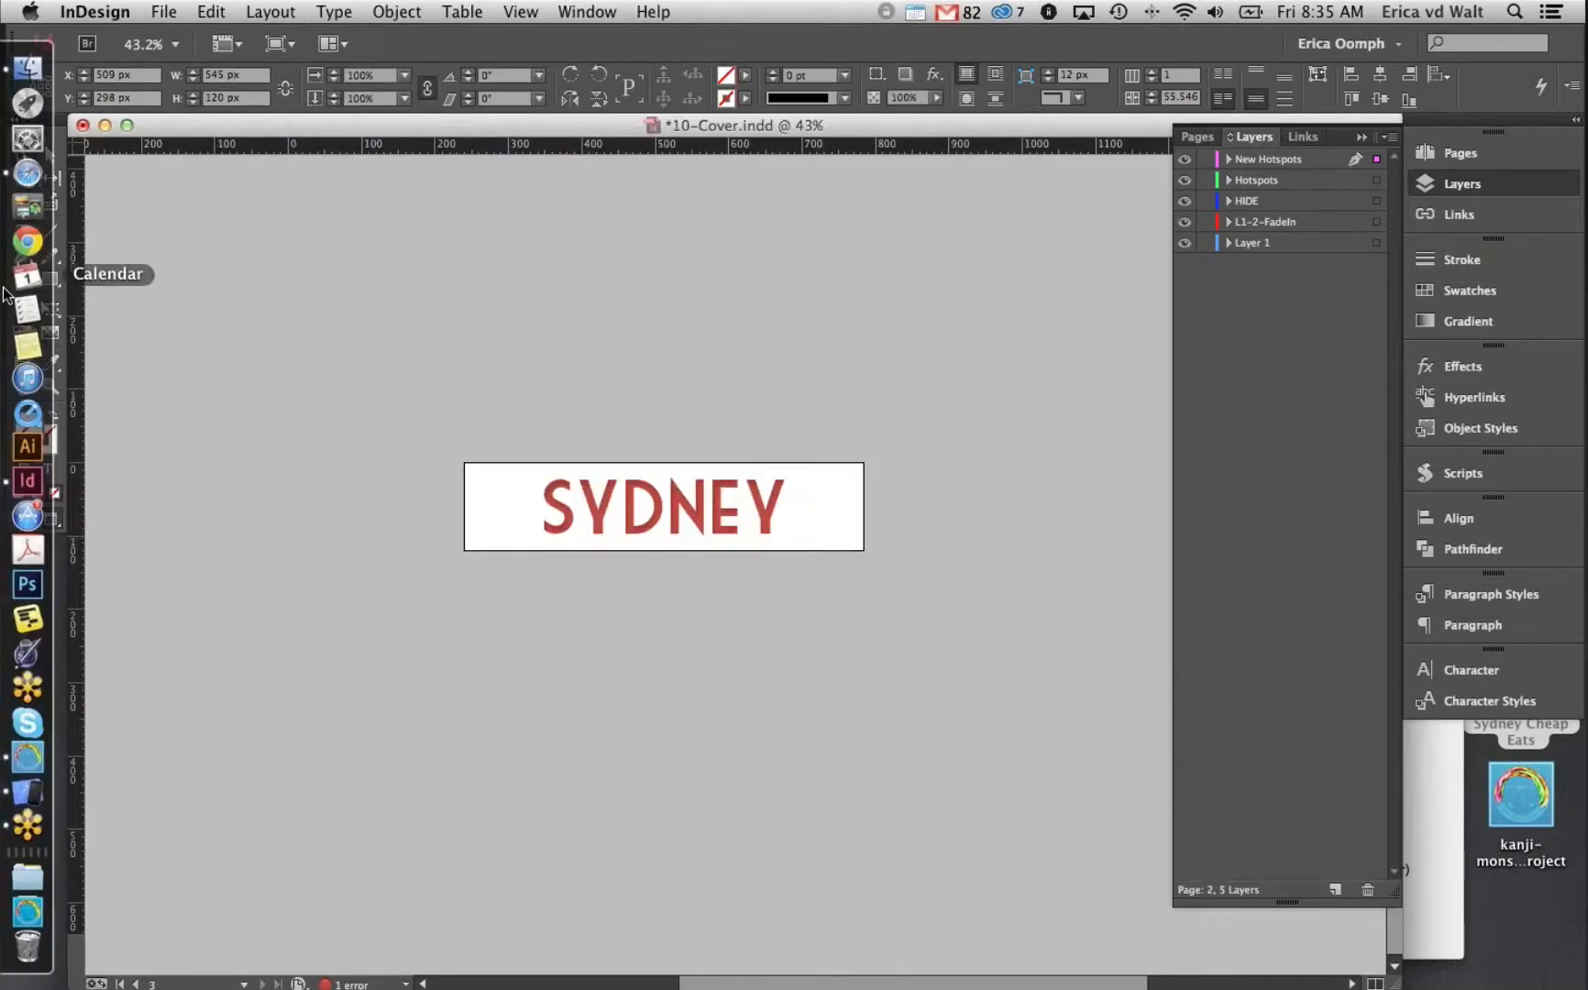
click(26, 69)
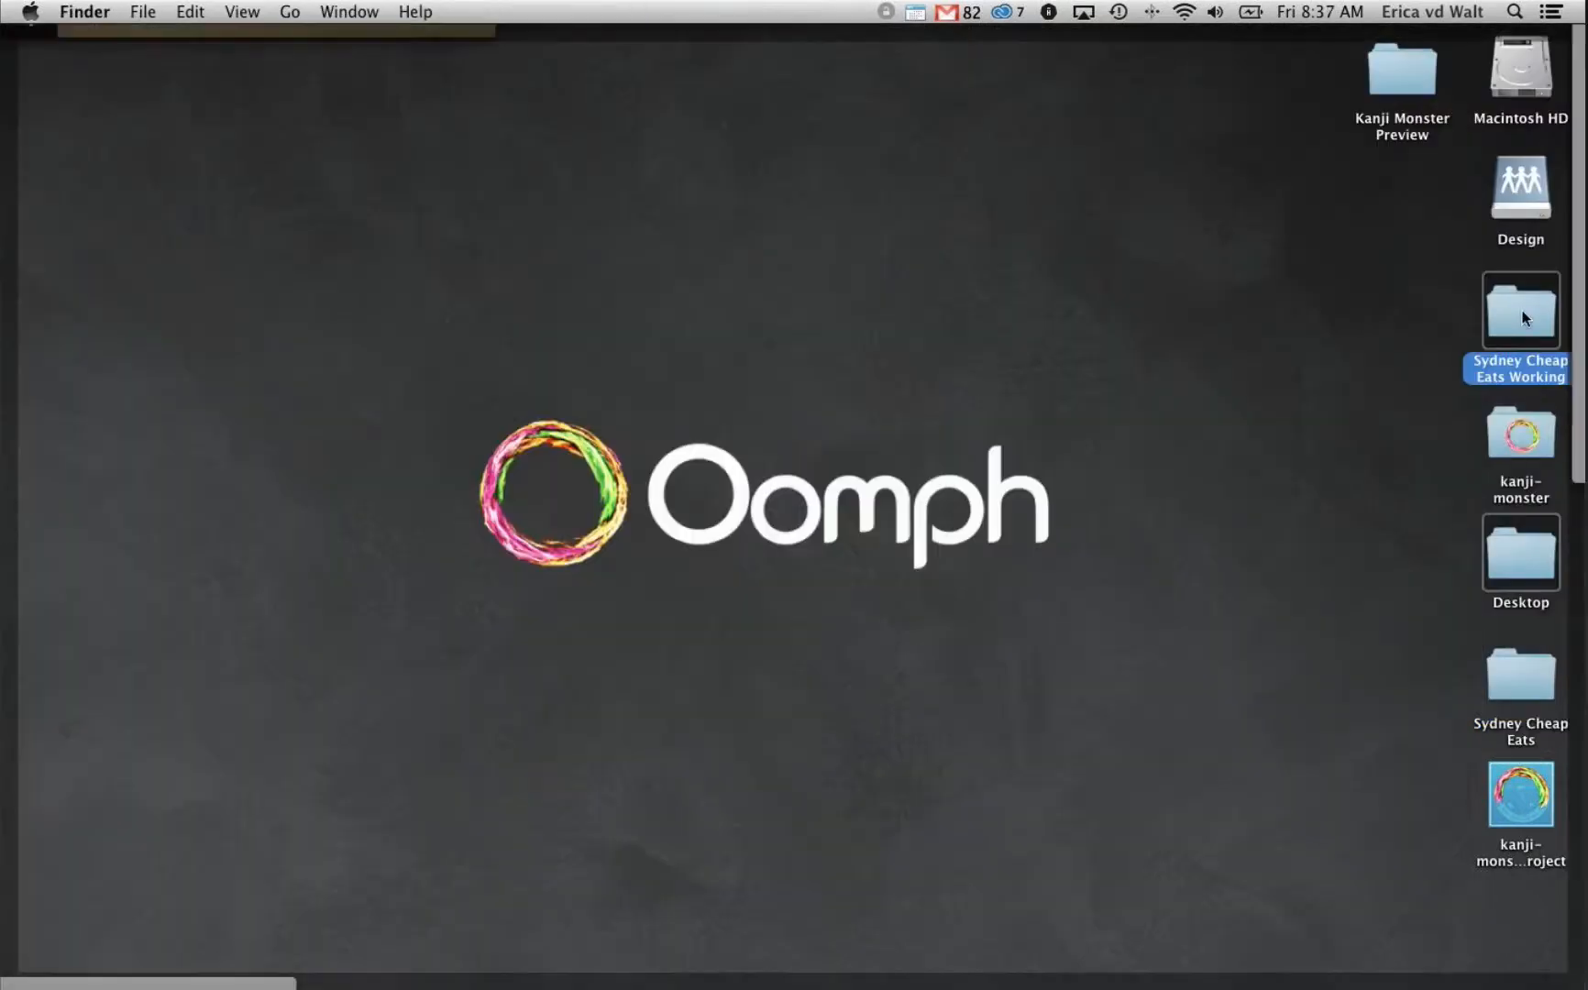
double_click(1523, 310)
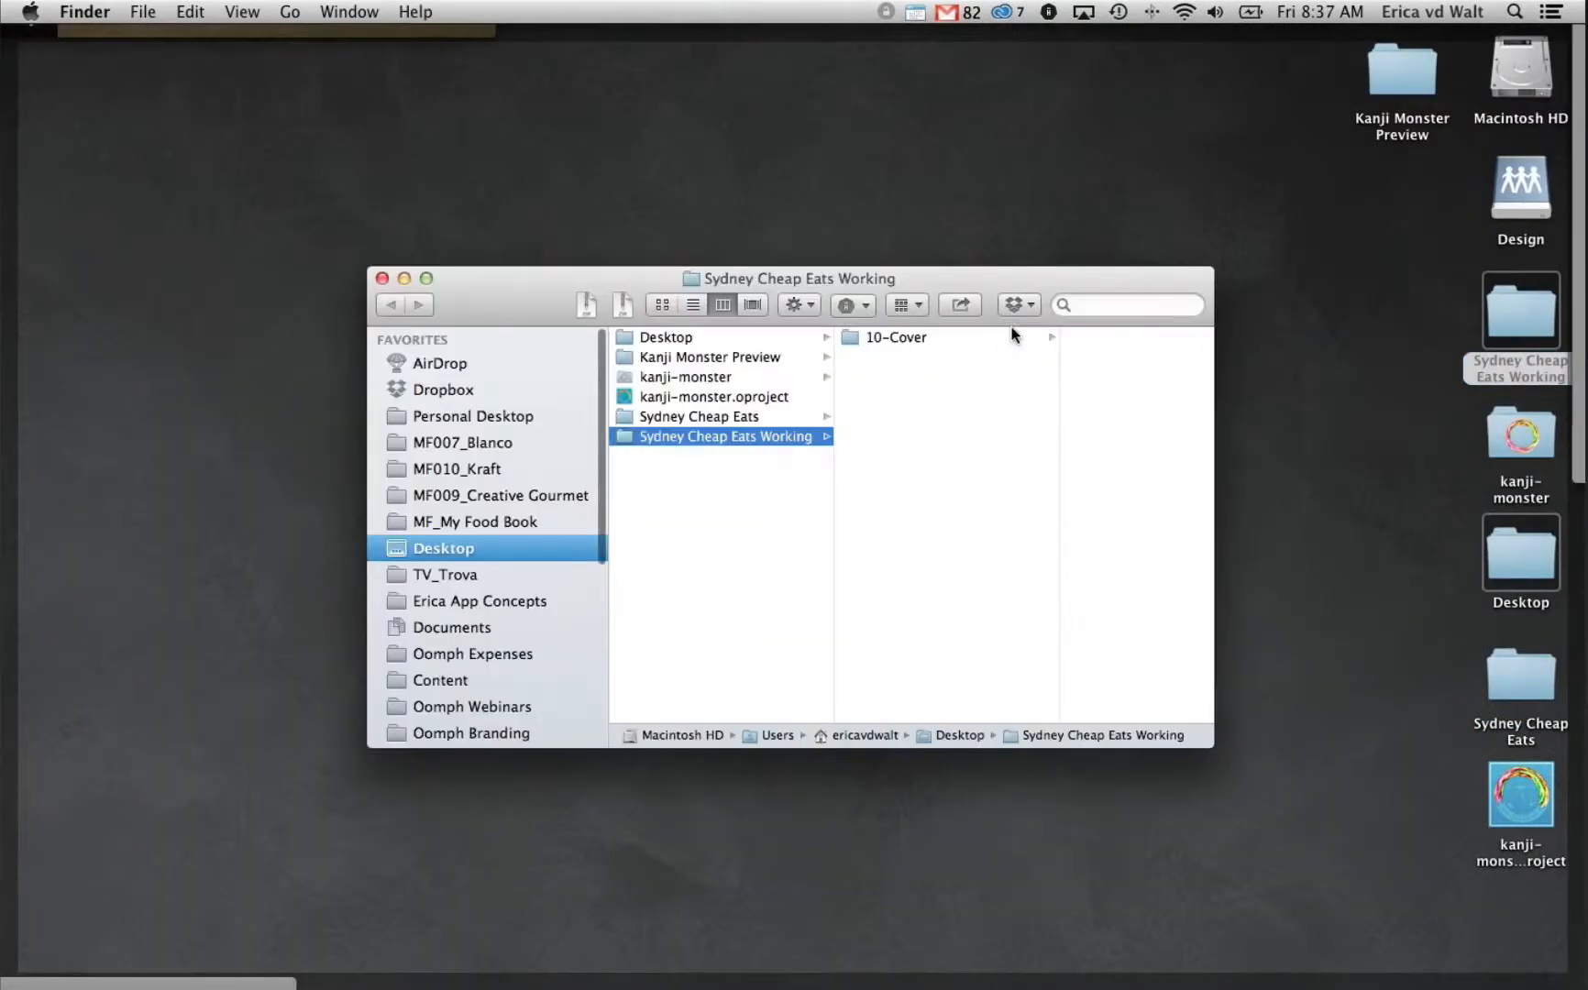
click(902, 338)
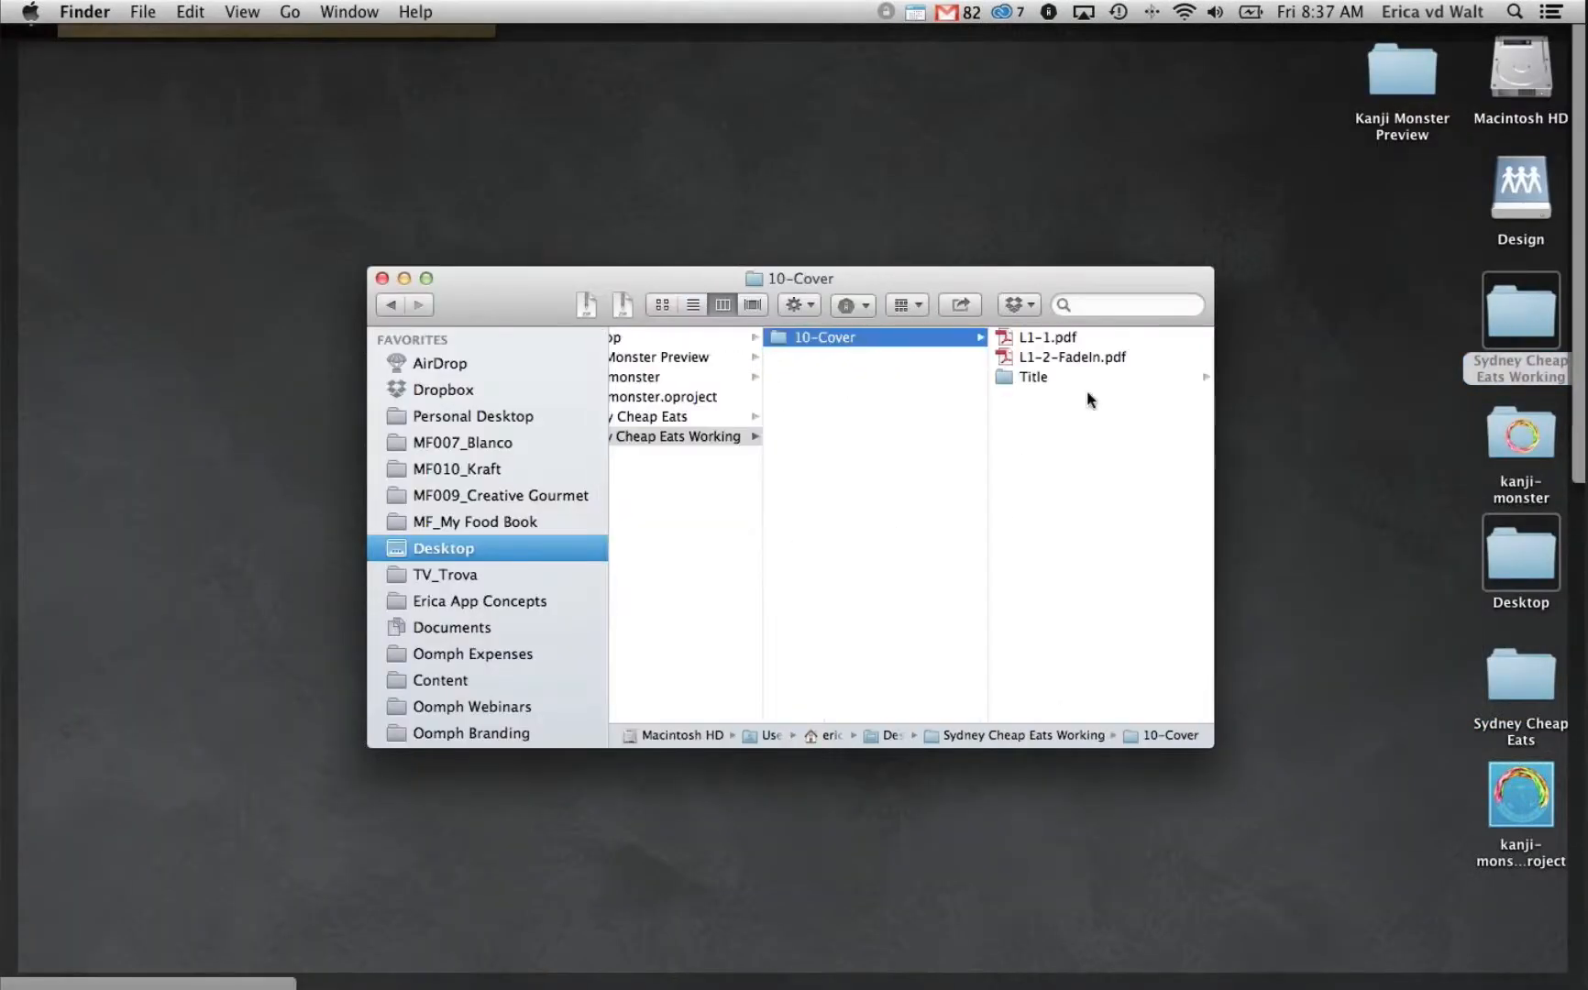
click(1025, 340)
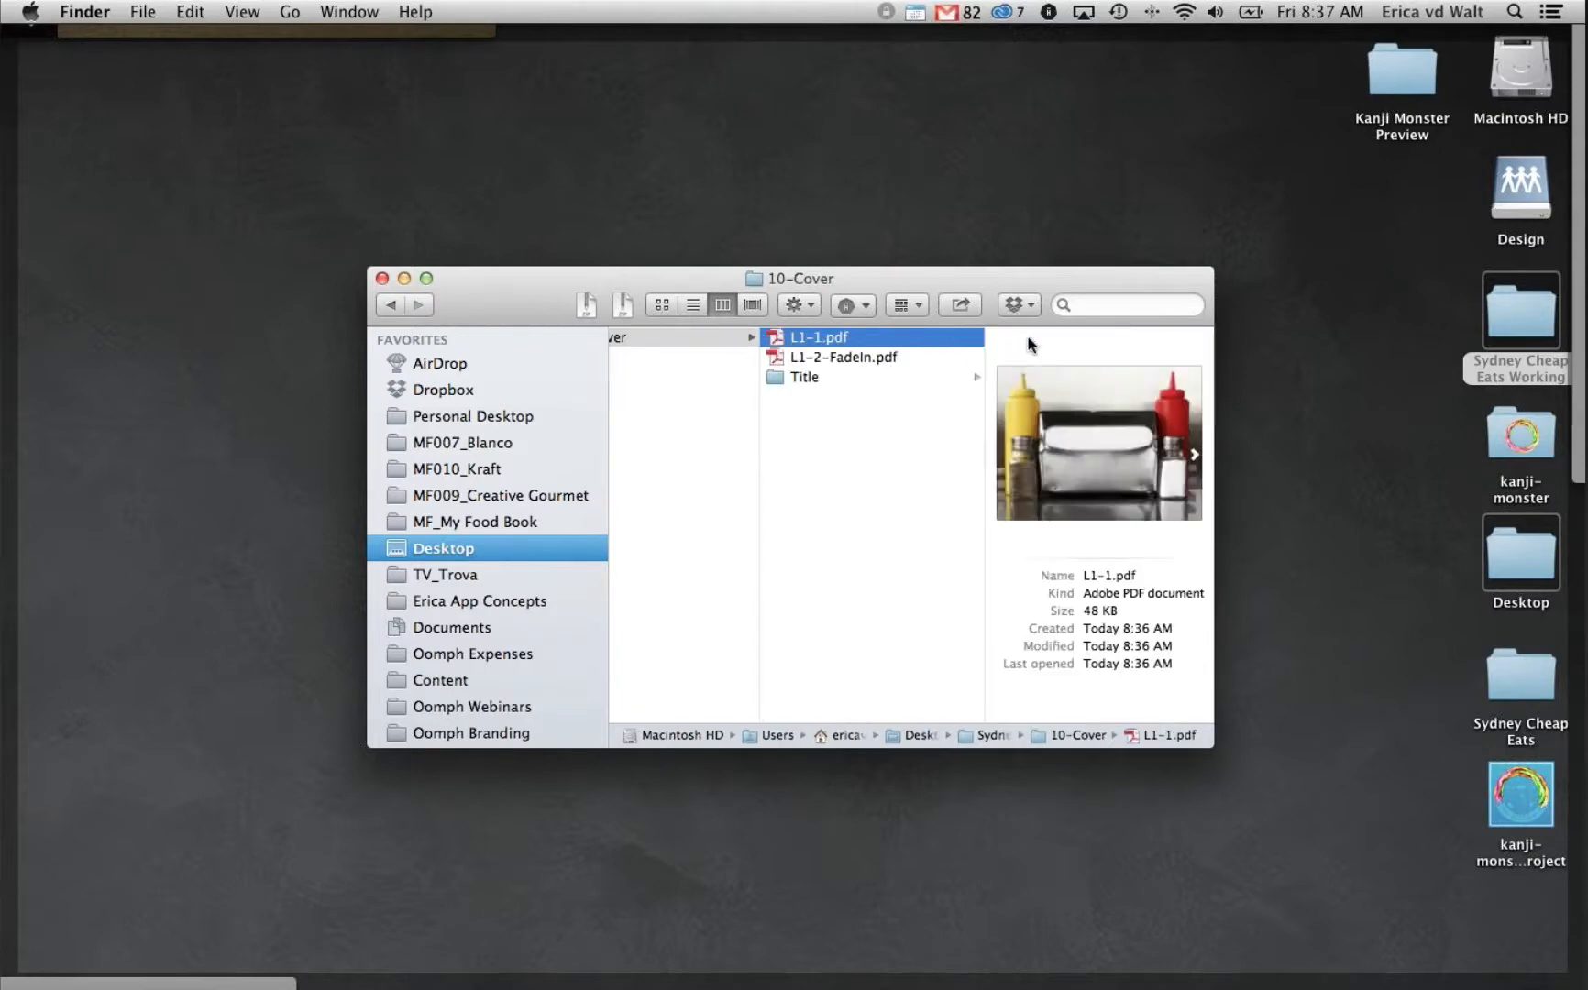
click(868, 357)
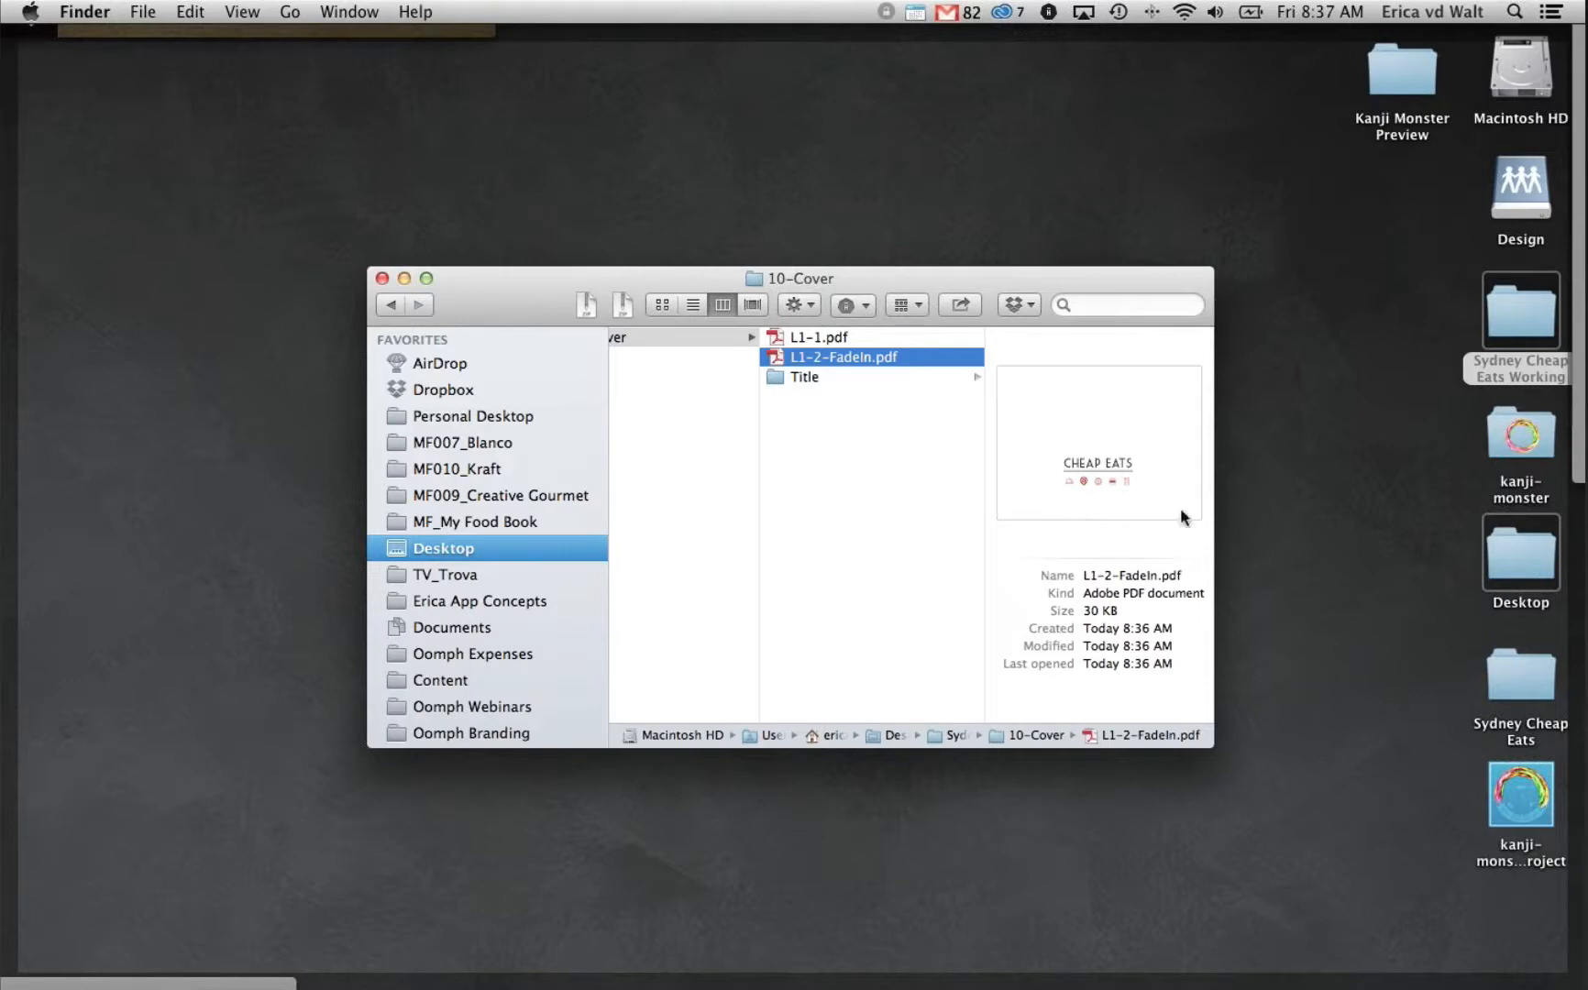
click(825, 386)
click(1071, 338)
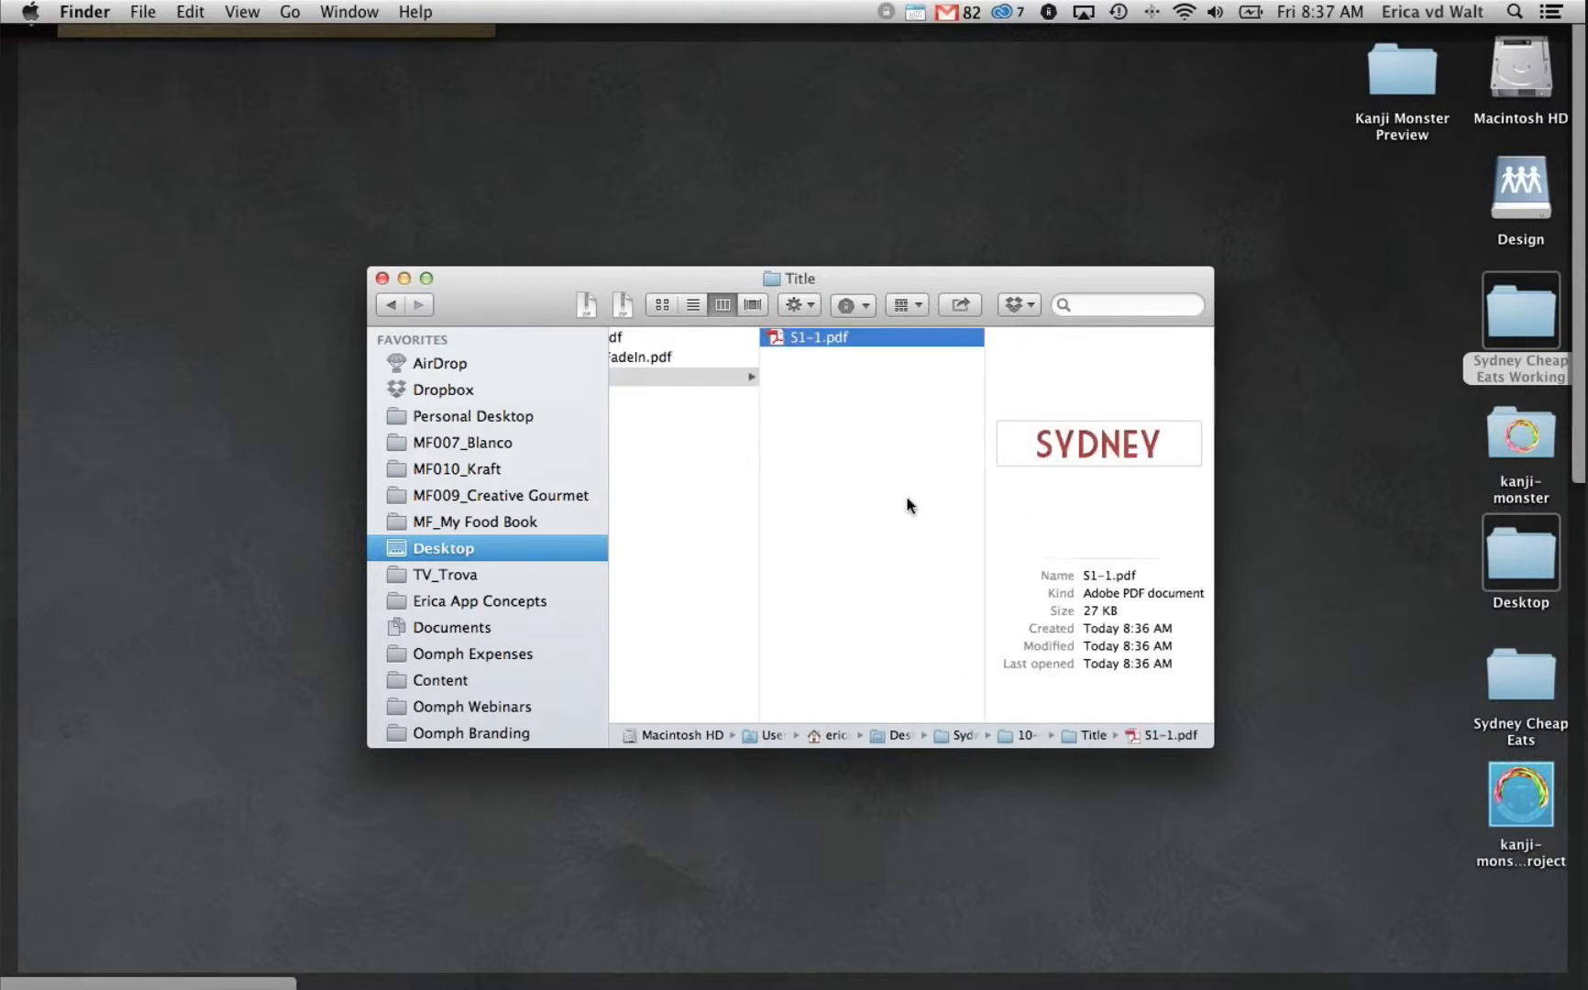
key(space)
key(space)
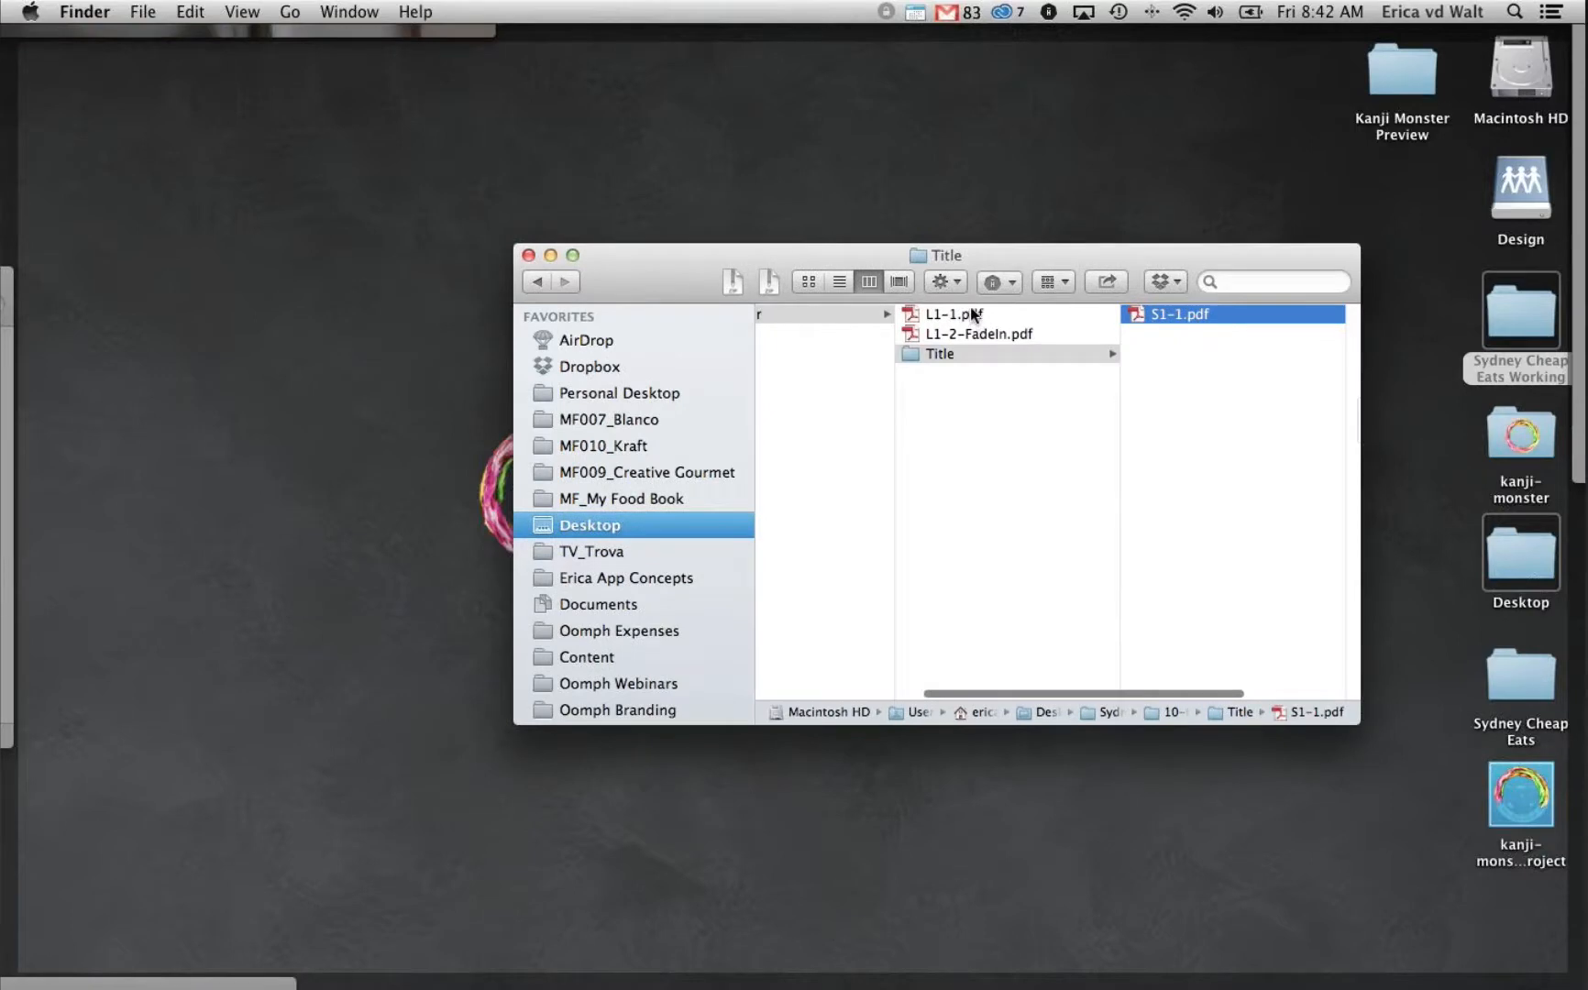
Rename S1-1.pdf in the Title folder as S1-1-MoveInFromBottom.pdf
click(974, 316)
click(958, 353)
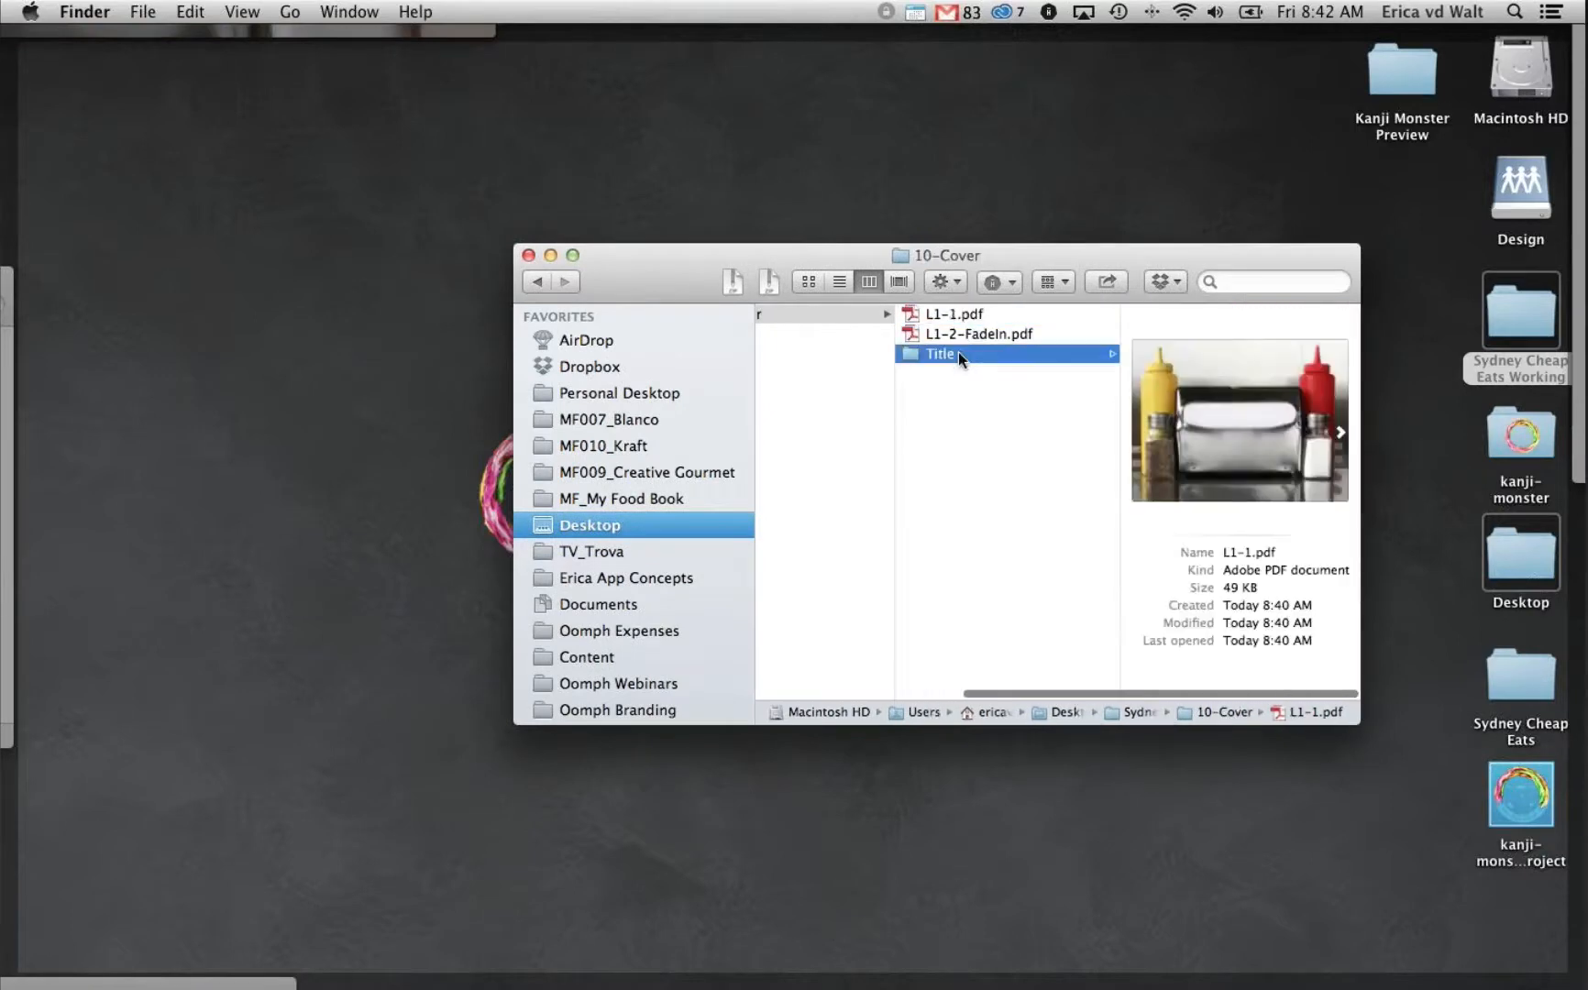
click(1193, 316)
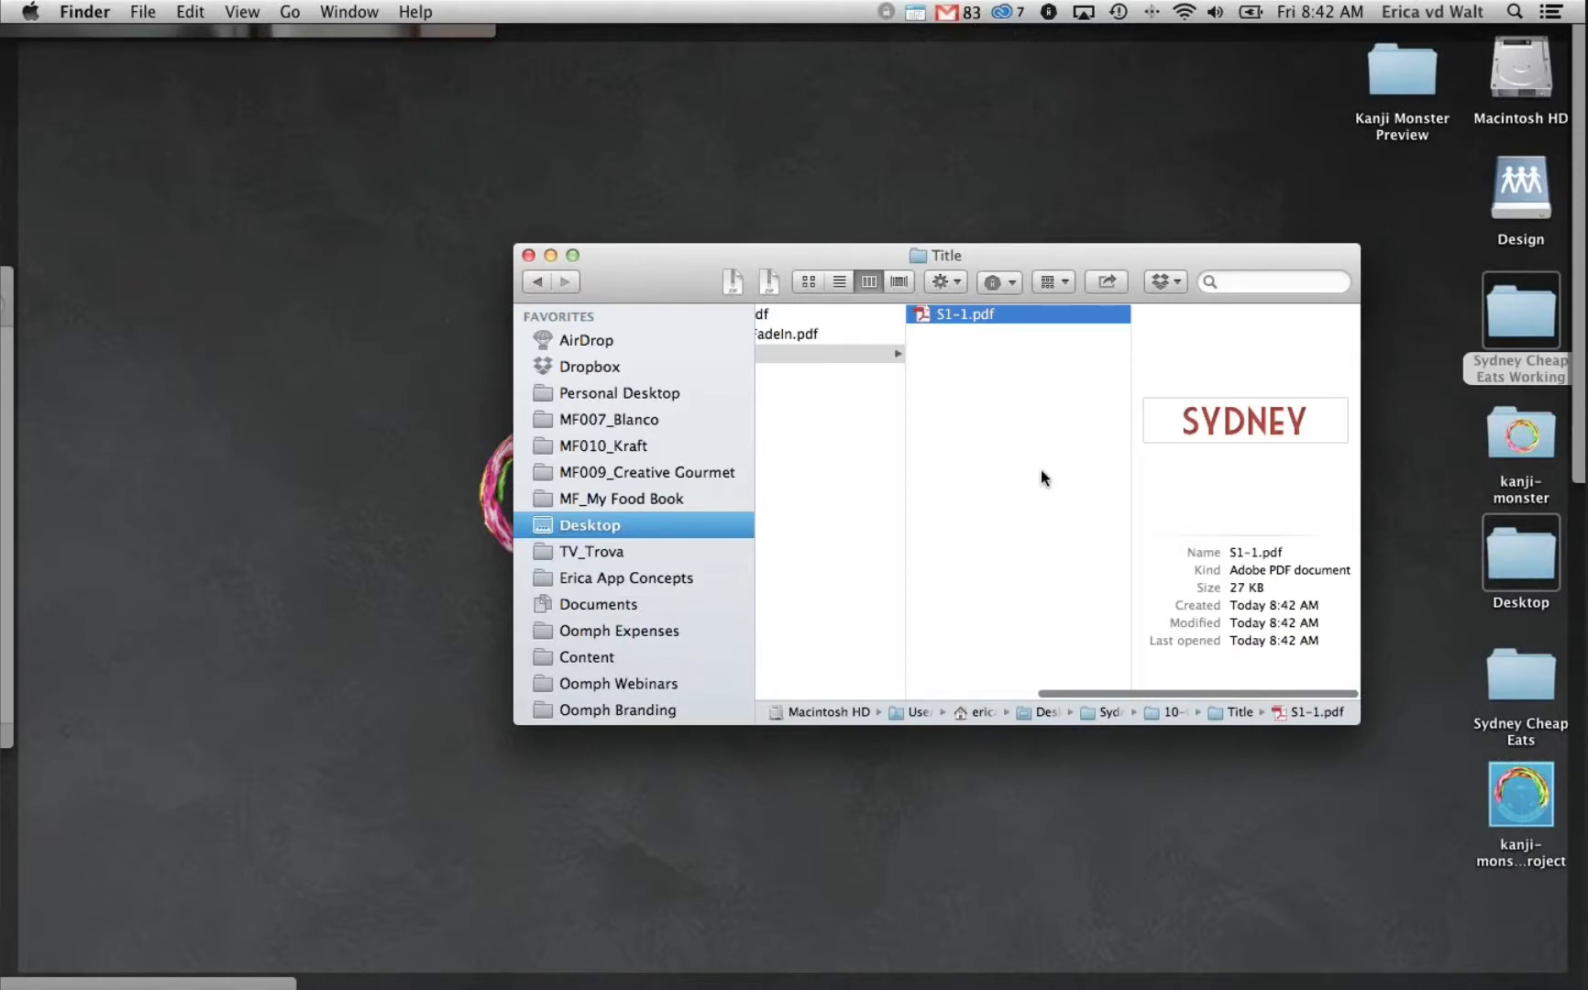
click(964, 320)
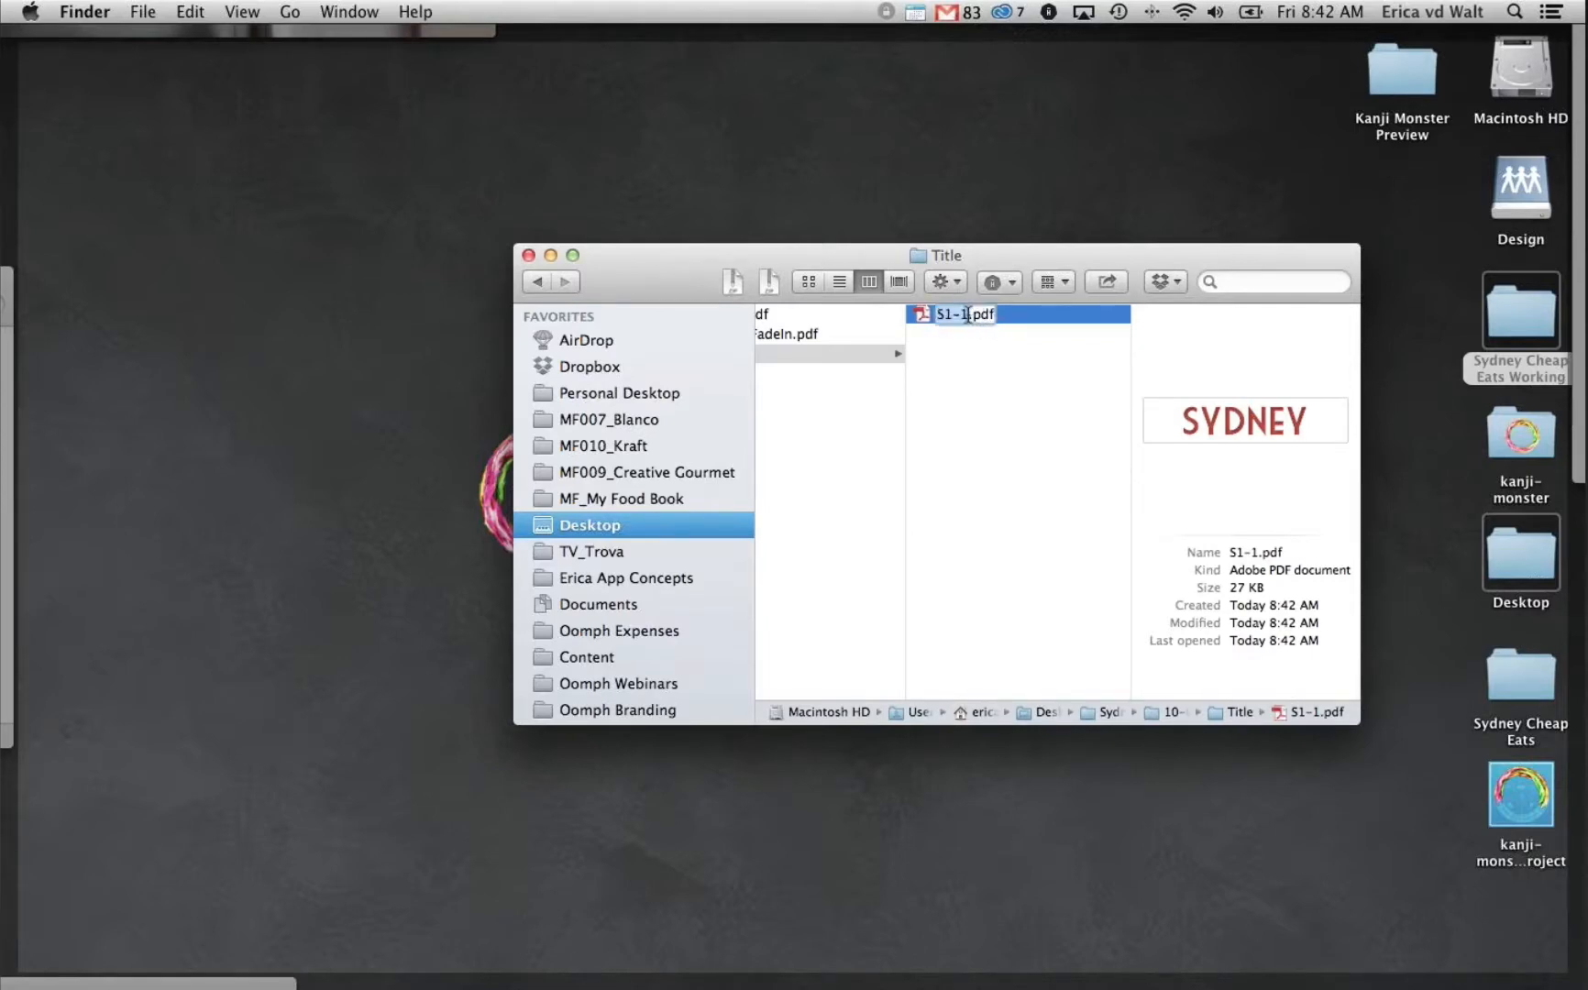
click(968, 316)
text(-Move)
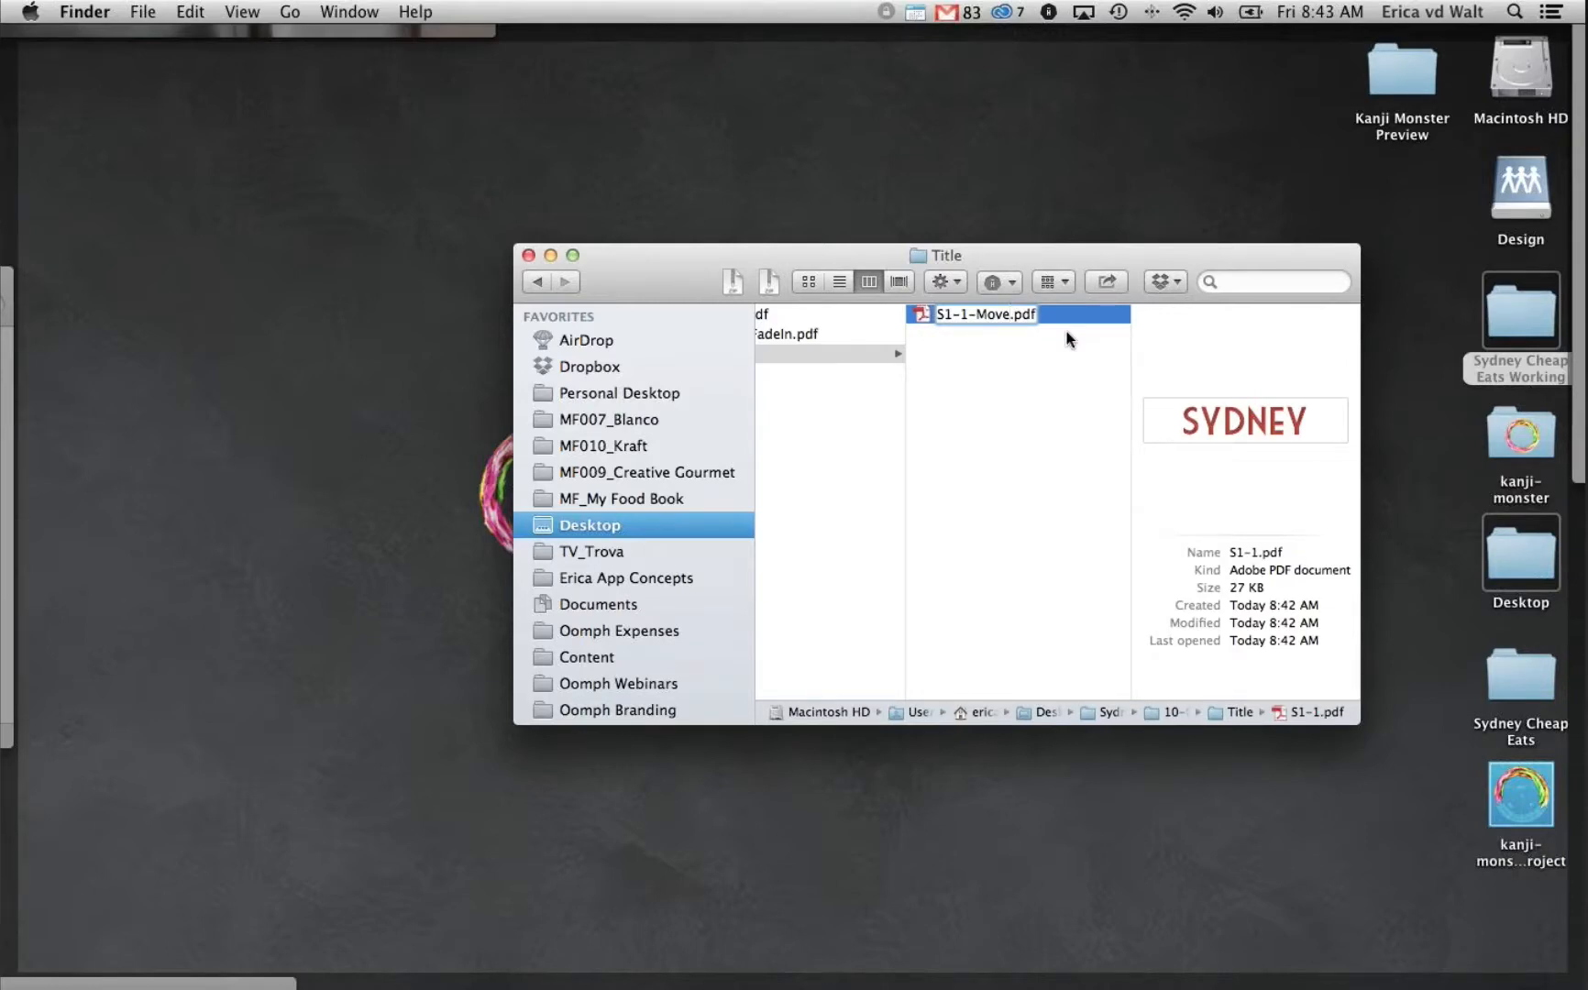
text(InFromBottom)
key(Return)
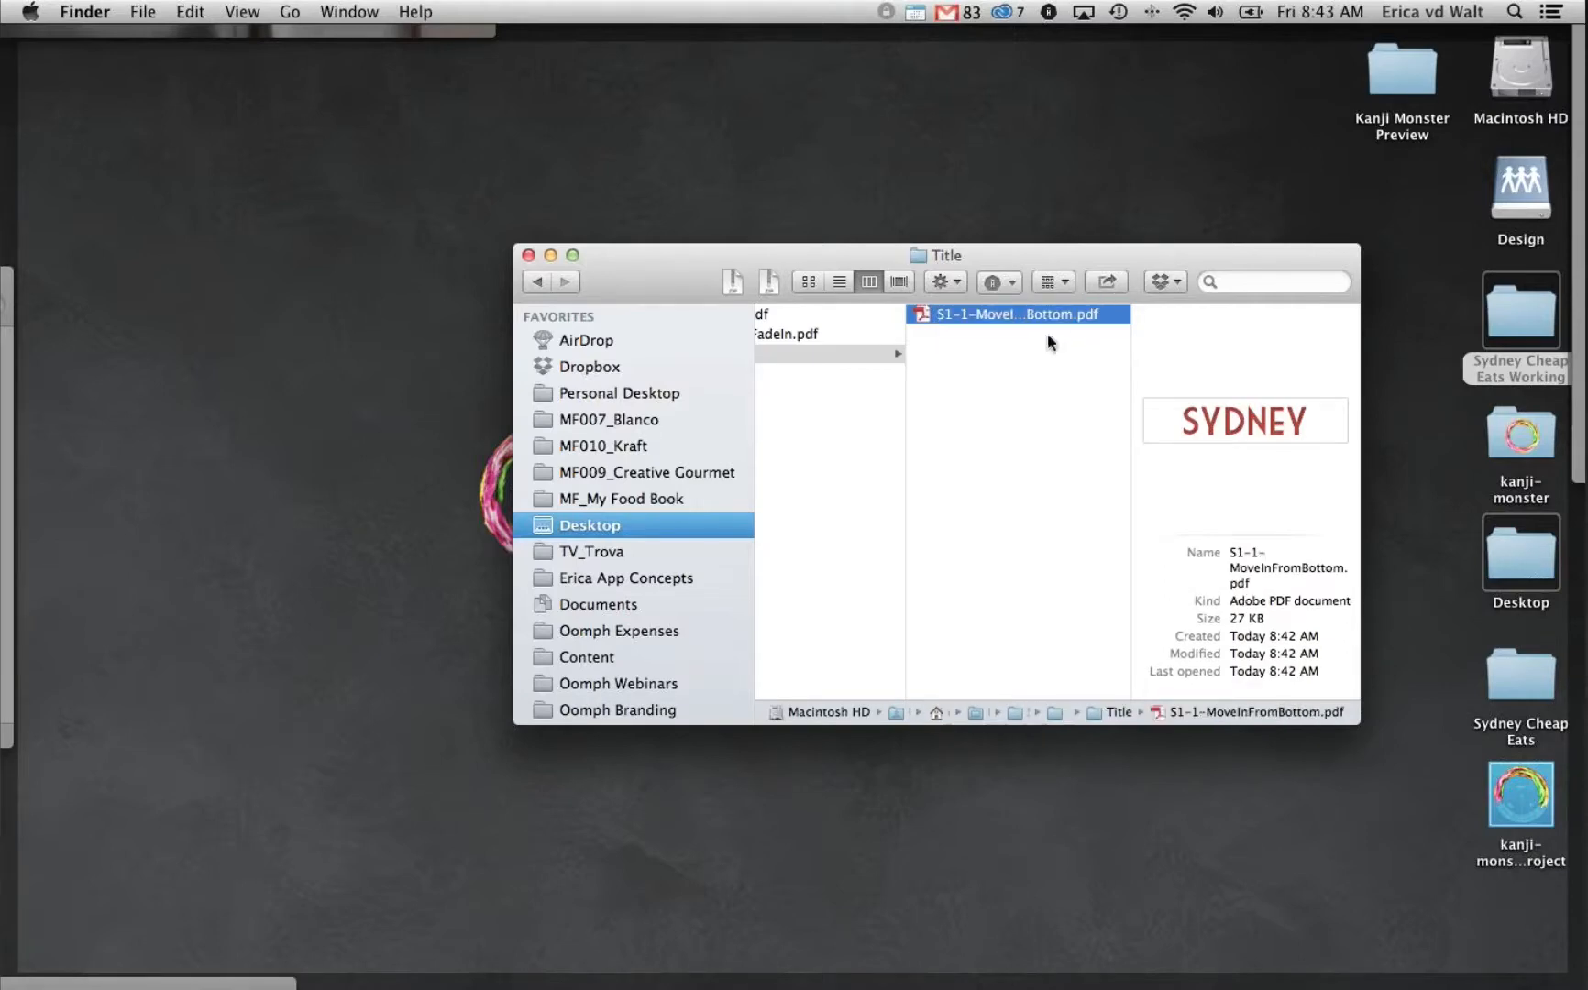
Open the exported 10-Cover folder from Sydney Cheap Eats Working in Oomph Editor
scroll(1031, 385, left, 5)
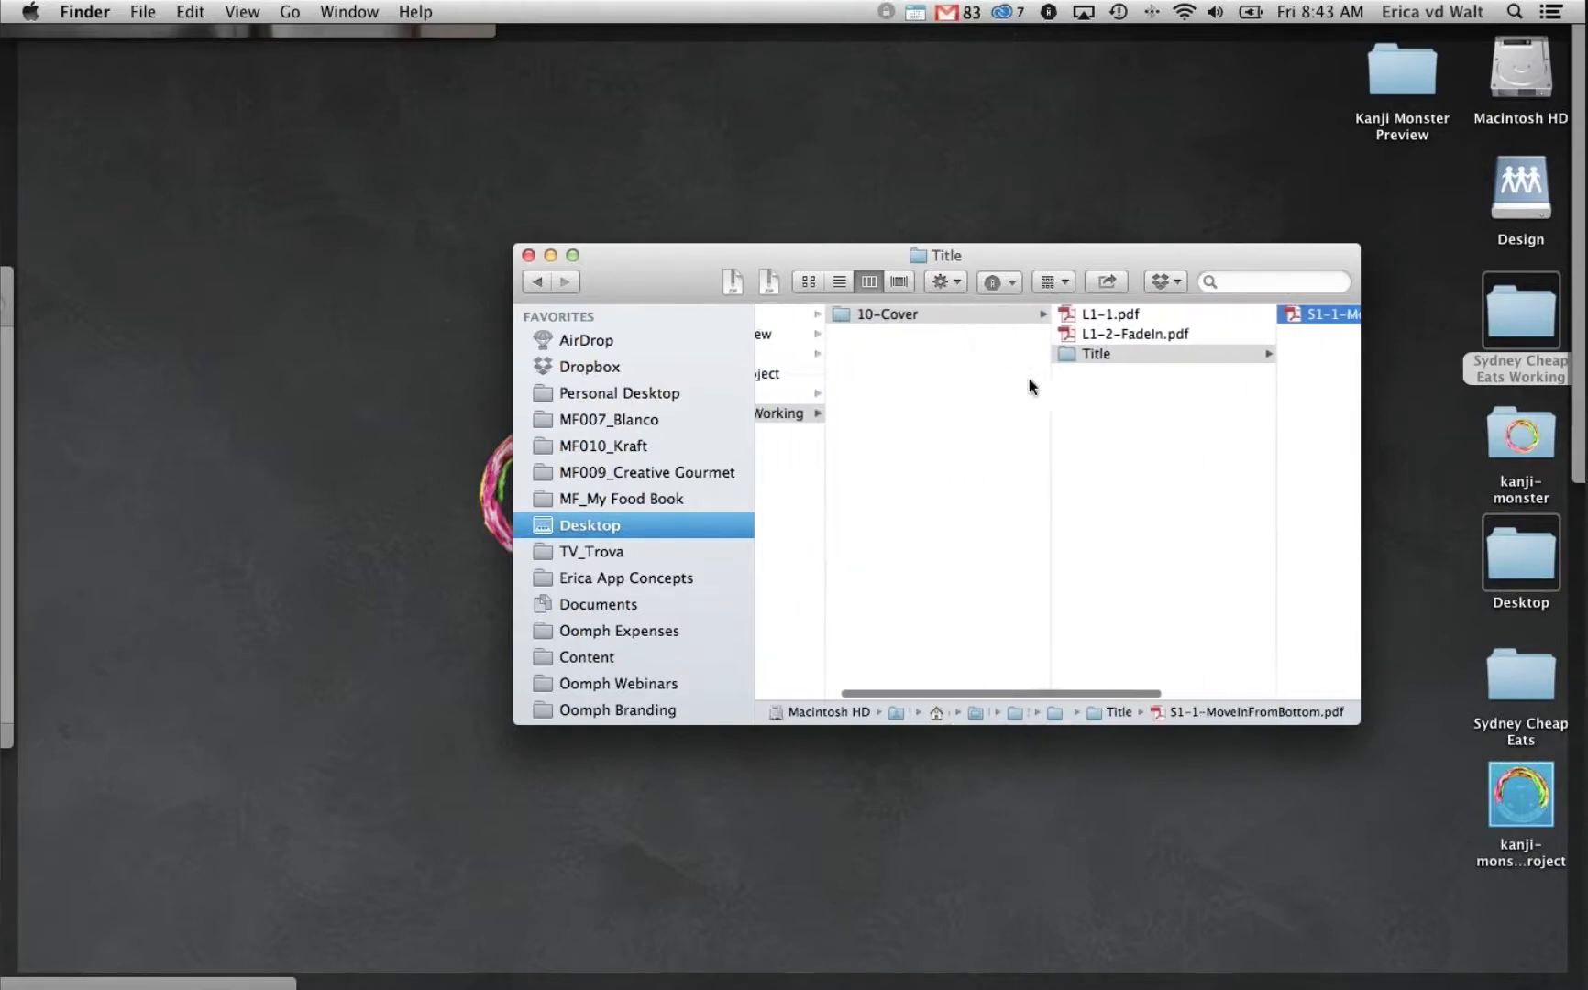
click(959, 313)
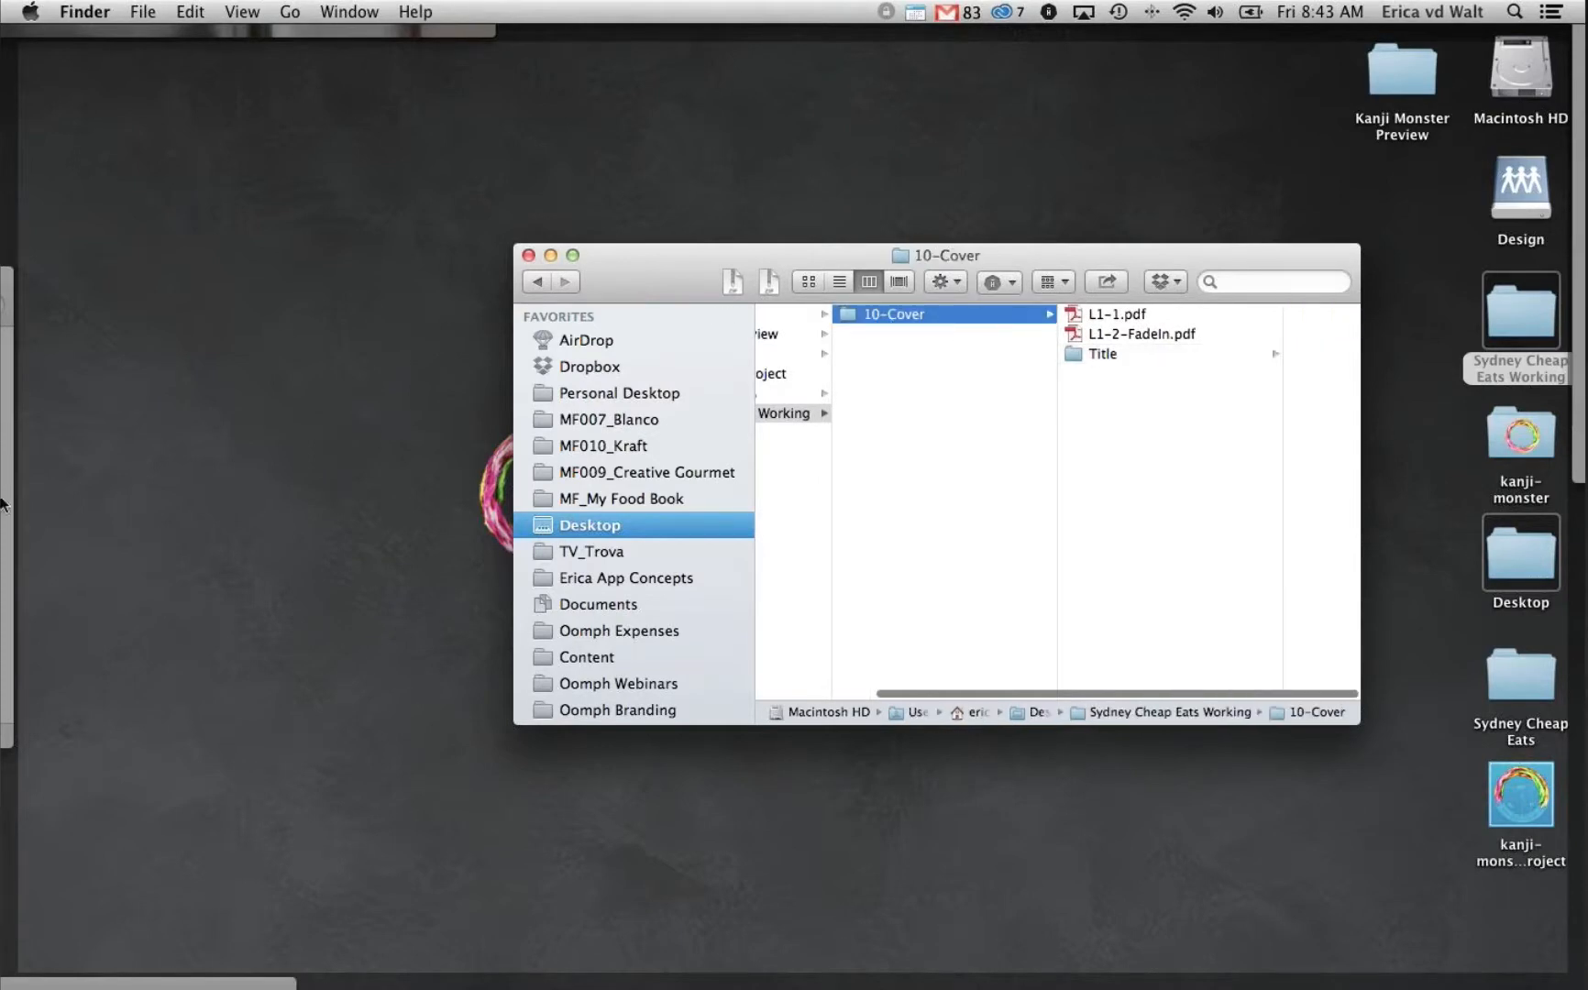
drag(840, 315, 21, 757)
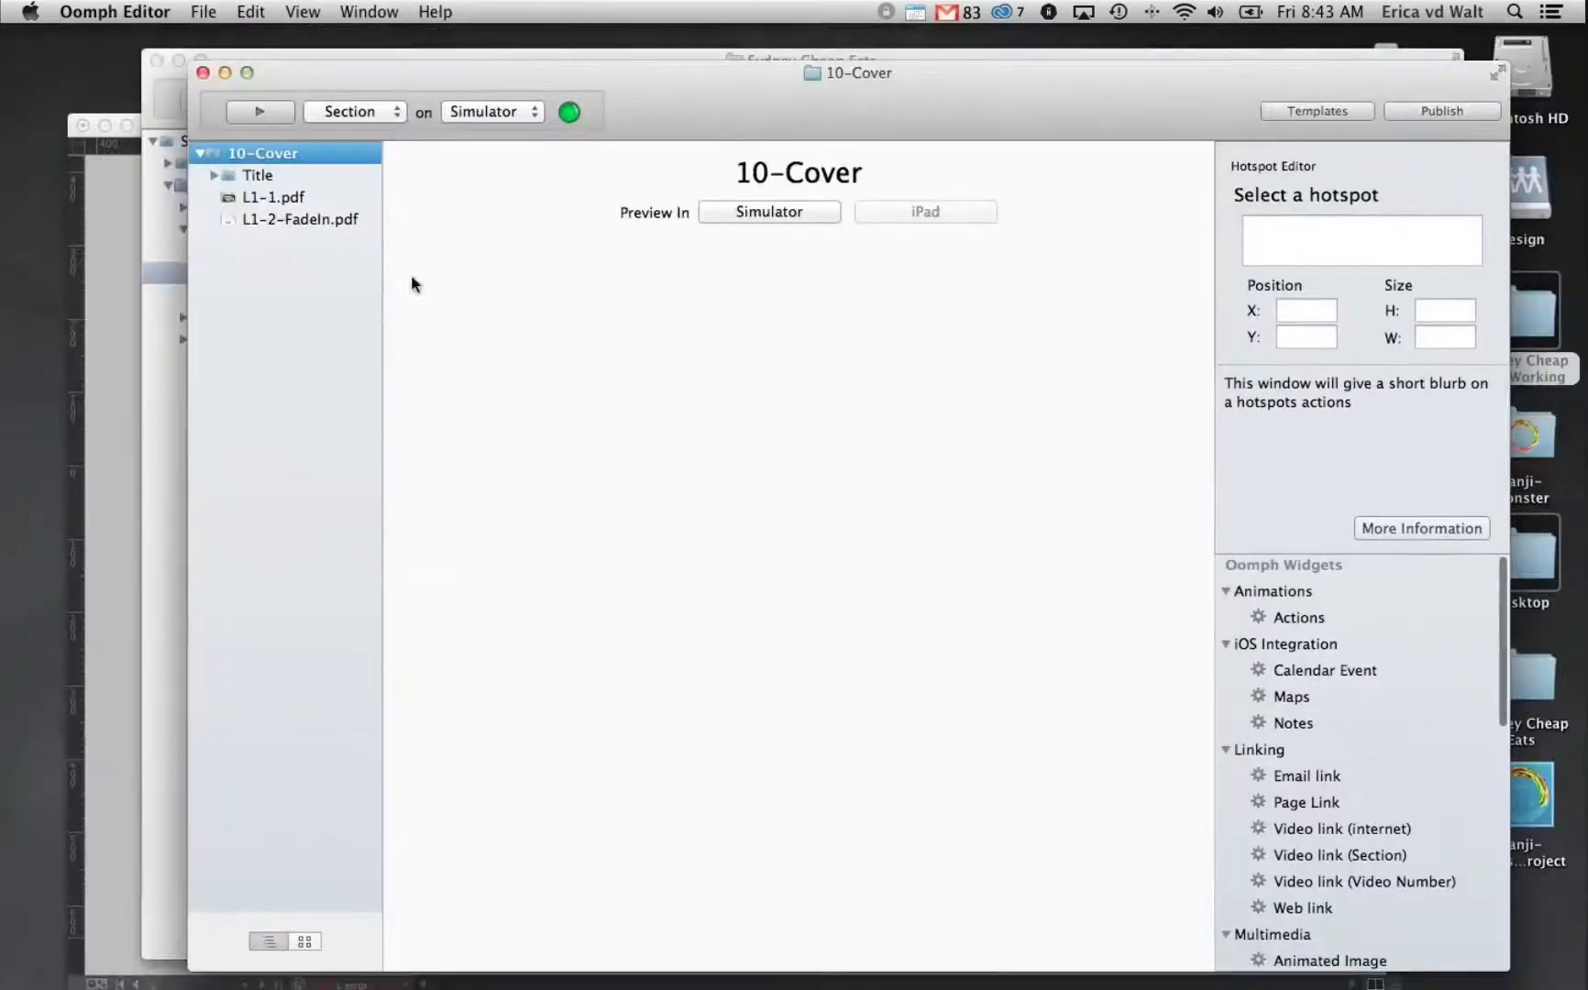
drag(654, 78, 626, 62)
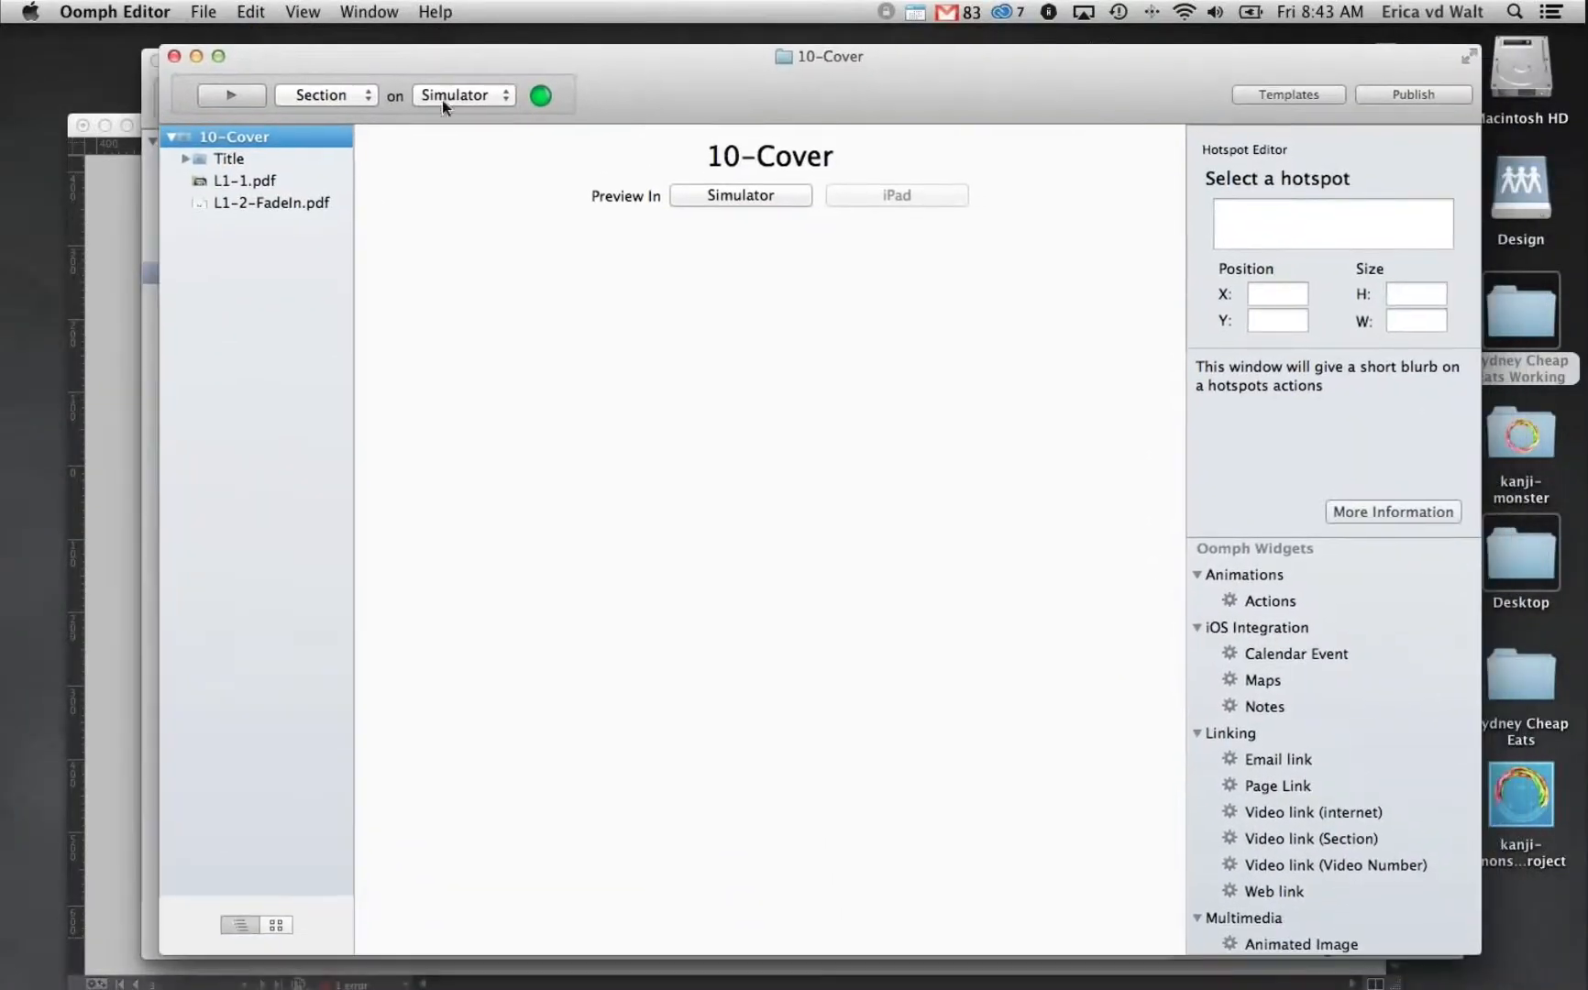
Preview the 10-Cover section in the iPad simulator, reopening it from the library to replay the cover animation, and view the contents page
click(741, 196)
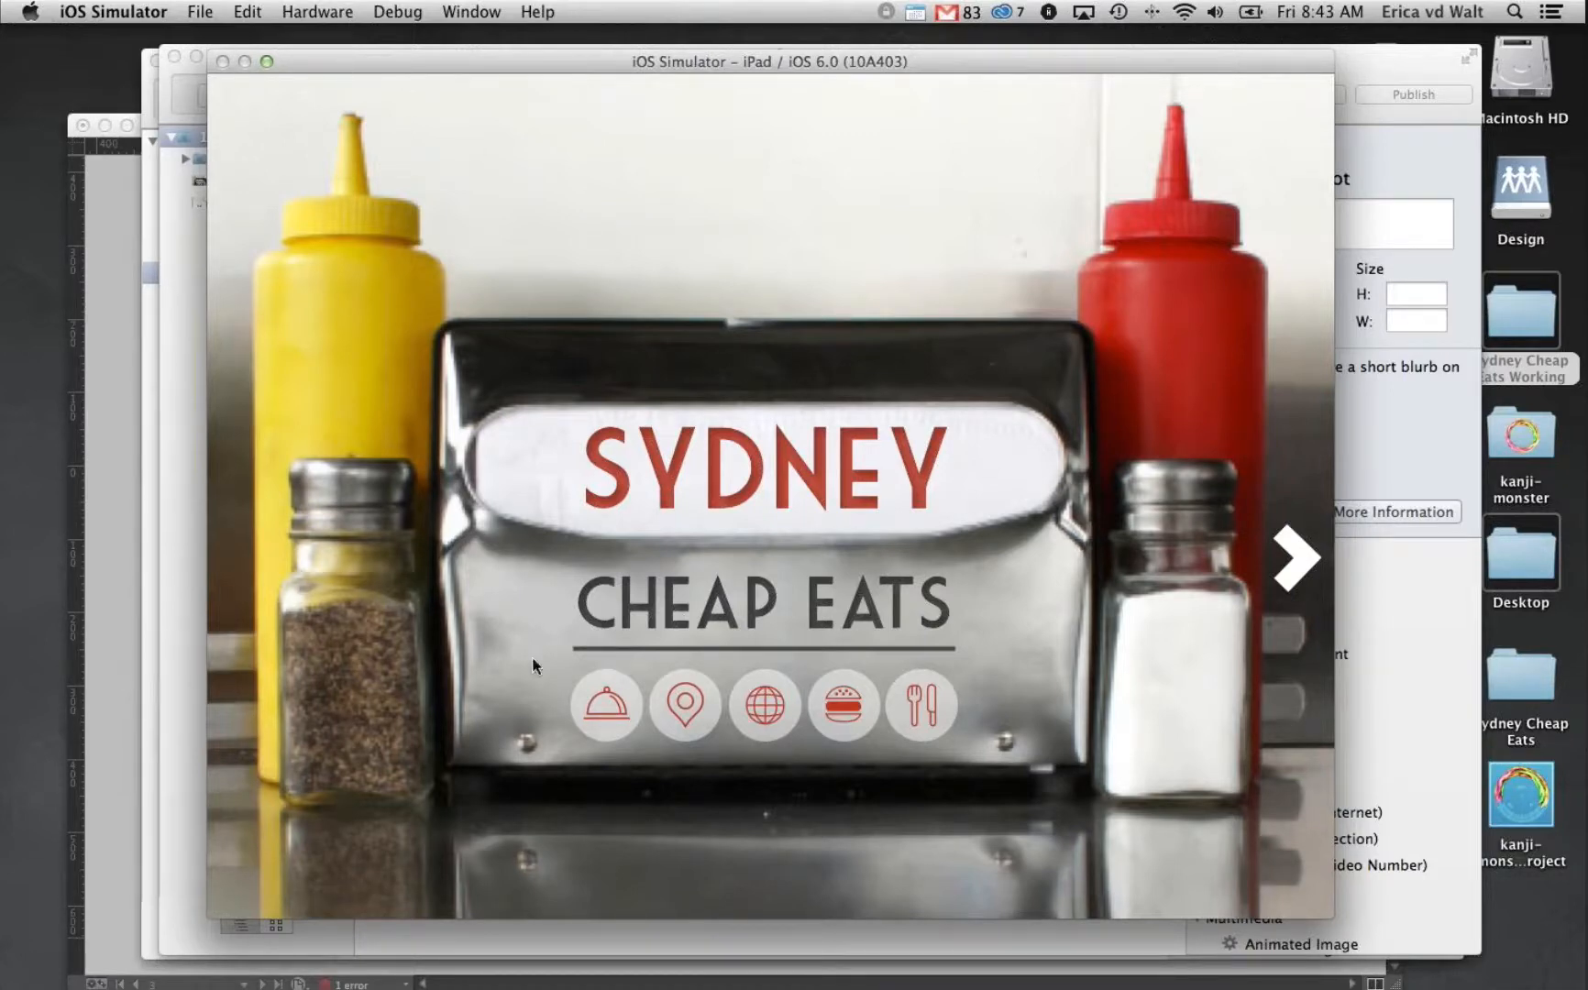
click(682, 803)
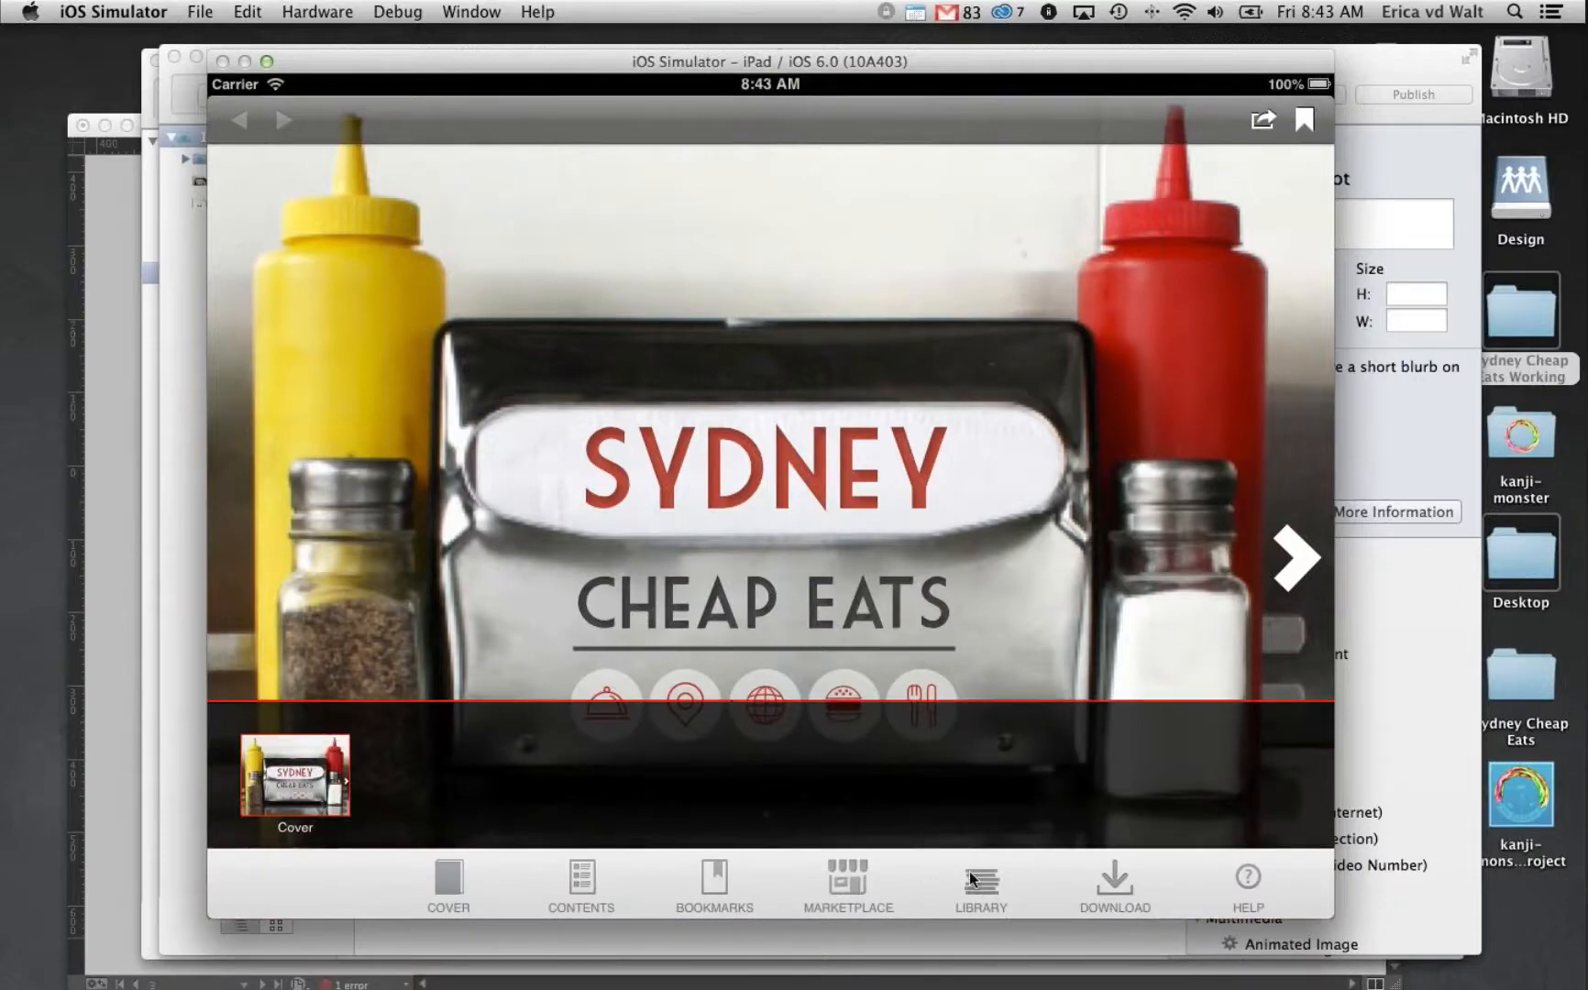
click(972, 879)
click(401, 636)
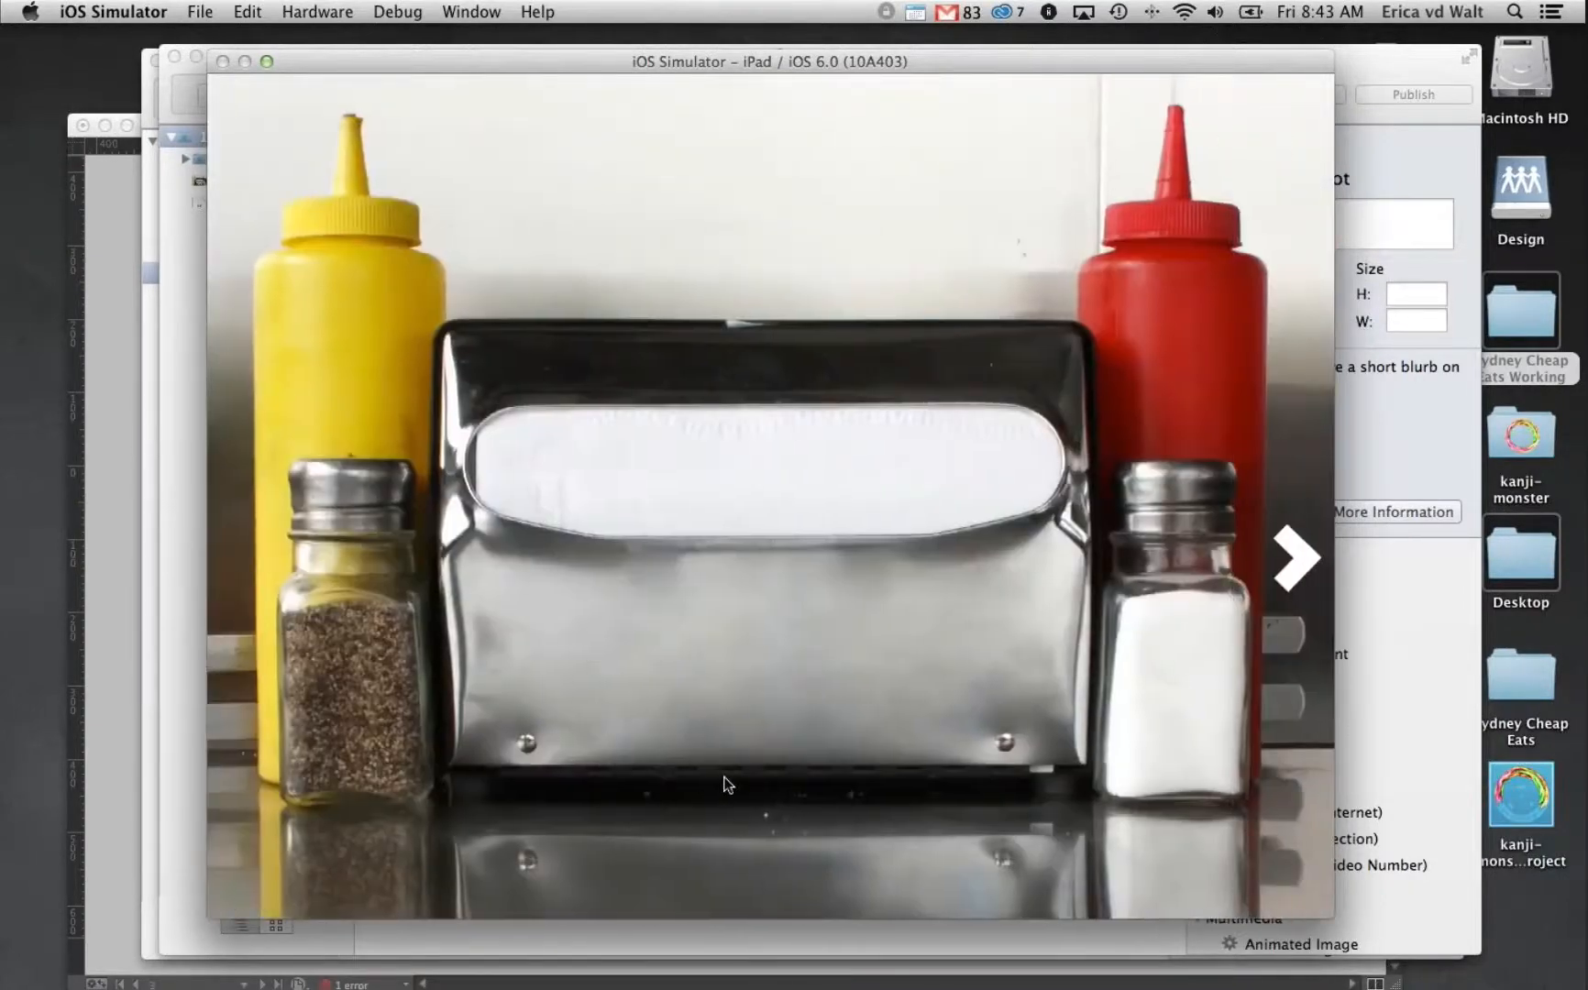
drag(1135, 739, 816, 746)
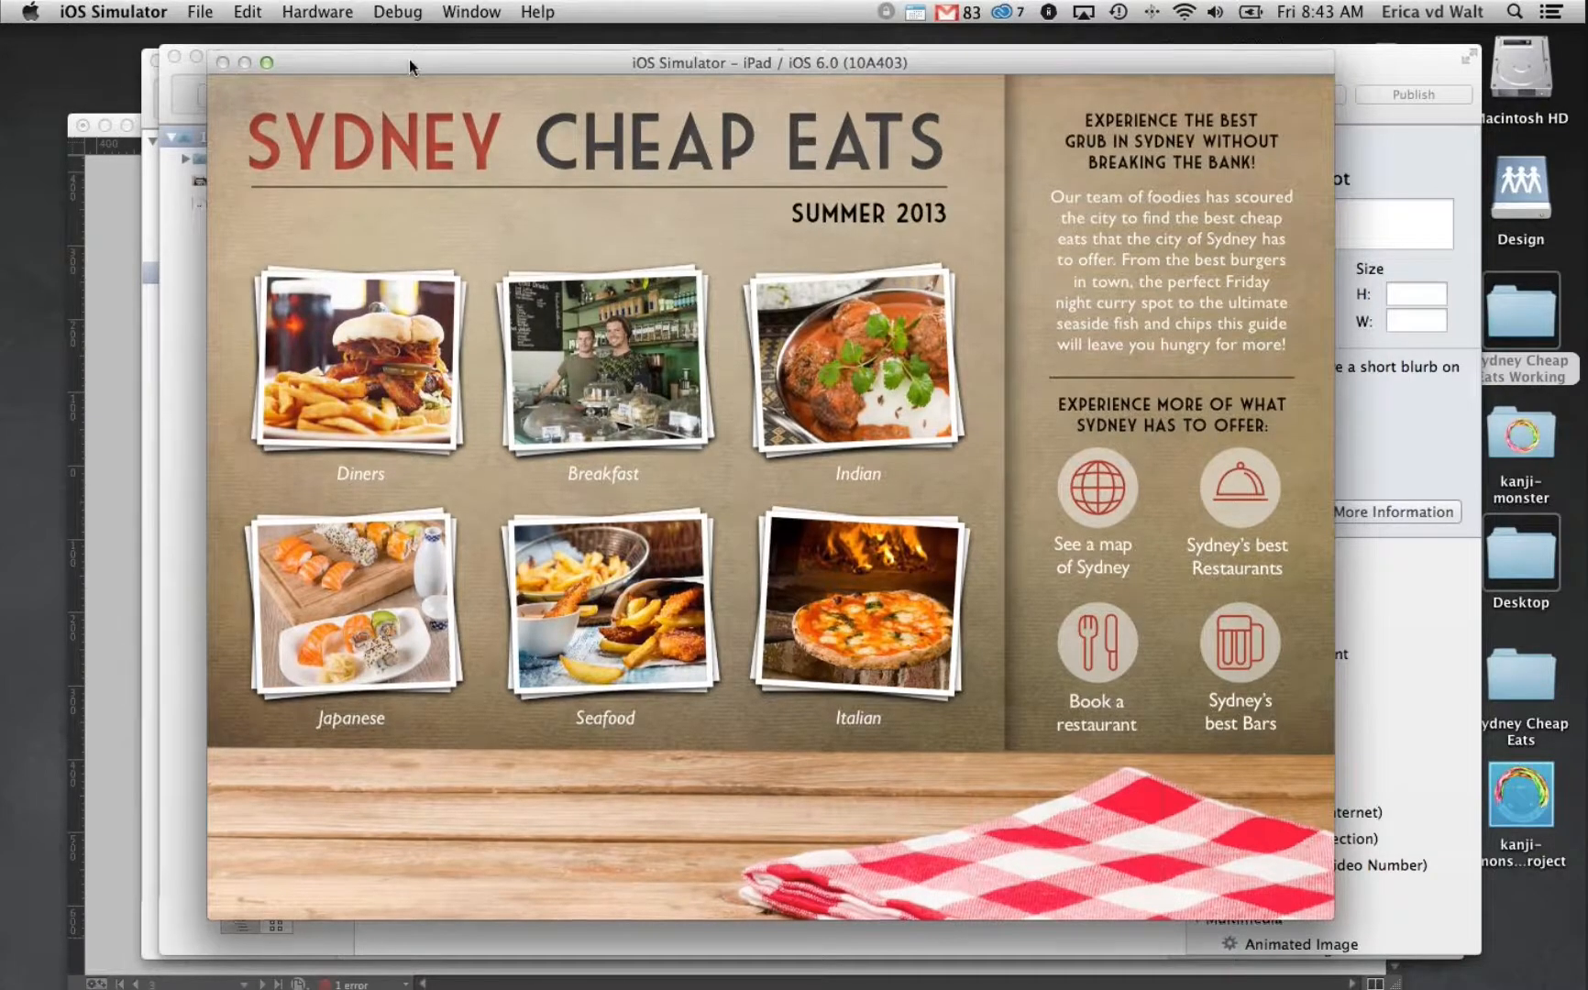
Close the simulator and the 10-Cover window, and open 20-Contents.indd from the Sydney Cheap Eats project in InDesign despite its missing links
key(super+q)
click(174, 56)
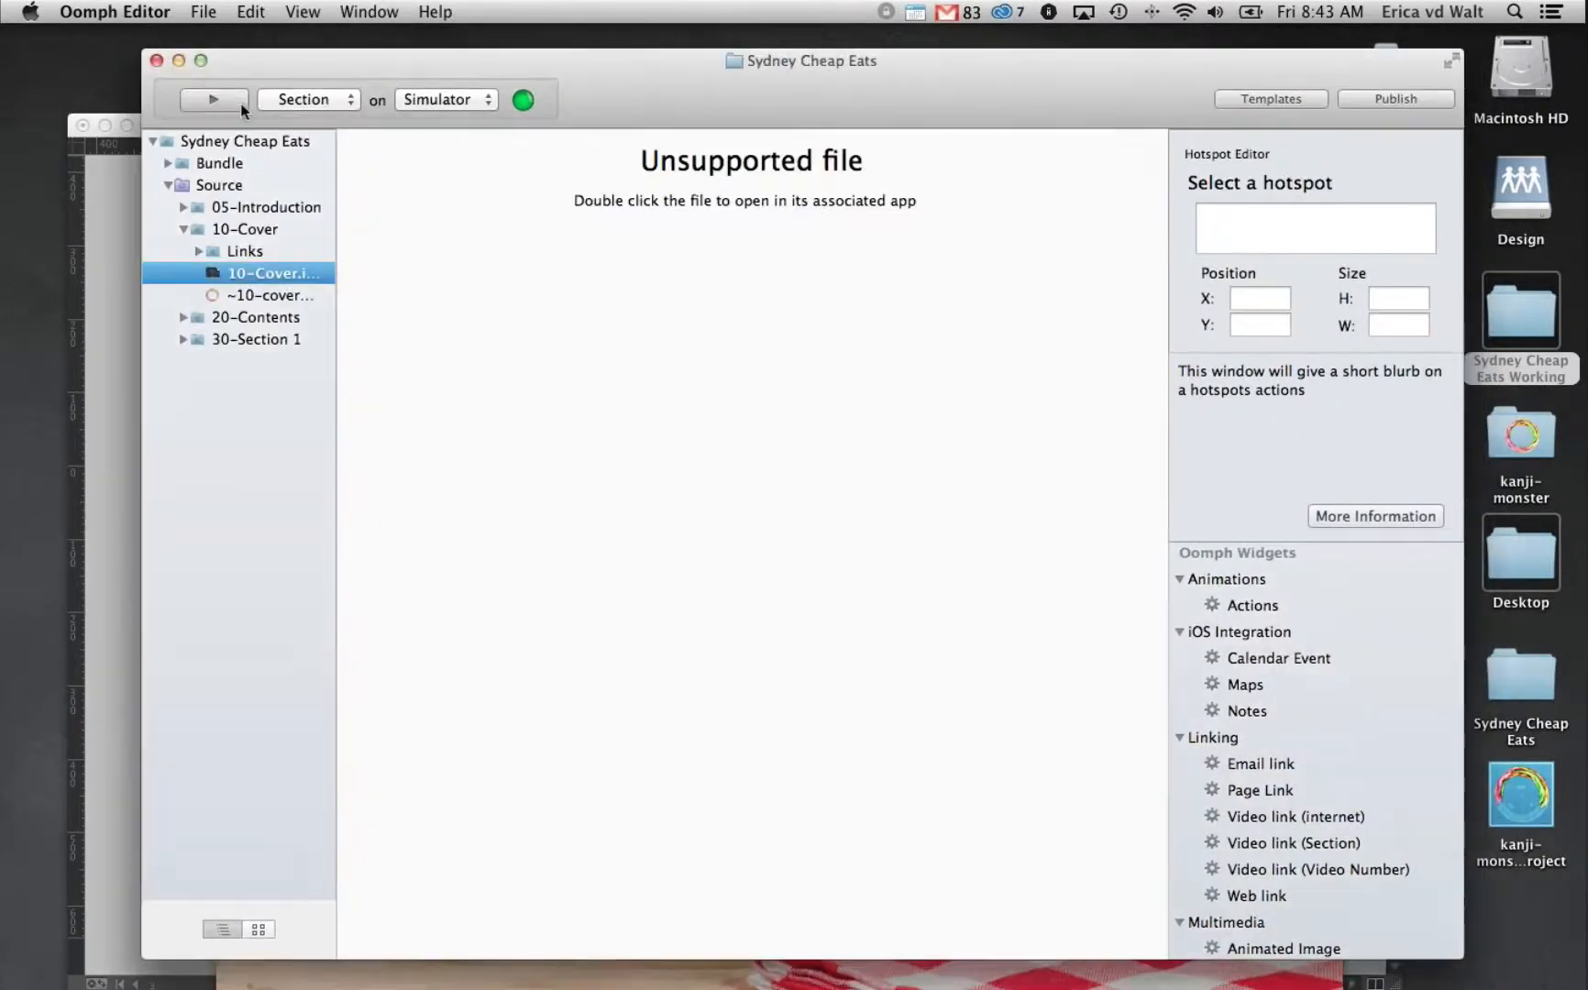
click(184, 229)
click(184, 251)
click(248, 296)
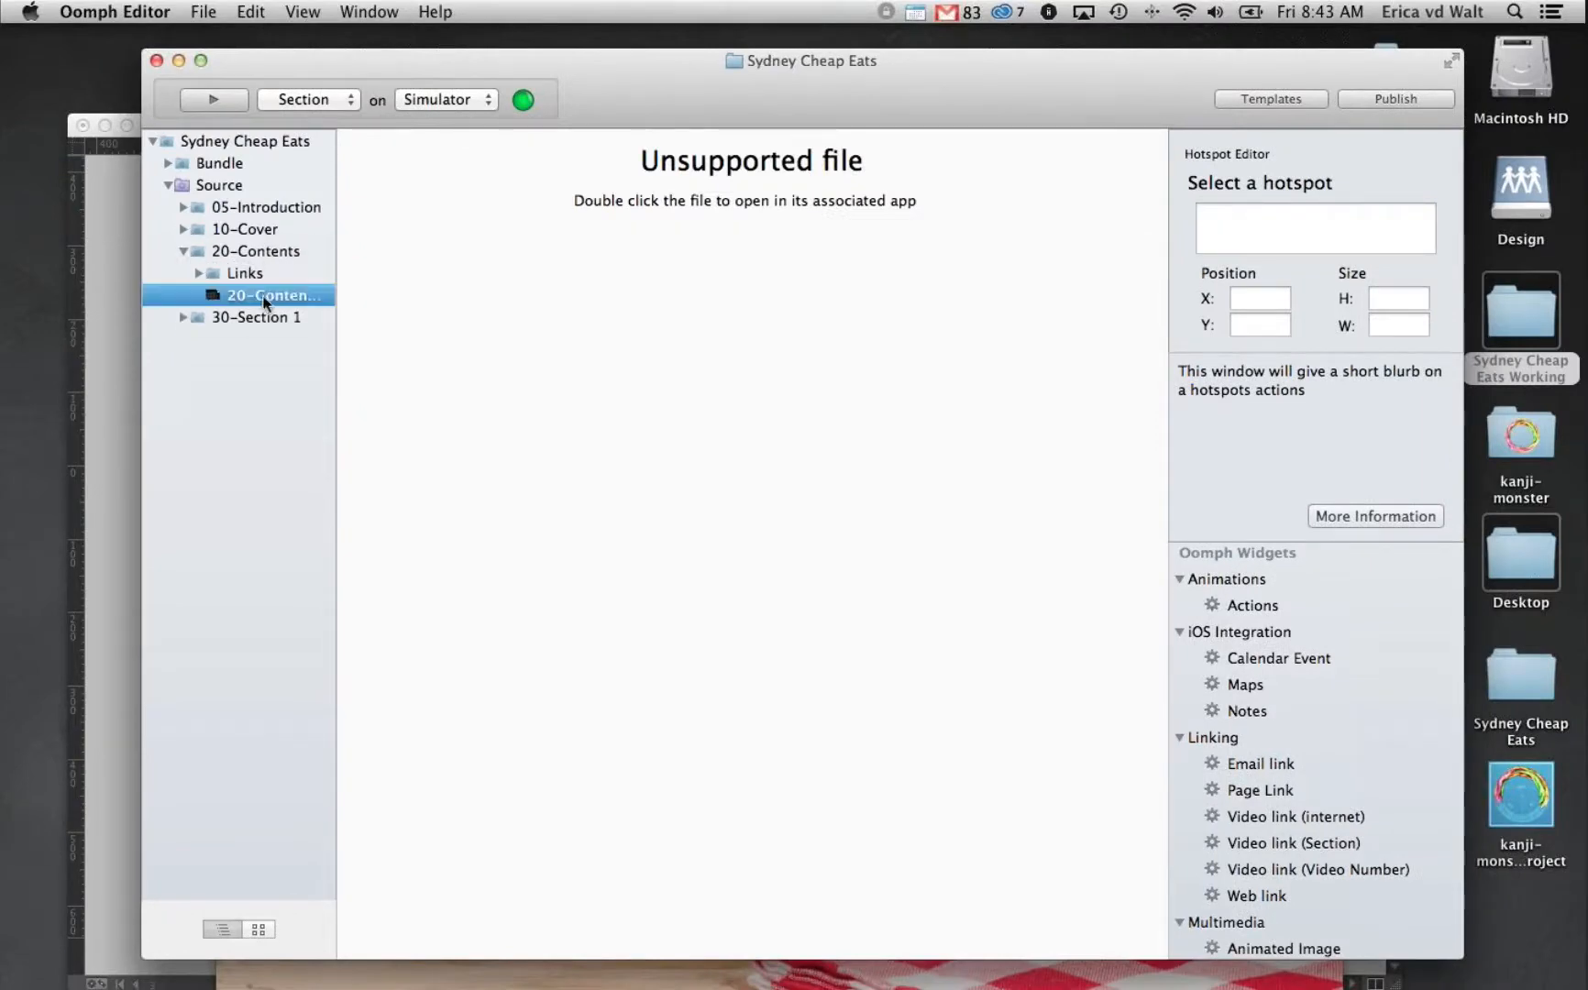
double_click(294, 295)
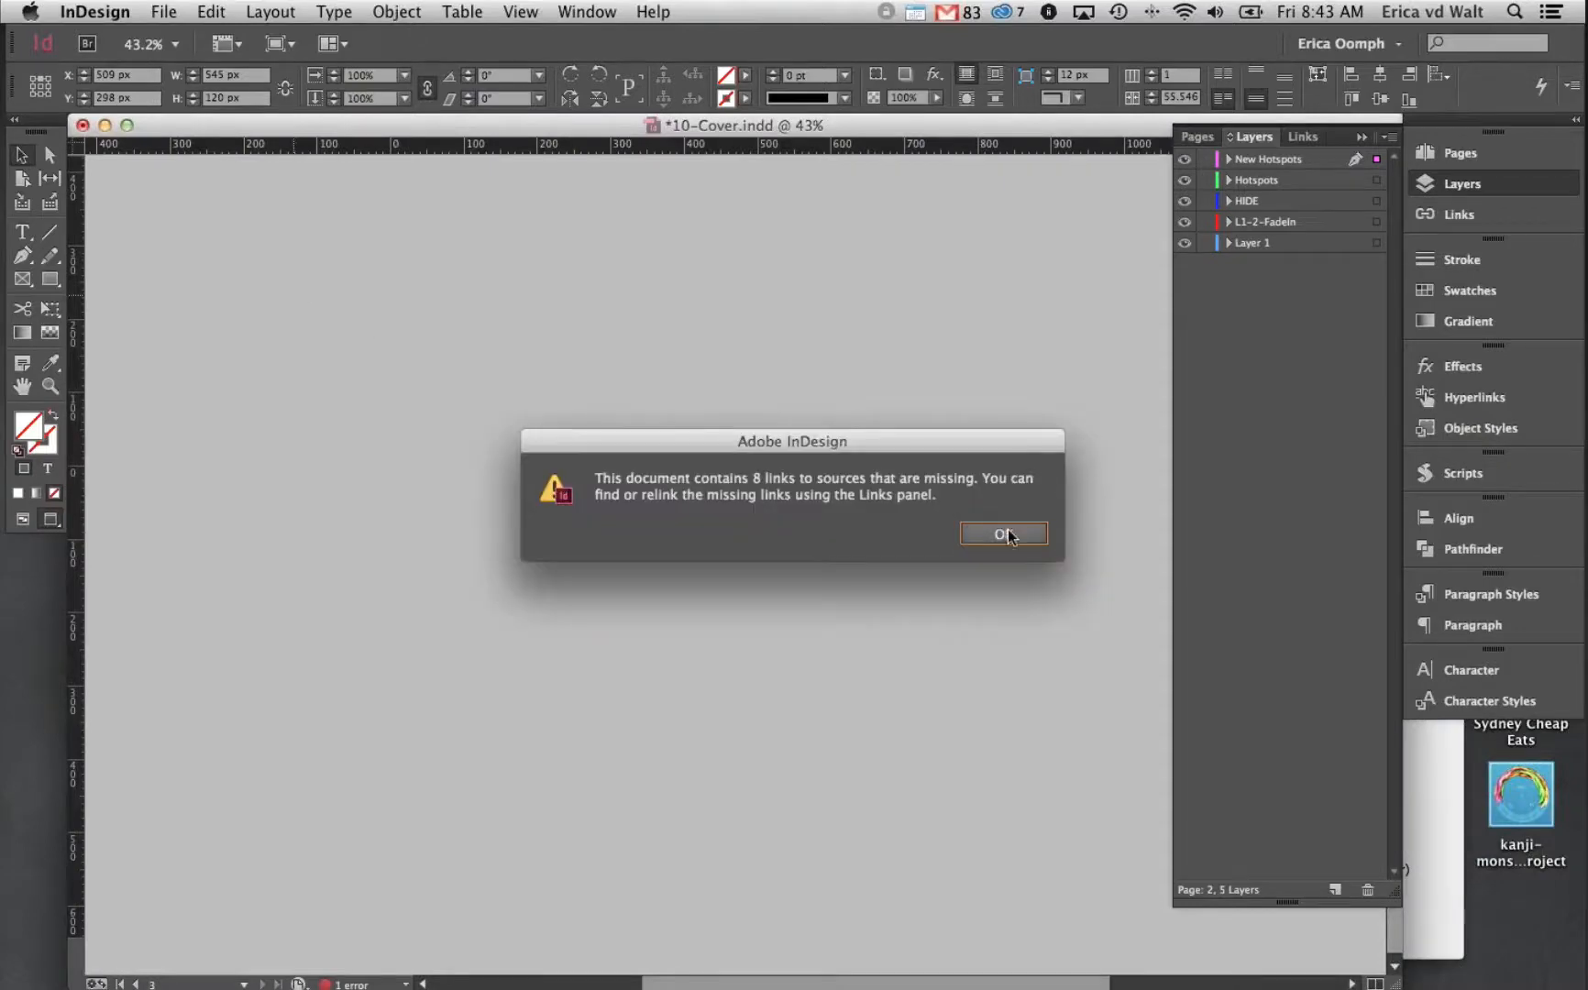
click(1010, 539)
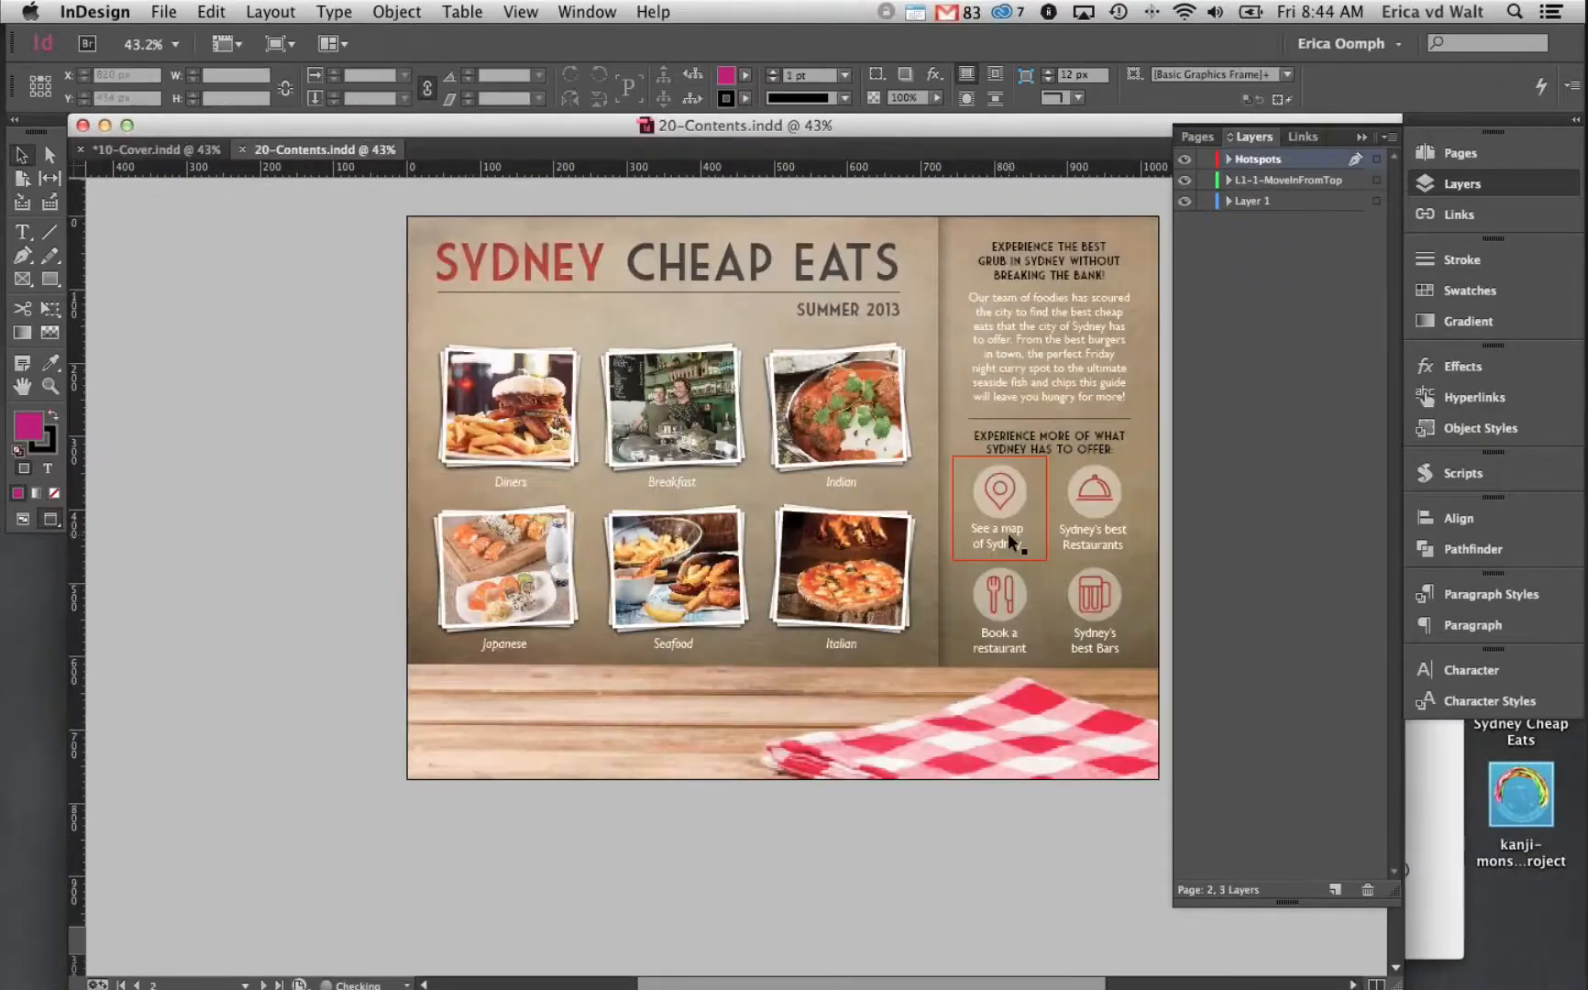
Examine the "Welcome to Kyoto!" template page in 20-Contents.indd, checking its background image, heading and the hotspot frames over the six destination placeholders
scroll(975, 408, up, 10)
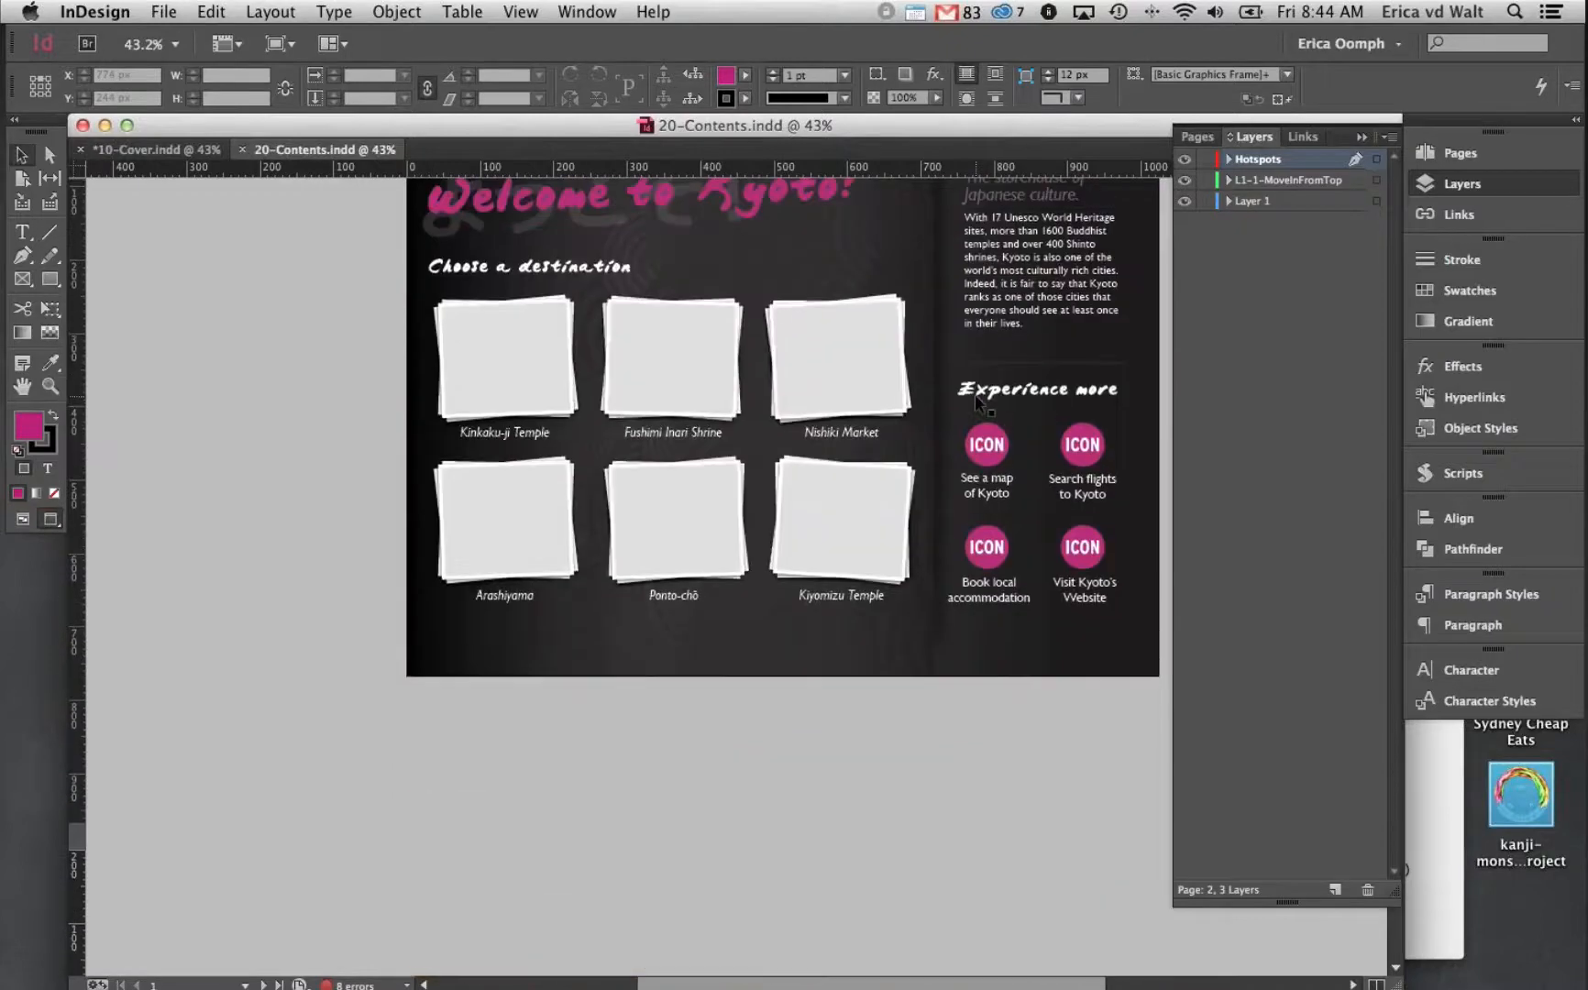
drag(975, 404, 848, 548)
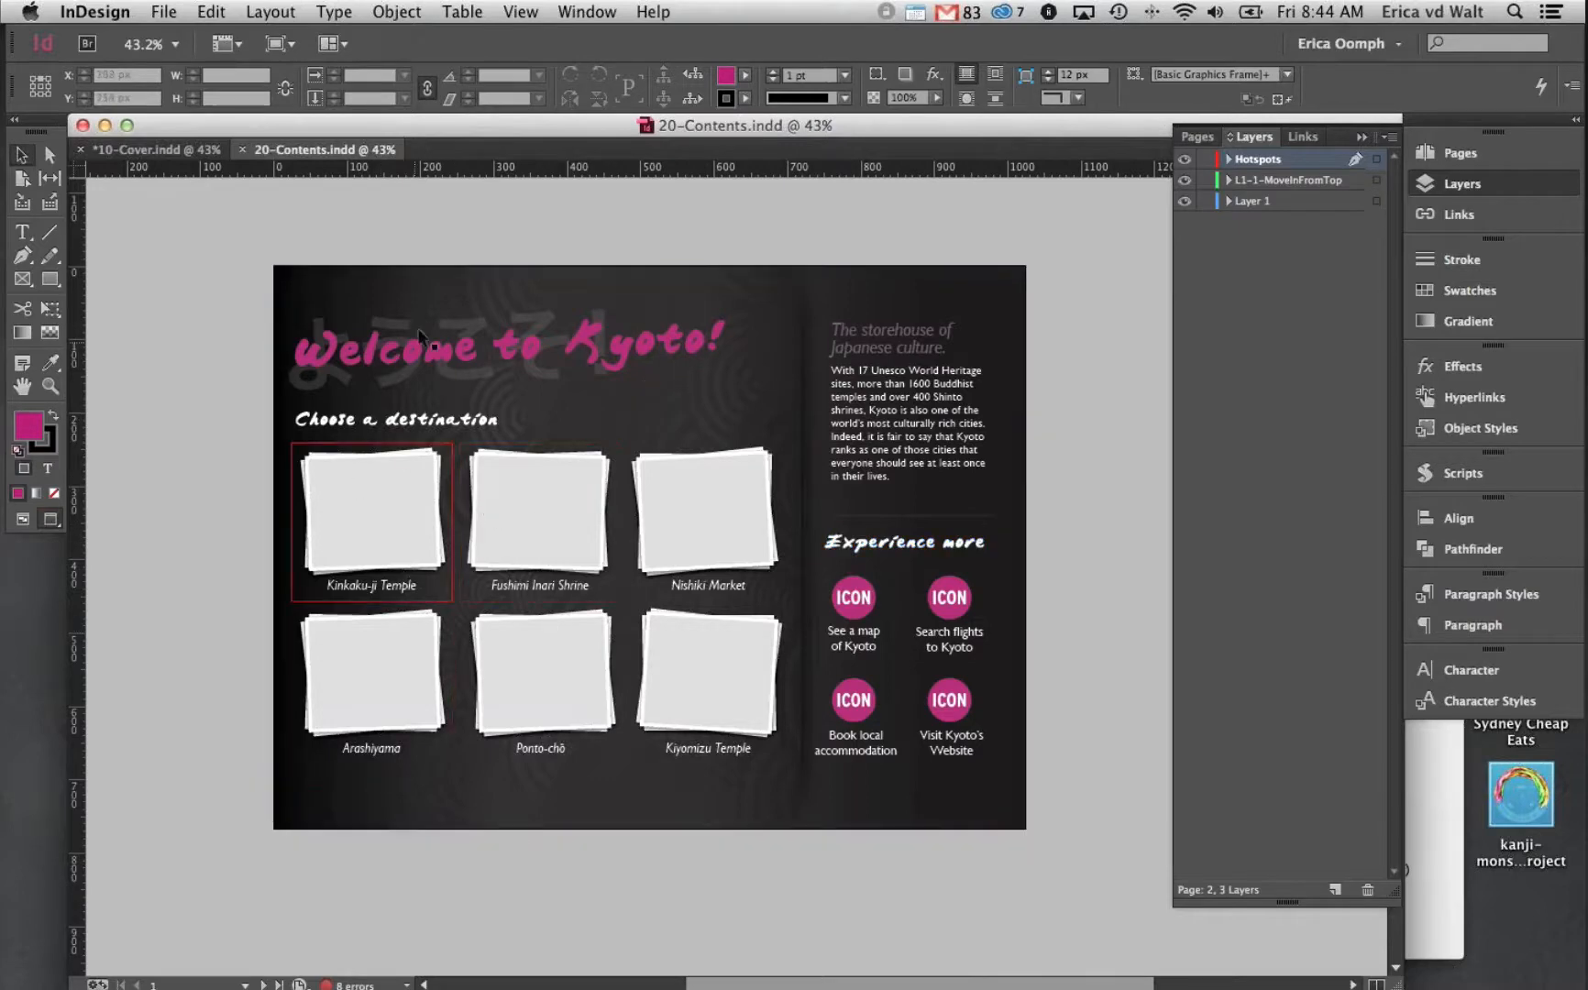
click(447, 290)
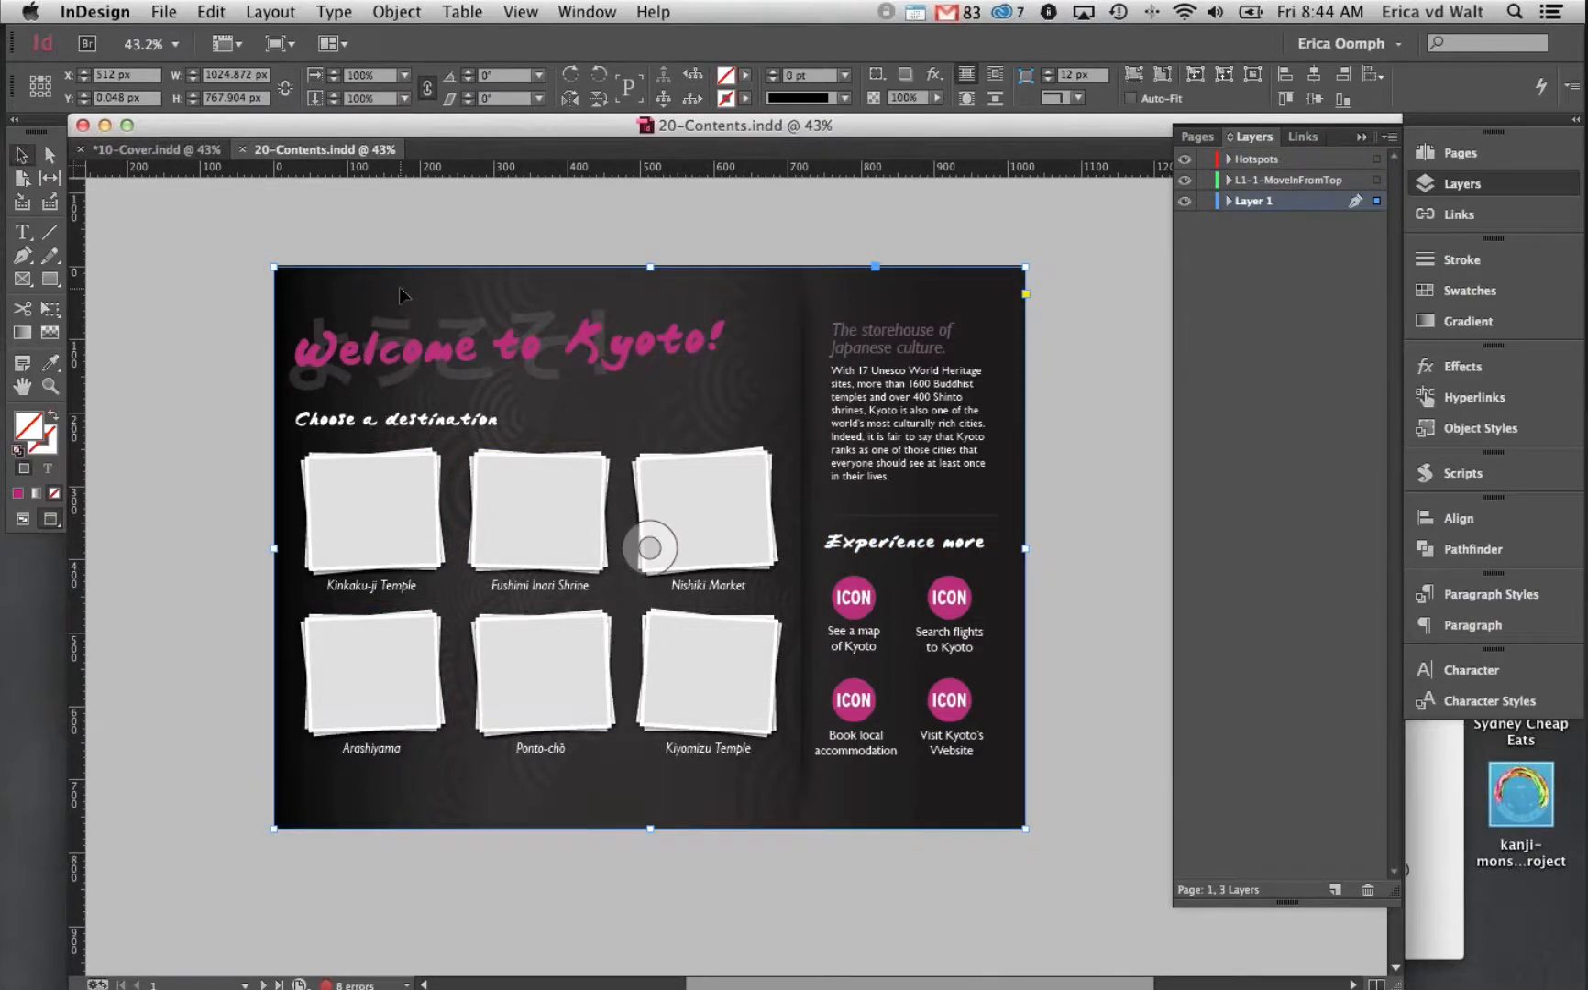
drag(400, 294, 404, 300)
click(1076, 421)
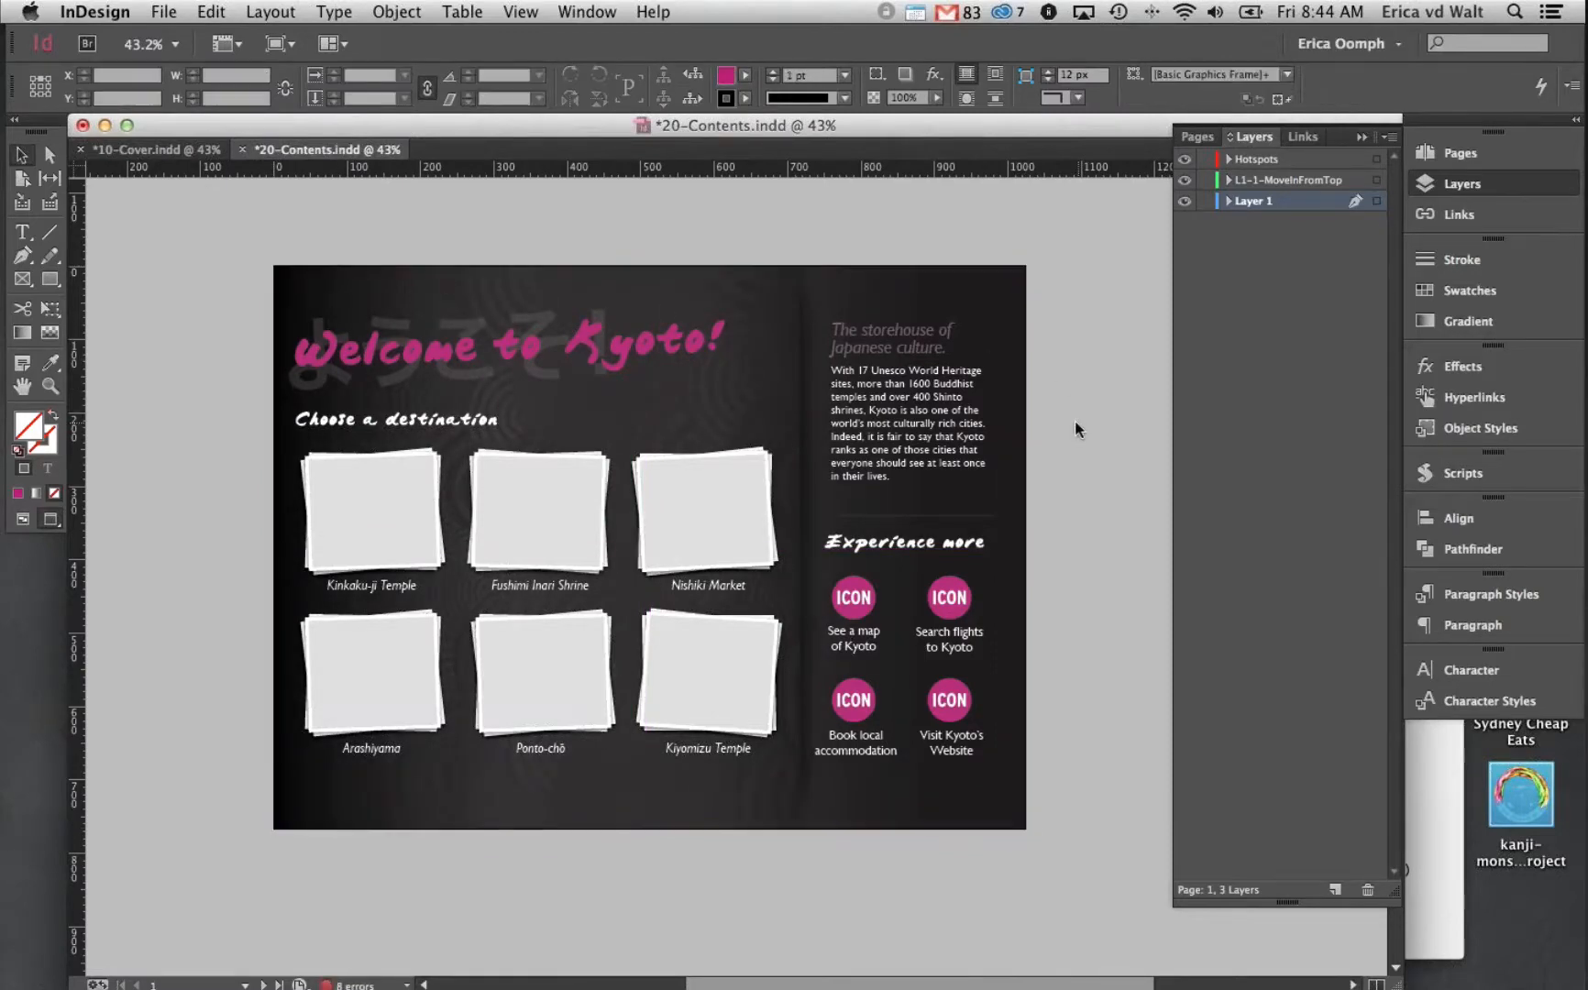
click(413, 357)
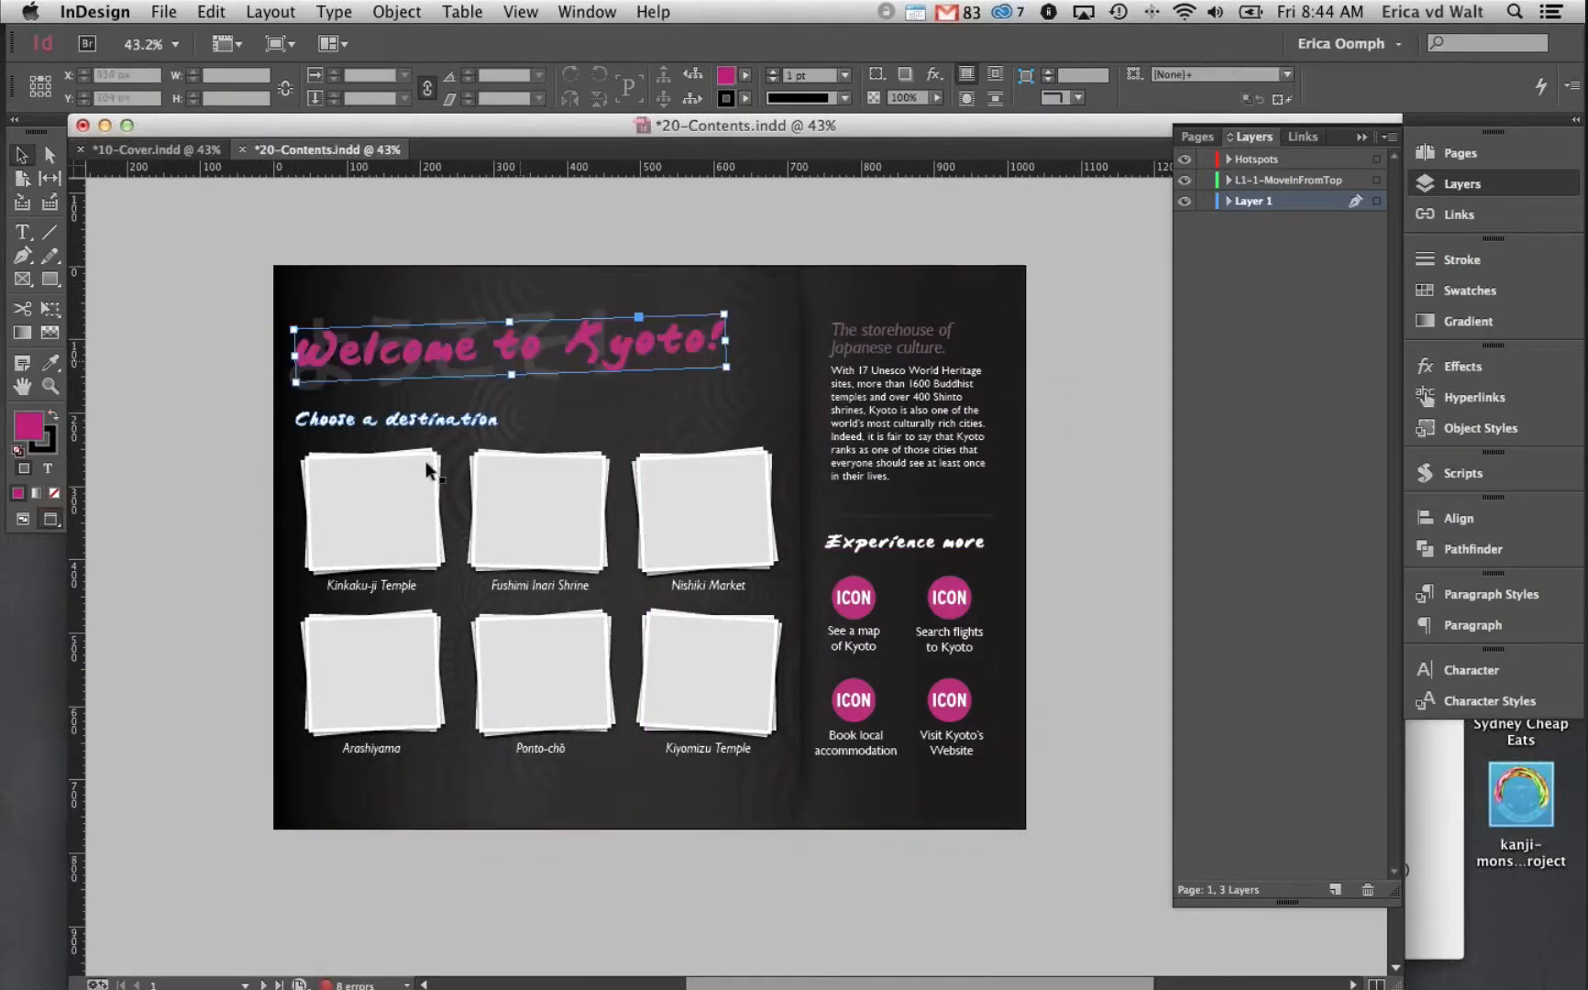
click(395, 489)
click(567, 500)
click(693, 488)
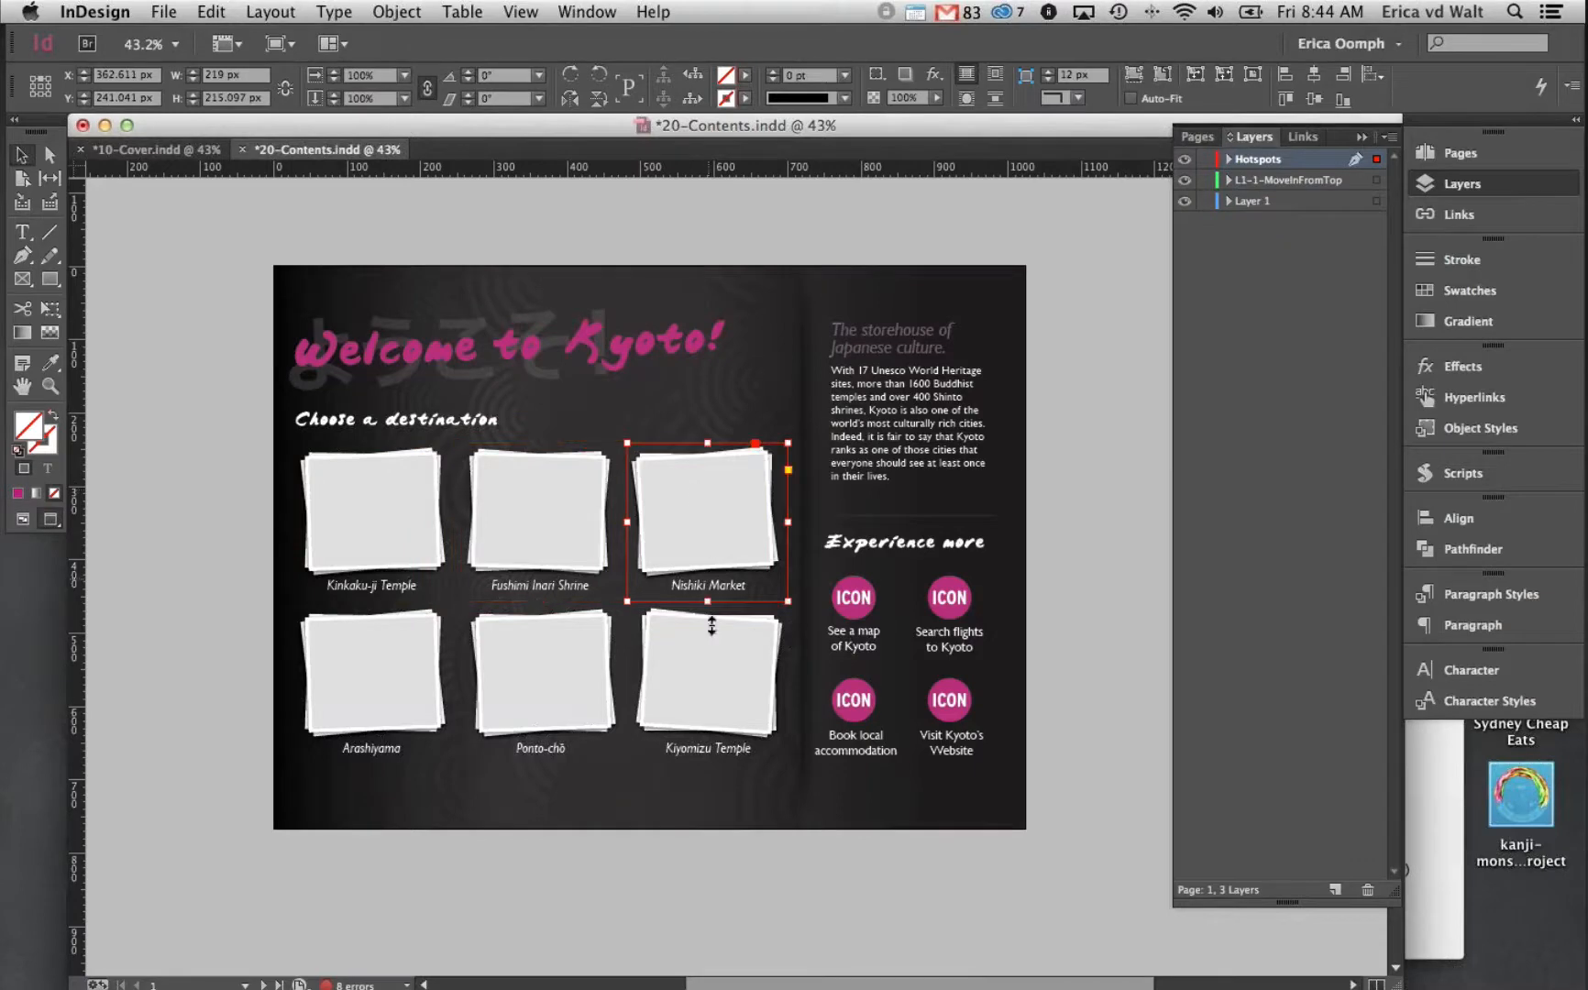
click(720, 690)
click(568, 665)
click(383, 640)
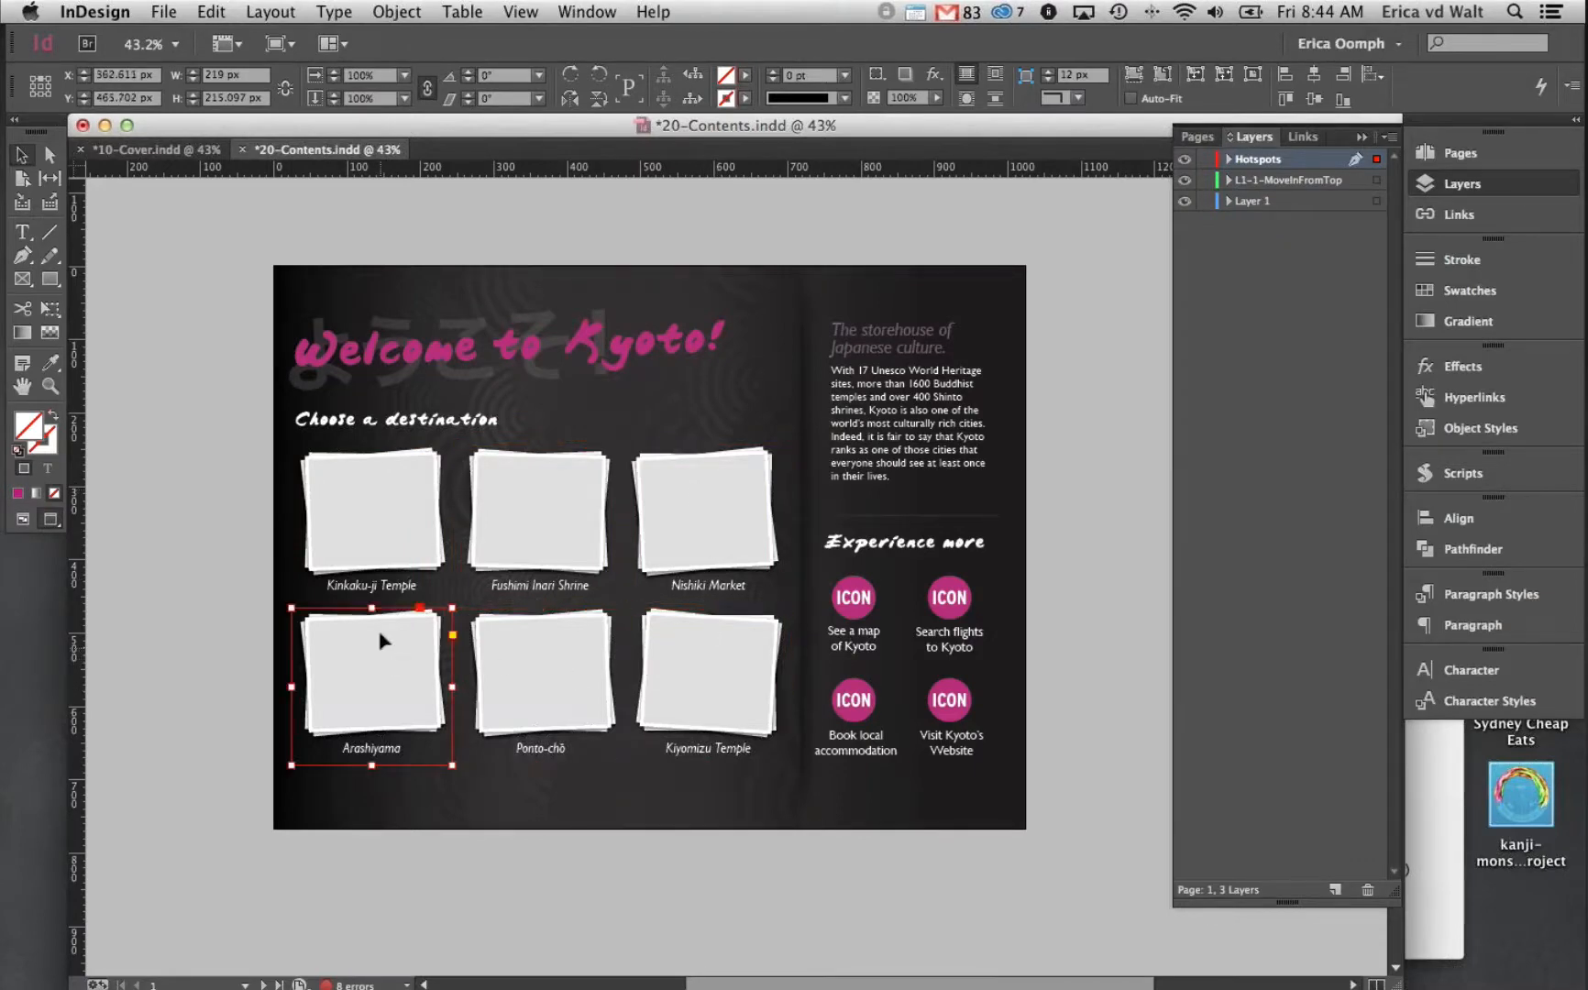
Examine the hotspot frames over the destination placeholders and the "Experience more" icons on the Kyoto template page
click(385, 514)
click(535, 514)
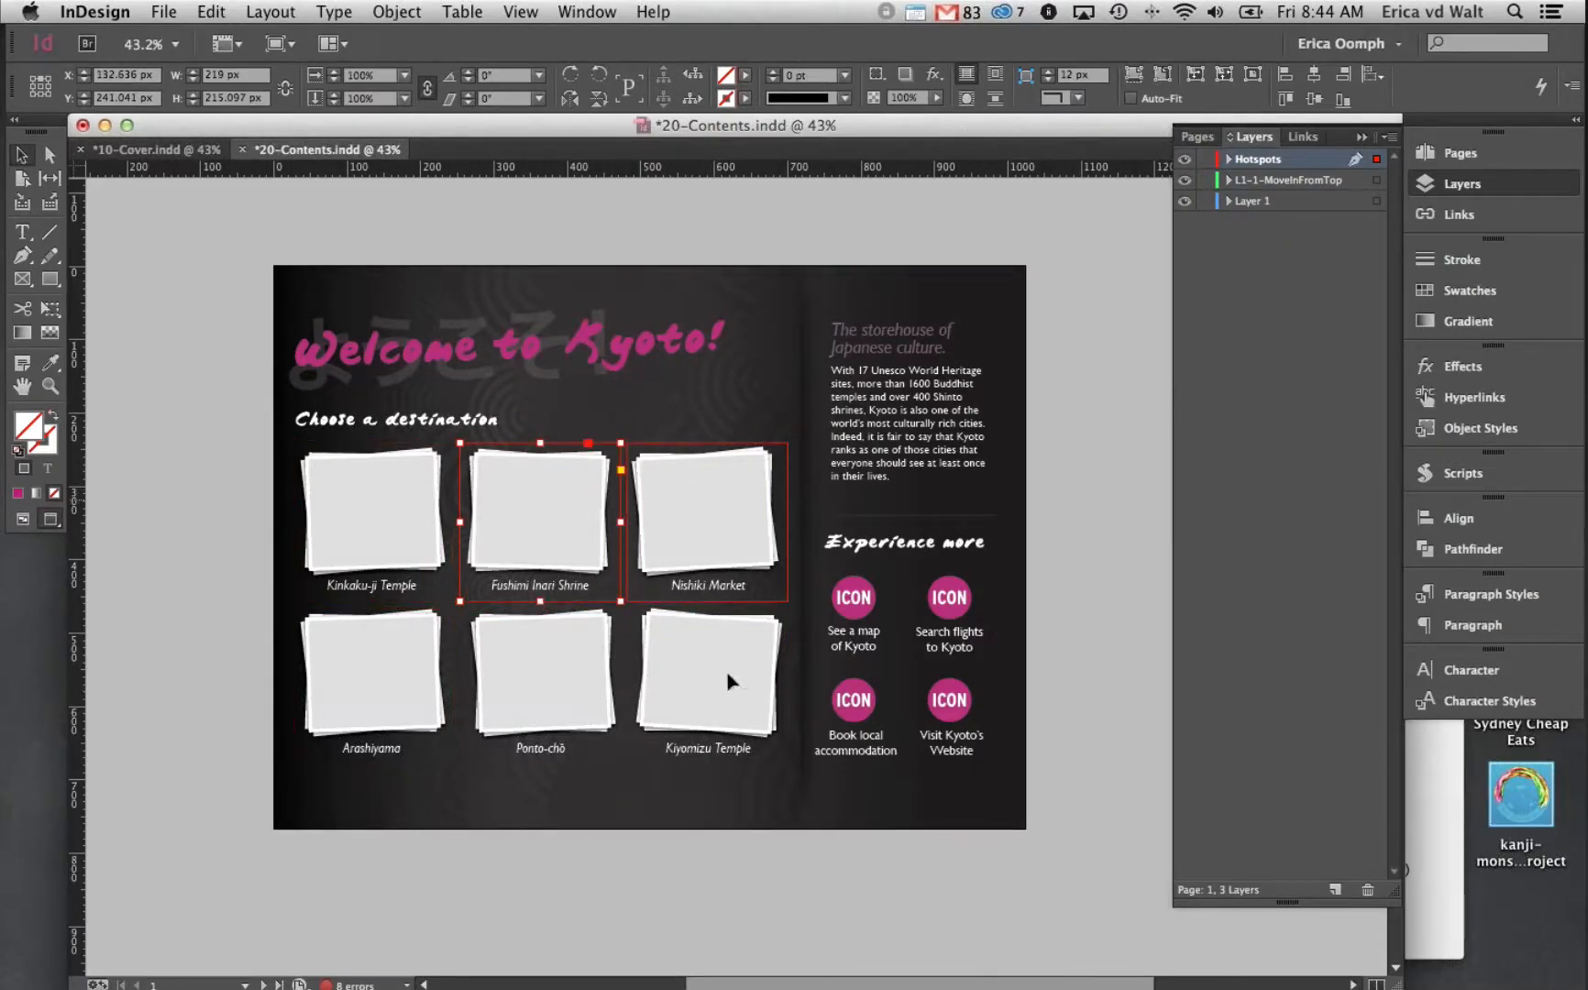
click(560, 664)
click(385, 653)
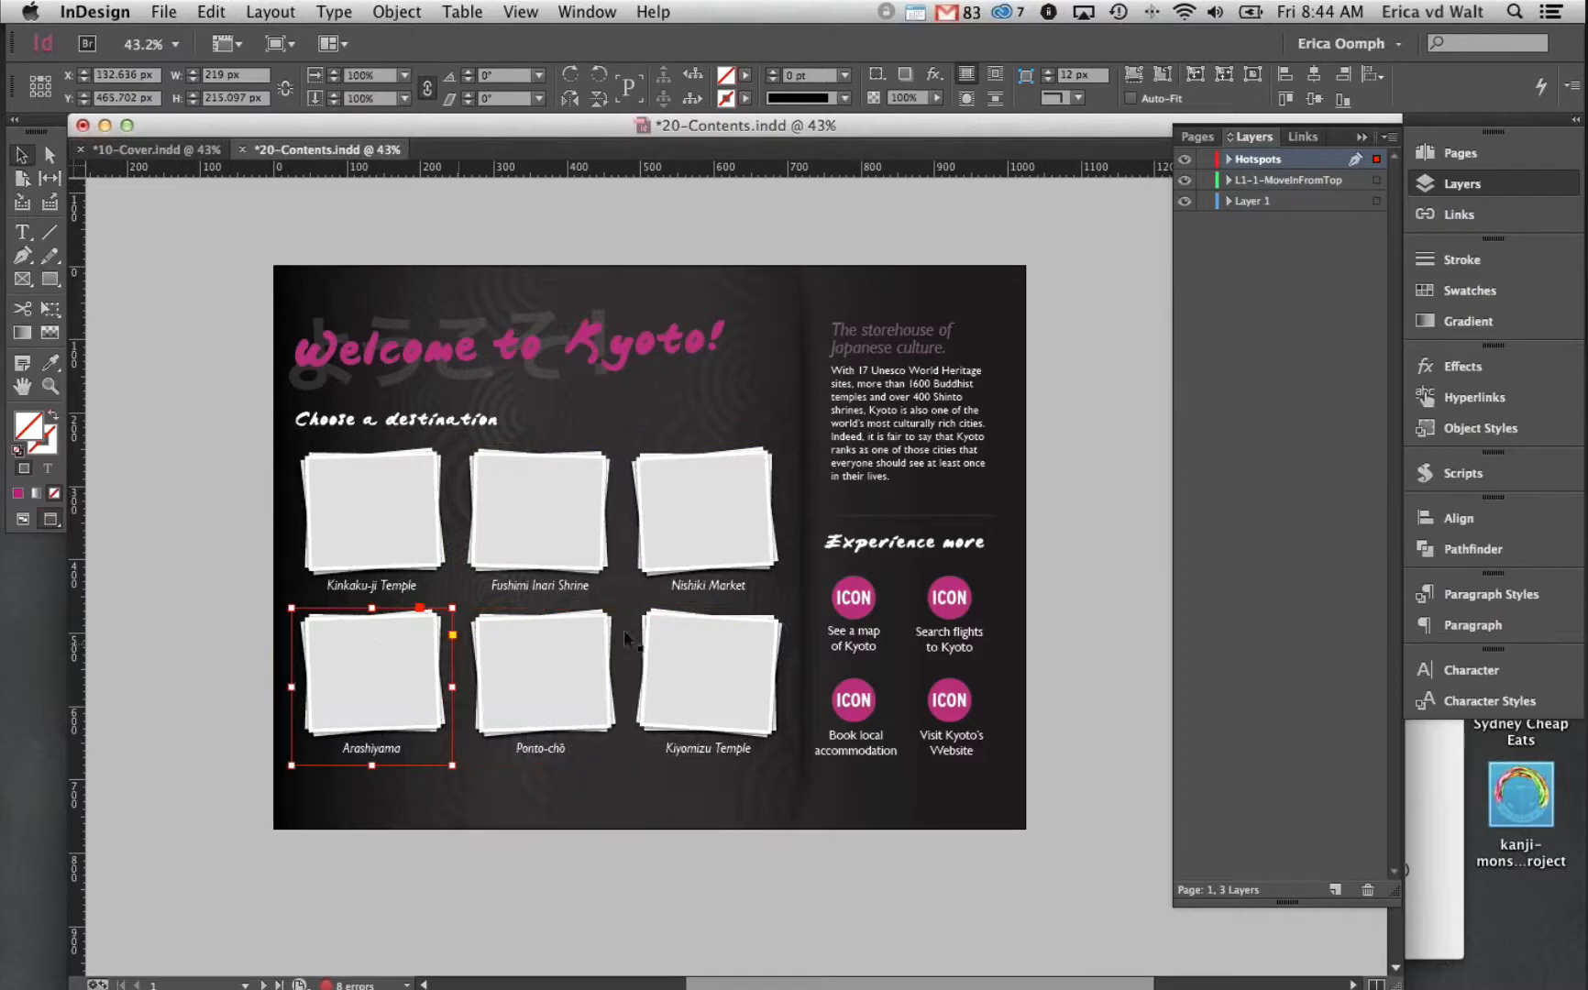
click(858, 598)
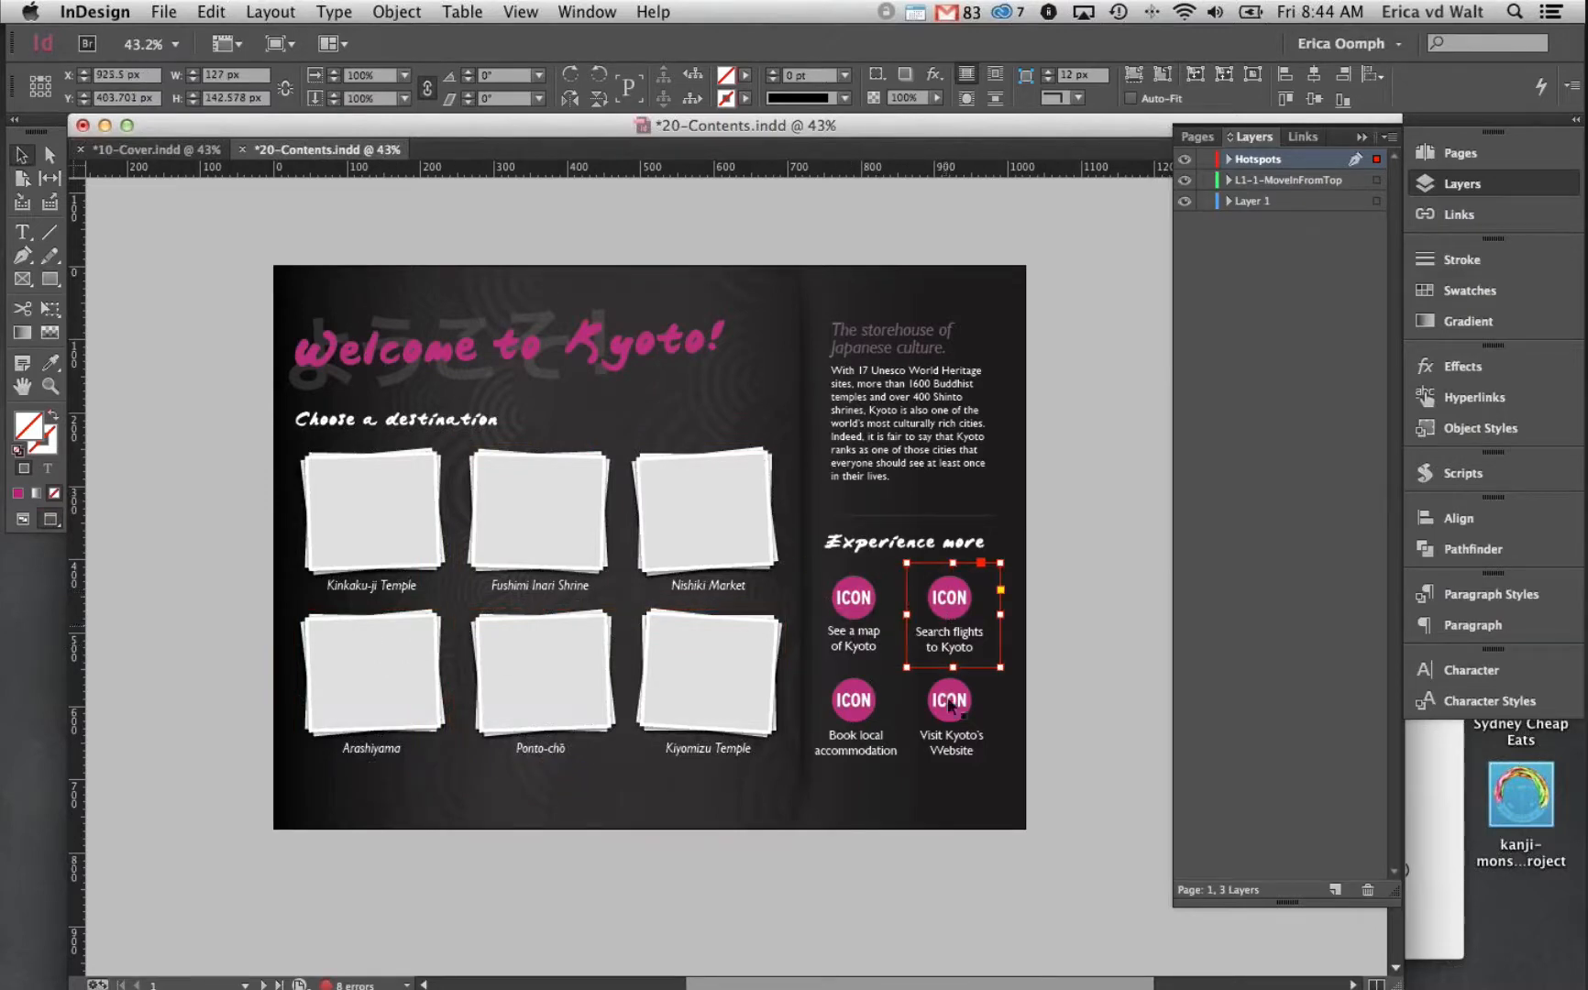
click(869, 730)
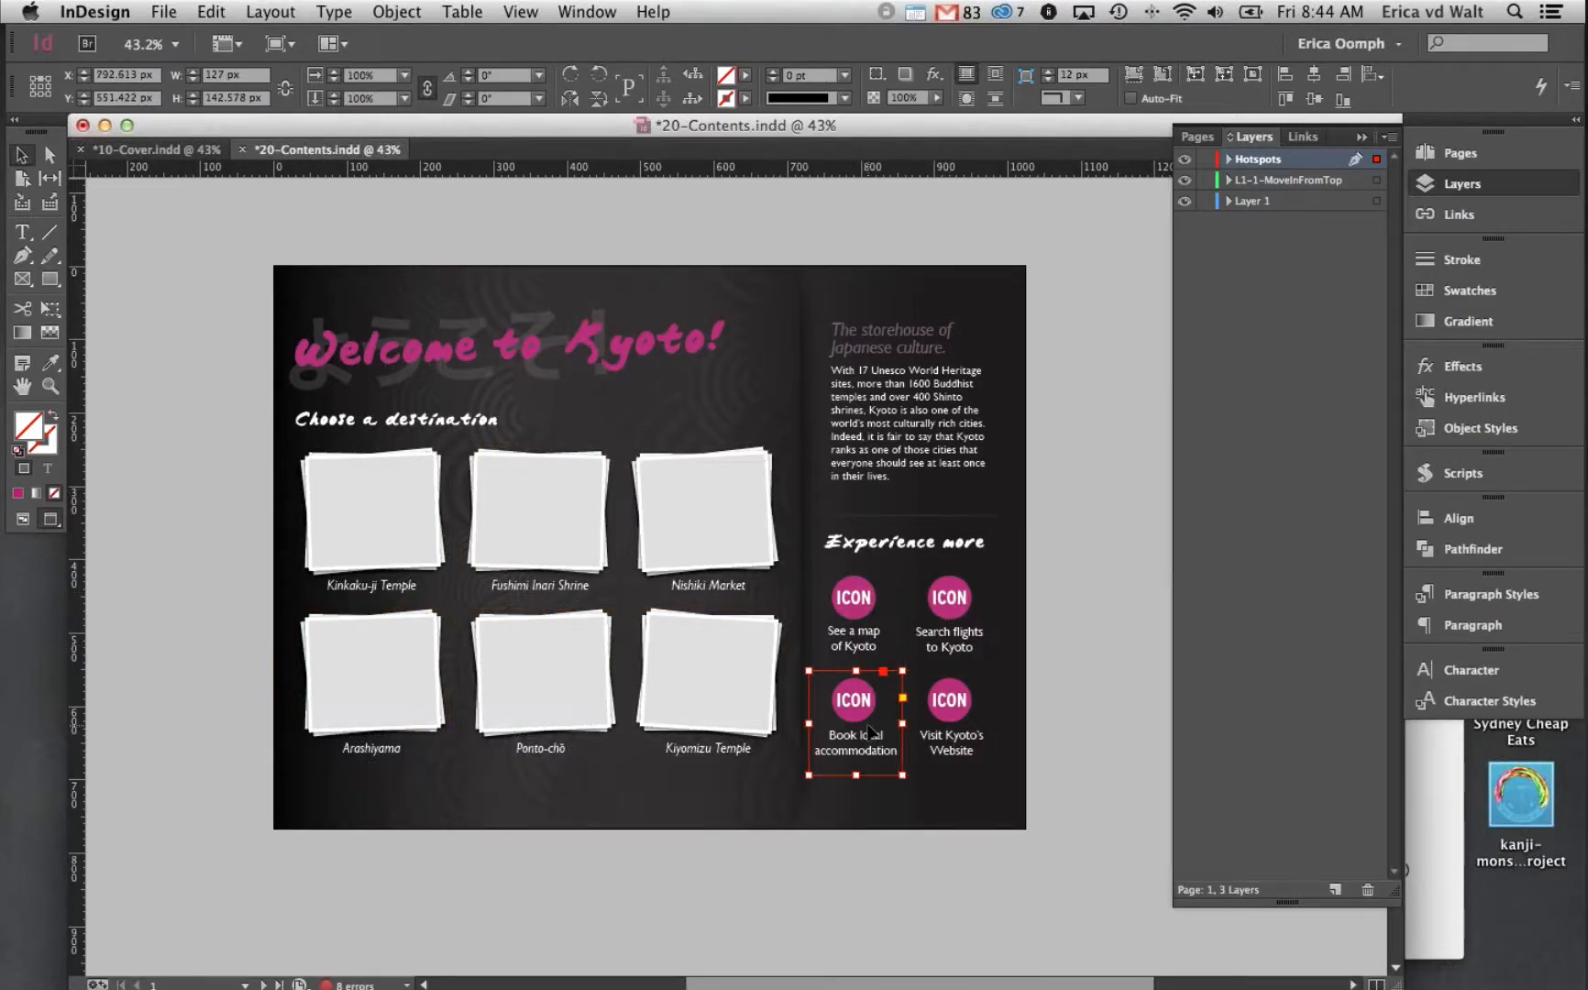
click(1045, 642)
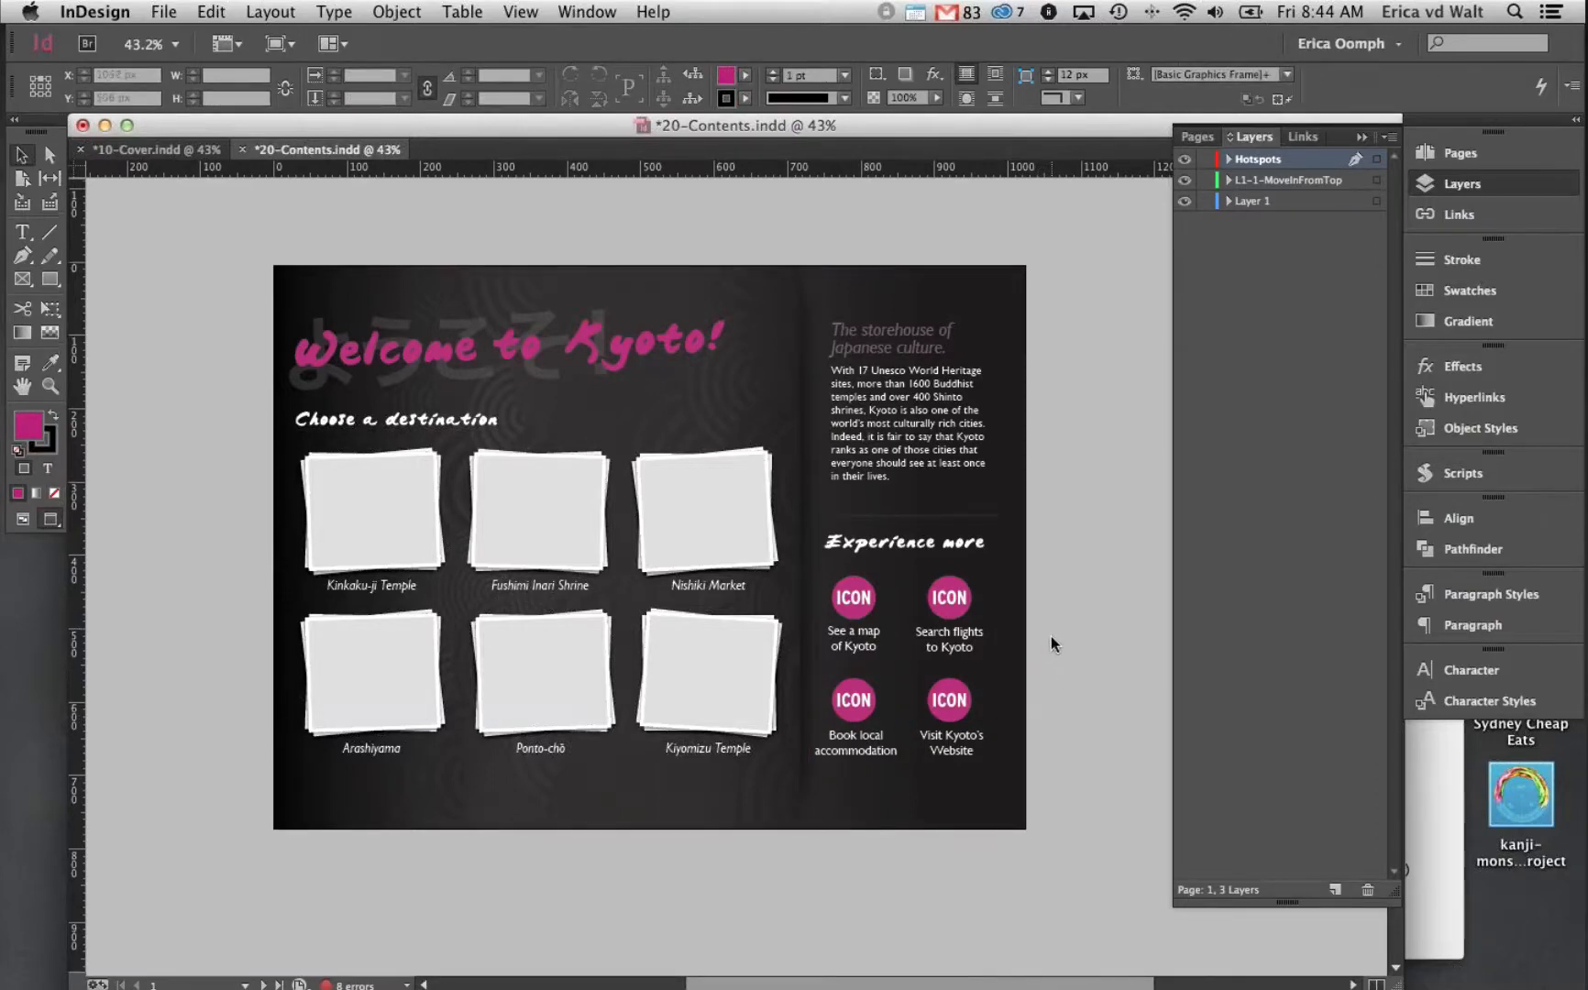
View the finished Sydney Cheap Eats contents page below the Kyoto template and select its background image
scroll(1051, 642, down, 5)
scroll(1051, 639, down, 15)
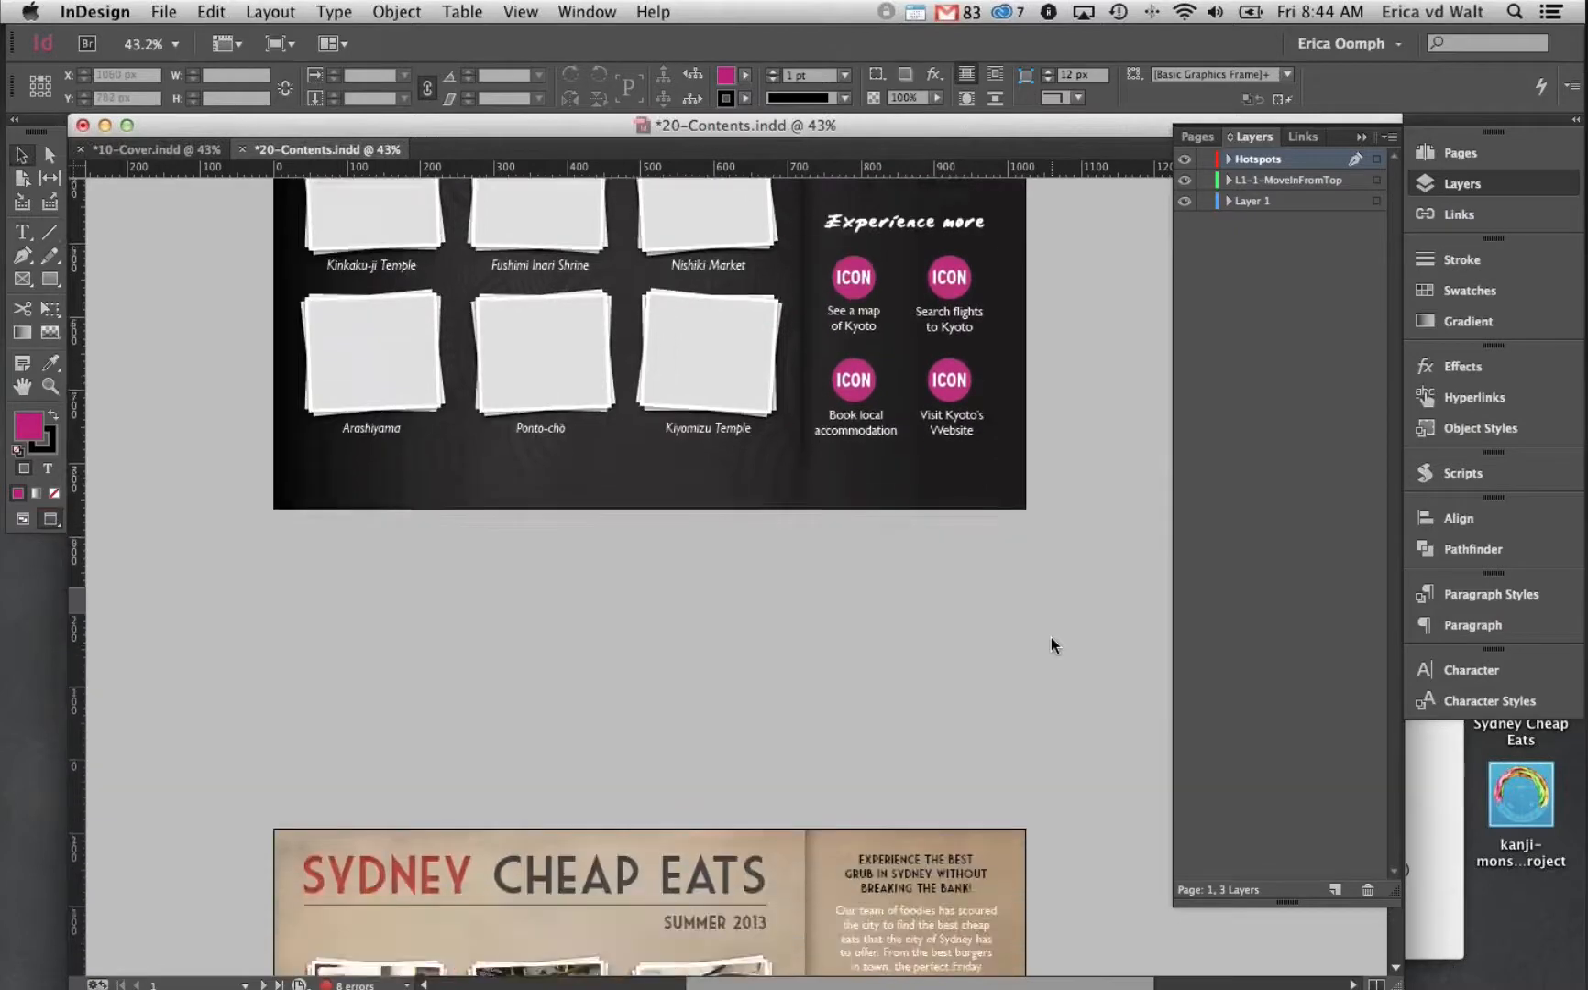
scroll(1052, 639, up, 1)
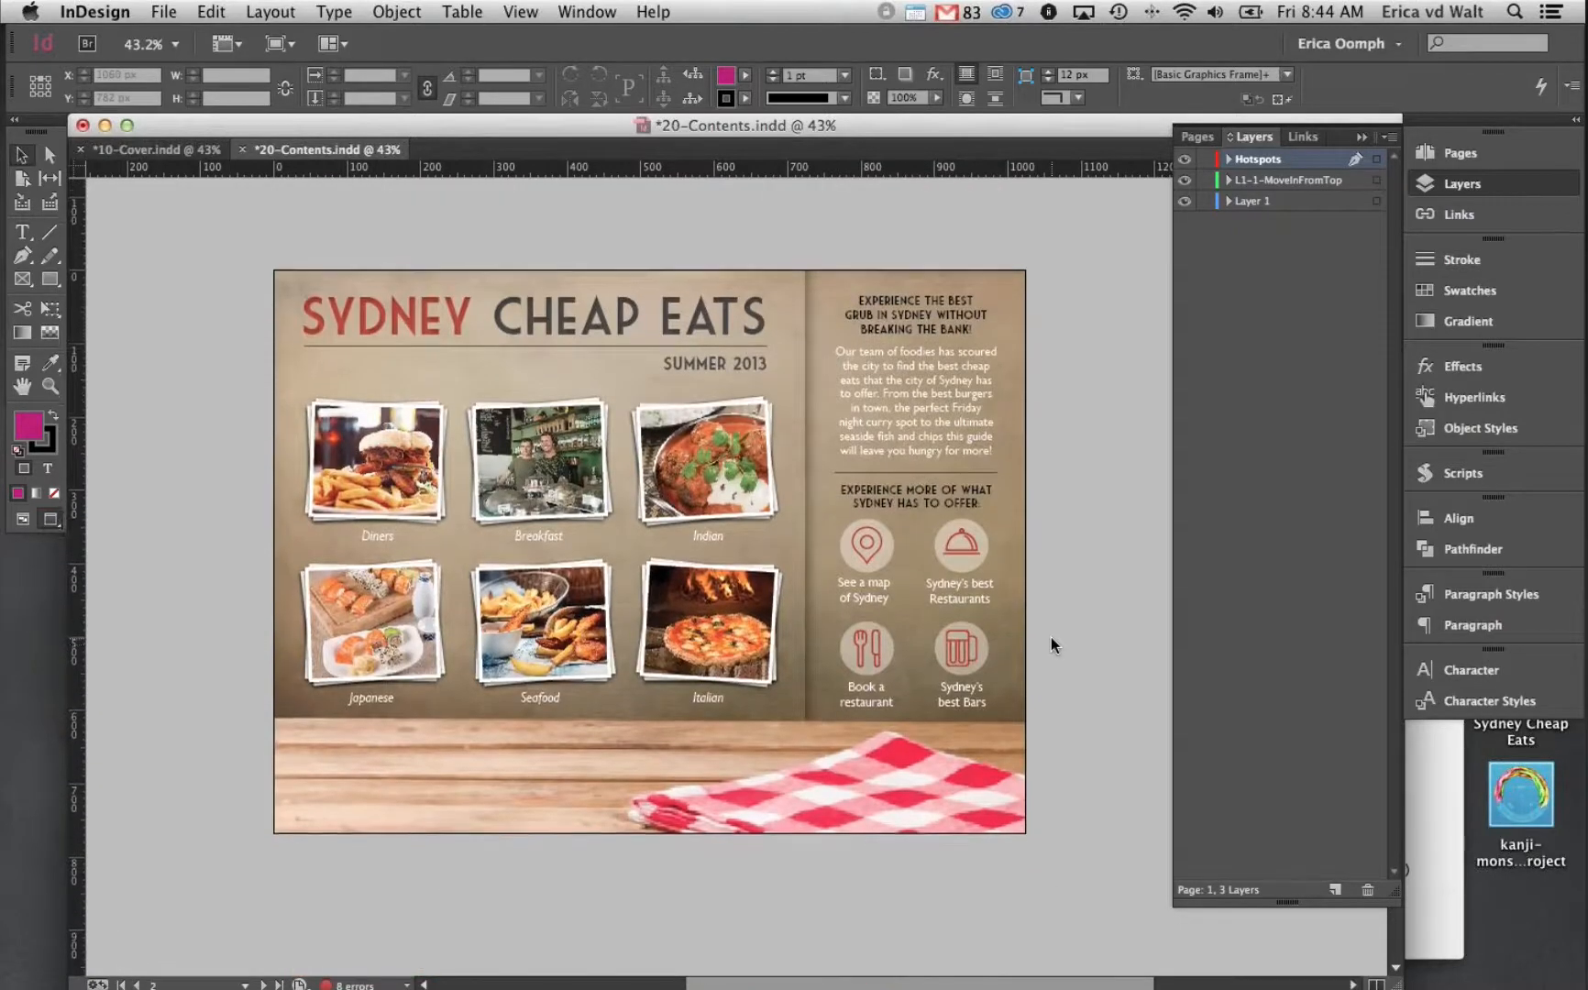
click(914, 826)
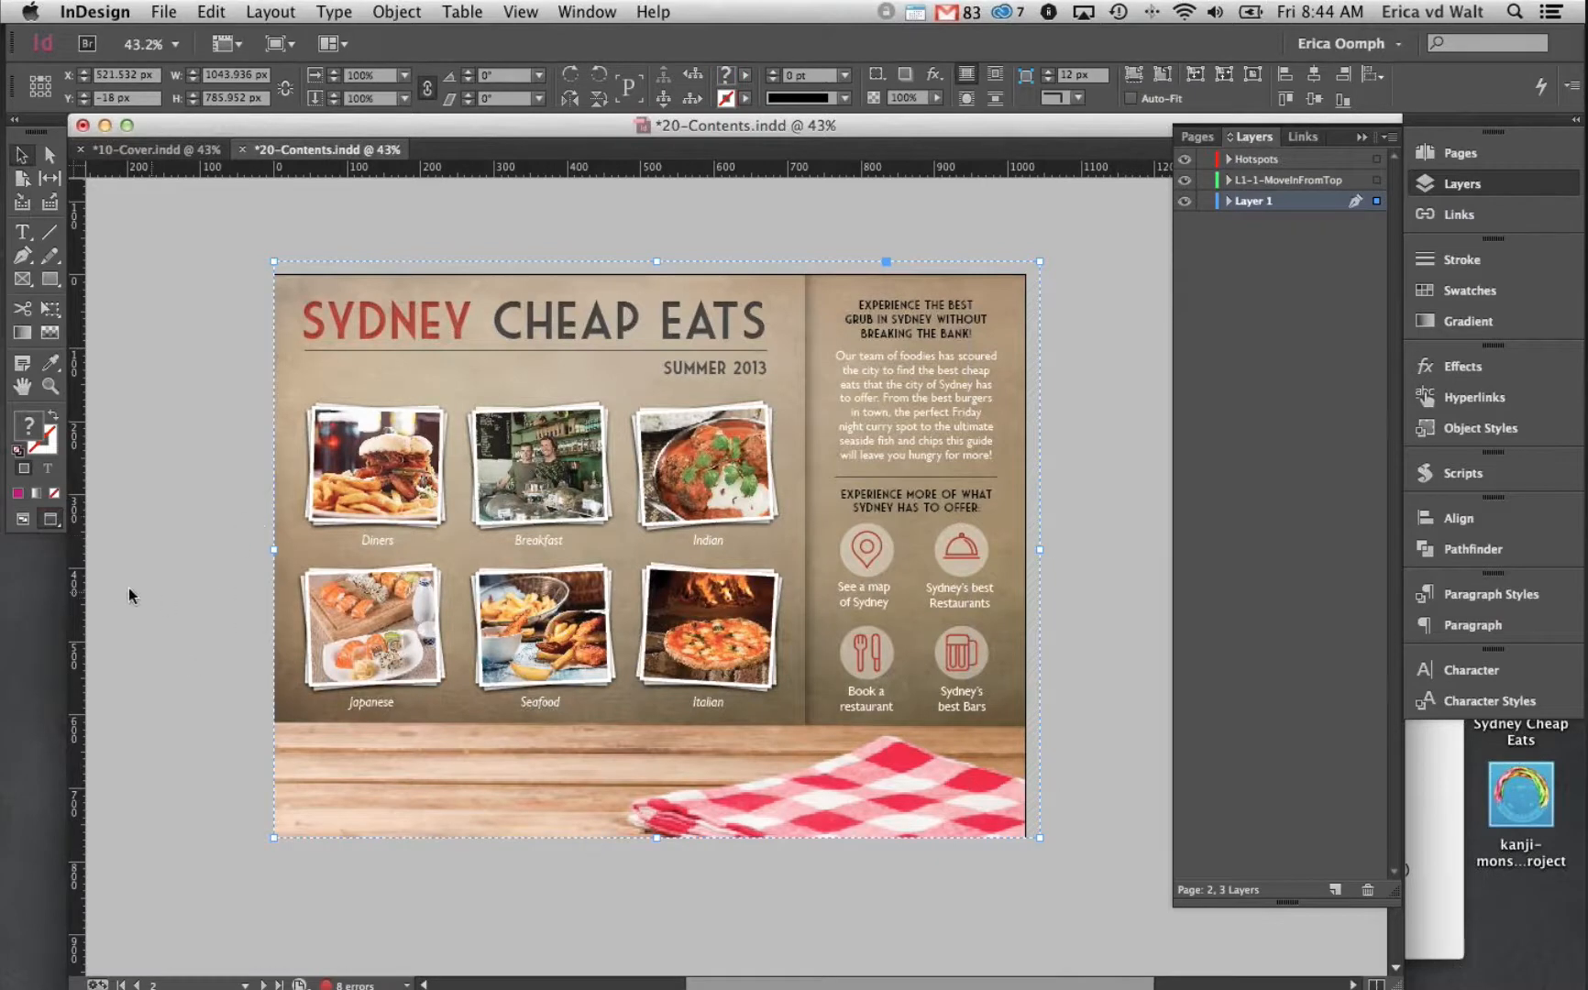
drag(166, 559, 229, 456)
drag(256, 520, 219, 518)
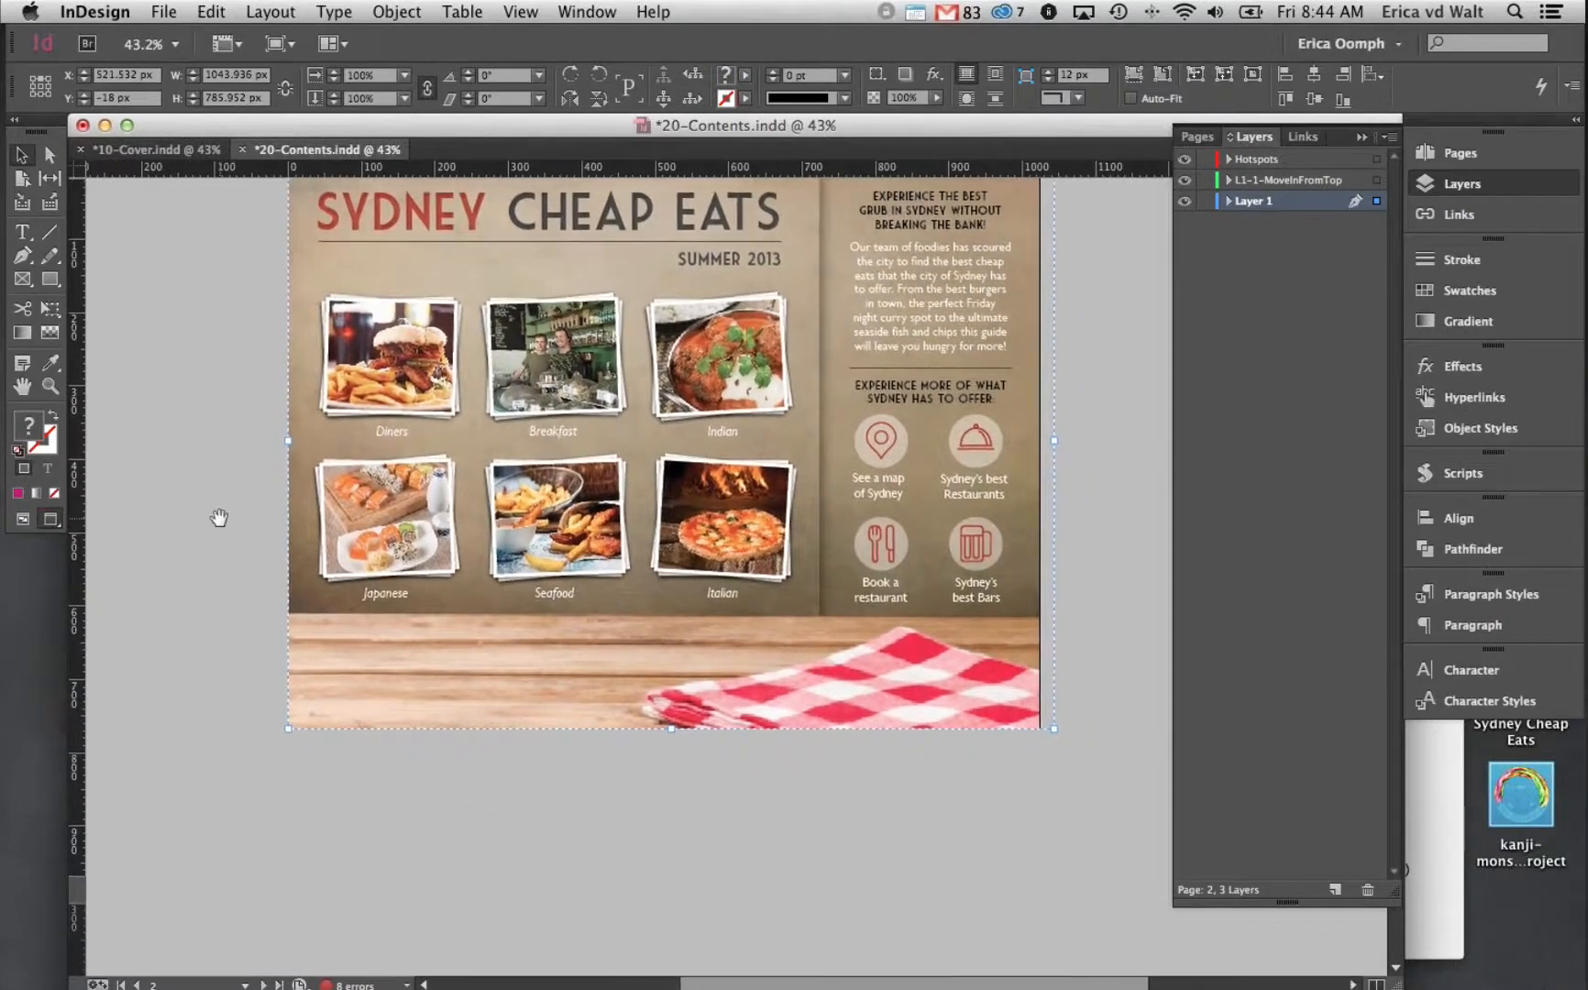
scroll(233, 513, up, 2)
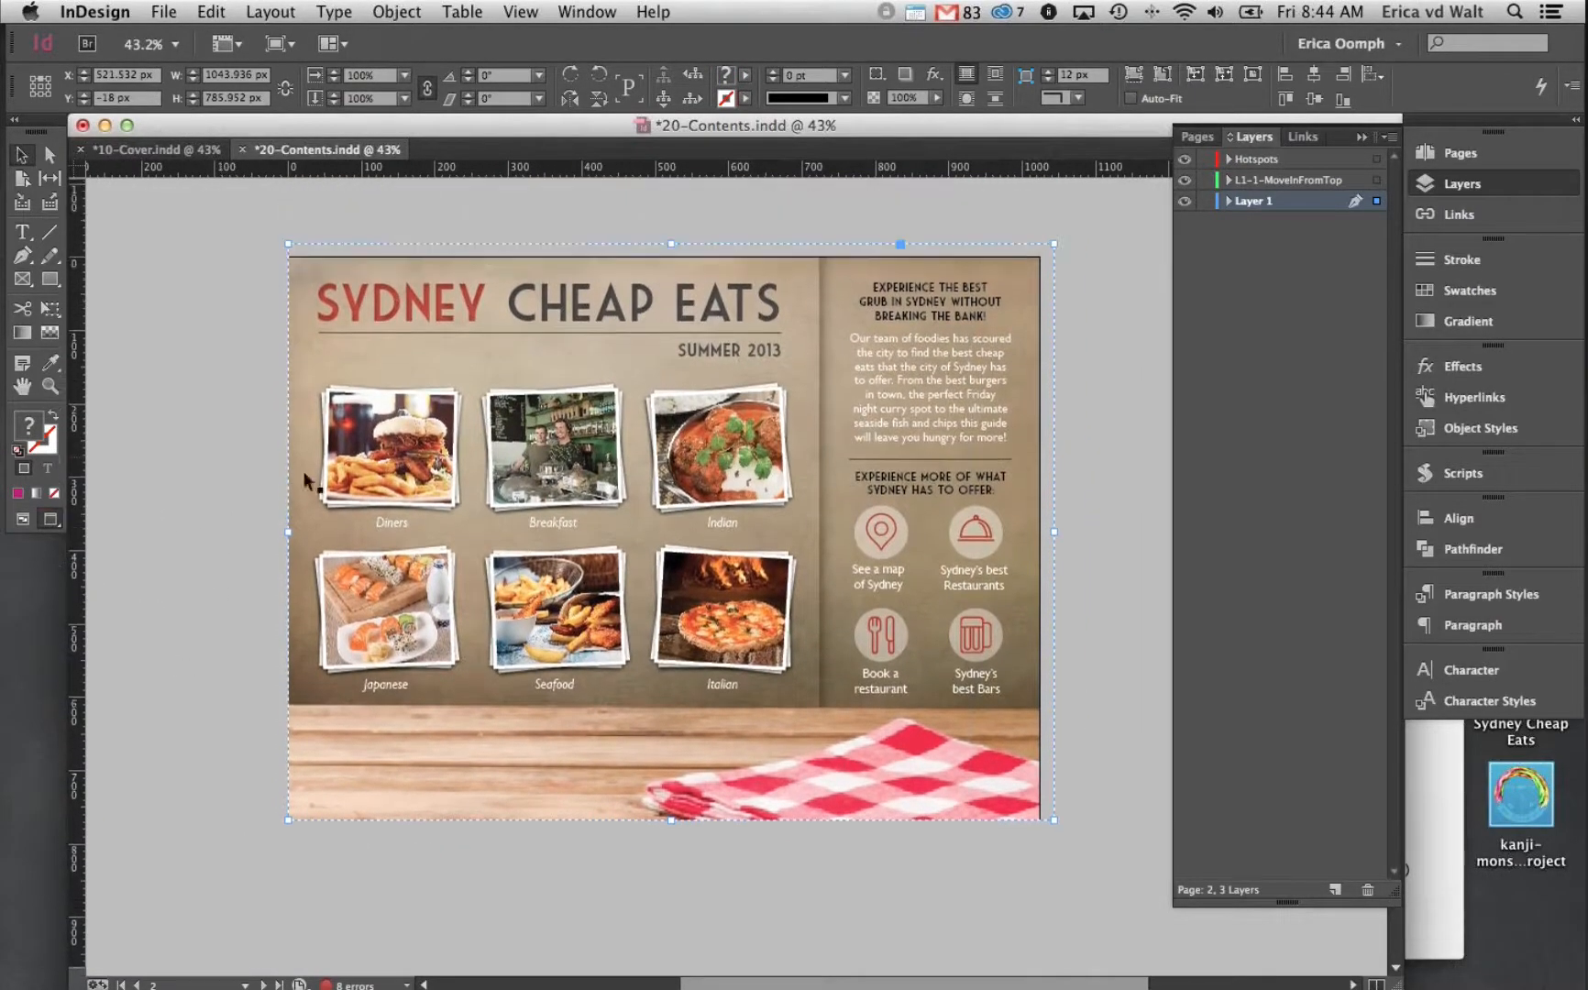
Lock the Hotspots layer and check that the Breakfast photo beneath it can be selected
click(1205, 159)
click(188, 400)
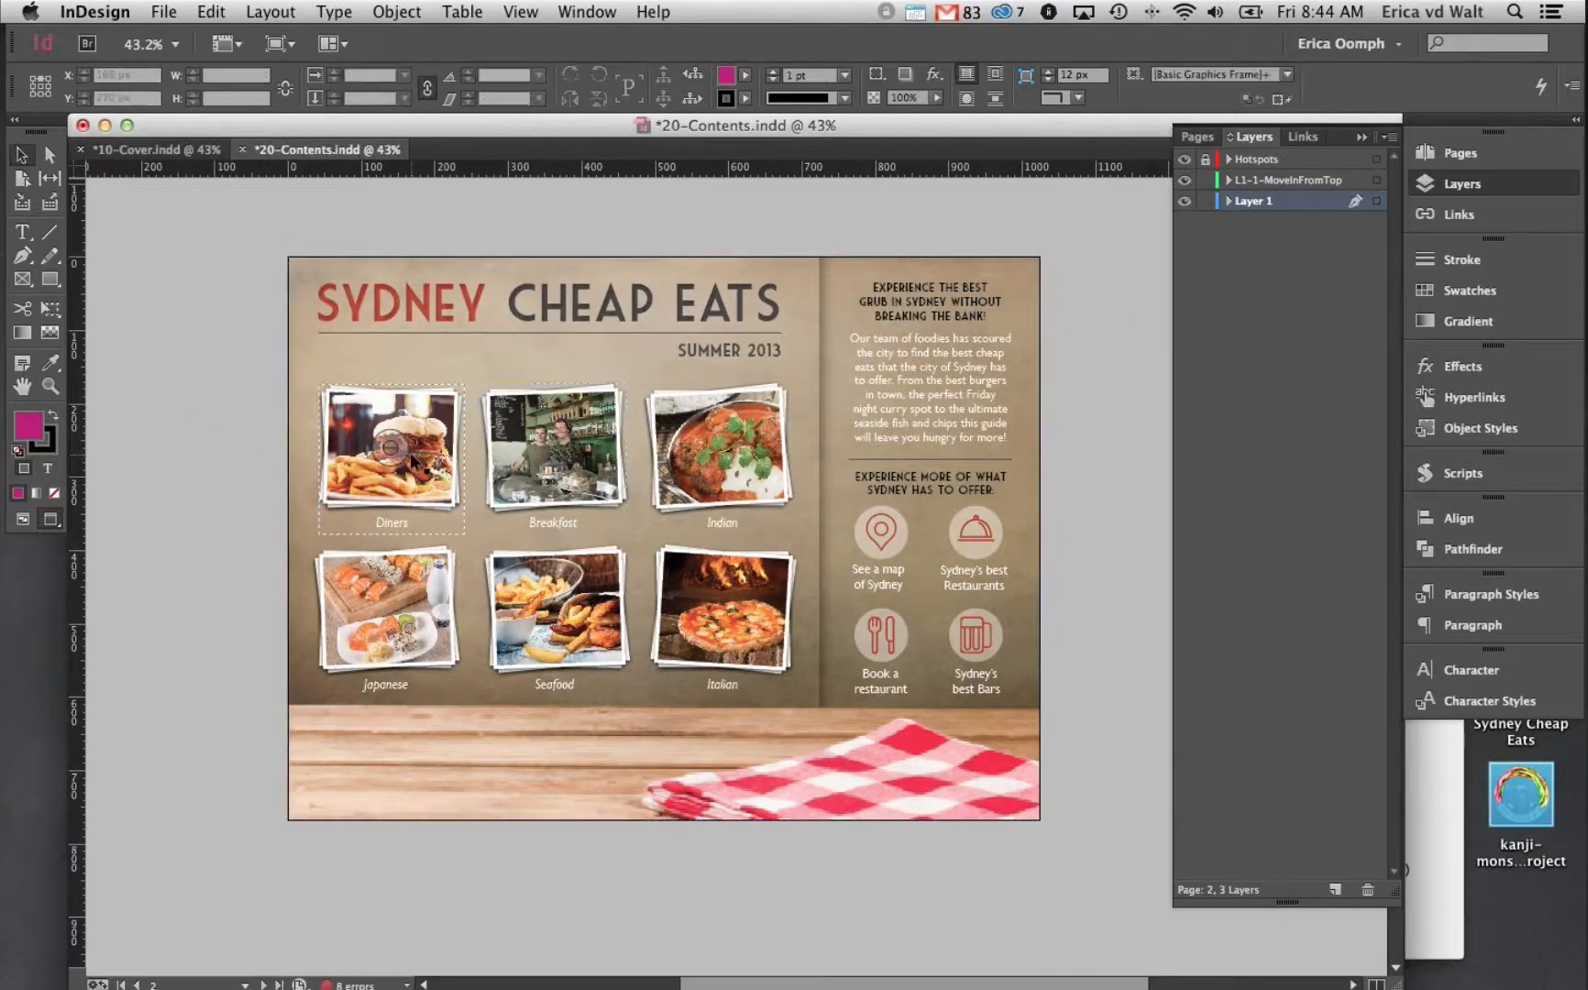
click(574, 456)
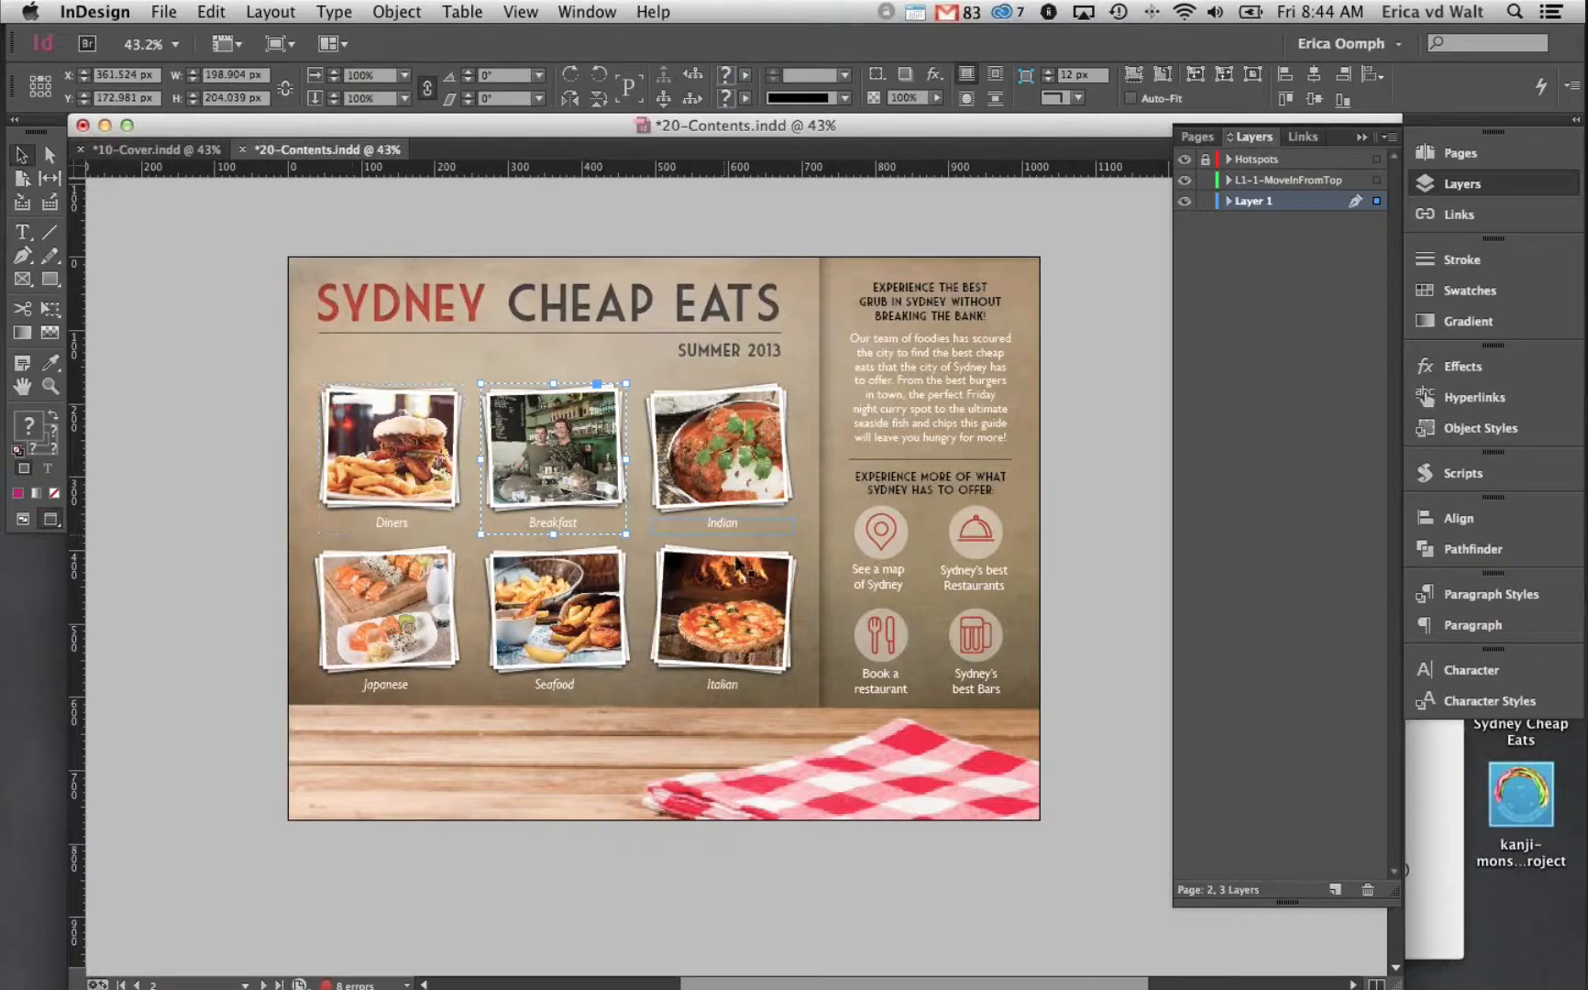
click(229, 310)
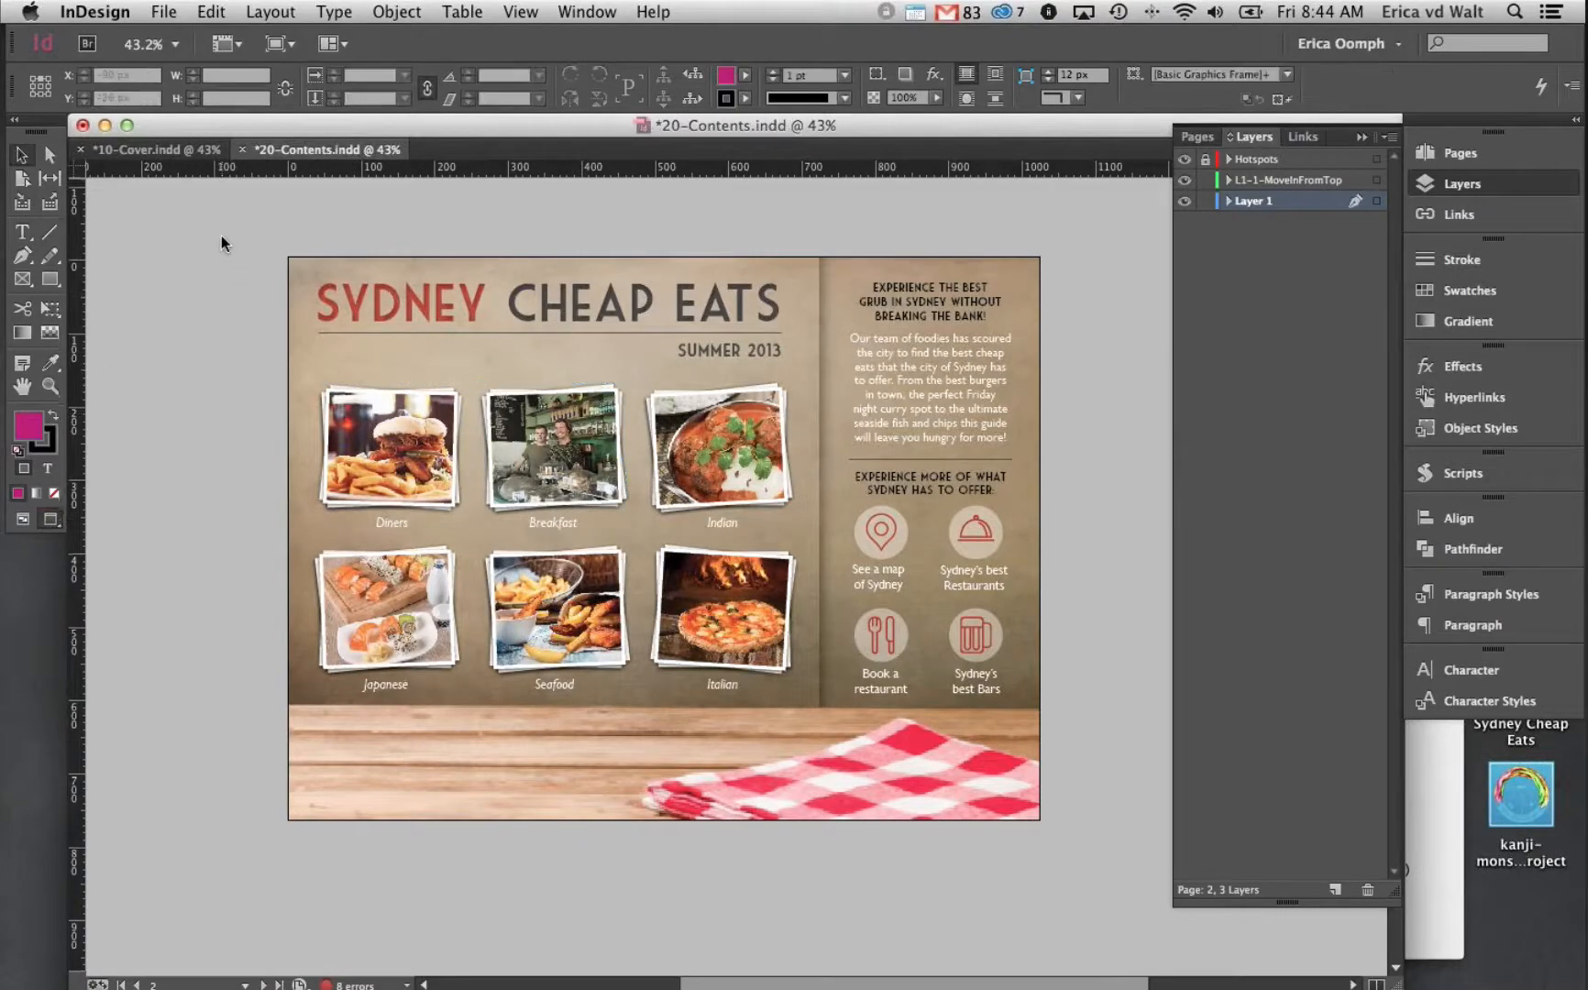
Compare the Sydney page with the Kyoto template and inspect its "Sydney Cheap Eats" heading, rule and "Summer 2013" subtitle
scroll(221, 234, up, 10)
scroll(254, 300, down, 10)
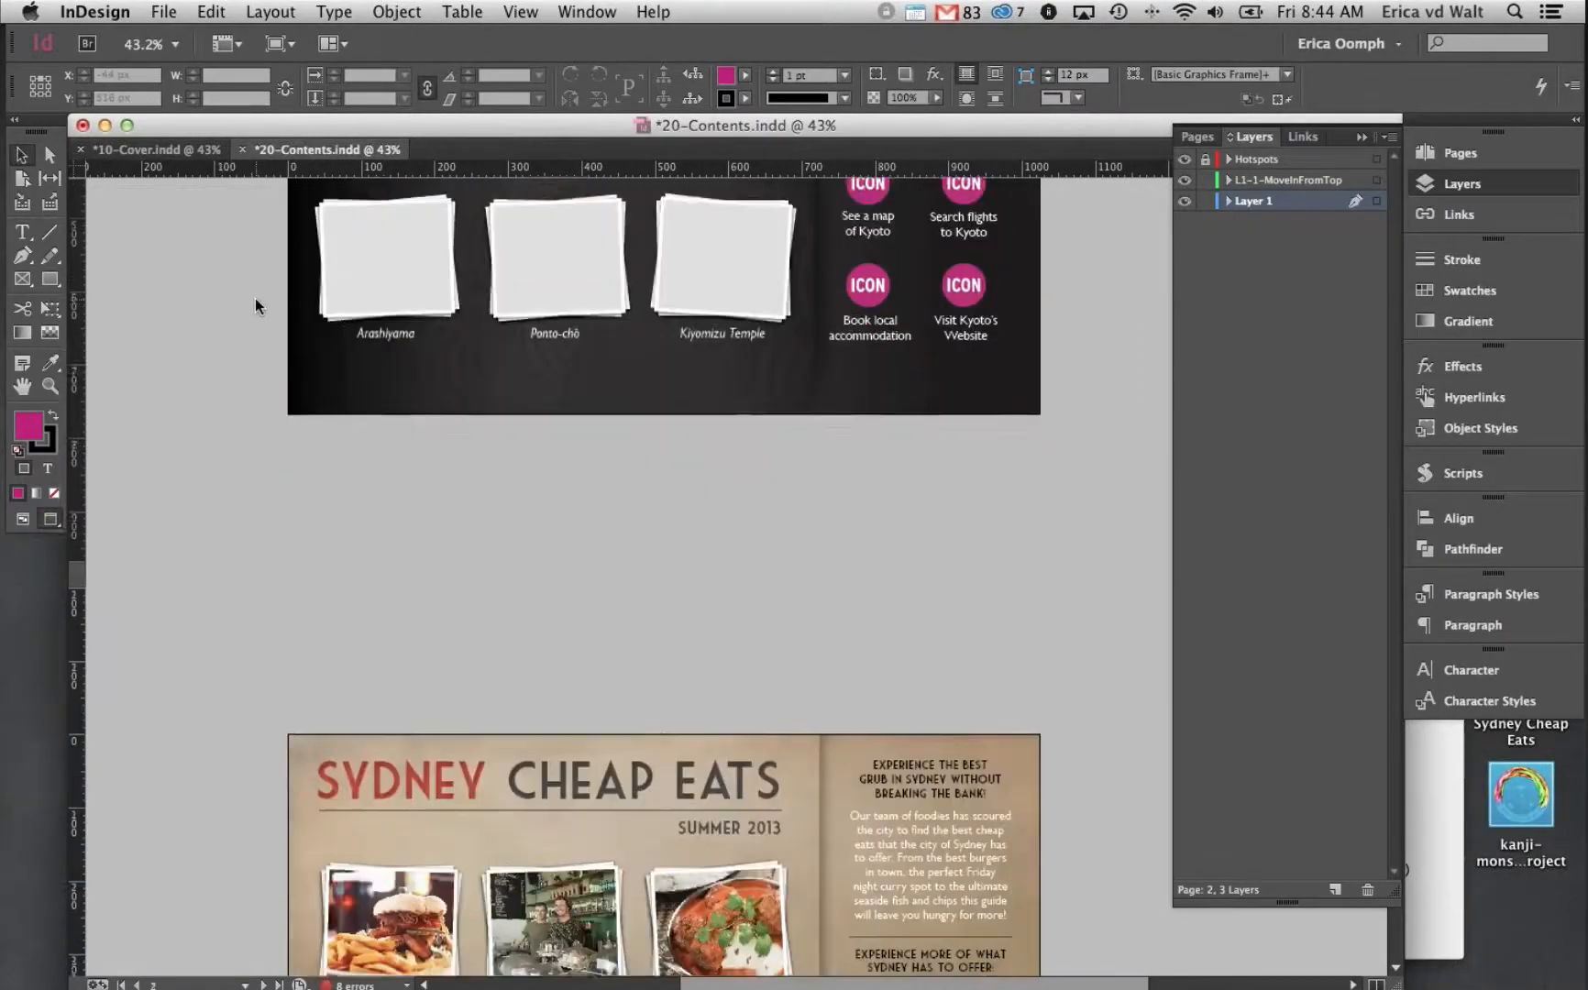
drag(221, 323, 788, 481)
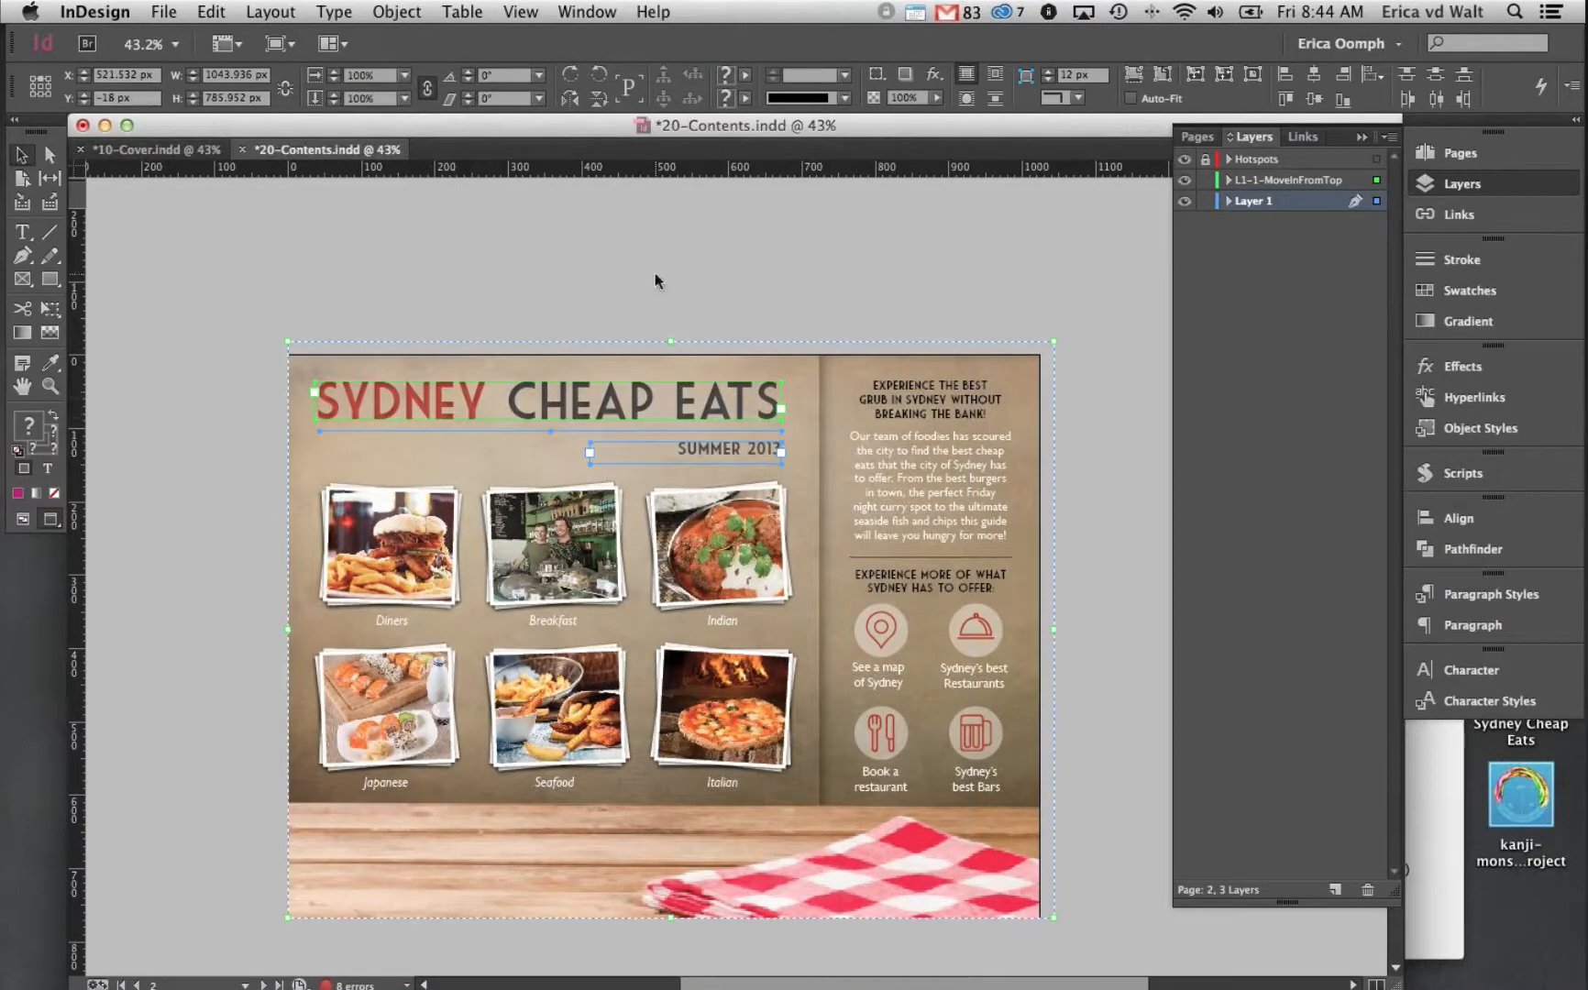
drag(253, 328, 800, 465)
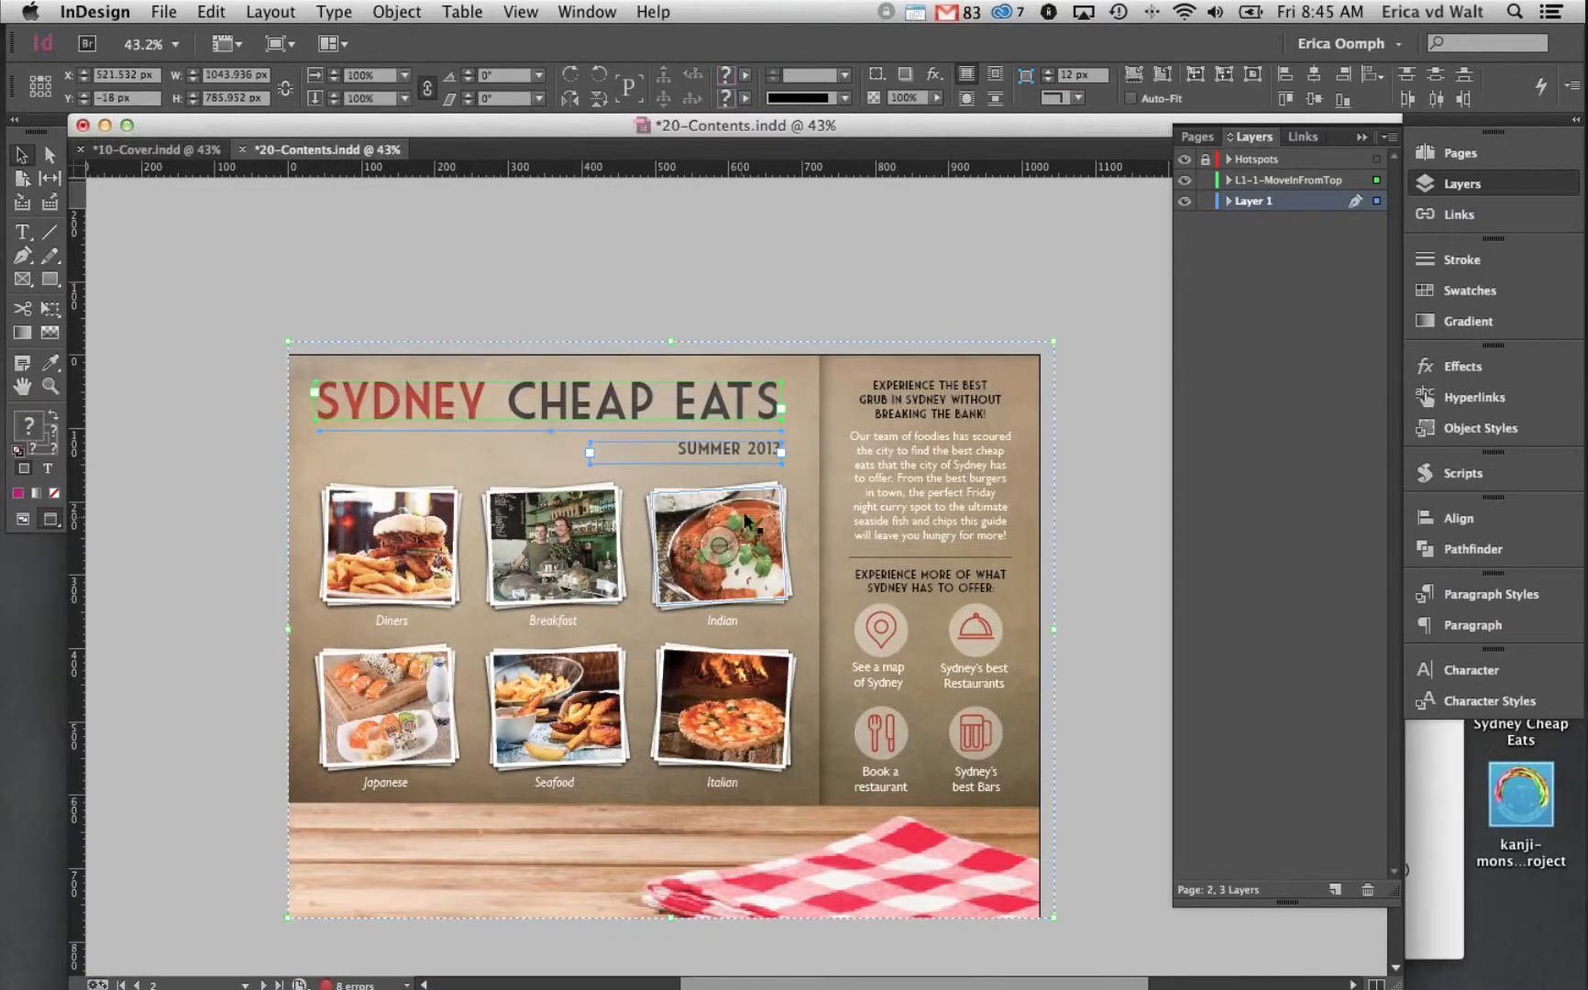
drag(752, 308, 726, 199)
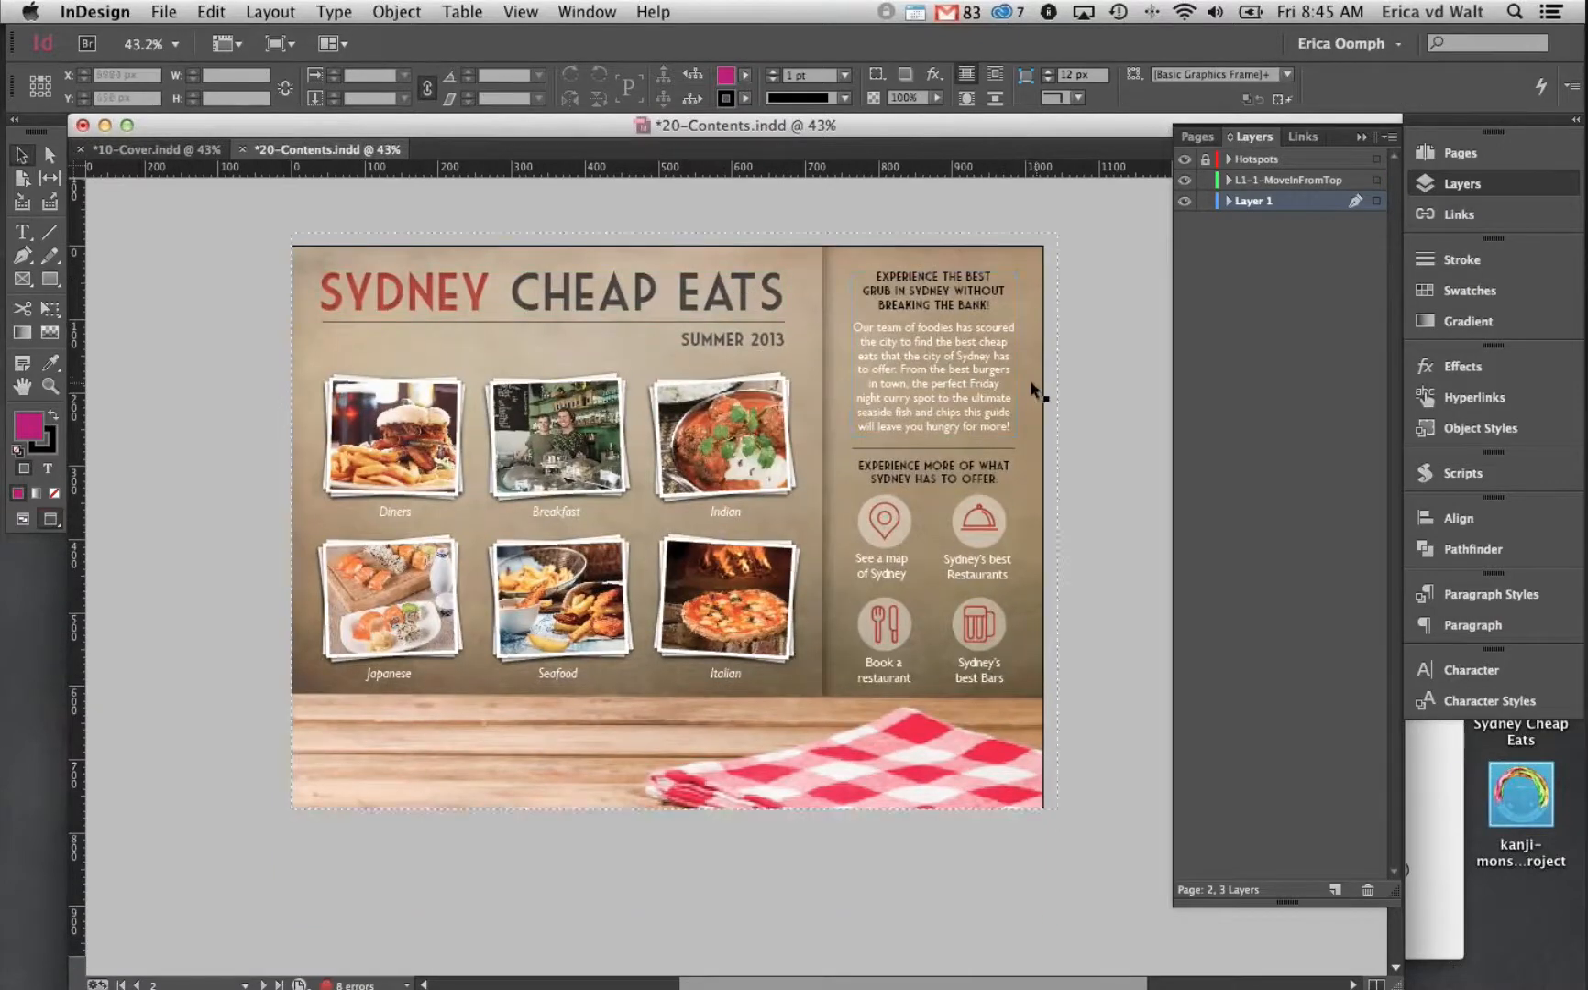
Inspect the Sydney page's introduction text, the "Experience more" heading, and the map and restaurant booking icons
click(998, 383)
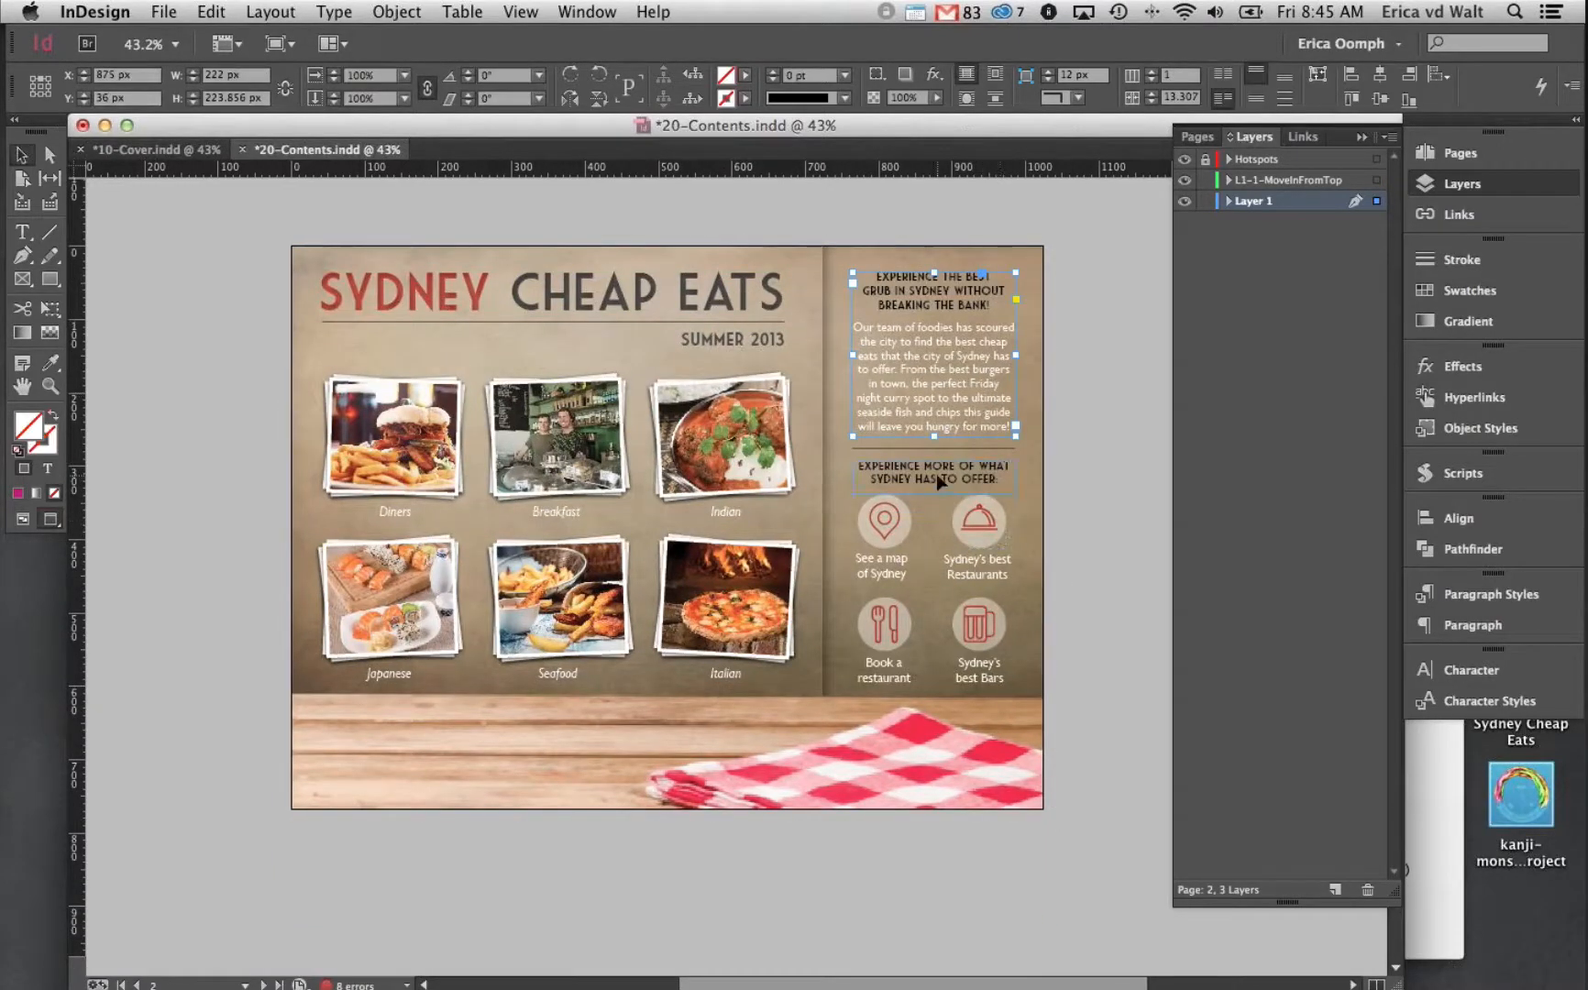
click(937, 479)
click(902, 523)
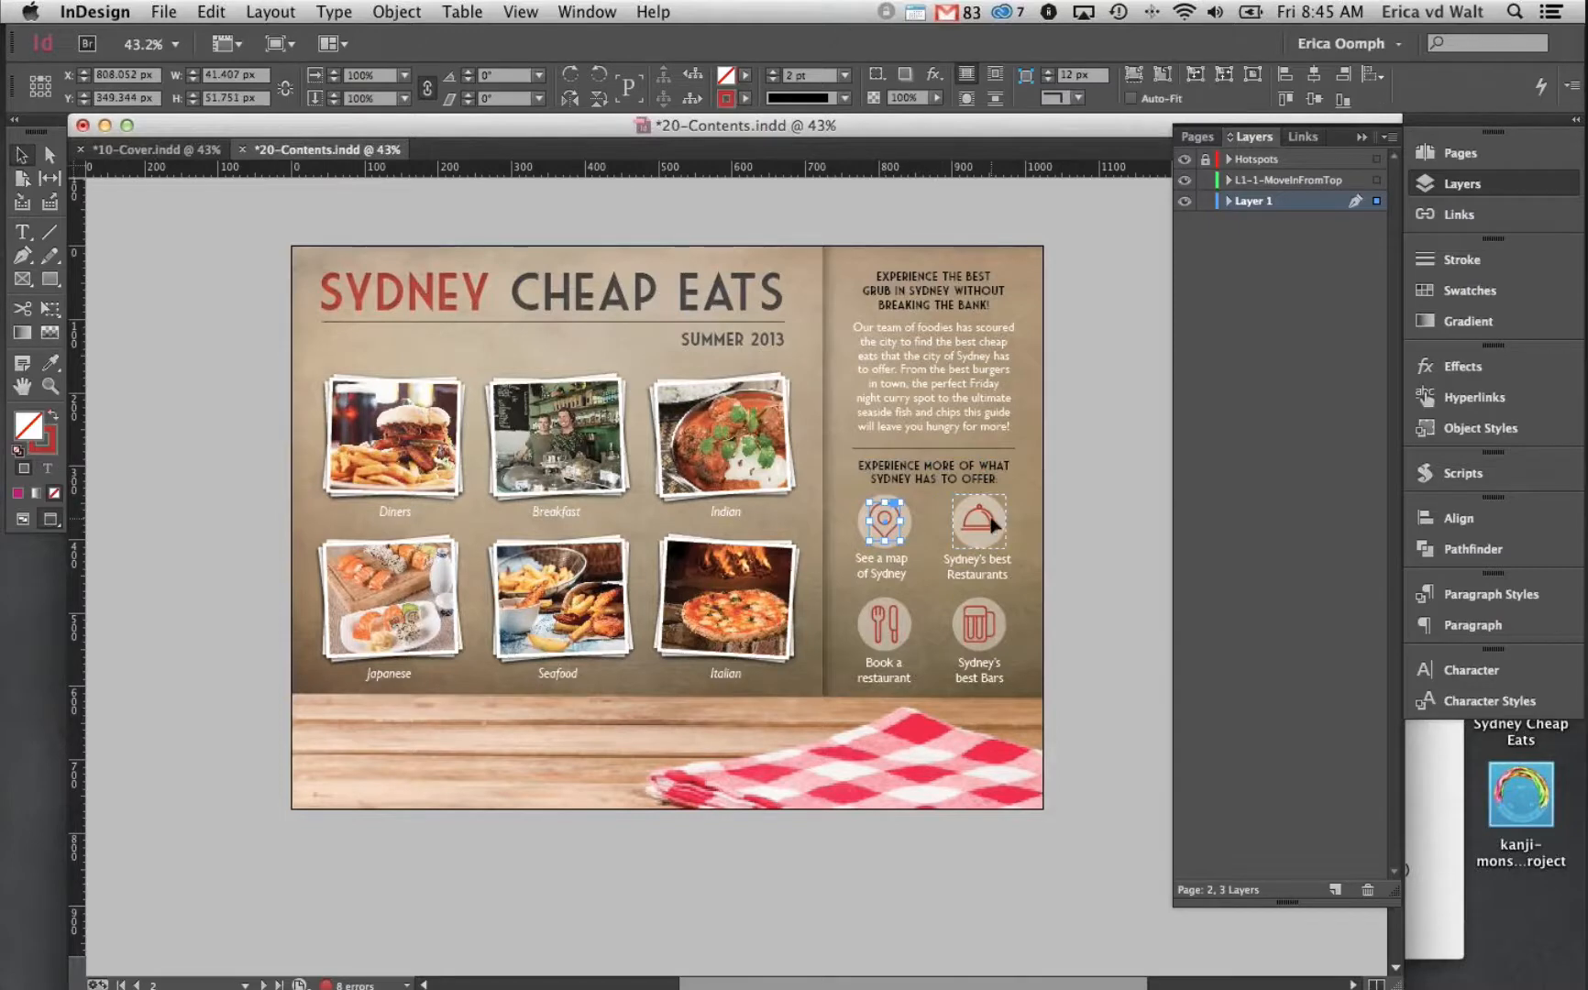
click(876, 623)
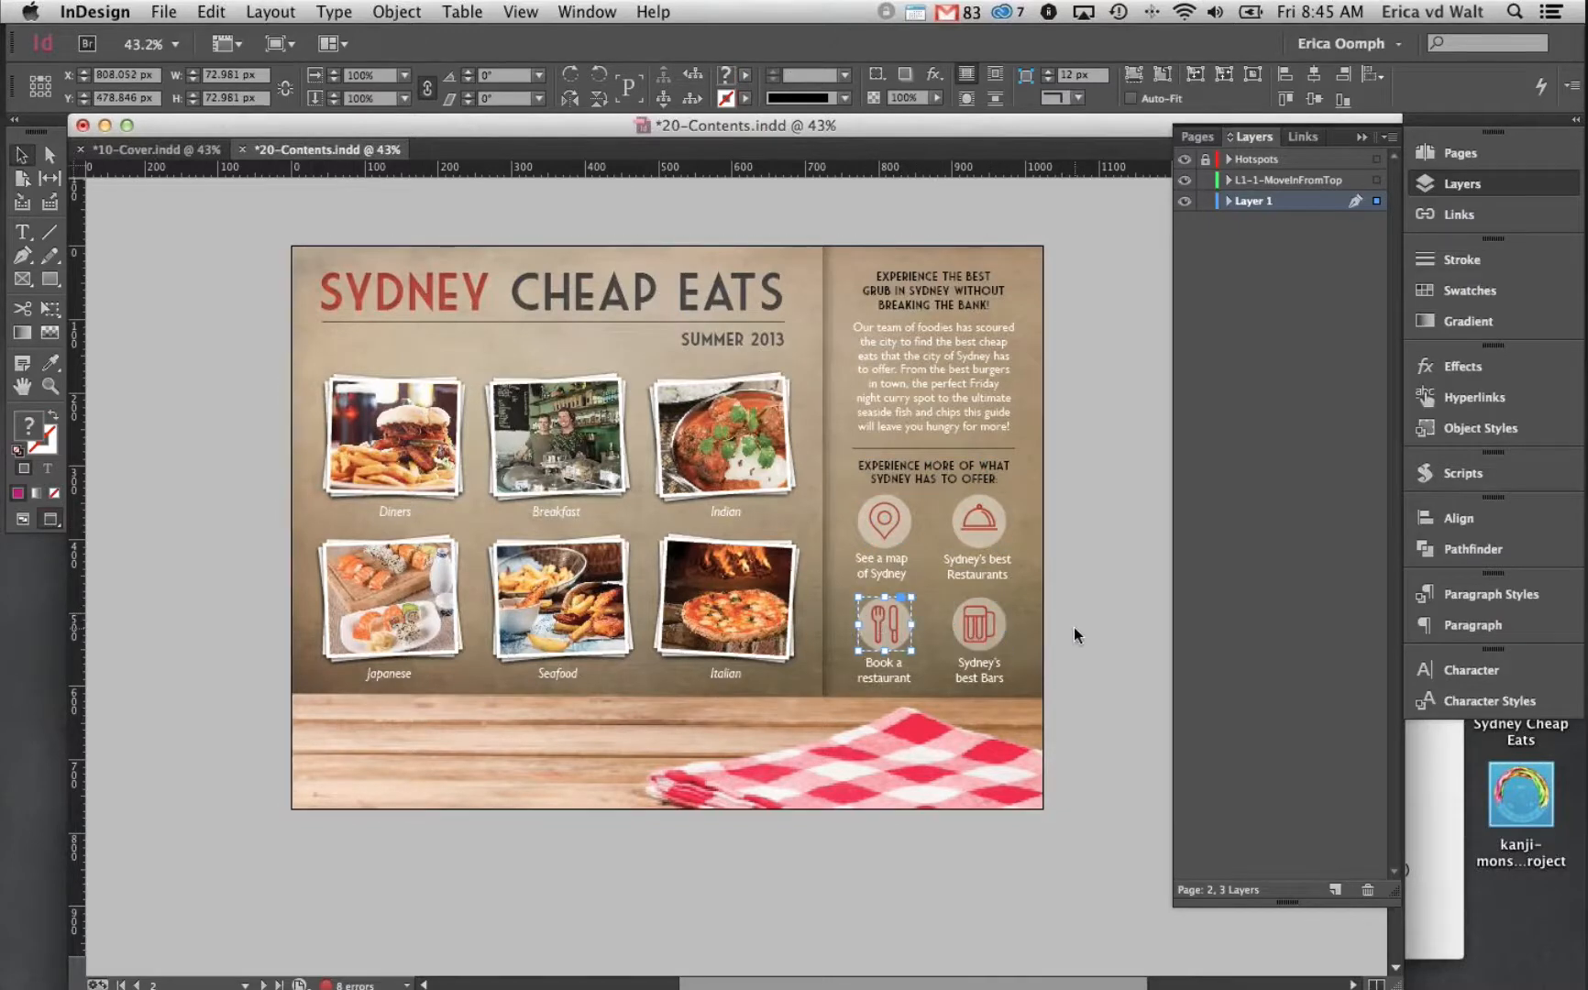
scroll(1075, 625, up, 3)
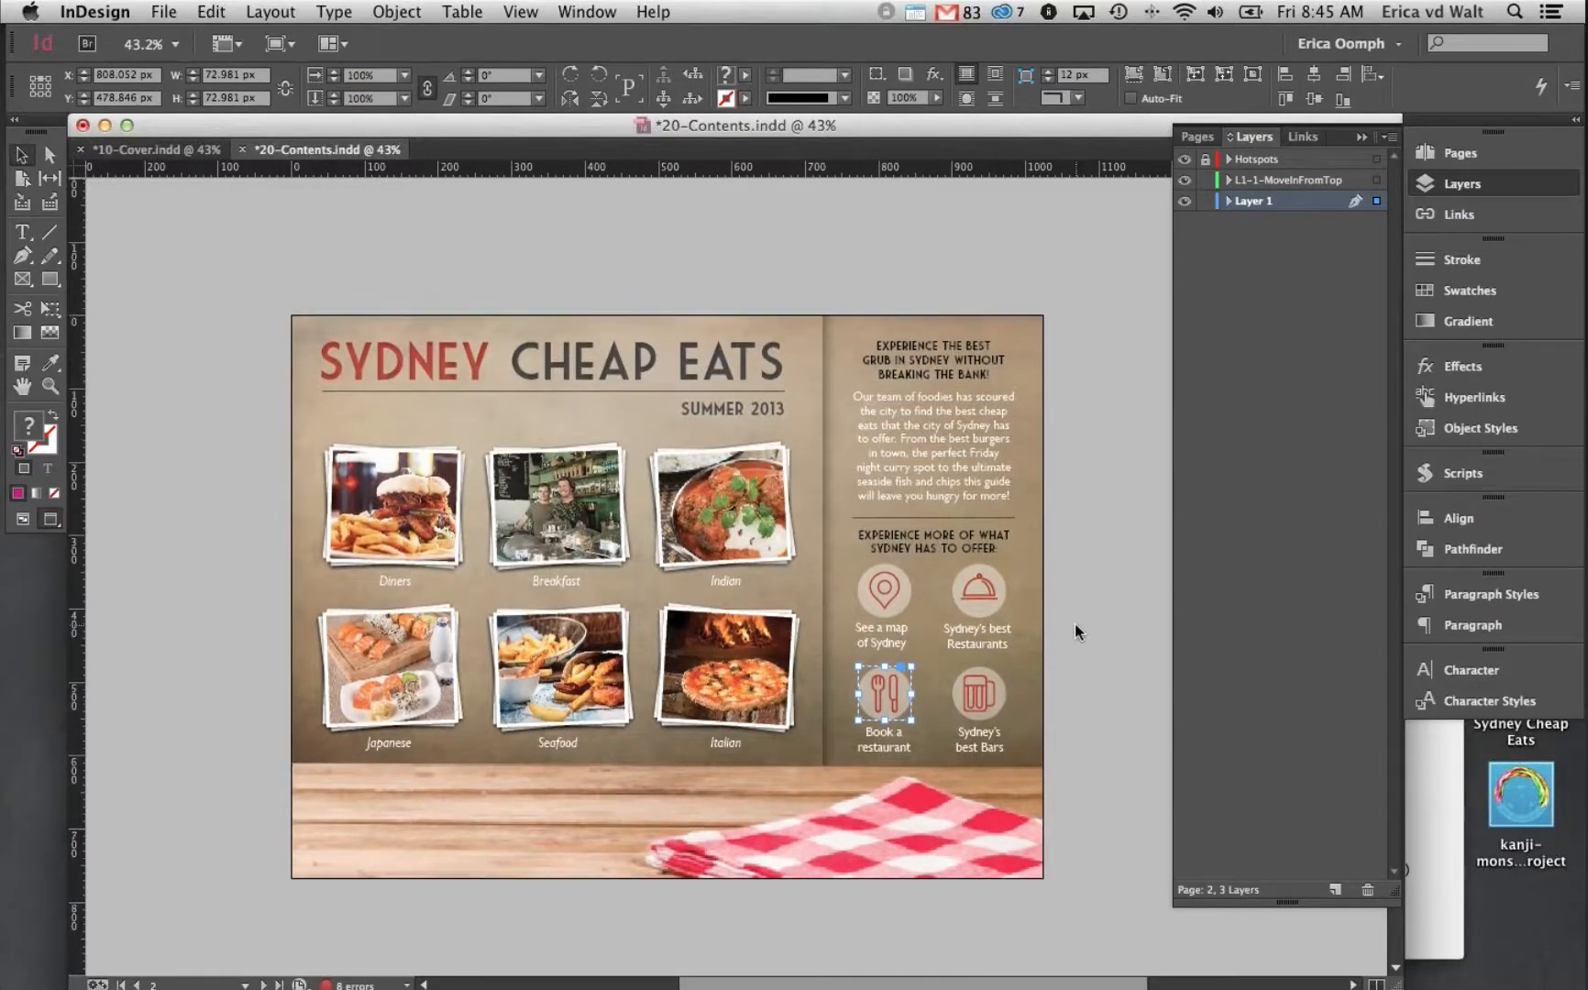
Check which object sits on the L1-1-MoveInFromTop layer by hiding and reshowing it and selecting the "Sydney Cheap Eats" heading
key(super+equal)
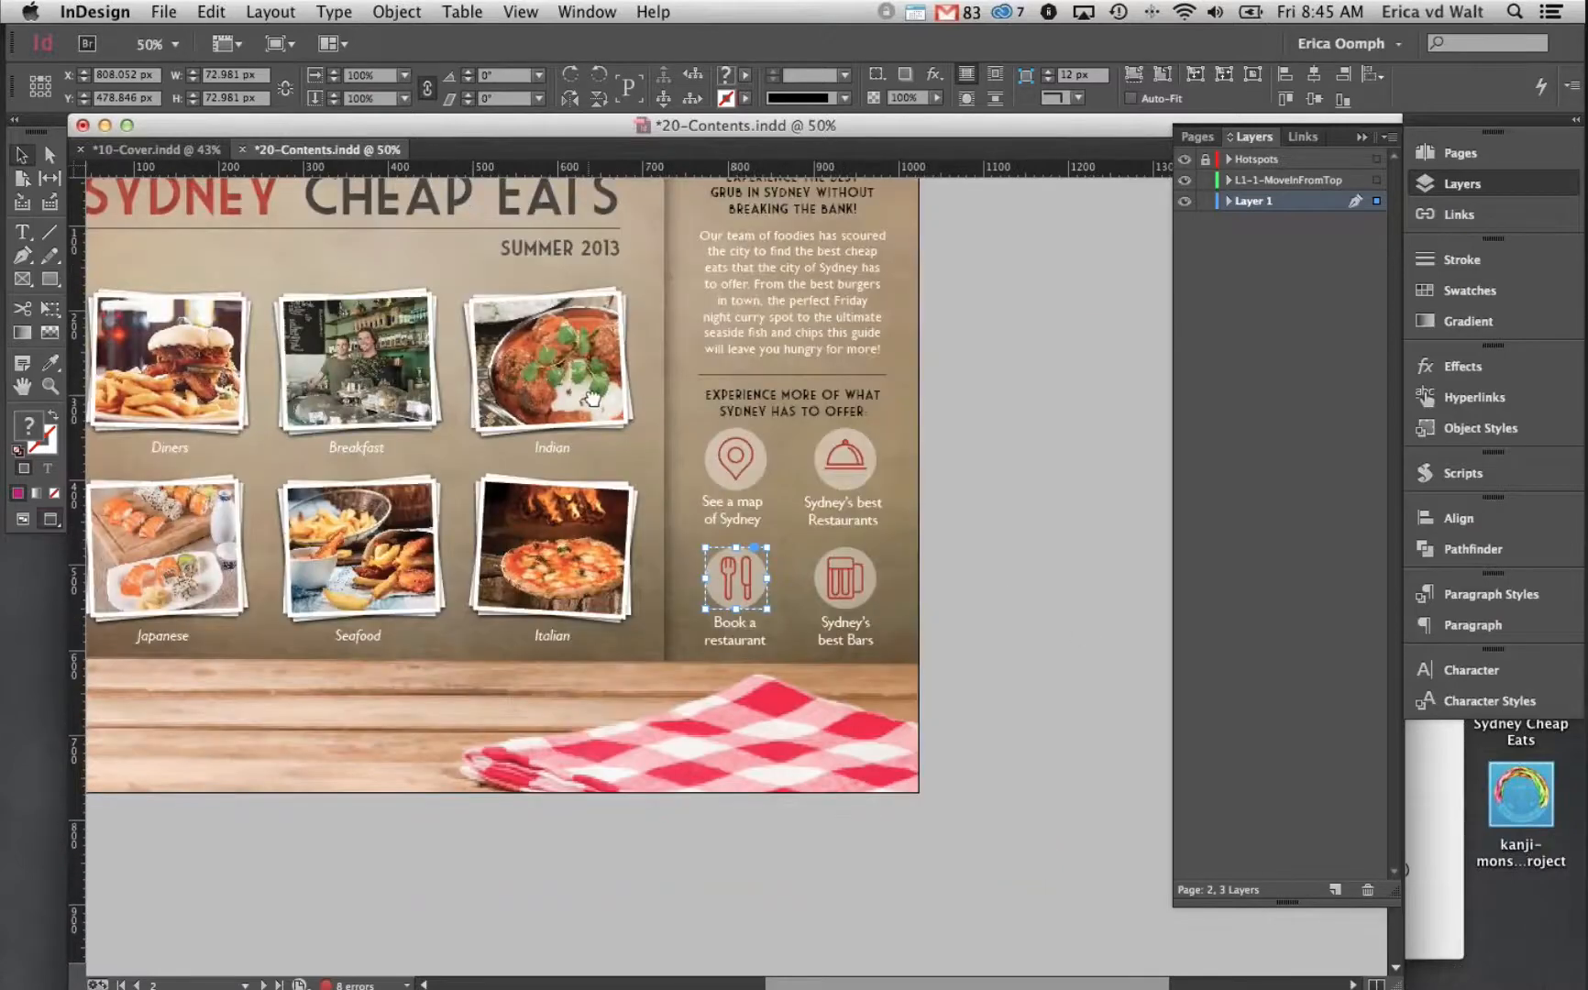
drag(630, 435, 804, 463)
scroll(805, 463, left, 3)
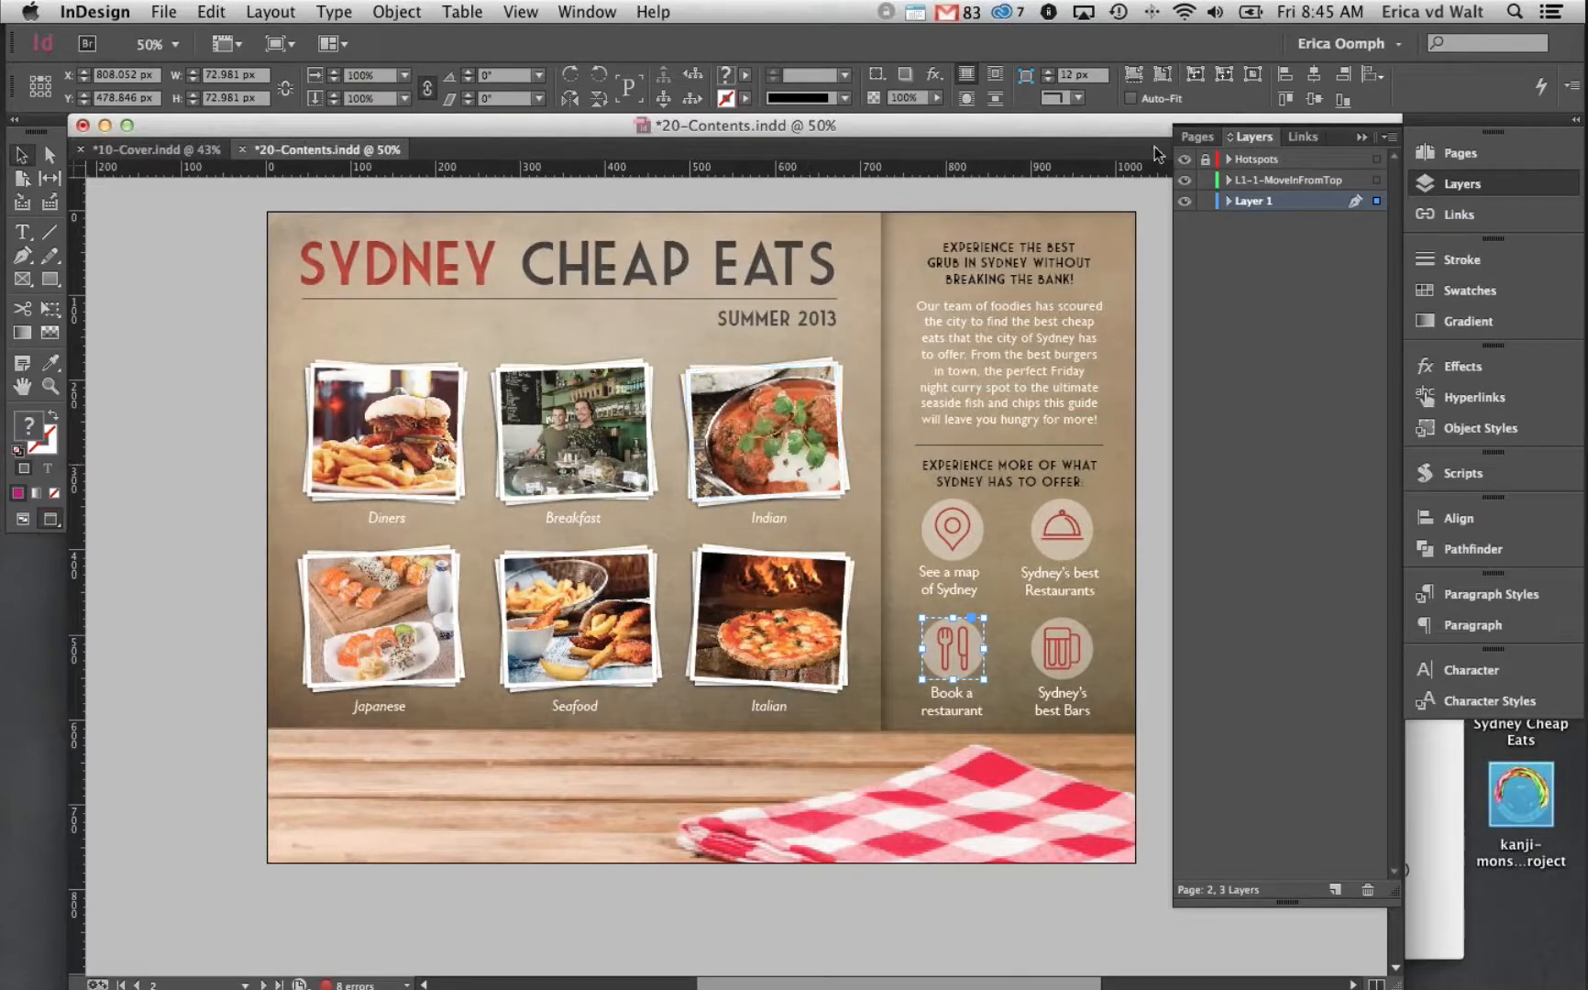
click(1283, 179)
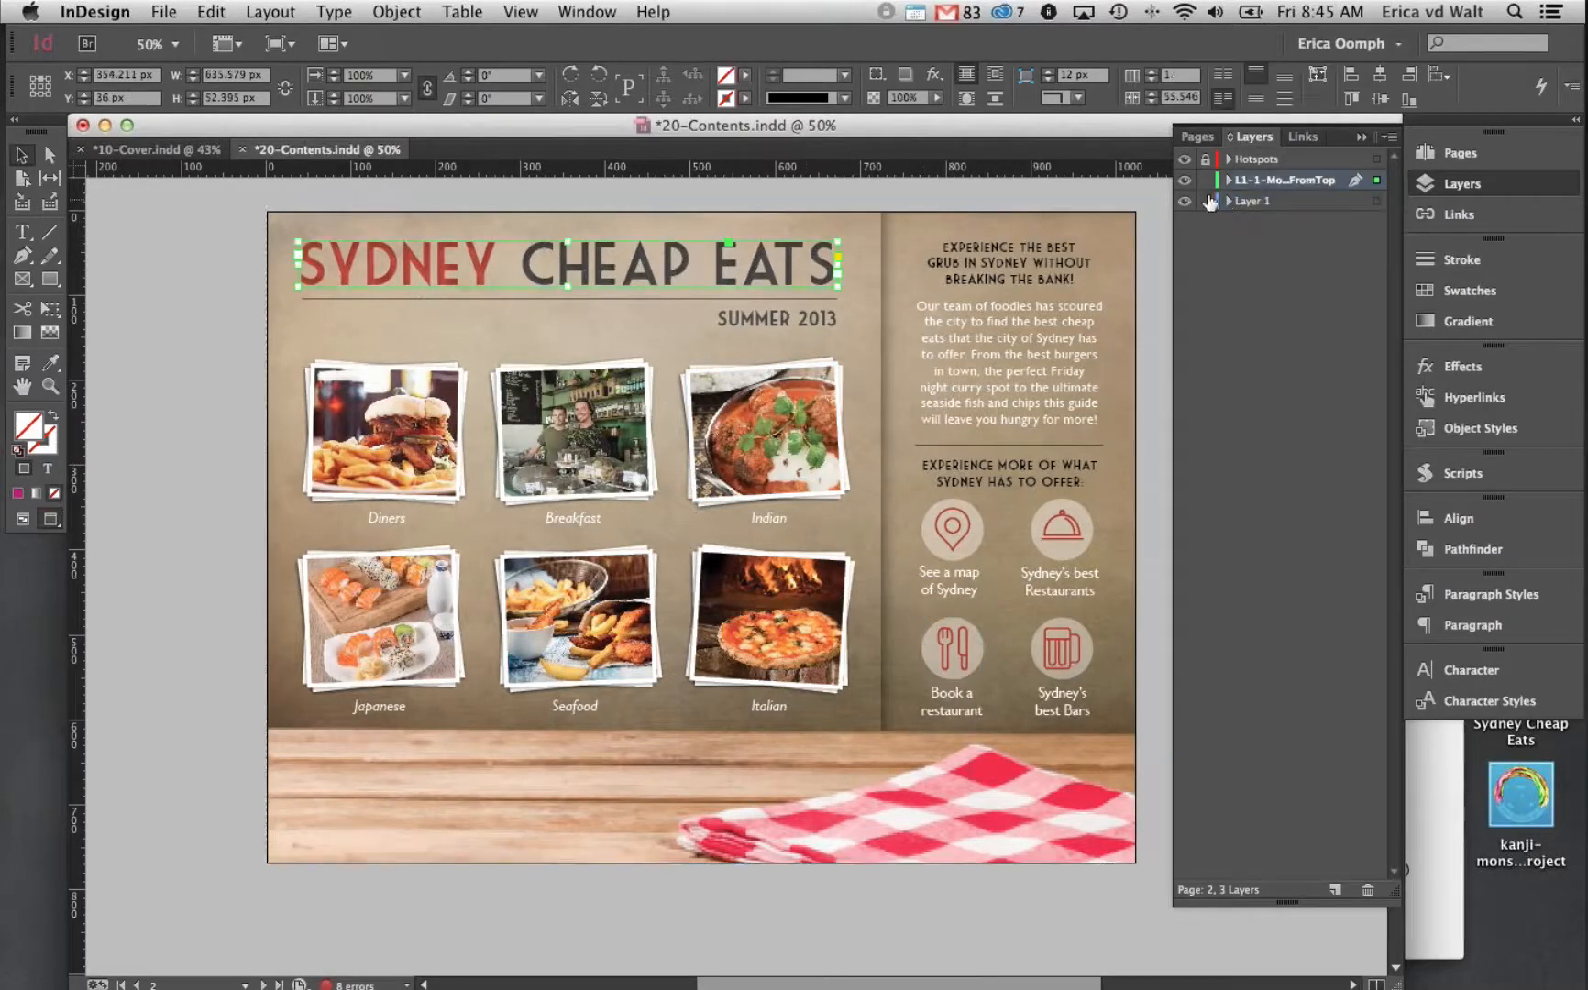
click(1186, 180)
click(1185, 181)
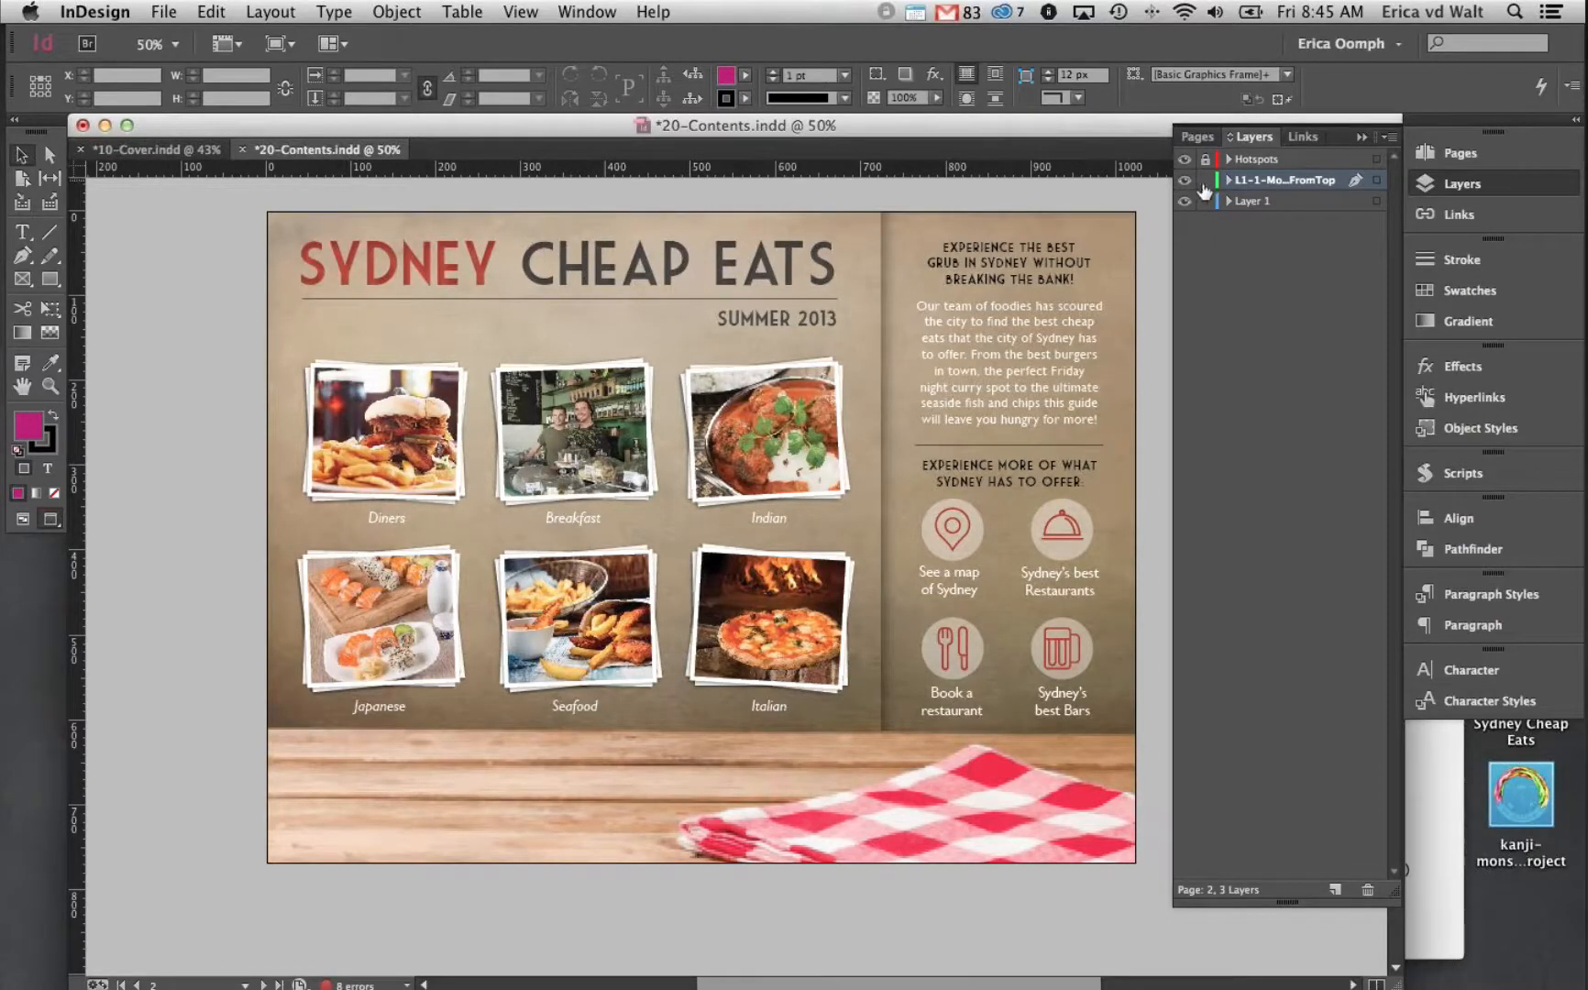
click(601, 285)
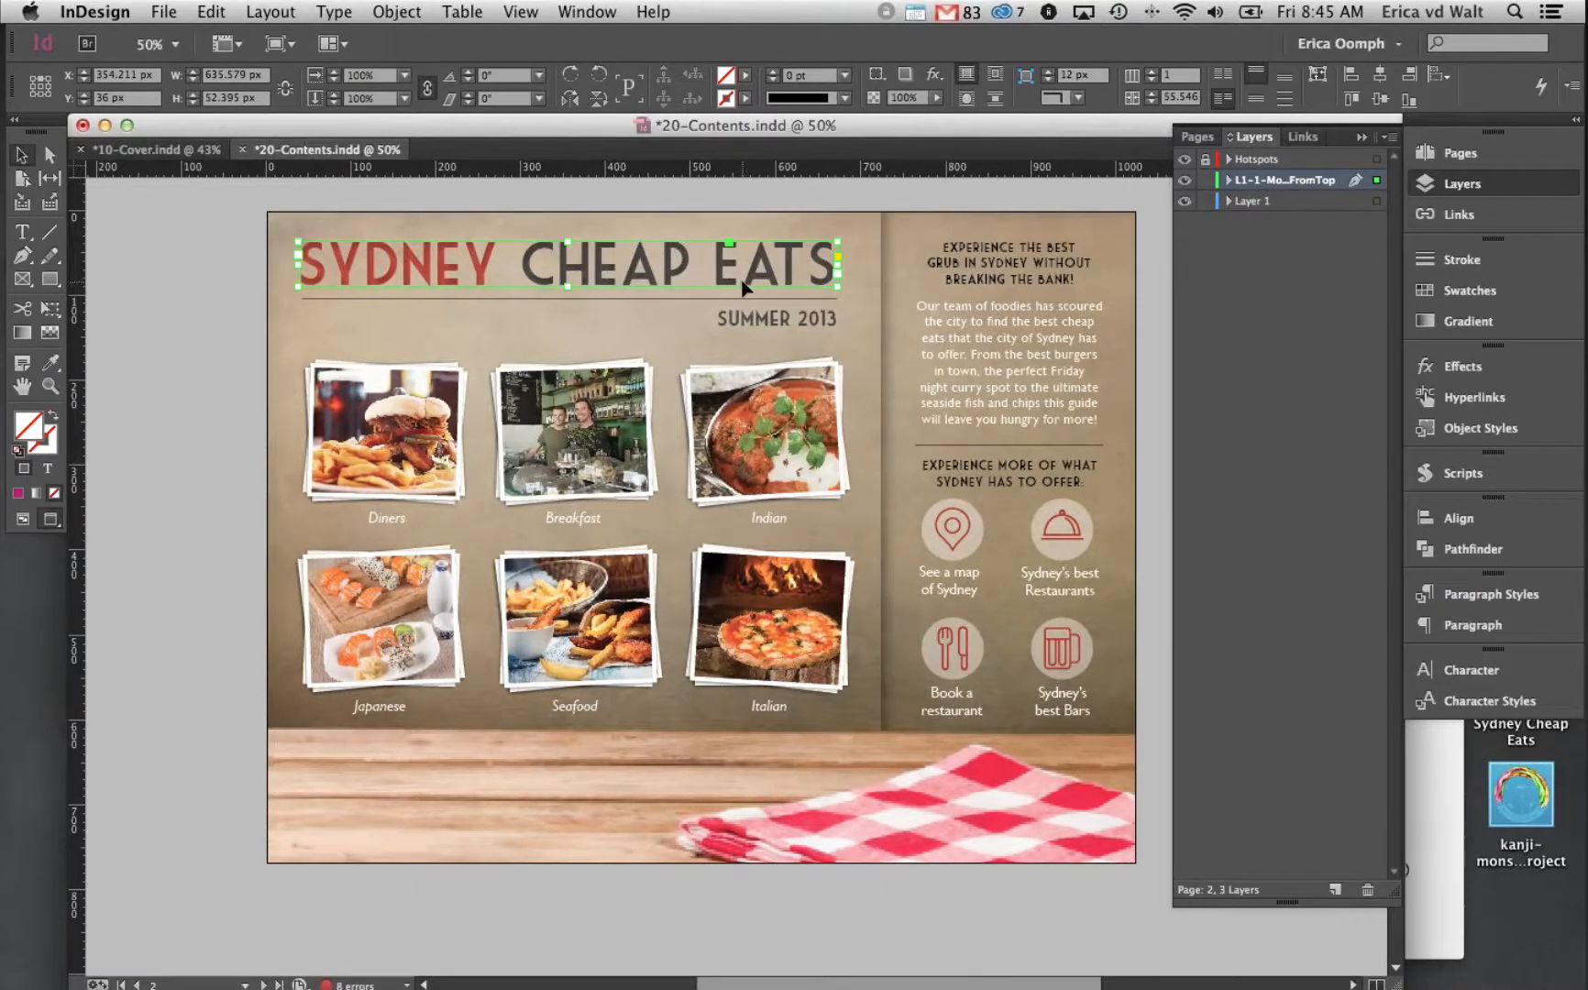
click(651, 194)
Select the four "Experience more" icons on the Sydney page together to examine them, and clear the selection
drag(703, 200, 621, 210)
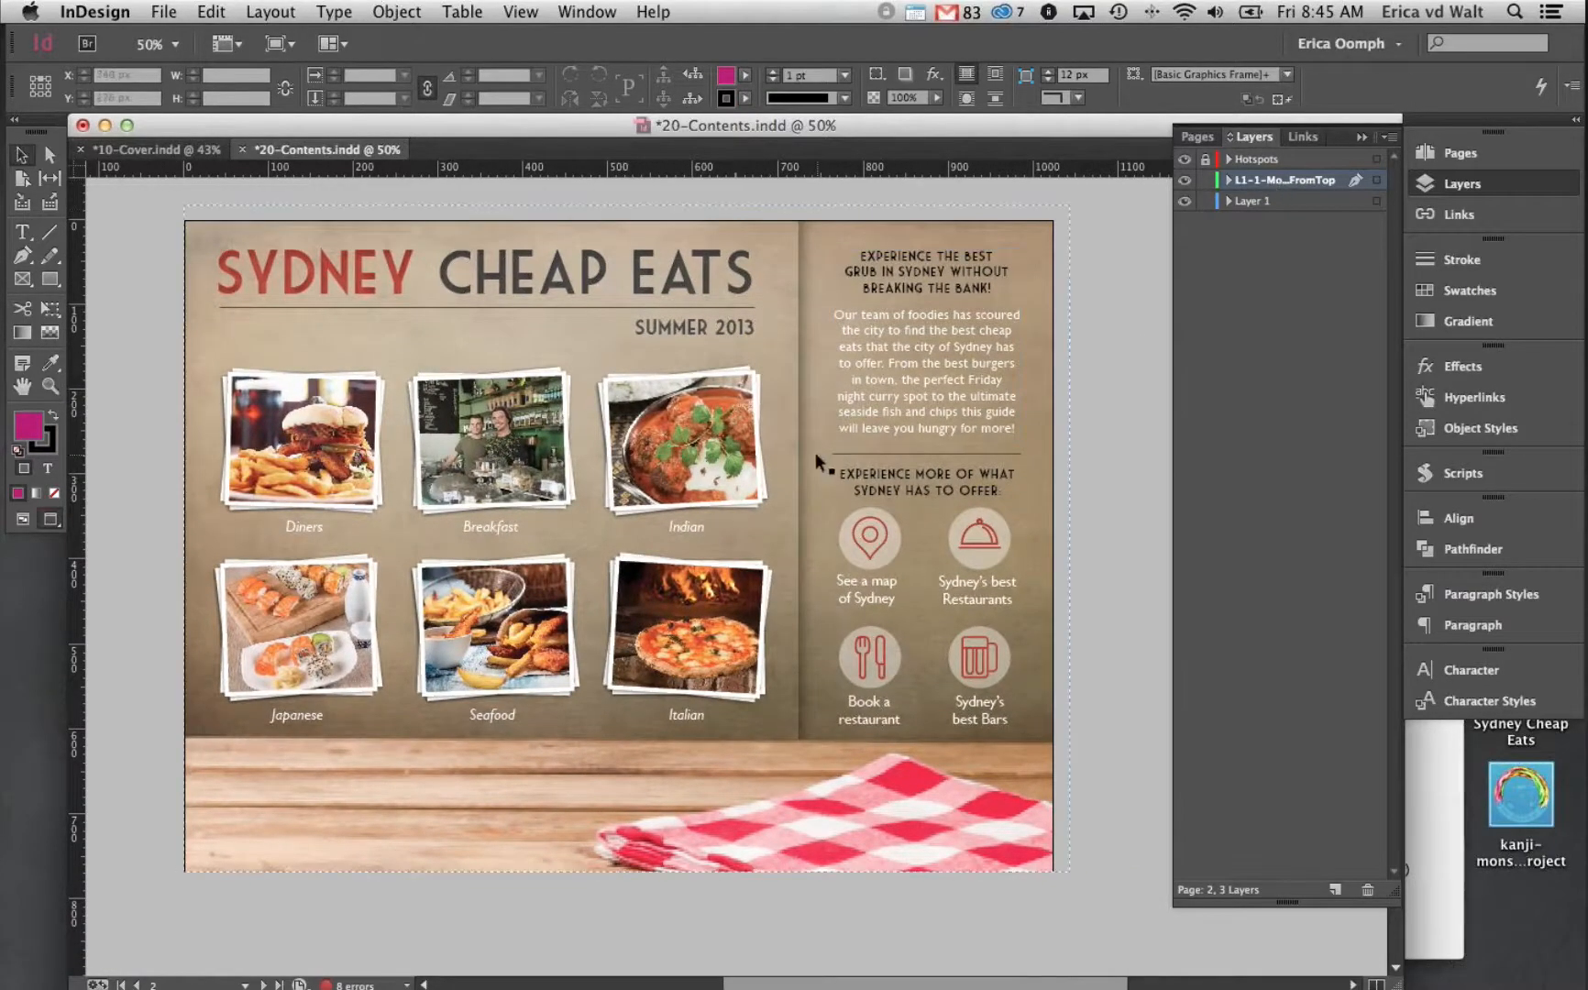
mouse_move(810, 456)
mouse_down()
mouse_move(842, 435)
mouse_move(793, 458)
mouse_up()
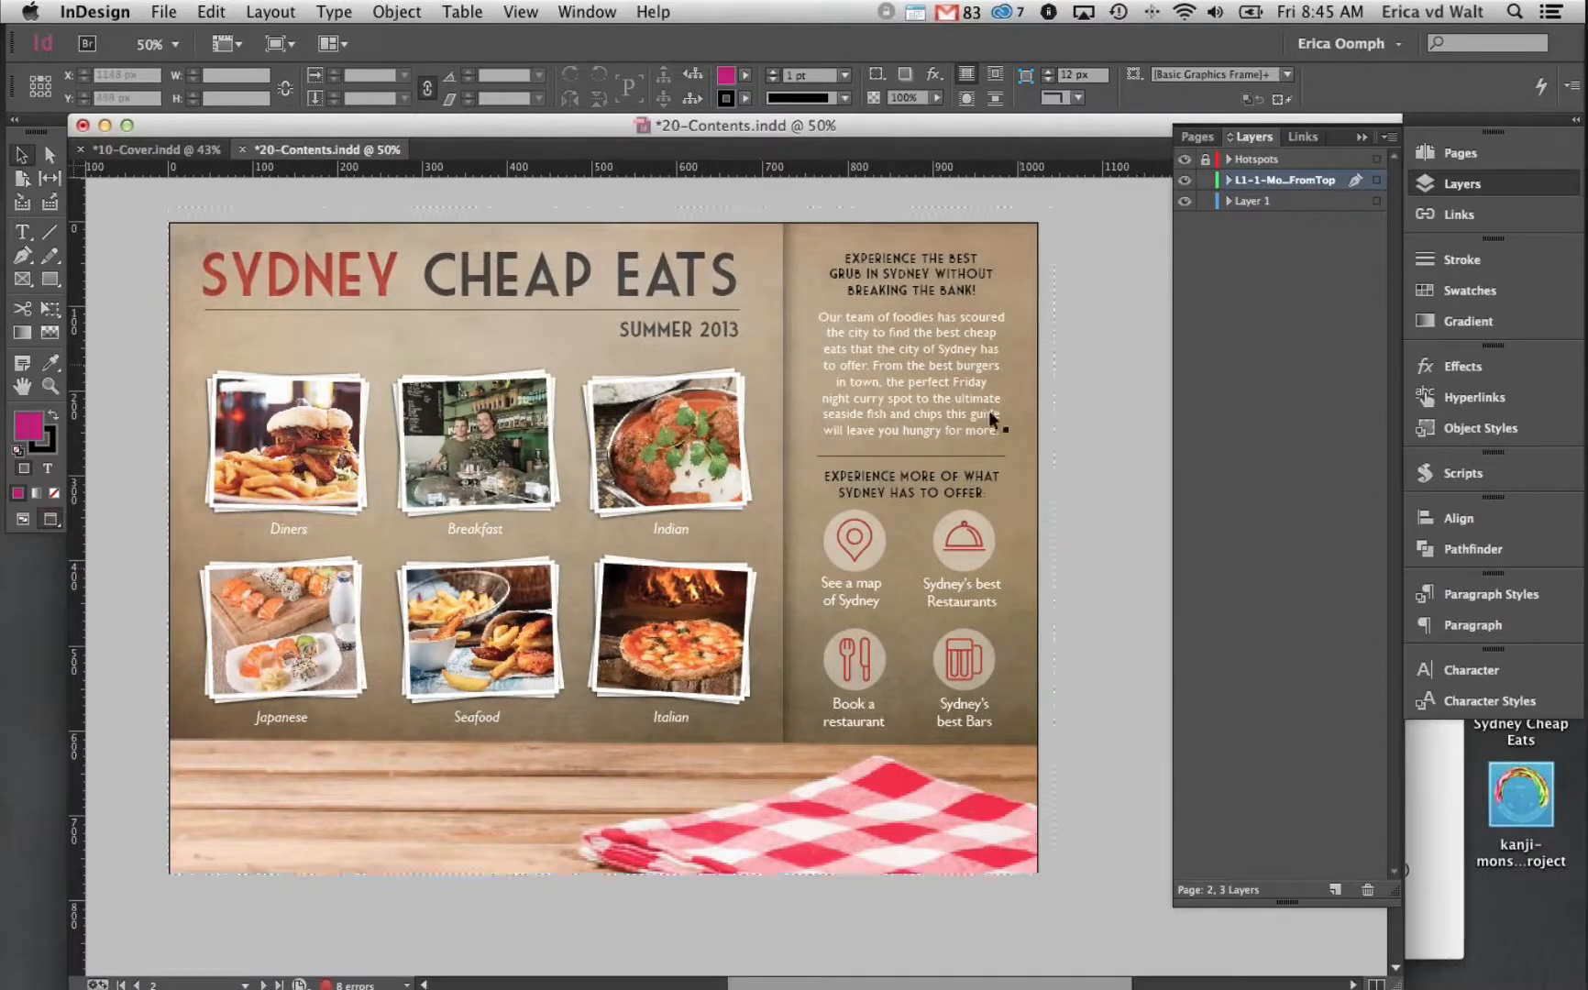
shift+click(971, 562)
shift+click(978, 668)
shift+click(872, 672)
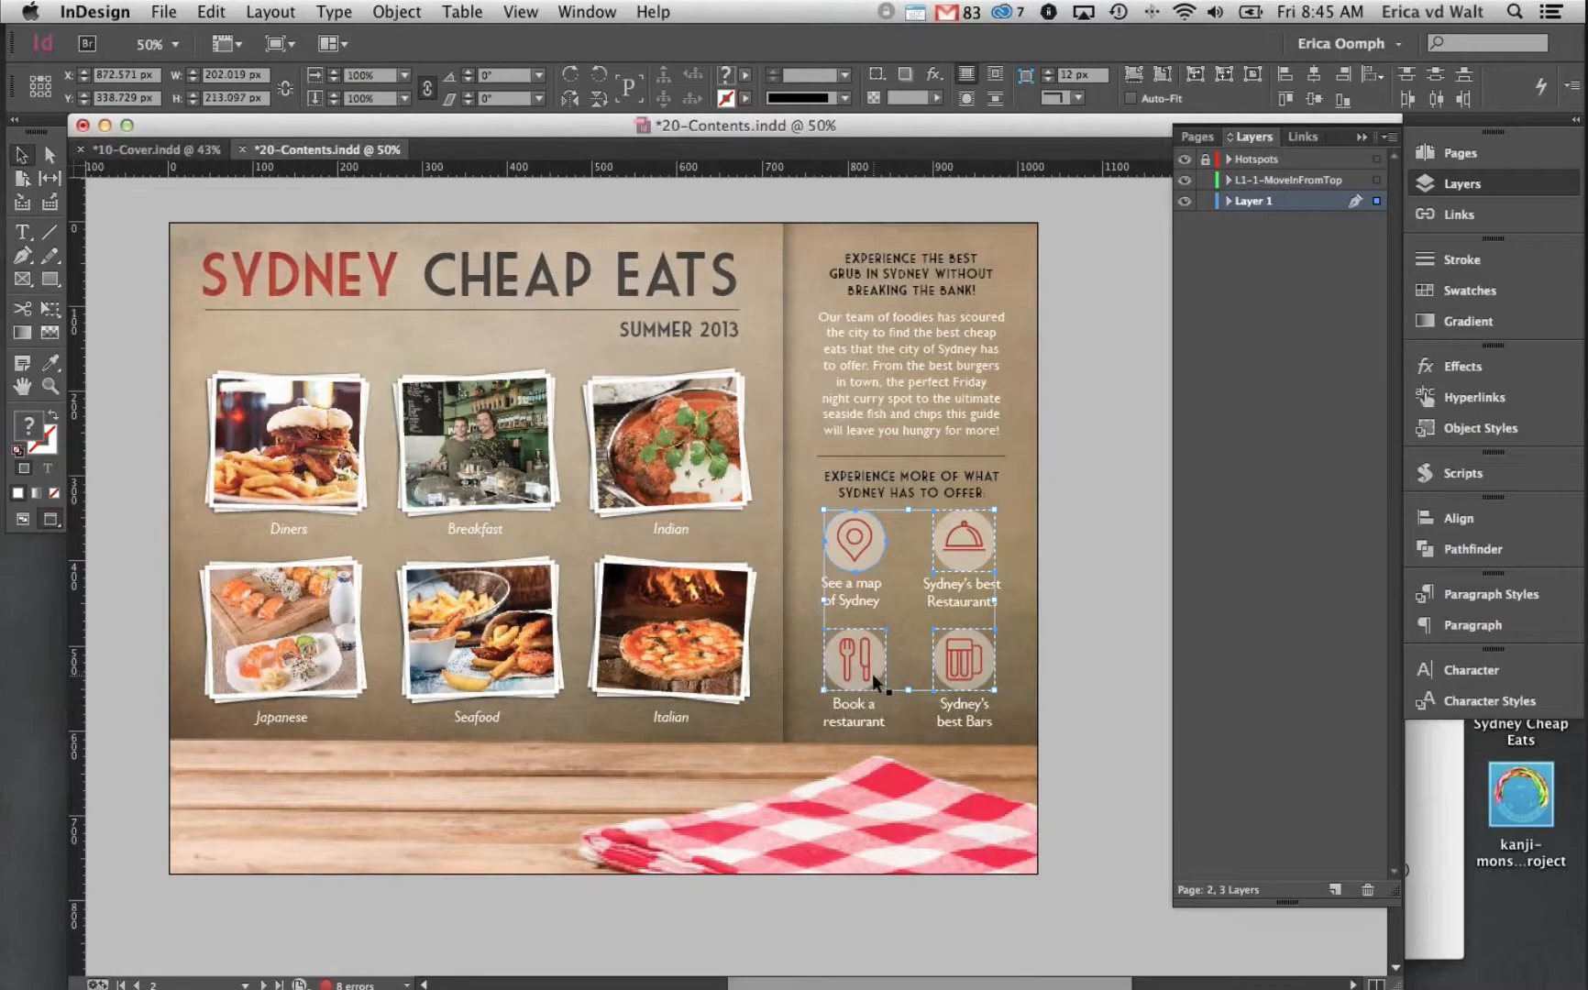
click(1074, 706)
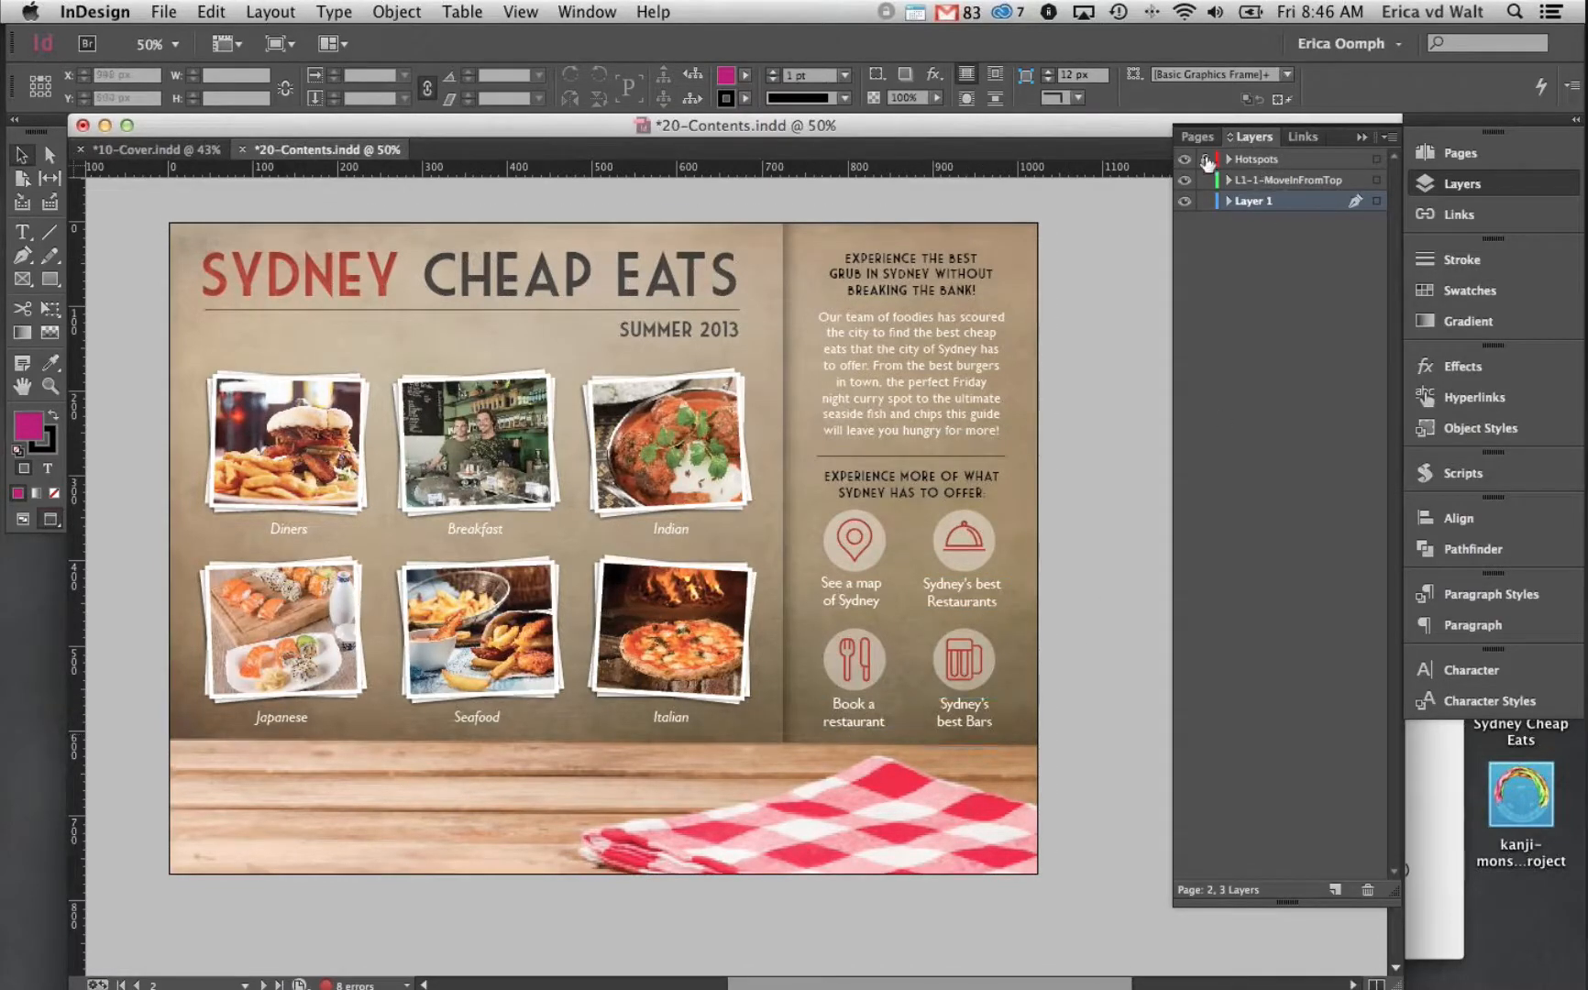
Unlock the Hotspots layer and compare the "See a map of Sydney" hotspot with the hyperlink on Kyoto's "Book local accommodation" hotspot
click(834, 516)
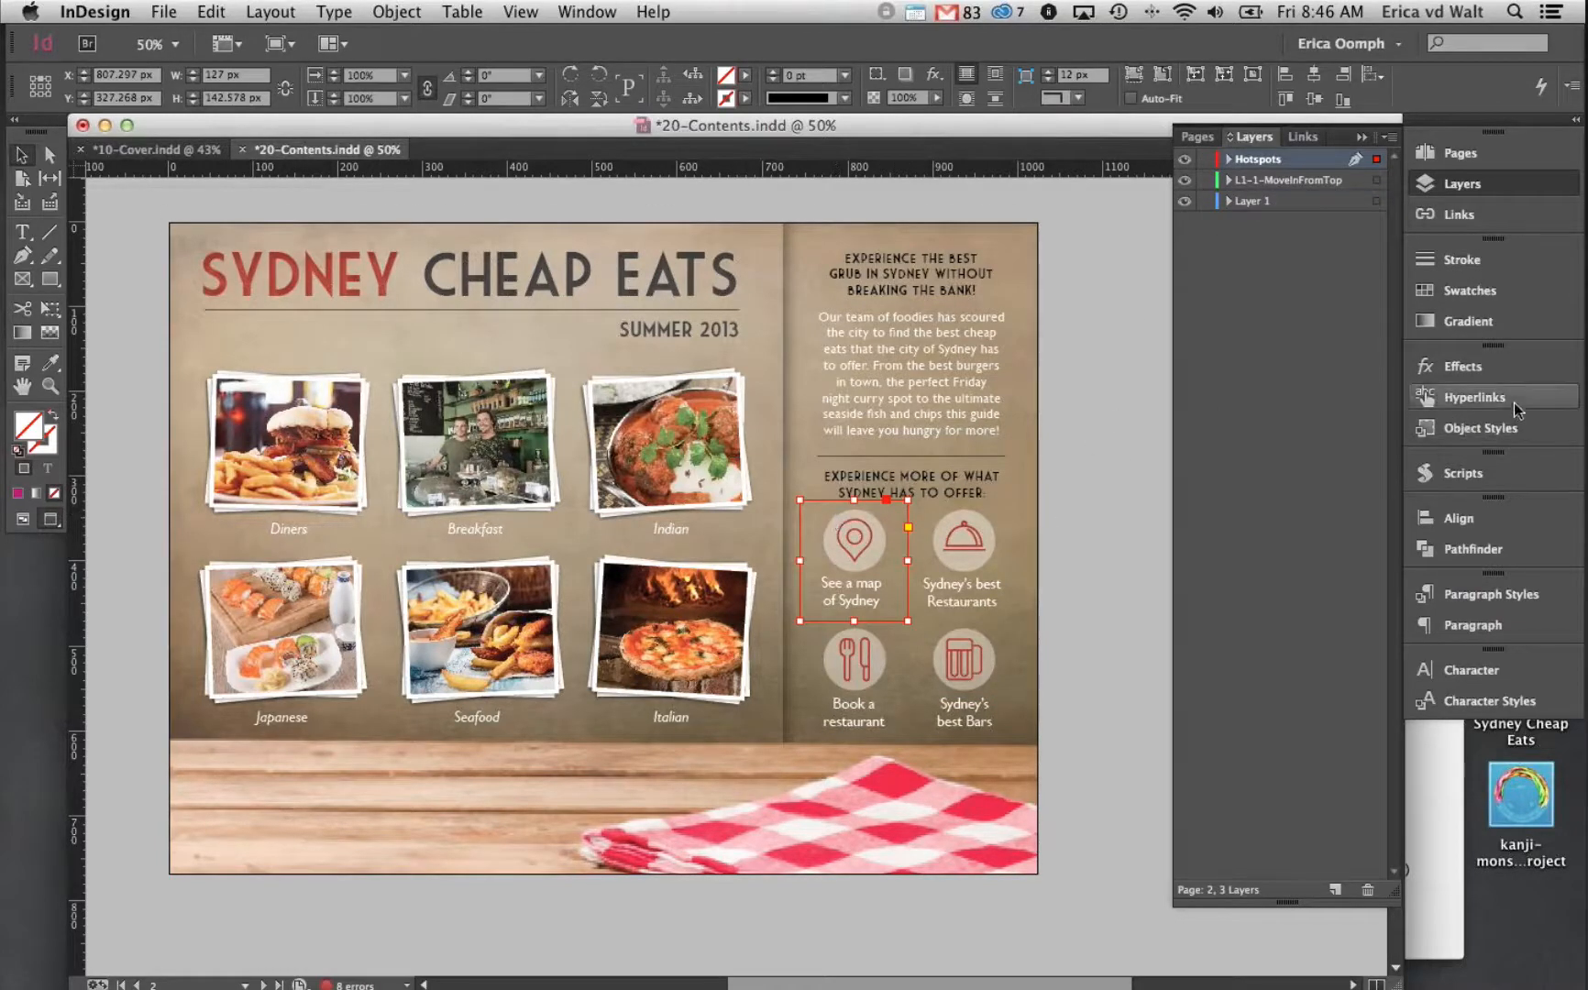
scroll(1117, 405, up, 8)
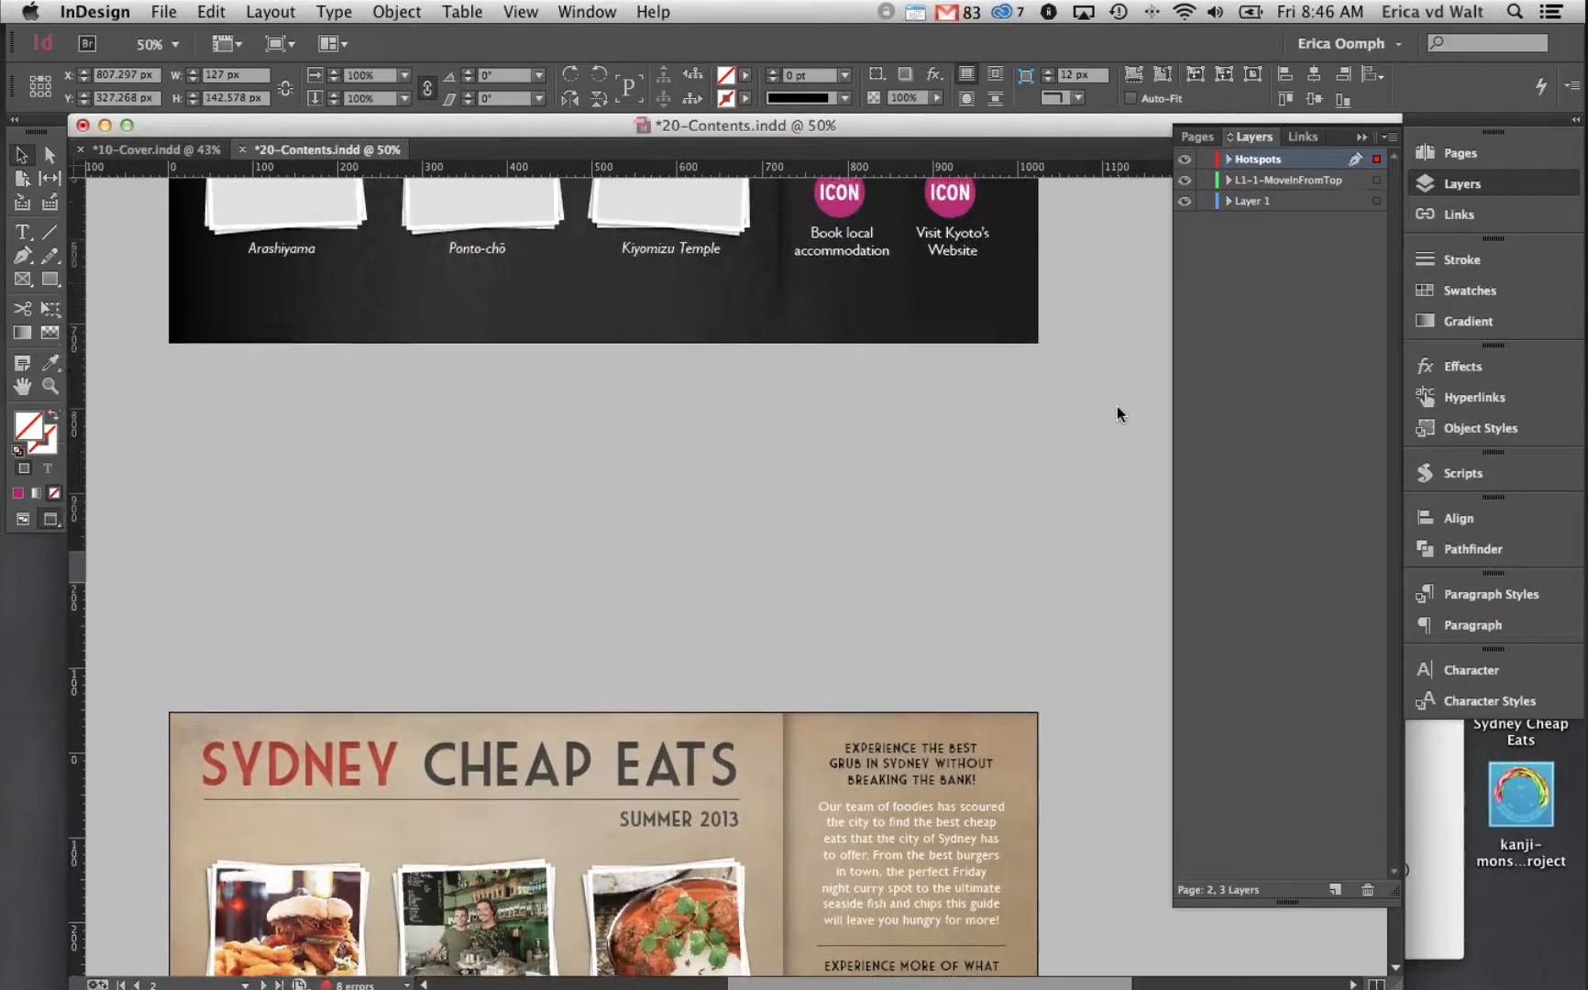
scroll(1116, 406, up, 3)
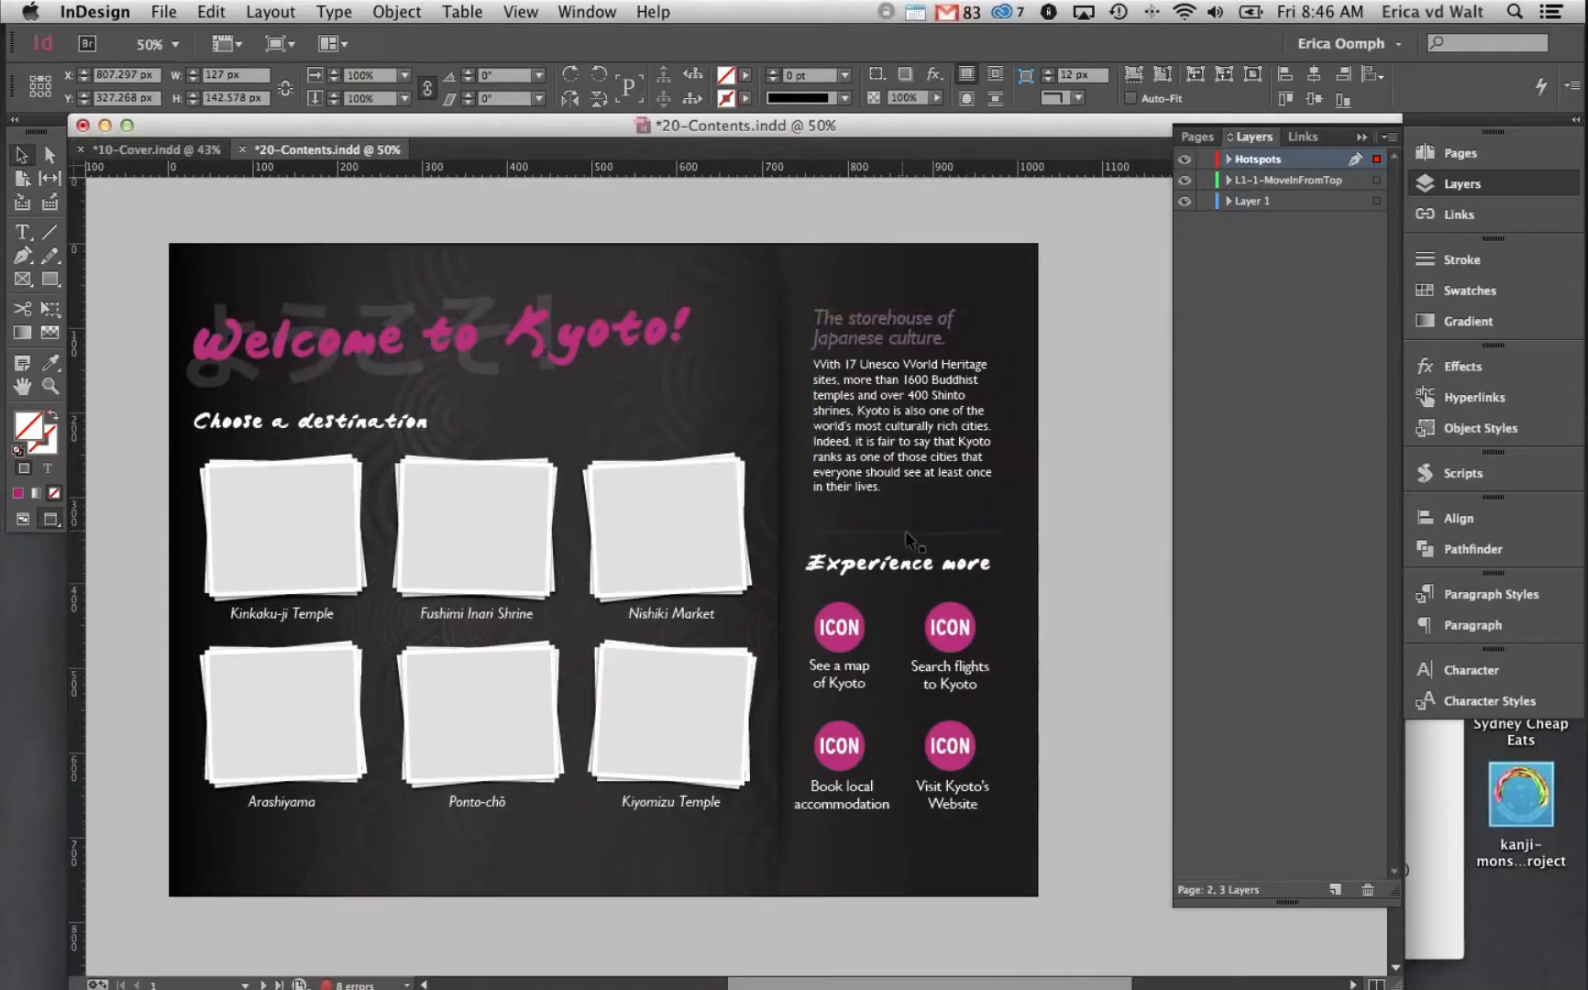
click(868, 738)
click(1545, 397)
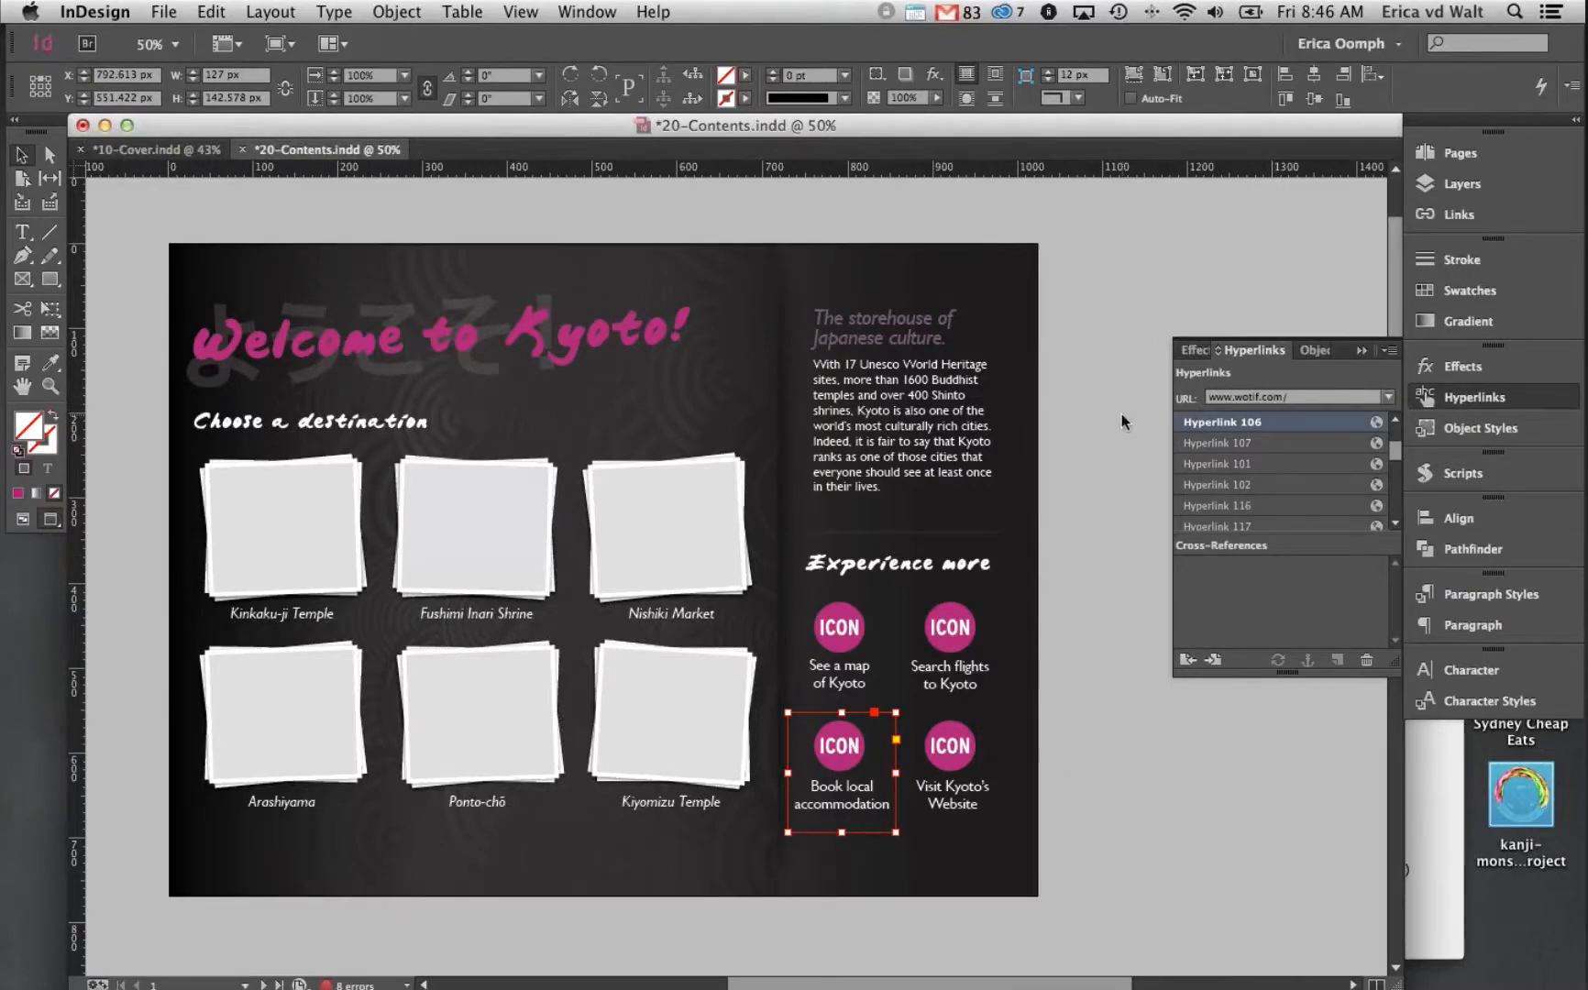
Check the hyperlinks on the "Sydney's best Restaurants", "Book a restaurant" and "Sydney's best Bars" hotspots of the Sydney page
scroll(1115, 455, down, 1)
scroll(1115, 456, down, 15)
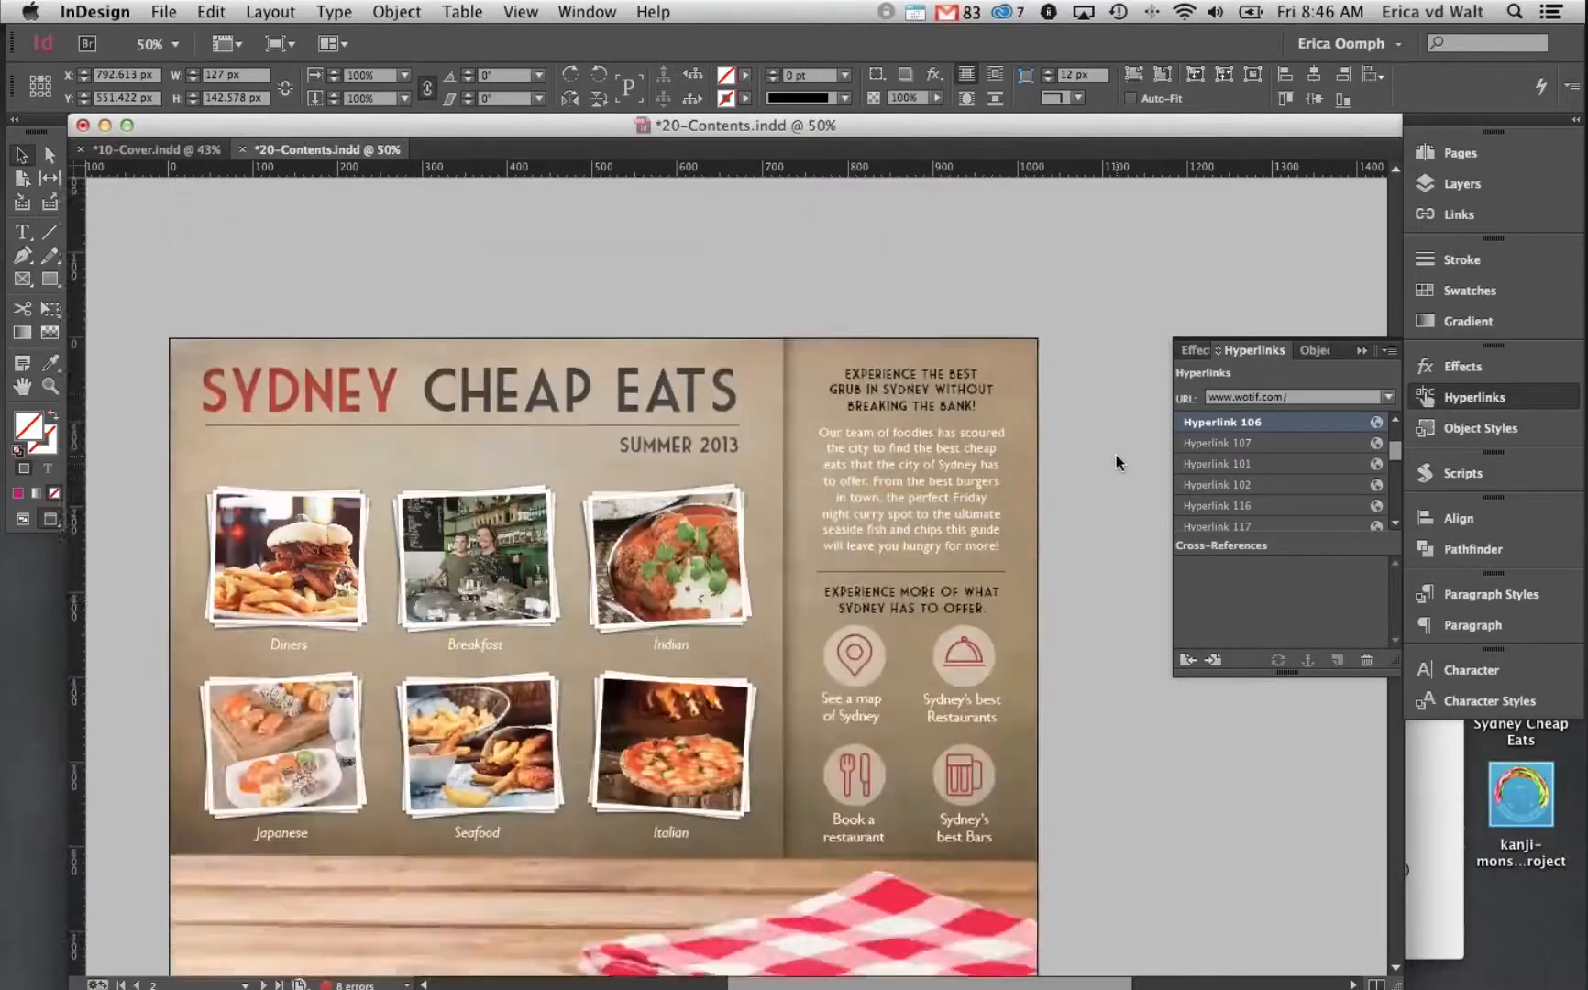
scroll(1115, 454, up, 3)
scroll(1115, 453, up, 10)
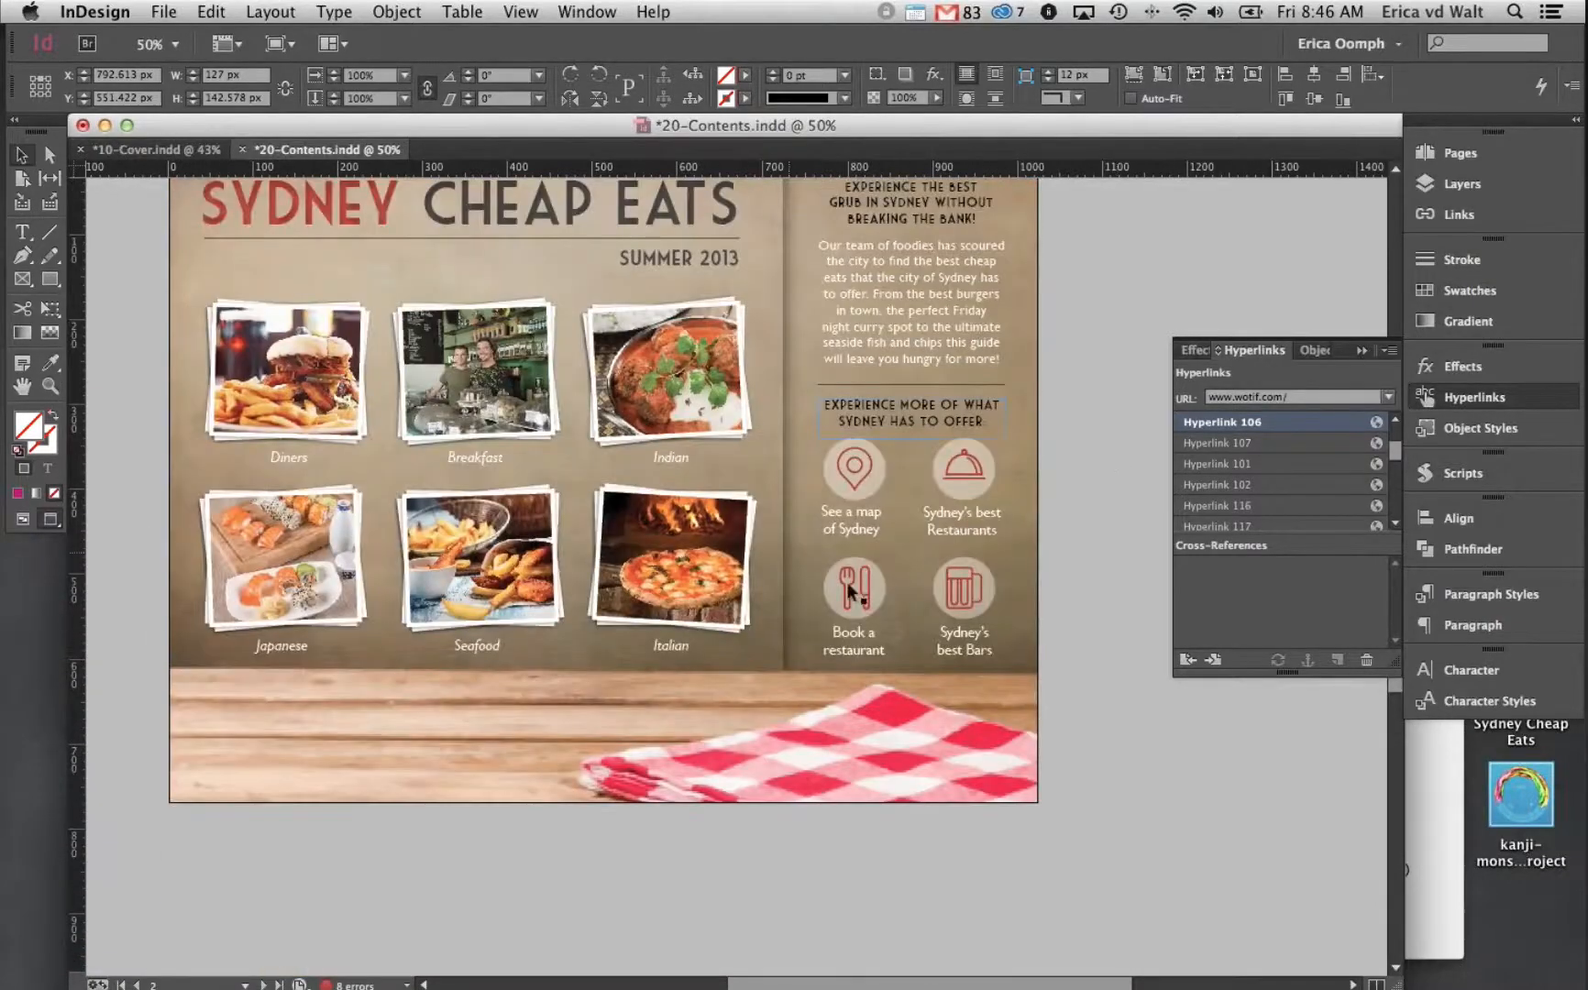
click(979, 517)
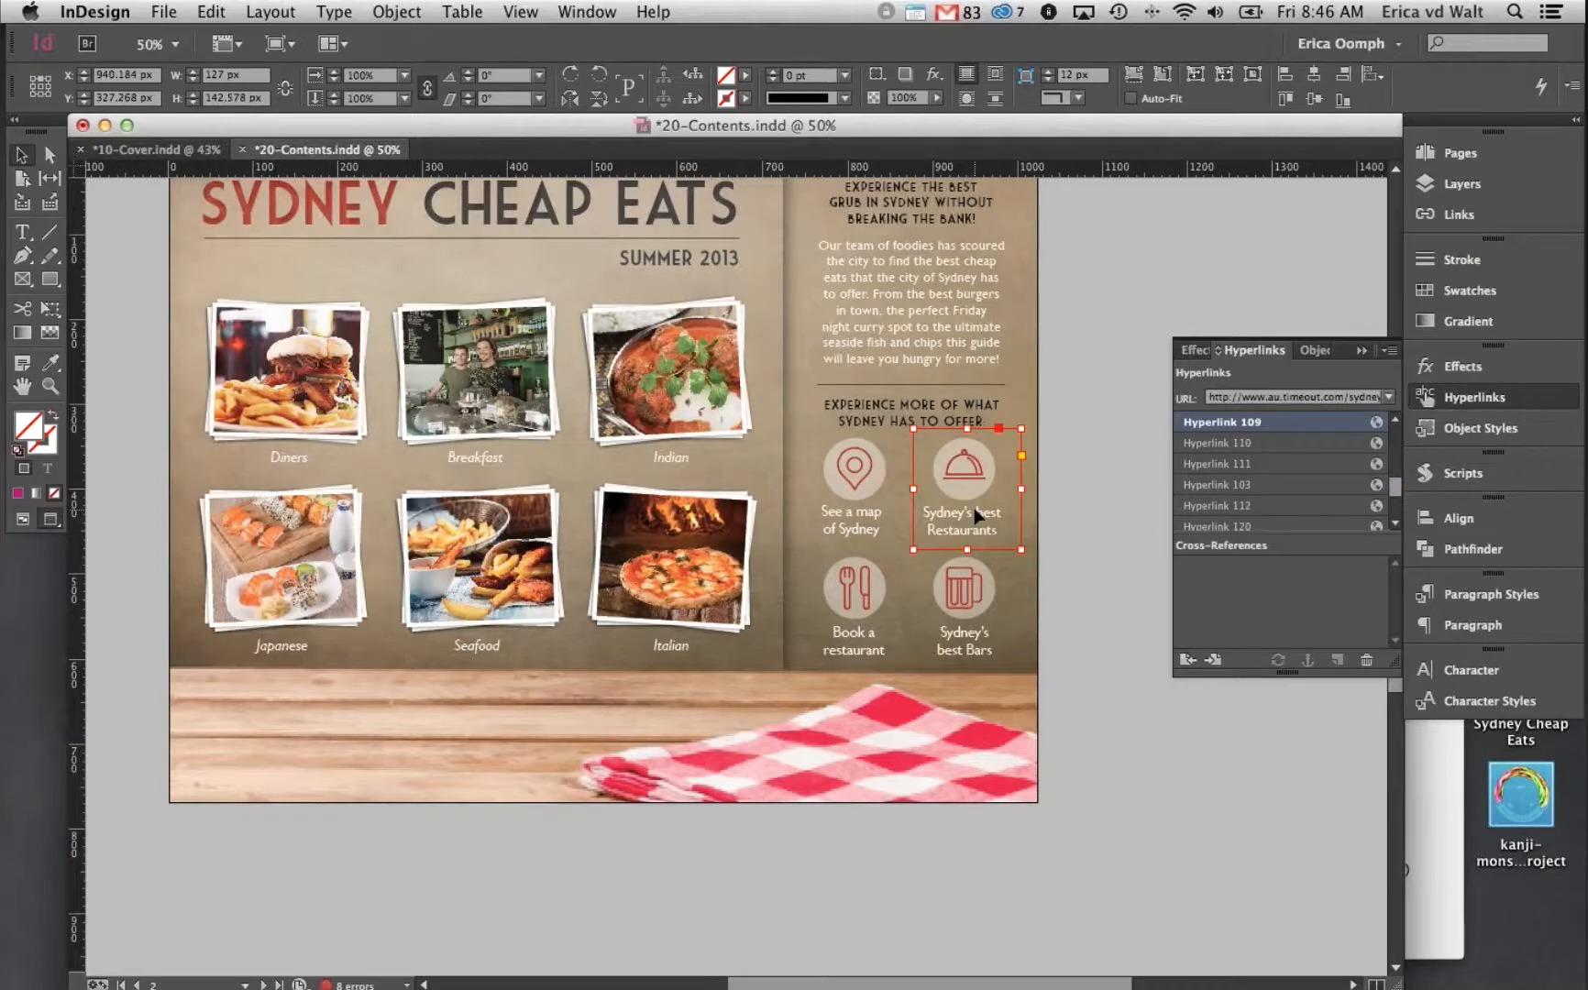
click(886, 593)
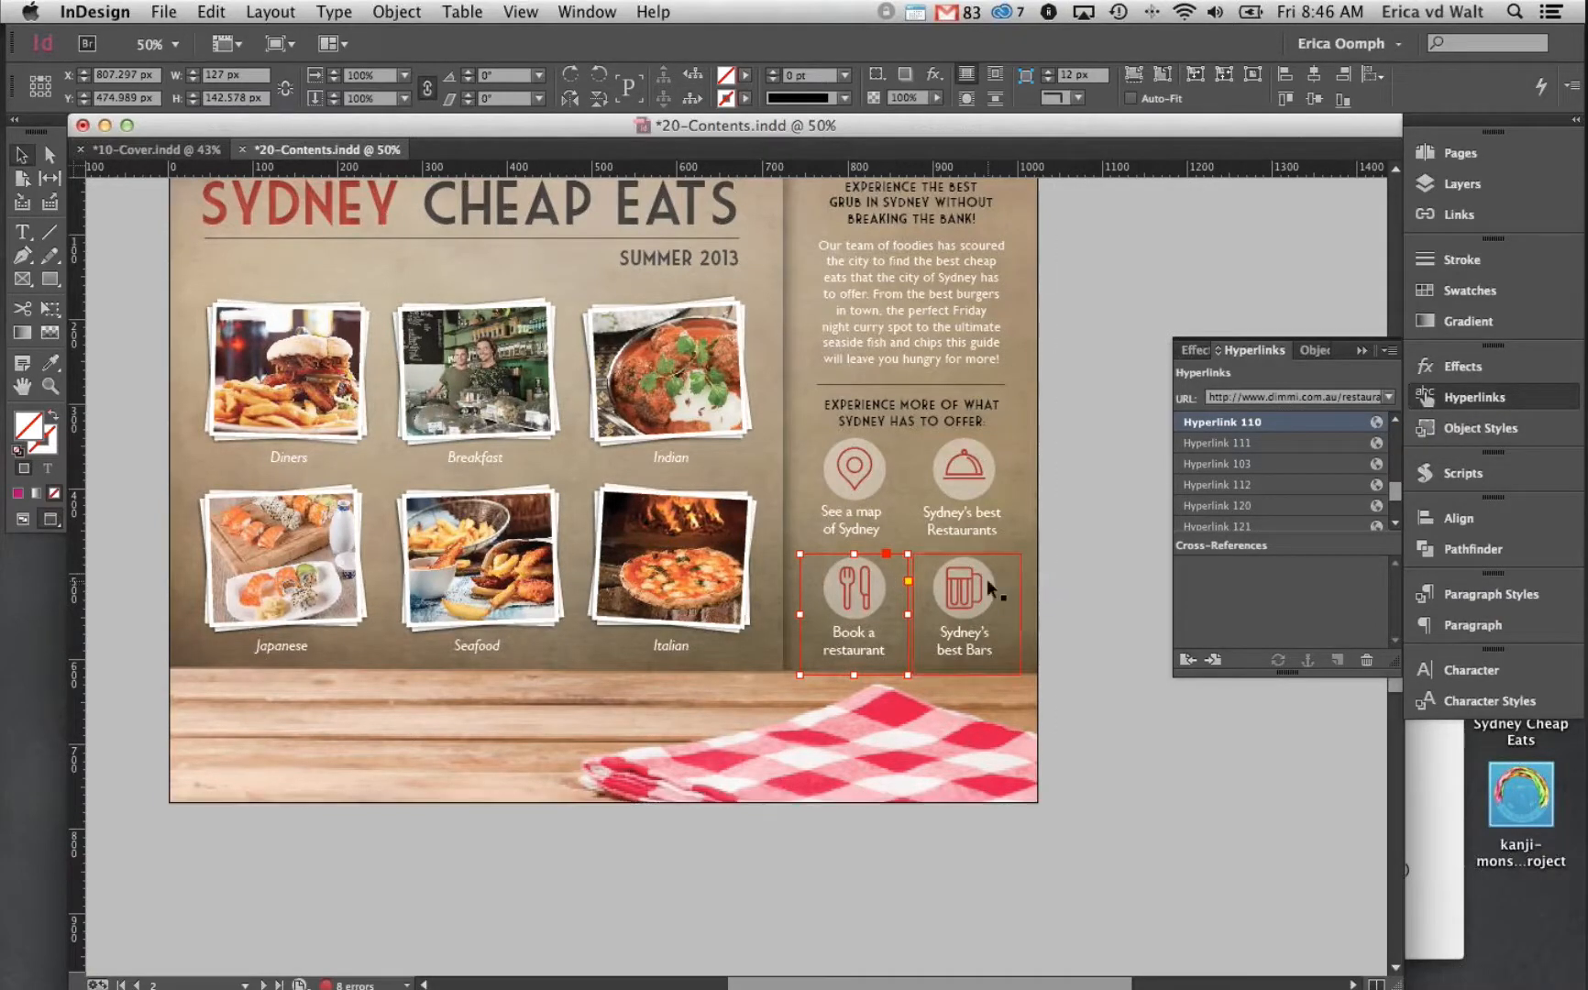
click(998, 495)
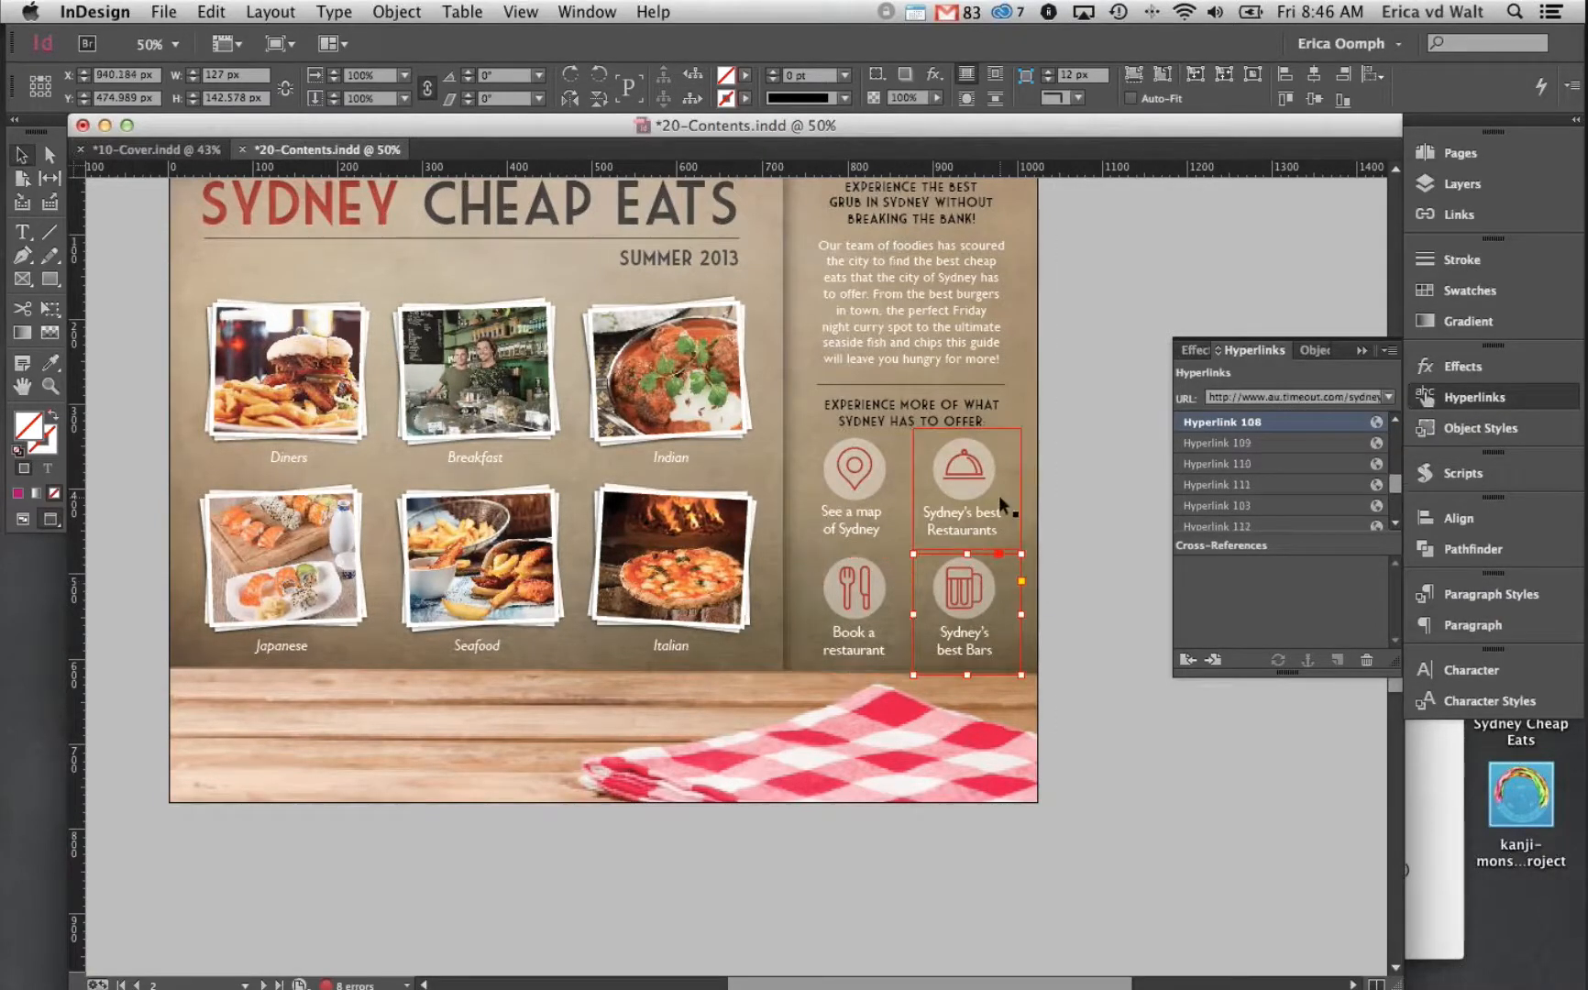
click(862, 591)
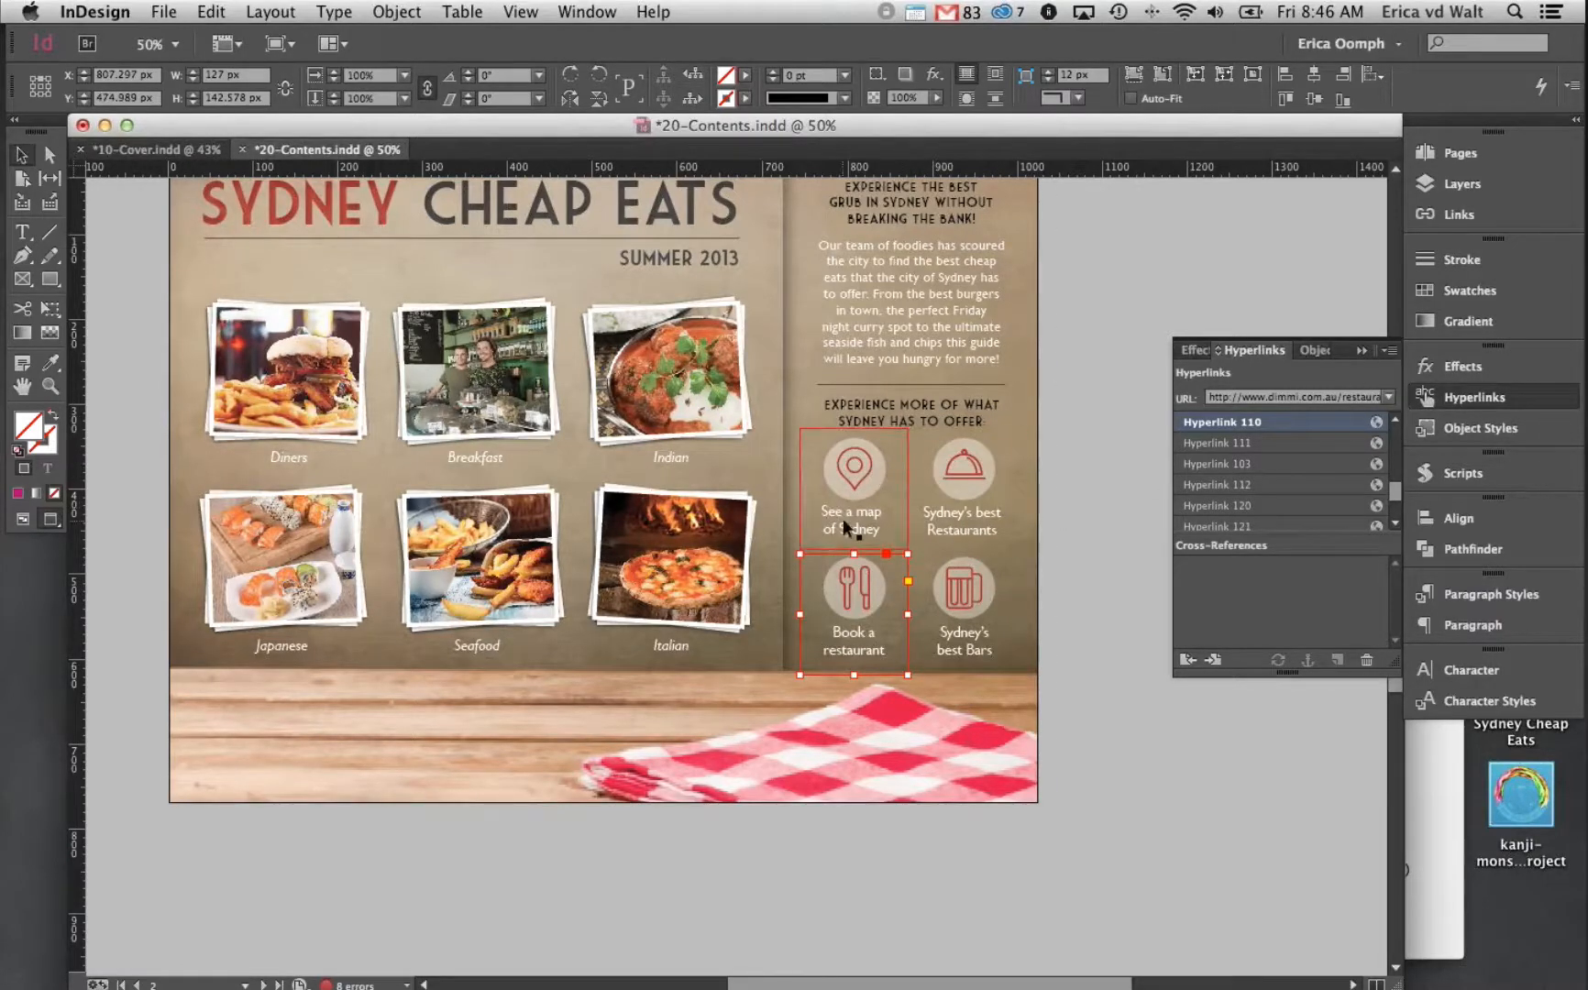
Examine the hyperlink on the "See a map of Sydney" hotspot, clearing the selection and selecting the hotspot again
click(879, 486)
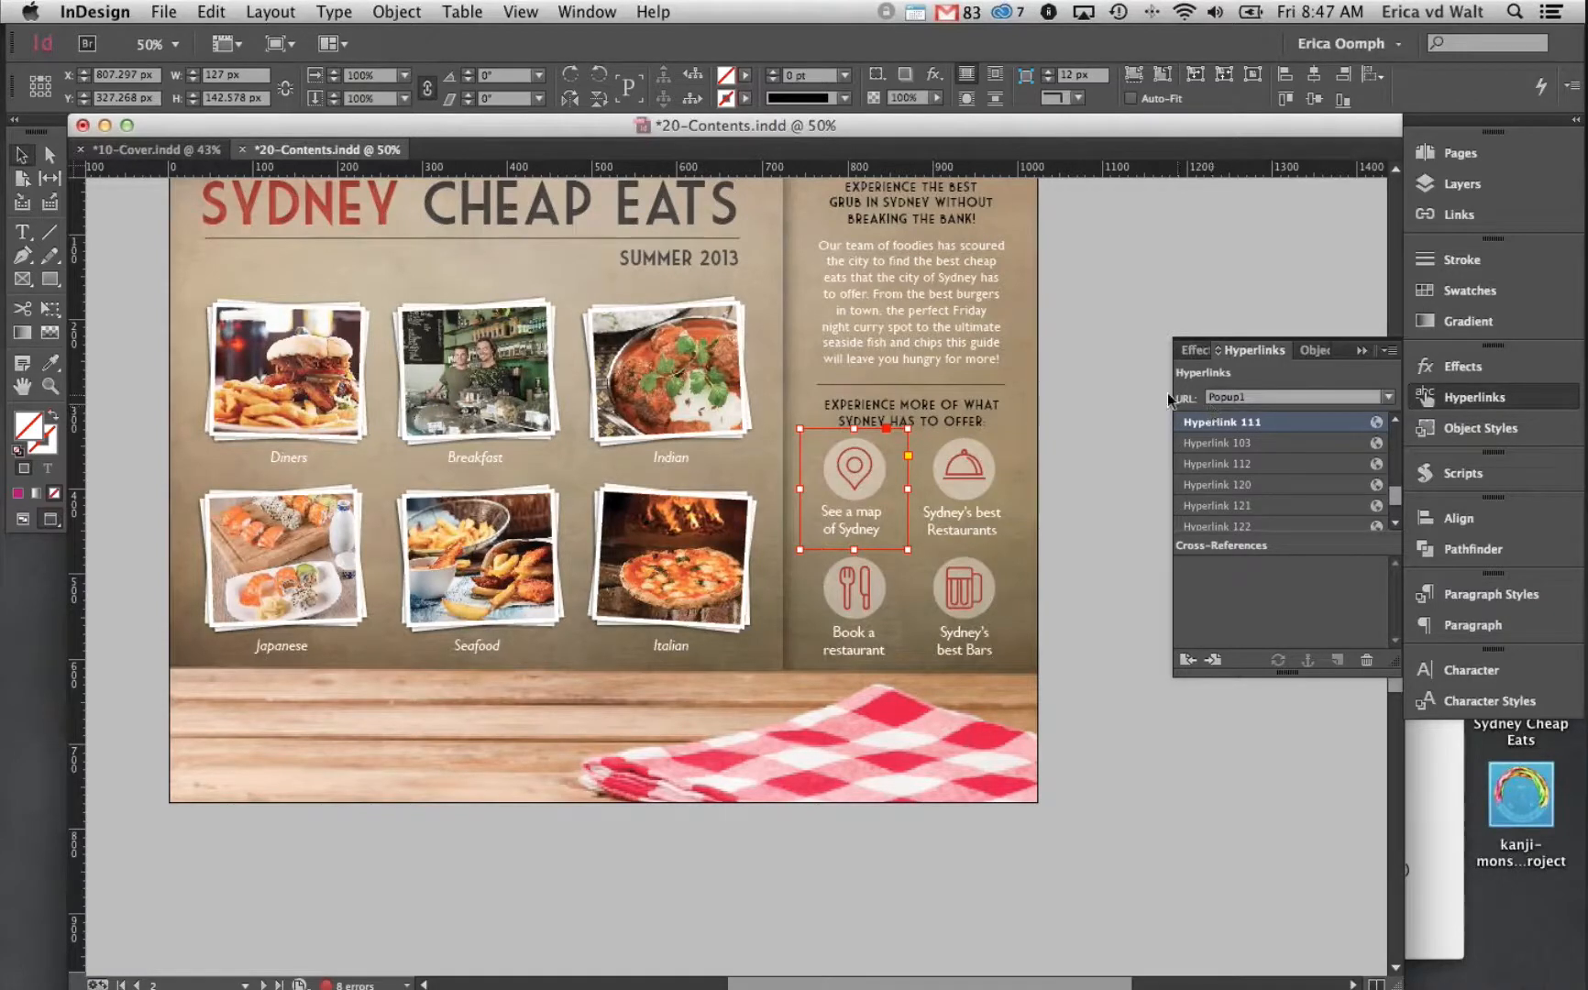
click(1105, 386)
drag(1063, 438, 1032, 459)
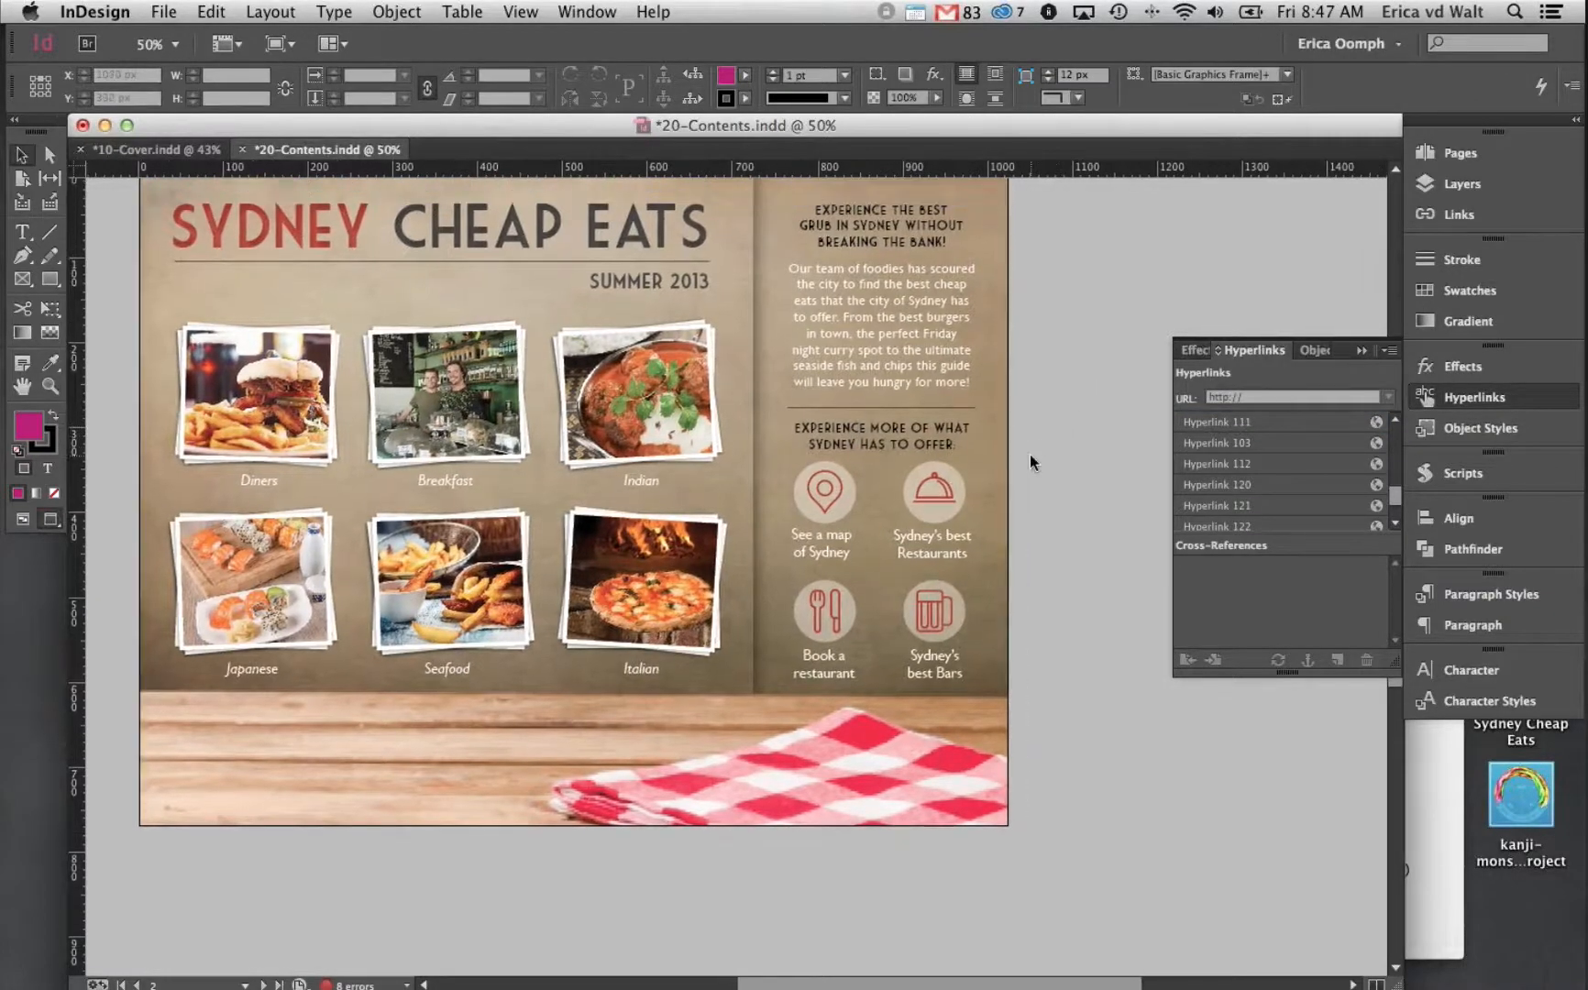
click(850, 482)
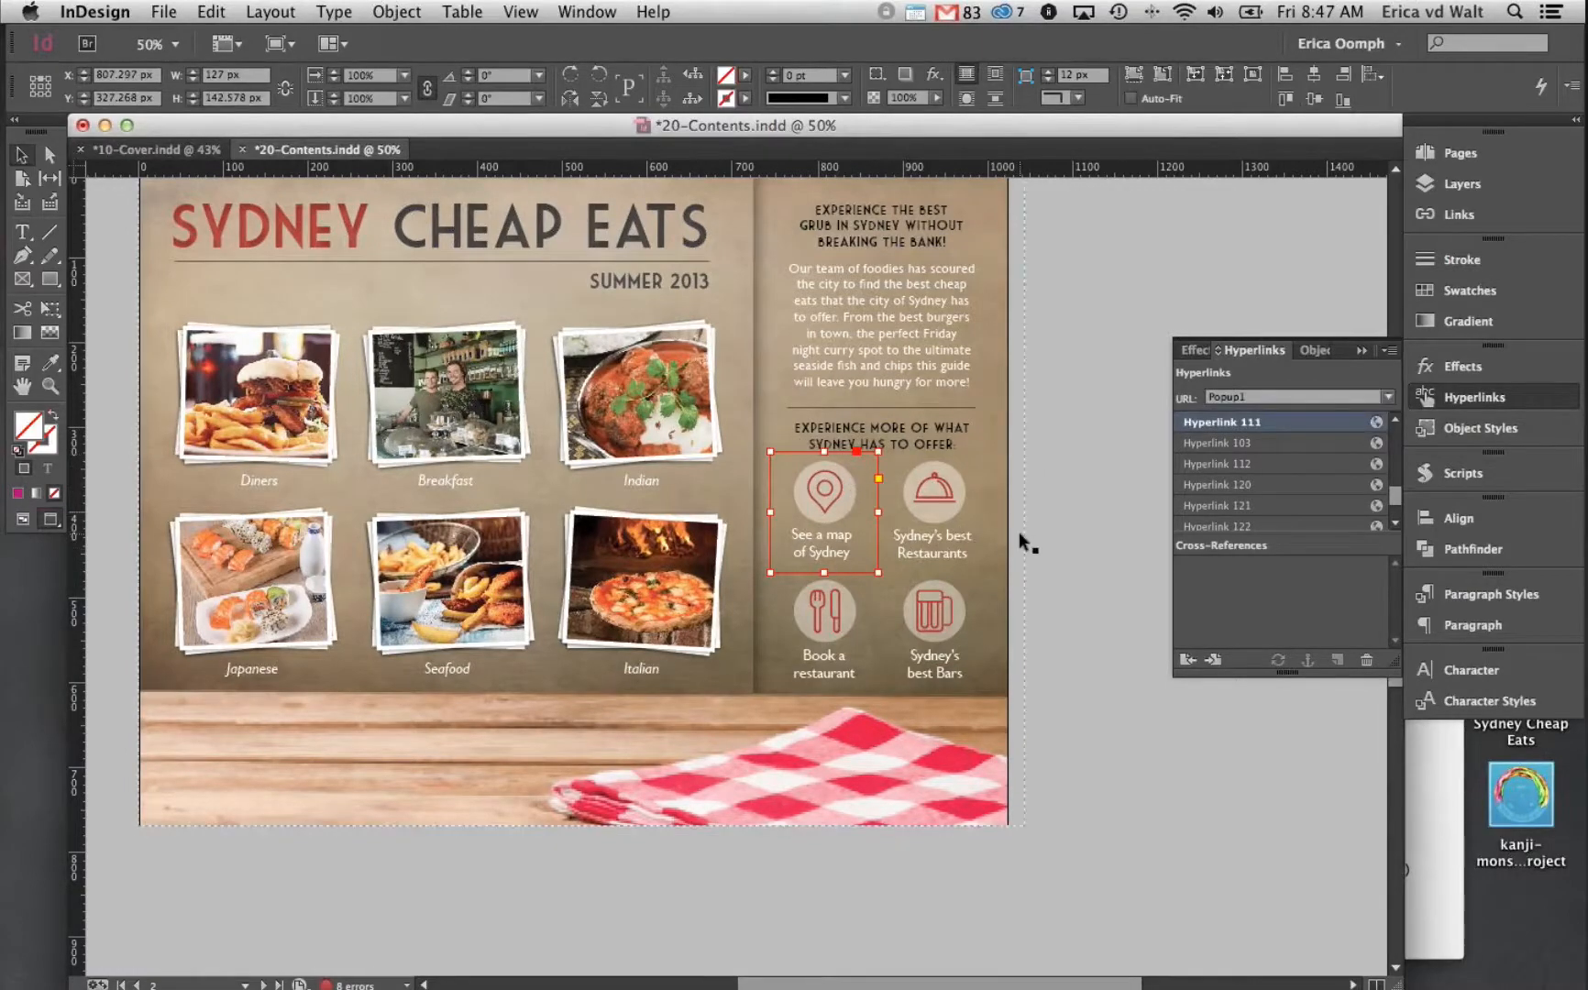
drag(903, 249, 990, 254)
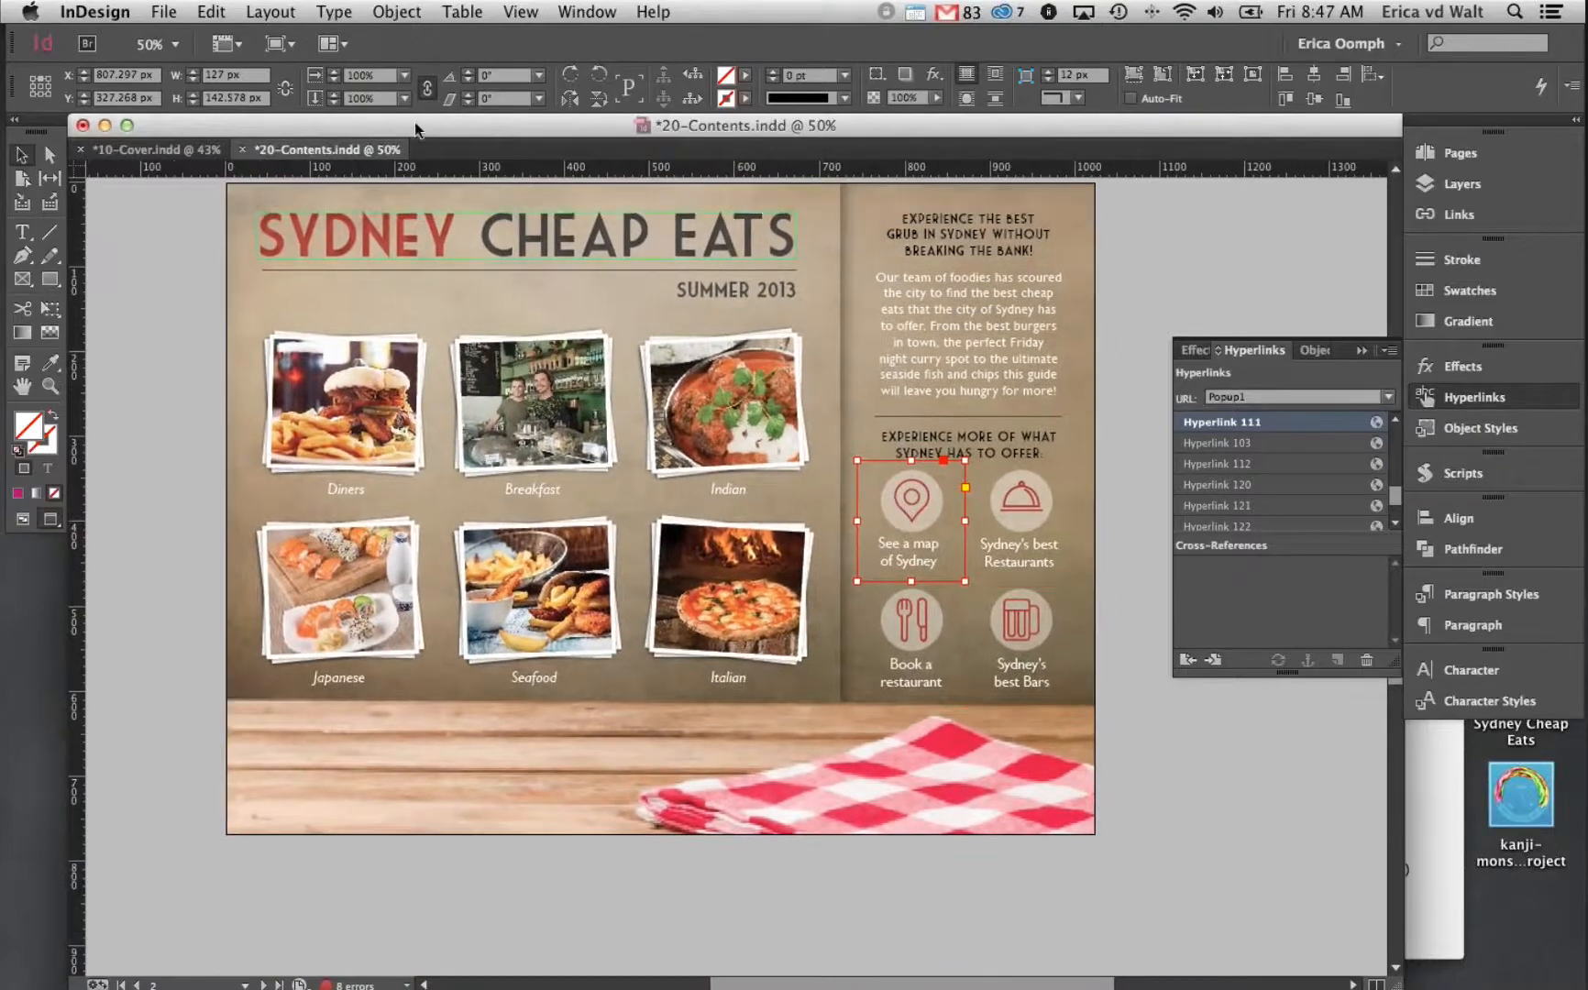
Hide the L1-1-MoveInFromTop layer and start a PDF export with the Oomph preset
click(155, 11)
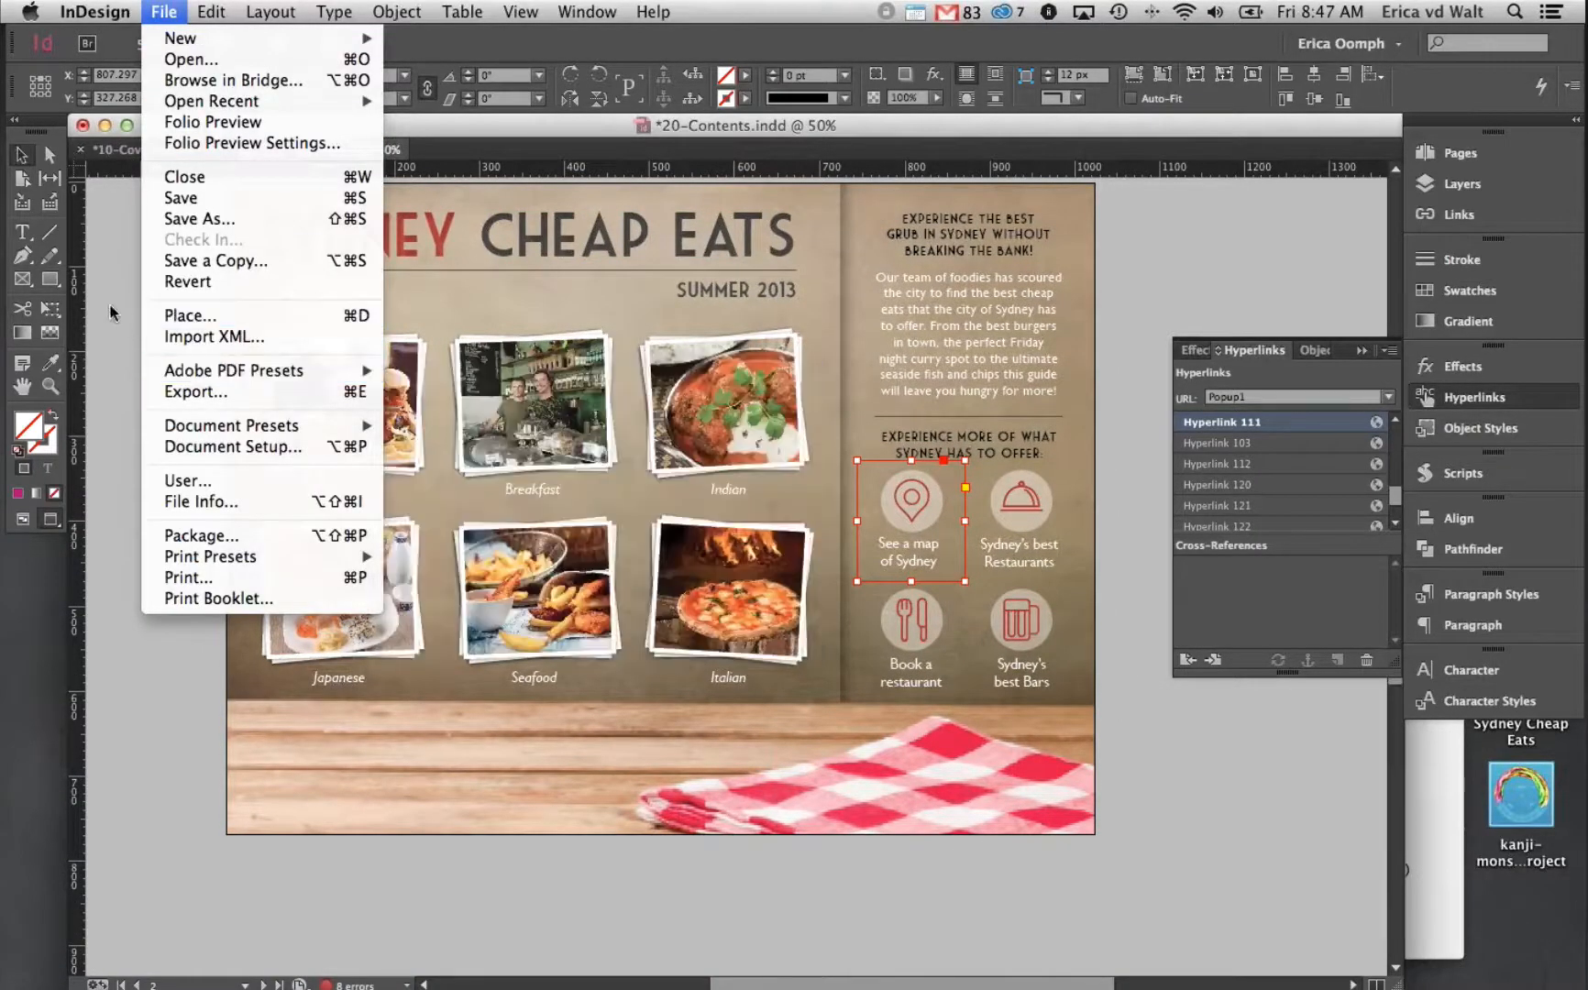
click(110, 312)
click(1458, 183)
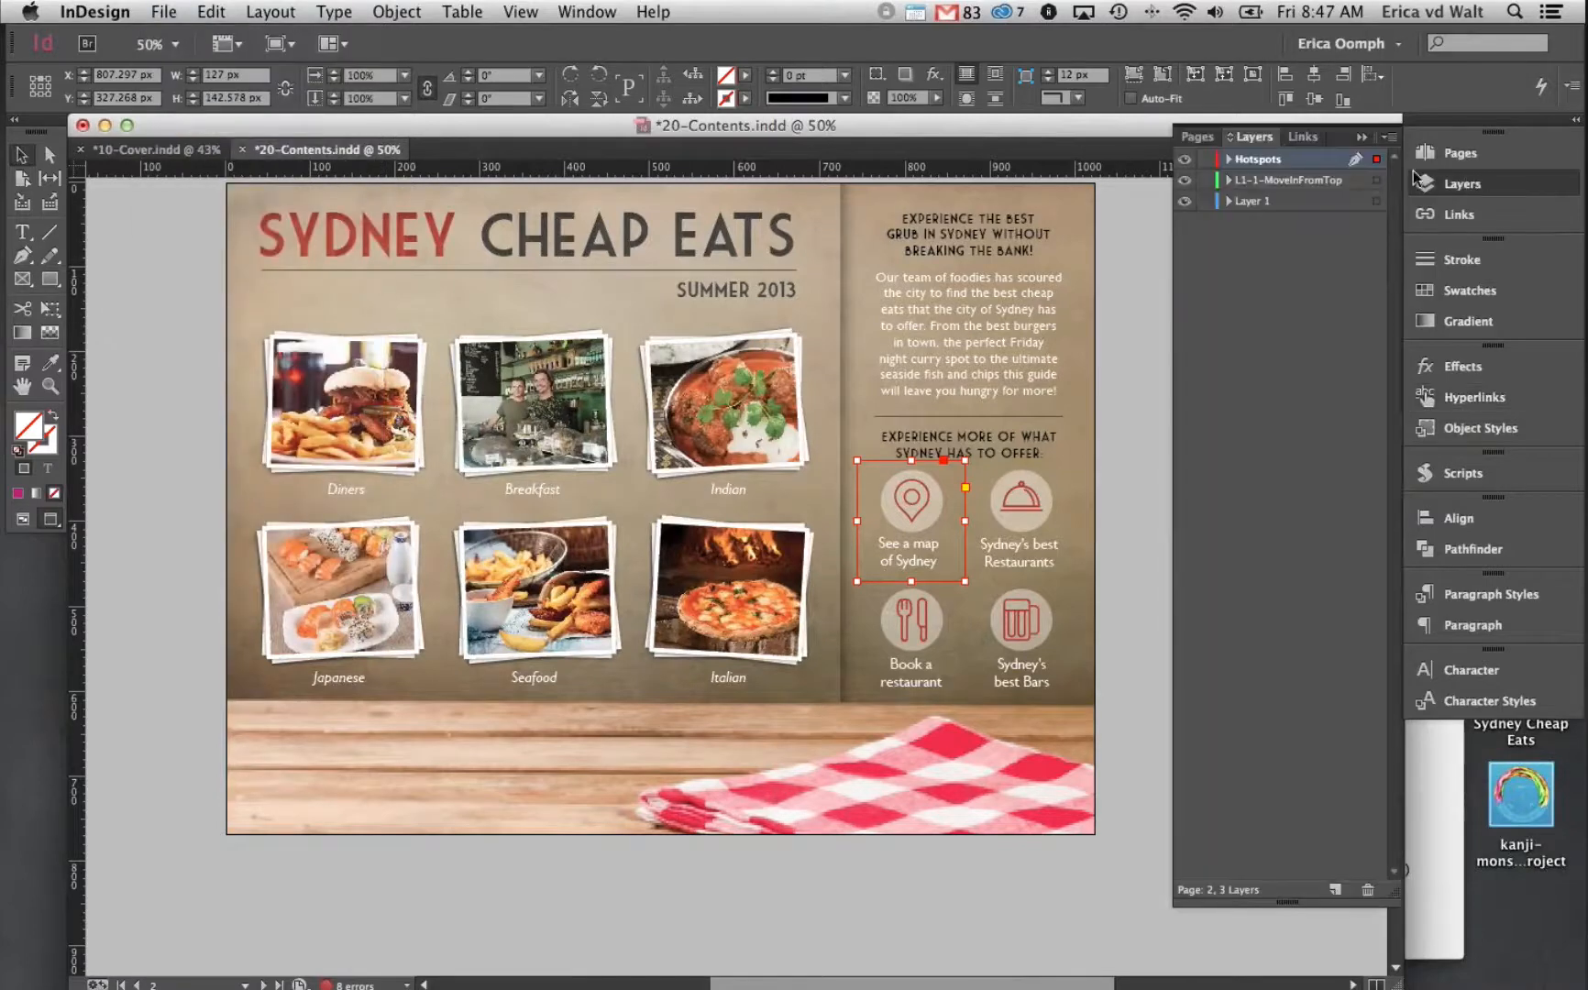
click(1186, 181)
drag(602, 263, 589, 280)
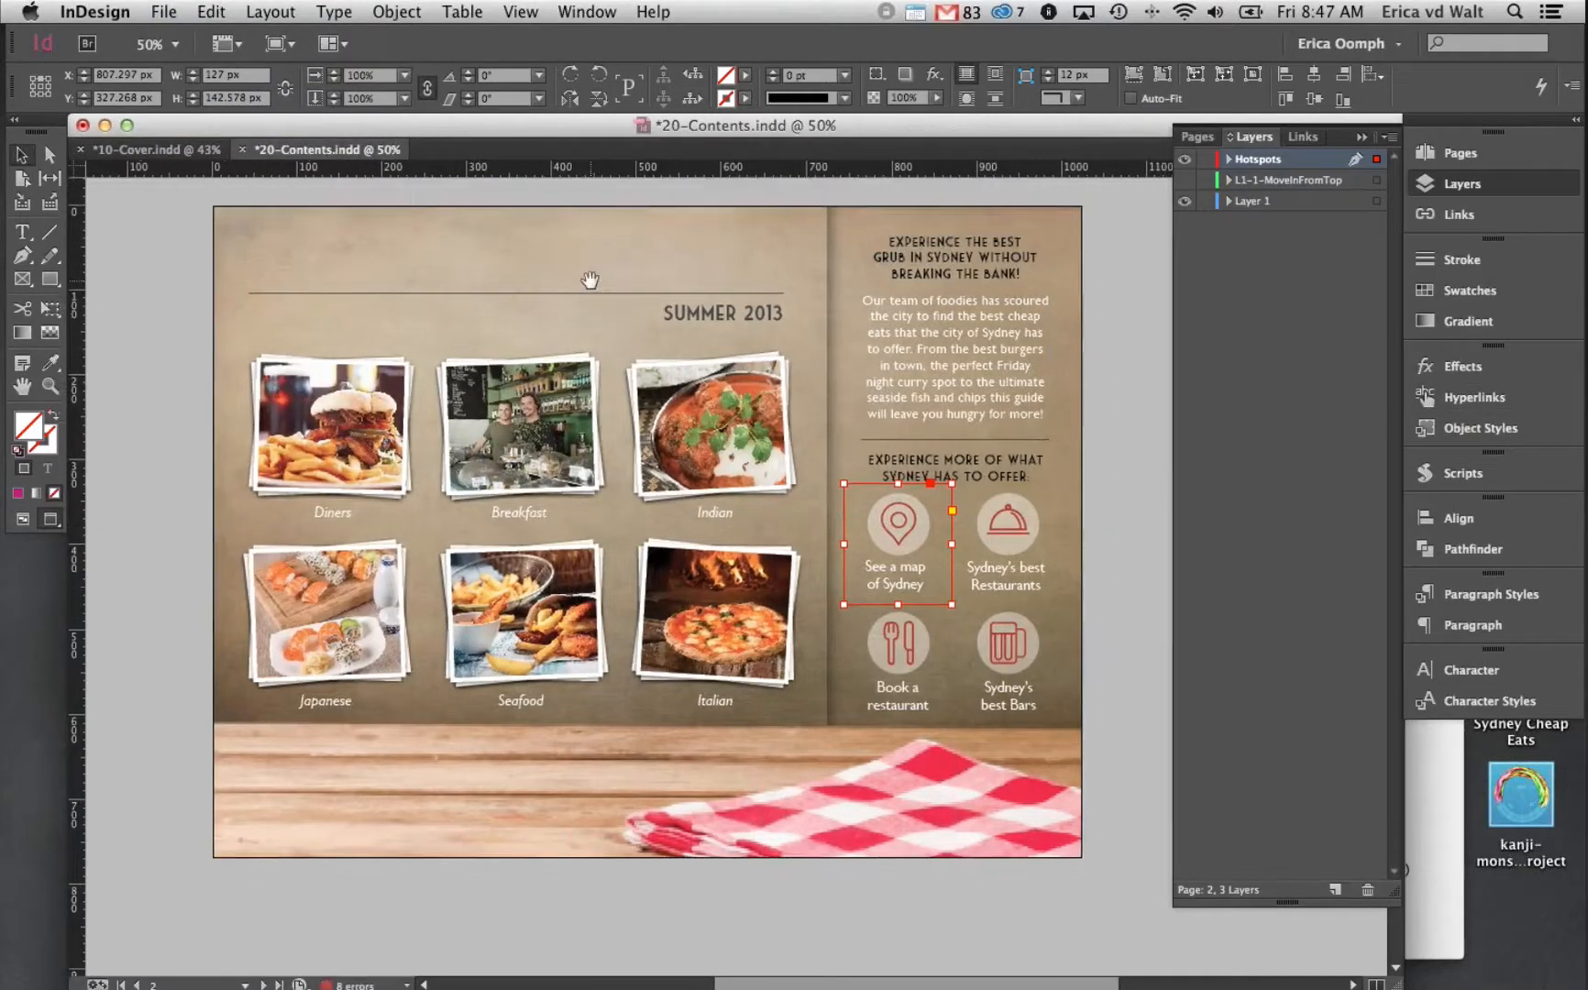
click(163, 11)
mouse_move(273, 367)
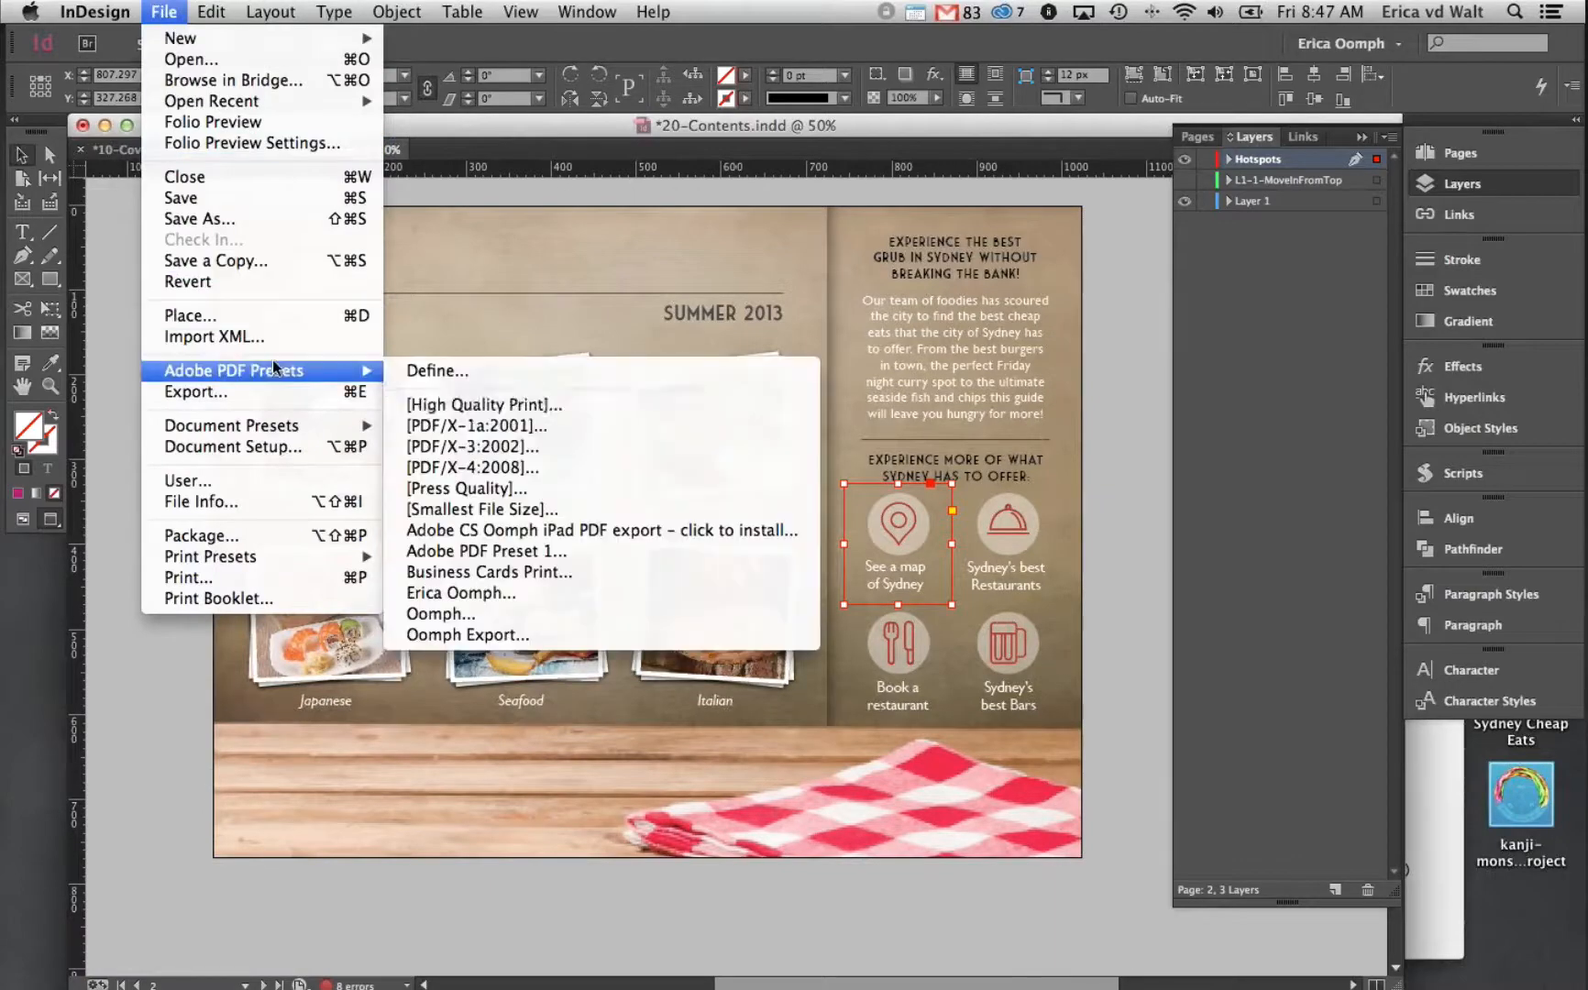
click(610, 613)
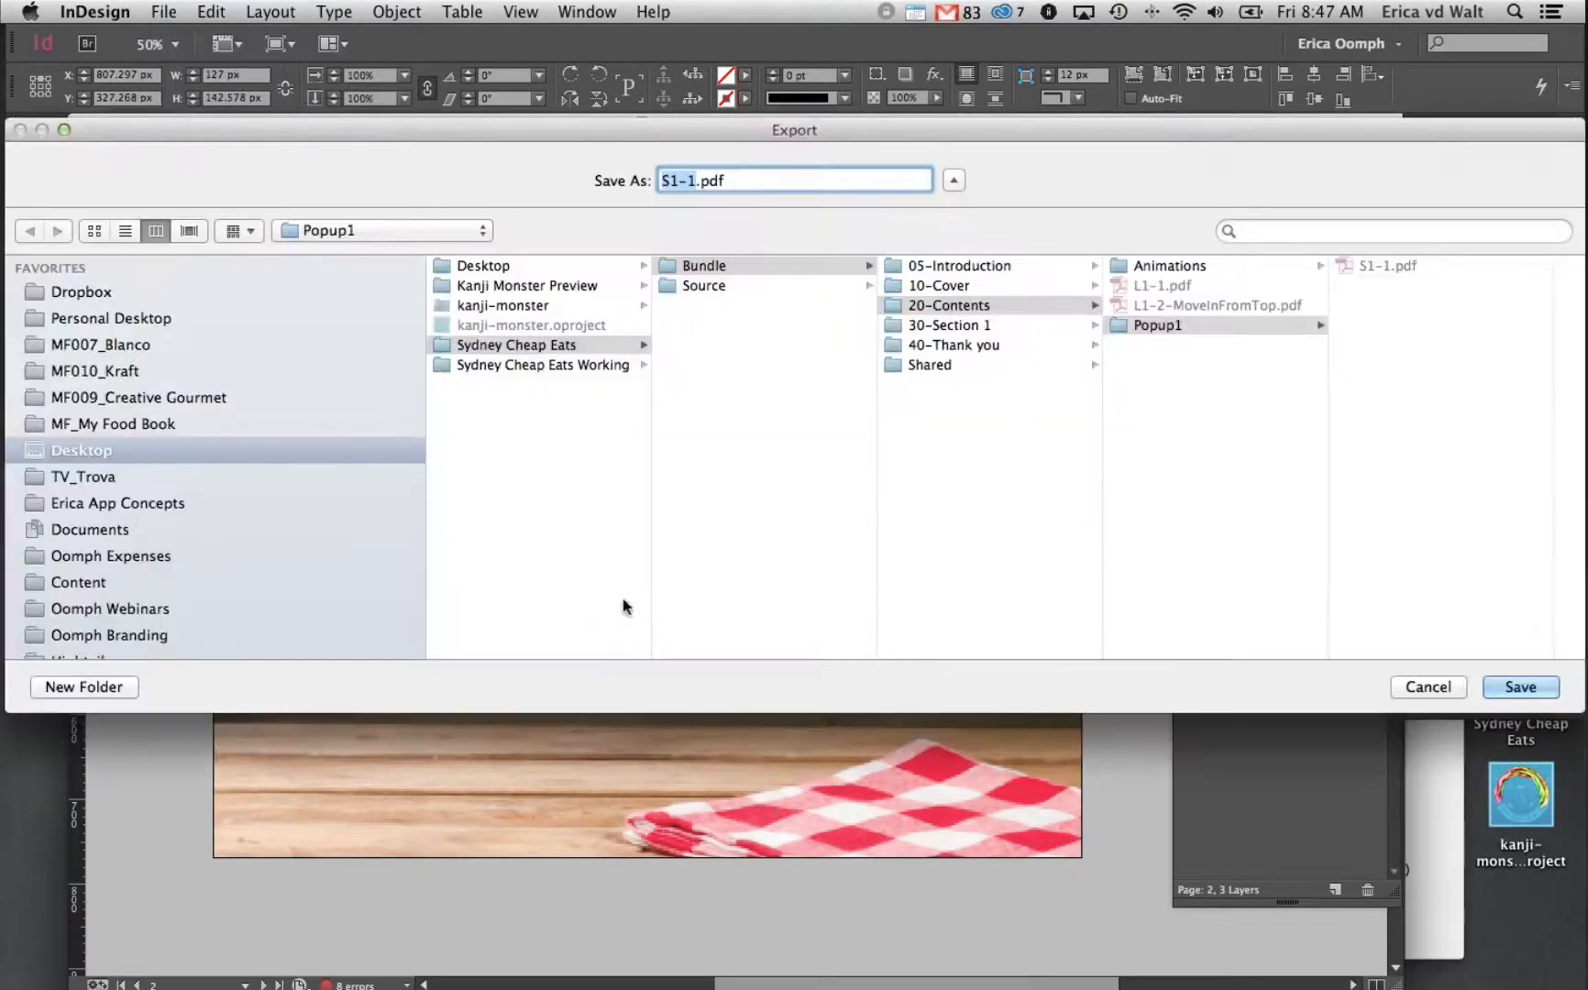
Create a new folder named 20-Contents inside Sydney Cheap Eats Working as the export destination
click(522, 364)
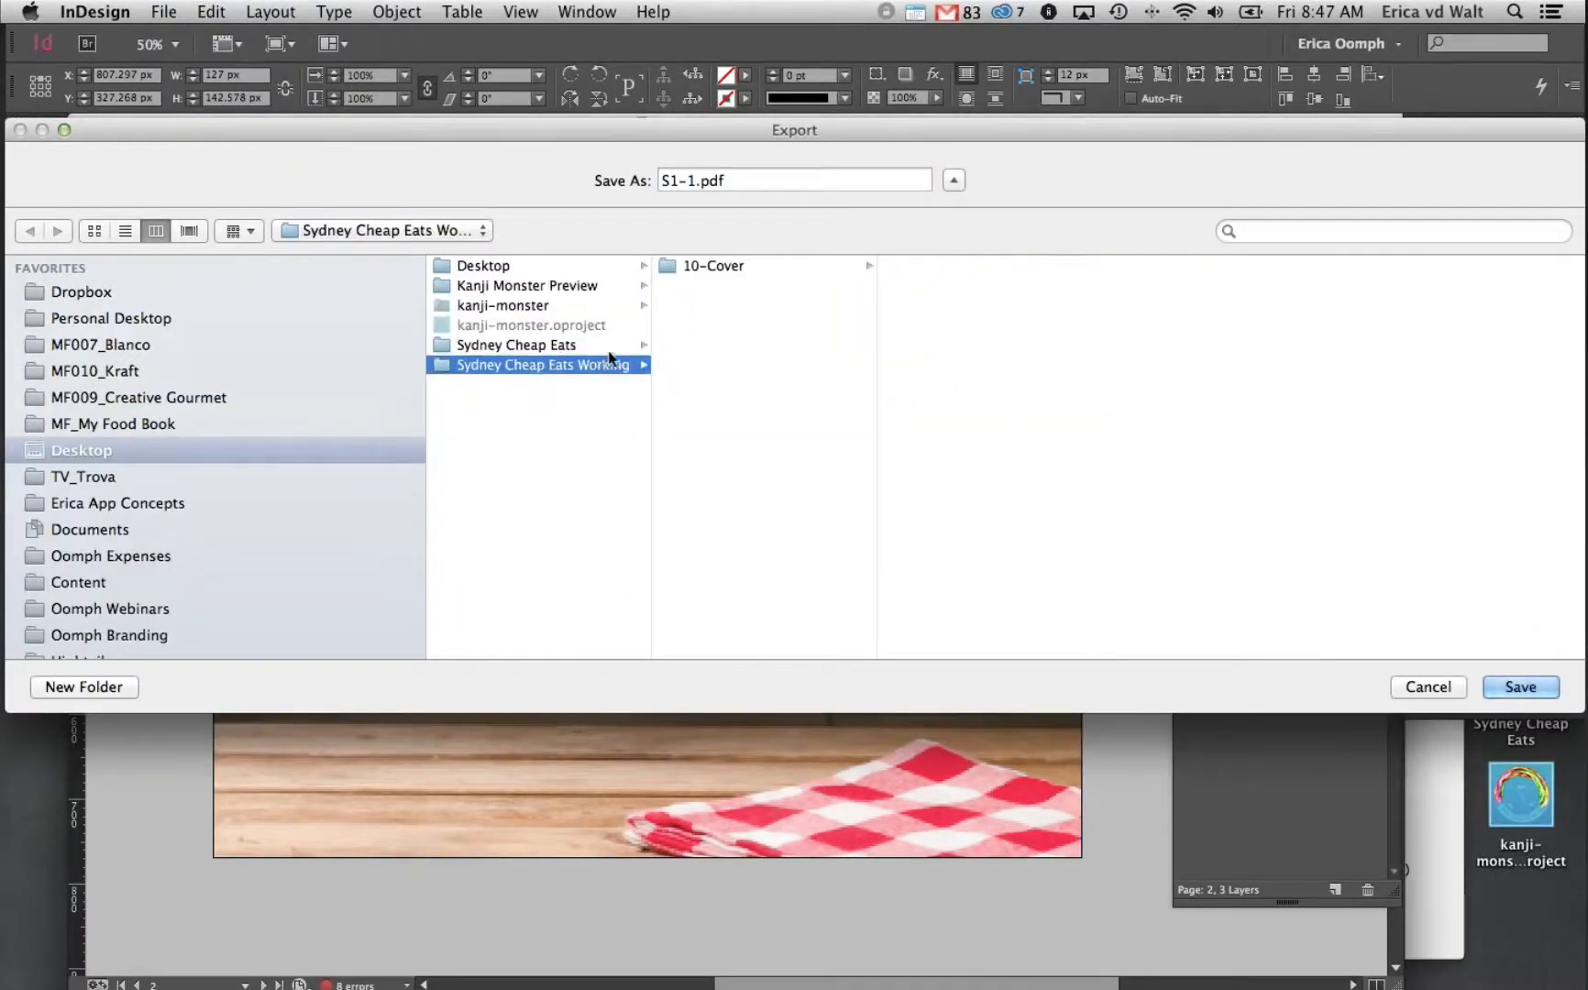
click(97, 688)
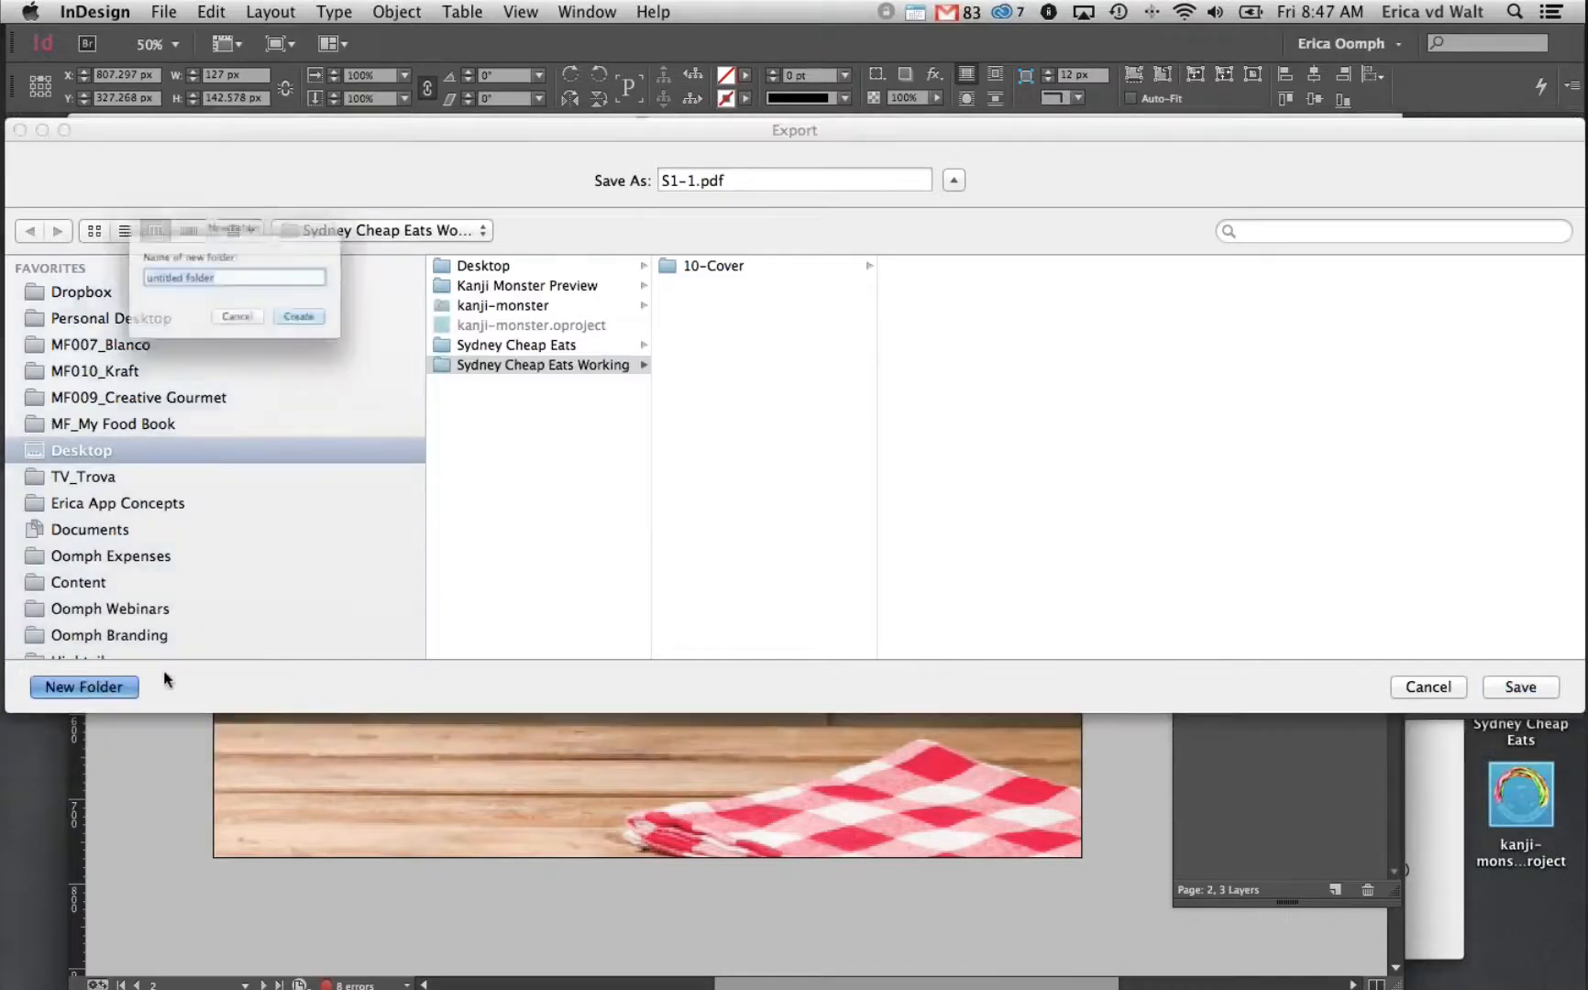
text(20-)
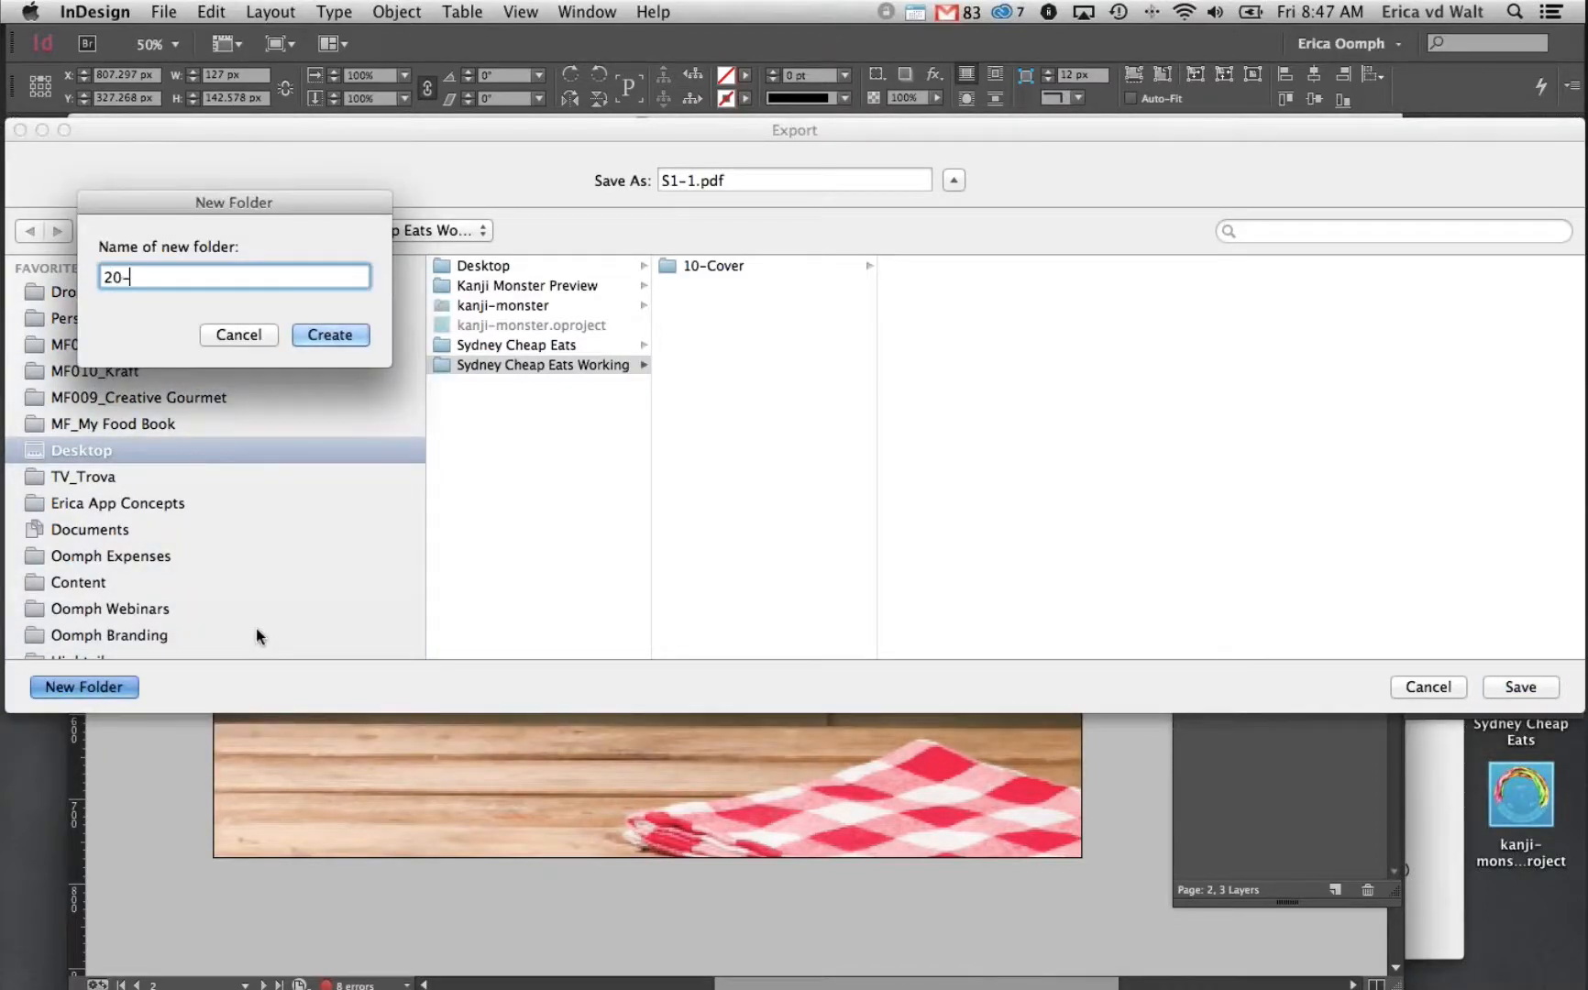
text(Contents)
key(Return)
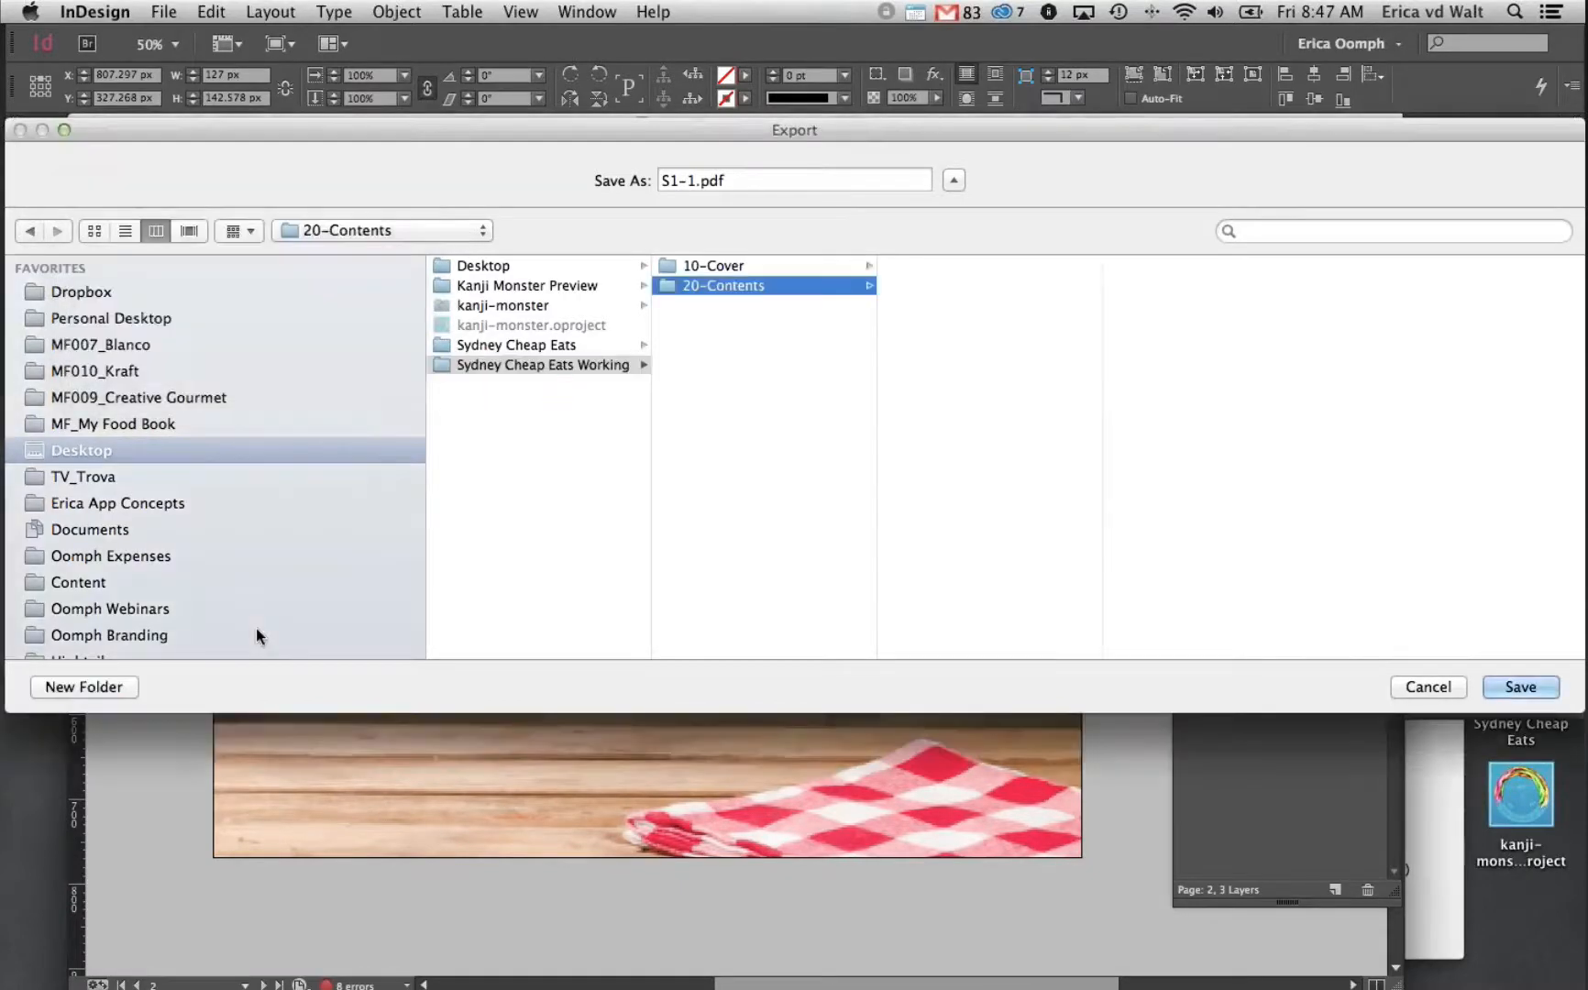
Export the Sydney page without its heading as L1-1.pdf, continuing past the link warning
click(639, 177)
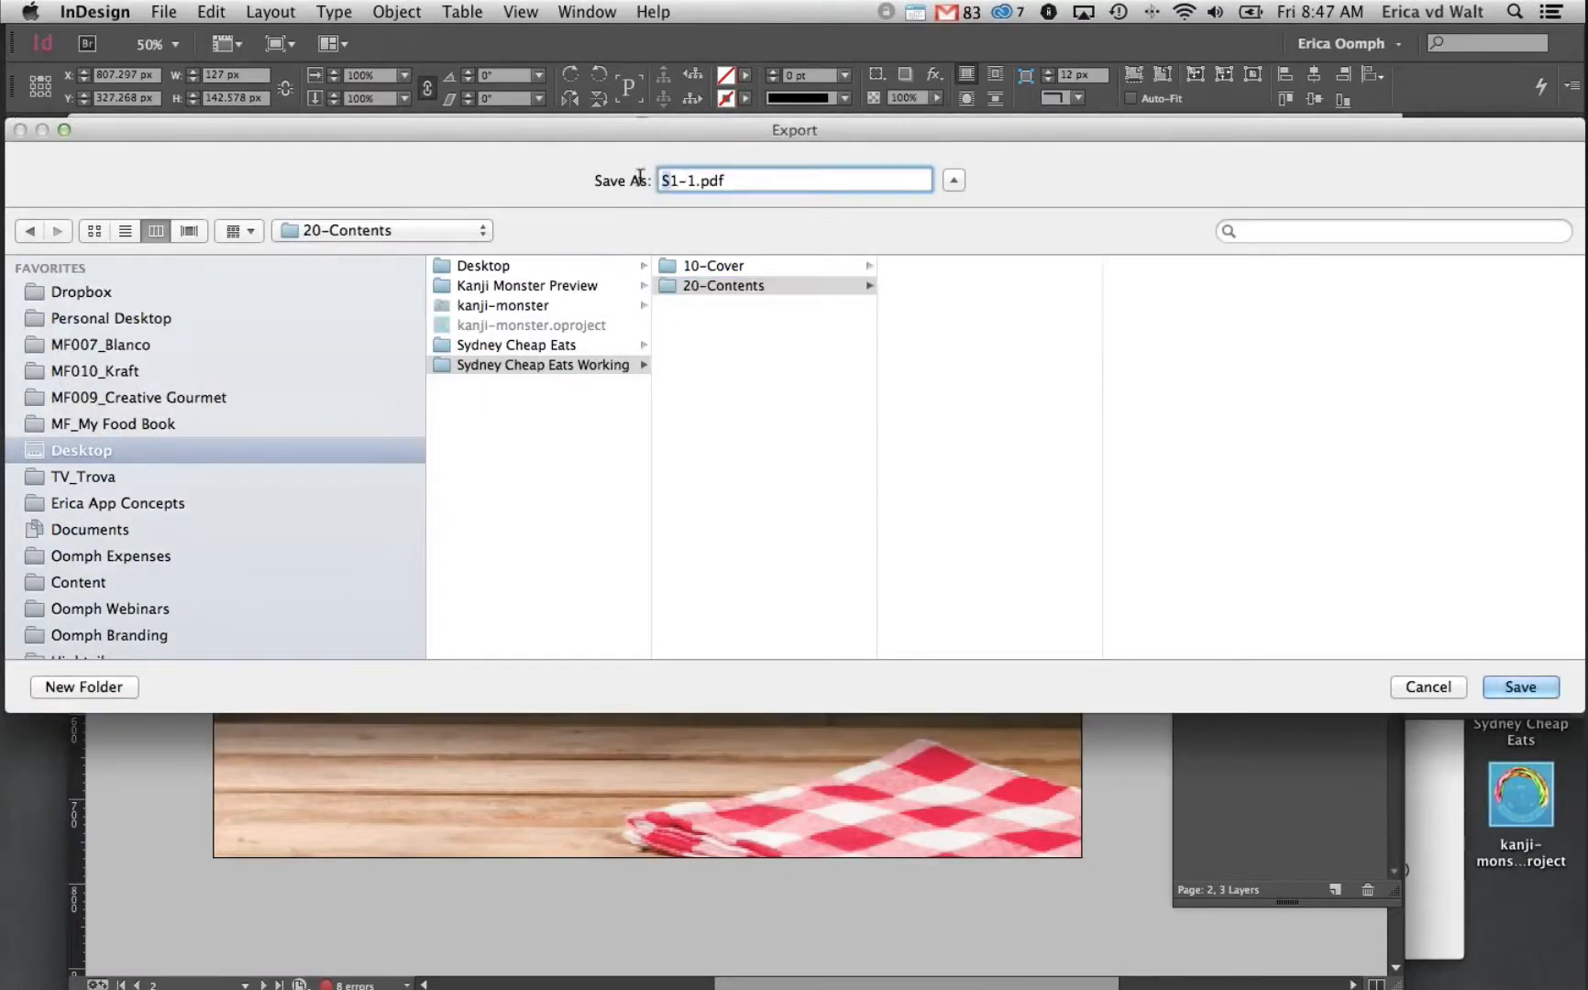
key(BackSpace)
text(L)
click(1521, 687)
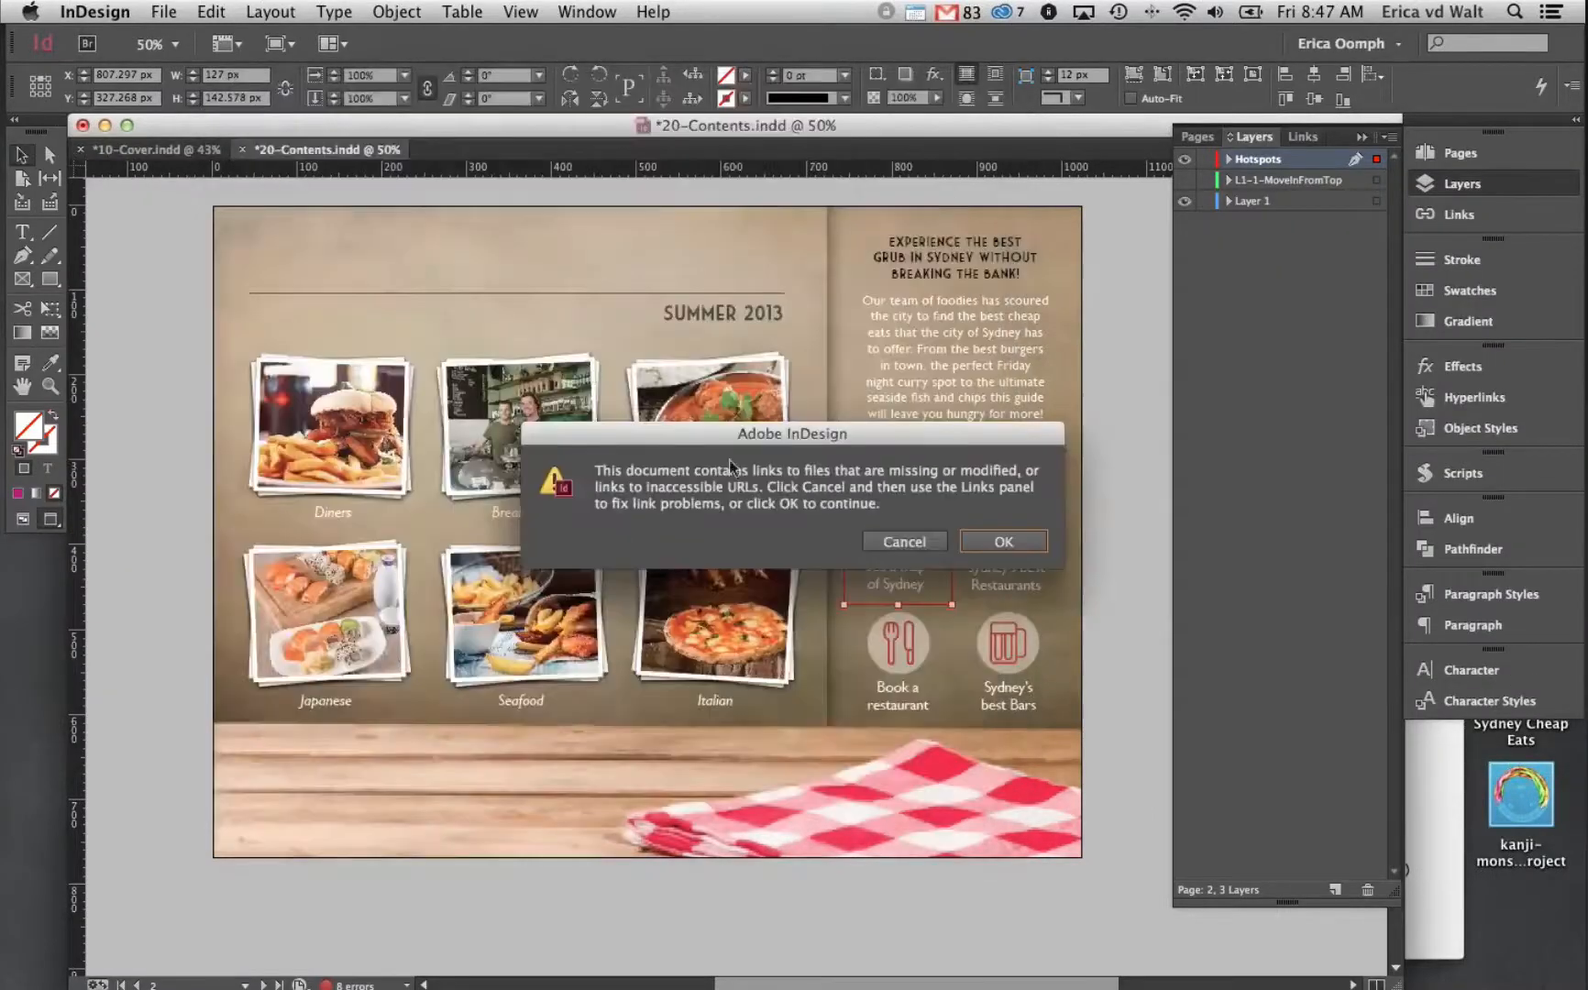
click(1003, 539)
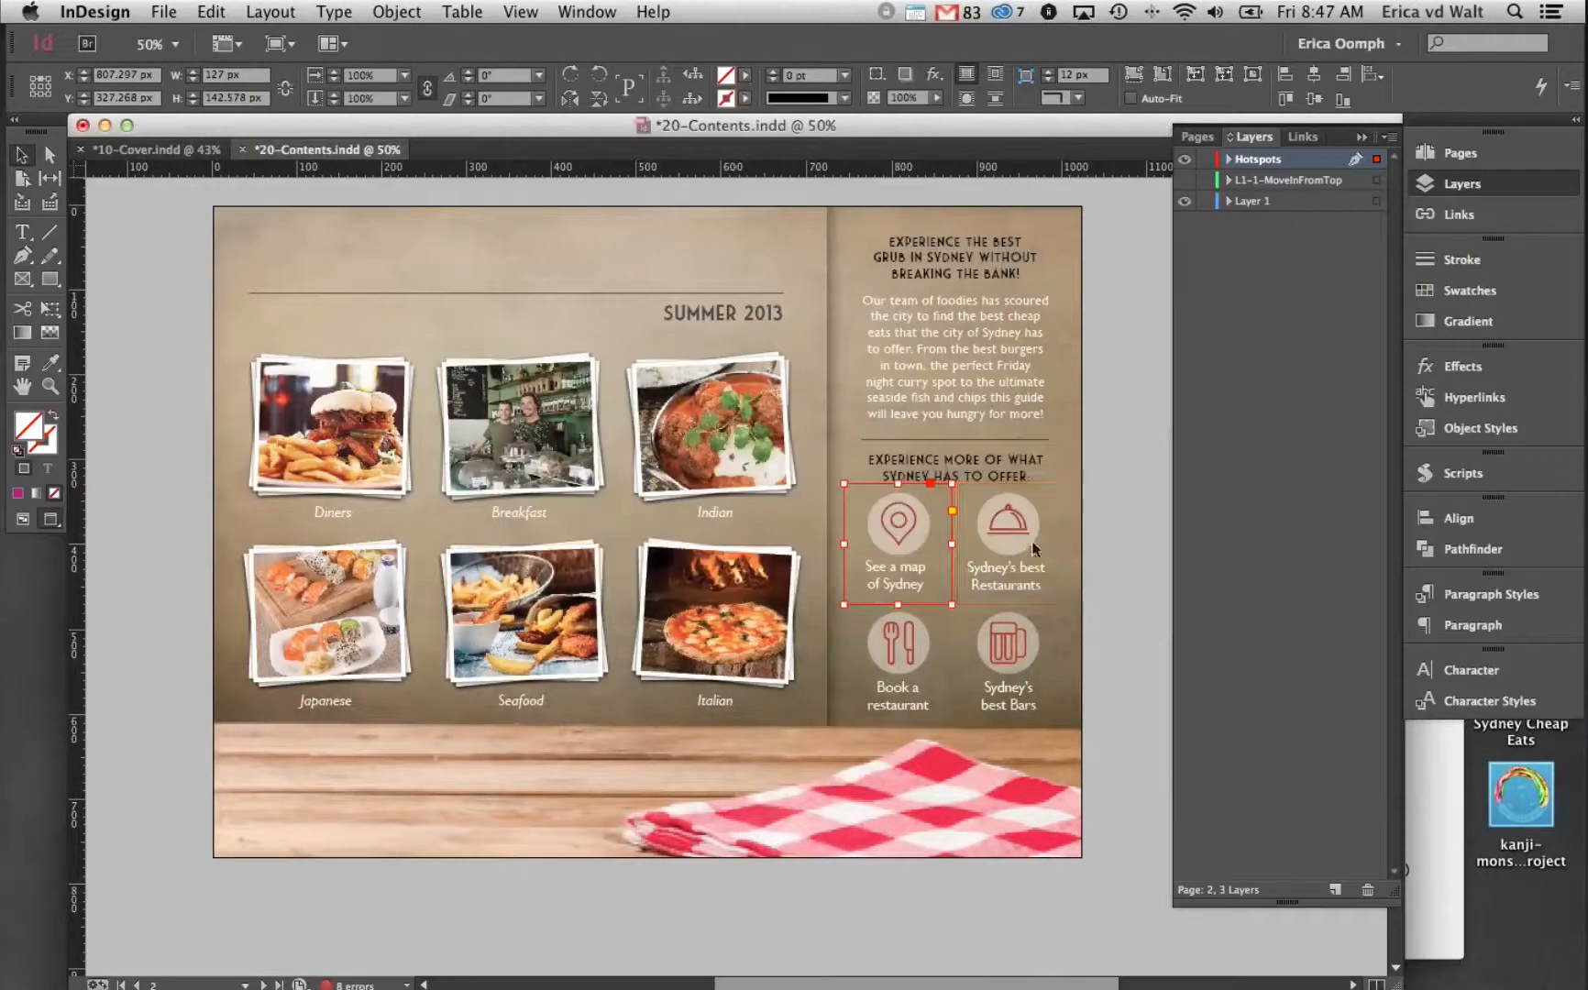
Show only the L1-1-MoveInFromTop layer, hiding Layer 1 and Hotspots, and select the "Sydney Cheap Eats" heading
click(1185, 201)
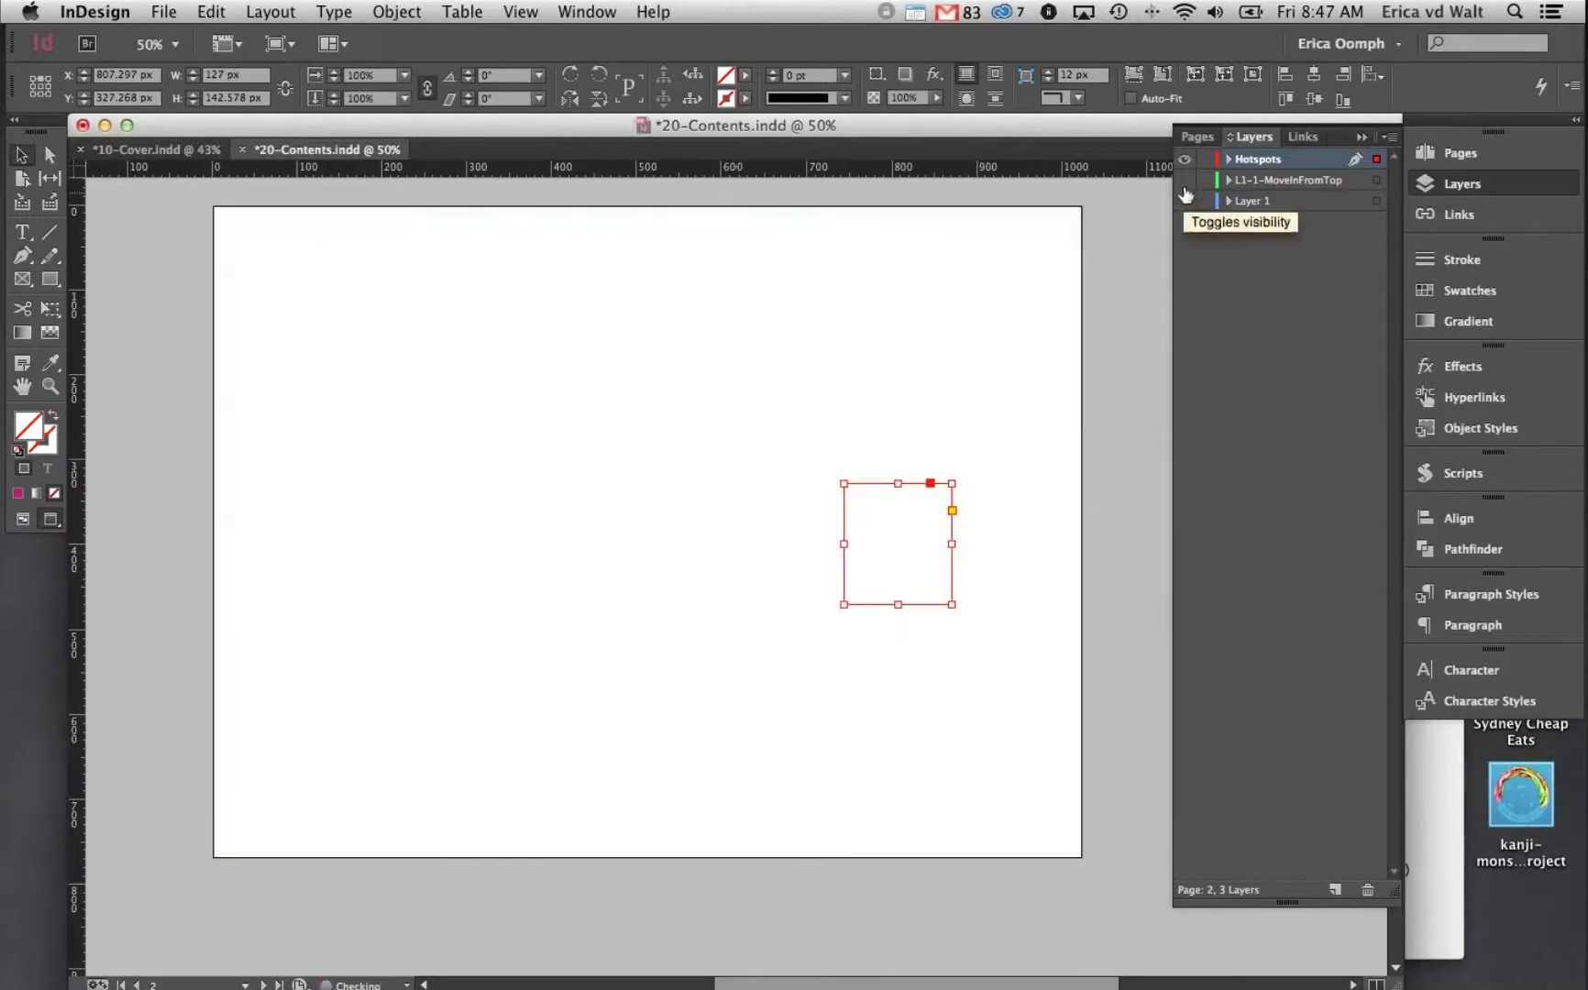
click(1185, 181)
click(1184, 159)
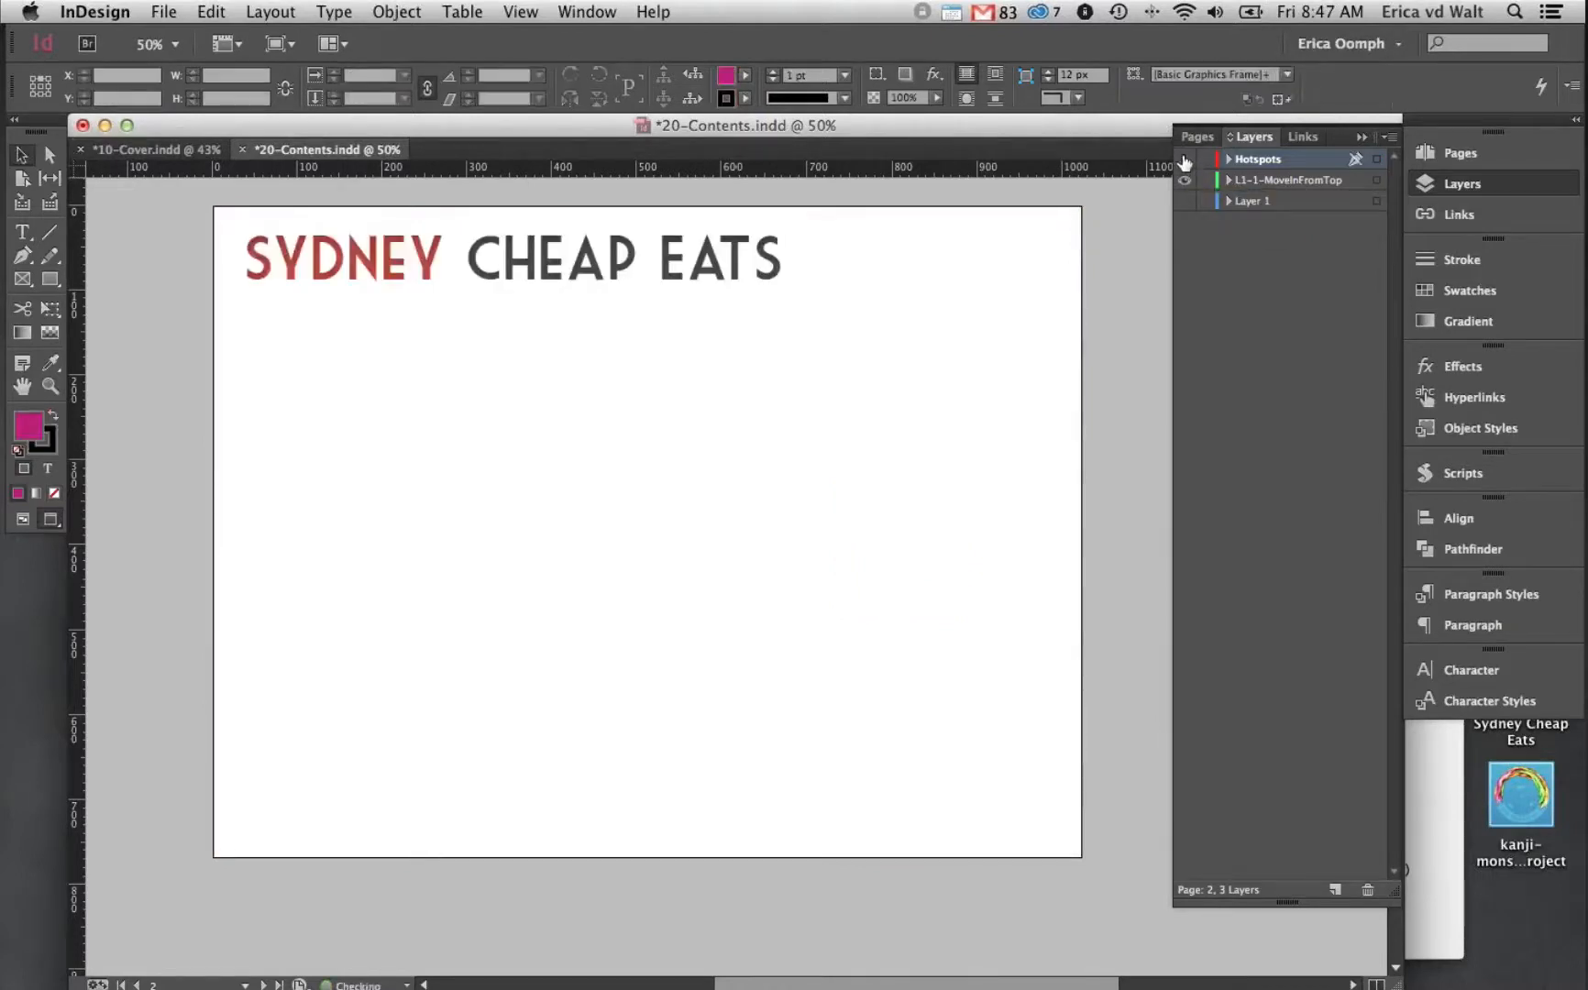
click(292, 252)
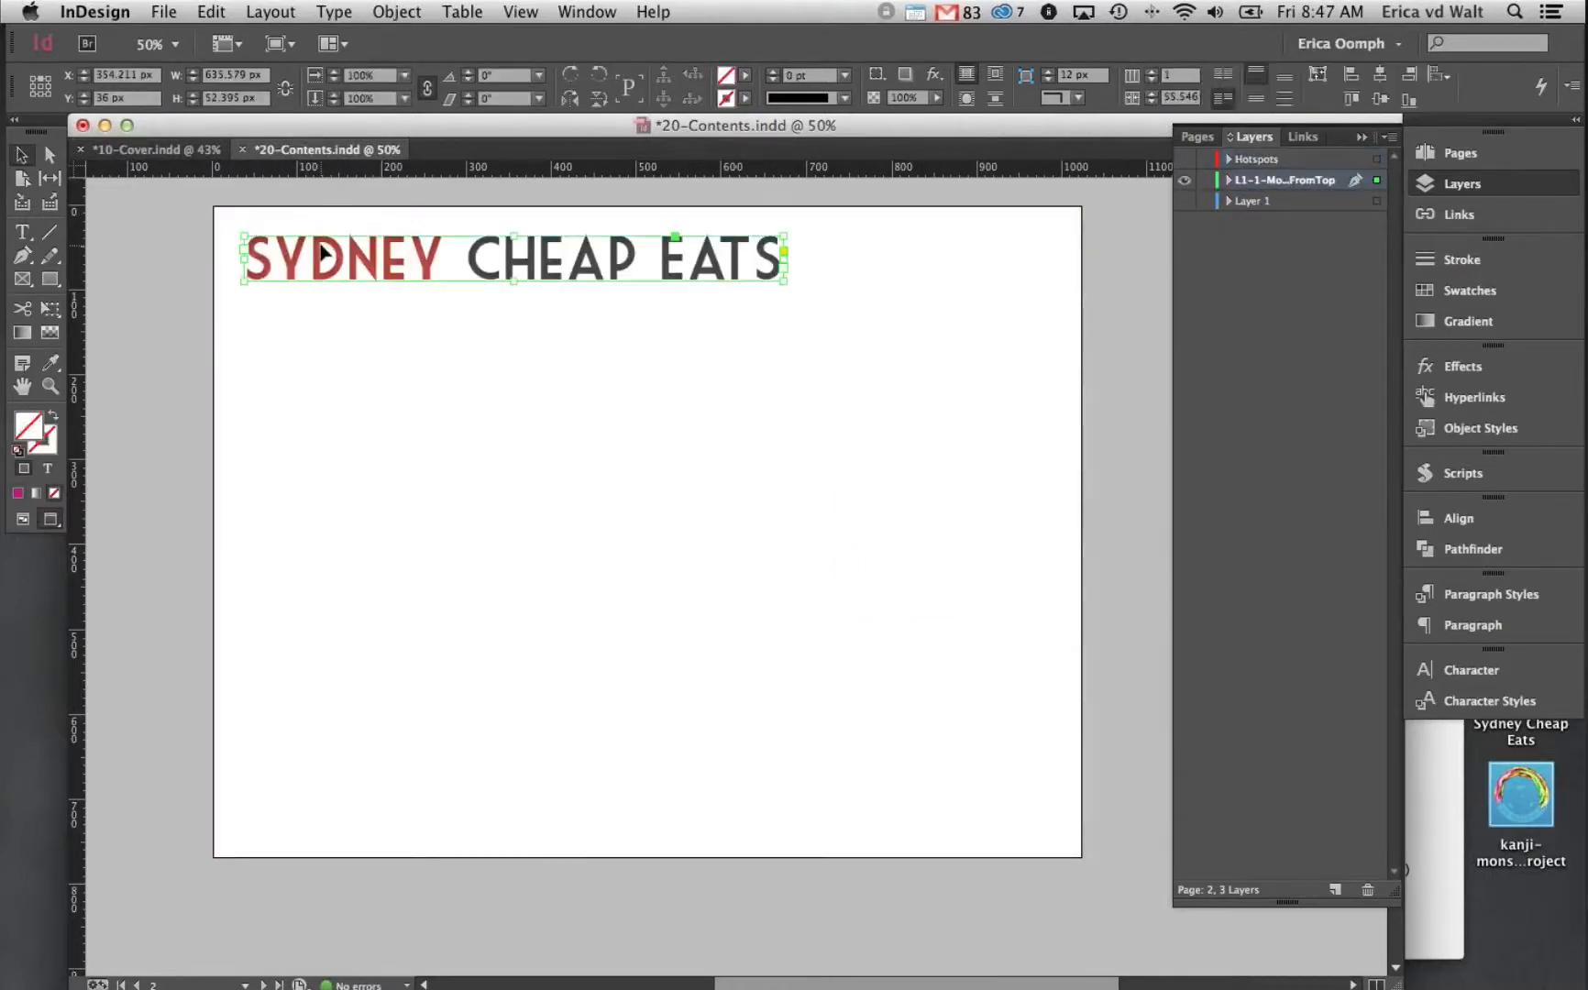
Export the heading layer of page 2 as L1-2-MoveInFromTop.pdf into 20-Contents using the Oomph PDF preset
click(163, 11)
mouse_move(234, 370)
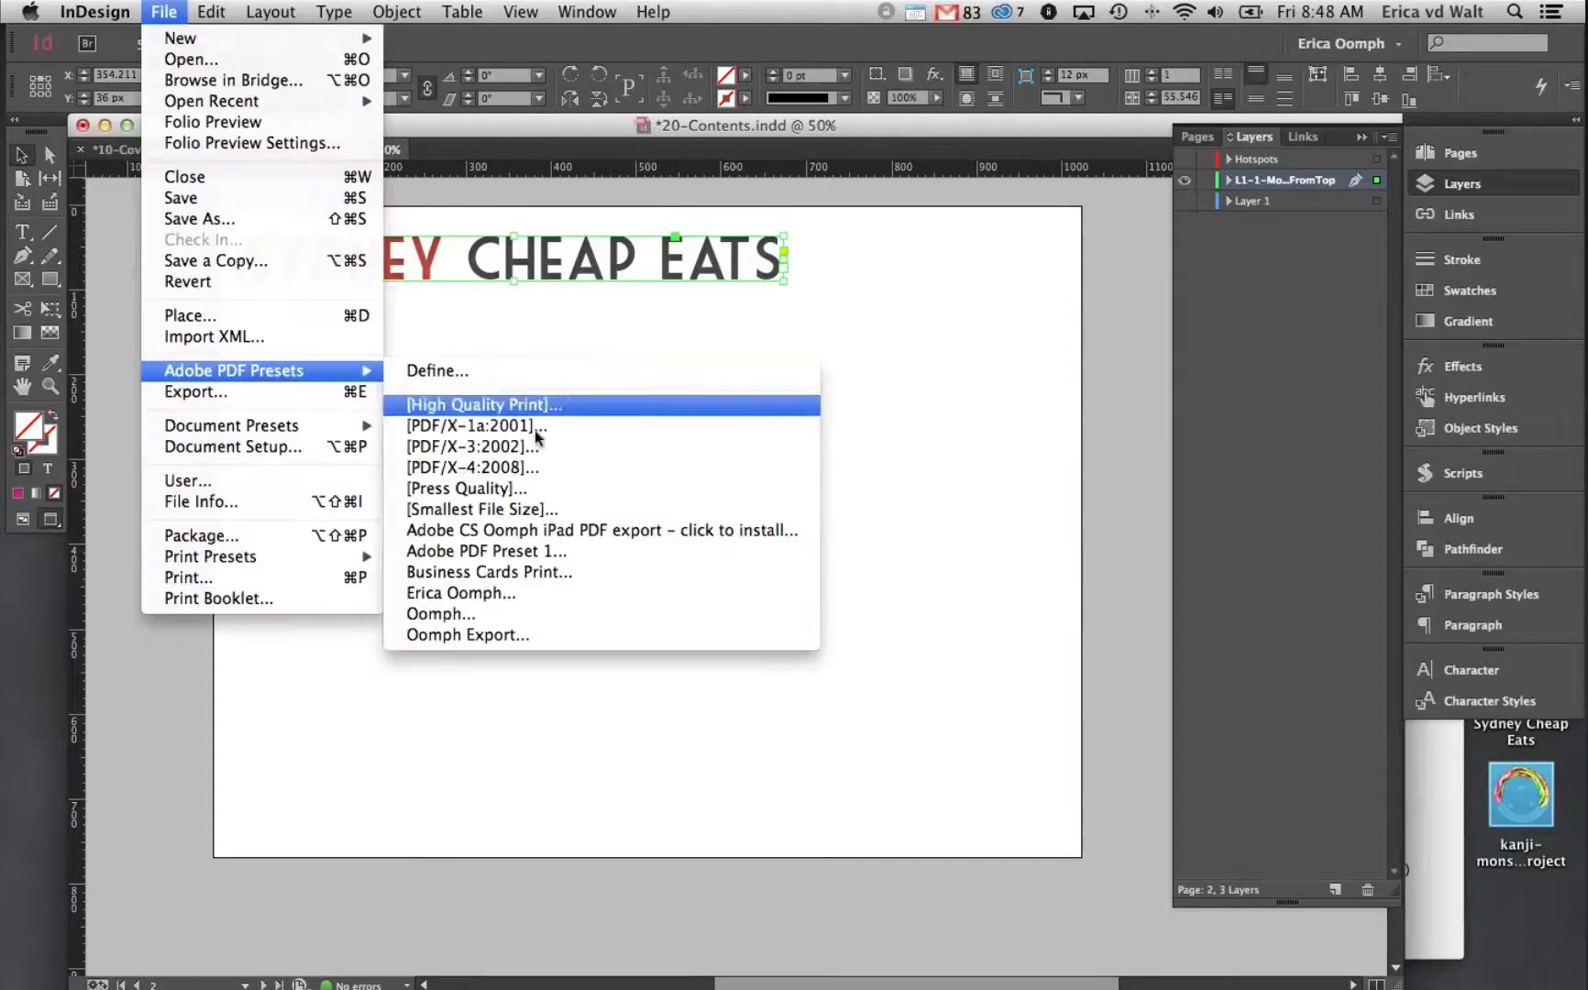
click(567, 615)
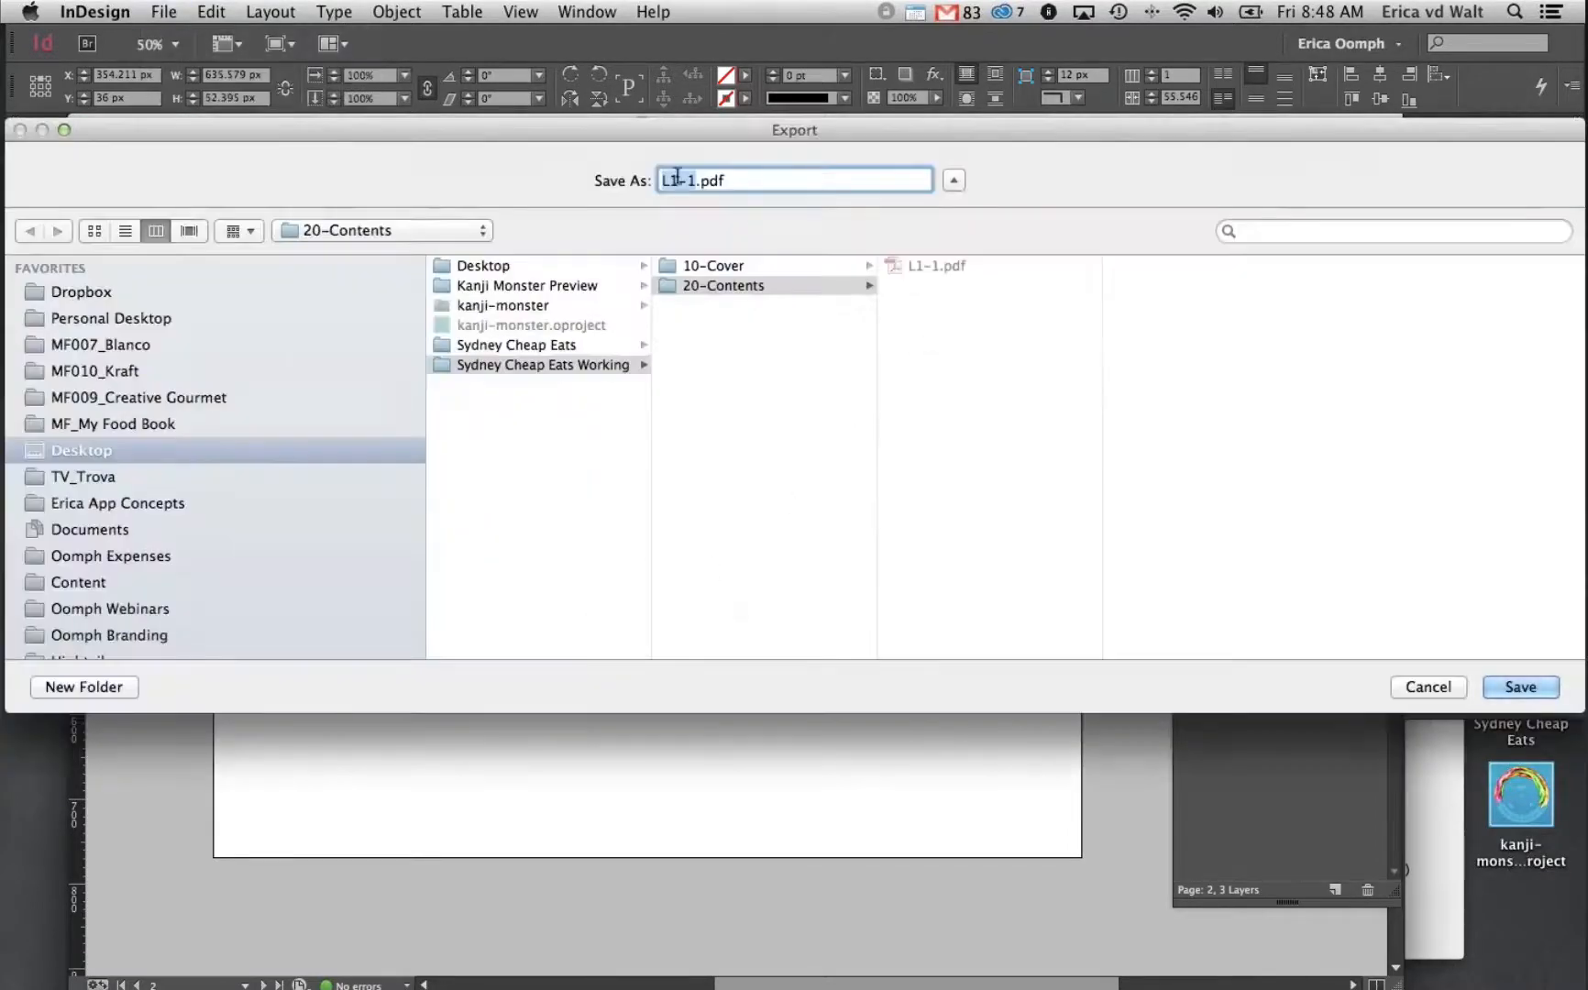
click(690, 179)
key(BackSpace)
text(2-Move)
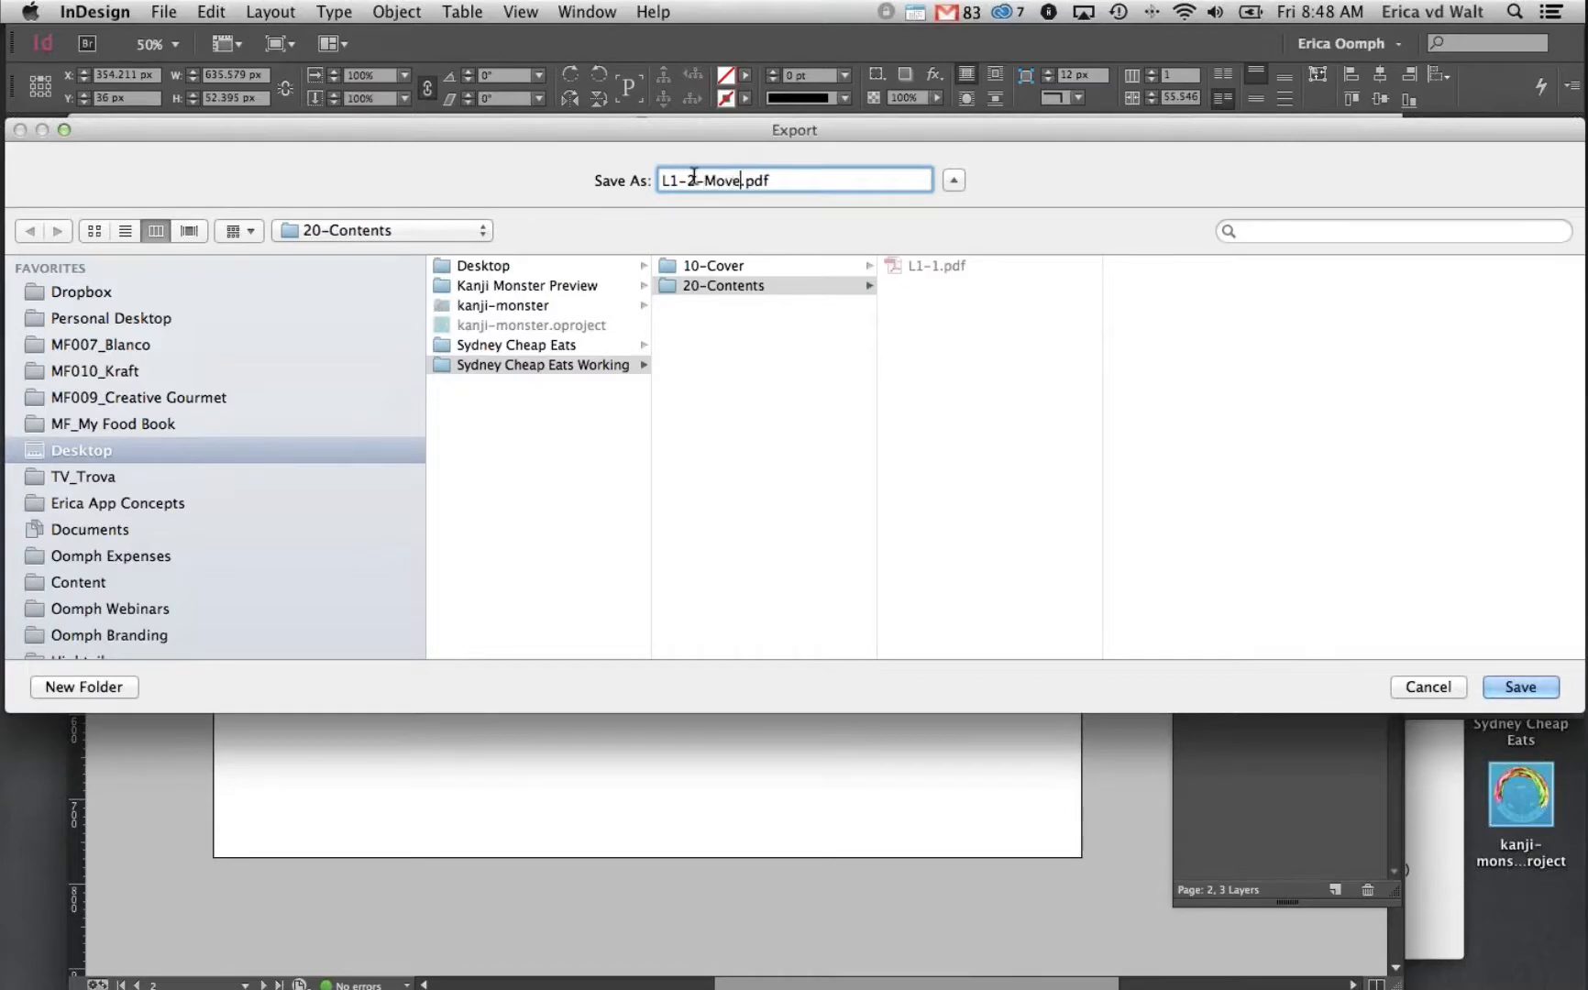
text(InFom)
key(BackSpace)
key(BackSpace)
text(romTop)
key(Return)
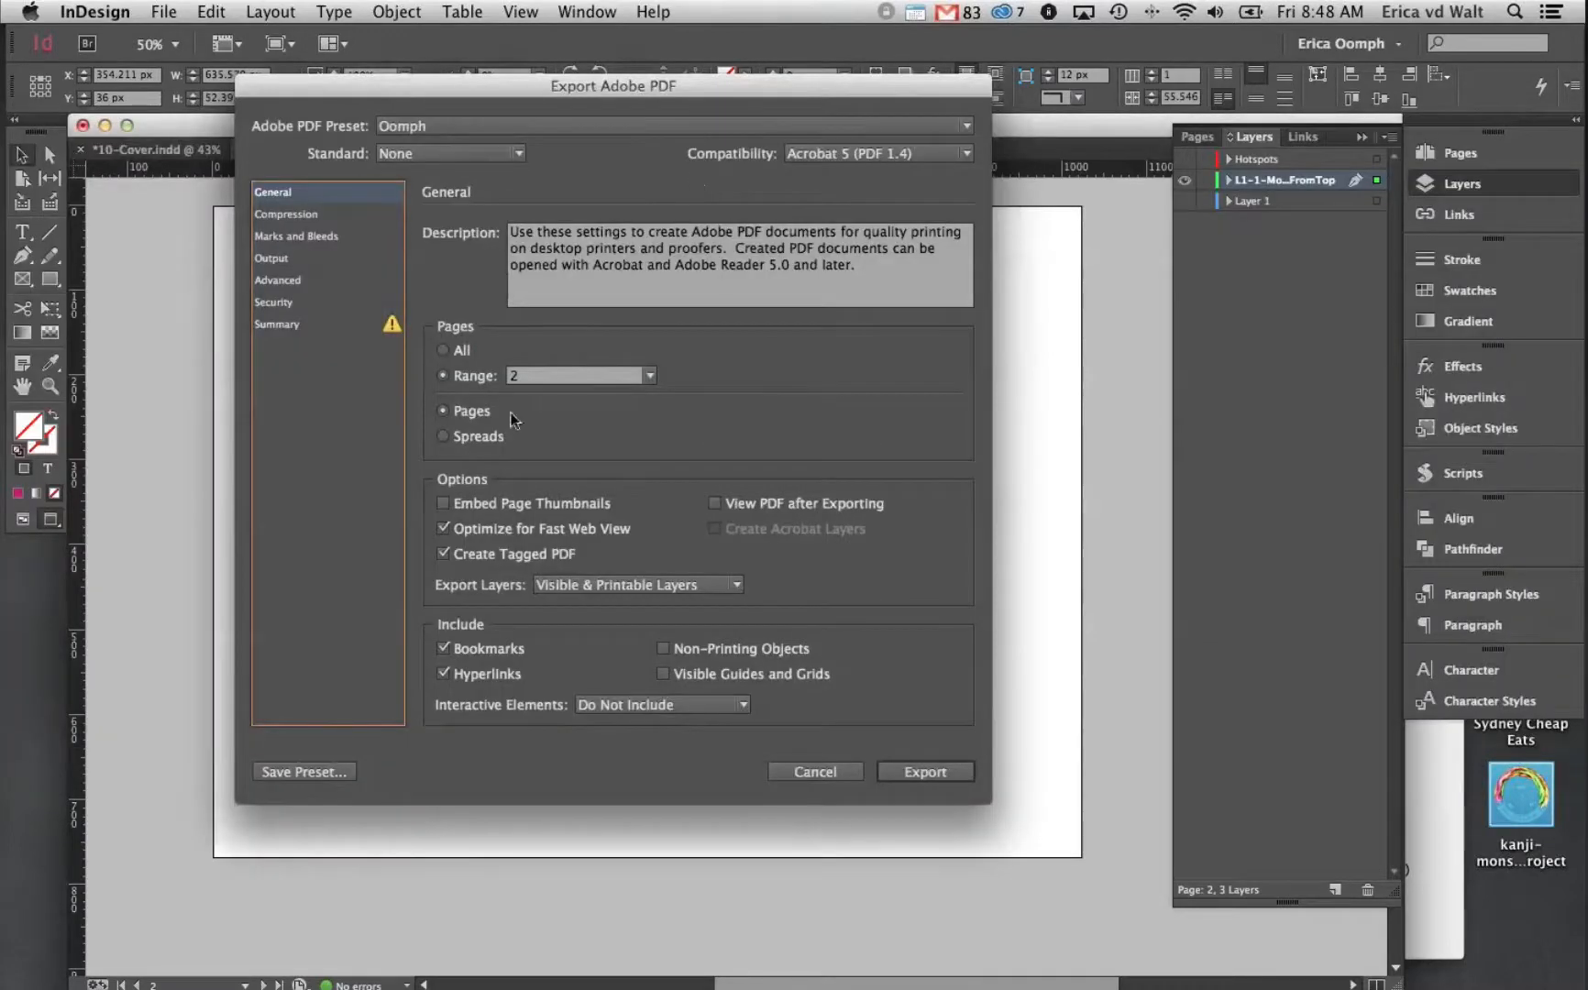
key(Return)
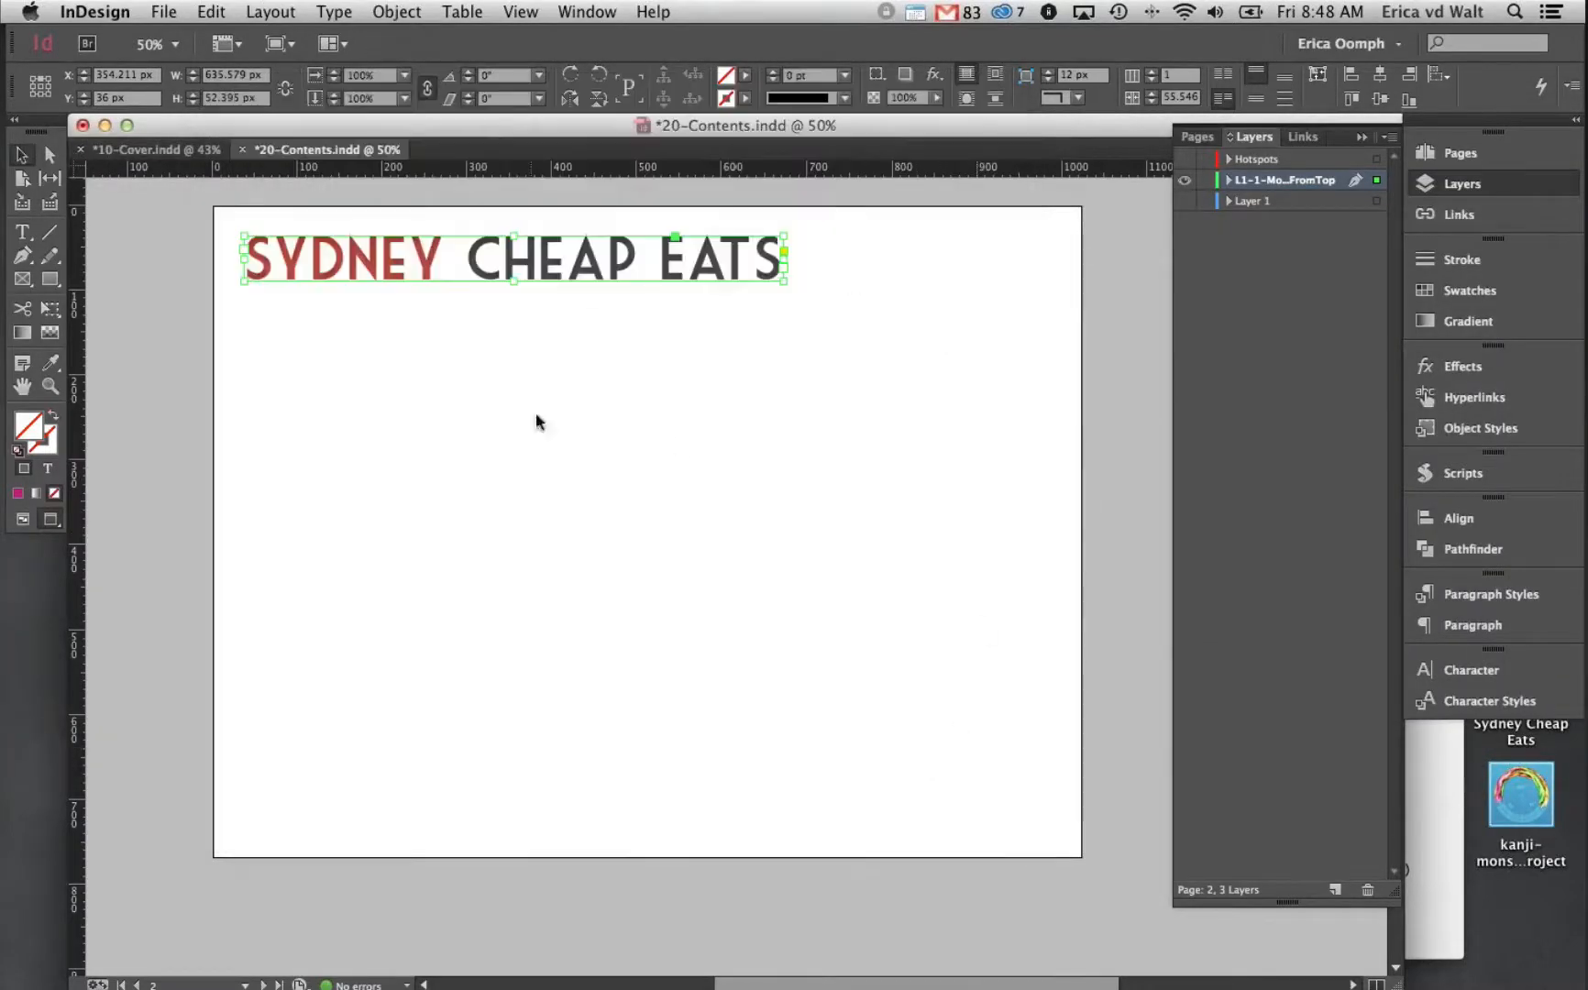
Show Layer 1 and the Hotspots layer again, and select the full-page hotspot frame on the blank page 3
click(1185, 201)
click(1185, 158)
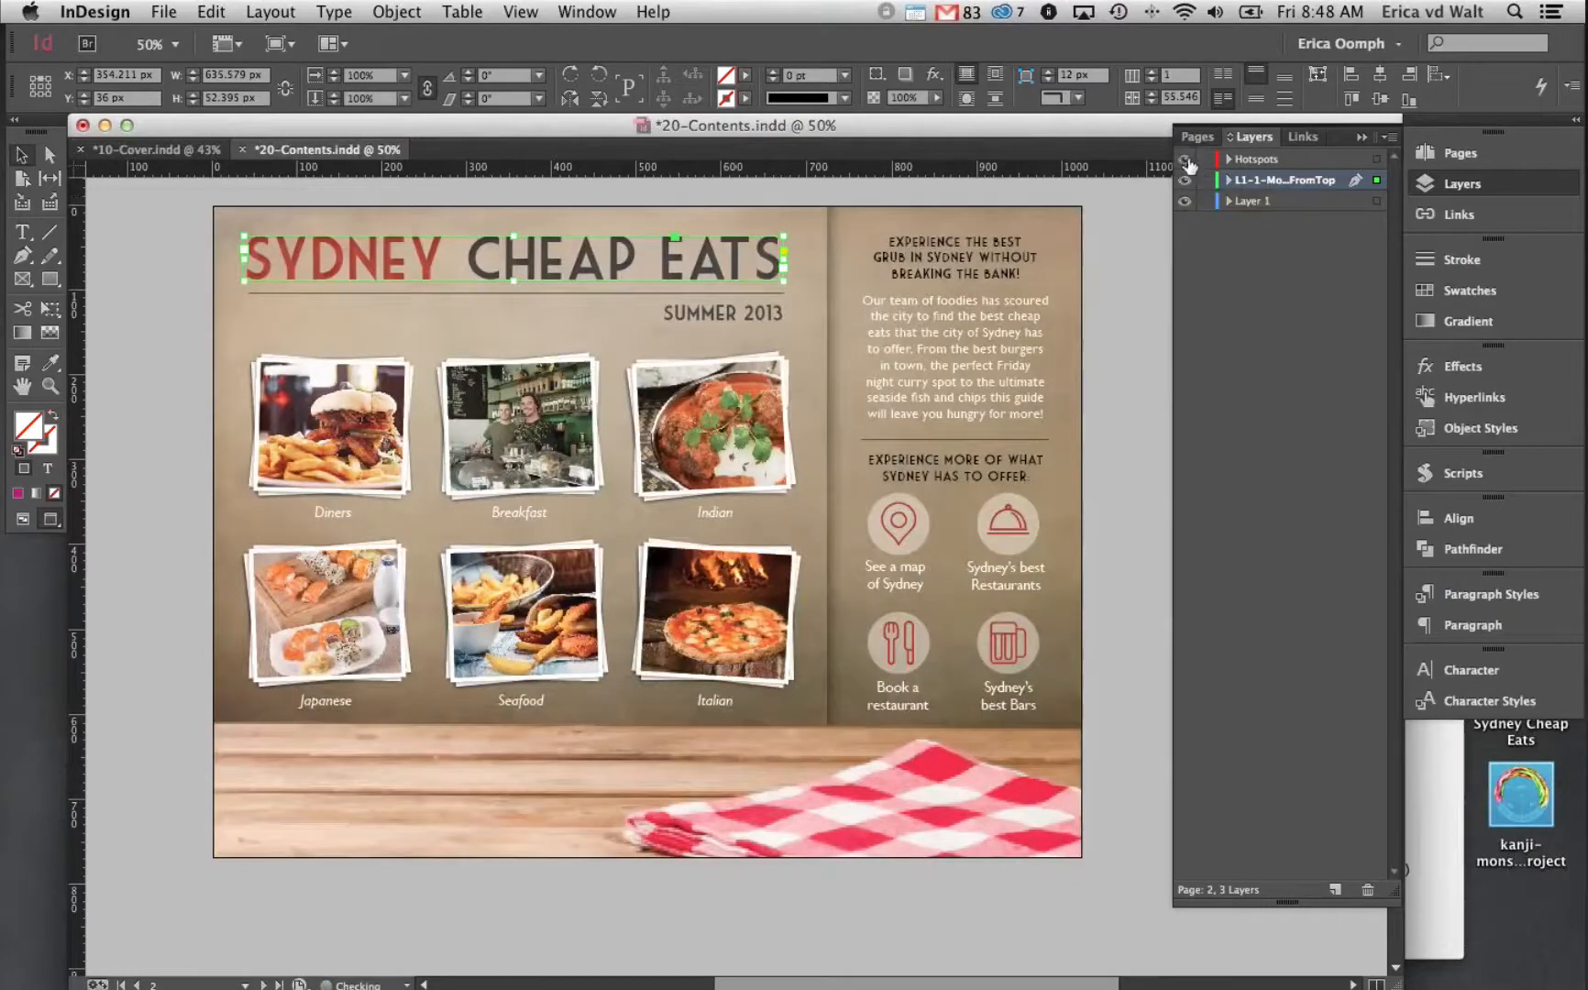
scroll(1107, 553, down, 5)
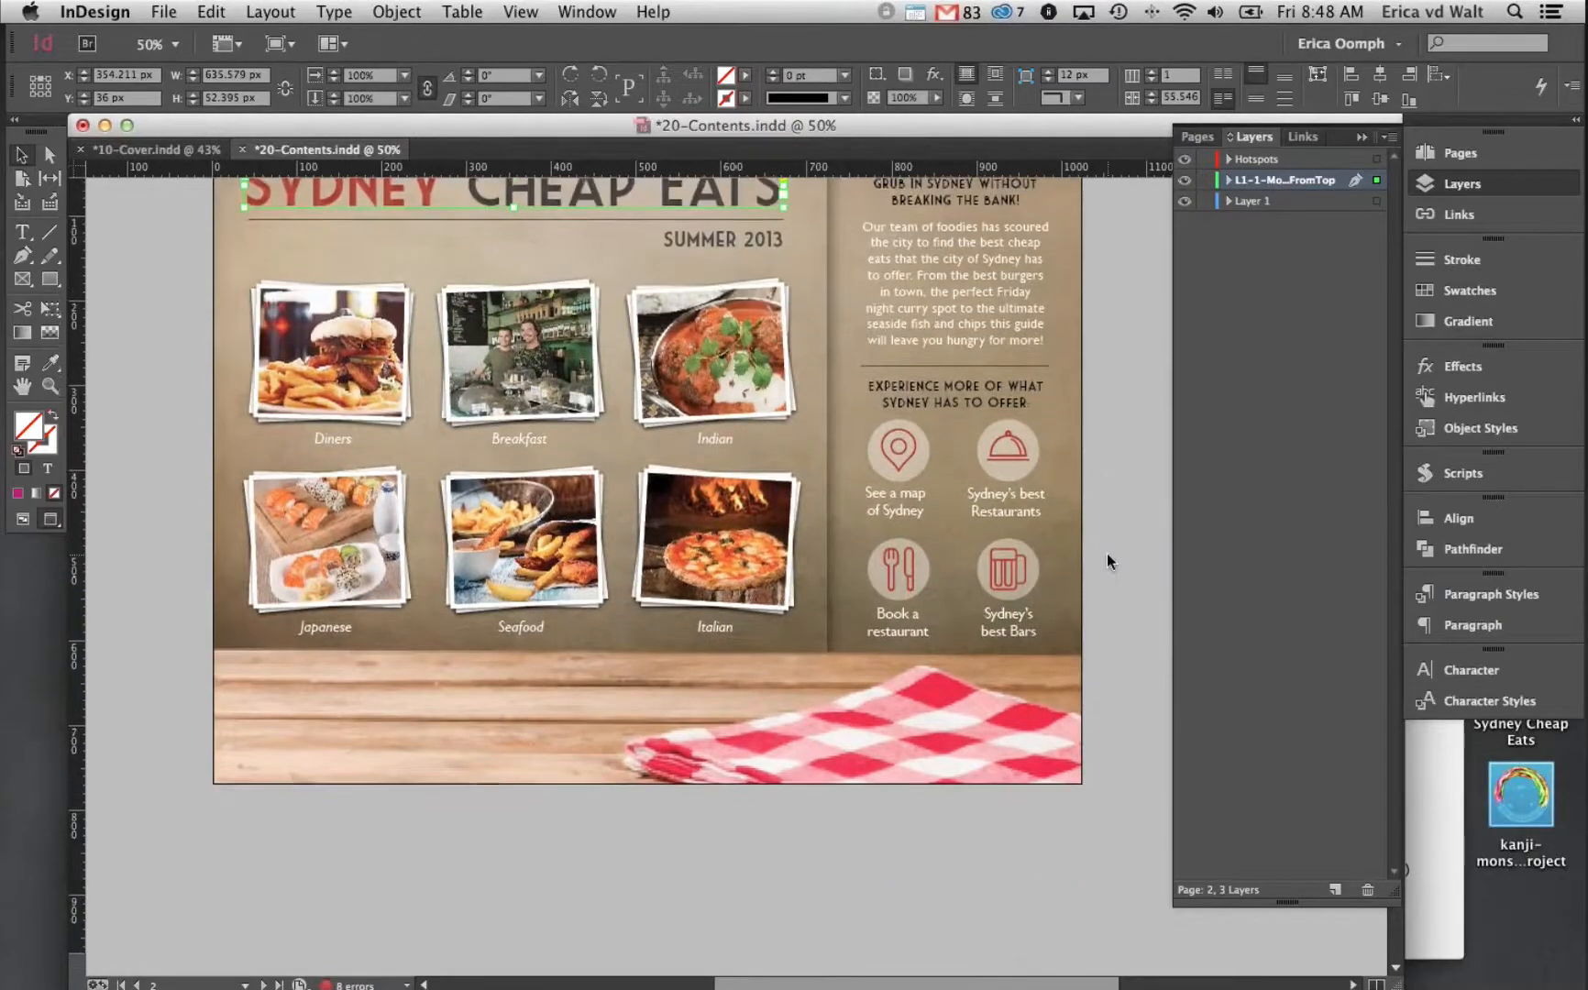
scroll(1107, 553, down, 8)
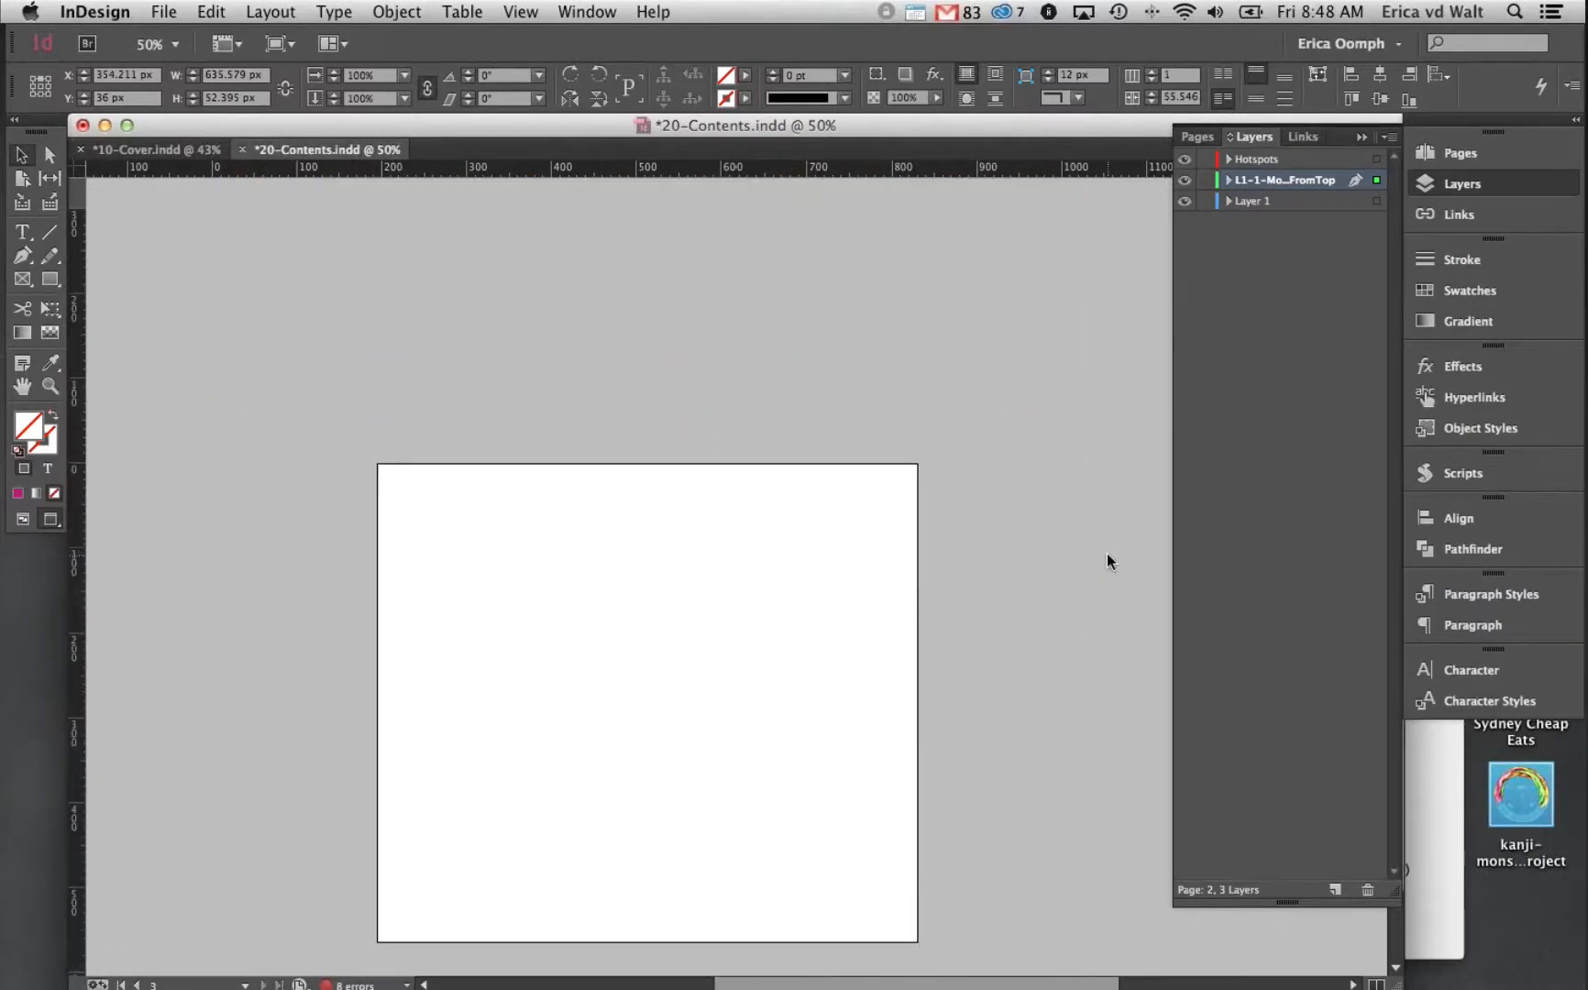
click(291, 461)
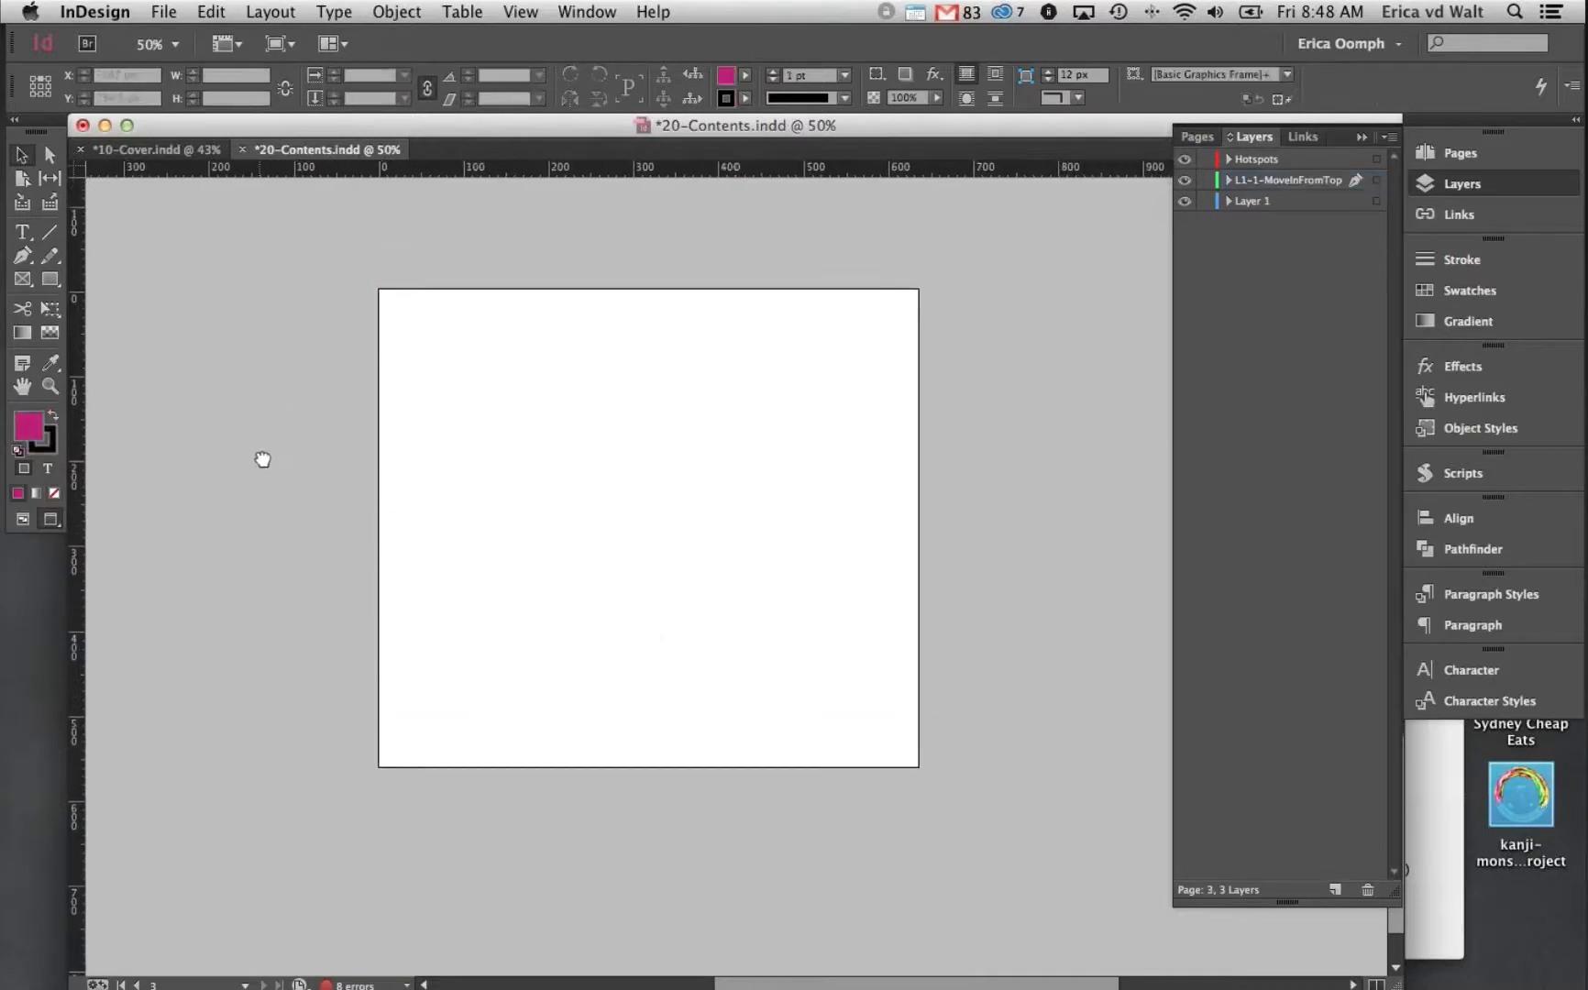
scroll(263, 458, up, 2)
click(474, 483)
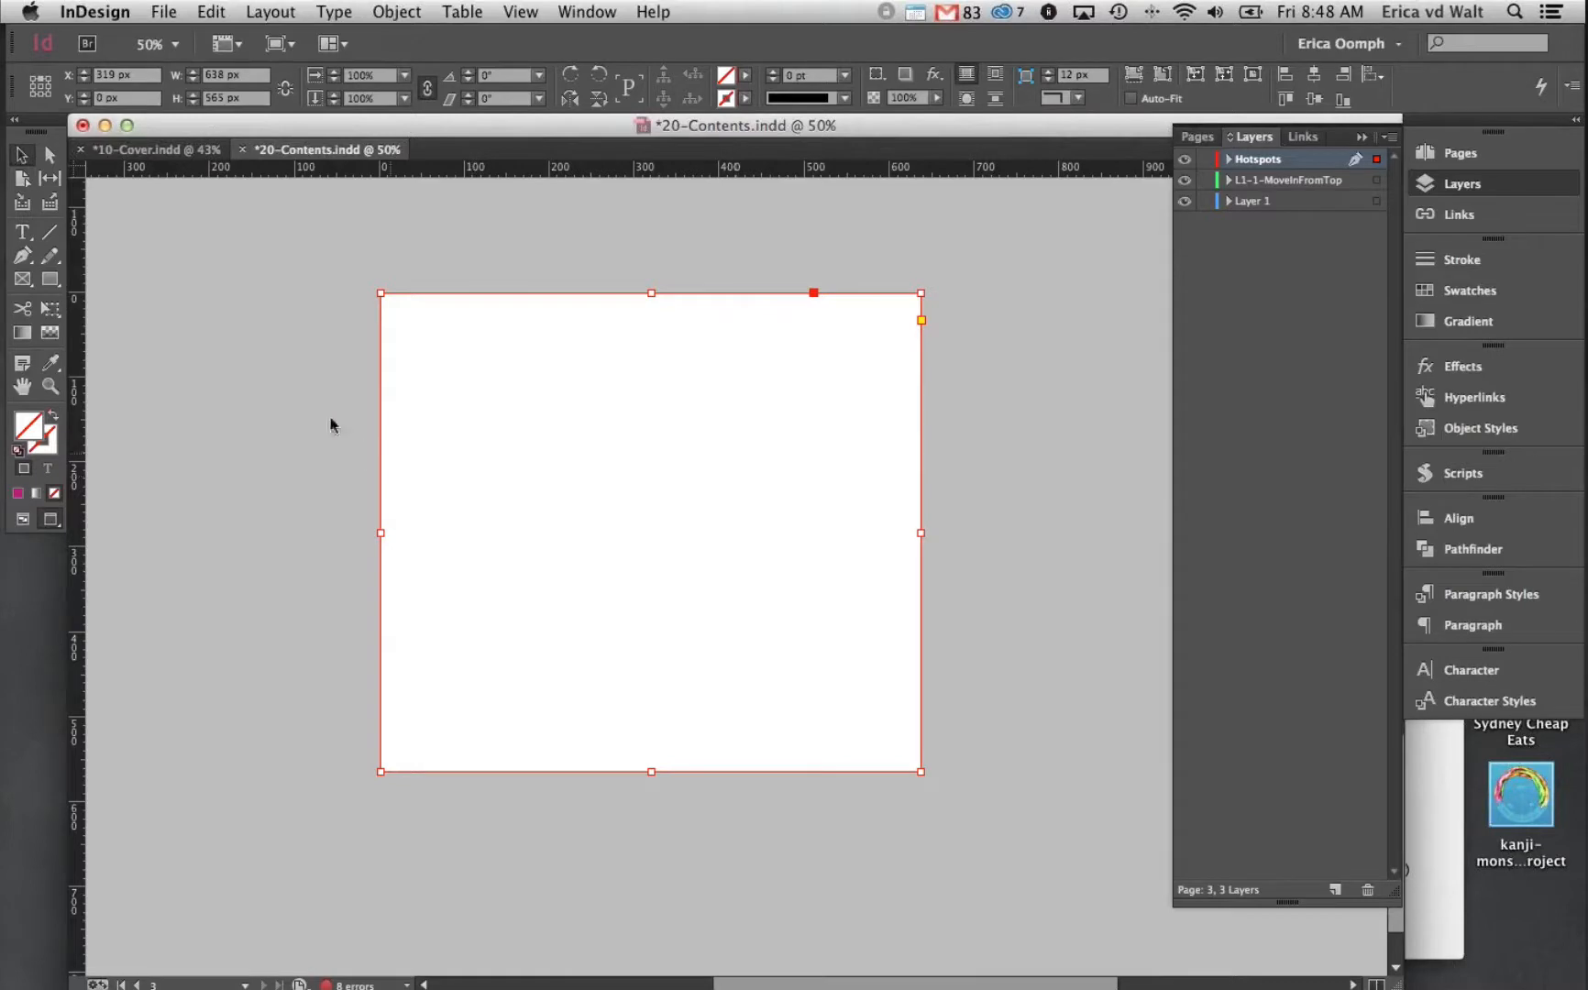
Reselect the full-page hotspot frame on page 3 and open its Map1 hyperlink, Hyperlink 65, for editing
click(273, 394)
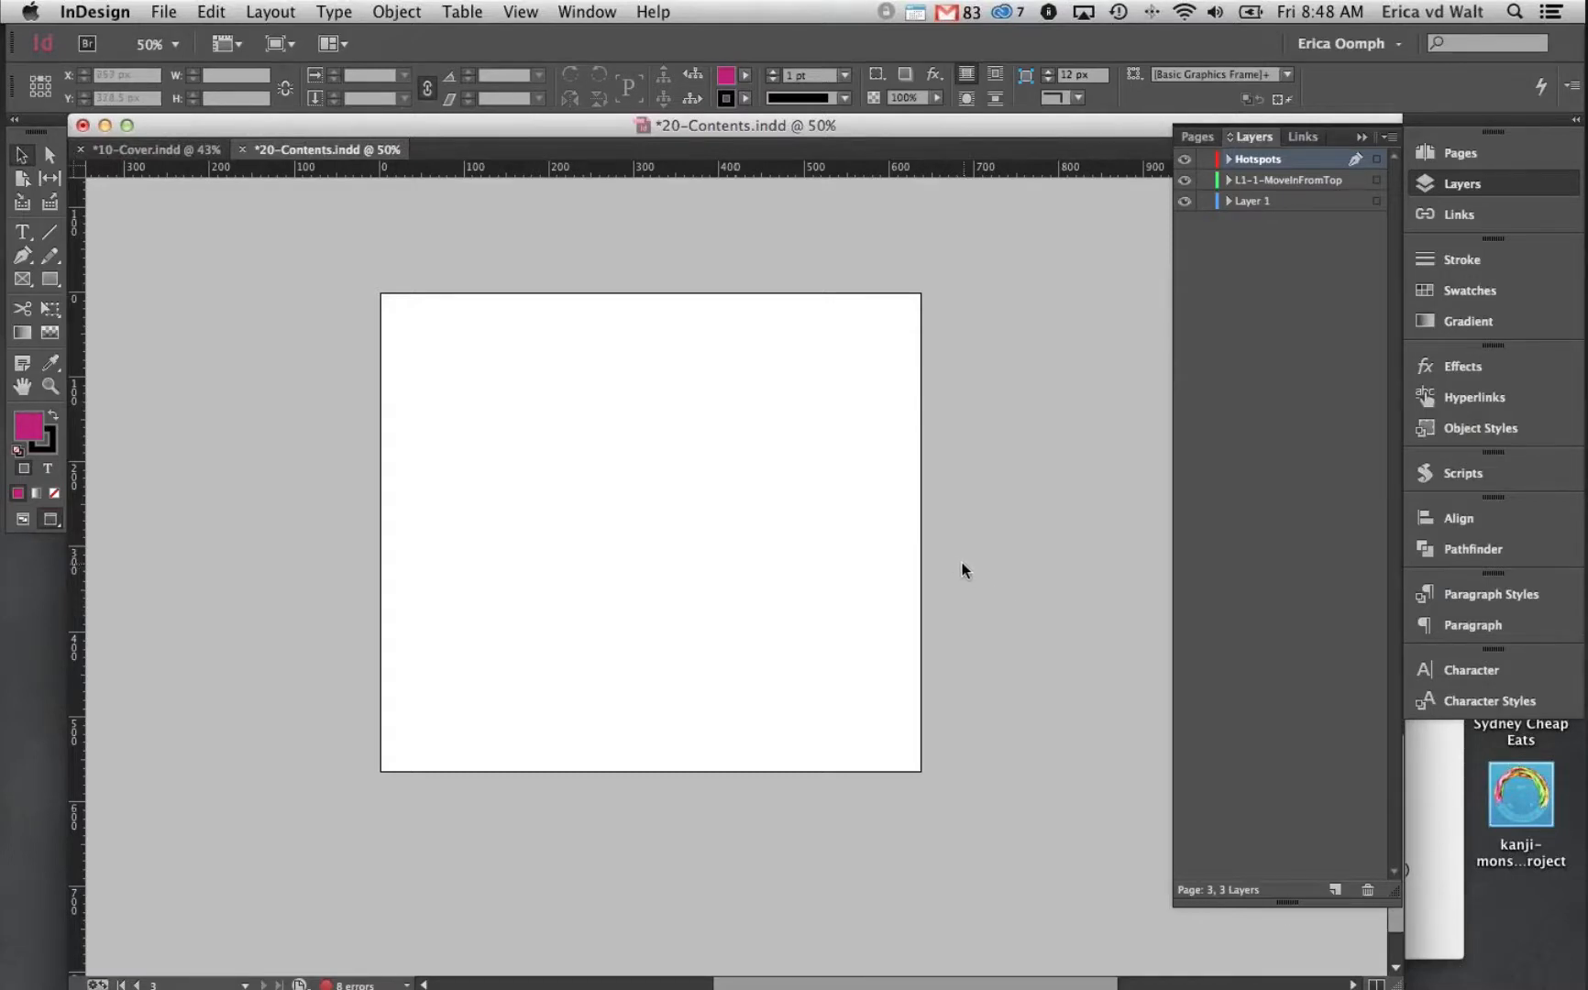
click(880, 527)
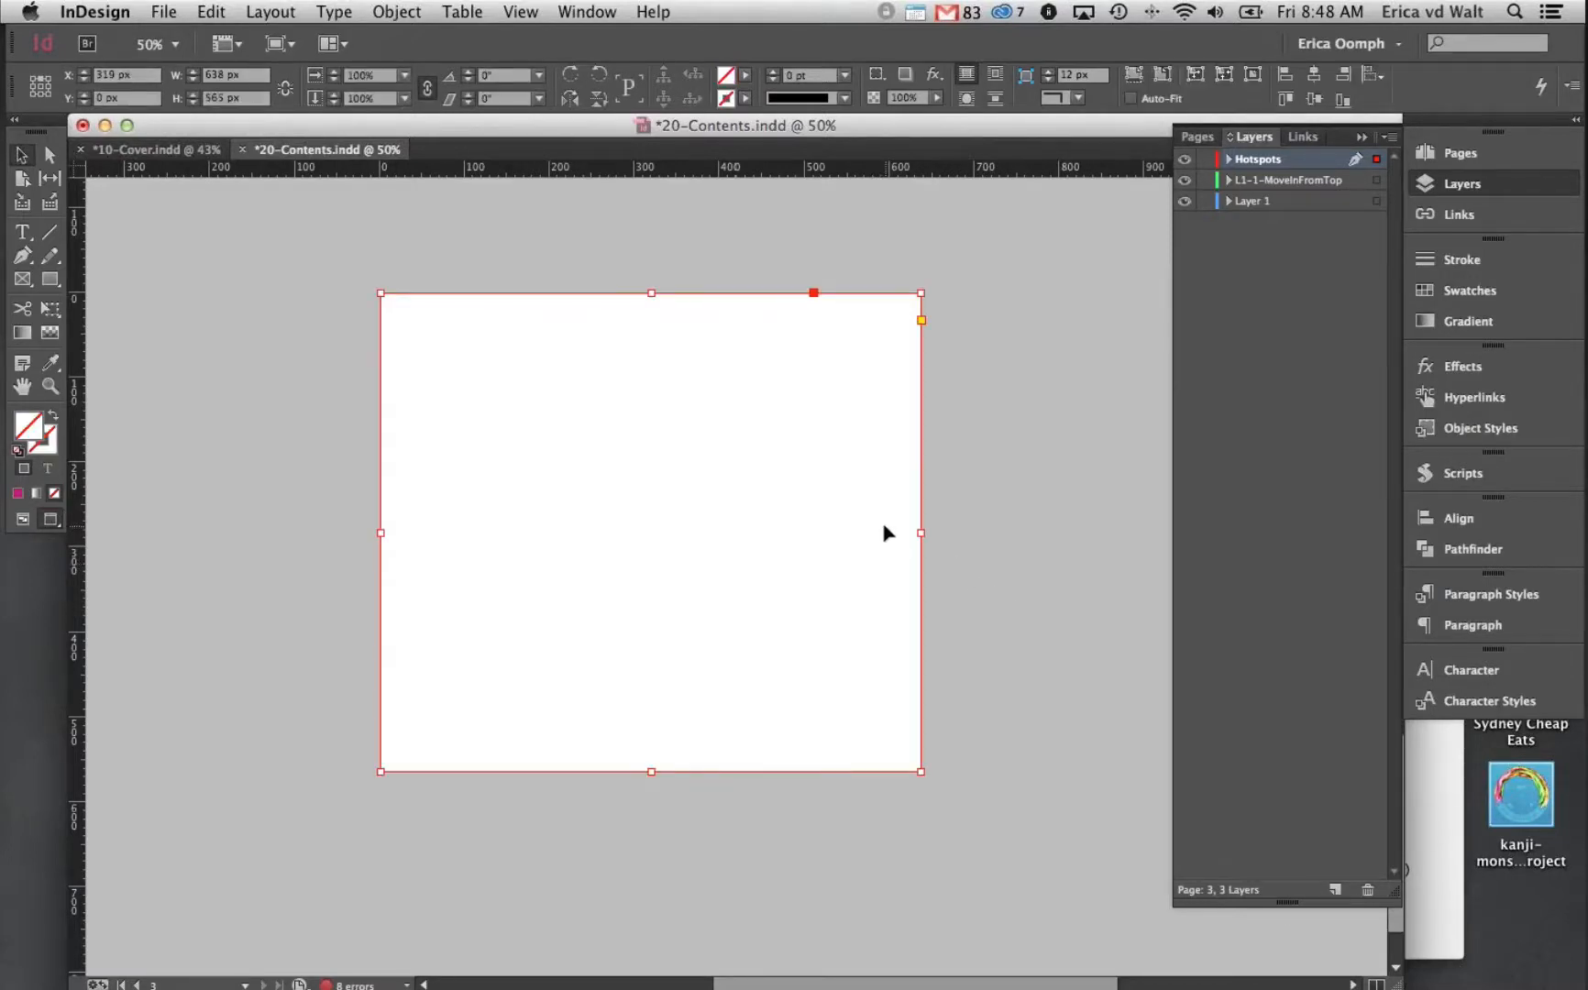
click(1477, 399)
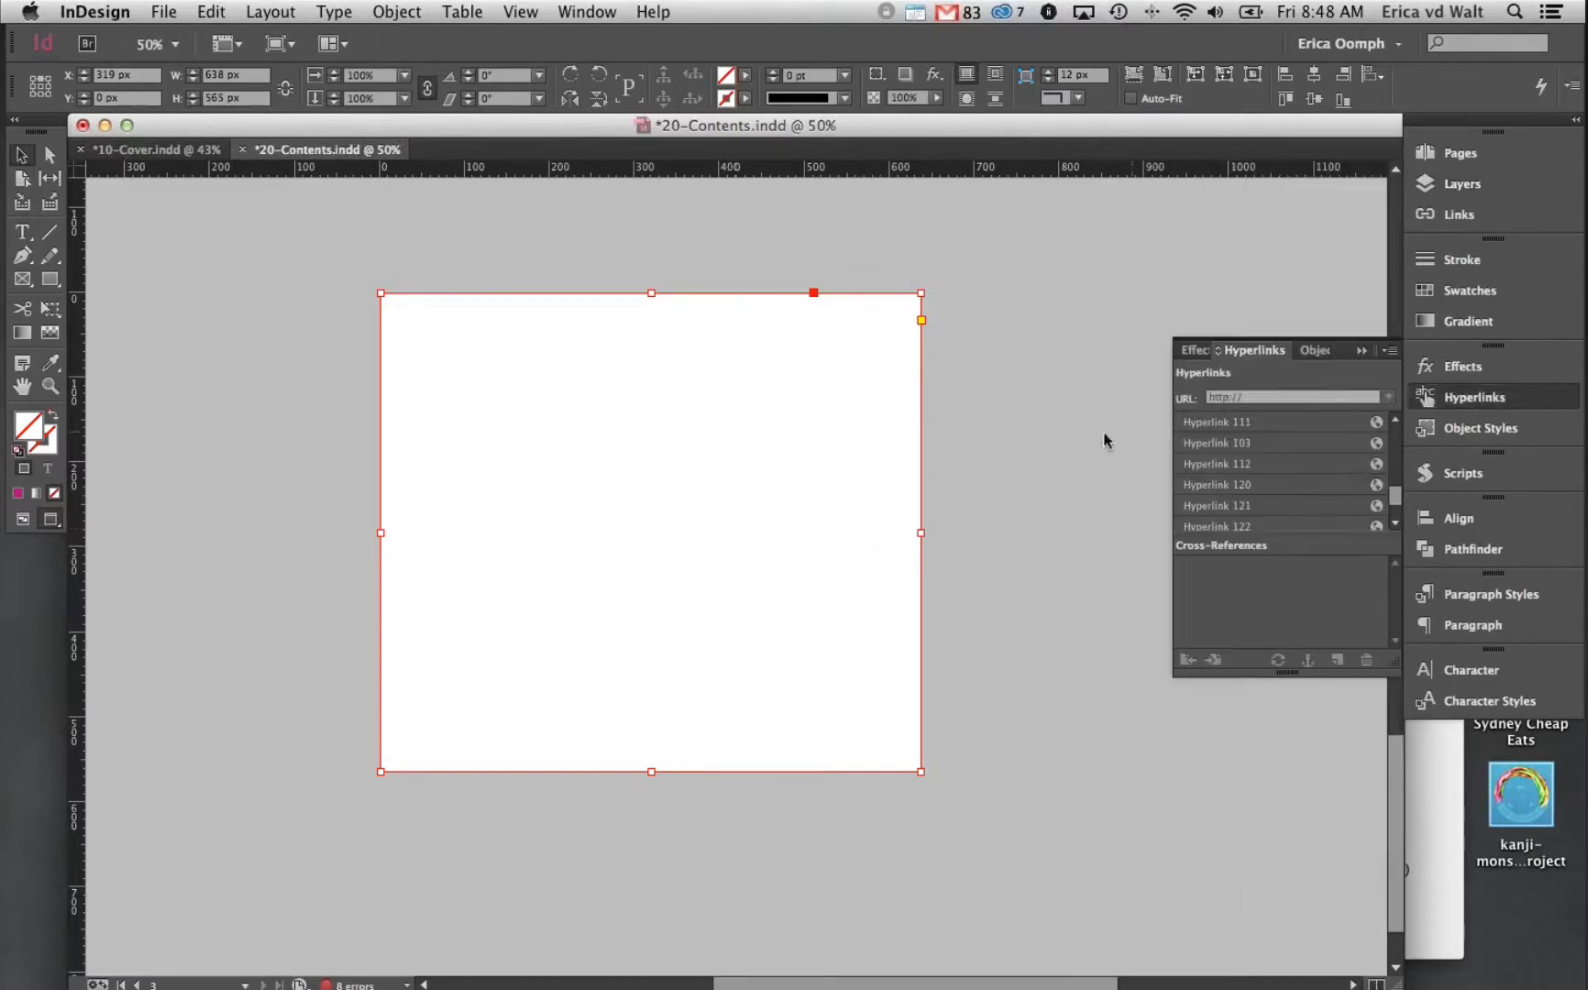
click(1041, 431)
click(905, 414)
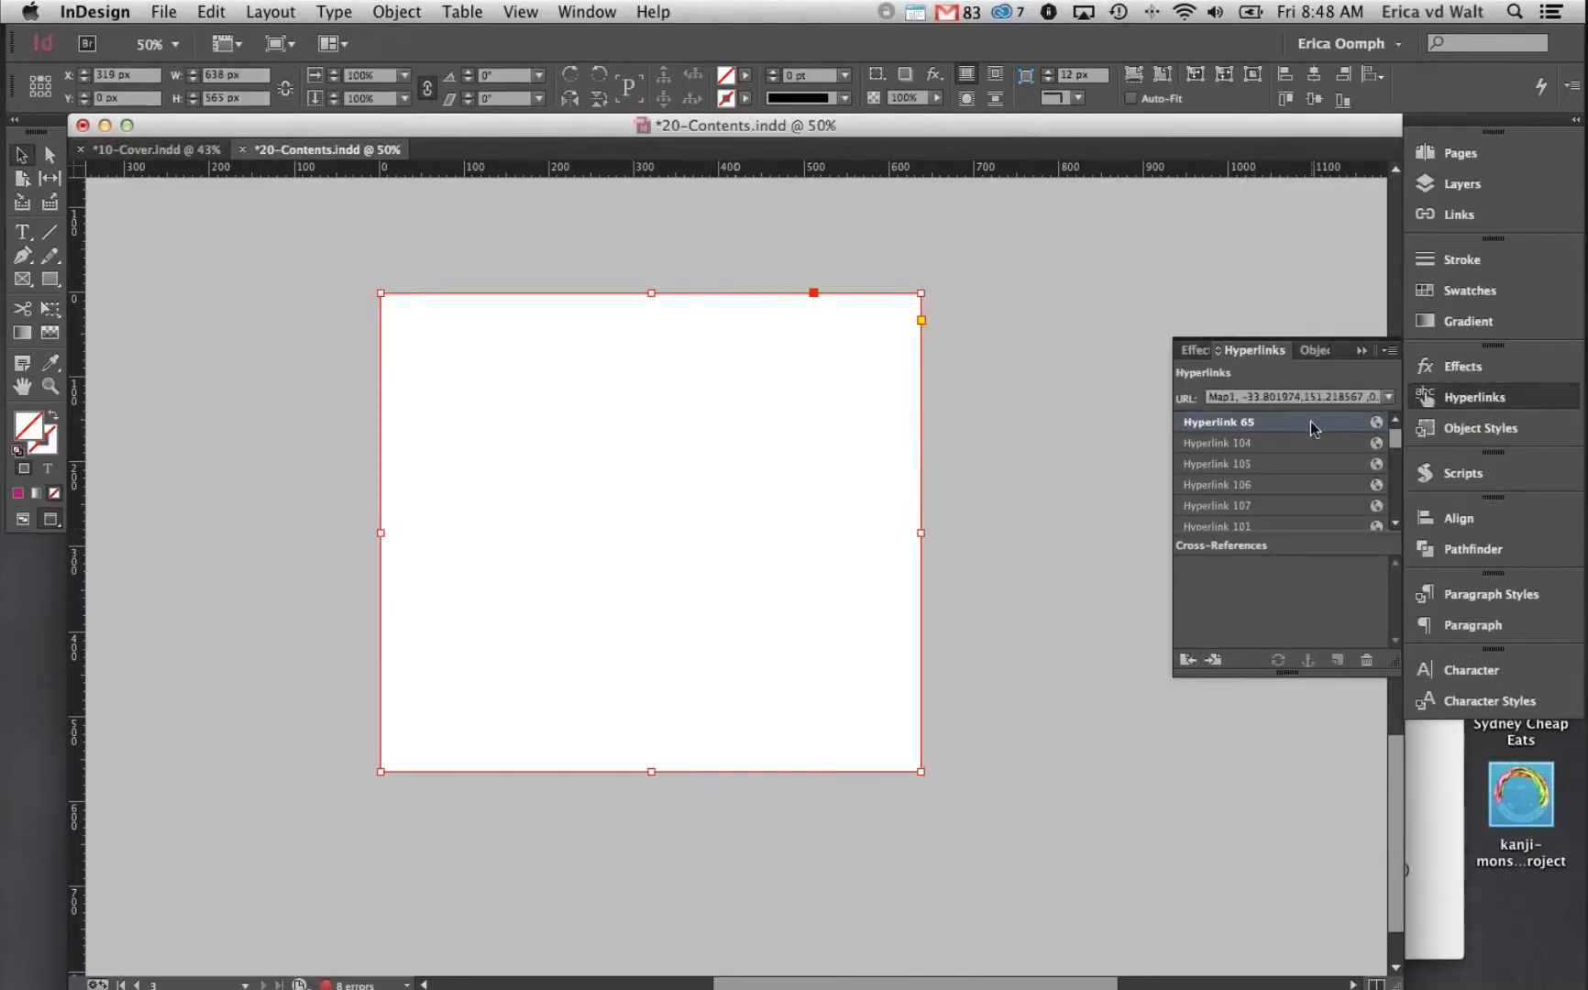
double_click(1311, 423)
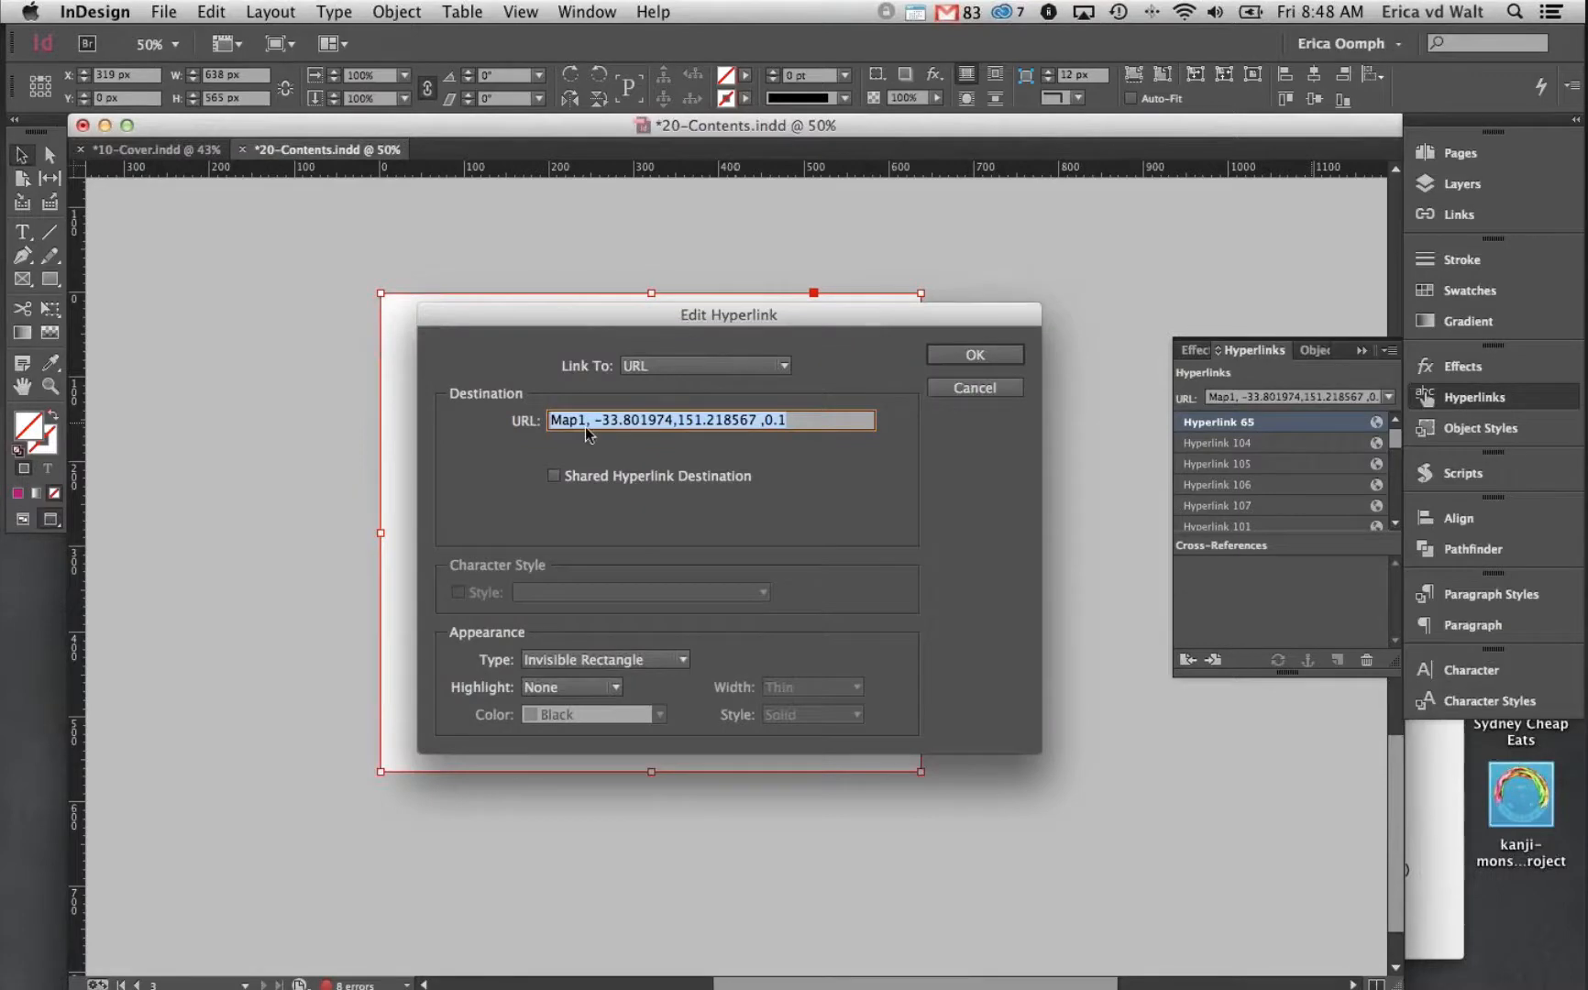
Examine the parts of the map hyperlink's URL: the map name, the latitude and longitude, and the final zoom value
drag(586, 423, 538, 419)
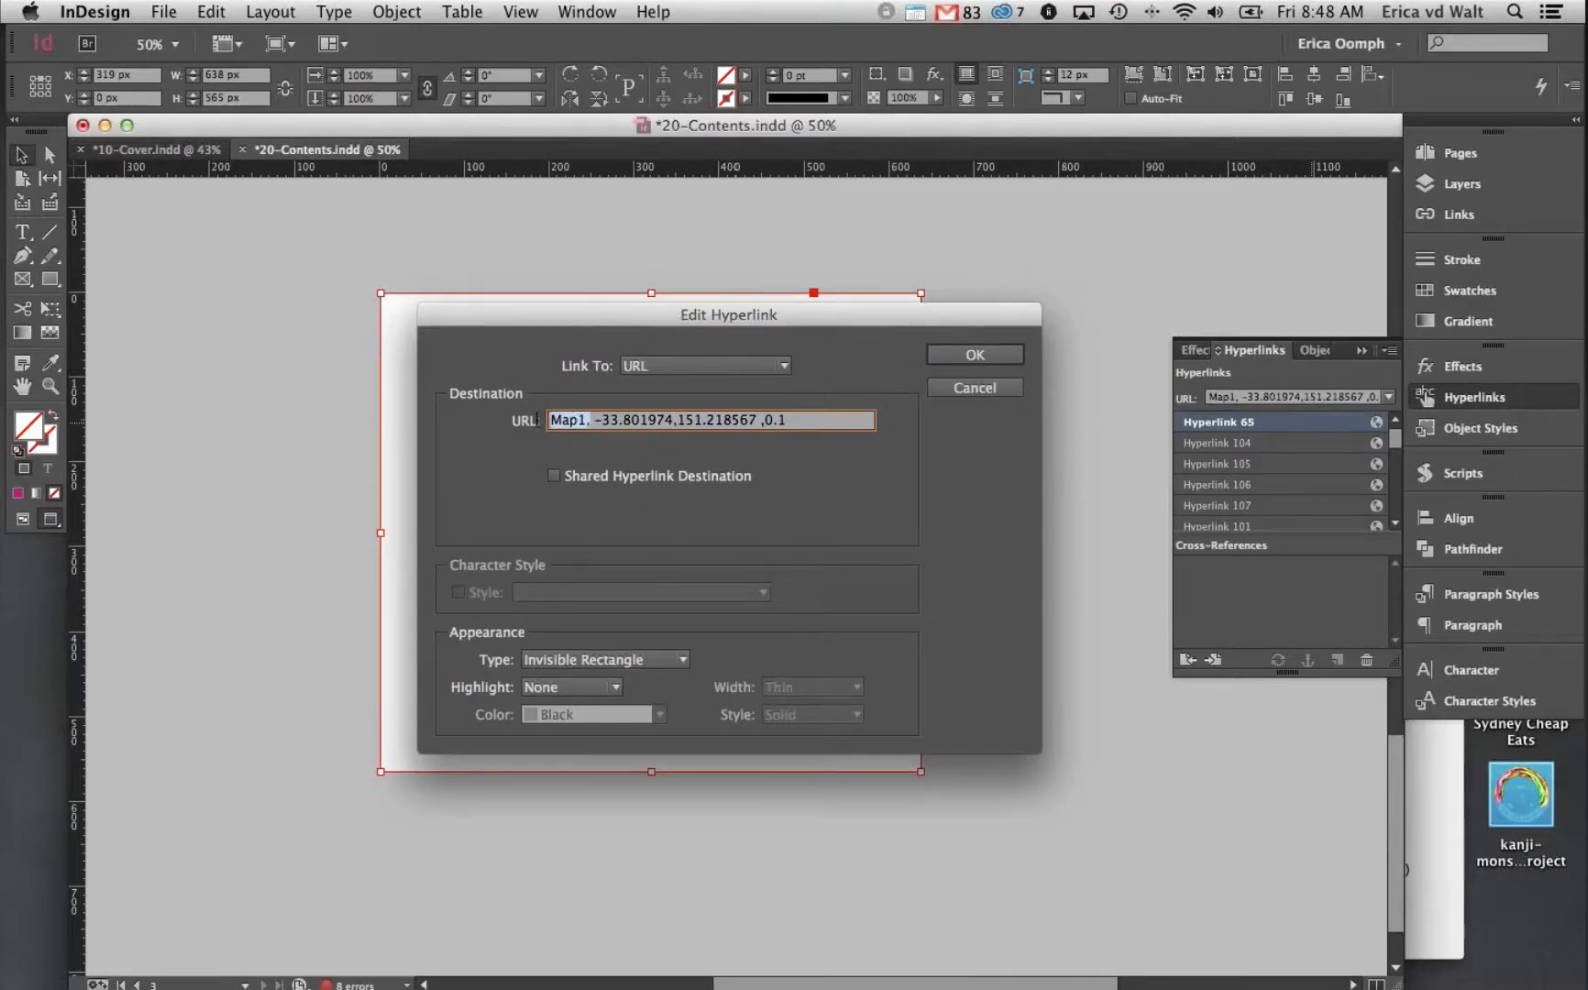
click(598, 420)
drag(598, 420, 754, 420)
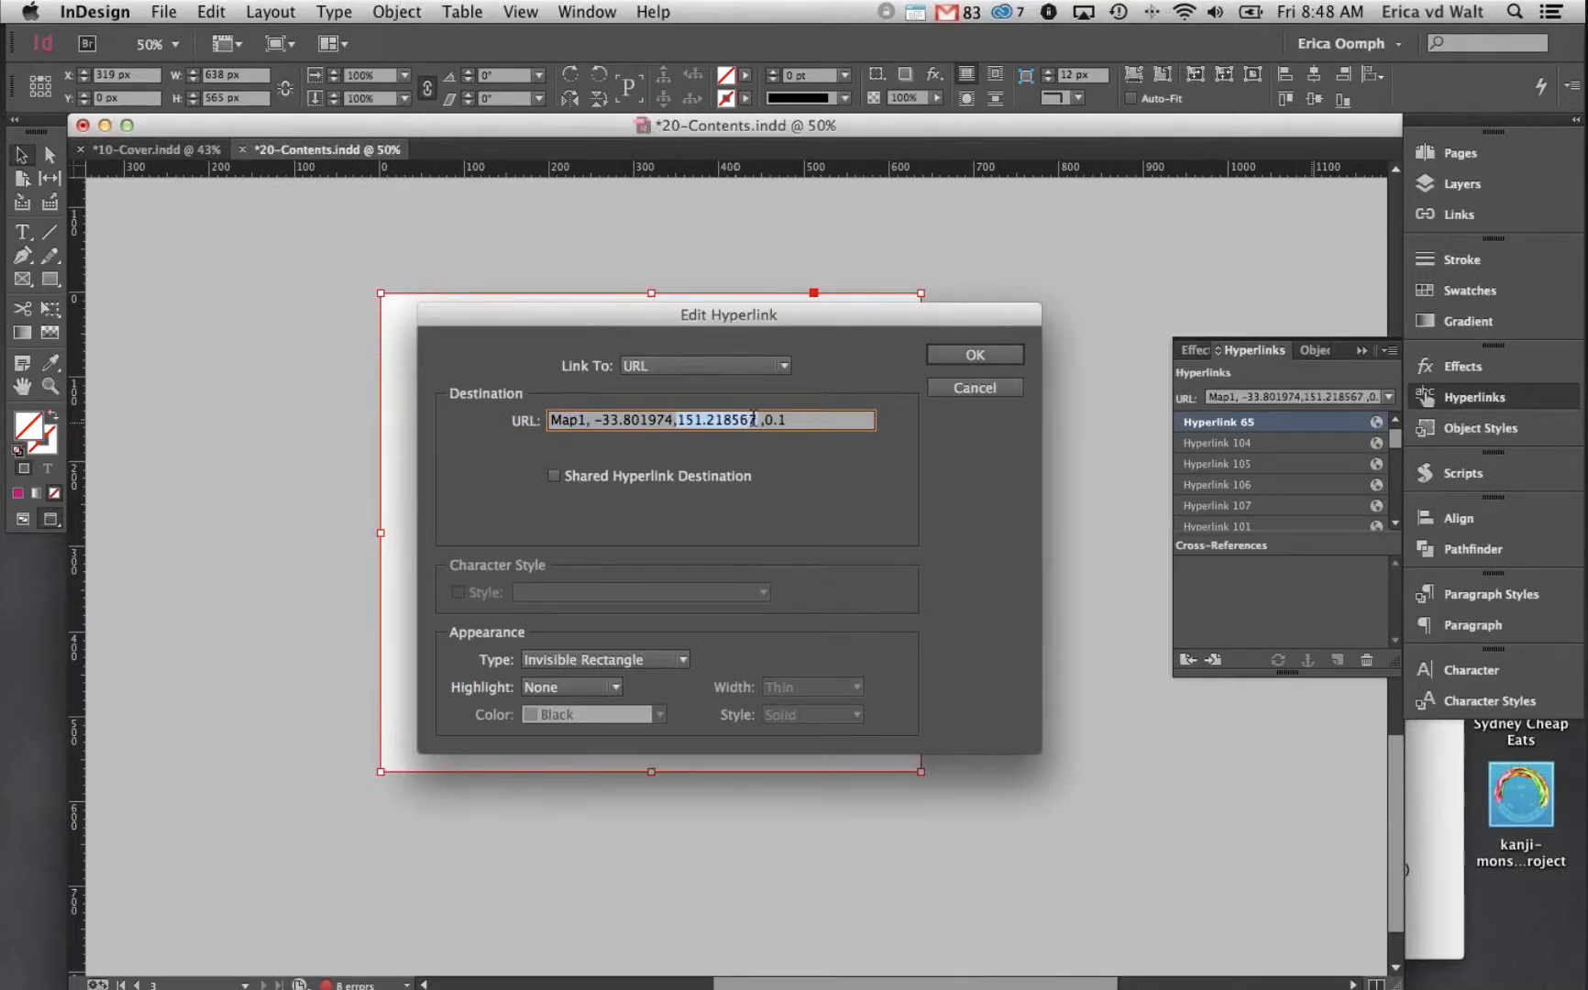
drag(791, 420, 766, 420)
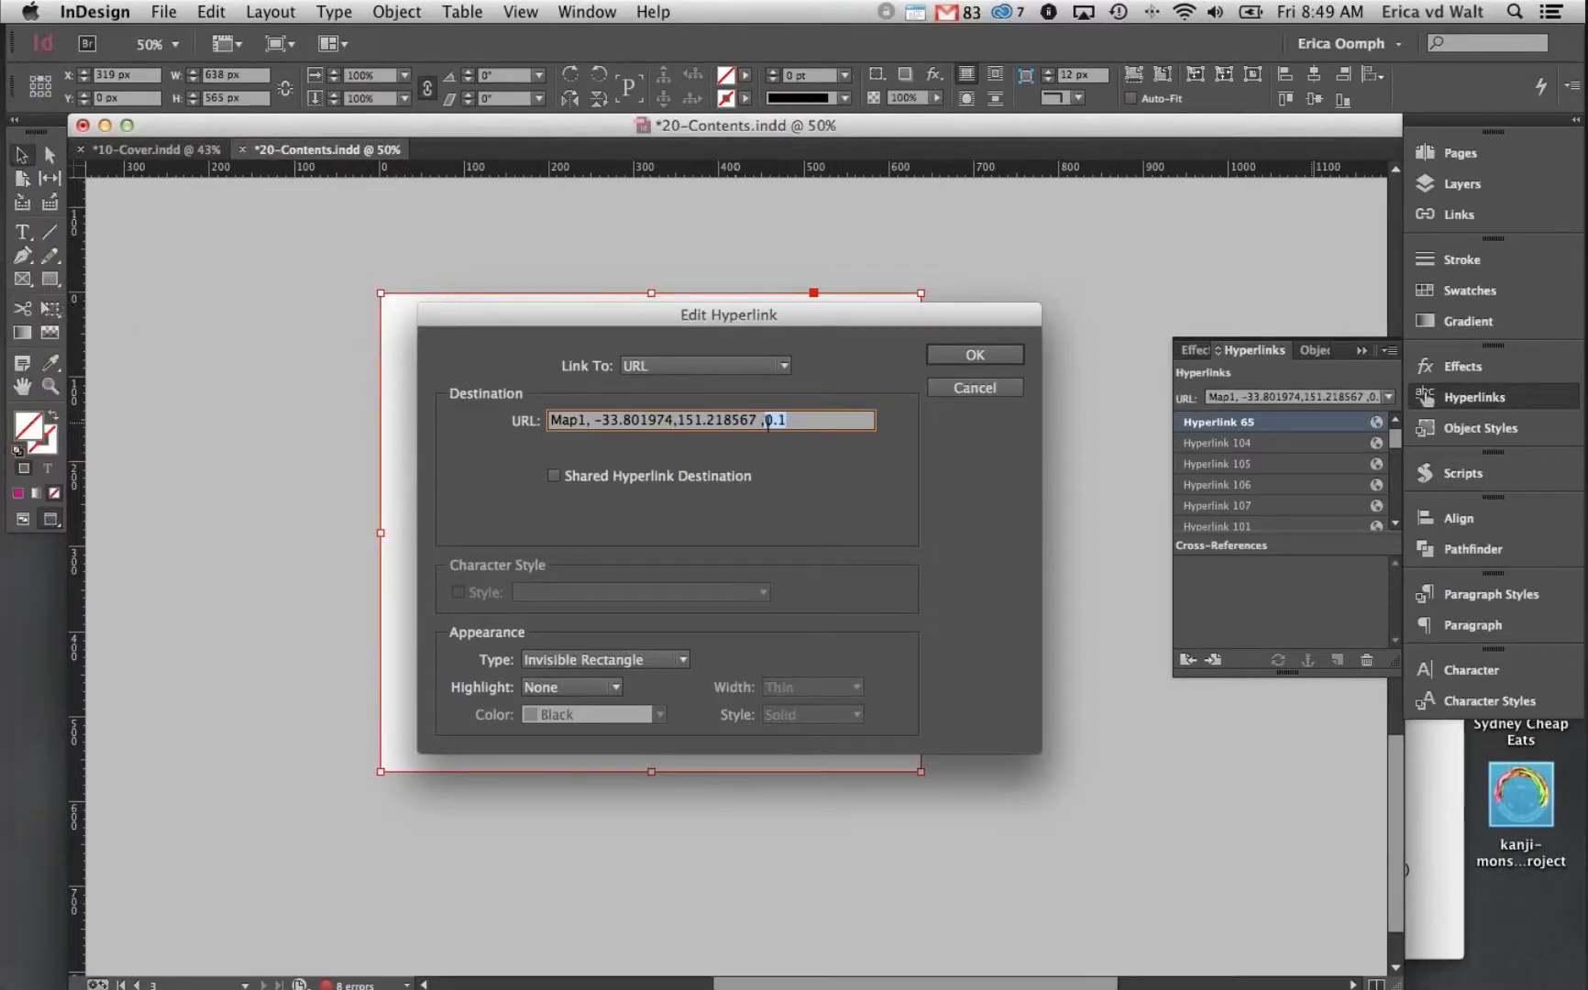
drag(758, 422, 605, 422)
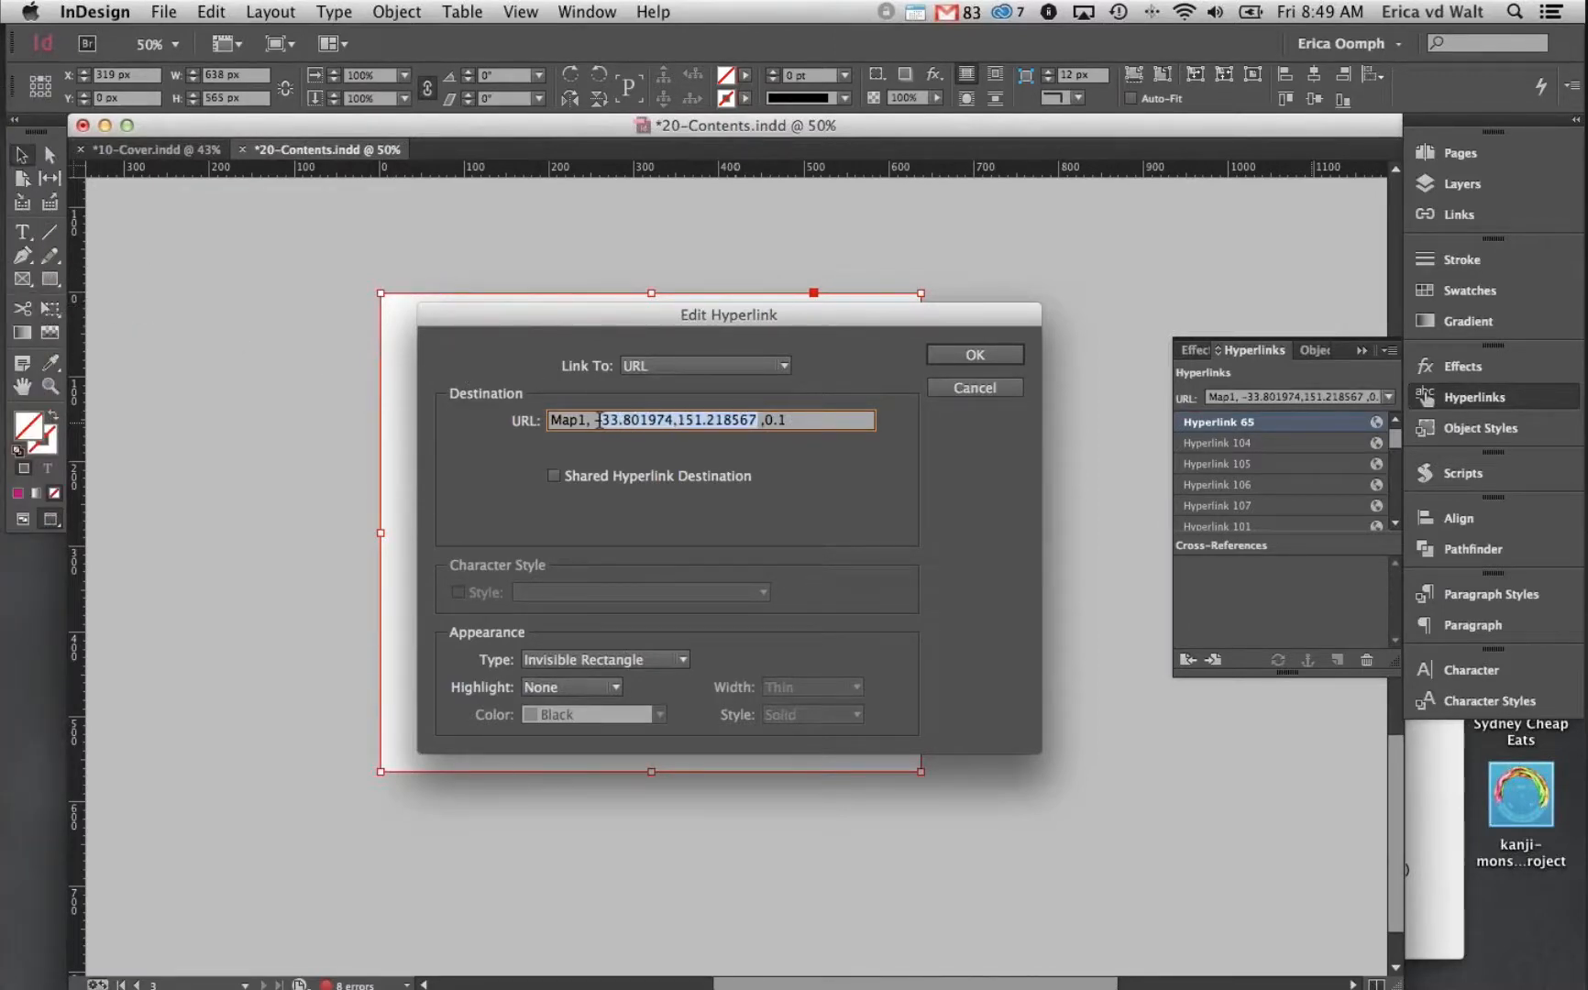
Switch to Safari, search the web for google maps, and open the Google Maps site
click(21, 173)
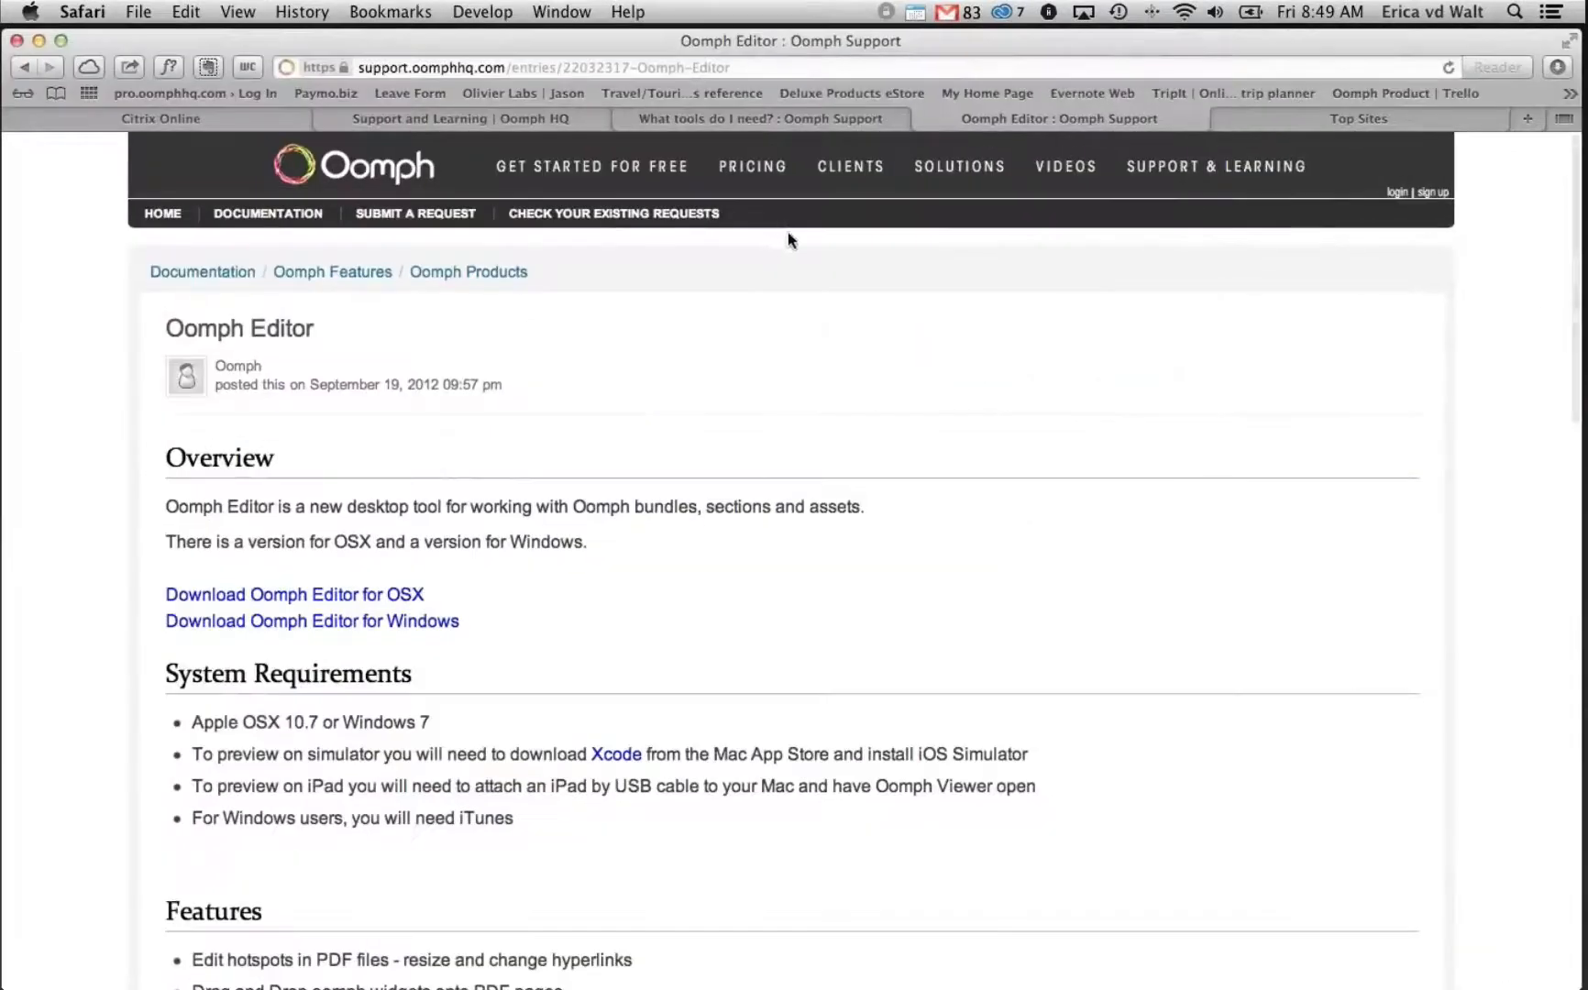
click(502, 62)
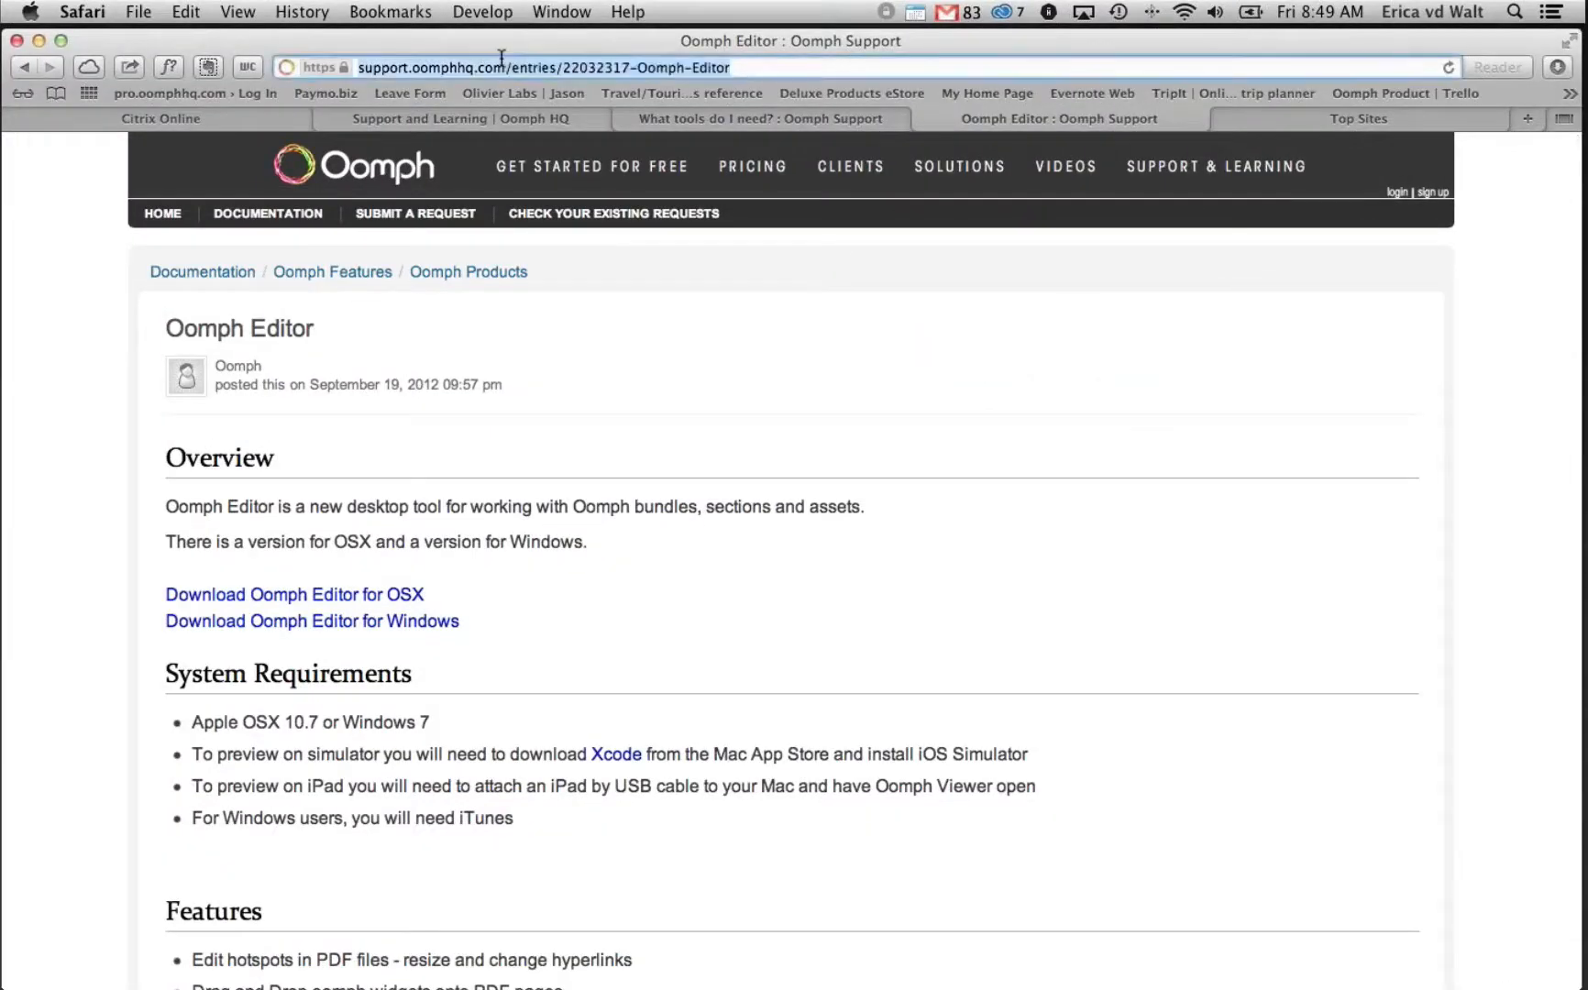
text(gog)
key(BackSpace)
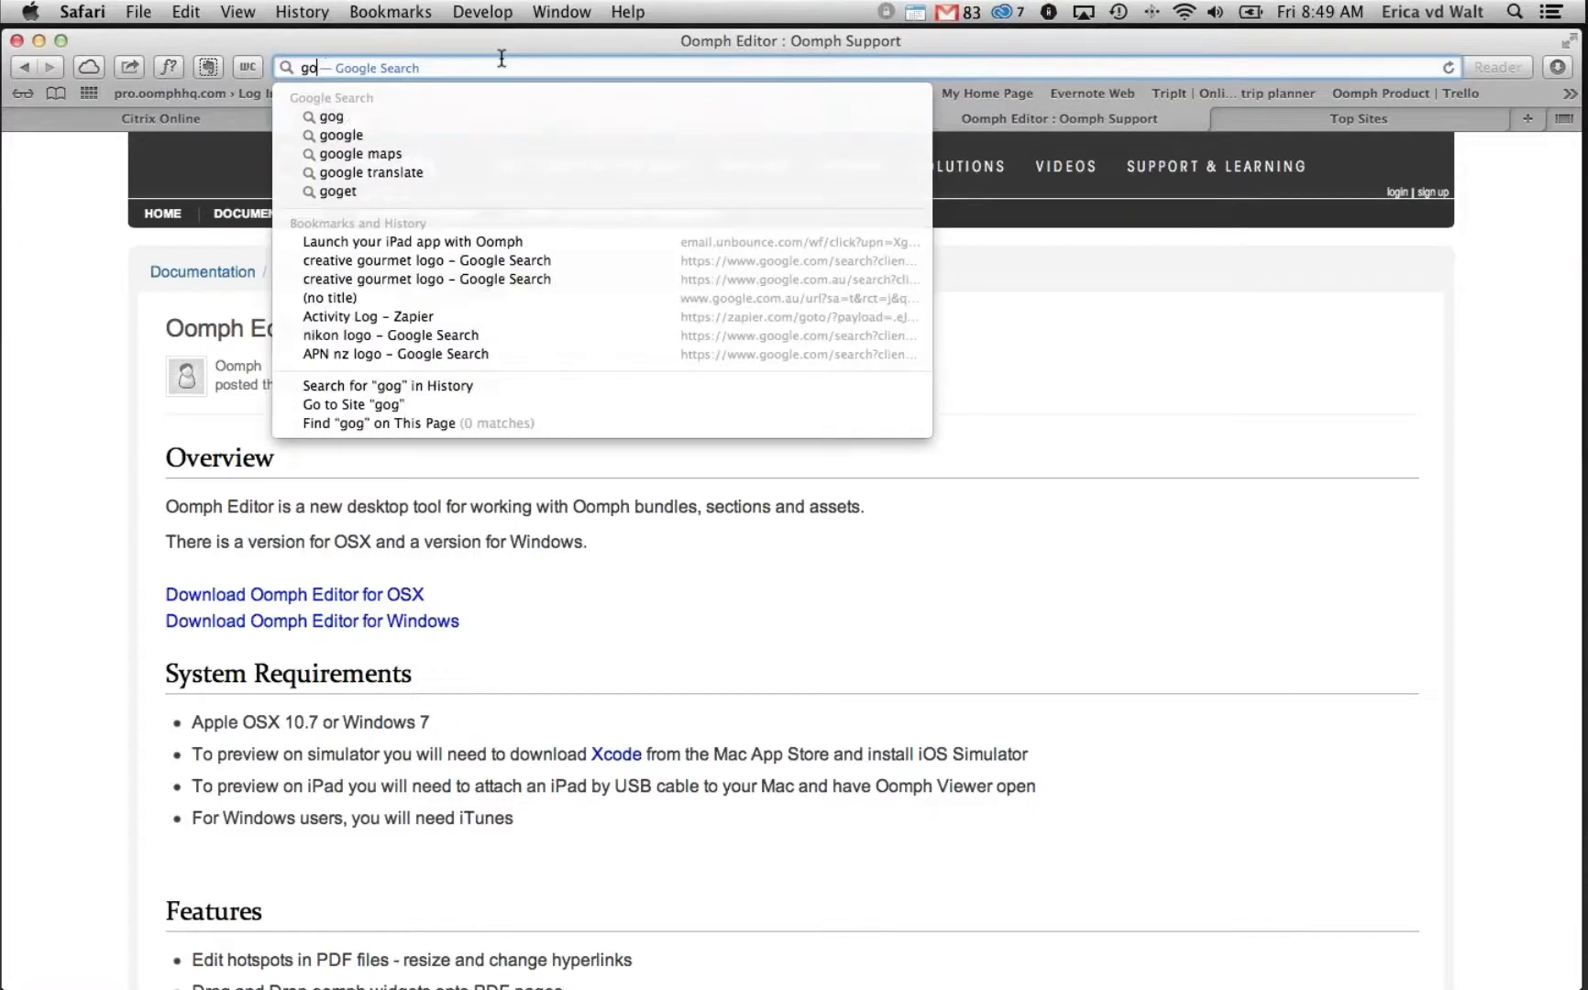
text(oglema)
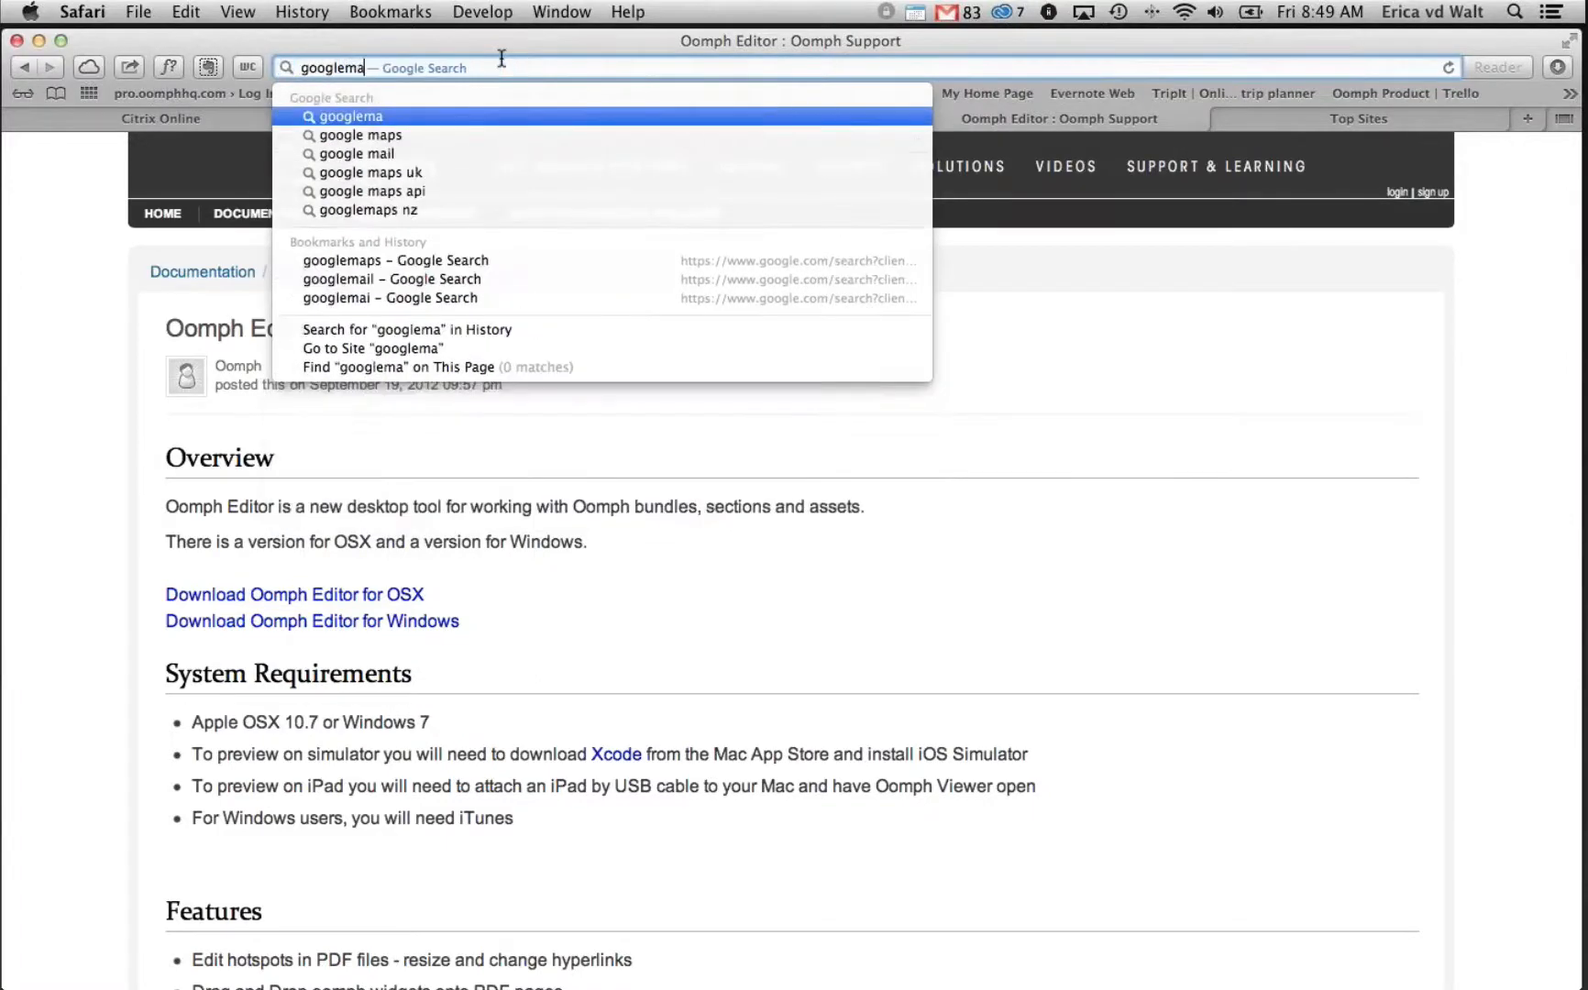
key(Down)
key(Return)
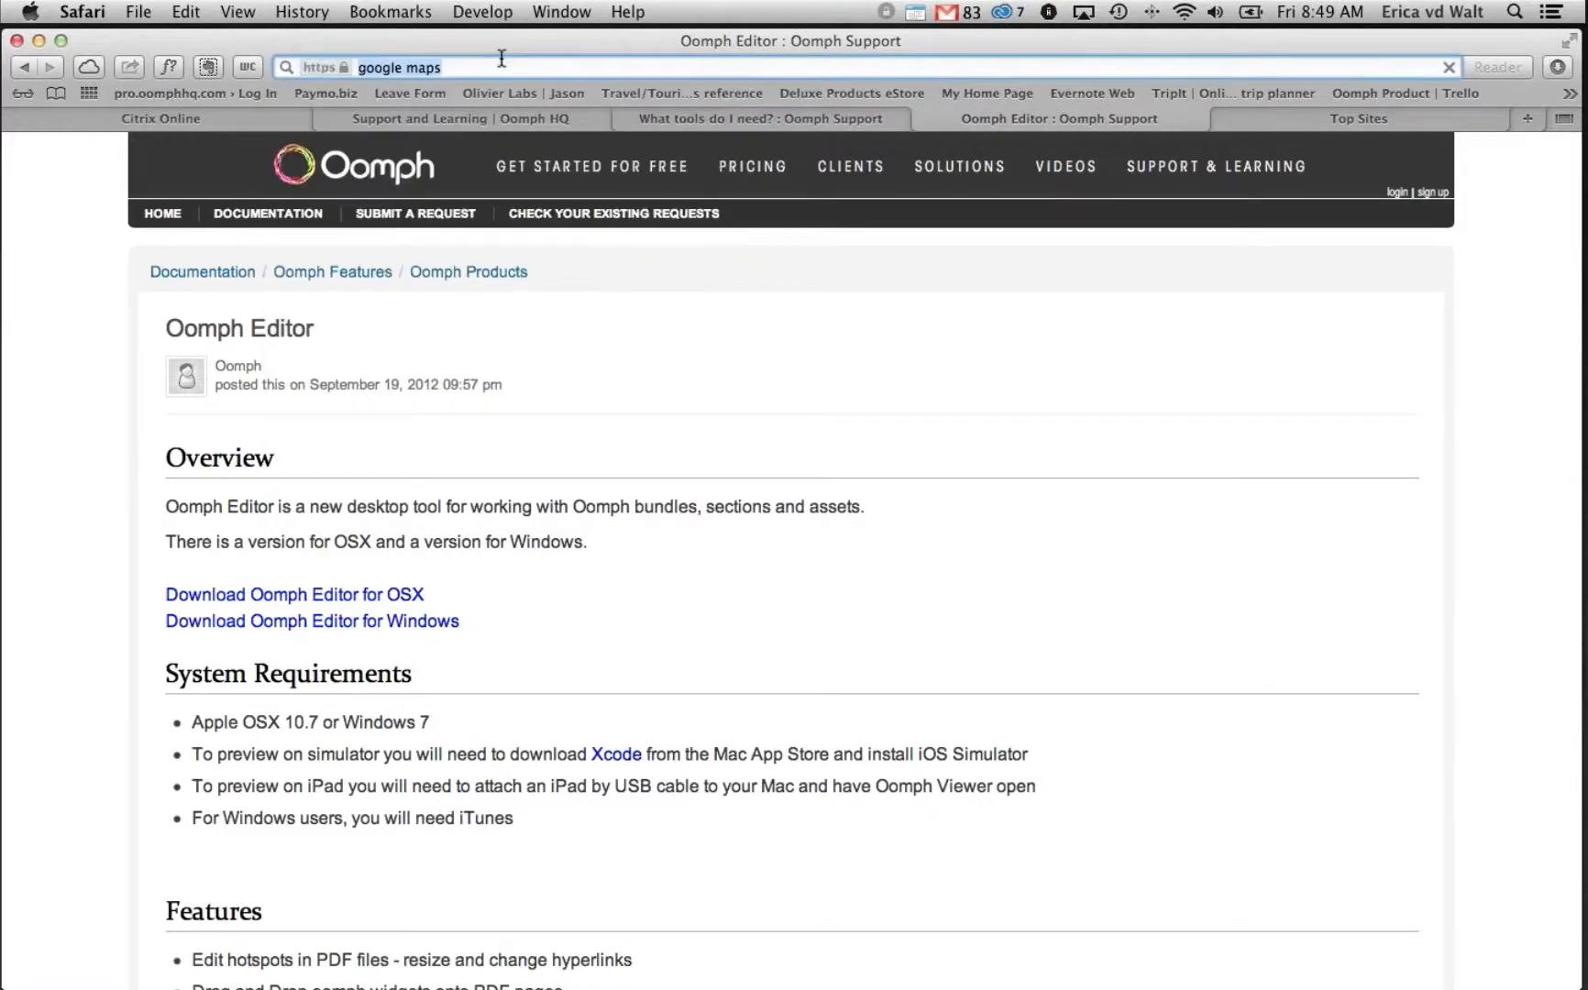
click(228, 354)
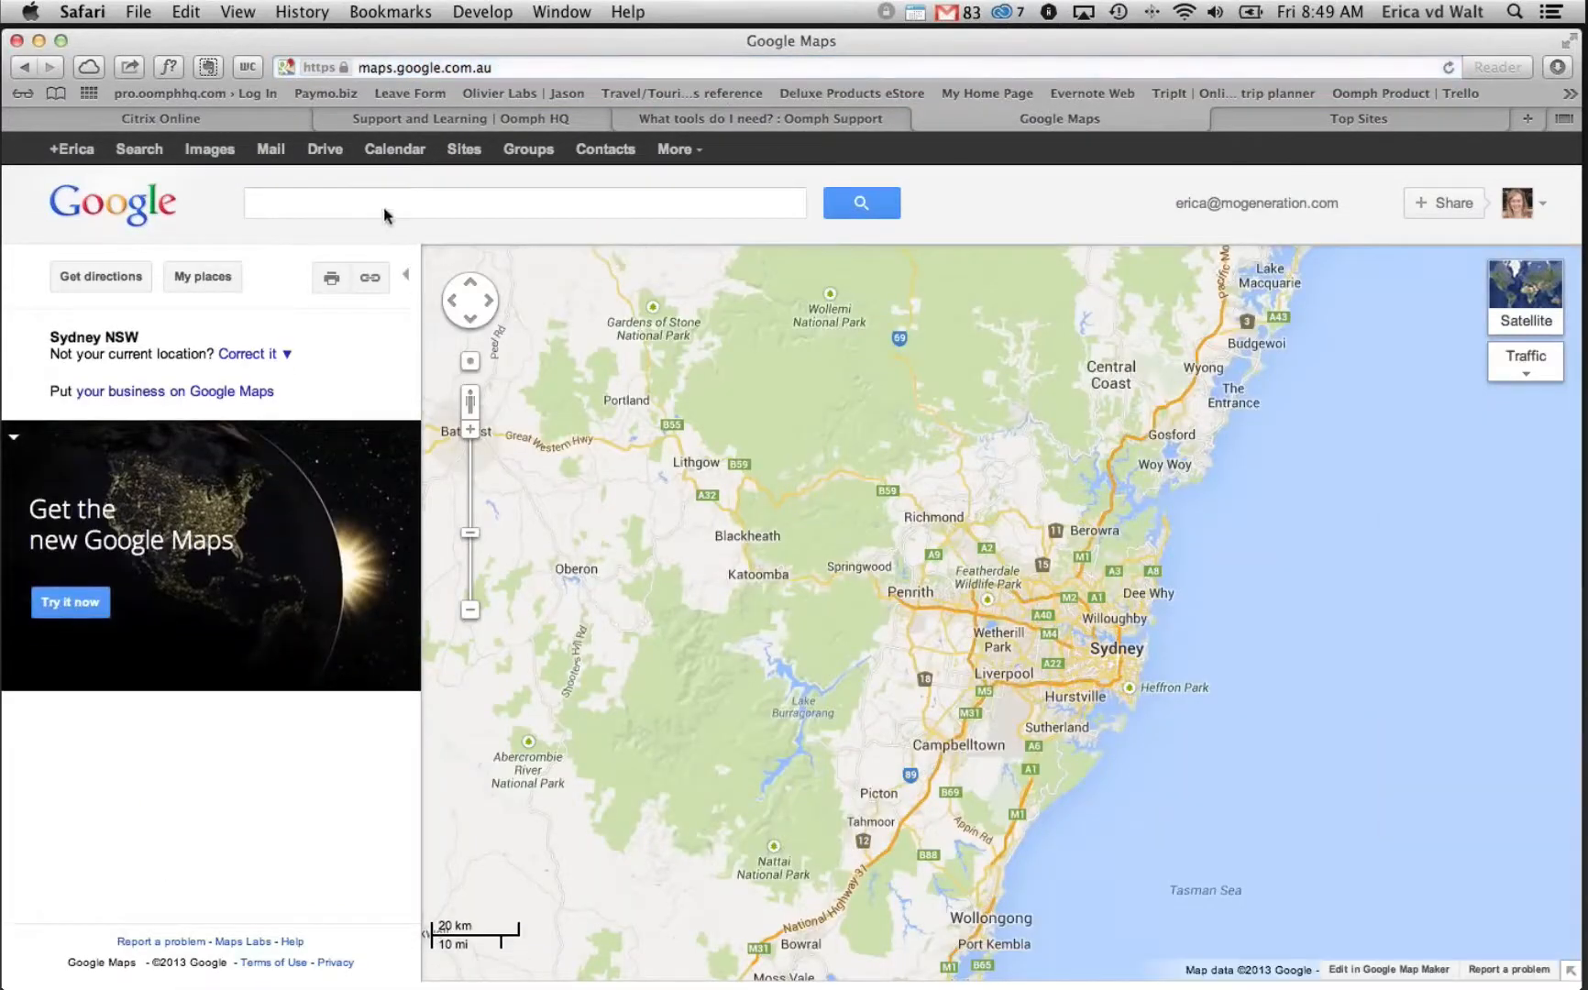
Search Google Maps for Sydney, New South Wales
click(384, 203)
text(sydne)
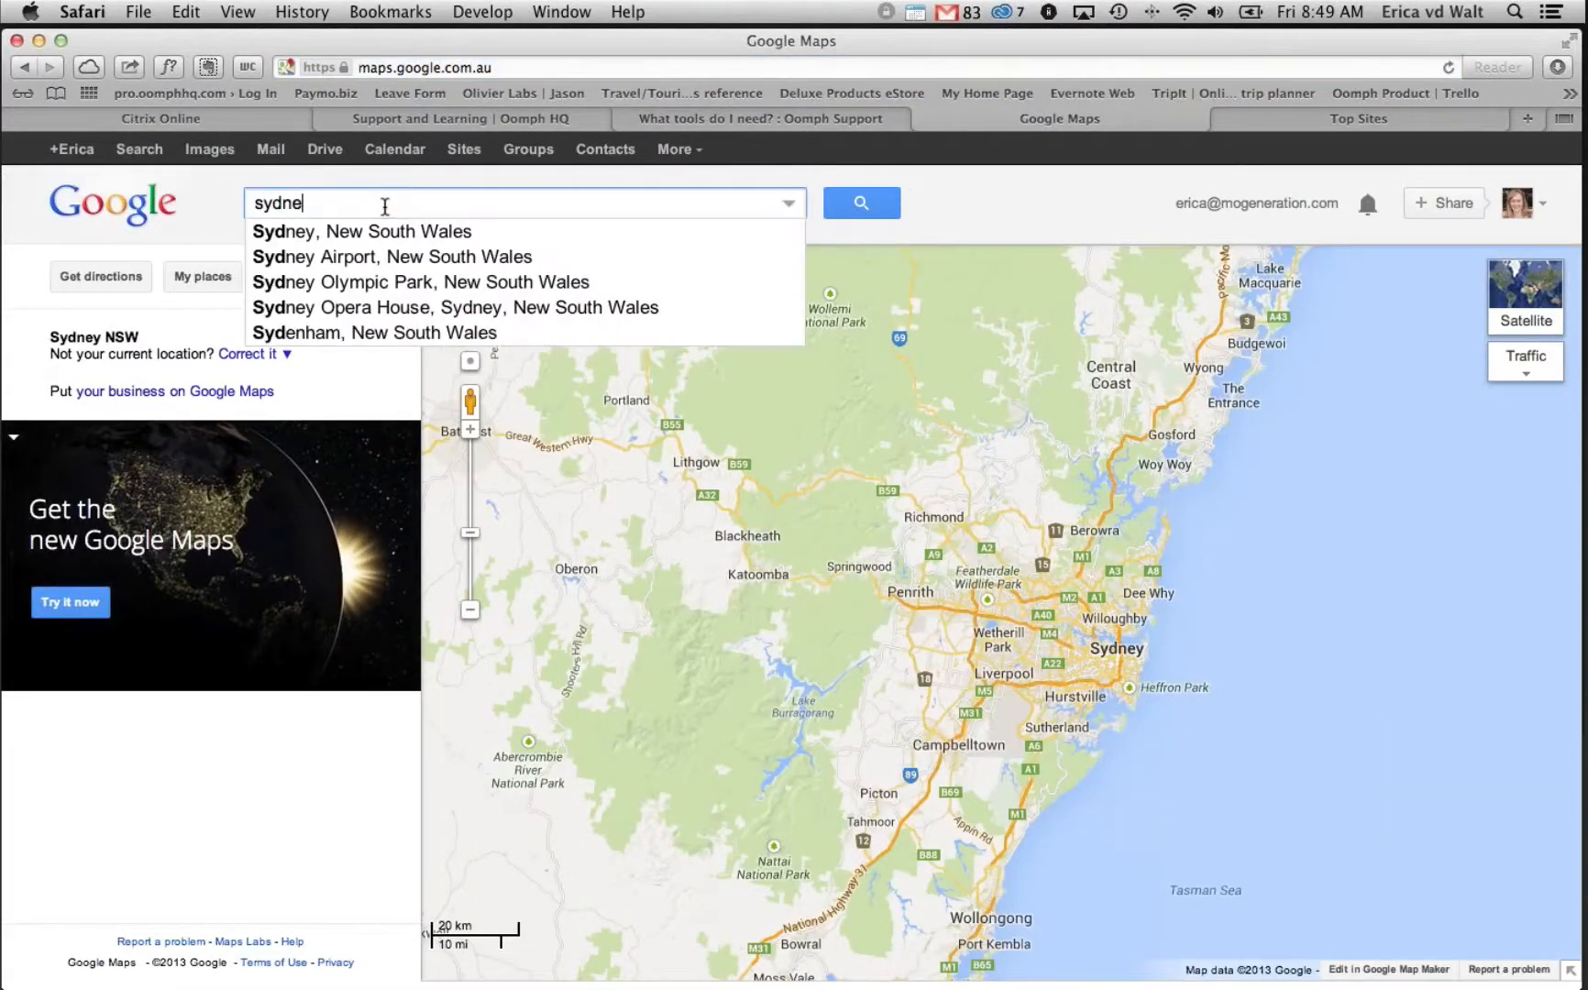
key(Return)
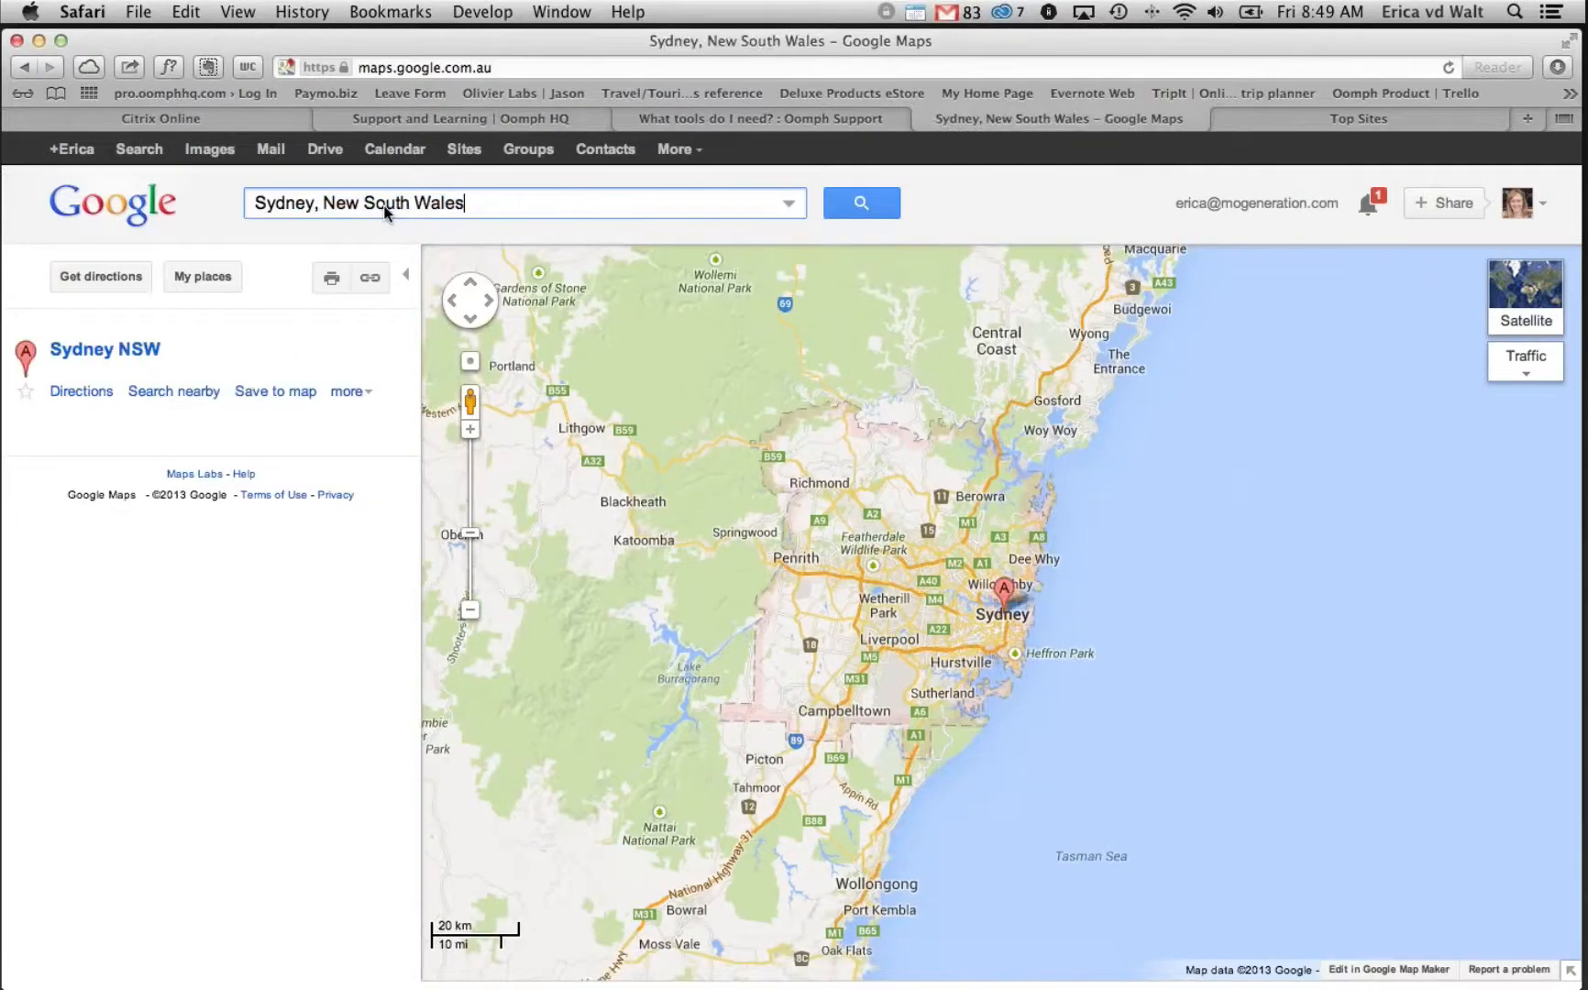
Look up the coordinates of the point at the Sydney marker and copy the latitude and longitude pair
right_click(1006, 590)
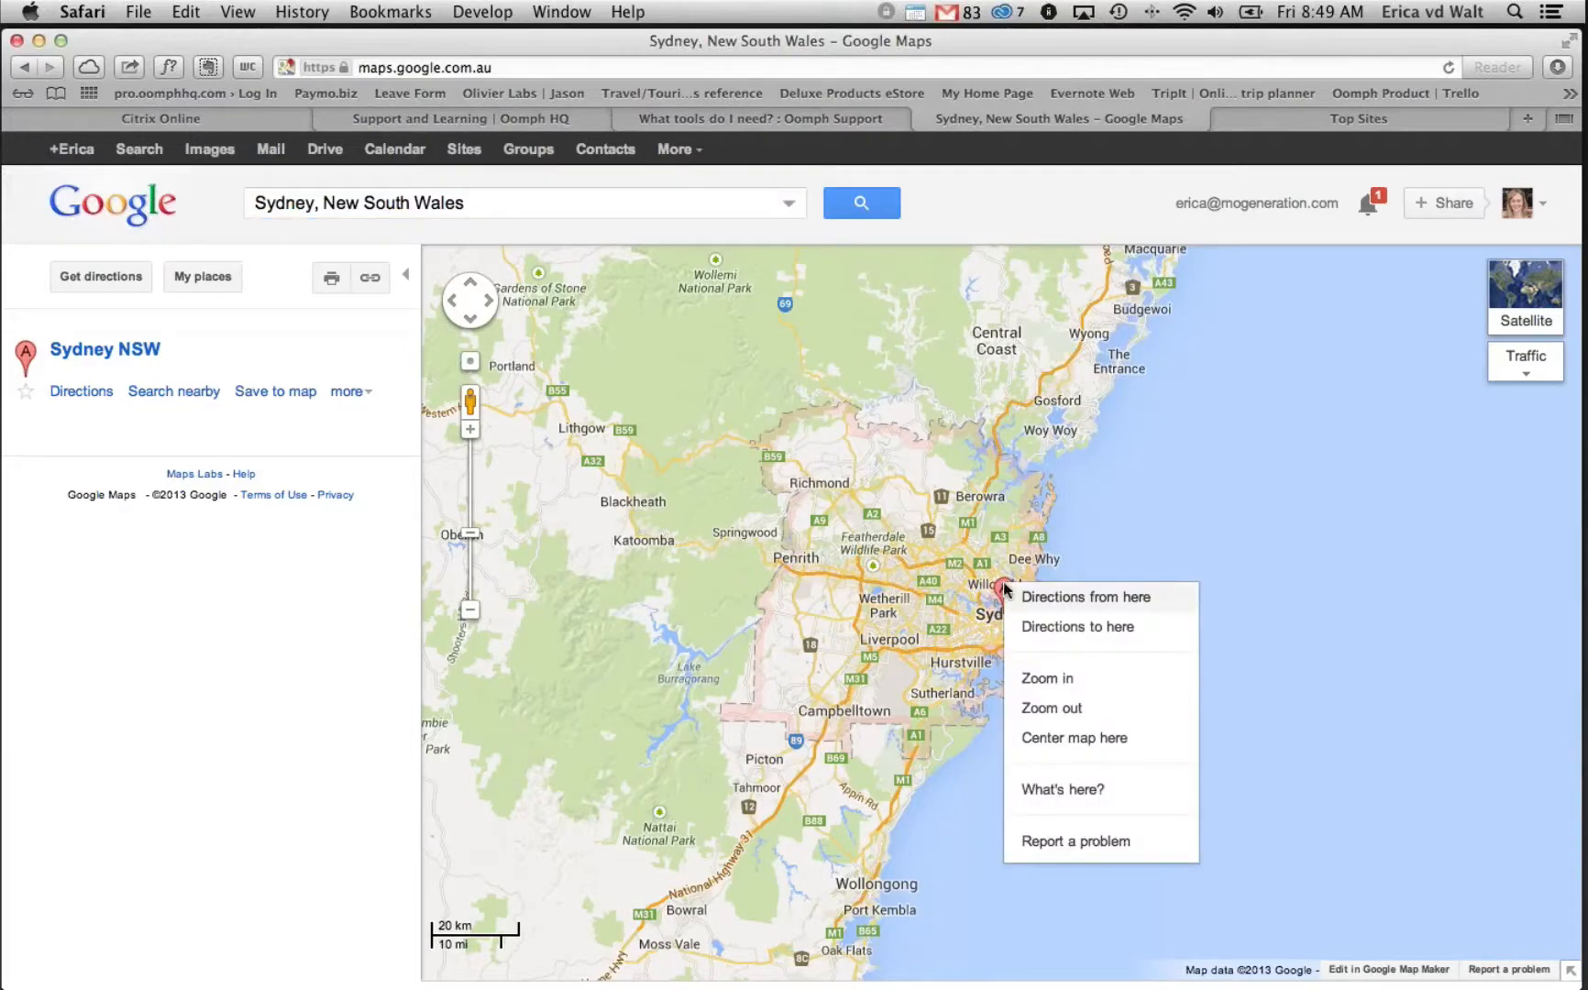
click(1071, 790)
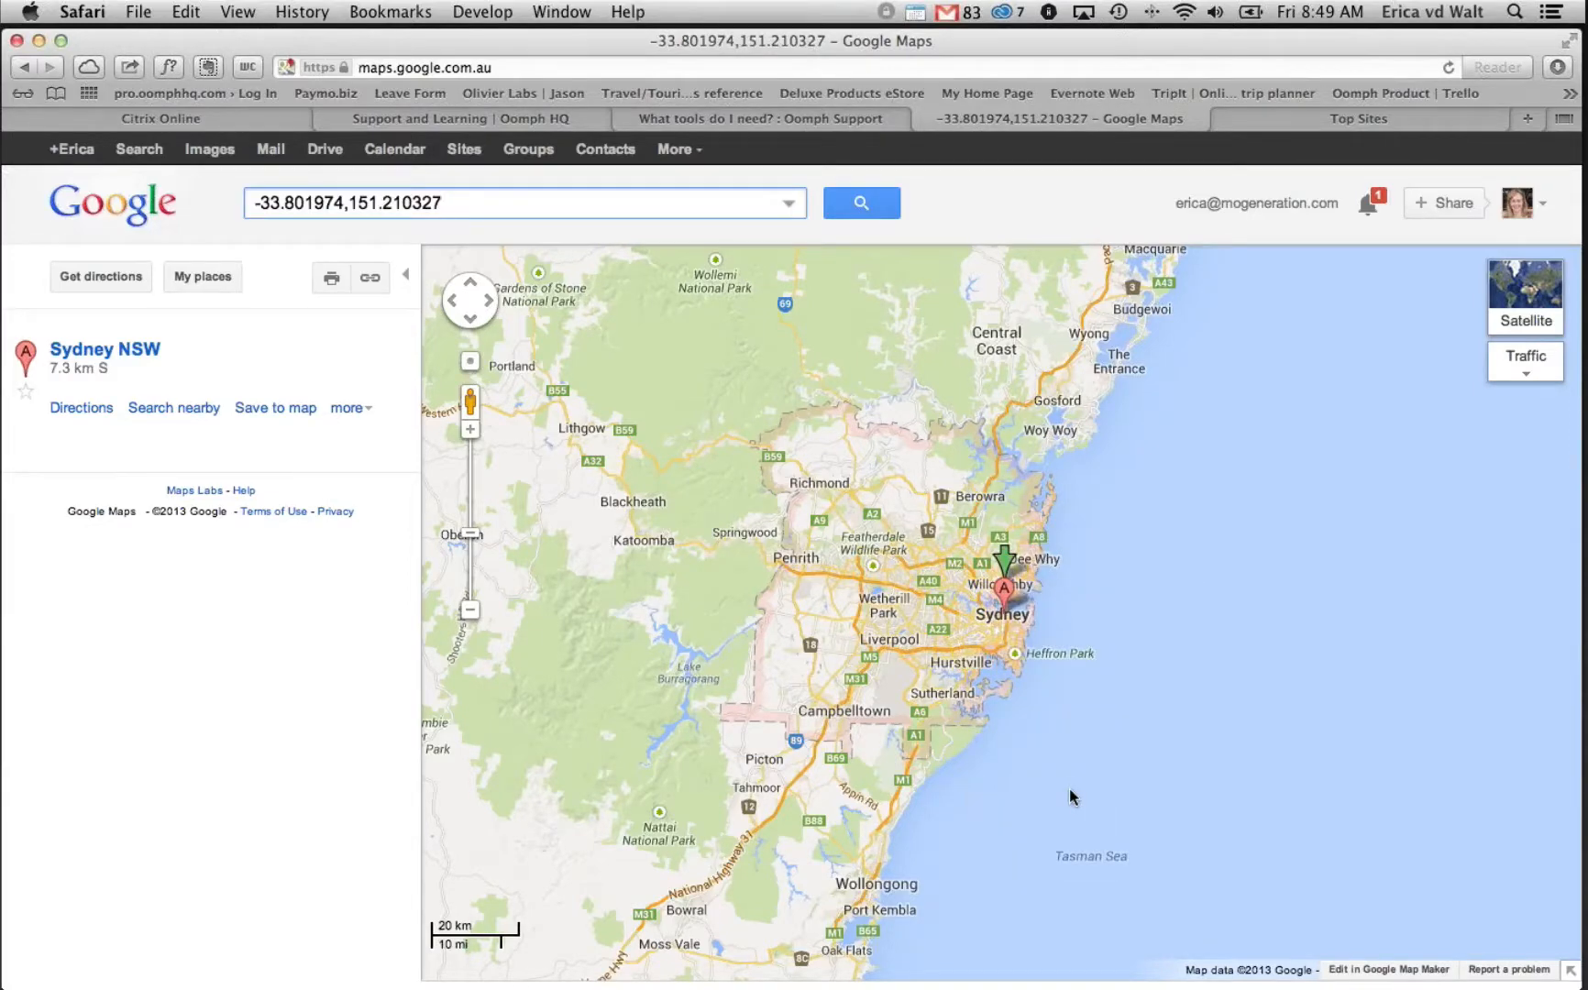
drag(475, 203, 224, 200)
key(super+c)
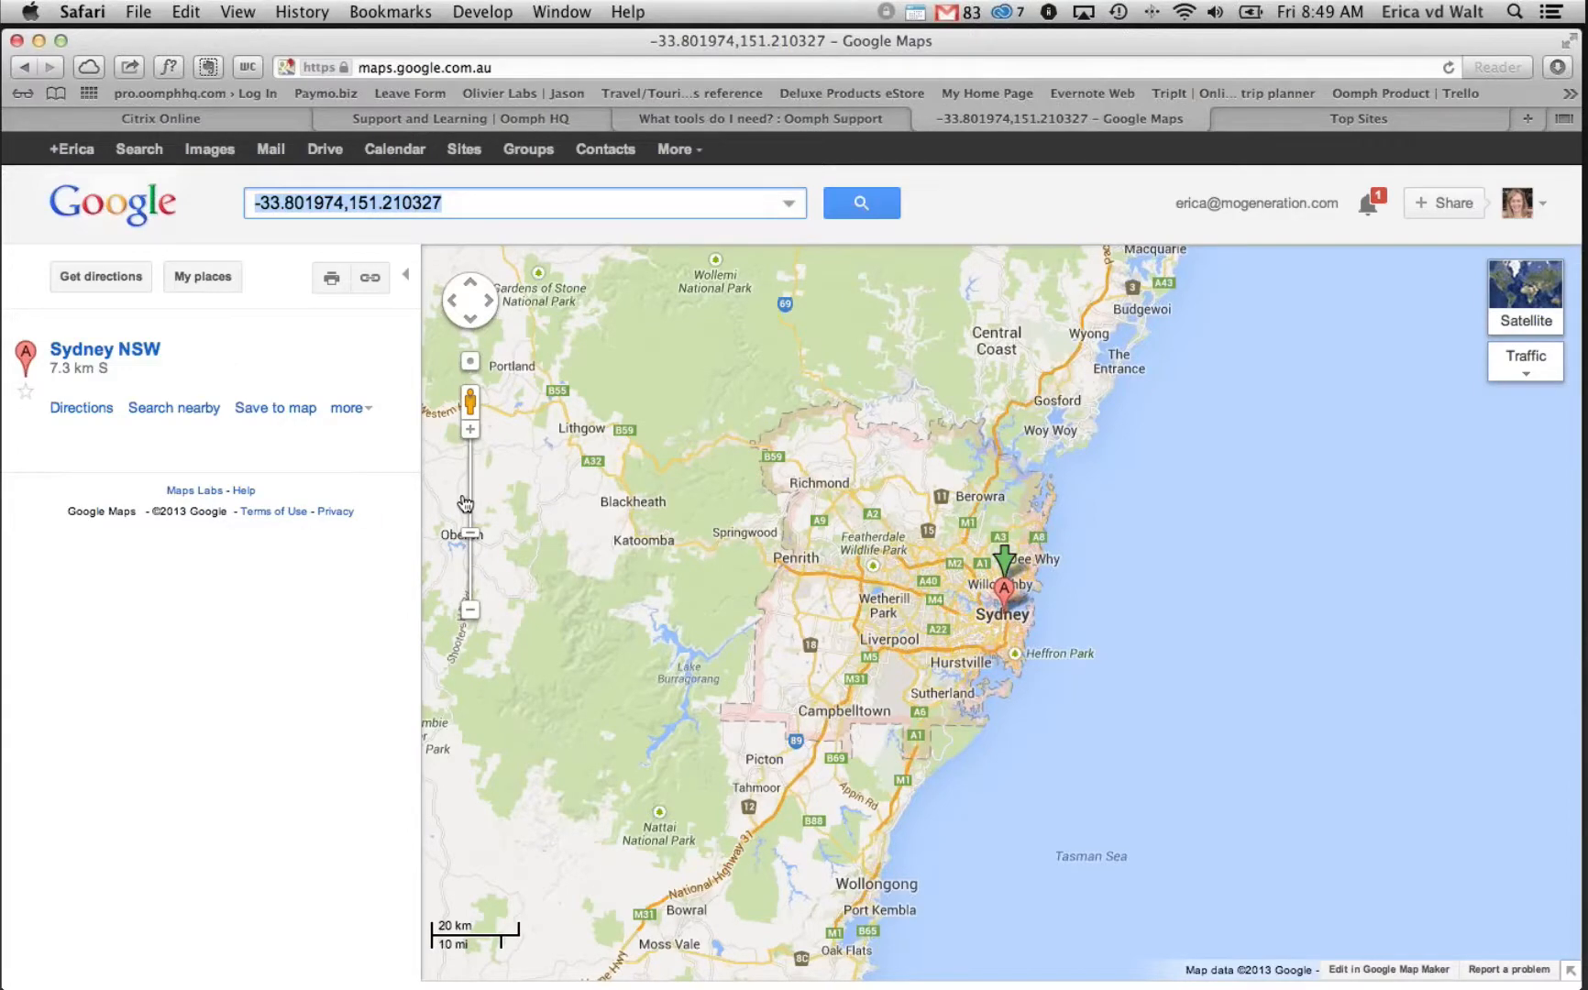
Switch to InDesign and replace the coordinates in the Map1 hyperlink so its URL reads "Map1, -33.801974,151.210327,0.1"
mouse_move(4, 424)
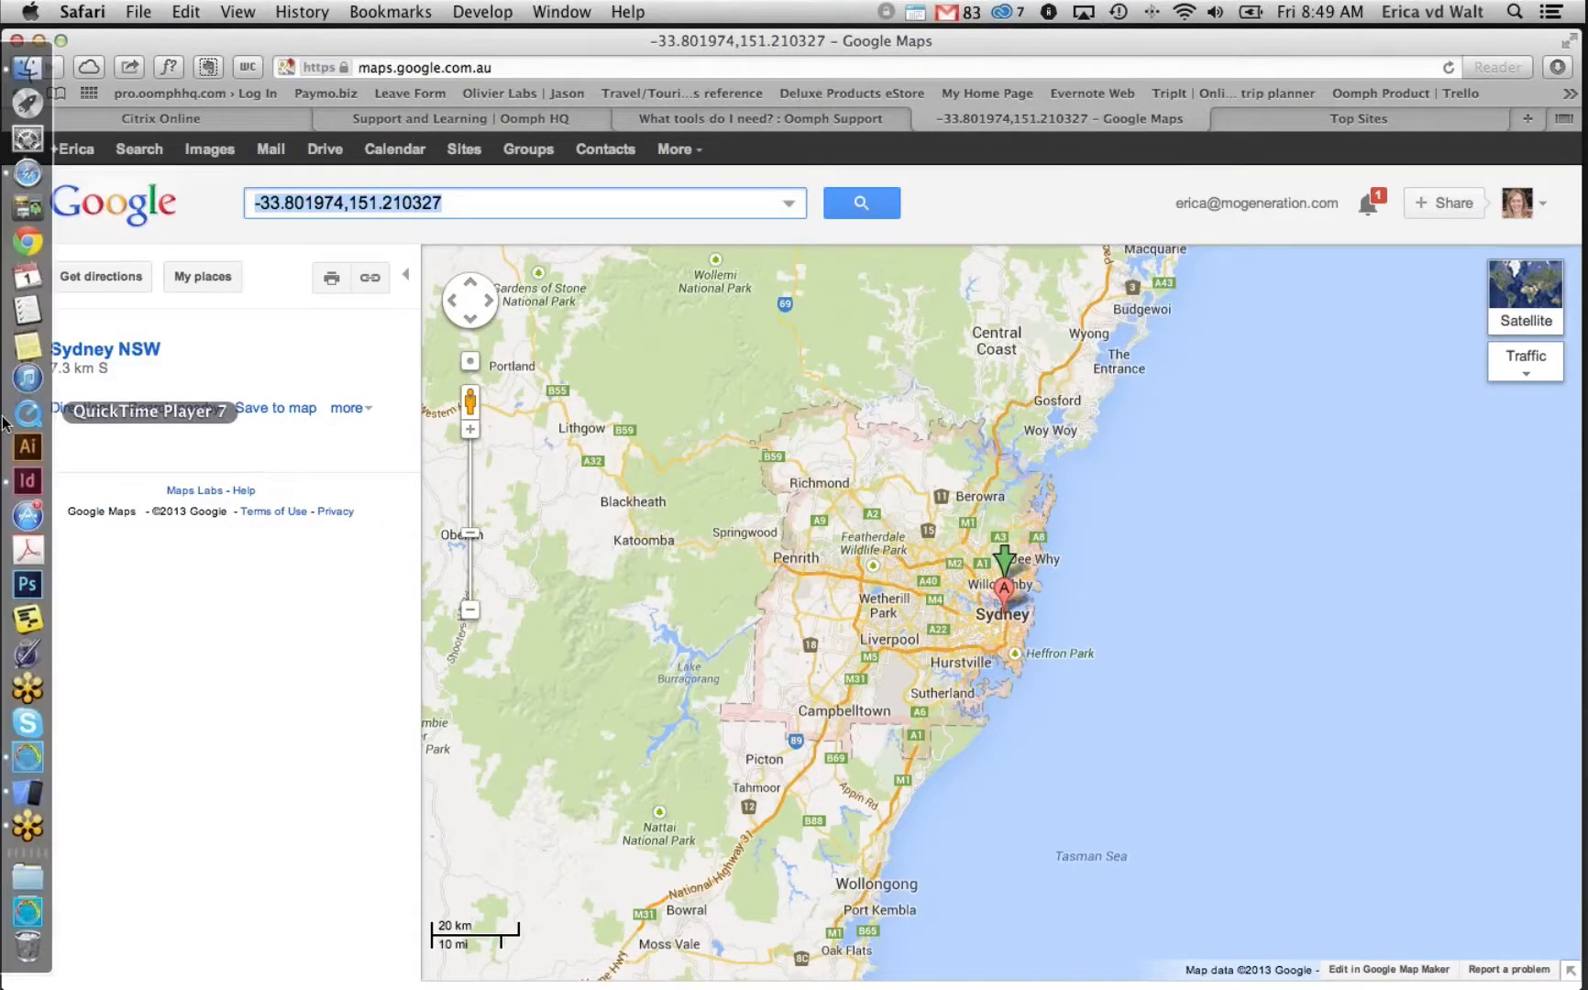
click(22, 483)
click(641, 420)
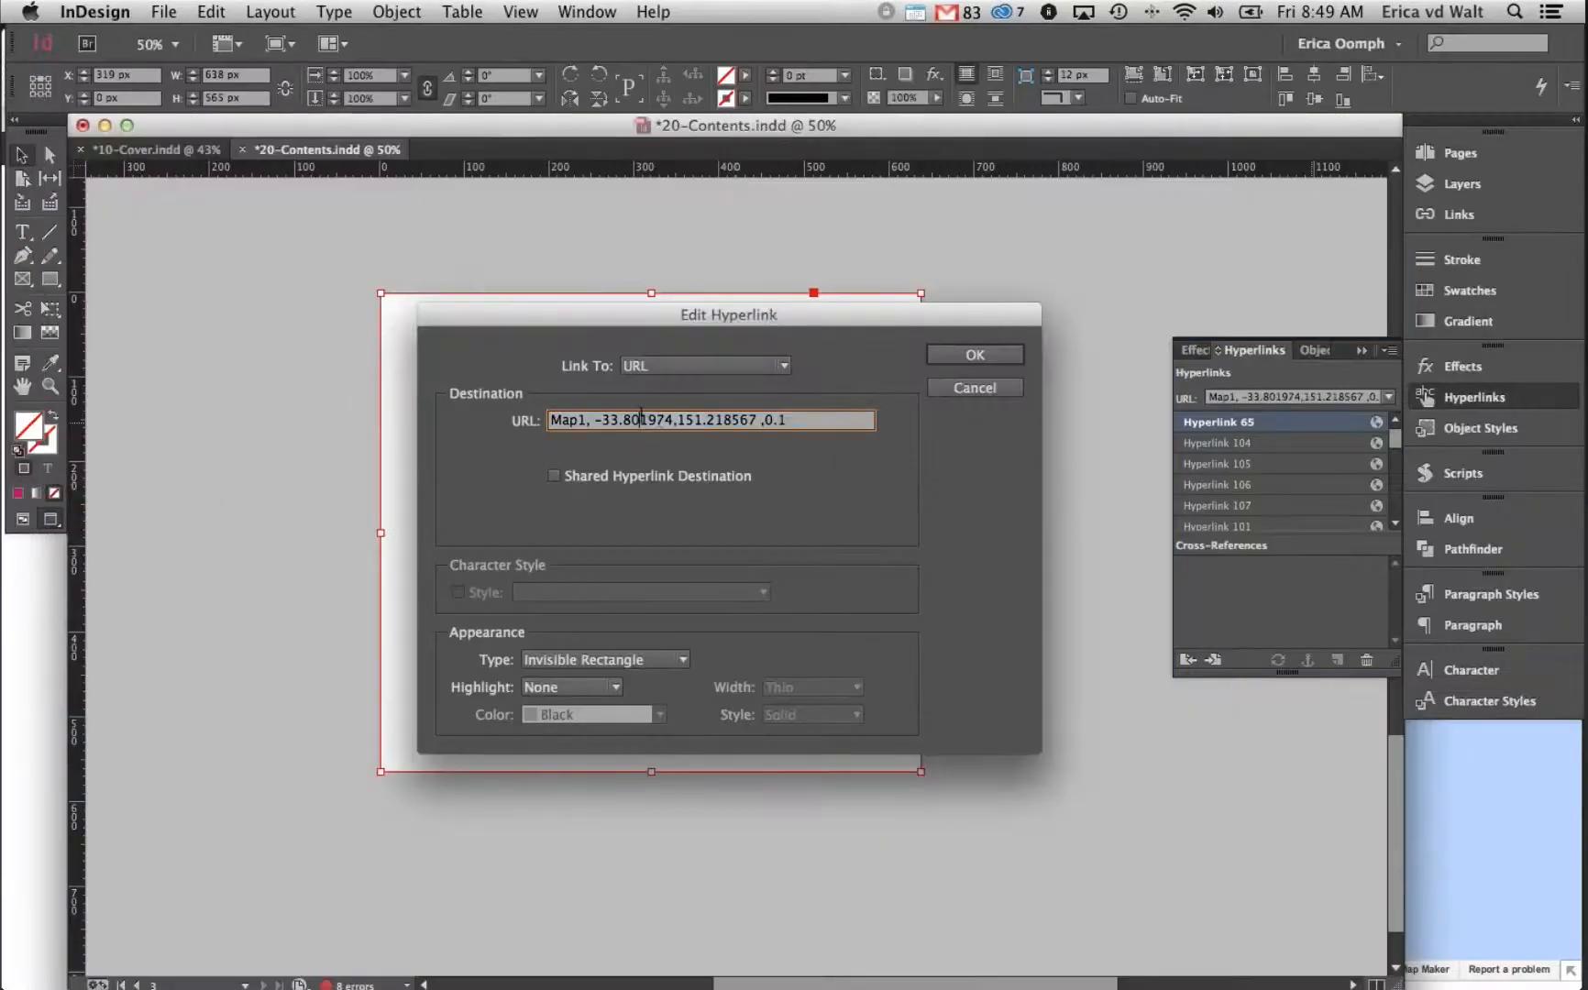
drag(747, 418, 593, 419)
key(super+v)
key(Delete)
double_click(788, 420)
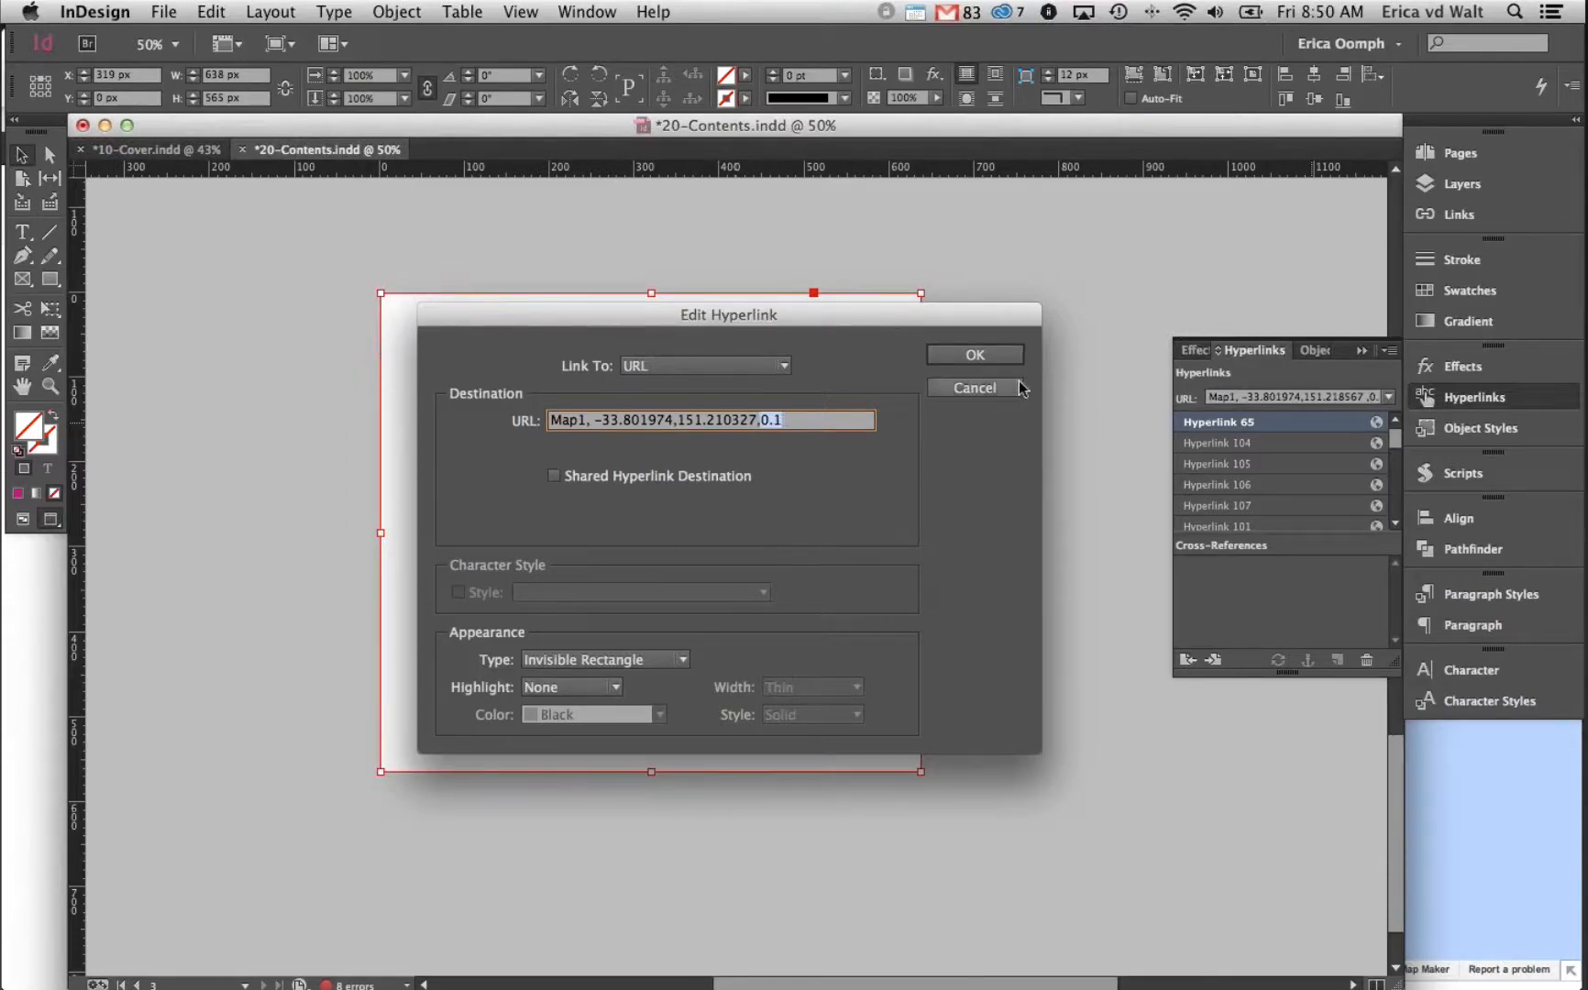
click(975, 355)
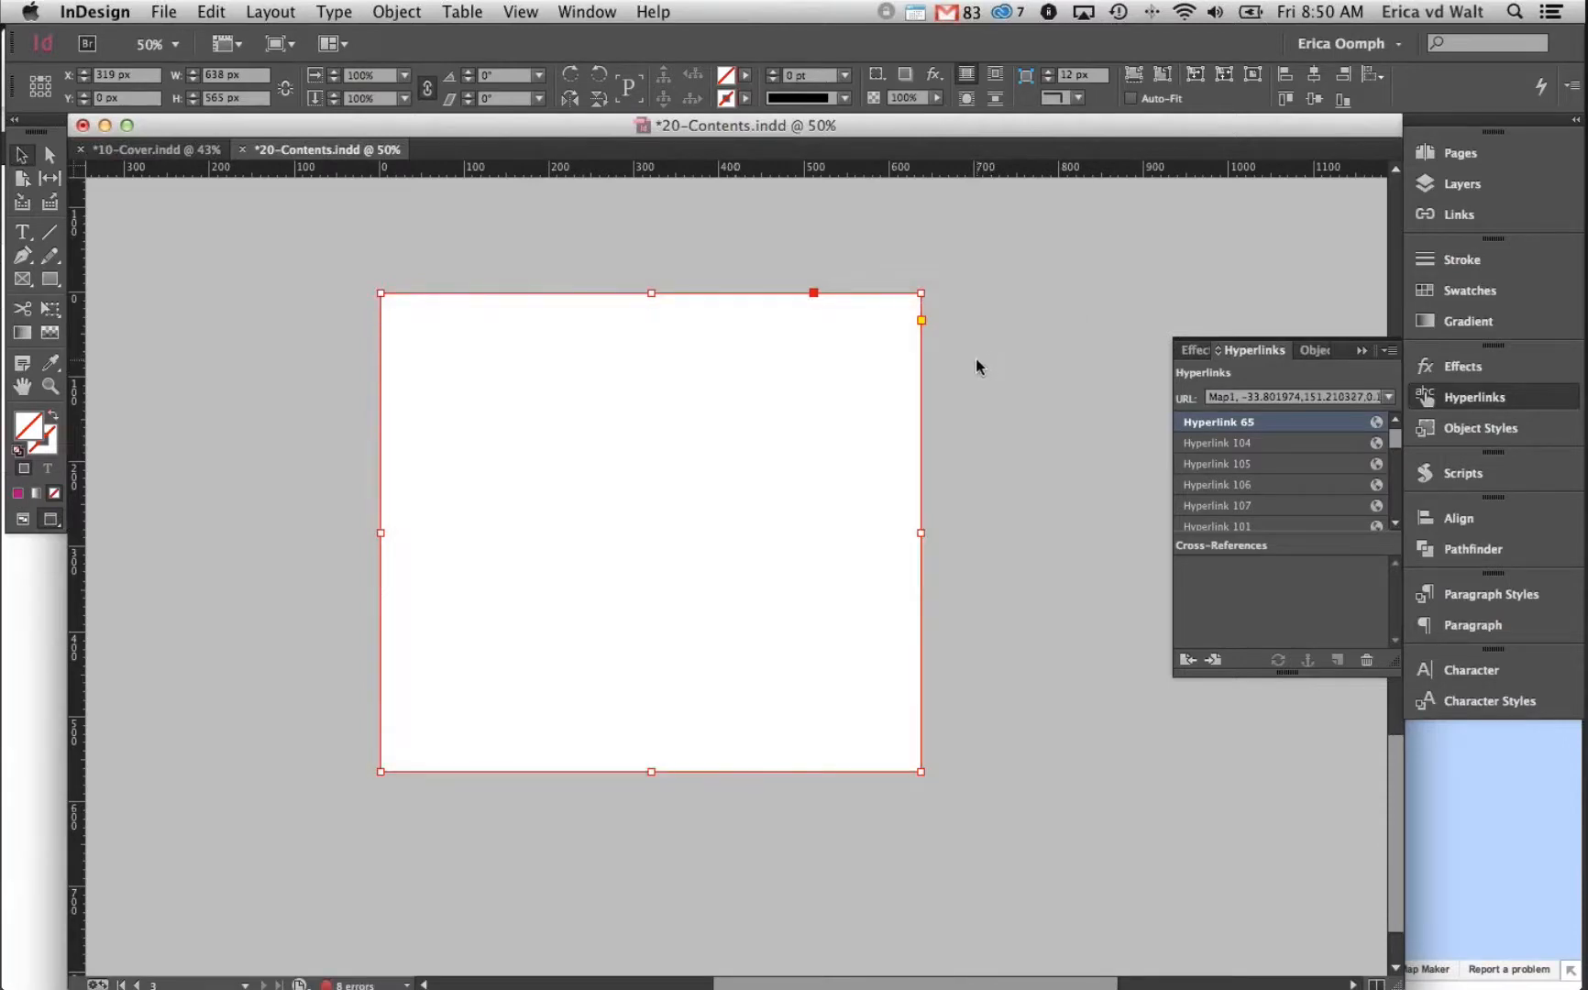
Start a PDF export with the Oomph preset and create a Popup1 folder inside 20-Contents as its destination
drag(89, 361, 263, 270)
key(super+minus)
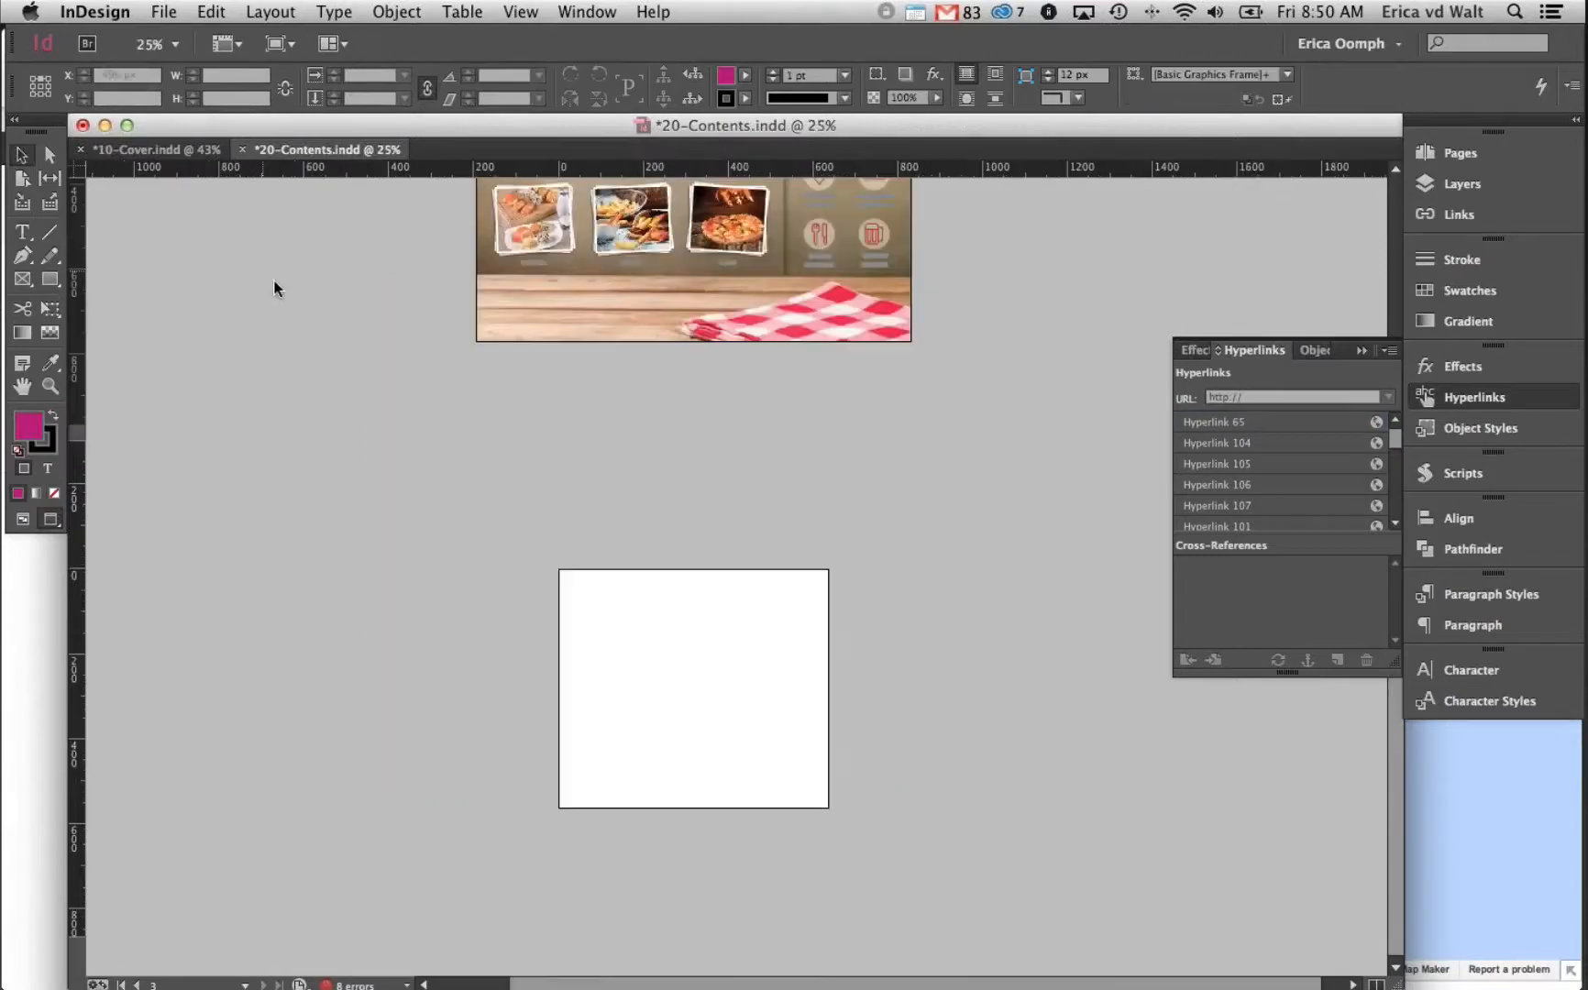
scroll(375, 336, up, 5)
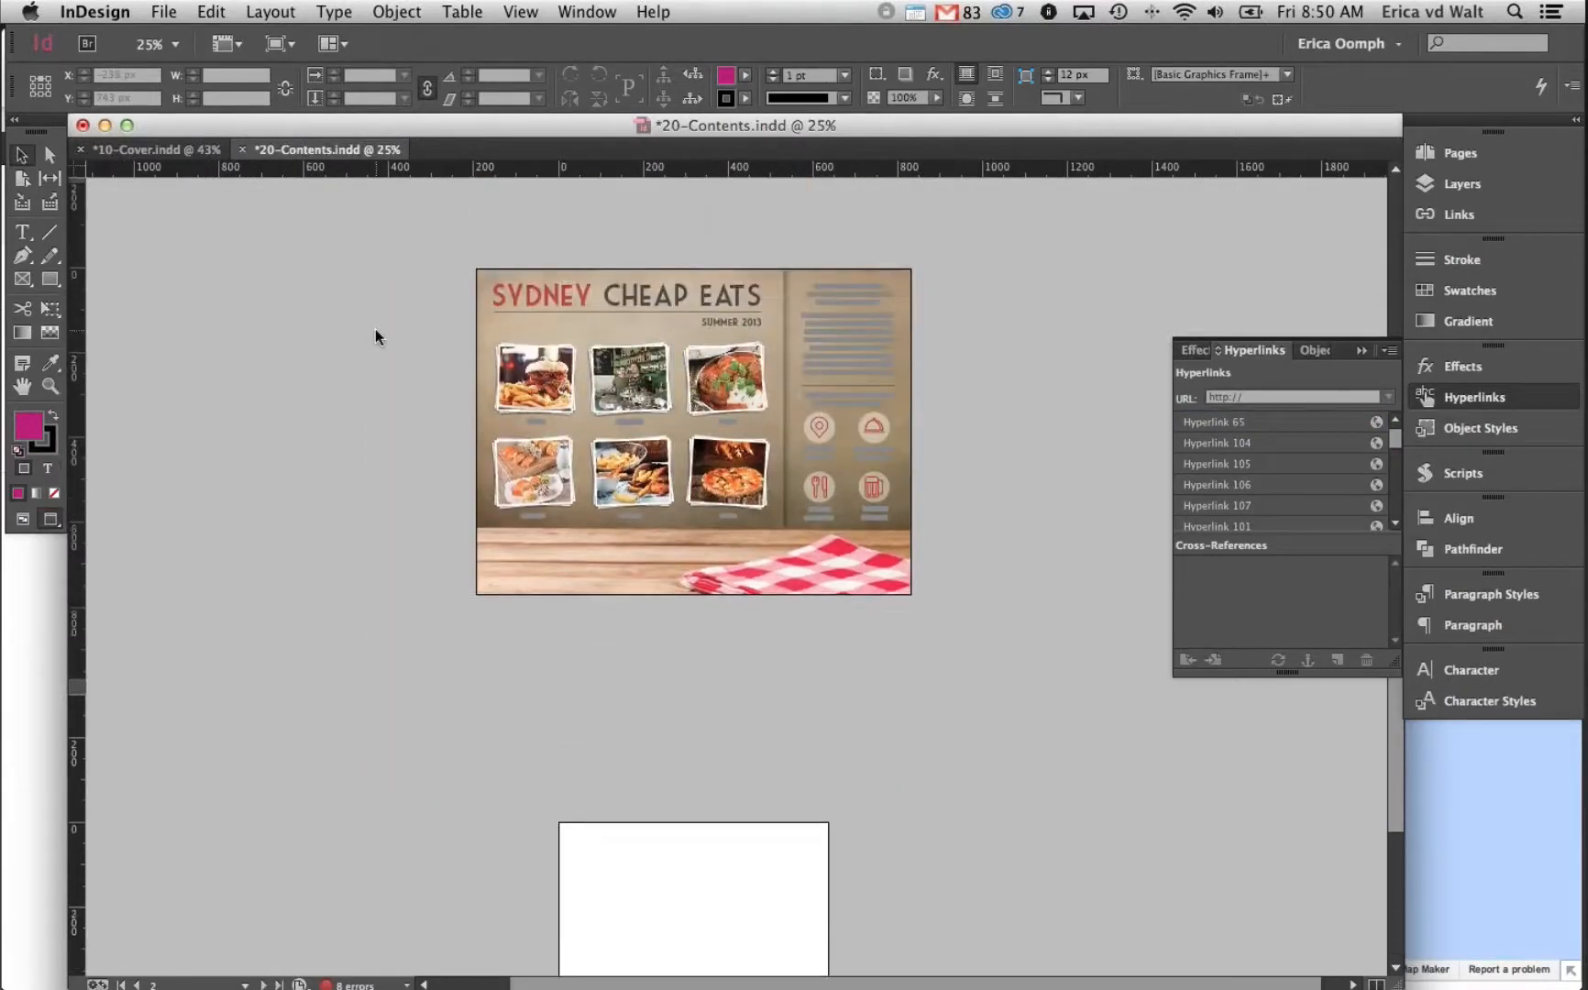
scroll(375, 336, down, 3)
key(super+equal)
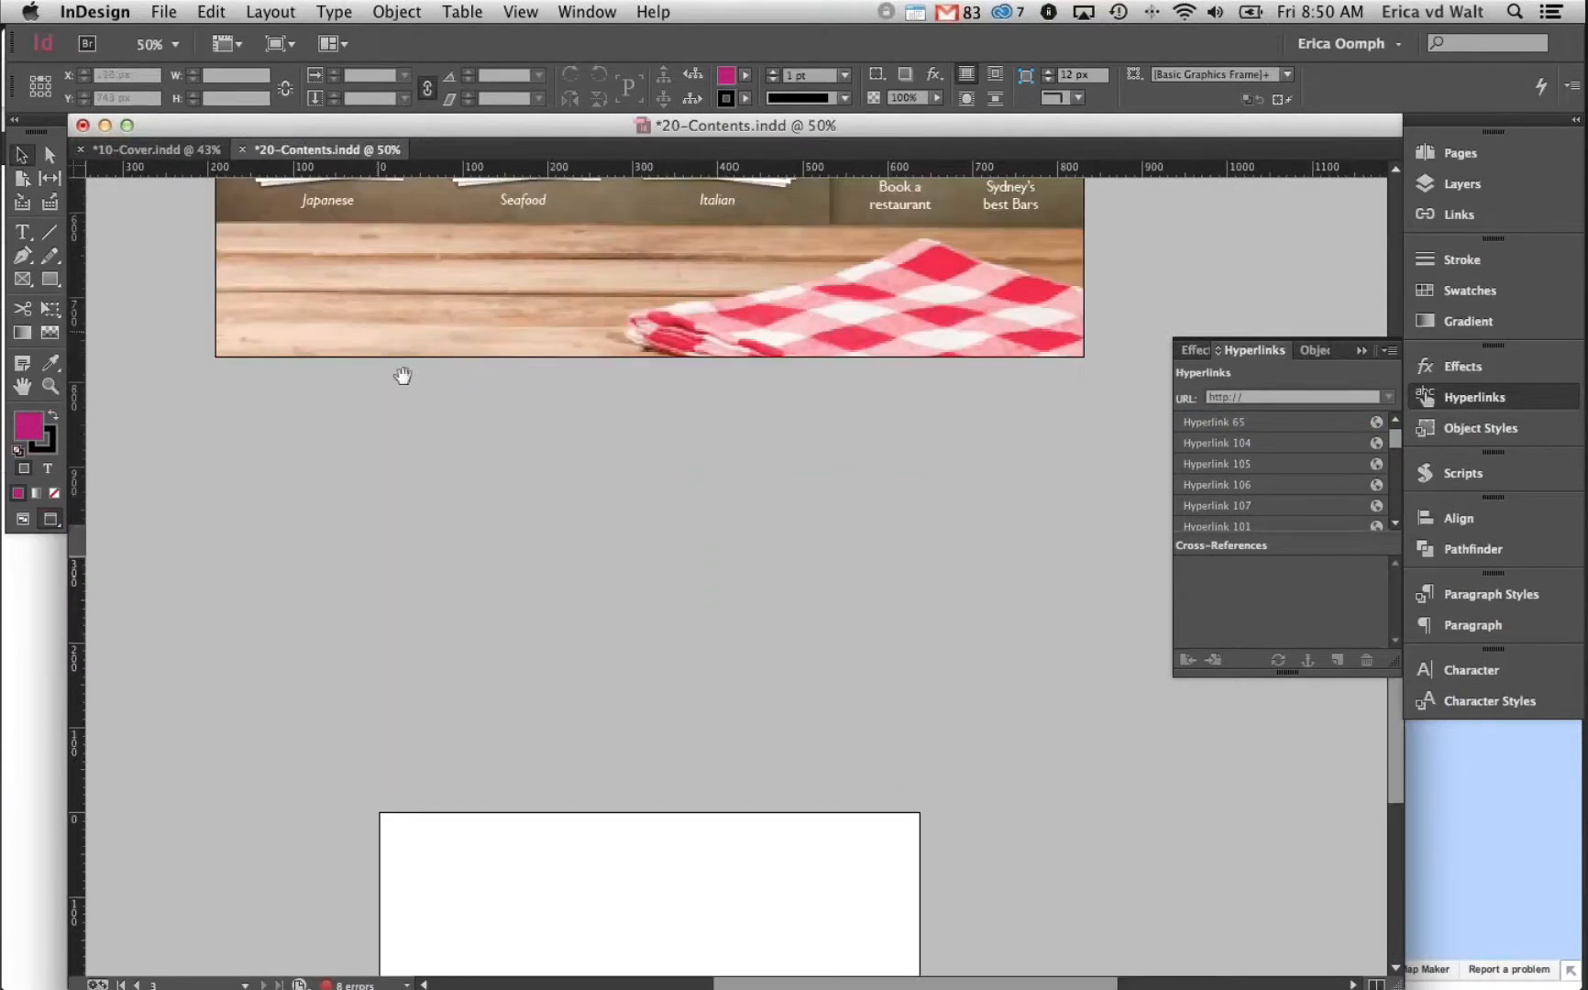
scroll(585, 422, down, 8)
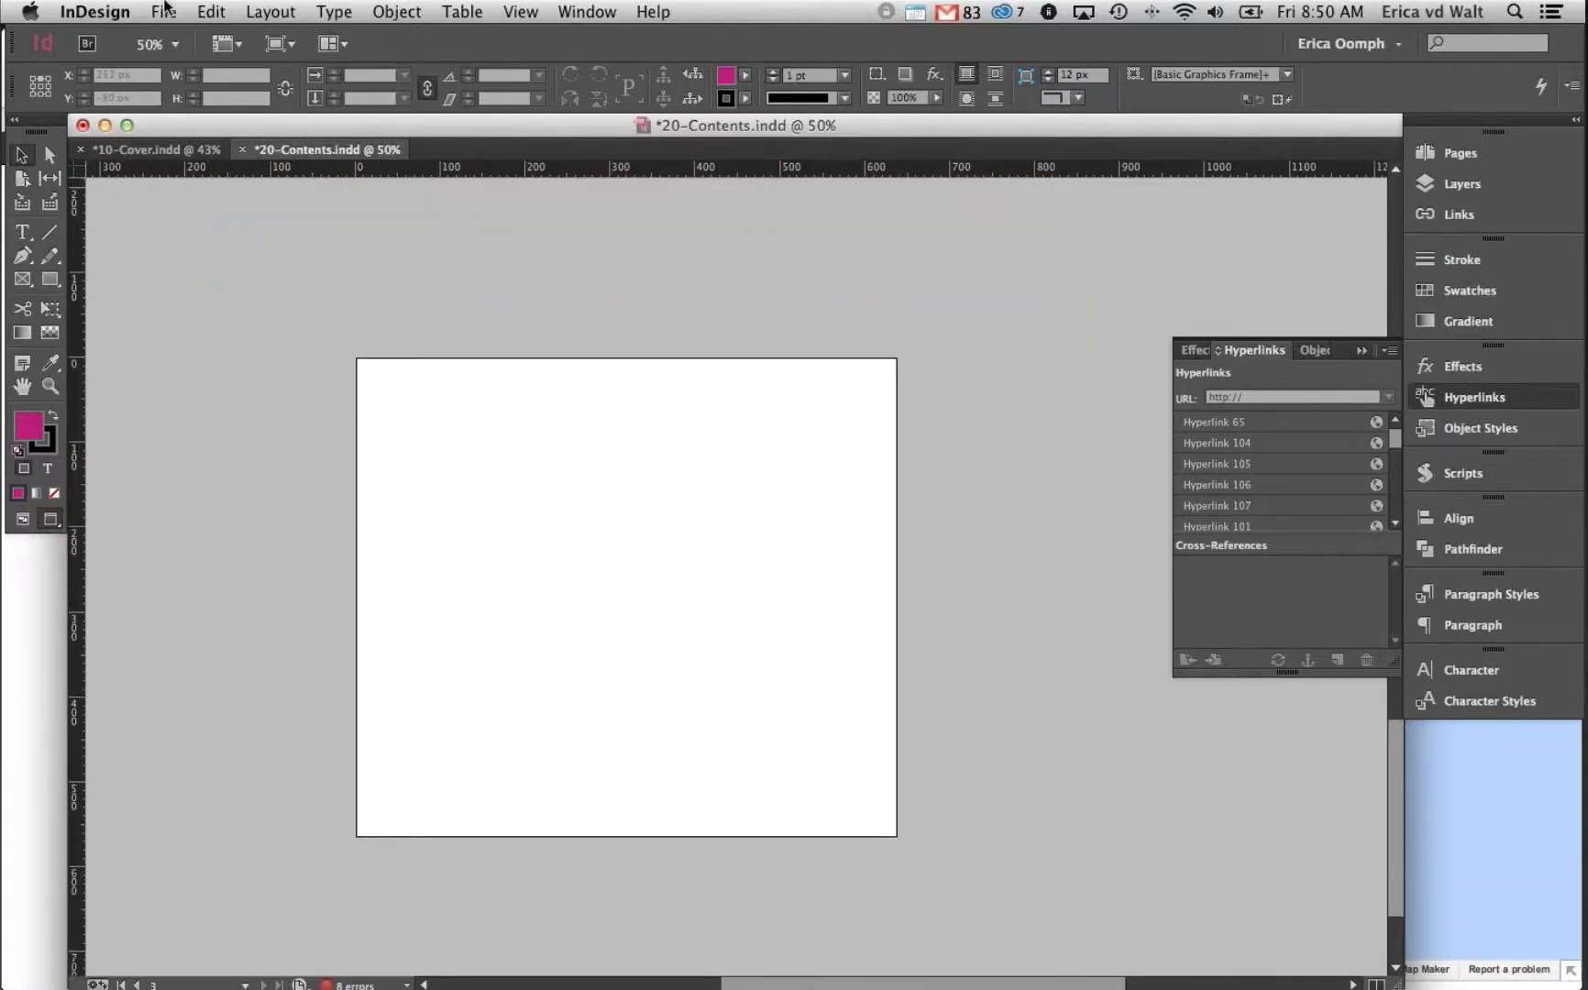
click(163, 11)
mouse_move(363, 370)
click(507, 612)
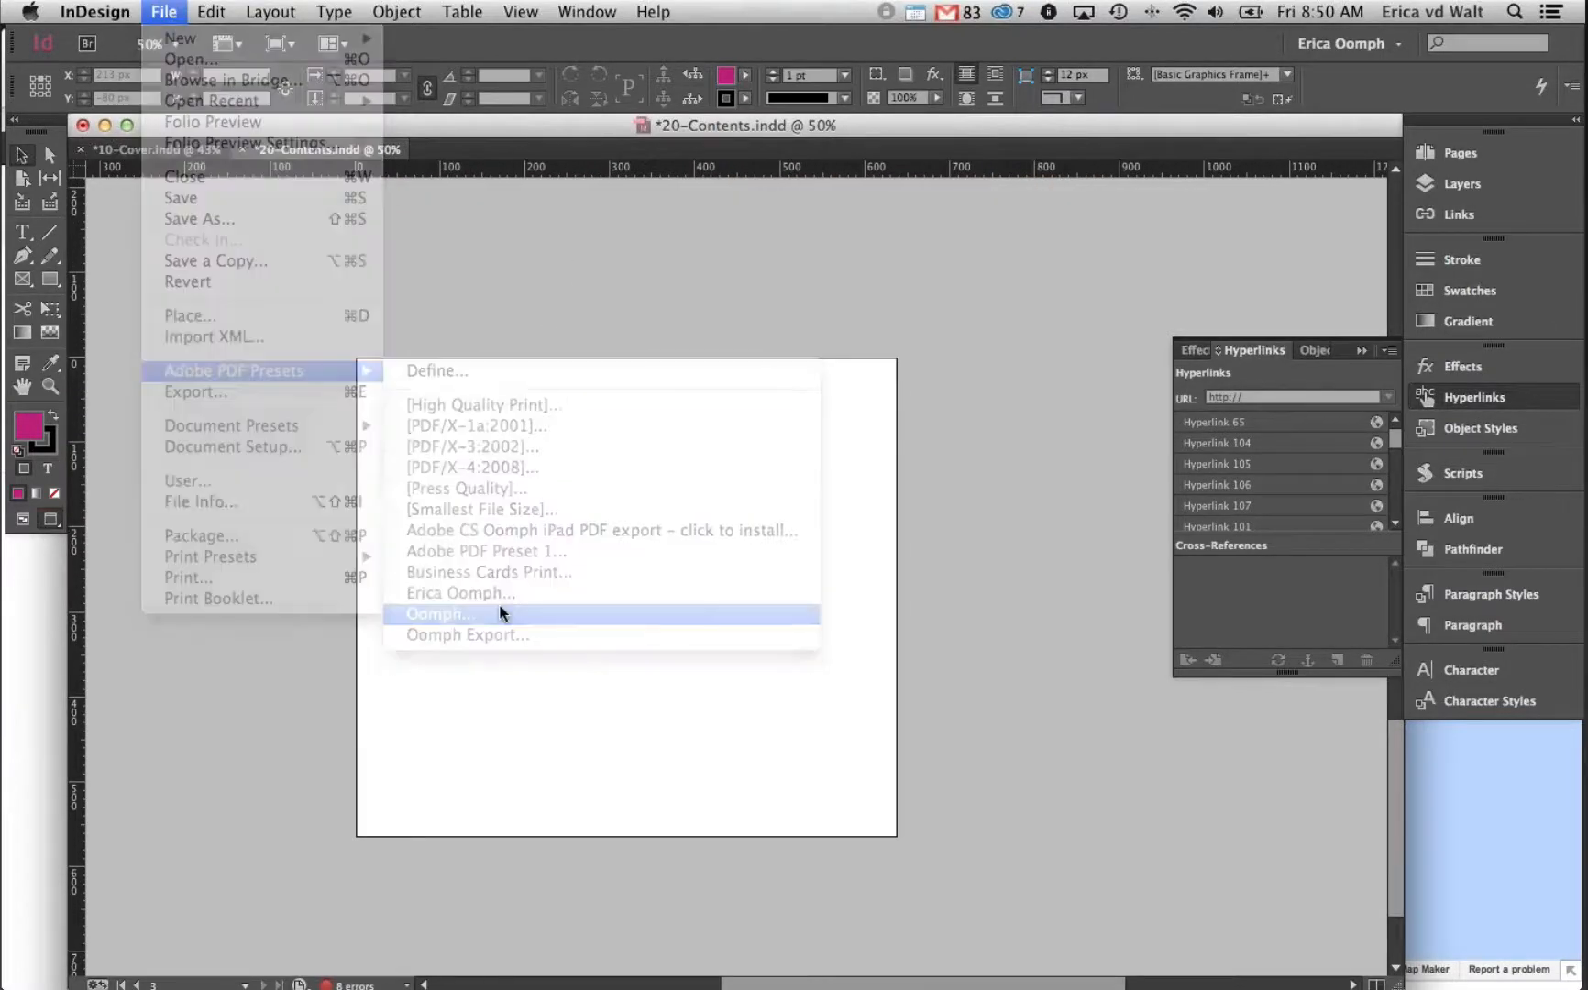
click(751, 285)
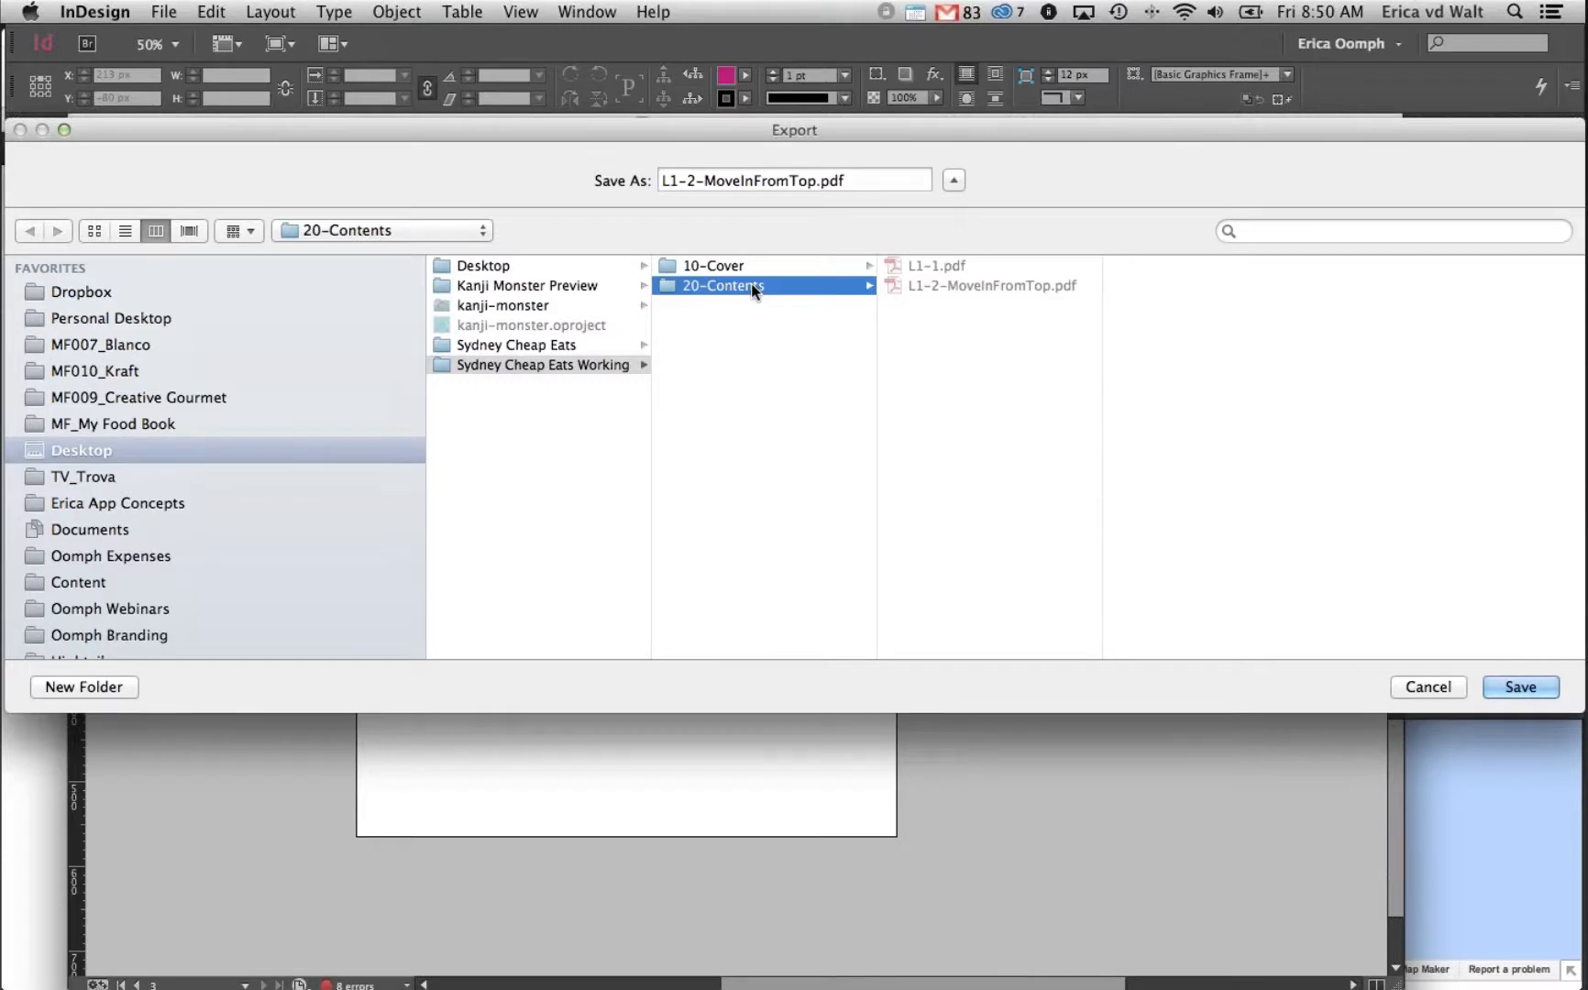
key(super+shift+n)
text(Popup1)
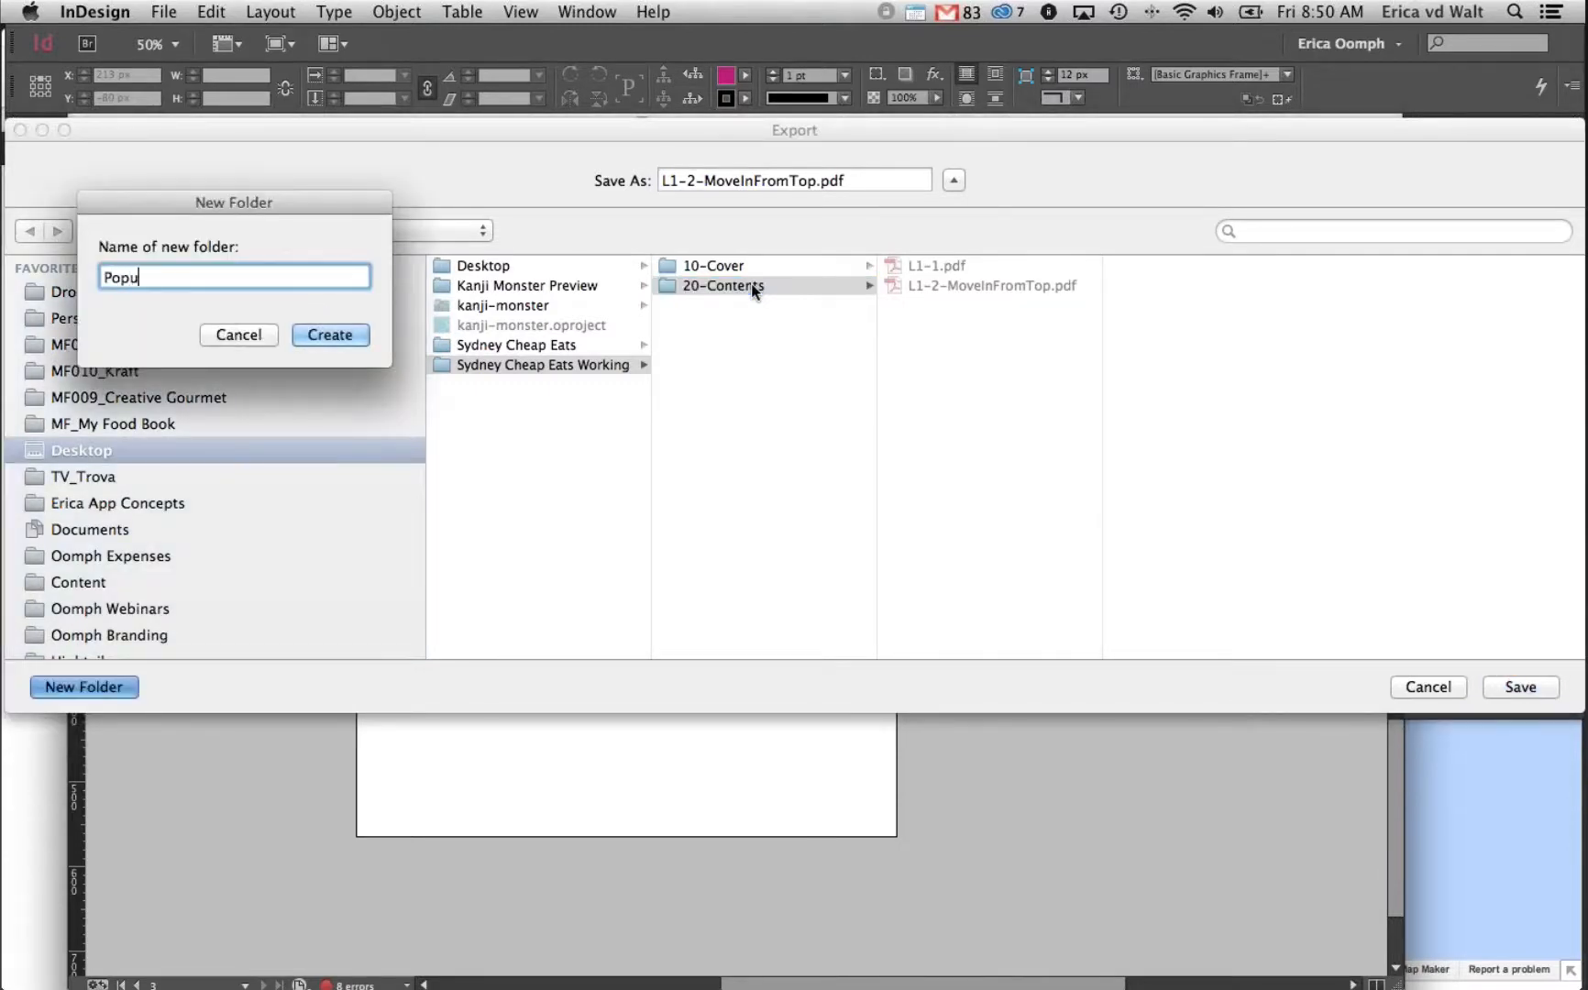
key(Return)
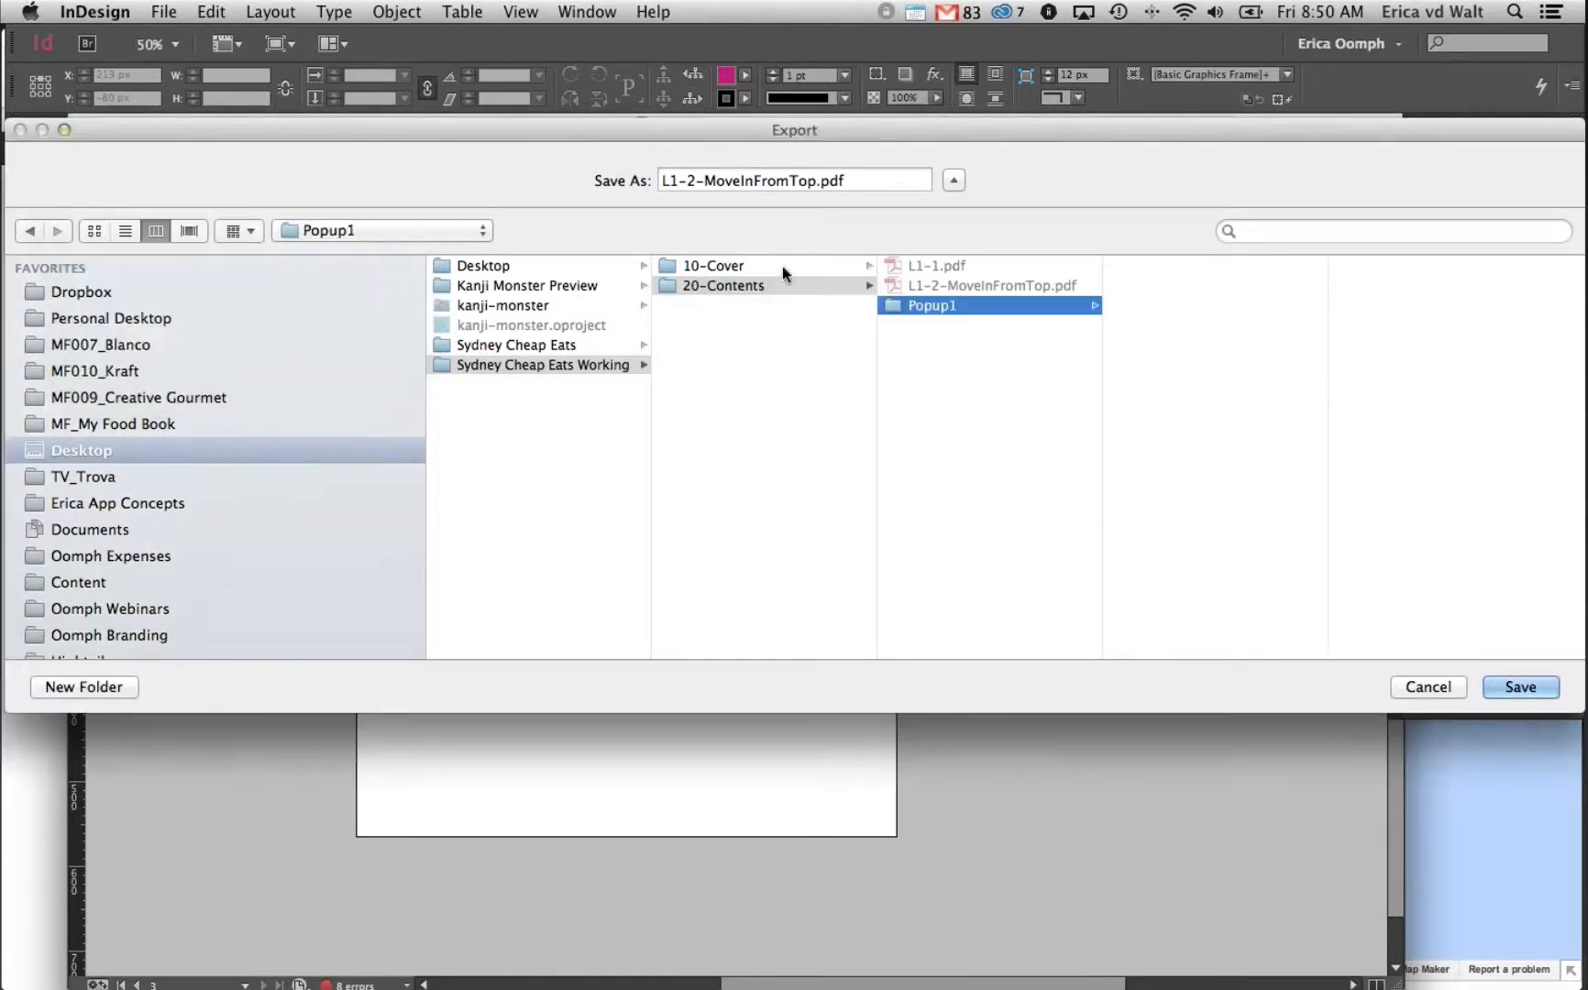
Name the PDF S1-1.pdf and export only page 3 into the Popup1 folder
click(747, 181)
drag(815, 180, 642, 168)
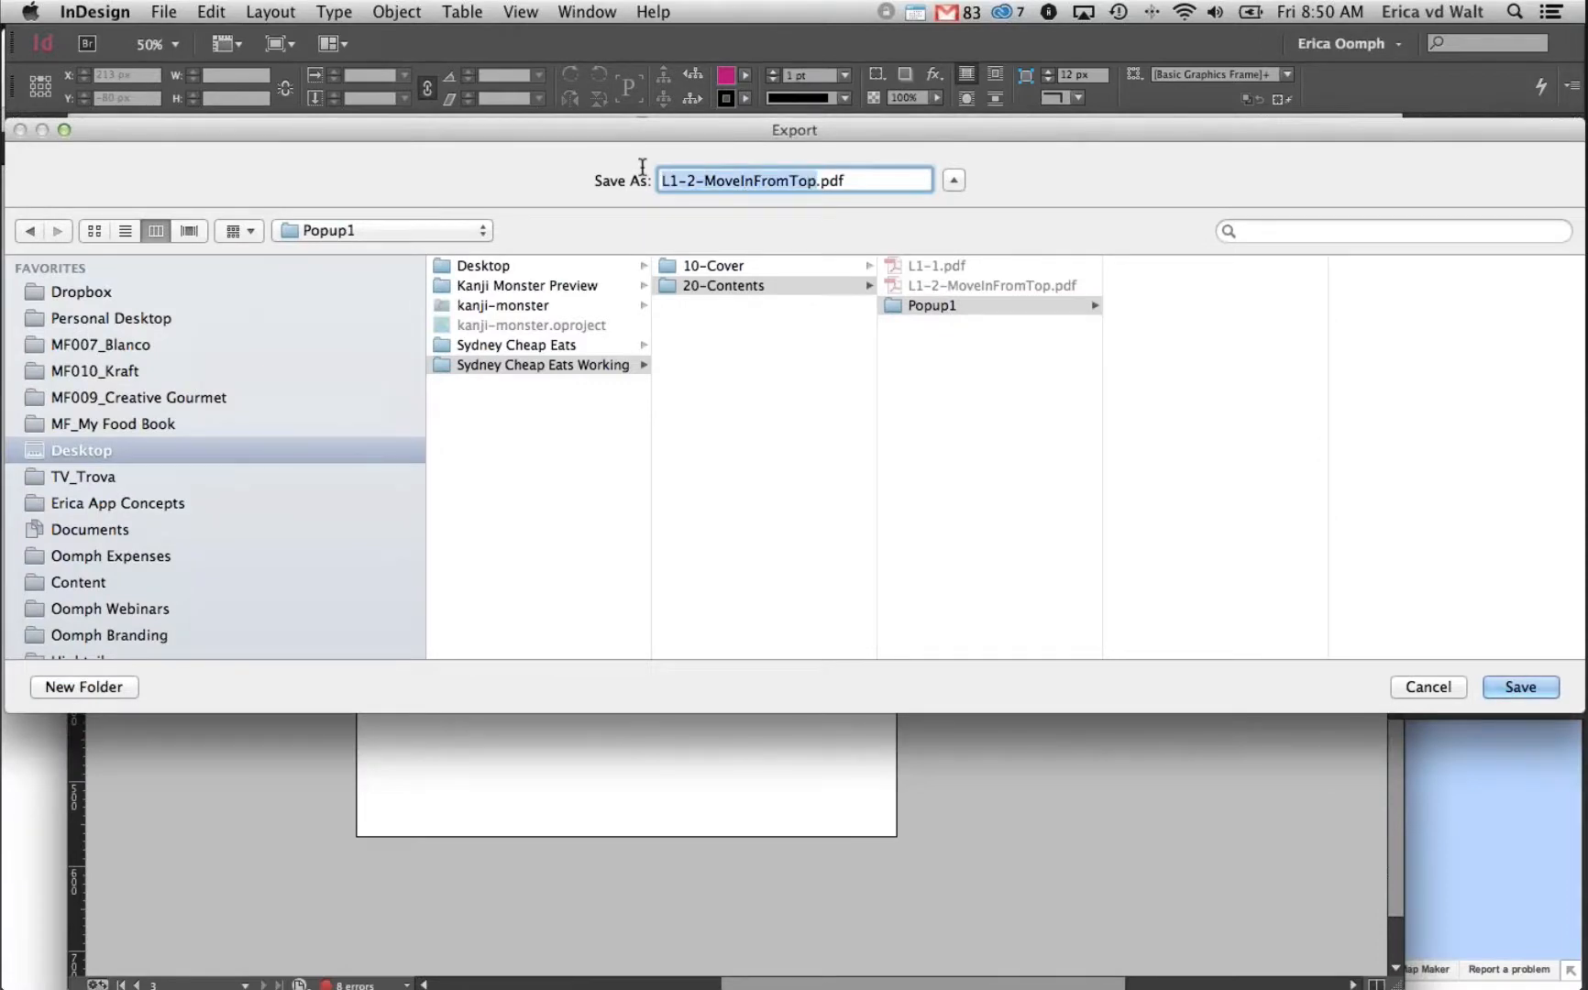
text(S1-1)
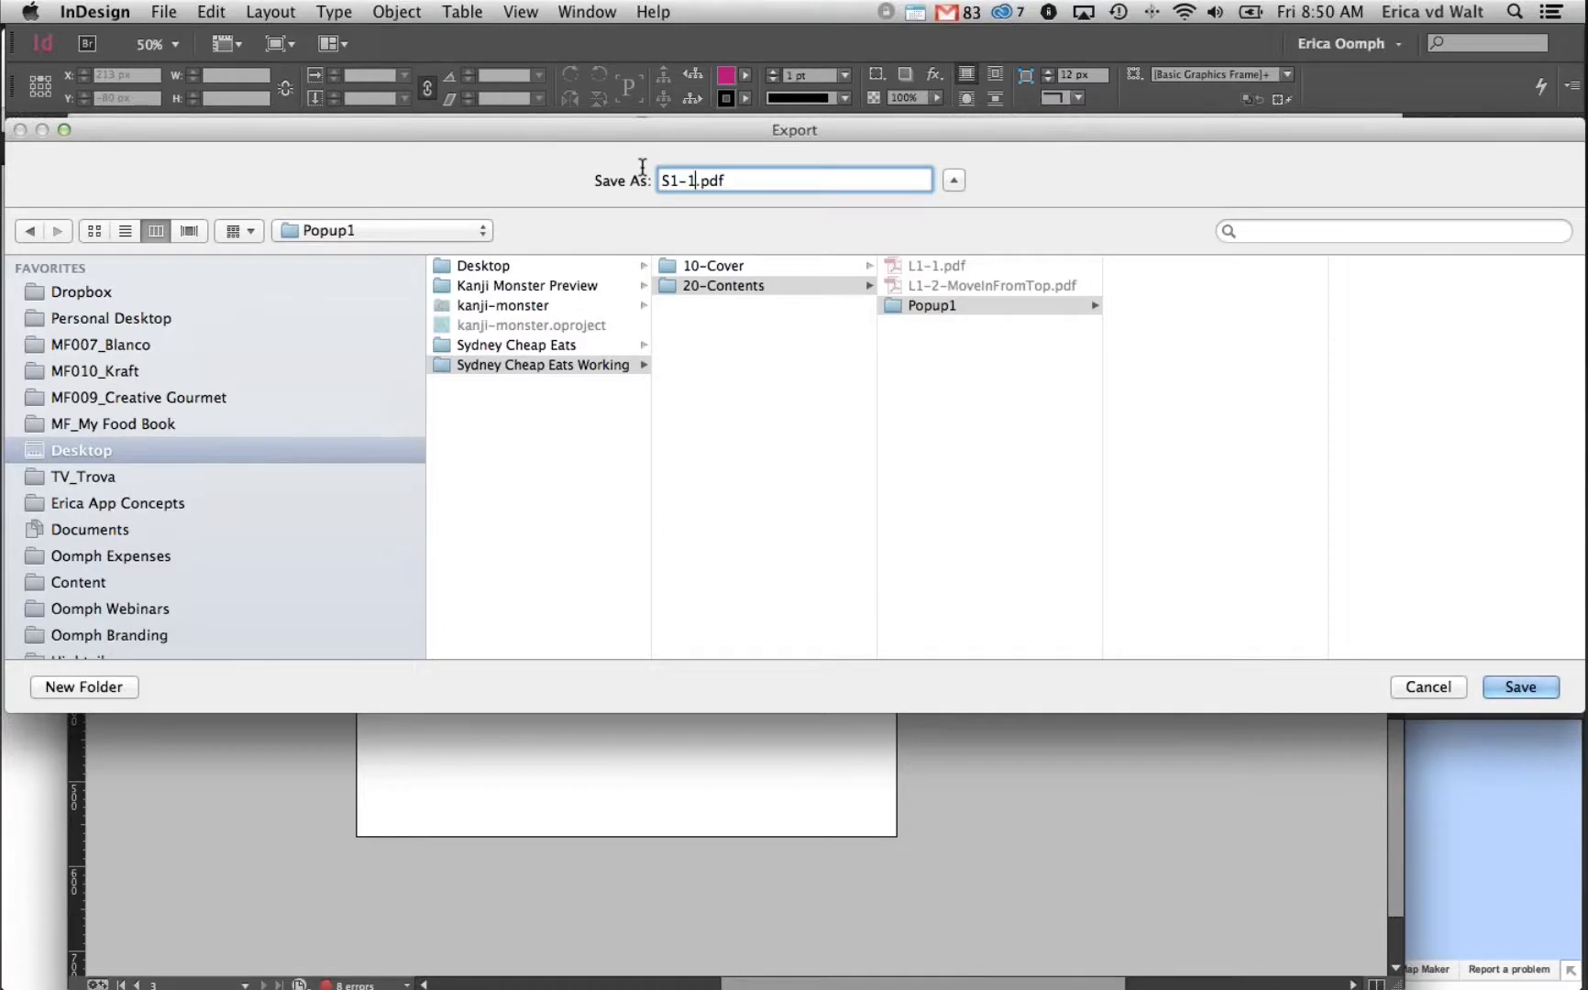
key(Return)
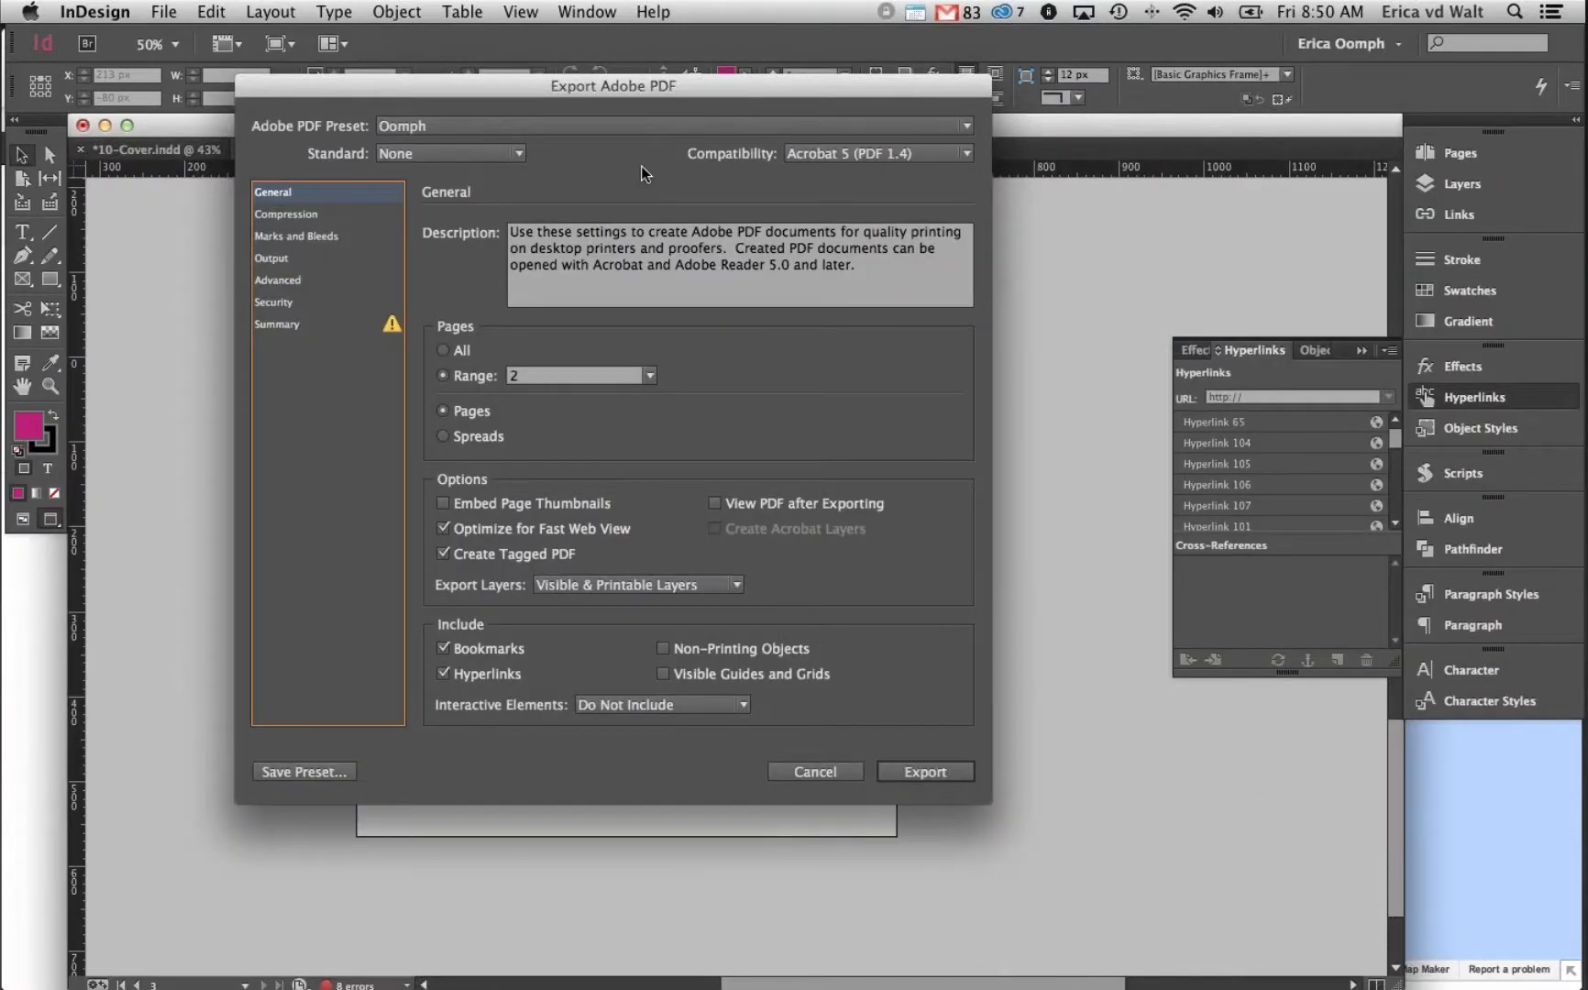
click(552, 377)
text(3)
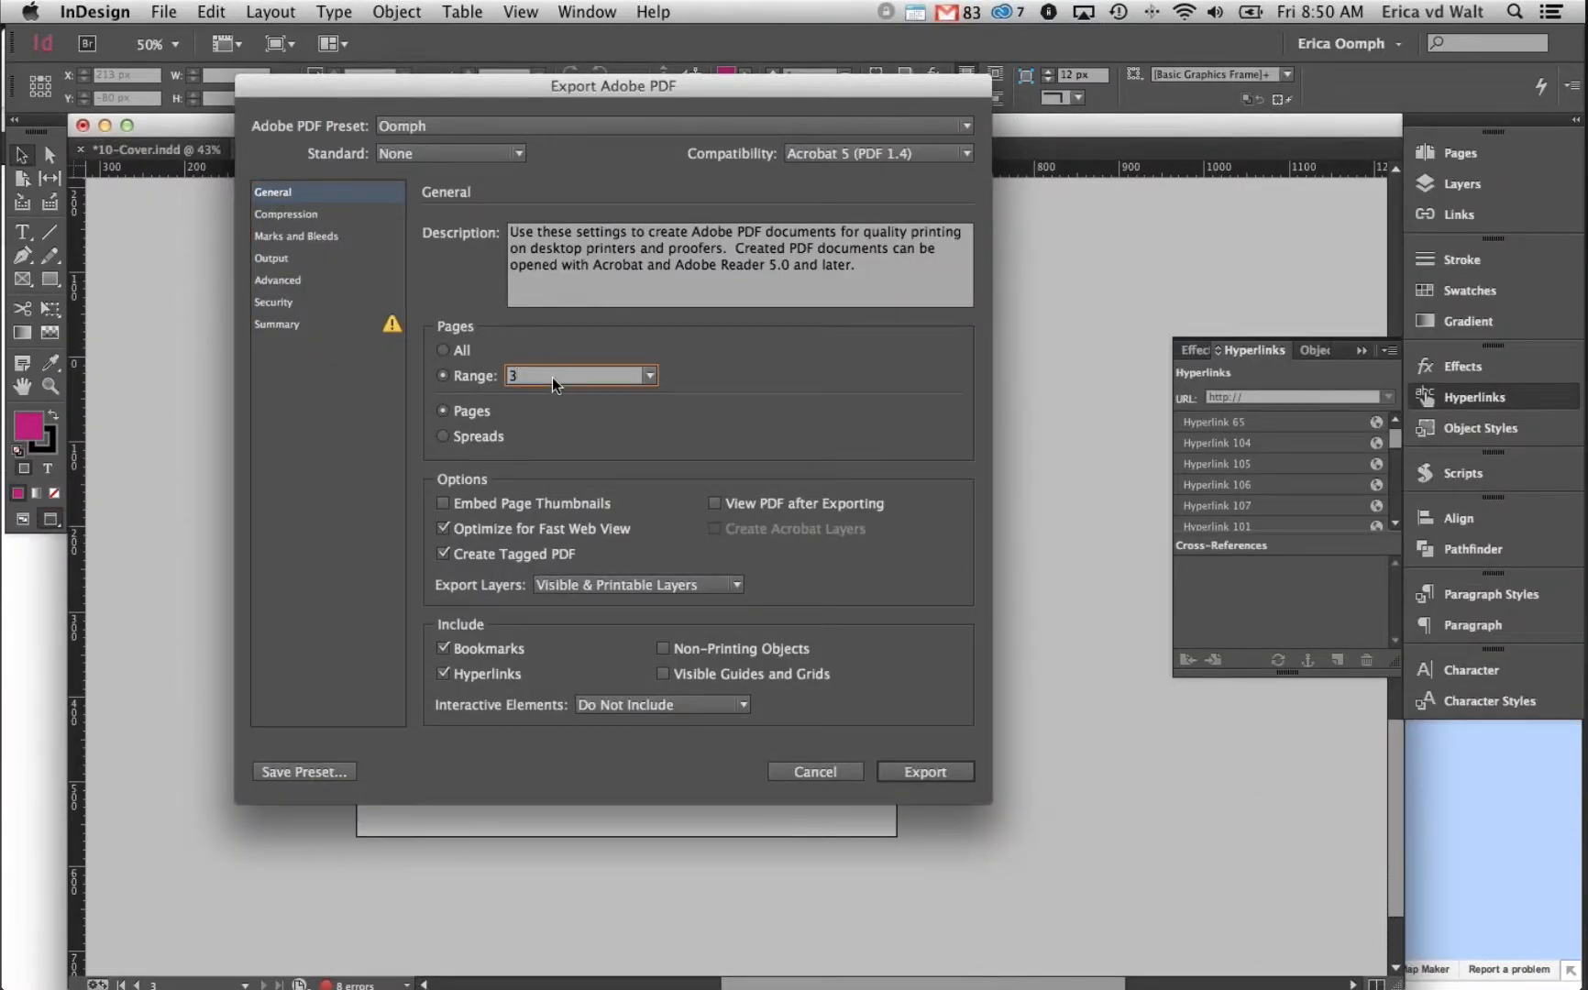
key(Return)
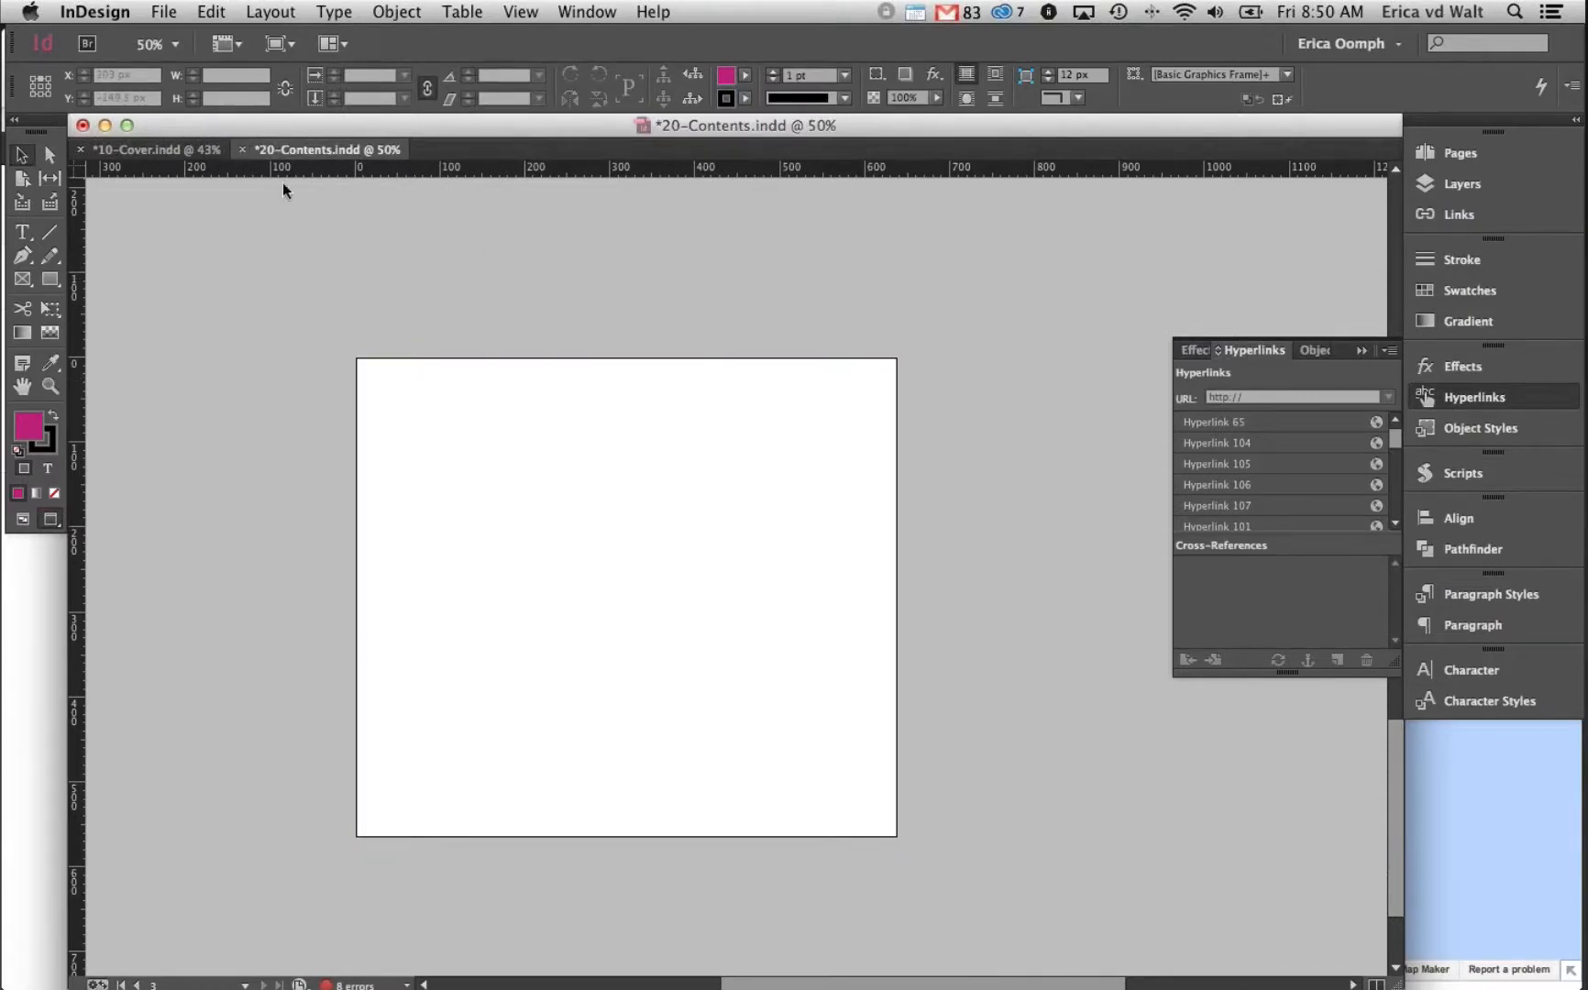
Inspect the hyperlinks assigned to the six food category images on the Sydney Cheap Eats contents page
scroll(639, 312, up, 10)
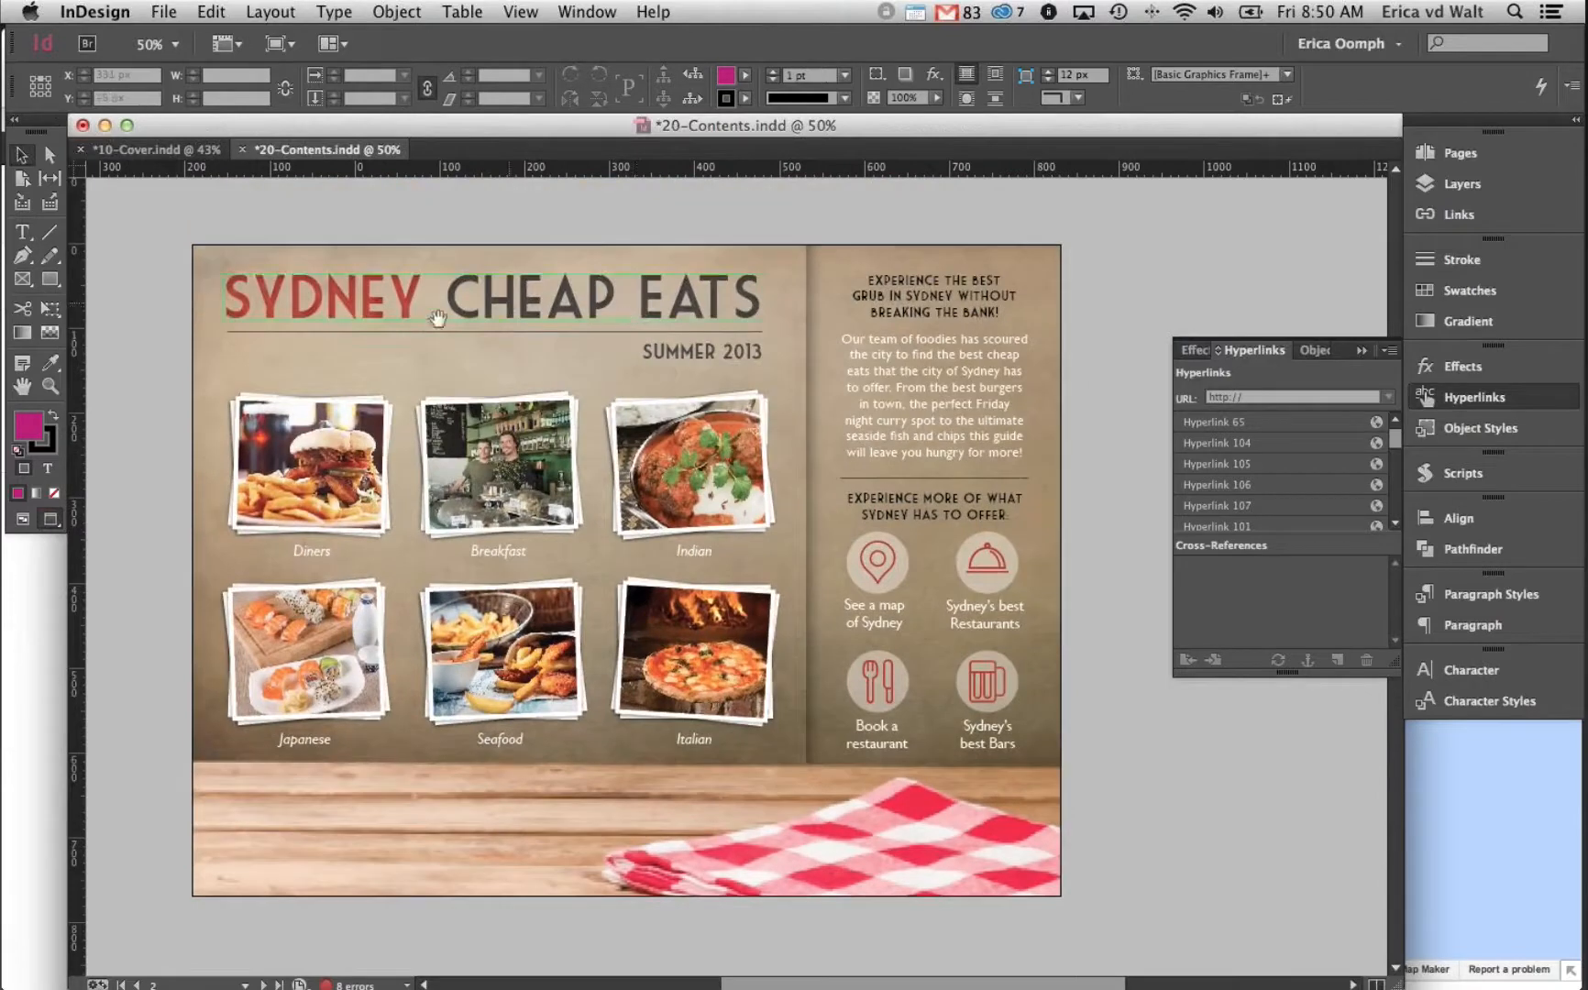
drag(437, 319, 573, 261)
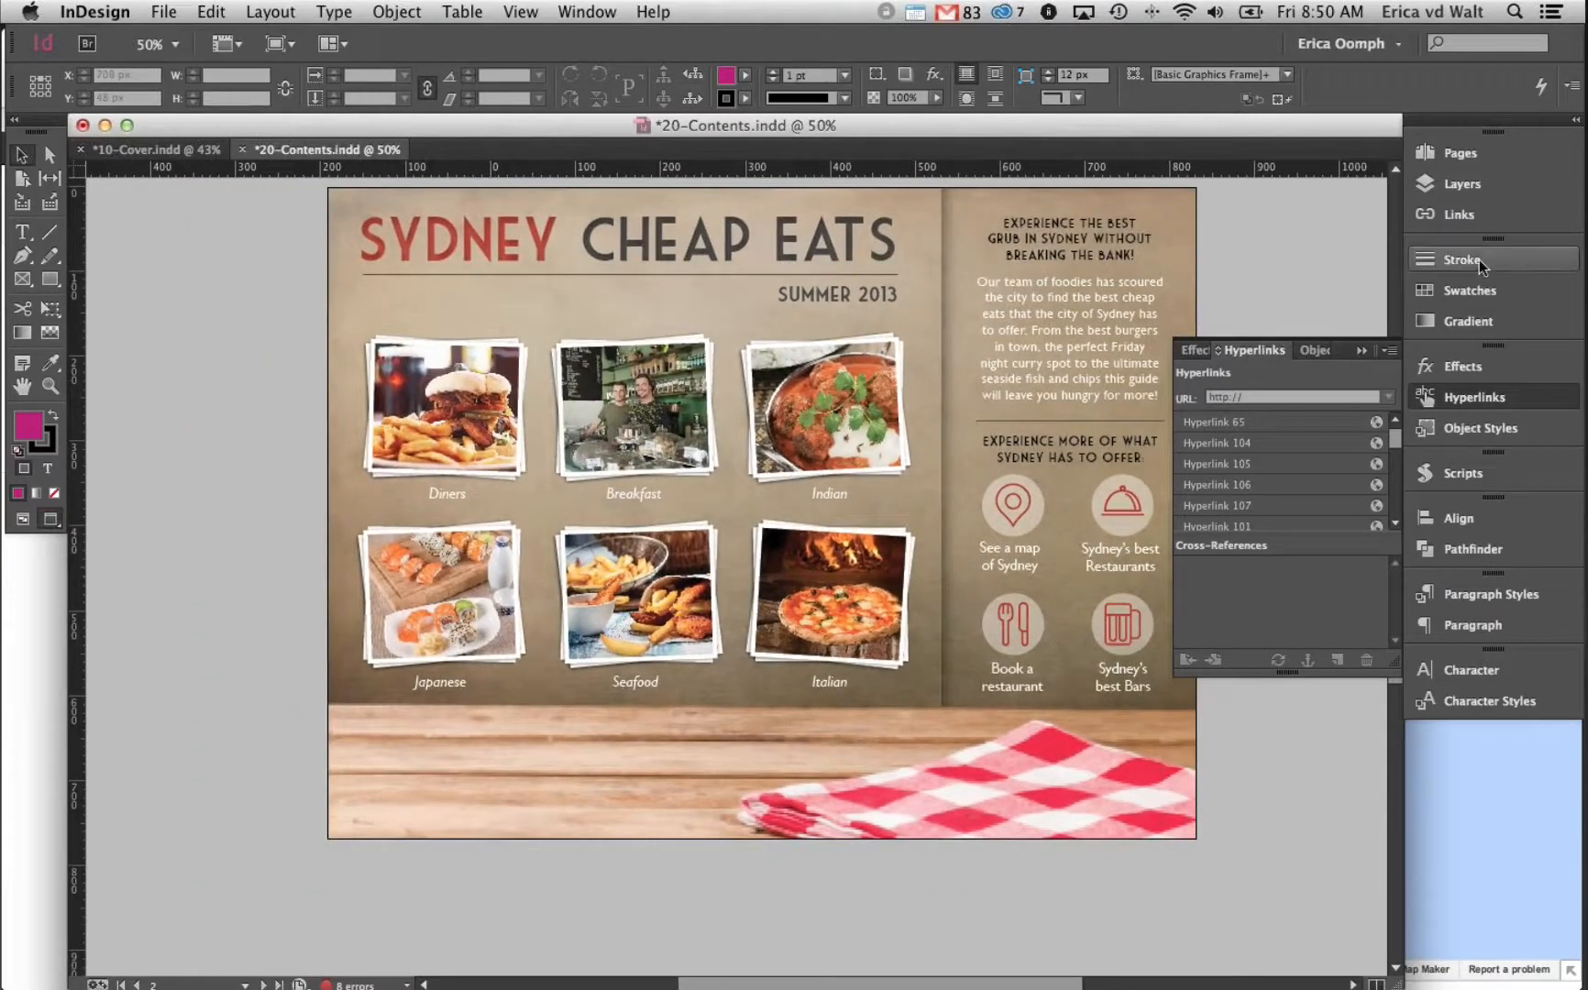
click(455, 428)
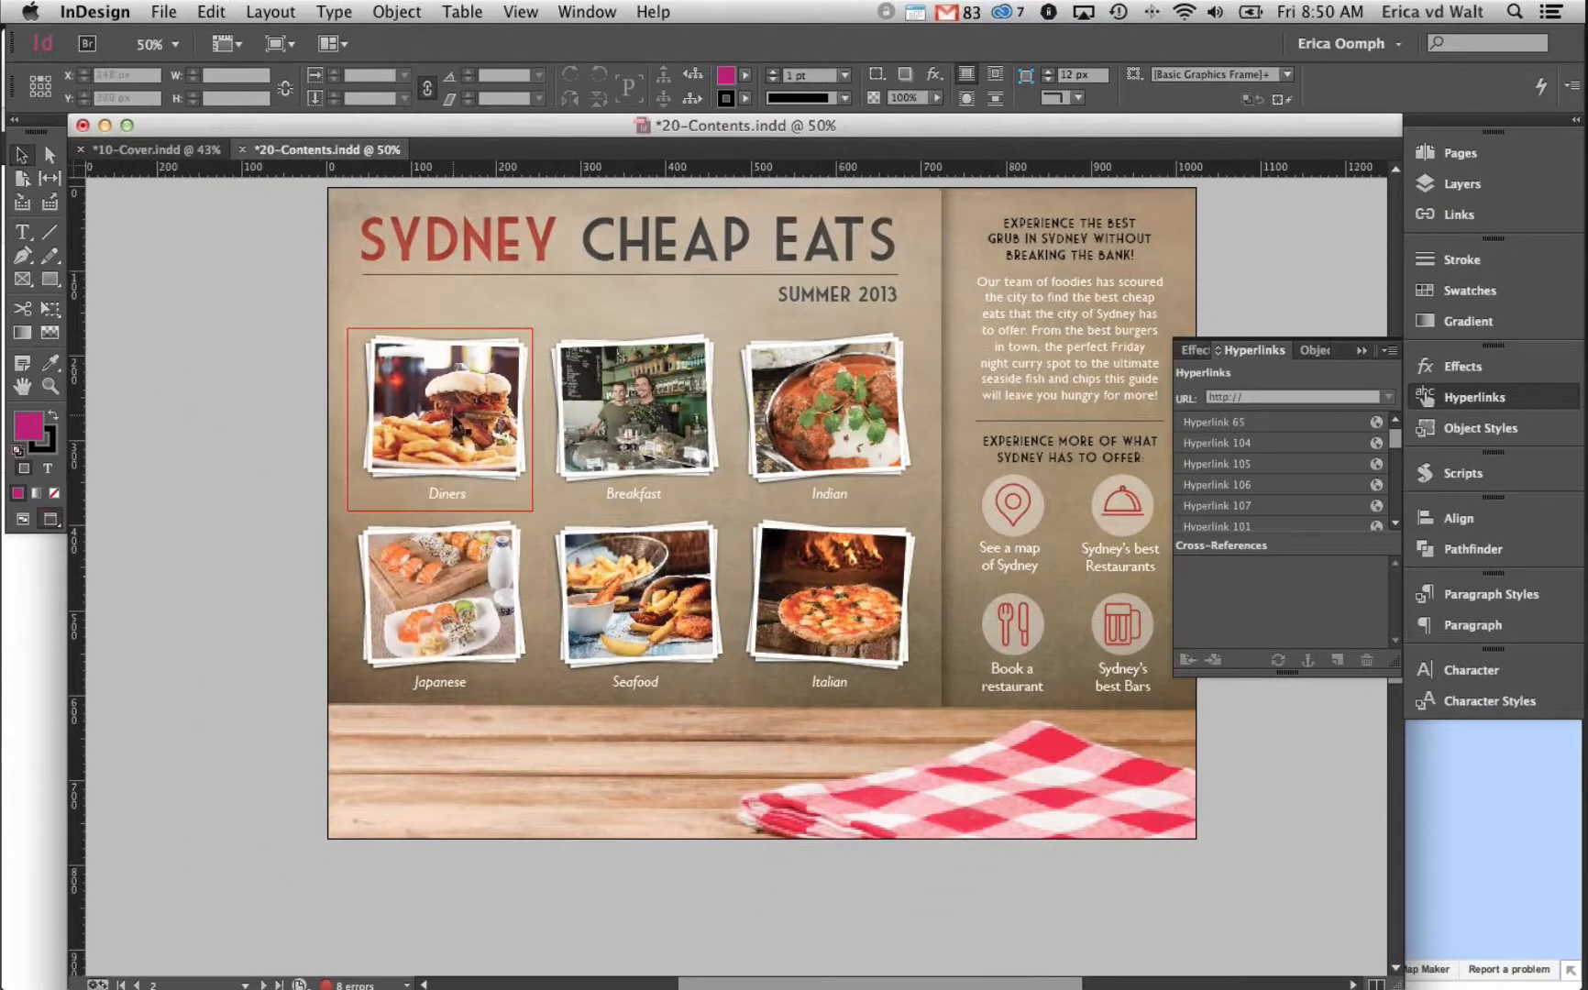
click(867, 436)
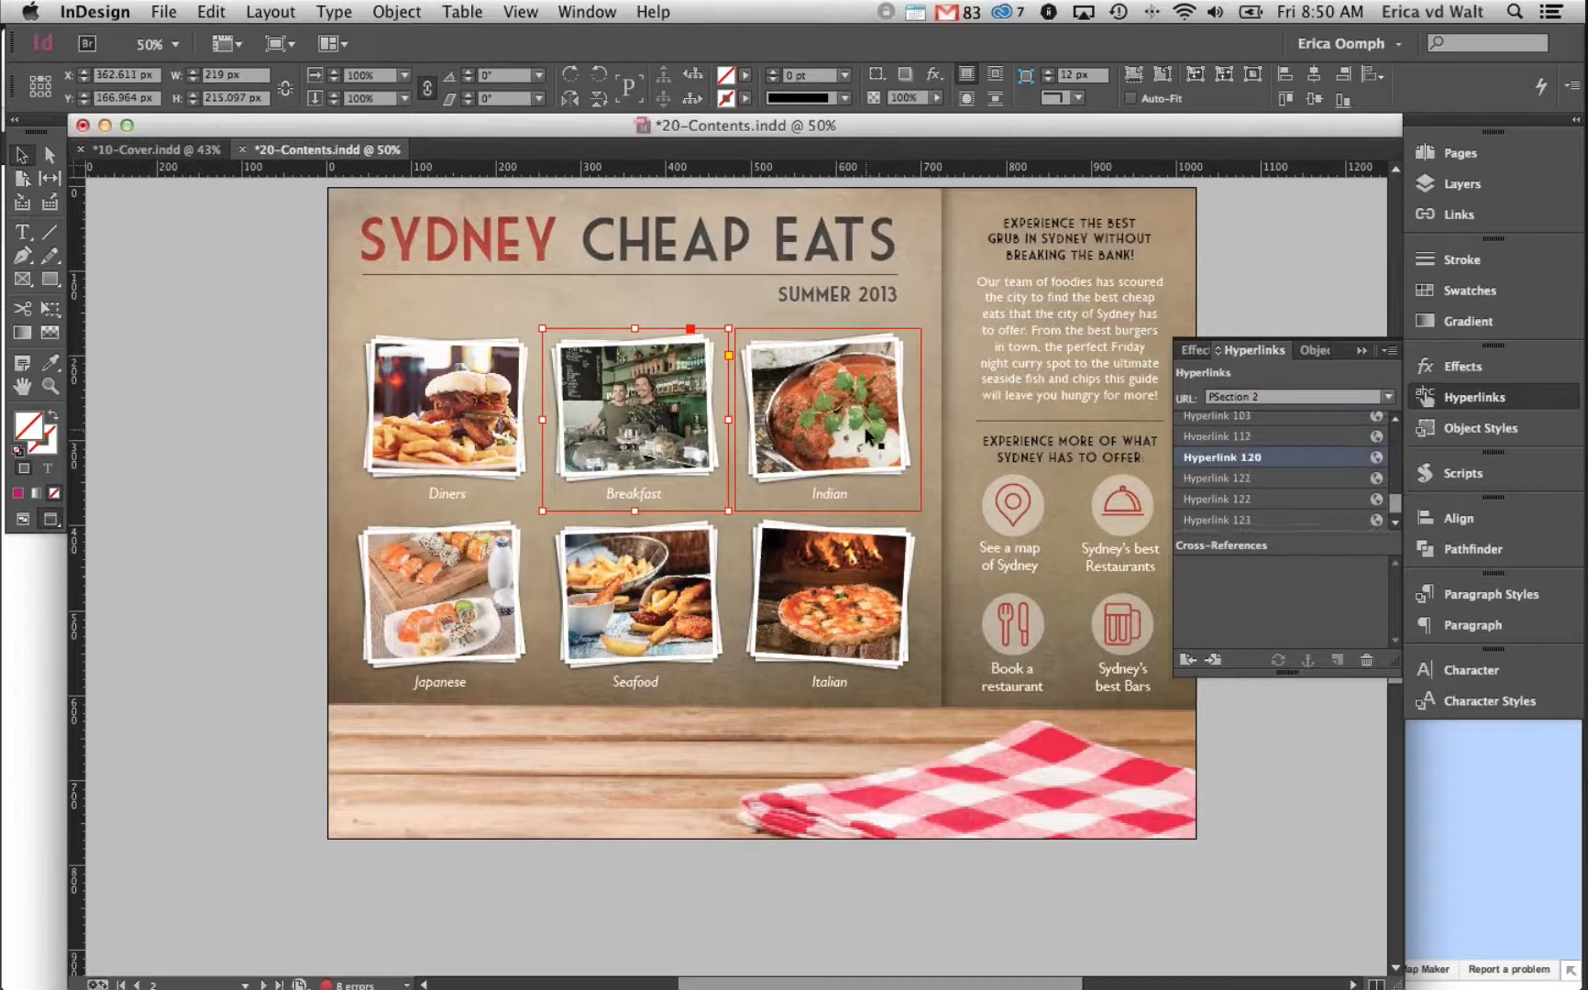
click(656, 598)
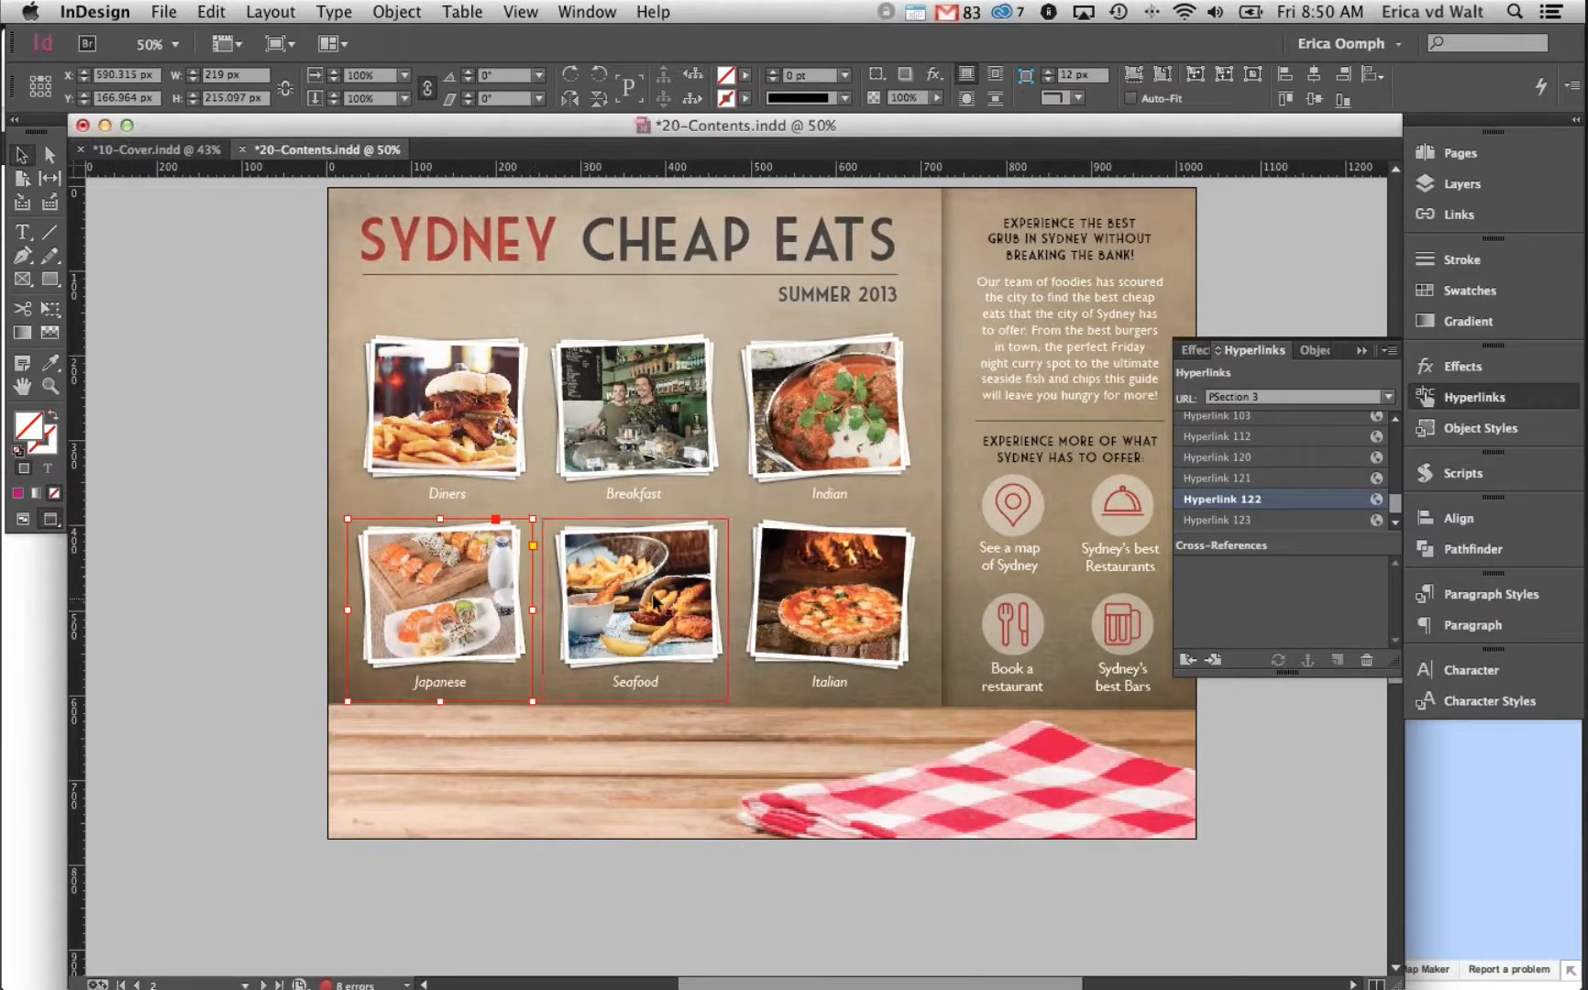
click(848, 604)
click(250, 290)
Try changing the section name in the Diners image's hyperlink URL to Cover
click(518, 345)
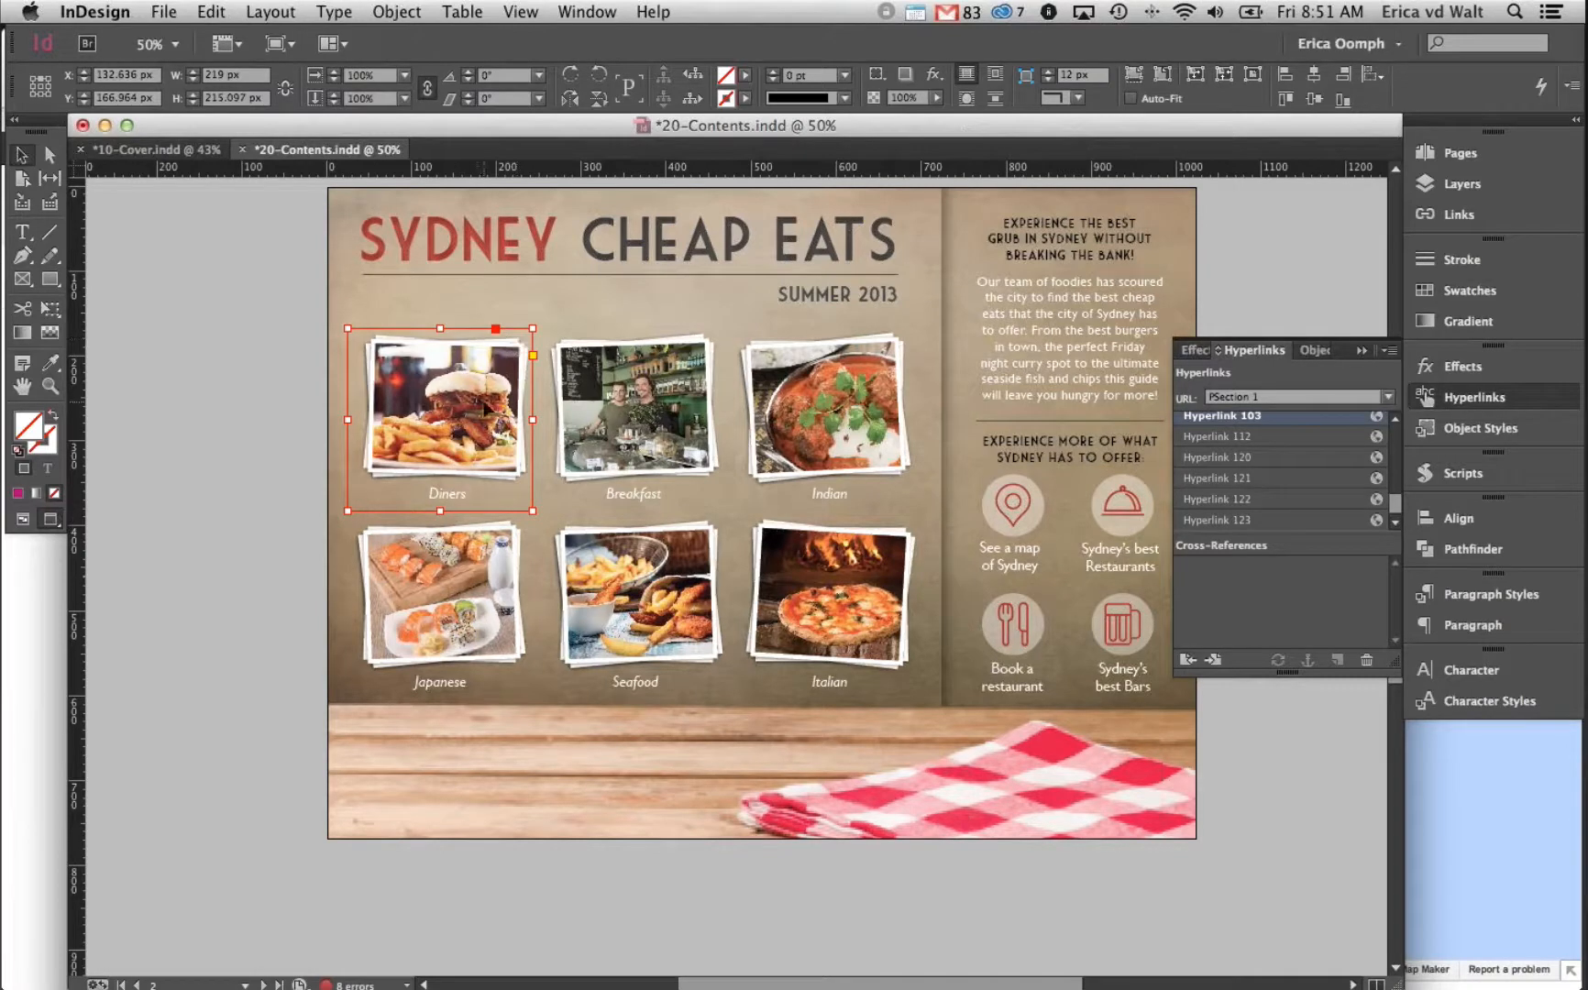
double_click(1273, 415)
drag(553, 321, 557, 257)
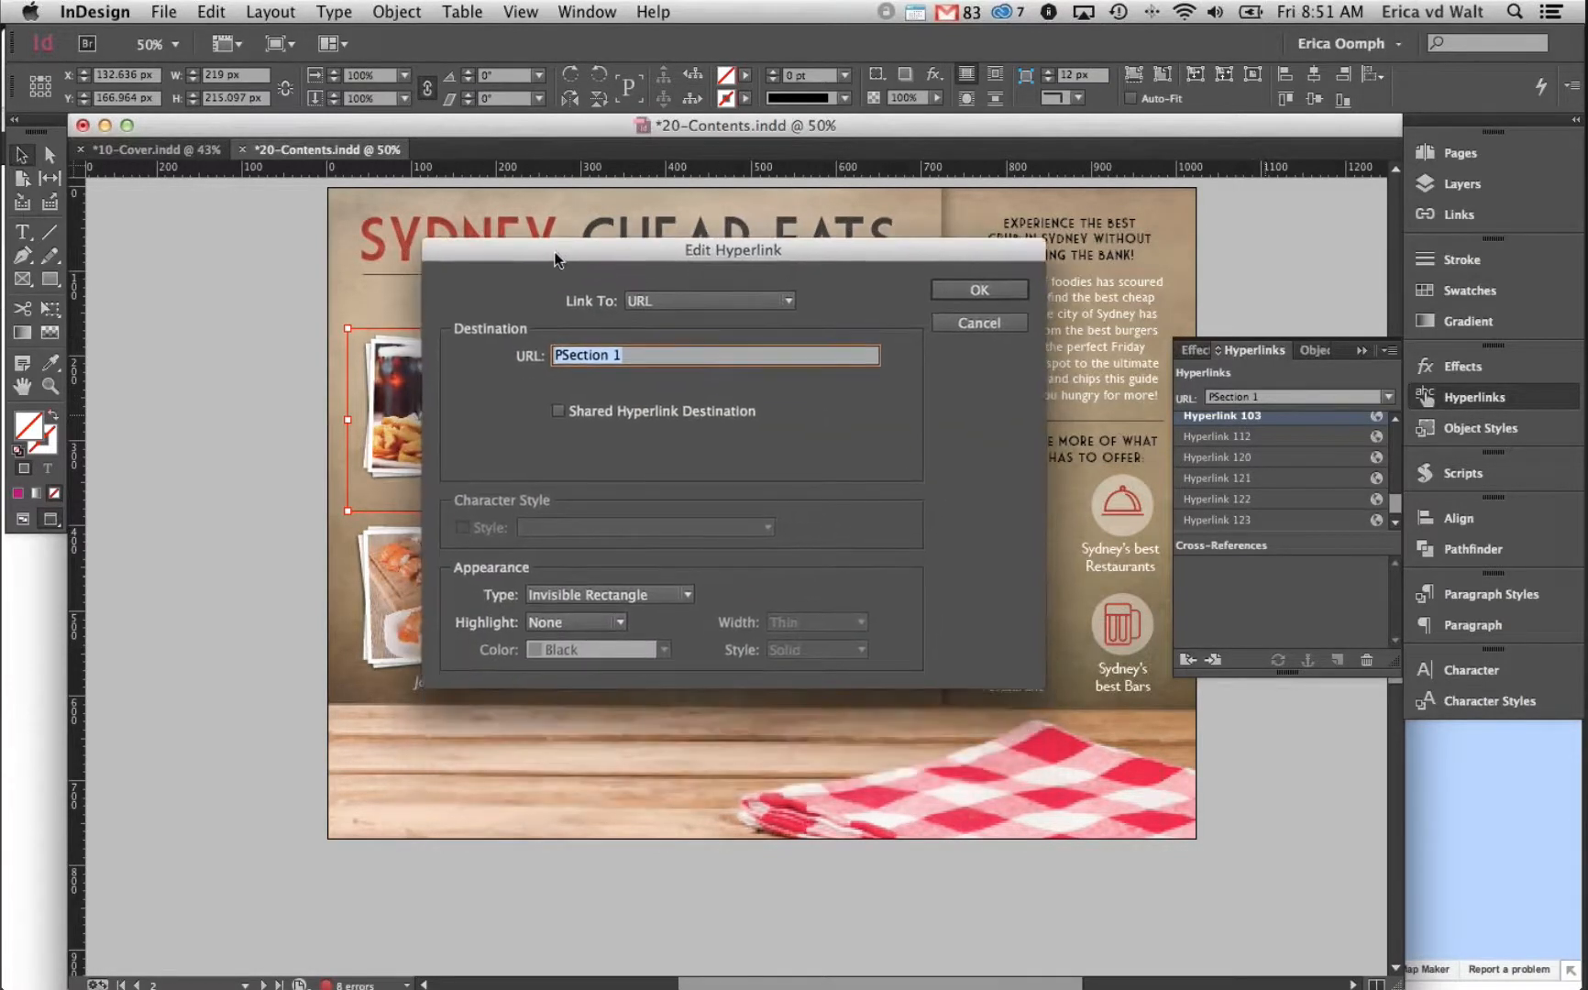
click(562, 354)
drag(641, 355, 561, 354)
mouse_move(594, 355)
mouse_down()
mouse_move(640, 355)
mouse_move(563, 354)
mouse_up()
text(Cover)
click(979, 323)
Check the section links on the Breakfast, Indian, Seafood, Italian and Diners images, and leave nothing selected
click(632, 408)
click(867, 423)
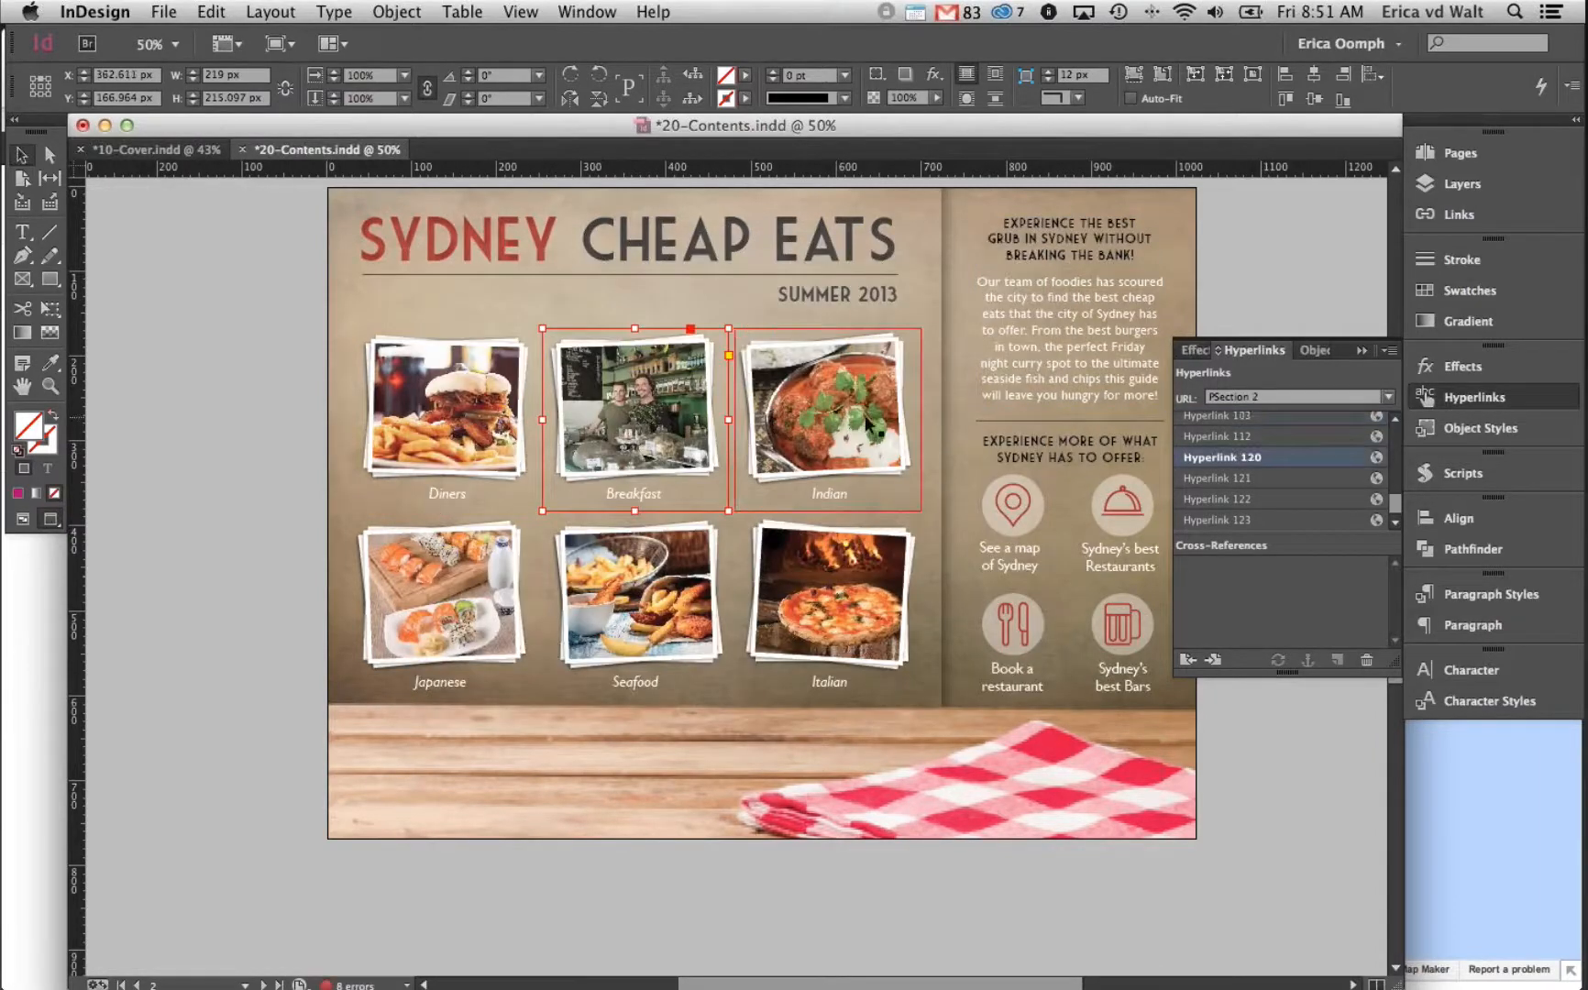
click(675, 581)
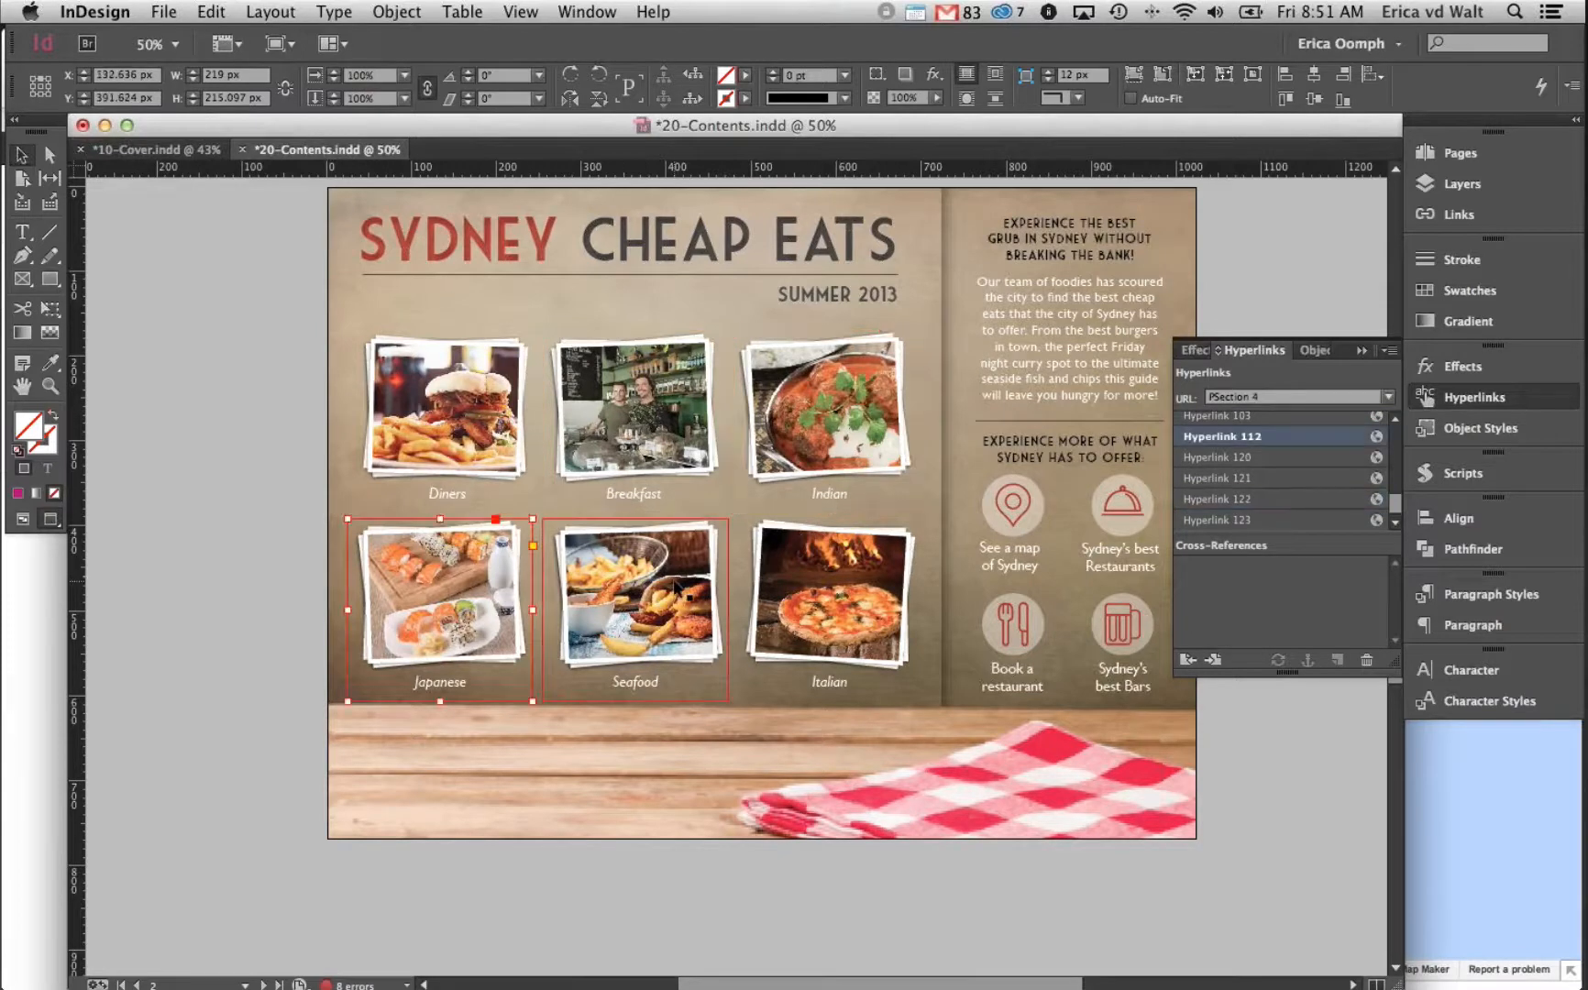
click(855, 594)
click(481, 358)
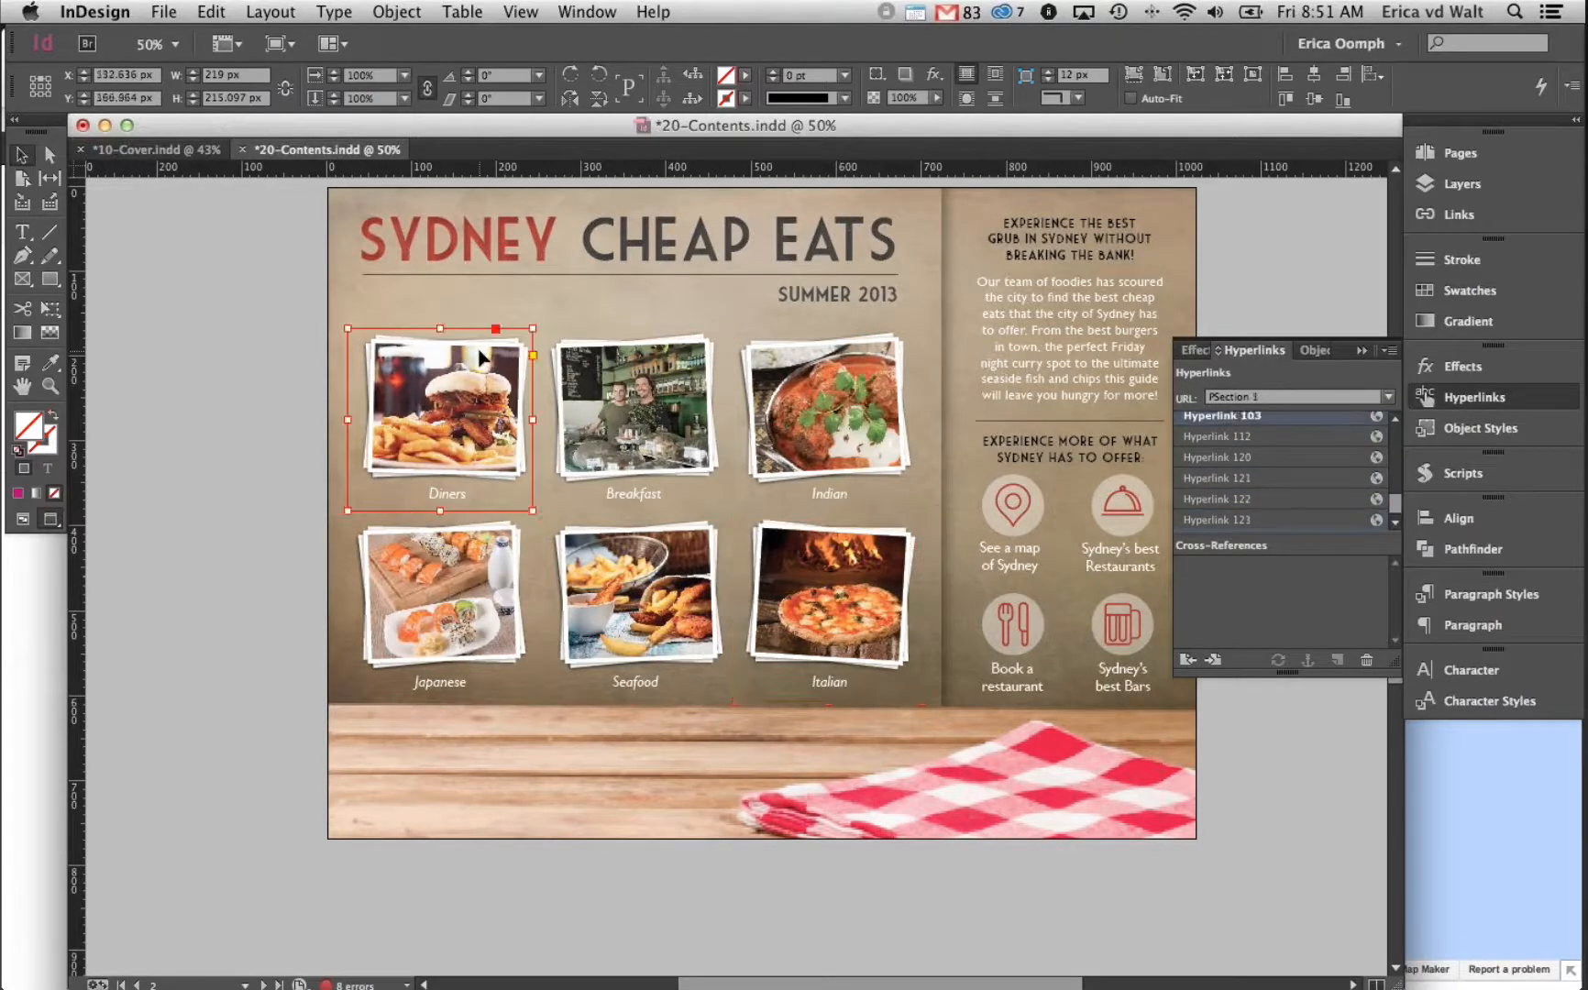
click(254, 275)
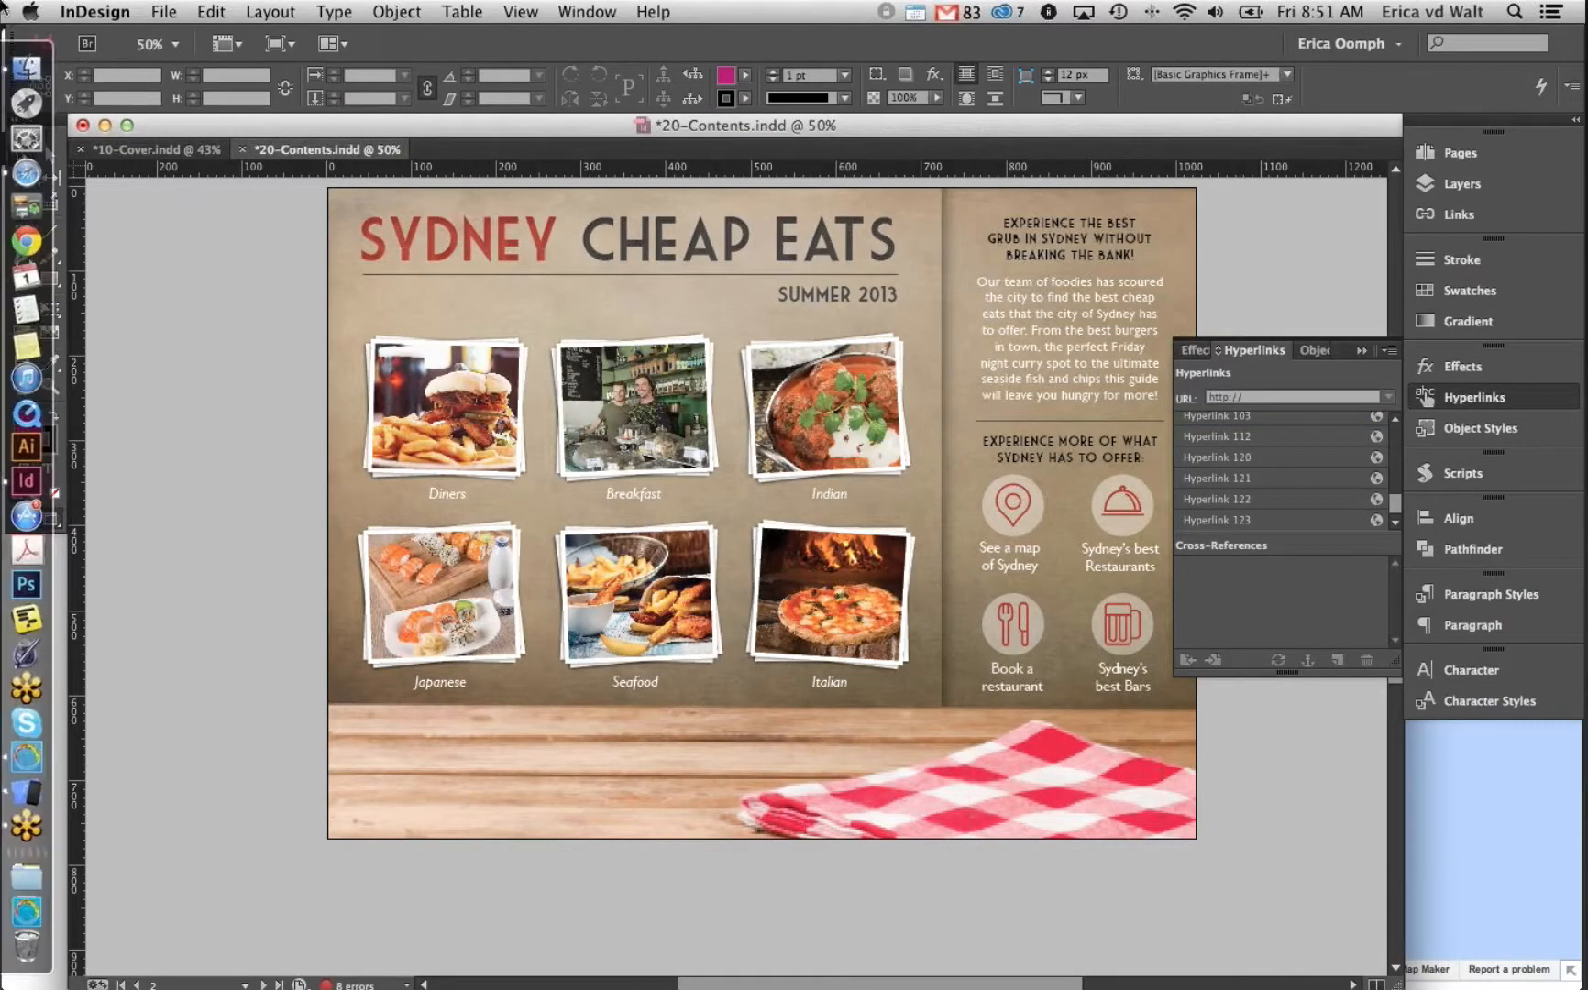
Open the Sydney Cheap Eats Working folder from the desktop and review the exported PDFs in 20-Contents and its Popup1 subfolder
key(F11)
double_click(1490, 317)
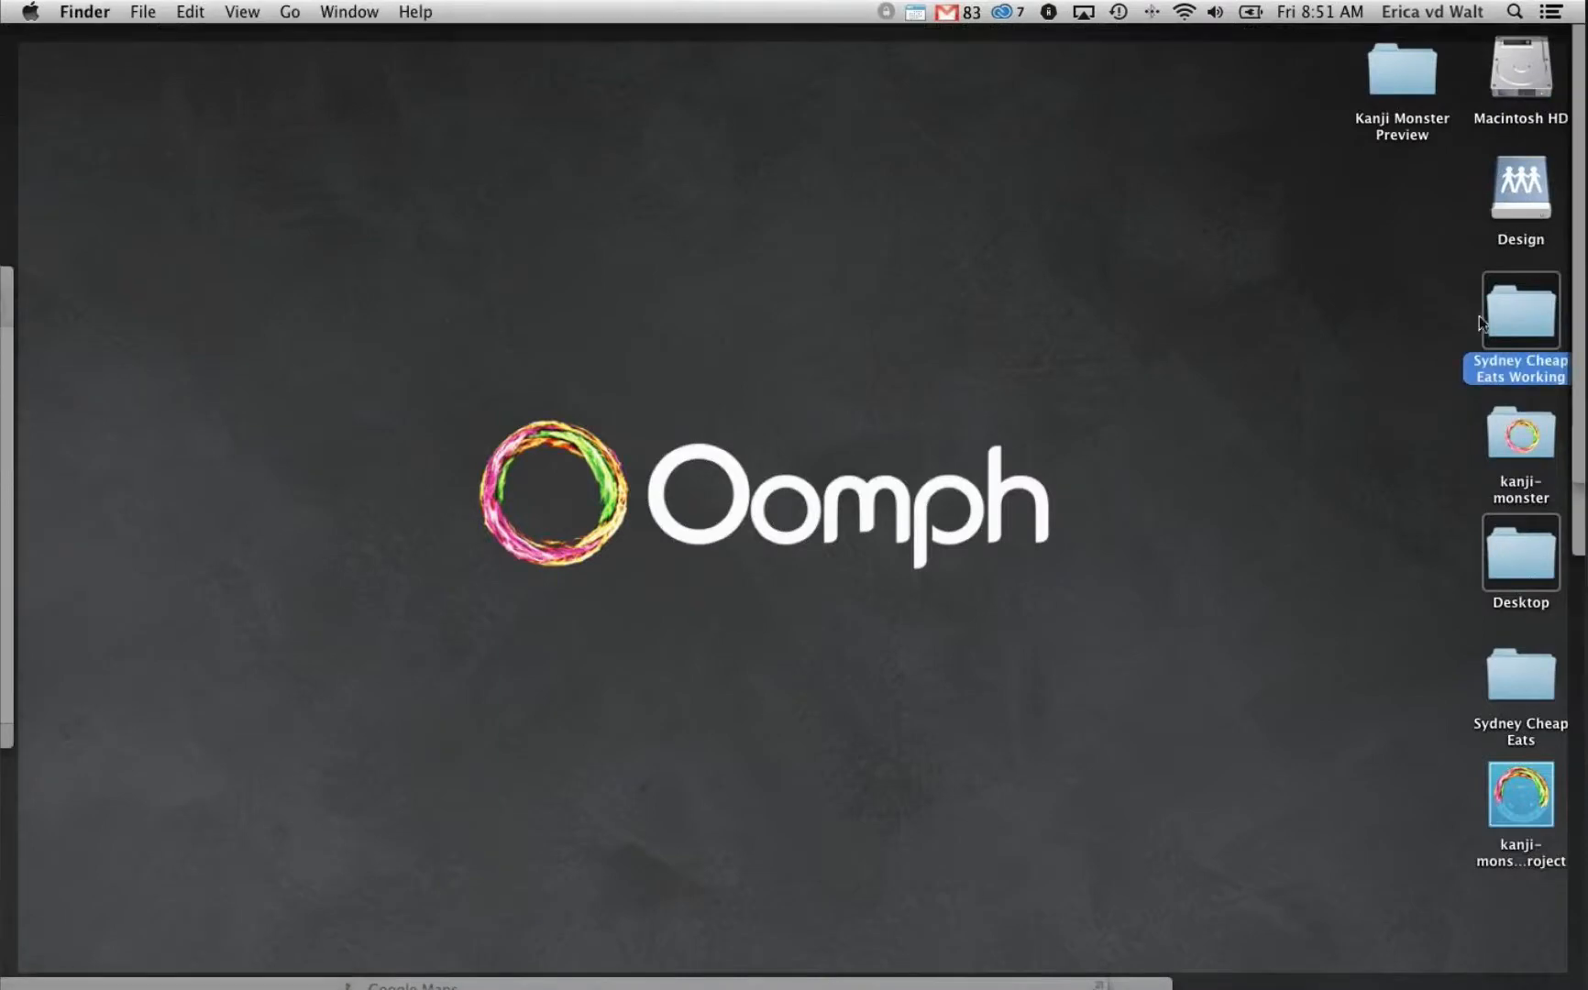
click(1091, 339)
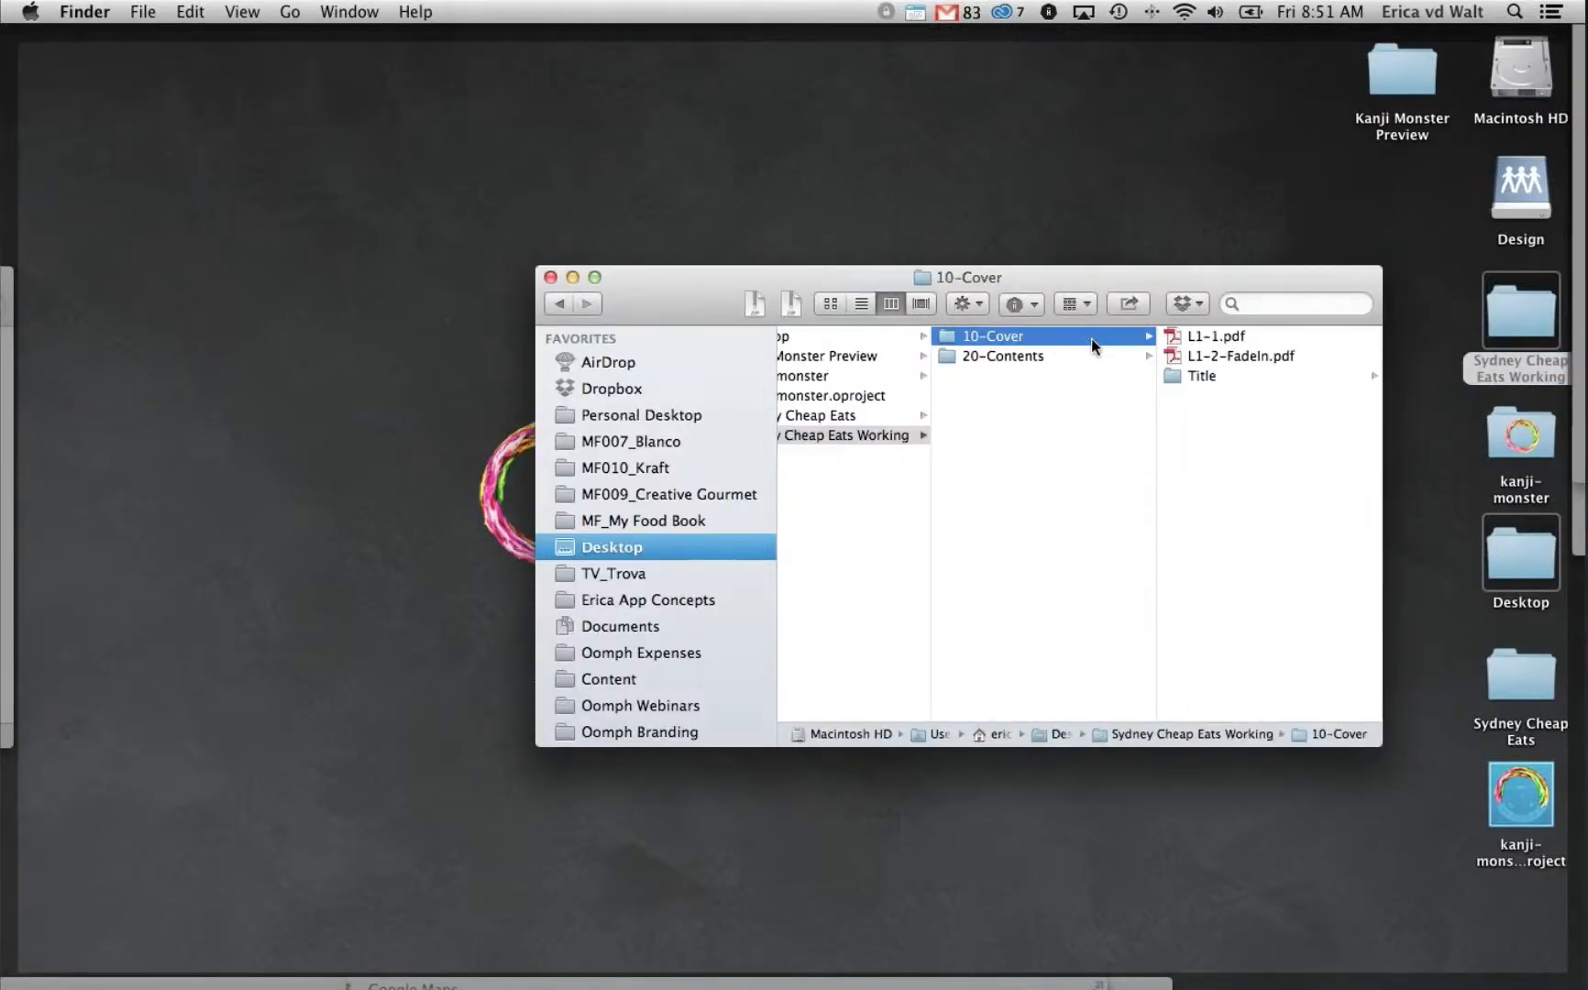
click(1066, 355)
click(1258, 336)
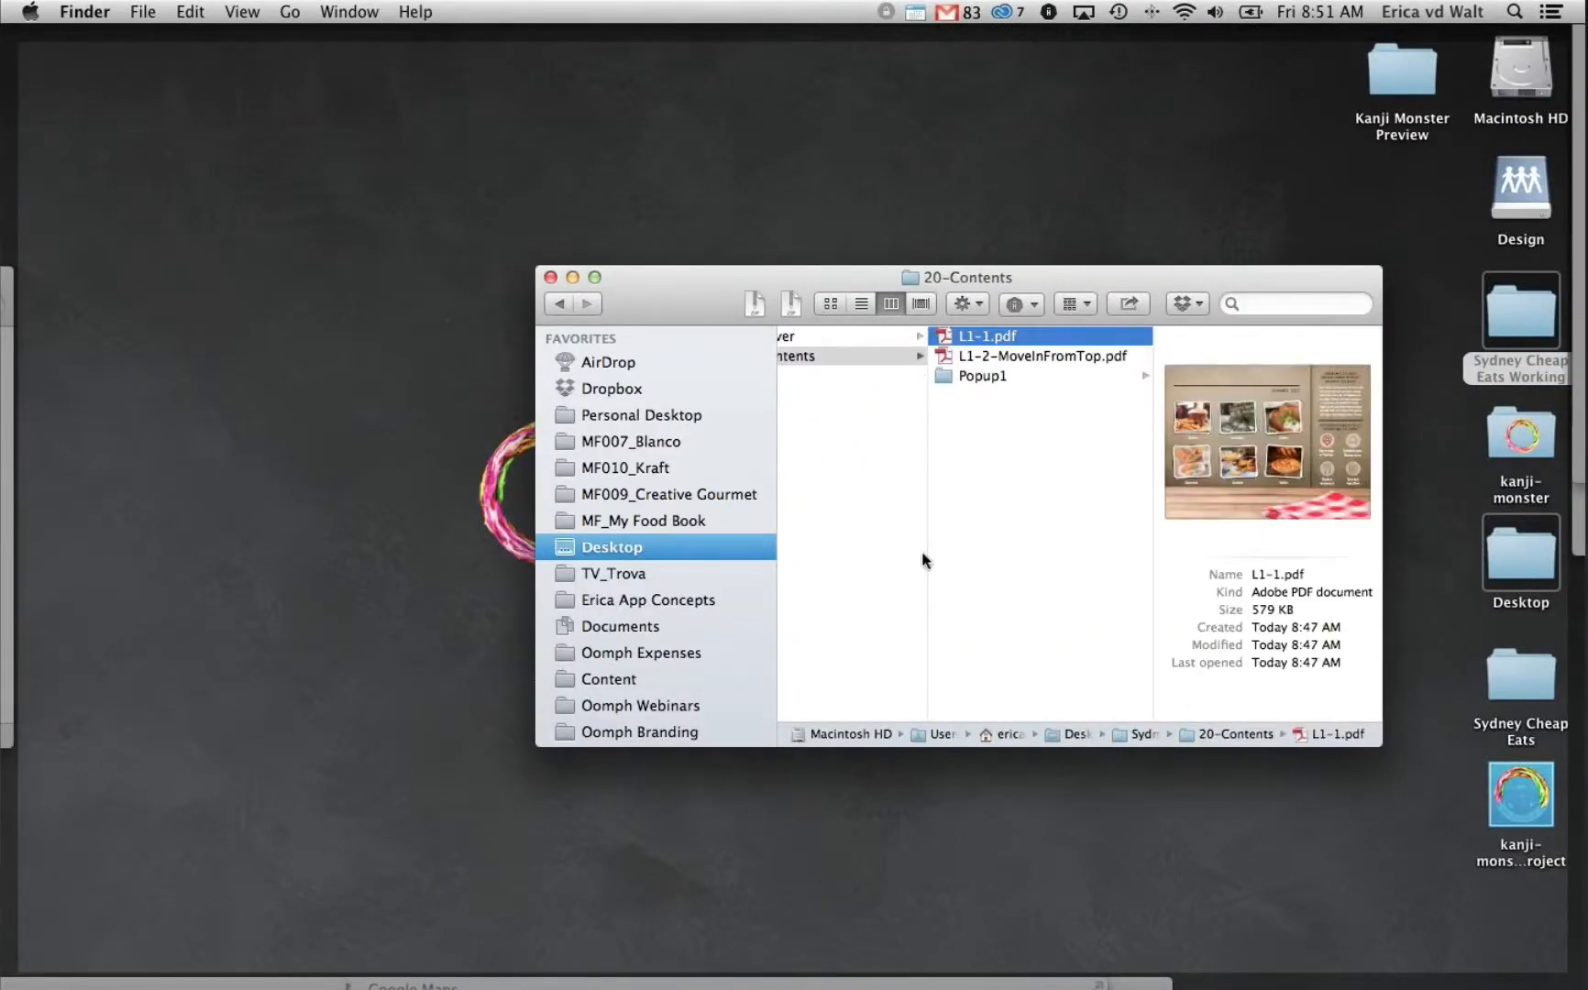
click(1063, 358)
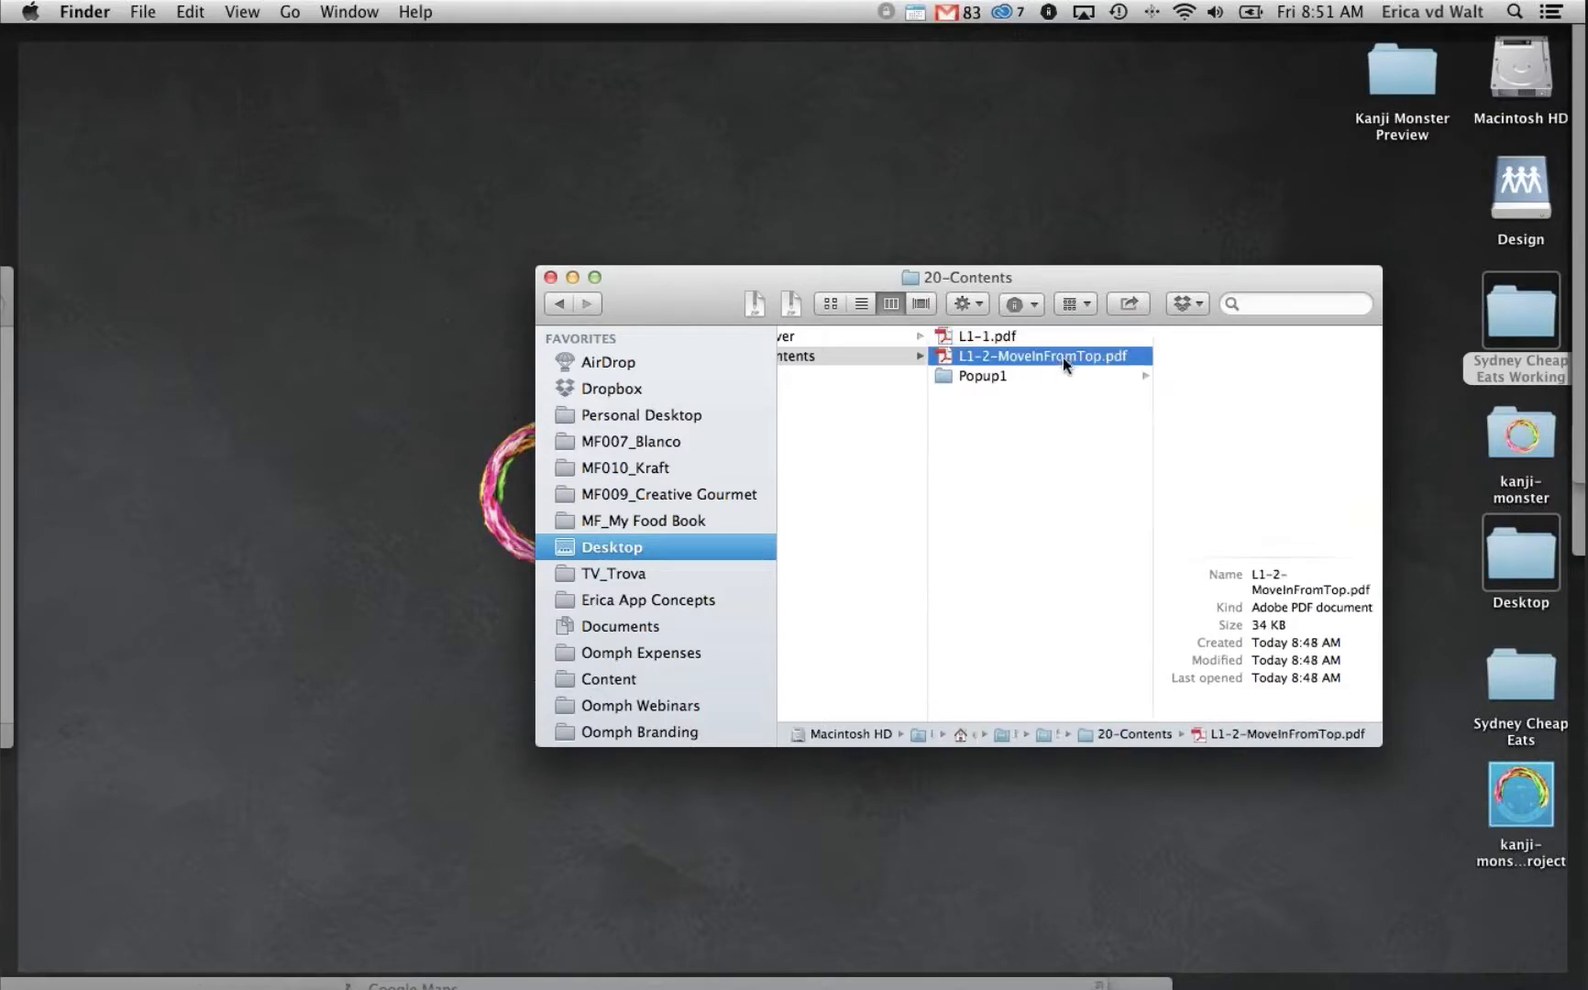
key(space)
key(space)
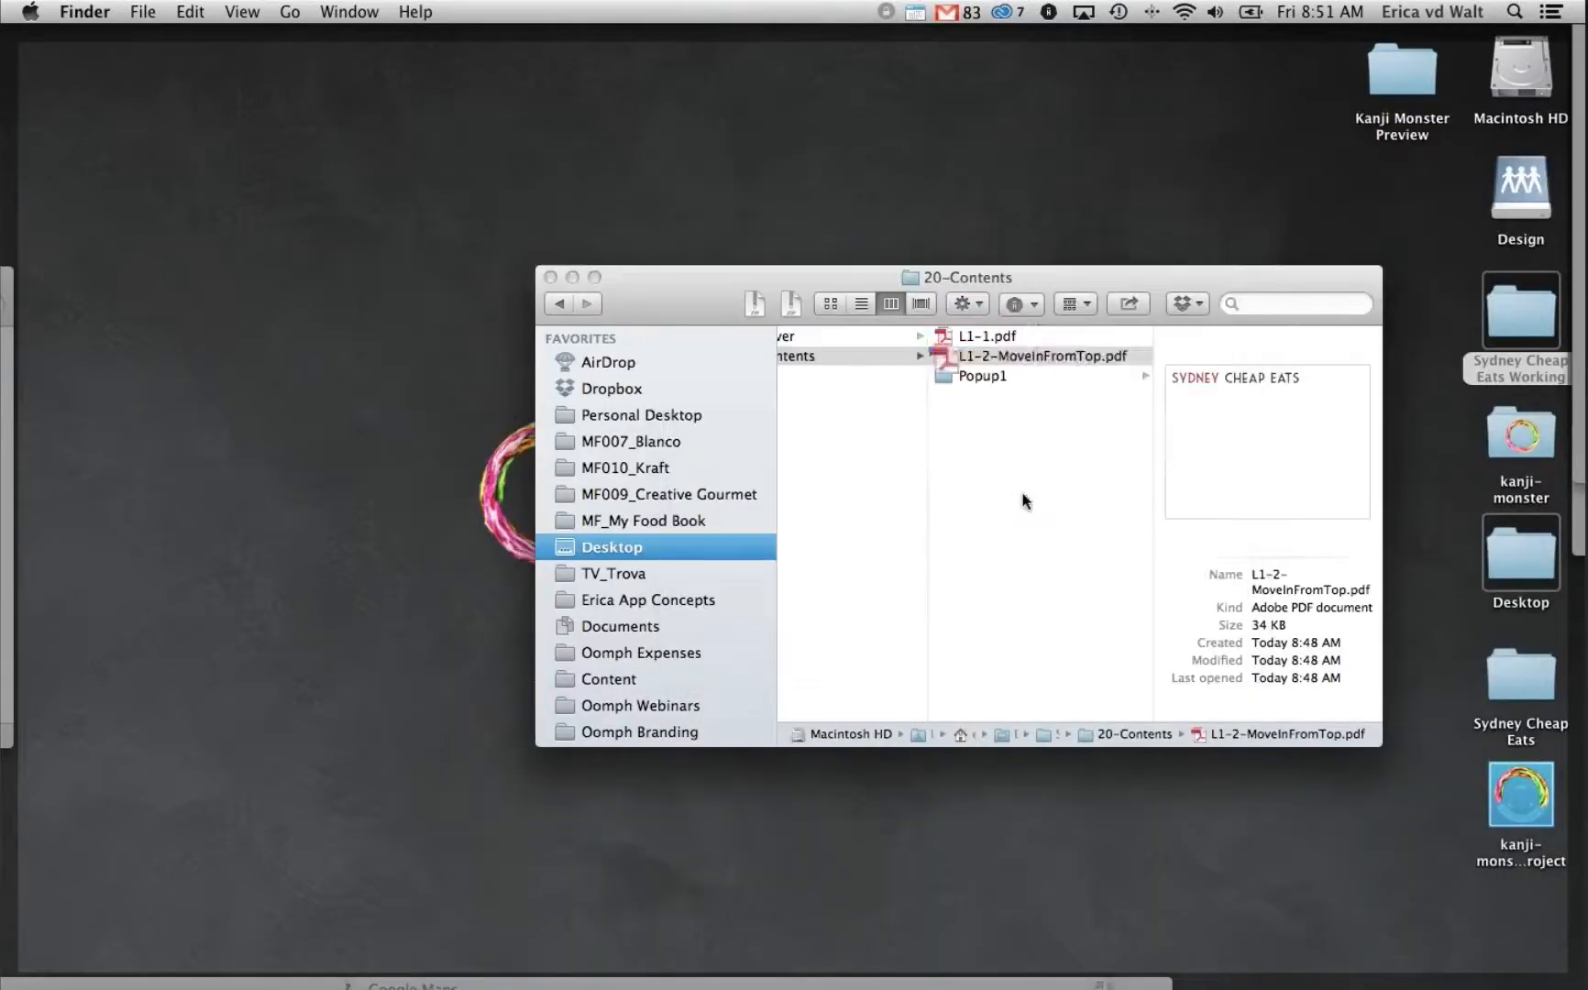
click(1090, 377)
click(1219, 338)
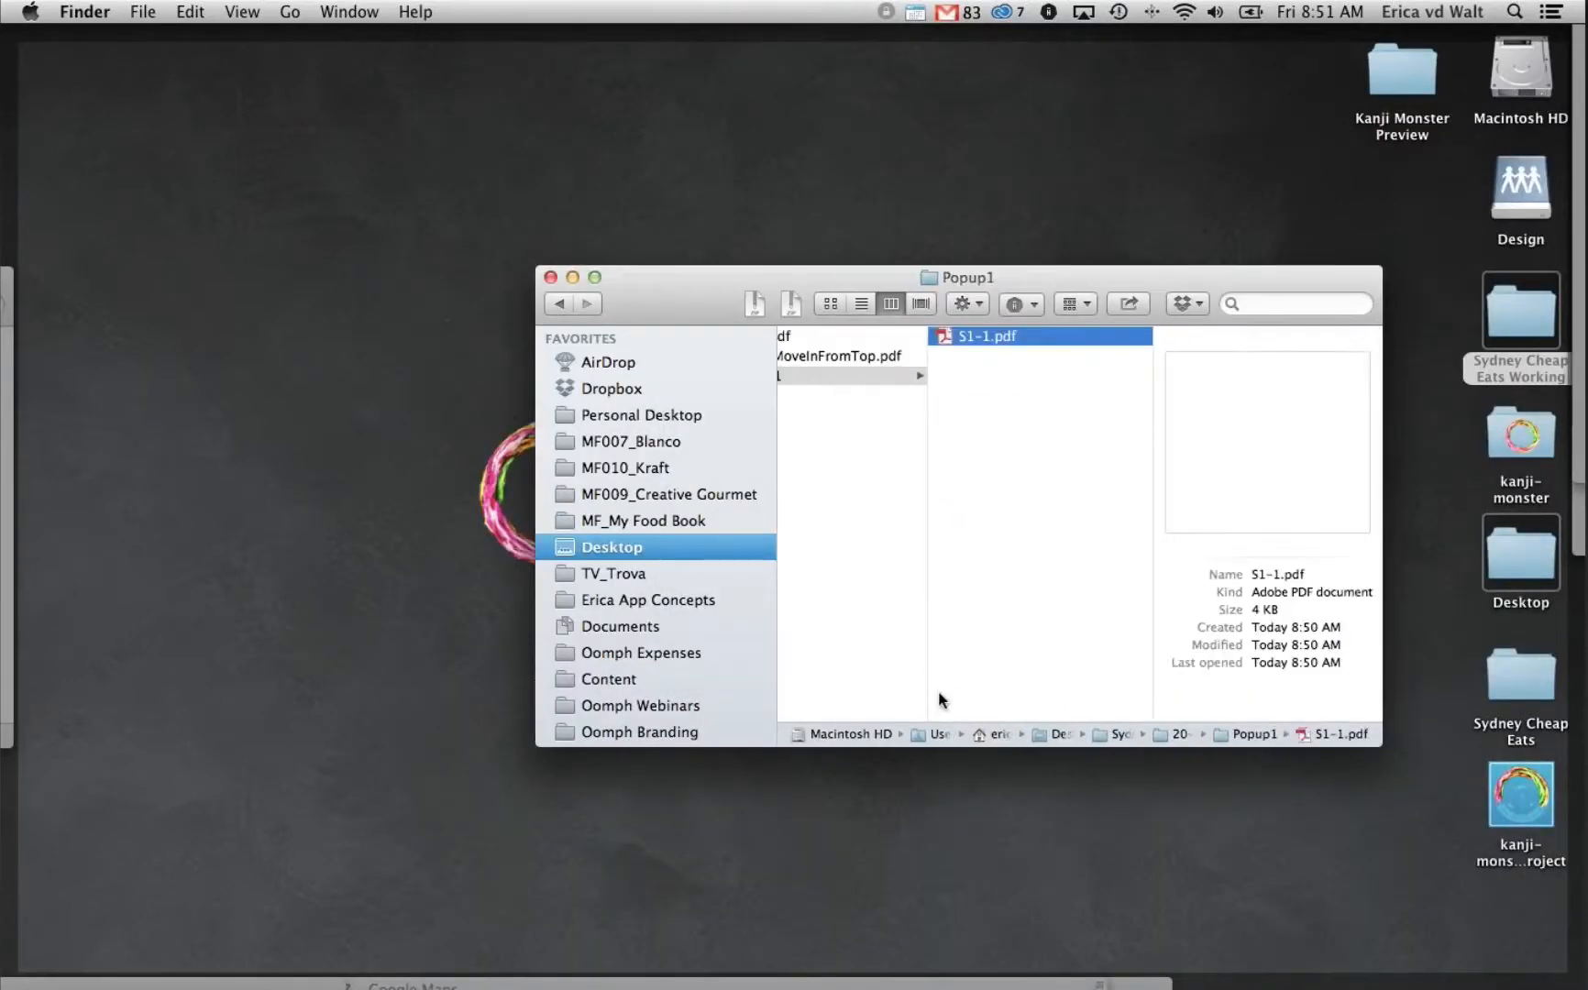
scroll(866, 577, left, 3)
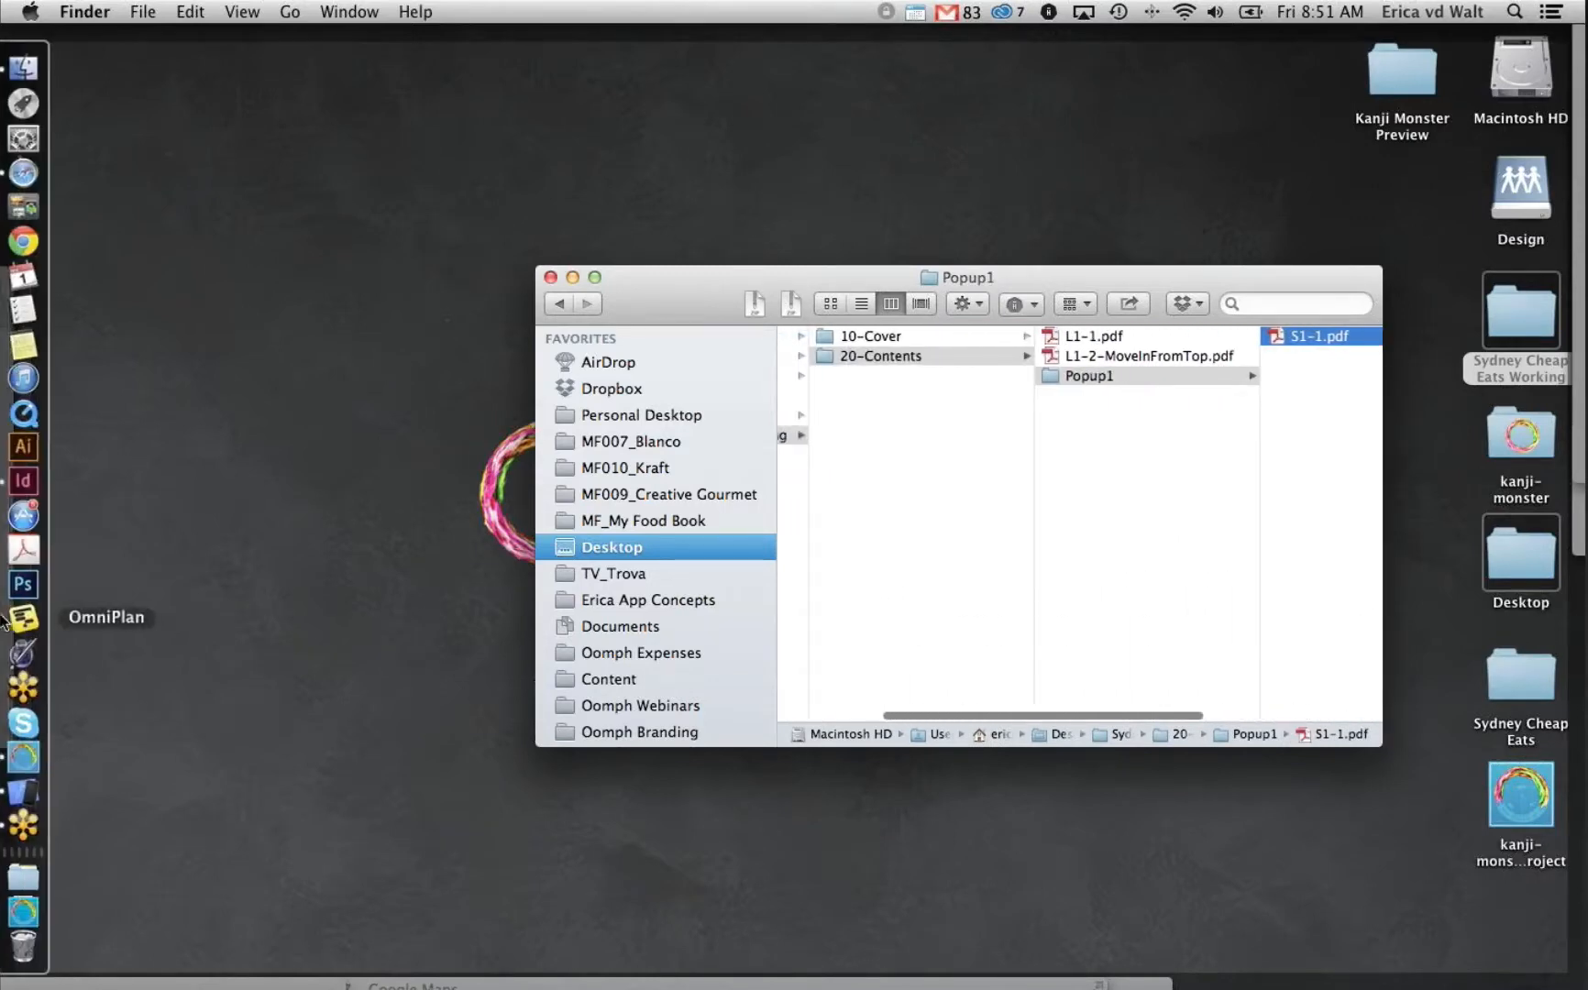
Load the Sydney Cheap Eats Working folder from the desktop into Oomph Editor and preview it in the simulator
click(24, 759)
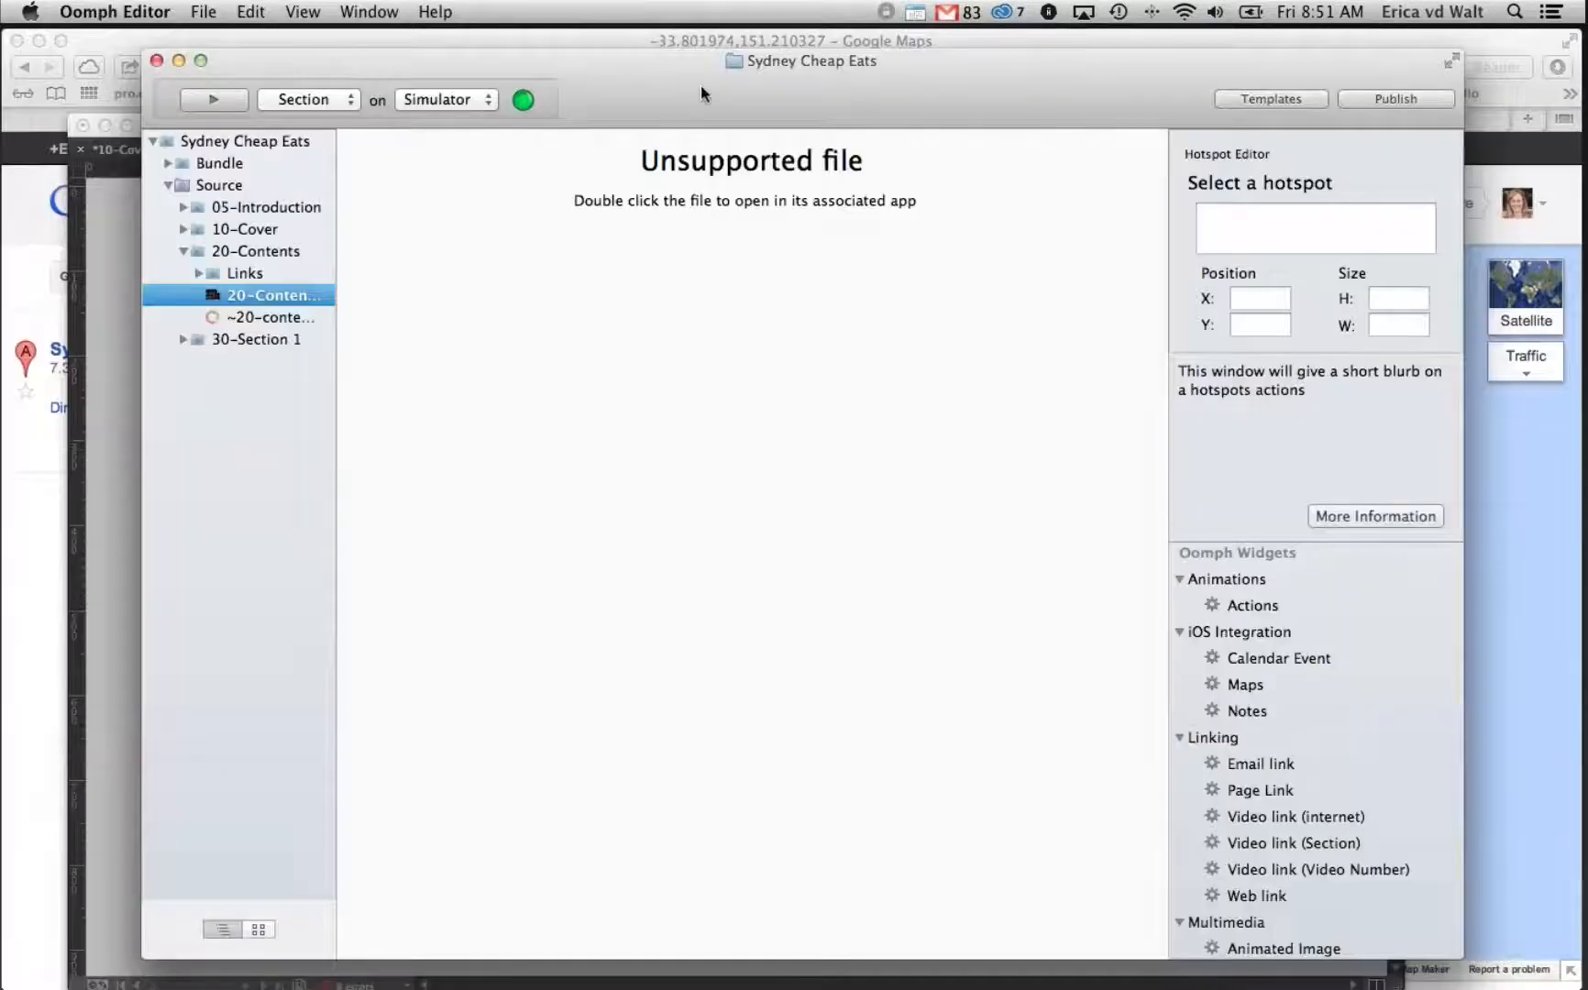
drag(684, 79, 675, 261)
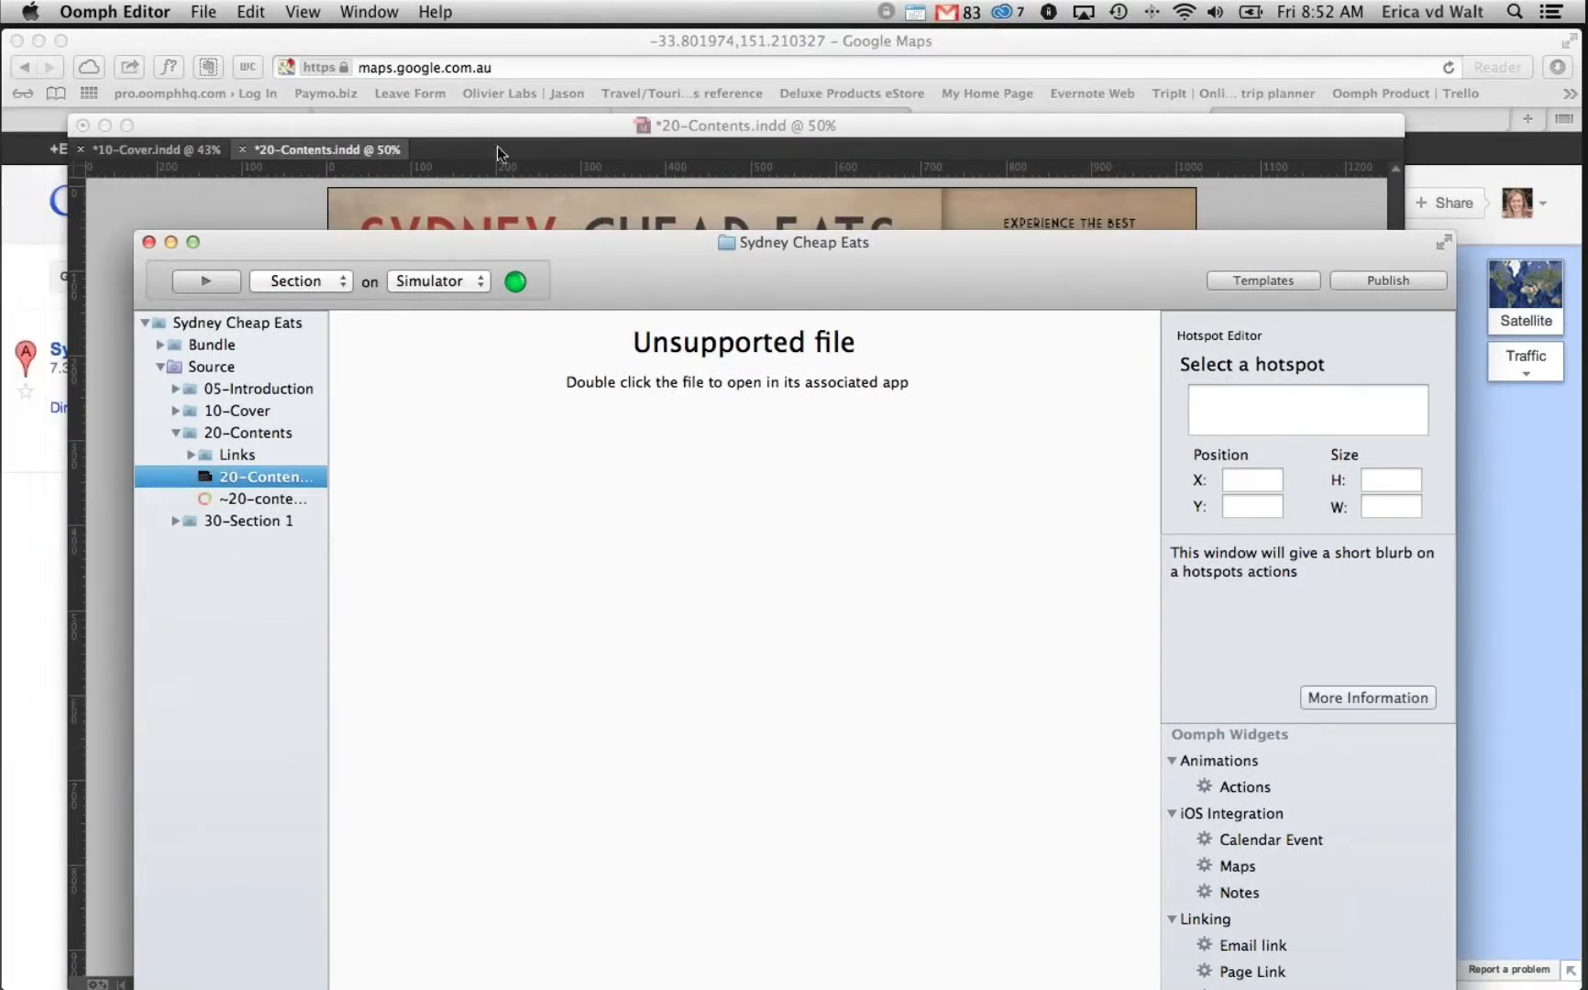
key(F11)
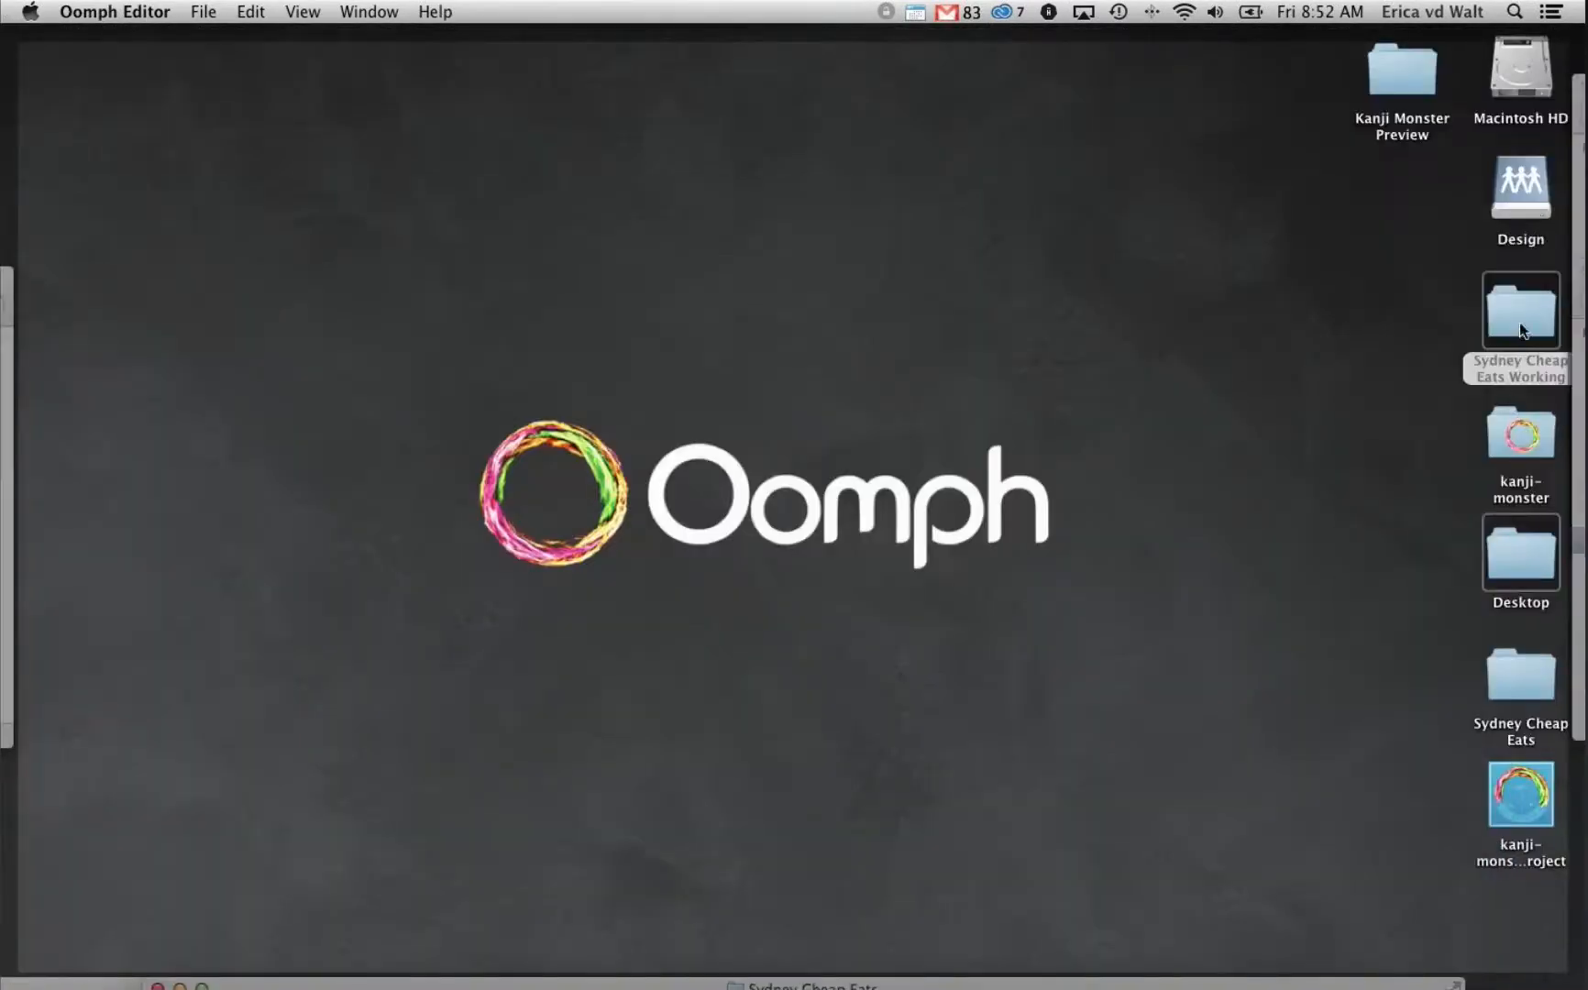
drag(1521, 330, 46, 761)
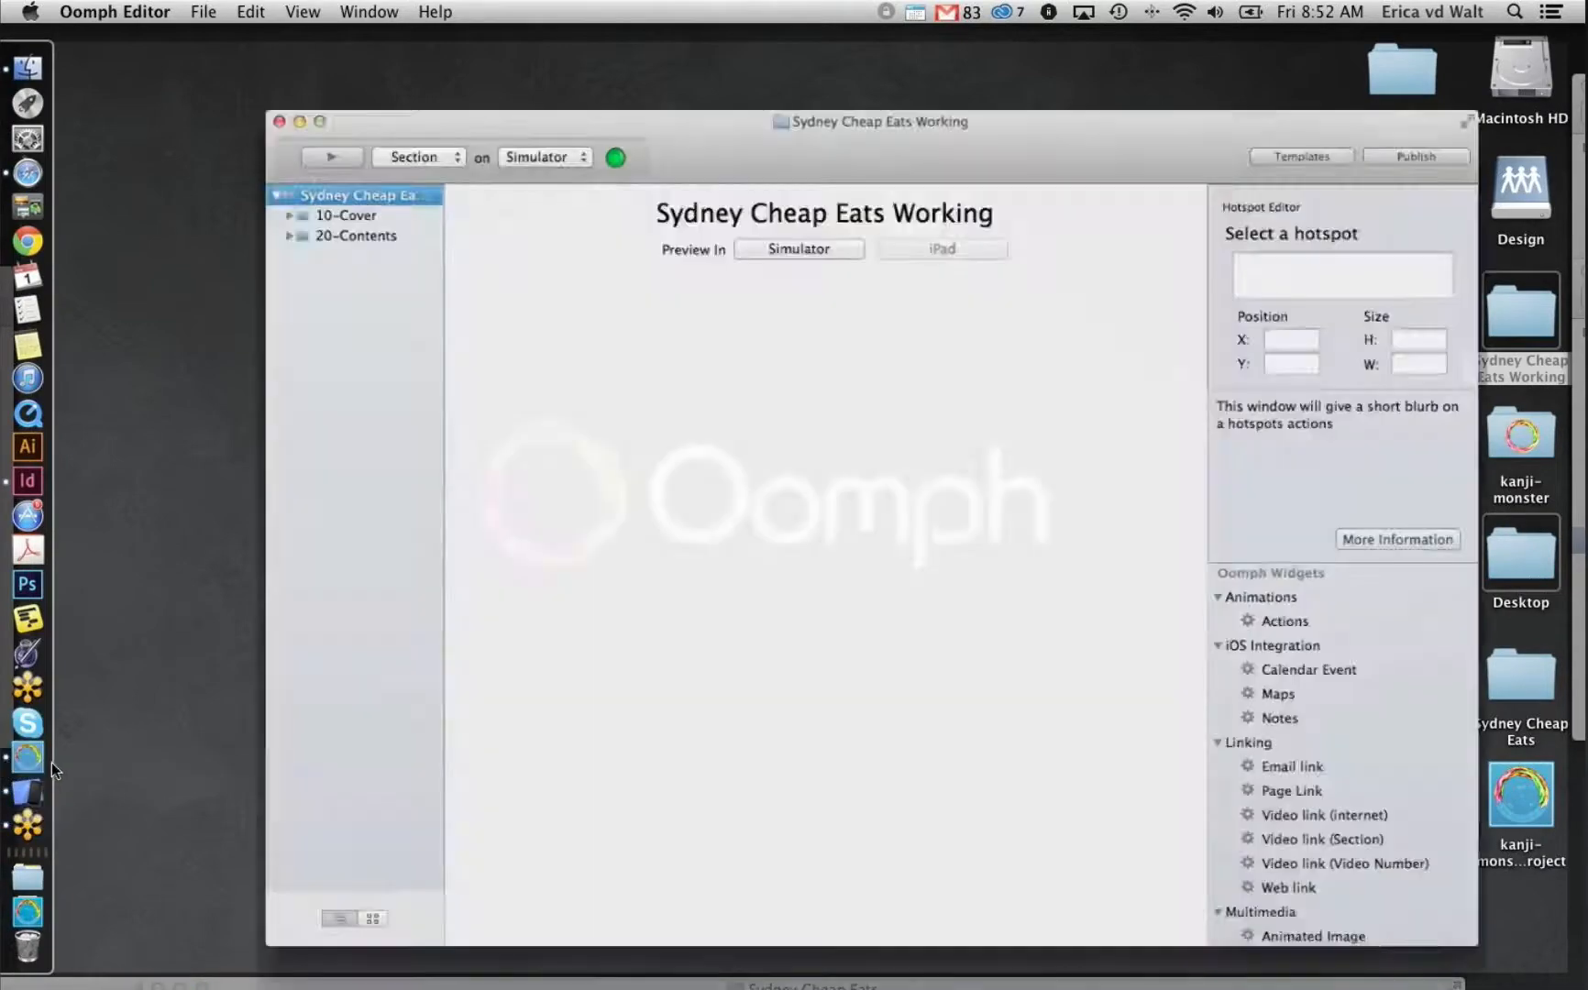
click(764, 231)
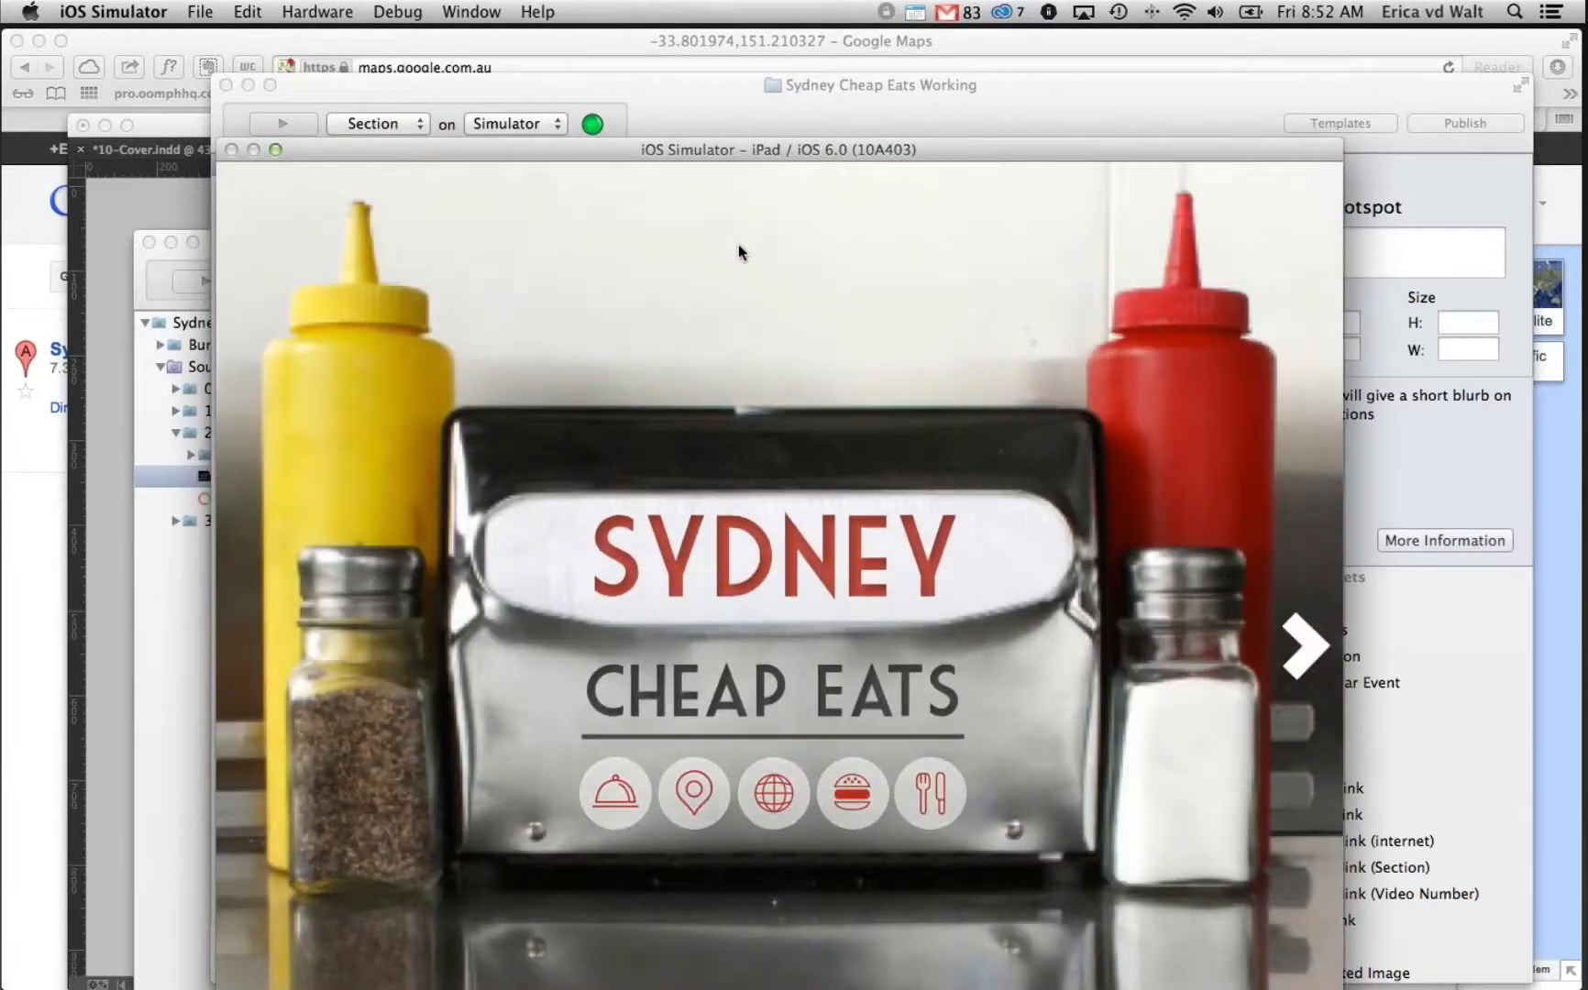
Page back and forth between the cover and contents pages in the preview, ending on the contents page
drag(1174, 418, 837, 483)
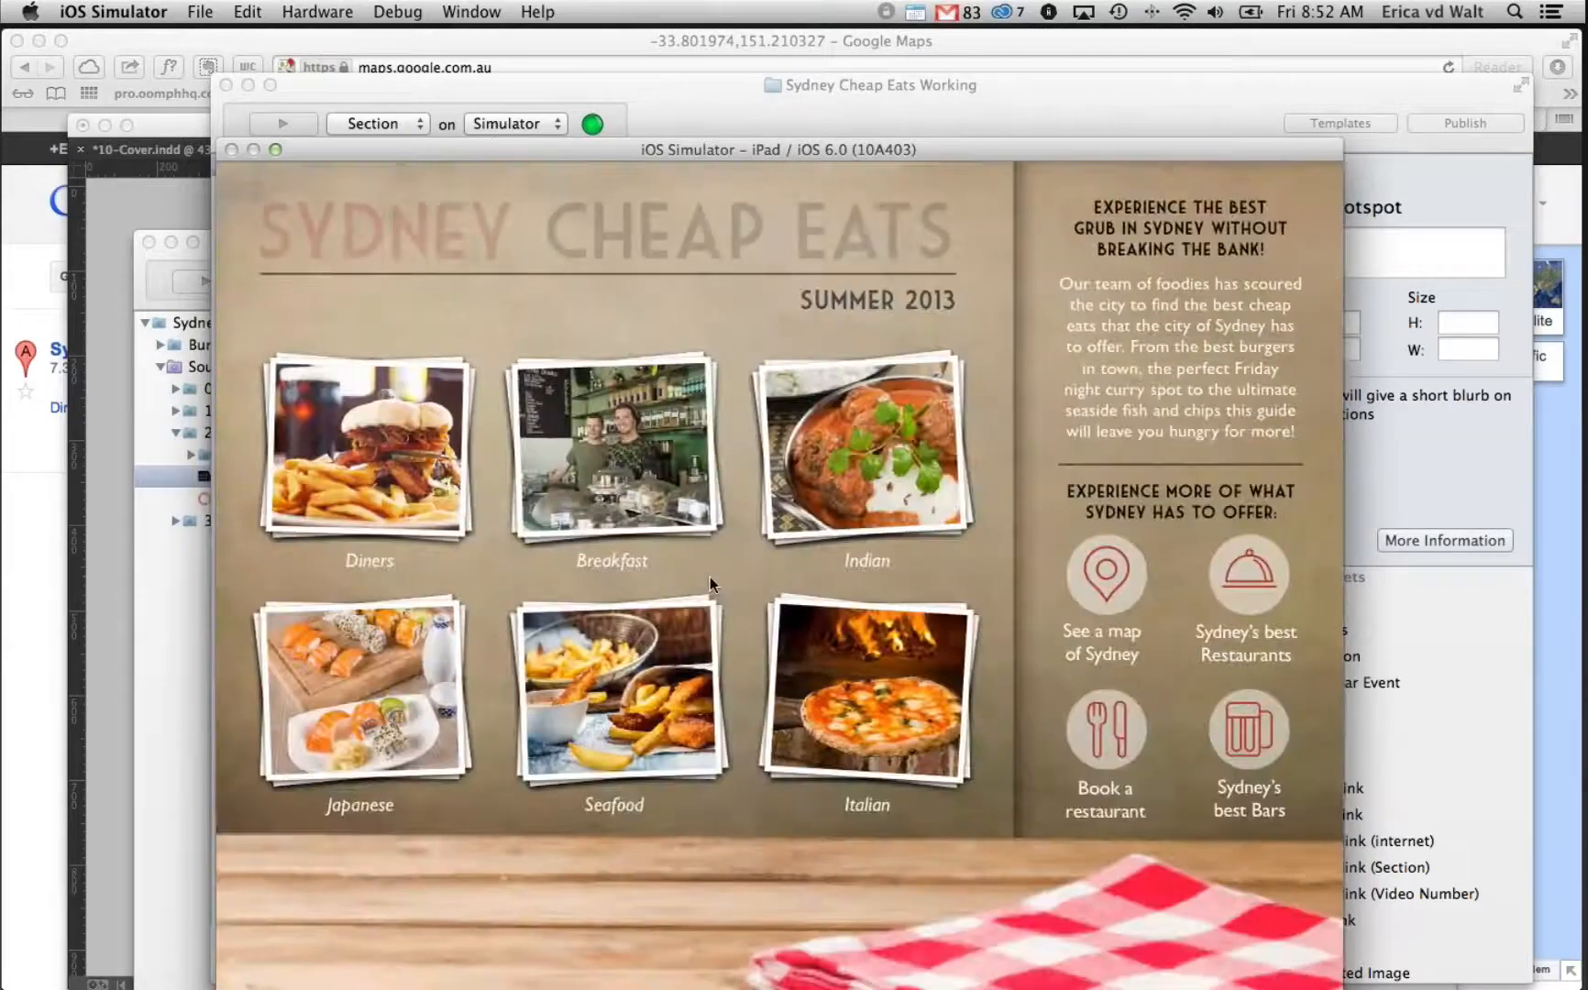
drag(709, 577, 983, 519)
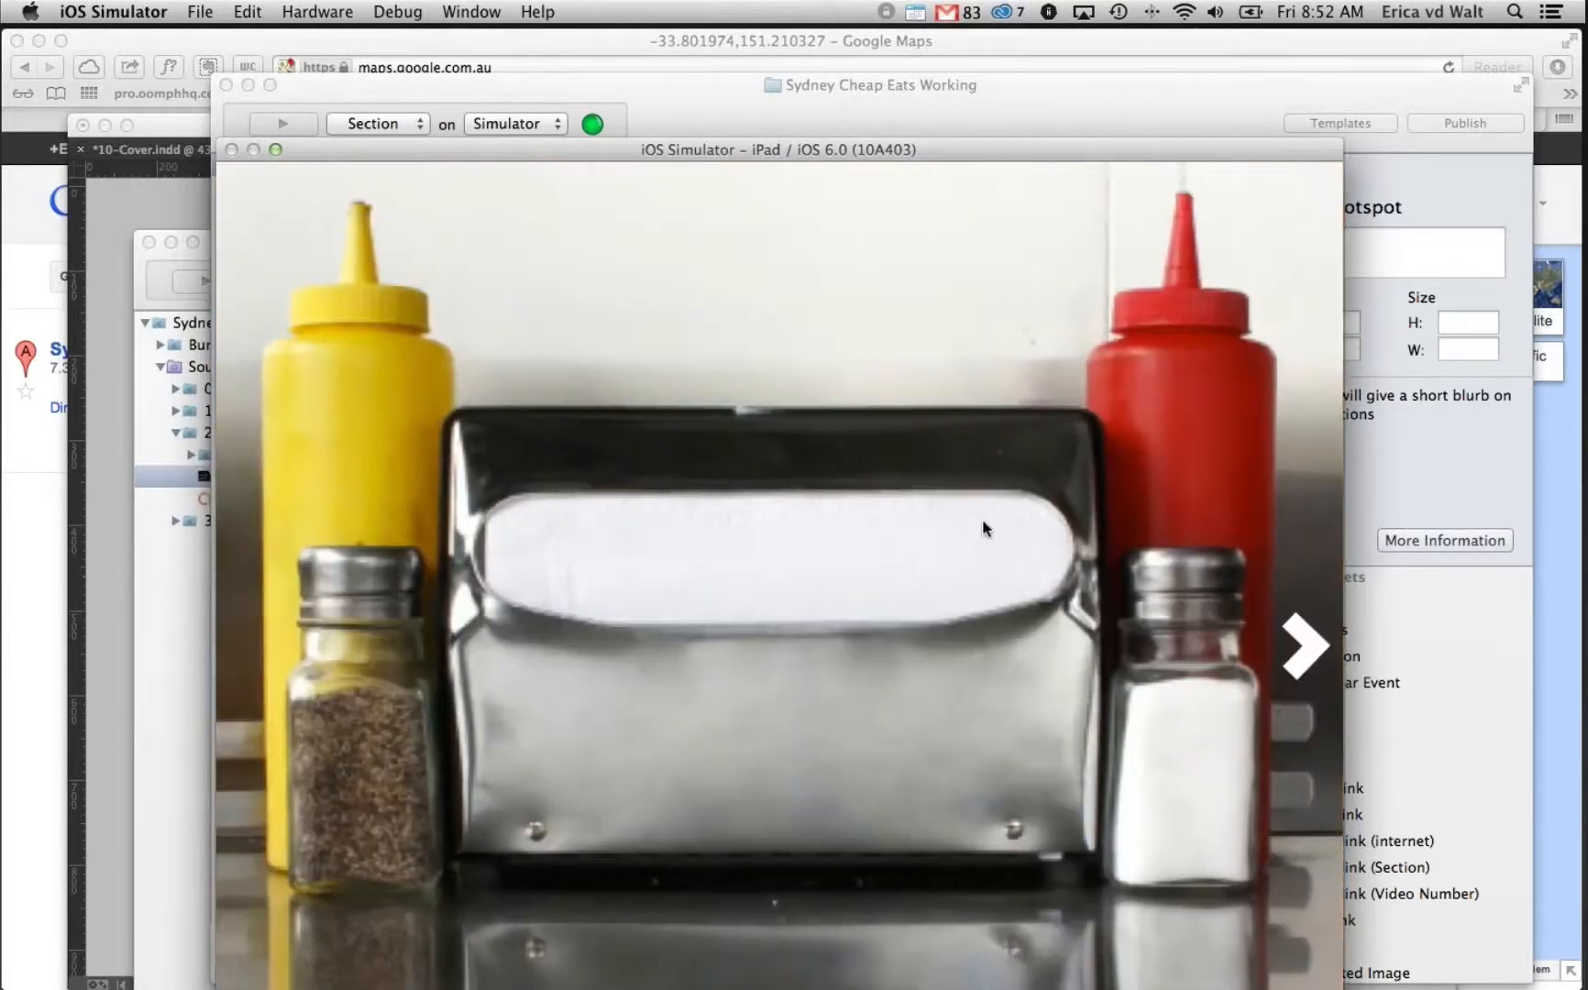
drag(1230, 490, 896, 493)
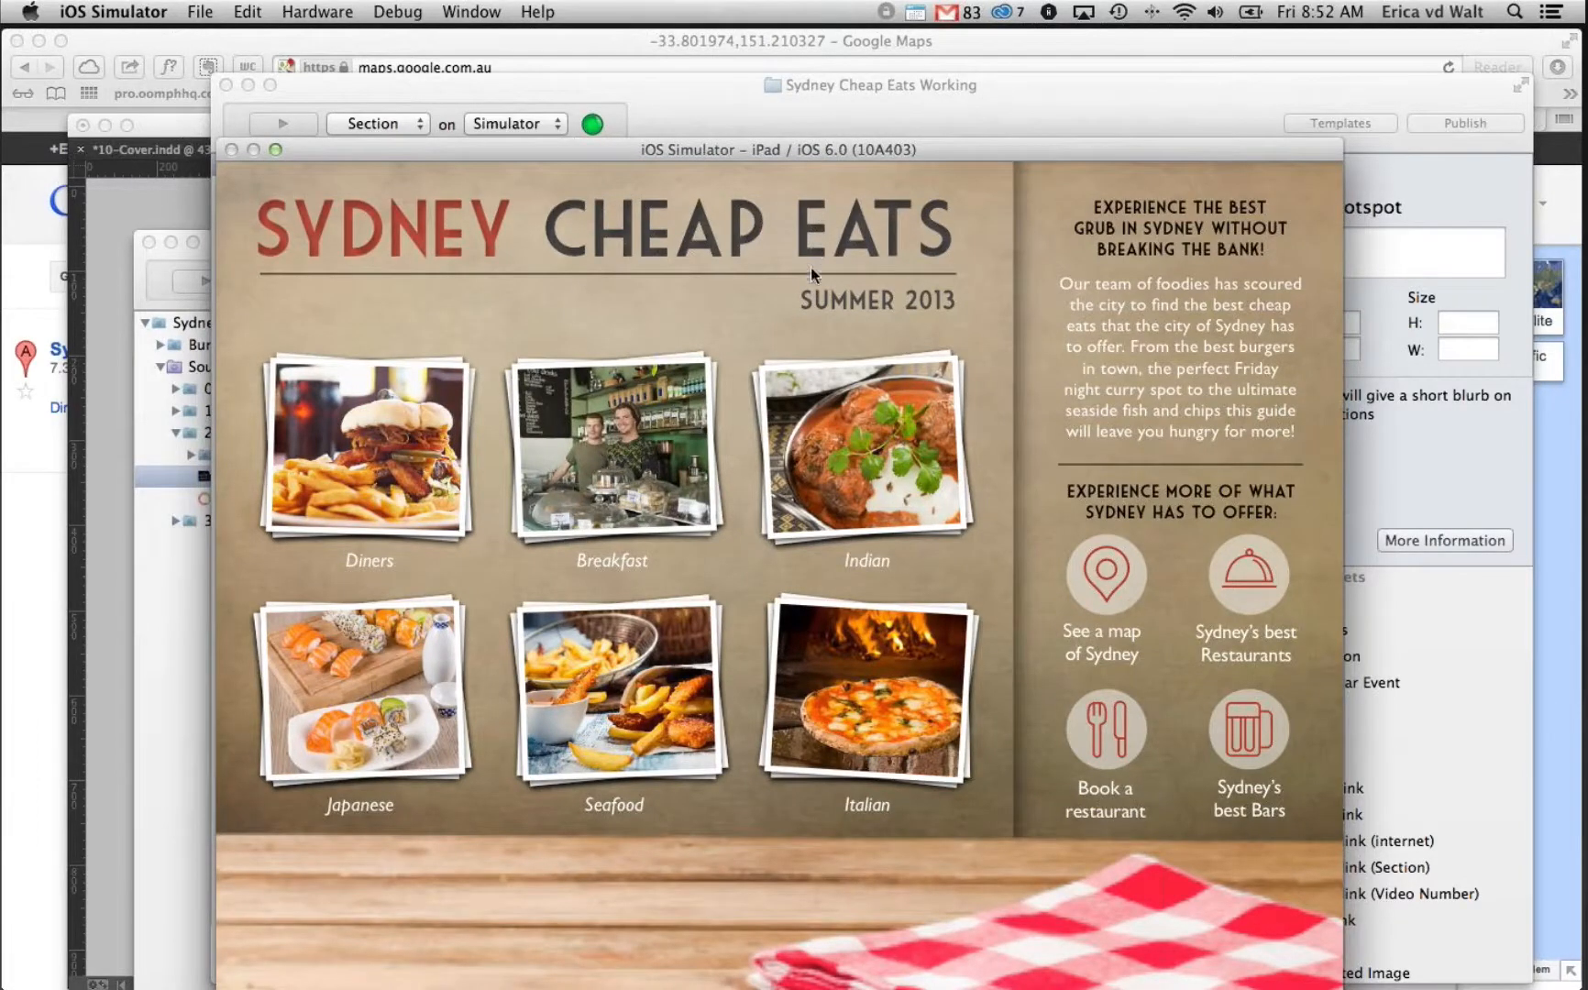
Test the See a map of Sydney pop-up on the contents page by panning its map southward, and close it
click(1123, 561)
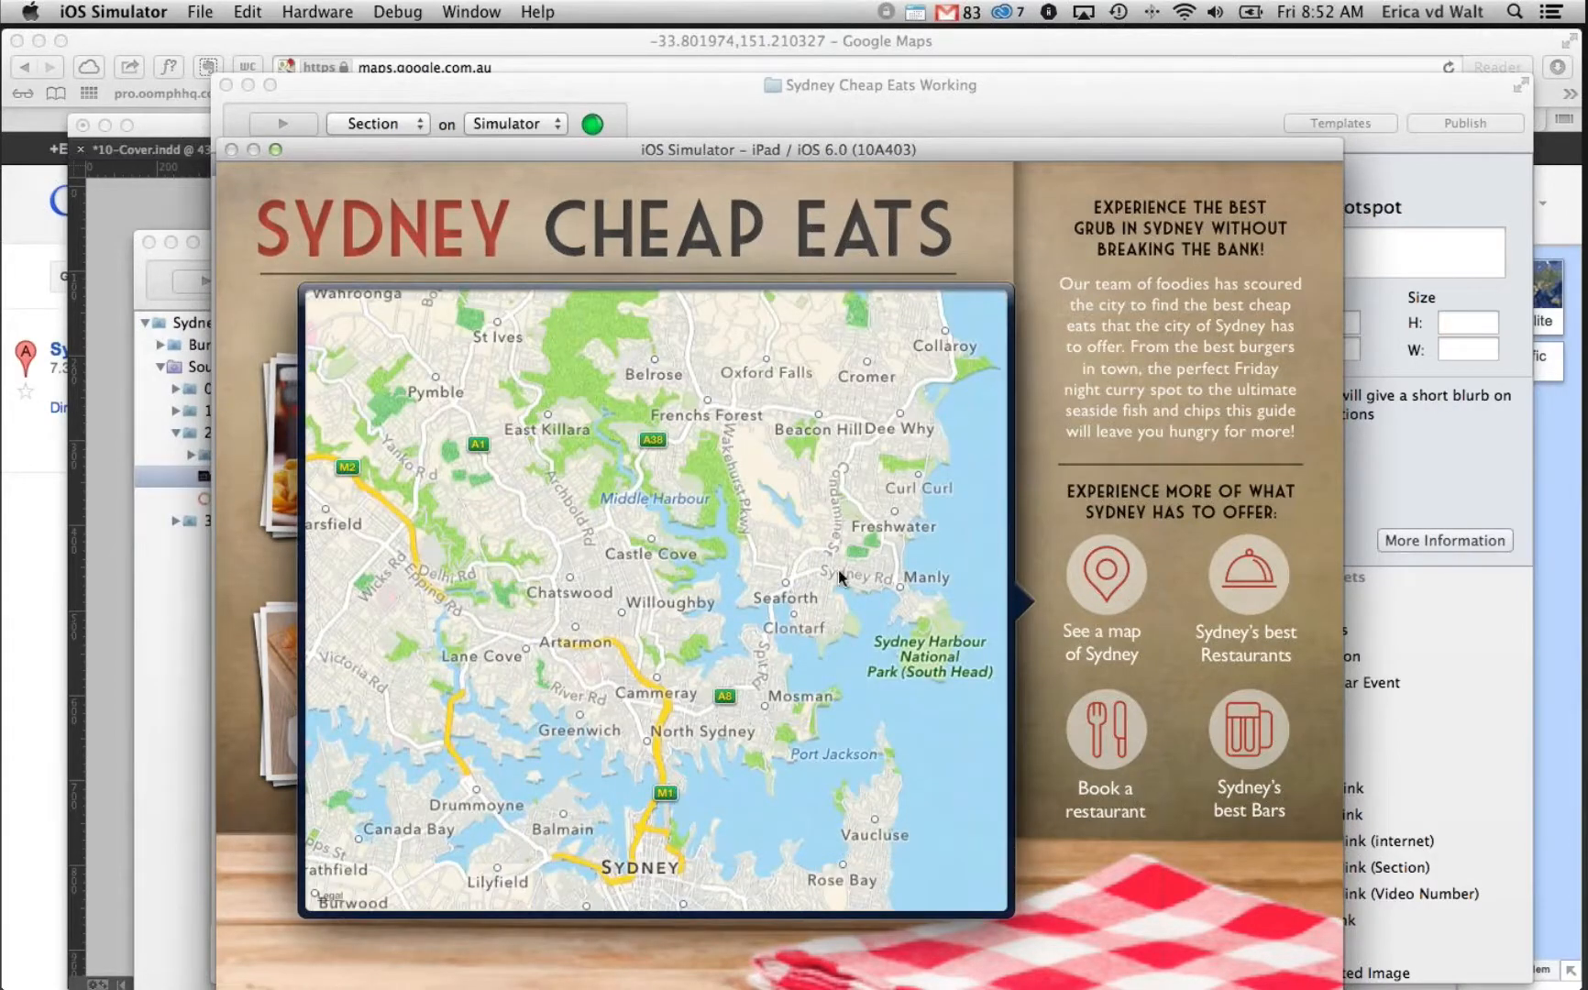
drag(534, 715, 530, 444)
drag(808, 681, 865, 648)
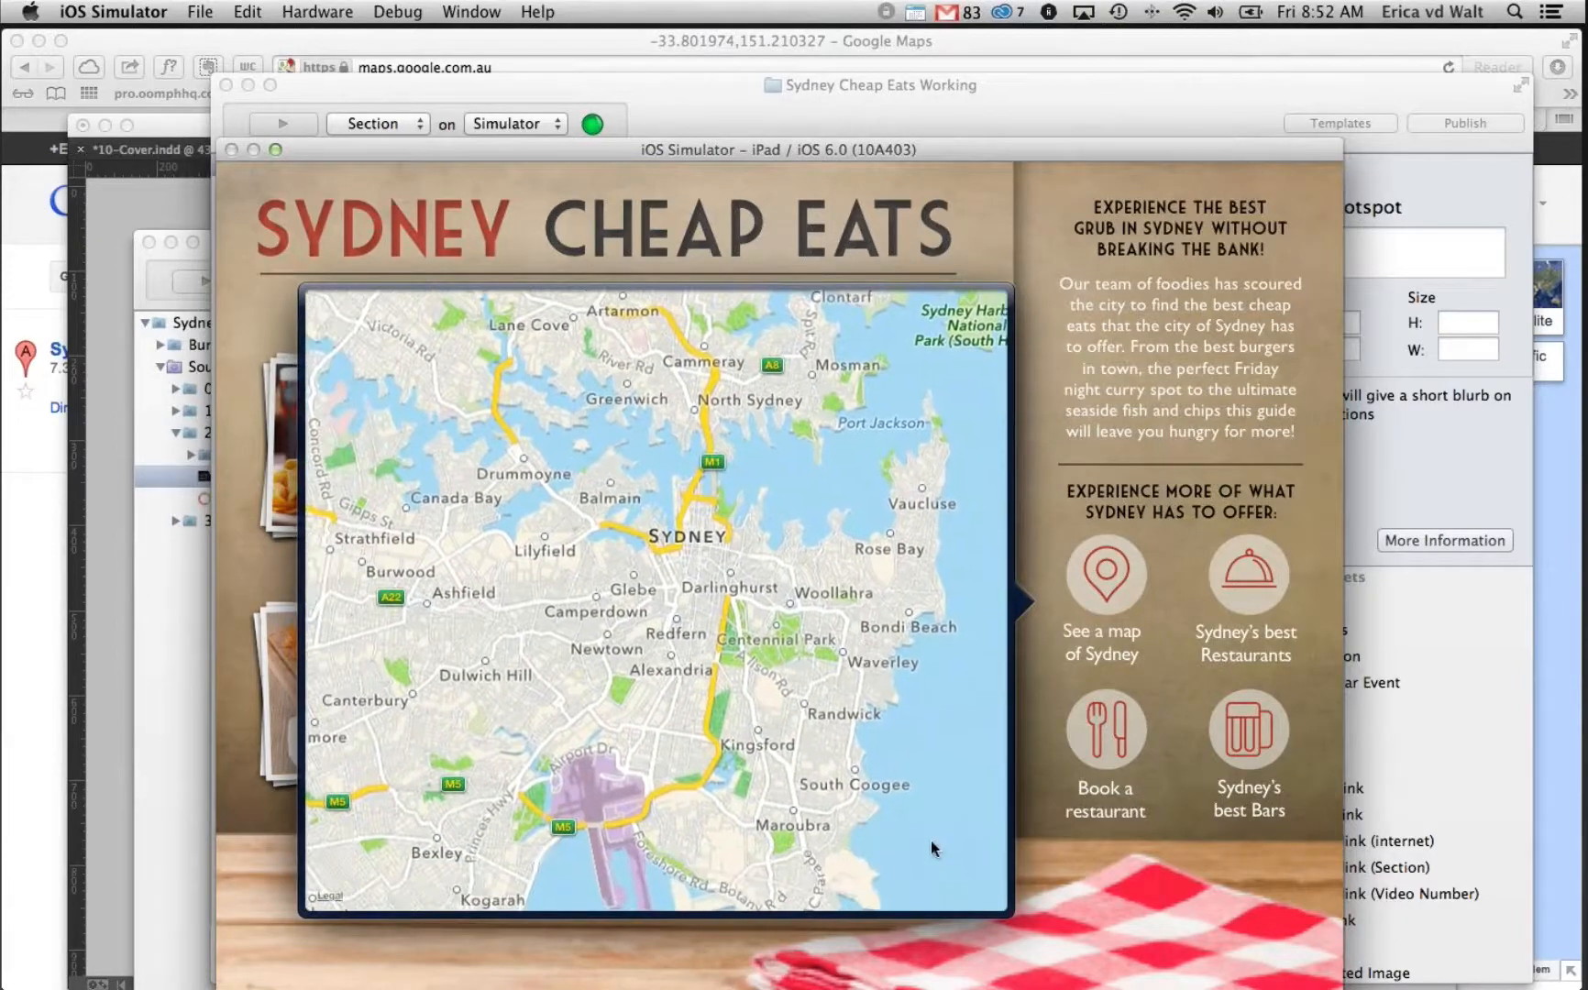
click(1160, 679)
Test the Book a restaurant, Sydney's best Bars, Sydney's best Restaurants and Diners links on the previewed contents page, closing each opened site
click(1098, 770)
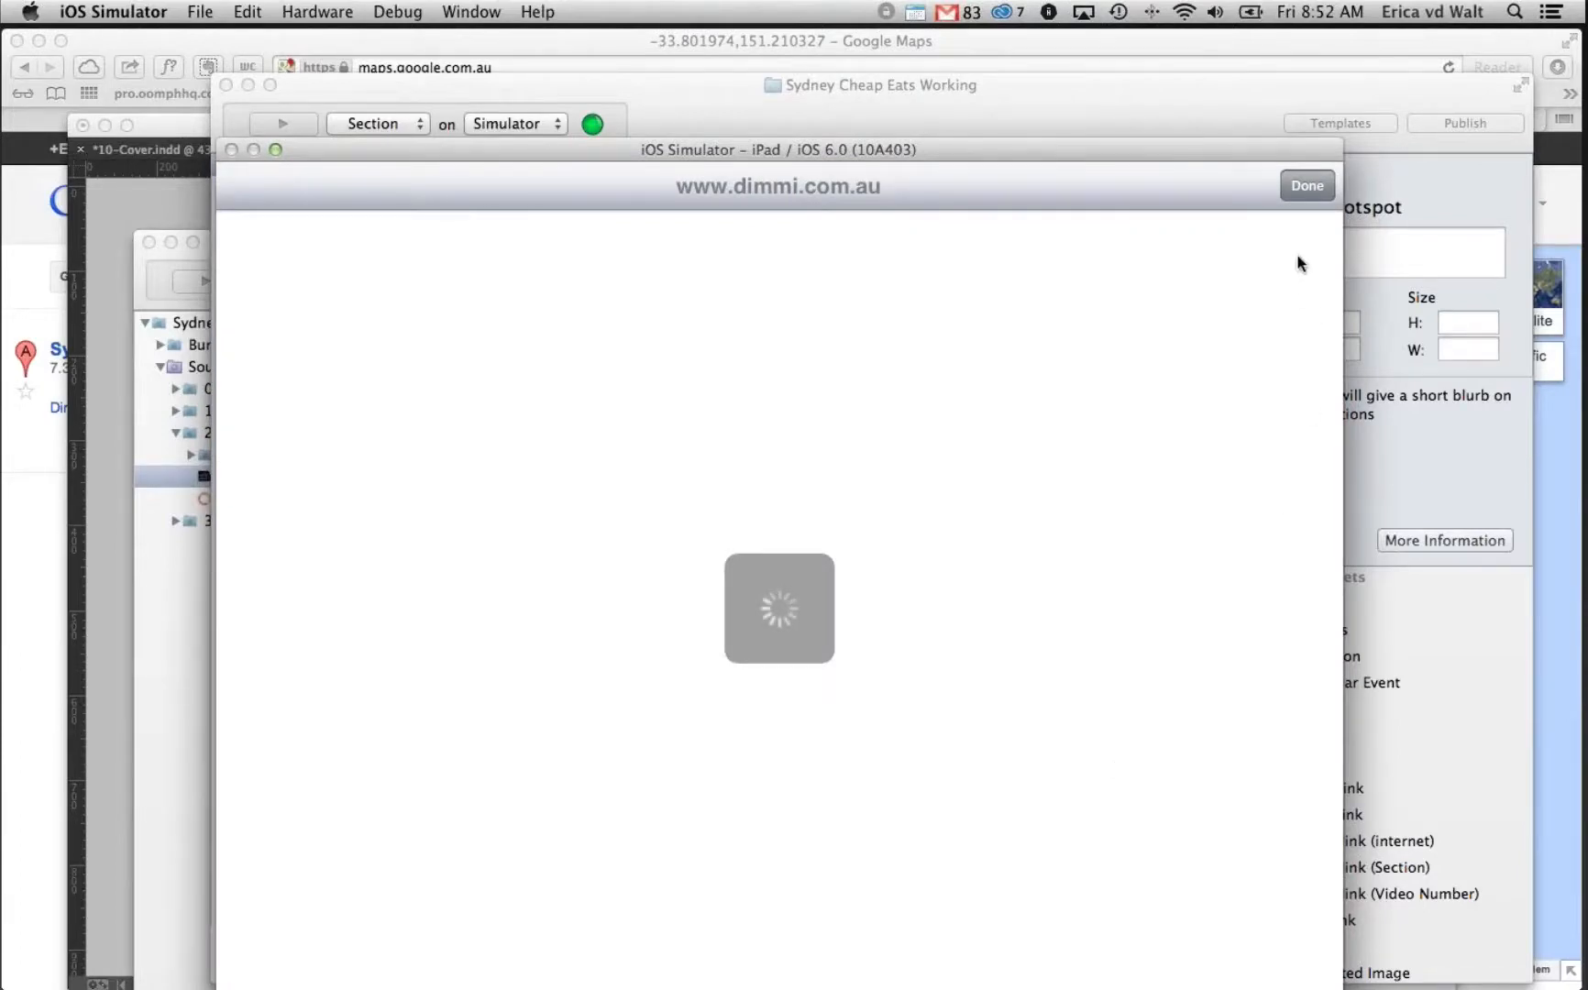
click(1309, 186)
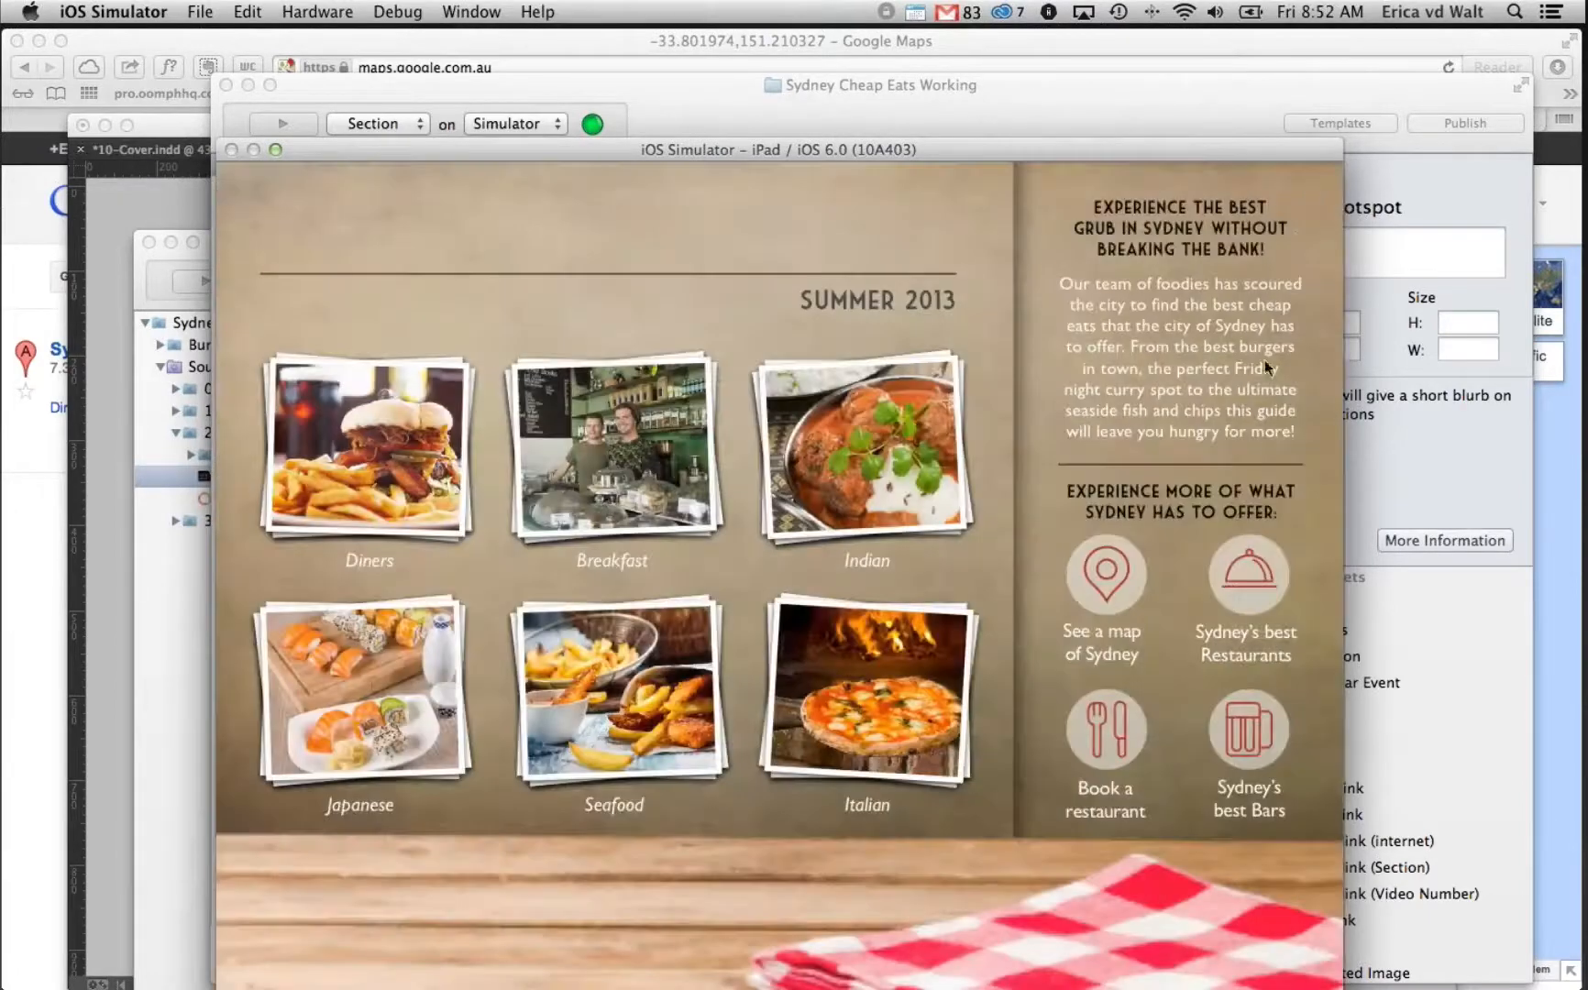
click(1251, 713)
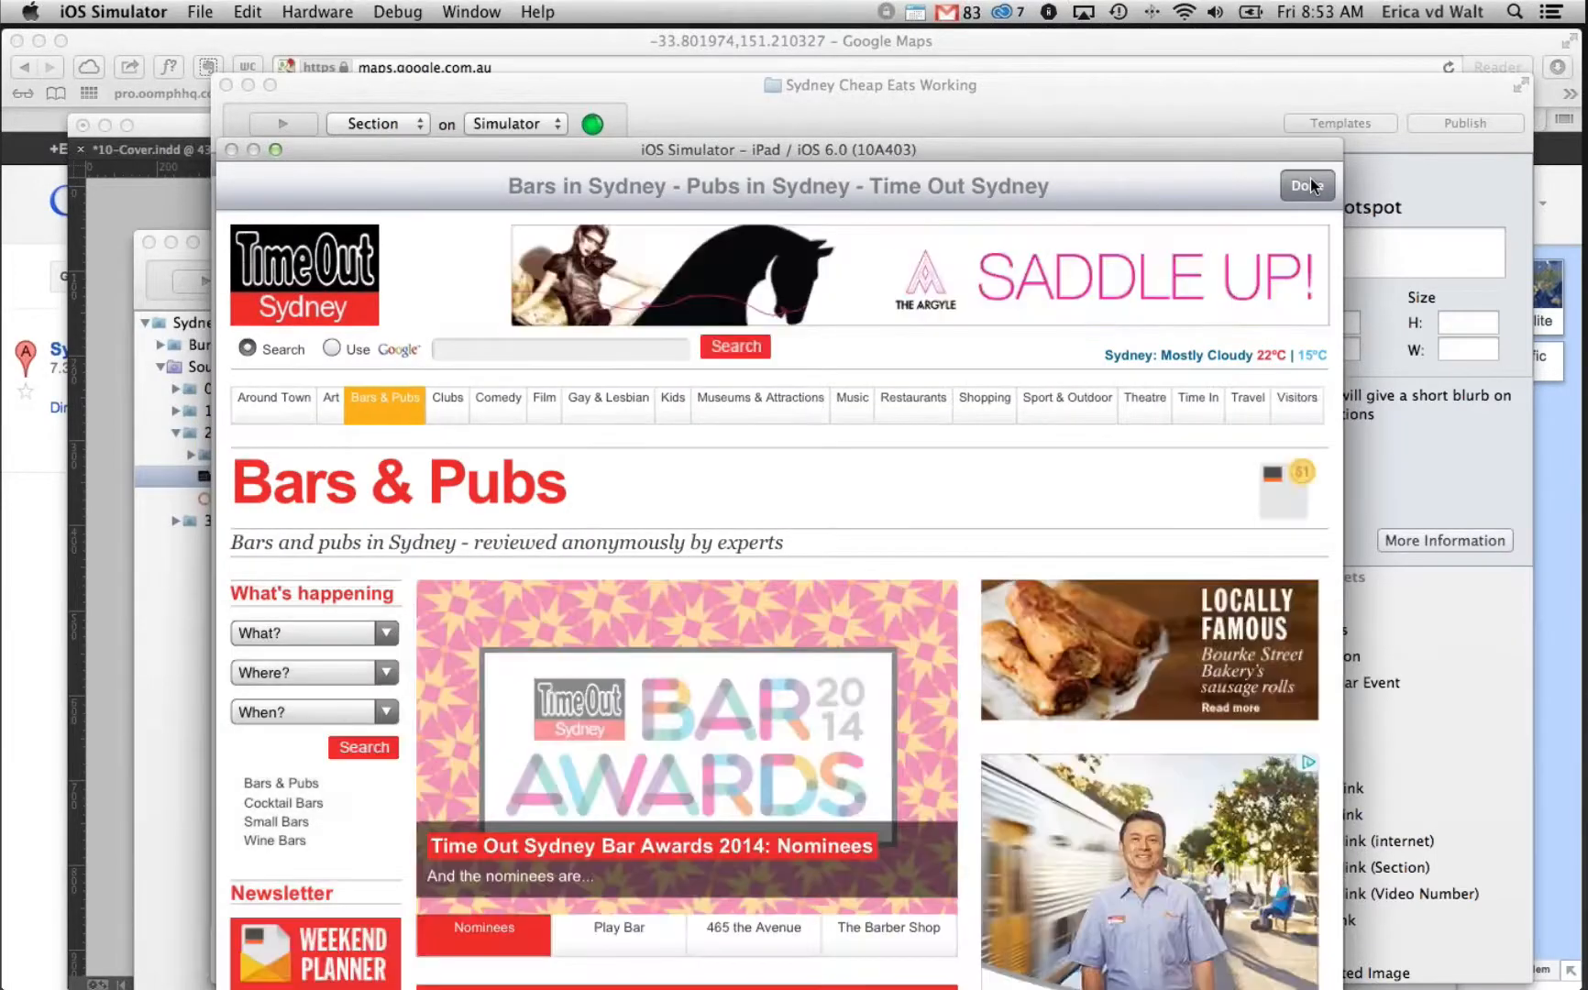
click(1308, 187)
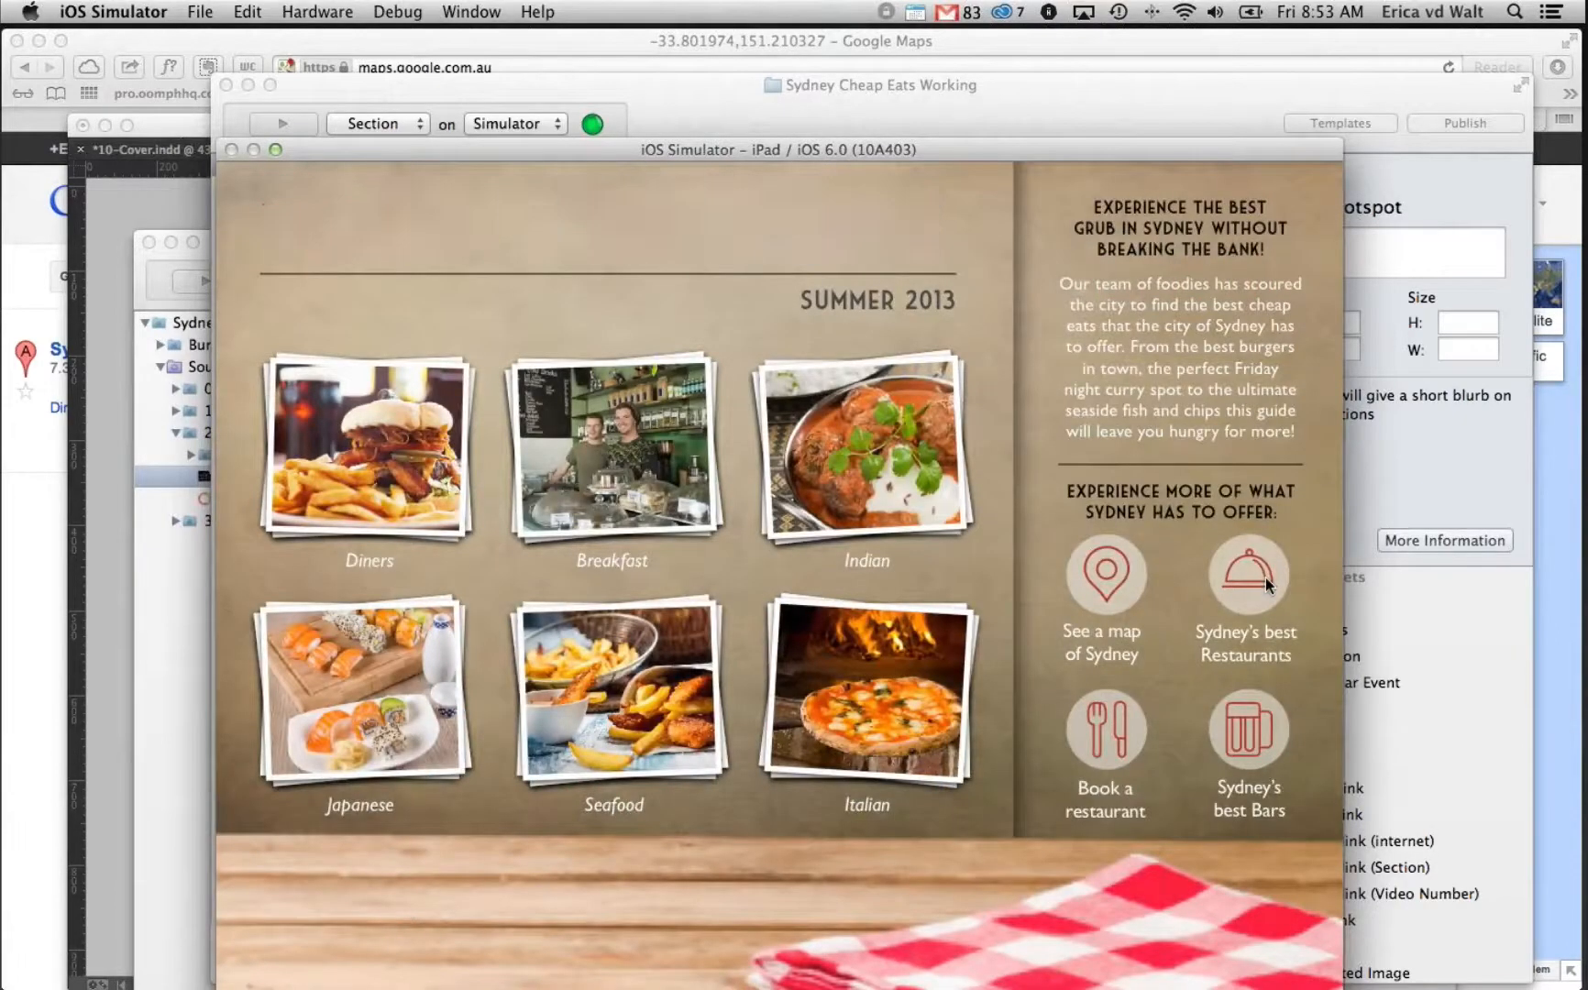
click(1266, 579)
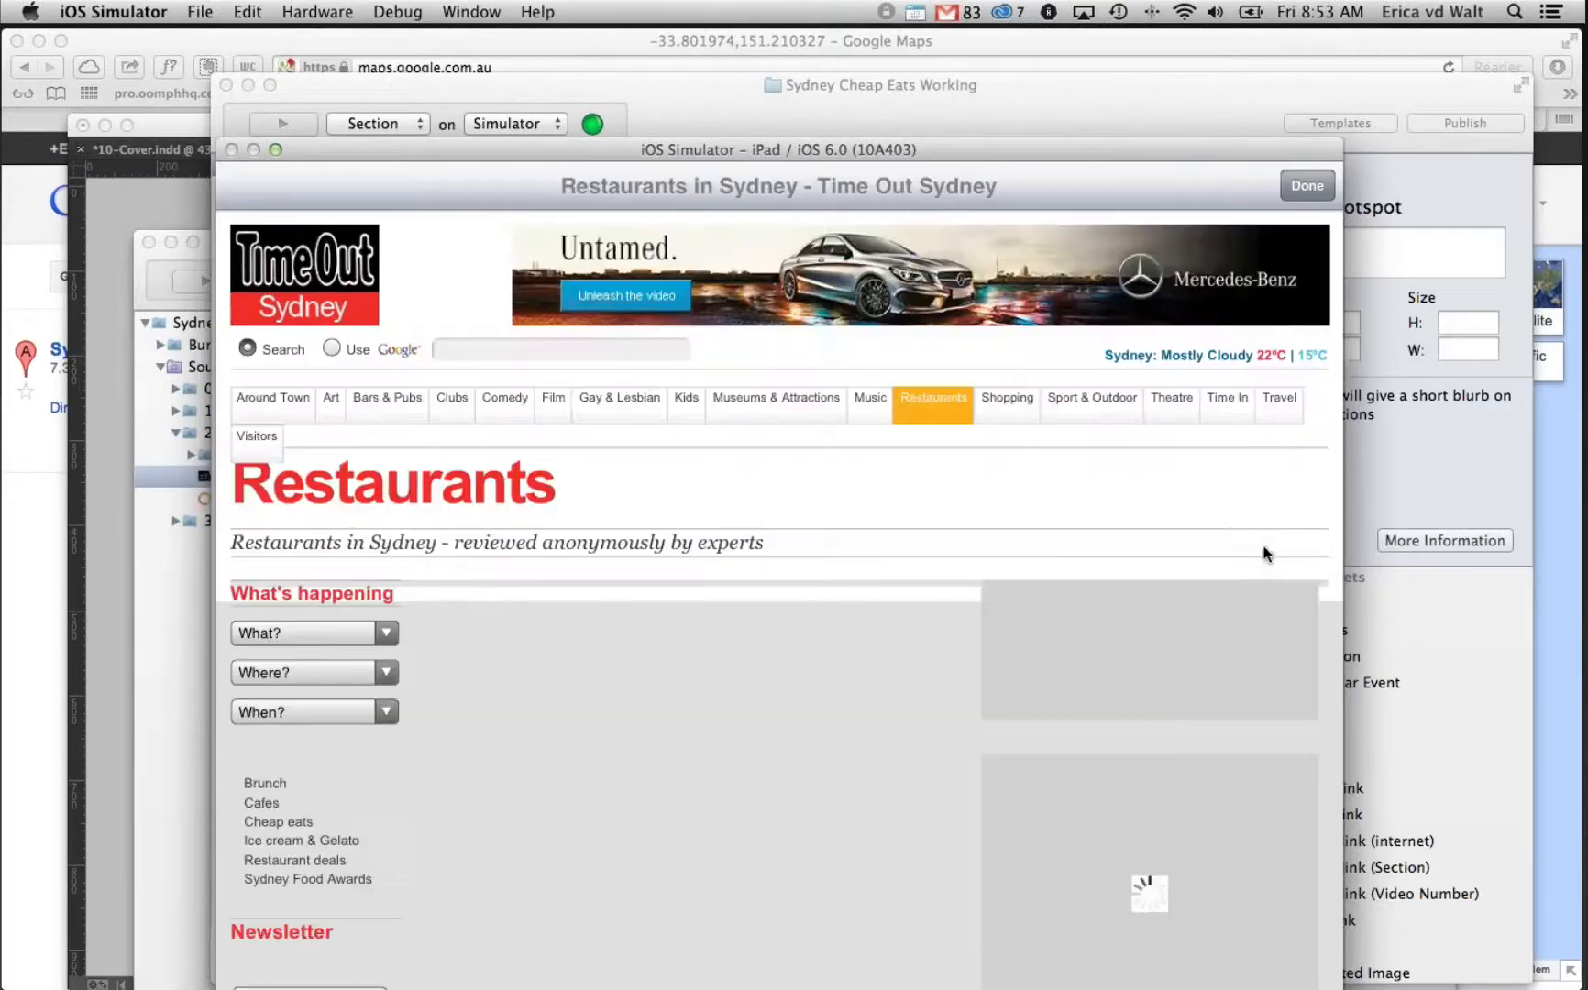
click(1308, 184)
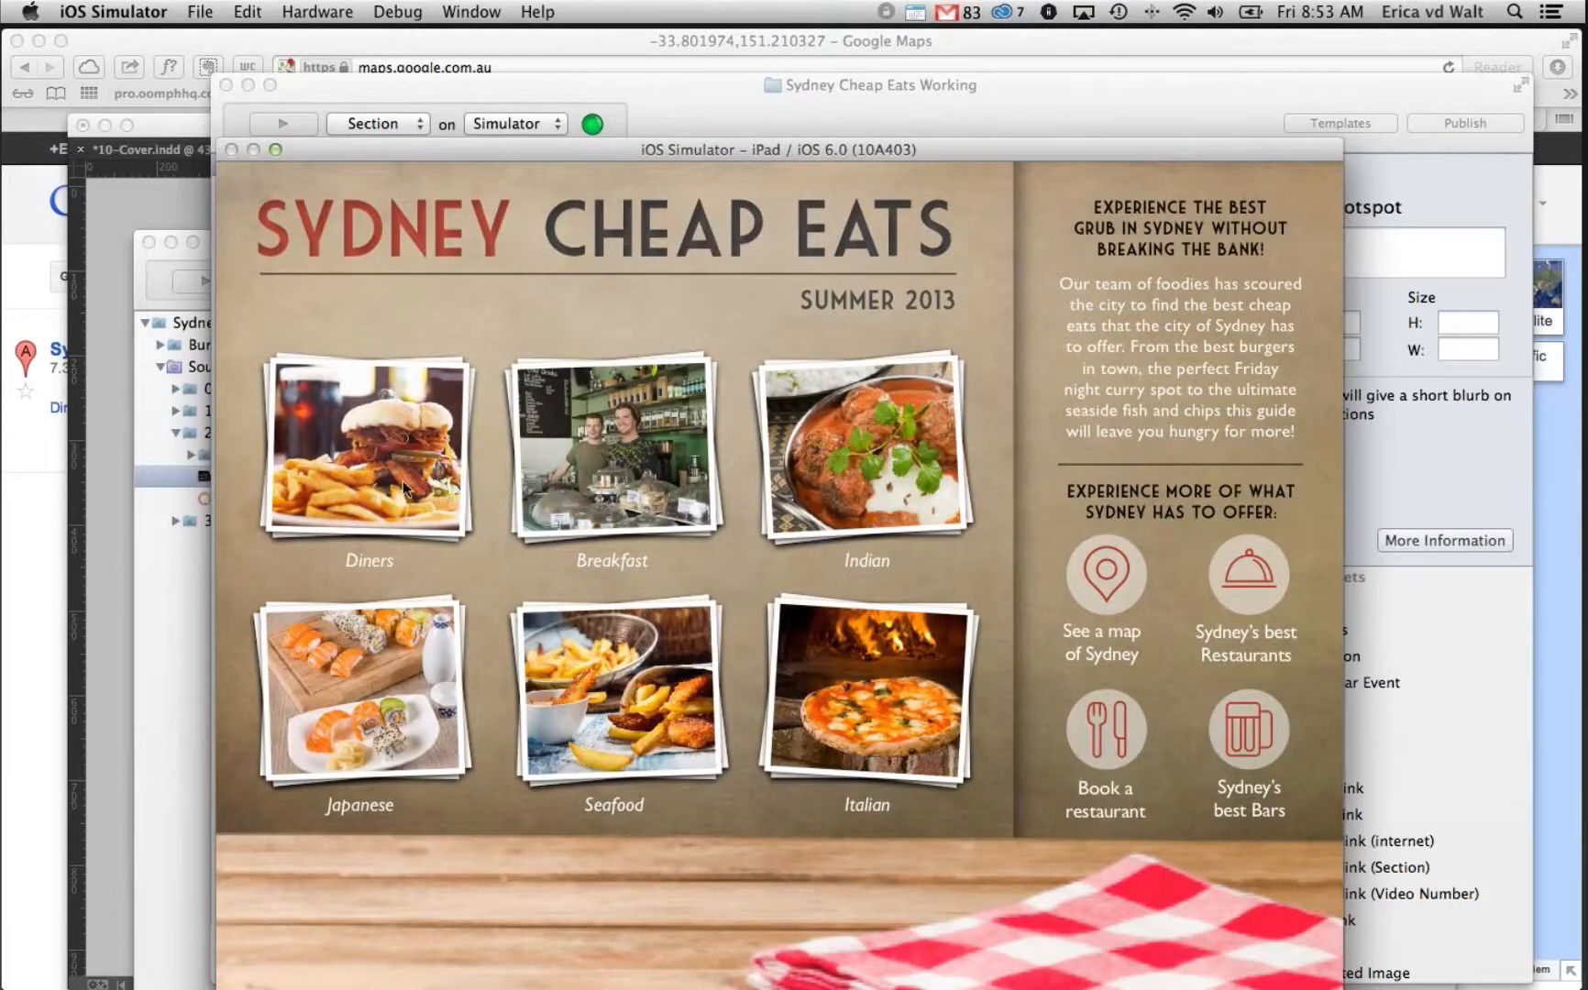
click(409, 419)
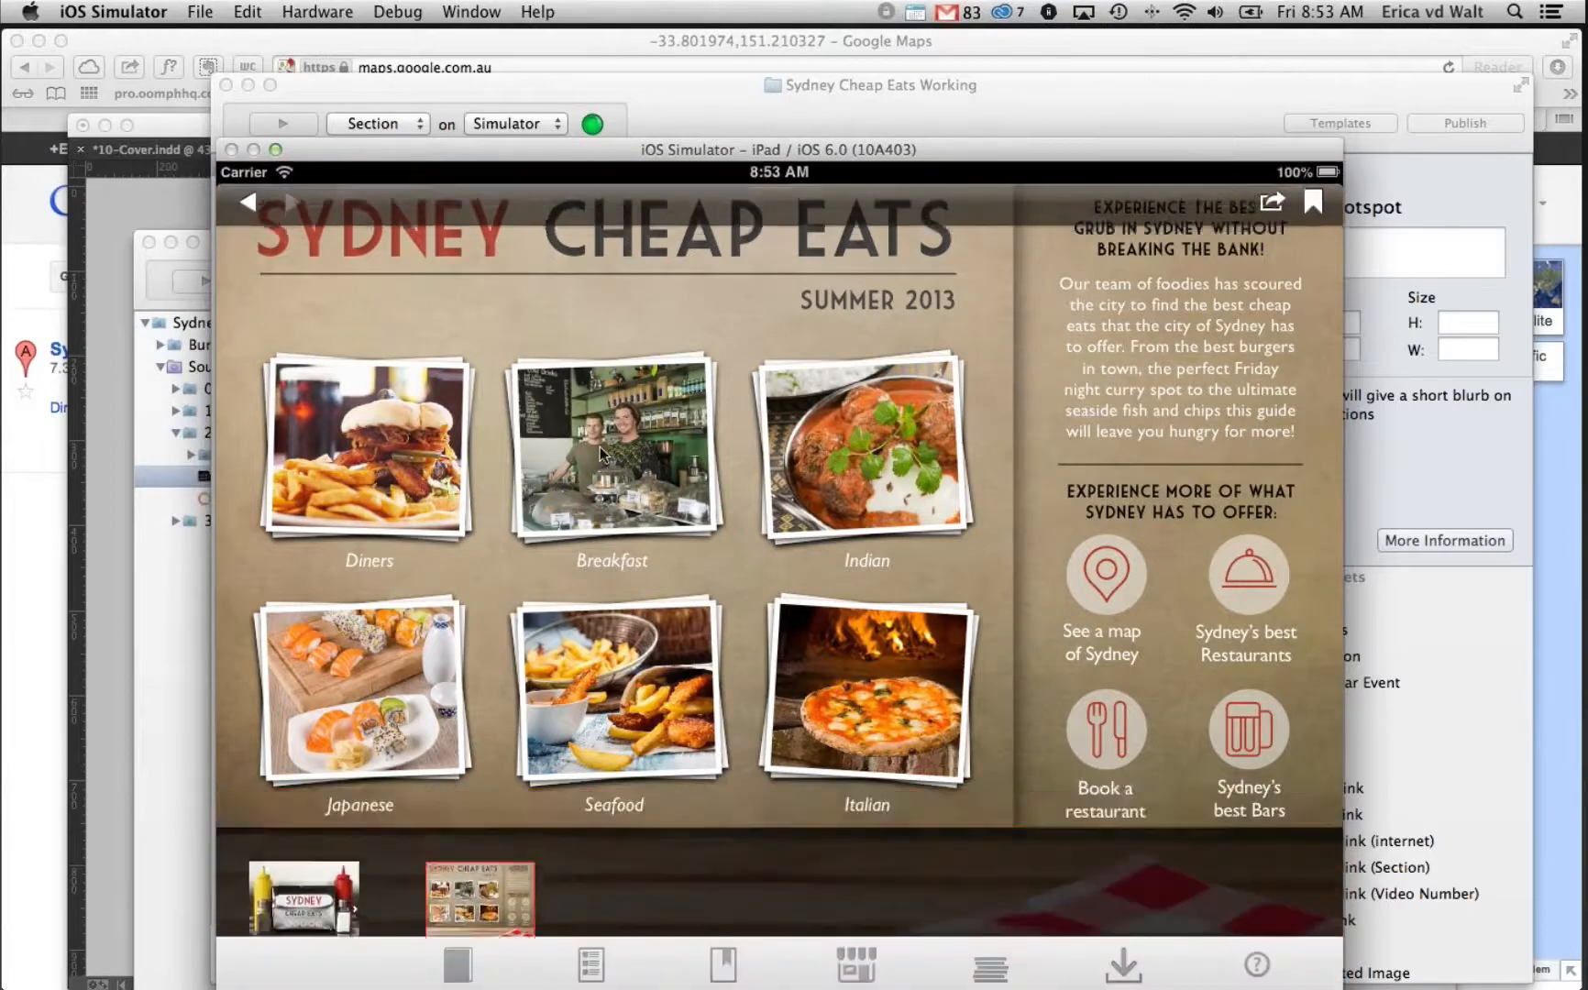
click(399, 430)
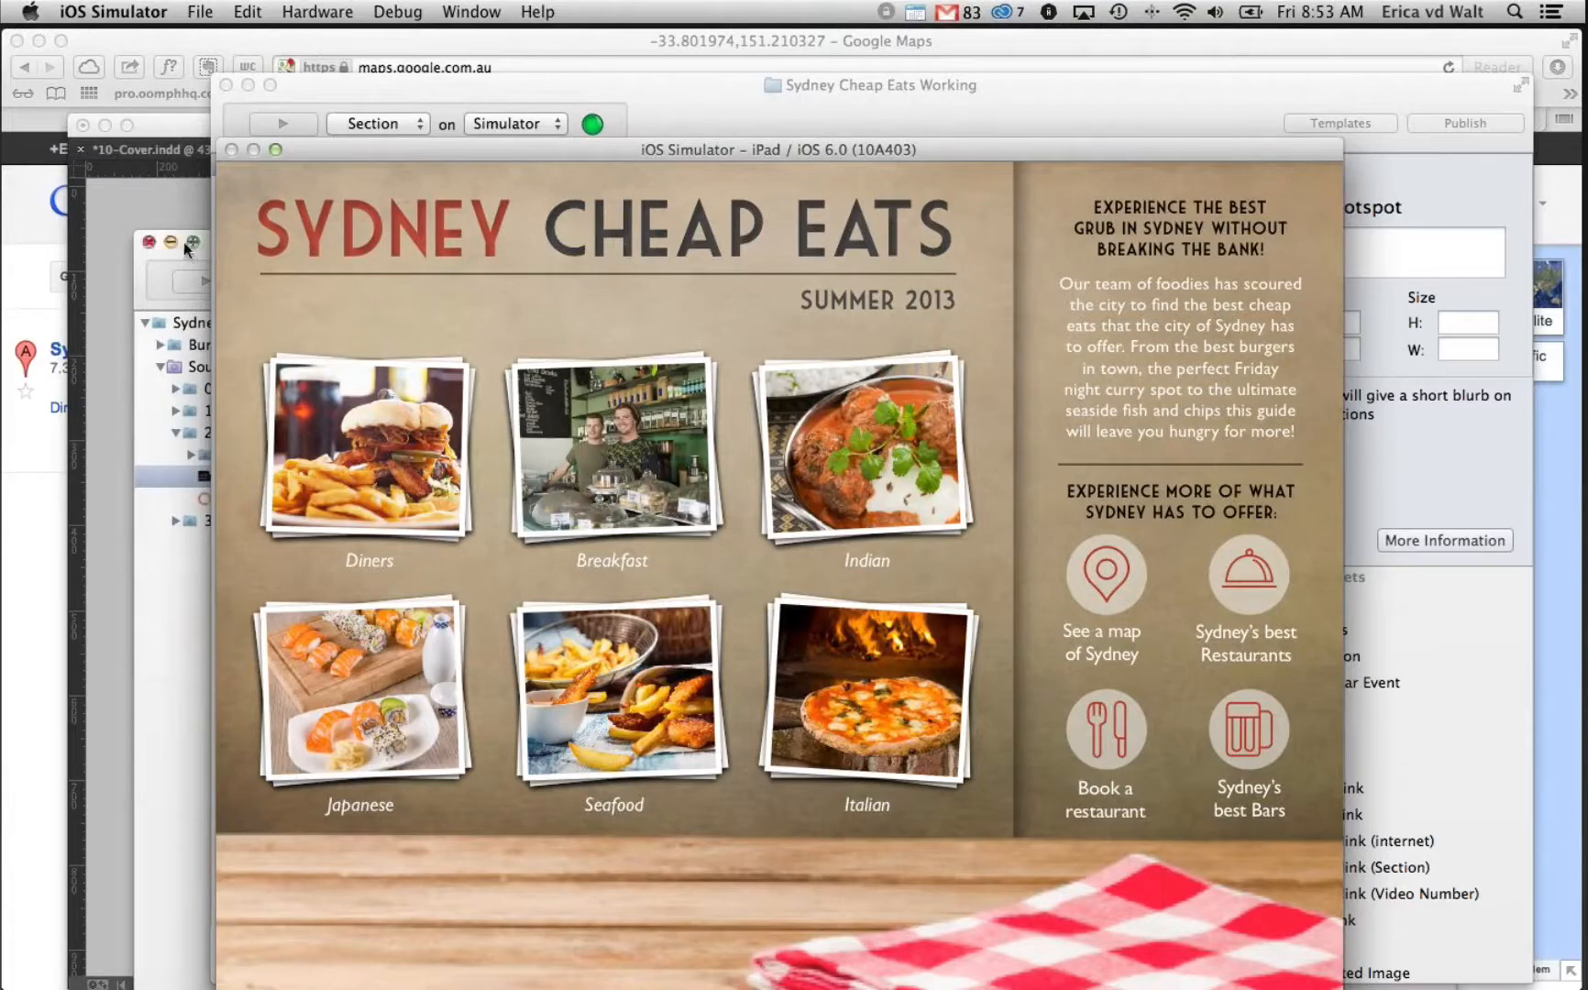
Switch the preview to the publication containing the Topics Covered page and go to its Sydney Cheap Eats contents page
click(767, 892)
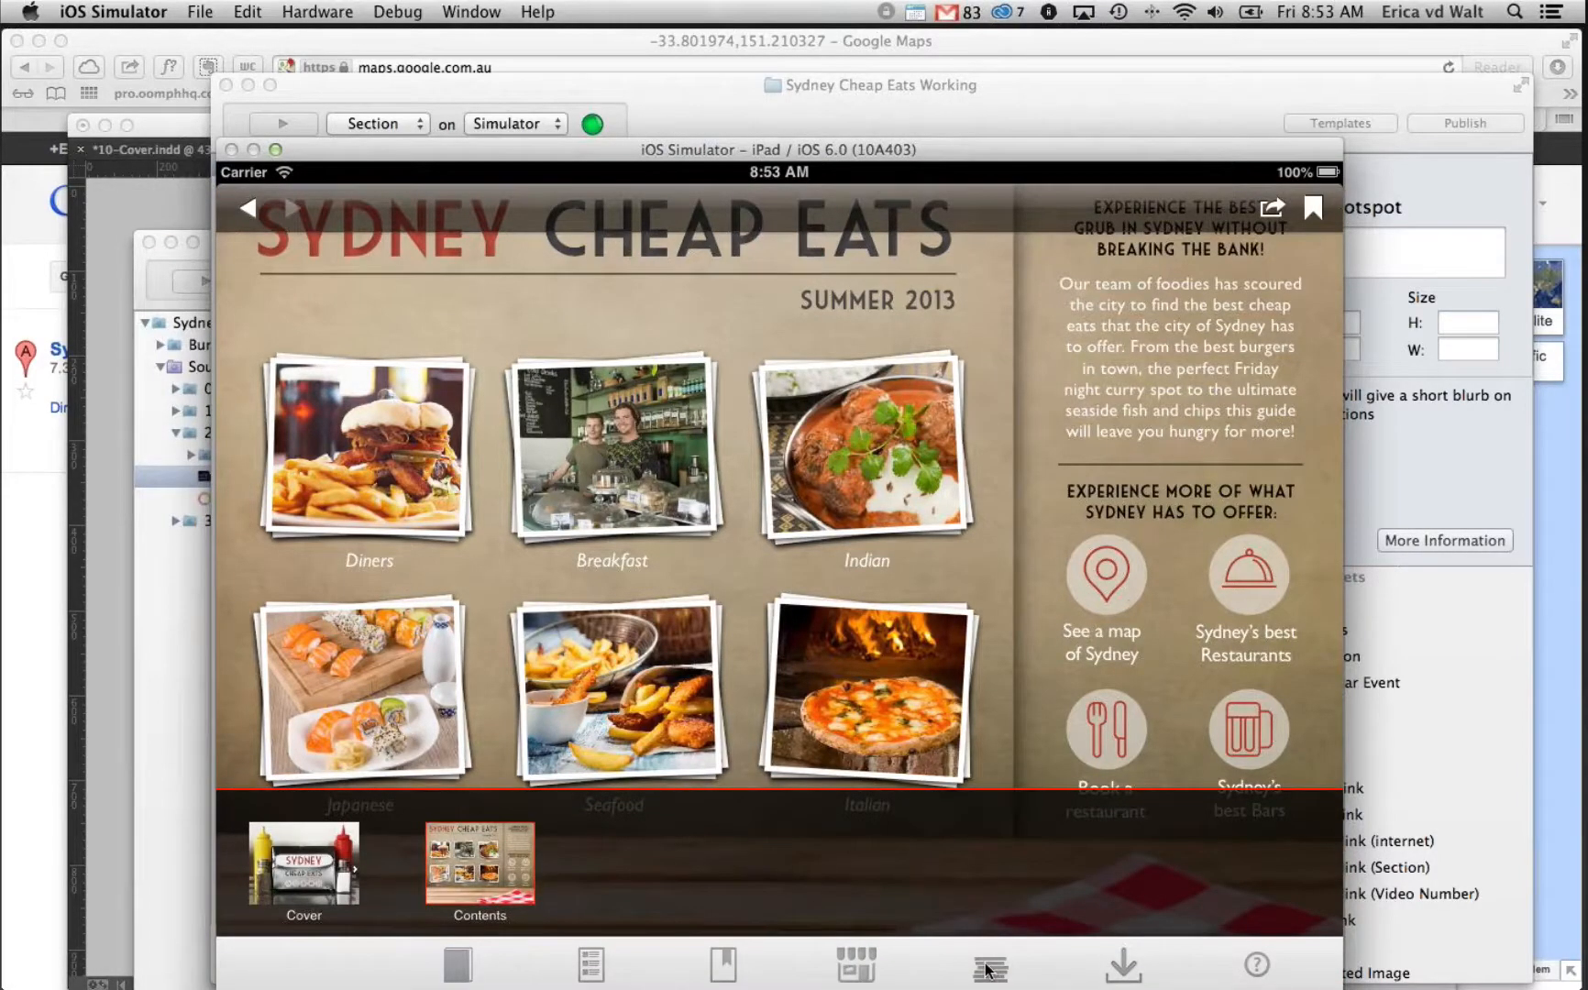
click(990, 968)
click(1064, 488)
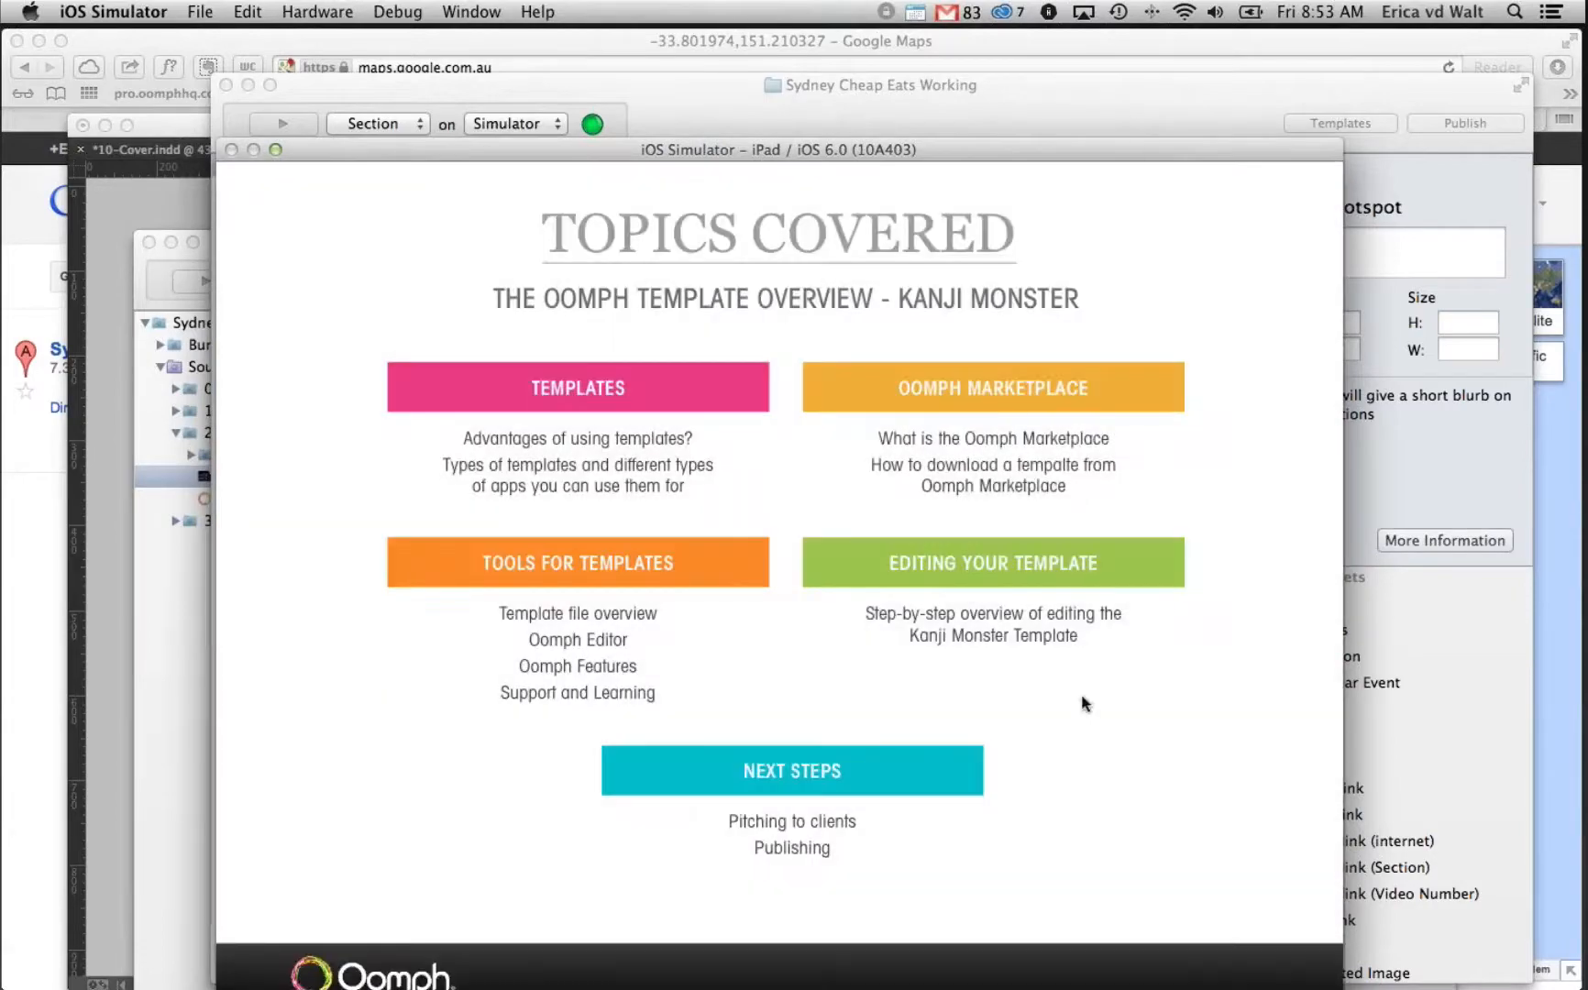
click(1177, 722)
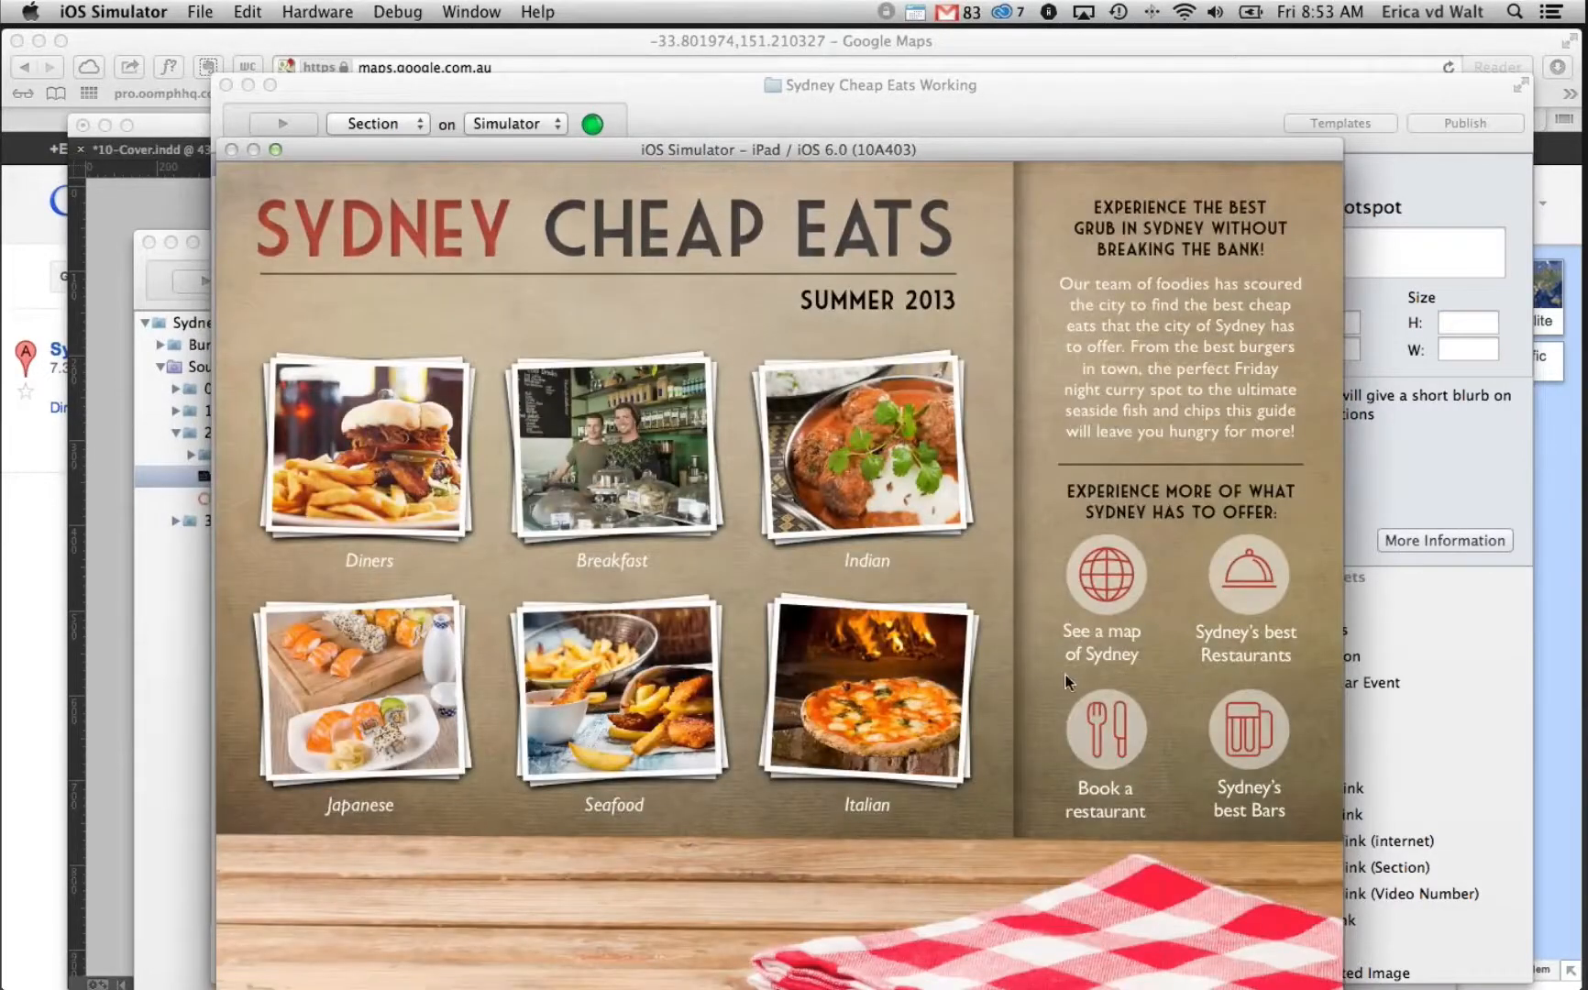
Go to the Hinky Dinks section in the preview, advance its image gallery and scroll through the article text
drag(1069, 681, 851, 674)
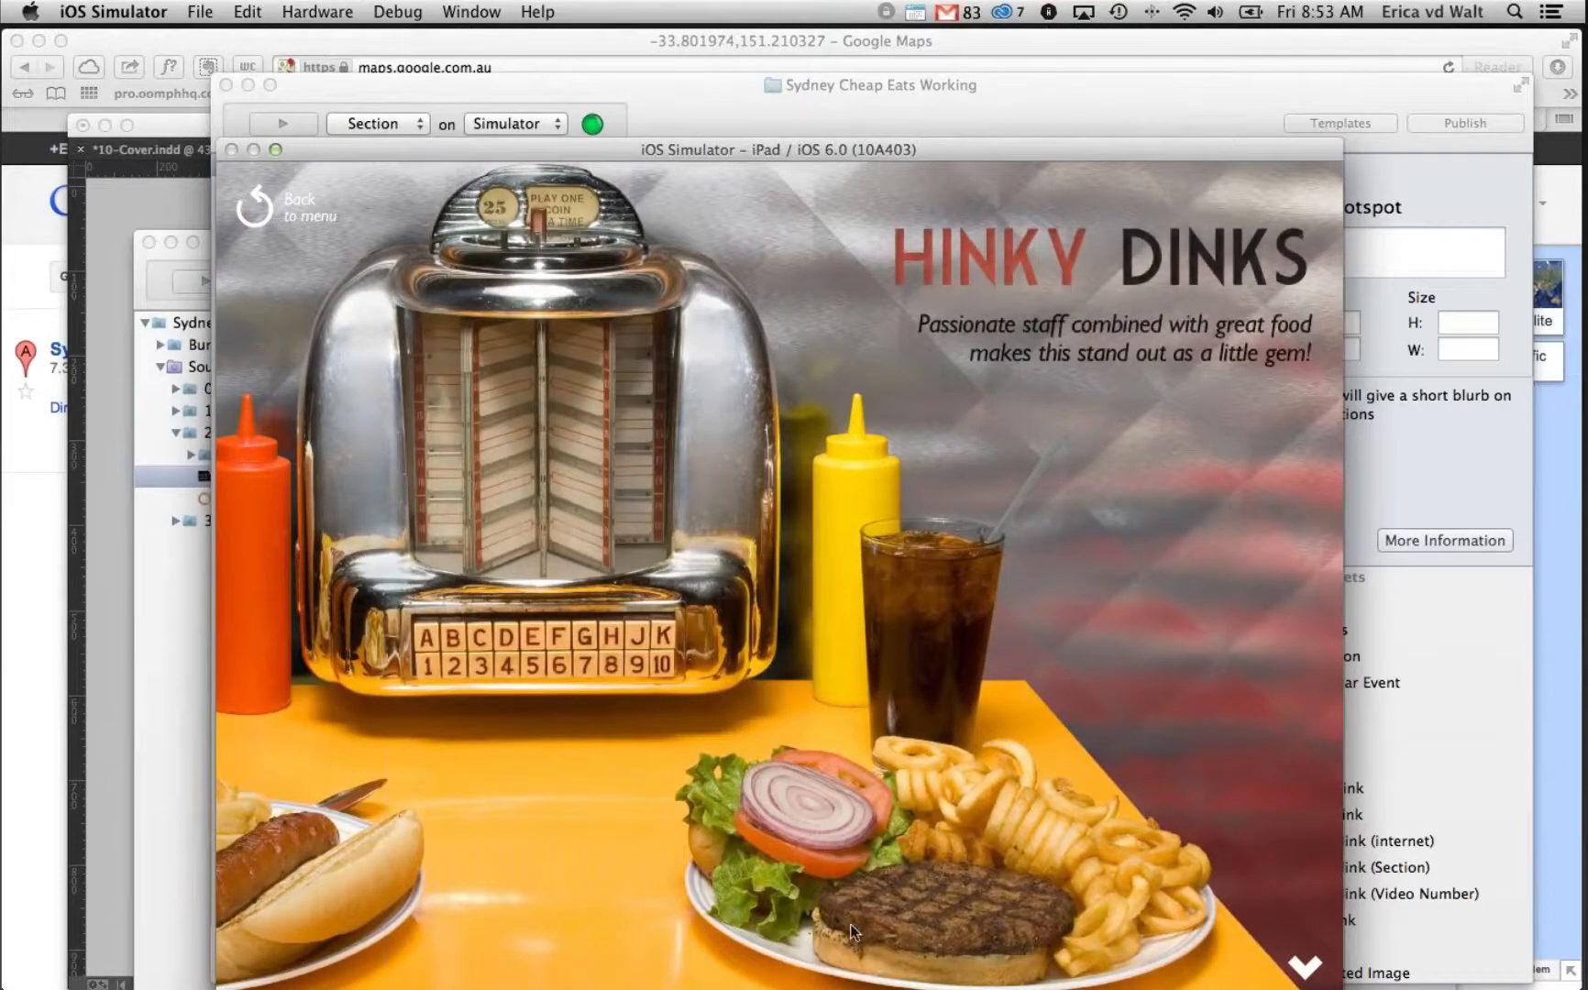
drag(850, 926, 607, 738)
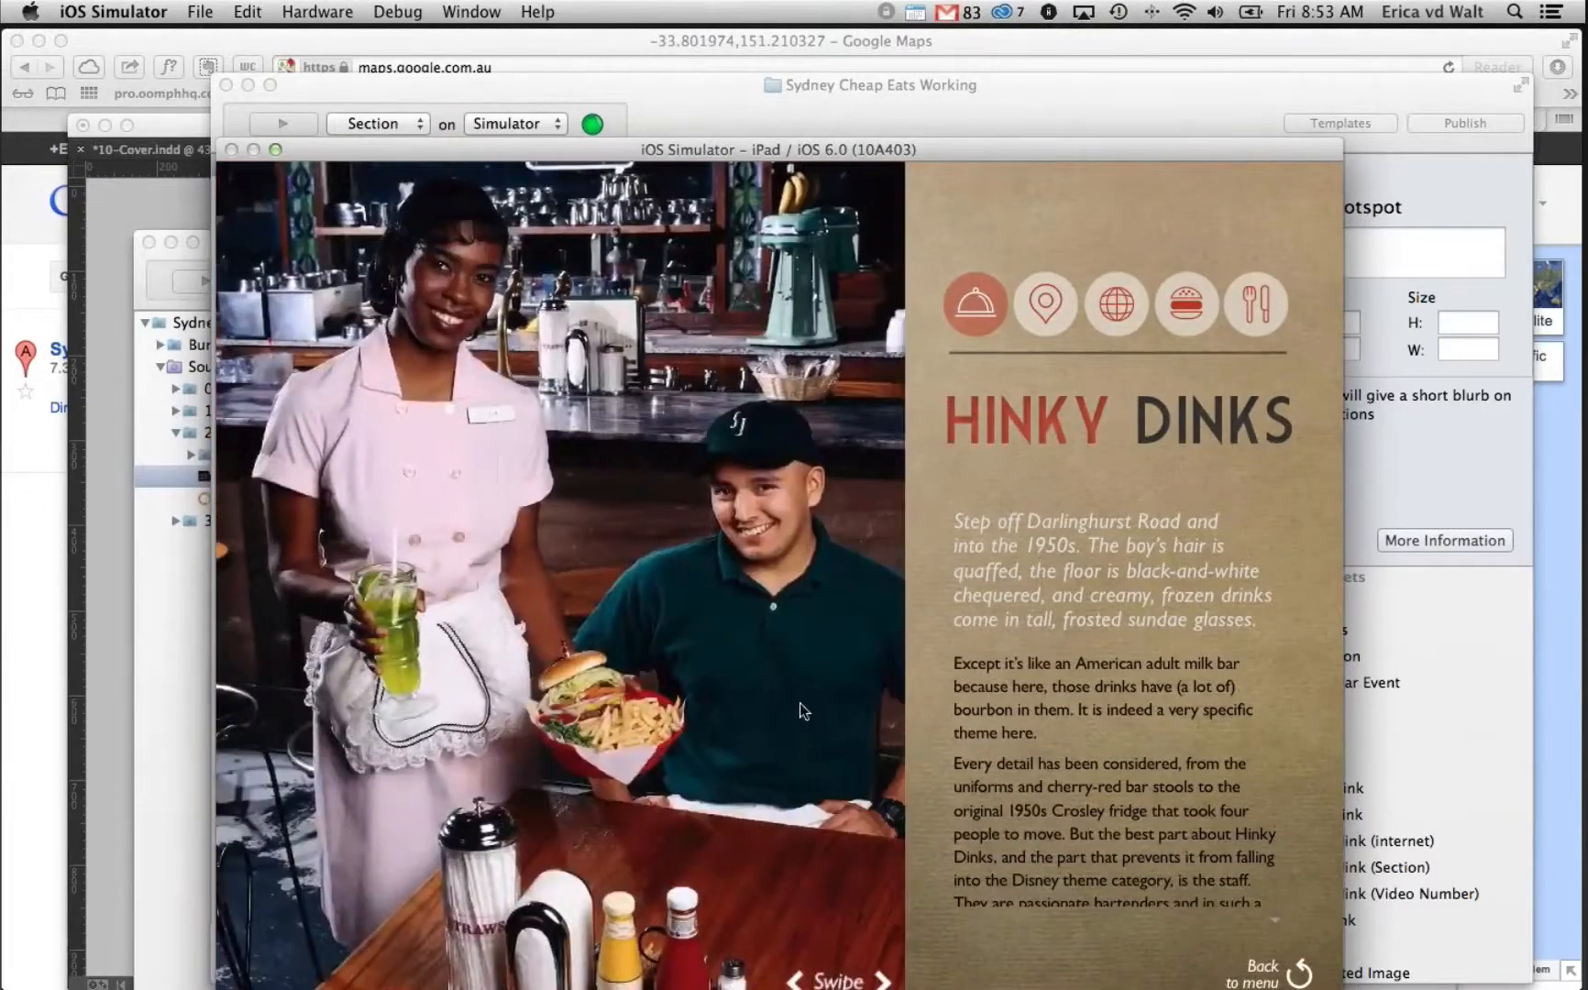
drag(799, 702, 587, 715)
drag(1043, 843, 1058, 588)
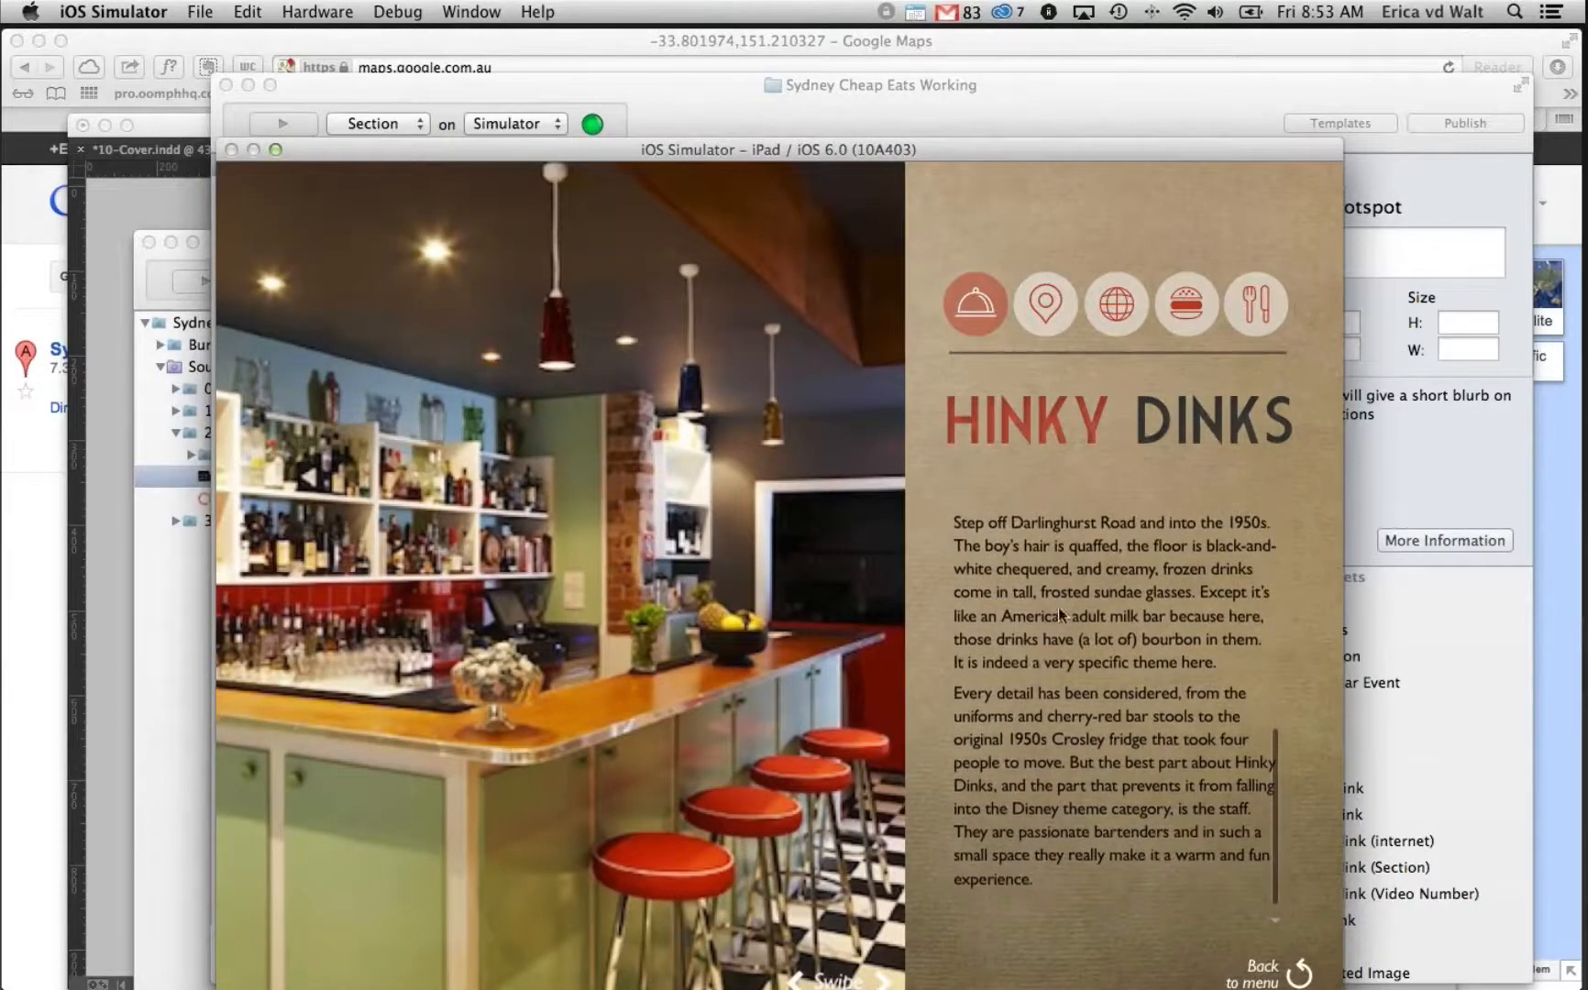
Check the map, web links, menu and cutlery buttons on the Hinky Dinks page, and close the page that opens
click(1056, 299)
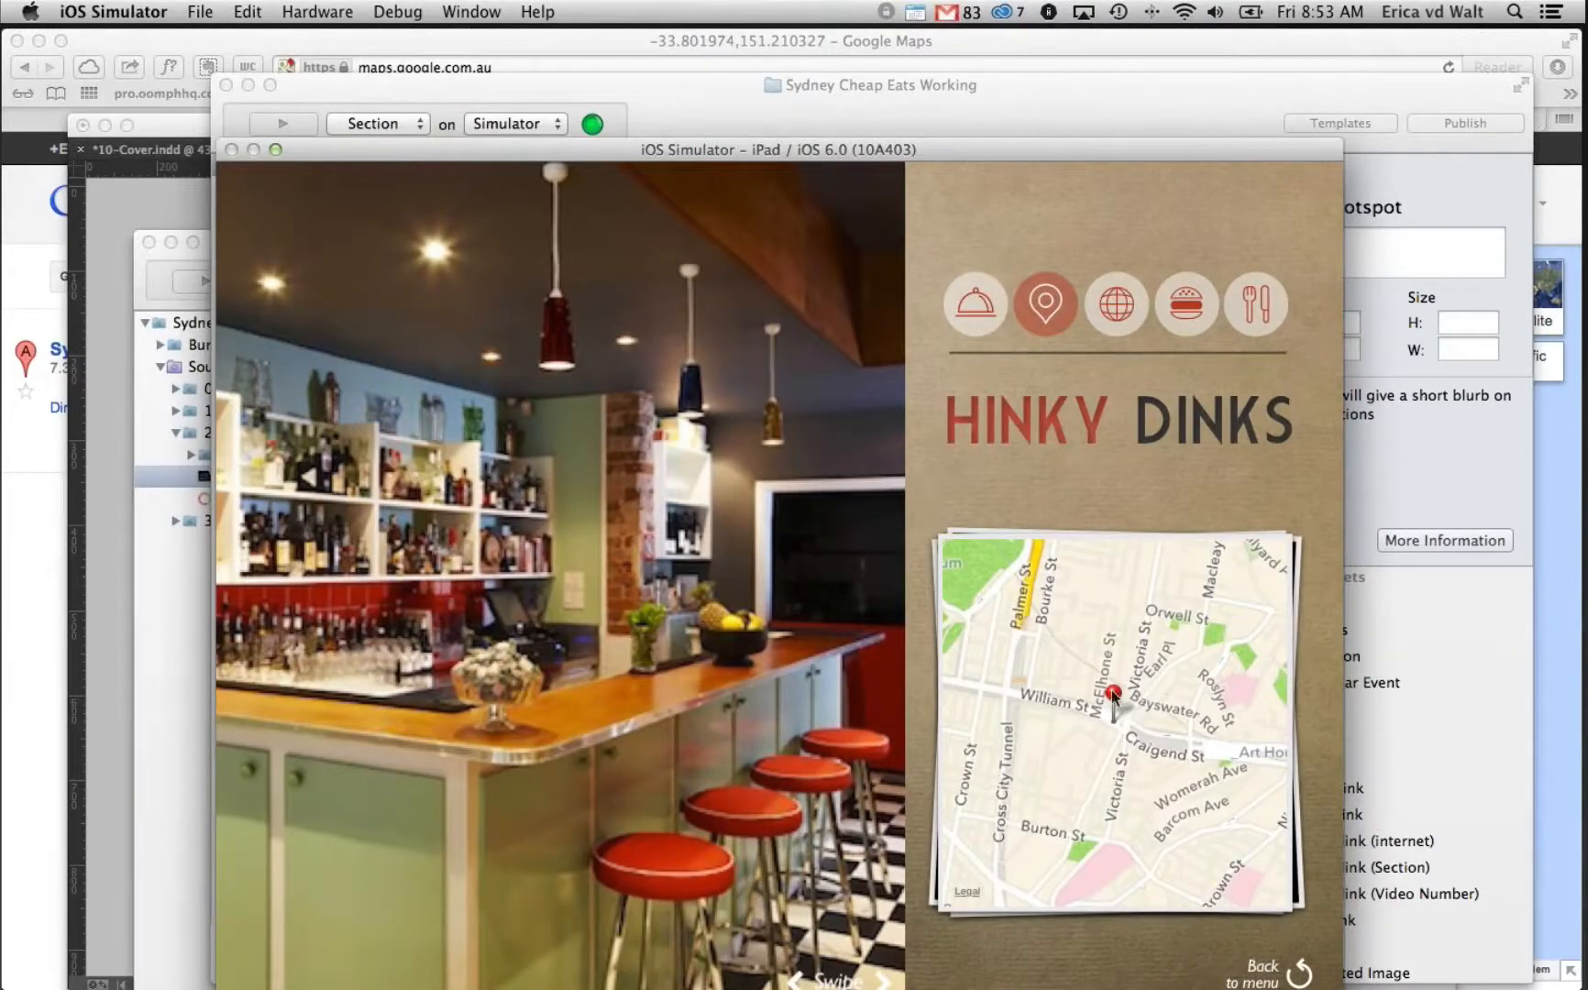
click(1120, 303)
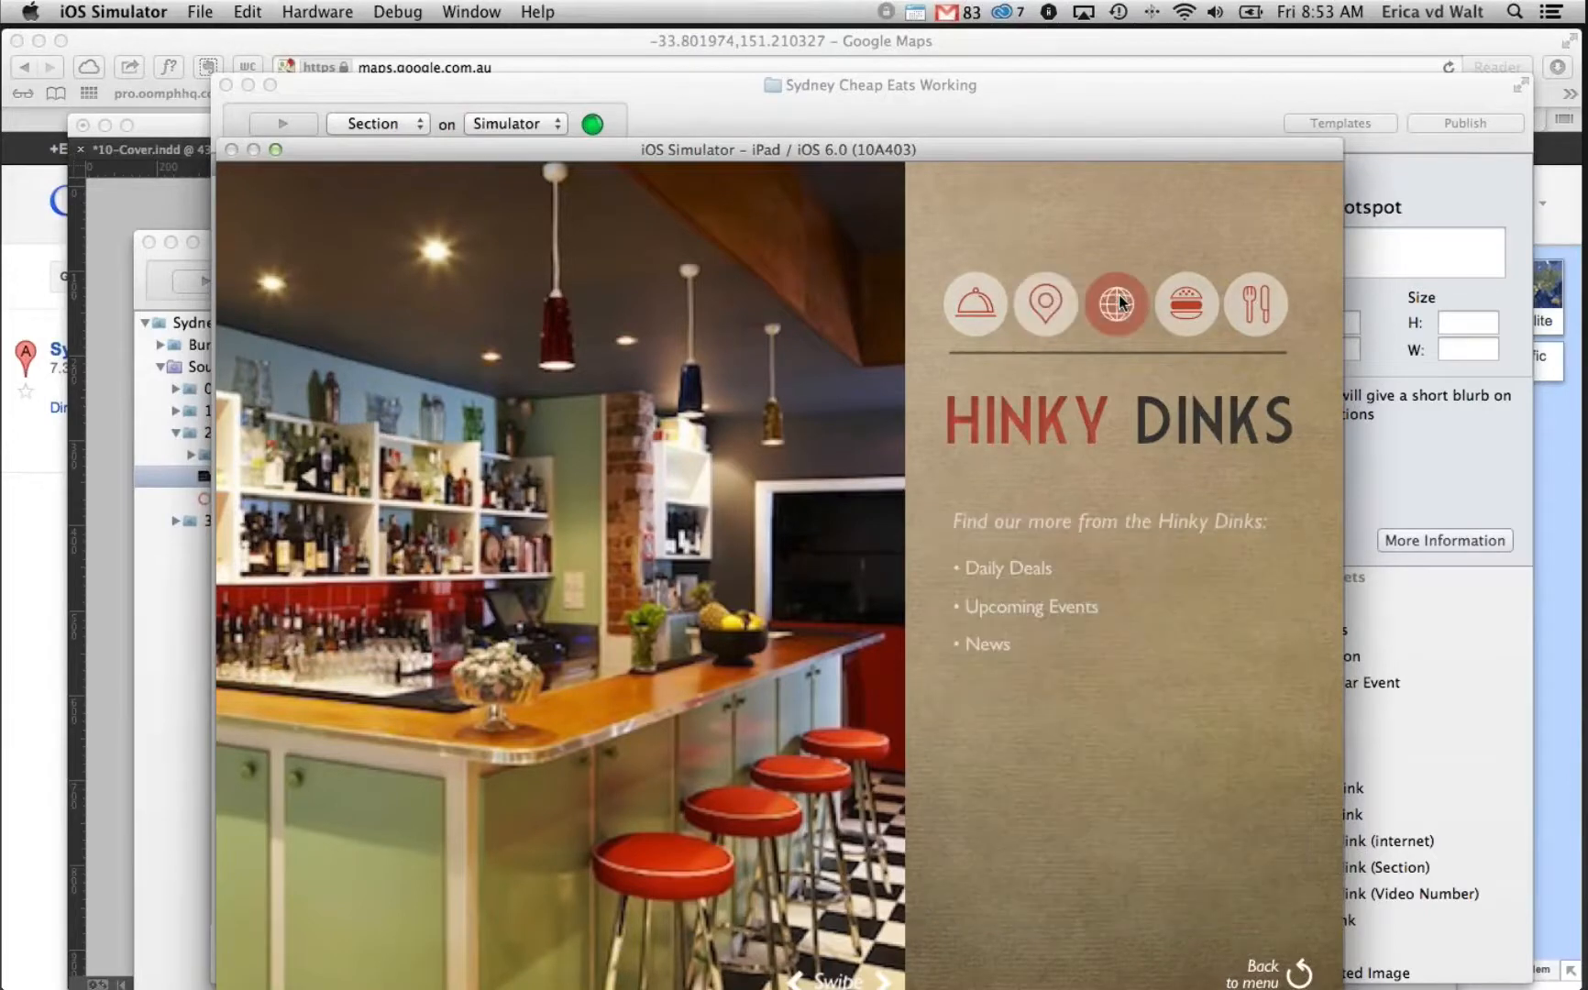
click(1184, 305)
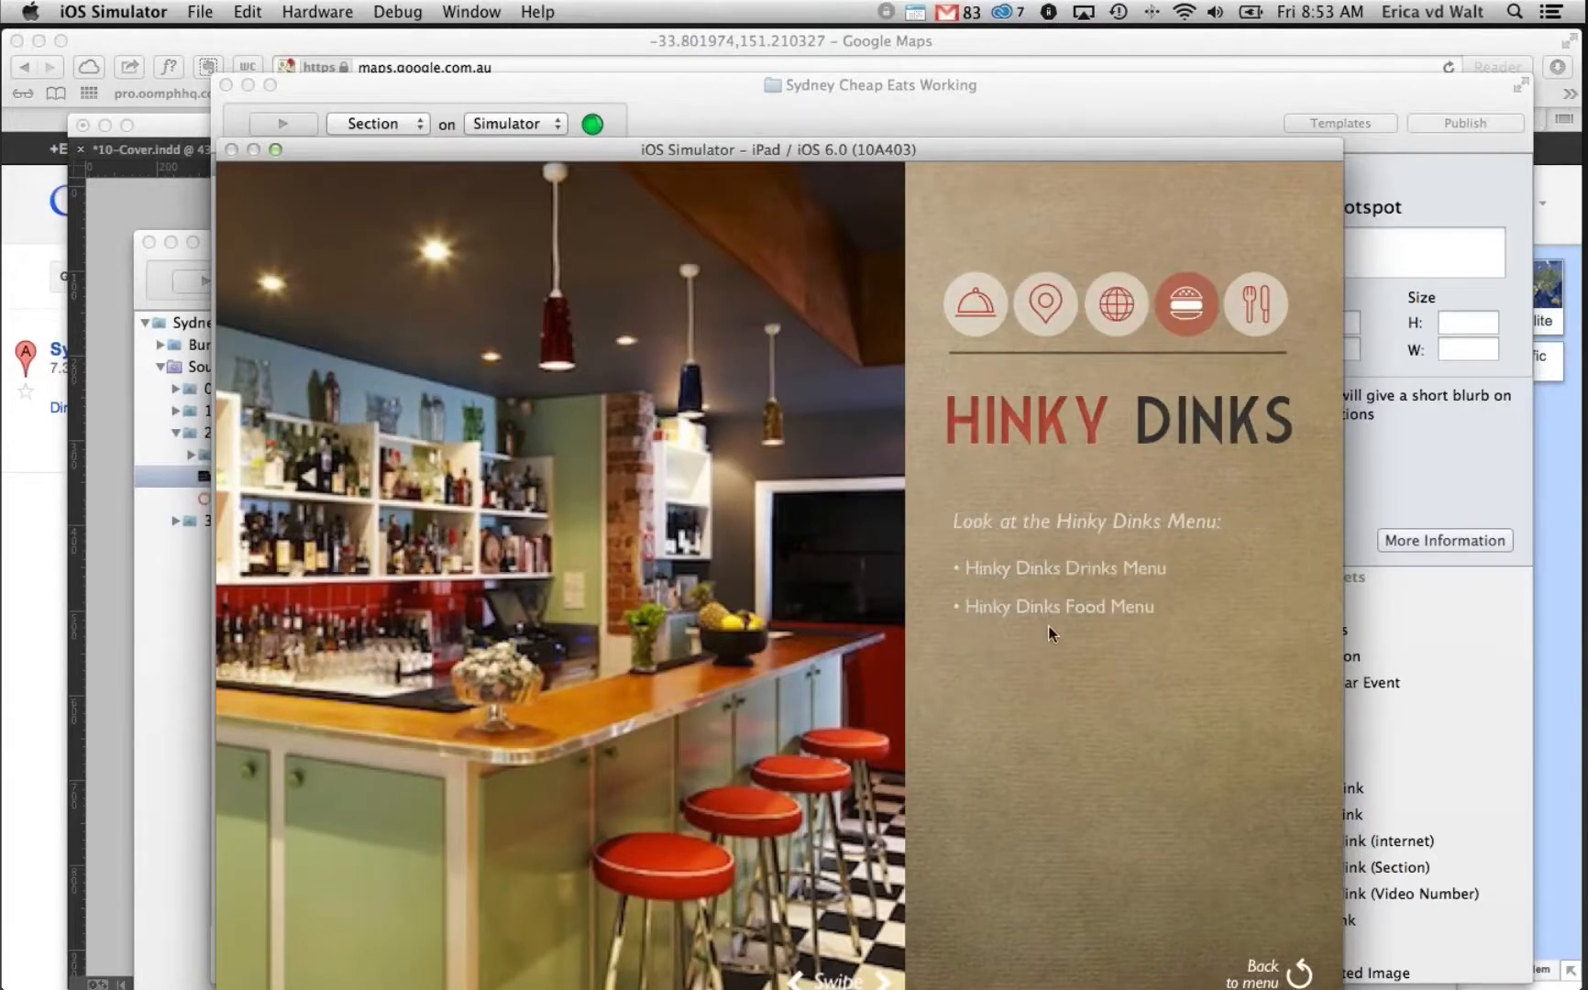
click(1270, 305)
click(1303, 180)
Return to the Sydney Cheap Eats project in Oomph Editor and open the 30-Section 1 document in InDesign
click(198, 241)
drag(375, 237, 321, 122)
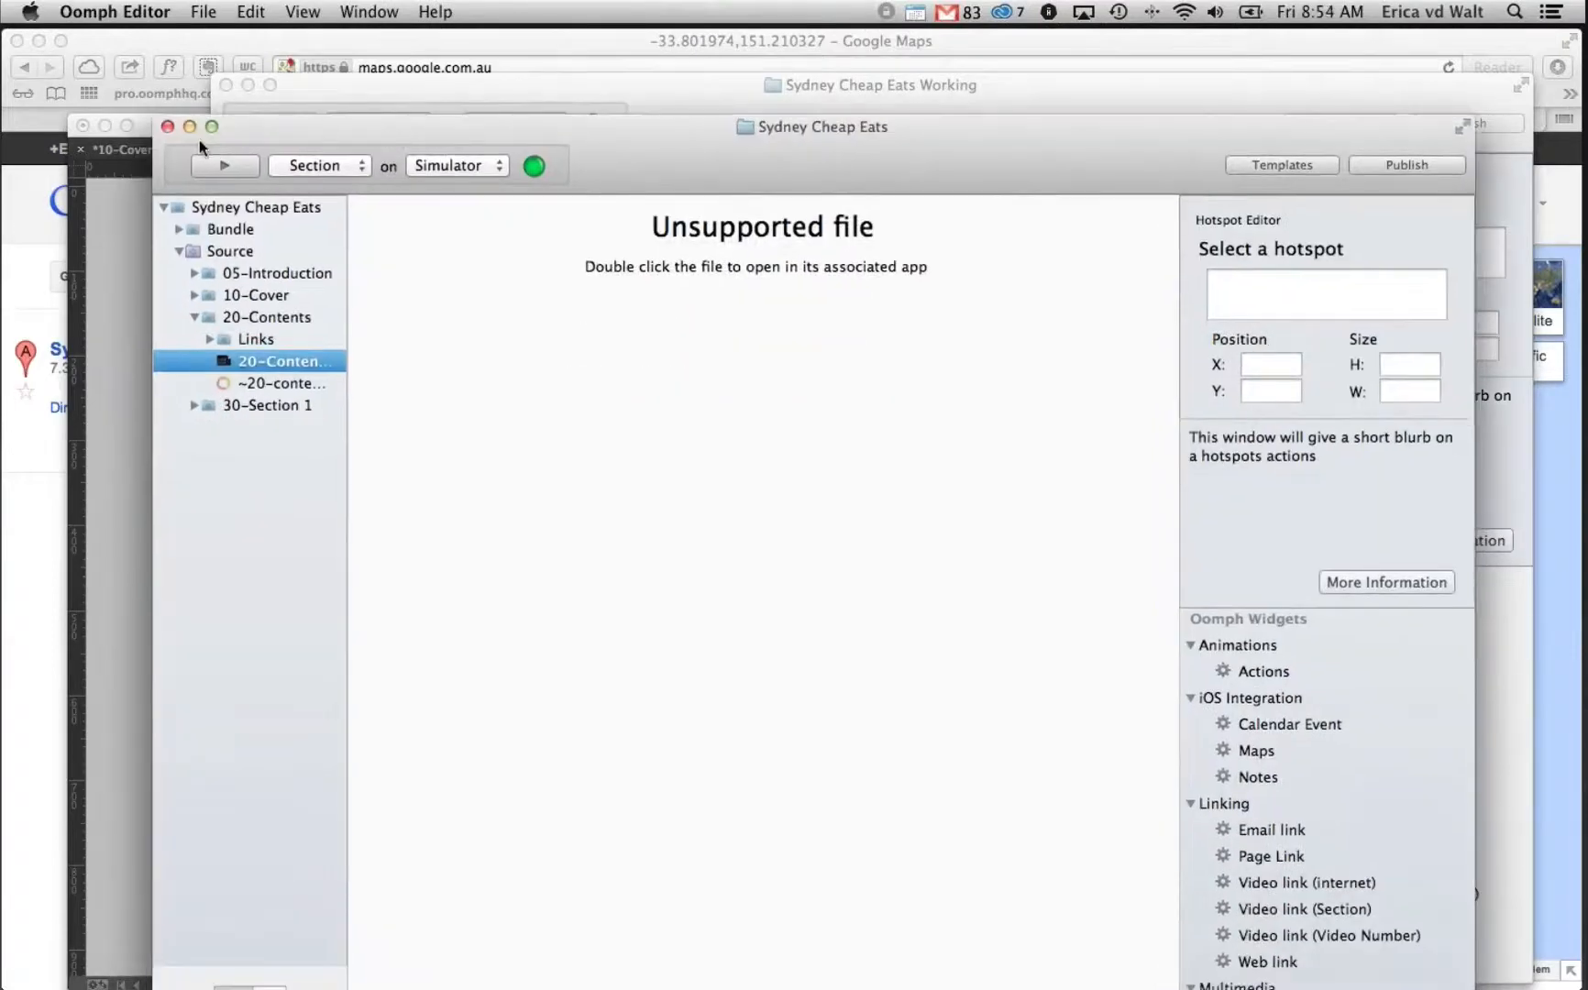
click(194, 317)
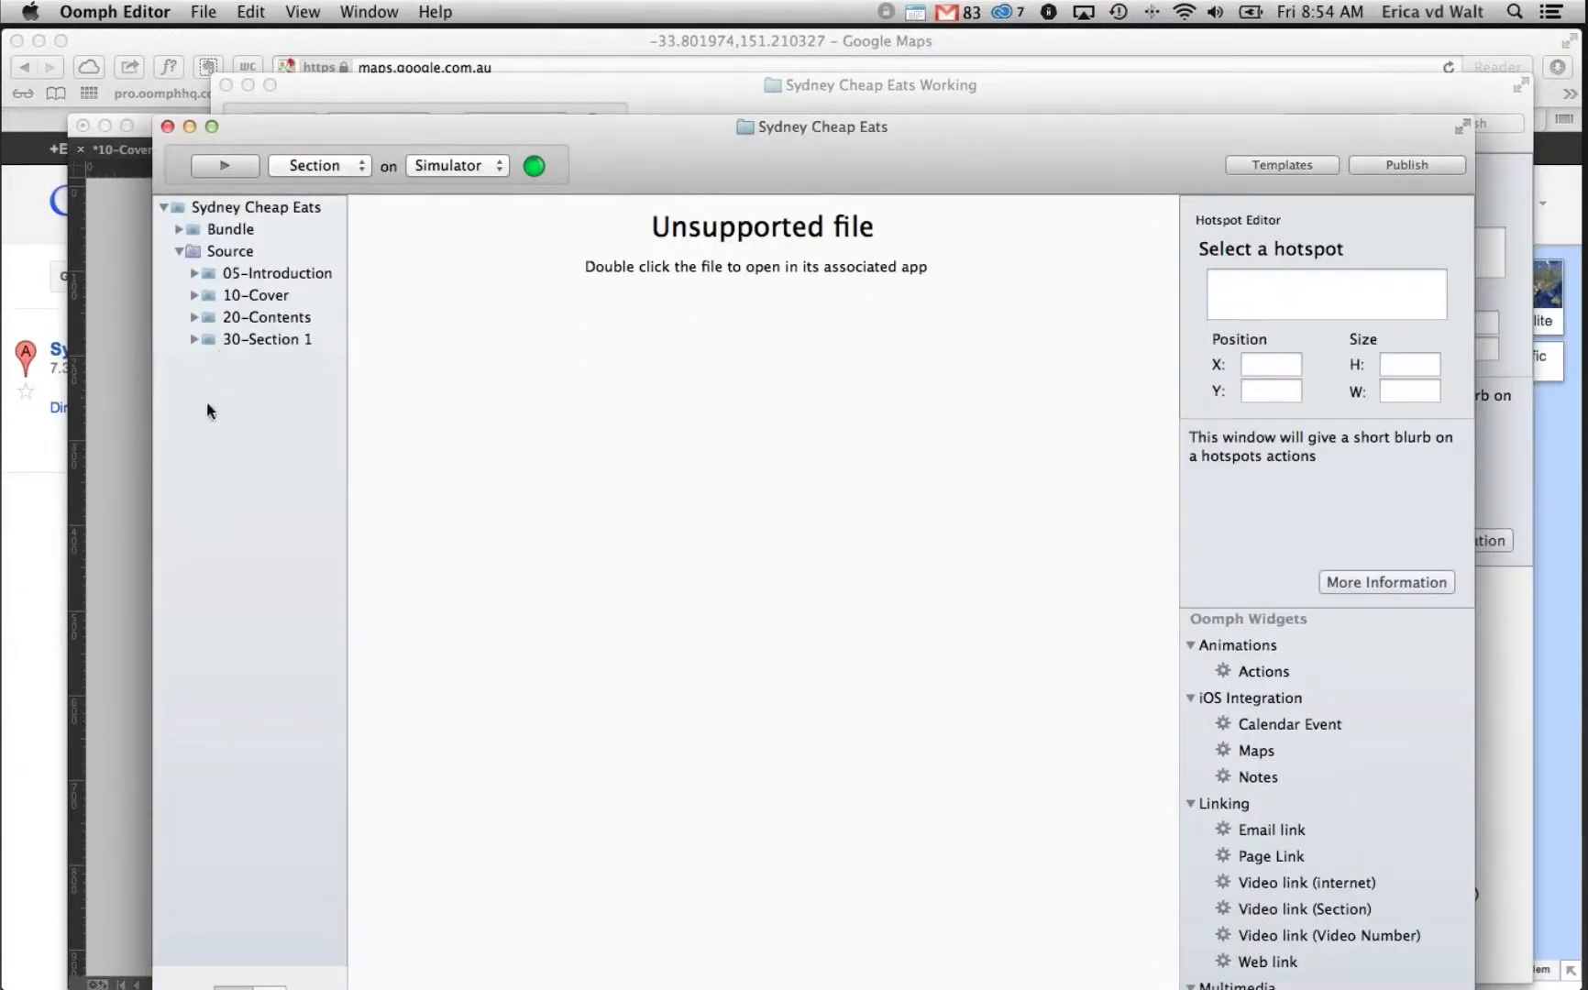
click(193, 338)
click(292, 385)
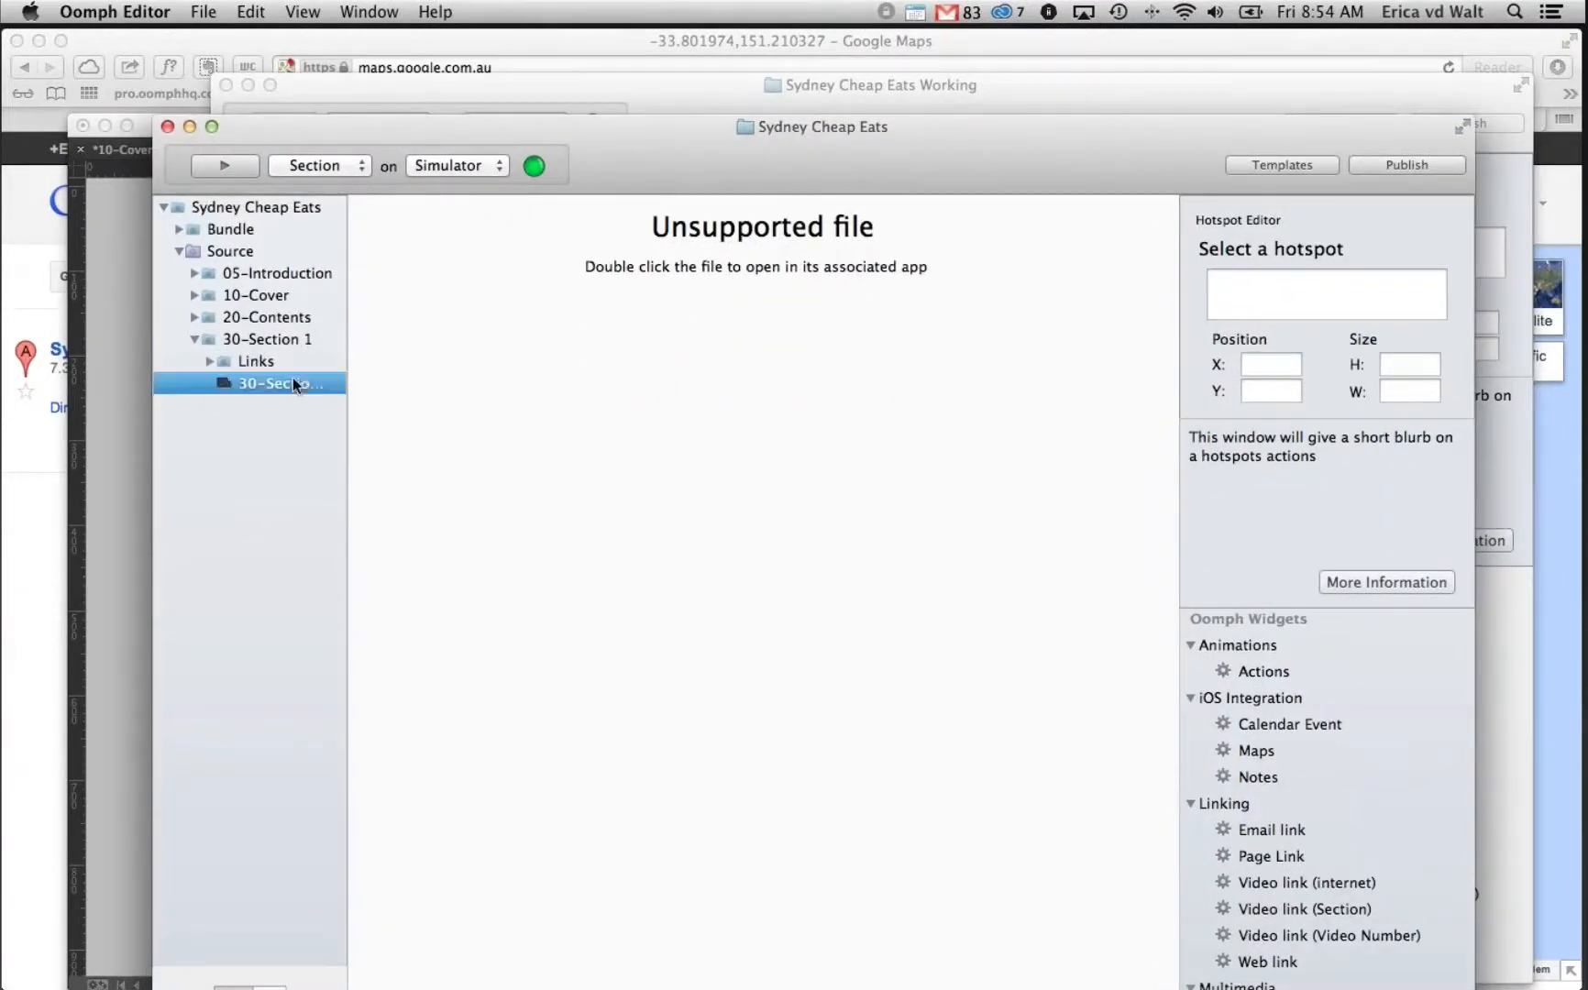
double_click(283, 383)
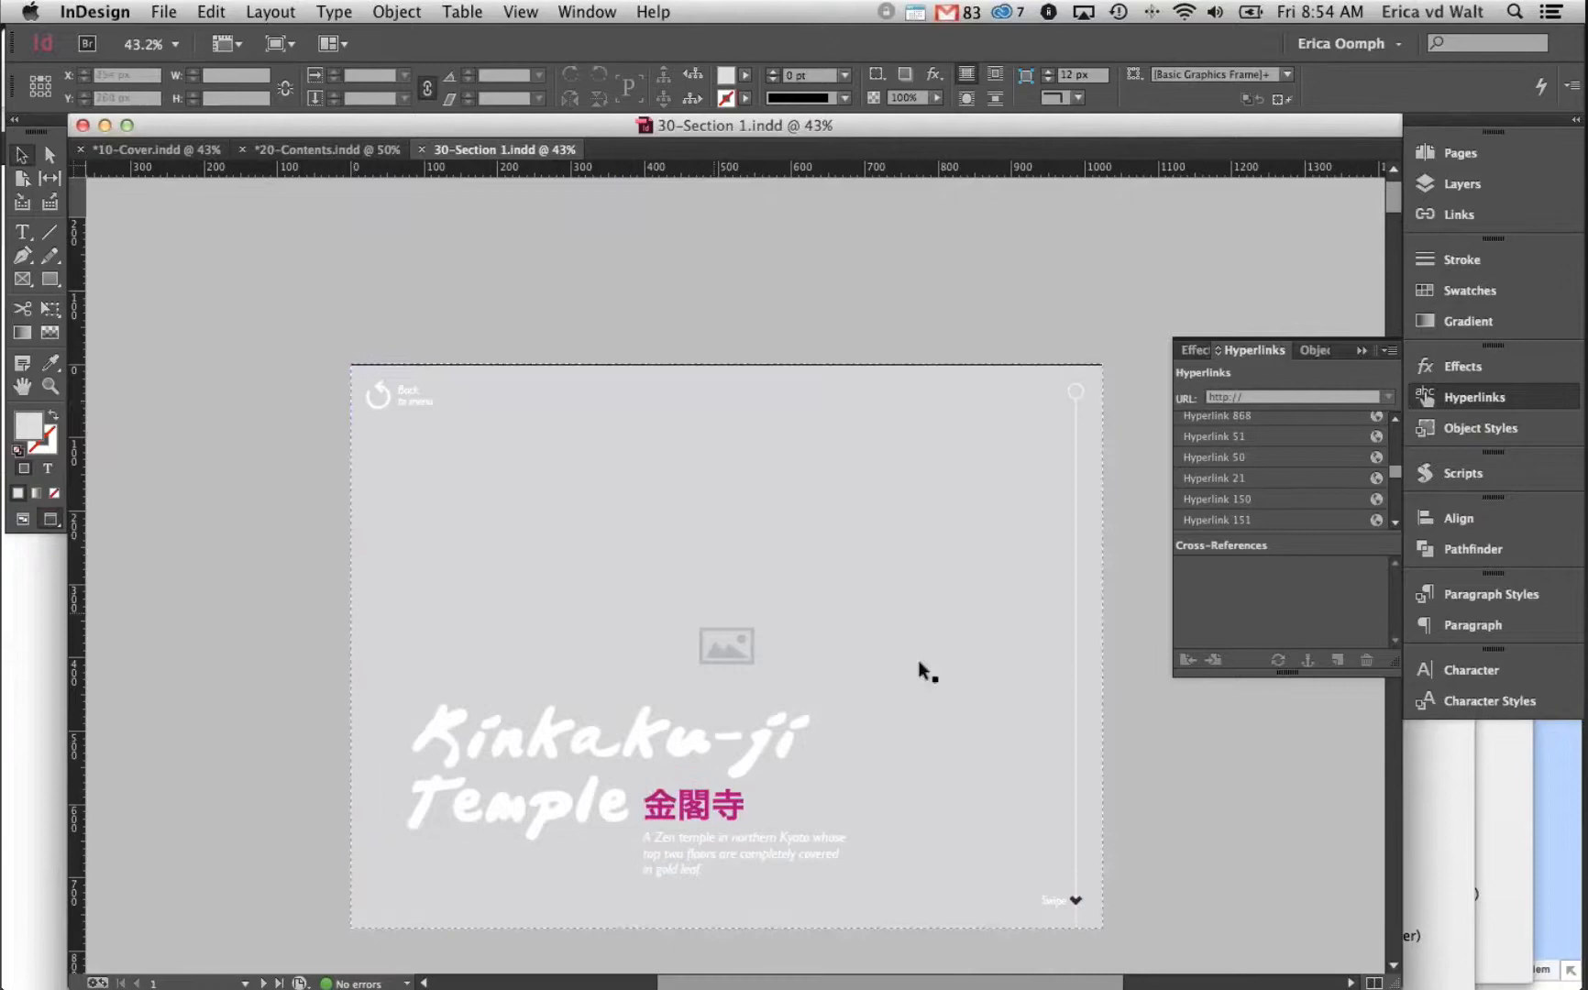
Look through the first three pages of 30-Section 1 and select the dark full-page background on page 3
drag(920, 661, 918, 529)
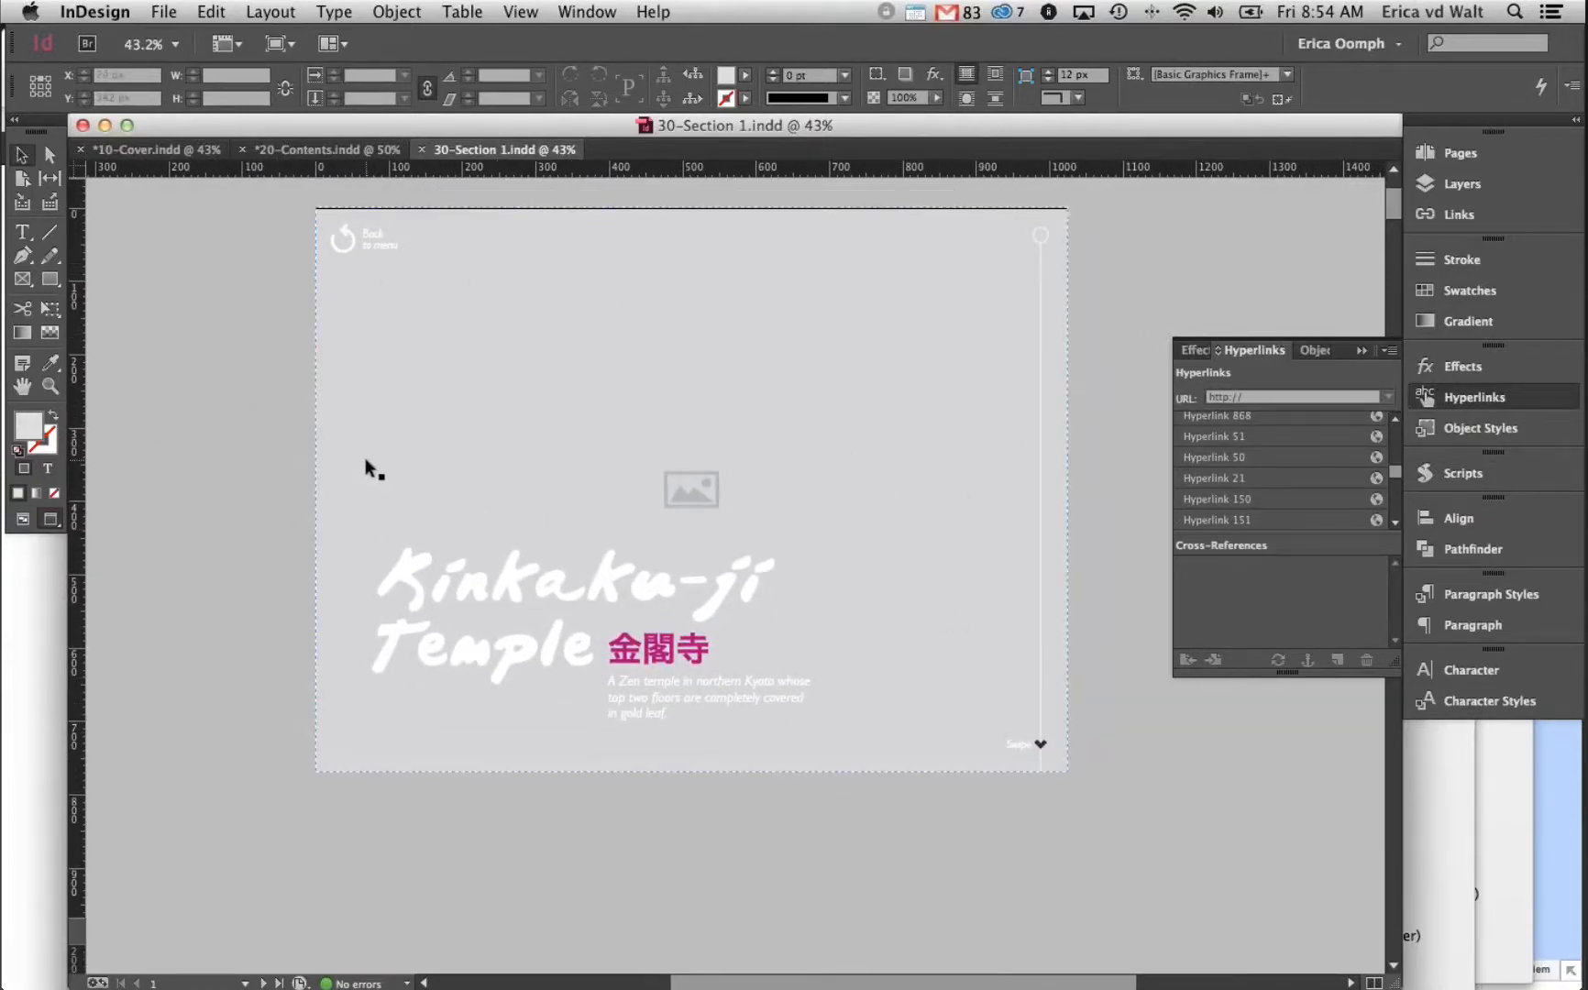
click(591, 599)
scroll(591, 605, down, 10)
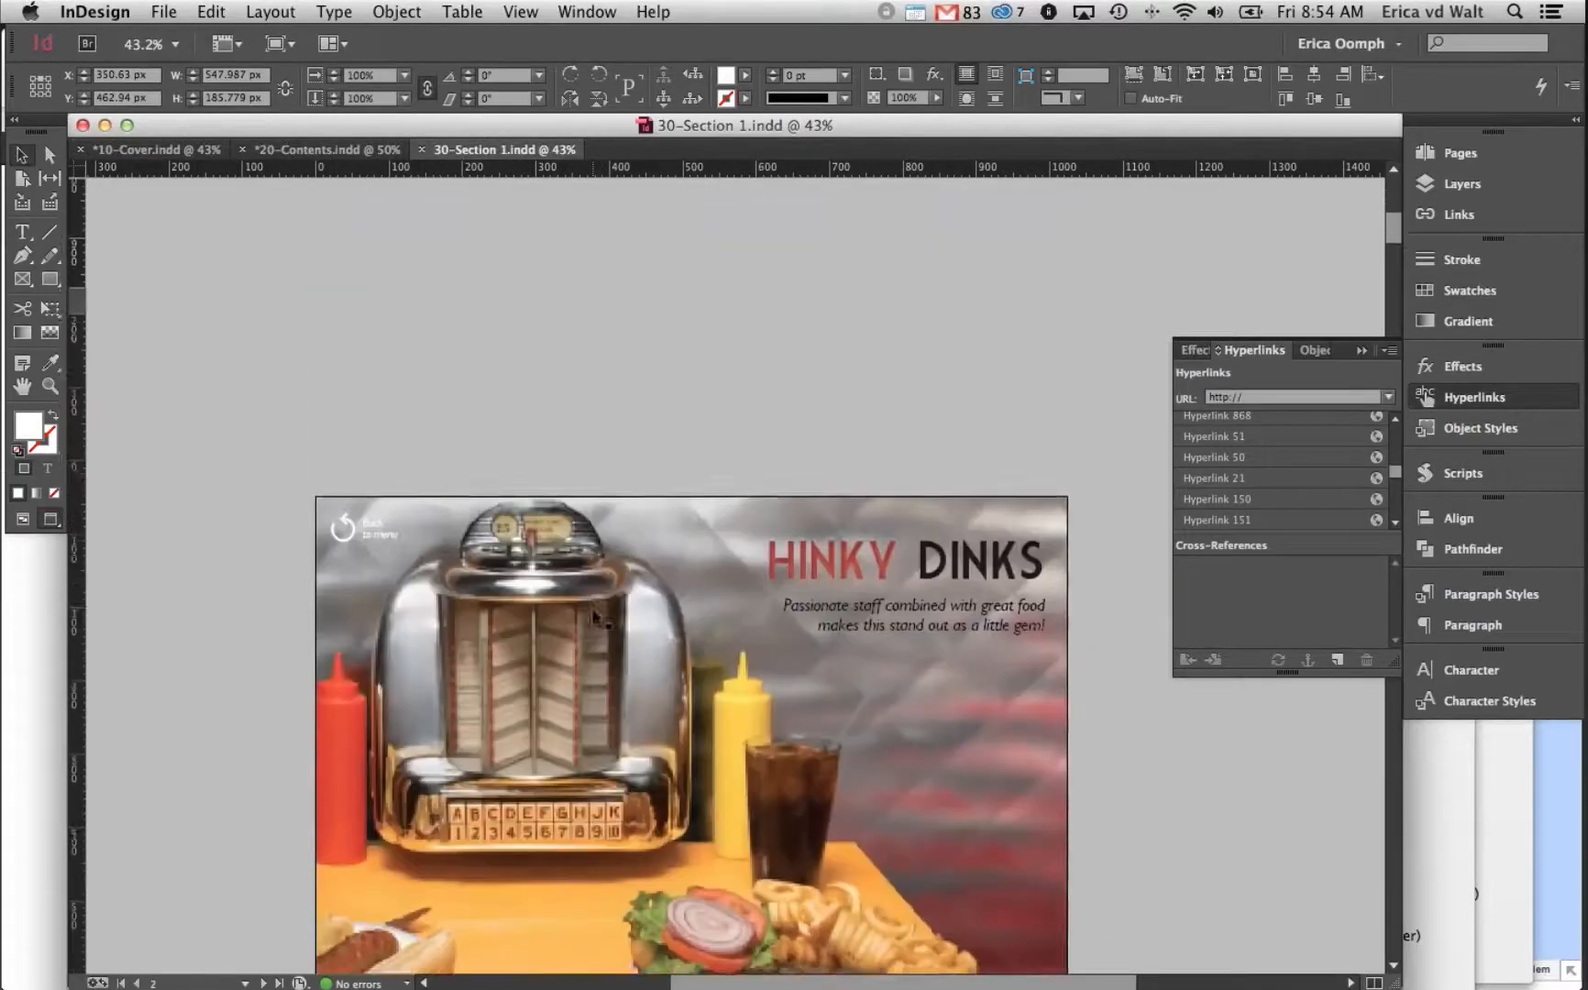
scroll(590, 608, down, 12)
scroll(590, 608, up, 4)
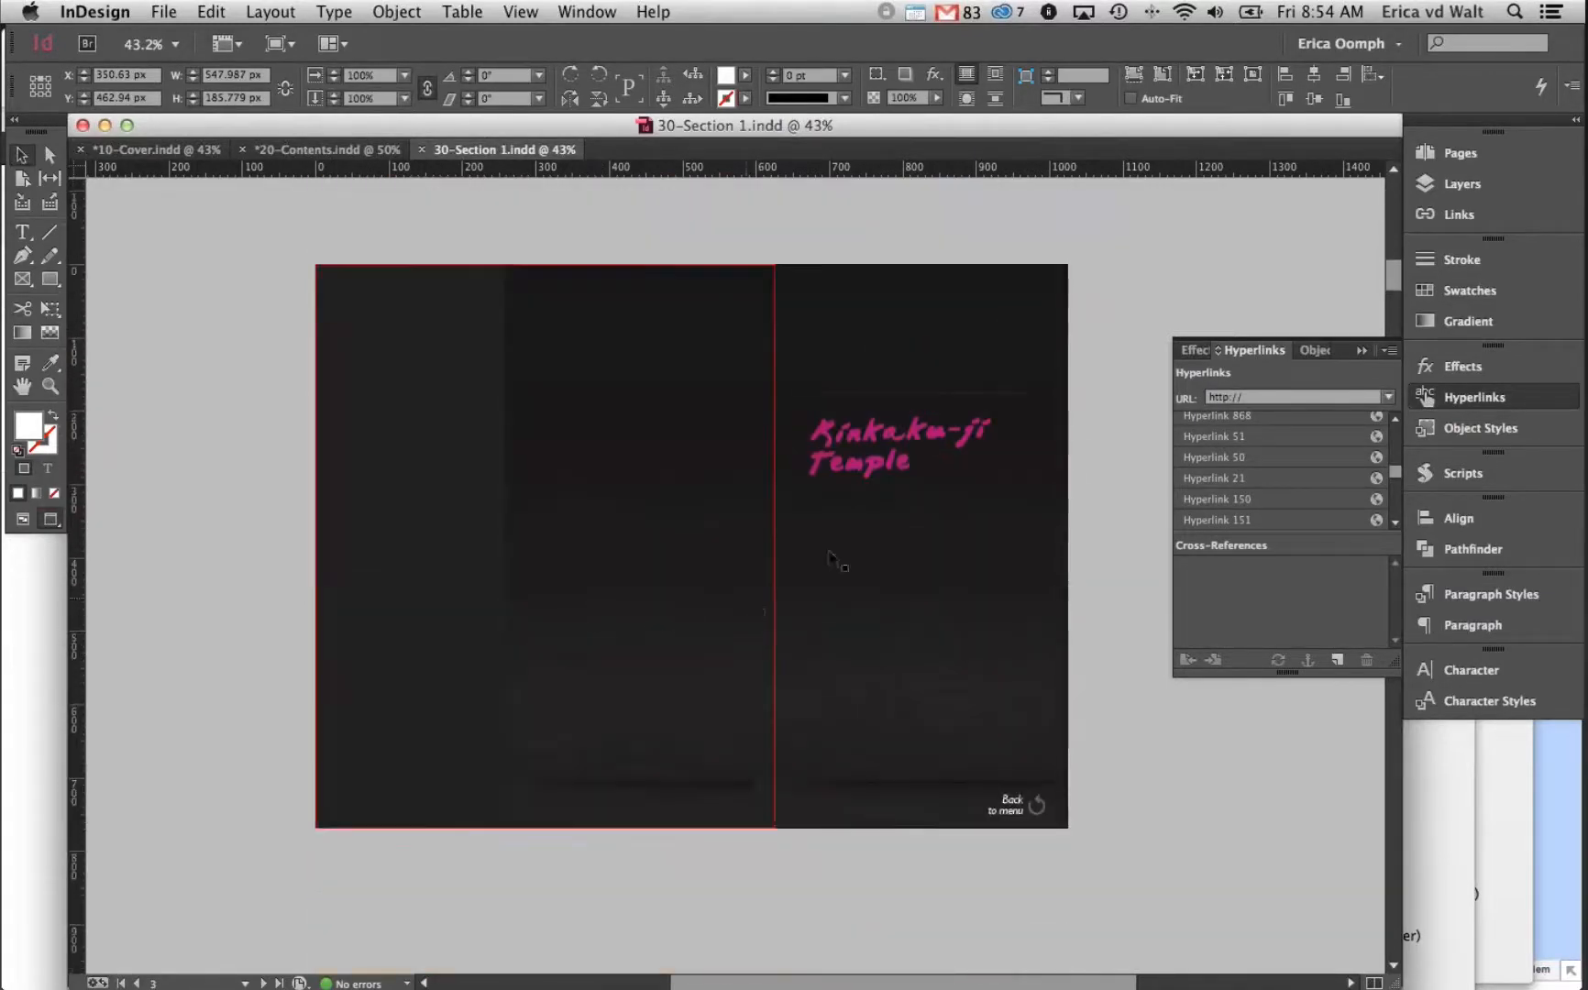
click(620, 515)
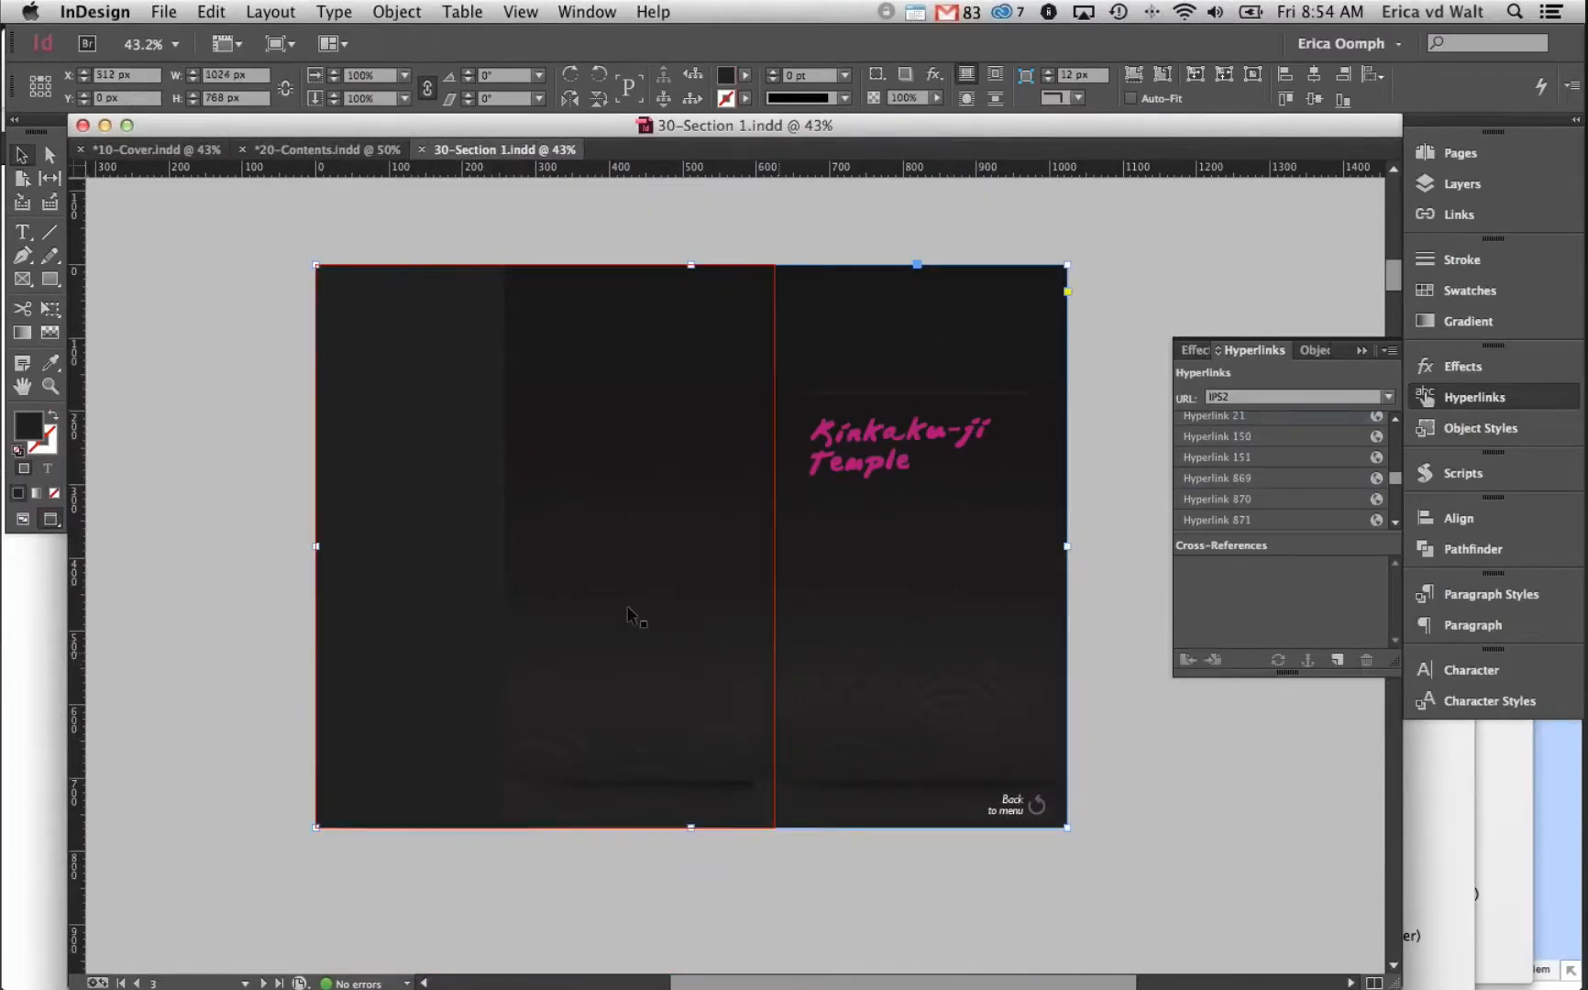
Go back to page 1 of 30-Section 1 and inspect the template's background, swipe arrow and Back to menu hotspot
scroll(629, 605, up, 8)
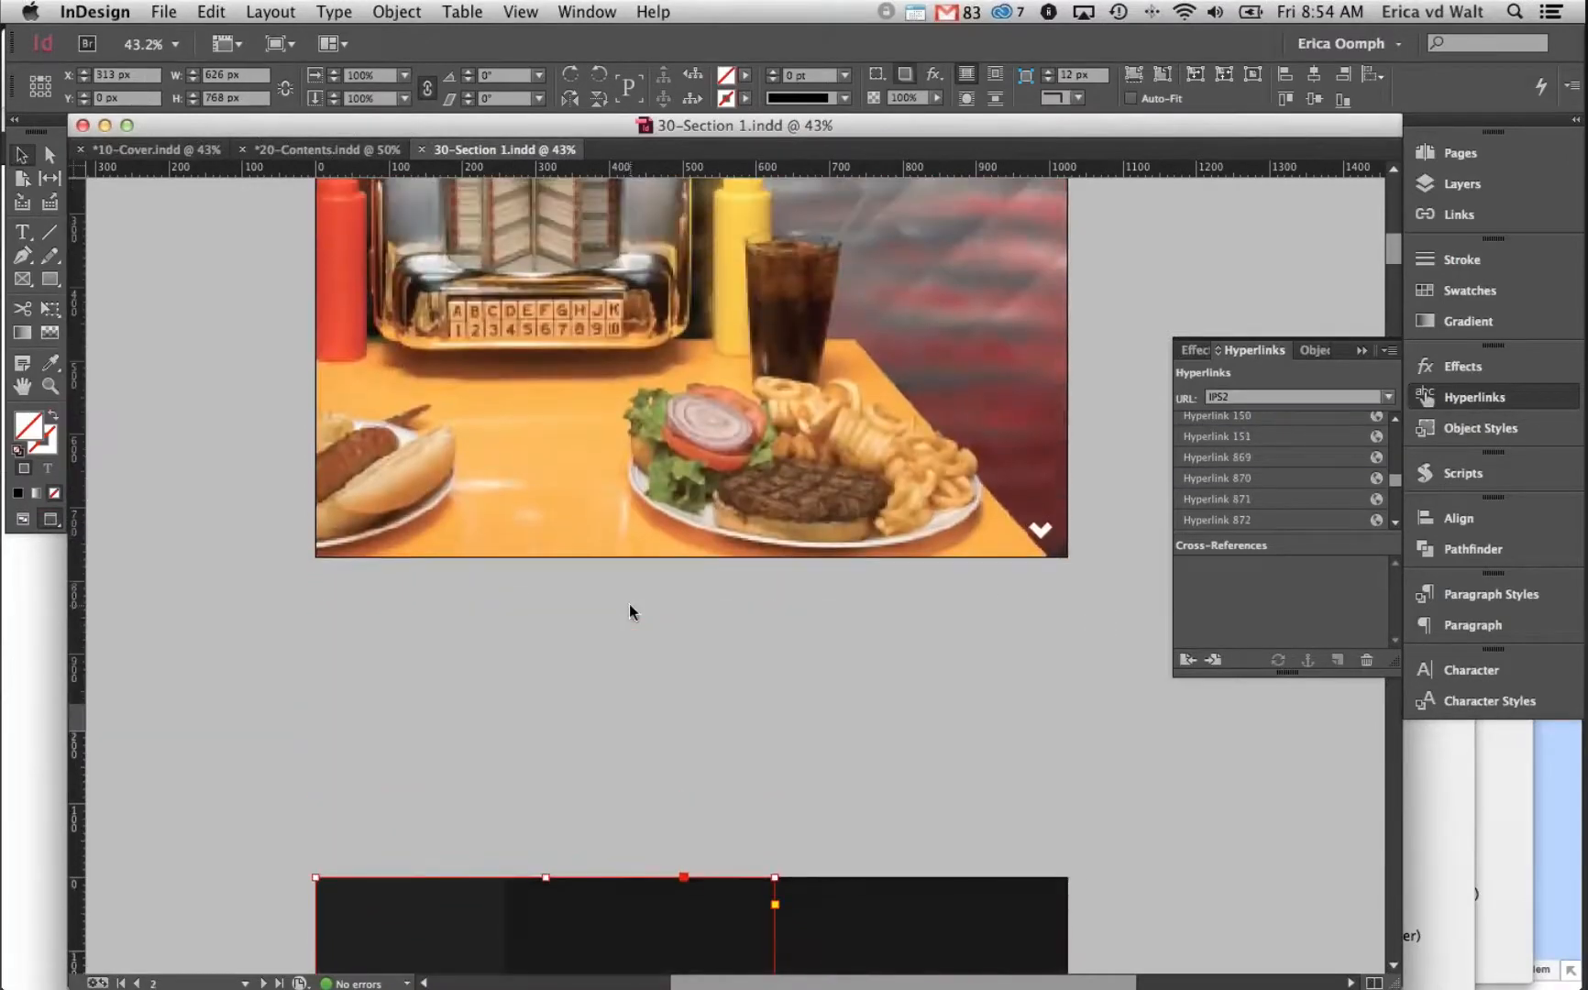
scroll(629, 603, up, 5)
scroll(908, 393, left, 2)
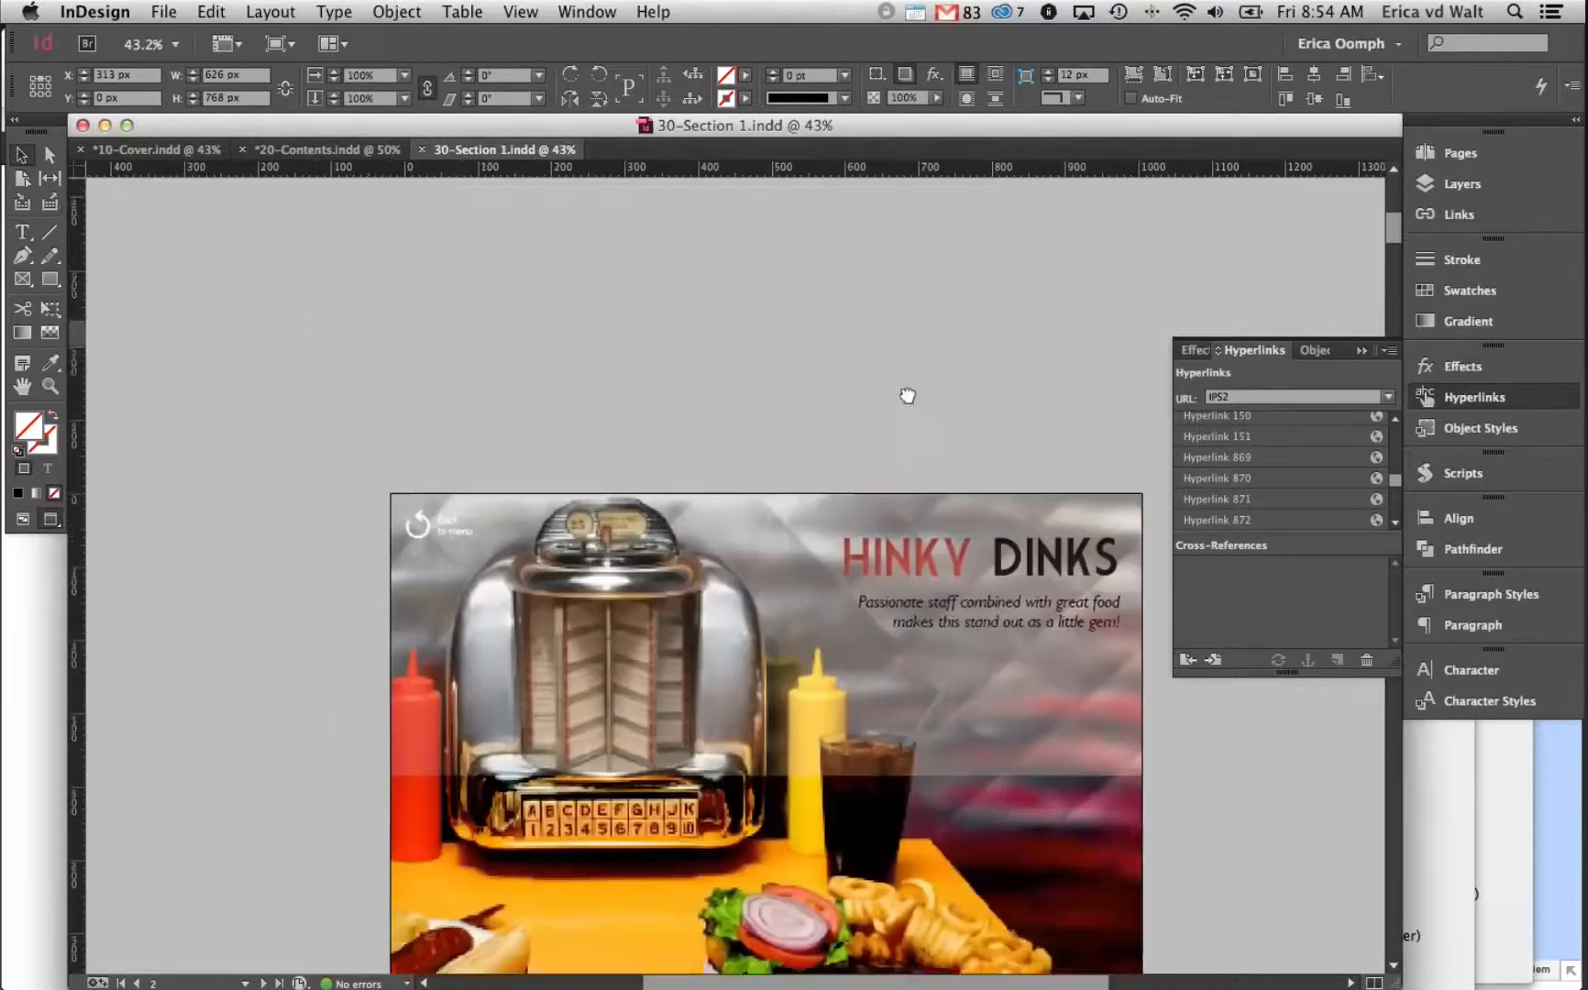
scroll(931, 431, down, 5)
scroll(926, 492, up, 5)
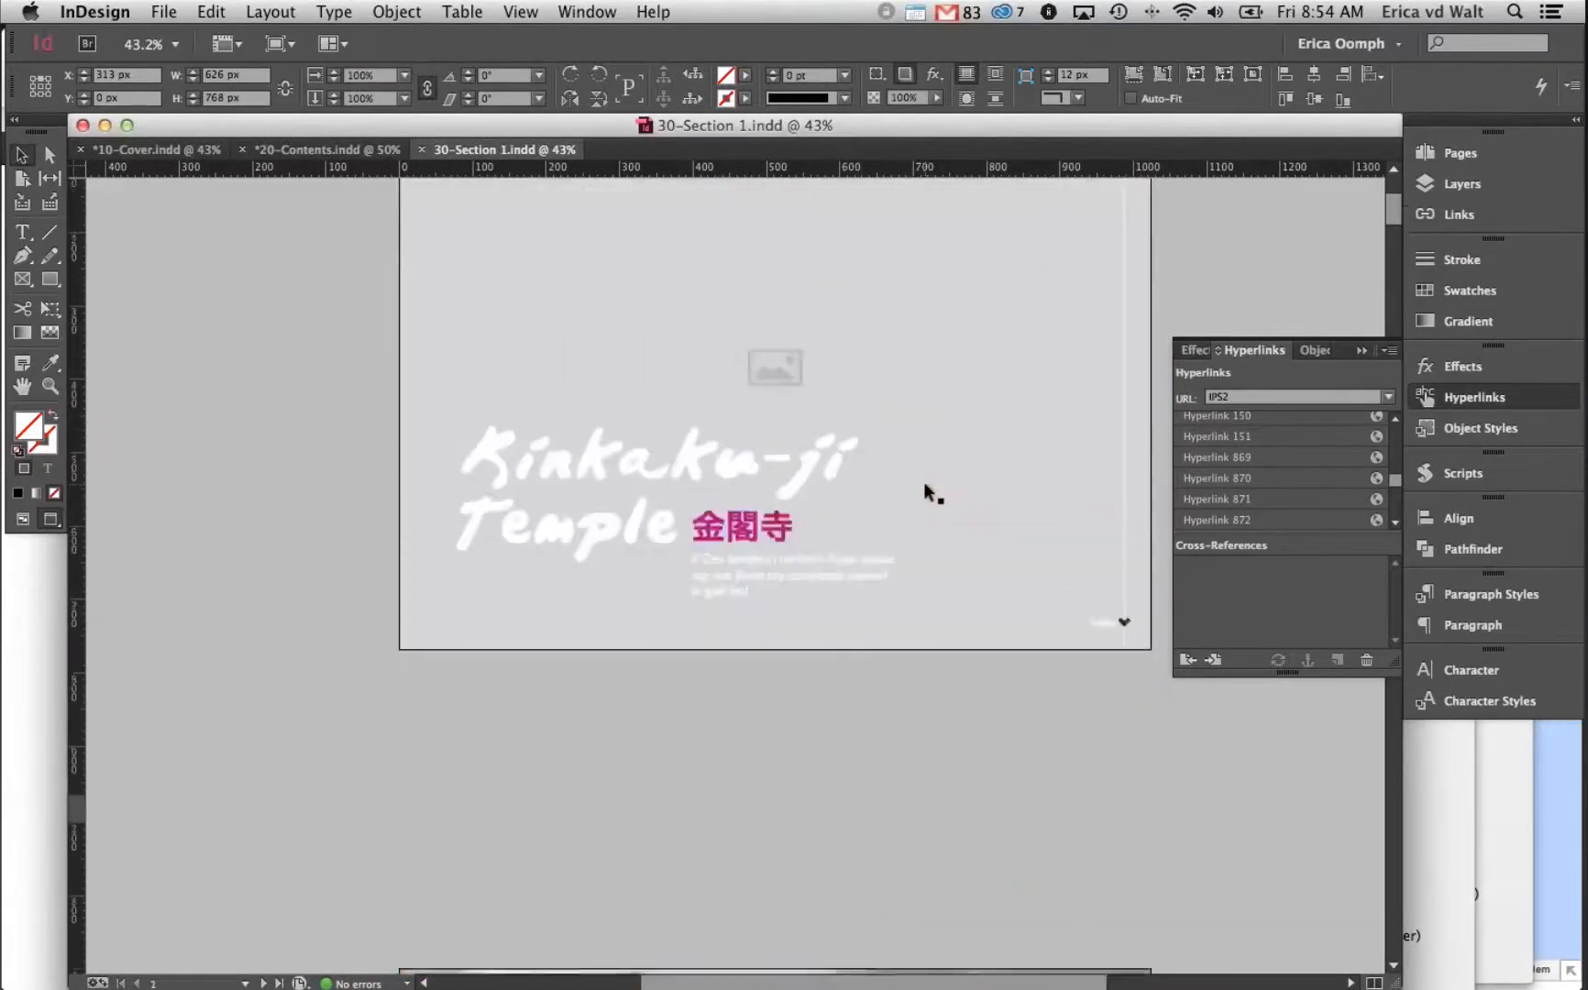
click(1057, 672)
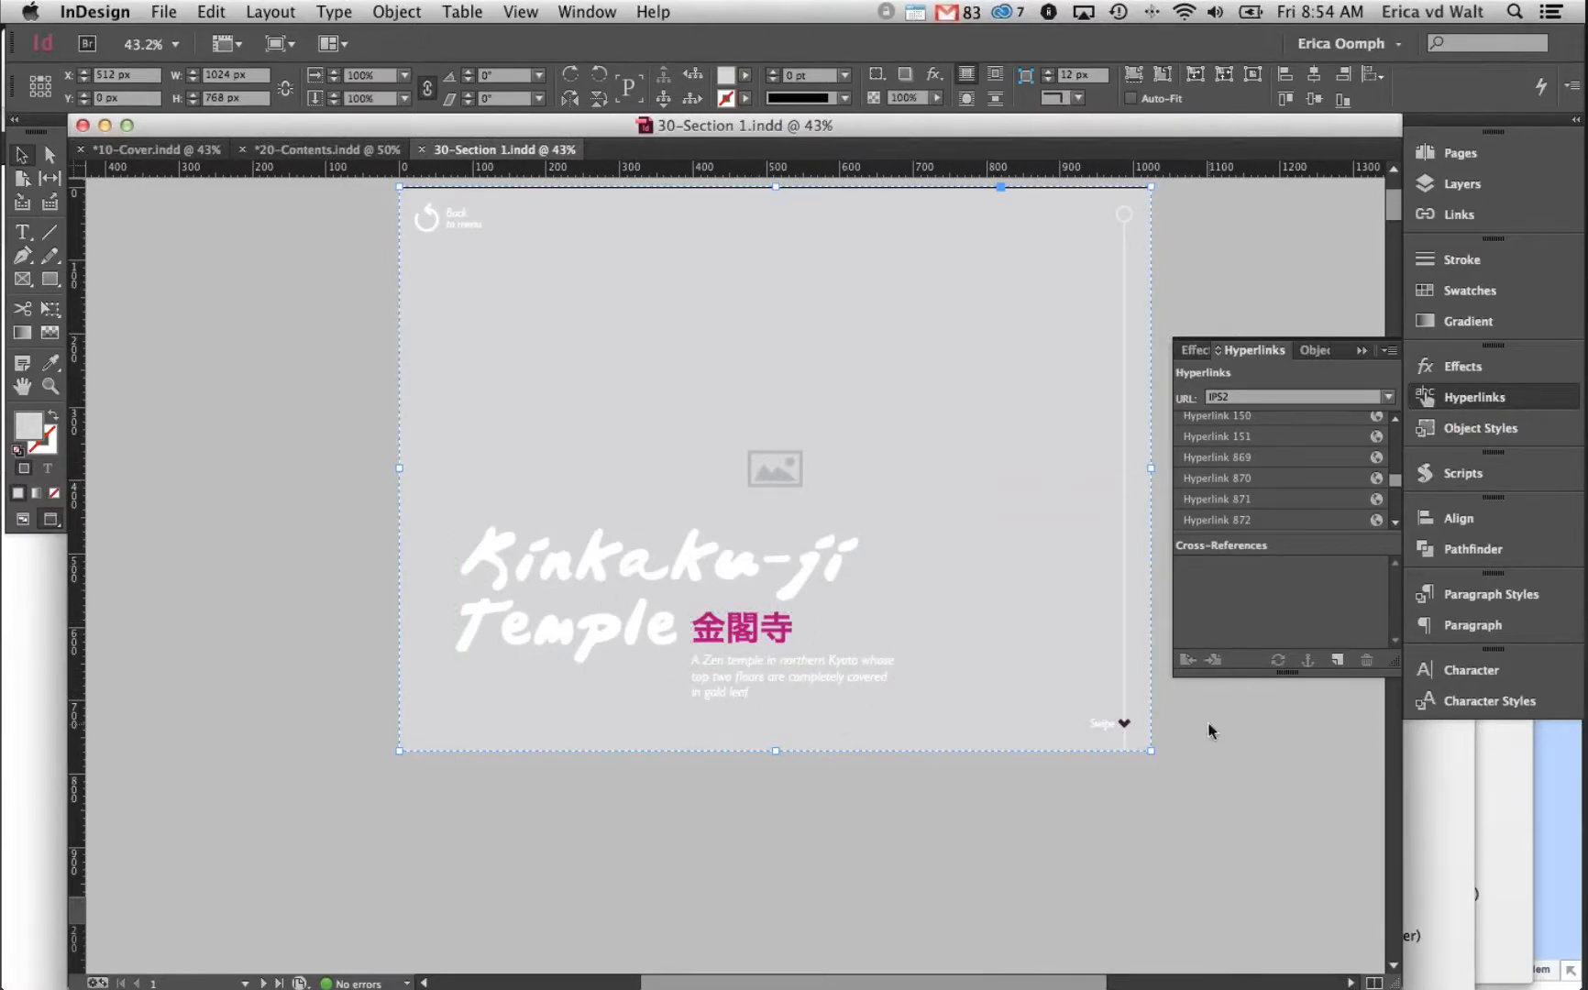
click(1125, 724)
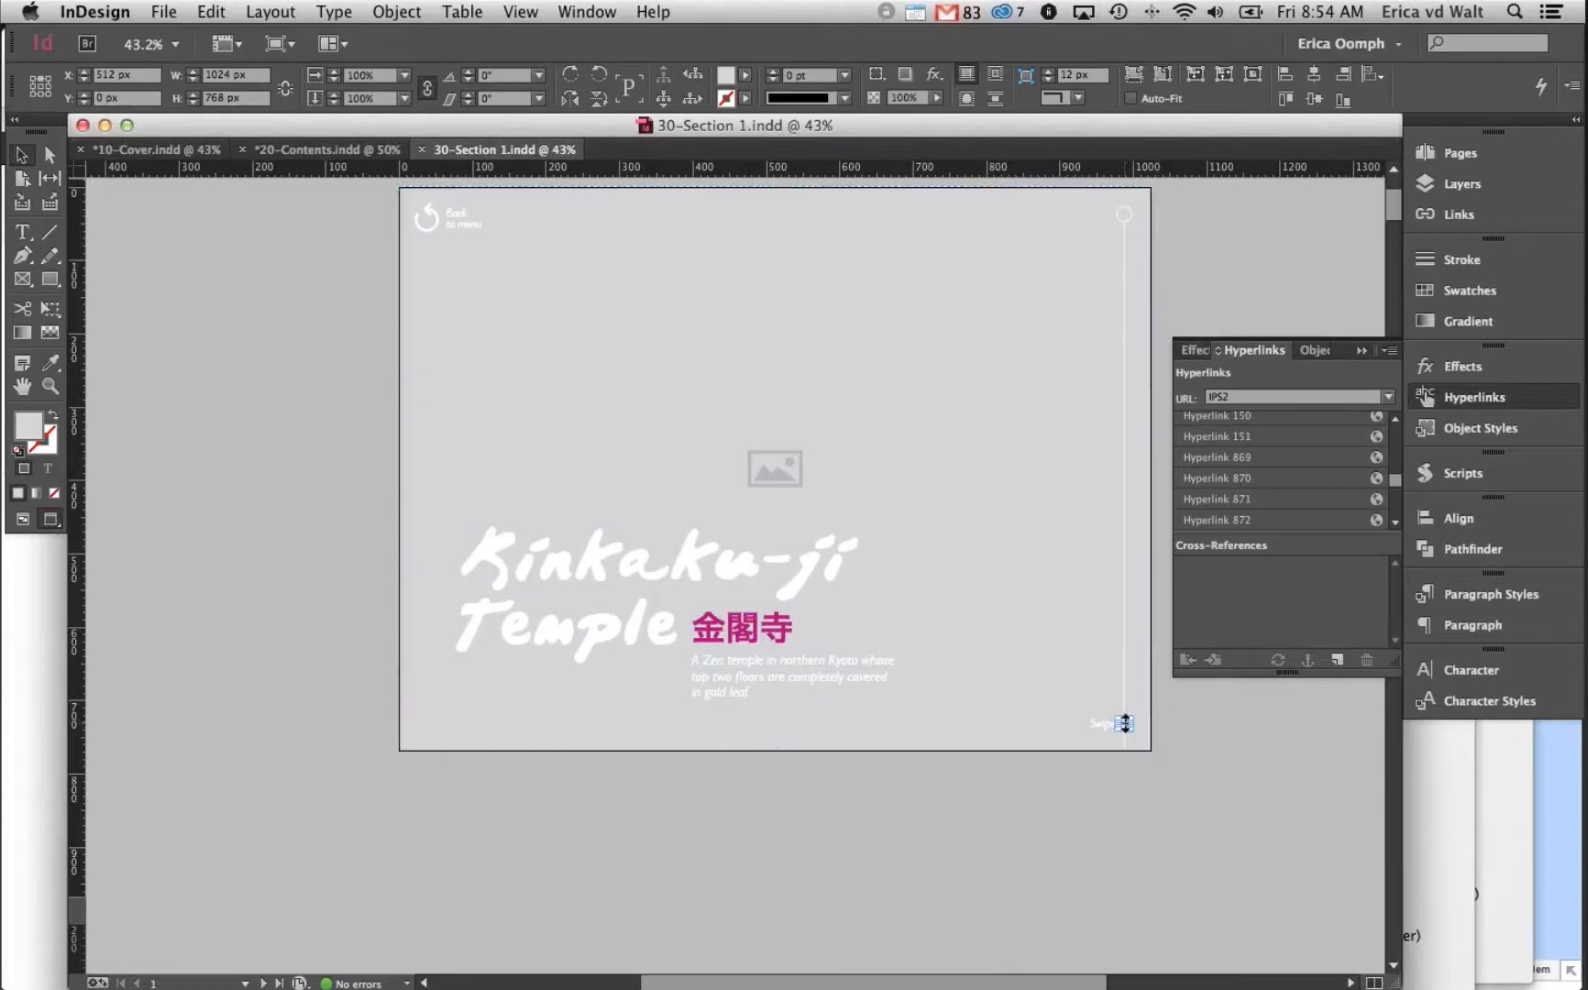
click(439, 212)
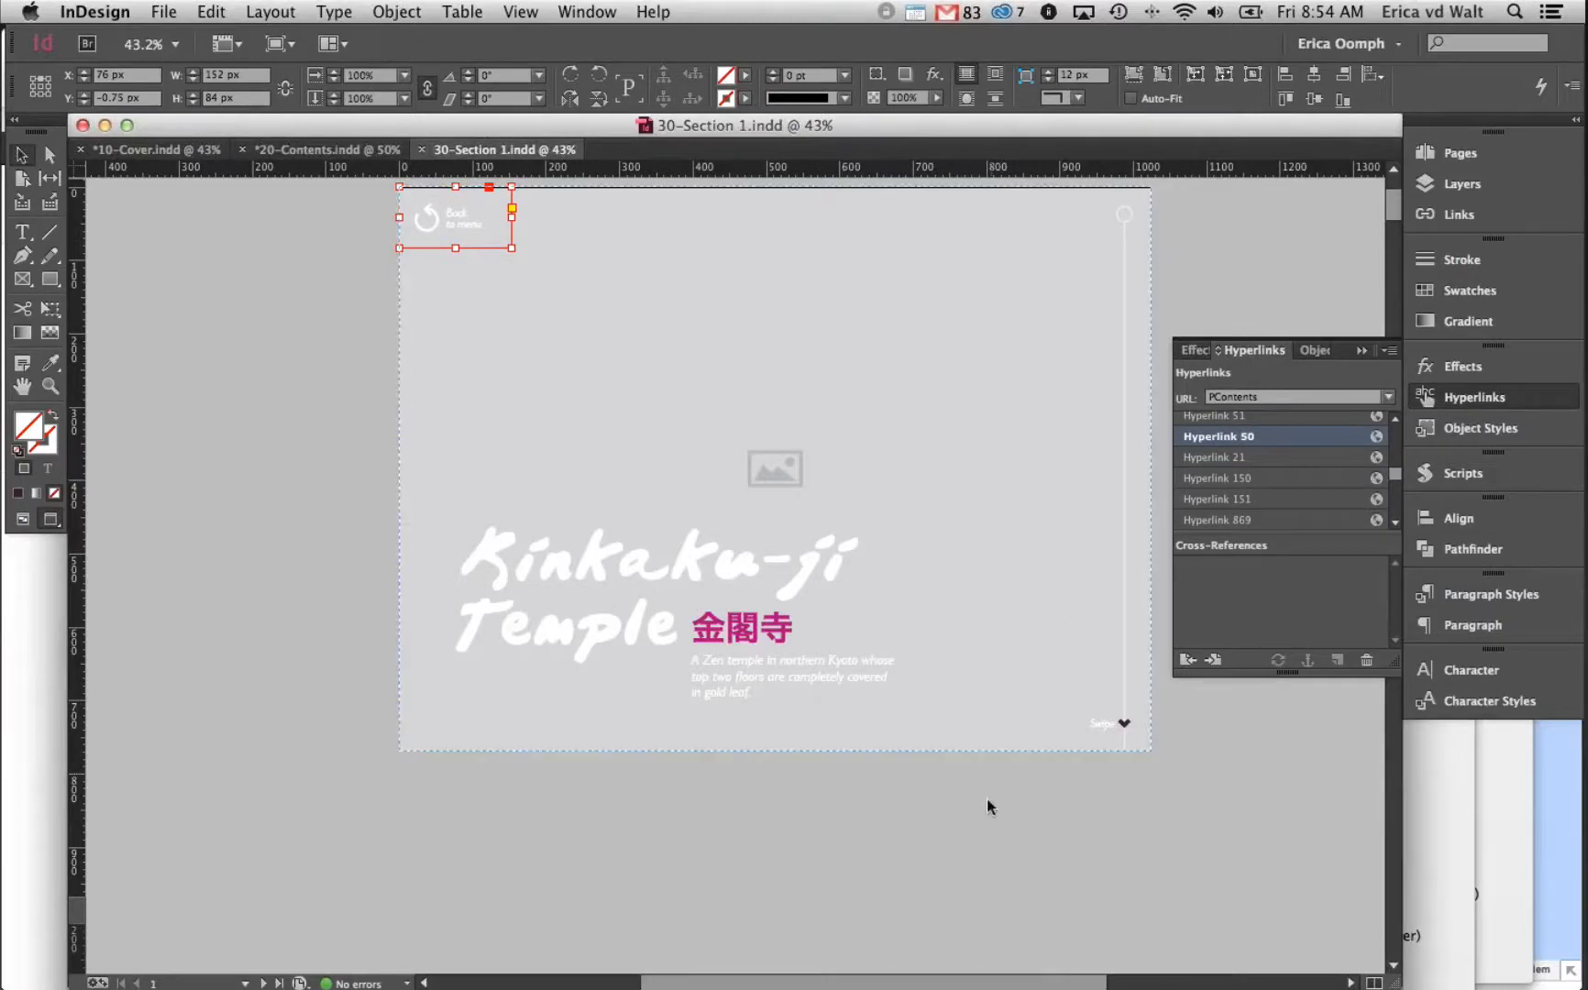
Go to the Hinky Dinks opening on page 2 and select its full-page background photo
scroll(985, 810, down, 5)
scroll(985, 811, down, 5)
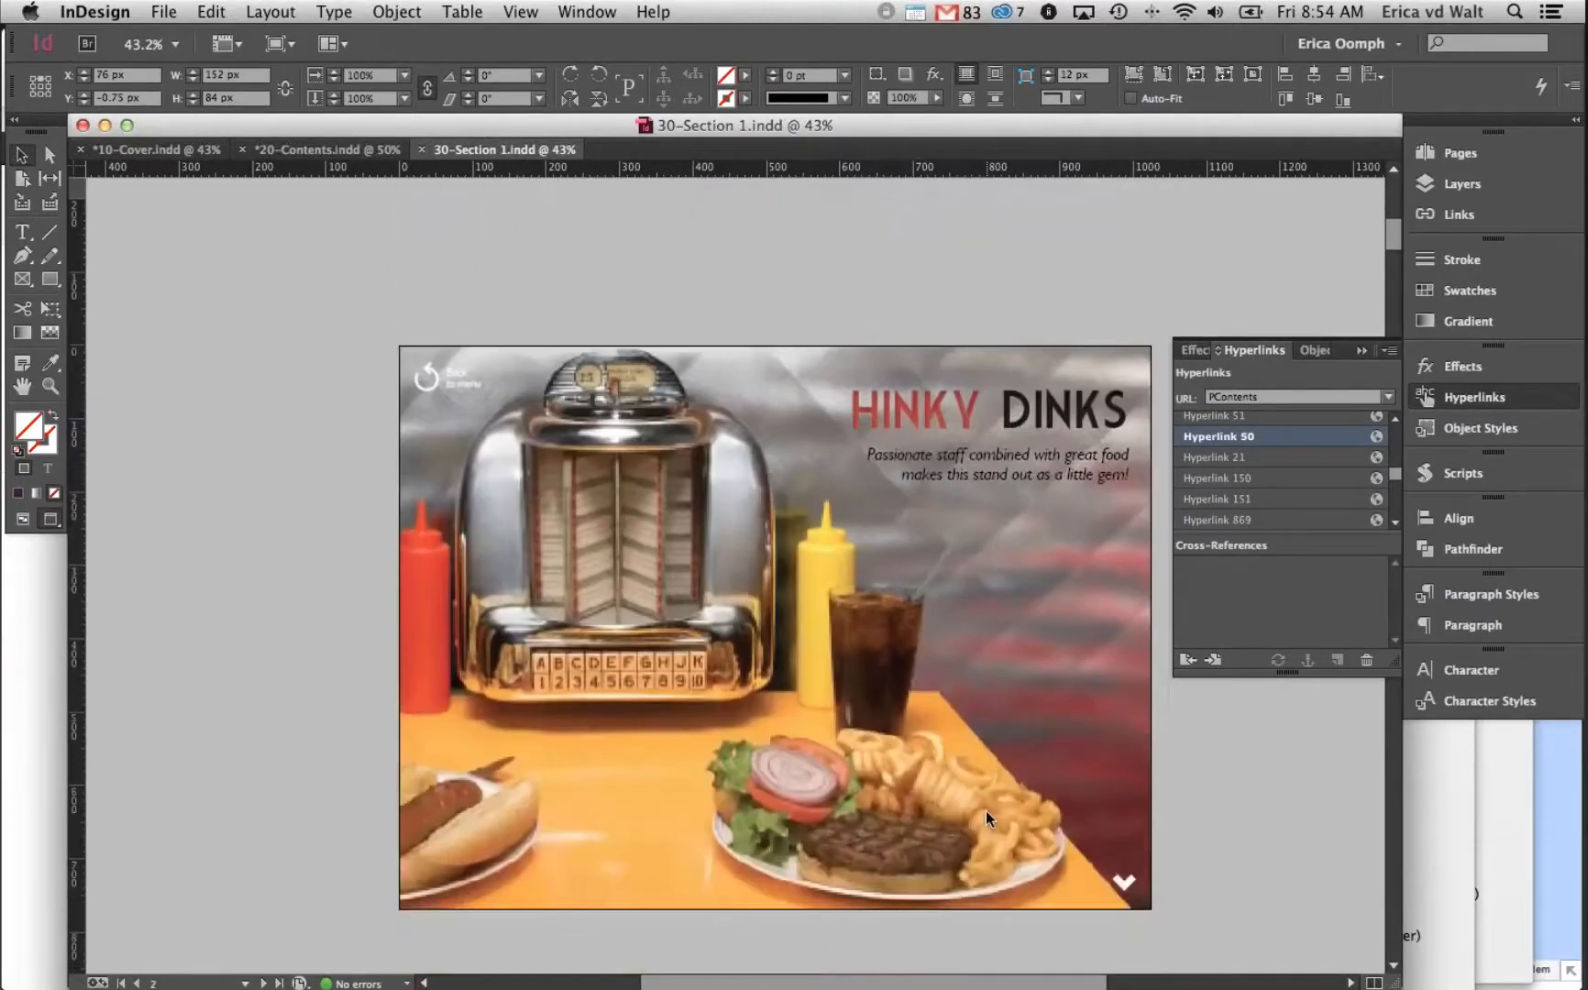
scroll(1182, 794, right, 2)
click(1032, 666)
scroll(1064, 697, left, 2)
scroll(1064, 697, up, 1)
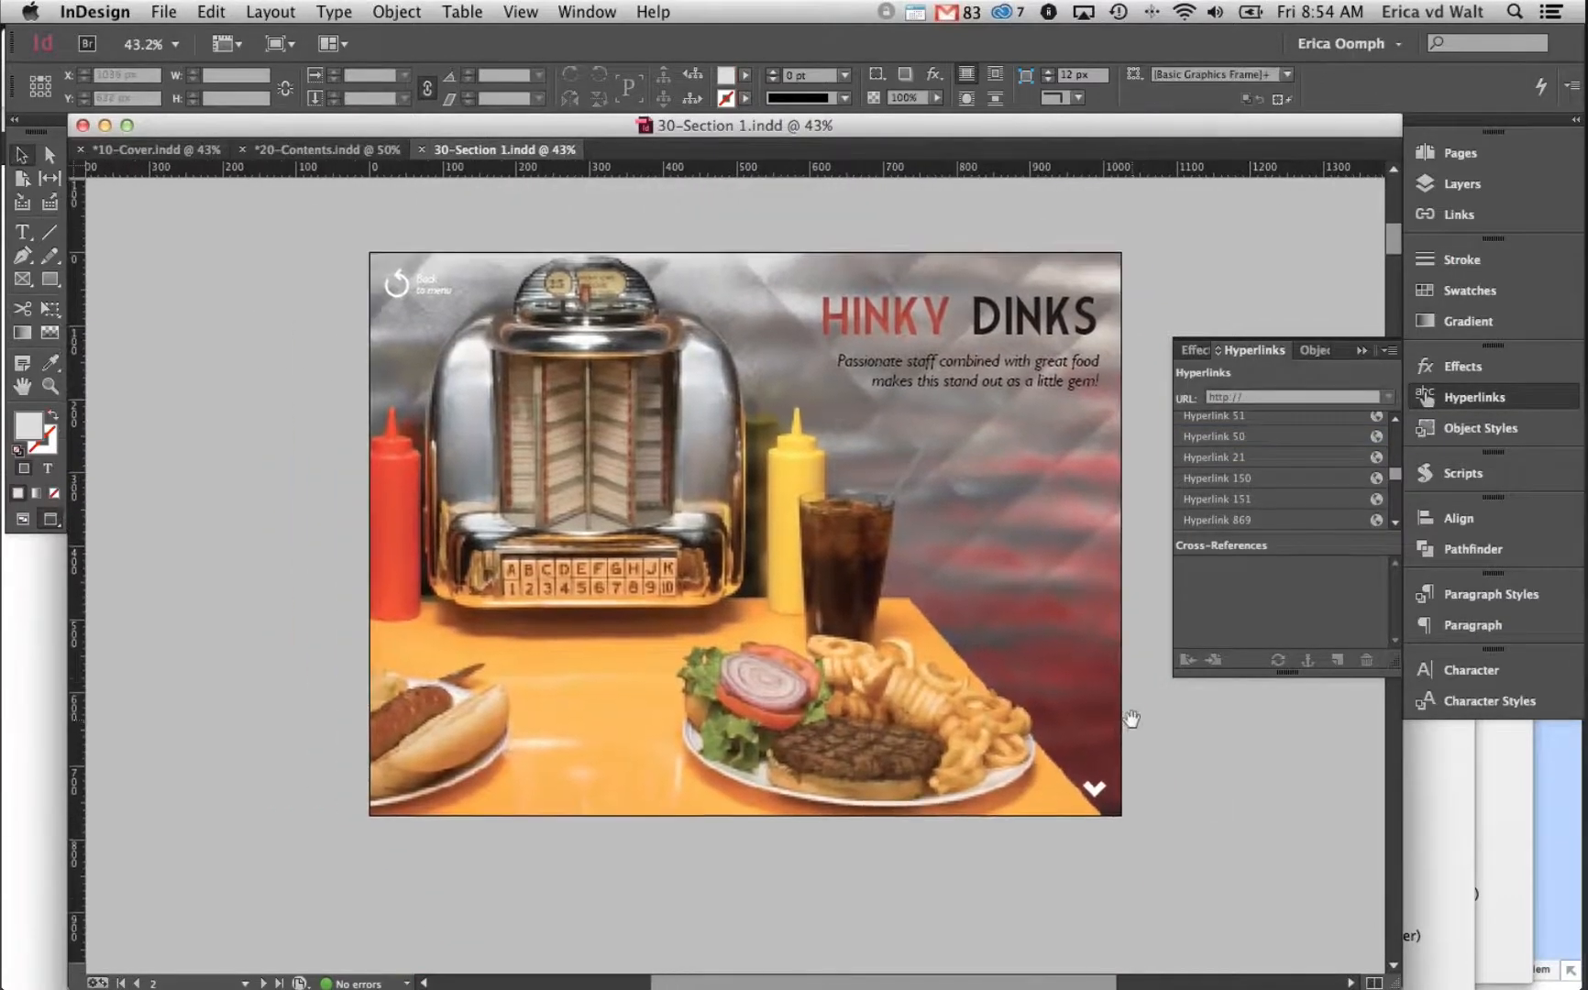
click(1048, 623)
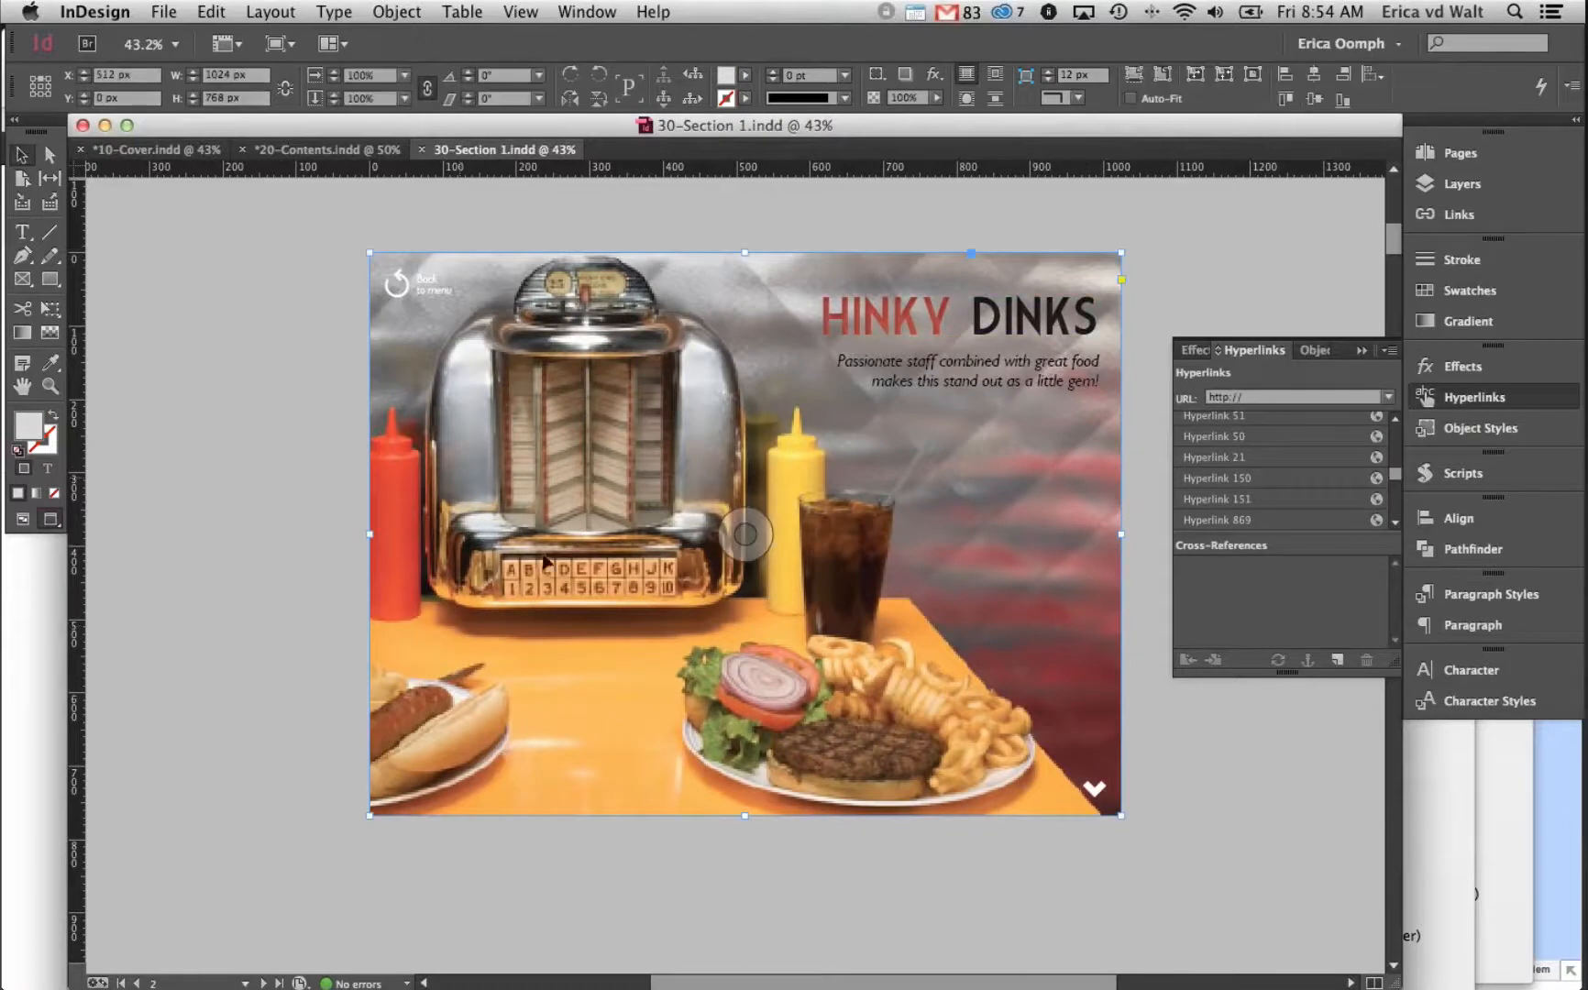
Inspect the Hinky Dinks title and tagline, the Back to menu hotspot and the white arrow by selecting them in turn
scroll(788, 500, right, 2)
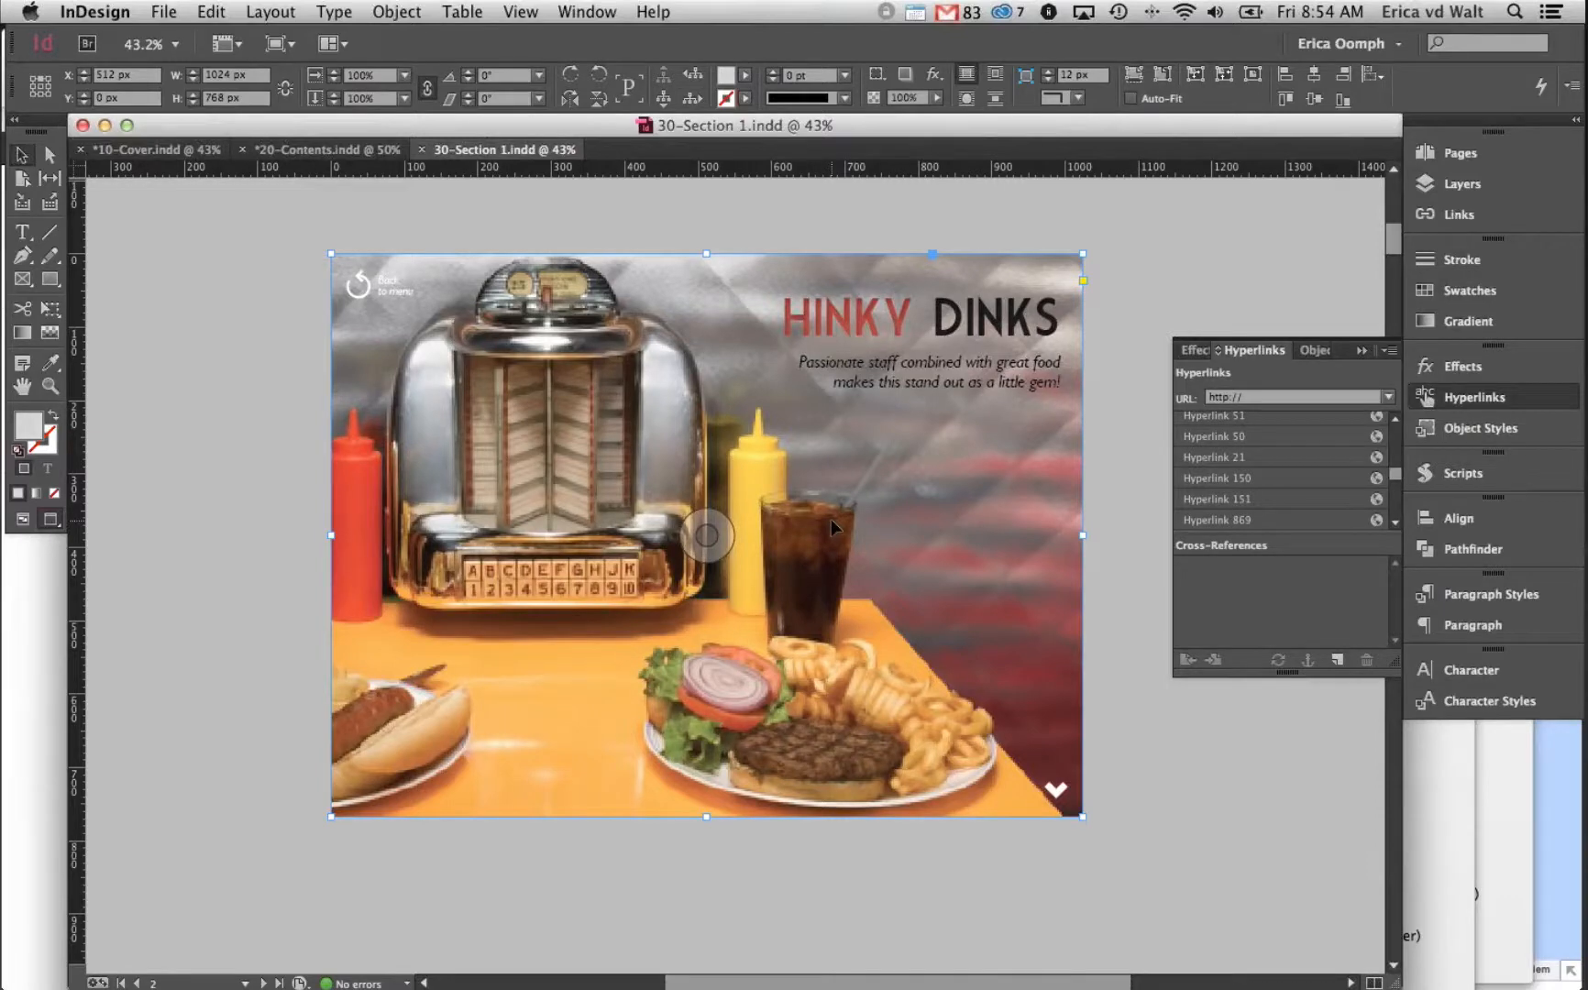
click(912, 311)
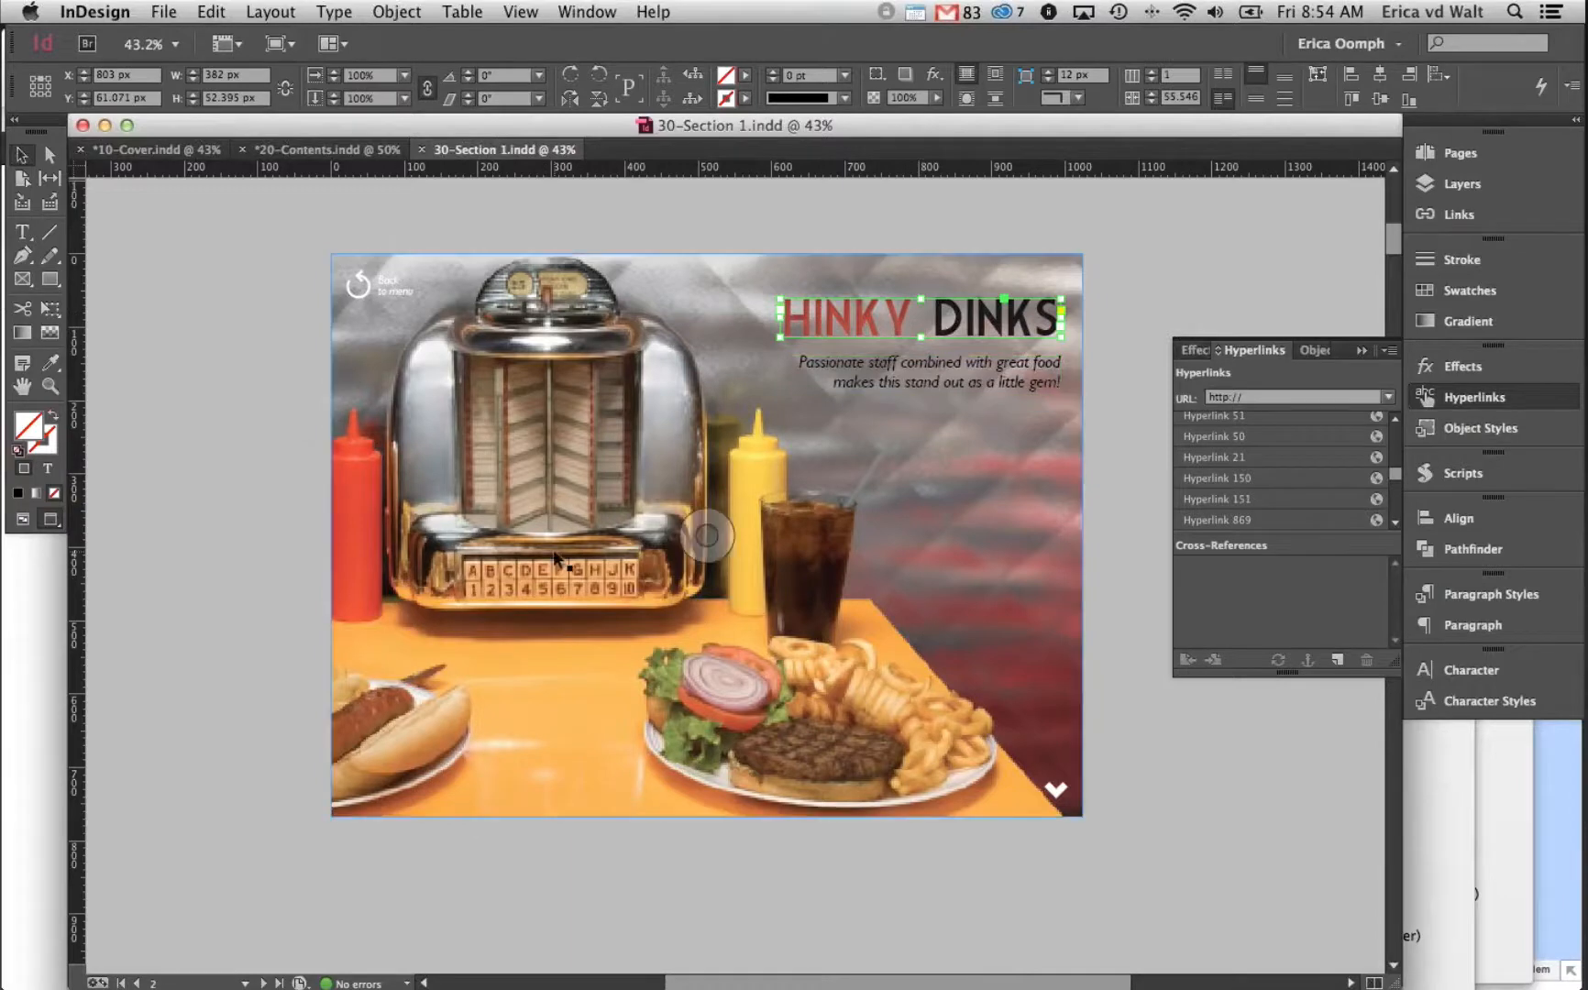
shift+click(1018, 364)
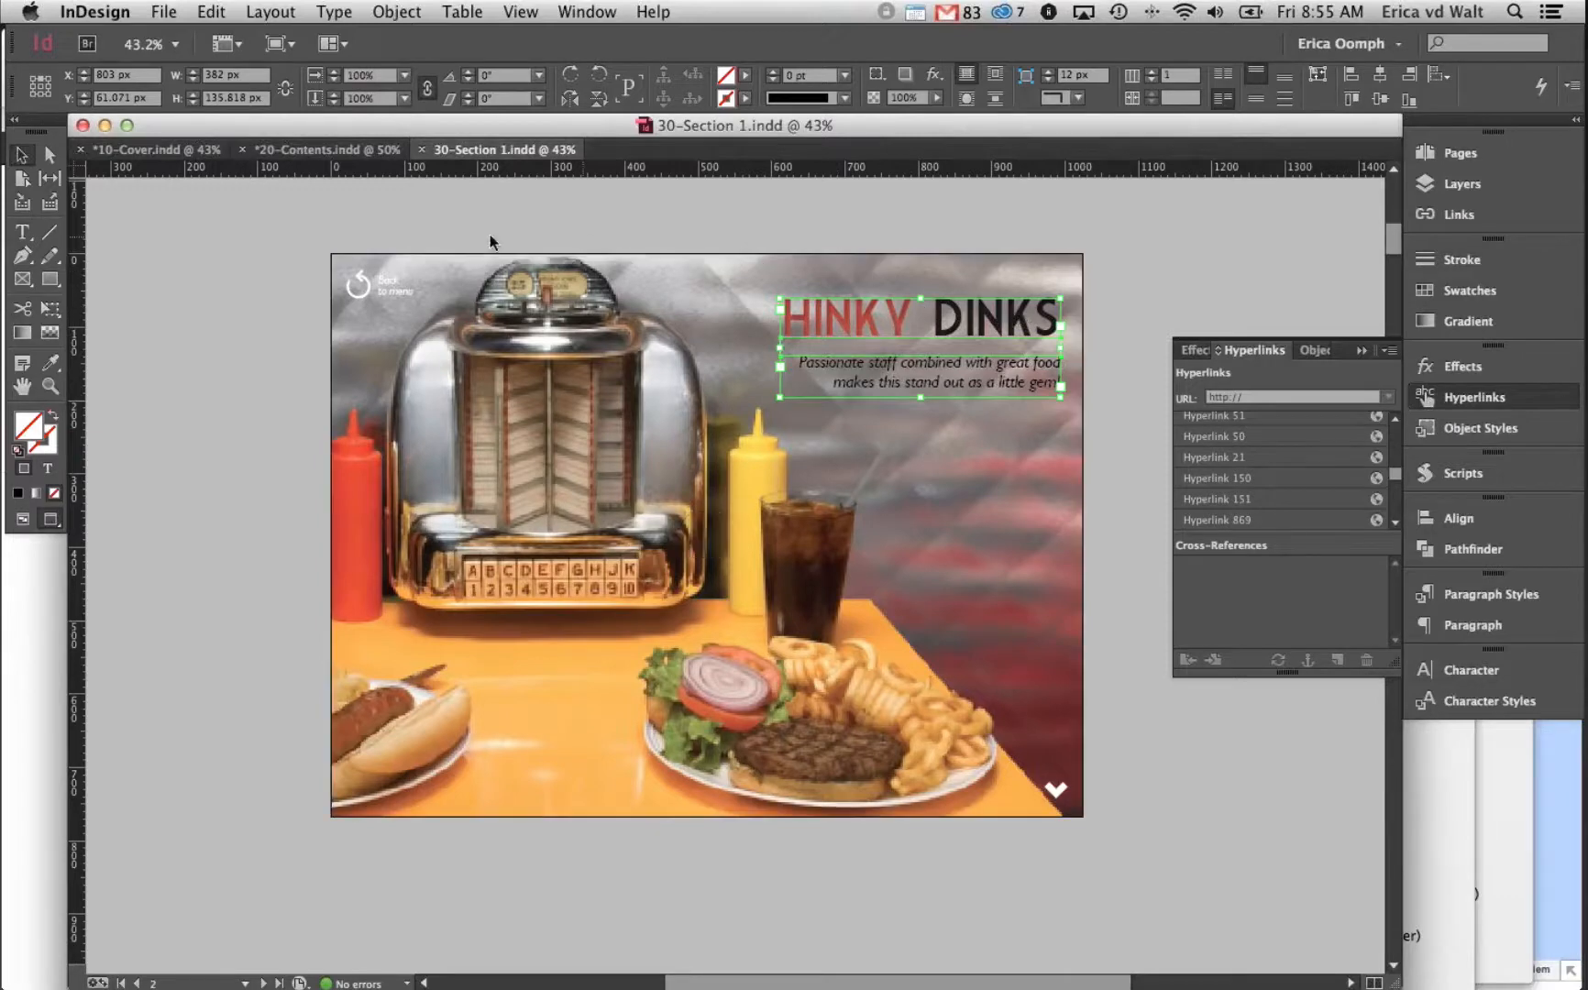
click(371, 290)
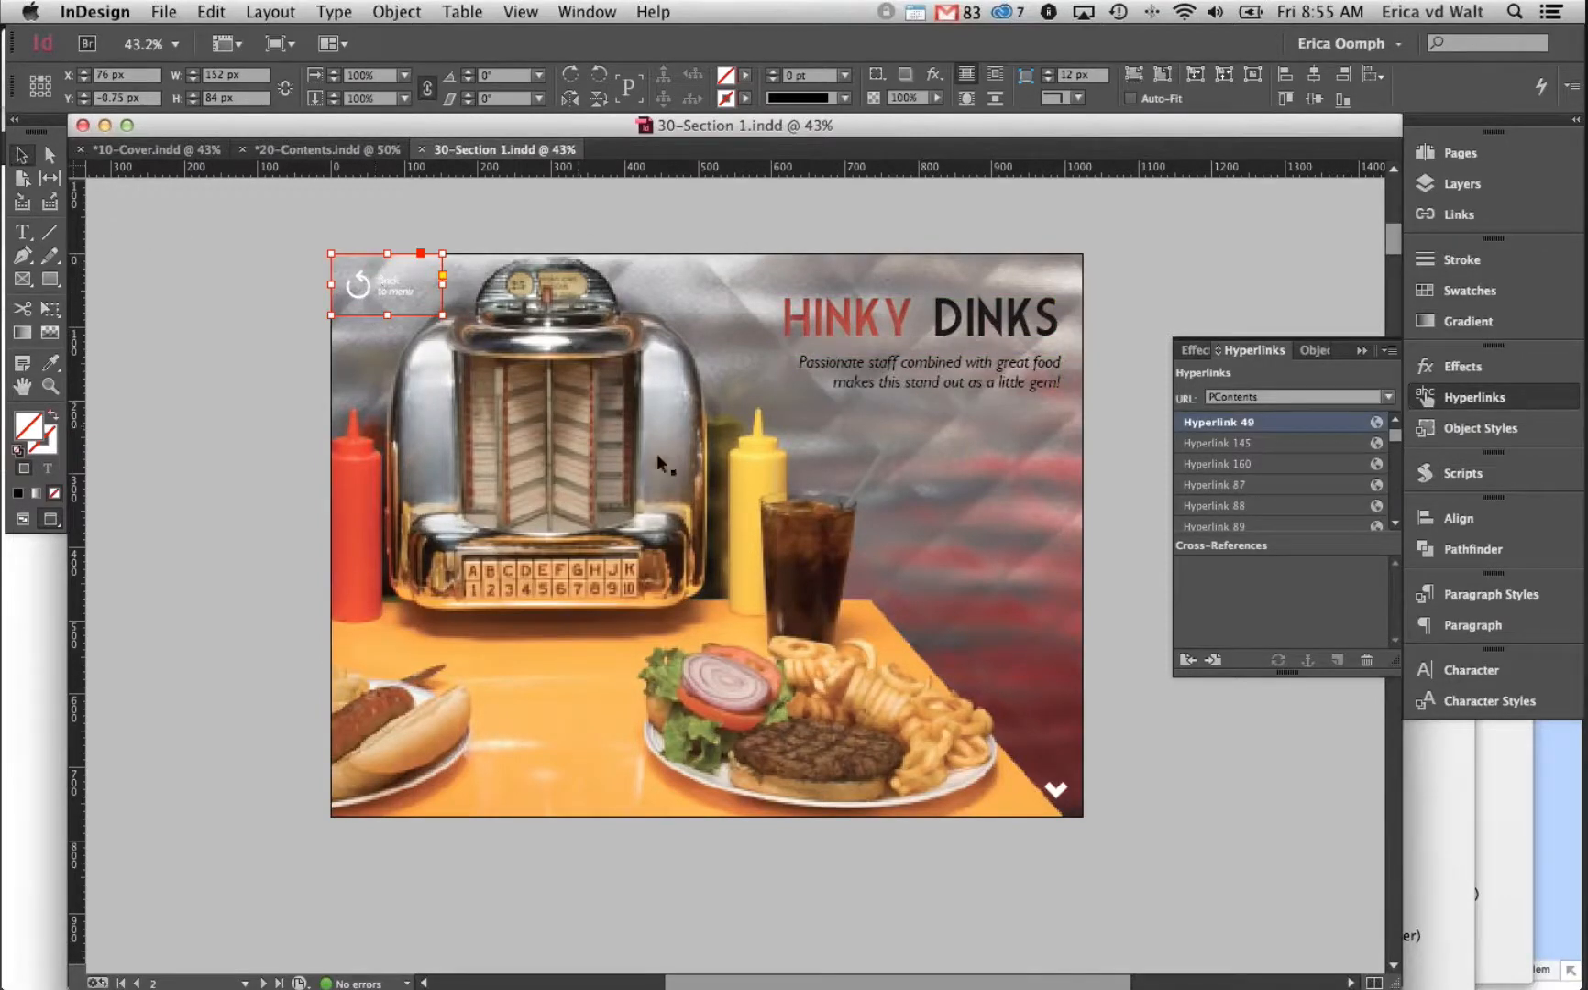
click(1060, 793)
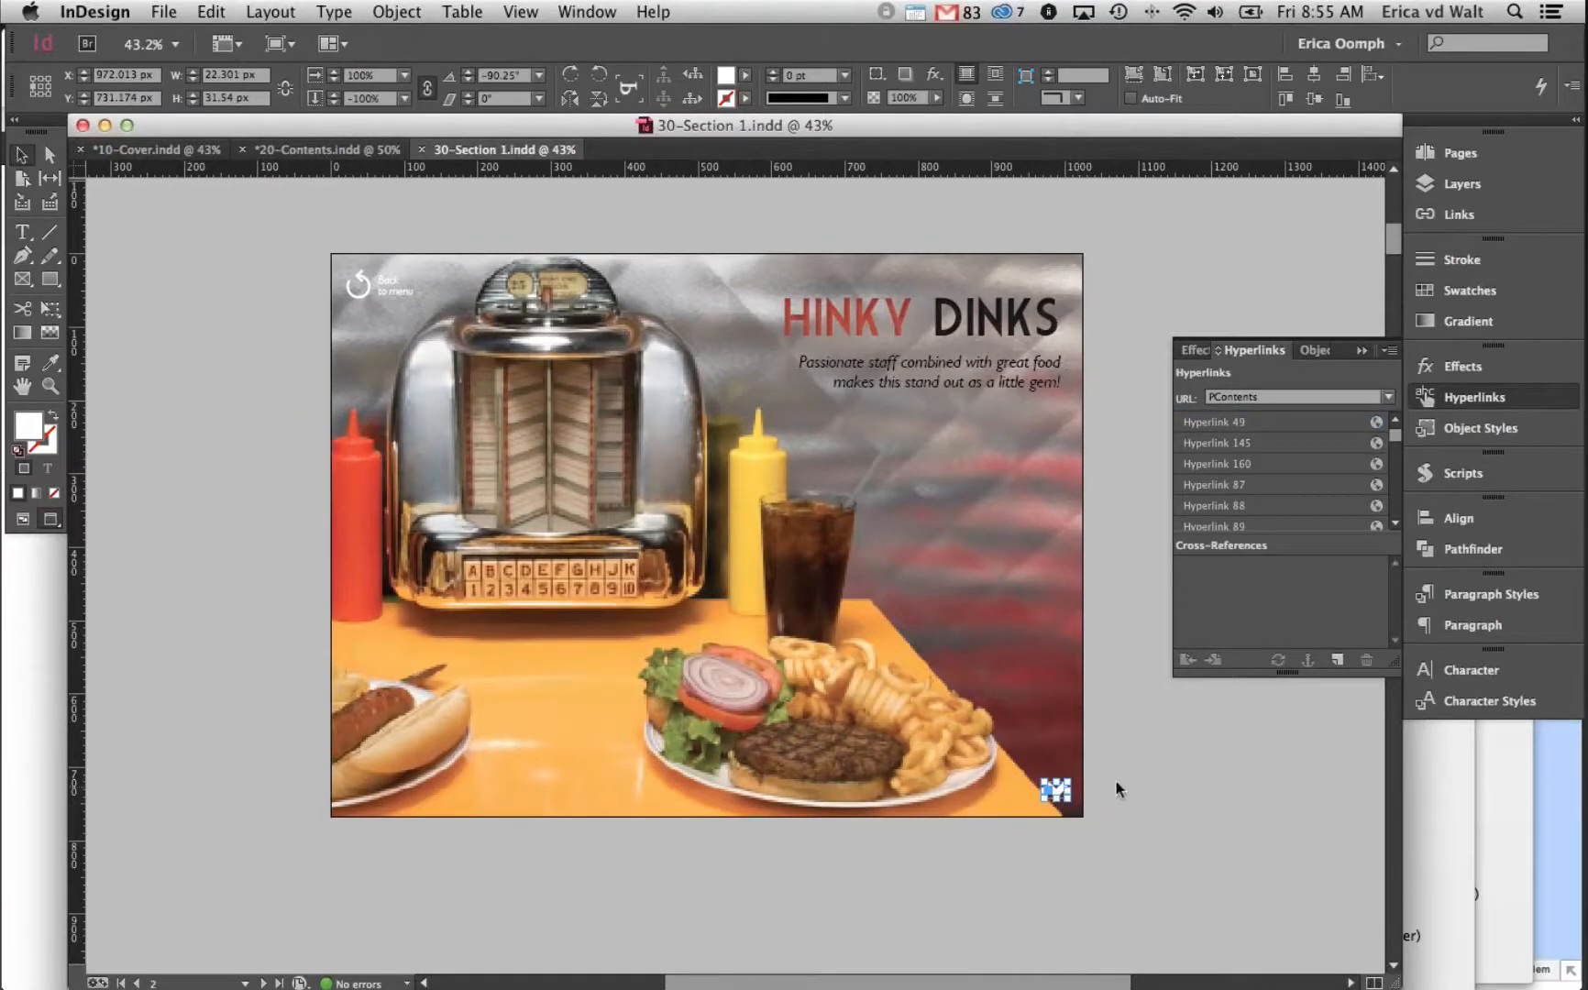
click(1110, 805)
drag(1110, 805, 1130, 762)
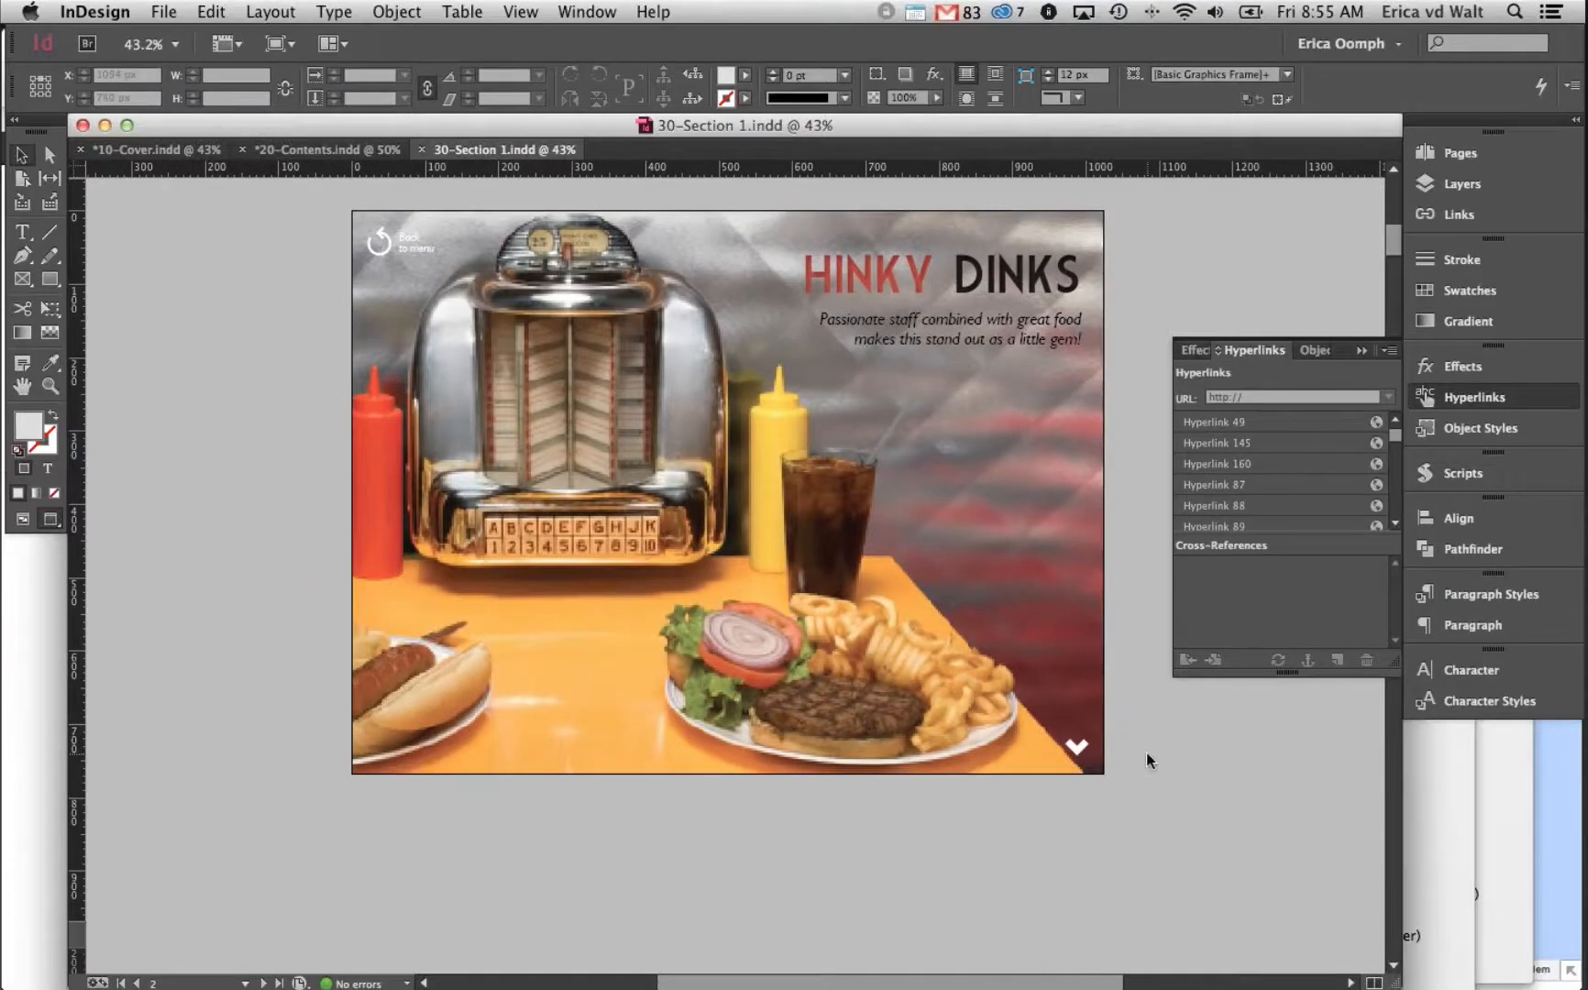
scroll(1183, 785, up, 2)
scroll(1183, 785, right, 2)
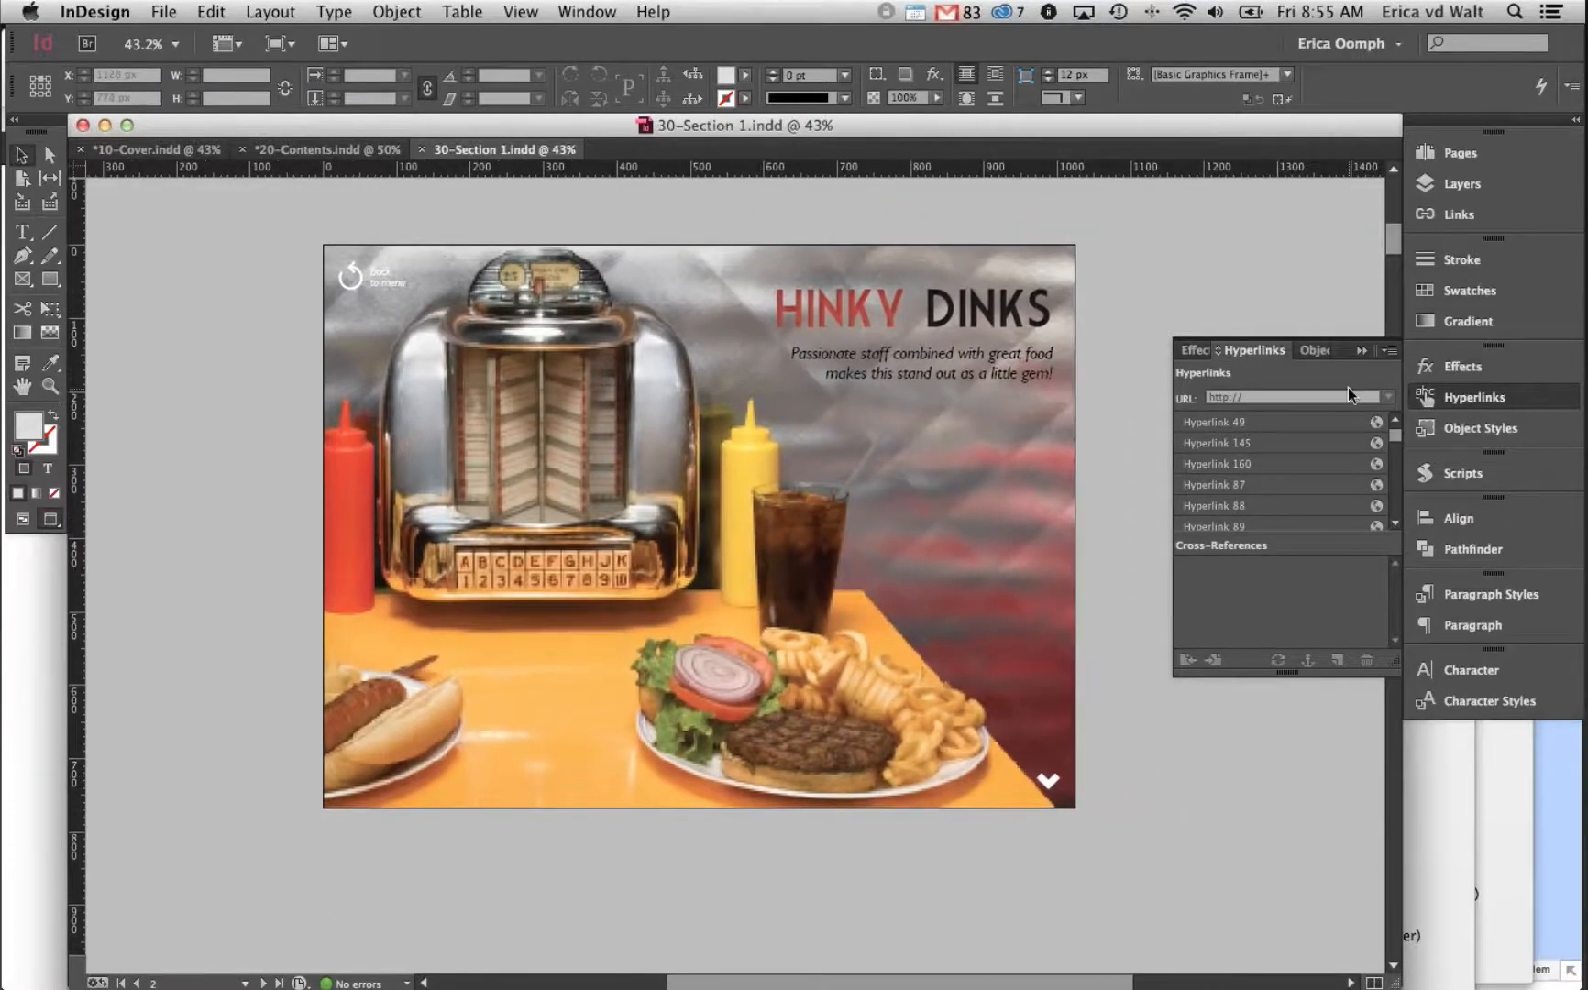
Identify the layer holding the Hinky Dinks title and tagline, and hide that L1-2-FadeInFromTop layer
click(1493, 182)
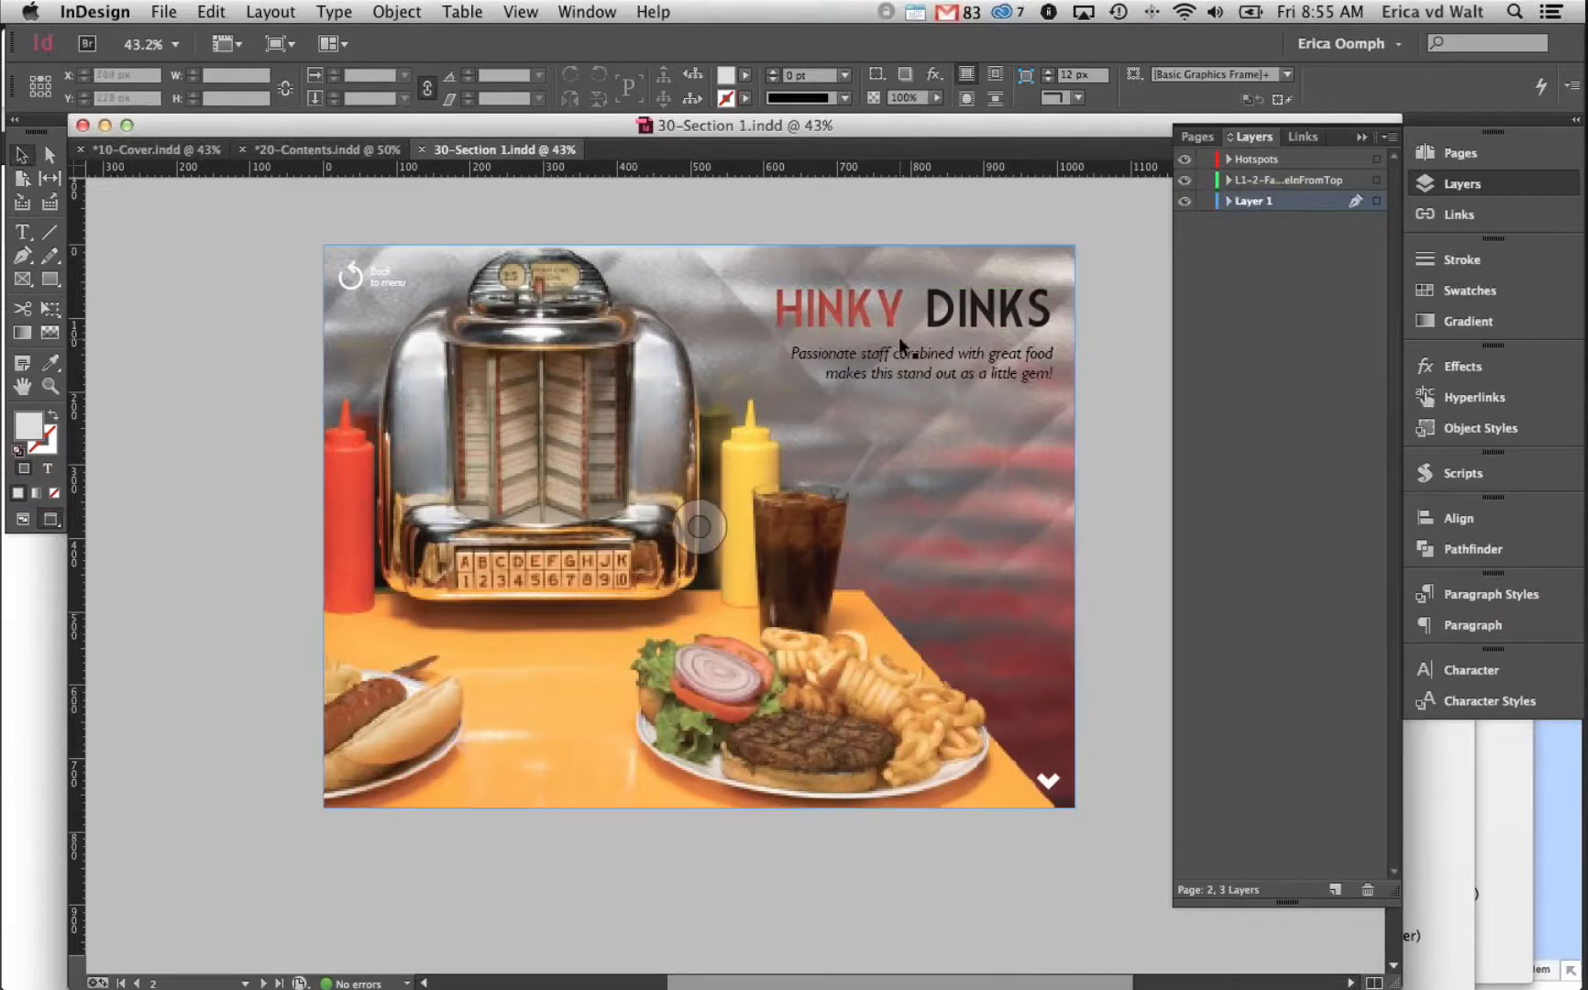
click(928, 365)
shift+click(977, 311)
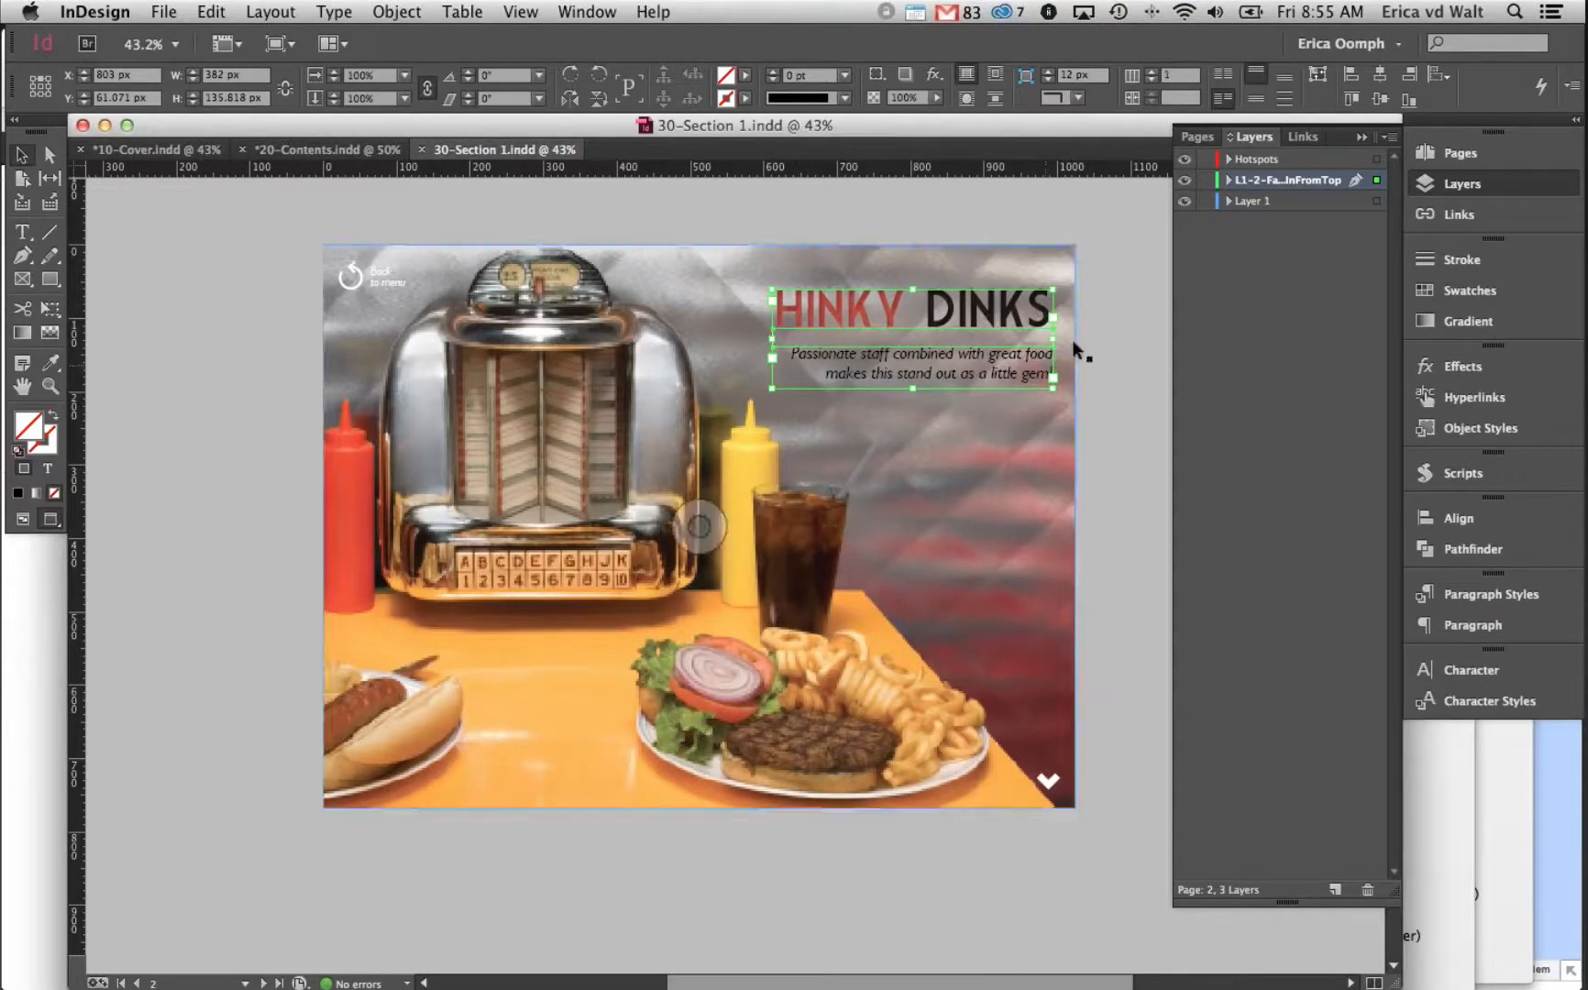
click(1184, 179)
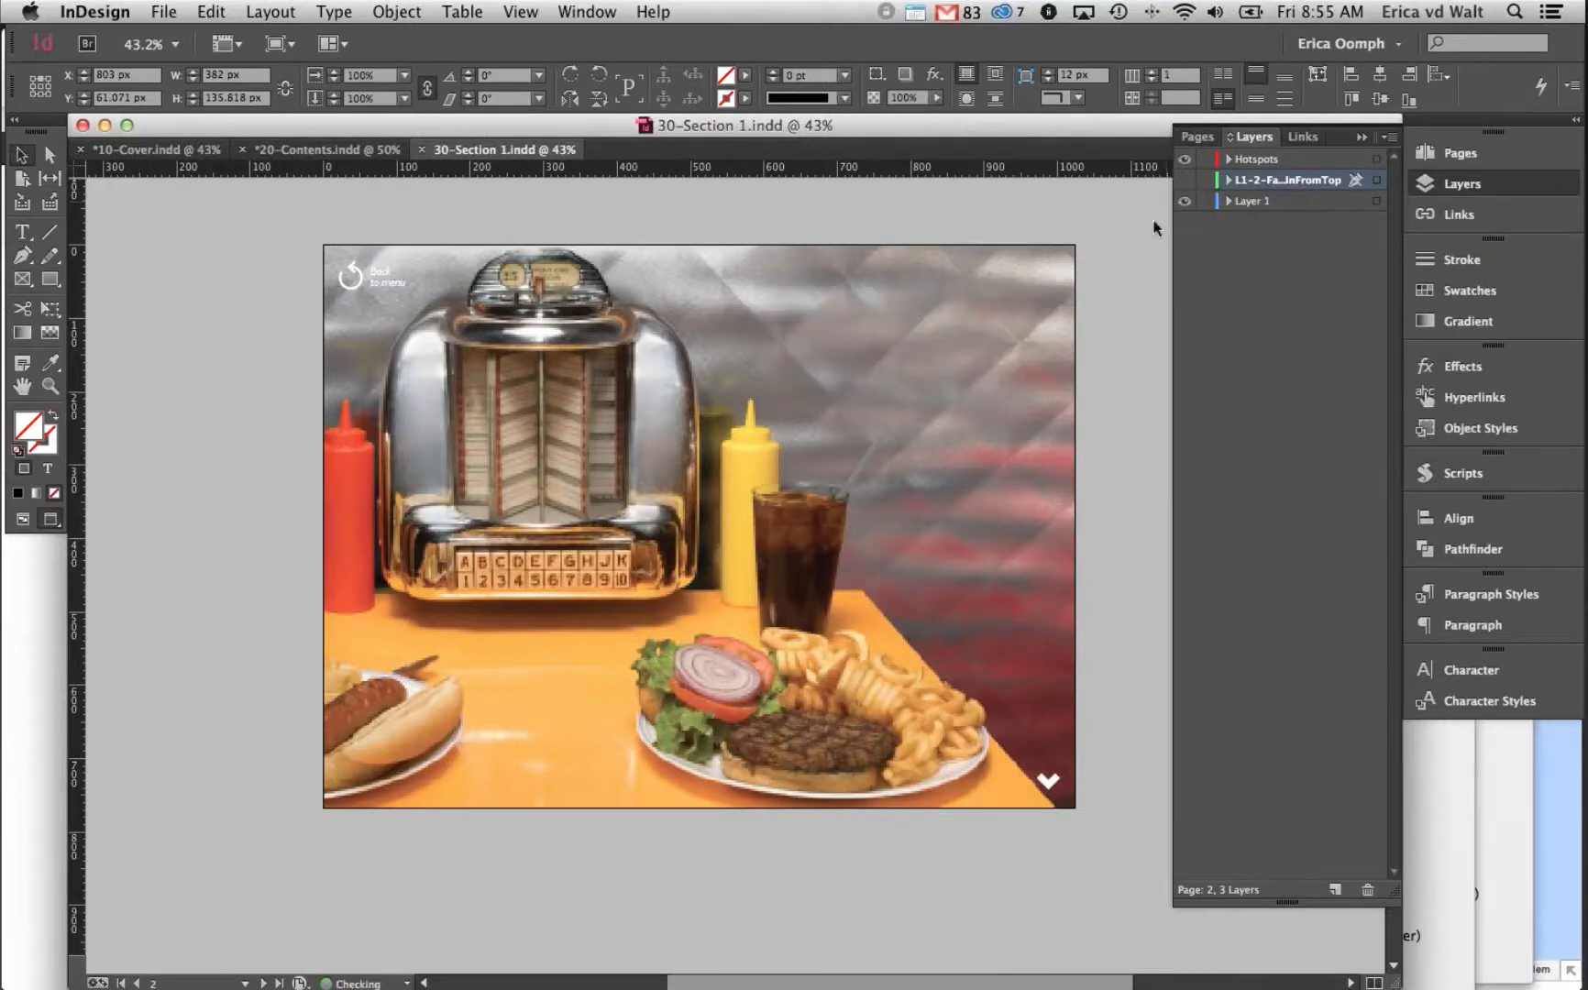
Start a PDF export with the Oomph preset and create a folder named 30-Section 1 inside Sydney Cheap Eats Working
click(163, 11)
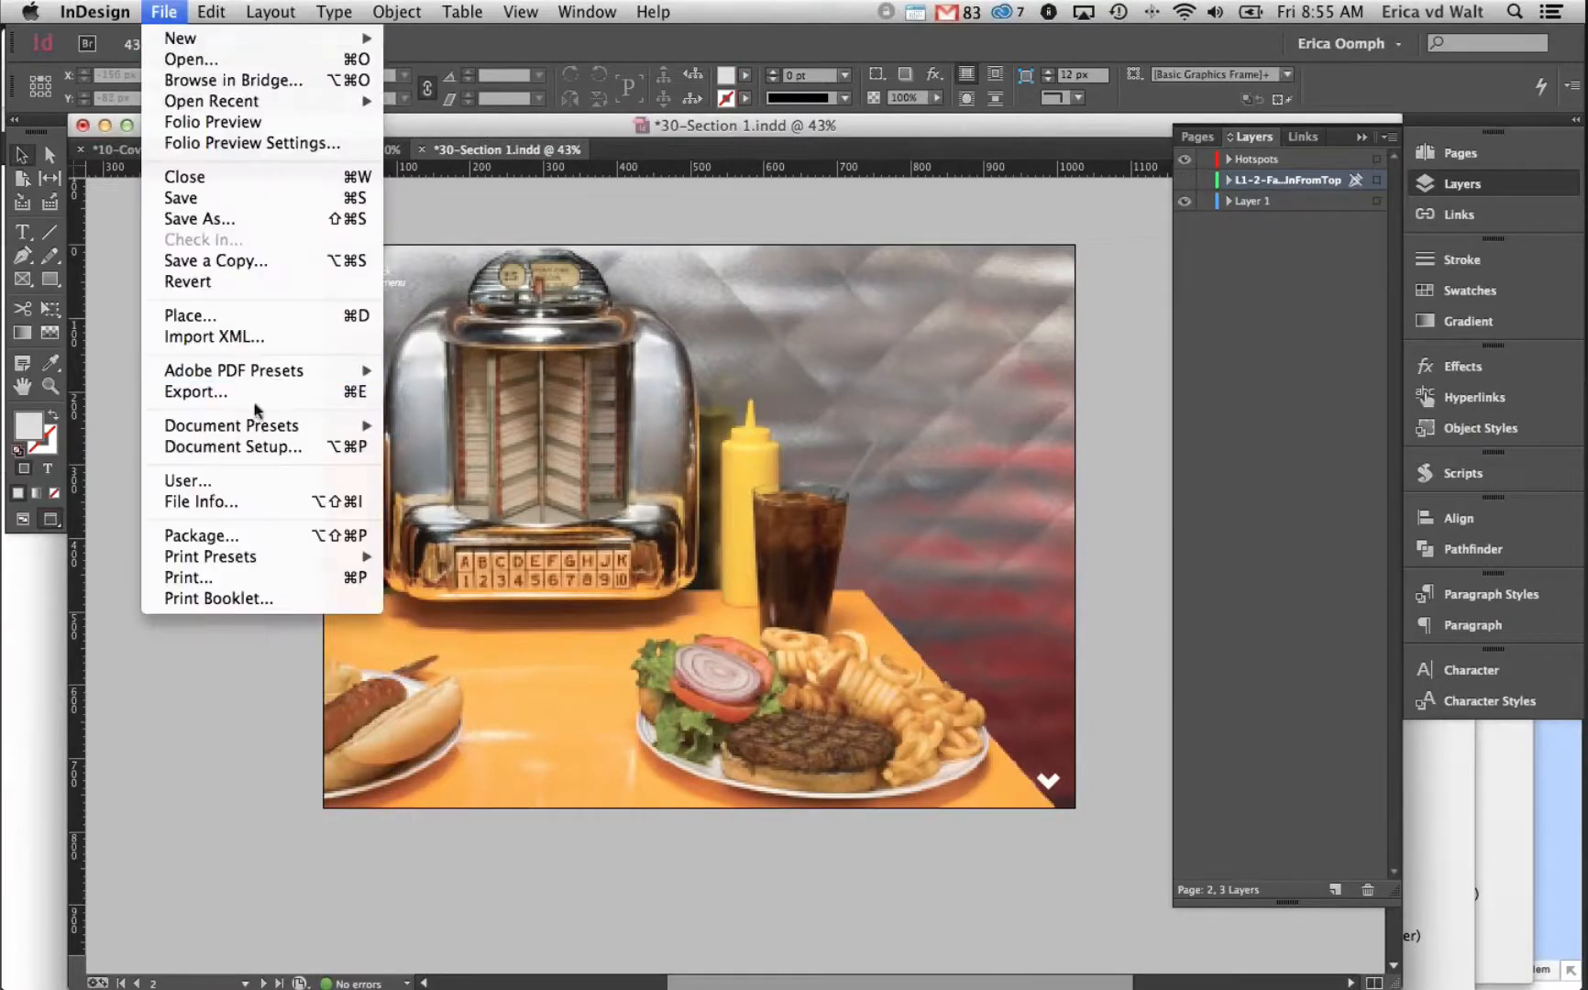
mouse_move(239, 370)
click(593, 616)
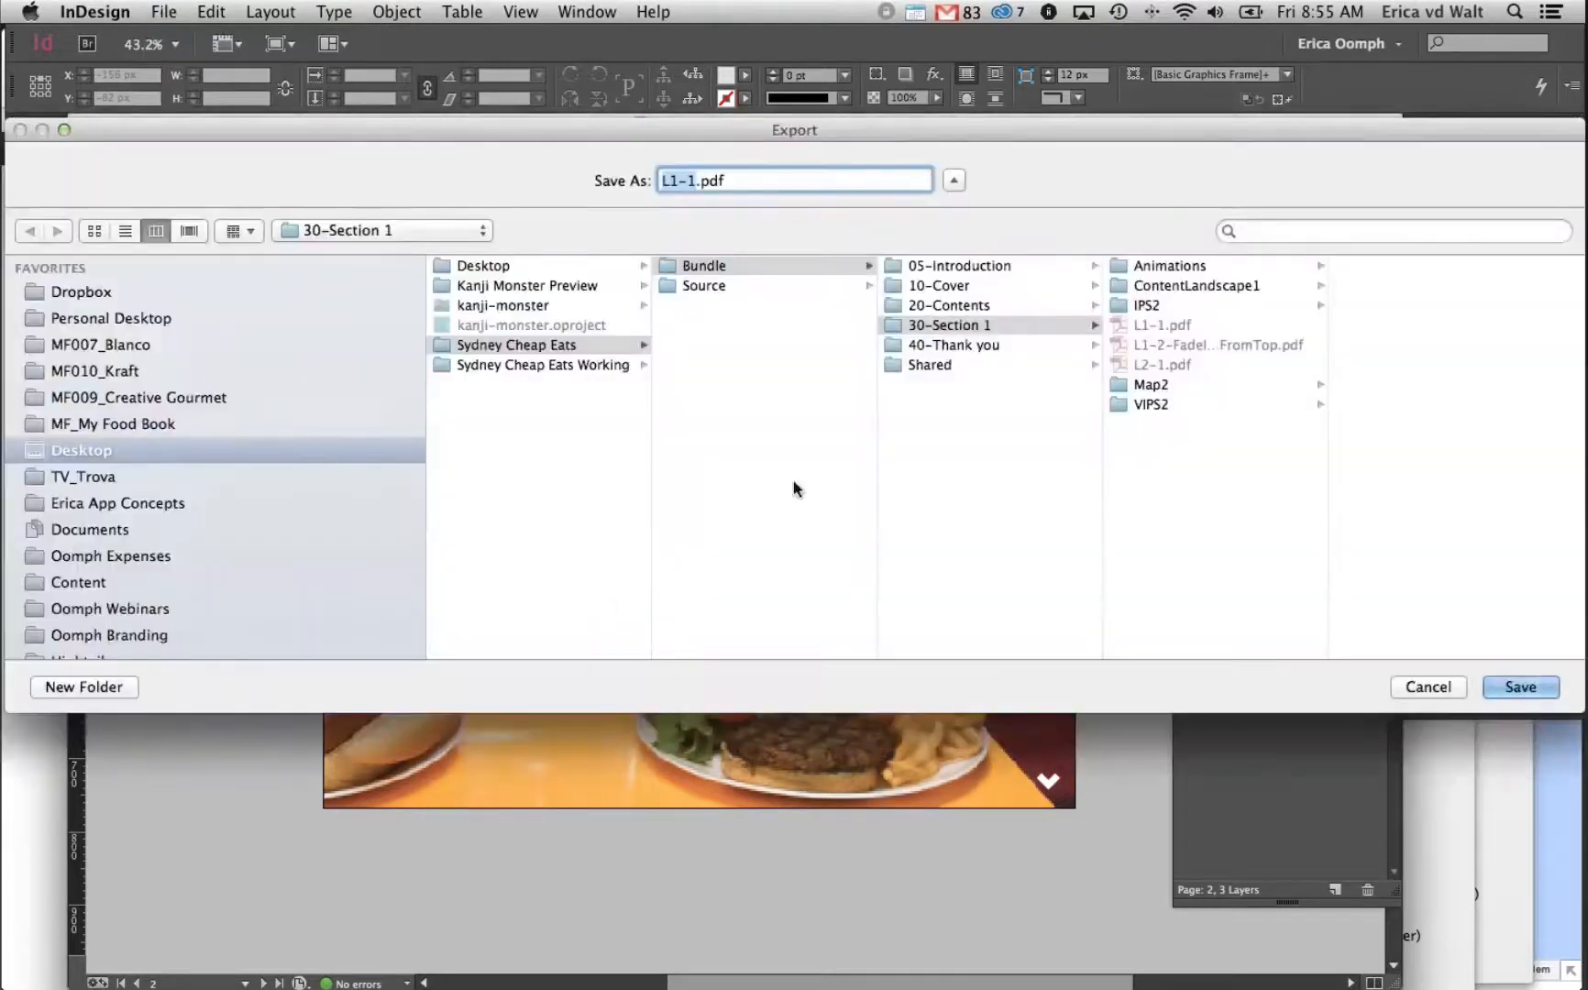
click(551, 364)
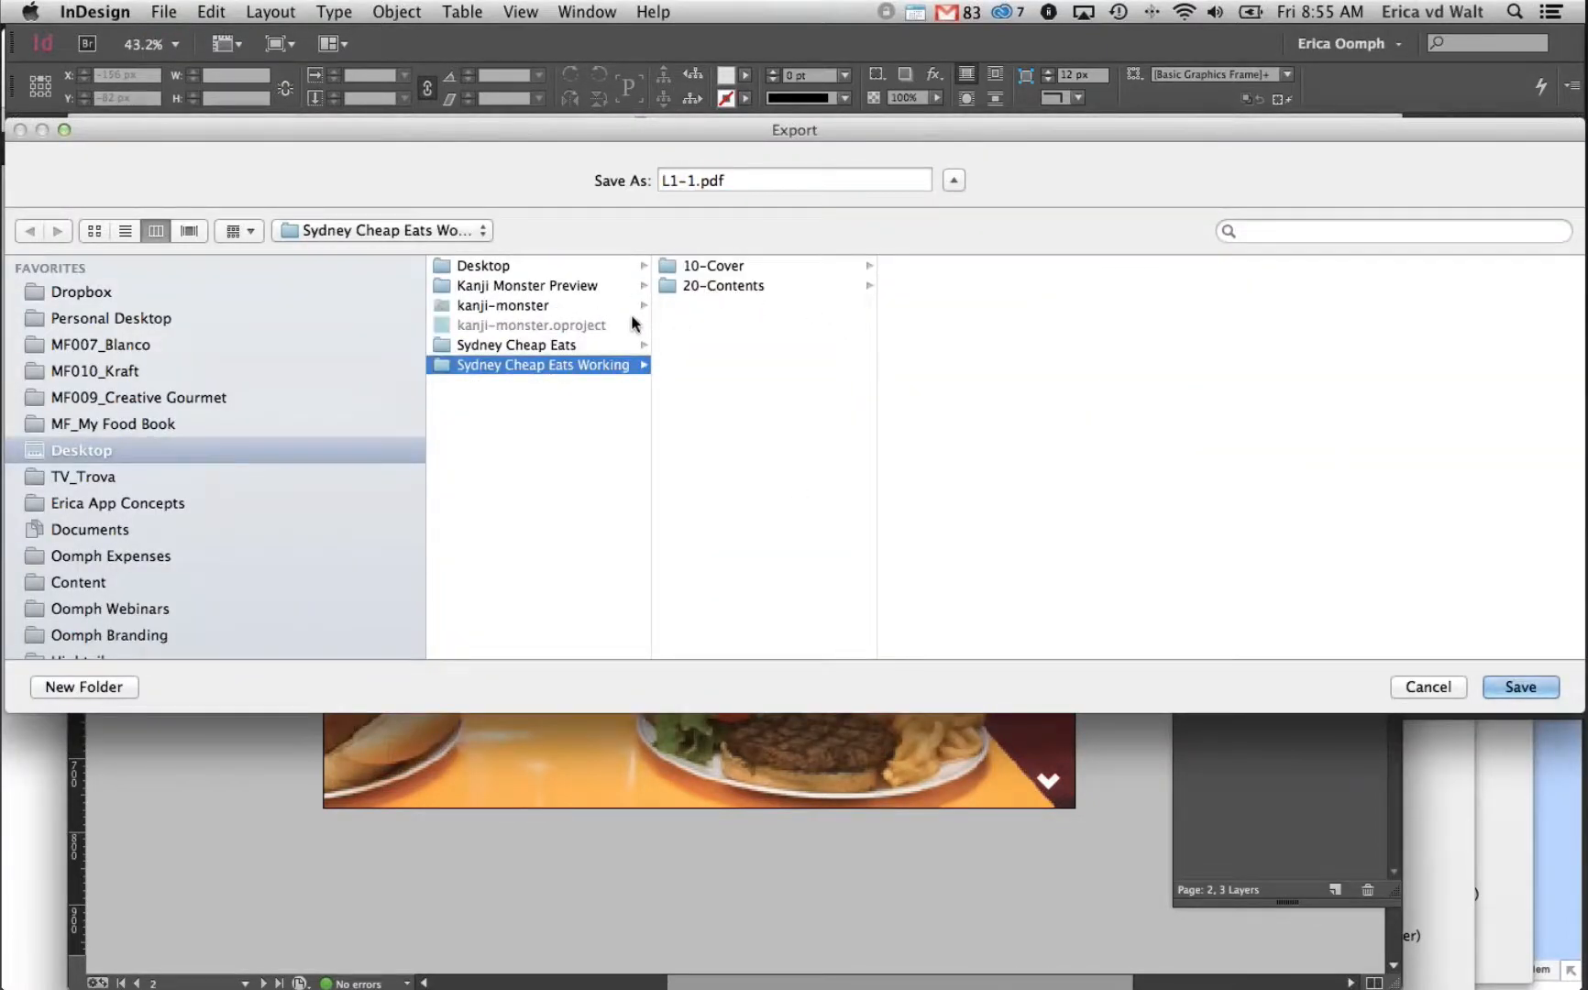
key(super+shift+n)
text(3)
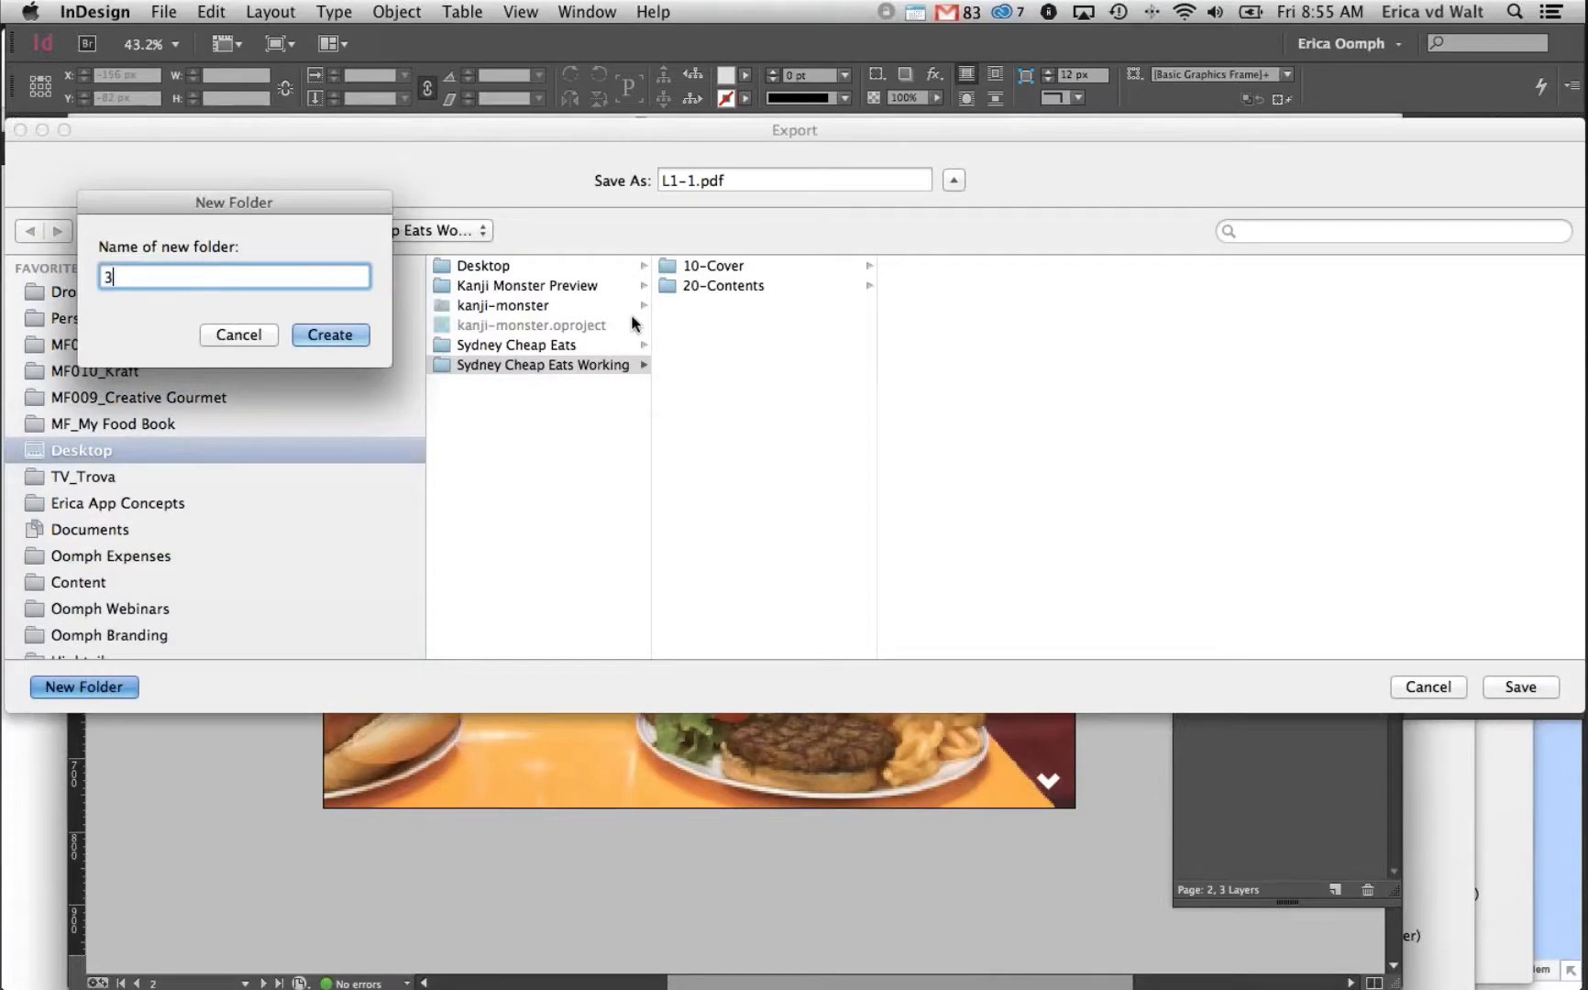
text(0-Section 1)
click(337, 335)
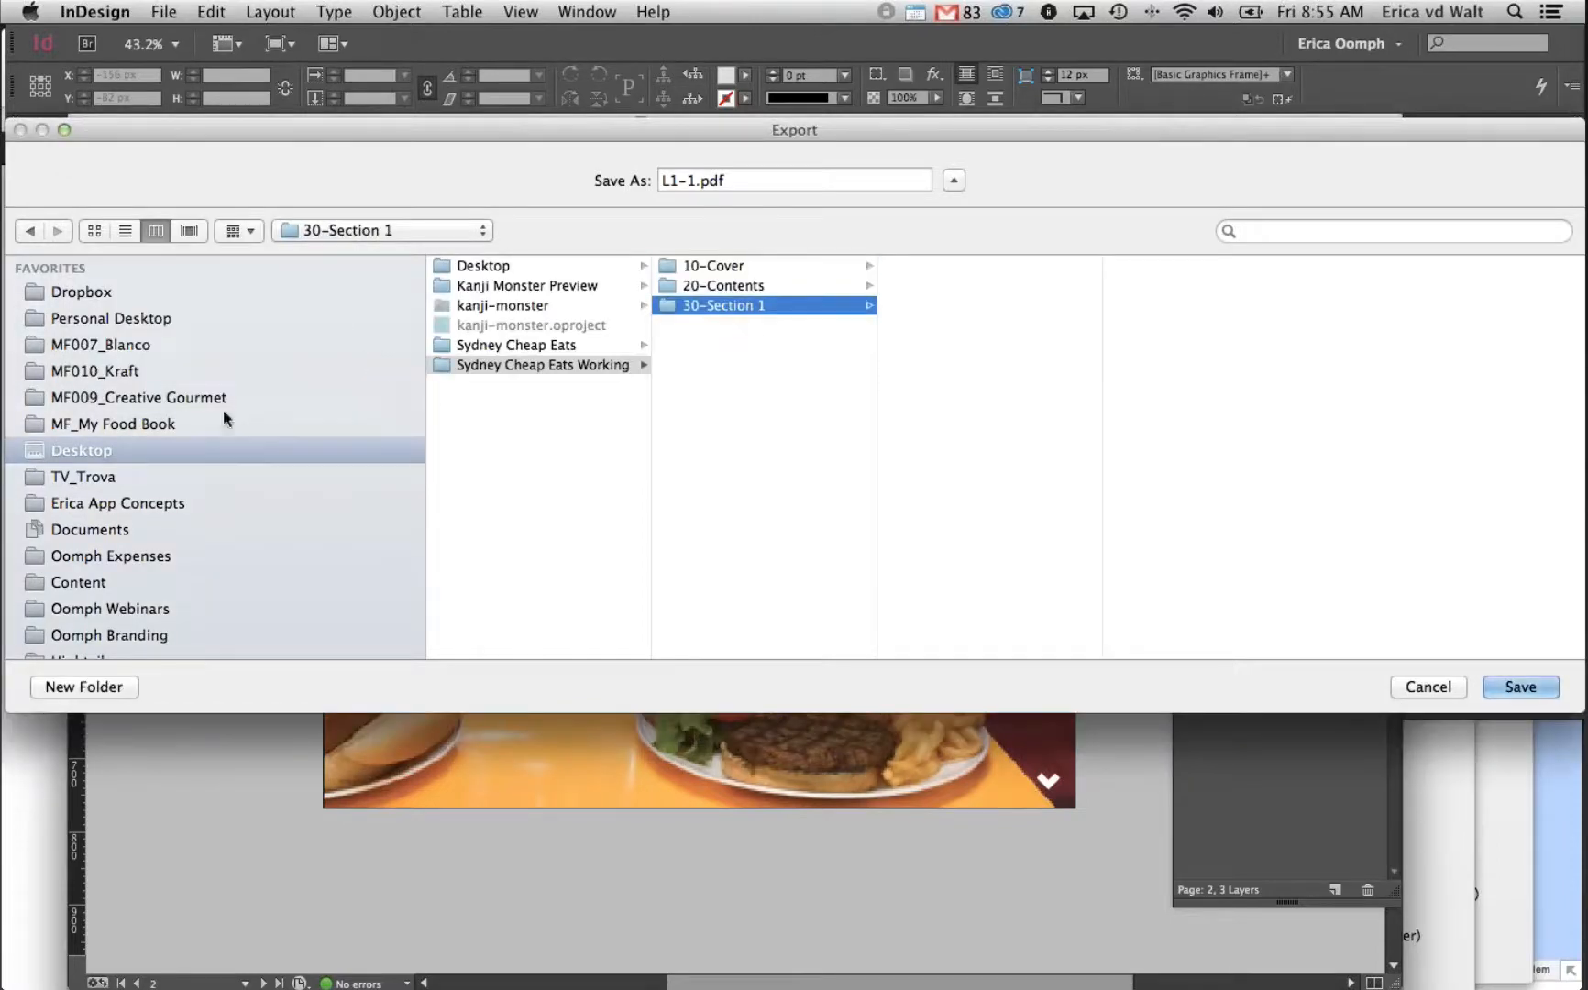
Switch to the iOS Simulator and check how the title appears over the photo on the Hinky Dinks opening page
mouse_move(4, 486)
click(26, 756)
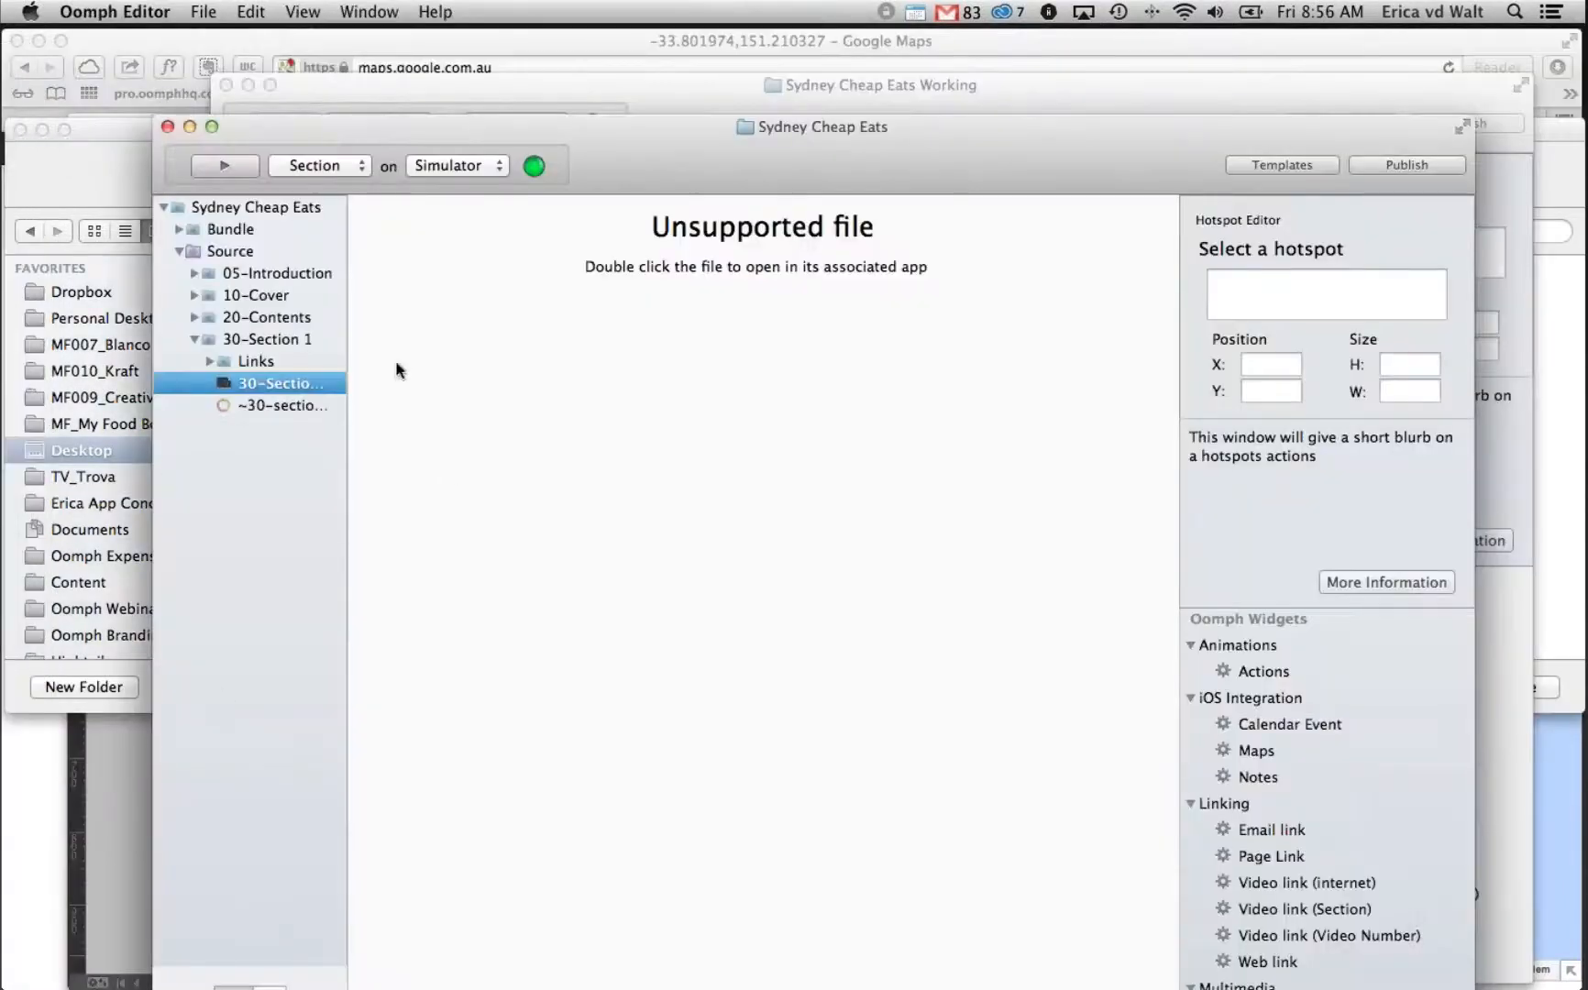
mouse_move(8, 878)
click(28, 793)
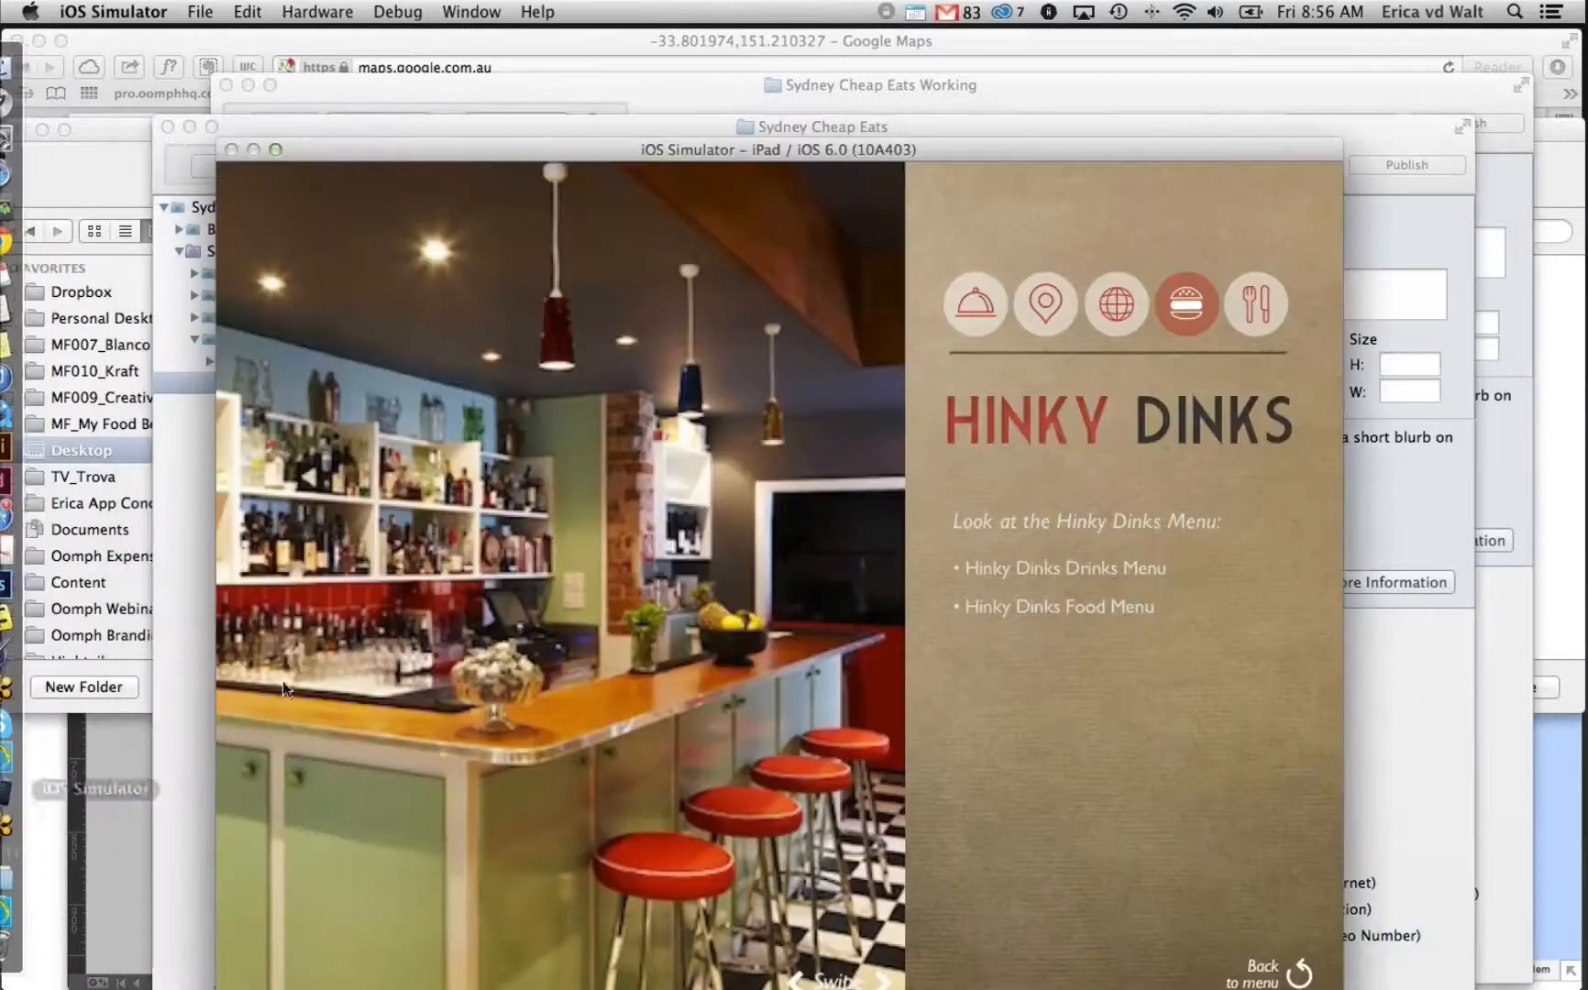
drag(679, 606, 693, 689)
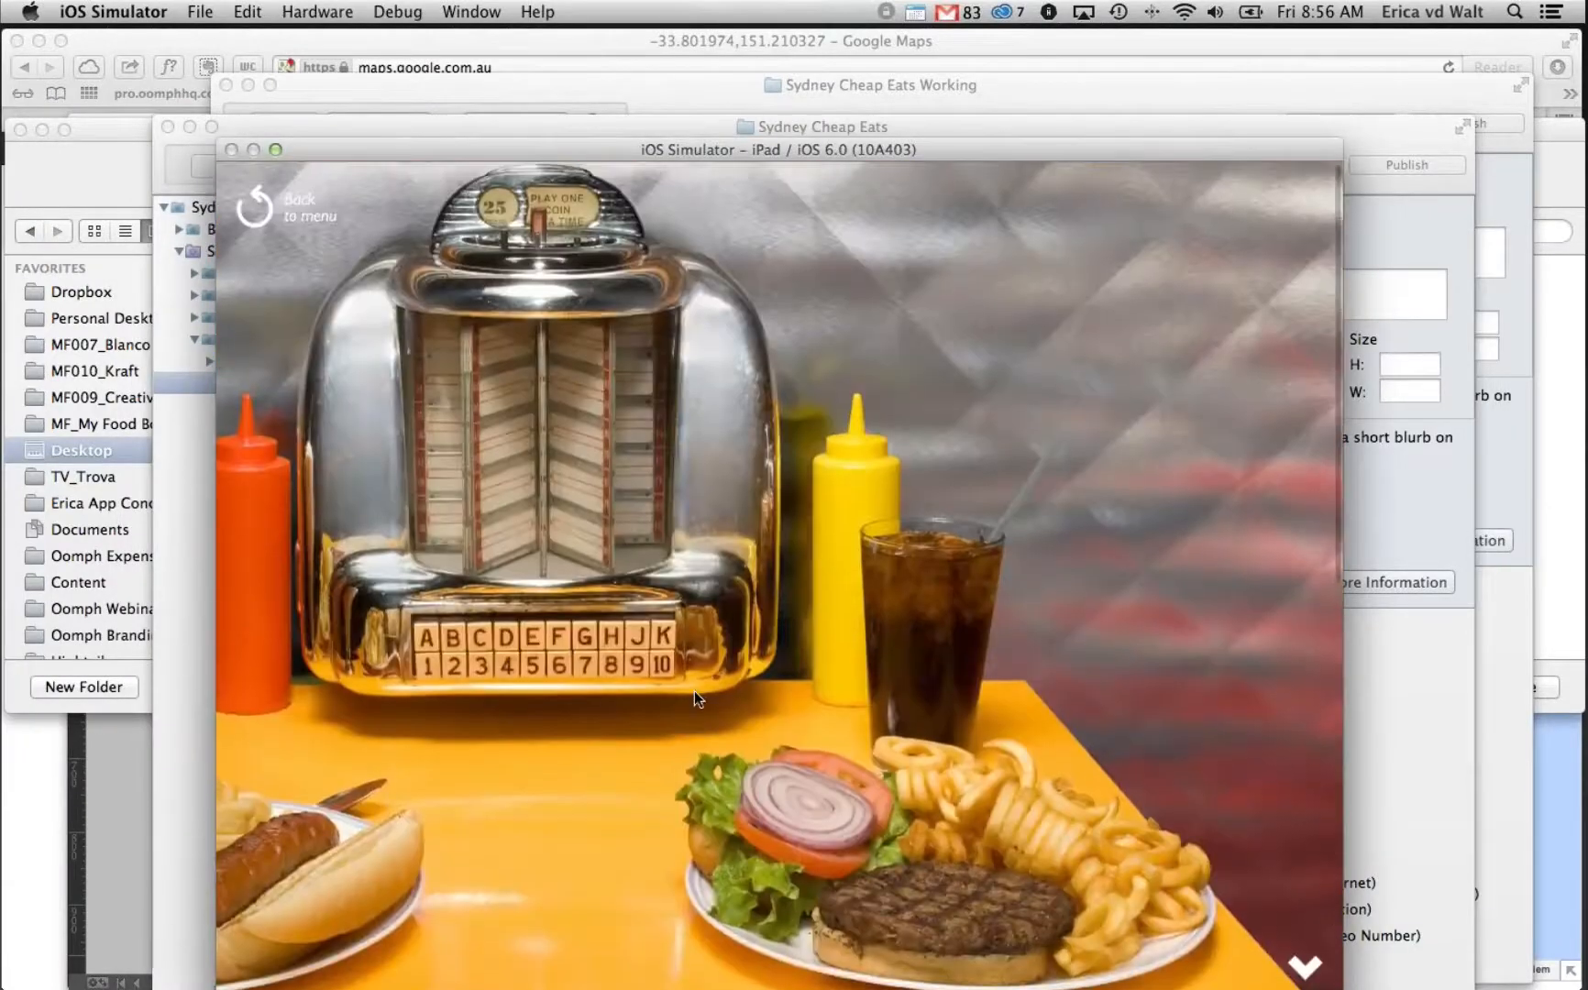
click(693, 689)
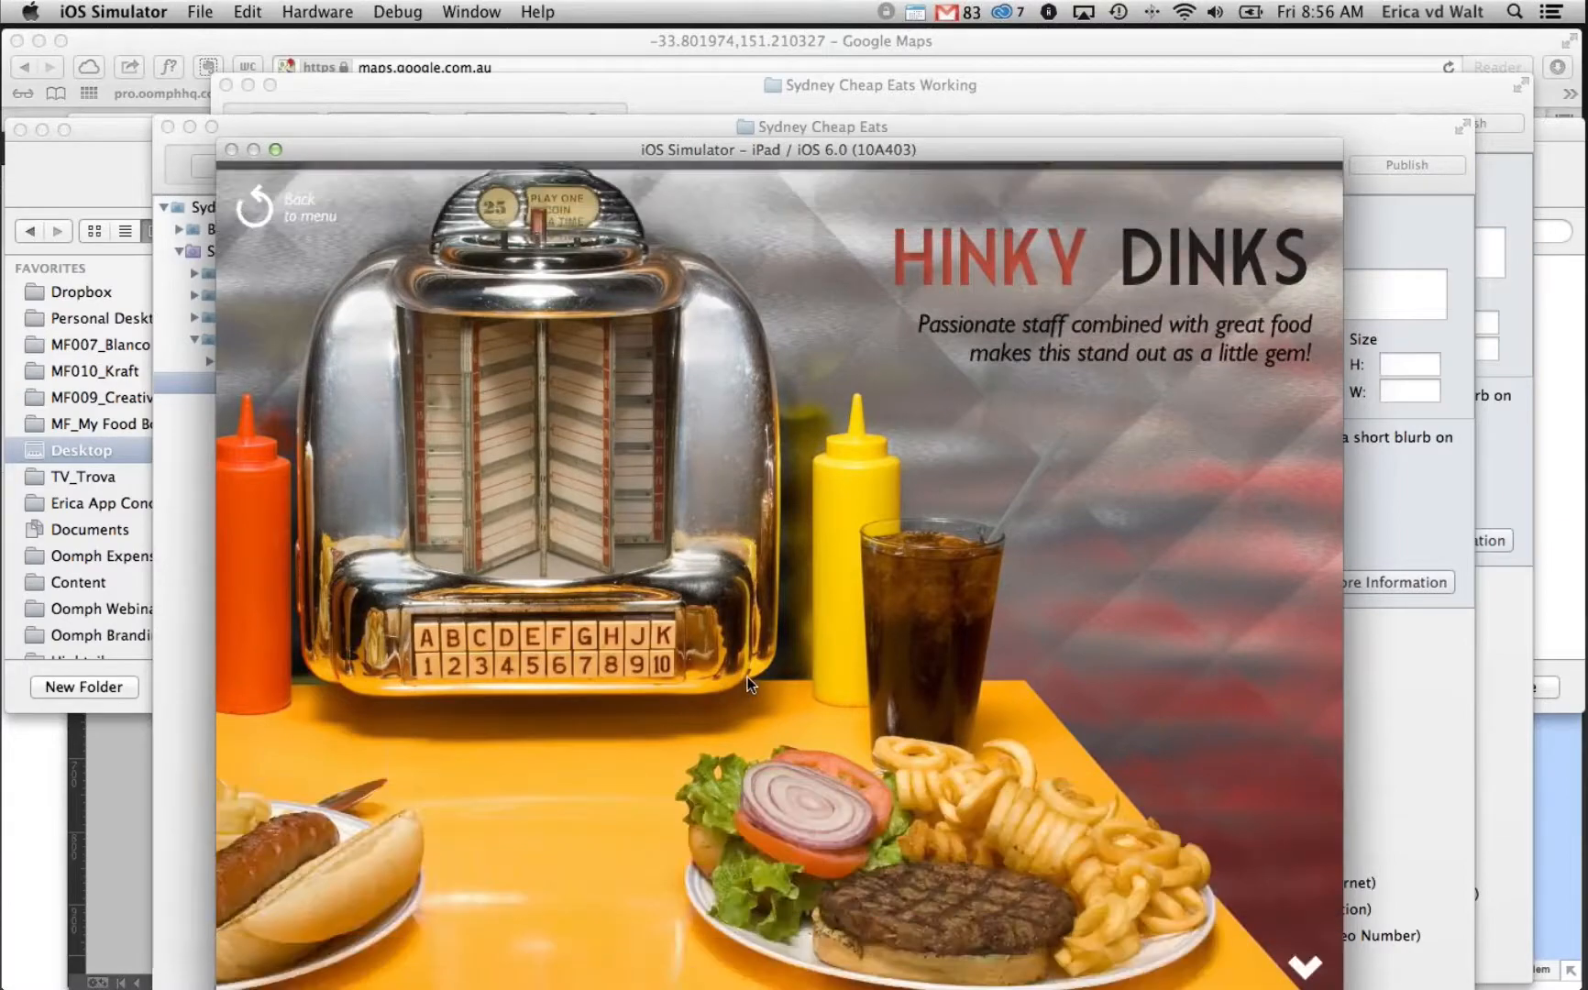
click(741, 679)
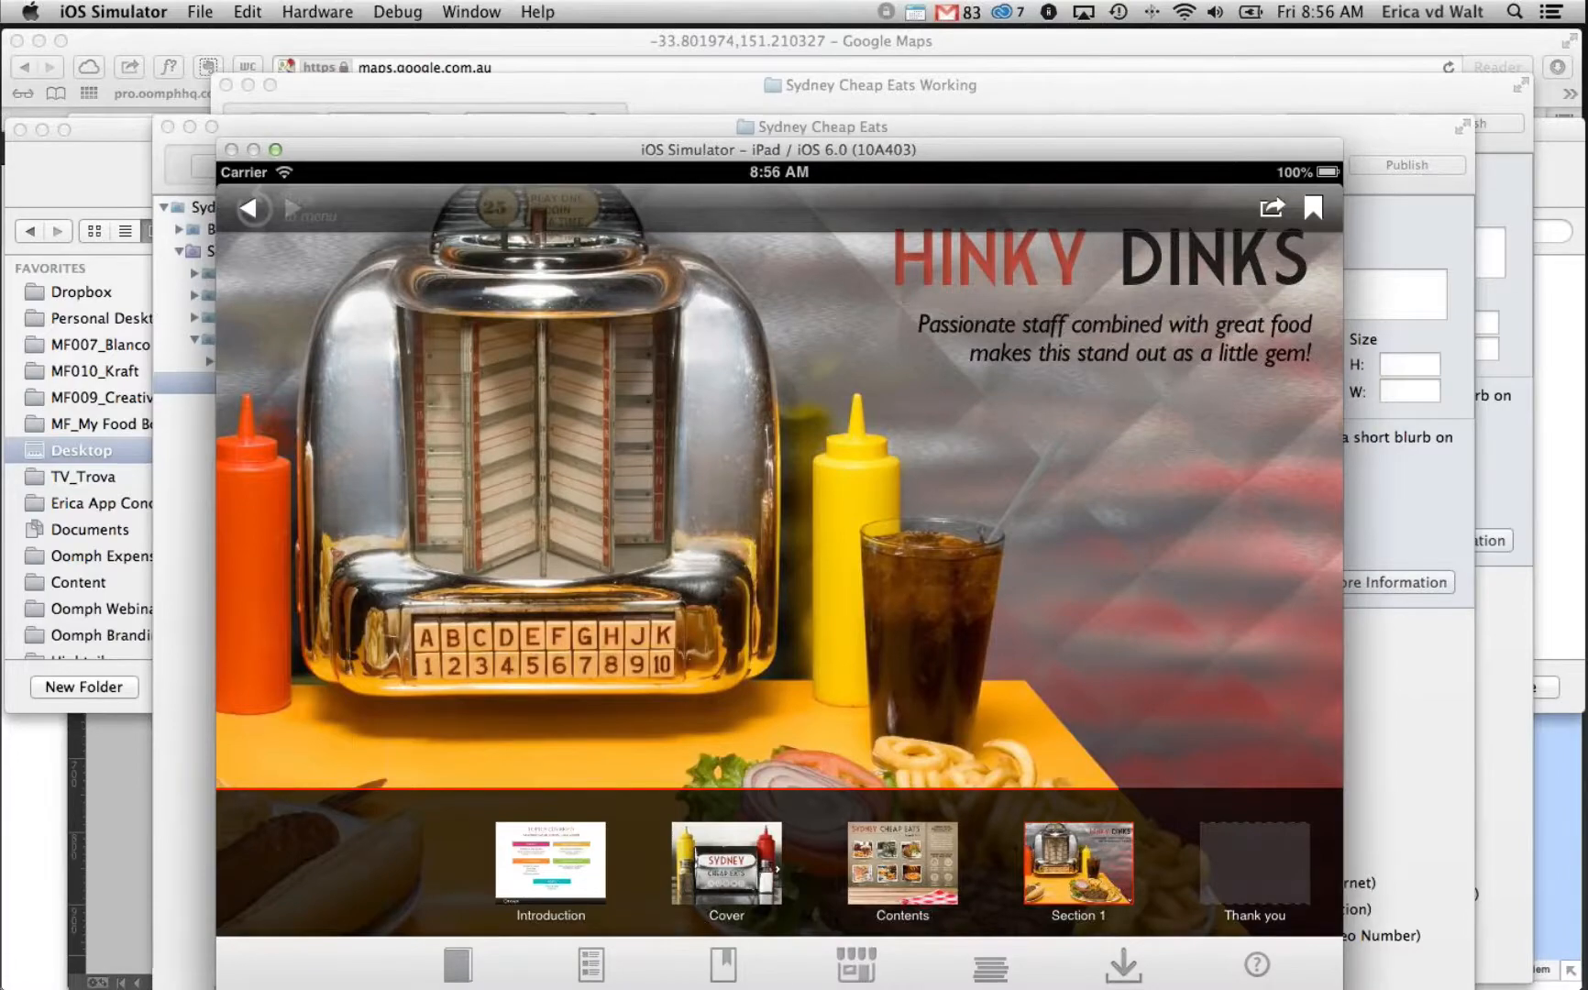
Return to InDesign and export the Hinky Dinks opening page without its title as L1-1.pdf into 30-Section 1, adjusting the page range
key(F3)
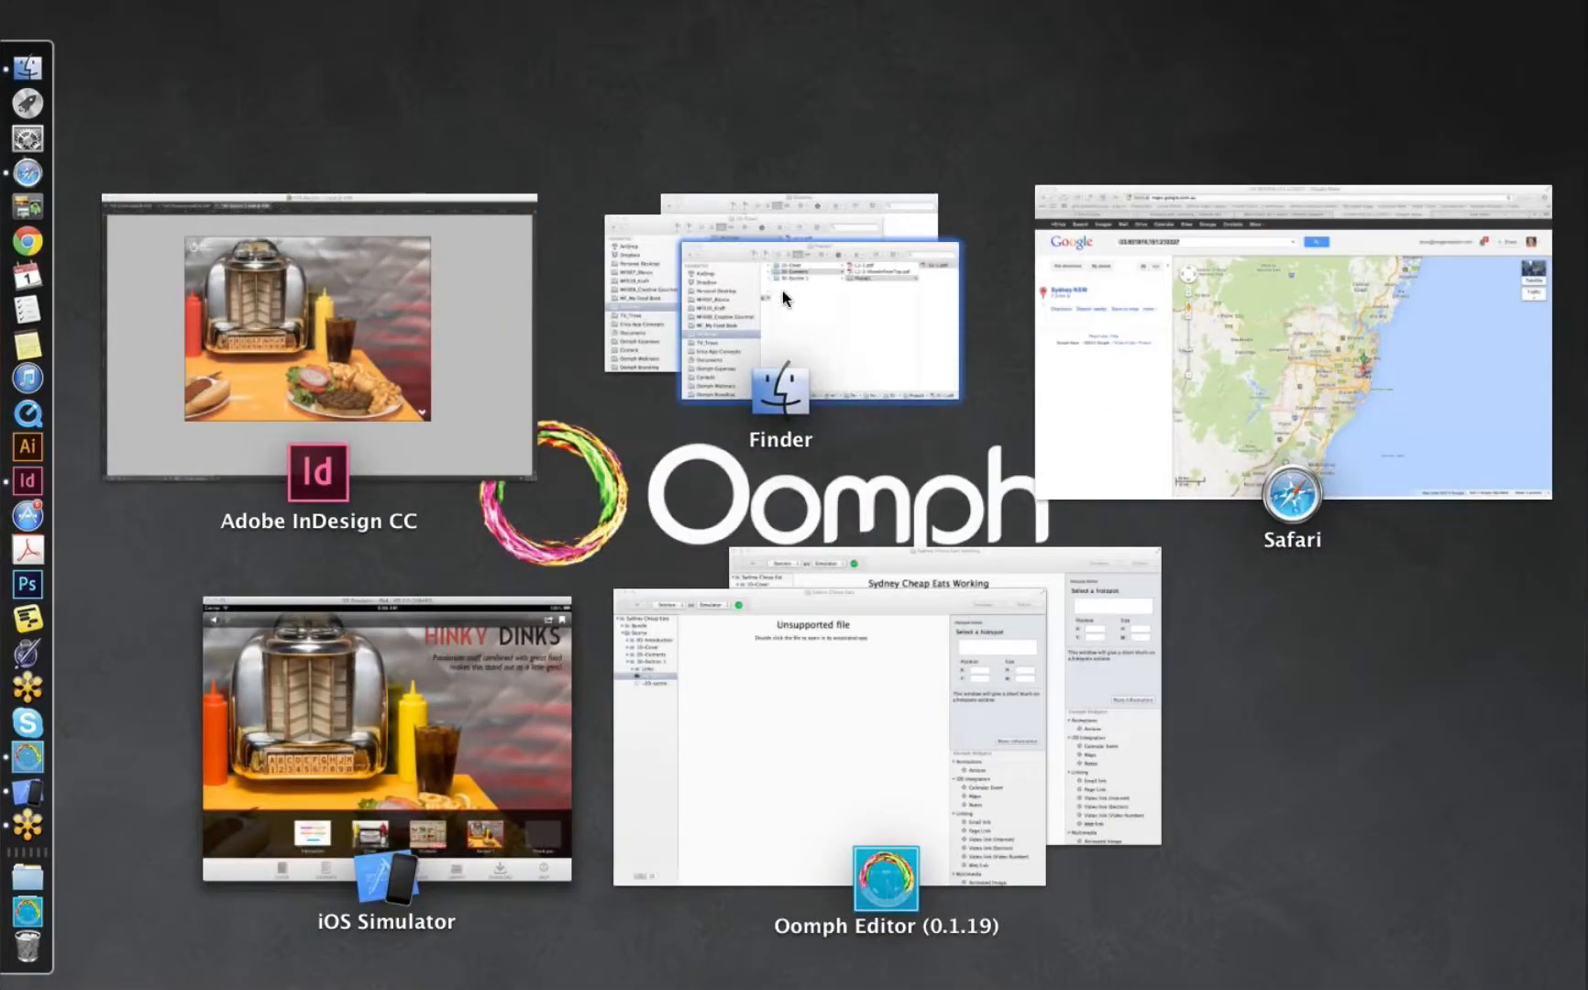
click(447, 396)
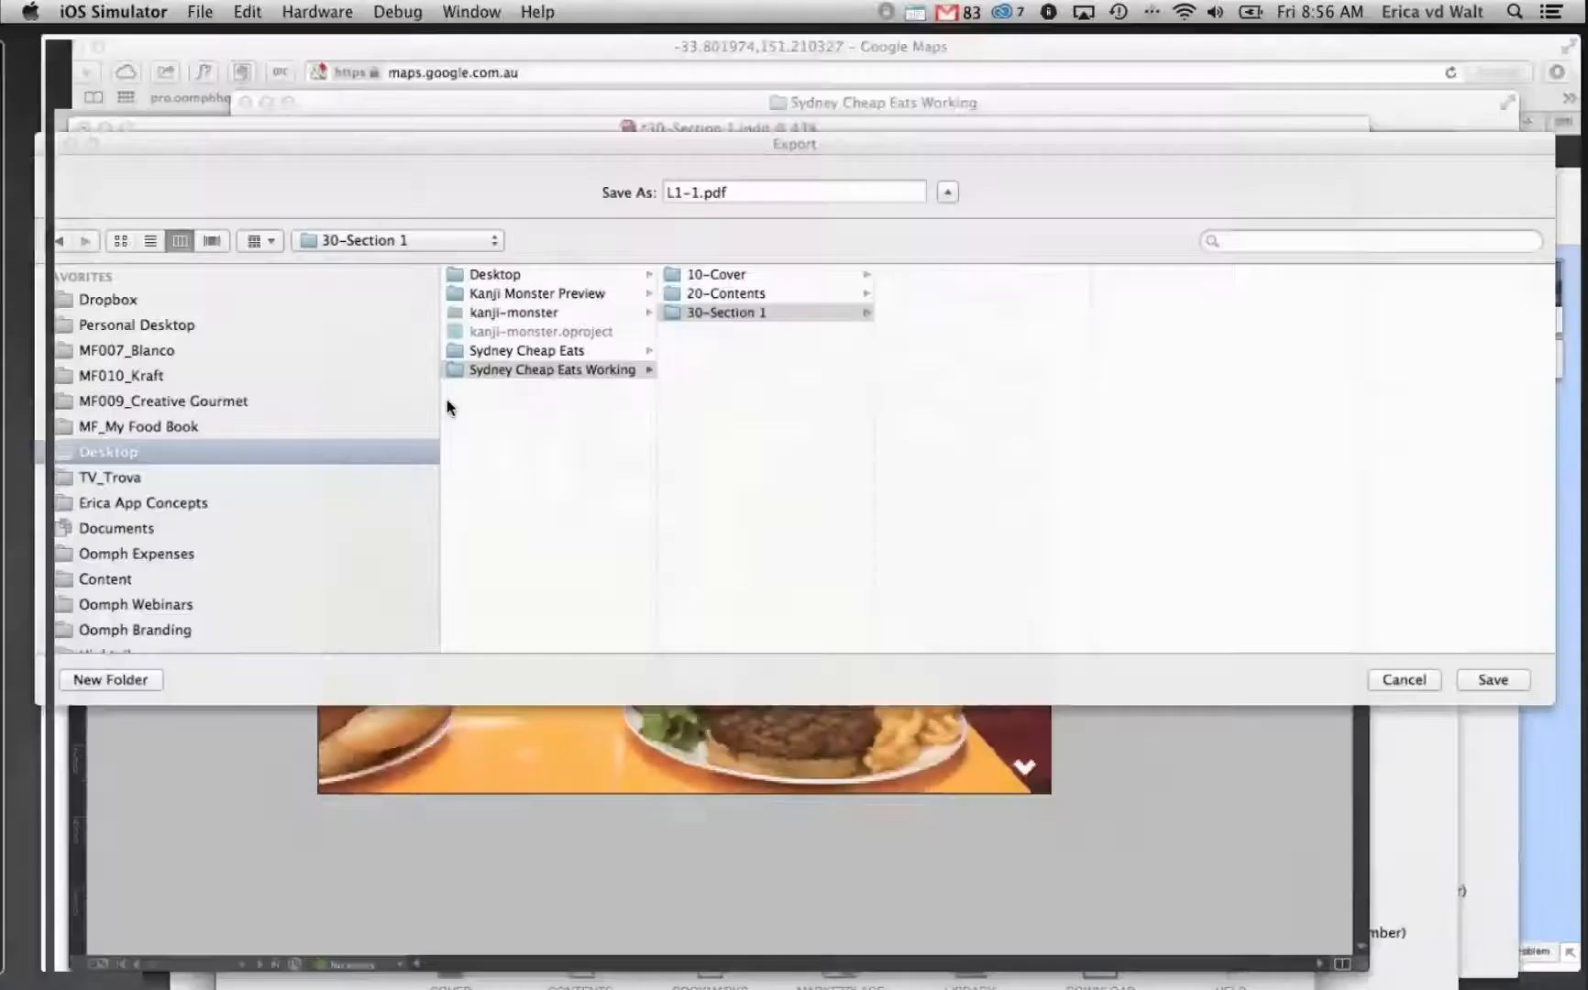
click(688, 183)
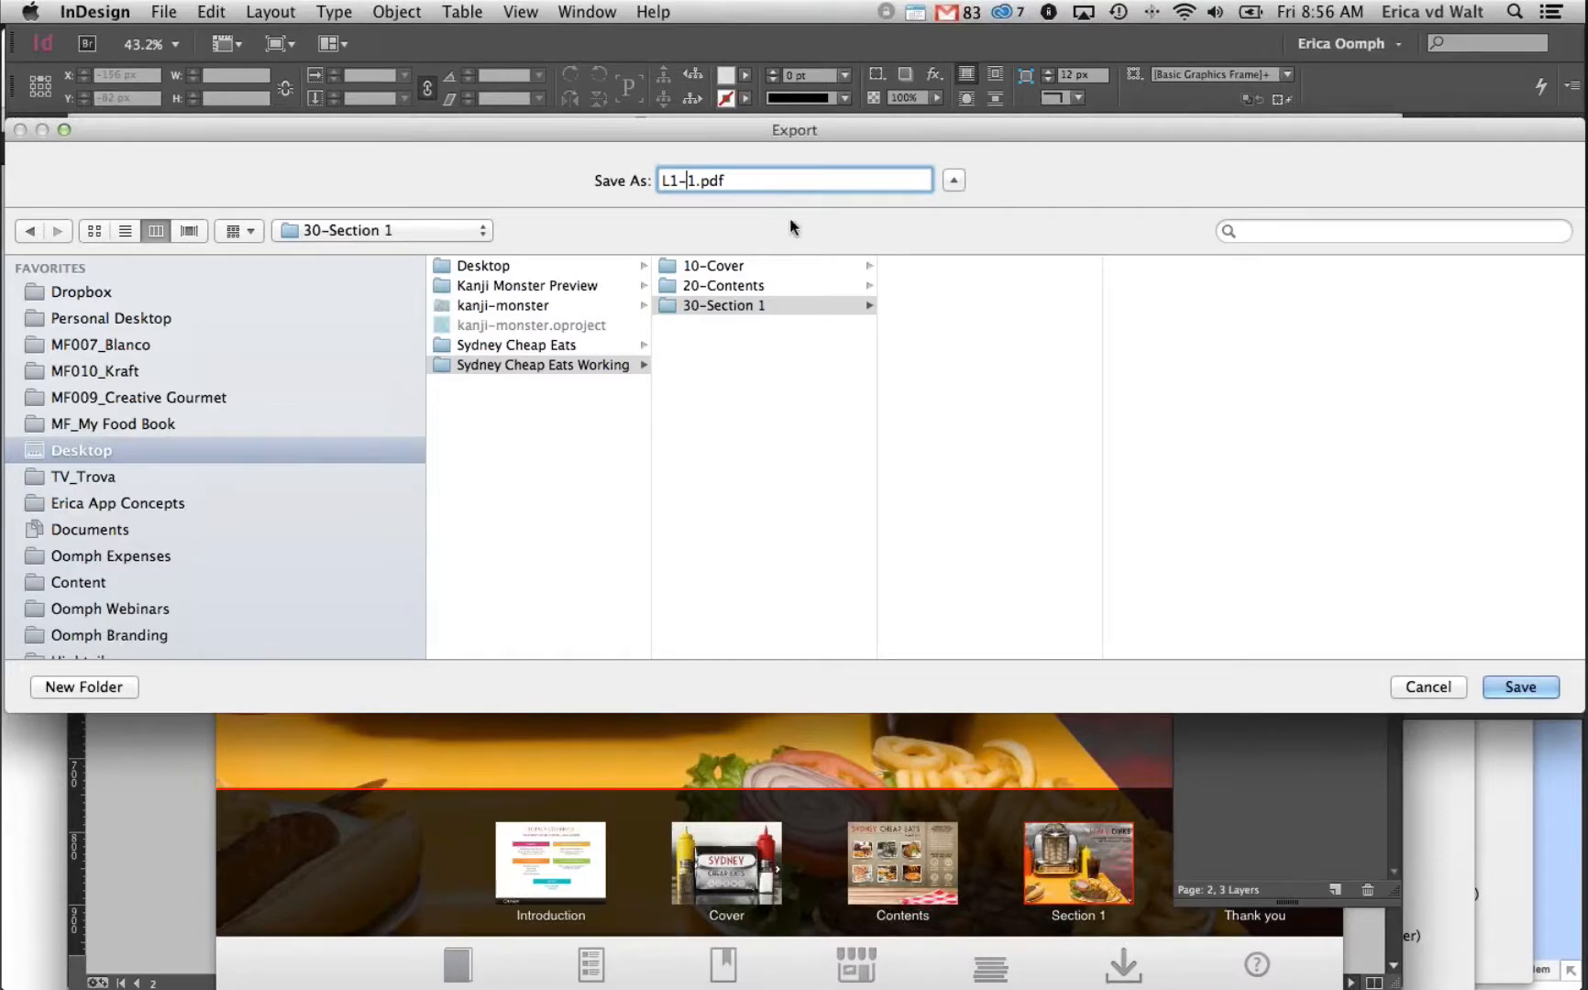
click(1521, 687)
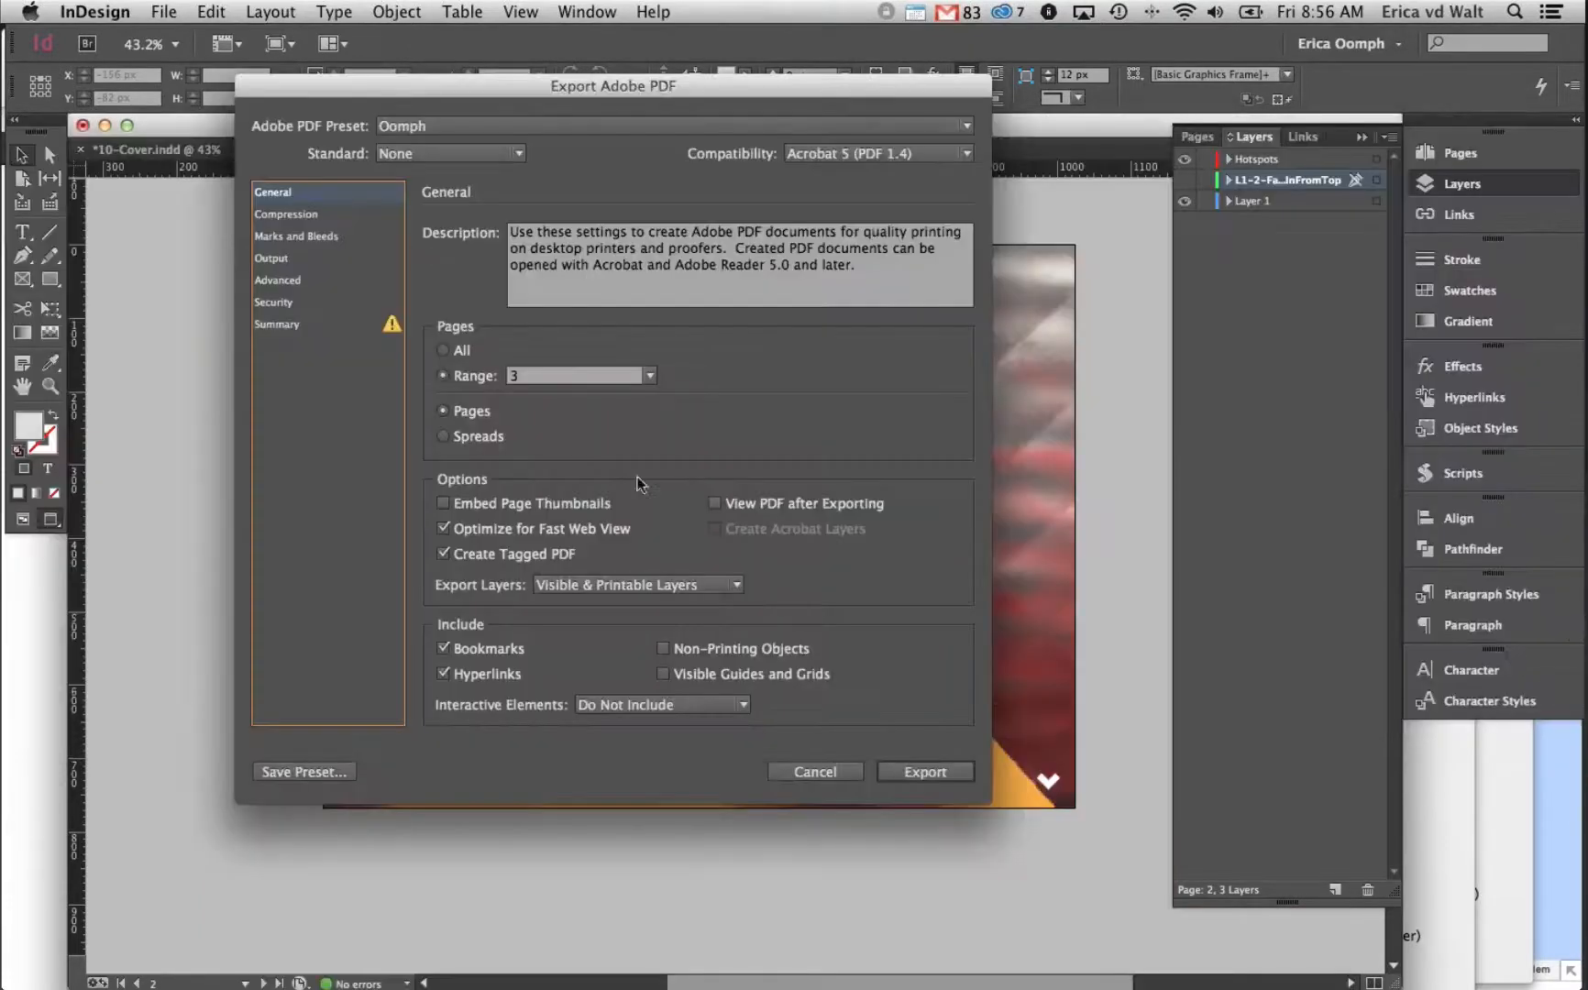
click(557, 376)
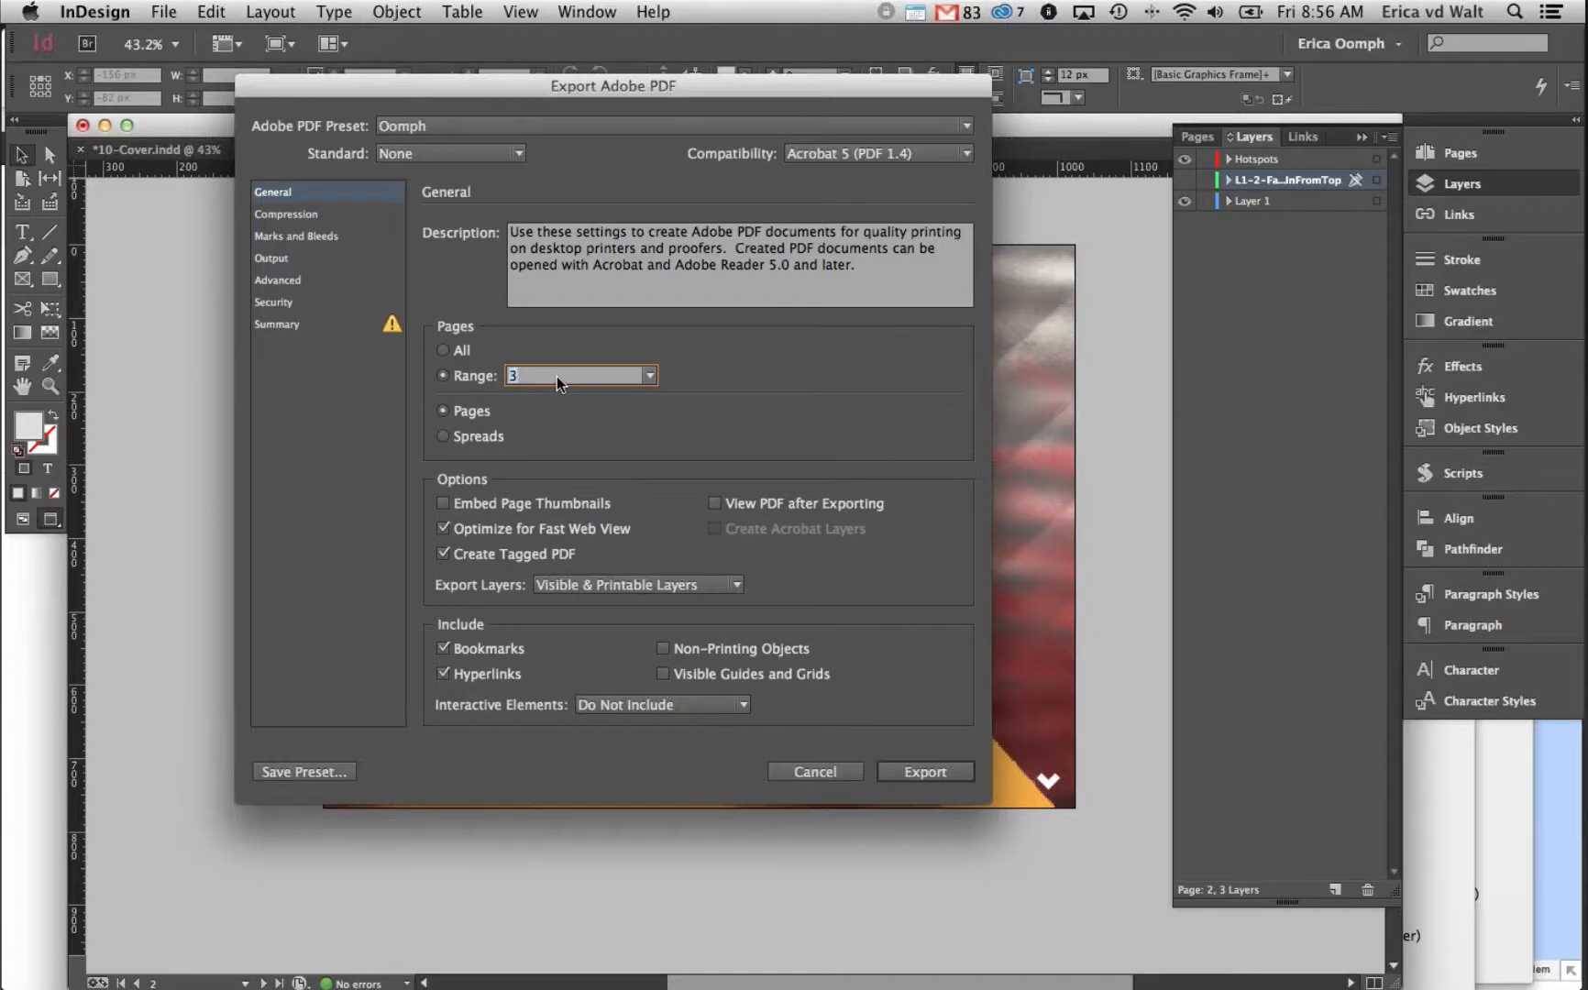
key(Return)
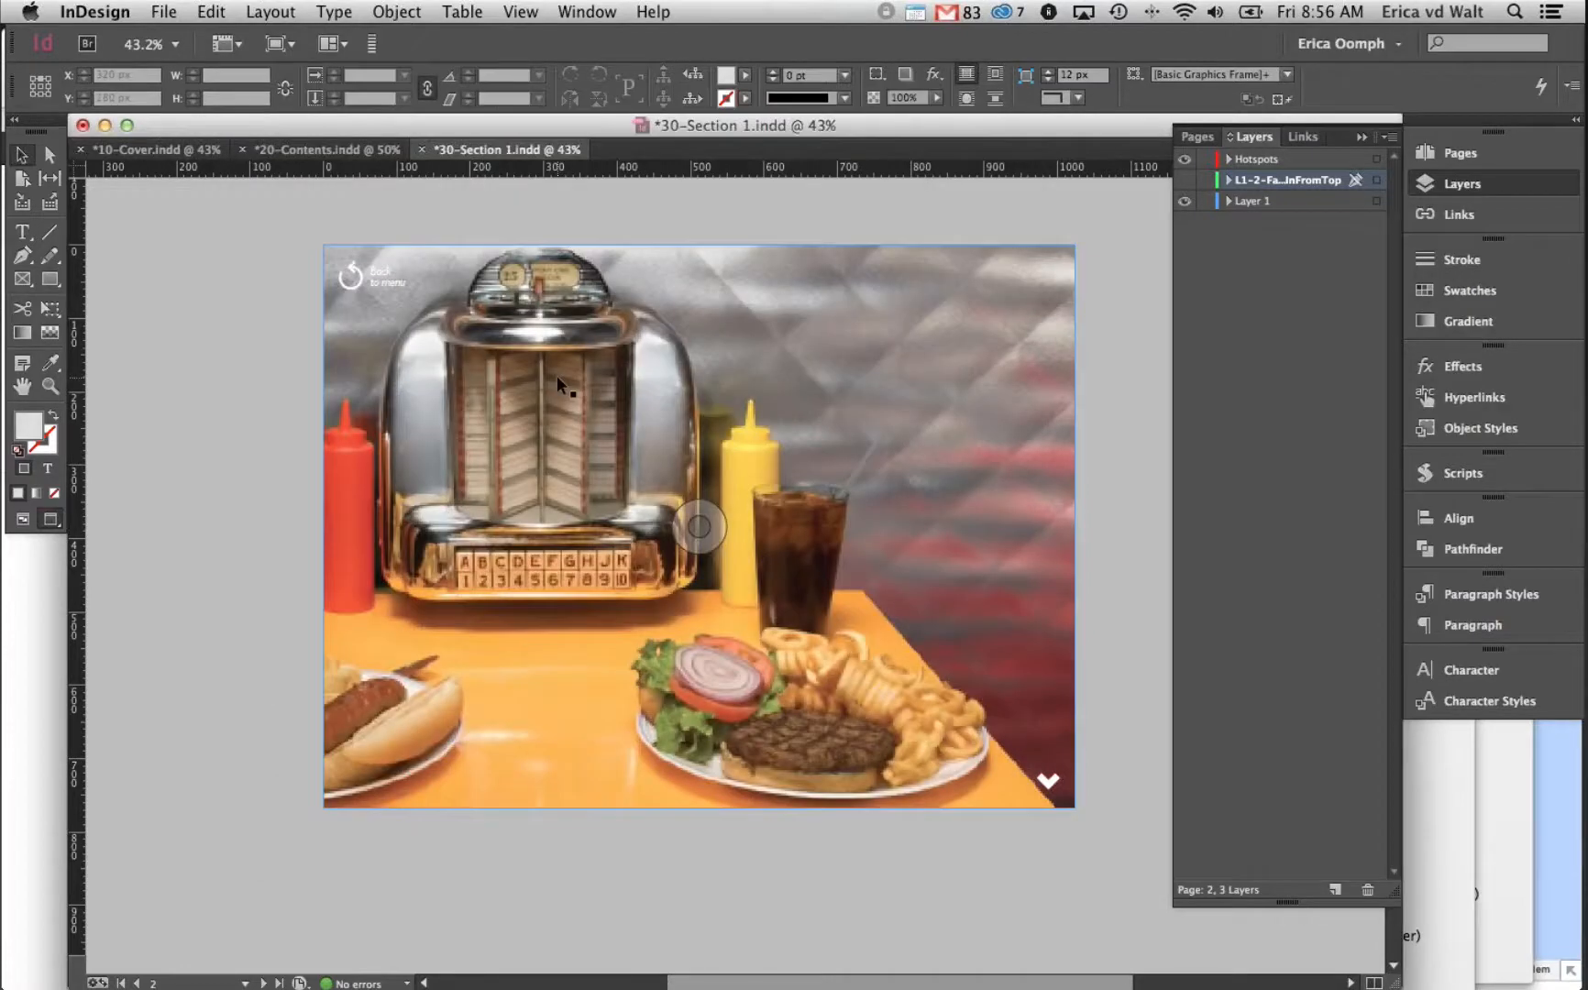
Hide the Hotspots layer and Layer 1, and show the L1-2-FadeInFromTop layer so only the Hinky Dinks title and tagline remain
click(1185, 158)
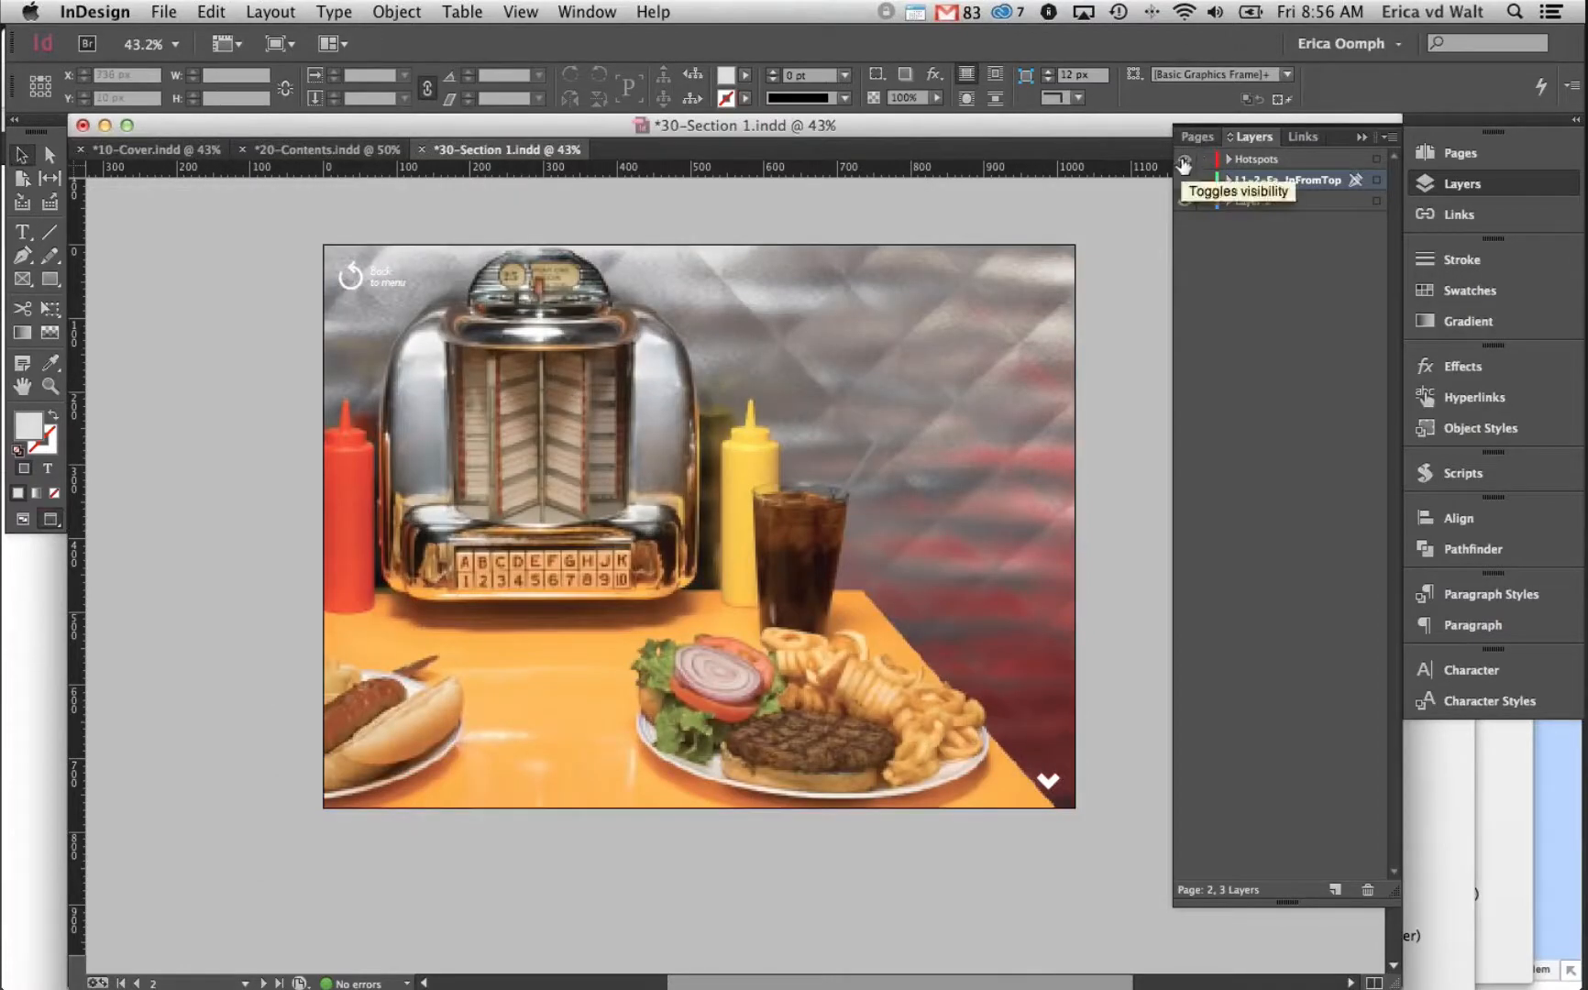
click(1186, 198)
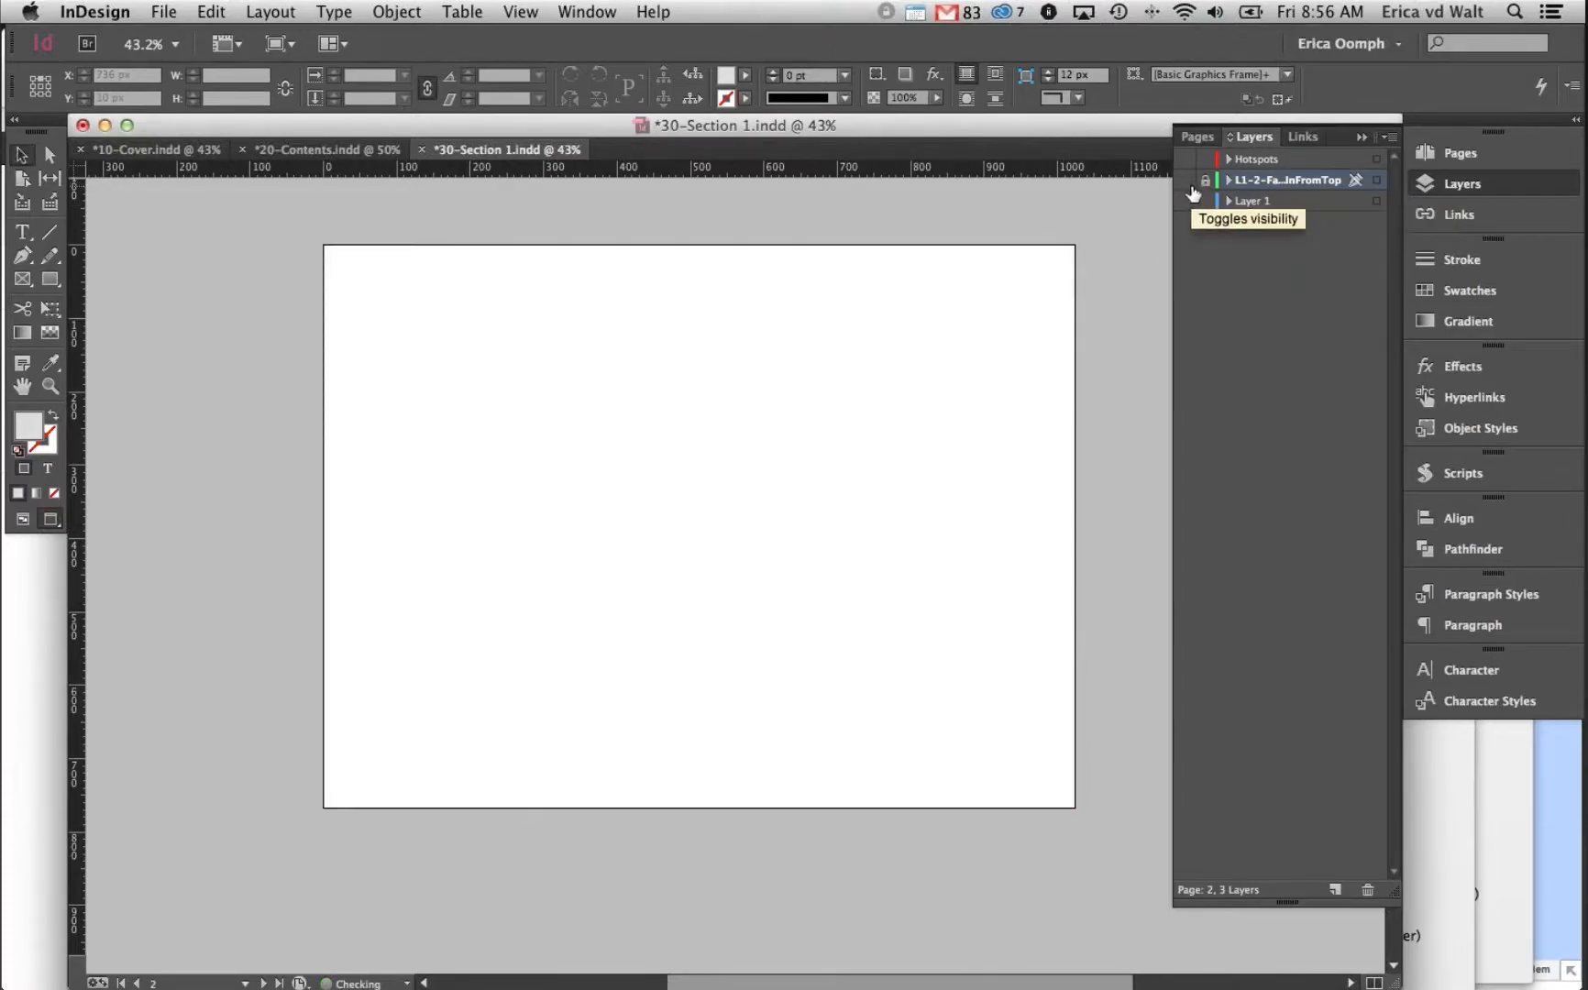
click(1186, 181)
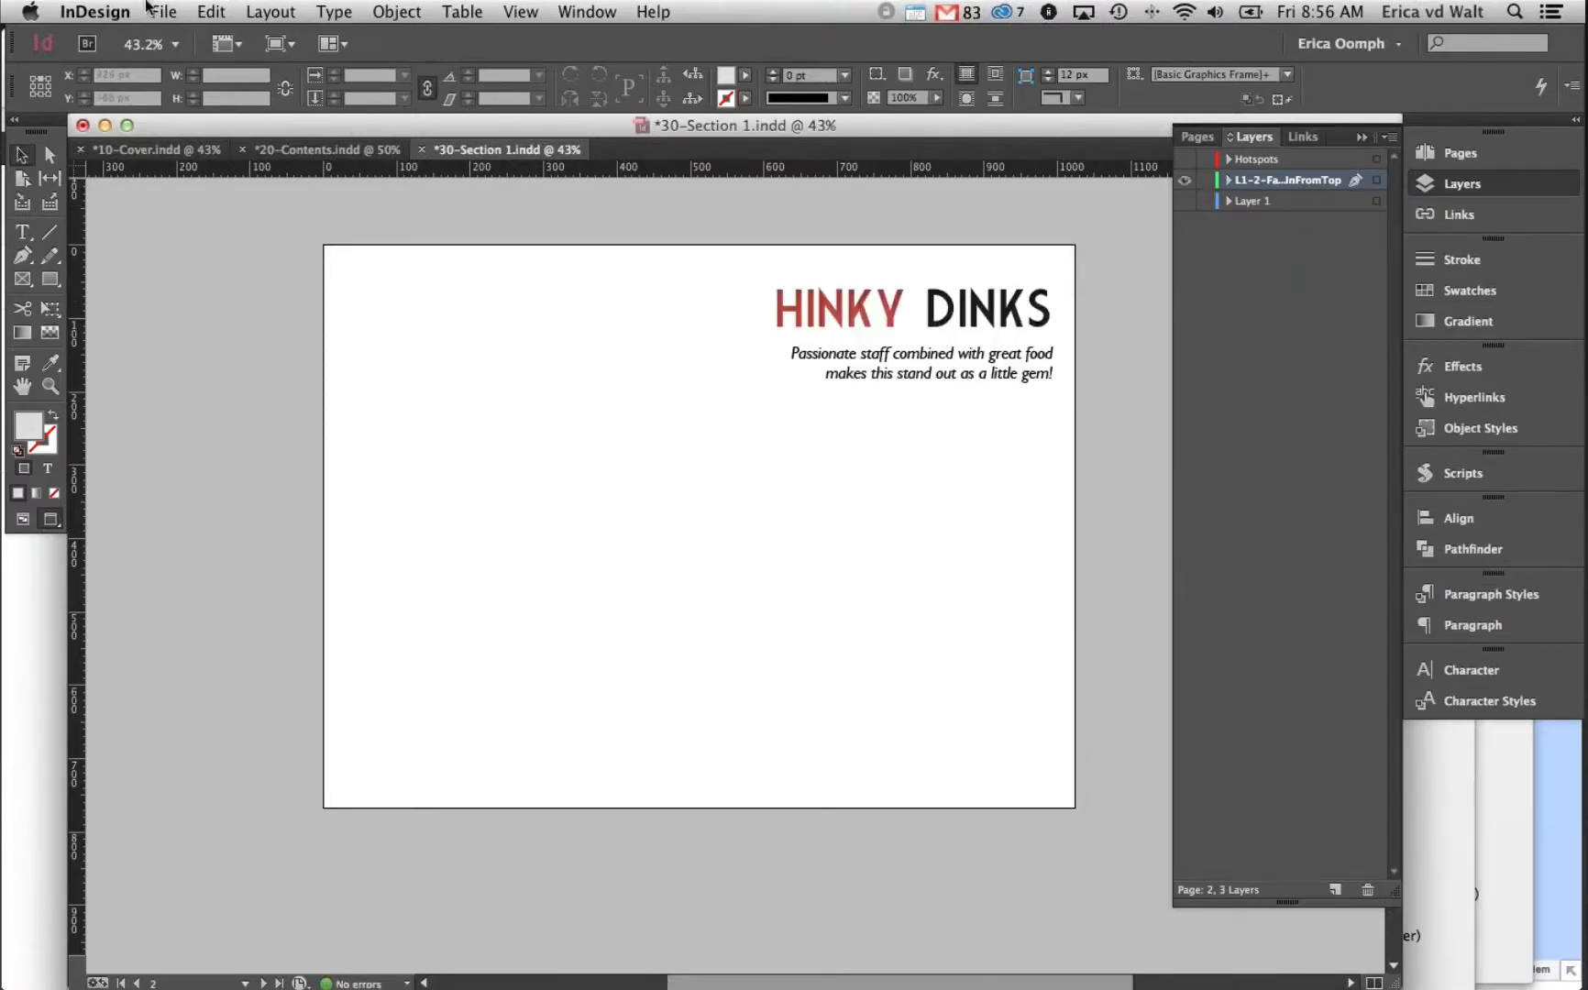
Start a PDF export with the Oomph preset into 30-Section 1, naming the file L1-2-FadeInAndMoveInFromTop.pdf
click(164, 11)
mouse_move(226, 372)
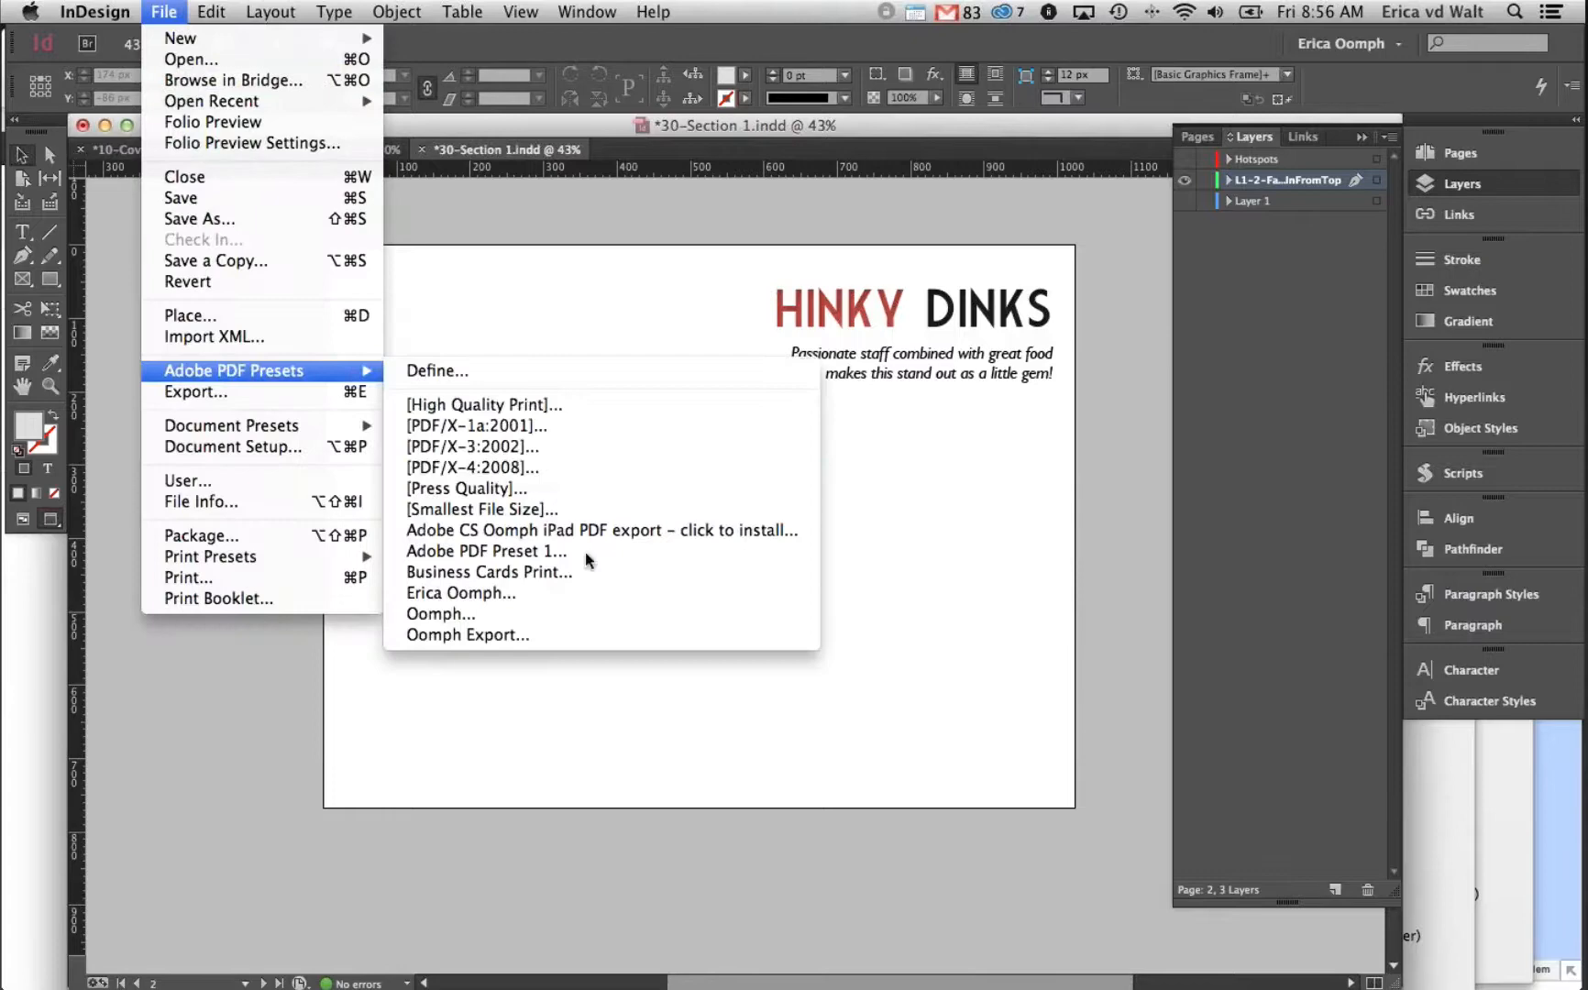
click(557, 613)
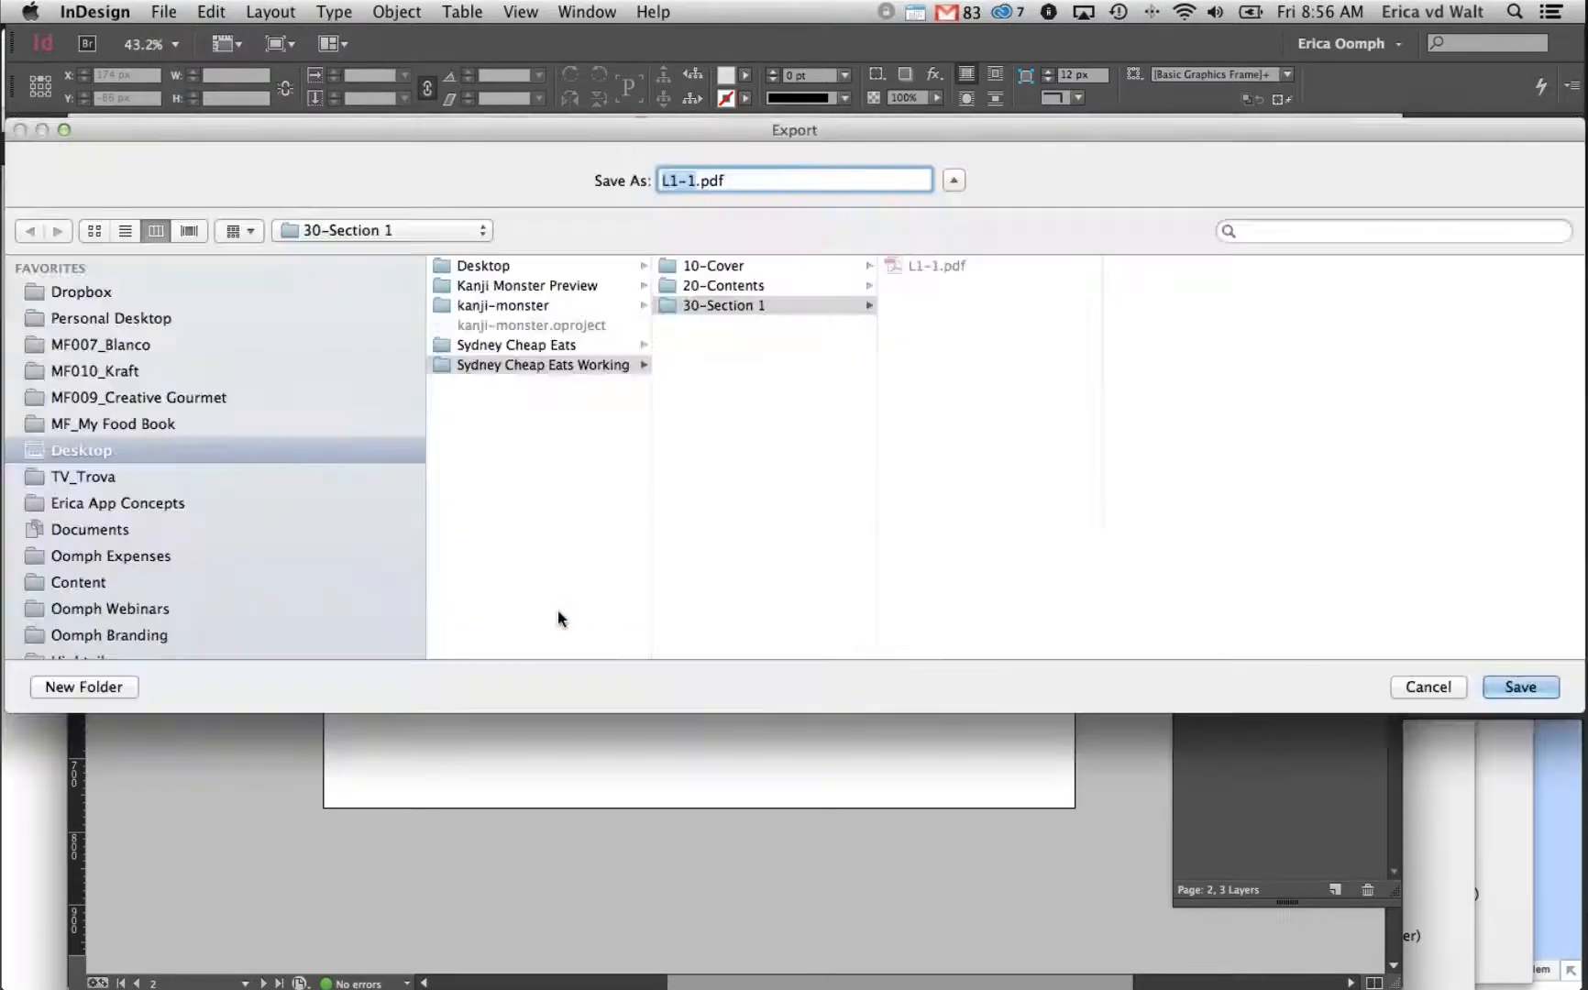
click(705, 179)
key(BackSpace)
text(2)
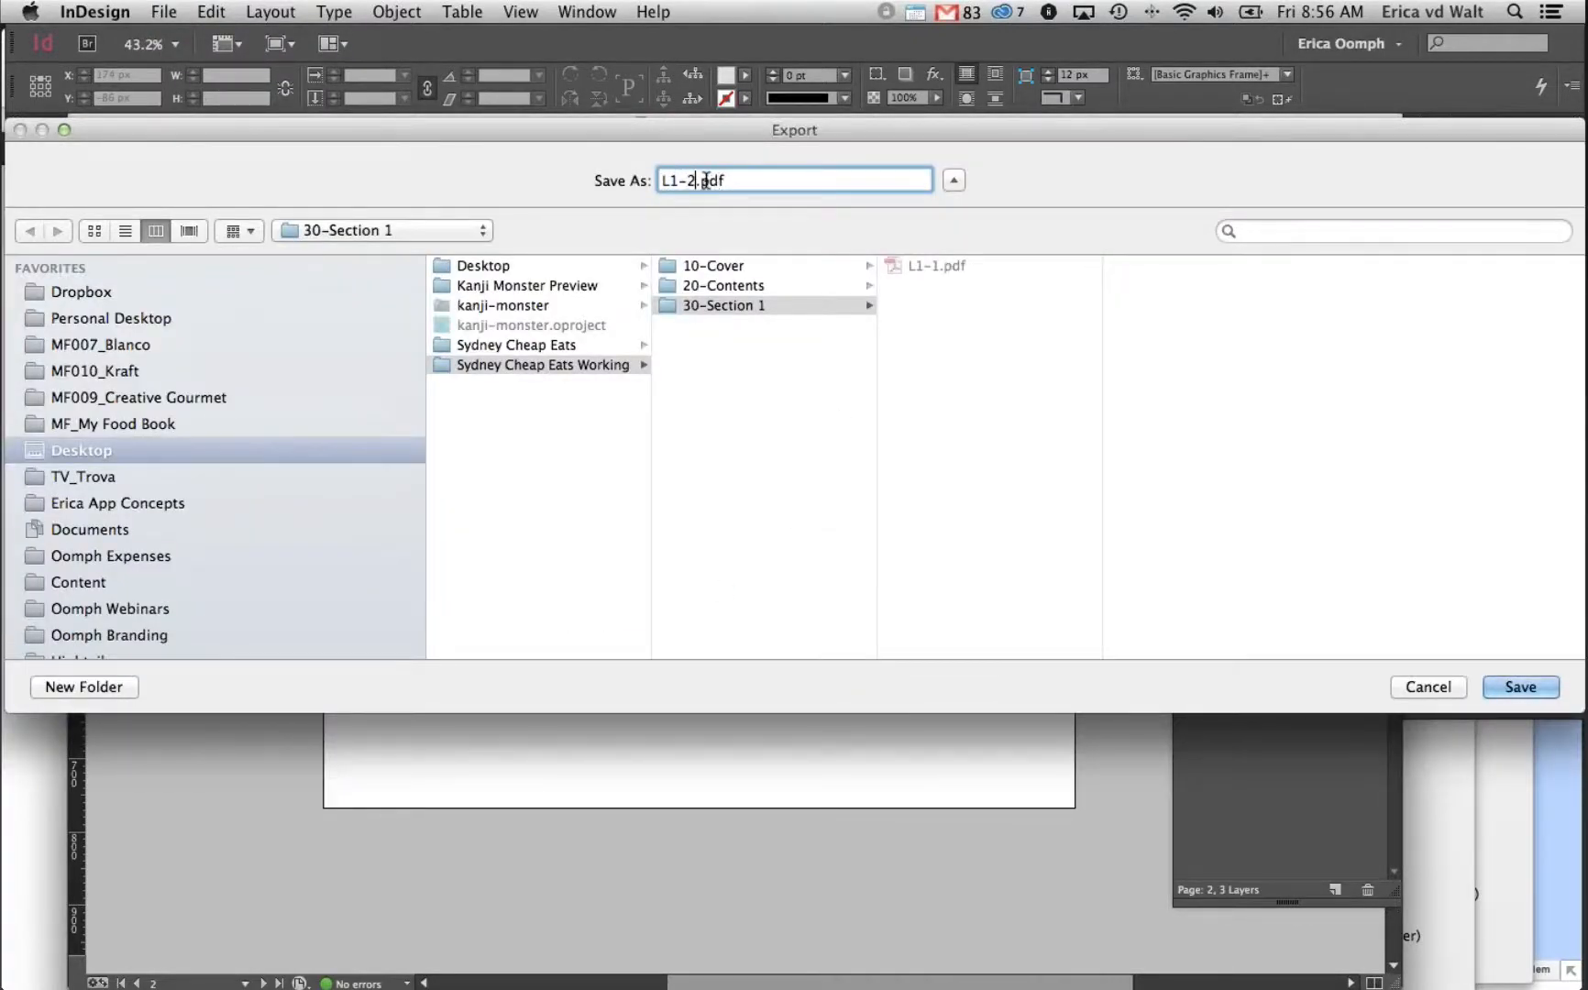
text(-)
text(FadeInAndMoveIn)
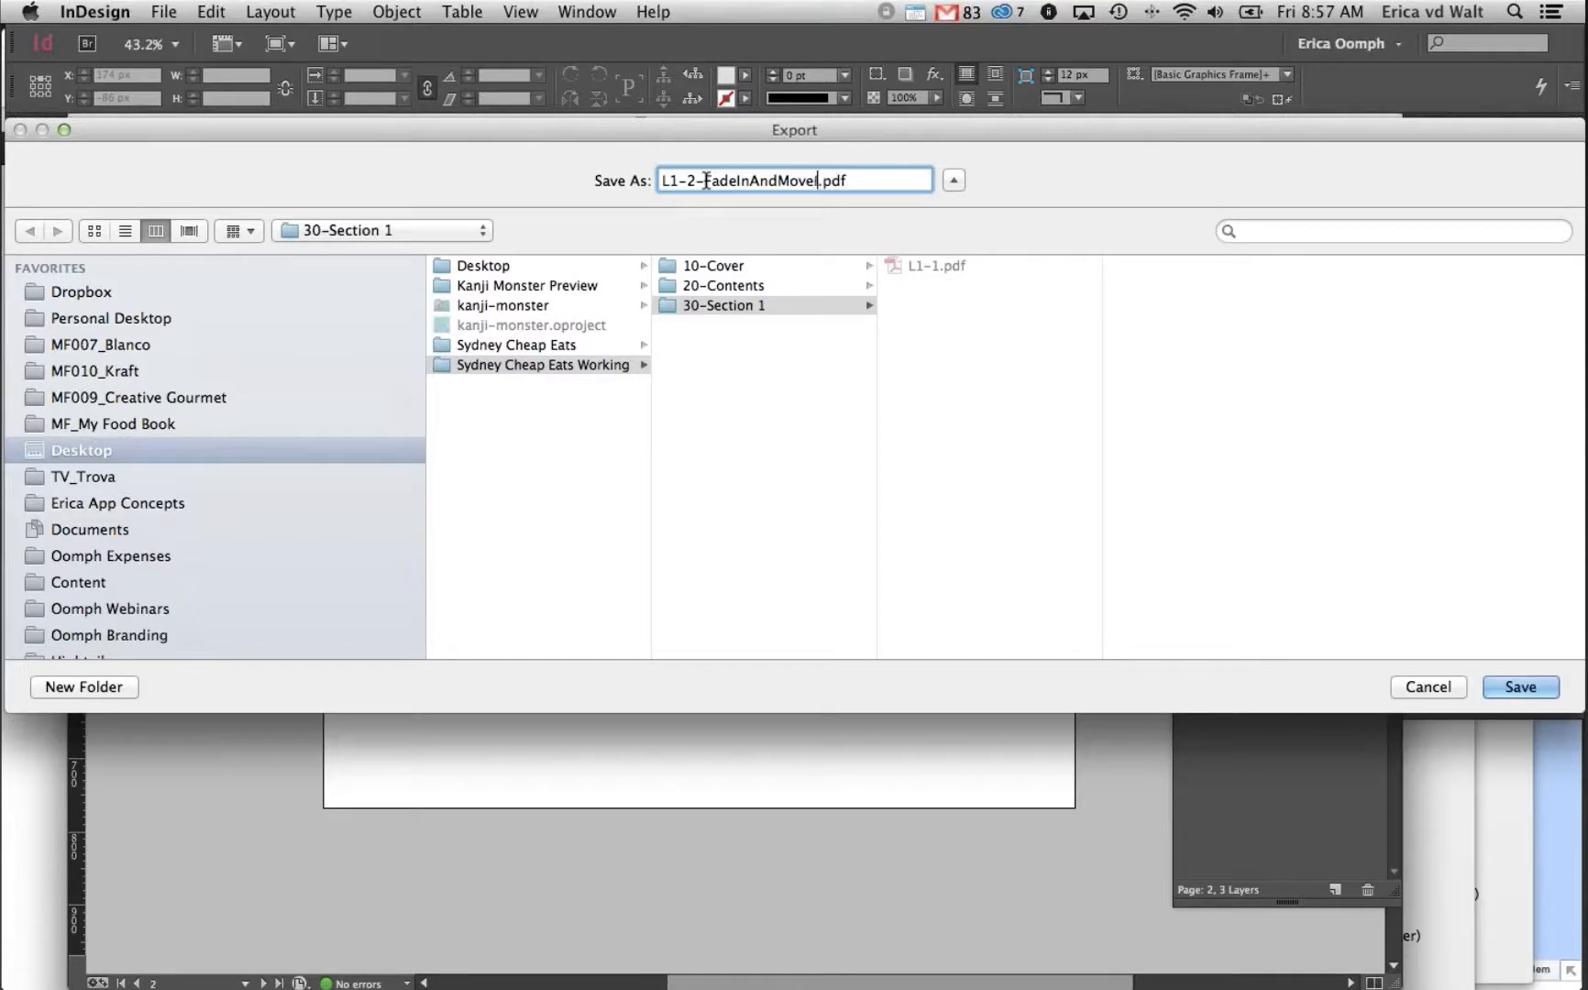
text(FromTop)
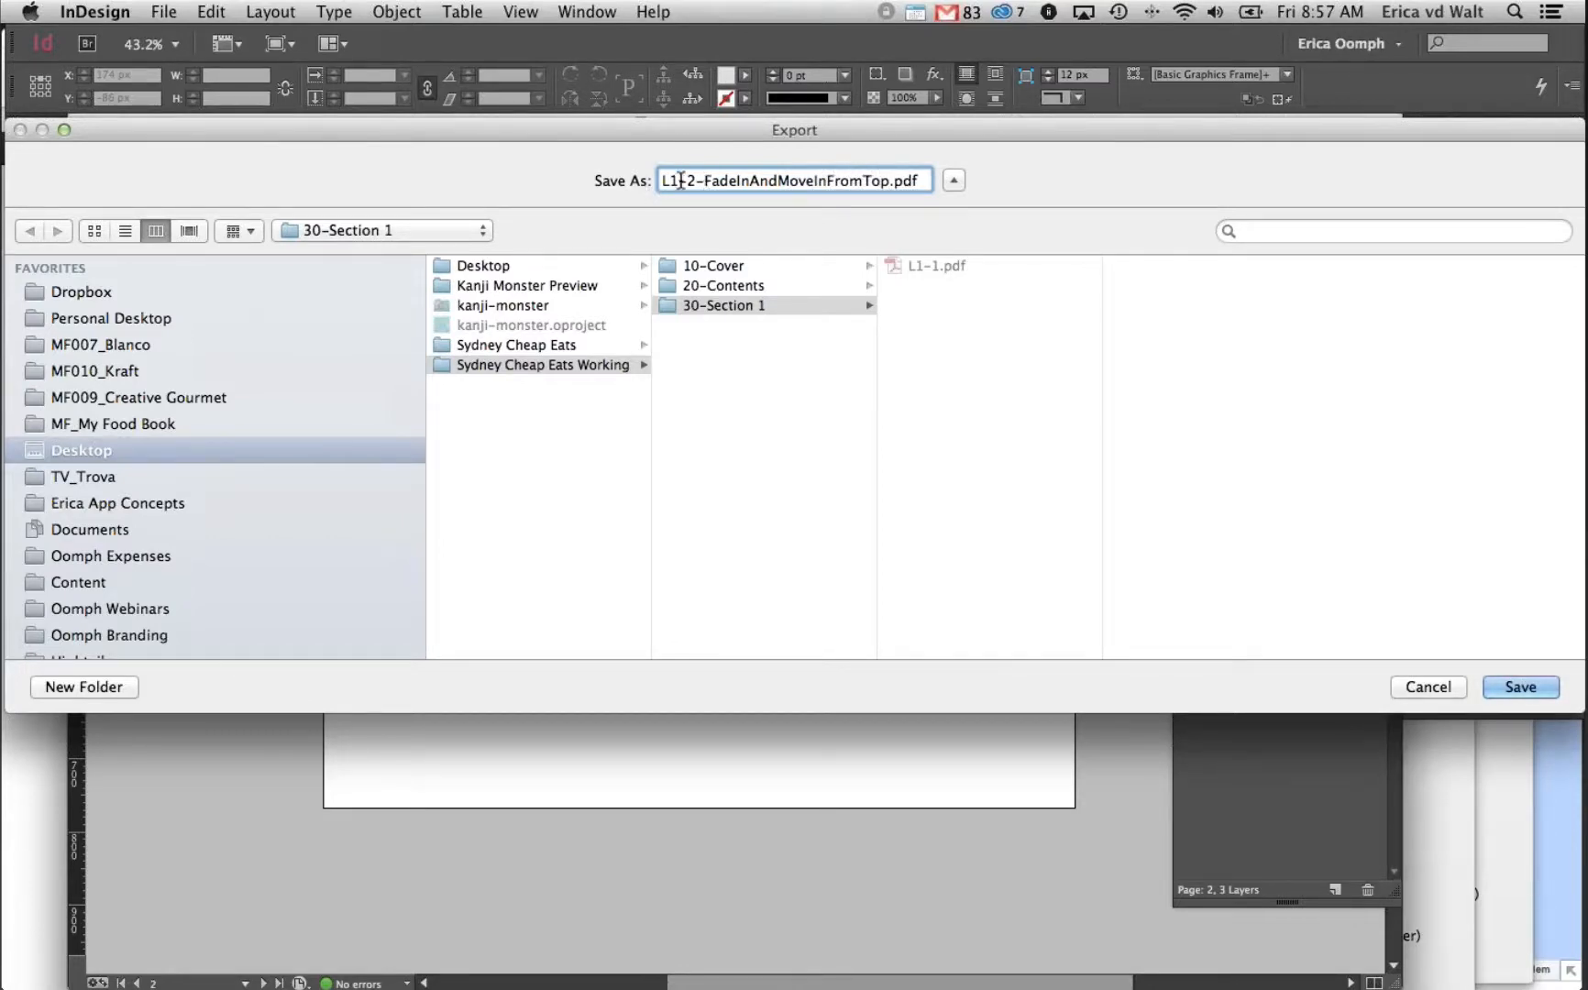
Save the title layer's PDF under the entered name and export page 2 with the visible and printable layers
drag(707, 180, 893, 181)
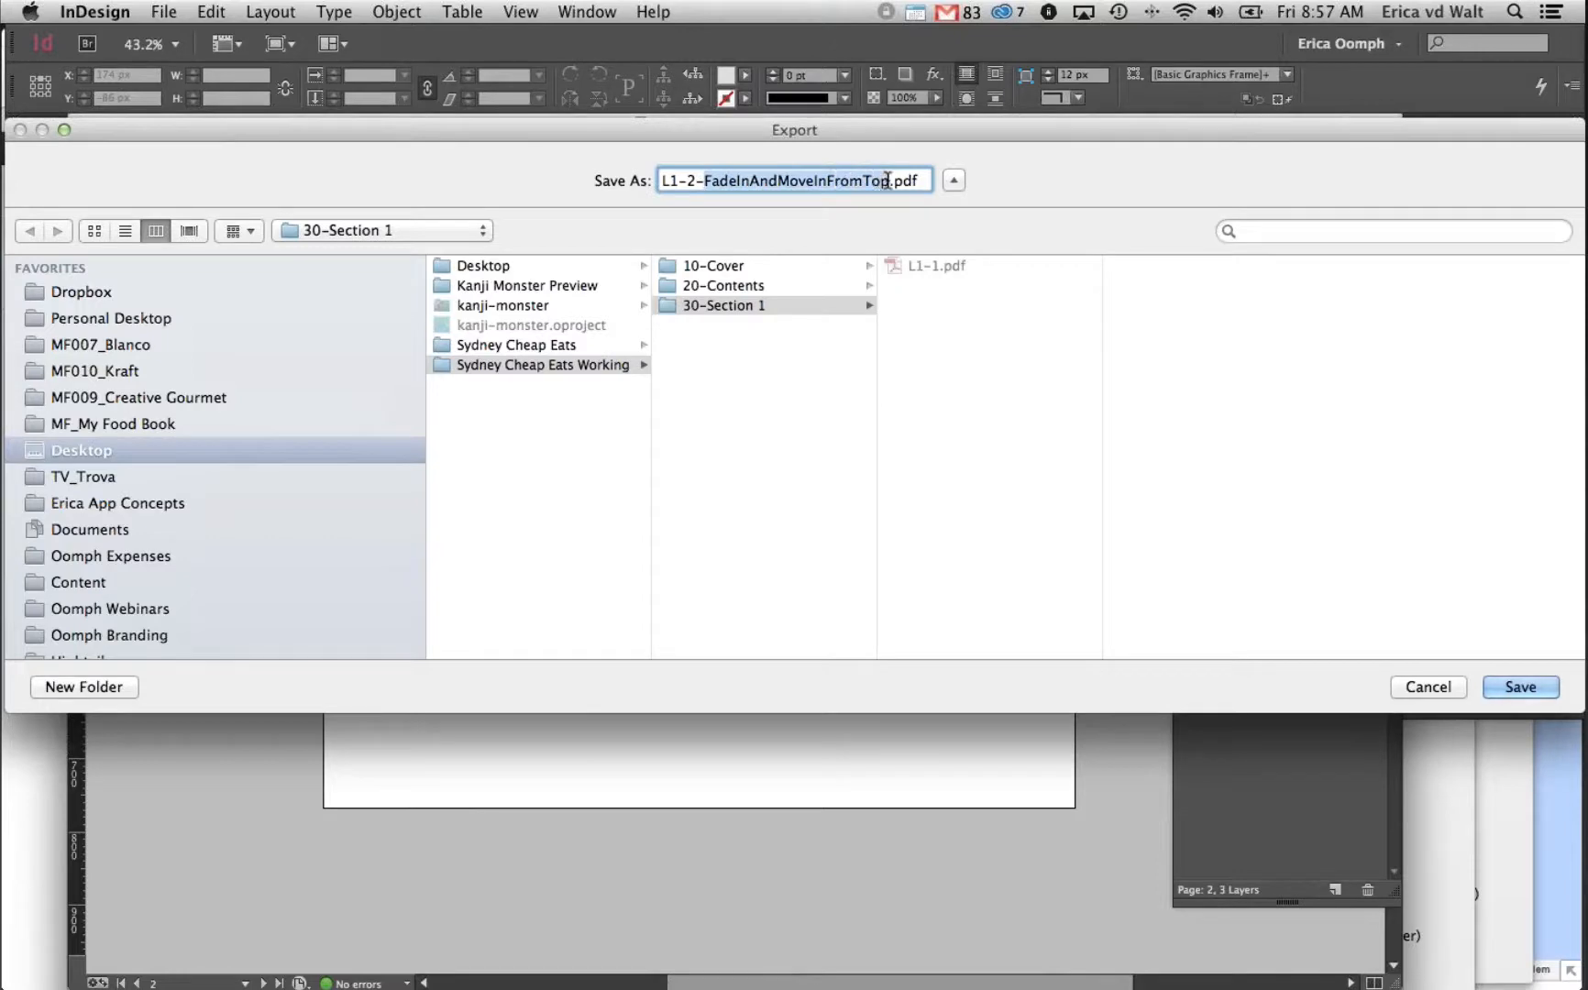
click(787, 180)
drag(777, 179, 750, 180)
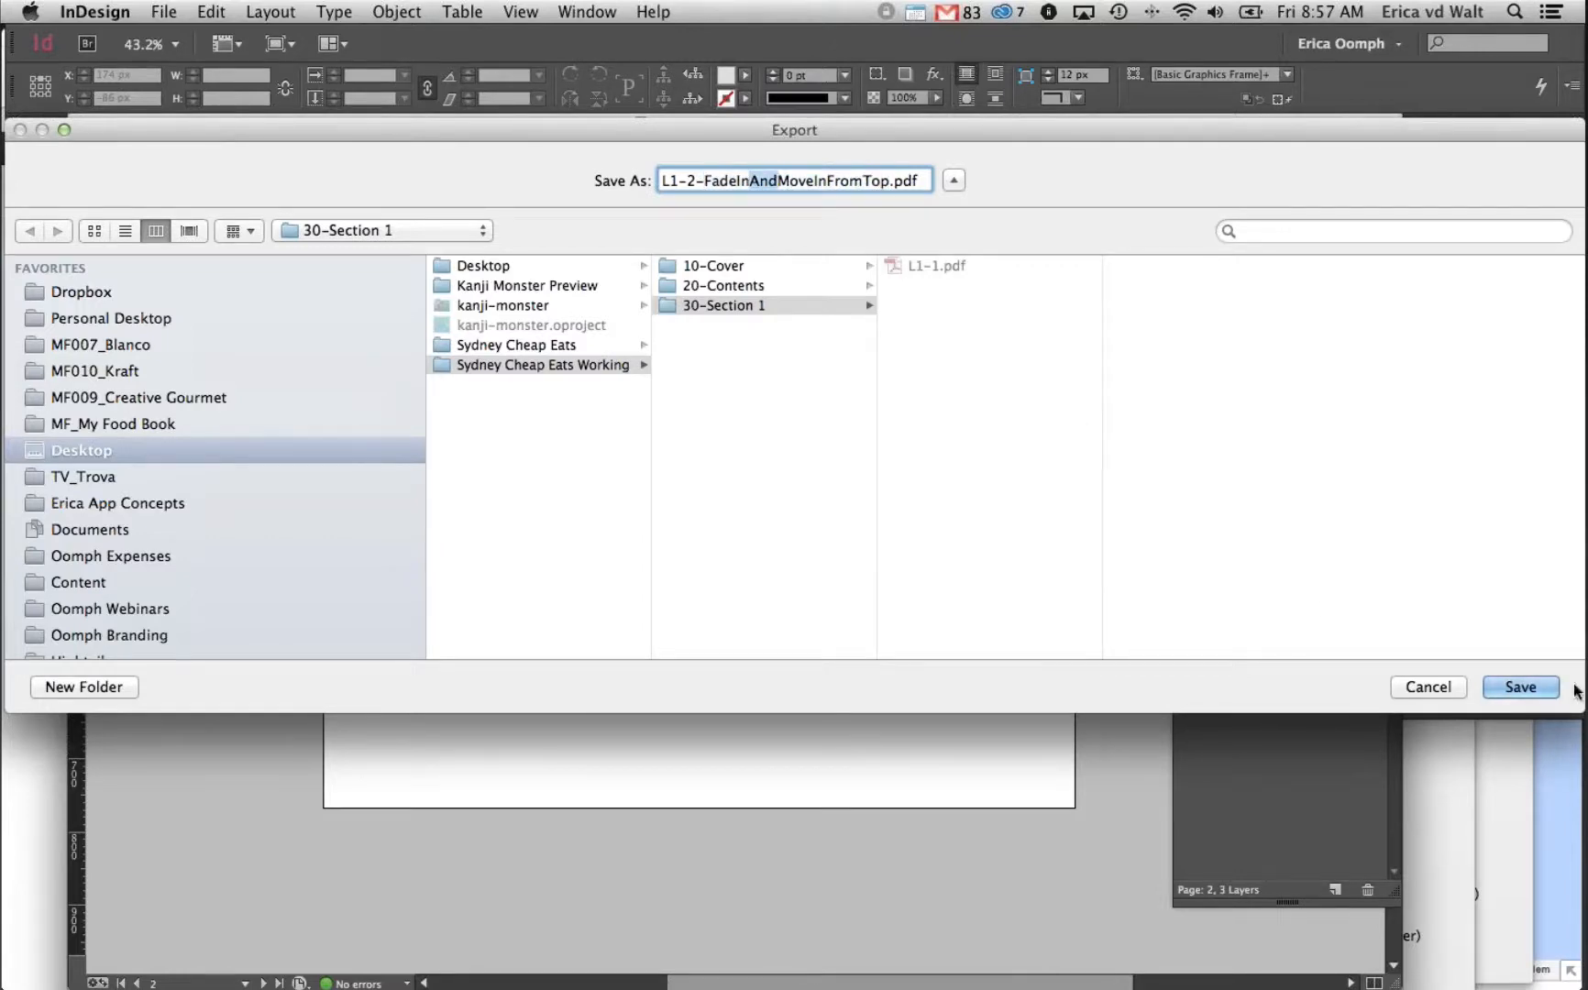
click(1526, 695)
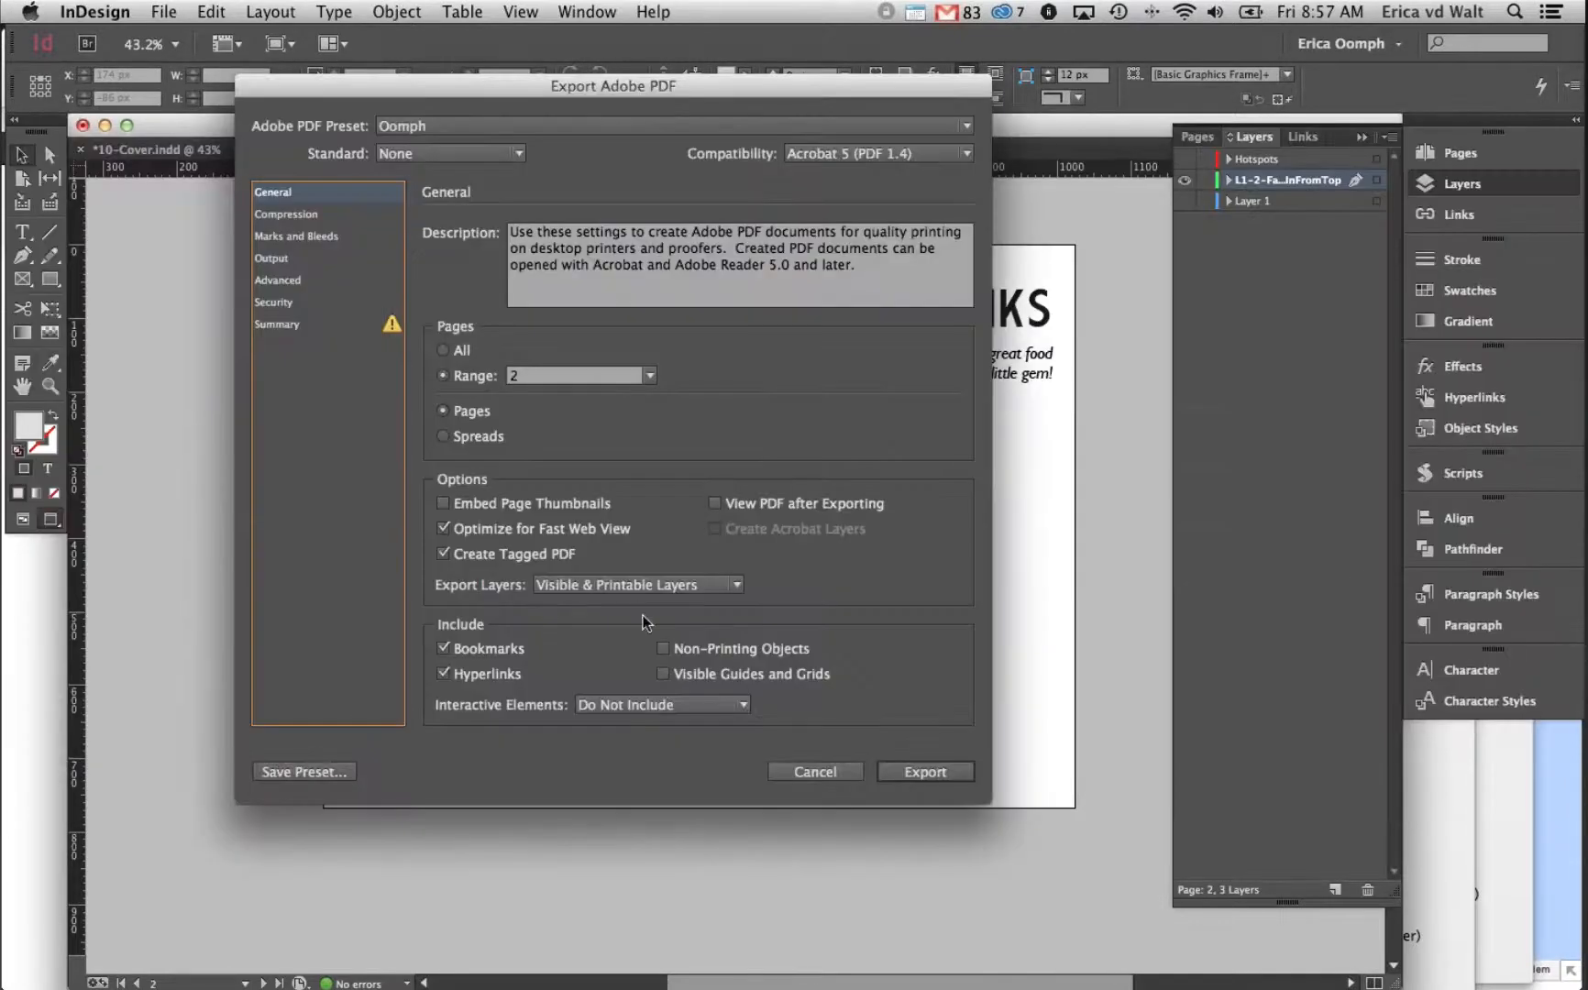
click(925, 773)
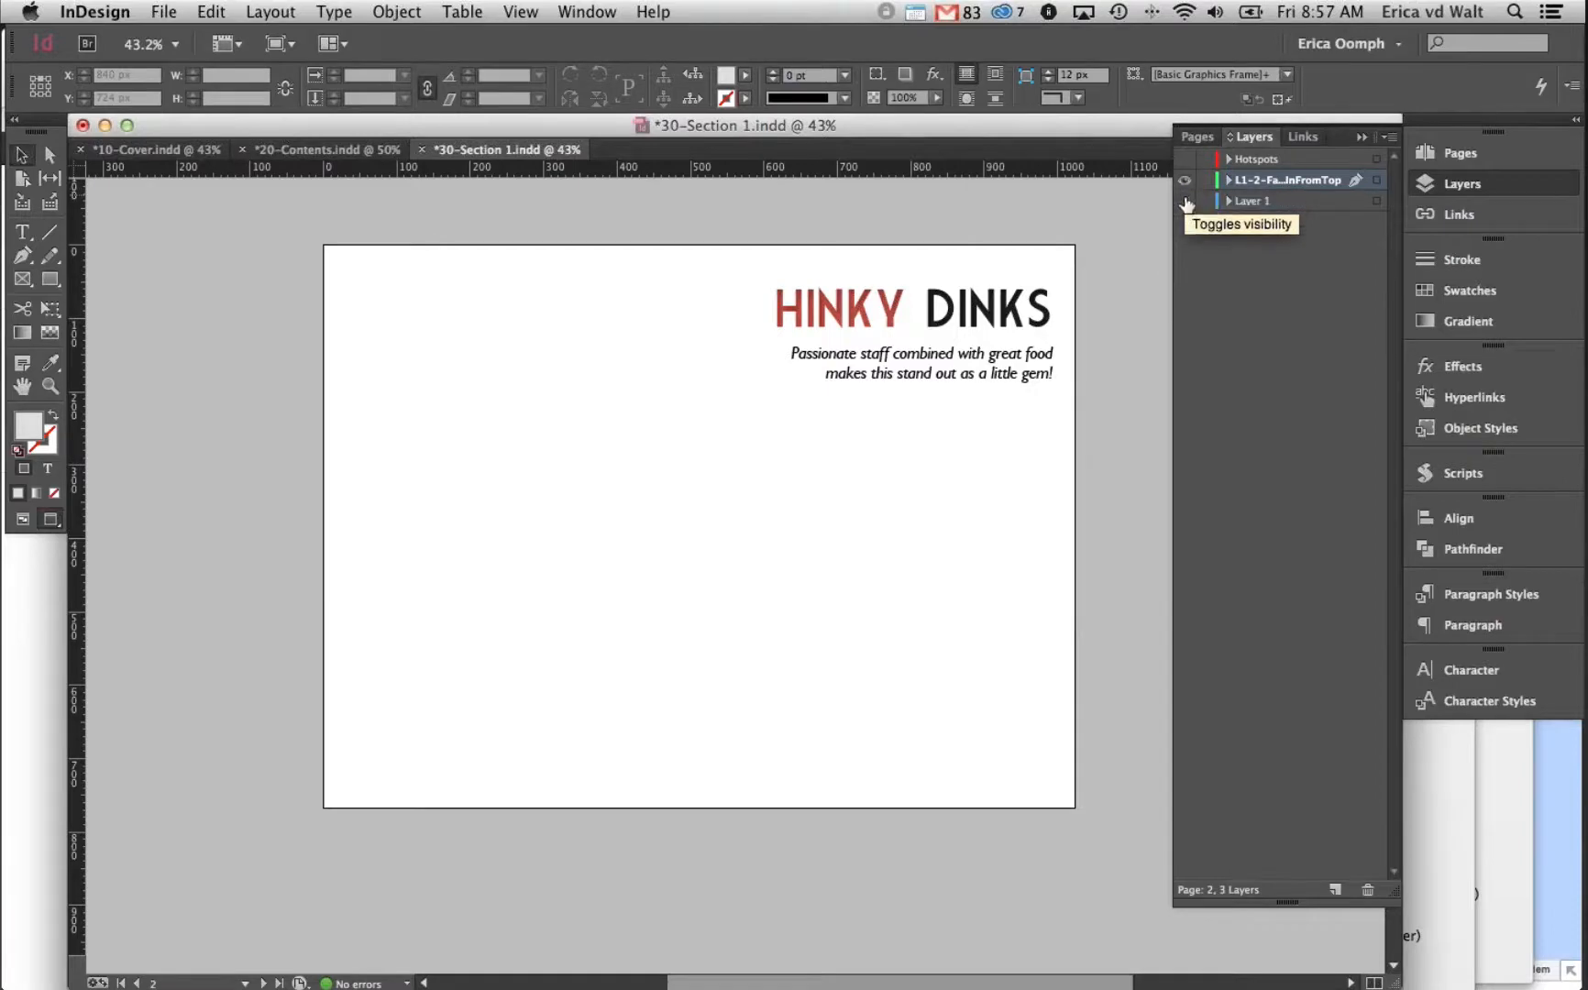
Show all layers again, and turn off preview mode on page 3 to reveal the frames around the Kinkaku-ji Temple heading
alt+click(1185, 181)
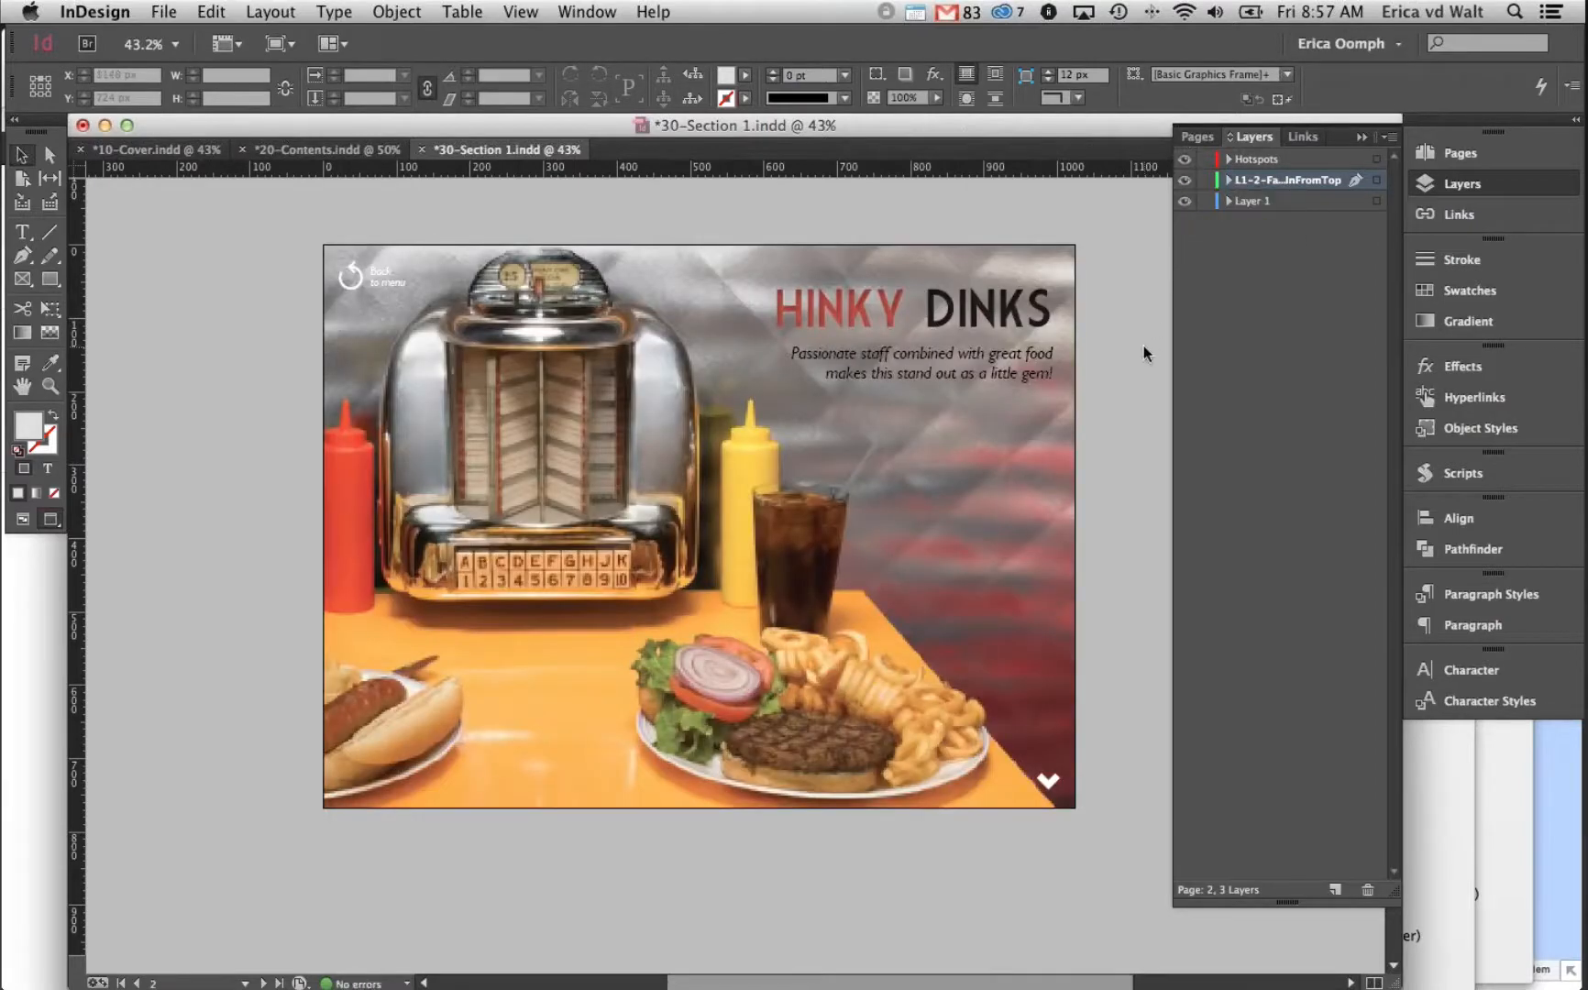
scroll(960, 499, down, 6)
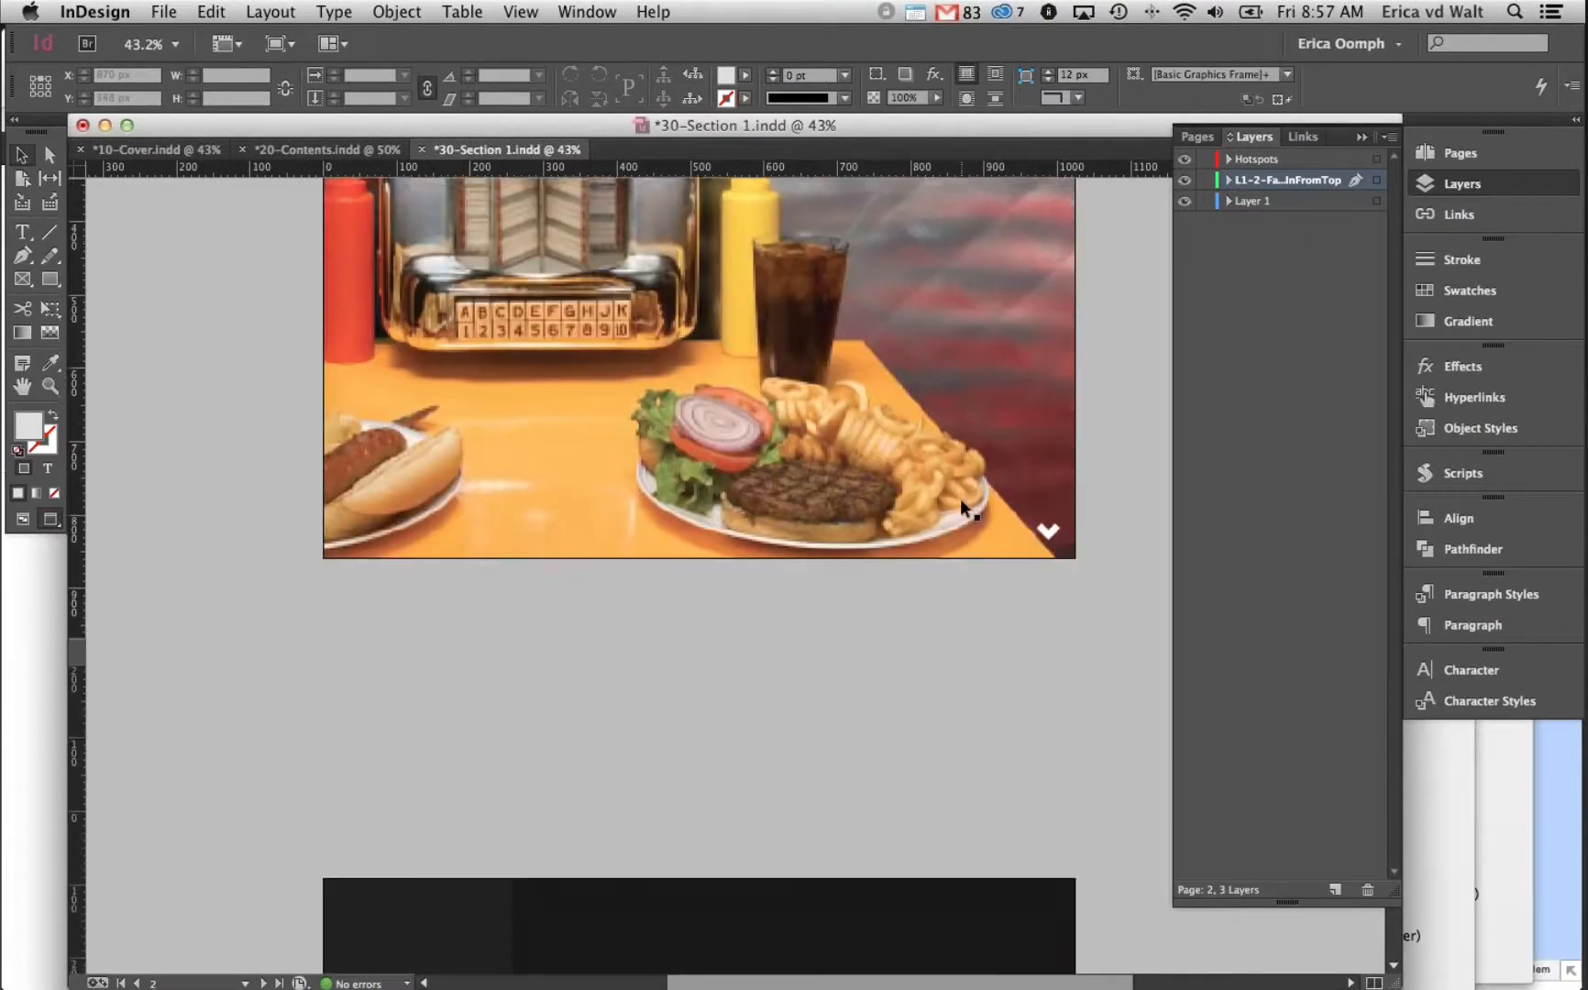
scroll(925, 507, down, 5)
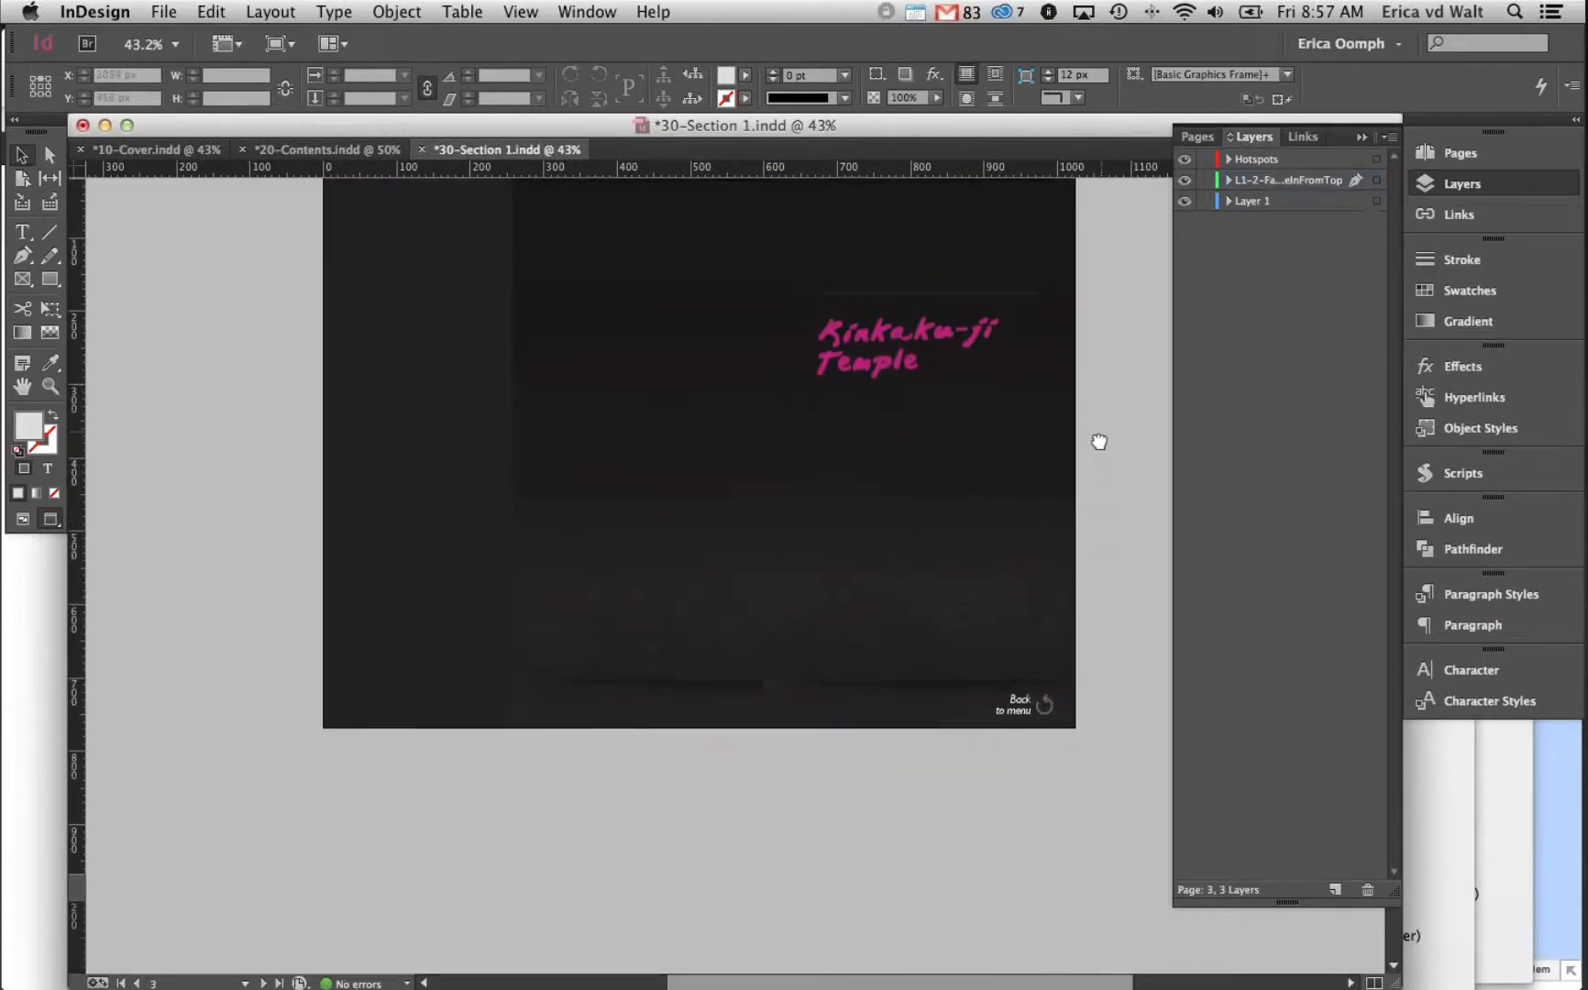
scroll(1099, 449, up, 2)
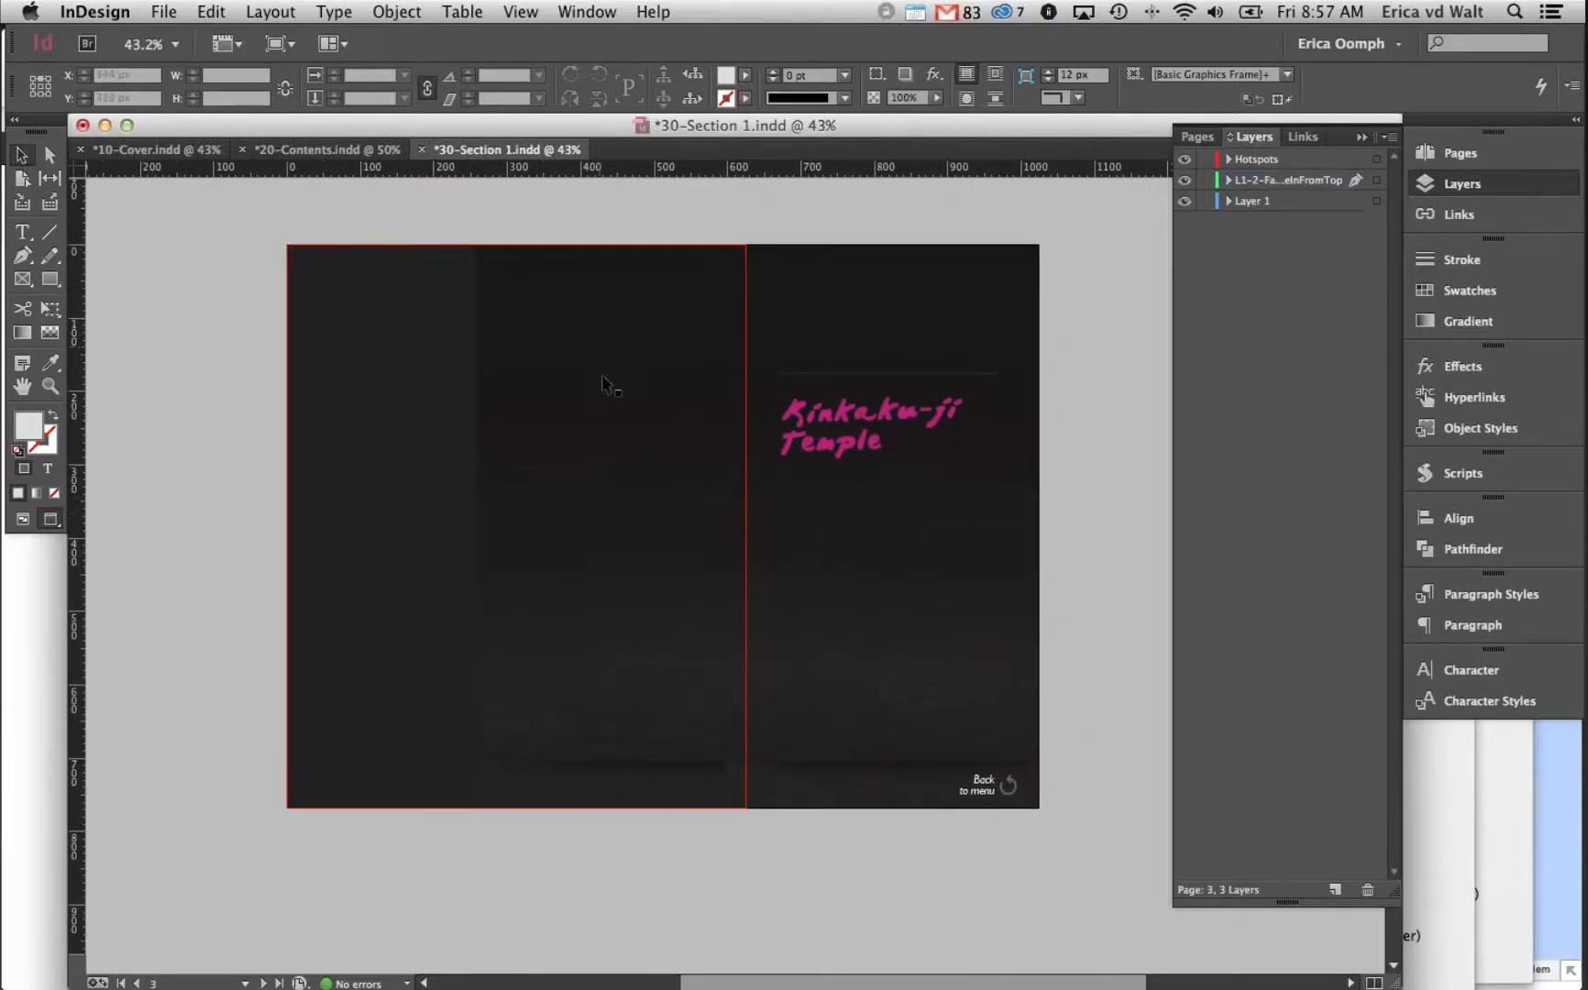
click(668, 323)
key(w)
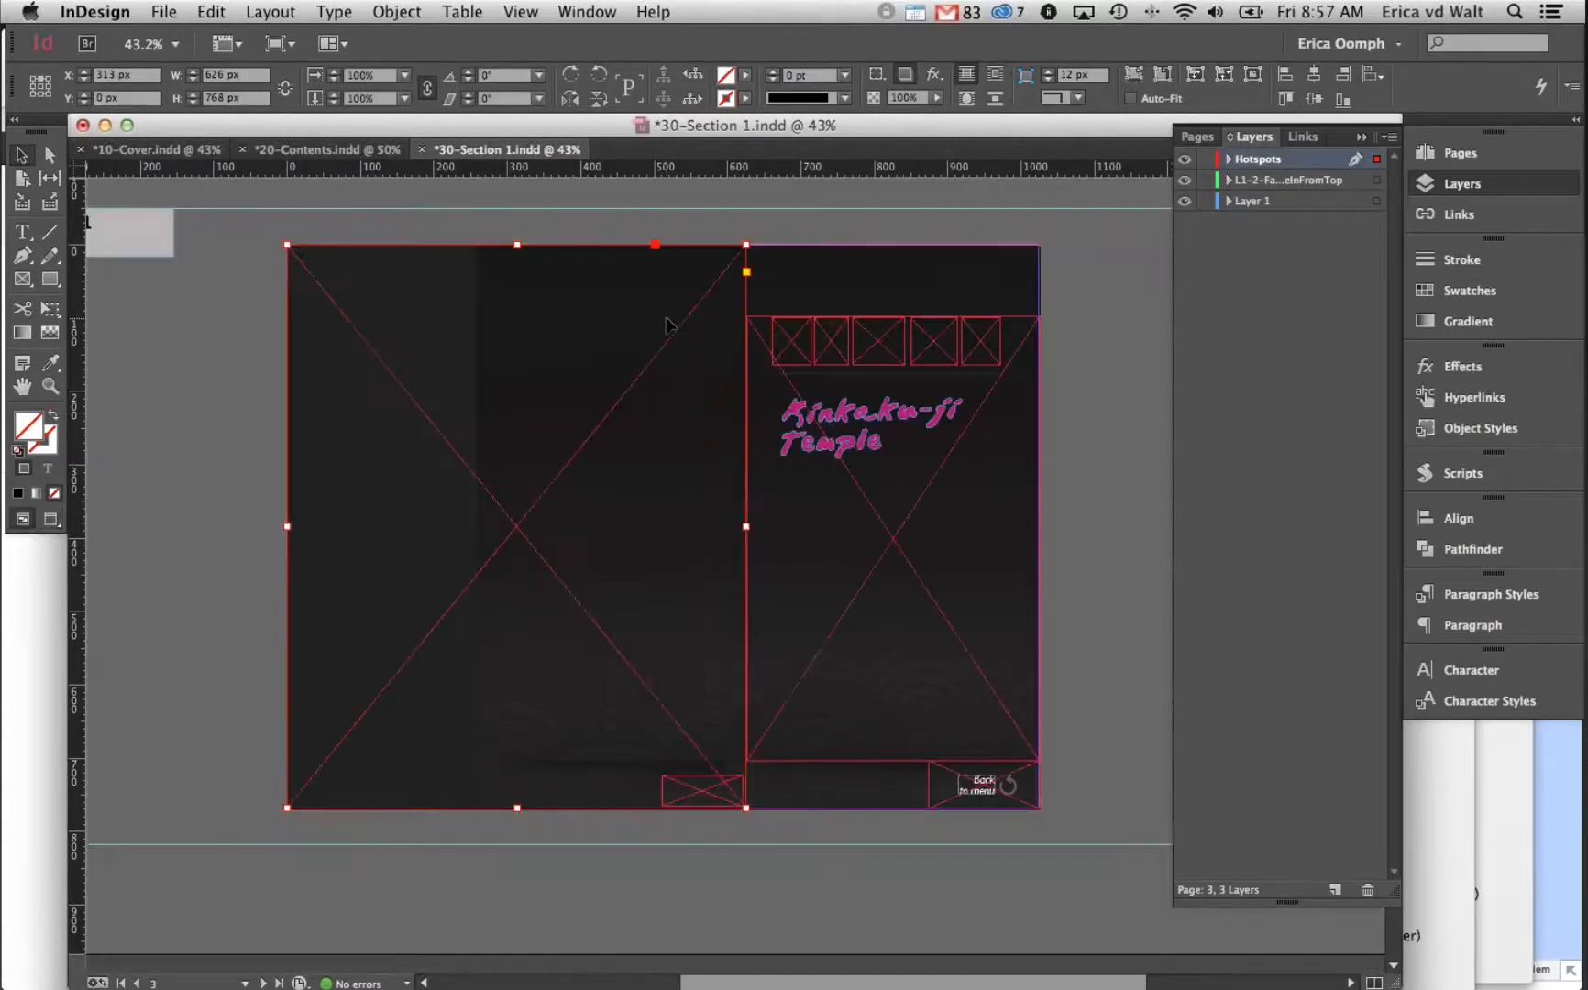
Open the hyperlinks list and examine the URL assigned to the large hotspot frame covering the left part of page 3
click(138, 311)
click(437, 357)
click(1474, 401)
click(193, 280)
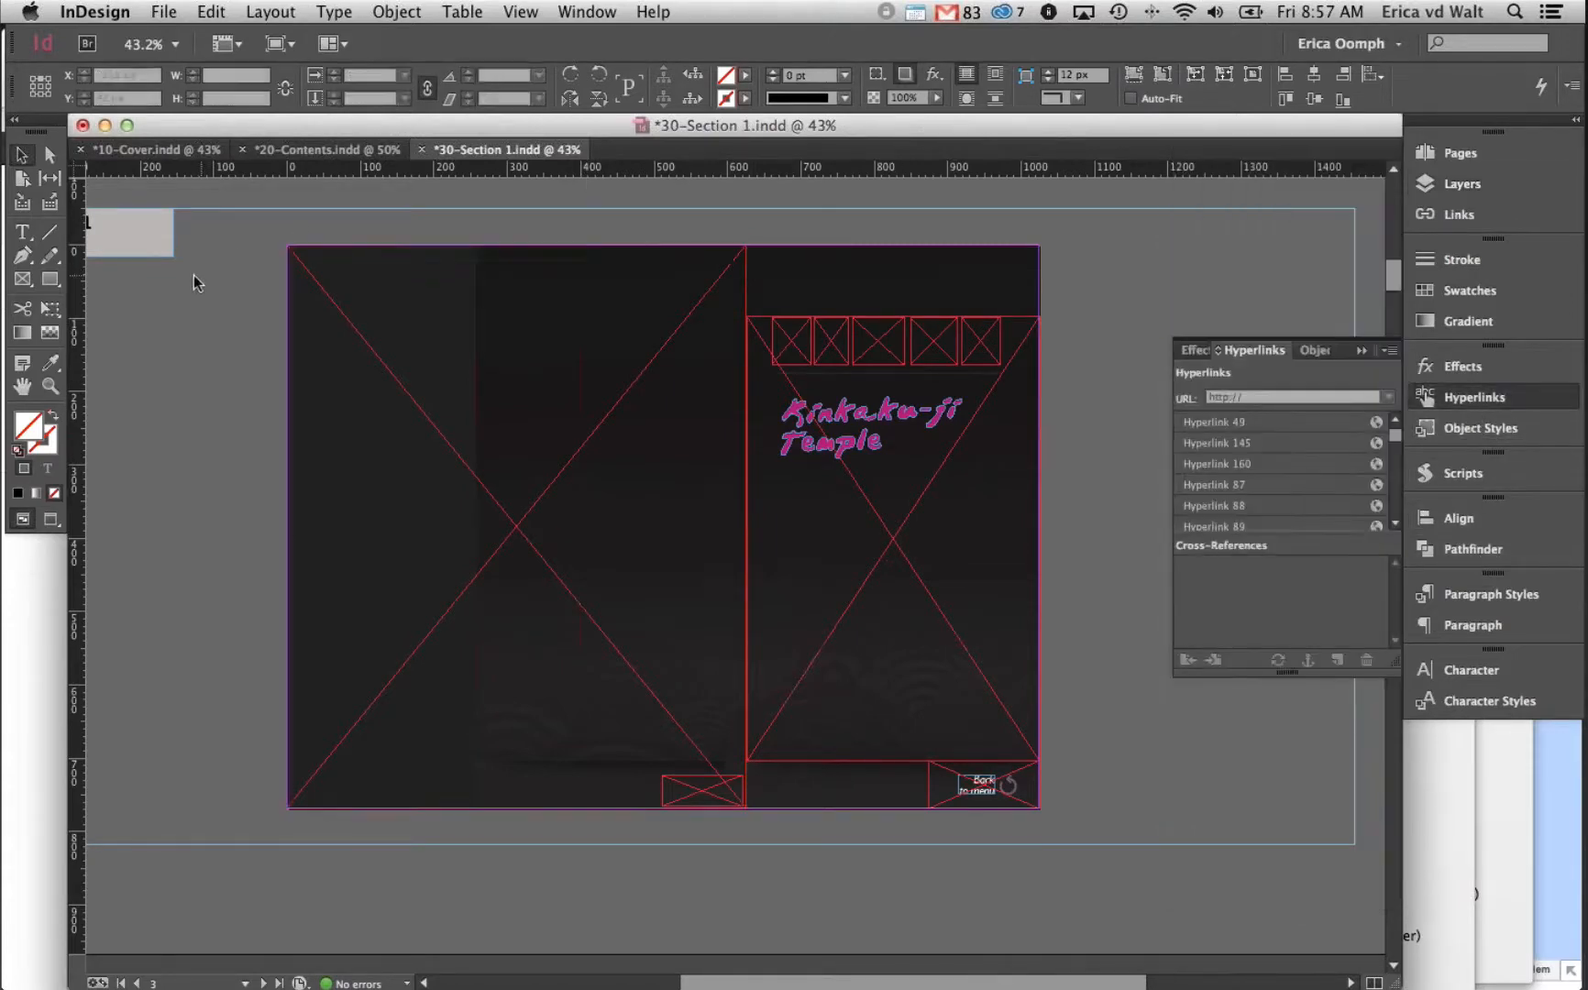
click(453, 296)
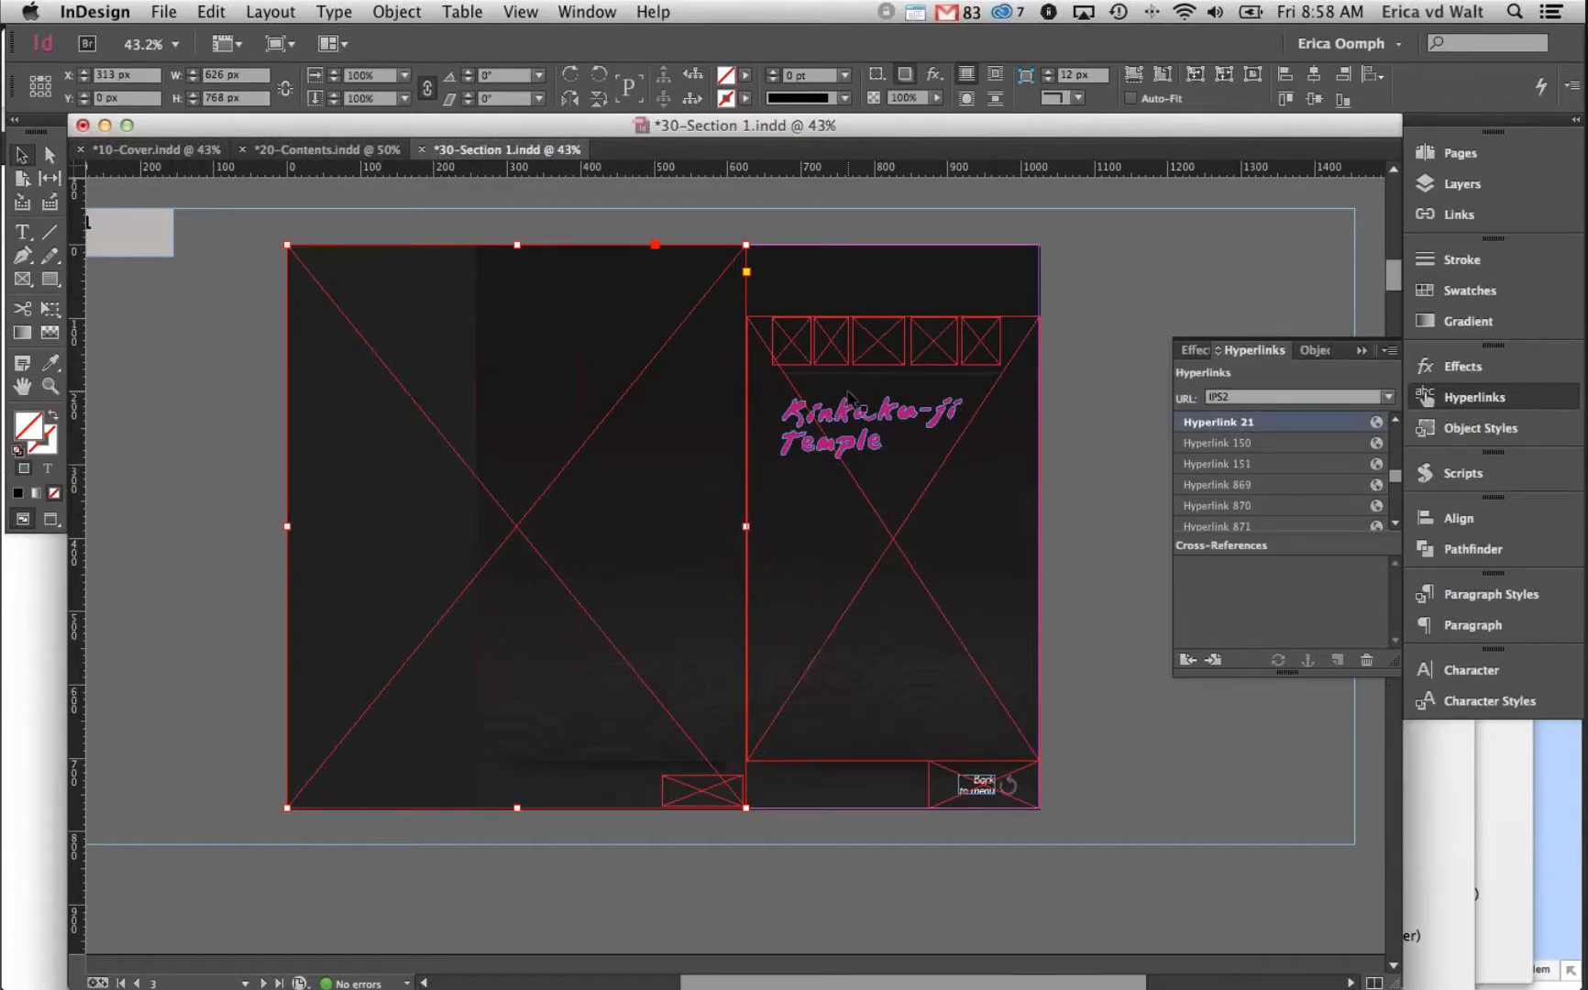
click(1231, 399)
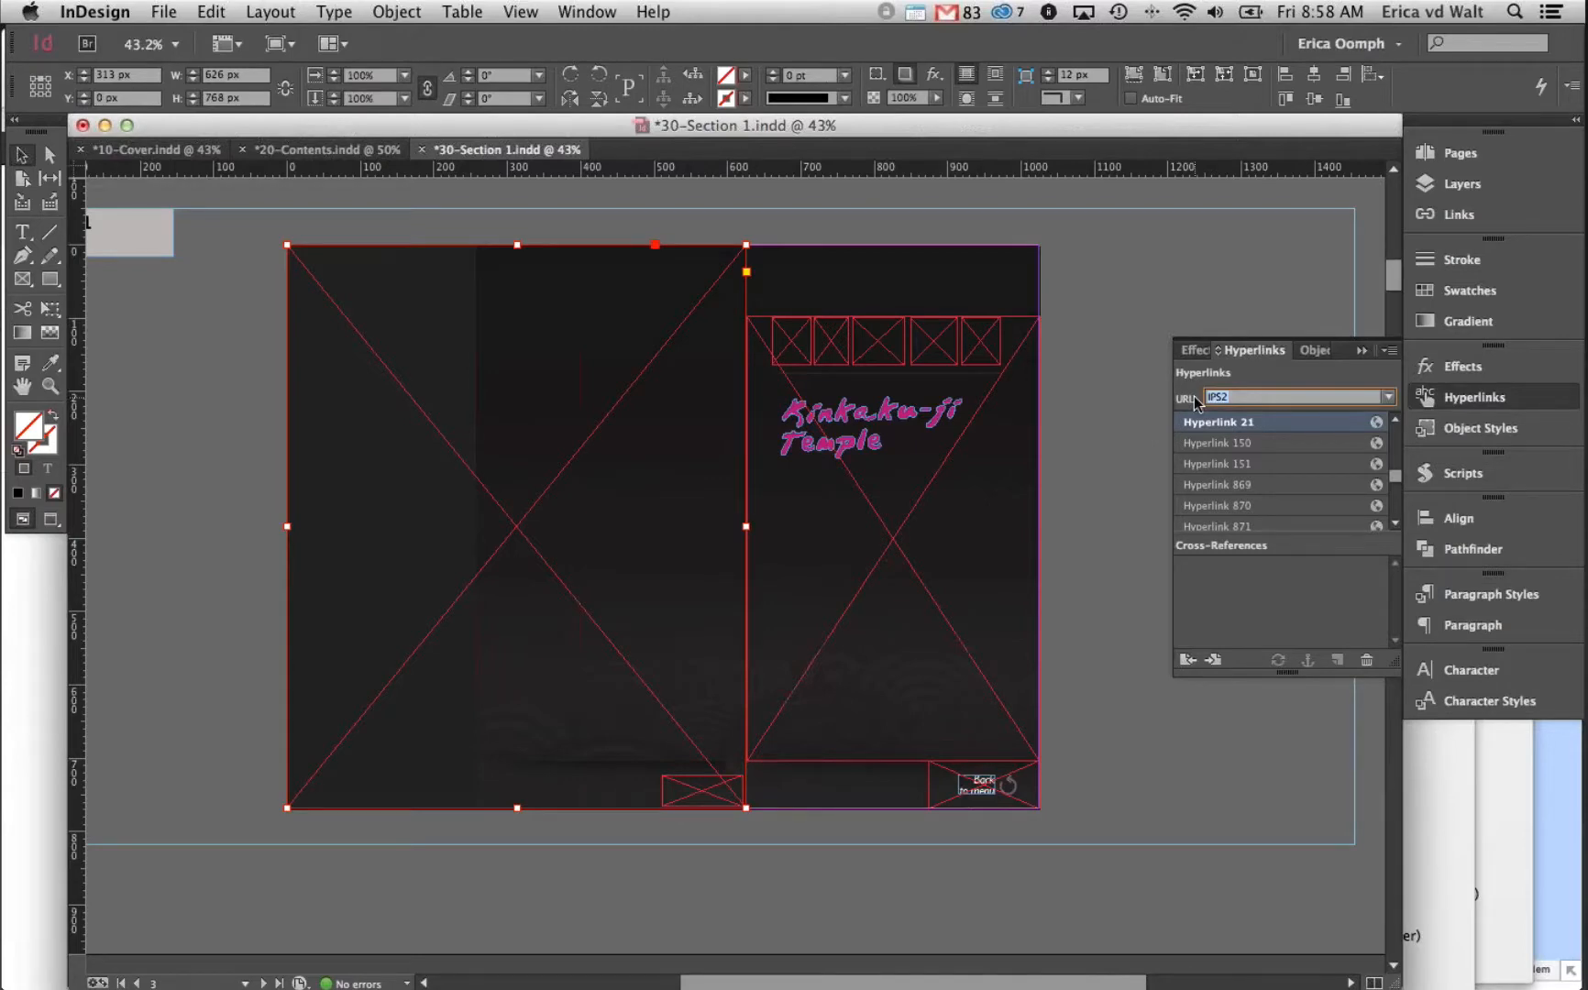
click(543, 478)
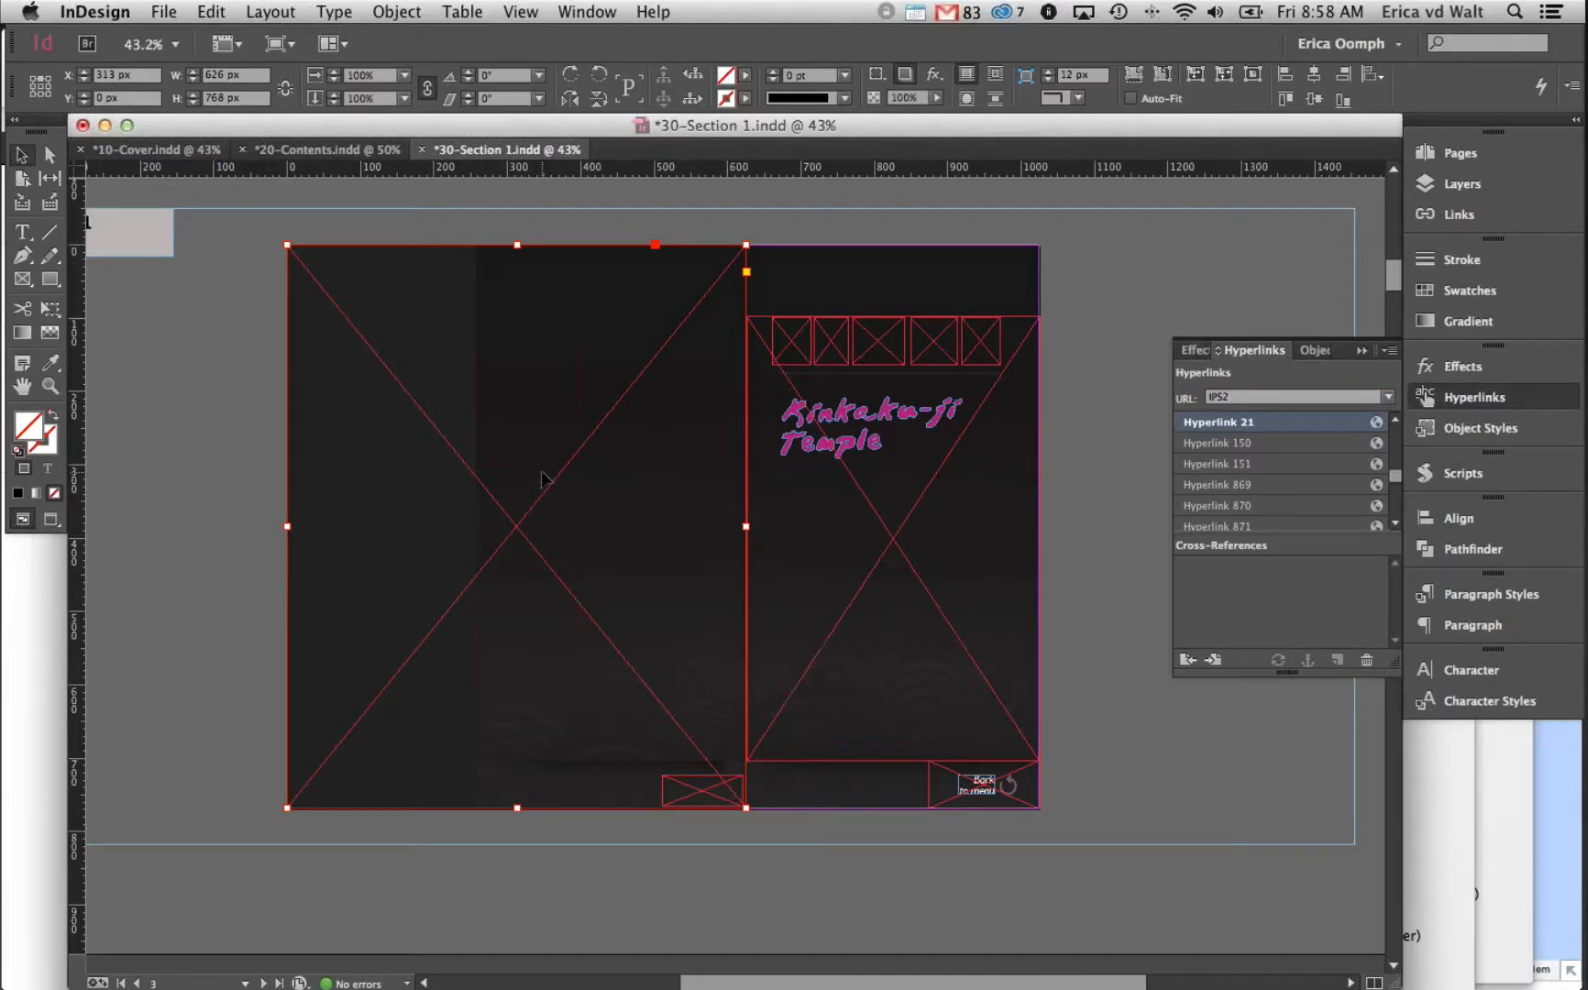
click(1064, 603)
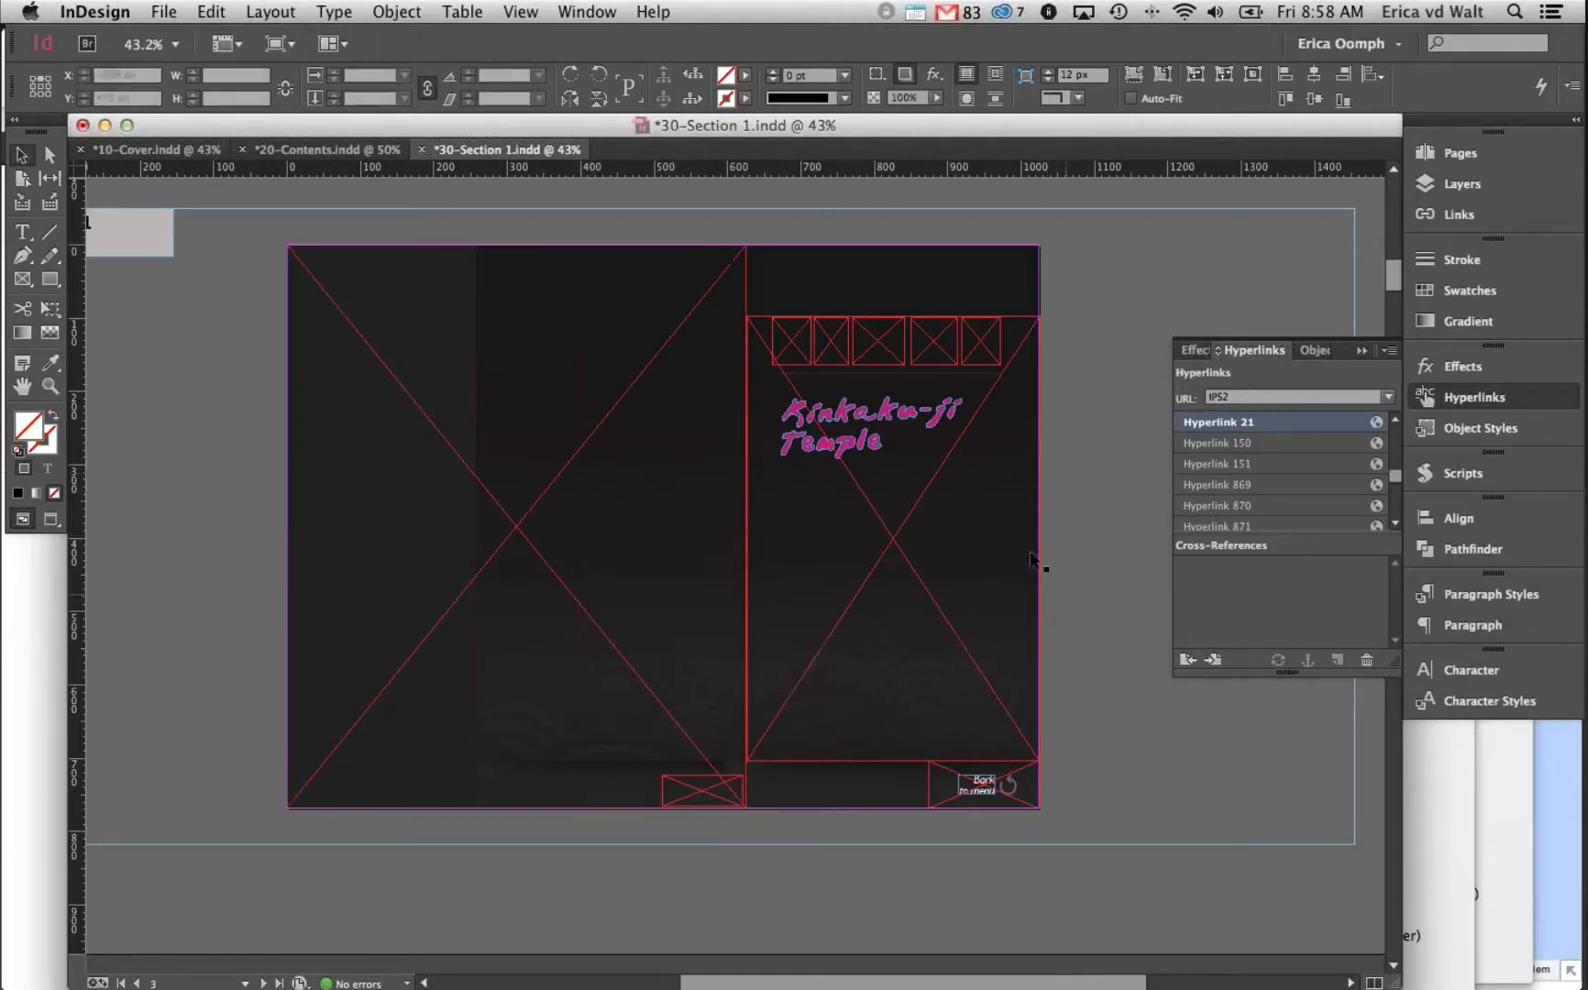
click(614, 305)
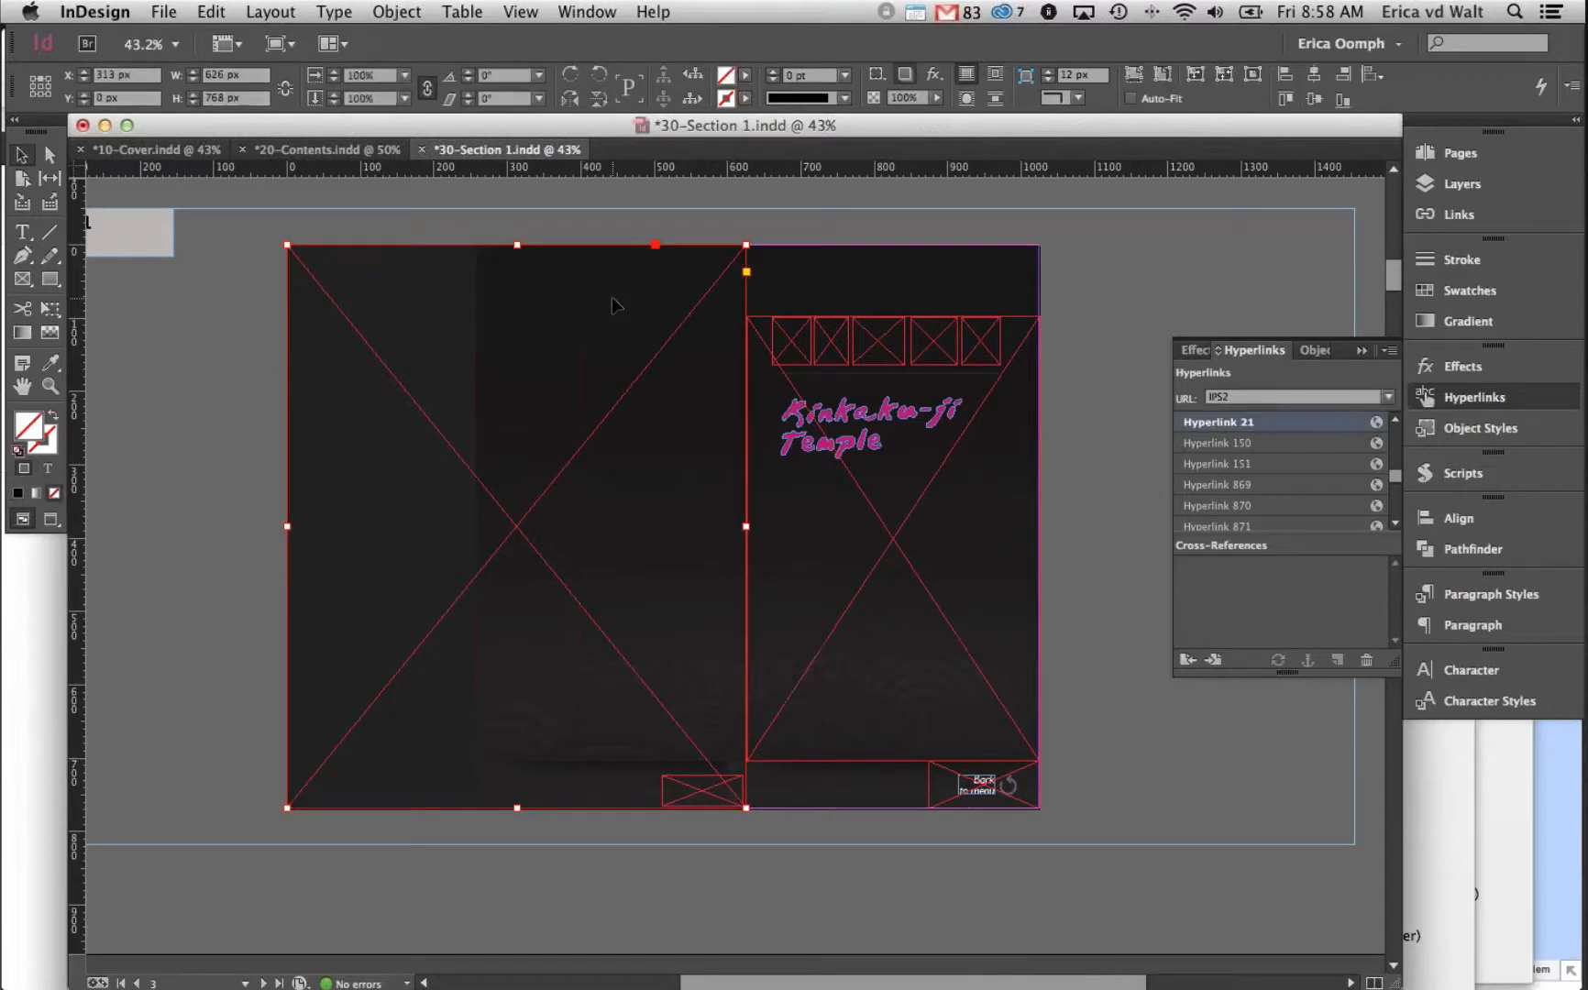
Check the hyperlink URLs of the tall content frame on the page's right side and the small frame at the large hotspot's lower-right corner
click(1006, 596)
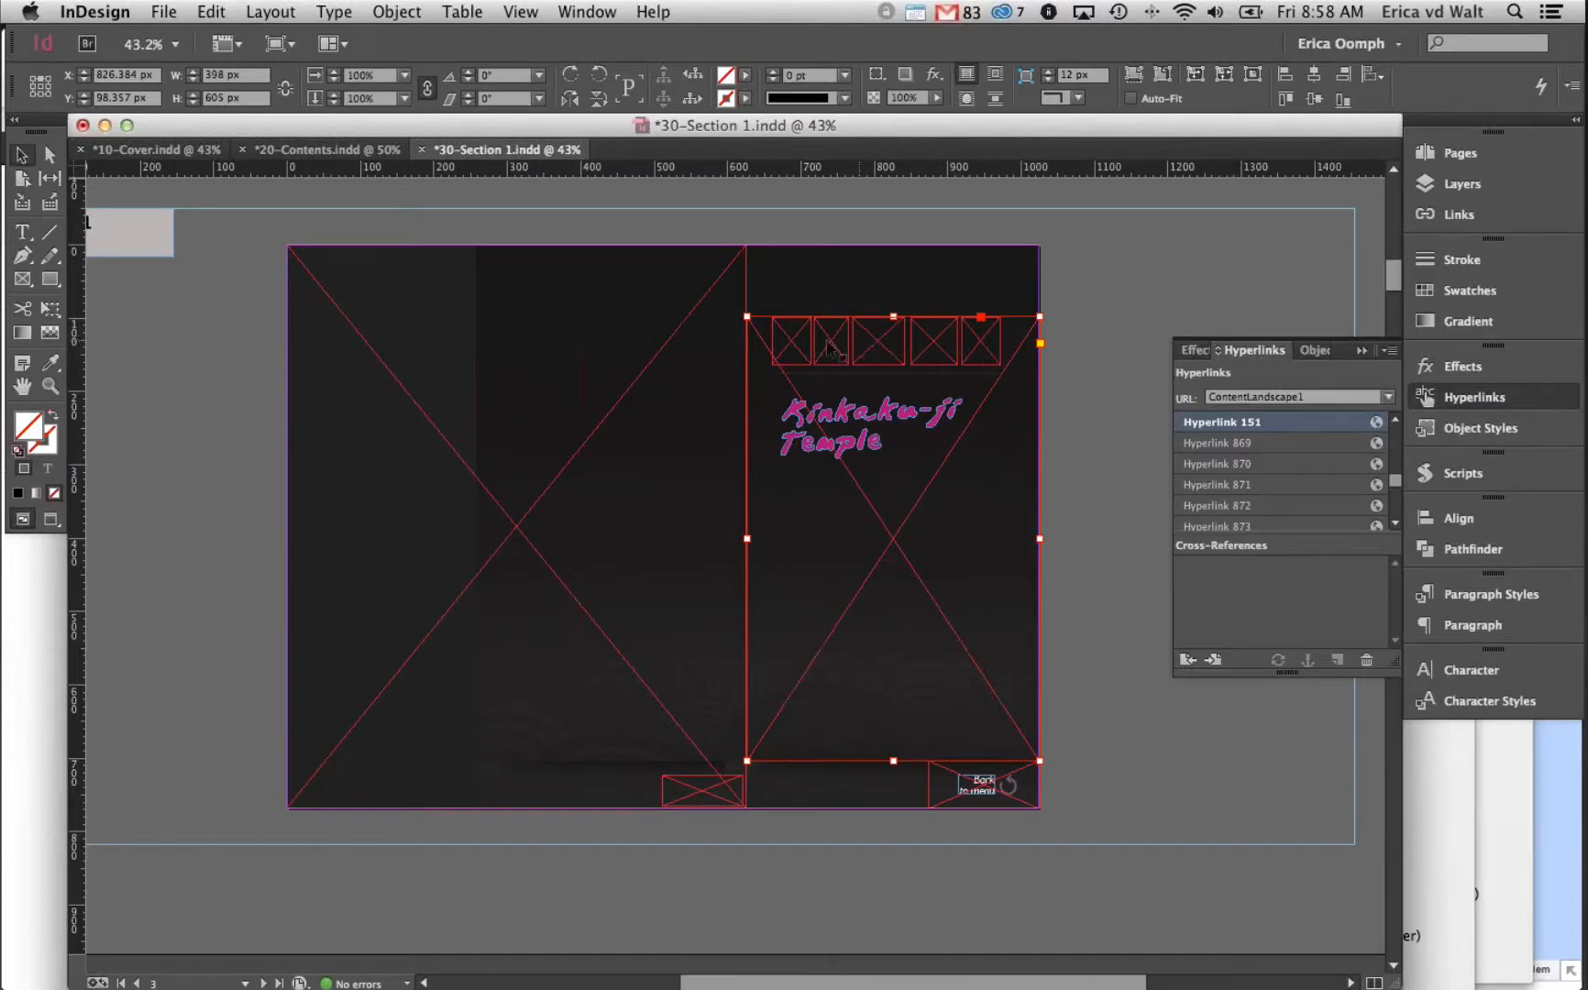
click(1089, 489)
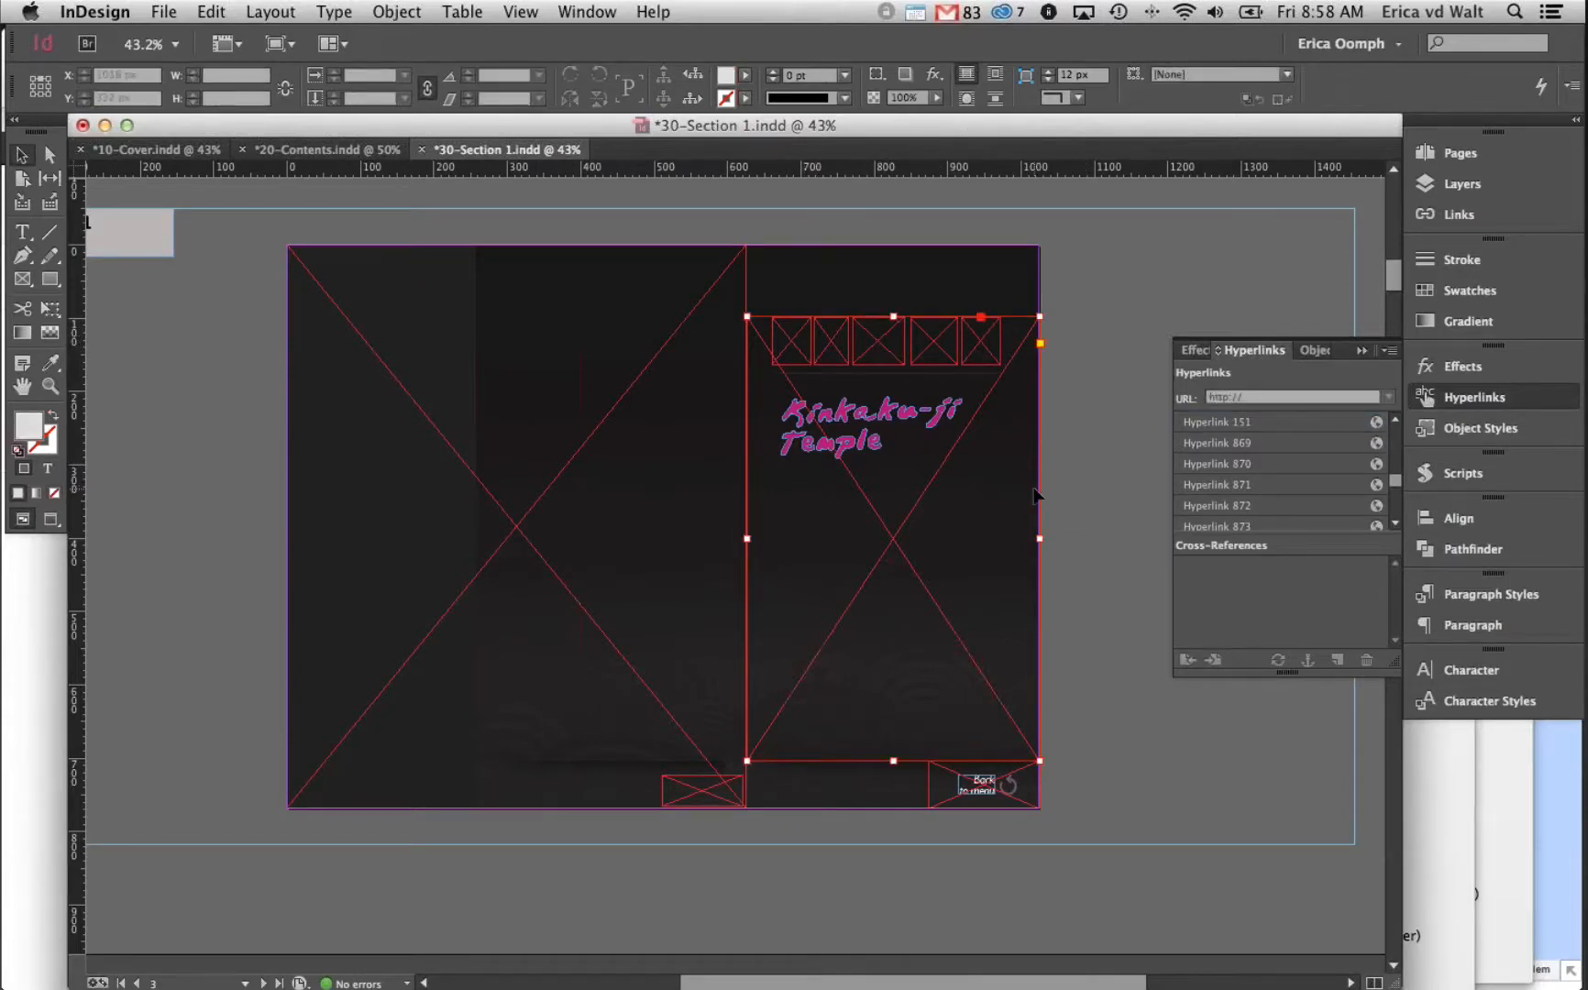
click(1039, 497)
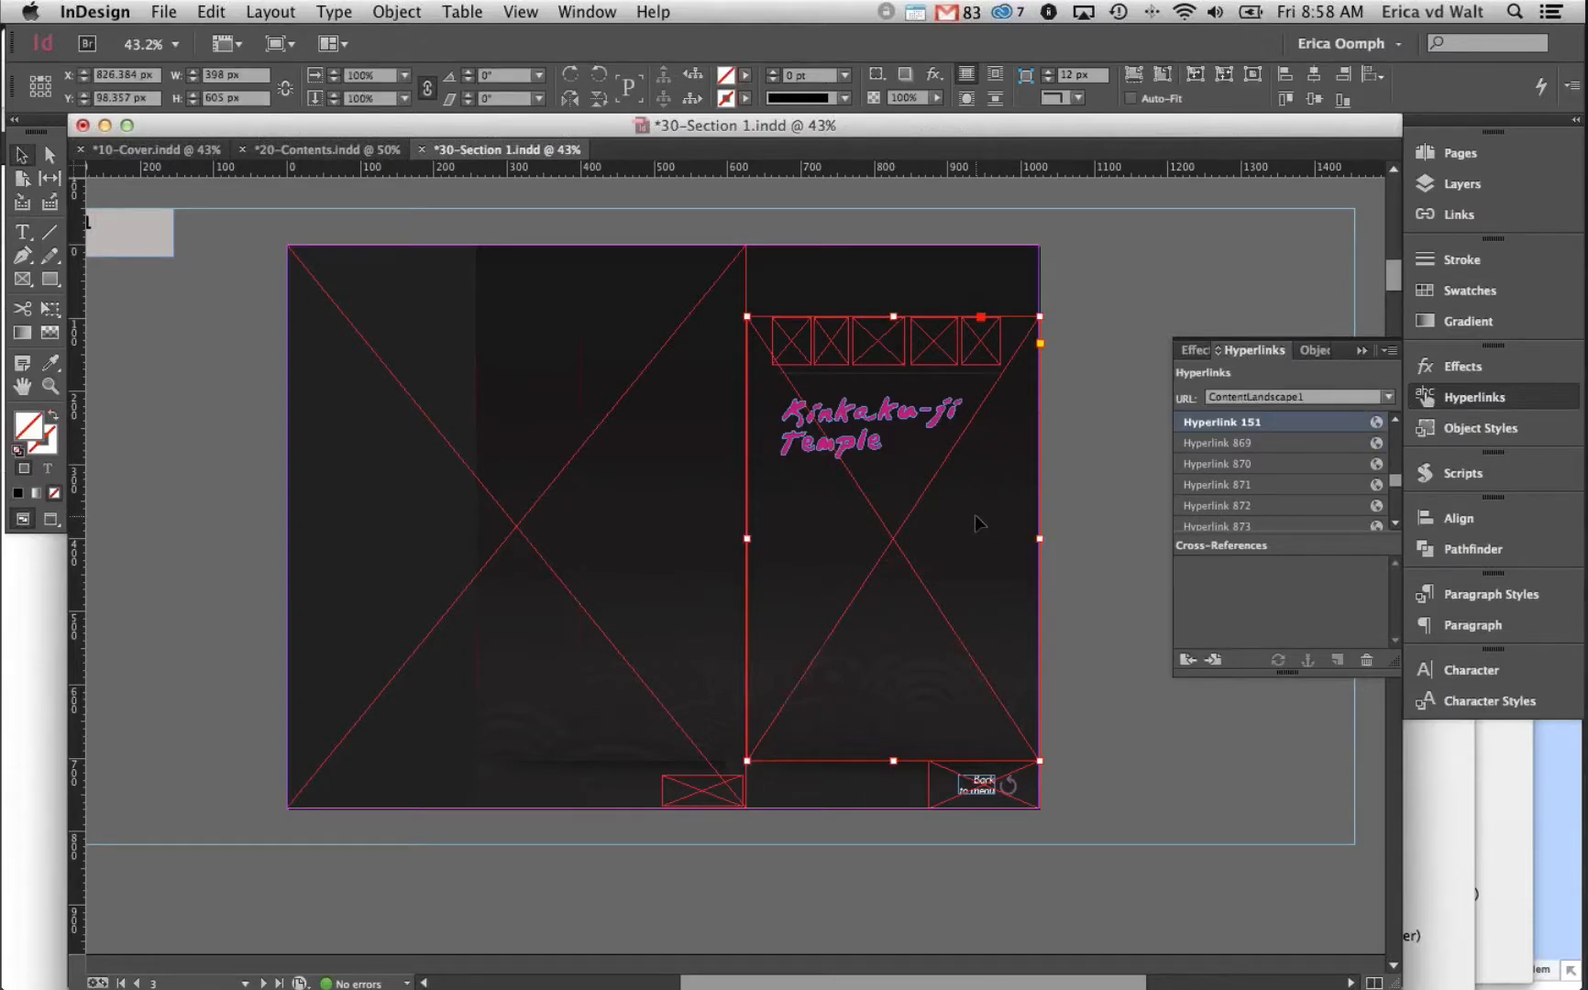
click(1091, 527)
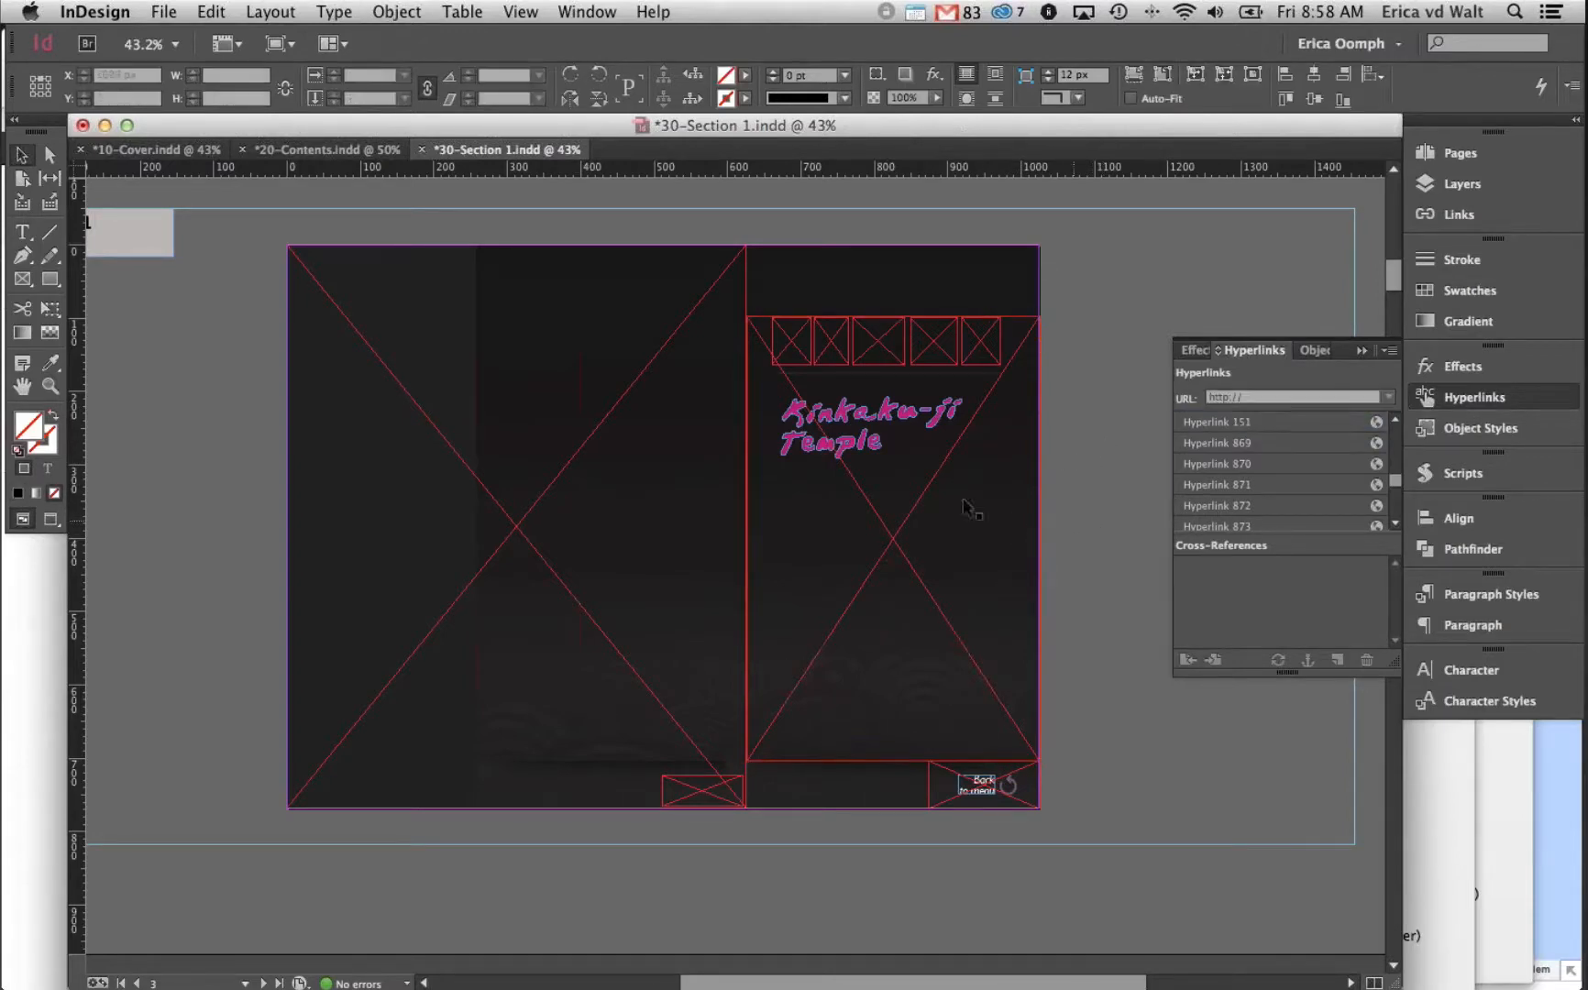
click(711, 801)
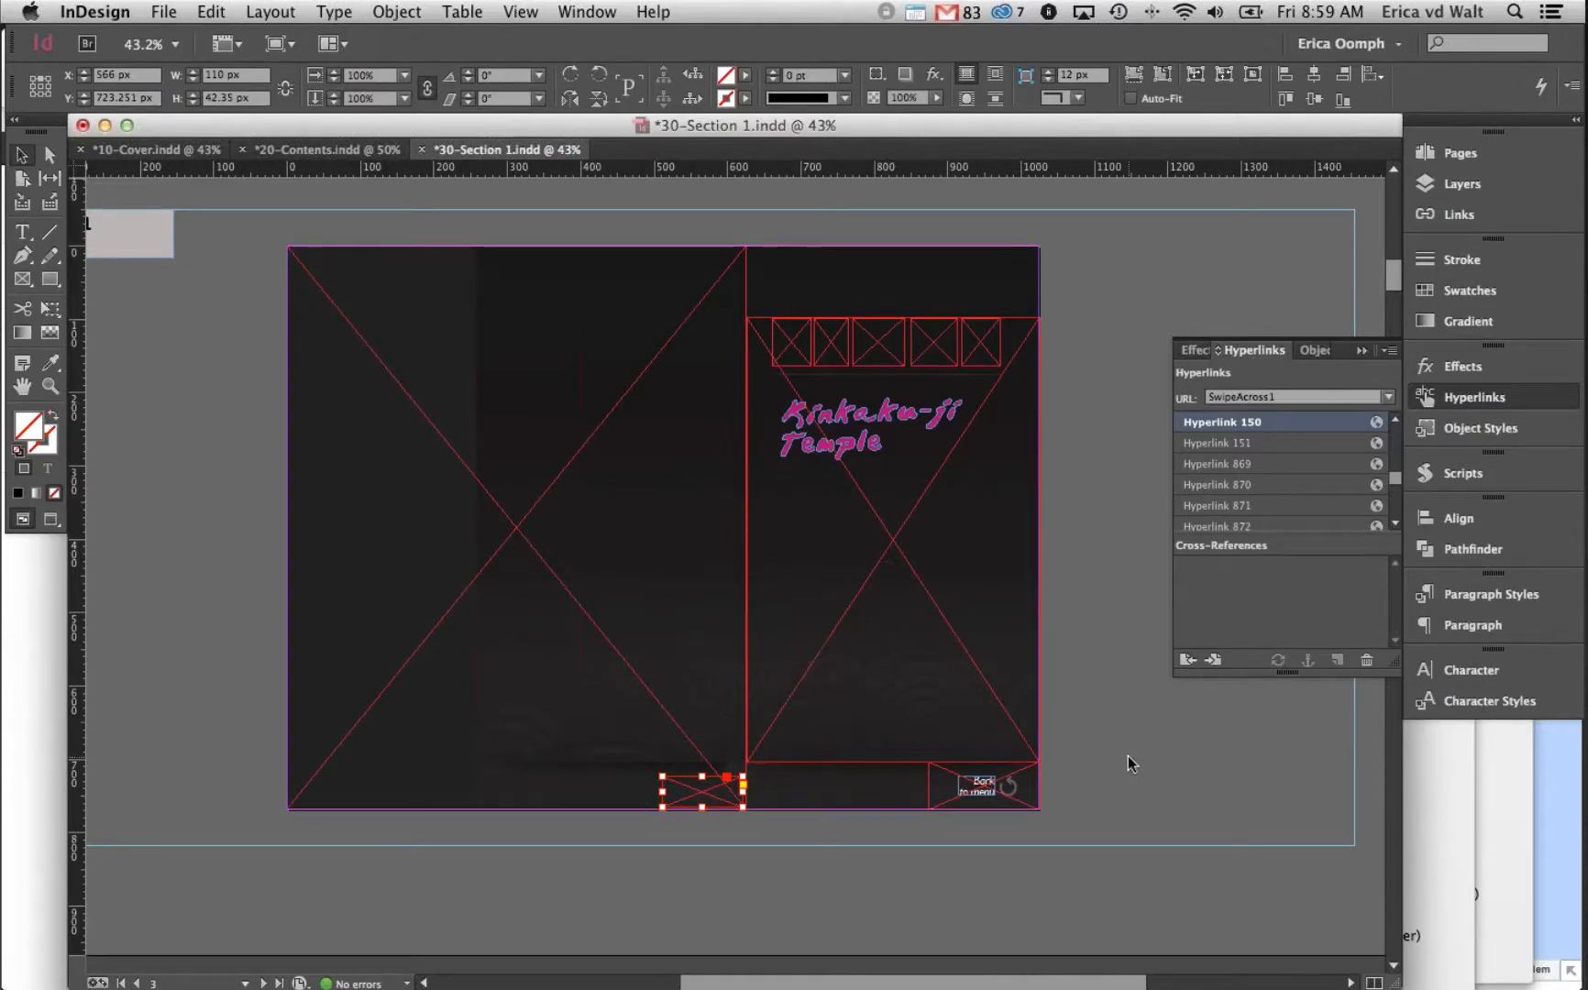
click(1059, 763)
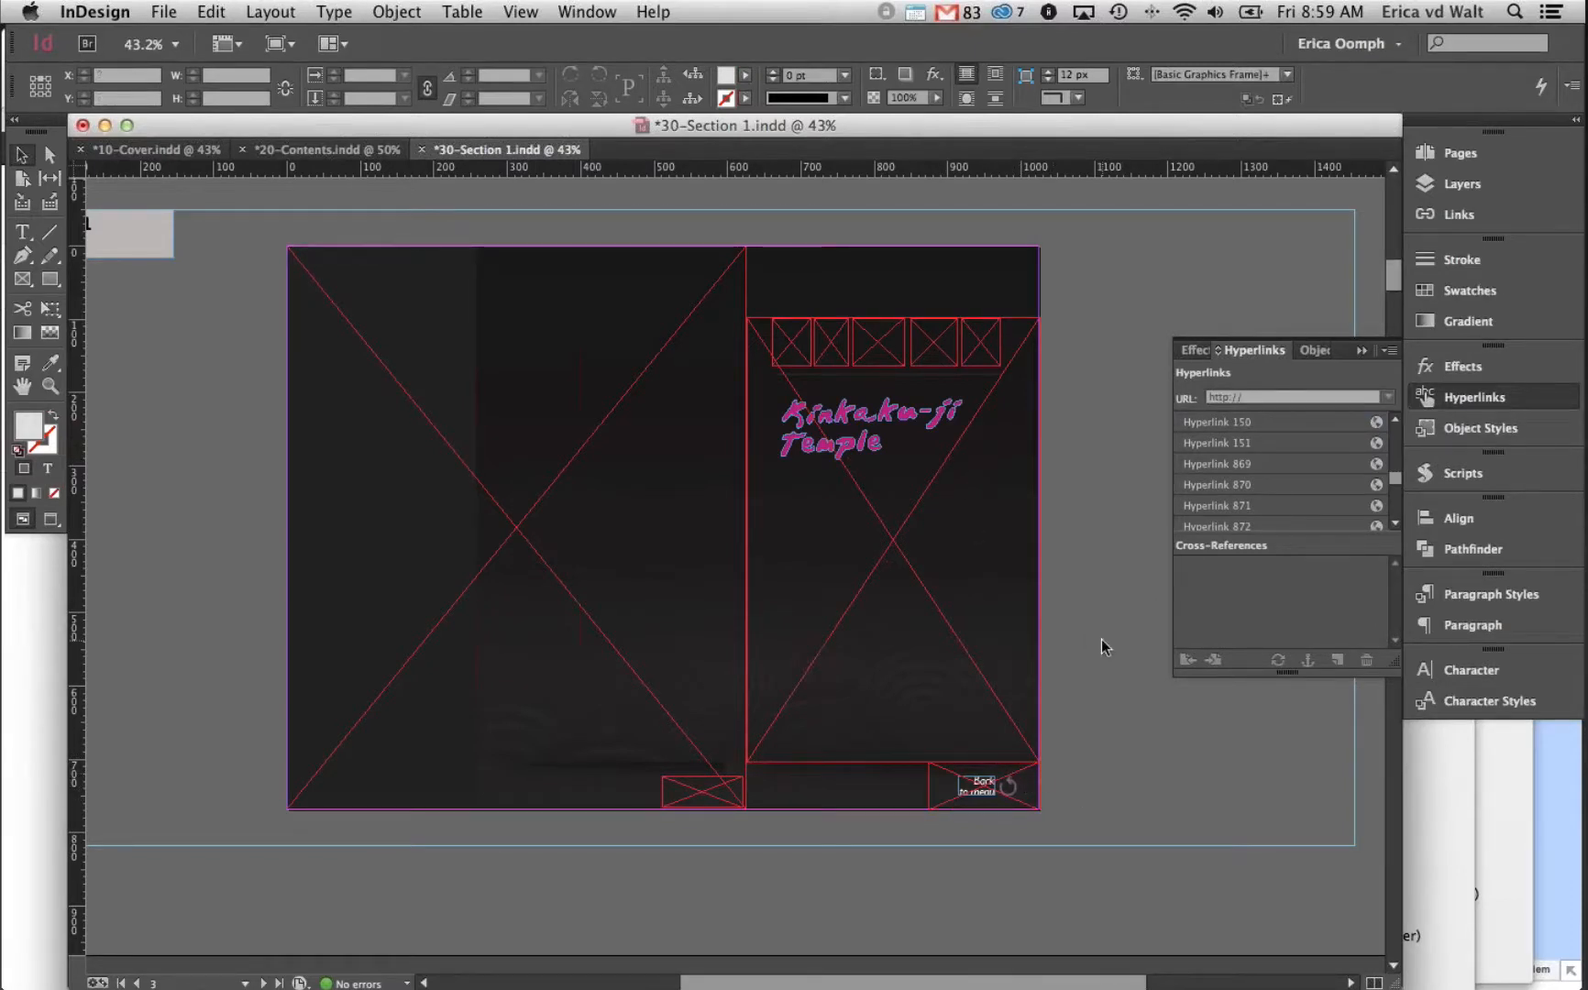
Examine the action URLs of the small hotspots above the Kinkaku-ji Temple heading, comparing the first one with the tall content frame's URL
scroll(1109, 678, up, 3)
scroll(1109, 679, left, 2)
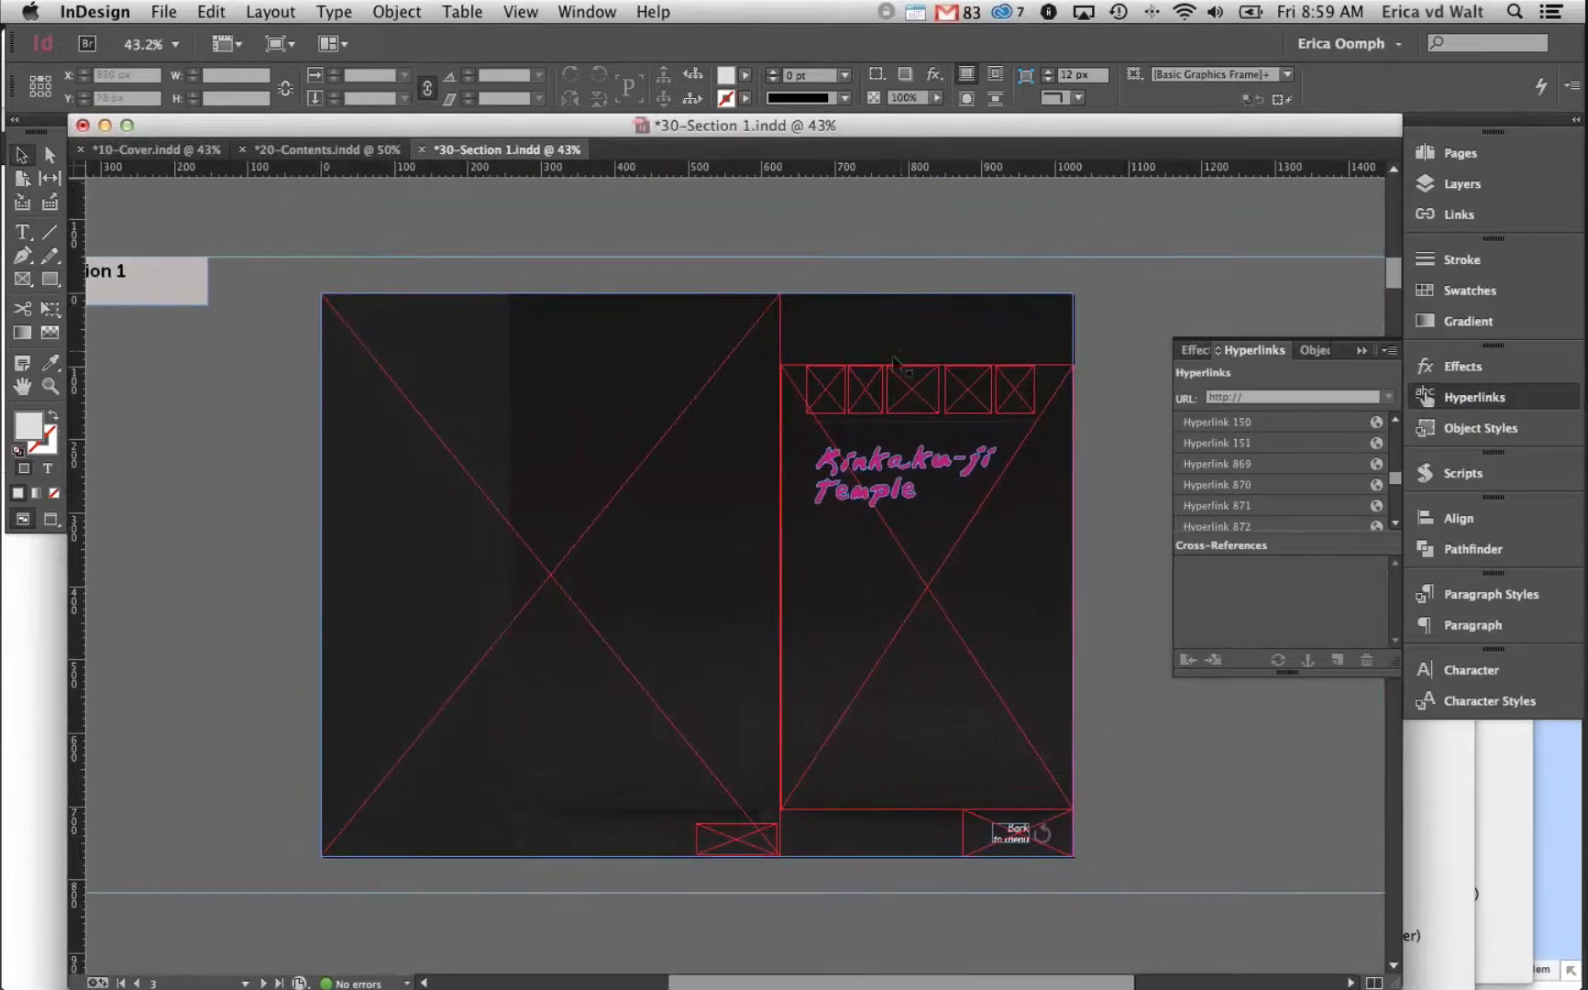
click(862, 392)
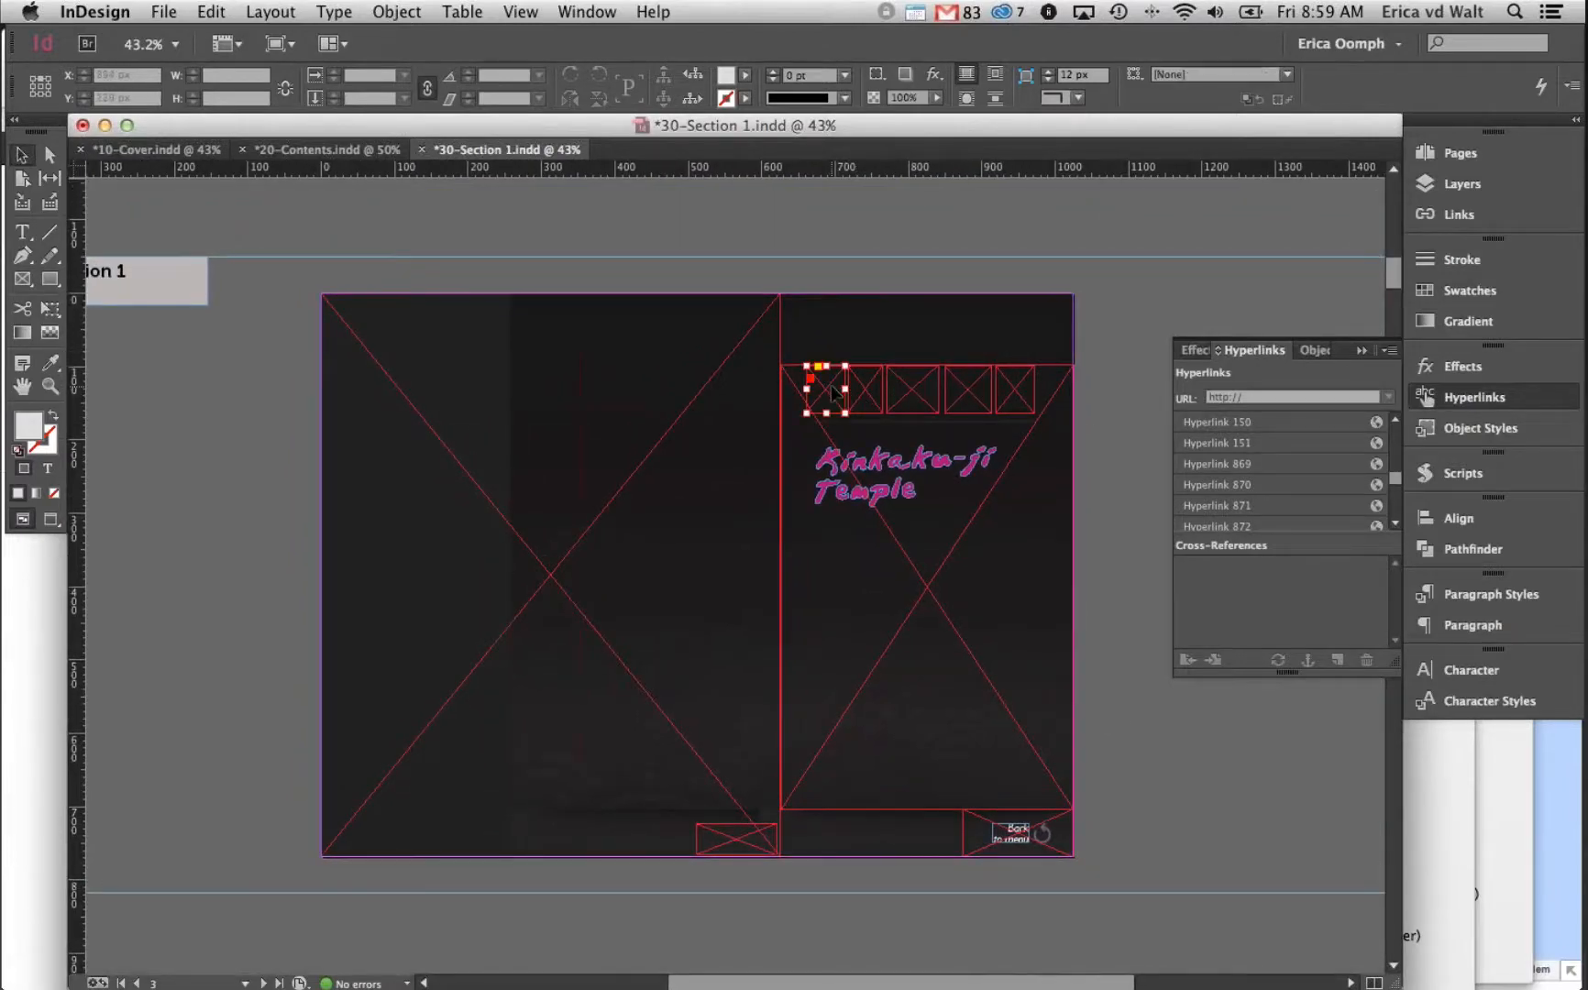
click(922, 399)
click(970, 396)
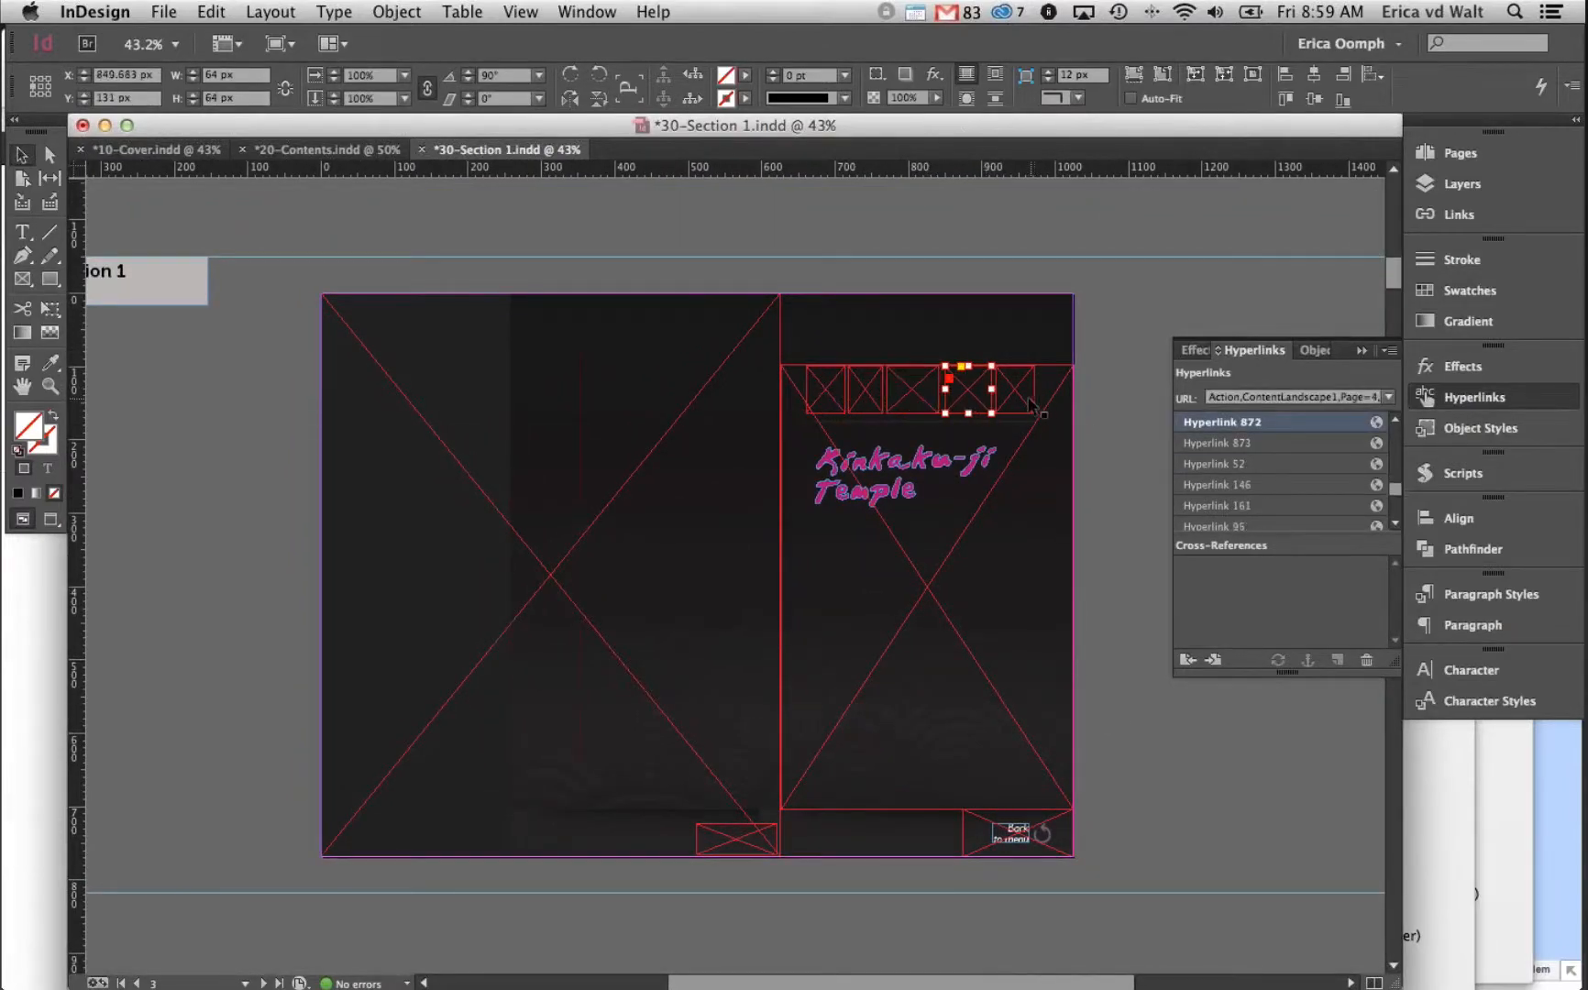
click(1025, 396)
click(831, 394)
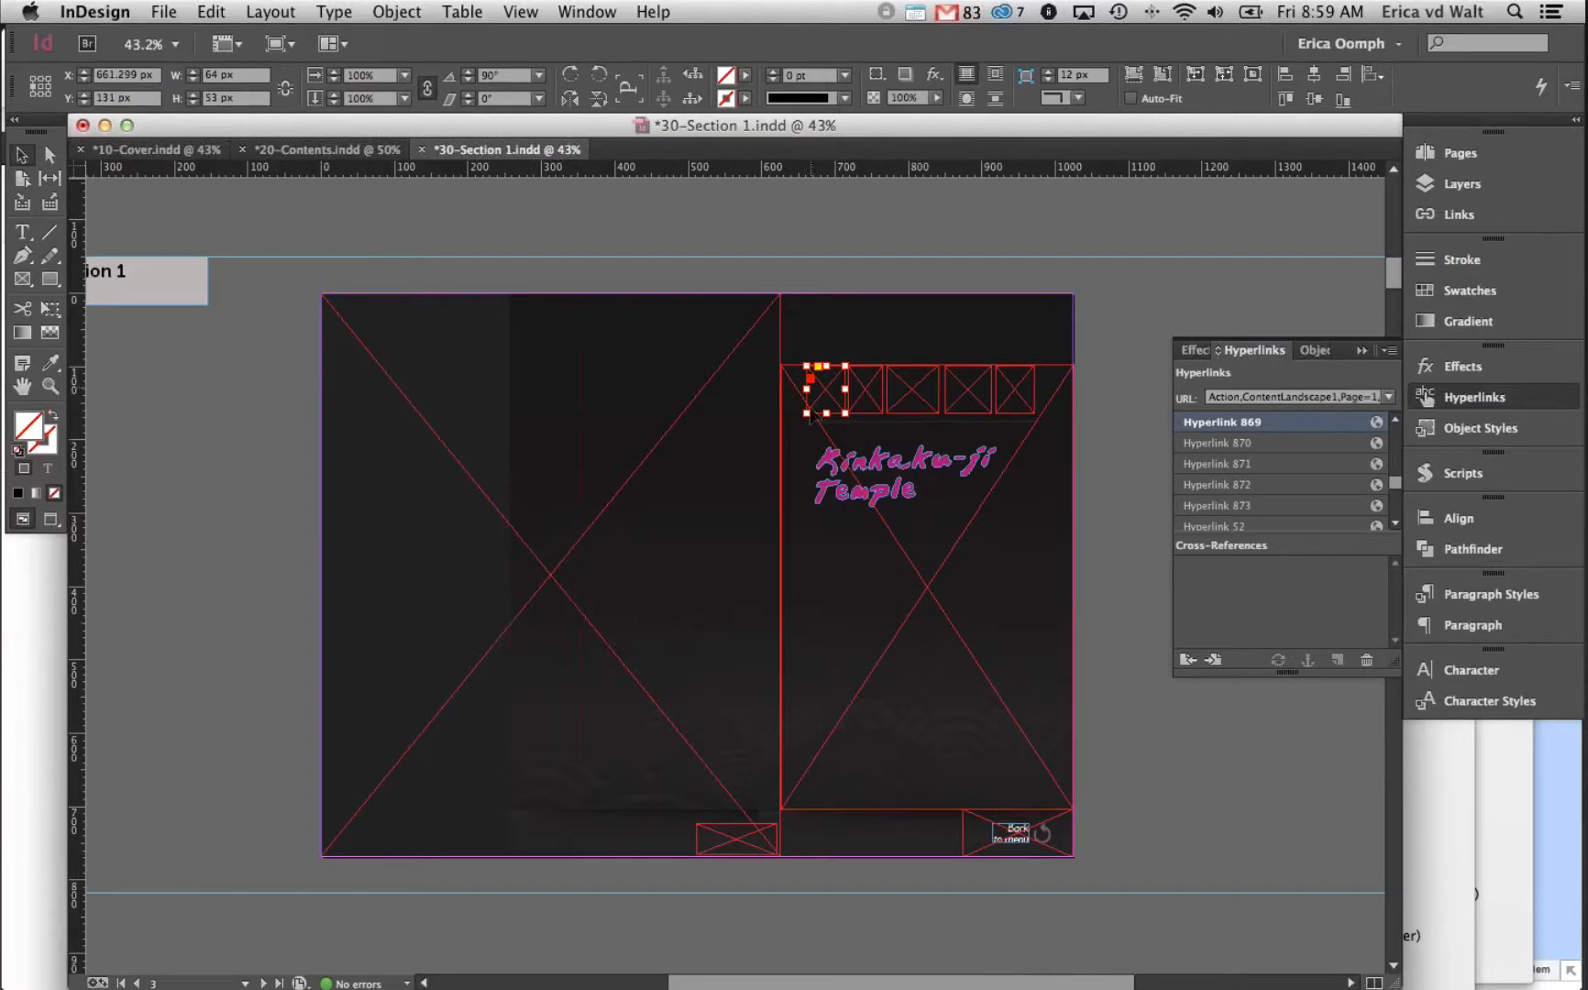
click(947, 630)
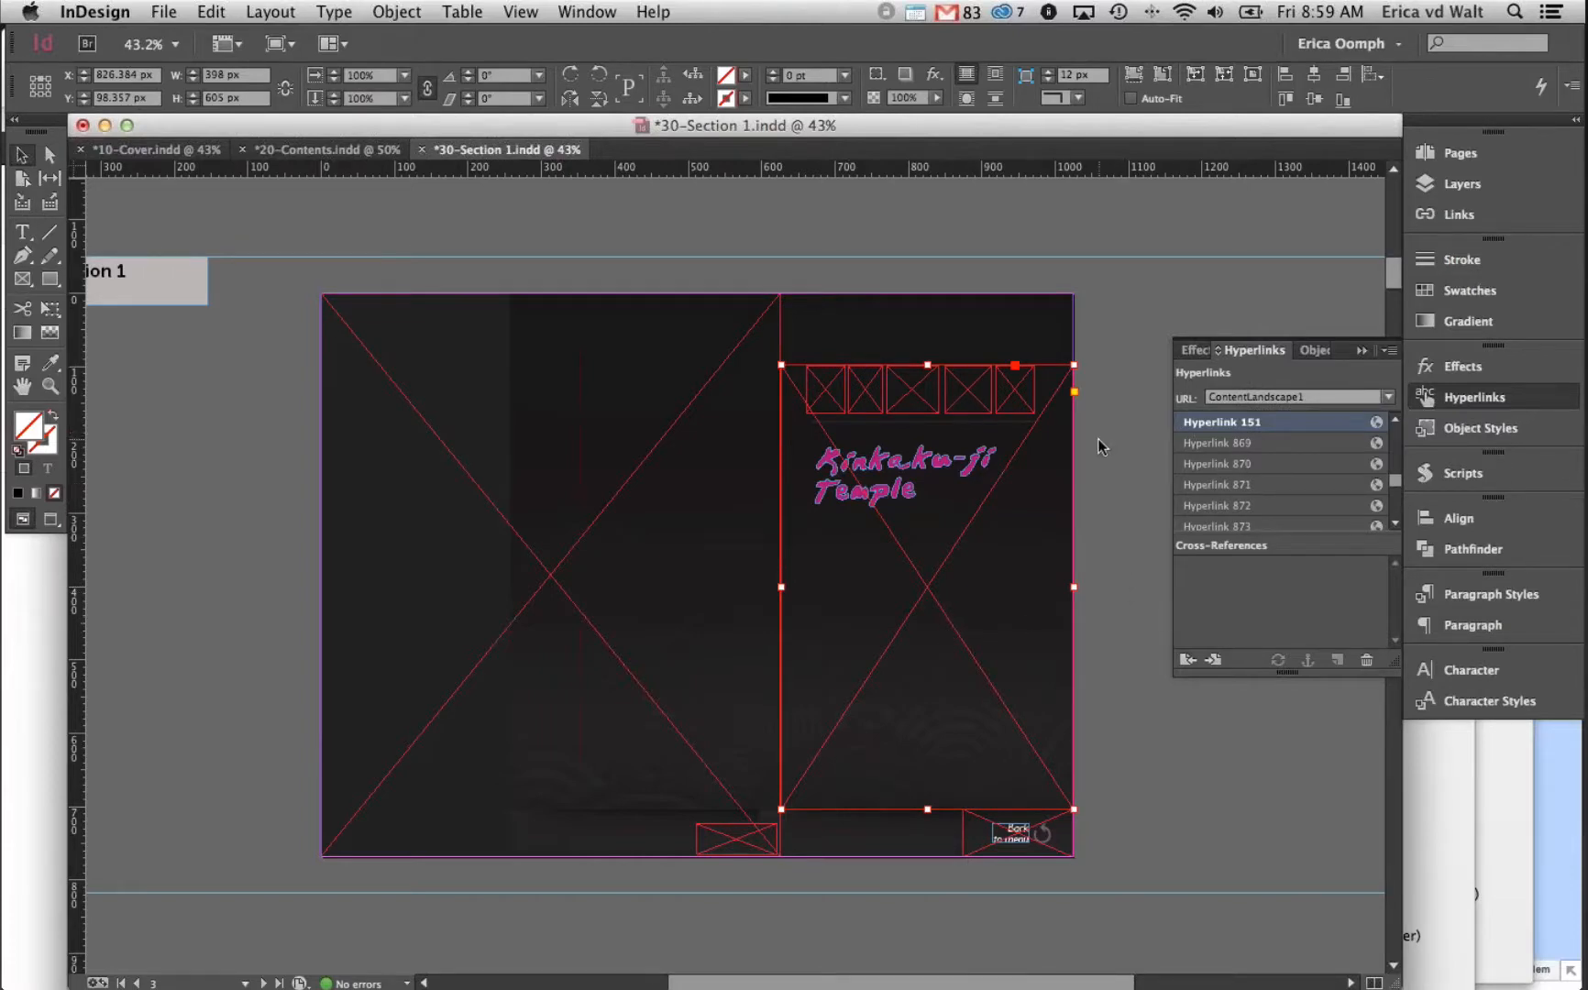
click(819, 389)
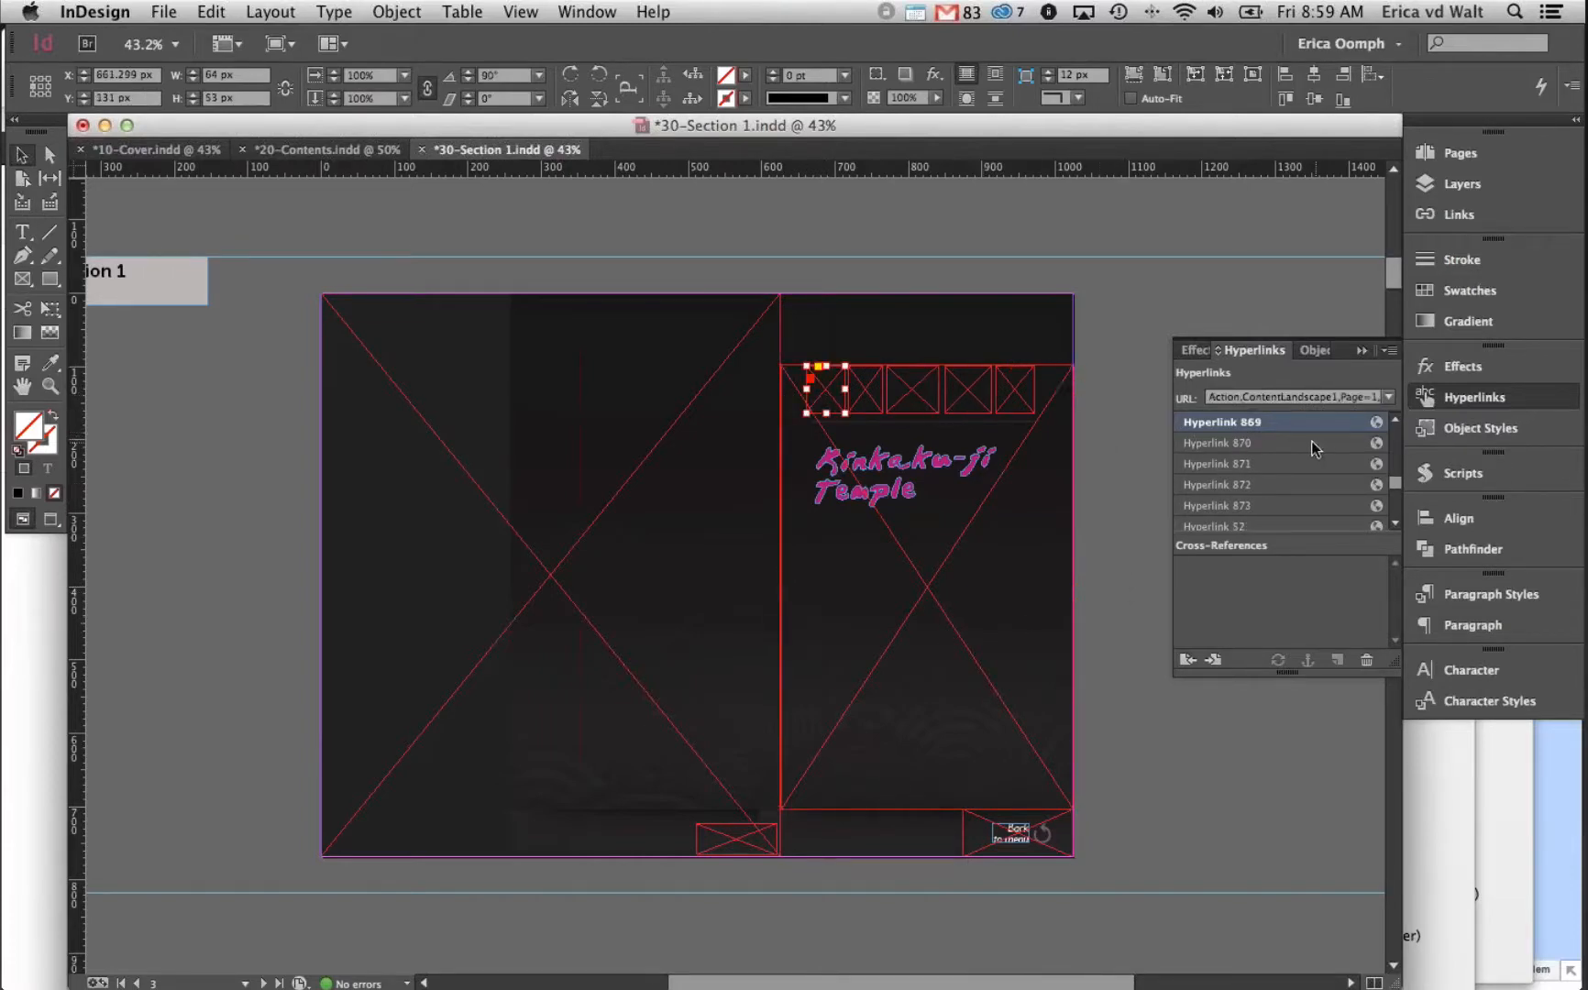
Examine the content name, page number and transition parts of the first small hotspot's action URL, and compare them with the second hotspot's URL
double_click(1268, 423)
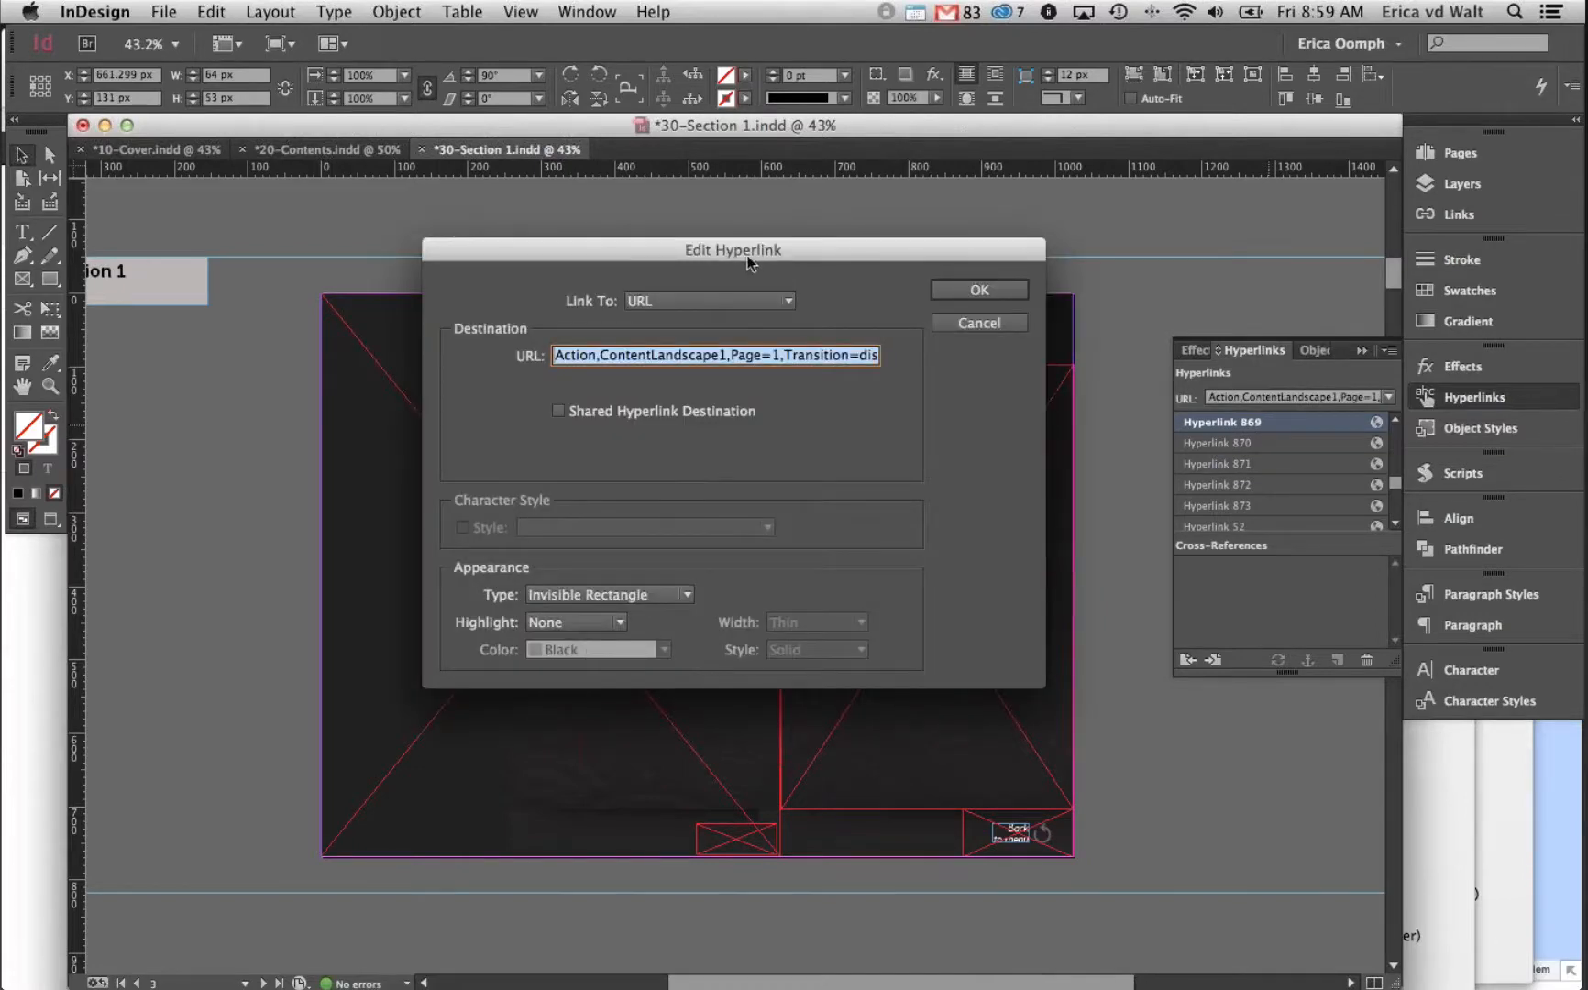
drag(748, 258, 605, 244)
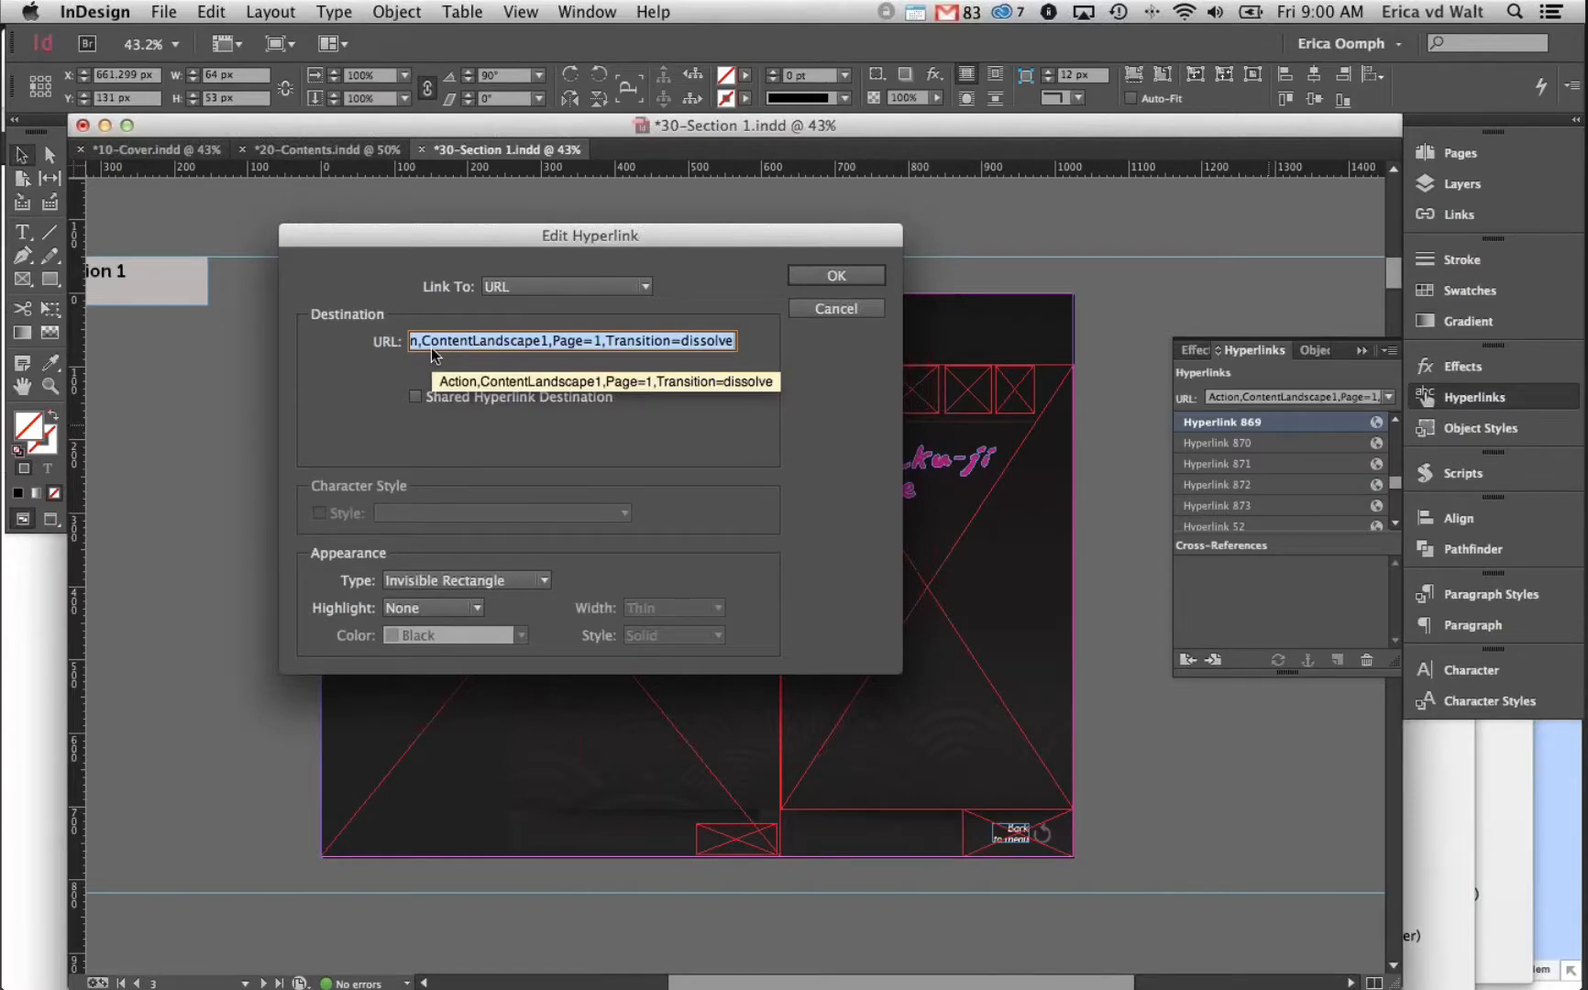
click(430, 341)
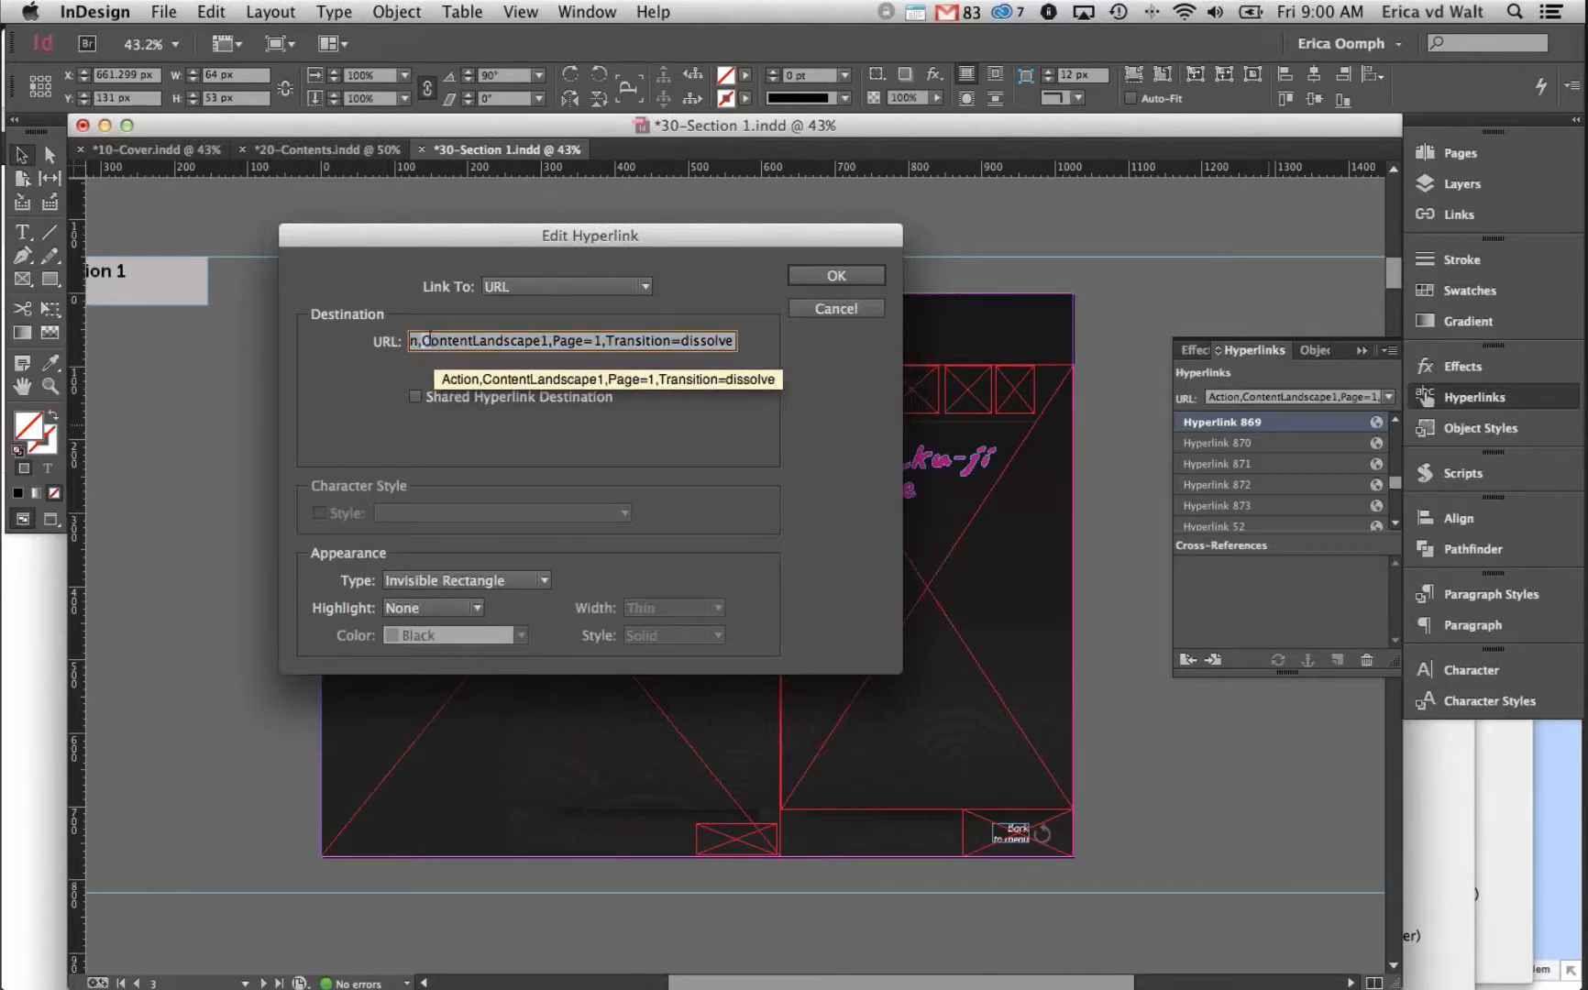
drag(430, 341, 552, 341)
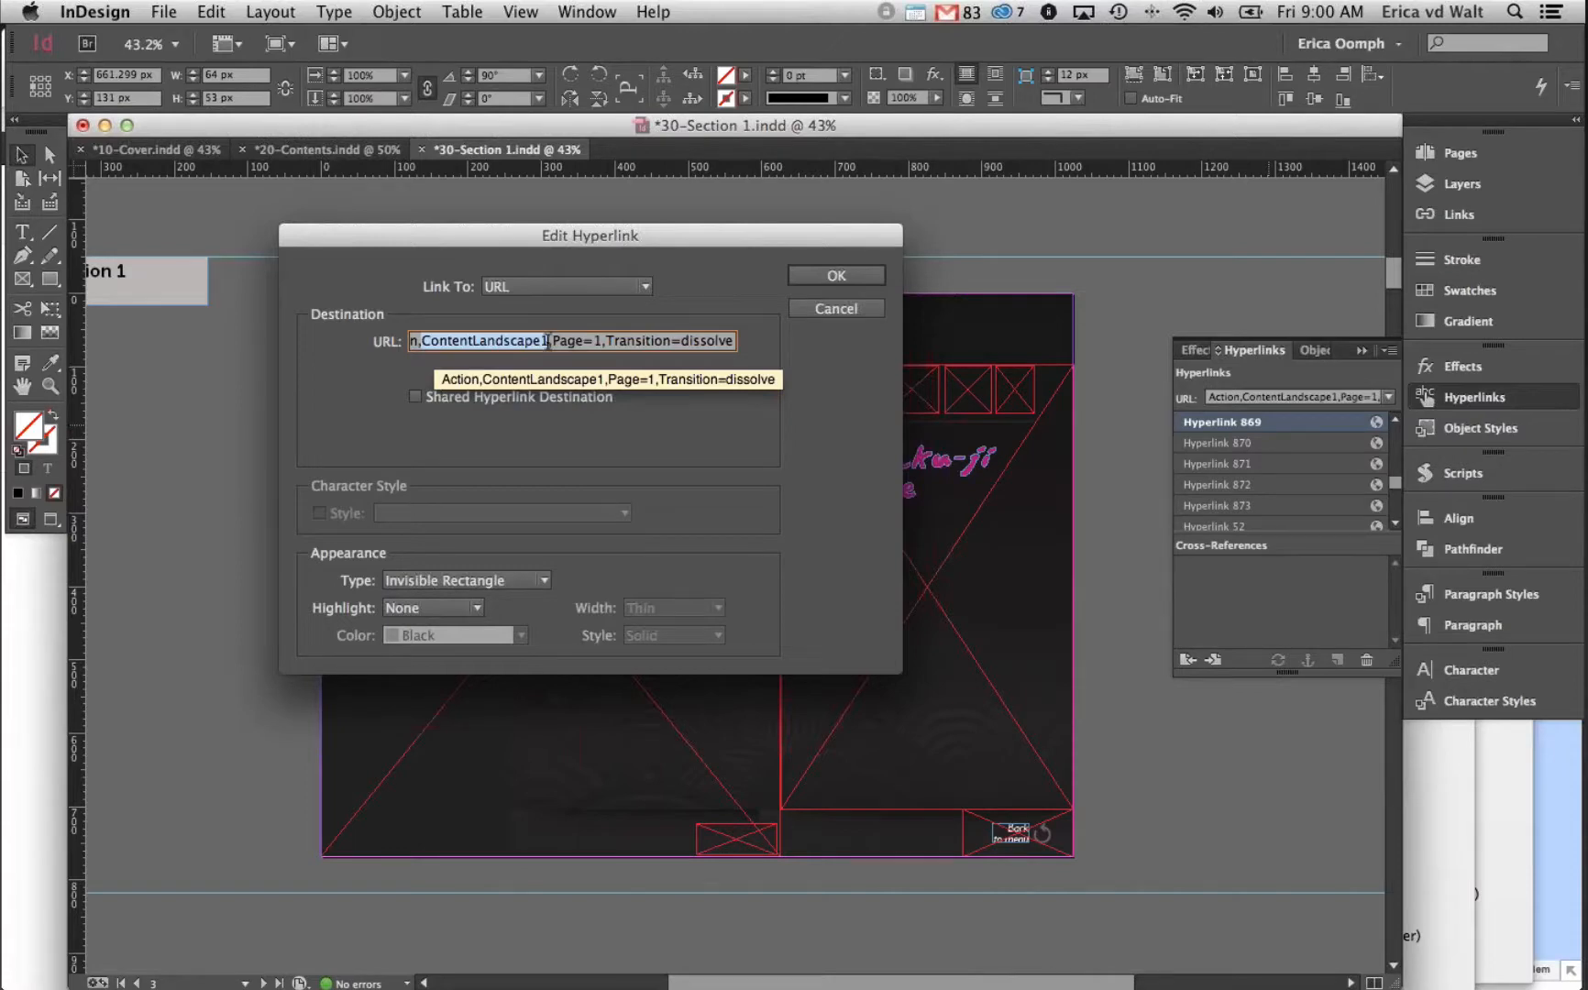
mouse_move(548, 340)
mouse_down()
mouse_move(585, 344)
mouse_move(572, 347)
mouse_up()
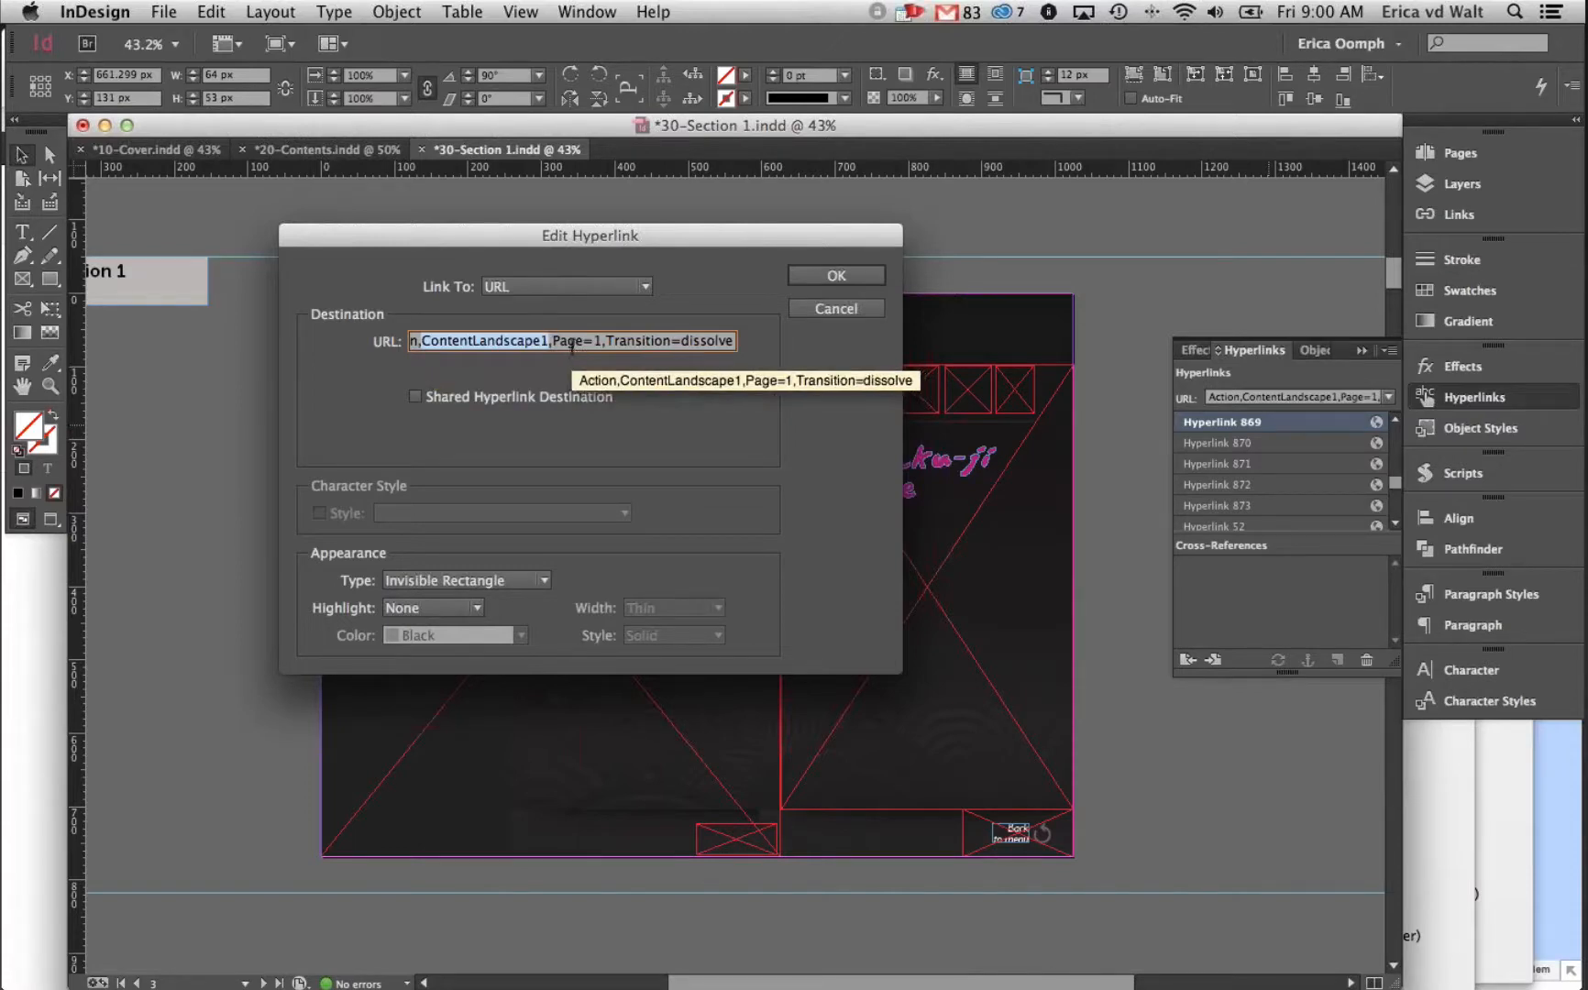
click(565, 342)
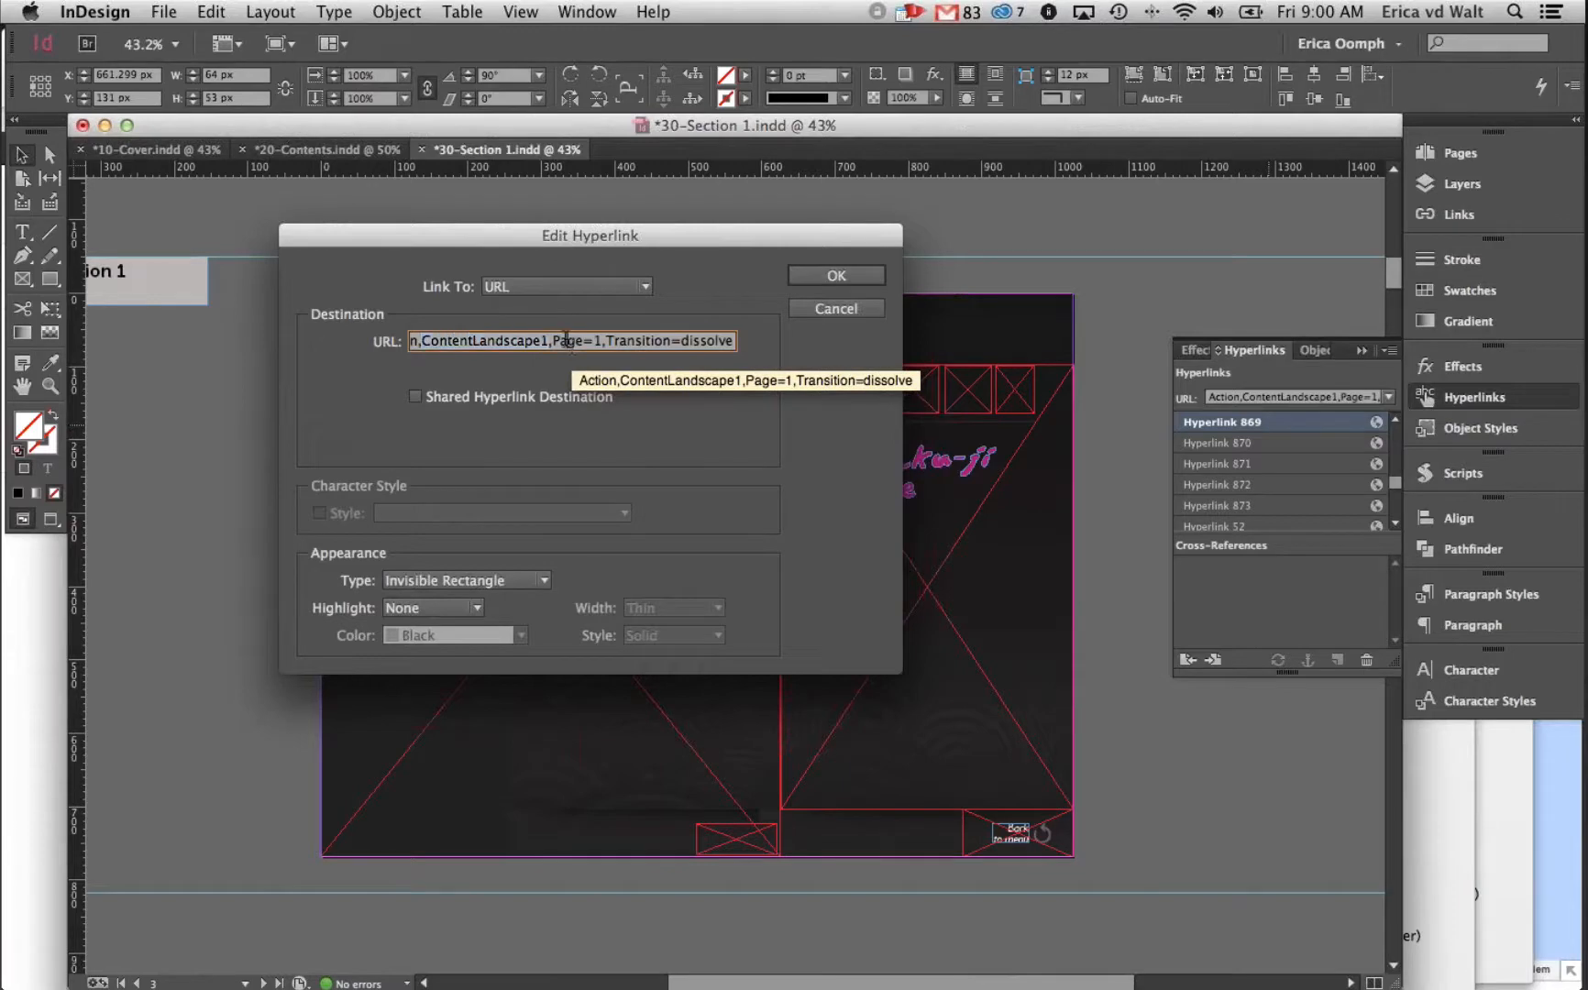
drag(553, 340, 604, 344)
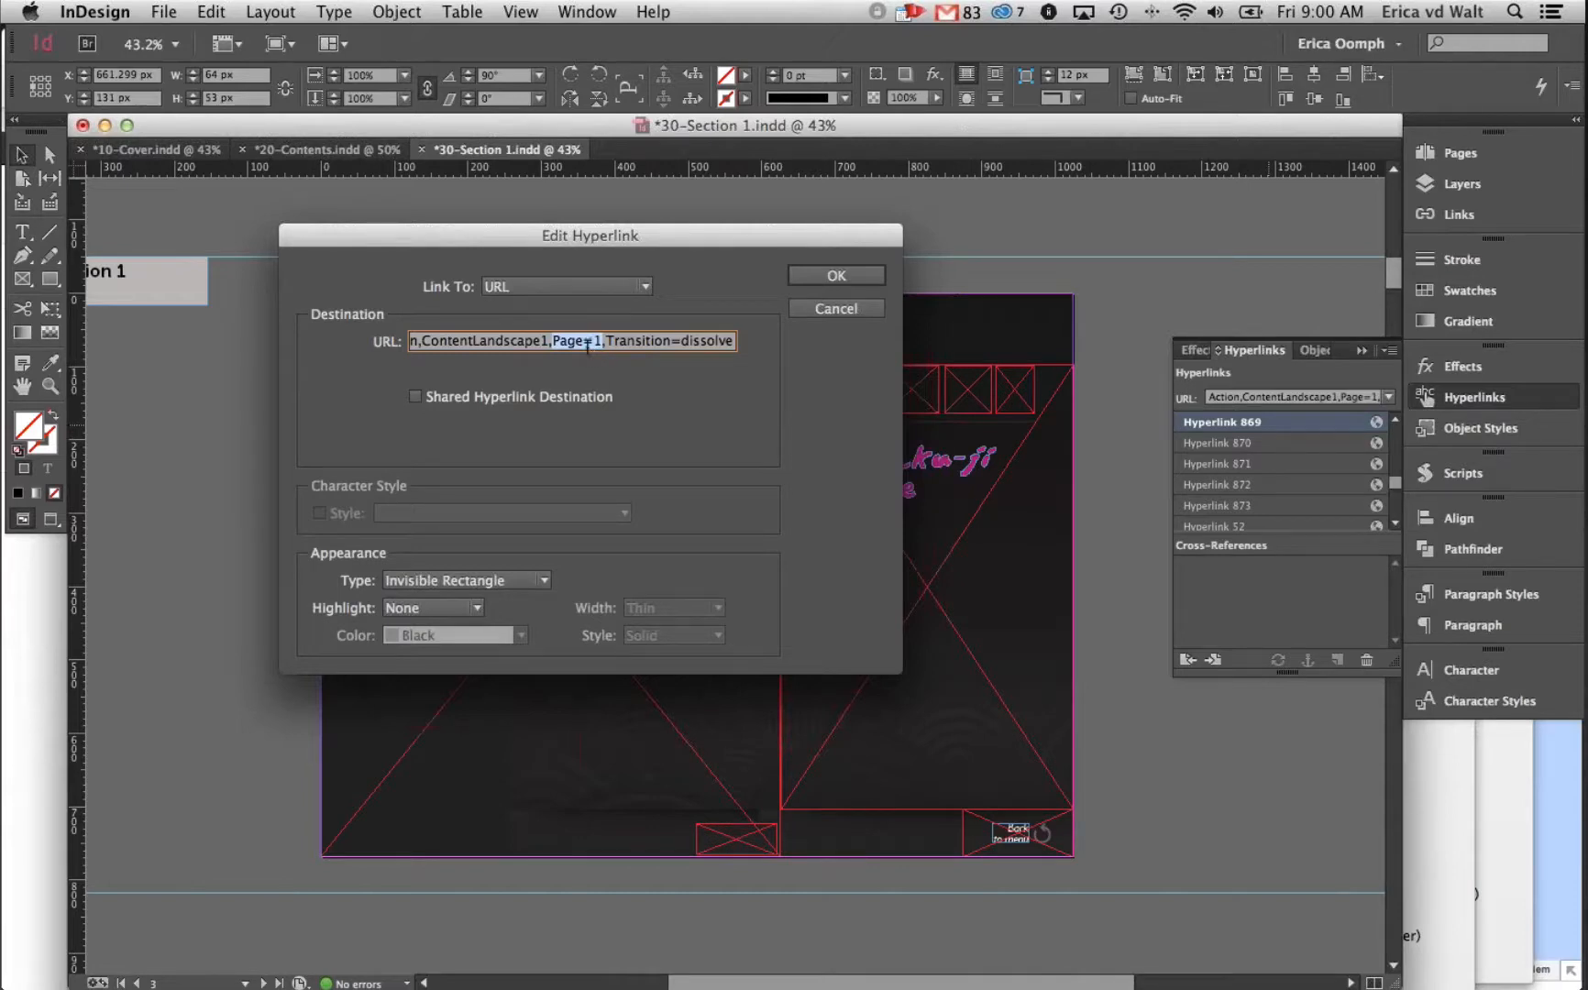
click(640, 341)
click(606, 341)
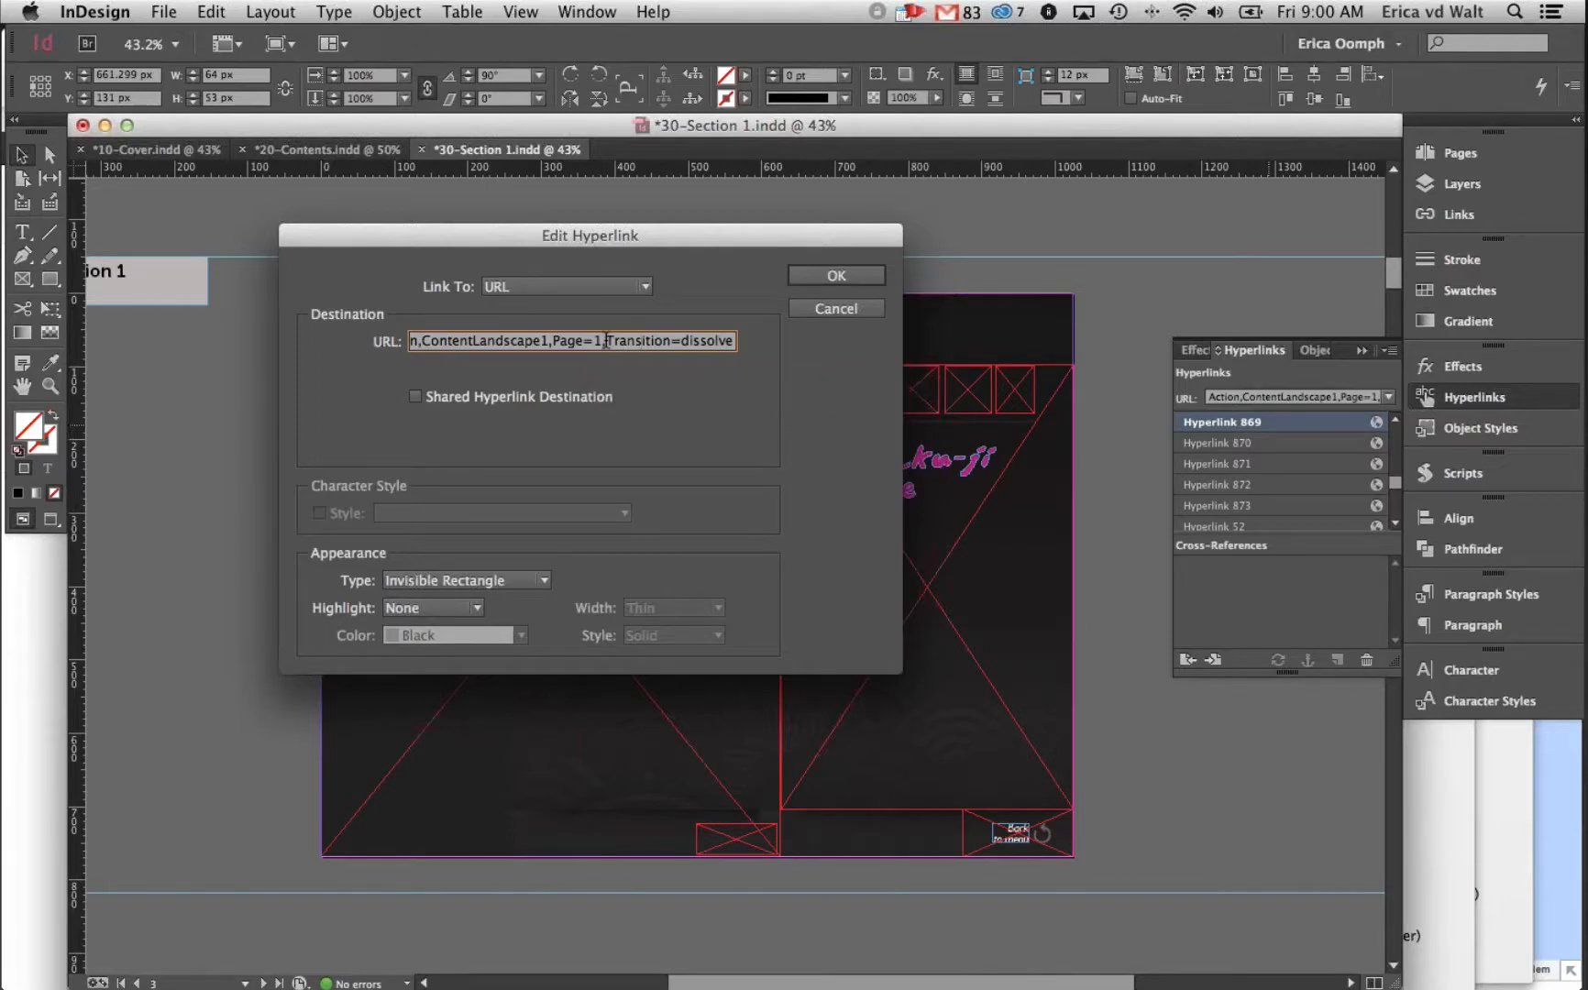
drag(605, 341, 671, 341)
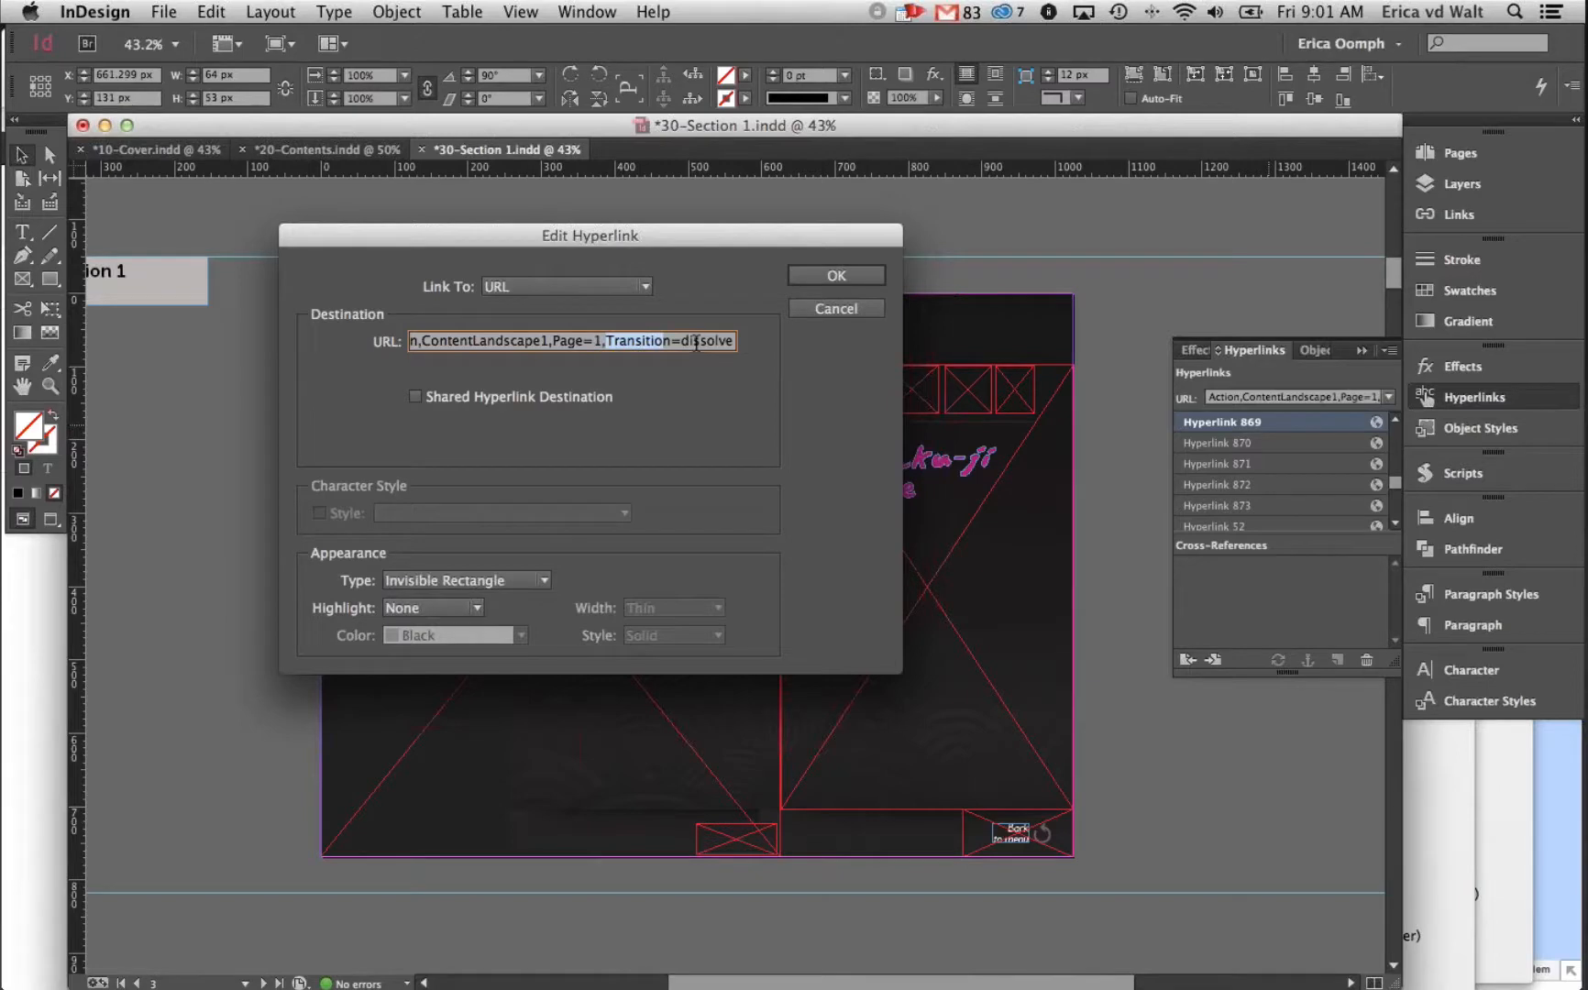
click(851, 278)
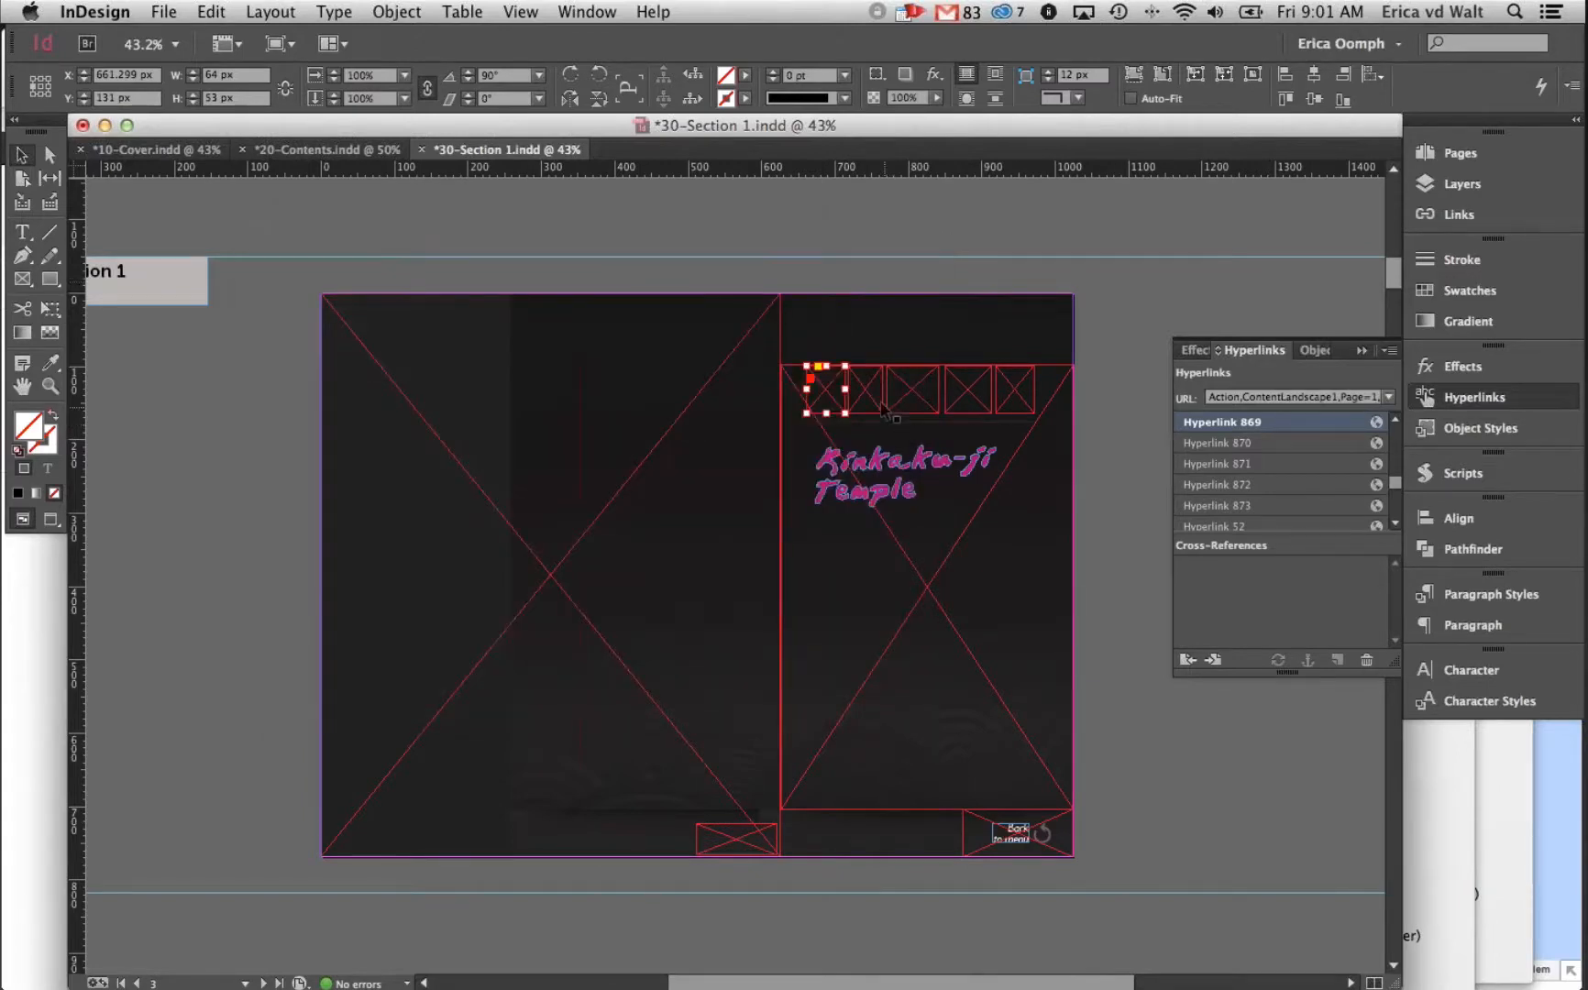
double_click(1273, 425)
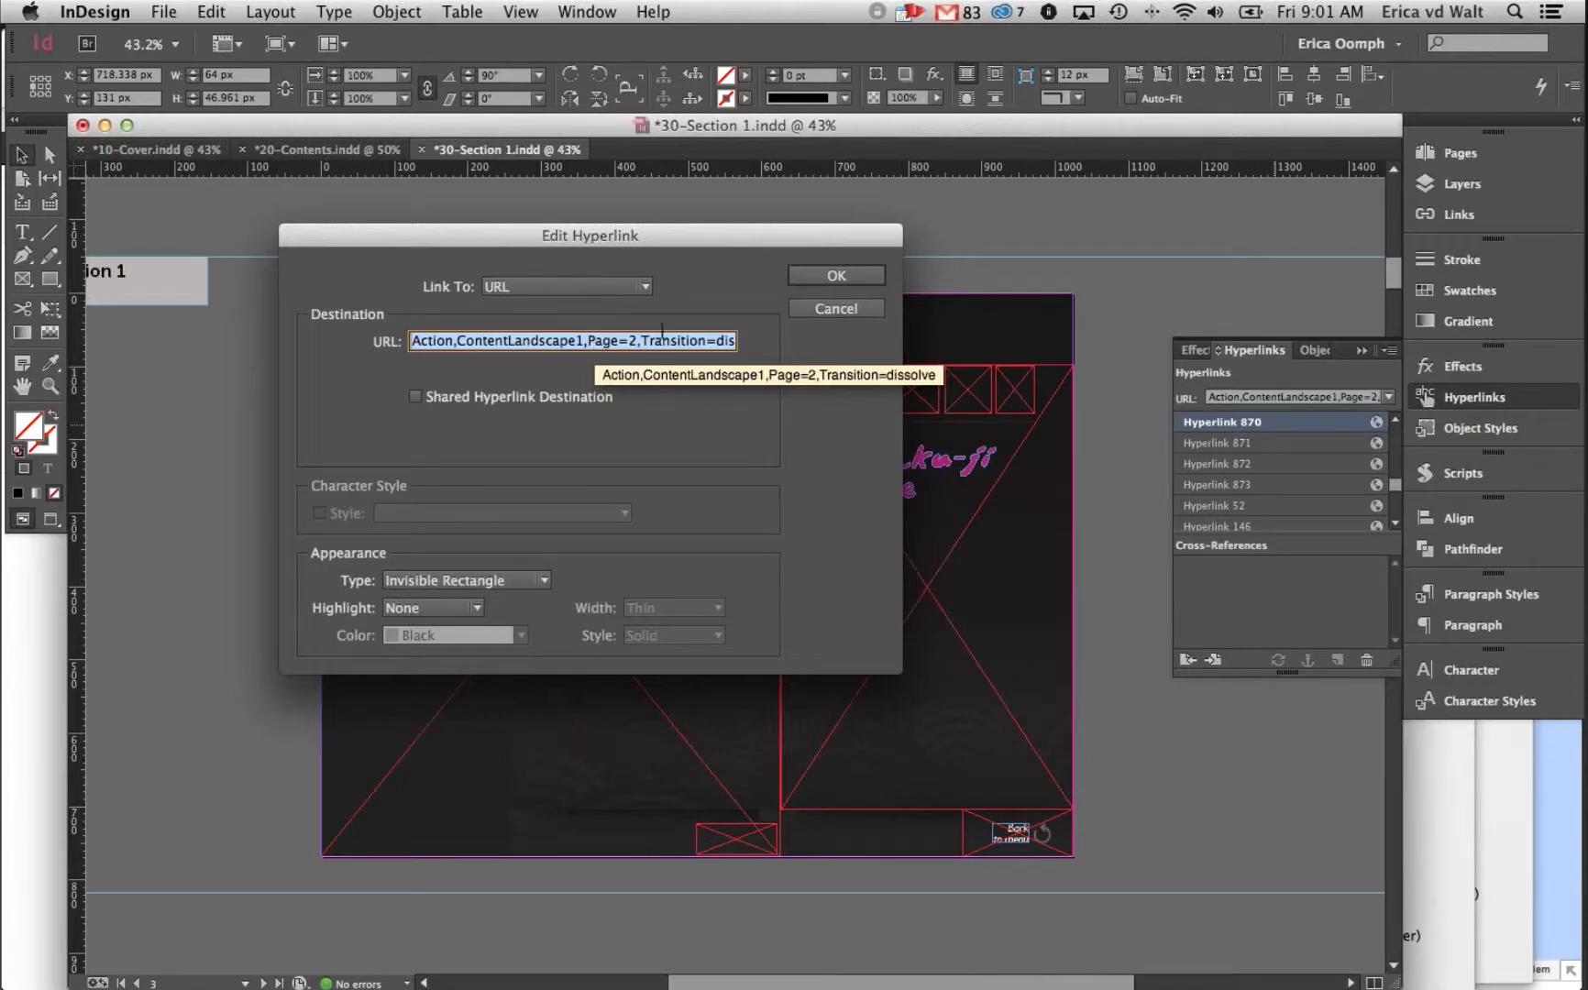
click(851, 275)
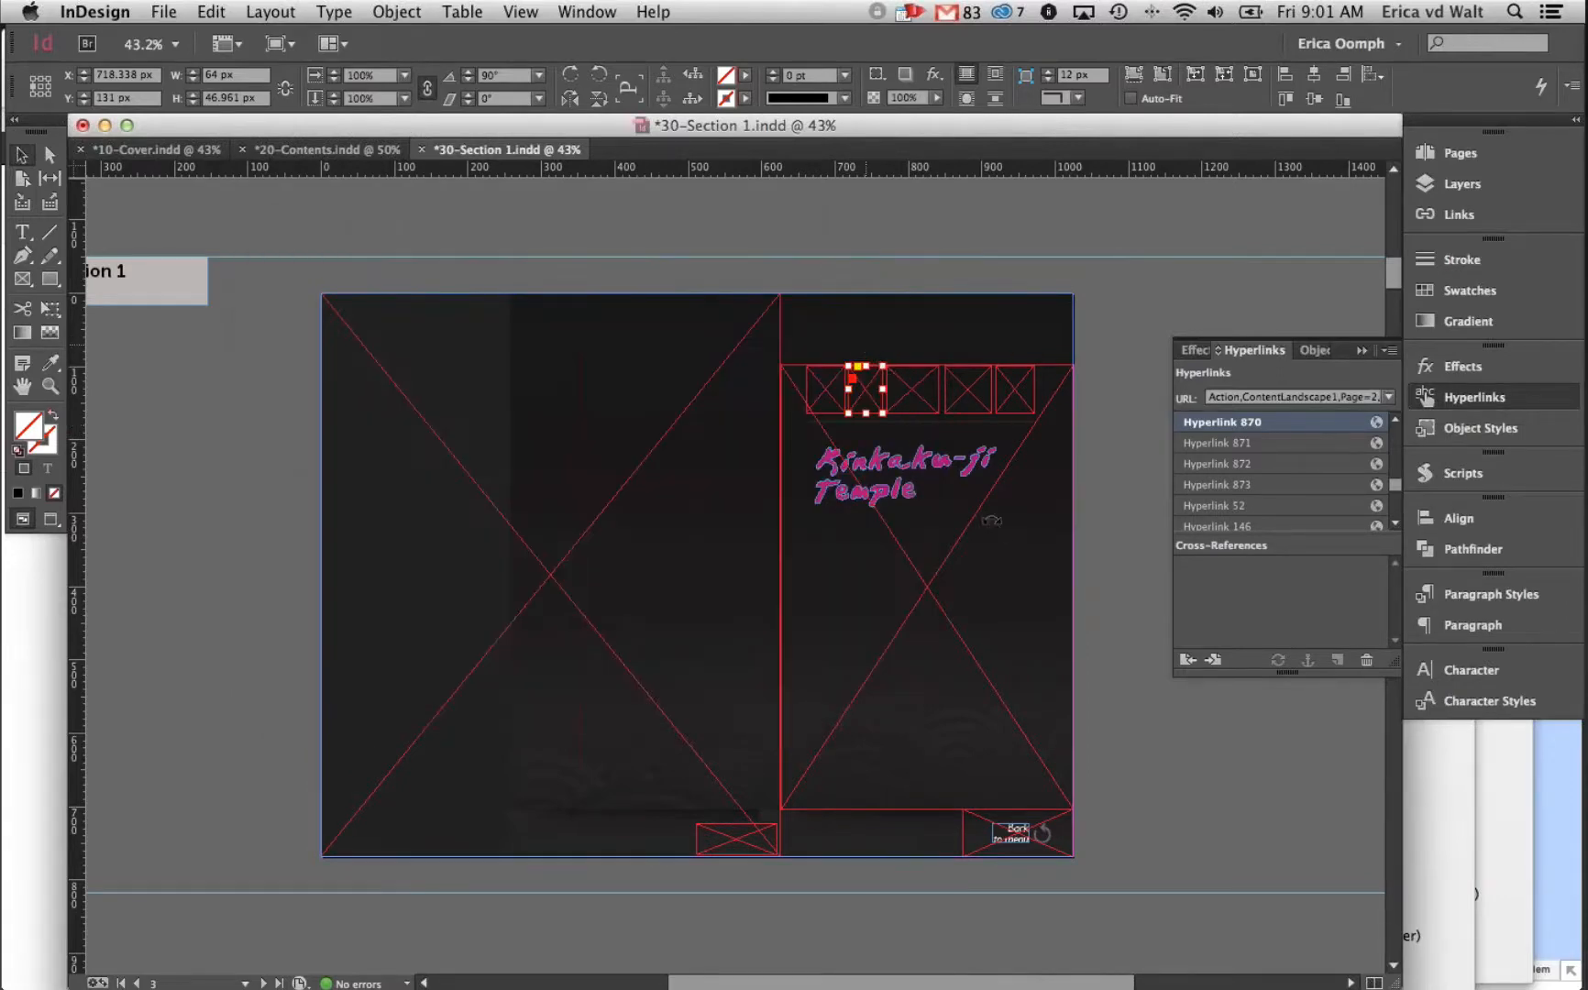
Go to the Hinky Dinks page and check the hyperlinks of the last and first small hotspots above the heading
scroll(993, 513, down, 10)
scroll(992, 512, down, 5)
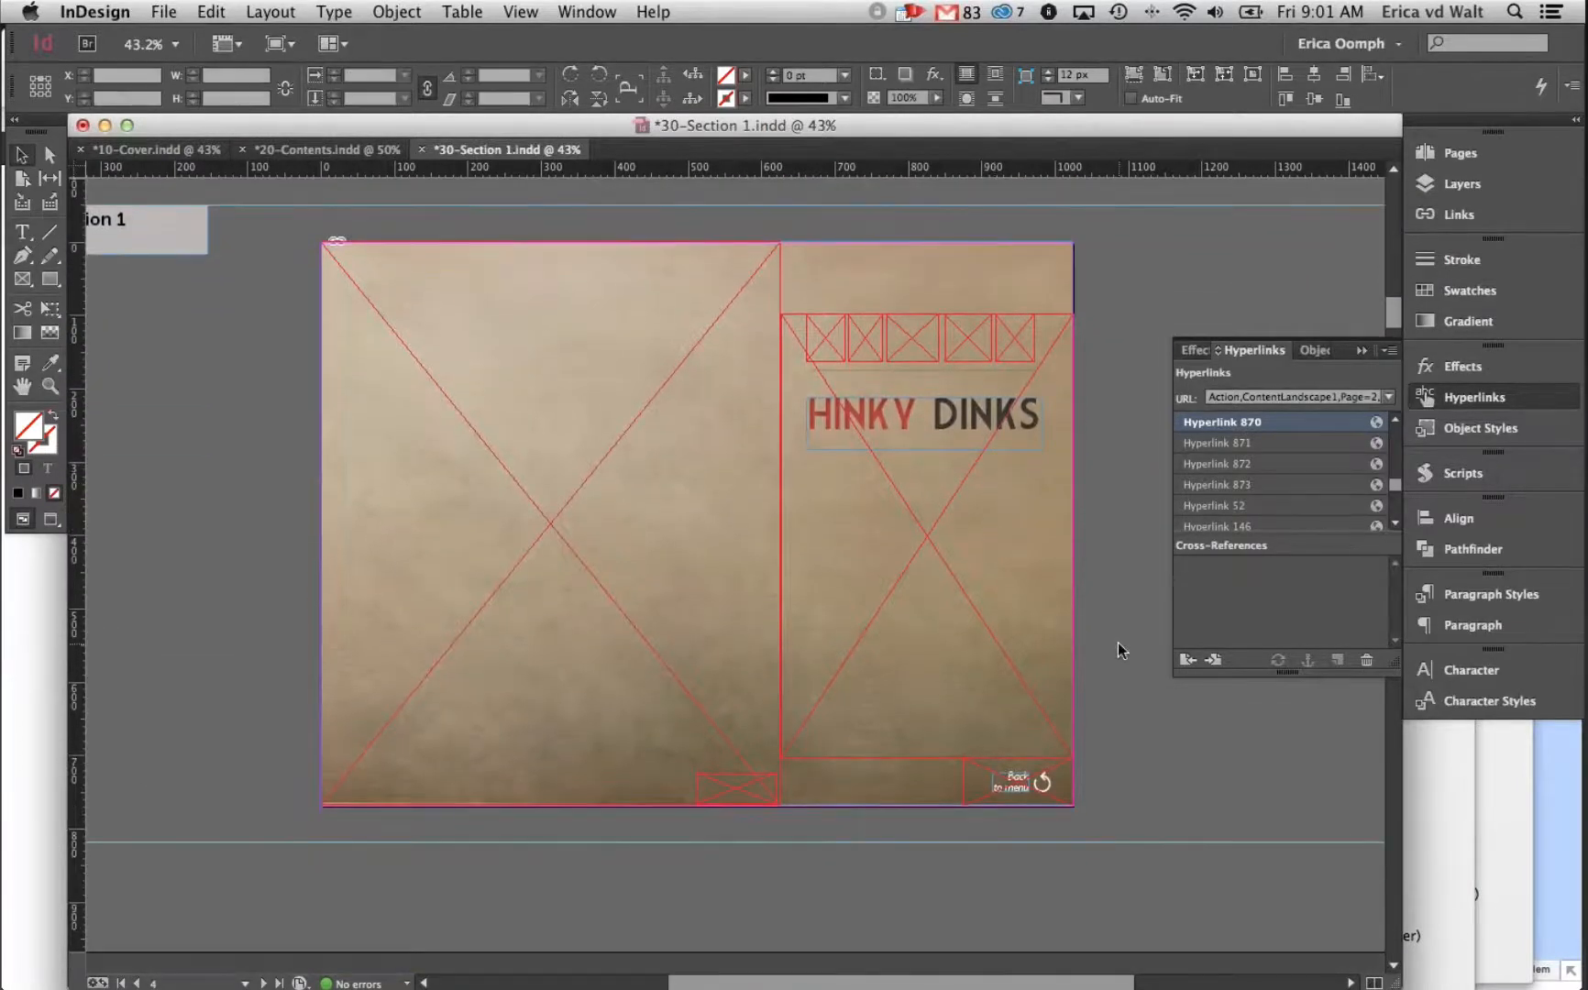
click(1118, 641)
drag(1120, 546, 1057, 567)
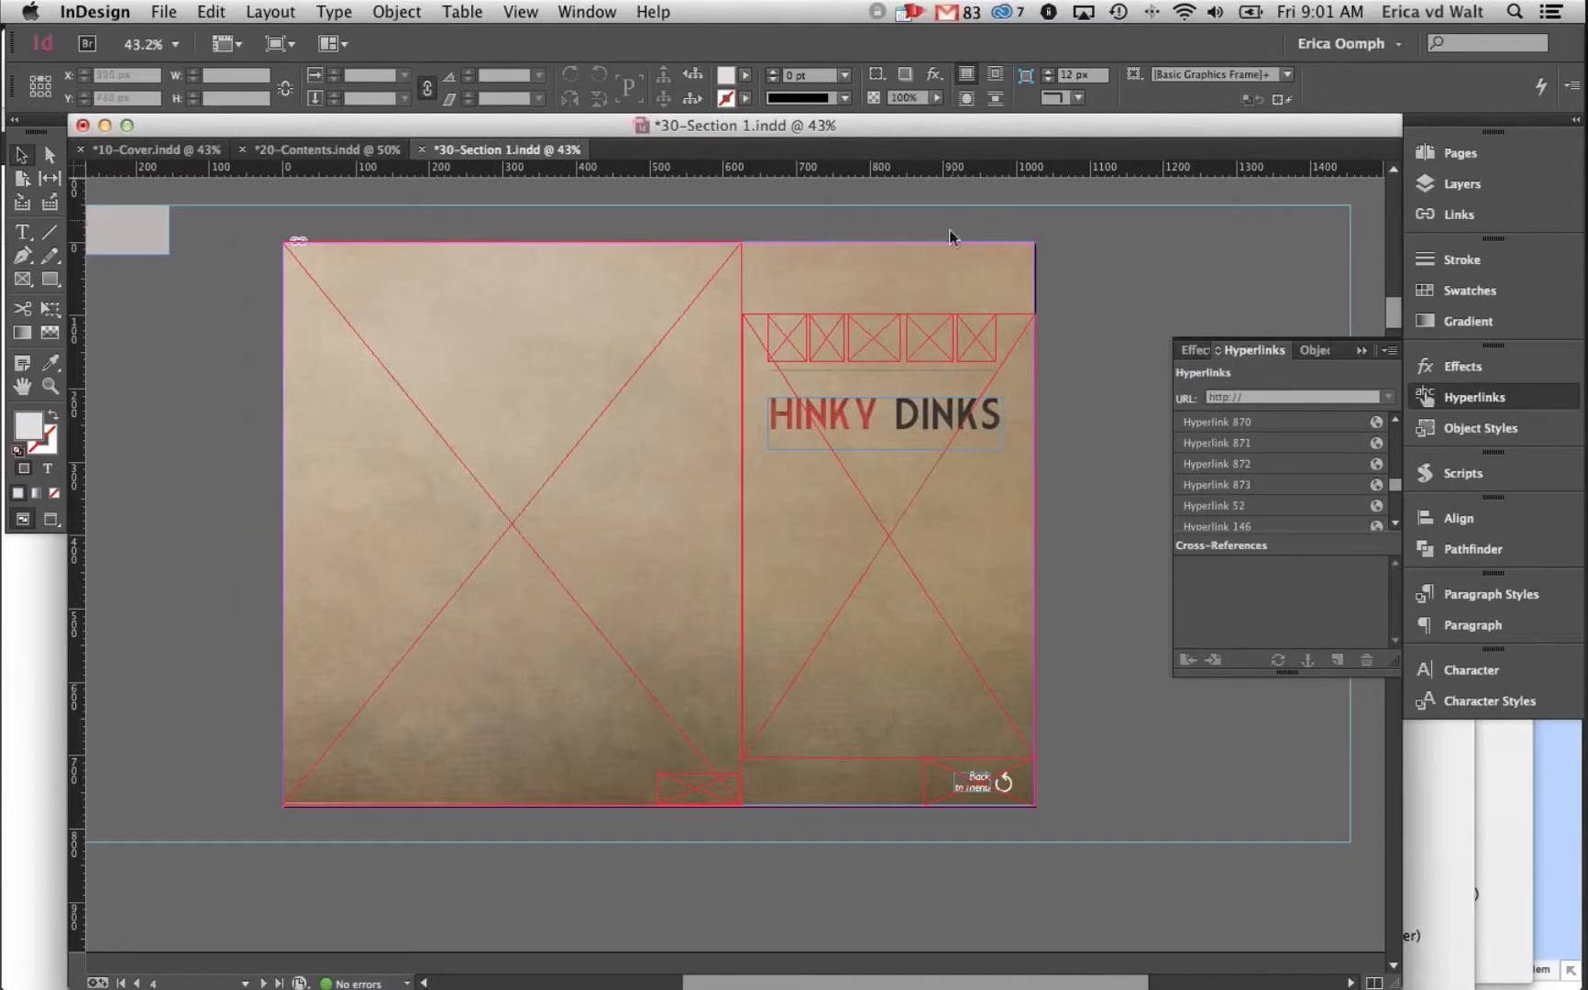
click(955, 272)
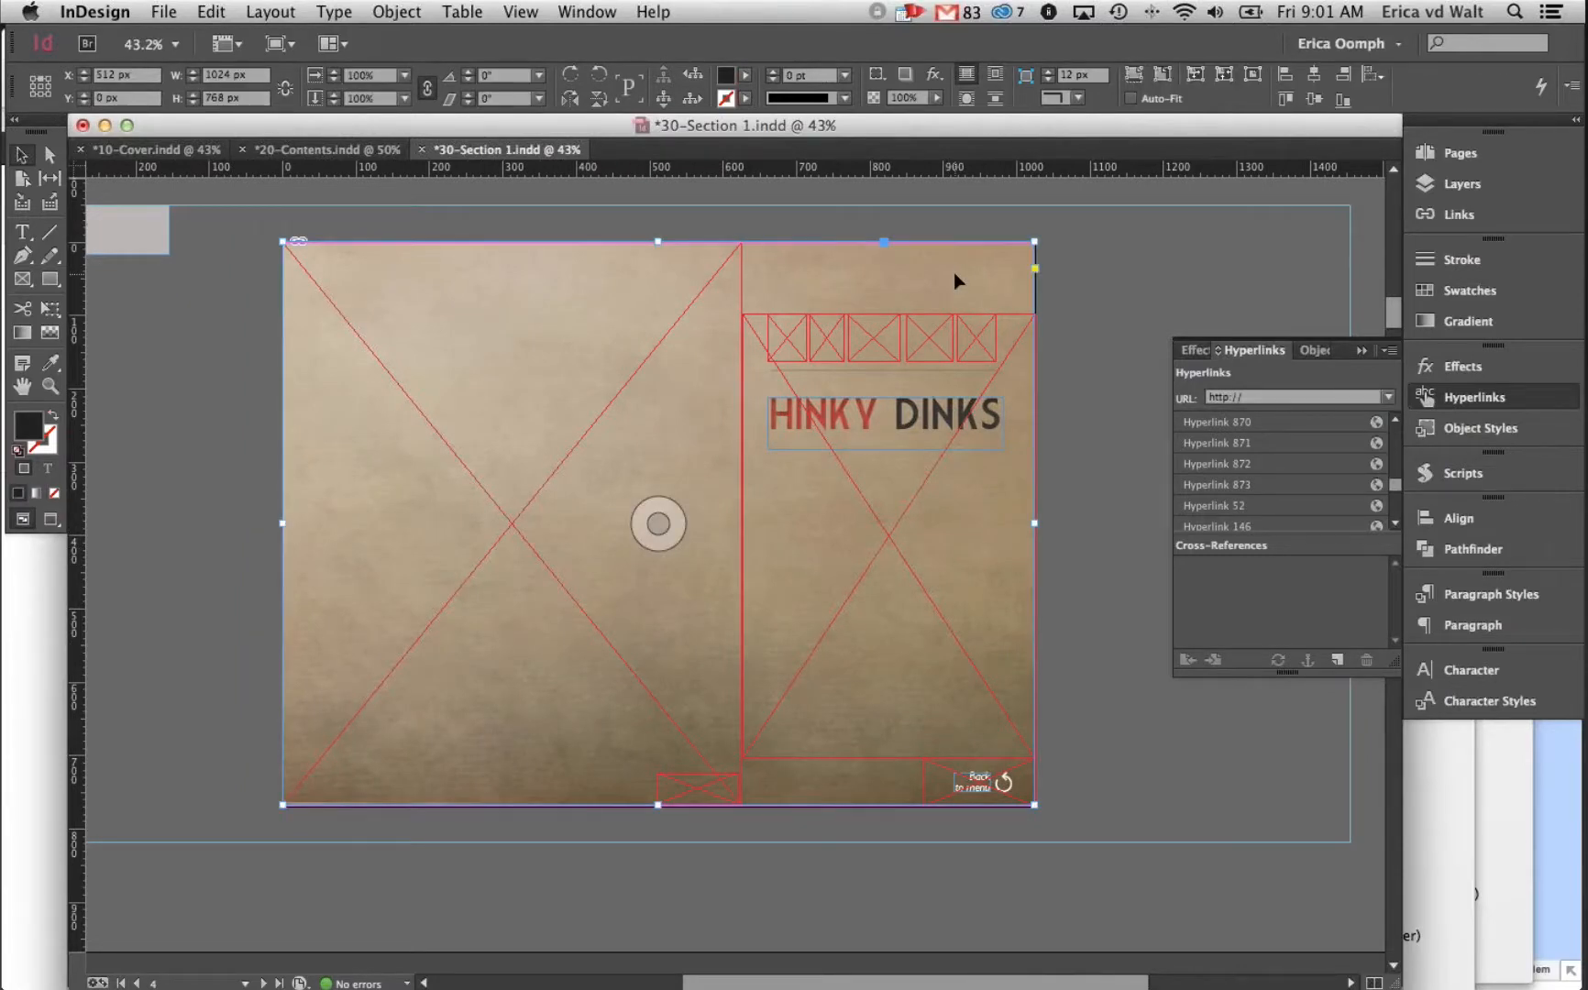
click(1078, 359)
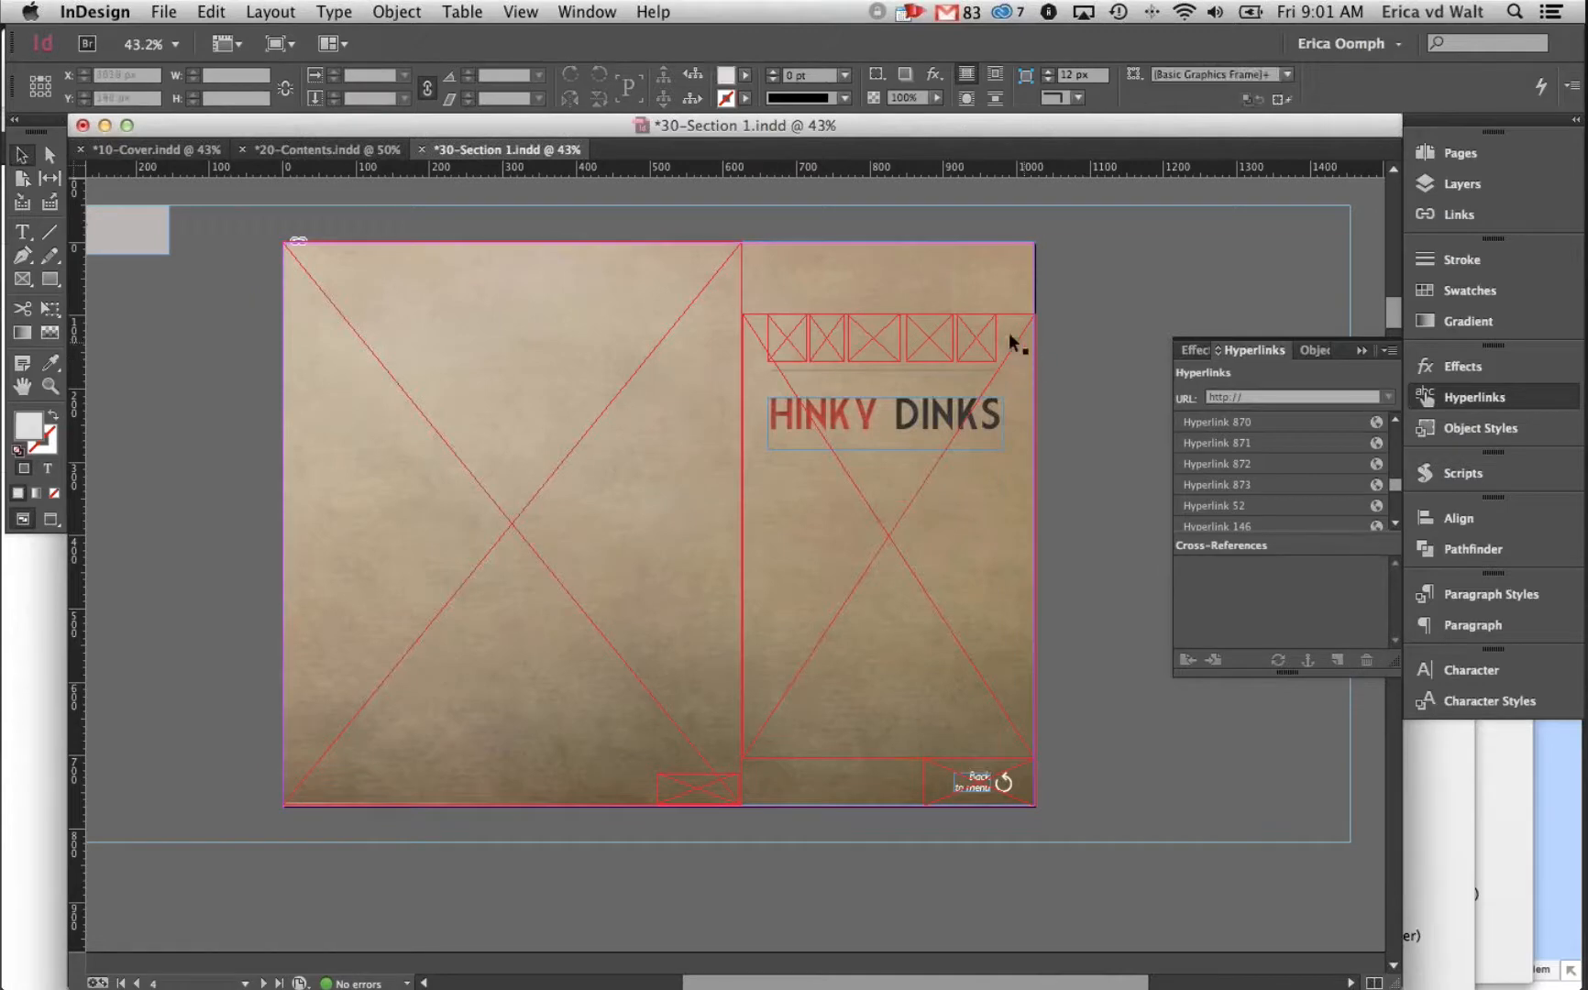
click(979, 337)
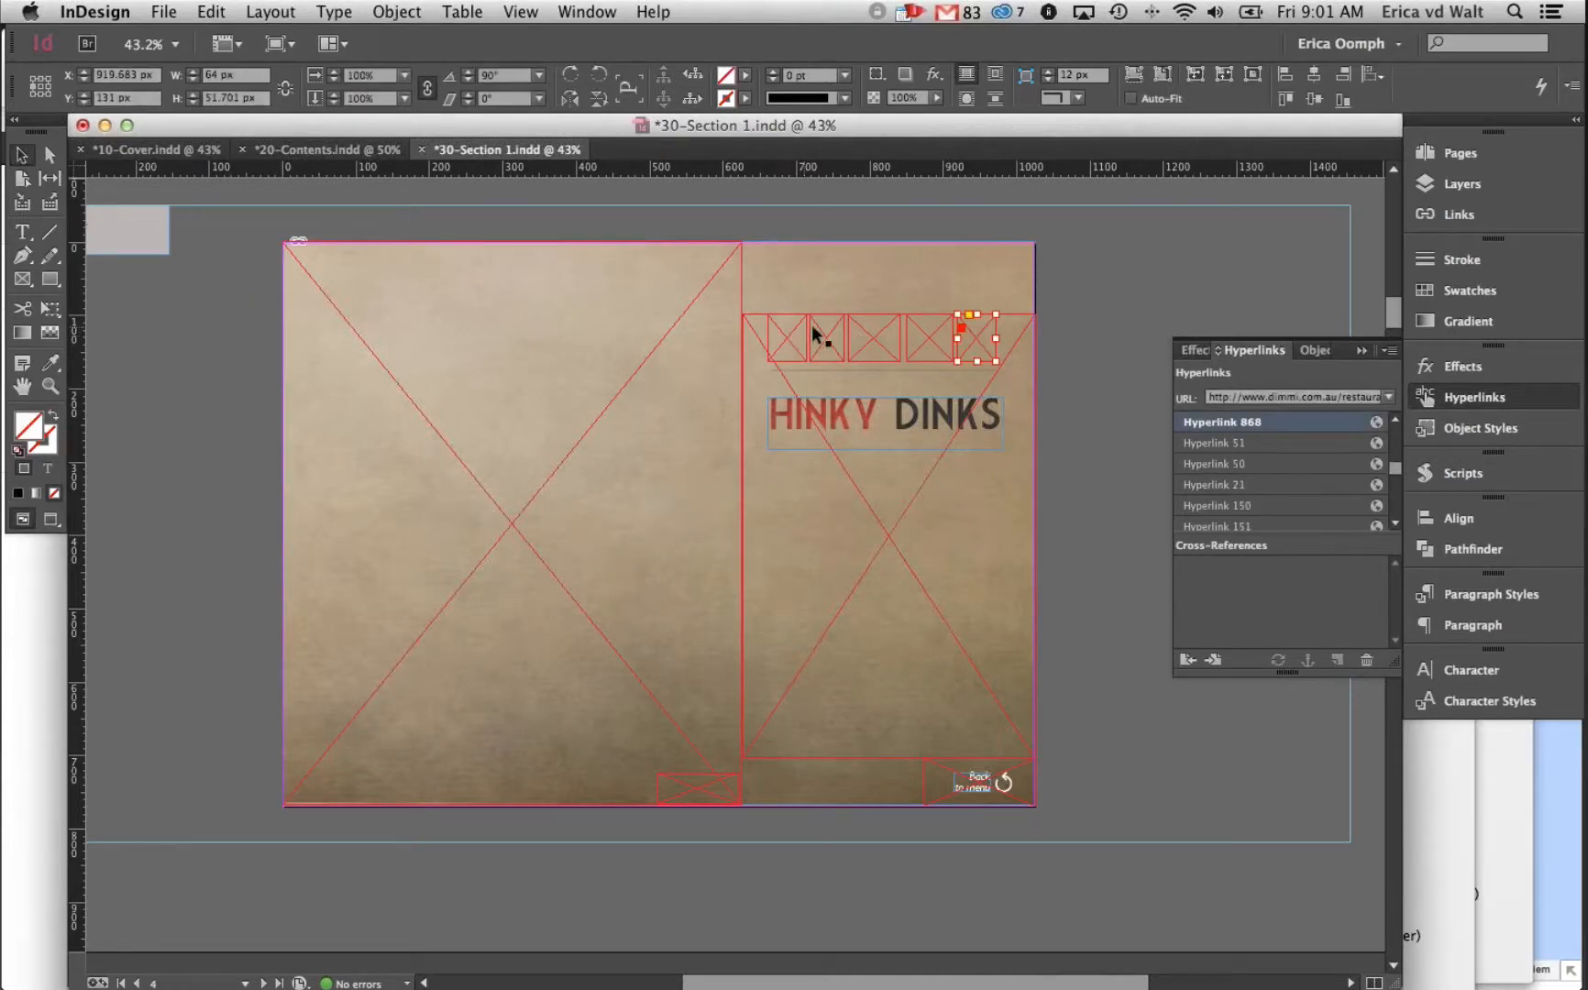
click(779, 327)
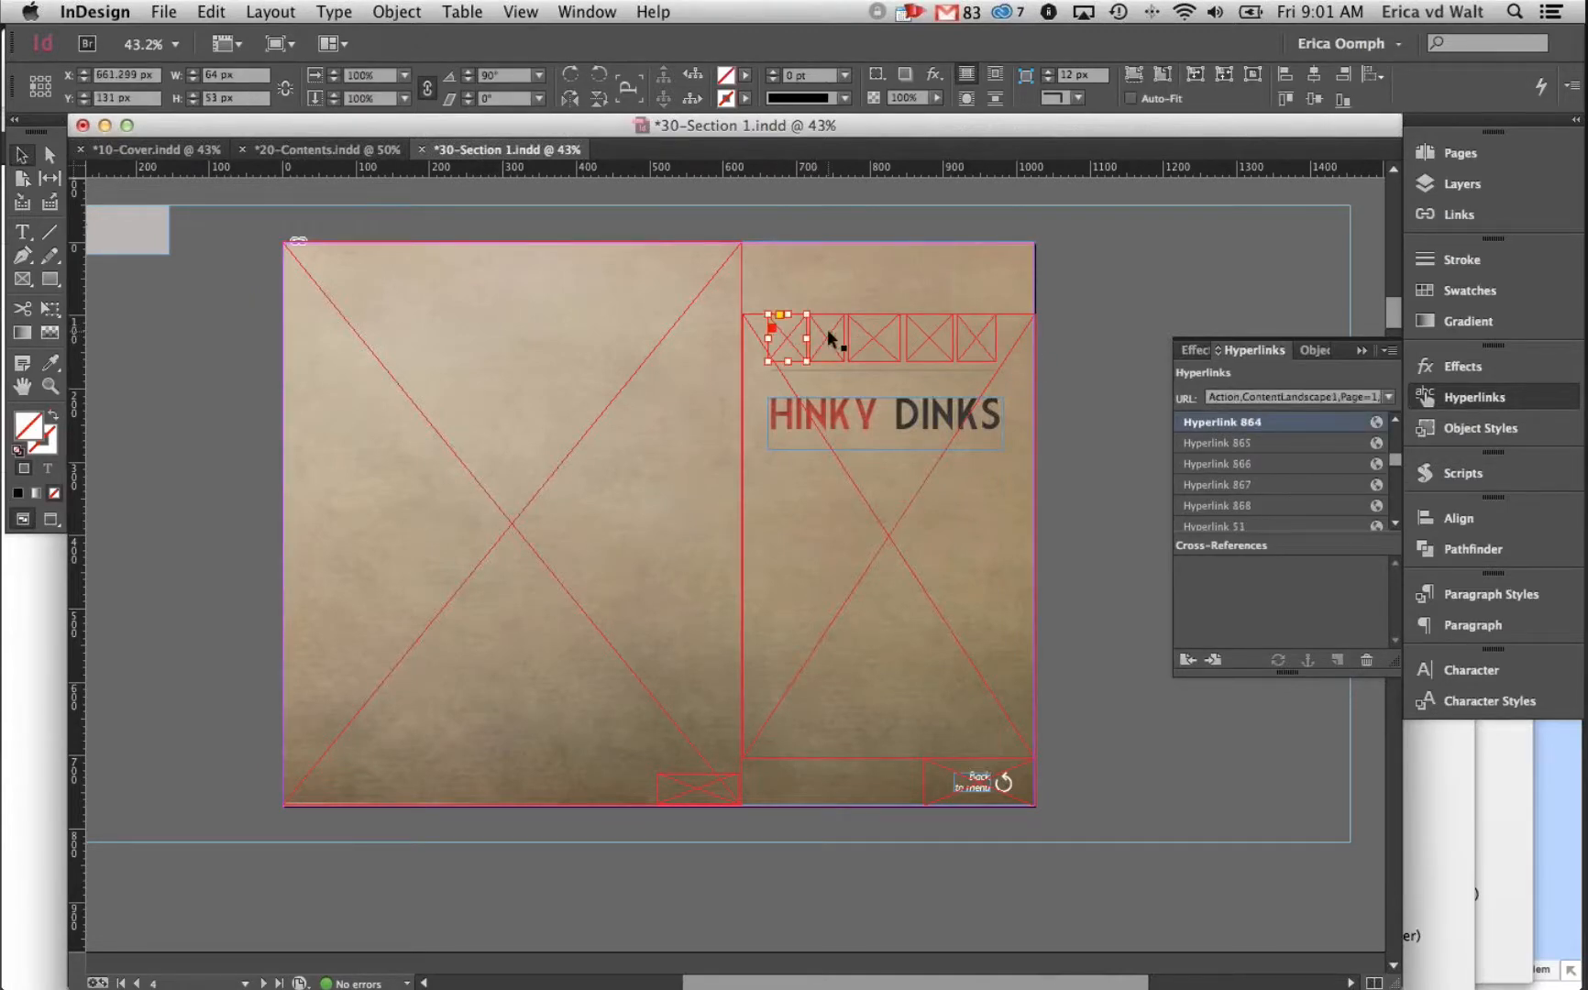
Return to the Kinkaku-ji Temple page and check the hyperlinks of its second and last small hotspots for comparison
scroll(835, 339, up, 10)
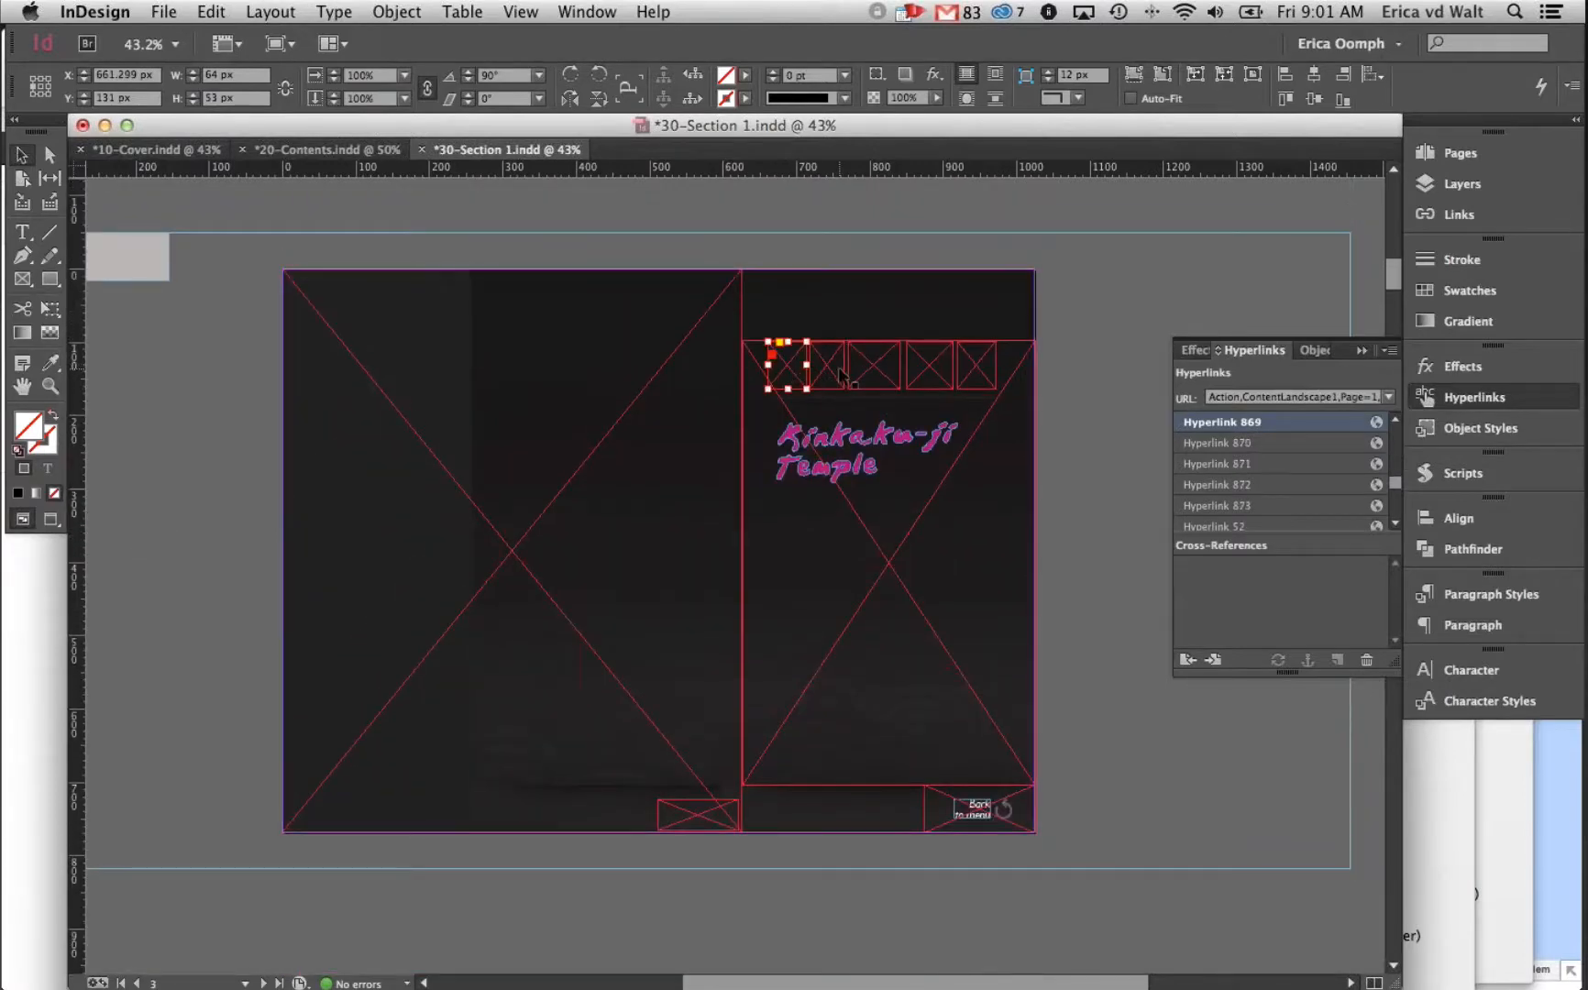
click(829, 367)
click(977, 371)
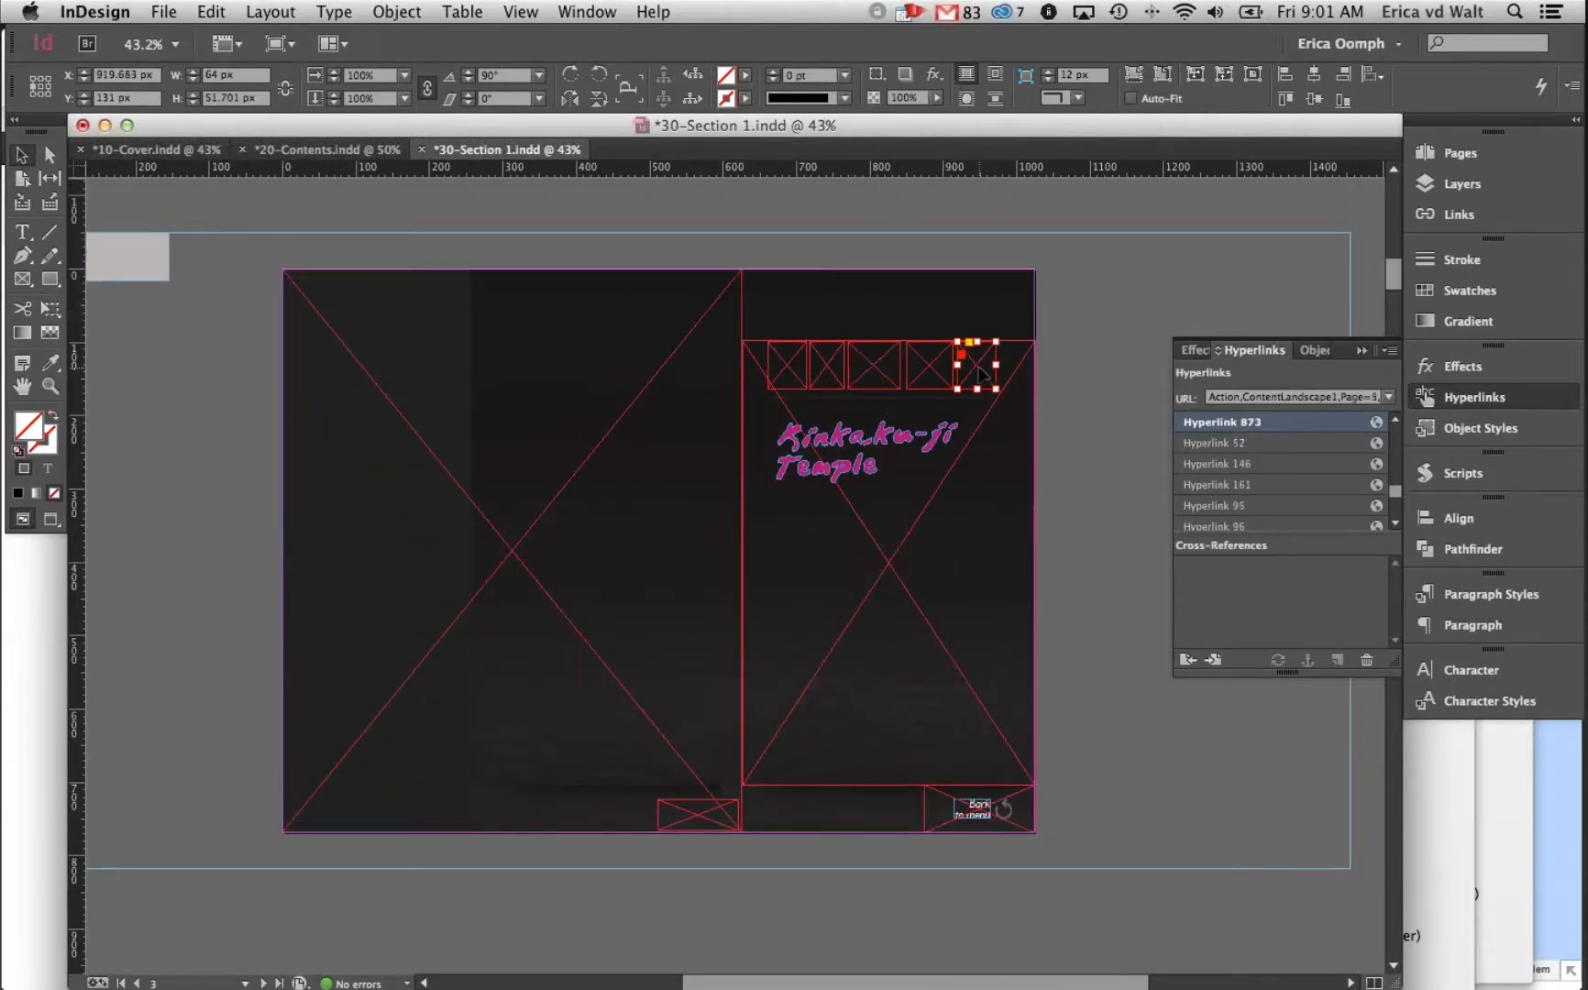
Check the hyperlinks of the small hotspots on the Hinky Dinks page one by one, and examine the web address on the last one
scroll(979, 374, down, 5)
scroll(979, 366, down, 6)
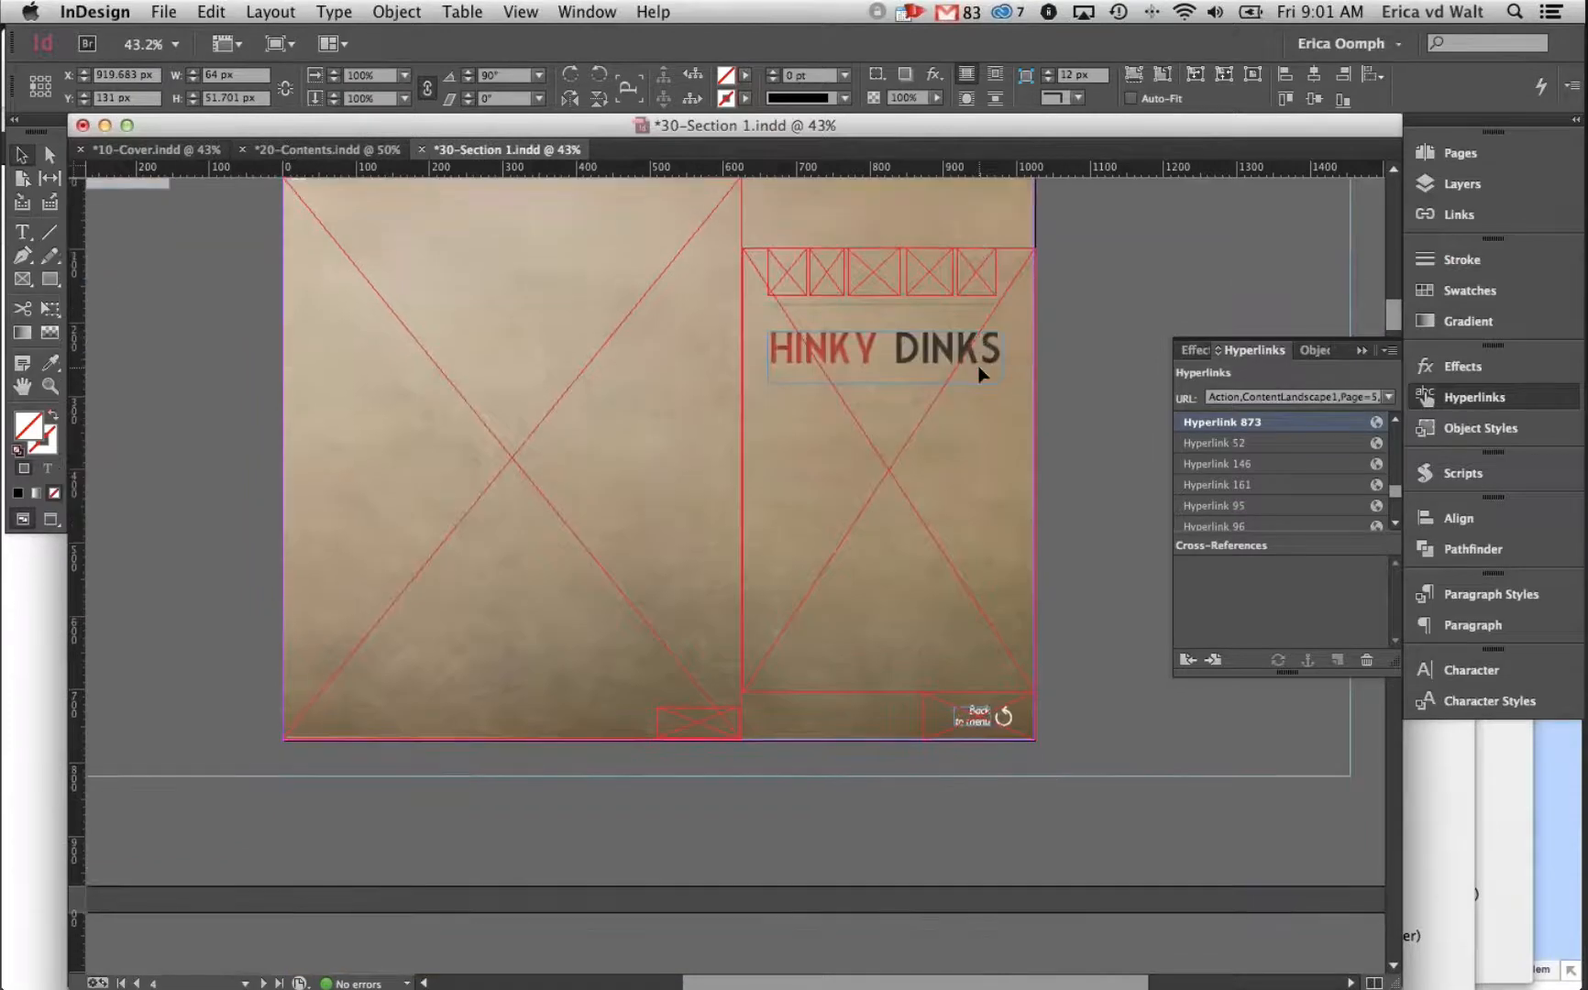
click(784, 270)
click(830, 280)
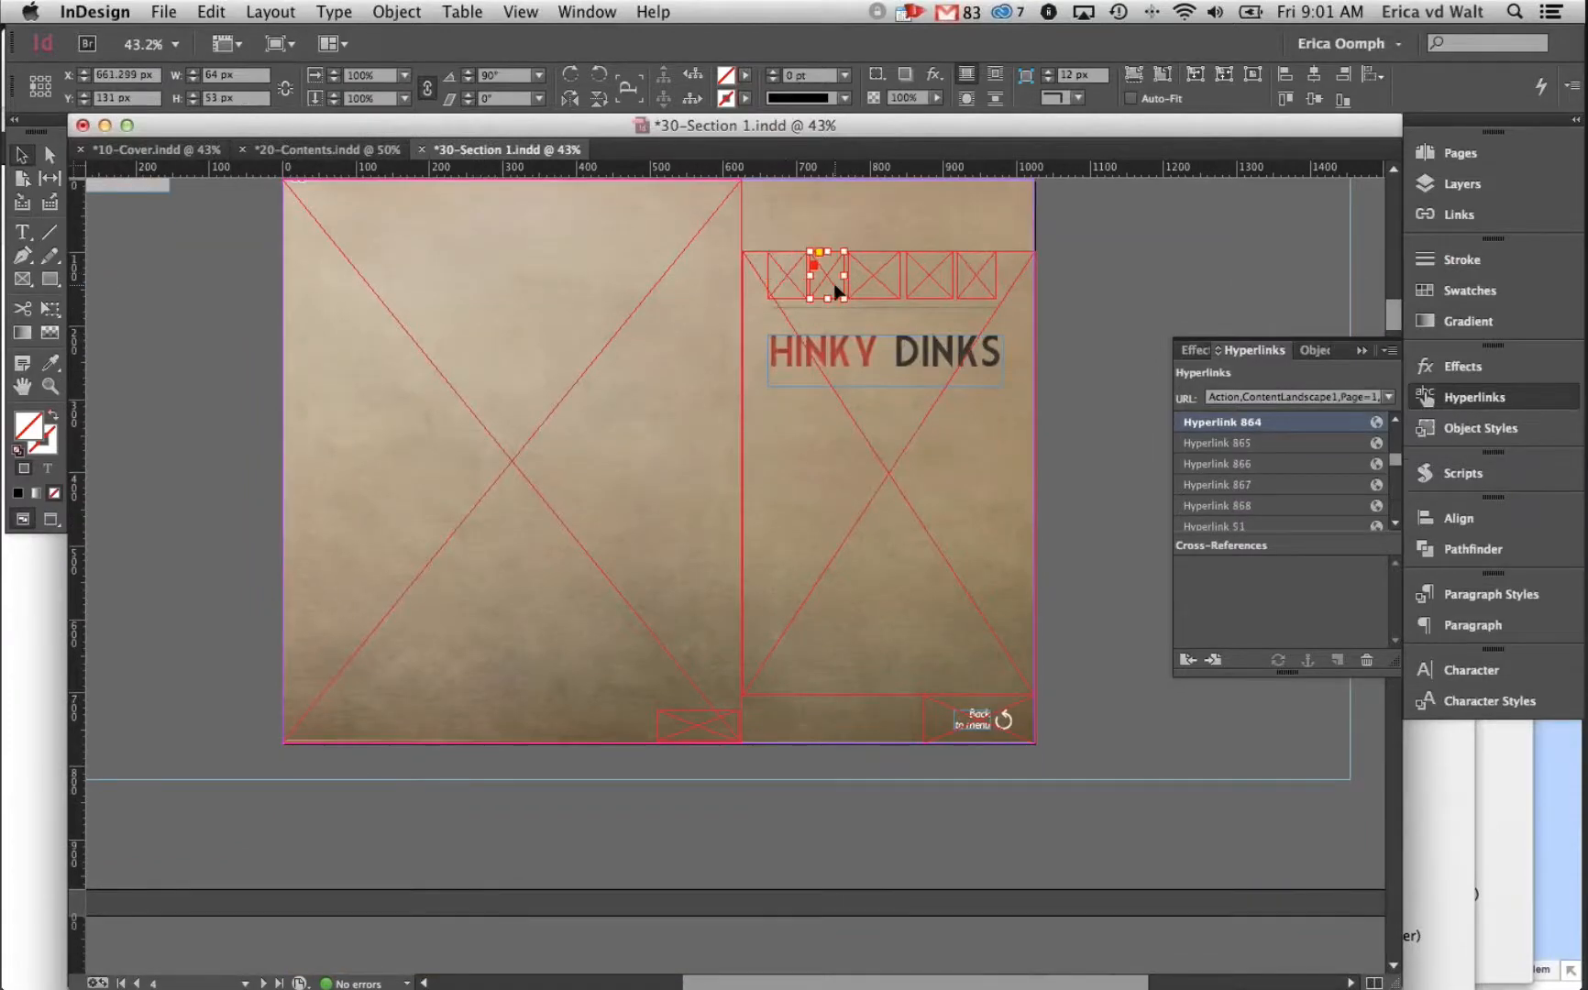
click(867, 283)
click(918, 283)
click(935, 462)
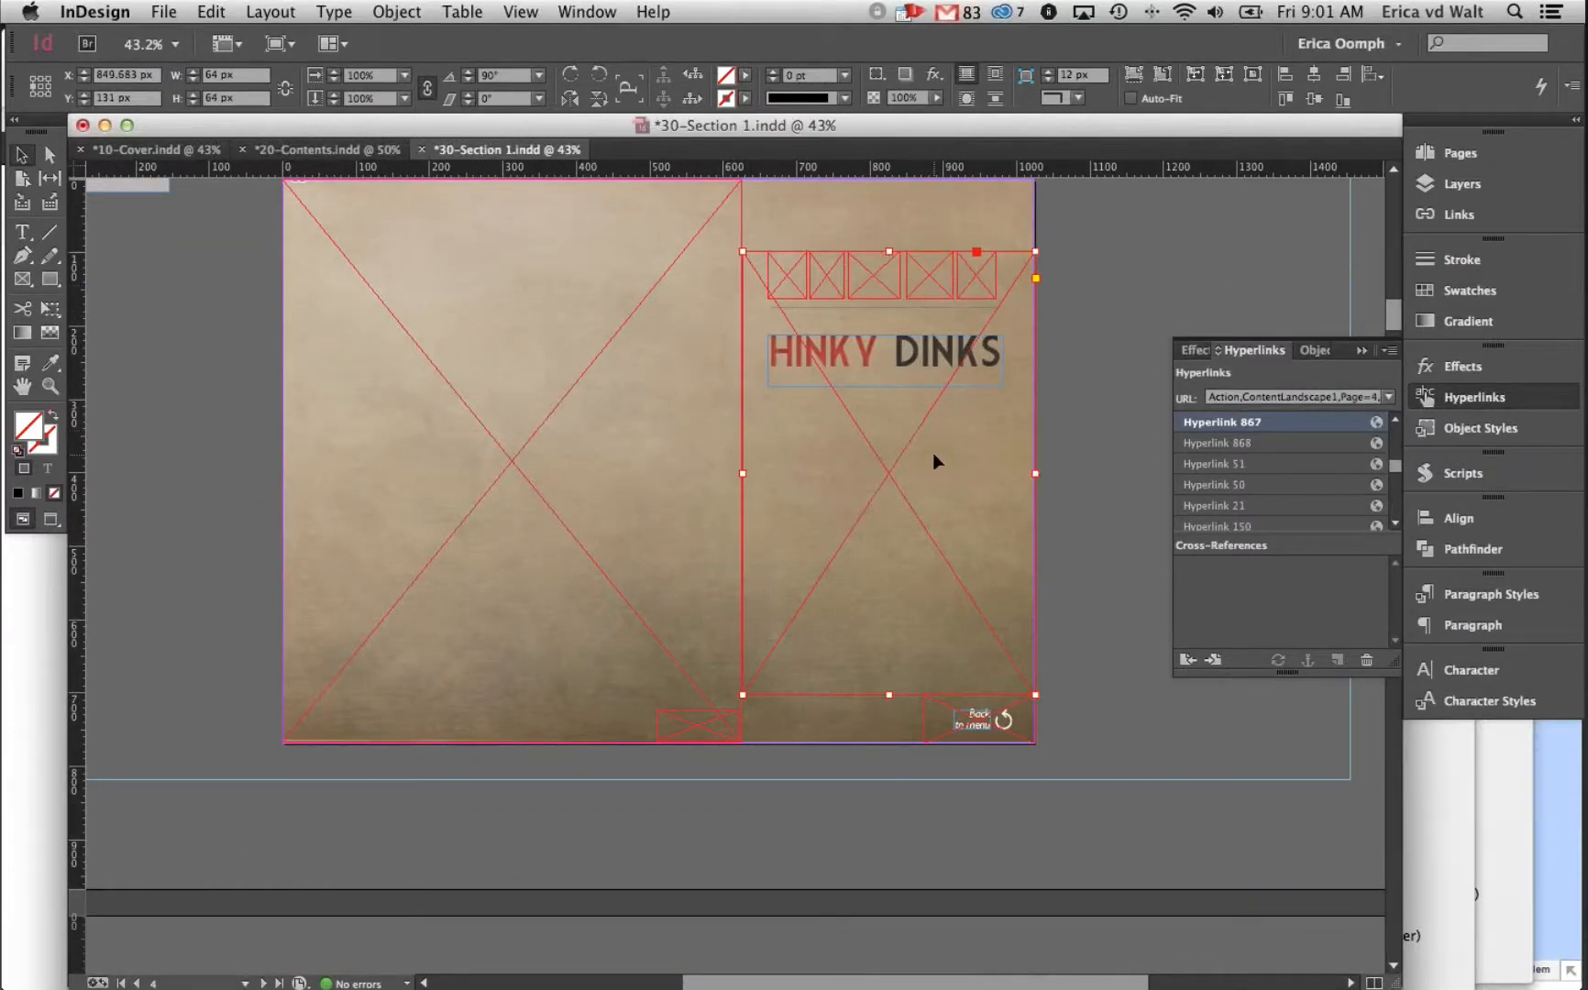
click(986, 275)
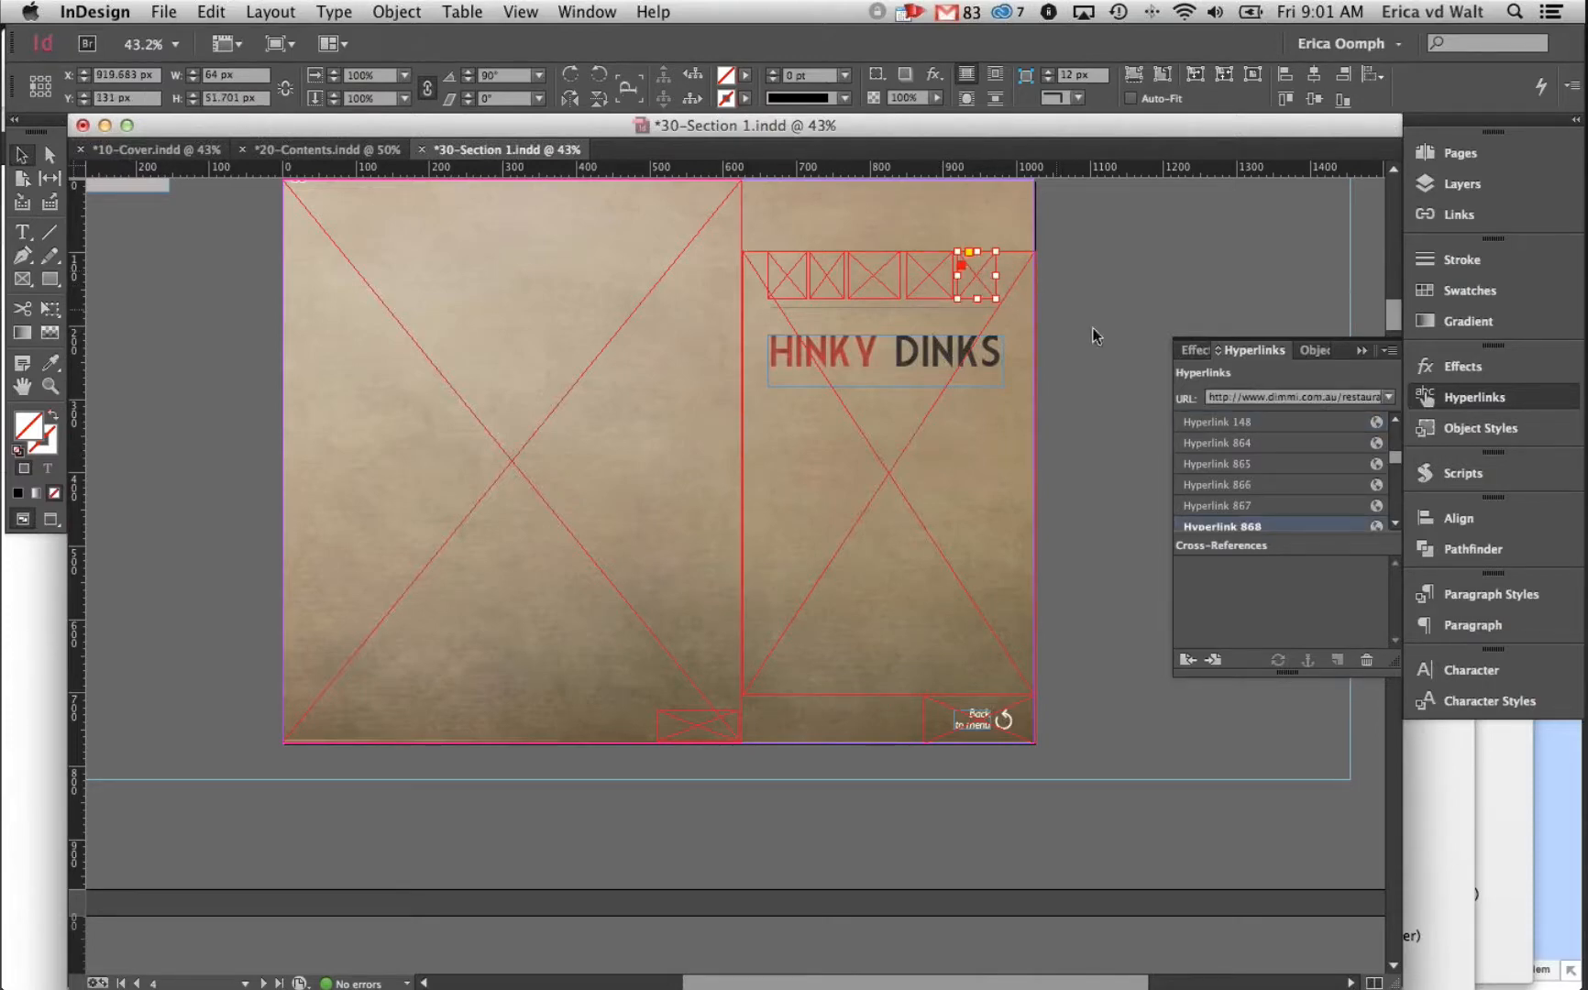
click(1293, 398)
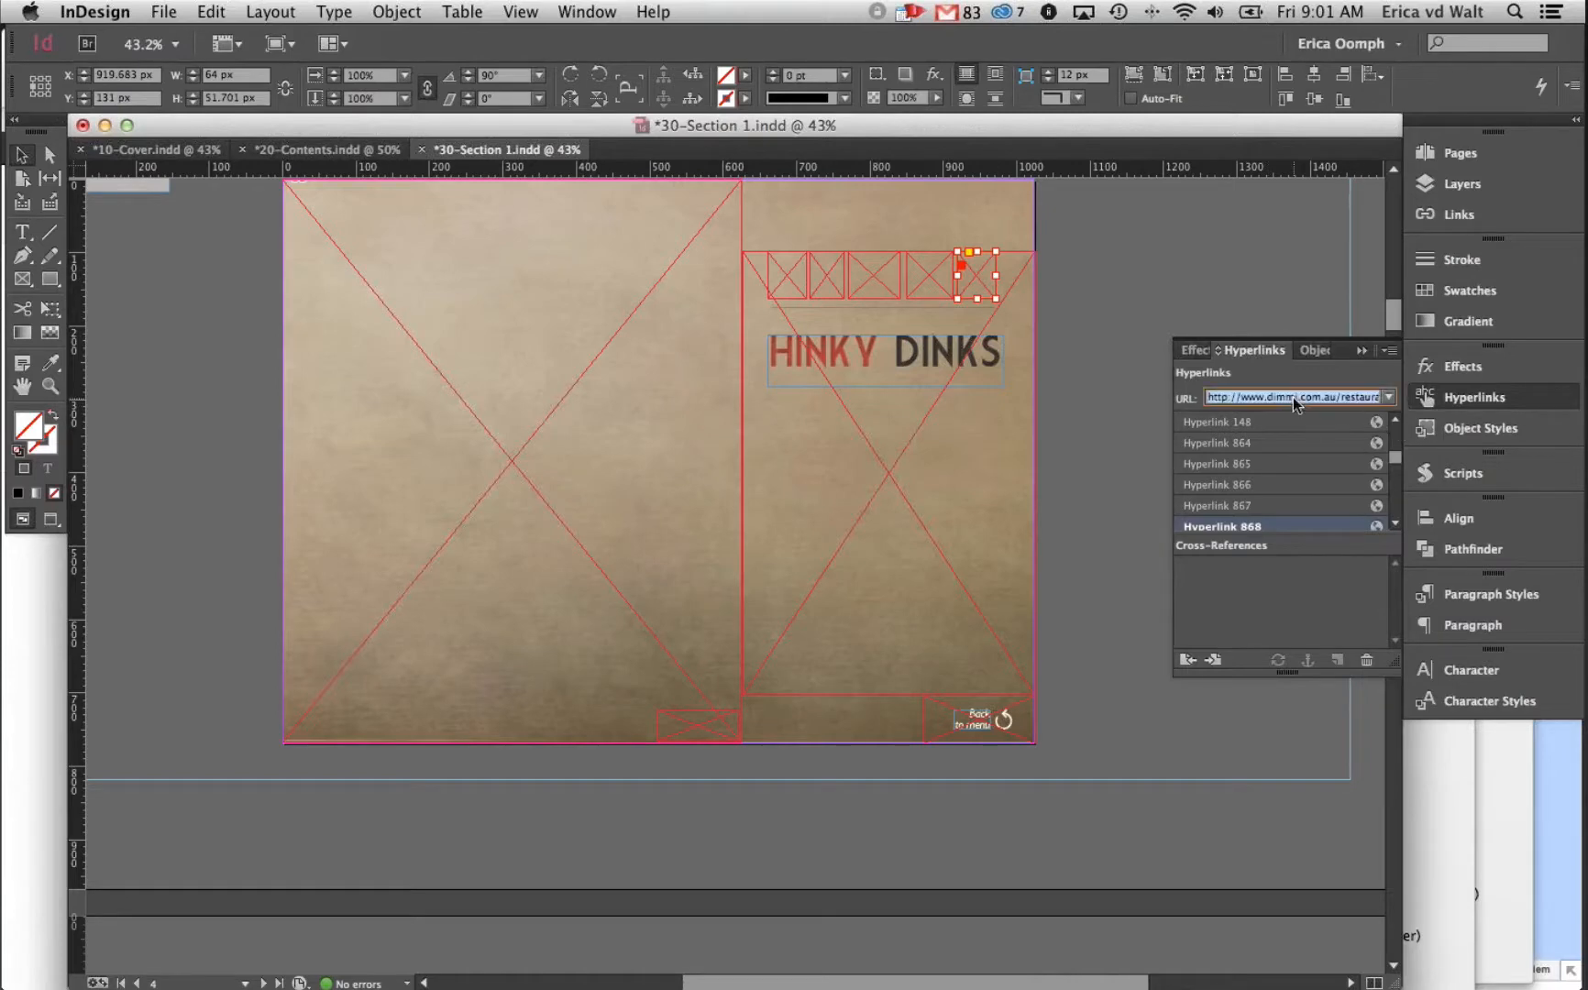
click(1064, 454)
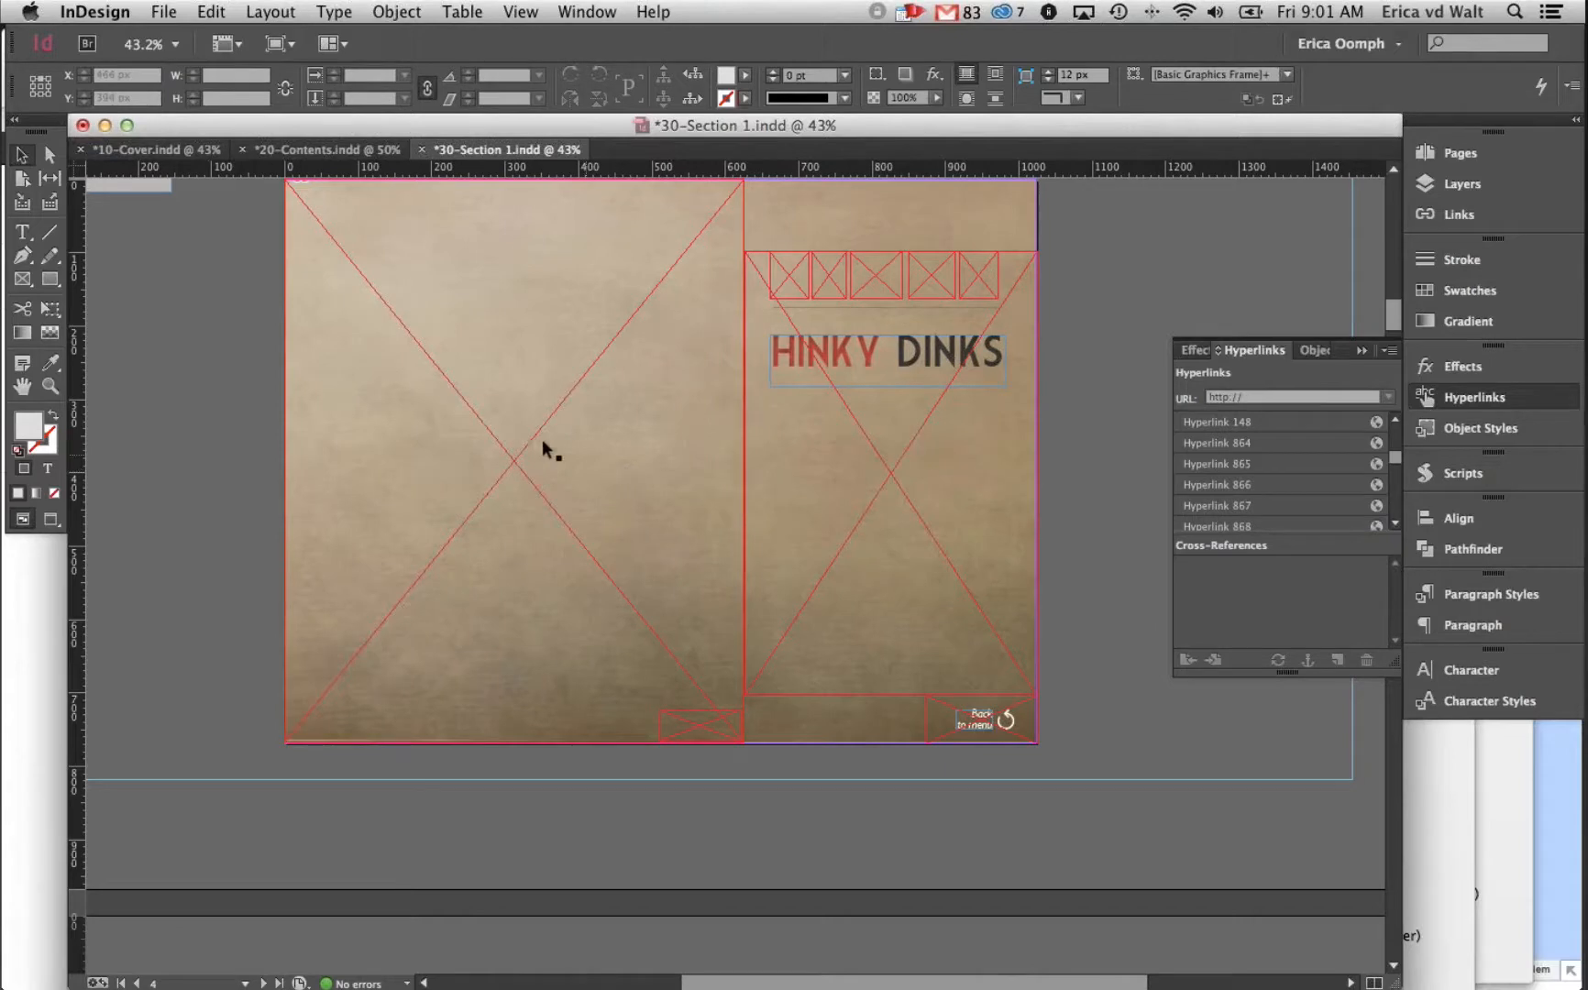
Check the hyperlinks of the large picture frame and the tall content frame on the Hinky Dinks page
scroll(254, 396, up, 3)
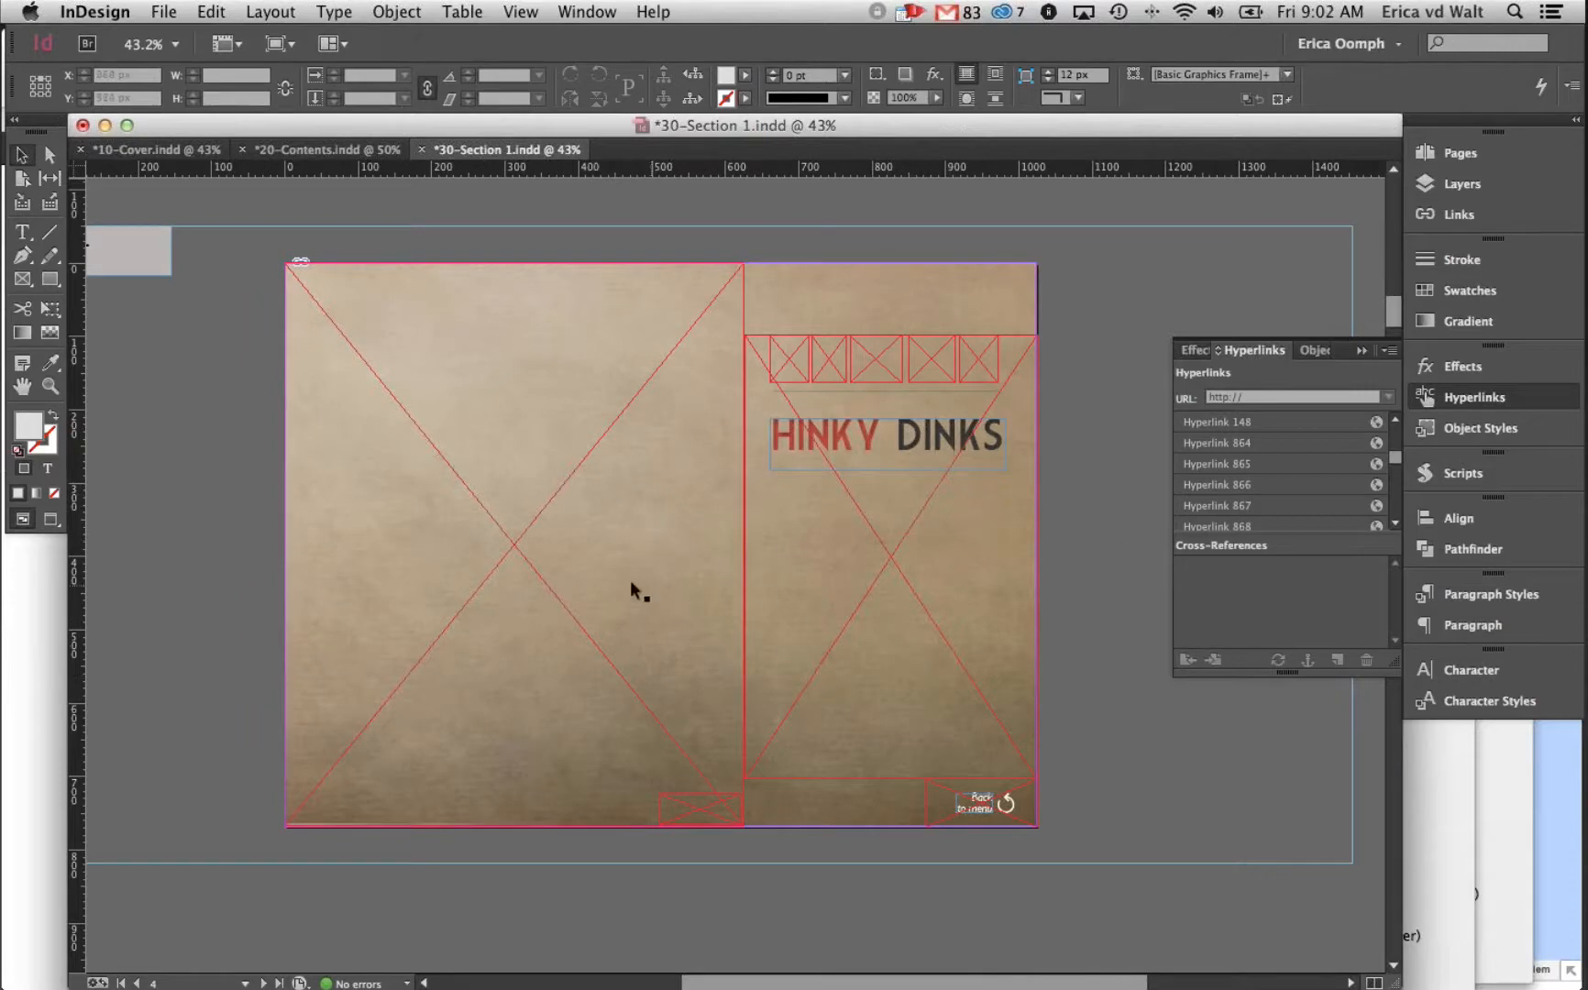
click(433, 454)
click(1010, 450)
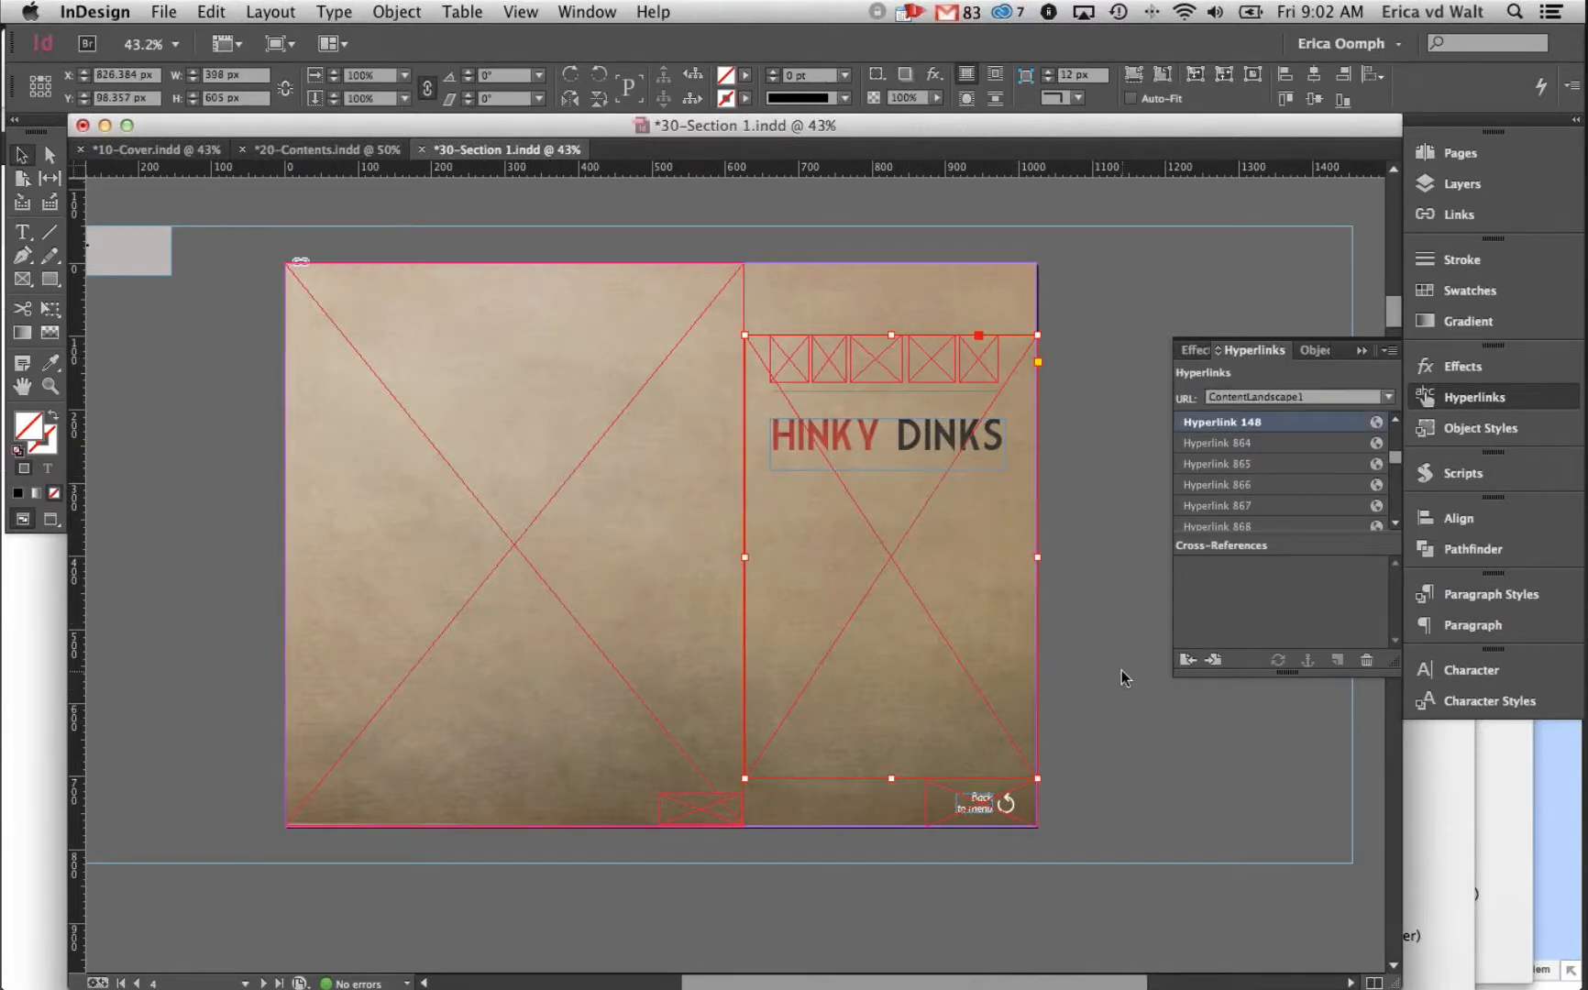
Look through the ContentLandscape1 slides 1 to 5 of 30-Section 1, on to the Slide 1 page with the custom restaurant icons
scroll(1121, 670, down, 1)
scroll(1114, 670, down, 5)
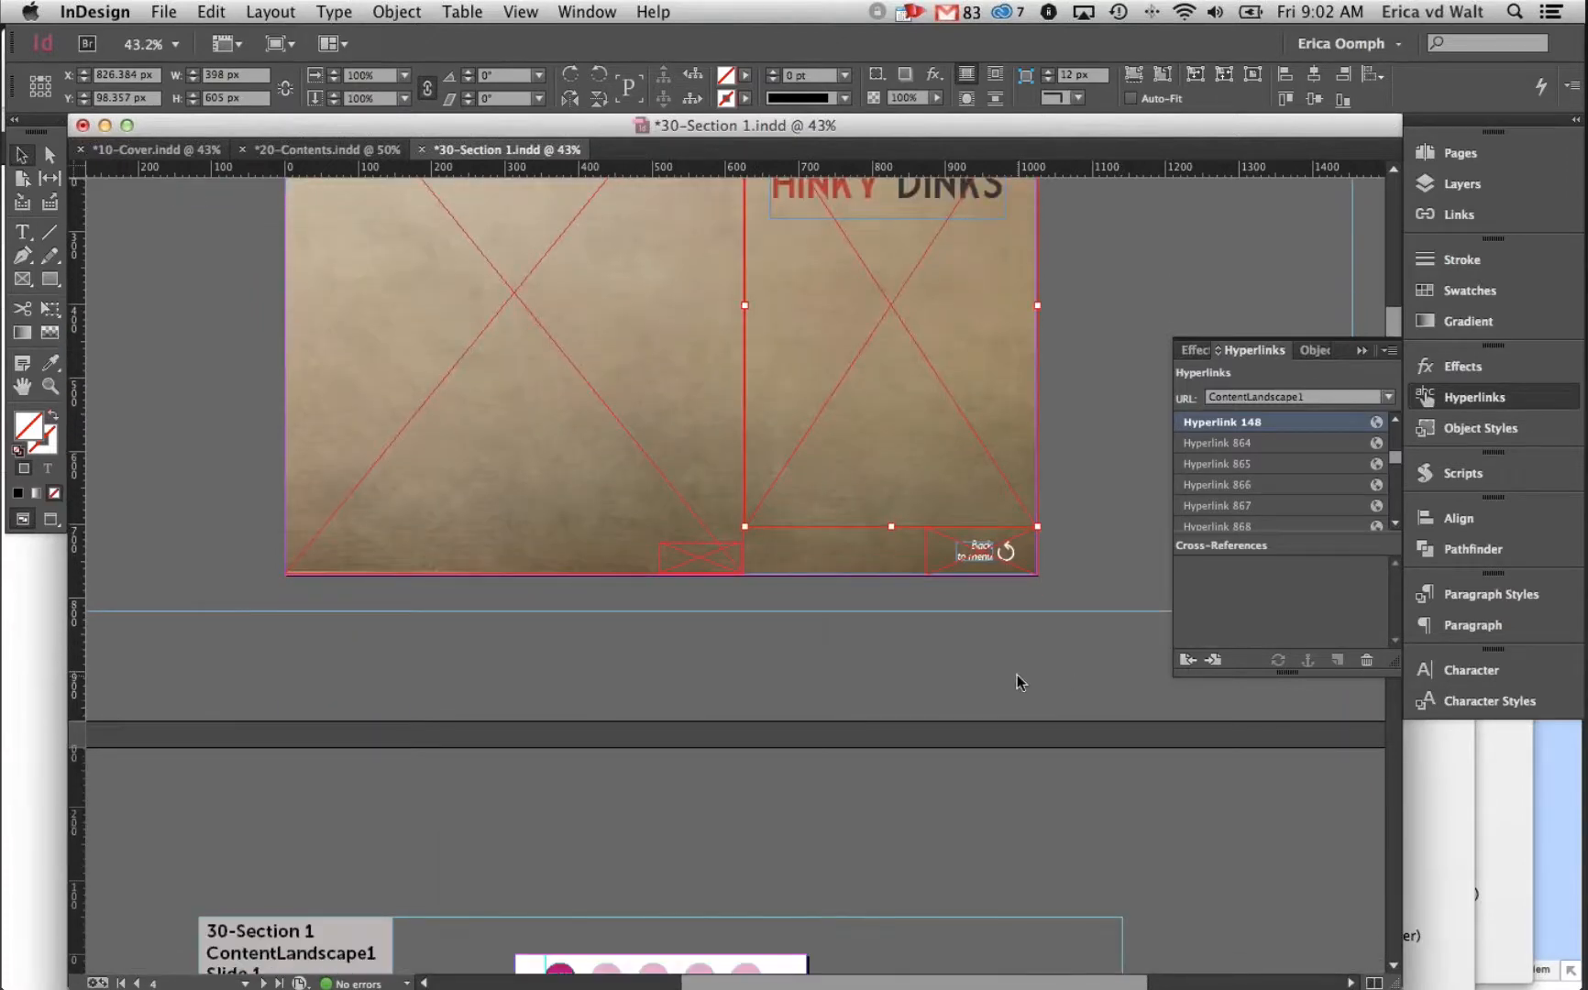
scroll(1016, 675, down, 7)
scroll(1017, 676, down, 9)
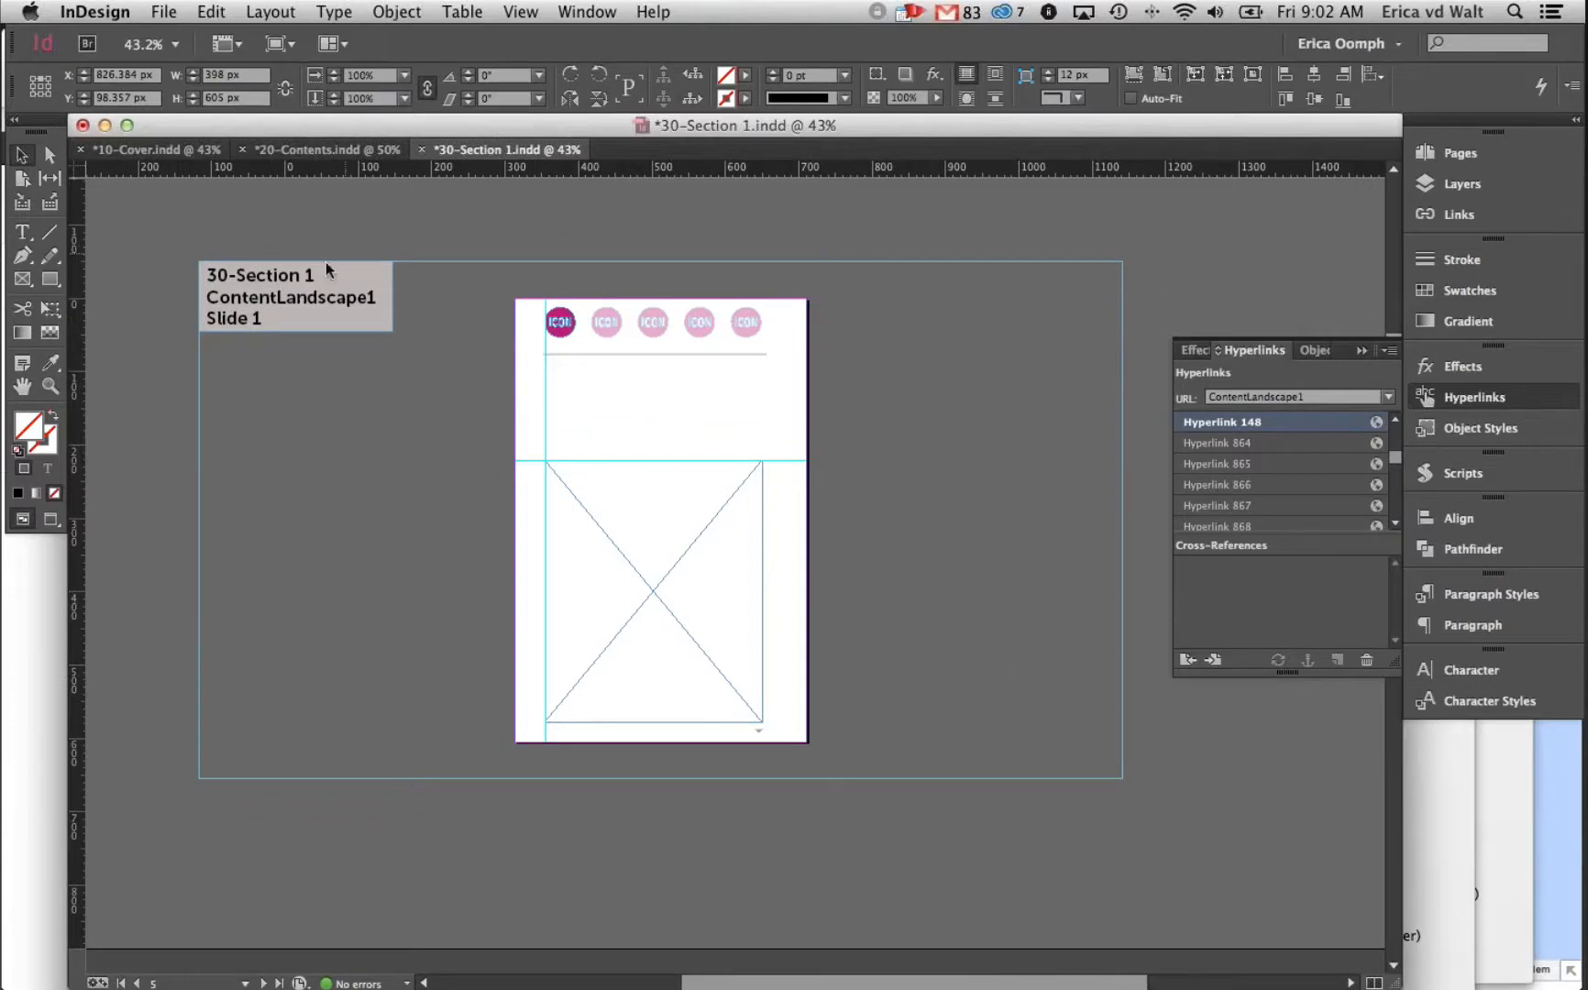
scroll(724, 590, down, 6)
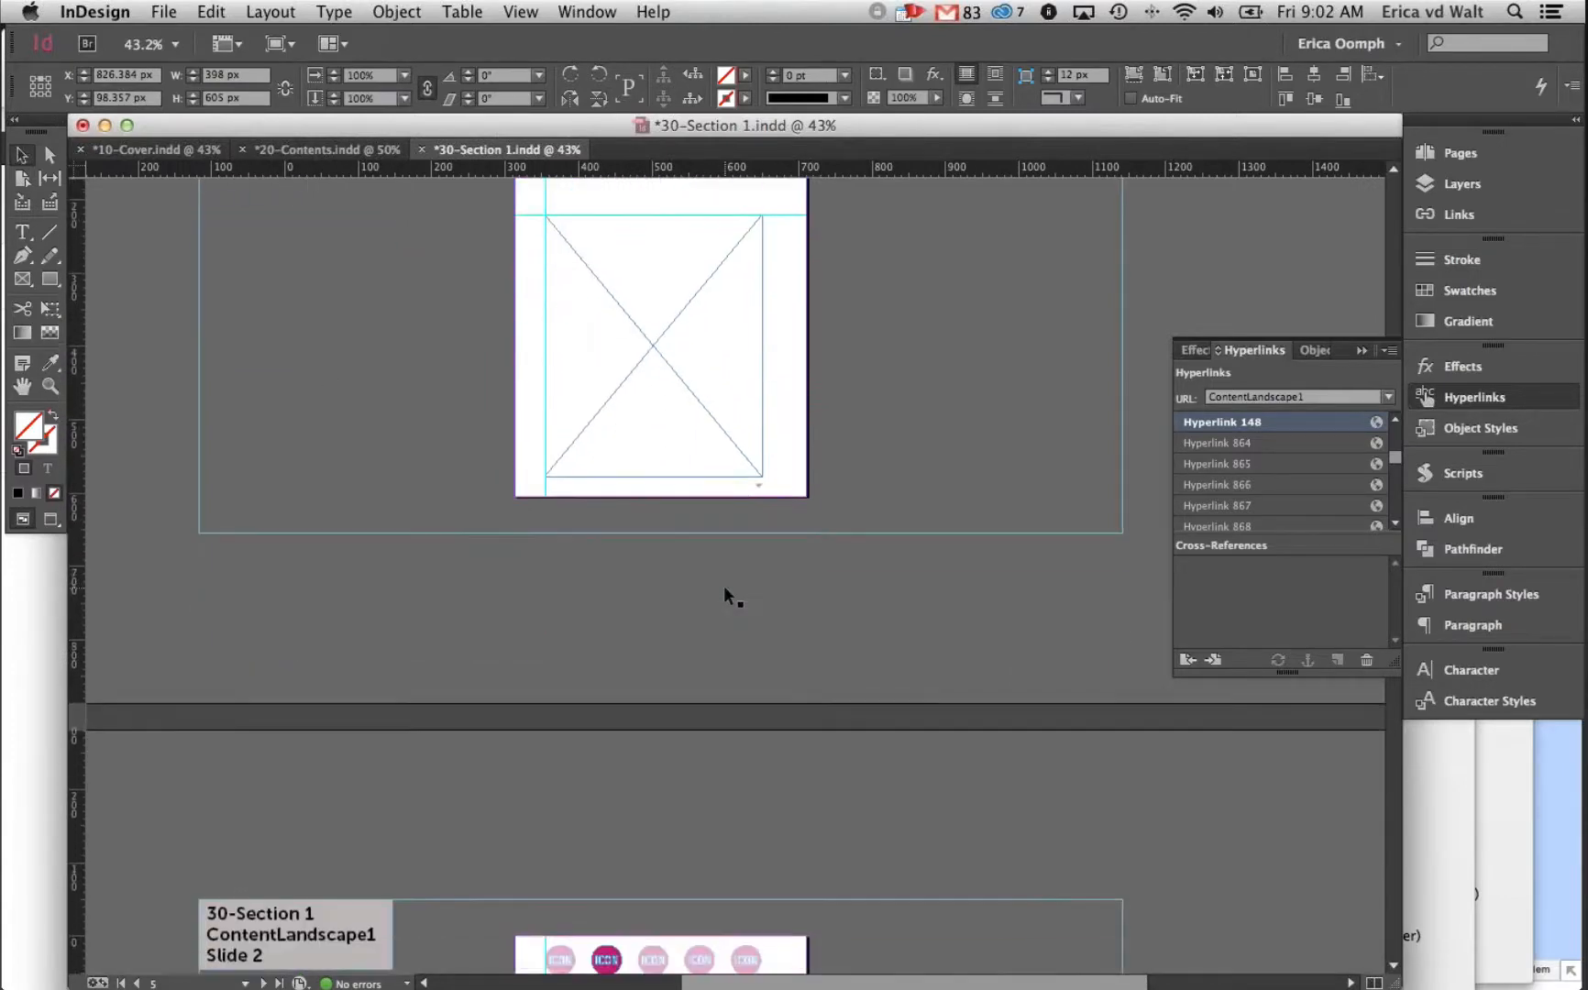
scroll(724, 586, down, 20)
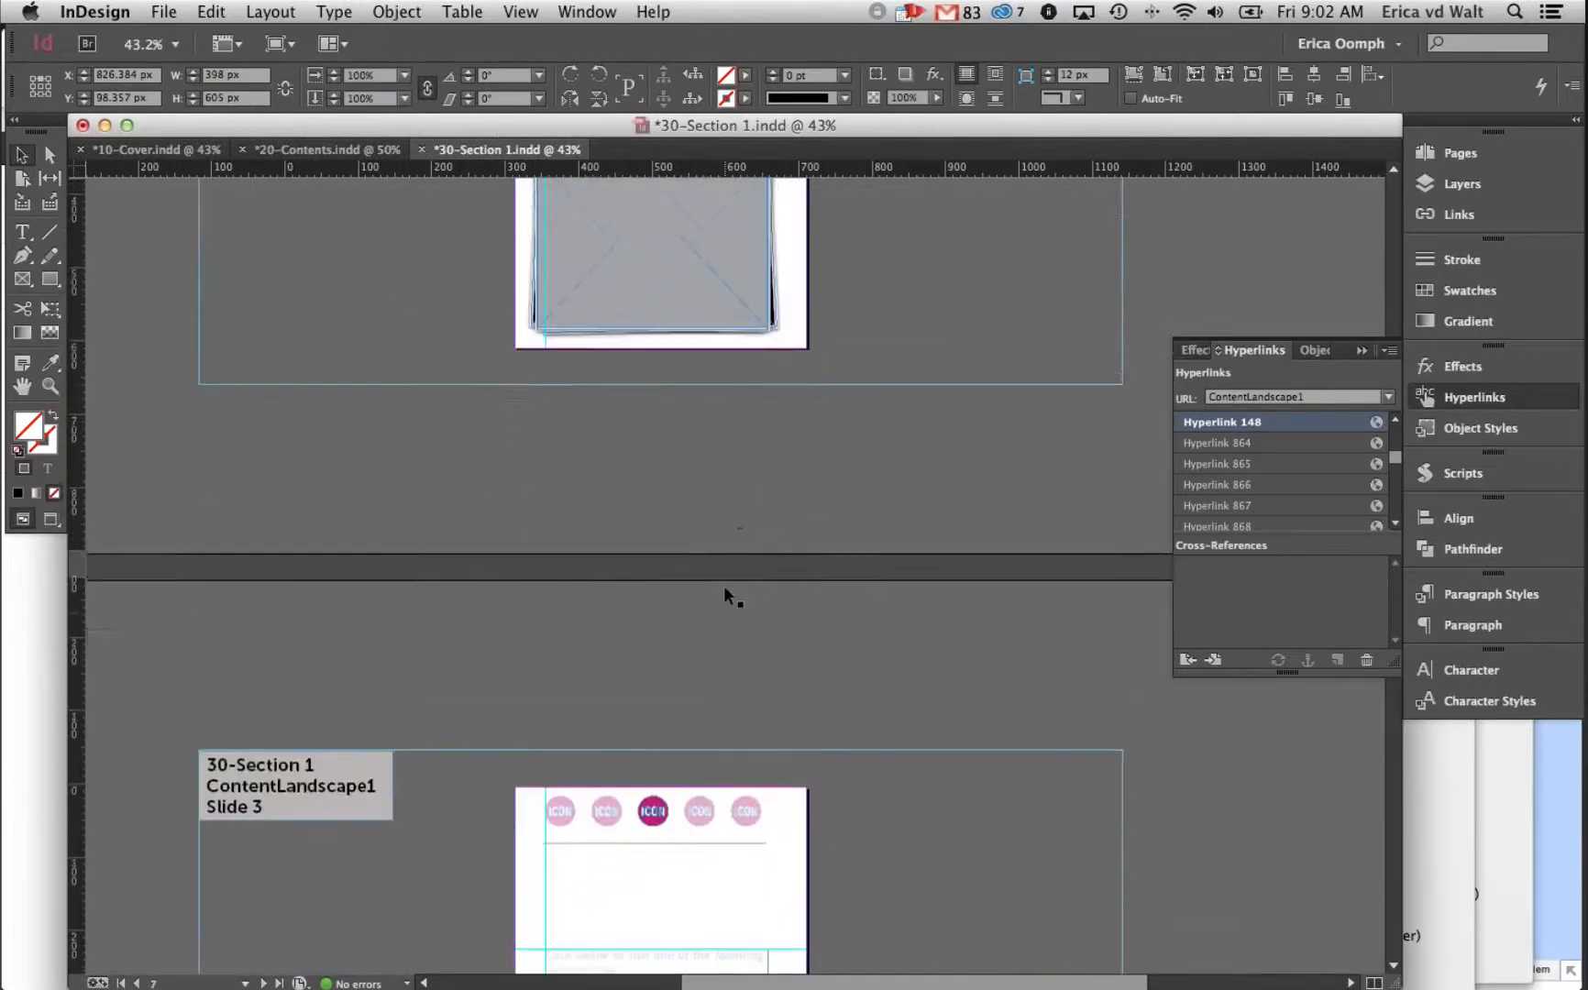
scroll(725, 594, down, 20)
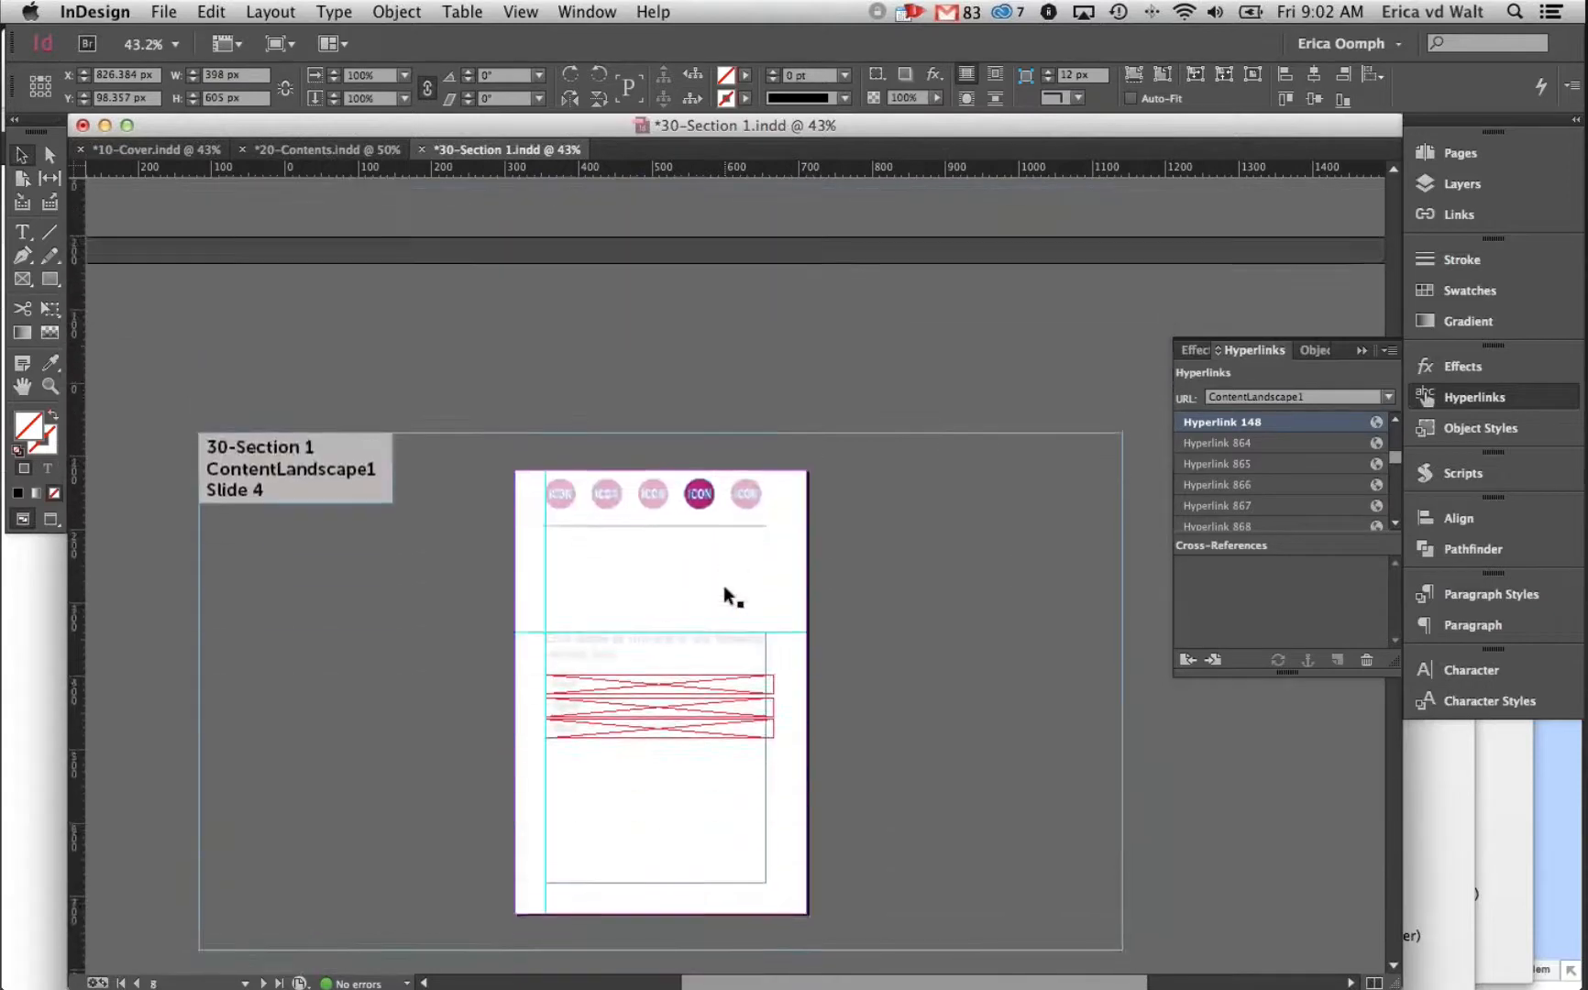
scroll(724, 586, down, 20)
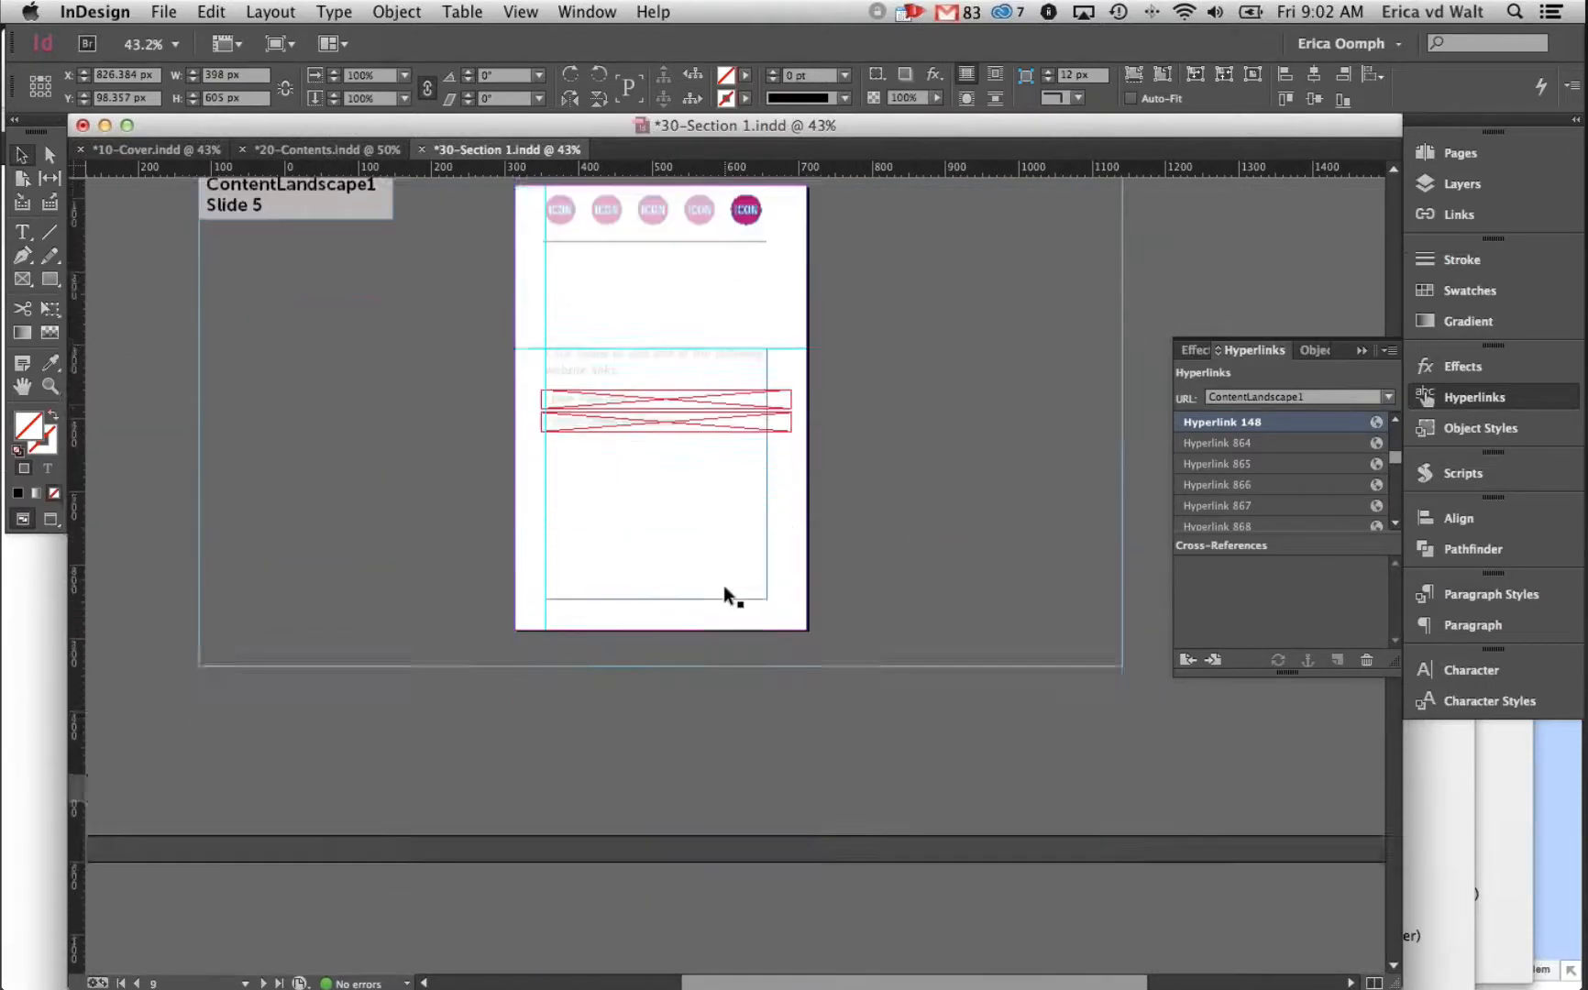
scroll(723, 587, down, 20)
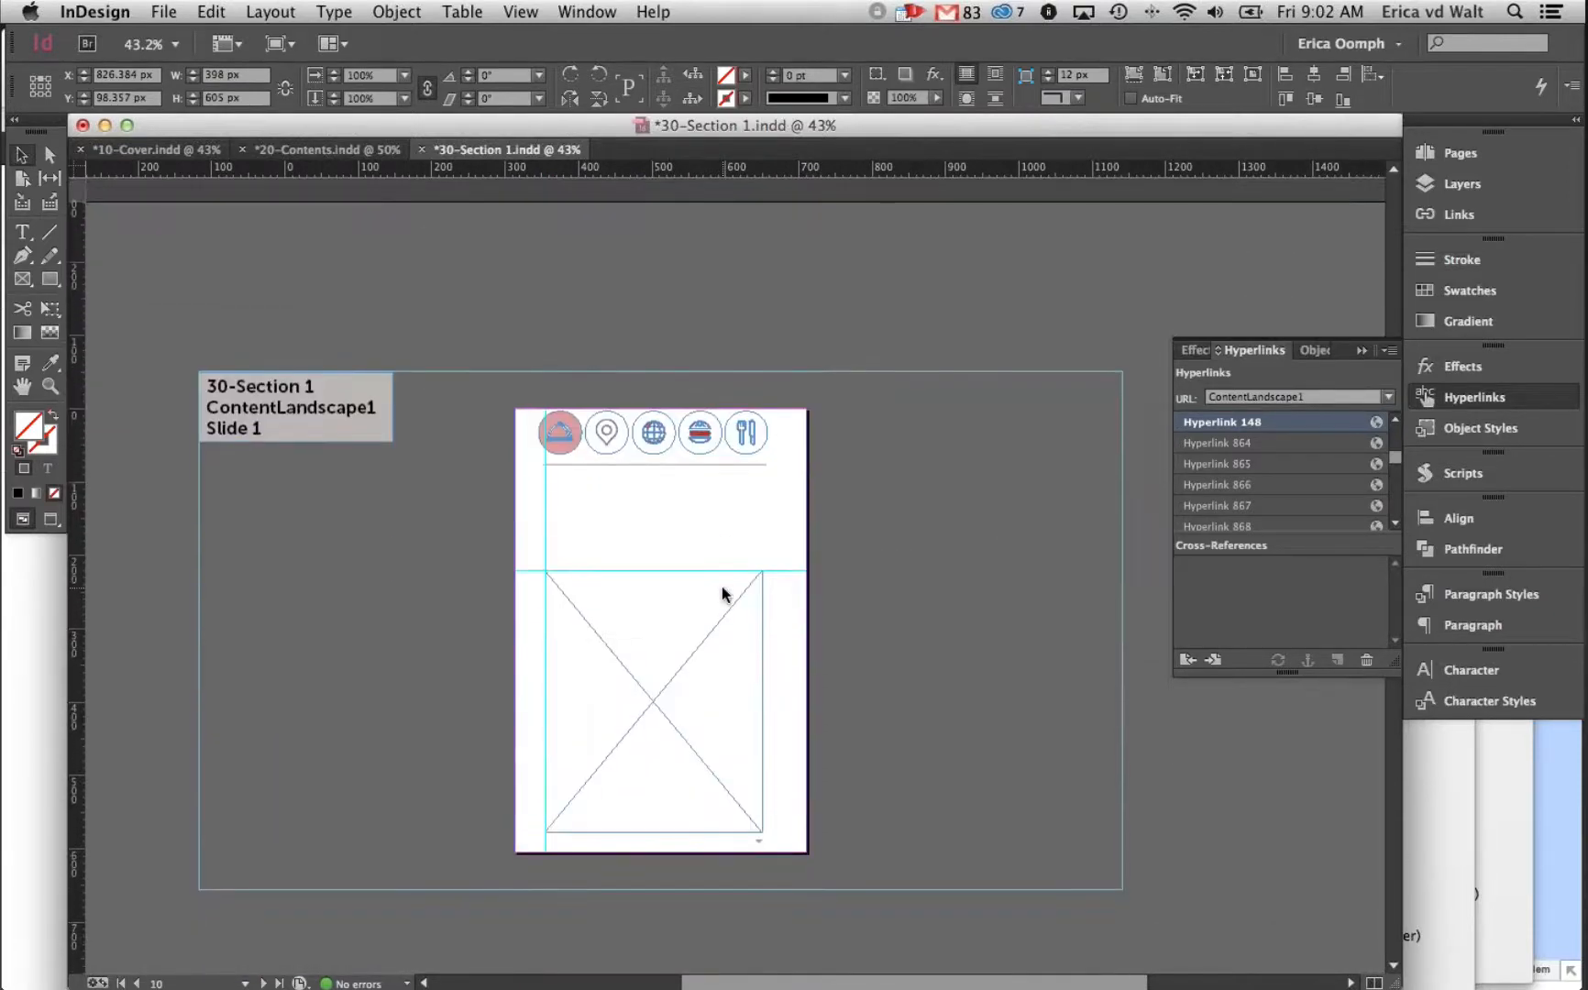
Show the Slide 1 page in preview mode without guides or frame edges, enlarged to 75%
key(w)
click(858, 667)
scroll(894, 656, left, 3)
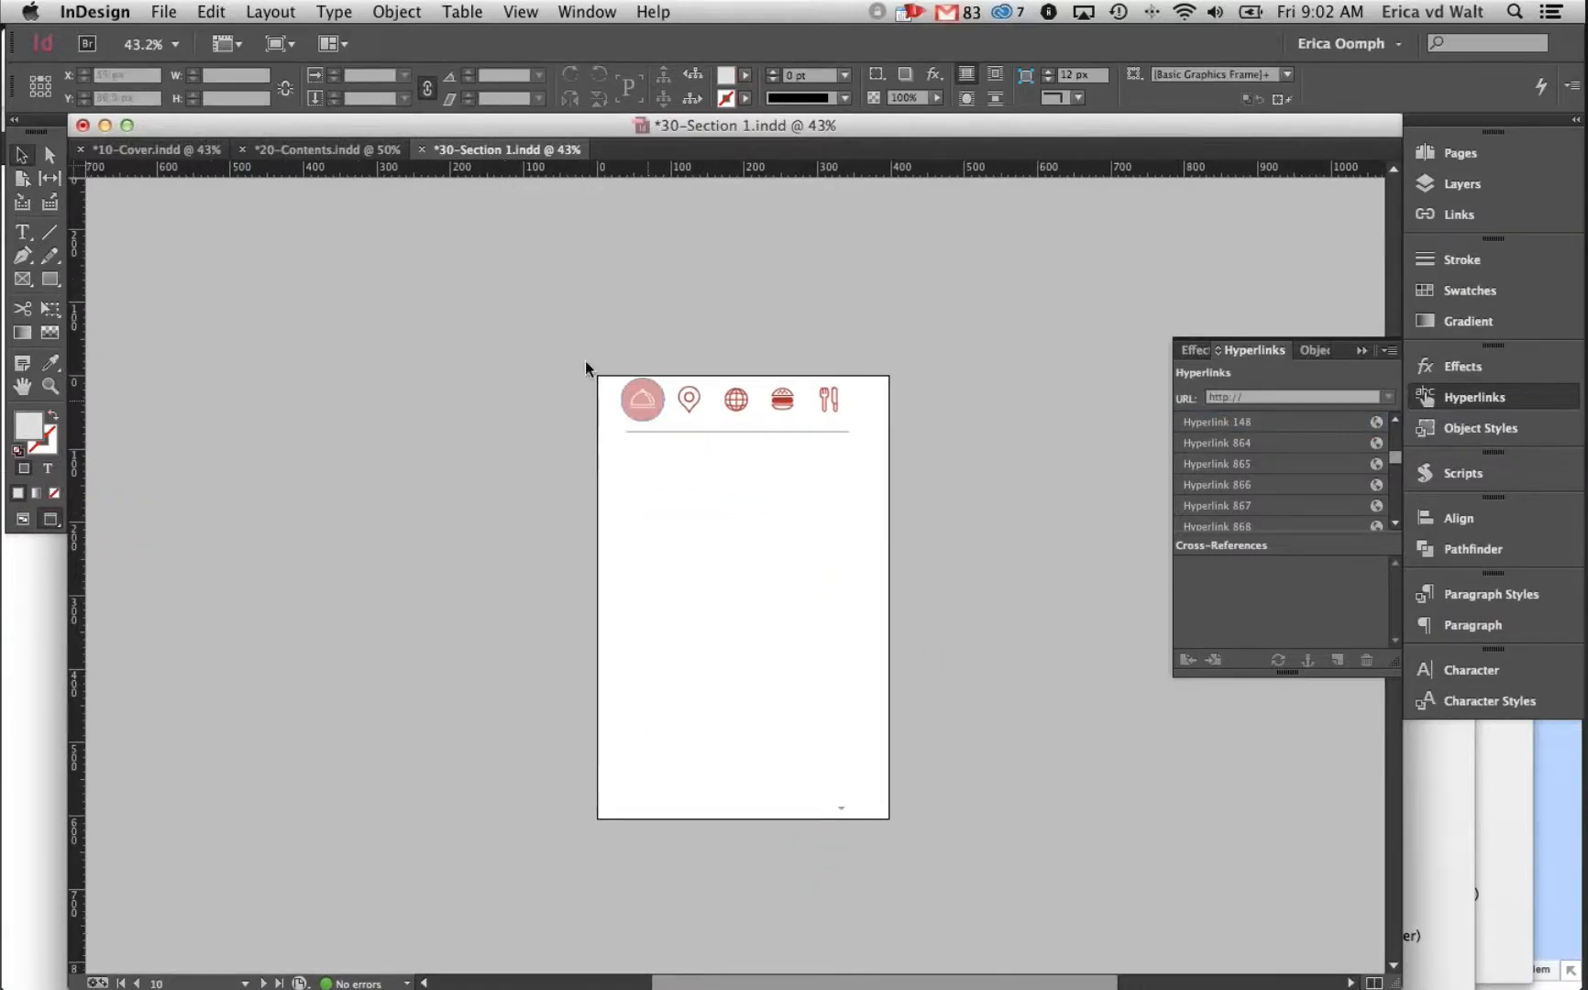
drag(519, 337, 910, 424)
key(super+equal)
key(super+equal)
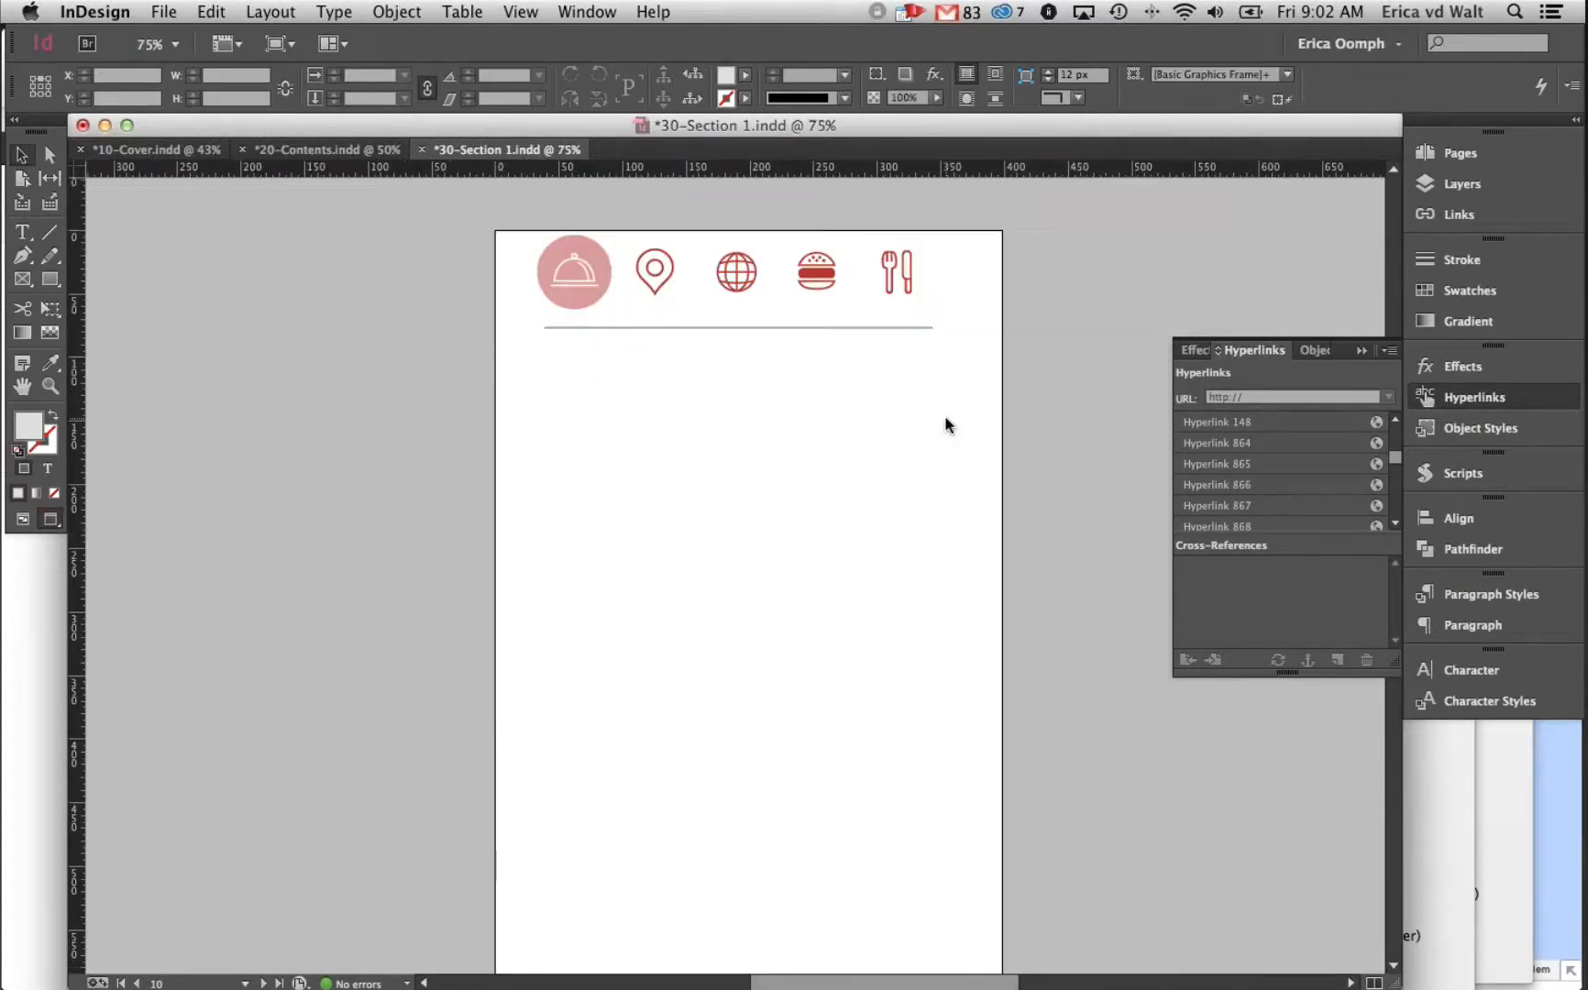
drag(873, 324, 773, 383)
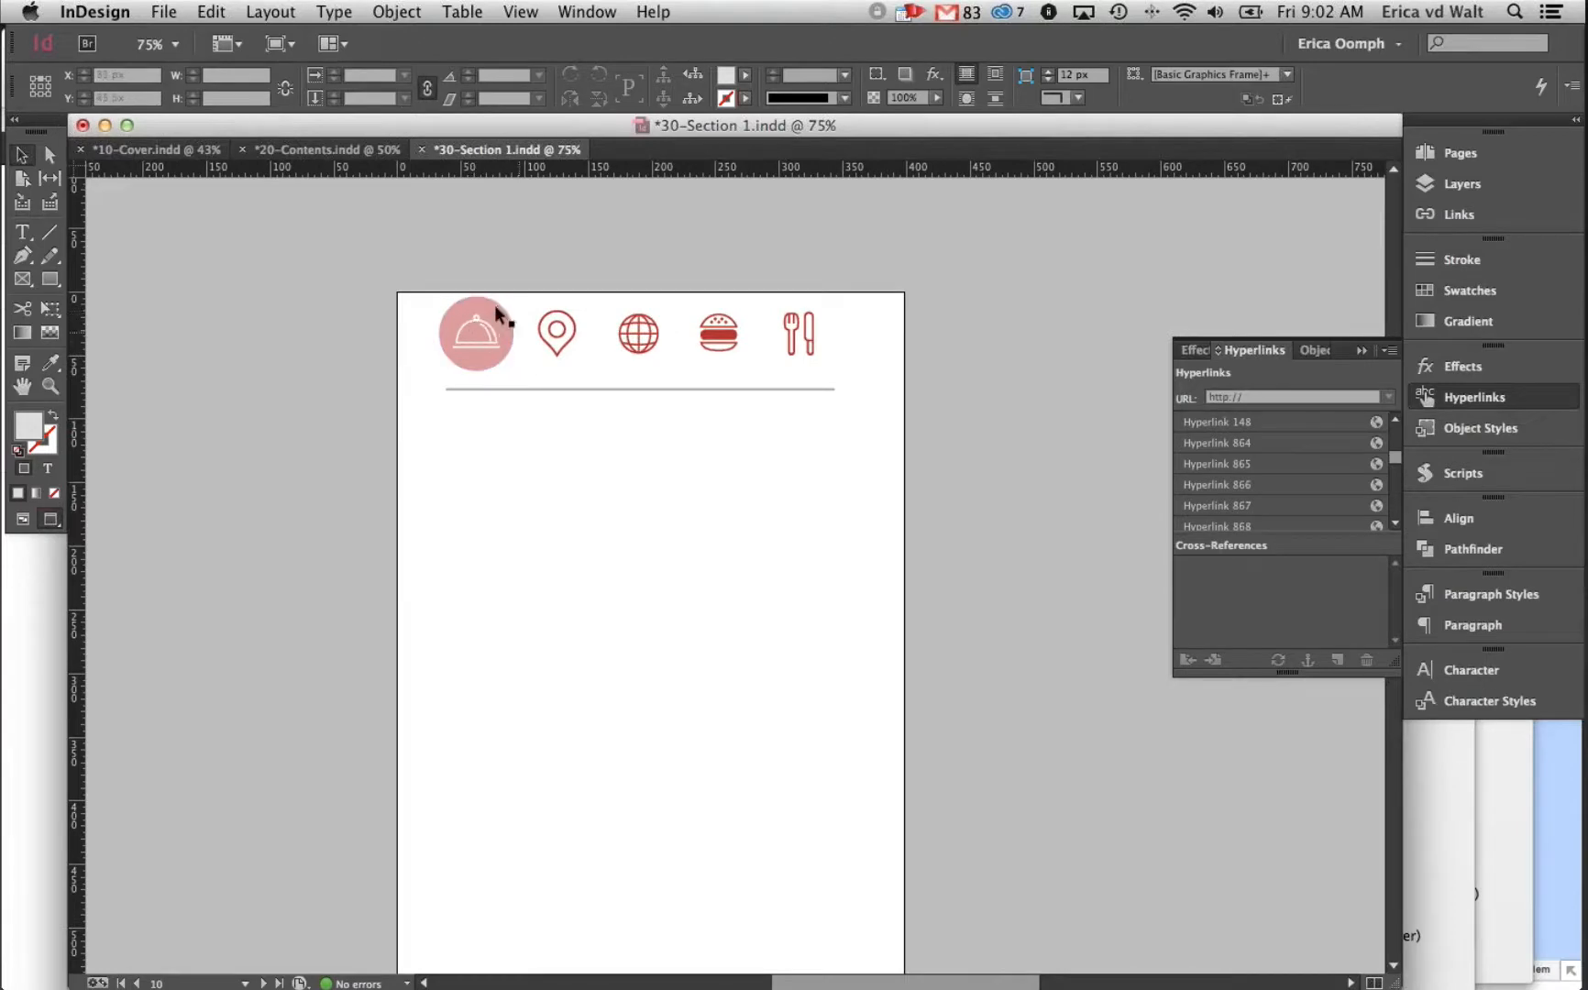
Examine the restaurant icons on the Slide 1 page by selecting the cloche, map pin, globe and burger in turn
click(481, 325)
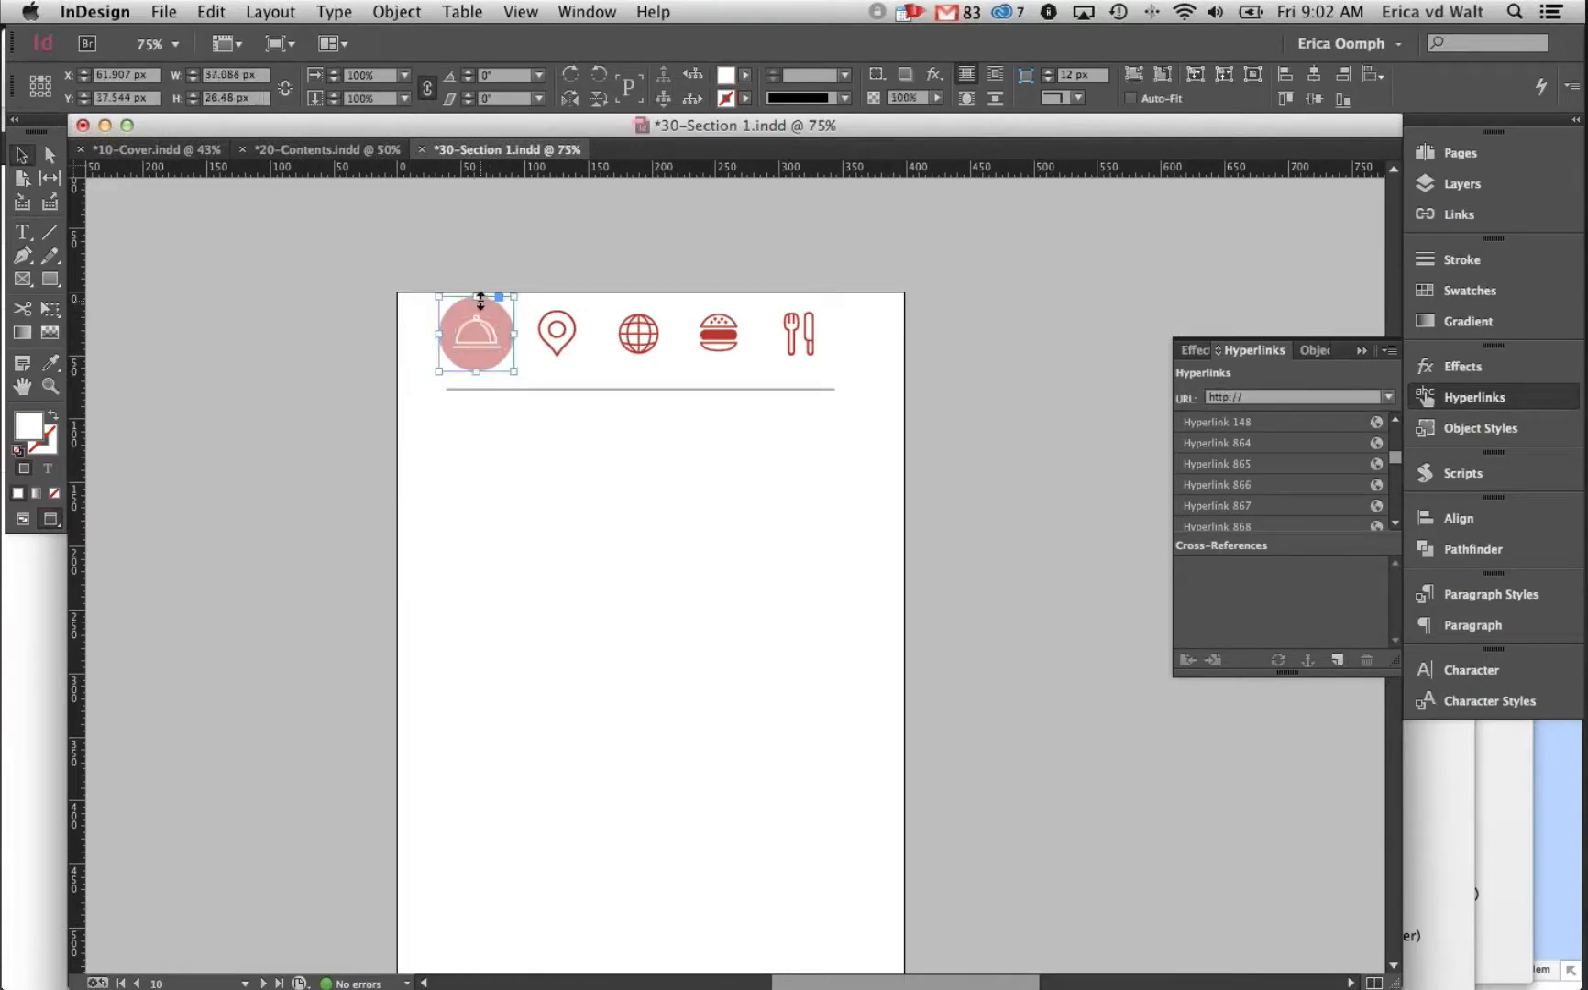
key(super+shift+a)
click(474, 321)
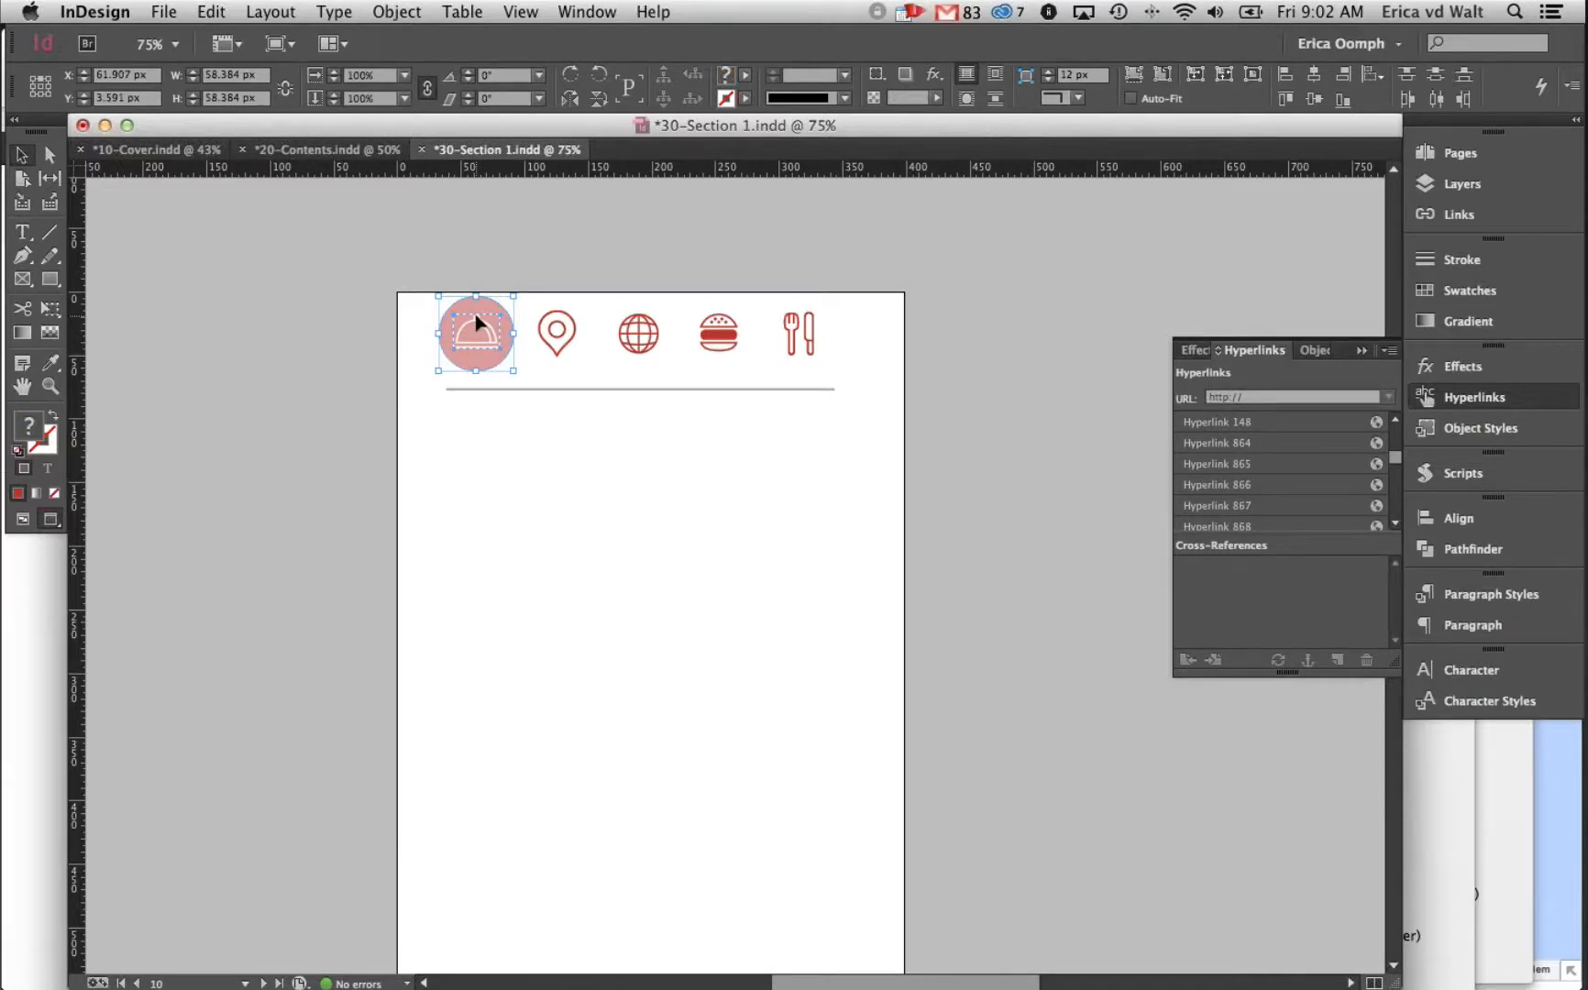
click(569, 320)
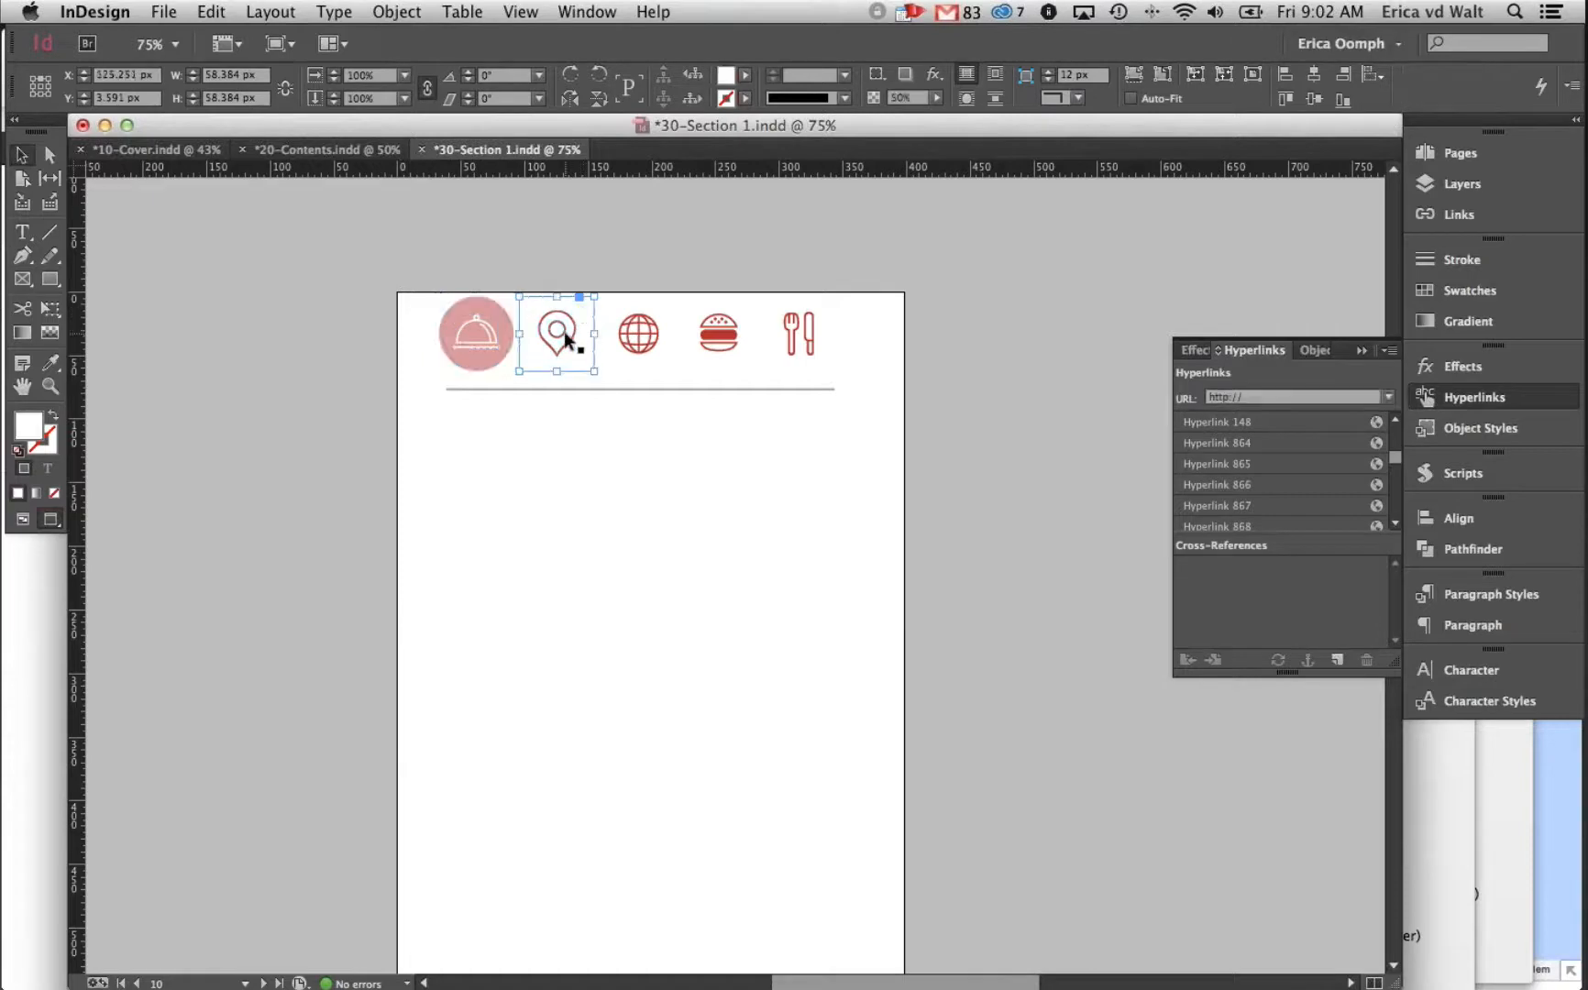
click(648, 341)
click(727, 347)
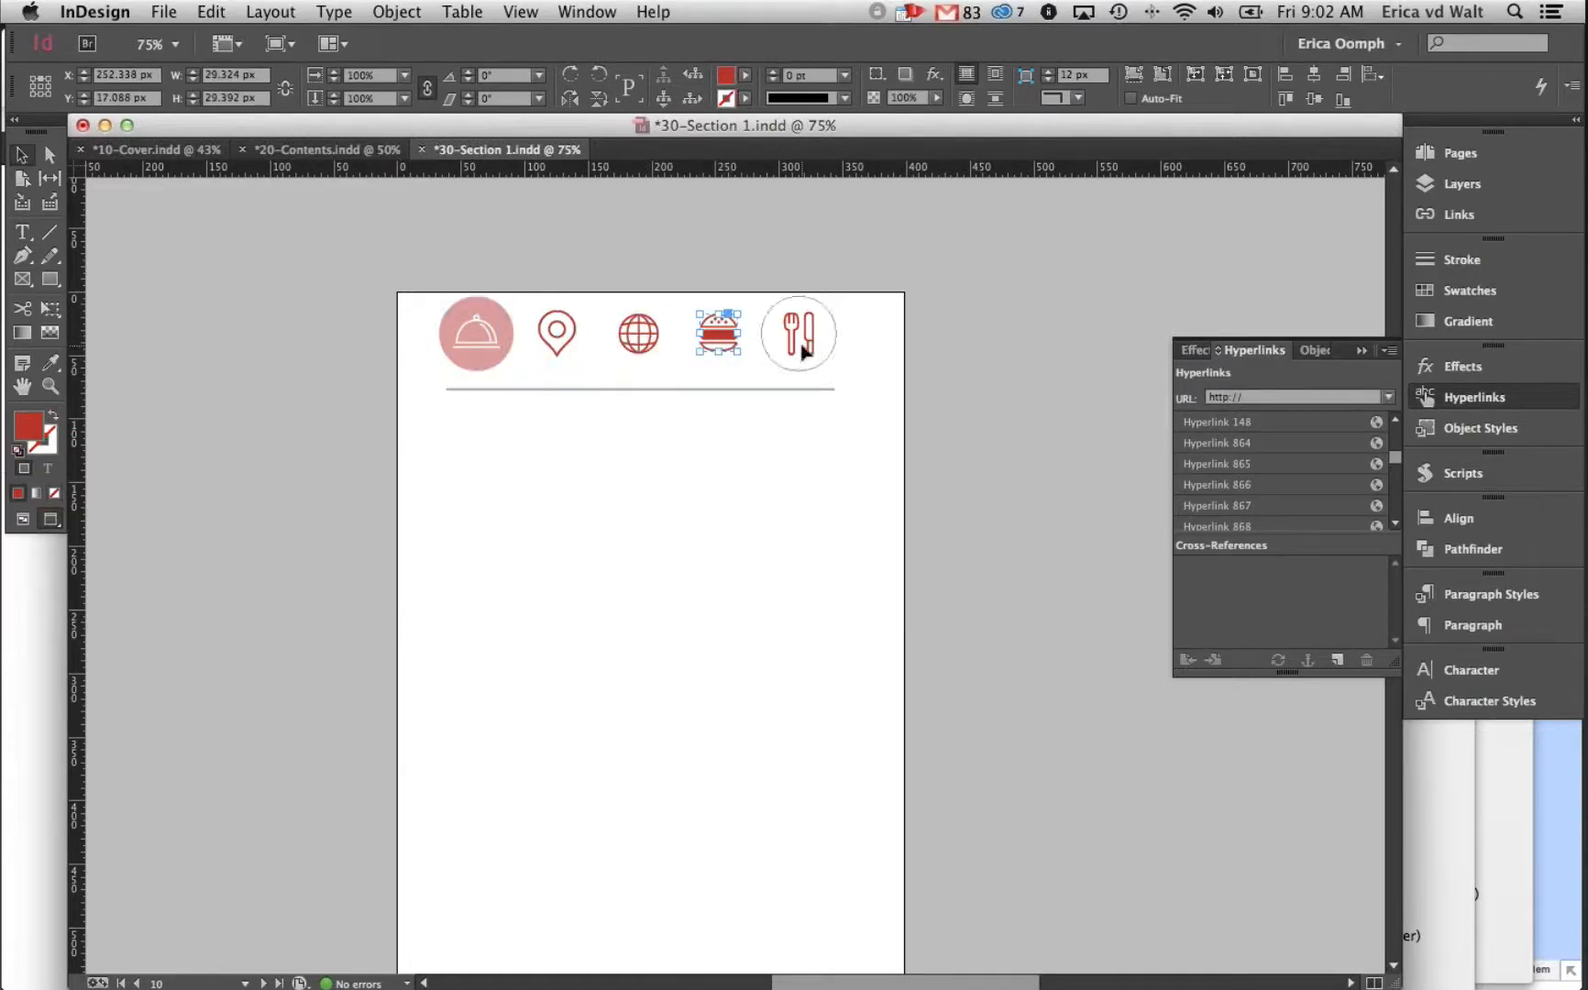
click(1014, 481)
Switch to the iOS Simulator and test the cloche icon and its scrolling description on the Hinky Dinks page
scroll(1012, 481, down, 5)
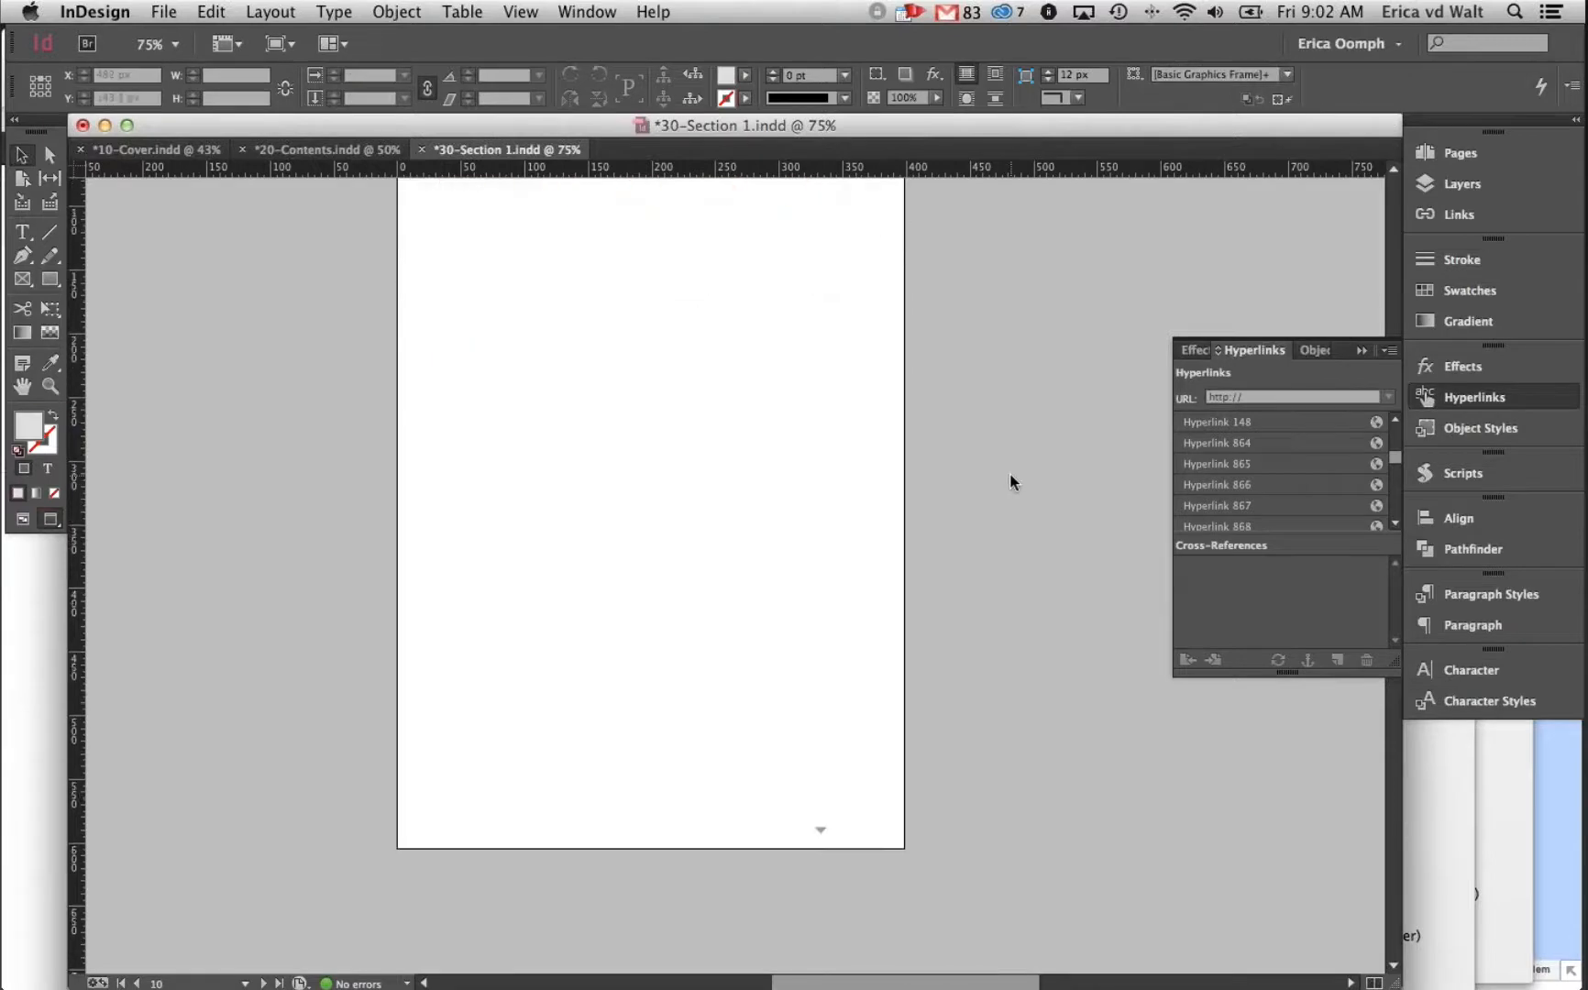
scroll(1012, 481, up, 2)
mouse_move(3, 403)
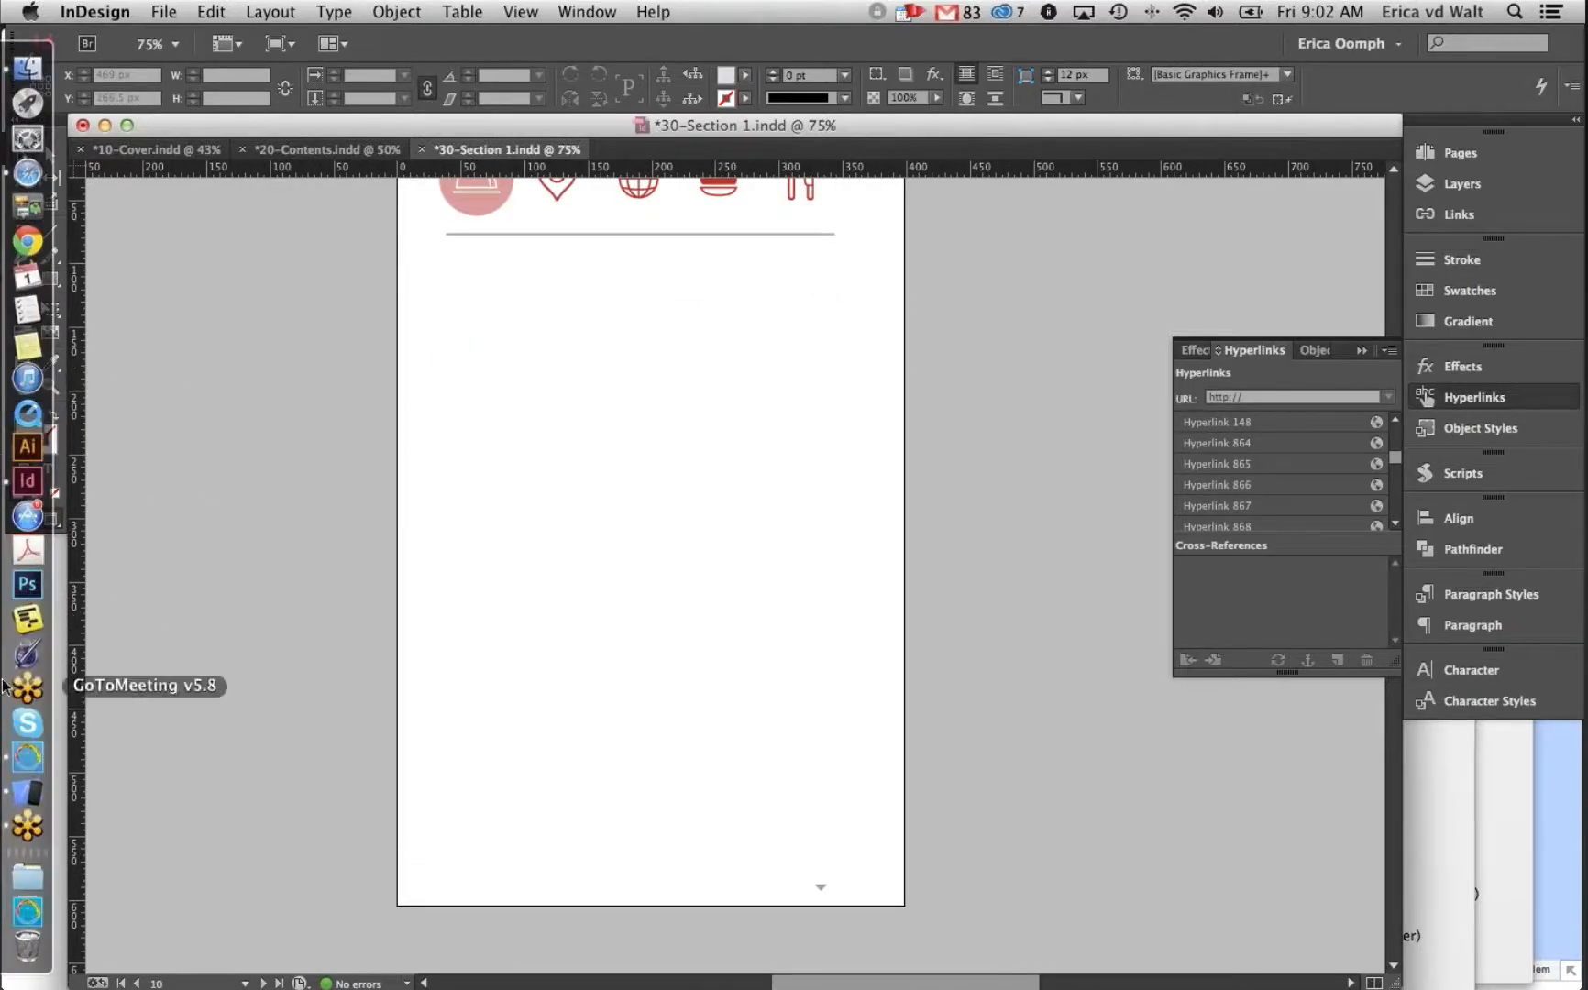
click(27, 795)
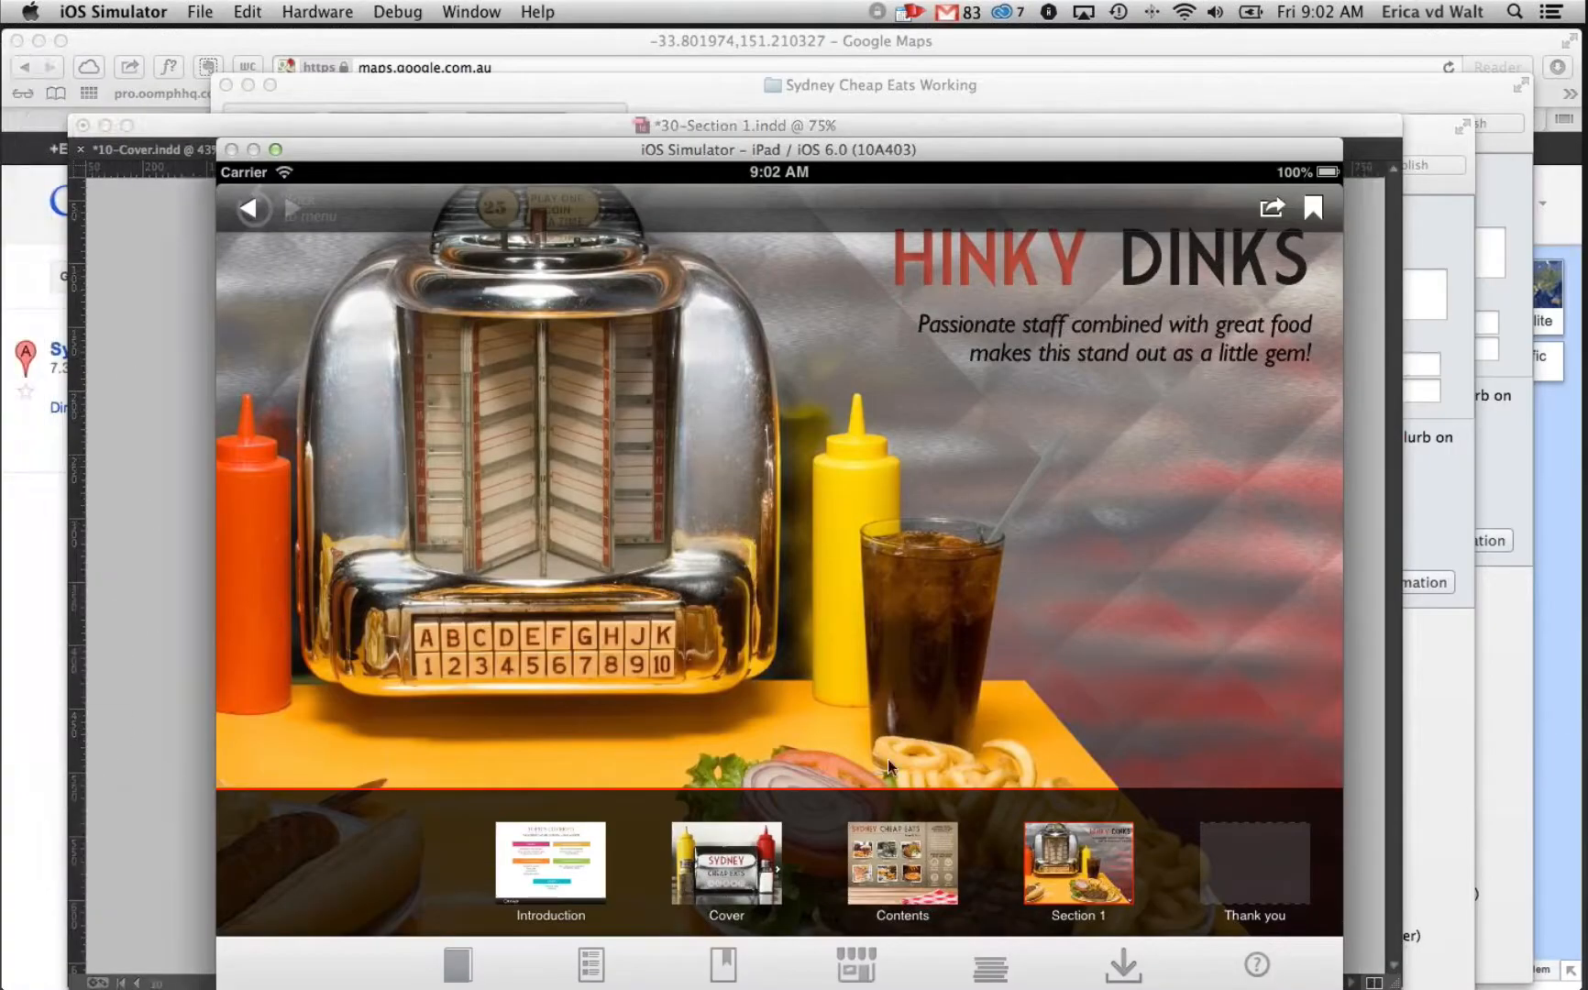
drag(856, 639, 870, 420)
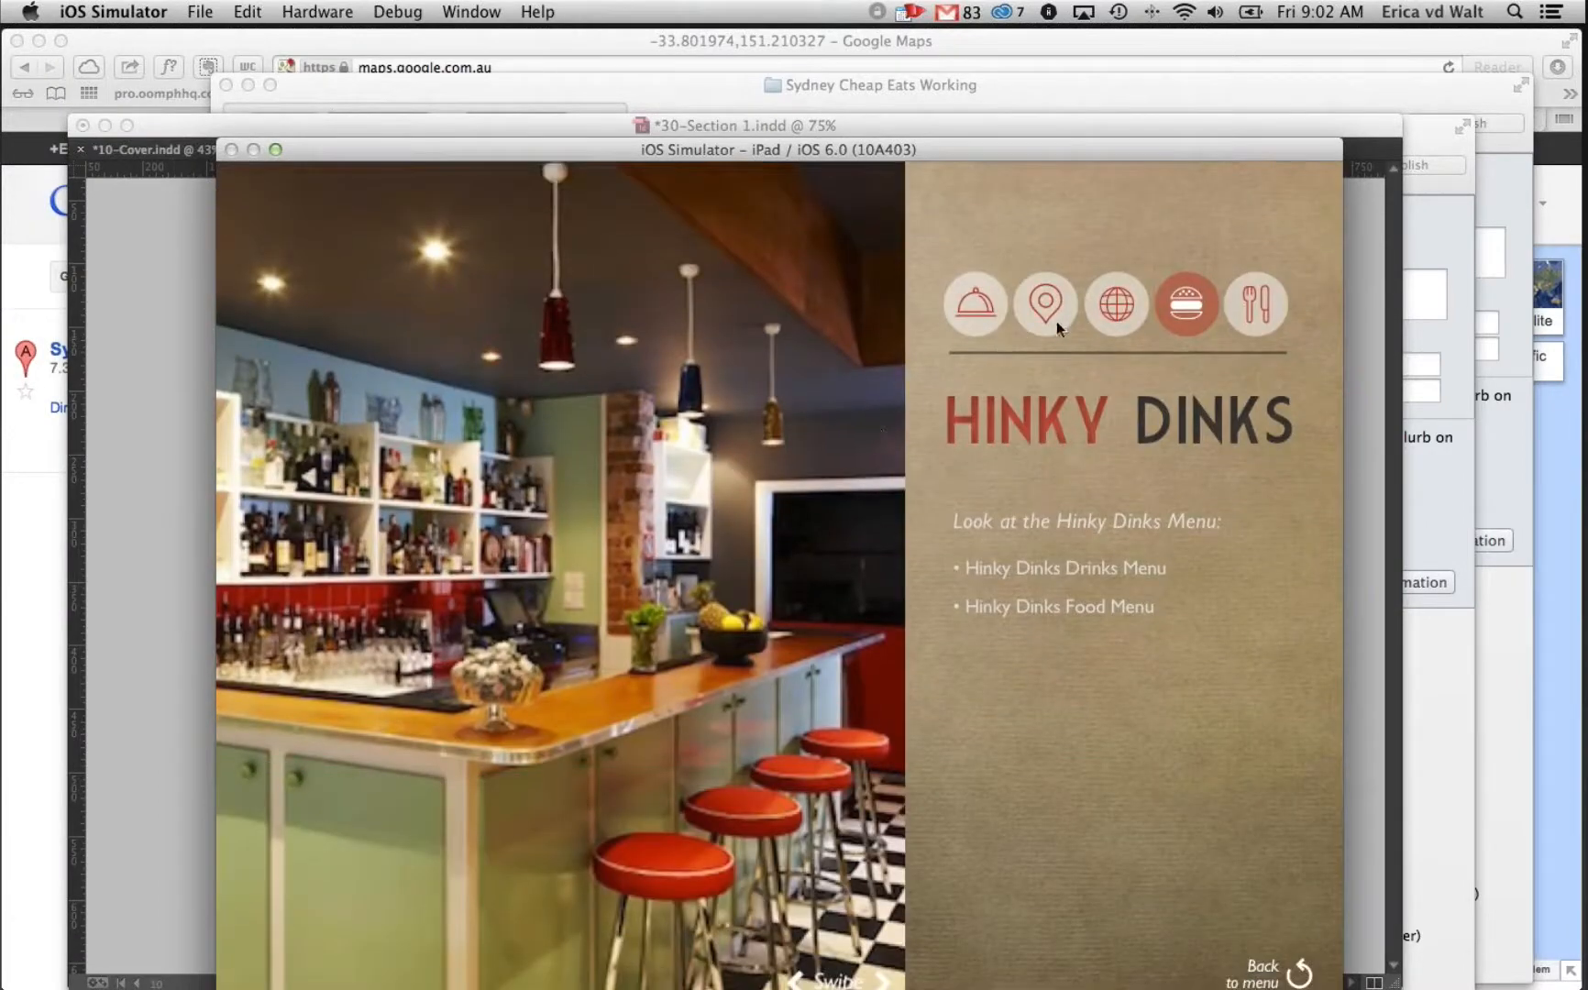
click(973, 314)
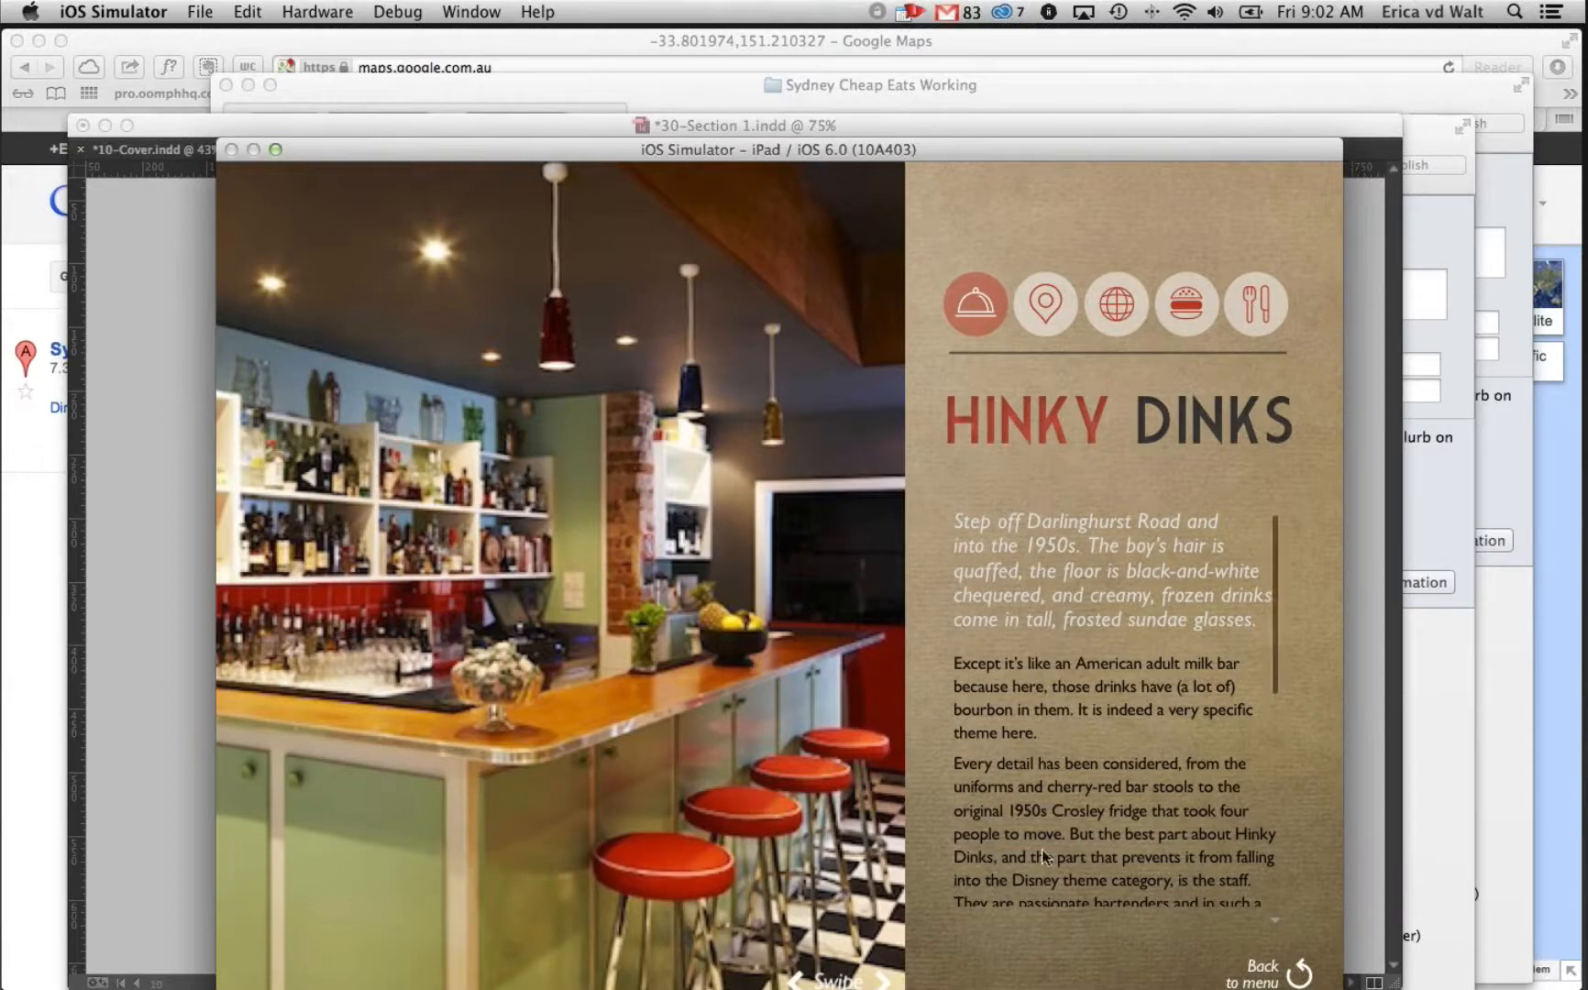
drag(1043, 850, 1092, 570)
Return to InDesign and check the hyperlink of the large empty content frame below the icons on Slide 1
click(160, 254)
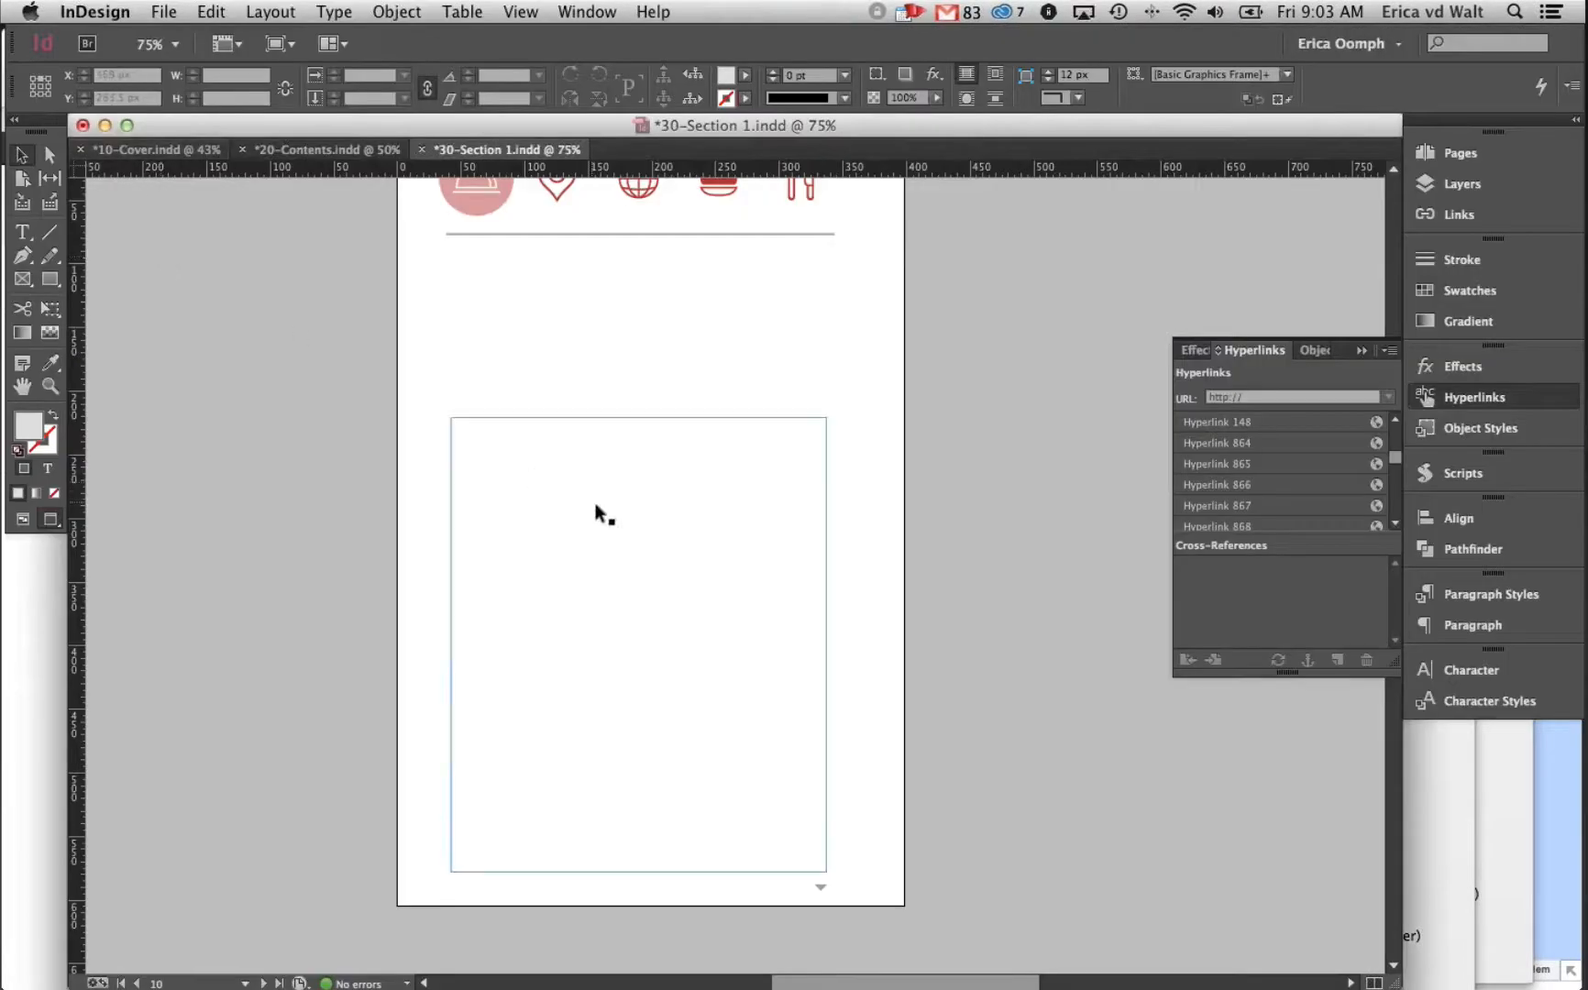
drag(482, 471, 450, 521)
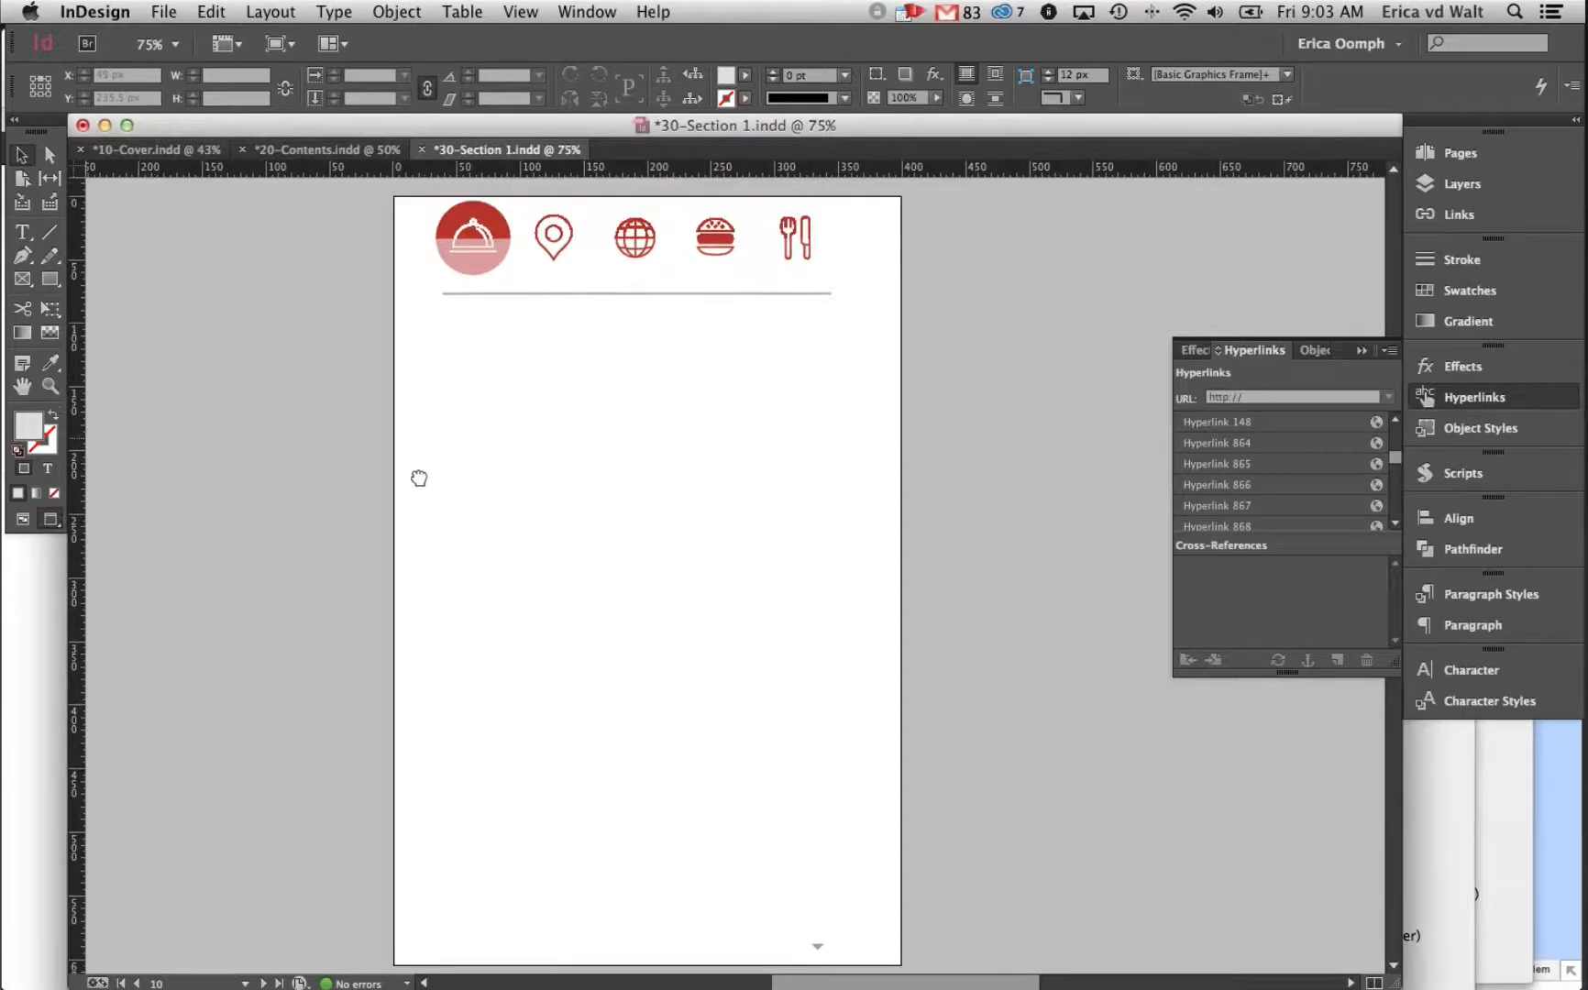
scroll(290, 406, down, 1)
drag(295, 220, 886, 275)
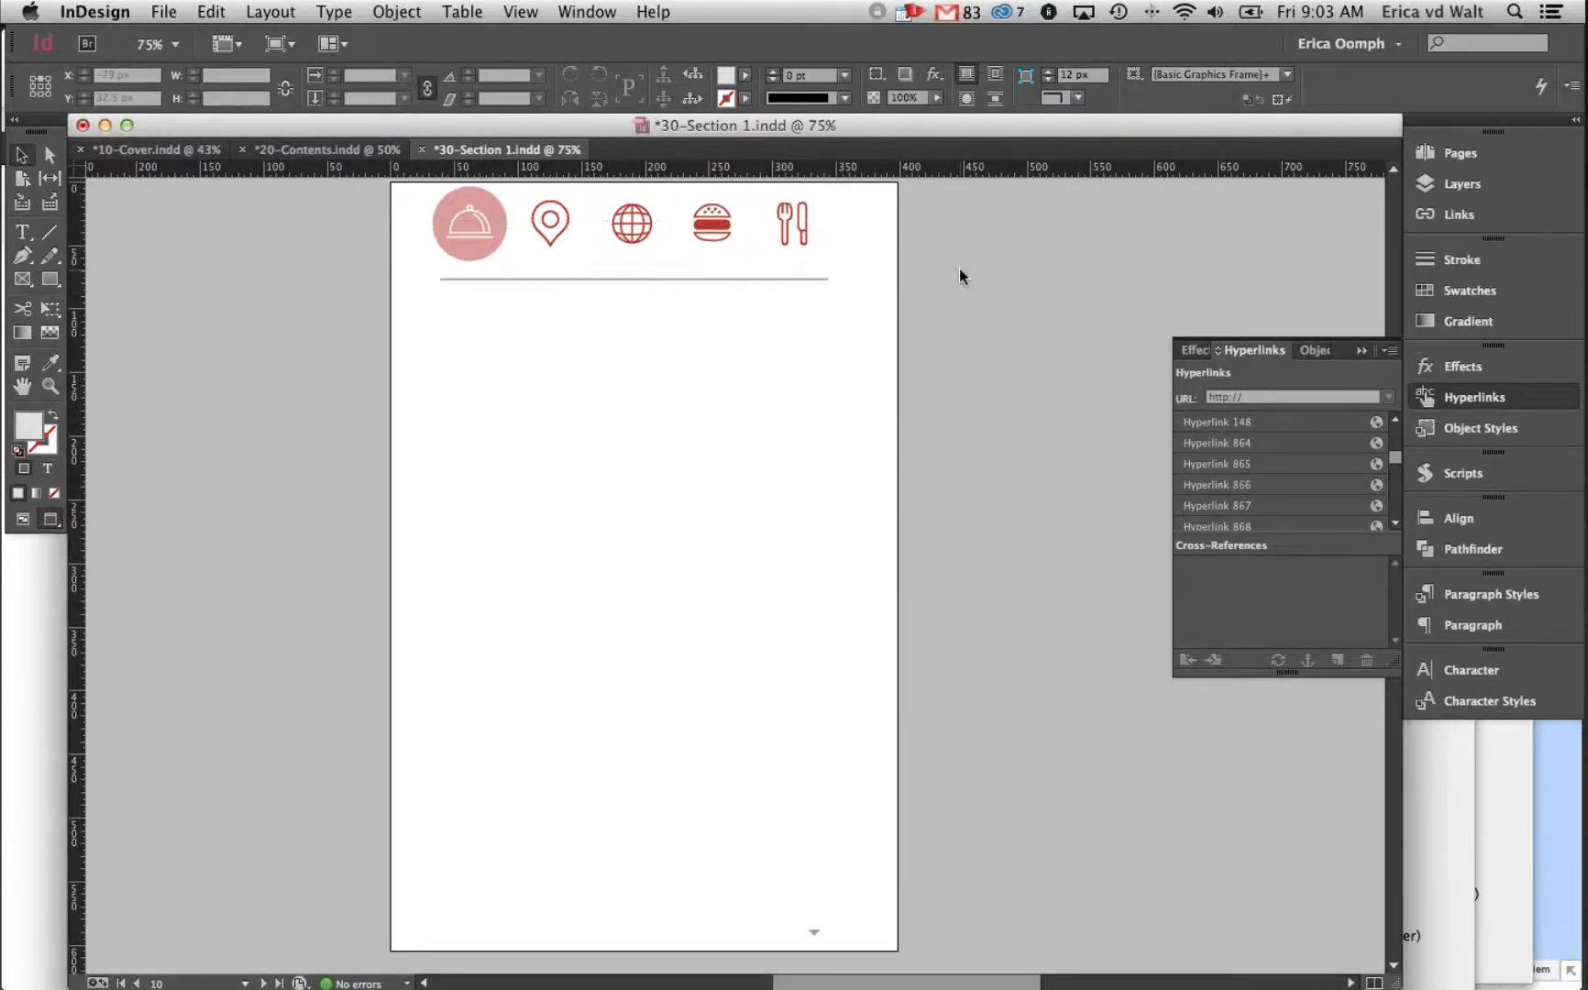
click(678, 641)
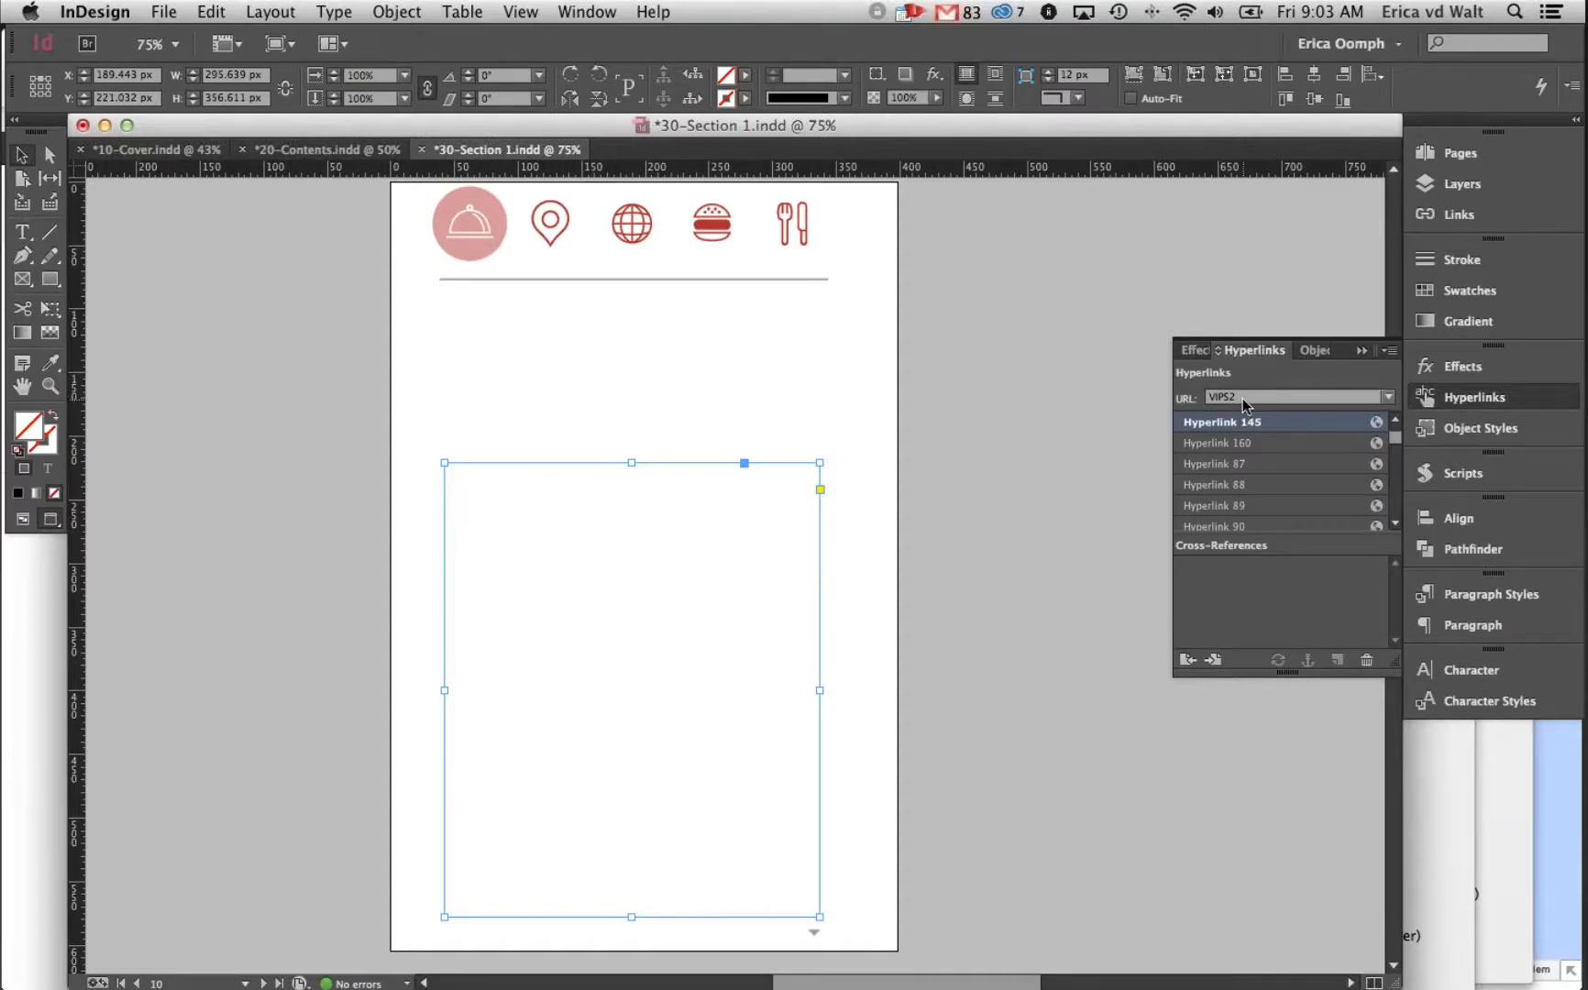
click(992, 502)
drag(958, 575, 1014, 572)
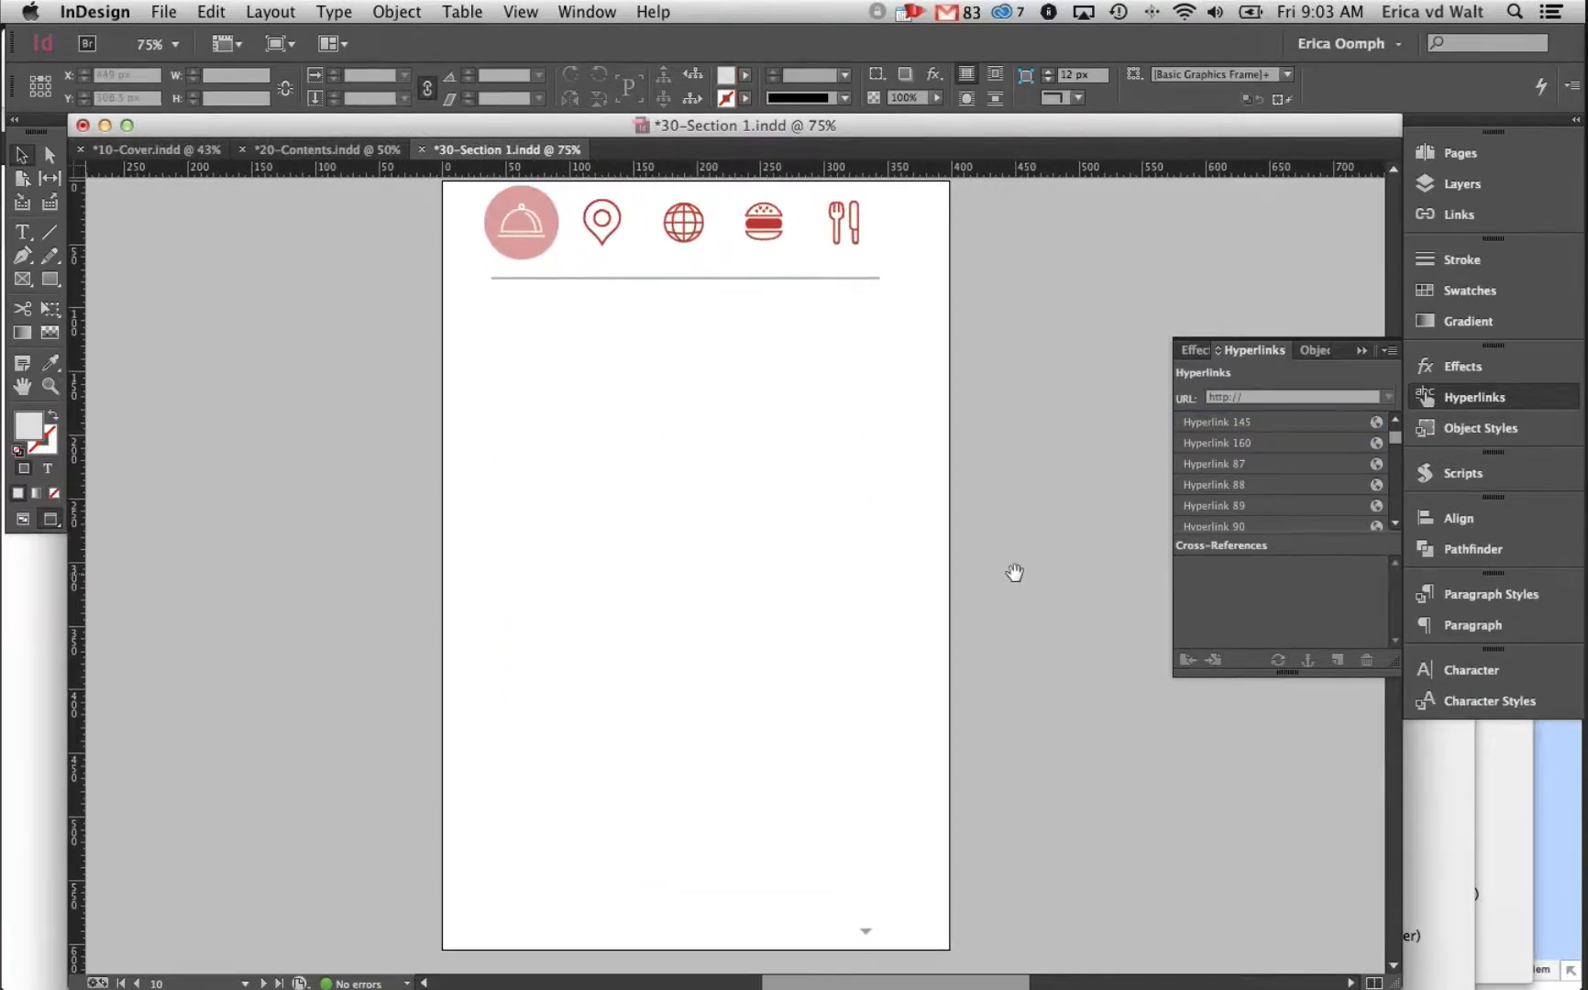
scroll(1014, 572, down, 10)
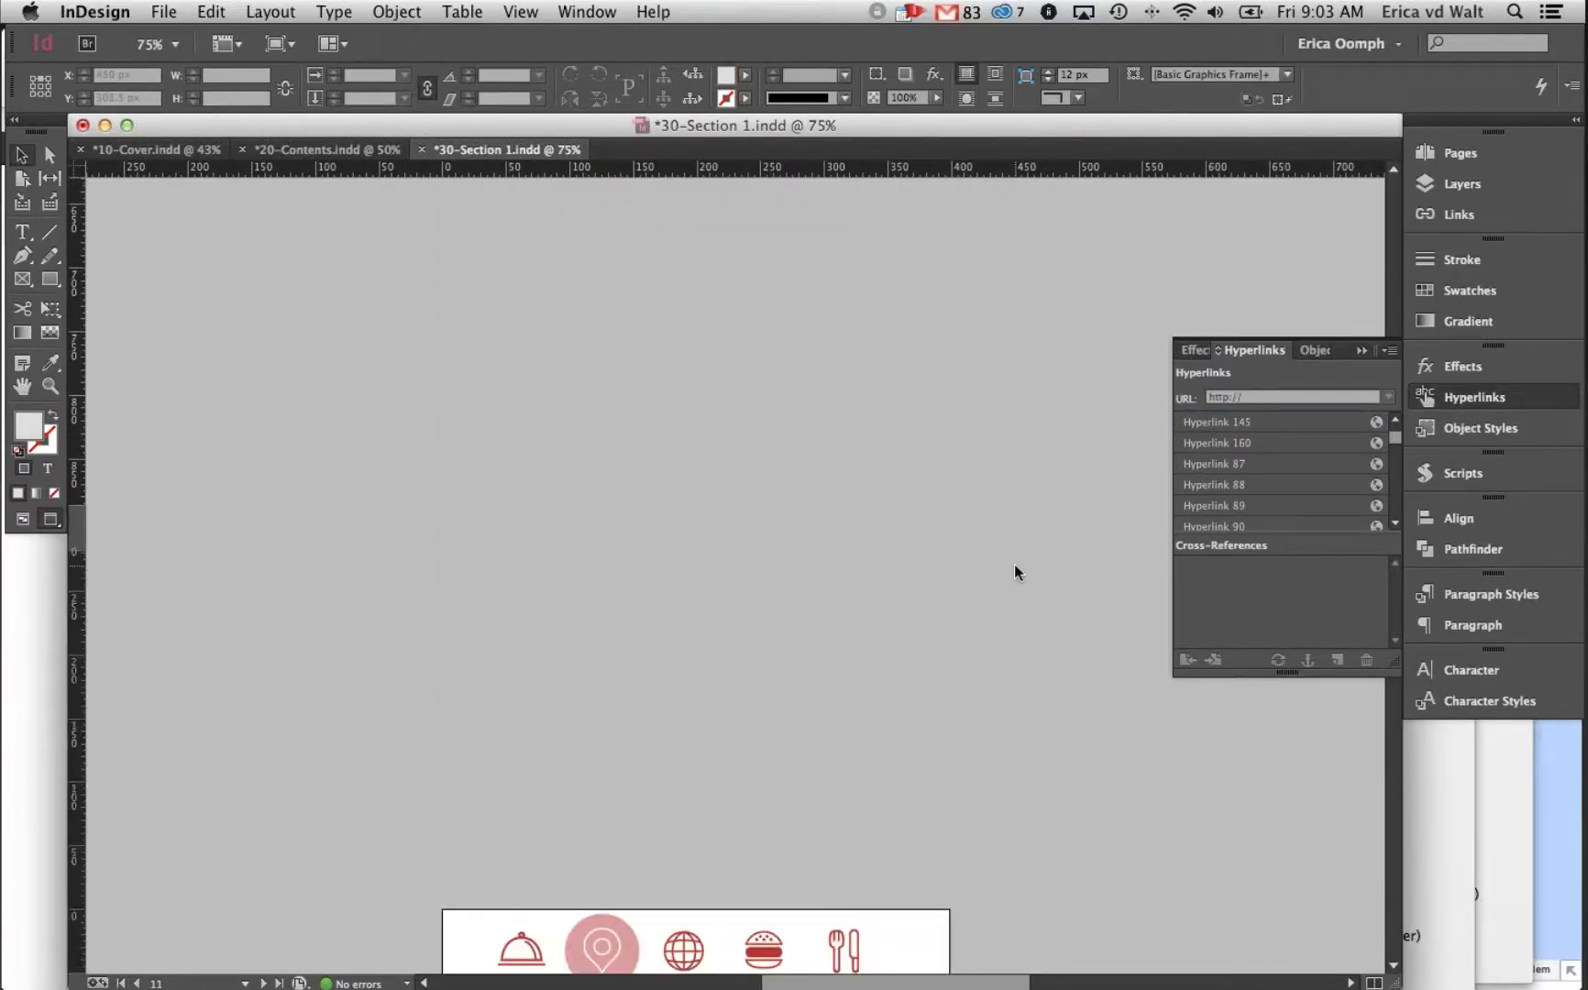
scroll(1014, 565, up, 10)
click(710, 543)
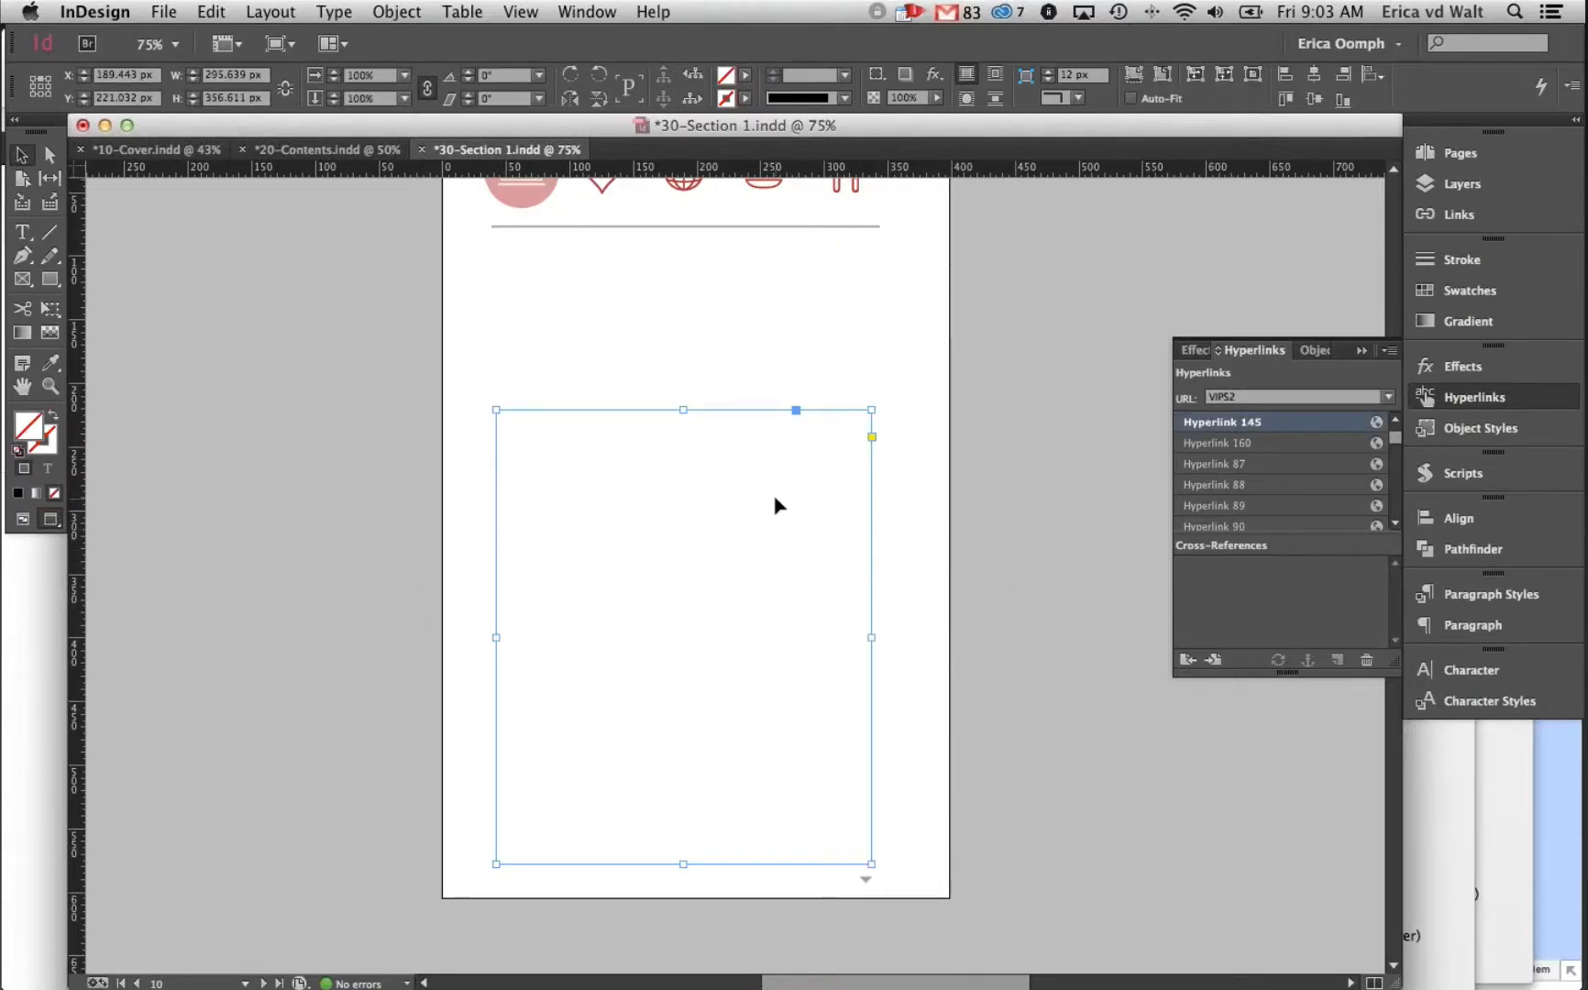
Locate page 15 in the page list and set the width of Slide 1's large content frame to 296 px
click(1486, 156)
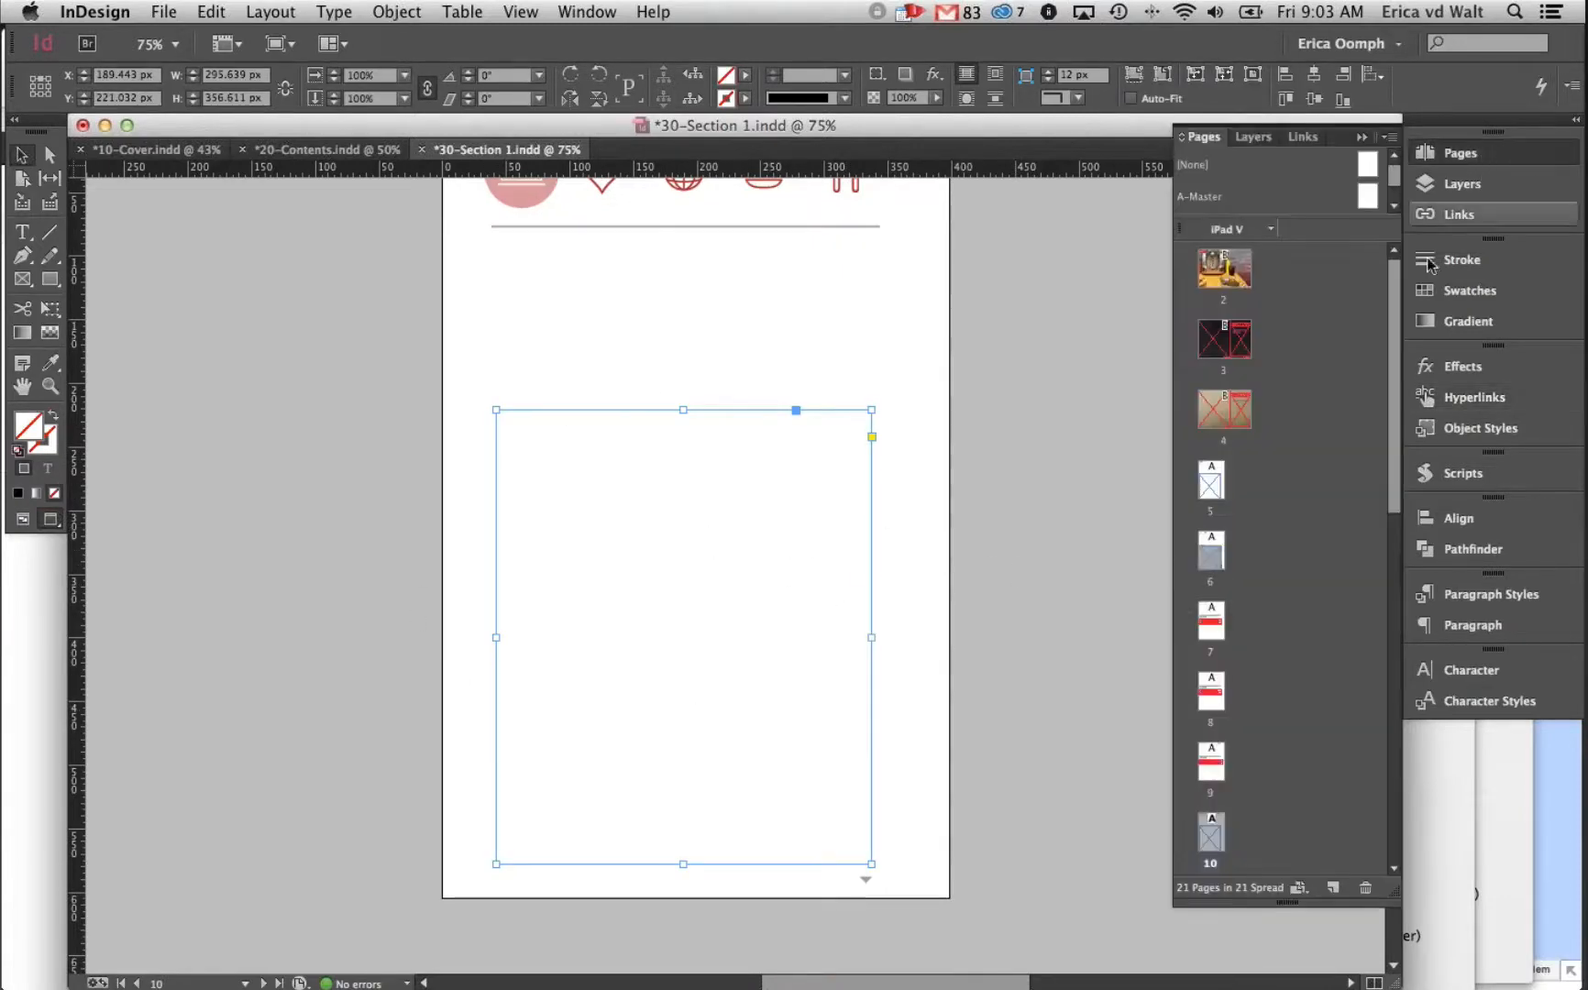
scroll(1236, 735, down, 8)
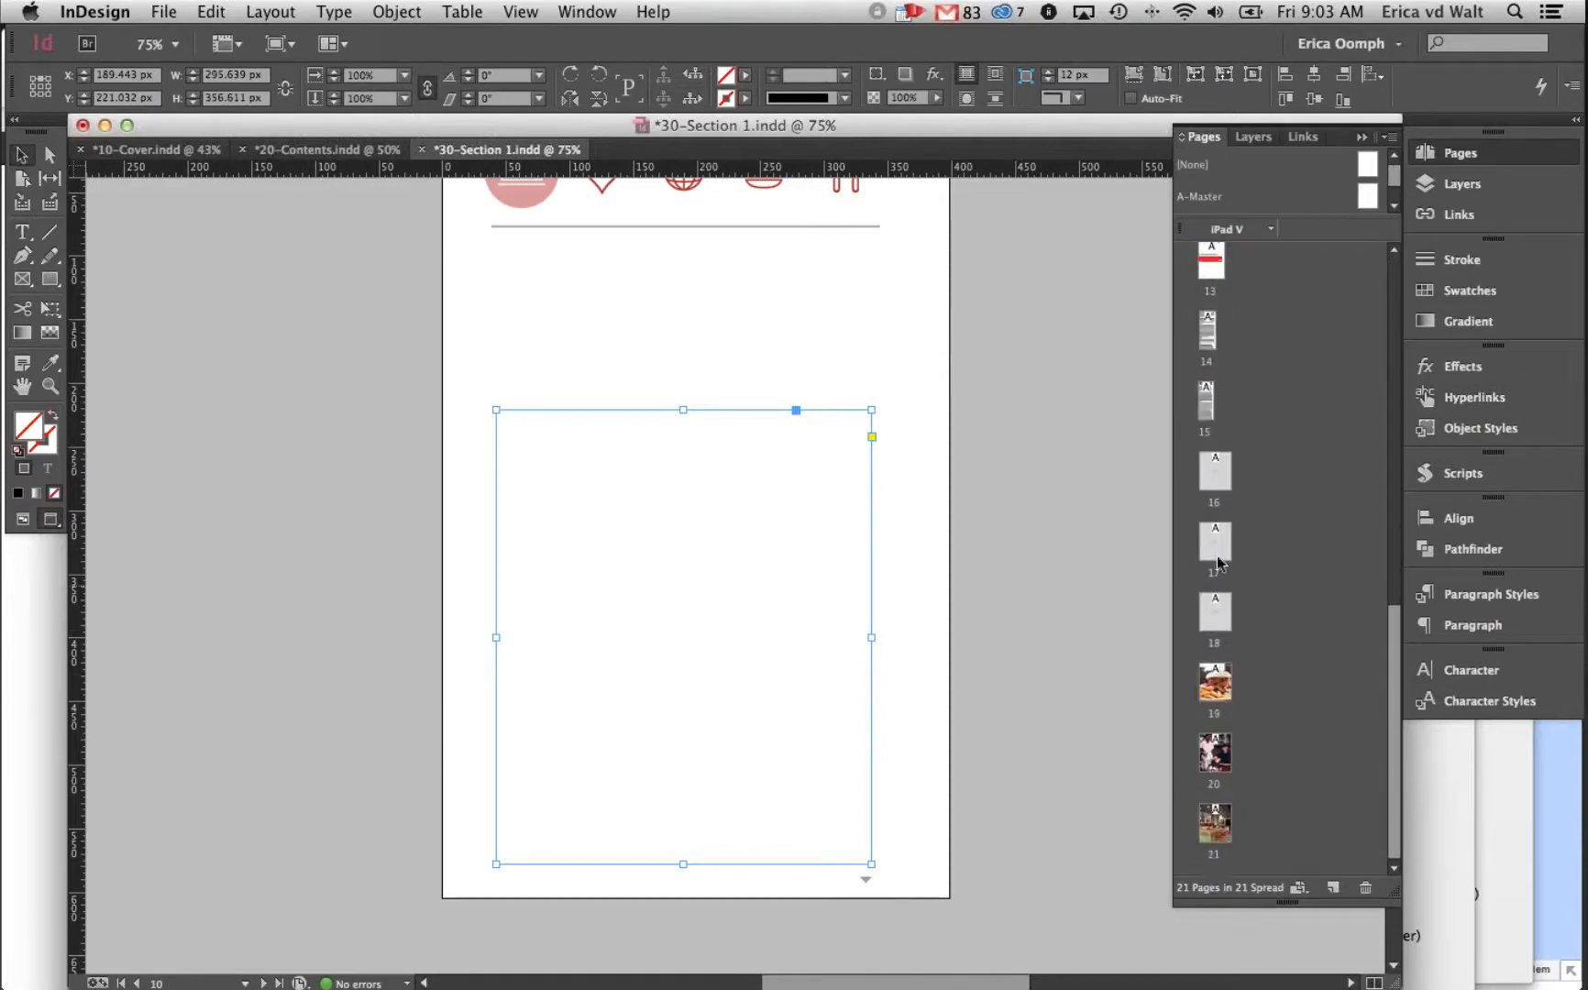
drag(1210, 407, 1210, 409)
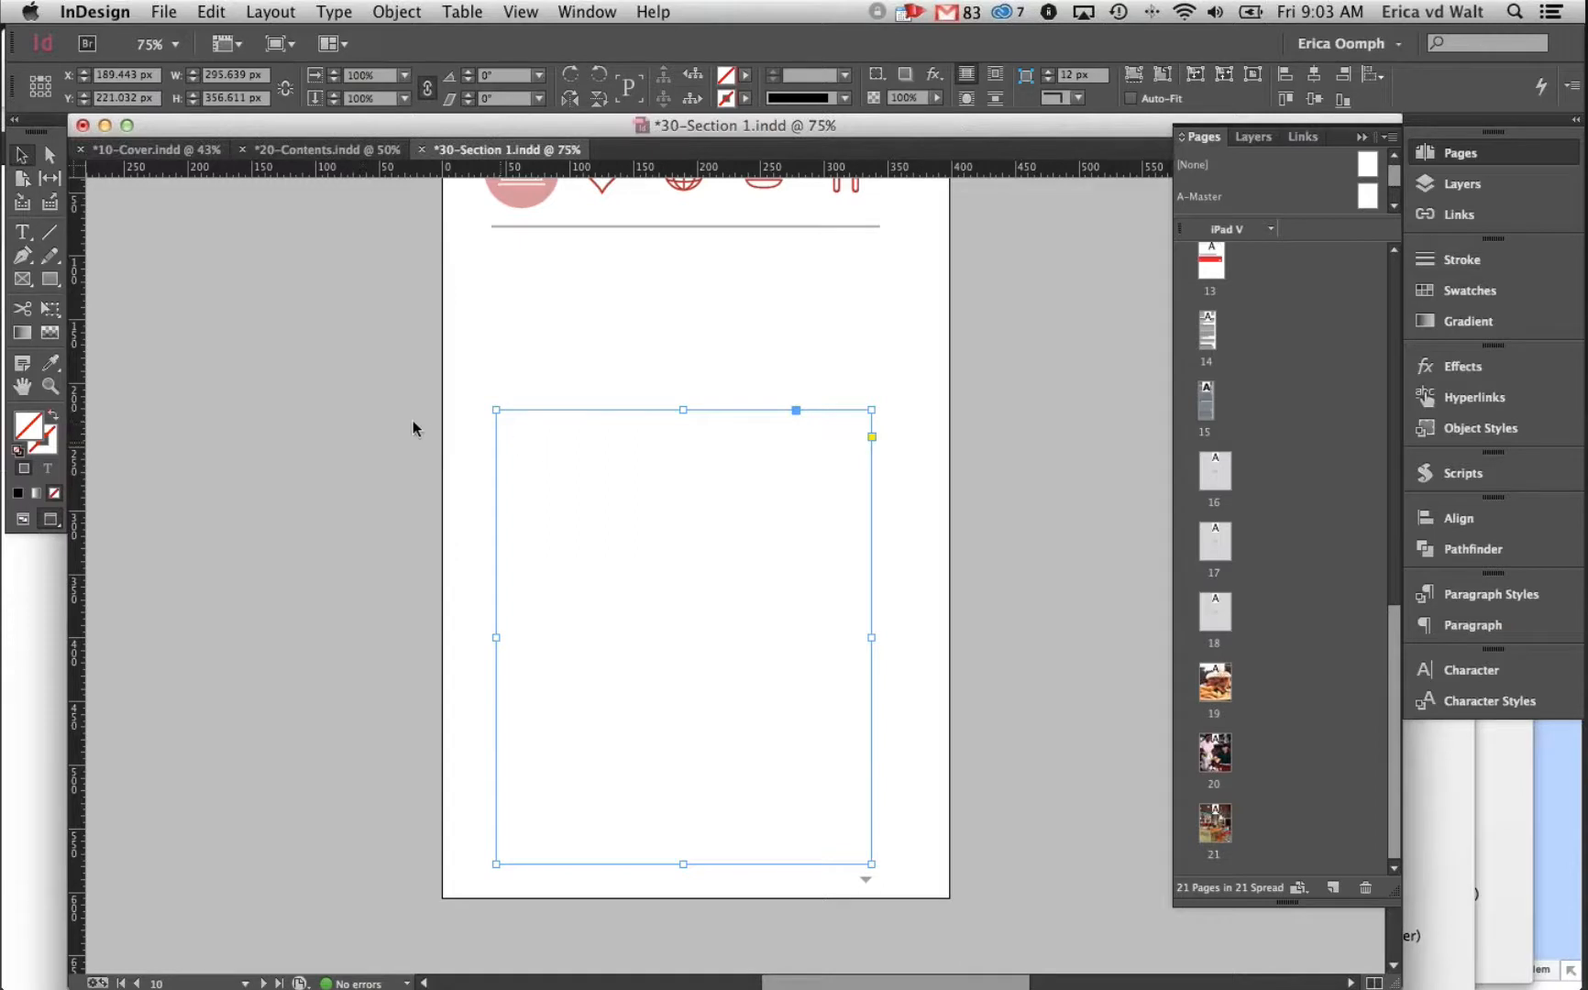
click(550, 461)
click(194, 71)
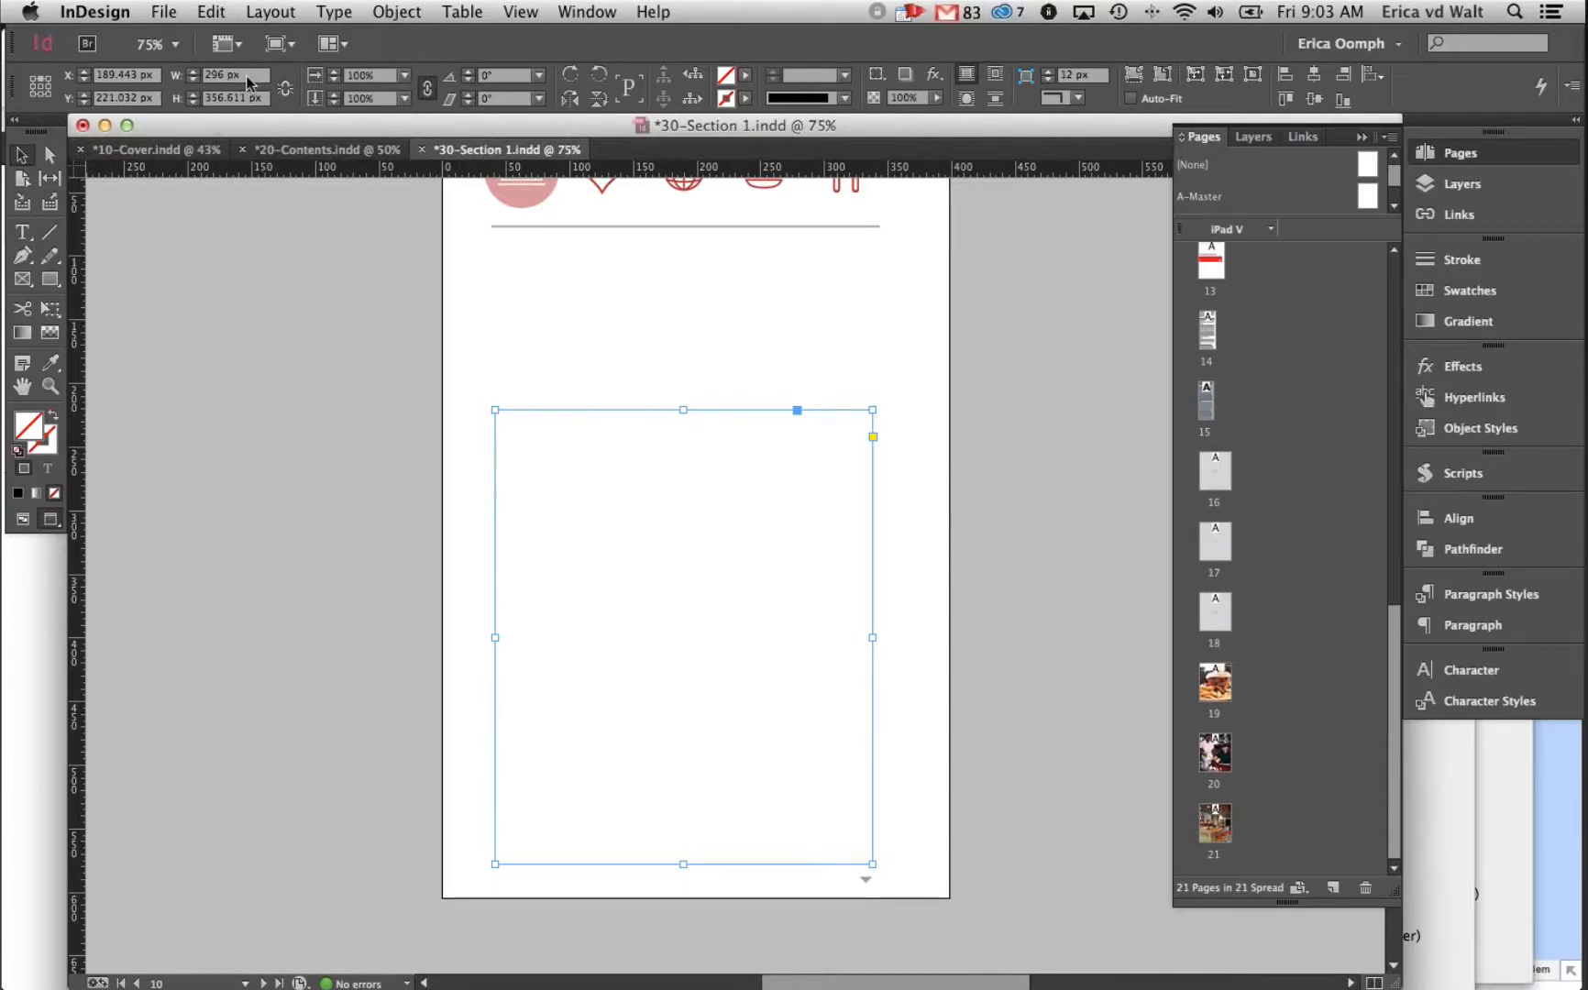
Open page 15 and check the dimensions of the page and of its text frame
double_click(1208, 411)
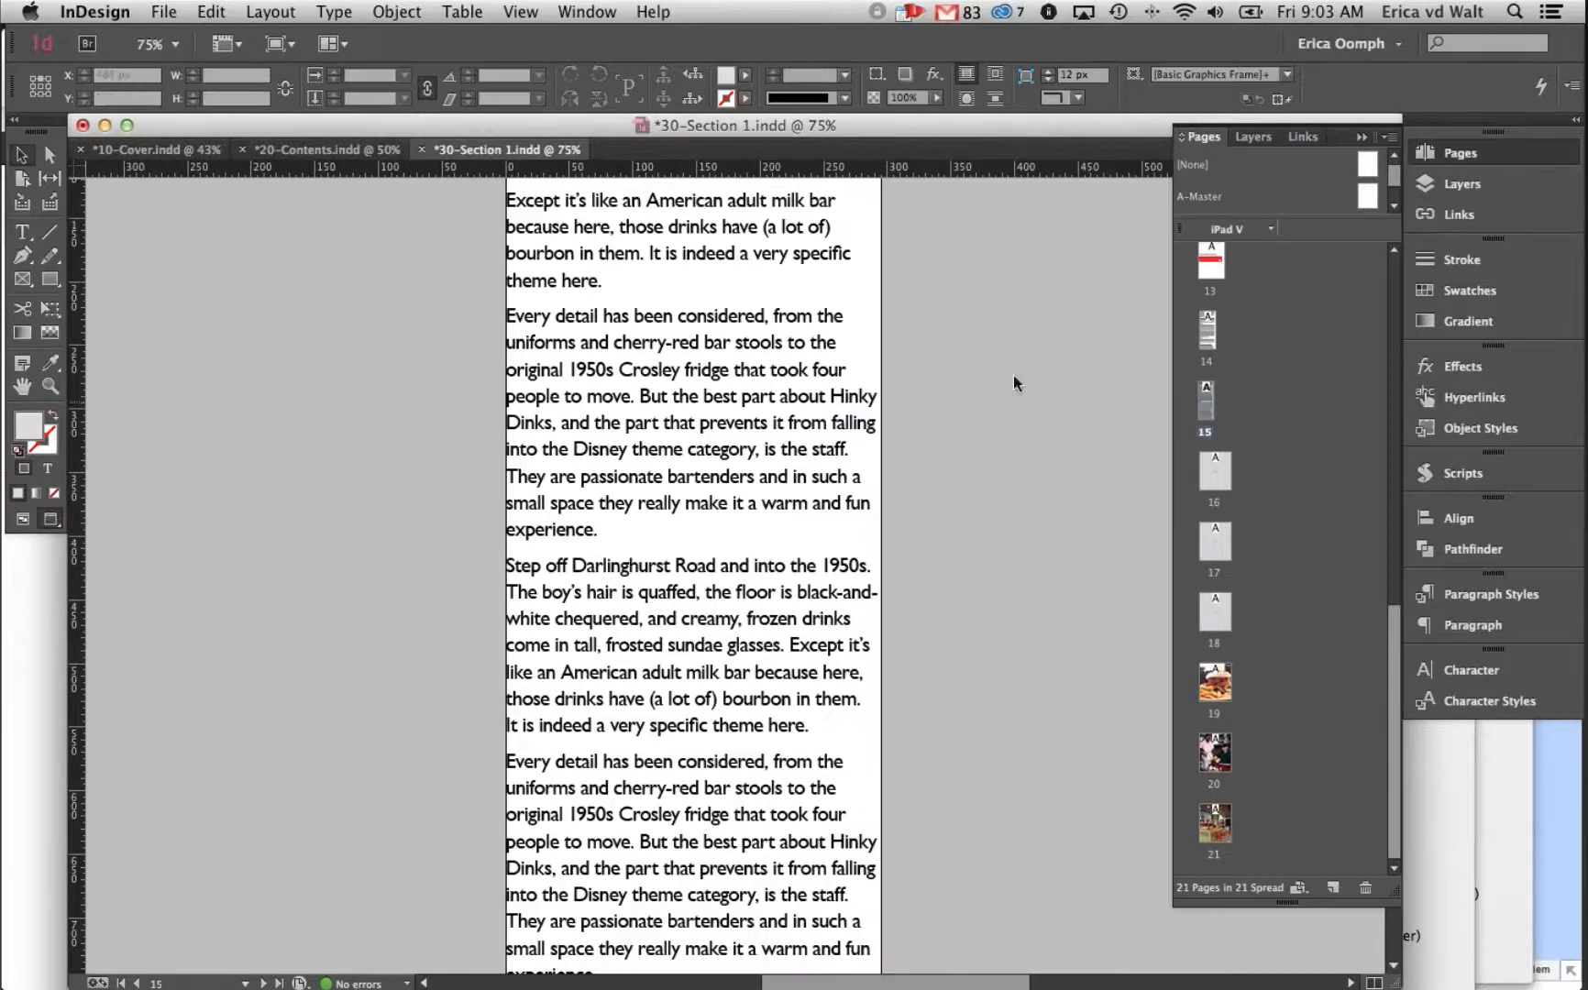
scroll(517, 344, up, 5)
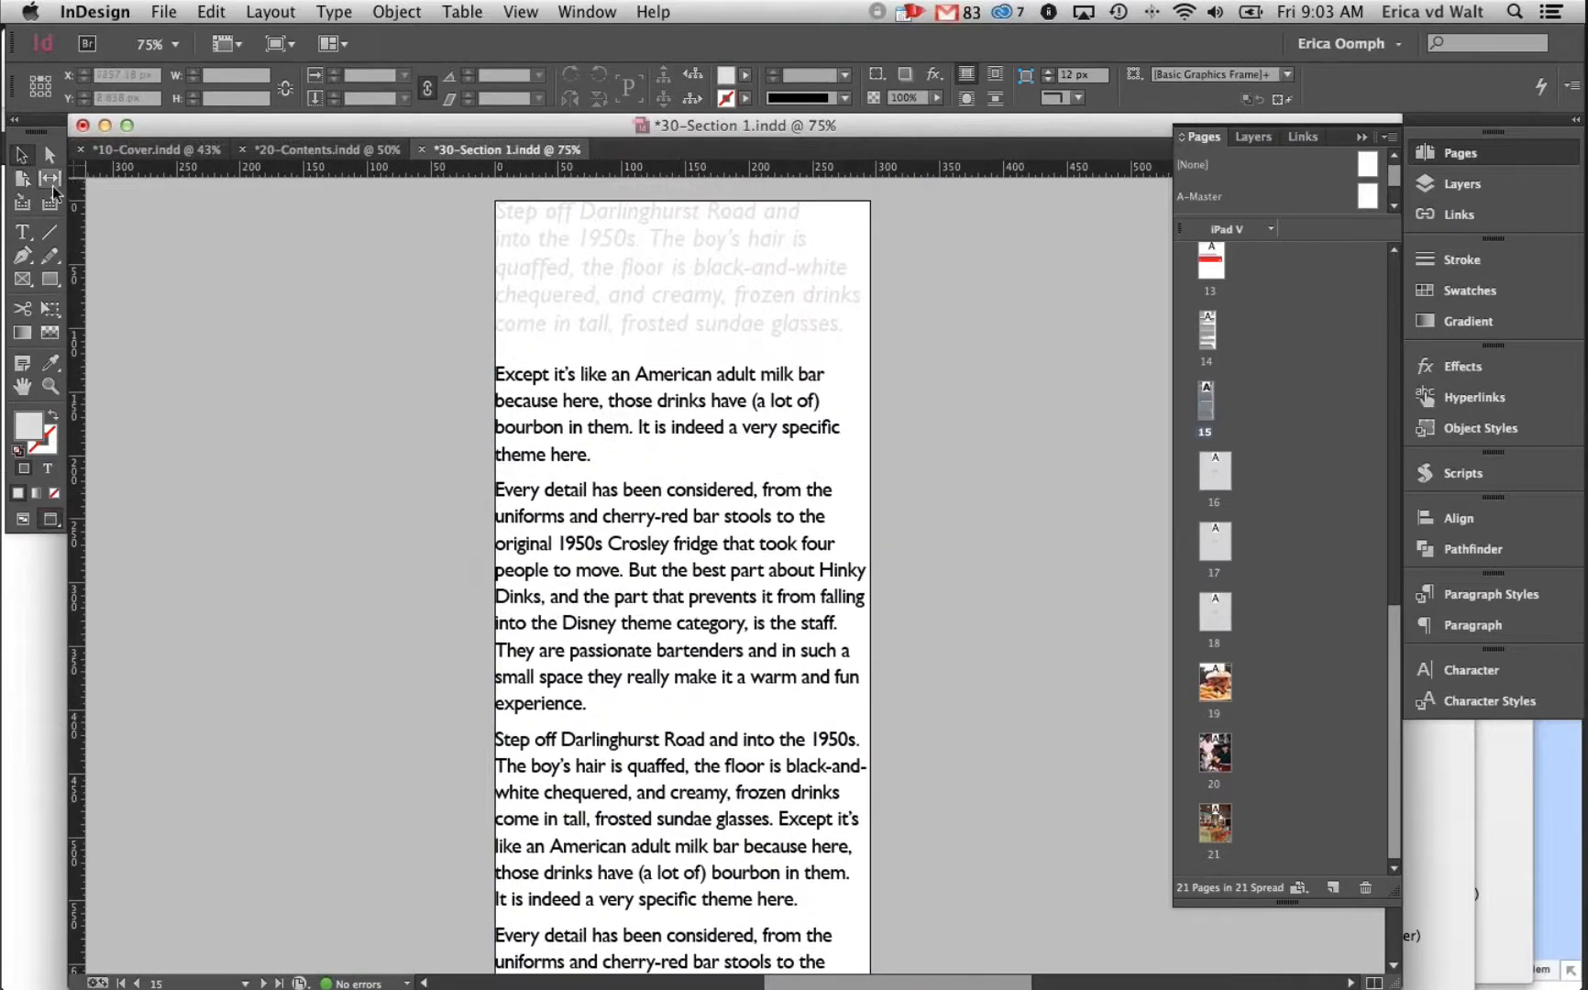
click(22, 179)
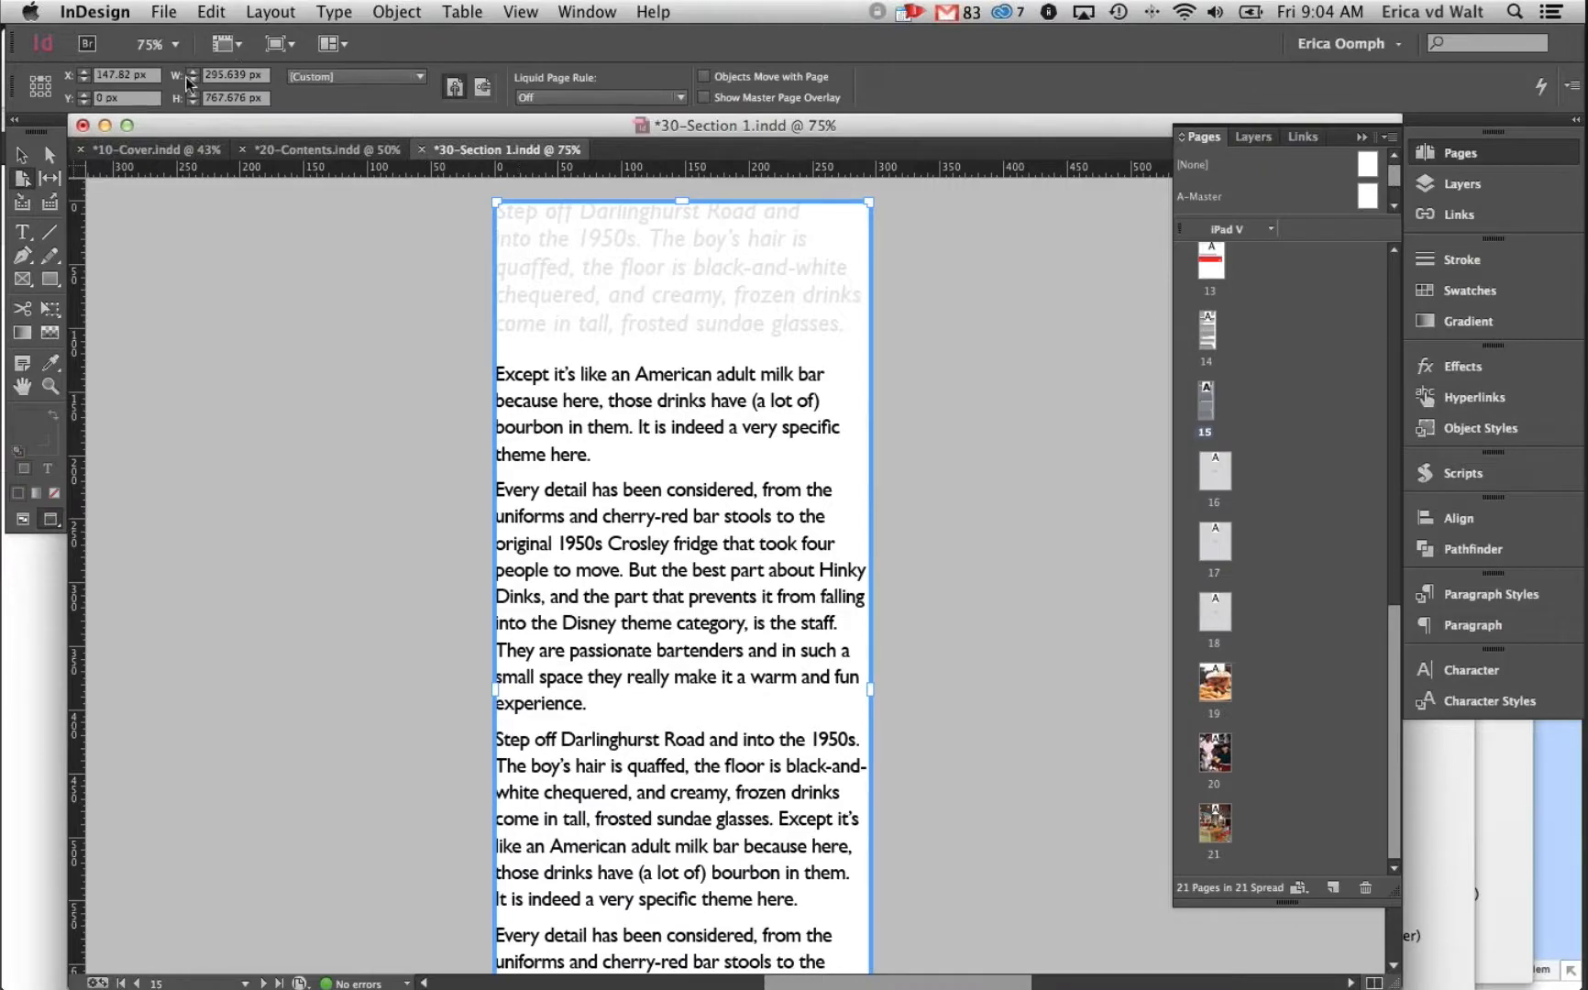
click(22, 154)
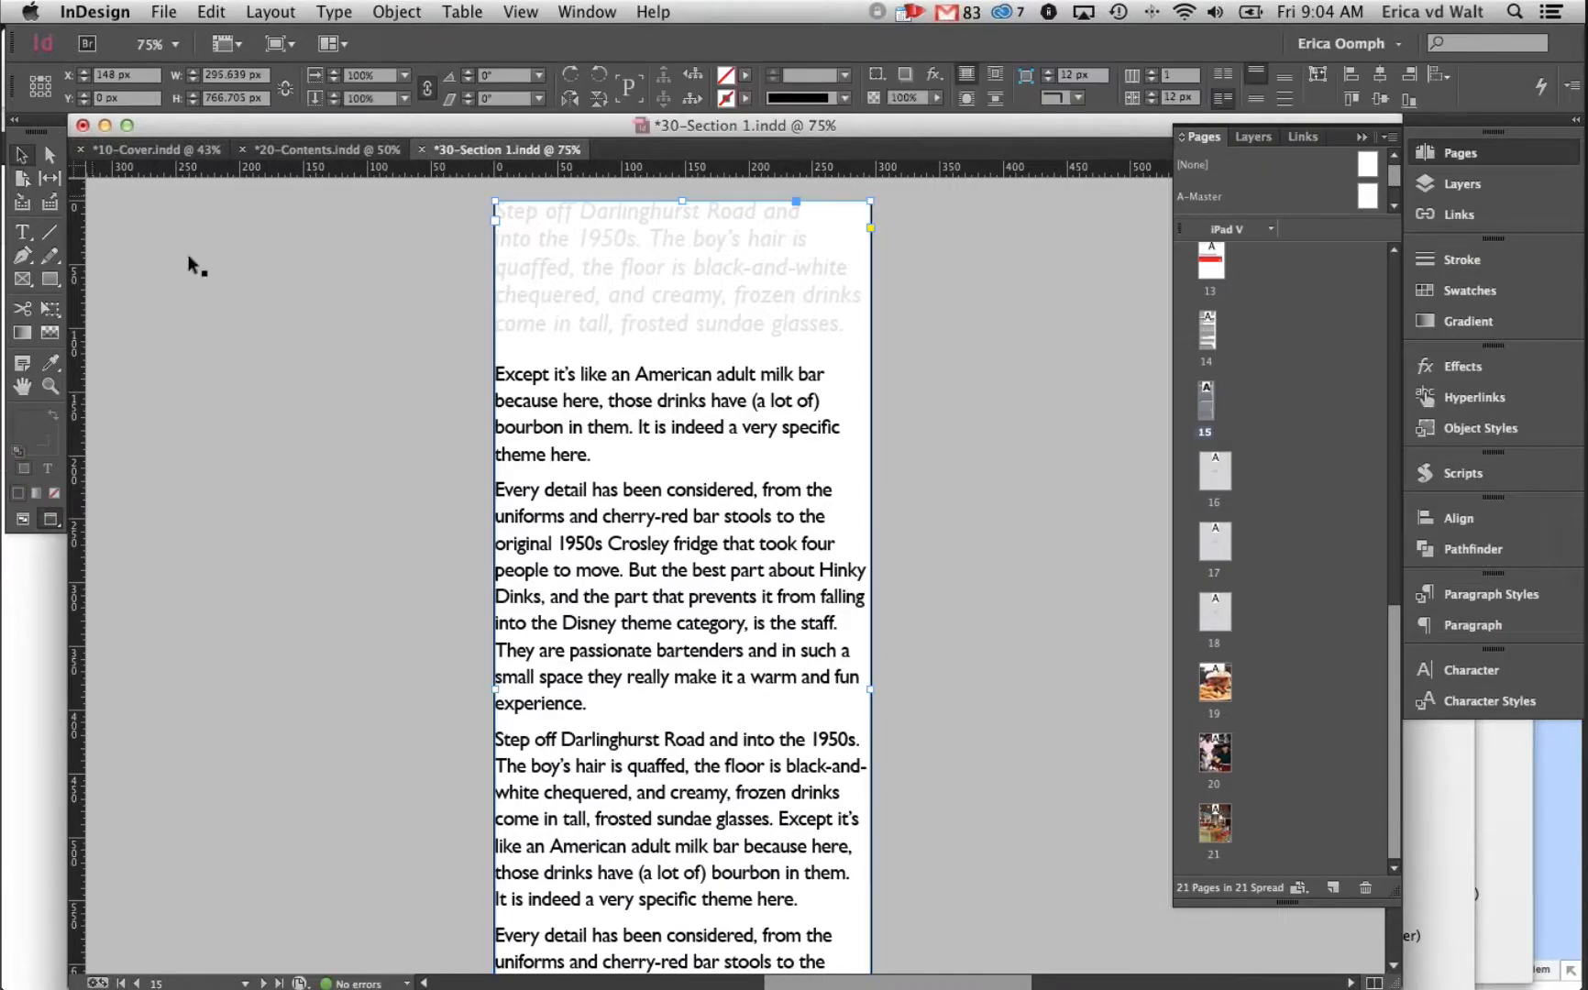
click(623, 383)
scroll(688, 459, down, 1)
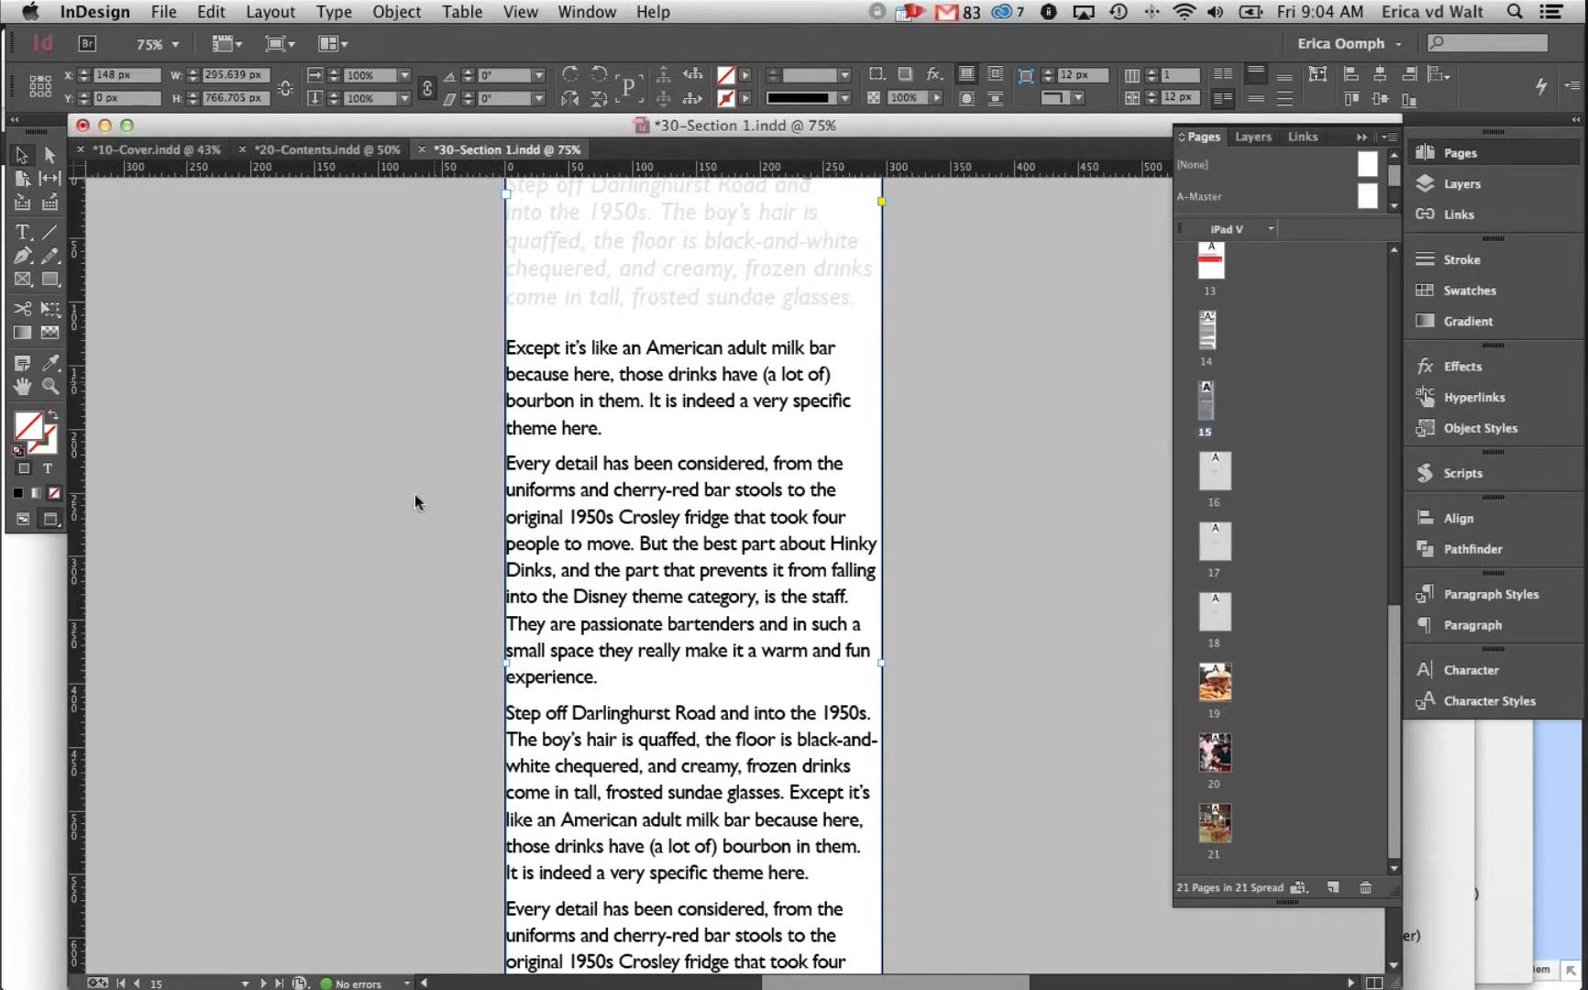
Look through the long Hinky Dinks description on page 15 from beginning to end
scroll(728, 674, up, 5)
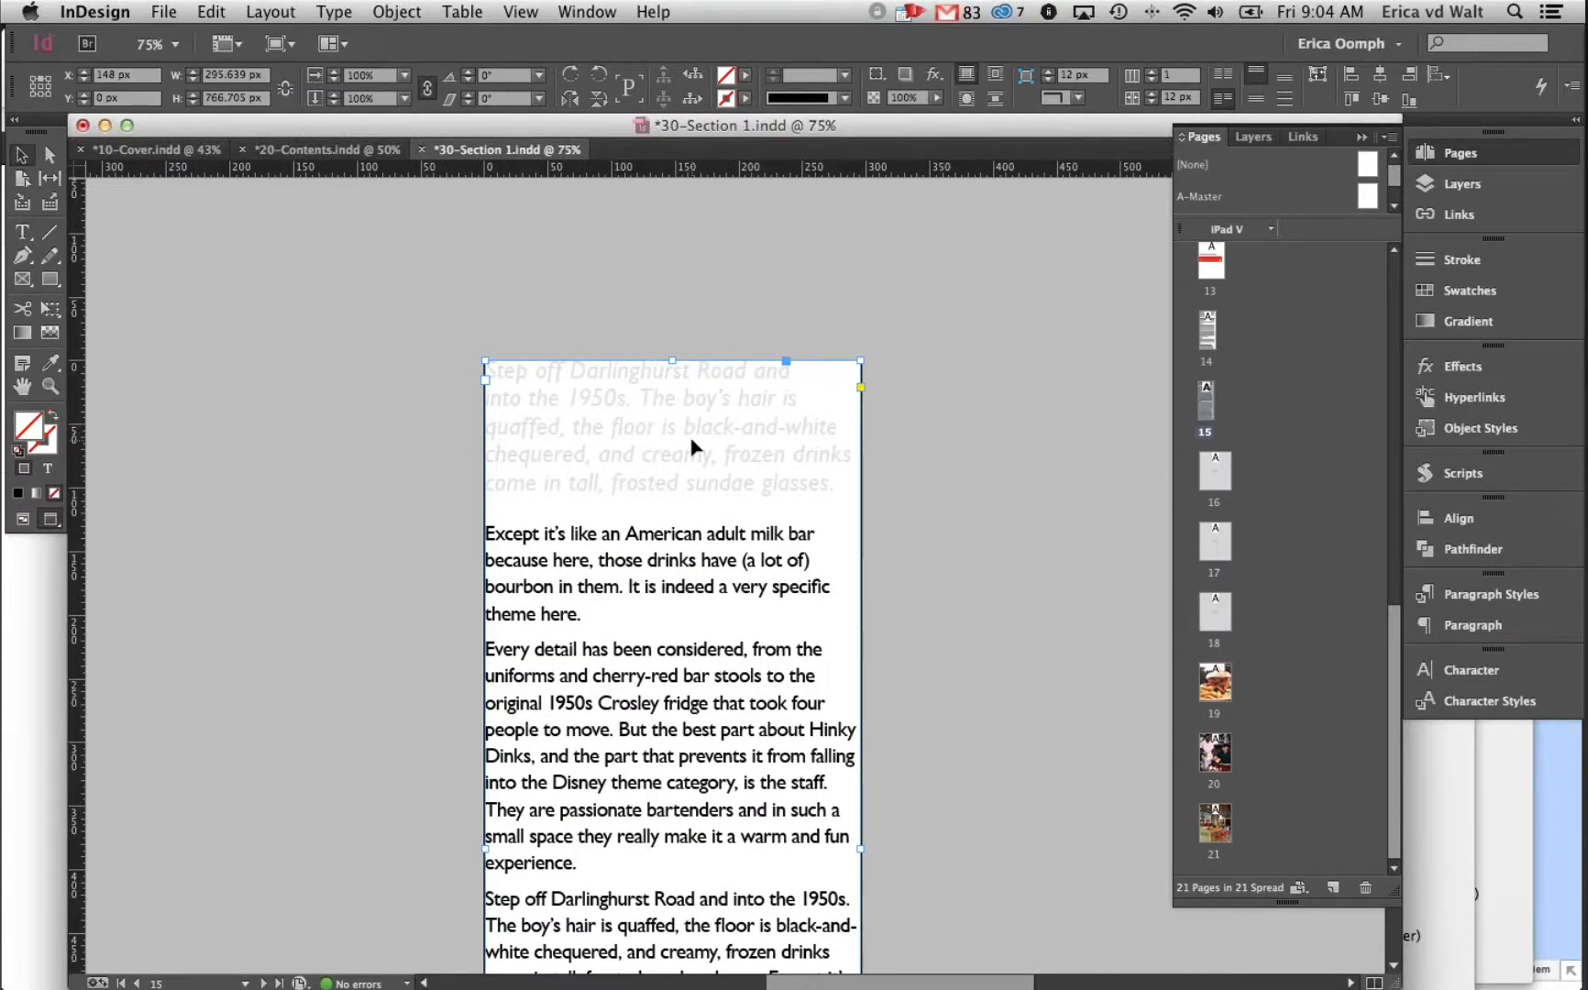
scroll(700, 457, left, 1)
scroll(700, 456, down, 2)
scroll(700, 457, left, 2)
scroll(737, 413, down, 10)
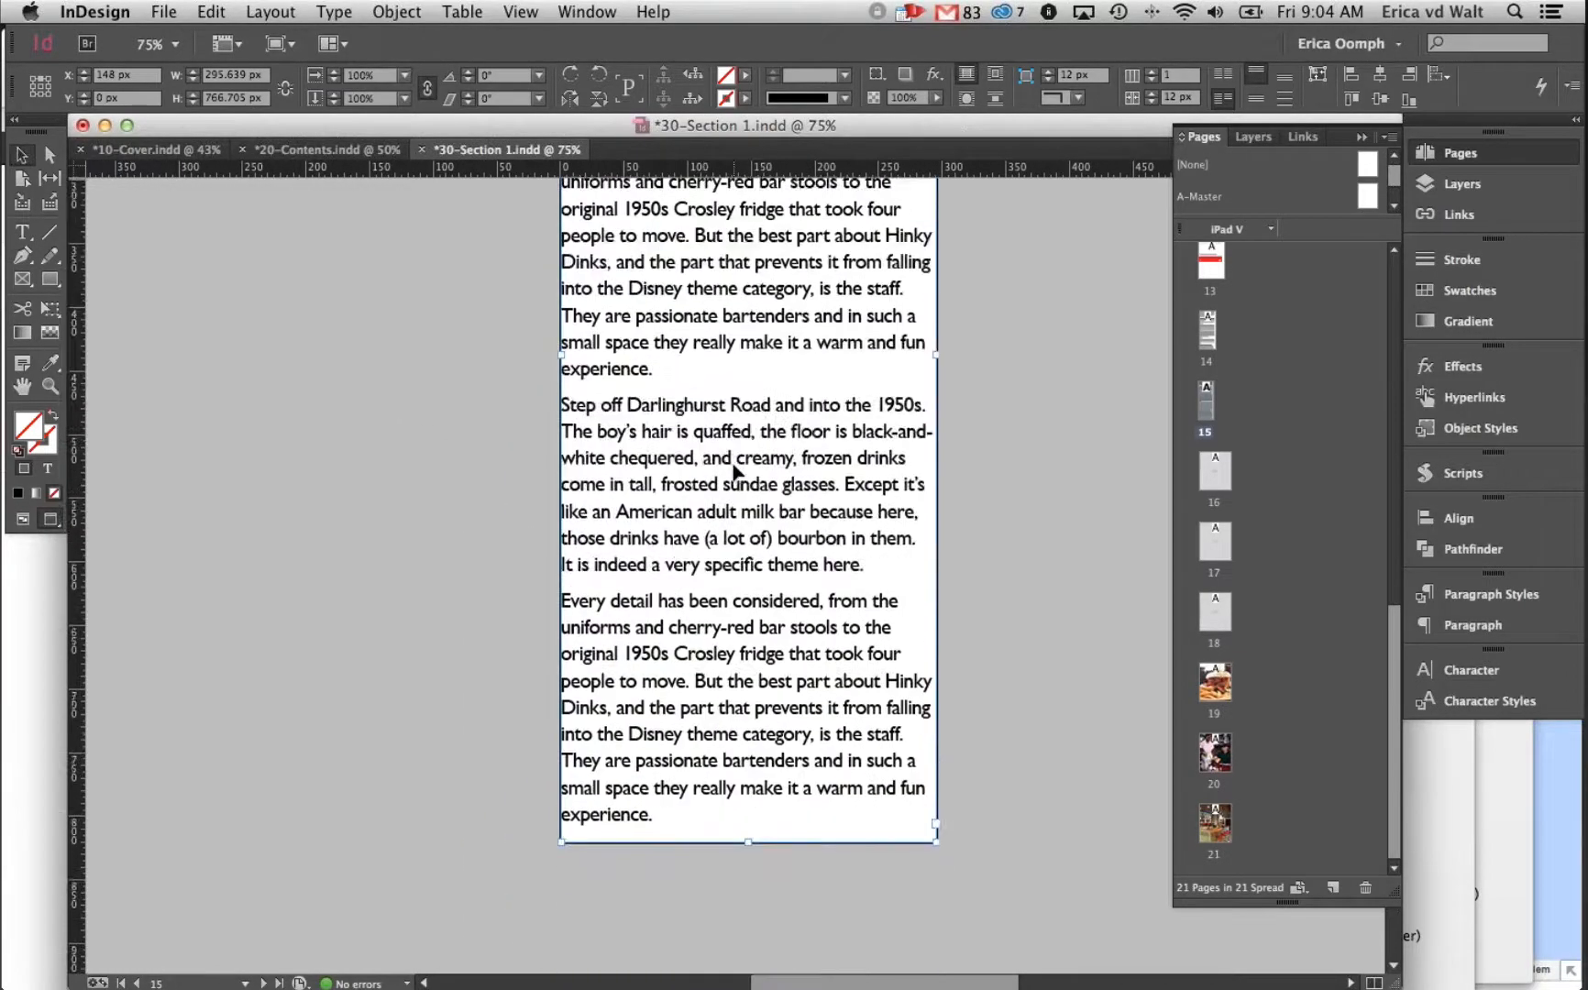
scroll(734, 466, up, 8)
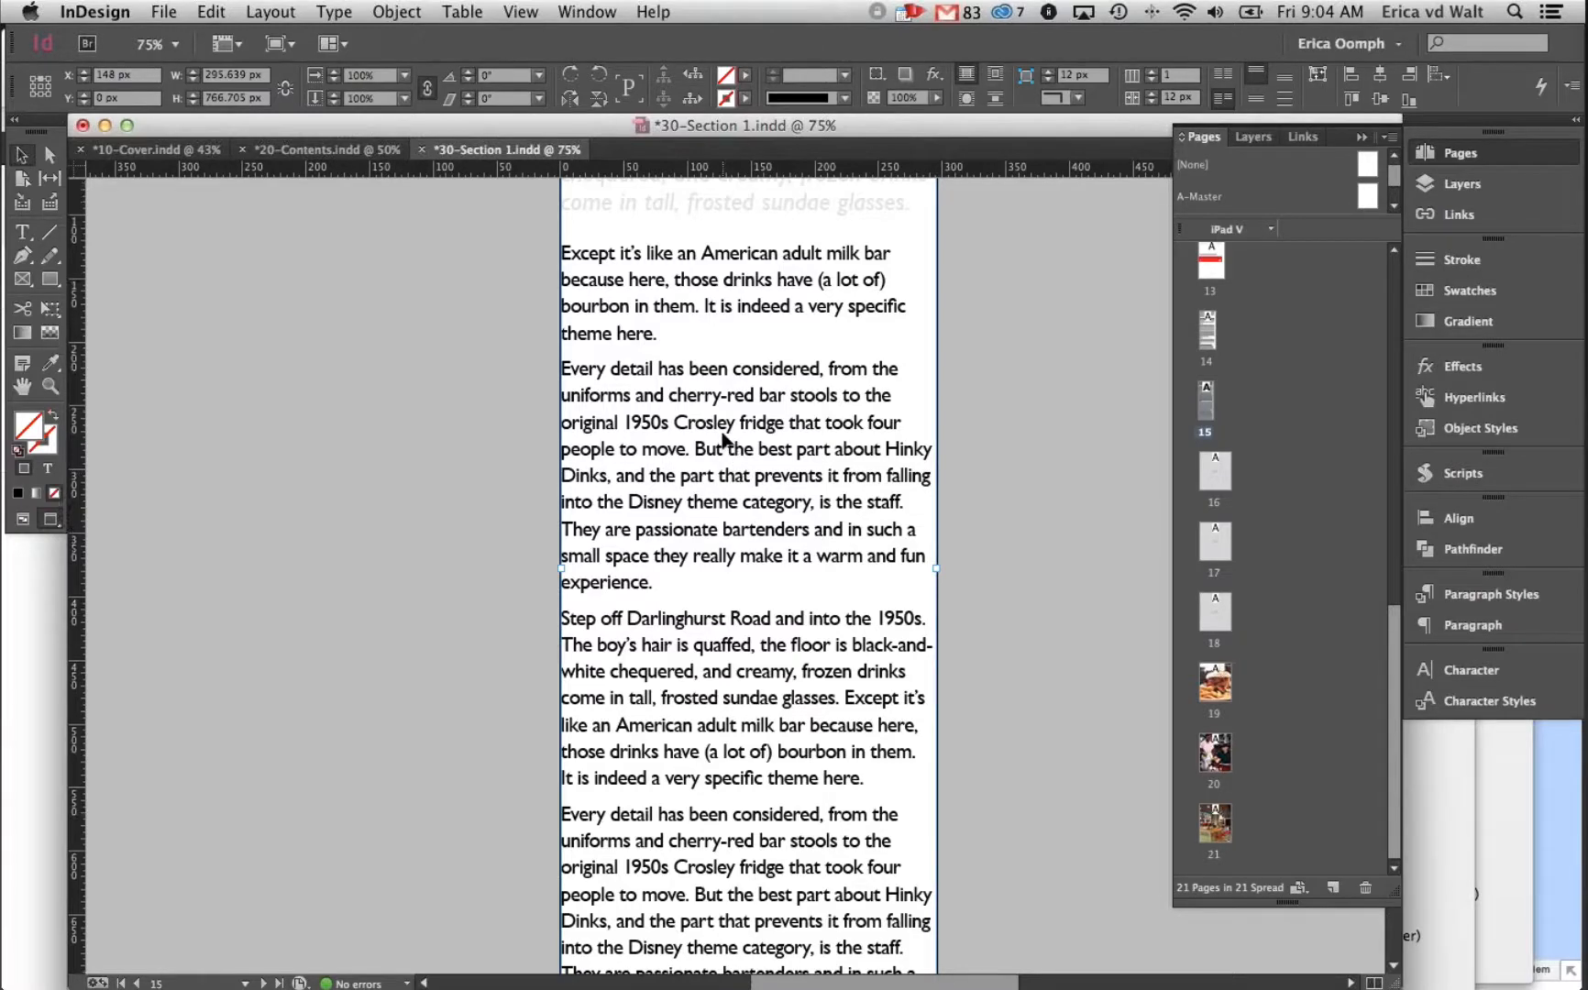
scroll(727, 458, up, 5)
scroll(729, 463, down, 2)
scroll(731, 482, down, 2)
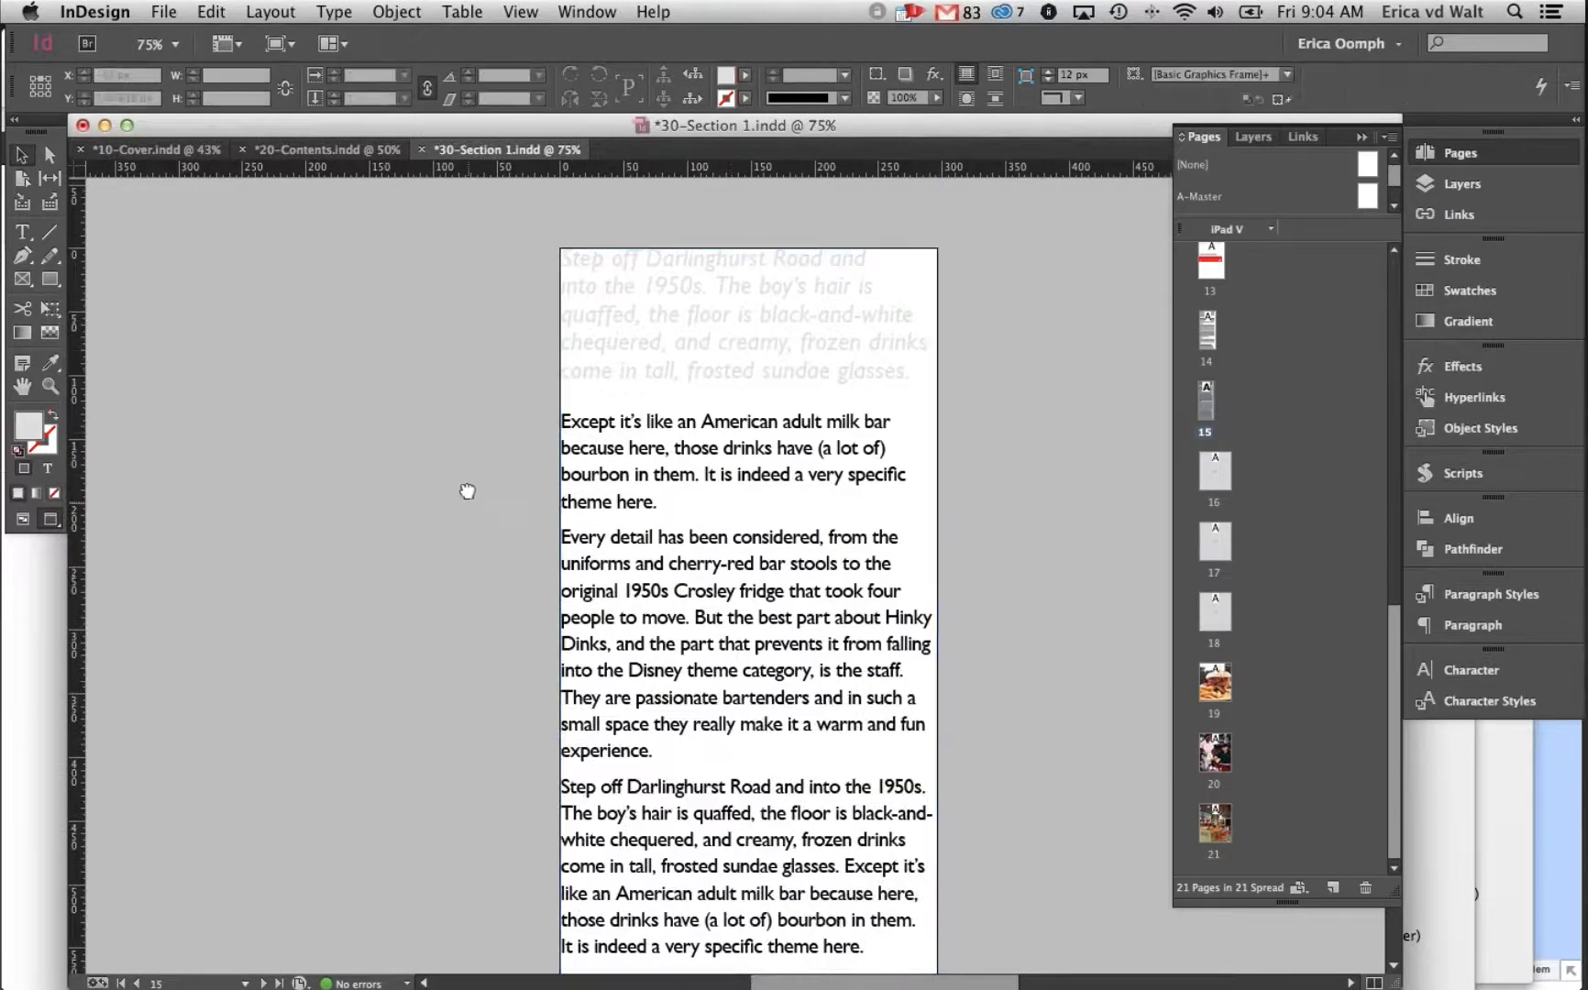
scroll(495, 477, down, 3)
scroll(770, 550, down, 12)
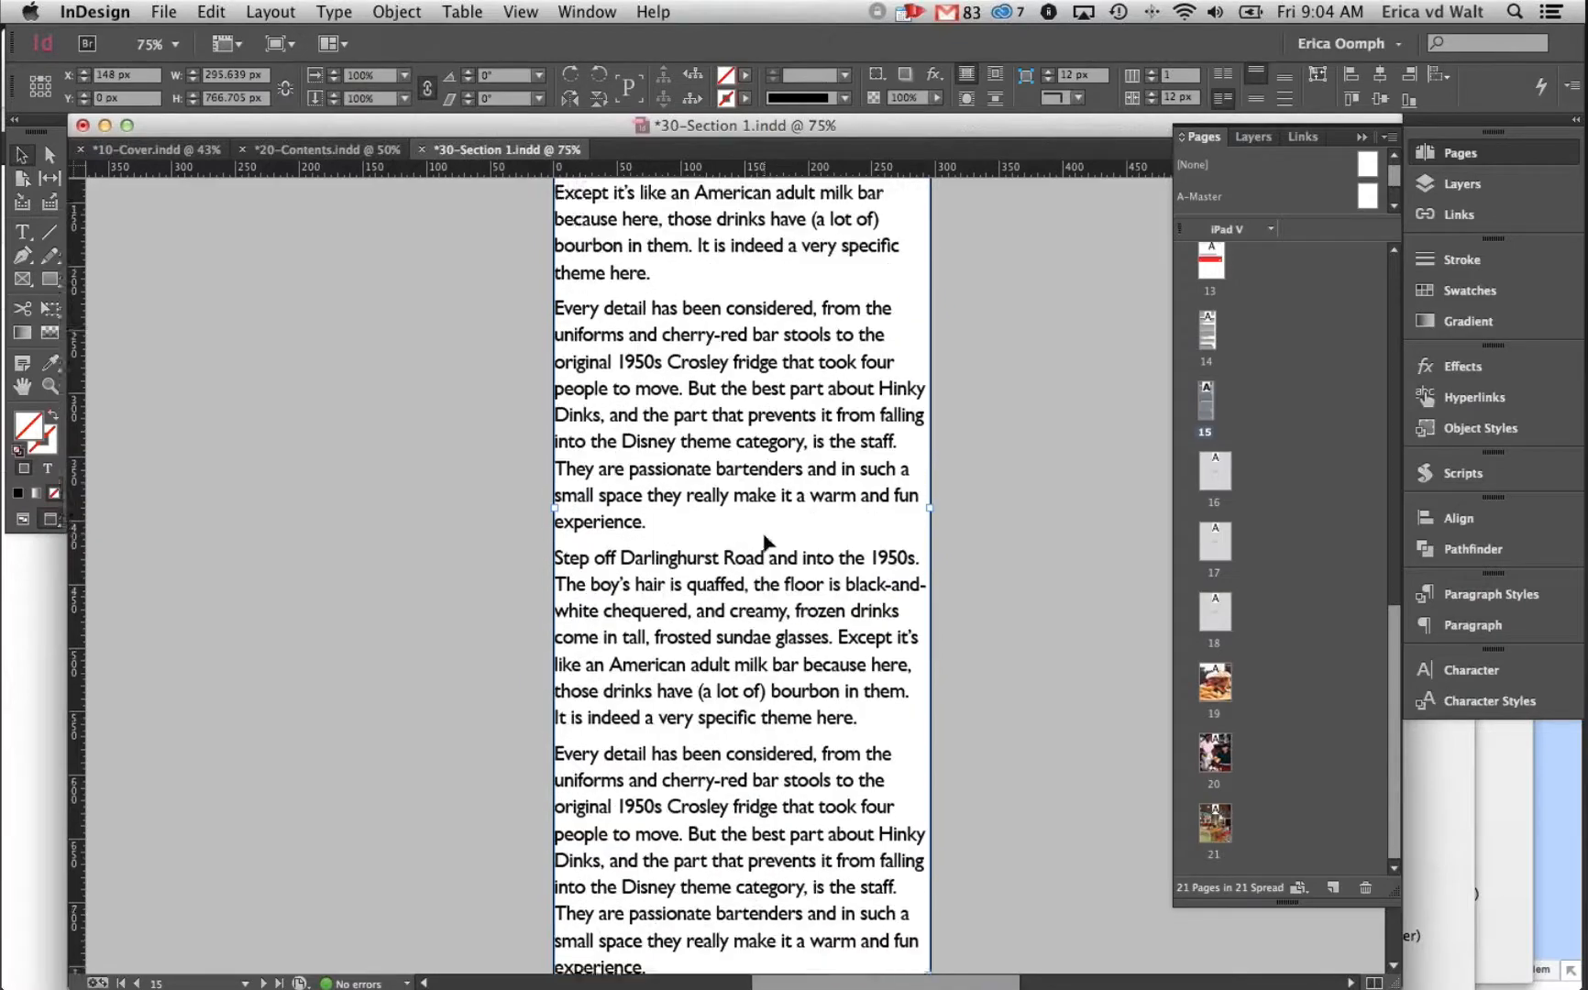
scroll(726, 501, up, 15)
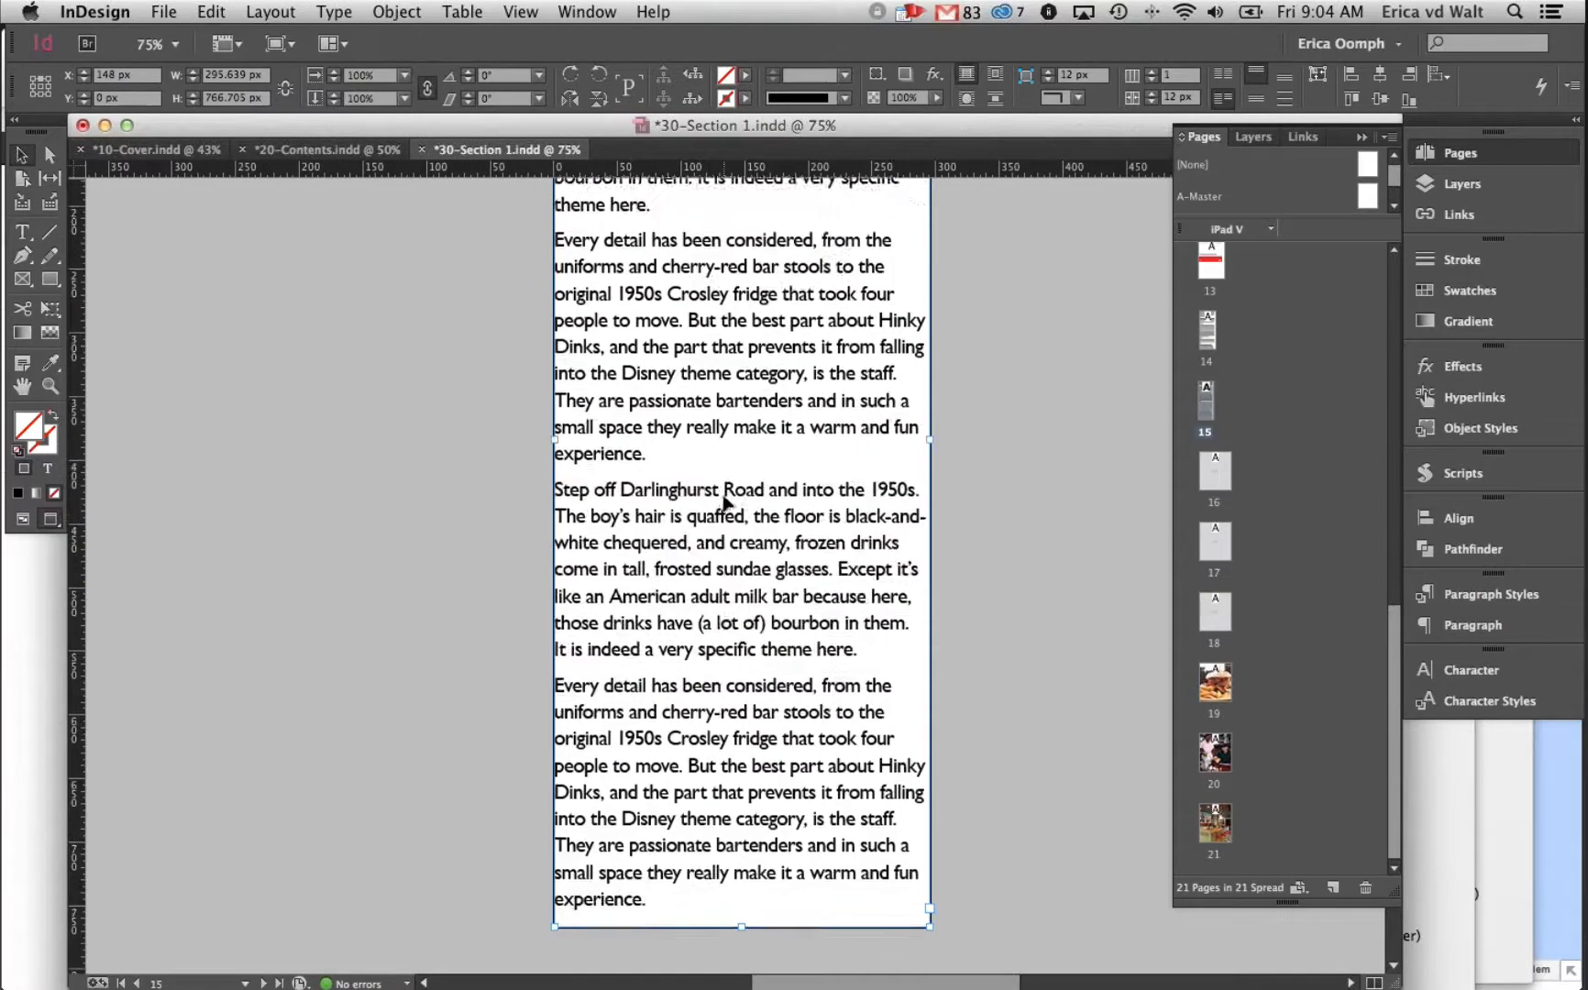
scroll(1242, 353, up, 5)
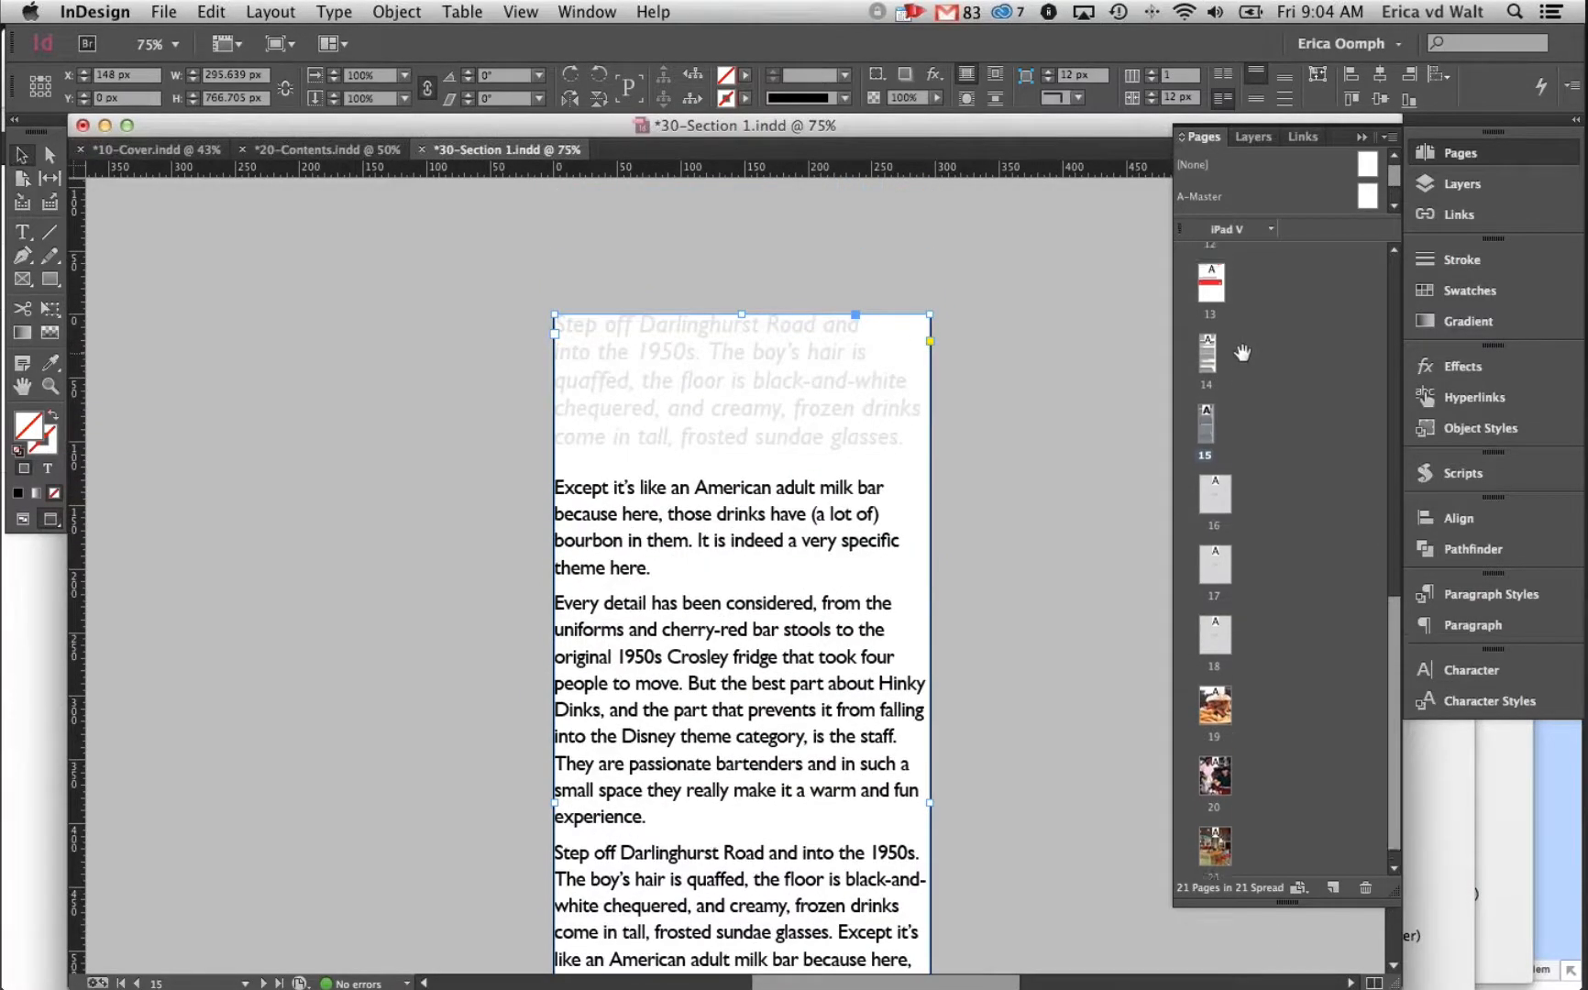
Open page 11 and select the large grey frame on the photo stack below the icons
scroll(1242, 353, up, 1)
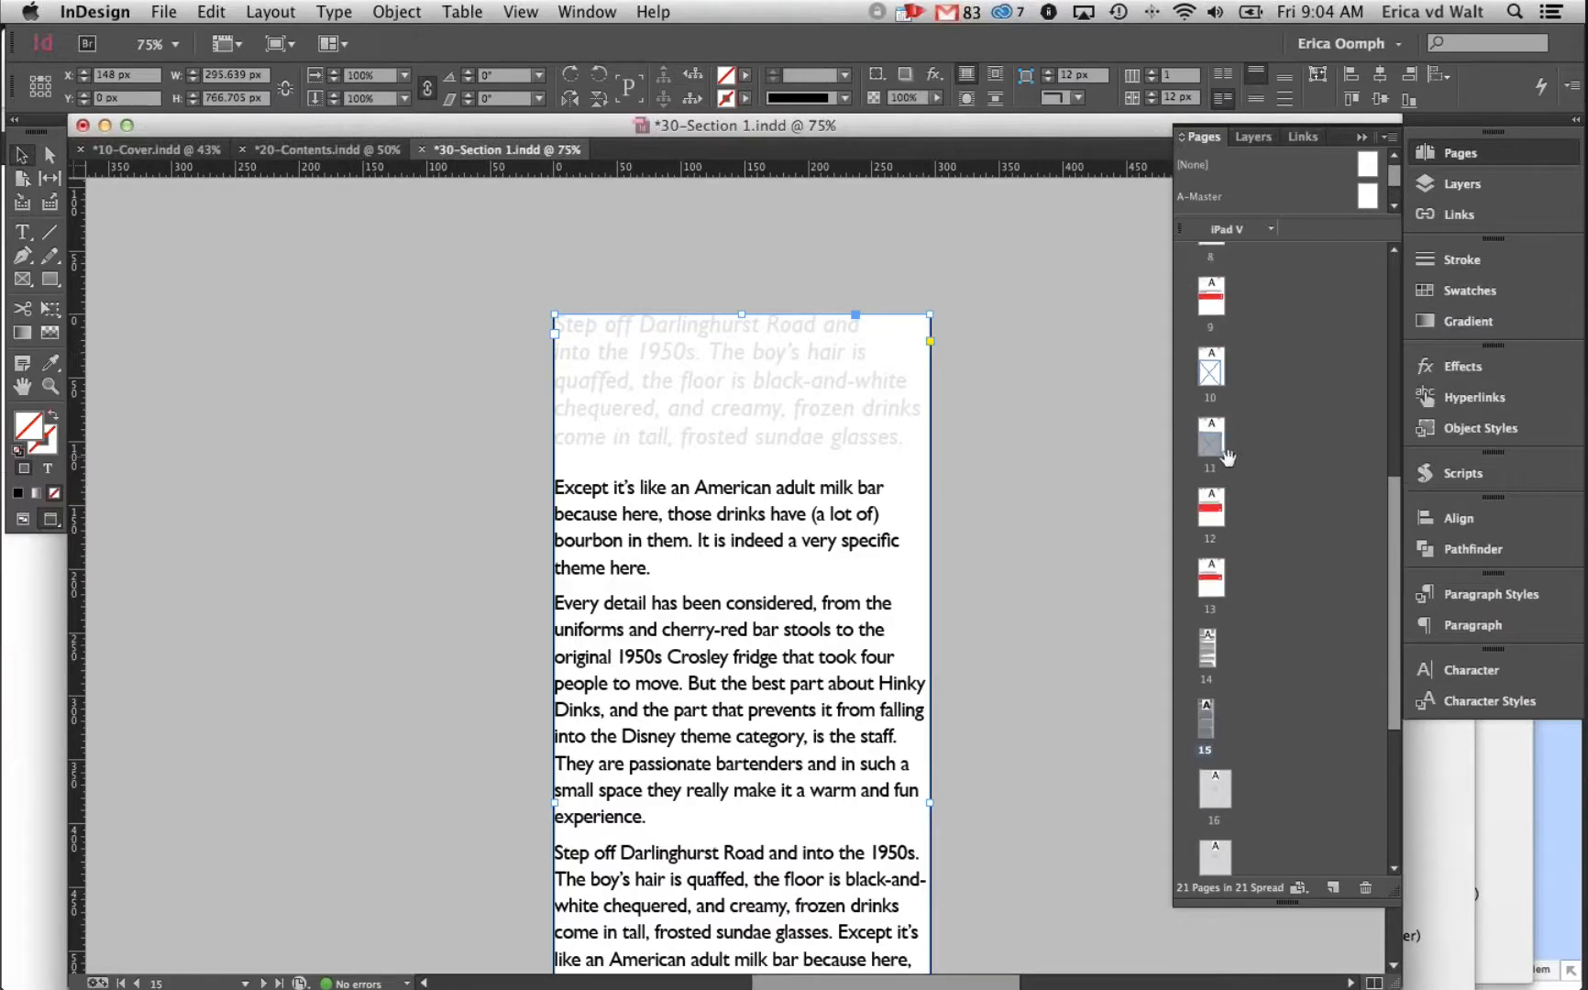
double_click(1212, 436)
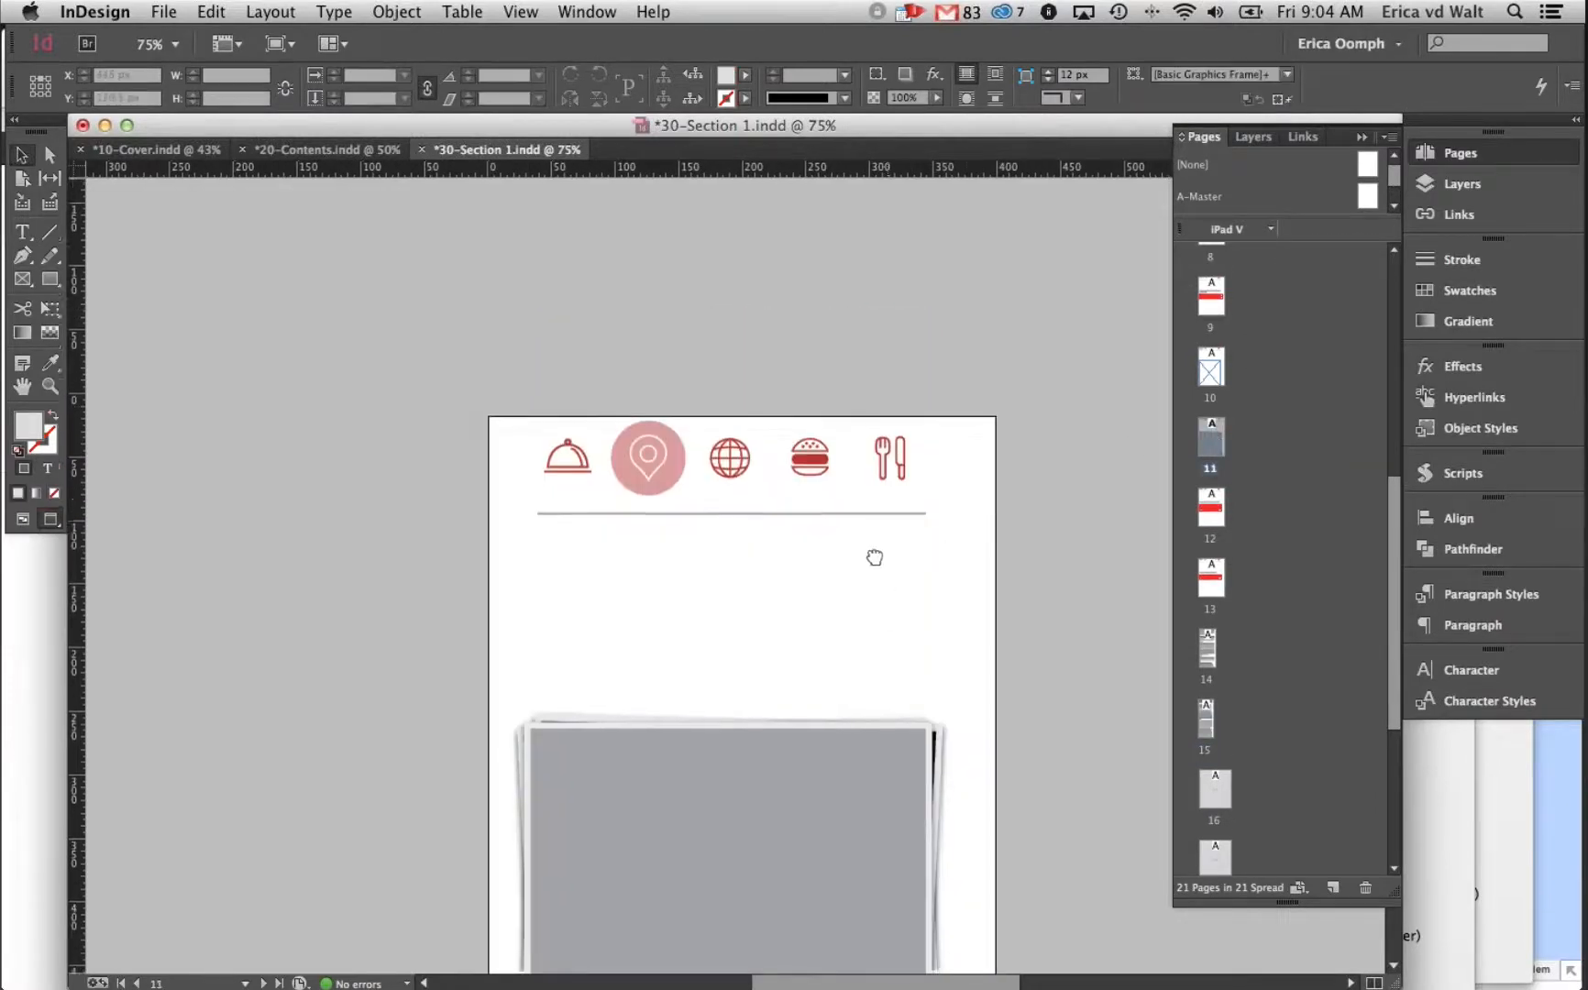
drag(876, 557, 784, 384)
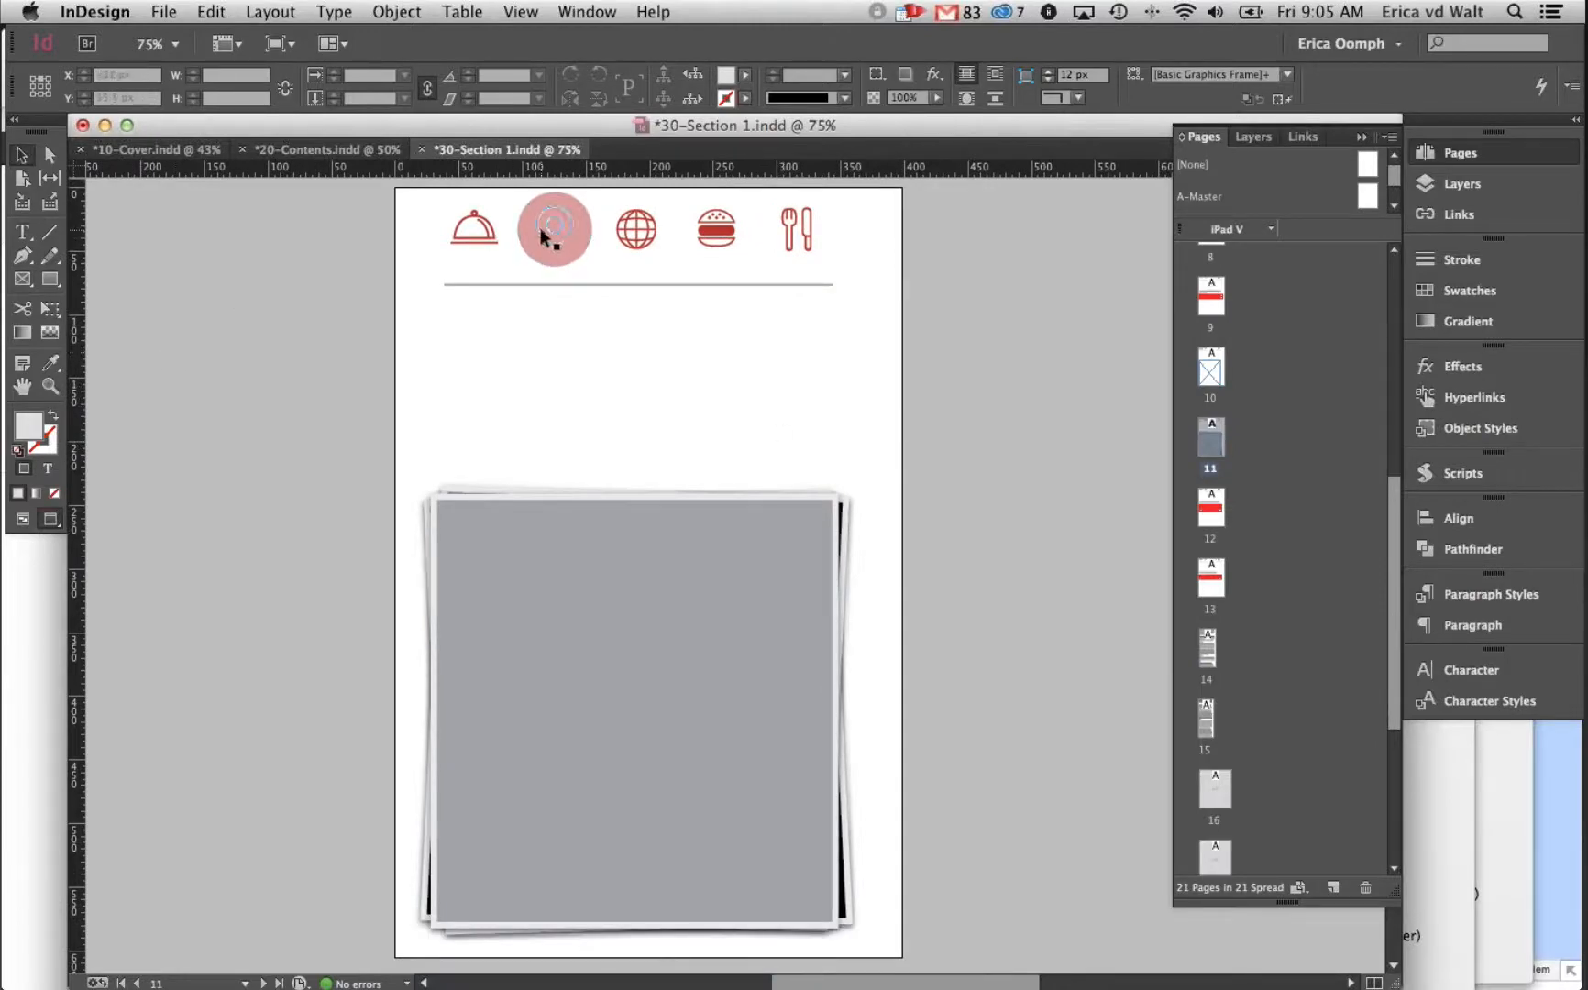
click(577, 259)
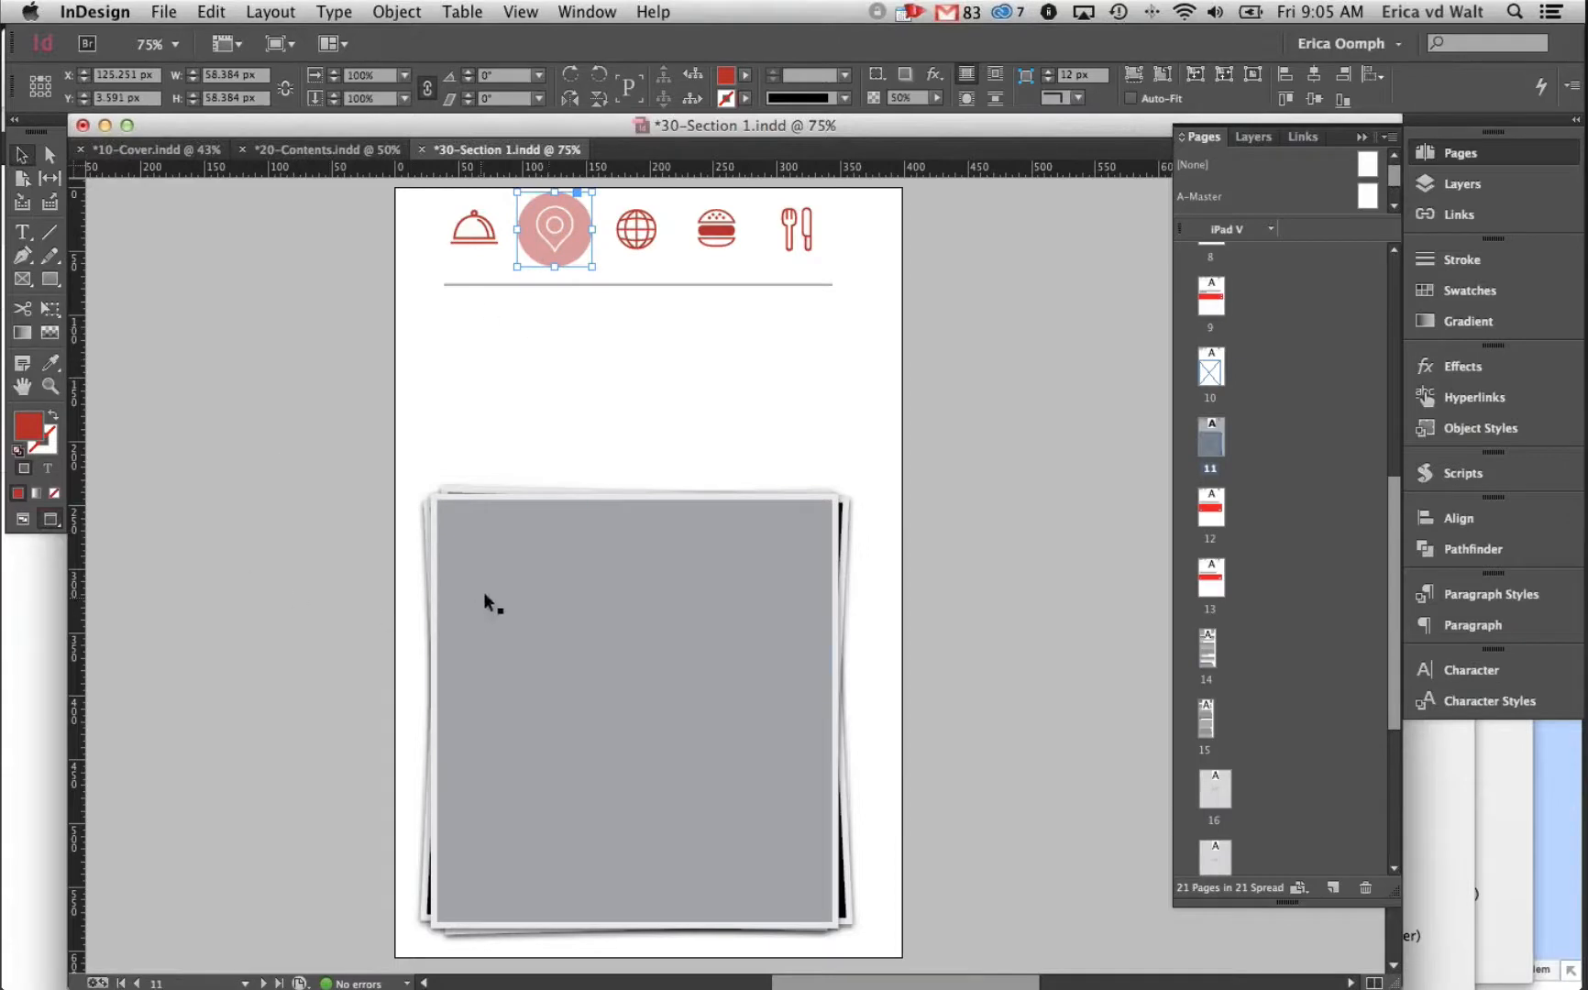
click(260, 535)
scroll(413, 578, left, 1)
click(544, 616)
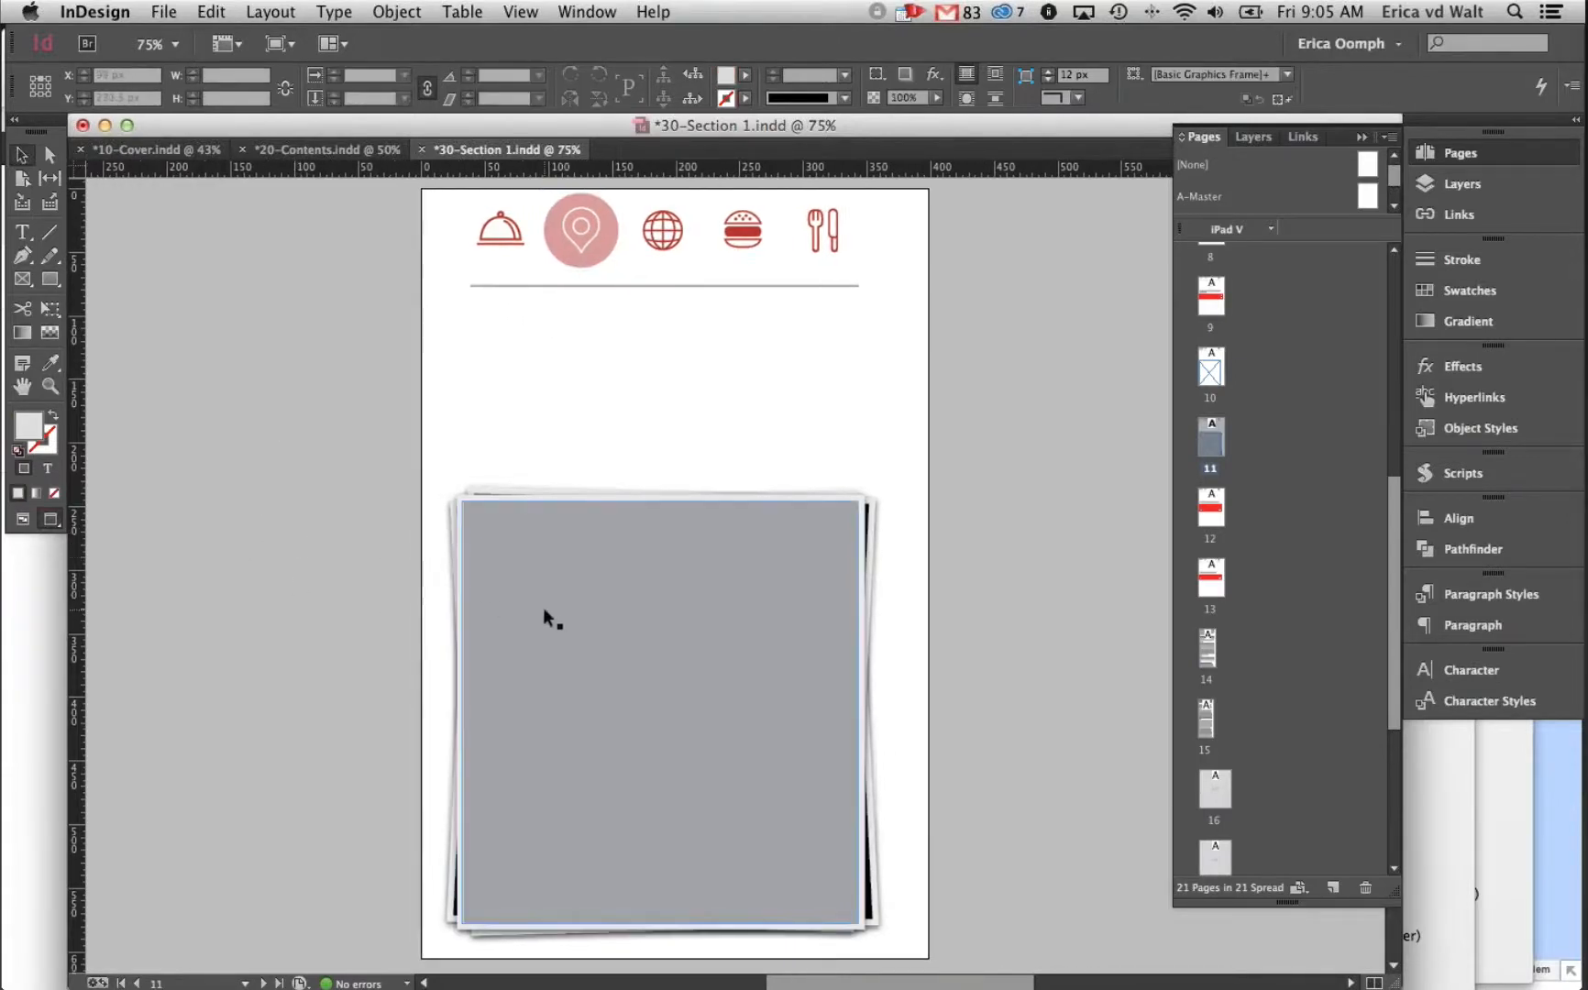
click(607, 603)
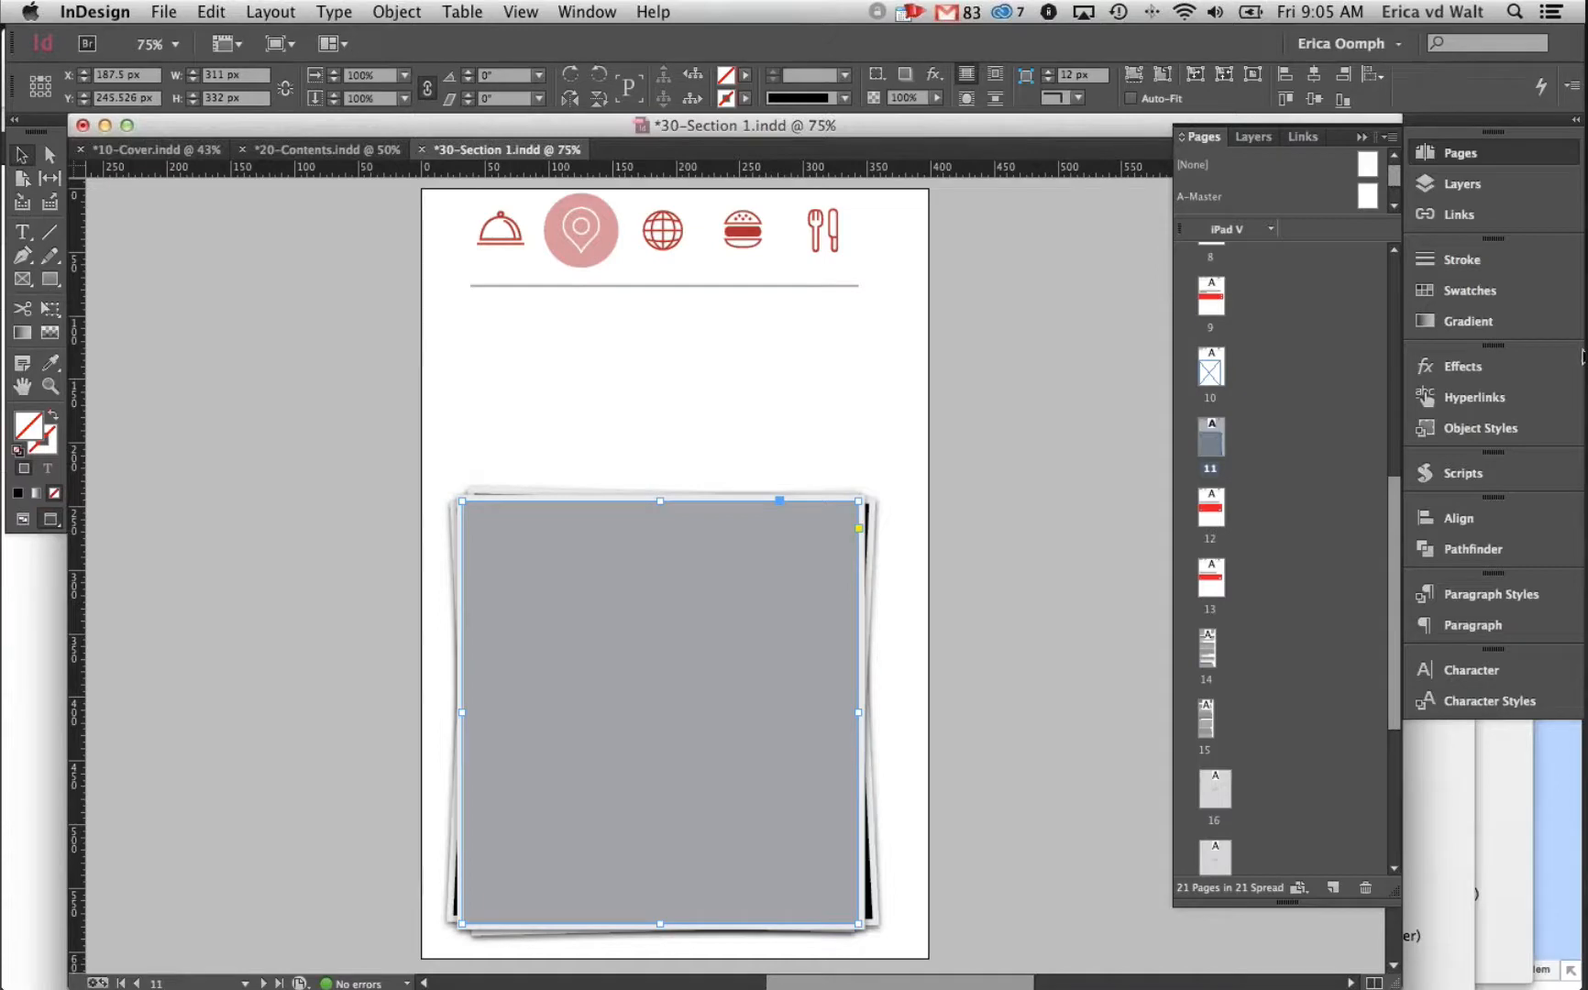
Open the selected grey frame's hyperlink for editing and examine the coordinates and zoom value in its Map2 URL
click(1472, 397)
click(790, 537)
scroll(1321, 427, down, 1)
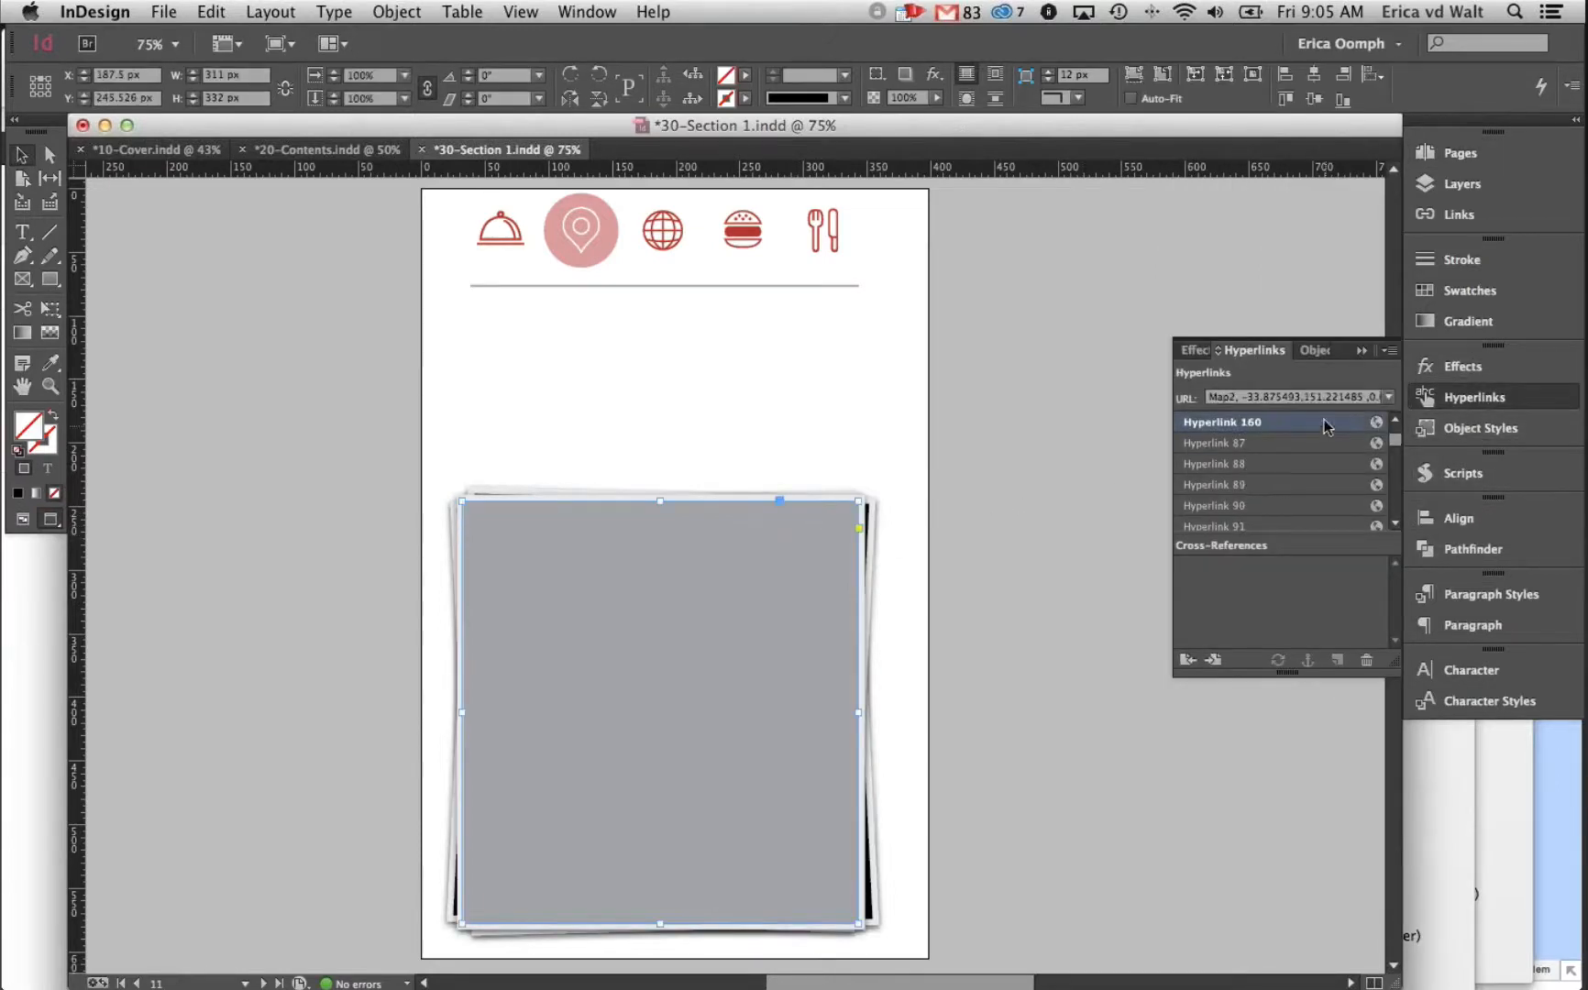
double_click(1272, 428)
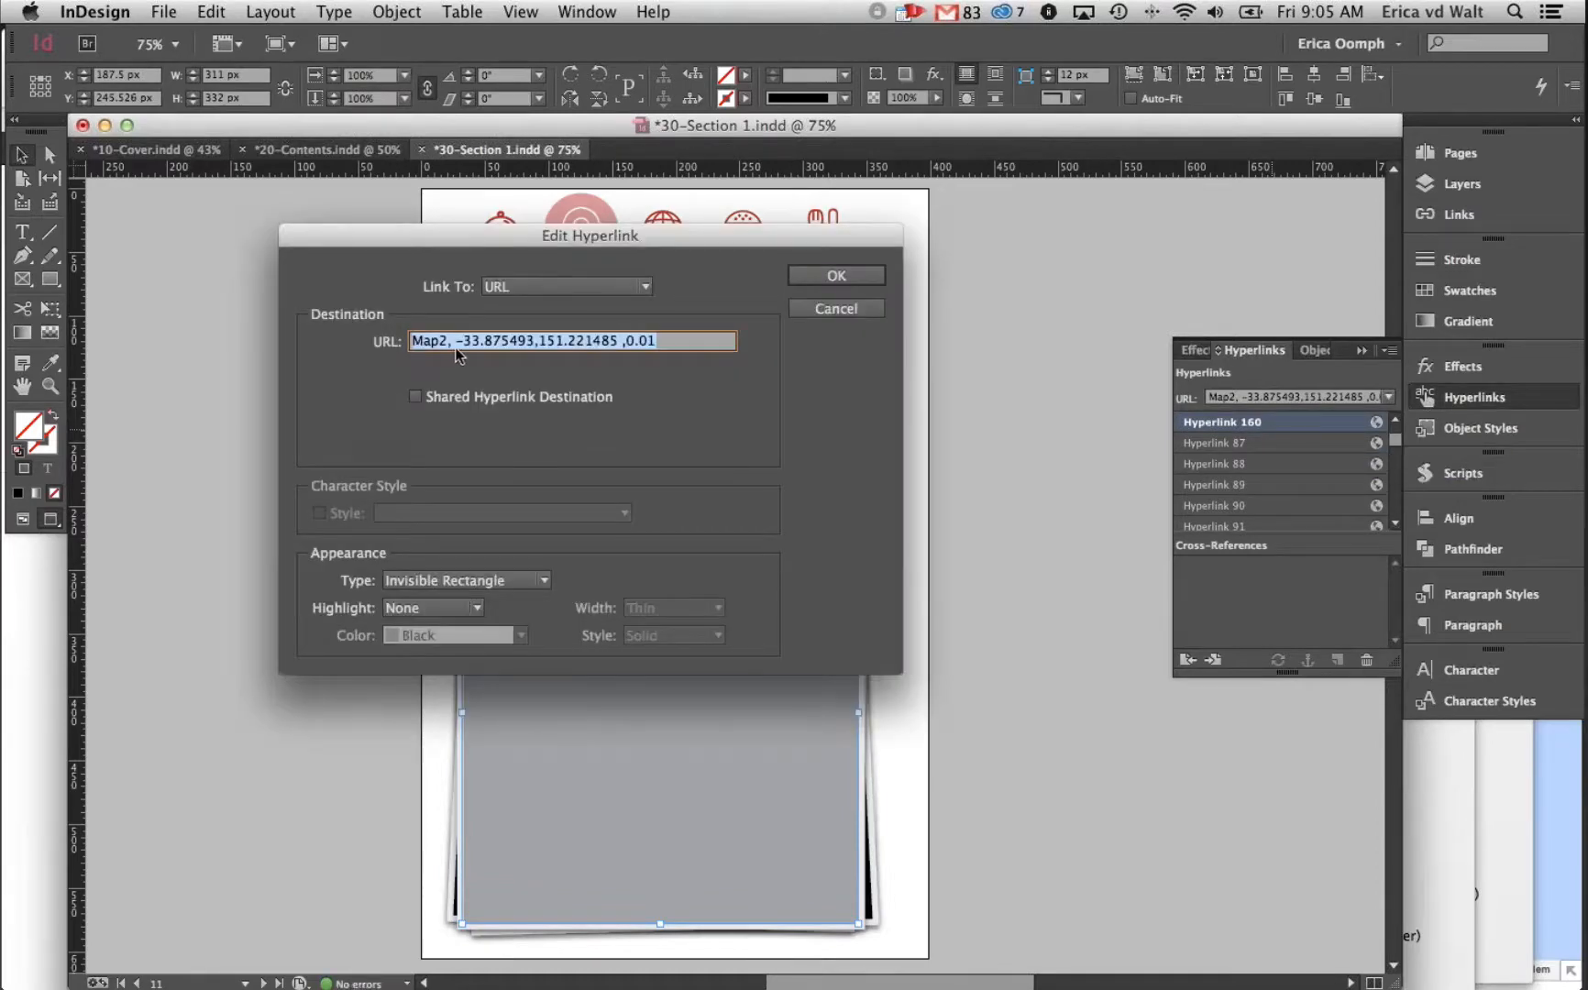
drag(457, 341, 615, 338)
click(585, 340)
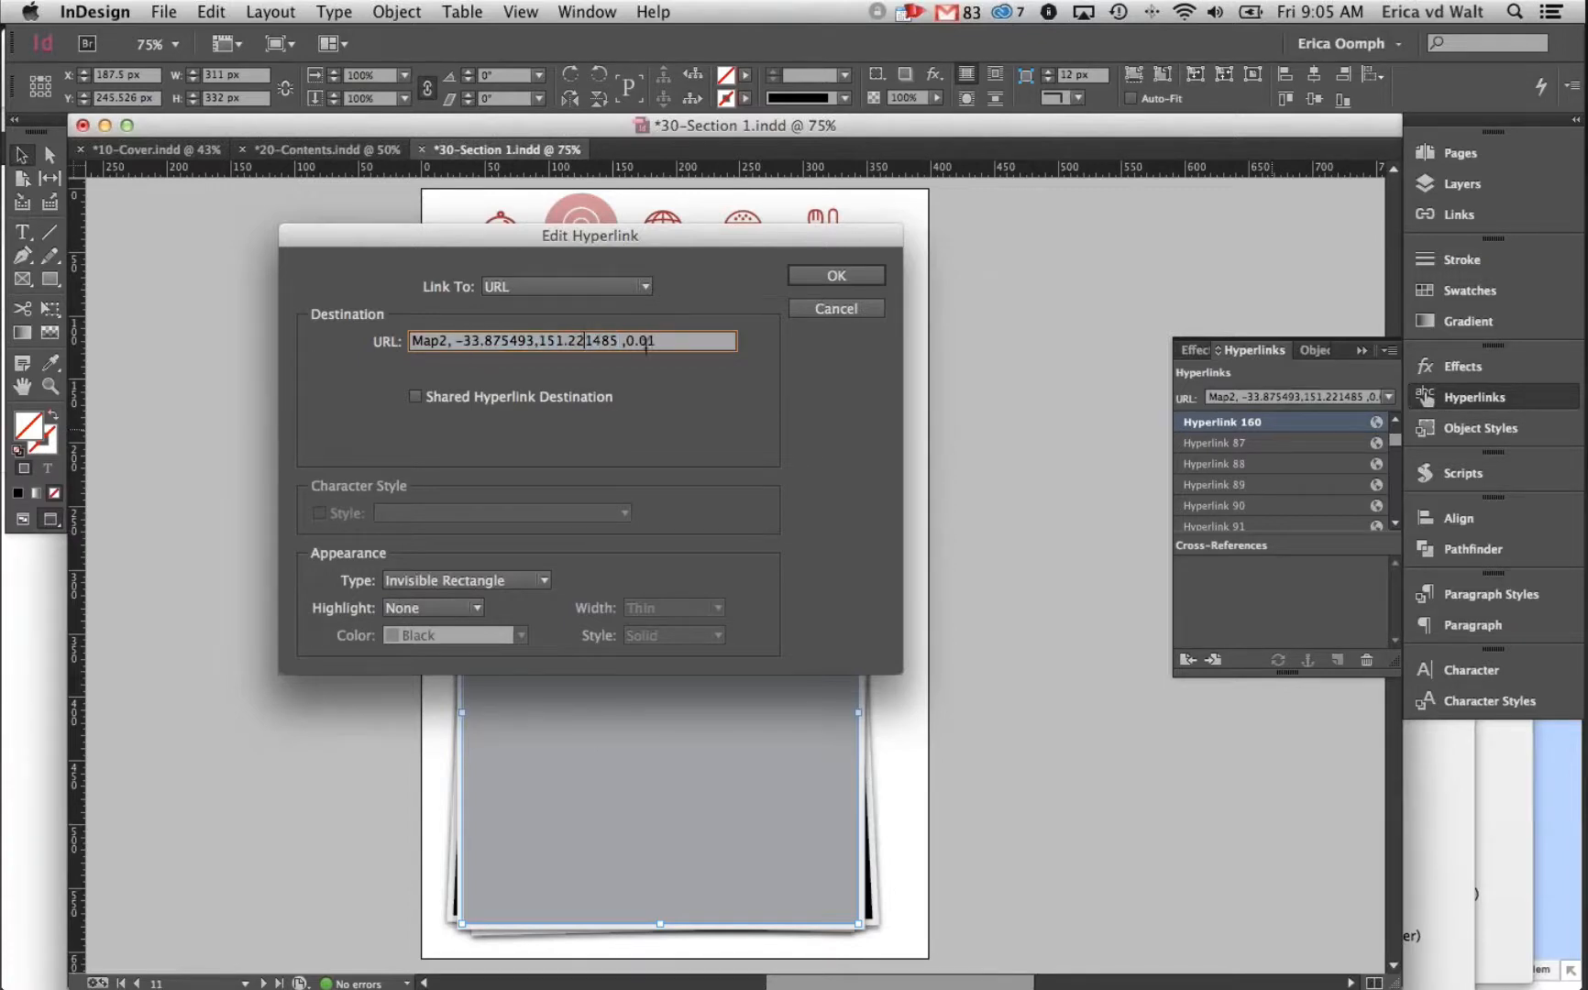
drag(659, 341, 627, 340)
click(837, 285)
click(837, 275)
Switch to the iOS Simulator, show the Hinky Dinks location map, and try the map pin's label and details link
mouse_move(11, 607)
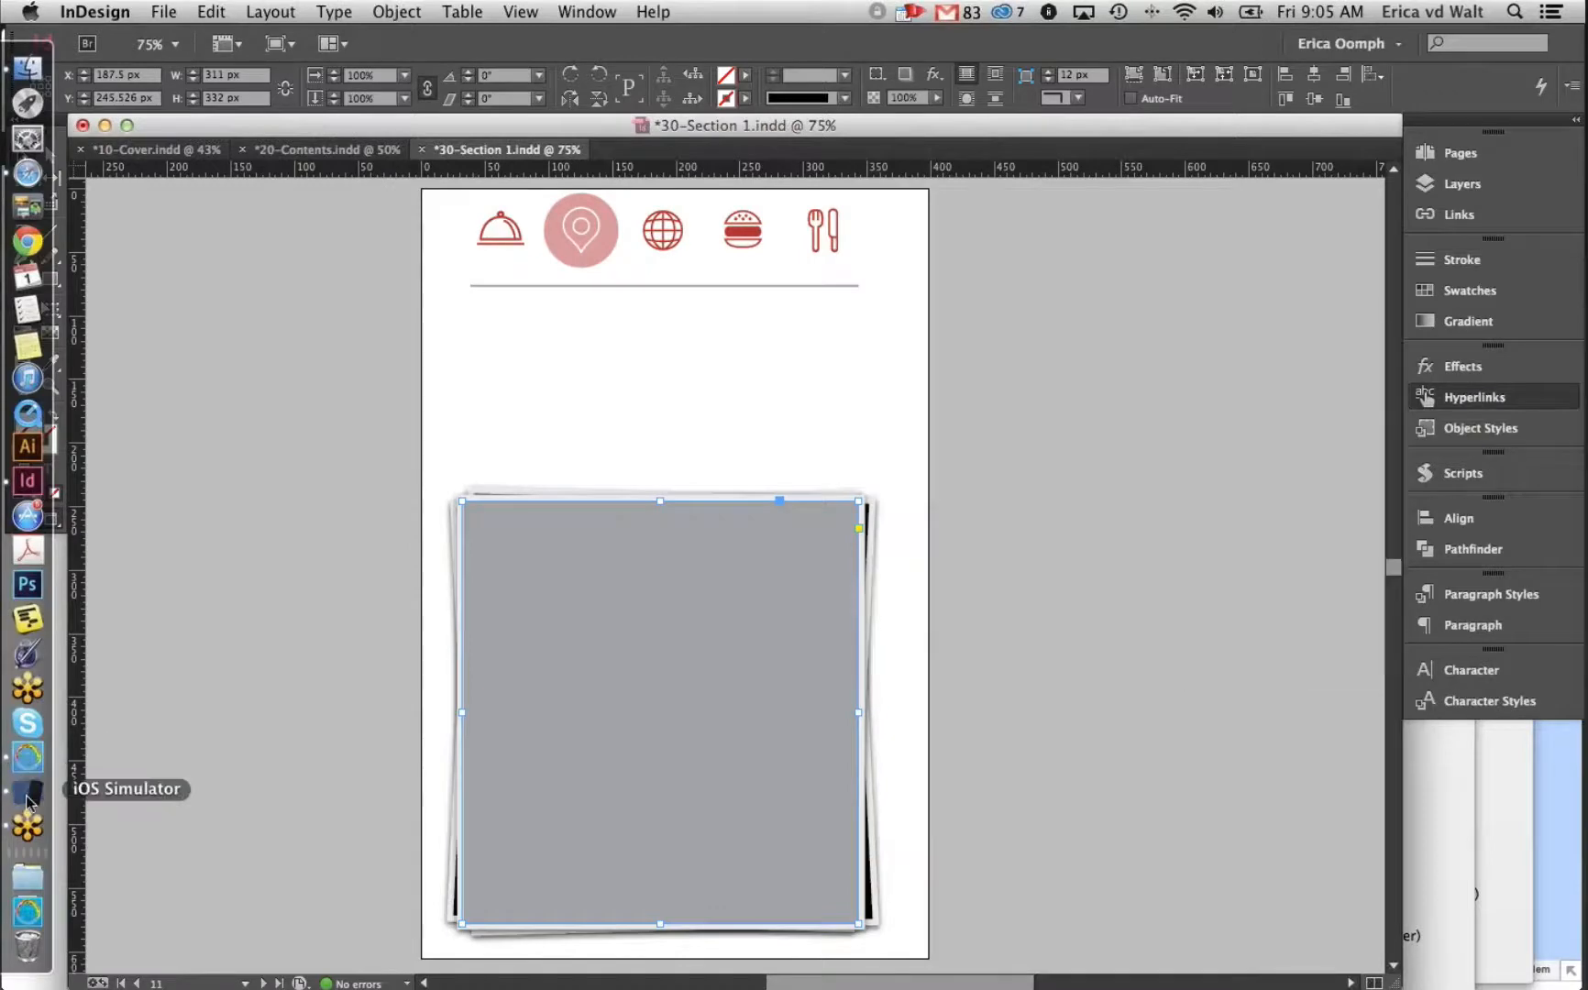
click(28, 798)
click(1043, 310)
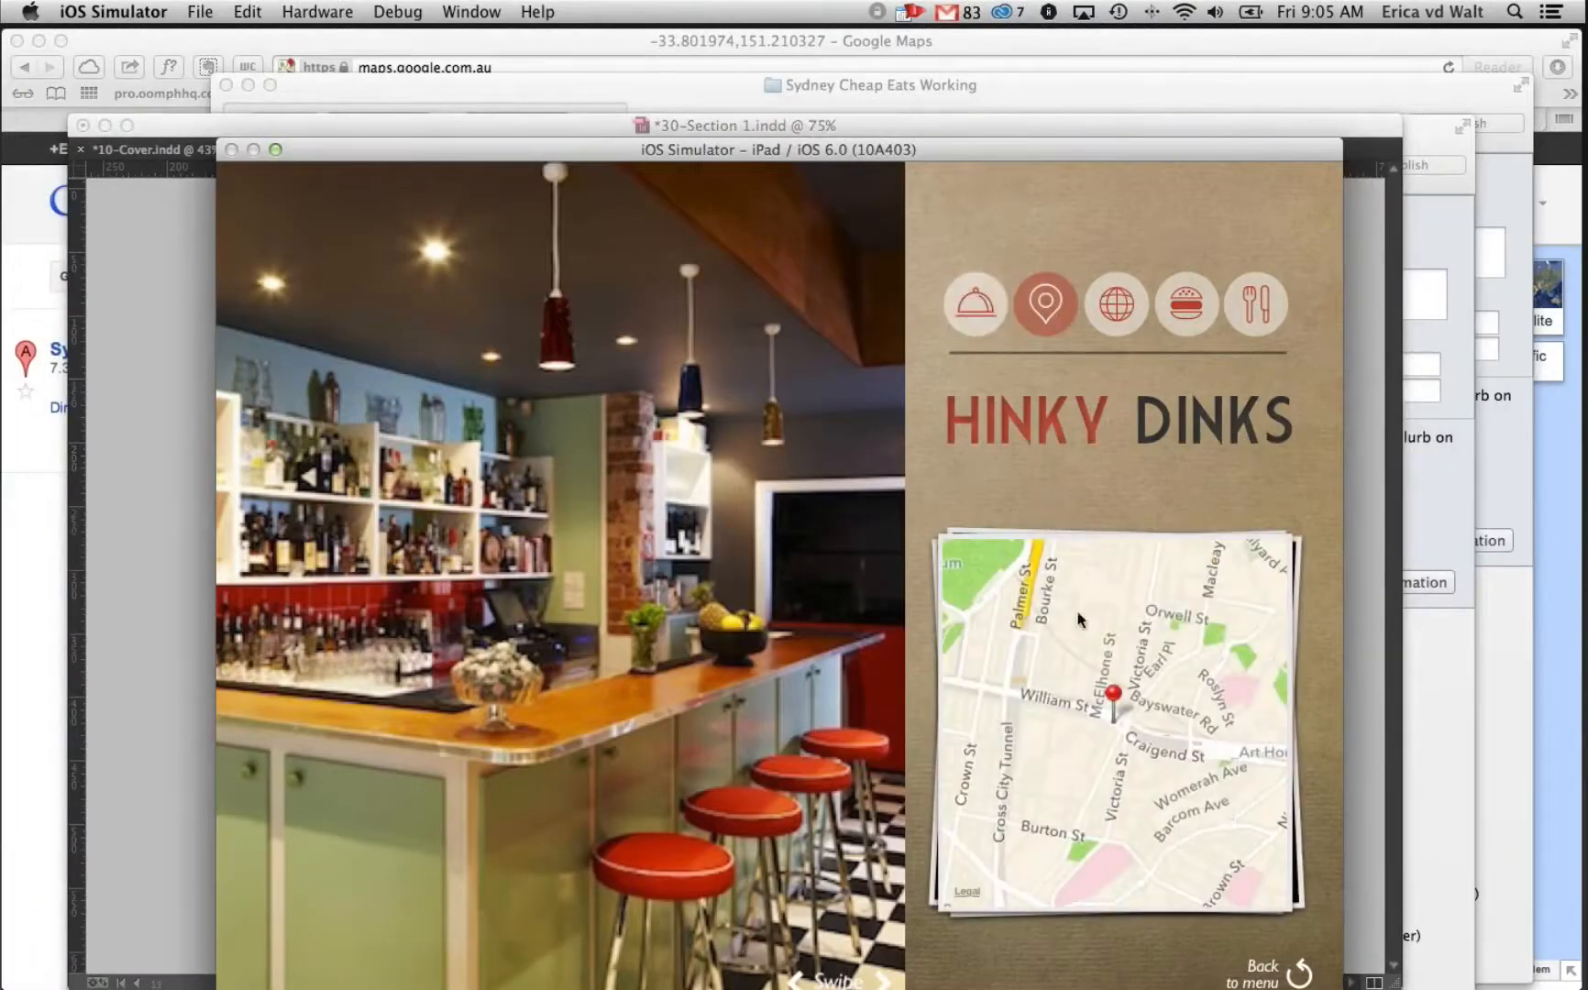
click(1114, 695)
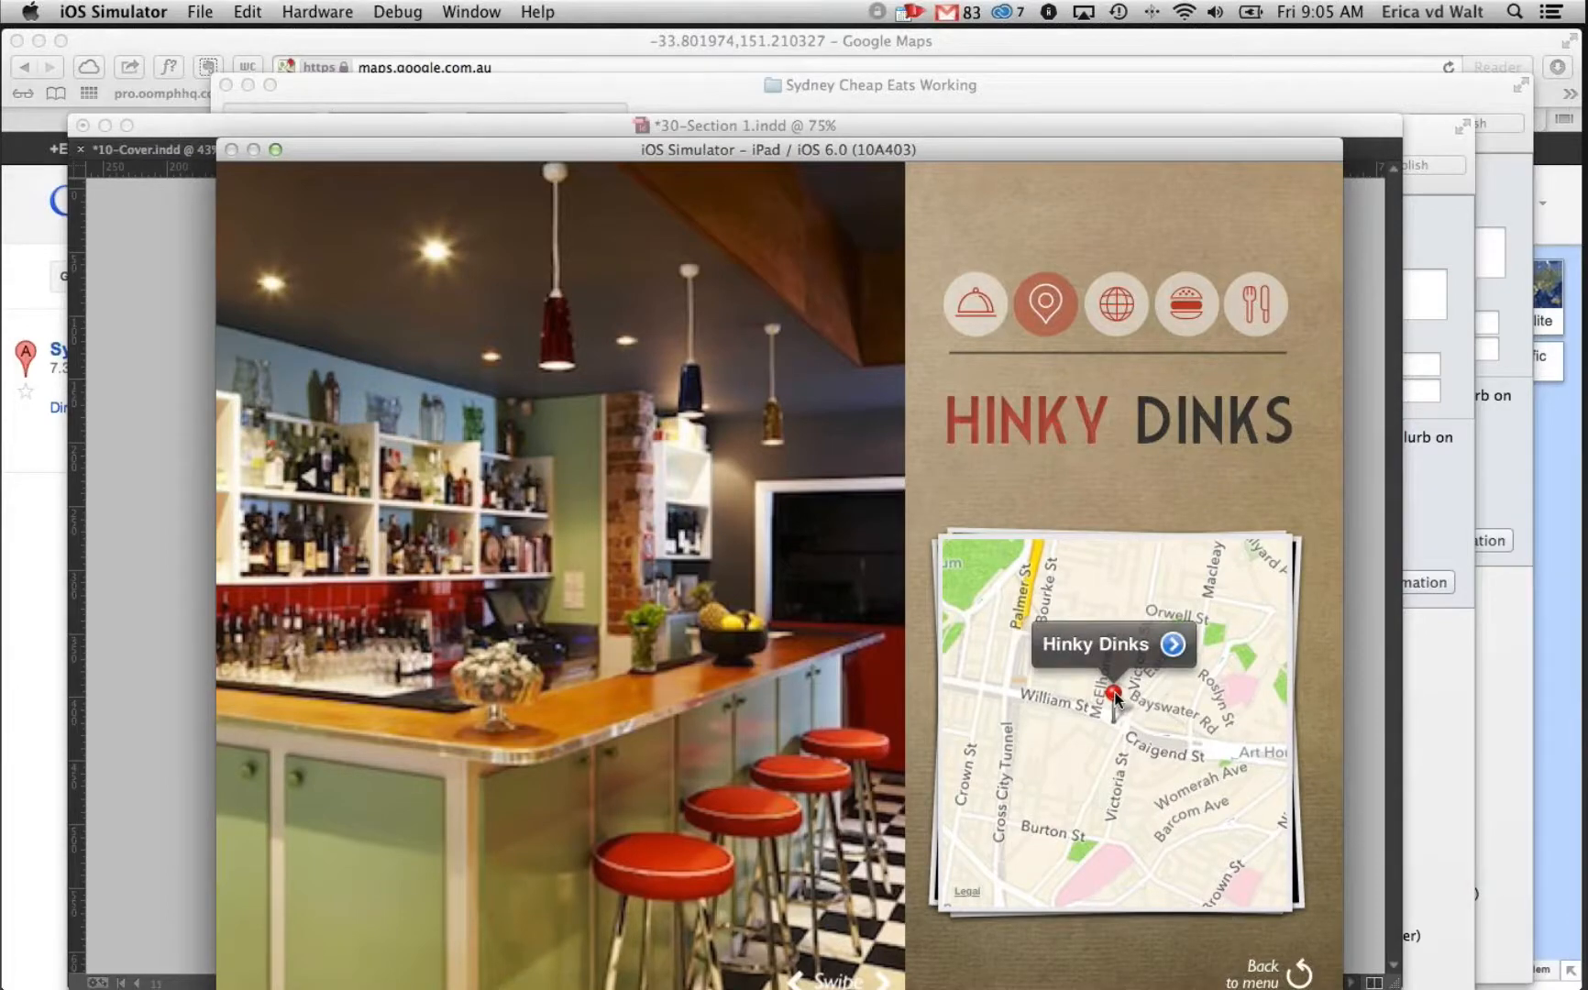
click(1174, 646)
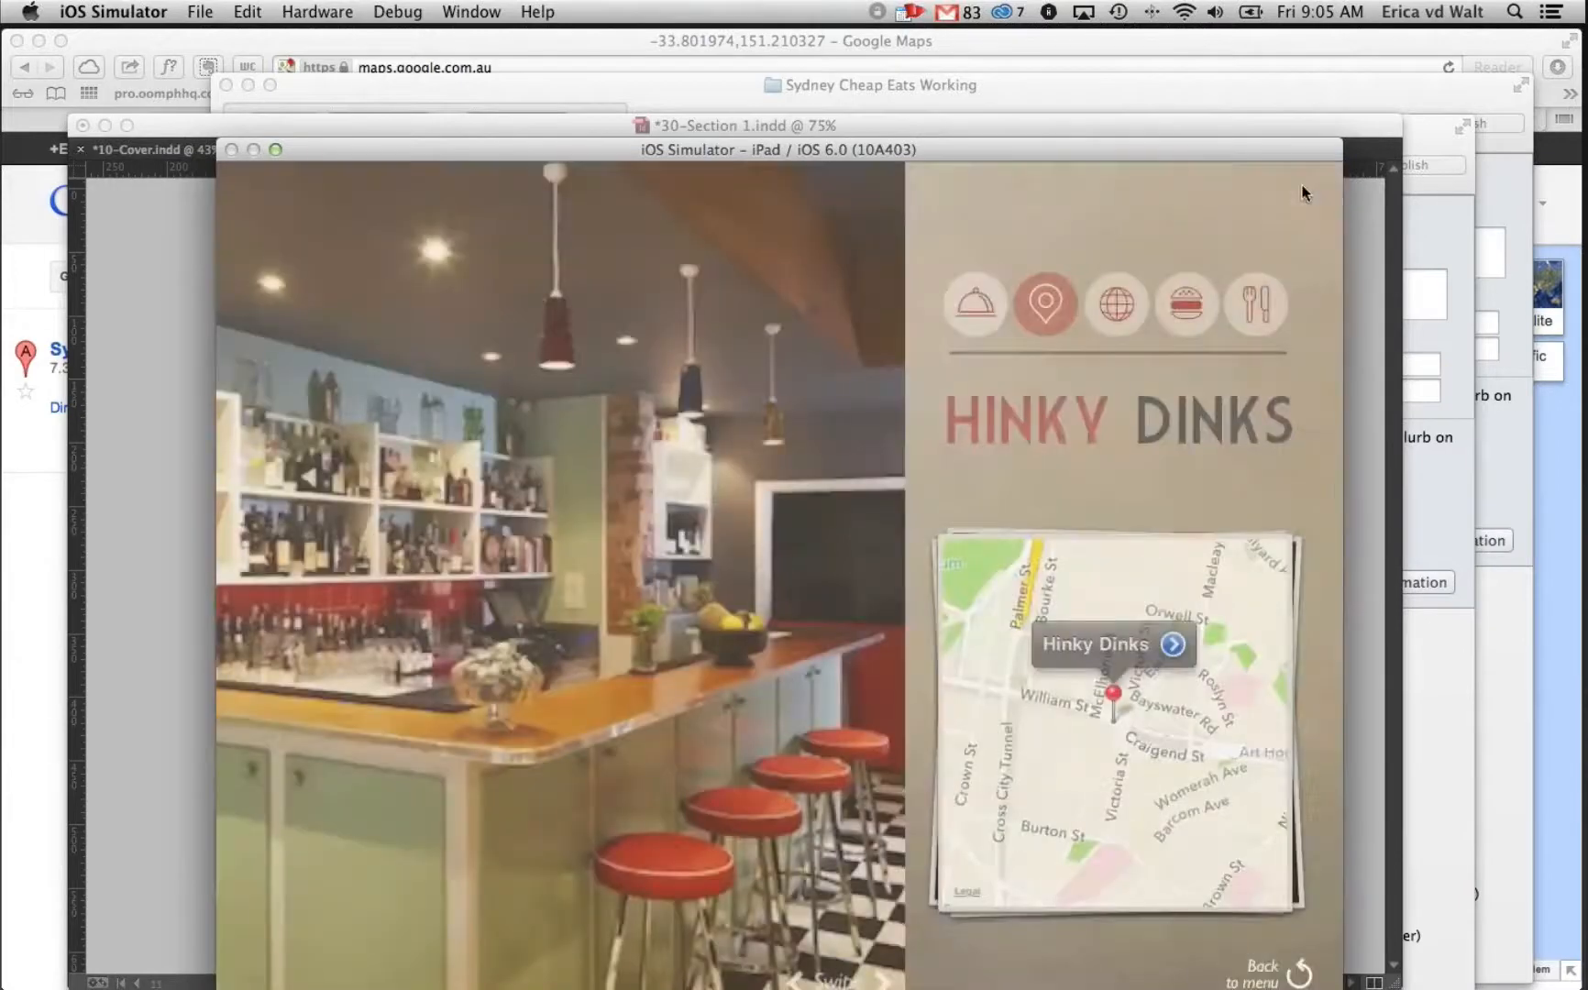
click(1306, 185)
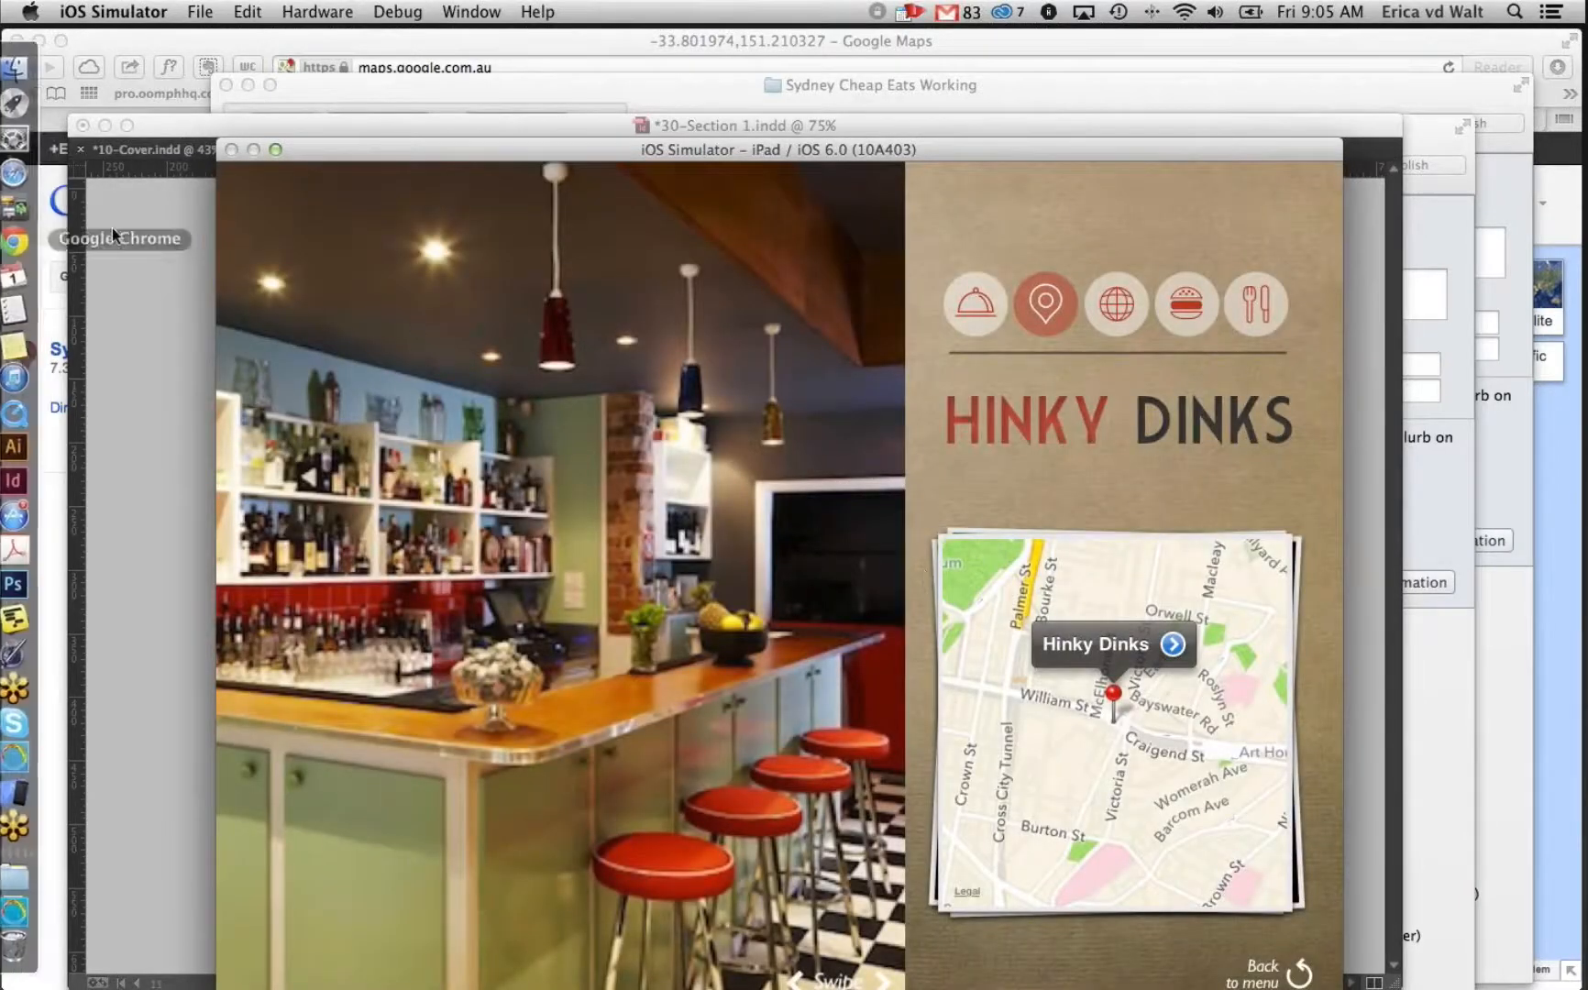
Return to InDesign and check the hyperlinks of the Daily Deals, Upcoming Events and News lines on page 12
click(143, 244)
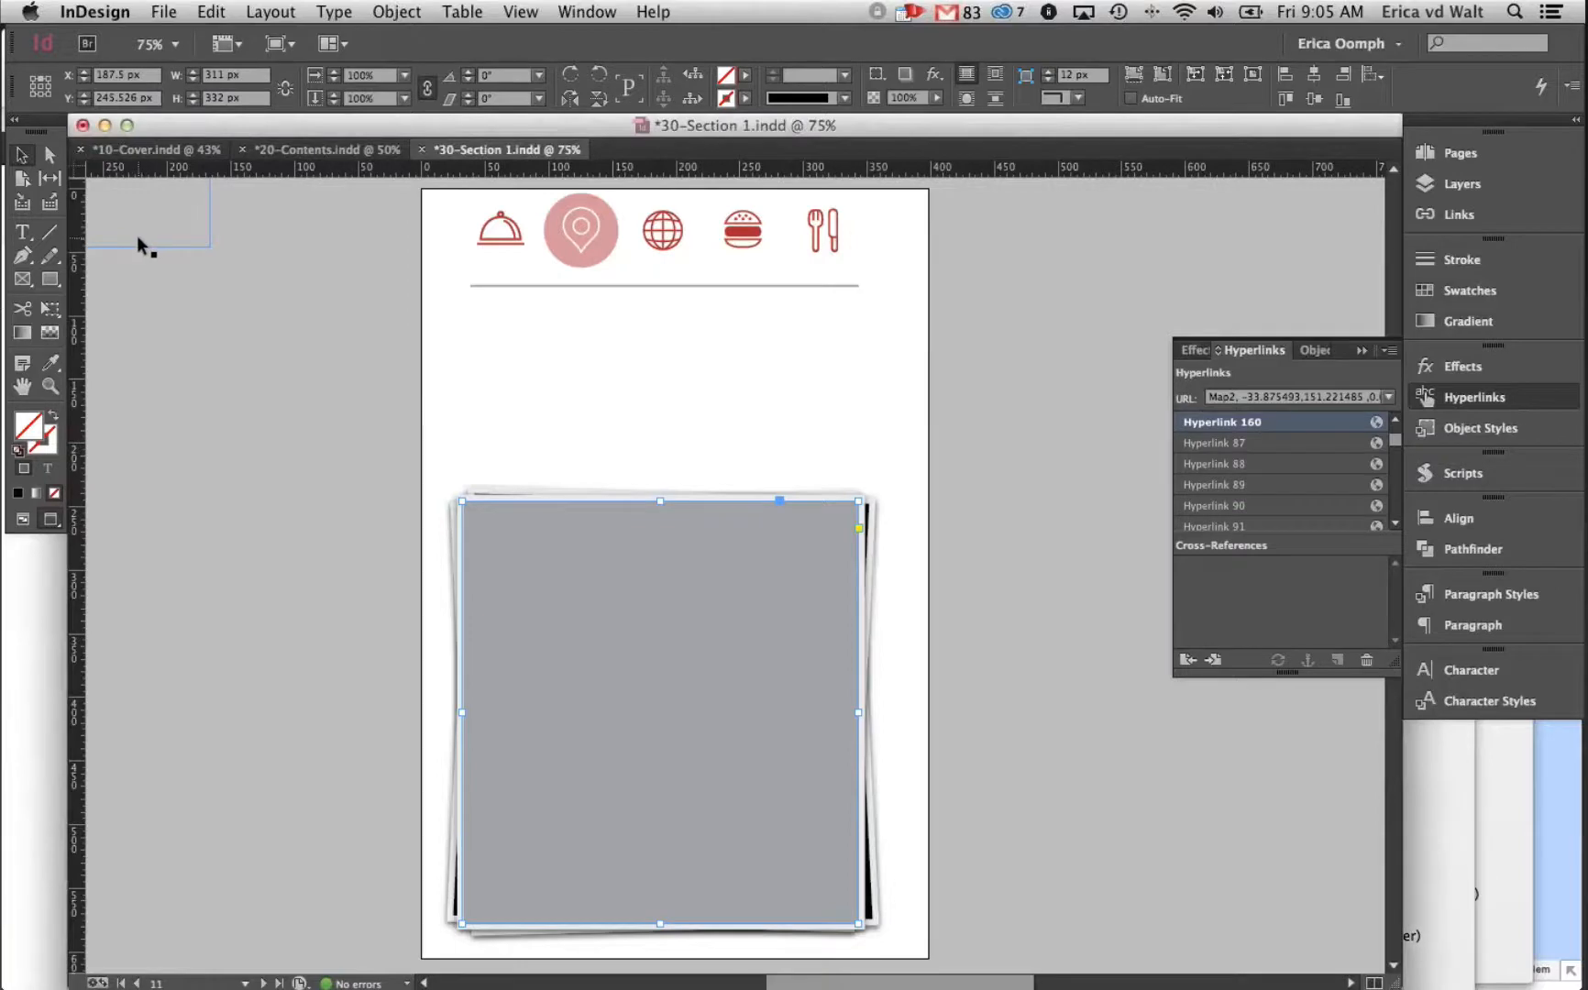
click(263, 337)
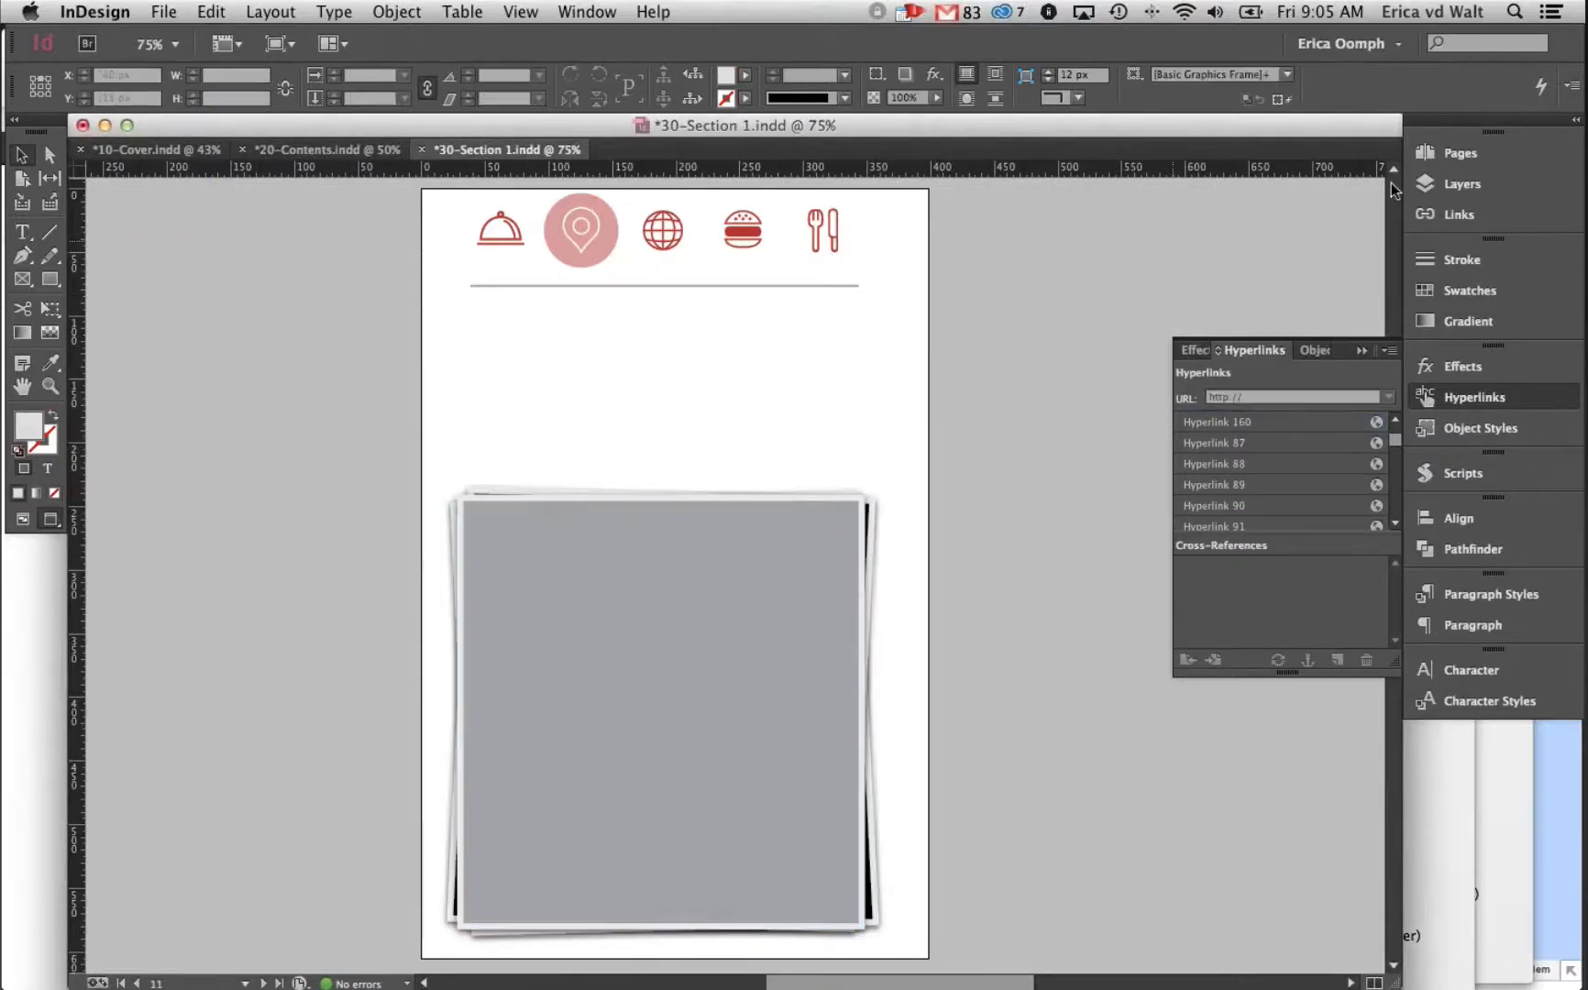
scroll(959, 425, down, 10)
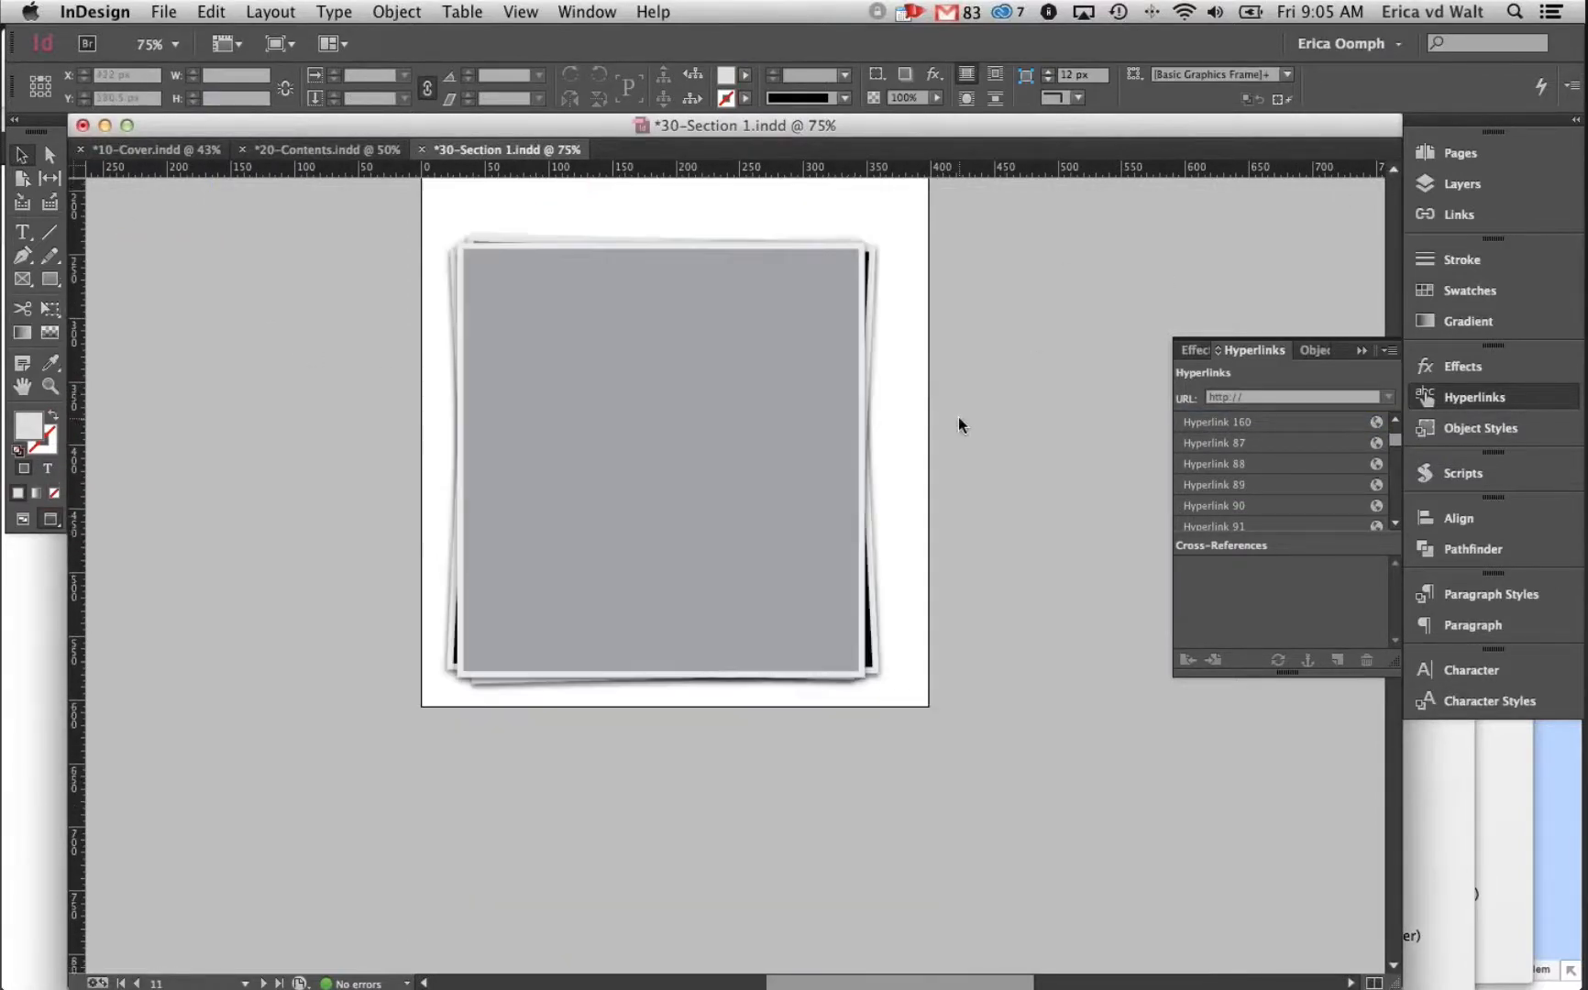
scroll(958, 418, down, 12)
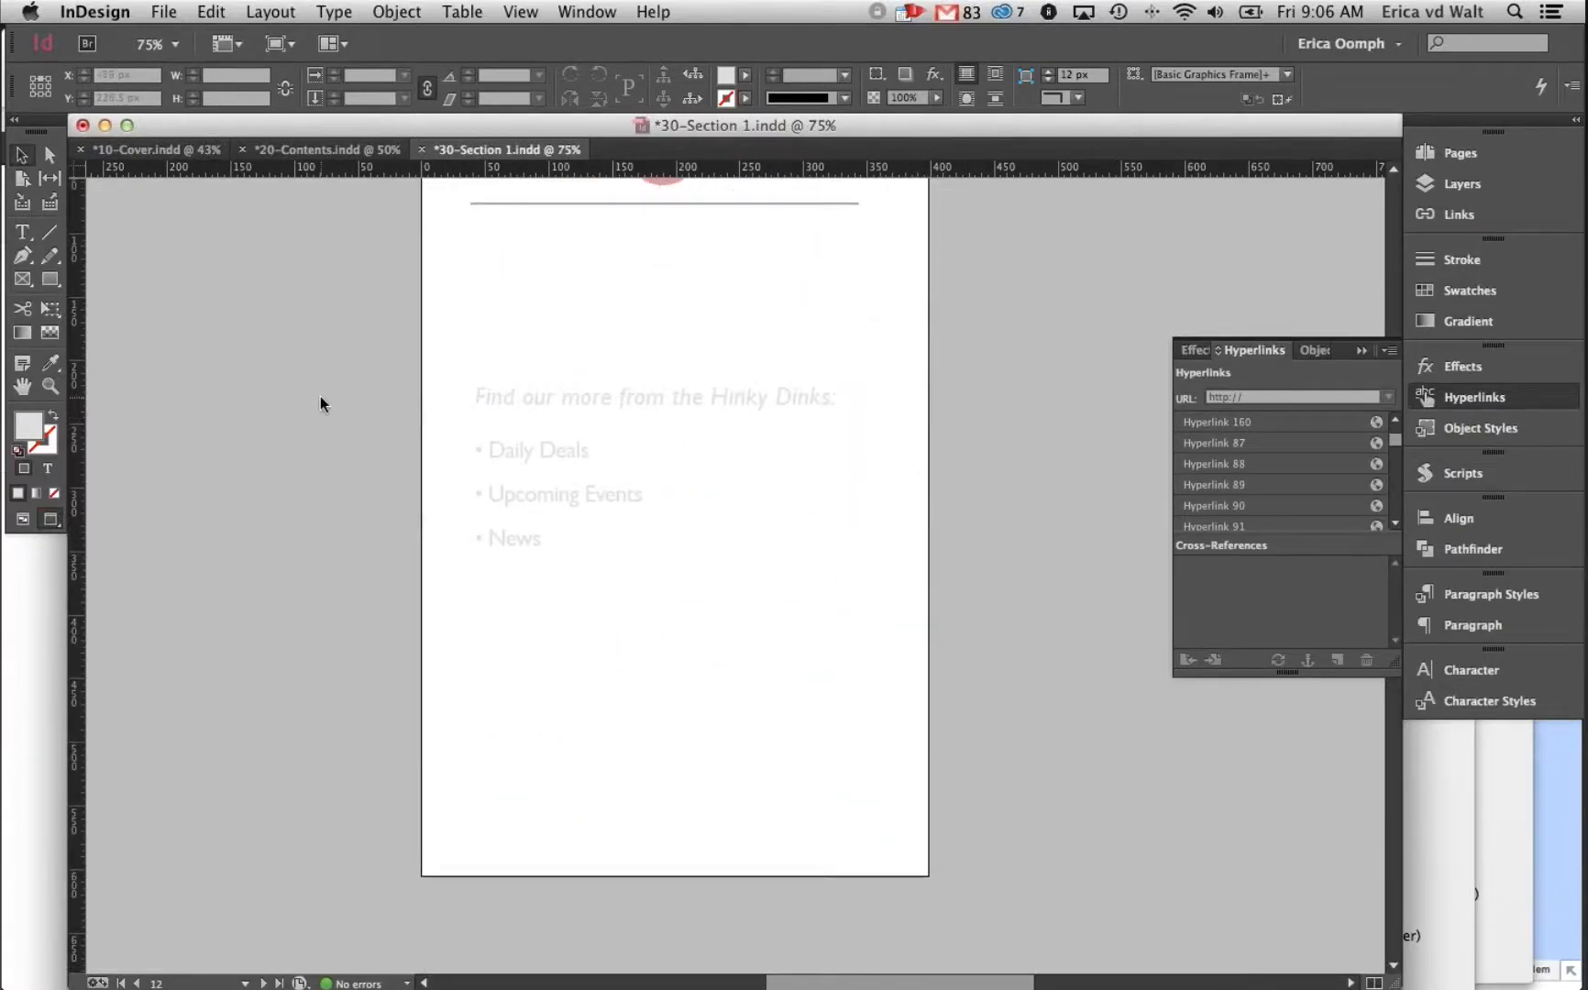
scroll(320, 394, up, 5)
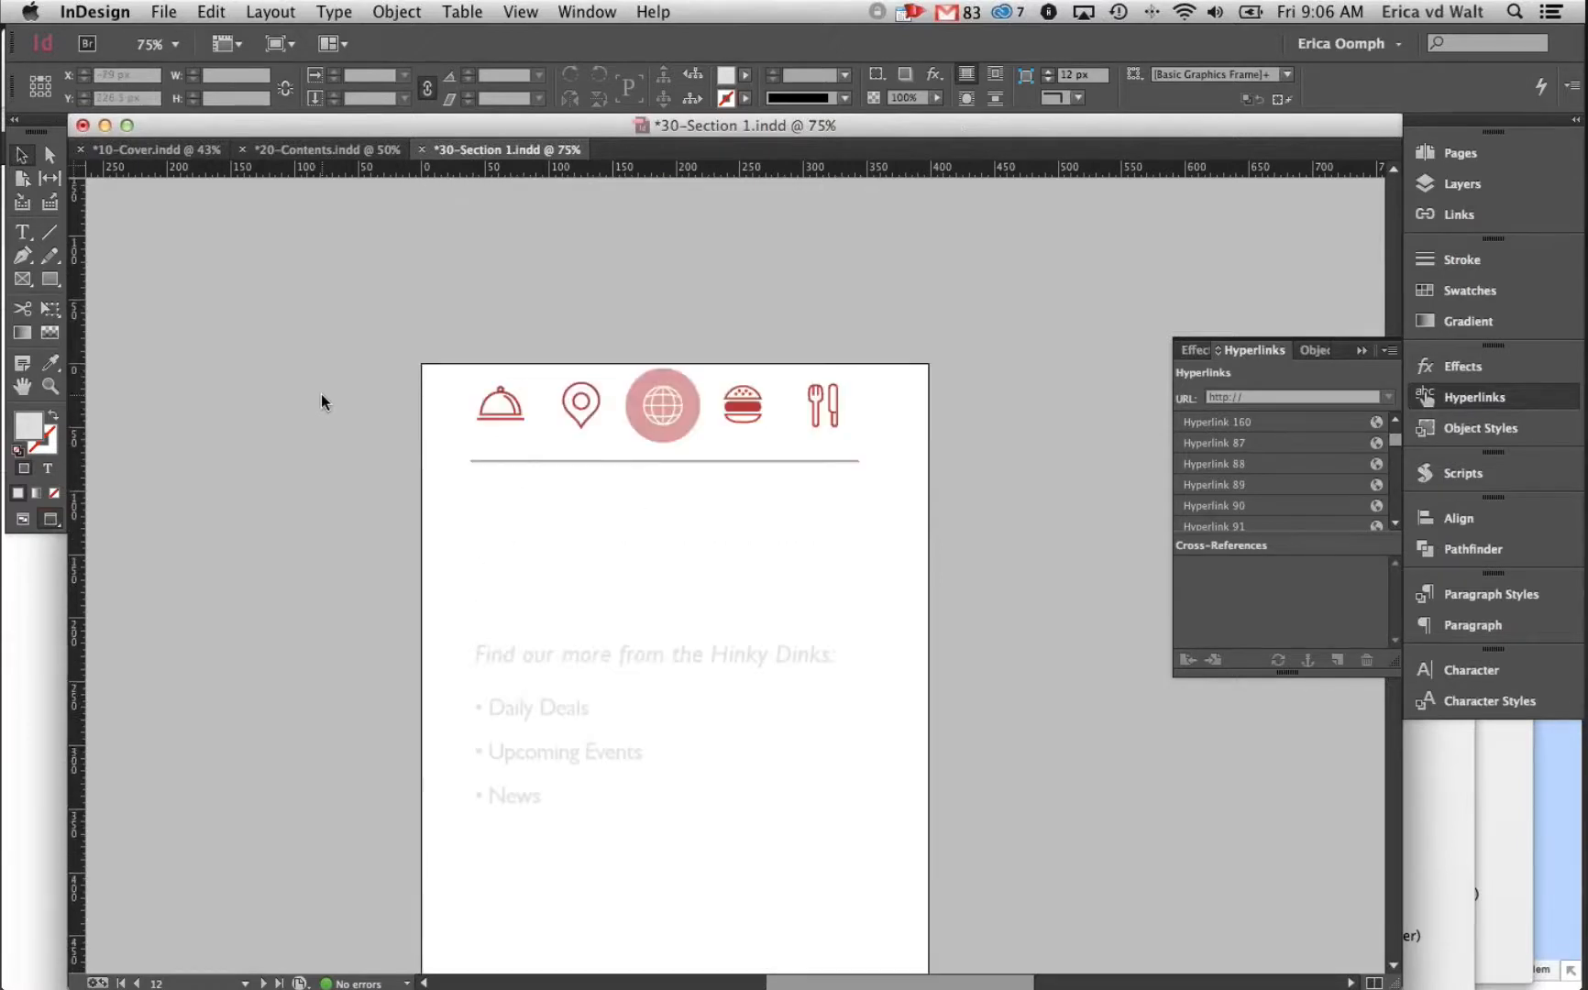
click(661, 404)
scroll(702, 468, down, 3)
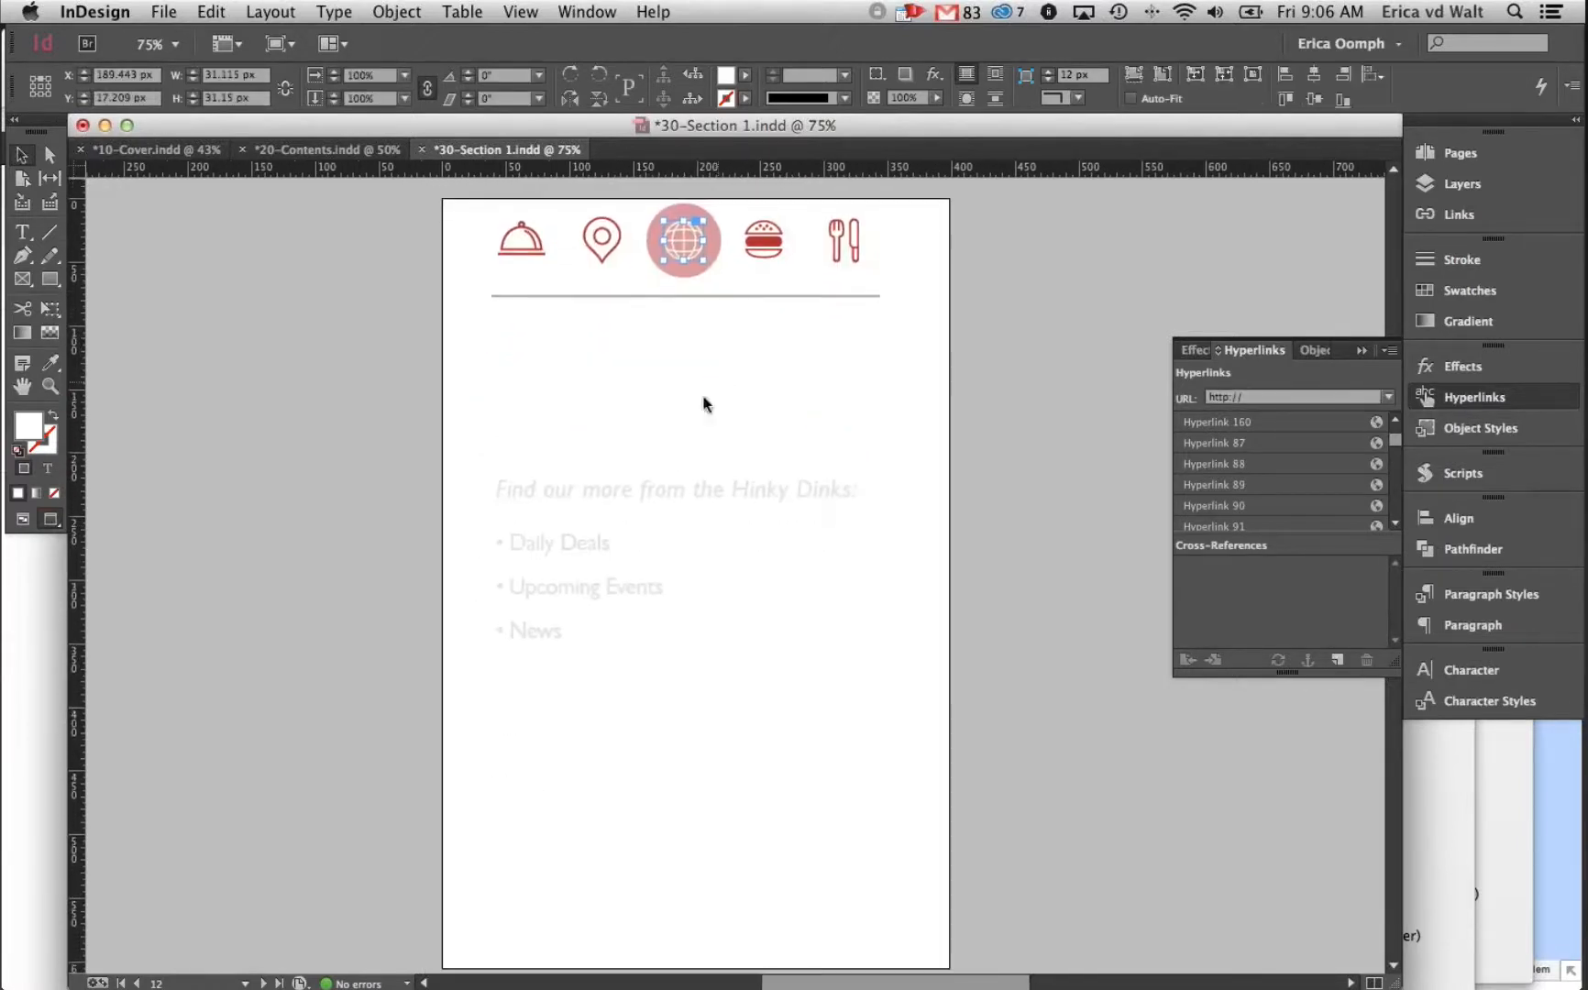
click(581, 548)
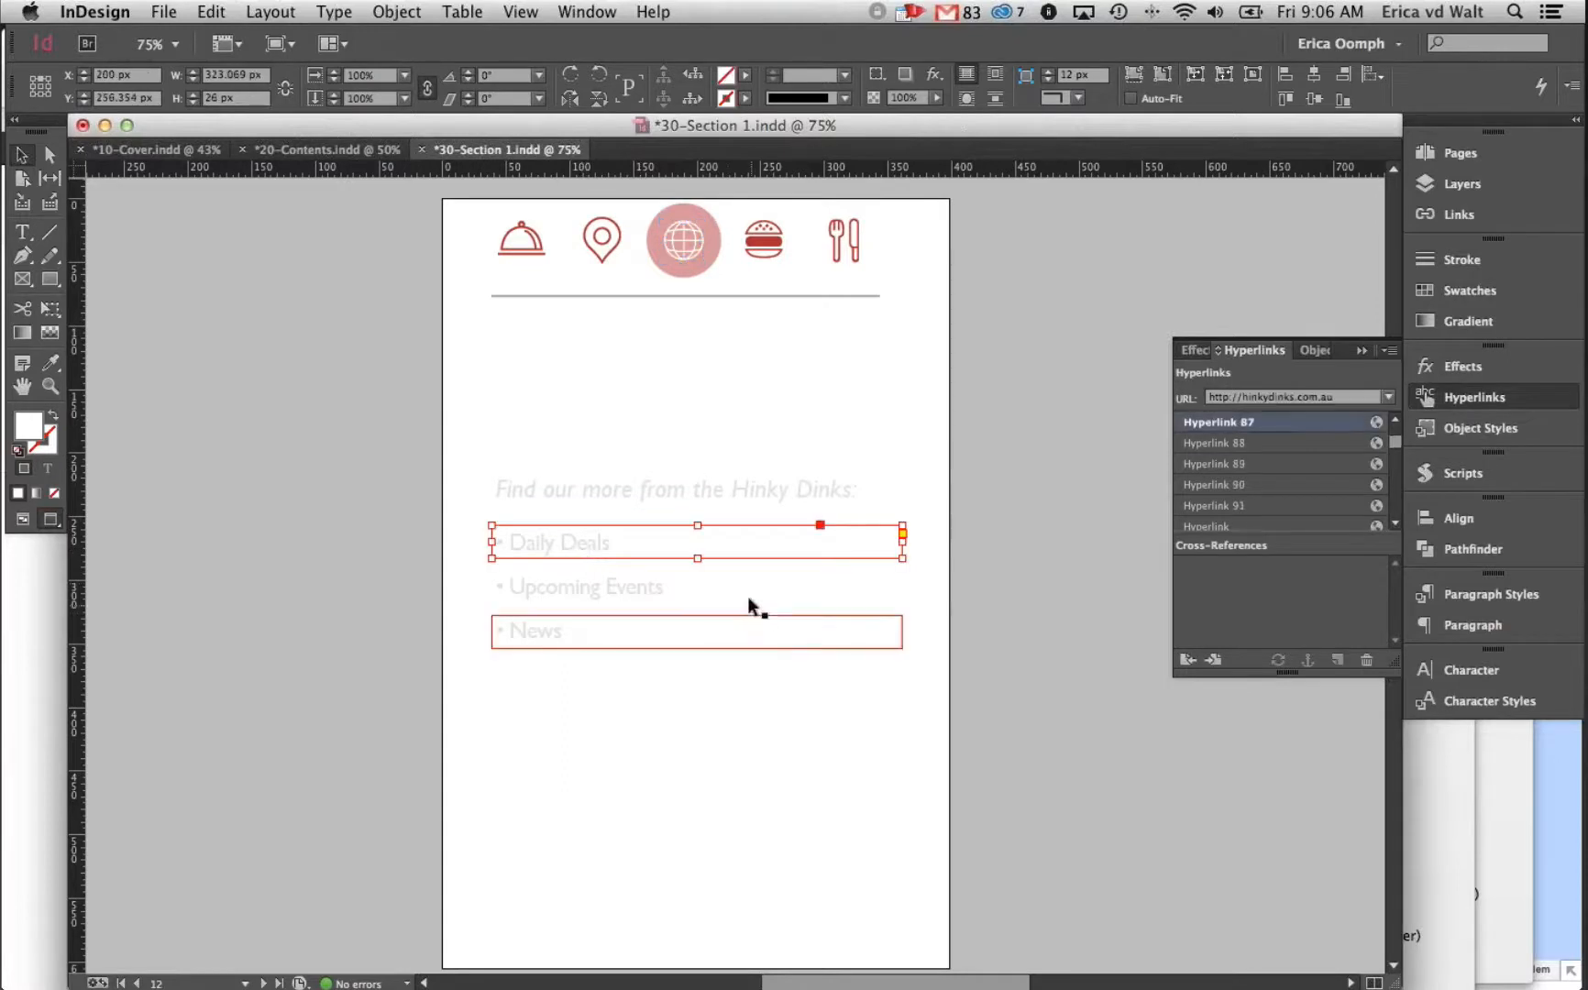
click(727, 581)
click(724, 640)
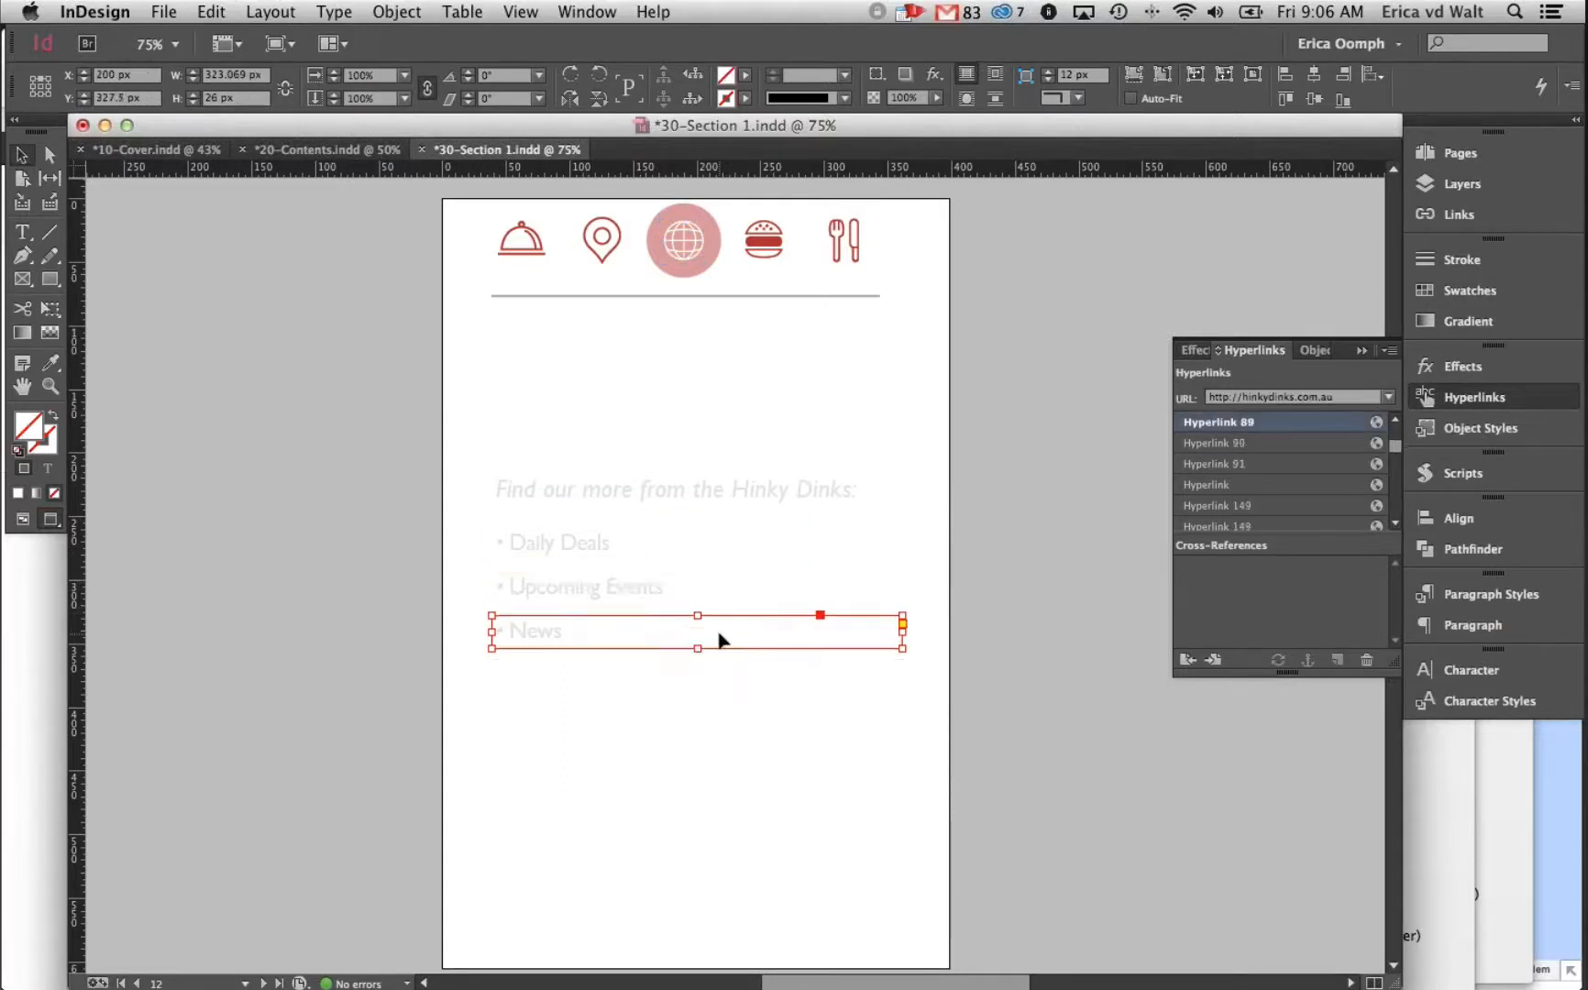
Go to page 13 and check the hyperlinks of the Hinky Dinks Drinks Menu and Food Menu lines
mouse_move(3, 284)
scroll(975, 473, down, 10)
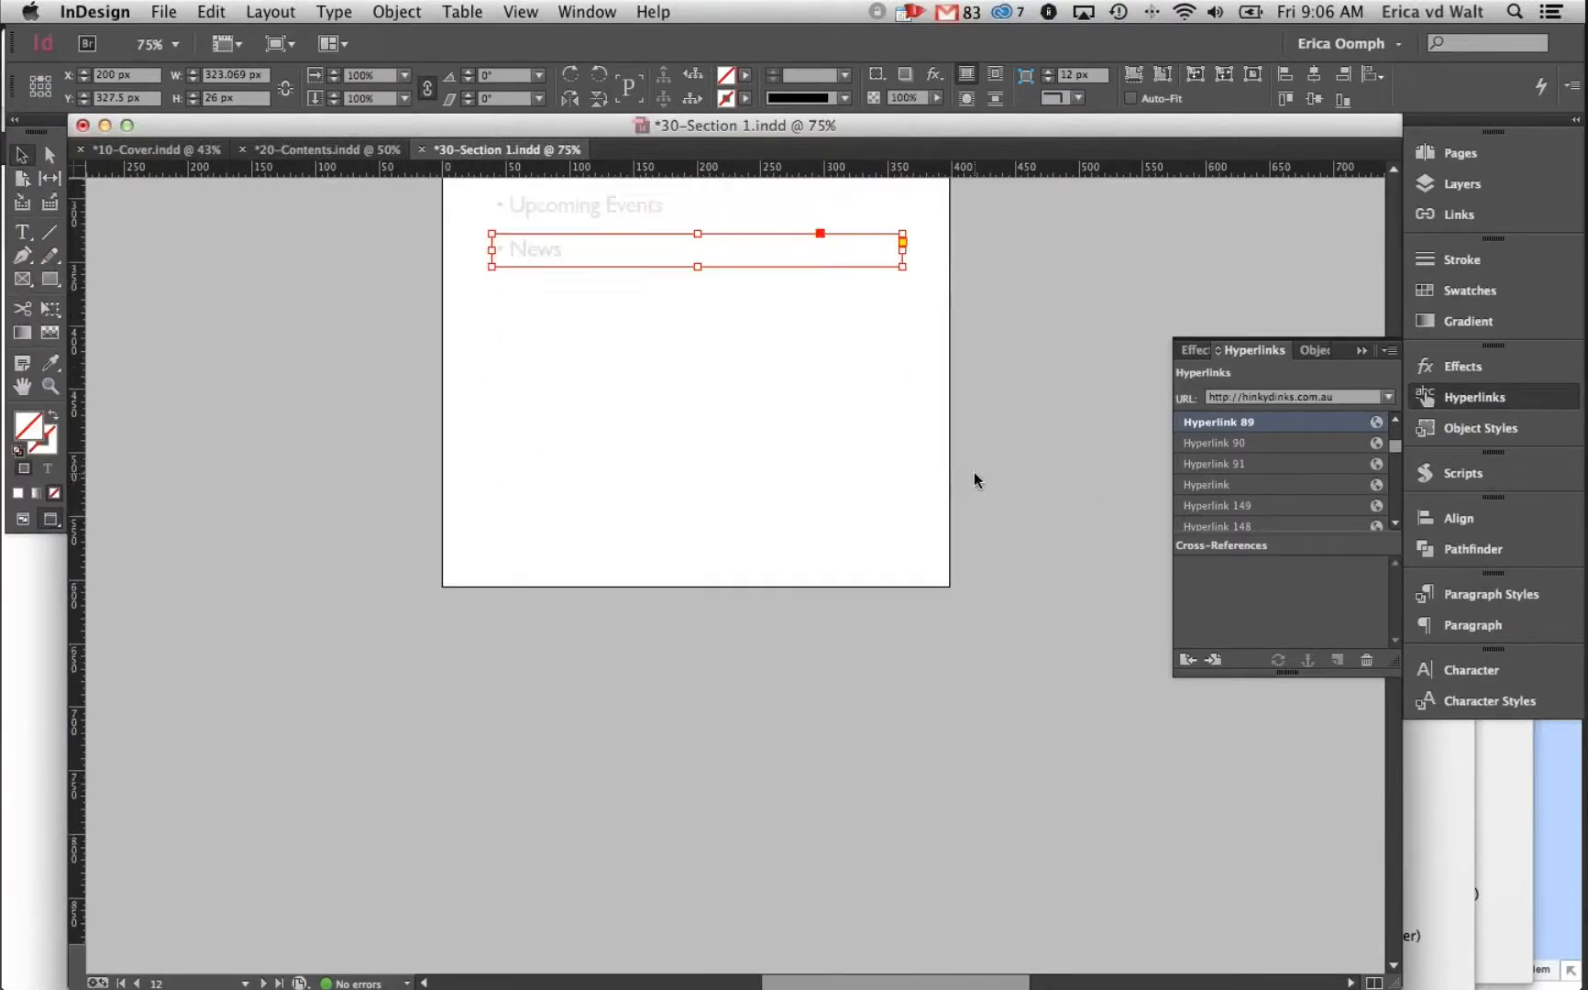
scroll(974, 472, down, 10)
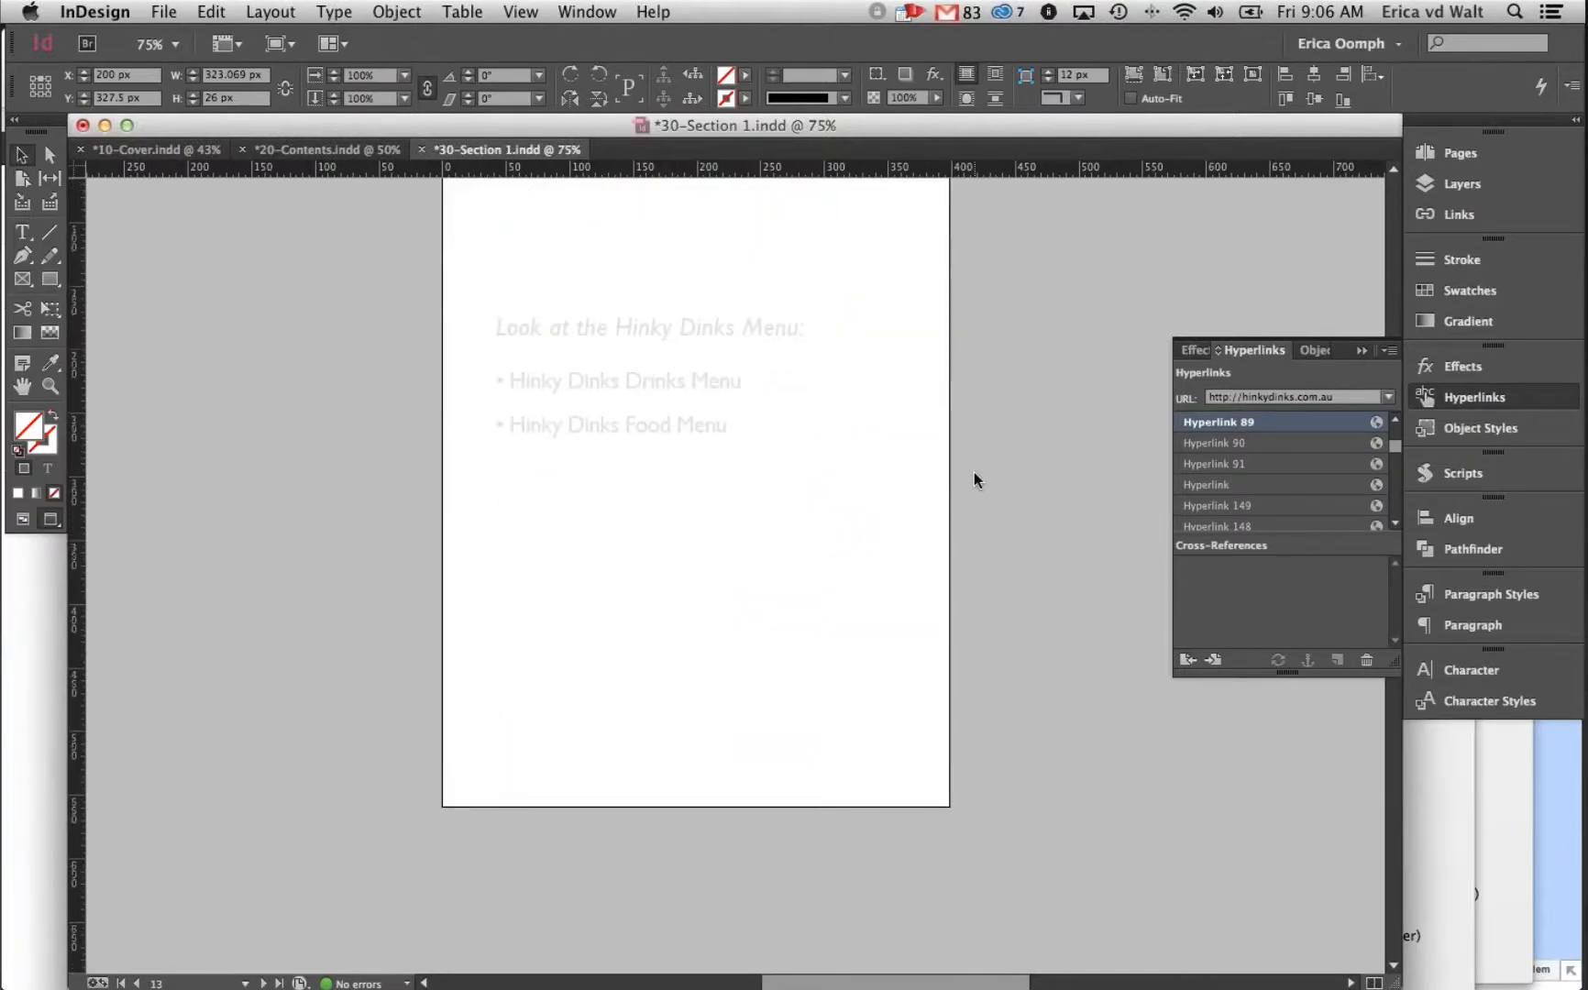
scroll(973, 471, up, 4)
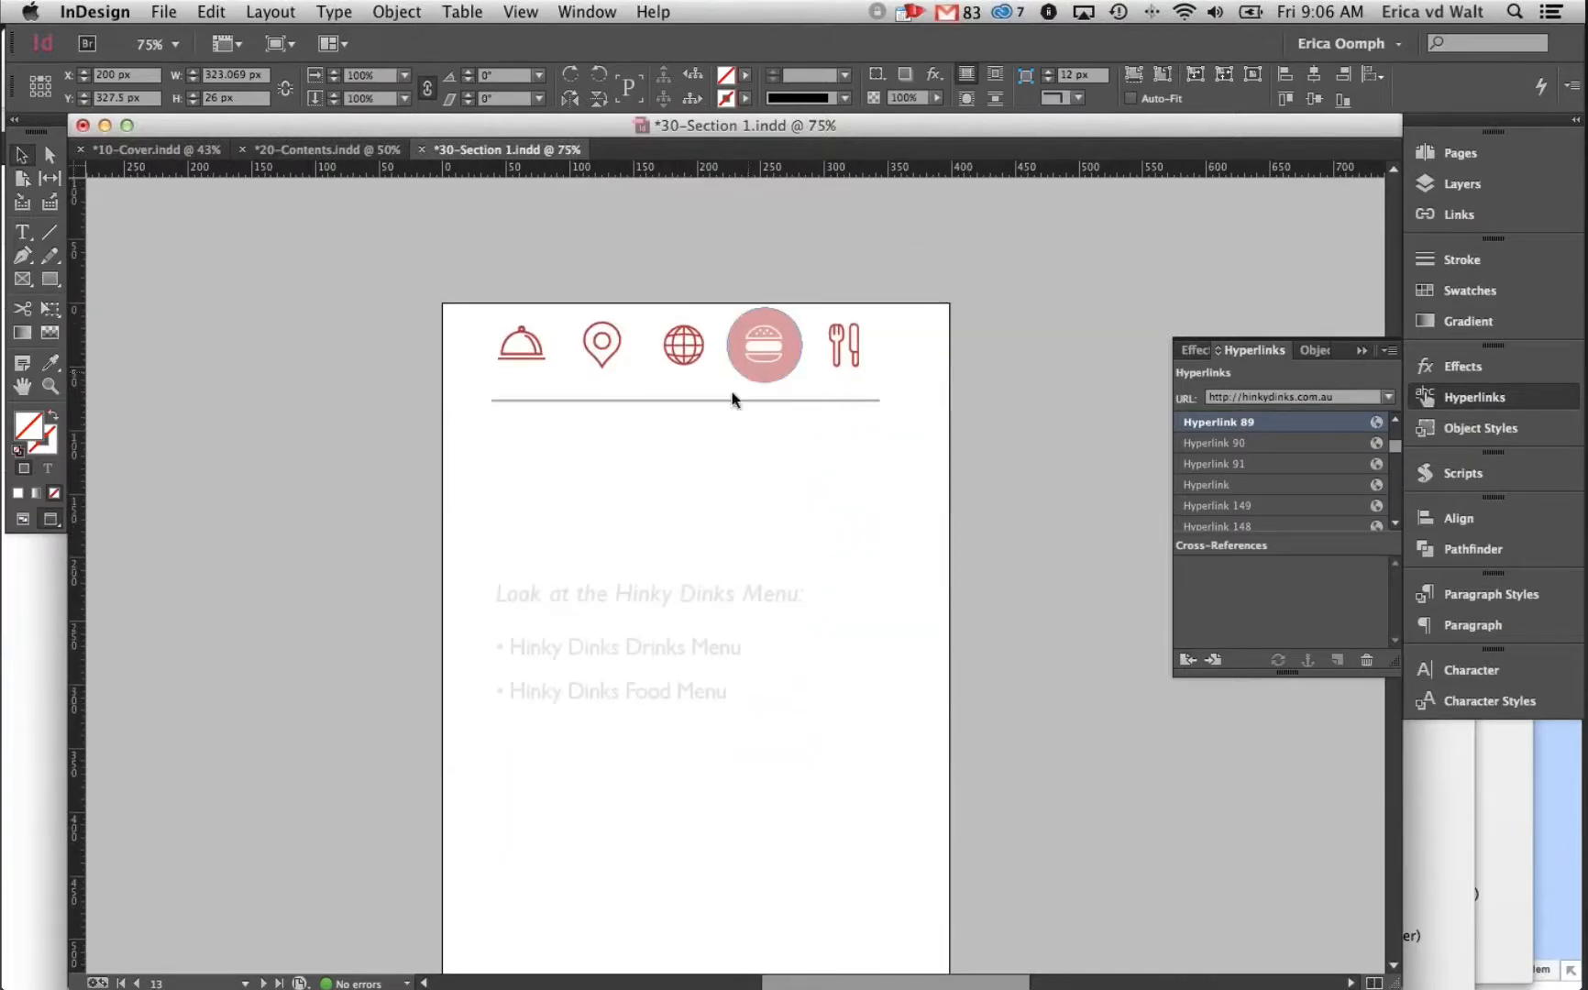
click(772, 638)
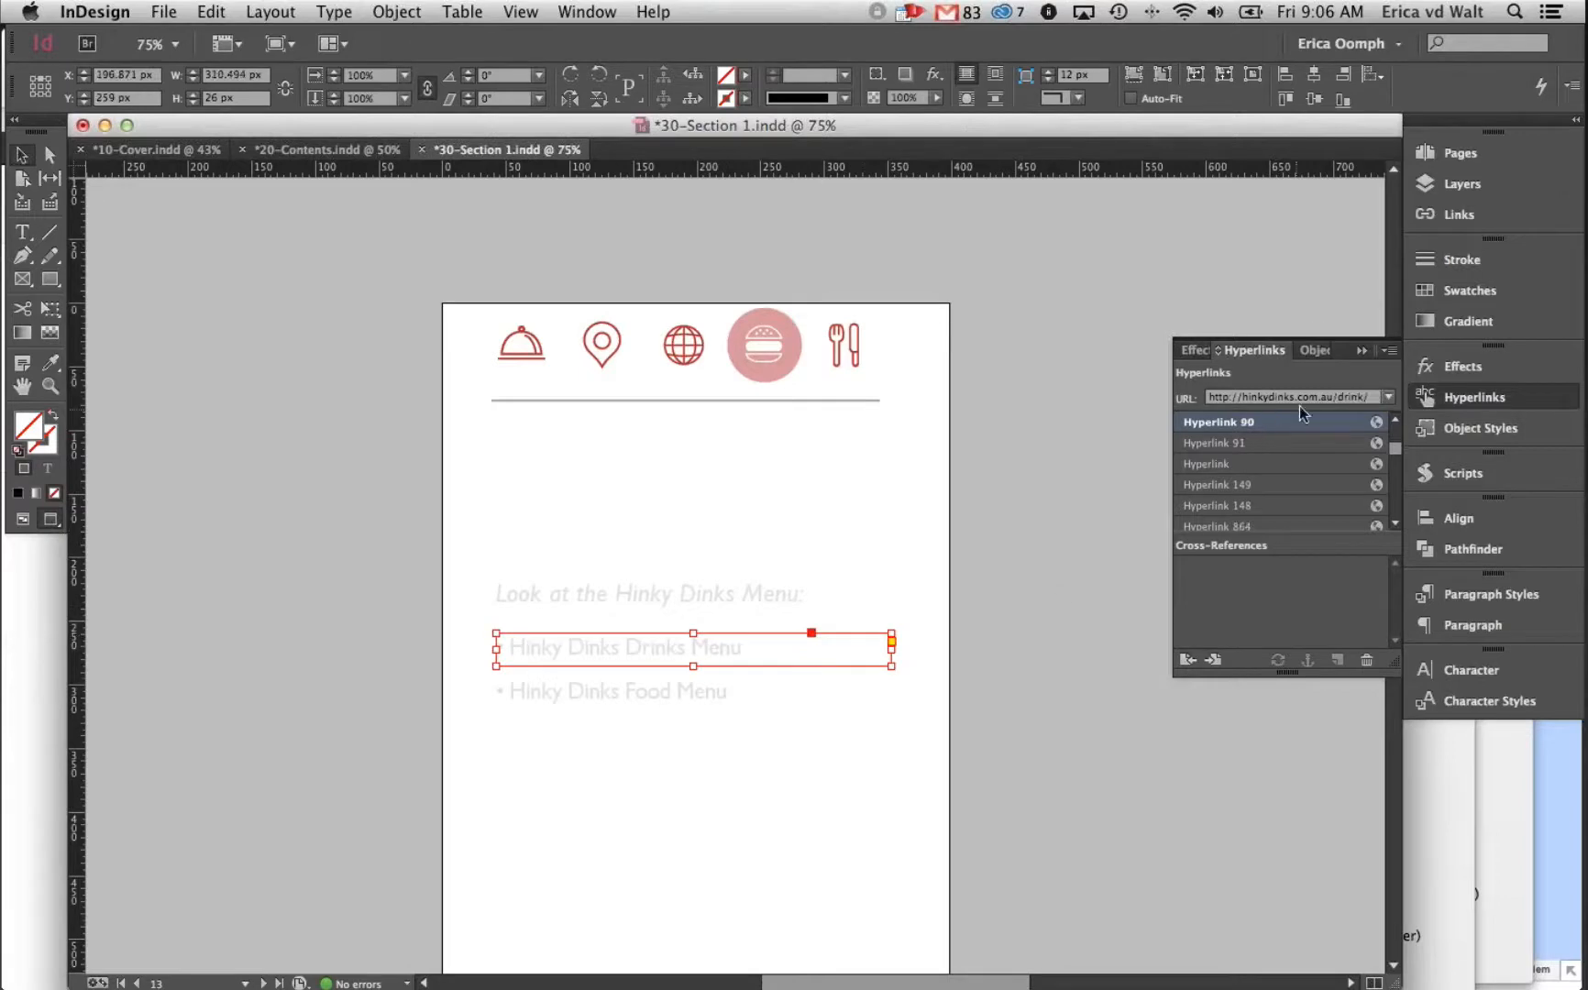
click(834, 689)
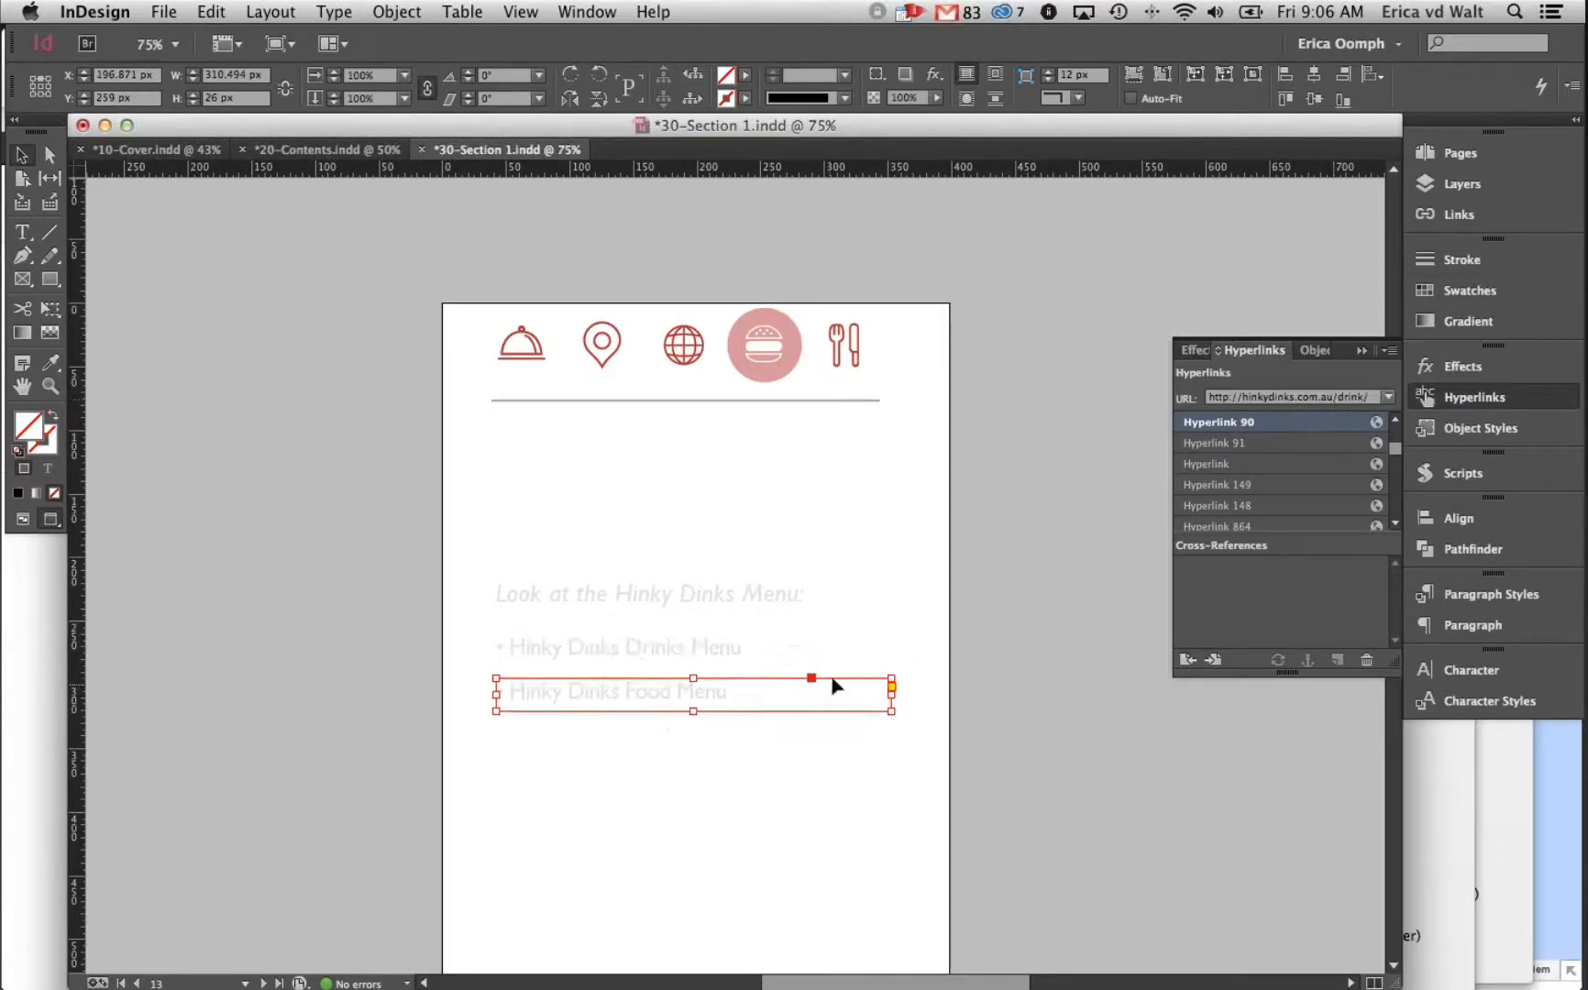
click(842, 653)
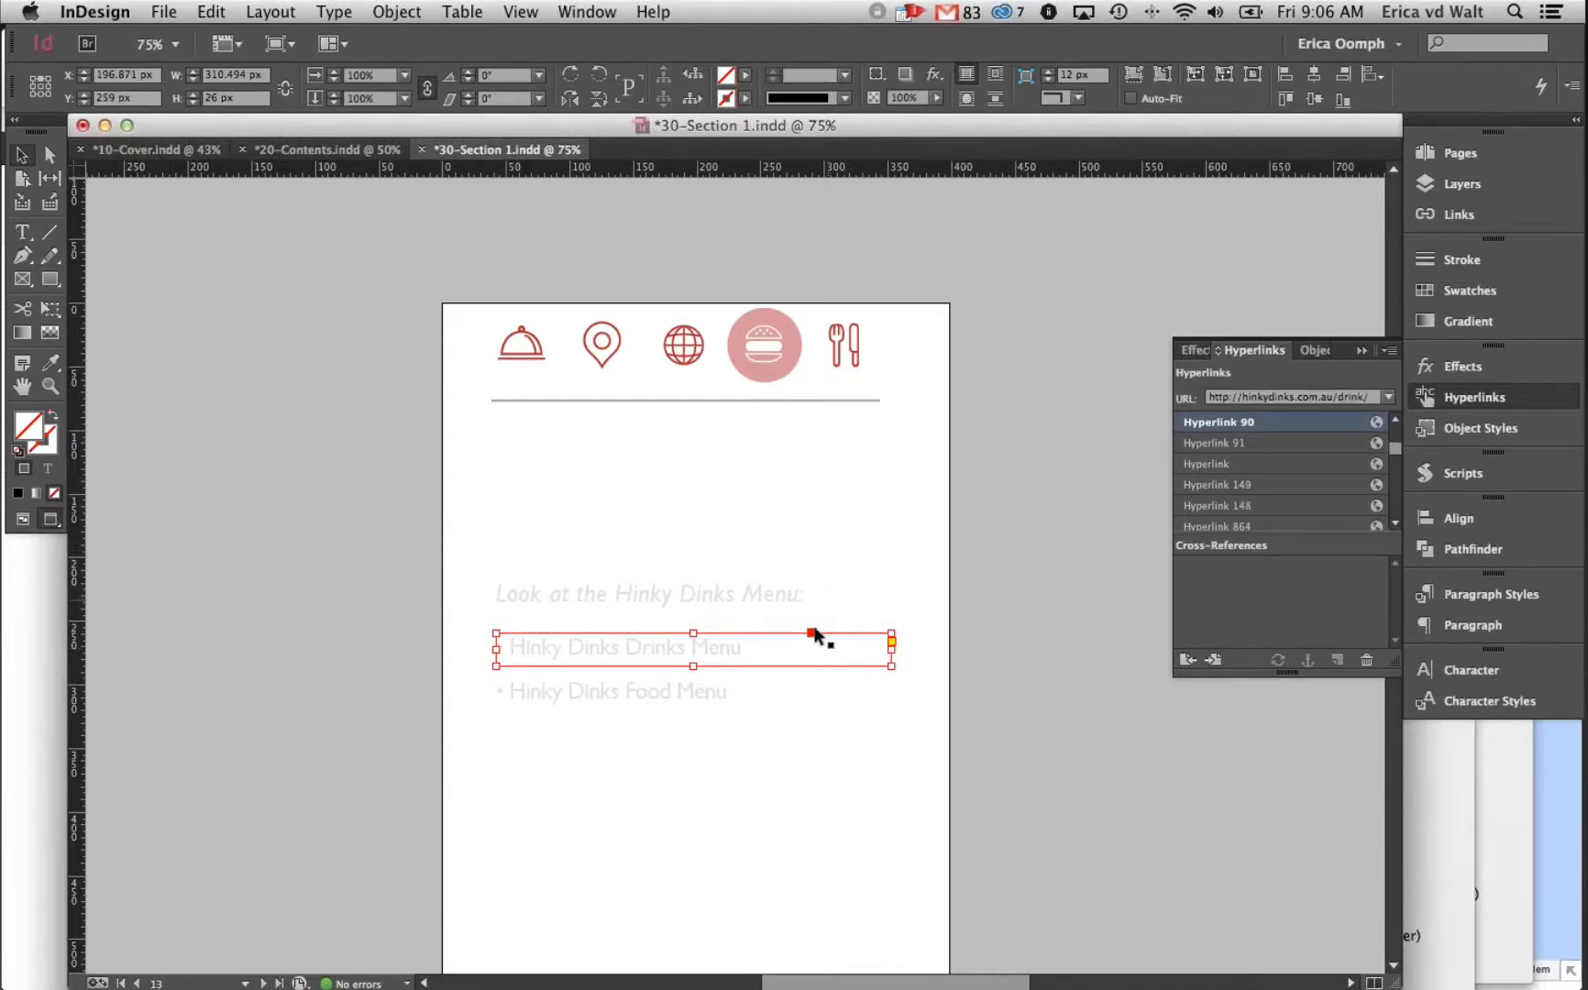
Select the cutlery icon's circle on page 13, view page 7, and go to page 10 with the cloche icon highlighted
click(862, 358)
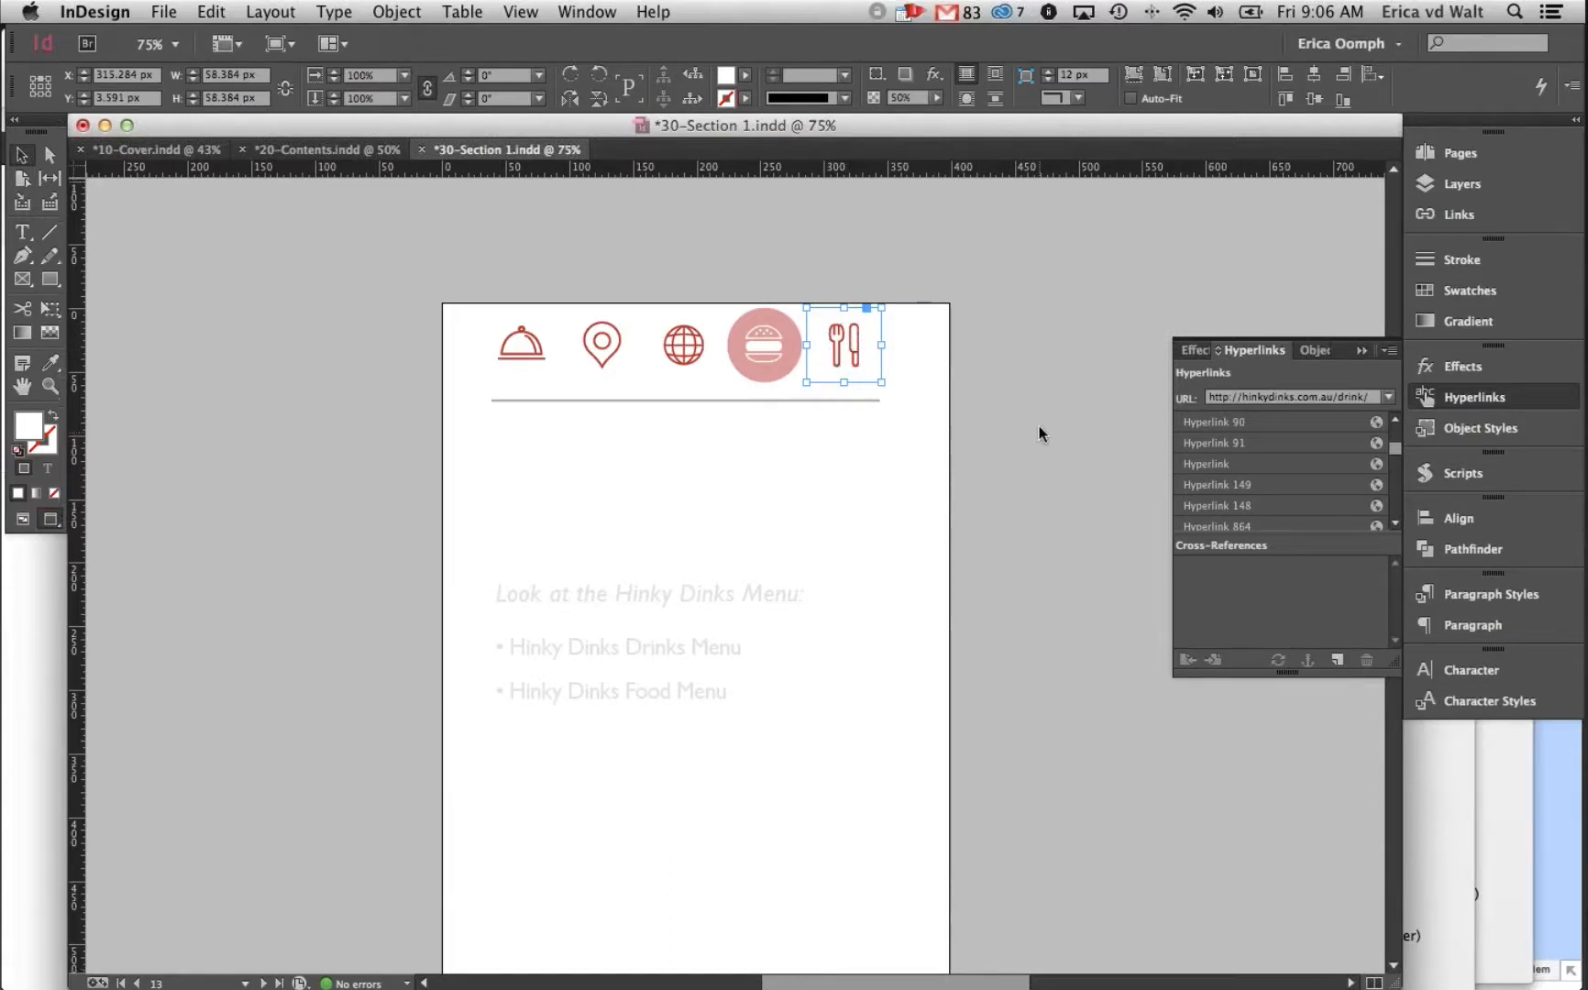
scroll(1039, 425, up, 1)
click(1461, 153)
double_click(1209, 428)
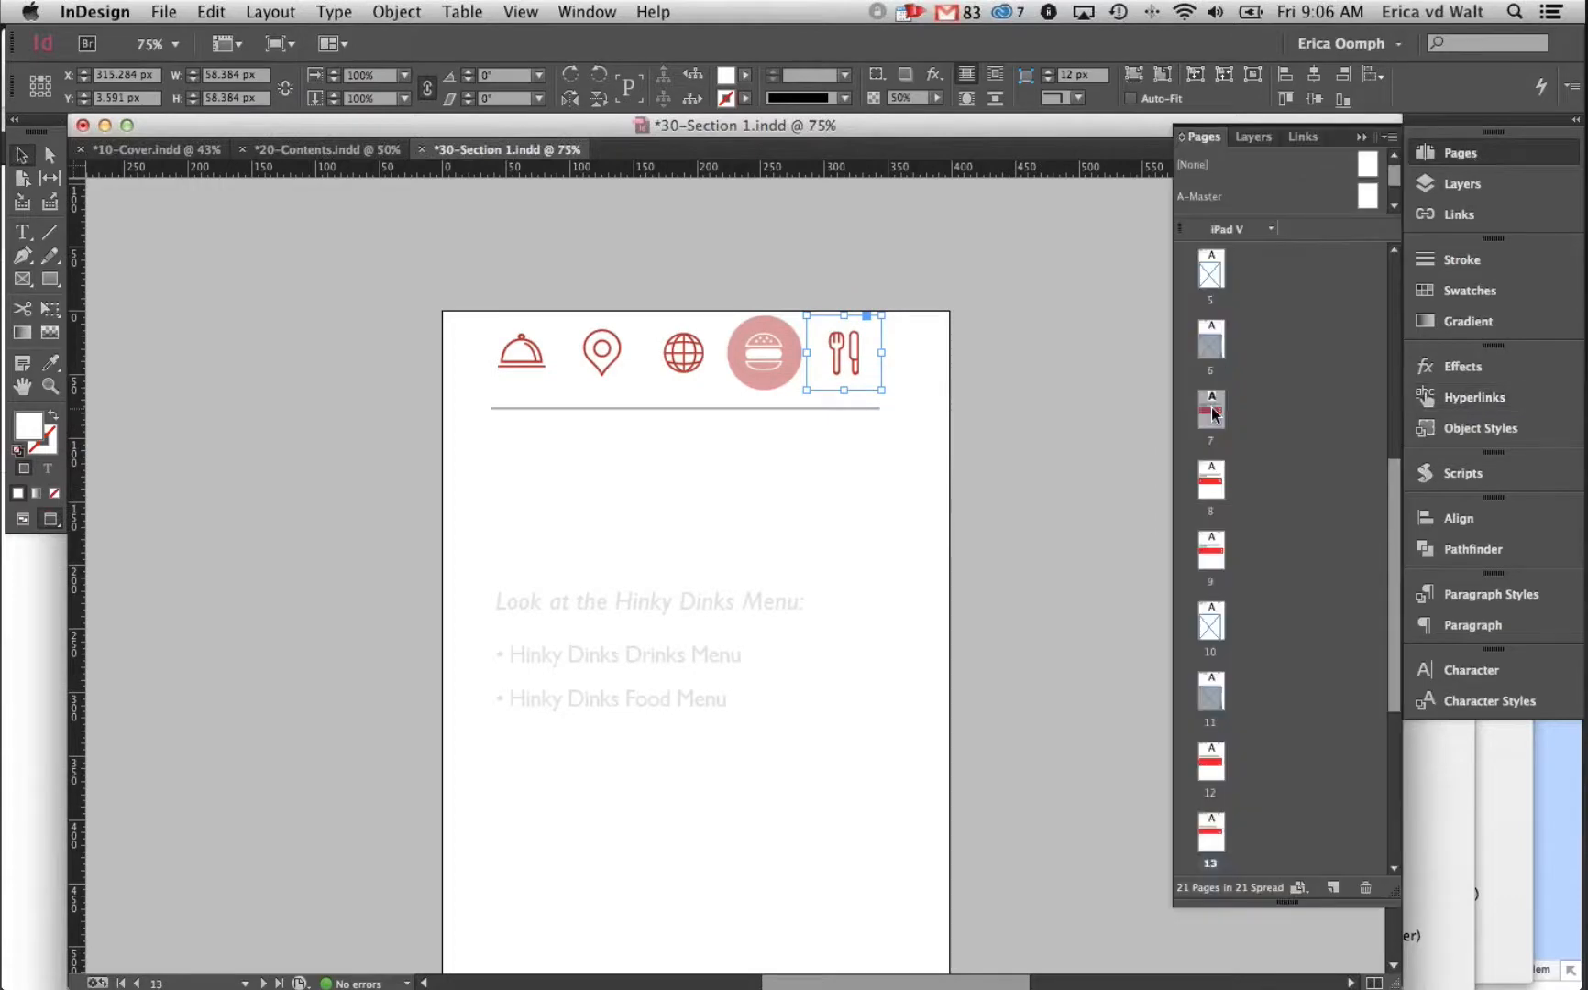
click(1212, 489)
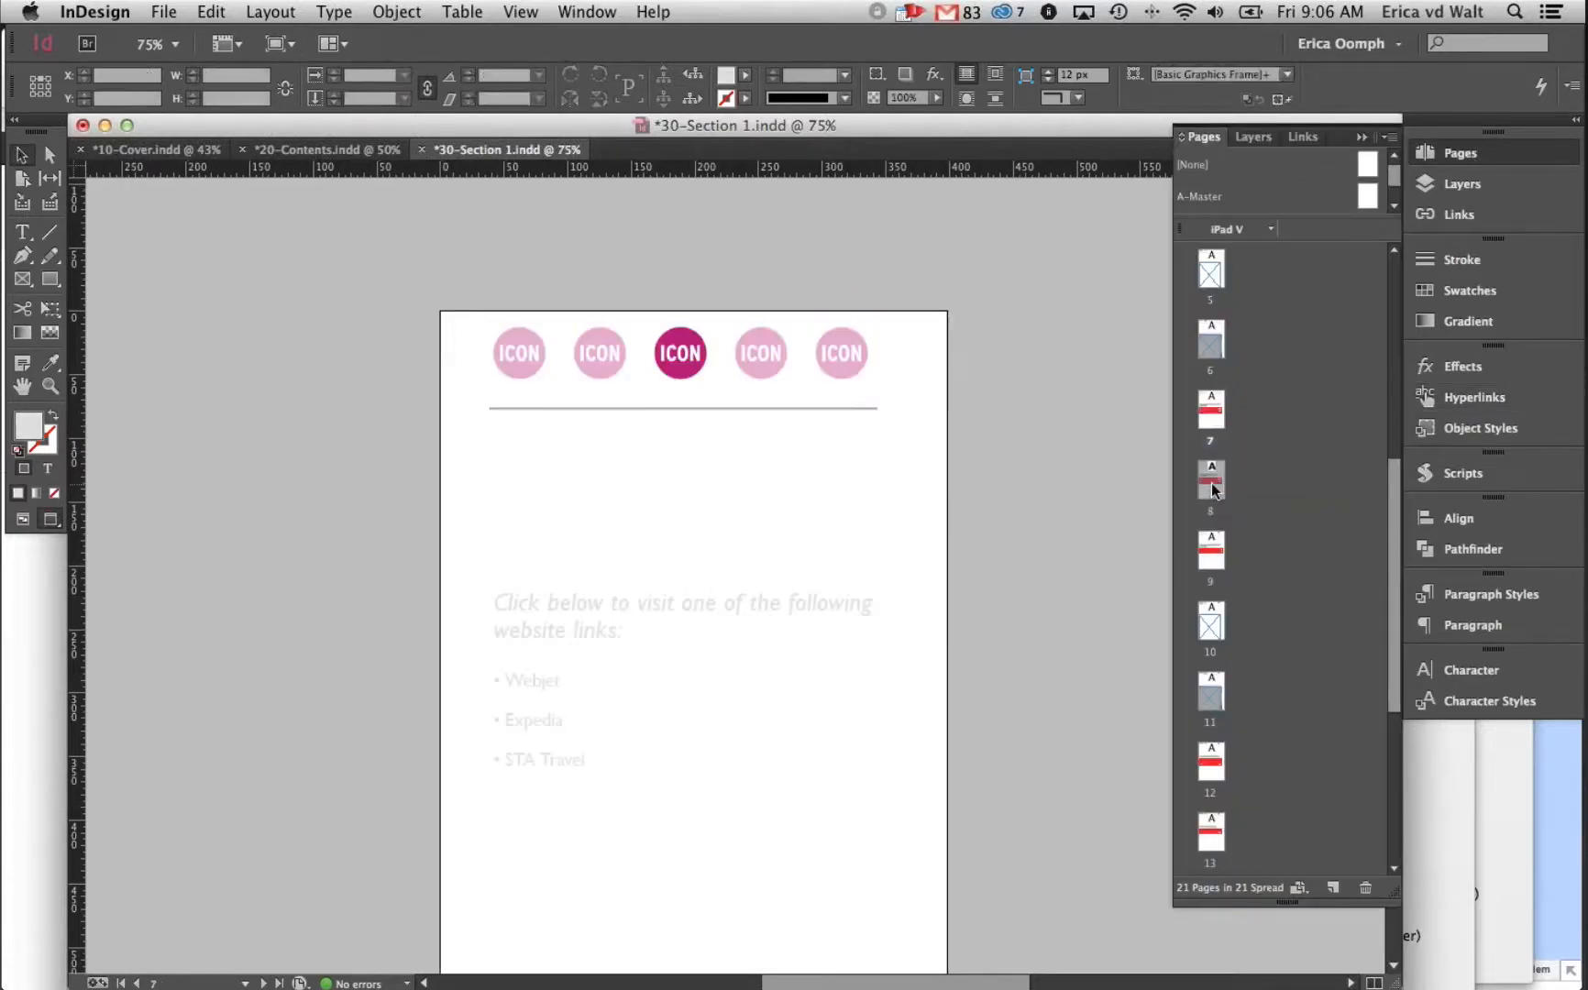
scroll(1209, 619, down, 1)
double_click(1212, 604)
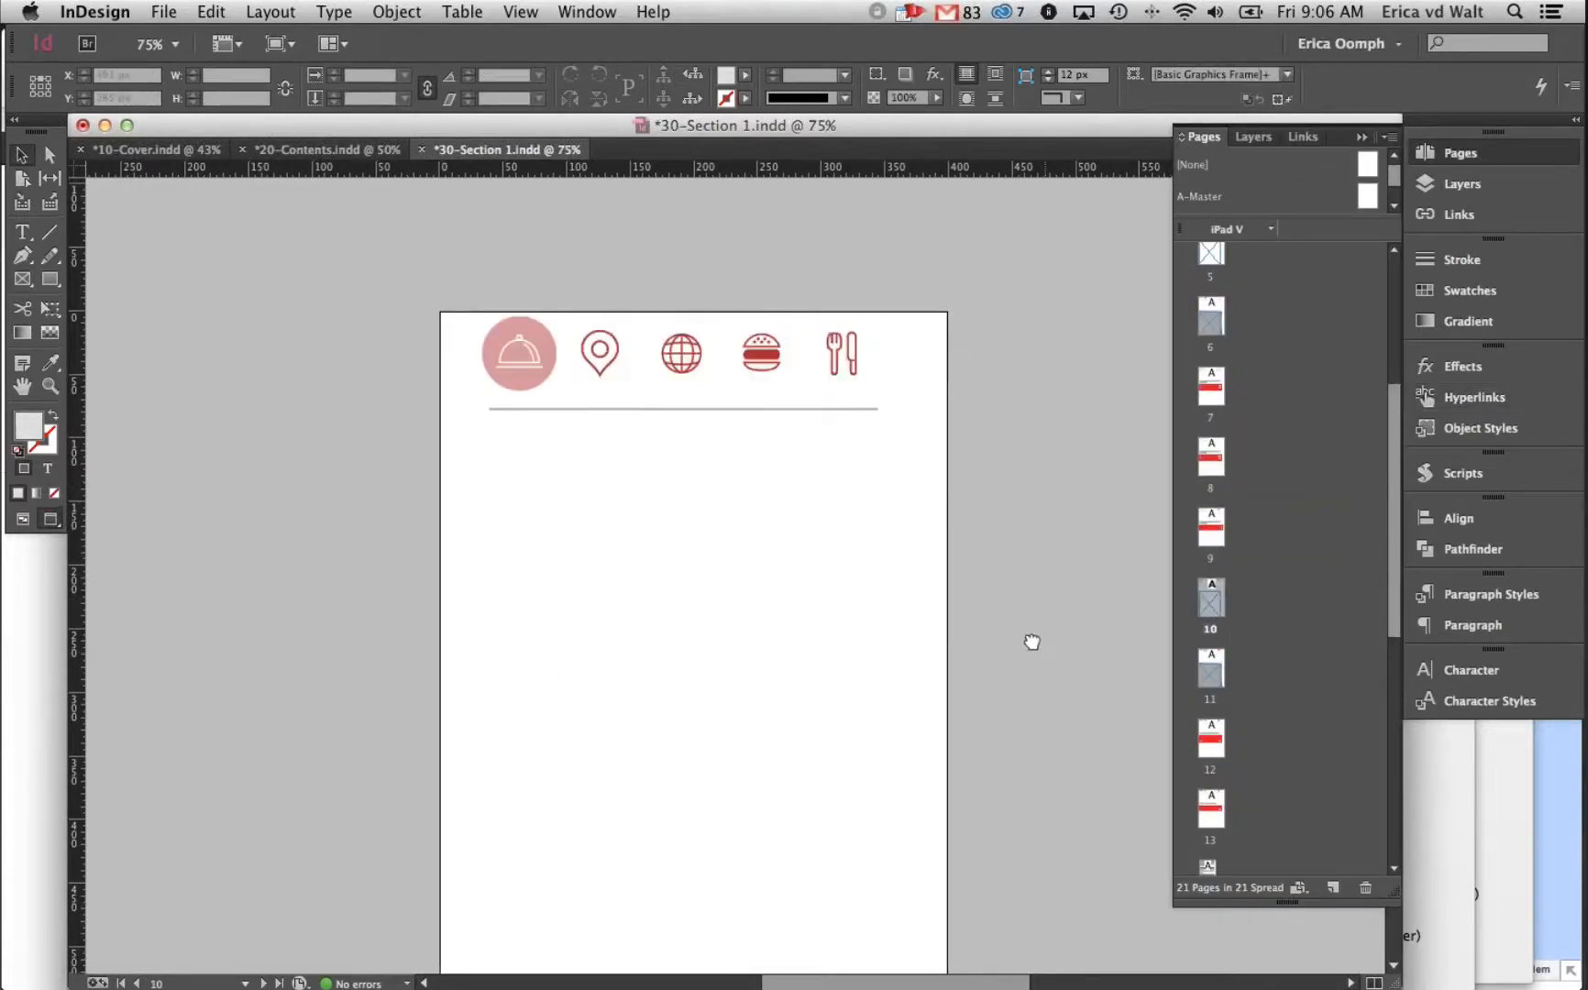
drag(1032, 641, 1003, 528)
scroll(1316, 631, down, 3)
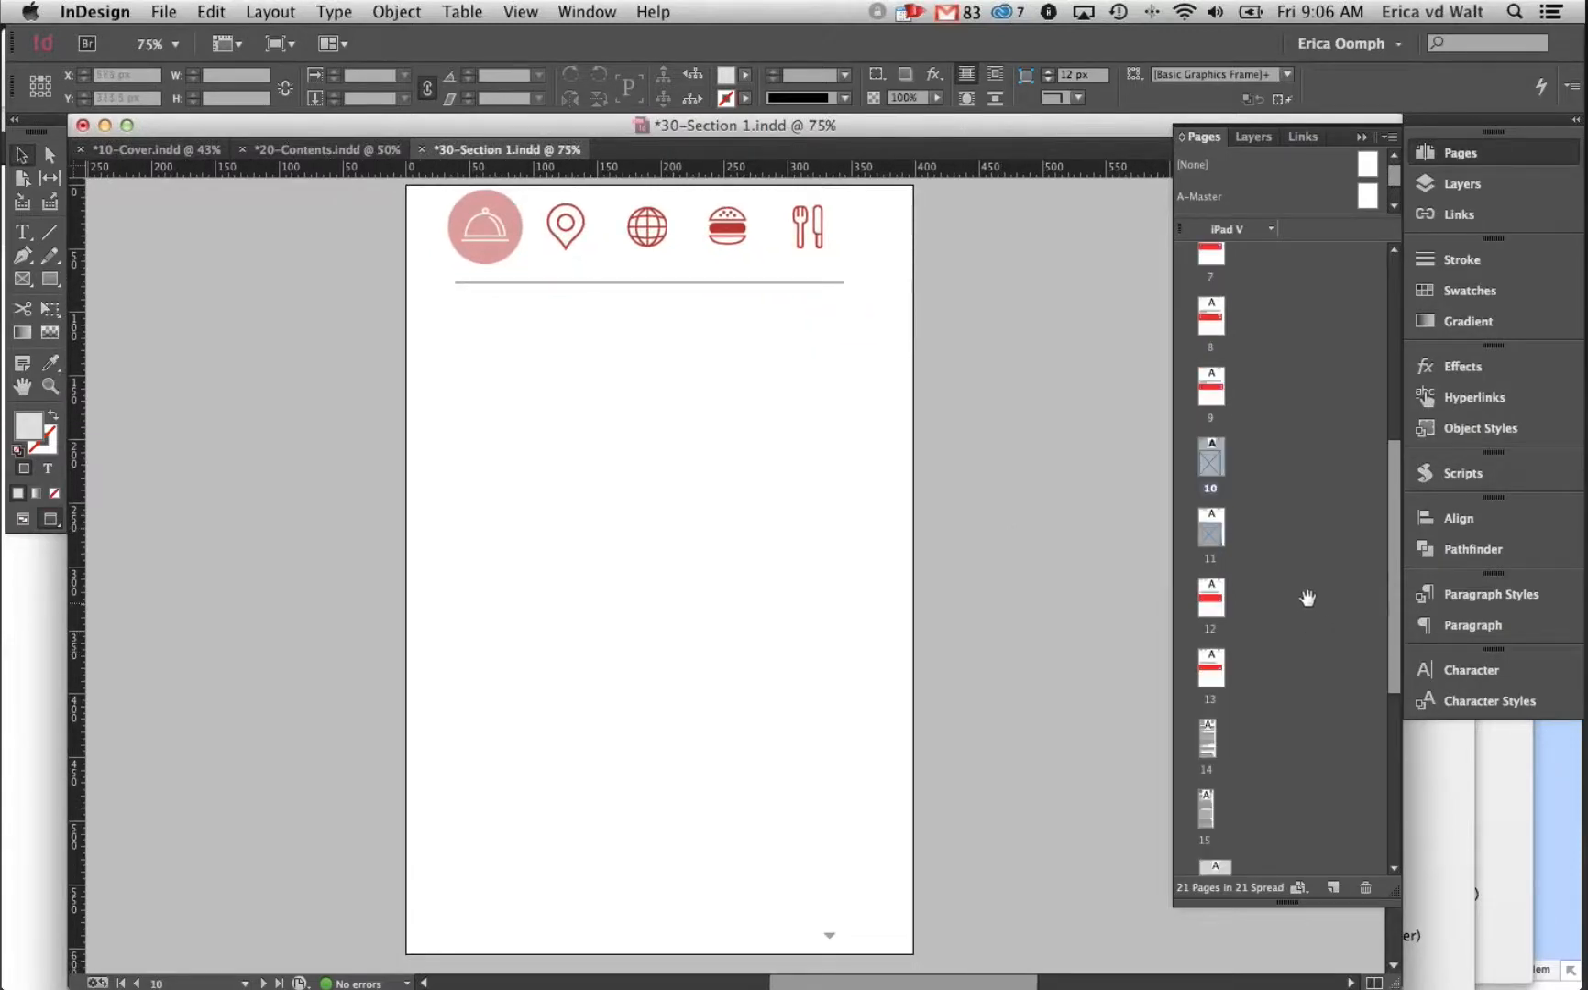
Start an export with the Oomph PDF preset and create a folder named ContentLandcape1 inside 30-Section 1
click(164, 11)
mouse_move(312, 371)
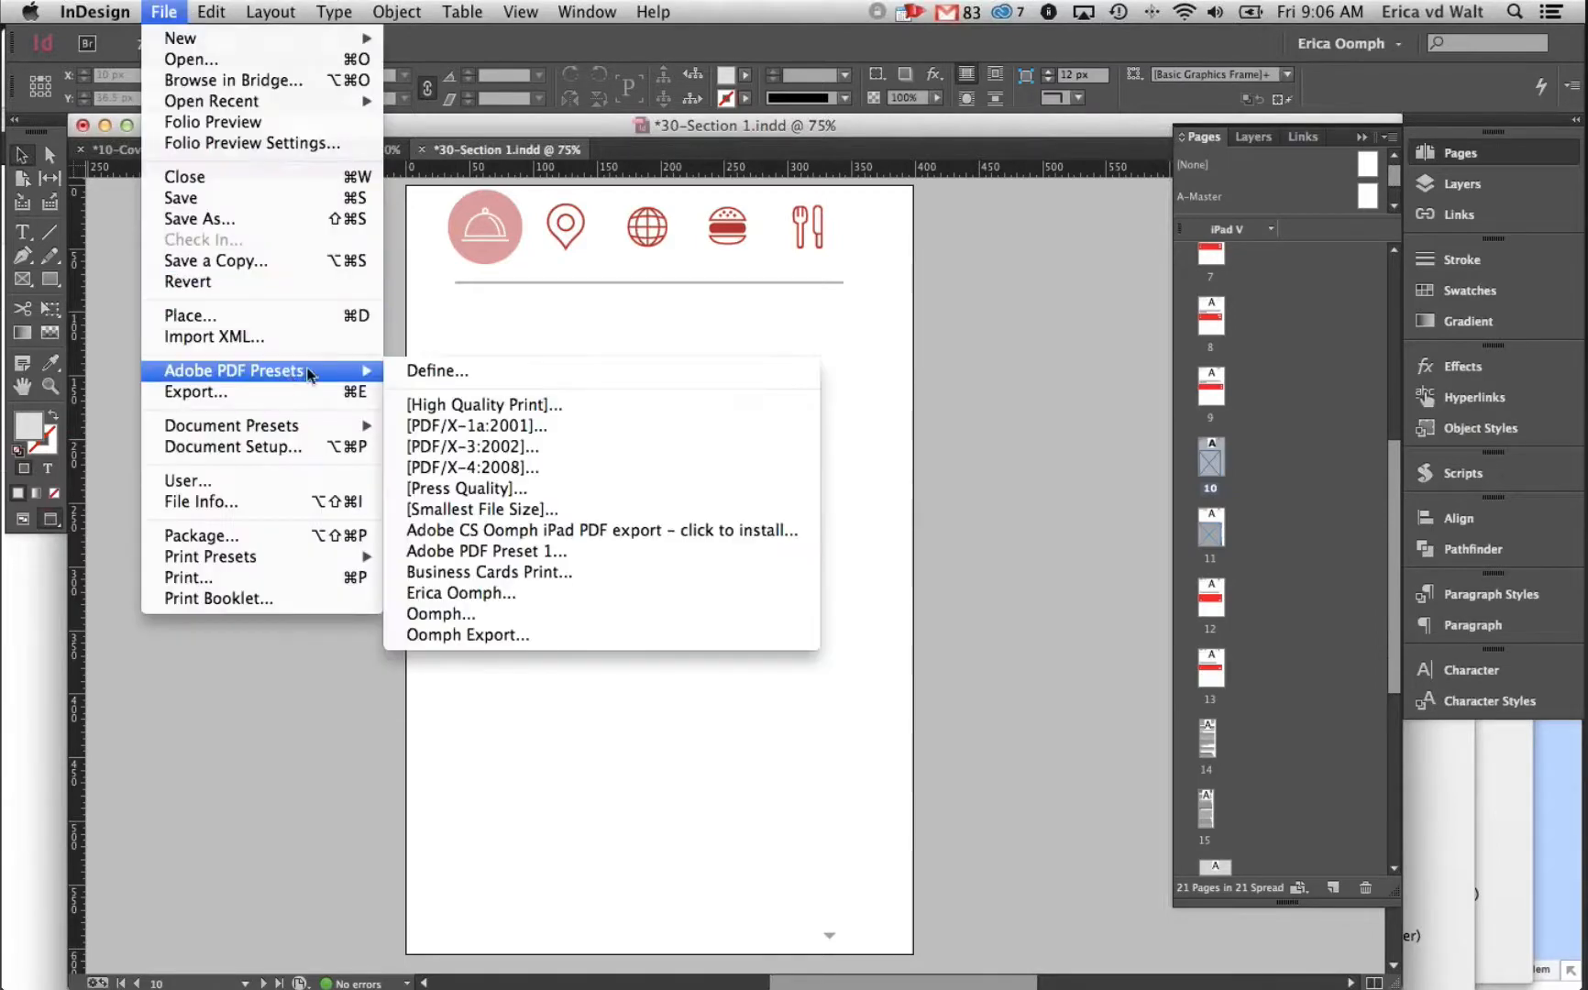
click(566, 612)
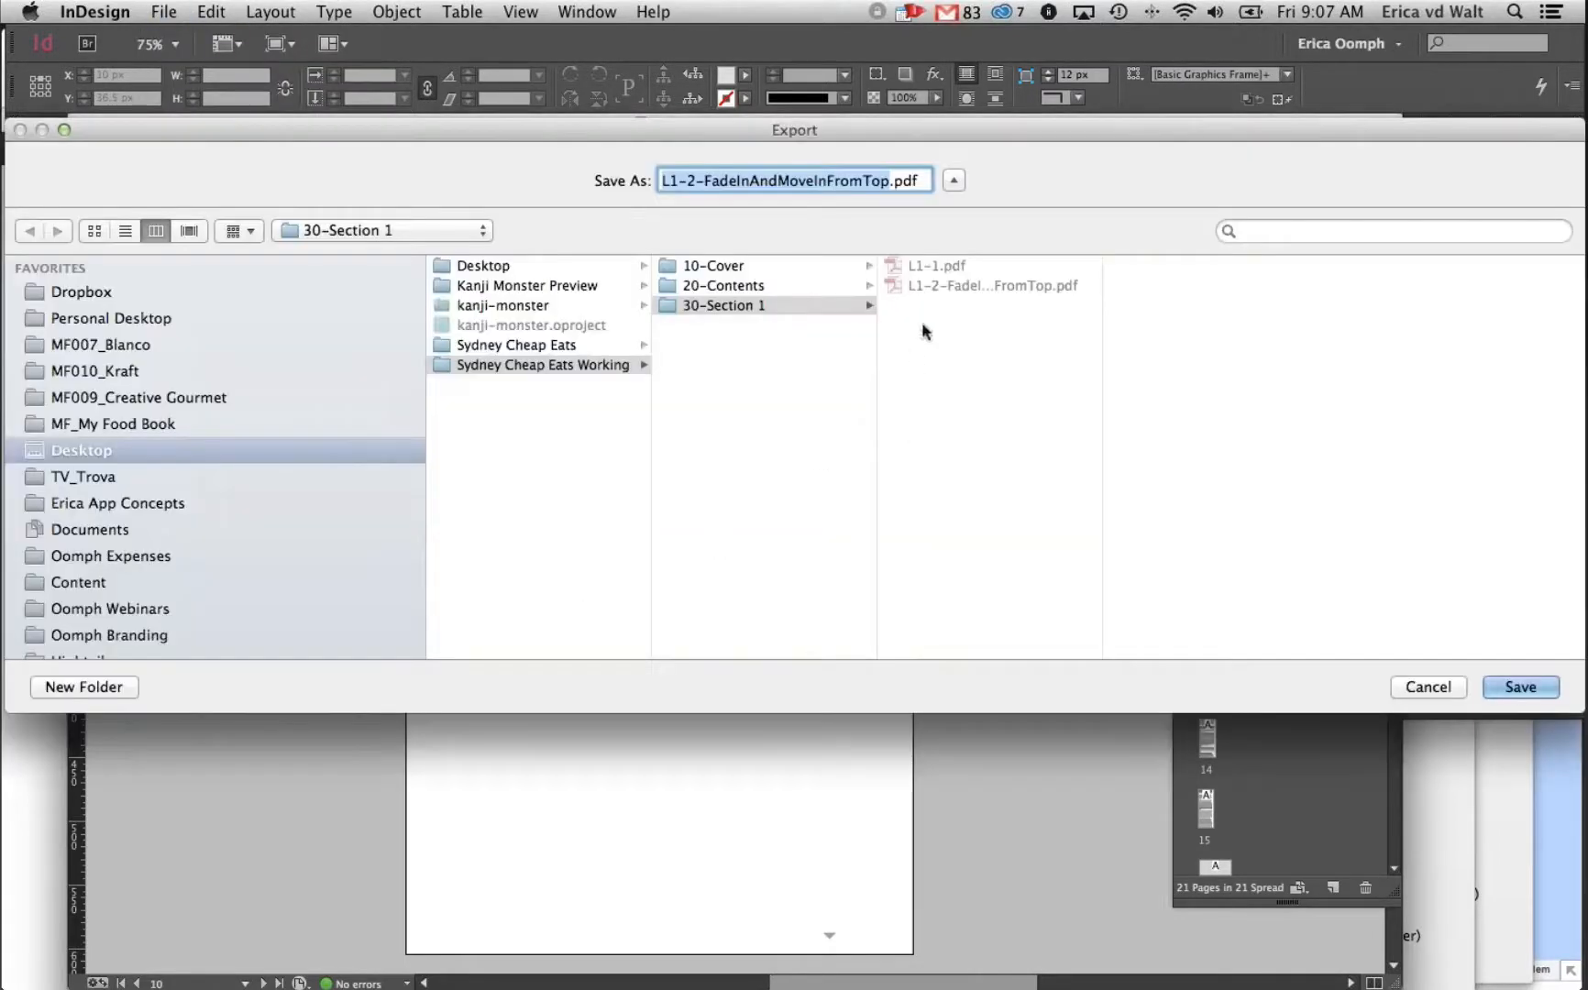
click(743, 305)
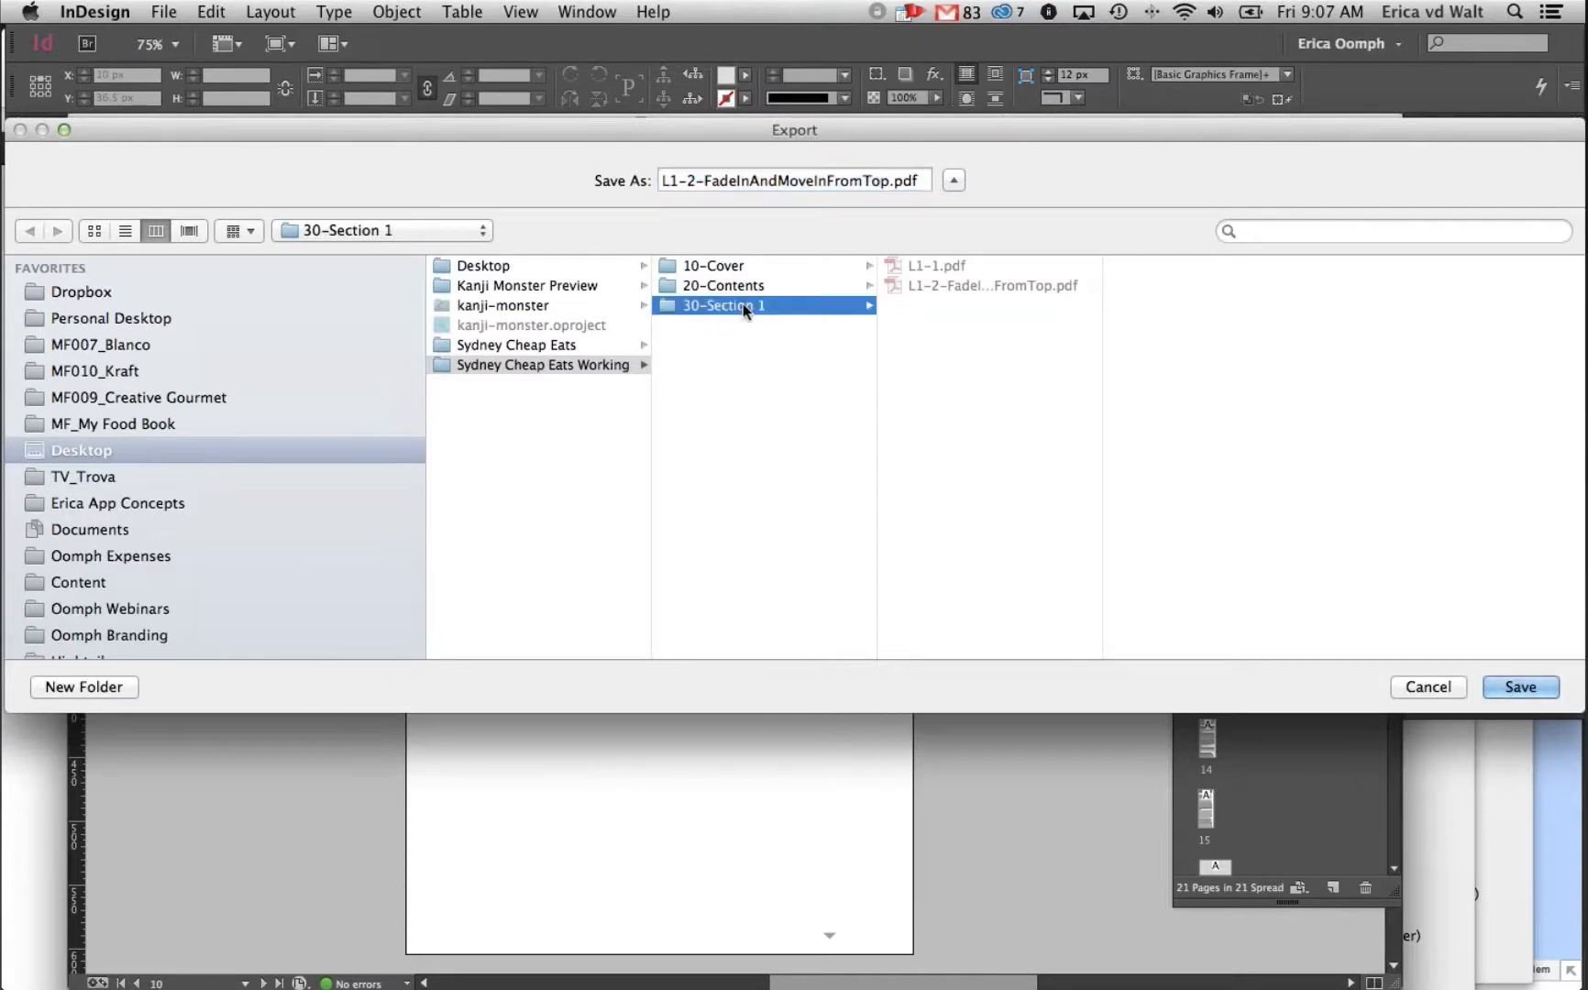
key(super+shift+n)
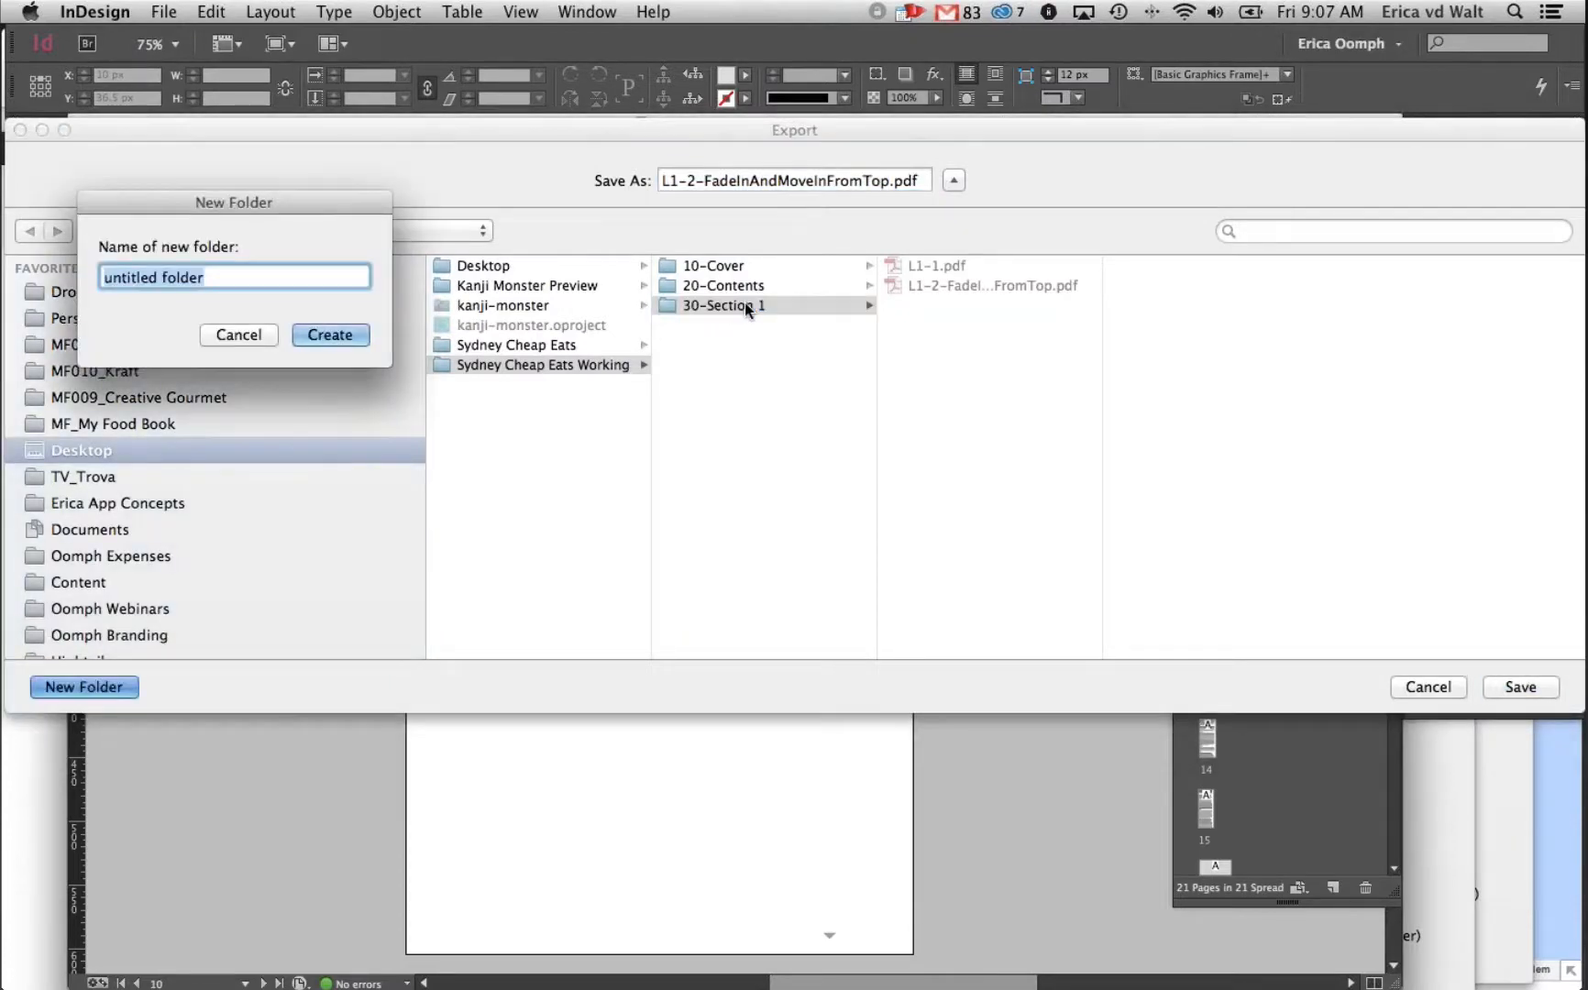
text(Conte)
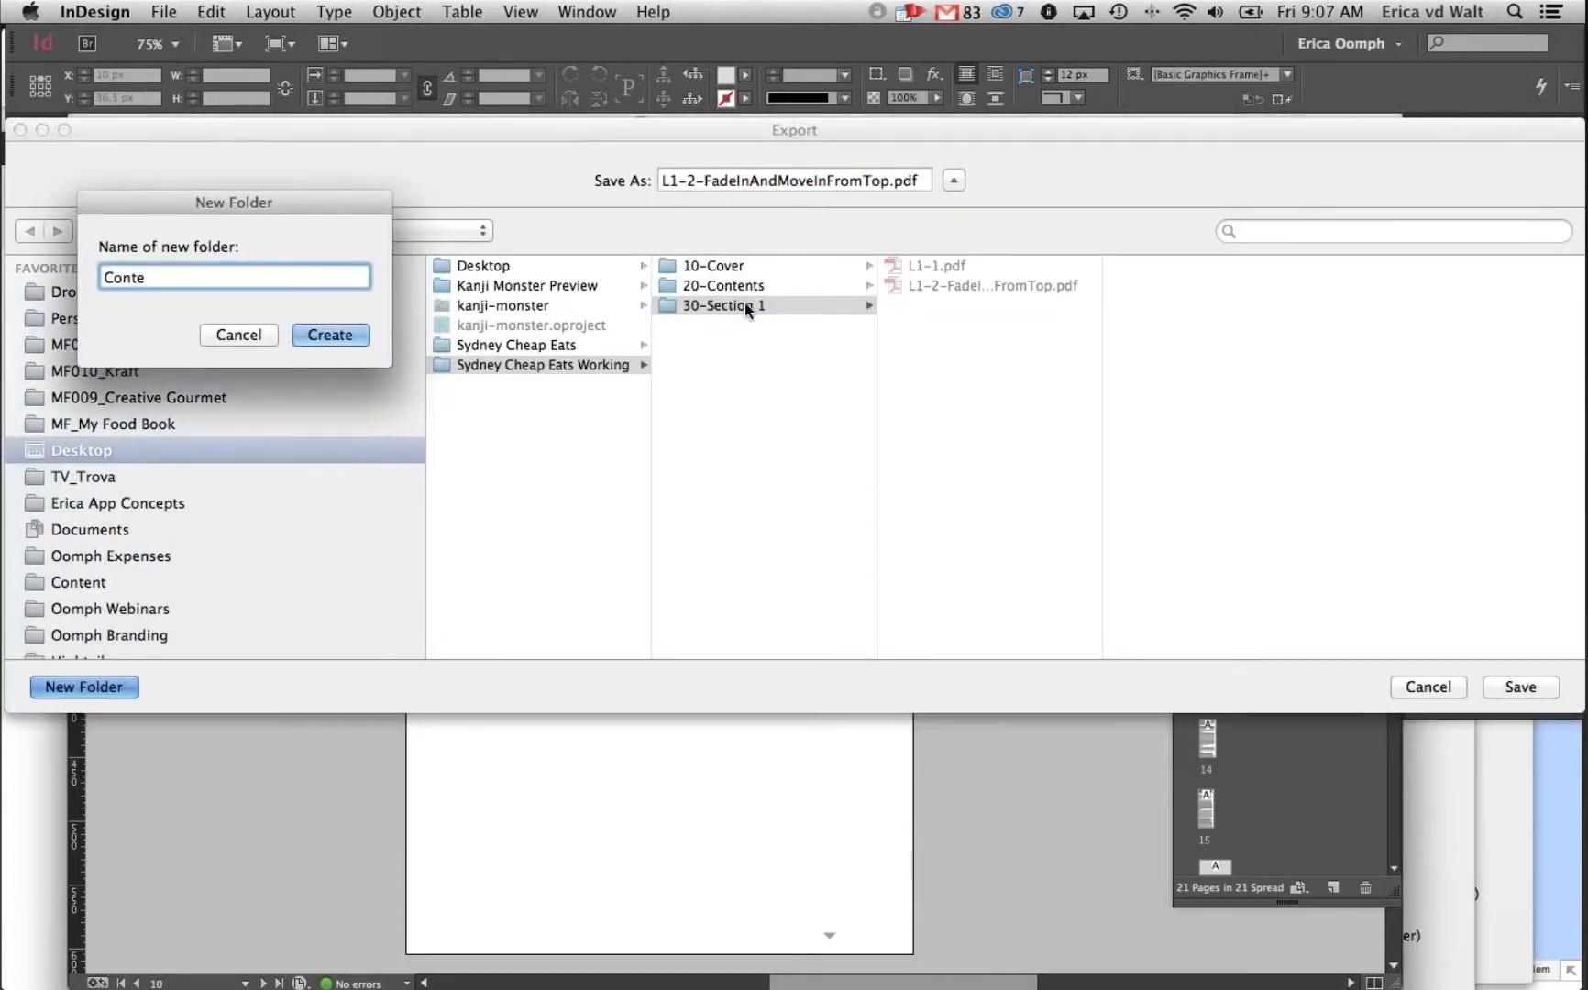
text(ntLandcape1)
key(Return)
Name the PDF S1-1 and save it in the ContentLandcape1 folder
click(862, 180)
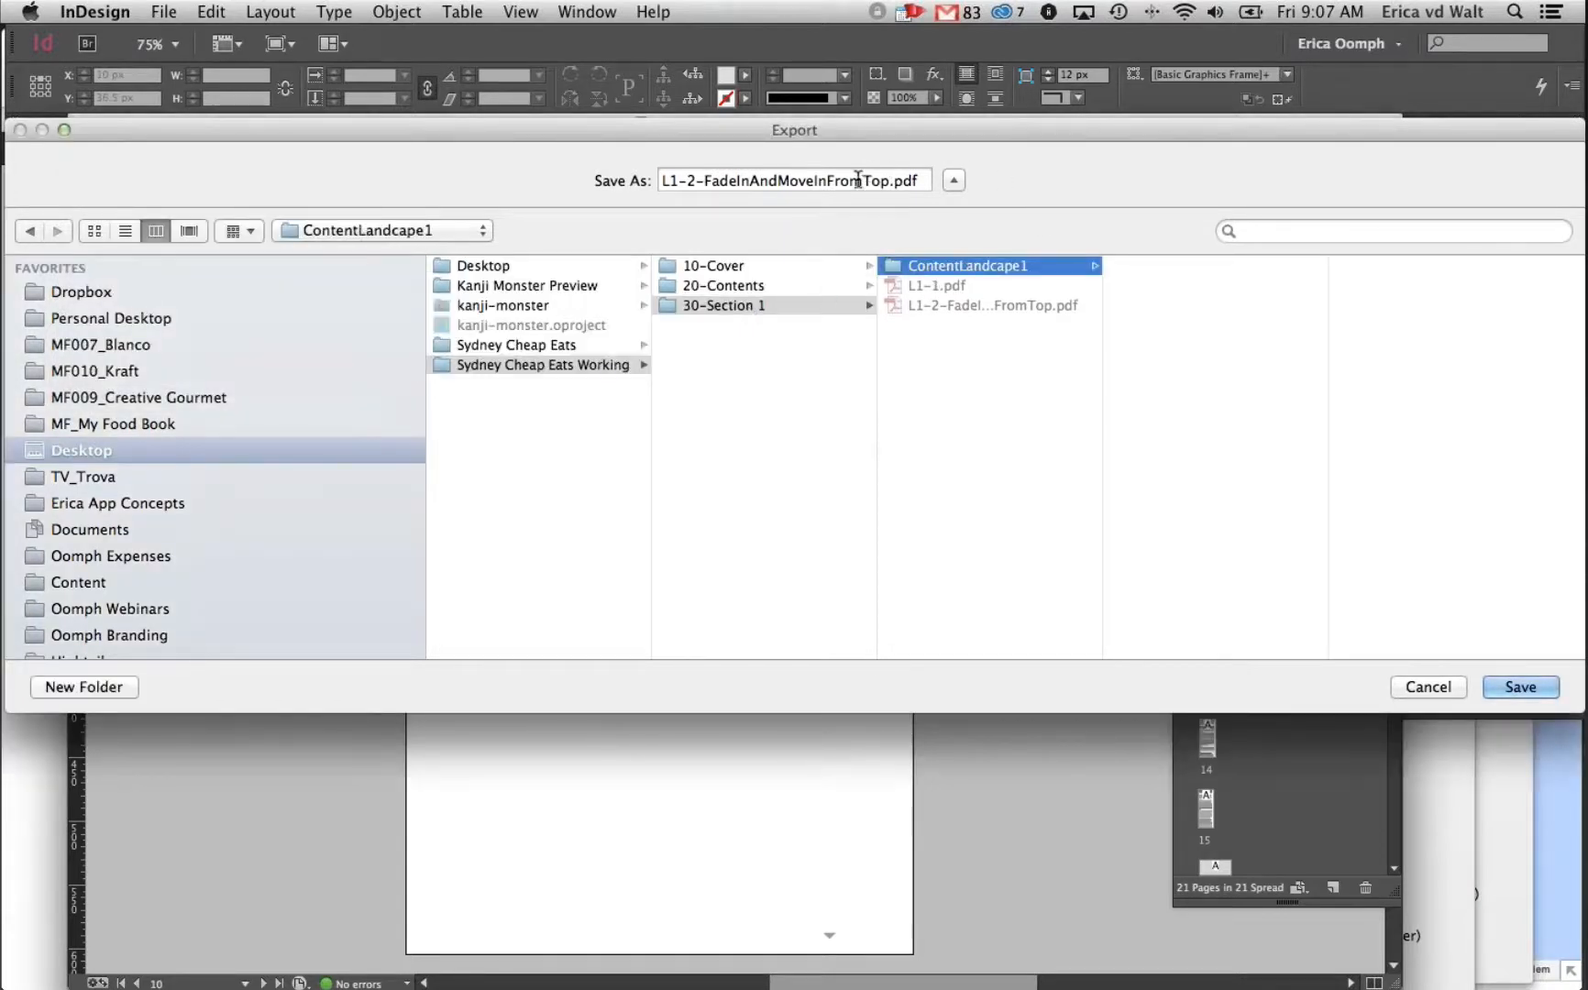
drag(886, 180, 653, 178)
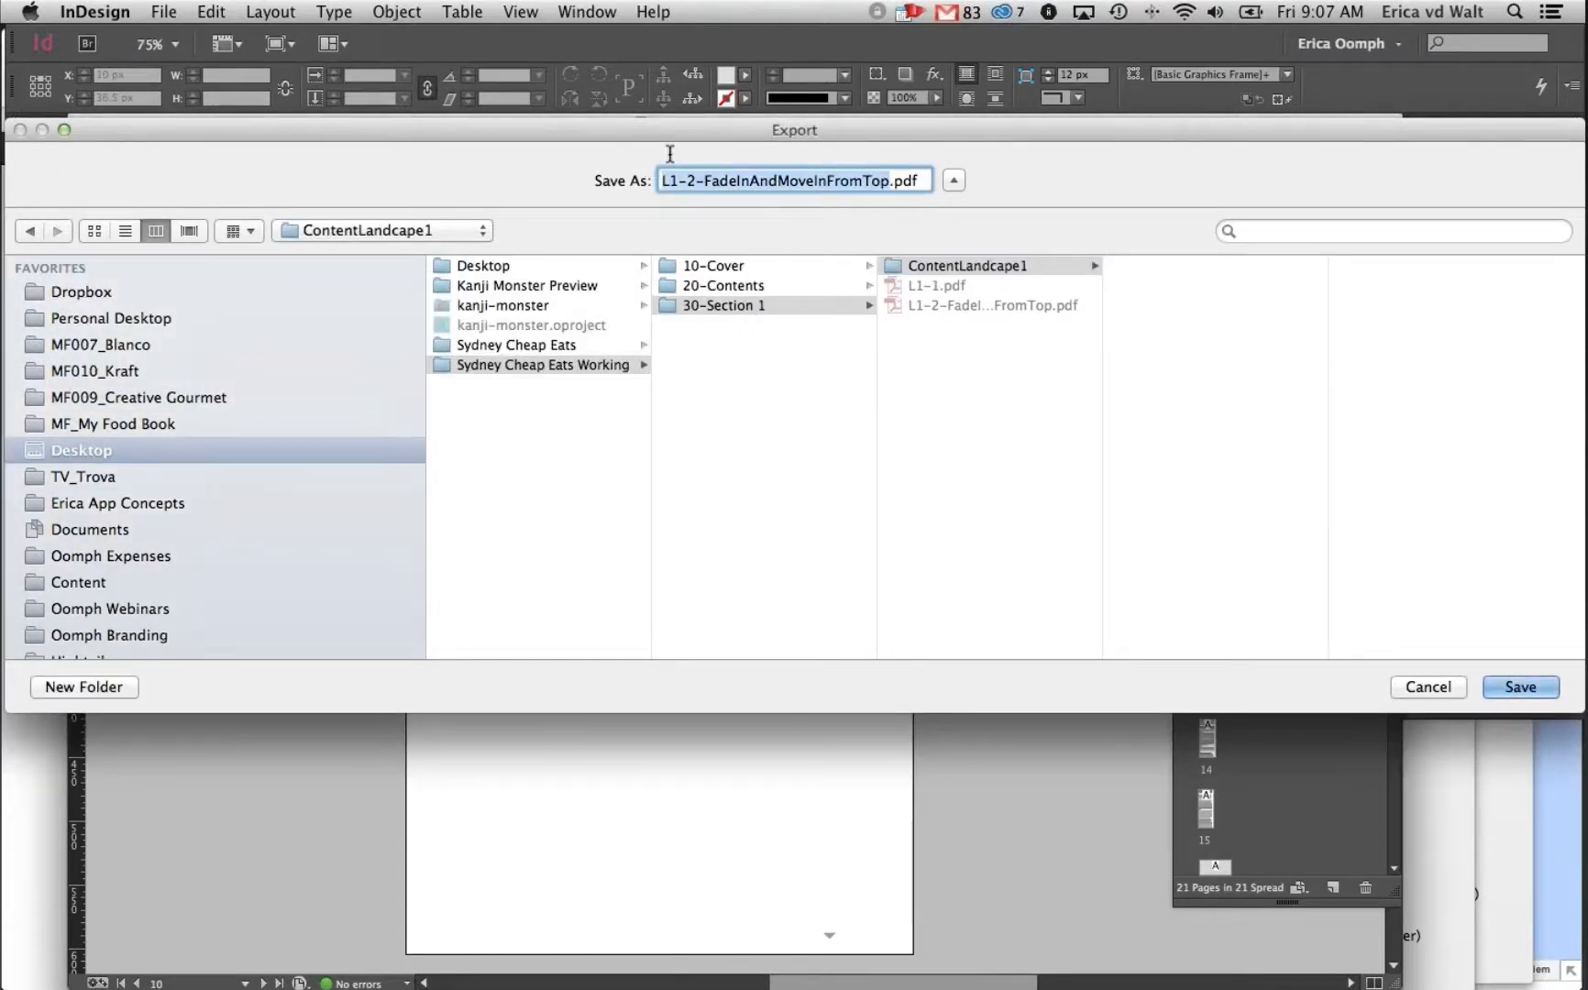
text(s1-1)
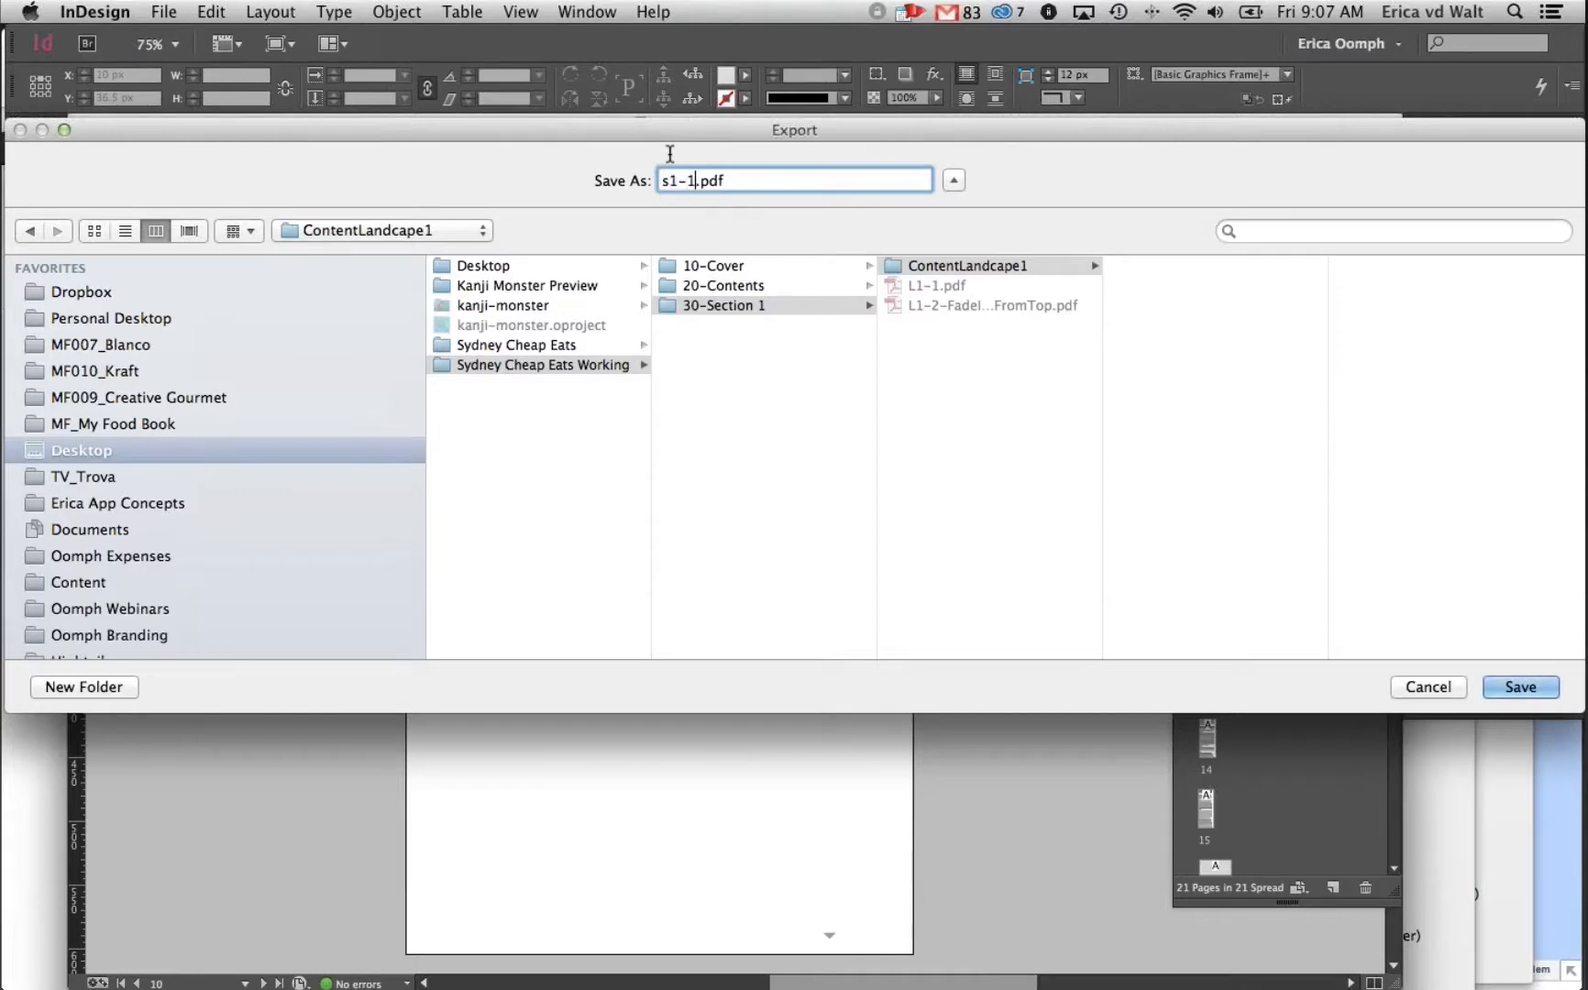
key(BackSpace)
key(BackSpace)
key(BackSpace)
key(BackSpace)
text(S1-1)
click(1515, 687)
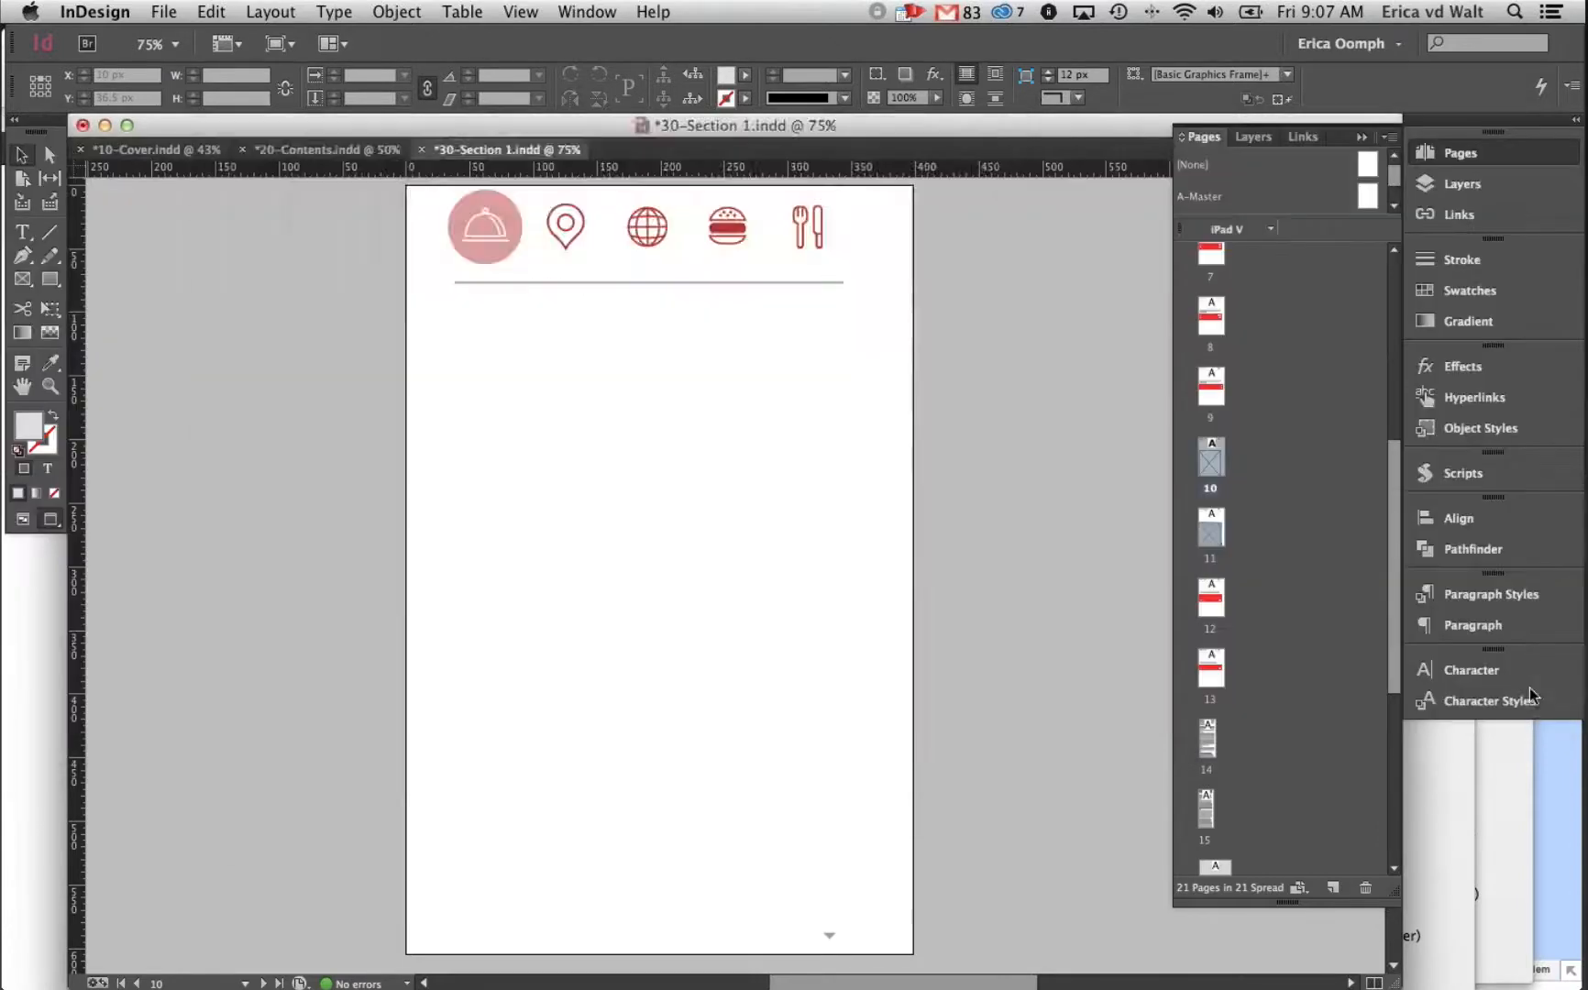
Set the page range to 10-13 and export the PDF
double_click(573, 376)
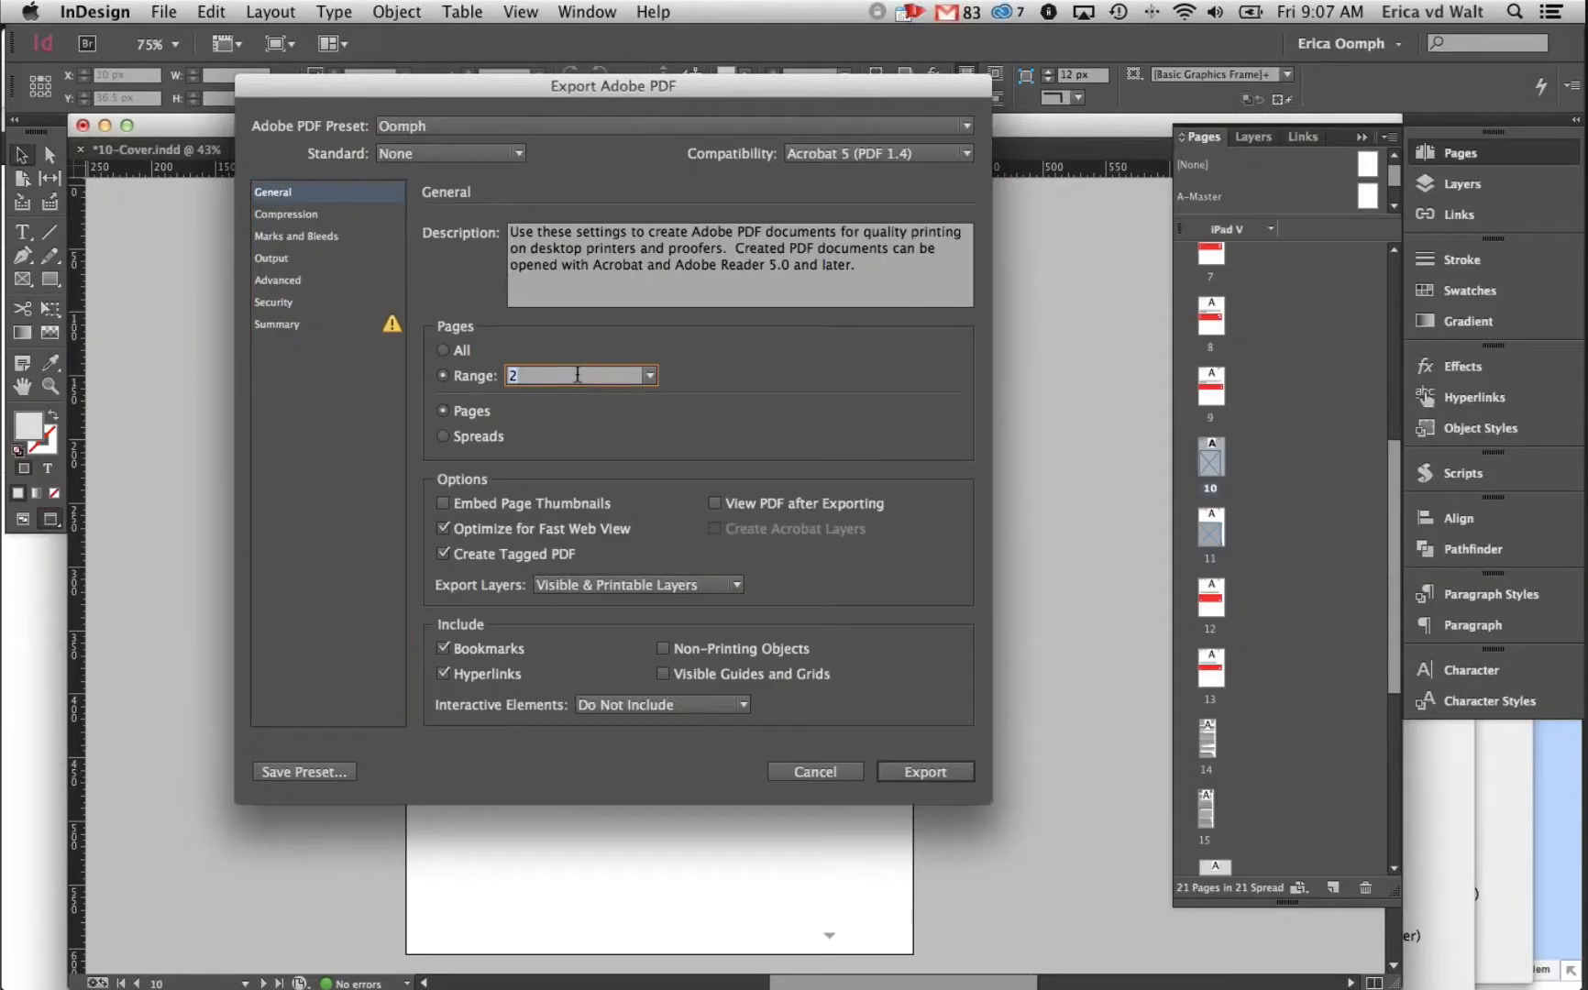
text(10-13)
key(Return)
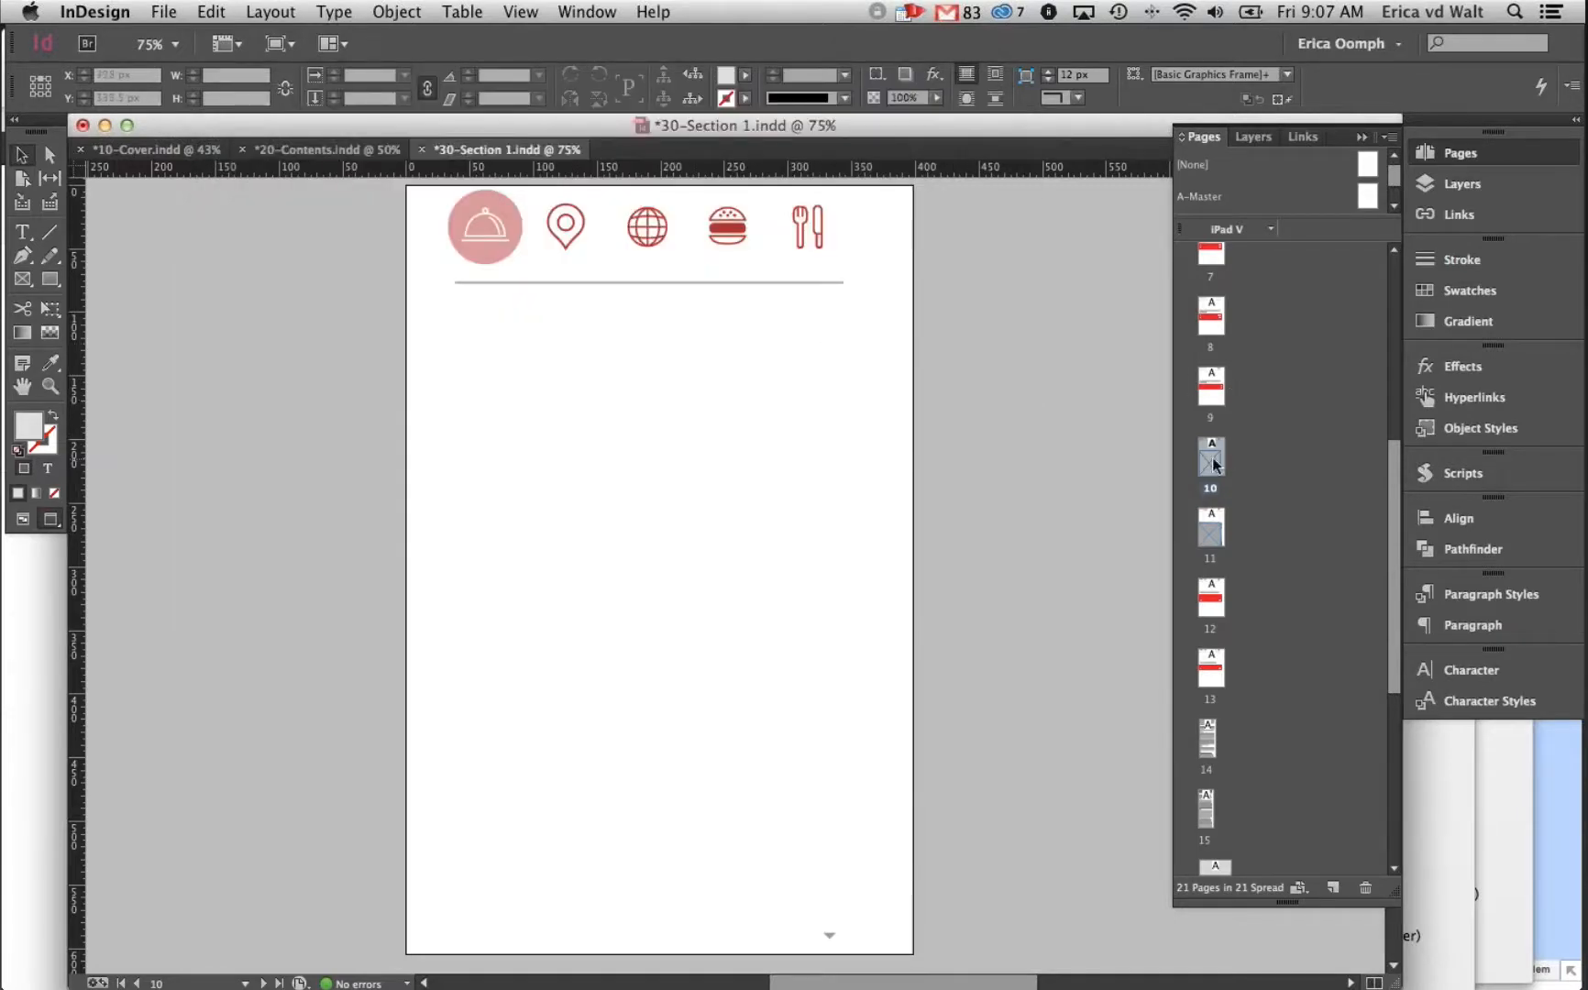
Look at the document's layers and pages 10 to 12, and go to the long article text on page 15
click(1500, 182)
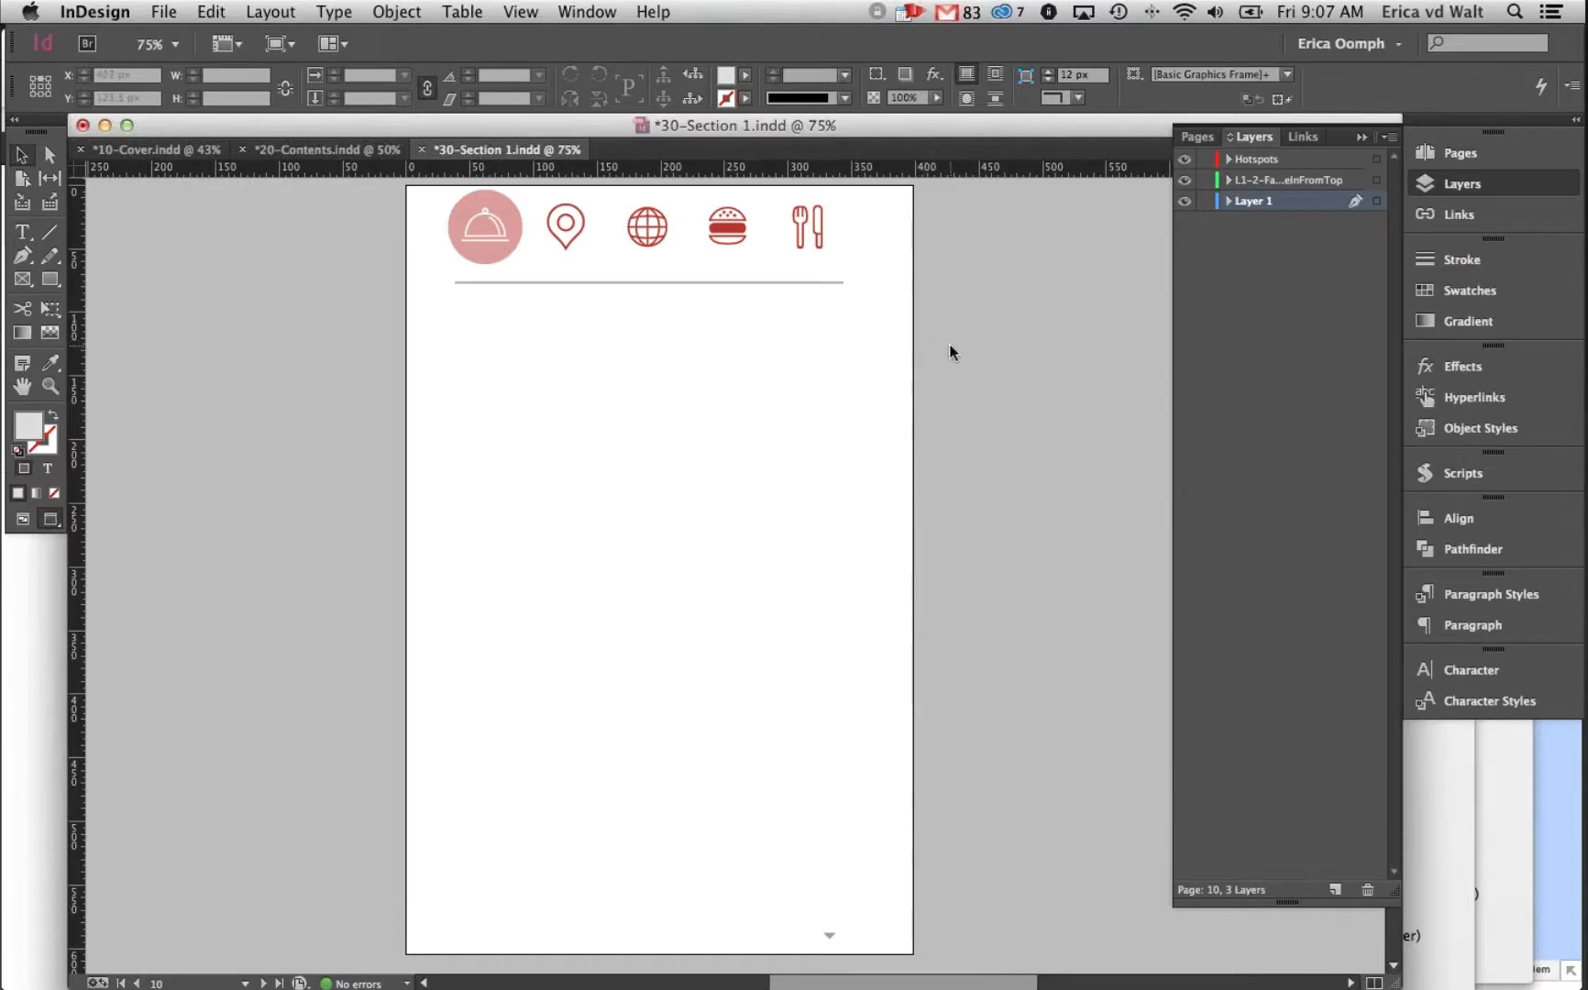
scroll(949, 349, down, 5)
scroll(949, 344, down, 20)
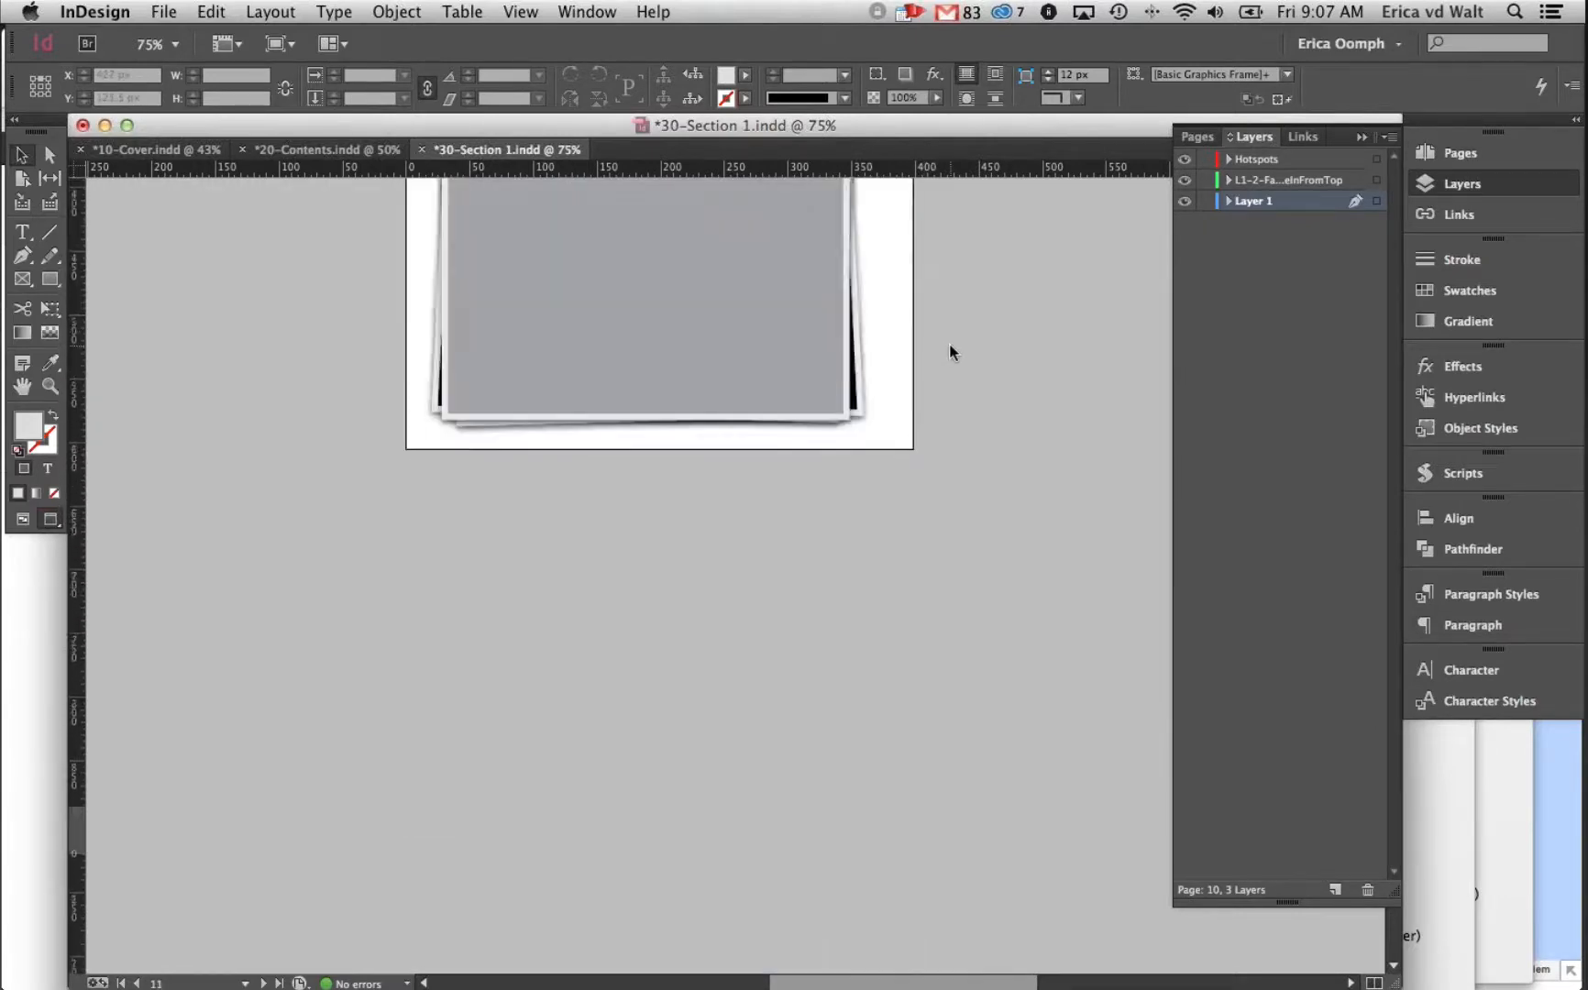
scroll(946, 347, down, 10)
click(1460, 152)
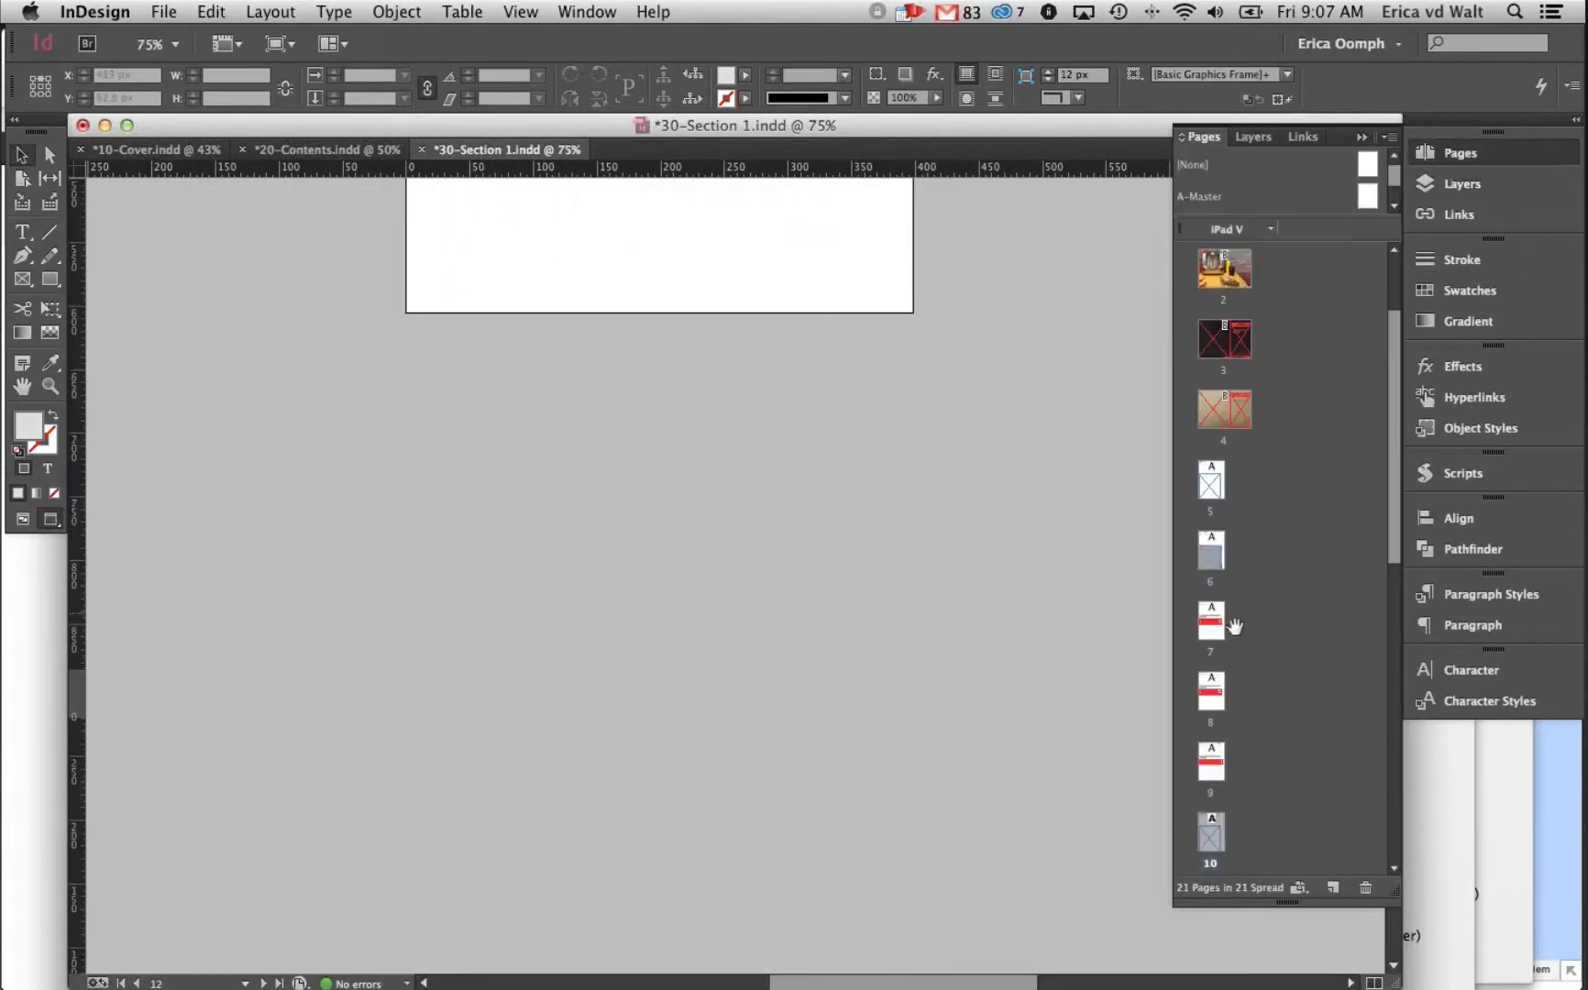
scroll(1254, 780, down, 5)
double_click(1207, 813)
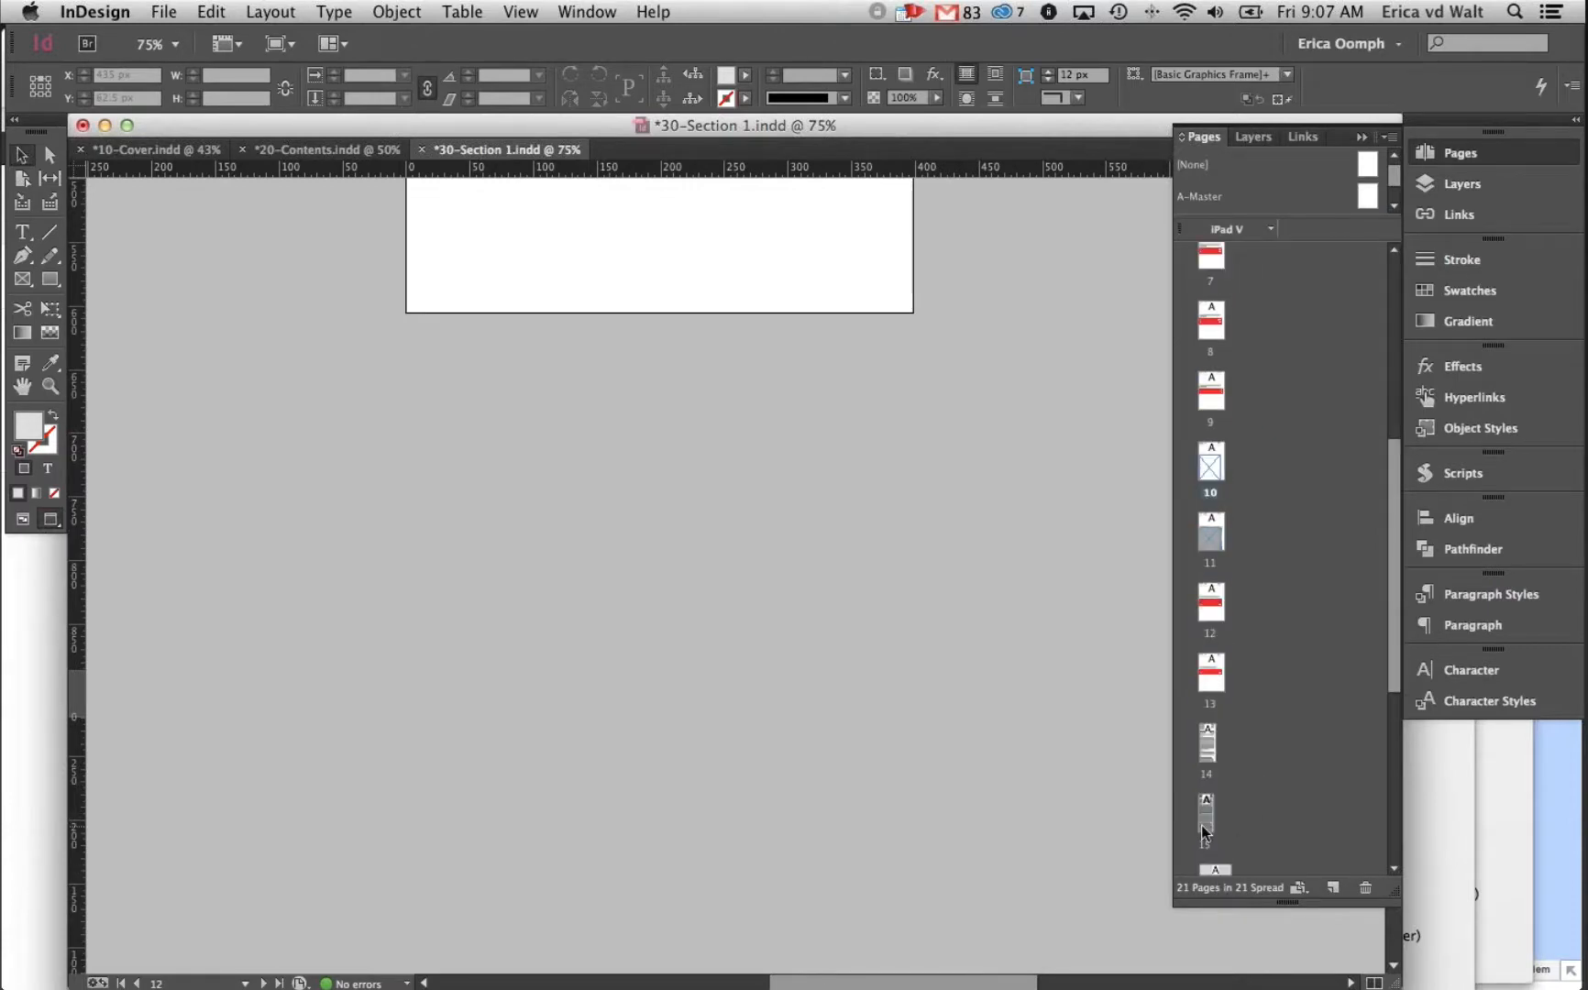
scroll(583, 244, up, 10)
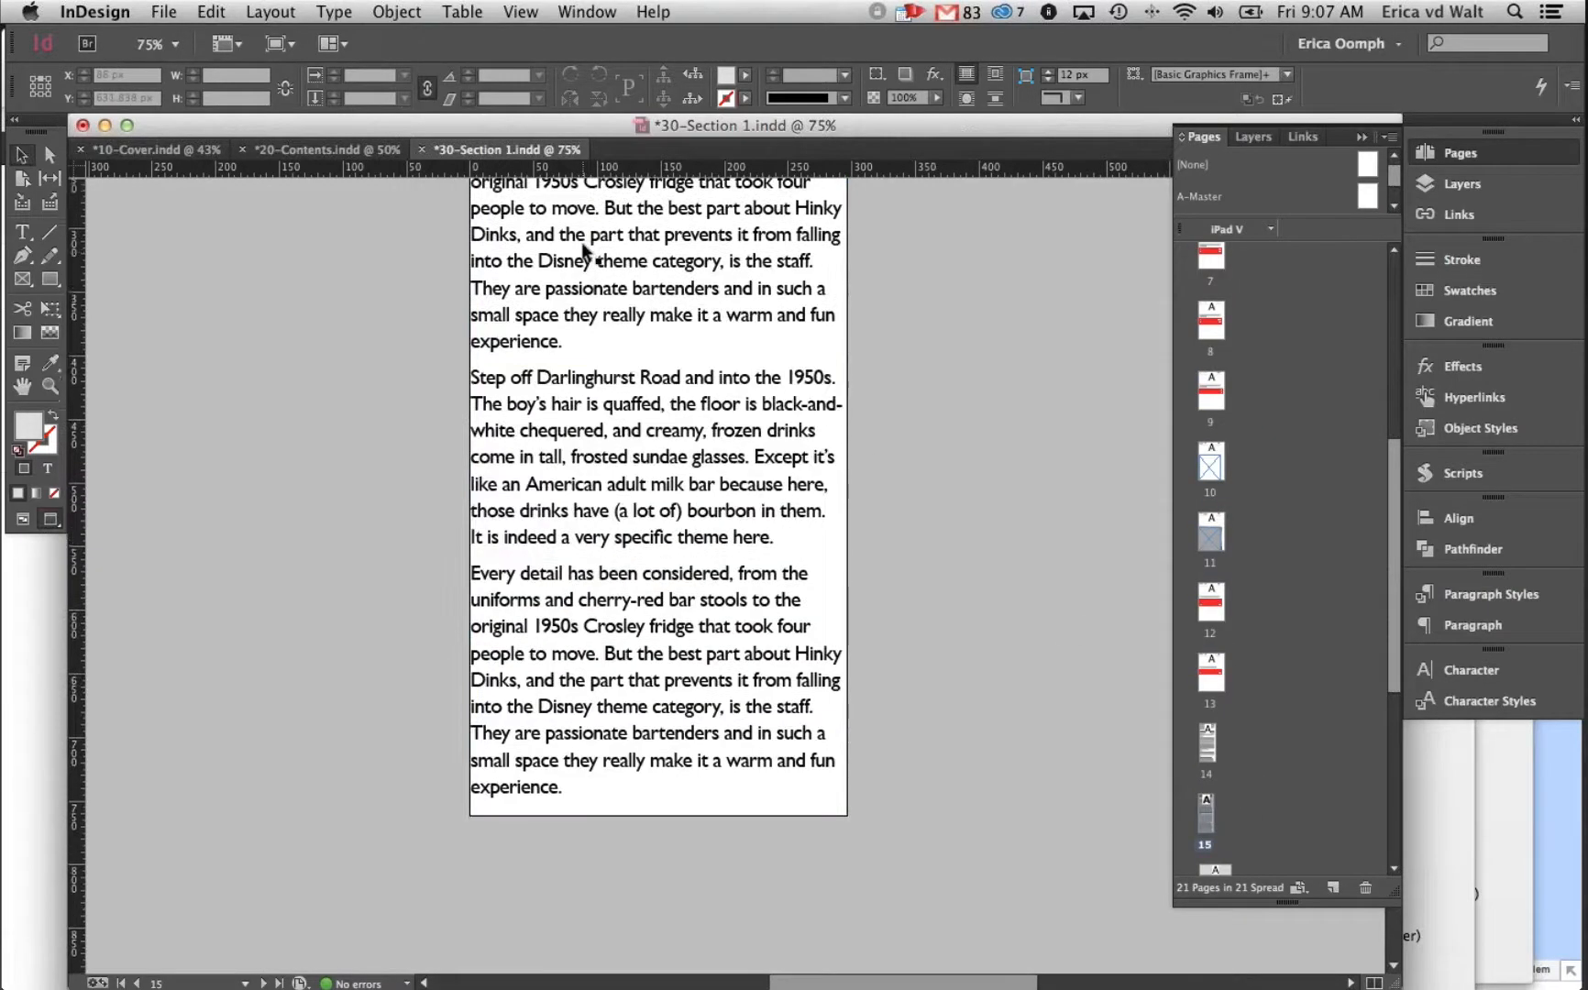
Start another export with the Oomph PDF preset and create a folder named VIPS2 inside 30-Section 1
click(164, 11)
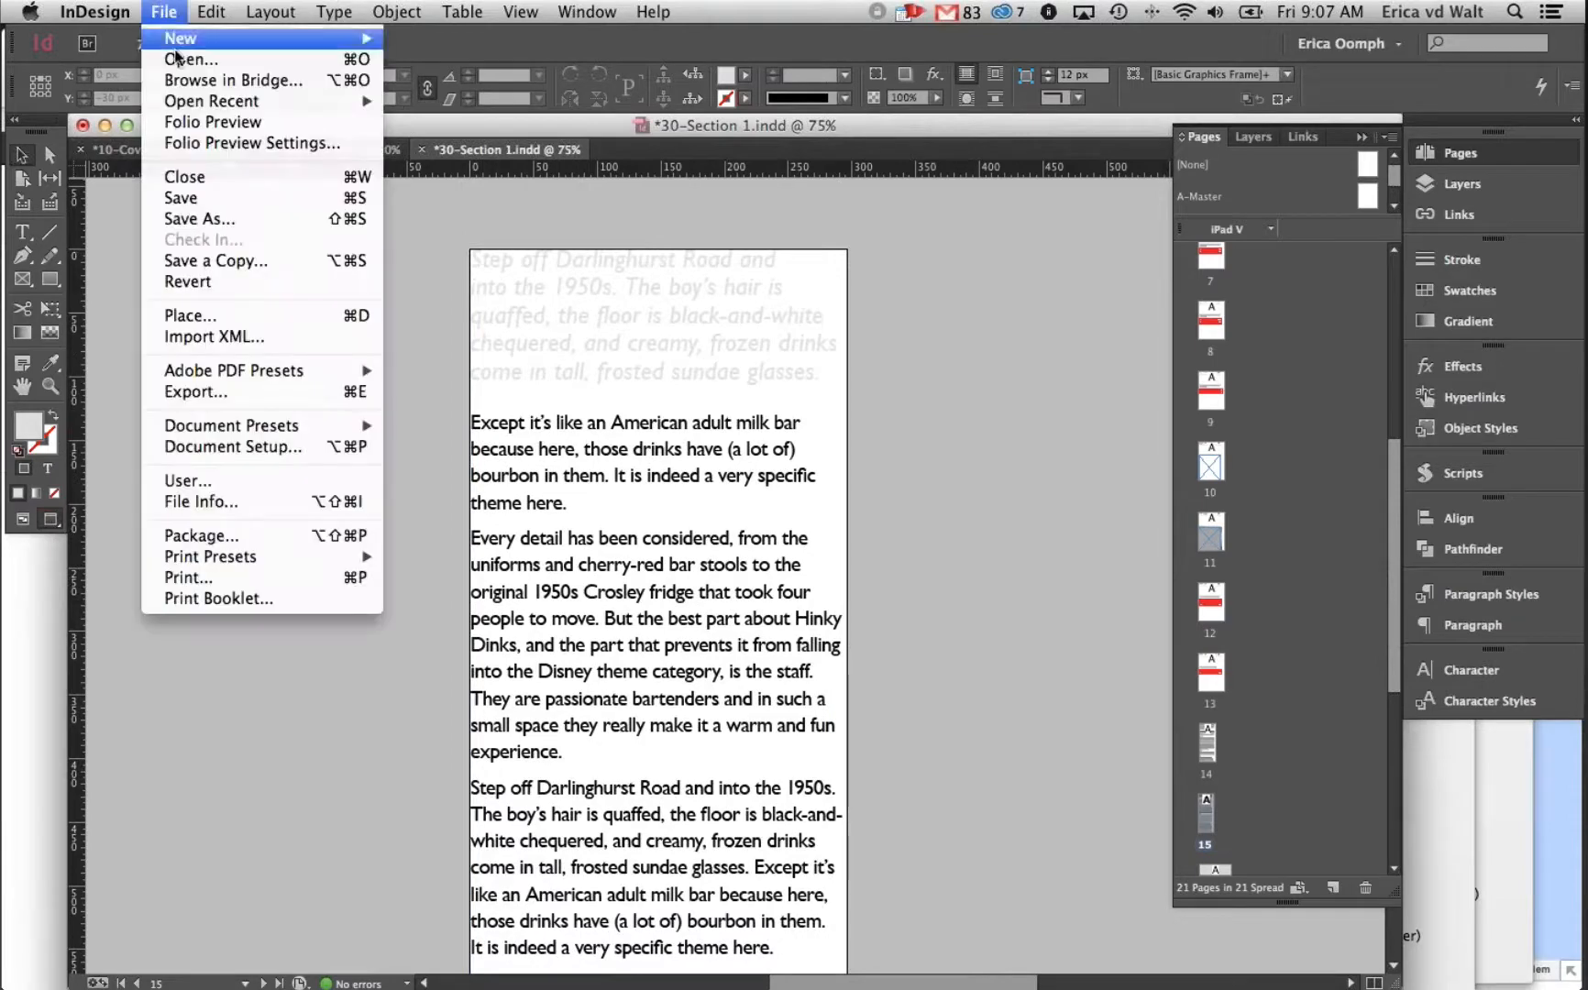
mouse_move(275, 369)
click(535, 605)
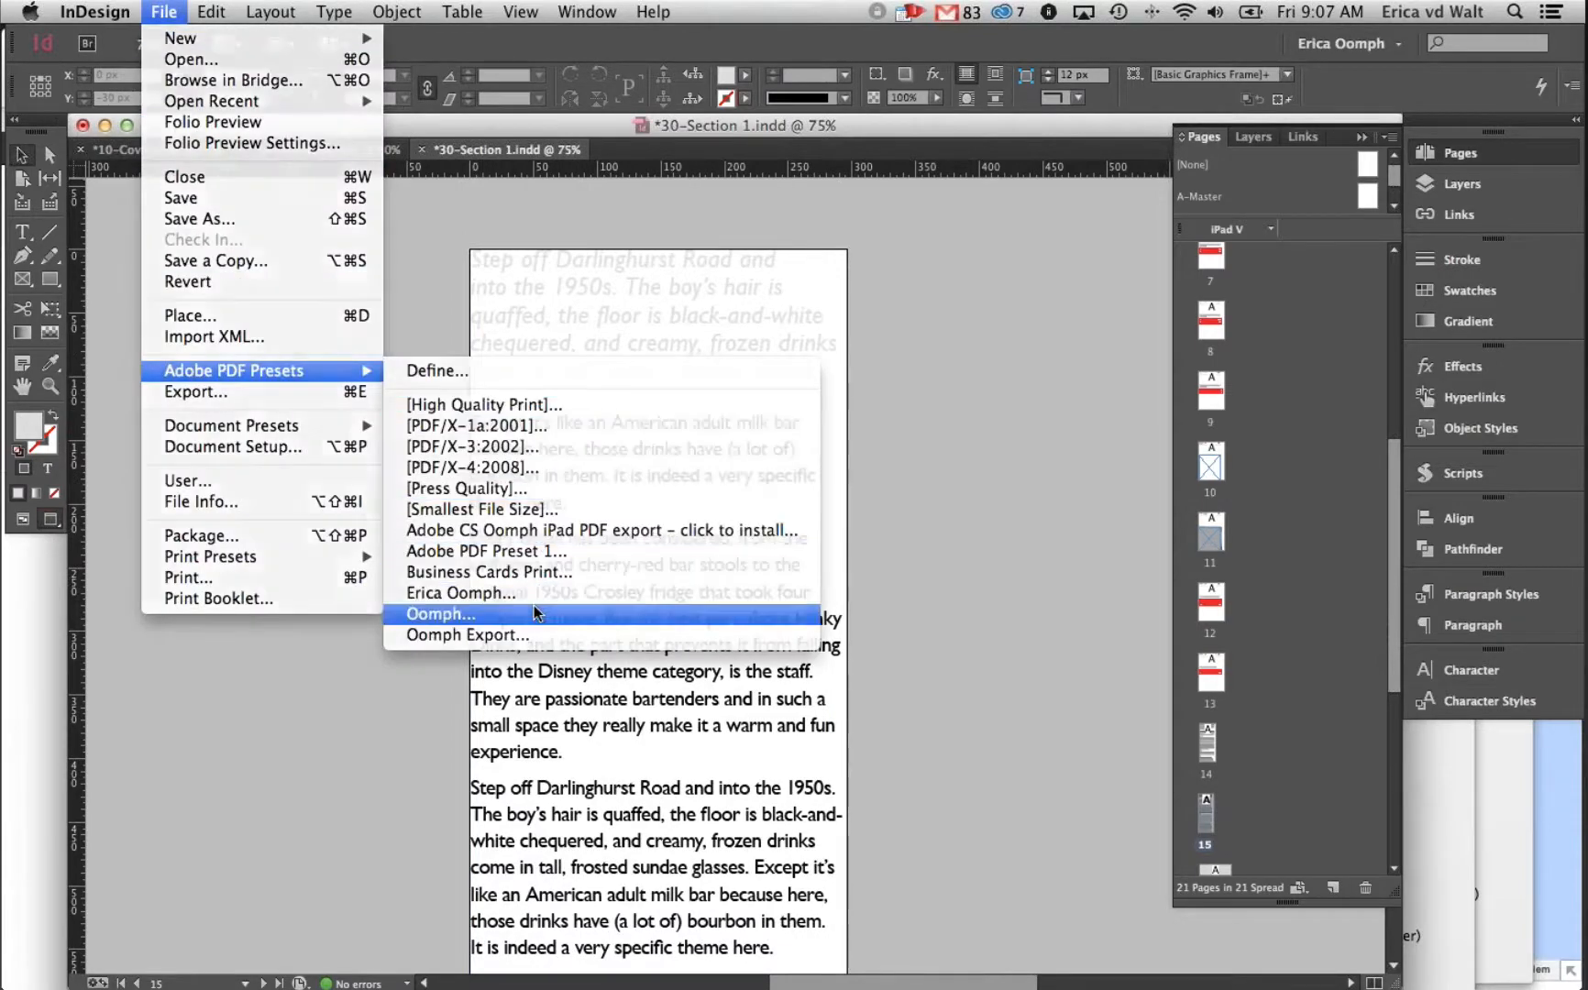
click(748, 306)
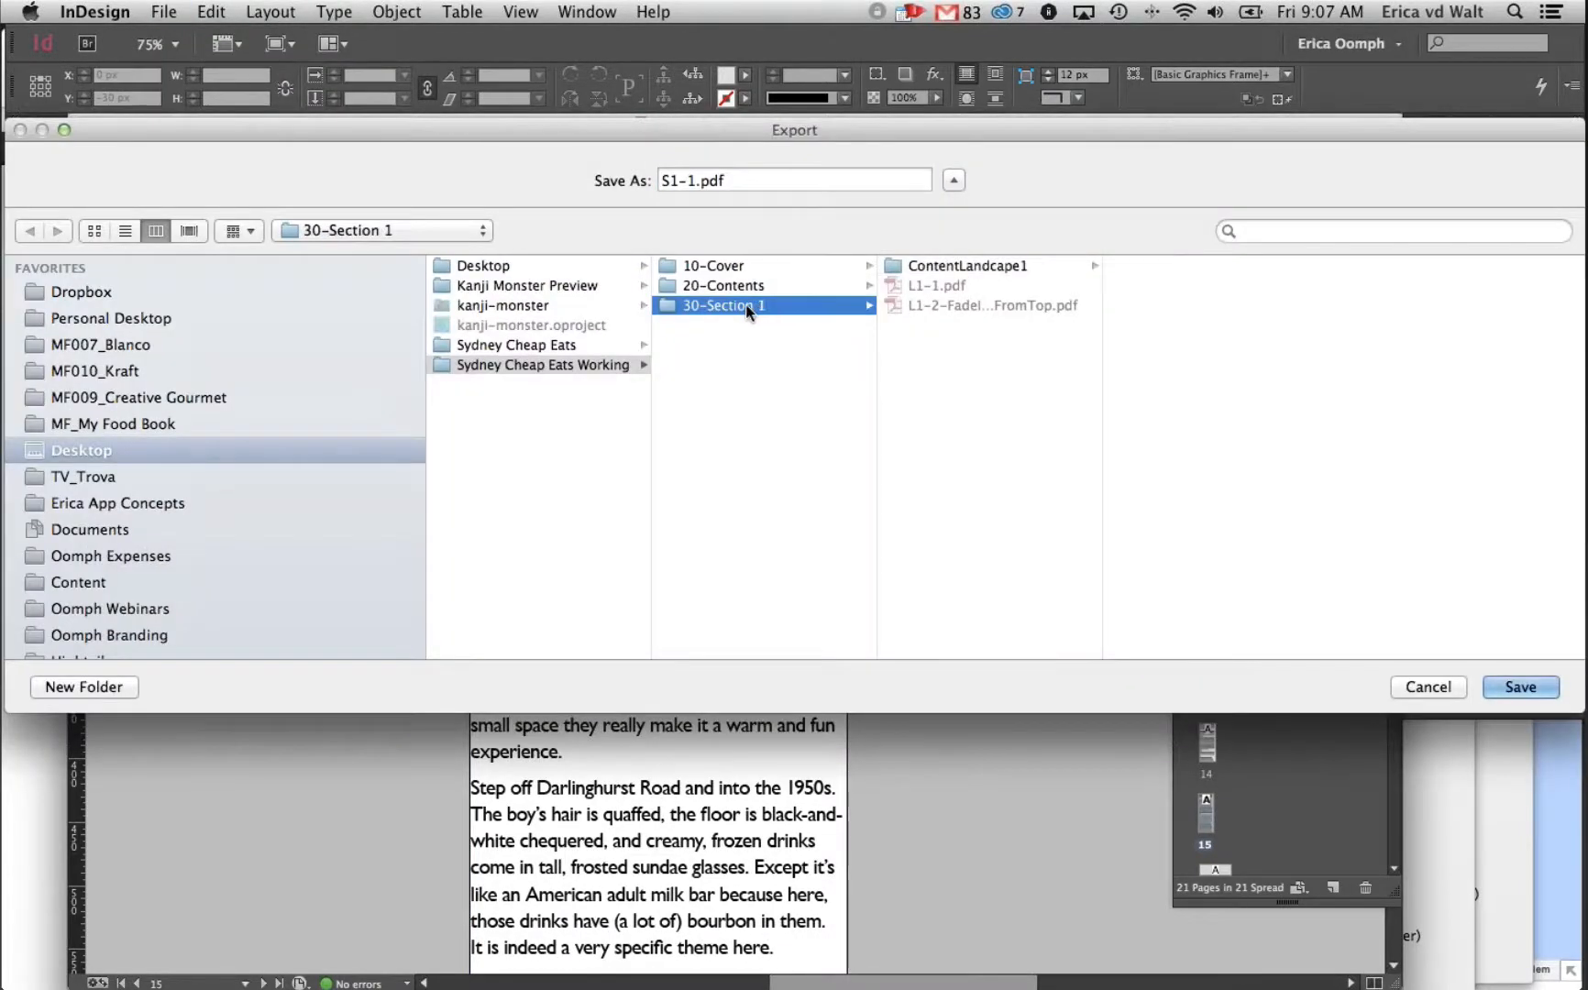
key(shift+super+n)
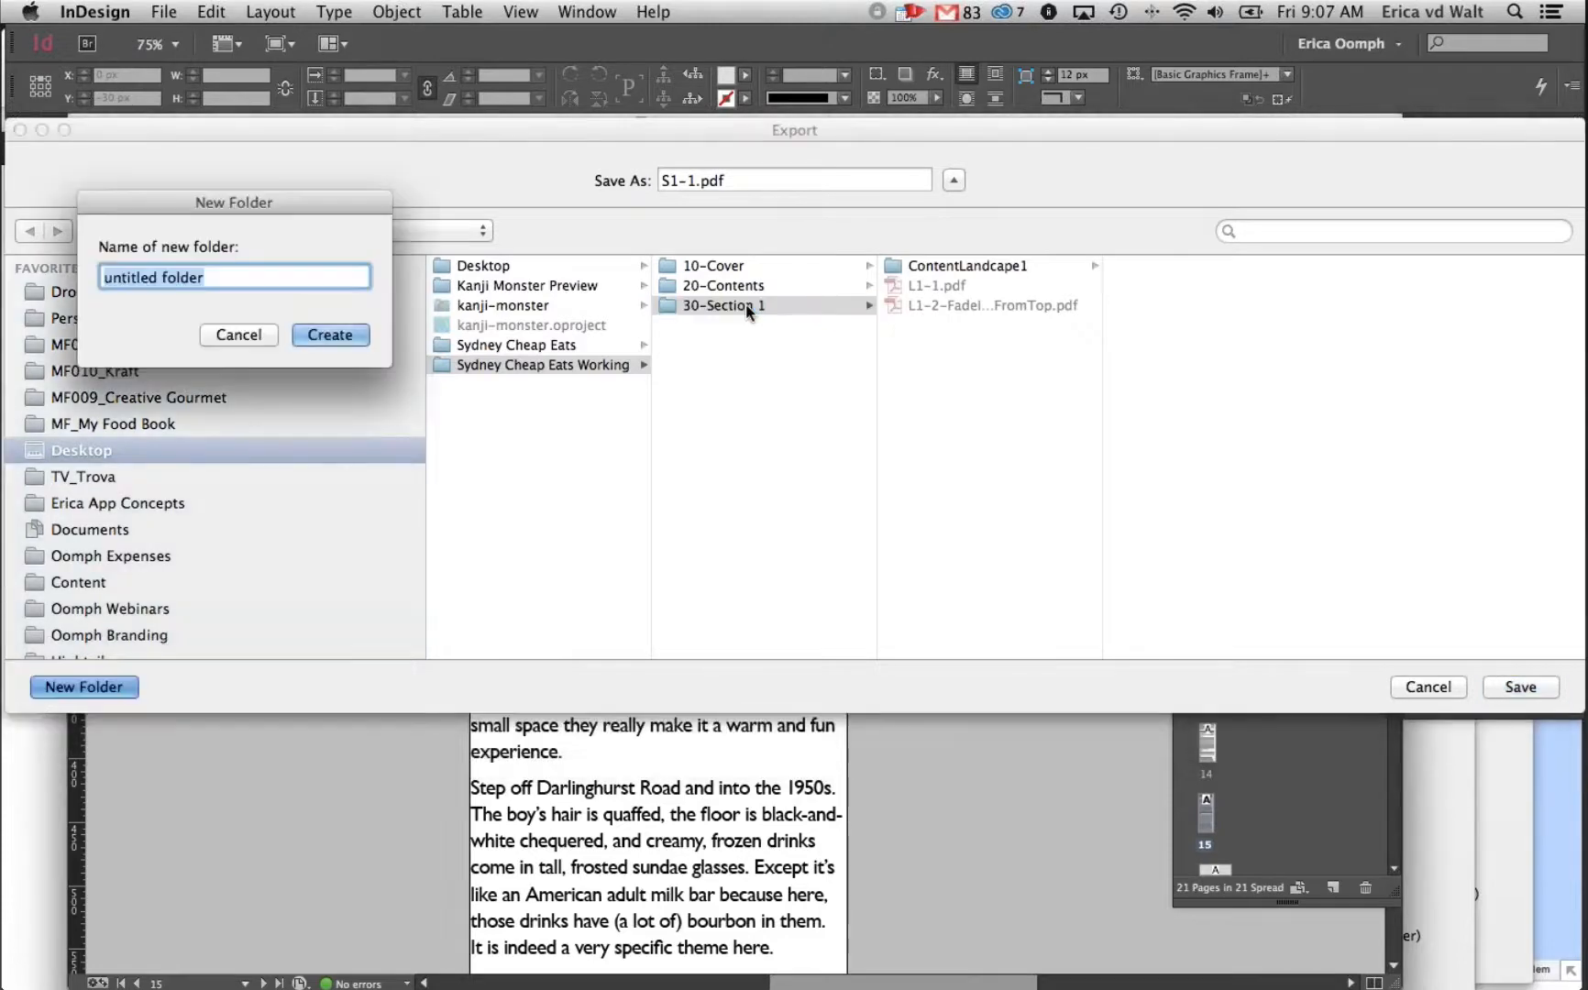
text(VI)
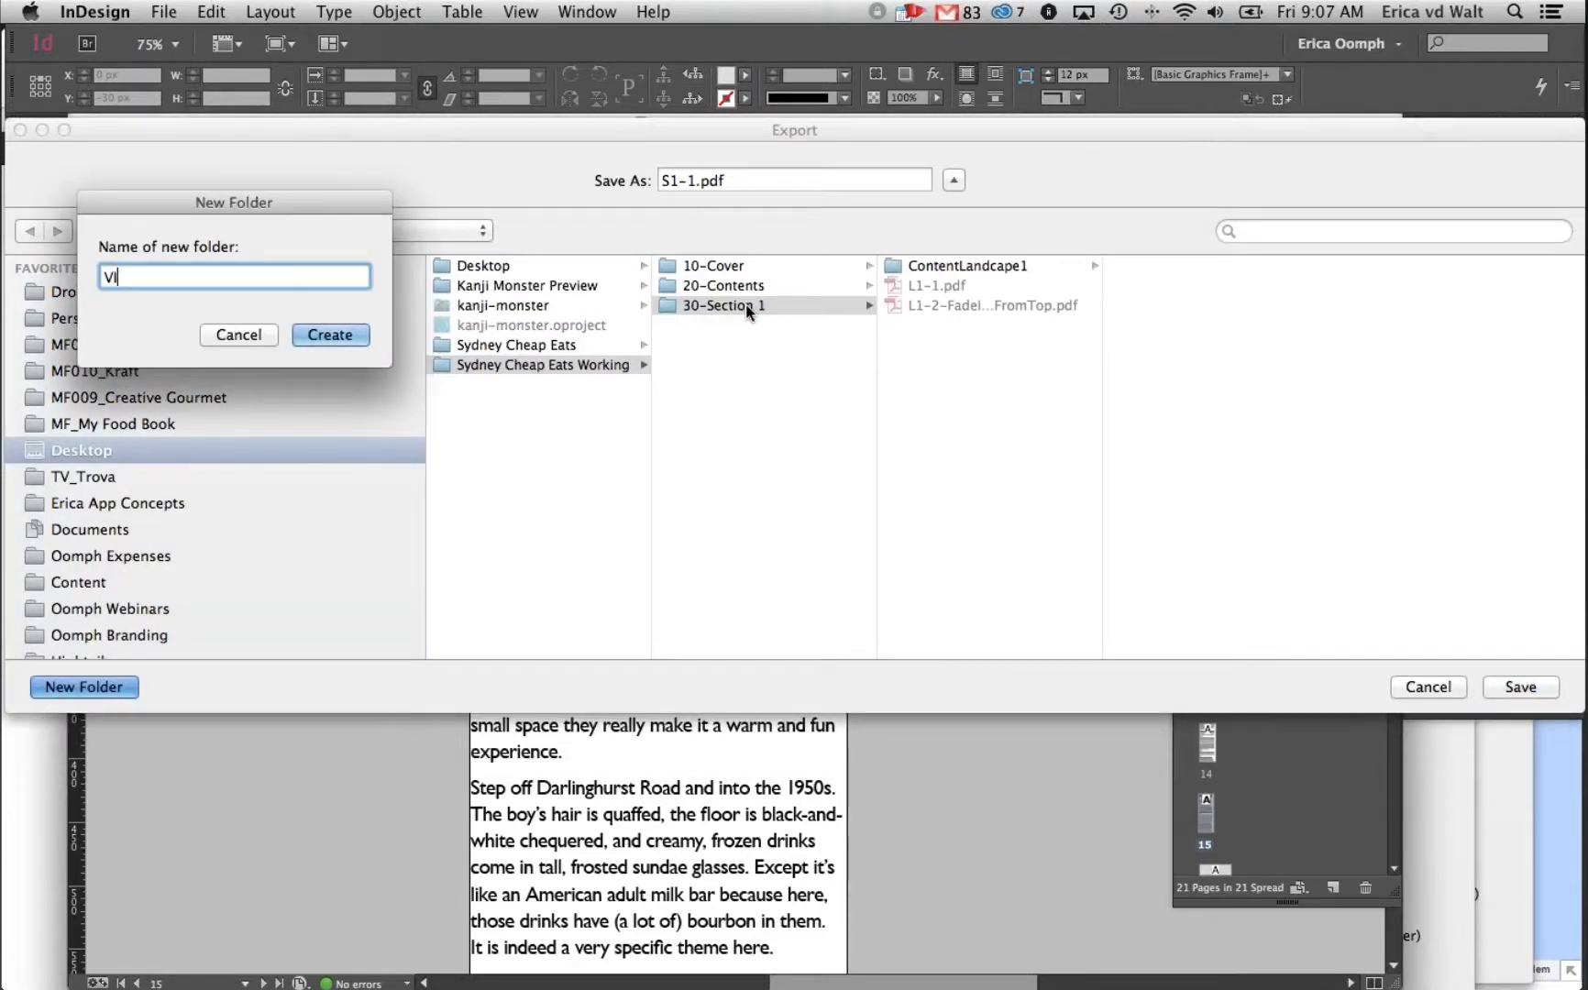
text(PS2)
key(Return)
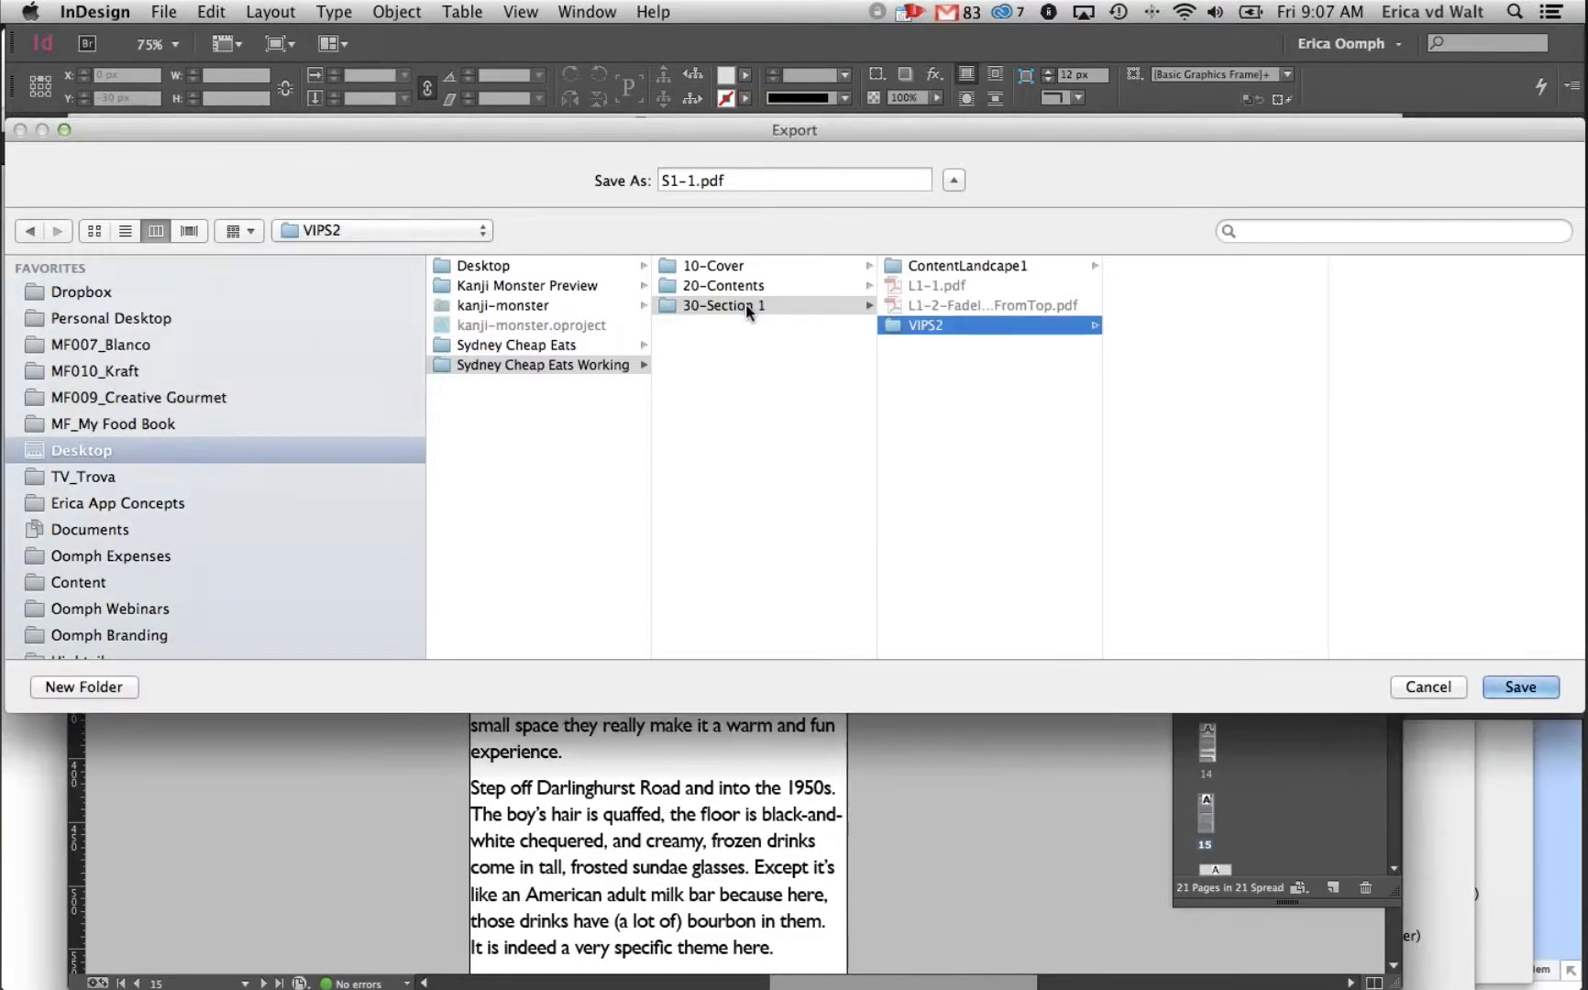
Export only page 15 as S1-1.pdf into the VIPS2 folder
click(1522, 688)
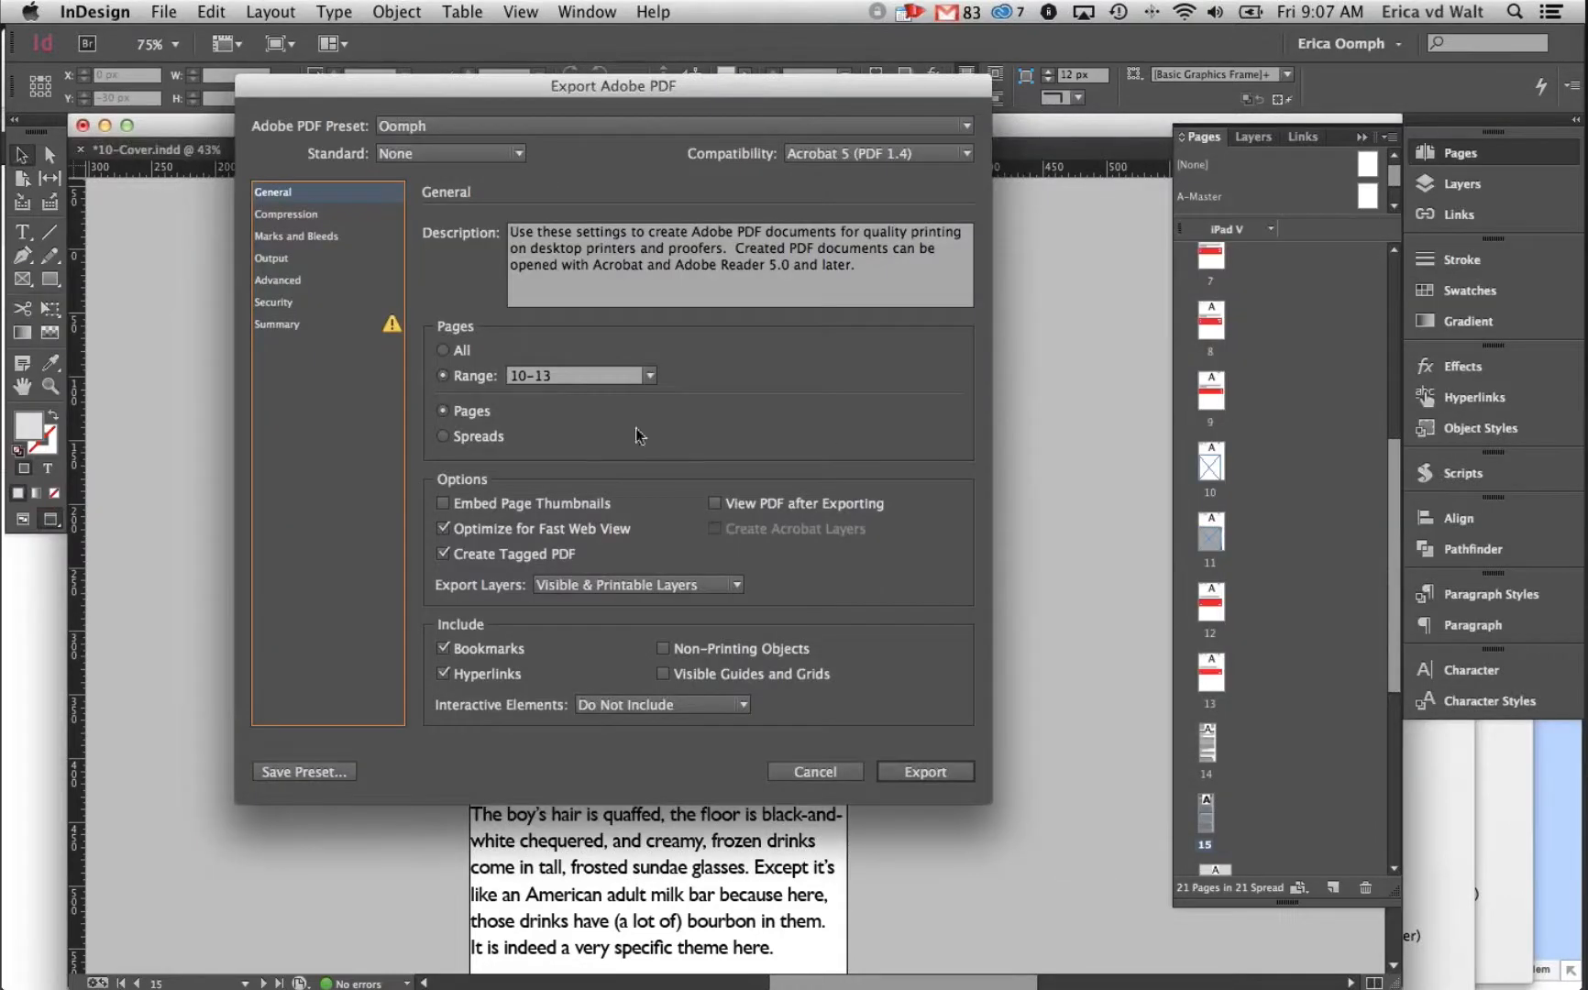
triple_click(589, 375)
text(15)
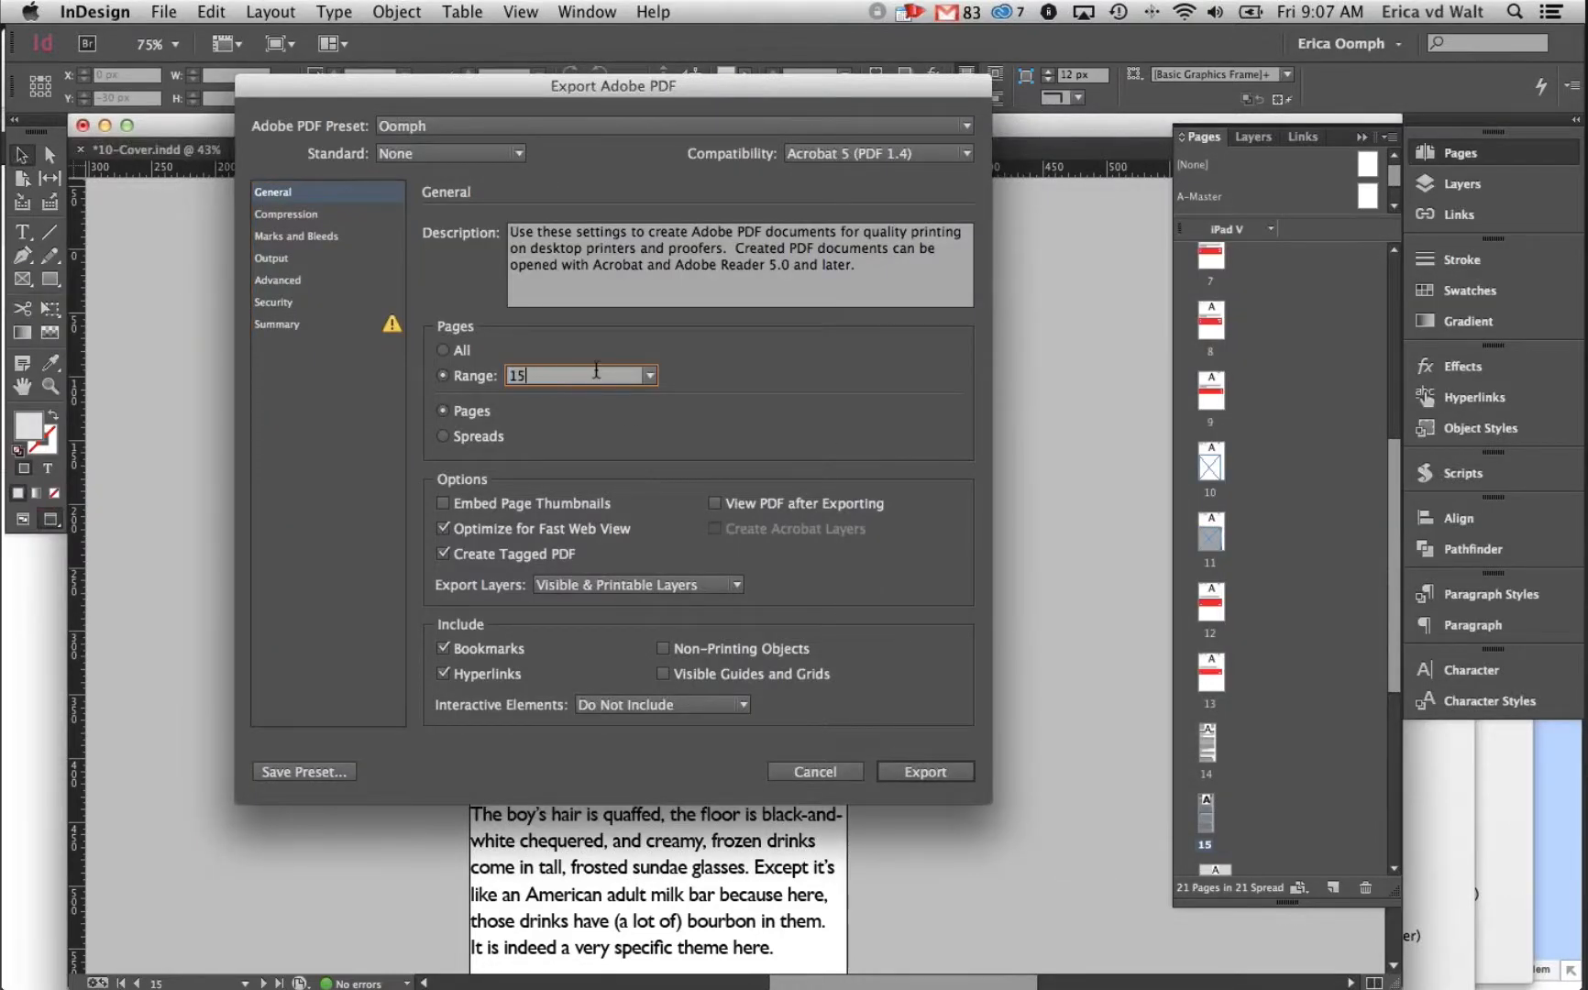
key(Return)
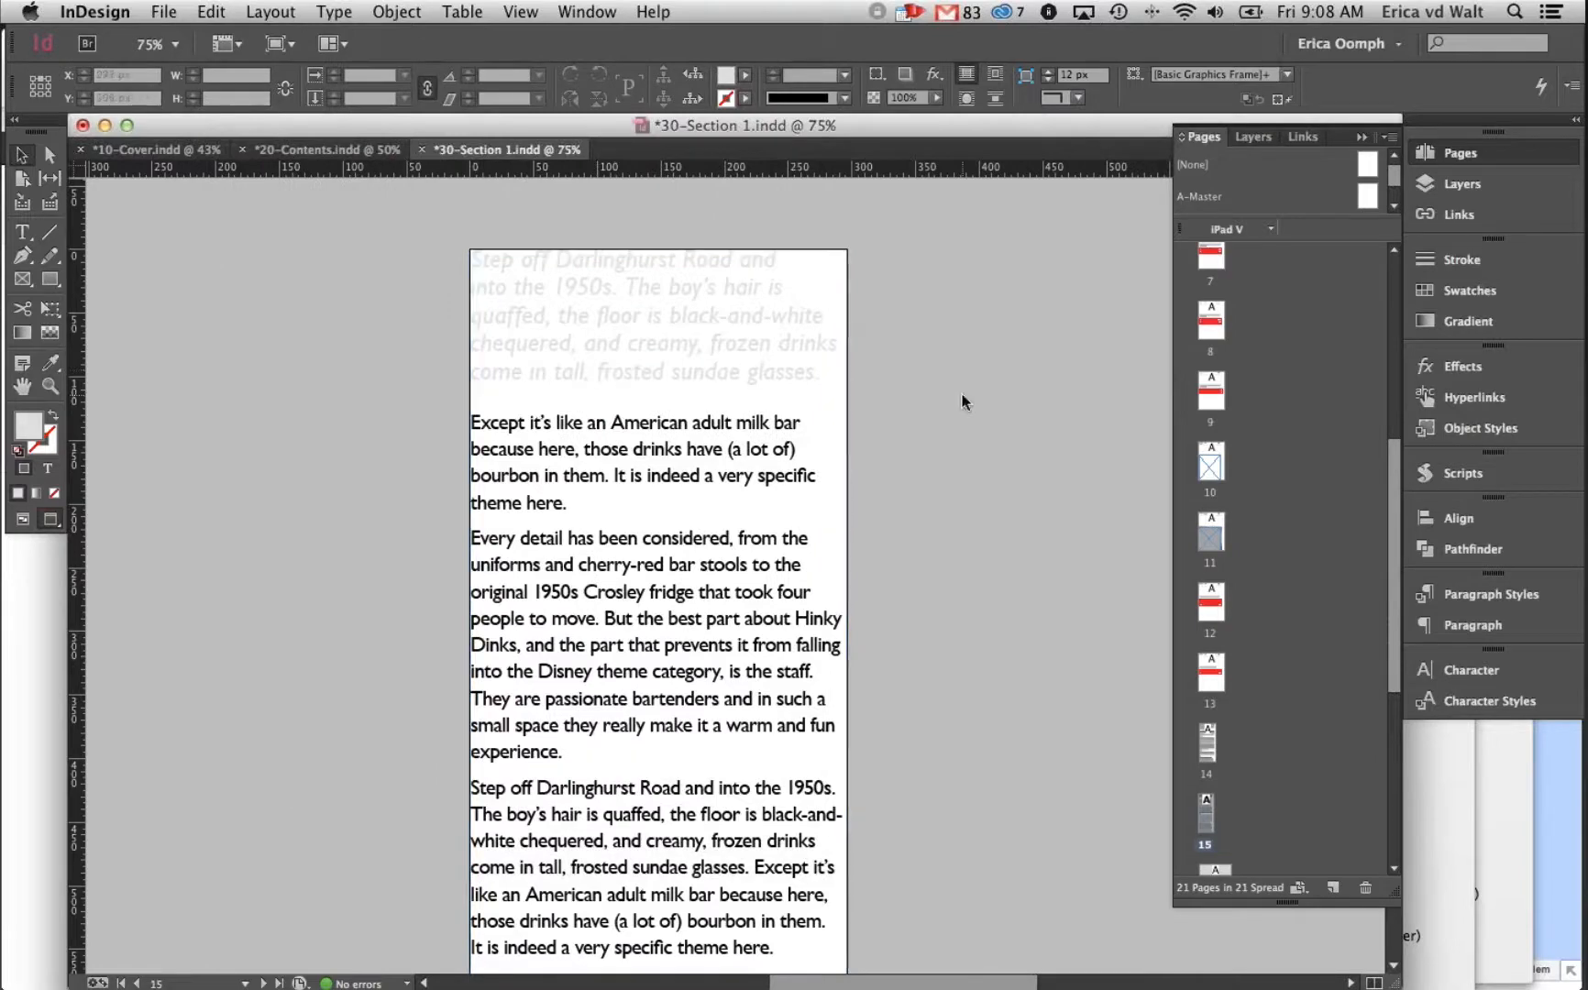
Switch to the iOS Simulator and try swiping the burger photo on the Hinky Dinks page
scroll(1280, 663, down, 5)
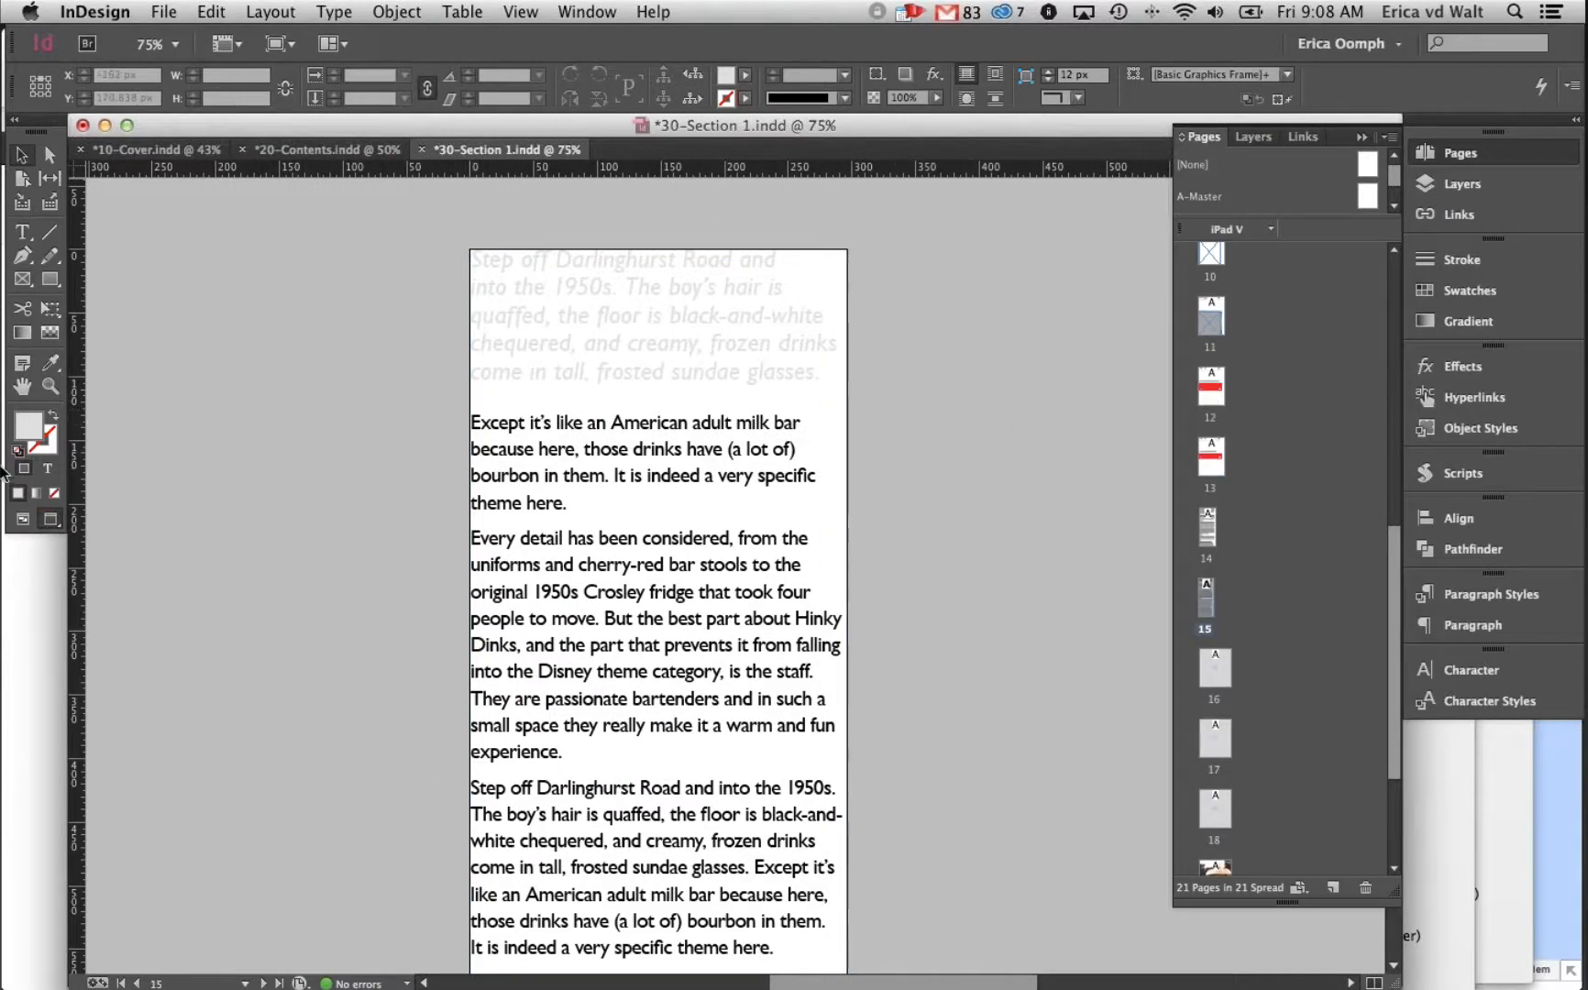
mouse_move(18, 480)
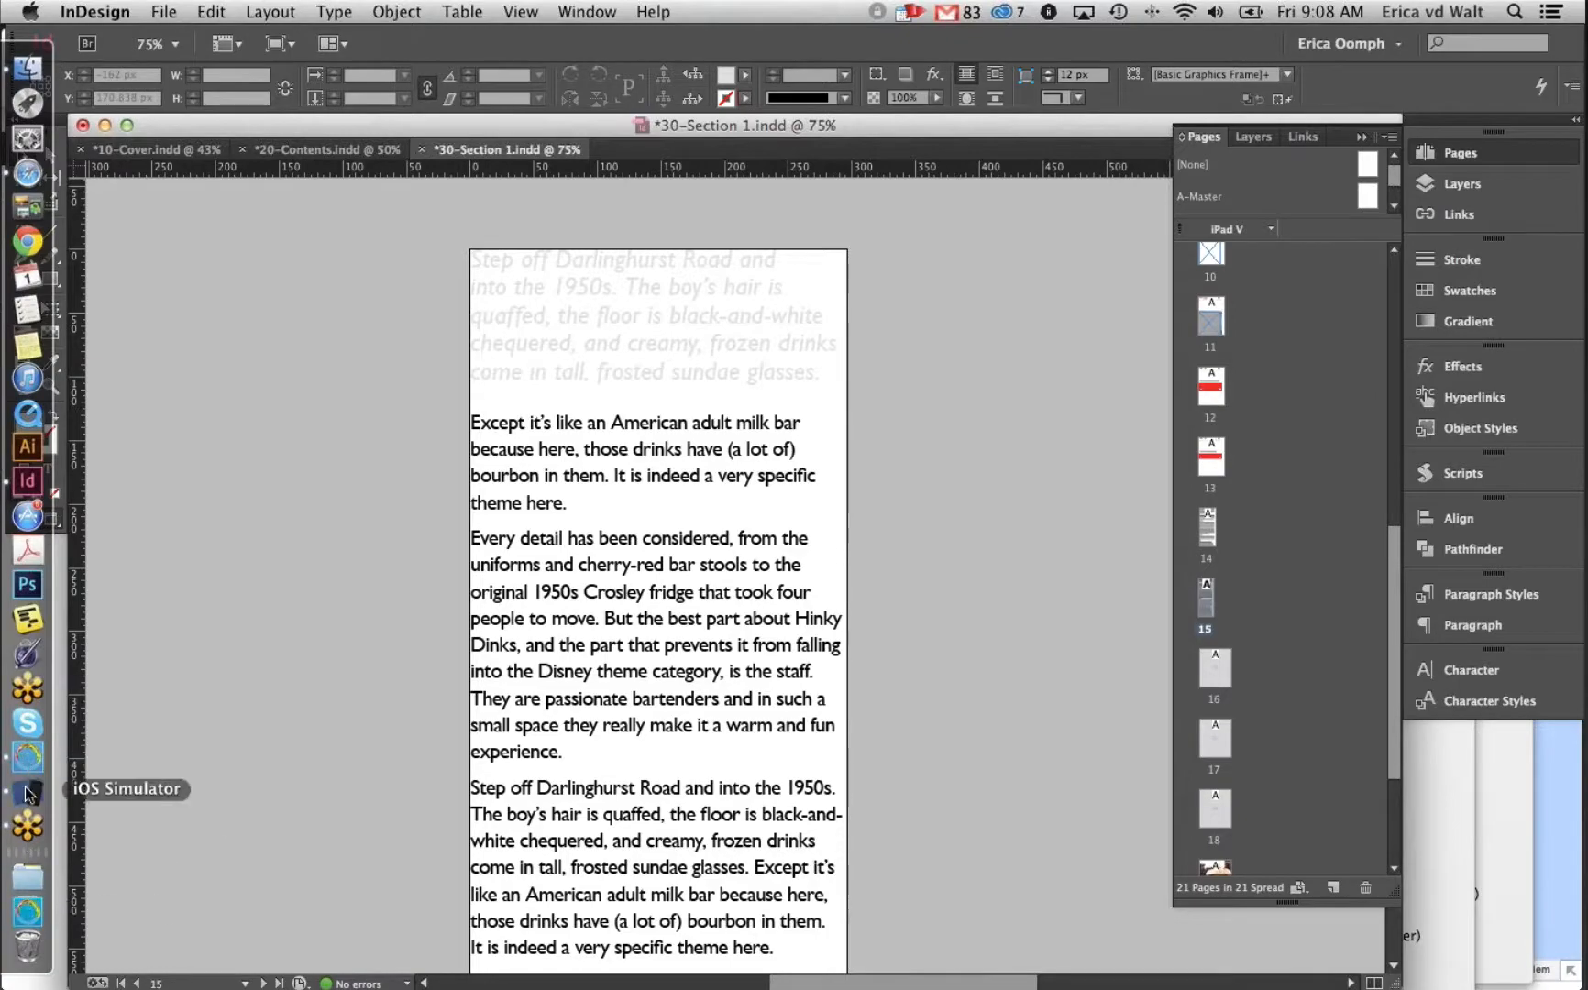
click(28, 876)
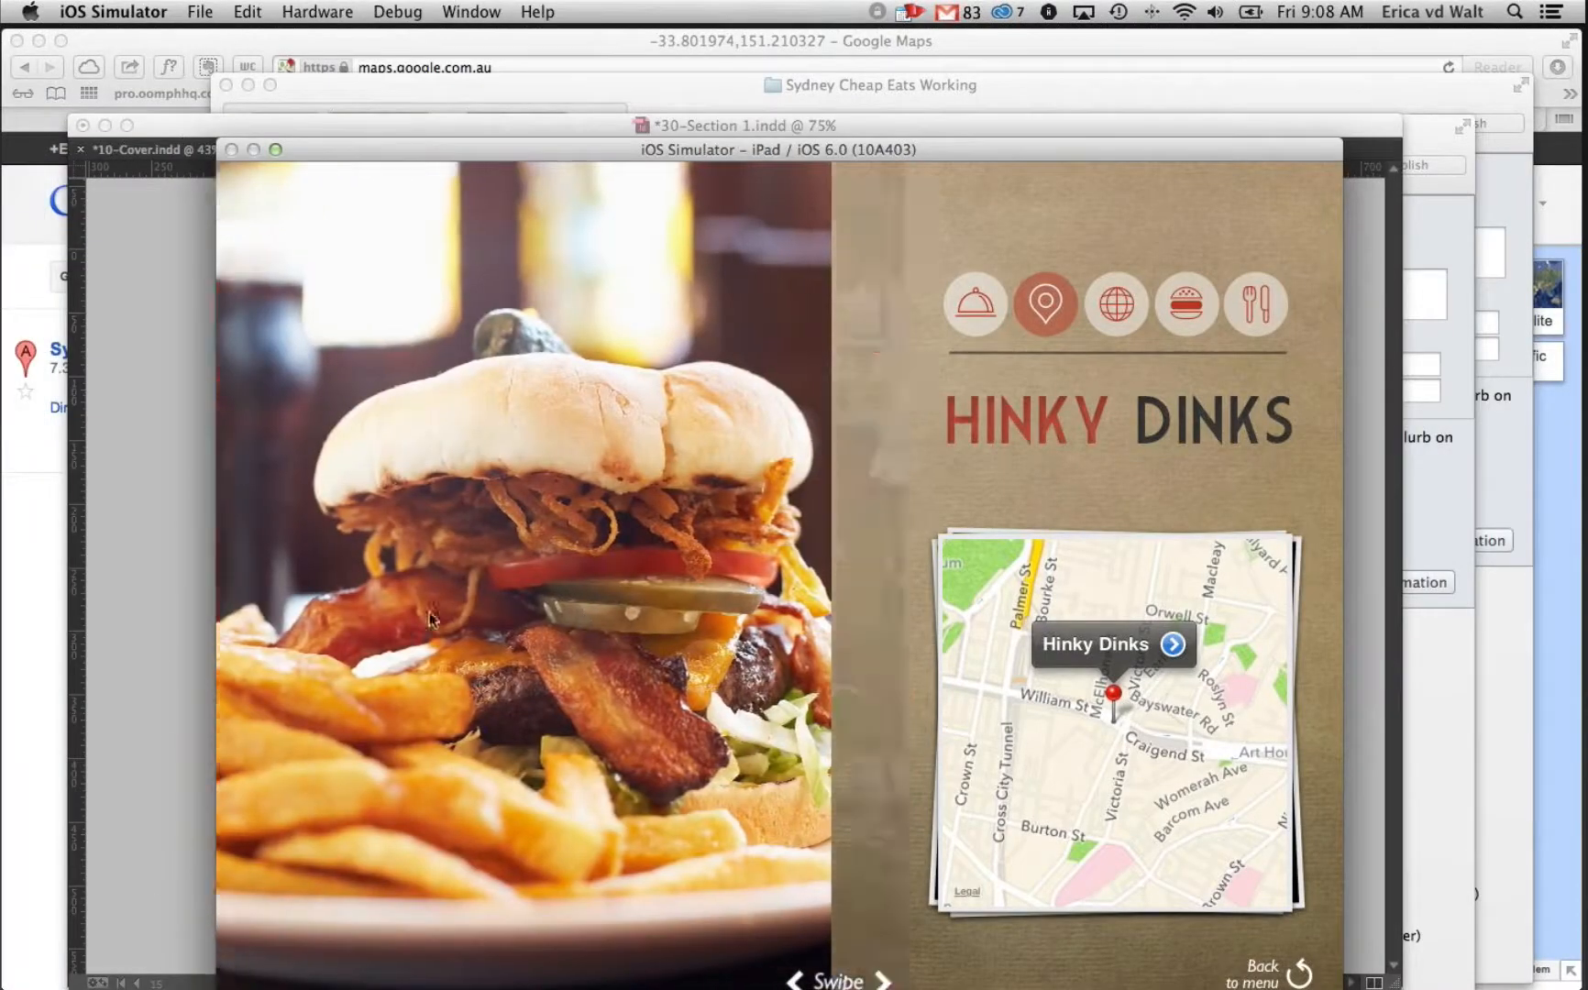
drag(419, 626, 553, 630)
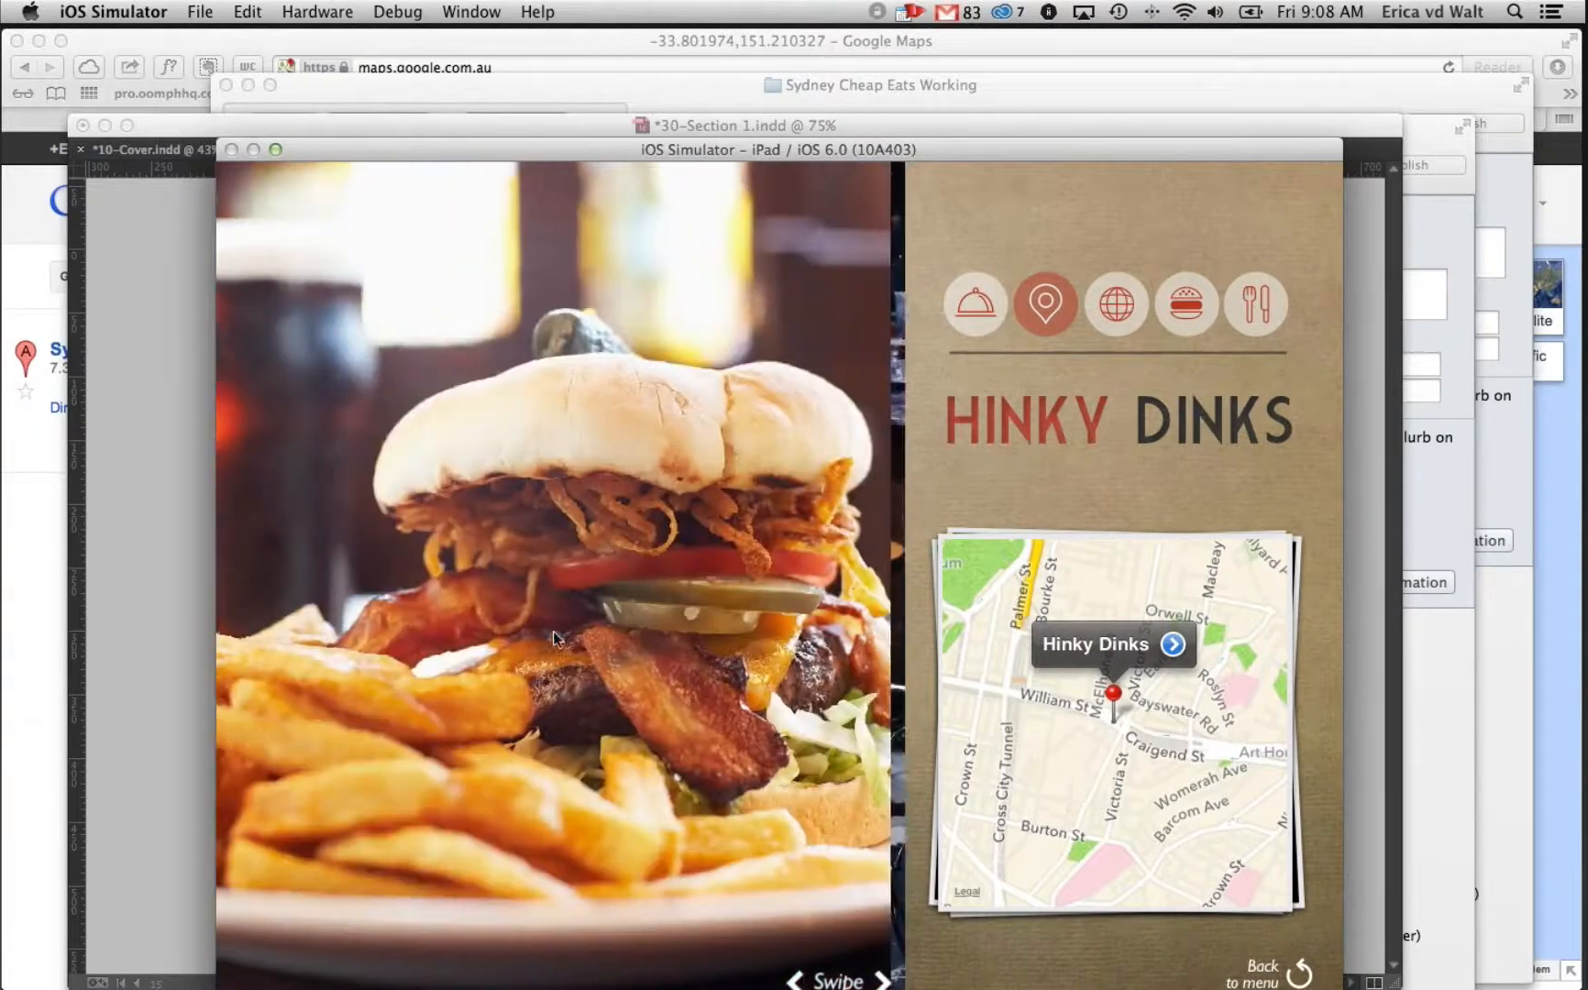
Return to InDesign and view the image placeholder pages 16 to 18 and the burger photo on page 19 at 25% zoom
click(160, 371)
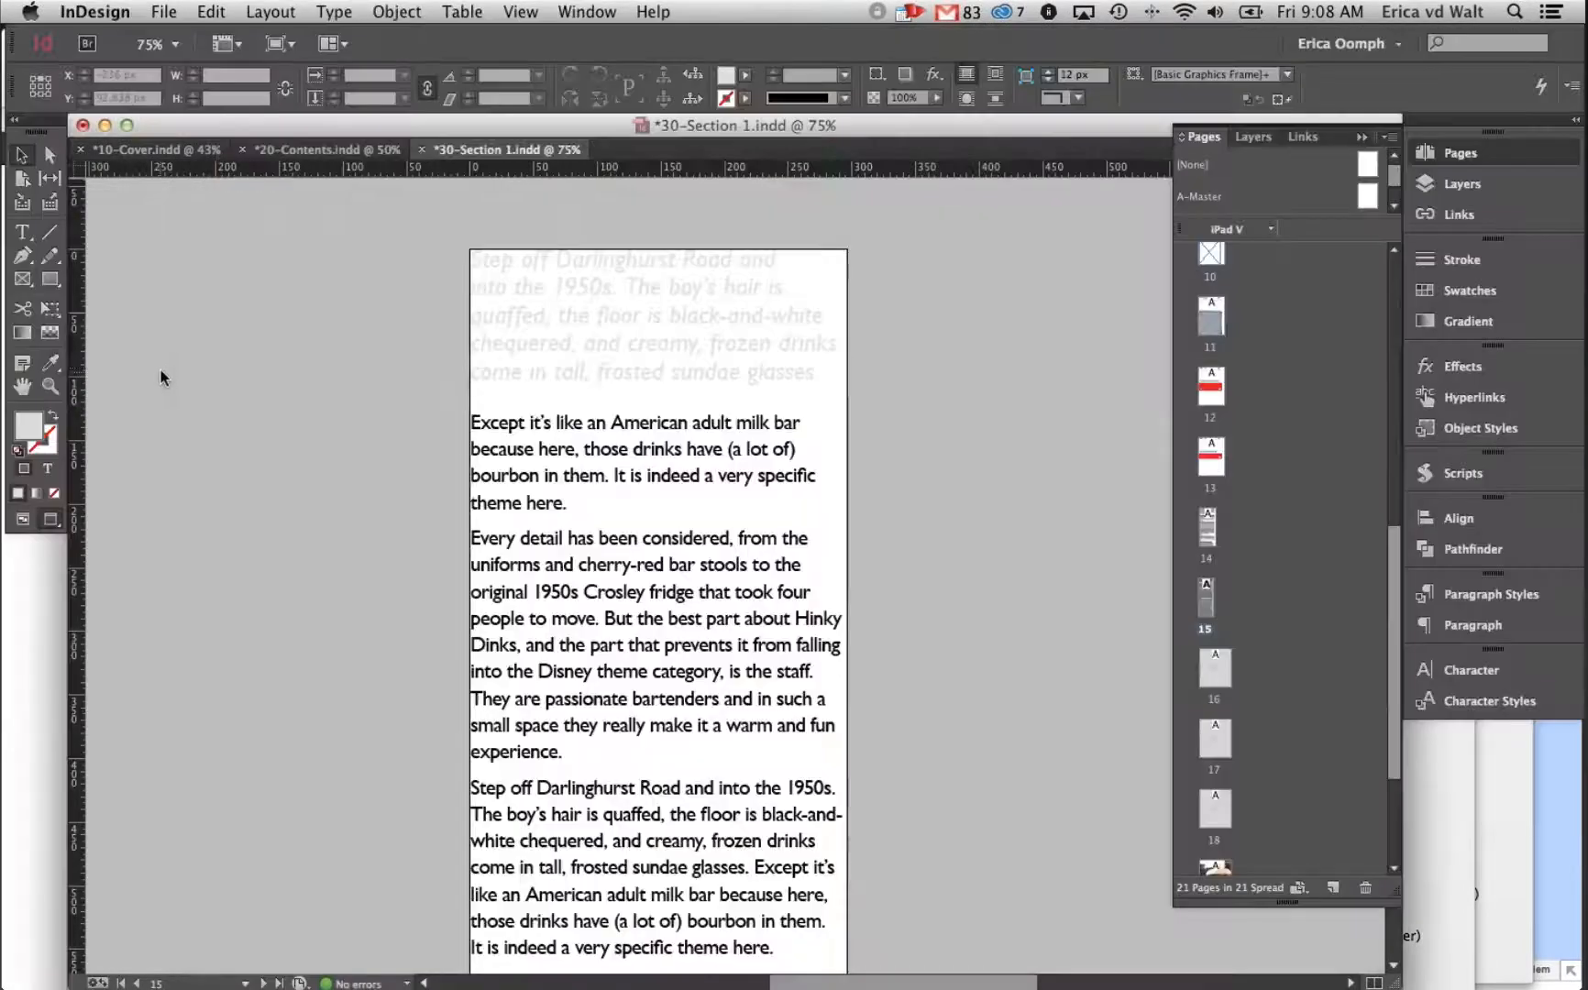
scroll(1225, 631, down, 3)
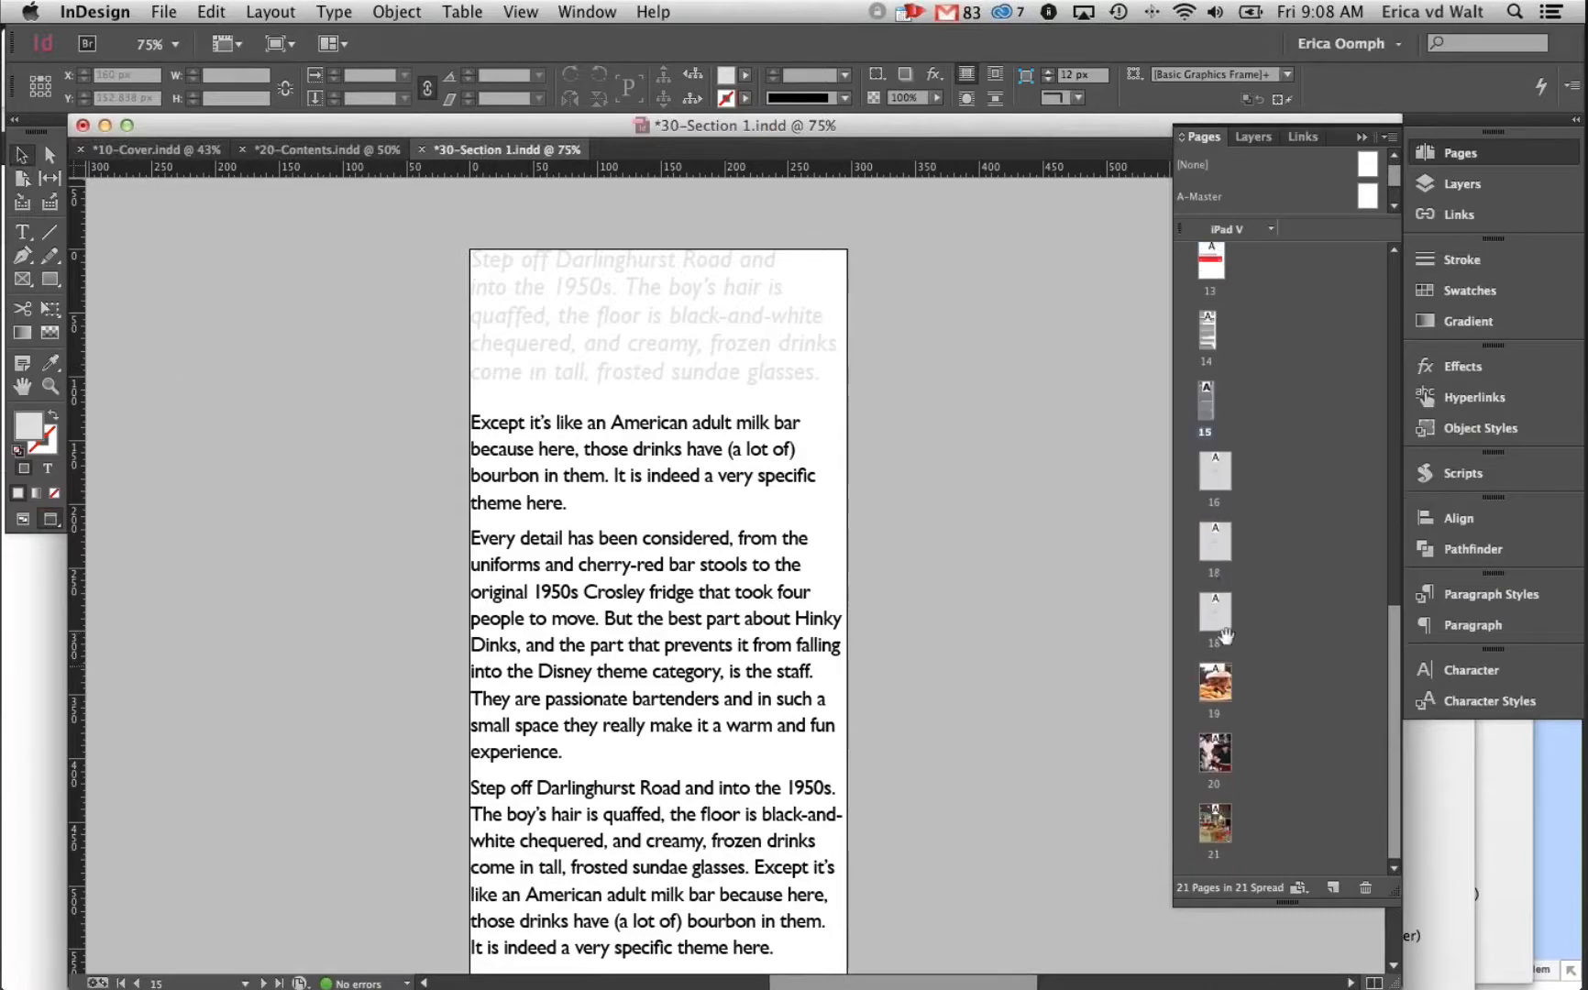
double_click(1215, 477)
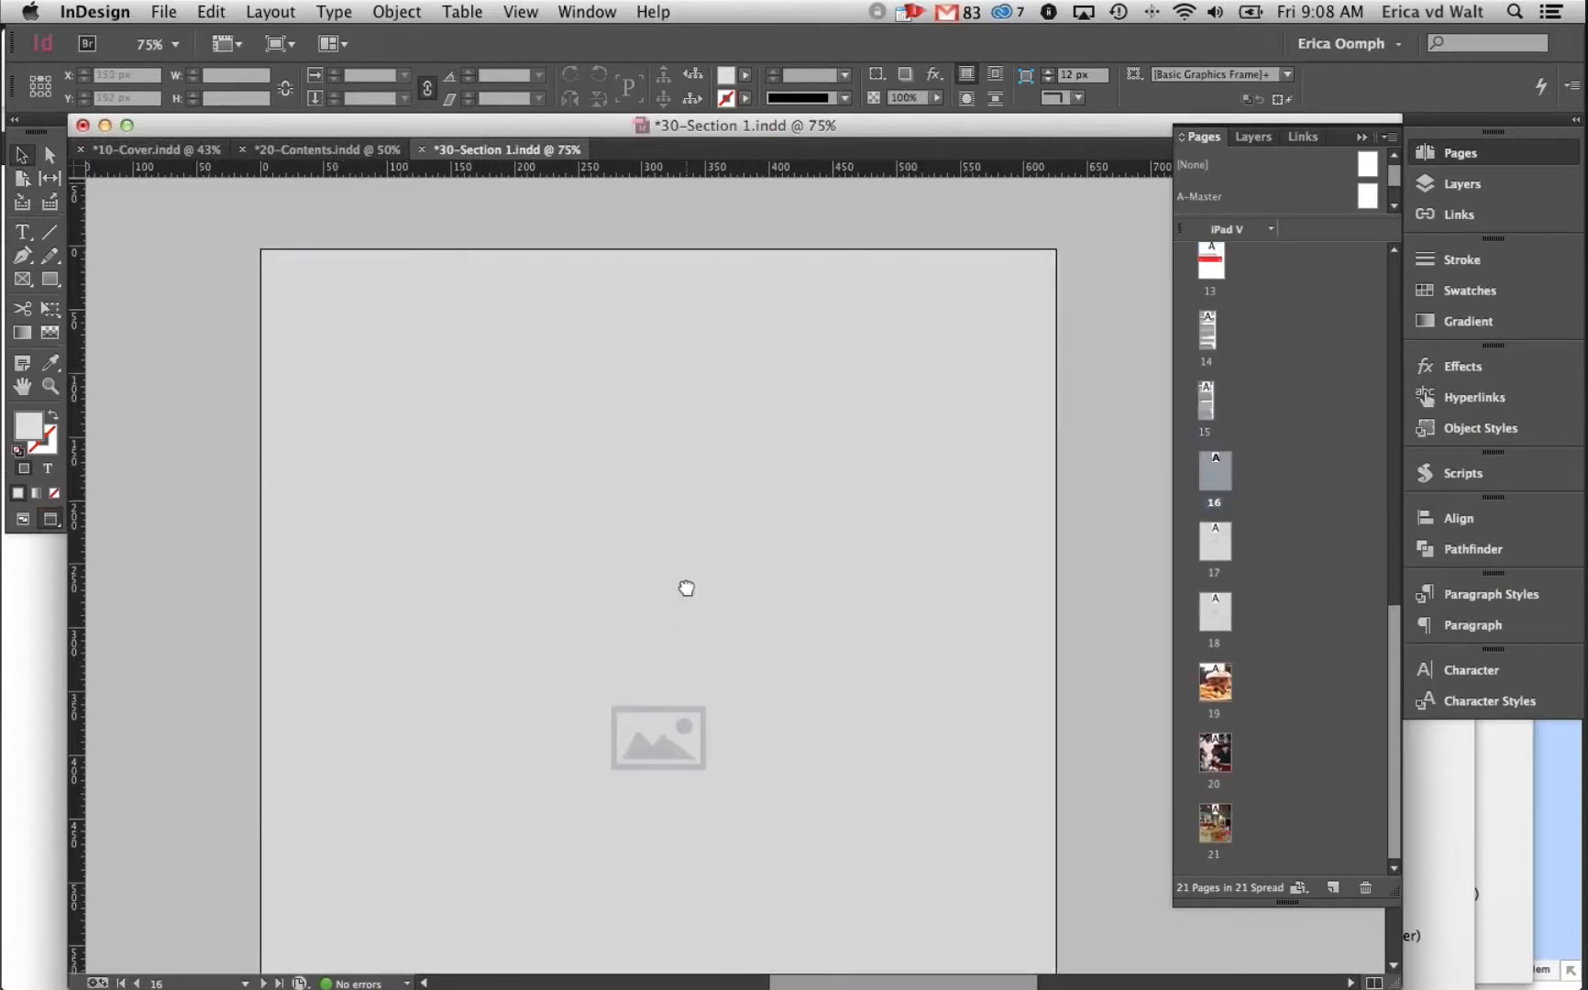
key(super+minus)
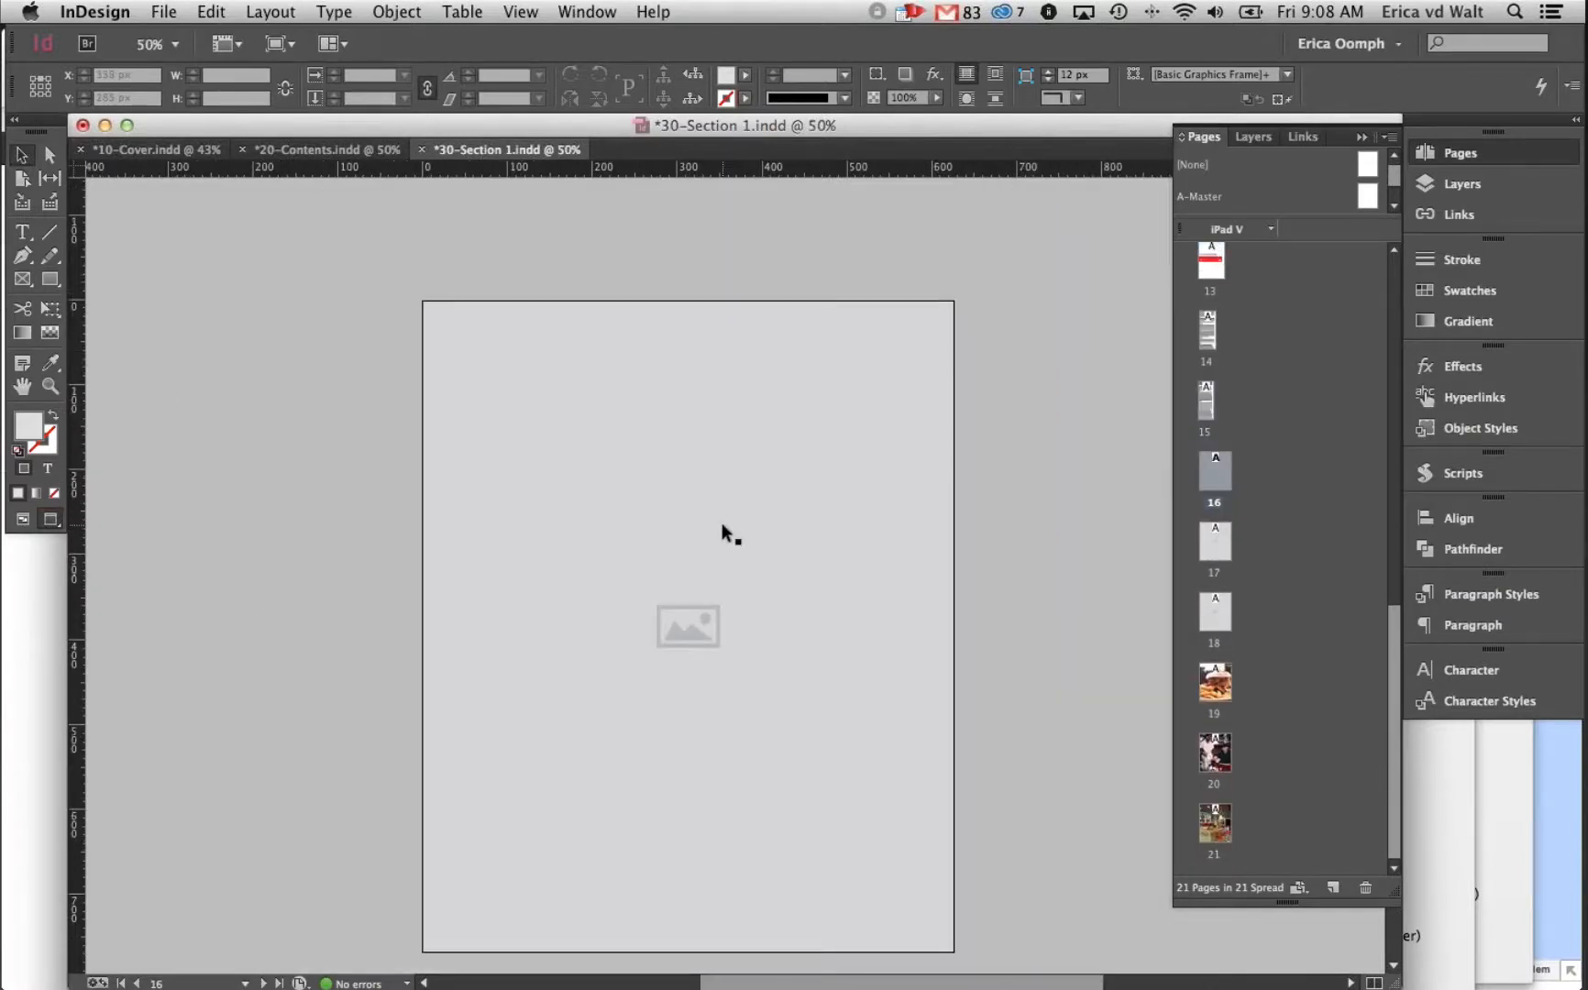
key(super+minus)
key(shift+Page_Down)
key(shift+Page_Down)
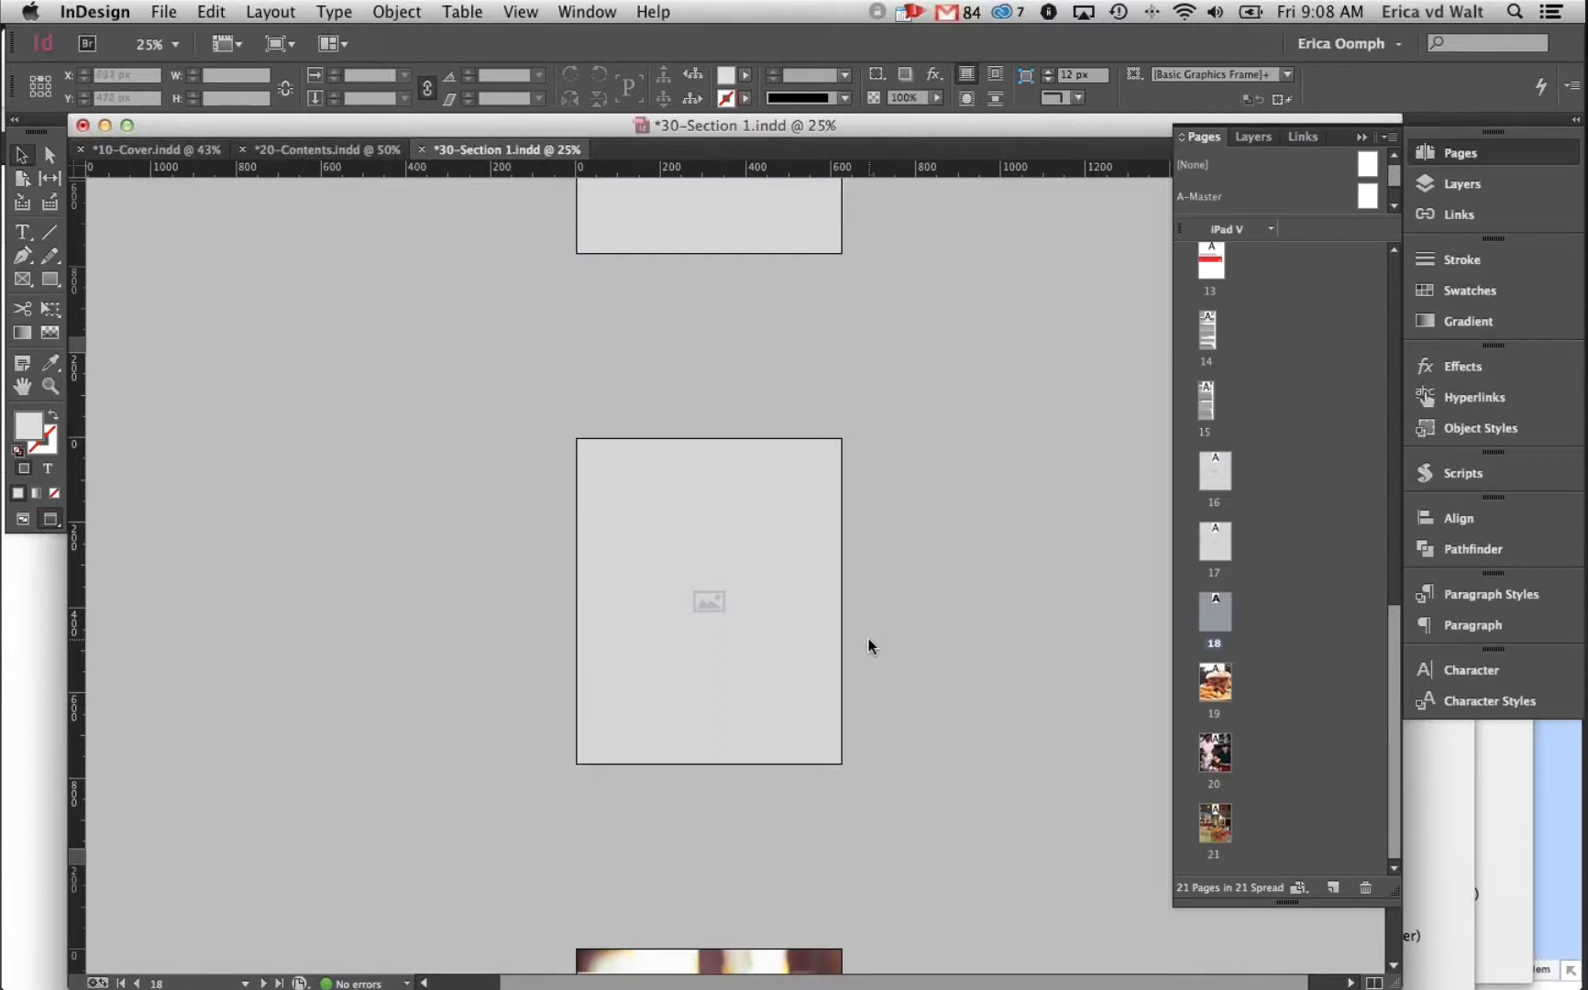
scroll(862, 644, down, 10)
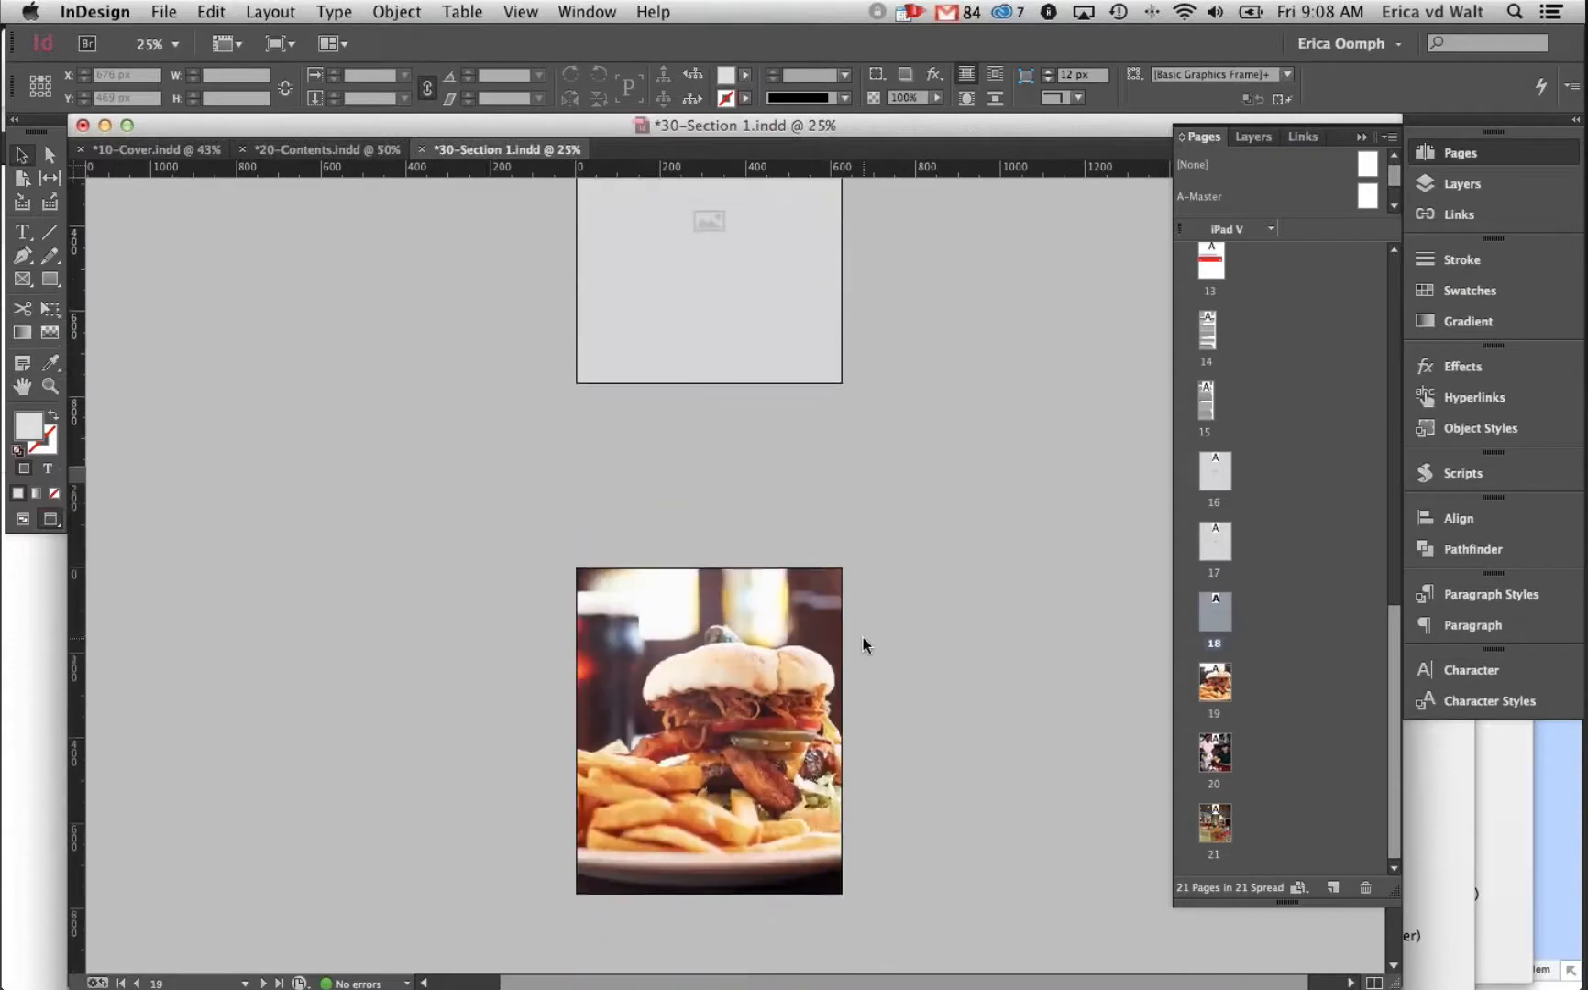
View the burger photo on page 19 and the photos on pages 20 and 21 at 50% zoom
scroll(862, 644, down, 2)
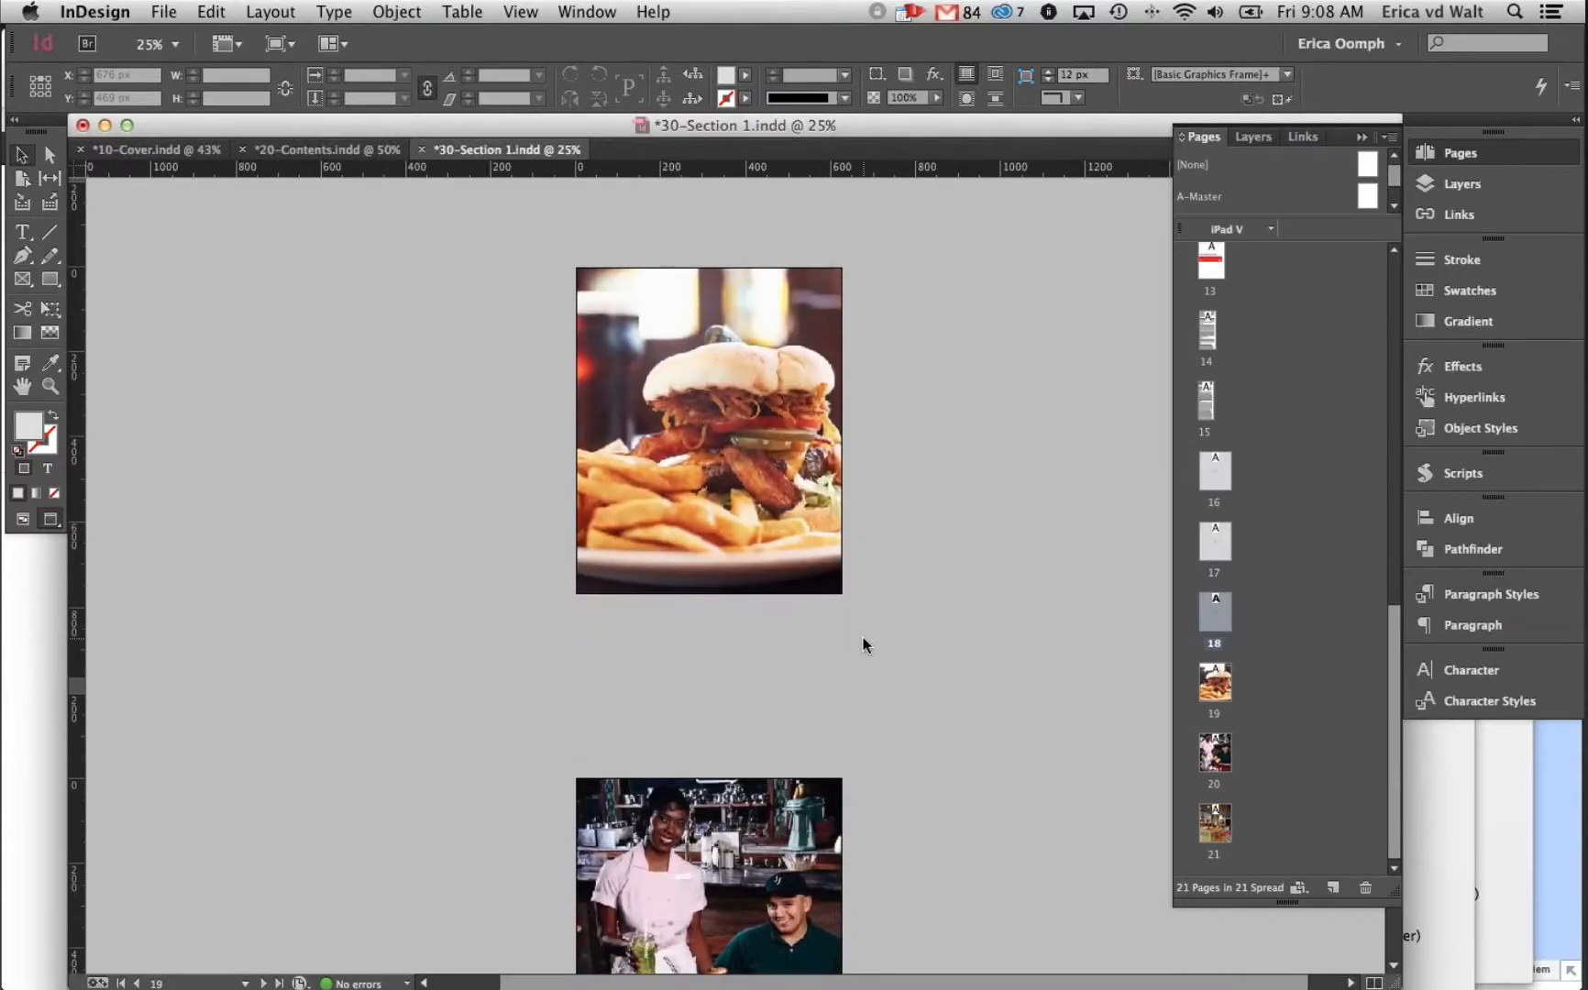
key(super+equal)
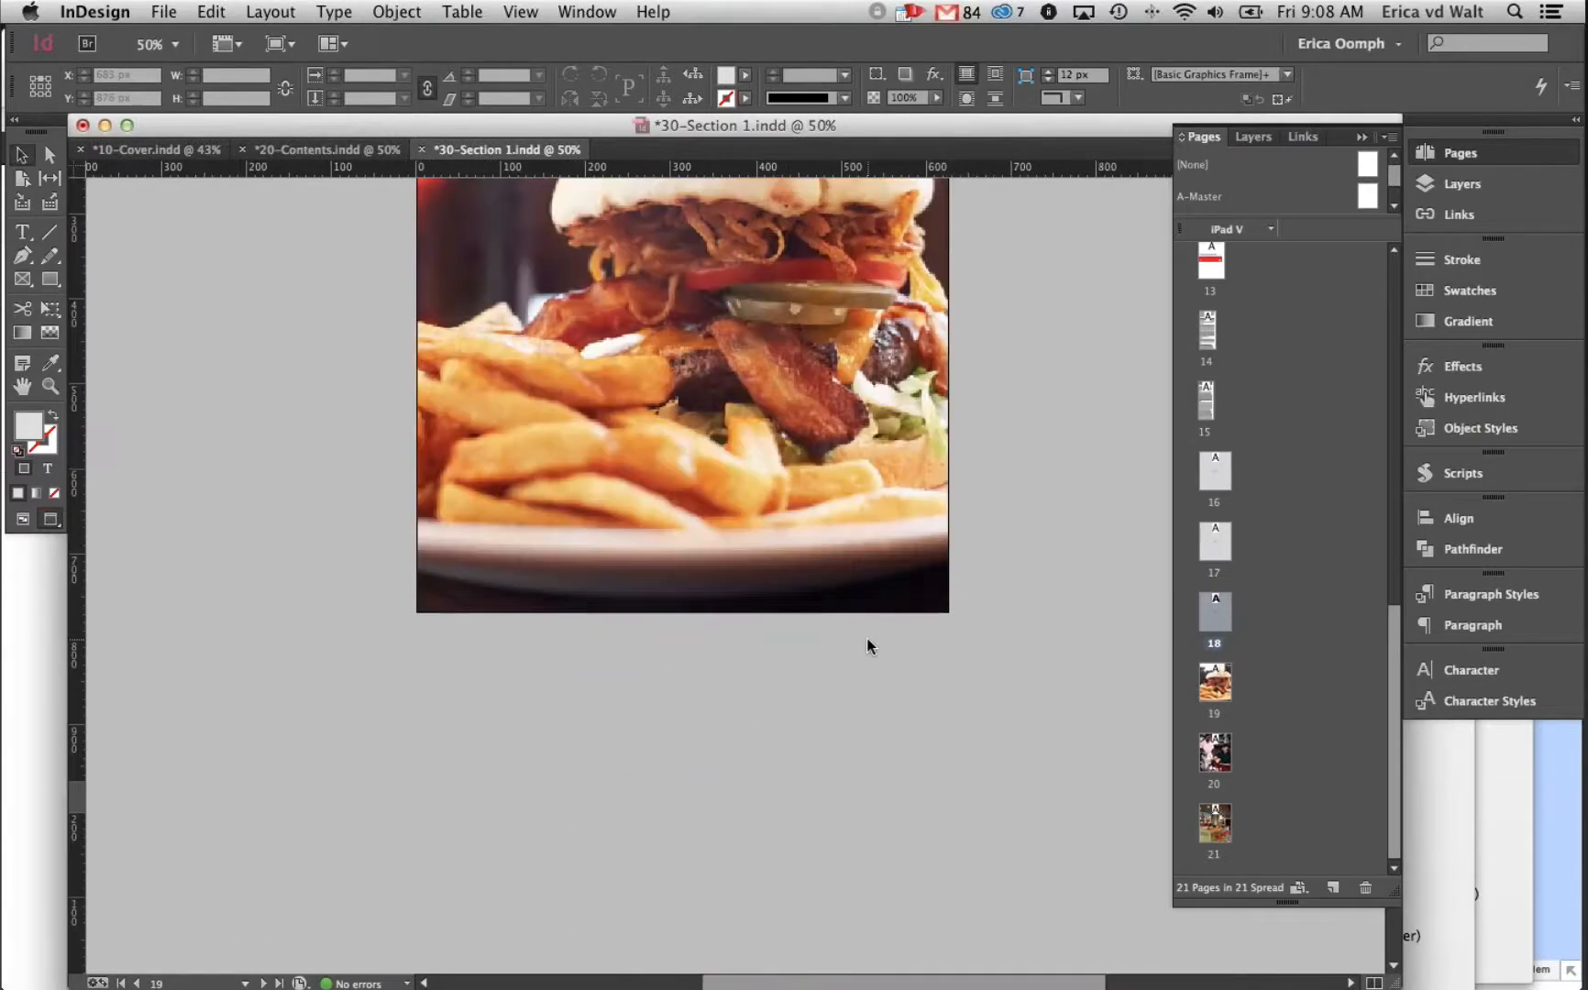
drag(833, 495, 819, 719)
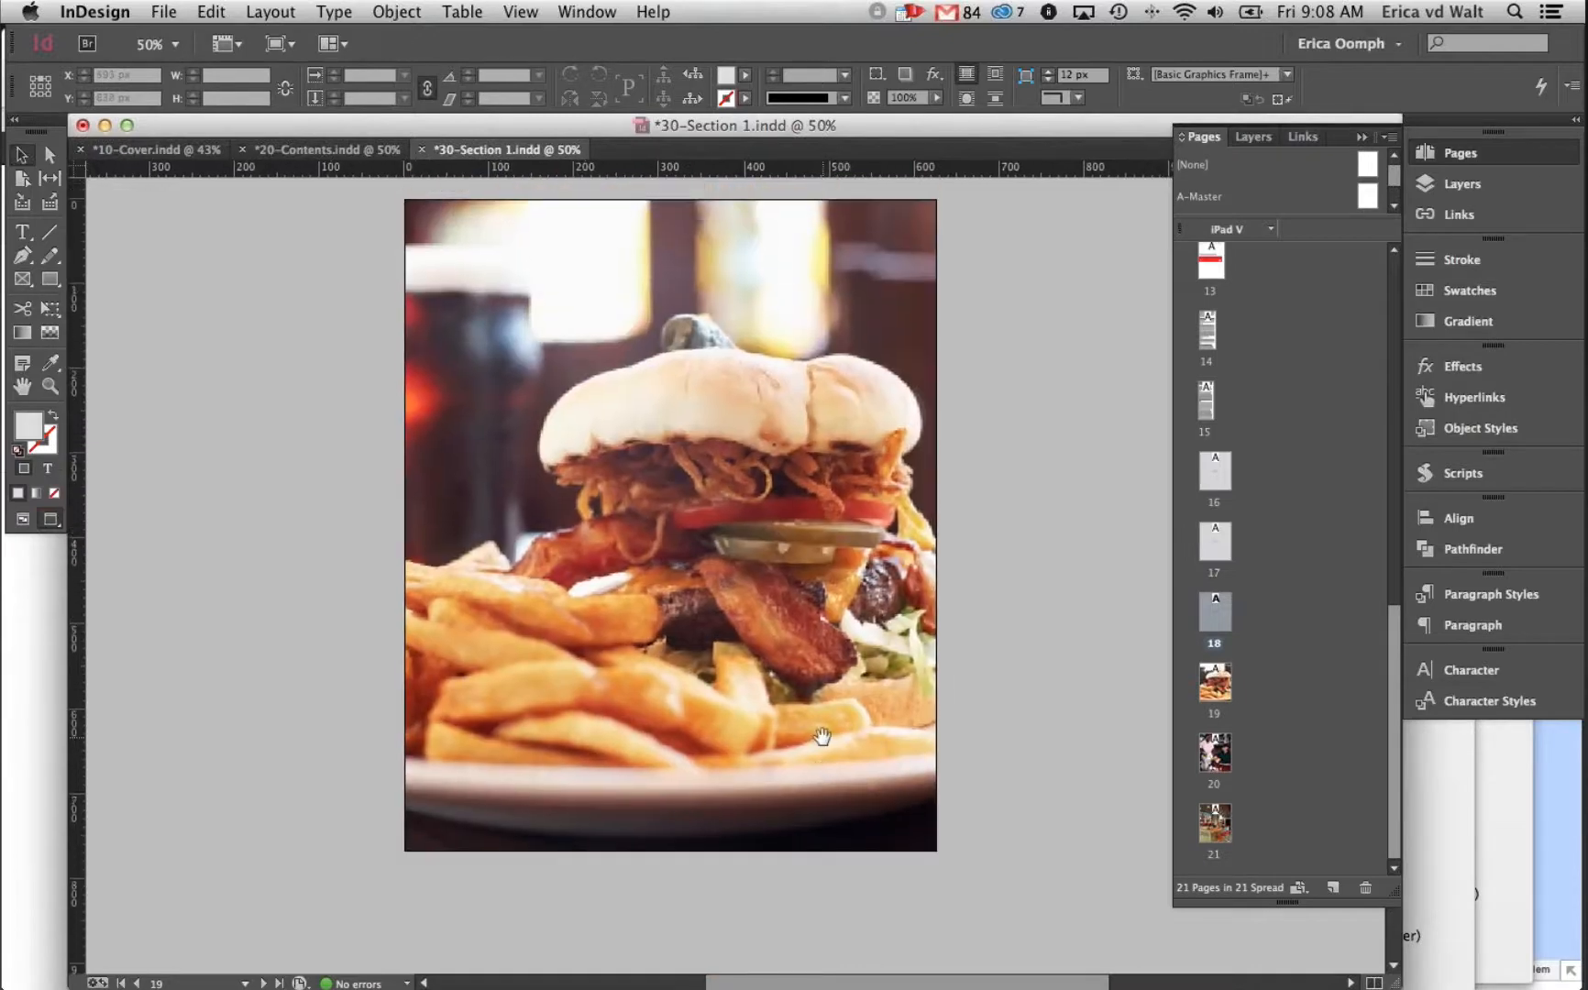
drag(327, 270, 404, 290)
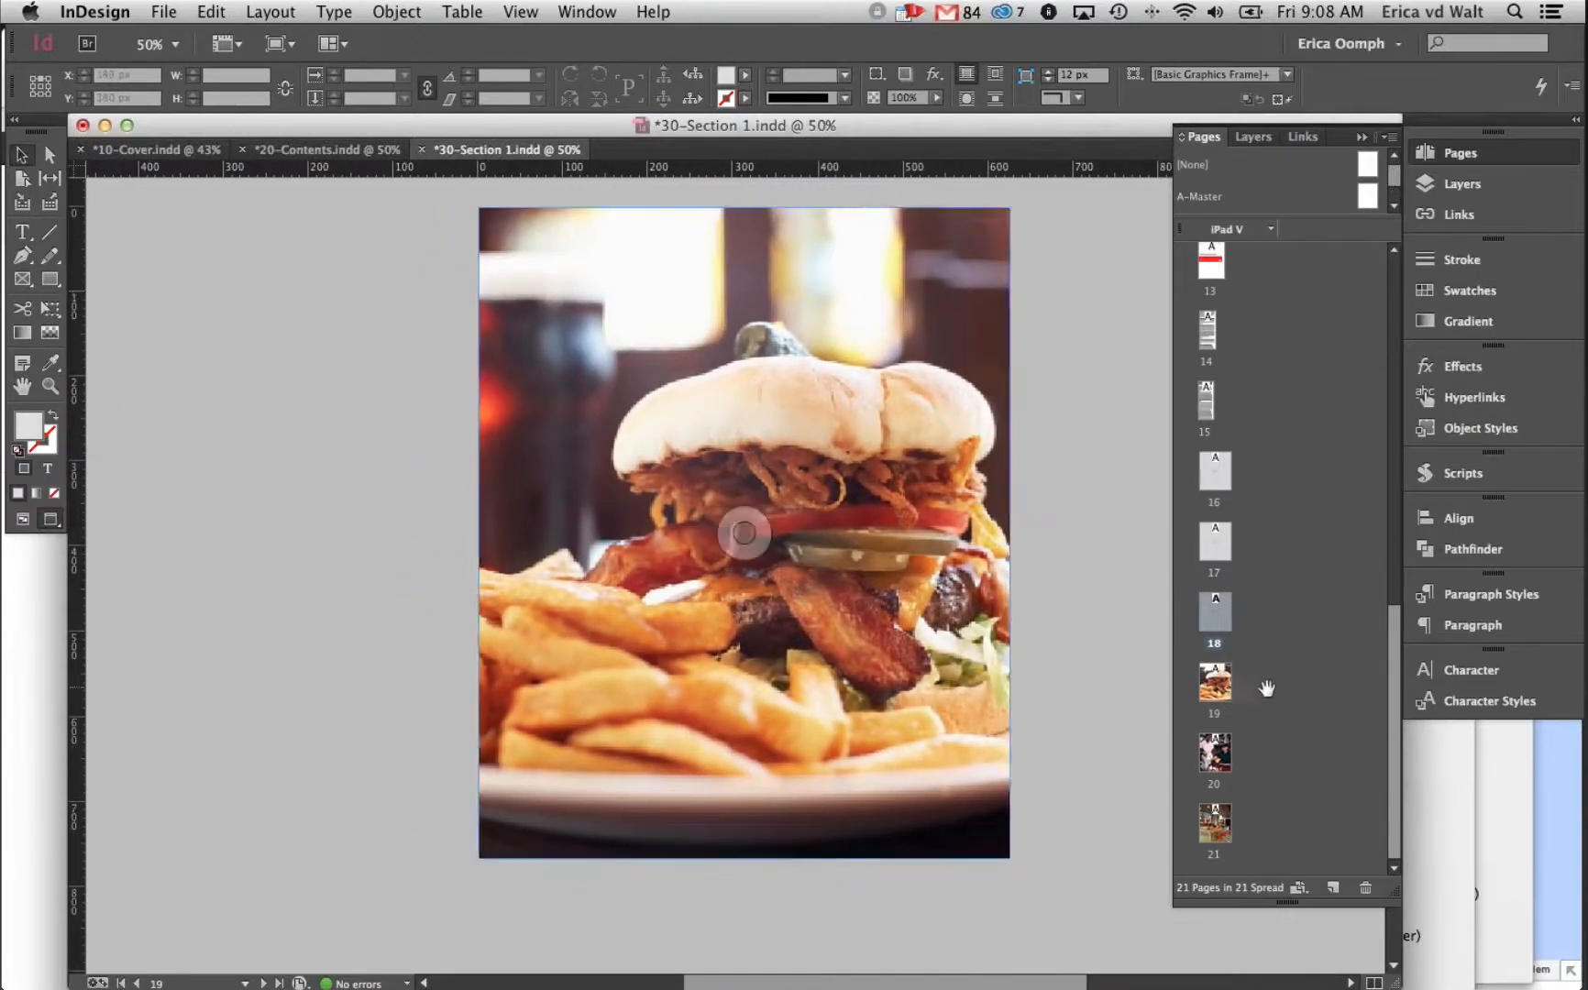
double_click(1218, 757)
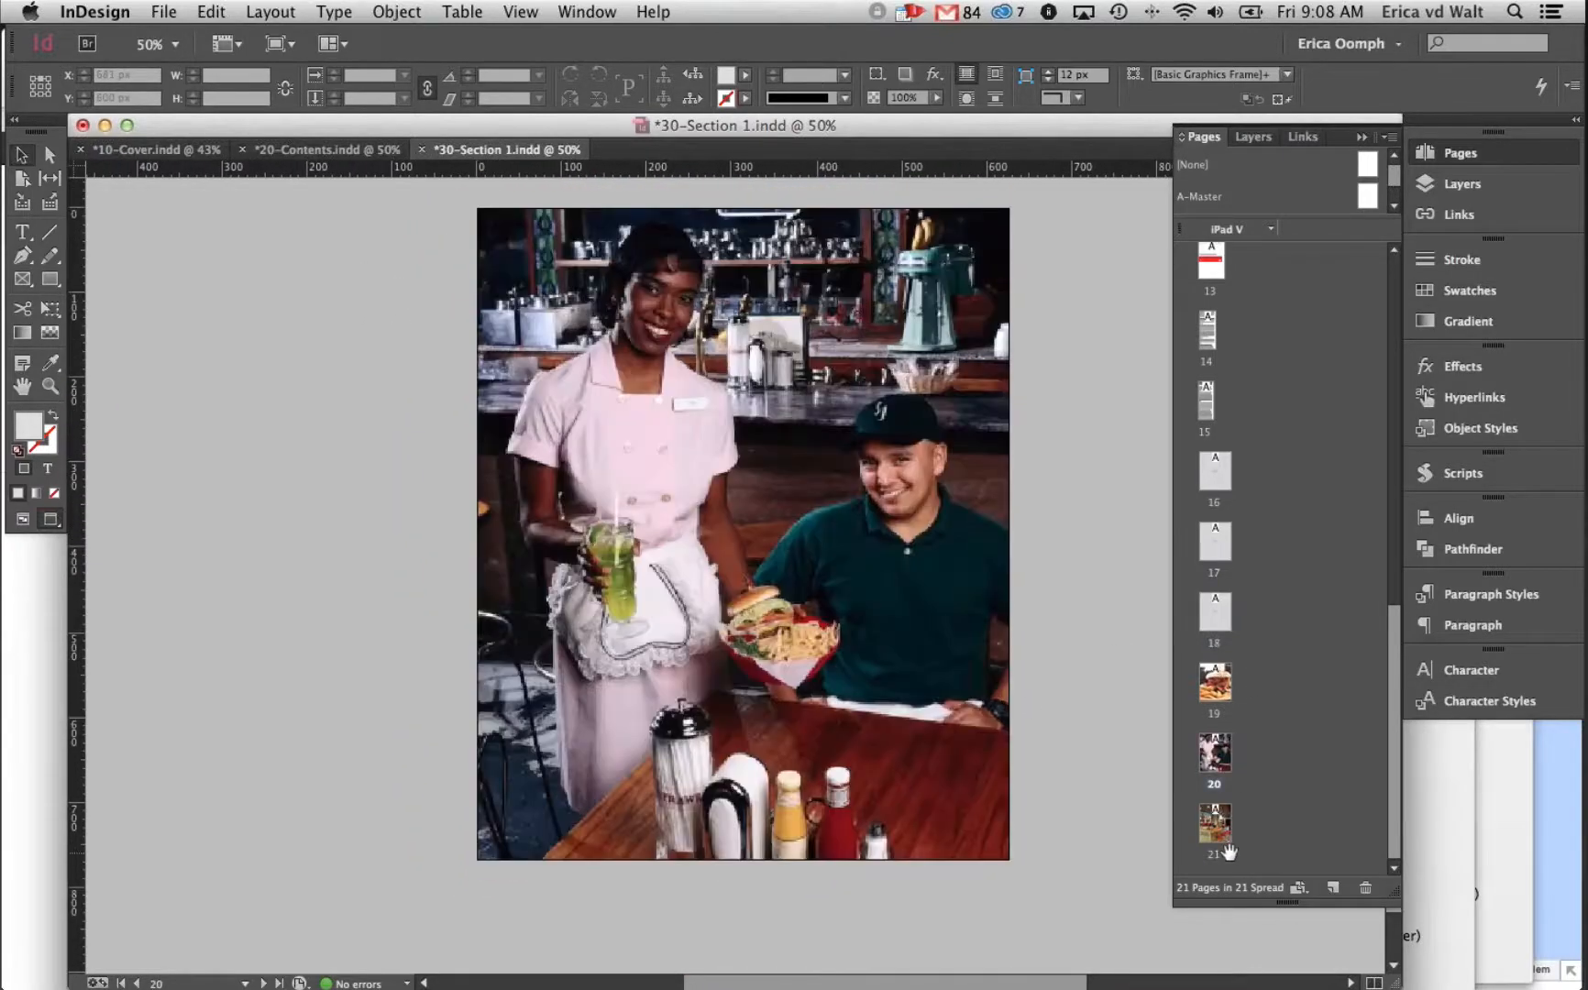
double_click(1220, 834)
double_click(1217, 690)
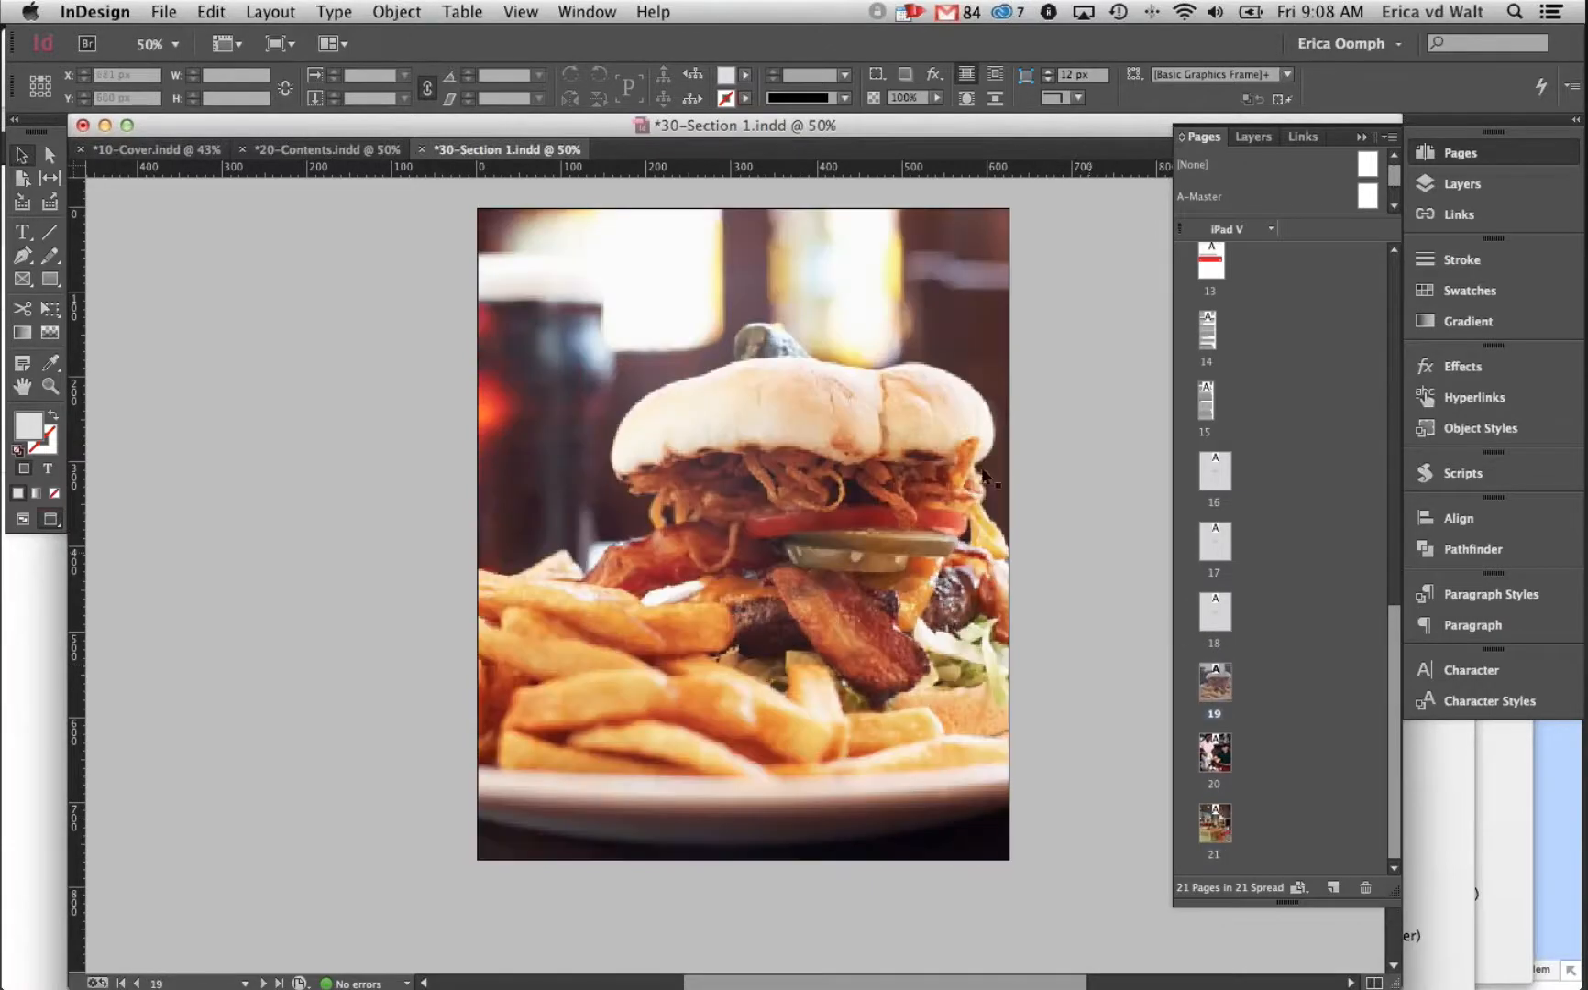
Start a PDF export with the Oomph preset and create a folder named IPS2 inside 30-Section 1
click(164, 11)
mouse_move(256, 370)
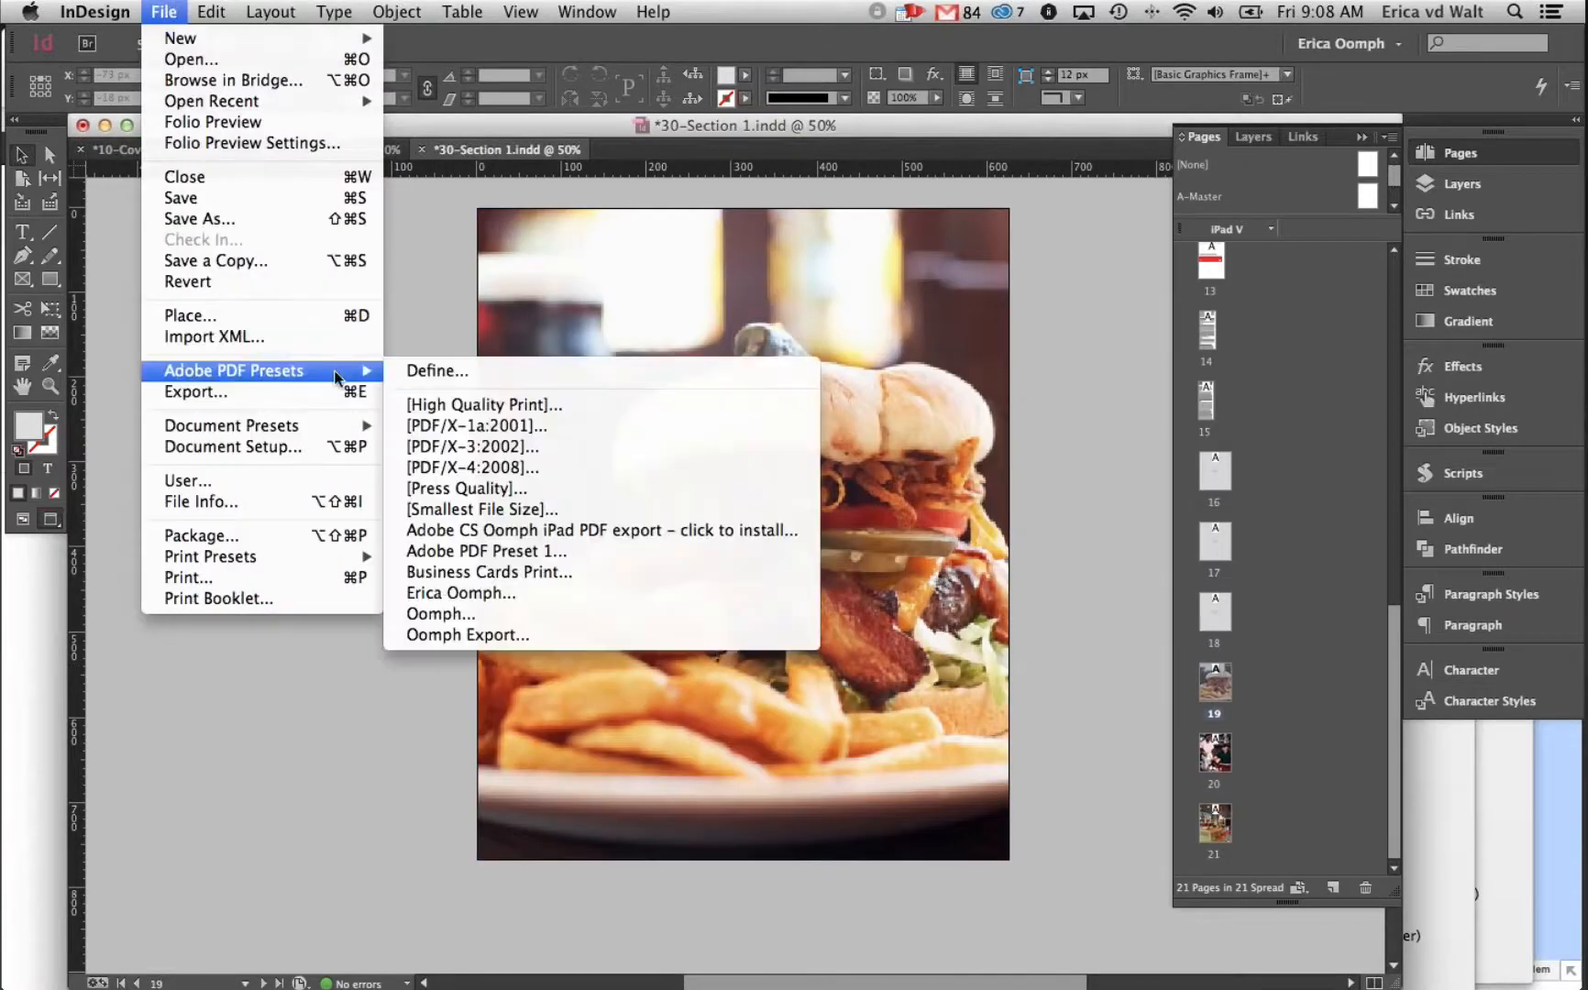
click(518, 613)
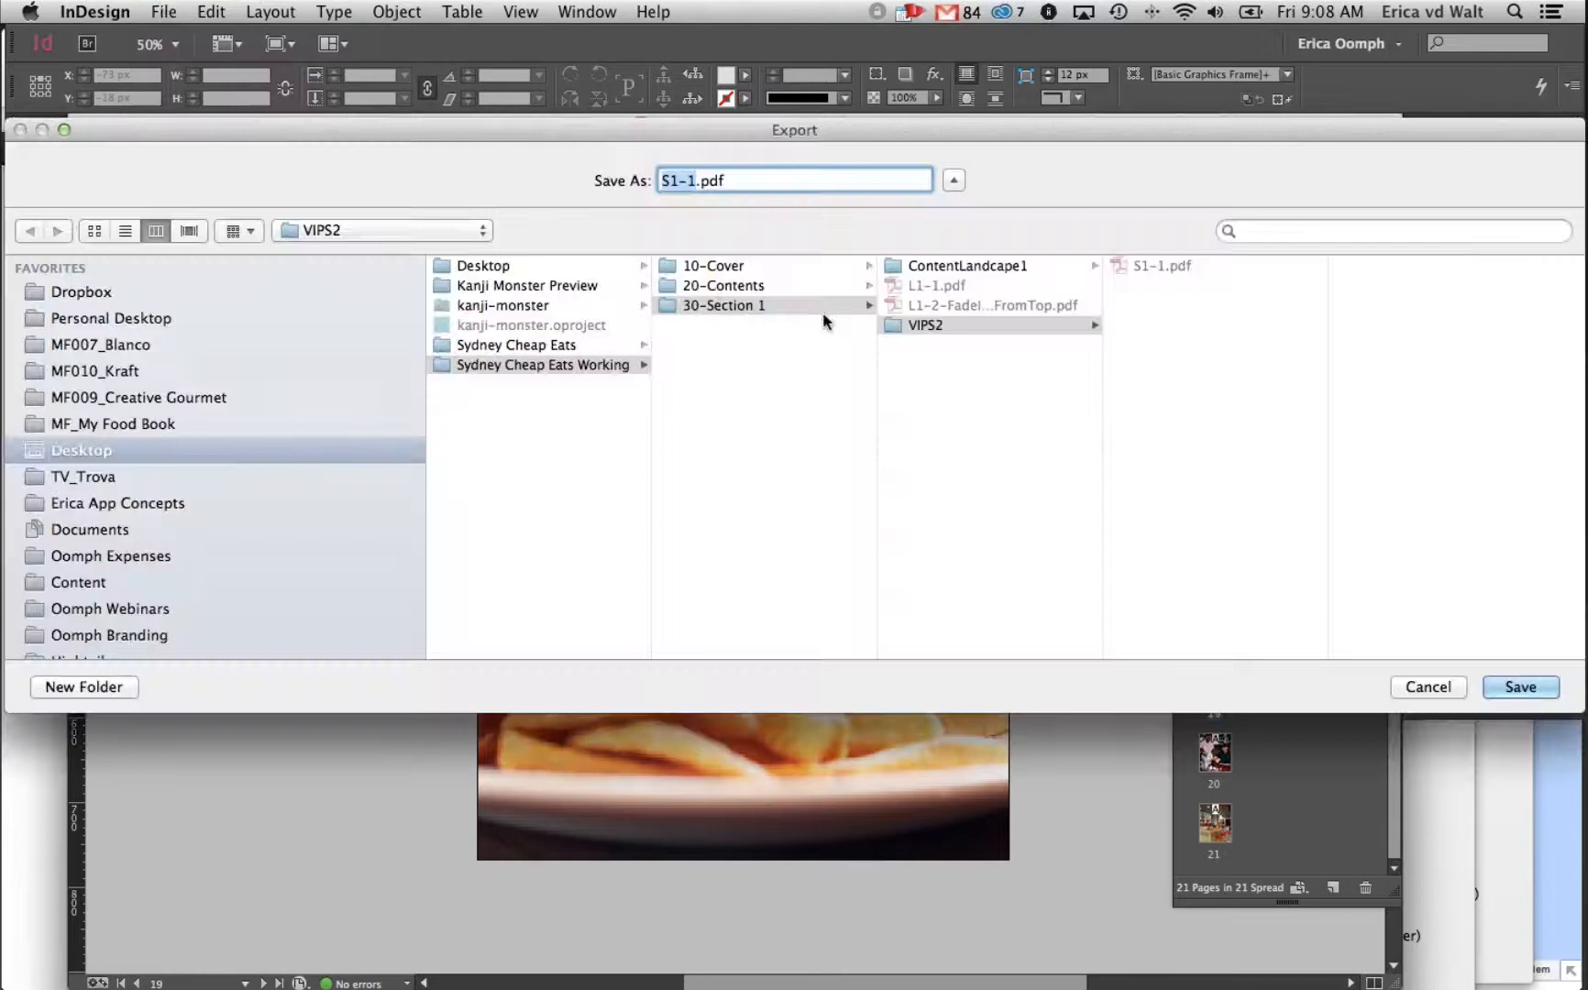
click(738, 306)
key(shift+super+n)
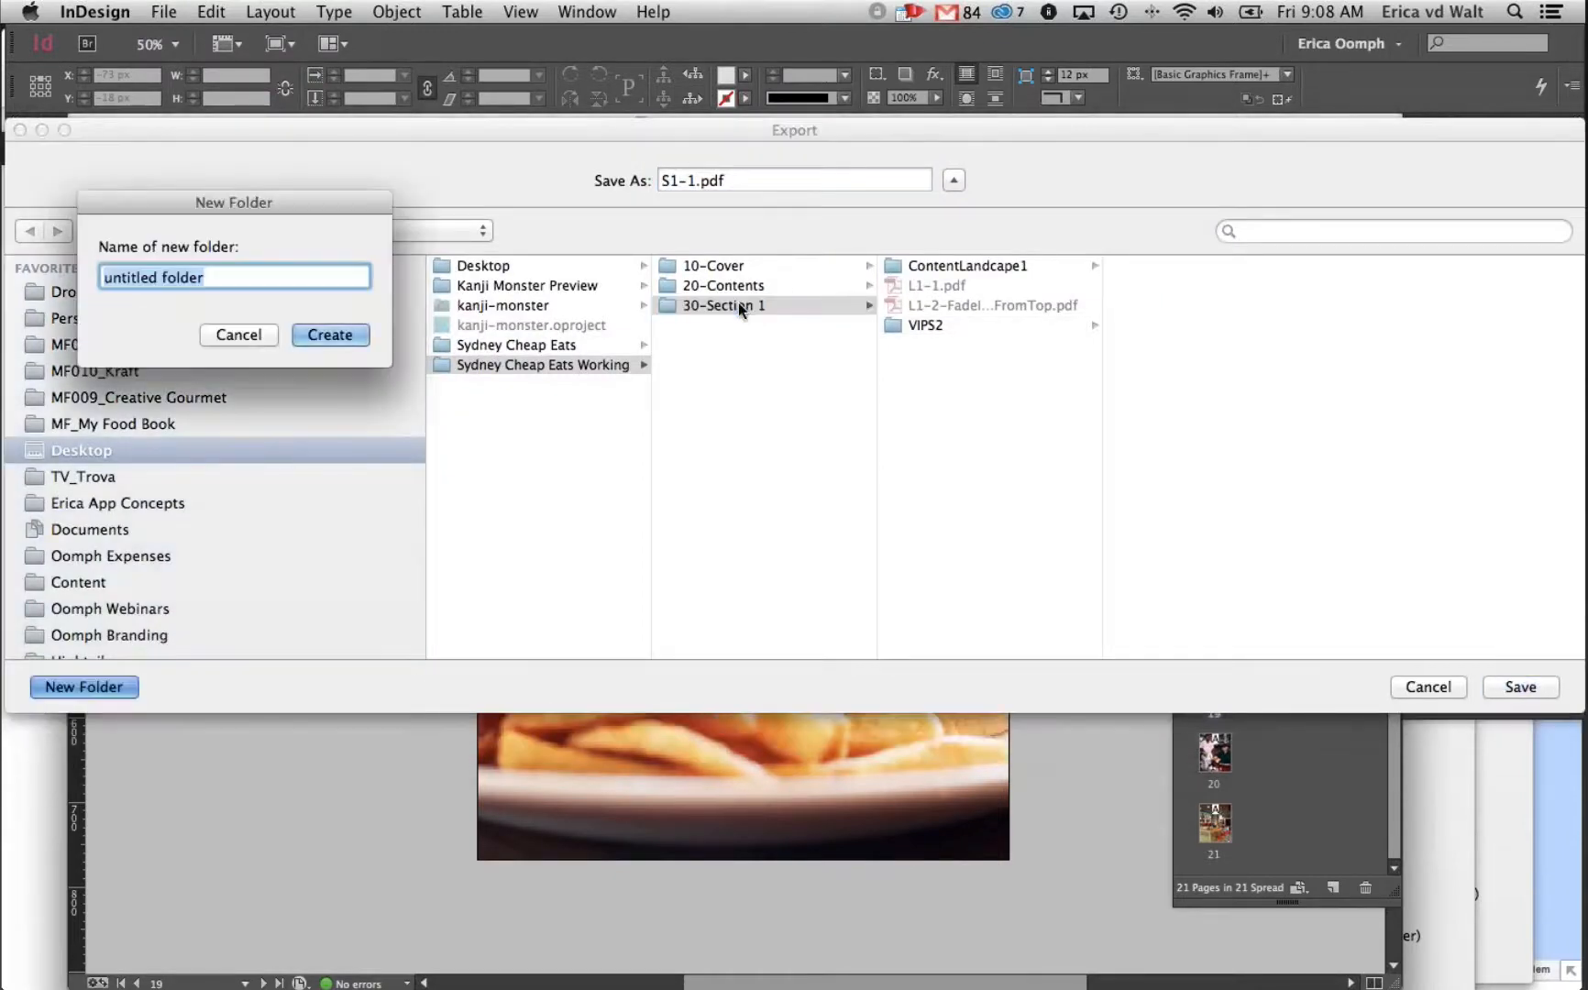
text(IPS2)
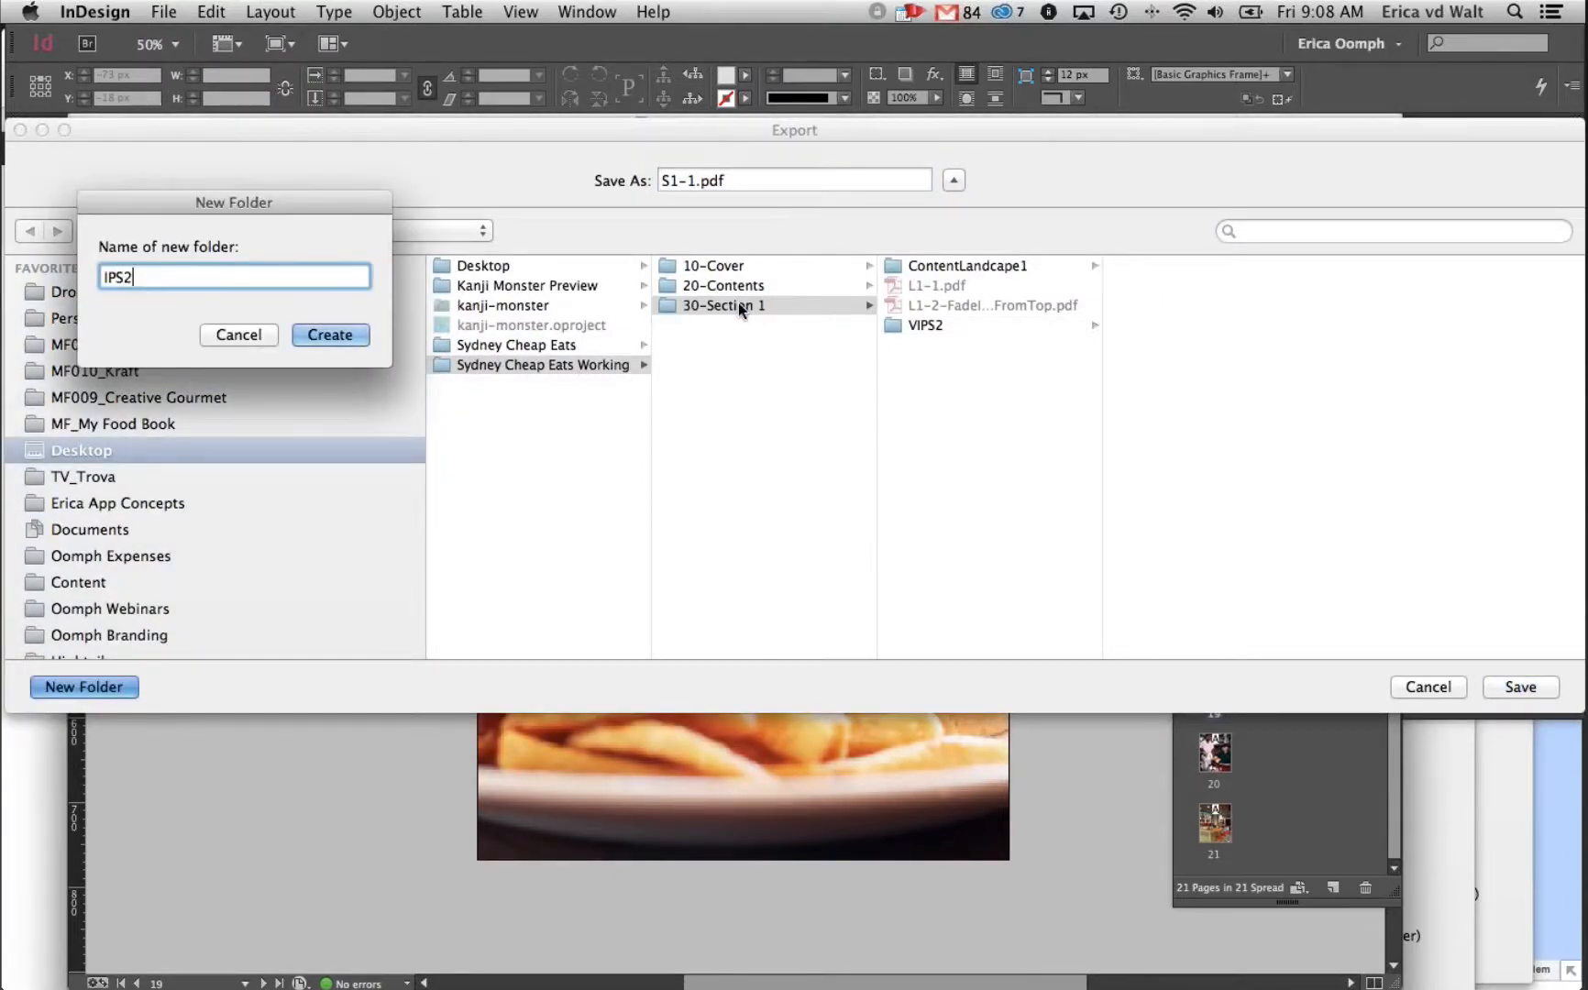
key(Return)
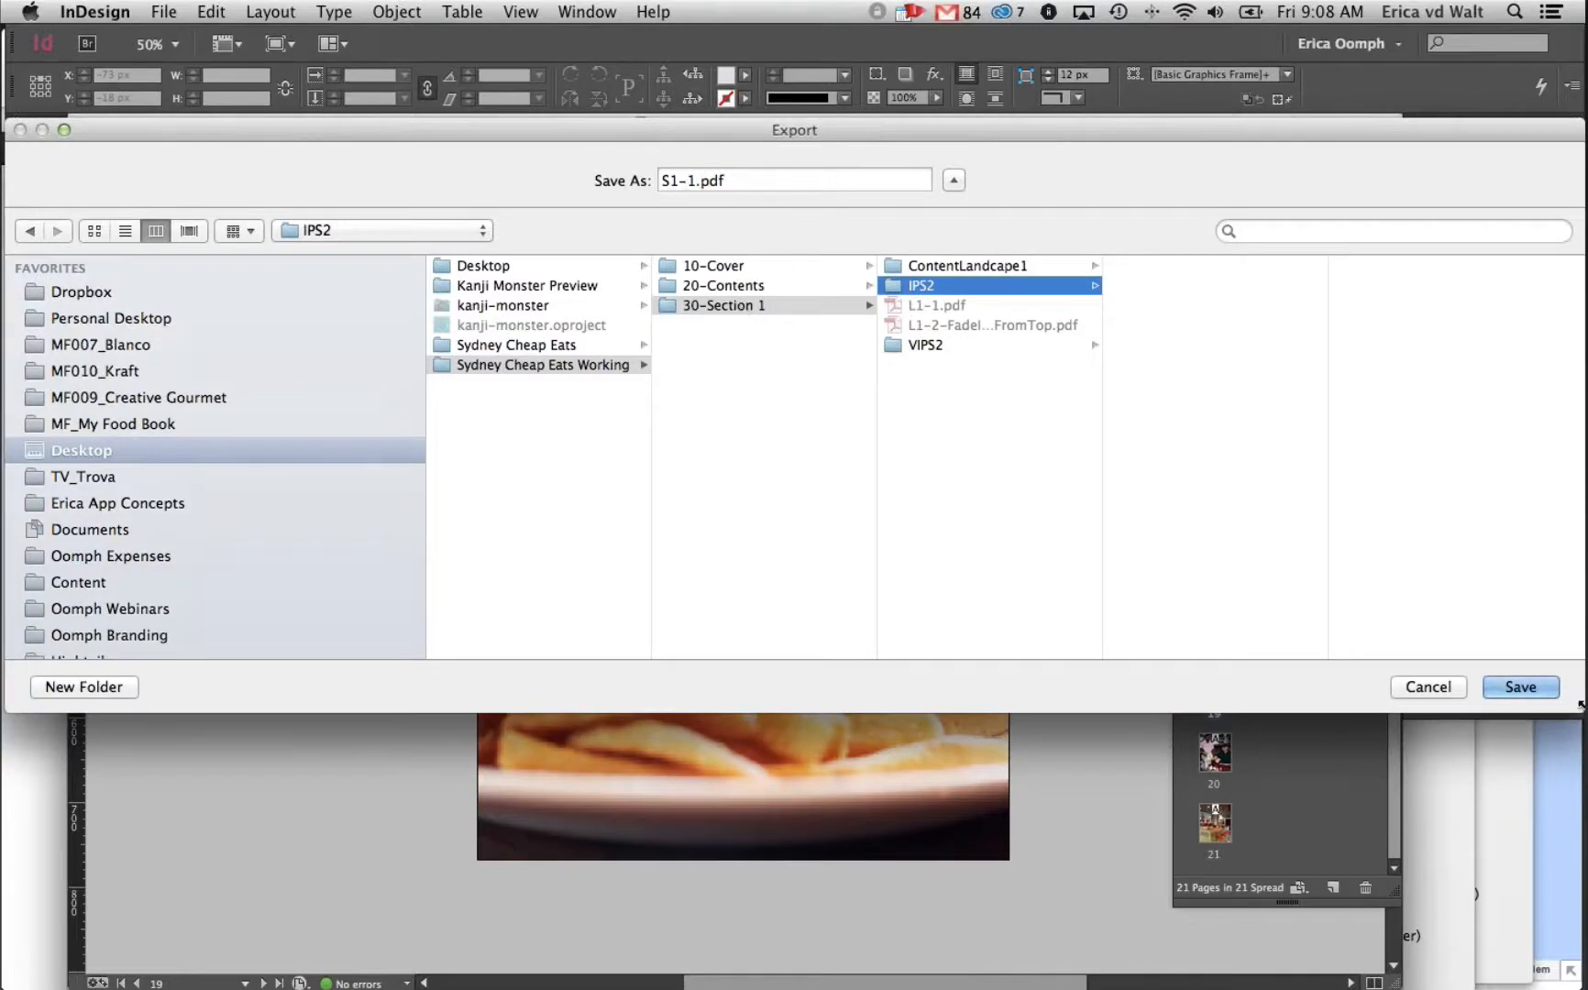
Replace the page range in the export settings and export S1-1.pdf into the IPS2 folder
click(1536, 688)
double_click(567, 375)
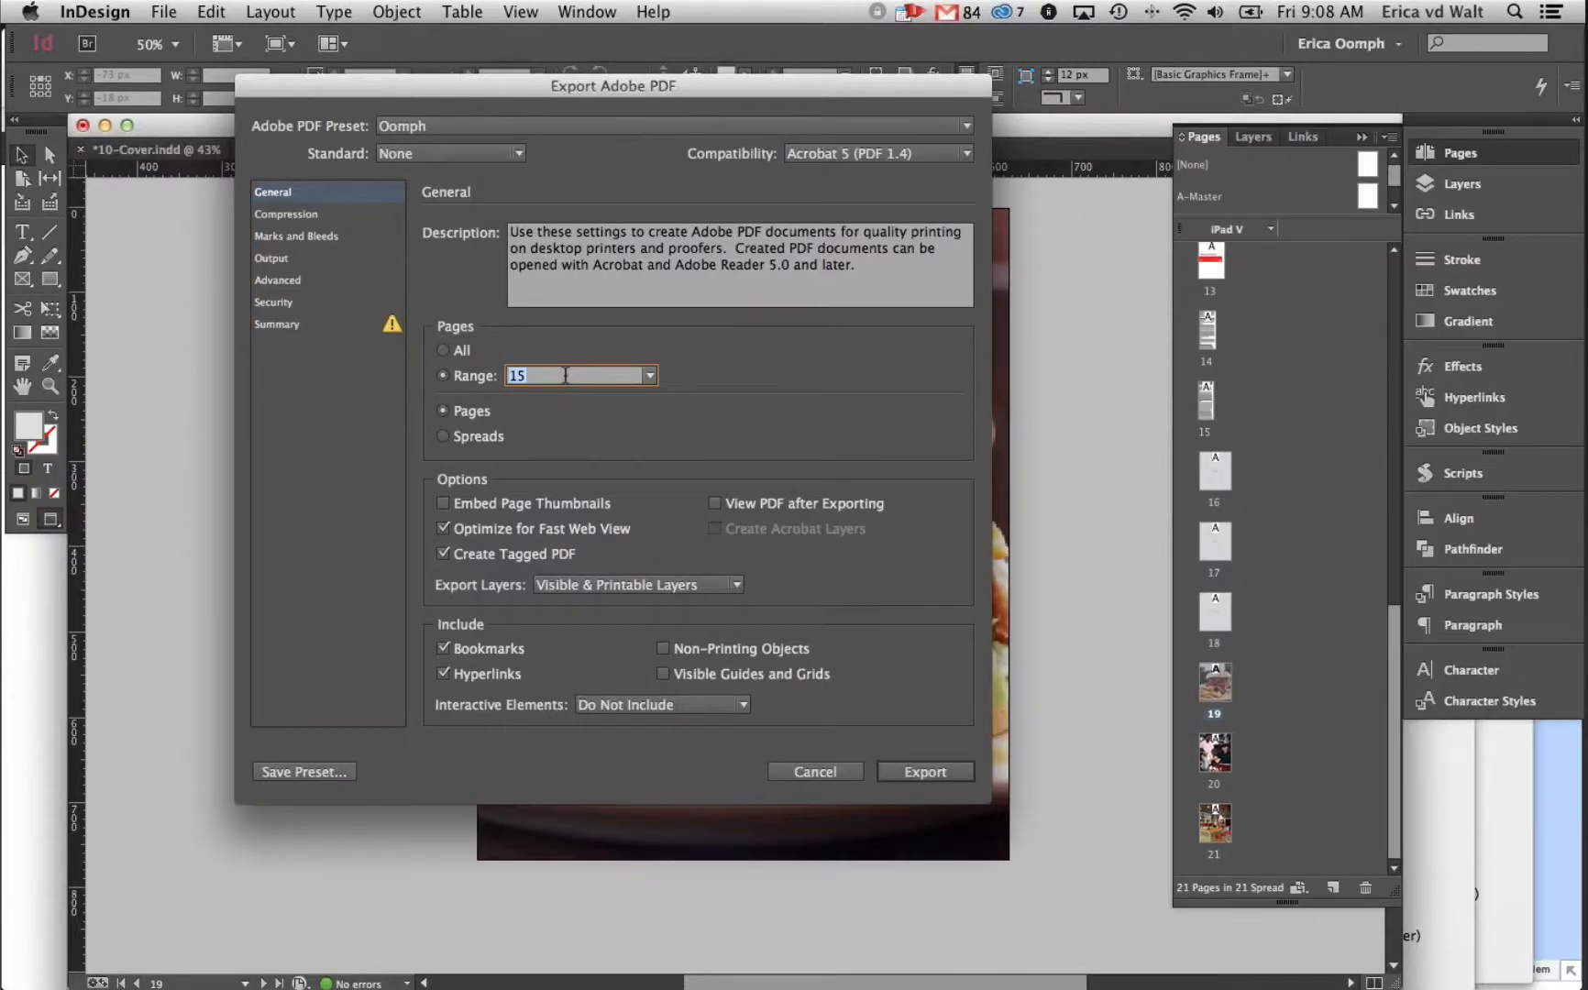
text(1)
click(925, 772)
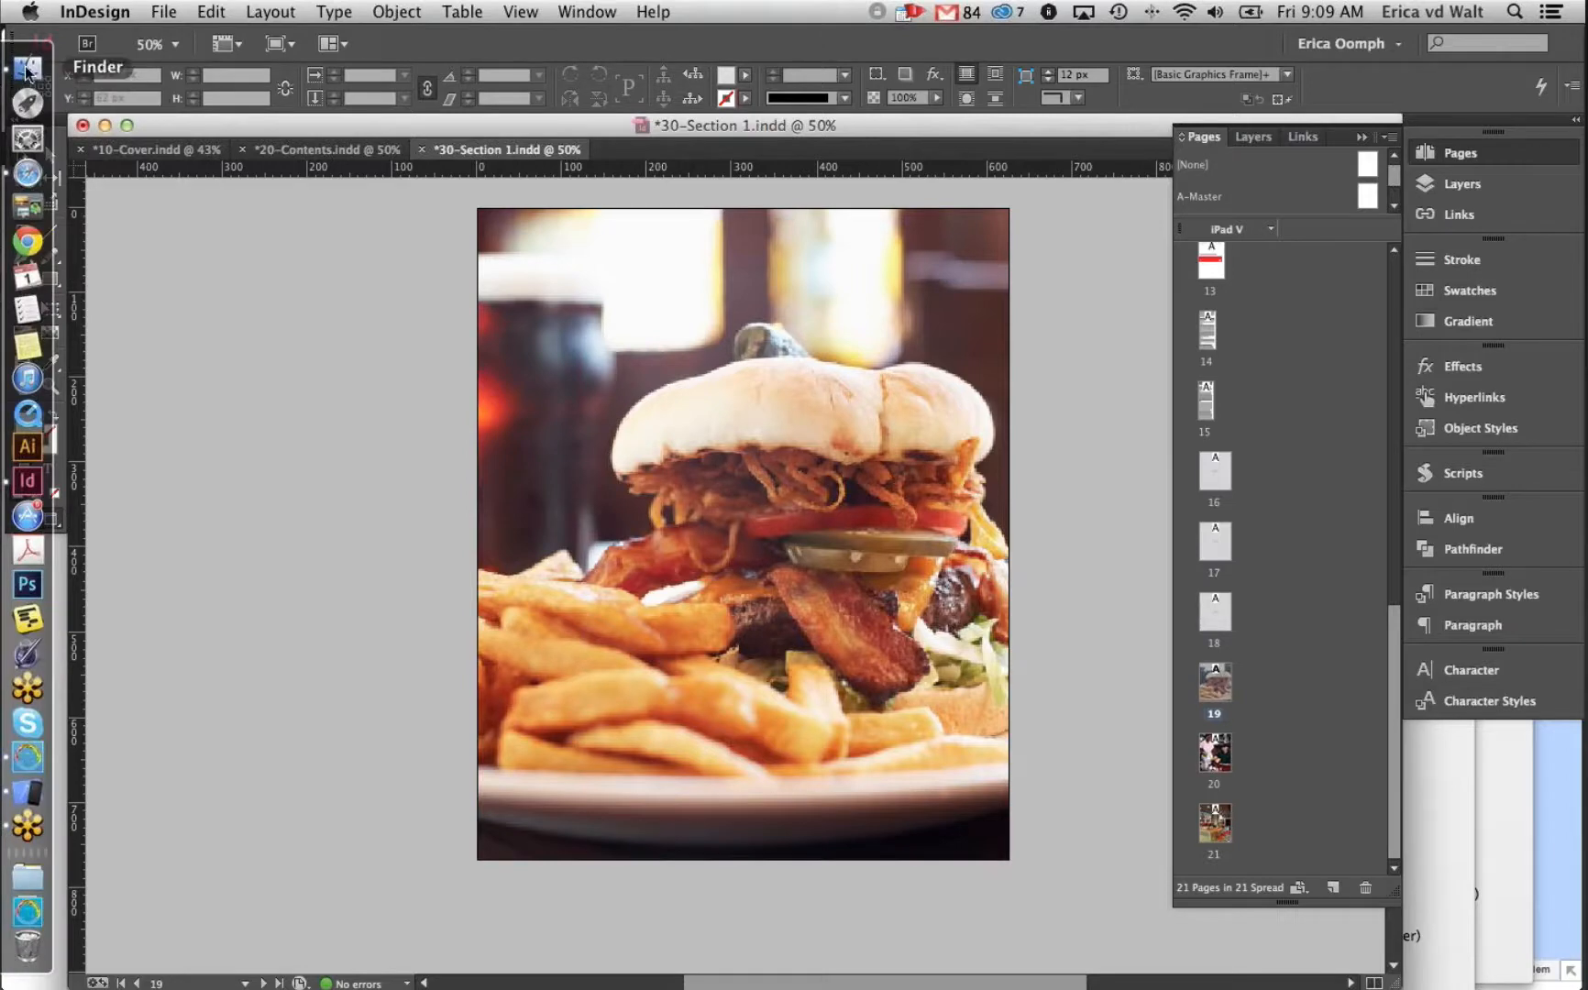
In Finder, copy the Map2 folder from 30-Section 1 of the Sydney Cheap Eats Bundle into 30-Section 1 of Sydney Cheap Eats Working and open it
click(28, 67)
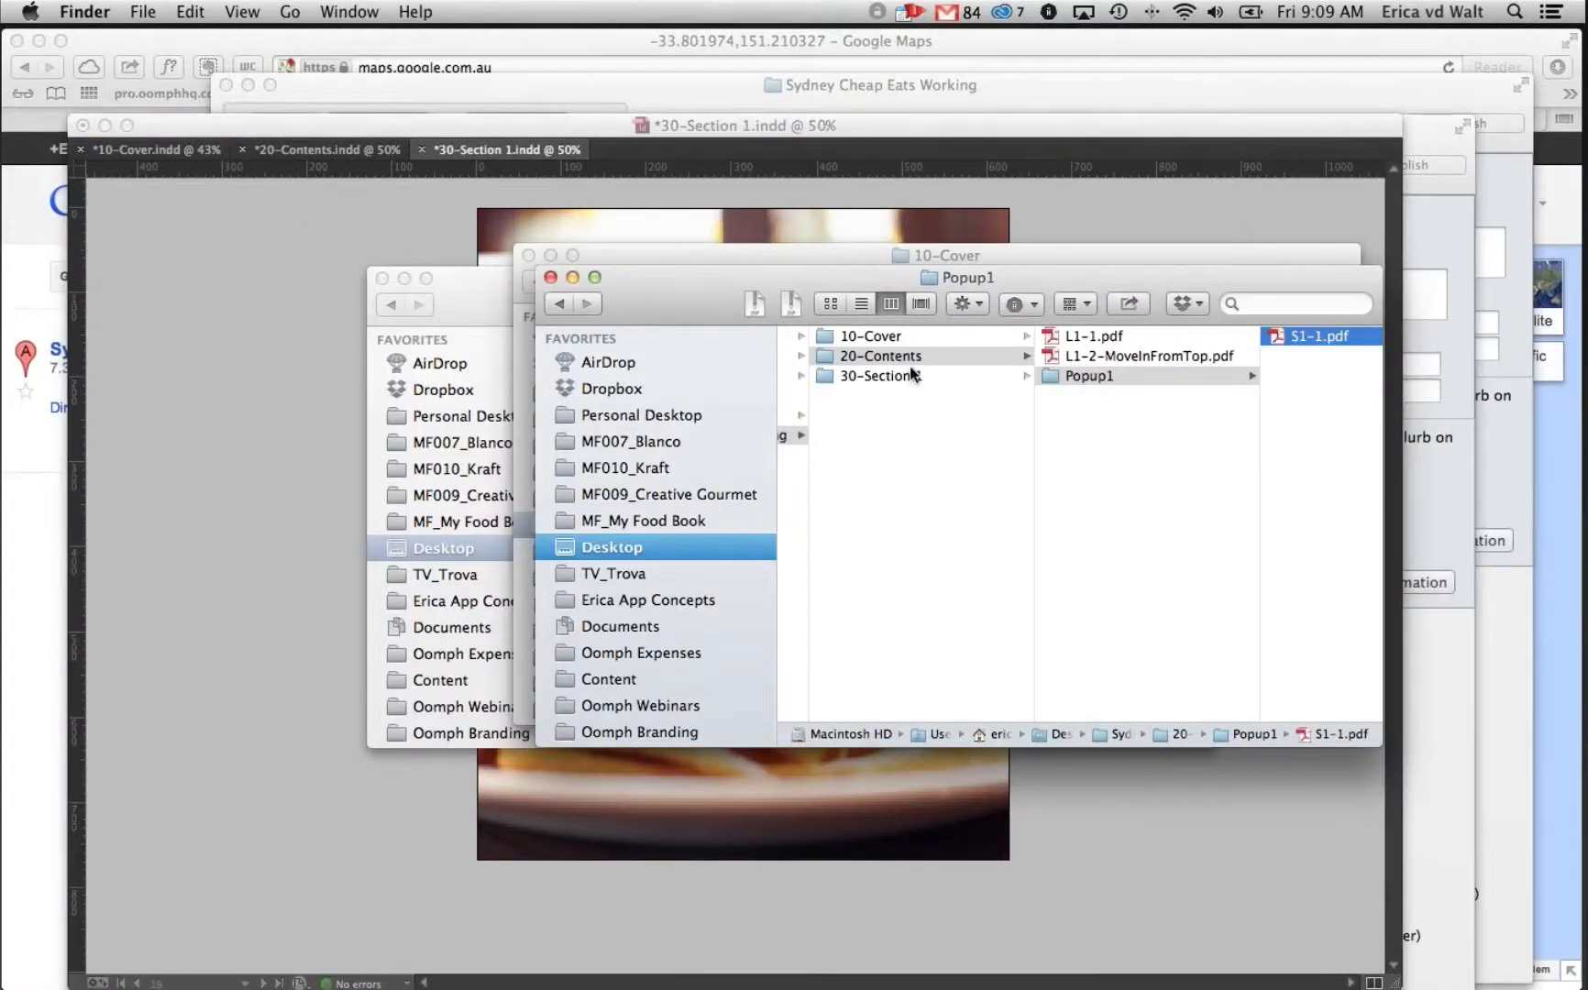
scroll(912, 367, left, 3)
click(917, 417)
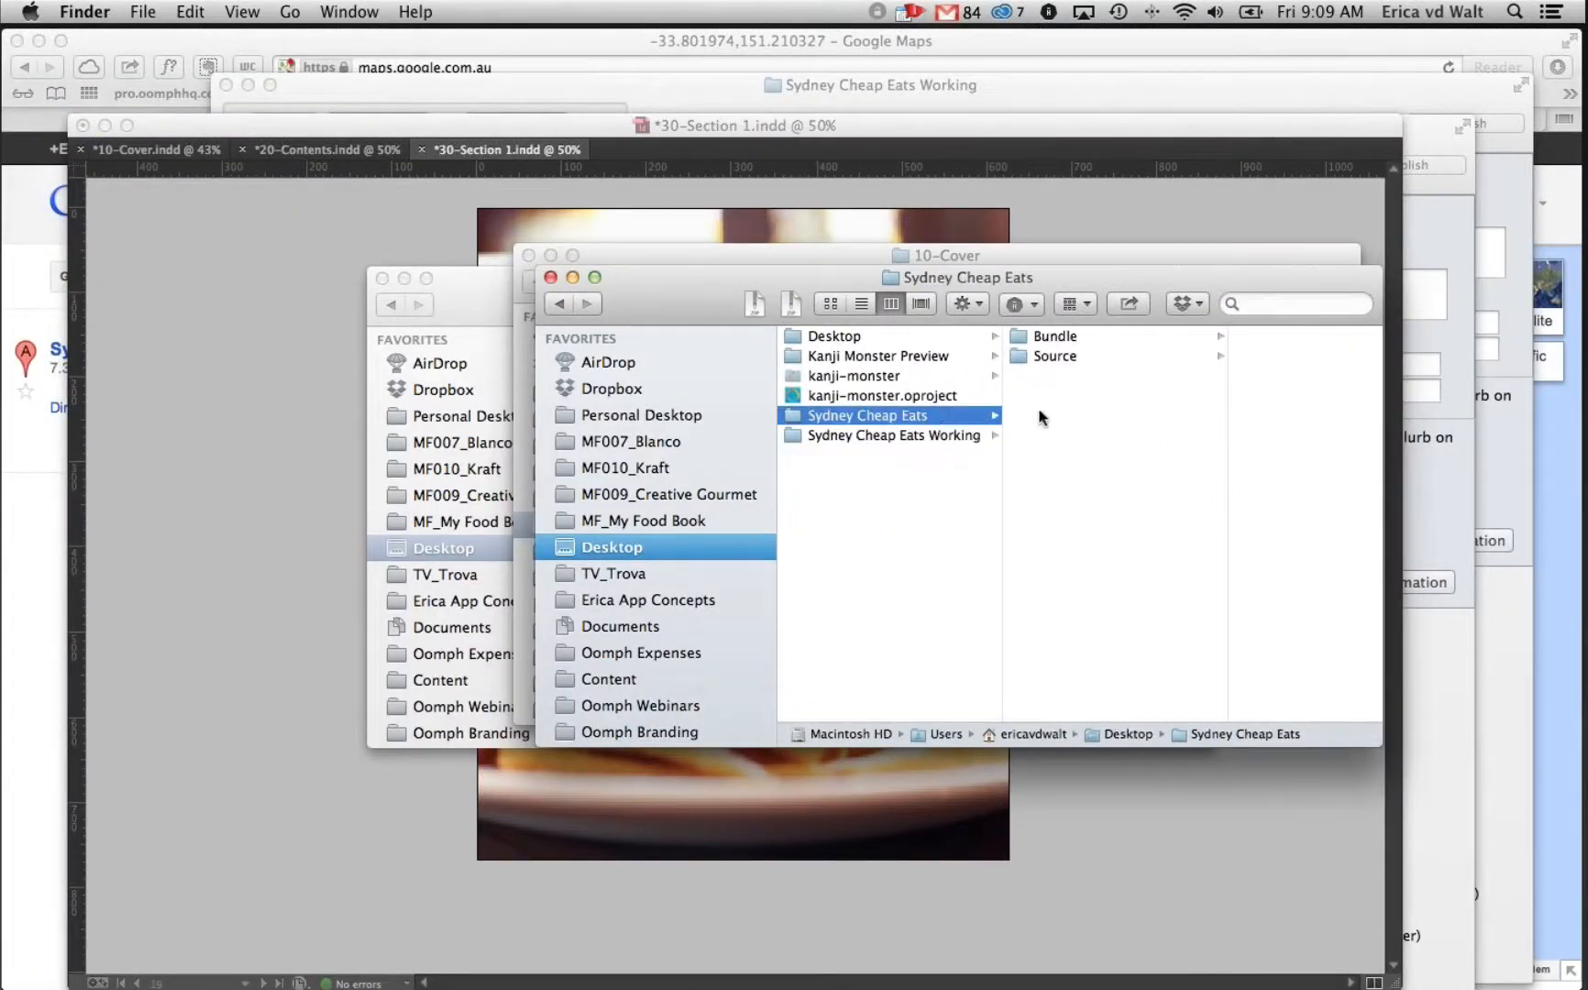
click(1110, 338)
click(1233, 392)
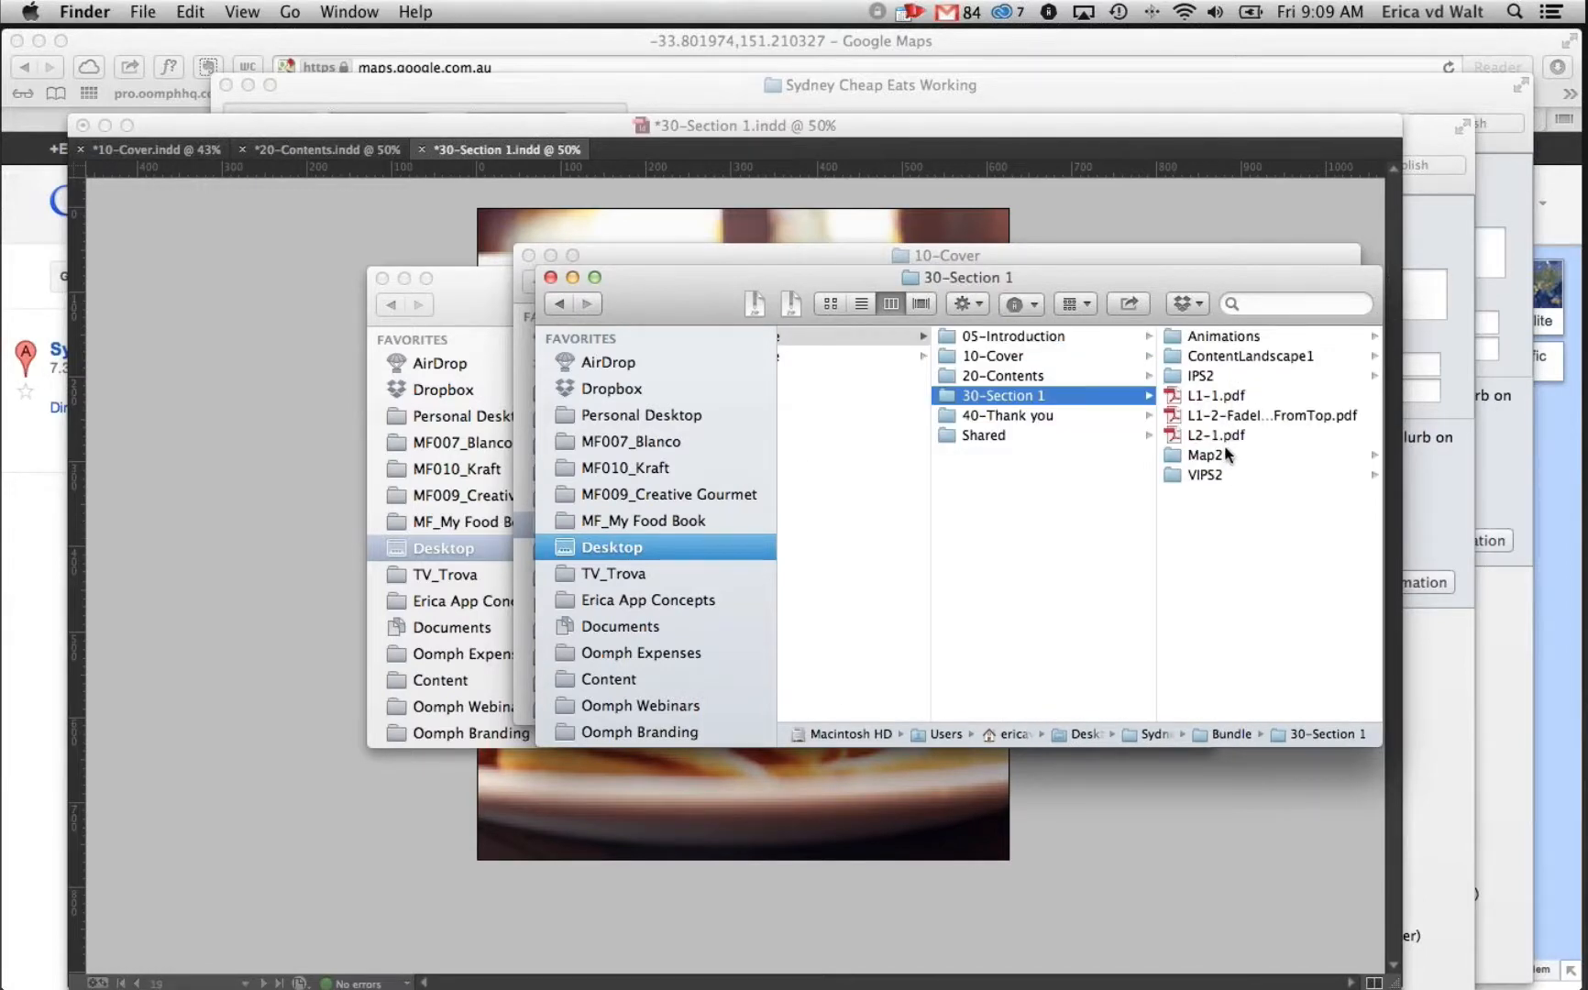
click(1225, 455)
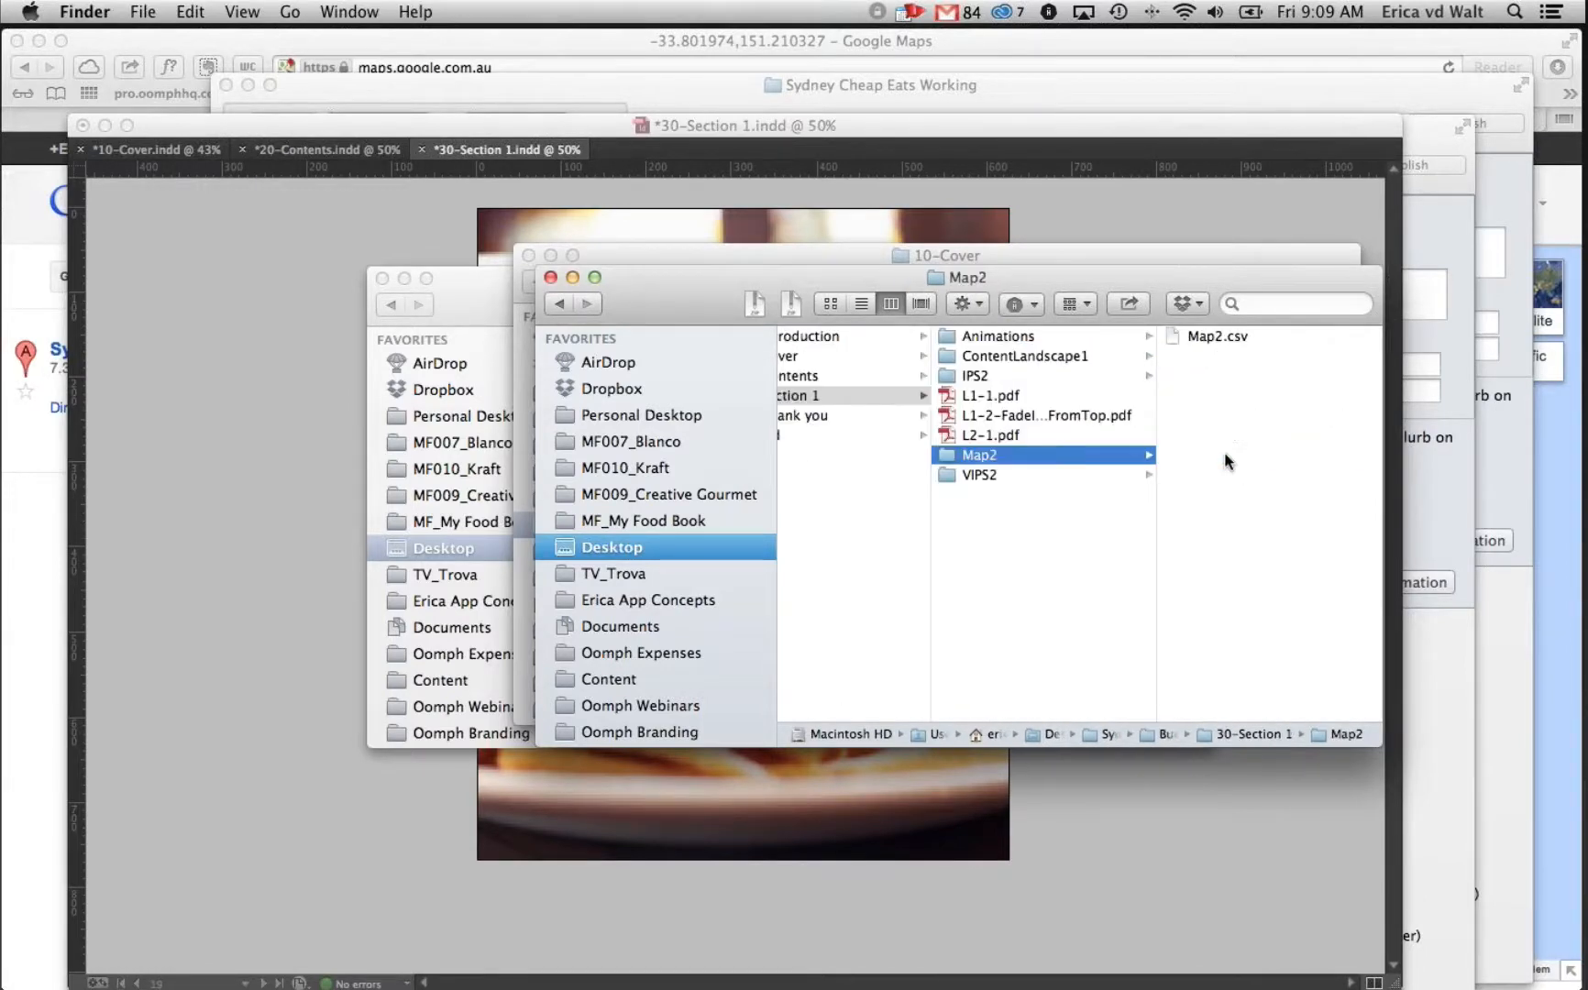
scroll(1030, 438, left, 3)
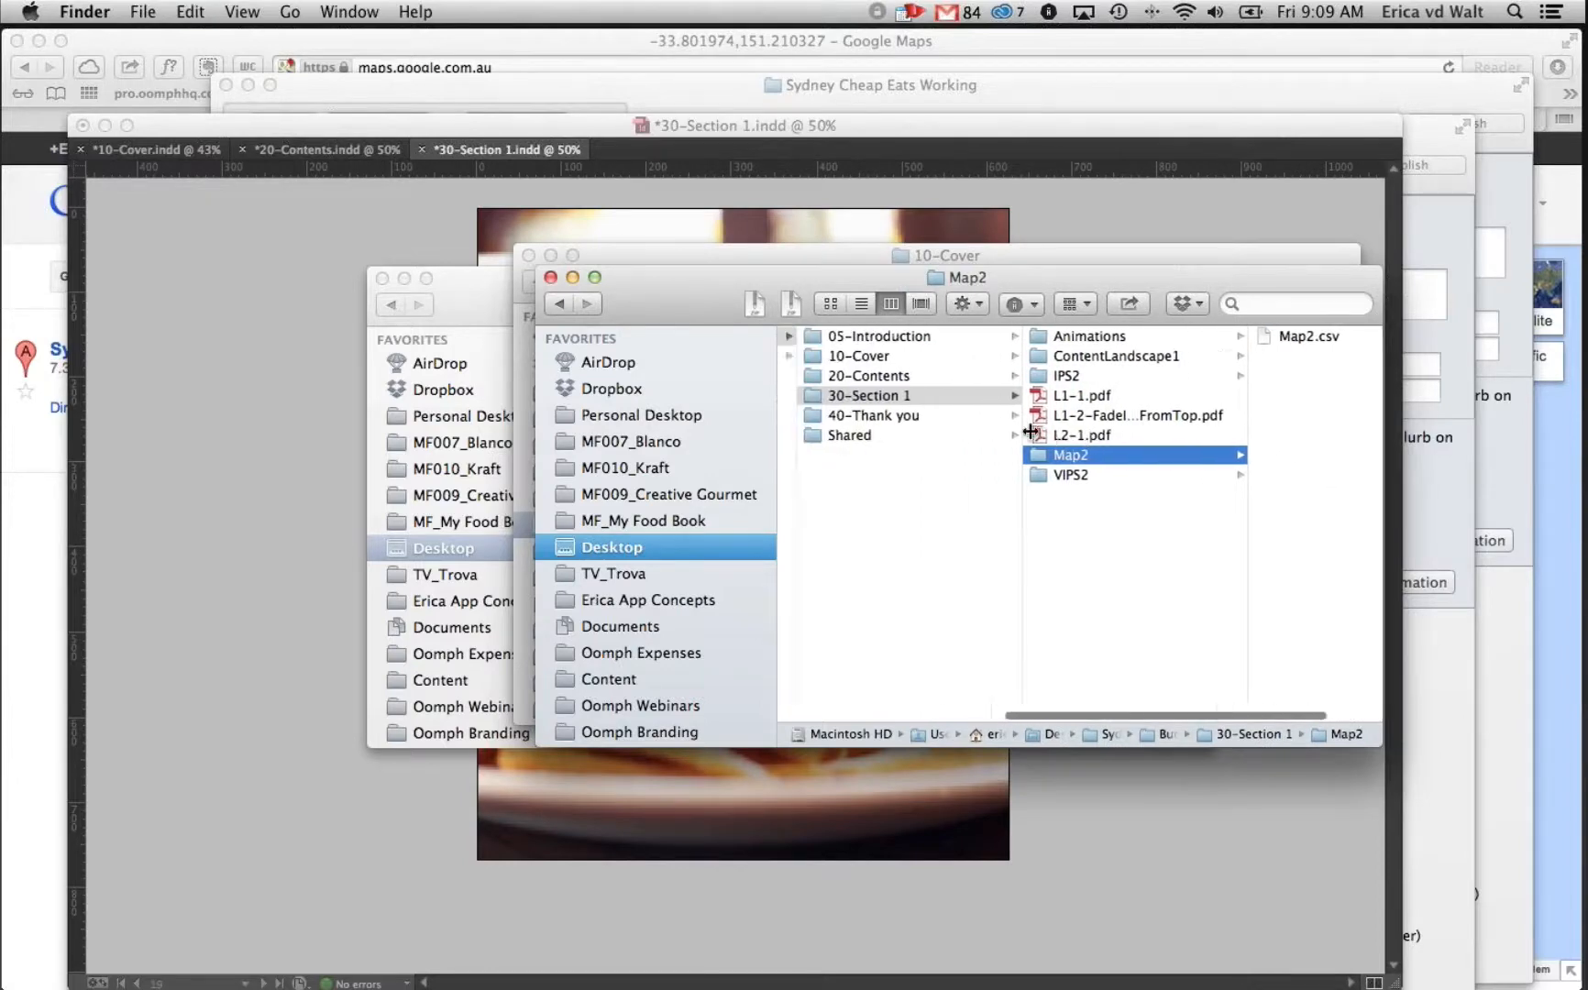
scroll(1030, 431, left, 3)
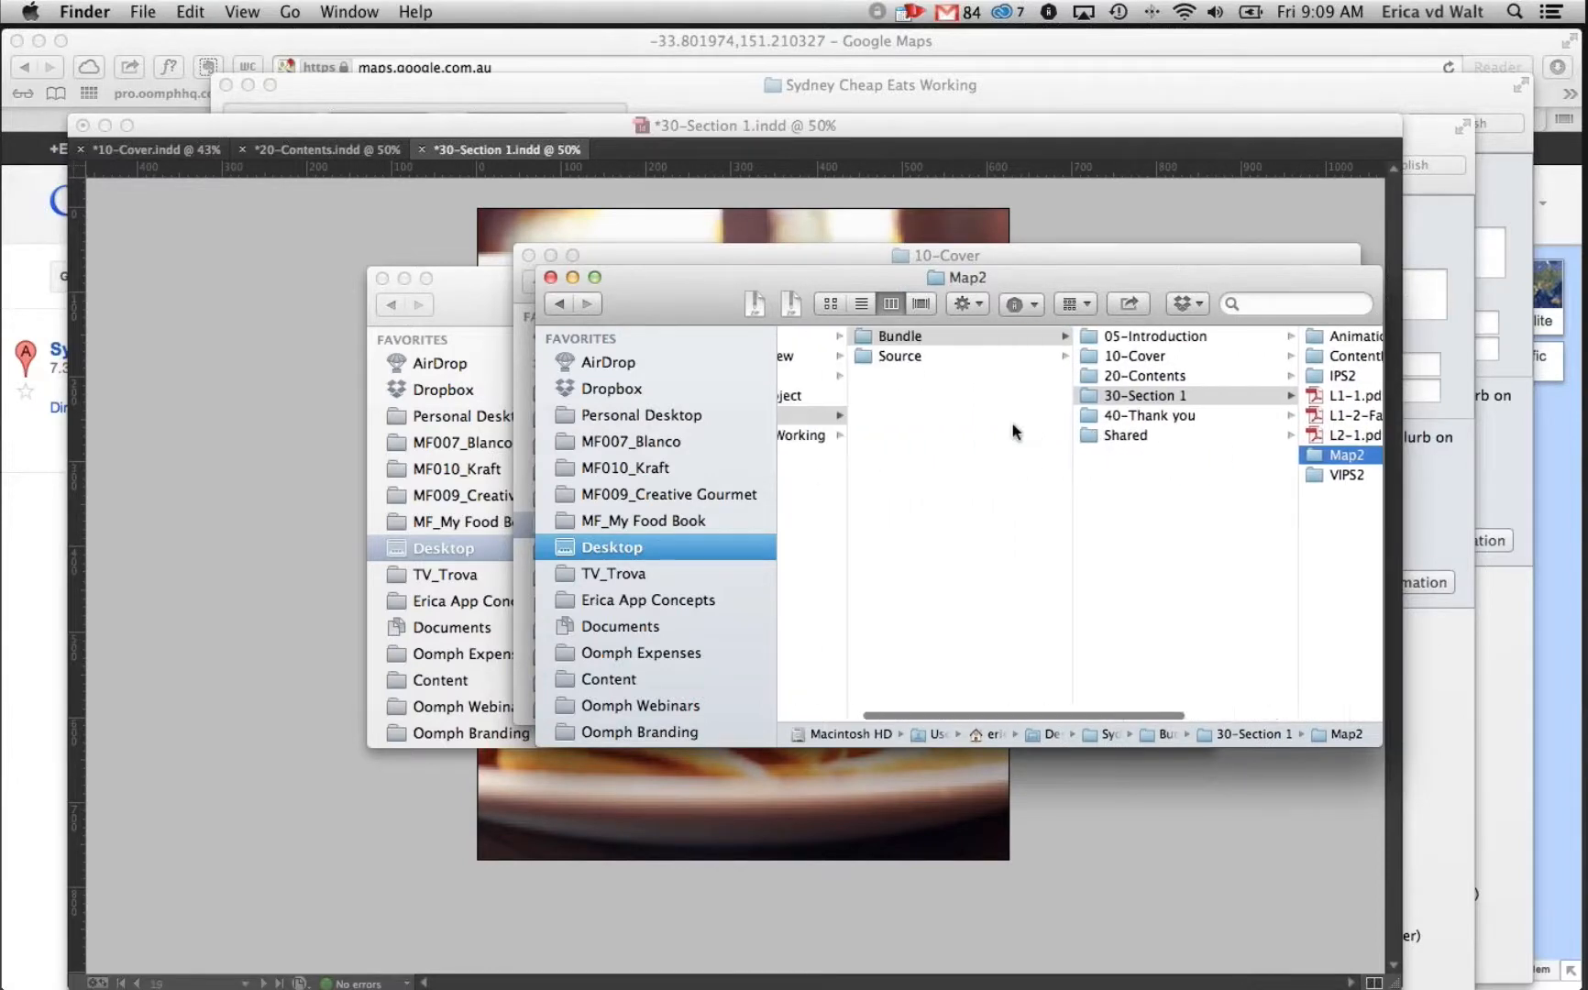
click(938, 358)
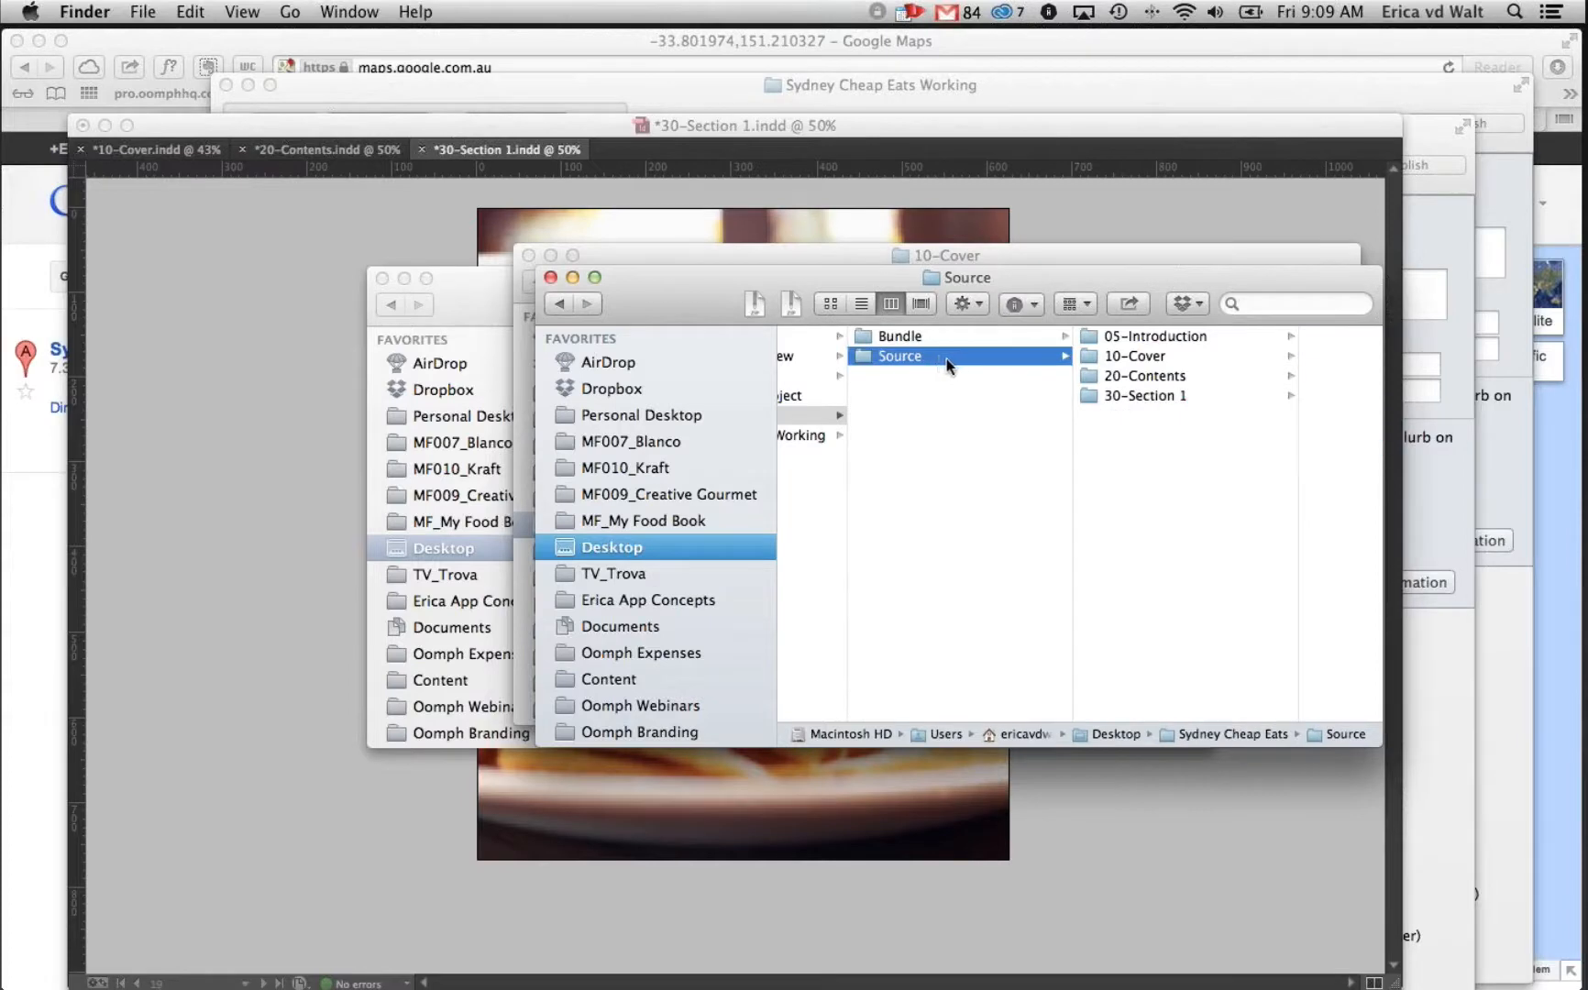
scroll(946, 358, left, 2)
click(990, 434)
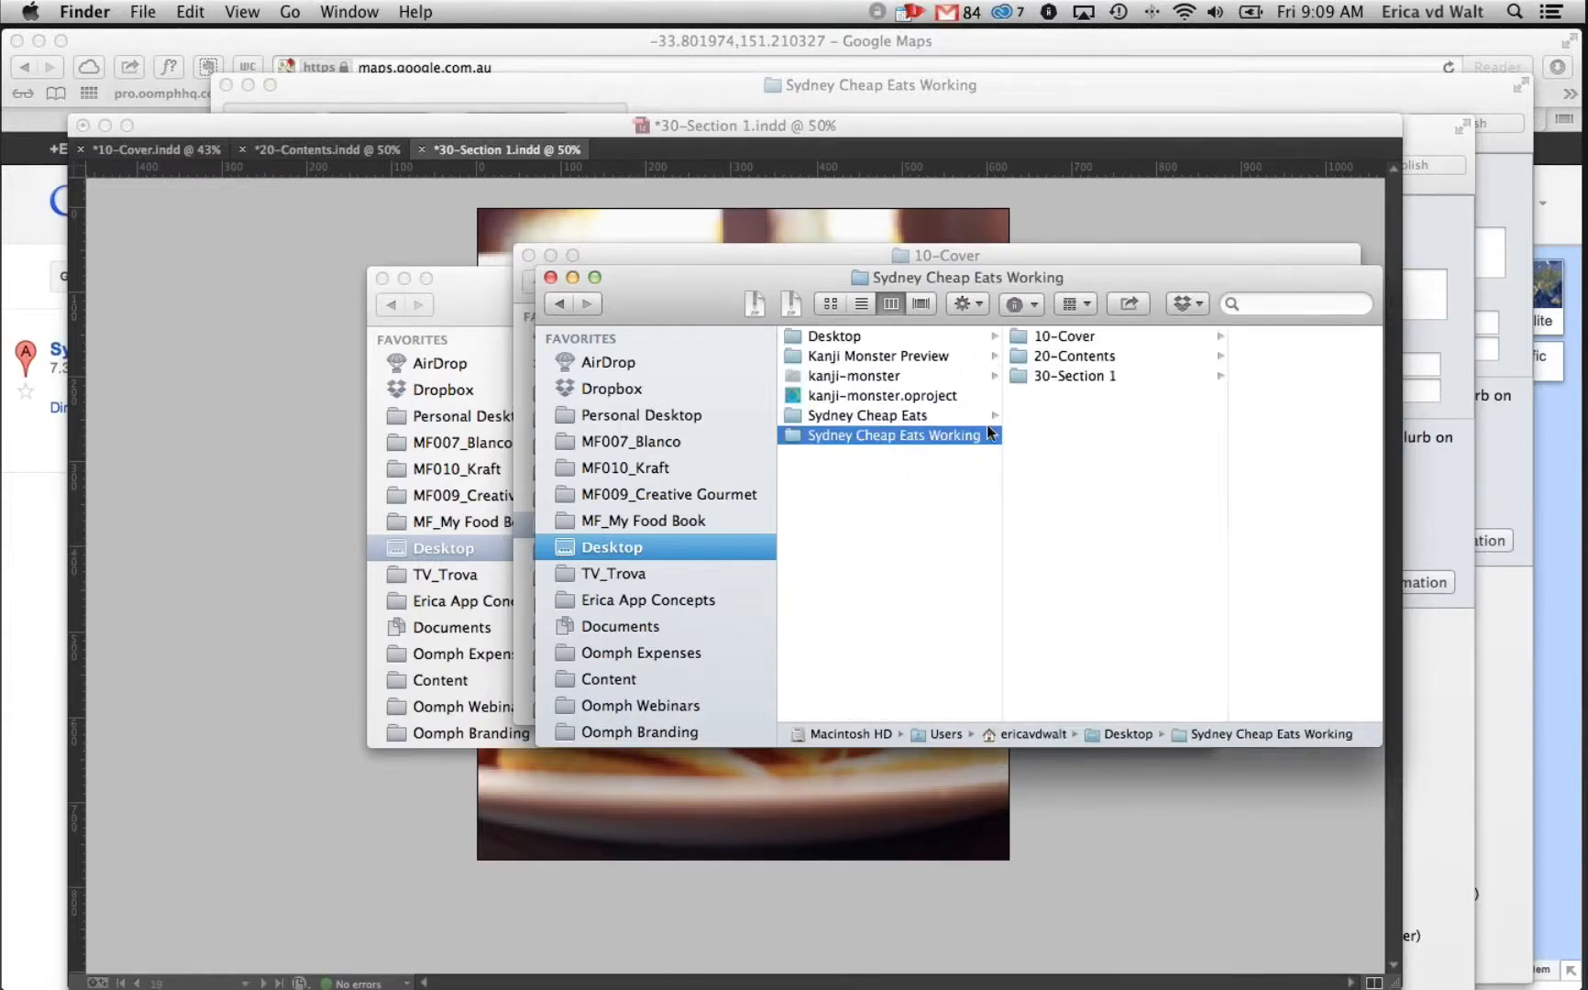
click(1071, 360)
click(999, 377)
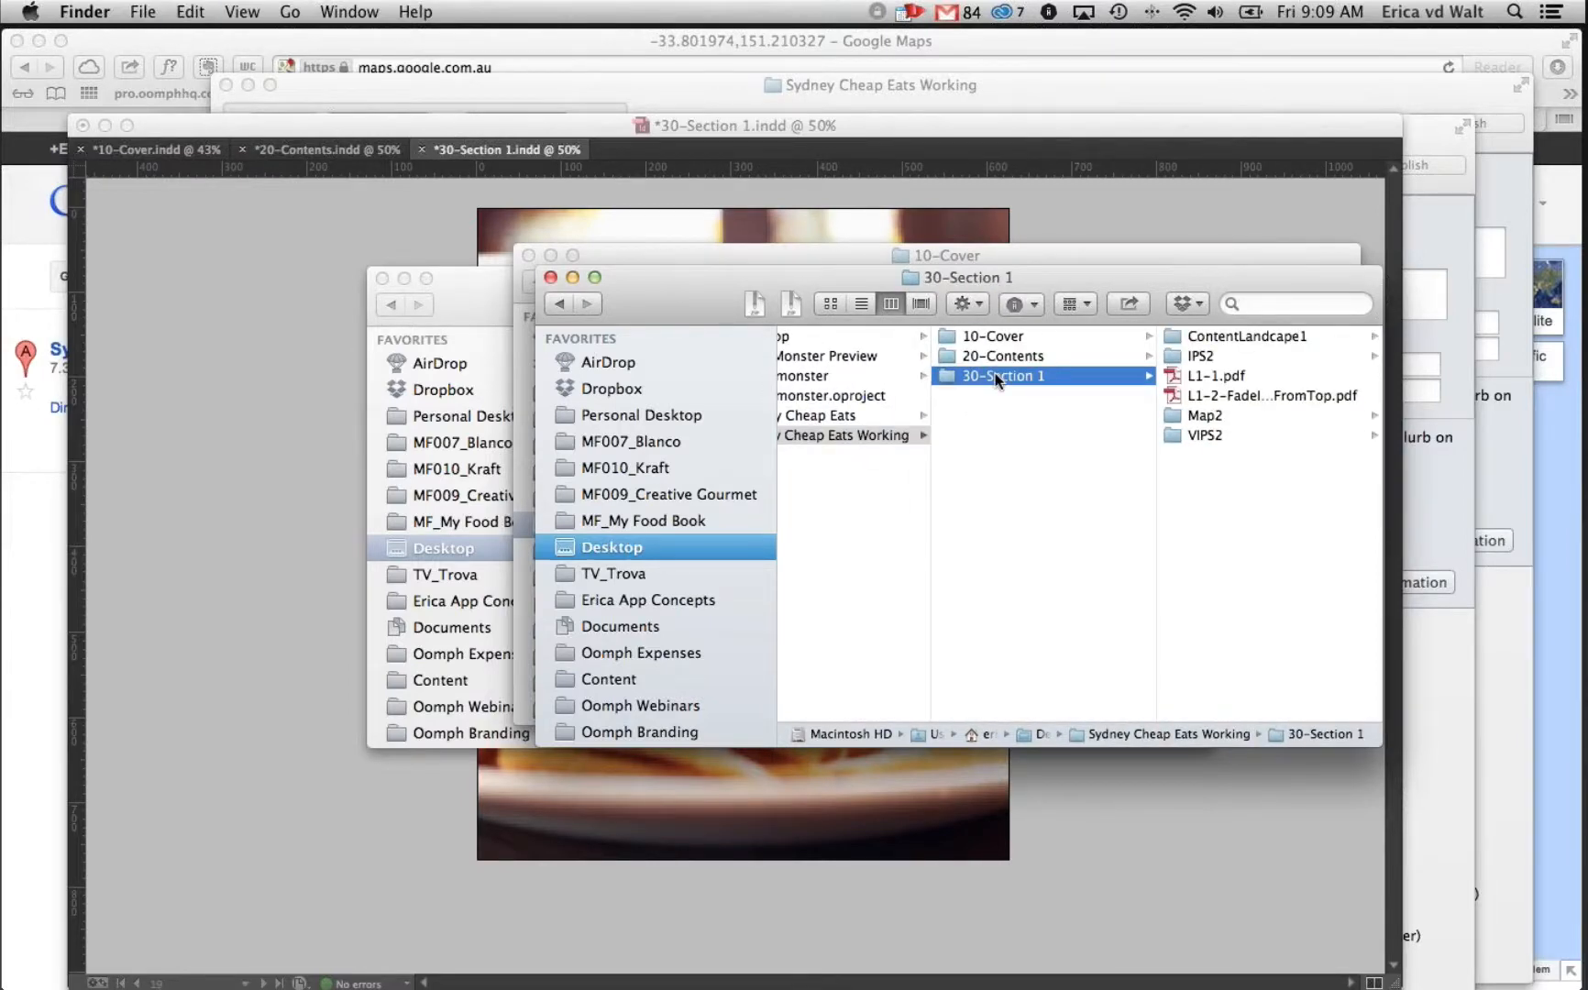
click(1210, 418)
Return to InDesign, select the grey map frame on page 11 and open its Map2 hyperlink for editing
click(327, 210)
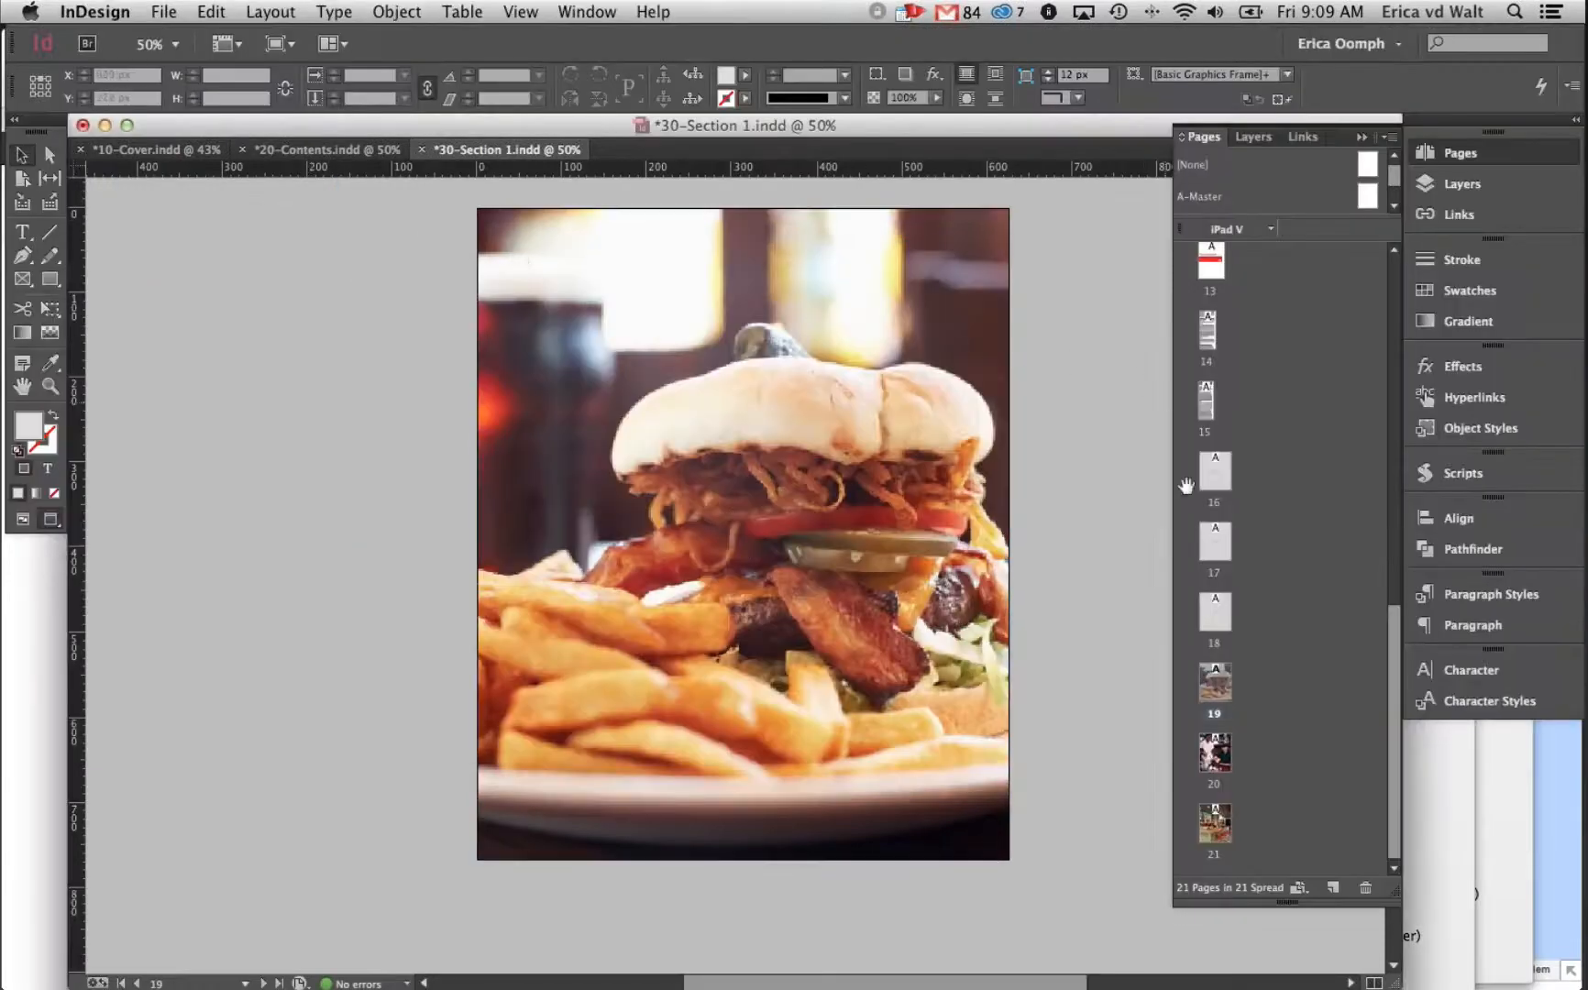
scroll(1224, 513, up, 4)
click(1220, 385)
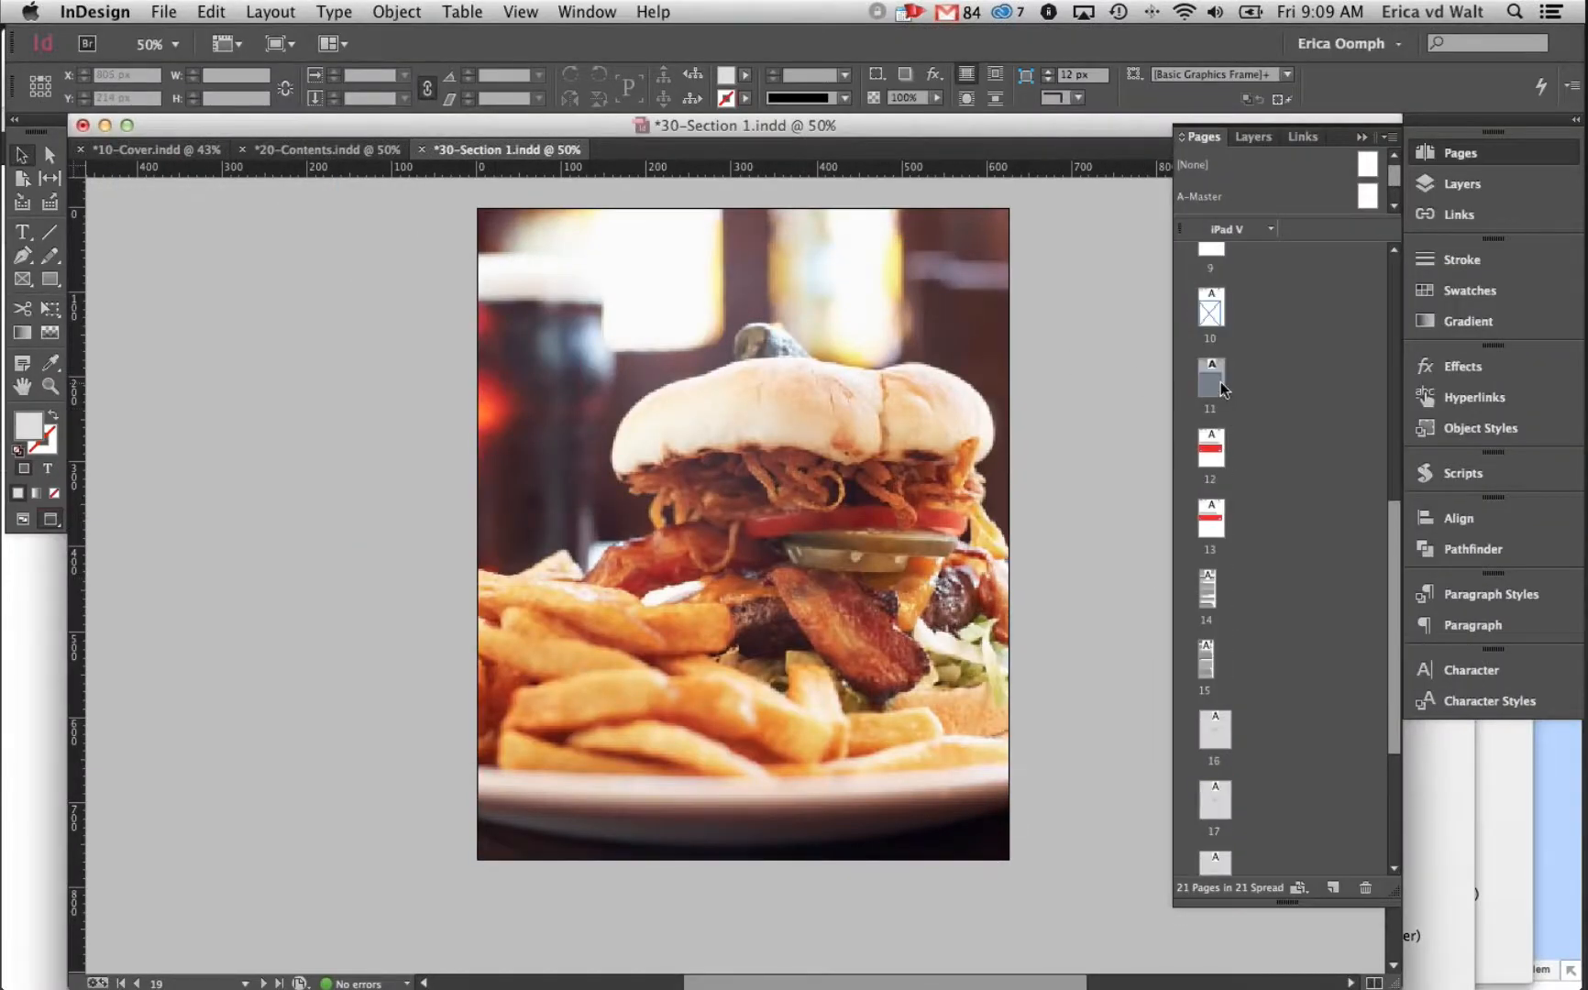
double_click(1220, 385)
click(729, 550)
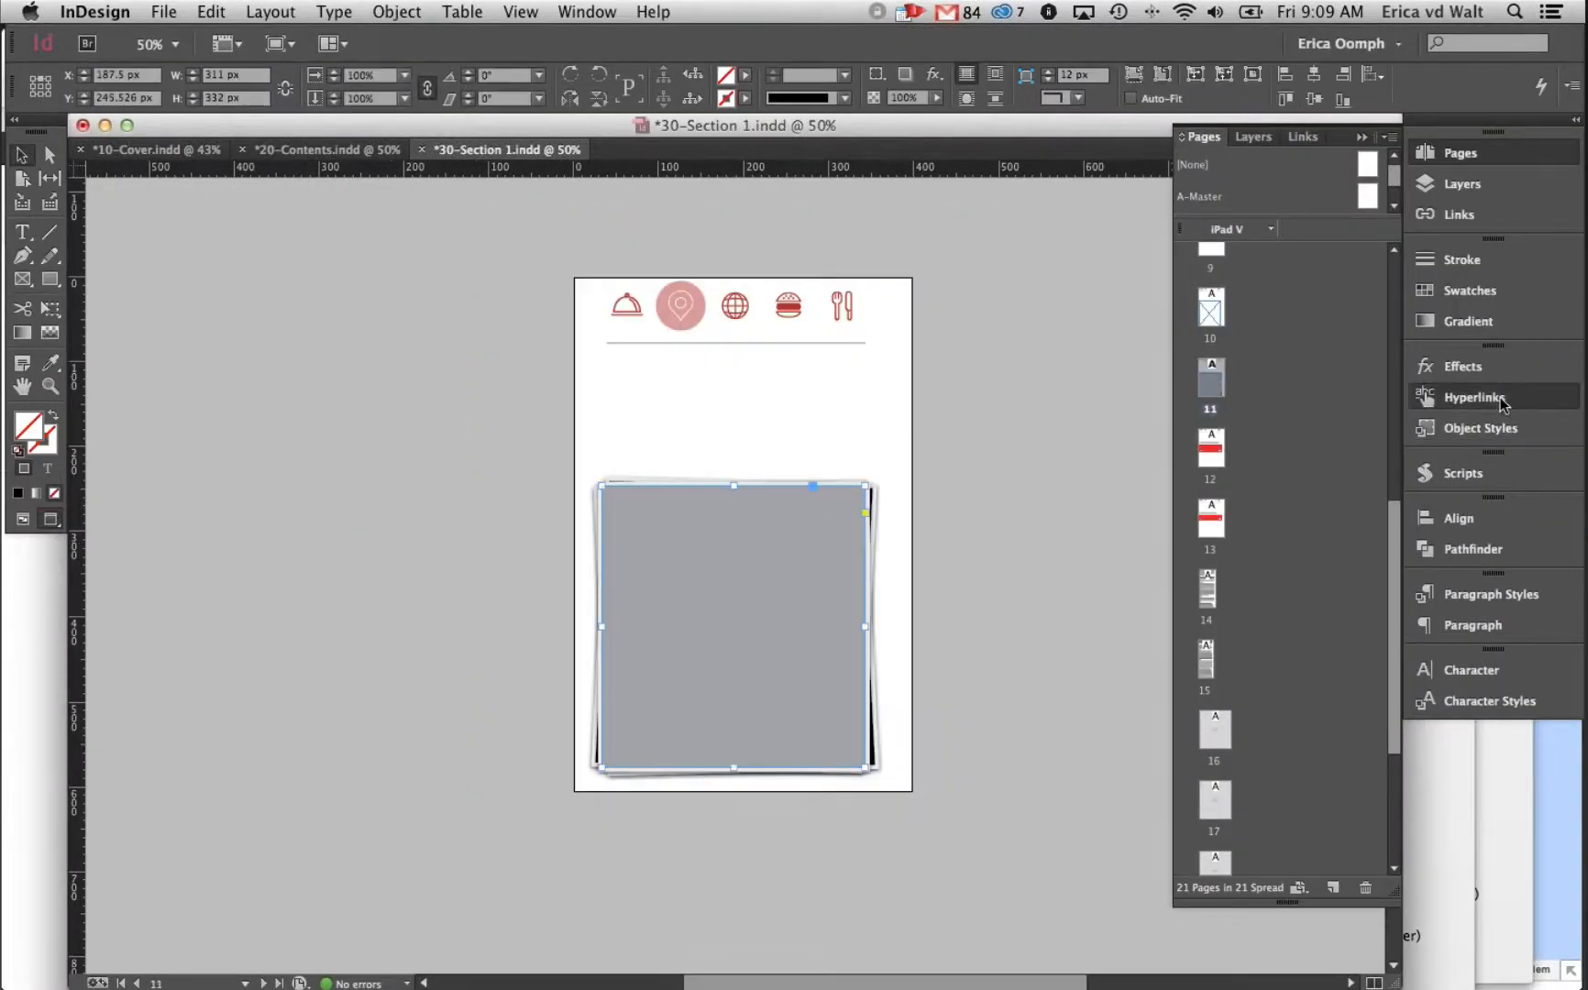
click(1501, 401)
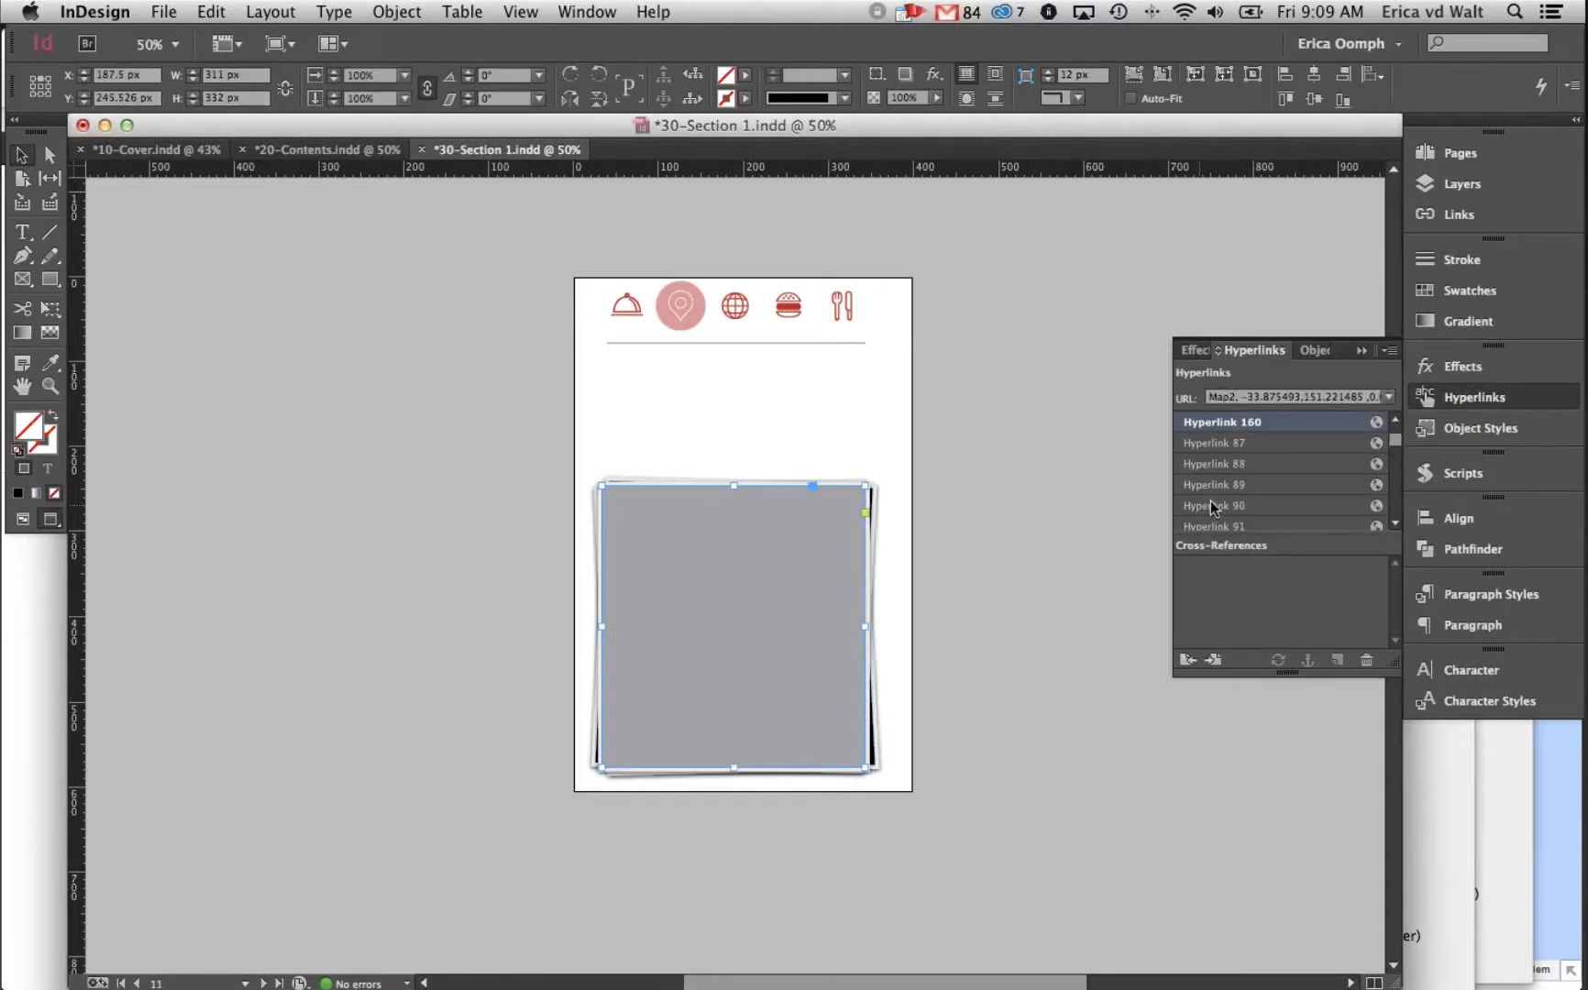
double_click(1283, 425)
double_click(447, 340)
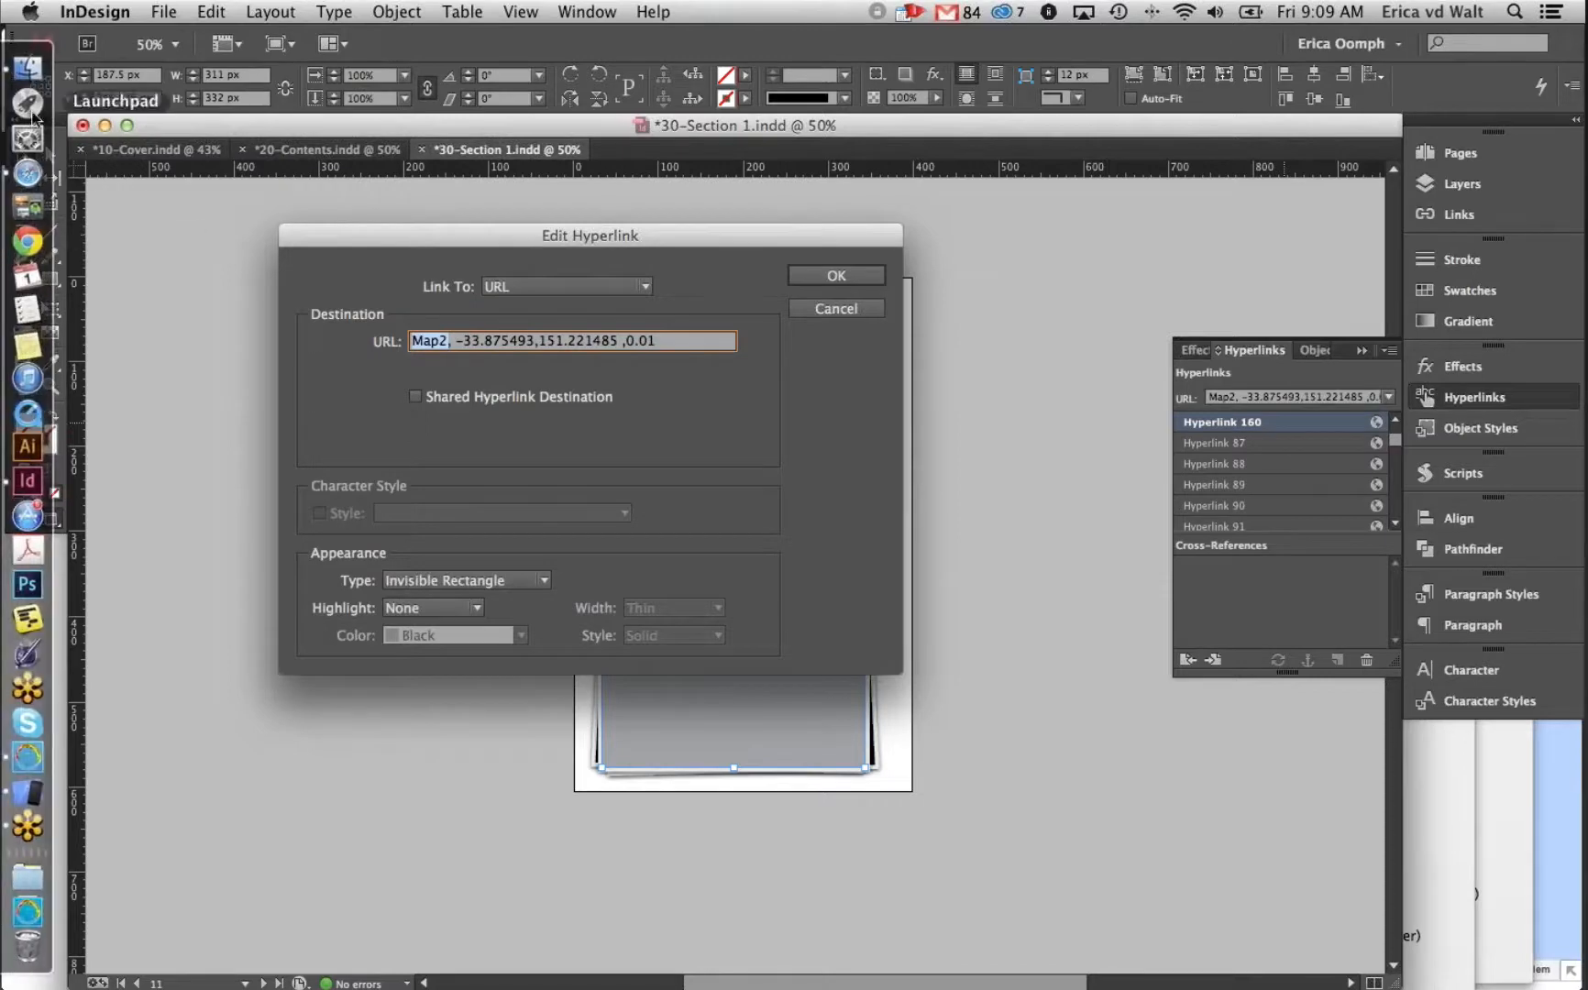
Switch to Finder and open Map2.csv from the Map2 folder in Numbers
click(29, 71)
click(1218, 336)
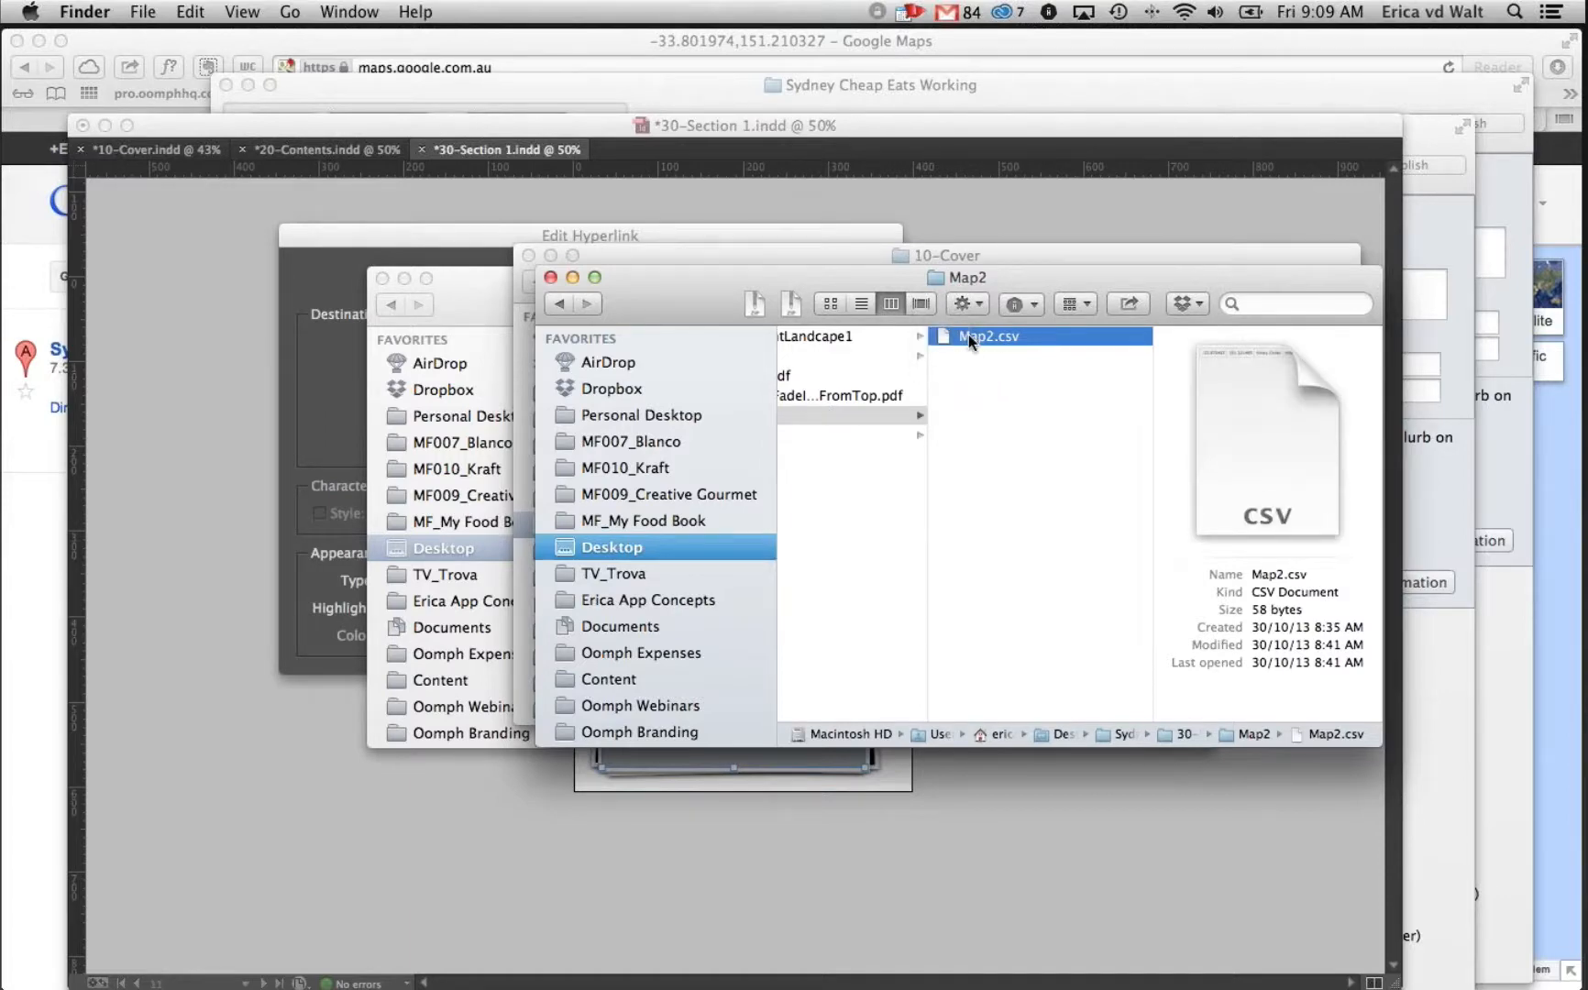
double_click(971, 340)
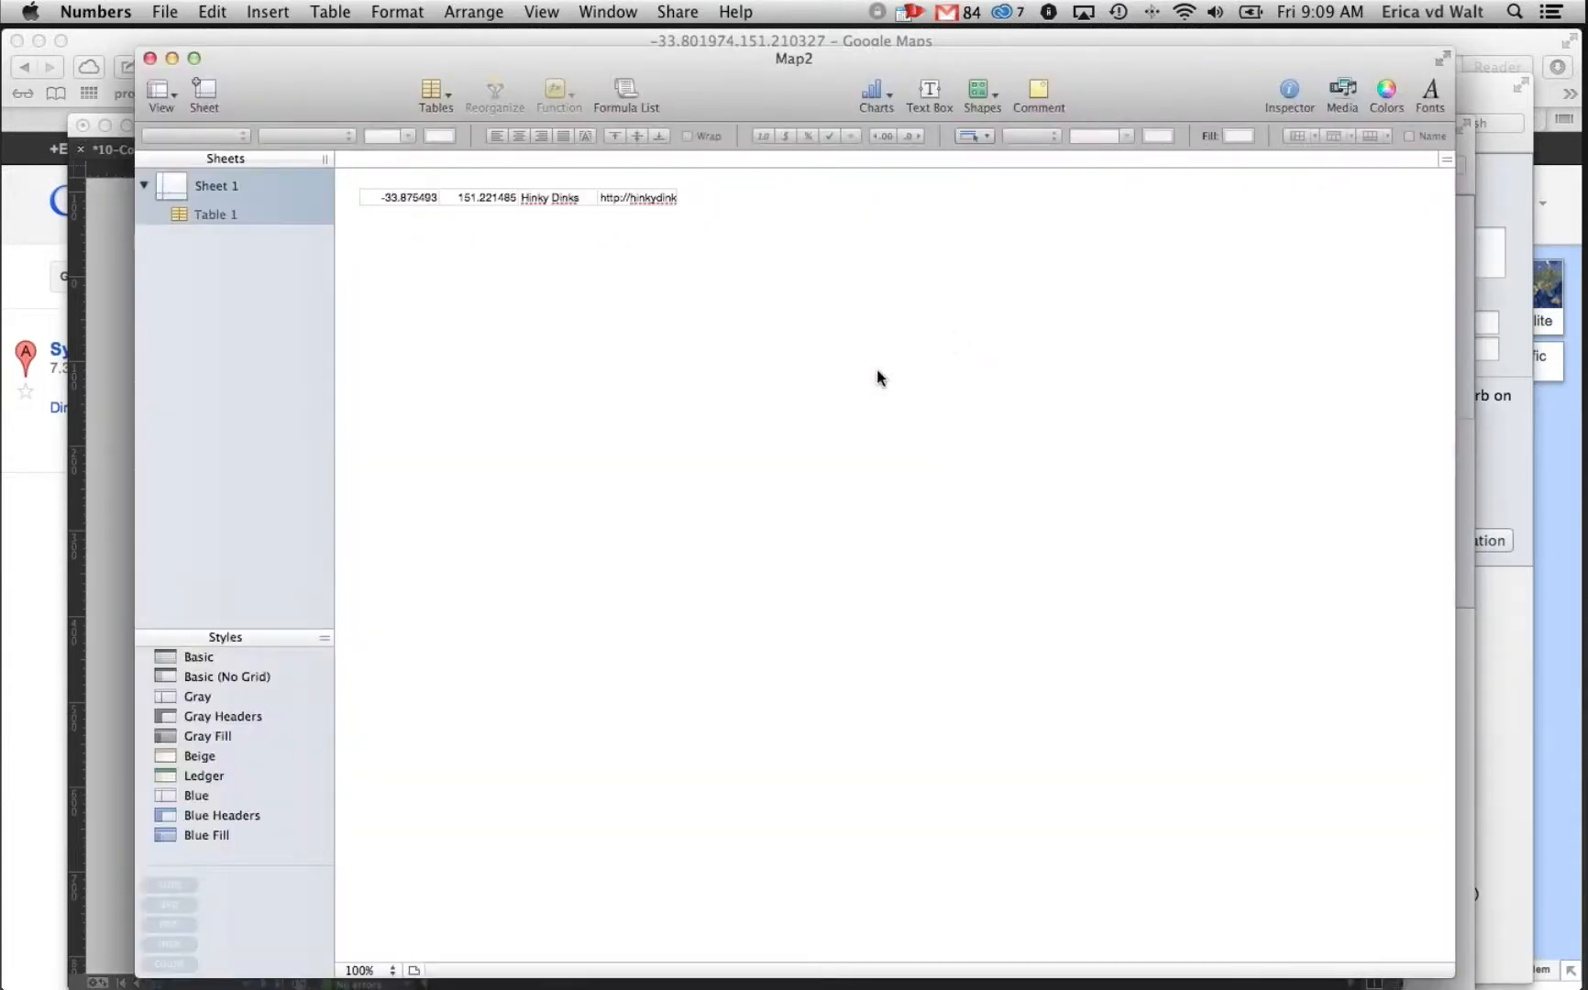
drag(341, 104, 266, 100)
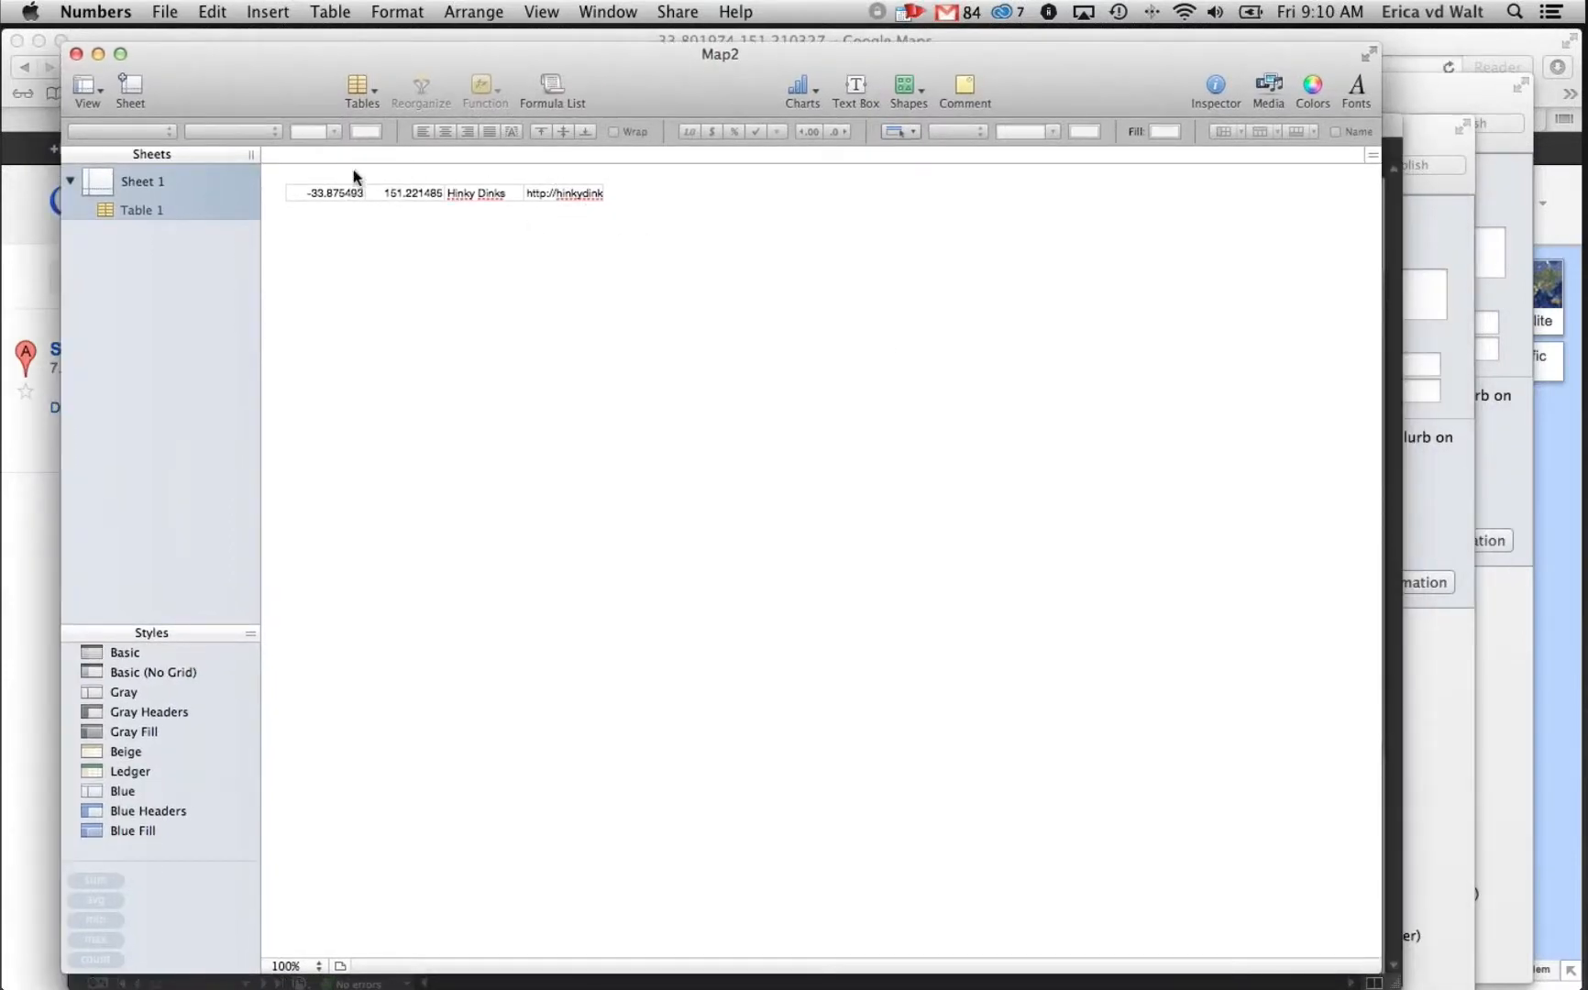
Examine the latitude, longitude, restaurant name and website cells in row 1 of the Map2 table
click(334, 196)
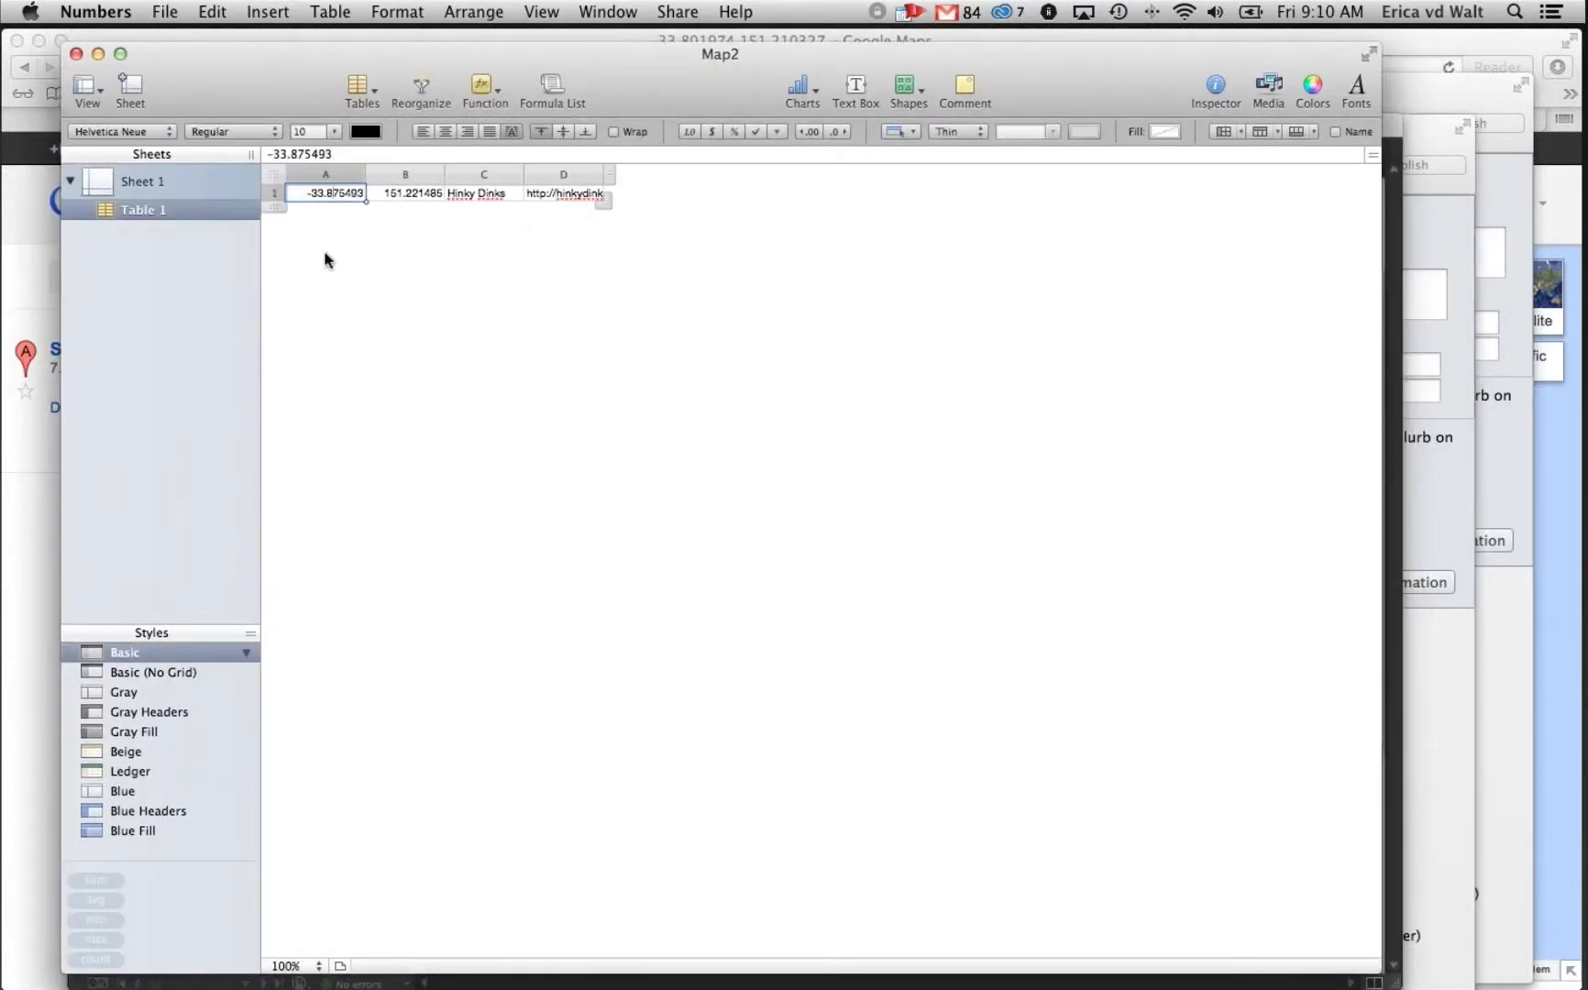
click(414, 190)
click(323, 189)
click(434, 192)
click(500, 194)
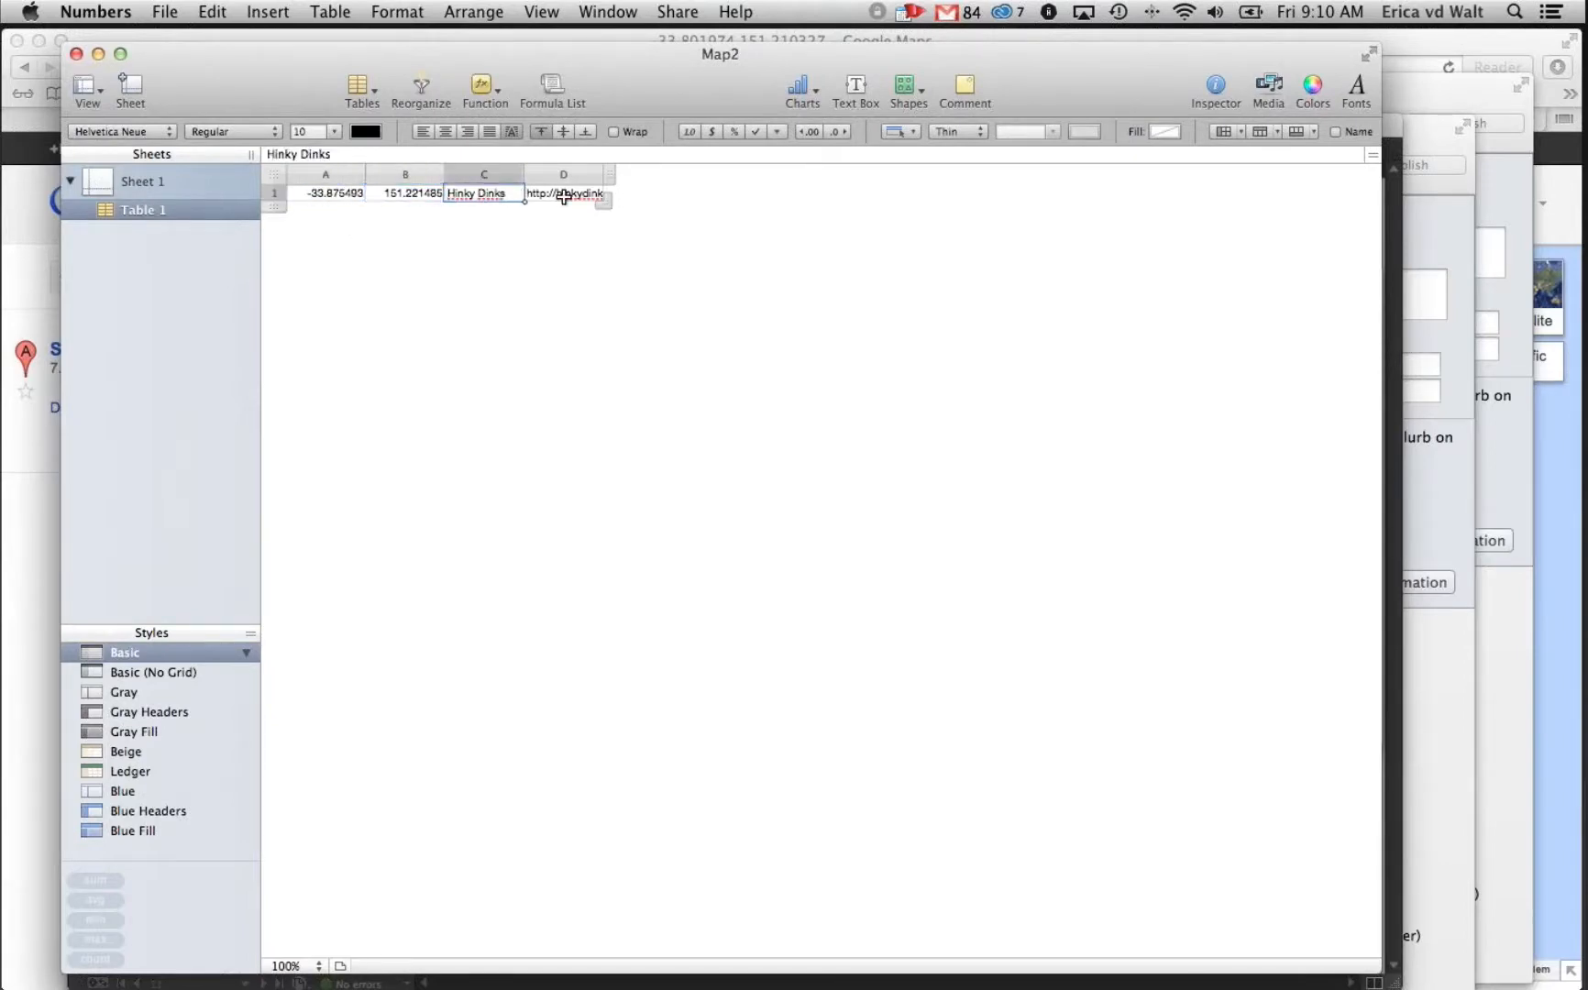
click(563, 196)
click(477, 190)
click(325, 192)
click(404, 194)
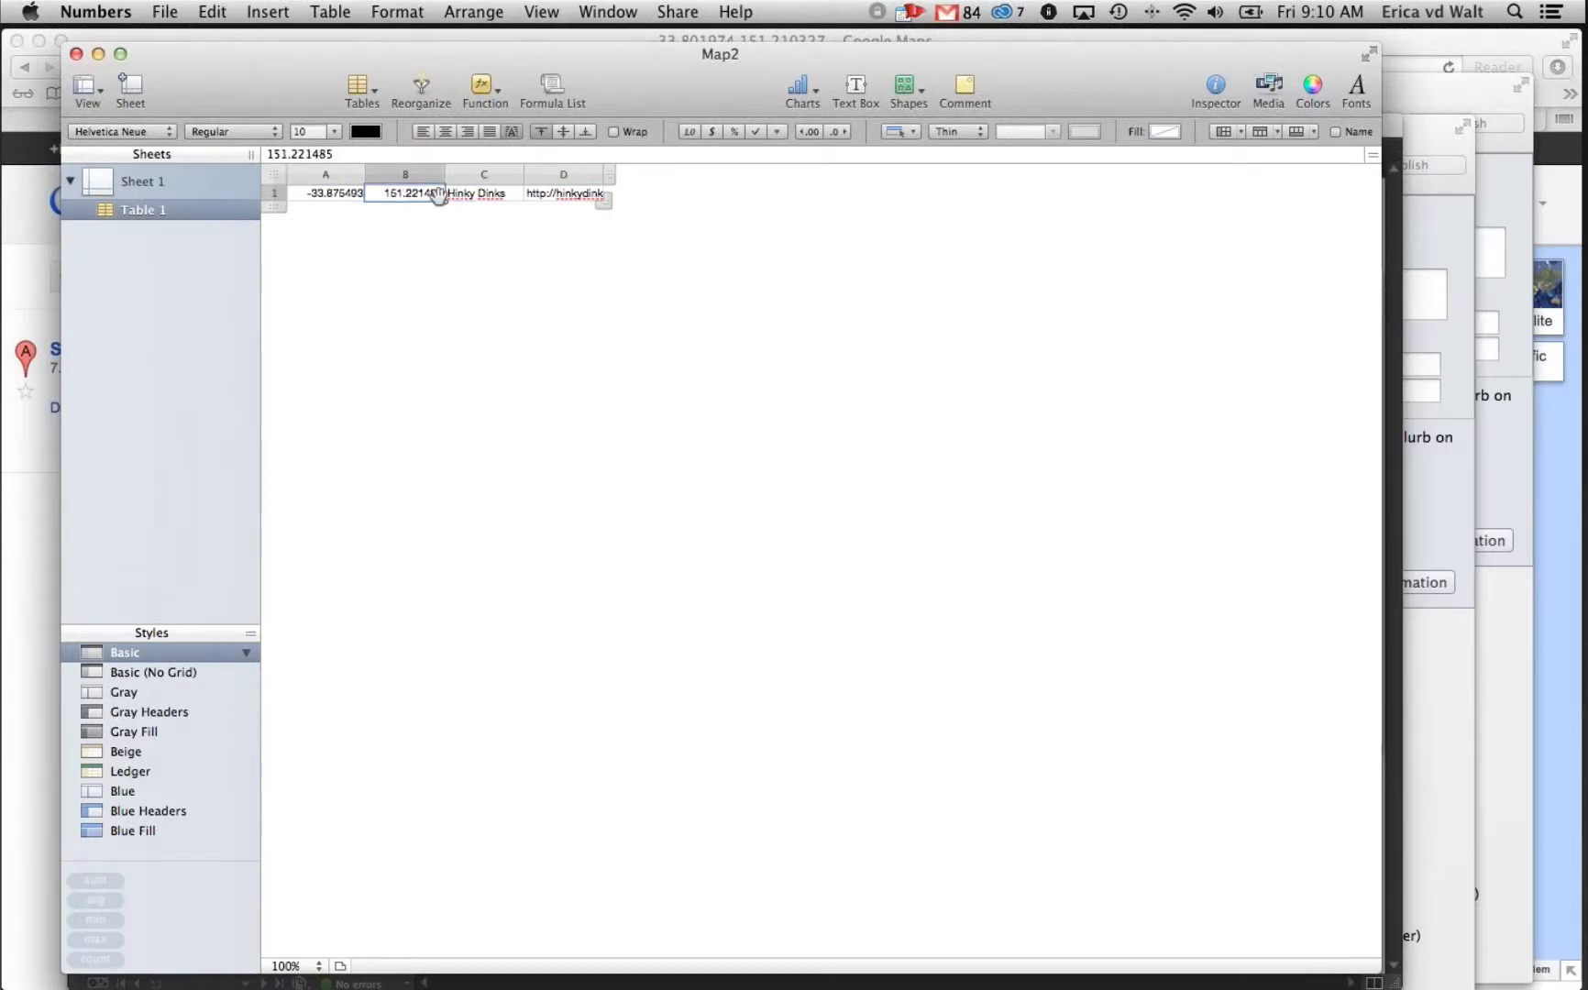
Widen column D of the Map2 table to fit the full website address and select that cell
click(493, 192)
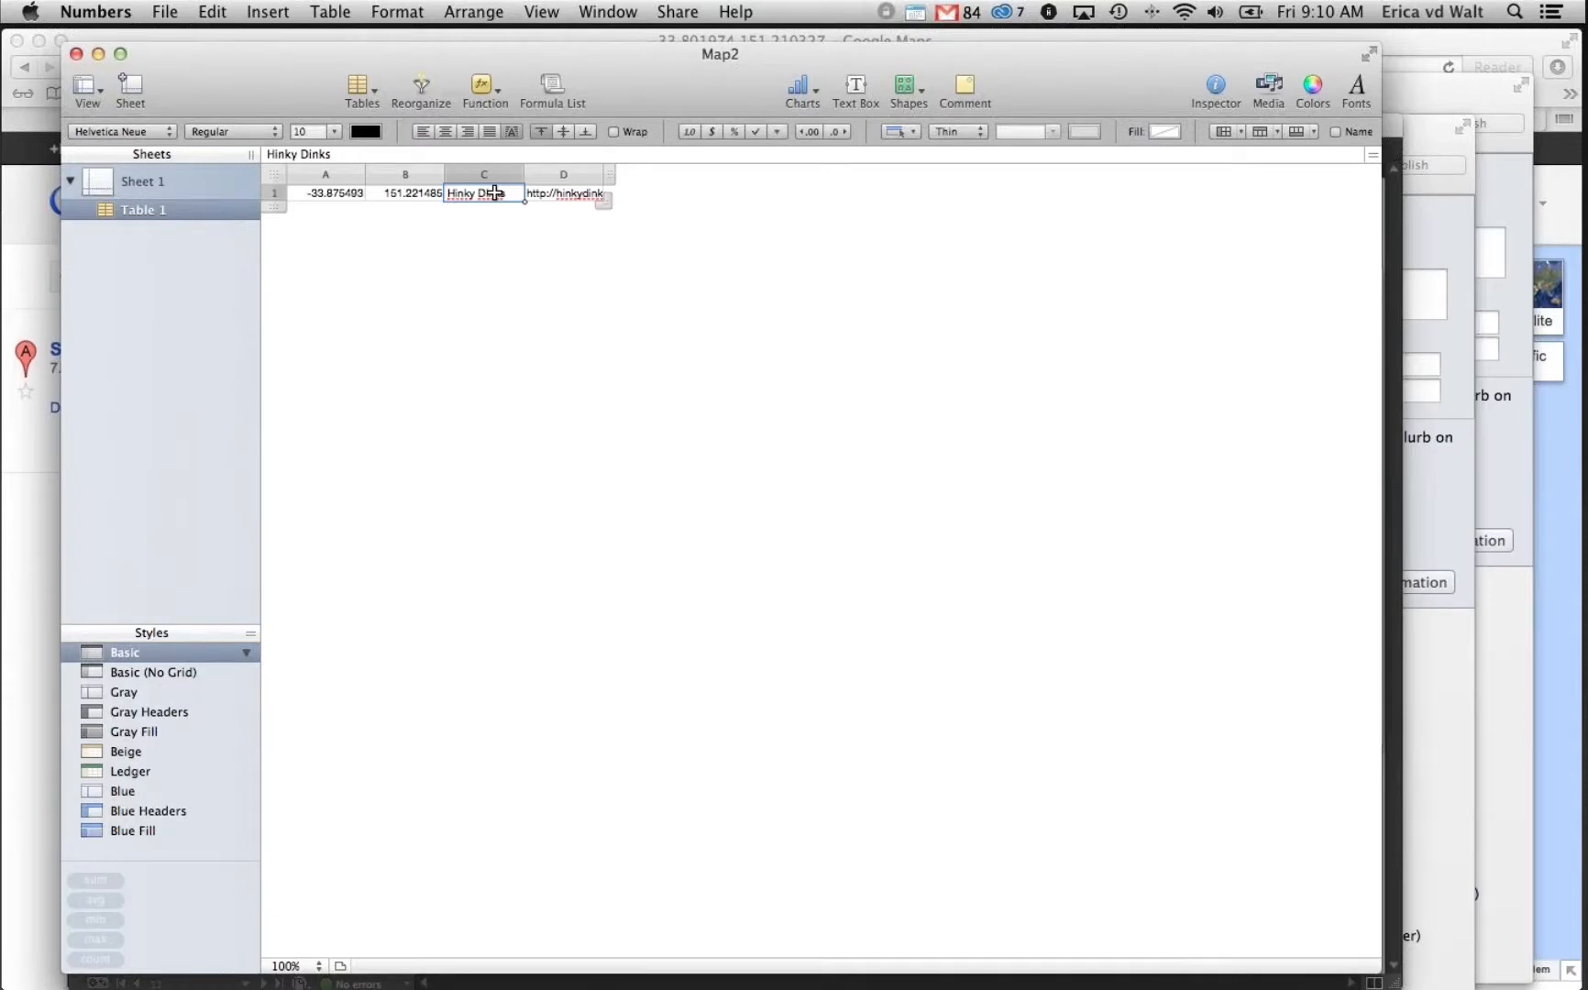
drag(610, 174, 744, 174)
click(689, 193)
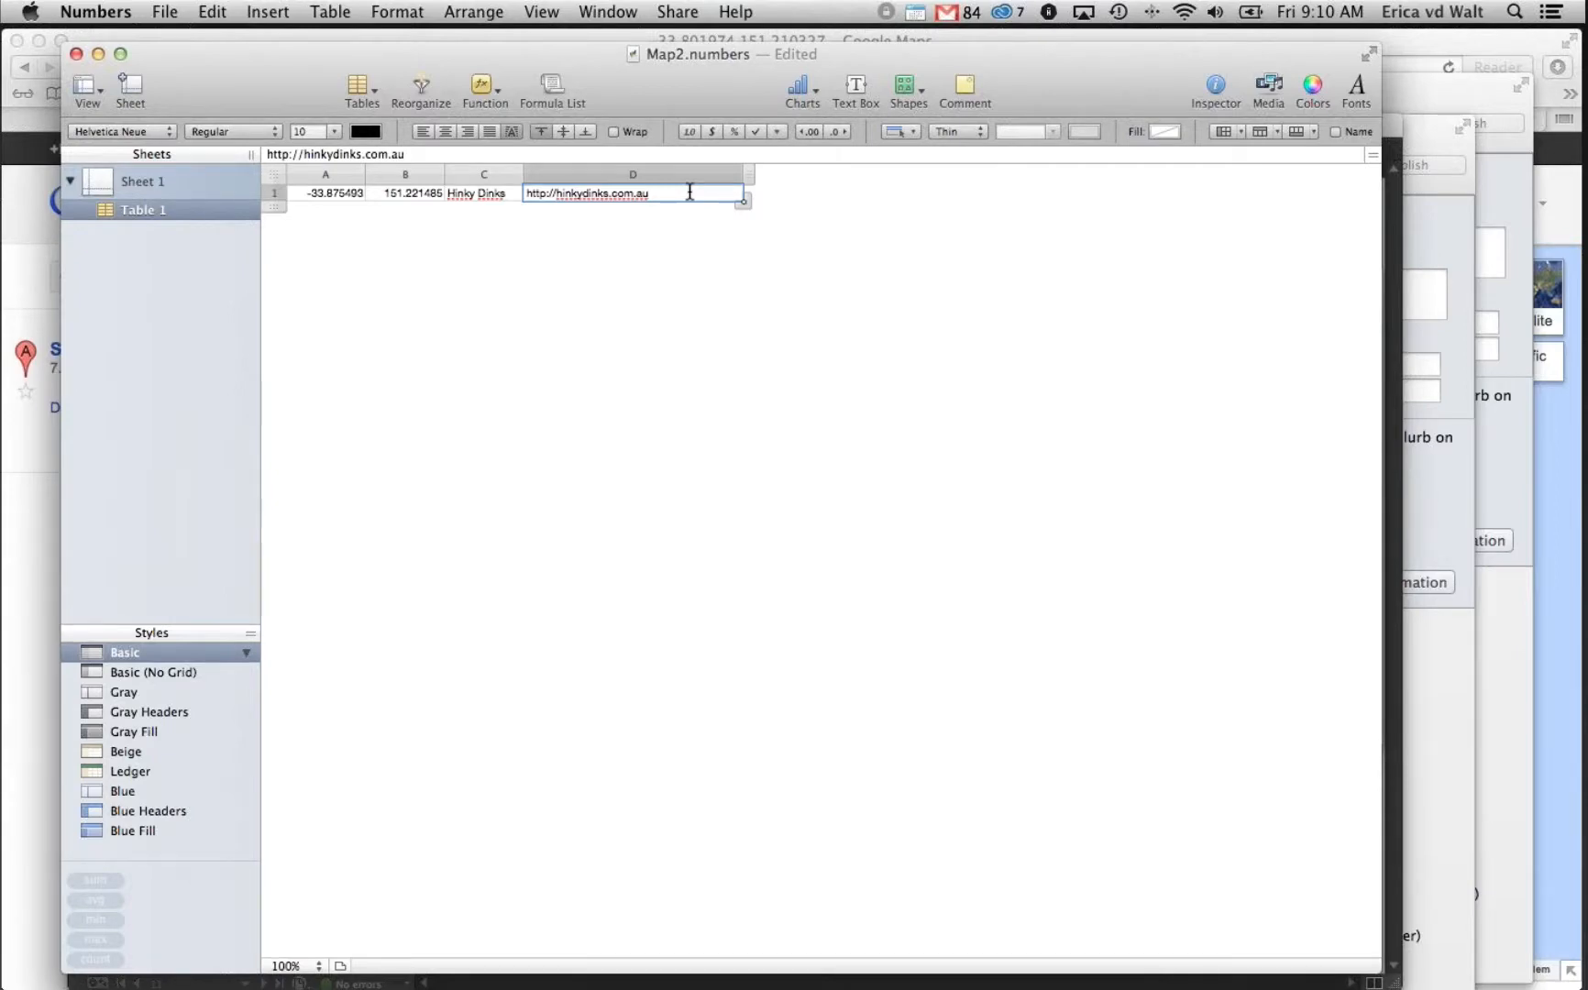
Check the website address in column D of the Map2 table, deselect it and start a CSV export of the document
drag(690, 192, 512, 192)
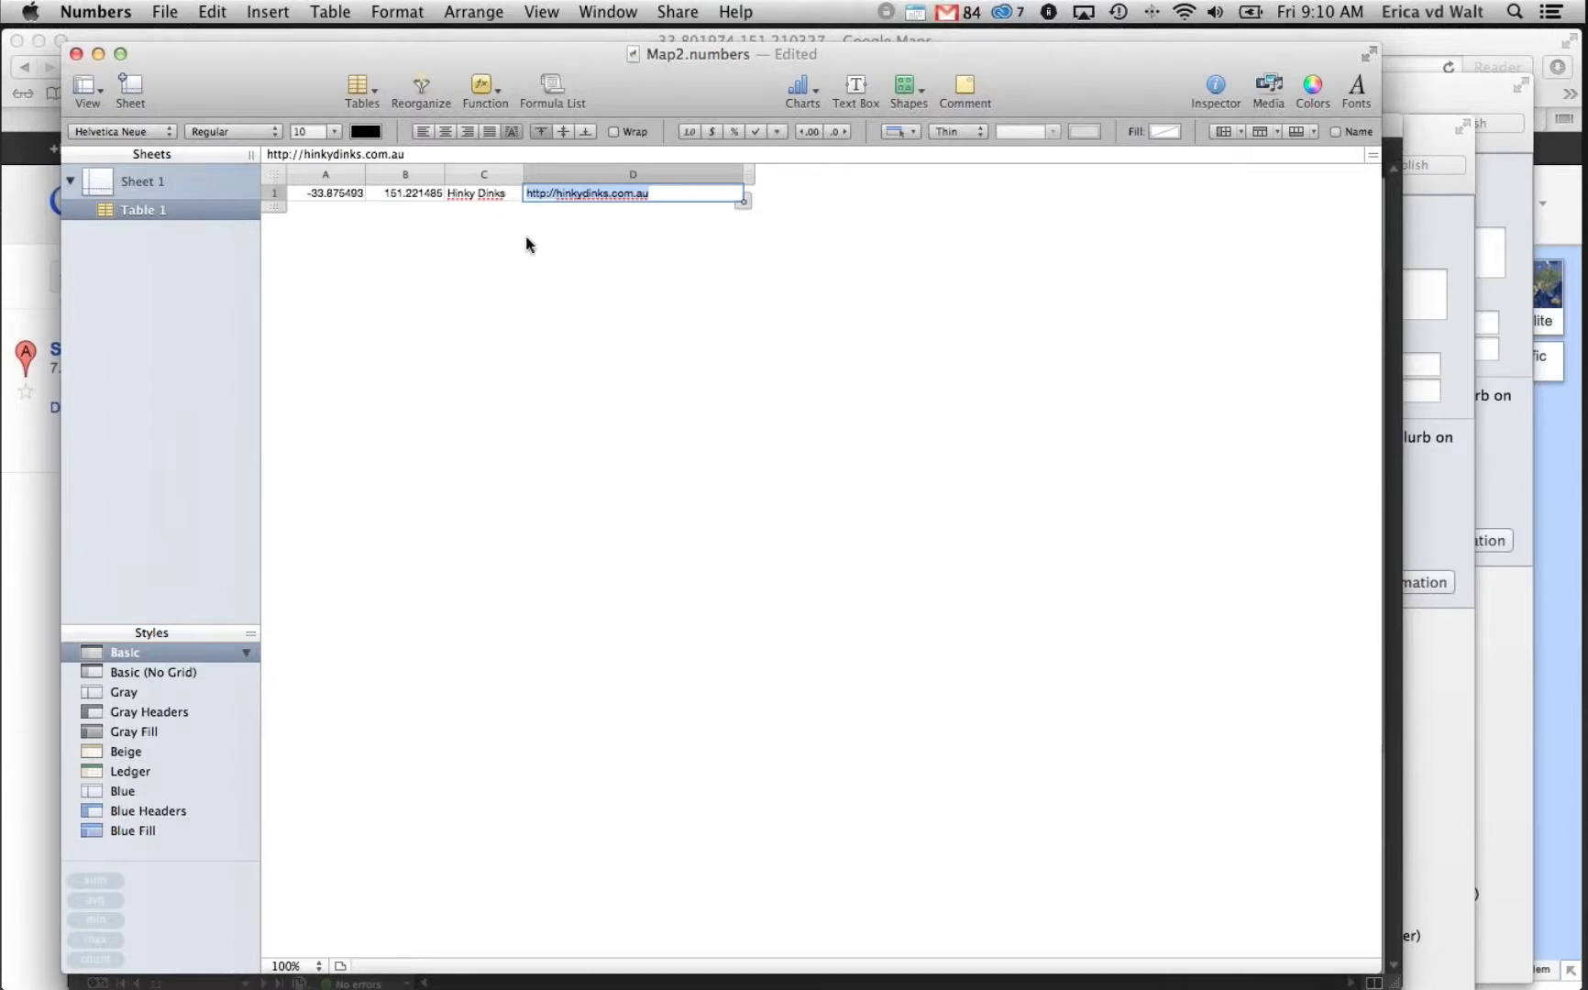
click(600, 305)
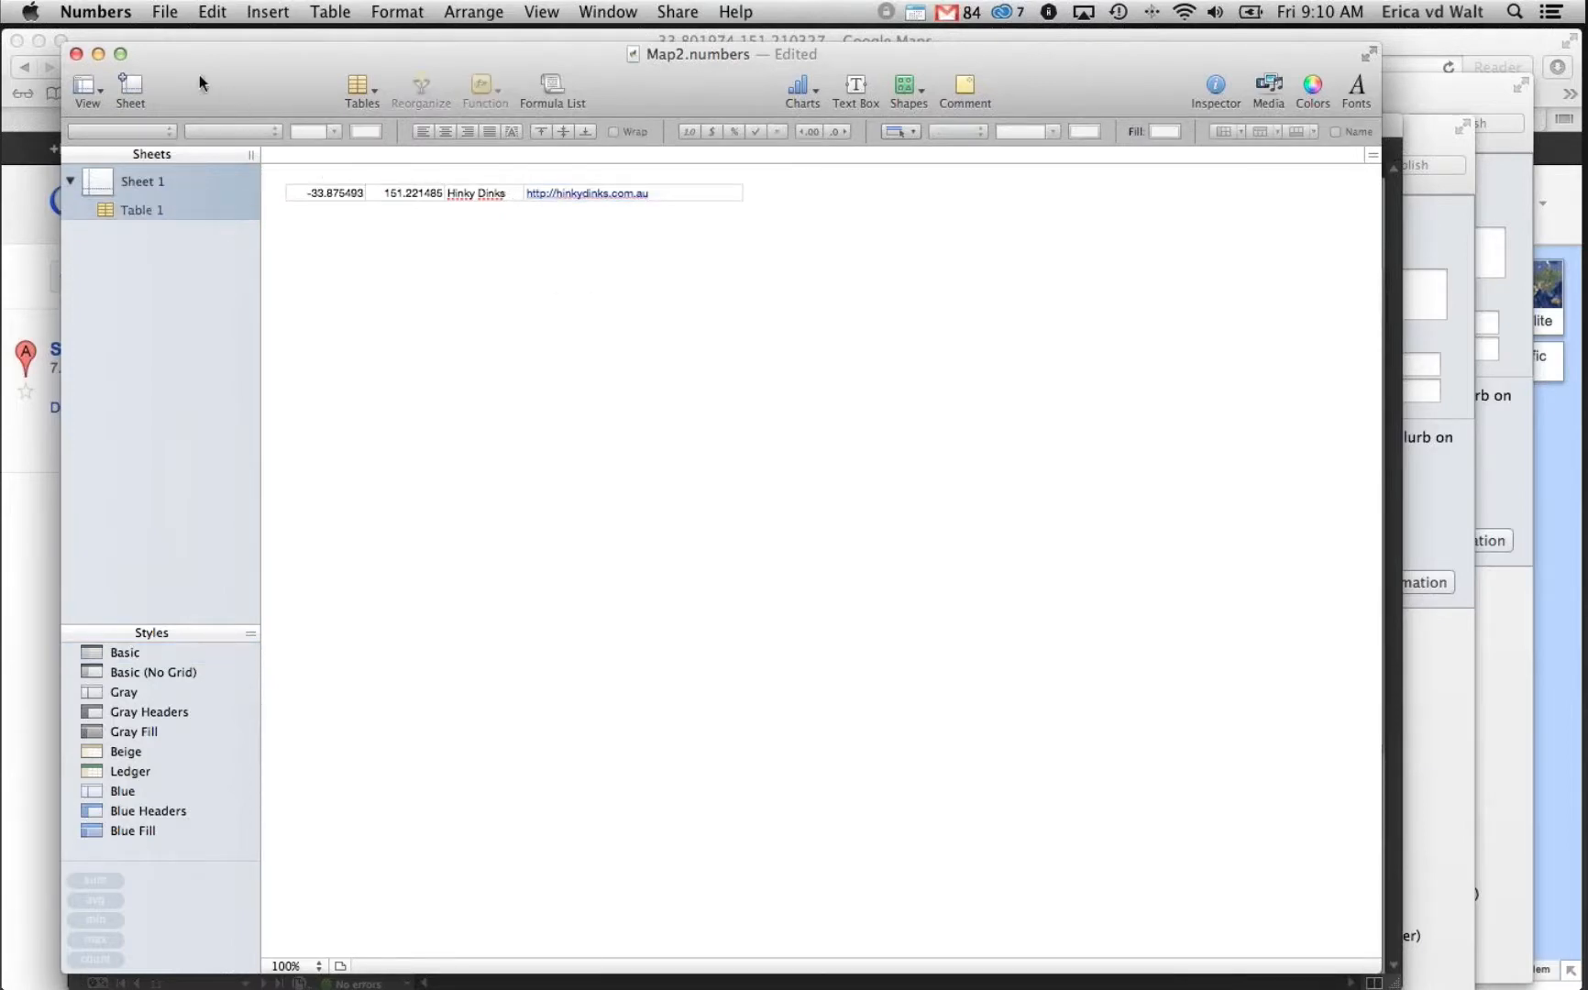
click(167, 11)
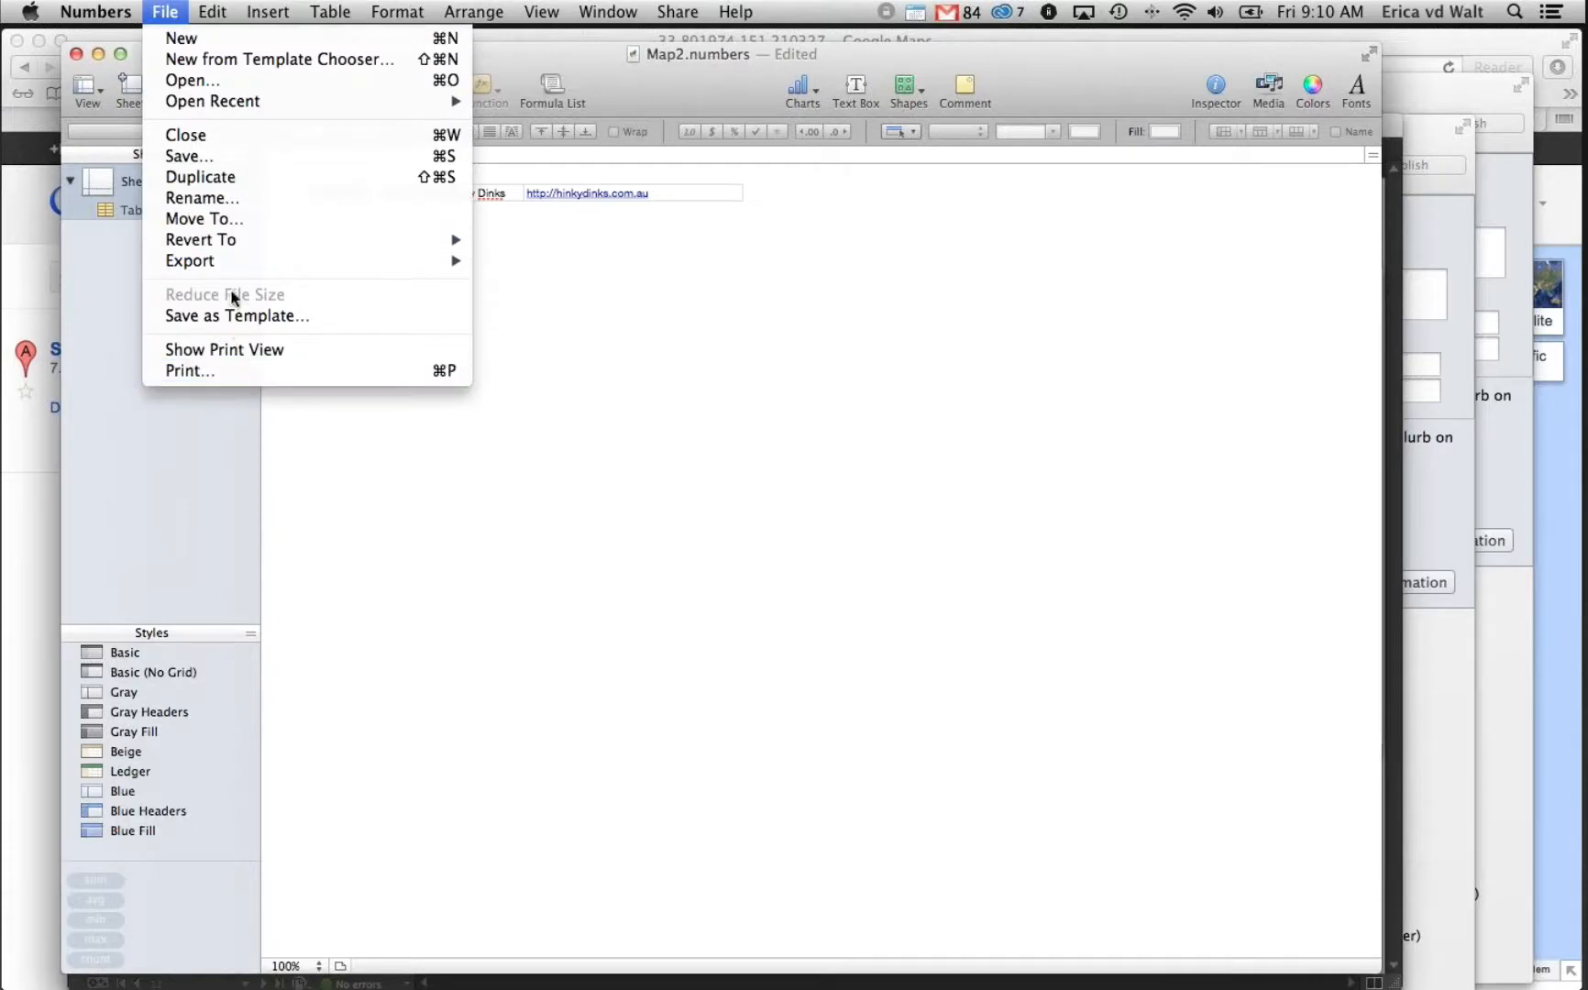
mouse_move(240, 264)
click(546, 304)
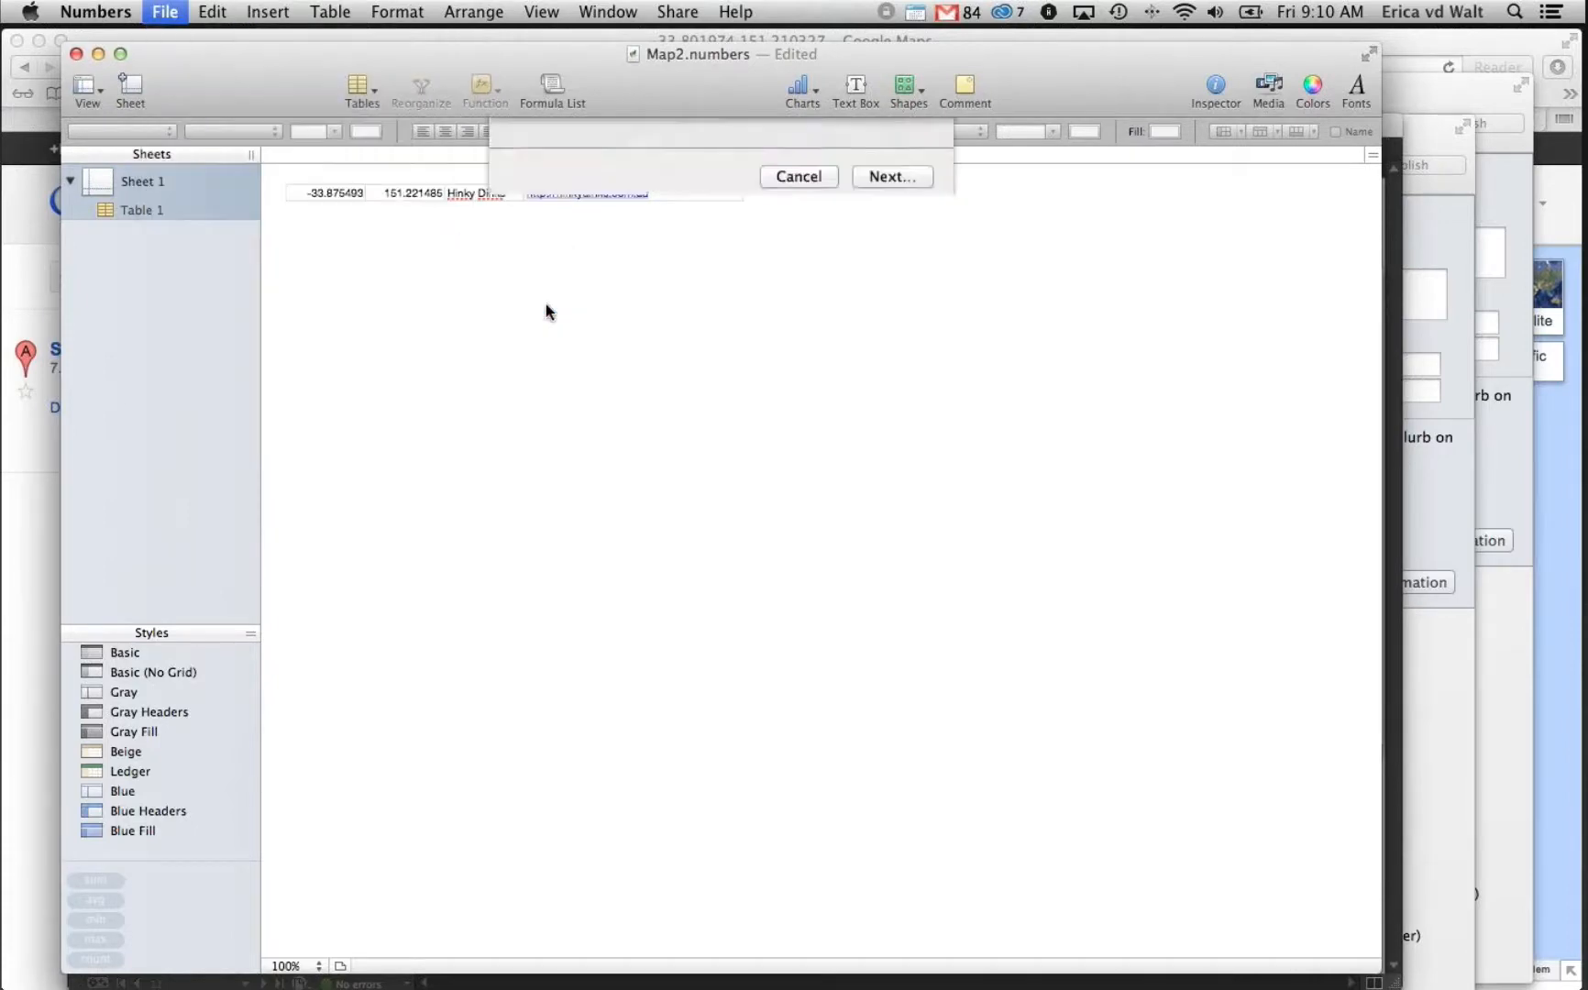
click(925, 361)
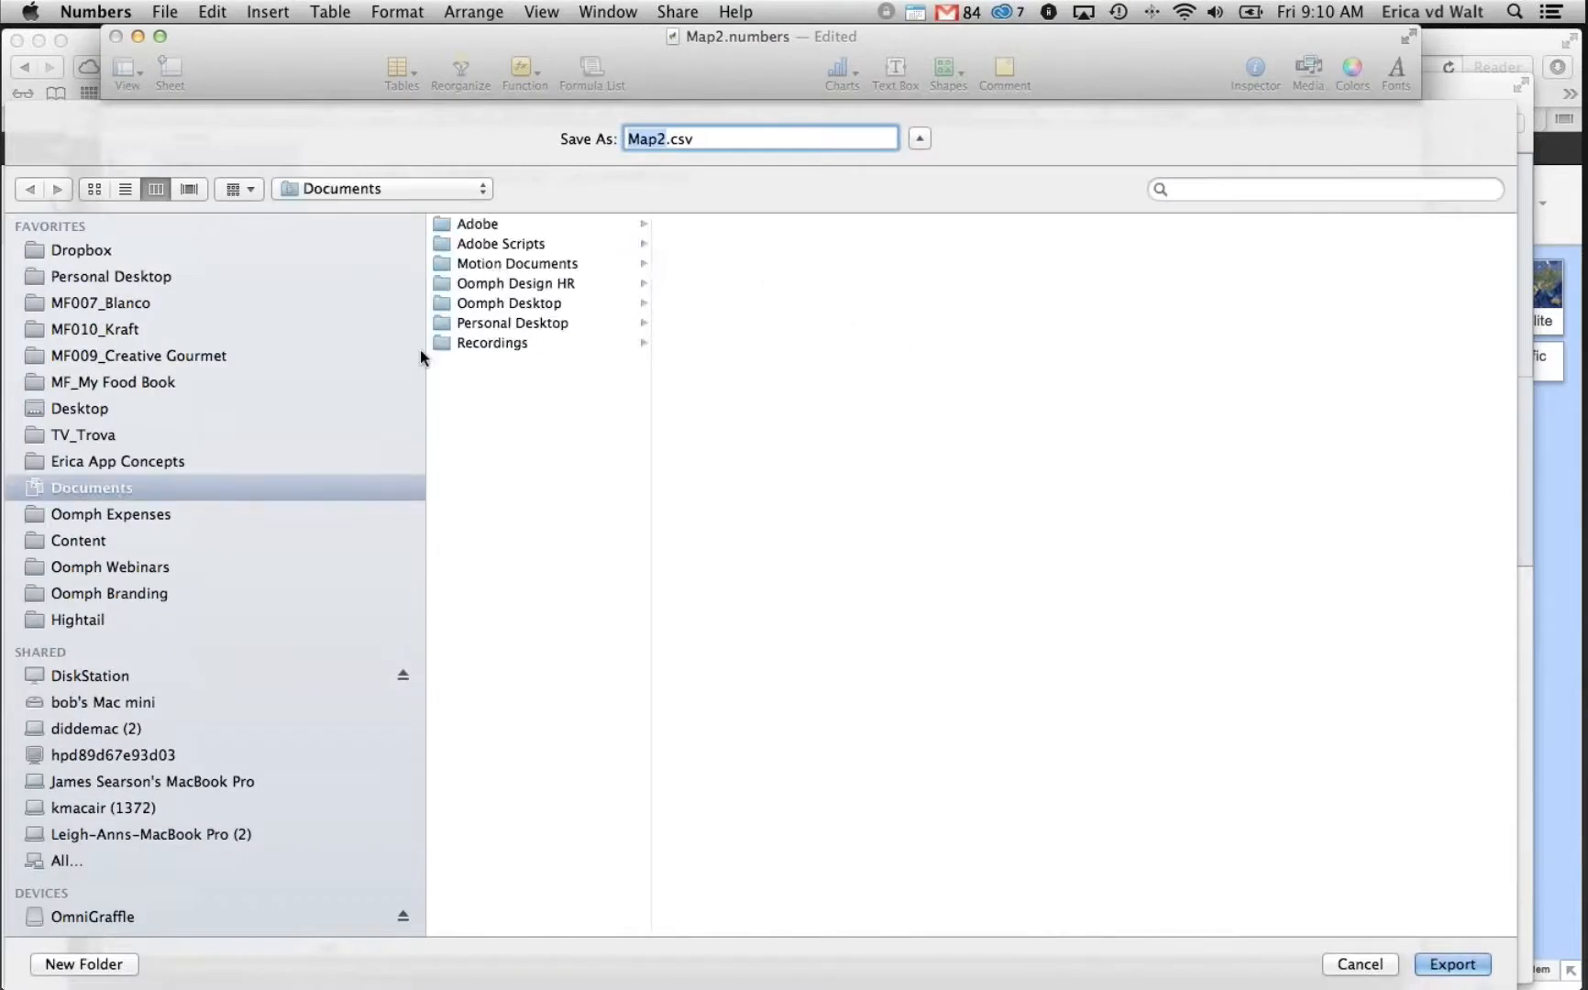
Export Map2.csv to Sydney Cheap Eats Working/30-Section 1/Map2 on the Desktop, replacing the existing file, and close Map2.numbers without keeping it
click(127, 404)
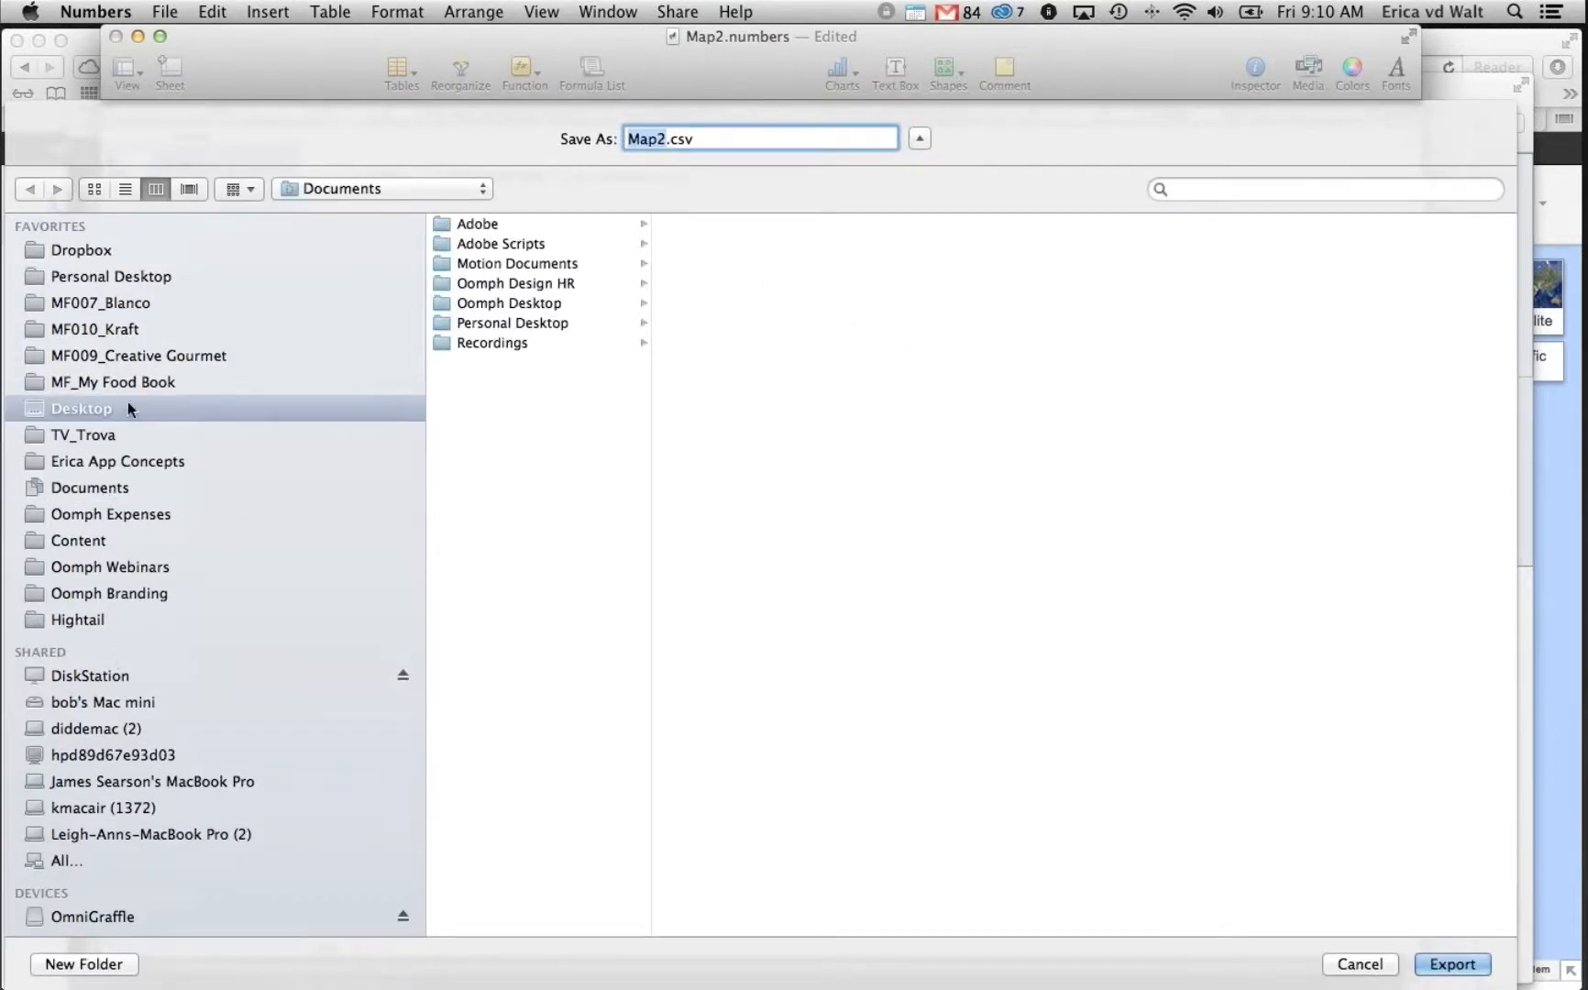
click(543, 323)
click(807, 243)
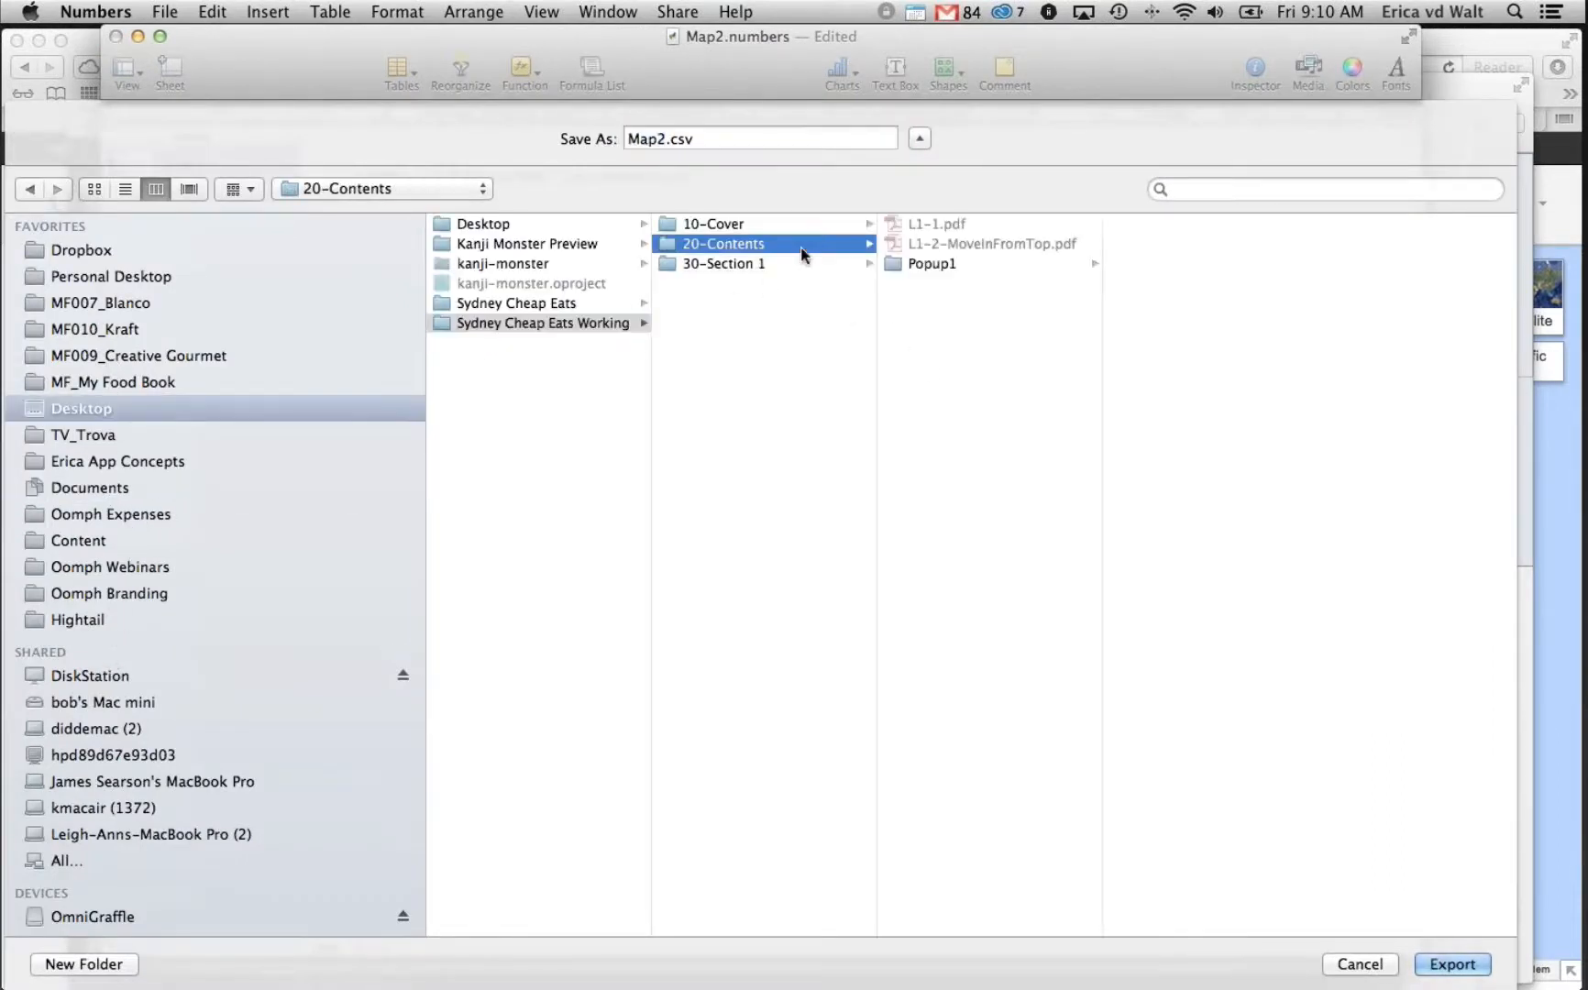
click(825, 263)
click(935, 303)
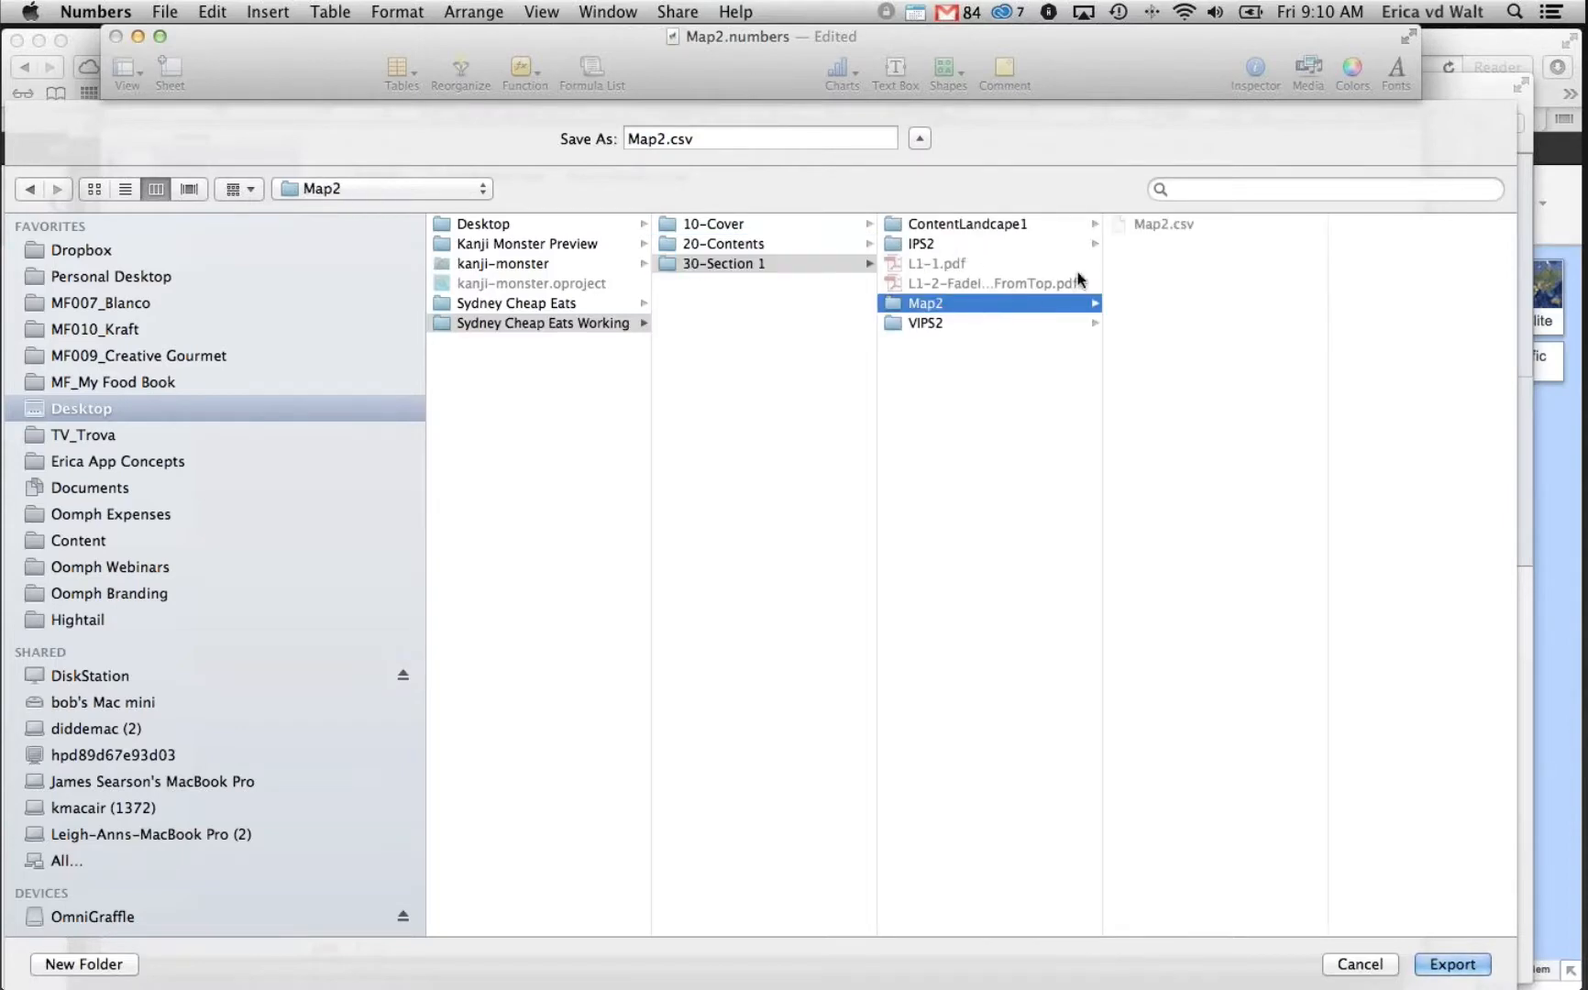
click(1162, 224)
click(1450, 965)
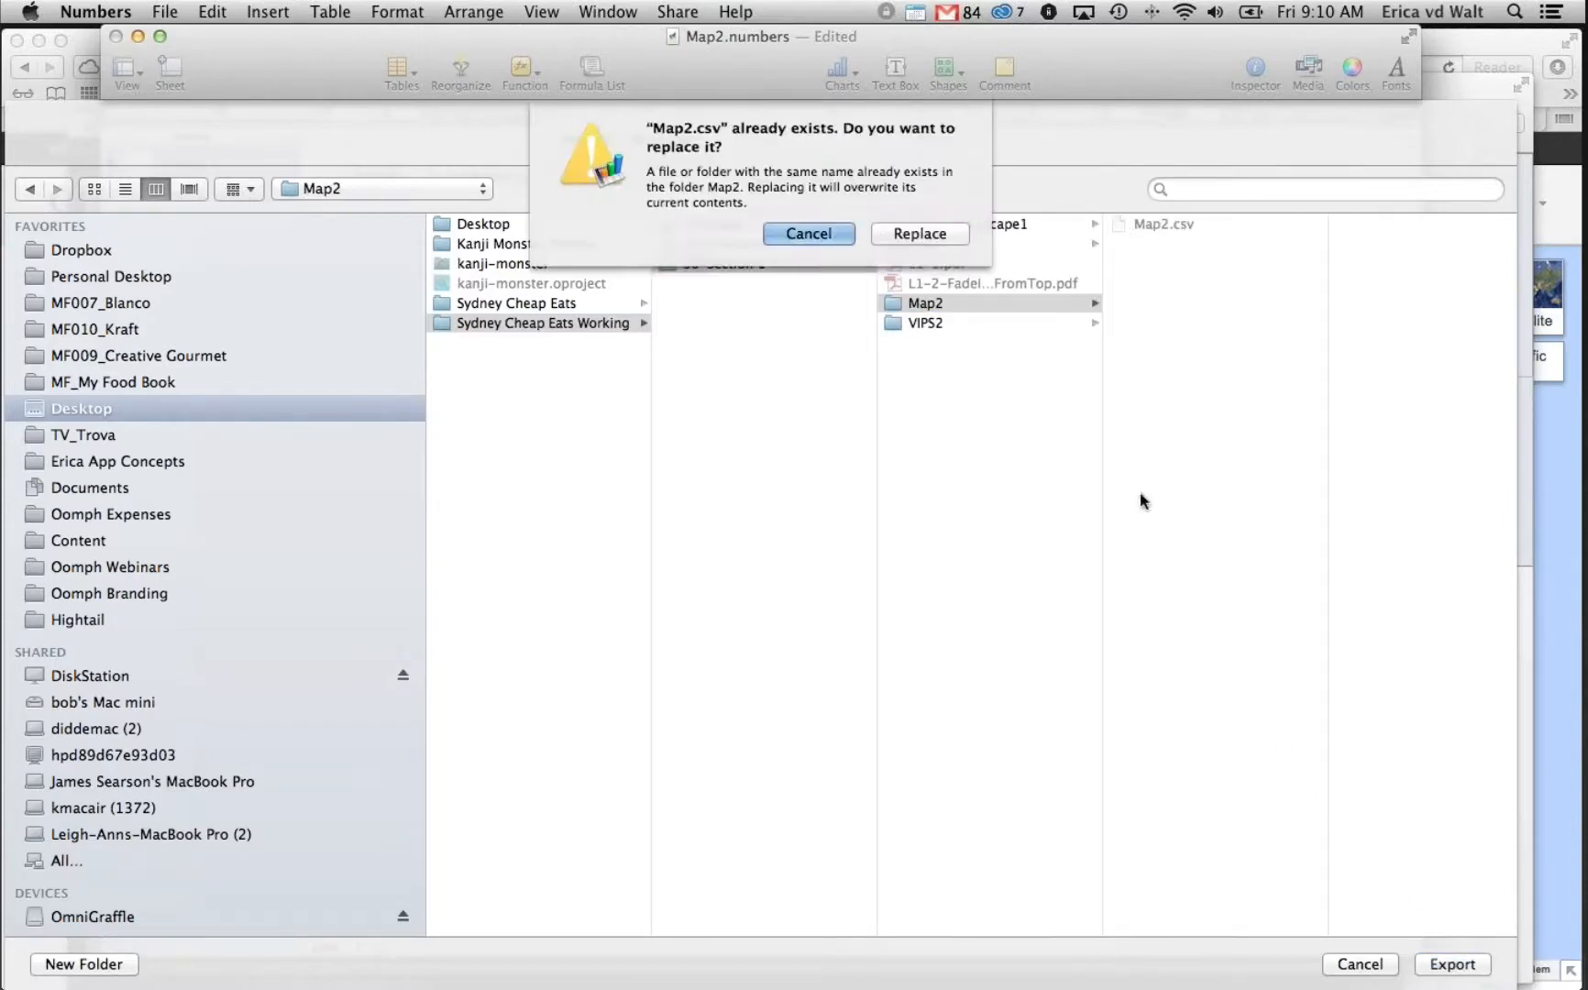
click(914, 238)
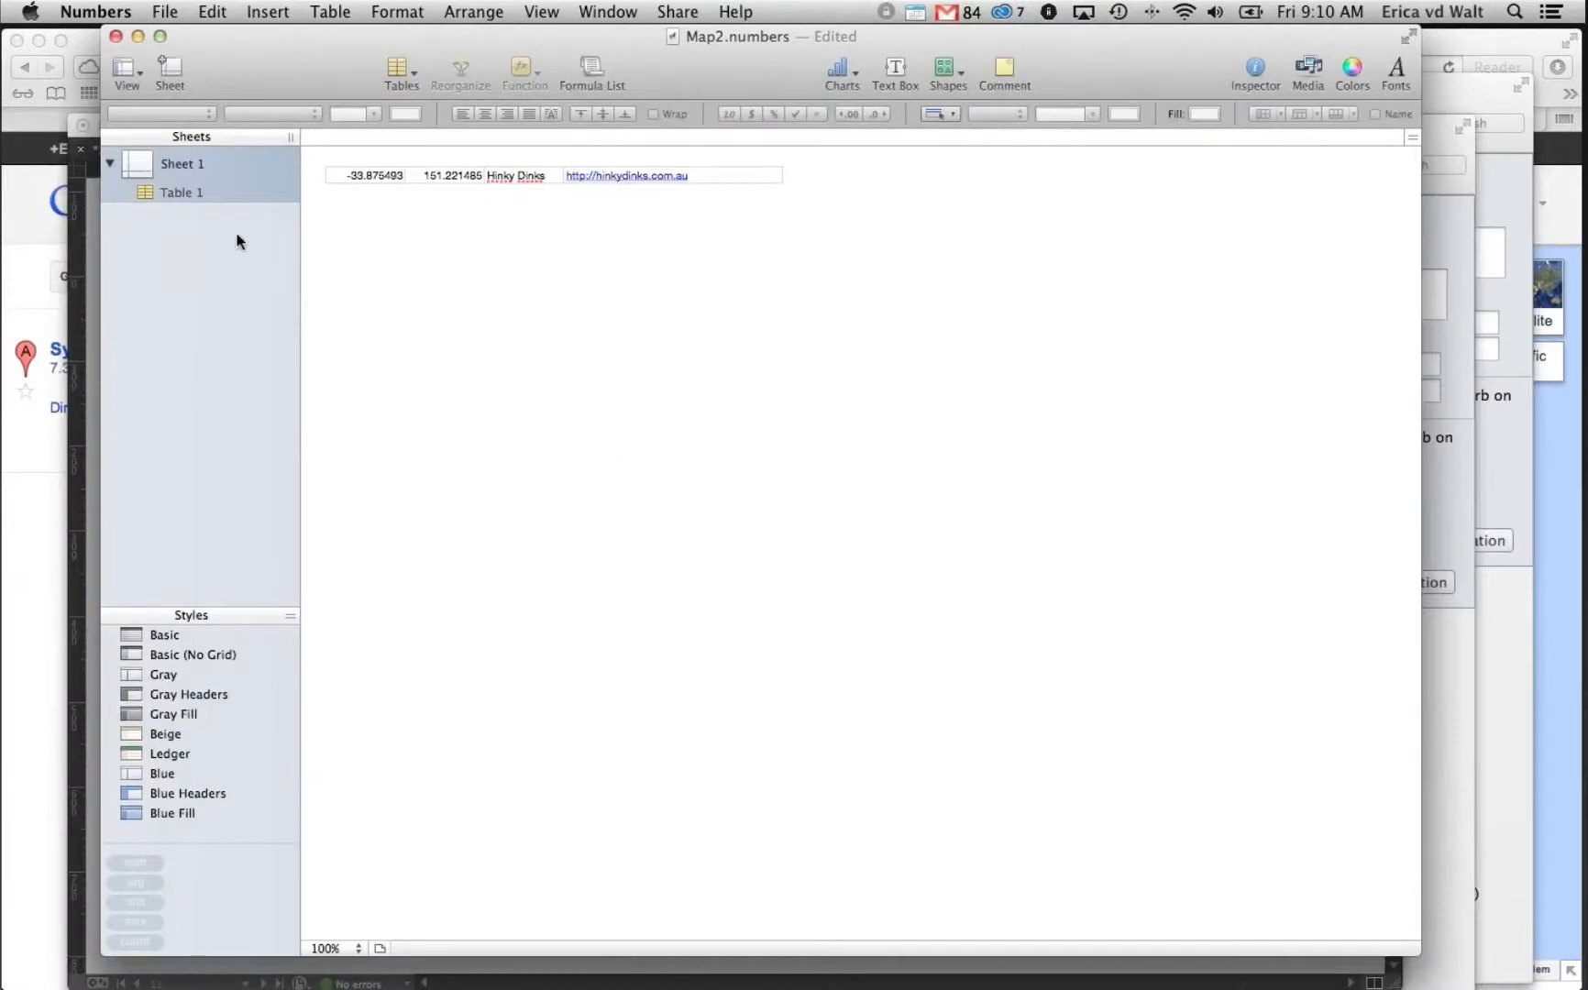
click(116, 36)
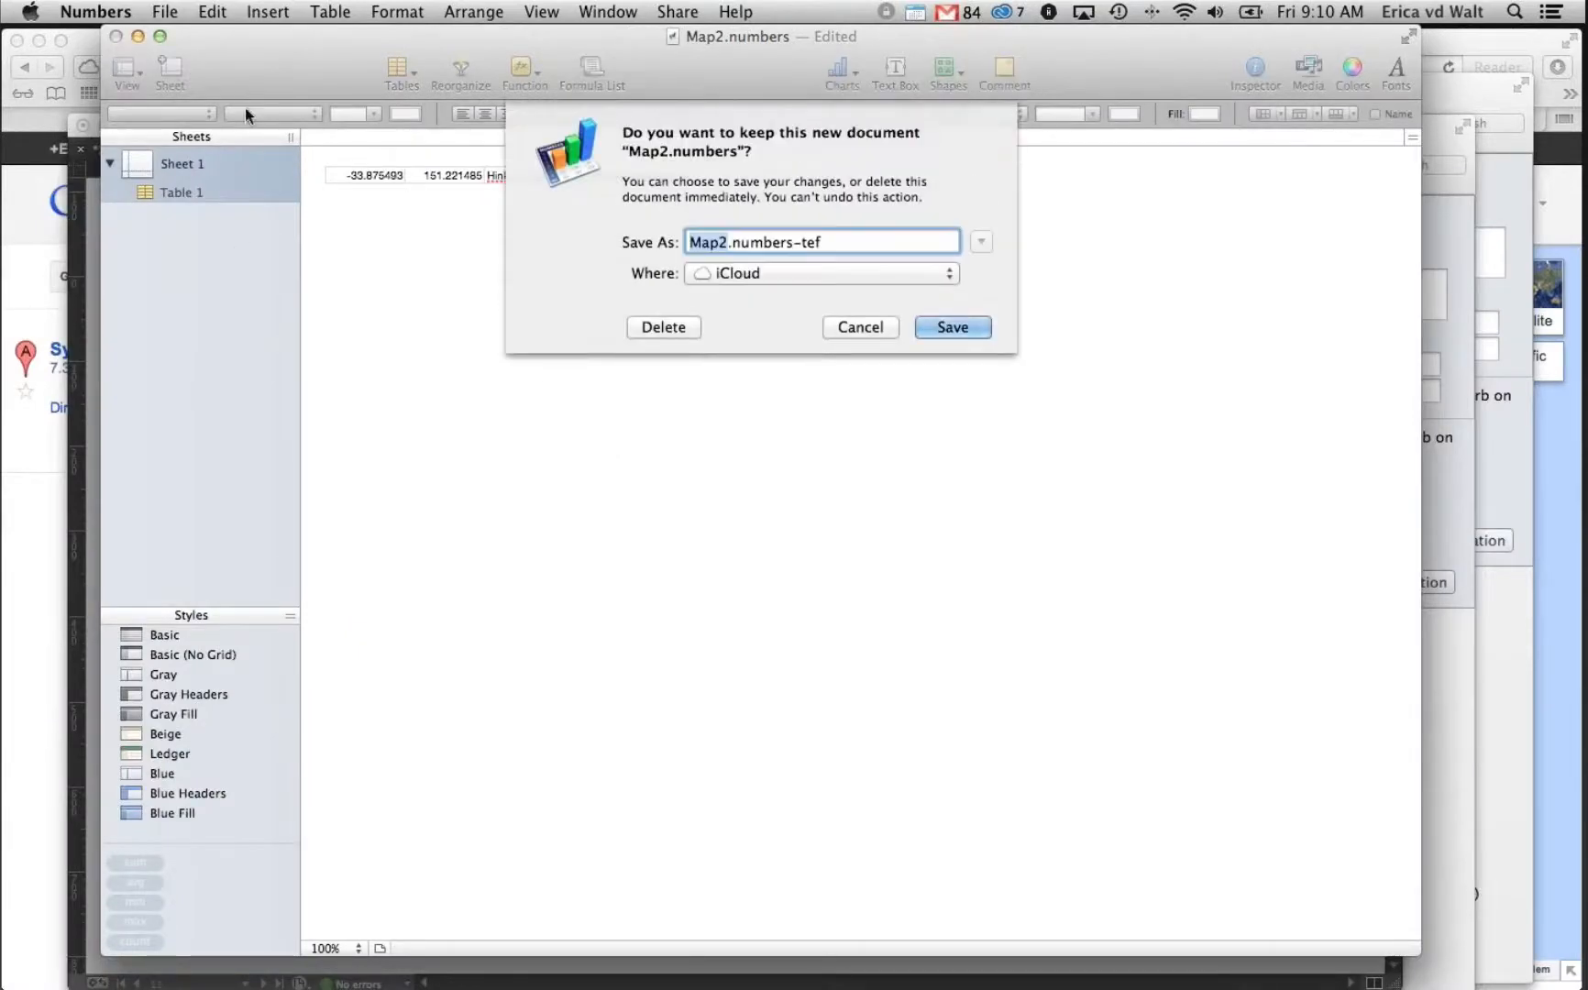
click(669, 327)
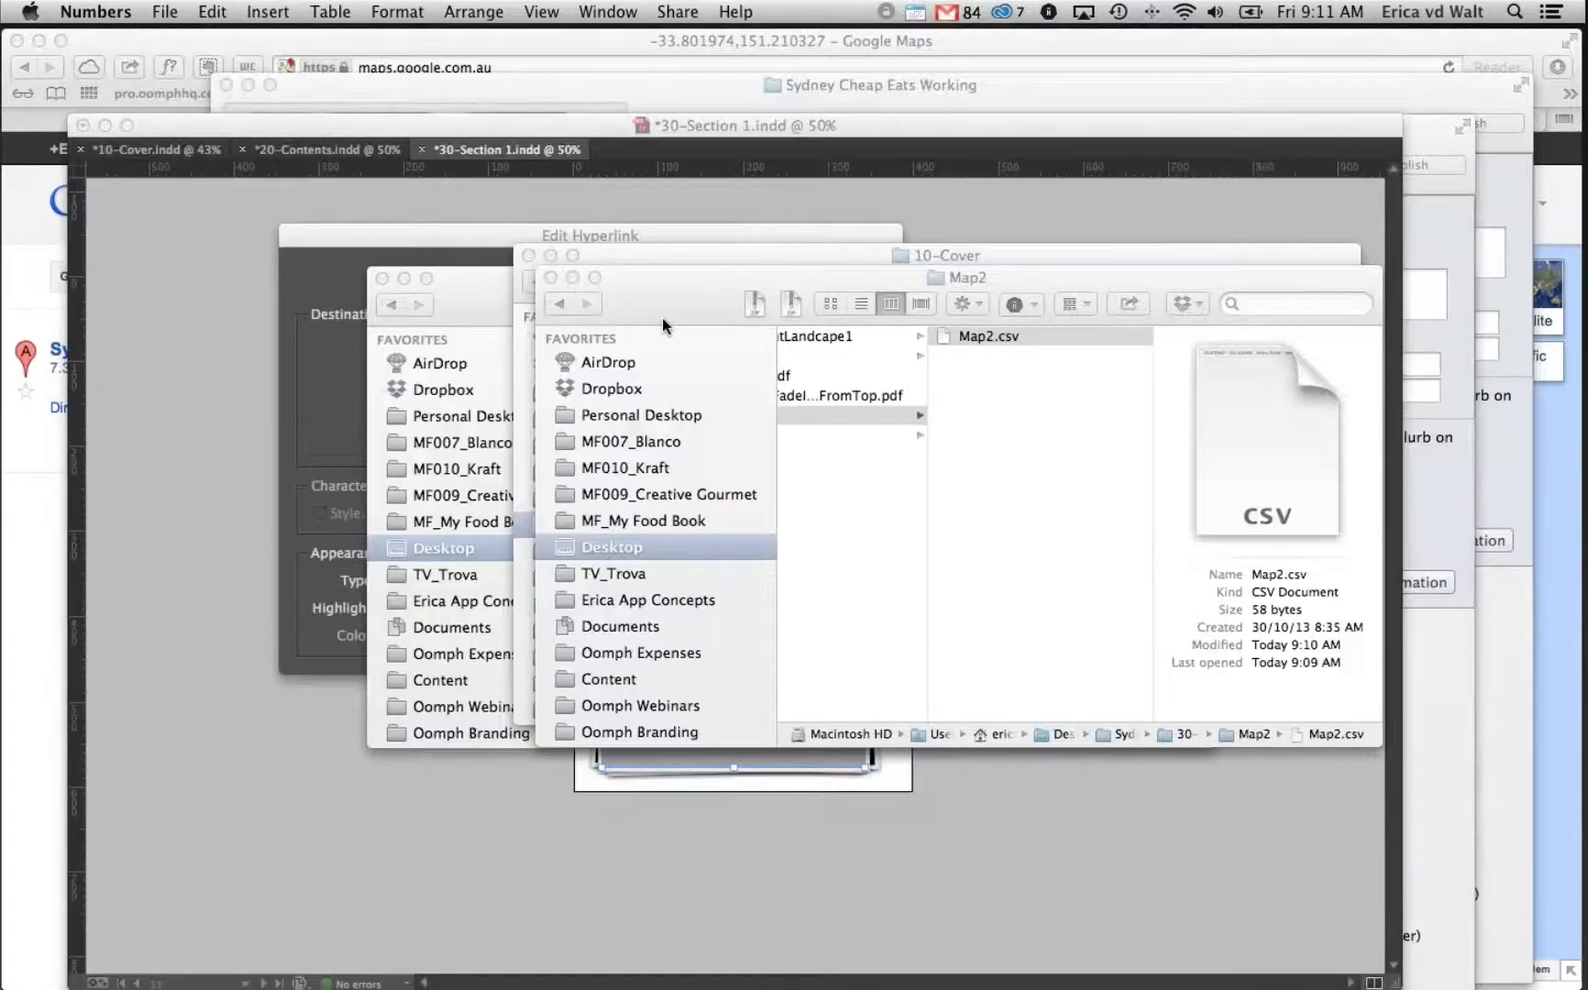
Switch to Oomph Editor and preview the whole Sydney Cheap Eats Working project in the Simulator
mouse_move(1, 2)
drag(1542, 312, 5, 733)
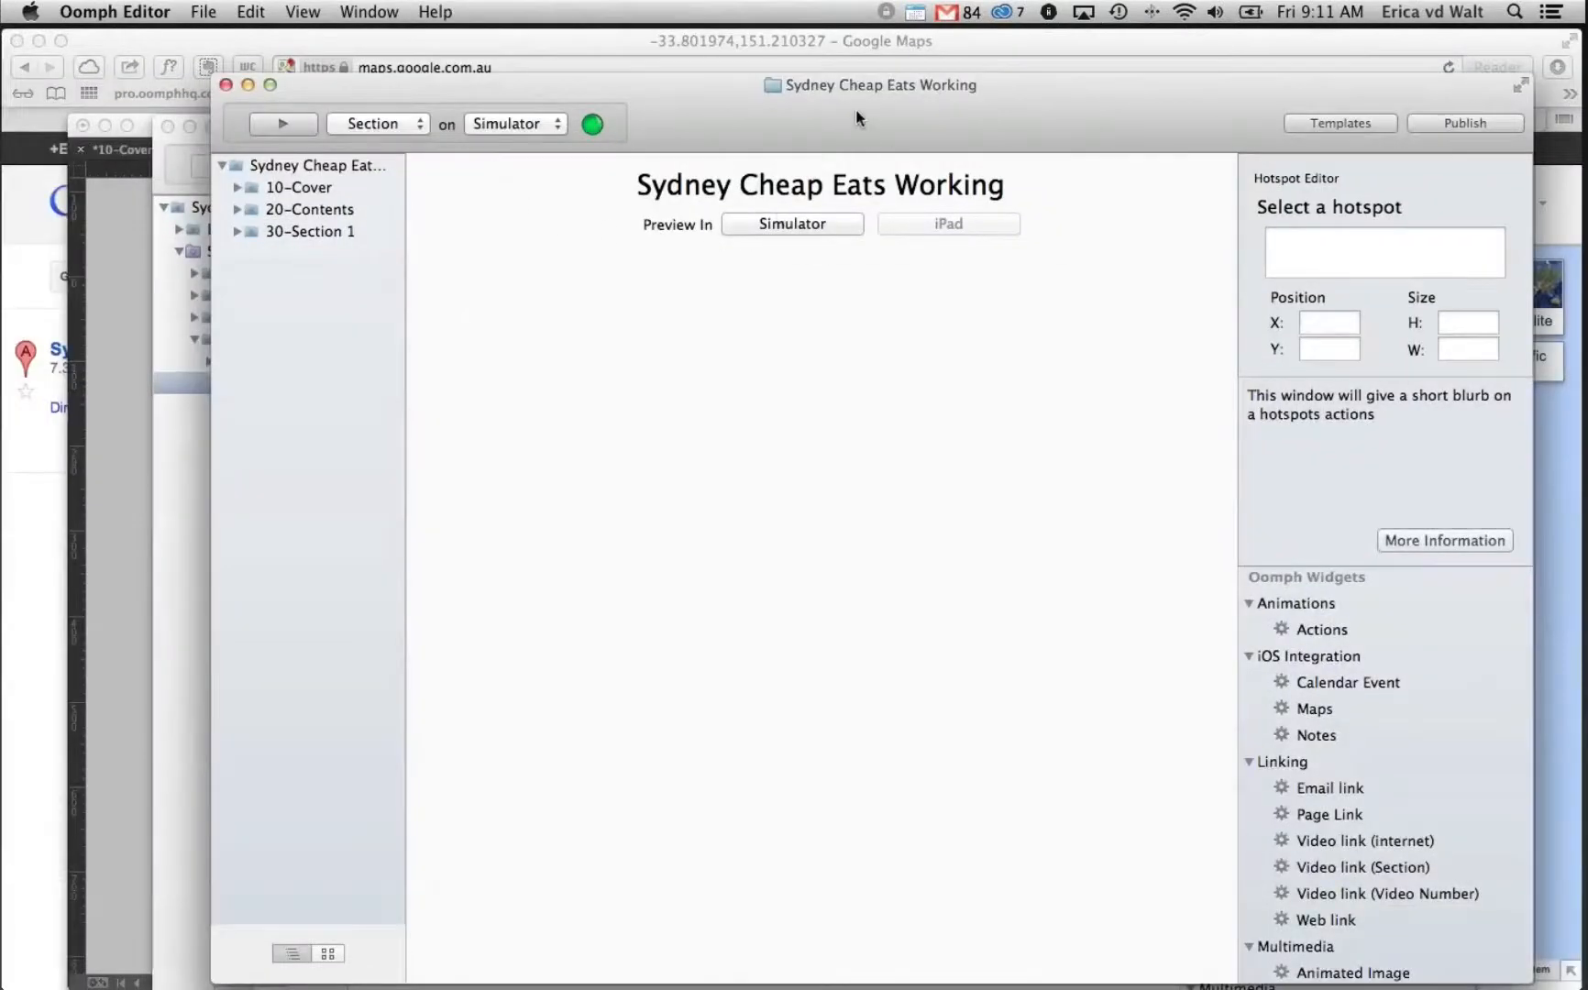
drag(818, 124, 678, 126)
click(229, 167)
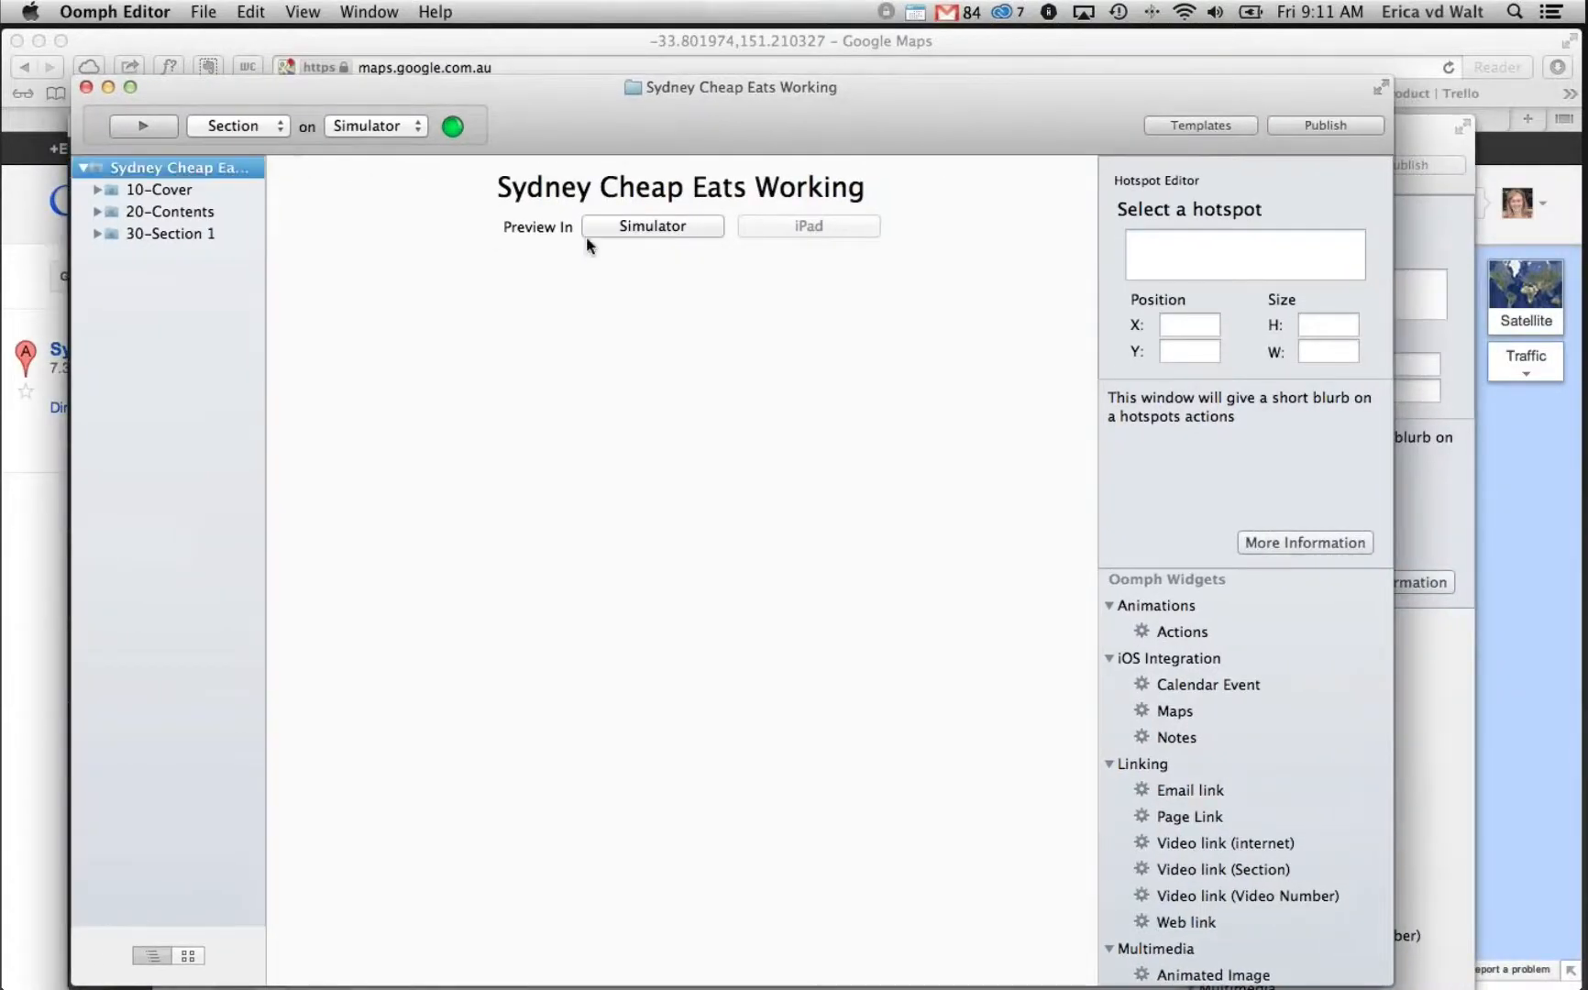
click(631, 228)
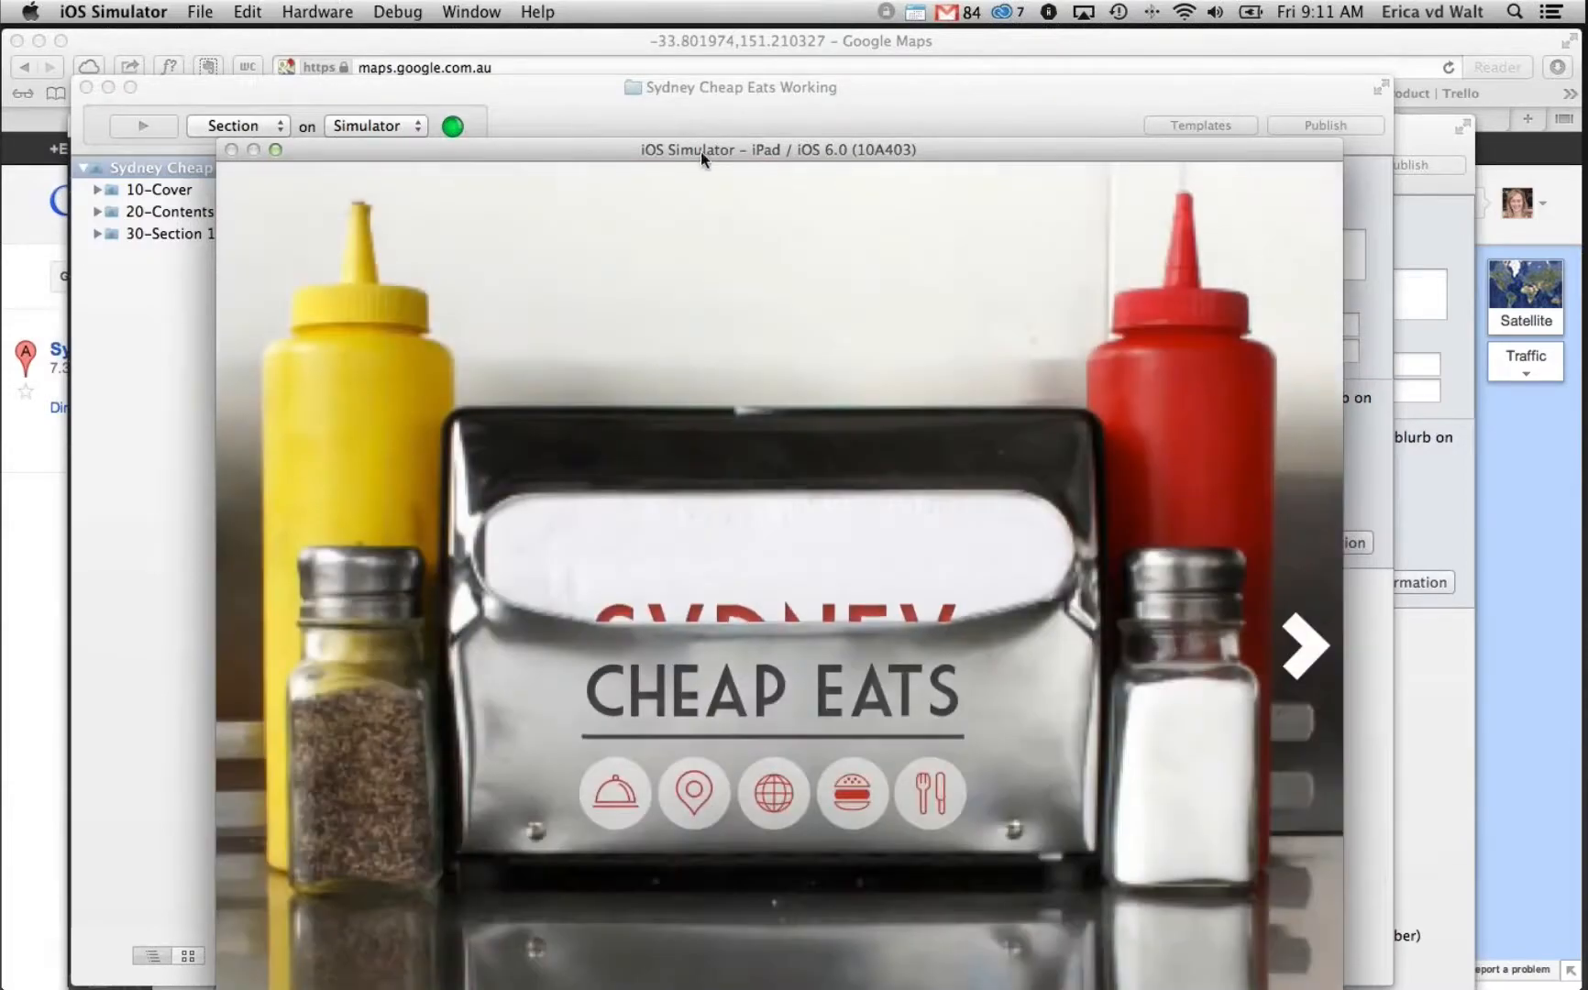
drag(702, 151, 646, 46)
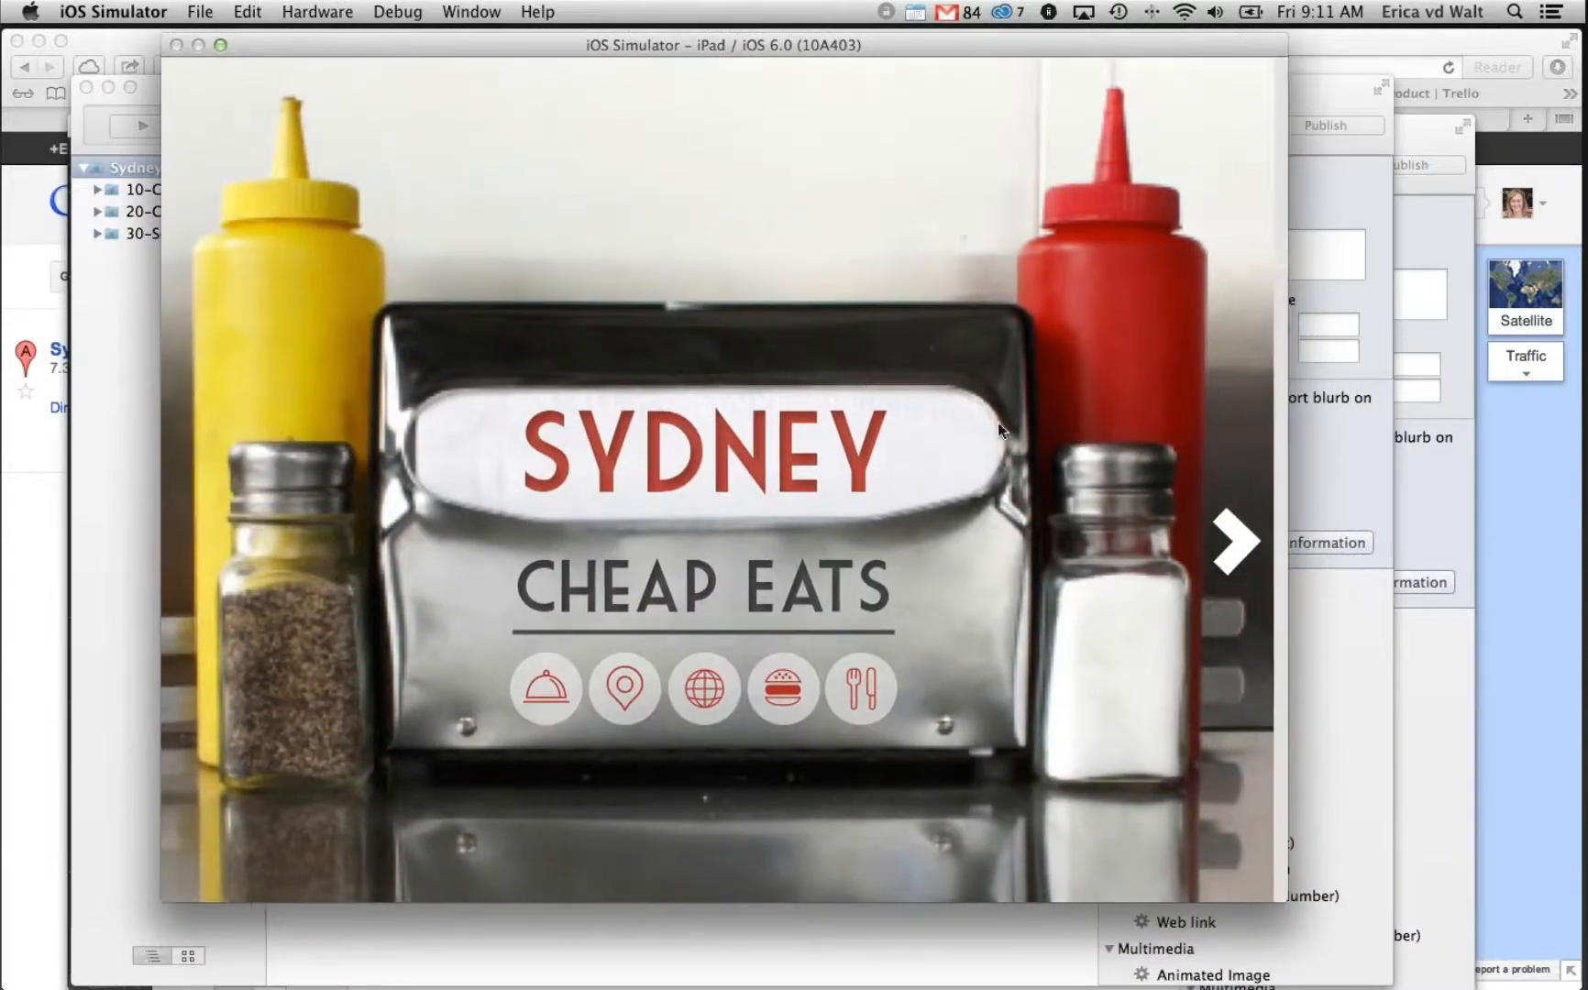
Page from the previewed cover to the contents page, and test the Sydney map popup and the Sydney's best Restaurants web link
drag(998, 422, 920, 503)
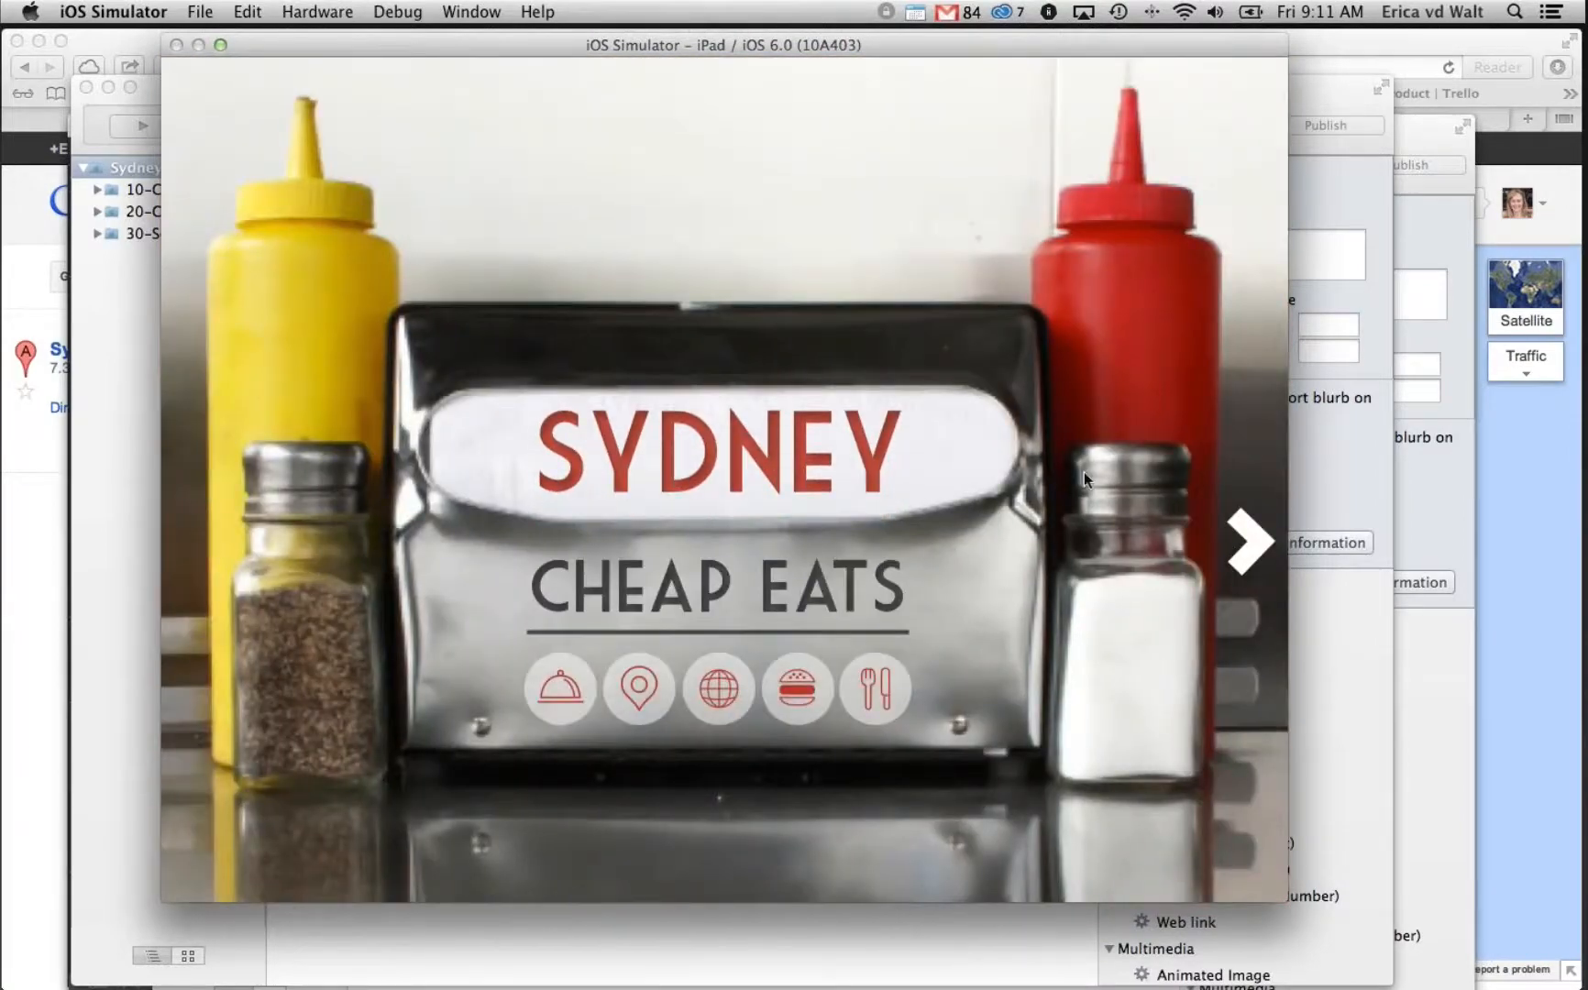
drag(1085, 473, 793, 591)
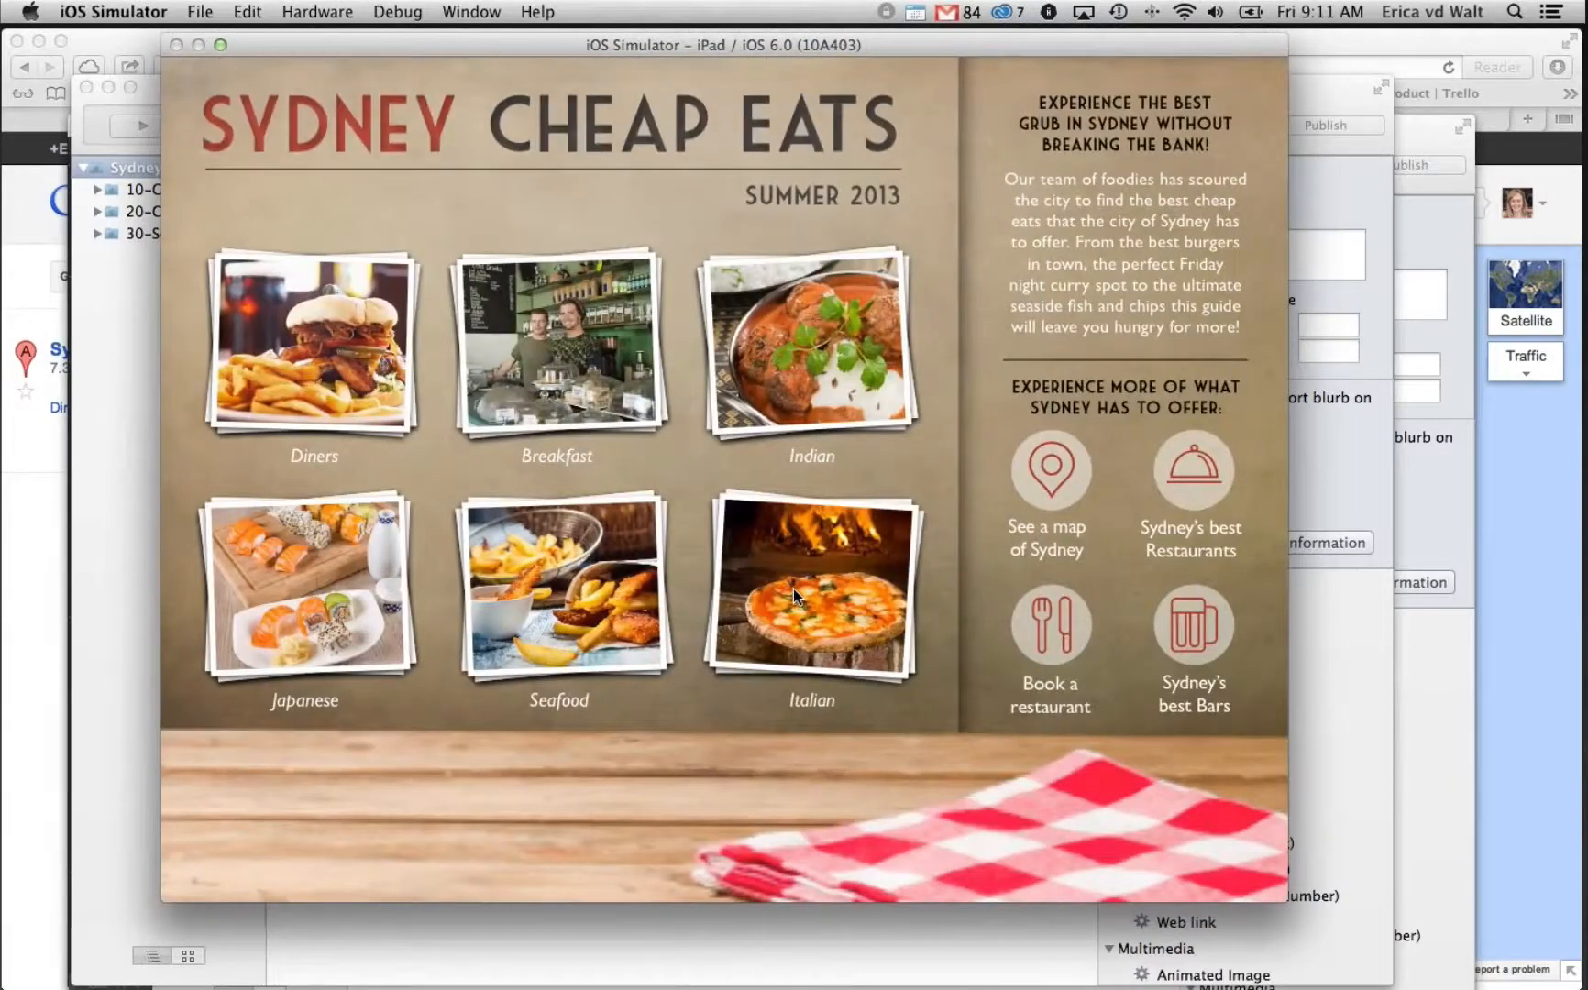
click(1048, 481)
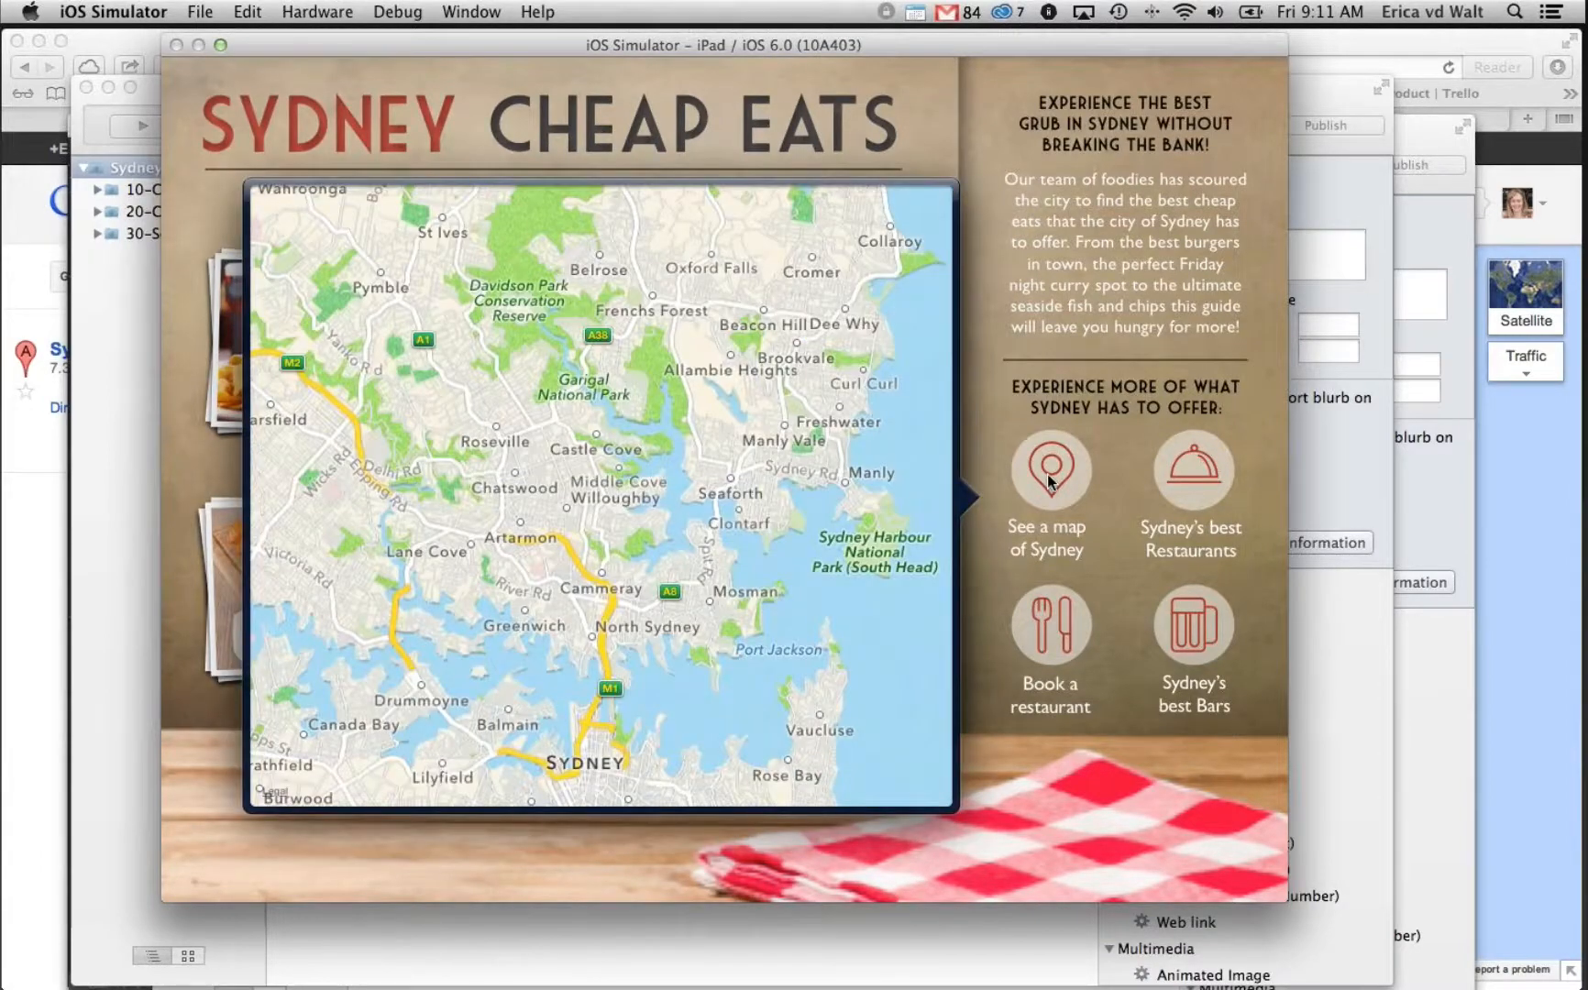
click(1191, 470)
click(1192, 471)
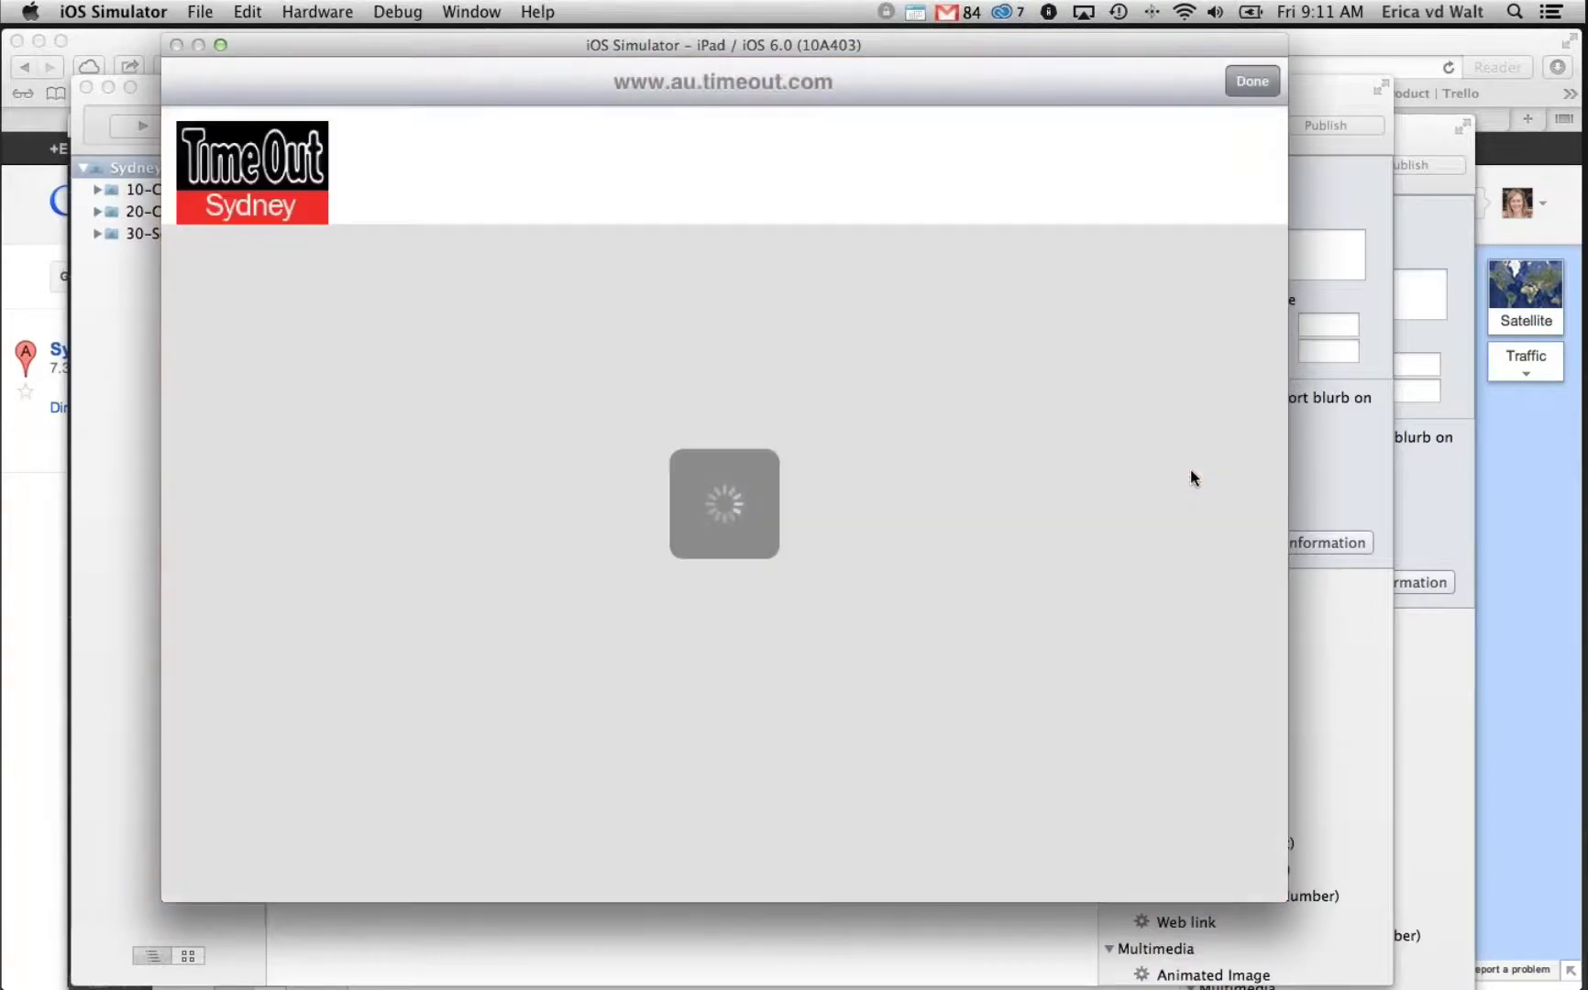
click(1250, 83)
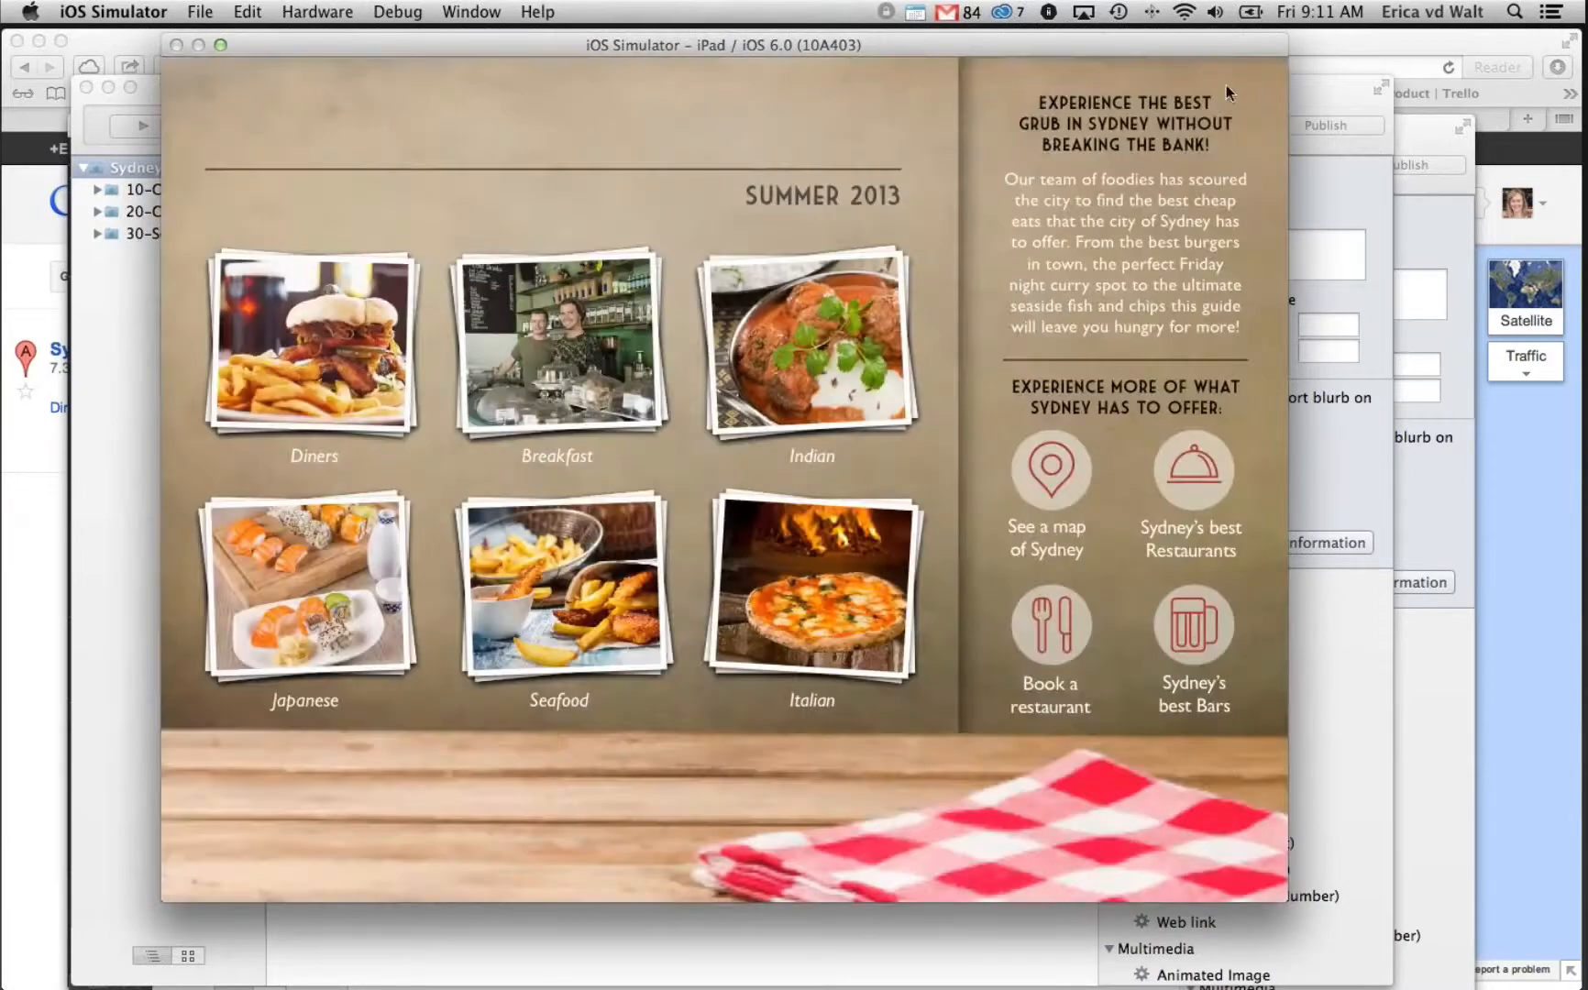
Test the Diners link to the Hinky Dinks section and try to scroll down to the page below its opening page
click(369, 336)
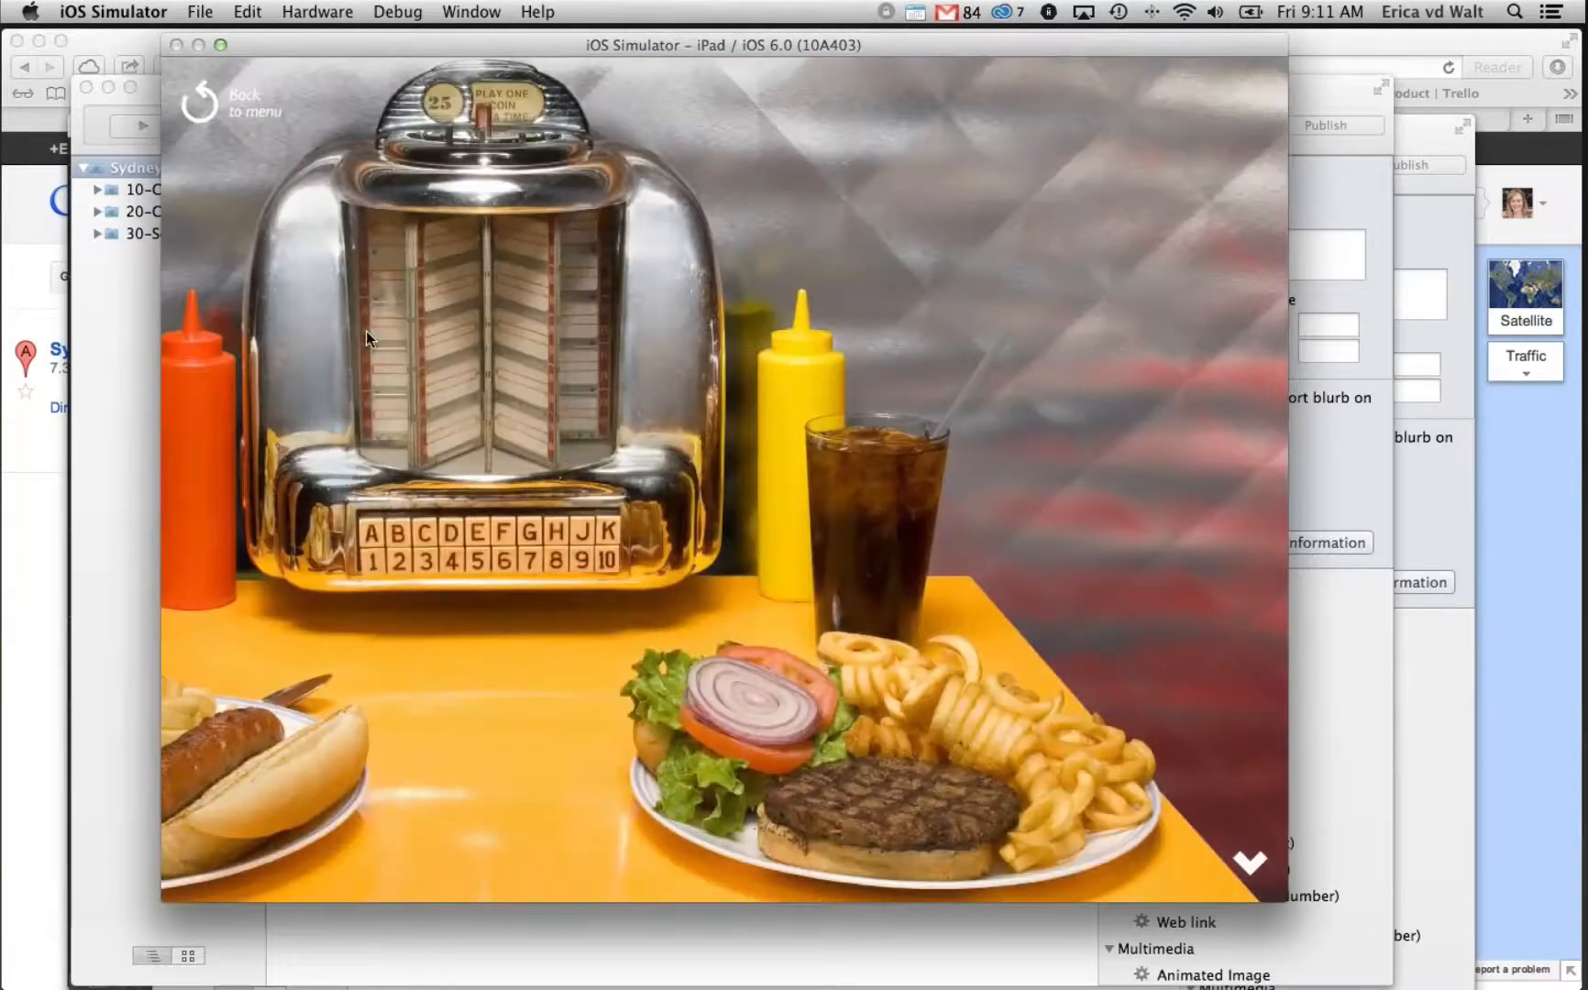
drag(366, 331, 423, 336)
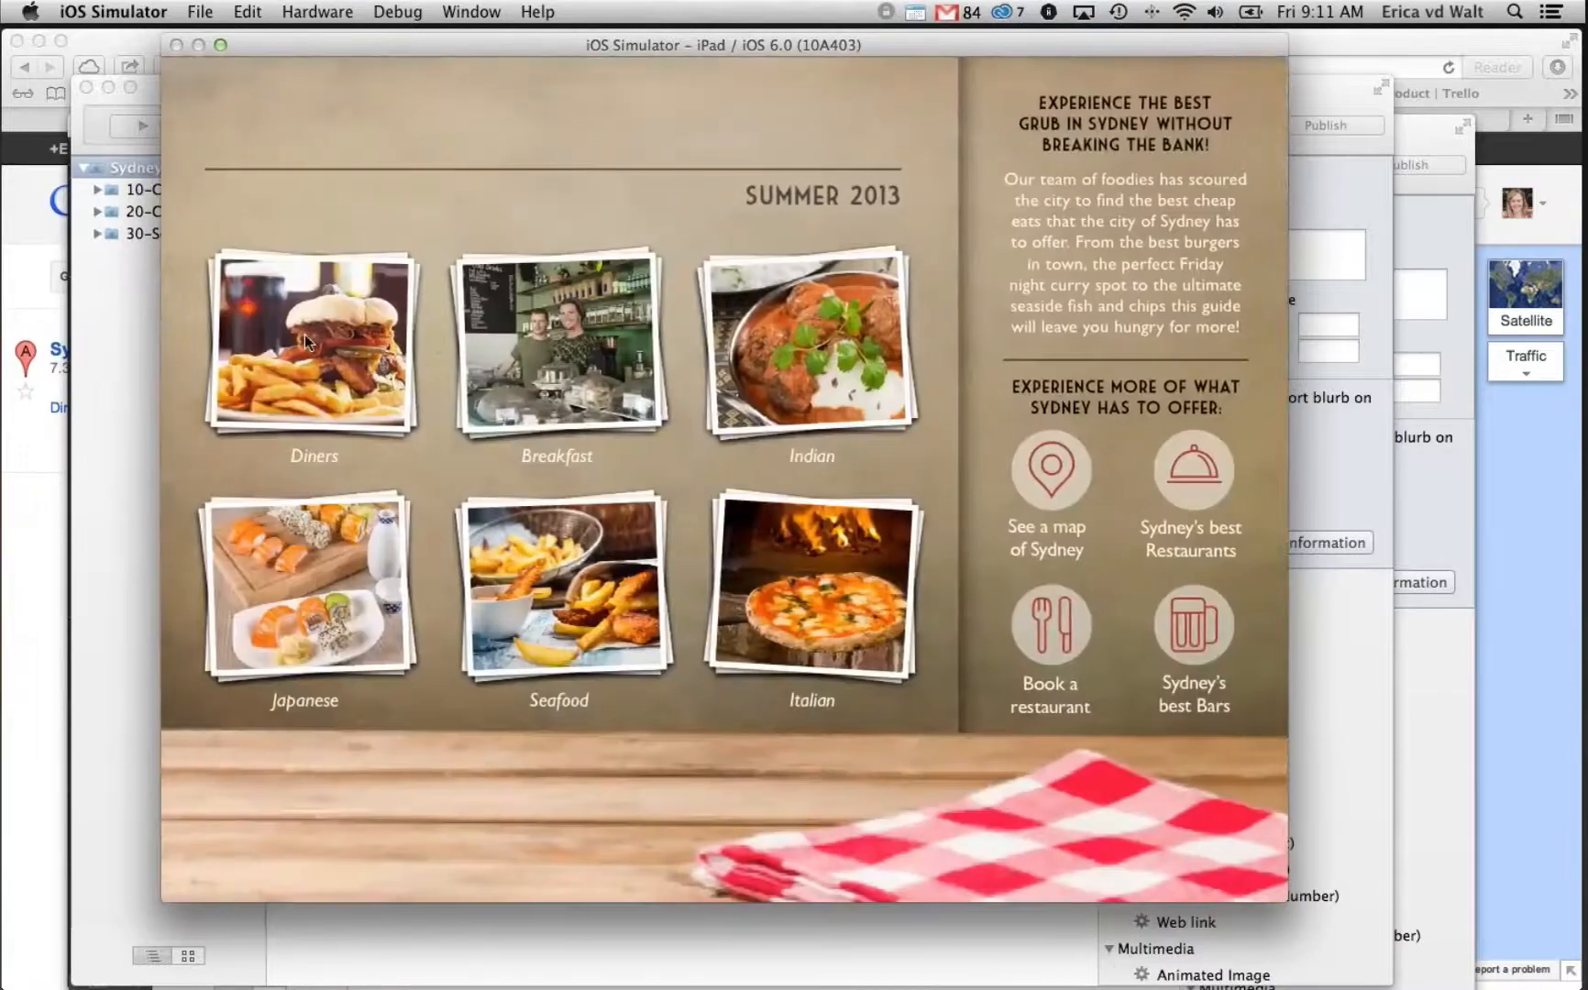
click(304, 336)
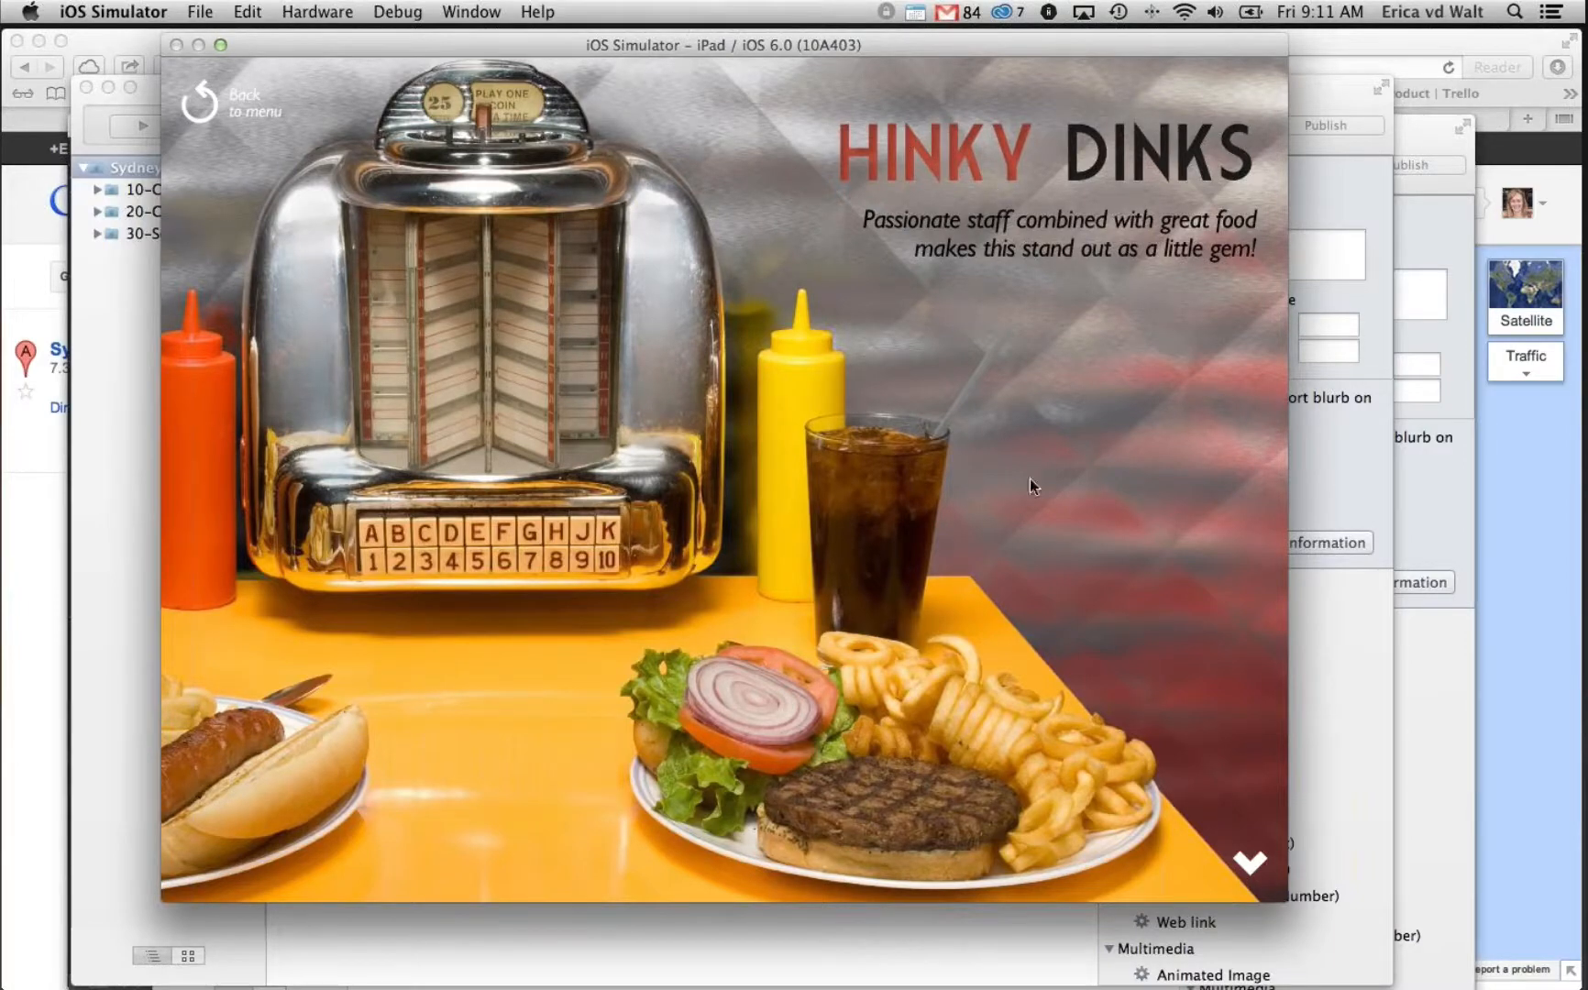
drag(969, 594, 1016, 172)
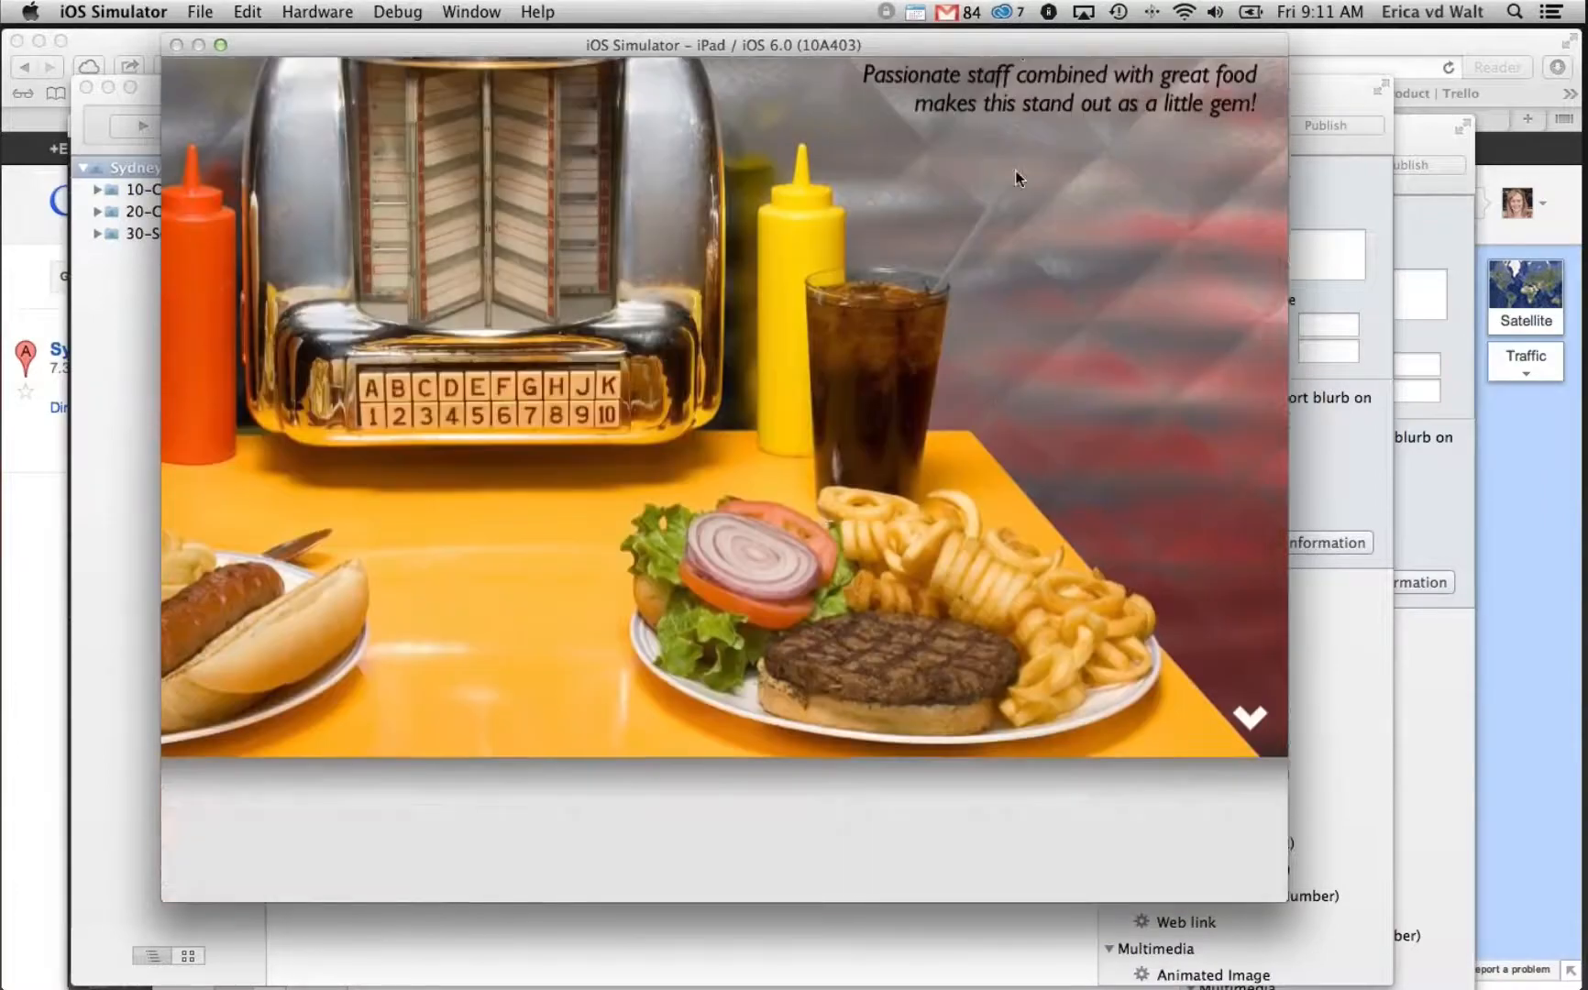
Return to InDesign, cancel the open hyperlink edit and go to page 4 of 30-Section 1.indd
mouse_move(4, 110)
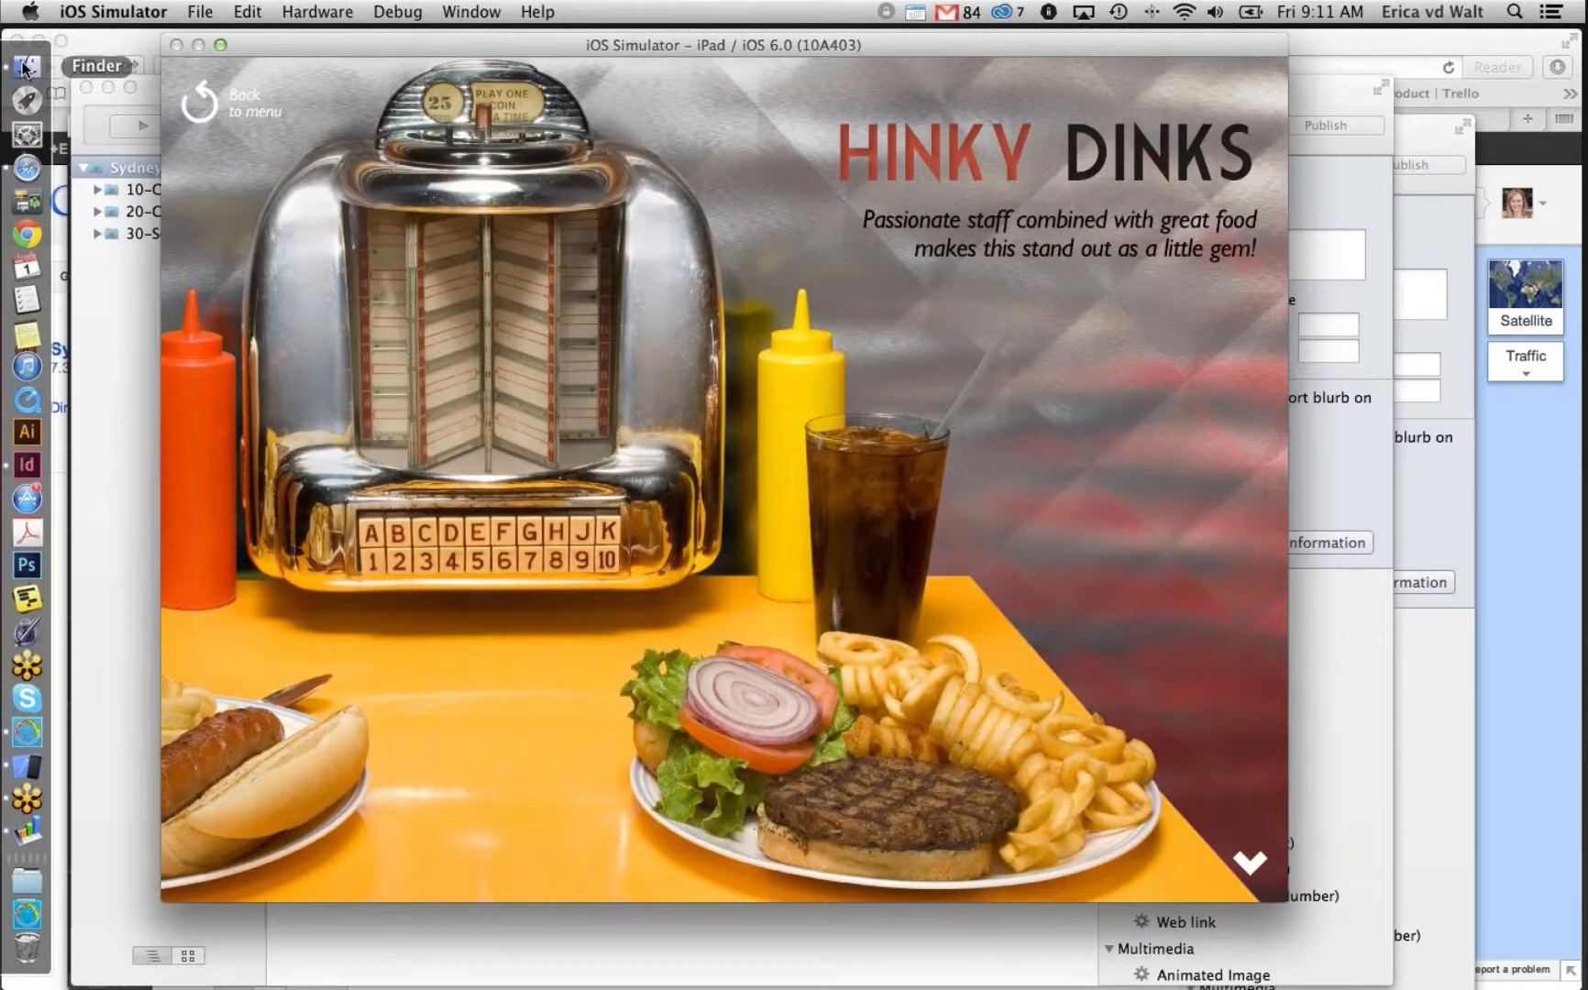
click(25, 66)
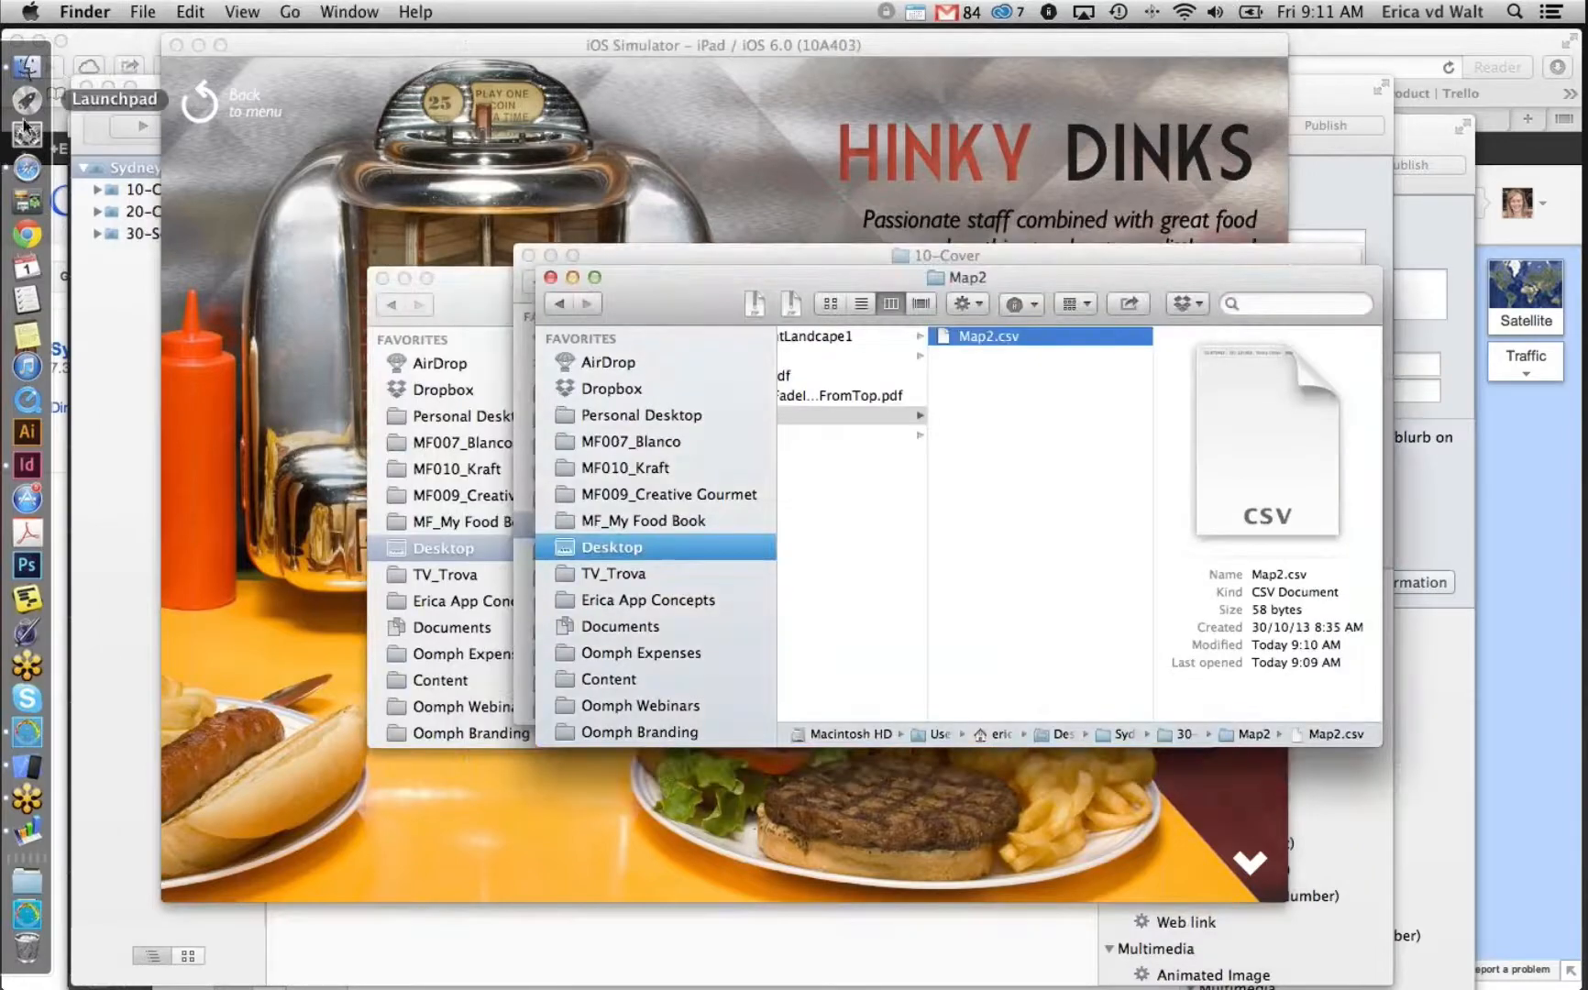
click(29, 464)
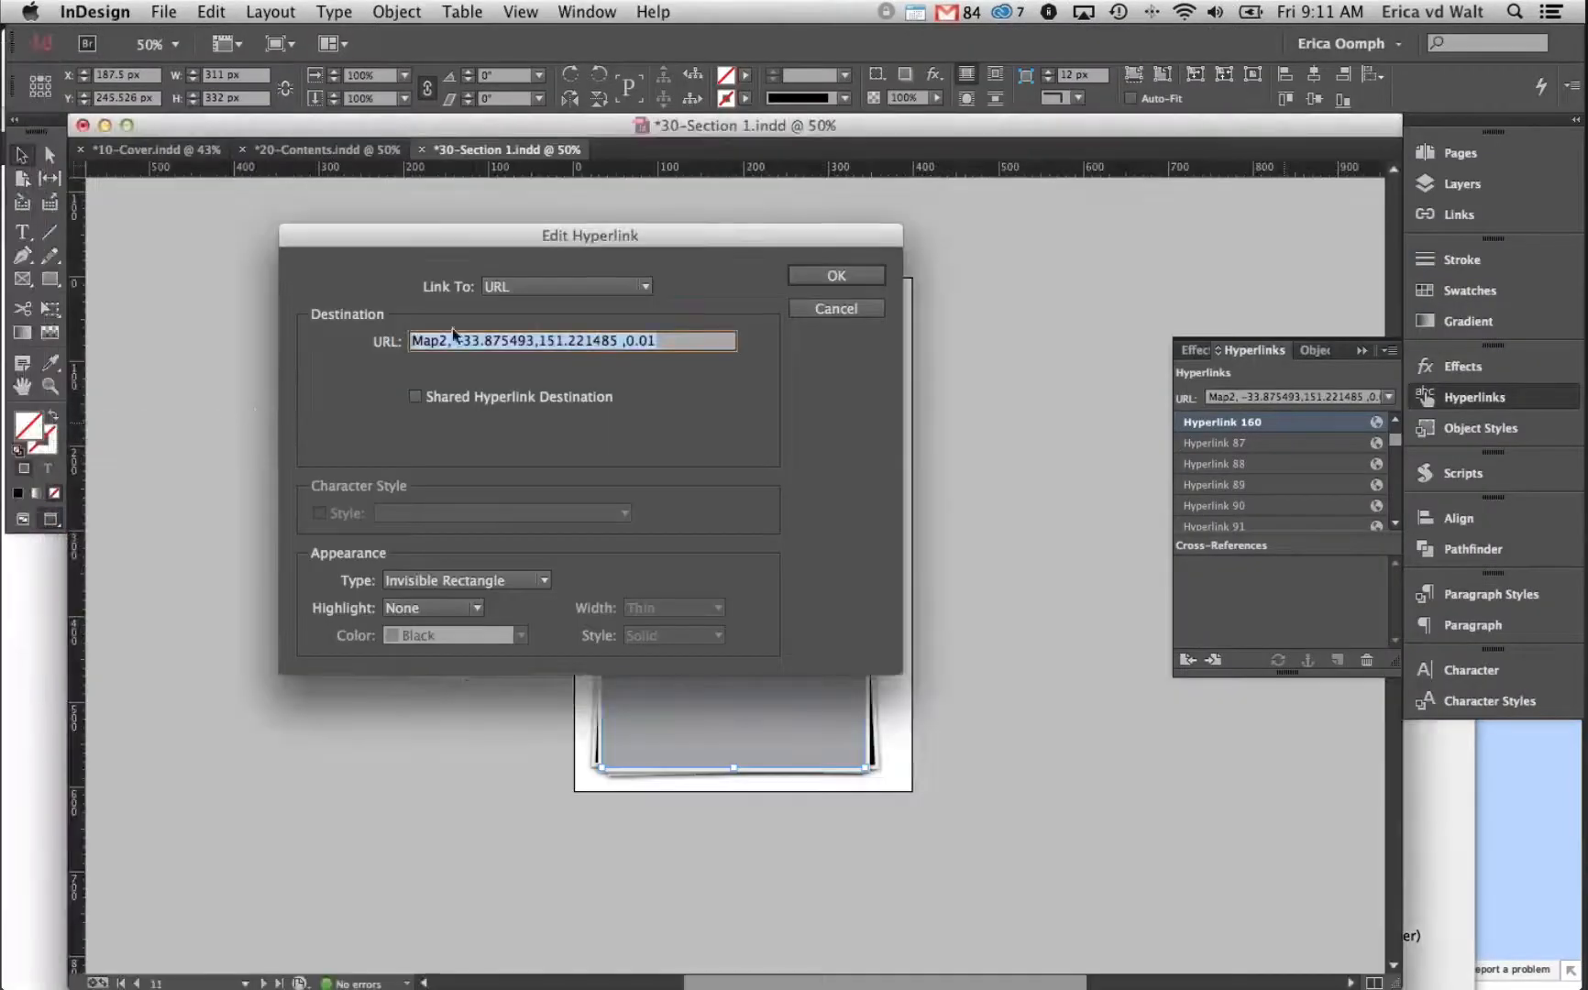
click(838, 308)
click(1463, 183)
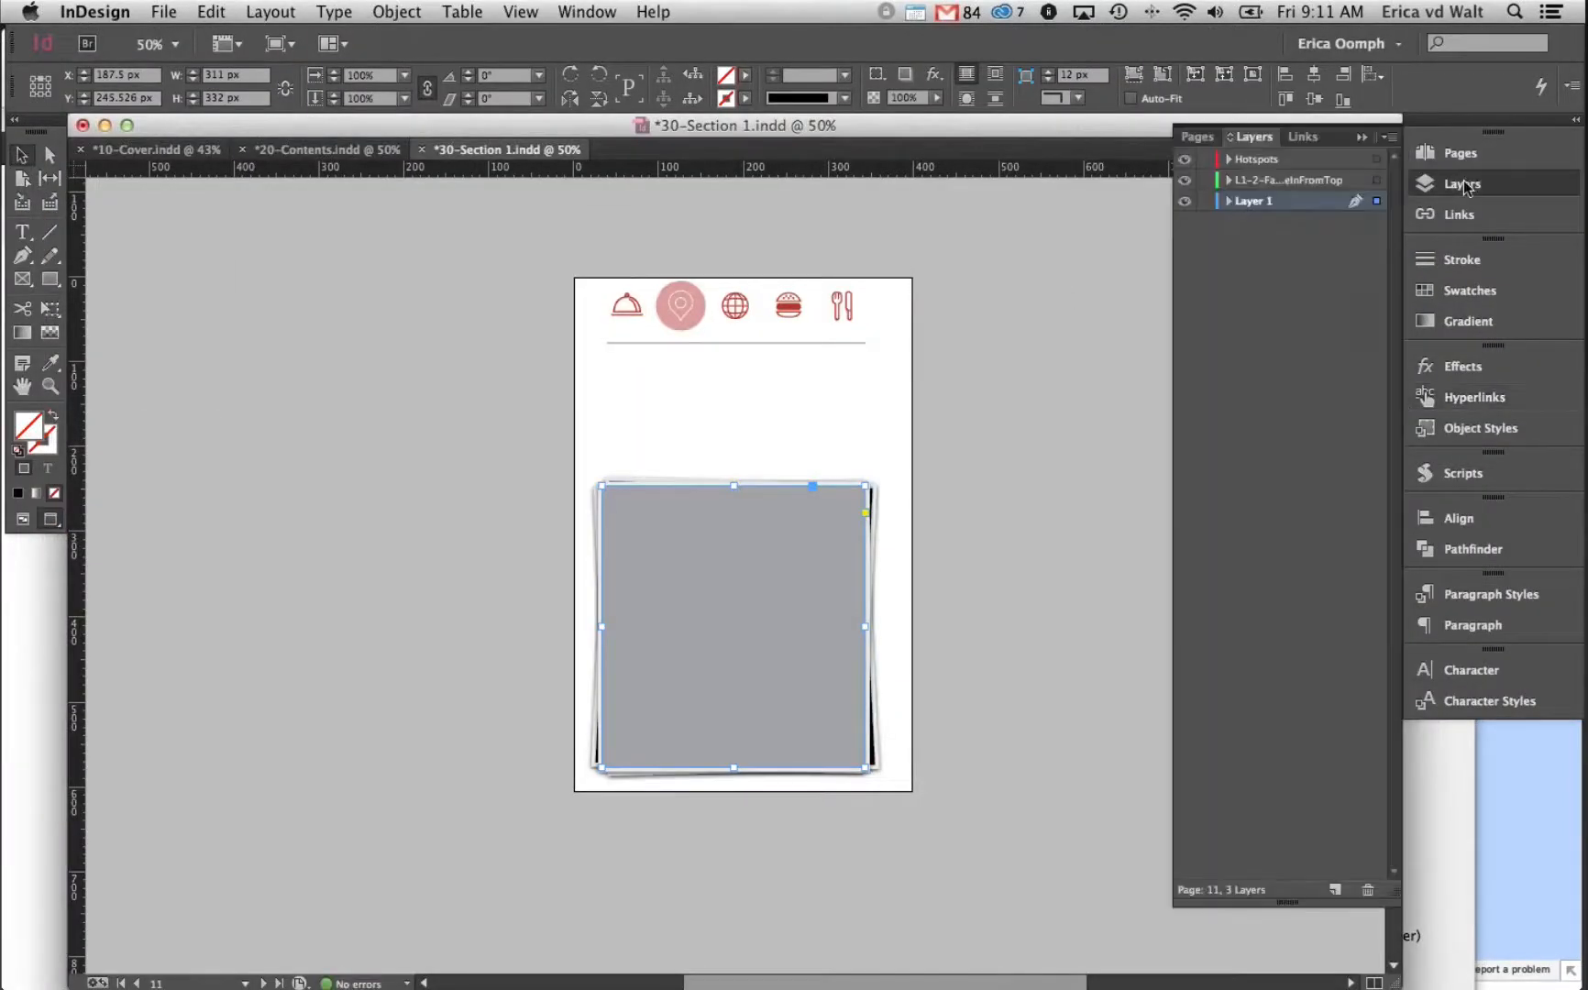
click(1501, 156)
double_click(1240, 350)
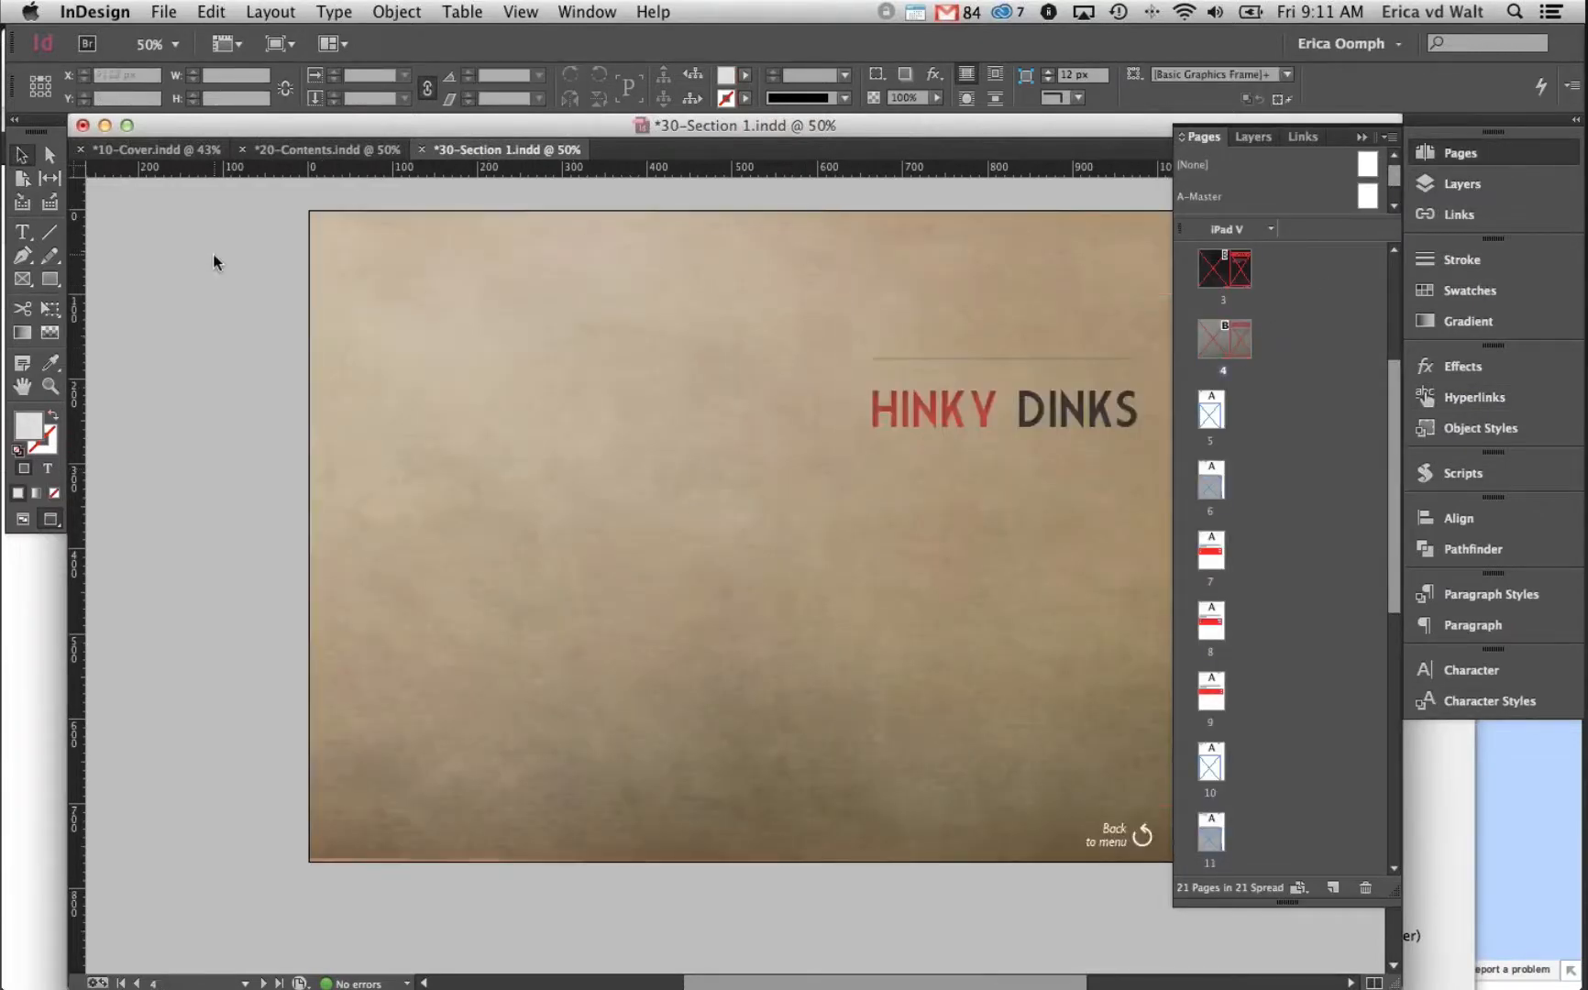
scroll(663, 290, right, 3)
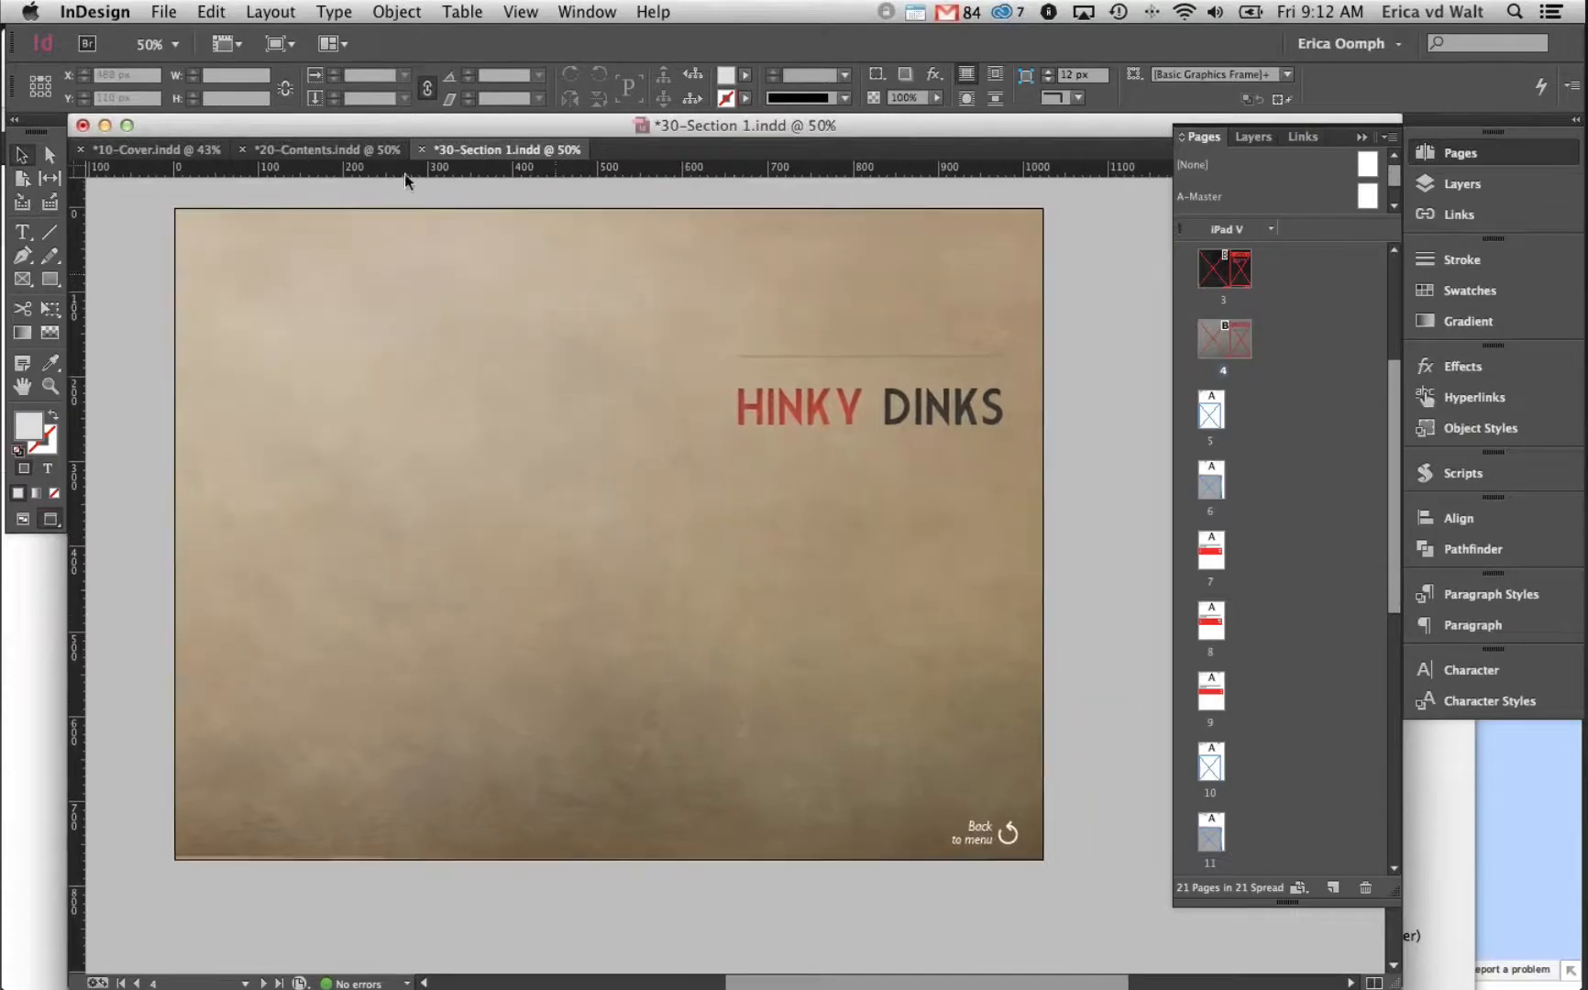
Export page 4 with the Oomph PDF preset as L2-1.pdf into the 30-Section 1 folder
click(165, 12)
mouse_move(321, 374)
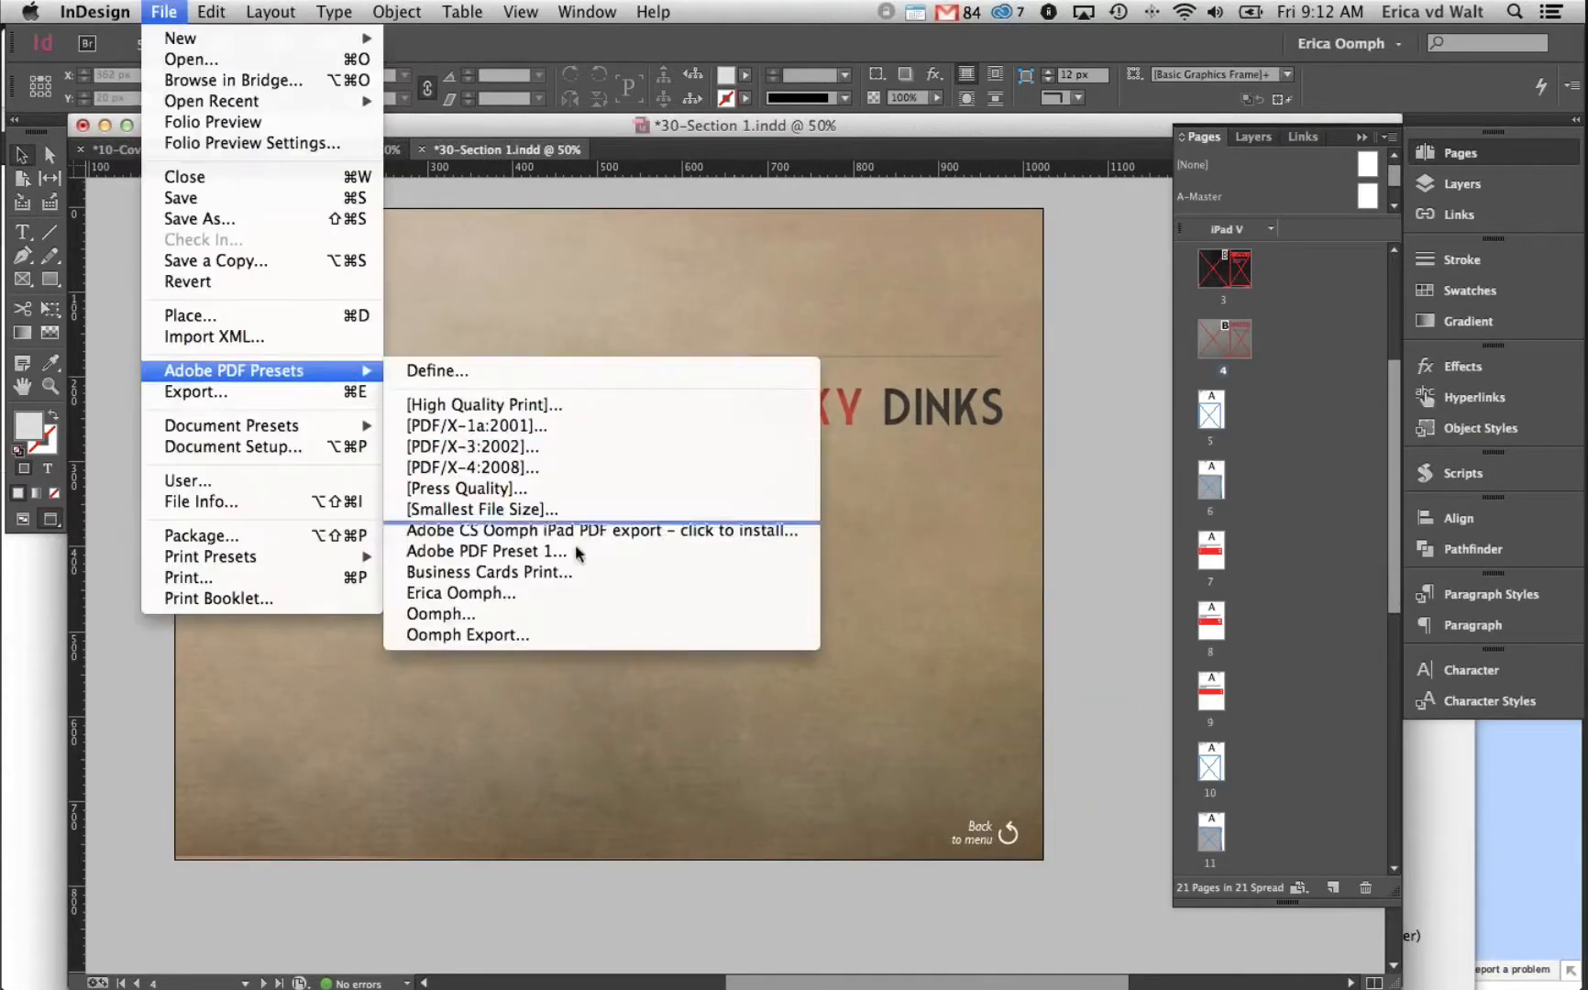
click(578, 624)
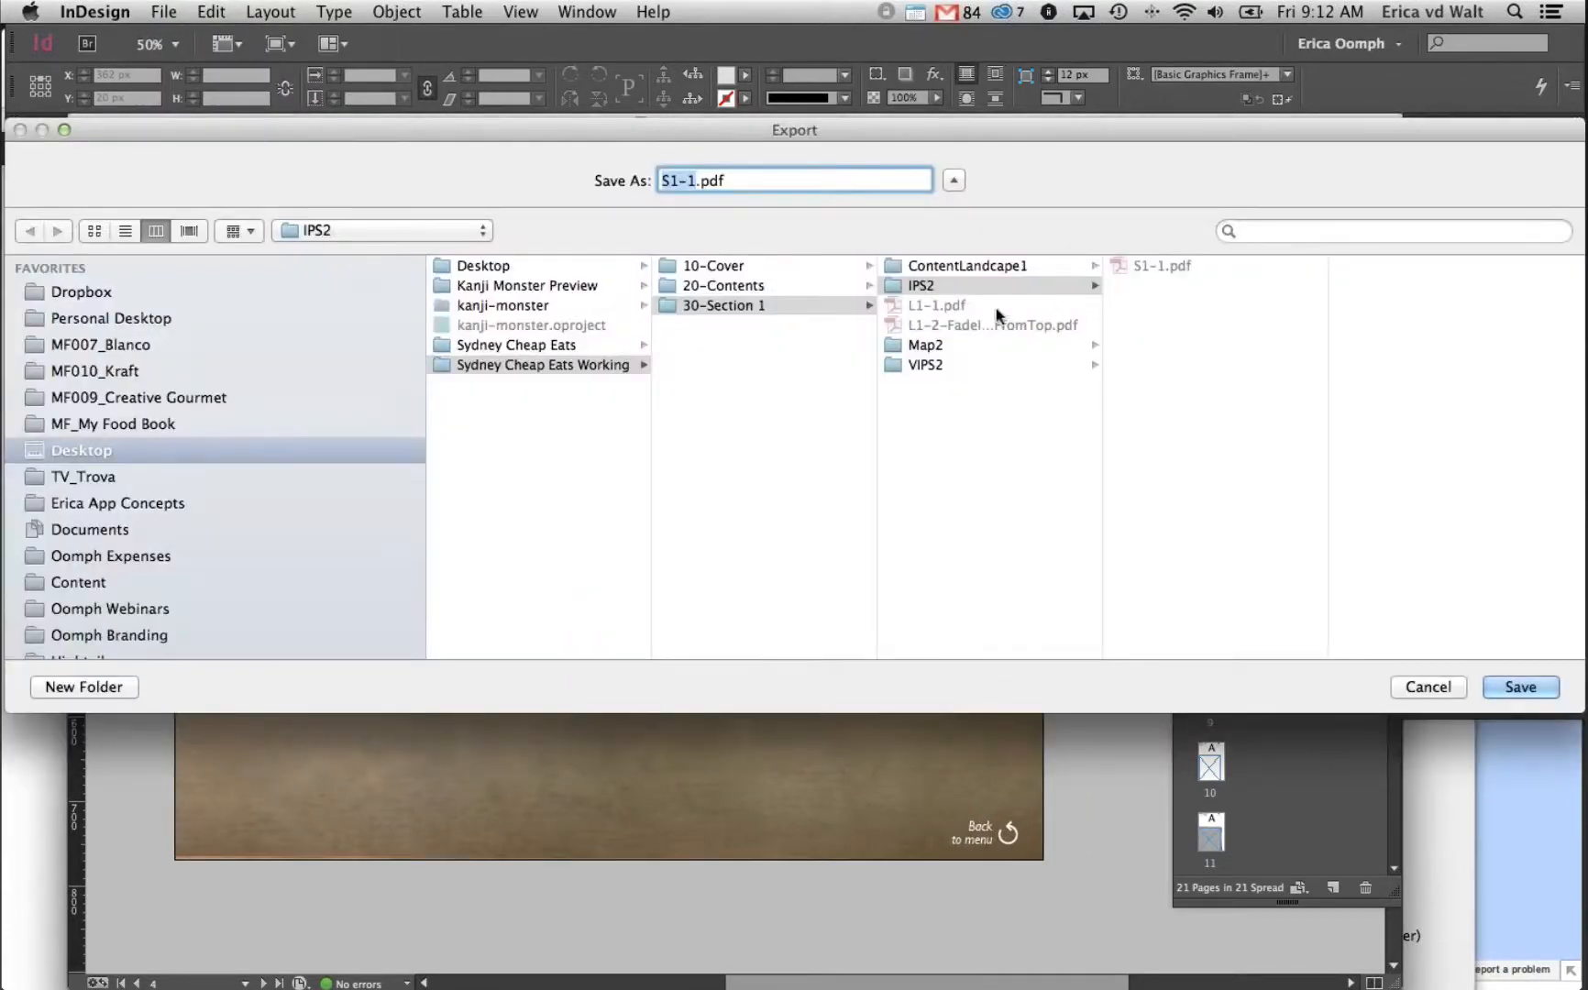
click(792, 305)
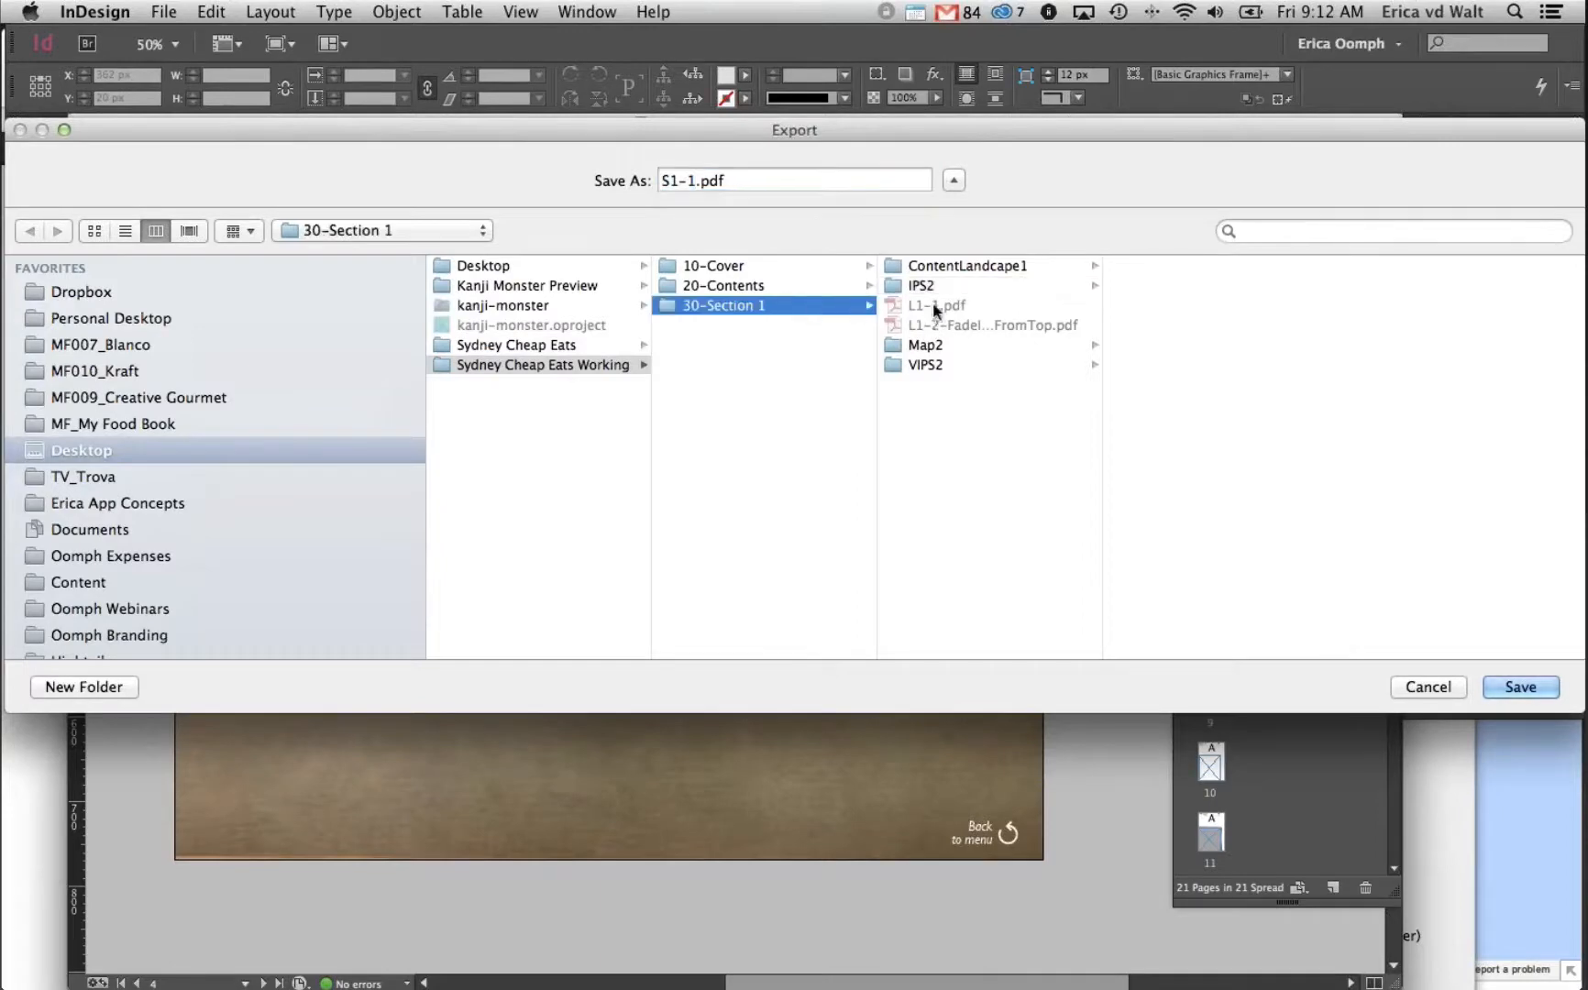
click(693, 176)
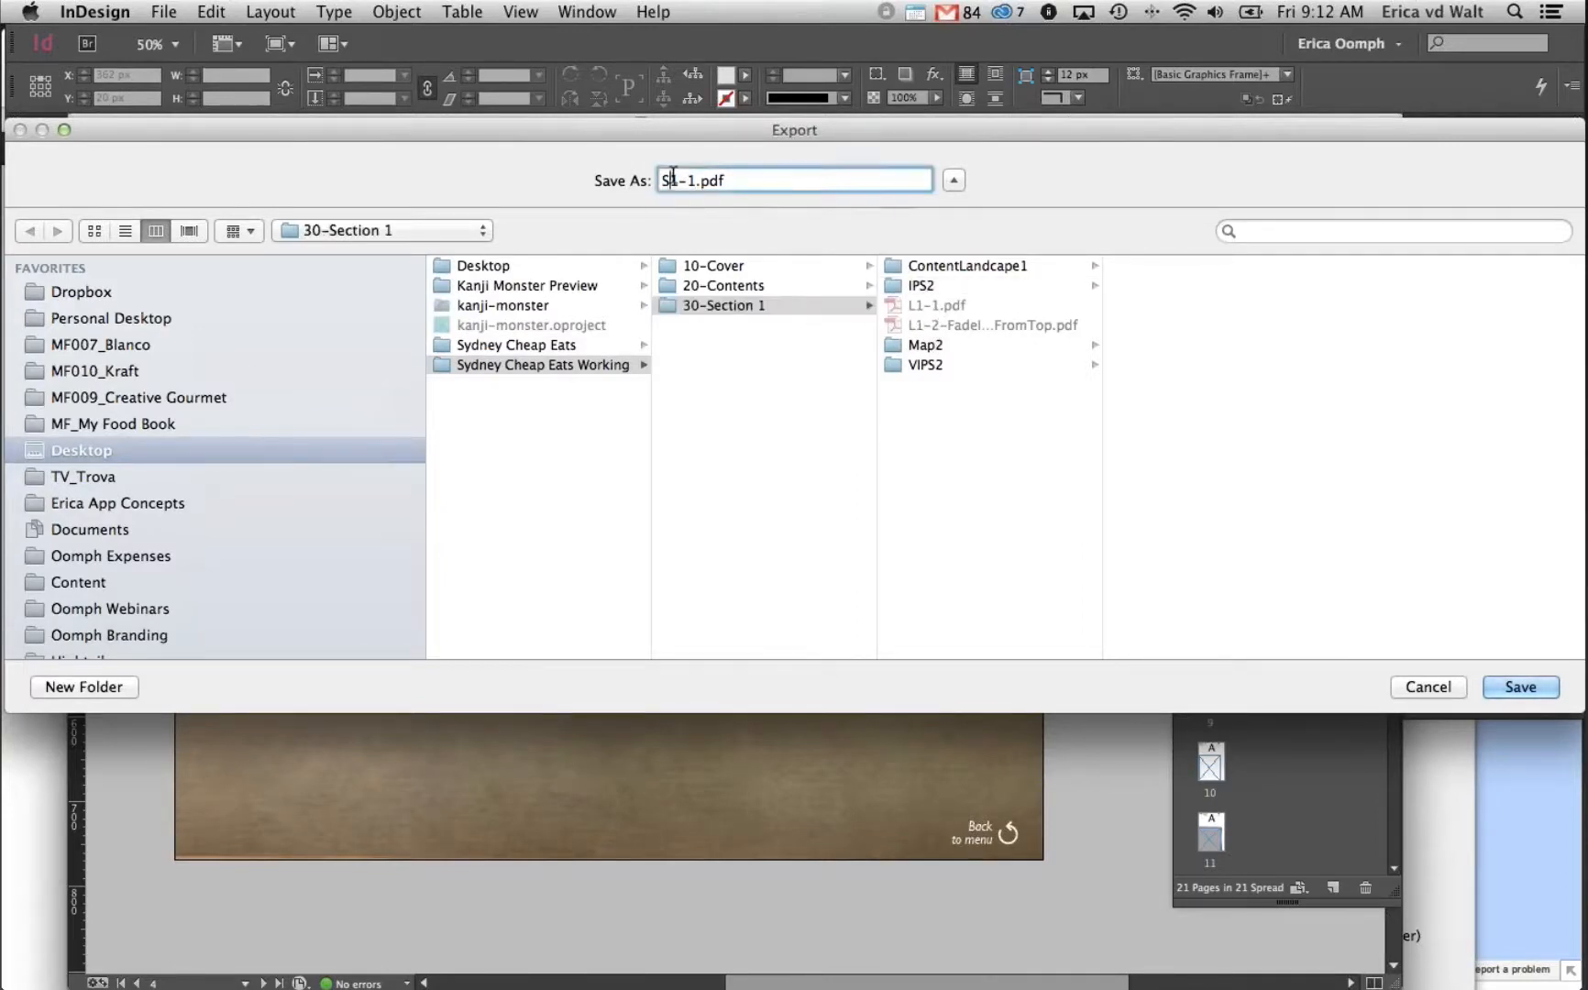
drag(693, 176, 609, 172)
text(L2-1)
click(1523, 686)
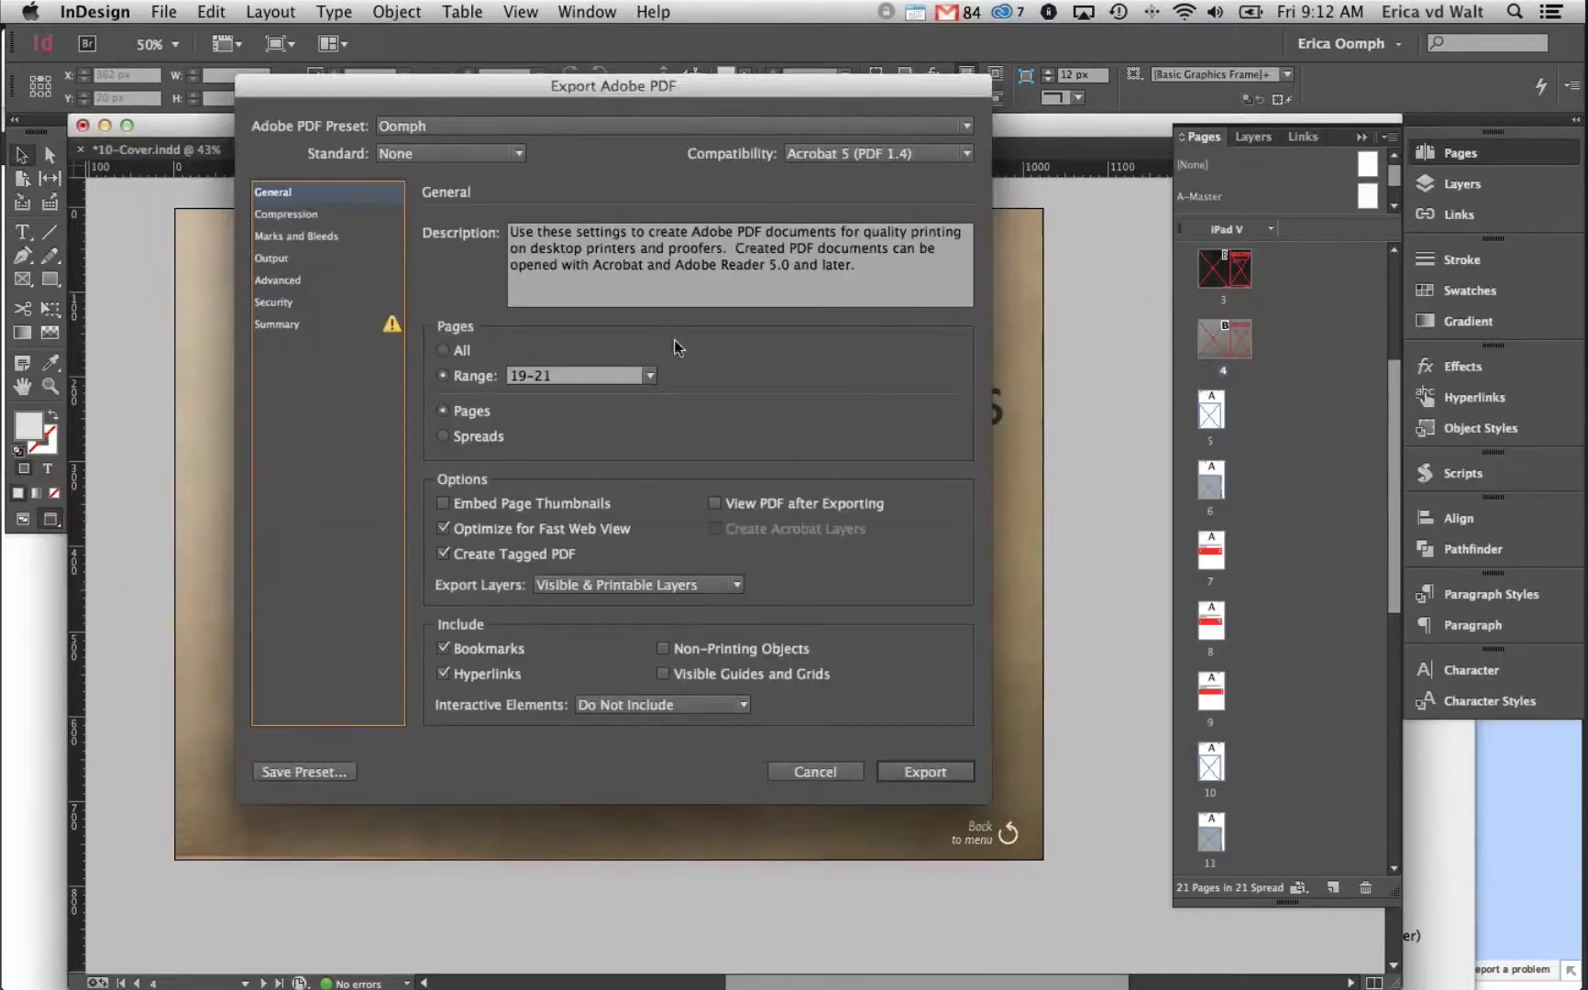
click(550, 378)
text(4)
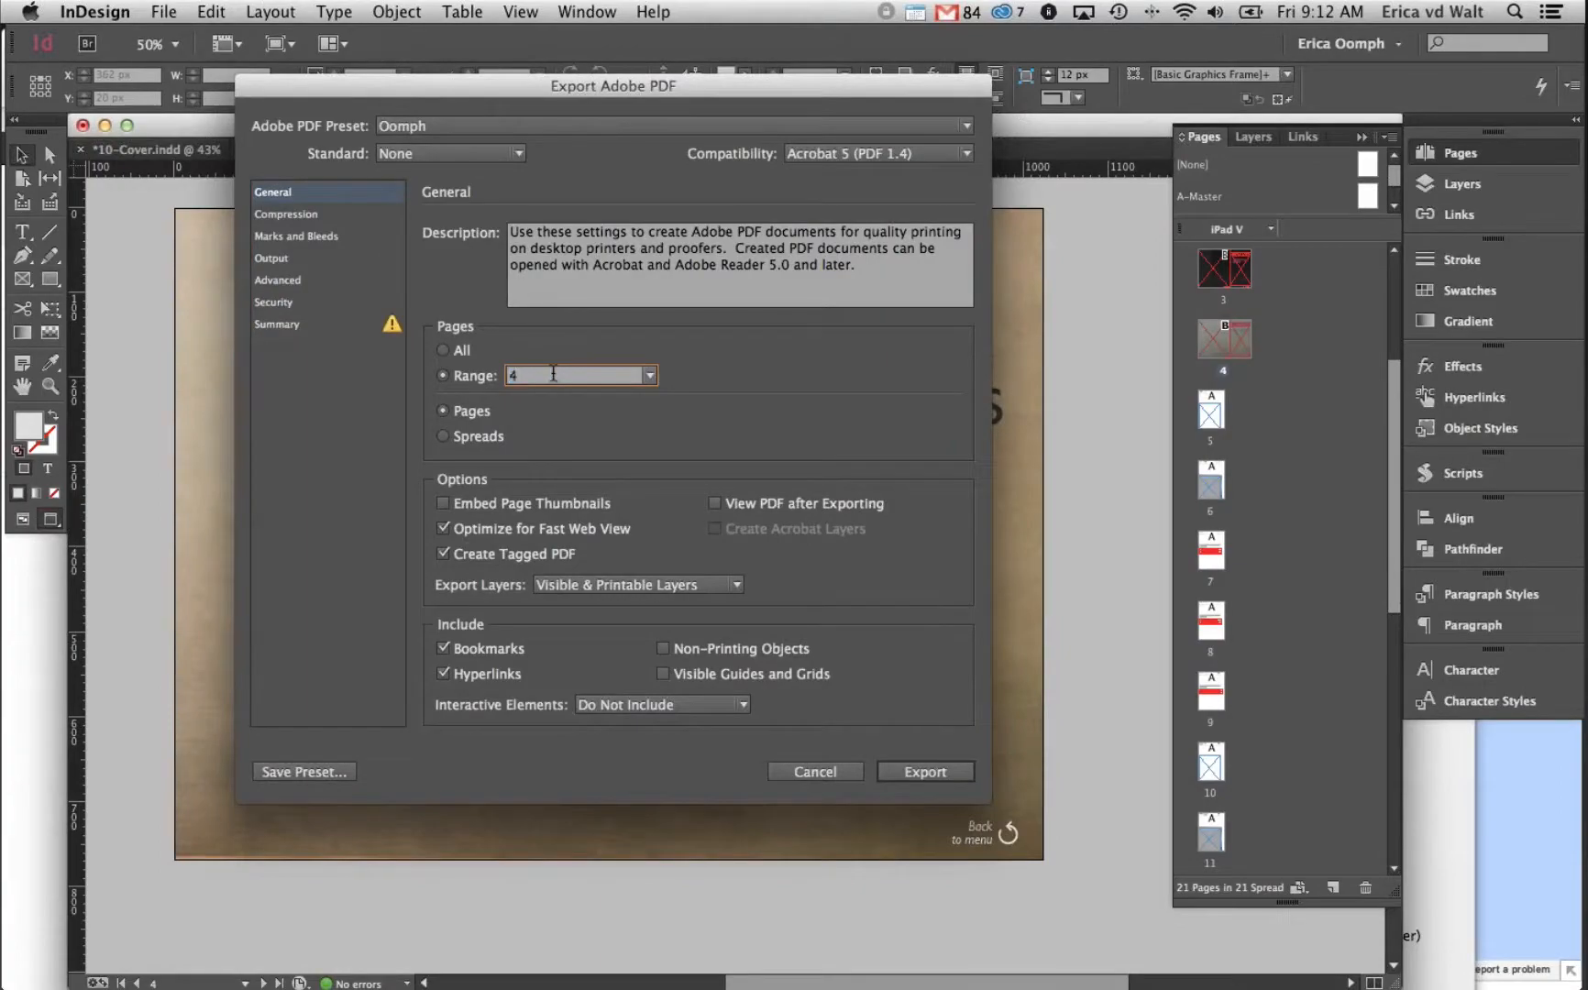
key(Return)
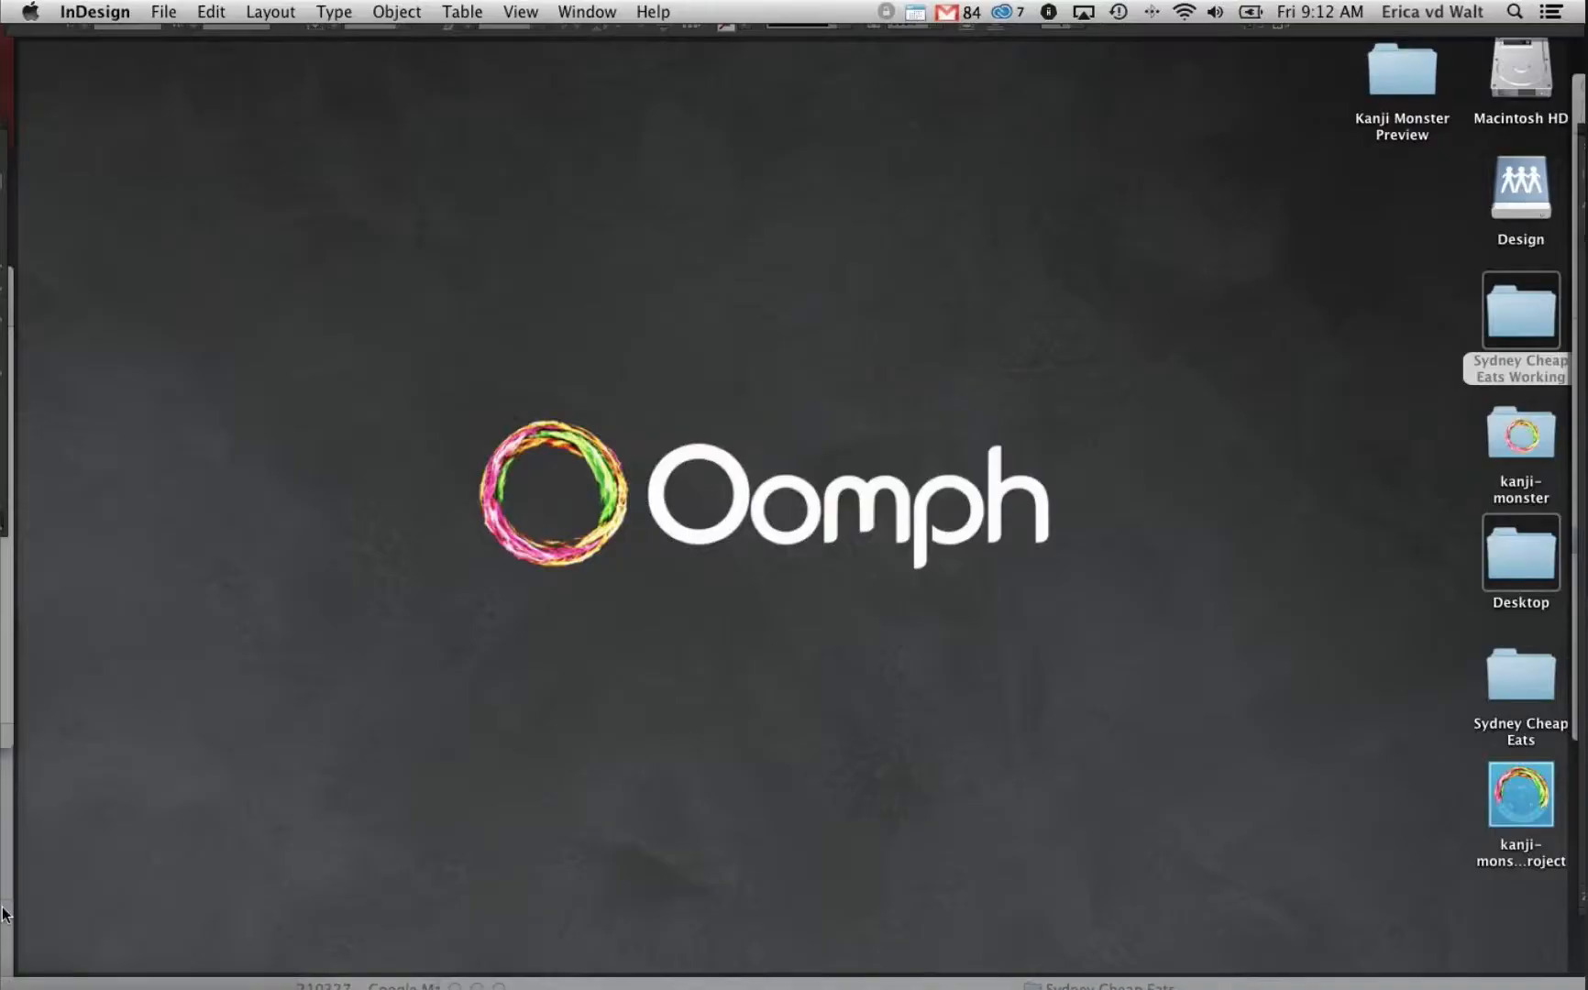
Switch to Oomph Editor, check L2-1.pdf in 30-Section 1 and preview the whole Sydney Cheap Eats Working project in the Simulator
mouse_move(5, 908)
click(26, 733)
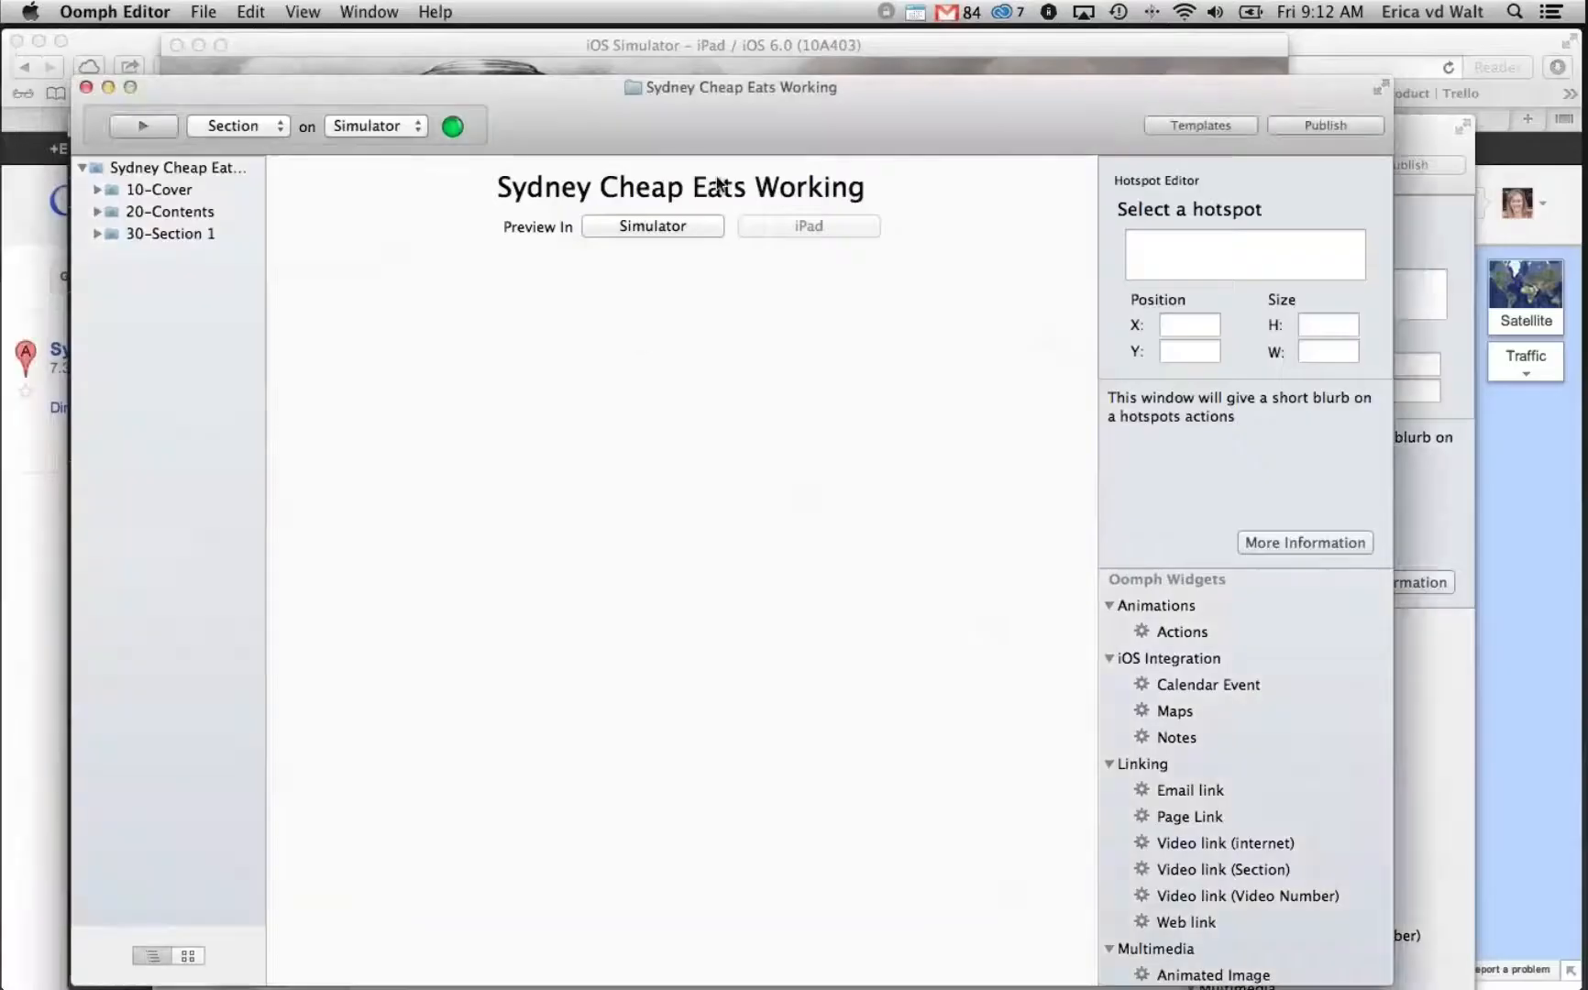
click(101, 237)
click(98, 233)
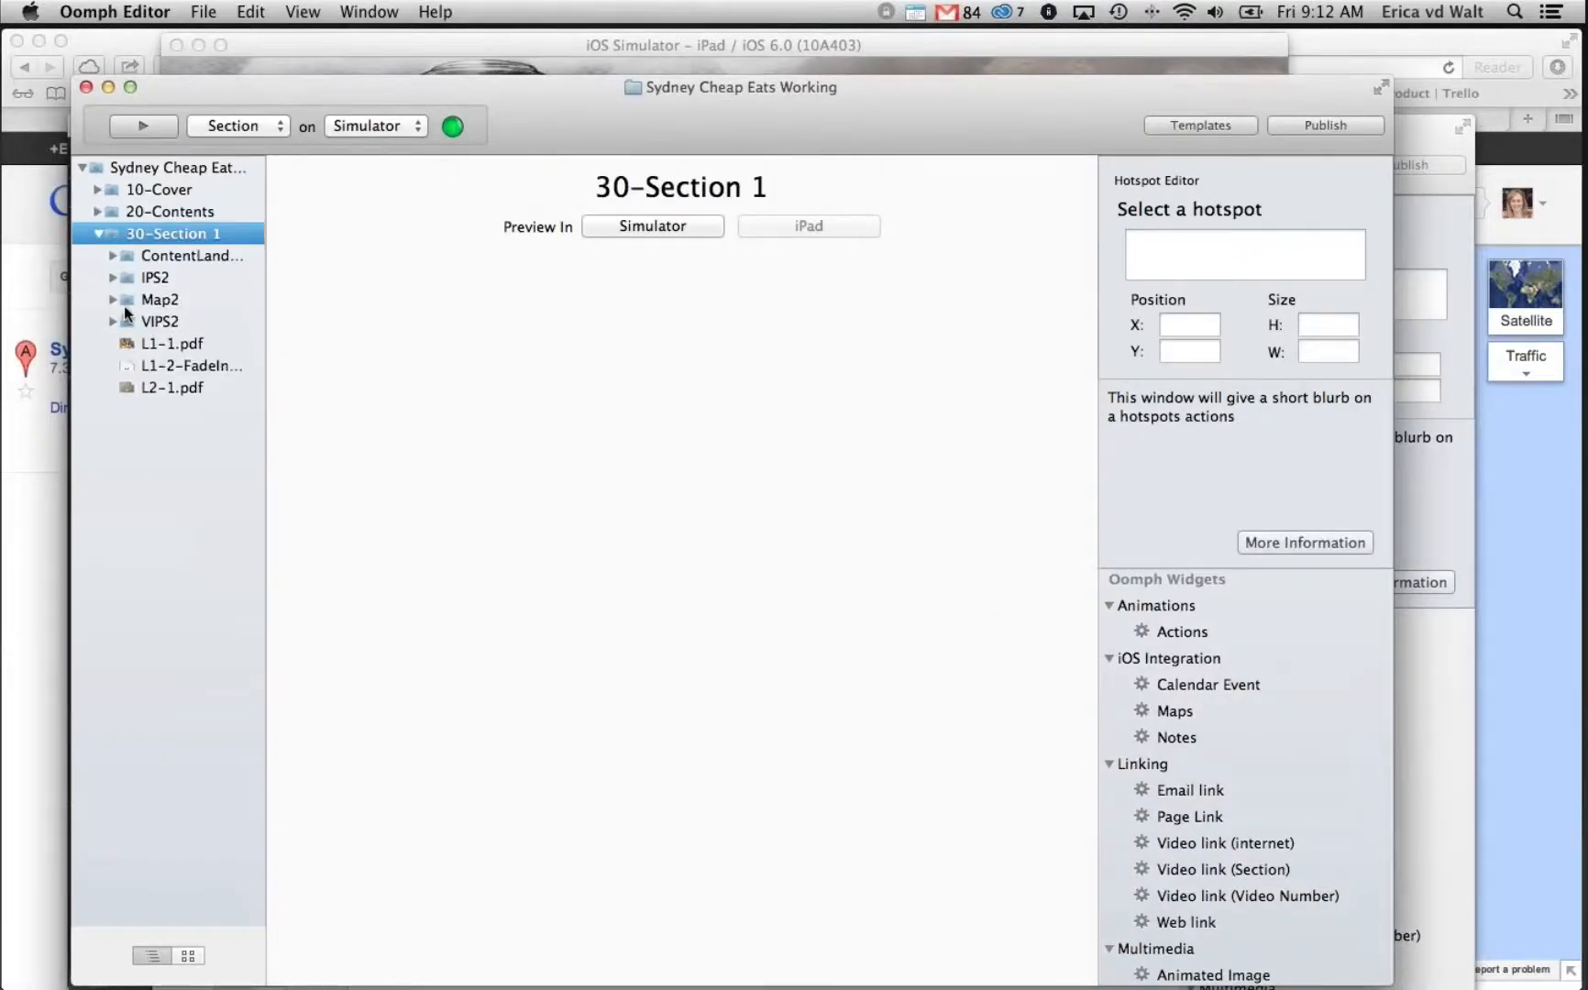
click(170, 389)
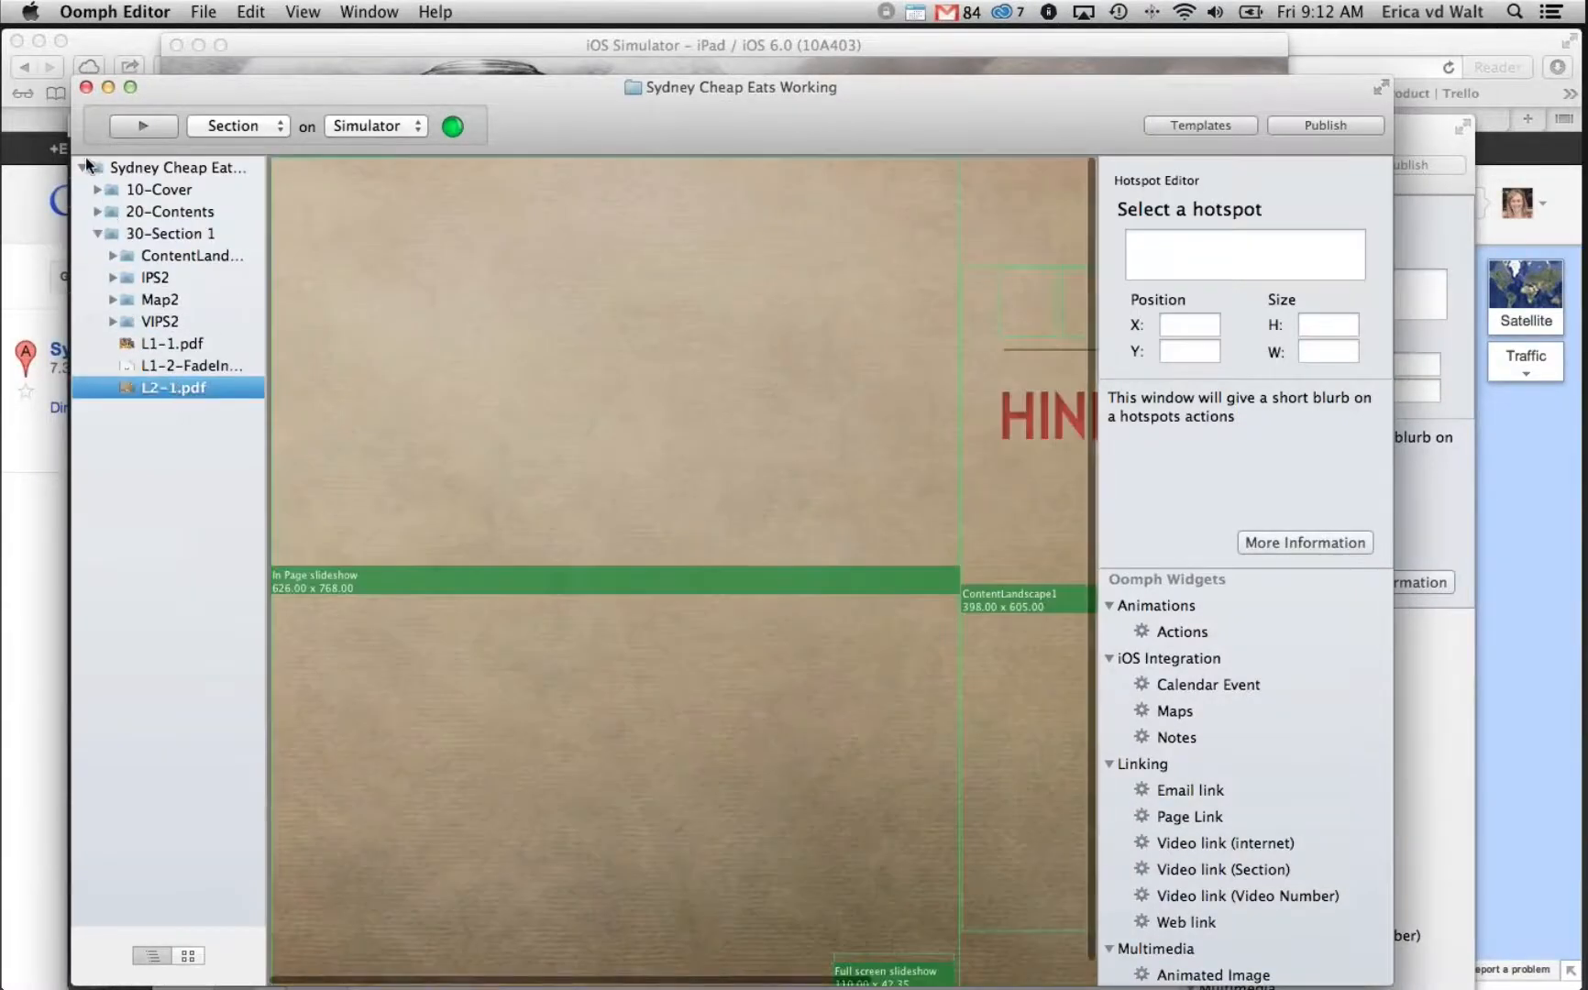
click(150, 166)
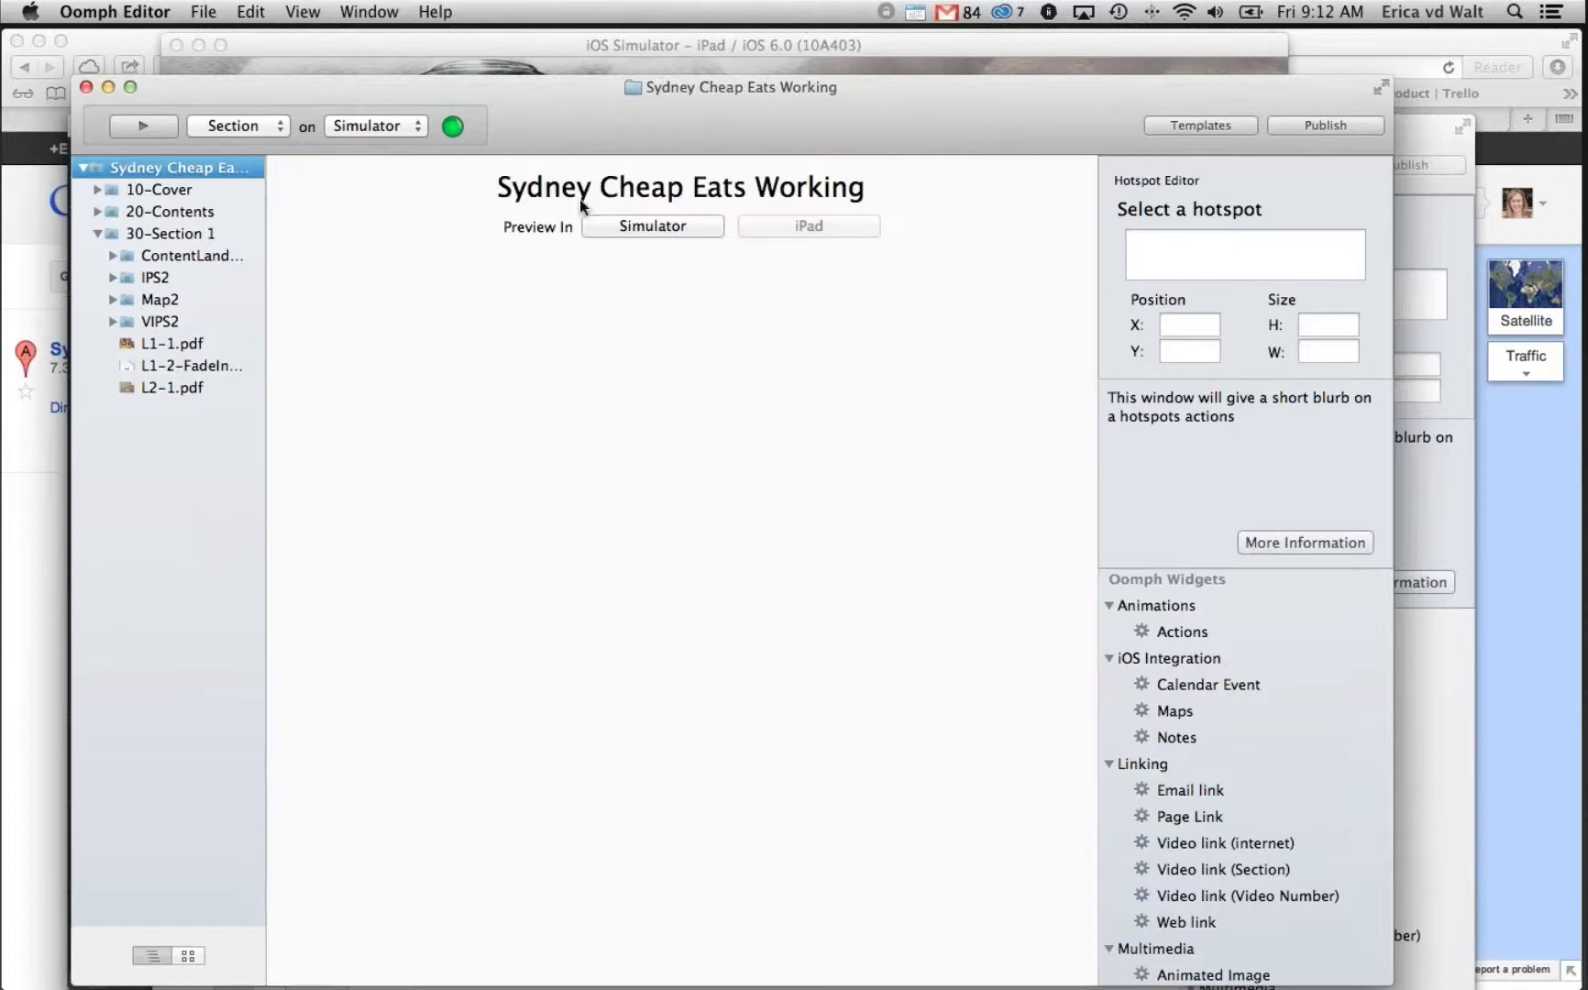
click(642, 227)
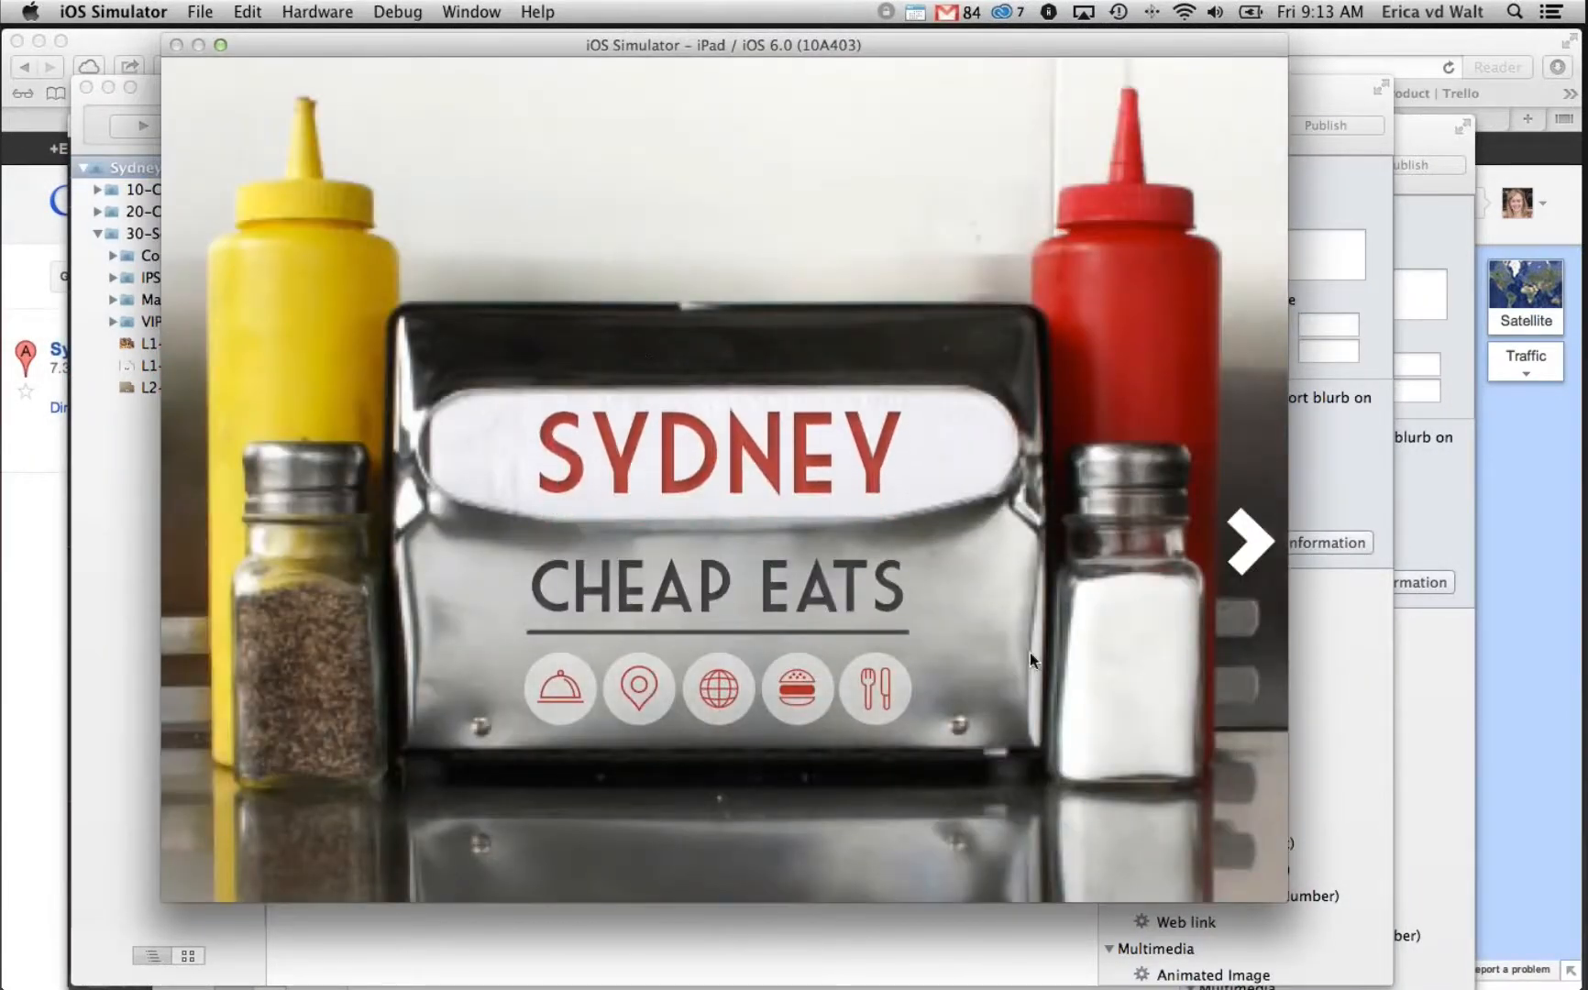
Page to the contents, follow the Diners link, and test scrolling to the Hinky Dinks page and through its article text
click(1031, 654)
click(437, 757)
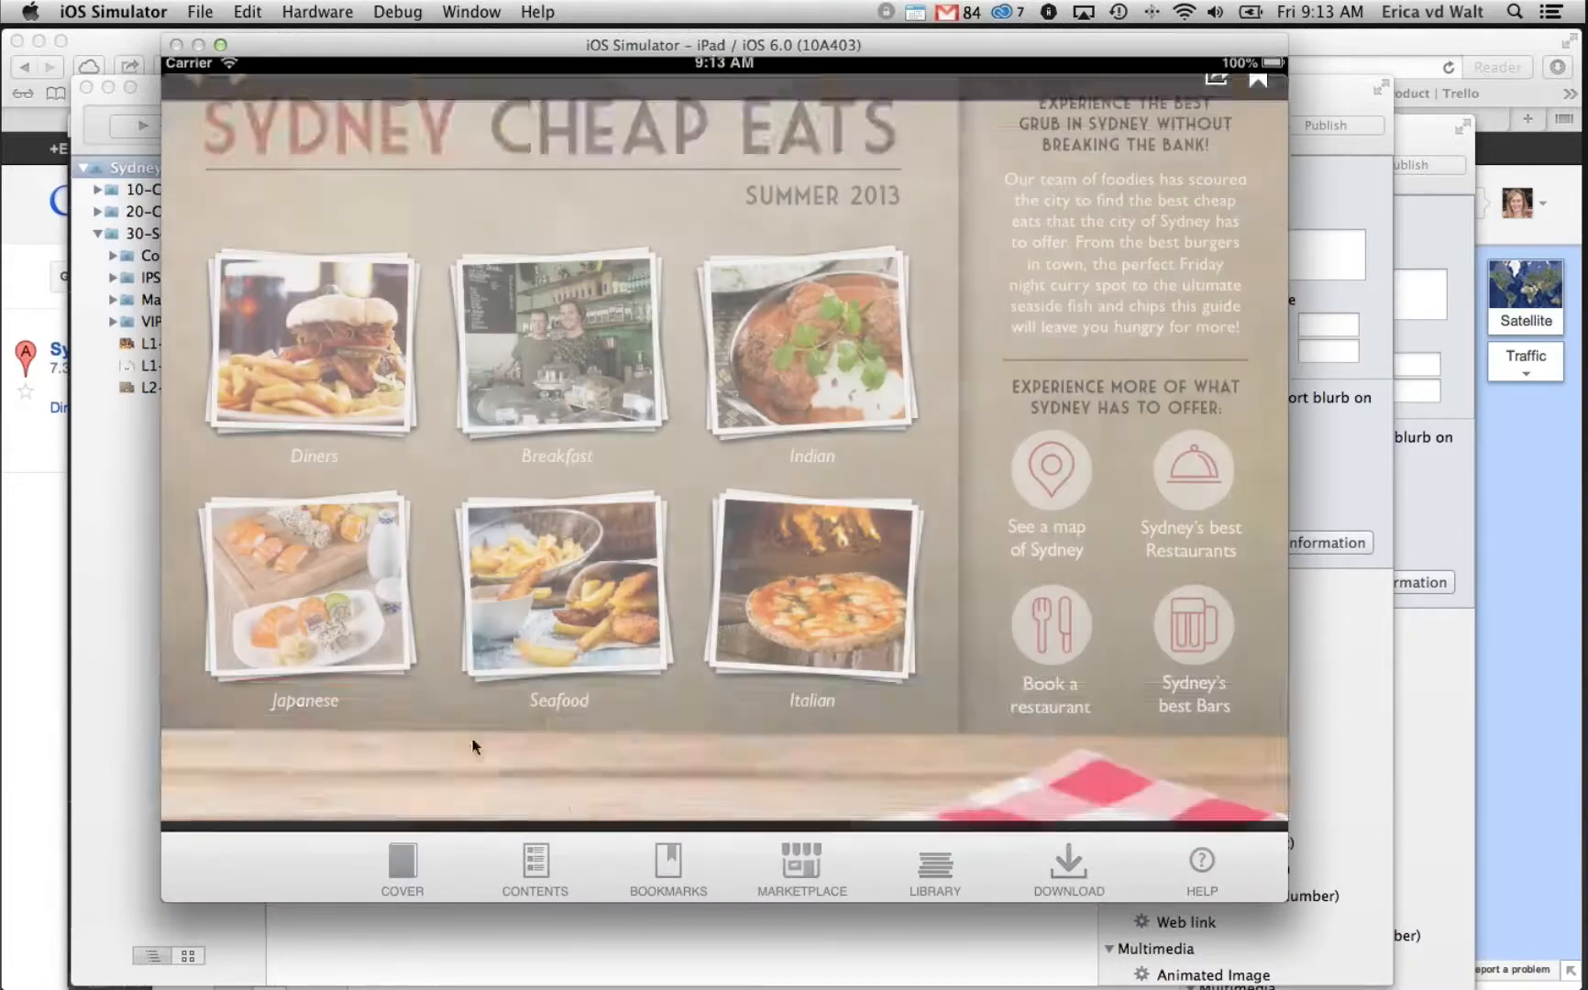
click(315, 334)
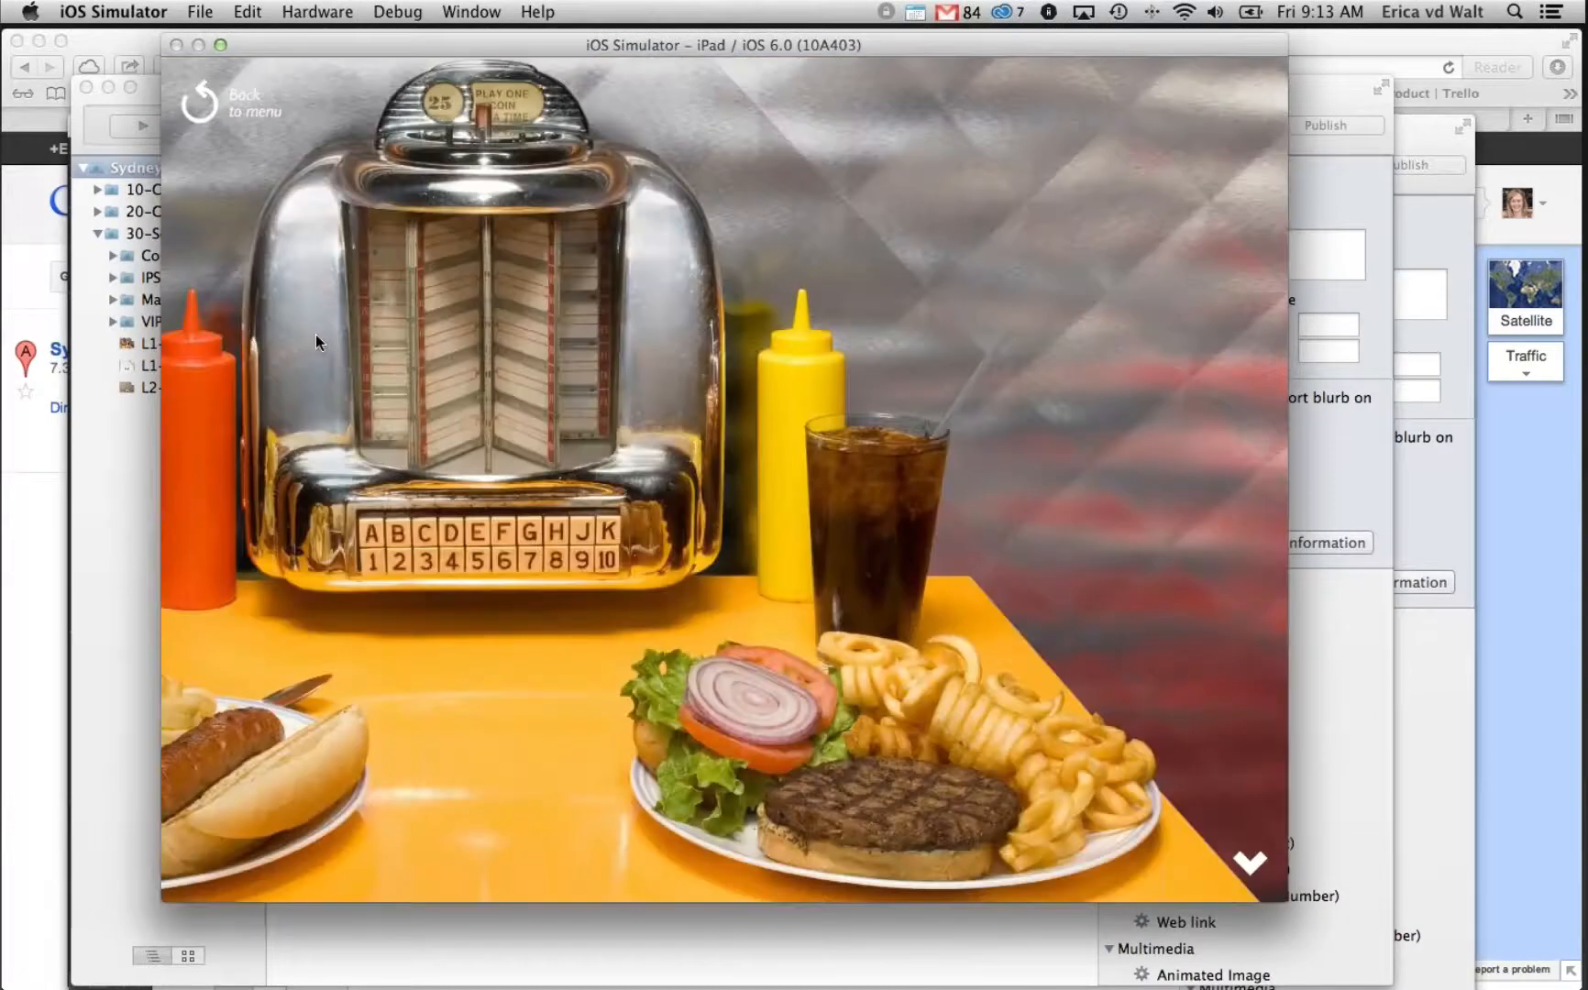
drag(993, 767, 1003, 669)
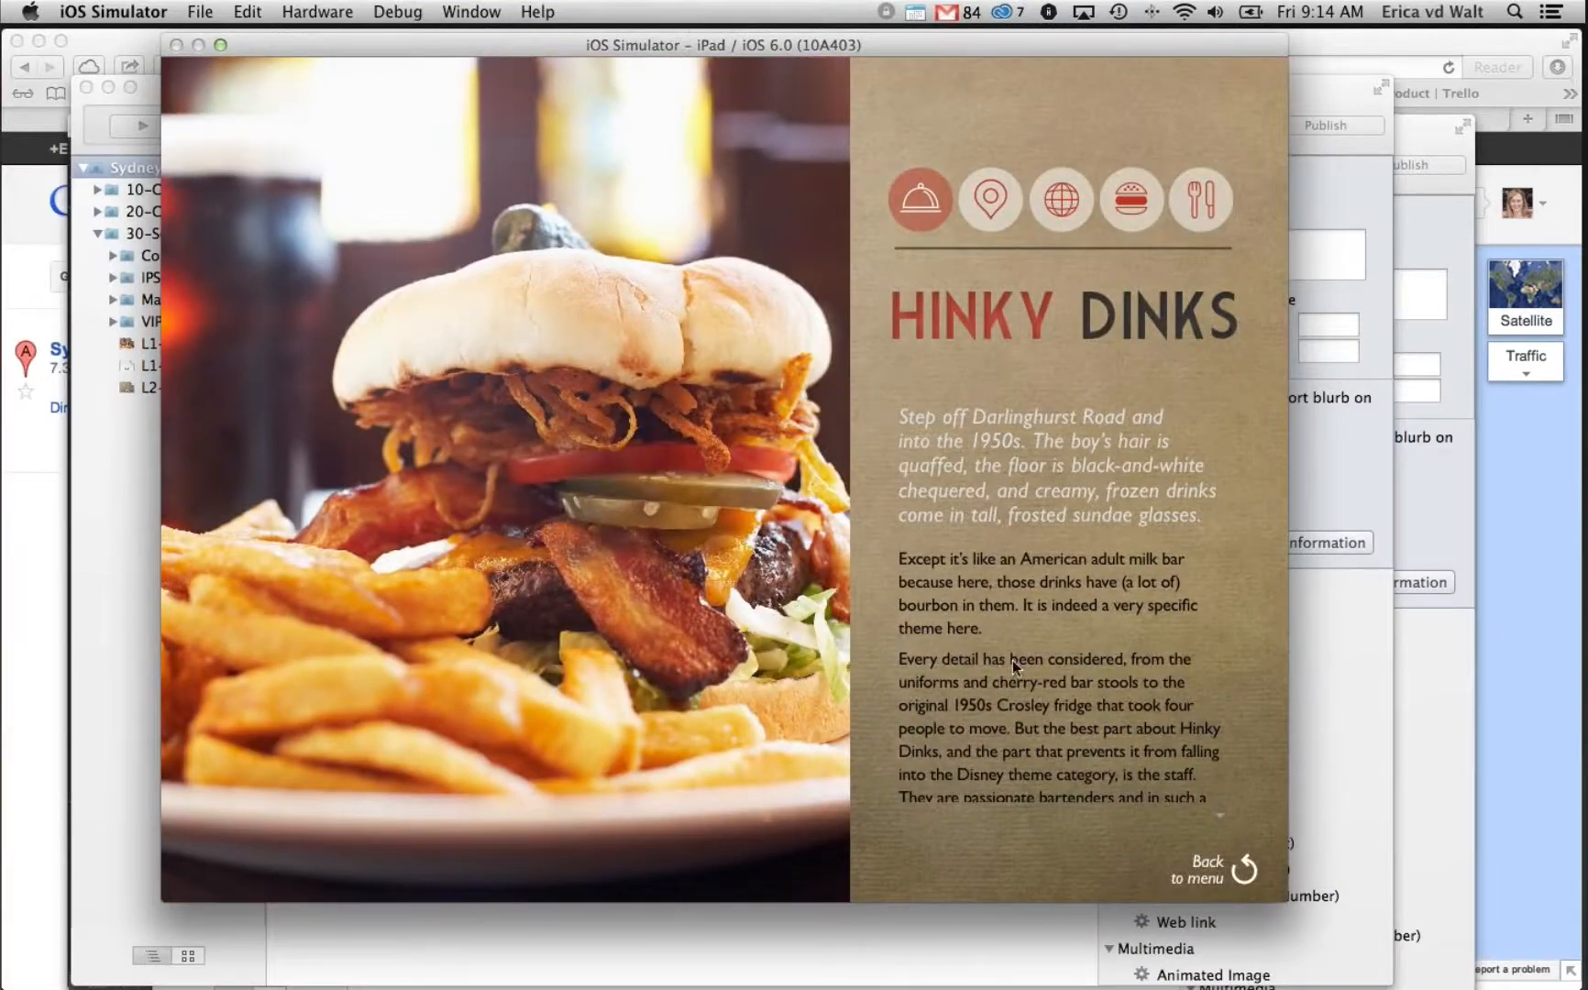
drag(1016, 658, 1043, 493)
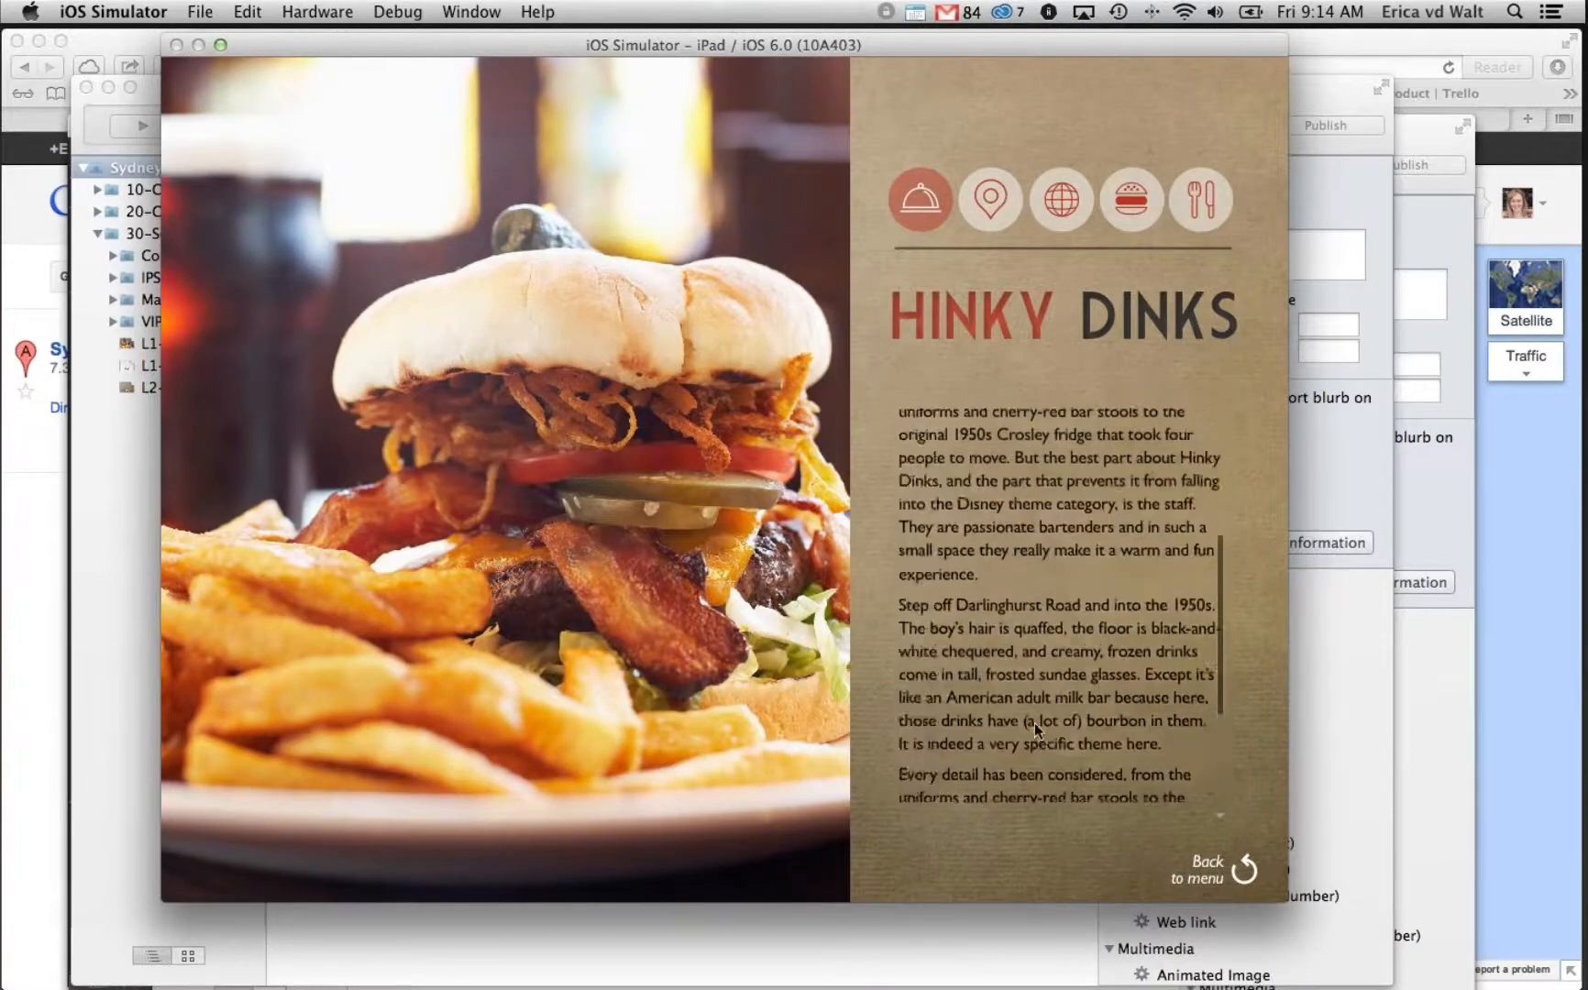
drag(1035, 729, 1035, 807)
Test the Hinky Dinks map view by opening its pin's callout and web link, and return to the page
click(992, 198)
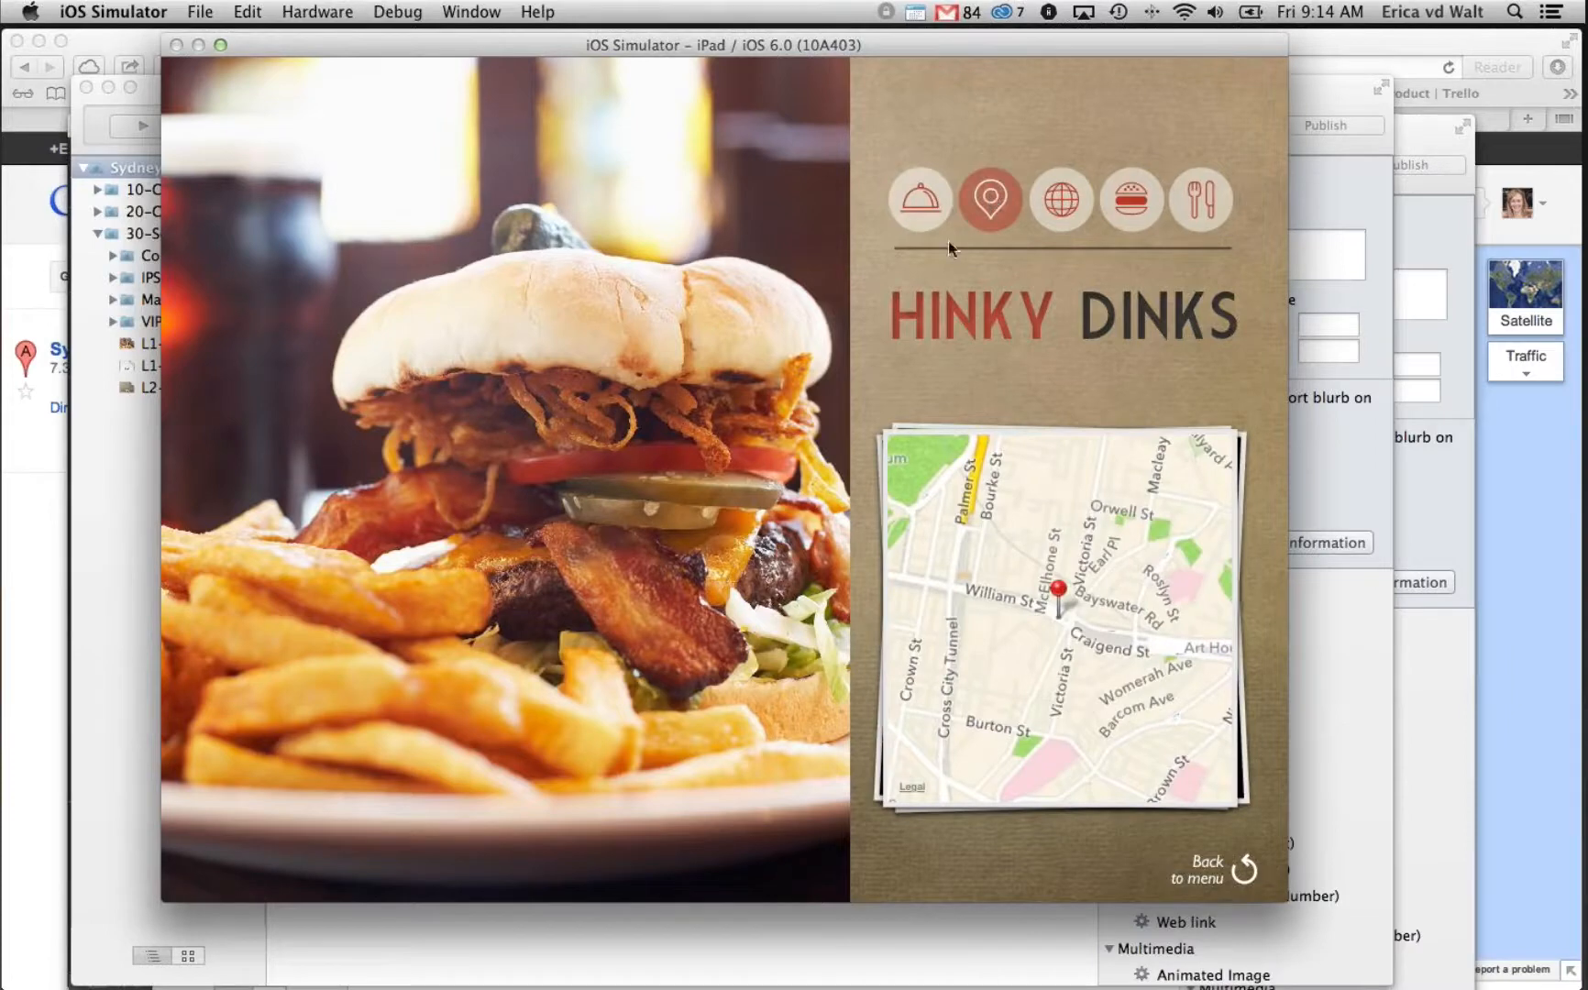
click(1059, 591)
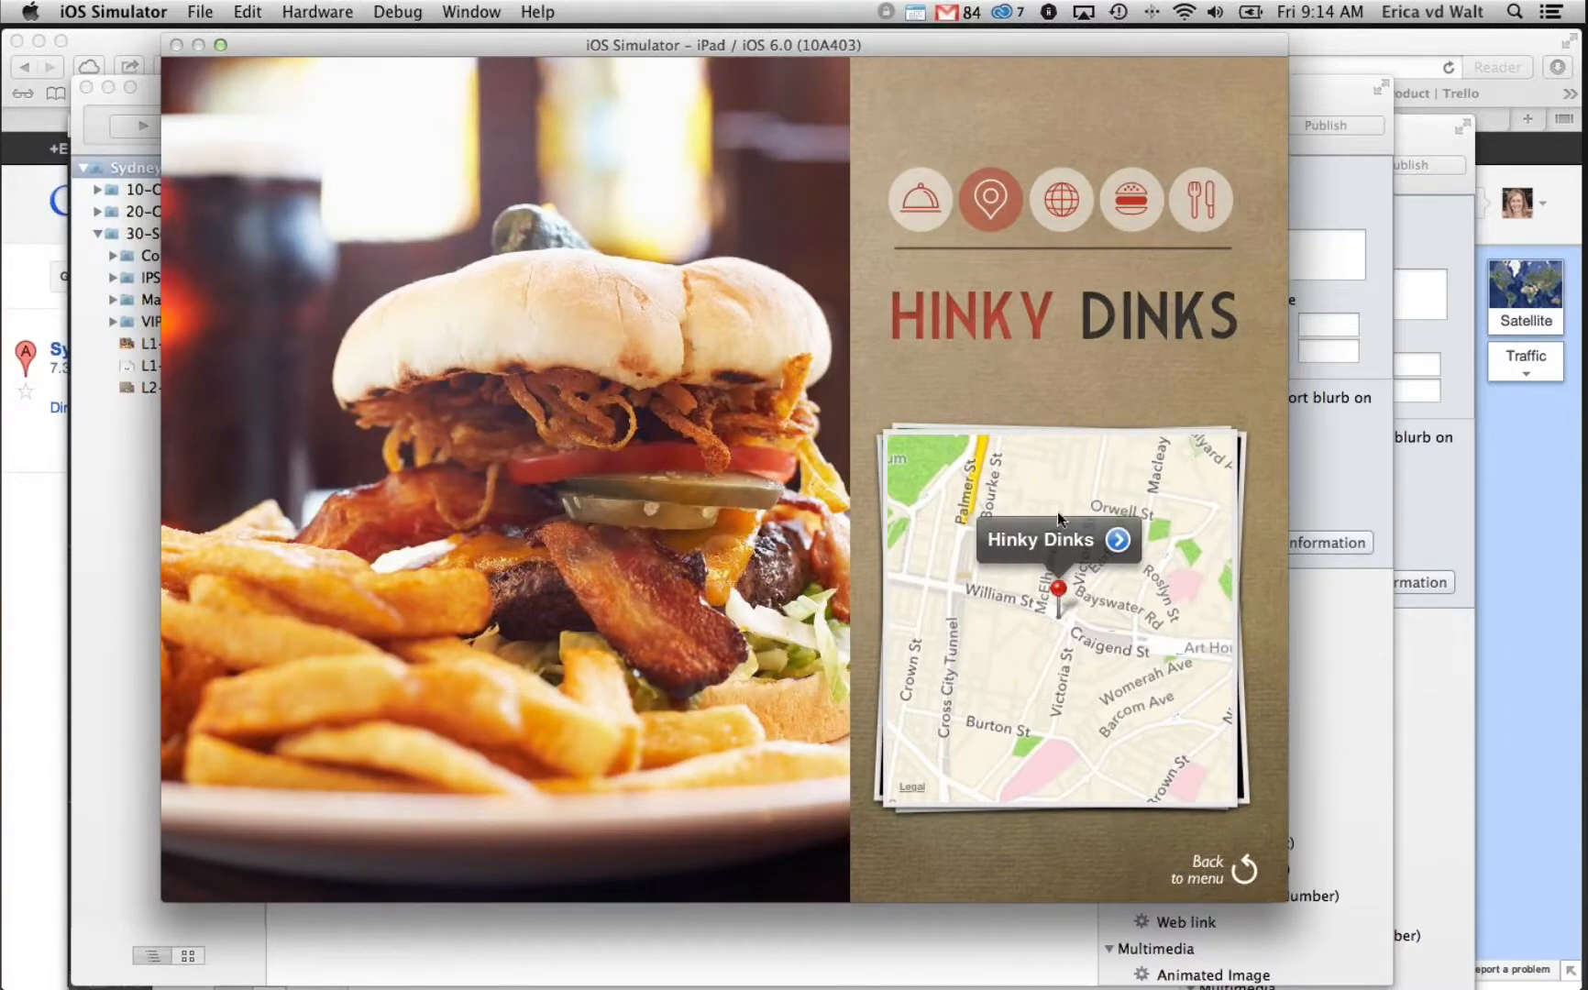
click(1118, 542)
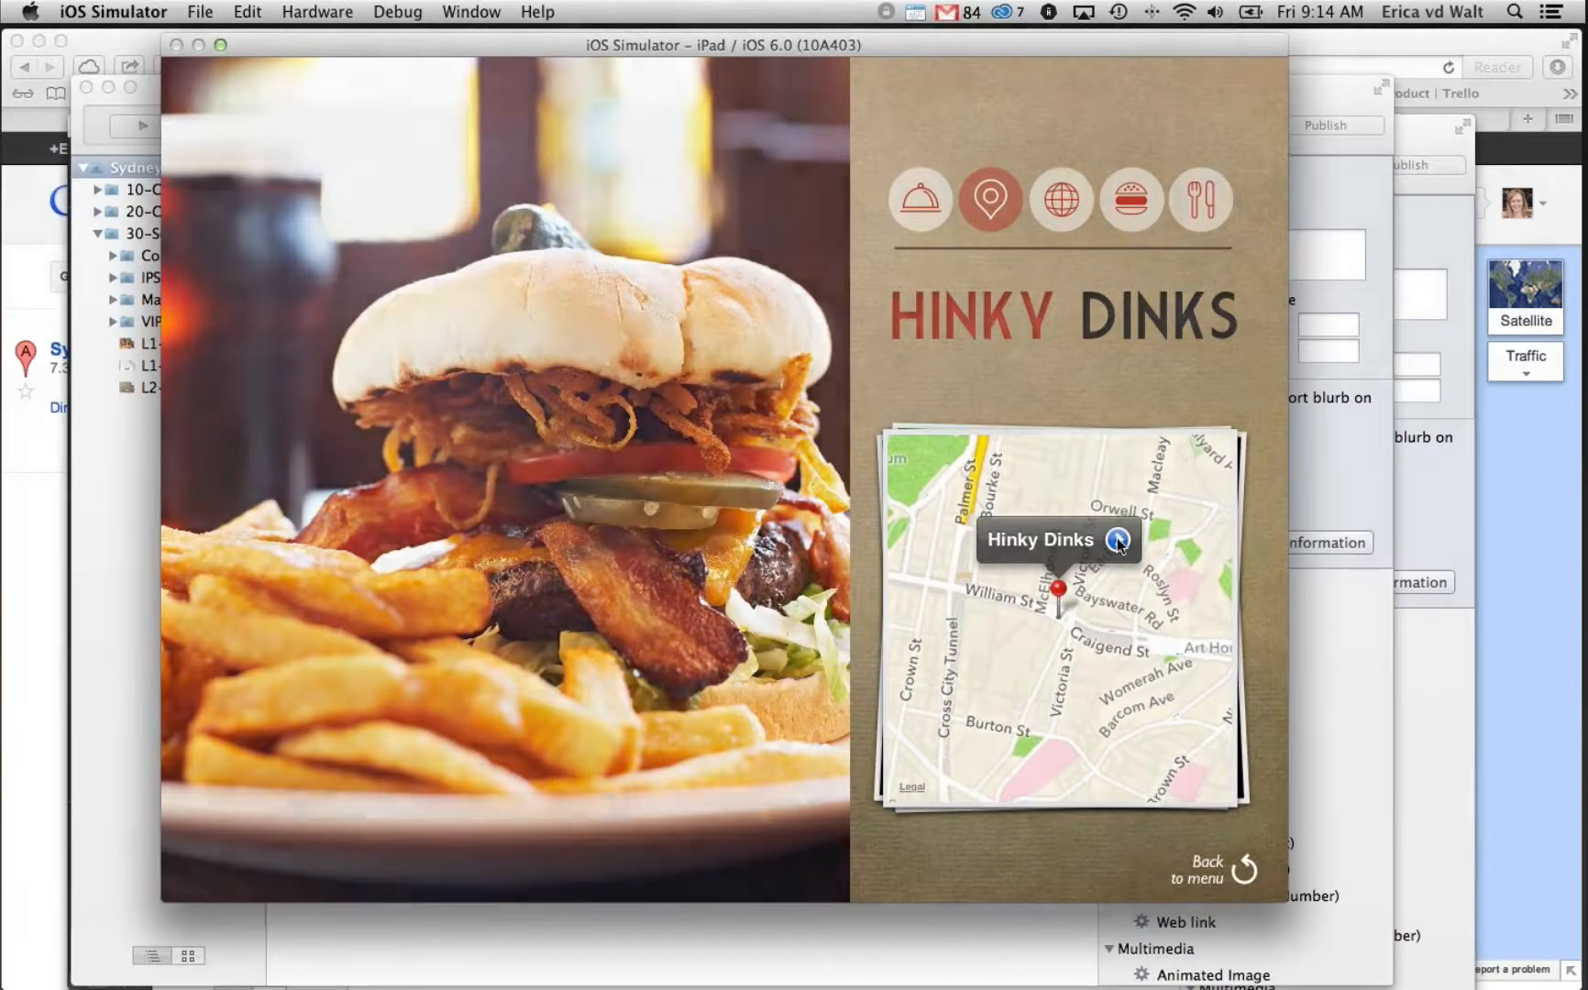
click(1256, 80)
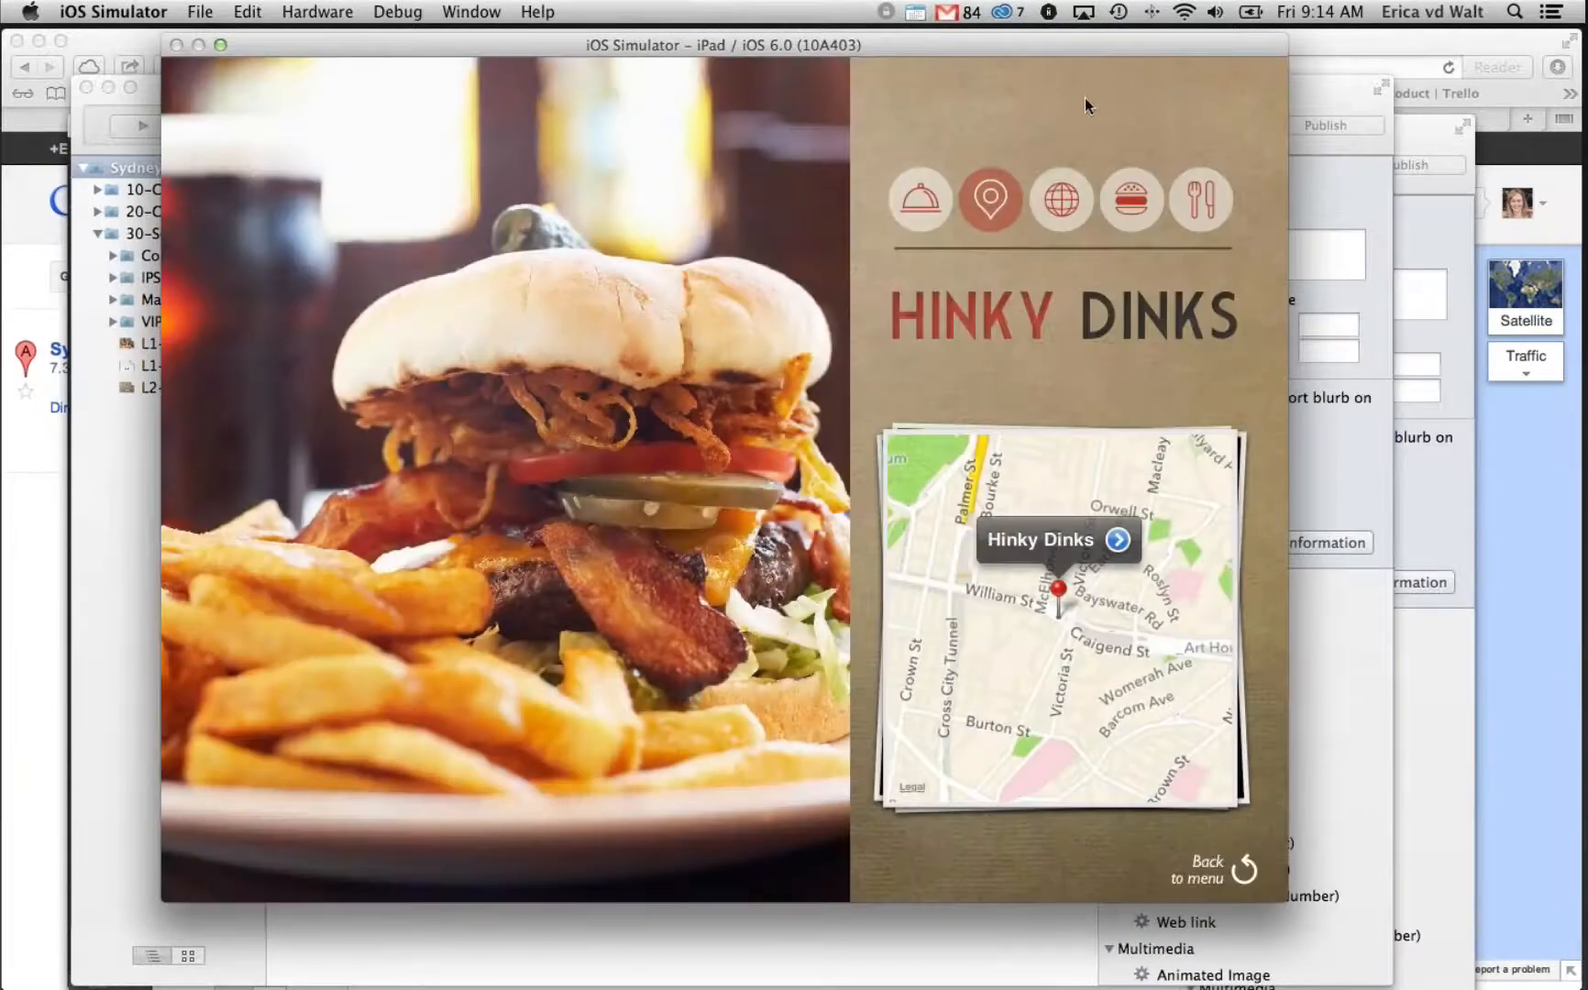
Test the Daily Deals link in the Hinky Dinks web links view and close the opened website
click(1066, 202)
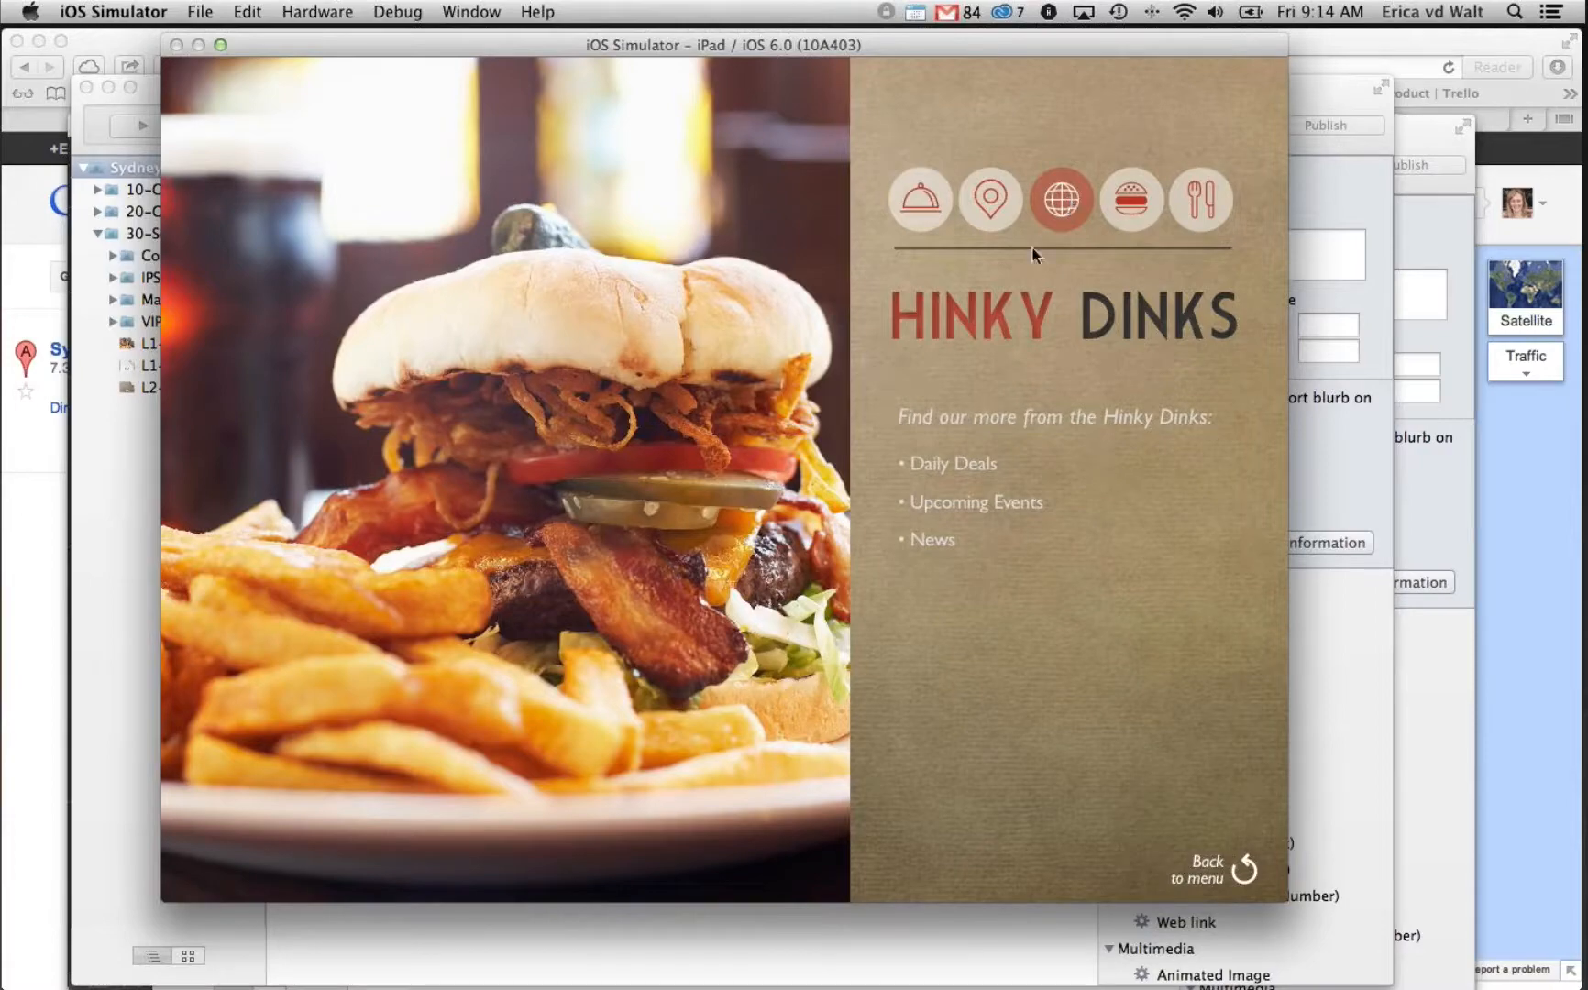
click(967, 467)
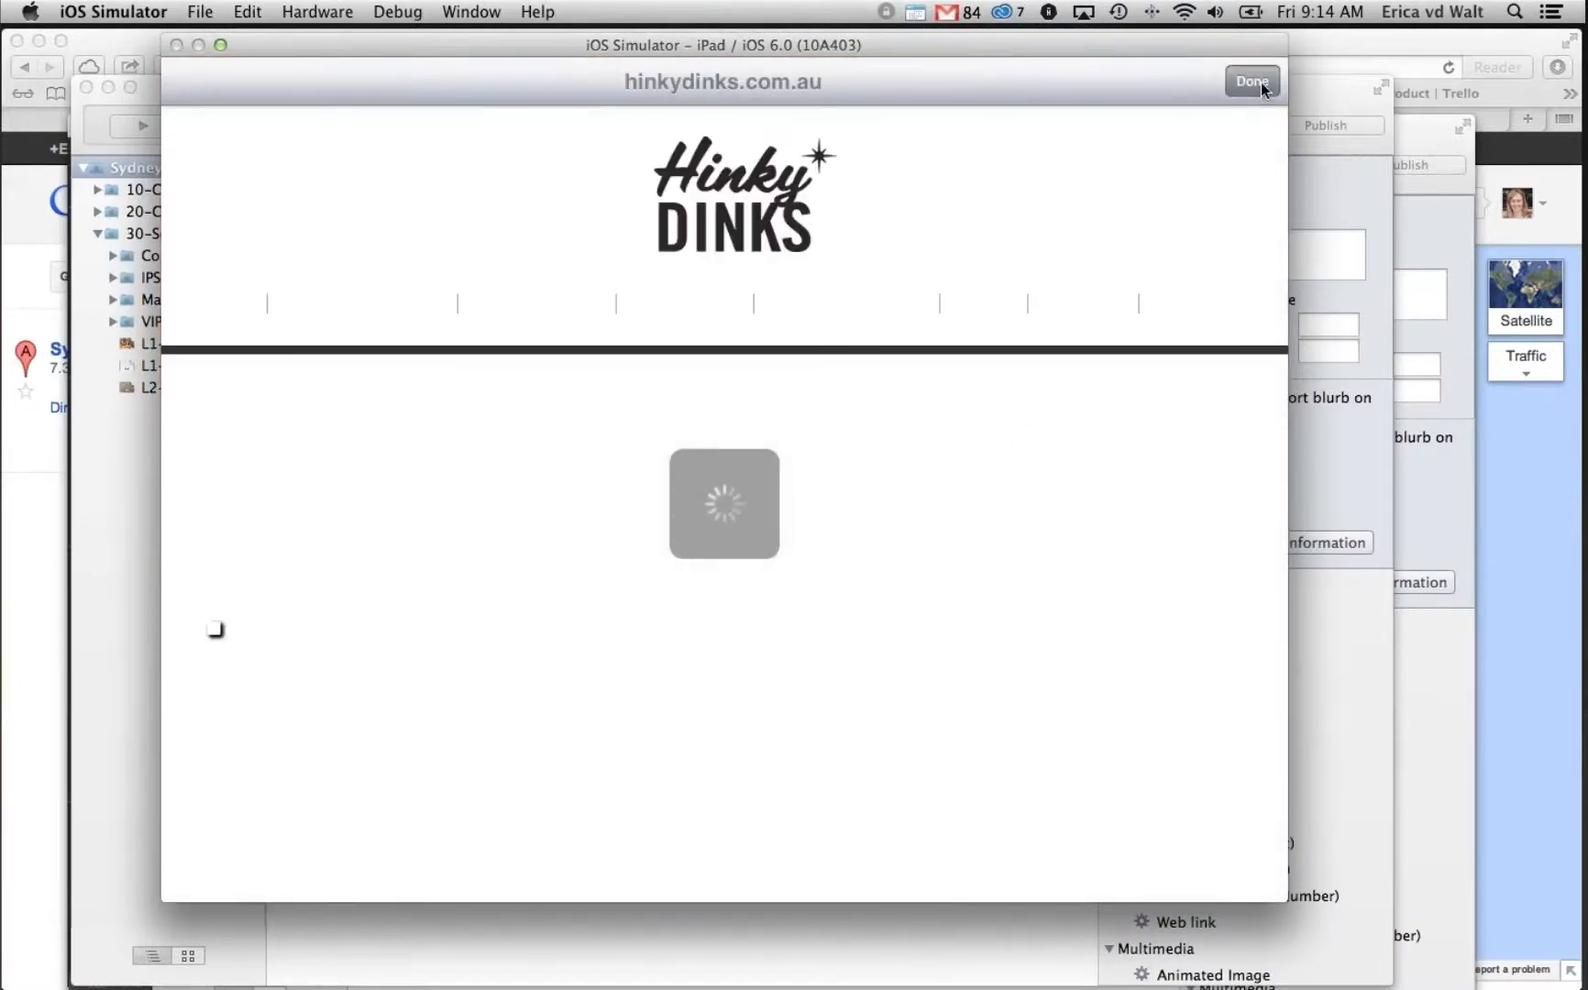
click(1261, 83)
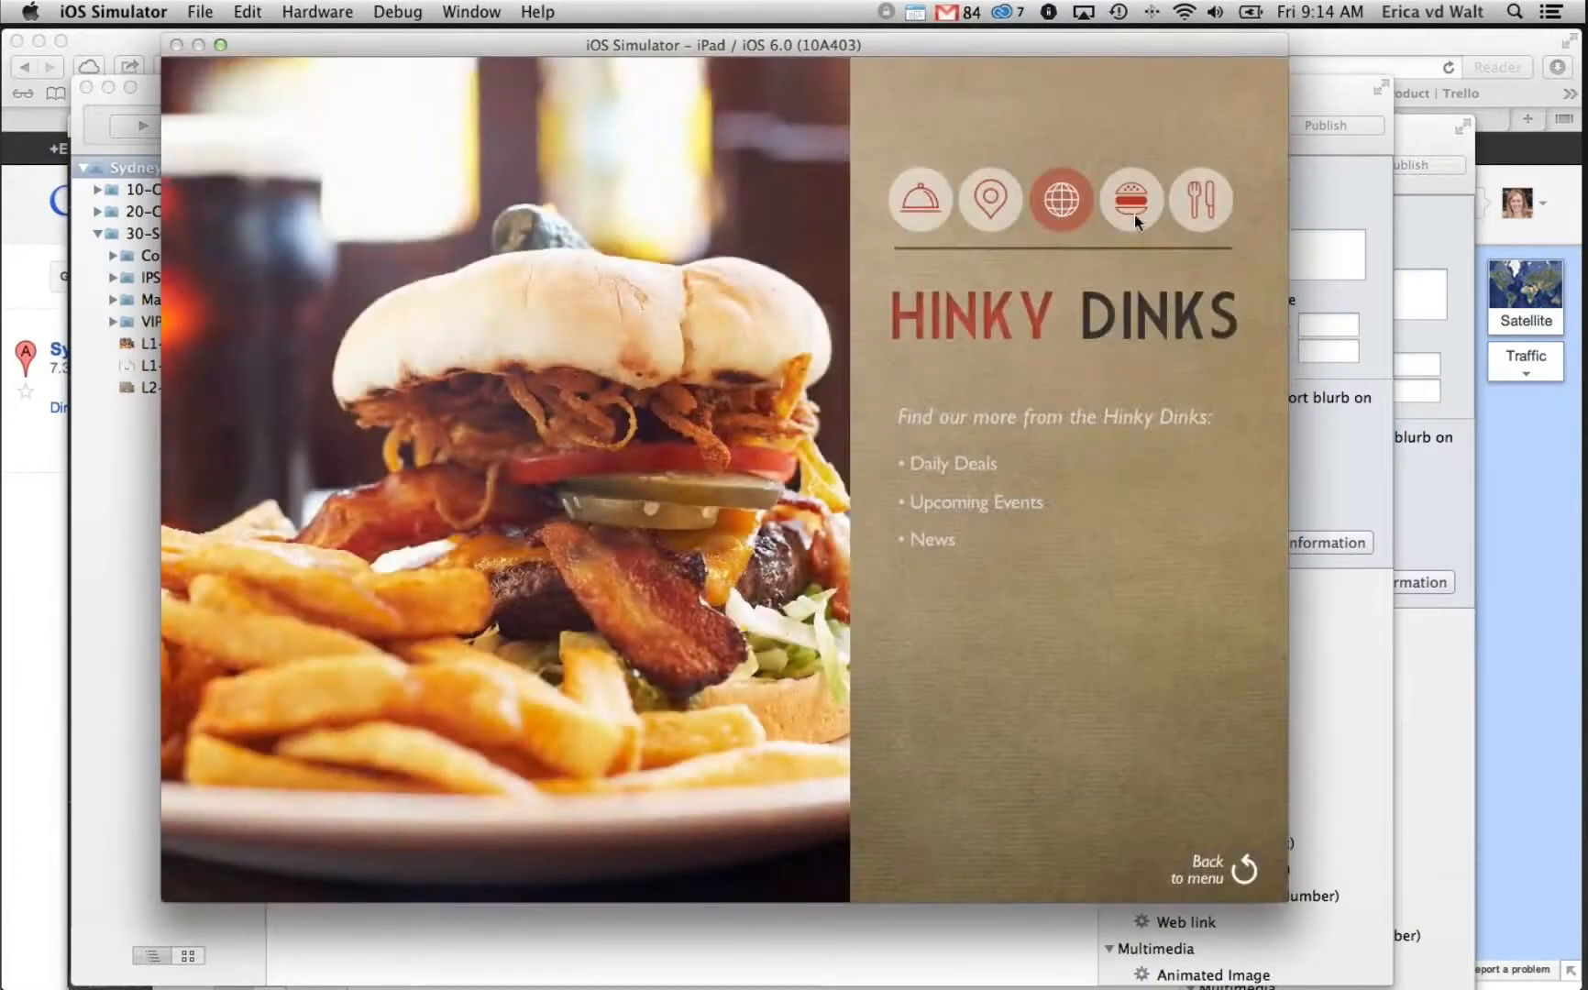
Test the Hinky Dinks Drinks Menu link and the cutlery icon's dimmi.com.au link, closing each opened web page
click(1134, 210)
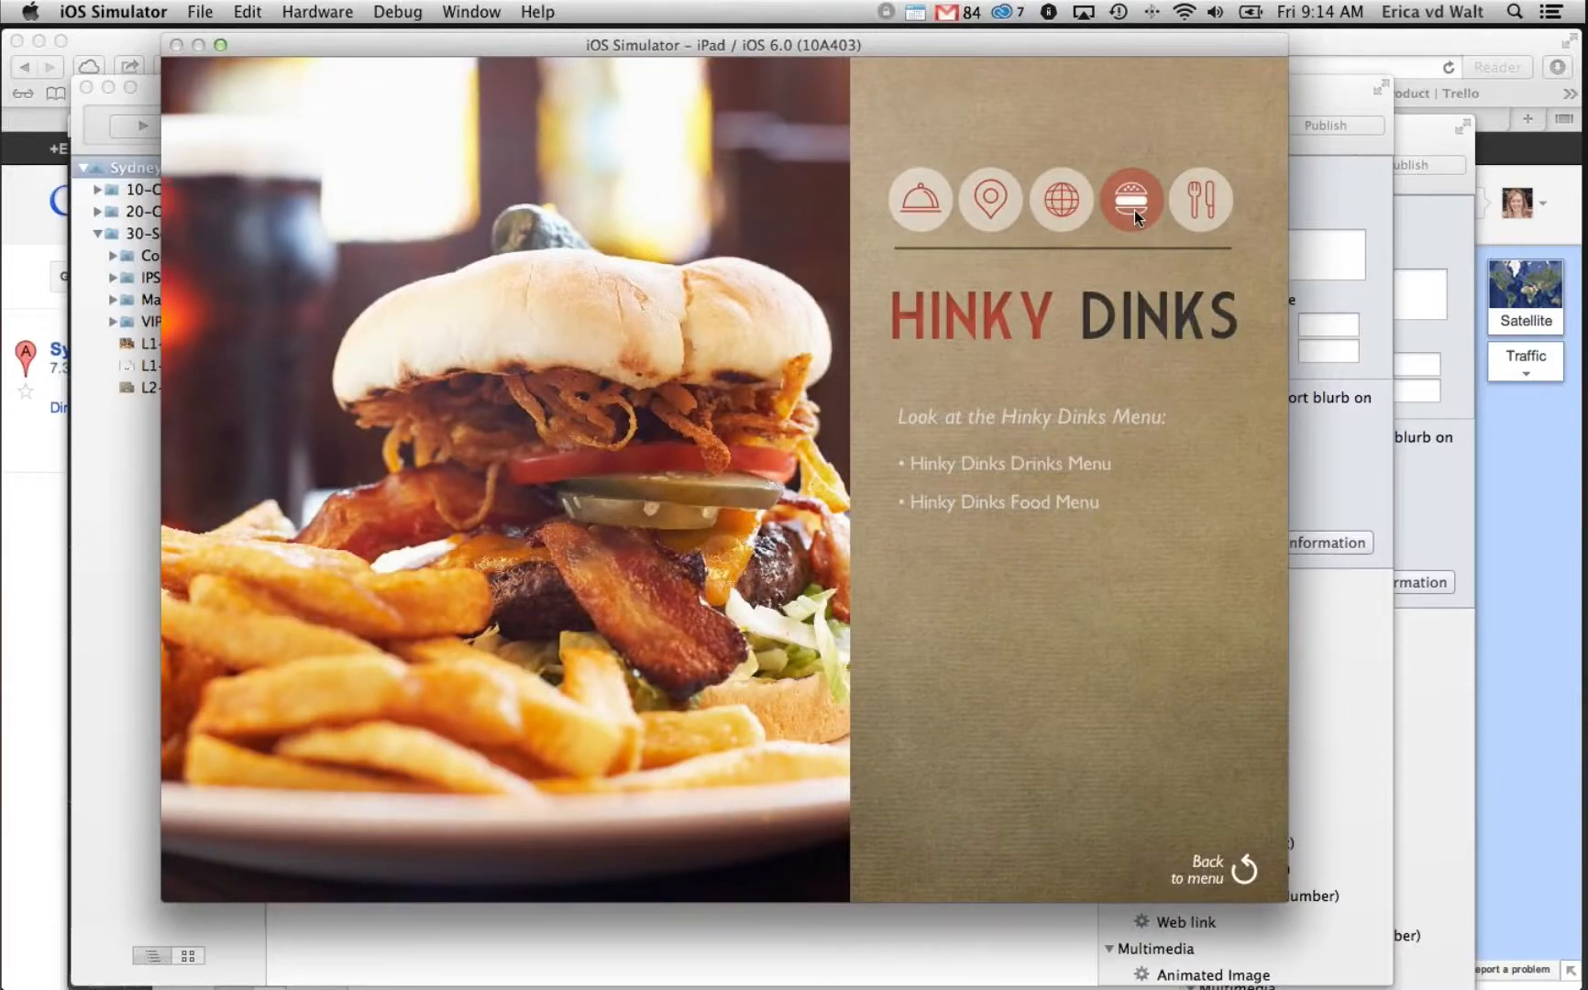
click(1042, 459)
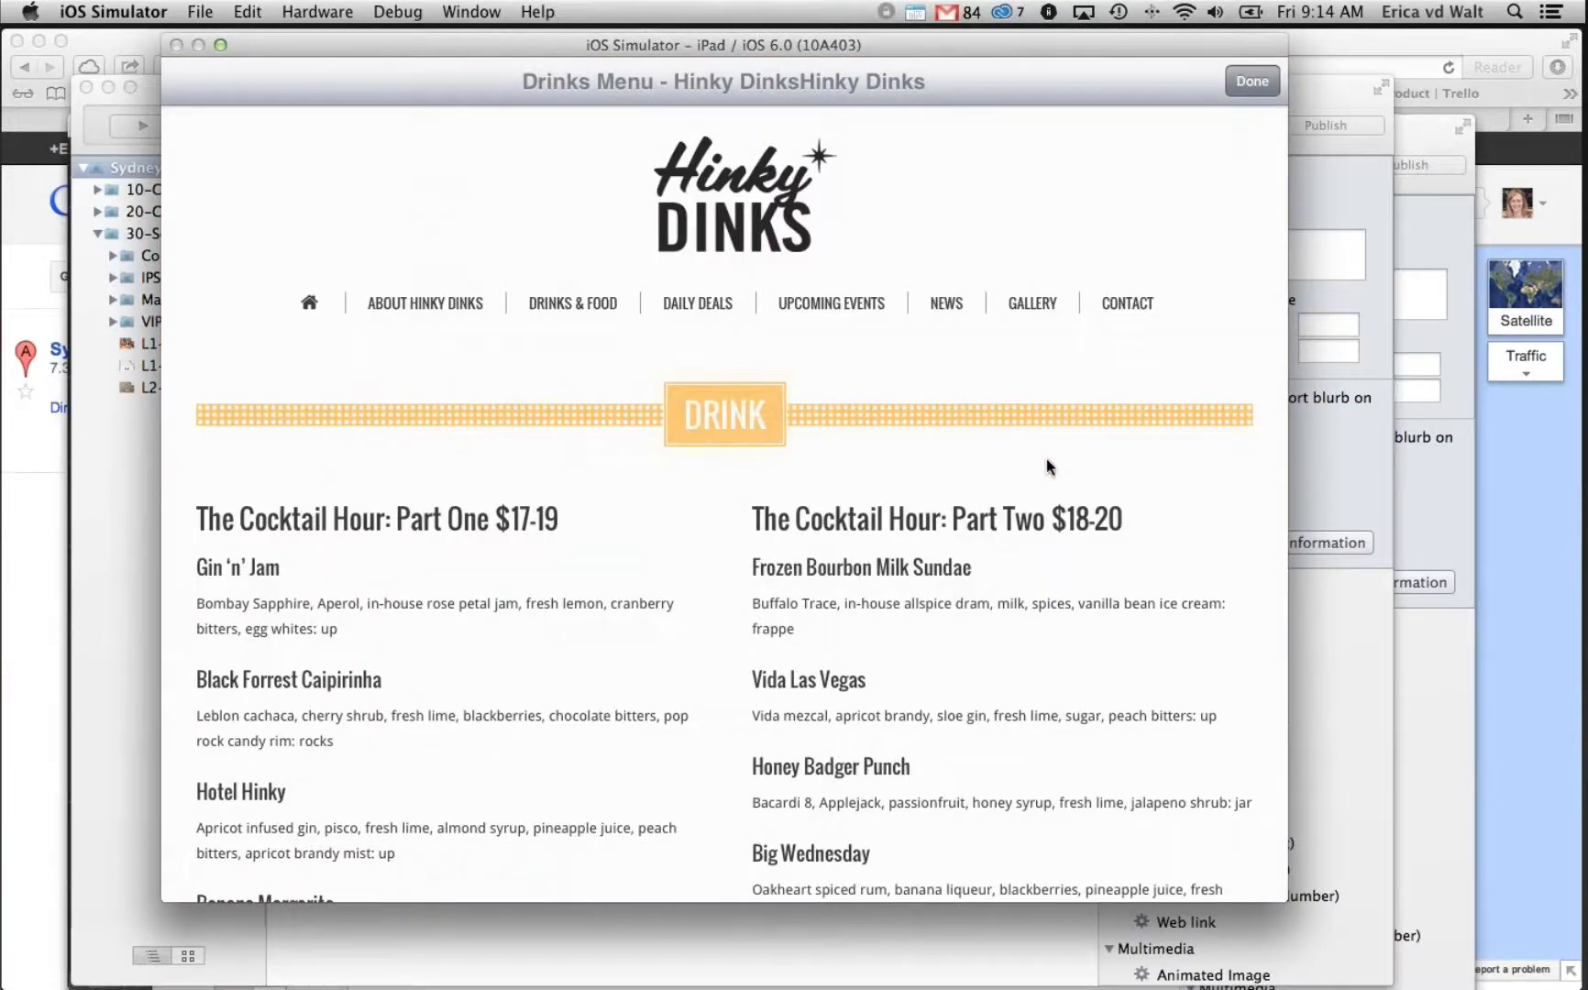
click(1264, 85)
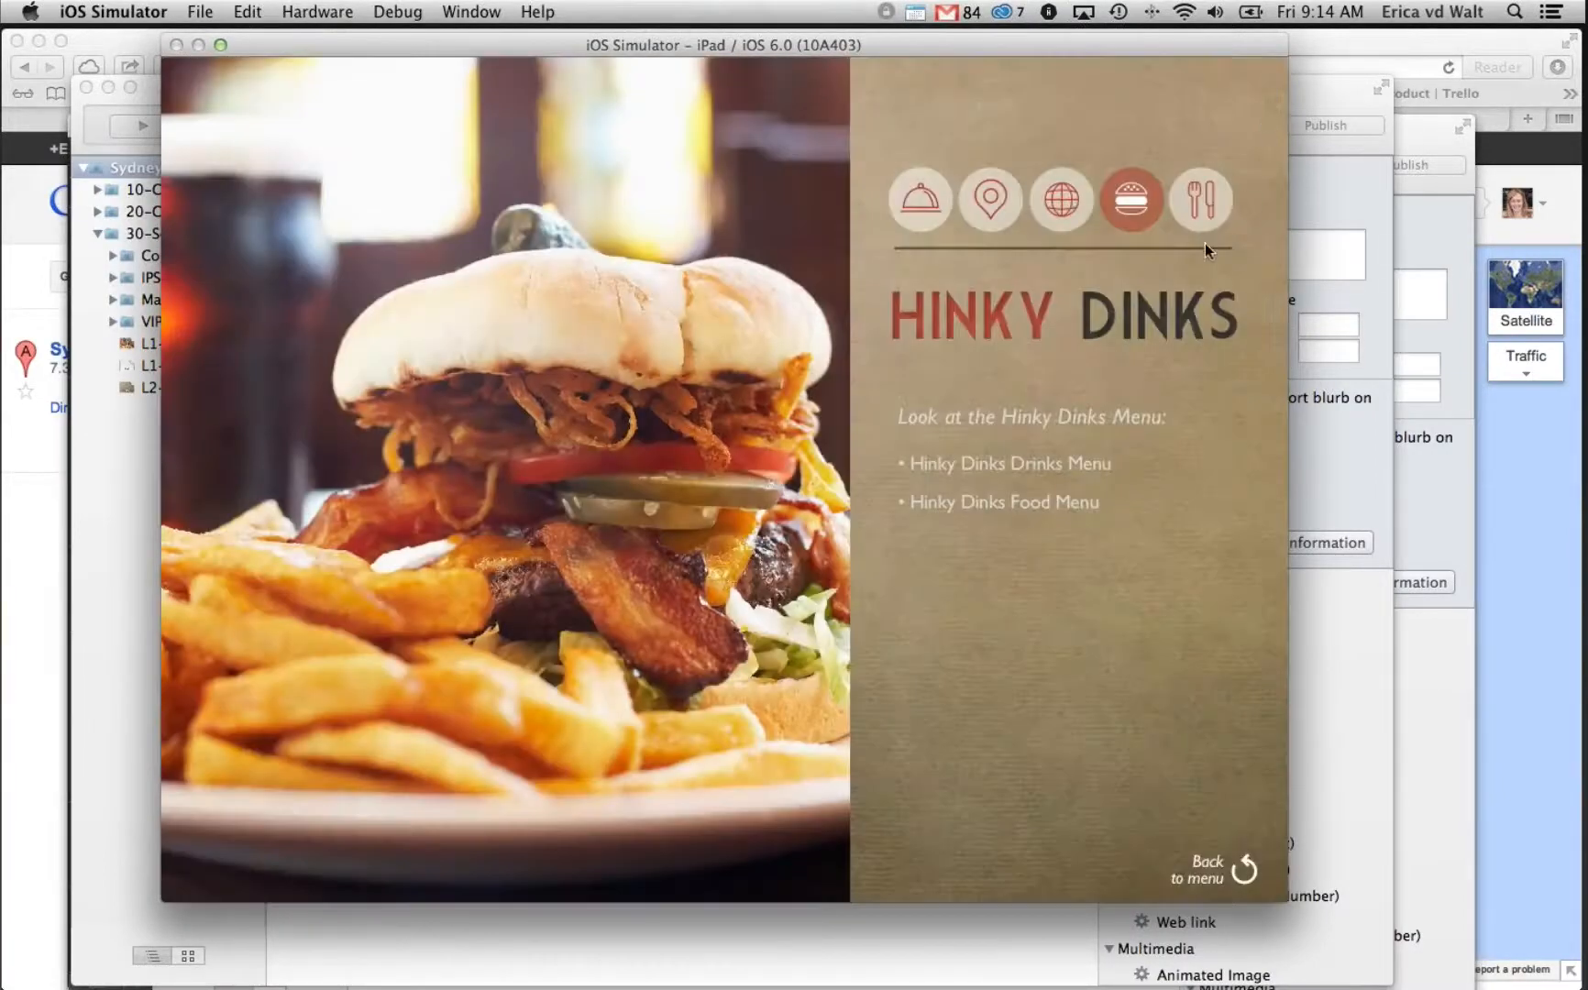
click(1205, 207)
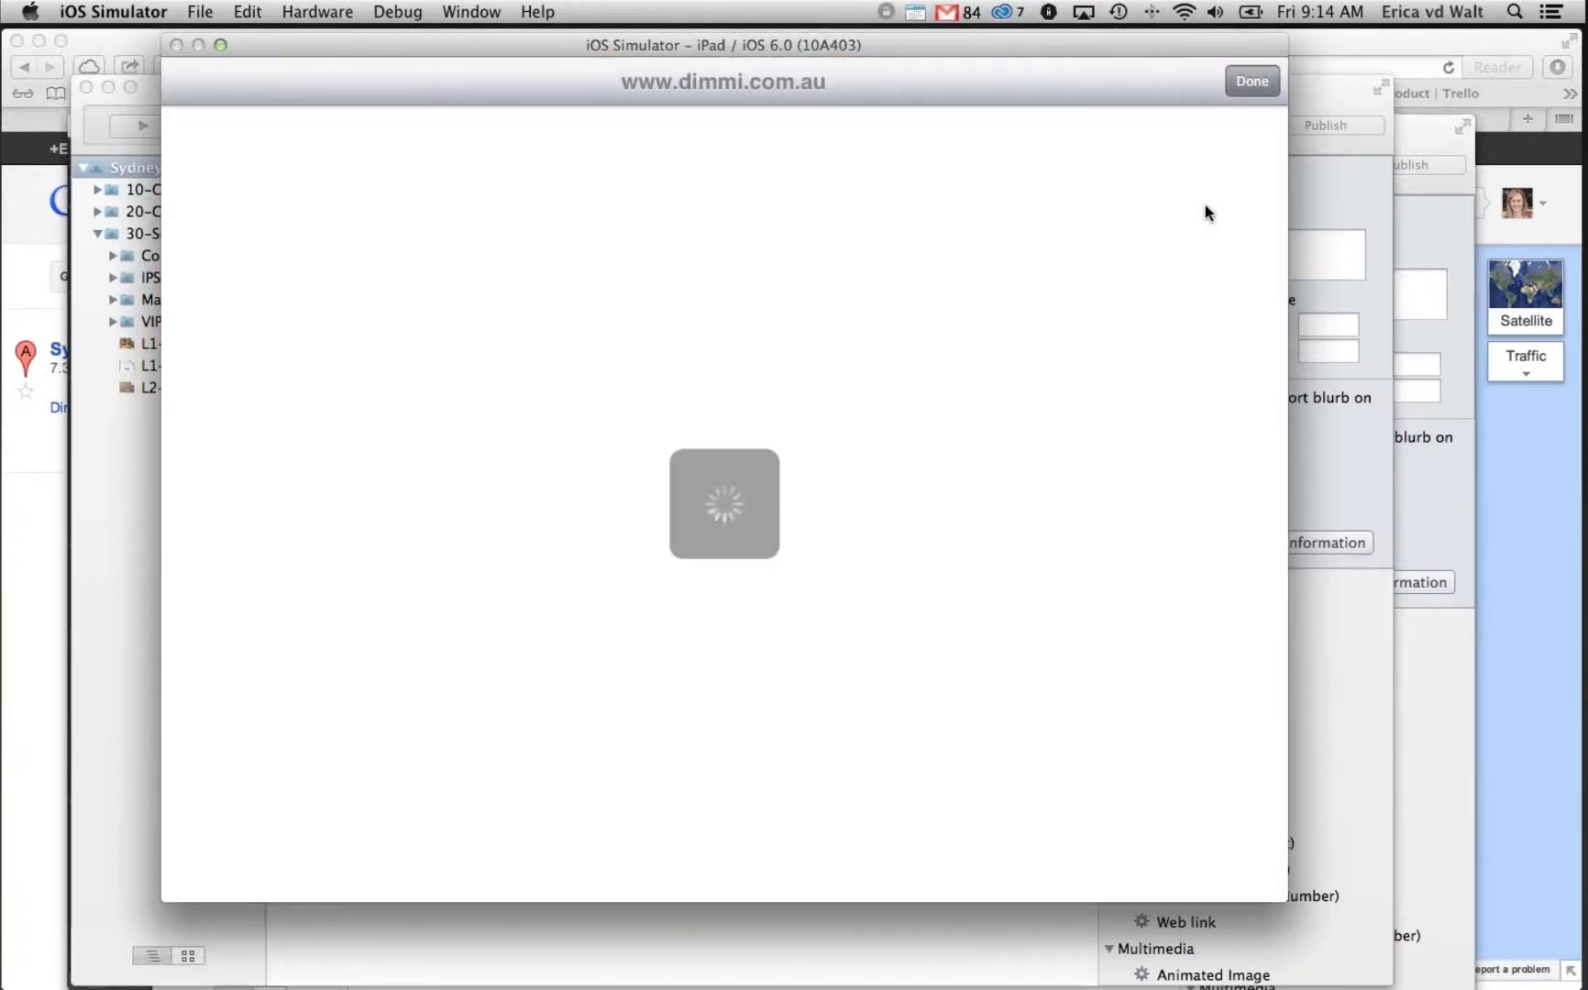
click(1251, 84)
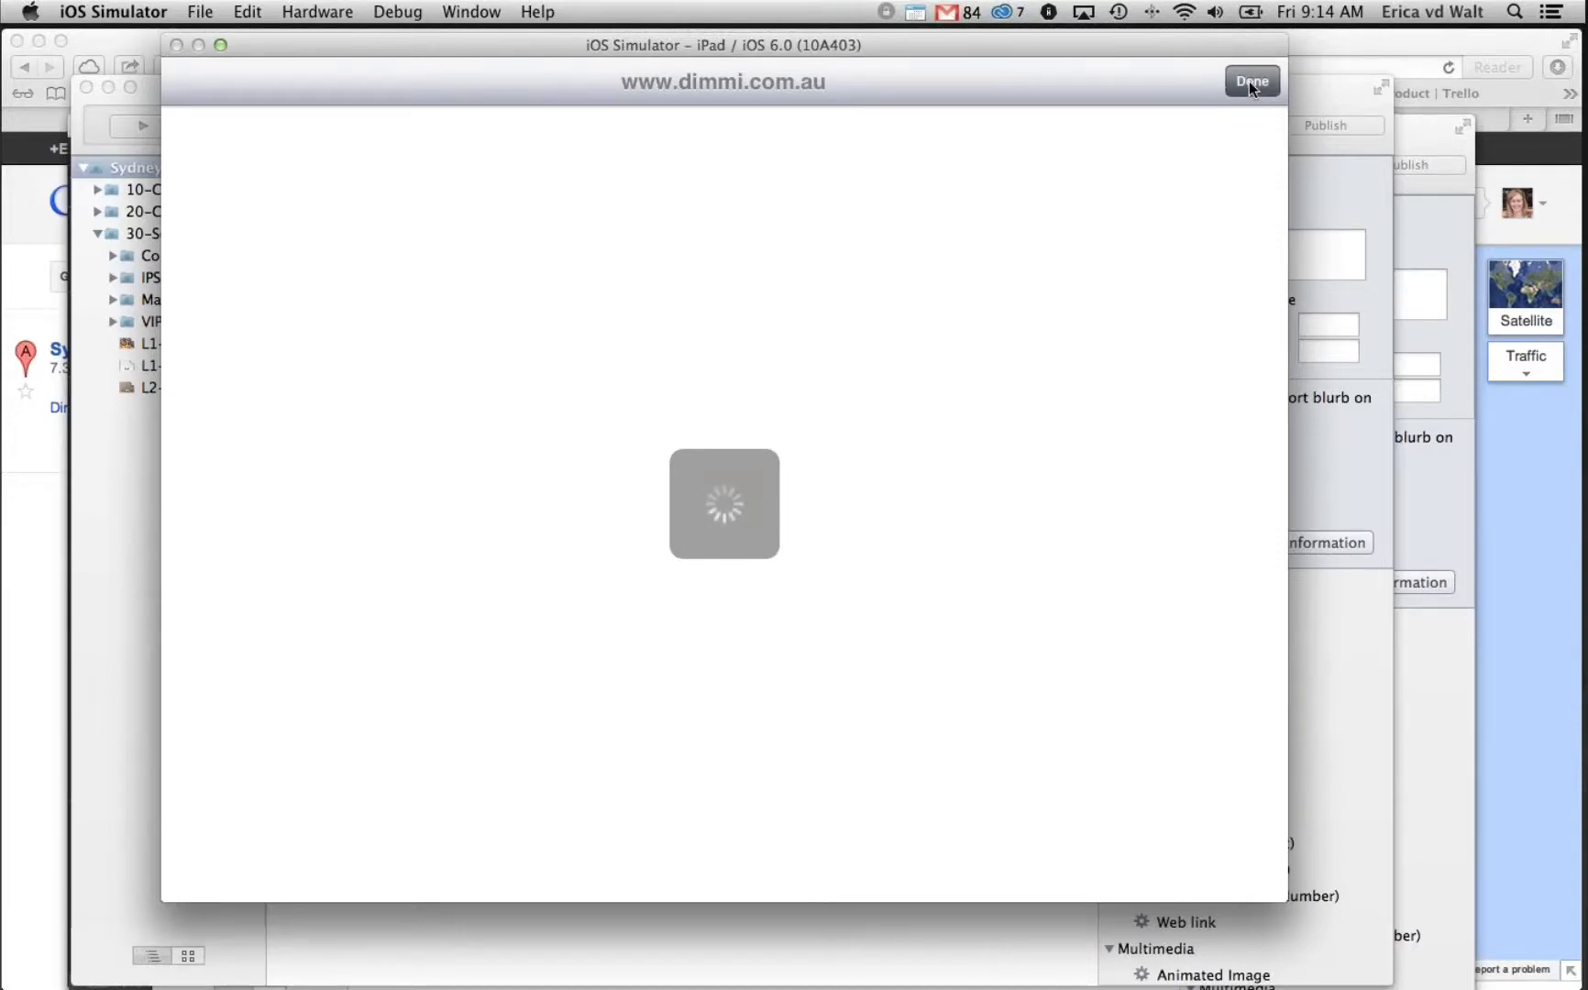
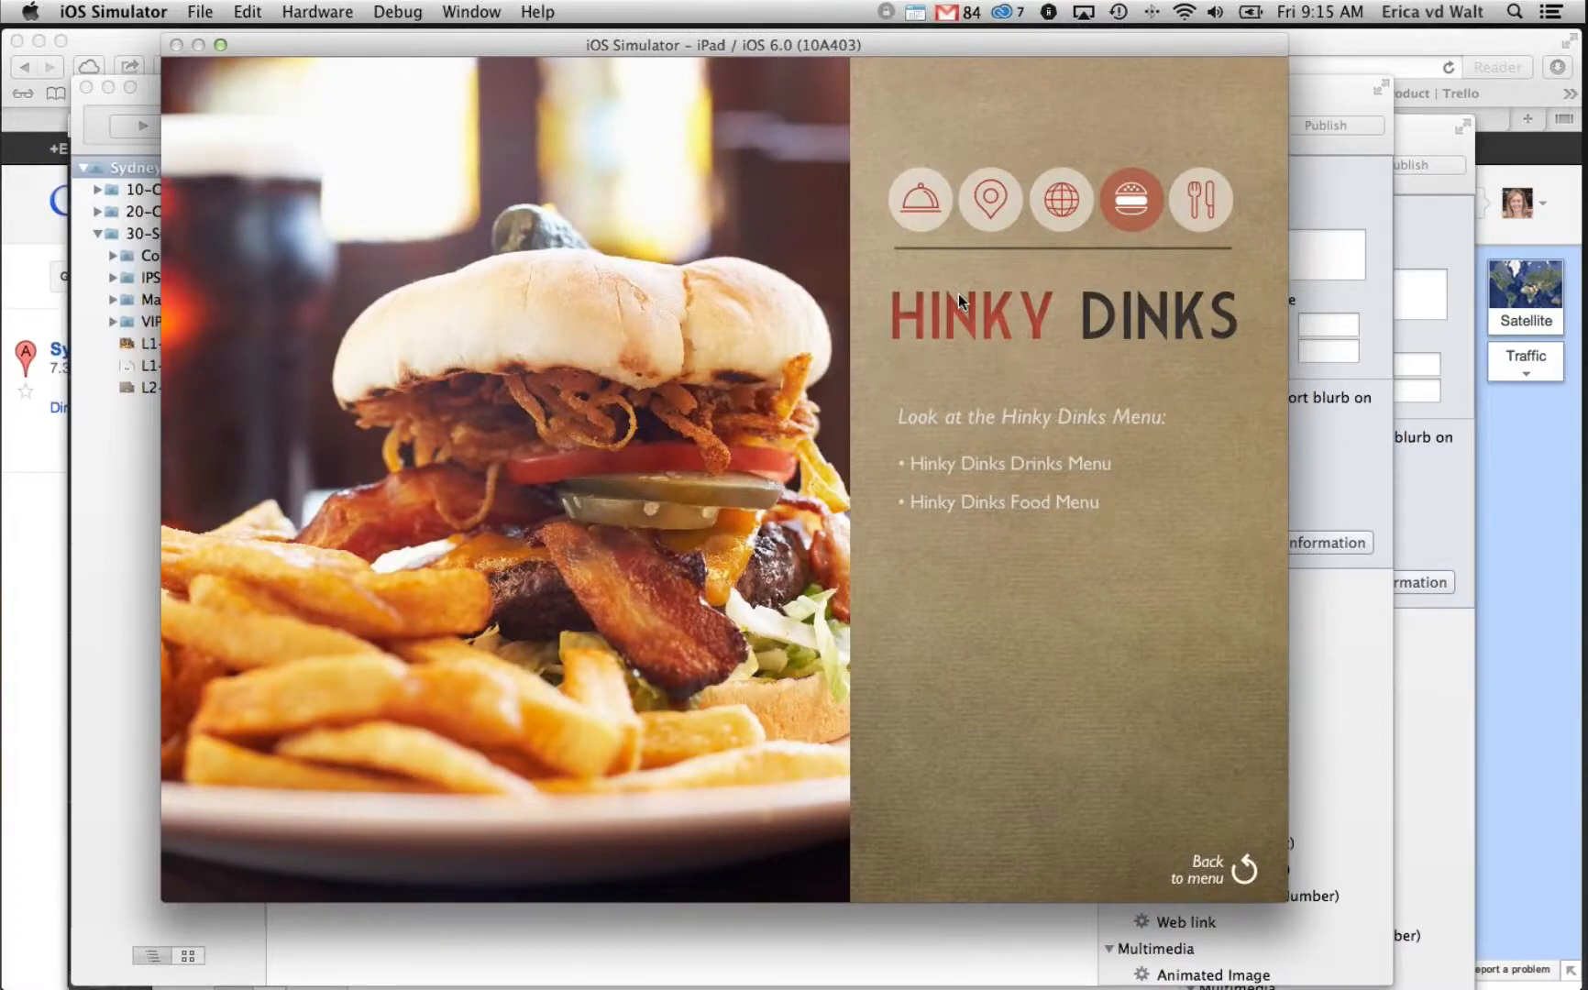
Switch to Finder and create a folder named "40-Section 2" inside the Desktop's Sydney Cheap Eats Working folder
click(1042, 669)
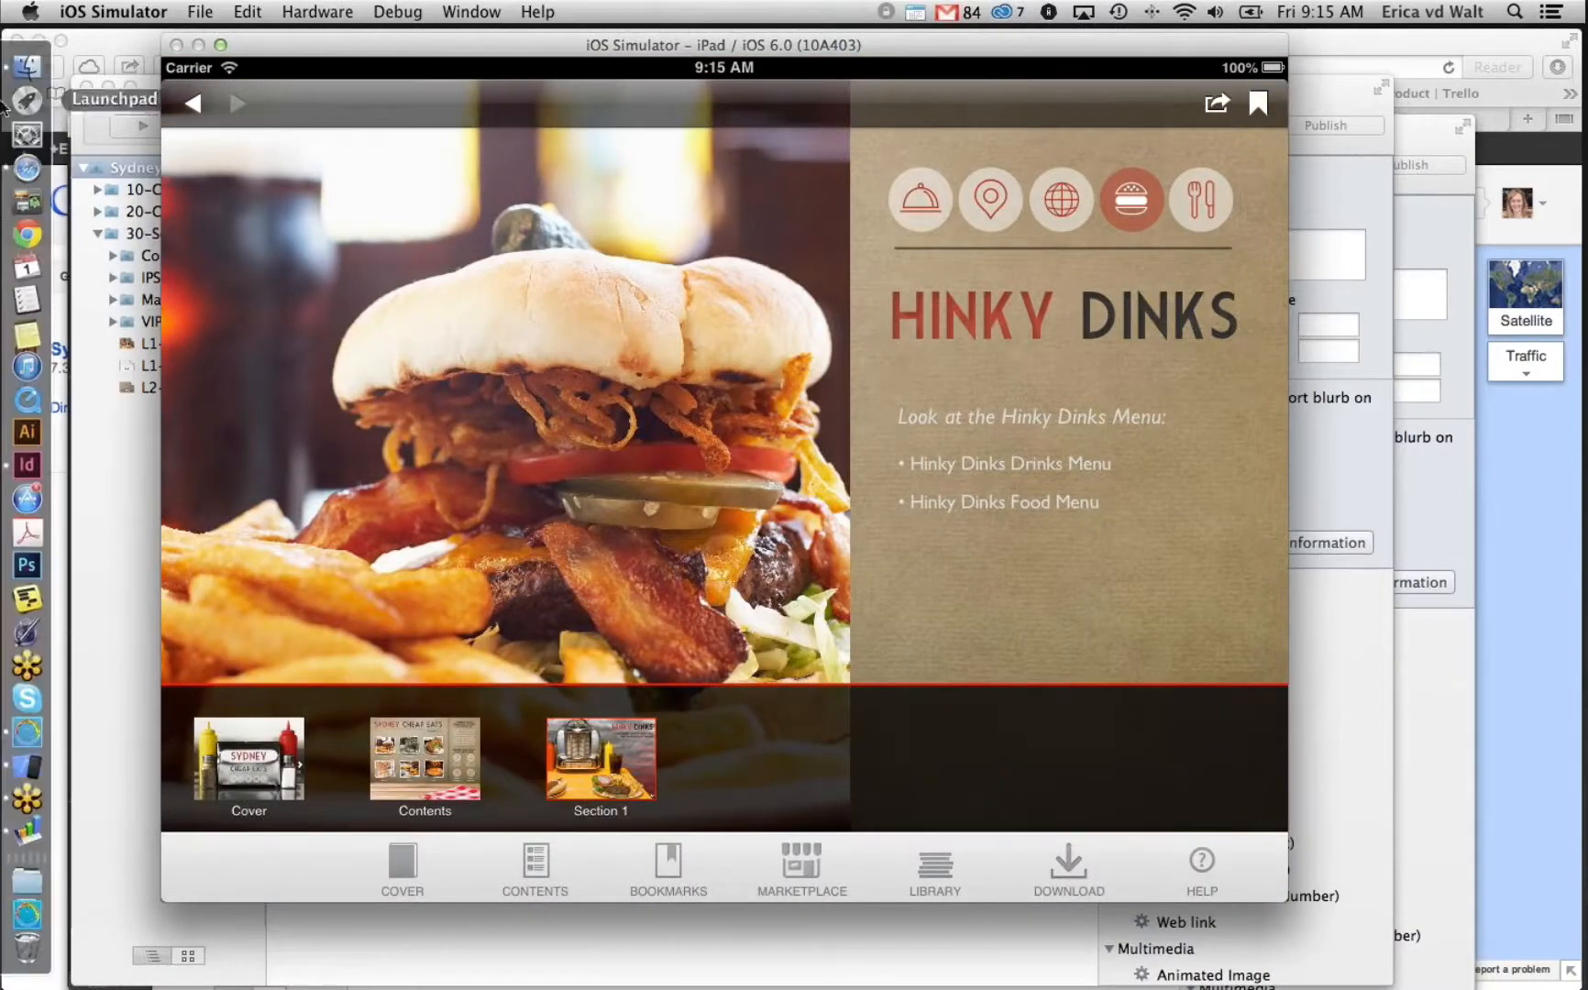
click(20, 72)
scroll(917, 385, left, 3)
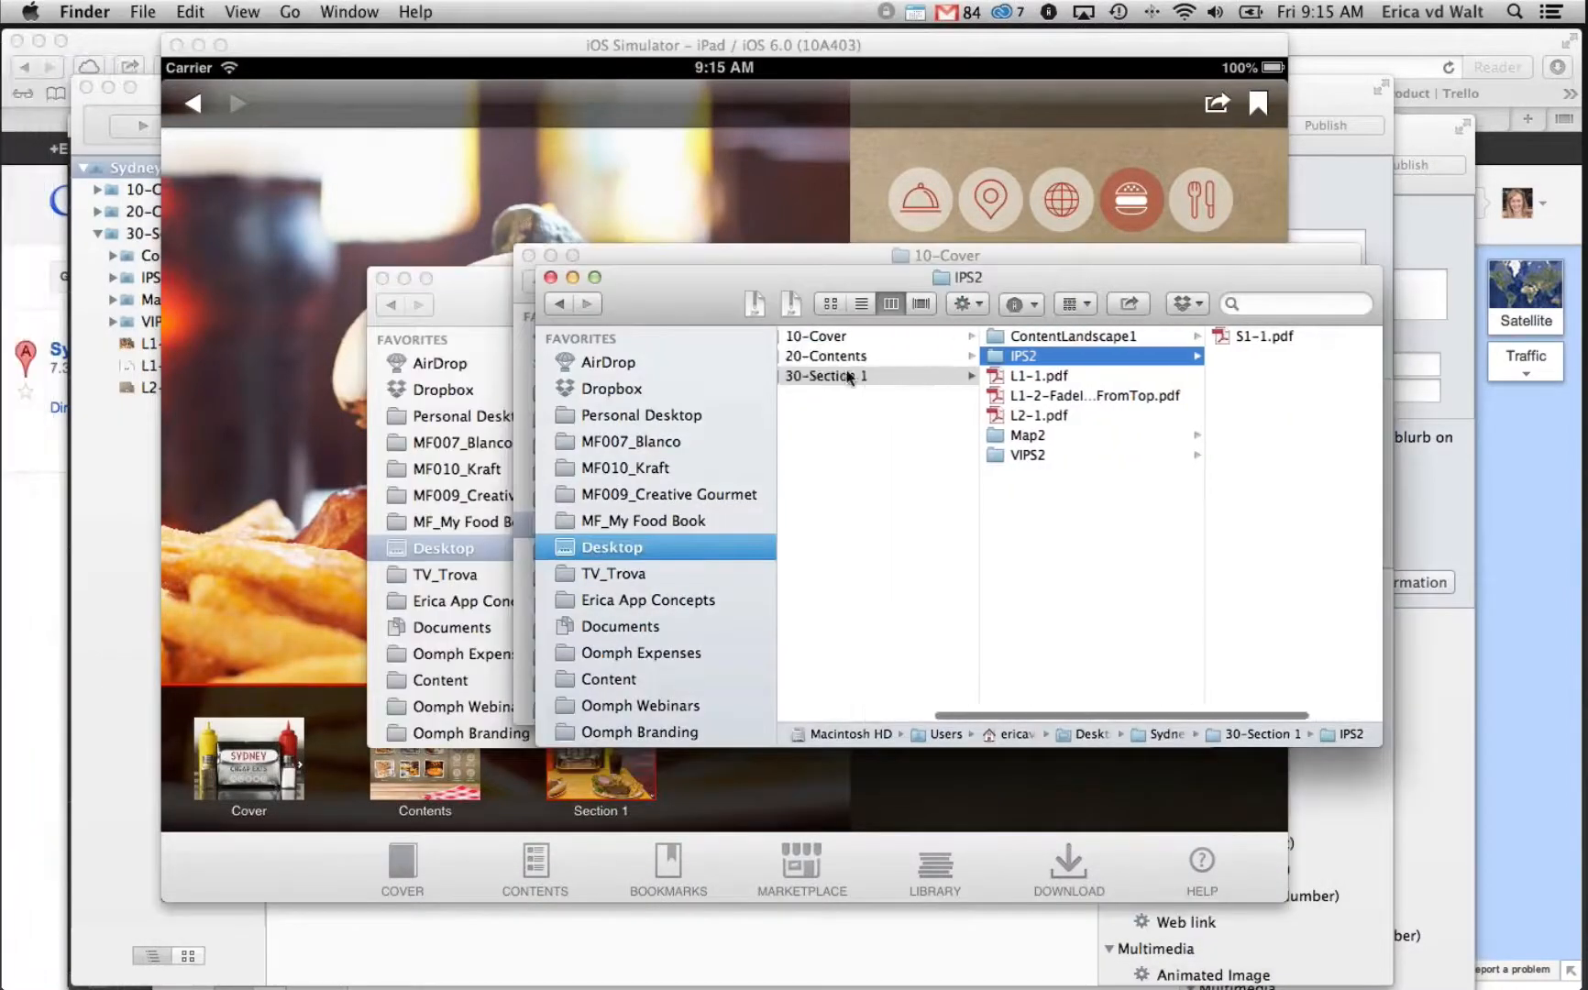
click(985, 380)
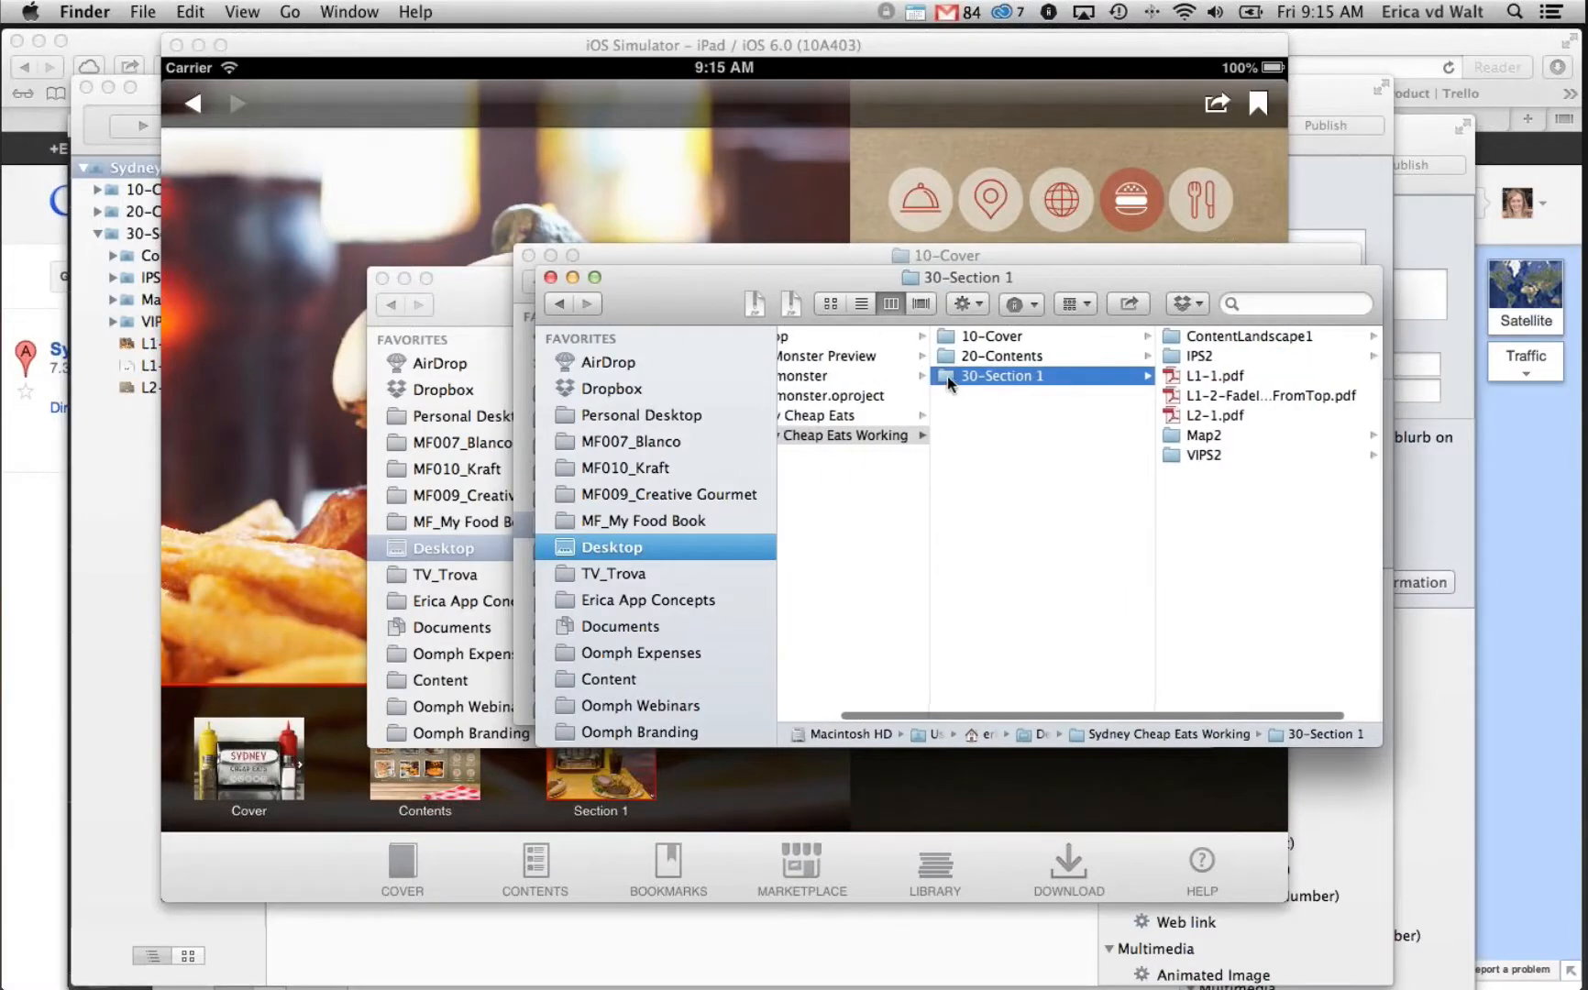
click(652, 547)
key(super+shift+n)
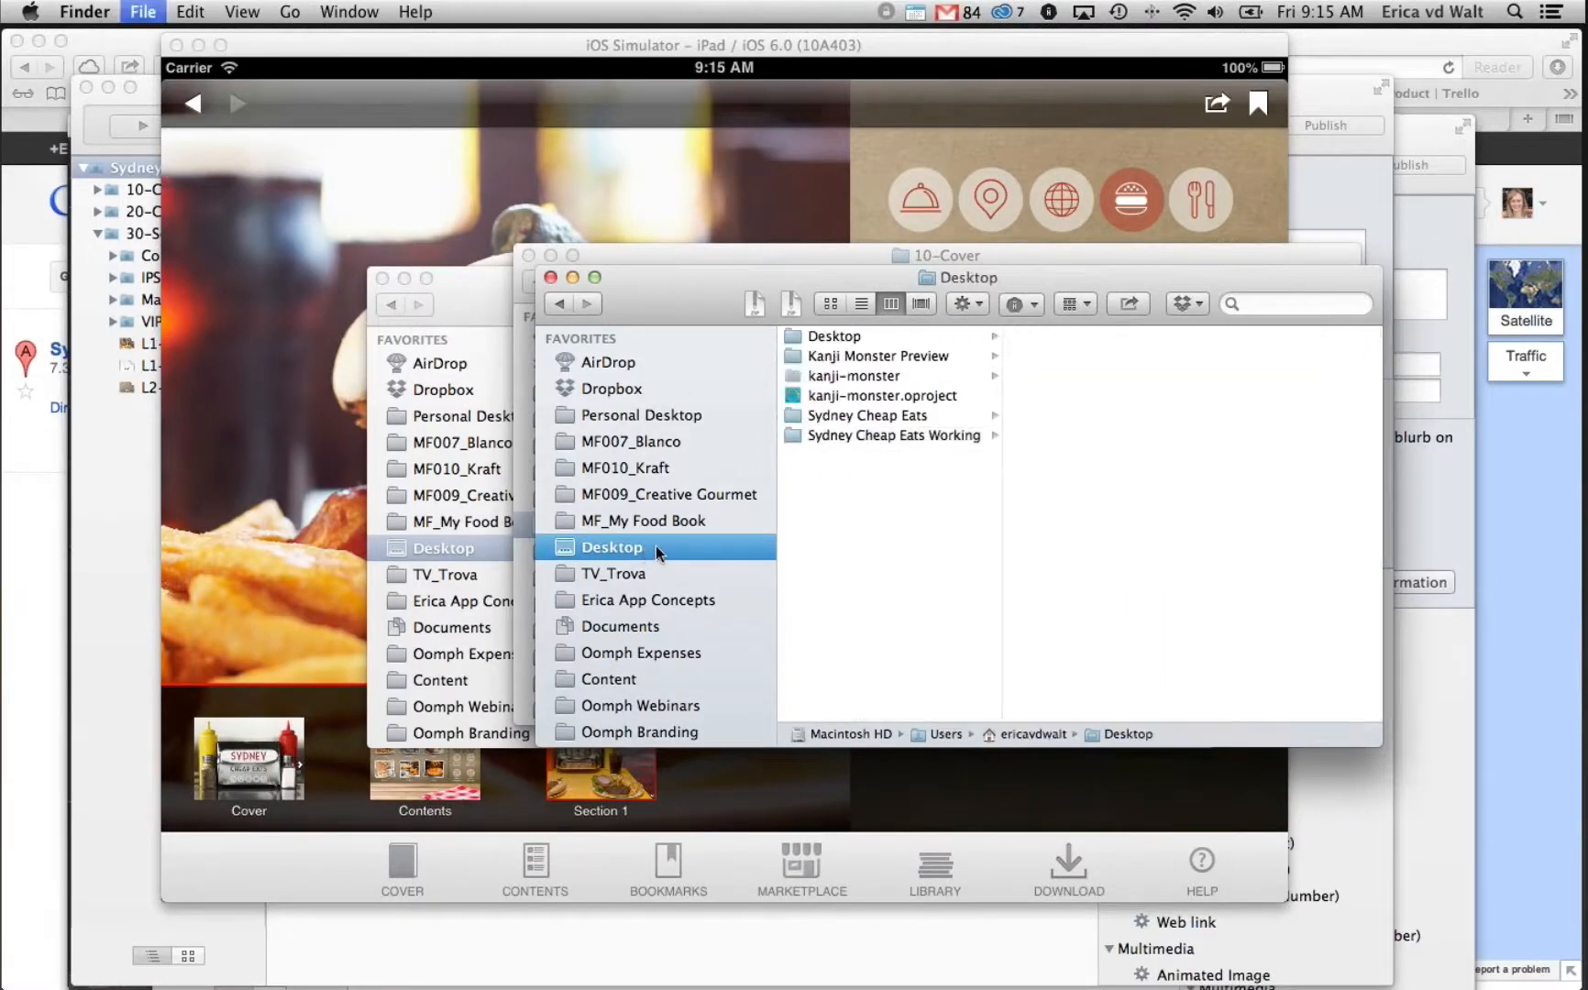
click(899, 435)
key(super+shift+n)
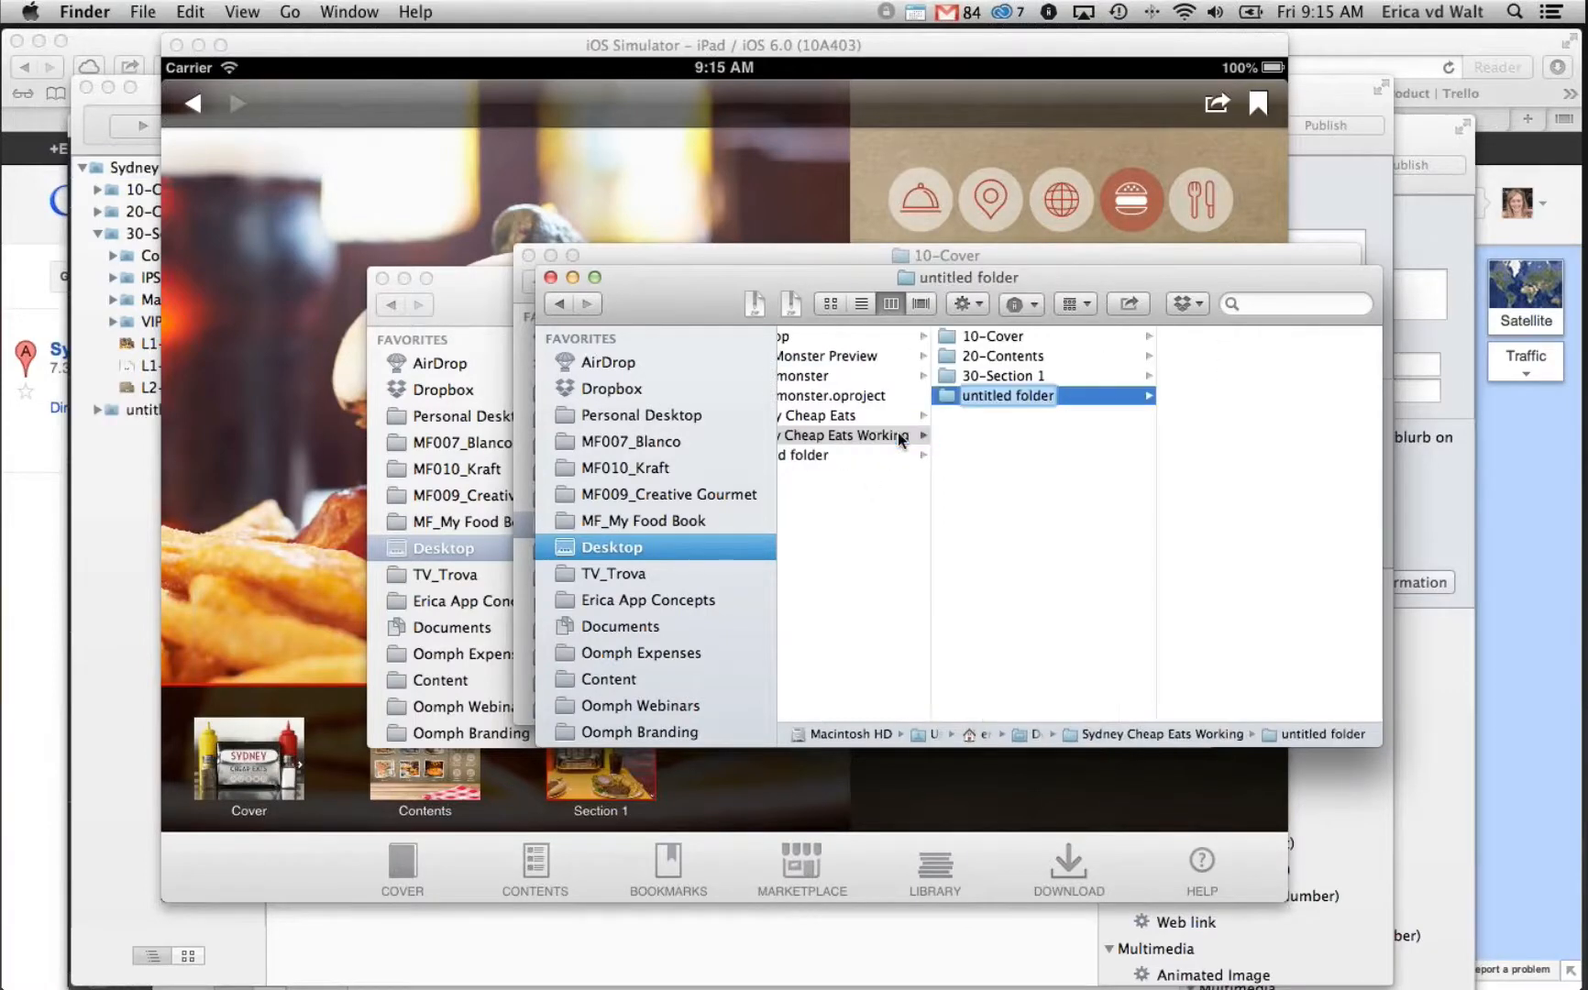
text(40-Sec)
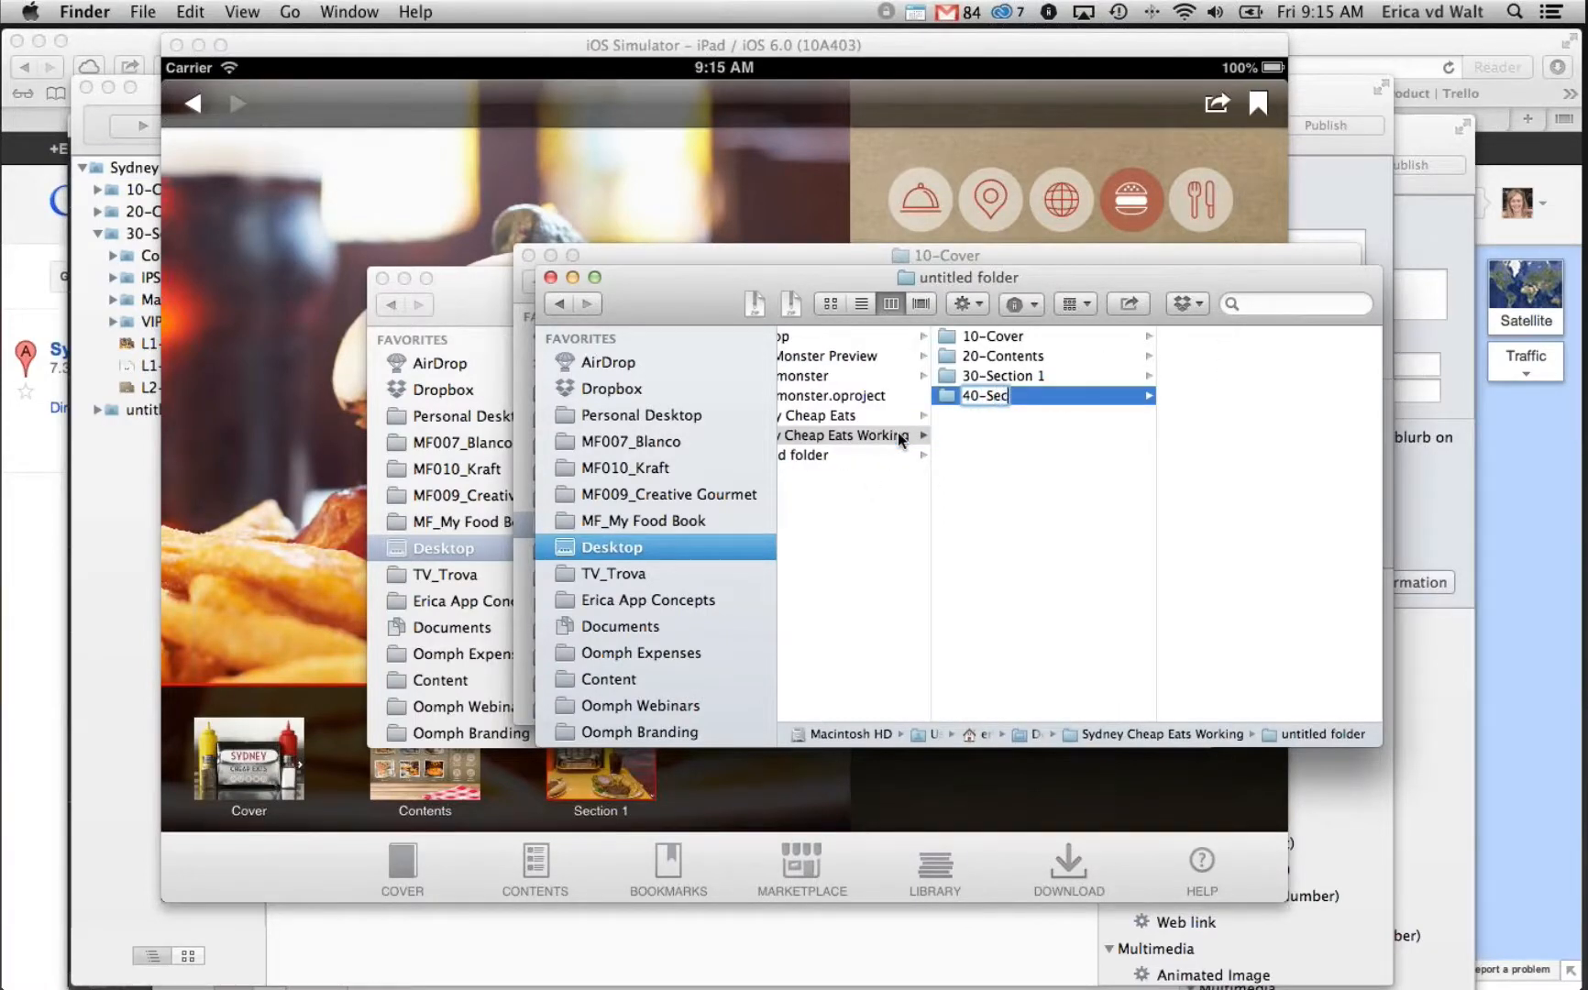
text(tion 2)
Compare the contents of the 30-Section 1 folder with the new 40-Section 2 folder
click(1024, 373)
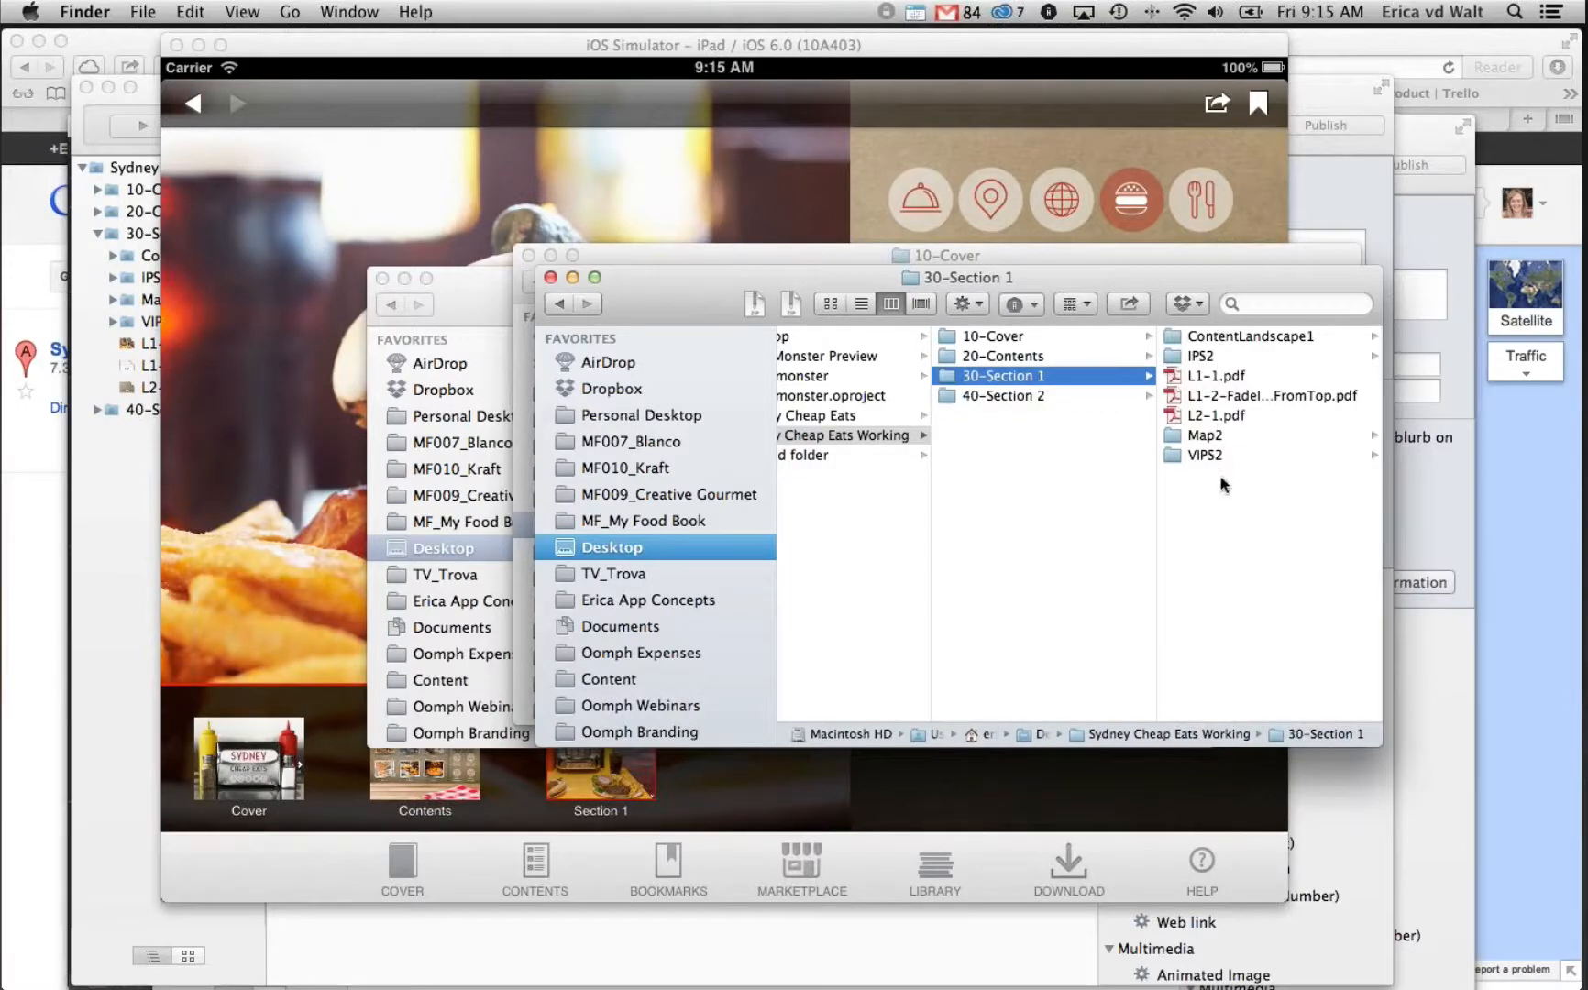
click(1048, 397)
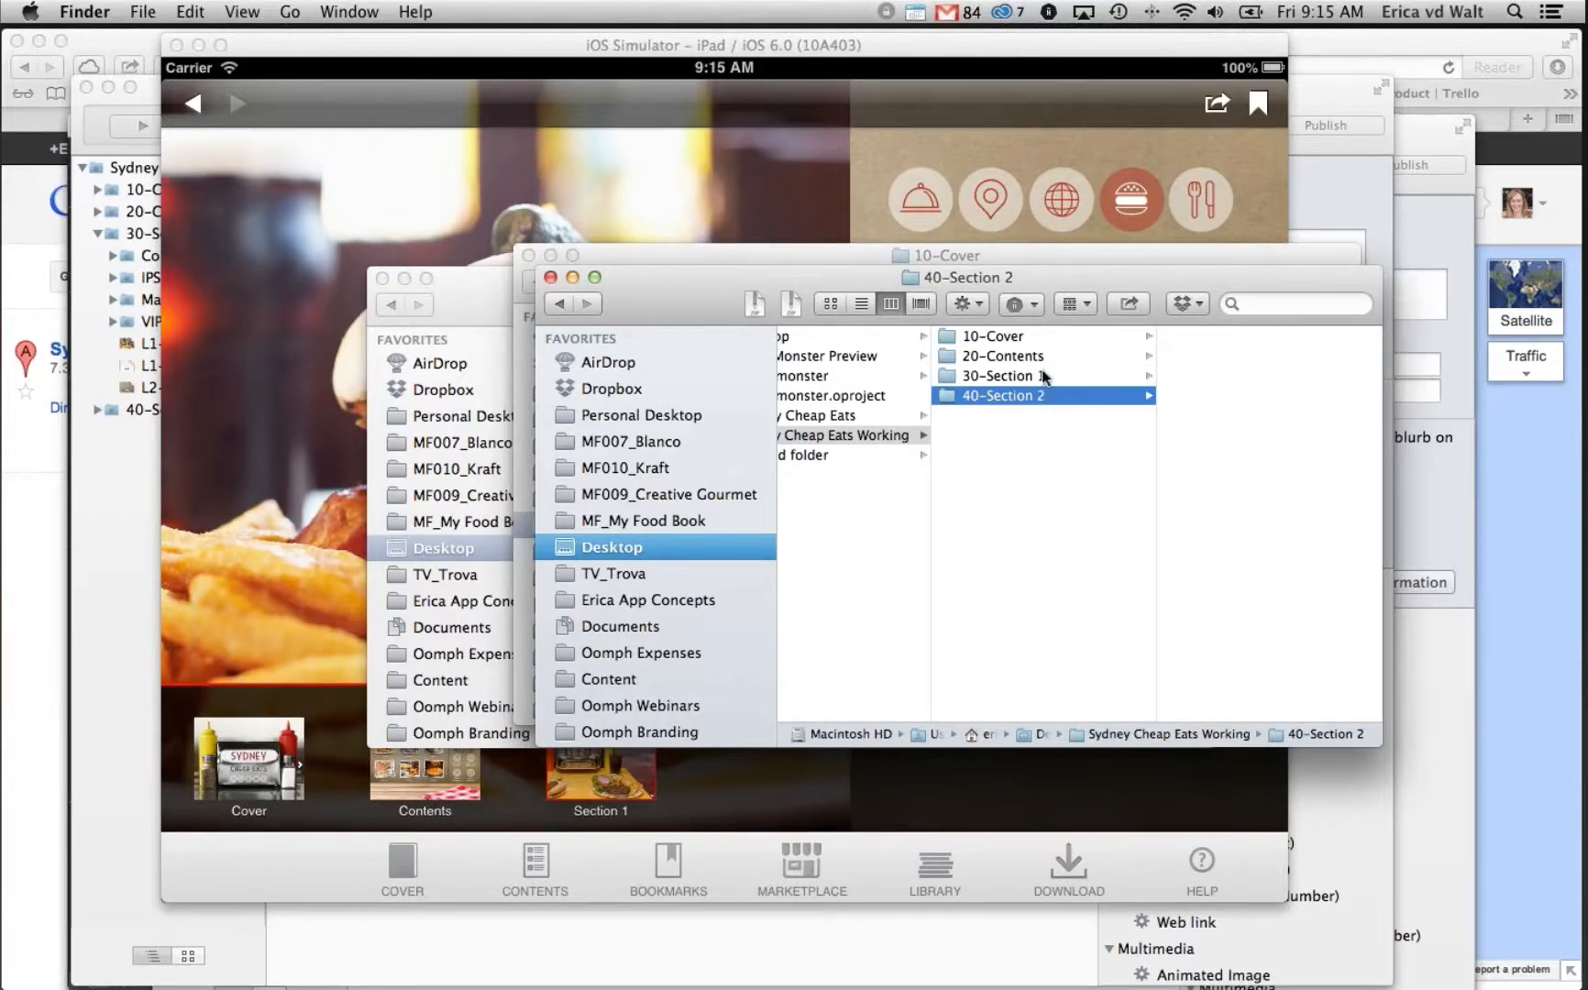
click(1043, 376)
click(1042, 394)
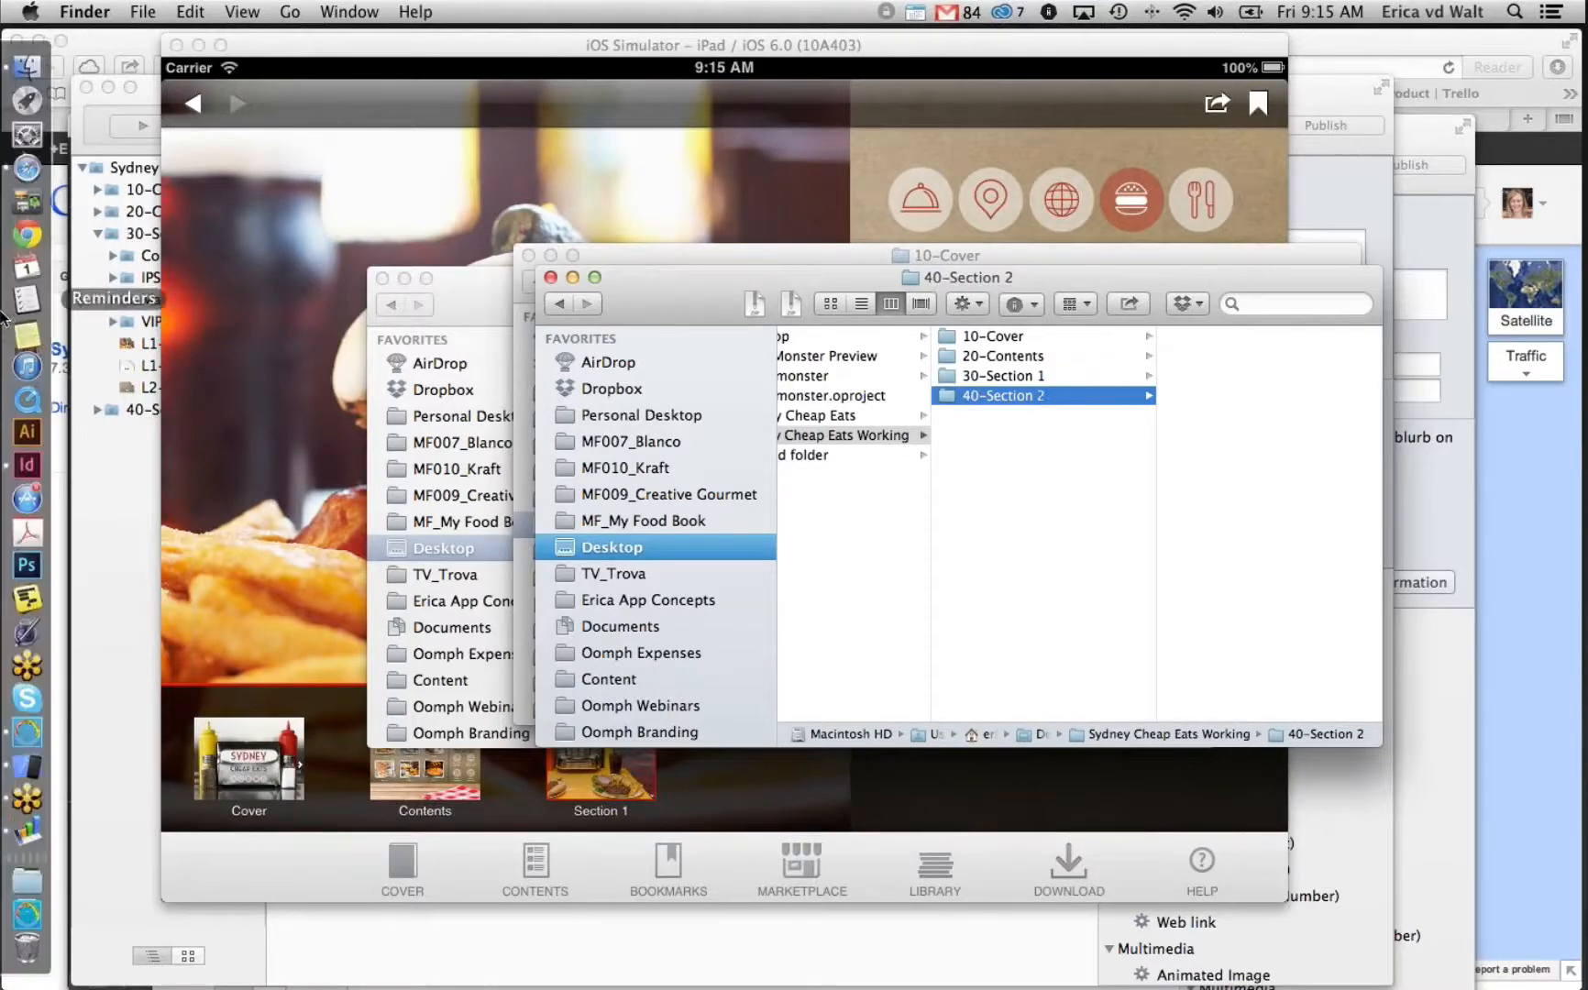
Switch to InDesign and inspect the hyperlink URL of the Diners hotspot in 20-Contents.indd
click(27, 465)
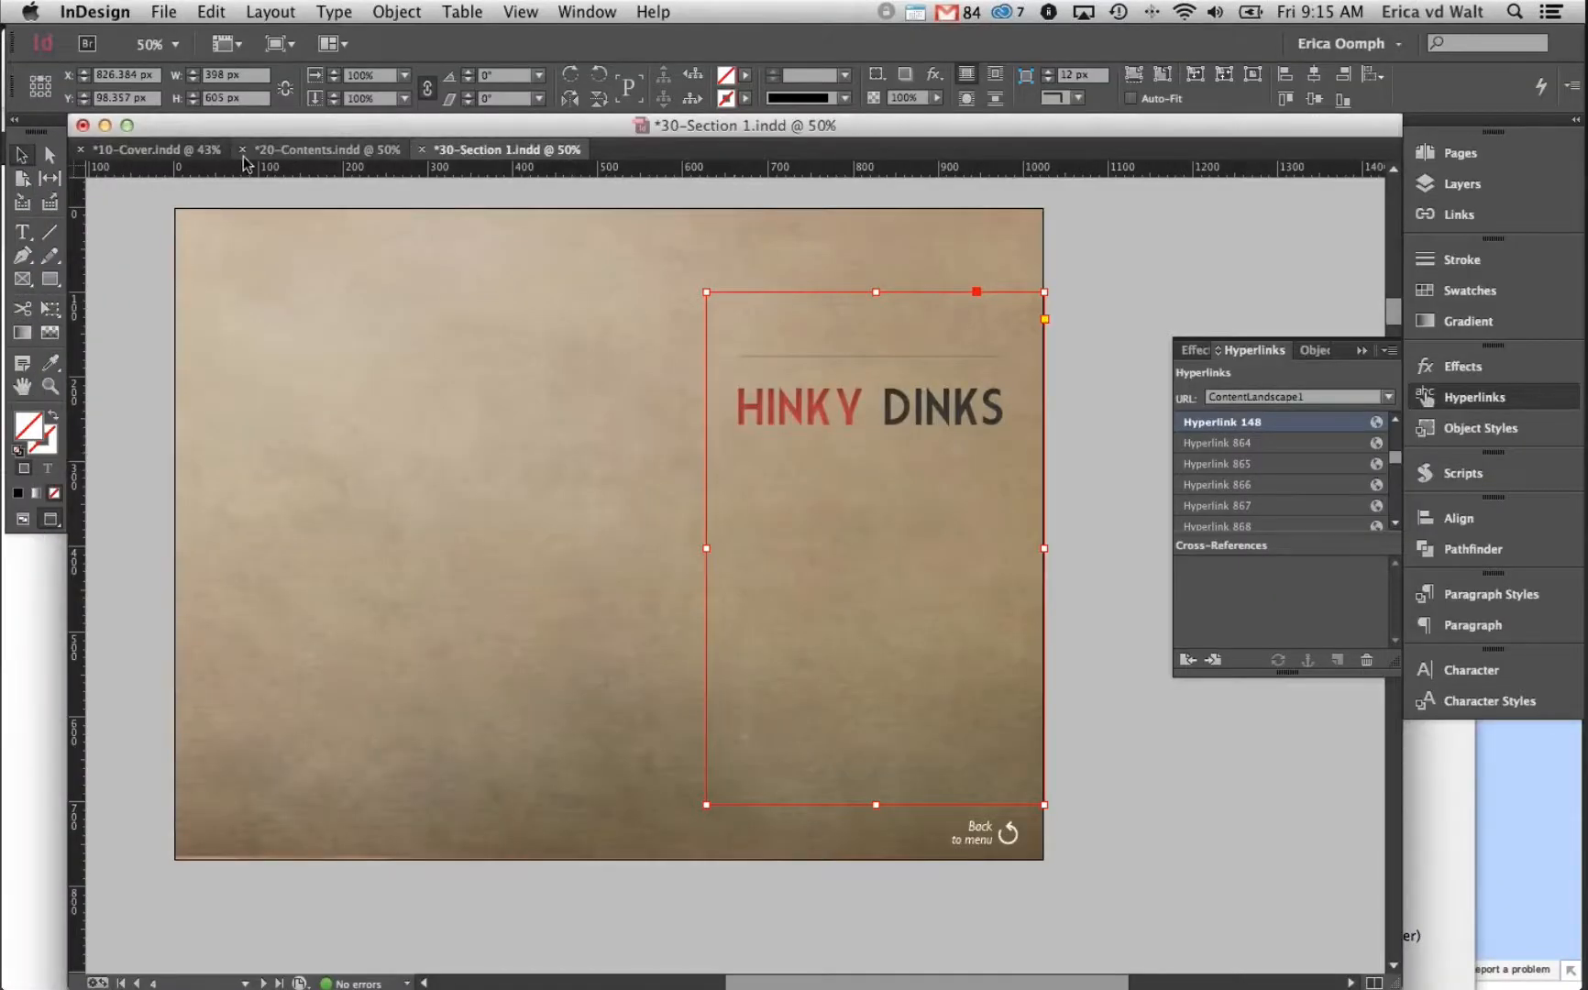
click(302, 149)
click(379, 328)
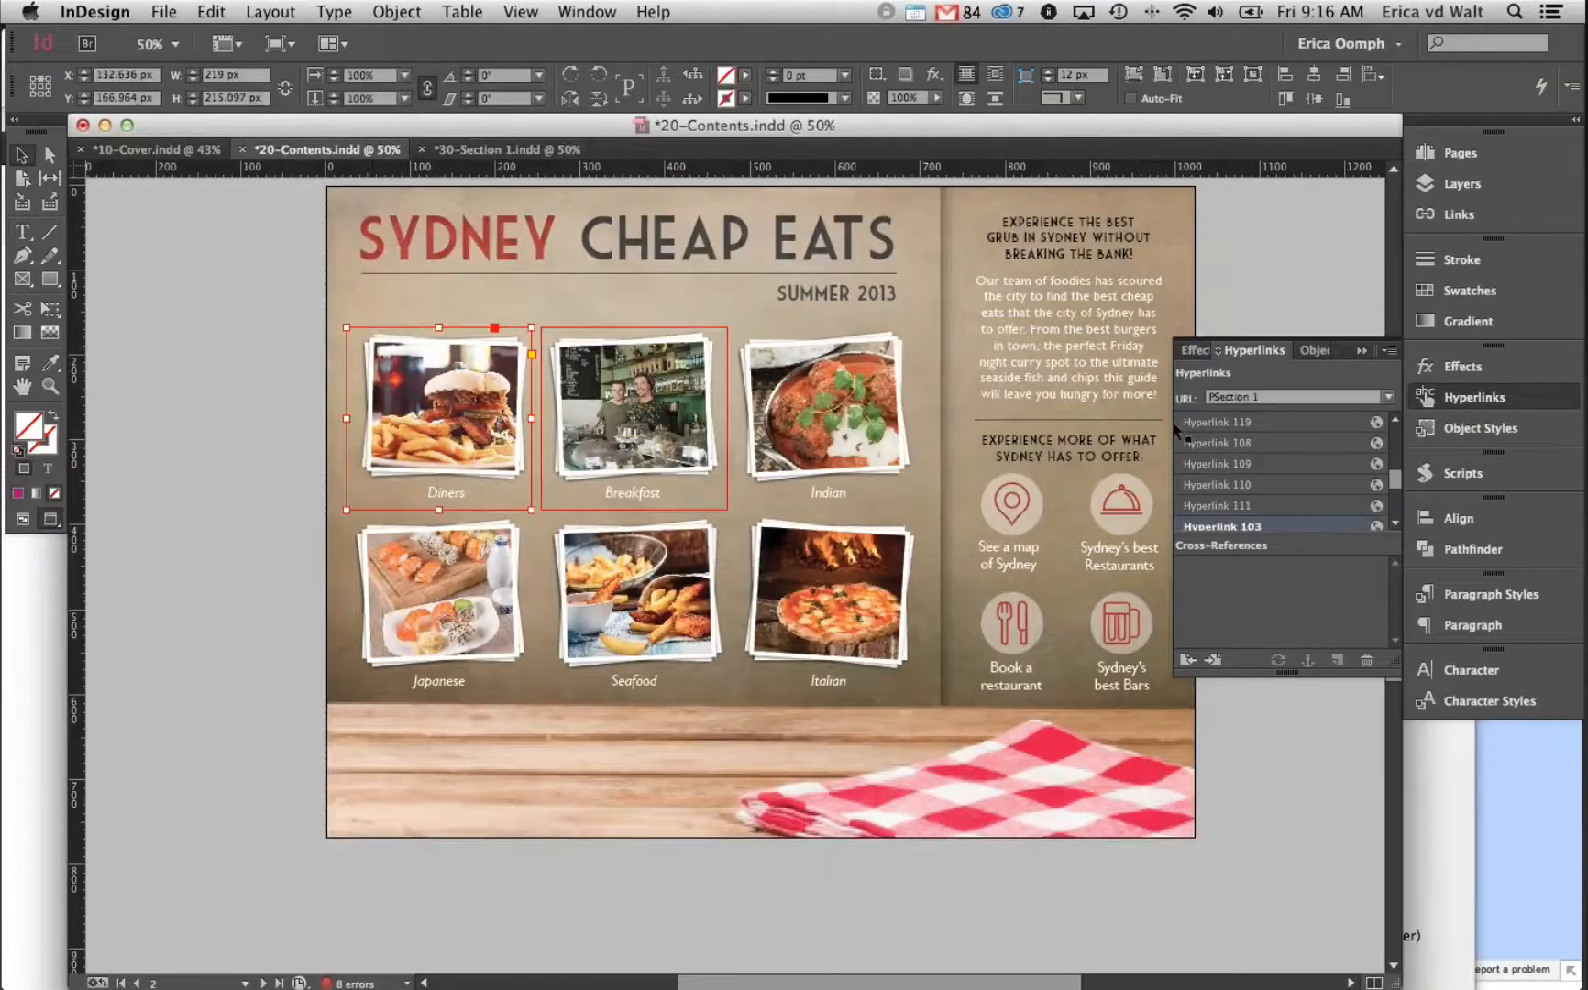
click(1244, 398)
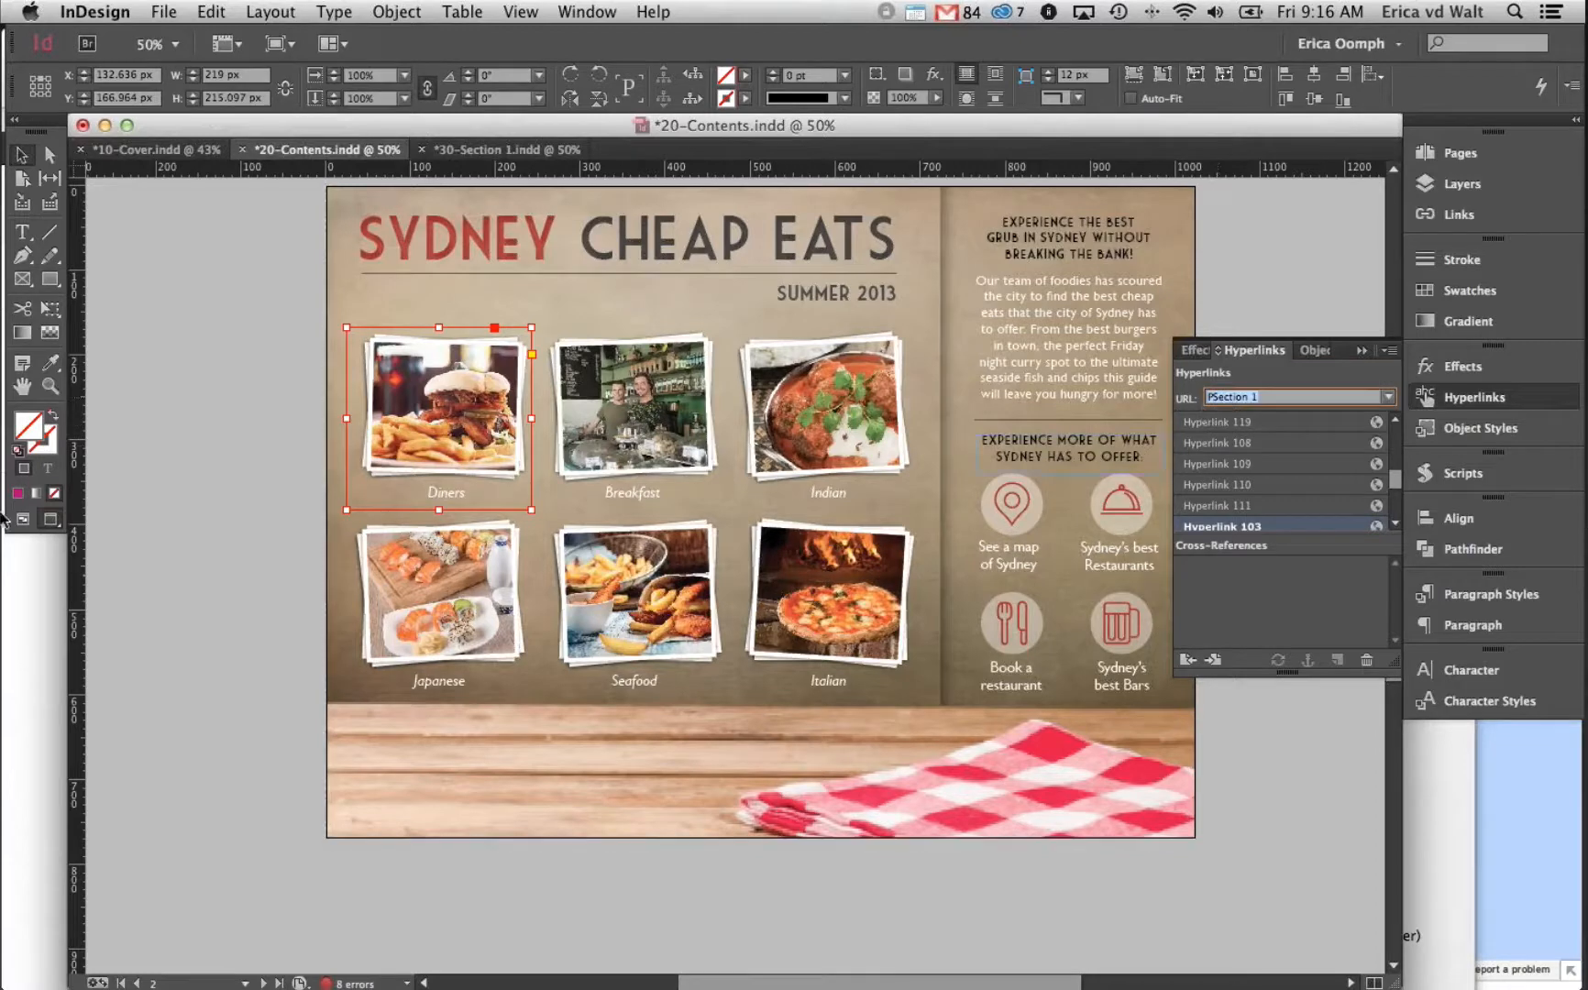
Check the project's sections in Oomph Editor, then open the Kanji Monster template overview presentation from the iOS Simulator's library
mouse_move(4, 496)
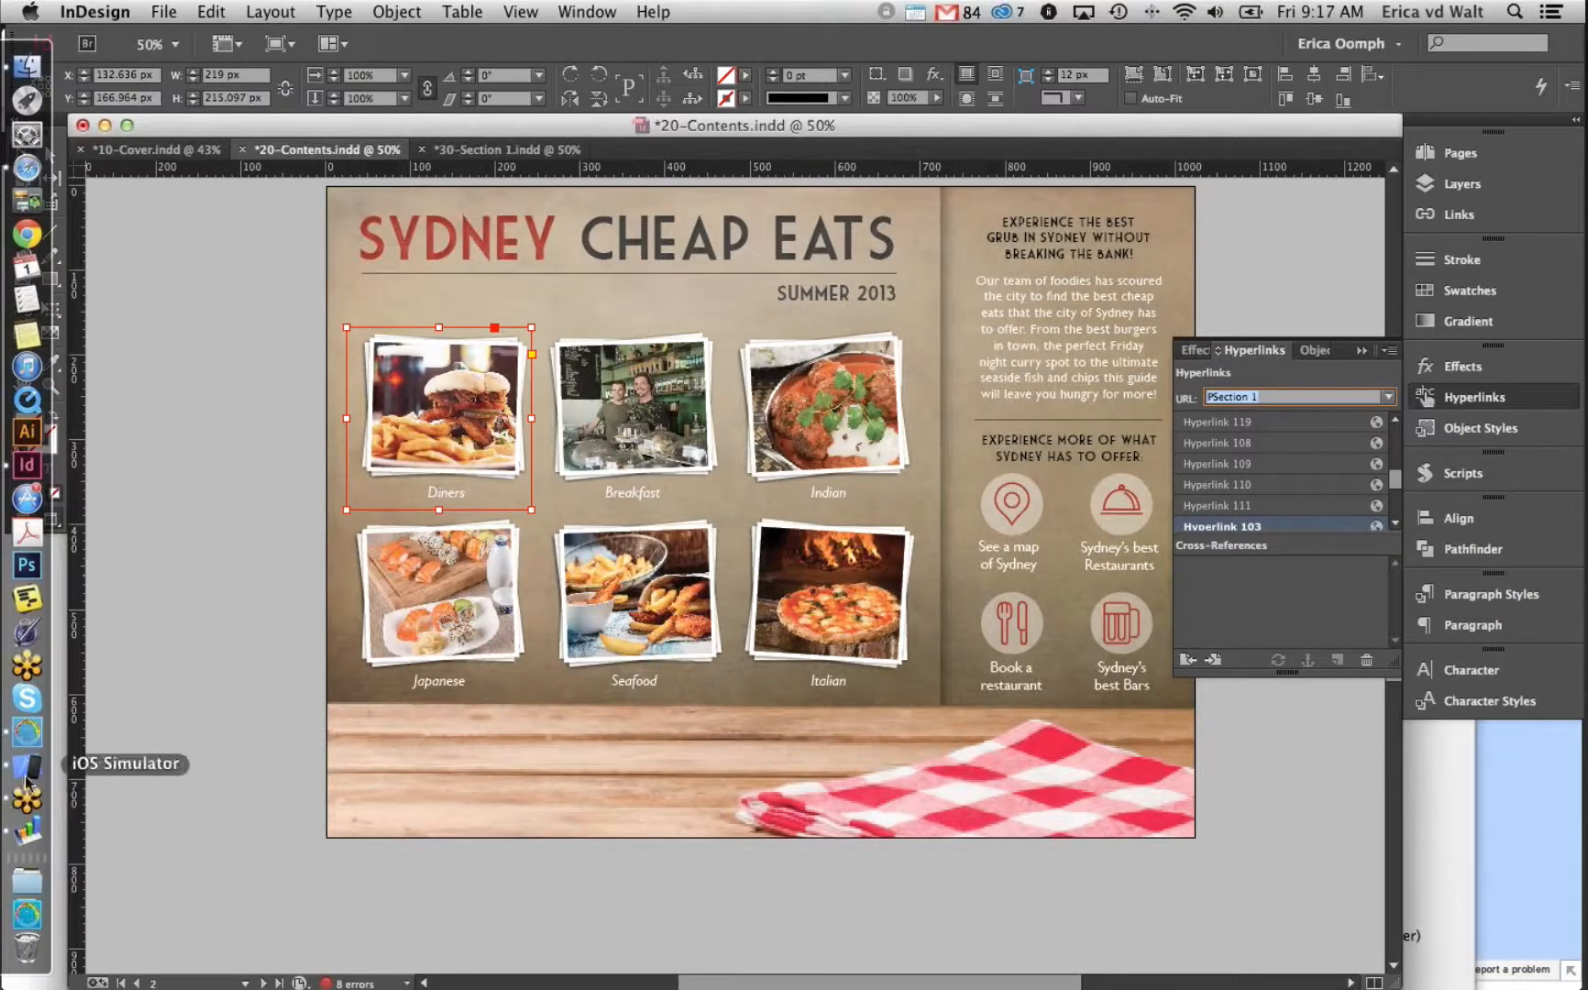
click(27, 736)
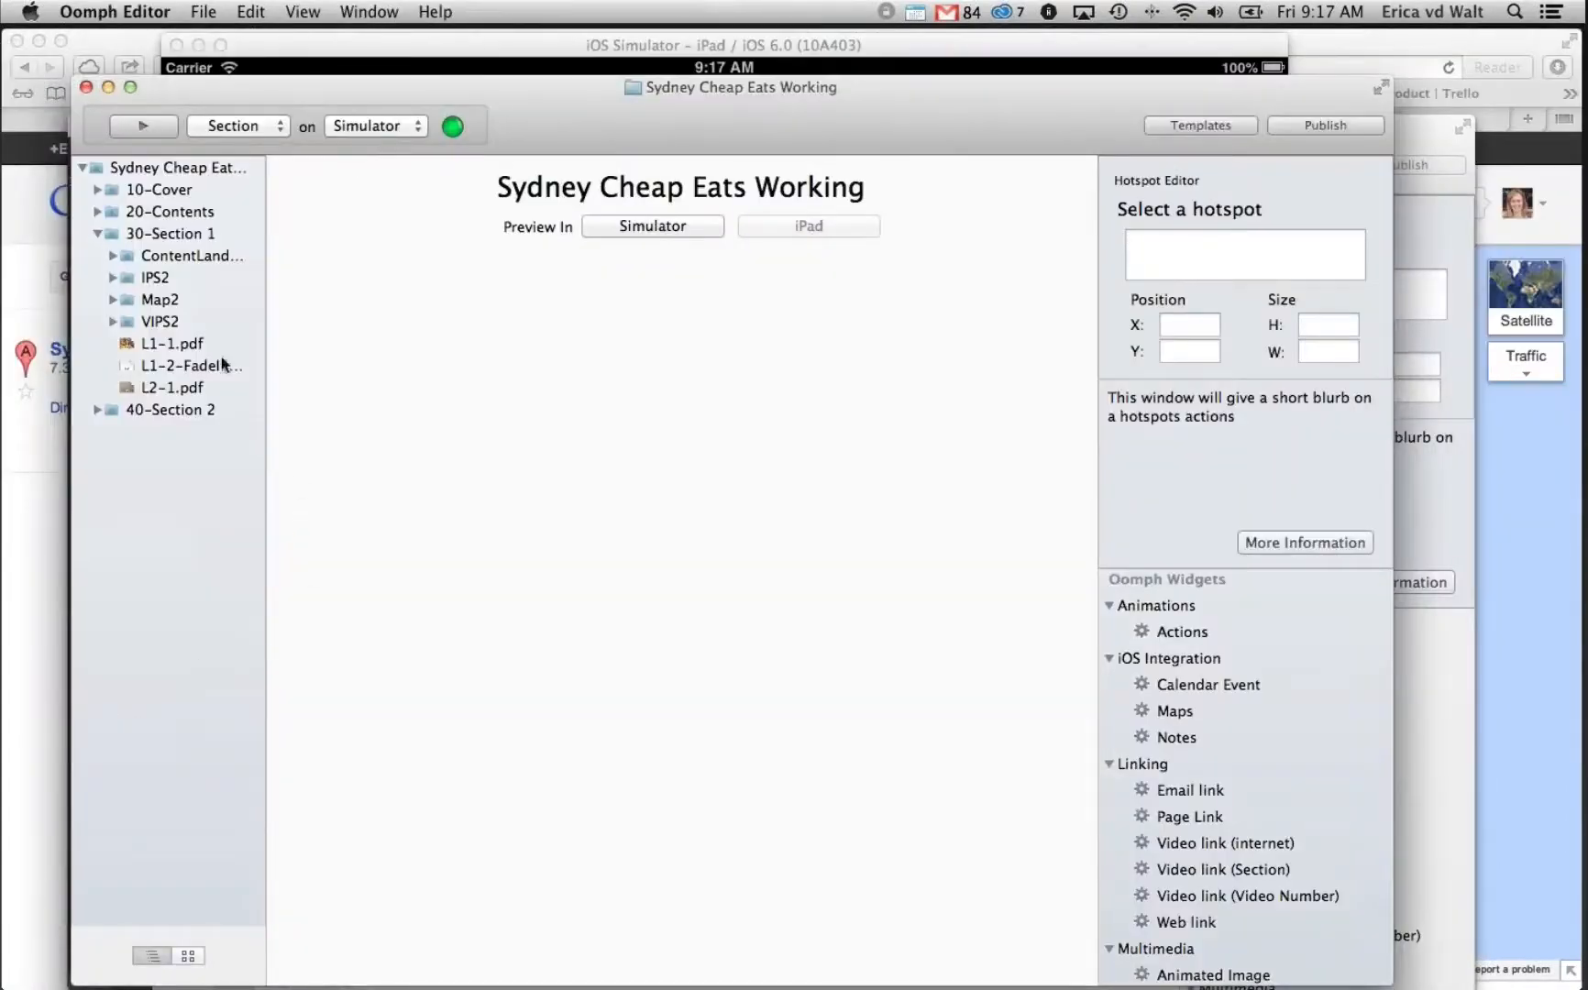
mouse_move(4, 716)
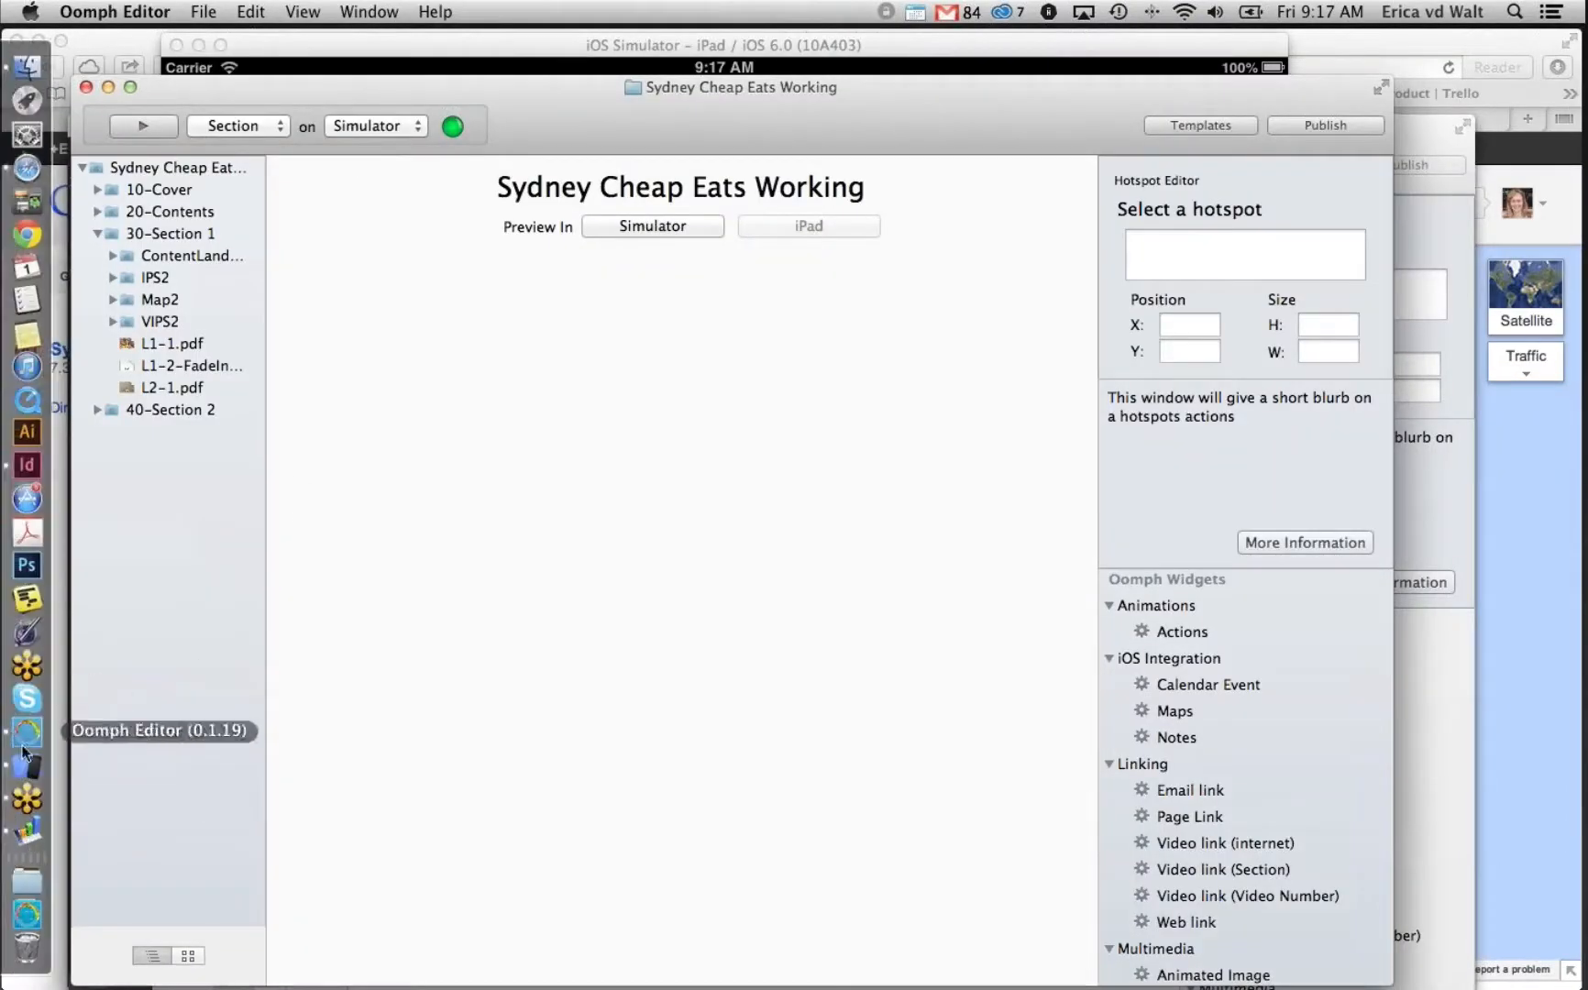
click(26, 766)
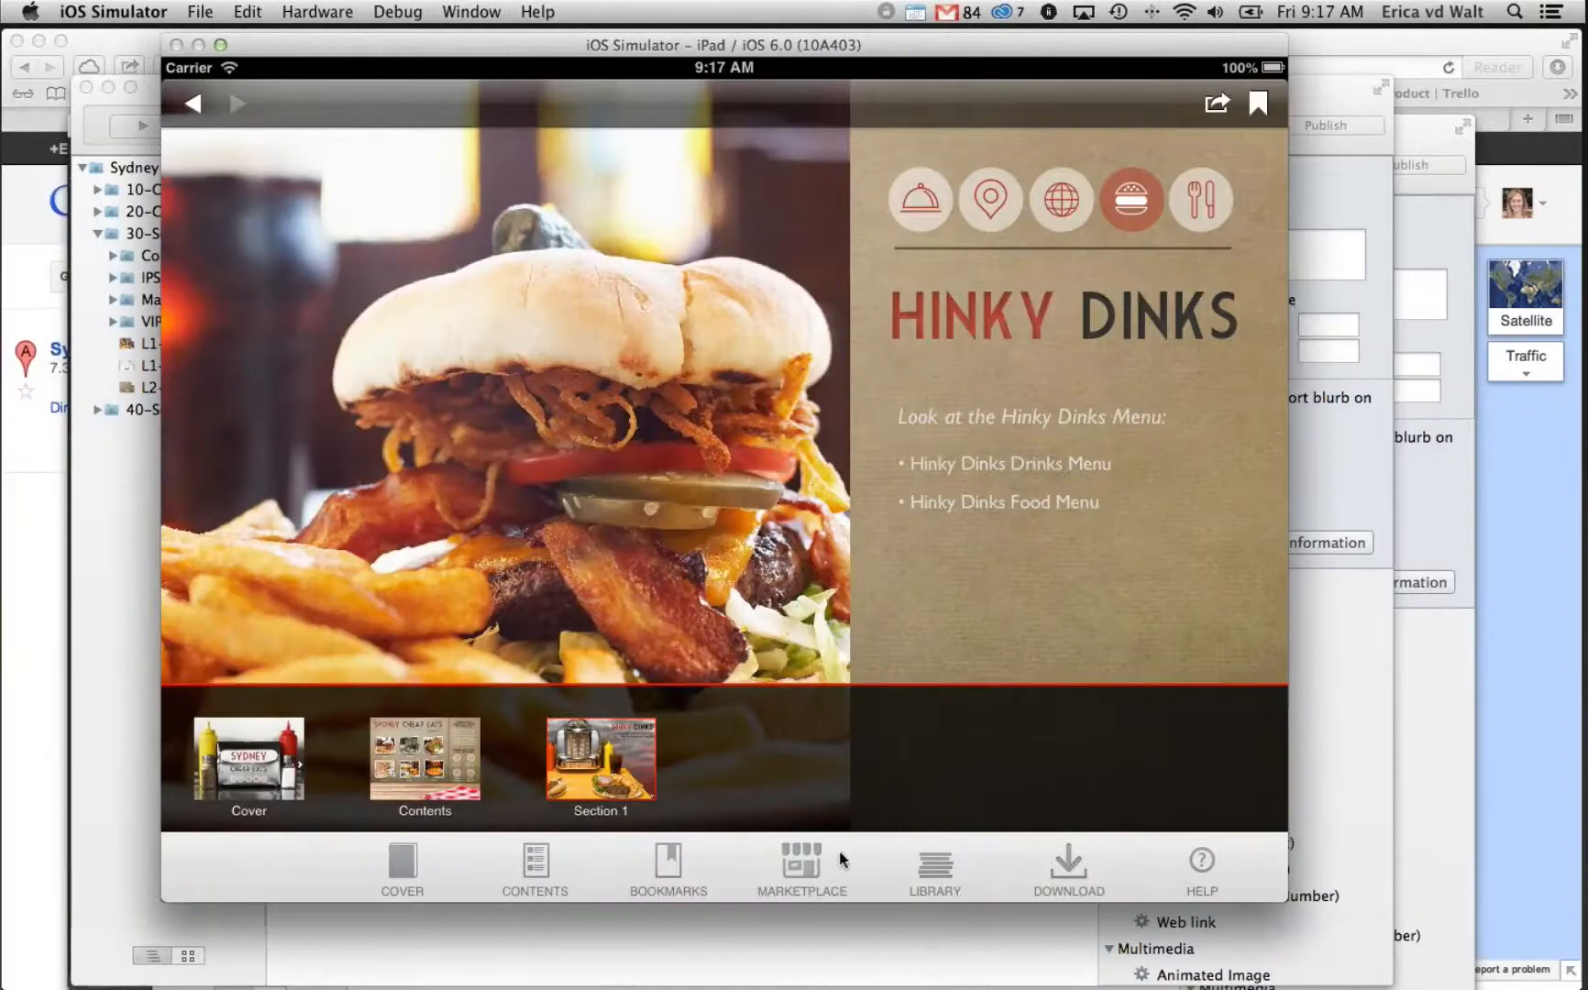
click(938, 871)
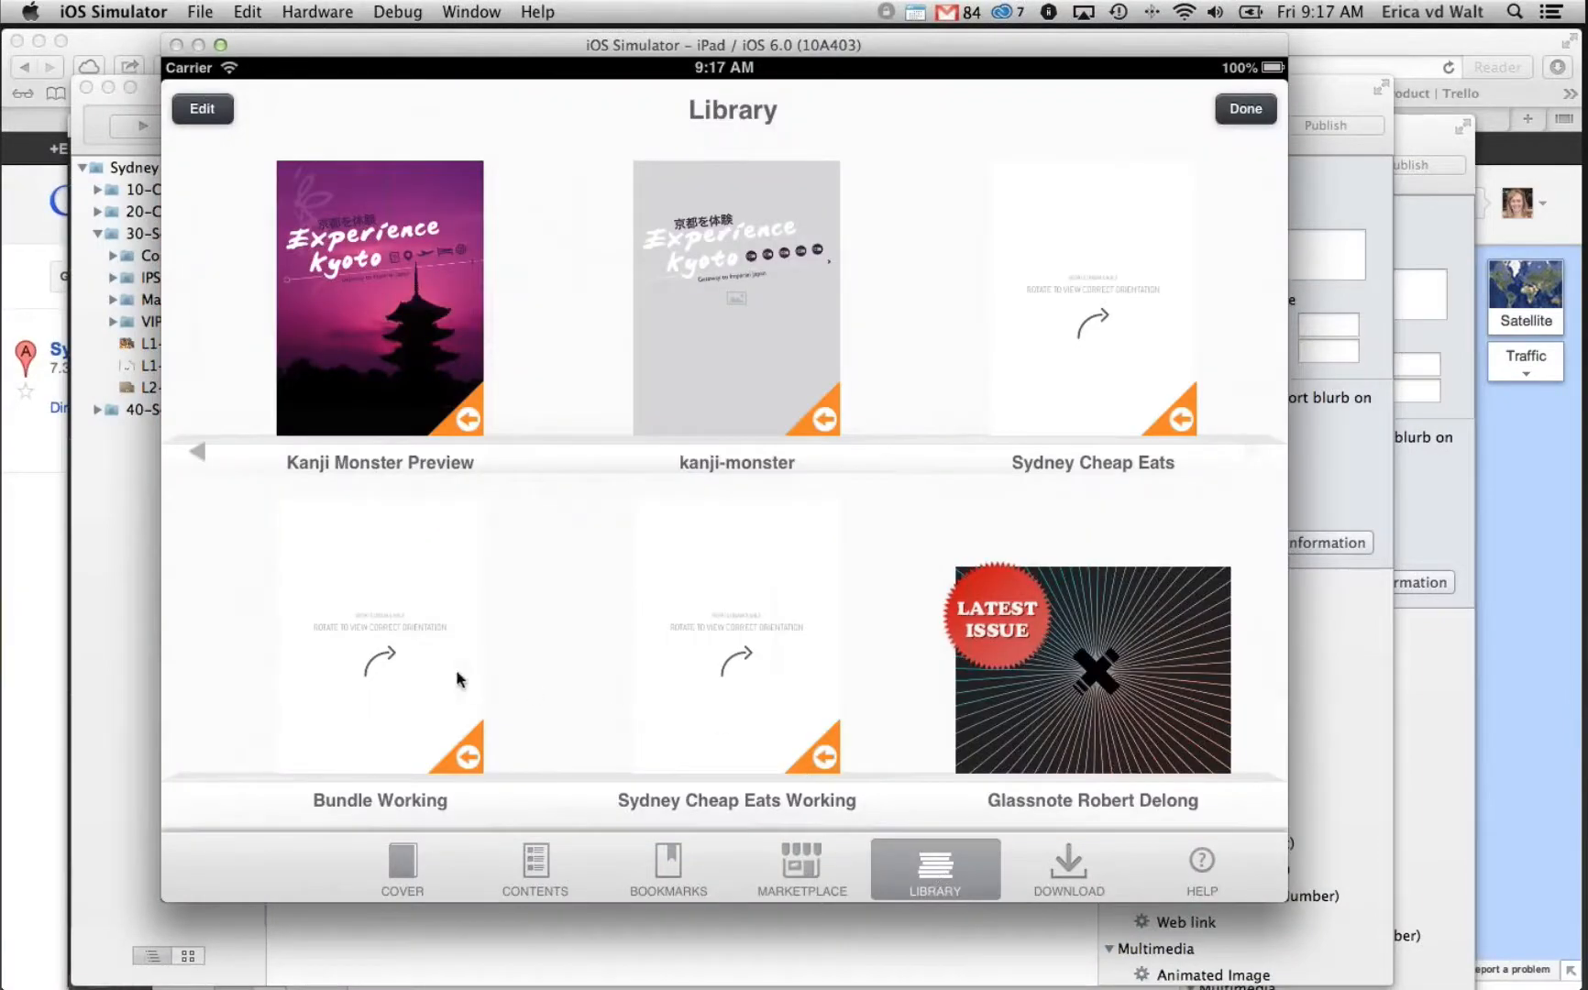
click(1032, 431)
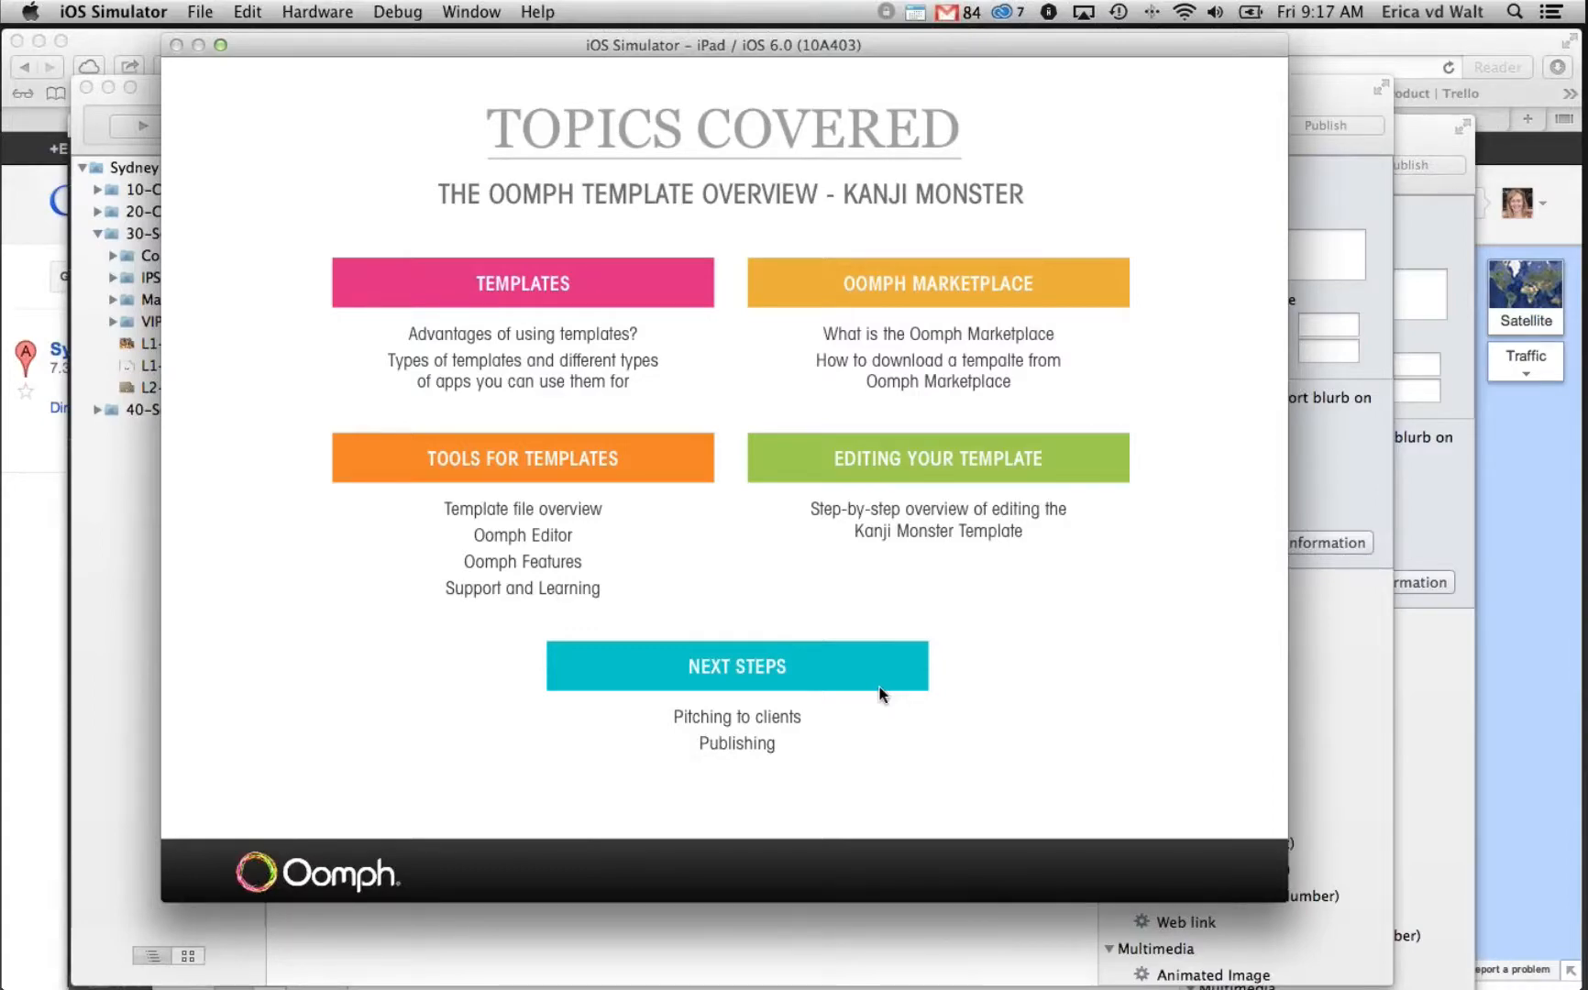
Switch to Safari, load oomphhq.com/pricing, and review the Oomph app pricing options
click(27, 167)
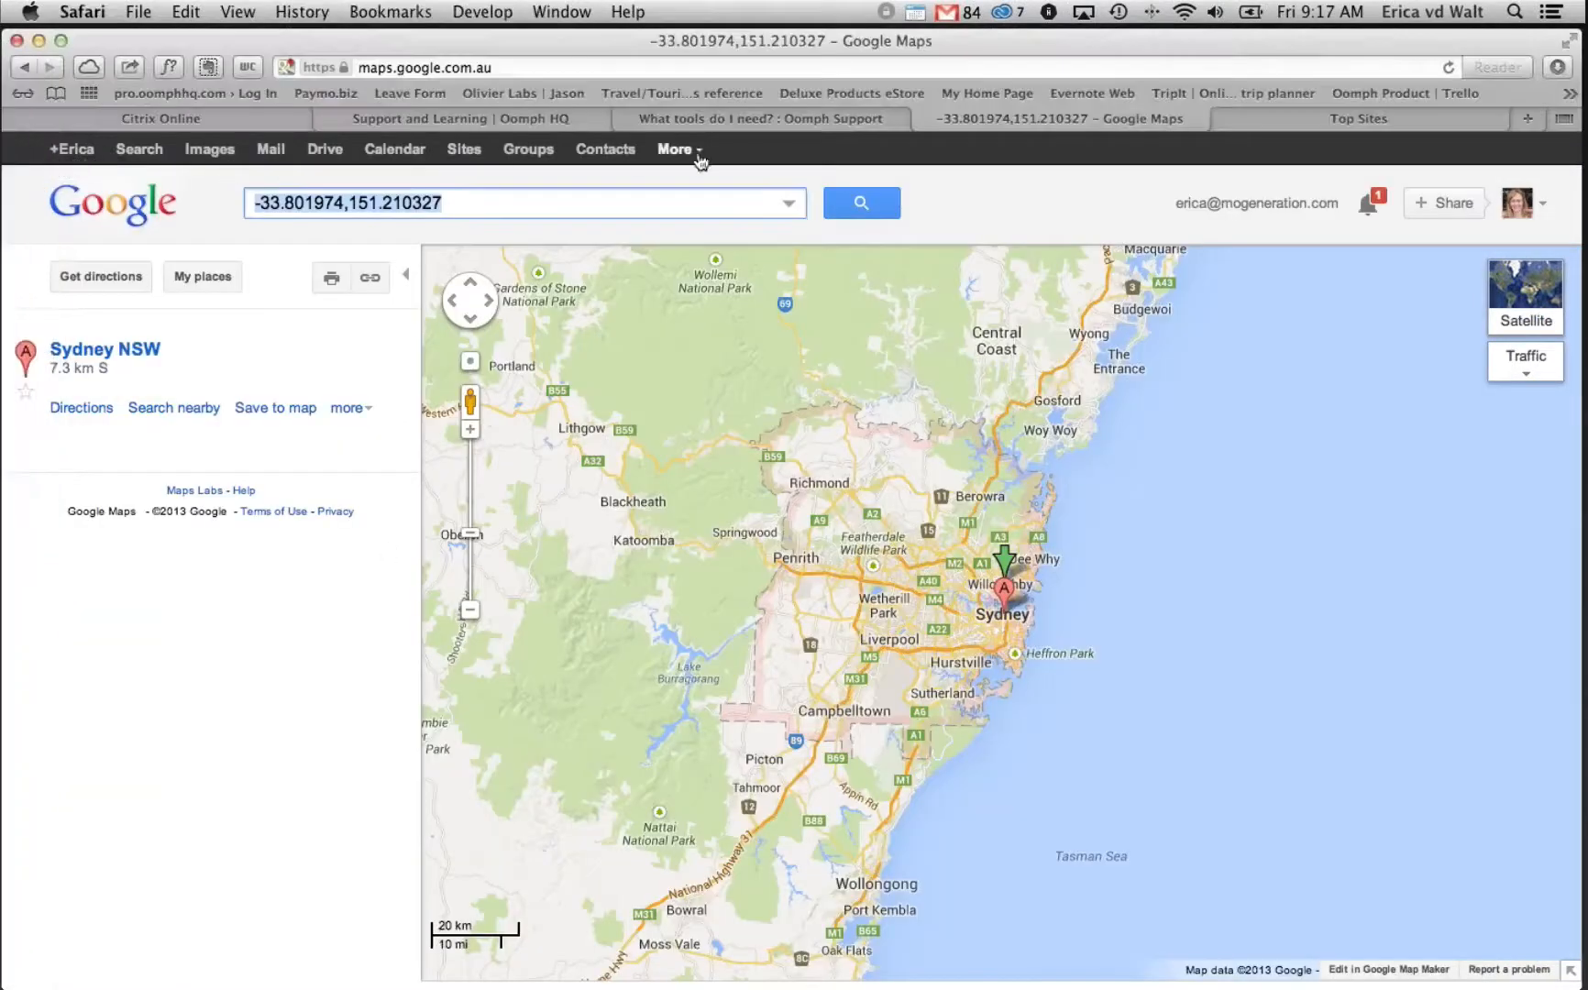
click(767, 61)
text(oomphhq.com)
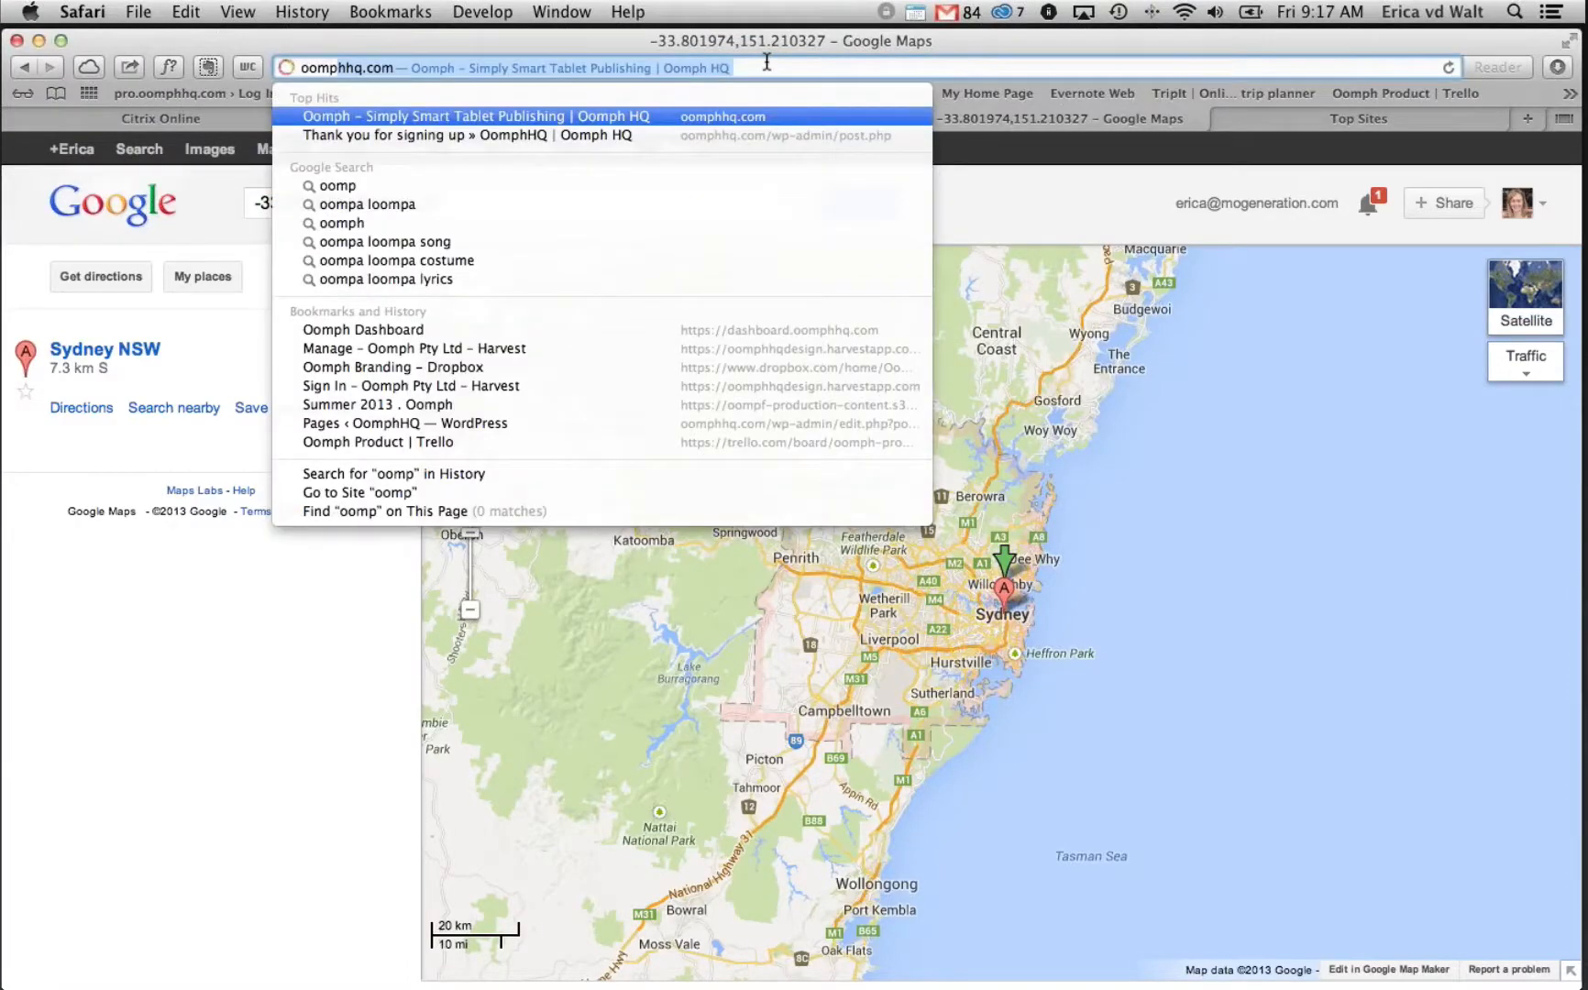
click(406, 71)
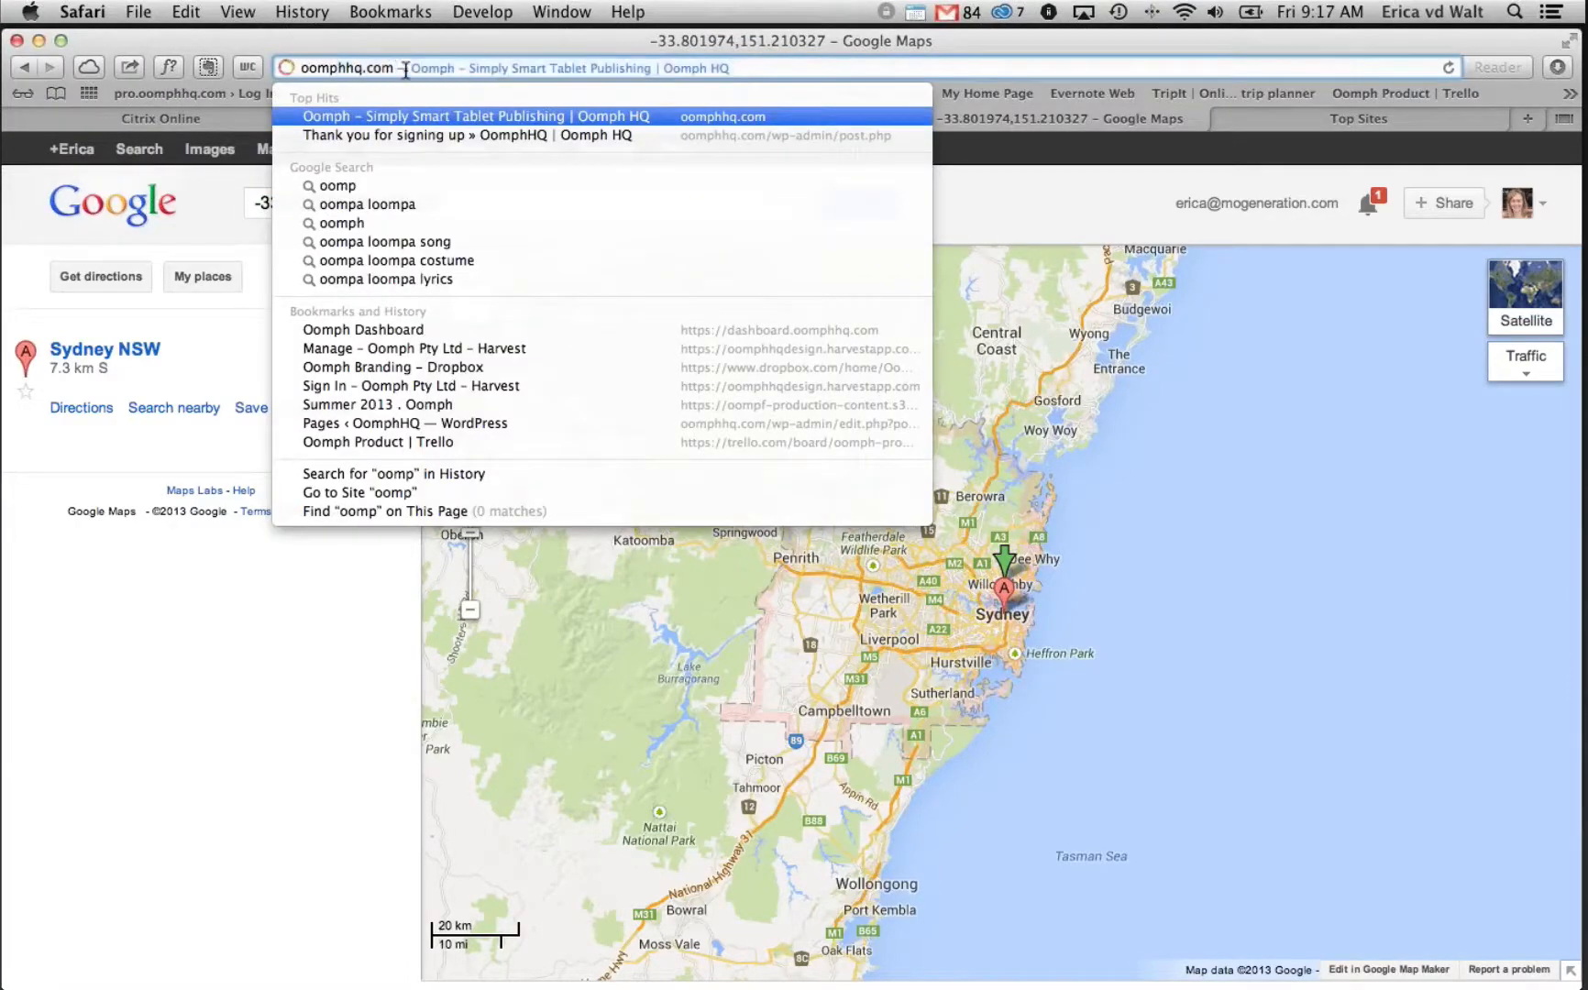
text(/pricing)
key(Return)
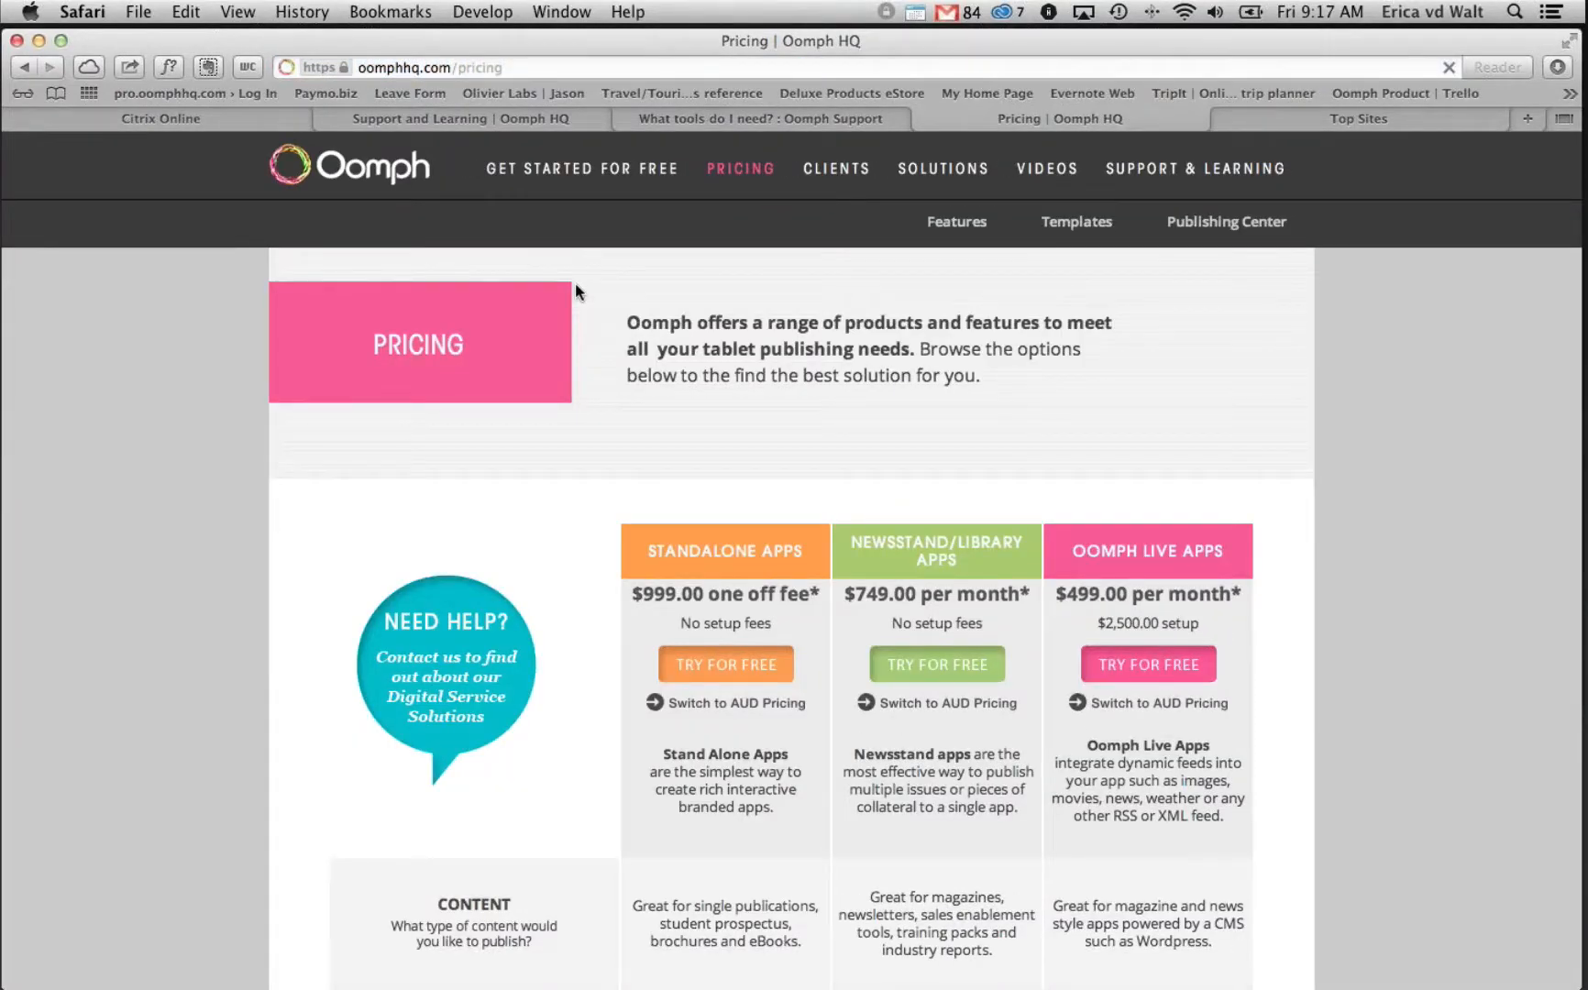
scroll(551, 410, down, 4)
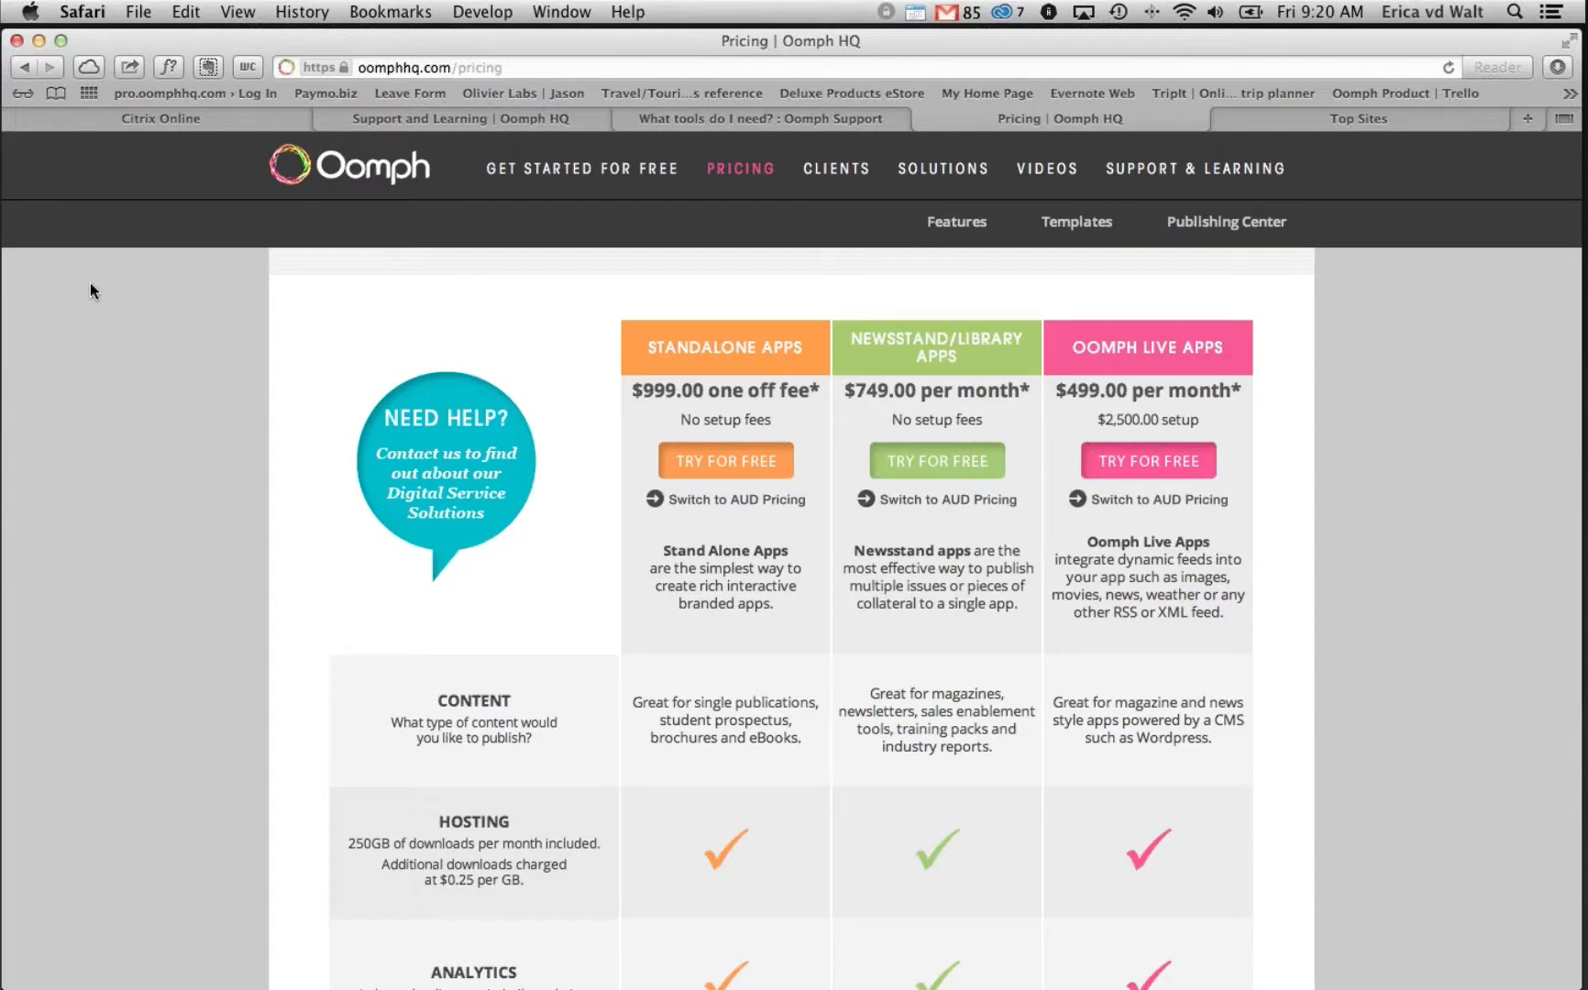
Return to the iOS Simulator and advance the presentation from Topics Covered to the Thank You page
mouse_move(4, 477)
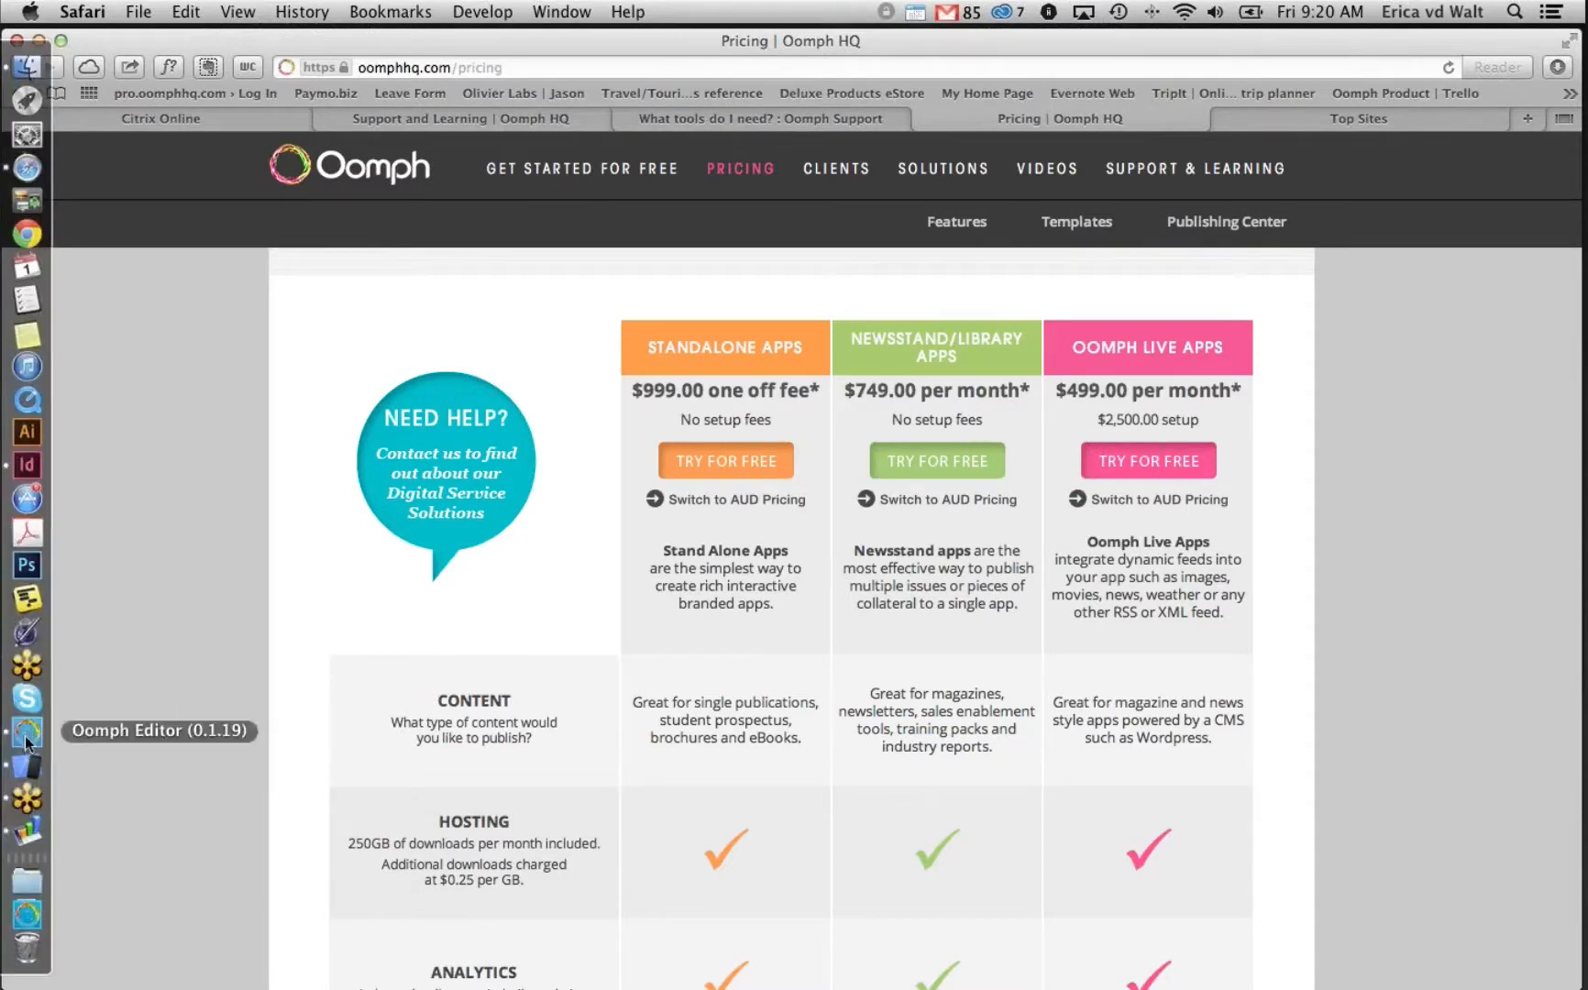
click(27, 765)
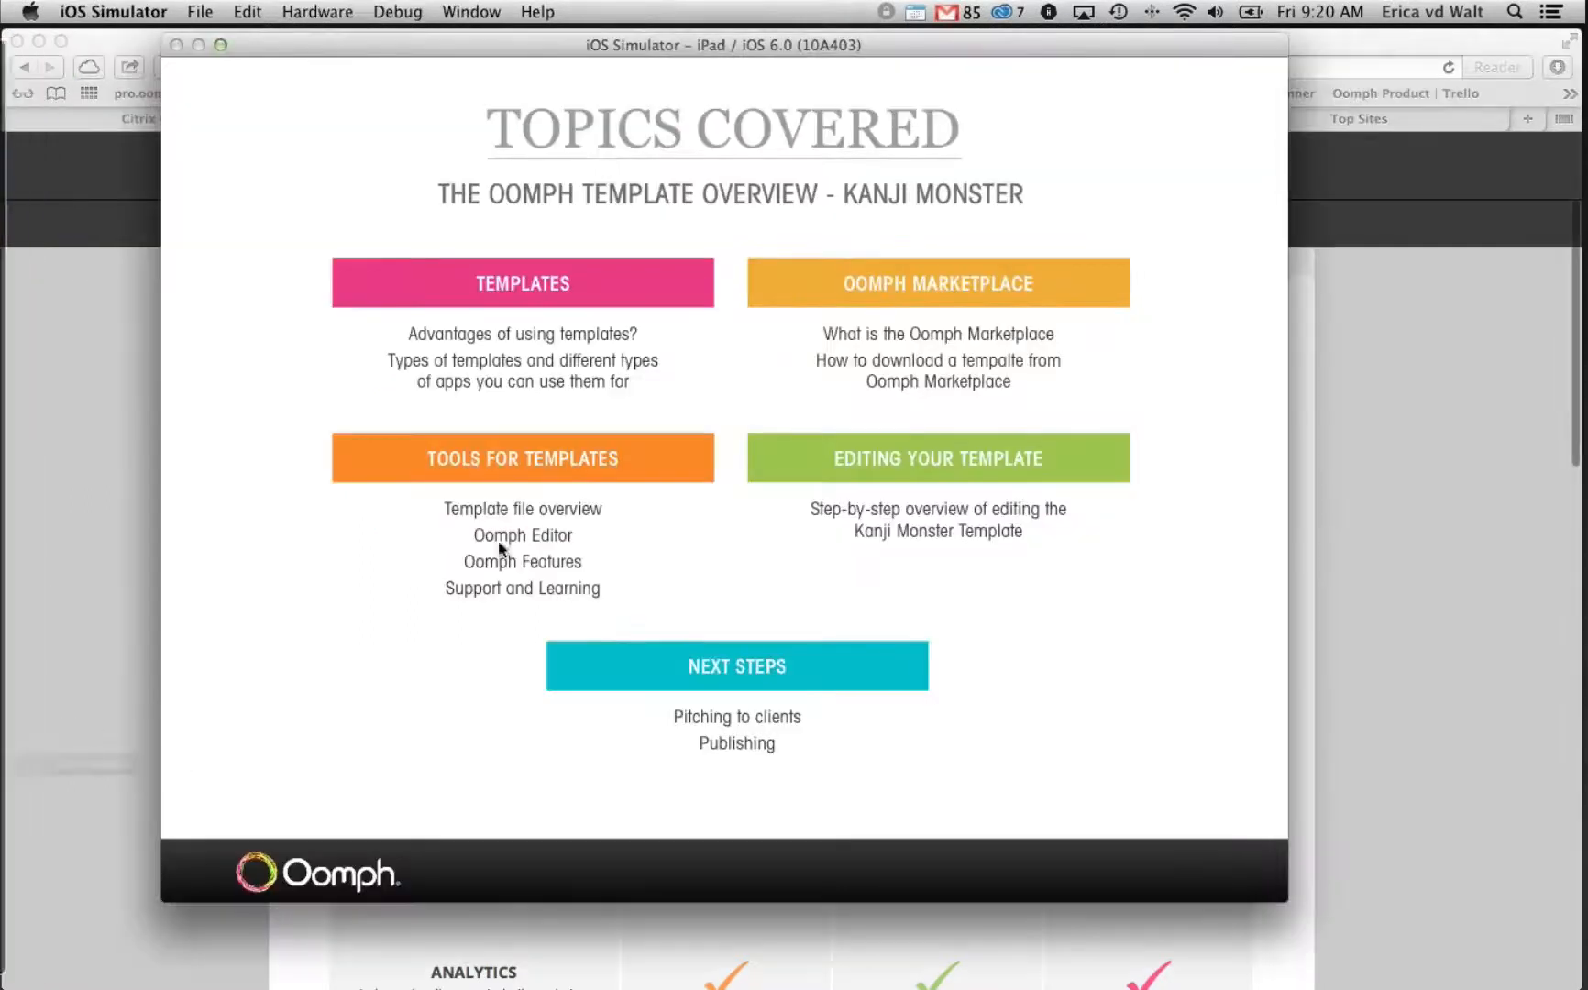
click(978, 584)
click(958, 765)
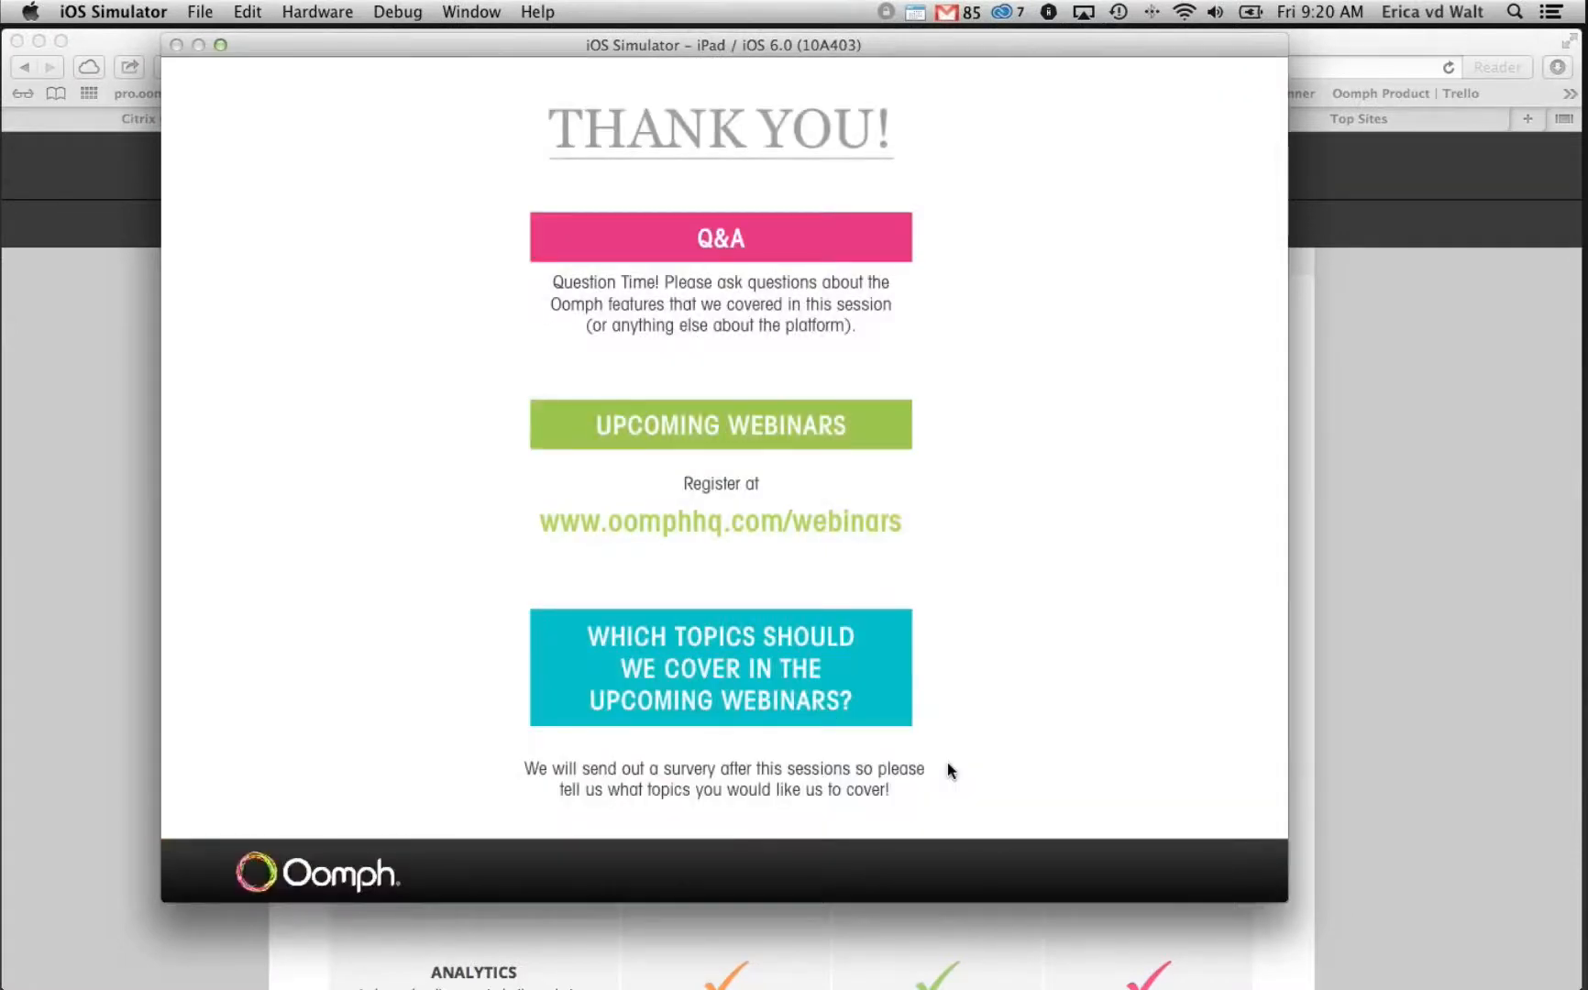